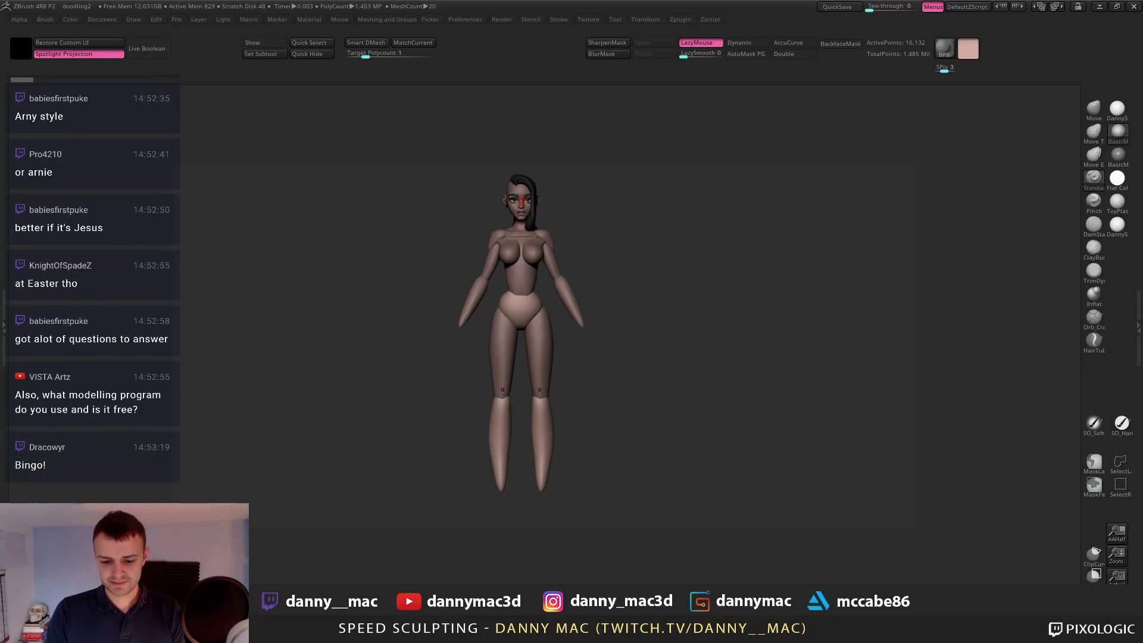
{"action": "key", "text": "comma"}
{"action": "key", "text": "comma"}
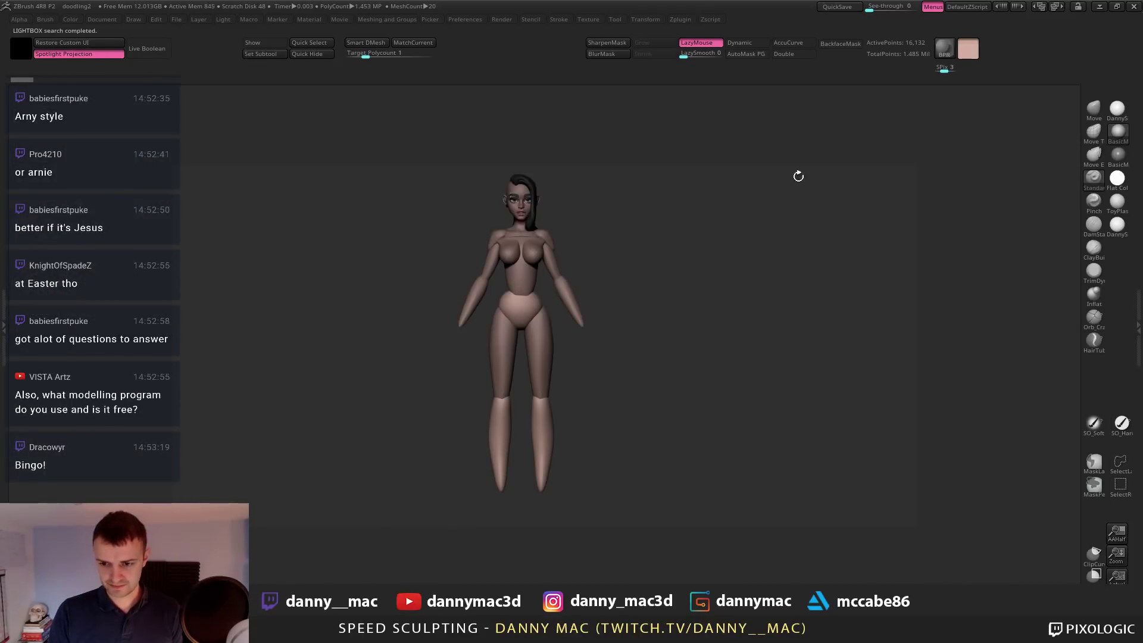
{"action": "left_click_drag", "start_coordinate": [703, 236], "coordinate": [680, 244], "text": "alt"}
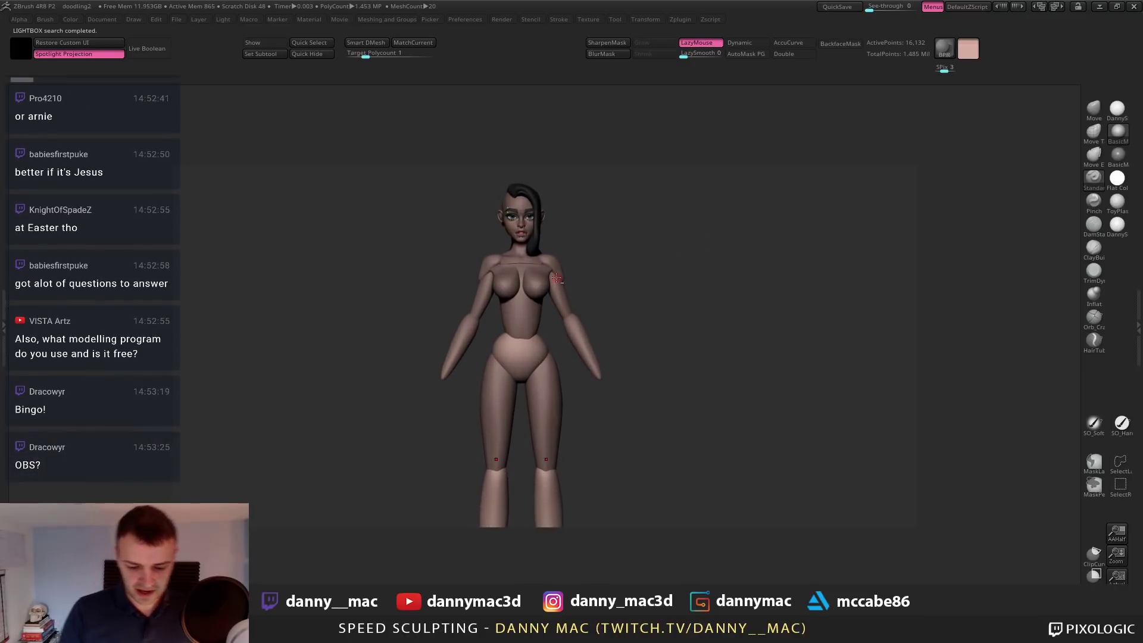
{"action": "left_click_drag", "start_coordinate": [569, 265], "coordinate": [640, 241], "text": "alt"}
Apply the DannyS material to the figure and leave LazyMouse turned on
{"action": "left_click", "coordinate": [1117, 109]}
{"action": "left_click_drag", "start_coordinate": [671, 351], "coordinate": [640, 341], "text": "alt"}
{"action": "left_click_drag", "start_coordinate": [489, 366], "coordinate": [551, 357]}
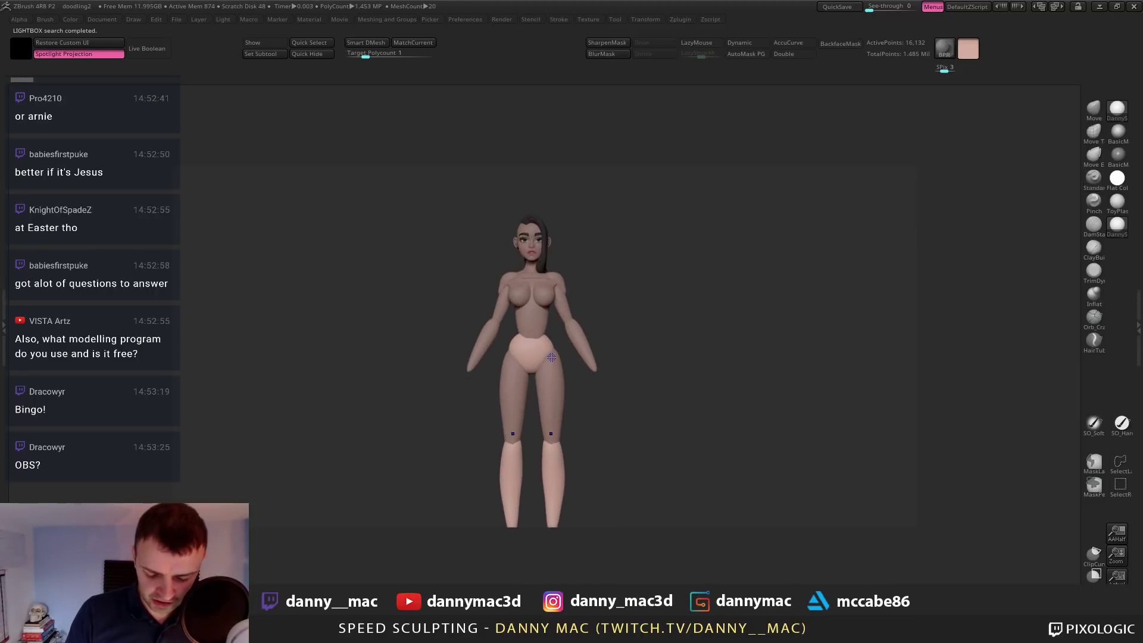
{"action": "key", "text": "l"}
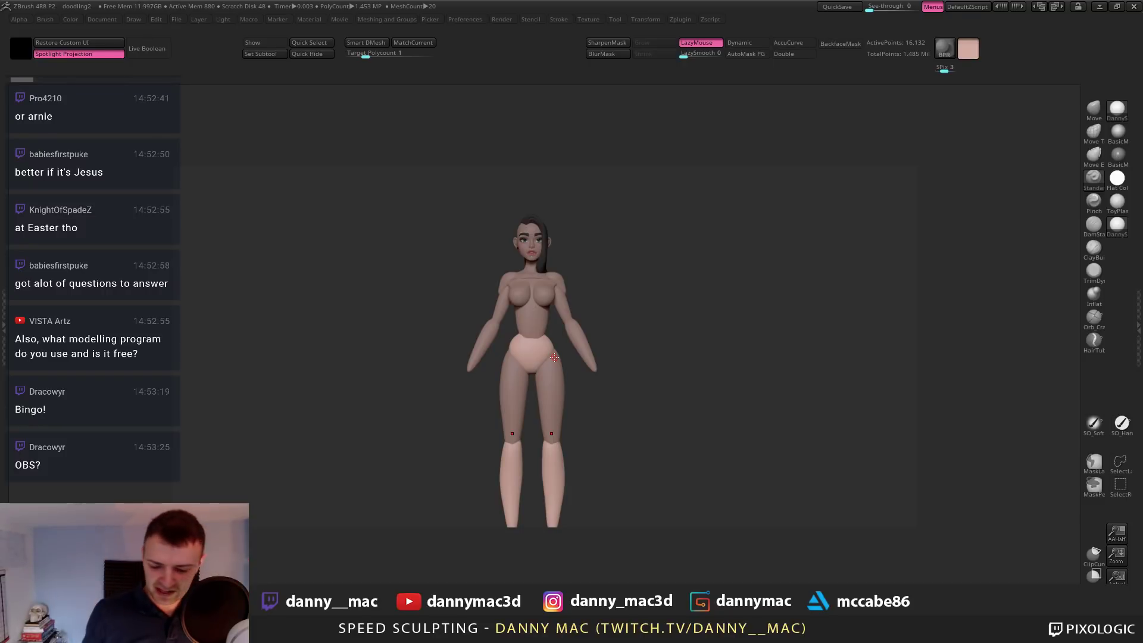
{"action": "mouse_move", "coordinate": [601, 346]}
{"action": "left_mouse_down"}
{"action": "mouse_move", "coordinate": [614, 349]}
{"action": "mouse_move", "coordinate": [604, 352]}
{"action": "left_mouse_up"}
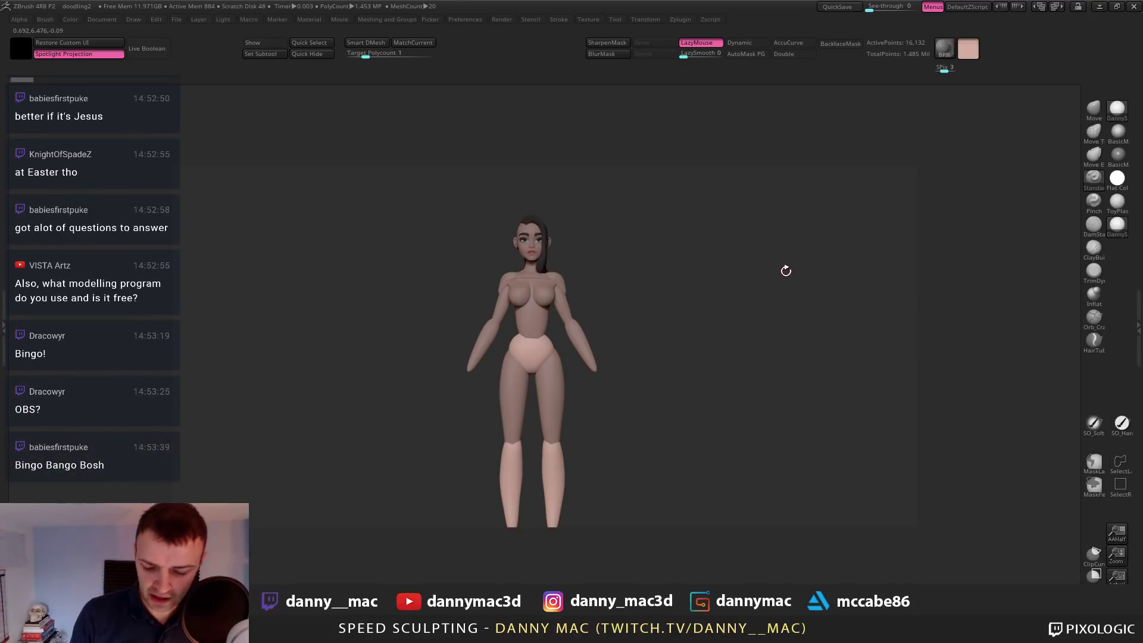
{"action": "left_click_drag", "start_coordinate": [667, 294], "coordinate": [638, 289], "text": "alt"}
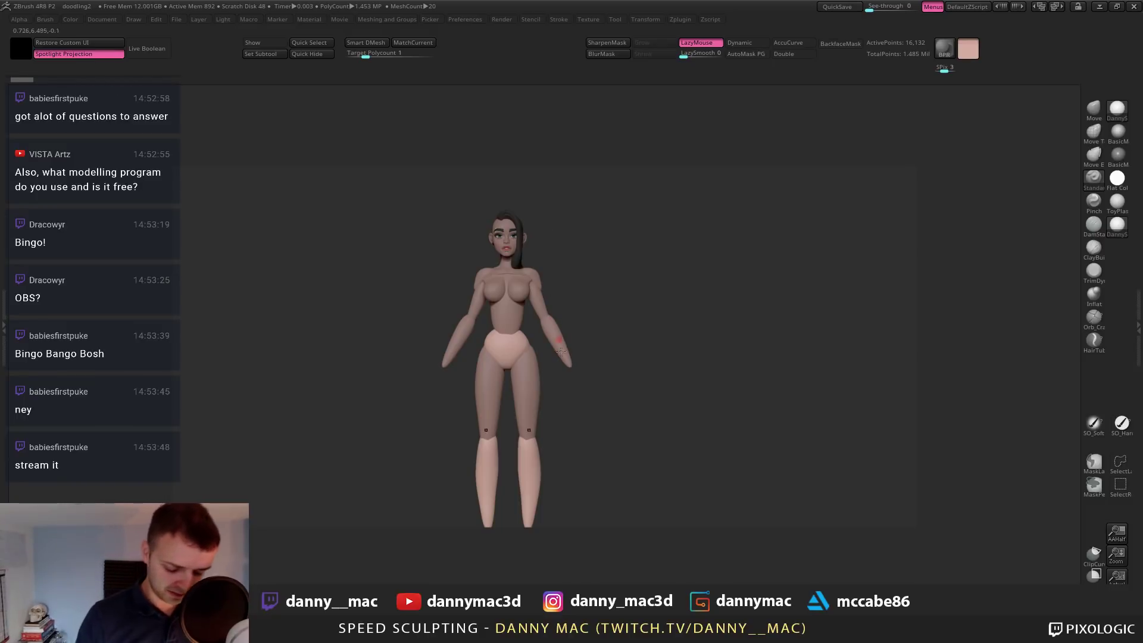
Hide the pelvis, torso and breast subtools of the figure
{"action": "key", "text": "F1"}
{"action": "left_click", "coordinate": [626, 263]}
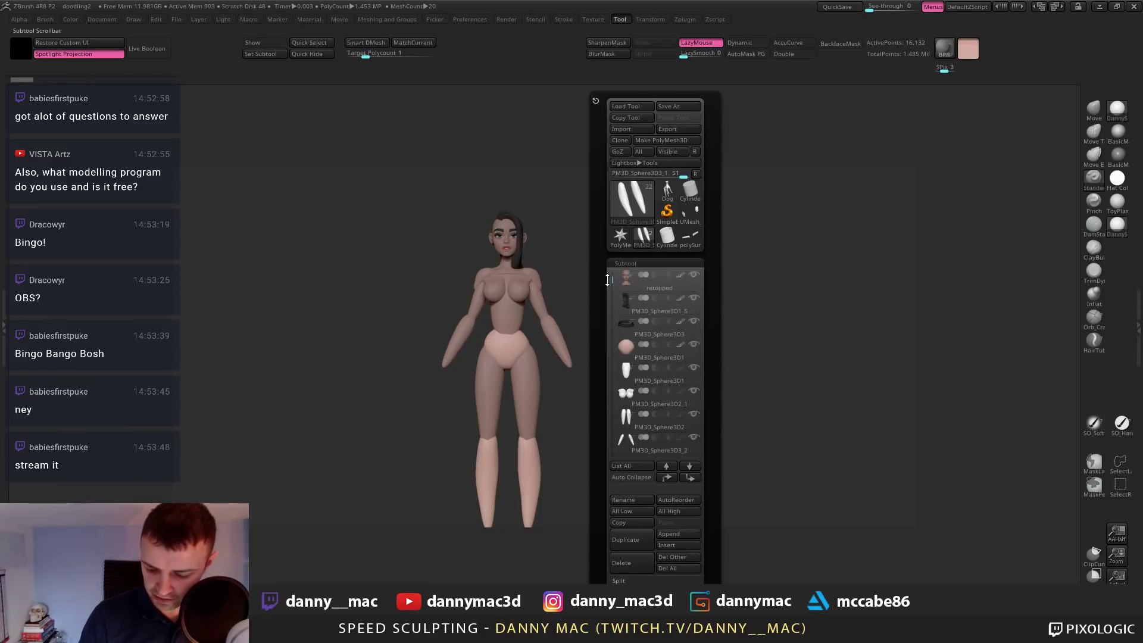
{"action": "left_click", "coordinate": [695, 344]}
{"action": "left_click", "coordinate": [694, 367]}
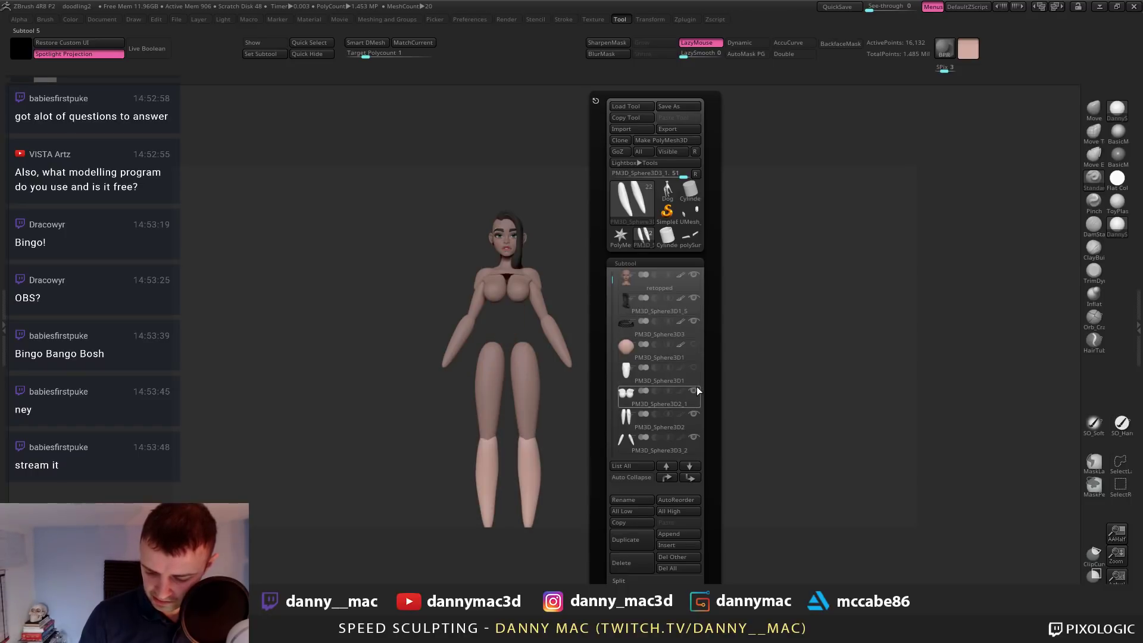
{"action": "left_click", "coordinate": [694, 391]}
Hide the thigh, upper arm, shoulder and forearm subtools
{"action": "left_click_drag", "start_coordinate": [612, 279], "coordinate": [612, 319]}
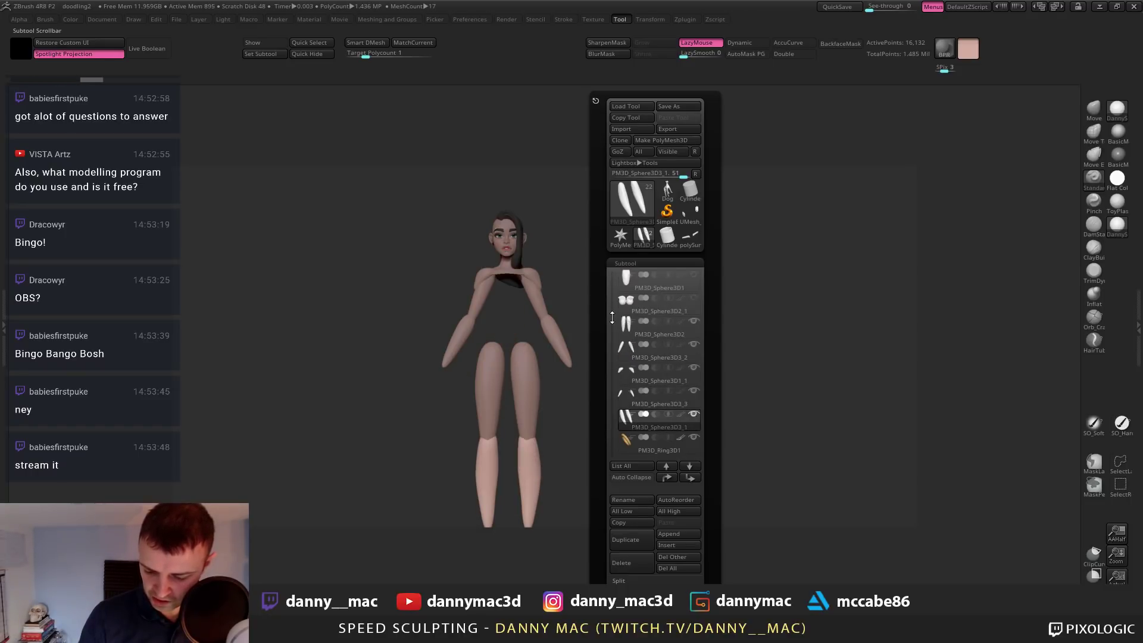
{"action": "left_click", "coordinate": [694, 320]}
{"action": "left_click", "coordinate": [695, 344]}
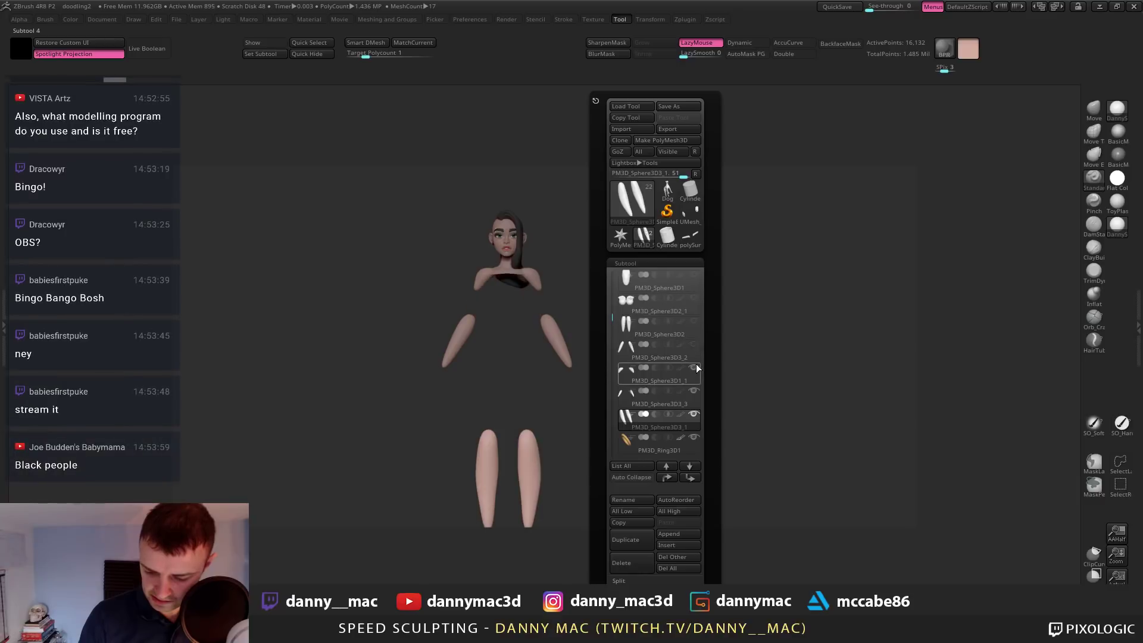
{"action": "left_click", "coordinate": [694, 367]}
{"action": "left_click", "coordinate": [694, 391]}
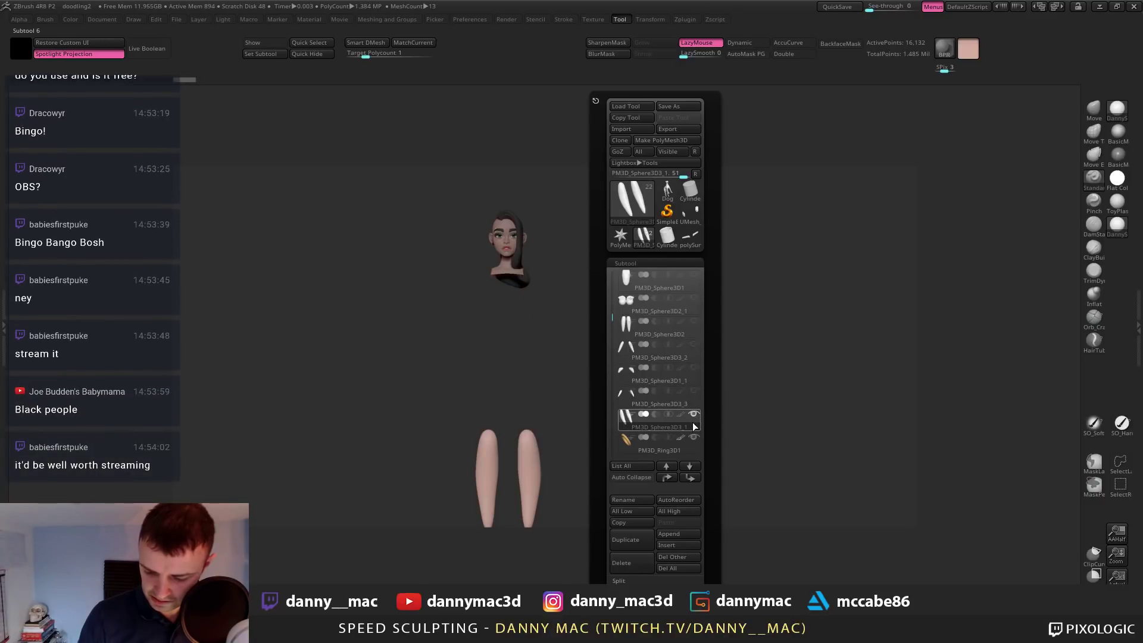
Make the retopped head the active subtool and frame it in the view
{"action": "left_click", "coordinate": [506, 256], "text": "alt"}
{"action": "key", "text": "f"}
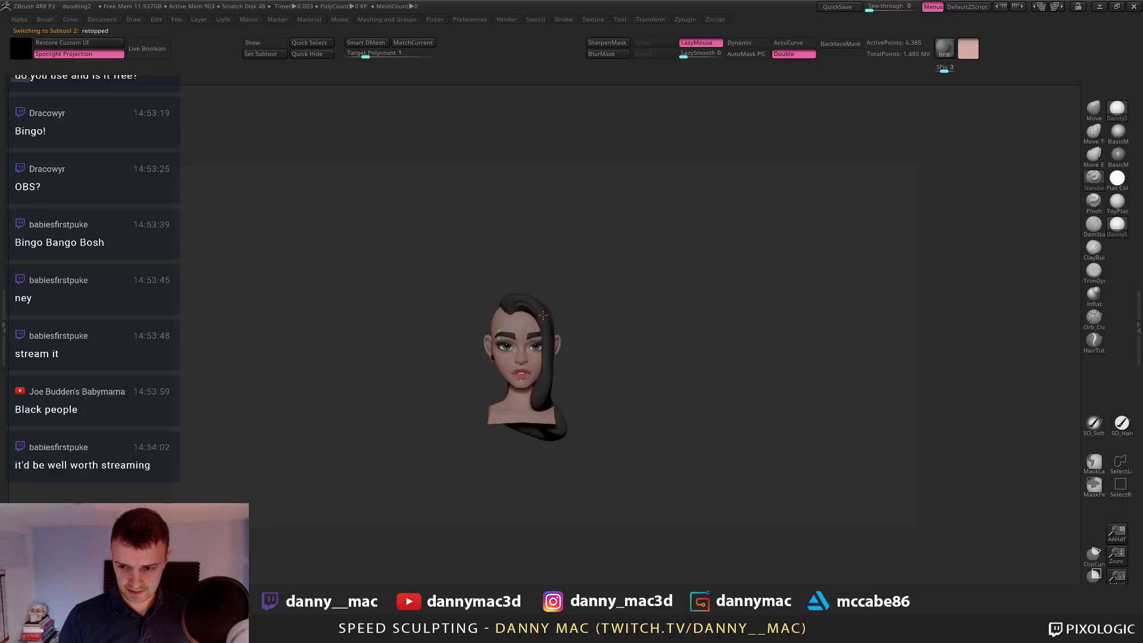
{"action": "left_click_drag", "start_coordinate": [491, 238], "coordinate": [562, 274], "text": "alt"}
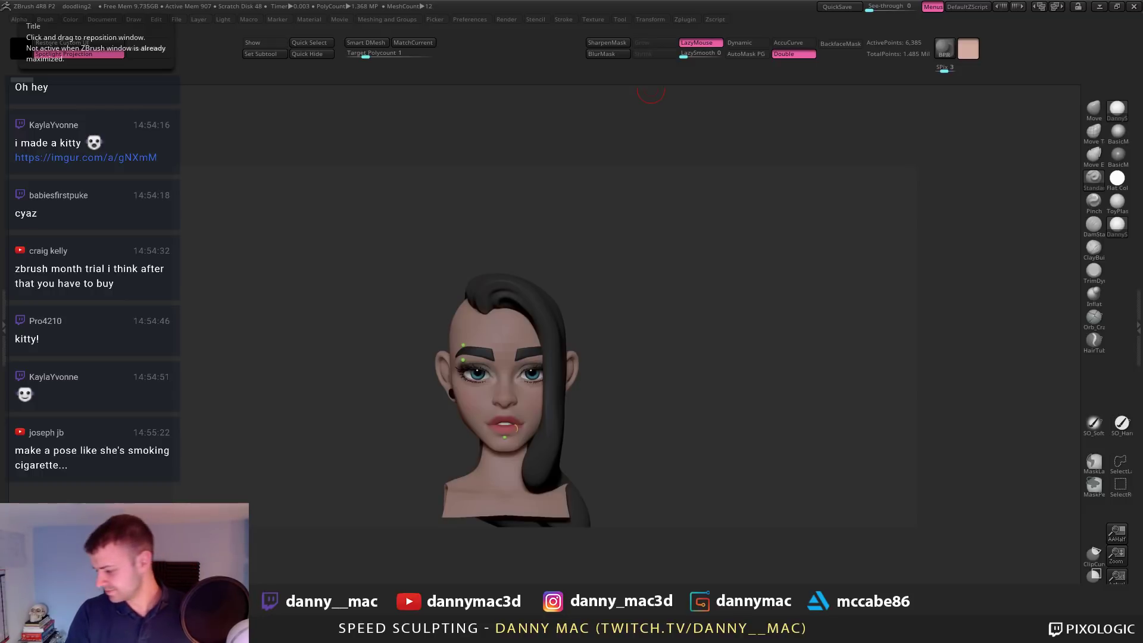
{"action": "left_click_drag", "start_coordinate": [602, 327], "coordinate": [614, 268]}
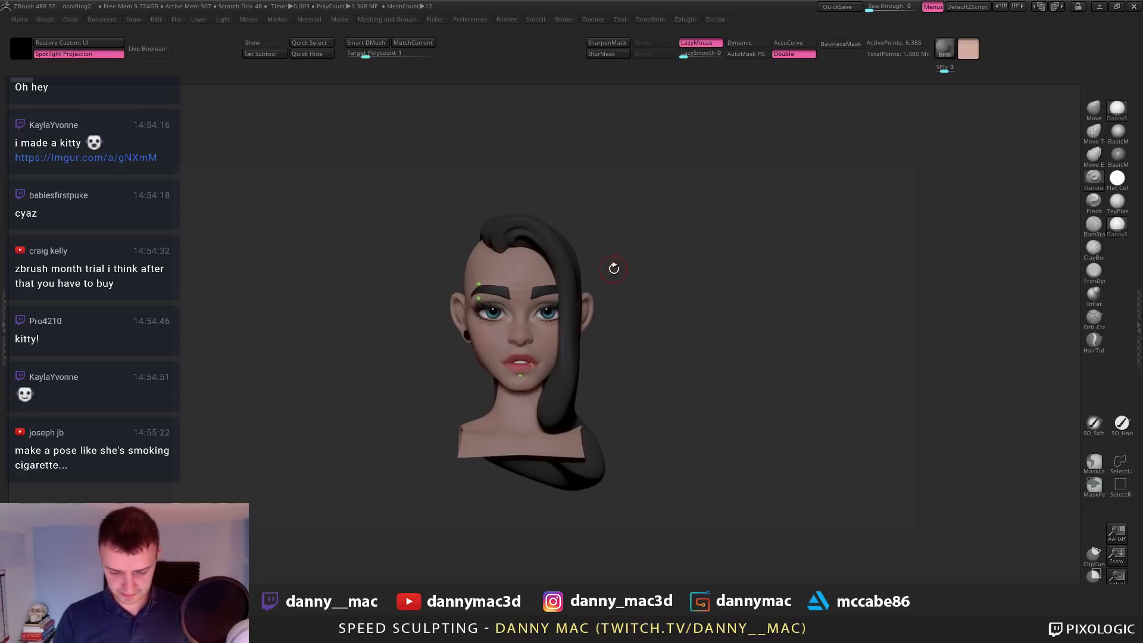
Select the hair subtool and check the bust against the camera's angle of view
{"action": "left_click", "coordinate": [567, 249], "text": "alt"}
{"action": "mouse_move", "coordinate": [679, 292]}
{"action": "left_mouse_down"}
{"action": "mouse_move", "coordinate": [683, 313]}
{"action": "mouse_move", "coordinate": [679, 293]}
{"action": "left_mouse_up"}
{"action": "left_click_drag", "start_coordinate": [606, 283], "coordinate": [659, 287], "text": "alt"}
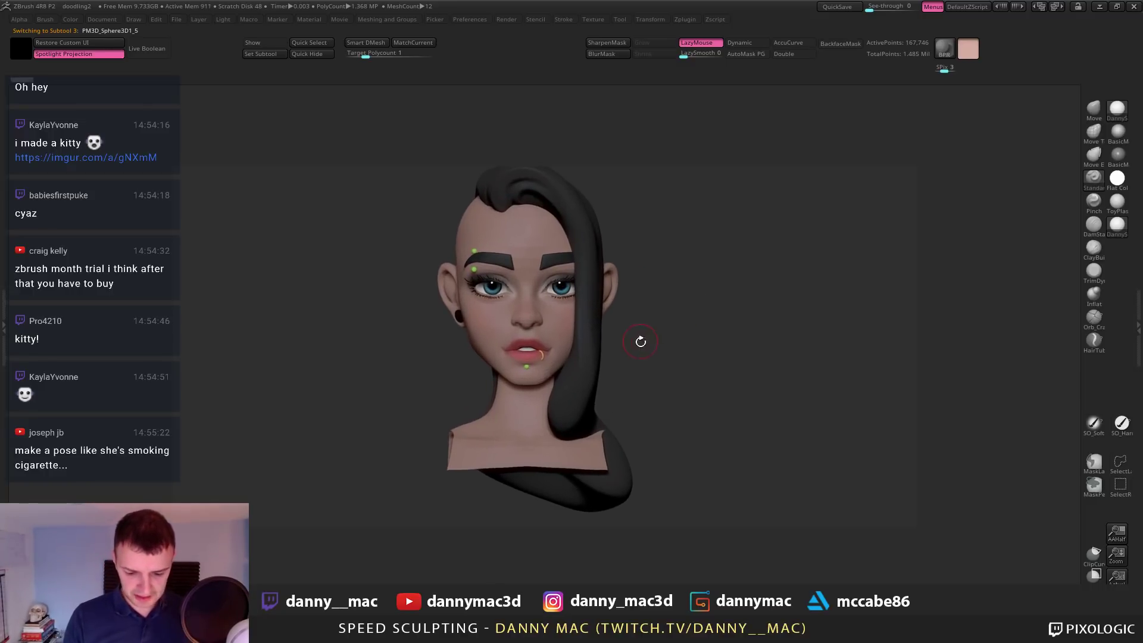
{"action": "key", "text": "F1"}
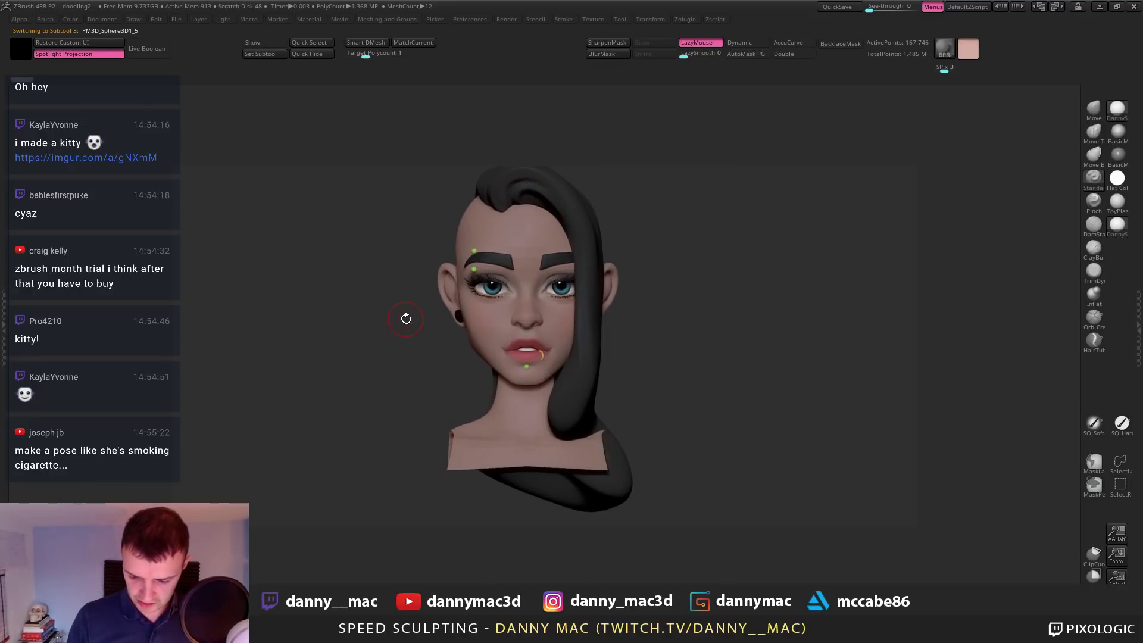
{"action": "left_click_drag", "start_coordinate": [717, 343], "coordinate": [692, 344], "text": "alt"}
{"action": "left_click_drag", "start_coordinate": [648, 381], "coordinate": [637, 388], "text": "alt"}
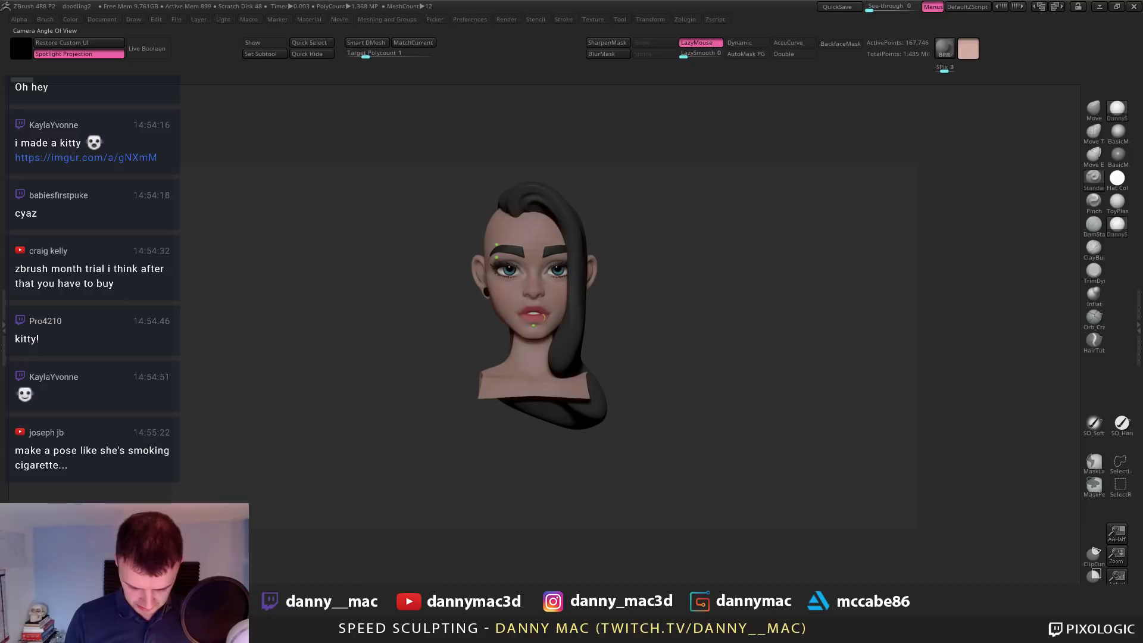
{"action": "left_click_drag", "start_coordinate": [623, 280], "coordinate": [640, 333], "text": "alt"}
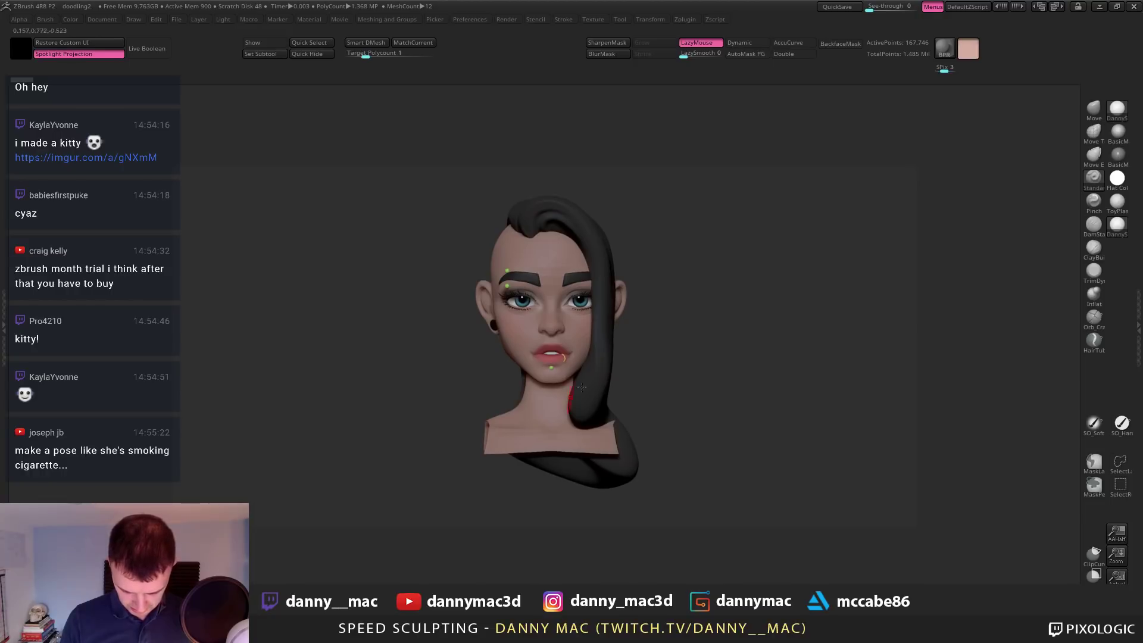
Dock the Tool palette beside the canvas and make the retopped head the active subtool
{"action": "left_click_drag", "start_coordinate": [679, 343], "coordinate": [755, 307]}
{"action": "key", "text": "F1"}
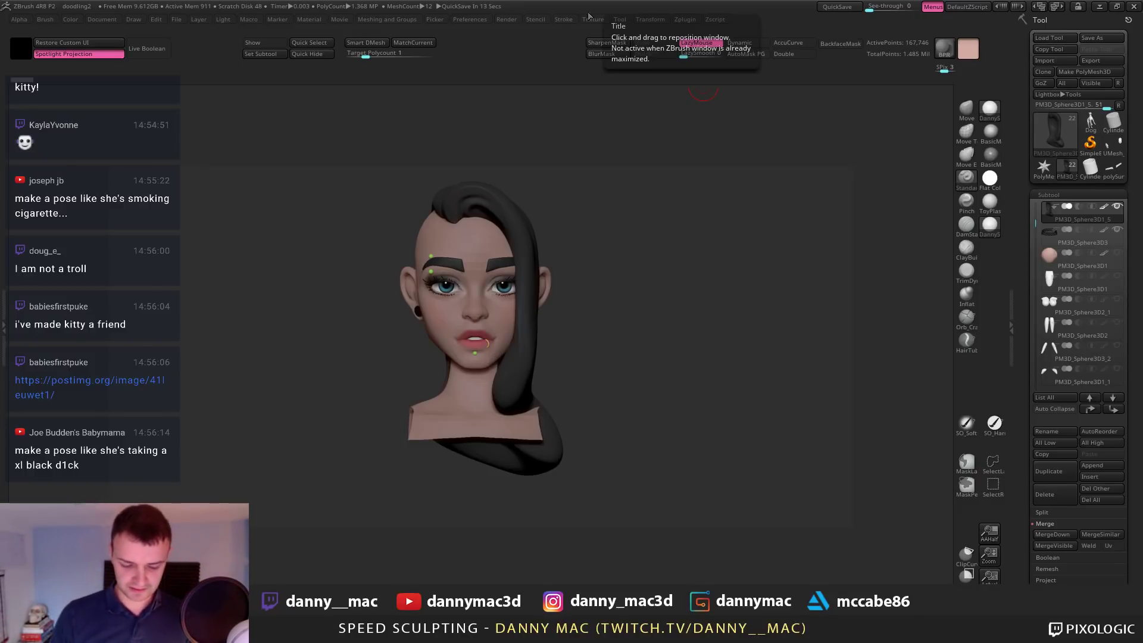
{"action": "left_click", "coordinate": [496, 324], "text": "alt"}
{"action": "right_click_drag", "start_coordinate": [497, 324], "coordinate": [466, 324]}
Choose the Move brush and inspect the face close up, toggling the wireframe display on and off
{"action": "key", "text": "b"}
{"action": "key", "text": "m"}
{"action": "key", "text": "v"}
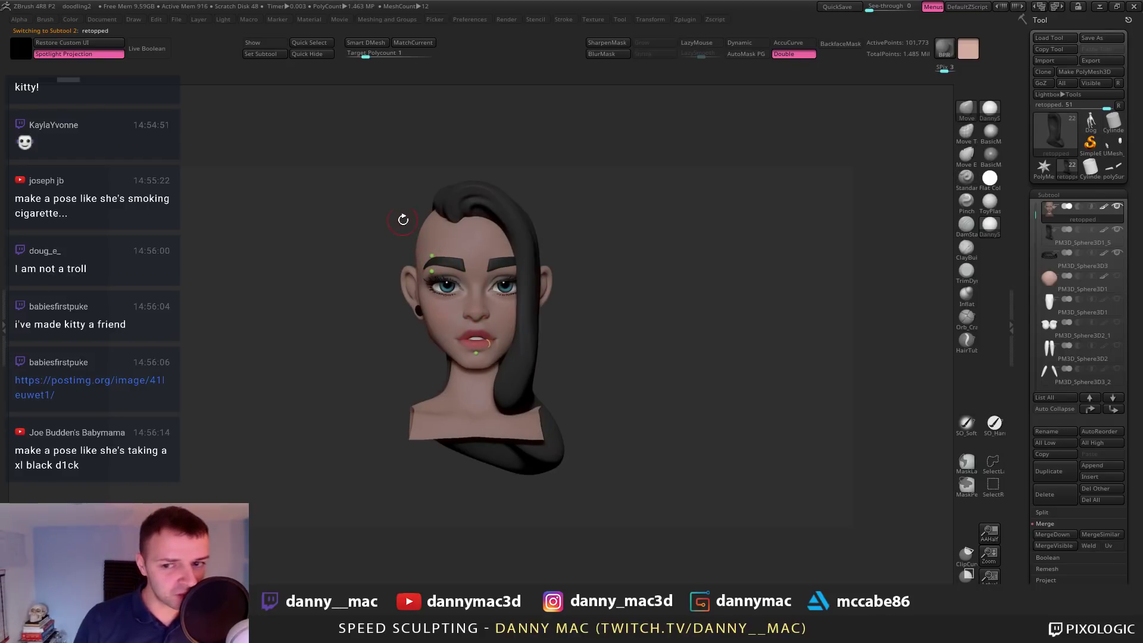
{"action": "left_click_drag", "start_coordinate": [404, 220], "coordinate": [468, 267], "text": "alt"}
{"action": "key", "text": "shift+f"}
{"action": "key", "text": "shift+f"}
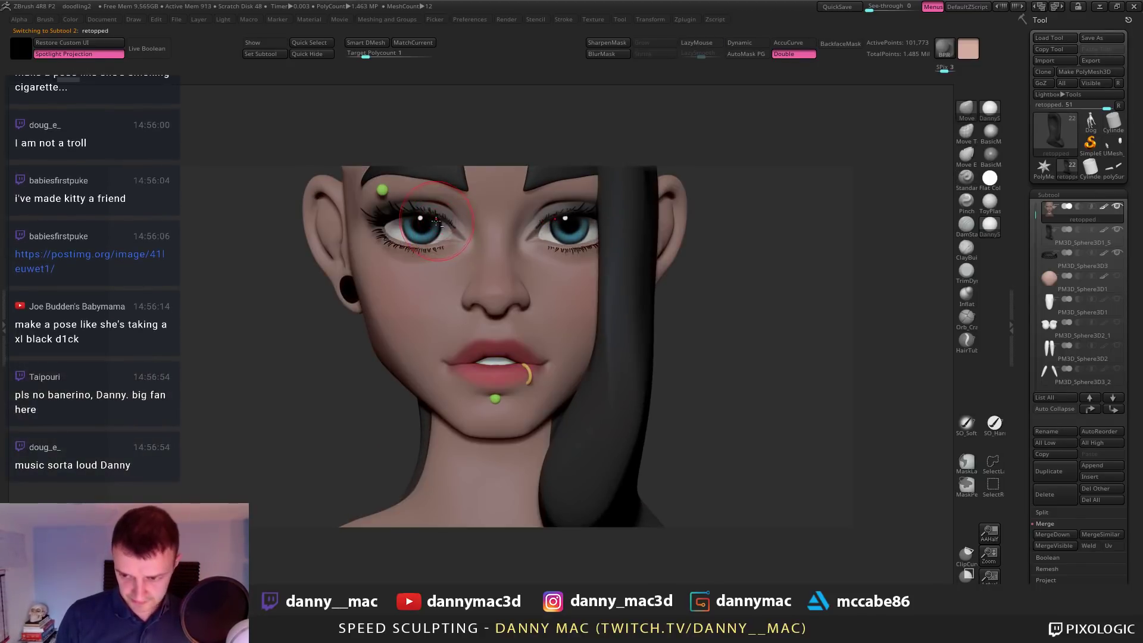
{"action": "right_click_drag", "start_coordinate": [446, 225], "coordinate": [512, 168]}
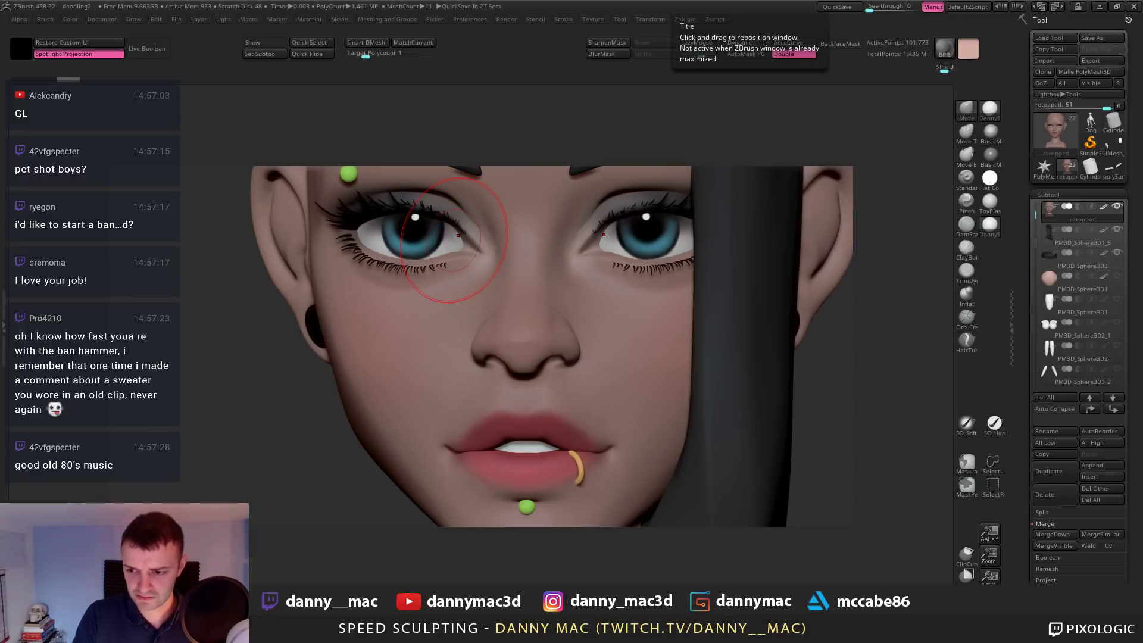
Examine the whole bust from the front and check the camera's angle of view in the Draw settings
{"action": "left_click_drag", "start_coordinate": [296, 382], "coordinate": [208, 381], "text": "alt"}
{"action": "left_click_drag", "start_coordinate": [340, 391], "coordinate": [316, 393], "text": "alt"}
{"action": "mouse_move", "coordinate": [557, 391]}
{"action": "left_mouse_down"}
{"action": "mouse_move", "coordinate": [543, 400]}
{"action": "mouse_move", "coordinate": [605, 456]}
{"action": "left_mouse_up"}
{"action": "left_click_drag", "start_coordinate": [657, 394], "coordinate": [651, 379], "text": "alt"}
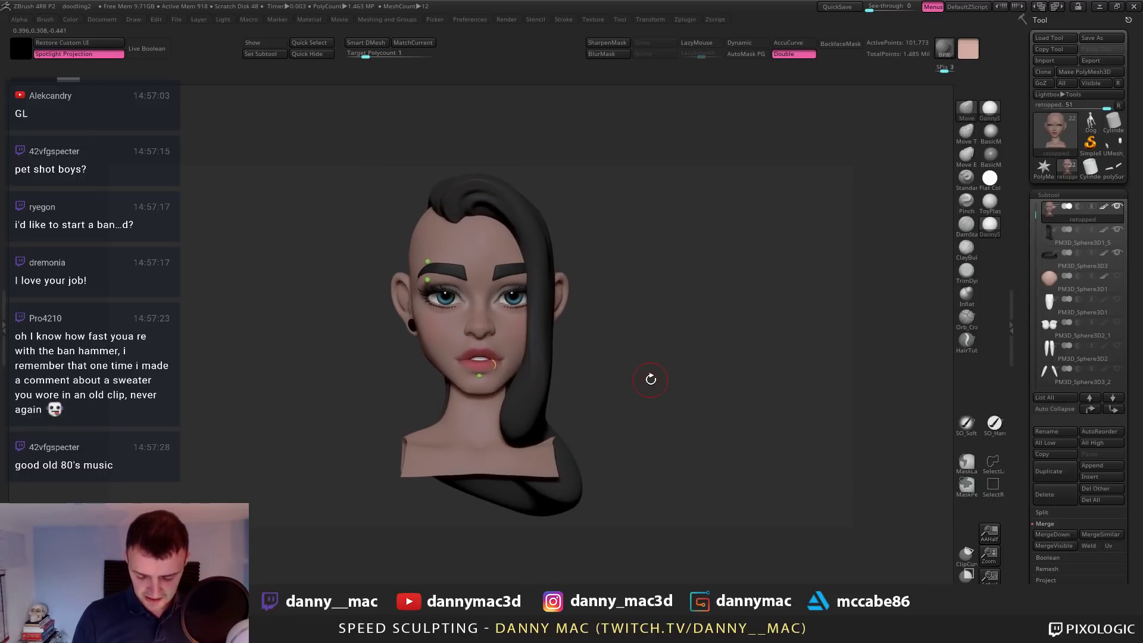
{"action": "left_click_drag", "start_coordinate": [1039, 223], "coordinate": [1040, 197]}
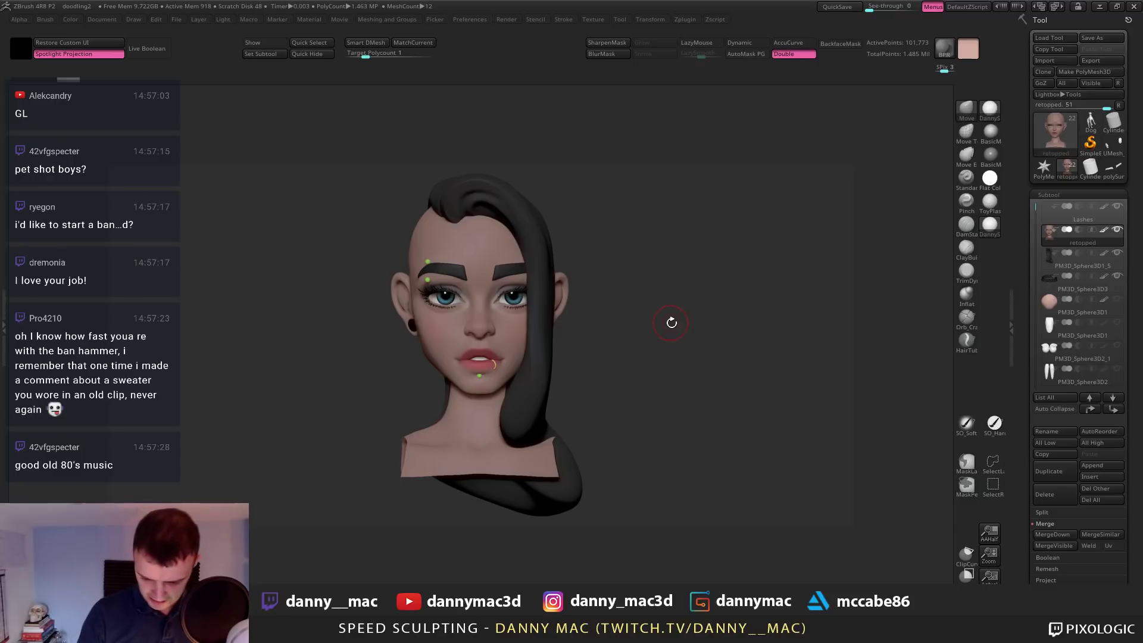
{"action": "left_click_drag", "start_coordinate": [671, 321], "coordinate": [630, 317]}
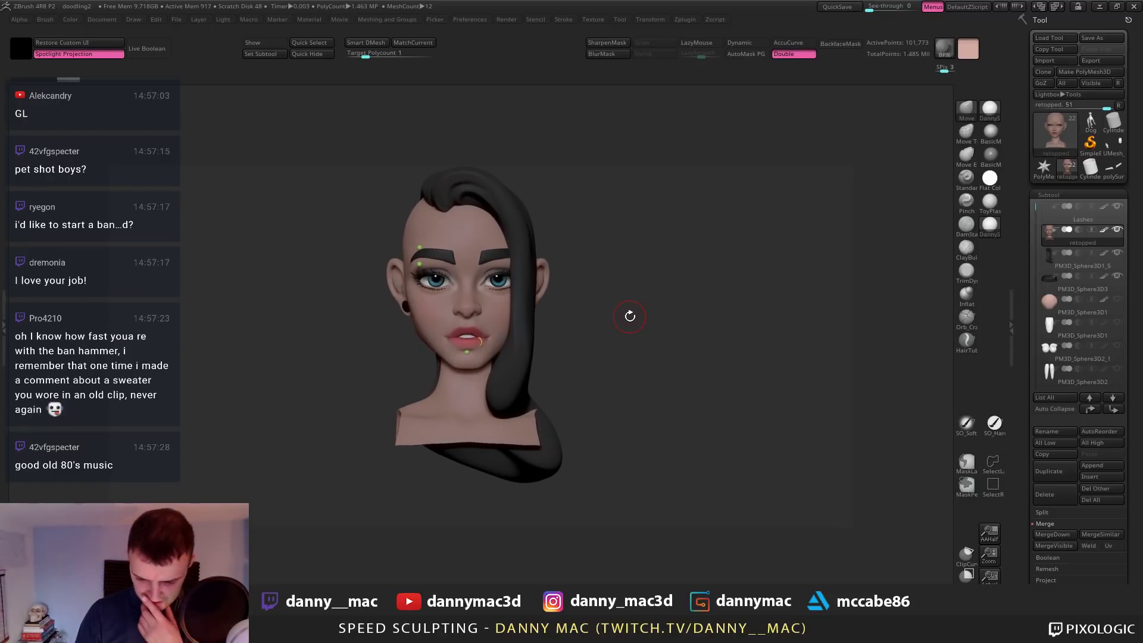
{"action": "left_click", "coordinate": [158, 19]}
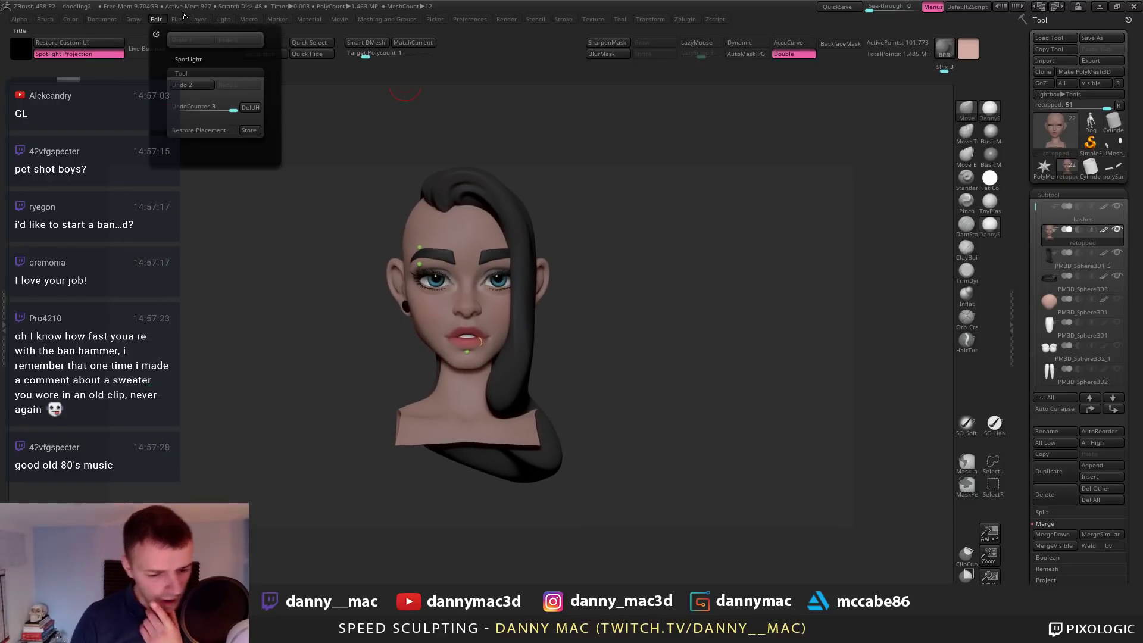
{"action": "left_click", "coordinate": [135, 19]}
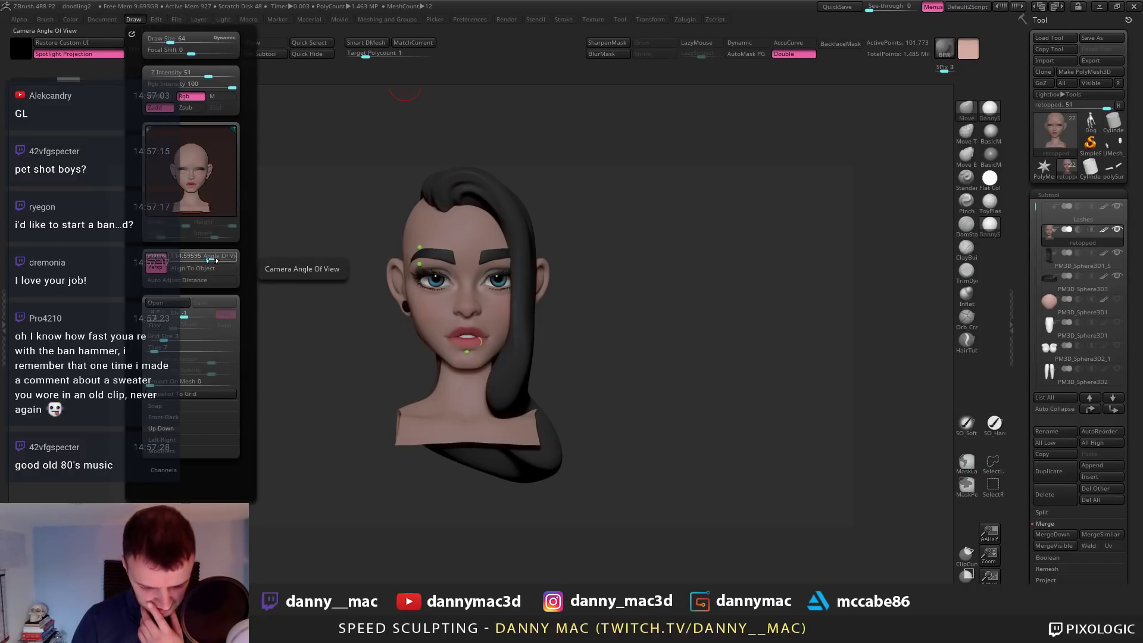
{"action": "left_click_drag", "start_coordinate": [655, 310], "coordinate": [658, 312]}
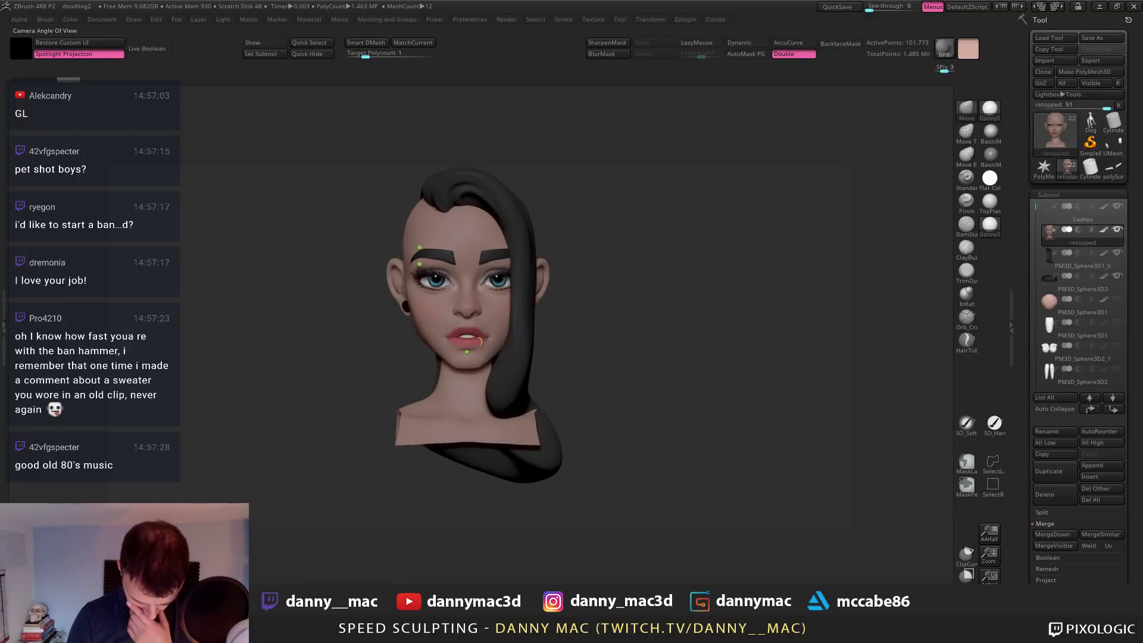
Compare the bust with the reference image ZBrush ScreenGrab02C.jpg in Photos, moving the image off the canvas when done
{"action": "left_click_drag", "start_coordinate": [557, 472], "coordinate": [464, 332]}
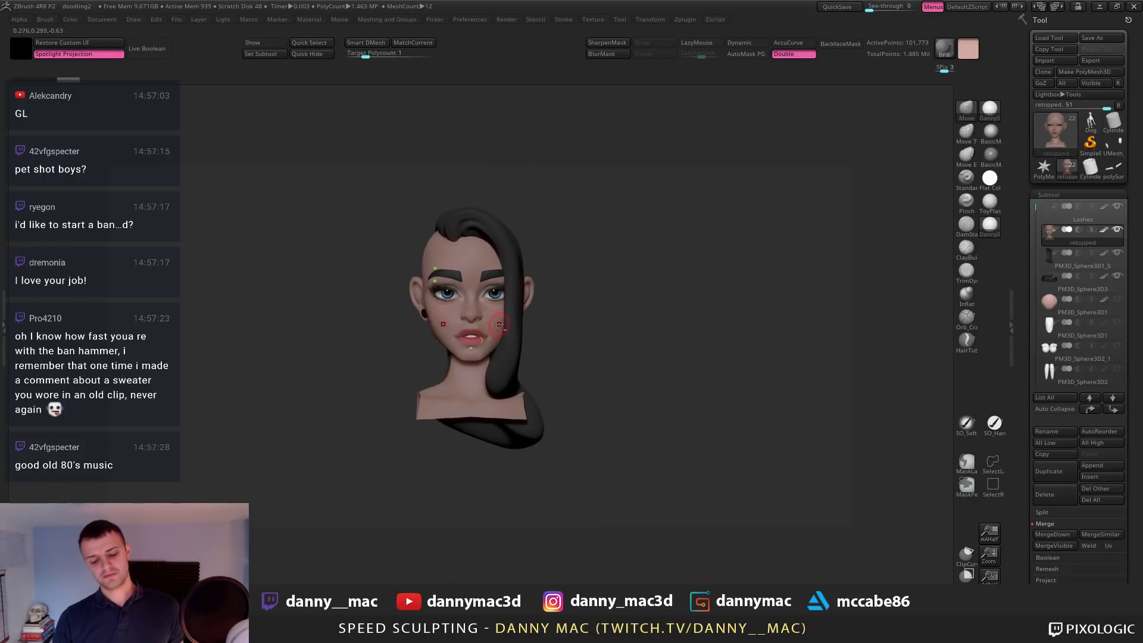
{"action": "left_click_drag", "start_coordinate": [540, 337], "coordinate": [520, 338], "text": "alt"}
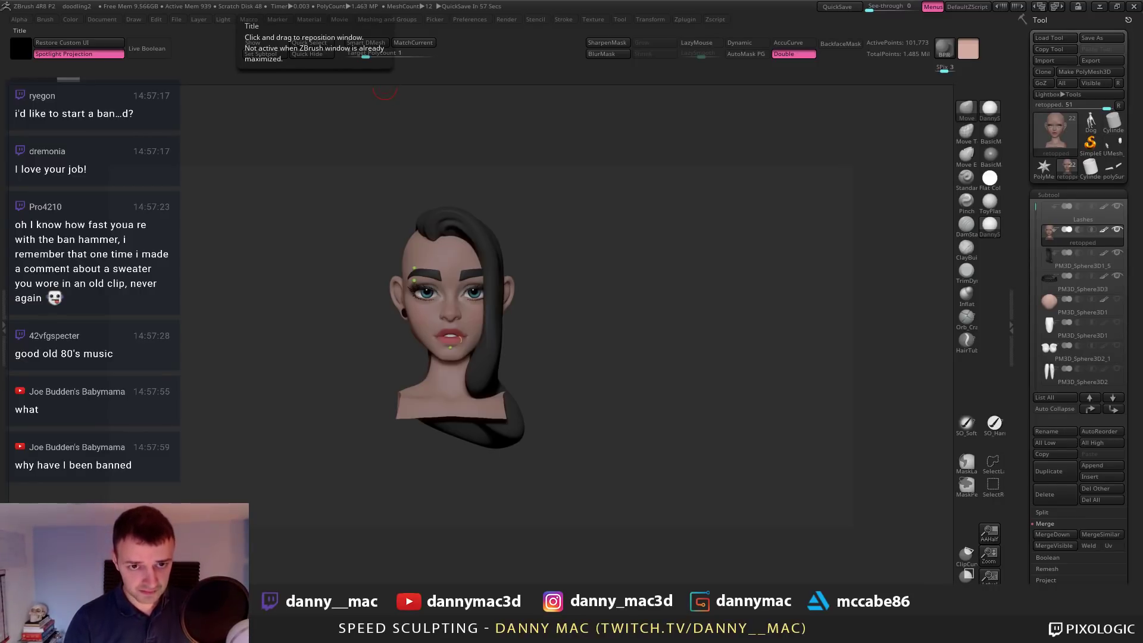
{"action": "left_click_drag", "start_coordinate": [965, 1], "coordinate": [878, 42]}
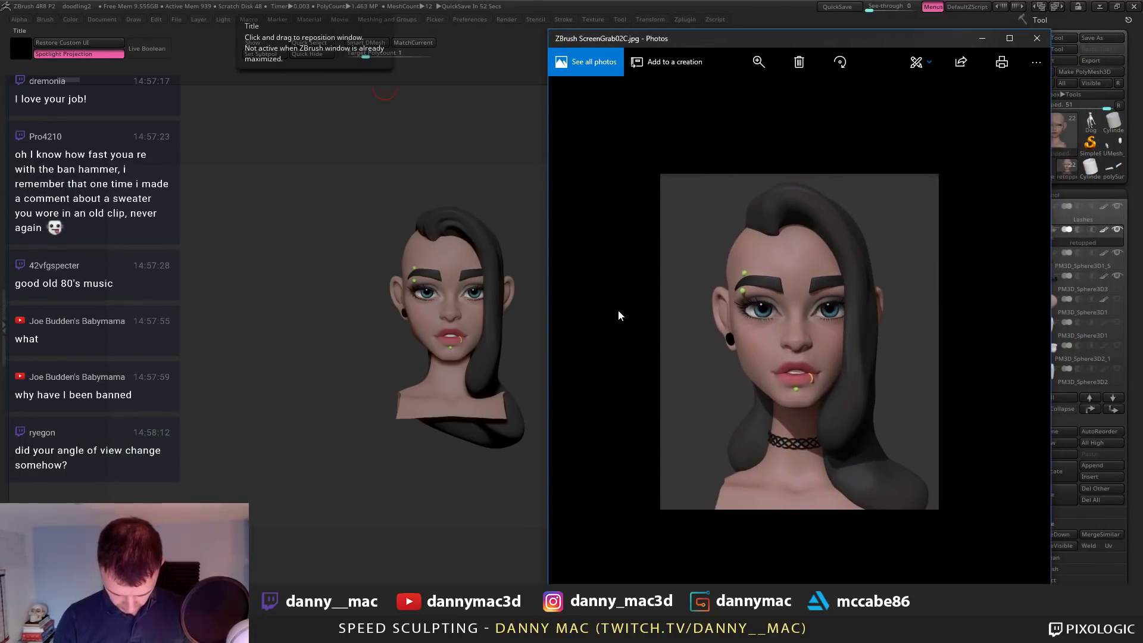
{"action": "left_click_drag", "start_coordinate": [828, 41], "coordinate": [361, 0]}
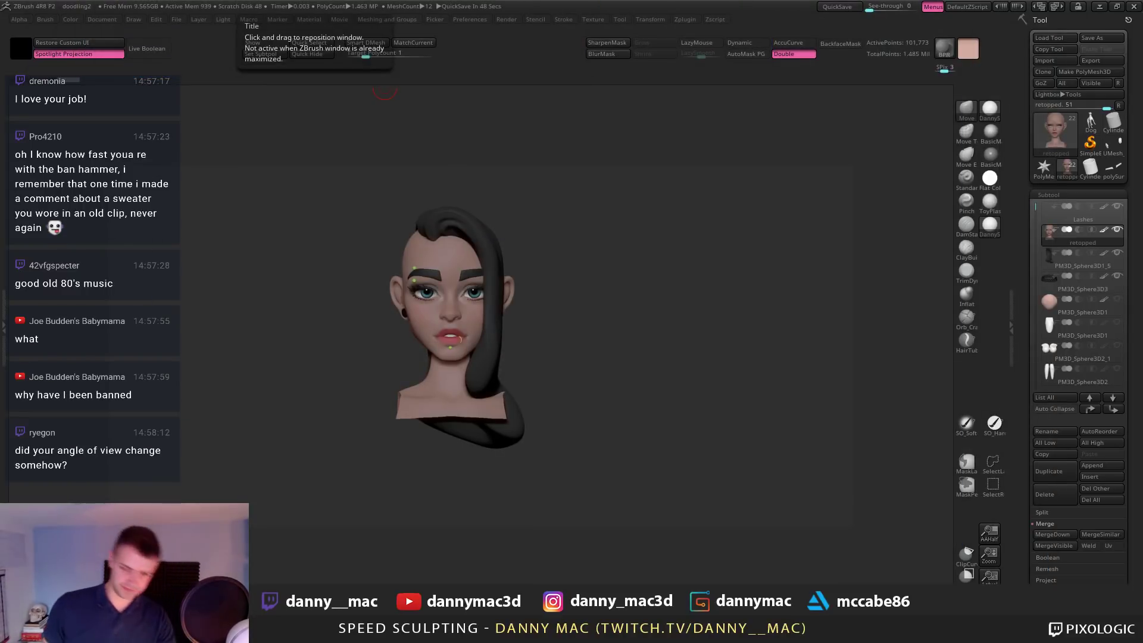
{"action": "mouse_move", "coordinate": [385, 91]}
{"action": "left_mouse_down"}
{"action": "mouse_move", "coordinate": [602, 307]}
{"action": "mouse_move", "coordinate": [567, 301]}
{"action": "mouse_move", "coordinate": [526, 320]}
{"action": "mouse_move", "coordinate": [647, 306]}
{"action": "mouse_move", "coordinate": [576, 330]}
{"action": "left_mouse_up"}
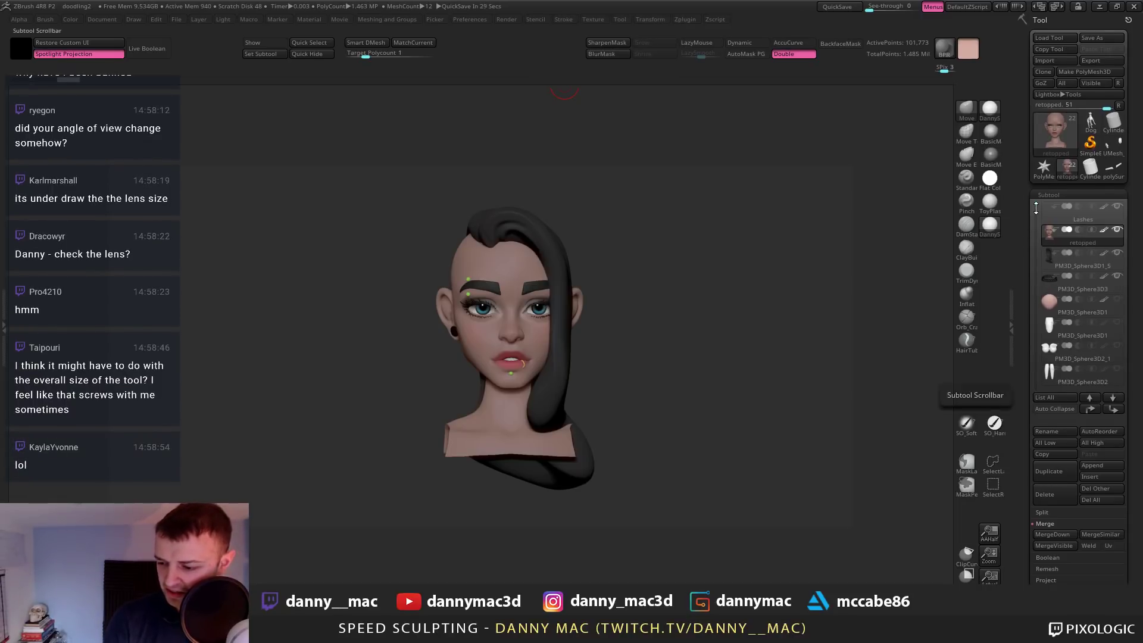
{"action": "mouse_move", "coordinate": [1034, 240]}
{"action": "left_mouse_down"}
{"action": "mouse_move", "coordinate": [1036, 254]}
{"action": "mouse_move", "coordinate": [1035, 228]}
{"action": "left_mouse_up"}
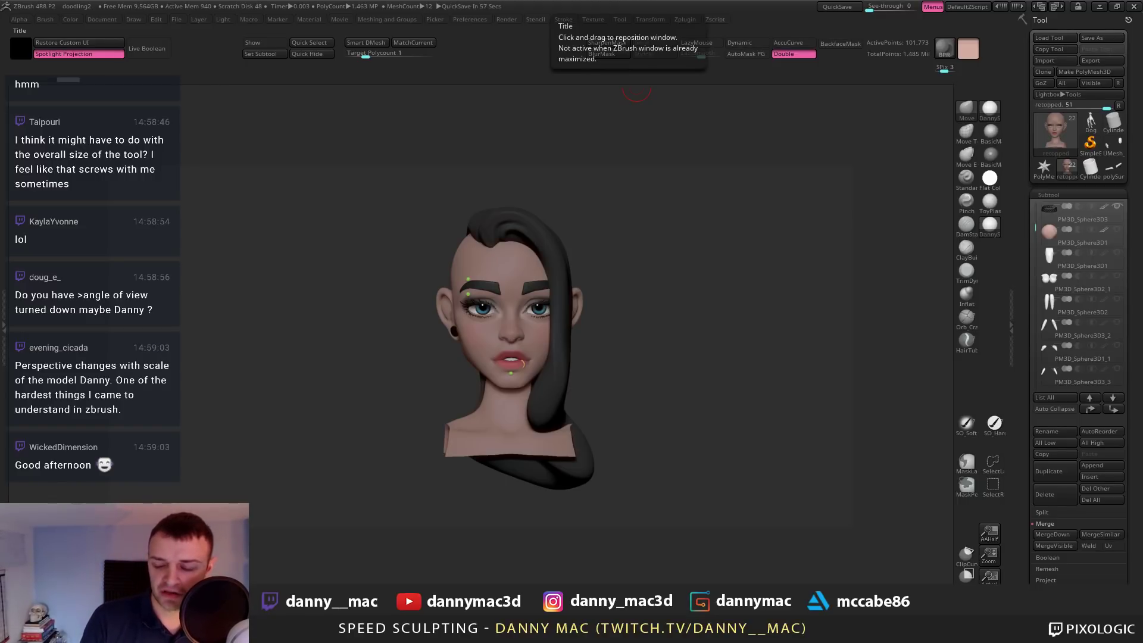
{"action": "left_click_drag", "start_coordinate": [622, 235], "coordinate": [621, 234]}
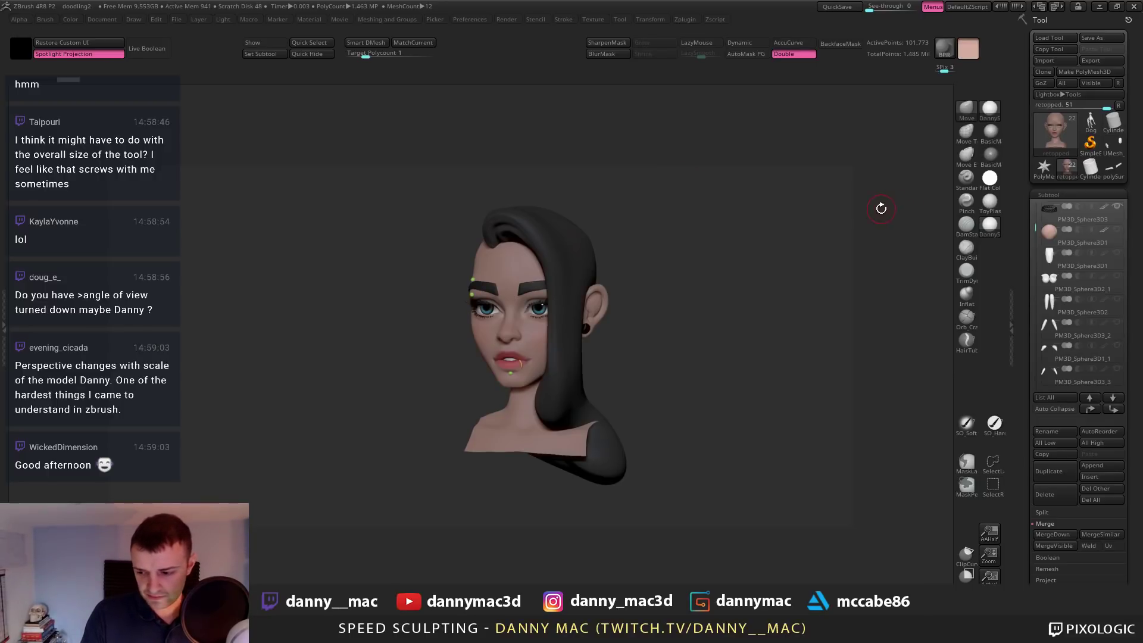
Show the choker subtool, make it active and examine how it fits around the neck
{"action": "left_click_drag", "start_coordinate": [714, 334], "coordinate": [678, 338], "text": "shift"}
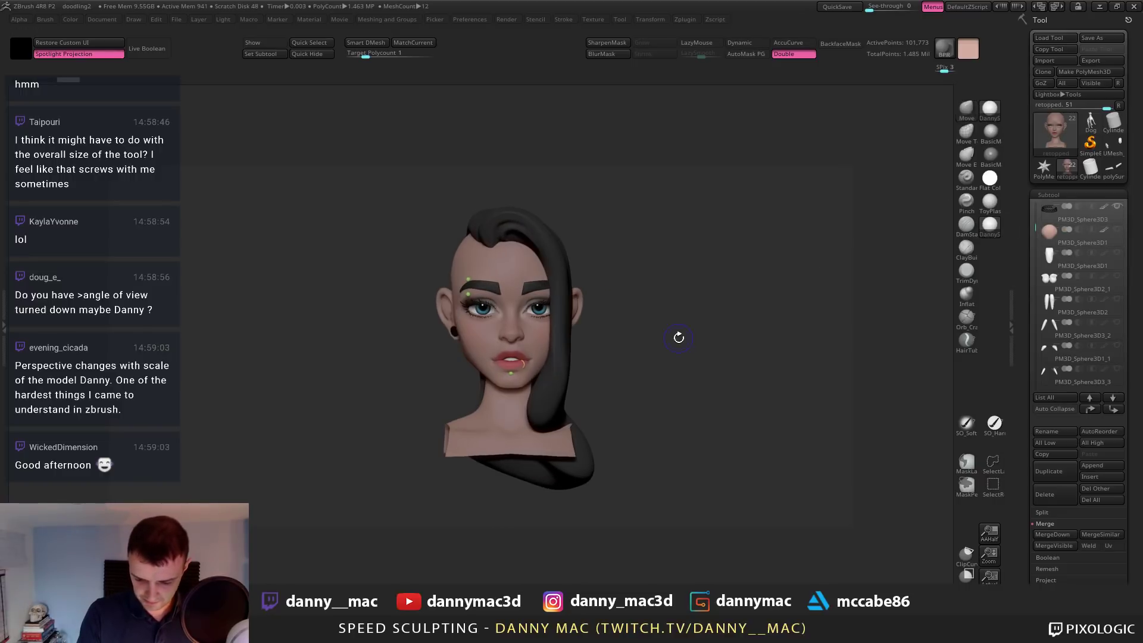
{"action": "left_click", "coordinate": [1116, 223]}
{"action": "left_click_drag", "start_coordinate": [582, 378], "coordinate": [582, 403]}
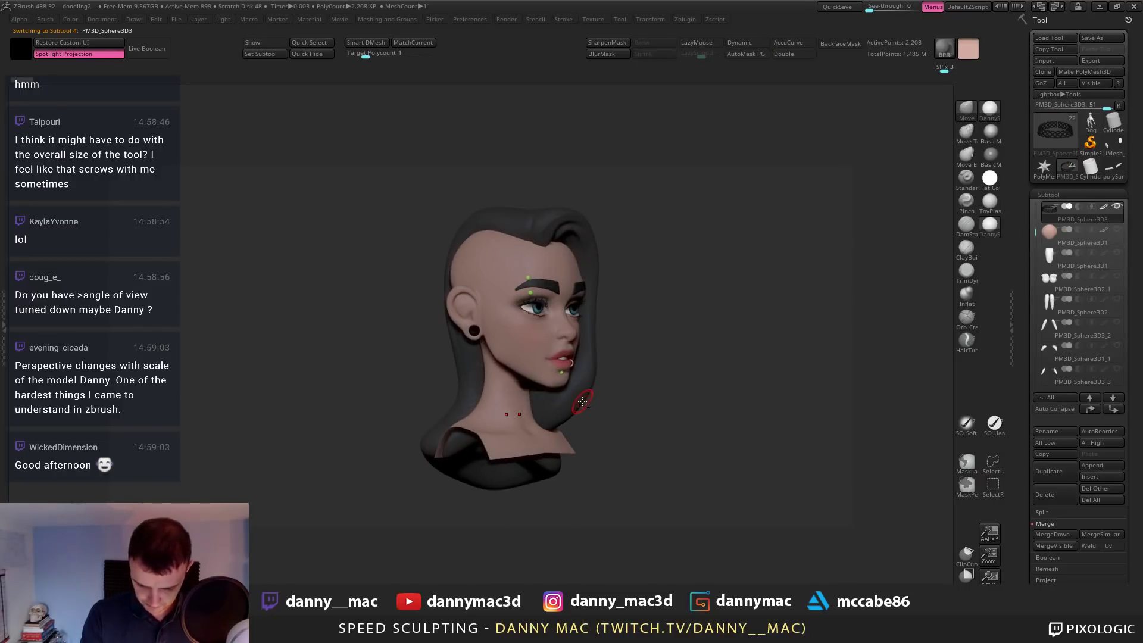
{"action": "key", "text": "shift+t"}
{"action": "key", "text": "shift+t"}
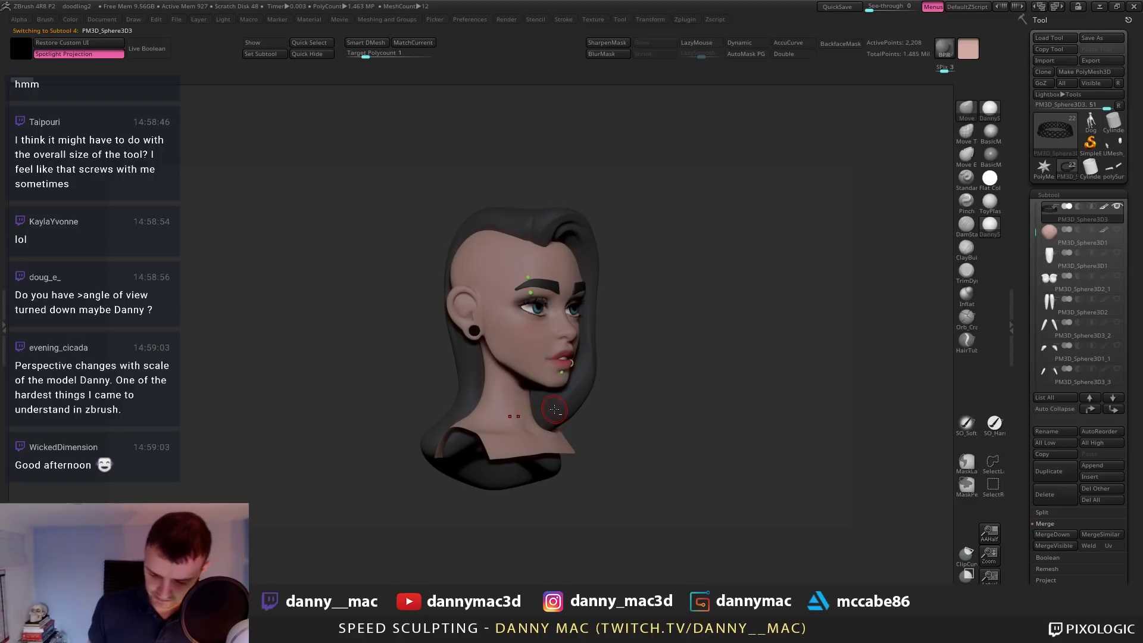
{"action": "key", "text": "shift+t"}
{"action": "key", "text": "shift+t"}
{"action": "left_click_drag", "start_coordinate": [549, 396], "coordinate": [531, 415]}
Make the retopped head active, show its wireframe and drop it to a low subdivision level for reworking the neck
{"action": "left_click", "coordinate": [495, 420], "text": "alt"}
{"action": "key", "text": "shift+t"}
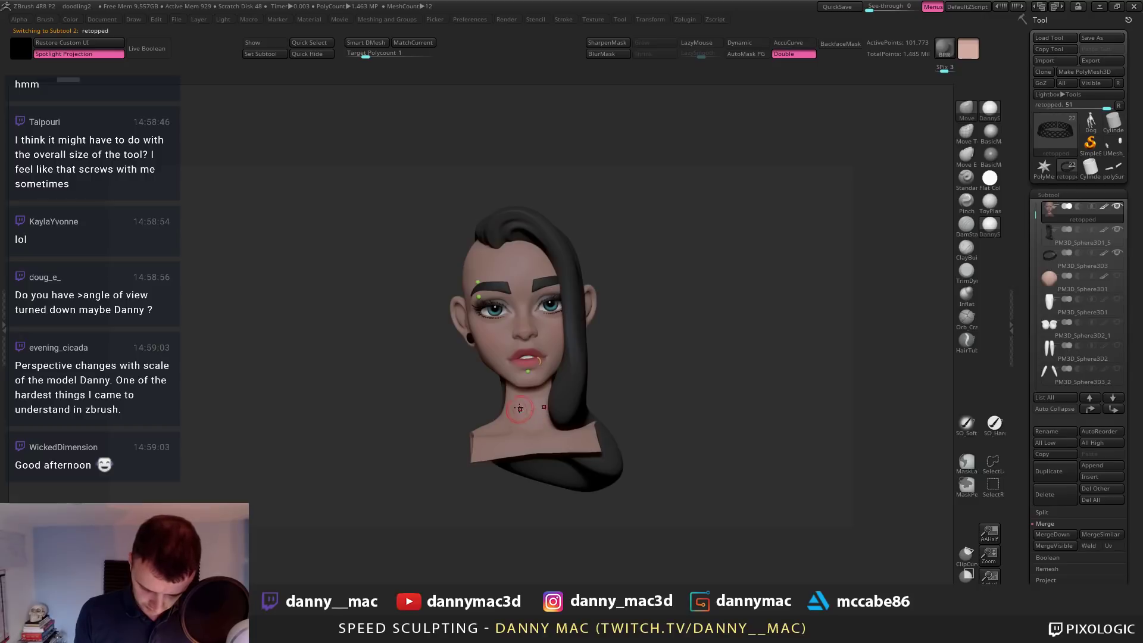
{"action": "right_click_drag", "start_coordinate": [519, 409], "coordinate": [513, 416]}
{"action": "key", "text": "shift+d"}
{"action": "key", "text": "shift+d"}
{"action": "key", "text": "shift+d"}
{"action": "key", "text": "shift+f"}
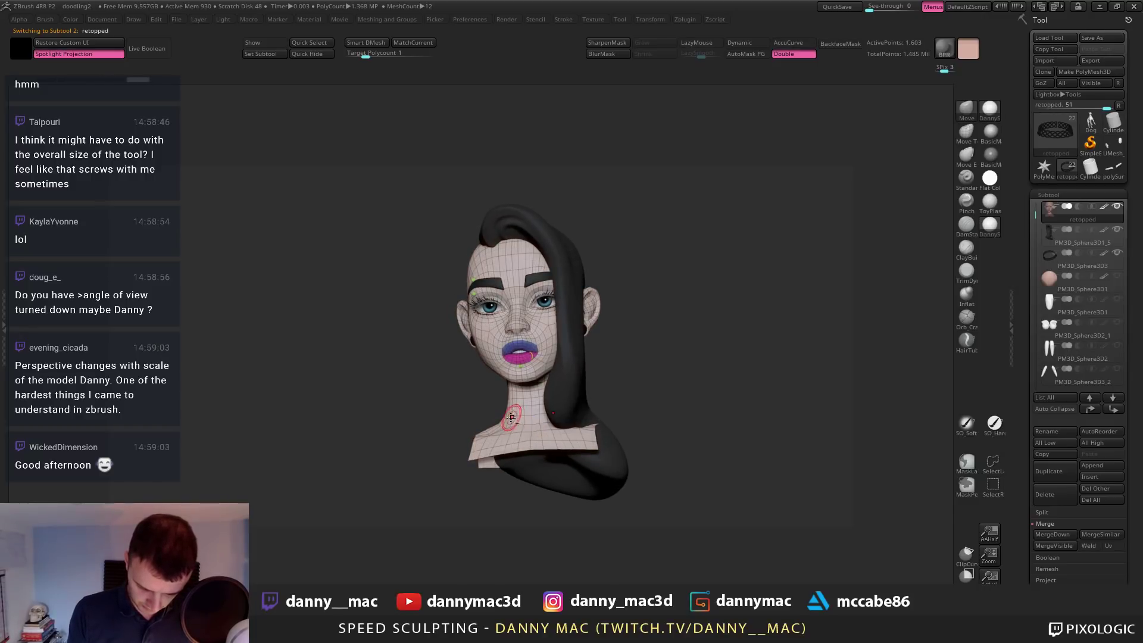
{"action": "key", "text": "d"}
{"action": "right_click_drag", "start_coordinate": [515, 412], "coordinate": [518, 388]}
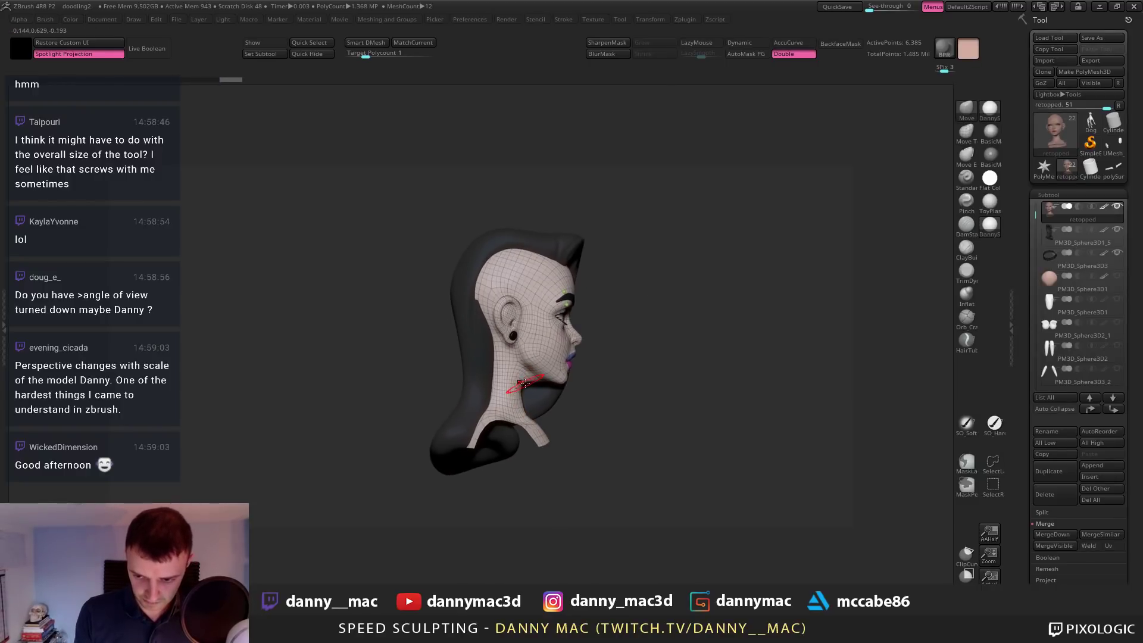
Raise the head one subdivision level and reshape the neck in profile and from the front with the Move brush
{"action": "key", "text": "d"}
{"action": "key", "text": "space"}
{"action": "left_click_drag", "start_coordinate": [539, 386], "coordinate": [531, 382], "text": "shift"}
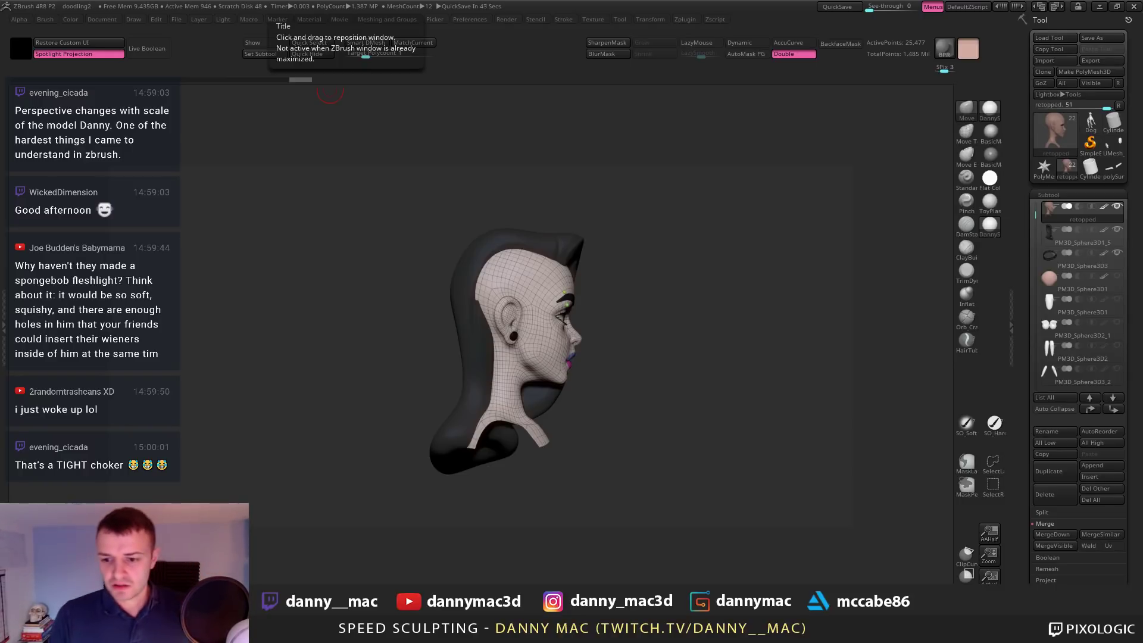
{"action": "left_click_drag", "start_coordinate": [723, 388], "coordinate": [712, 379]}
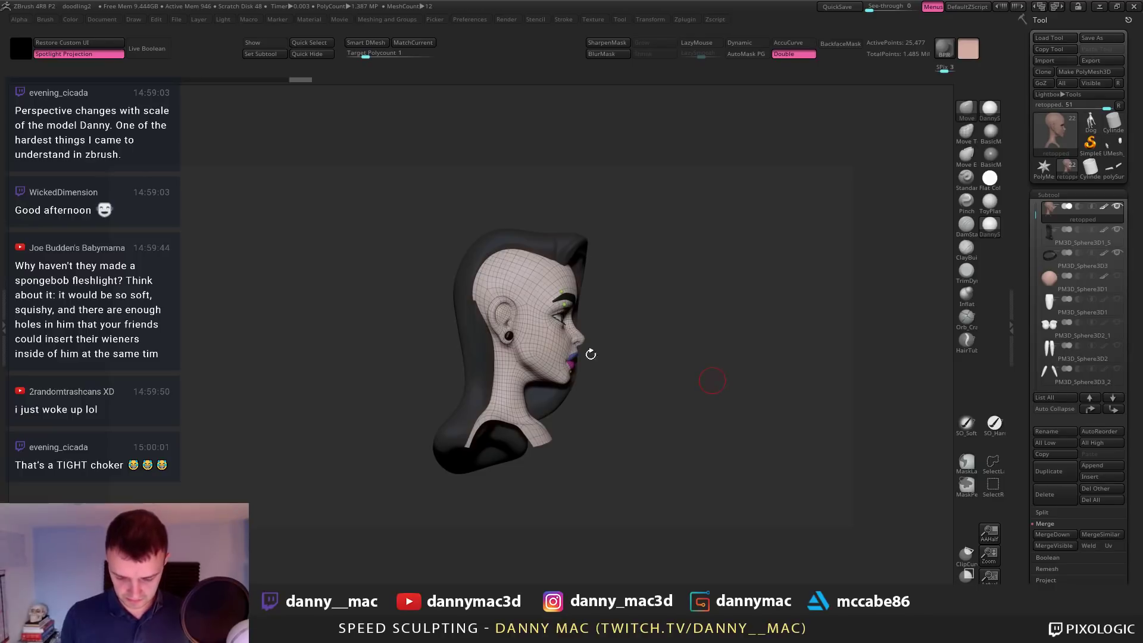
{"action": "key", "text": "space"}
{"action": "left_click", "coordinate": [522, 398]}
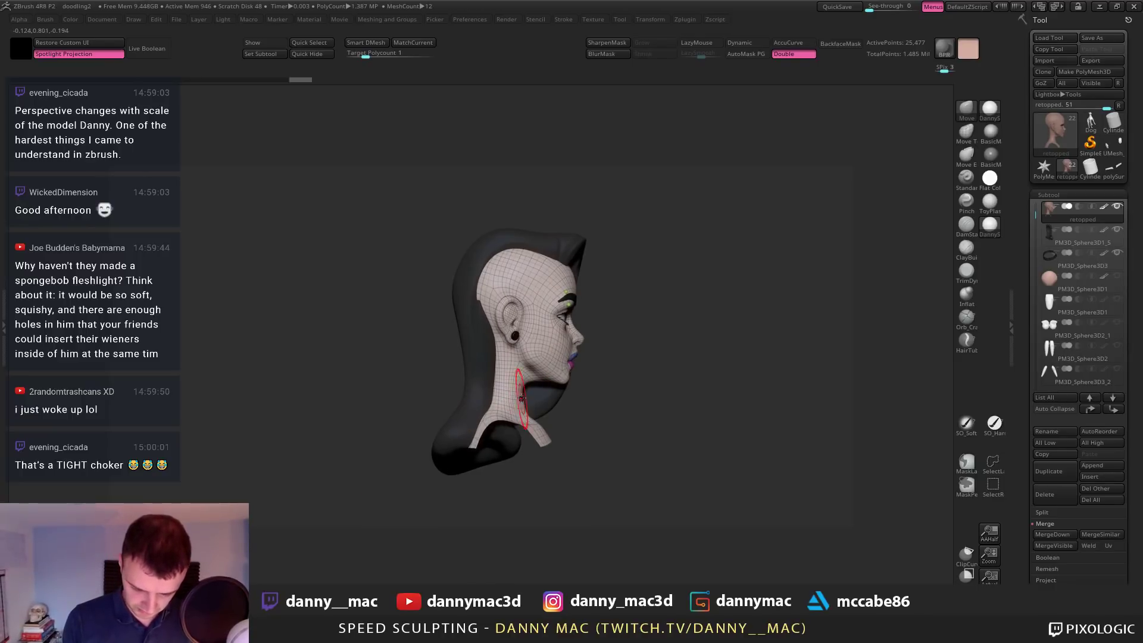
{"action": "key", "text": "space"}
{"action": "left_click_drag", "start_coordinate": [523, 398], "coordinate": [519, 399]}
{"action": "mouse_move", "coordinate": [646, 402]}
{"action": "left_mouse_down", "text": "shift"}
{"action": "mouse_move", "coordinate": [518, 400]}
{"action": "mouse_move", "coordinate": [655, 398]}
{"action": "left_mouse_up", "text": "shift"}
{"action": "key", "text": "space"}
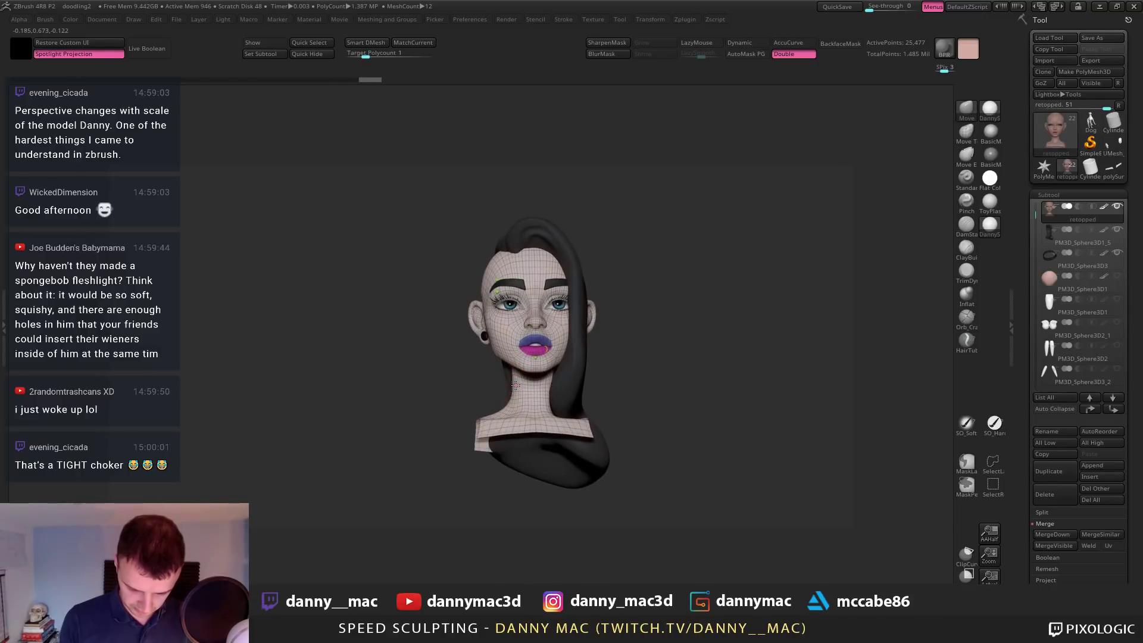
{"action": "left_click_drag", "start_coordinate": [515, 405], "coordinate": [513, 400]}
{"action": "left_click_drag", "start_coordinate": [646, 396], "coordinate": [669, 407]}
Hide the wireframe, make the choker subtool active and reposition it on the neck with the move gizmo
{"action": "key", "text": "t"}
{"action": "key", "text": "p"}
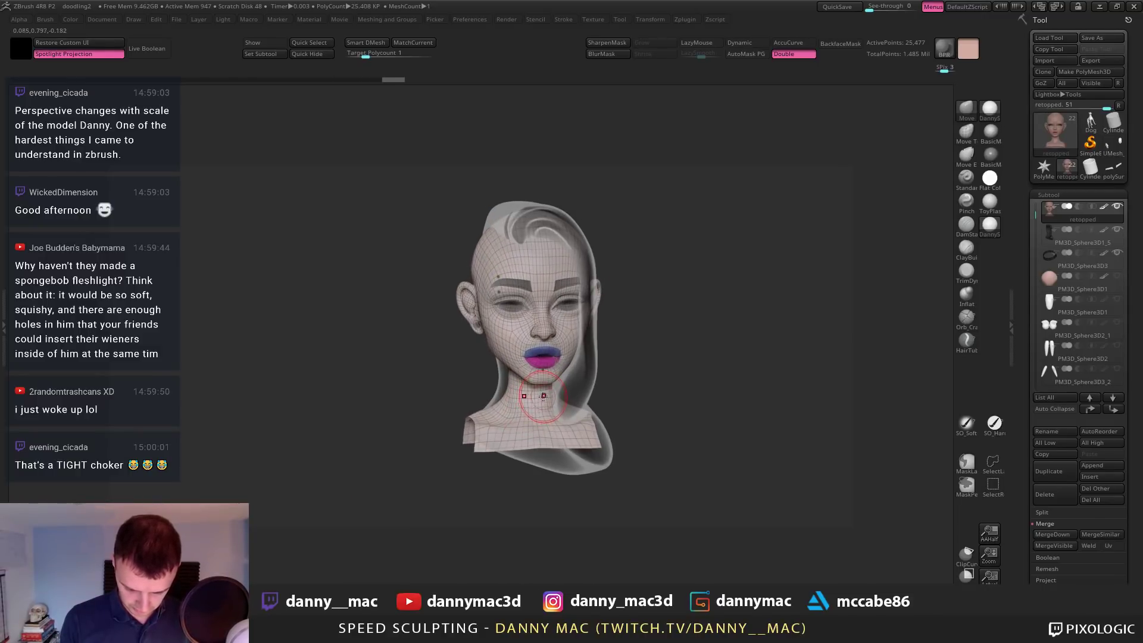
{"action": "left_click", "coordinate": [1047, 266]}
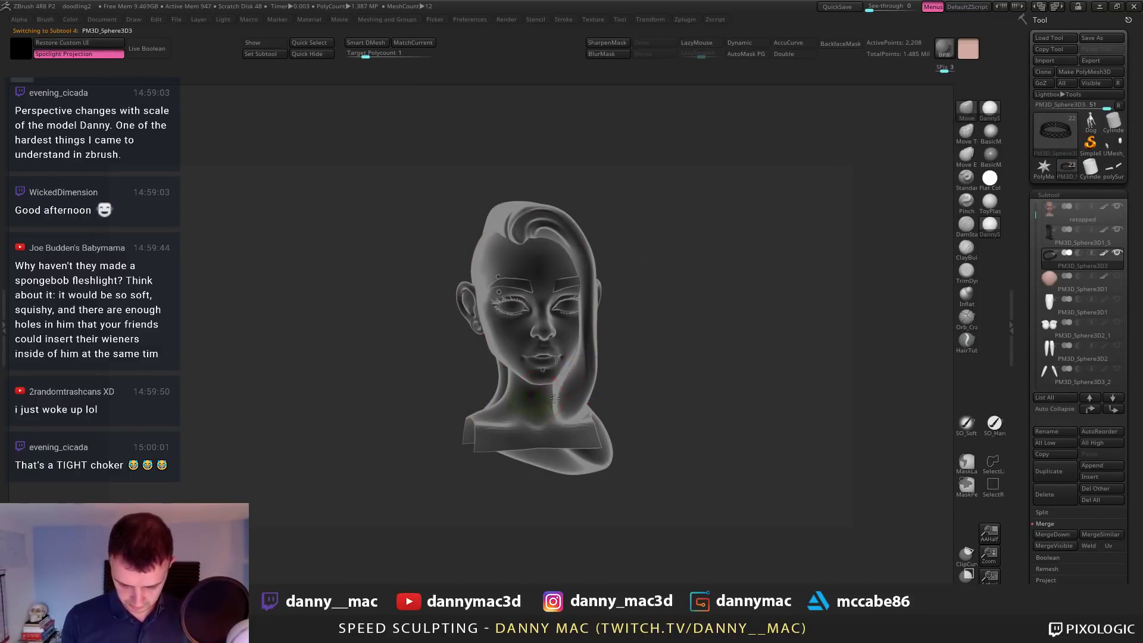
{"action": "mouse_move", "coordinate": [555, 399]}
{"action": "left_mouse_down"}
{"action": "mouse_move", "coordinate": [615, 398]}
{"action": "mouse_move", "coordinate": [572, 408]}
{"action": "mouse_move", "coordinate": [561, 394]}
{"action": "mouse_move", "coordinate": [572, 392]}
{"action": "left_mouse_up"}
{"action": "key", "text": "w"}
{"action": "right_click_drag", "start_coordinate": [573, 391], "coordinate": [604, 387], "text": "shift"}
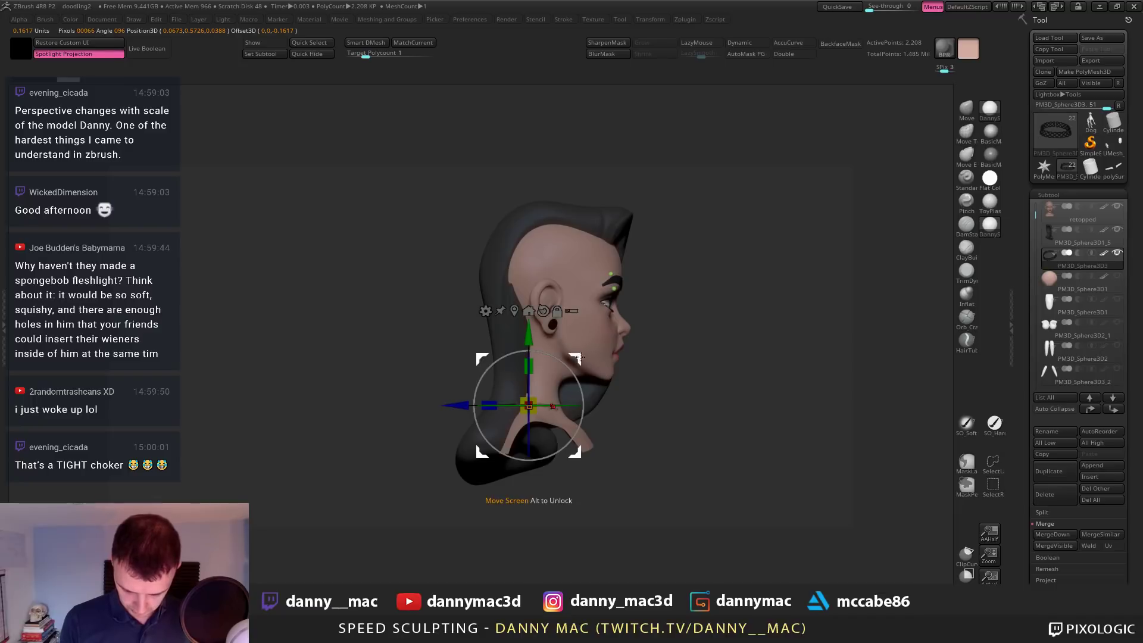
Scale and nudge the choker so it wraps around the outside of the neck, and return to Draw mode
{"action": "left_click_drag", "start_coordinate": [579, 358], "coordinate": [583, 344]}
{"action": "right_click_drag", "start_coordinate": [594, 376], "coordinate": [568, 384]}
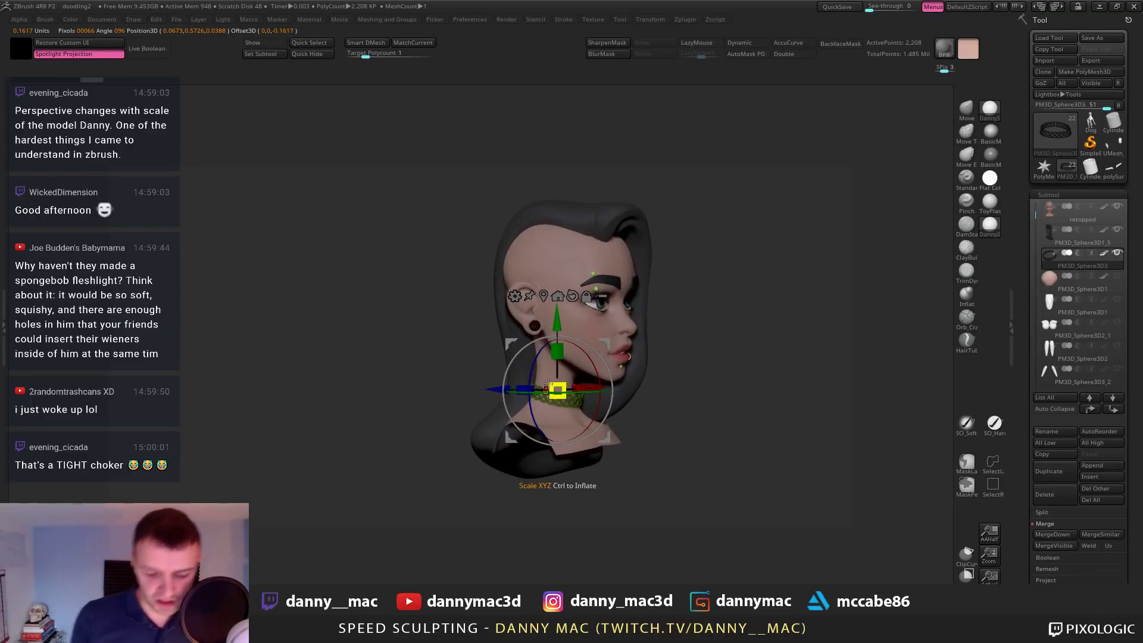
{"action": "left_click_drag", "start_coordinate": [567, 386], "coordinate": [568, 384]}
{"action": "right_click_drag", "start_coordinate": [575, 382], "coordinate": [523, 373]}
{"action": "left_click_drag", "start_coordinate": [592, 322], "coordinate": [592, 315]}
{"action": "mouse_move", "coordinate": [663, 320]}
{"action": "right_mouse_down", "text": "alt"}
{"action": "mouse_move", "coordinate": [593, 262]}
{"action": "mouse_move", "coordinate": [545, 275]}
{"action": "right_mouse_up", "text": "alt"}
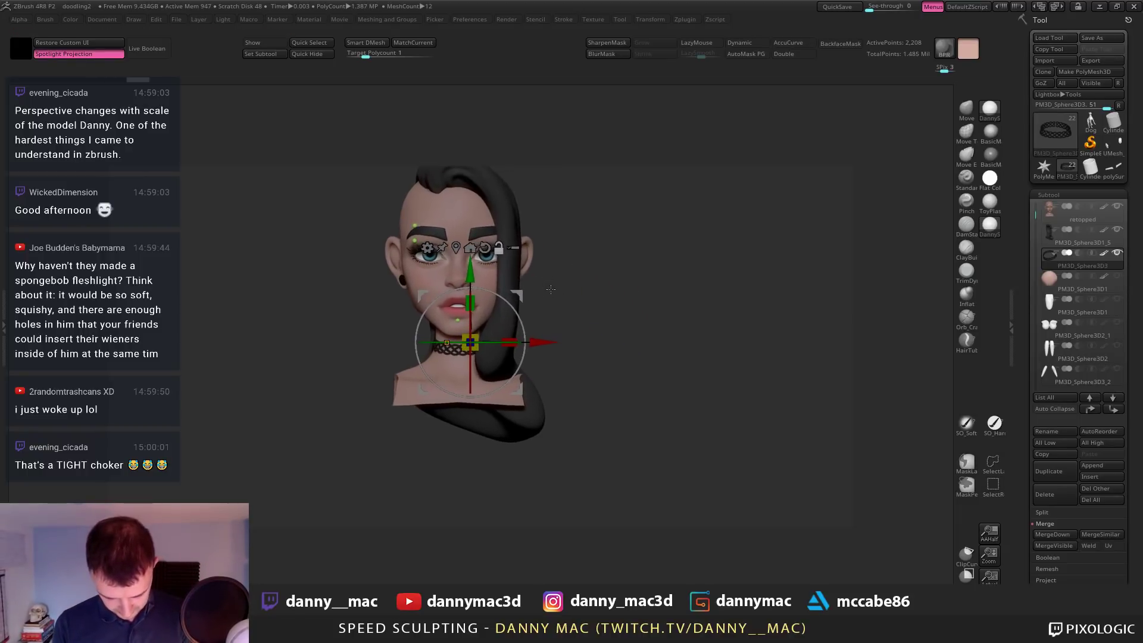
{"action": "key", "text": "q"}
Make the head active again, lower its subdivision level and adjust the face's overall shape with the Move brush
{"action": "right_click_drag", "start_coordinate": [497, 341], "coordinate": [477, 353], "text": "alt"}
{"action": "left_click", "coordinate": [451, 375], "text": "alt"}
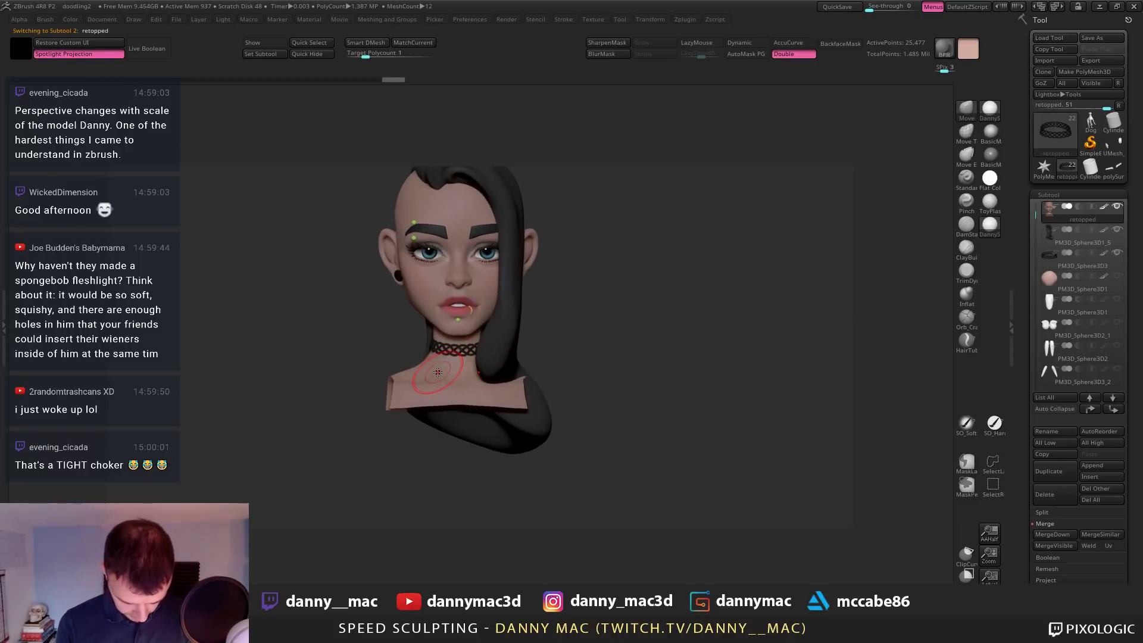
{"action": "key", "text": "shift+d"}
{"action": "key", "text": "space"}
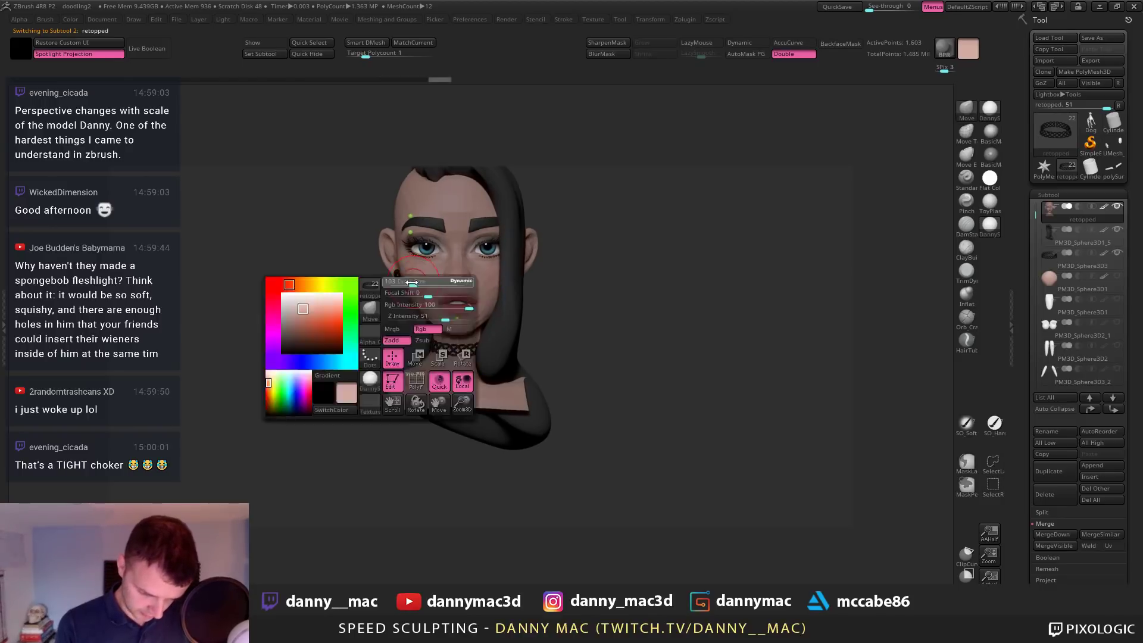
{"action": "mouse_move", "coordinate": [405, 279]}
{"action": "right_mouse_down"}
{"action": "mouse_move", "coordinate": [467, 287]}
{"action": "mouse_move", "coordinate": [422, 279]}
{"action": "mouse_move", "coordinate": [419, 301]}
{"action": "mouse_move", "coordinate": [397, 270]}
{"action": "mouse_move", "coordinate": [430, 262]}
{"action": "mouse_move", "coordinate": [472, 278]}
{"action": "mouse_move", "coordinate": [526, 264]}
{"action": "right_mouse_up"}
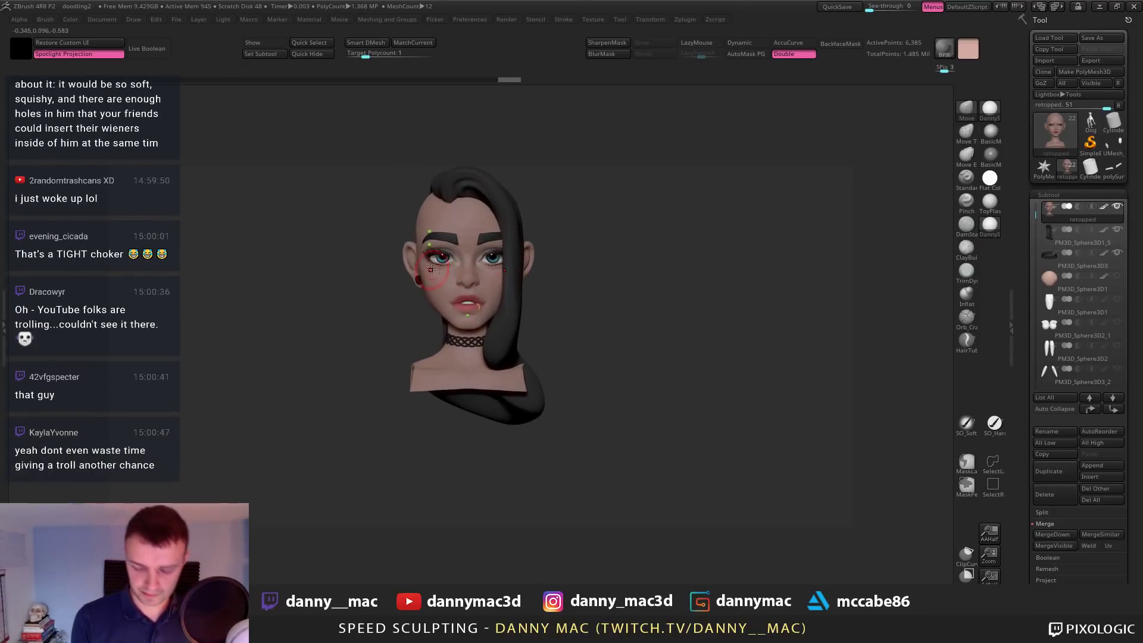
{"action": "mouse_move", "coordinate": [431, 270]}
{"action": "right_mouse_down"}
{"action": "mouse_move", "coordinate": [439, 315]}
{"action": "mouse_move", "coordinate": [425, 280]}
{"action": "right_mouse_up"}
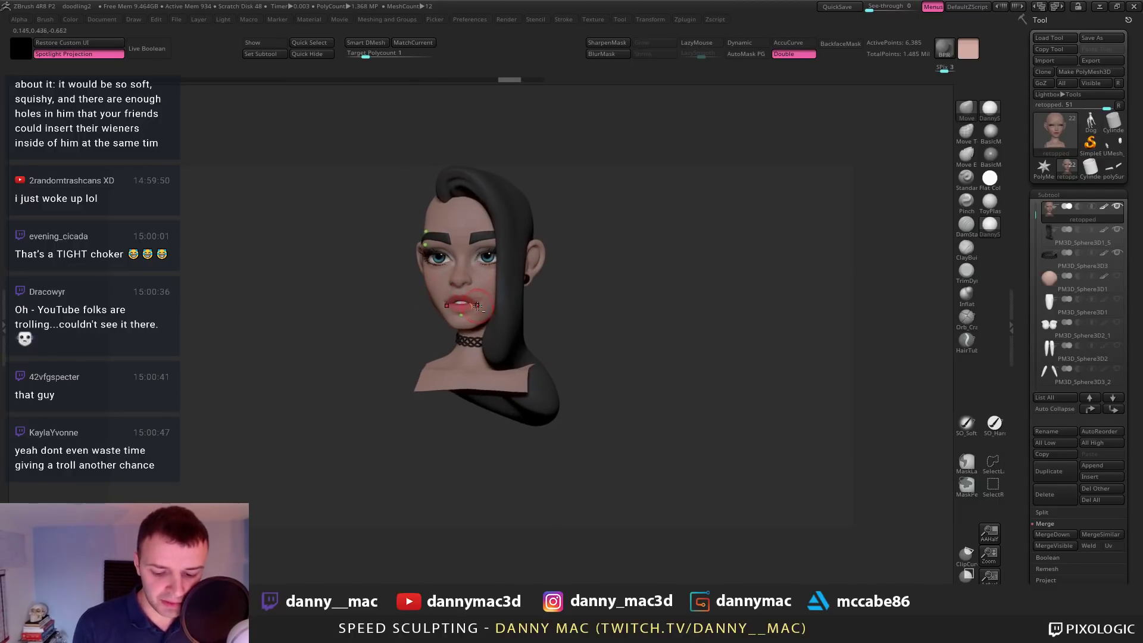
Isolate the head and apply a darker basic material to judge the cheek and jaw forms
{"action": "key", "text": "space"}
{"action": "mouse_move", "coordinate": [477, 305]}
{"action": "right_mouse_down"}
{"action": "mouse_move", "coordinate": [433, 309]}
{"action": "mouse_move", "coordinate": [405, 279]}
{"action": "mouse_move", "coordinate": [478, 280]}
{"action": "mouse_move", "coordinate": [460, 282]}
{"action": "mouse_move", "coordinate": [489, 322]}
{"action": "mouse_move", "coordinate": [519, 338]}
{"action": "mouse_move", "coordinate": [536, 314]}
{"action": "mouse_move", "coordinate": [527, 345]}
{"action": "right_mouse_up"}
{"action": "key", "text": "space"}
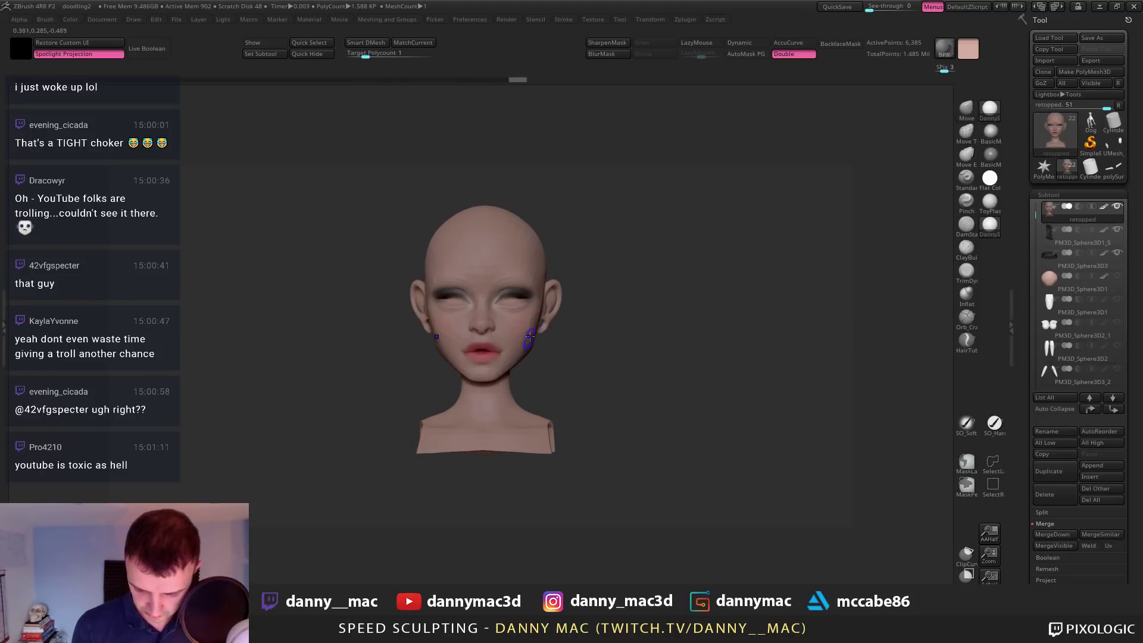
{"action": "left_click", "coordinate": [990, 134]}
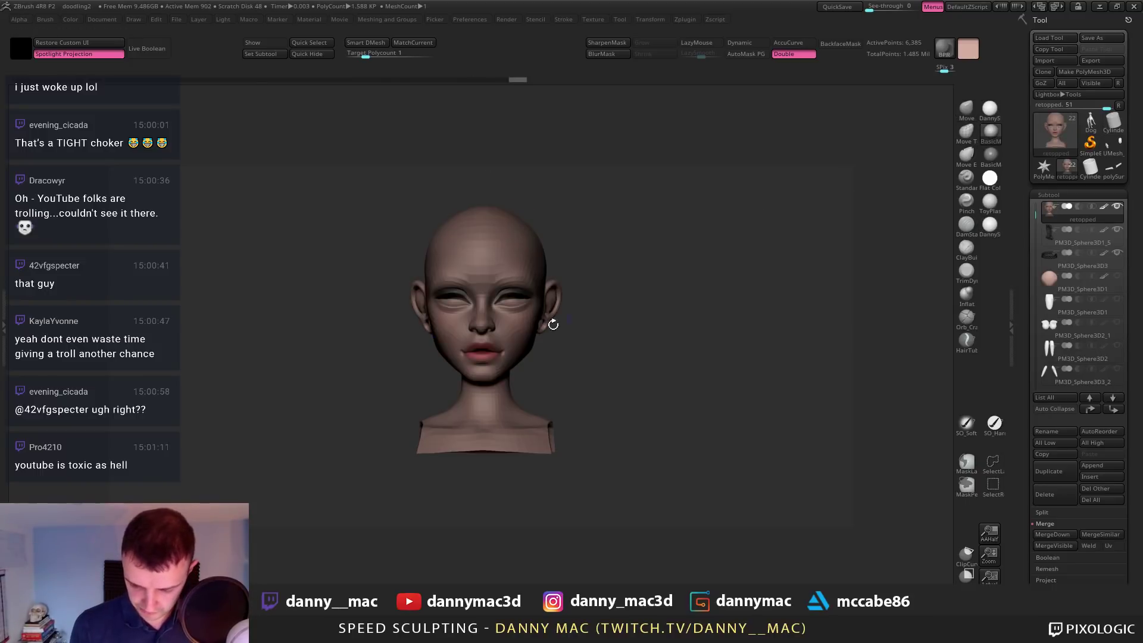
{"action": "mouse_move", "coordinate": [522, 341]}
{"action": "right_mouse_down"}
{"action": "mouse_move", "coordinate": [518, 360]}
{"action": "mouse_move", "coordinate": [498, 328]}
{"action": "mouse_move", "coordinate": [468, 327]}
{"action": "mouse_move", "coordinate": [506, 324]}
{"action": "mouse_move", "coordinate": [520, 343]}
{"action": "mouse_move", "coordinate": [525, 322]}
{"action": "mouse_move", "coordinate": [514, 350]}
{"action": "mouse_move", "coordinate": [534, 332]}
{"action": "mouse_move", "coordinate": [523, 322]}
{"action": "mouse_move", "coordinate": [524, 334]}
{"action": "mouse_move", "coordinate": [539, 334]}
{"action": "mouse_move", "coordinate": [497, 331]}
{"action": "mouse_move", "coordinate": [529, 350]}
{"action": "mouse_move", "coordinate": [530, 336]}
{"action": "right_mouse_up"}
{"action": "right_click", "coordinate": [520, 340]}
{"action": "key", "text": "space"}
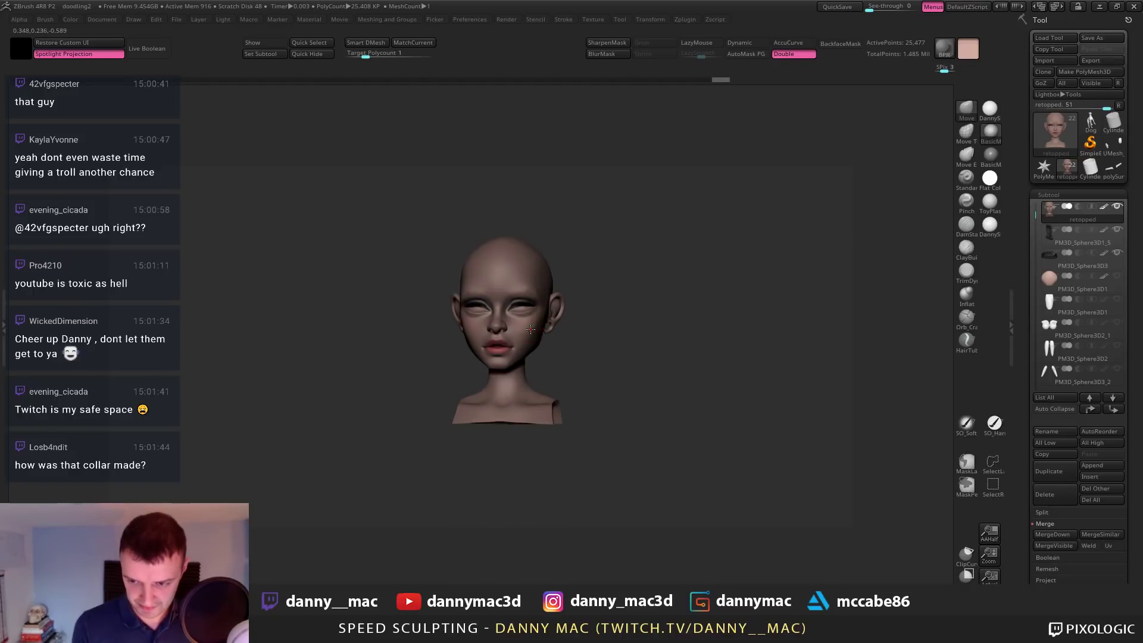
Refine the cheek and jaw contours on the isolated head at the higher subdivision level
{"action": "right_click_drag", "start_coordinate": [543, 322], "coordinate": [534, 322]}
{"action": "mouse_move", "coordinate": [533, 322]}
{"action": "right_mouse_down", "text": "ctrl"}
{"action": "mouse_move", "coordinate": [547, 341]}
{"action": "mouse_move", "coordinate": [557, 329]}
{"action": "mouse_move", "coordinate": [545, 342]}
{"action": "mouse_move", "coordinate": [568, 335]}
{"action": "mouse_move", "coordinate": [543, 348]}
{"action": "mouse_move", "coordinate": [443, 318]}
{"action": "mouse_move", "coordinate": [471, 336]}
{"action": "mouse_move", "coordinate": [540, 343]}
{"action": "right_mouse_up", "text": "ctrl"}
{"action": "key", "text": "space"}
{"action": "key", "text": "space"}
Bring the hair, eyes and accessories back into view around the head and save the project
{"action": "key", "text": "alt+s"}
{"action": "left_click", "coordinate": [561, 336], "text": "alt"}
{"action": "key", "text": "space"}
{"action": "left_click", "coordinate": [542, 352], "text": "alt"}
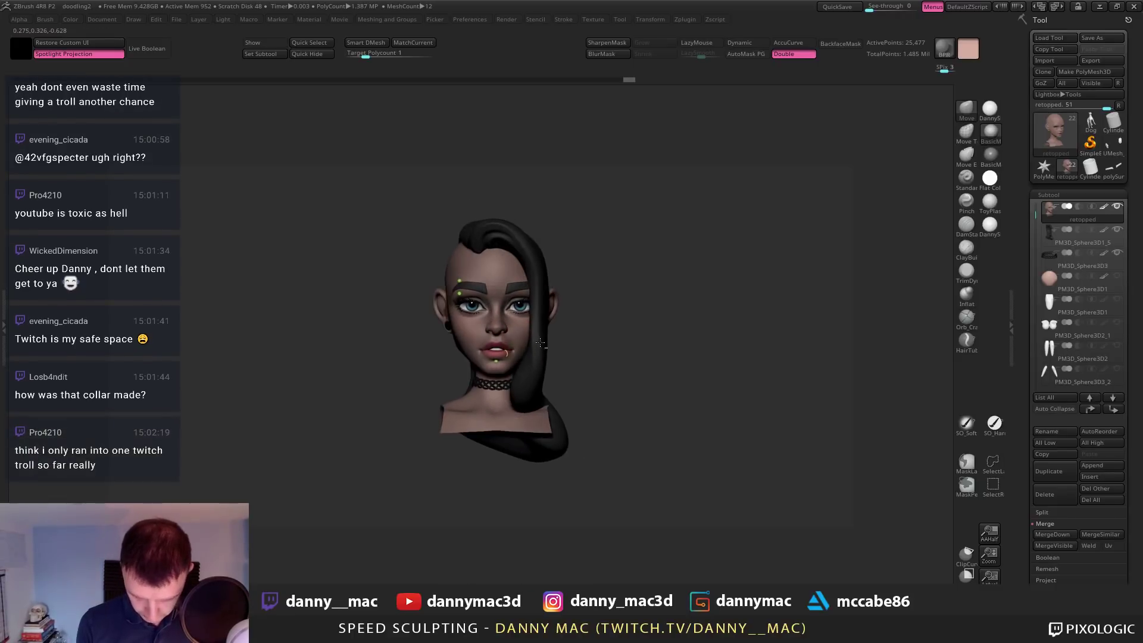
{"action": "key", "text": "ctrl+s"}
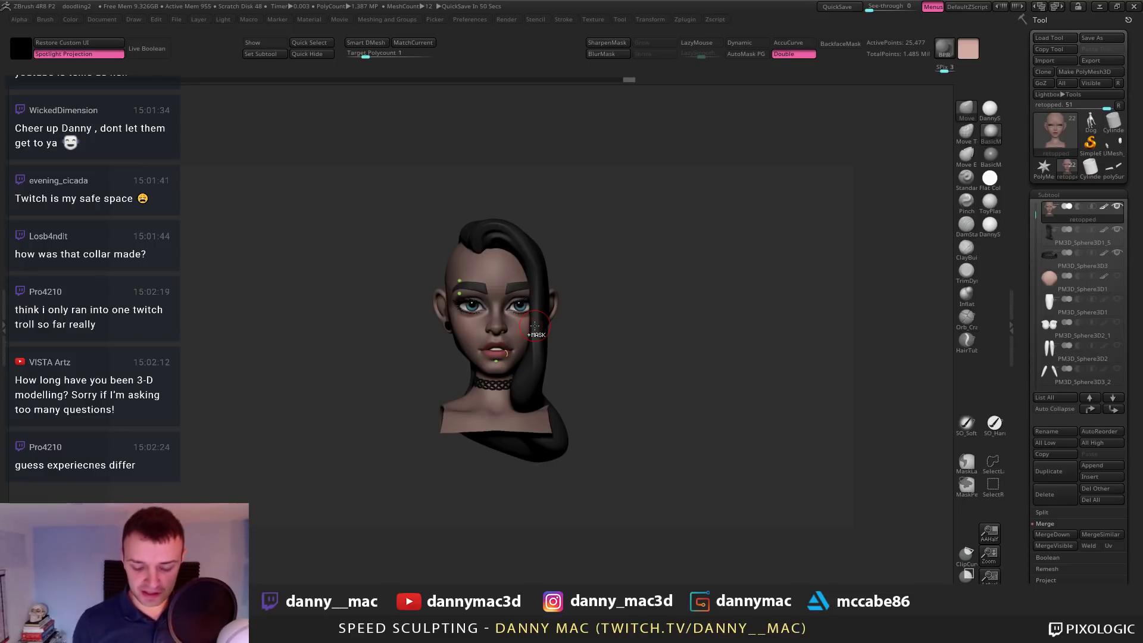
Make the hair the active subtool, look over its shape against the face and quick-save the project
{"action": "left_click", "coordinate": [545, 316], "text": "alt"}
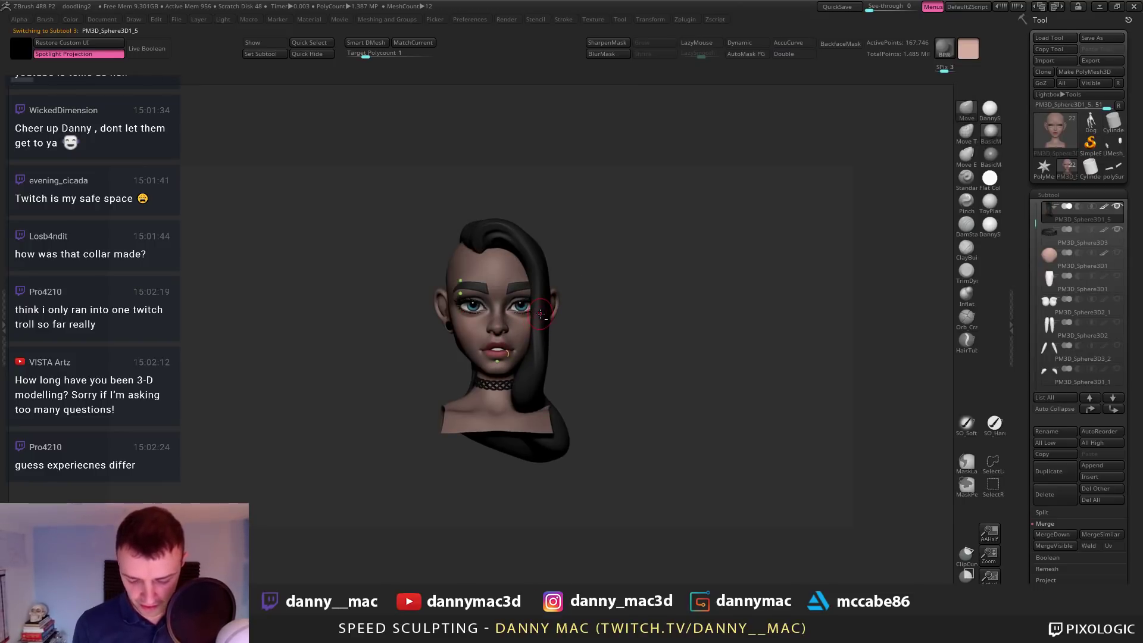
{"action": "right_click_drag", "start_coordinate": [545, 317], "coordinate": [530, 335]}
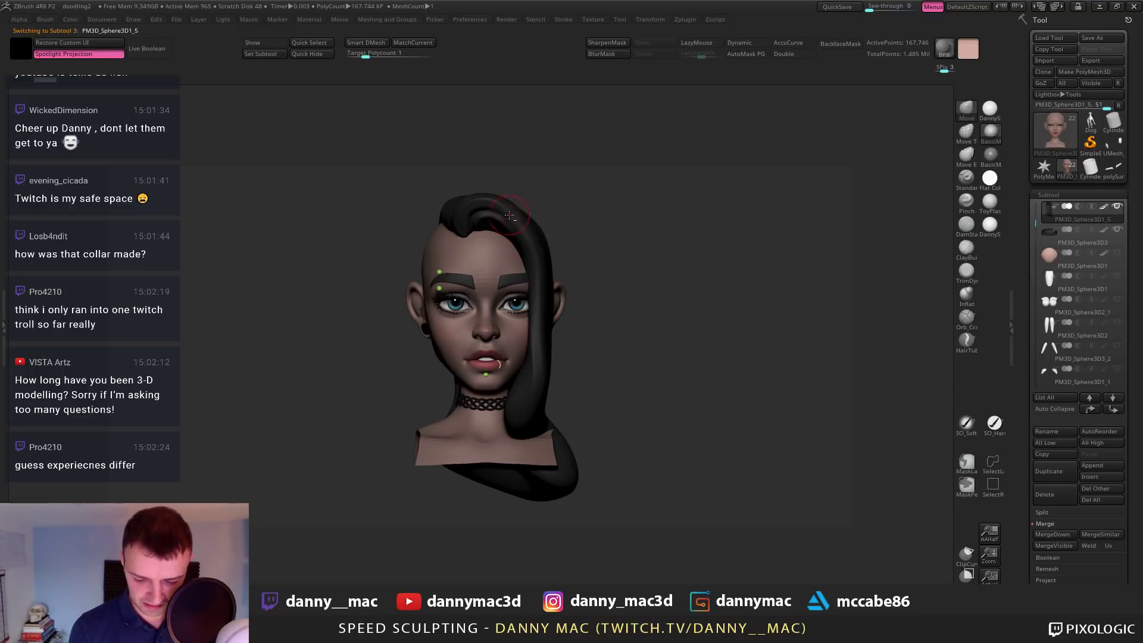
{"action": "mouse_move", "coordinate": [503, 212]}
{"action": "right_mouse_down"}
{"action": "mouse_move", "coordinate": [466, 214]}
{"action": "mouse_move", "coordinate": [477, 207]}
{"action": "mouse_move", "coordinate": [465, 249]}
{"action": "mouse_move", "coordinate": [477, 295]}
{"action": "right_mouse_up"}
{"action": "key", "text": "space"}
{"action": "key", "text": "space"}
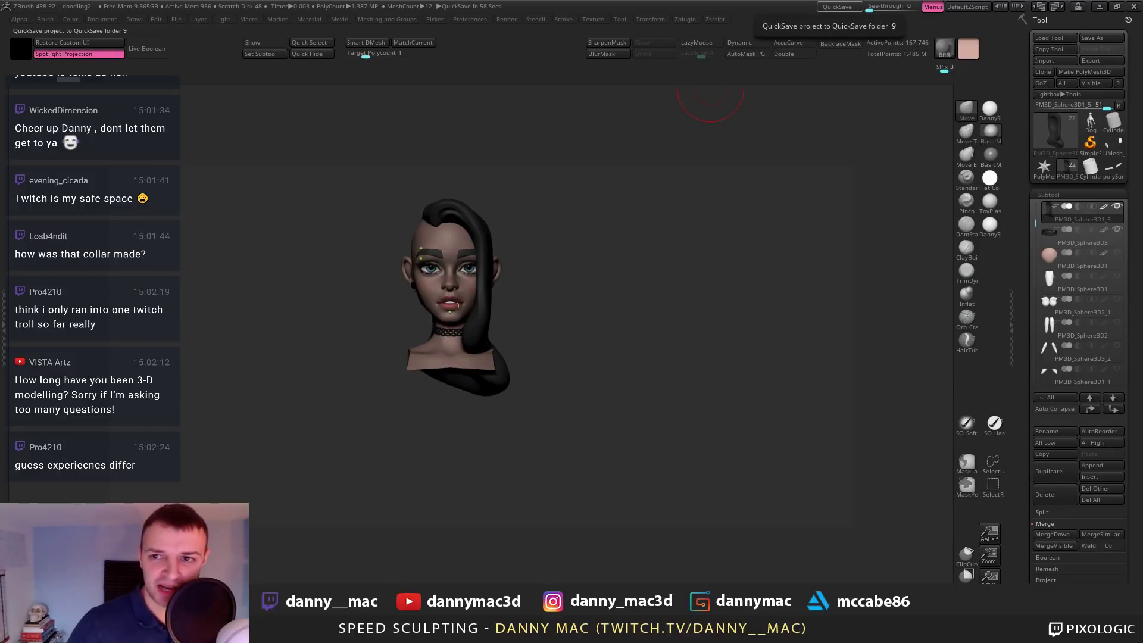
{"action": "left_click", "coordinate": [838, 6]}
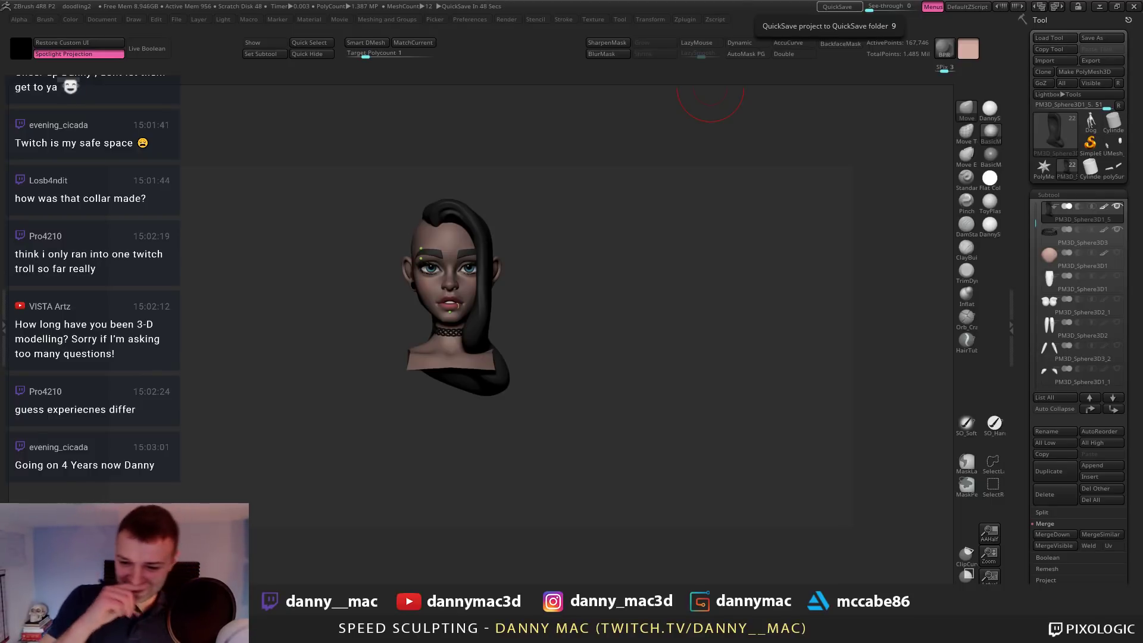
Switch the bust back to the lighter custom skin material and save the project
{"action": "mouse_move", "coordinate": [566, 298]}
{"action": "left_mouse_down"}
{"action": "mouse_move", "coordinate": [538, 299]}
{"action": "mouse_move", "coordinate": [507, 258]}
{"action": "mouse_move", "coordinate": [526, 295]}
{"action": "left_mouse_up"}
{"action": "left_click", "coordinate": [995, 110]}
{"action": "right_click_drag", "start_coordinate": [557, 221], "coordinate": [571, 269], "text": "ctrl"}
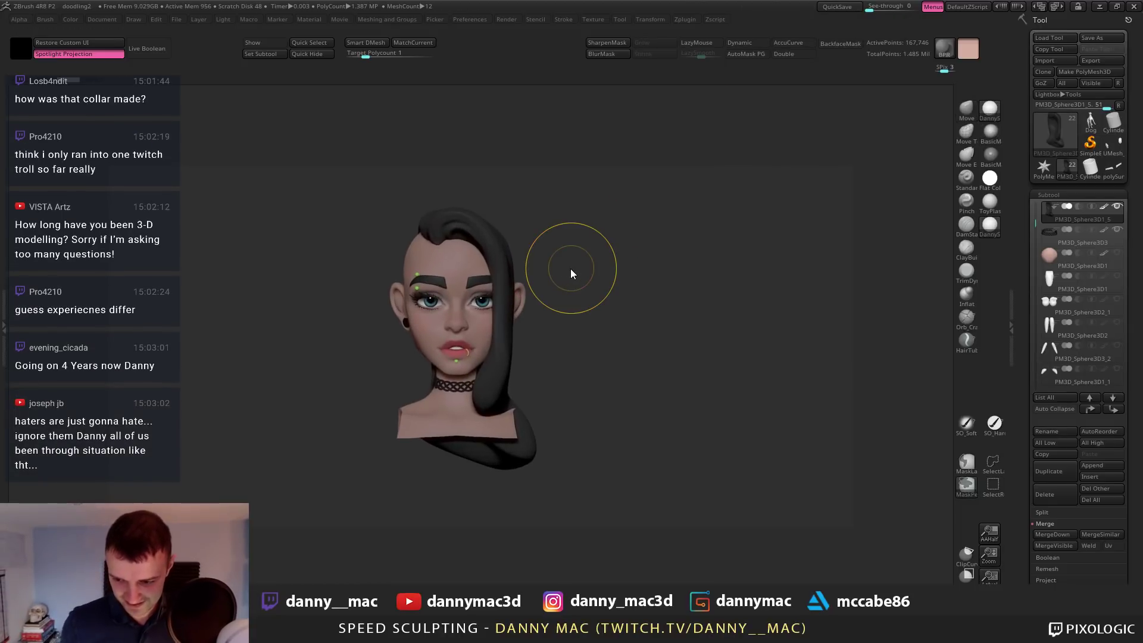
{"action": "key", "text": "ctrl+s"}
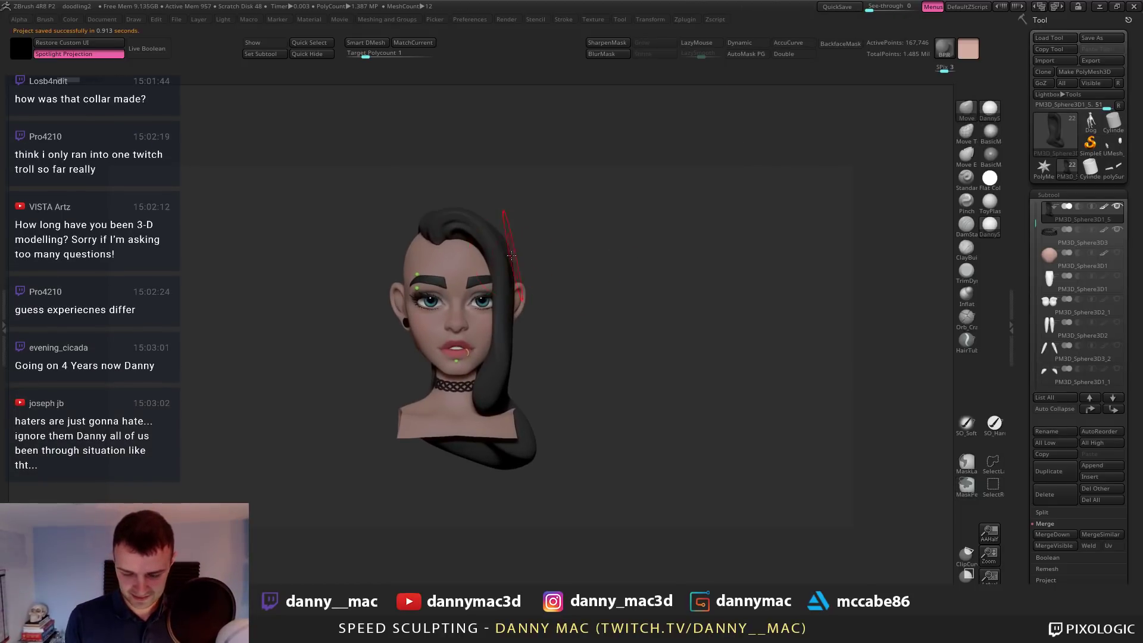
Check the hair's wireframe and drop the hair to a lower subdivision level for broad shaping
{"action": "right_click_drag", "start_coordinate": [486, 235], "coordinate": [528, 230], "text": "ctrl"}
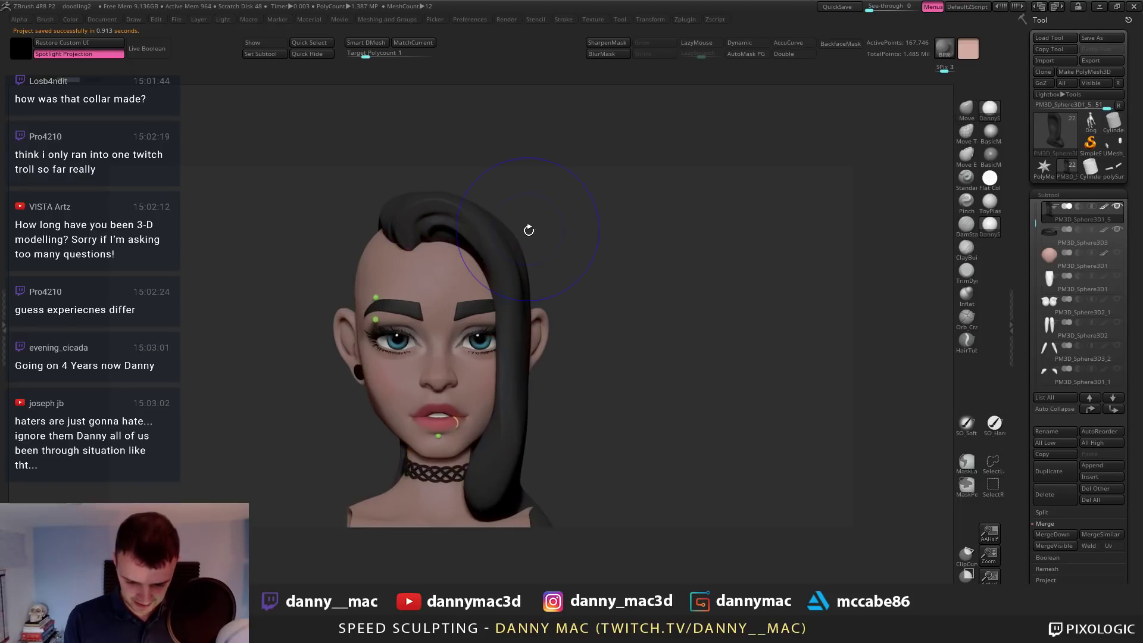
{"action": "key", "text": "shift+f"}
{"action": "key", "text": "shift+d"}
{"action": "key", "text": "shift+d"}
{"action": "key", "text": "shift+d"}
{"action": "key", "text": "d"}
{"action": "key", "text": "shift+f"}
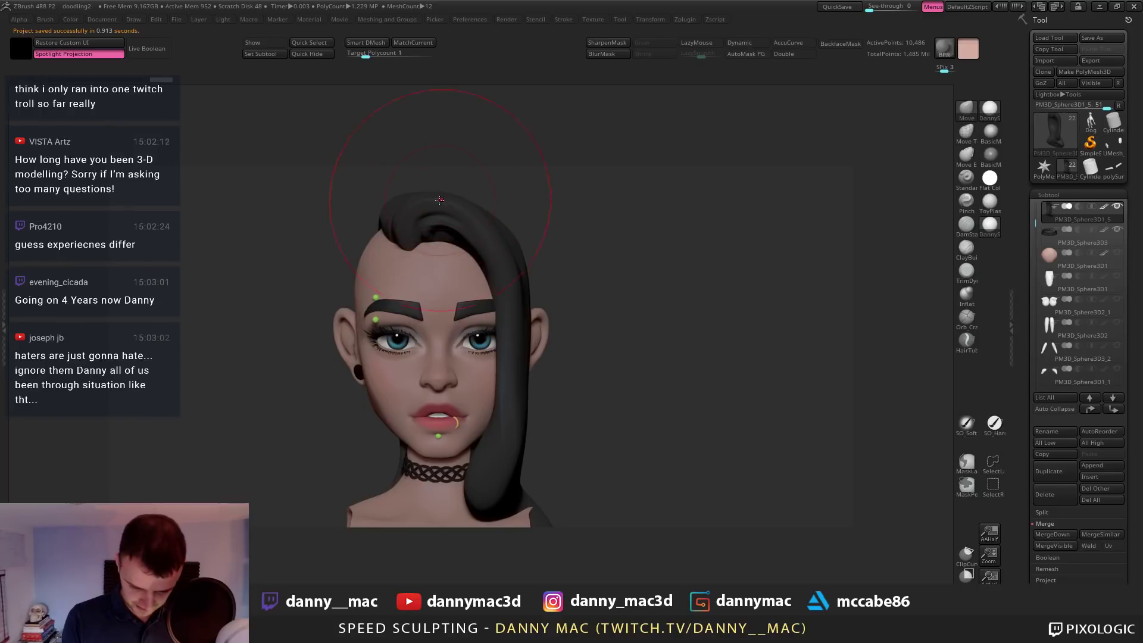
Reshape the lower ends of the hair around the shoulder with the Move brush, working from front, side and above
{"action": "right_click_drag", "start_coordinate": [438, 189], "coordinate": [473, 223]}
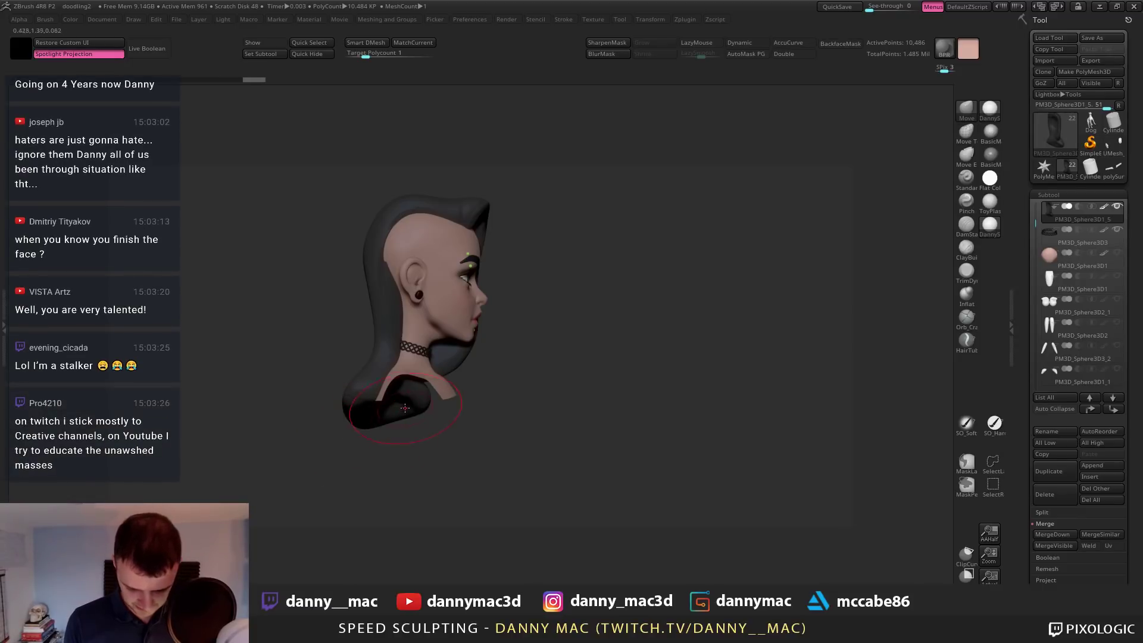
{"action": "right_click_drag", "start_coordinate": [347, 434], "coordinate": [478, 381]}
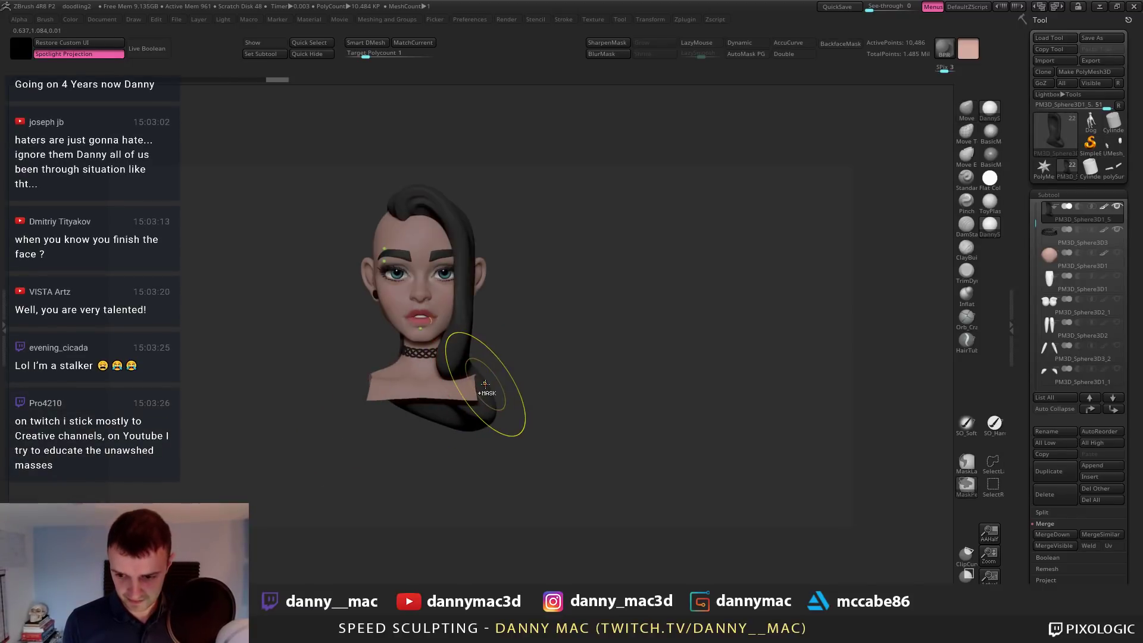
{"action": "right_click_drag", "start_coordinate": [502, 368], "coordinate": [485, 374]}
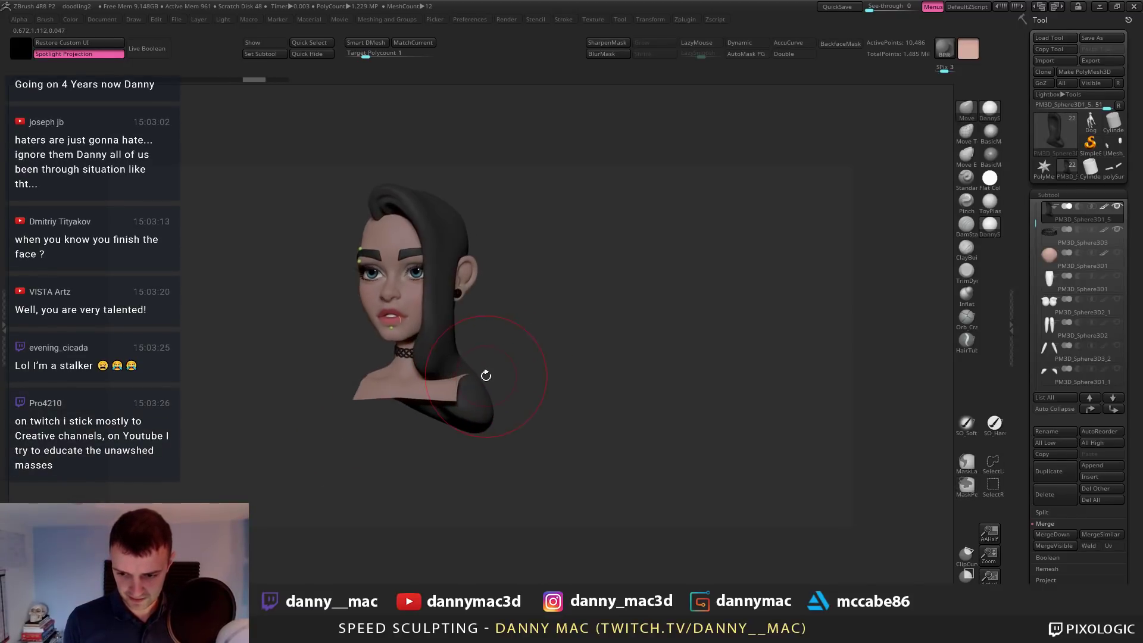
{"action": "key", "text": "space"}
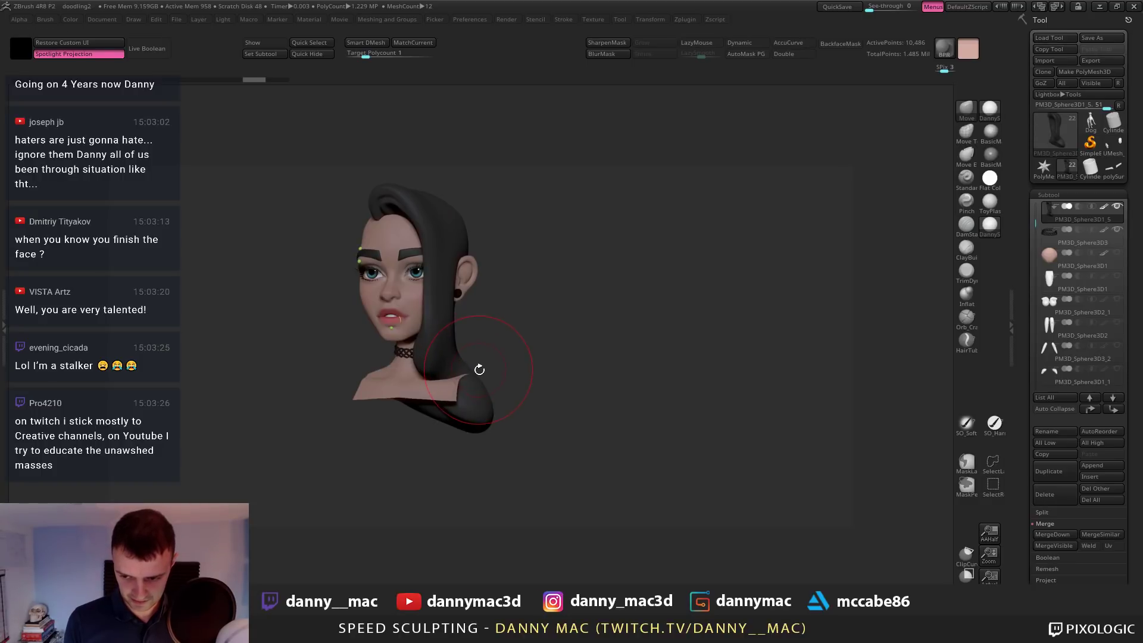
{"action": "left_click_drag", "start_coordinate": [474, 383], "coordinate": [465, 397]}
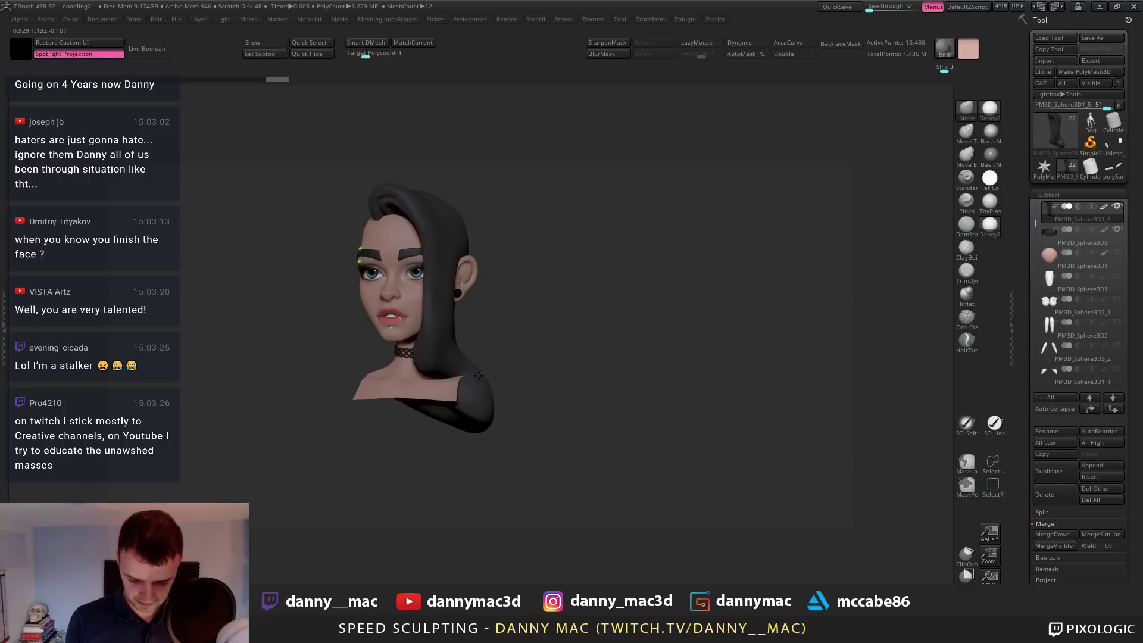
{"action": "right_click_drag", "start_coordinate": [478, 376], "coordinate": [430, 420]}
{"action": "left_click_drag", "start_coordinate": [433, 411], "coordinate": [439, 402]}
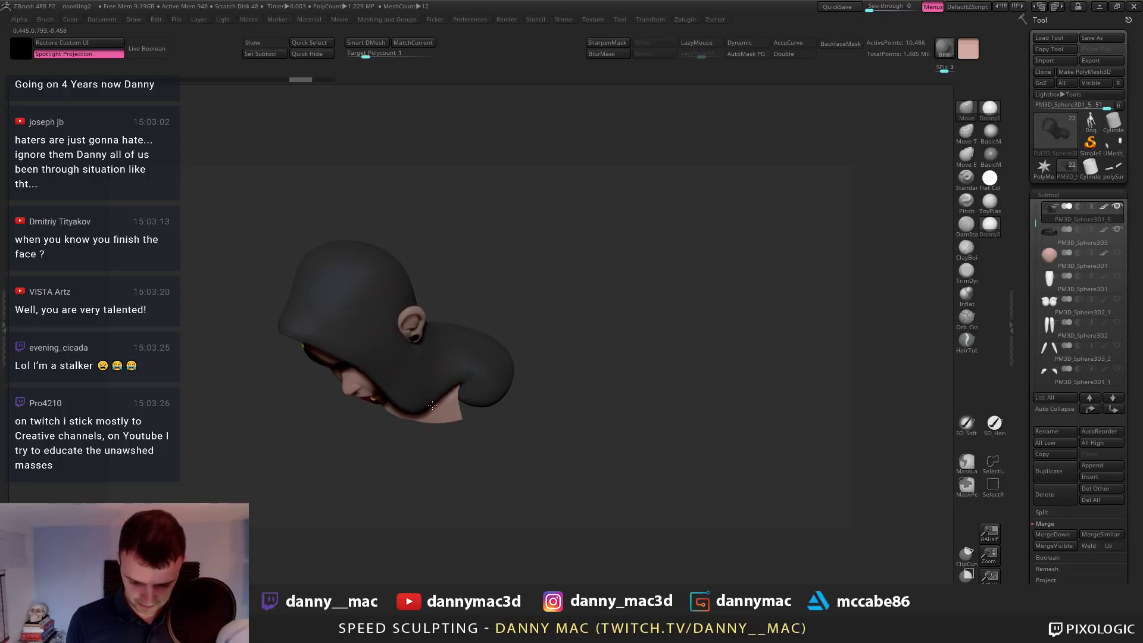
{"action": "right_click_drag", "start_coordinate": [432, 406], "coordinate": [469, 381]}
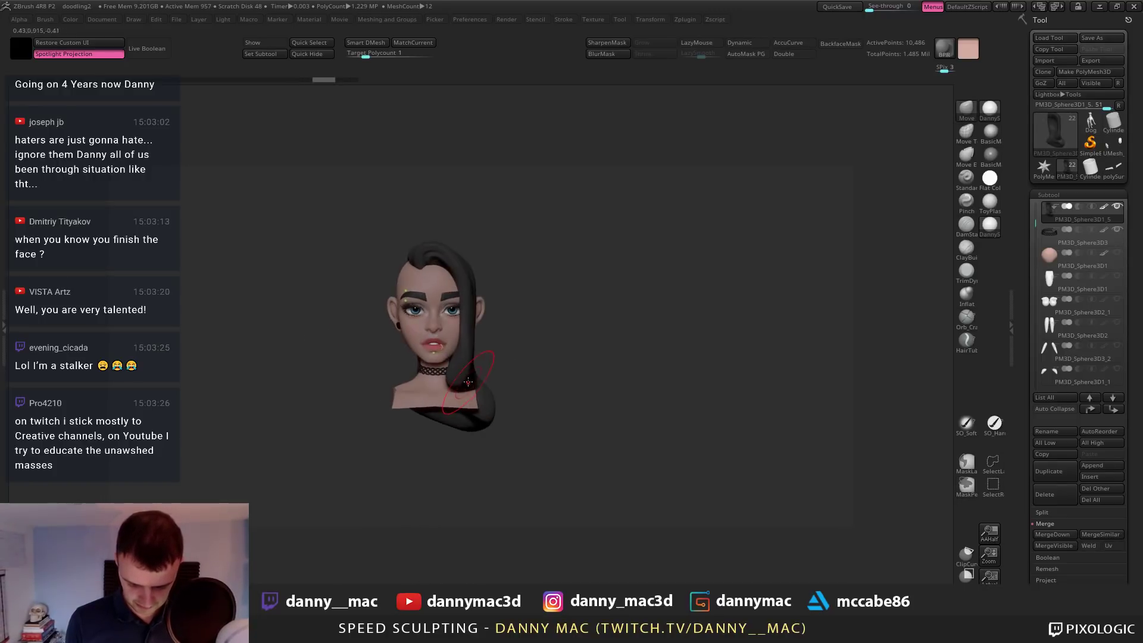
Preview the hair at its higher subdivision level and return it to the lower level
{"action": "key", "text": "d"}
{"action": "key", "text": "d"}
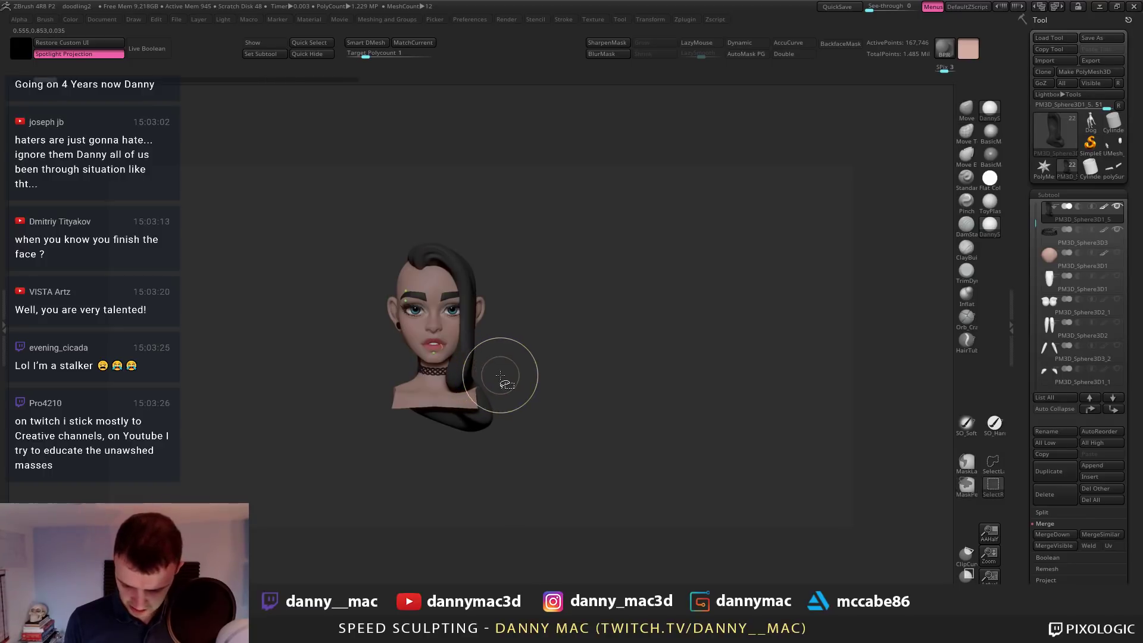
{"action": "key", "text": "shift+d"}
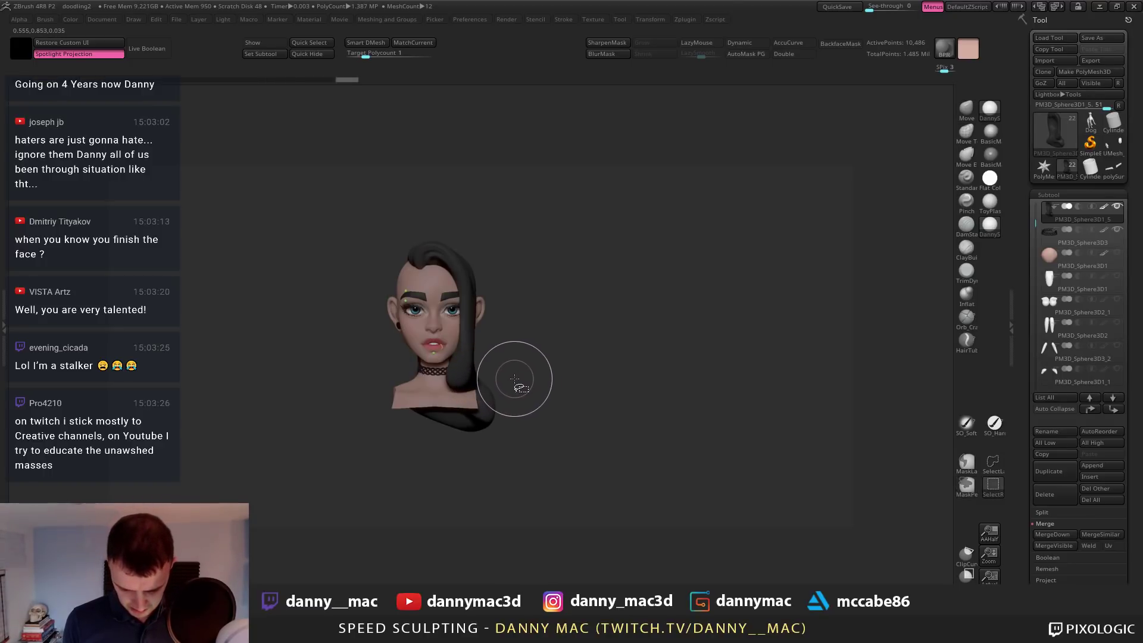
Compare the hair before and after the recent shaping by stepping back and forward through its undo history
{"action": "key", "text": "ctrl+z"}
{"action": "key", "text": "ctrl+z"}
{"action": "key", "text": "ctrl+z"}
{"action": "key", "text": "ctrl+z"}
{"action": "key", "text": "ctrl+z"}
{"action": "key", "text": "ctrl+z"}
{"action": "key", "text": "ctrl+z"}
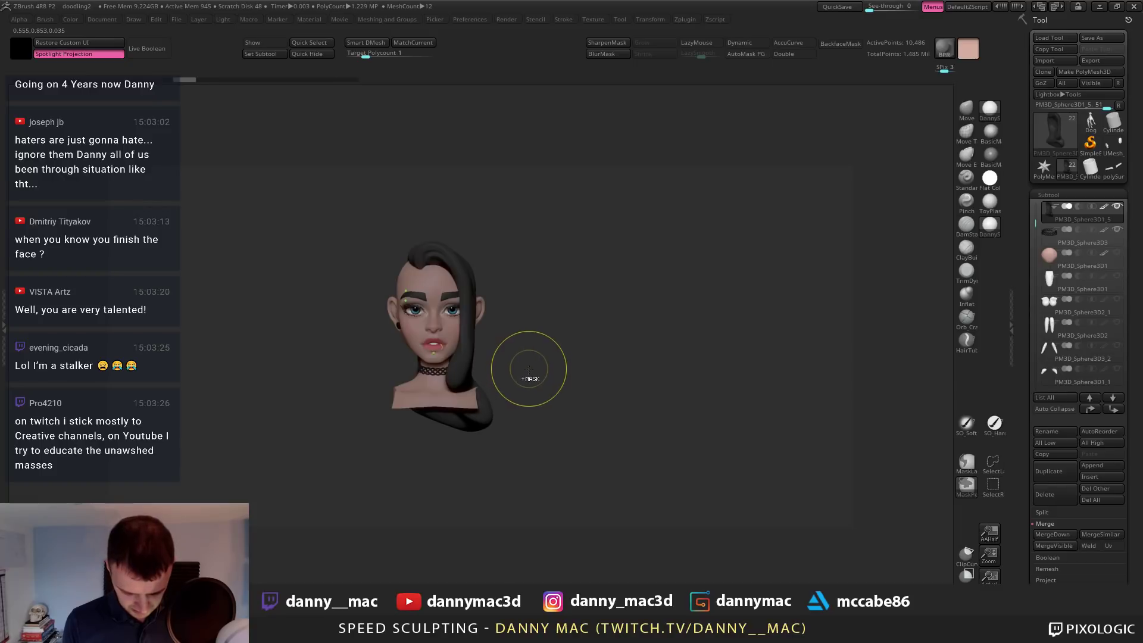
{"action": "key", "text": "ctrl+z"}
{"action": "key", "text": "ctrl+z"}
{"action": "key", "text": "ctrl+z"}
{"action": "key", "text": "ctrl+z"}
{"action": "key", "text": "ctrl+z"}
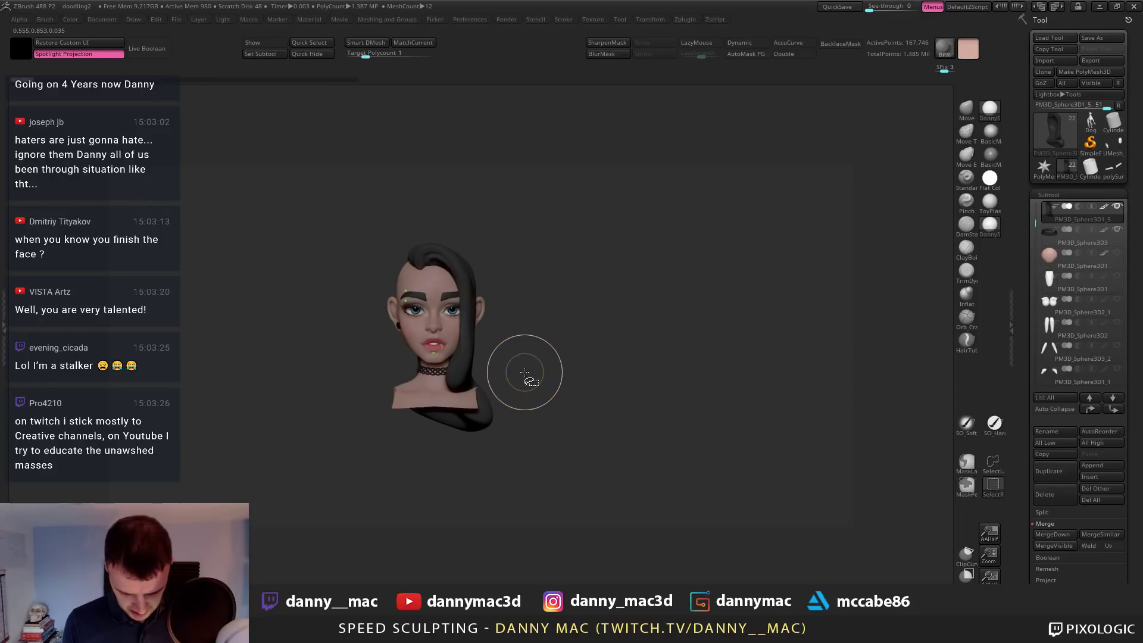
{"action": "key", "text": "ctrl+shift+z"}
{"action": "key", "text": "ctrl+shift+z"}
{"action": "key", "text": "ctrl+shift+z"}
{"action": "key", "text": "ctrl+shift+z"}
{"action": "key", "text": "ctrl+shift+z"}
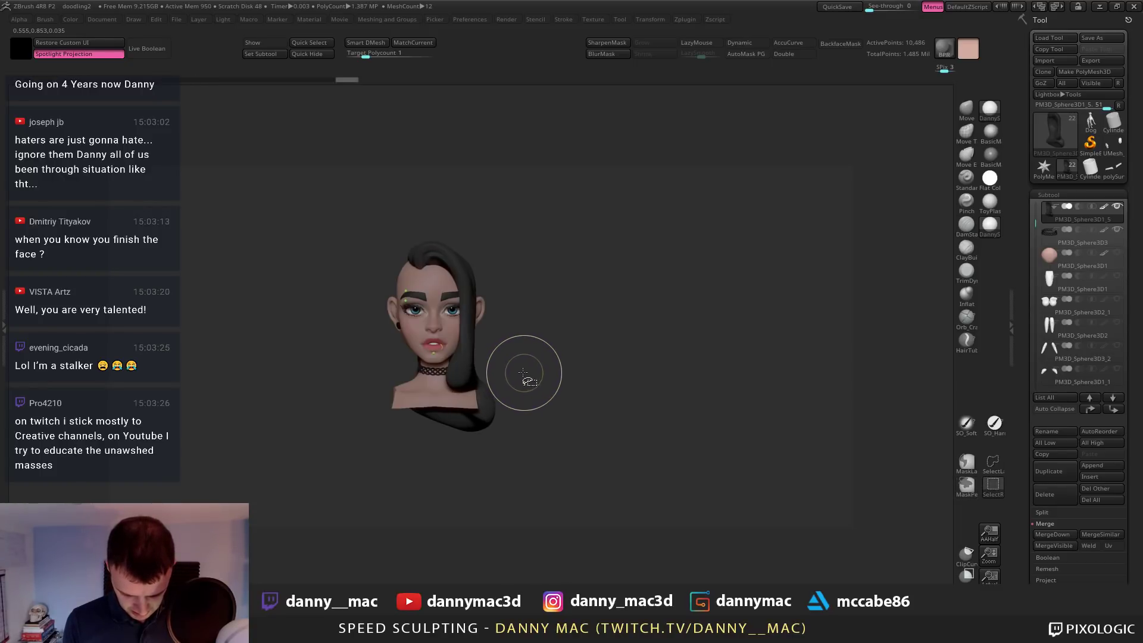
Try to raise the whole hair piece slightly along the vertical axis with the transform gizmo
{"action": "mouse_move", "coordinate": [523, 373]}
{"action": "left_mouse_down"}
{"action": "mouse_move", "coordinate": [569, 368]}
{"action": "mouse_move", "coordinate": [519, 366]}
{"action": "left_mouse_up"}
{"action": "key", "text": "w"}
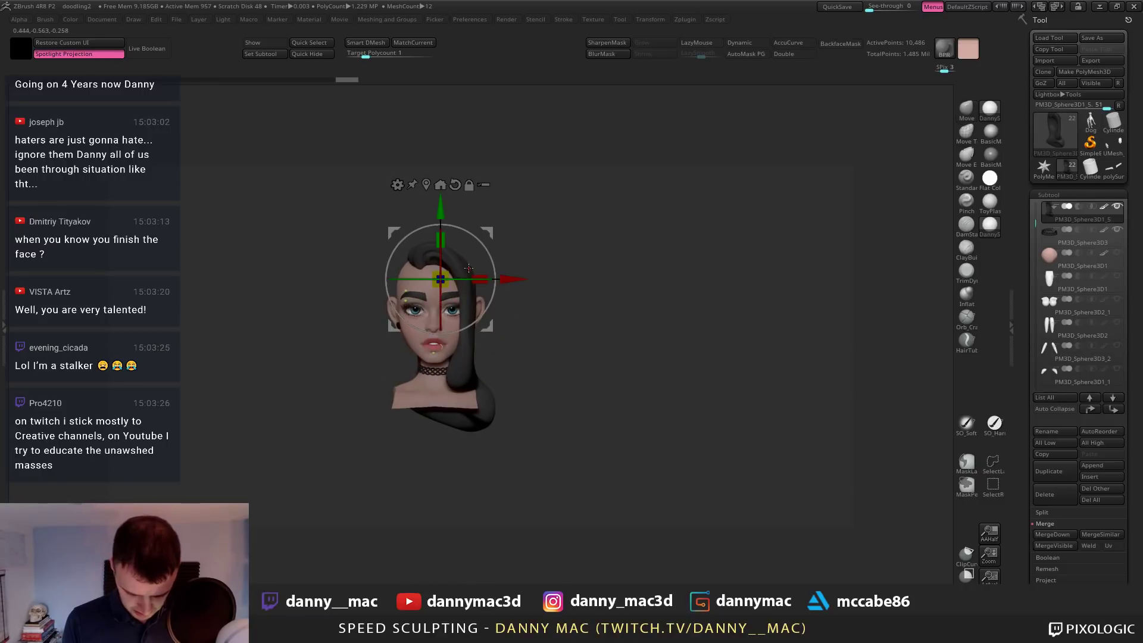
{"action": "left_click_drag", "start_coordinate": [441, 207], "coordinate": [443, 193]}
{"action": "key", "text": "ctrl+z"}
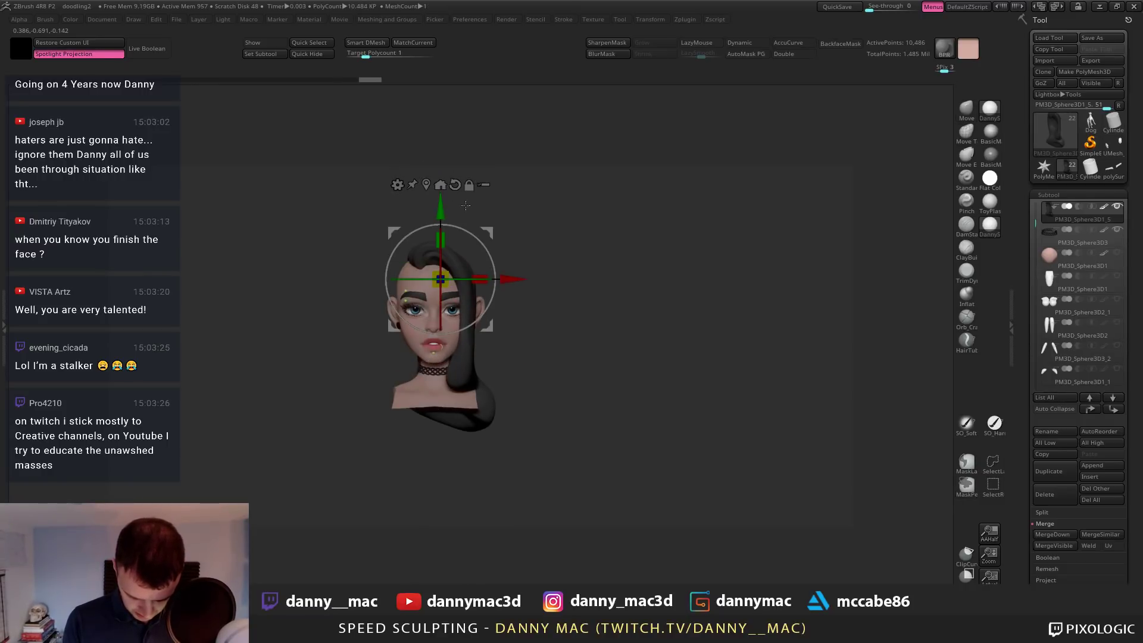
{"action": "key", "text": "ctrl+z"}
Push the back hair outward behind the neck and shoulder with the Move brush, undoing the last two changes
{"action": "left_click_drag", "start_coordinate": [514, 214], "coordinate": [626, 235]}
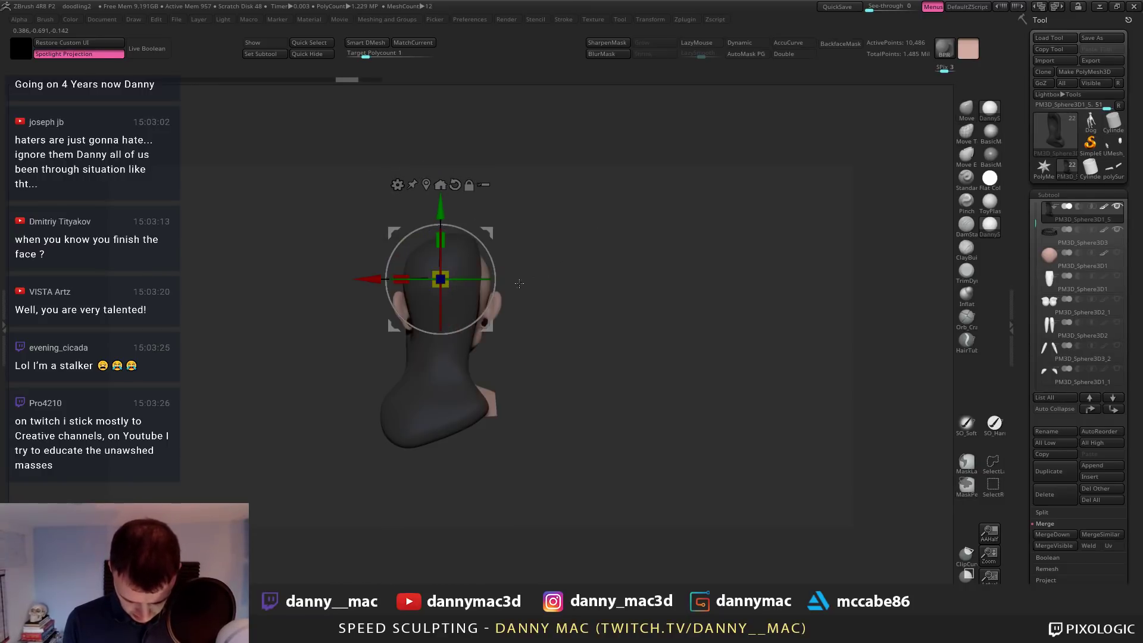
{"action": "left_click_drag", "start_coordinate": [523, 290], "coordinate": [490, 292]}
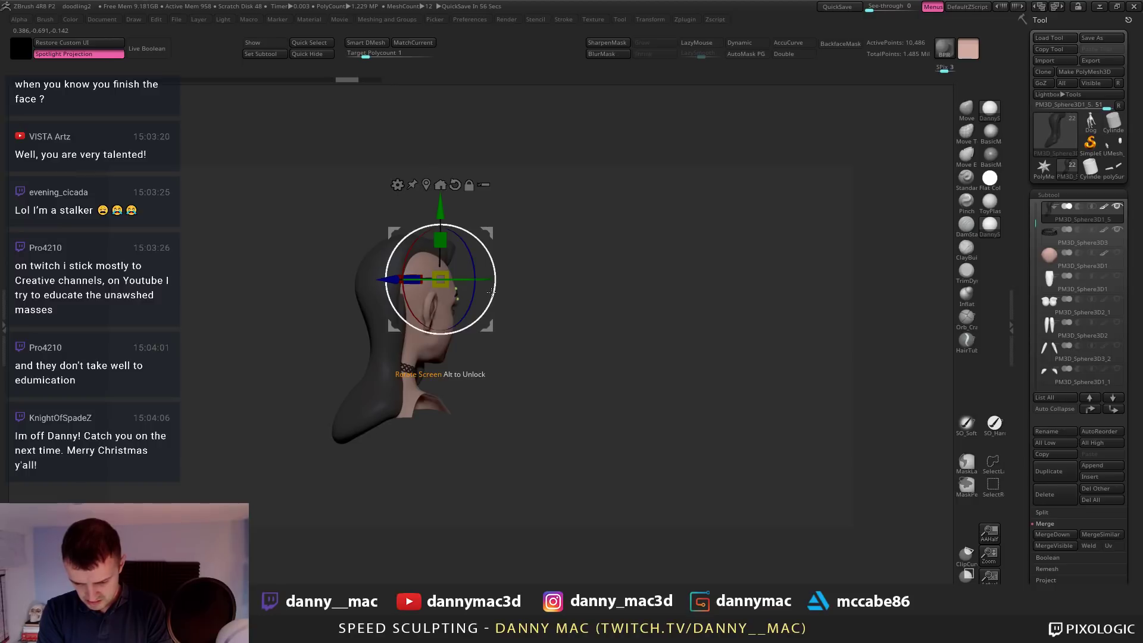
{"action": "mouse_move", "coordinate": [559, 413]}
{"action": "left_mouse_down"}
{"action": "mouse_move", "coordinate": [485, 380]}
{"action": "mouse_move", "coordinate": [356, 383]}
{"action": "mouse_move", "coordinate": [491, 379]}
{"action": "left_mouse_up"}
{"action": "key", "text": "q"}
{"action": "key", "text": "space"}
{"action": "mouse_move", "coordinate": [375, 410]}
{"action": "left_mouse_down"}
{"action": "mouse_move", "coordinate": [456, 405]}
{"action": "mouse_move", "coordinate": [397, 405]}
{"action": "left_mouse_up"}
{"action": "mouse_move", "coordinate": [476, 408]}
{"action": "left_mouse_down"}
{"action": "mouse_move", "coordinate": [432, 410]}
{"action": "mouse_move", "coordinate": [423, 377]}
{"action": "left_mouse_up"}
{"action": "mouse_move", "coordinate": [482, 408]}
{"action": "left_mouse_down"}
{"action": "mouse_move", "coordinate": [411, 412]}
{"action": "mouse_move", "coordinate": [424, 422]}
{"action": "left_mouse_up"}
{"action": "mouse_move", "coordinate": [464, 444]}
{"action": "left_mouse_down"}
{"action": "mouse_move", "coordinate": [330, 410]}
{"action": "mouse_move", "coordinate": [410, 388]}
{"action": "mouse_move", "coordinate": [468, 393]}
{"action": "mouse_move", "coordinate": [443, 358]}
{"action": "mouse_move", "coordinate": [453, 376]}
{"action": "mouse_move", "coordinate": [493, 341]}
{"action": "mouse_move", "coordinate": [511, 406]}
{"action": "left_mouse_up"}
{"action": "key", "text": "space"}
{"action": "key", "text": "ctrl+z"}
{"action": "key", "text": "ctrl+z"}
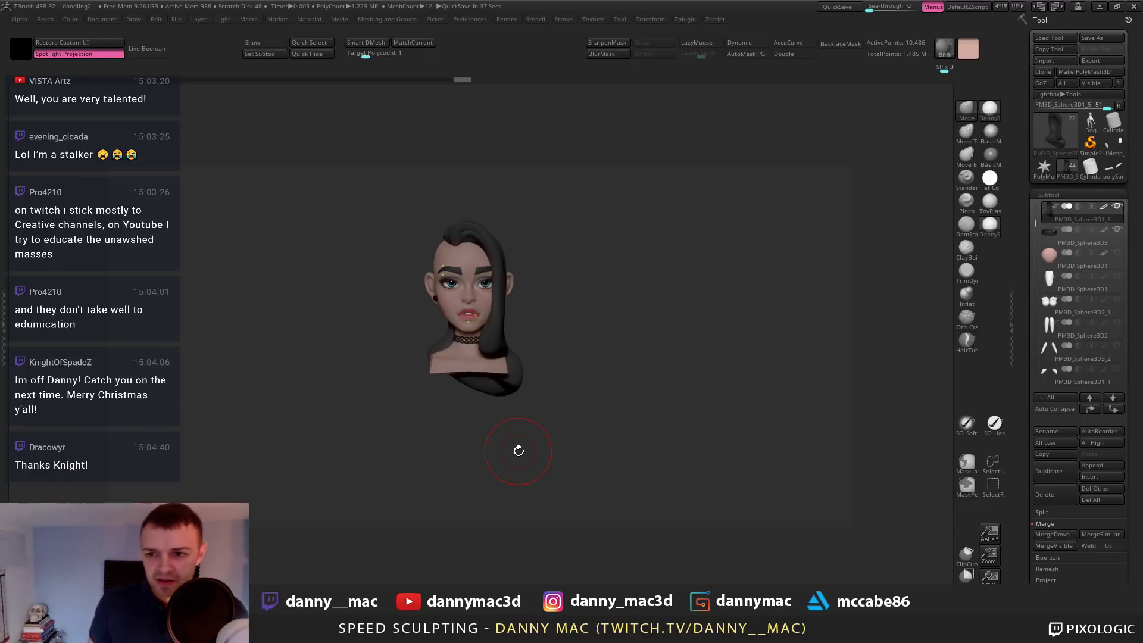
Adjust the hair's volume over the crown and above the forehead with the Move brush
{"action": "mouse_move", "coordinate": [494, 244]}
{"action": "right_mouse_down"}
{"action": "mouse_move", "coordinate": [514, 260]}
{"action": "mouse_move", "coordinate": [492, 241]}
{"action": "right_mouse_up"}
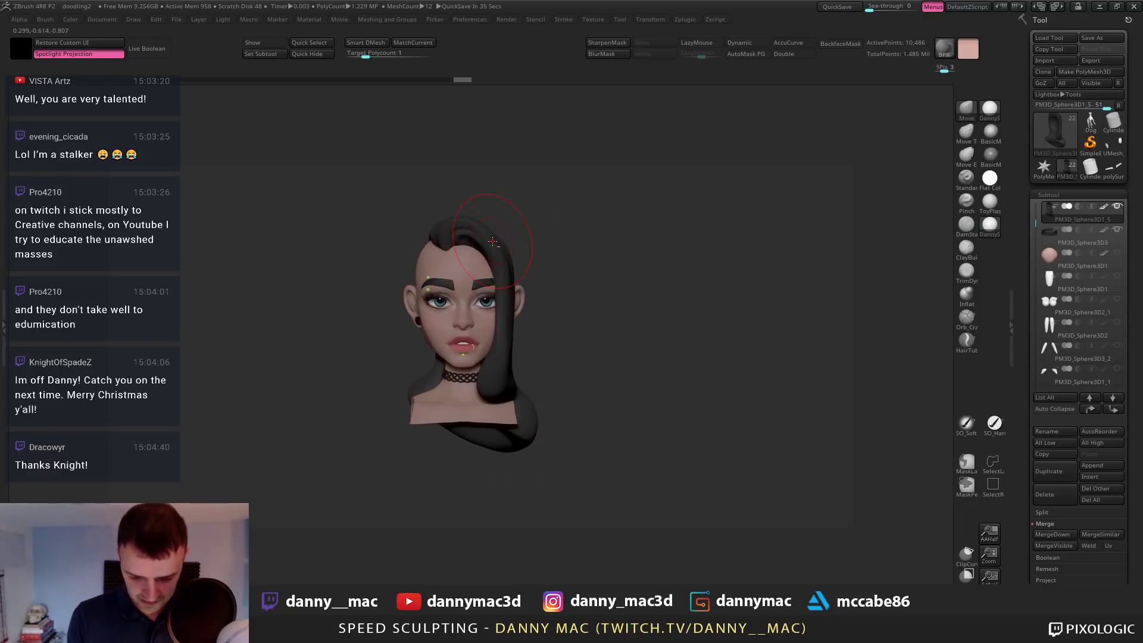
{"action": "key", "text": "space"}
{"action": "left_click_drag", "start_coordinate": [490, 241], "coordinate": [469, 224]}
{"action": "mouse_move", "coordinate": [502, 266]}
{"action": "right_mouse_down", "text": "alt"}
{"action": "mouse_move", "coordinate": [498, 218]}
{"action": "mouse_move", "coordinate": [496, 237]}
{"action": "mouse_move", "coordinate": [486, 224]}
{"action": "right_mouse_up", "text": "alt"}
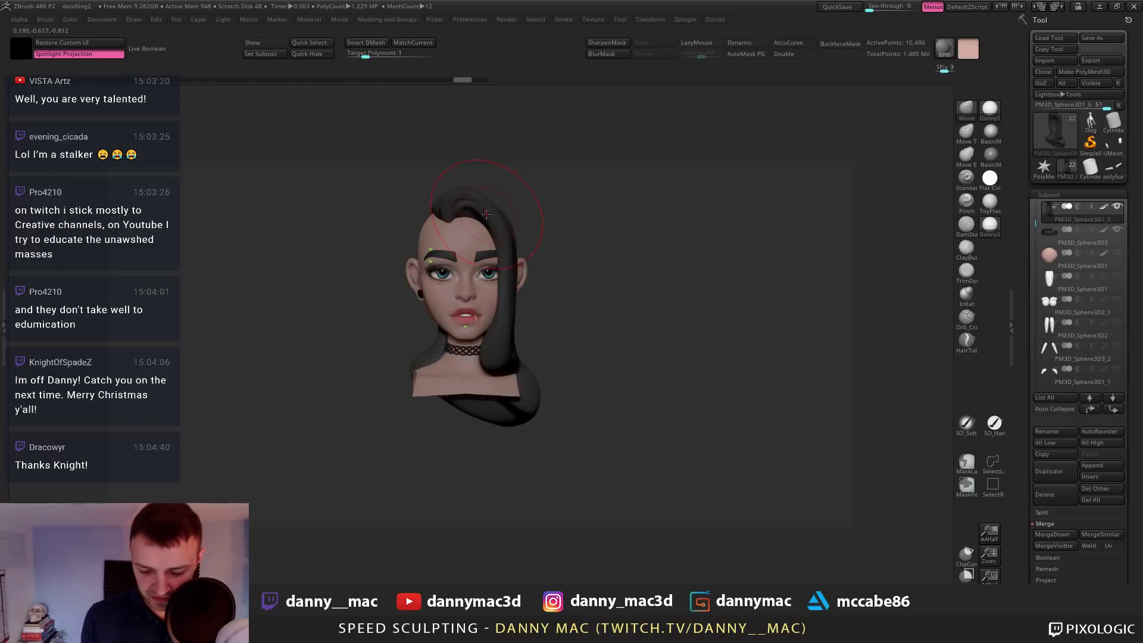
{"action": "right_click_drag", "start_coordinate": [484, 206], "coordinate": [460, 214]}
{"action": "left_click_drag", "start_coordinate": [460, 214], "coordinate": [477, 214]}
{"action": "right_click_drag", "start_coordinate": [477, 214], "coordinate": [483, 224], "text": "ctrl"}
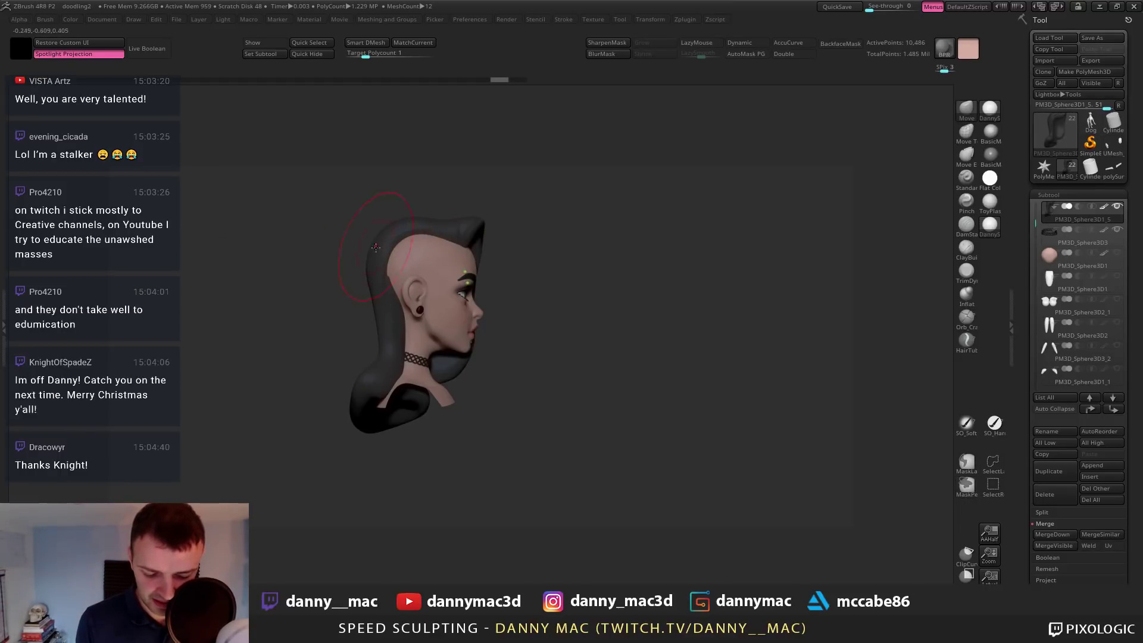
Refine the hair's silhouette at the crown and back against the skull, using transparency to see the head through it
{"action": "right_click_drag", "start_coordinate": [392, 262], "coordinate": [373, 215]}
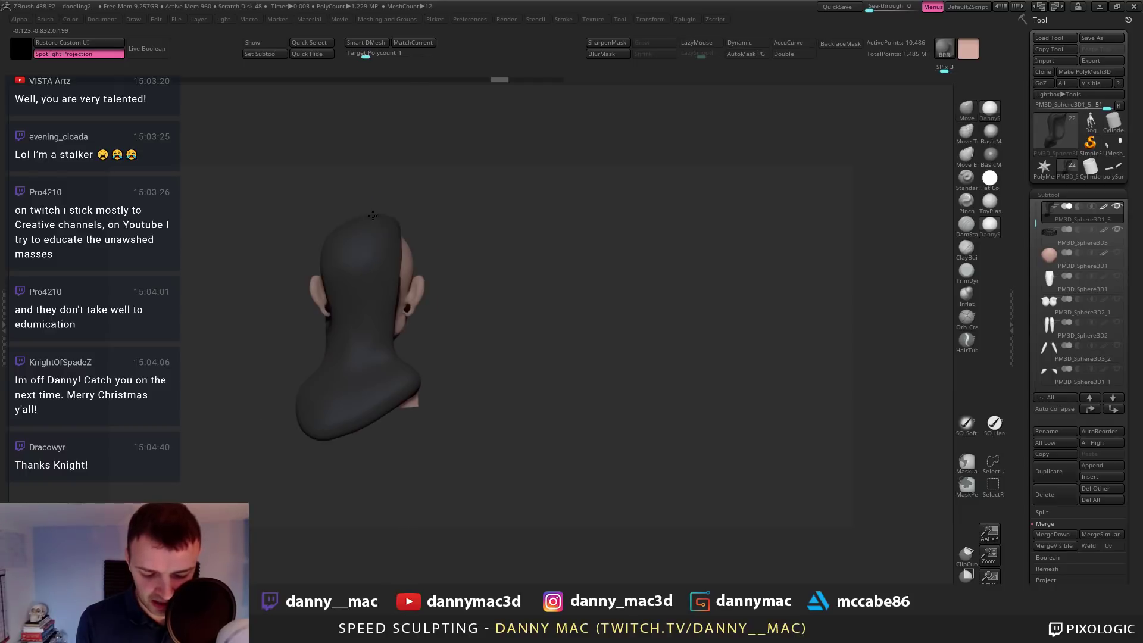
{"action": "left_click", "coordinate": [335, 230], "text": "alt"}
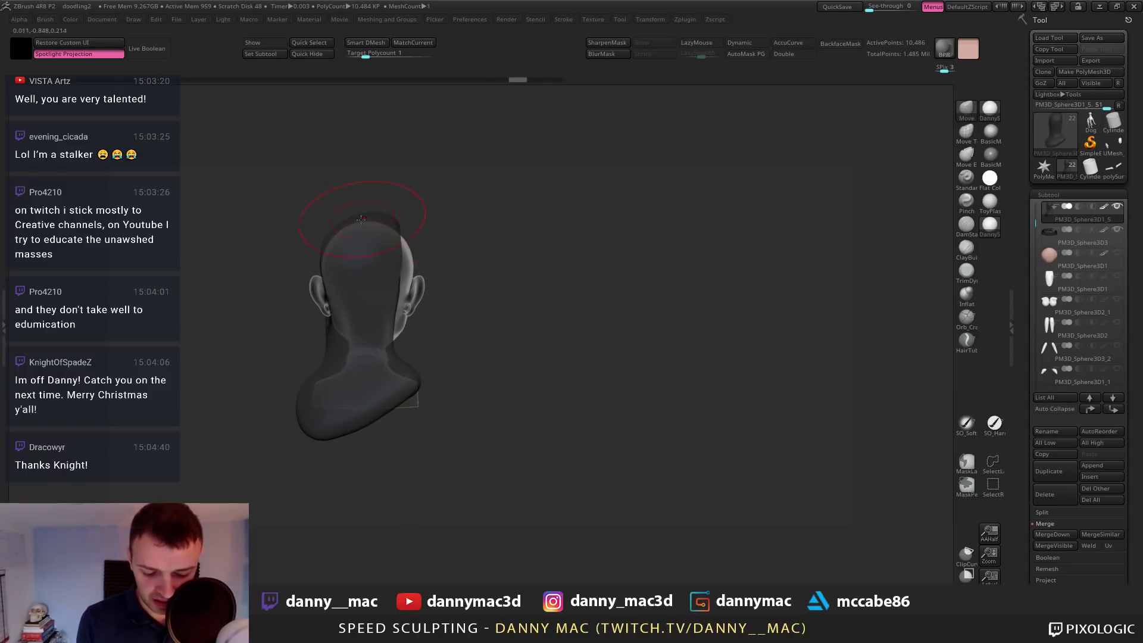
{"action": "right_click_drag", "start_coordinate": [333, 222], "coordinate": [346, 218]}
{"action": "left_click_drag", "start_coordinate": [352, 217], "coordinate": [344, 240], "text": "shift"}
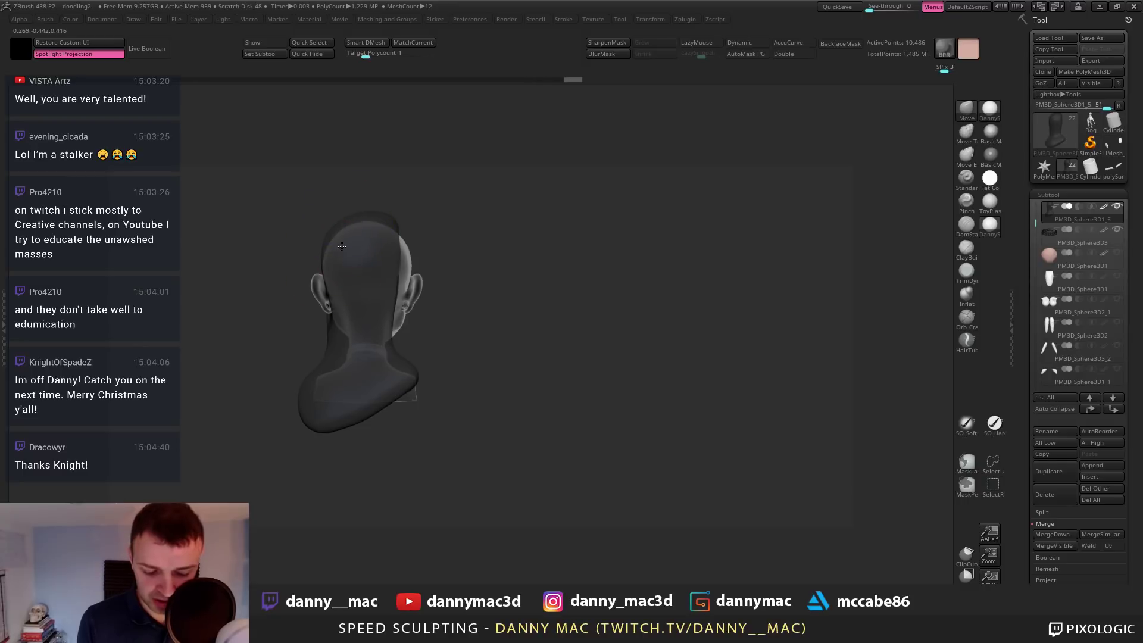
{"action": "left_click", "coordinate": [331, 250], "text": "alt"}
{"action": "right_click_drag", "start_coordinate": [318, 259], "coordinate": [370, 248]}
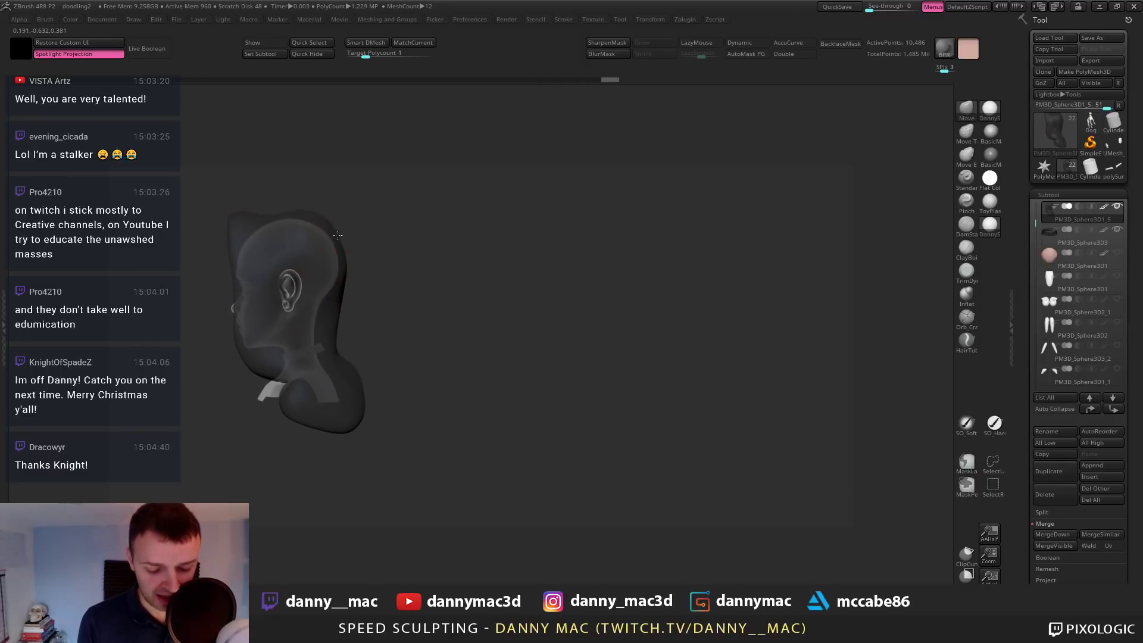
{"action": "left_click_drag", "start_coordinate": [336, 236], "coordinate": [344, 232]}
{"action": "left_click_drag", "start_coordinate": [441, 247], "coordinate": [420, 259]}
{"action": "right_click_drag", "start_coordinate": [420, 260], "coordinate": [430, 253], "text": "ctrl"}
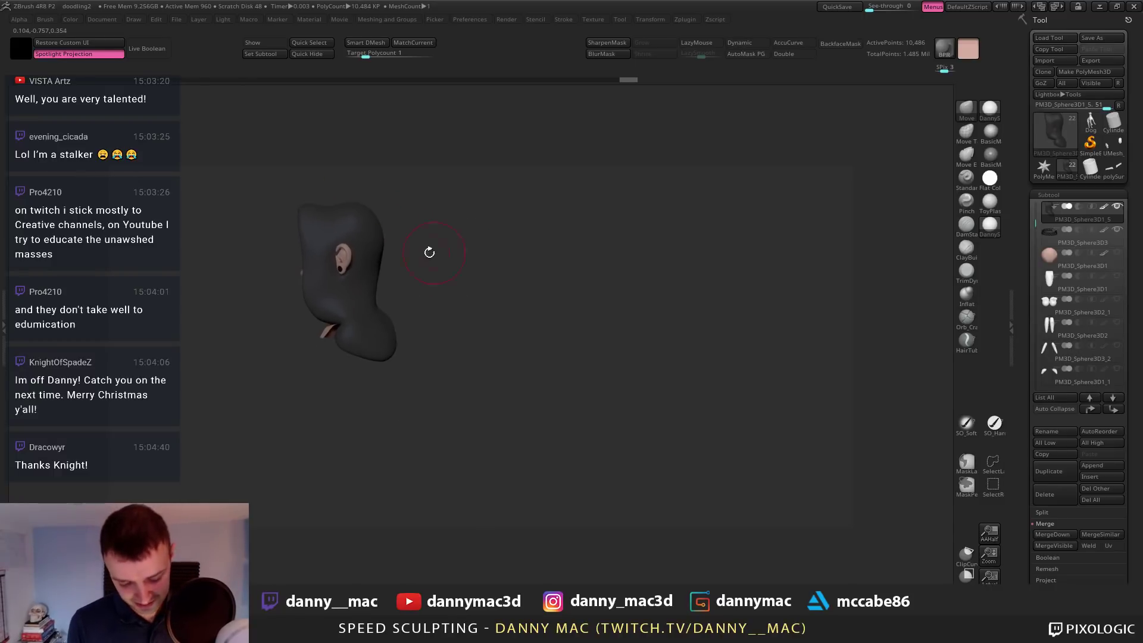
Reshape the hair falling behind the neck and onto both shoulders, and save the project
{"action": "key", "text": "space"}
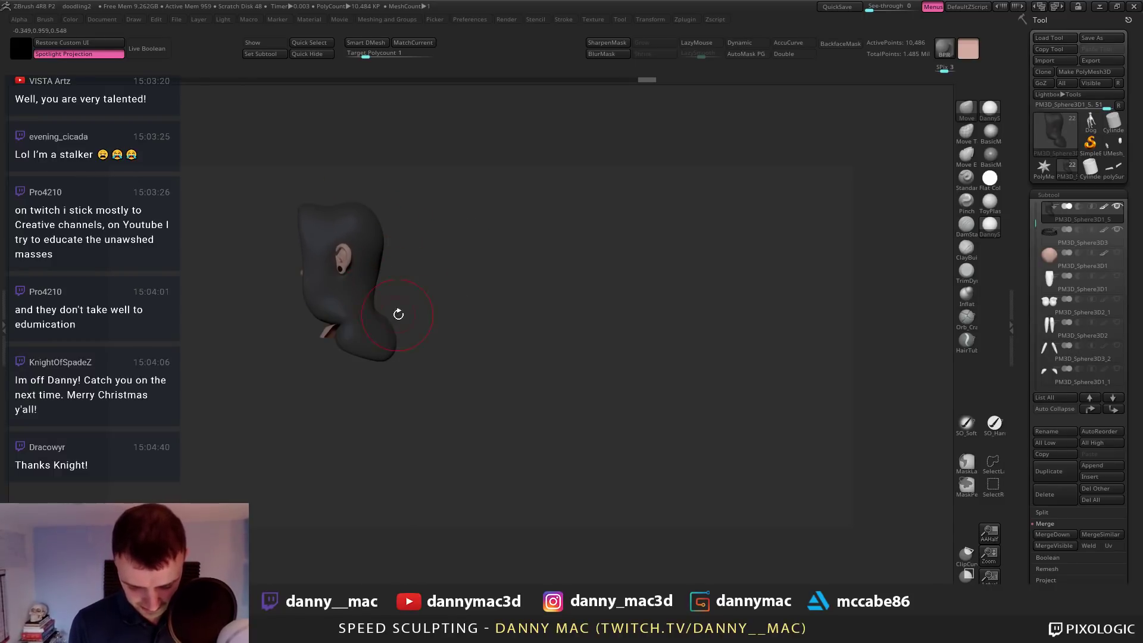
{"action": "mouse_move", "coordinate": [396, 314]}
{"action": "right_mouse_down"}
{"action": "mouse_move", "coordinate": [409, 289]}
{"action": "mouse_move", "coordinate": [469, 292]}
{"action": "mouse_move", "coordinate": [445, 273]}
{"action": "mouse_move", "coordinate": [462, 283]}
{"action": "right_mouse_up"}
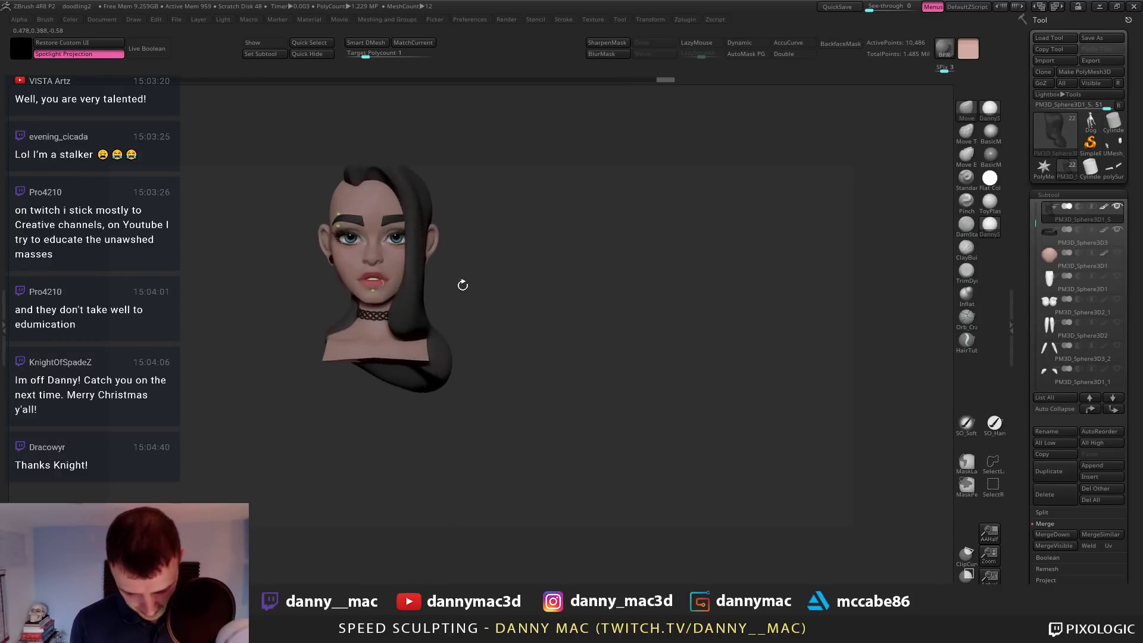
{"action": "mouse_move", "coordinate": [363, 322]}
{"action": "right_mouse_down", "text": "alt"}
{"action": "mouse_move", "coordinate": [464, 299]}
{"action": "mouse_move", "coordinate": [403, 318]}
{"action": "right_mouse_up", "text": "alt"}
{"action": "key", "text": "space"}
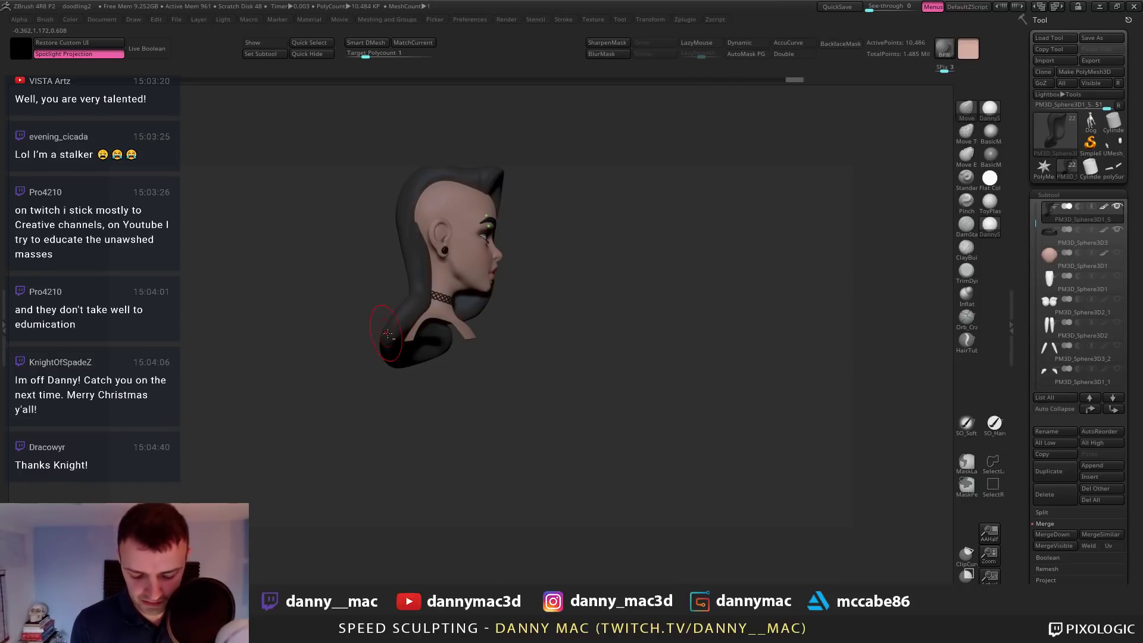
{"action": "mouse_move", "coordinate": [391, 324]}
{"action": "right_mouse_down"}
{"action": "mouse_move", "coordinate": [398, 305]}
{"action": "mouse_move", "coordinate": [429, 307]}
{"action": "mouse_move", "coordinate": [449, 273]}
{"action": "mouse_move", "coordinate": [387, 338]}
{"action": "right_mouse_up"}
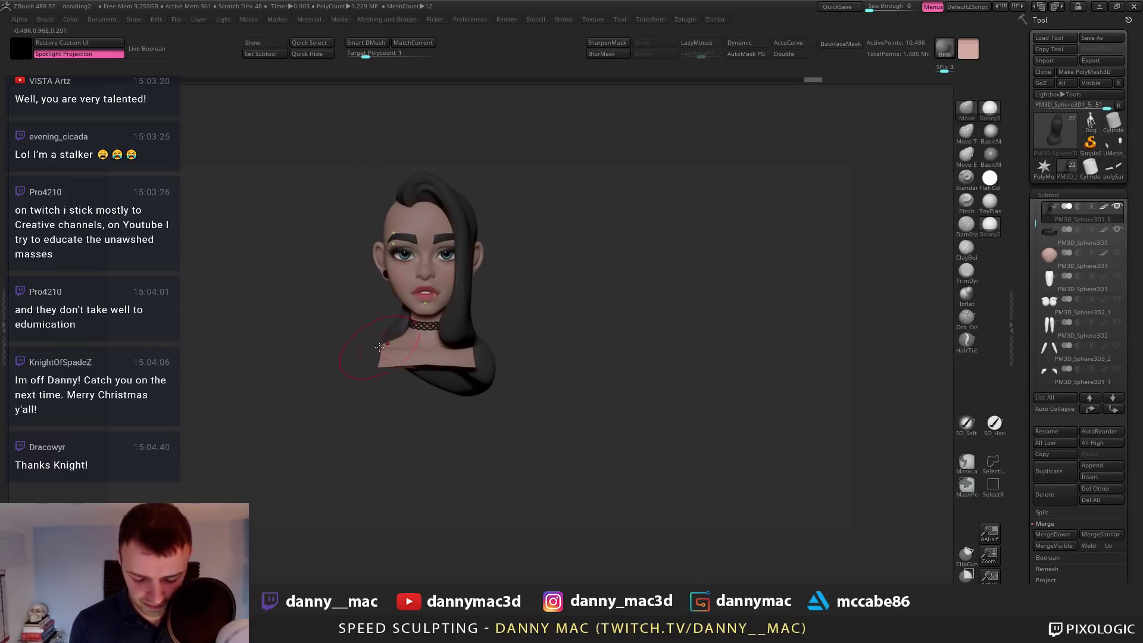
{"action": "left_click_drag", "start_coordinate": [379, 347], "coordinate": [383, 345]}
{"action": "right_click_drag", "start_coordinate": [383, 345], "coordinate": [427, 340]}
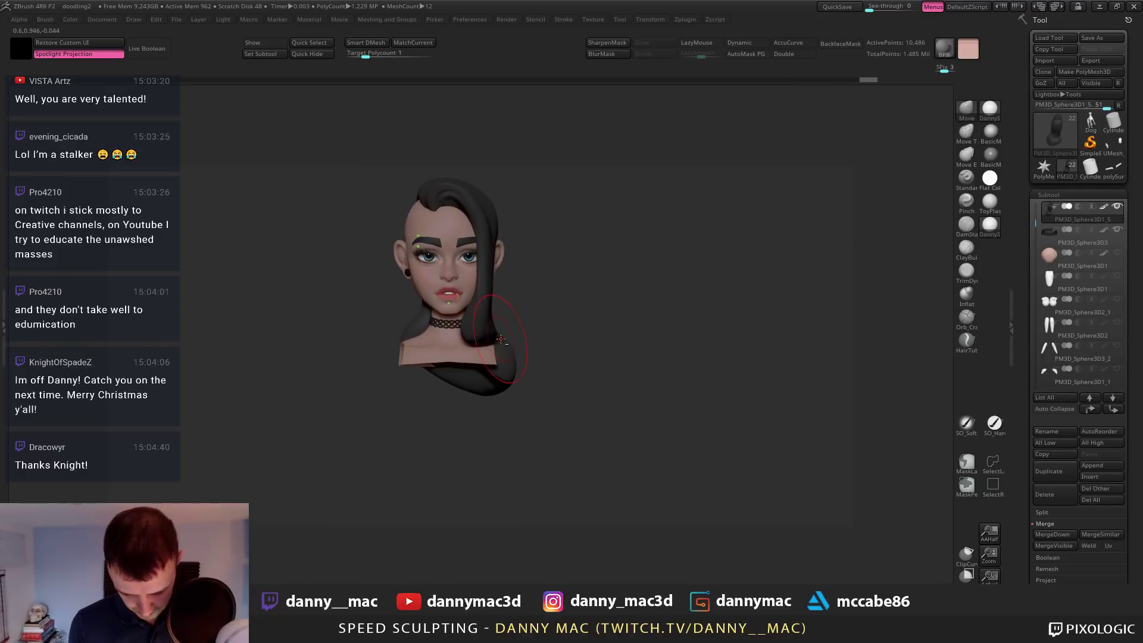
{"action": "right_click_drag", "start_coordinate": [502, 340], "coordinate": [527, 348], "text": "alt"}
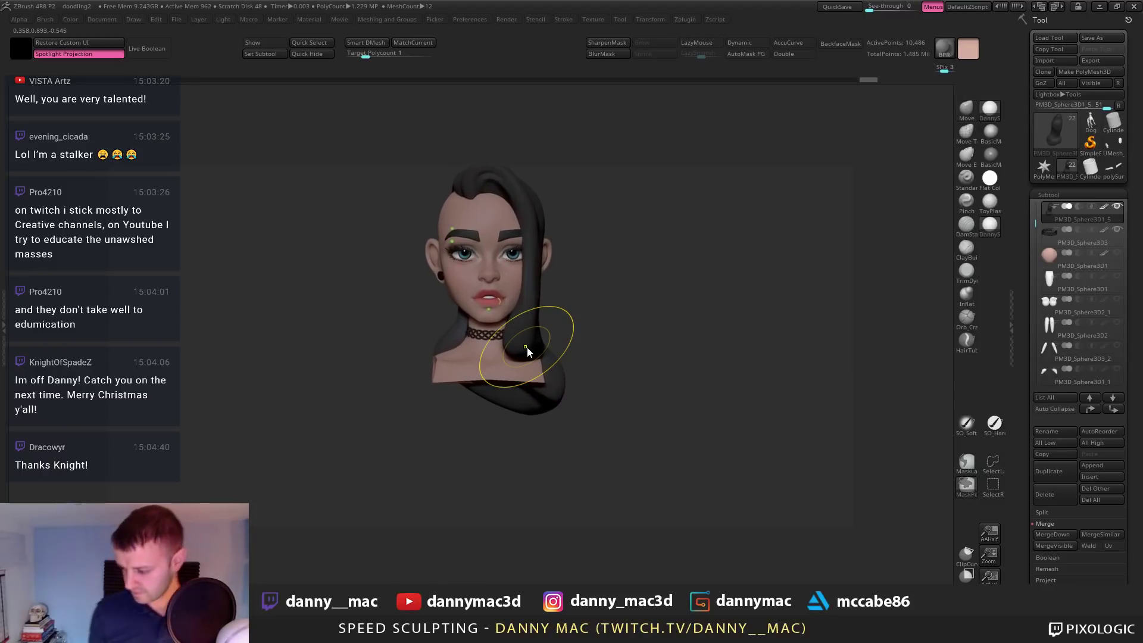
{"action": "key", "text": "ctrl+s"}
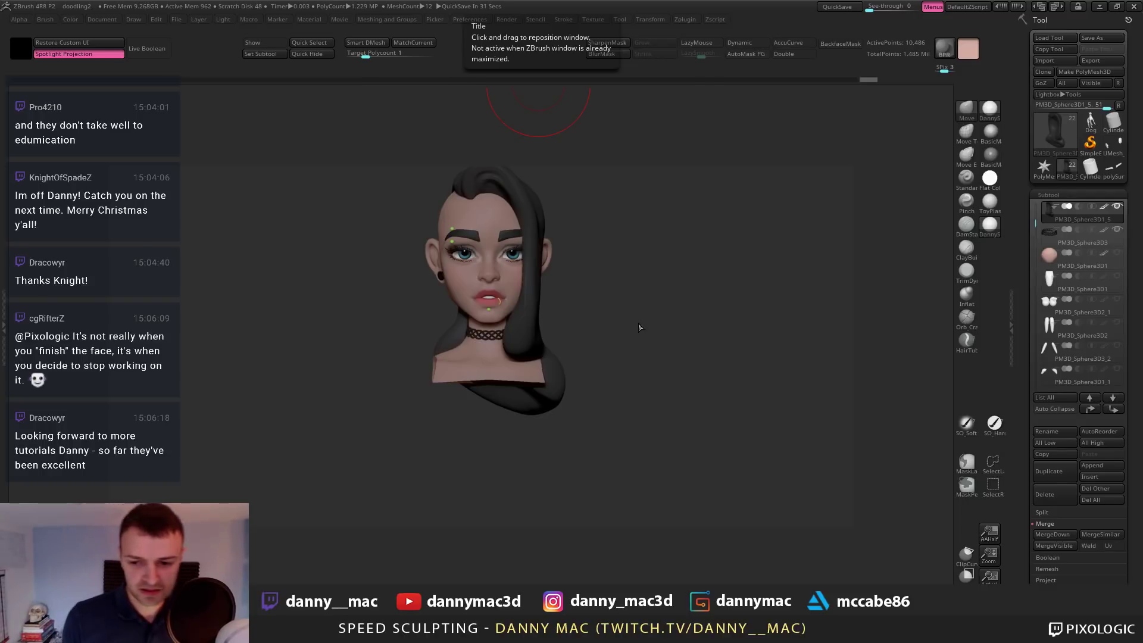
Adjust the brush size and push out the hair's outer contour above the ear on the long-haired side
{"action": "right_click_drag", "start_coordinate": [602, 285], "coordinate": [596, 340], "text": "alt"}
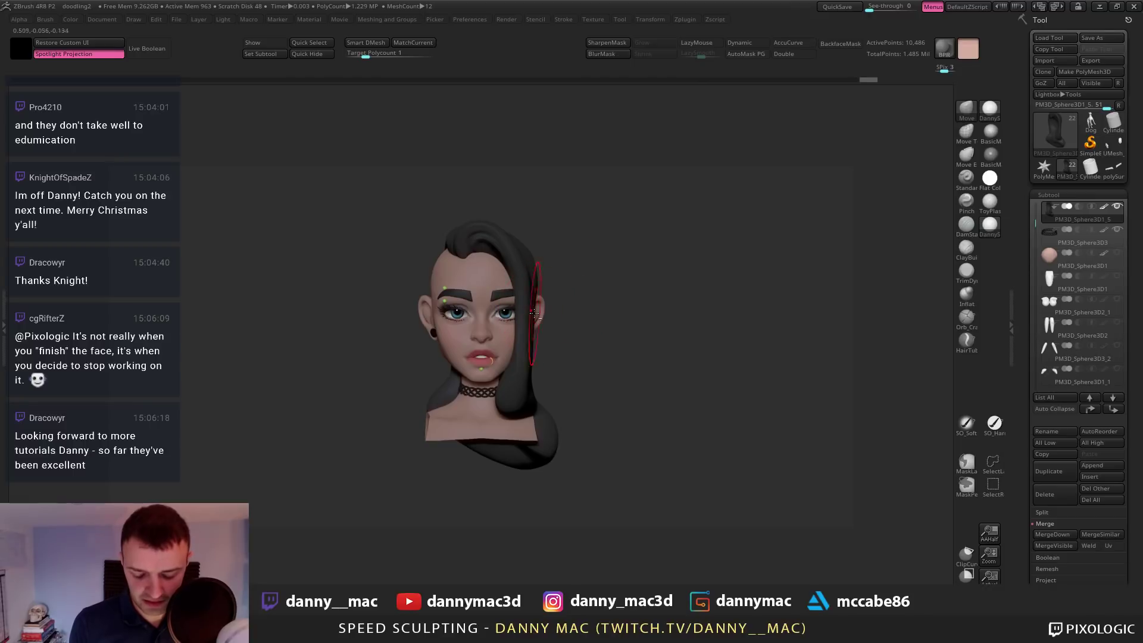
{"action": "right_click_drag", "start_coordinate": [530, 299], "coordinate": [530, 275], "text": "alt"}
{"action": "left_click_drag", "start_coordinate": [530, 275], "coordinate": [540, 266]}
{"action": "right_click_drag", "start_coordinate": [552, 245], "coordinate": [552, 229], "text": "alt"}
{"action": "left_click_drag", "start_coordinate": [536, 254], "coordinate": [541, 251]}
{"action": "mouse_move", "coordinate": [543, 246]}
{"action": "right_mouse_down"}
{"action": "mouse_move", "coordinate": [531, 249]}
{"action": "mouse_move", "coordinate": [539, 262]}
{"action": "right_mouse_up"}
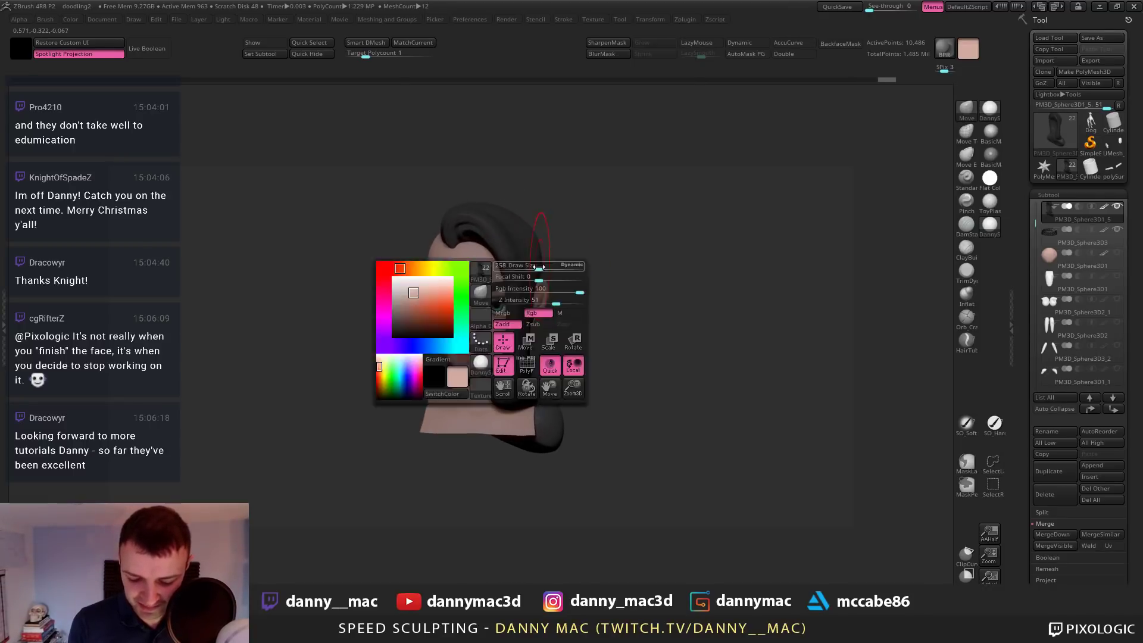
{"action": "left_click_drag", "start_coordinate": [542, 264], "coordinate": [538, 250]}
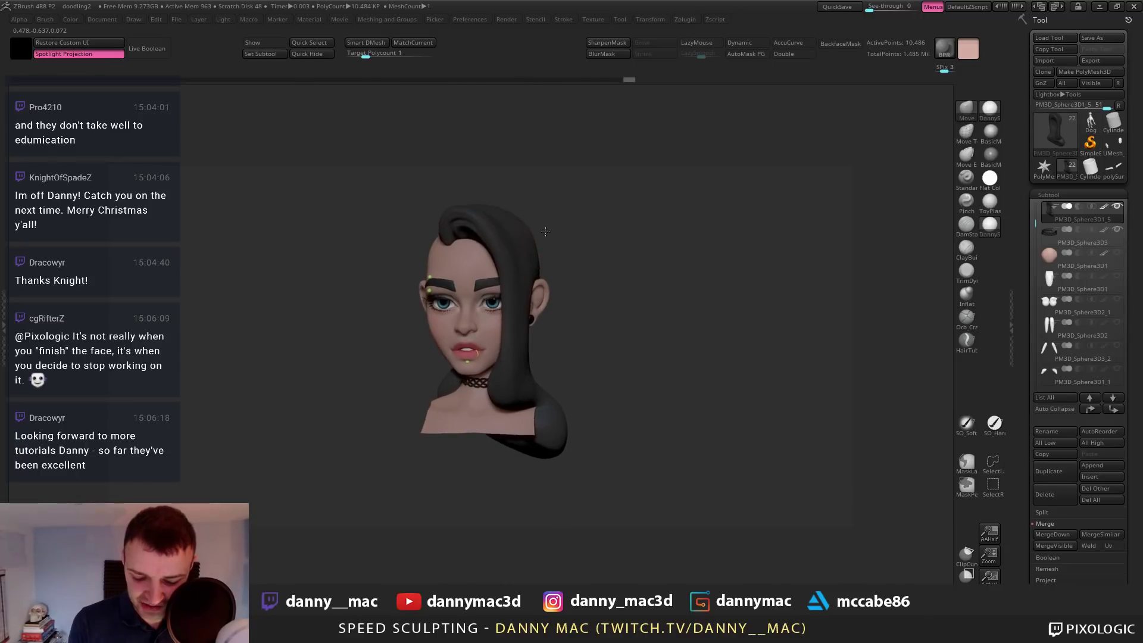
Refine the hair's outer contour on the long-haired side and over the crown with the Move brush
{"action": "right_click_drag", "start_coordinate": [521, 241], "coordinate": [531, 228]}
{"action": "left_click_drag", "start_coordinate": [531, 228], "coordinate": [529, 230]}
{"action": "right_click_drag", "start_coordinate": [530, 229], "coordinate": [524, 240]}
{"action": "left_click_drag", "start_coordinate": [524, 231], "coordinate": [519, 226]}
{"action": "right_click_drag", "start_coordinate": [515, 224], "coordinate": [507, 228]}
{"action": "left_click_drag", "start_coordinate": [480, 204], "coordinate": [481, 201]}
{"action": "mouse_move", "coordinate": [487, 197]}
{"action": "right_mouse_down"}
{"action": "mouse_move", "coordinate": [491, 212]}
{"action": "mouse_move", "coordinate": [552, 197]}
{"action": "right_mouse_up"}
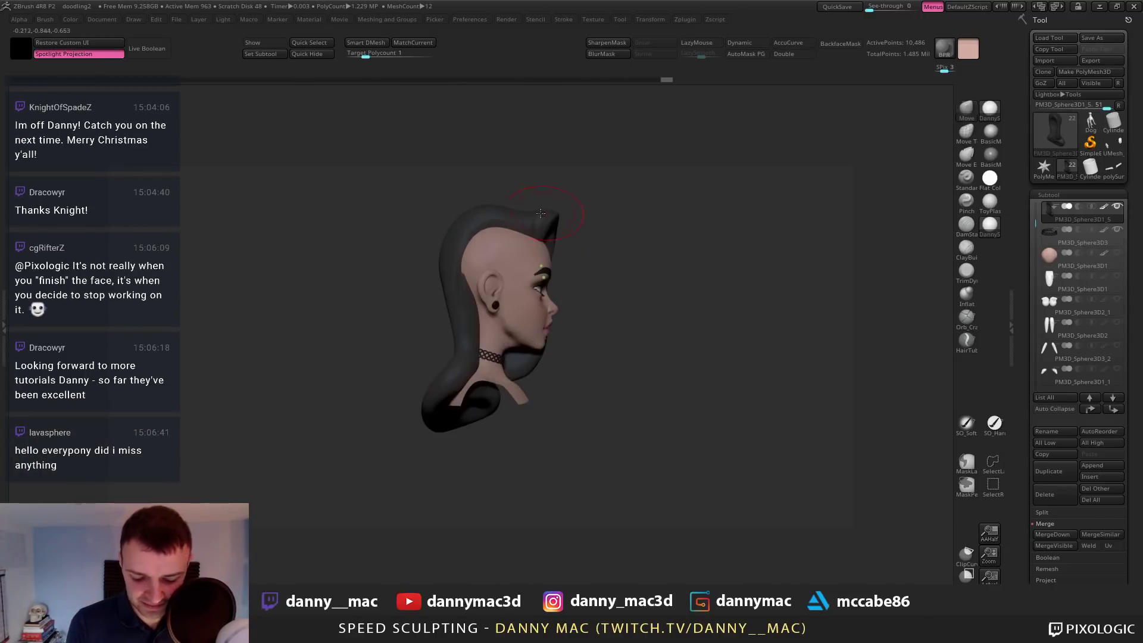
Adjust the hair's volume at the top and back of the crown, working from the shaved side
{"action": "right_click_drag", "start_coordinate": [472, 237], "coordinate": [487, 250]}
{"action": "left_click_drag", "start_coordinate": [477, 210], "coordinate": [475, 206]}
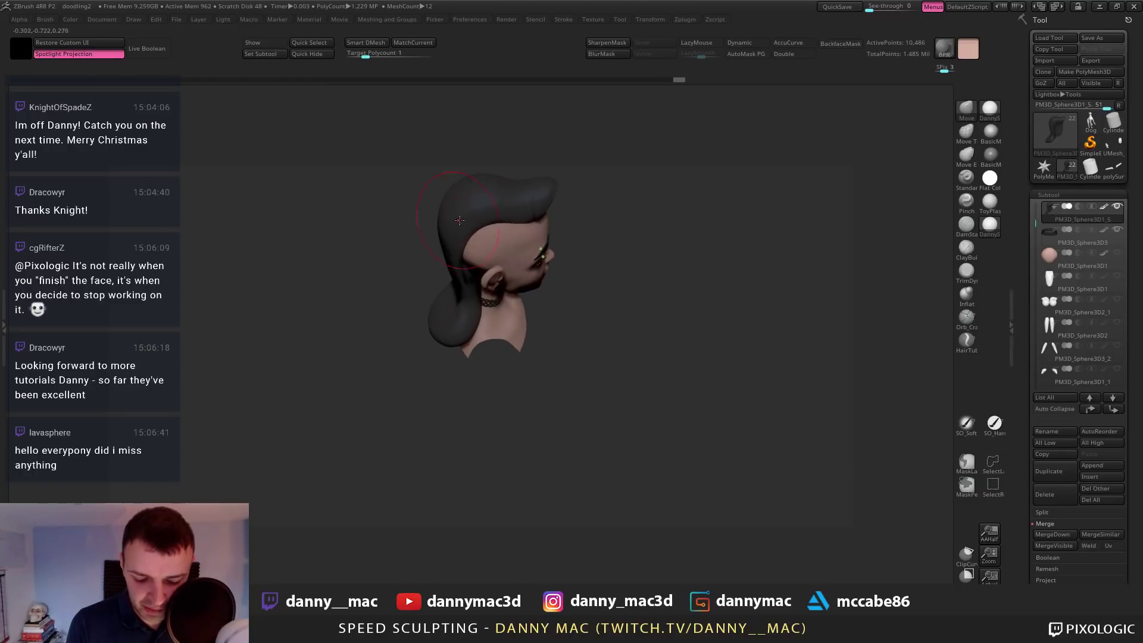
{"action": "mouse_move", "coordinate": [471, 209]}
{"action": "right_mouse_down"}
{"action": "mouse_move", "coordinate": [511, 195]}
{"action": "mouse_move", "coordinate": [507, 208]}
{"action": "right_mouse_up"}
{"action": "left_click_drag", "start_coordinate": [487, 239], "coordinate": [487, 249], "text": "shift"}
{"action": "left_click_drag", "start_coordinate": [490, 252], "coordinate": [487, 253]}
{"action": "right_click_drag", "start_coordinate": [487, 254], "coordinate": [466, 248]}
{"action": "left_click_drag", "start_coordinate": [468, 241], "coordinate": [464, 243]}
Smooth and nudge the hair surface around the crown and above the long-haired side's ear
{"action": "right_click_drag", "start_coordinate": [466, 240], "coordinate": [534, 256]}
{"action": "left_click_drag", "start_coordinate": [466, 252], "coordinate": [461, 261], "text": "shift"}
{"action": "mouse_move", "coordinate": [463, 244]}
{"action": "right_mouse_down"}
{"action": "mouse_move", "coordinate": [485, 241]}
{"action": "mouse_move", "coordinate": [465, 221]}
{"action": "right_mouse_up"}
{"action": "right_click", "coordinate": [454, 224]}
{"action": "left_click_drag", "start_coordinate": [458, 224], "coordinate": [457, 223]}
{"action": "right_click_drag", "start_coordinate": [464, 230], "coordinate": [499, 241]}
{"action": "left_click_drag", "start_coordinate": [497, 242], "coordinate": [495, 248], "text": "shift"}
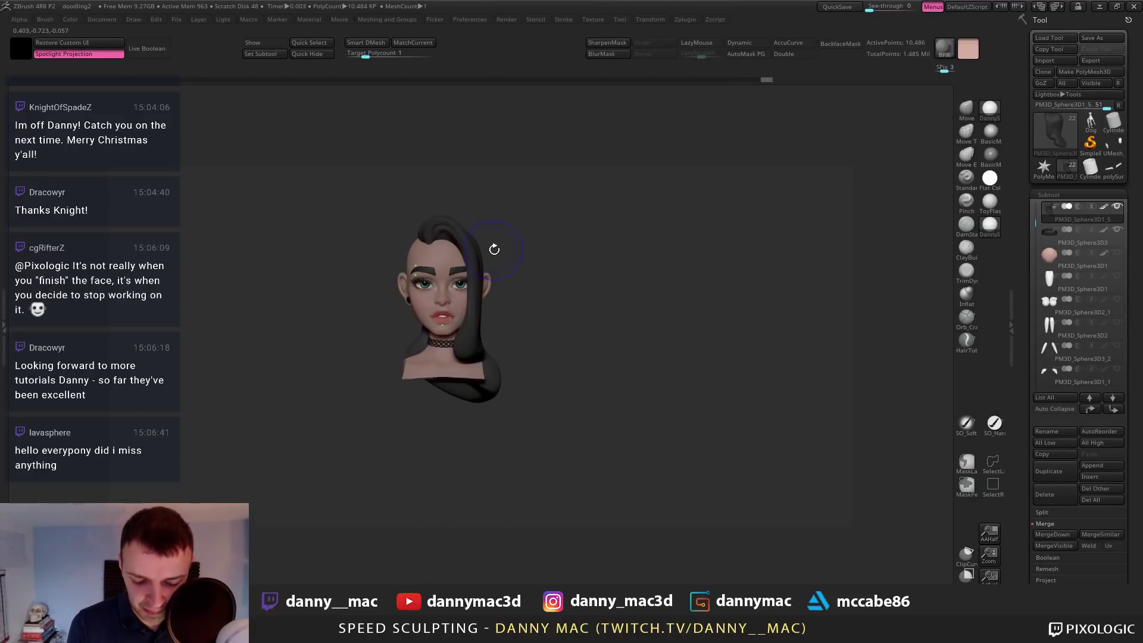
Smooth the hair's contour above the ear and reshape where it falls past the ear
{"action": "right_click_drag", "start_coordinate": [495, 248], "coordinate": [484, 248]}
{"action": "left_click_drag", "start_coordinate": [487, 248], "coordinate": [490, 258], "text": "shift"}
{"action": "right_click_drag", "start_coordinate": [488, 253], "coordinate": [520, 258]}
{"action": "left_click_drag", "start_coordinate": [499, 253], "coordinate": [496, 256]}
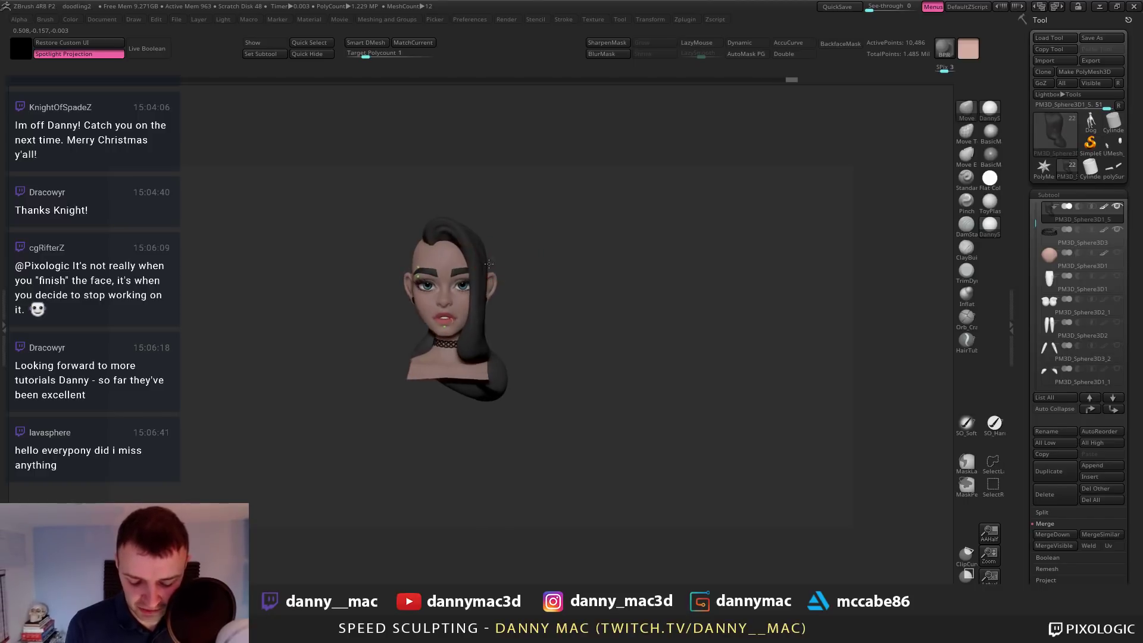
{"action": "right_click_drag", "start_coordinate": [498, 256], "coordinate": [481, 265]}
{"action": "left_click_drag", "start_coordinate": [483, 280], "coordinate": [482, 291]}
Resize the brush and reshape the long hair's outer edge from below the ear down to the neck
{"action": "right_click", "coordinate": [483, 295]}
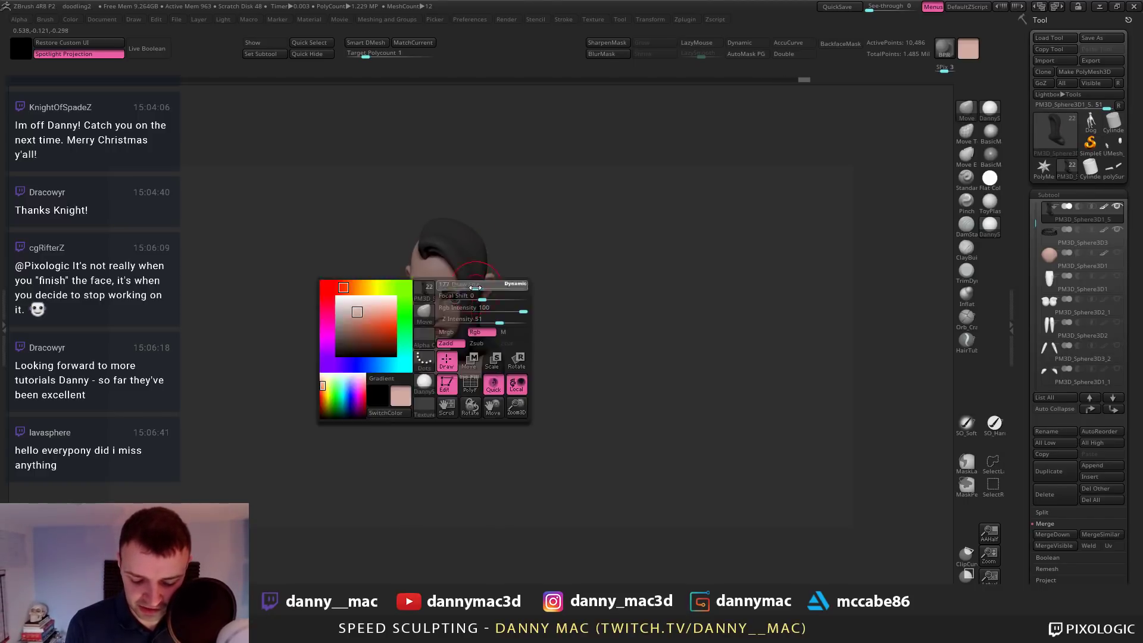
{"action": "right_click_drag", "start_coordinate": [483, 298], "coordinate": [480, 302]}
{"action": "left_click_drag", "start_coordinate": [484, 298], "coordinate": [481, 304]}
{"action": "mouse_move", "coordinate": [482, 303]}
{"action": "right_mouse_down"}
{"action": "mouse_move", "coordinate": [499, 301]}
{"action": "mouse_move", "coordinate": [484, 305]}
{"action": "mouse_move", "coordinate": [479, 327]}
{"action": "mouse_move", "coordinate": [495, 317]}
{"action": "mouse_move", "coordinate": [483, 339]}
{"action": "right_mouse_up"}
{"action": "left_click_drag", "start_coordinate": [485, 344], "coordinate": [488, 342]}
{"action": "right_click_drag", "start_coordinate": [488, 341], "coordinate": [506, 317], "text": "alt"}
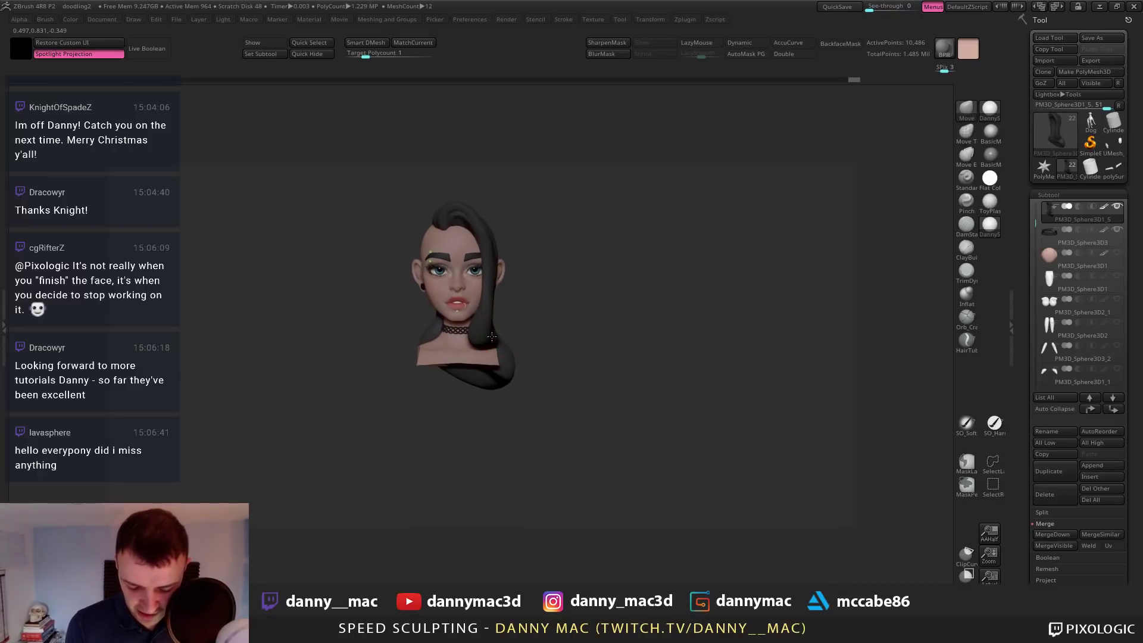
{"action": "left_click_drag", "start_coordinate": [504, 320], "coordinate": [507, 317]}
Undo the last change and smooth the front edge of the long hair along the side of the face
{"action": "mouse_move", "coordinate": [508, 315]}
{"action": "right_mouse_down"}
{"action": "mouse_move", "coordinate": [501, 354]}
{"action": "mouse_move", "coordinate": [486, 331]}
{"action": "right_mouse_up"}
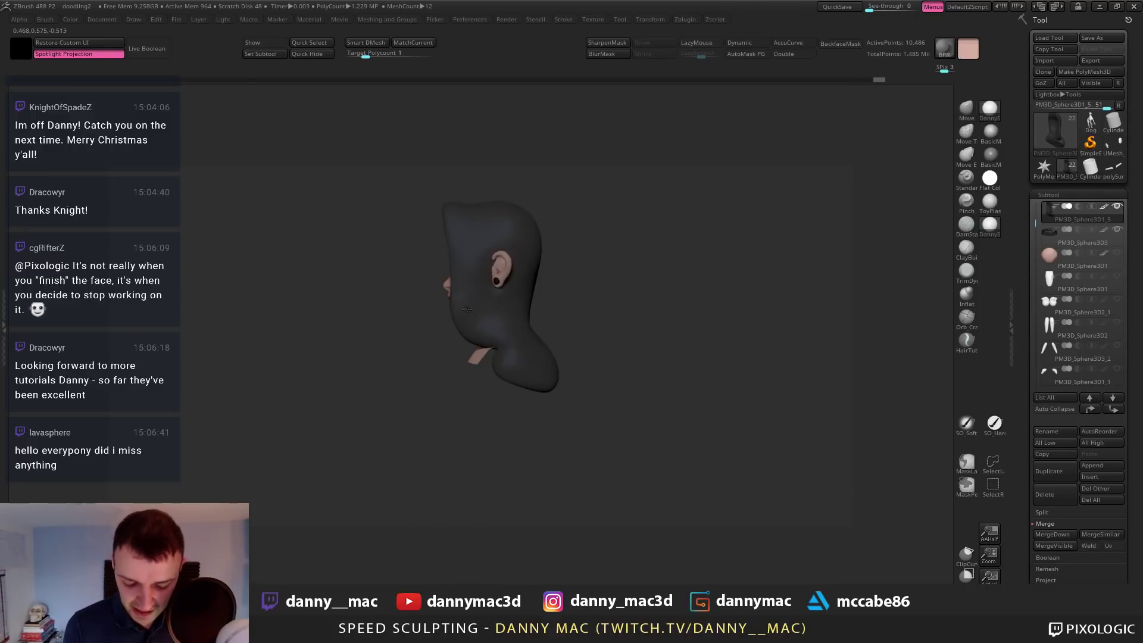
{"action": "key", "text": "ctrl+z"}
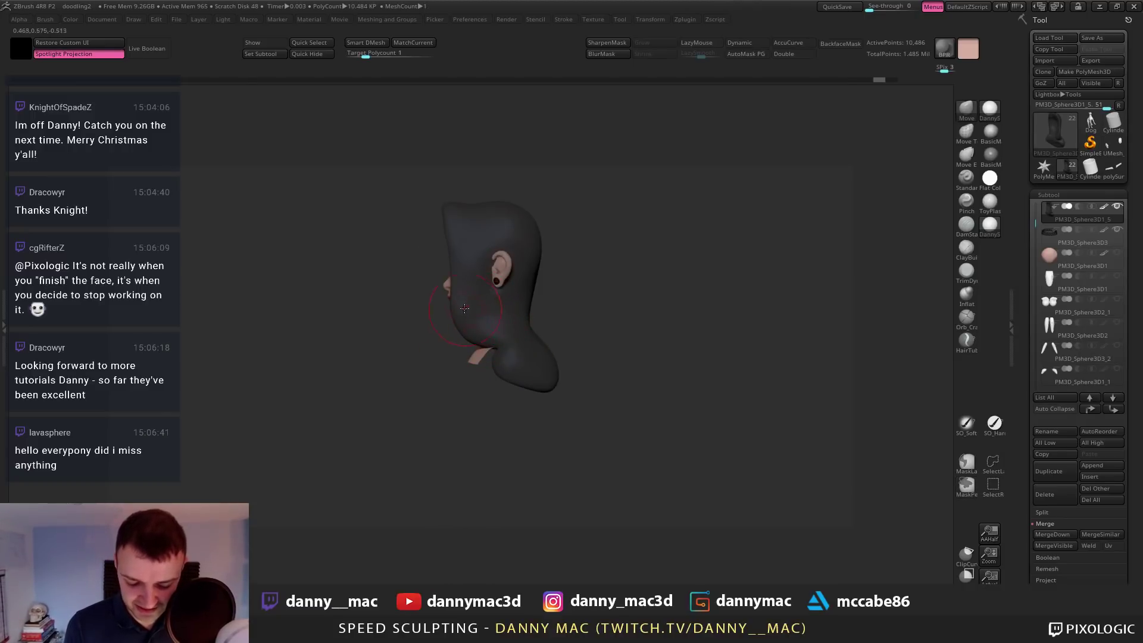
{"action": "left_click_drag", "start_coordinate": [451, 316], "coordinate": [456, 231], "text": "shift"}
{"action": "mouse_move", "coordinate": [455, 231]}
{"action": "right_mouse_down"}
{"action": "mouse_move", "coordinate": [502, 243]}
{"action": "mouse_move", "coordinate": [463, 253]}
{"action": "right_mouse_up"}
{"action": "left_click_drag", "start_coordinate": [463, 253], "coordinate": [481, 226], "text": "shift"}
{"action": "key", "text": "ctrl+z"}
{"action": "mouse_move", "coordinate": [495, 229]}
{"action": "right_mouse_down"}
{"action": "mouse_move", "coordinate": [500, 217]}
{"action": "mouse_move", "coordinate": [494, 229]}
{"action": "right_mouse_up"}
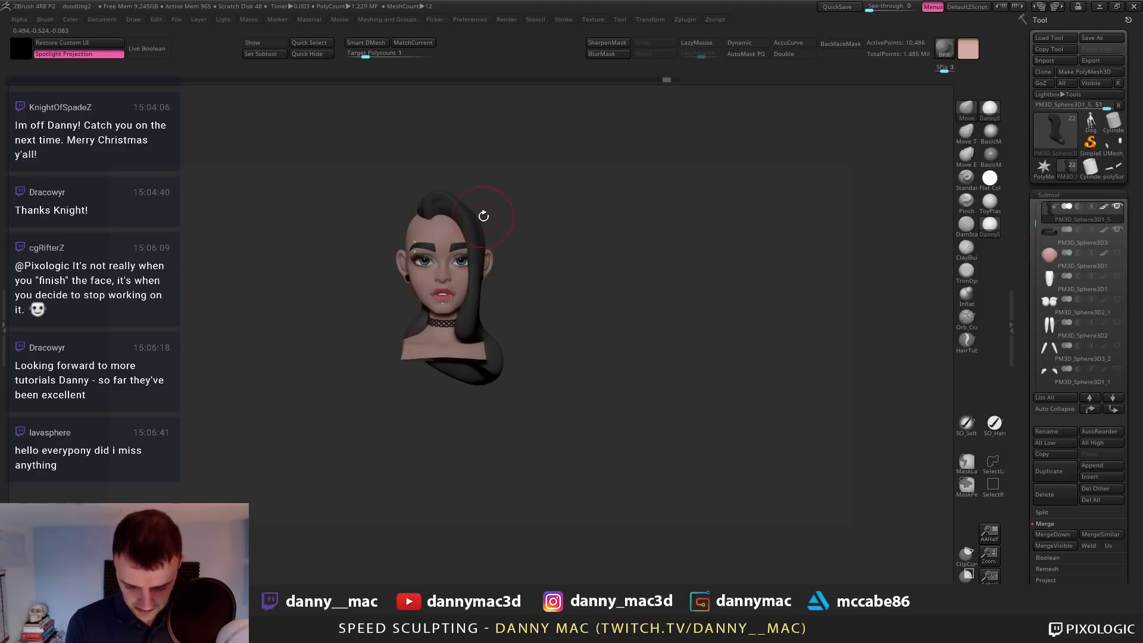
Step back through the hair's undo history to compare earlier versions of the silhouette
{"action": "key", "text": "ctrl+z"}
{"action": "key", "text": "ctrl+z"}
{"action": "key", "text": "ctrl+z"}
{"action": "key", "text": "ctrl+z"}
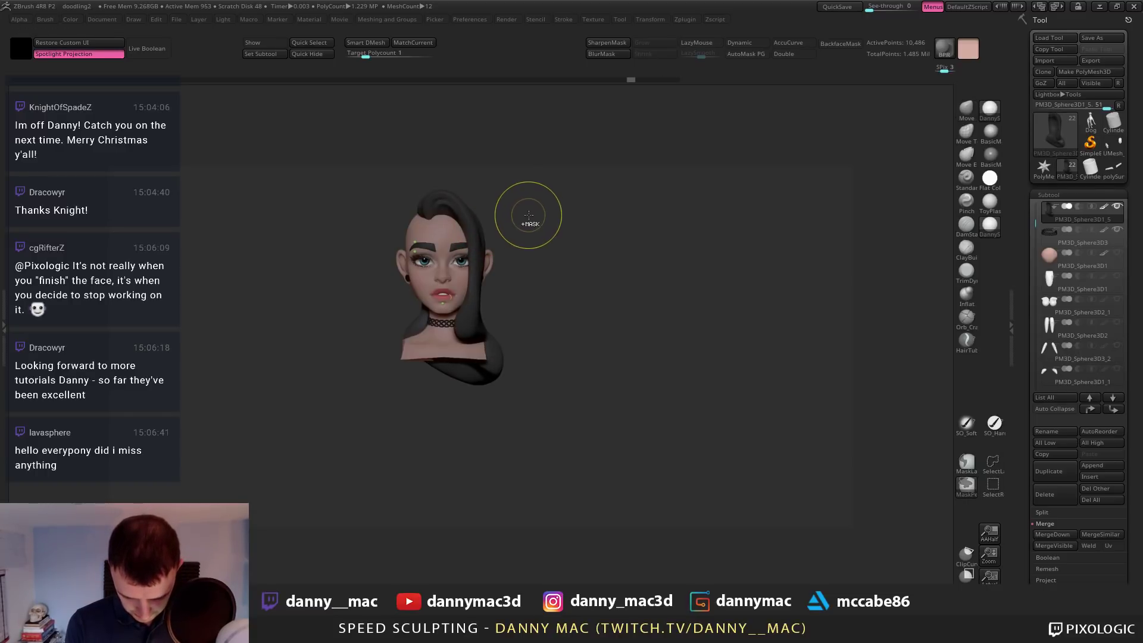
{"action": "key", "text": "ctrl+z"}
{"action": "key", "text": "ctrl+z"}
{"action": "key", "text": "ctrl+z"}
{"action": "key", "text": "ctrl+z"}
{"action": "key", "text": "ctrl+z"}
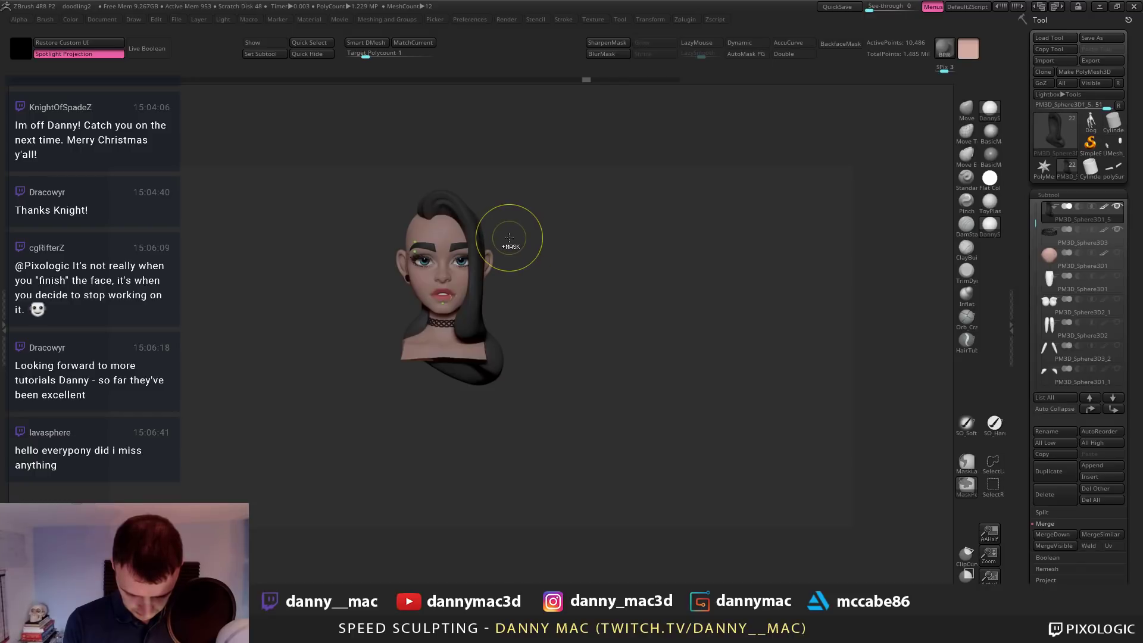
{"action": "key", "text": "ctrl+z"}
{"action": "key", "text": "ctrl+z"}
Change the brush size and check the long hair beside the face from a slightly different angle
{"action": "key", "text": "space"}
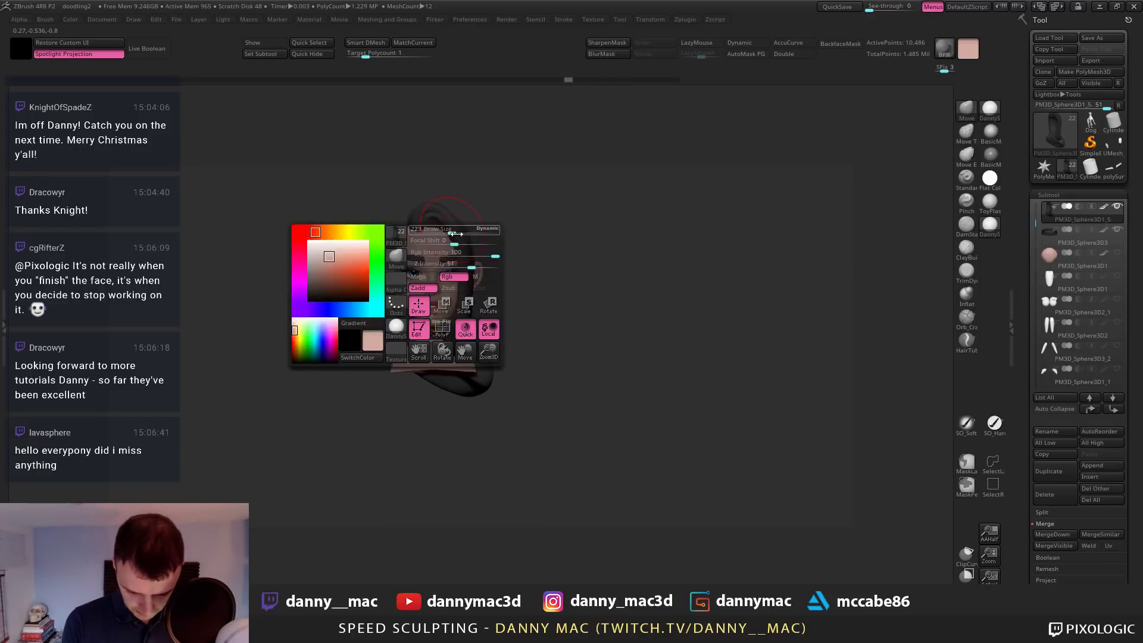
{"action": "left_click_drag", "start_coordinate": [456, 234], "coordinate": [449, 239]}
{"action": "right_click_drag", "start_coordinate": [452, 268], "coordinate": [455, 286]}
{"action": "left_click_drag", "start_coordinate": [471, 299], "coordinate": [426, 299]}
Select the head mesh and adjust the cheek and jaw on the shaved side with the Move brush
{"action": "left_click", "coordinate": [467, 299], "text": "alt"}
{"action": "key", "text": "space"}
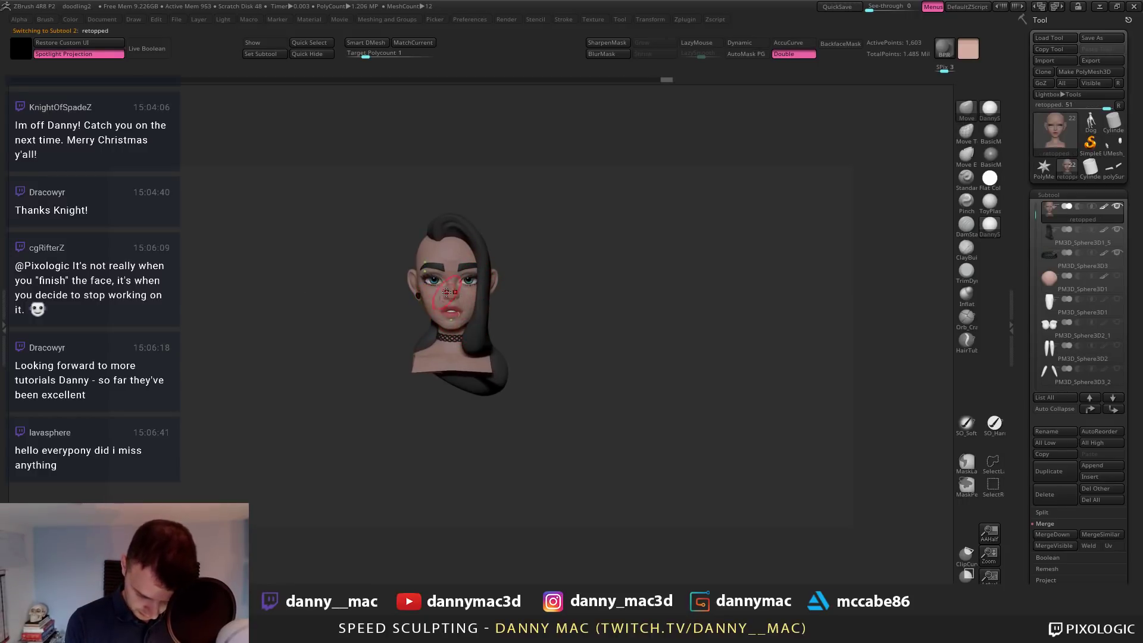
{"action": "right_click_drag", "start_coordinate": [433, 313], "coordinate": [438, 305]}
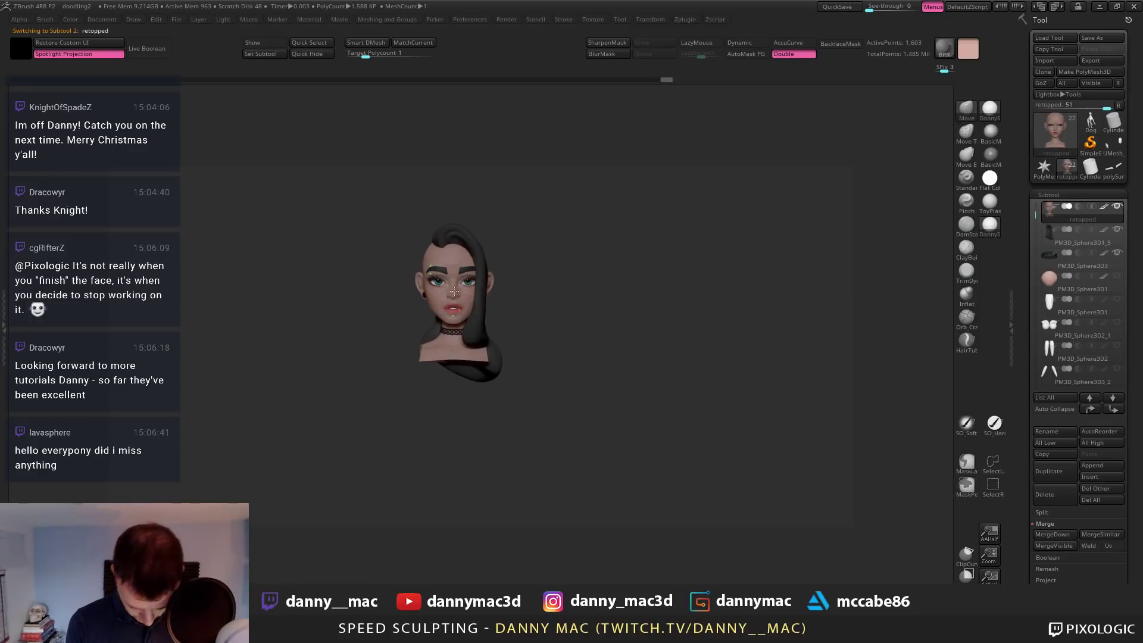
{"action": "key", "text": "d"}
{"action": "left_click_drag", "start_coordinate": [426, 305], "coordinate": [430, 303]}
{"action": "right_click_drag", "start_coordinate": [481, 299], "coordinate": [498, 304]}
Resize the brush and switch the head between subdivision levels, returning it to a higher level
{"action": "key", "text": "space"}
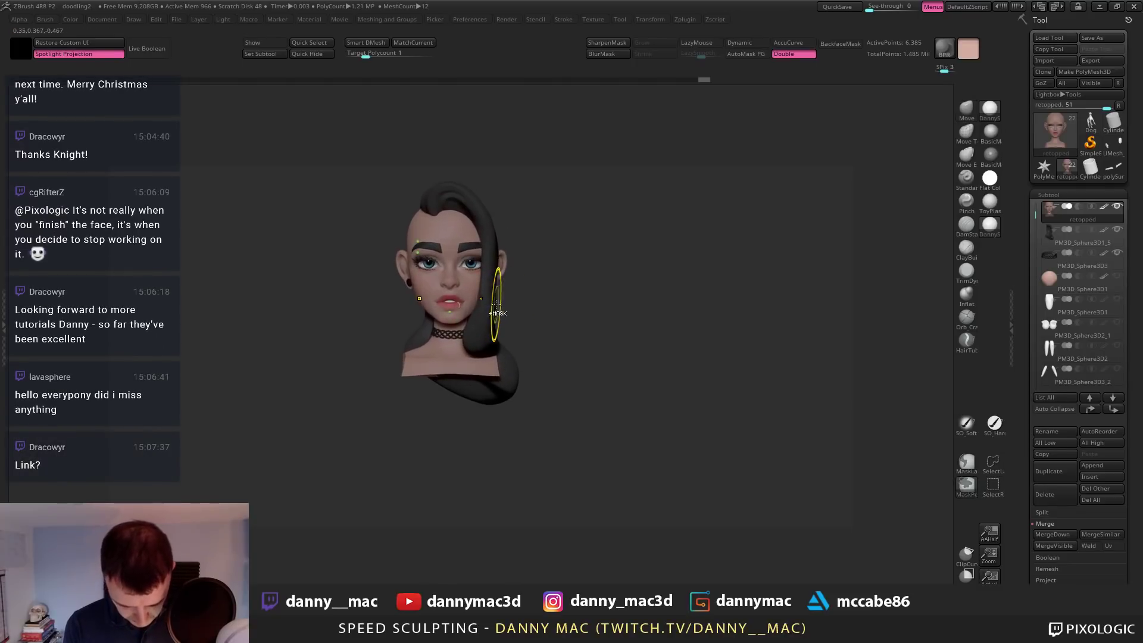
{"action": "key", "text": "shift+d"}
{"action": "mouse_move", "coordinate": [430, 293]}
{"action": "right_mouse_down"}
{"action": "mouse_move", "coordinate": [481, 311]}
{"action": "mouse_move", "coordinate": [465, 302]}
{"action": "mouse_move", "coordinate": [506, 292]}
{"action": "right_mouse_up"}
{"action": "key", "text": "d"}
{"action": "key", "text": "space"}
{"action": "key", "text": "space"}
Choose the HairTubes_v2 brush for drawing hair strands
{"action": "key", "text": "b"}
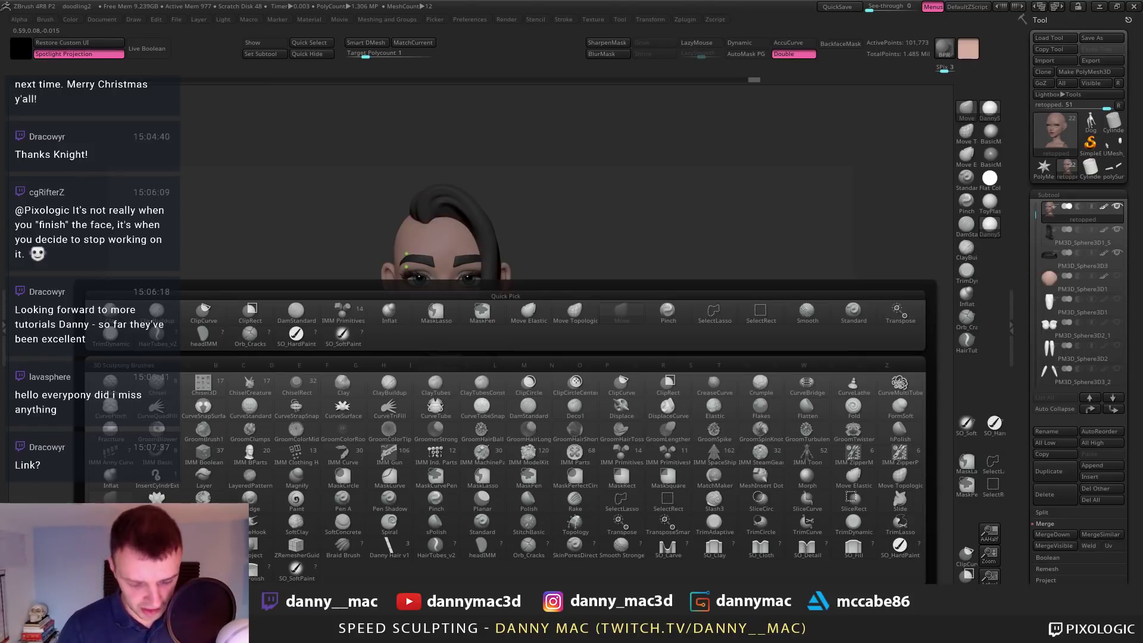
{"action": "key", "text": "Escape"}
{"action": "key", "text": "b"}
{"action": "key", "text": "h"}
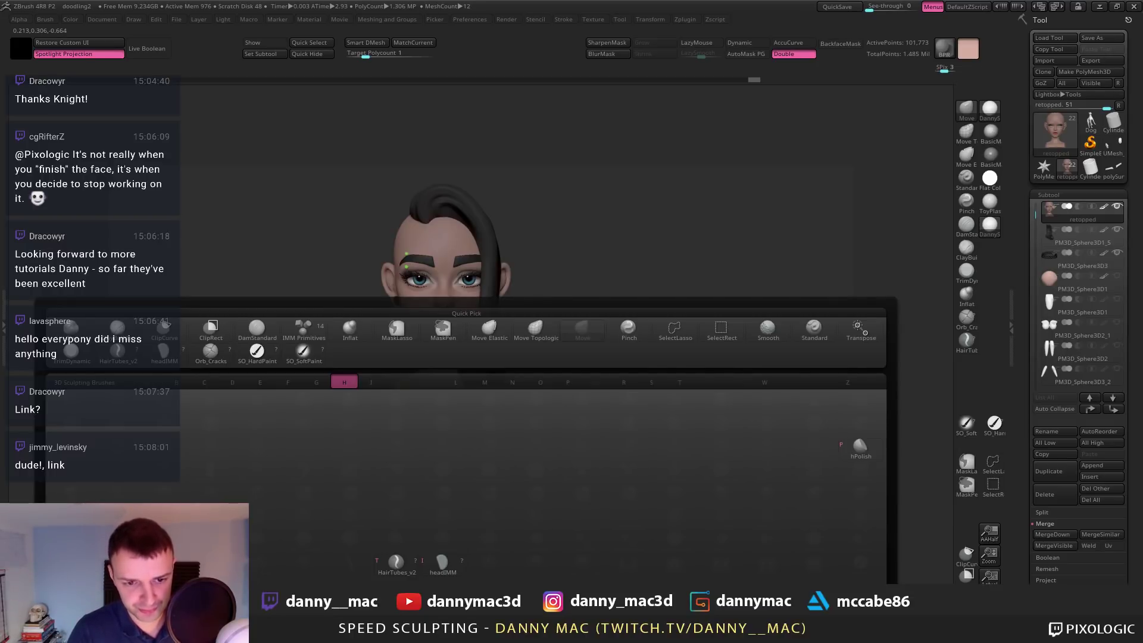
{"action": "key", "text": "p"}
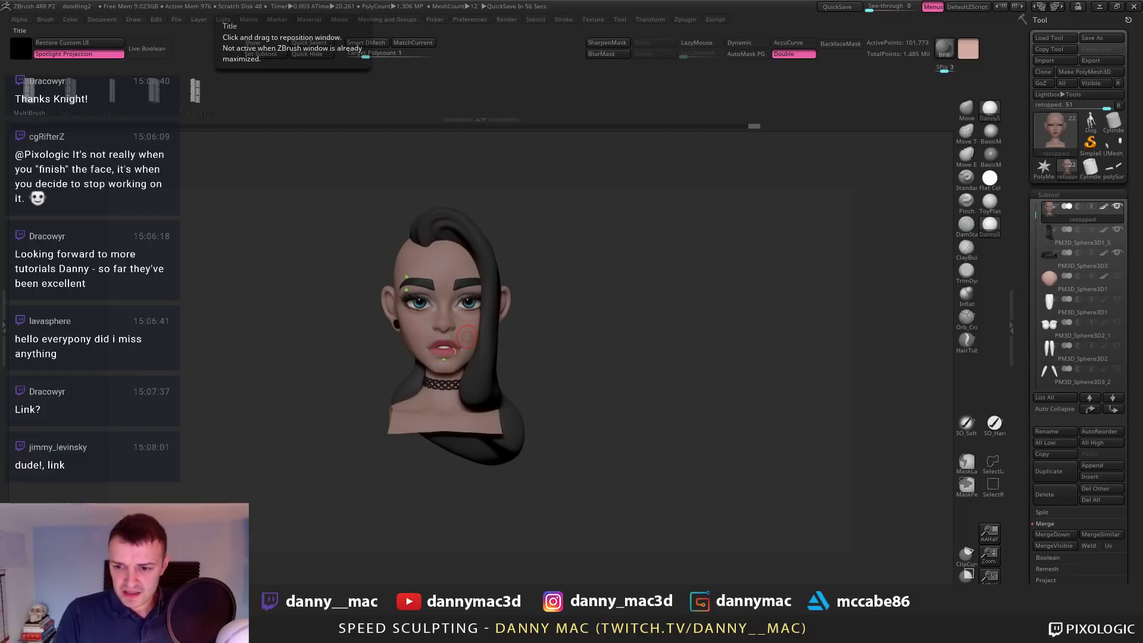
Switch to the browser, select the pink-haired bust's Instagram post link without its query part, and reopen the post
{"action": "left_click_drag", "start_coordinate": [687, 1], "coordinate": [687, 9]}
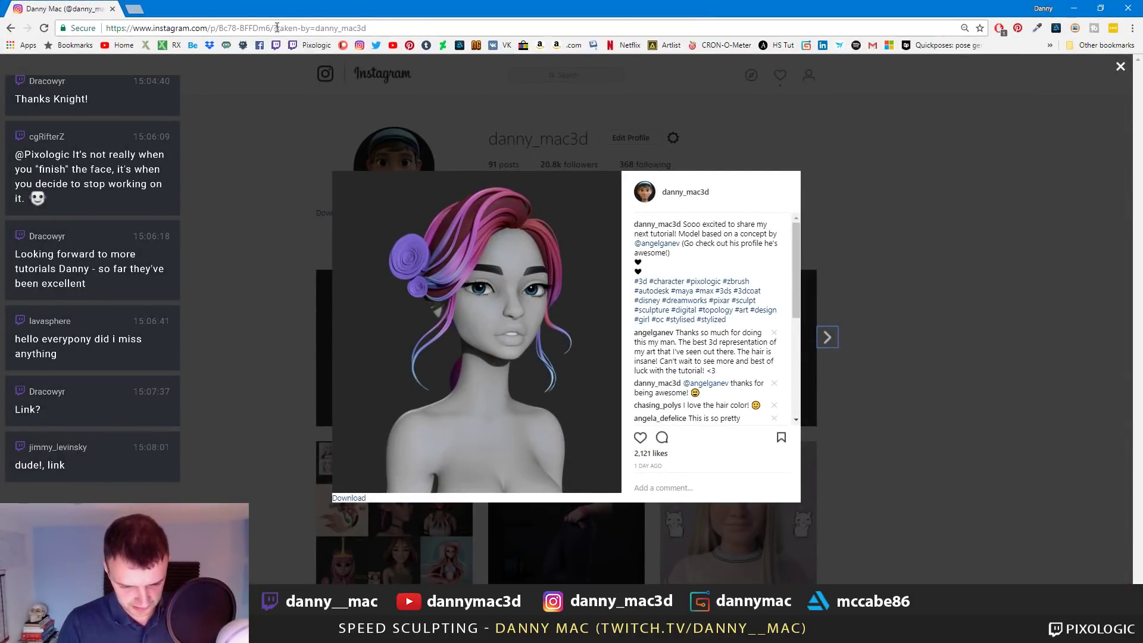
{"action": "left_click_drag", "start_coordinate": [272, 27], "coordinate": [10, 56]}
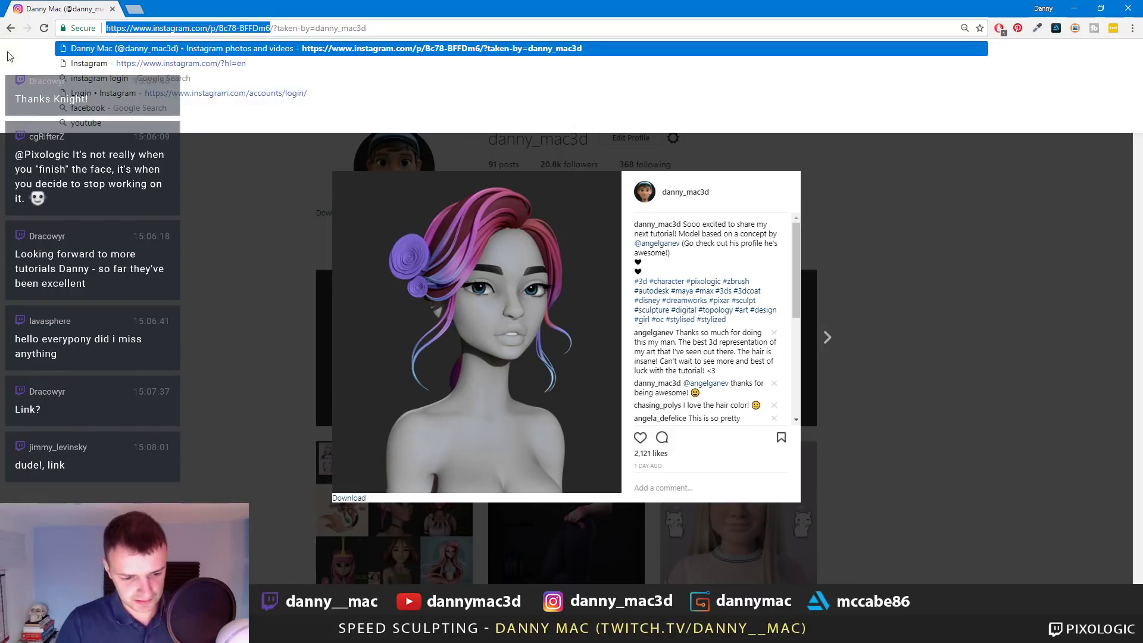
{"action": "left_click", "coordinate": [246, 238]}
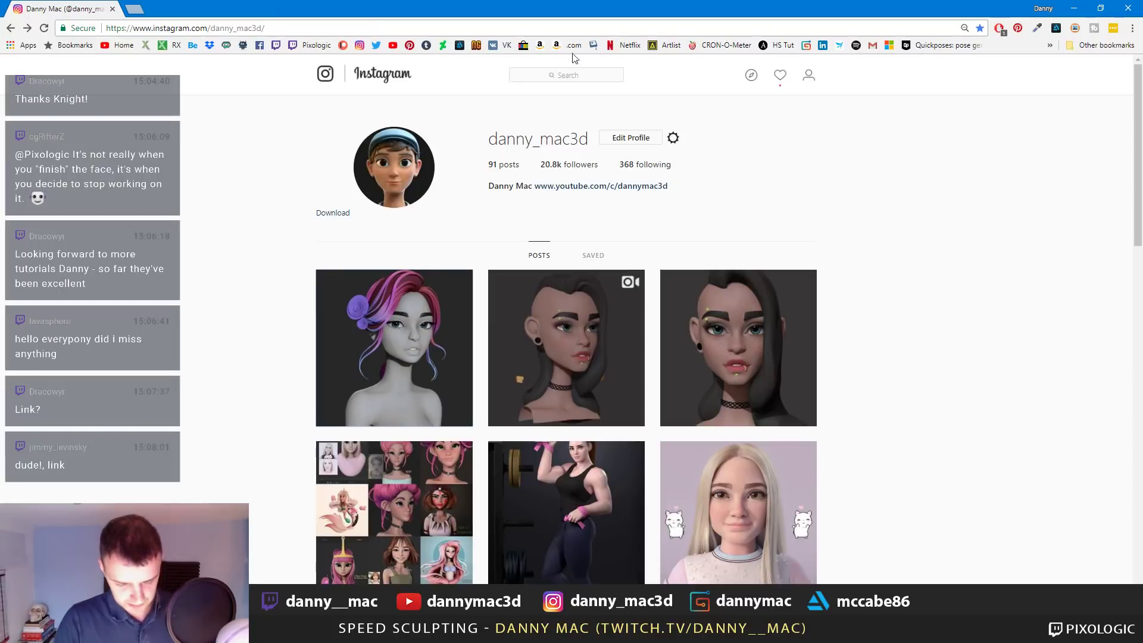
{"action": "left_click", "coordinate": [425, 316]}
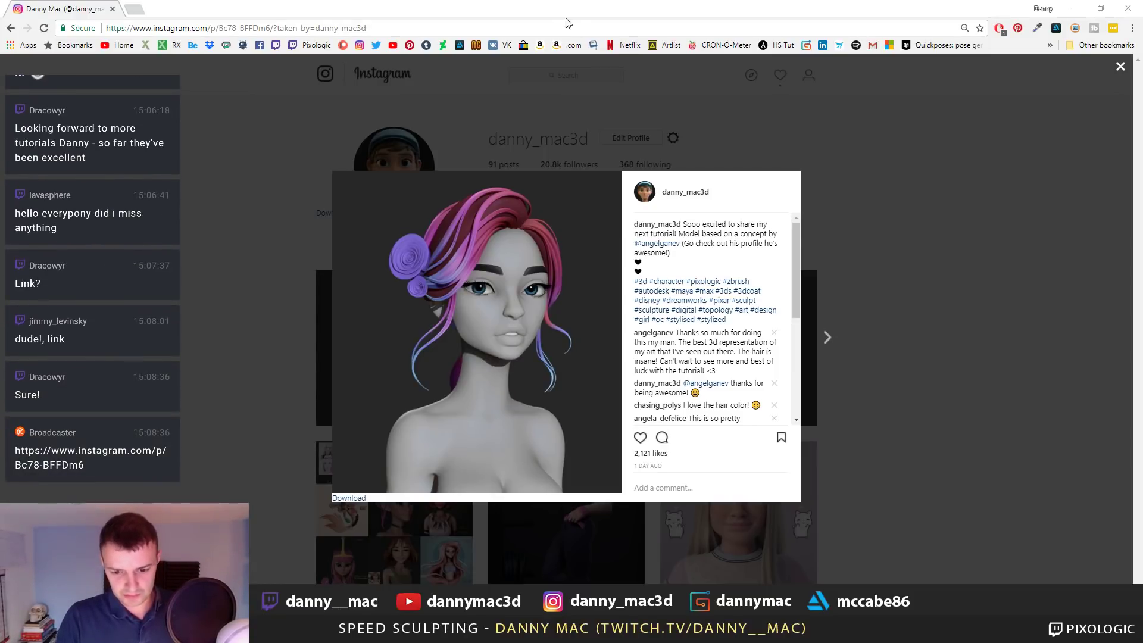
Switch to Photos, enlarge the window to view ZBrush ScreenGrab12.jpg, and close it
{"action": "key", "text": "alt+Tab"}
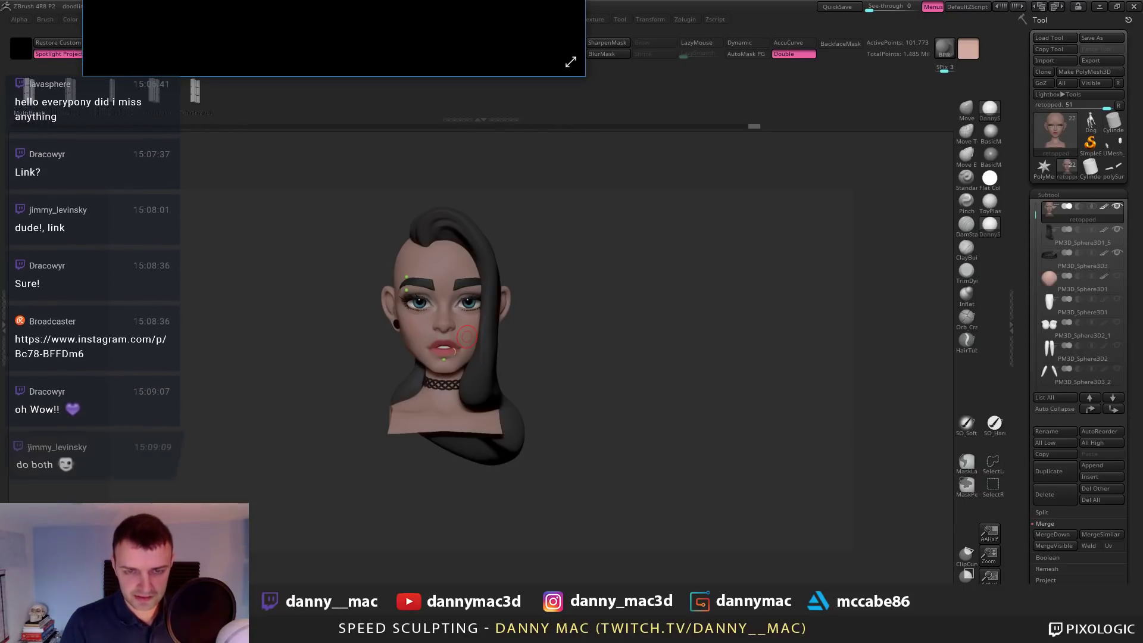
{"action": "left_click_drag", "start_coordinate": [333, 0], "coordinate": [420, 9]}
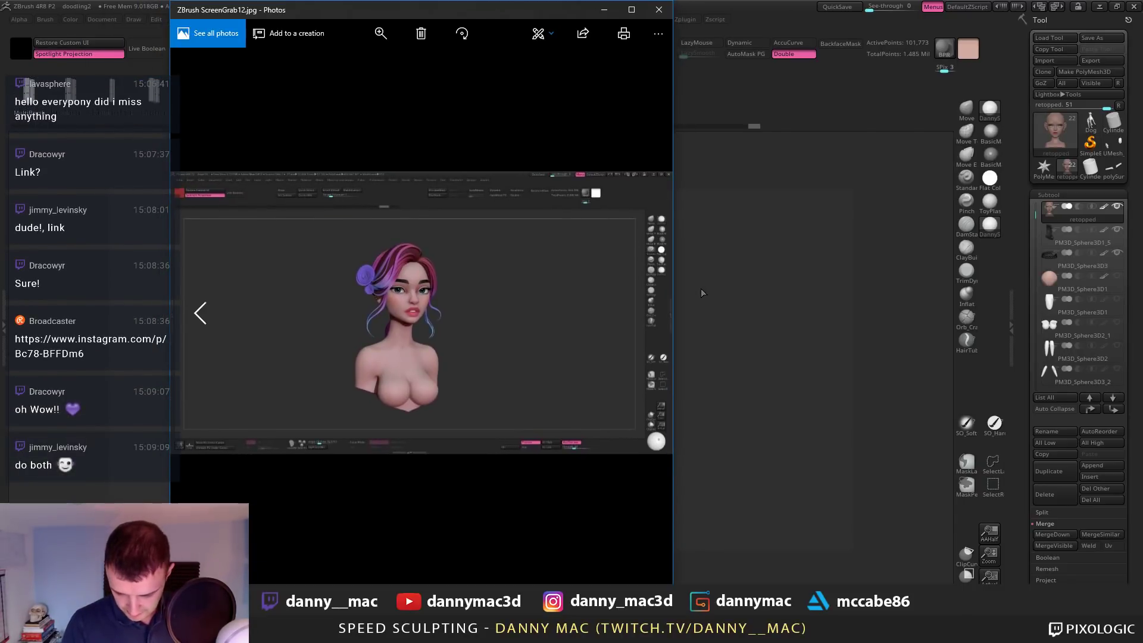
{"action": "left_click_drag", "start_coordinate": [677, 287], "coordinate": [1085, 278]}
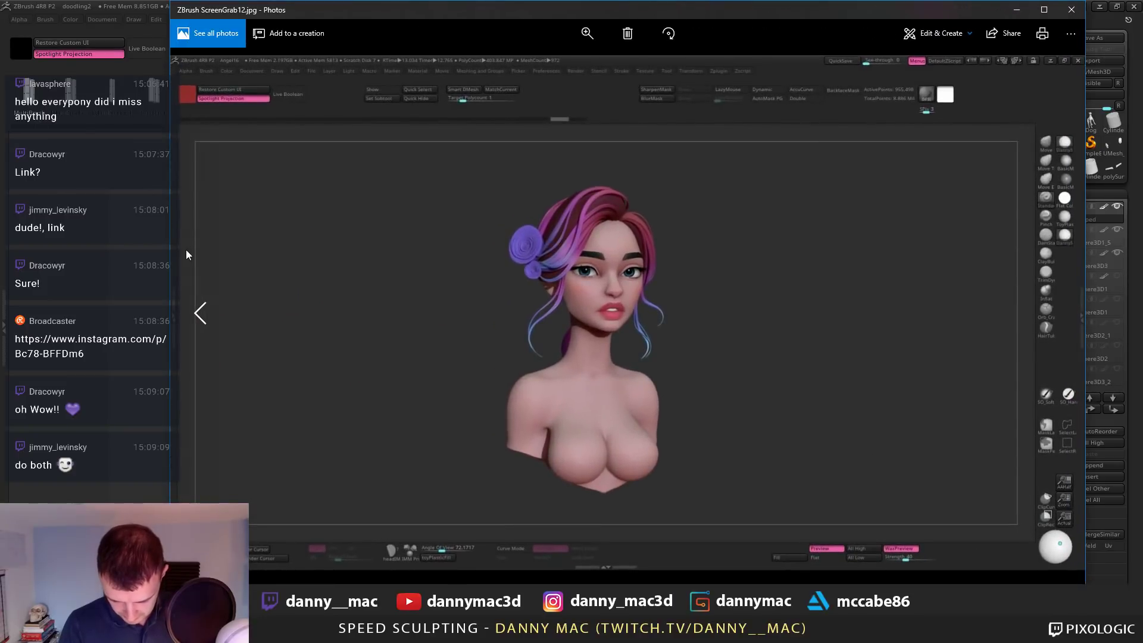
{"action": "left_click_drag", "start_coordinate": [170, 260], "coordinate": [10, 260]}
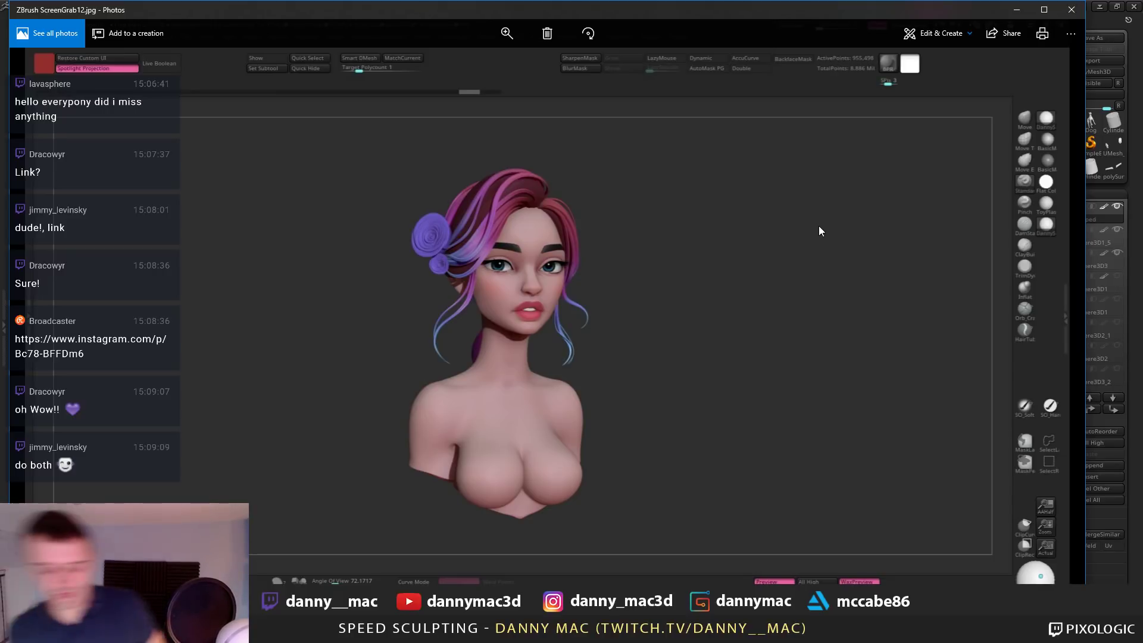
{"action": "left_click", "coordinate": [1072, 10]}
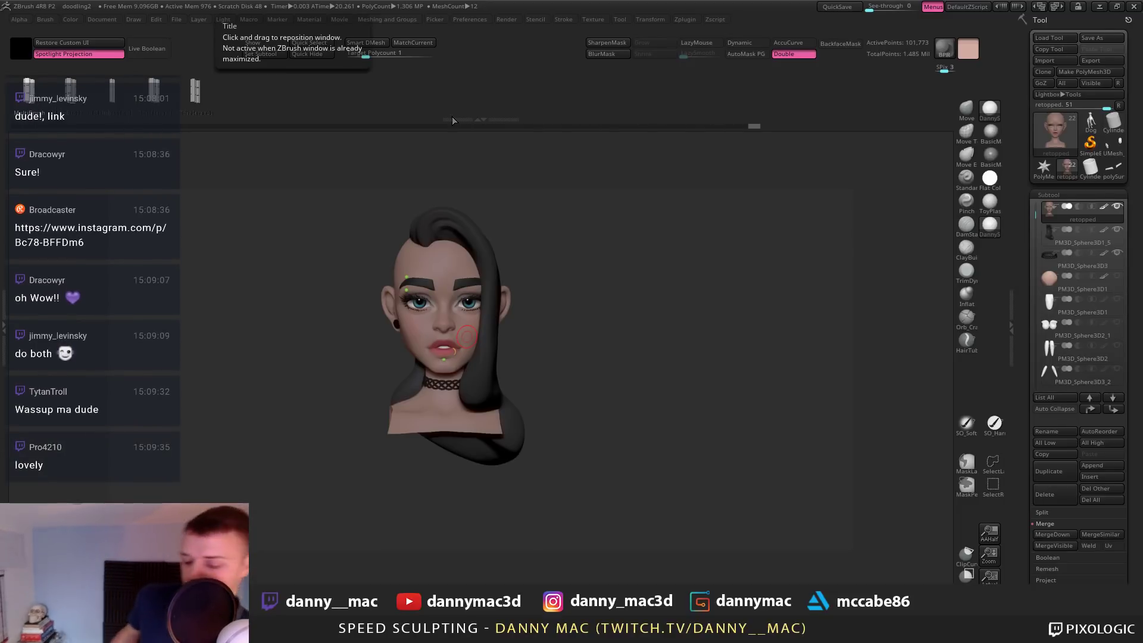
Select the hair mesh in ZBrush and delete its lower subdivision levels
{"action": "left_click_drag", "start_coordinate": [548, 296], "coordinate": [538, 263]}
{"action": "left_click", "coordinate": [497, 265], "text": "alt"}
{"action": "key", "text": "2"}
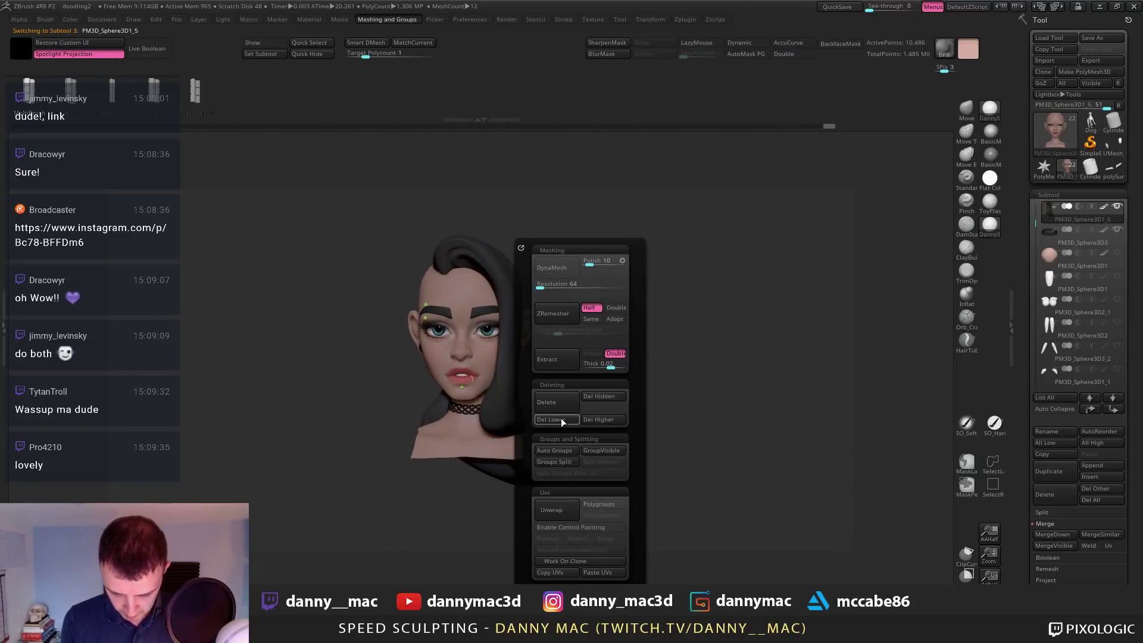
{"action": "left_click", "coordinate": [561, 418]}
Draw a hair tube curve along the hair's front edge, from above the forehead past the jaw onto the shoulder
{"action": "mouse_move", "coordinate": [500, 243]}
{"action": "left_mouse_down"}
{"action": "mouse_move", "coordinate": [523, 239]}
{"action": "mouse_move", "coordinate": [529, 289]}
{"action": "mouse_move", "coordinate": [546, 299]}
{"action": "left_mouse_up"}
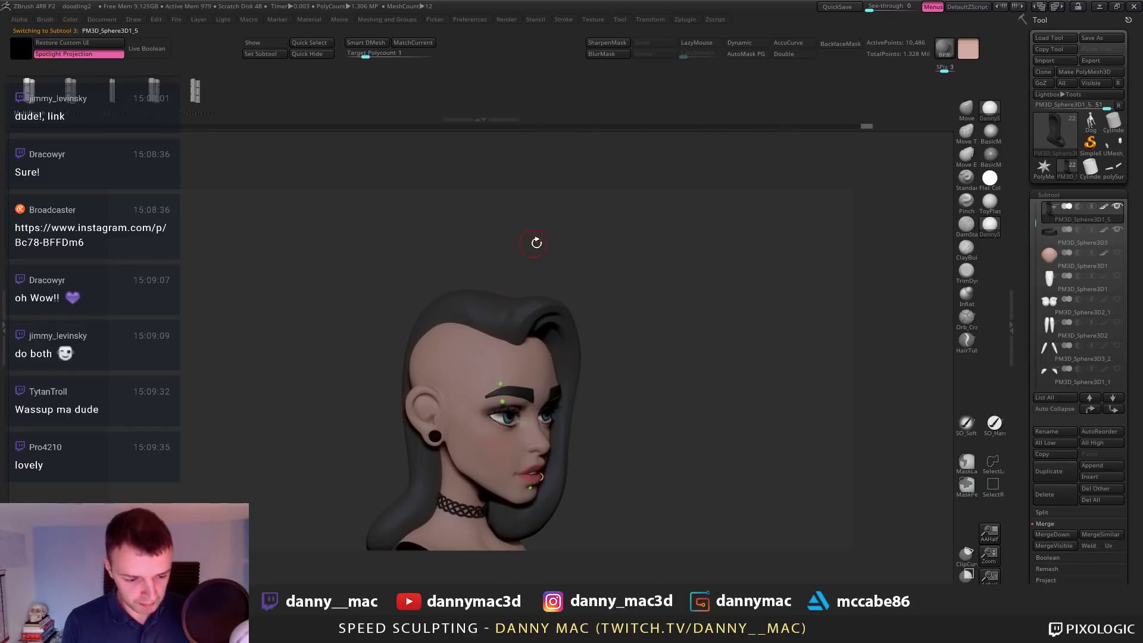
{"action": "left_click_drag", "start_coordinate": [536, 243], "coordinate": [511, 293]}
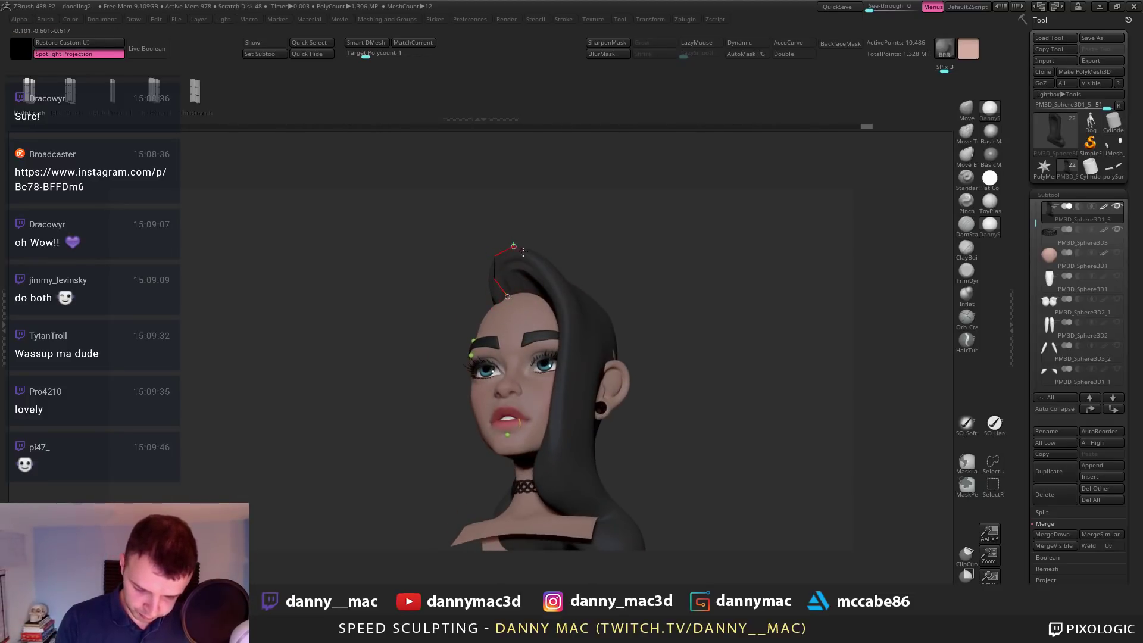
{"action": "mouse_move", "coordinate": [591, 502]}
{"action": "left_mouse_down"}
{"action": "mouse_move", "coordinate": [605, 377]}
{"action": "mouse_move", "coordinate": [630, 377]}
{"action": "left_mouse_up"}
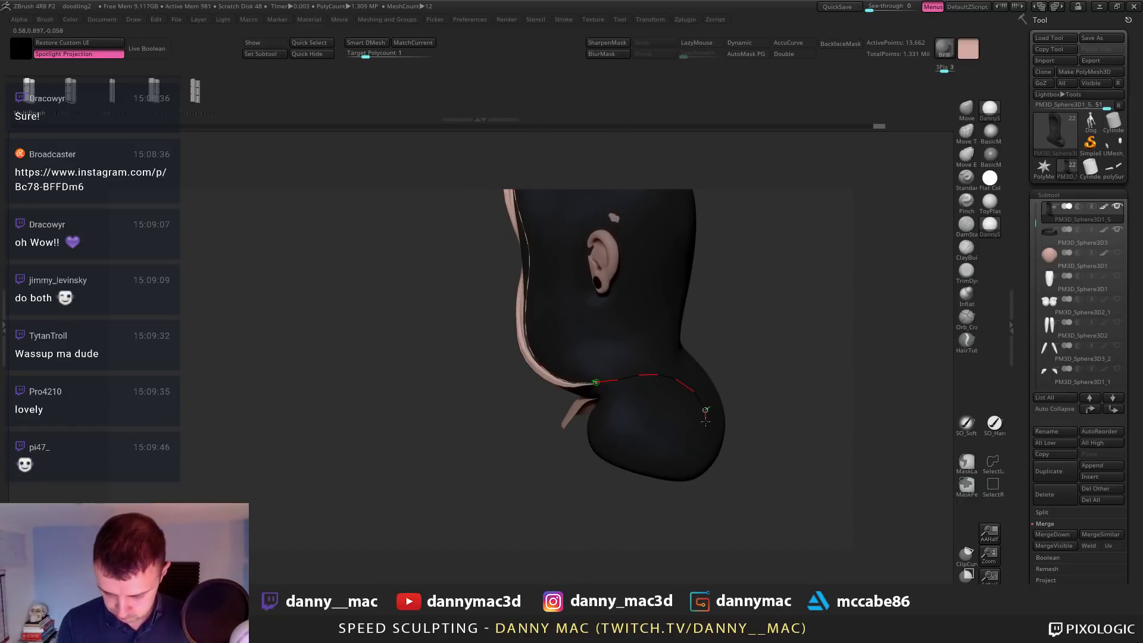
{"action": "left_click_drag", "start_coordinate": [705, 421], "coordinate": [706, 424]}
{"action": "mouse_move", "coordinate": [740, 418]}
{"action": "left_mouse_down"}
{"action": "mouse_move", "coordinate": [758, 408]}
{"action": "mouse_move", "coordinate": [659, 410]}
{"action": "mouse_move", "coordinate": [679, 390]}
{"action": "mouse_move", "coordinate": [779, 358]}
{"action": "mouse_move", "coordinate": [728, 369]}
{"action": "mouse_move", "coordinate": [720, 340]}
{"action": "mouse_move", "coordinate": [755, 332]}
{"action": "mouse_move", "coordinate": [663, 344]}
{"action": "mouse_move", "coordinate": [586, 334]}
{"action": "mouse_move", "coordinate": [683, 260]}
{"action": "mouse_move", "coordinate": [691, 276]}
{"action": "mouse_move", "coordinate": [621, 314]}
{"action": "mouse_move", "coordinate": [613, 303]}
{"action": "left_mouse_up"}
Change the brush size and update the hair tube curve, undoing the first attempt and reapplying it
{"action": "key", "text": "space"}
{"action": "left_click", "coordinate": [567, 332]}
{"action": "key", "text": "ctrl+z"}
{"action": "key", "text": "space"}
{"action": "left_click", "coordinate": [563, 303]}
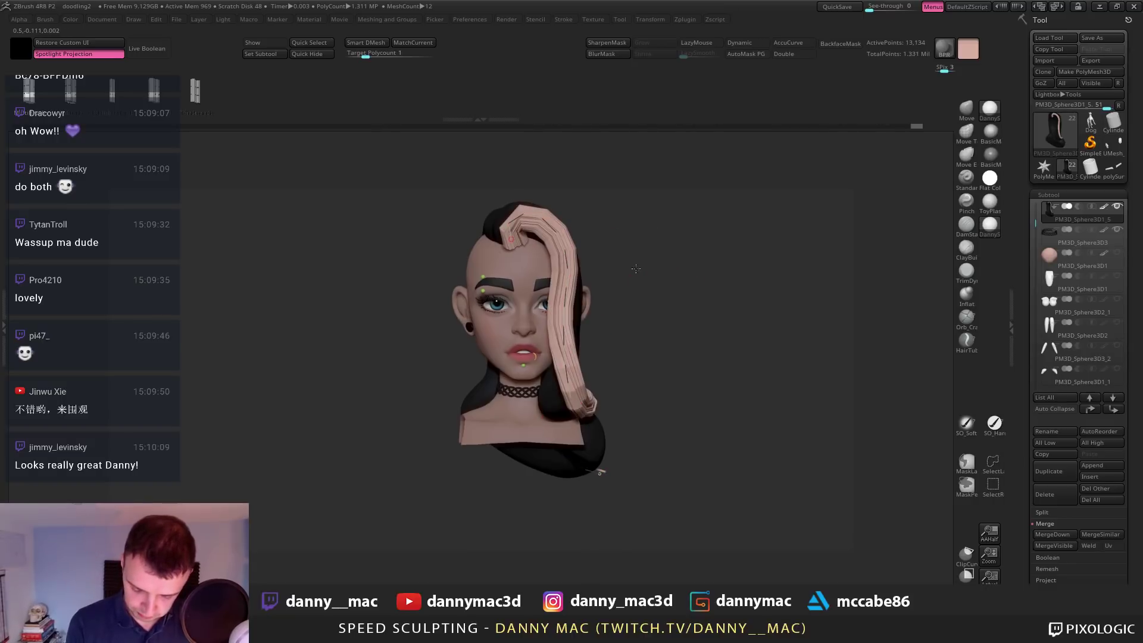
Switch to the Move brush and reshape the tube strand's end where it wraps over the shoulder
{"action": "mouse_move", "coordinate": [684, 264]}
{"action": "left_mouse_down"}
{"action": "mouse_move", "coordinate": [698, 274]}
{"action": "mouse_move", "coordinate": [674, 274]}
{"action": "mouse_move", "coordinate": [728, 328]}
{"action": "mouse_move", "coordinate": [632, 366]}
{"action": "mouse_move", "coordinate": [642, 354]}
{"action": "left_mouse_up"}
{"action": "key", "text": "b"}
{"action": "key", "text": "m"}
{"action": "key", "text": "v"}
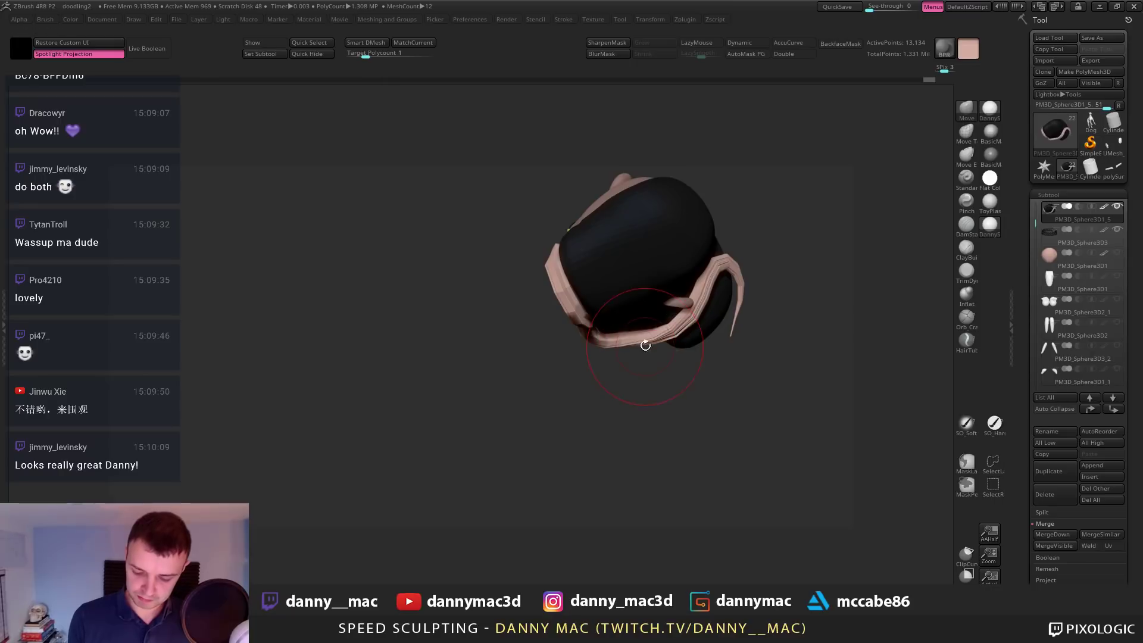
{"action": "left_click_drag", "start_coordinate": [716, 274], "coordinate": [711, 262]}
{"action": "left_click_drag", "start_coordinate": [753, 268], "coordinate": [743, 237]}
{"action": "left_click_drag", "start_coordinate": [737, 262], "coordinate": [715, 268]}
Adjust the brush size and pull the tube strand into line with the hair edge beside the face
{"action": "mouse_move", "coordinate": [715, 268]}
{"action": "left_mouse_down", "text": "alt"}
{"action": "mouse_move", "coordinate": [639, 339]}
{"action": "mouse_move", "coordinate": [655, 360]}
{"action": "mouse_move", "coordinate": [666, 347]}
{"action": "left_mouse_up", "text": "alt"}
{"action": "key", "text": "space"}
{"action": "left_click_drag", "start_coordinate": [676, 363], "coordinate": [560, 389], "text": "shift"}
{"action": "left_click_drag", "start_coordinate": [538, 312], "coordinate": [530, 315]}
{"action": "left_click_drag", "start_coordinate": [516, 250], "coordinate": [476, 319], "text": "alt"}
{"action": "right_click_drag", "start_coordinate": [518, 324], "coordinate": [470, 321]}
{"action": "right_click", "coordinate": [470, 321]}
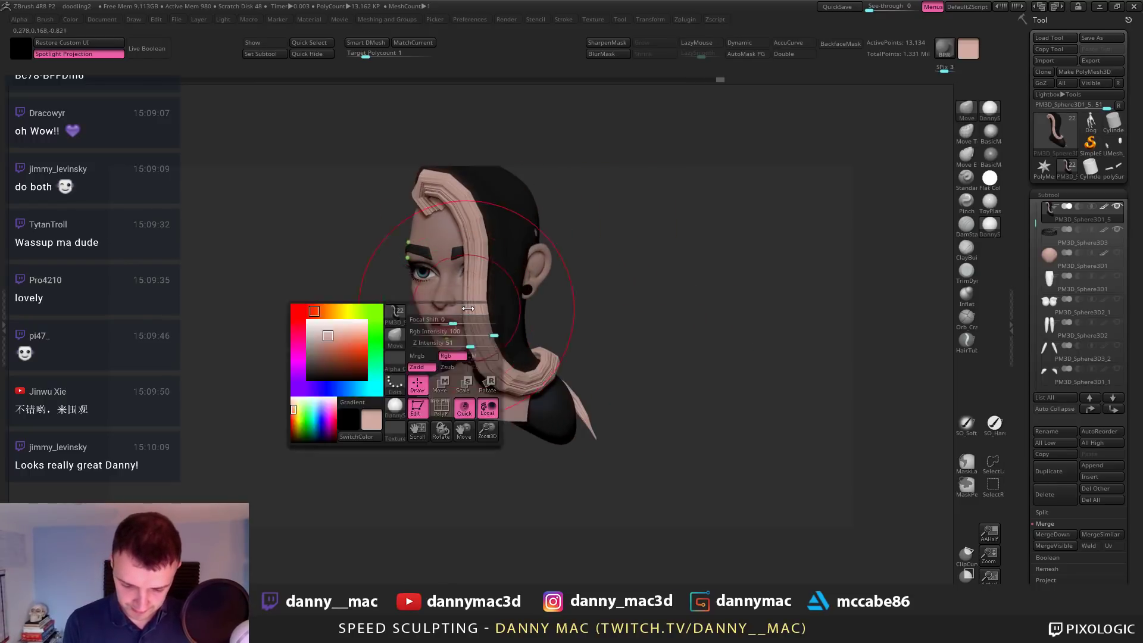
{"action": "left_click_drag", "start_coordinate": [473, 280], "coordinate": [464, 279]}
{"action": "right_click_drag", "start_coordinate": [476, 298], "coordinate": [504, 289]}
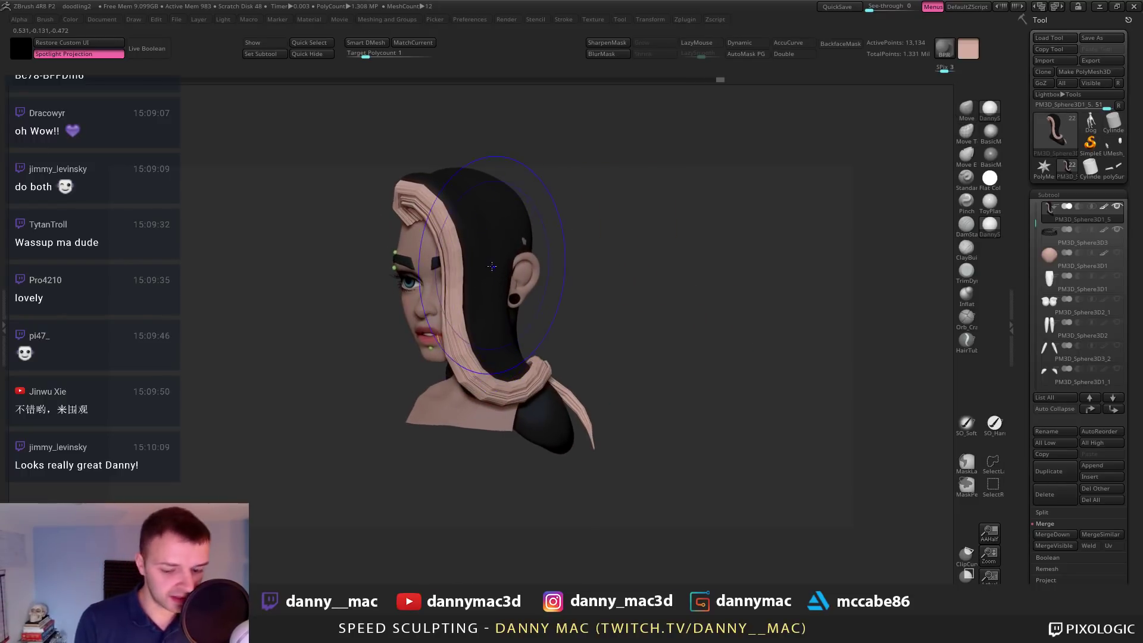
Isolate the hair base from the tube strands by polygroup and split the two into separate subtools
{"action": "key", "text": "shift+f"}
{"action": "key", "text": "shift+f"}
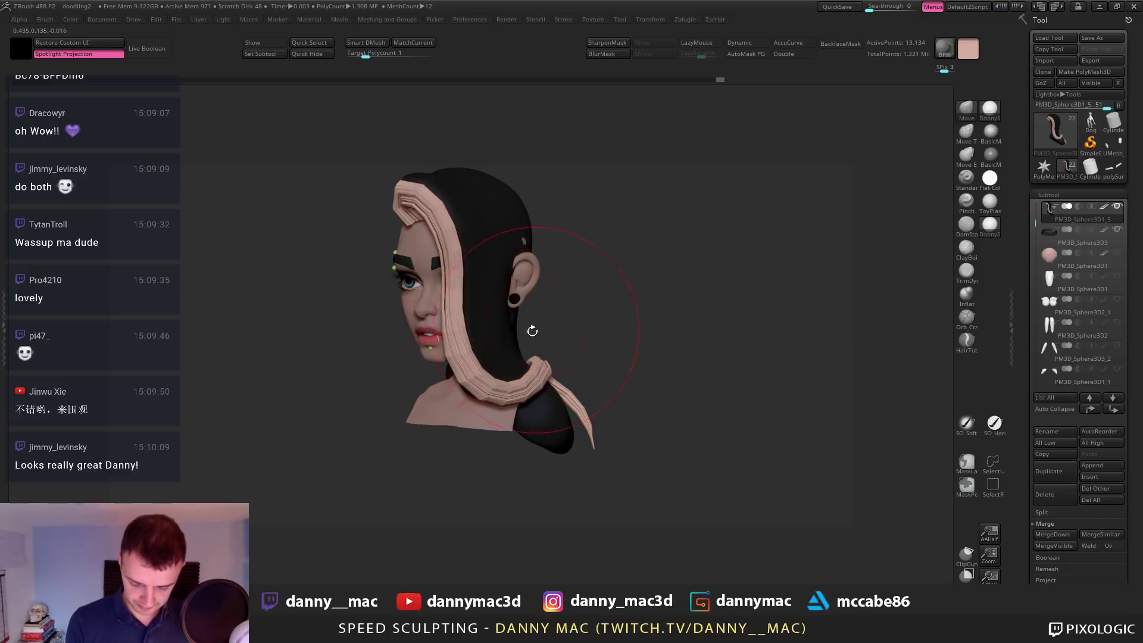
{"action": "left_click", "coordinate": [538, 364], "text": "ctrl+shift"}
{"action": "left_click_drag", "start_coordinate": [539, 331], "coordinate": [552, 327], "text": "ctrl+shift"}
{"action": "key", "text": "2"}
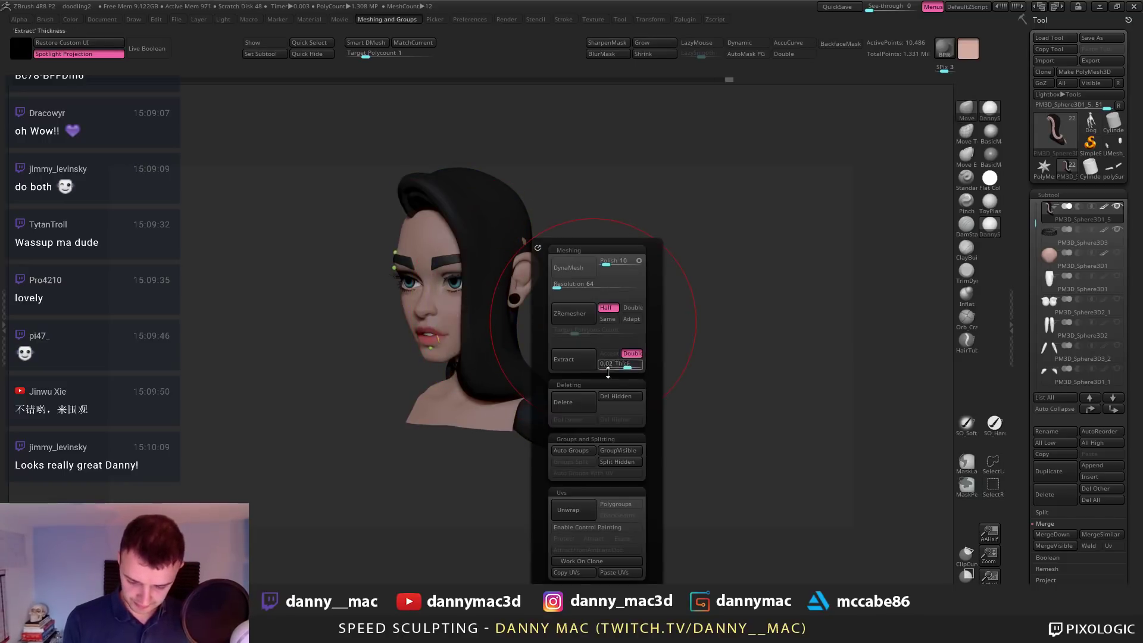
{"action": "left_click", "coordinate": [621, 462]}
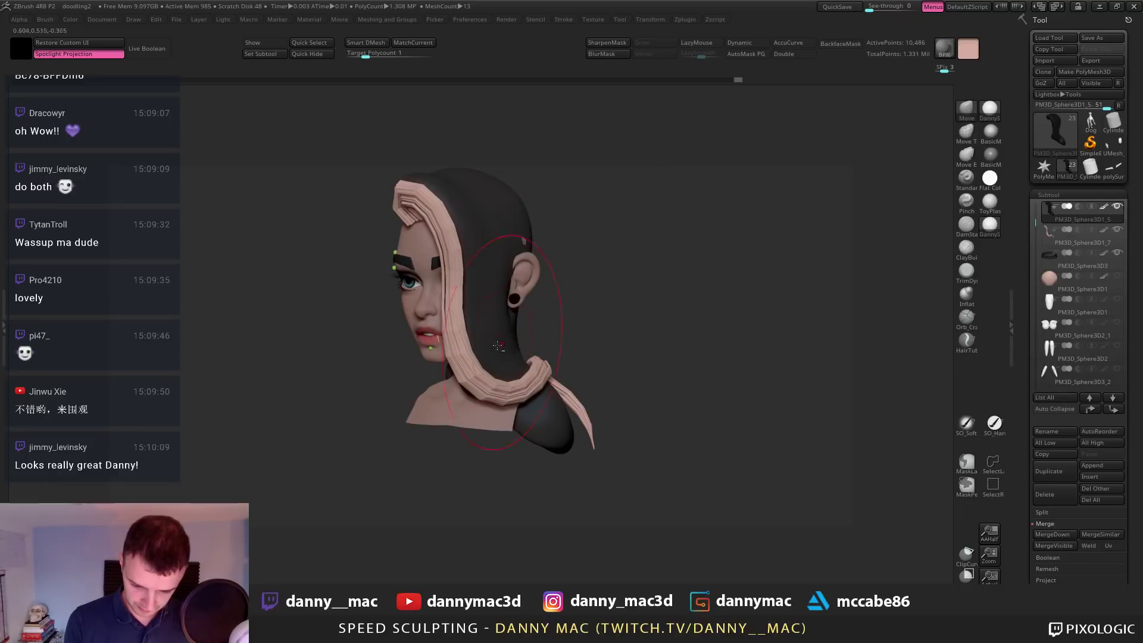
Select the tube strand subtool and pull the strands outward where they hang beside the face
{"action": "right_click_drag", "start_coordinate": [467, 336], "coordinate": [572, 301]}
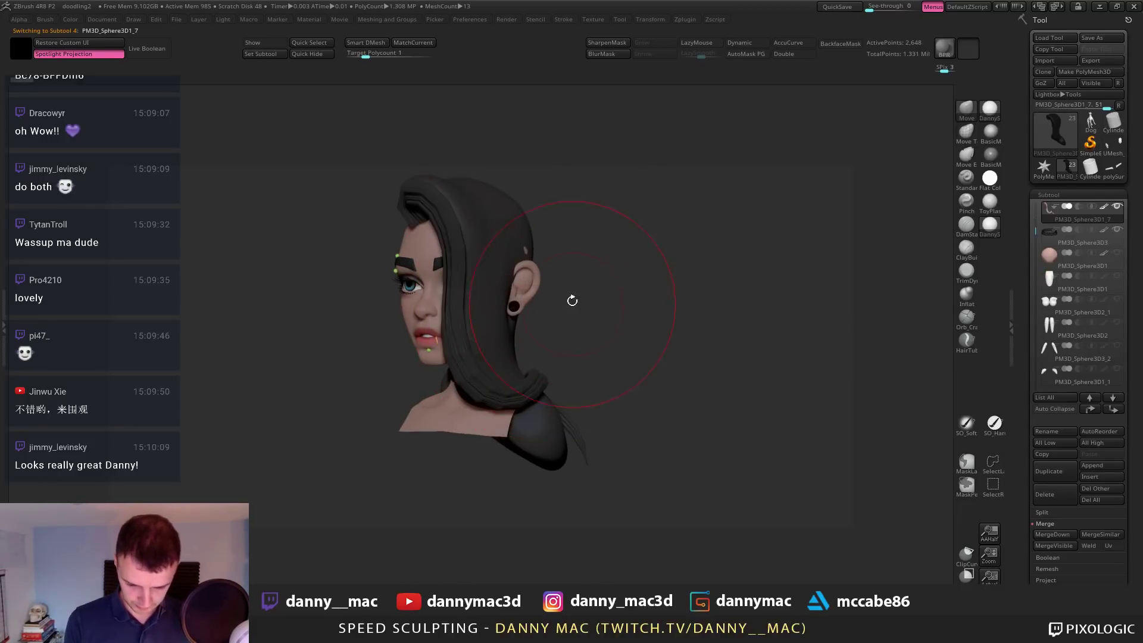
{"action": "mouse_move", "coordinate": [526, 232]}
{"action": "right_mouse_down"}
{"action": "mouse_move", "coordinate": [551, 238]}
{"action": "mouse_move", "coordinate": [523, 240]}
{"action": "mouse_move", "coordinate": [484, 303]}
{"action": "right_mouse_up"}
{"action": "left_click", "coordinate": [517, 227], "text": "alt"}
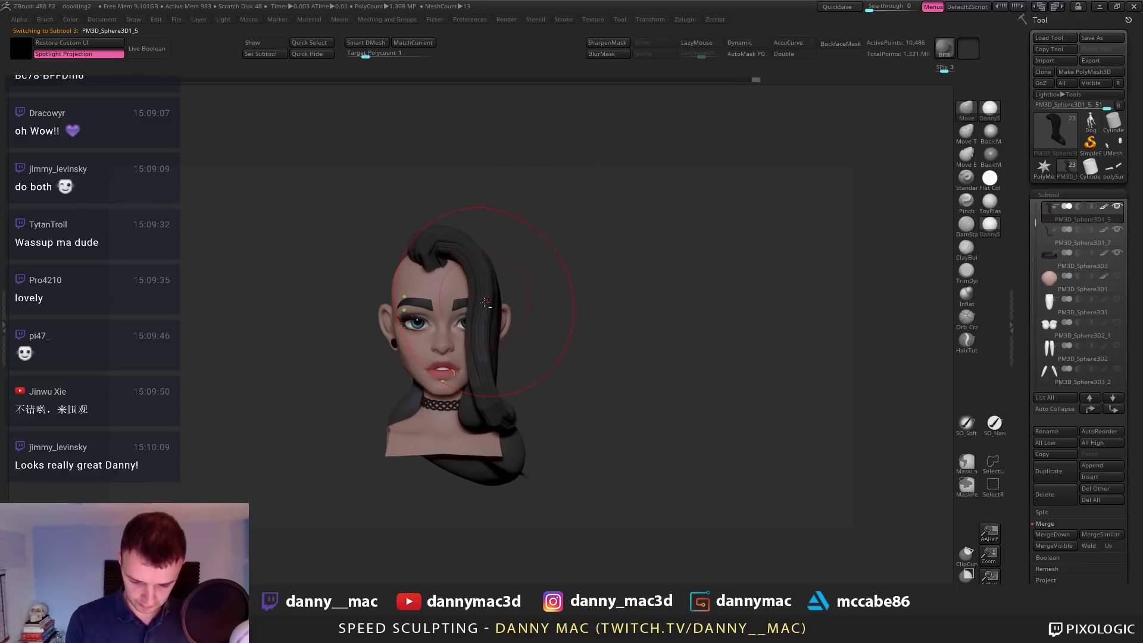
{"action": "left_click", "coordinate": [469, 327], "text": "alt"}
{"action": "left_click_drag", "start_coordinate": [474, 352], "coordinate": [493, 350]}
{"action": "right_click_drag", "start_coordinate": [493, 350], "coordinate": [456, 345]}
{"action": "left_click_drag", "start_coordinate": [490, 345], "coordinate": [516, 349]}
{"action": "right_click_drag", "start_coordinate": [515, 350], "coordinate": [487, 279]}
Smooth the strands with dynamic subdivision and auto-group them so each tube gets its own polygroup
{"action": "key", "text": "d"}
{"action": "key", "text": "2"}
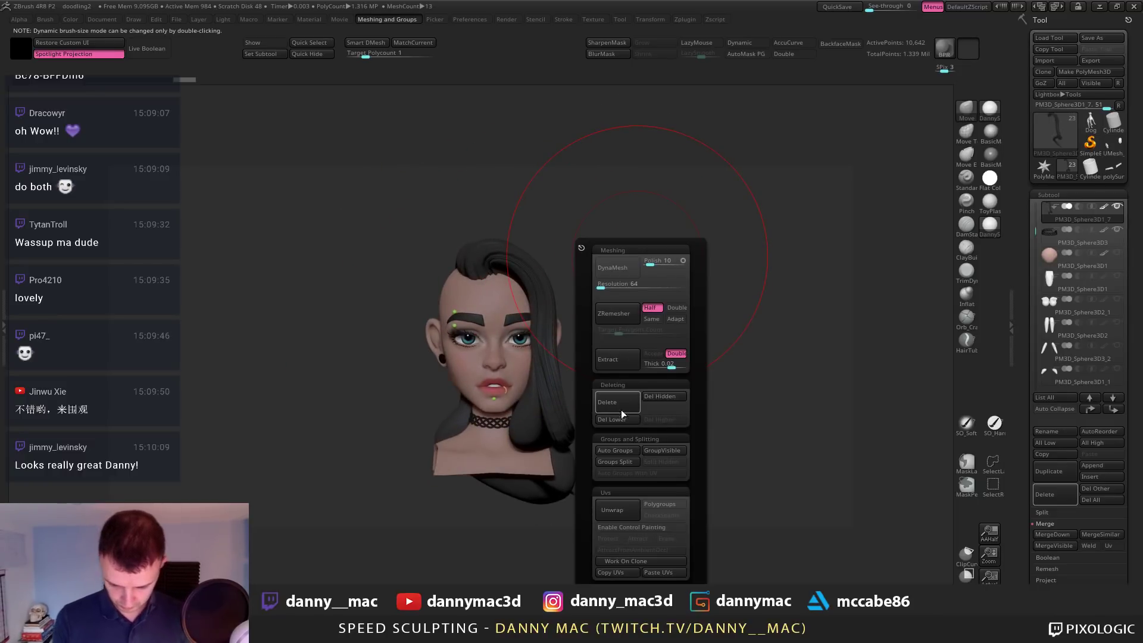
{"action": "left_click", "coordinate": [624, 451]}
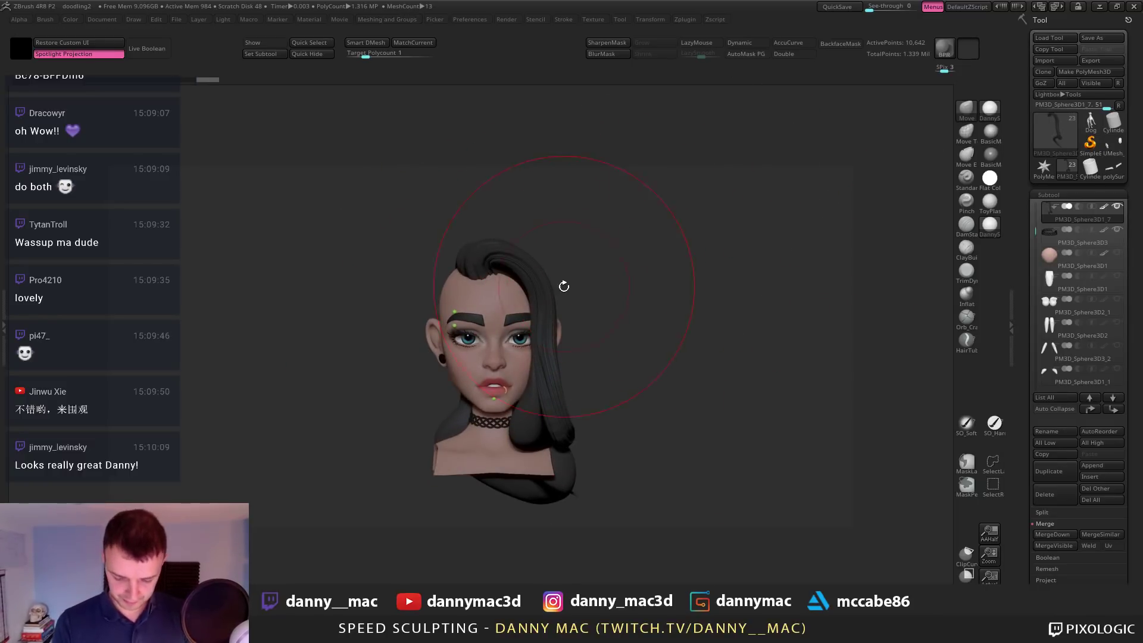
Adjust the Move brush size and turn on auto-masking by polygroup, with the strands' polygroup colours displayed
{"action": "right_click_drag", "start_coordinate": [564, 287], "coordinate": [551, 309]}
{"action": "key", "text": "space"}
{"action": "left_click", "coordinate": [529, 388]}
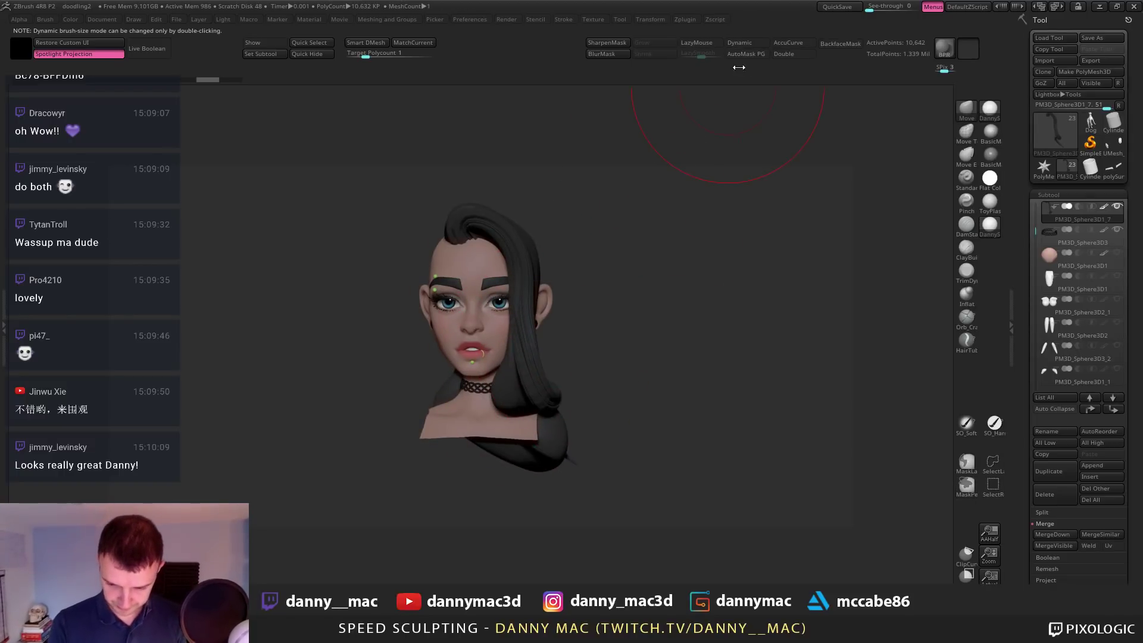
{"action": "key", "text": "shift+f"}
{"action": "right_click_drag", "start_coordinate": [569, 370], "coordinate": [598, 327], "text": "alt"}
{"action": "key", "text": "shift+s"}
{"action": "key", "text": "shift+s"}
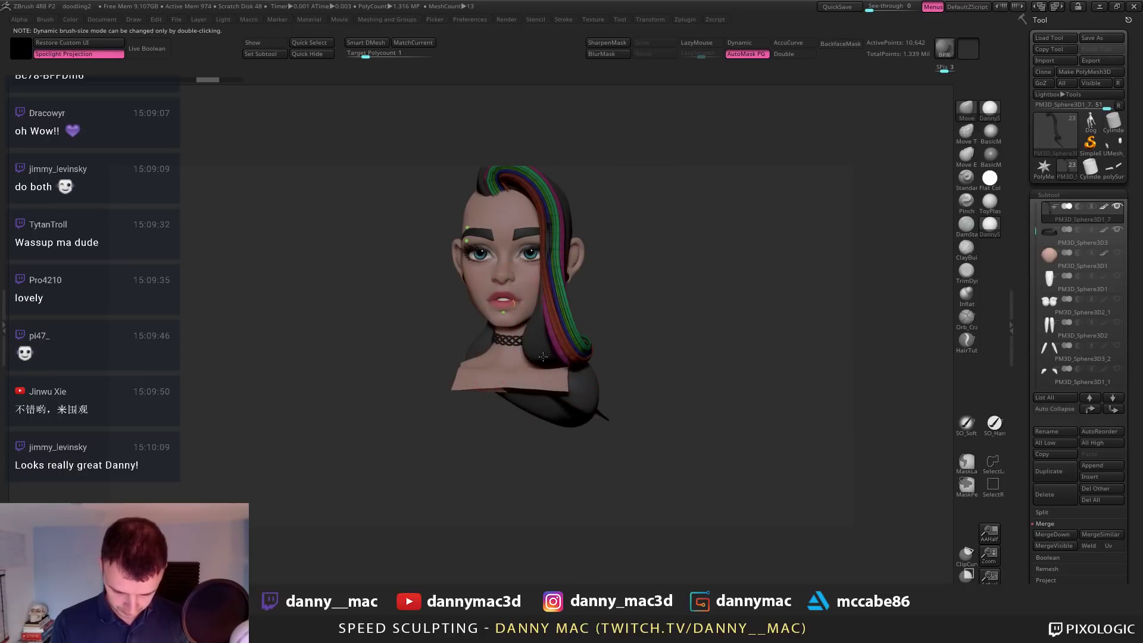
Pull individual strands apart beside the neck so the innermost one falls forward onto the shoulder
{"action": "left_click_drag", "start_coordinate": [543, 357], "coordinate": [527, 353]}
{"action": "left_click_drag", "start_coordinate": [605, 452], "coordinate": [630, 454]}
{"action": "left_click_drag", "start_coordinate": [557, 356], "coordinate": [543, 330]}
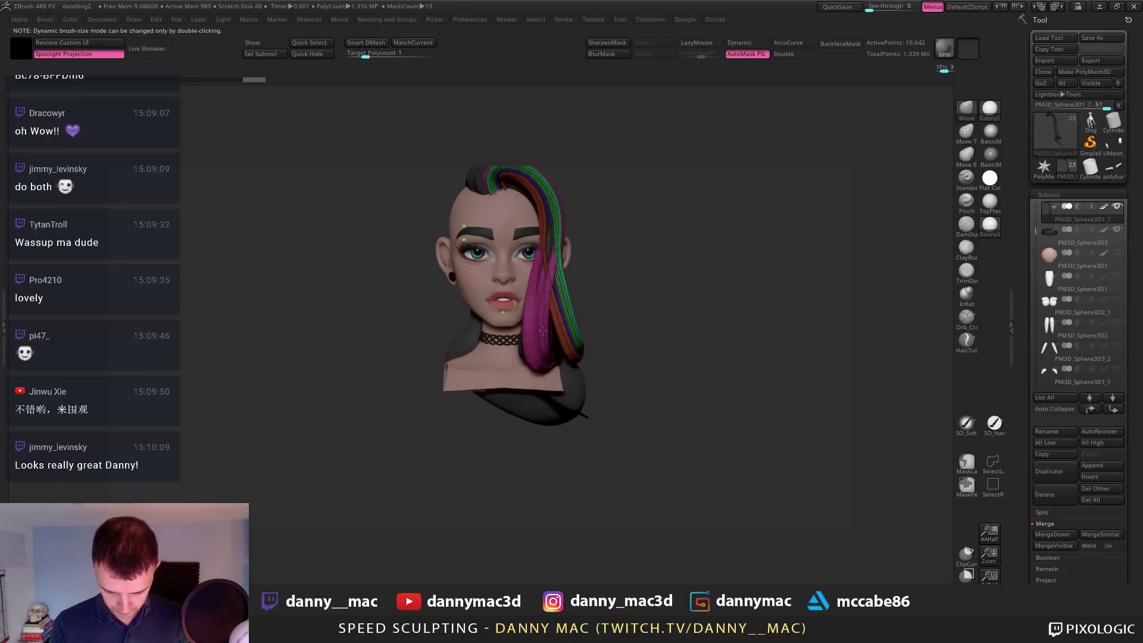
{"action": "right_click_drag", "start_coordinate": [554, 331], "coordinate": [473, 326]}
{"action": "left_click_drag", "start_coordinate": [551, 307], "coordinate": [539, 313]}
Reshape the strand roots above the forehead, working from a low angle beneath the chin
{"action": "key", "text": "shift+f"}
{"action": "mouse_move", "coordinate": [533, 313]}
{"action": "right_mouse_down"}
{"action": "mouse_move", "coordinate": [608, 314]}
{"action": "mouse_move", "coordinate": [539, 341]}
{"action": "right_mouse_up"}
{"action": "key", "text": "space"}
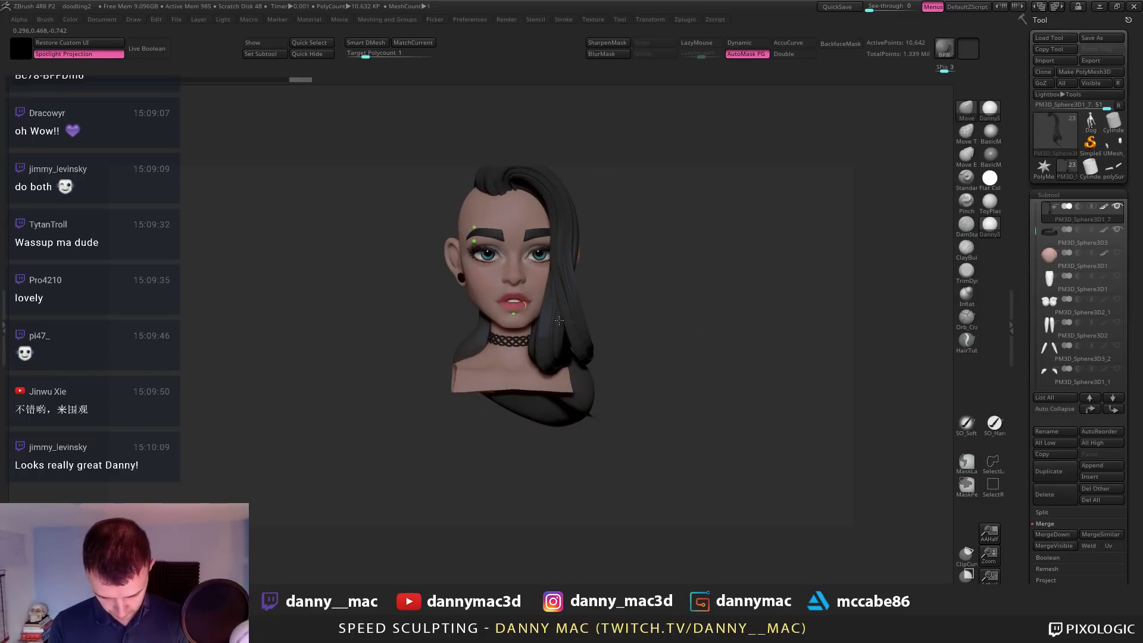
{"action": "mouse_move", "coordinate": [559, 303]}
{"action": "right_mouse_down"}
{"action": "mouse_move", "coordinate": [533, 296]}
{"action": "mouse_move", "coordinate": [548, 292]}
{"action": "mouse_move", "coordinate": [548, 318]}
{"action": "mouse_move", "coordinate": [530, 367]}
{"action": "mouse_move", "coordinate": [572, 325]}
{"action": "mouse_move", "coordinate": [571, 336]}
{"action": "mouse_move", "coordinate": [543, 336]}
{"action": "mouse_move", "coordinate": [539, 196]}
{"action": "right_mouse_up"}
{"action": "key", "text": "shift+f"}
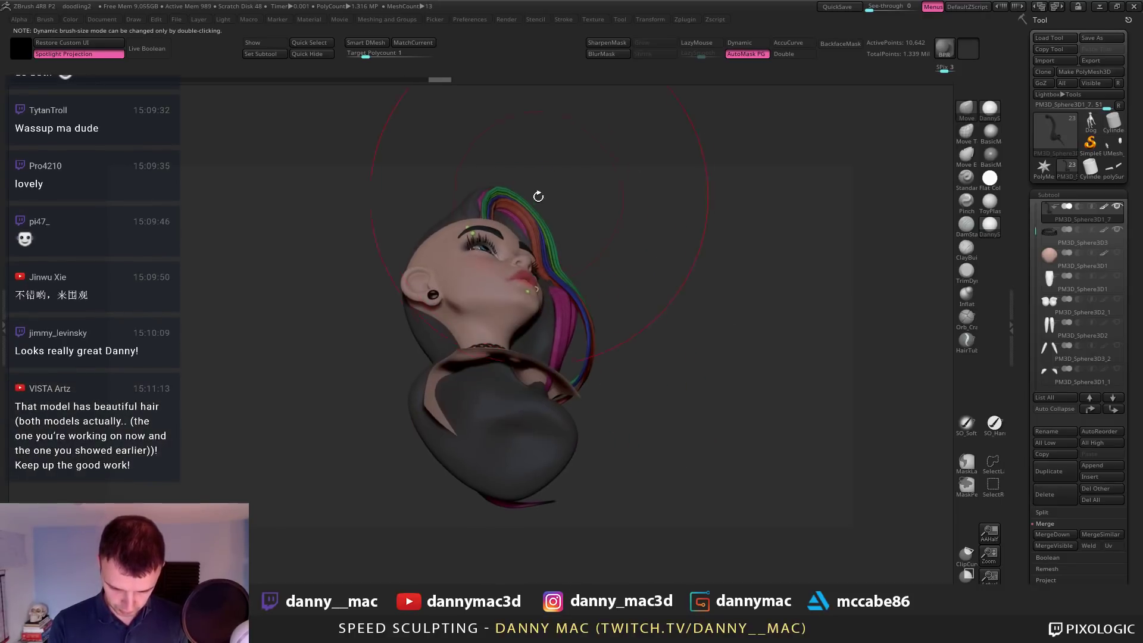
{"action": "left_click_drag", "start_coordinate": [545, 190], "coordinate": [506, 194]}
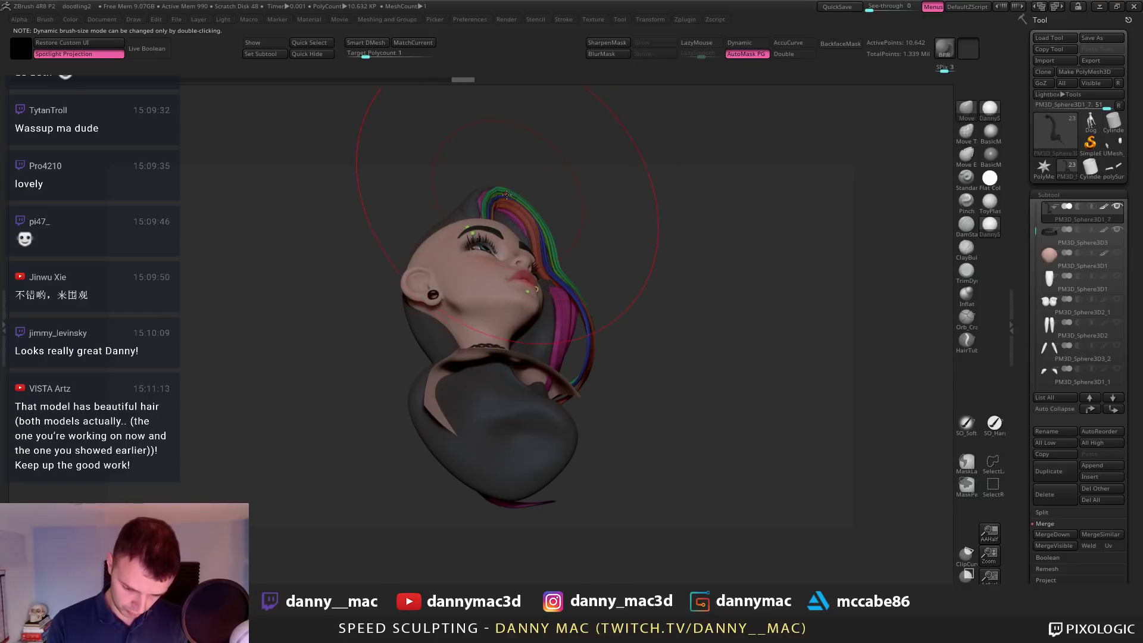
{"action": "mouse_move", "coordinate": [533, 169]}
{"action": "right_mouse_down"}
{"action": "mouse_move", "coordinate": [510, 218]}
{"action": "mouse_move", "coordinate": [533, 193]}
{"action": "mouse_move", "coordinate": [507, 200]}
{"action": "right_mouse_up"}
{"action": "right_click", "coordinate": [516, 203]}
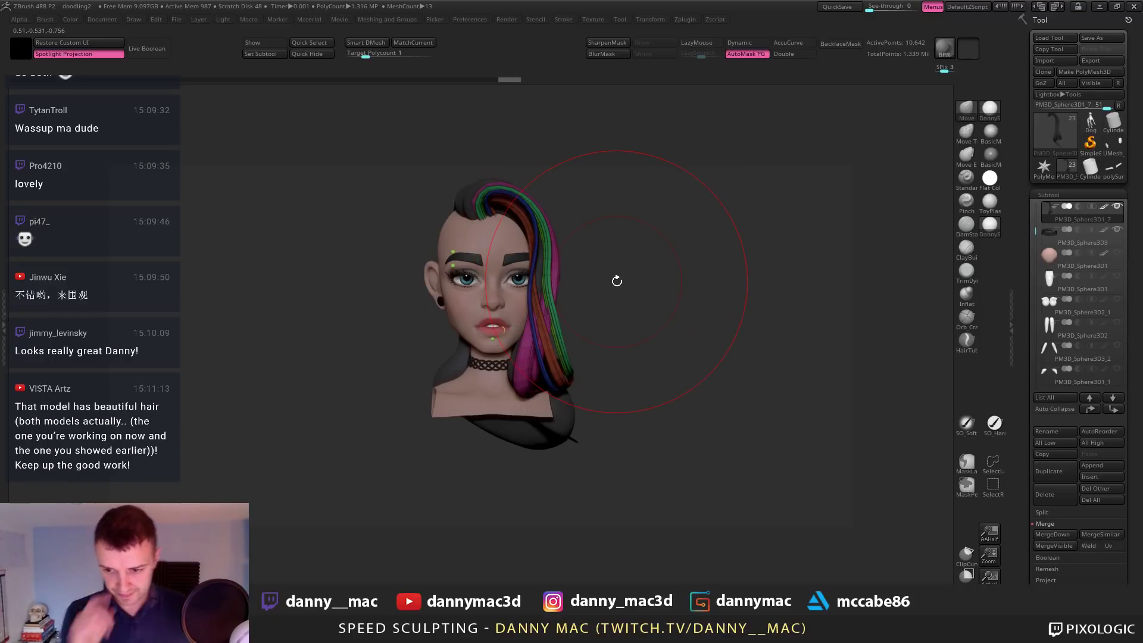
Move the lower ends of the outer strands to separate and overlap them above the shoulder
{"action": "right_click_drag", "start_coordinate": [604, 272], "coordinate": [604, 261]}
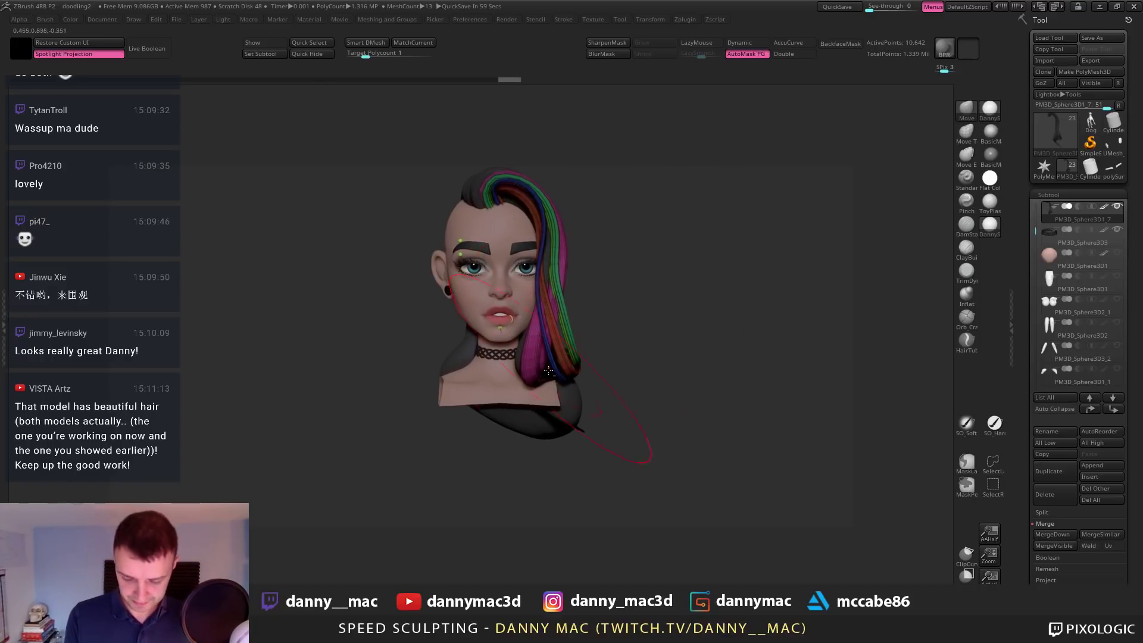
{"action": "right_click_drag", "start_coordinate": [556, 352], "coordinate": [569, 352]}
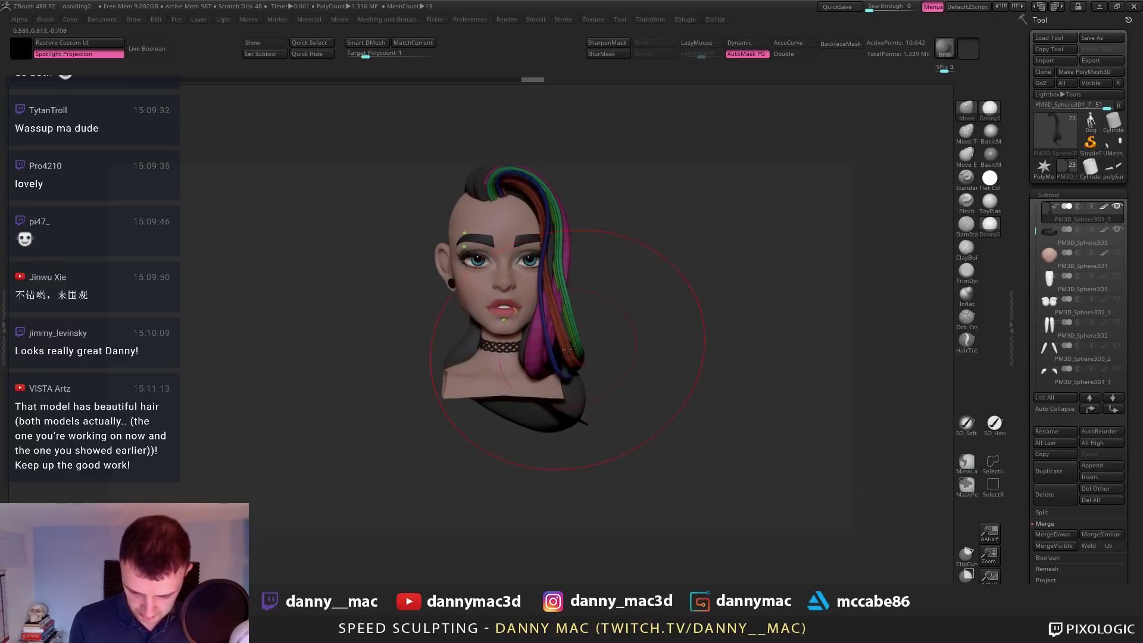
{"action": "left_click_drag", "start_coordinate": [567, 350], "coordinate": [546, 368]}
{"action": "right_click_drag", "start_coordinate": [552, 283], "coordinate": [545, 255]}
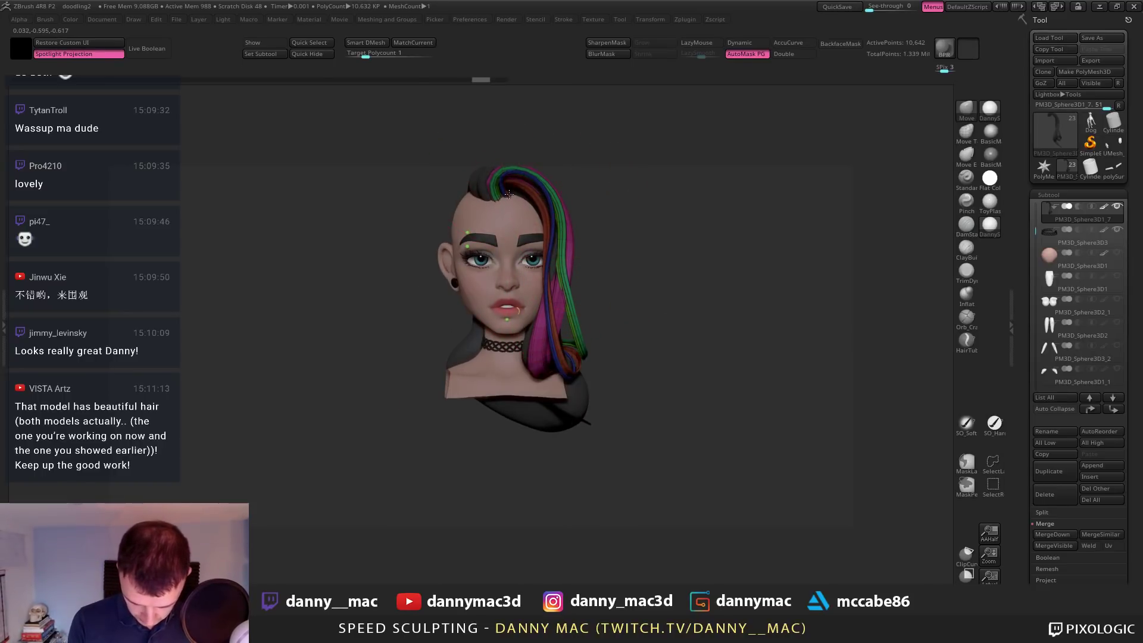
Adjust the brush size and pull a strand up over the hairline above the forehead
{"action": "right_click_drag", "start_coordinate": [550, 193], "coordinate": [488, 245]}
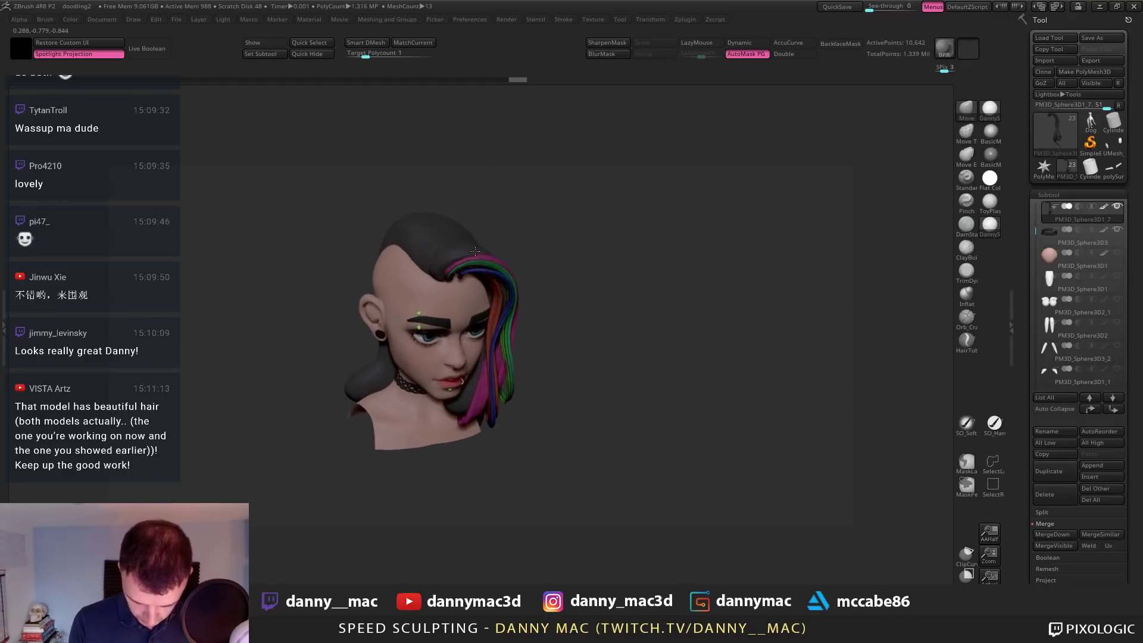
{"action": "key", "text": "space"}
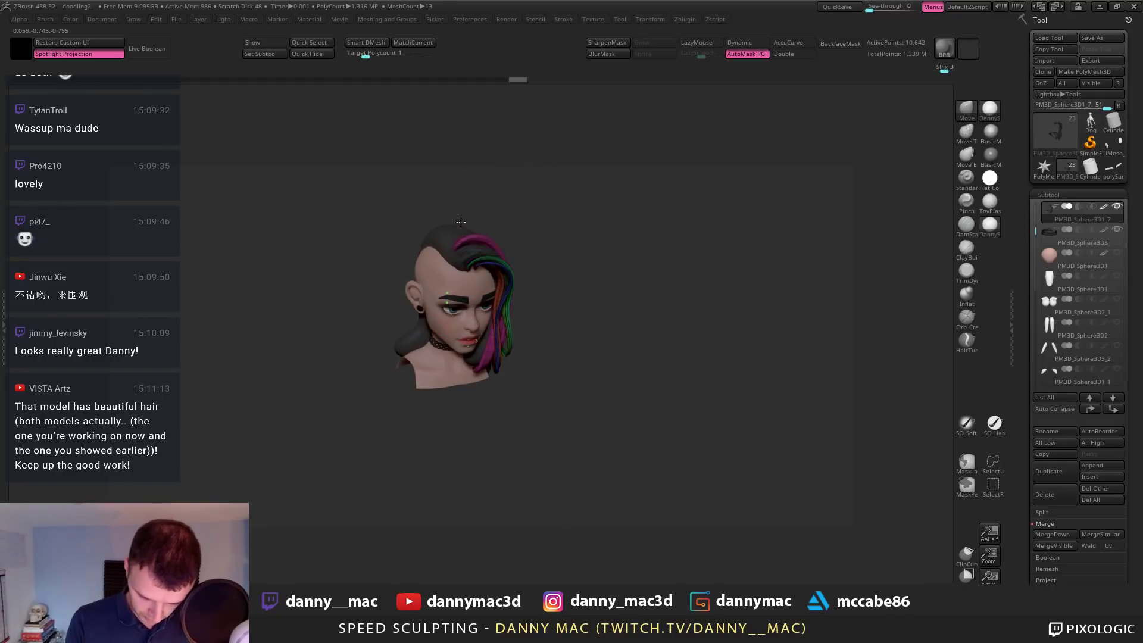
{"action": "key", "text": "bracketright"}
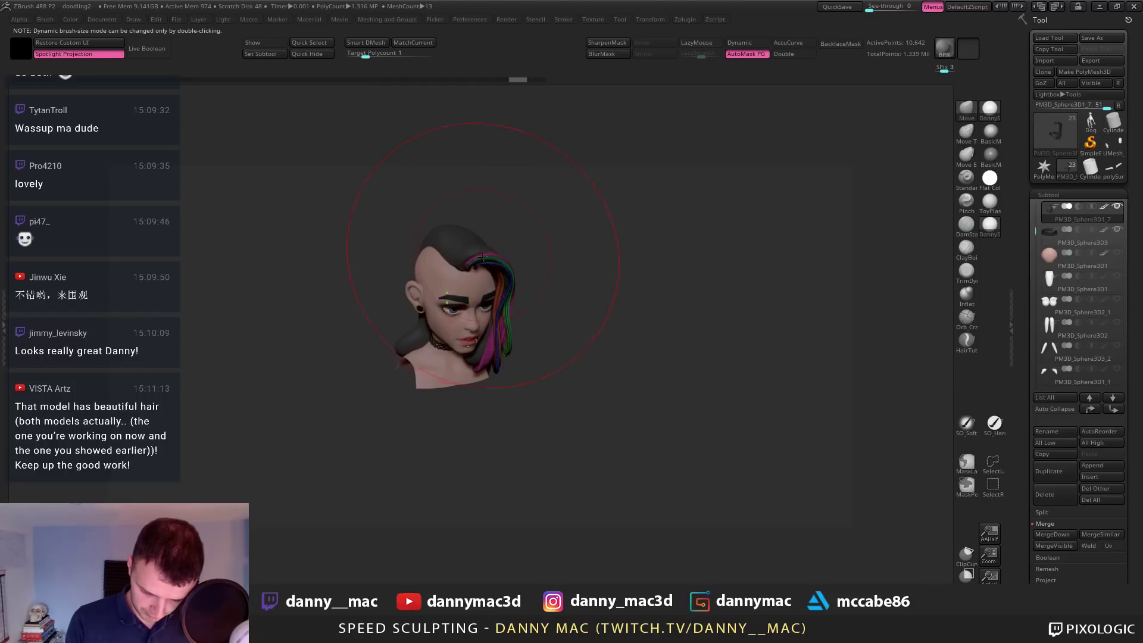
{"action": "left_click_drag", "start_coordinate": [462, 237], "coordinate": [473, 187]}
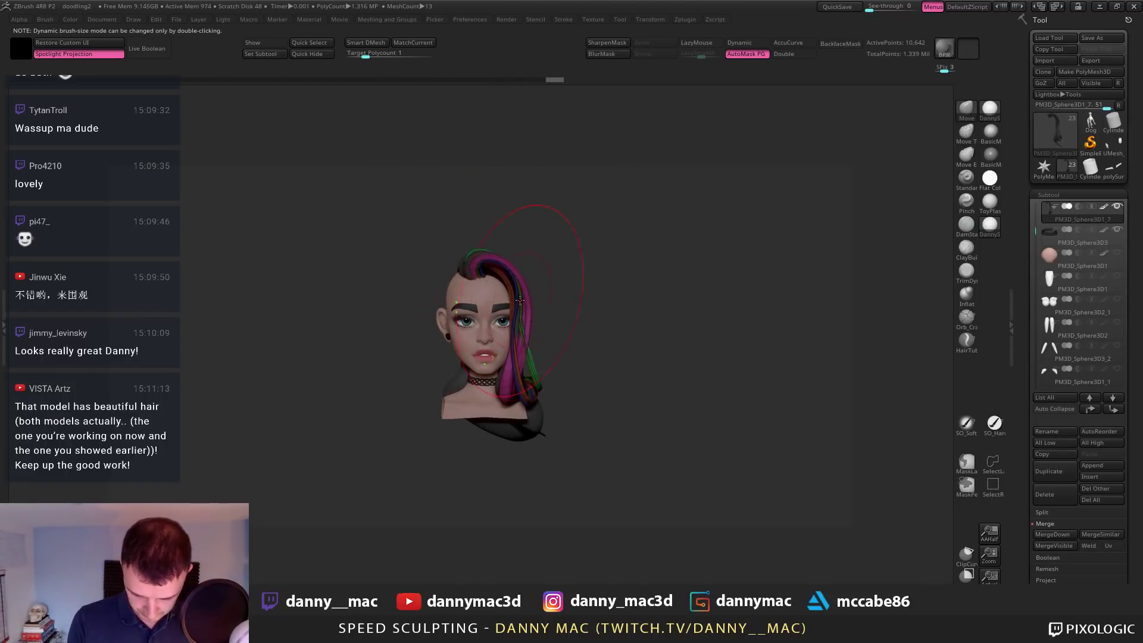
Resize the brush and pull the outer strands away from the hair mass along the face and shoulder
{"action": "mouse_move", "coordinate": [533, 288]}
{"action": "left_mouse_down"}
{"action": "mouse_move", "coordinate": [521, 257]}
{"action": "mouse_move", "coordinate": [533, 262]}
{"action": "mouse_move", "coordinate": [550, 327]}
{"action": "mouse_move", "coordinate": [538, 361]}
{"action": "left_mouse_up"}
{"action": "key", "text": "space"}
{"action": "left_click_drag", "start_coordinate": [540, 357], "coordinate": [558, 363]}
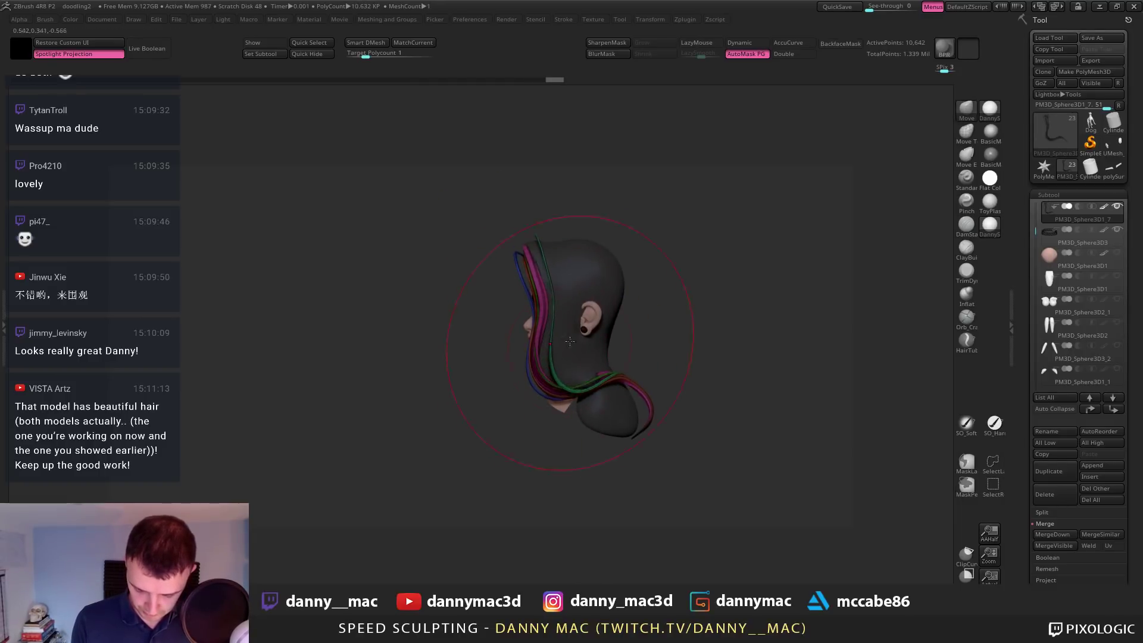
{"action": "left_click_drag", "start_coordinate": [556, 402], "coordinate": [622, 387]}
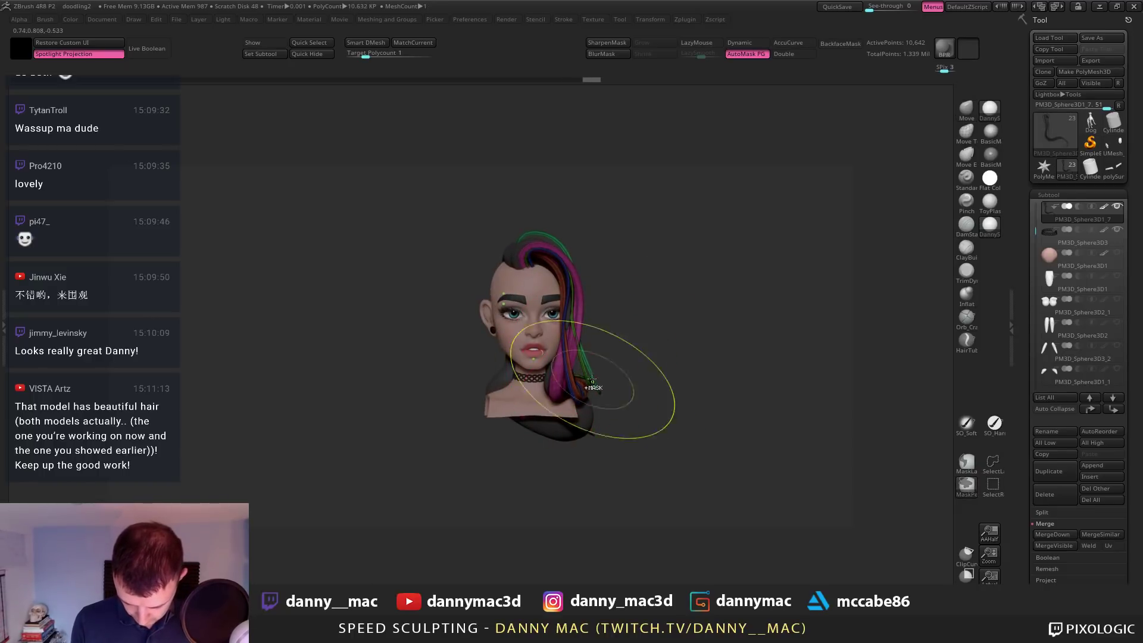
{"action": "mouse_move", "coordinate": [611, 392]}
{"action": "left_mouse_down"}
{"action": "mouse_move", "coordinate": [596, 398]}
{"action": "mouse_move", "coordinate": [592, 366]}
{"action": "mouse_move", "coordinate": [566, 372]}
{"action": "mouse_move", "coordinate": [558, 356]}
{"action": "mouse_move", "coordinate": [587, 273]}
{"action": "mouse_move", "coordinate": [619, 285]}
{"action": "mouse_move", "coordinate": [582, 291]}
{"action": "left_mouse_up"}
Select the hair base, switch back to the strand subtool, and hide the loose outer strand by its polygroup
{"action": "left_click", "coordinate": [574, 291], "text": "alt"}
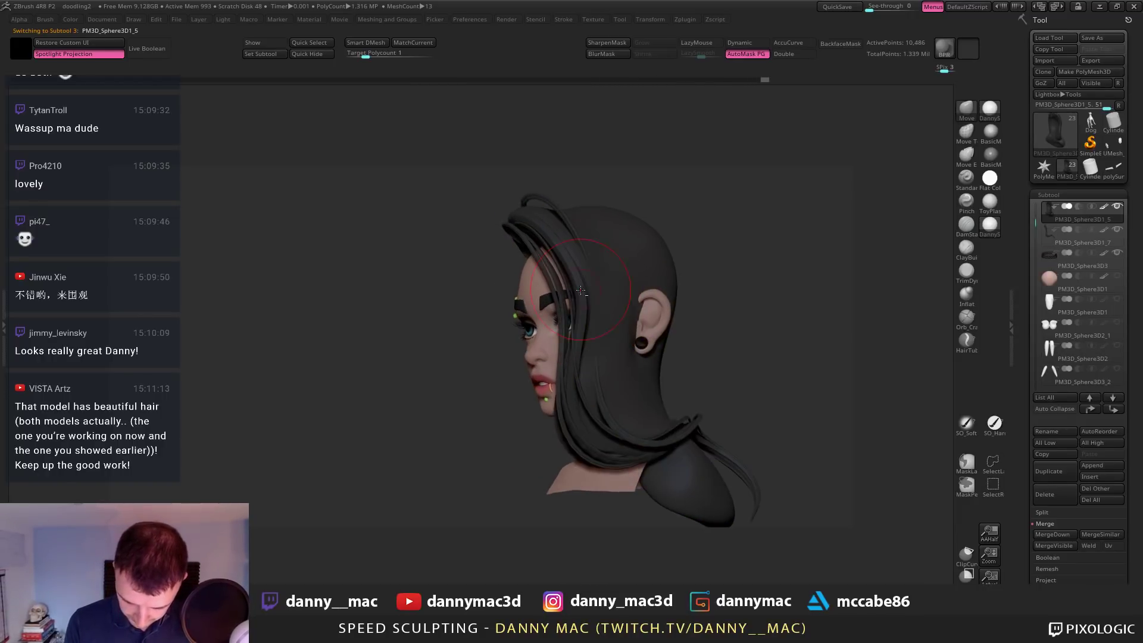
{"action": "mouse_move", "coordinate": [589, 294]}
{"action": "right_mouse_down"}
{"action": "mouse_move", "coordinate": [587, 273]}
{"action": "mouse_move", "coordinate": [566, 273]}
{"action": "mouse_move", "coordinate": [546, 209]}
{"action": "mouse_move", "coordinate": [587, 222]}
{"action": "mouse_move", "coordinate": [632, 294]}
{"action": "mouse_move", "coordinate": [630, 319]}
{"action": "mouse_move", "coordinate": [631, 262]}
{"action": "mouse_move", "coordinate": [608, 274]}
{"action": "mouse_move", "coordinate": [607, 332]}
{"action": "mouse_move", "coordinate": [593, 340]}
{"action": "mouse_move", "coordinate": [686, 364]}
{"action": "mouse_move", "coordinate": [607, 373]}
{"action": "mouse_move", "coordinate": [582, 311]}
{"action": "mouse_move", "coordinate": [583, 335]}
{"action": "mouse_move", "coordinate": [598, 321]}
{"action": "mouse_move", "coordinate": [591, 301]}
{"action": "mouse_move", "coordinate": [601, 339]}
{"action": "right_mouse_up"}
{"action": "left_click", "coordinate": [582, 286], "text": "alt"}
{"action": "right_click", "coordinate": [631, 263]}
{"action": "right_click", "coordinate": [600, 331]}
{"action": "right_click", "coordinate": [599, 350]}
{"action": "left_click", "coordinate": [605, 346], "text": "ctrl+shift"}
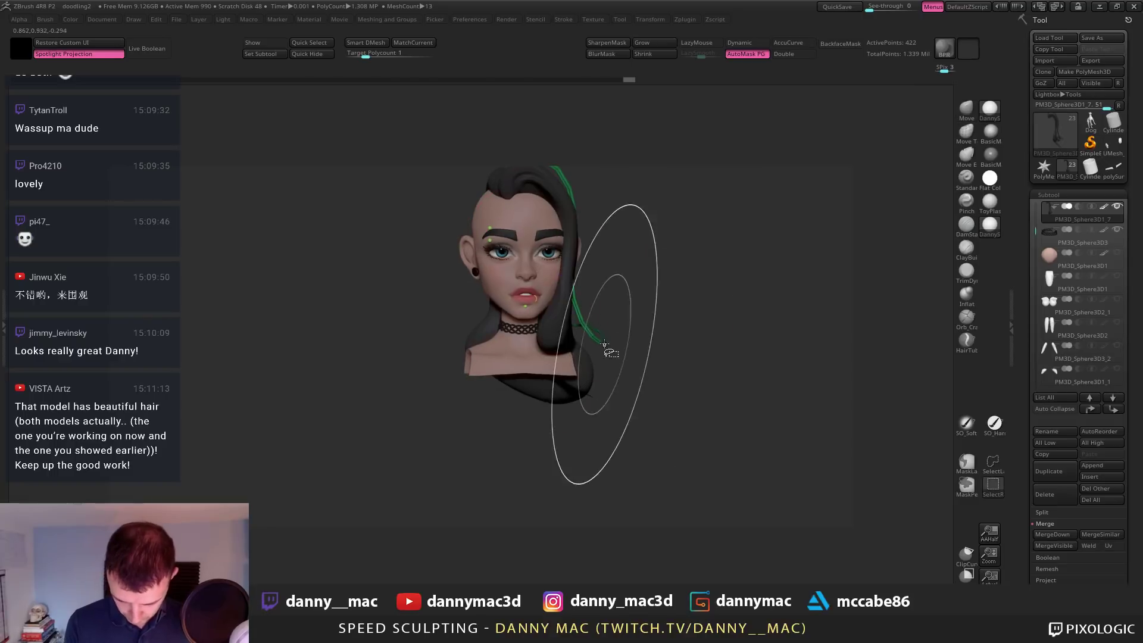
{"action": "left_click_drag", "start_coordinate": [605, 346], "coordinate": [689, 303], "text": "ctrl+shift"}
Delete the hidden outer strand from the strand subtool, keeping the remaining strands
{"action": "right_click_drag", "start_coordinate": [646, 298], "coordinate": [569, 315]}
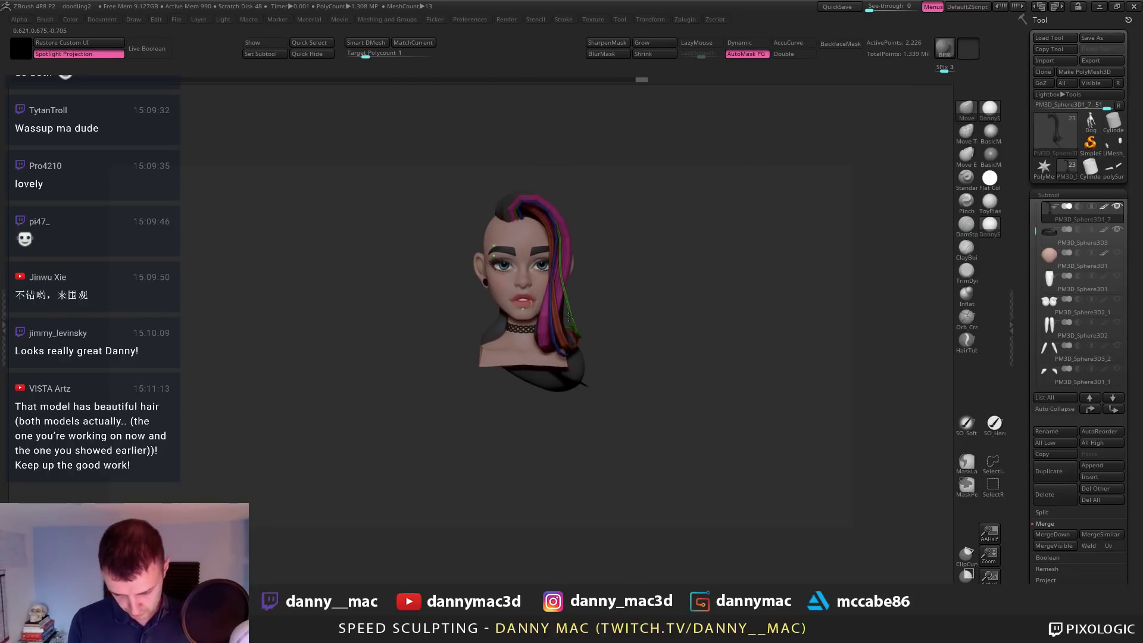
{"action": "mouse_move", "coordinate": [569, 316]}
{"action": "left_mouse_down", "text": "ctrl+shift"}
{"action": "mouse_move", "coordinate": [607, 352]}
{"action": "mouse_move", "coordinate": [602, 332]}
{"action": "left_mouse_up", "text": "ctrl+shift"}
{"action": "mouse_move", "coordinate": [602, 332]}
{"action": "right_mouse_down"}
{"action": "mouse_move", "coordinate": [606, 306]}
{"action": "mouse_move", "coordinate": [588, 308]}
{"action": "right_mouse_up"}
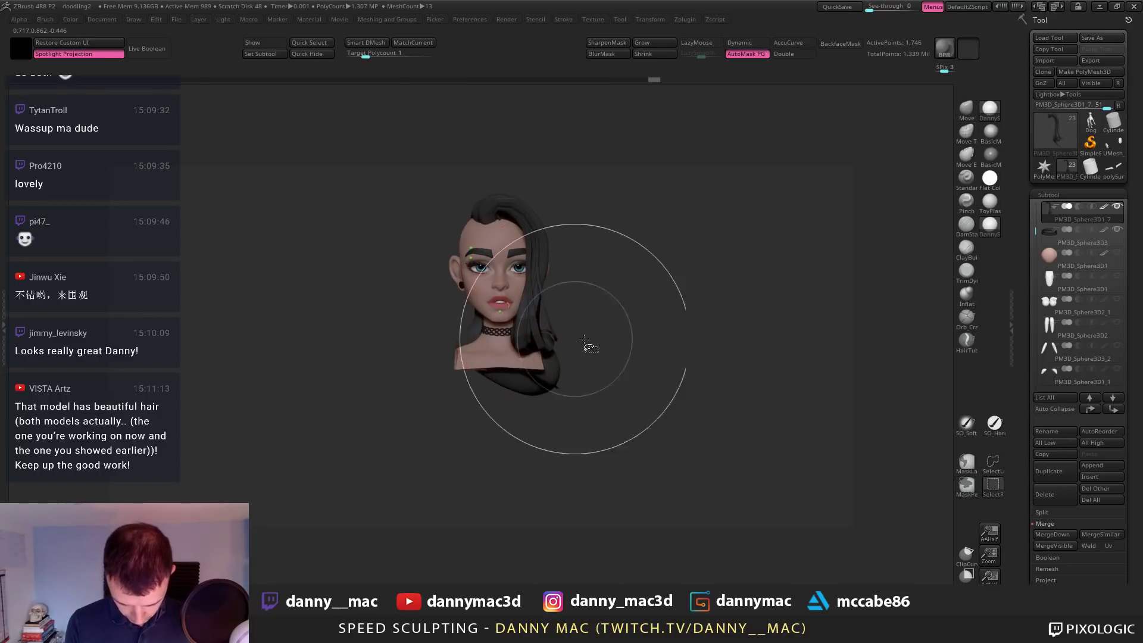
{"action": "left_click_drag", "start_coordinate": [611, 323], "coordinate": [565, 290]}
{"action": "key", "text": "space"}
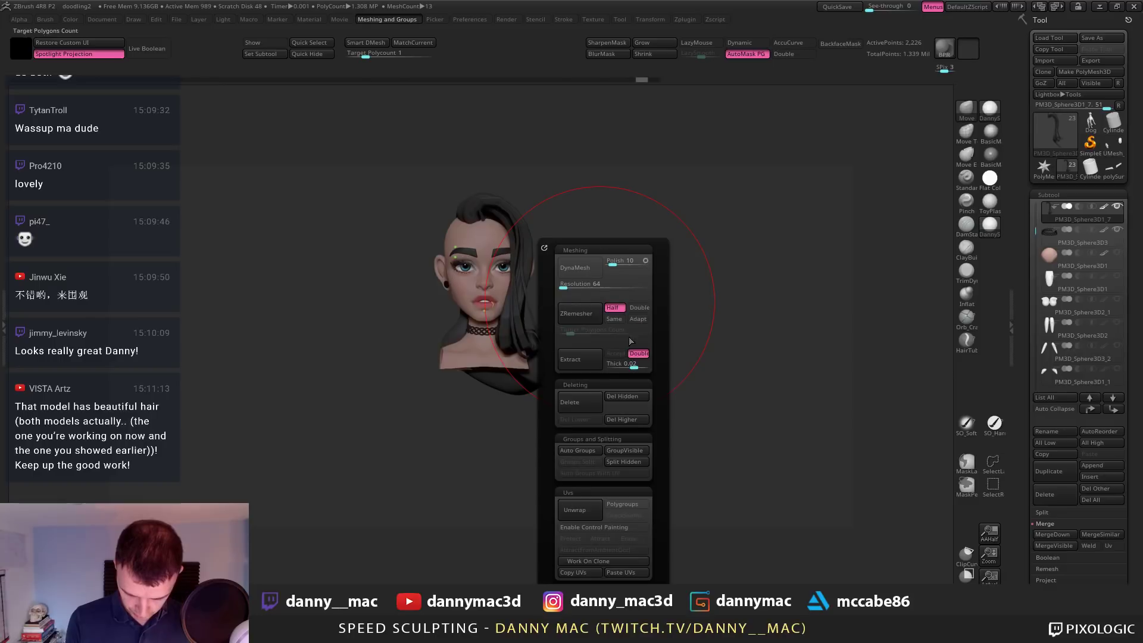
{"action": "left_click", "coordinate": [633, 399]}
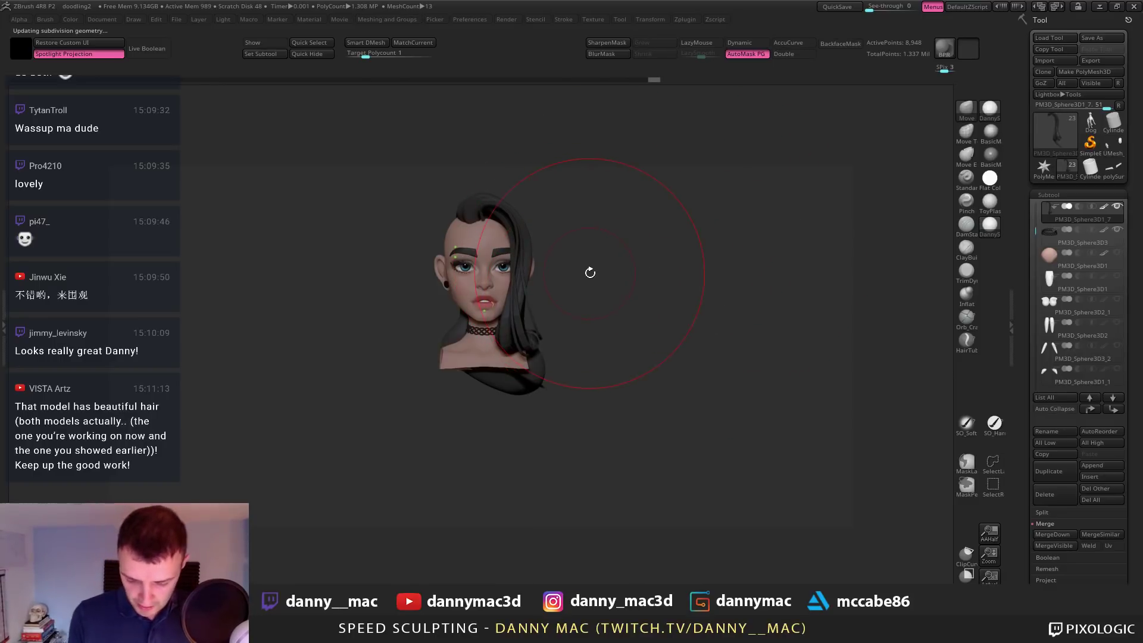
Adjust the Move brush's draw size and pull a front strand's root back over the top of the head
{"action": "left_click_drag", "start_coordinate": [545, 274], "coordinate": [477, 268]}
{"action": "key", "text": "space"}
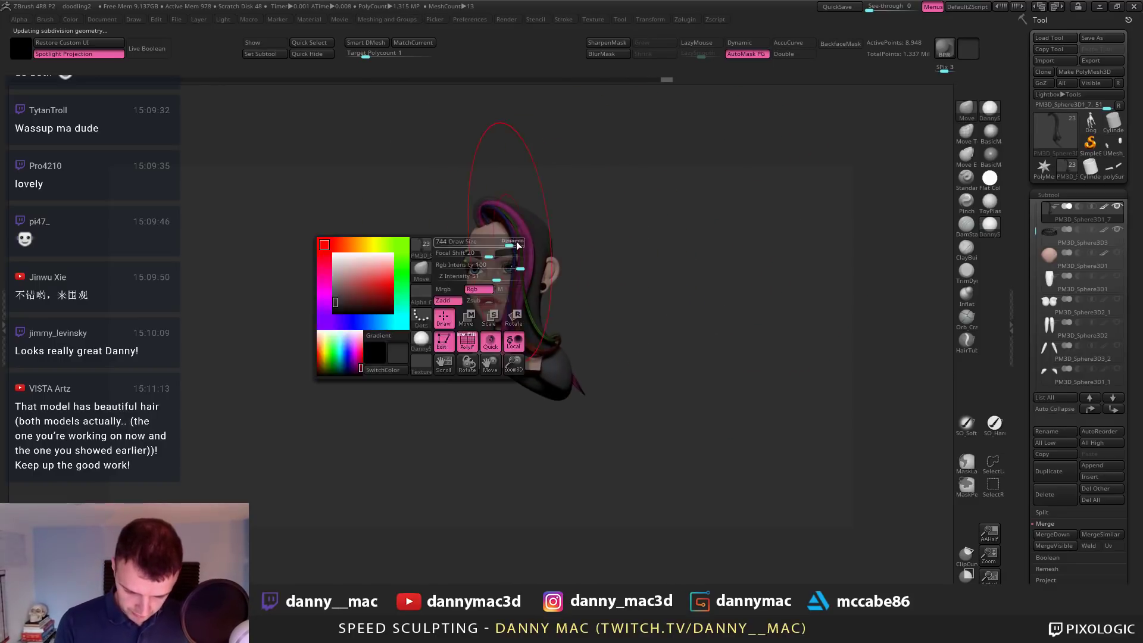
{"action": "left_click", "coordinate": [510, 245]}
{"action": "key", "text": "space"}
{"action": "left_click", "coordinate": [486, 240]}
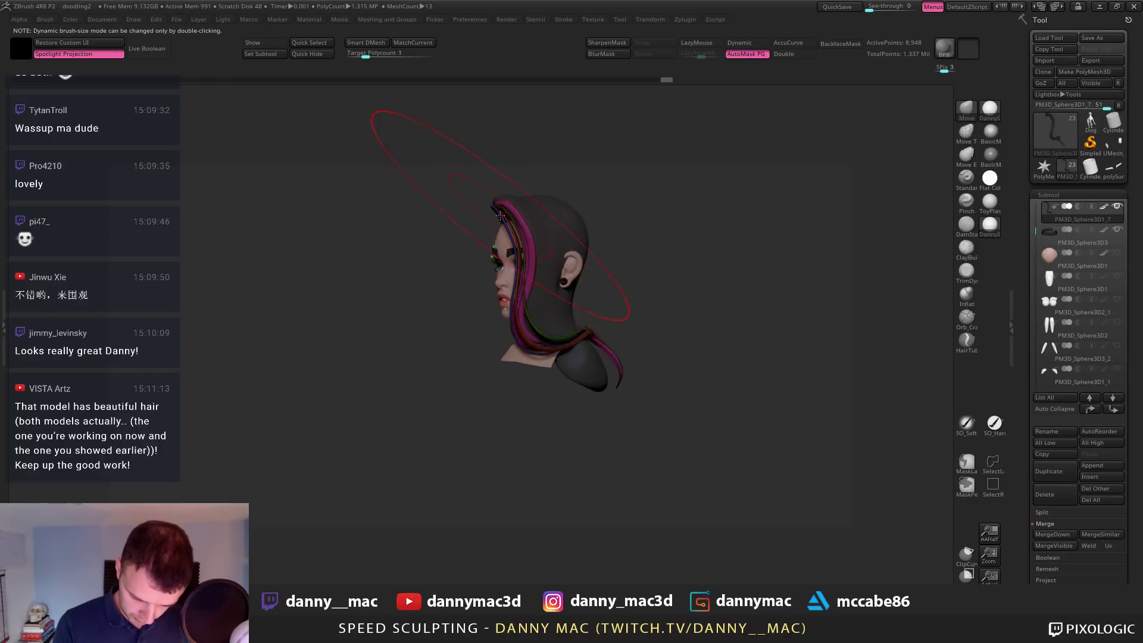
{"action": "key", "text": "space"}
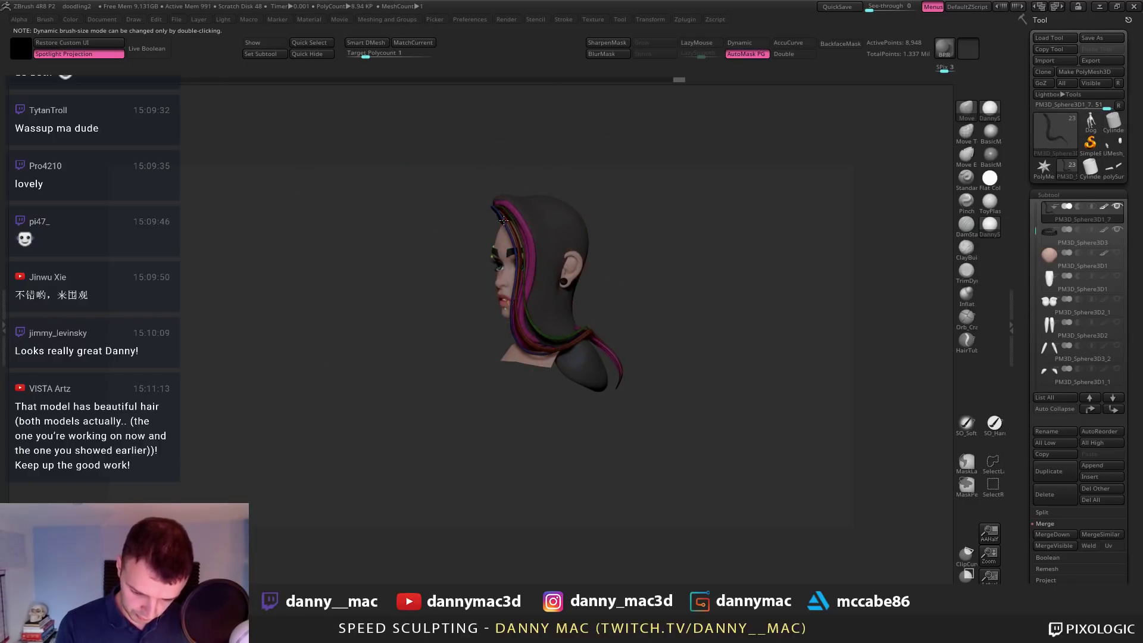
{"action": "left_click_drag", "start_coordinate": [504, 220], "coordinate": [573, 189]}
Change the brush size and shape the strand root curving over the crown, checking it from above and in front
{"action": "mouse_move", "coordinate": [573, 189]}
{"action": "right_mouse_down"}
{"action": "mouse_move", "coordinate": [544, 202]}
{"action": "mouse_move", "coordinate": [524, 263]}
{"action": "right_mouse_up"}
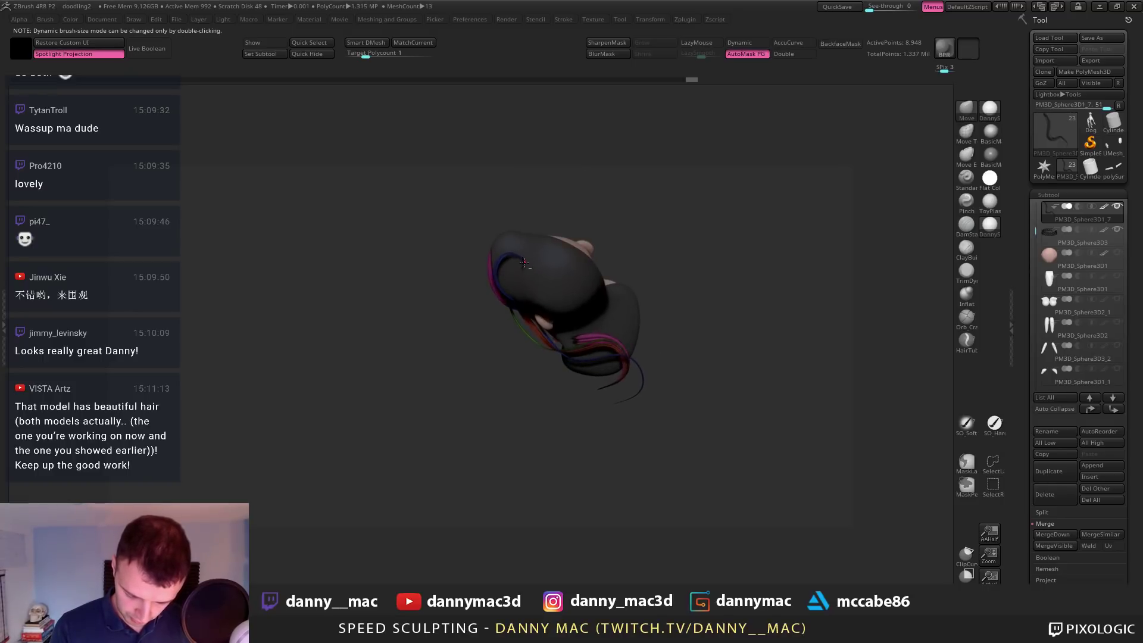
{"action": "key", "text": "space"}
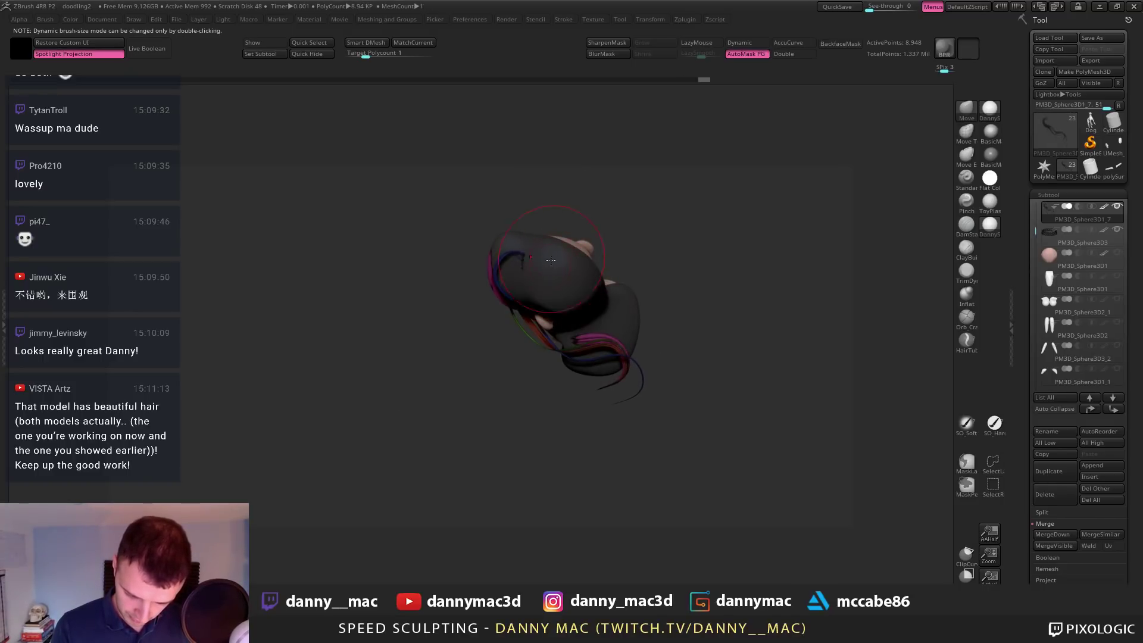
{"action": "right_click_drag", "start_coordinate": [559, 231], "coordinate": [647, 247]}
{"action": "right_click", "coordinate": [504, 370]}
{"action": "right_click_drag", "start_coordinate": [536, 334], "coordinate": [554, 313]}
{"action": "right_click_drag", "start_coordinate": [593, 281], "coordinate": [533, 212]}
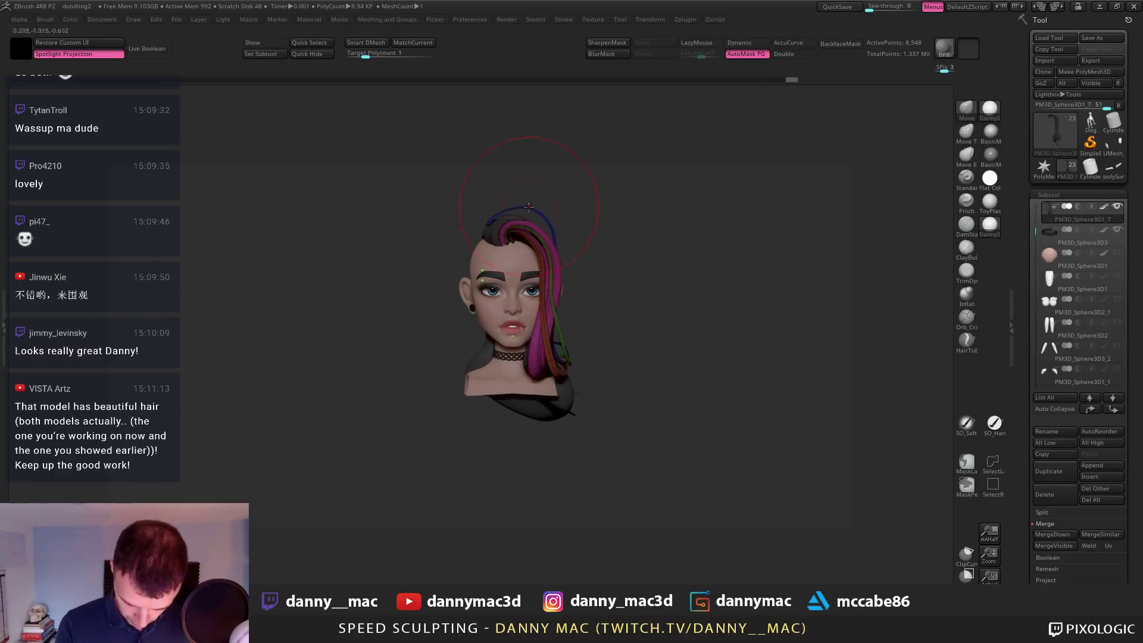
Adjust the Move brush's draw size and nudge the loose strand ends beside the shoulder, working from several angles
{"action": "mouse_move", "coordinate": [529, 207]}
{"action": "right_mouse_down"}
{"action": "mouse_move", "coordinate": [572, 247]}
{"action": "mouse_move", "coordinate": [572, 322]}
{"action": "right_mouse_up"}
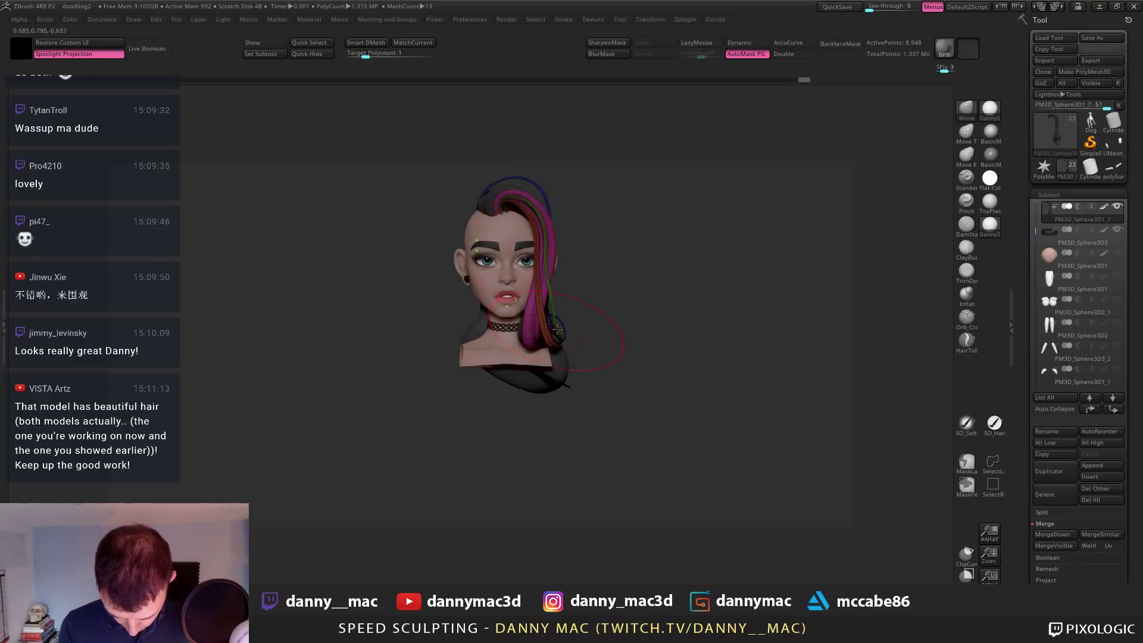
{"action": "right_click", "coordinate": [545, 323]}
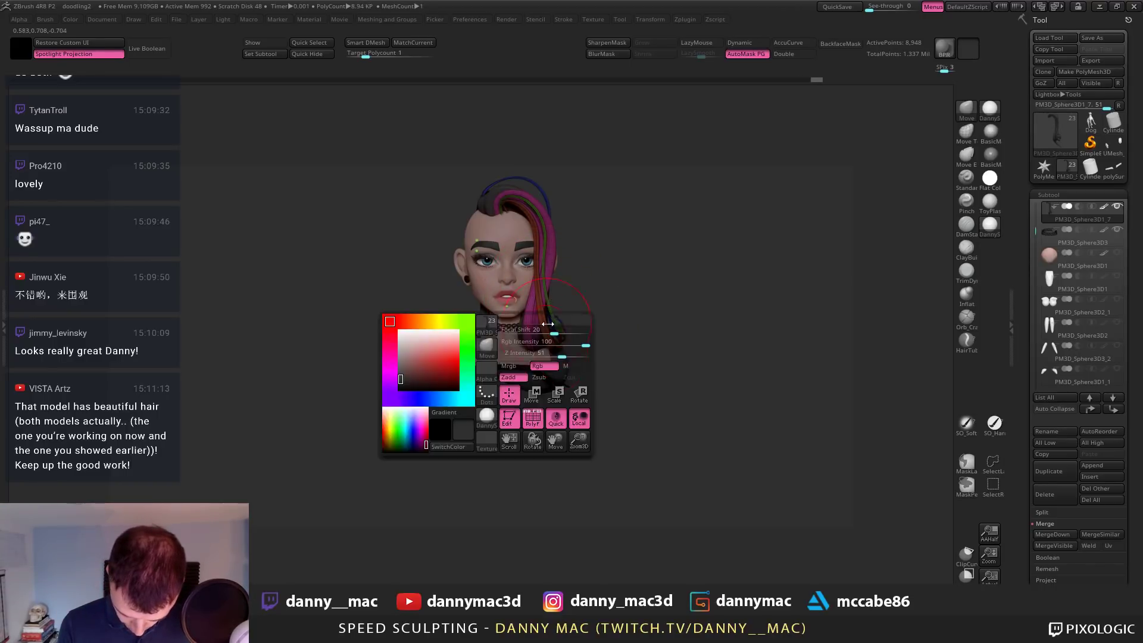
{"action": "left_click_drag", "start_coordinate": [546, 321], "coordinate": [562, 331]}
{"action": "right_click", "coordinate": [562, 336]}
{"action": "mouse_move", "coordinate": [563, 337]}
{"action": "right_mouse_down"}
{"action": "mouse_move", "coordinate": [559, 374]}
{"action": "mouse_move", "coordinate": [557, 362]}
{"action": "right_mouse_up"}
{"action": "right_click", "coordinate": [559, 374]}
{"action": "right_click", "coordinate": [557, 361]}
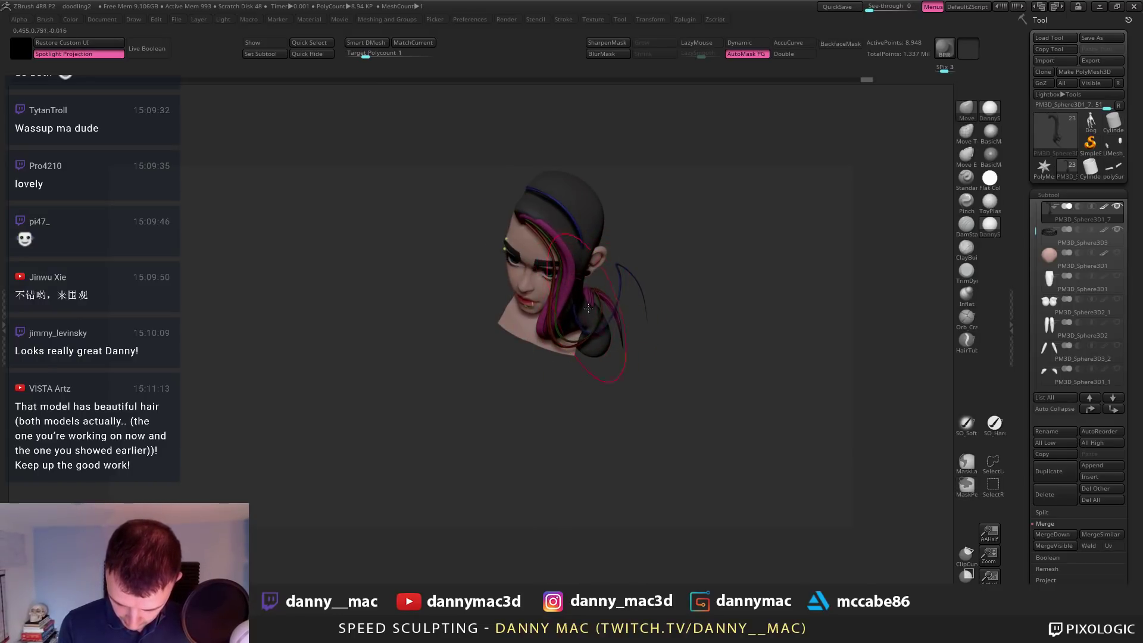
Undo the last strand move and drop the strand subtool to a lower subdivision level
{"action": "key", "text": "alt+s"}
{"action": "mouse_move", "coordinate": [597, 299]}
{"action": "right_mouse_down"}
{"action": "mouse_move", "coordinate": [579, 351]}
{"action": "mouse_move", "coordinate": [587, 237]}
{"action": "mouse_move", "coordinate": [572, 353]}
{"action": "mouse_move", "coordinate": [591, 370]}
{"action": "right_mouse_up"}
{"action": "right_click", "coordinate": [577, 354]}
{"action": "key", "text": "ctrl+z"}
{"action": "key", "text": "shift+d"}
{"action": "key", "text": "alt+s"}
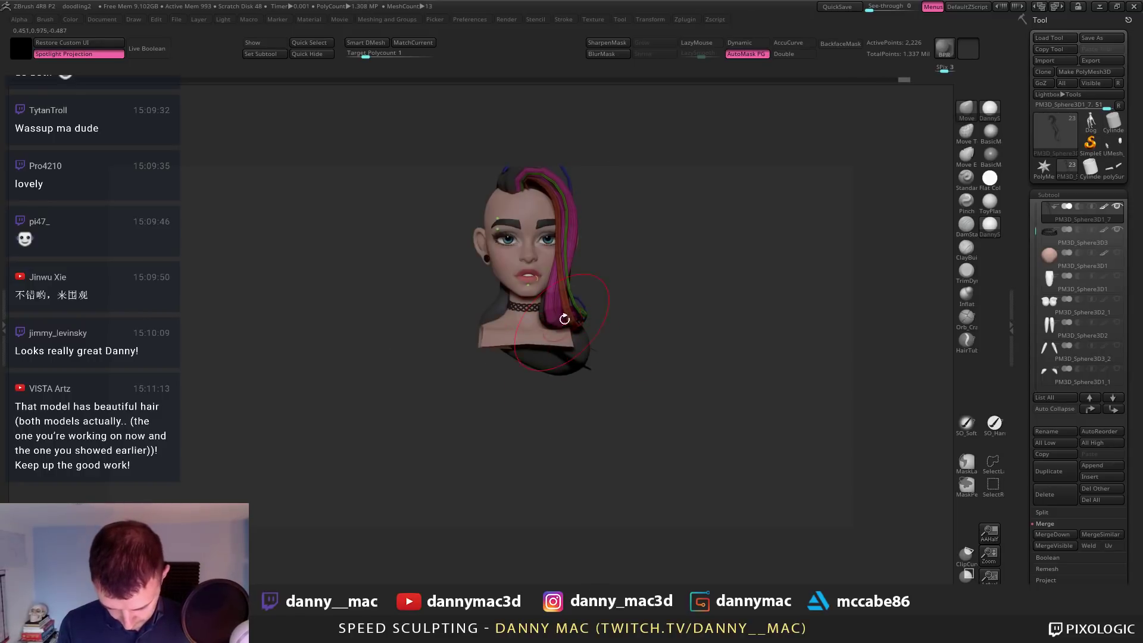
{"action": "right_click_drag", "start_coordinate": [554, 304], "coordinate": [545, 188]}
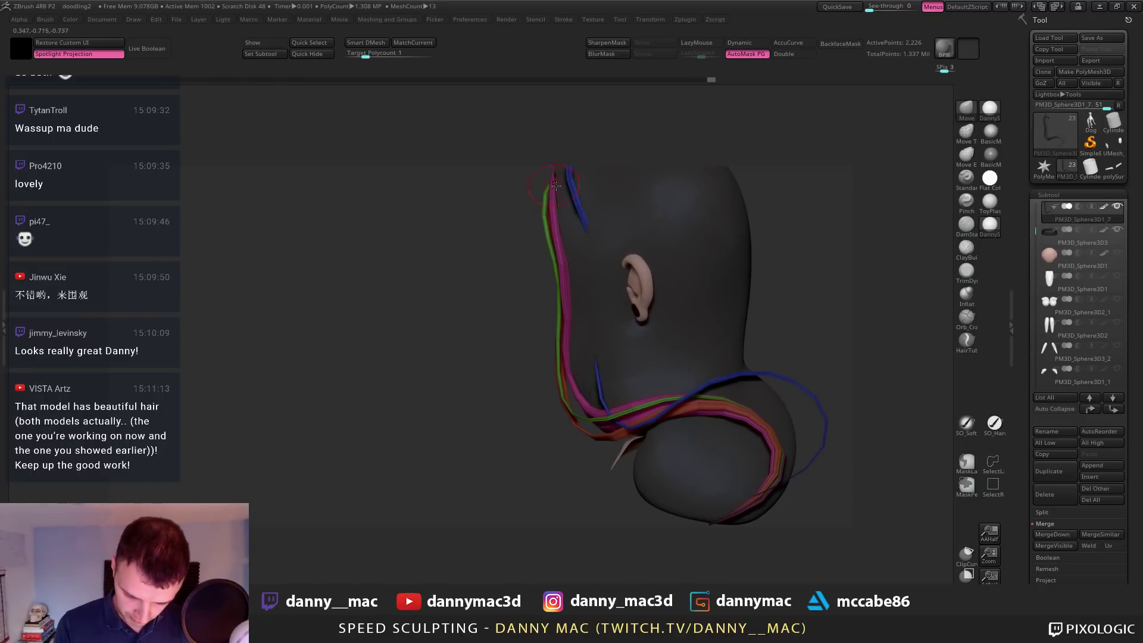
Shape the strands running down the side of the face and around the neck, adjusting the brush size
{"action": "right_click_drag", "start_coordinate": [573, 296], "coordinate": [565, 323]}
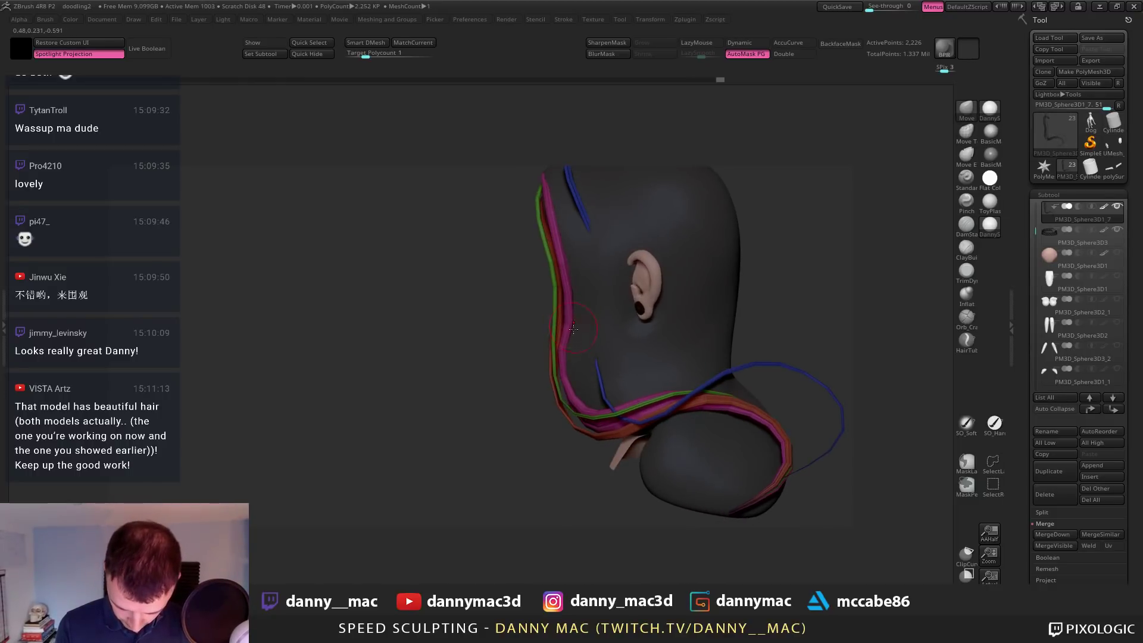
{"action": "right_click_drag", "start_coordinate": [581, 366], "coordinate": [573, 395]}
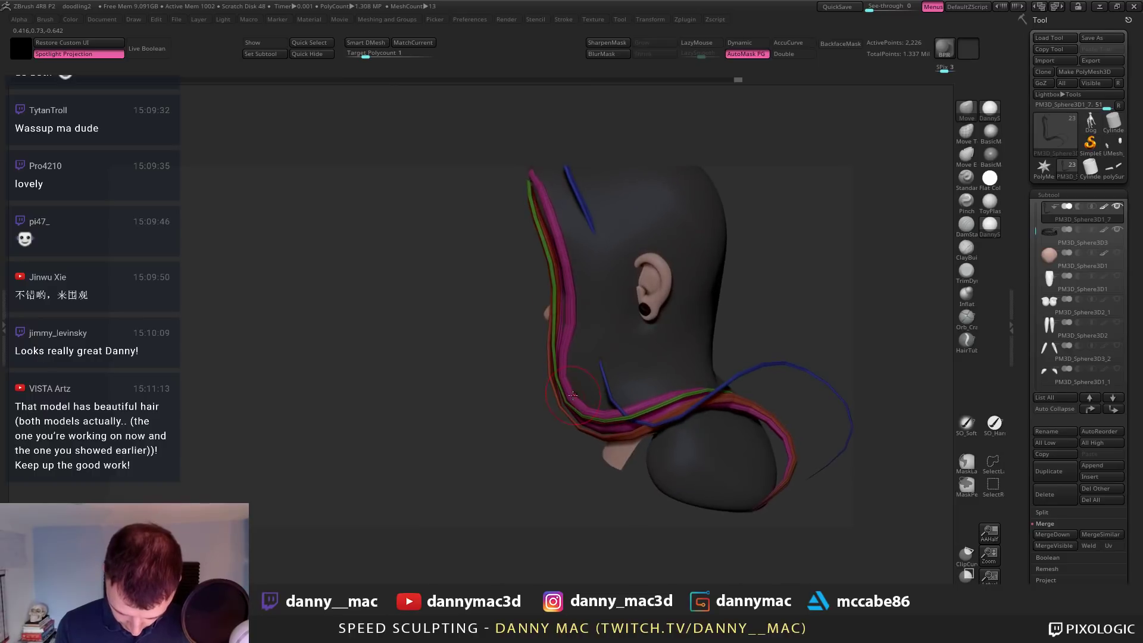
{"action": "left_click_drag", "start_coordinate": [631, 416], "coordinate": [625, 413]}
{"action": "right_click_drag", "start_coordinate": [625, 414], "coordinate": [643, 379]}
{"action": "key", "text": "space"}
{"action": "left_click_drag", "start_coordinate": [643, 378], "coordinate": [636, 380]}
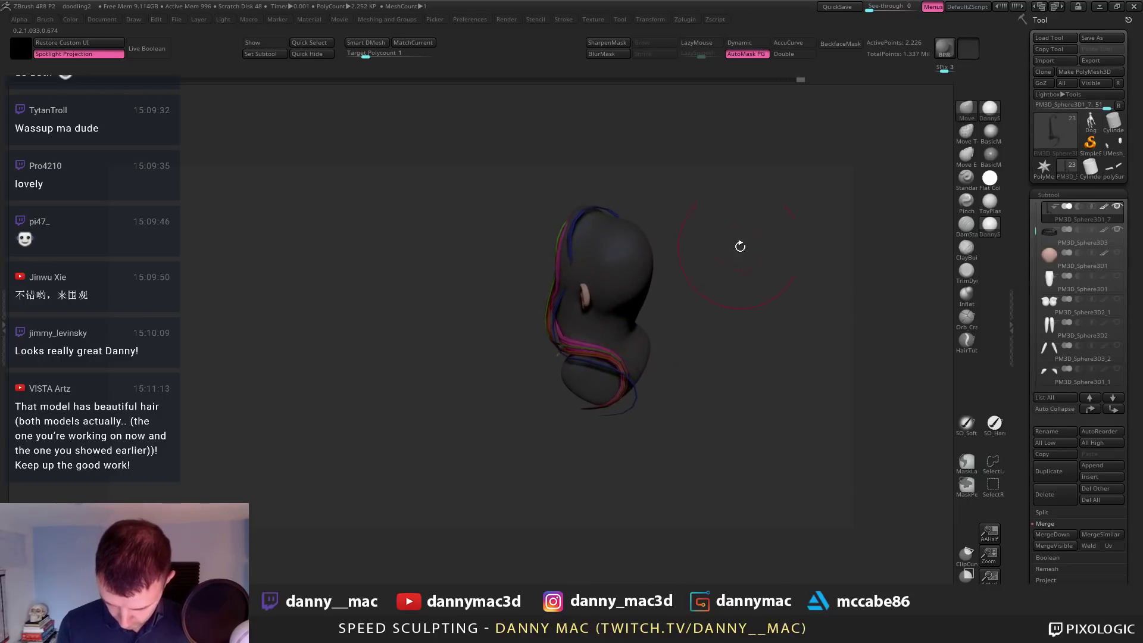
Turn on AccuCurve to pull the strand tips out behind the shoulder, and turn AccuCurve off once they are shaped
{"action": "right_click_drag", "start_coordinate": [671, 384], "coordinate": [669, 359], "text": "alt"}
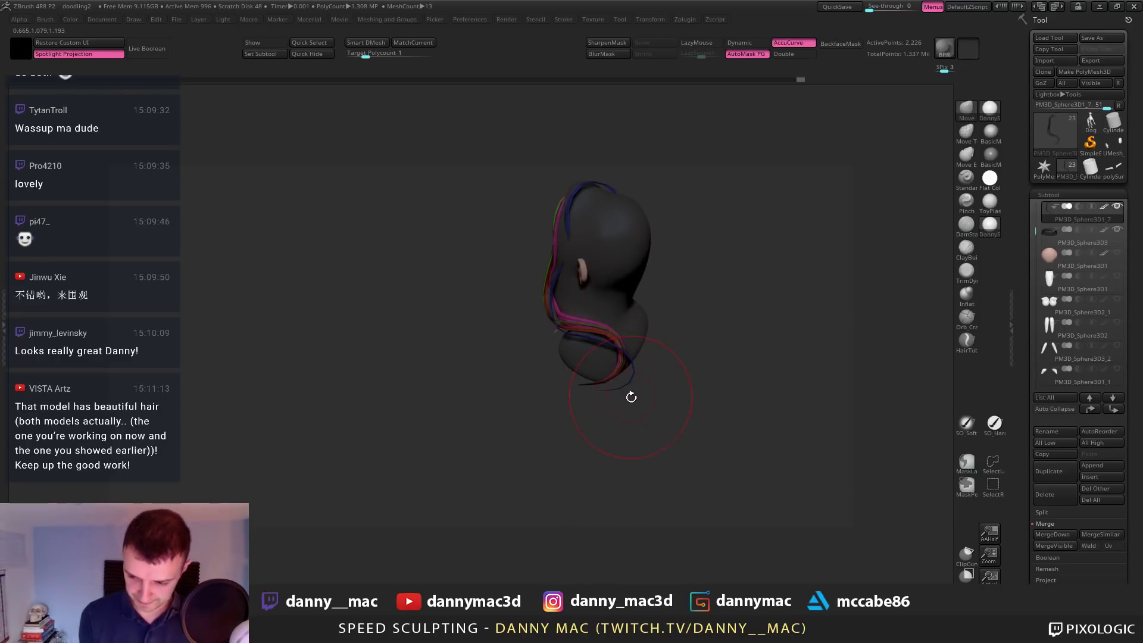
{"action": "right_click_drag", "start_coordinate": [592, 401], "coordinate": [596, 391]}
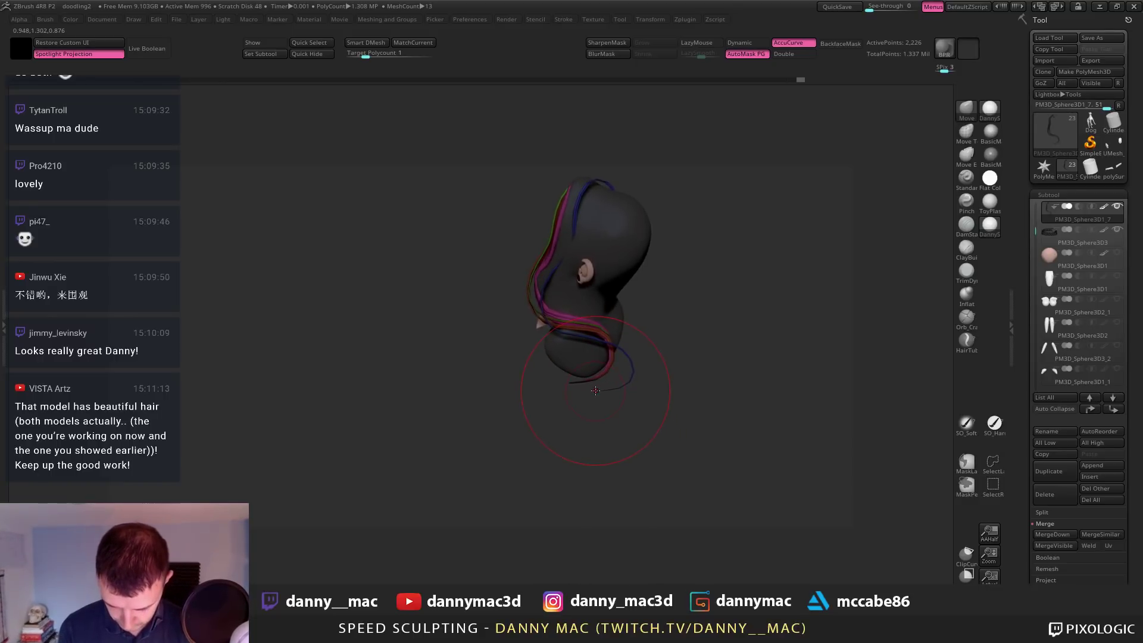
{"action": "mouse_move", "coordinate": [660, 438]}
{"action": "right_mouse_down"}
{"action": "mouse_move", "coordinate": [663, 383]}
{"action": "mouse_move", "coordinate": [686, 357]}
{"action": "mouse_move", "coordinate": [695, 375]}
{"action": "mouse_move", "coordinate": [684, 419]}
{"action": "mouse_move", "coordinate": [664, 420]}
{"action": "mouse_move", "coordinate": [681, 424]}
{"action": "right_mouse_up"}
{"action": "mouse_move", "coordinate": [715, 371]}
{"action": "right_mouse_down"}
{"action": "mouse_move", "coordinate": [738, 376]}
{"action": "mouse_move", "coordinate": [664, 364]}
{"action": "mouse_move", "coordinate": [690, 346]}
{"action": "right_mouse_up"}
{"action": "mouse_move", "coordinate": [691, 346]}
{"action": "right_mouse_down"}
{"action": "mouse_move", "coordinate": [805, 381]}
{"action": "mouse_move", "coordinate": [769, 370]}
{"action": "mouse_move", "coordinate": [727, 330]}
{"action": "right_mouse_up"}
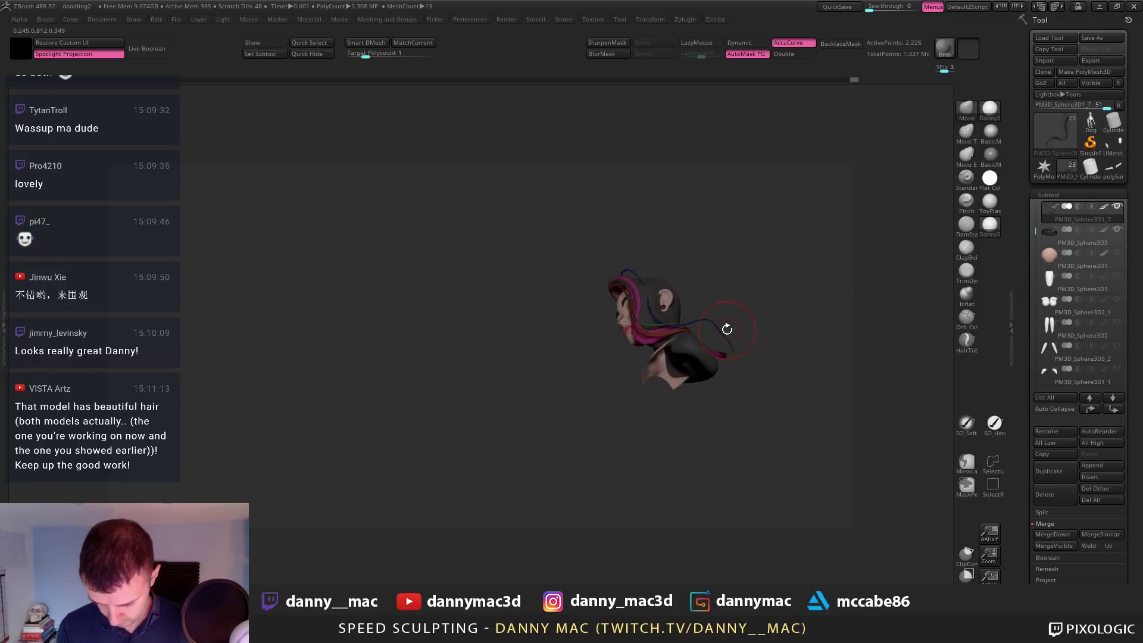
{"action": "right_click", "coordinate": [658, 397]}
{"action": "left_click", "coordinate": [791, 44]}
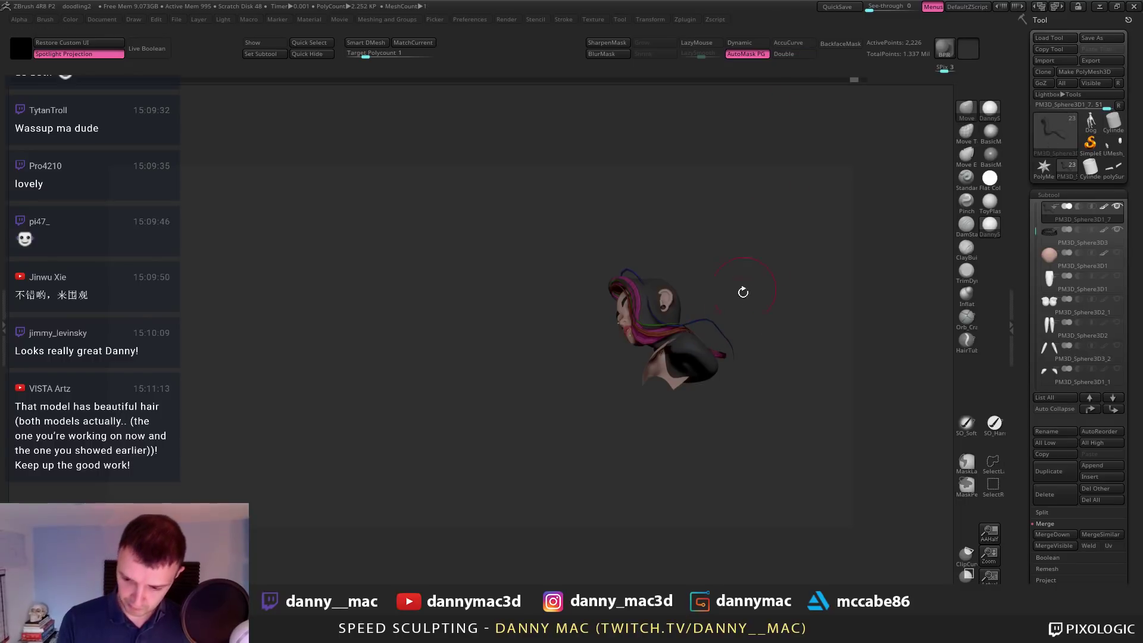
{"action": "right_click_drag", "start_coordinate": [742, 291], "coordinate": [732, 321]}
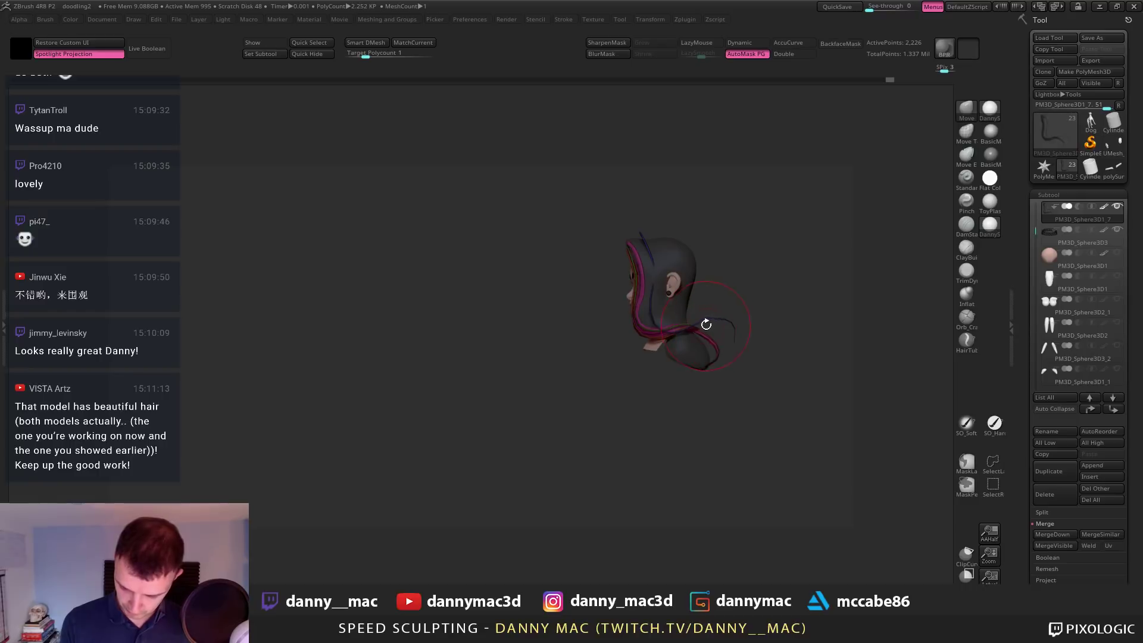
{"action": "left_click_drag", "start_coordinate": [679, 331], "coordinate": [677, 346]}
{"action": "key", "text": "space"}
{"action": "key", "text": "ctrl+z"}
{"action": "key", "text": "ctrl+z"}
Change the brush's draw size and reposition the strands wrapping around the neck and shoulder
{"action": "key", "text": "s"}
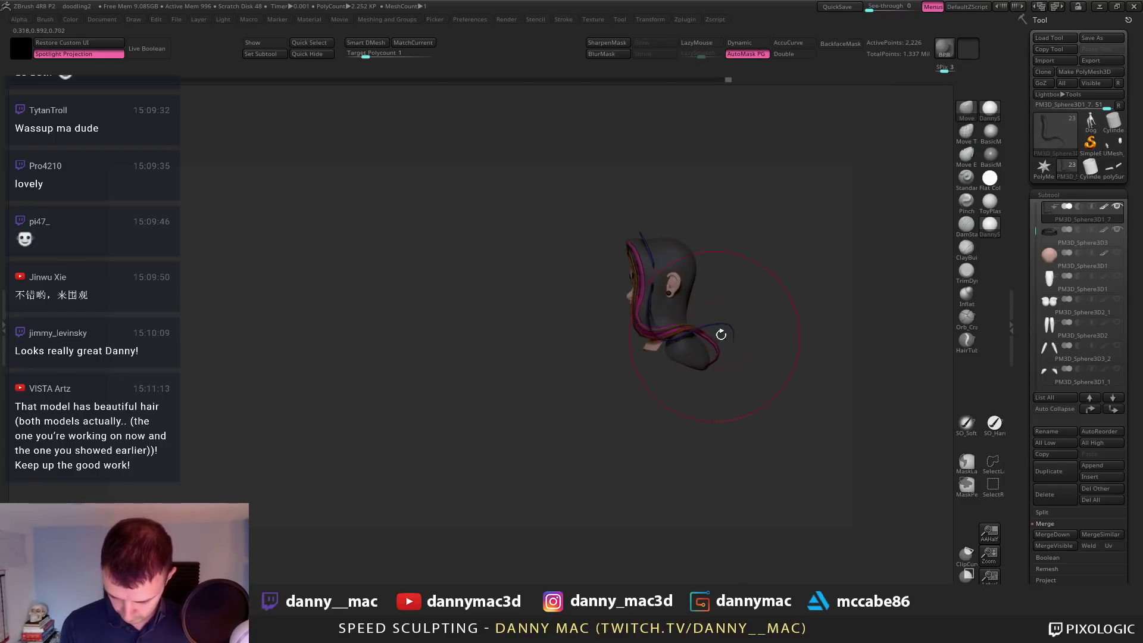
{"action": "key", "text": "space"}
{"action": "right_click_drag", "start_coordinate": [668, 275], "coordinate": [682, 321]}
{"action": "left_click_drag", "start_coordinate": [656, 321], "coordinate": [661, 309]}
{"action": "right_click_drag", "start_coordinate": [655, 357], "coordinate": [581, 328]}
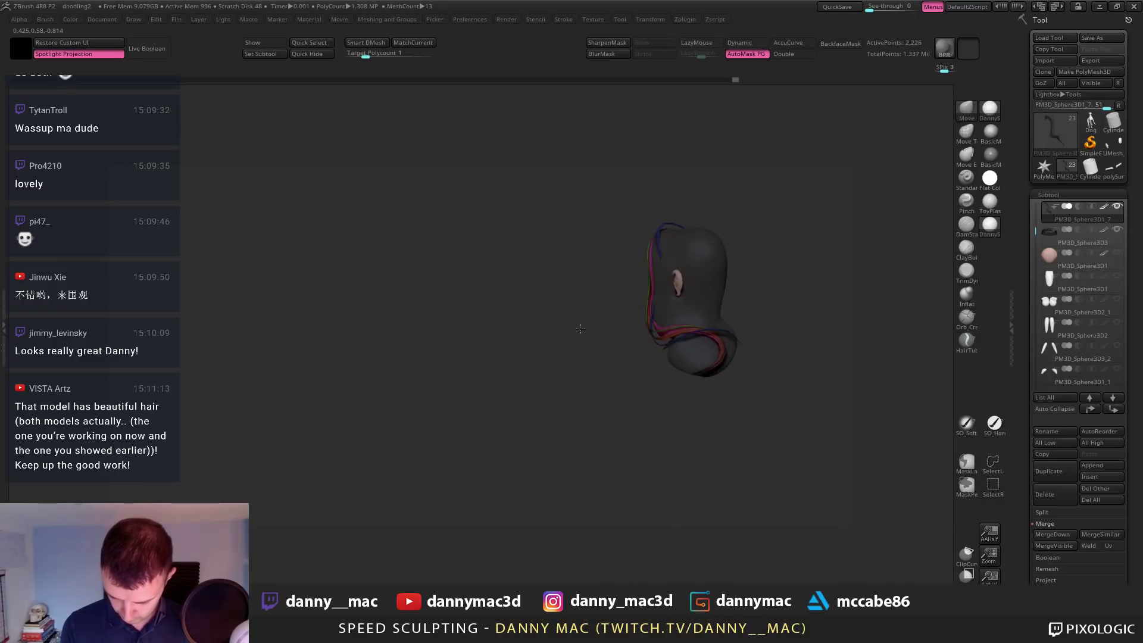
{"action": "mouse_move", "coordinate": [685, 275]}
{"action": "right_mouse_down"}
{"action": "mouse_move", "coordinate": [670, 275]}
{"action": "mouse_move", "coordinate": [696, 283]}
{"action": "mouse_move", "coordinate": [632, 314]}
{"action": "mouse_move", "coordinate": [623, 338]}
{"action": "mouse_move", "coordinate": [696, 308]}
{"action": "mouse_move", "coordinate": [600, 307]}
{"action": "mouse_move", "coordinate": [623, 299]}
{"action": "mouse_move", "coordinate": [632, 315]}
{"action": "mouse_move", "coordinate": [577, 334]}
{"action": "mouse_move", "coordinate": [574, 364]}
{"action": "mouse_move", "coordinate": [560, 348]}
{"action": "mouse_move", "coordinate": [547, 361]}
{"action": "mouse_move", "coordinate": [590, 374]}
{"action": "mouse_move", "coordinate": [608, 349]}
{"action": "mouse_move", "coordinate": [583, 375]}
{"action": "mouse_move", "coordinate": [655, 366]}
{"action": "mouse_move", "coordinate": [664, 388]}
{"action": "mouse_move", "coordinate": [682, 375]}
{"action": "mouse_move", "coordinate": [642, 401]}
{"action": "mouse_move", "coordinate": [703, 399]}
{"action": "mouse_move", "coordinate": [634, 402]}
{"action": "right_mouse_up"}
Lower and spread the strand tips behind the shoulder at a low subdivision level, using AccuCurve temporarily
{"action": "right_click", "coordinate": [538, 351]}
{"action": "key", "text": "shift+d"}
{"action": "right_click", "coordinate": [562, 463]}
{"action": "left_click", "coordinate": [789, 42]}
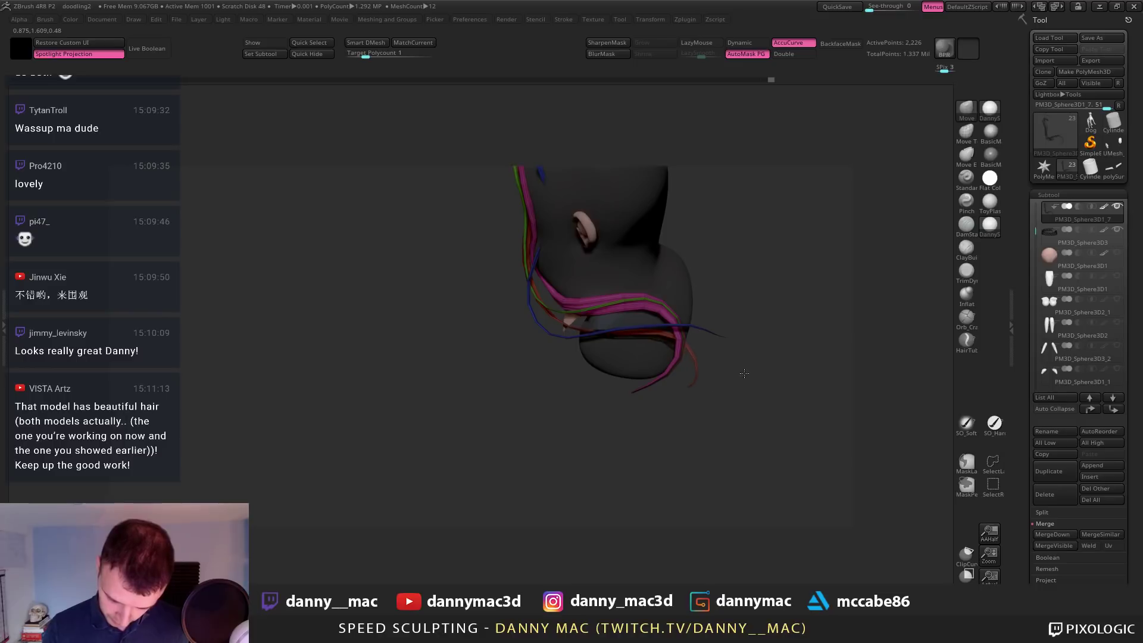
{"action": "right_click_drag", "start_coordinate": [763, 383], "coordinate": [690, 346]}
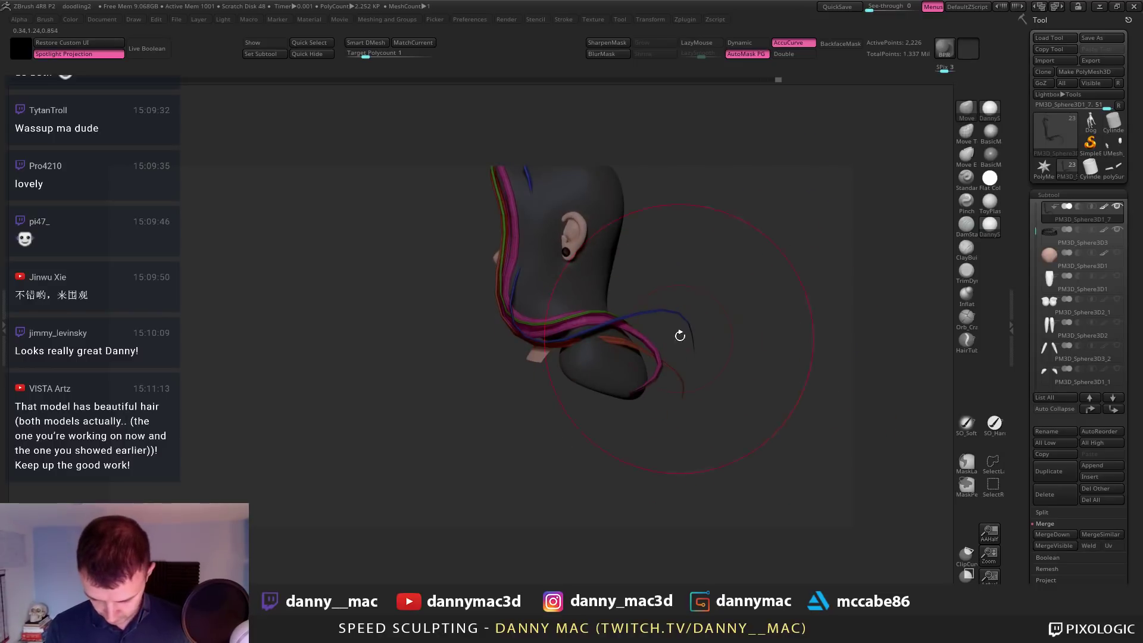
{"action": "left_click", "coordinate": [788, 44]}
Reduce the draw size and bend the blue strand's tip downward, lowering its middle section below the neck strands
{"action": "key", "text": "space"}
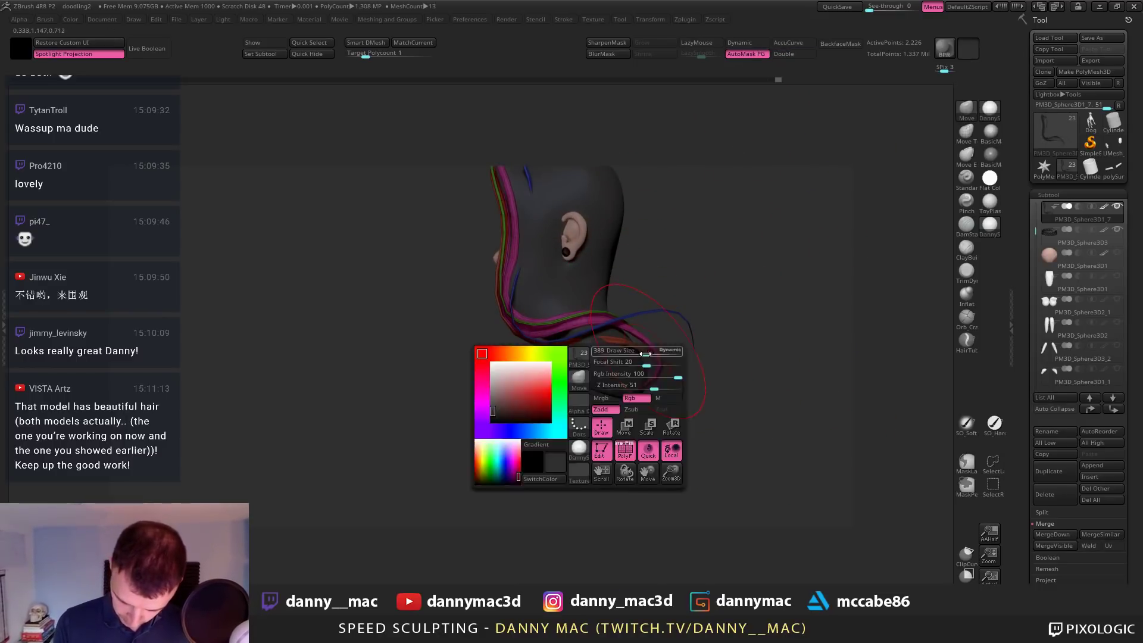
{"action": "key", "text": "s"}
{"action": "key", "text": "s"}
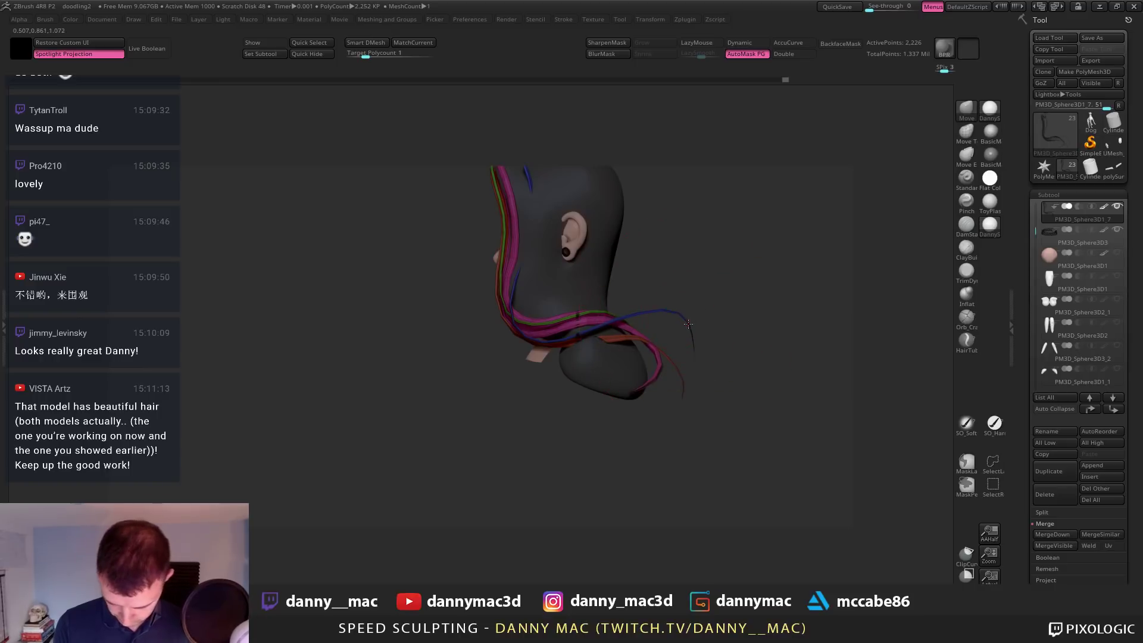
{"action": "mouse_move", "coordinate": [685, 329]}
{"action": "left_mouse_down"}
{"action": "mouse_move", "coordinate": [639, 330]}
{"action": "mouse_move", "coordinate": [689, 338]}
{"action": "left_mouse_up"}
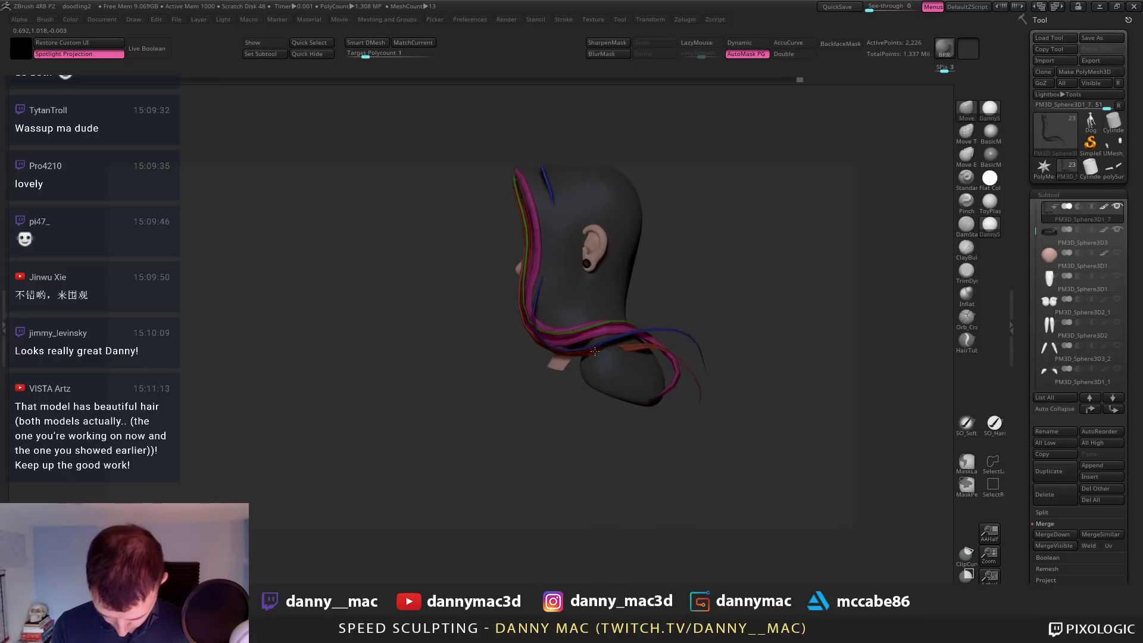
{"action": "left_click_drag", "start_coordinate": [595, 352], "coordinate": [593, 344], "text": "ctrl"}
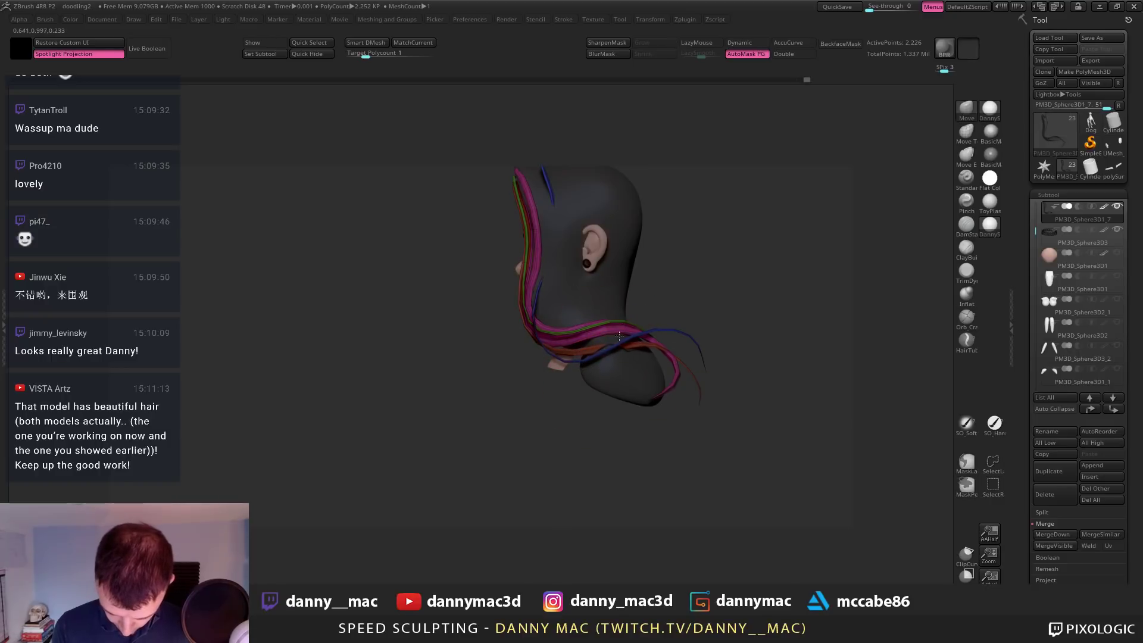
{"action": "mouse_move", "coordinate": [717, 326]}
{"action": "left_mouse_down"}
{"action": "mouse_move", "coordinate": [625, 325]}
{"action": "mouse_move", "coordinate": [627, 344]}
{"action": "mouse_move", "coordinate": [631, 333]}
{"action": "mouse_move", "coordinate": [673, 324]}
{"action": "mouse_move", "coordinate": [684, 286]}
{"action": "mouse_move", "coordinate": [731, 301]}
{"action": "left_mouse_up"}
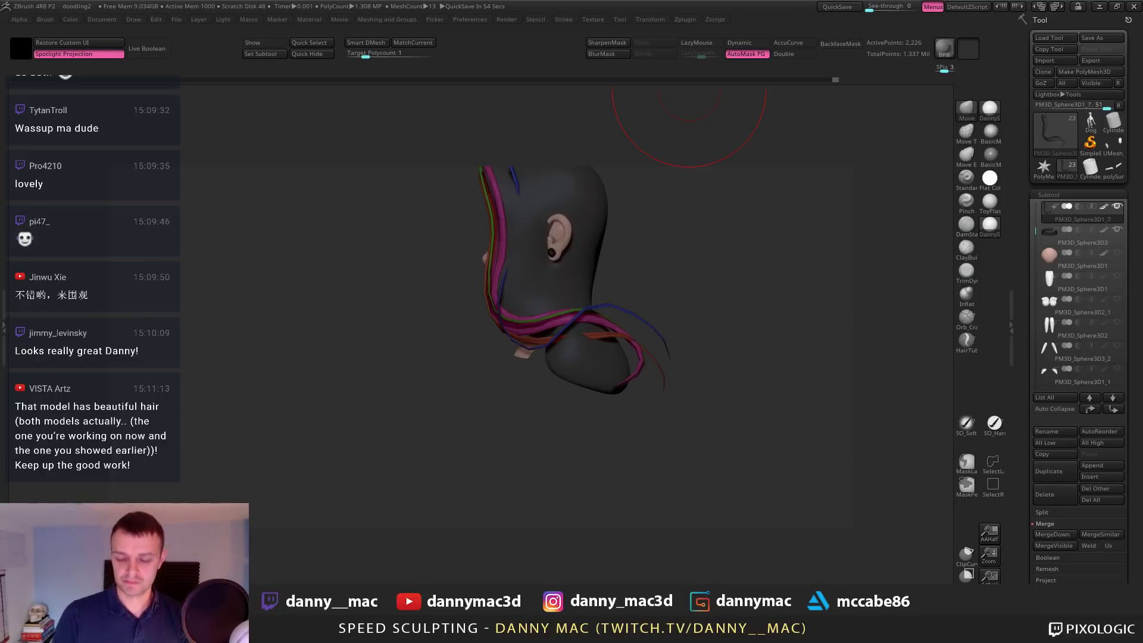
Select the hair base subtool from the side and reduce the brush's draw size near the front hairline
{"action": "left_click_drag", "start_coordinate": [689, 89], "coordinate": [488, 235]}
{"action": "left_click_drag", "start_coordinate": [640, 206], "coordinate": [546, 195]}
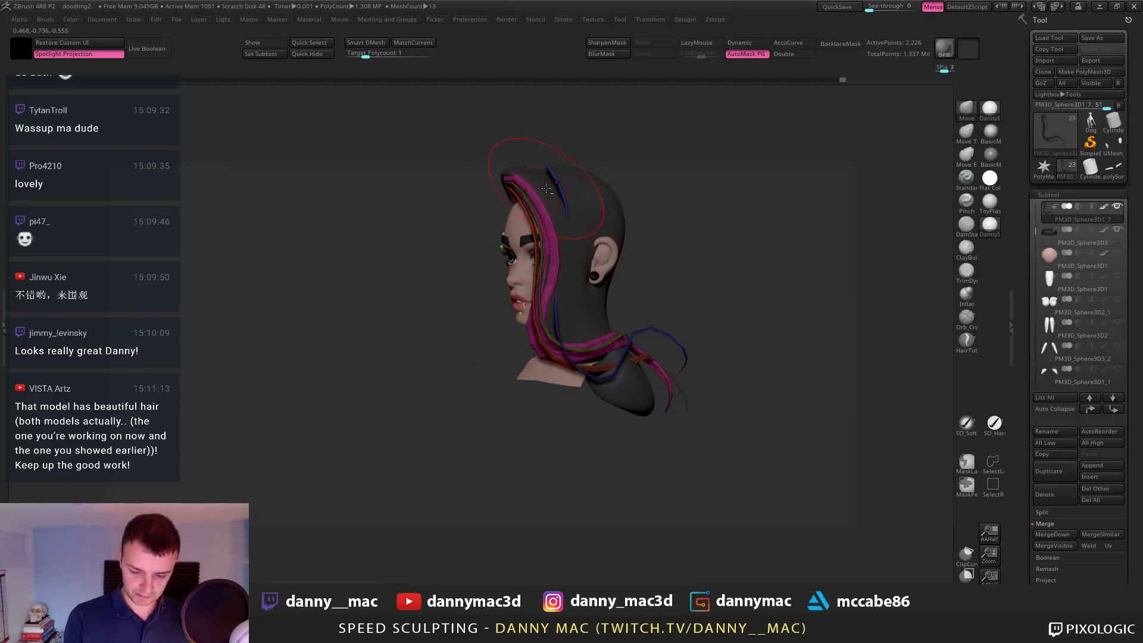
{"action": "left_click", "coordinate": [547, 188], "text": "alt"}
{"action": "left_click", "coordinate": [542, 208], "text": "alt"}
{"action": "left_click", "coordinate": [552, 201], "text": "alt"}
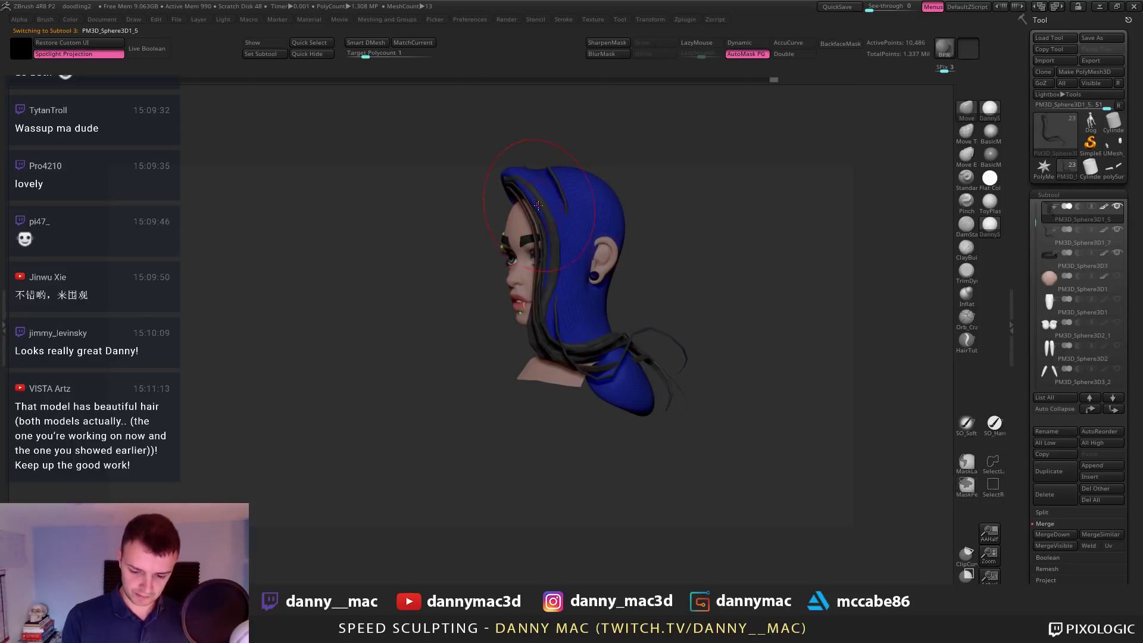
{"action": "right_click_drag", "start_coordinate": [551, 200], "coordinate": [533, 194]}
{"action": "key", "text": "space"}
{"action": "left_click_drag", "start_coordinate": [534, 201], "coordinate": [543, 193]}
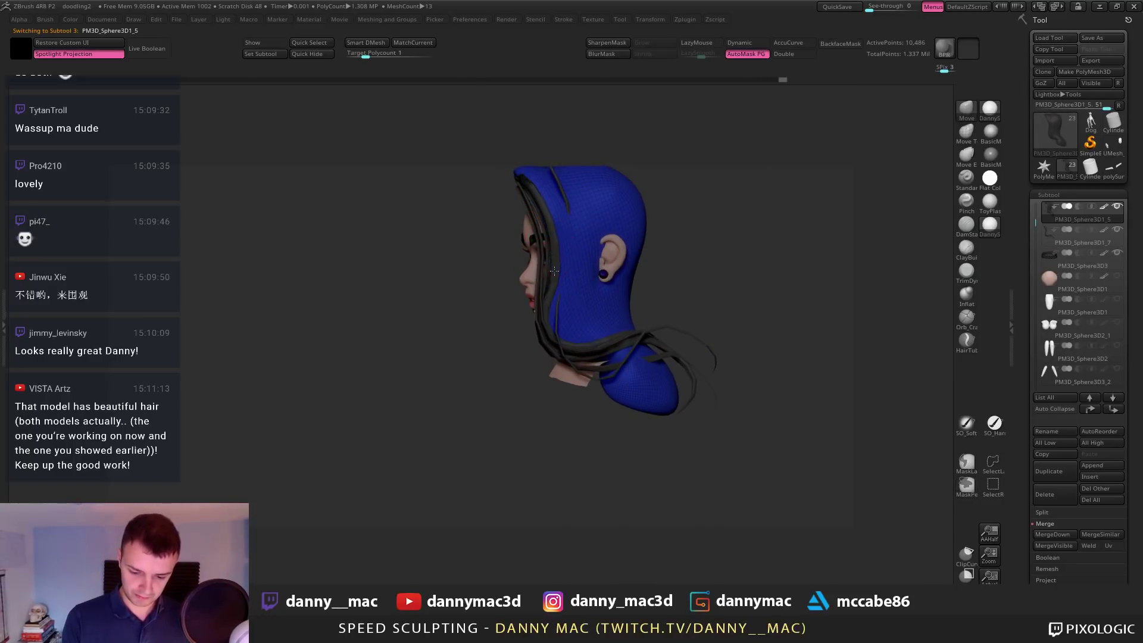
Turn off the polyframe display, decline Dynamic Subdiv for the hair base, and switch back to the strand subtool
{"action": "right_click_drag", "start_coordinate": [554, 270], "coordinate": [585, 286]}
{"action": "key", "text": "shift+f"}
{"action": "key", "text": "d"}
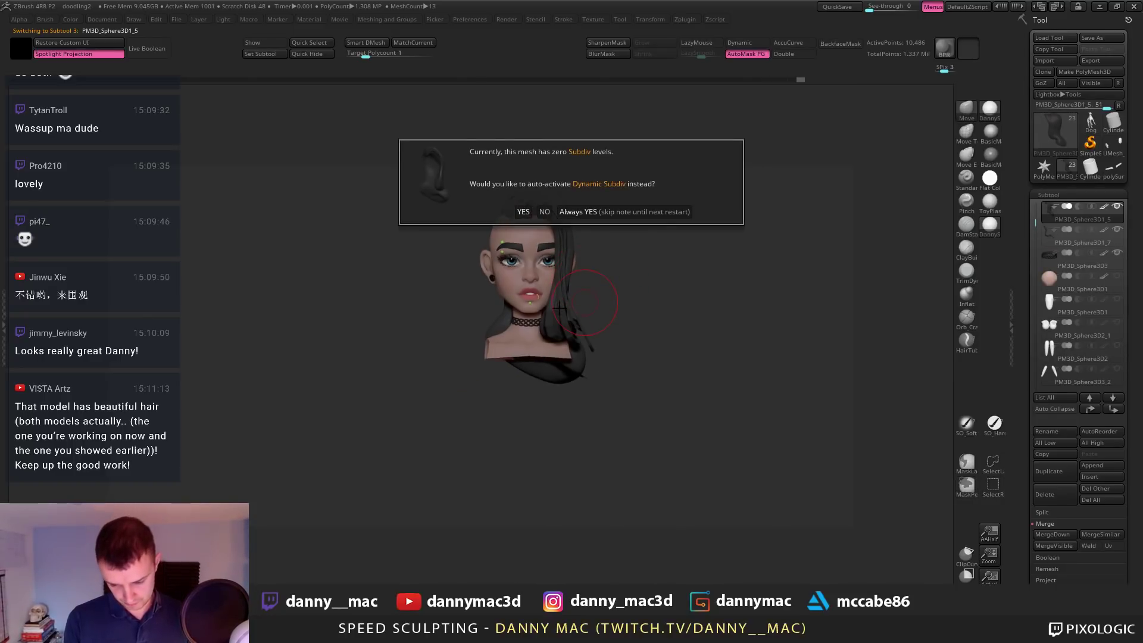
{"action": "left_click", "coordinate": [544, 212]}
{"action": "left_click", "coordinate": [567, 314], "text": "alt"}
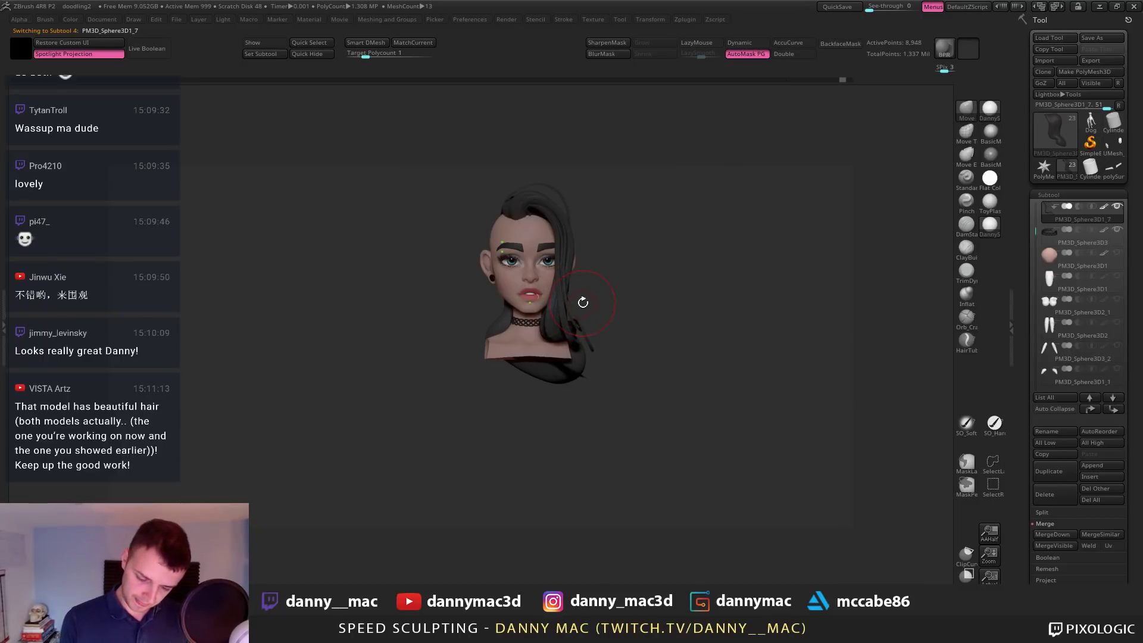
Show the strands' polygroups and push the blue strand's root down closer to the top of the head
{"action": "mouse_move", "coordinate": [572, 333]}
{"action": "right_mouse_down"}
{"action": "mouse_move", "coordinate": [582, 332]}
{"action": "mouse_move", "coordinate": [554, 274]}
{"action": "mouse_move", "coordinate": [547, 218]}
{"action": "mouse_move", "coordinate": [568, 231]}
{"action": "right_mouse_up"}
{"action": "key", "text": "shift+f"}
{"action": "mouse_move", "coordinate": [568, 231]}
{"action": "right_mouse_down"}
{"action": "mouse_move", "coordinate": [548, 225]}
{"action": "mouse_move", "coordinate": [568, 223]}
{"action": "right_mouse_up"}
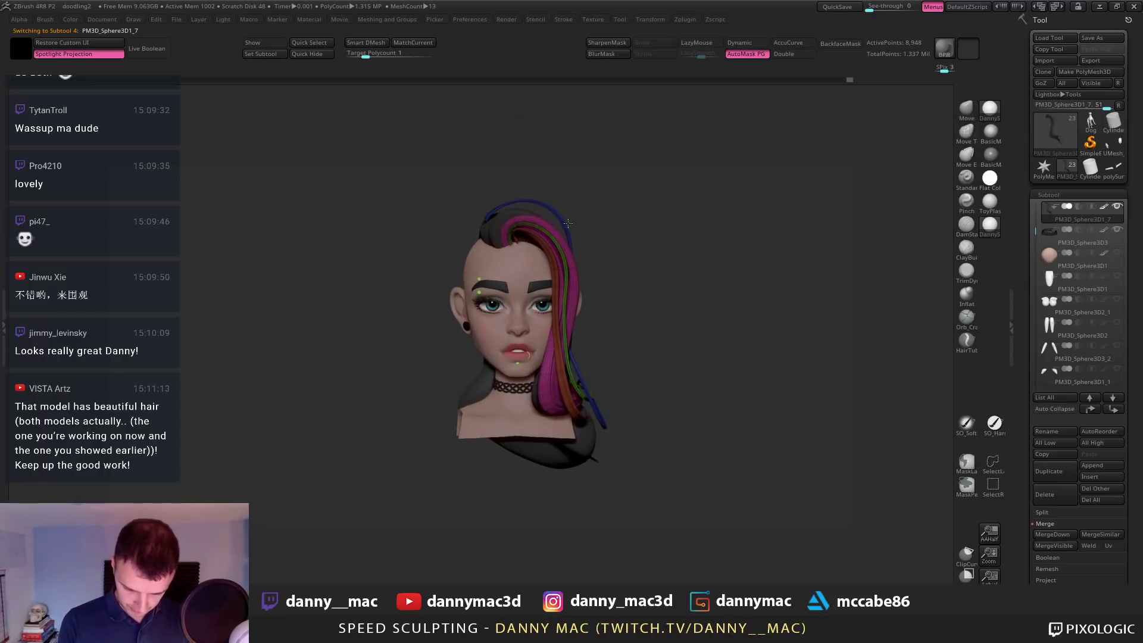
{"action": "left_click_drag", "start_coordinate": [504, 210], "coordinate": [506, 212]}
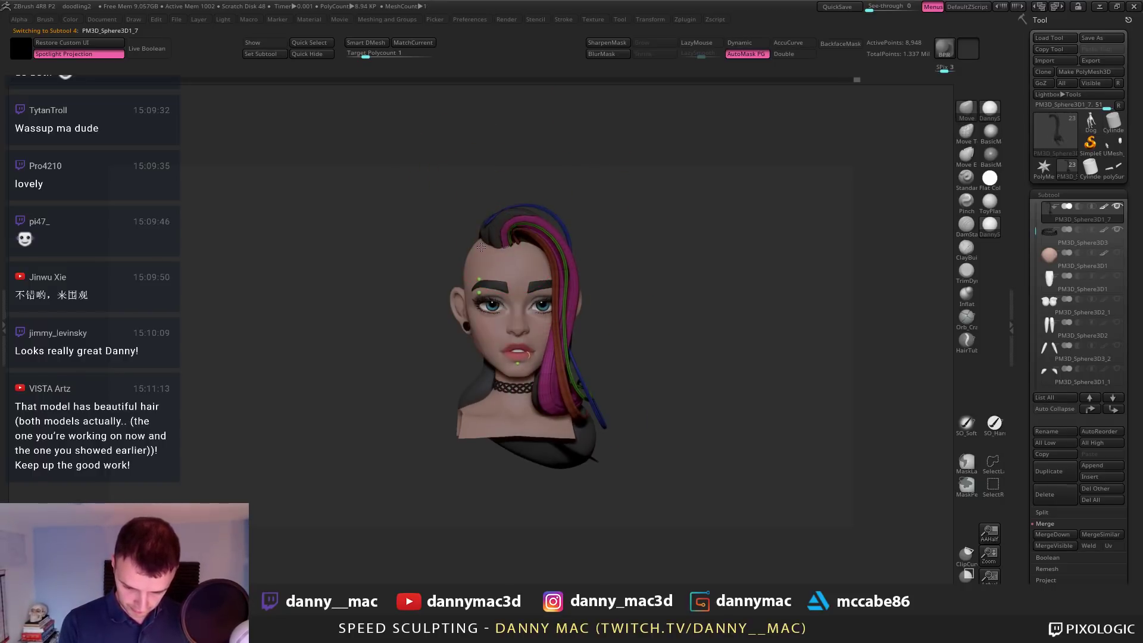
{"action": "mouse_move", "coordinate": [492, 214]}
{"action": "right_mouse_down"}
{"action": "mouse_move", "coordinate": [471, 231]}
{"action": "mouse_move", "coordinate": [540, 231]}
{"action": "mouse_move", "coordinate": [569, 247]}
{"action": "mouse_move", "coordinate": [536, 220]}
{"action": "mouse_move", "coordinate": [569, 345]}
{"action": "right_mouse_up"}
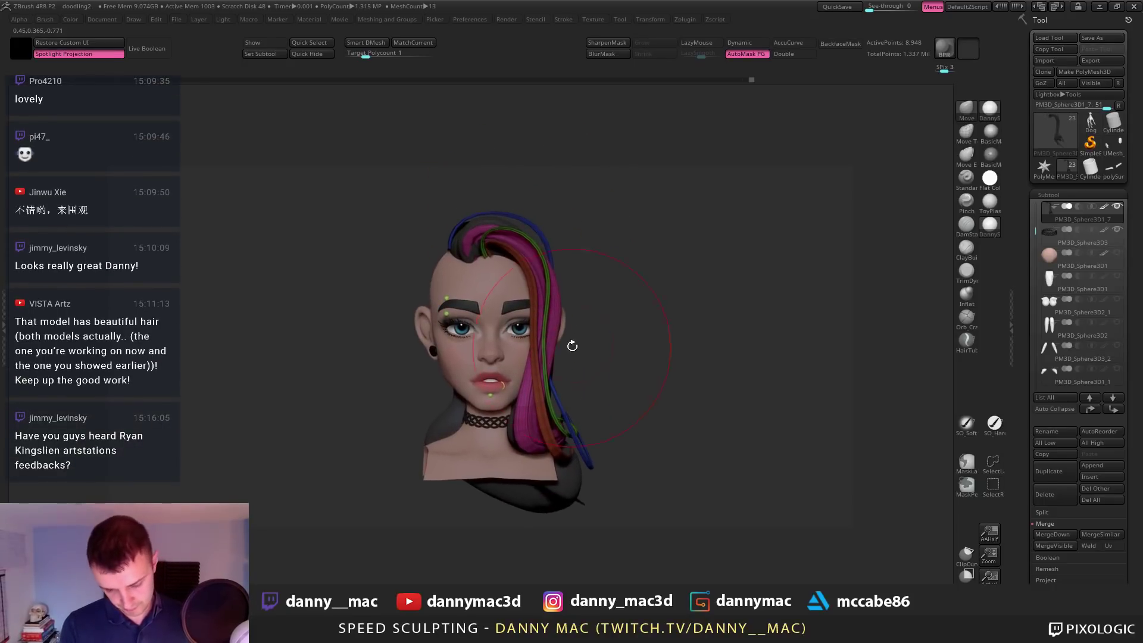
View the strands at a higher subdivision level without polygroup colours, and select the hair base subtool
{"action": "right_click_drag", "start_coordinate": [504, 257], "coordinate": [570, 309]}
{"action": "right_click_drag", "start_coordinate": [539, 308], "coordinate": [515, 286], "text": "ctrl"}
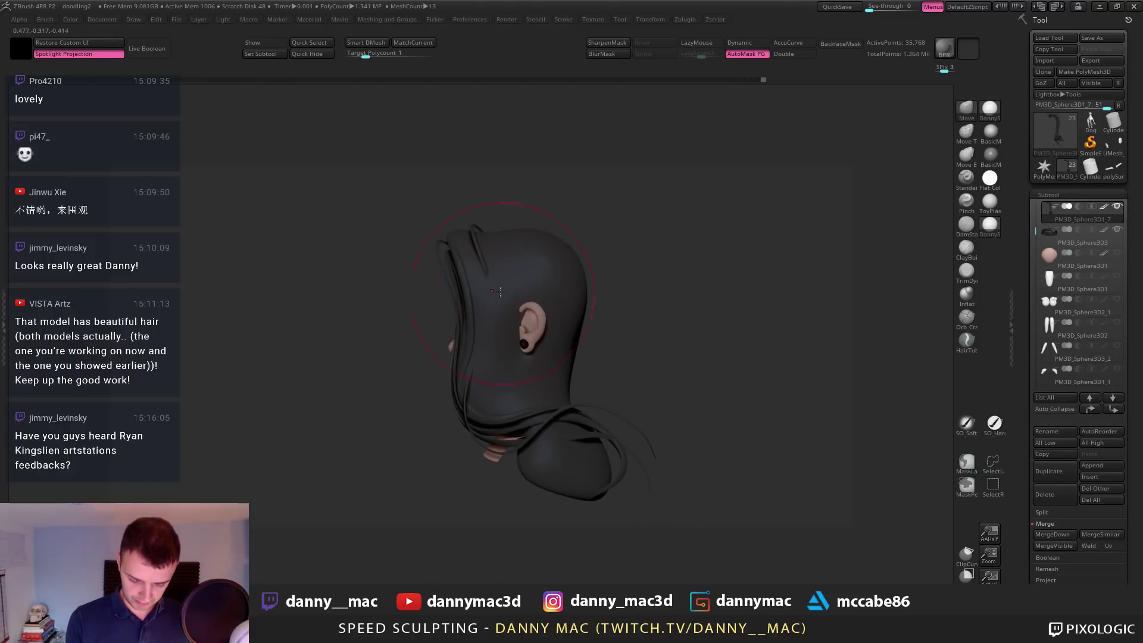
{"action": "left_click", "coordinate": [470, 243], "text": "alt"}
{"action": "left_click", "coordinate": [456, 237], "text": "alt"}
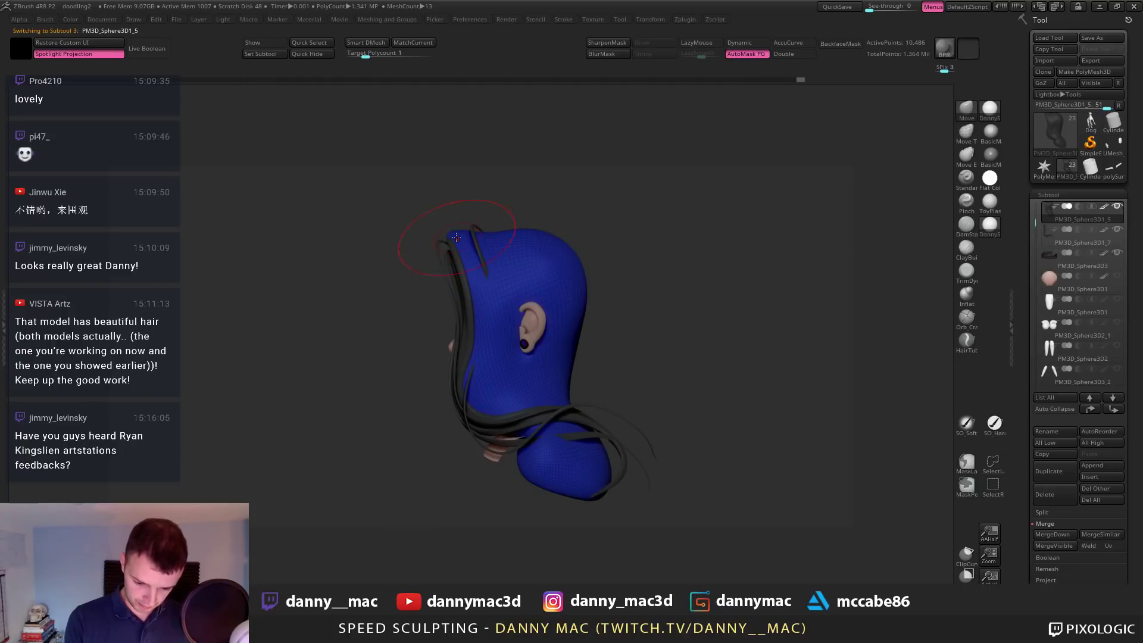
{"action": "mouse_move", "coordinate": [478, 228]}
{"action": "right_mouse_down"}
{"action": "mouse_move", "coordinate": [577, 237]}
{"action": "mouse_move", "coordinate": [538, 242]}
{"action": "mouse_move", "coordinate": [560, 232]}
{"action": "right_mouse_up"}
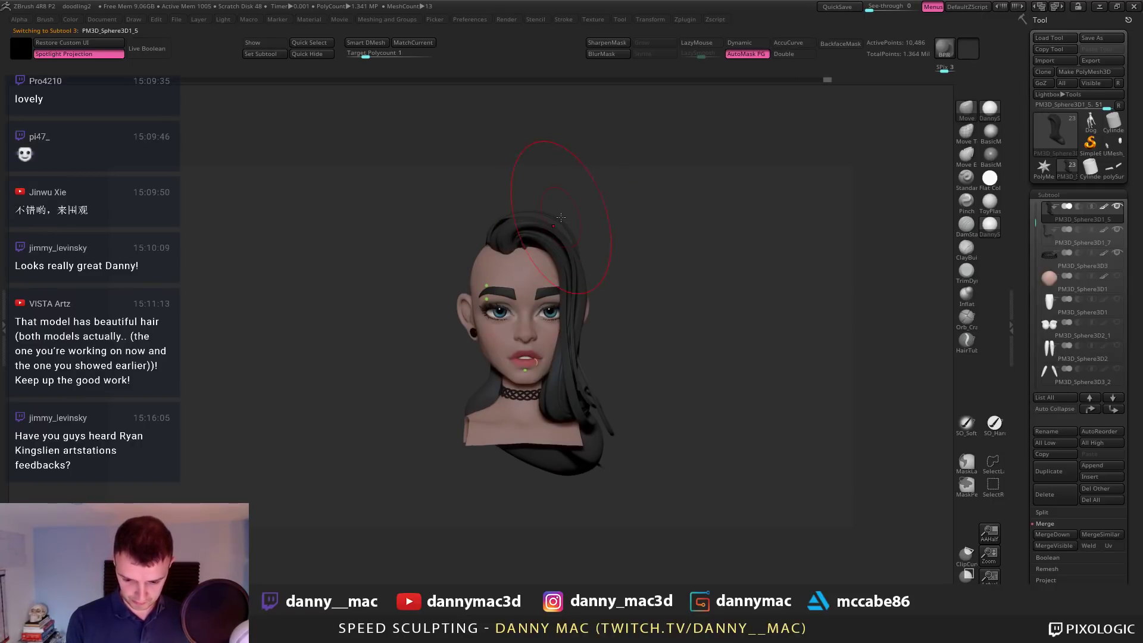
Undo the last change, adjust the brush's draw size, and nudge the strands into place at the front of the hairline
{"action": "left_click", "coordinate": [556, 219], "text": "alt"}
{"action": "key", "text": "space"}
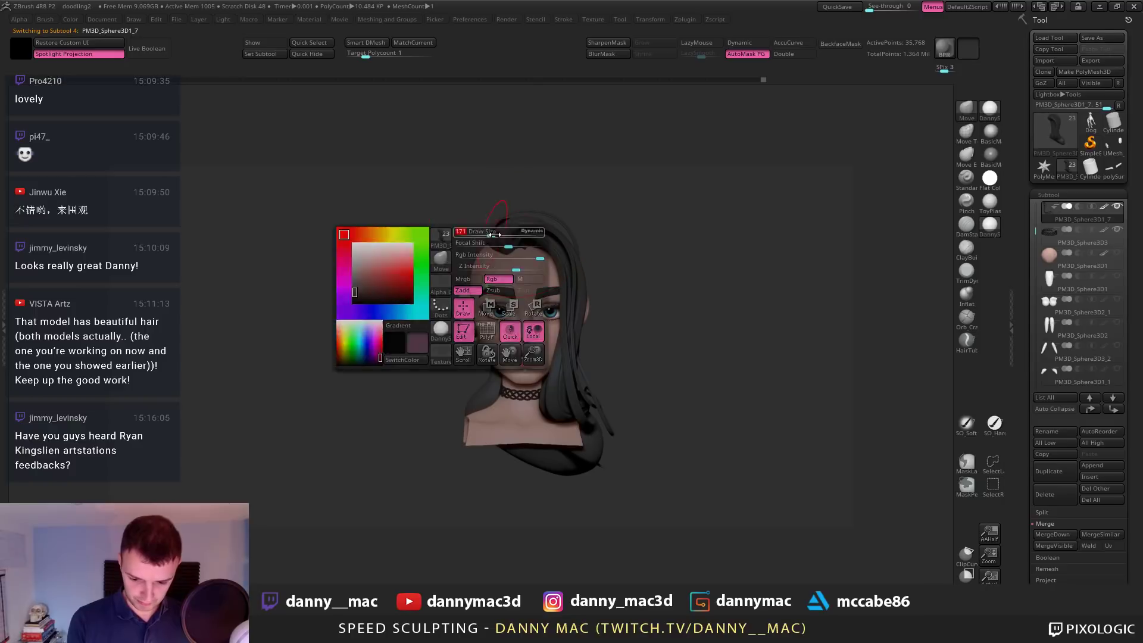
{"action": "key", "text": "ctrl+z"}
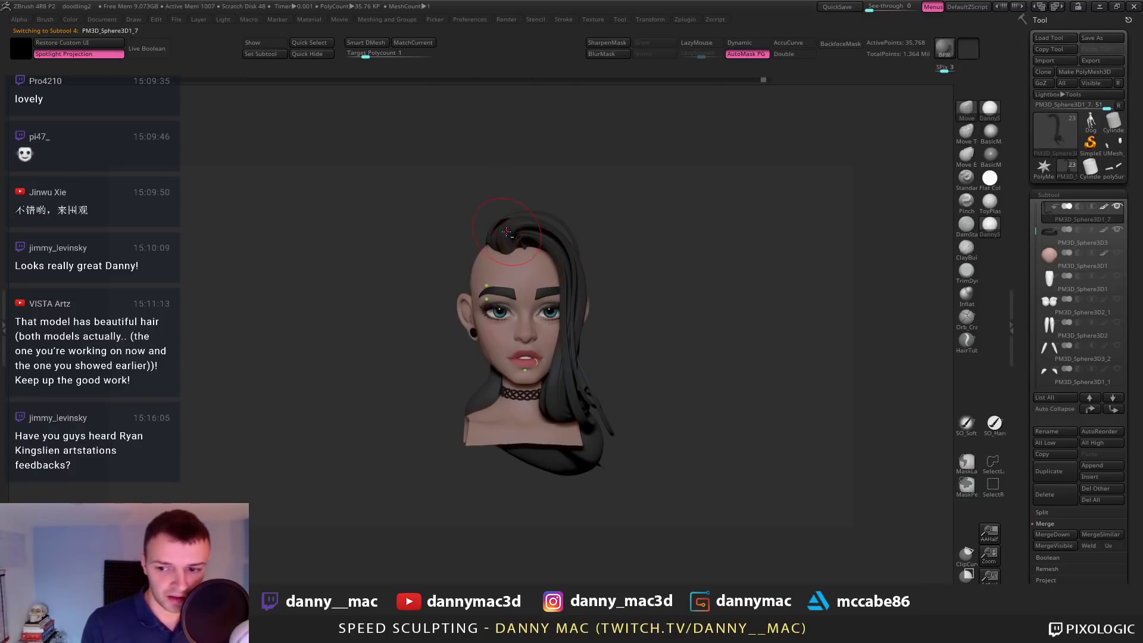
{"action": "right_click_drag", "start_coordinate": [517, 239], "coordinate": [433, 279]}
{"action": "key", "text": "space"}
{"action": "right_click_drag", "start_coordinate": [464, 221], "coordinate": [506, 219]}
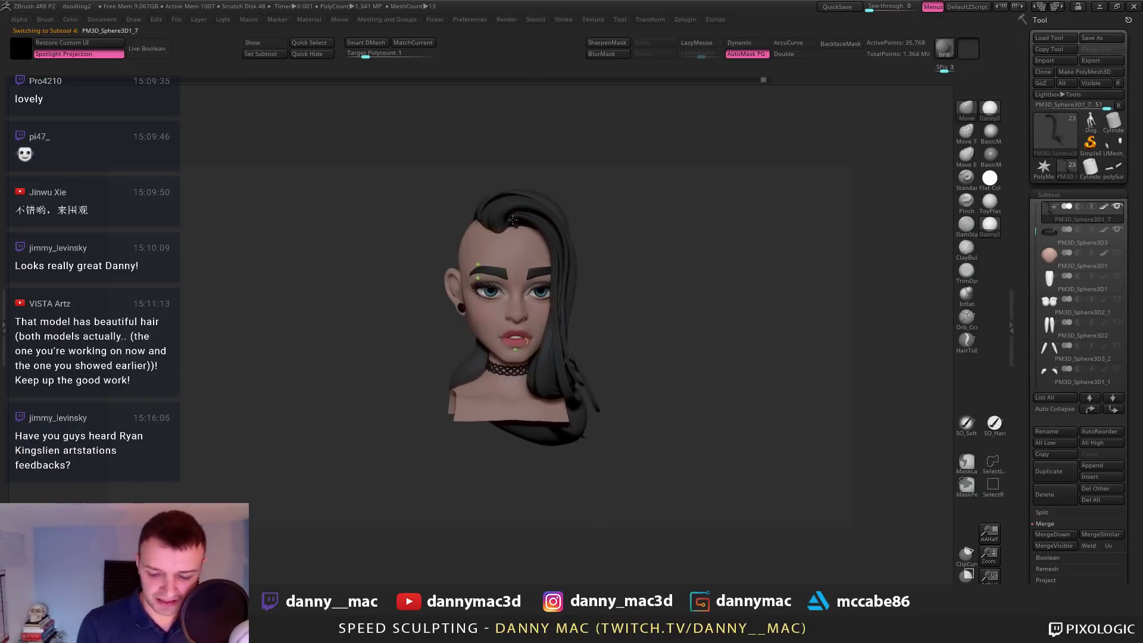
{"action": "left_click_drag", "start_coordinate": [500, 206], "coordinate": [494, 211]}
{"action": "mouse_move", "coordinate": [456, 219]}
{"action": "right_mouse_down"}
{"action": "mouse_move", "coordinate": [483, 220]}
{"action": "mouse_move", "coordinate": [467, 237]}
{"action": "right_mouse_up"}
{"action": "left_click", "coordinate": [483, 220], "text": "alt"}
{"action": "key", "text": "space"}
{"action": "left_click", "coordinate": [480, 206], "text": "alt"}
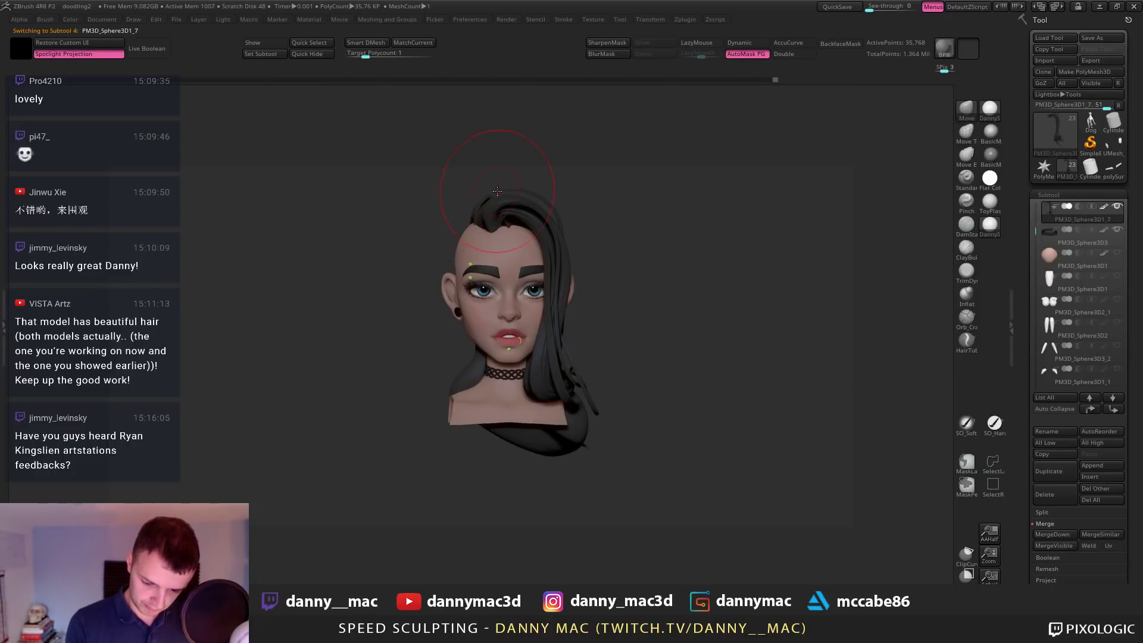
Shape the strands' crest above the forehead and along the side with small Move strokes from front and side
{"action": "mouse_move", "coordinate": [515, 187]}
{"action": "right_mouse_down"}
{"action": "mouse_move", "coordinate": [497, 188]}
{"action": "mouse_move", "coordinate": [572, 187]}
{"action": "mouse_move", "coordinate": [557, 192]}
{"action": "right_mouse_up"}
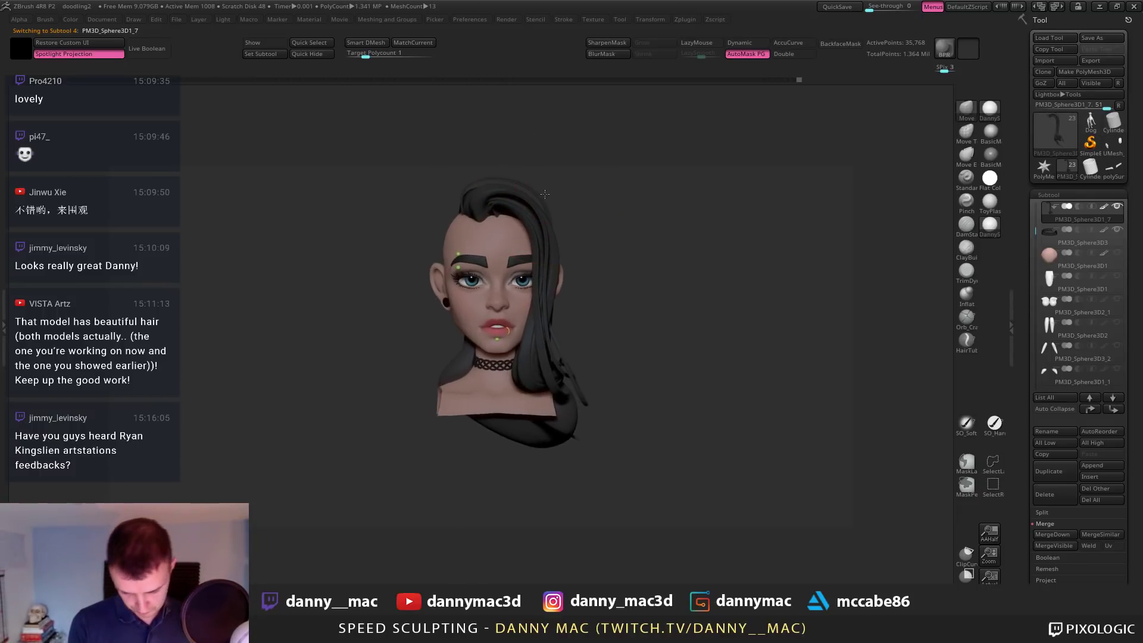
{"action": "left_click_drag", "start_coordinate": [547, 199], "coordinate": [539, 193]}
{"action": "right_click_drag", "start_coordinate": [566, 204], "coordinate": [552, 218], "text": "alt"}
{"action": "right_click_drag", "start_coordinate": [476, 204], "coordinate": [531, 206]}
{"action": "mouse_move", "coordinate": [442, 216]}
{"action": "right_mouse_down"}
{"action": "mouse_move", "coordinate": [483, 229]}
{"action": "mouse_move", "coordinate": [440, 213]}
{"action": "right_mouse_up"}
{"action": "left_click_drag", "start_coordinate": [468, 222], "coordinate": [461, 218]}
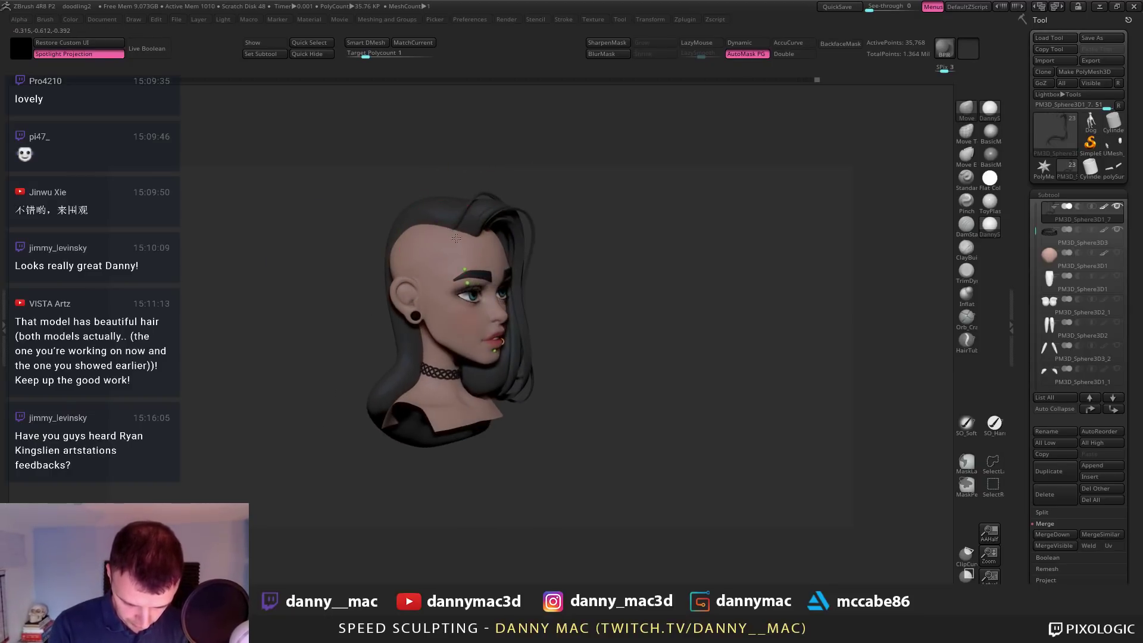
{"action": "right_click_drag", "start_coordinate": [536, 215], "coordinate": [477, 213]}
{"action": "left_click_drag", "start_coordinate": [534, 202], "coordinate": [530, 205]}
{"action": "mouse_move", "coordinate": [536, 217]}
{"action": "right_mouse_down", "text": "alt"}
{"action": "mouse_move", "coordinate": [538, 203]}
{"action": "mouse_move", "coordinate": [508, 196]}
{"action": "mouse_move", "coordinate": [526, 192]}
{"action": "mouse_move", "coordinate": [527, 229]}
{"action": "right_mouse_up", "text": "alt"}
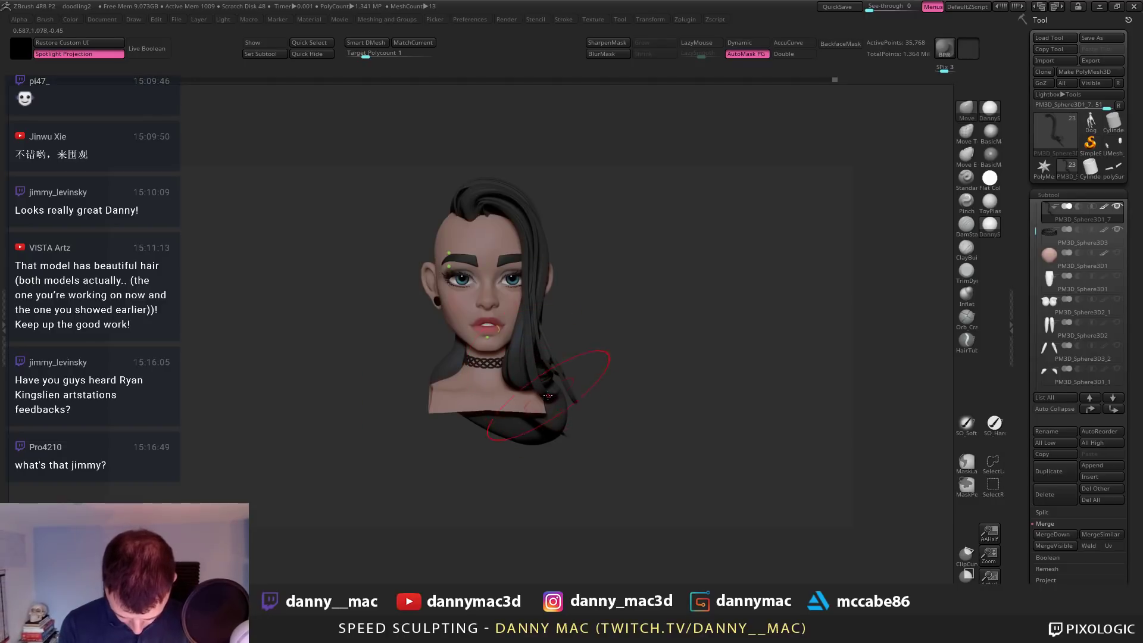
Lower the strands by two subdivision levels and reposition the locks where they wrap over the back of the shoulder
{"action": "mouse_move", "coordinate": [542, 459]}
{"action": "right_mouse_down"}
{"action": "mouse_move", "coordinate": [539, 392]}
{"action": "mouse_move", "coordinate": [597, 377]}
{"action": "mouse_move", "coordinate": [612, 430]}
{"action": "mouse_move", "coordinate": [626, 434]}
{"action": "right_mouse_up"}
{"action": "key", "text": "shift+d"}
{"action": "key", "text": "shift+d"}
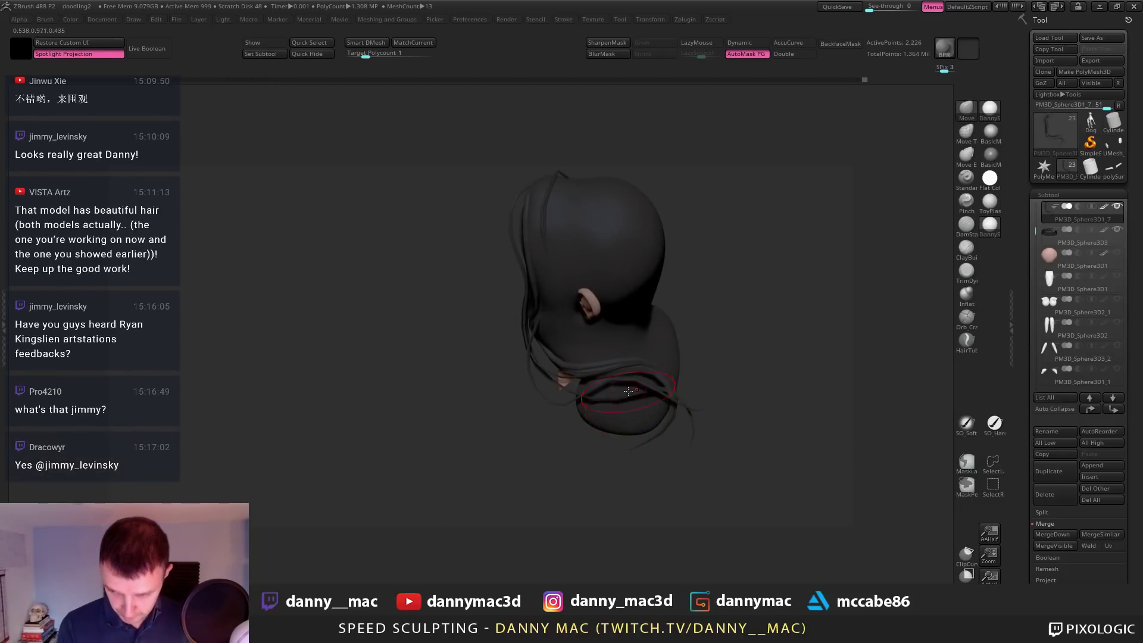
{"action": "mouse_move", "coordinate": [629, 391]}
{"action": "right_mouse_down"}
{"action": "mouse_move", "coordinate": [666, 351]}
{"action": "mouse_move", "coordinate": [646, 381]}
{"action": "right_mouse_up"}
{"action": "left_click_drag", "start_coordinate": [646, 381], "coordinate": [639, 370]}
{"action": "right_click_drag", "start_coordinate": [631, 387], "coordinate": [641, 393]}
{"action": "right_click", "coordinate": [642, 393]}
{"action": "mouse_move", "coordinate": [639, 379]}
{"action": "left_mouse_down"}
{"action": "mouse_move", "coordinate": [642, 368]}
{"action": "mouse_move", "coordinate": [642, 383]}
{"action": "left_mouse_up"}
{"action": "mouse_move", "coordinate": [645, 382]}
{"action": "right_mouse_down"}
{"action": "mouse_move", "coordinate": [653, 439]}
{"action": "mouse_move", "coordinate": [669, 445]}
{"action": "mouse_move", "coordinate": [684, 395]}
{"action": "mouse_move", "coordinate": [667, 422]}
{"action": "mouse_move", "coordinate": [559, 450]}
{"action": "right_mouse_up"}
{"action": "mouse_move", "coordinate": [584, 414]}
{"action": "right_mouse_down"}
{"action": "mouse_move", "coordinate": [560, 379]}
{"action": "mouse_move", "coordinate": [566, 317]}
{"action": "mouse_move", "coordinate": [536, 250]}
{"action": "mouse_move", "coordinate": [539, 262]}
{"action": "mouse_move", "coordinate": [551, 241]}
{"action": "mouse_move", "coordinate": [612, 237]}
{"action": "mouse_move", "coordinate": [627, 251]}
{"action": "mouse_move", "coordinate": [544, 253]}
{"action": "mouse_move", "coordinate": [548, 230]}
{"action": "mouse_move", "coordinate": [620, 200]}
{"action": "mouse_move", "coordinate": [558, 197]}
{"action": "mouse_move", "coordinate": [504, 235]}
{"action": "right_mouse_up"}
Show the strands' polygroup colours, adjust the brush's draw size, and shift the strands near the top of the head
{"action": "key", "text": "shift+f"}
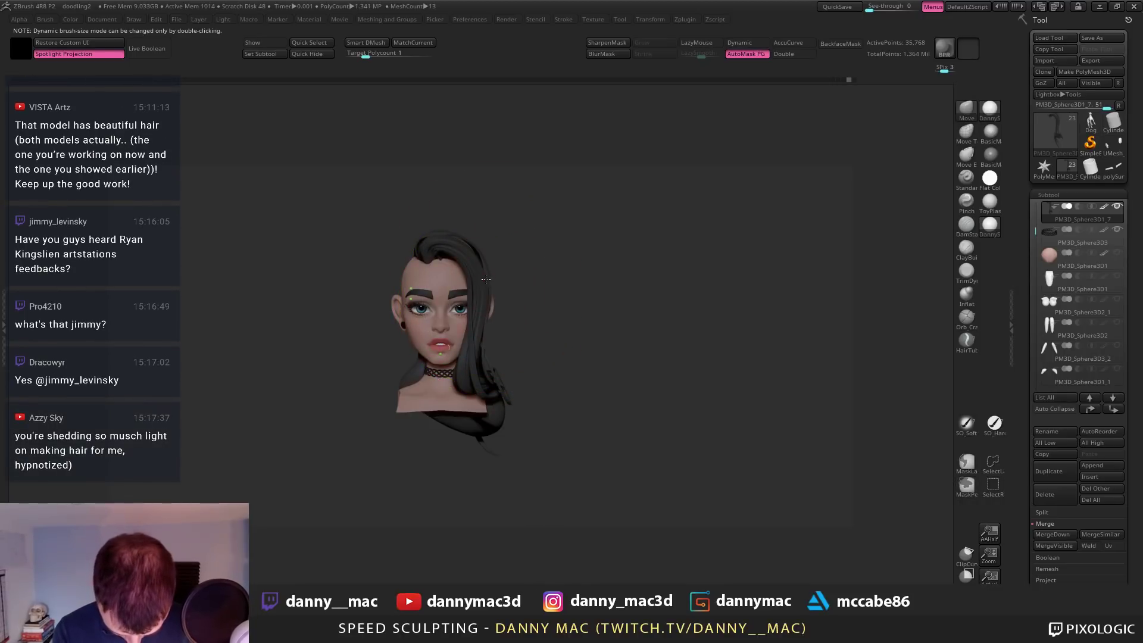
{"action": "key", "text": "shift+f"}
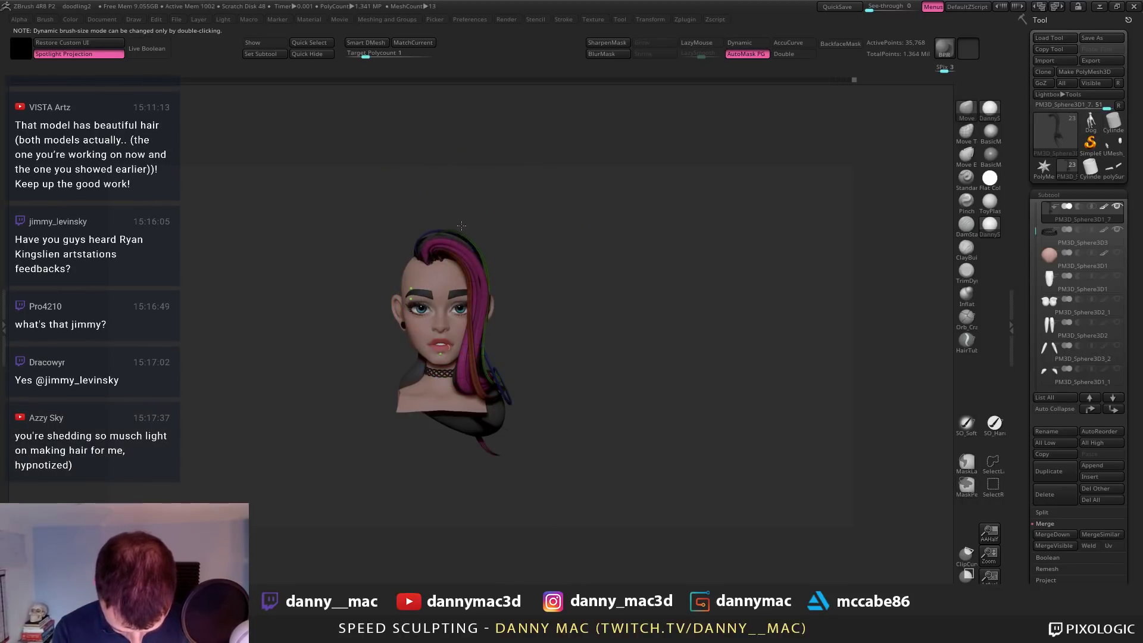
{"action": "mouse_move", "coordinate": [497, 245]}
{"action": "left_mouse_down", "text": "alt"}
{"action": "mouse_move", "coordinate": [474, 233]}
{"action": "mouse_move", "coordinate": [471, 242]}
{"action": "left_mouse_up", "text": "alt"}
{"action": "key", "text": "space"}
{"action": "key", "text": "space"}
{"action": "left_click_drag", "start_coordinate": [459, 244], "coordinate": [465, 250]}
Select the hair base and build up its side in front of the ear with the ClayBuildup brush
{"action": "left_click", "coordinate": [470, 284], "text": "alt"}
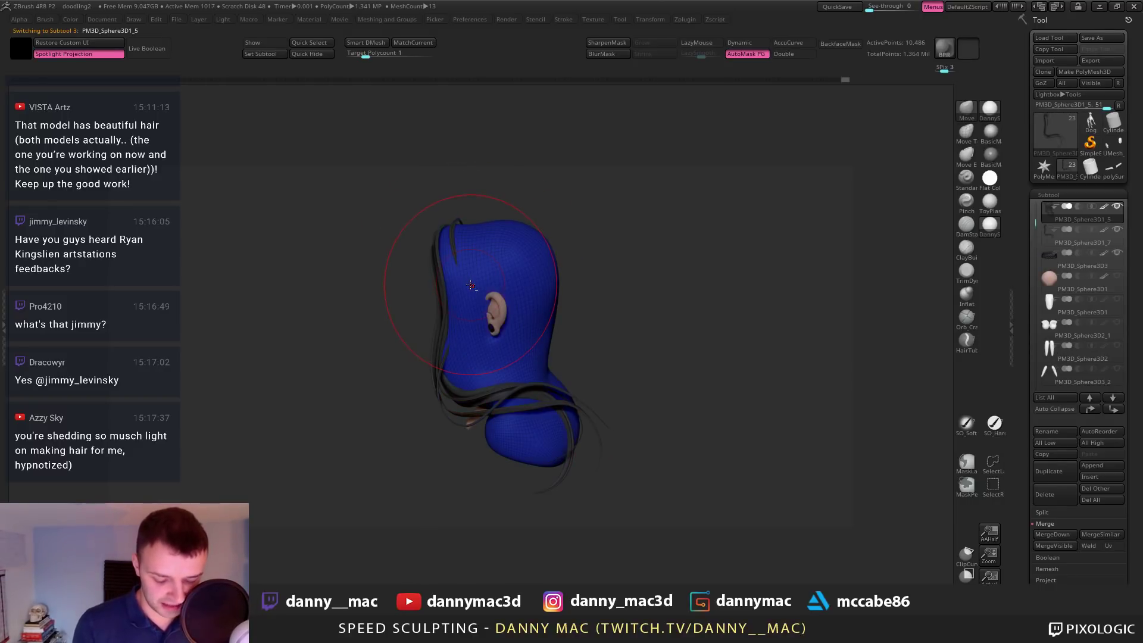
{"action": "key", "text": "l"}
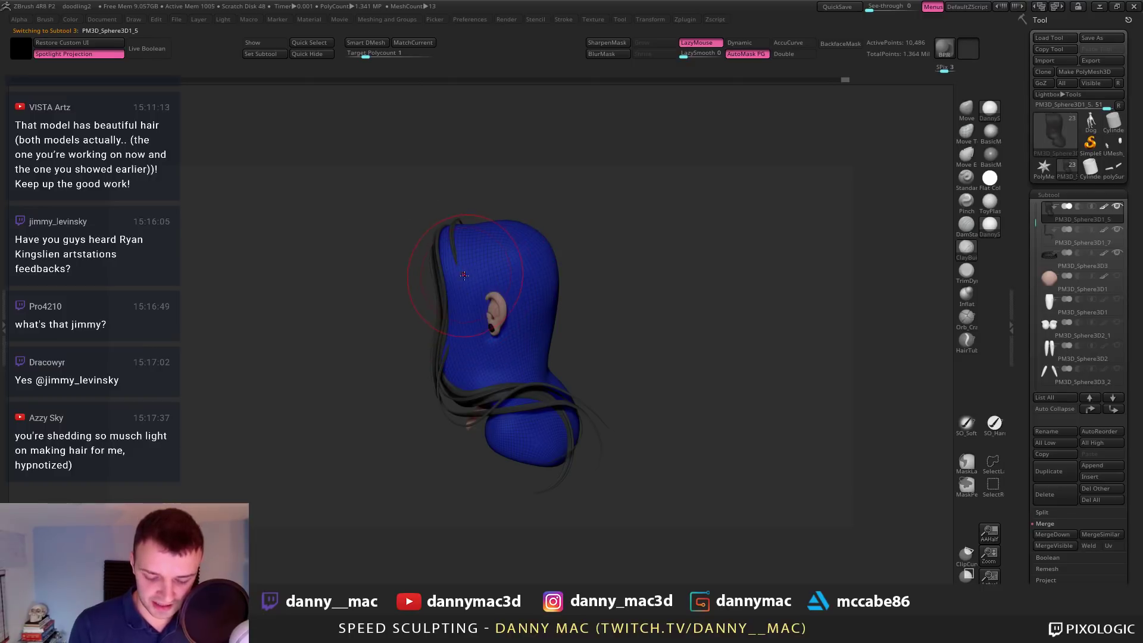
{"action": "left_click_drag", "start_coordinate": [461, 341], "coordinate": [473, 255]}
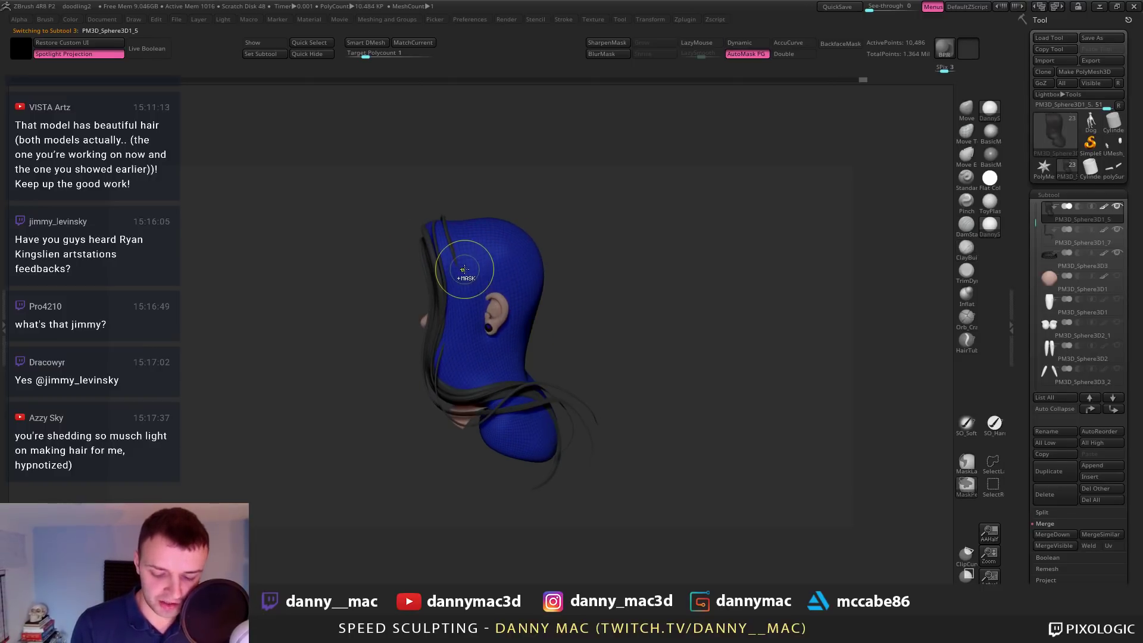
{"action": "key", "text": "d"}
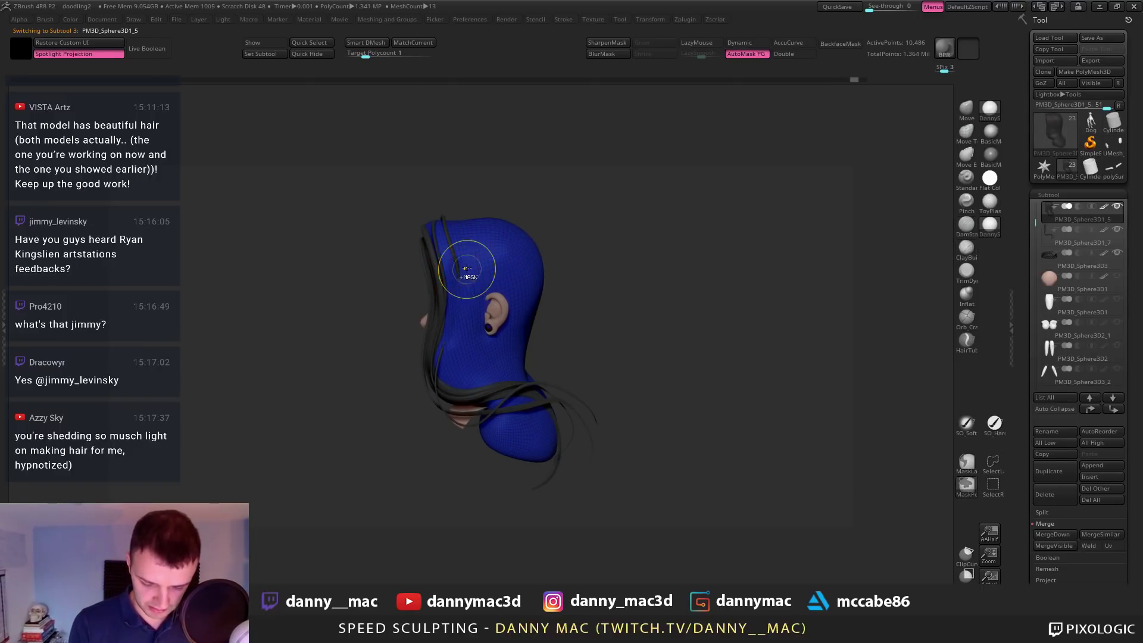
{"action": "left_click_drag", "start_coordinate": [411, 233], "coordinate": [490, 271]}
{"action": "key", "text": "l"}
Isolate the magenta strands in the strand subtool and move their roots to follow the front hairline of the hair base
{"action": "left_click", "coordinate": [475, 295], "text": "alt"}
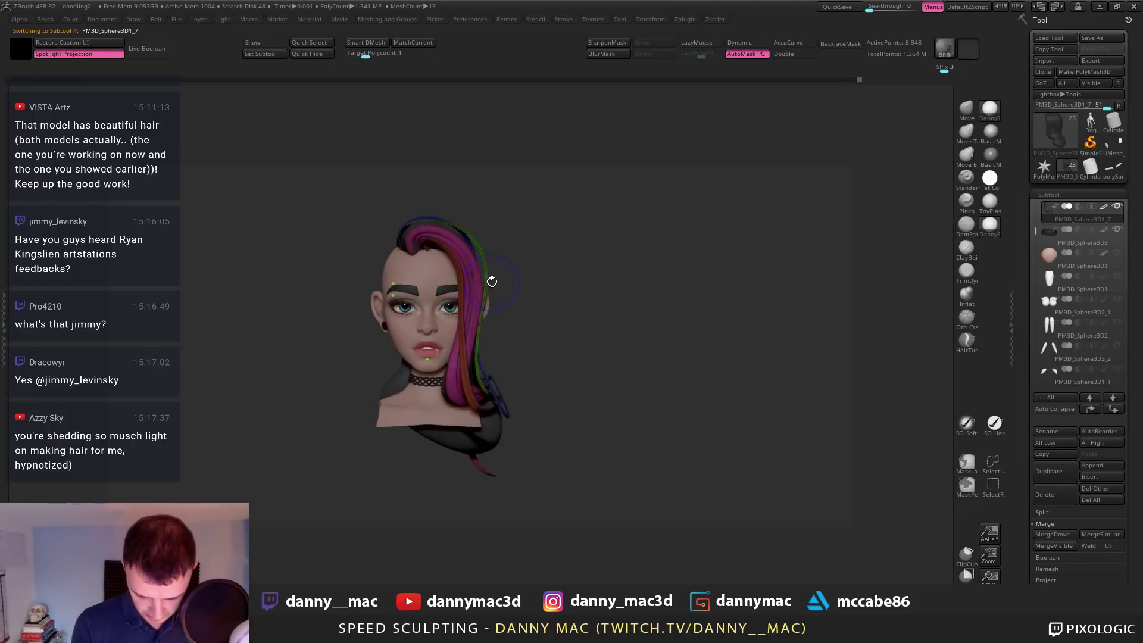
{"action": "right_click_drag", "start_coordinate": [487, 281], "coordinate": [423, 320]}
{"action": "left_click_drag", "start_coordinate": [422, 327], "coordinate": [431, 359]}
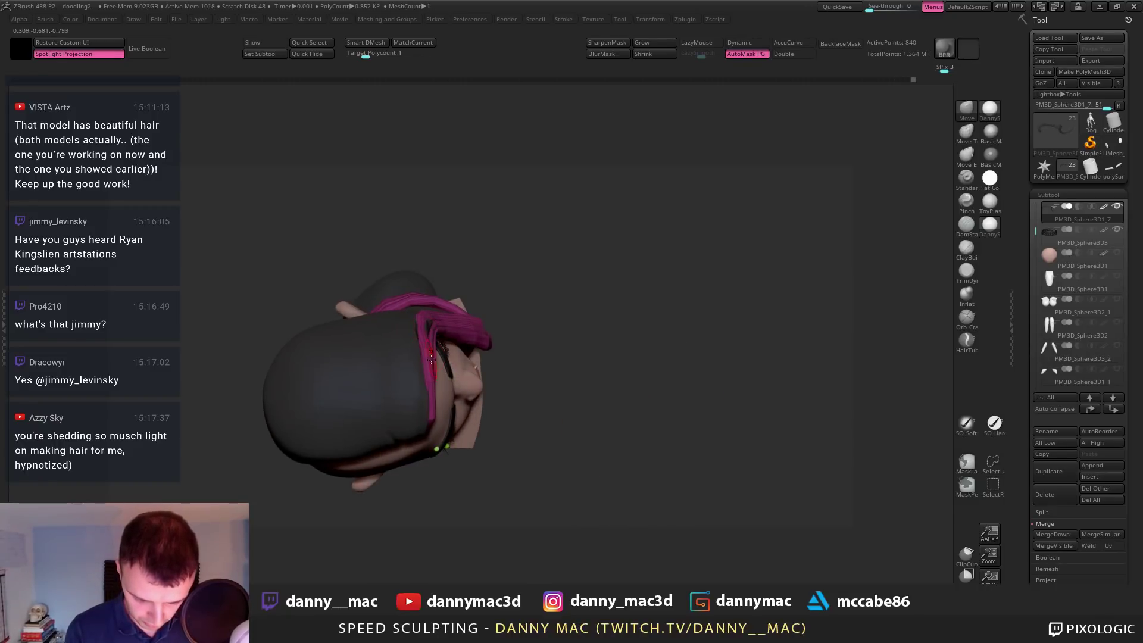
{"action": "right_click_drag", "start_coordinate": [422, 352], "coordinate": [466, 315]}
{"action": "key", "text": "d"}
{"action": "left_click", "coordinate": [425, 401], "text": "alt"}
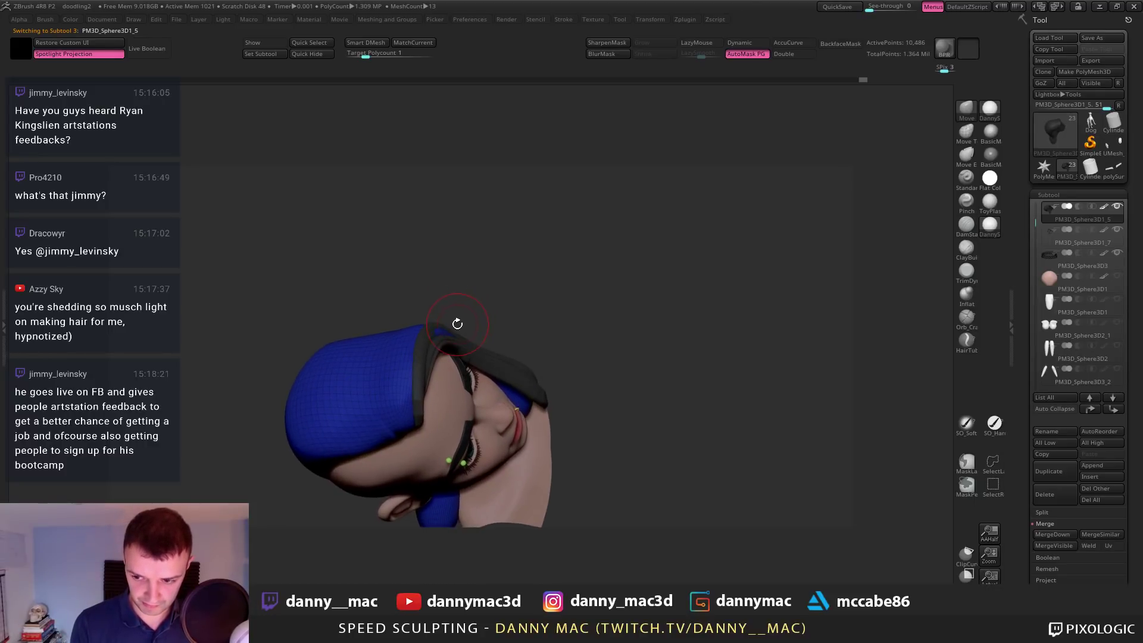
{"action": "left_click", "coordinate": [439, 349], "text": "alt"}
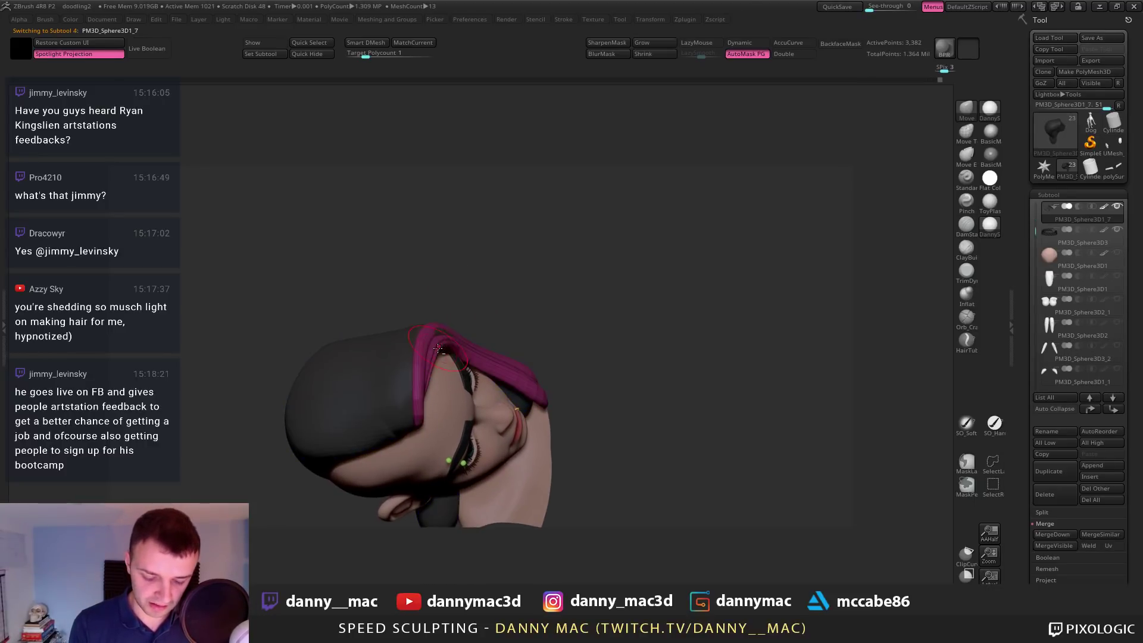
{"action": "mouse_move", "coordinate": [459, 333]}
{"action": "right_mouse_down"}
{"action": "mouse_move", "coordinate": [429, 334]}
{"action": "mouse_move", "coordinate": [474, 342]}
{"action": "mouse_move", "coordinate": [468, 376]}
{"action": "mouse_move", "coordinate": [493, 349]}
{"action": "mouse_move", "coordinate": [467, 332]}
{"action": "right_mouse_up"}
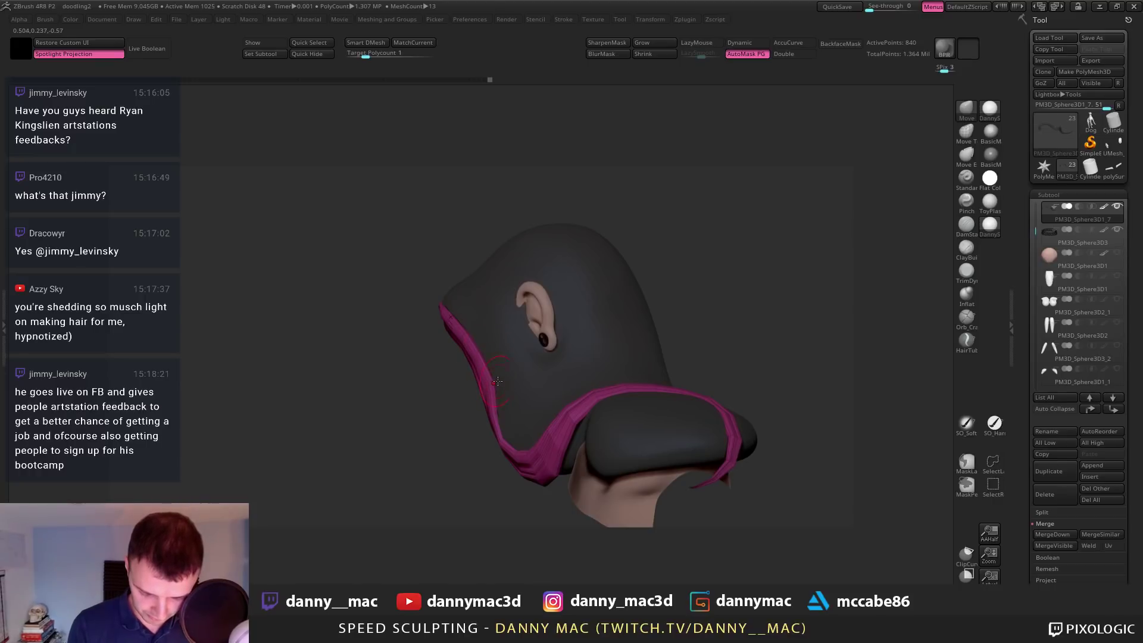
Adjust the draw size and reshape the isolated magenta strands where they curve over the back of the shoulder
{"action": "mouse_move", "coordinate": [517, 395]}
{"action": "right_mouse_down"}
{"action": "mouse_move", "coordinate": [527, 354]}
{"action": "mouse_move", "coordinate": [554, 327]}
{"action": "mouse_move", "coordinate": [532, 343]}
{"action": "mouse_move", "coordinate": [539, 363]}
{"action": "mouse_move", "coordinate": [572, 374]}
{"action": "mouse_move", "coordinate": [514, 359]}
{"action": "mouse_move", "coordinate": [560, 349]}
{"action": "mouse_move", "coordinate": [582, 376]}
{"action": "mouse_move", "coordinate": [666, 387]}
{"action": "right_mouse_up"}
{"action": "key", "text": "space"}
{"action": "left_click_drag", "start_coordinate": [665, 419], "coordinate": [673, 420]}
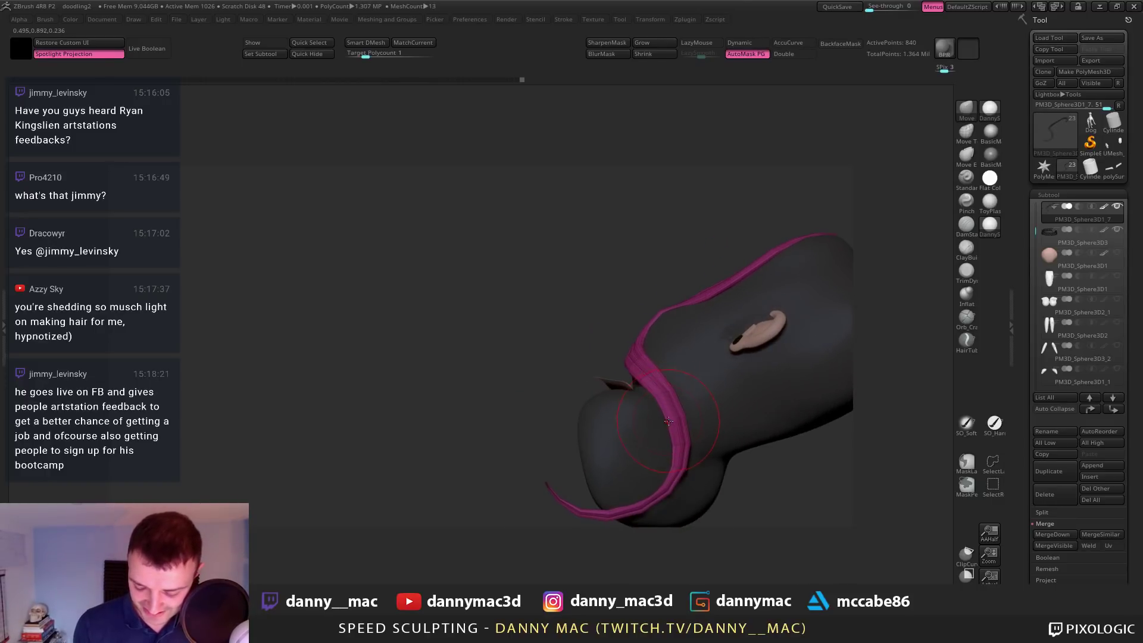
{"action": "right_click_drag", "start_coordinate": [673, 421], "coordinate": [675, 423]}
{"action": "left_click_drag", "start_coordinate": [675, 422], "coordinate": [678, 424]}
{"action": "mouse_move", "coordinate": [678, 424]}
{"action": "right_mouse_down"}
{"action": "mouse_move", "coordinate": [530, 427]}
{"action": "mouse_move", "coordinate": [592, 336]}
{"action": "mouse_move", "coordinate": [565, 355]}
{"action": "mouse_move", "coordinate": [578, 288]}
{"action": "right_mouse_up"}
{"action": "right_click", "coordinate": [530, 427]}
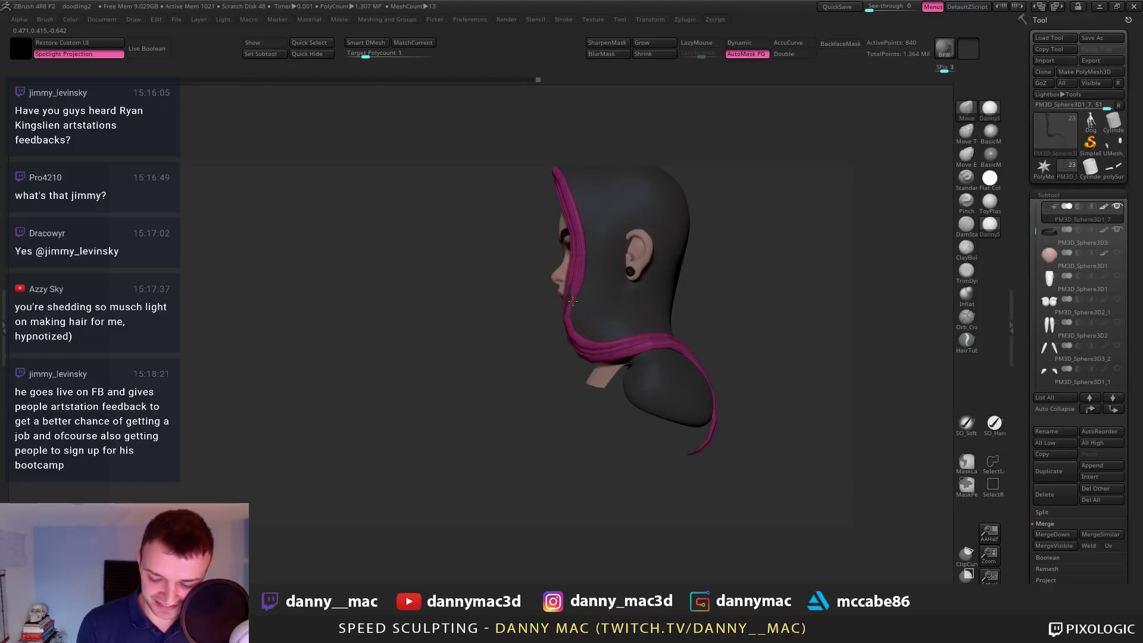
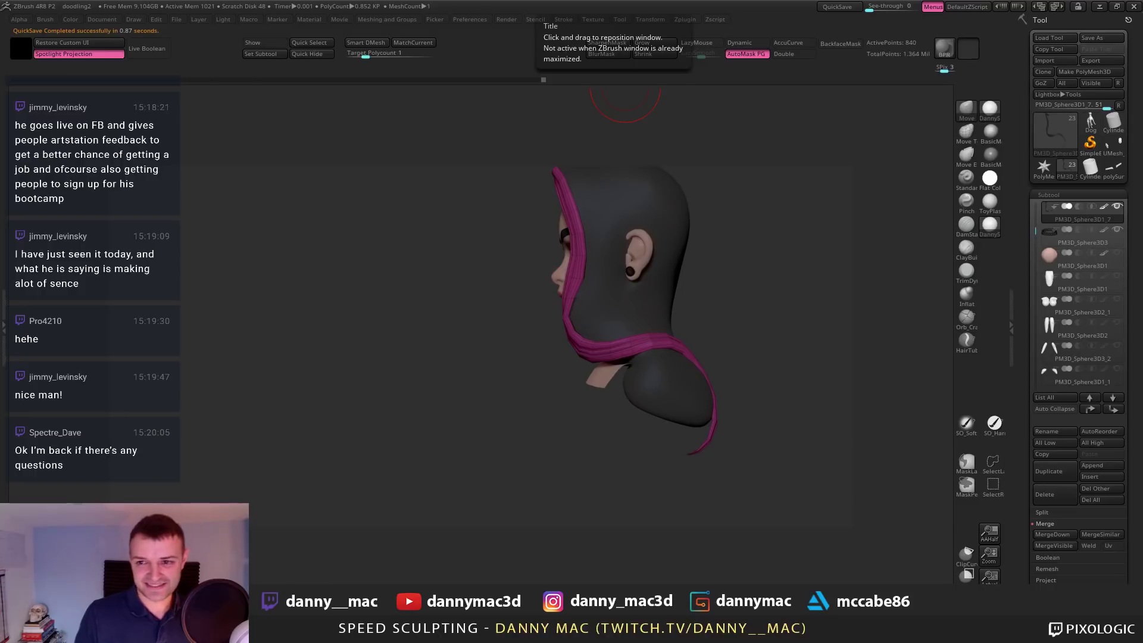
Reshape the magenta strands' lower bend beside the jaw and neck with the Move brush at adjusted draw sizes
{"action": "right_click_drag", "start_coordinate": [642, 338], "coordinate": [587, 311], "text": "ctrl"}
{"action": "key", "text": "space"}
{"action": "left_click_drag", "start_coordinate": [579, 300], "coordinate": [571, 319]}
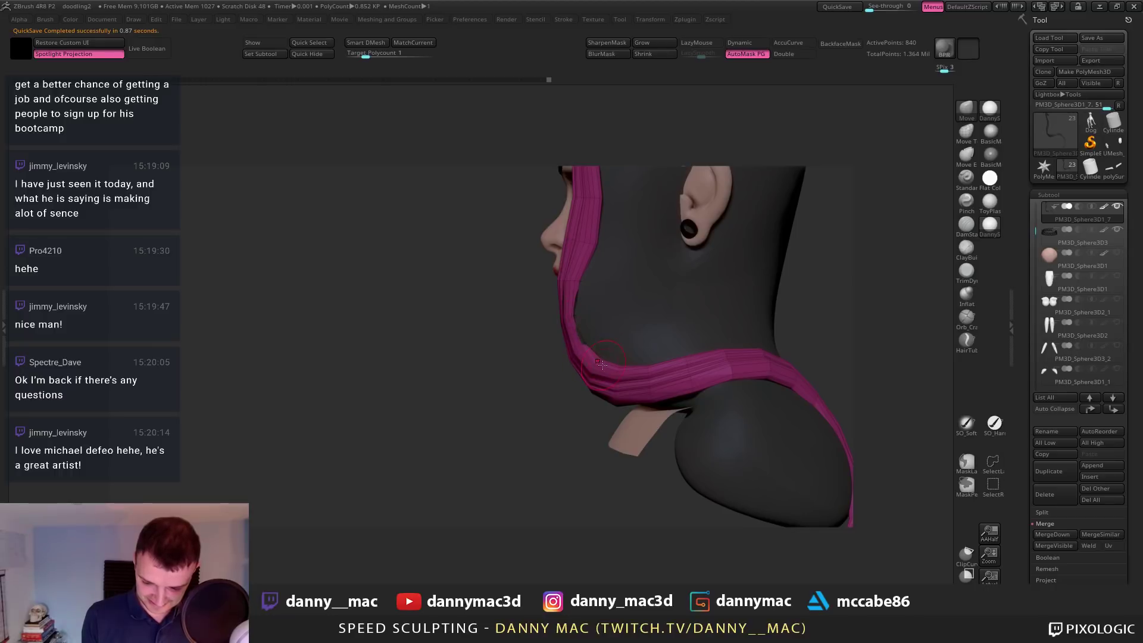
{"action": "mouse_move", "coordinate": [623, 361]}
{"action": "right_mouse_down"}
{"action": "mouse_move", "coordinate": [682, 353]}
{"action": "mouse_move", "coordinate": [688, 309]}
{"action": "mouse_move", "coordinate": [685, 357]}
{"action": "mouse_move", "coordinate": [672, 363]}
{"action": "right_mouse_up"}
{"action": "key", "text": "space"}
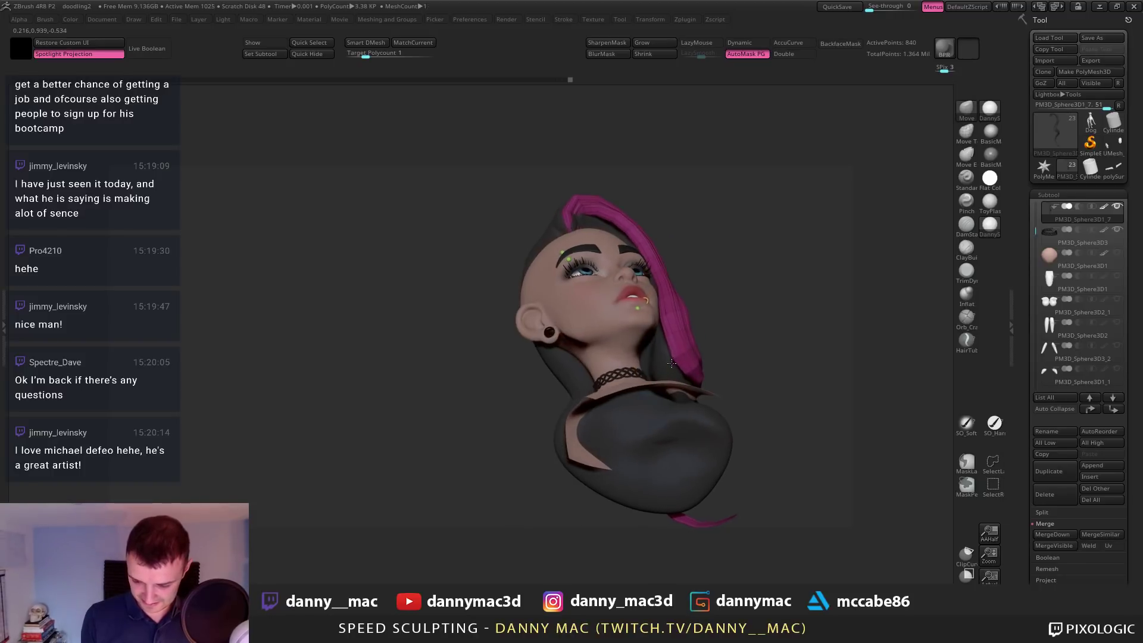
{"action": "left_click_drag", "start_coordinate": [671, 350], "coordinate": [660, 353]}
Refine the magenta strands' fall past the face and around the neck, working from the front, profile and back
{"action": "right_click_drag", "start_coordinate": [673, 369], "coordinate": [645, 381]}
{"action": "right_click", "coordinate": [645, 381]}
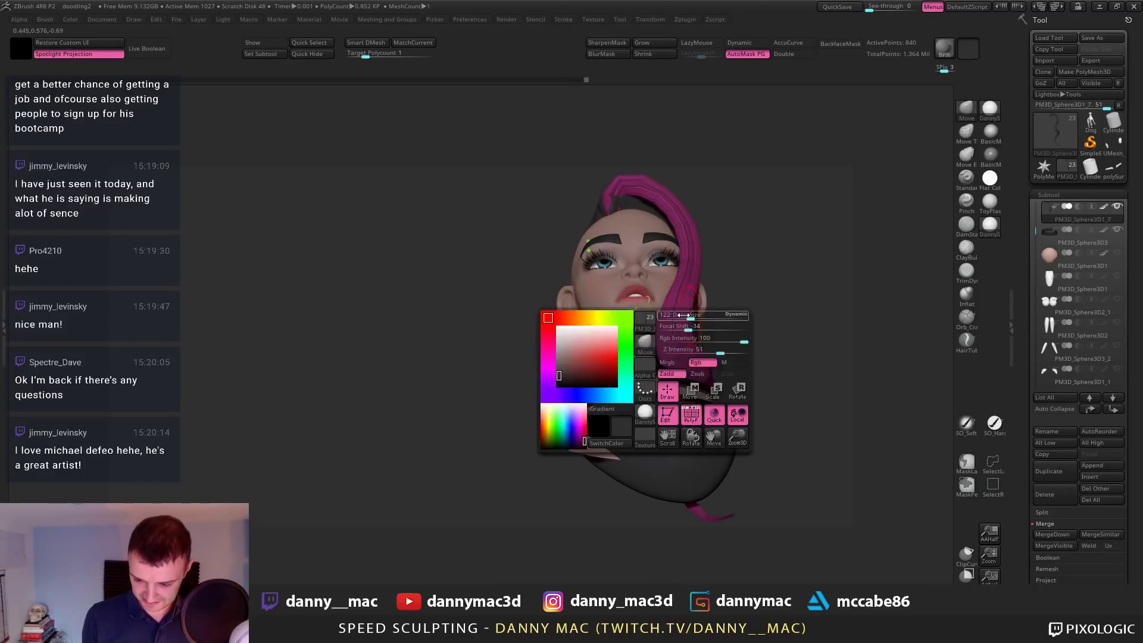
{"action": "mouse_move", "coordinate": [703, 333]}
{"action": "right_mouse_down"}
{"action": "mouse_move", "coordinate": [652, 316]}
{"action": "mouse_move", "coordinate": [701, 318]}
{"action": "mouse_move", "coordinate": [680, 372]}
{"action": "mouse_move", "coordinate": [673, 334]}
{"action": "mouse_move", "coordinate": [664, 365]}
{"action": "mouse_move", "coordinate": [681, 356]}
{"action": "right_mouse_up"}
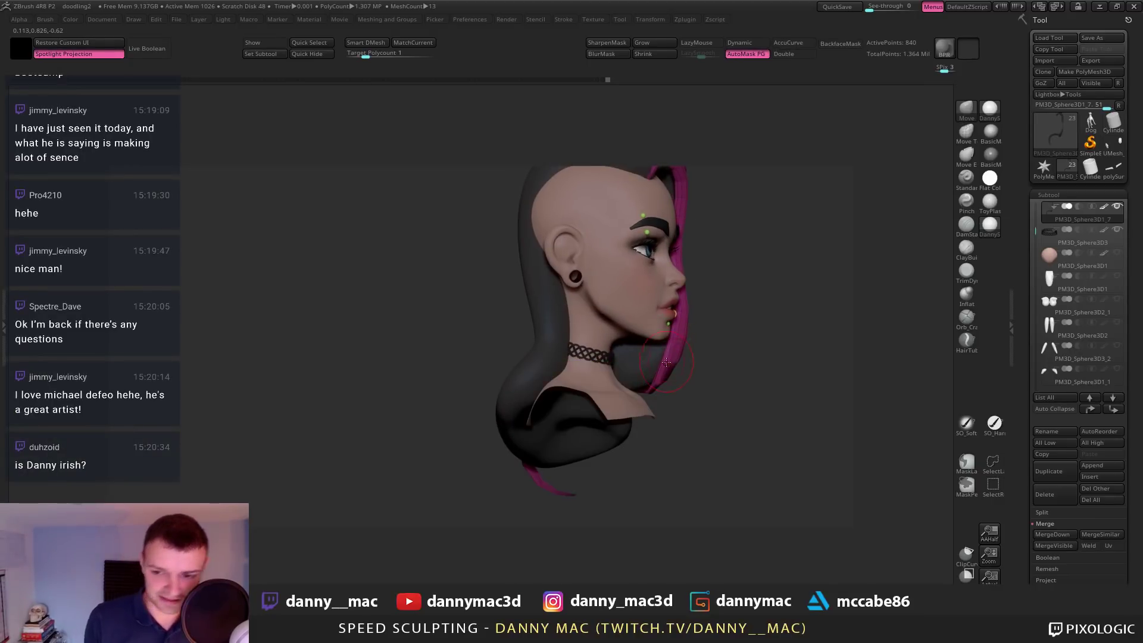
{"action": "right_click_drag", "start_coordinate": [665, 377], "coordinate": [626, 436]}
{"action": "right_click", "coordinate": [625, 437]}
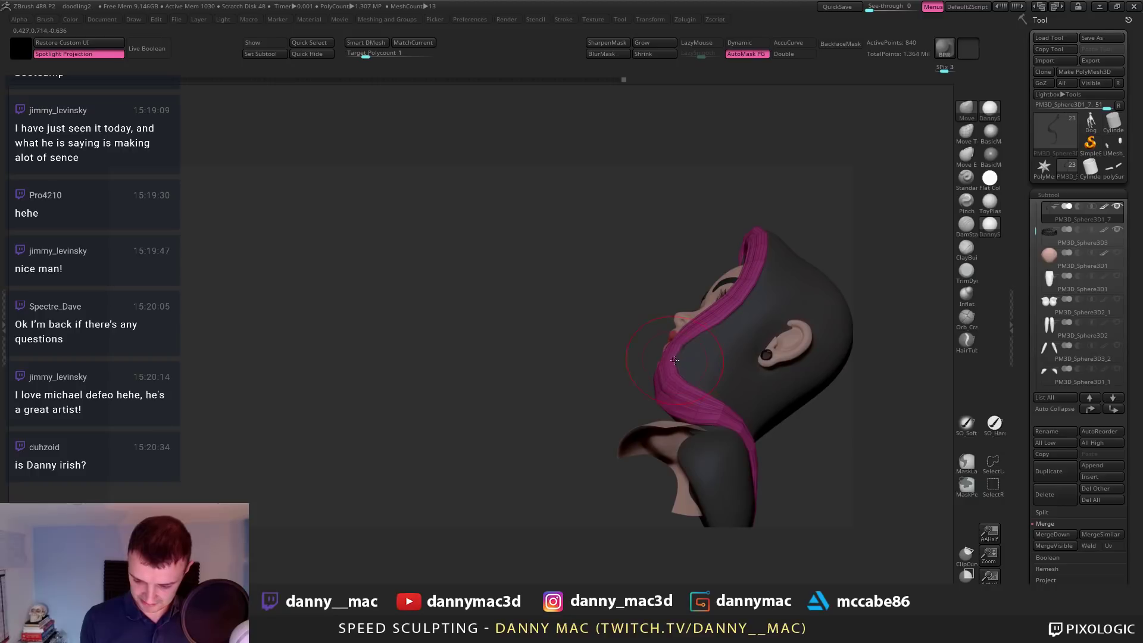
{"action": "right_click_drag", "start_coordinate": [631, 357], "coordinate": [735, 313]}
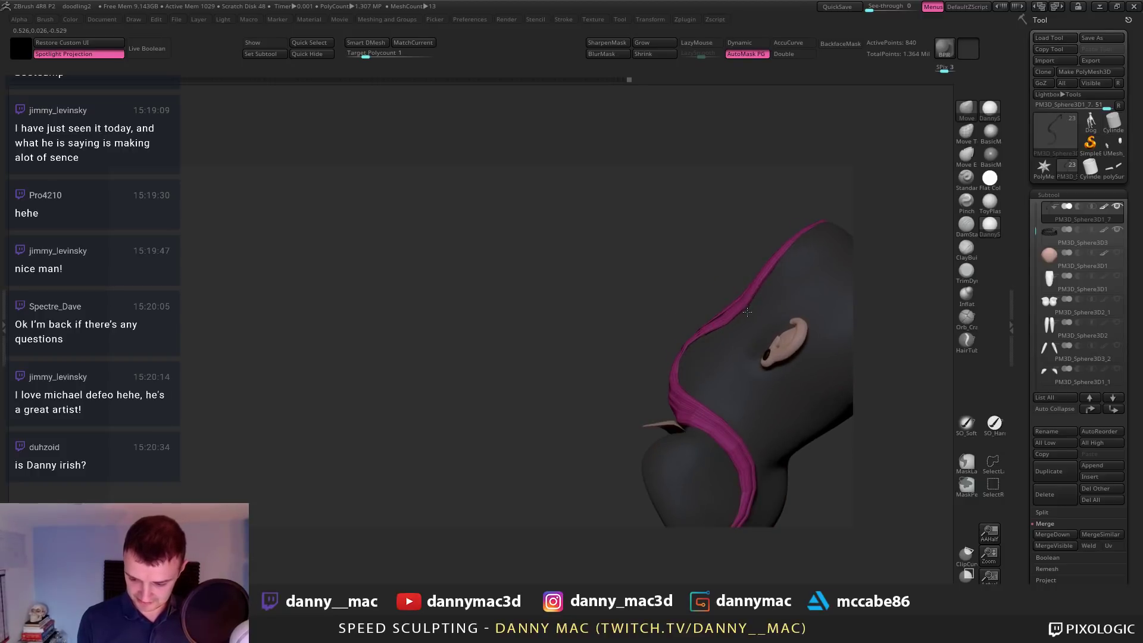
{"action": "right_click_drag", "start_coordinate": [781, 261], "coordinate": [681, 281]}
Select the hair base with the DamStandard brush and turn off the polyframe display
{"action": "left_click", "coordinate": [708, 271], "text": "alt"}
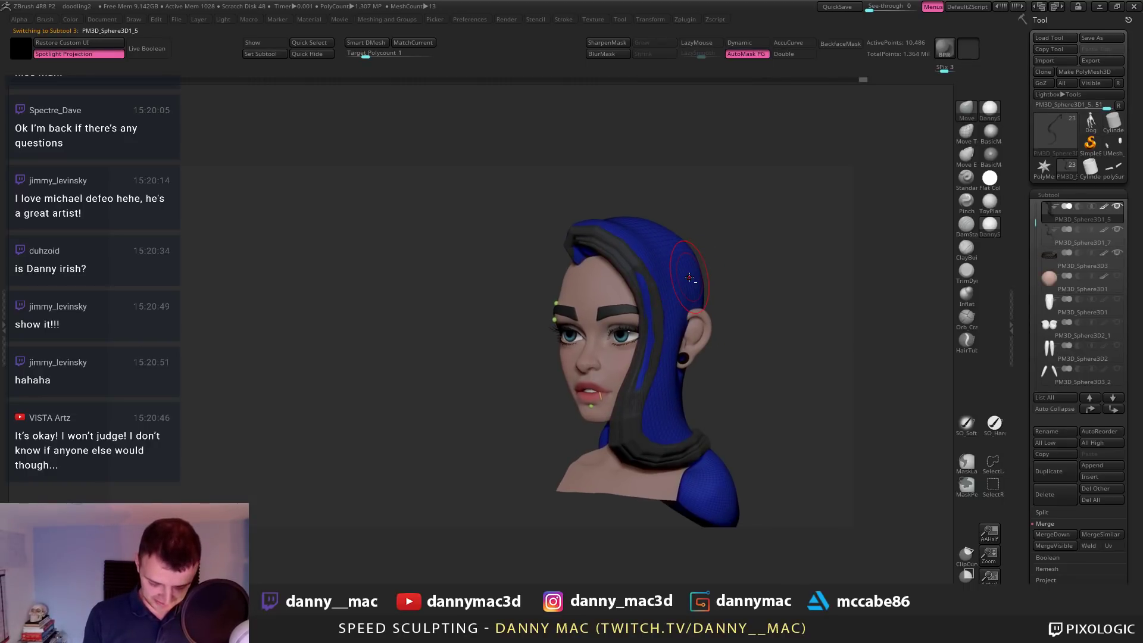
{"action": "key", "text": "b"}
{"action": "key", "text": "d"}
{"action": "key", "text": "s"}
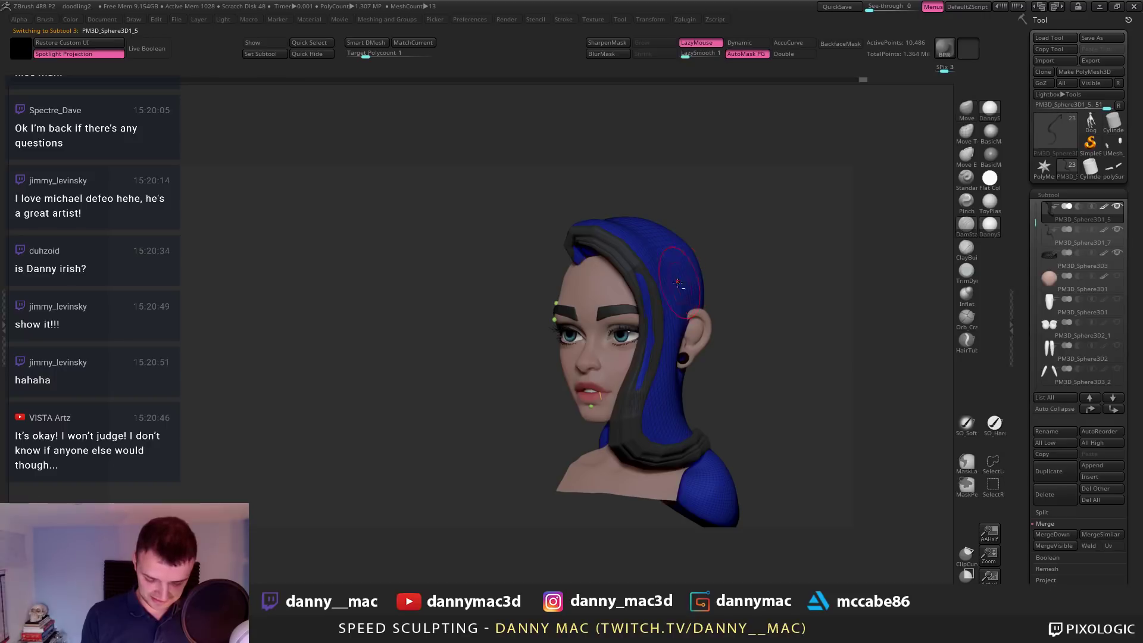
{"action": "right_click_drag", "start_coordinate": [670, 283], "coordinate": [700, 288]}
{"action": "key", "text": "shift+f"}
{"action": "key", "text": "shift+f"}
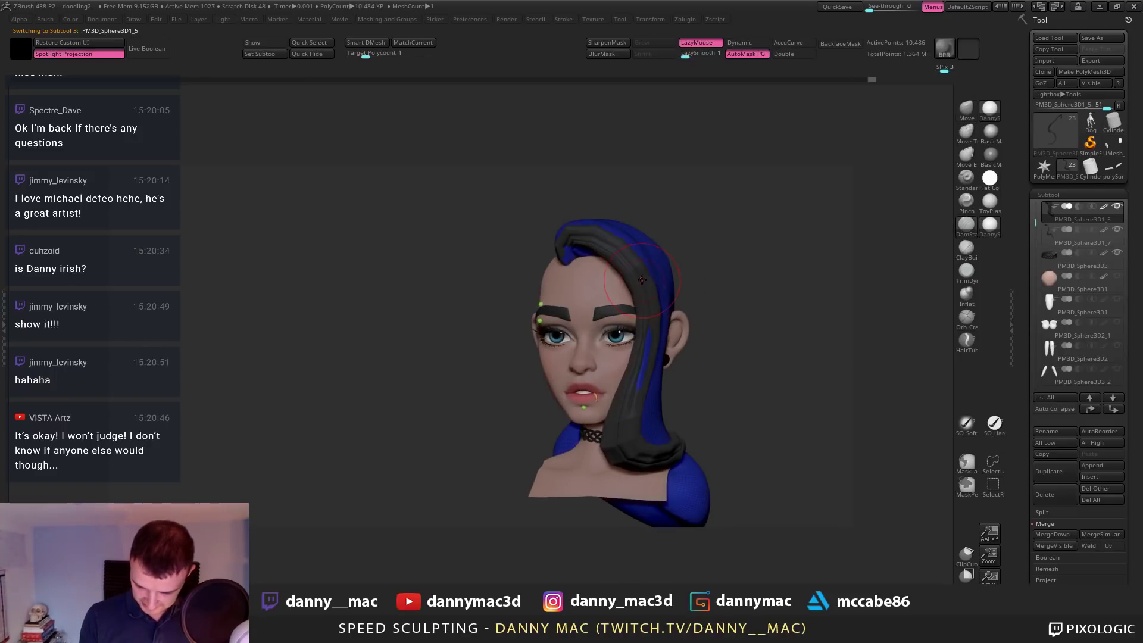
{"action": "key", "text": "shift+f"}
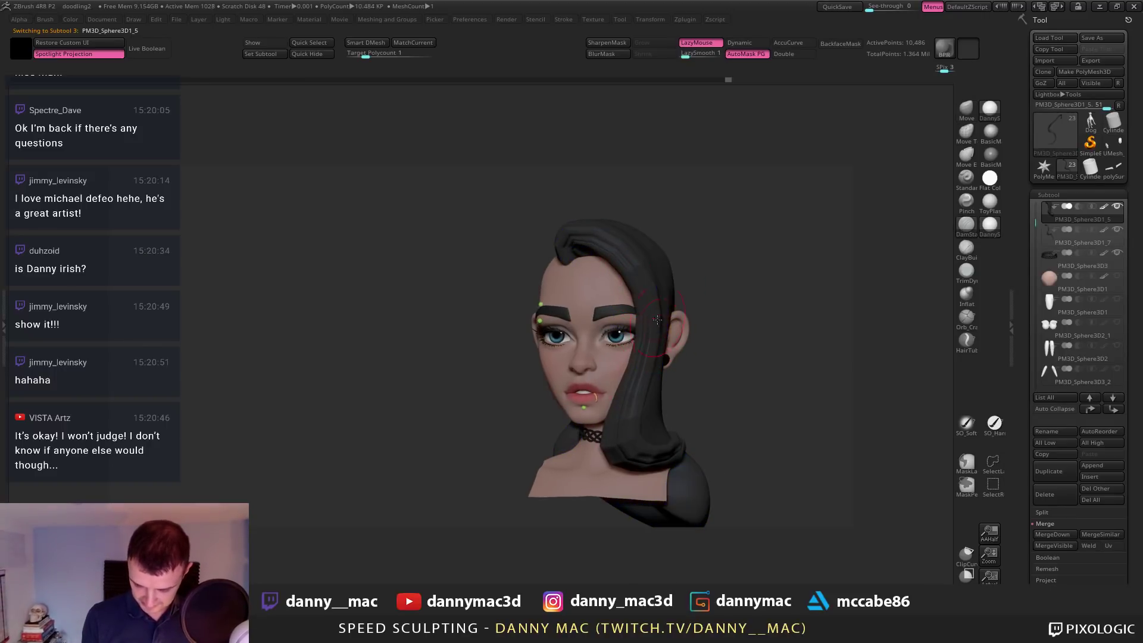
Return to the Move brush on the strand subtool and raise the isolated strands' subdivision level
{"action": "key", "text": "b"}
{"action": "key", "text": "m"}
{"action": "key", "text": "v"}
{"action": "left_click", "coordinate": [617, 251], "text": "alt"}
{"action": "key", "text": "d"}
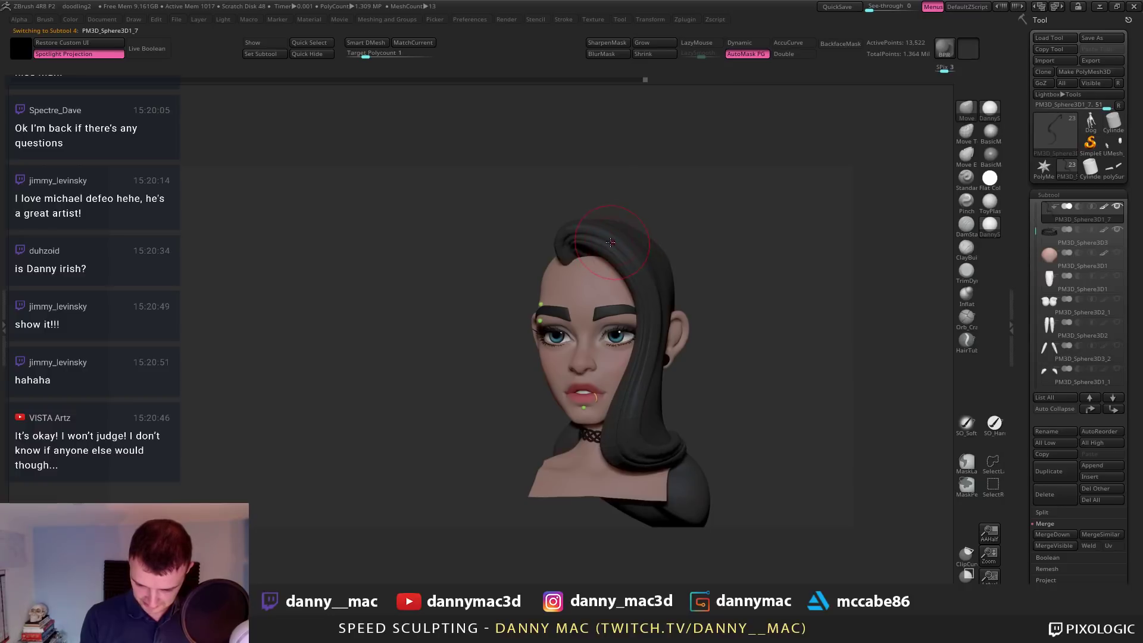
Show the isolated strands' polygroup colours from the front and set them to a lower subdivision level
{"action": "right_click_drag", "start_coordinate": [611, 243], "coordinate": [613, 252]}
{"action": "left_click", "coordinate": [567, 259], "text": "alt"}
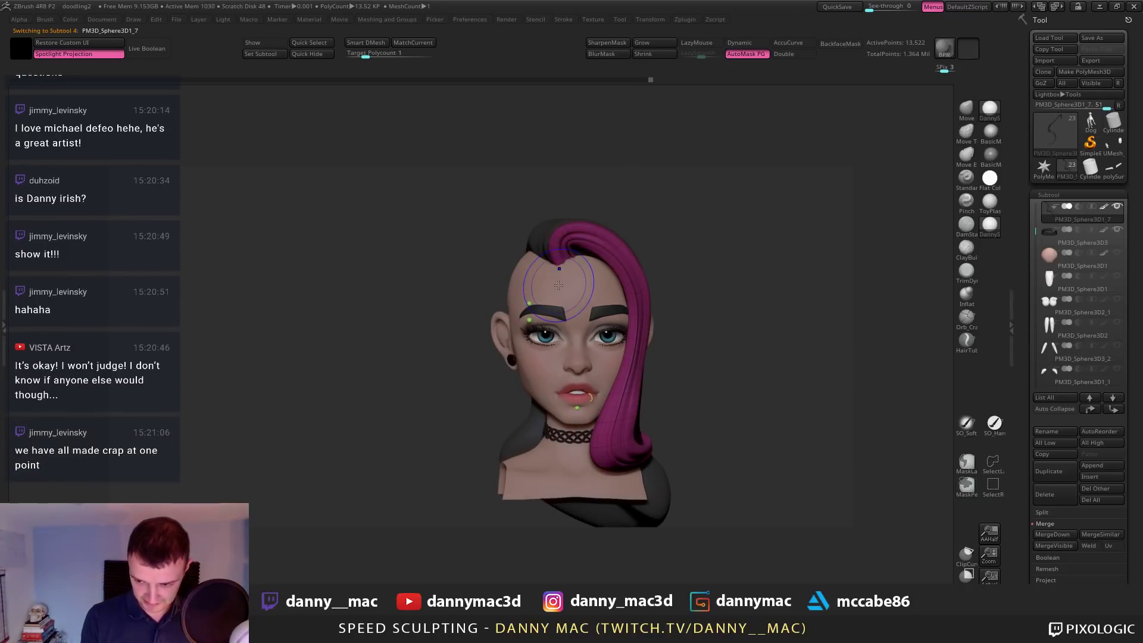
{"action": "key", "text": "shift+d"}
{"action": "key", "text": "shift+d"}
{"action": "key", "text": "d"}
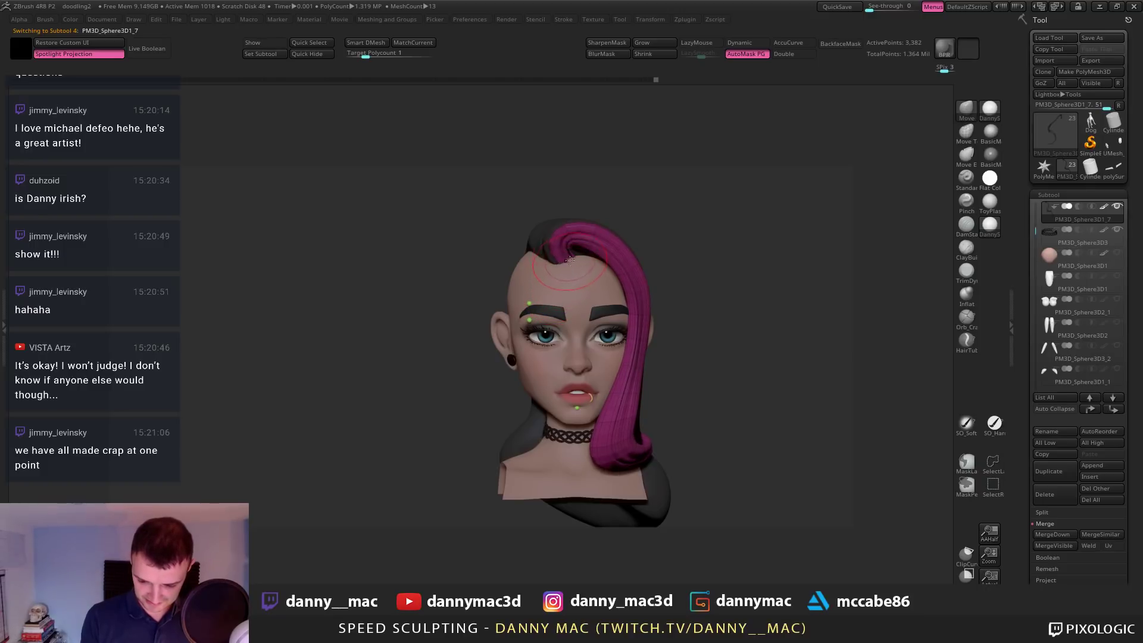
Refine the magenta strands' sweep over the forehead with the Move brush, working on the strand subtool from the front and three-quarter views
{"action": "mouse_move", "coordinate": [569, 261]}
{"action": "left_mouse_down", "text": "shift"}
{"action": "mouse_move", "coordinate": [584, 260]}
{"action": "mouse_move", "coordinate": [572, 265]}
{"action": "left_mouse_up", "text": "shift"}
{"action": "mouse_move", "coordinate": [572, 265]}
{"action": "right_mouse_down"}
{"action": "mouse_move", "coordinate": [584, 269]}
{"action": "mouse_move", "coordinate": [568, 248]}
{"action": "right_mouse_up"}
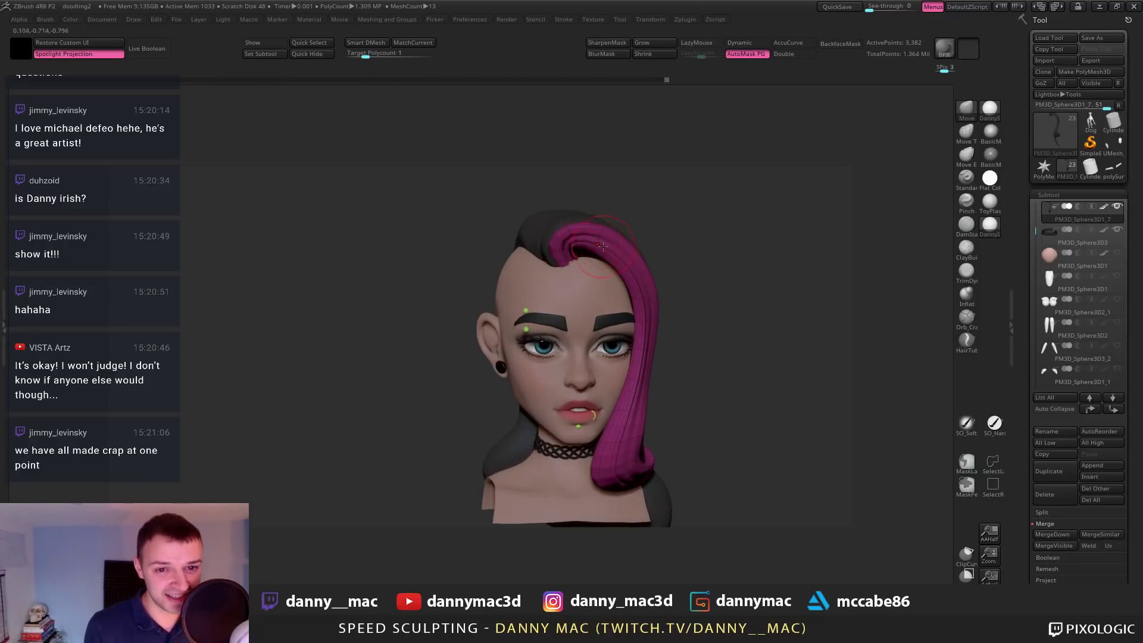
{"action": "right_click_drag", "start_coordinate": [597, 248], "coordinate": [572, 257]}
{"action": "left_click", "coordinate": [545, 250], "text": "alt"}
{"action": "left_click", "coordinate": [574, 256], "text": "alt"}
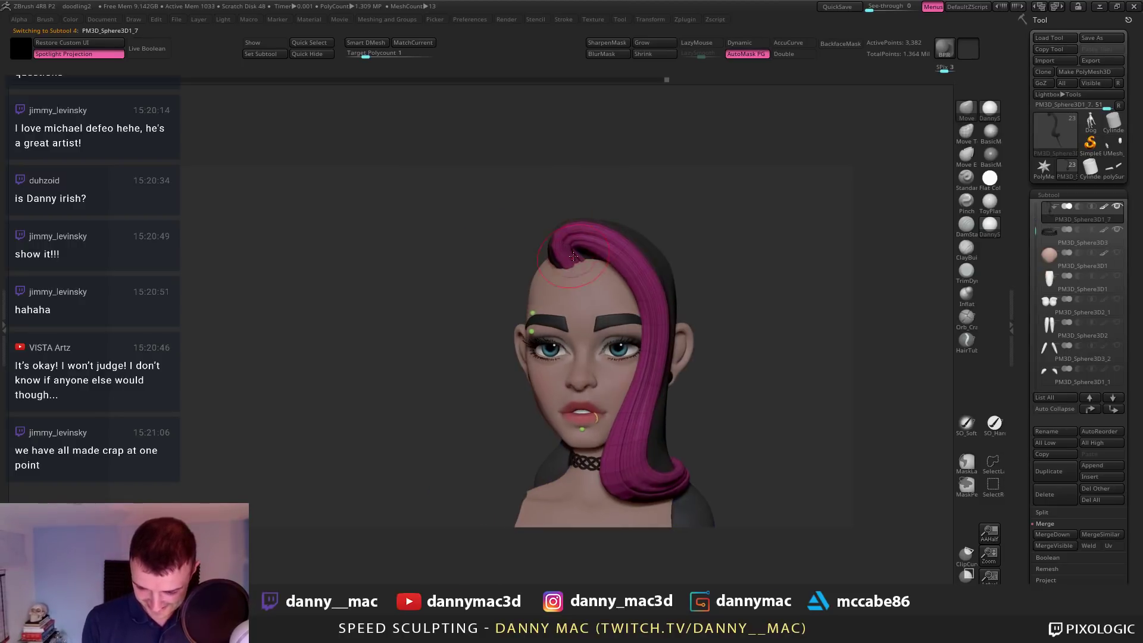
{"action": "right_click_drag", "start_coordinate": [573, 261], "coordinate": [583, 206]}
{"action": "right_click", "coordinate": [583, 265]}
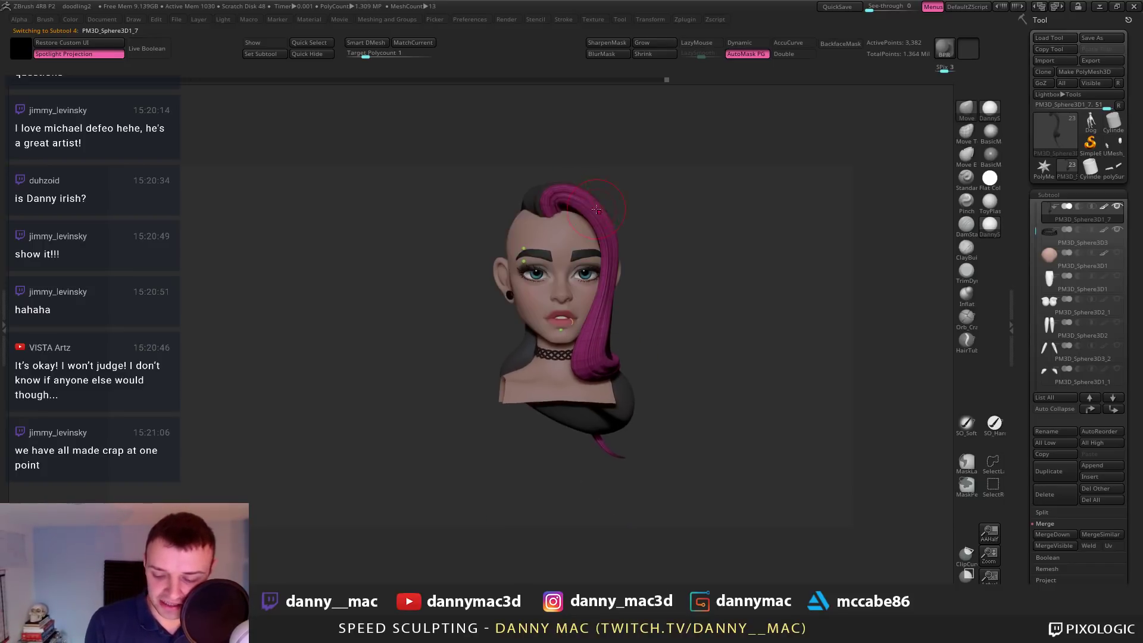
Adjust the magenta strands' fall beside the face and around the neck, switching between lower and higher subdivision levels, and save the project
{"action": "key", "text": "shift+d"}
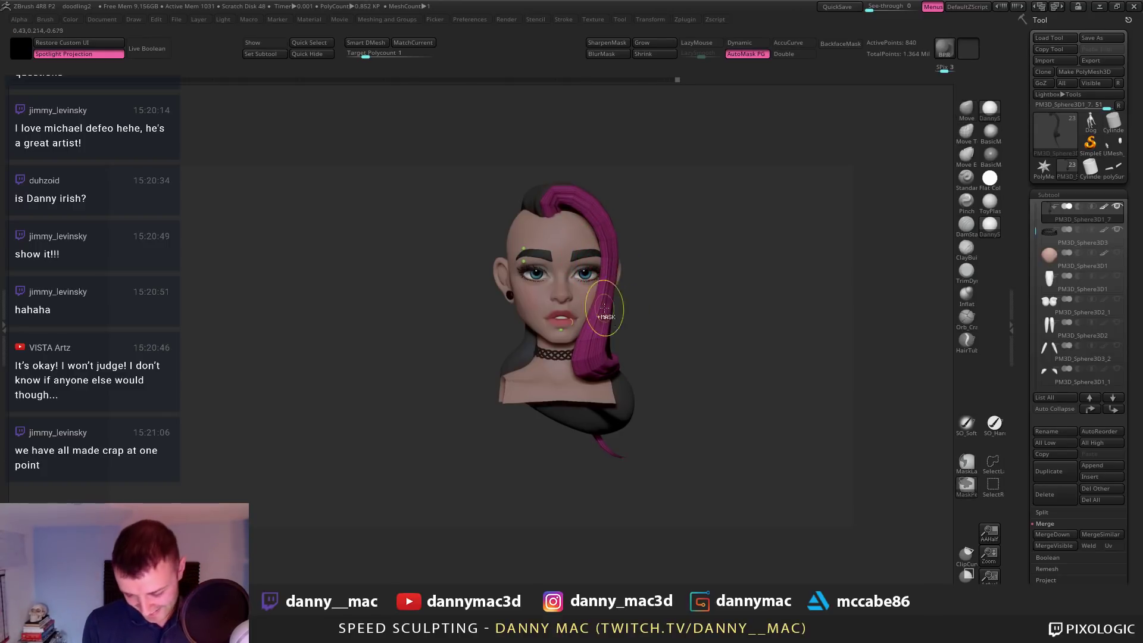
{"action": "mouse_move", "coordinate": [605, 302]}
{"action": "right_mouse_down", "text": "alt"}
{"action": "mouse_move", "coordinate": [550, 270]}
{"action": "mouse_move", "coordinate": [519, 296]}
{"action": "right_mouse_up", "text": "alt"}
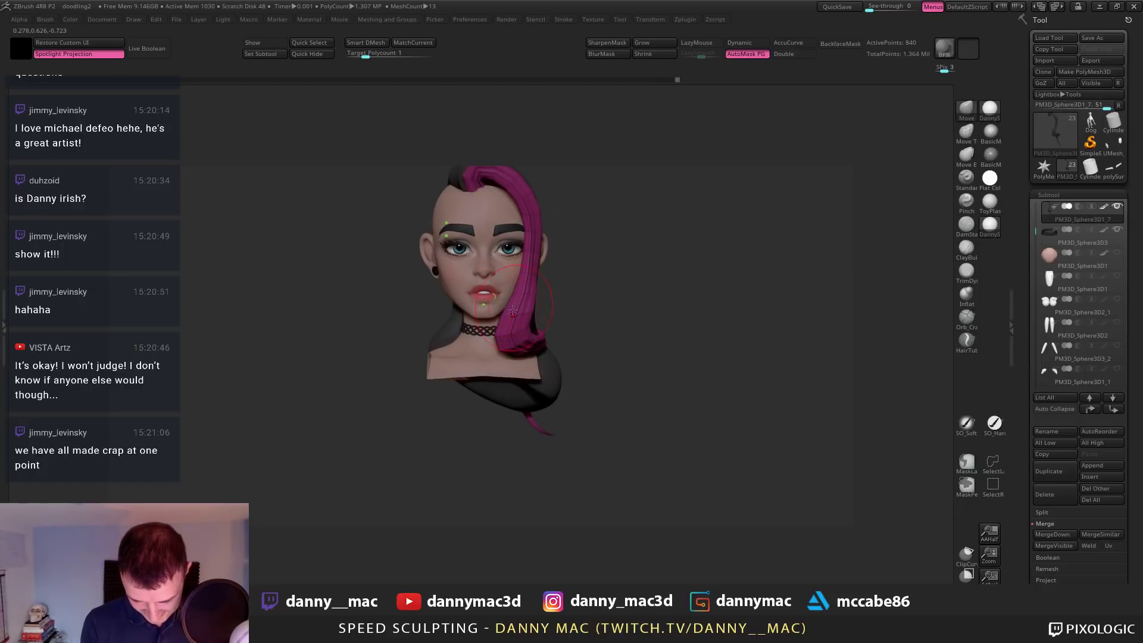
{"action": "key", "text": "ctrl+d"}
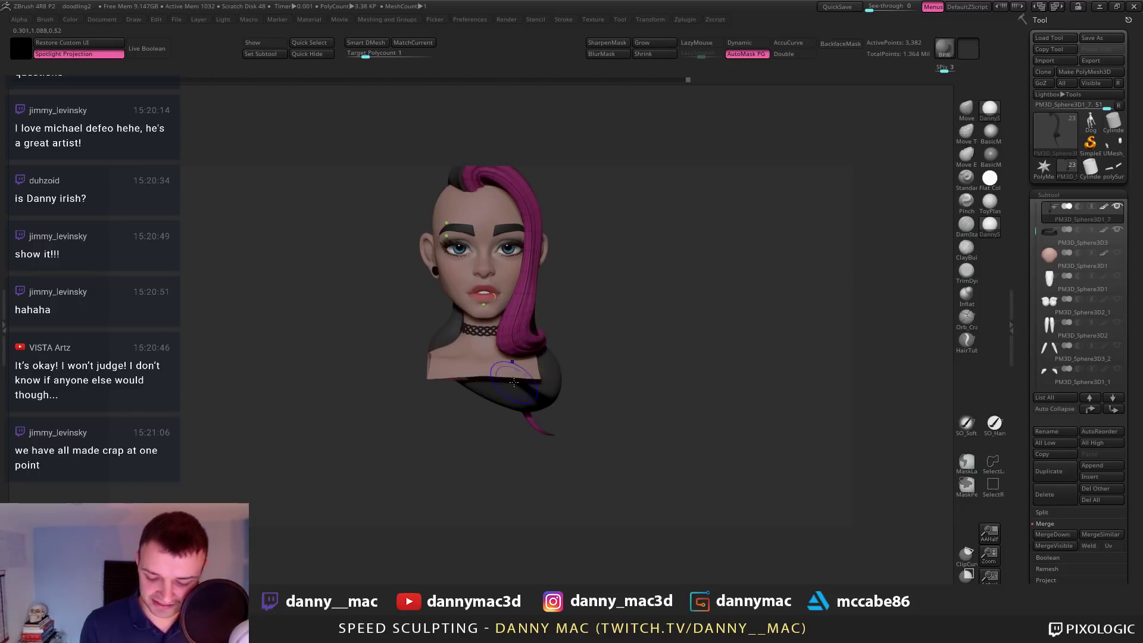
{"action": "mouse_move", "coordinate": [505, 334]}
{"action": "right_mouse_down"}
{"action": "mouse_move", "coordinate": [498, 348]}
{"action": "mouse_move", "coordinate": [524, 292]}
{"action": "right_mouse_up"}
{"action": "key", "text": "space"}
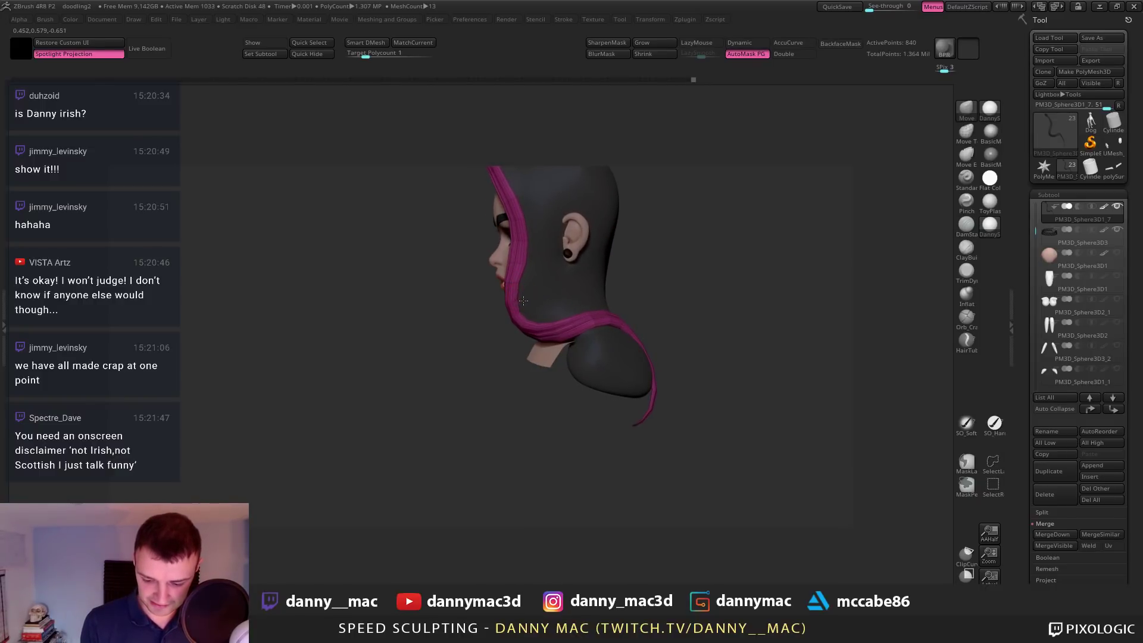
{"action": "mouse_move", "coordinate": [529, 287]}
{"action": "right_mouse_down"}
{"action": "mouse_move", "coordinate": [520, 306]}
{"action": "mouse_move", "coordinate": [538, 326]}
{"action": "mouse_move", "coordinate": [593, 317]}
{"action": "mouse_move", "coordinate": [614, 291]}
{"action": "mouse_move", "coordinate": [563, 322]}
{"action": "right_mouse_up"}
{"action": "key", "text": "d"}
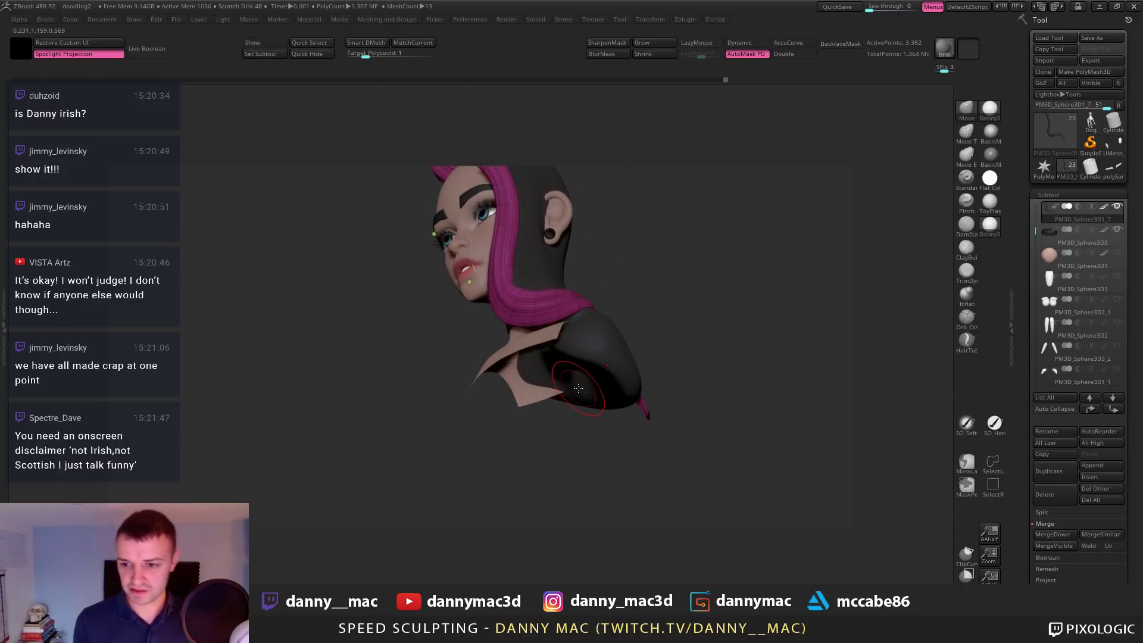
{"action": "key", "text": "ctrl+s"}
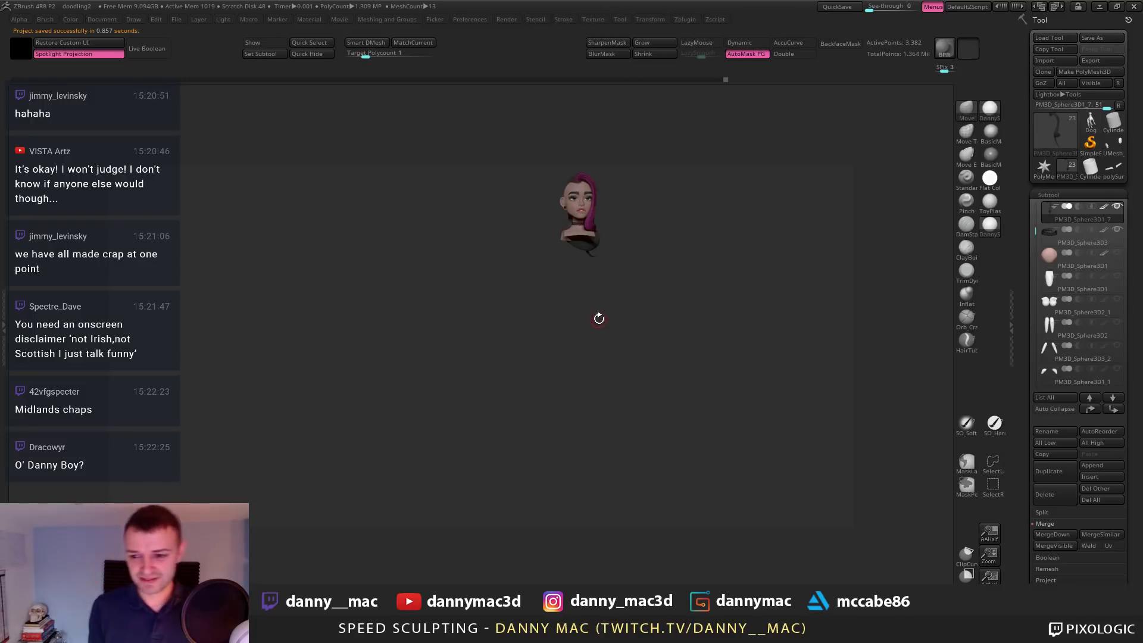
Bring back the hidden coloured strands and reshape the orange strand's path from the crown down beside the face
{"action": "mouse_move", "coordinate": [598, 319]}
{"action": "left_mouse_down", "text": "alt"}
{"action": "mouse_move", "coordinate": [542, 411]}
{"action": "mouse_move", "coordinate": [560, 347]}
{"action": "mouse_move", "coordinate": [506, 334]}
{"action": "mouse_move", "coordinate": [498, 178]}
{"action": "mouse_move", "coordinate": [496, 255]}
{"action": "mouse_move", "coordinate": [470, 207]}
{"action": "mouse_move", "coordinate": [491, 154]}
{"action": "left_mouse_up", "text": "alt"}
{"action": "key", "text": "ctrl+z"}
{"action": "key", "text": "ctrl+shift+z"}
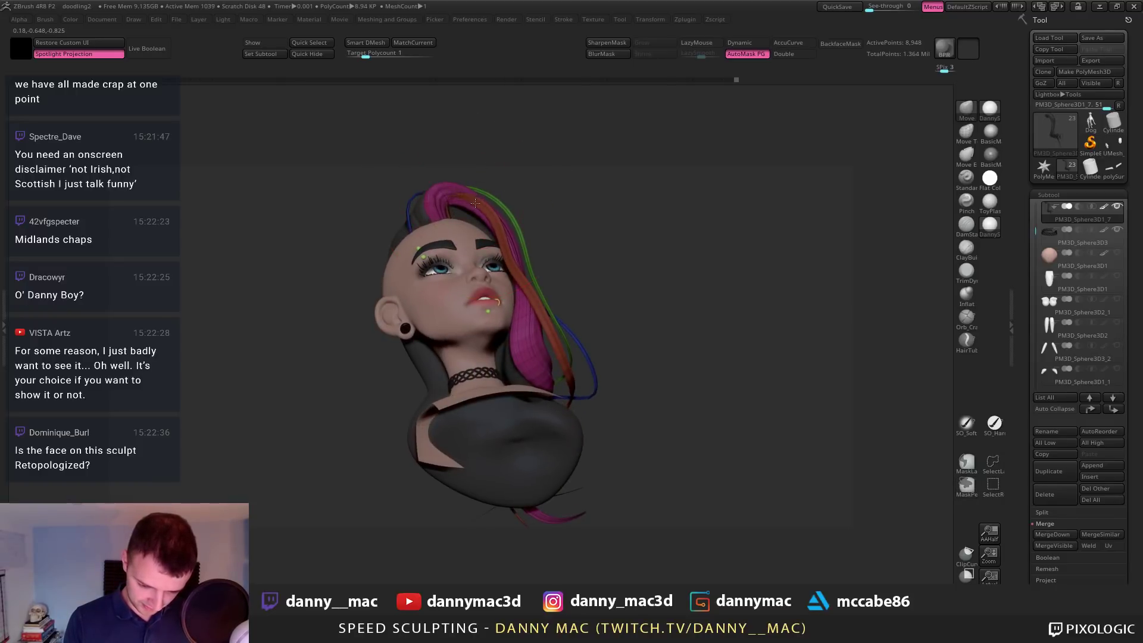
{"action": "left_click_drag", "start_coordinate": [473, 211], "coordinate": [483, 215]}
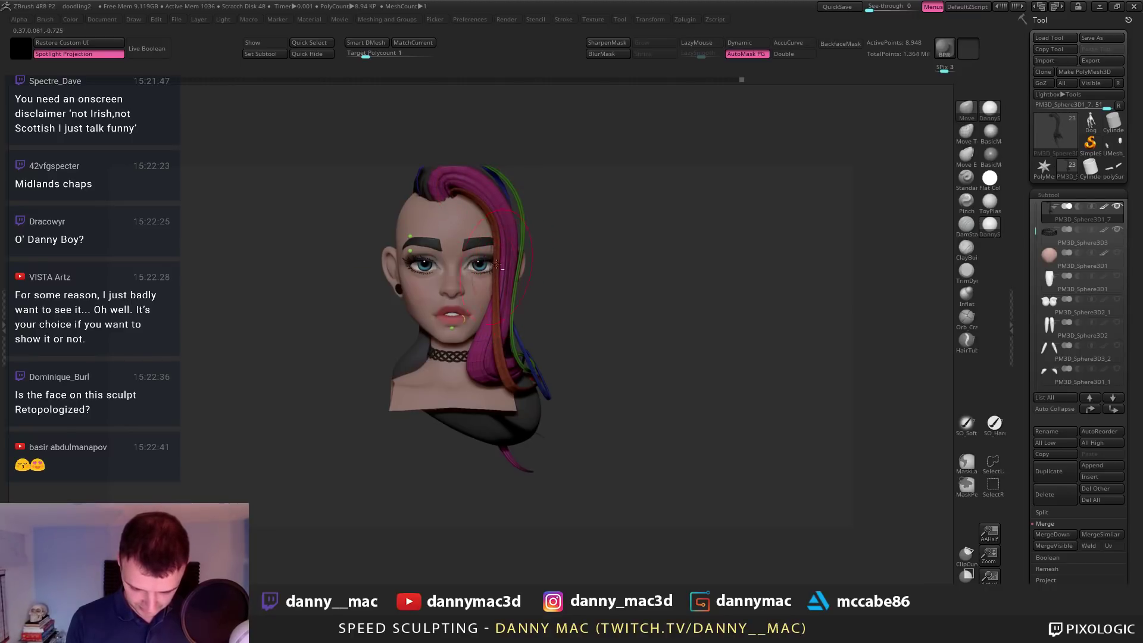
{"action": "left_click_drag", "start_coordinate": [493, 277], "coordinate": [512, 311]}
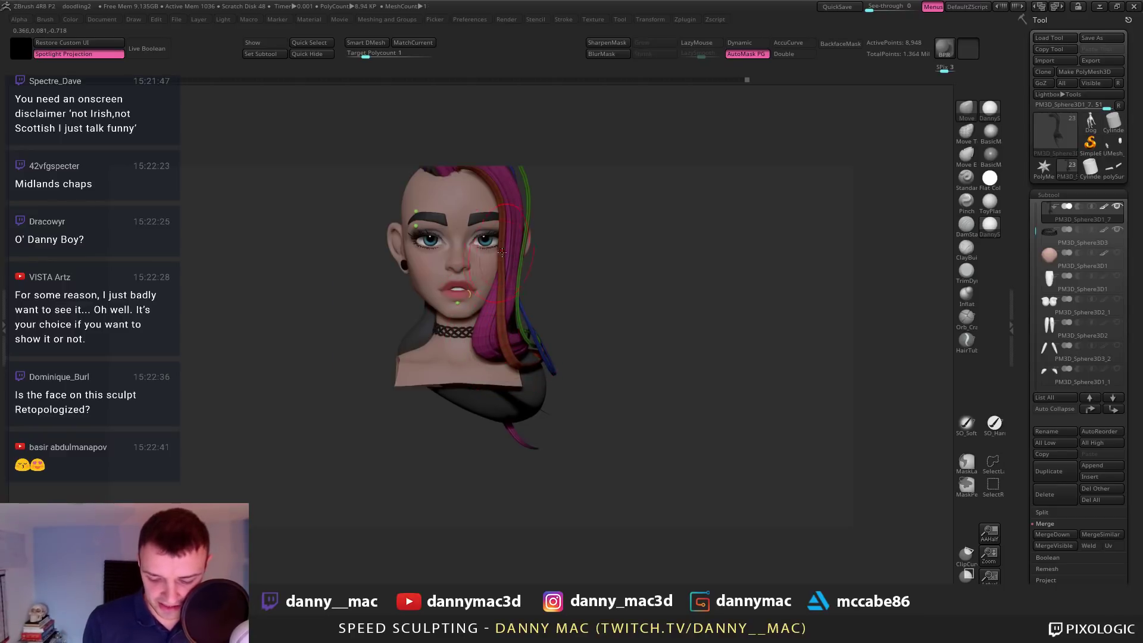
Turn off the polygroup colour display and adjust the loose strand ends around the shoulder with a resized Move brush
{"action": "left_click_drag", "start_coordinate": [553, 357], "coordinate": [540, 329], "text": "alt"}
{"action": "key", "text": "shift+f"}
{"action": "key", "text": "space"}
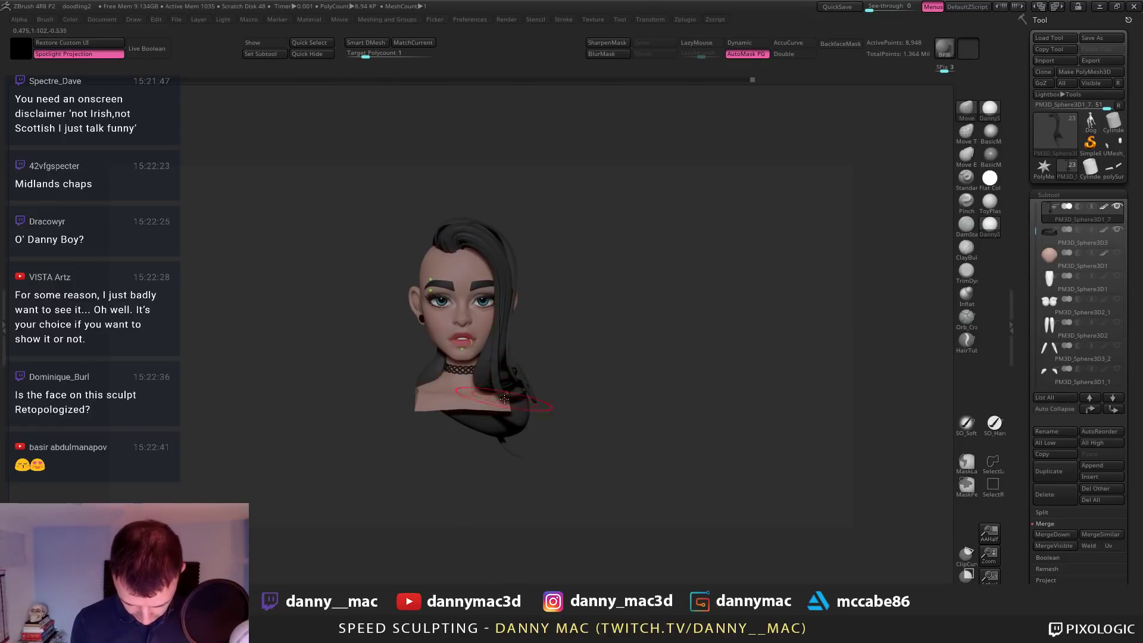
{"action": "left_click_drag", "start_coordinate": [566, 417], "coordinate": [479, 444]}
{"action": "key", "text": "space"}
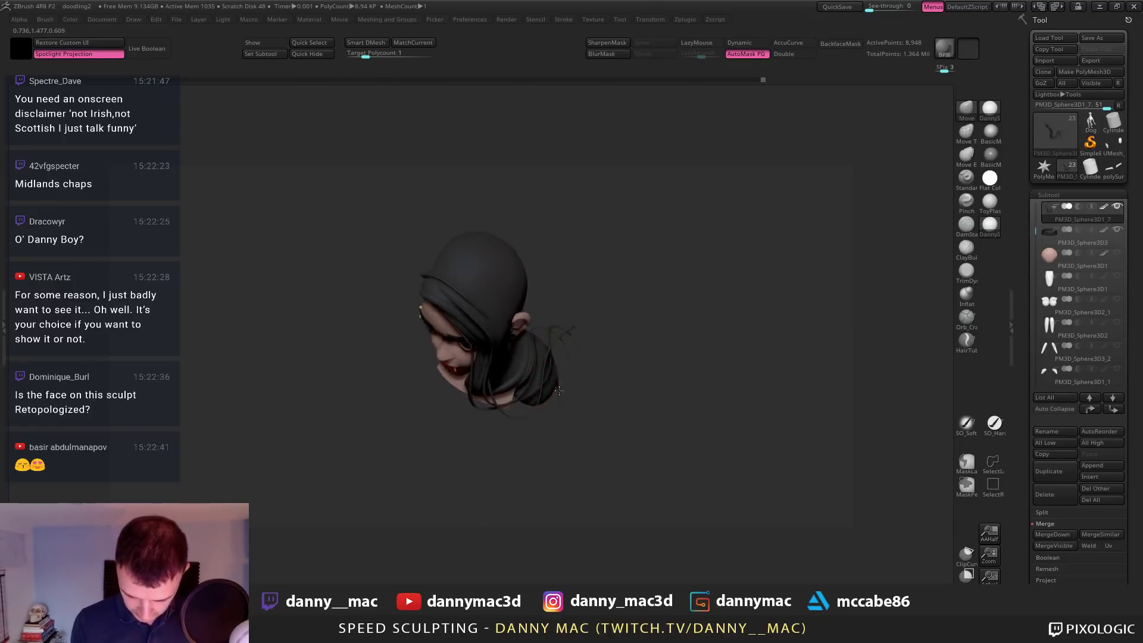
{"action": "mouse_move", "coordinate": [558, 390]}
{"action": "left_mouse_down"}
{"action": "mouse_move", "coordinate": [555, 358]}
{"action": "mouse_move", "coordinate": [583, 329]}
{"action": "mouse_move", "coordinate": [588, 347]}
{"action": "mouse_move", "coordinate": [615, 298]}
{"action": "left_mouse_up"}
Turn on AccuCurve for the Move brush and pull the thin strand tips outward behind the shoulder
{"action": "left_click", "coordinate": [786, 43]}
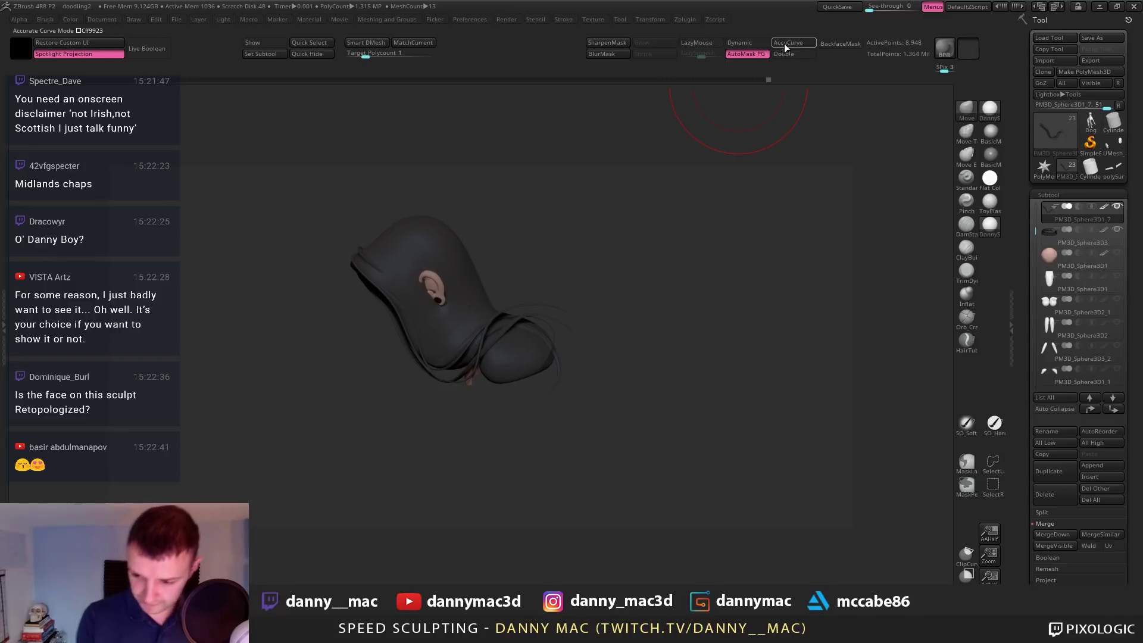
{"action": "left_click_drag", "start_coordinate": [574, 380], "coordinate": [582, 356]}
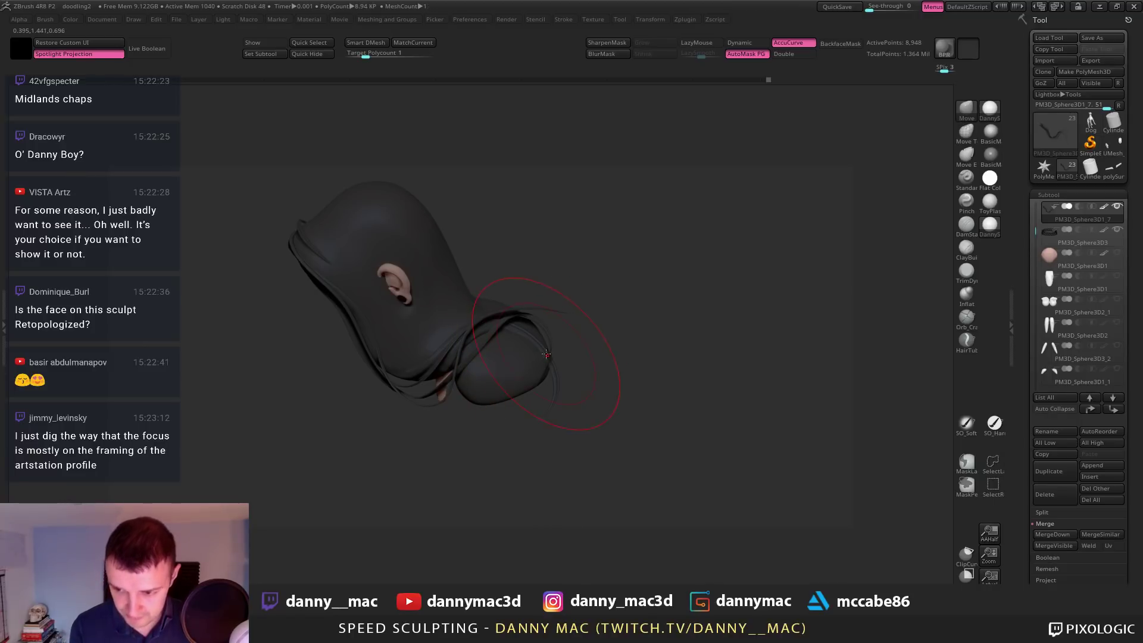
{"action": "left_click_drag", "start_coordinate": [627, 332], "coordinate": [568, 347]}
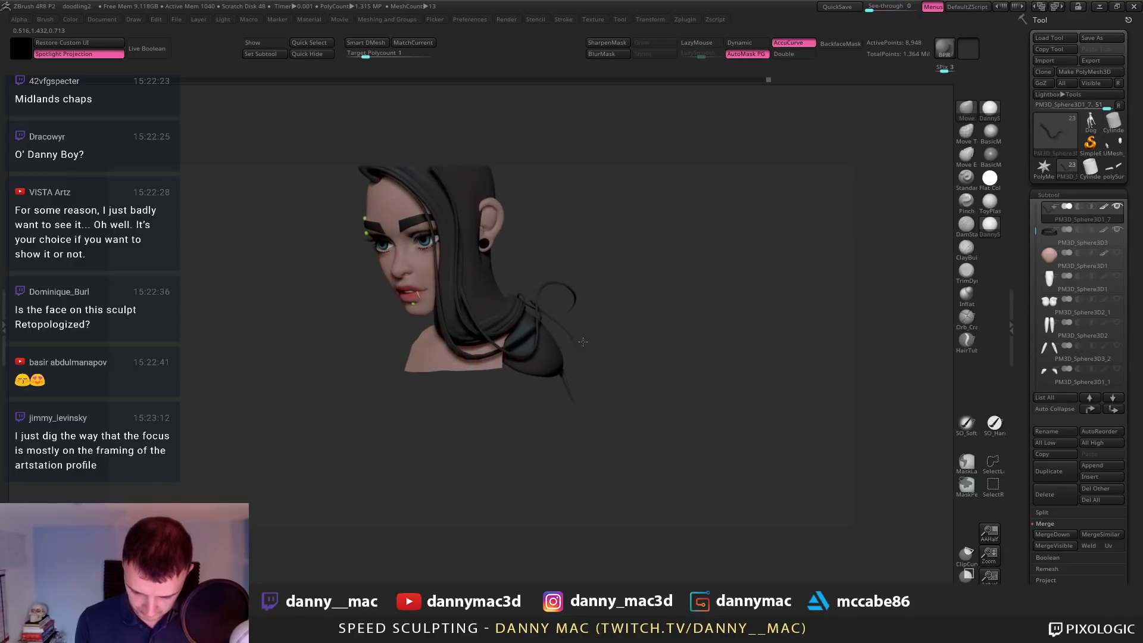
{"action": "left_click_drag", "start_coordinate": [598, 255], "coordinate": [551, 301]}
{"action": "right_click", "coordinate": [551, 303]}
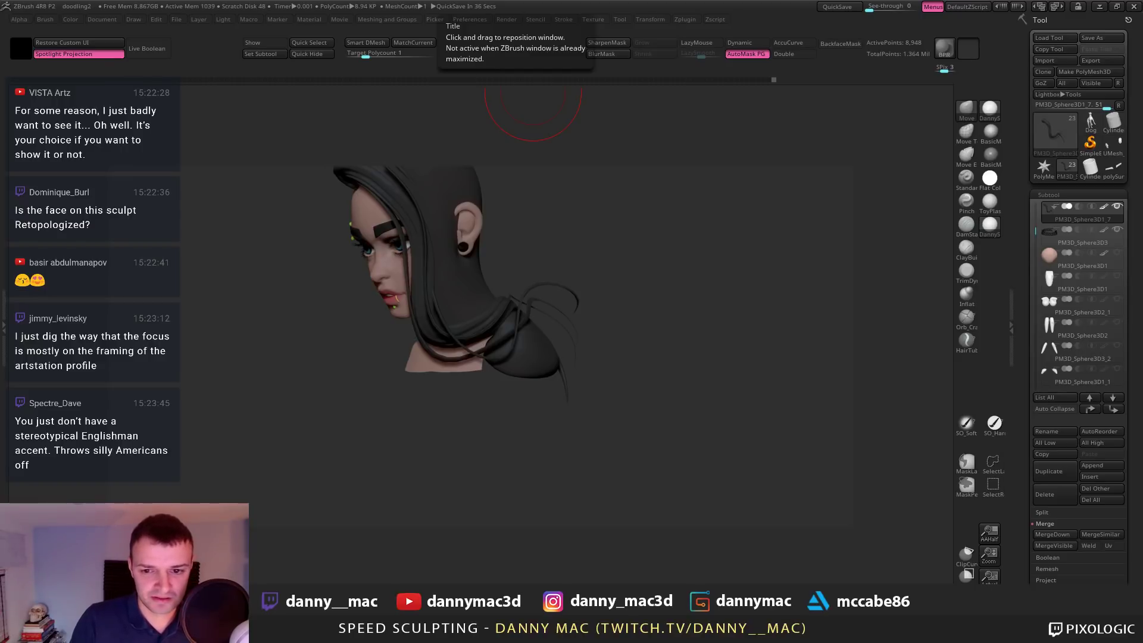
Show the polygroup colours and lift the dark blue strand where it crosses the shoulder, working from above and the side
{"action": "mouse_move", "coordinate": [519, 255]}
{"action": "left_mouse_down"}
{"action": "mouse_move", "coordinate": [529, 310]}
{"action": "mouse_move", "coordinate": [553, 287]}
{"action": "left_mouse_up"}
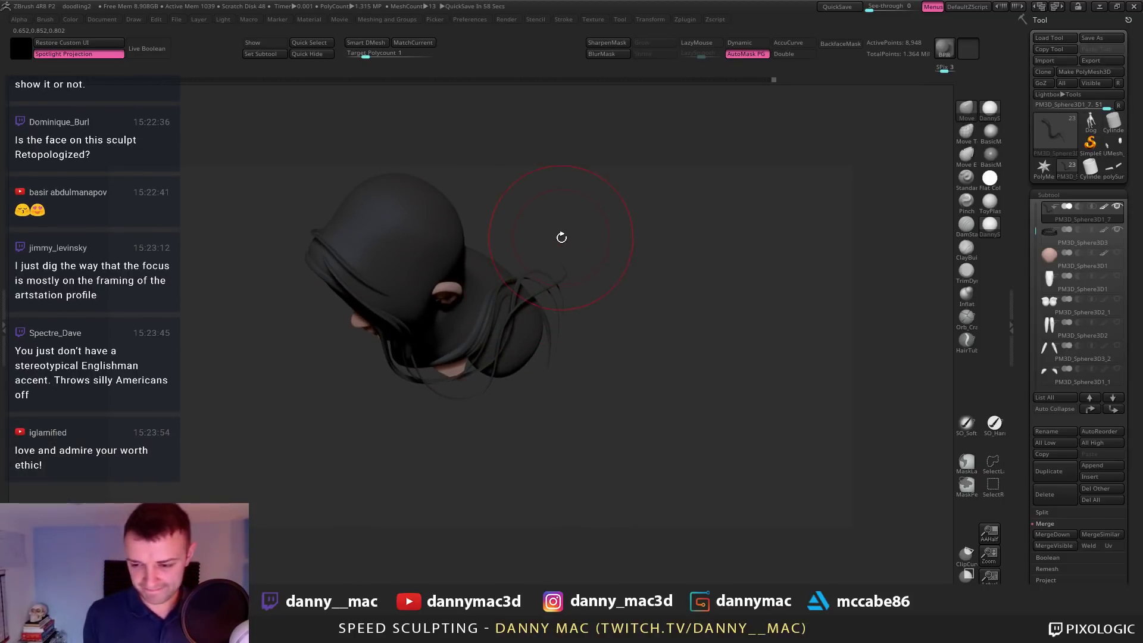
{"action": "mouse_move", "coordinate": [561, 238]}
{"action": "left_mouse_down"}
{"action": "mouse_move", "coordinate": [549, 290]}
{"action": "mouse_move", "coordinate": [558, 287]}
{"action": "mouse_move", "coordinate": [510, 279]}
{"action": "left_mouse_up"}
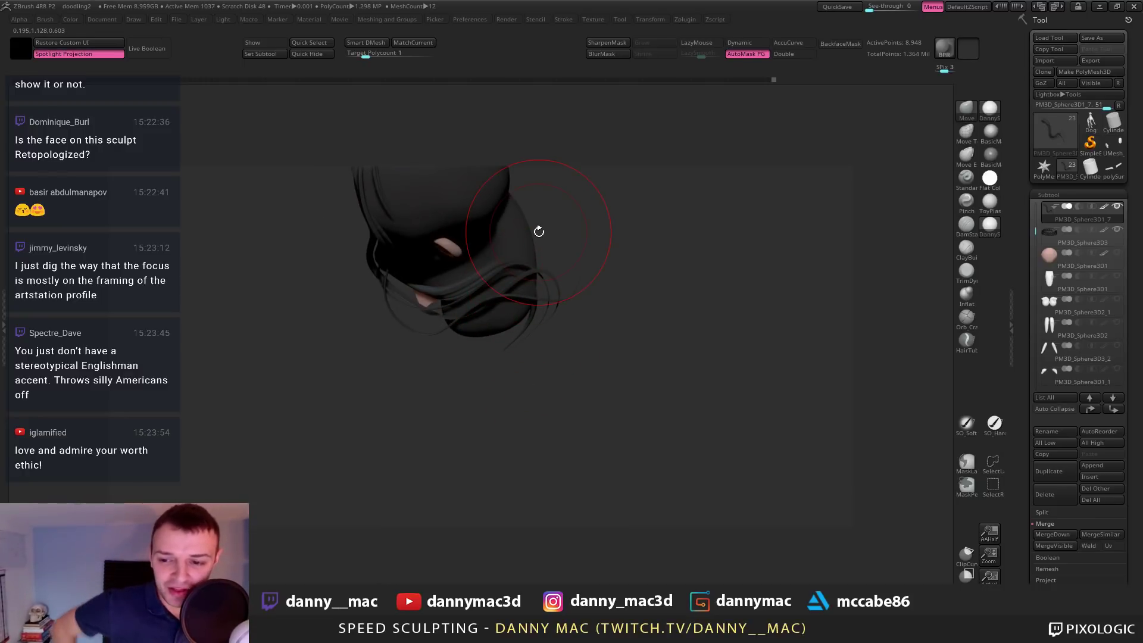
{"action": "right_click_drag", "start_coordinate": [511, 294], "coordinate": [530, 303]}
{"action": "key", "text": "shift+f"}
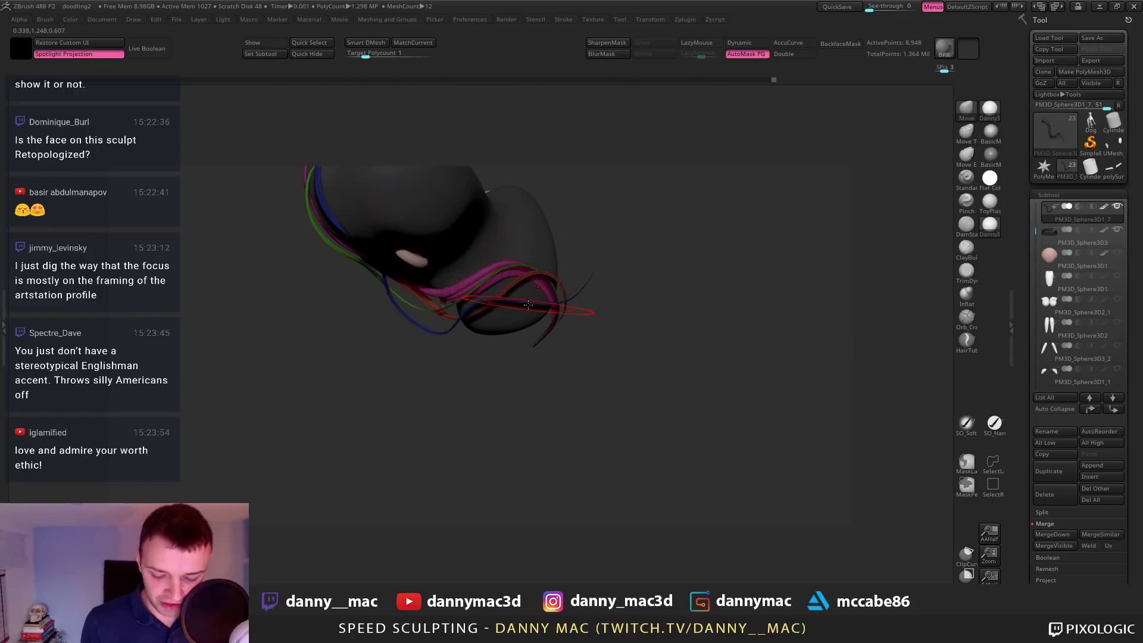
{"action": "left_click_drag", "start_coordinate": [529, 304], "coordinate": [529, 291]}
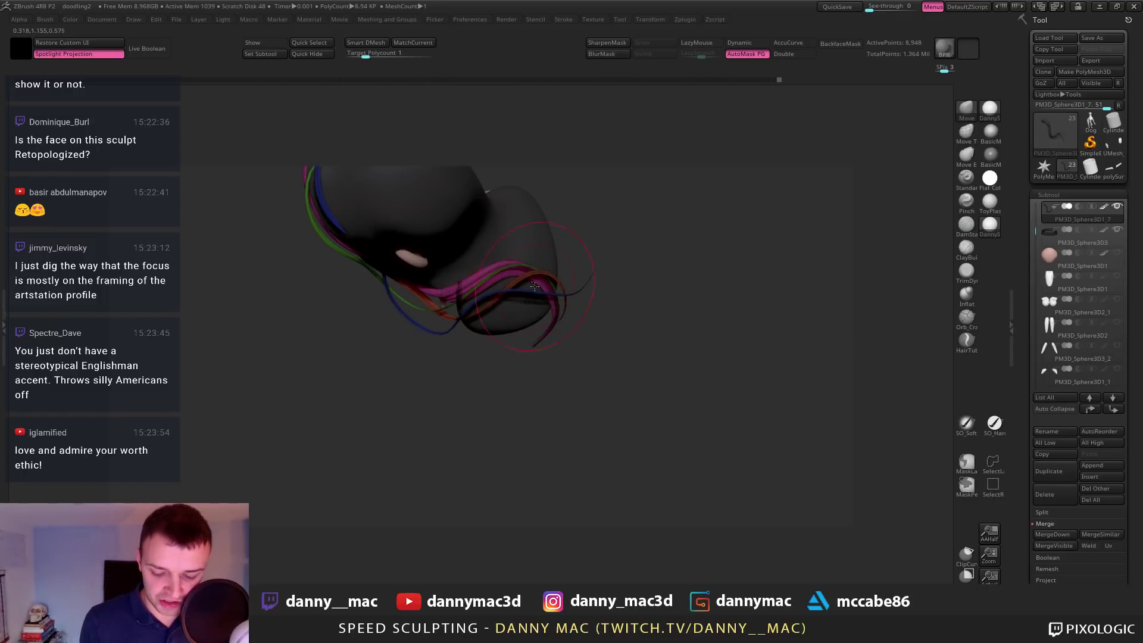
{"action": "mouse_move", "coordinate": [539, 296]}
{"action": "right_mouse_down"}
{"action": "mouse_move", "coordinate": [543, 248]}
{"action": "mouse_move", "coordinate": [563, 223]}
{"action": "mouse_move", "coordinate": [531, 253]}
{"action": "right_mouse_up"}
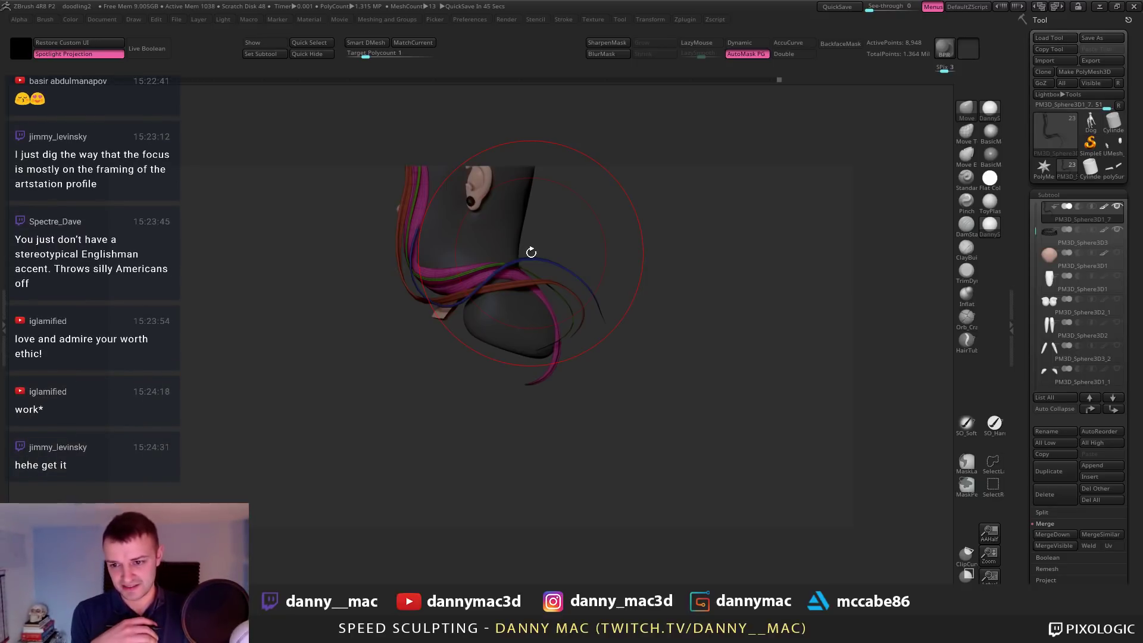
Resize the Move brush and shape the loose blue and green strand ends behind the shoulder from the front and side
{"action": "mouse_move", "coordinate": [685, 250]}
{"action": "left_mouse_down"}
{"action": "mouse_move", "coordinate": [562, 289]}
{"action": "mouse_move", "coordinate": [557, 317]}
{"action": "mouse_move", "coordinate": [587, 345]}
{"action": "mouse_move", "coordinate": [506, 358]}
{"action": "left_mouse_up"}
{"action": "key", "text": "space"}
{"action": "mouse_move", "coordinate": [506, 362]}
{"action": "left_mouse_down"}
{"action": "mouse_move", "coordinate": [494, 362]}
{"action": "mouse_move", "coordinate": [539, 344]}
{"action": "mouse_move", "coordinate": [526, 373]}
{"action": "mouse_move", "coordinate": [536, 357]}
{"action": "mouse_move", "coordinate": [501, 367]}
{"action": "mouse_move", "coordinate": [524, 296]}
{"action": "mouse_move", "coordinate": [478, 314]}
{"action": "mouse_move", "coordinate": [393, 292]}
{"action": "mouse_move", "coordinate": [330, 306]}
{"action": "mouse_move", "coordinate": [345, 310]}
{"action": "left_mouse_up"}
{"action": "key", "text": "space"}
{"action": "key", "text": "space"}
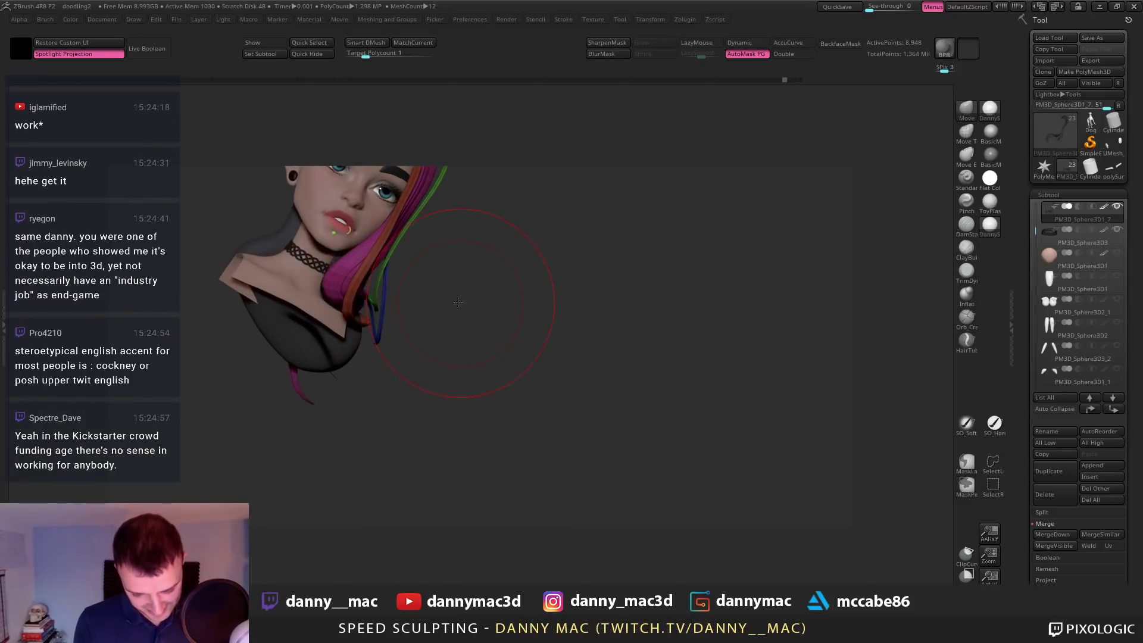
{"action": "mouse_move", "coordinate": [456, 306]}
{"action": "left_mouse_down"}
{"action": "mouse_move", "coordinate": [484, 324]}
{"action": "mouse_move", "coordinate": [485, 337]}
{"action": "mouse_move", "coordinate": [474, 325]}
{"action": "mouse_move", "coordinate": [486, 342]}
{"action": "mouse_move", "coordinate": [470, 346]}
{"action": "mouse_move", "coordinate": [468, 375]}
{"action": "mouse_move", "coordinate": [499, 358]}
{"action": "mouse_move", "coordinate": [507, 326]}
{"action": "left_mouse_up"}
{"action": "key", "text": "space"}
{"action": "key", "text": "space"}
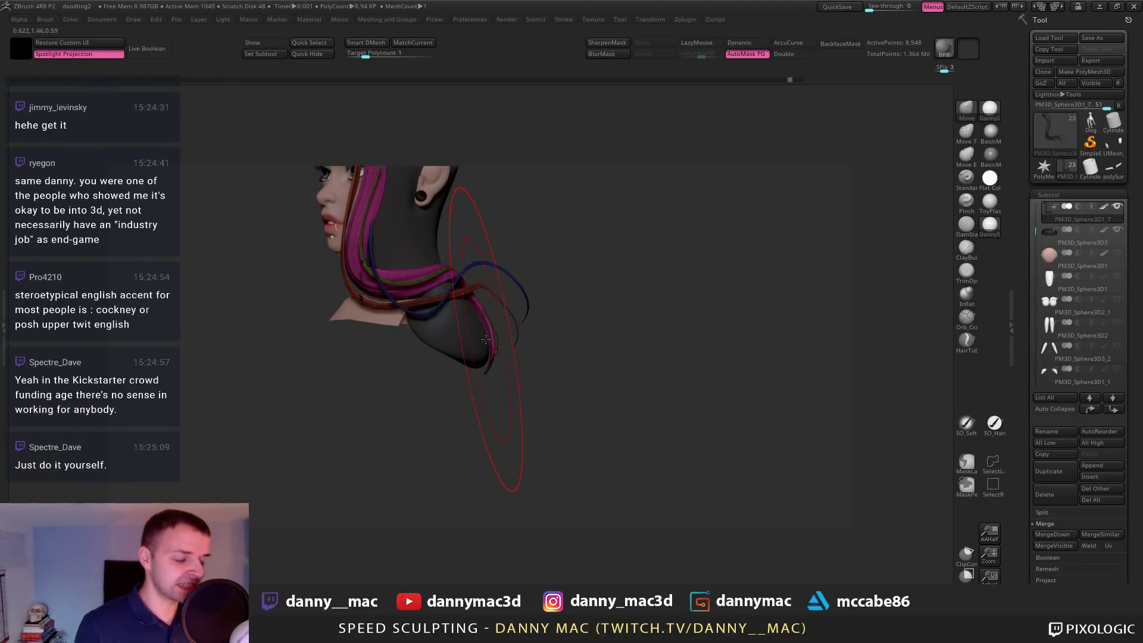
Bend the orange strand's tip outward behind the shoulder so it follows the blue strand's curve
{"action": "mouse_move", "coordinate": [518, 301]}
{"action": "left_mouse_down"}
{"action": "mouse_move", "coordinate": [490, 311]}
{"action": "mouse_move", "coordinate": [462, 381]}
{"action": "mouse_move", "coordinate": [448, 373]}
{"action": "mouse_move", "coordinate": [491, 363]}
{"action": "mouse_move", "coordinate": [475, 355]}
{"action": "mouse_move", "coordinate": [480, 336]}
{"action": "left_mouse_up"}
{"action": "key", "text": "space"}
{"action": "left_click", "coordinate": [463, 372]}
{"action": "key", "text": "space"}
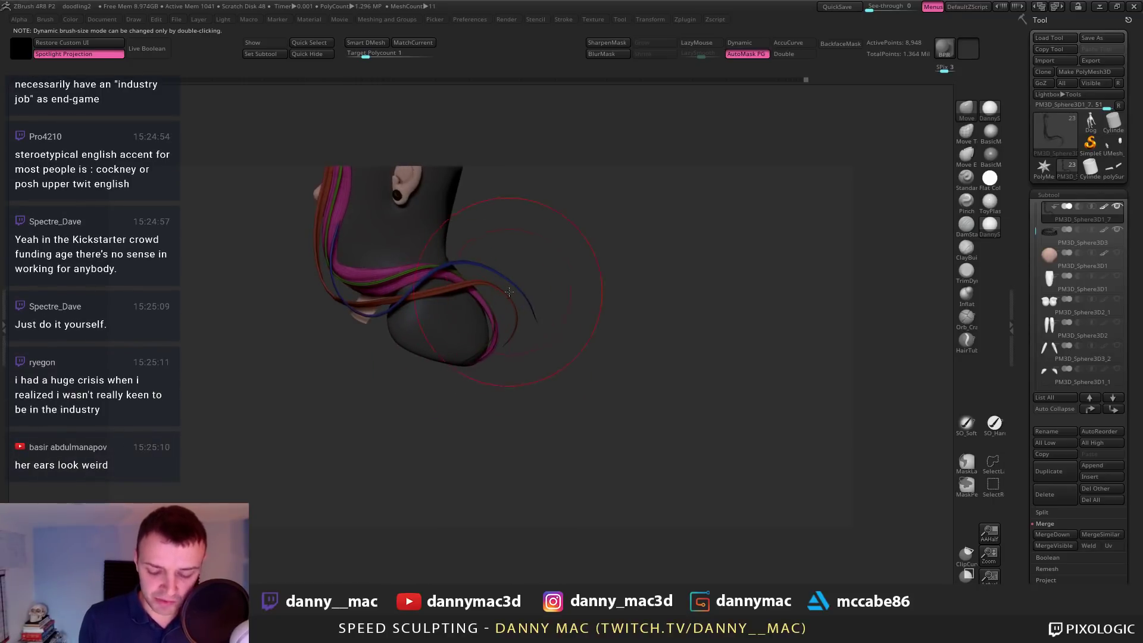
{"action": "key", "text": "space"}
{"action": "mouse_move", "coordinate": [509, 295]}
{"action": "left_mouse_down"}
{"action": "mouse_move", "coordinate": [528, 323]}
{"action": "mouse_move", "coordinate": [505, 333]}
{"action": "mouse_move", "coordinate": [523, 303]}
{"action": "mouse_move", "coordinate": [541, 306]}
{"action": "left_mouse_up"}
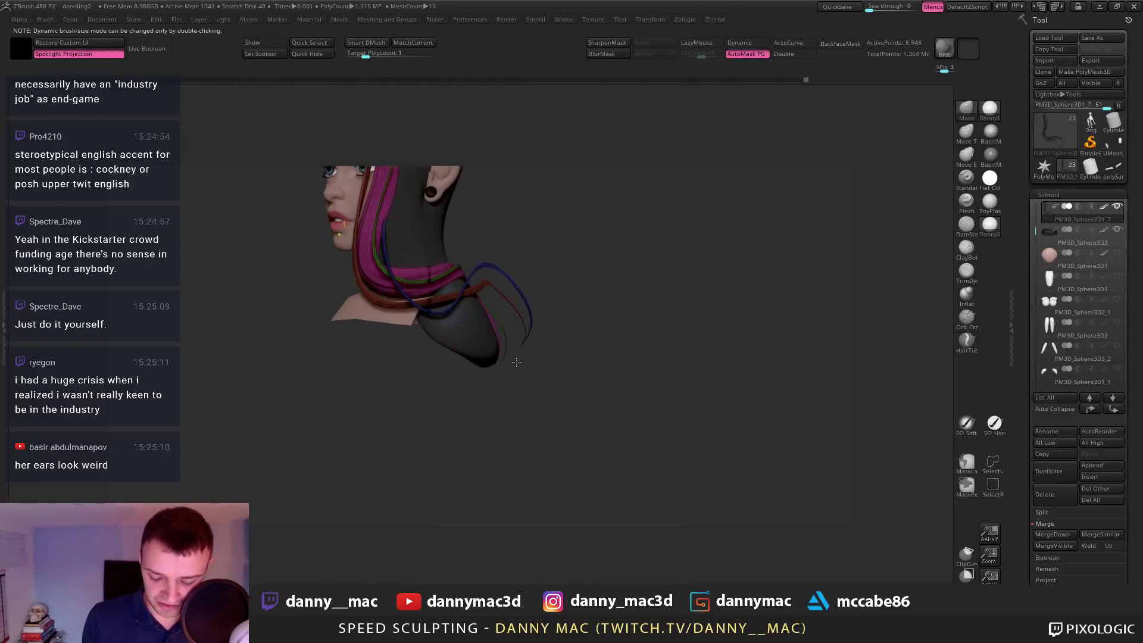
{"action": "left_click_drag", "start_coordinate": [511, 365], "coordinate": [523, 322]}
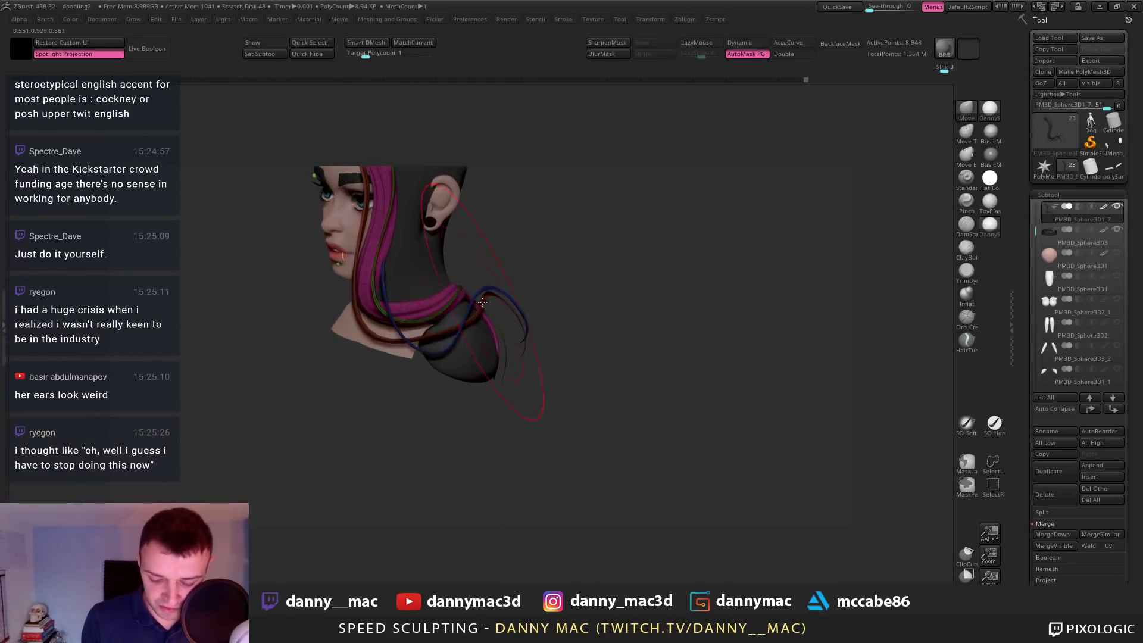
Adjust the blue strand's low loop over the shoulder with a smaller Move brush, and hide the polygroup colours
{"action": "key", "text": "space"}
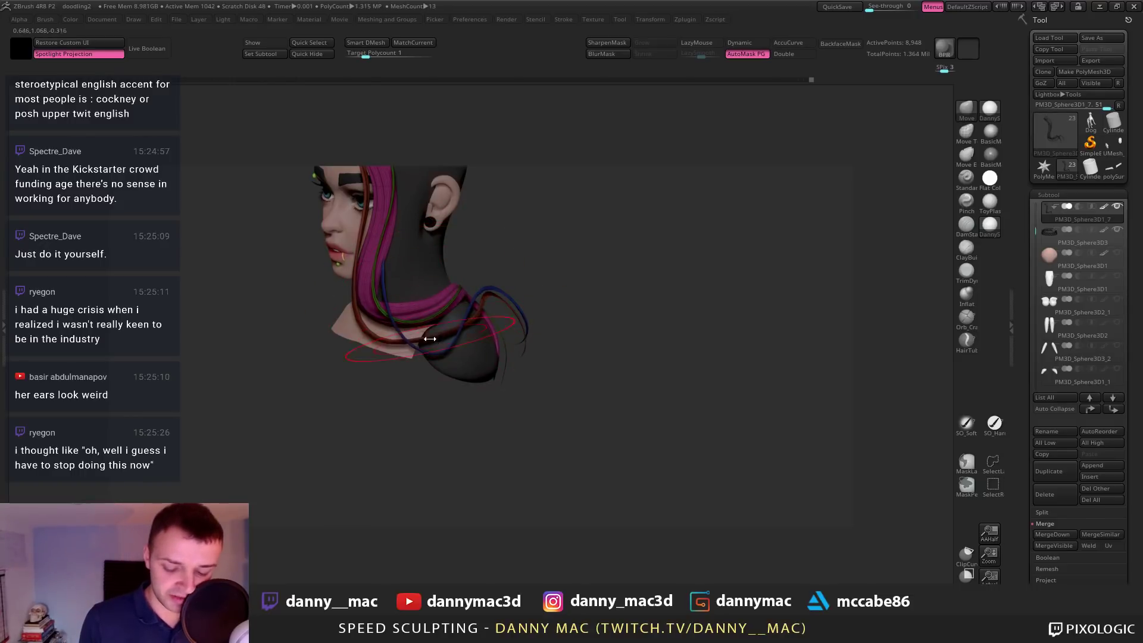
{"action": "key", "text": "space"}
{"action": "left_click_drag", "start_coordinate": [433, 346], "coordinate": [440, 348]}
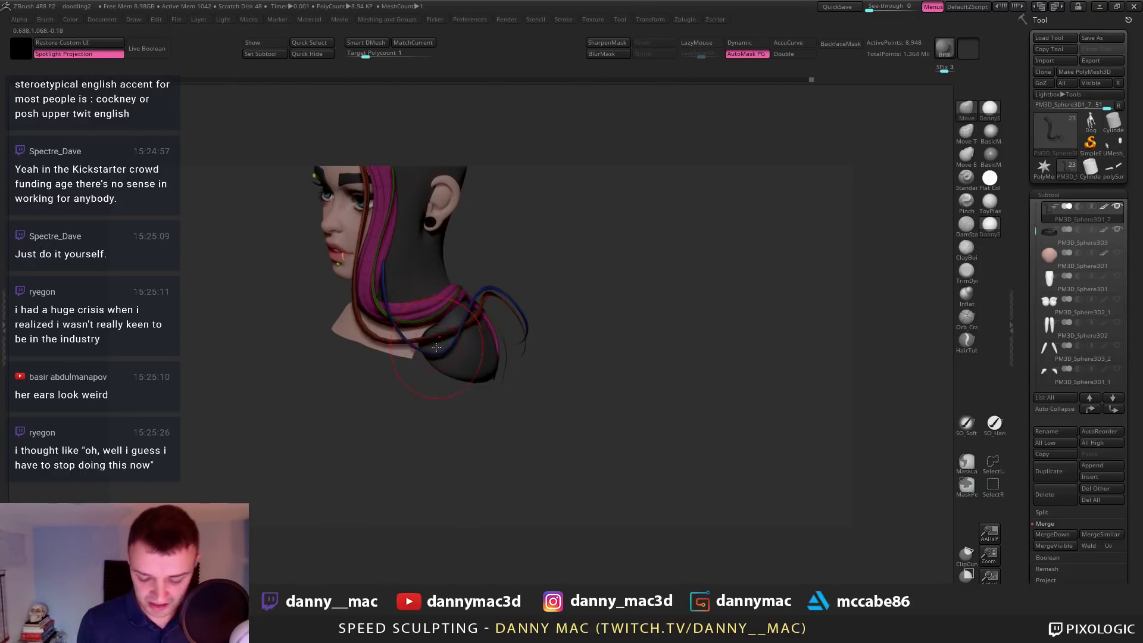
{"action": "mouse_move", "coordinate": [433, 328]}
{"action": "right_mouse_down"}
{"action": "mouse_move", "coordinate": [440, 338]}
{"action": "mouse_move", "coordinate": [399, 315]}
{"action": "mouse_move", "coordinate": [415, 336]}
{"action": "right_mouse_up"}
{"action": "key", "text": "shift+f"}
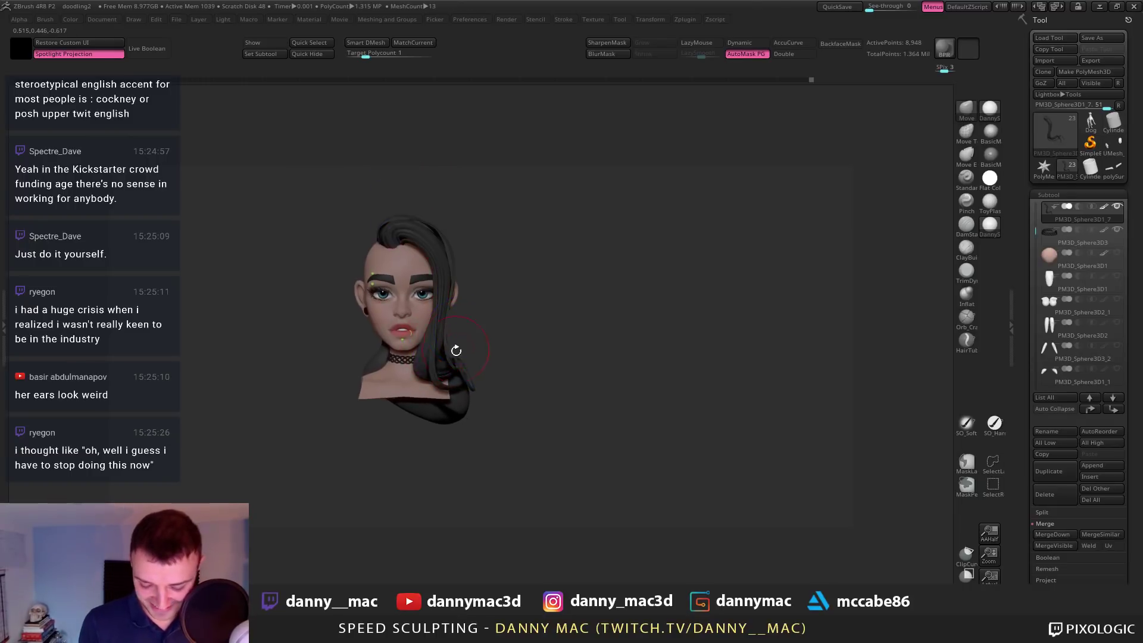
Nudge the strand ends beside the neck outward, lower the subdivision level and show the polygroup colours again
{"action": "key", "text": "space"}
{"action": "left_click_drag", "start_coordinate": [442, 377], "coordinate": [456, 377]}
{"action": "mouse_move", "coordinate": [451, 374]}
{"action": "right_mouse_down"}
{"action": "mouse_move", "coordinate": [416, 355]}
{"action": "mouse_move", "coordinate": [437, 360]}
{"action": "right_mouse_up"}
{"action": "key", "text": "shift+d"}
{"action": "key", "text": "shift+f"}
{"action": "key", "text": "space"}
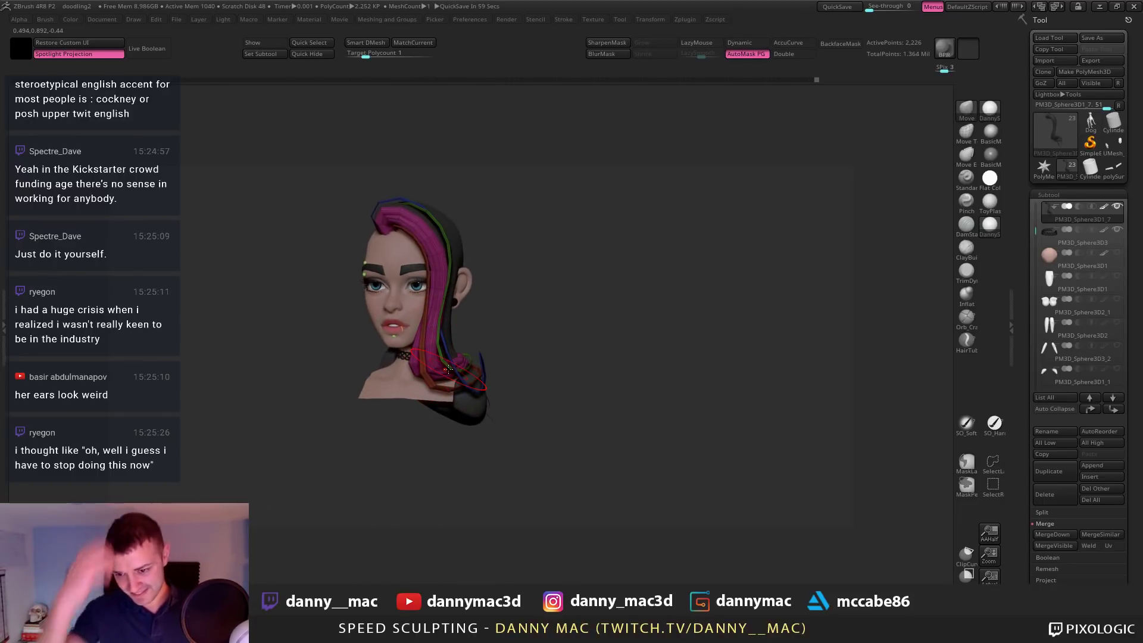
Refine the coloured strands' lower ends beside the neck from the front, switching between higher and lower subdivision levels
{"action": "right_click_drag", "start_coordinate": [448, 370], "coordinate": [456, 315]}
{"action": "key", "text": "d"}
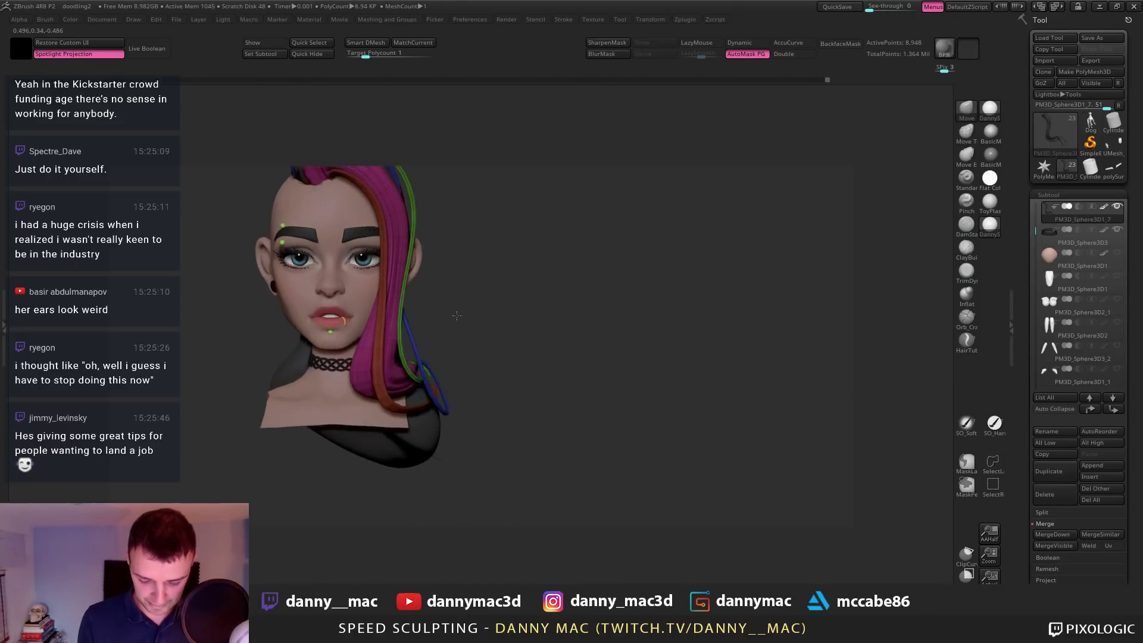
{"action": "left_click", "coordinate": [399, 367], "text": "alt"}
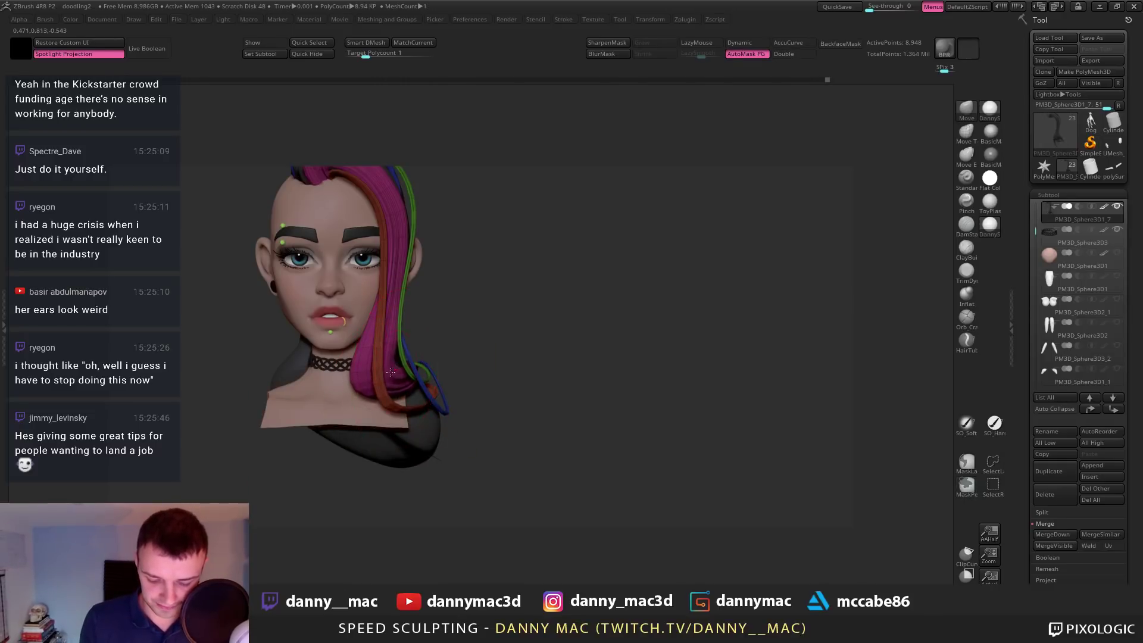
{"action": "left_click", "coordinate": [399, 365], "text": "alt"}
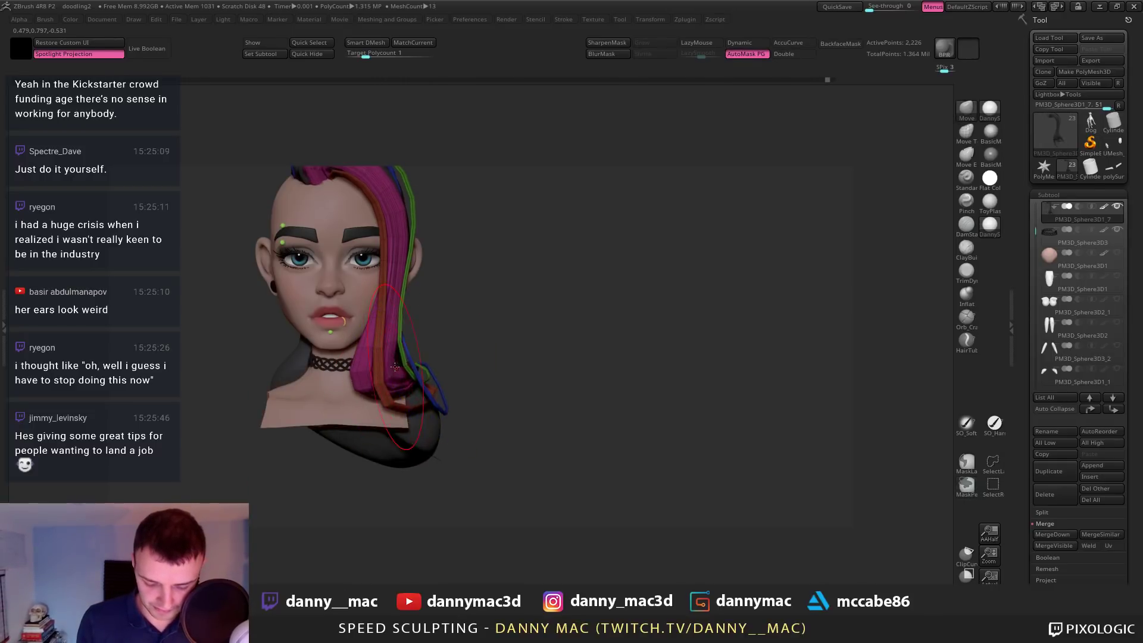
Adjust the orange strand's lower end beside the neck at a higher subdivision level
{"action": "right_click_drag", "start_coordinate": [397, 360], "coordinate": [391, 350]}
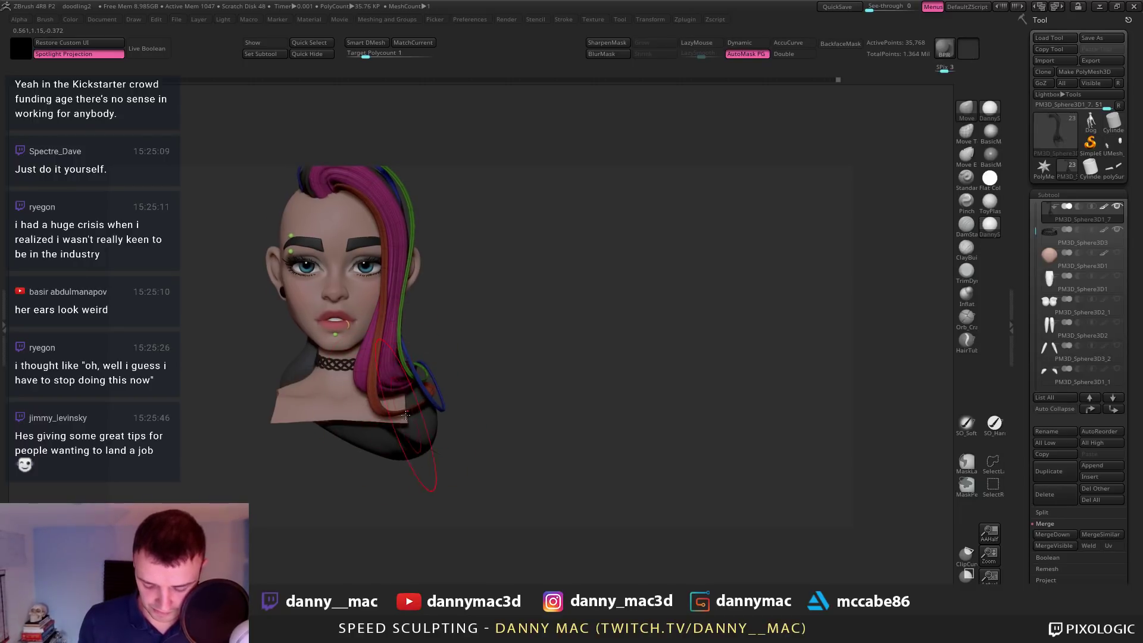
{"action": "right_click_drag", "start_coordinate": [411, 415], "coordinate": [458, 362]}
{"action": "left_click", "coordinate": [408, 415], "text": "alt"}
{"action": "left_click", "coordinate": [482, 394], "text": "alt"}
{"action": "right_click", "coordinate": [414, 257]}
{"action": "mouse_move", "coordinate": [415, 279]}
{"action": "right_mouse_down"}
{"action": "mouse_move", "coordinate": [410, 255]}
{"action": "mouse_move", "coordinate": [410, 290]}
{"action": "right_mouse_up"}
{"action": "left_click_drag", "start_coordinate": [399, 258], "coordinate": [400, 259]}
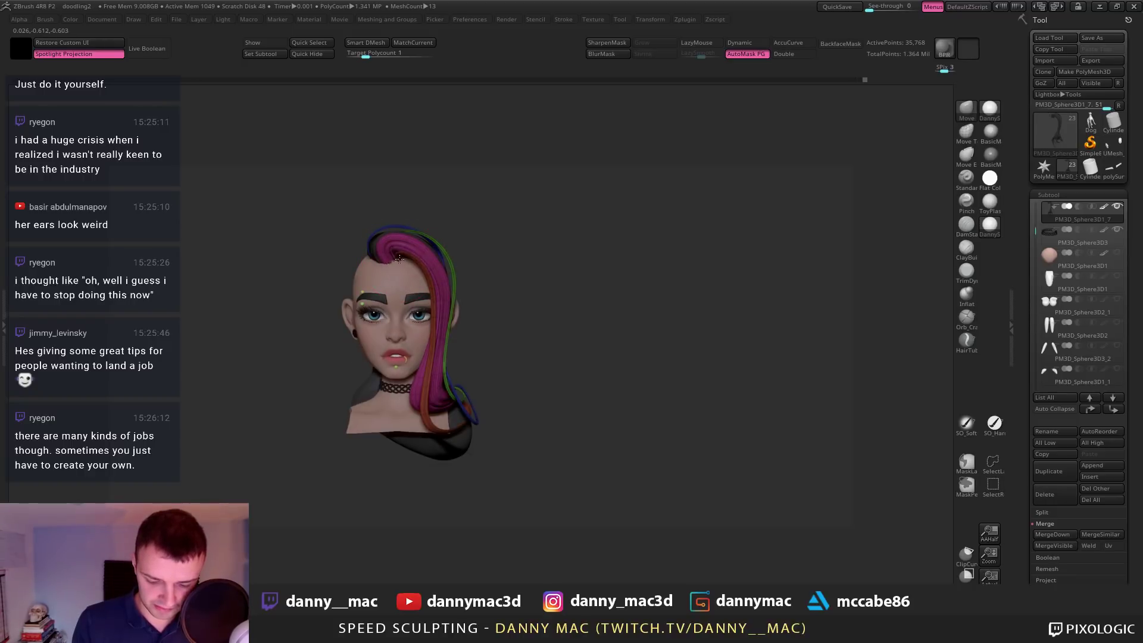
Reshape the blue strand where it starts along the top hairline, working from the side and front with a resized Move brush
{"action": "mouse_move", "coordinate": [398, 256]}
{"action": "right_mouse_down"}
{"action": "mouse_move", "coordinate": [491, 262]}
{"action": "mouse_move", "coordinate": [371, 260]}
{"action": "right_mouse_up"}
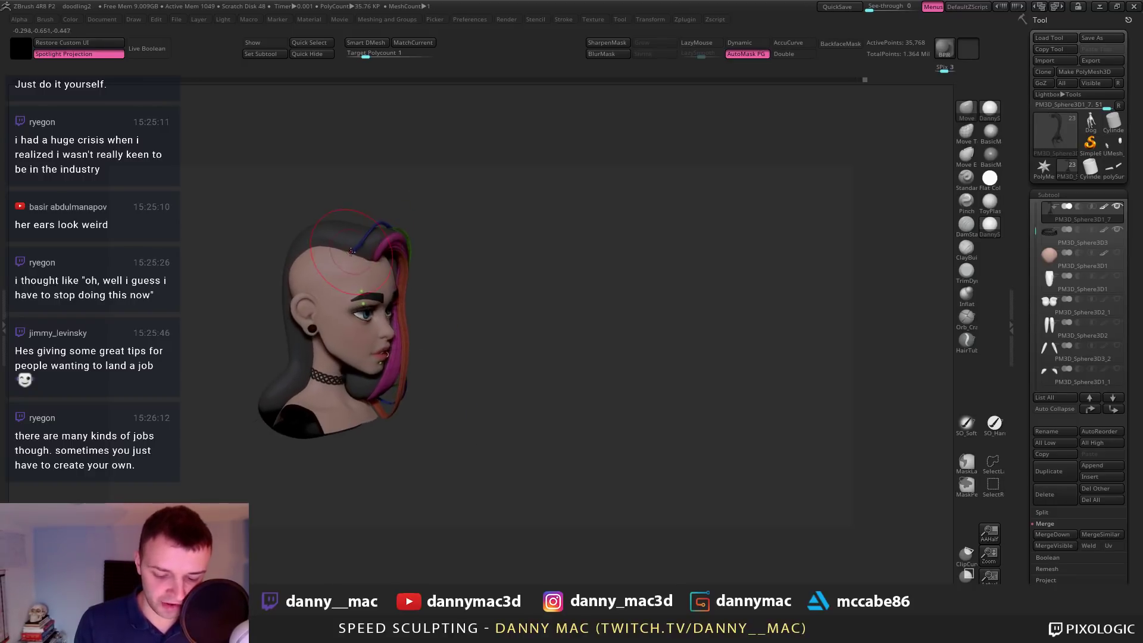
{"action": "left_click_drag", "start_coordinate": [356, 254], "coordinate": [351, 270]}
{"action": "mouse_move", "coordinate": [358, 268]}
{"action": "right_mouse_down"}
{"action": "mouse_move", "coordinate": [297, 280]}
{"action": "mouse_move", "coordinate": [283, 256]}
{"action": "right_mouse_up"}
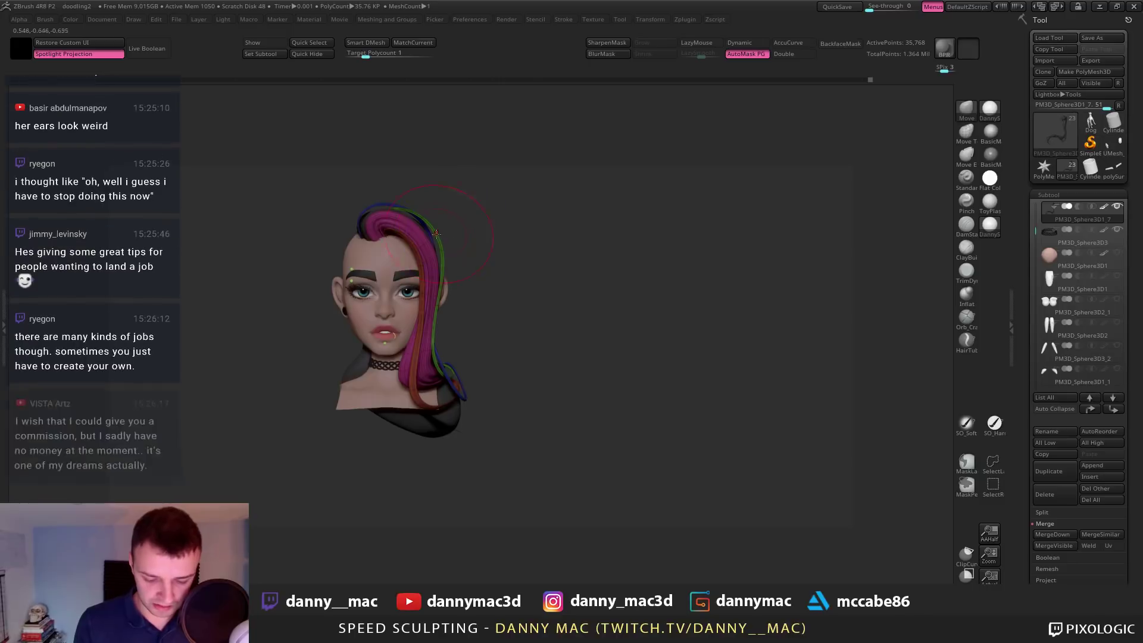
{"action": "left_click_drag", "start_coordinate": [382, 218], "coordinate": [382, 211]}
{"action": "right_click_drag", "start_coordinate": [268, 279], "coordinate": [305, 284]}
{"action": "right_click", "coordinate": [306, 284]}
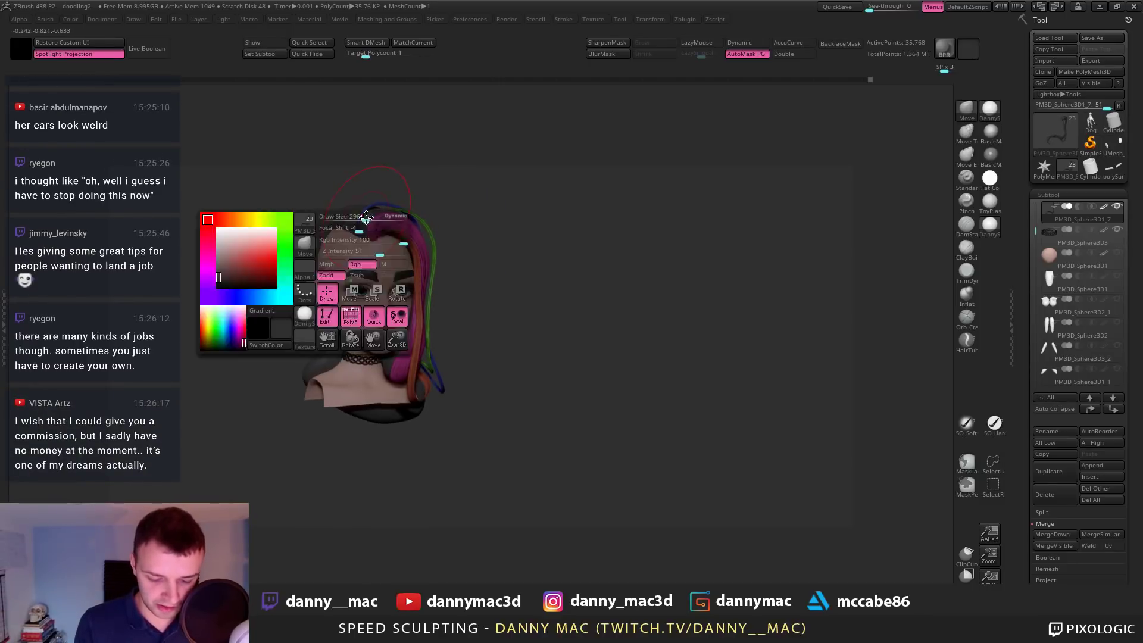
{"action": "left_click_drag", "start_coordinate": [363, 217], "coordinate": [352, 227]}
{"action": "right_click_drag", "start_coordinate": [321, 259], "coordinate": [284, 260]}
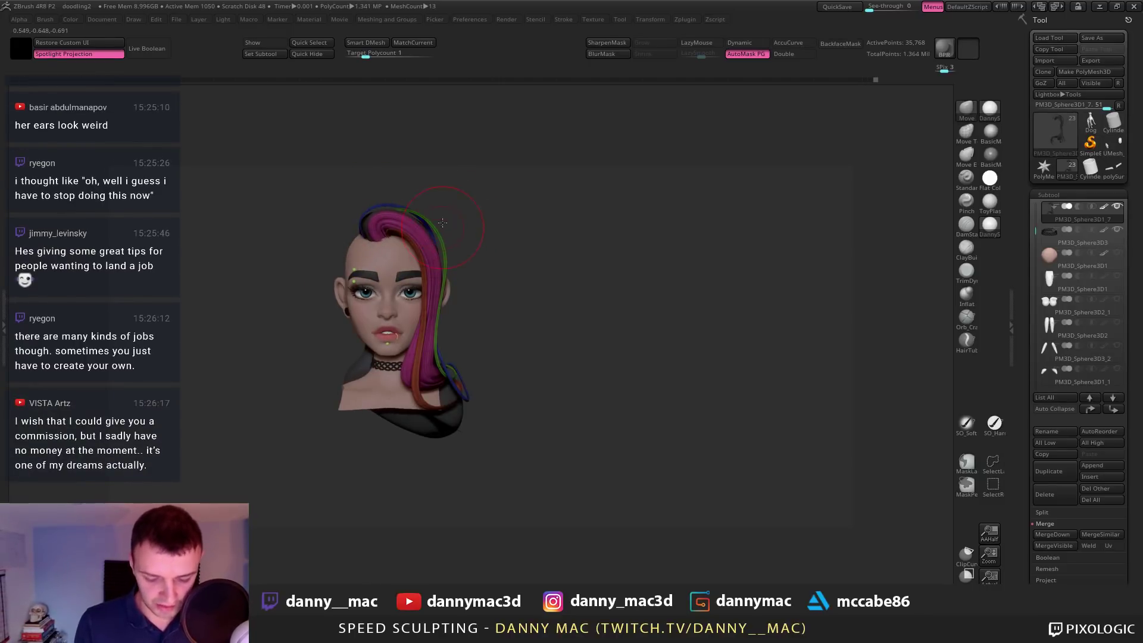
Nudge the coloured strands down where they meet the shoulder beside the neck
{"action": "right_click_drag", "start_coordinate": [460, 310], "coordinate": [448, 275], "text": "alt"}
{"action": "right_click", "coordinate": [368, 404]}
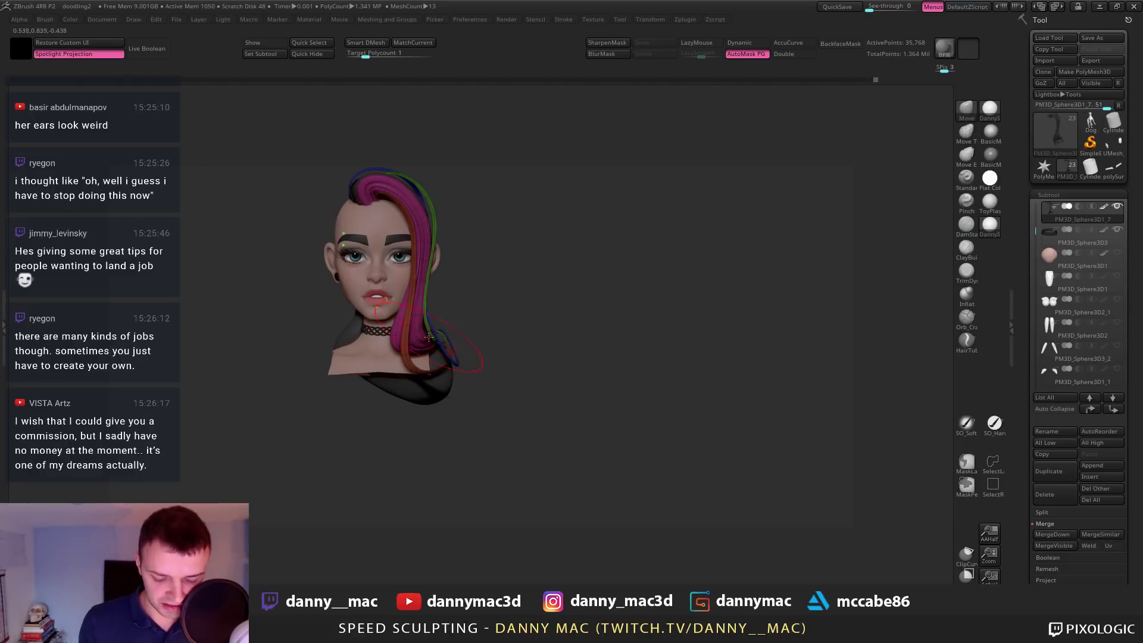
{"action": "left_click_drag", "start_coordinate": [431, 336], "coordinate": [425, 351]}
{"action": "right_click_drag", "start_coordinate": [484, 324], "coordinate": [445, 346]}
{"action": "right_click", "coordinate": [446, 345]}
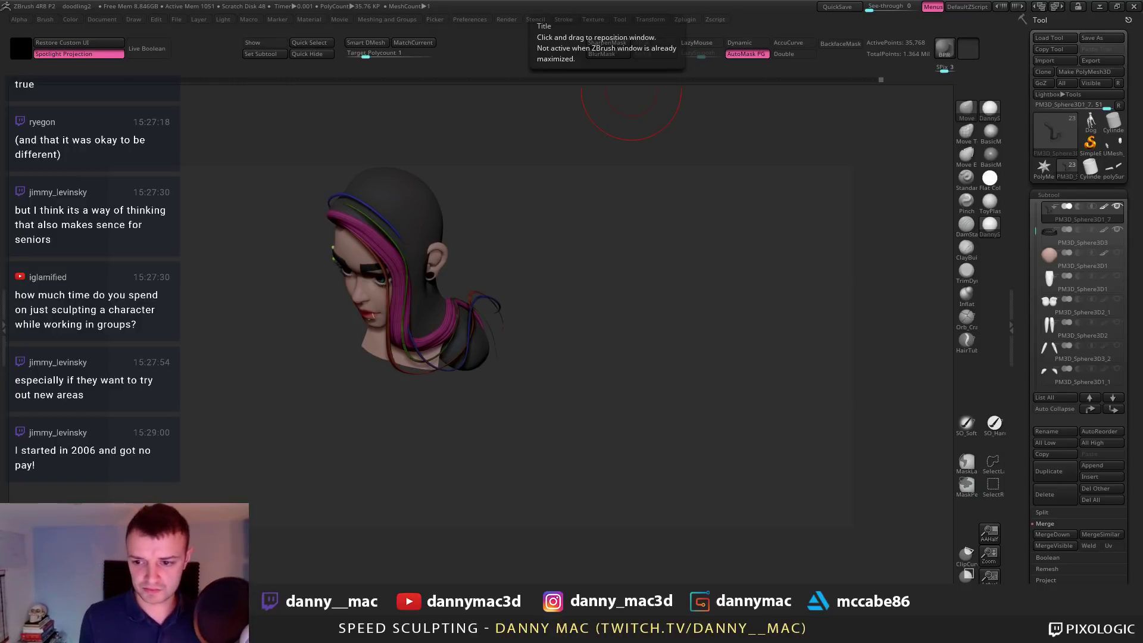
Hide the polygroup colours and adjust the swept hair volume above the forehead with a smaller Move brush
{"action": "left_click_drag", "start_coordinate": [524, 255], "coordinate": [473, 331]}
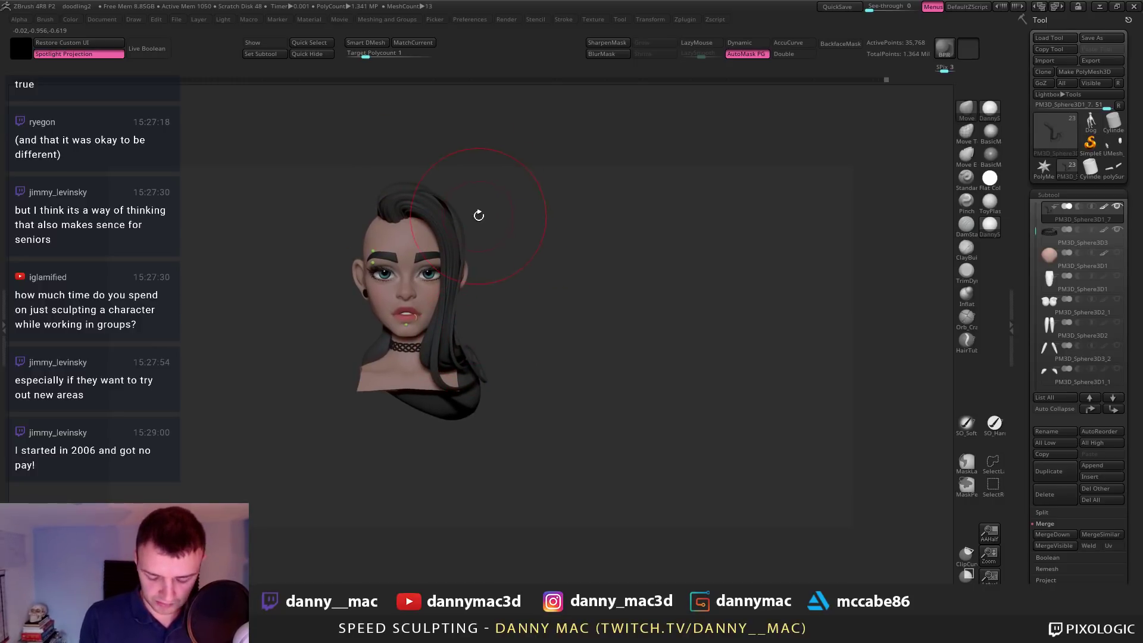
{"action": "left_click_drag", "start_coordinate": [479, 215], "coordinate": [475, 197]}
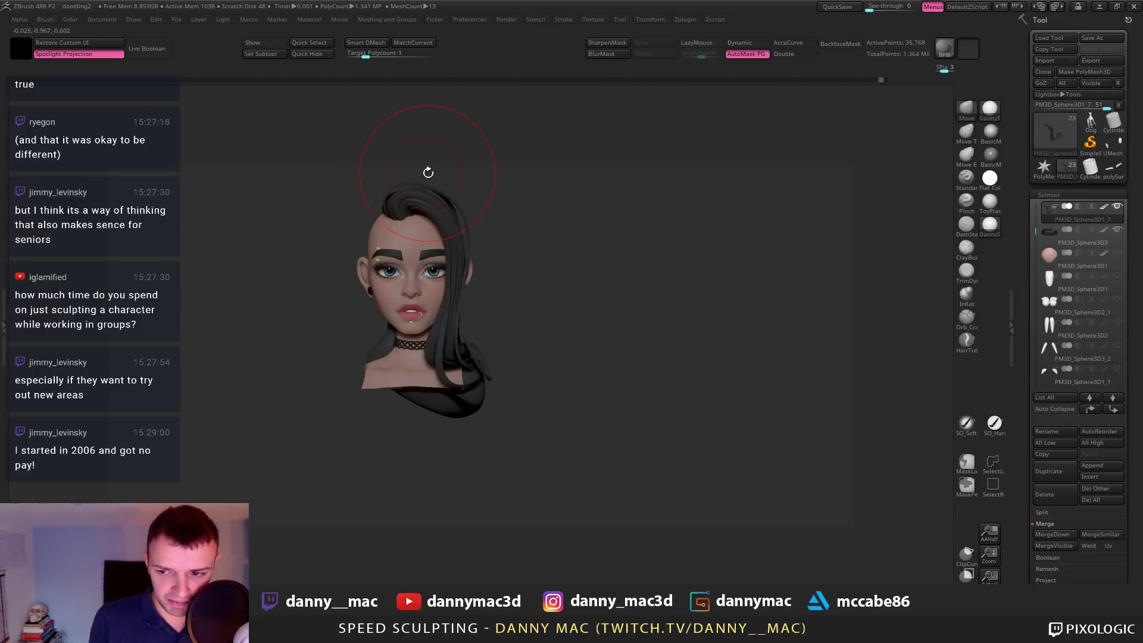
{"action": "key", "text": "space"}
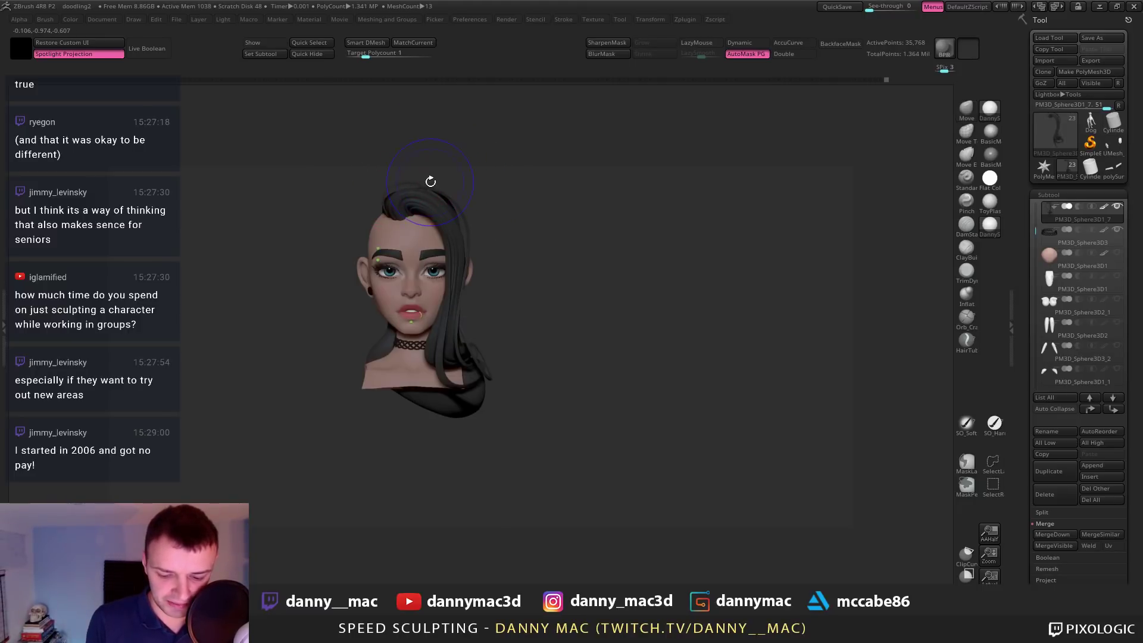
{"action": "mouse_move", "coordinate": [446, 181]}
{"action": "left_mouse_down"}
{"action": "mouse_move", "coordinate": [417, 200]}
{"action": "mouse_move", "coordinate": [471, 207]}
{"action": "mouse_move", "coordinate": [375, 193]}
{"action": "left_mouse_up"}
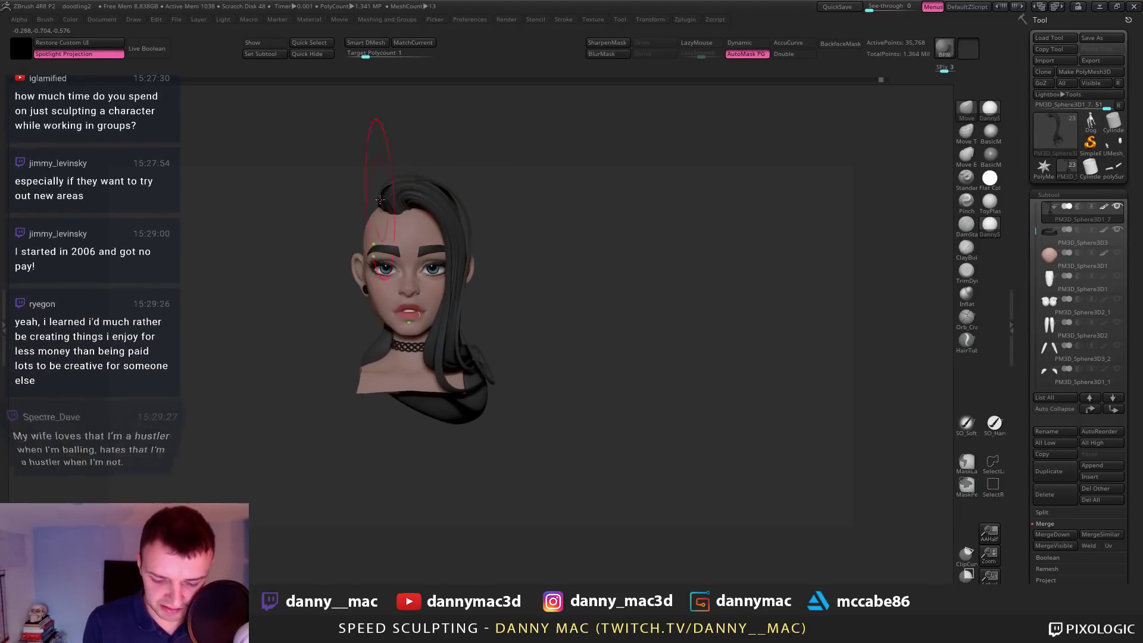
Nudge the hair ends over the shoulder from the front, and undo the last adjustment
{"action": "mouse_move", "coordinate": [503, 186]}
{"action": "left_mouse_down"}
{"action": "mouse_move", "coordinate": [464, 206]}
{"action": "mouse_move", "coordinate": [464, 226]}
{"action": "mouse_move", "coordinate": [458, 196]}
{"action": "mouse_move", "coordinate": [460, 314]}
{"action": "mouse_move", "coordinate": [498, 321]}
{"action": "left_mouse_up"}
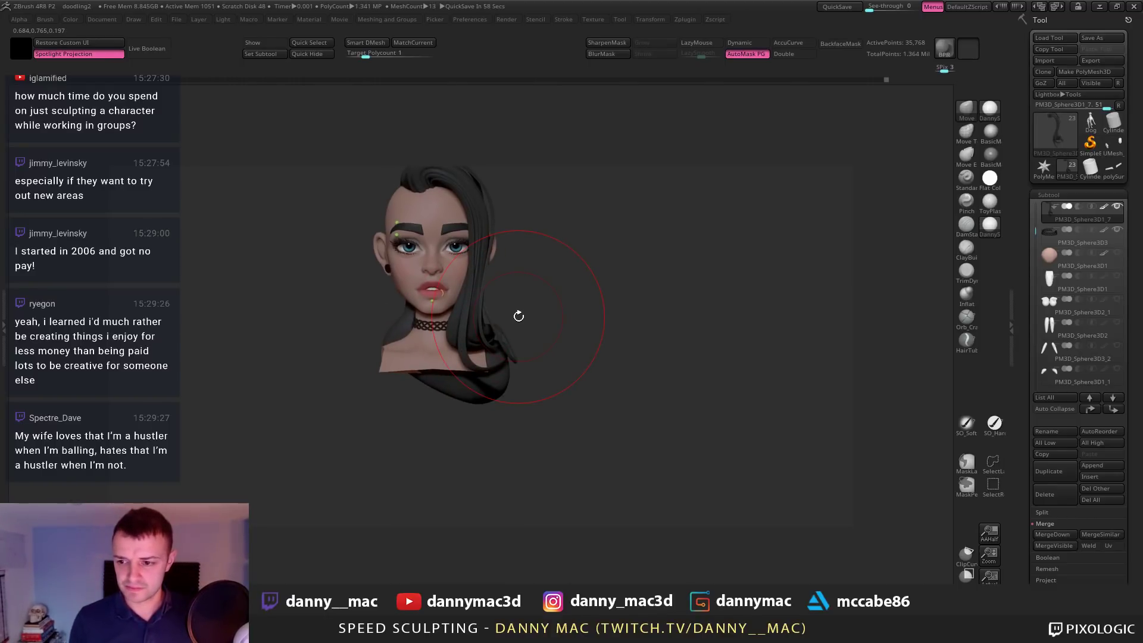
{"action": "left_click_drag", "start_coordinate": [506, 331], "coordinate": [520, 337]}
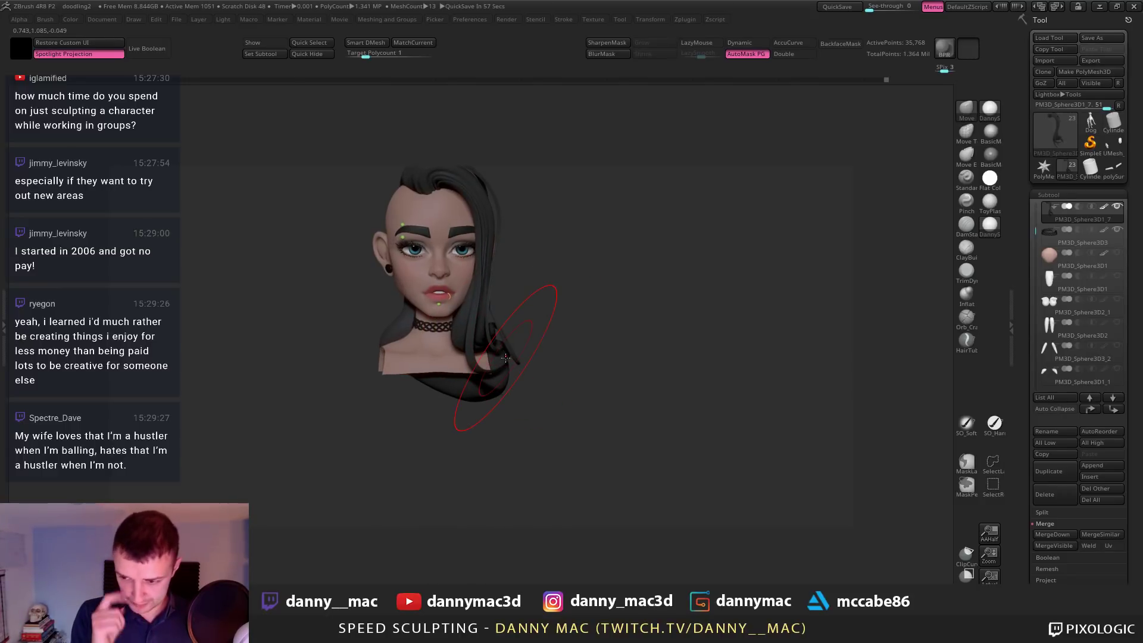
{"action": "mouse_move", "coordinate": [525, 353]}
{"action": "left_mouse_down"}
{"action": "mouse_move", "coordinate": [505, 352]}
{"action": "mouse_move", "coordinate": [516, 357]}
{"action": "left_mouse_up"}
{"action": "key", "text": "ctrl+z"}
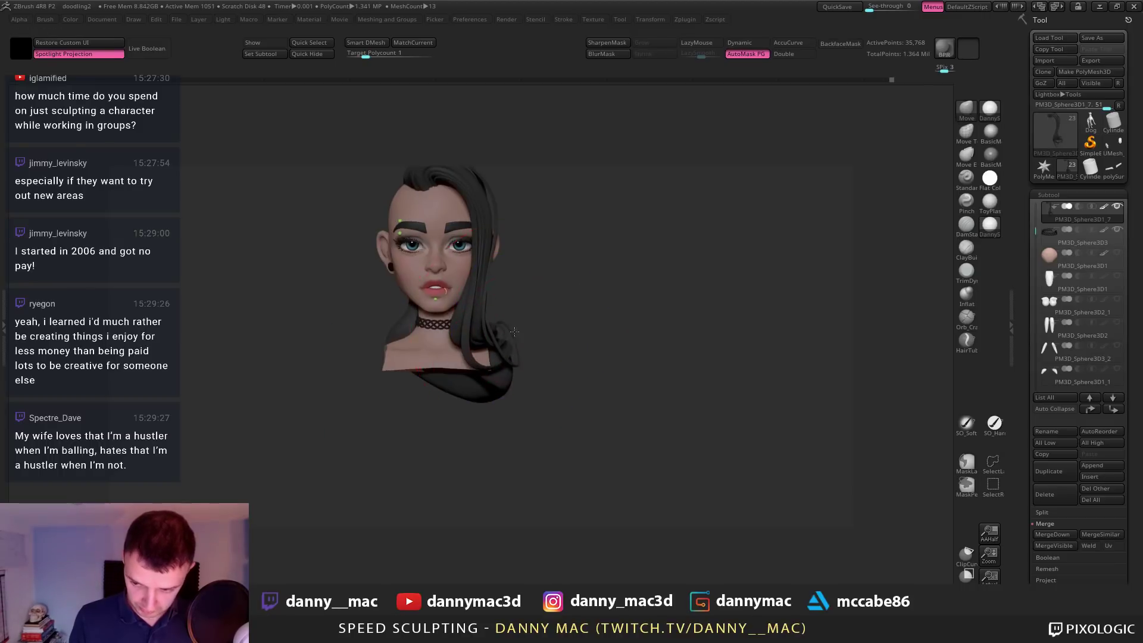
Loosen the strand end at the shoulder, drop the hair two subdivision levels and show the polygroup colours
{"action": "mouse_move", "coordinate": [518, 328]}
{"action": "left_mouse_down"}
{"action": "mouse_move", "coordinate": [534, 364]}
{"action": "mouse_move", "coordinate": [528, 337]}
{"action": "left_mouse_up"}
{"action": "key", "text": "space"}
{"action": "mouse_move", "coordinate": [528, 337]}
{"action": "right_mouse_down"}
{"action": "mouse_move", "coordinate": [536, 325]}
{"action": "mouse_move", "coordinate": [509, 338]}
{"action": "right_mouse_up"}
{"action": "key", "text": "shift+d"}
{"action": "key", "text": "shift+d"}
{"action": "key", "text": "shift+f"}
{"action": "right_click_drag", "start_coordinate": [572, 364], "coordinate": [522, 352]}
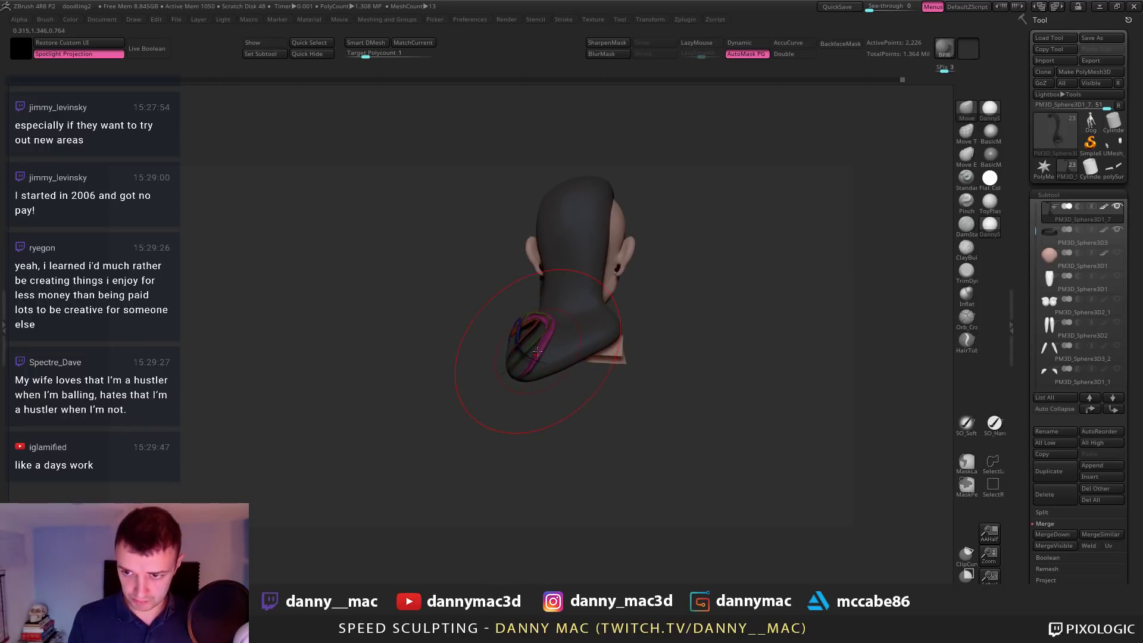
Refine the strands curling over the back of the shoulder from behind and above, raising the subdivision by one level
{"action": "right_click_drag", "start_coordinate": [559, 339], "coordinate": [540, 345]}
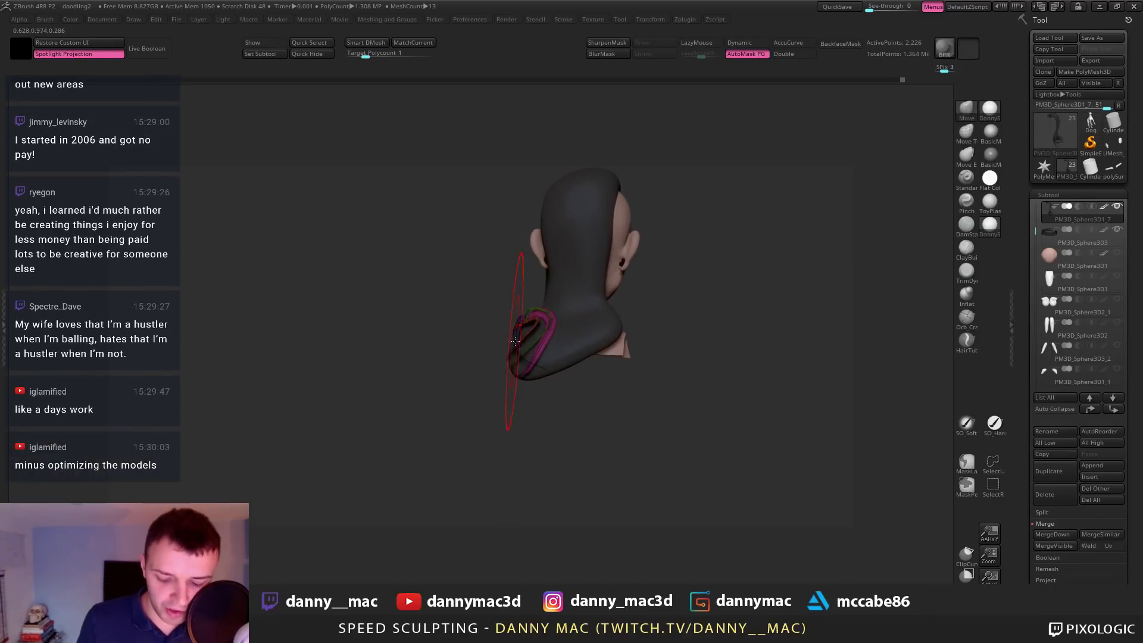
{"action": "right_click_drag", "start_coordinate": [546, 354], "coordinate": [618, 342]}
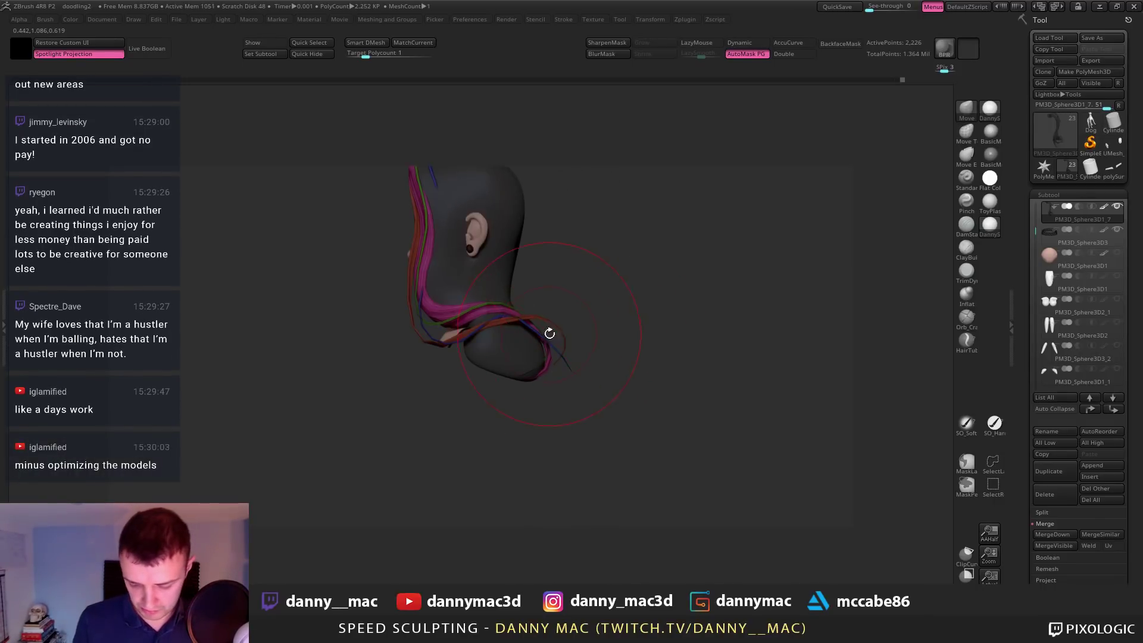
{"action": "mouse_move", "coordinate": [548, 332]}
{"action": "right_mouse_down"}
{"action": "mouse_move", "coordinate": [566, 336]}
{"action": "mouse_move", "coordinate": [522, 345]}
{"action": "mouse_move", "coordinate": [565, 345]}
{"action": "mouse_move", "coordinate": [471, 362]}
{"action": "mouse_move", "coordinate": [495, 340]}
{"action": "mouse_move", "coordinate": [521, 339]}
{"action": "mouse_move", "coordinate": [514, 352]}
{"action": "right_mouse_up"}
{"action": "right_click", "coordinate": [485, 356]}
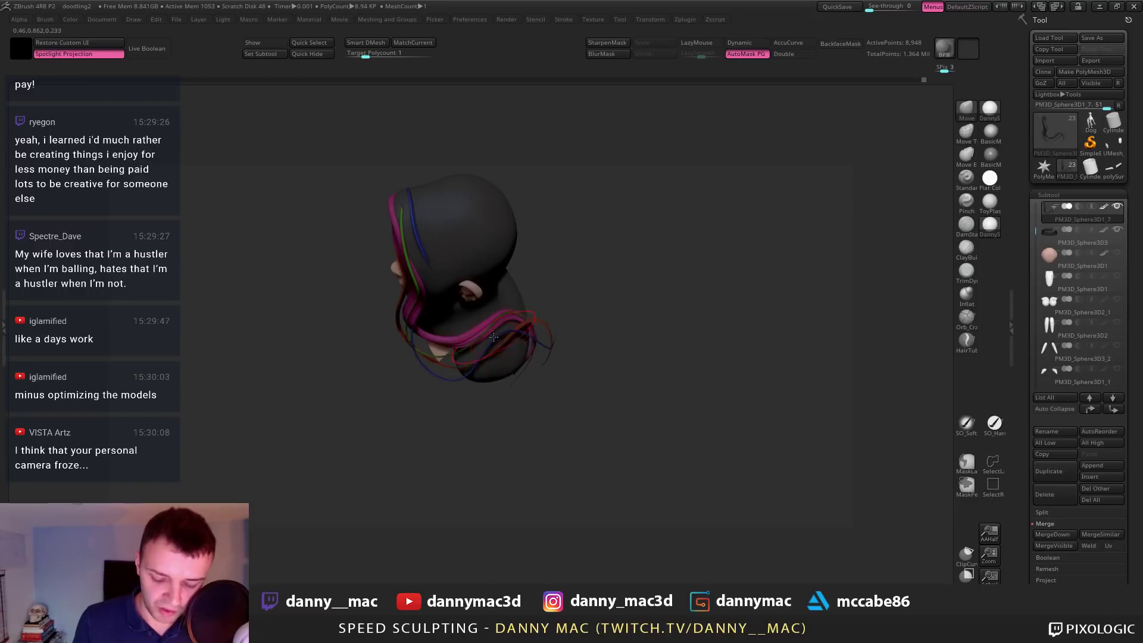
{"action": "left_click_drag", "start_coordinate": [511, 350], "coordinate": [503, 351]}
{"action": "right_click_drag", "start_coordinate": [506, 352], "coordinate": [537, 311]}
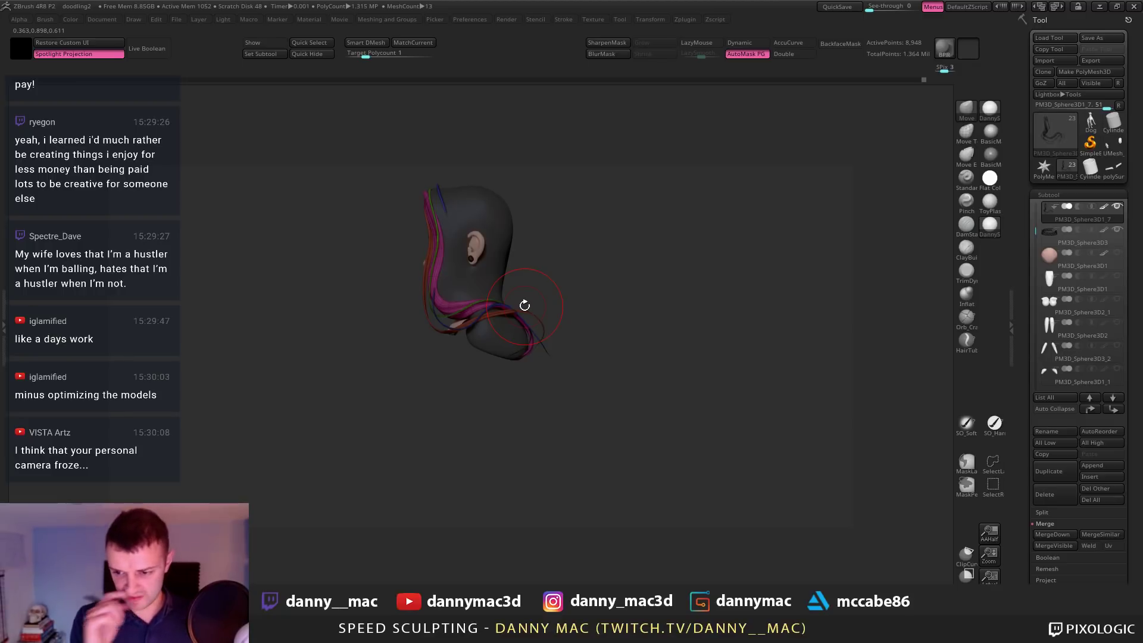
Try to move the bend of the pink lock below the ear with the Move brush
{"action": "left_click_drag", "start_coordinate": [521, 391], "coordinate": [552, 392]}
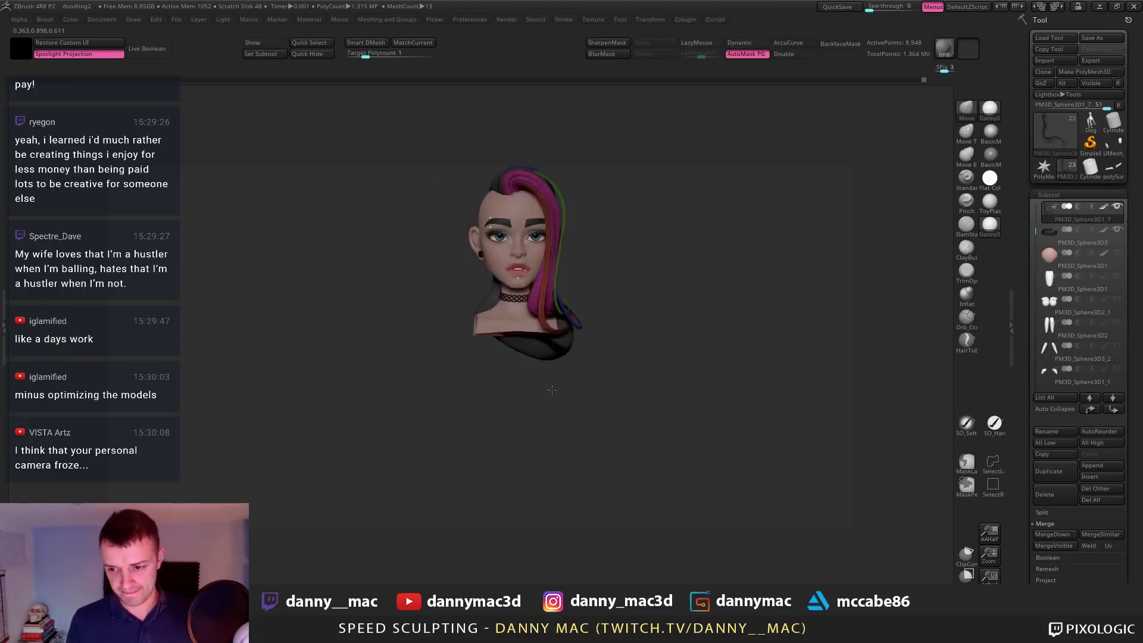
{"action": "key", "text": "ctrl+z"}
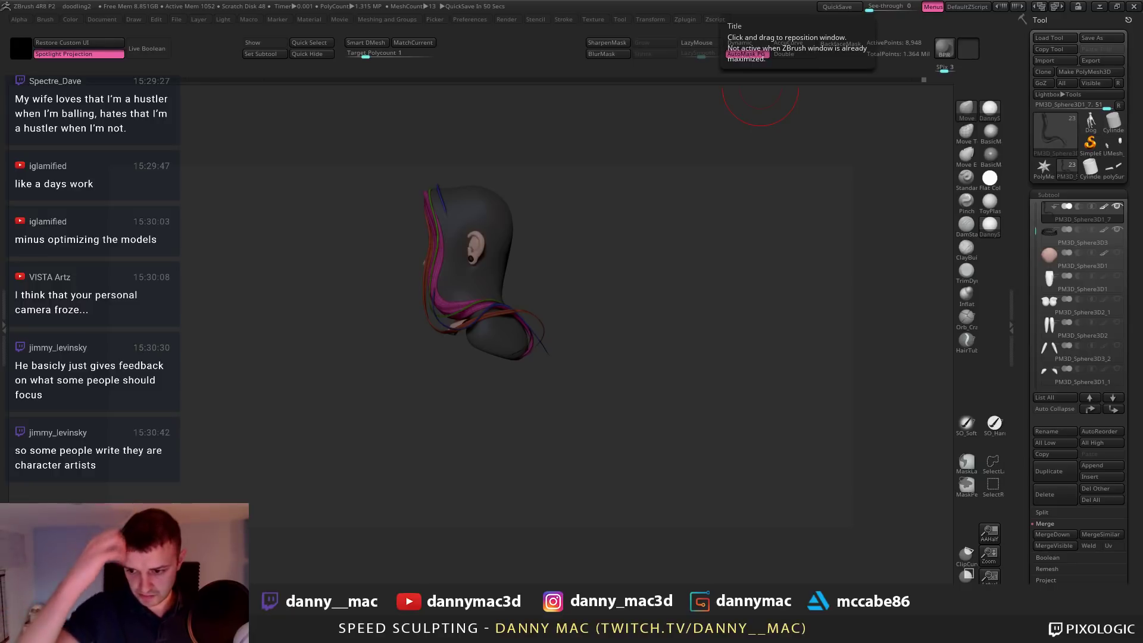
{"action": "left_click_drag", "start_coordinate": [566, 266], "coordinate": [487, 256]}
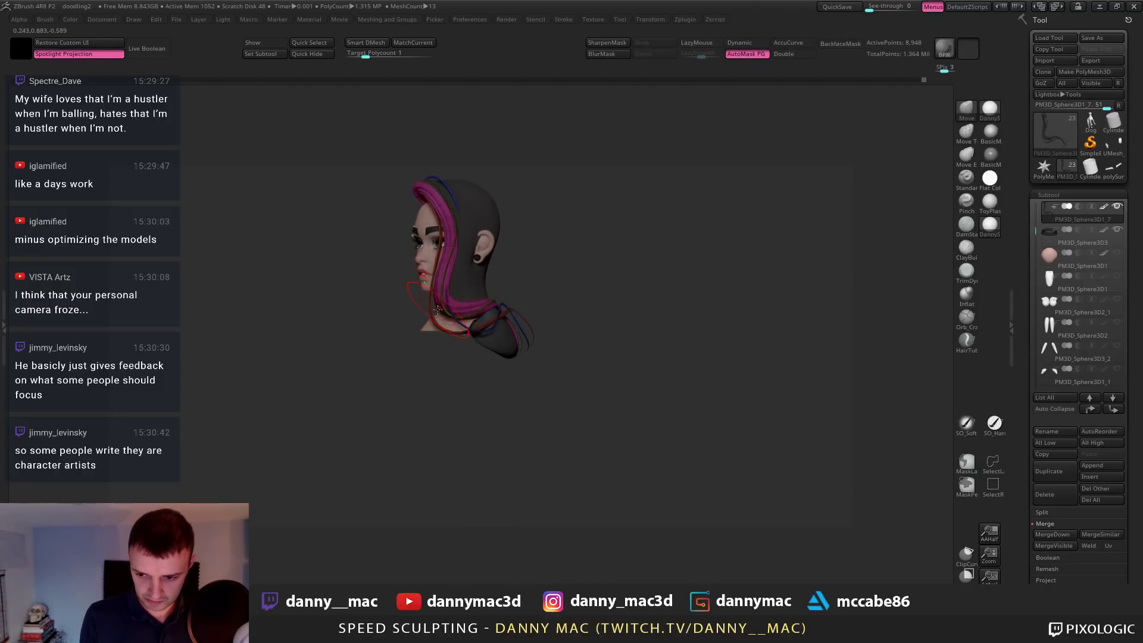
{"action": "right_click_drag", "start_coordinate": [438, 310], "coordinate": [422, 350], "text": "ctrl"}
{"action": "left_click_drag", "start_coordinate": [446, 294], "coordinate": [456, 289]}
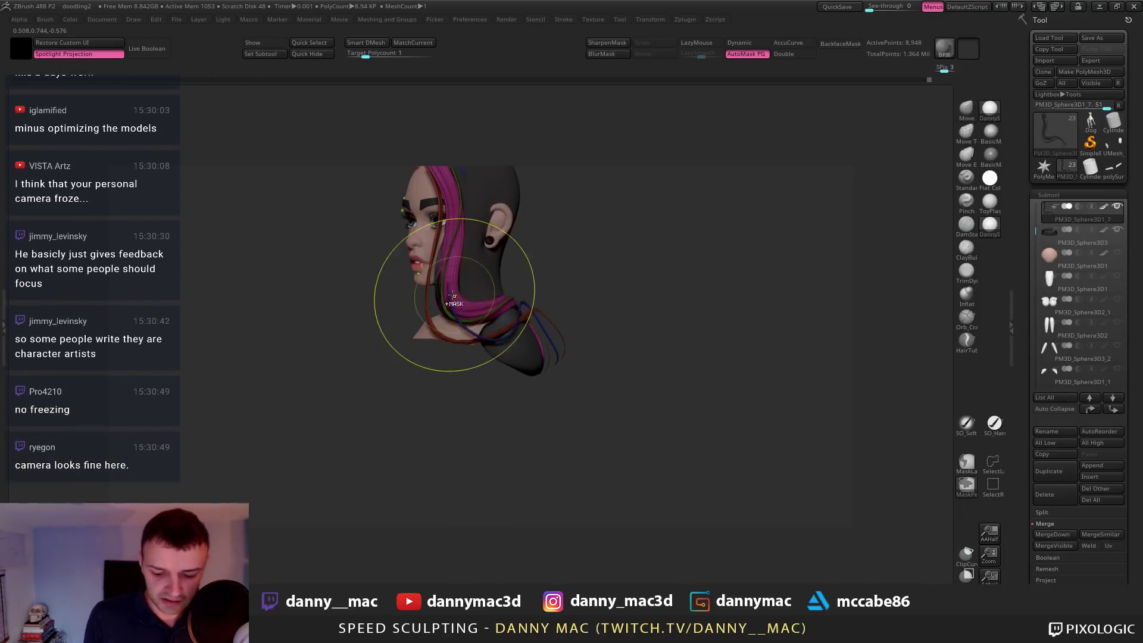
{"action": "key", "text": "ctrl+z"}
{"action": "left_click_drag", "start_coordinate": [450, 297], "coordinate": [468, 303]}
{"action": "key", "text": "ctrl+z"}
Turn on AccuCurve and pull the strand tip behind the shoulder outward, with the polygroup colours shown
{"action": "mouse_move", "coordinate": [470, 302]}
{"action": "right_mouse_down"}
{"action": "mouse_move", "coordinate": [492, 288]}
{"action": "mouse_move", "coordinate": [498, 304]}
{"action": "mouse_move", "coordinate": [472, 366]}
{"action": "mouse_move", "coordinate": [480, 277]}
{"action": "right_mouse_up"}
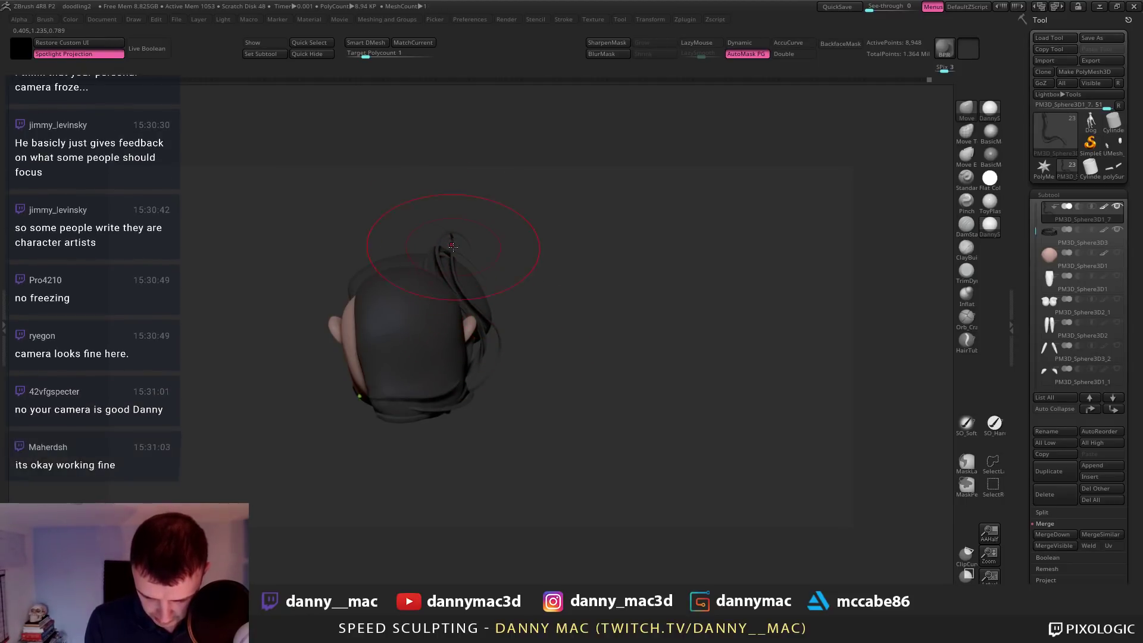
{"action": "right_click_drag", "start_coordinate": [453, 246], "coordinate": [608, 137]}
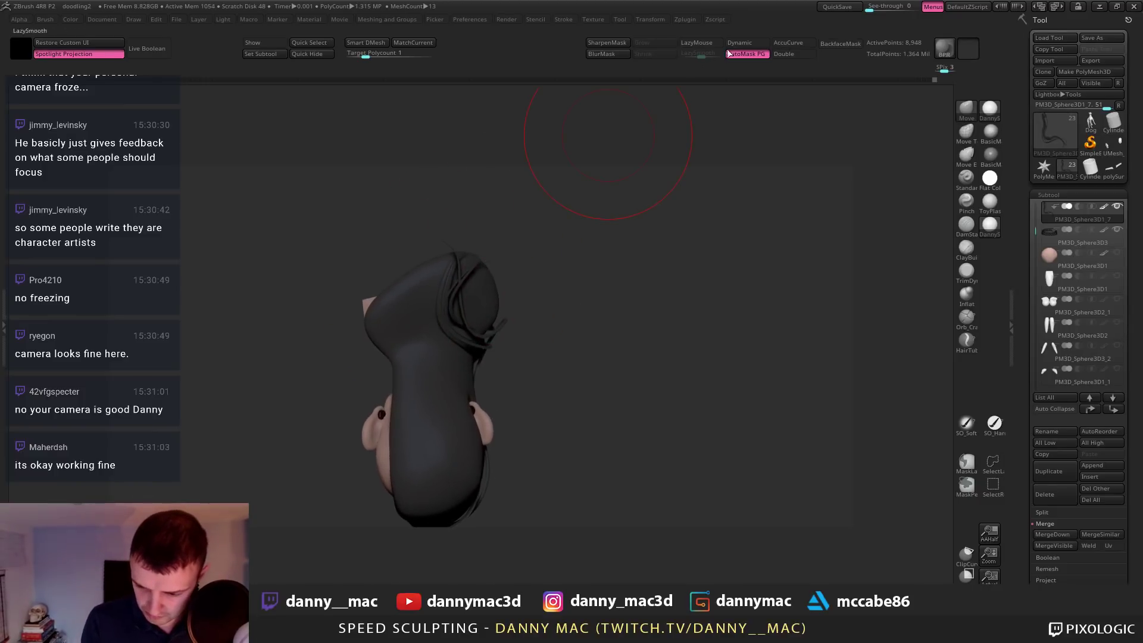
{"action": "left_click", "coordinate": [797, 42]}
{"action": "key", "text": "shift+f"}
{"action": "right_click_drag", "start_coordinate": [480, 219], "coordinate": [429, 235]}
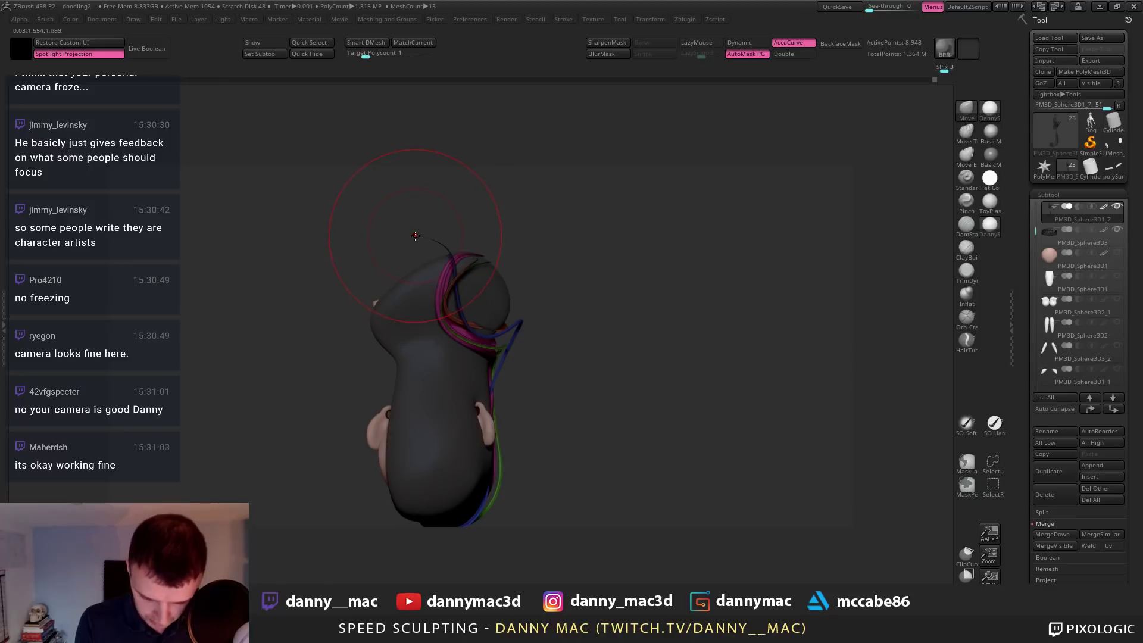
{"action": "left_click_drag", "start_coordinate": [415, 236], "coordinate": [484, 206]}
Hide the polygroup colours and pull the strand ends around the back of the shoulder into loose tips at the lowest subdivision level
{"action": "right_click_drag", "start_coordinate": [569, 206], "coordinate": [500, 215]}
{"action": "key", "text": "shift+f"}
{"action": "left_click_drag", "start_coordinate": [538, 244], "coordinate": [503, 215]}
{"action": "mouse_move", "coordinate": [603, 236]}
{"action": "left_mouse_down"}
{"action": "mouse_move", "coordinate": [559, 214]}
{"action": "mouse_move", "coordinate": [439, 217]}
{"action": "left_mouse_up"}
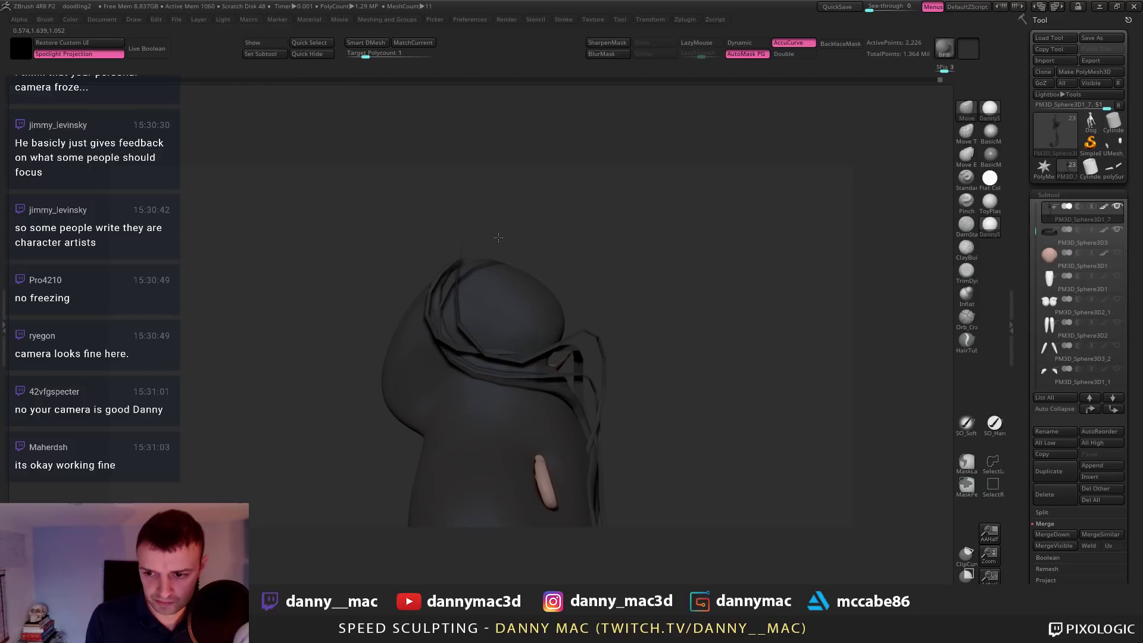
{"action": "left_click_drag", "start_coordinate": [498, 238], "coordinate": [477, 294]}
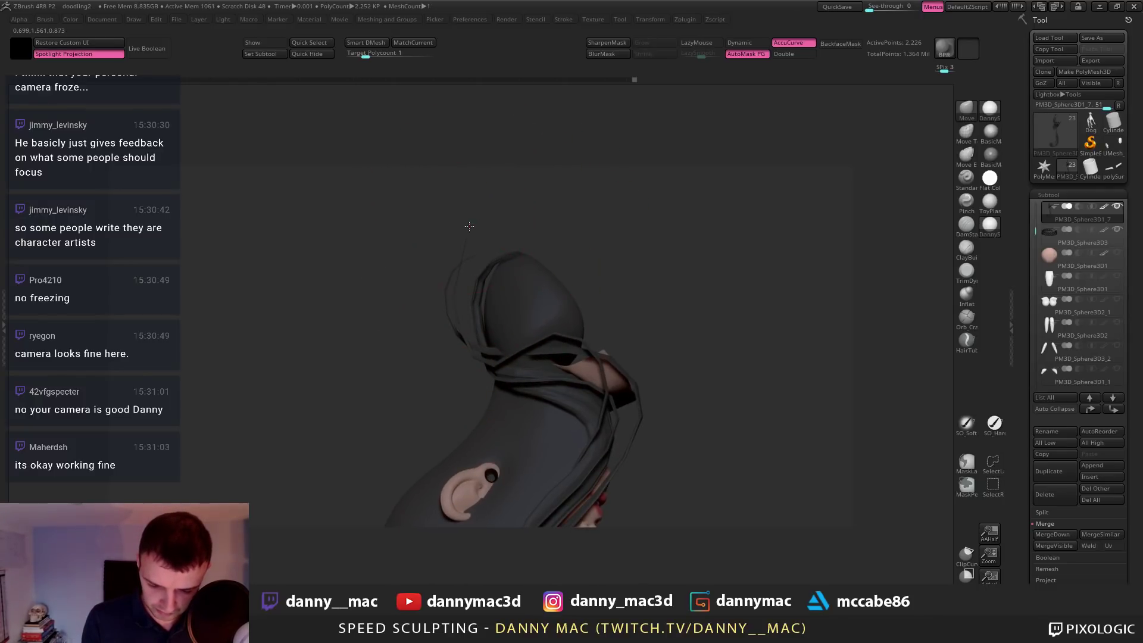
{"action": "left_click_drag", "start_coordinate": [512, 257], "coordinate": [518, 255]}
{"action": "mouse_move", "coordinate": [534, 256]}
{"action": "right_mouse_down"}
{"action": "mouse_move", "coordinate": [524, 268]}
{"action": "mouse_move", "coordinate": [485, 234]}
{"action": "mouse_move", "coordinate": [470, 270]}
{"action": "mouse_move", "coordinate": [488, 241]}
{"action": "mouse_move", "coordinate": [524, 295]}
{"action": "mouse_move", "coordinate": [456, 266]}
{"action": "mouse_move", "coordinate": [500, 292]}
{"action": "mouse_move", "coordinate": [477, 282]}
{"action": "mouse_move", "coordinate": [506, 274]}
{"action": "mouse_move", "coordinate": [512, 256]}
{"action": "mouse_move", "coordinate": [589, 247]}
{"action": "mouse_move", "coordinate": [622, 253]}
{"action": "mouse_move", "coordinate": [625, 269]}
{"action": "right_mouse_up"}
Show the polygroup colours, reselect the Move brush for a last tip adjustment, and turn AccuCurve off
{"action": "key", "text": "shift+f"}
{"action": "key", "text": "b"}
{"action": "key", "text": "m"}
{"action": "key", "text": "v"}
{"action": "key", "text": "space"}
{"action": "left_click_drag", "start_coordinate": [613, 237], "coordinate": [607, 257]}
{"action": "mouse_move", "coordinate": [607, 257]}
{"action": "right_mouse_down"}
{"action": "mouse_move", "coordinate": [587, 258]}
{"action": "mouse_move", "coordinate": [630, 206]}
{"action": "right_mouse_up"}
{"action": "left_click", "coordinate": [784, 47]}
Raise the hair strands' subdivision by two levels
{"action": "right_click_drag", "start_coordinate": [625, 268], "coordinate": [402, 291]}
{"action": "key", "text": "d"}
{"action": "key", "text": "d"}
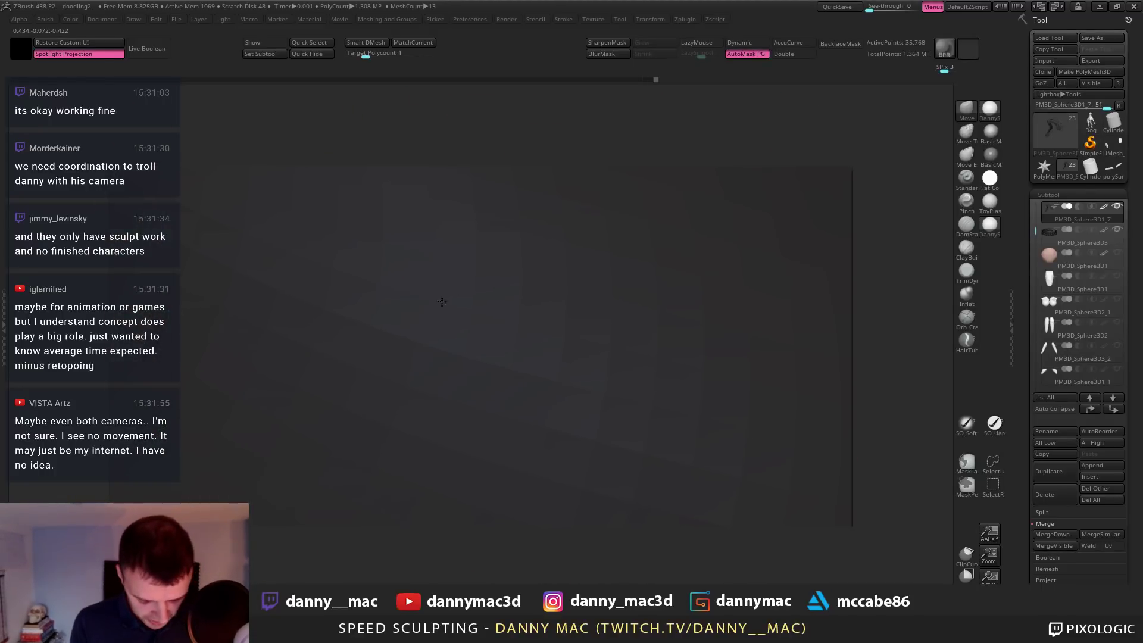
{"action": "mouse_move", "coordinate": [547, 284]}
{"action": "right_mouse_down"}
{"action": "mouse_move", "coordinate": [483, 273]}
{"action": "mouse_move", "coordinate": [534, 275]}
{"action": "right_mouse_up"}
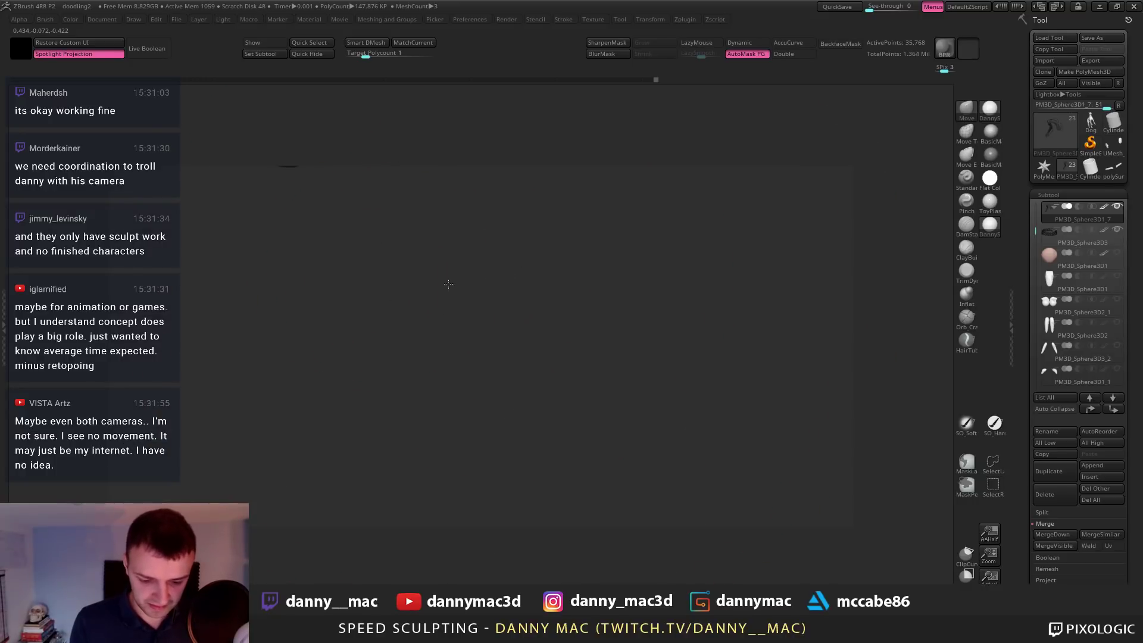
{"action": "right_click_drag", "start_coordinate": [449, 284], "coordinate": [568, 510]}
{"action": "right_click_drag", "start_coordinate": [388, 261], "coordinate": [381, 329]}
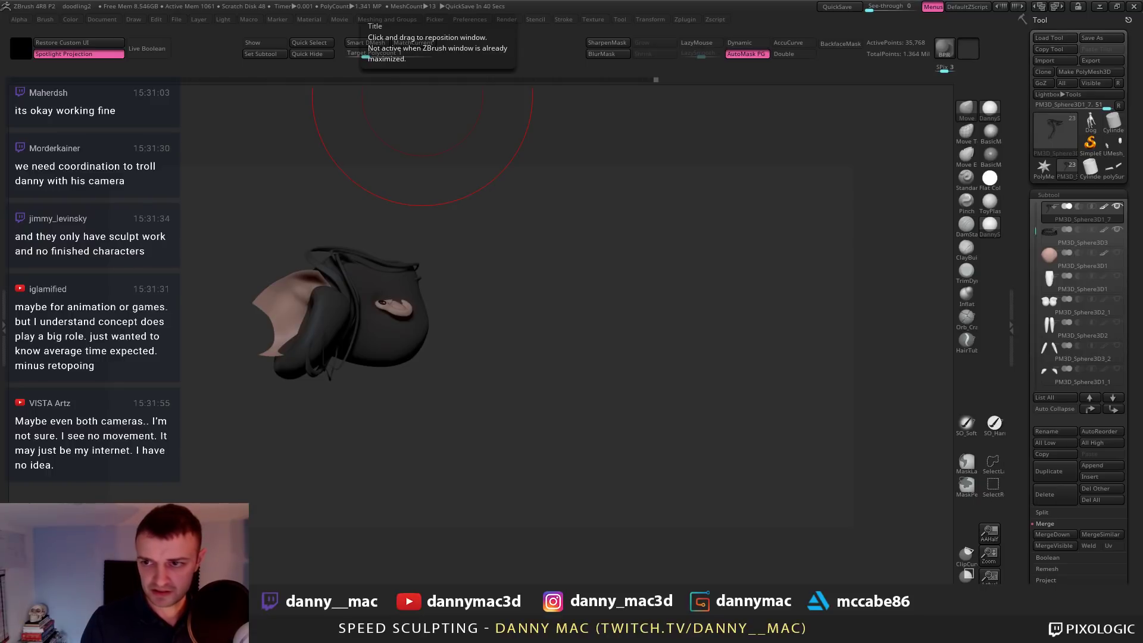
Switch to the ArtStation portfolio in the browser and open the Speed Sculpt Episode 12 - Princess Mononoke artwork
{"action": "key", "text": "alt+Tab"}
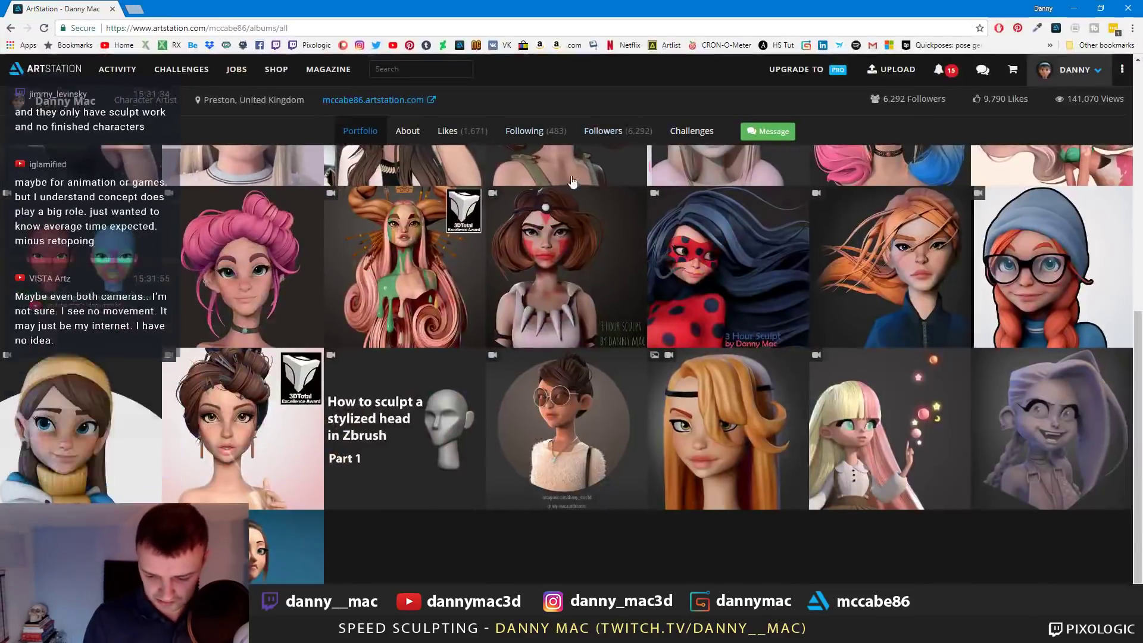
{"action": "scroll", "coordinate": [548, 285], "scroll_direction": "up", "scroll_amount": 3}
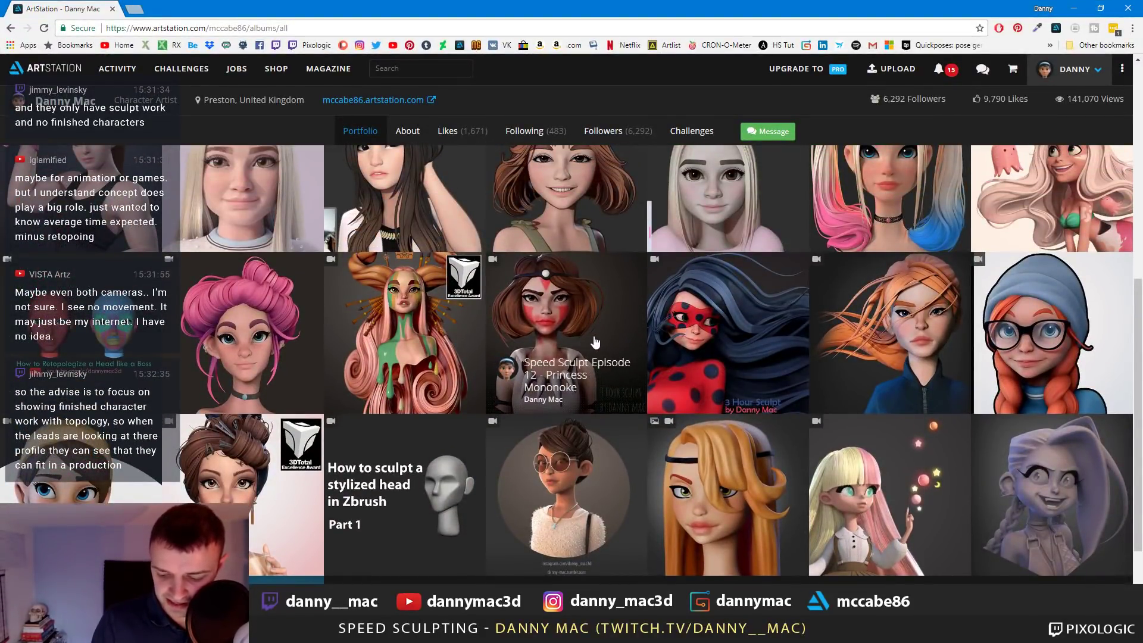
{"action": "left_click", "coordinate": [582, 345]}
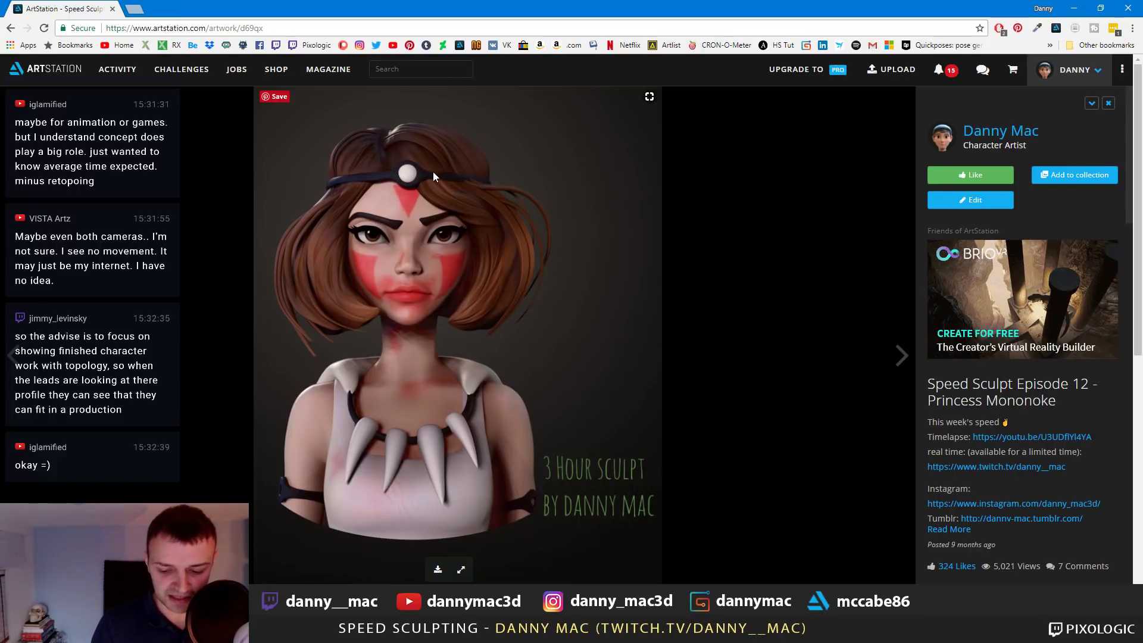
View the Muse and Rebecca artworks and return to the ArtStation portfolio overview
{"action": "key", "text": "Escape"}
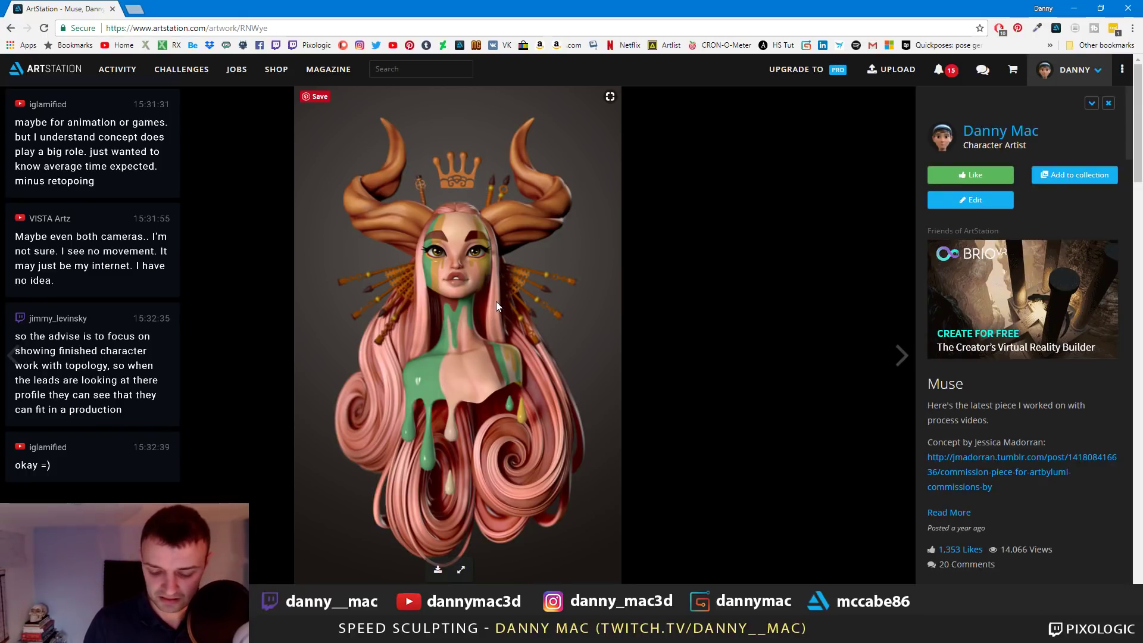
{"action": "key", "text": "Escape"}
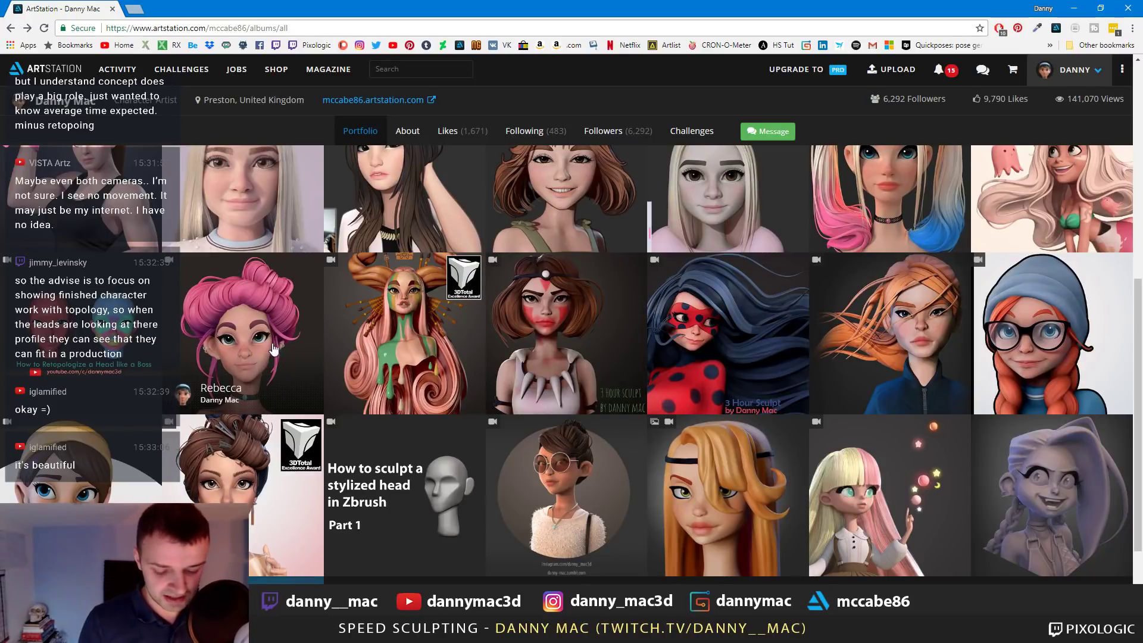
{"action": "left_click", "coordinate": [295, 328]}
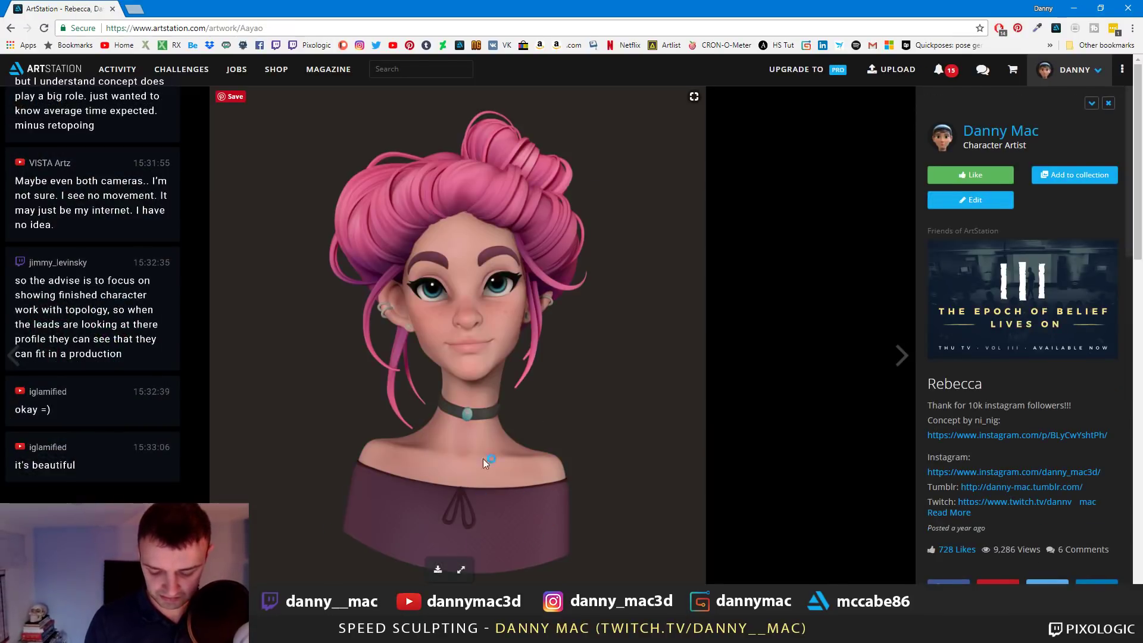
{"action": "key", "text": "alt+Left"}
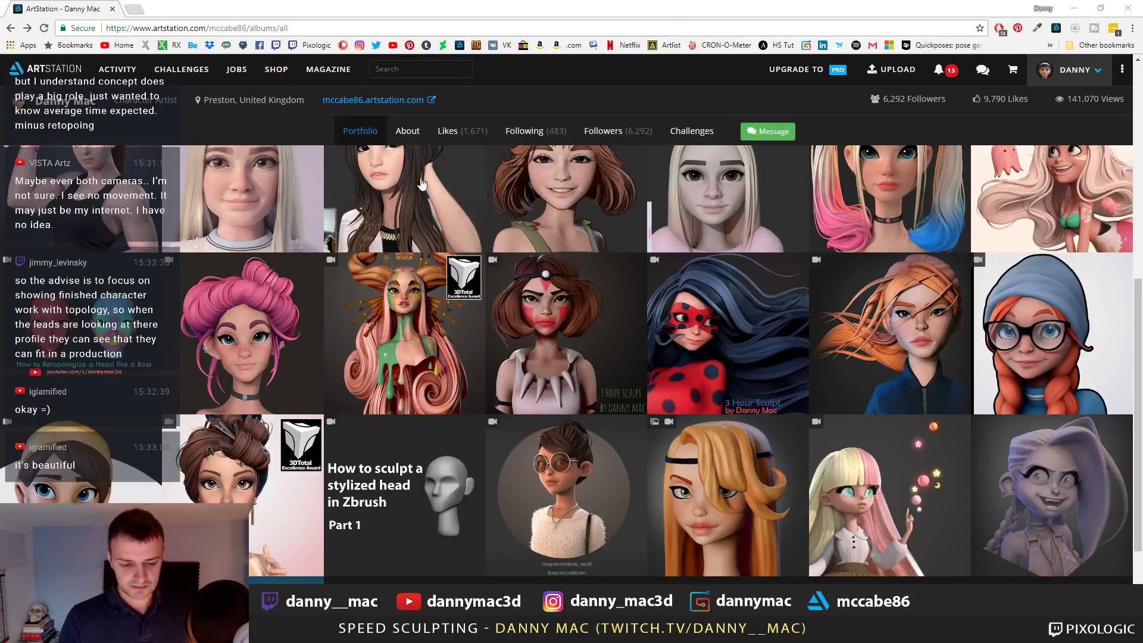
Switch back to ZBrush and reshape the long front hair strands beside the face with the Move brush
{"action": "left_click_drag", "start_coordinate": [73, 11], "coordinate": [238, 0]}
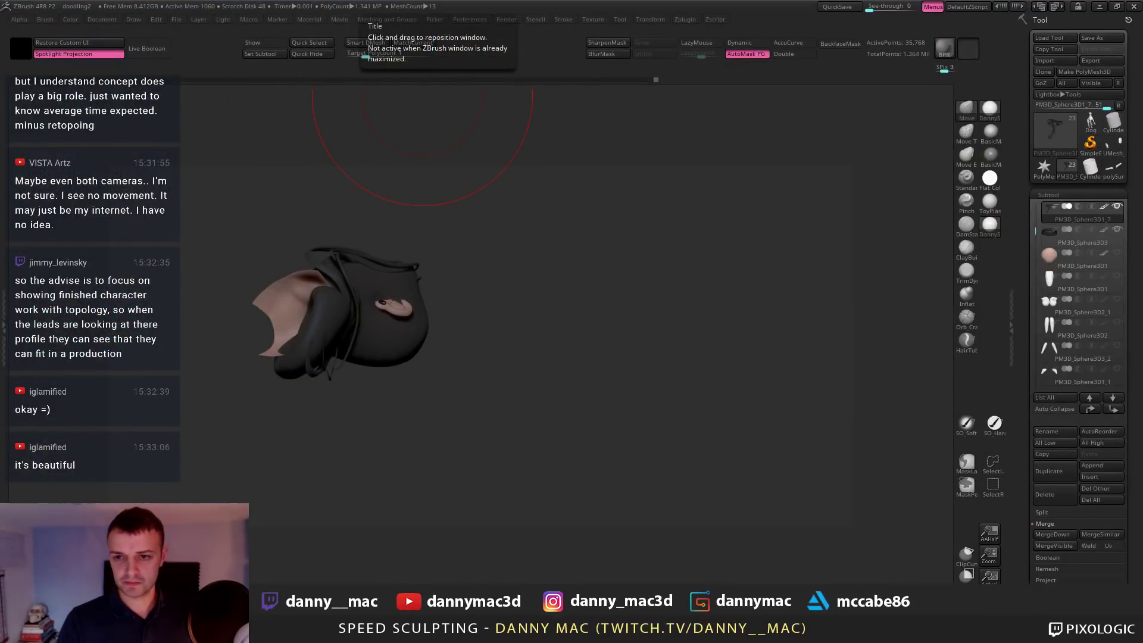
{"action": "mouse_move", "coordinate": [508, 317]}
{"action": "left_mouse_down"}
{"action": "mouse_move", "coordinate": [530, 359]}
{"action": "mouse_move", "coordinate": [520, 330]}
{"action": "mouse_move", "coordinate": [468, 345]}
{"action": "left_mouse_up"}
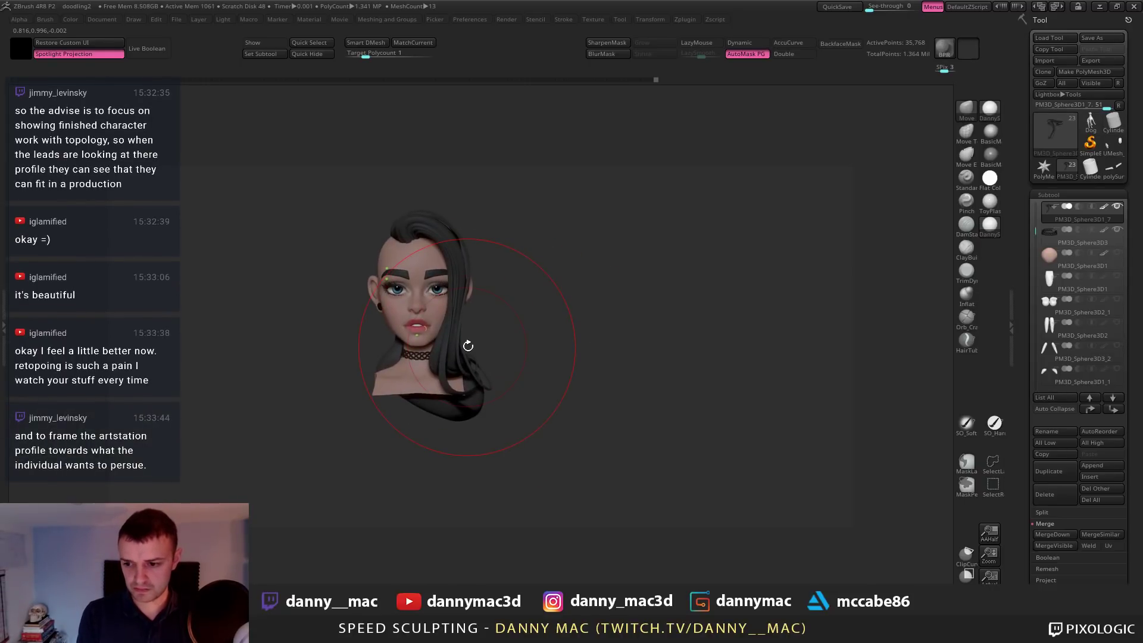
{"action": "left_click_drag", "start_coordinate": [511, 332], "coordinate": [506, 348], "text": "alt"}
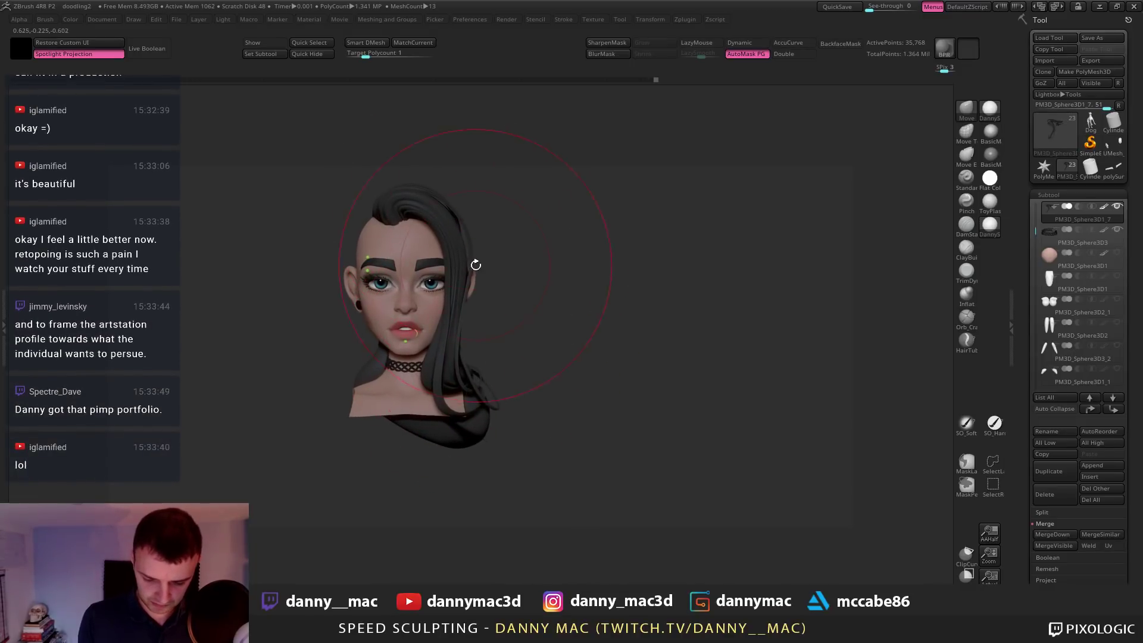
{"action": "left_click_drag", "start_coordinate": [472, 294], "coordinate": [466, 332]}
{"action": "key", "text": "space"}
{"action": "left_click", "coordinate": [466, 298]}
{"action": "key", "text": "space"}
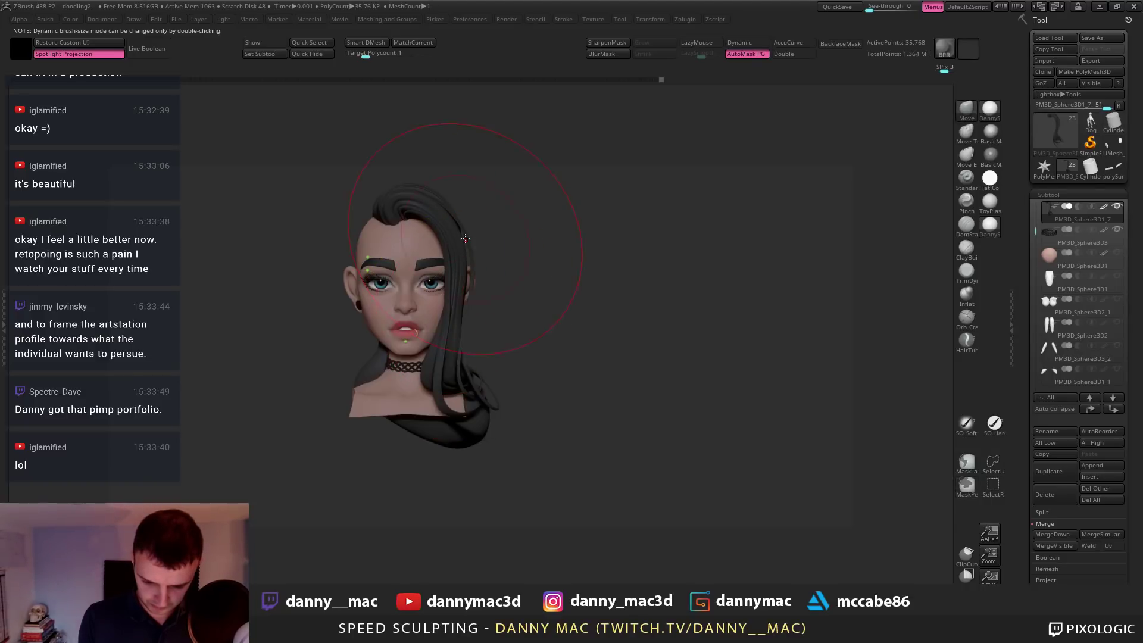
Pull the hair strand ends into a looser flow over the shoulder, checking them from several angles
{"action": "right_click_drag", "start_coordinate": [471, 264], "coordinate": [480, 240], "text": "alt"}
{"action": "left_click_drag", "start_coordinate": [471, 340], "coordinate": [465, 346]}
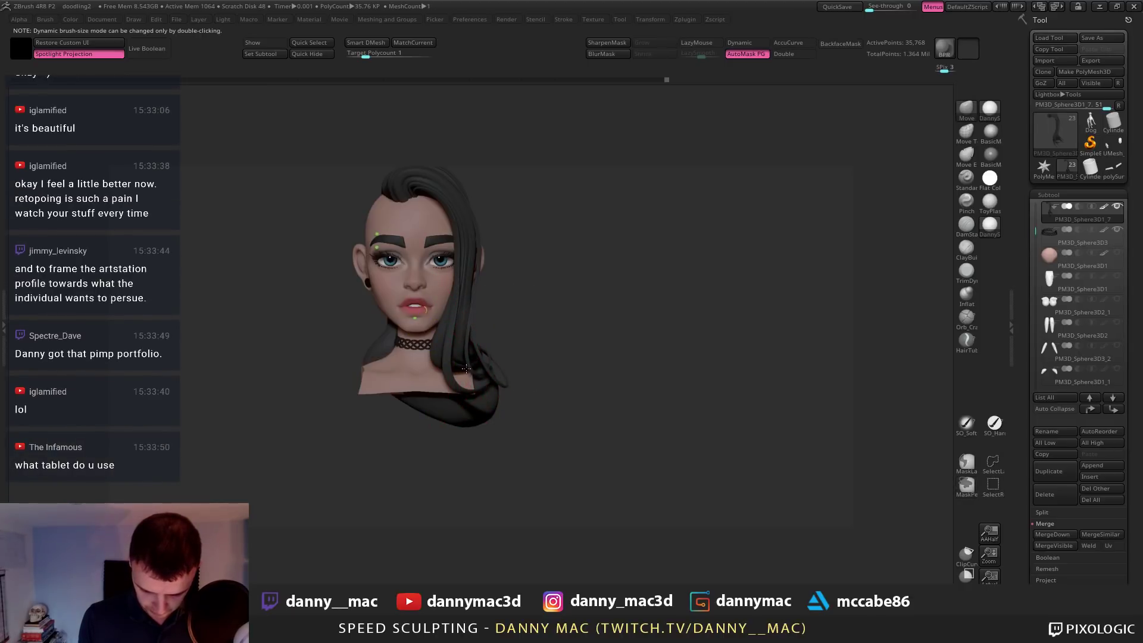
{"action": "right_click_drag", "start_coordinate": [472, 363], "coordinate": [493, 324]}
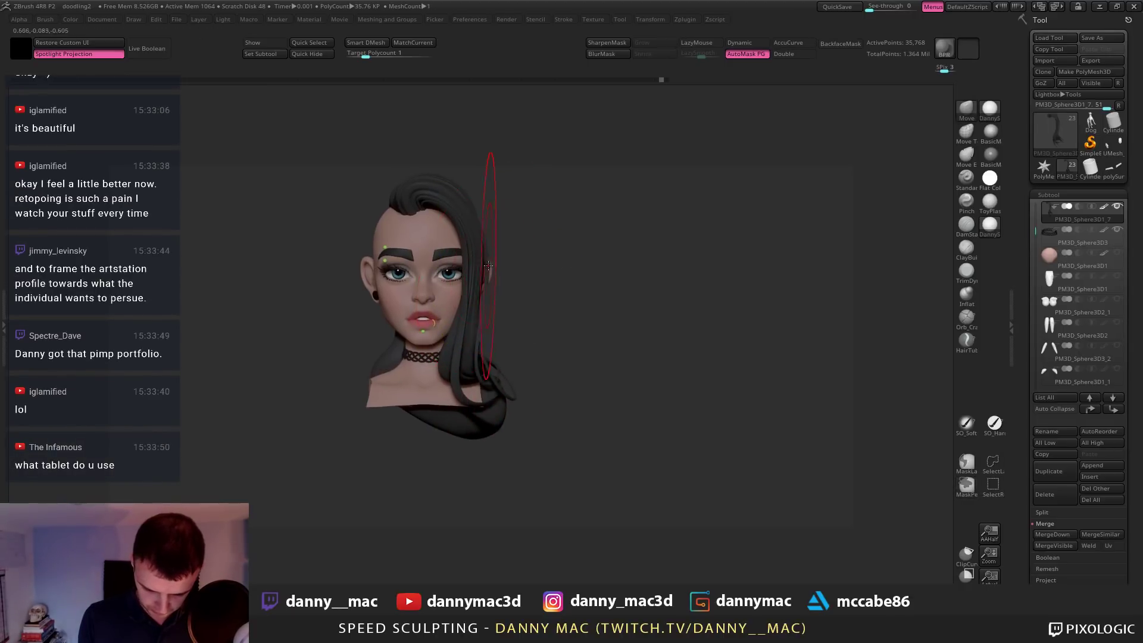
{"action": "mouse_move", "coordinate": [483, 275]}
{"action": "right_mouse_down"}
{"action": "mouse_move", "coordinate": [479, 307]}
{"action": "mouse_move", "coordinate": [520, 305]}
{"action": "mouse_move", "coordinate": [536, 322]}
{"action": "right_mouse_up"}
{"action": "right_click_drag", "start_coordinate": [532, 371], "coordinate": [520, 379]}
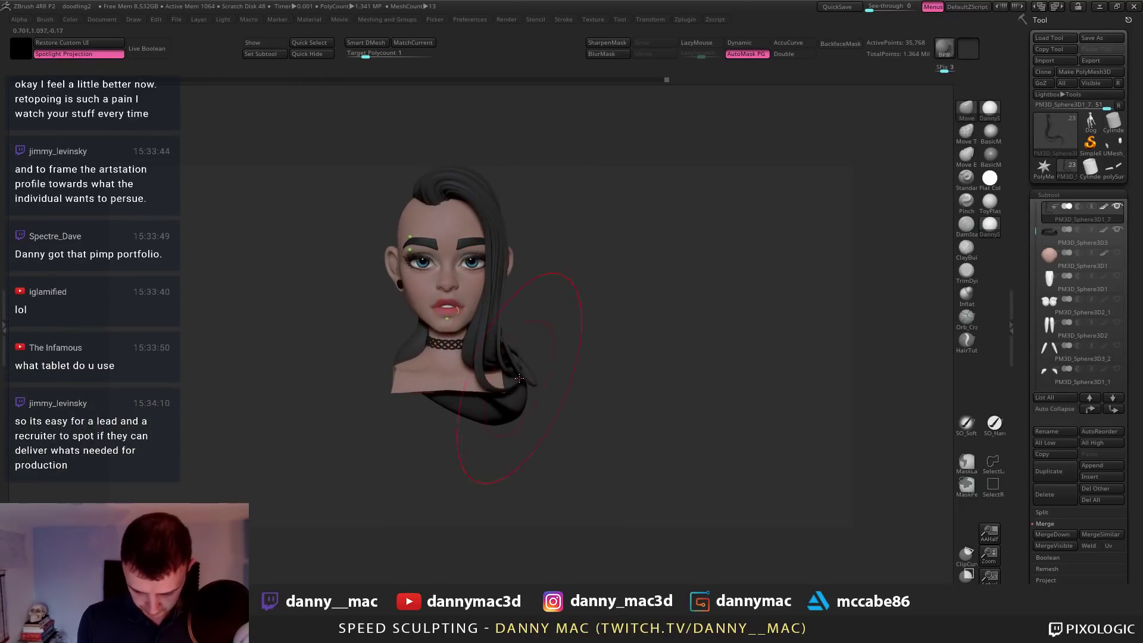
{"action": "key", "text": "space"}
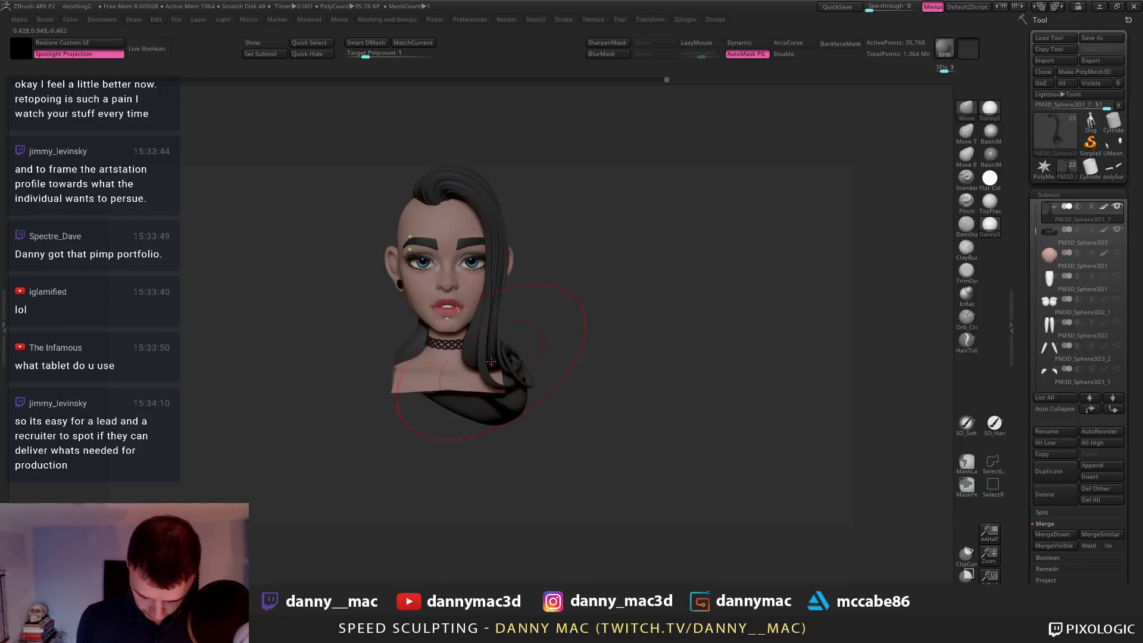
{"action": "mouse_move", "coordinate": [482, 272]}
{"action": "right_mouse_down", "text": "alt"}
{"action": "mouse_move", "coordinate": [521, 256]}
{"action": "mouse_move", "coordinate": [501, 253]}
{"action": "mouse_move", "coordinate": [549, 276]}
{"action": "mouse_move", "coordinate": [489, 257]}
{"action": "right_mouse_up", "text": "alt"}
Select the retopped head mesh, lower its subdivision level and adjust the face and jaw with the Move brush
{"action": "left_click", "coordinate": [474, 248], "text": "alt"}
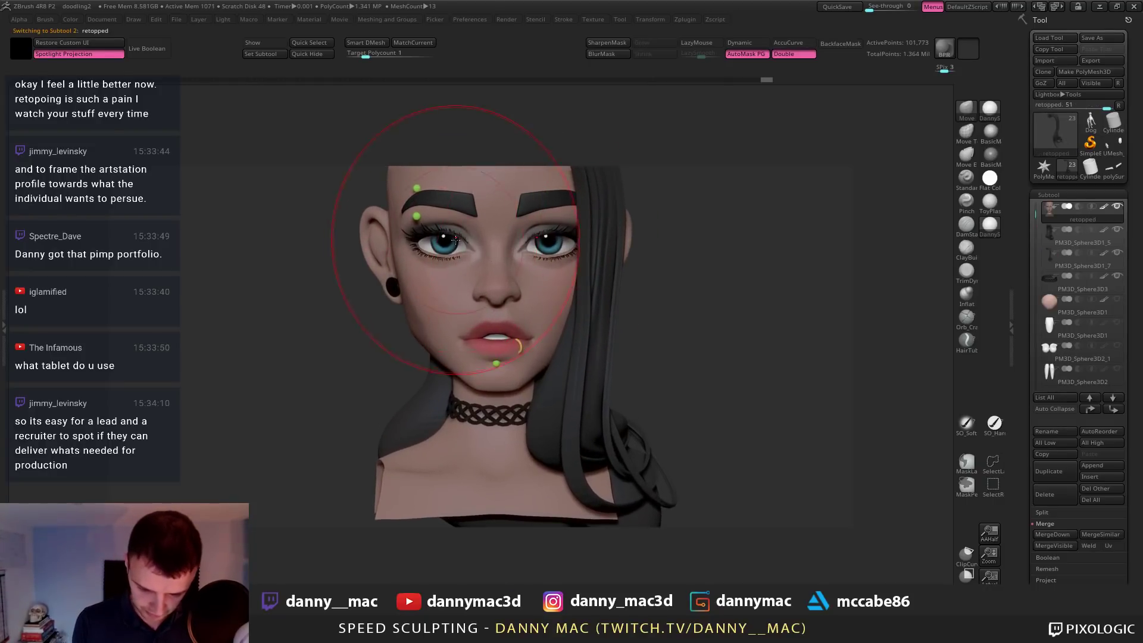
{"action": "key", "text": "space"}
{"action": "left_click_drag", "start_coordinate": [455, 240], "coordinate": [431, 220]}
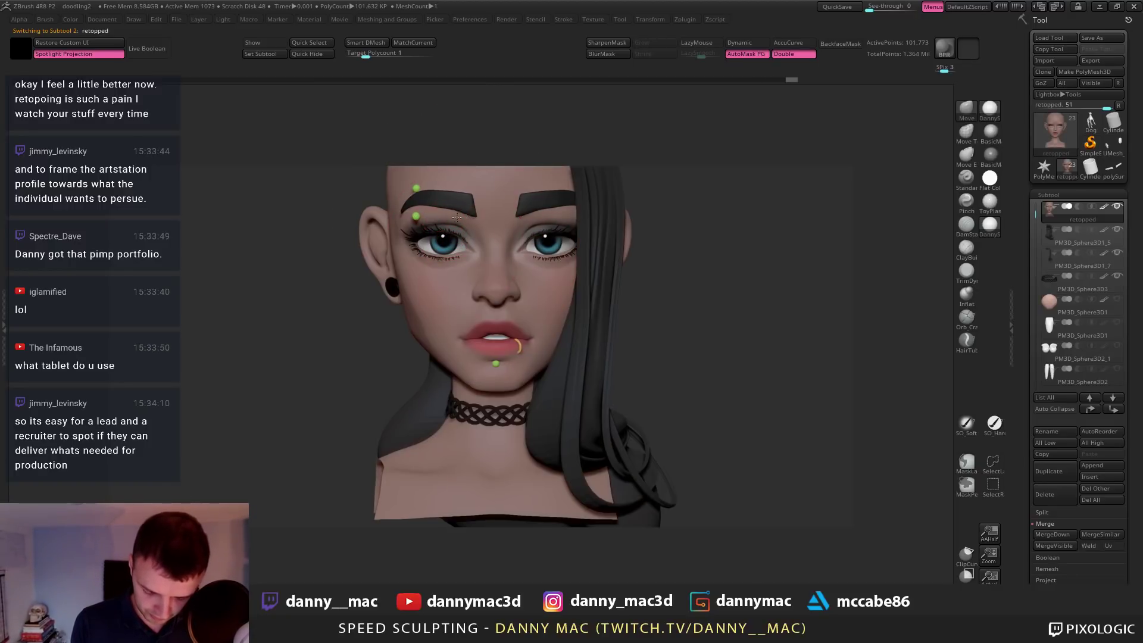
{"action": "mouse_move", "coordinate": [517, 222]}
{"action": "right_mouse_down", "text": "ctrl"}
{"action": "mouse_move", "coordinate": [531, 245]}
{"action": "mouse_move", "coordinate": [509, 260]}
{"action": "mouse_move", "coordinate": [458, 223]}
{"action": "mouse_move", "coordinate": [416, 233]}
{"action": "mouse_move", "coordinate": [460, 284]}
{"action": "mouse_move", "coordinate": [457, 274]}
{"action": "right_mouse_up", "text": "ctrl"}
{"action": "key", "text": "shift+d"}
{"action": "key", "text": "shift+d"}
{"action": "key", "text": "shift+d"}
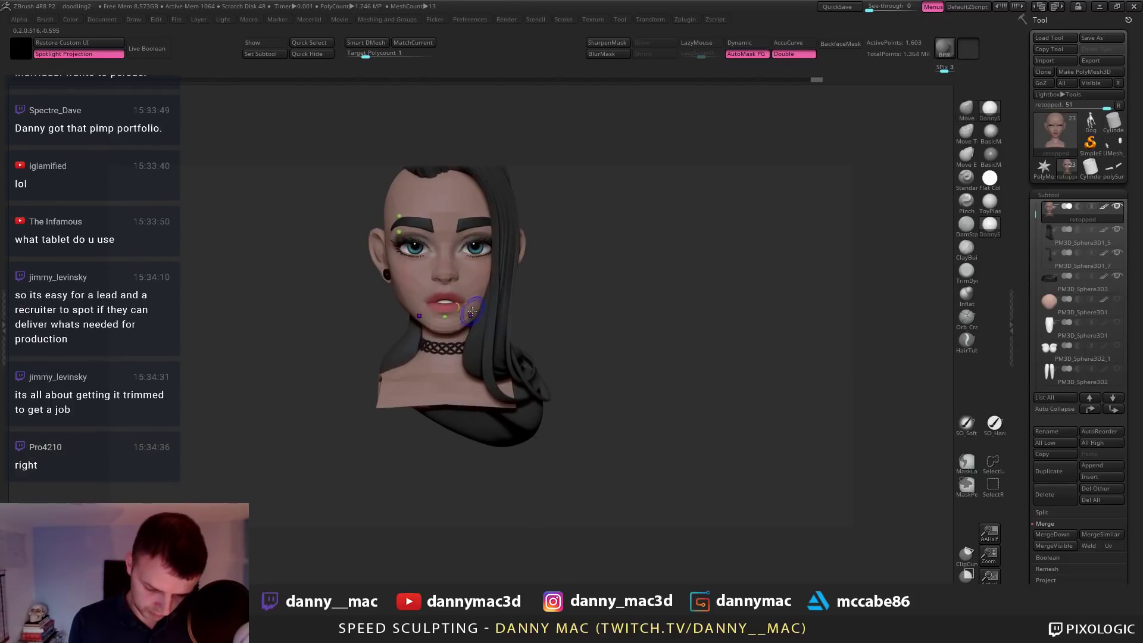
{"action": "key", "text": "d"}
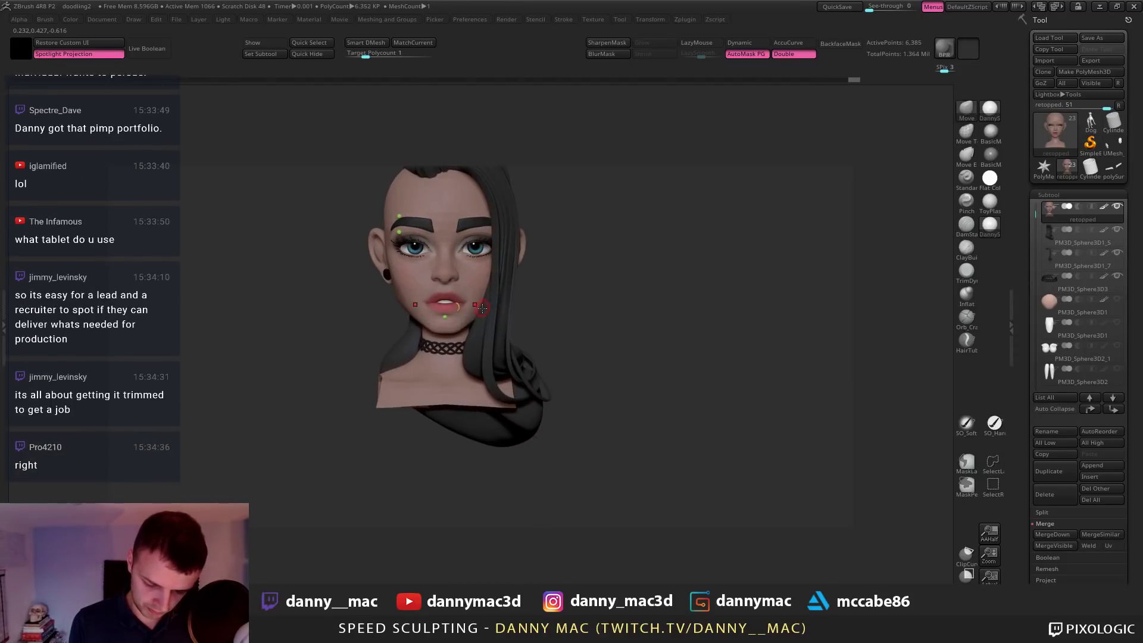
{"action": "right_click_drag", "start_coordinate": [485, 299], "coordinate": [474, 303]}
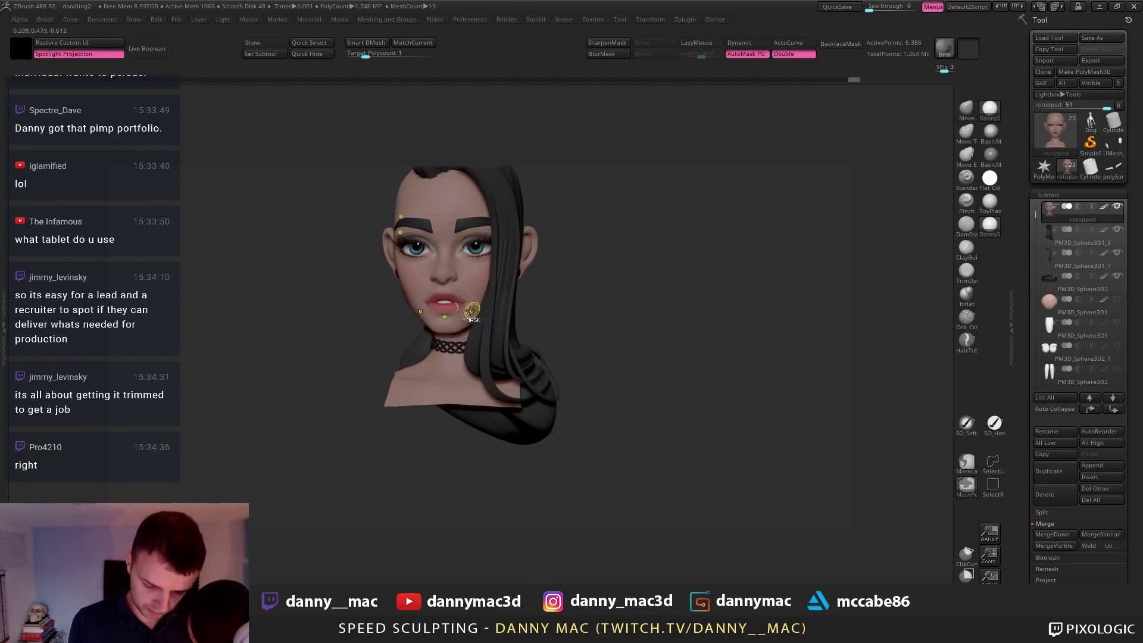
Isolate the head at a lower subdivision level and refine the jawline and cheeks with the Move brush
{"action": "key", "text": "shift+d"}
{"action": "key", "text": "alt+s"}
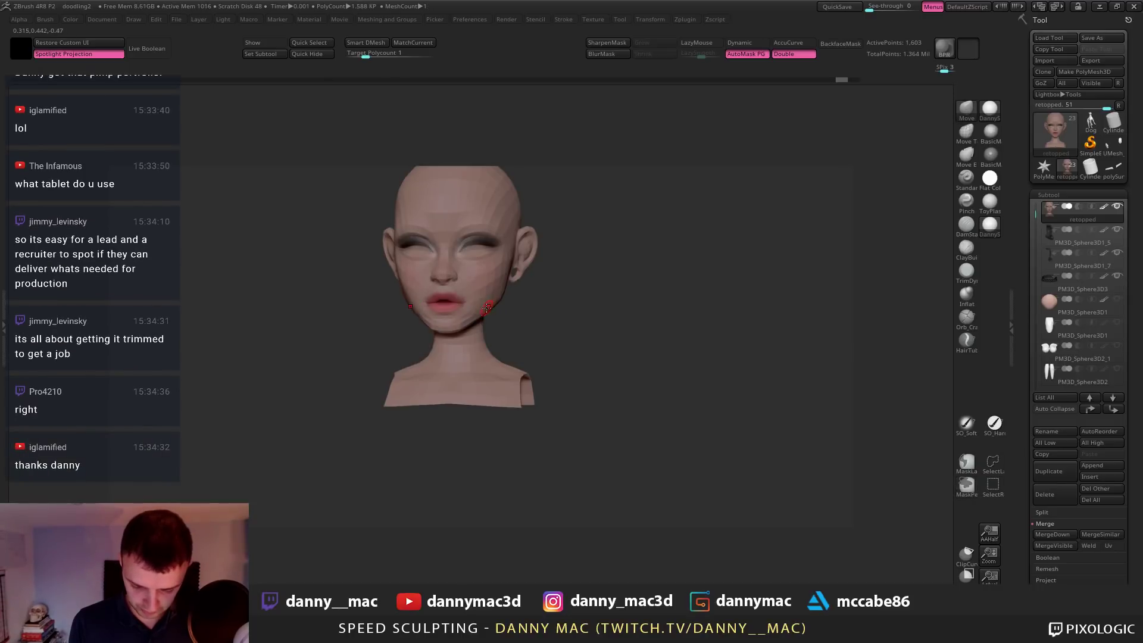
{"action": "right_click_drag", "start_coordinate": [493, 303], "coordinate": [504, 295]}
{"action": "key", "text": "space"}
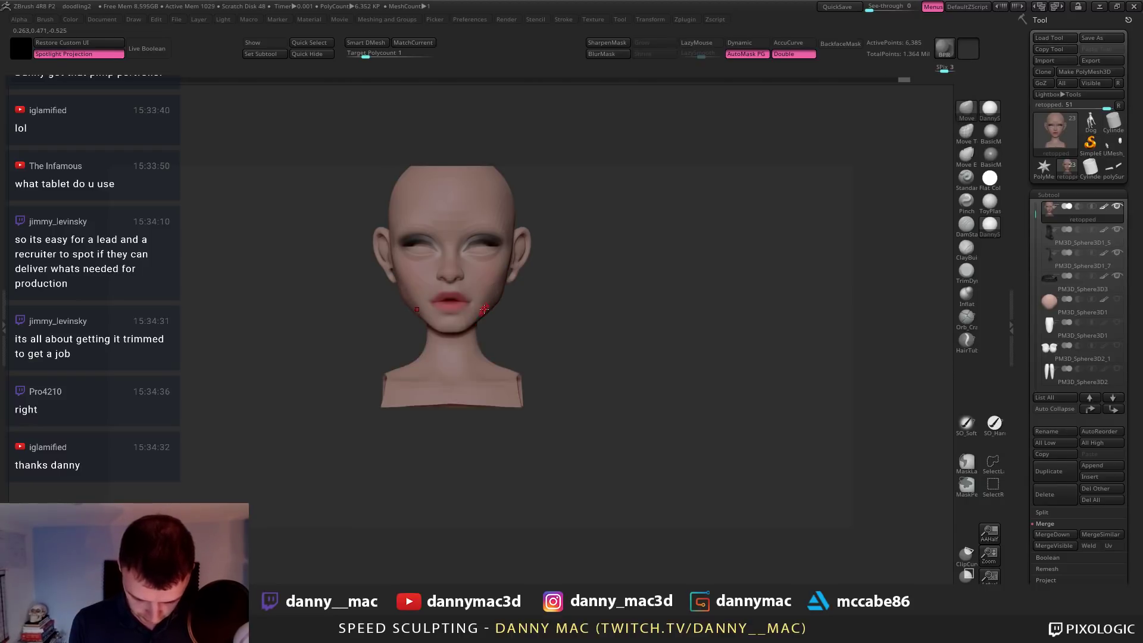
{"action": "mouse_move", "coordinate": [484, 309]}
{"action": "right_mouse_down"}
{"action": "mouse_move", "coordinate": [499, 287]}
{"action": "mouse_move", "coordinate": [477, 287]}
{"action": "mouse_move", "coordinate": [506, 280]}
{"action": "mouse_move", "coordinate": [495, 302]}
{"action": "mouse_move", "coordinate": [524, 296]}
{"action": "mouse_move", "coordinate": [535, 278]}
{"action": "mouse_move", "coordinate": [524, 280]}
{"action": "right_mouse_up"}
Raise the head's subdivision level, bring the other parts back into view and save the project
{"action": "key", "text": "d"}
{"action": "key", "text": "shift+s"}
{"action": "key", "text": "ctrl+s"}
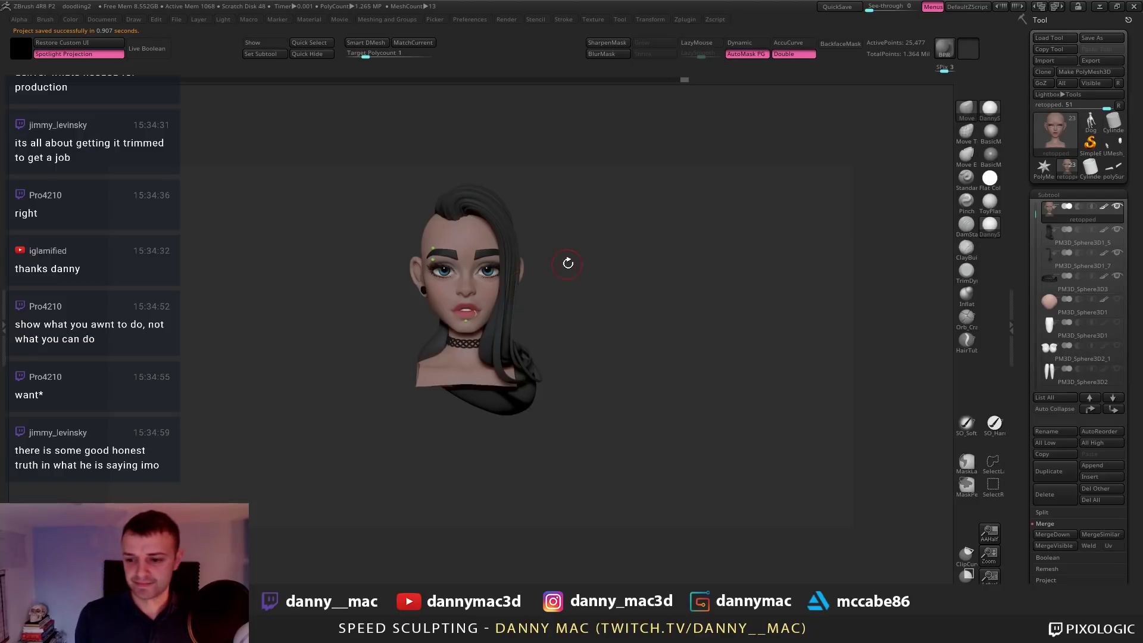
Select the main hair mesh covering the back and side of the head and activate the ClayBuildup brush
{"action": "right_click_drag", "start_coordinate": [566, 294], "coordinate": [509, 300]}
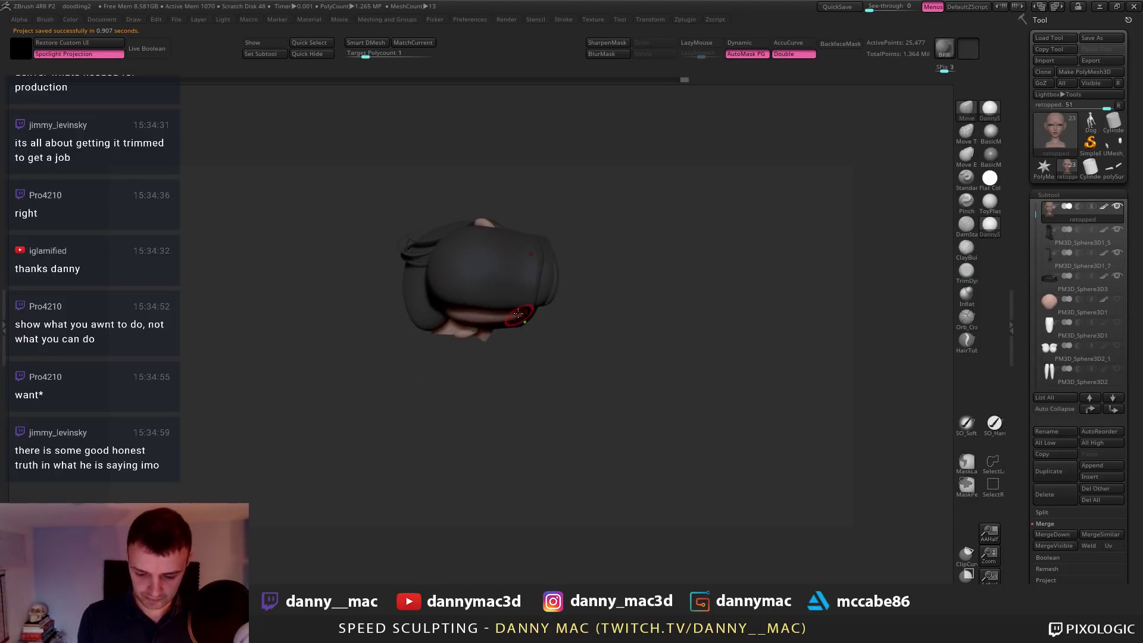
{"action": "left_click", "coordinate": [509, 300], "text": "alt"}
{"action": "mouse_move", "coordinate": [498, 338]}
{"action": "right_mouse_down"}
{"action": "mouse_move", "coordinate": [586, 323]}
{"action": "mouse_move", "coordinate": [583, 307]}
{"action": "right_mouse_up"}
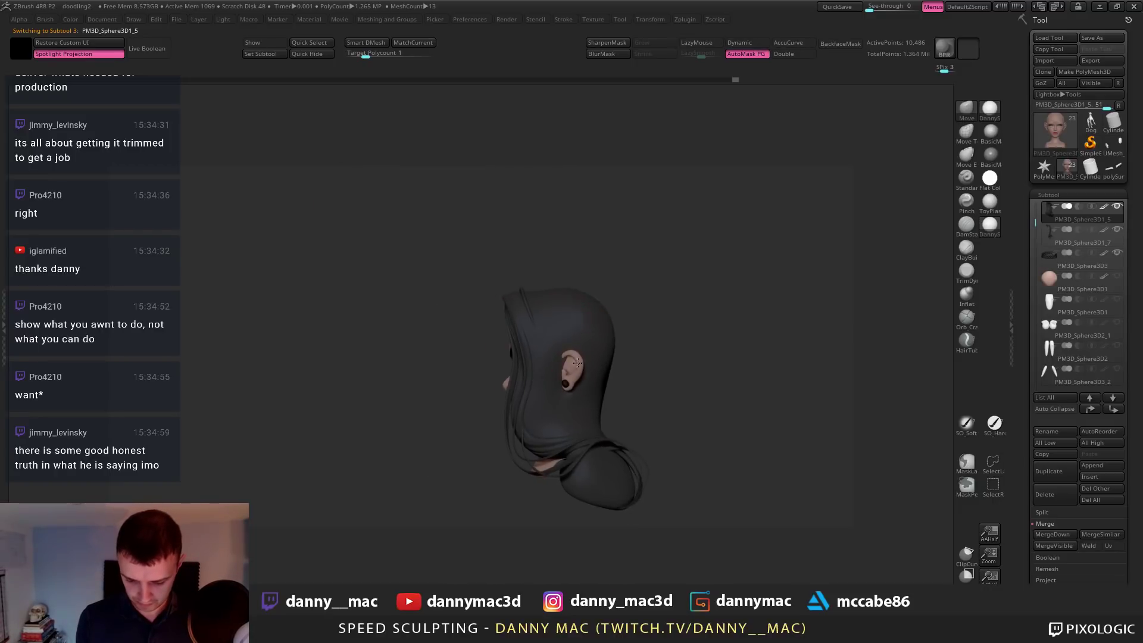
{"action": "right_click_drag", "start_coordinate": [578, 363], "coordinate": [570, 362]}
{"action": "key", "text": "3"}
{"action": "key", "text": "space"}
{"action": "key", "text": "4"}
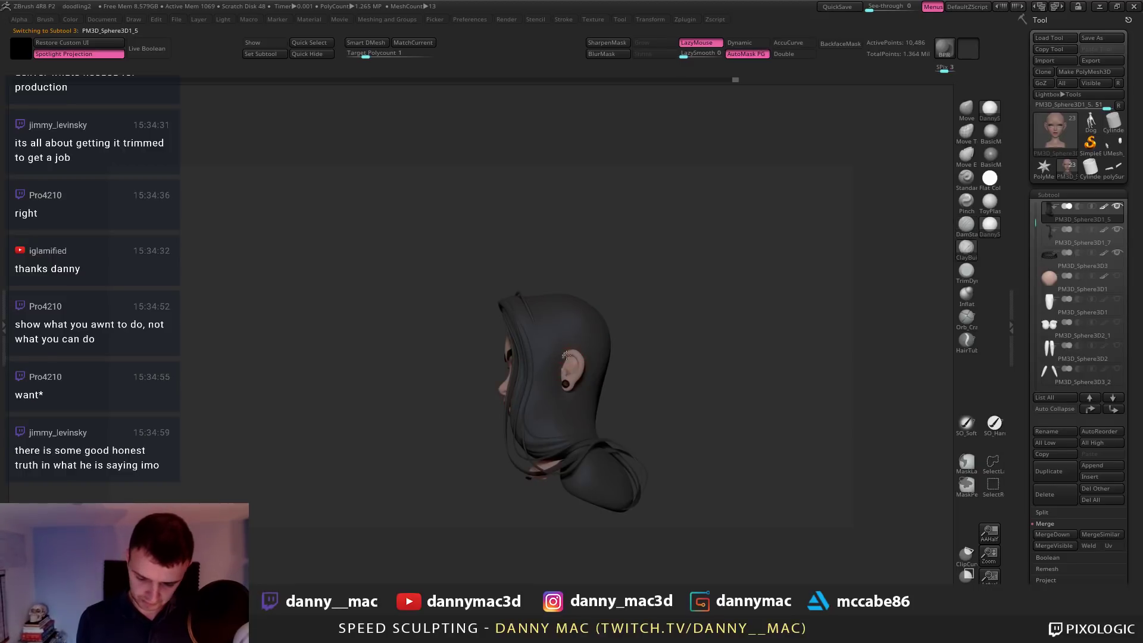
Subdivide the main hair mesh by one level, declining Dynamic Subdiv
{"action": "right_click_drag", "start_coordinate": [566, 355], "coordinate": [542, 346]}
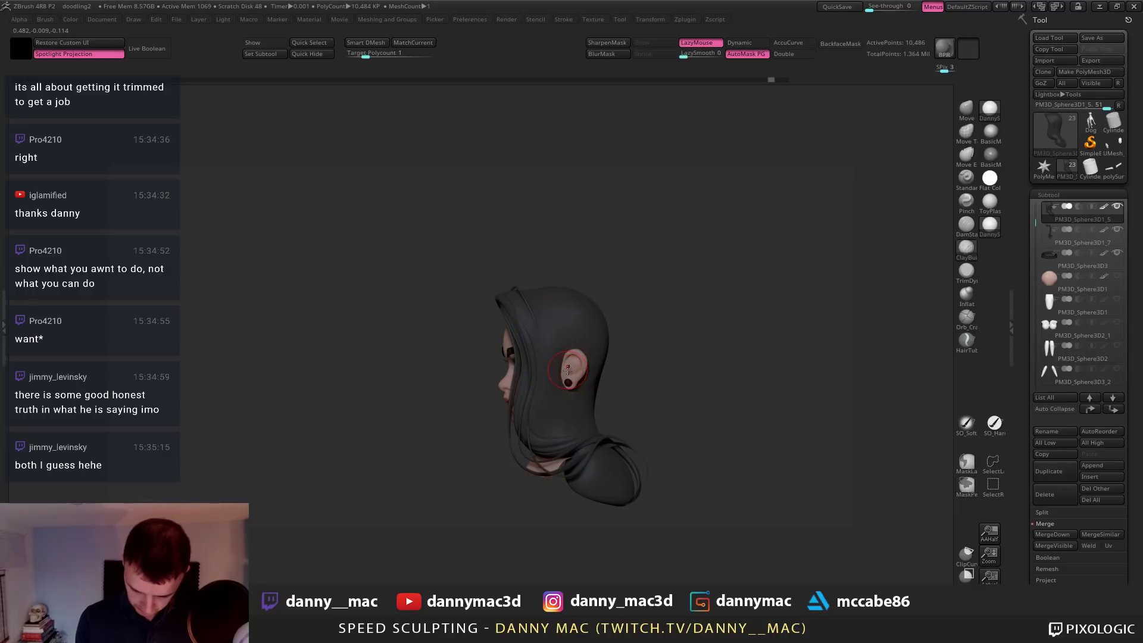
{"action": "key", "text": "d"}
{"action": "left_click", "coordinate": [549, 211]}
{"action": "key", "text": "d"}
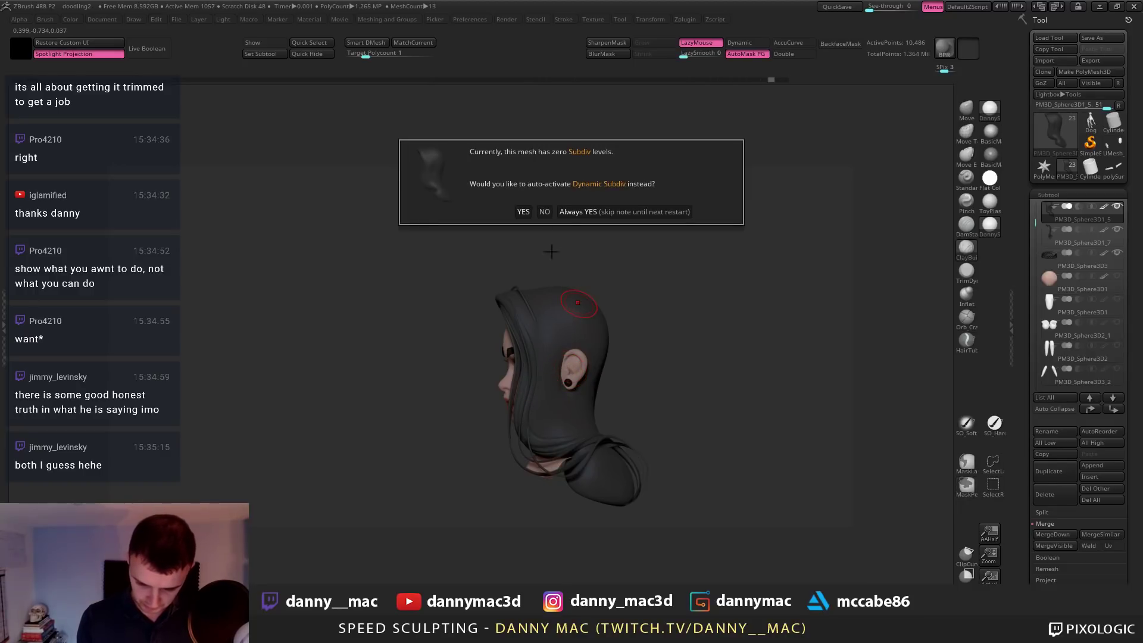
{"action": "left_click", "coordinate": [545, 212]}
{"action": "key", "text": "l"}
{"action": "right_click_drag", "start_coordinate": [582, 307], "coordinate": [557, 311]}
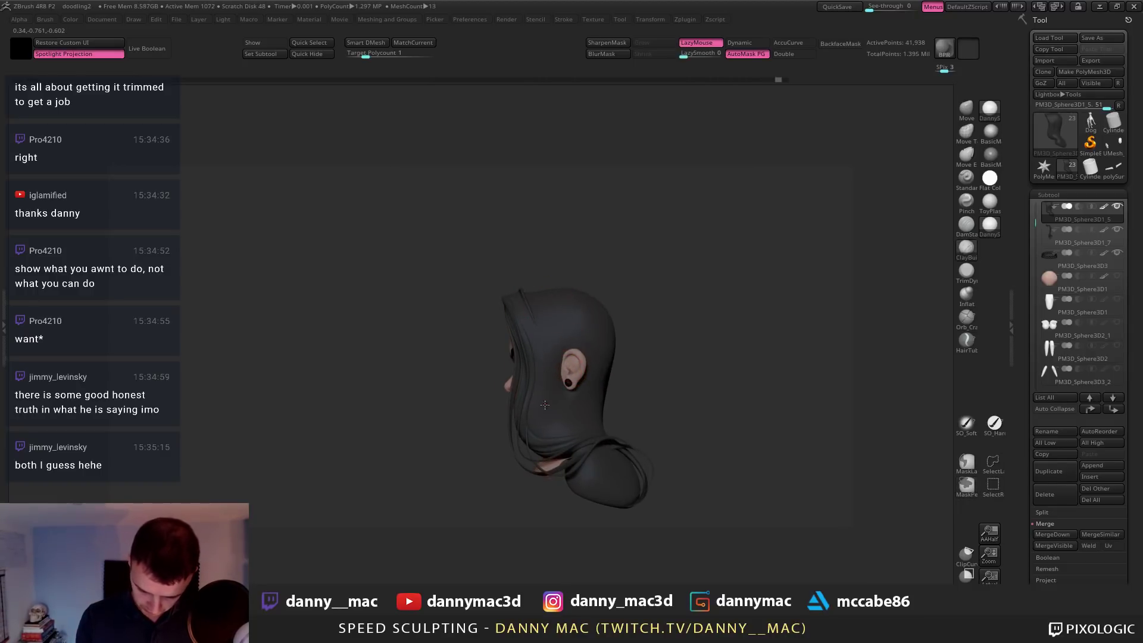
Build up long flowing strand ridges on the hair in front of and below the ear with ClayBuildup
{"action": "mouse_move", "coordinate": [542, 351]}
{"action": "left_mouse_down"}
{"action": "mouse_move", "coordinate": [550, 413]}
{"action": "mouse_move", "coordinate": [579, 443]}
{"action": "left_mouse_up"}
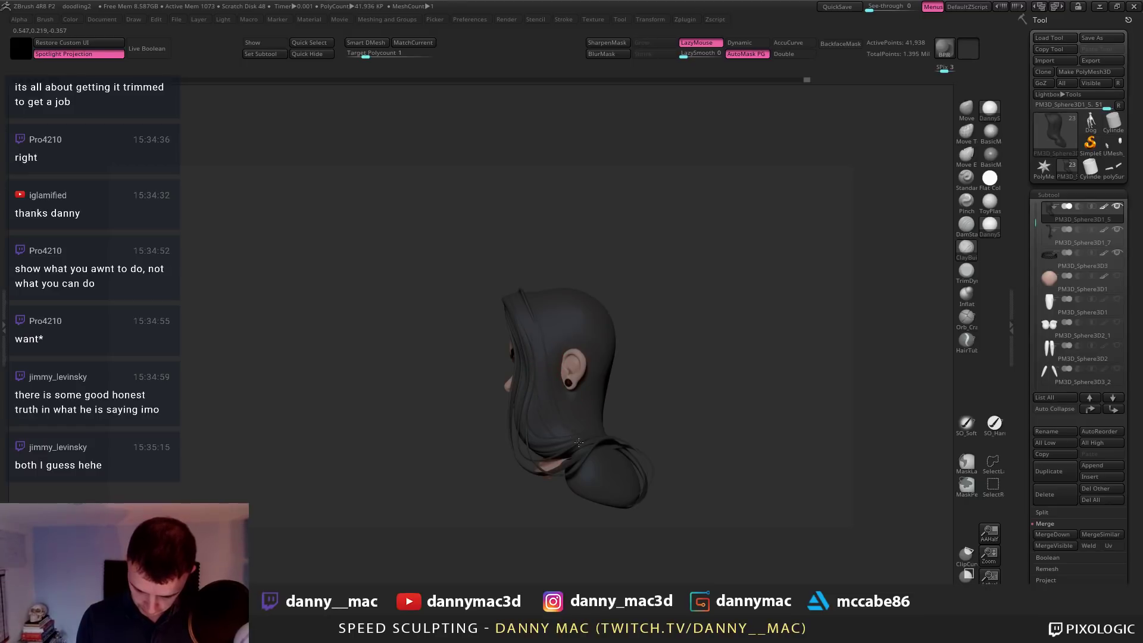
{"action": "right_click_drag", "start_coordinate": [578, 442], "coordinate": [606, 441]}
{"action": "left_click_drag", "start_coordinate": [564, 411], "coordinate": [571, 448]}
{"action": "right_click_drag", "start_coordinate": [596, 447], "coordinate": [559, 448]}
{"action": "left_click_drag", "start_coordinate": [631, 370], "coordinate": [638, 417]}
{"action": "right_click_drag", "start_coordinate": [661, 368], "coordinate": [649, 367]}
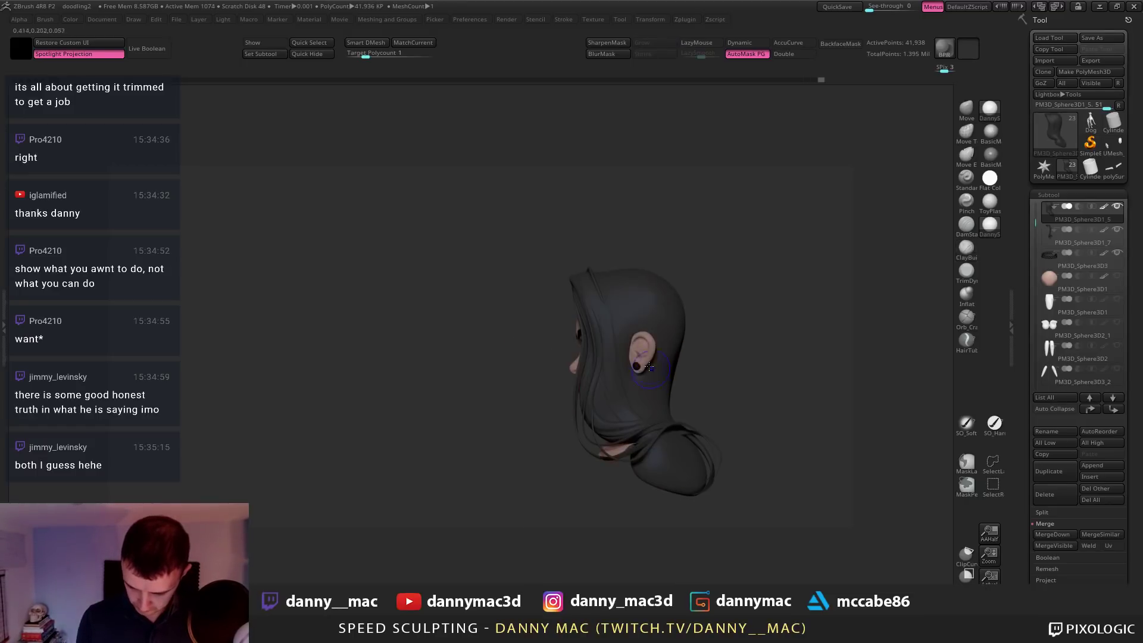
{"action": "key", "text": "l"}
{"action": "mouse_move", "coordinate": [608, 307]}
{"action": "right_mouse_down"}
{"action": "mouse_move", "coordinate": [602, 284]}
{"action": "mouse_move", "coordinate": [615, 292]}
{"action": "right_mouse_up"}
{"action": "left_click_drag", "start_coordinate": [623, 350], "coordinate": [627, 388]}
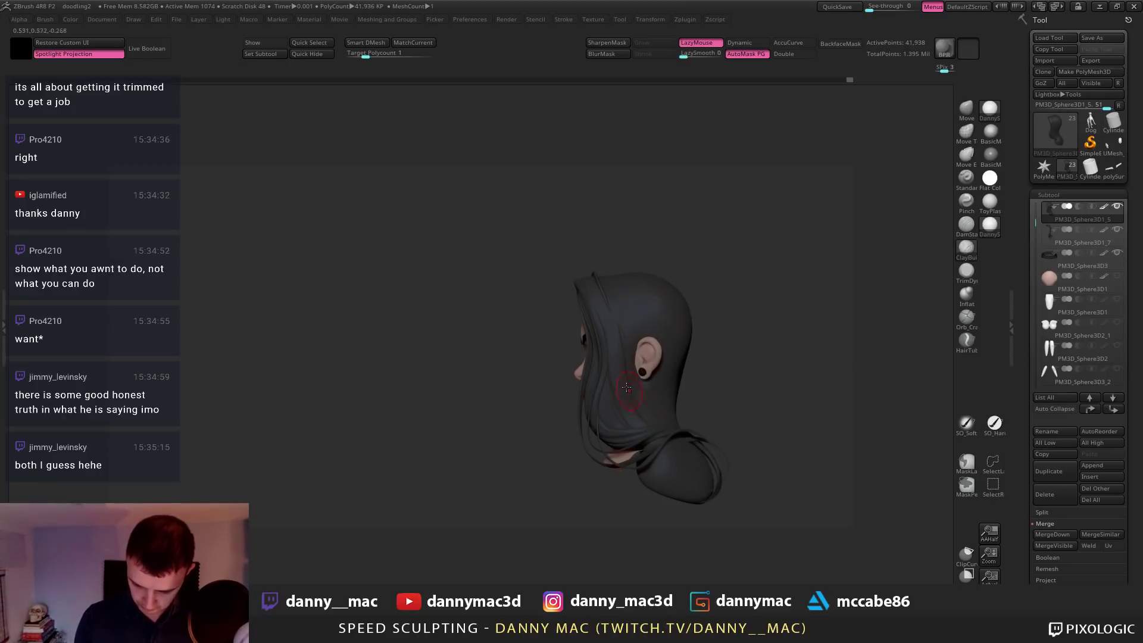
{"action": "mouse_move", "coordinate": [662, 415]}
{"action": "right_mouse_down"}
{"action": "mouse_move", "coordinate": [467, 356]}
{"action": "mouse_move", "coordinate": [520, 363]}
{"action": "right_mouse_up"}
{"action": "right_click_drag", "start_coordinate": [509, 280], "coordinate": [516, 248]}
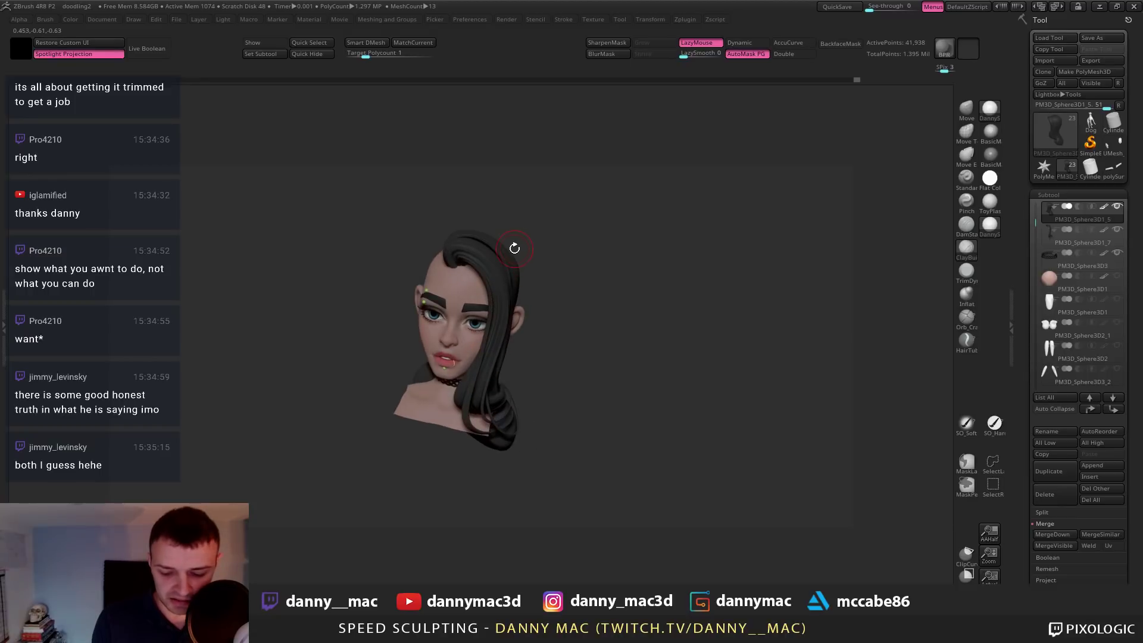
Drop the main hair to its lowest subdivision level, check its polygroups and delete the higher level
{"action": "key", "text": "shift+d"}
{"action": "key", "text": "shift+f"}
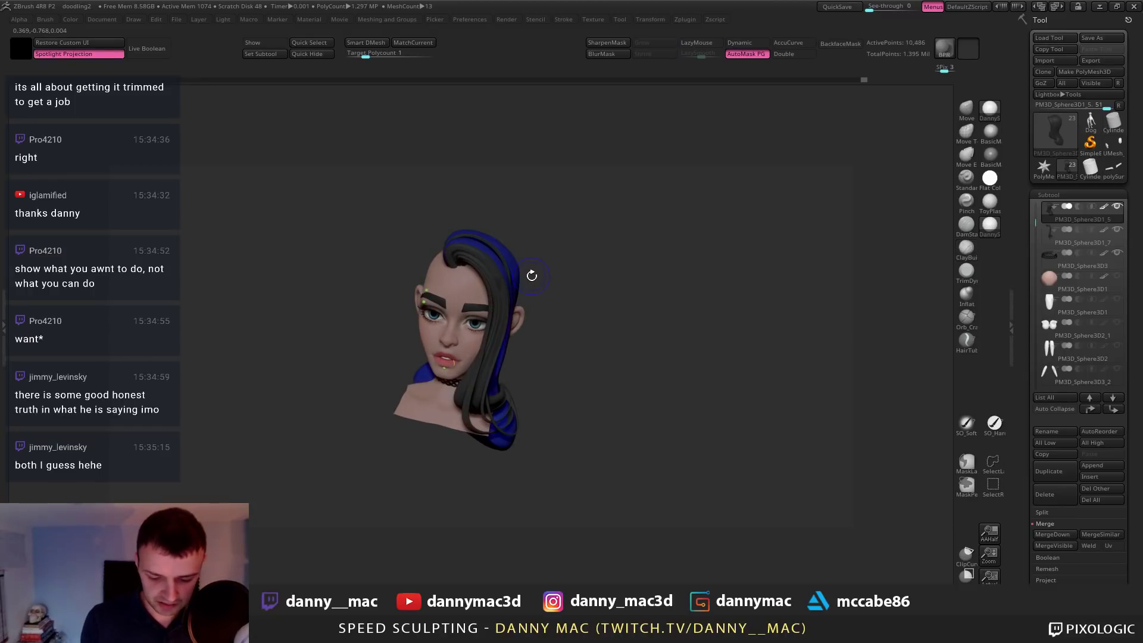
{"action": "key", "text": "shift+f"}
{"action": "key", "text": "1"}
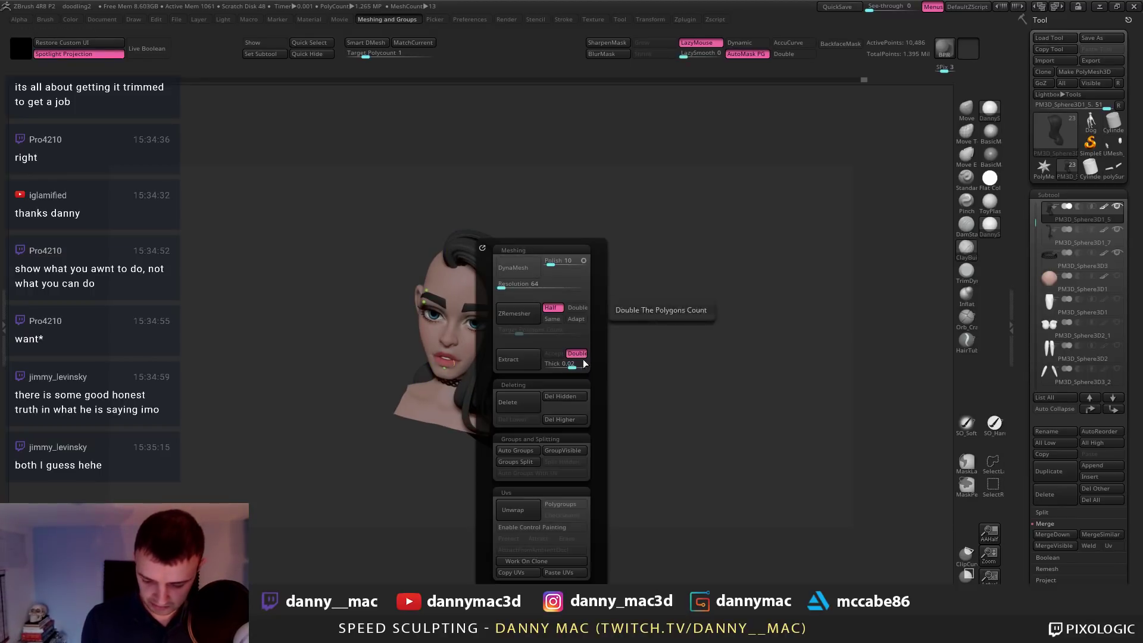
{"action": "left_click", "coordinate": [563, 419]}
{"action": "right_click_drag", "start_coordinate": [453, 239], "coordinate": [514, 234]}
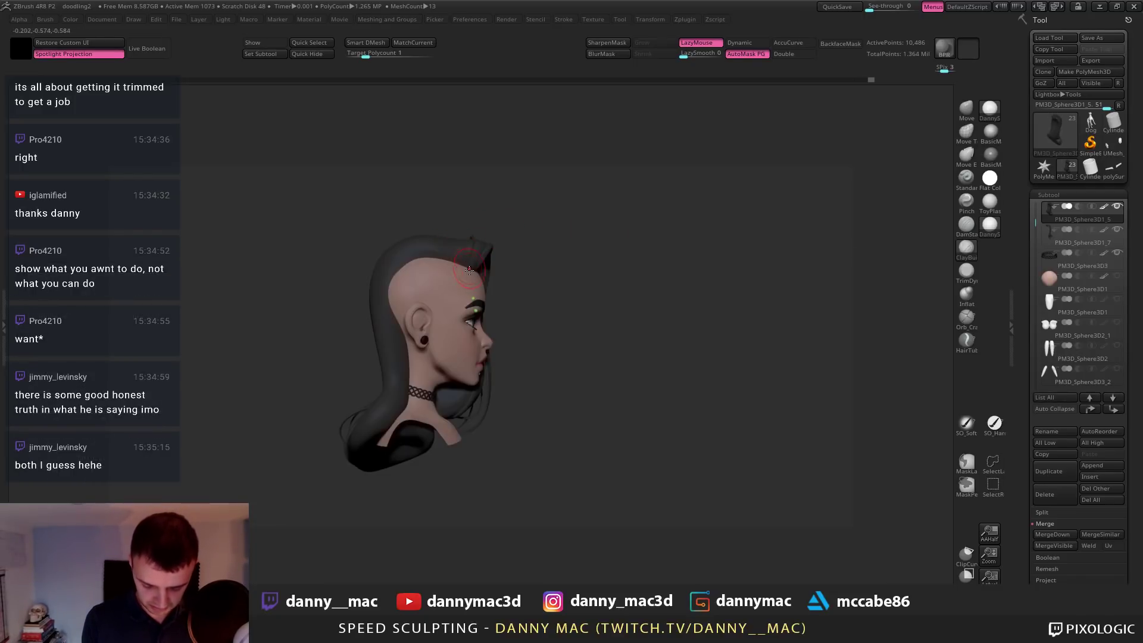
{"action": "key", "text": "b"}
{"action": "left_click", "coordinate": [365, 337]}
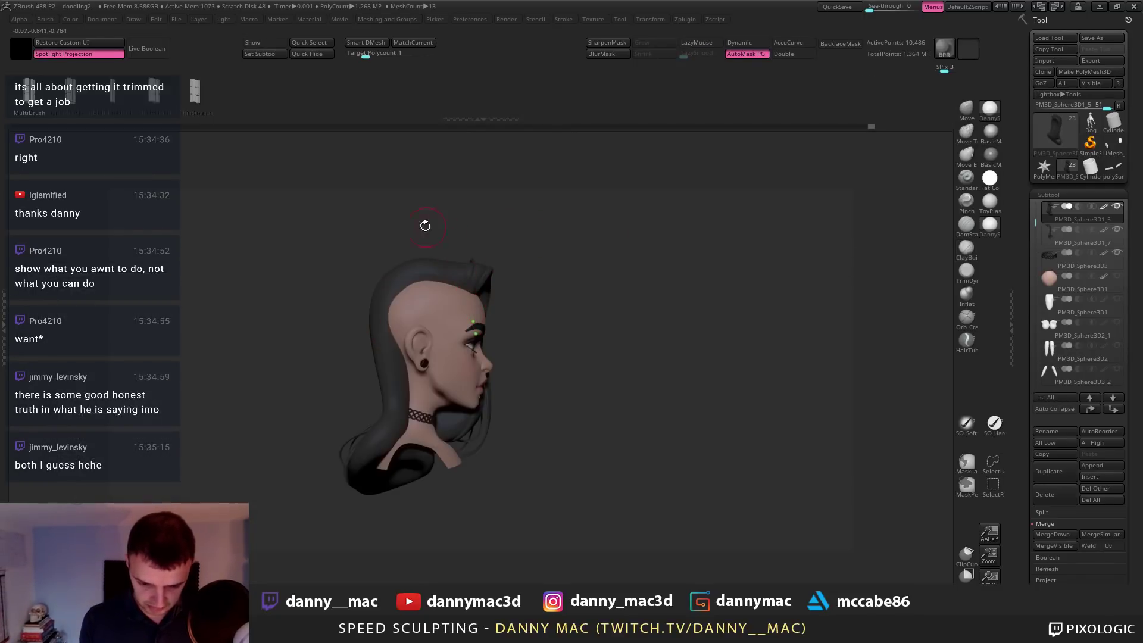
{"action": "left_click_drag", "start_coordinate": [432, 242], "coordinate": [458, 298]}
{"action": "key", "text": "b"}
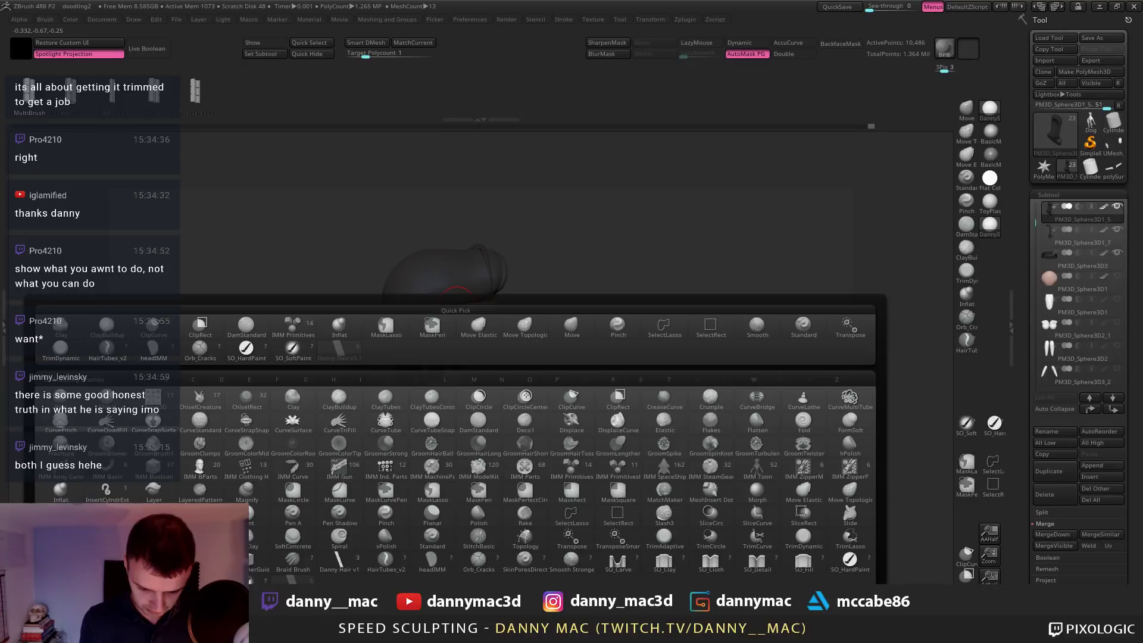
{"action": "key", "text": "h"}
{"action": "key", "text": "t"}
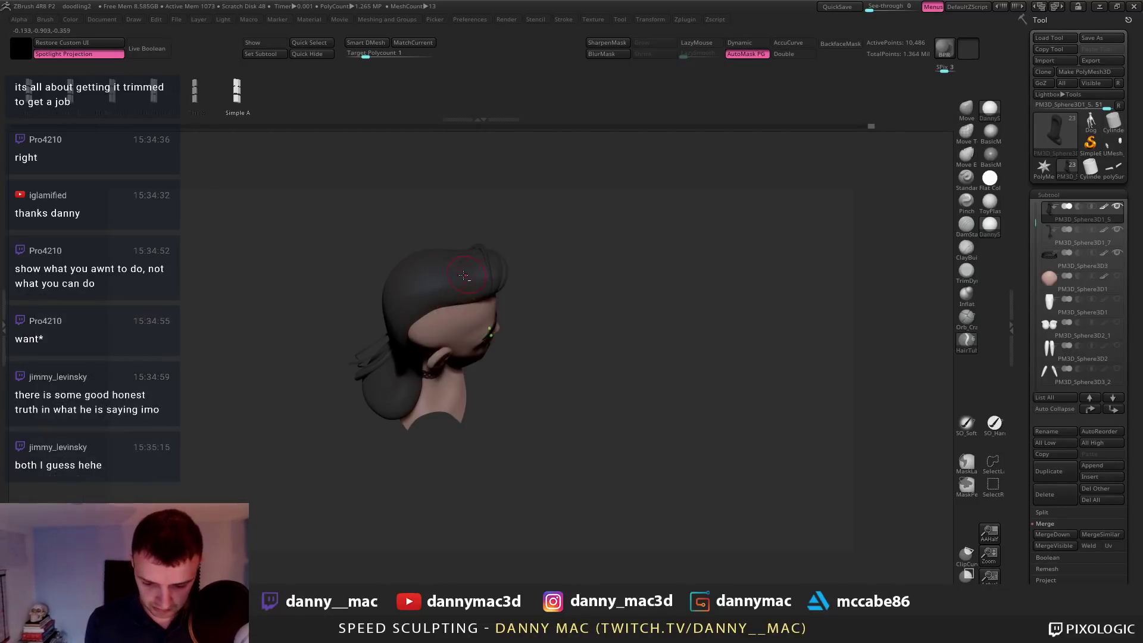
{"action": "right_click_drag", "start_coordinate": [468, 290], "coordinate": [439, 297]}
{"action": "right_click", "coordinate": [486, 304]}
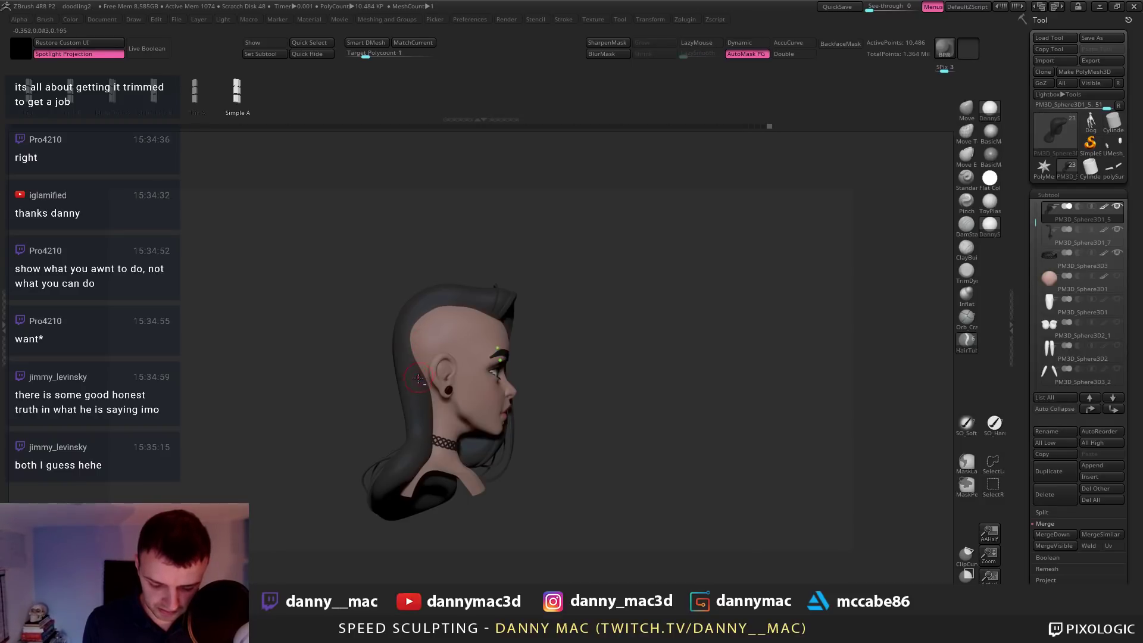
Refine the contour of the main hair where it borders the shaved side of the head above and behind the ear
{"action": "key", "text": "space"}
{"action": "right_click_drag", "start_coordinate": [430, 368], "coordinate": [428, 331]}
{"action": "key", "text": "space"}
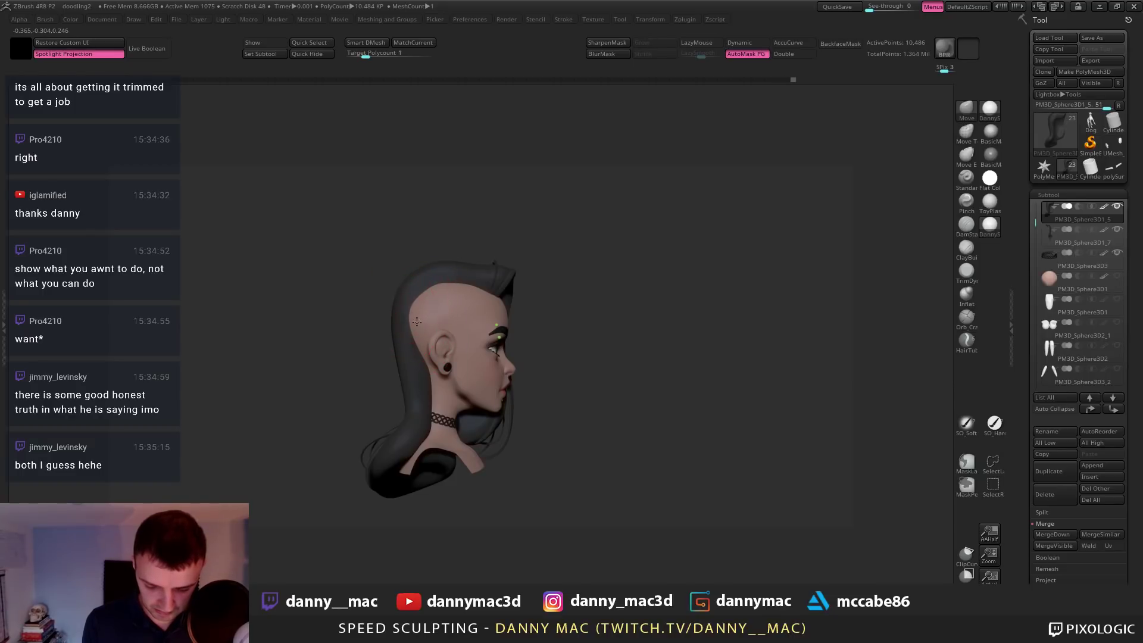
{"action": "right_click_drag", "start_coordinate": [418, 314], "coordinate": [453, 300]}
{"action": "key", "text": "space"}
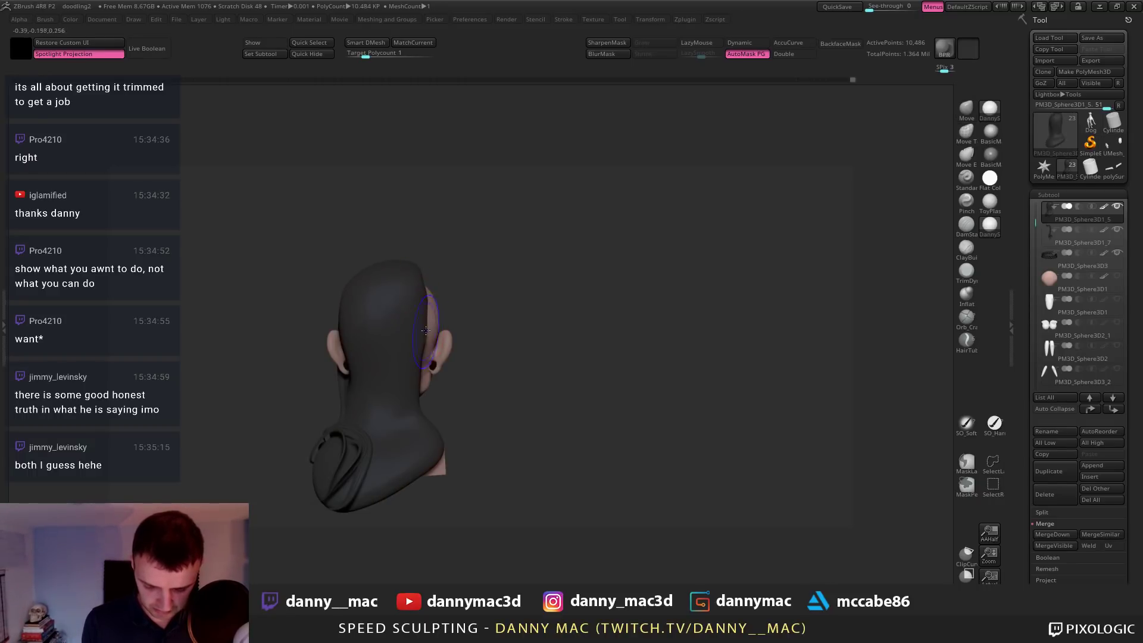
Try reshaping the edge of the main hair behind the ear with the Move brush
{"action": "left_click_drag", "start_coordinate": [515, 322], "coordinate": [433, 298]}
{"action": "key", "text": "b"}
{"action": "key", "text": "m"}
{"action": "key", "text": "v"}
{"action": "mouse_move", "coordinate": [433, 297]}
{"action": "right_mouse_down"}
{"action": "mouse_move", "coordinate": [480, 300]}
{"action": "mouse_move", "coordinate": [433, 298]}
{"action": "right_mouse_up"}
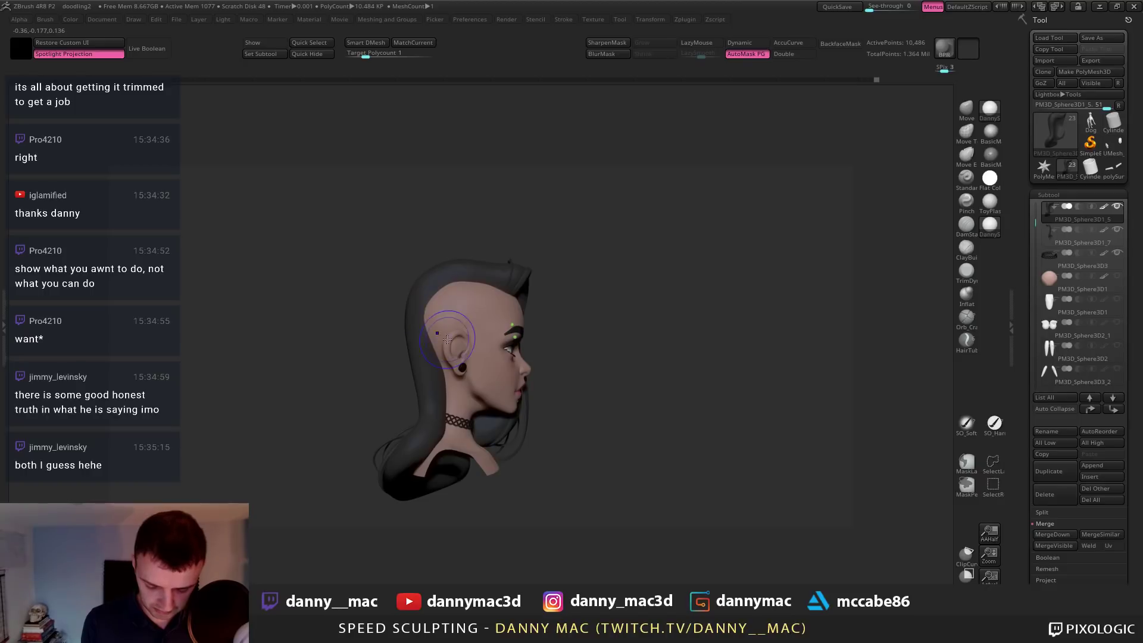
{"action": "key", "text": "space"}
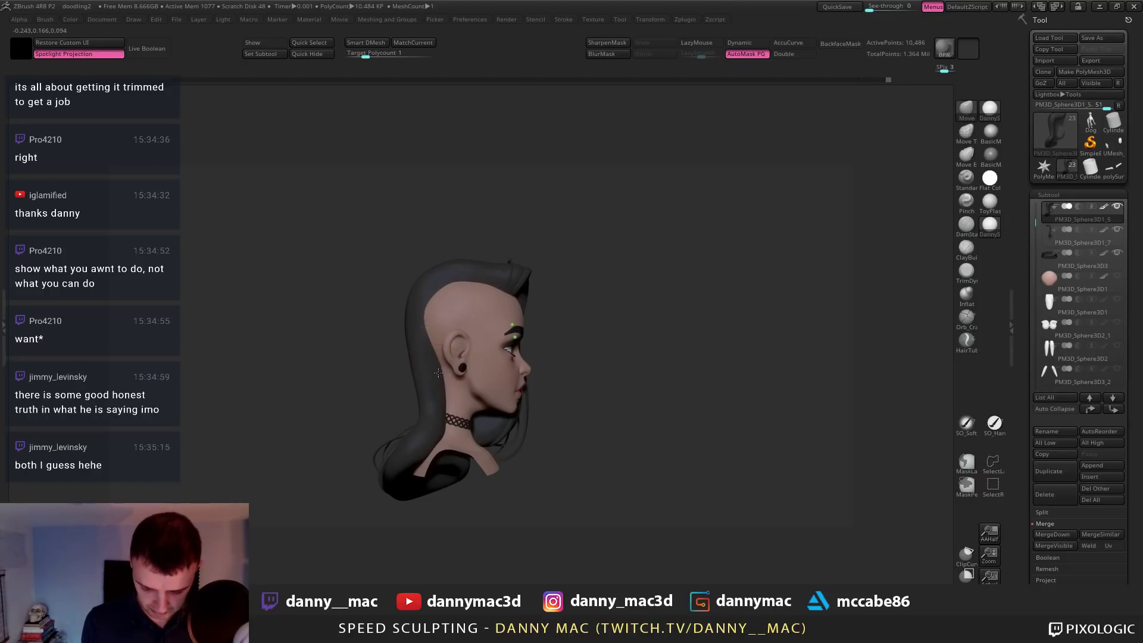
Undo the last Move brush adjustments on the main hair
{"action": "key", "text": "ctrl+z"}
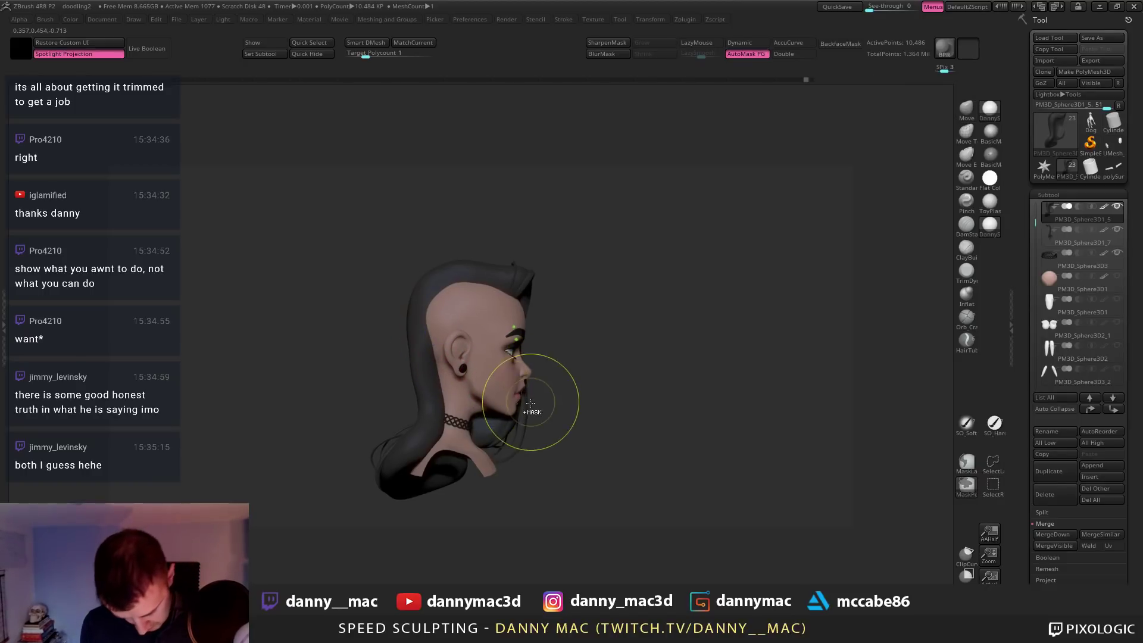
{"action": "key", "text": "ctrl+z"}
{"action": "key", "text": "ctrl+z"}
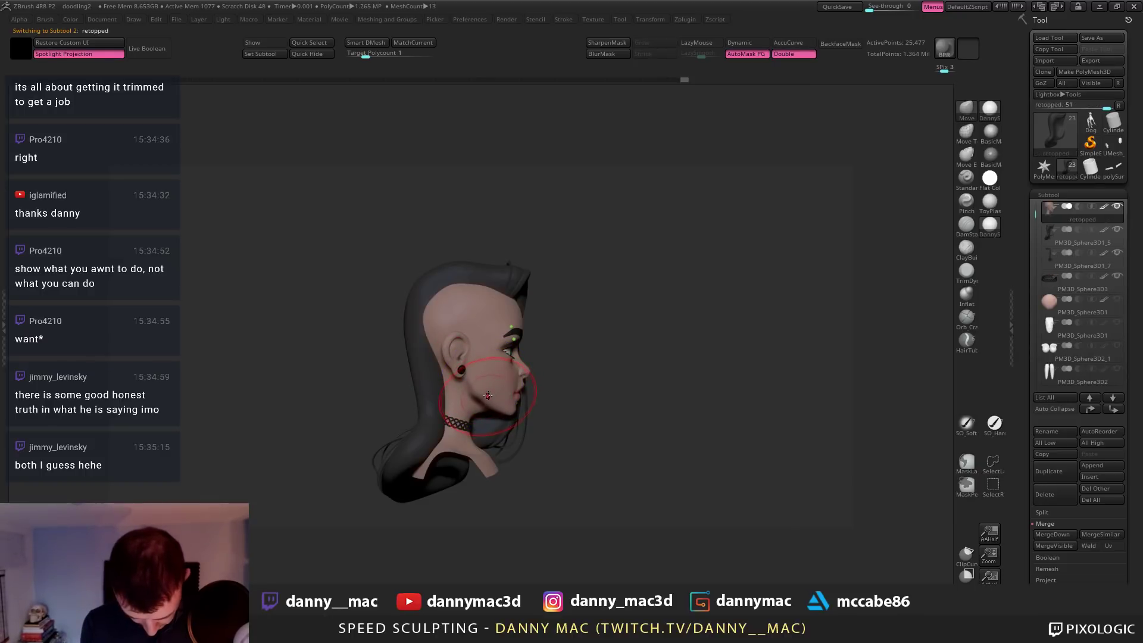
{"action": "key", "text": "ctrl+z"}
Refine the head's jawline and chin in profile with the Move brush, working at the lower subdivision level before returning to the higher one
{"action": "key", "text": "shift+x"}
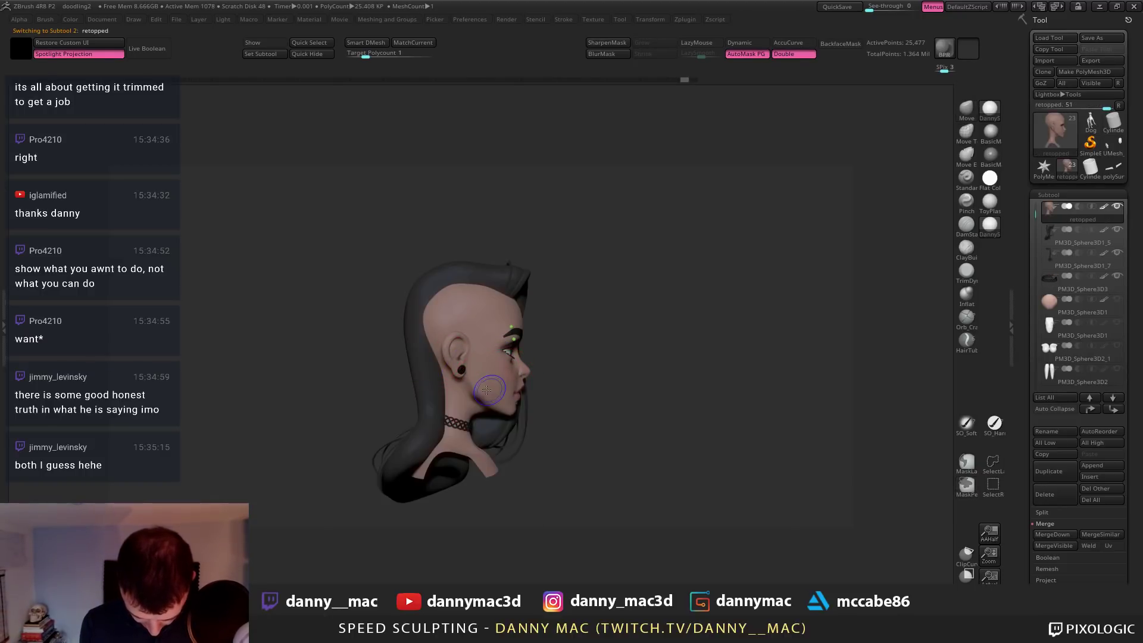
{"action": "key", "text": "ctrl+shift+z"}
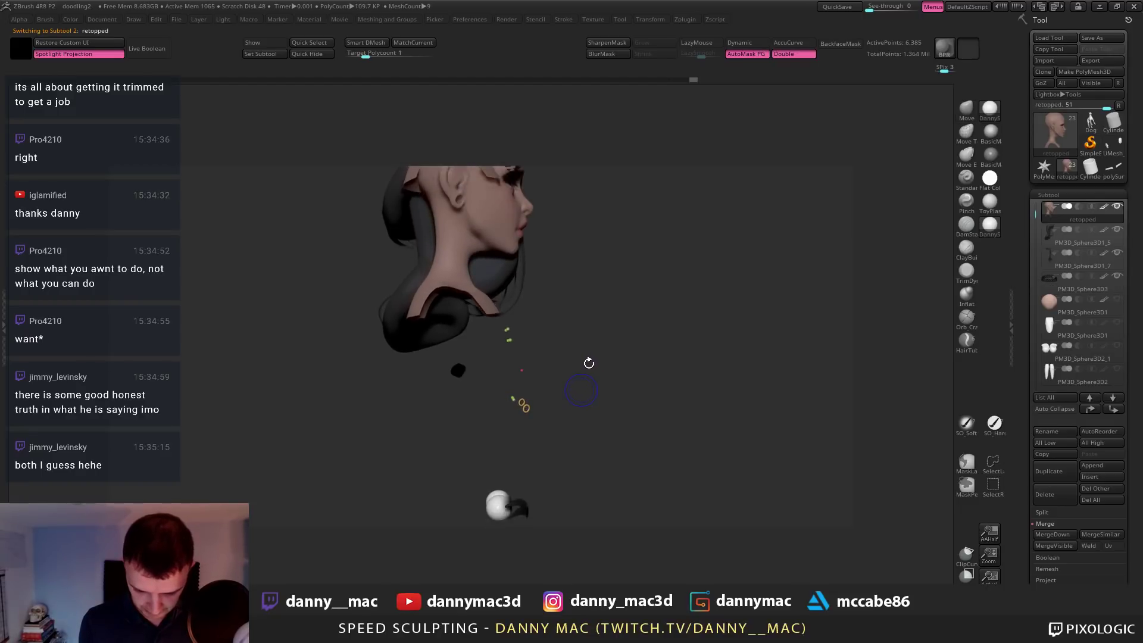
{"action": "key", "text": "ctrl+shift+z"}
{"action": "key", "text": "ctrl+shift+z"}
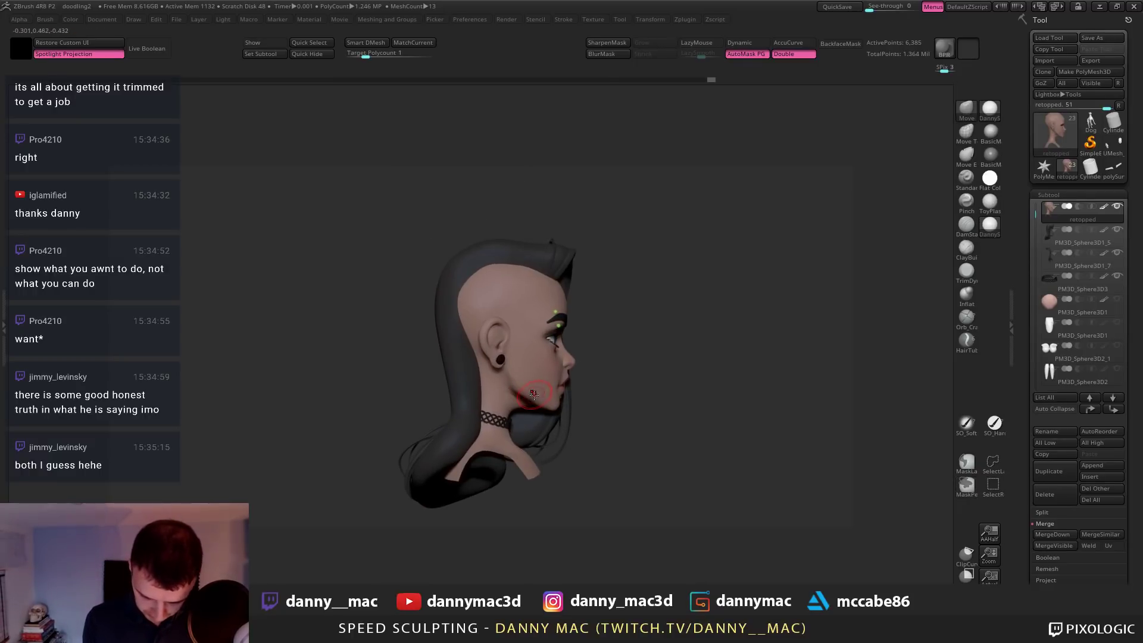
{"action": "key", "text": "ctrl+shift+z"}
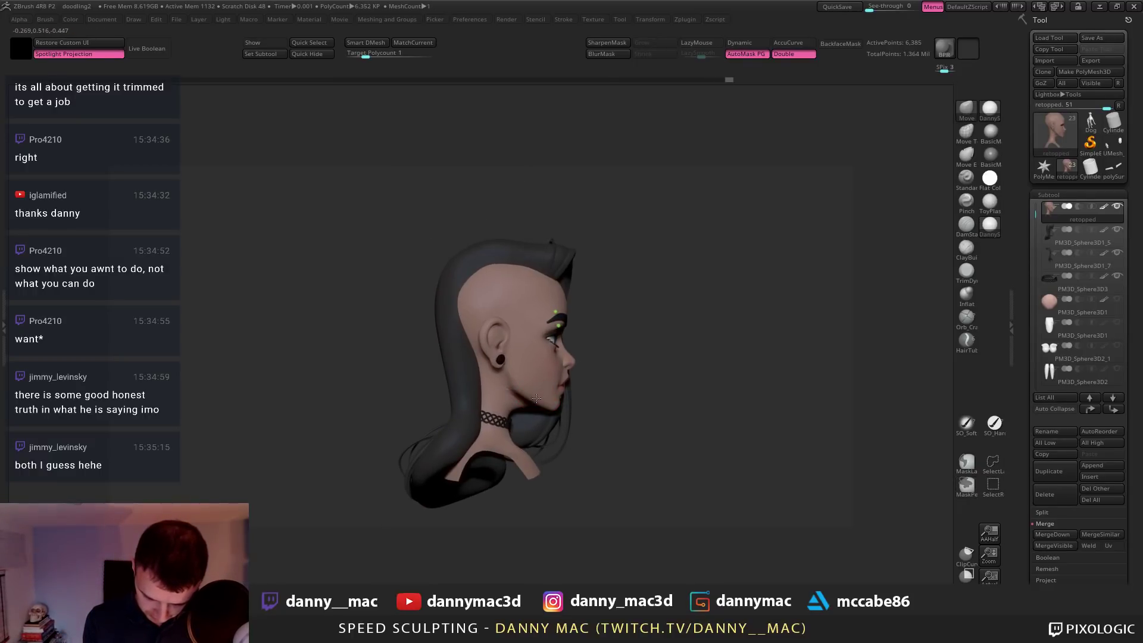
{"action": "key", "text": "ctrl+shift+z"}
{"action": "key", "text": "ctrl+shift+z"}
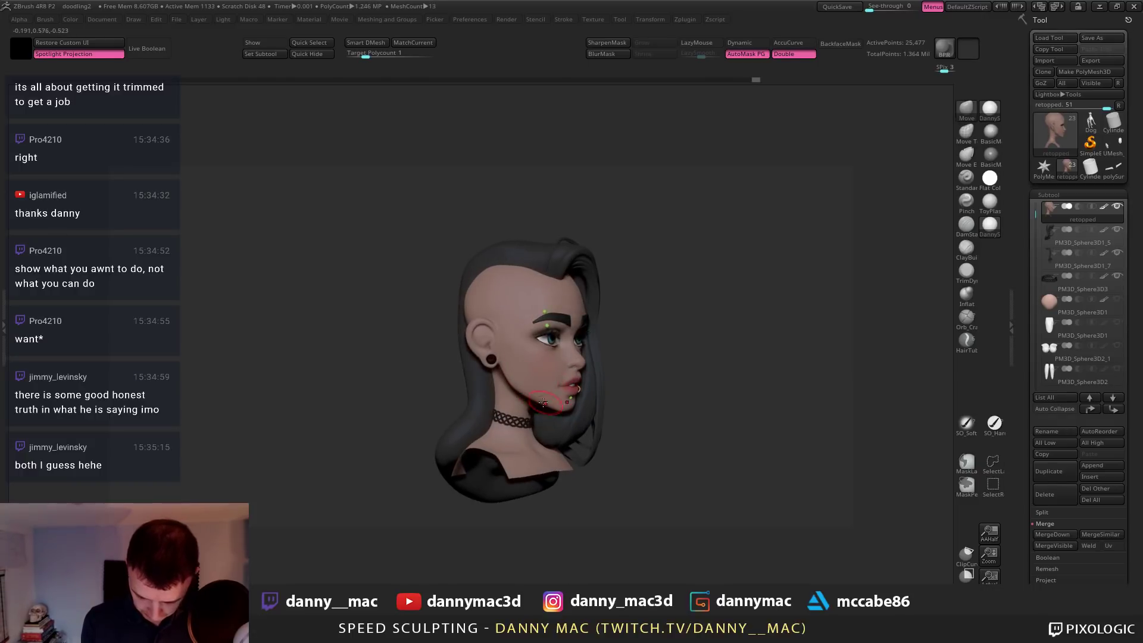
{"action": "key", "text": "ctrl+shift+z"}
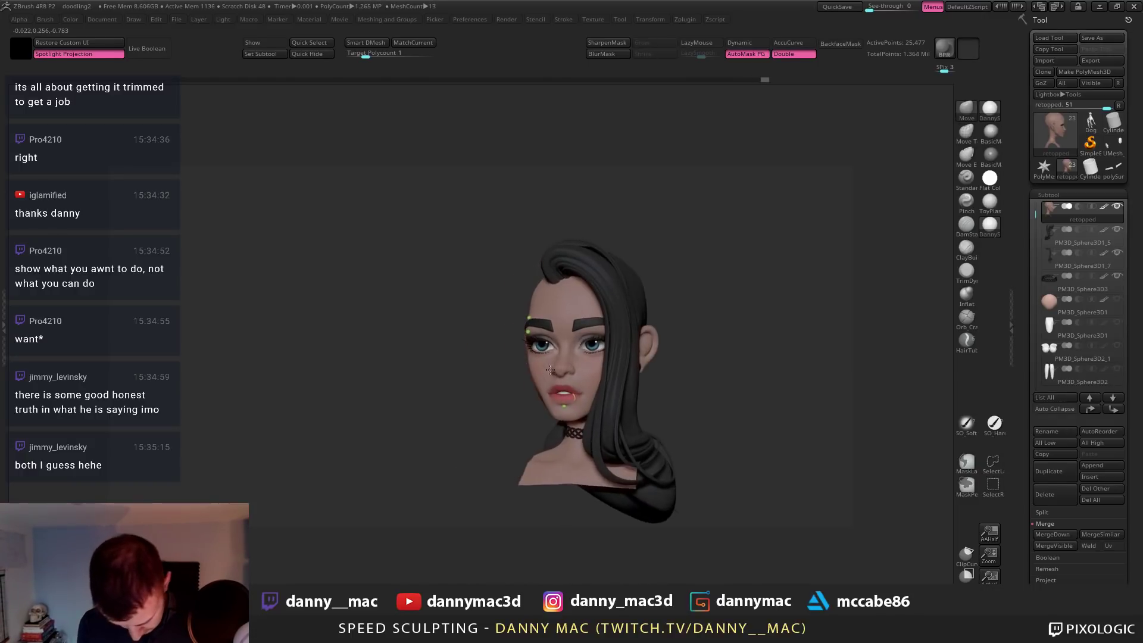
{"action": "key", "text": "ctrl+shift+z"}
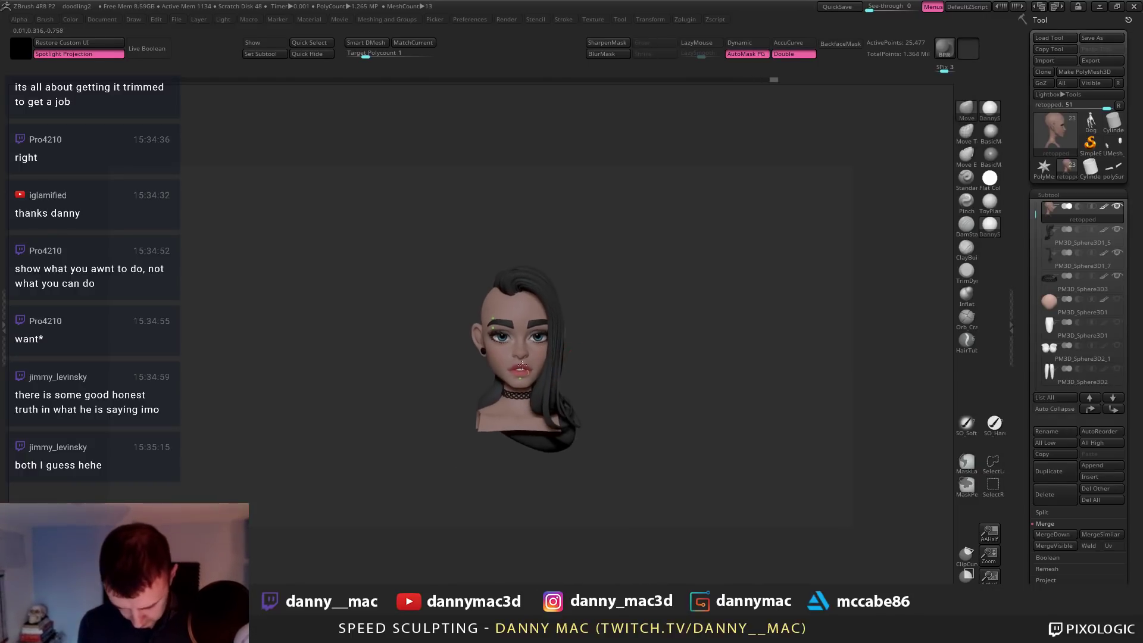
Adjust the jaw and underside of the chin further, checking the shape from three-quarter, side and front views
{"action": "right_click_drag", "start_coordinate": [522, 366], "coordinate": [483, 375], "text": "ctrl"}
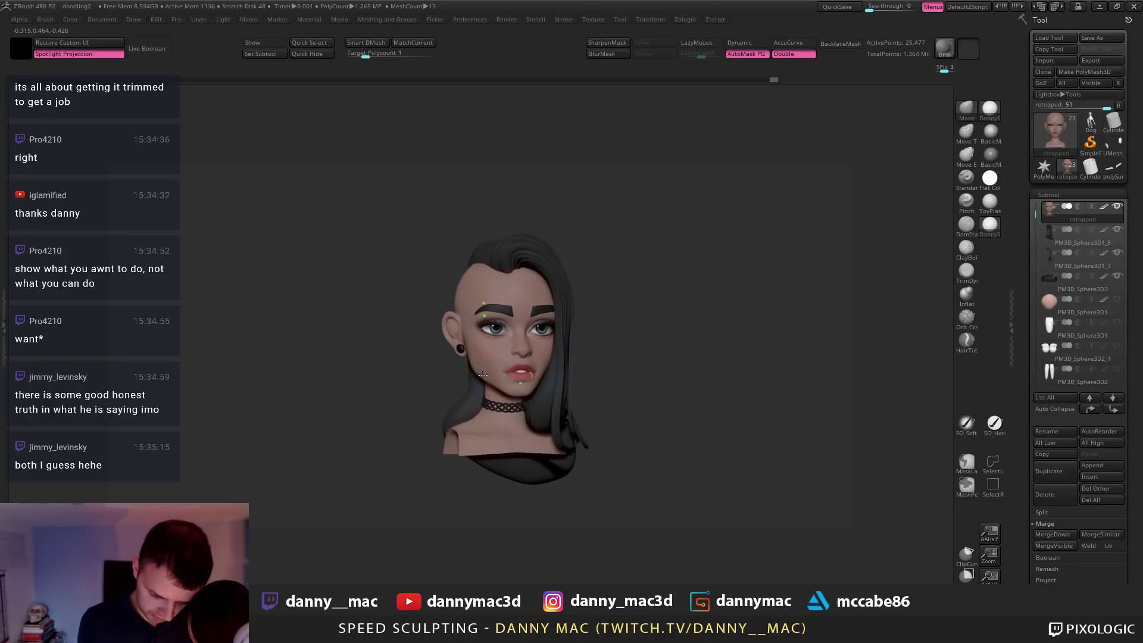
{"action": "key", "text": "ctrl+shift+z"}
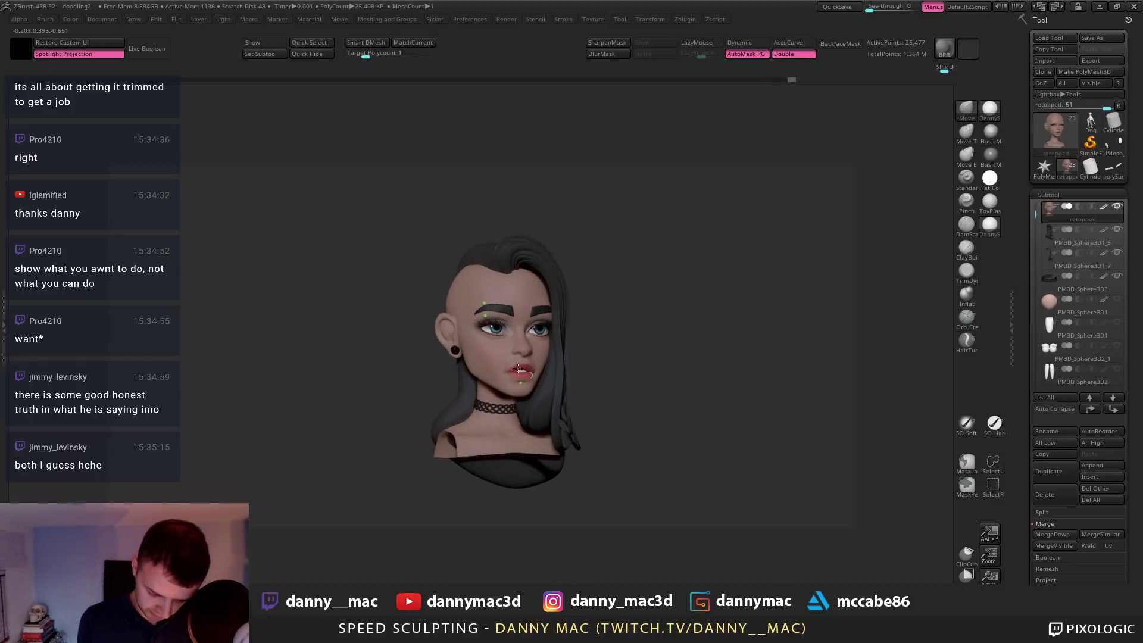
{"action": "key", "text": "ctrl+shift+z"}
{"action": "key", "text": "ctrl+shift+z"}
{"action": "key", "text": "ctrl+shift+z"}
{"action": "key", "text": "ctrl+shift+z"}
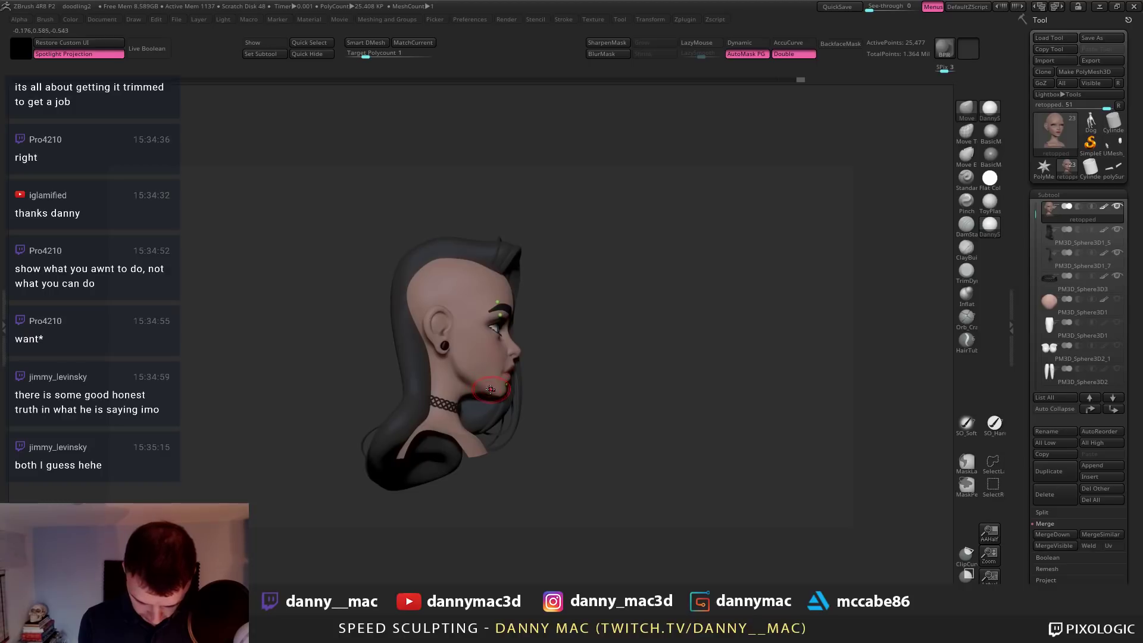
{"action": "key", "text": "ctrl+shift+z"}
{"action": "key", "text": "ctrl+shift+z"}
{"action": "key", "text": "ctrl+shift+z"}
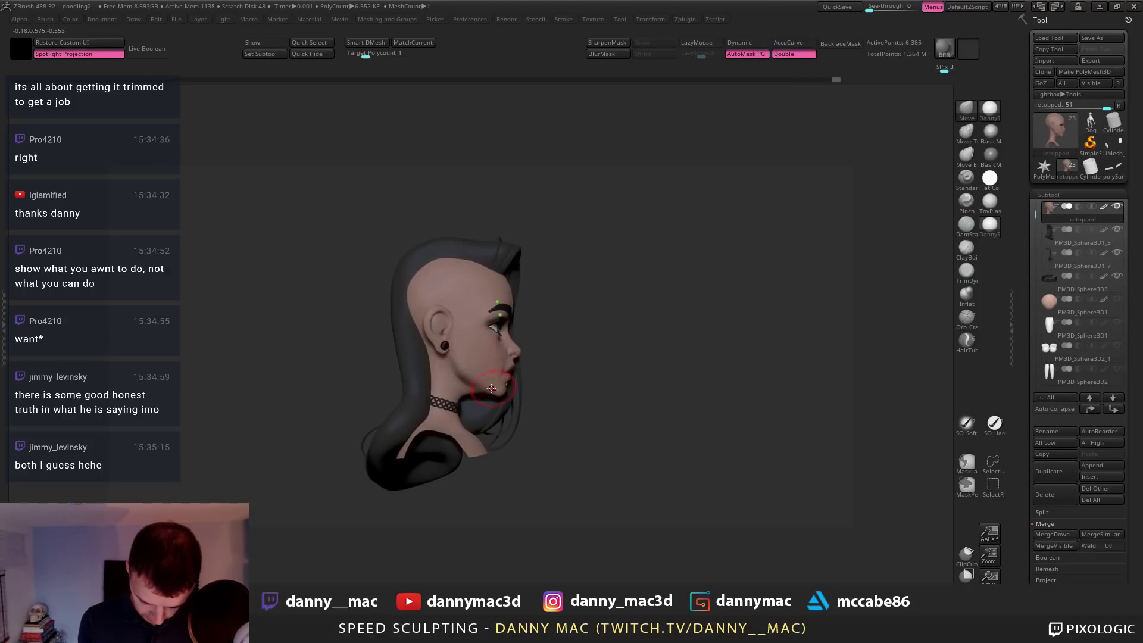
{"action": "key", "text": "ctrl+shift+z"}
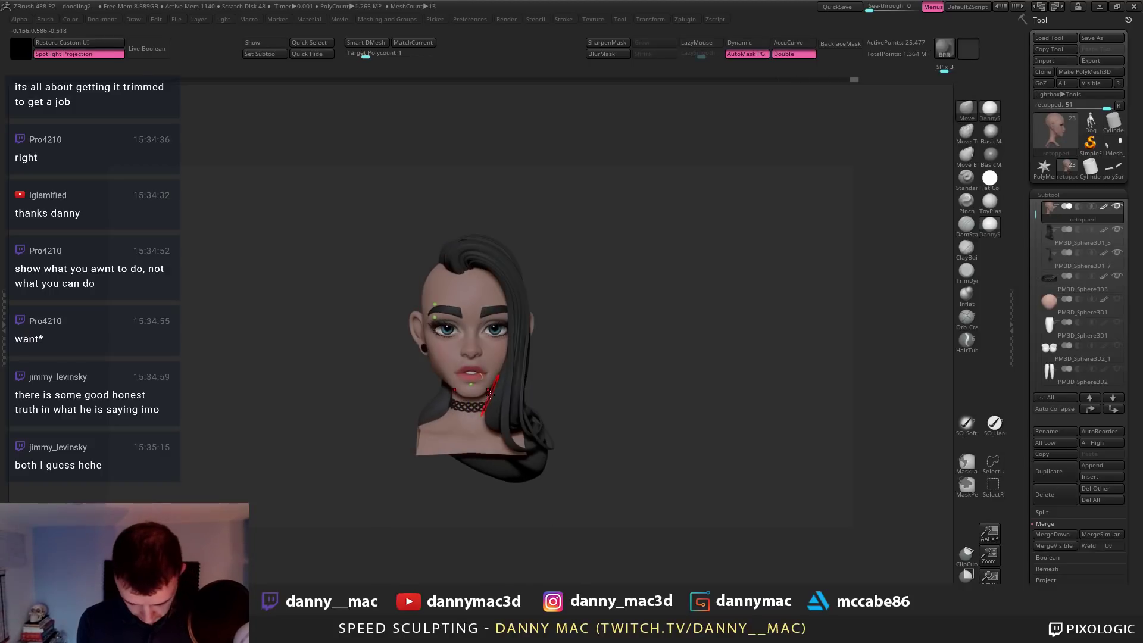
Examine the face, jaw and front hair locks of the bust from the front and three-quarter views
{"action": "left_click", "coordinate": [520, 362], "text": "alt"}
{"action": "right_click_drag", "start_coordinate": [520, 363], "coordinate": [533, 337], "text": "alt"}
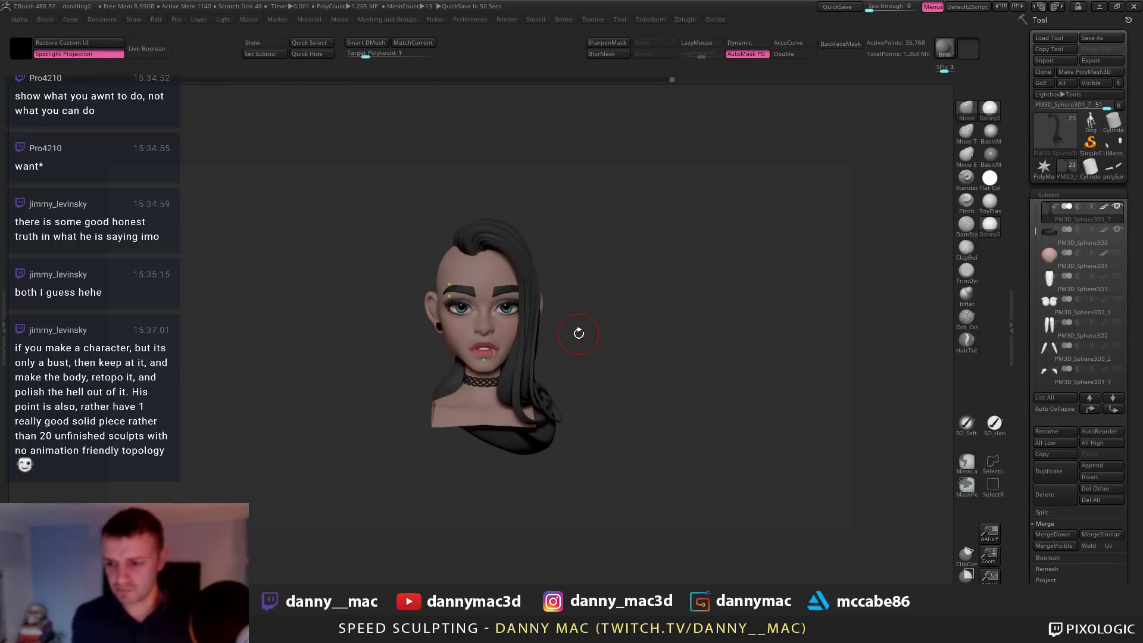
{"action": "mouse_move", "coordinate": [595, 358]}
{"action": "left_mouse_down"}
{"action": "mouse_move", "coordinate": [615, 359]}
{"action": "mouse_move", "coordinate": [605, 358]}
{"action": "mouse_move", "coordinate": [609, 386]}
{"action": "mouse_move", "coordinate": [576, 358]}
{"action": "left_mouse_up"}
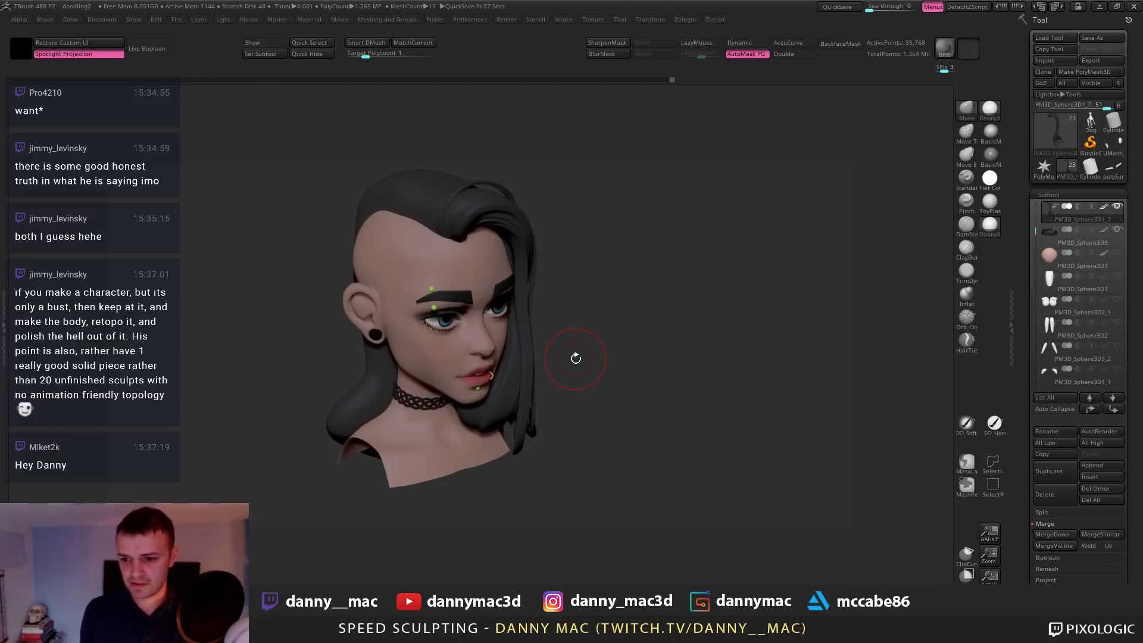
{"action": "left_click_drag", "start_coordinate": [537, 290], "coordinate": [471, 322]}
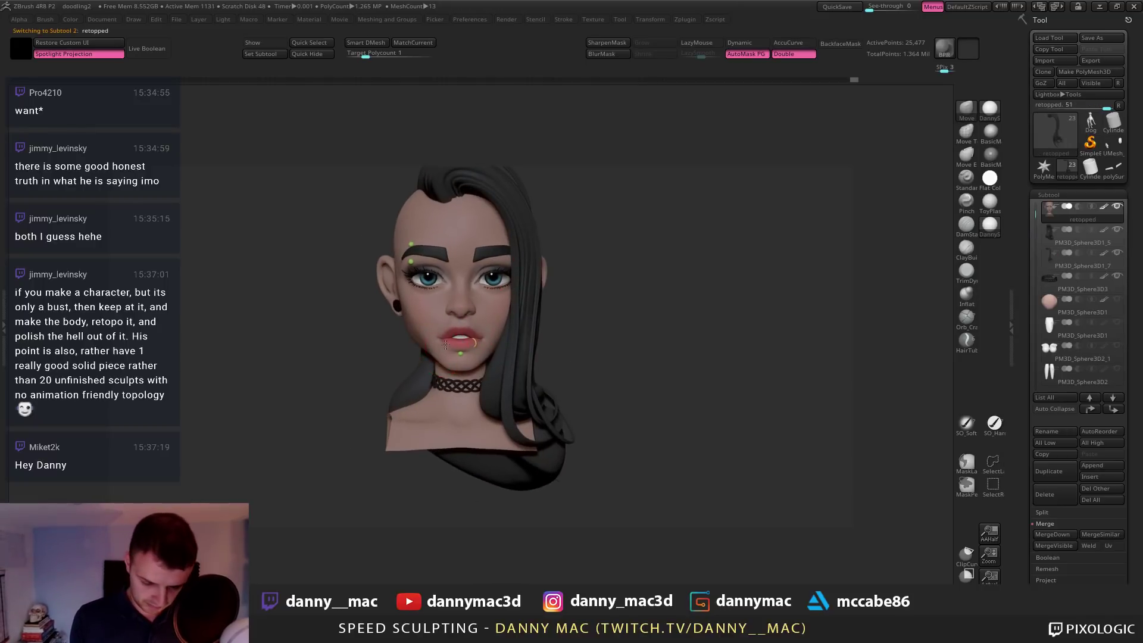
{"action": "mouse_move", "coordinate": [433, 356]}
{"action": "left_mouse_down"}
{"action": "mouse_move", "coordinate": [424, 355]}
{"action": "mouse_move", "coordinate": [496, 344]}
{"action": "mouse_move", "coordinate": [471, 359]}
{"action": "left_mouse_up"}
{"action": "left_click", "coordinate": [423, 354], "text": "alt"}
{"action": "mouse_move", "coordinate": [471, 358]}
{"action": "right_mouse_down"}
{"action": "mouse_move", "coordinate": [411, 328]}
{"action": "mouse_move", "coordinate": [497, 335]}
{"action": "mouse_move", "coordinate": [496, 351]}
{"action": "right_mouse_up"}
Select the main hair mesh and refine and smooth its edge along the shaved side with the Move brush
{"action": "left_click", "coordinate": [393, 297], "text": "alt"}
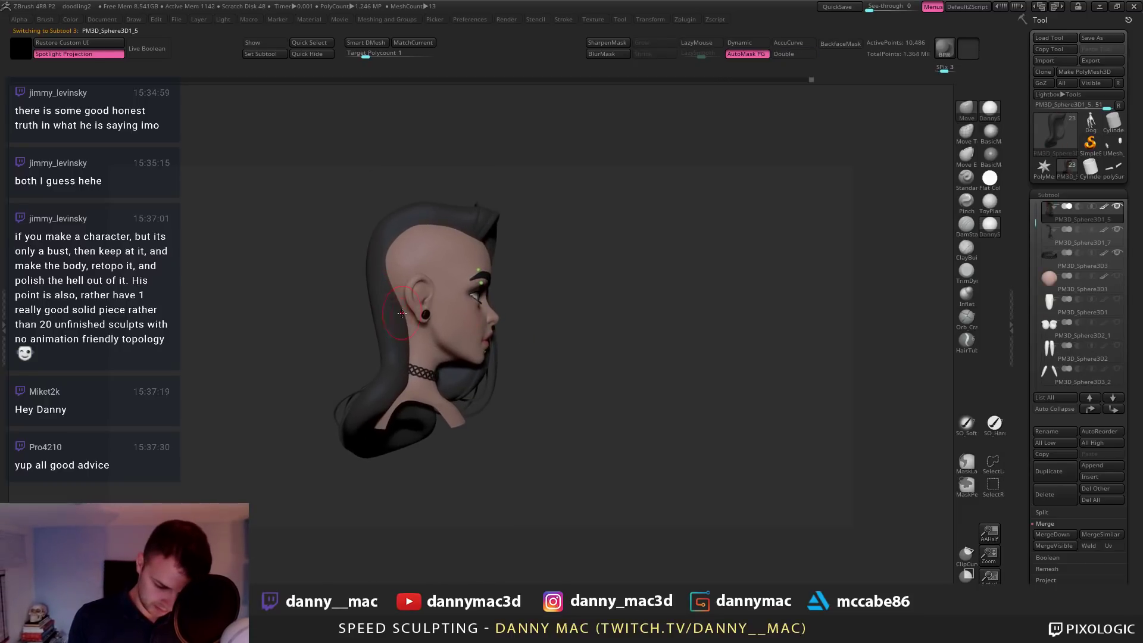
{"action": "right_click_drag", "start_coordinate": [405, 324], "coordinate": [438, 309], "text": "alt"}
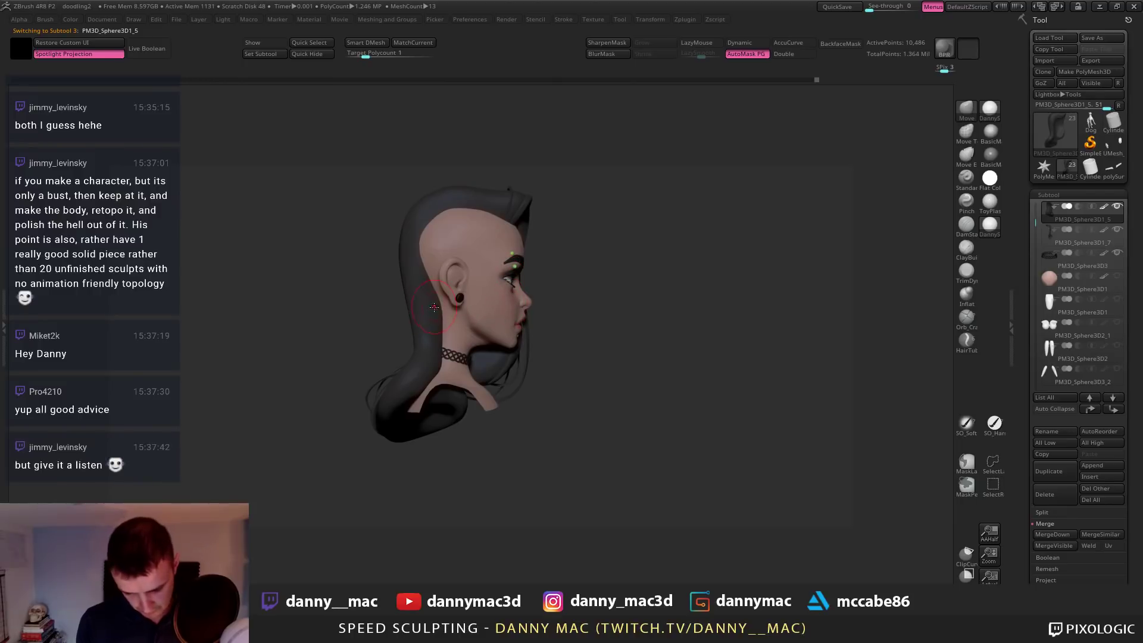
{"action": "right_click_drag", "start_coordinate": [414, 264], "coordinate": [500, 244]}
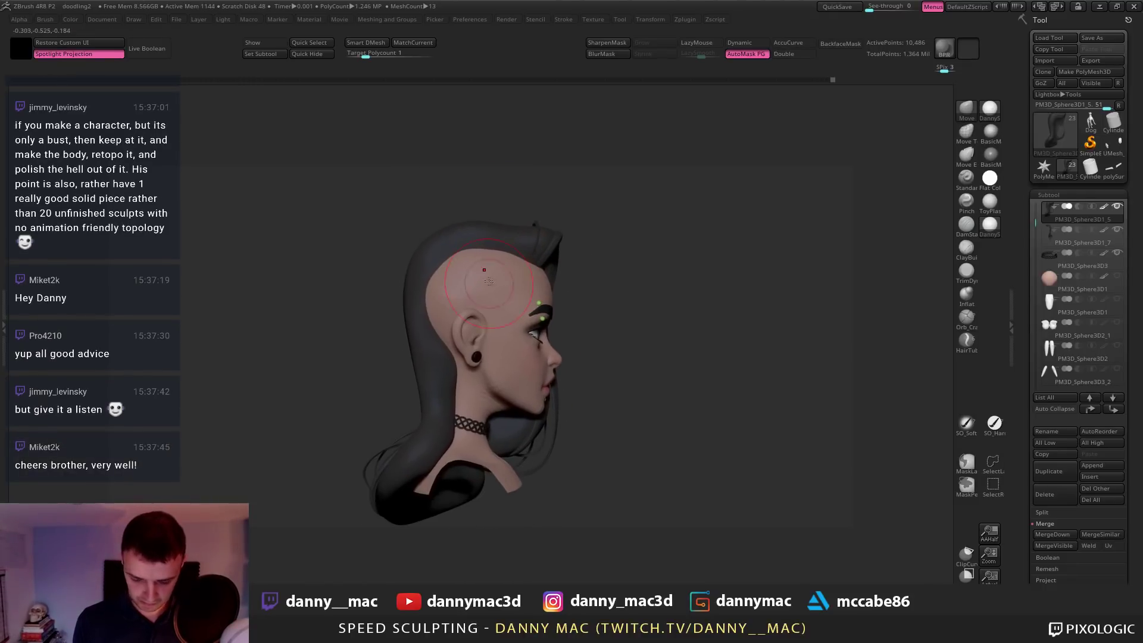
{"action": "left_click_drag", "start_coordinate": [436, 281], "coordinate": [459, 356], "text": "shift"}
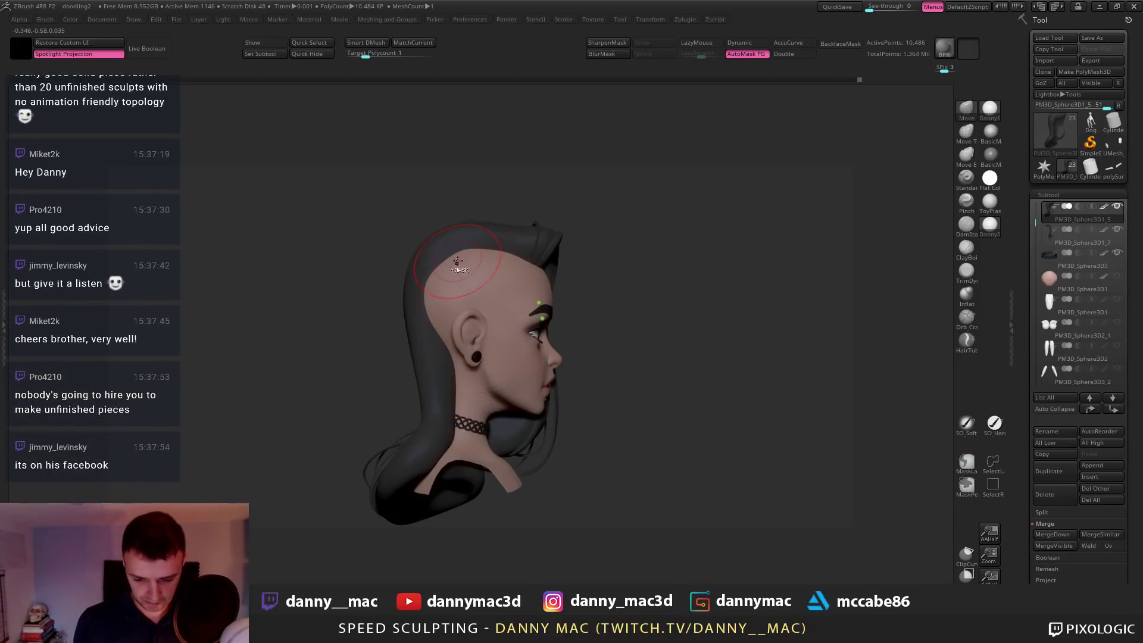
Define the main hair's edge along the shaved side and behind the ear with the DamStandard brush, undoing the last stroke
{"action": "key", "text": "l"}
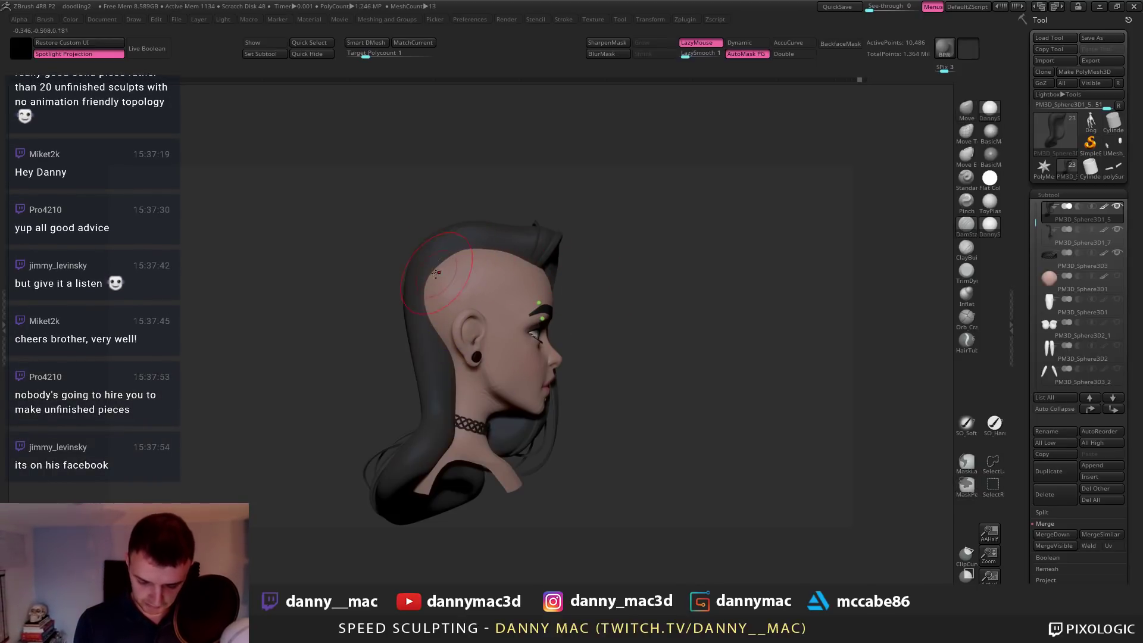
{"action": "mouse_move", "coordinate": [519, 266]}
{"action": "right_mouse_down"}
{"action": "mouse_move", "coordinate": [444, 283]}
{"action": "mouse_move", "coordinate": [533, 280]}
{"action": "mouse_move", "coordinate": [542, 269]}
{"action": "mouse_move", "coordinate": [444, 274]}
{"action": "mouse_move", "coordinate": [512, 267]}
{"action": "right_mouse_up"}
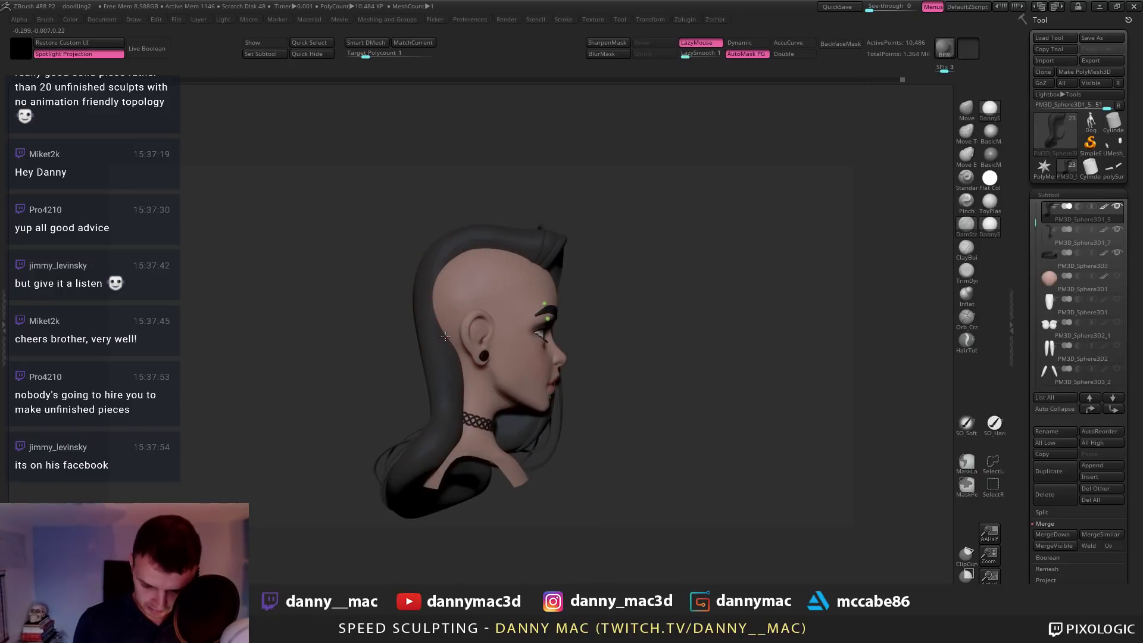
{"action": "left_click_drag", "start_coordinate": [445, 337], "coordinate": [462, 396]}
{"action": "left_click_drag", "start_coordinate": [441, 319], "coordinate": [439, 291], "text": "ctrl"}
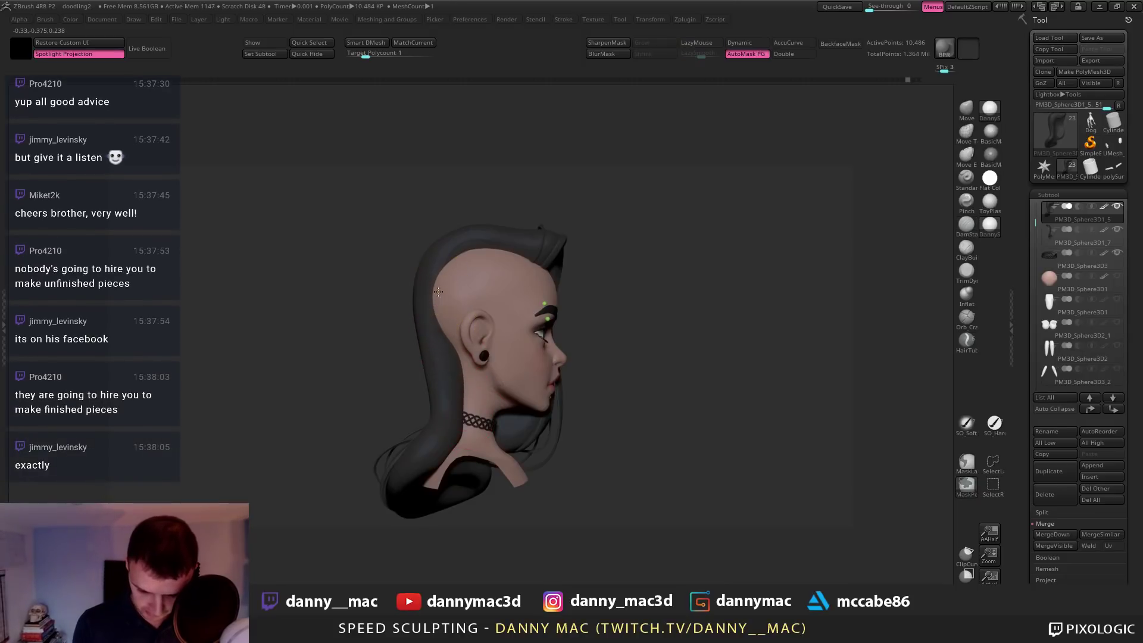
{"action": "left_click_drag", "start_coordinate": [449, 357], "coordinate": [445, 331]}
{"action": "key", "text": "ctrl+z"}
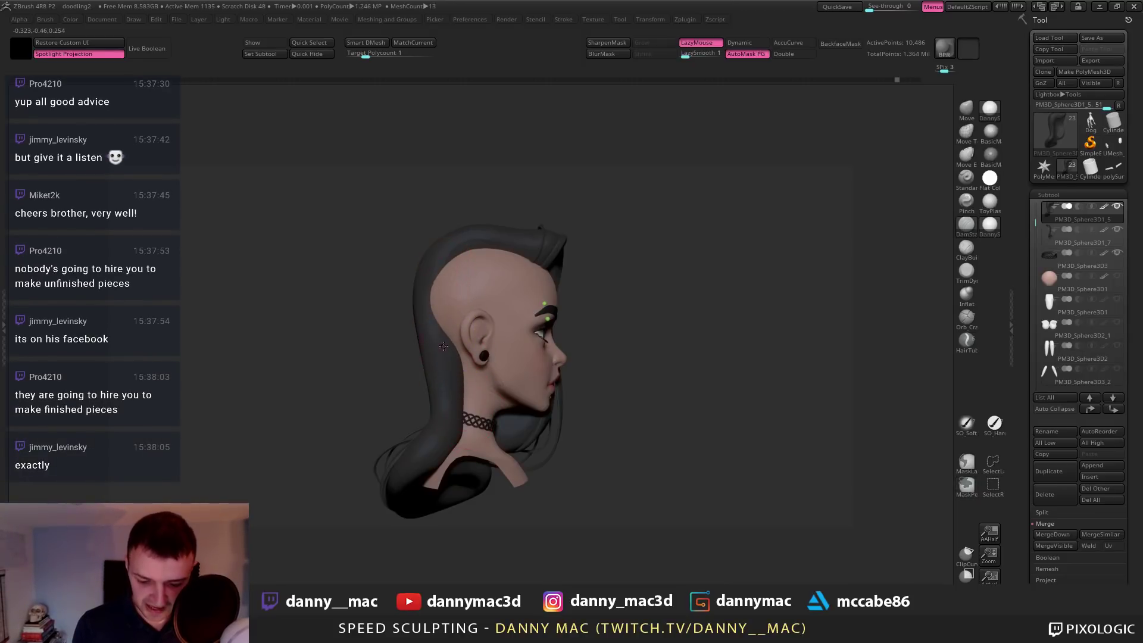
{"action": "mouse_move", "coordinate": [444, 346]}
{"action": "right_mouse_down"}
{"action": "mouse_move", "coordinate": [459, 298]}
{"action": "mouse_move", "coordinate": [448, 250]}
{"action": "mouse_move", "coordinate": [425, 274]}
{"action": "mouse_move", "coordinate": [430, 264]}
{"action": "right_mouse_up"}
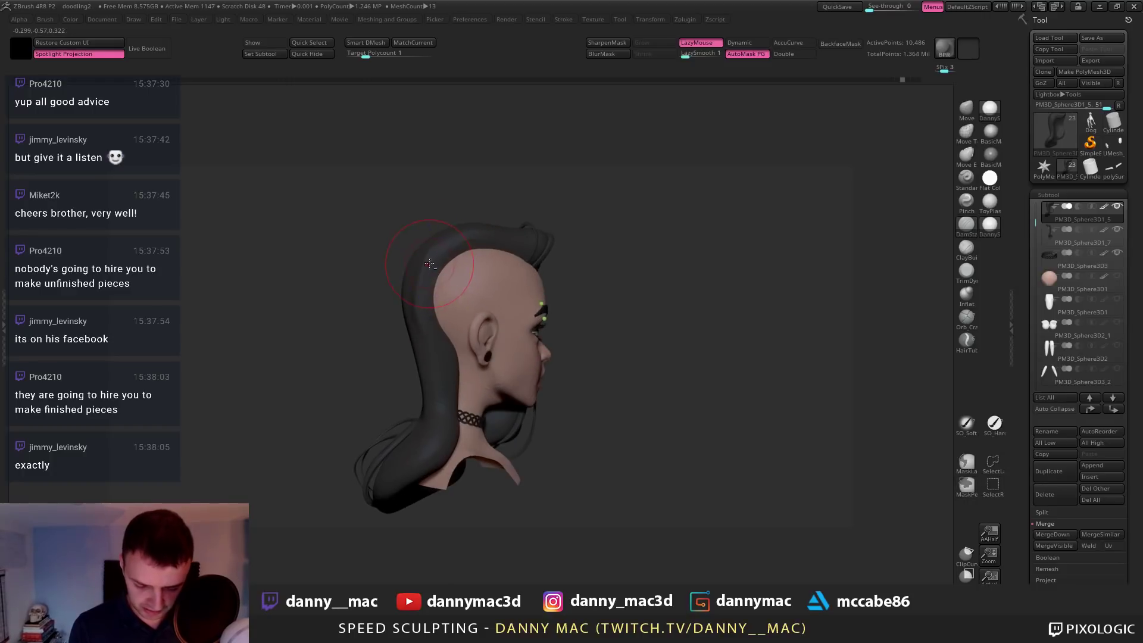
Subdivide the main hair mesh once and flatten its surface along the shaved-side edge with the TrimDynamic brush
{"action": "key", "text": "ctrl+d"}
{"action": "left_click", "coordinate": [539, 213]}
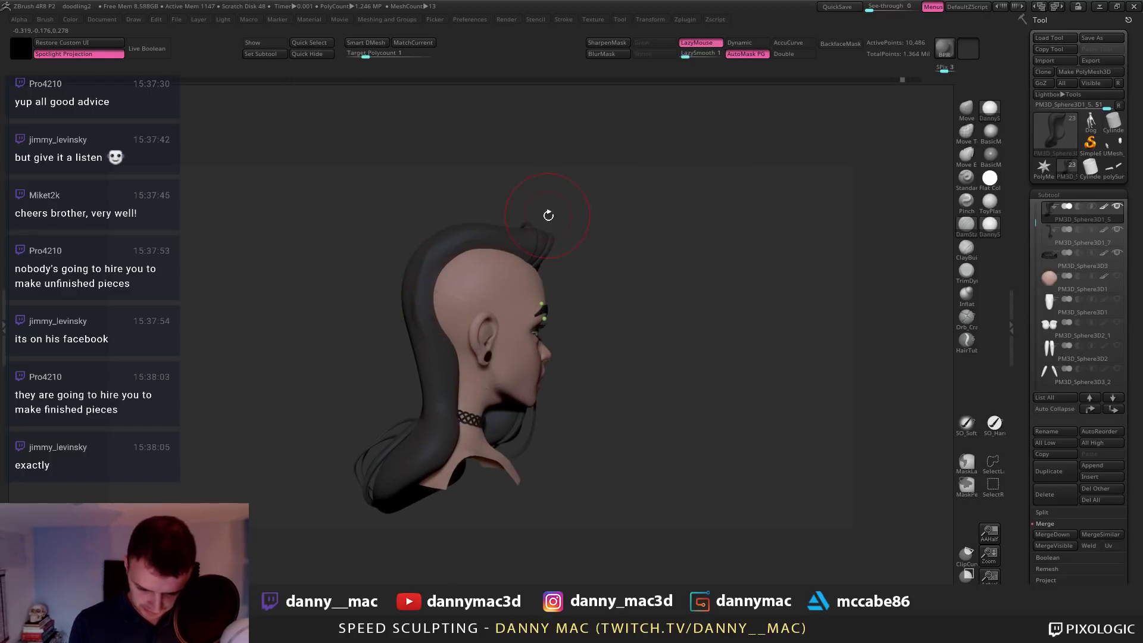
{"action": "mouse_move", "coordinate": [444, 404]}
{"action": "right_mouse_down"}
{"action": "mouse_move", "coordinate": [459, 306]}
{"action": "mouse_move", "coordinate": [461, 384]}
{"action": "right_mouse_up"}
{"action": "right_click_drag", "start_coordinate": [421, 269], "coordinate": [494, 308]}
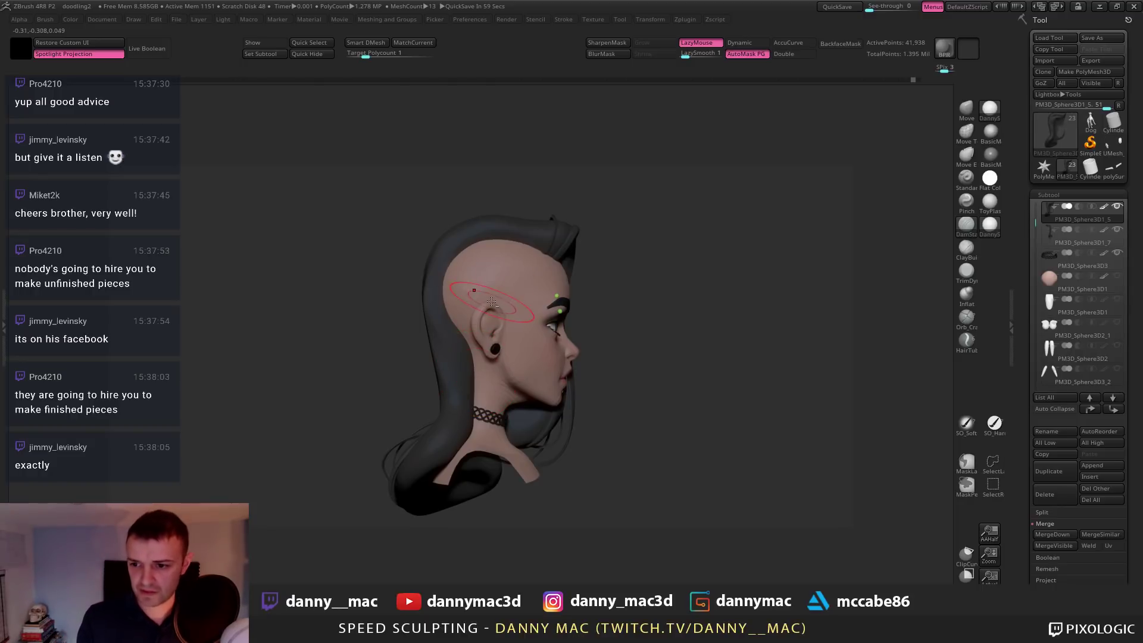
{"action": "right_click_drag", "start_coordinate": [492, 301], "coordinate": [490, 263], "text": "alt"}
{"action": "key", "text": "b"}
{"action": "key", "text": "t"}
{"action": "key", "text": "d"}
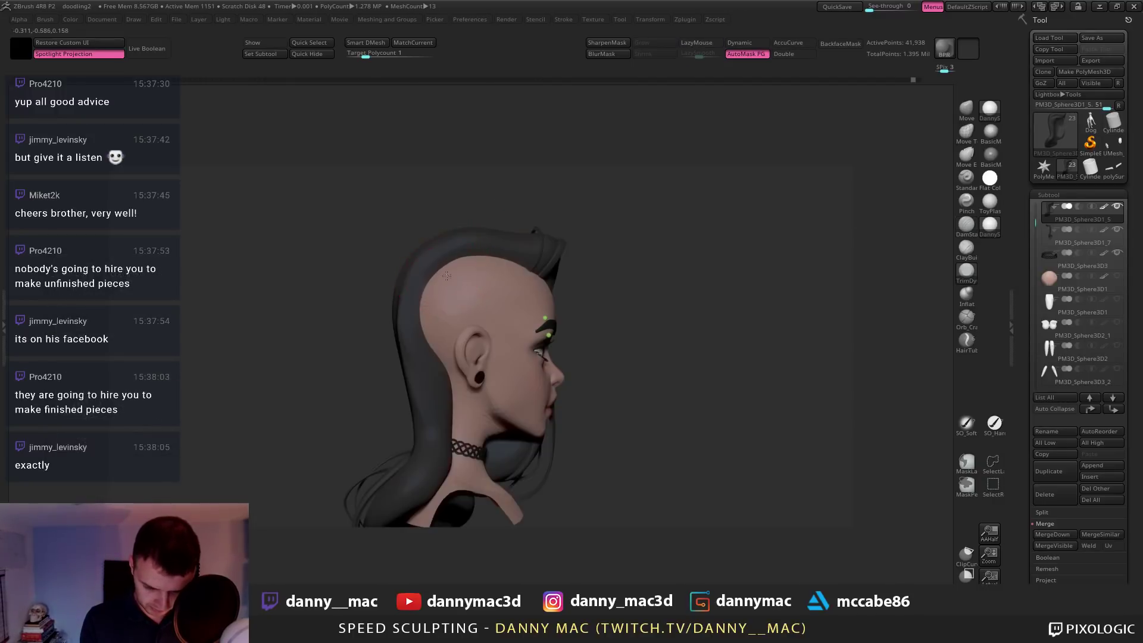
{"action": "right_click_drag", "start_coordinate": [419, 282], "coordinate": [430, 285]}
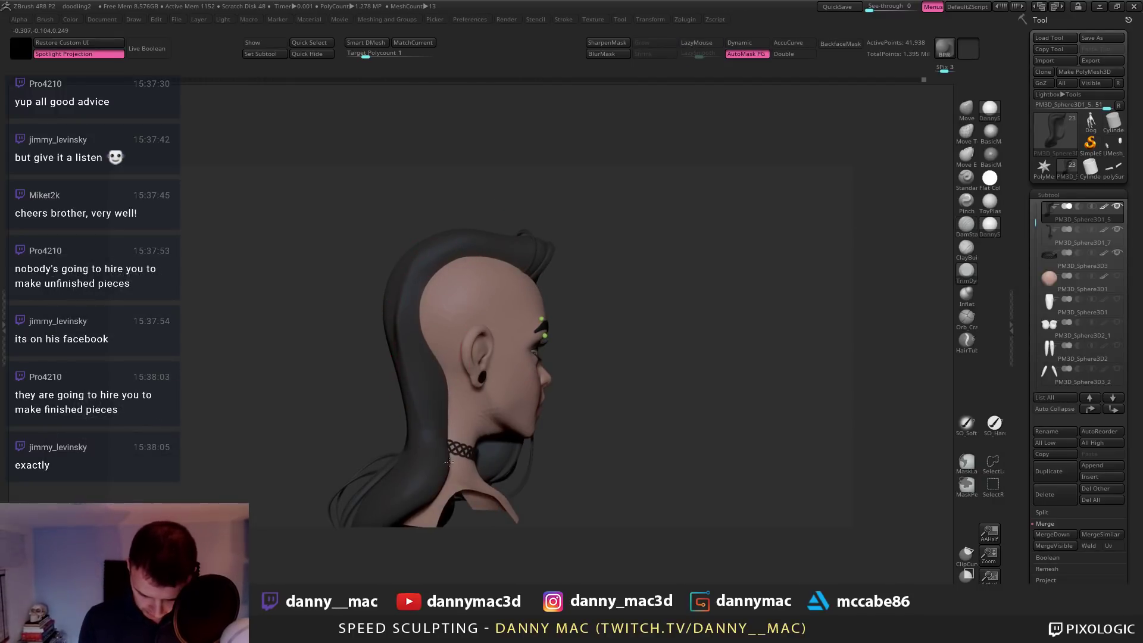
{"action": "mouse_move", "coordinate": [449, 461]}
{"action": "right_mouse_down"}
{"action": "mouse_move", "coordinate": [425, 342]}
{"action": "mouse_move", "coordinate": [438, 329]}
{"action": "right_mouse_up"}
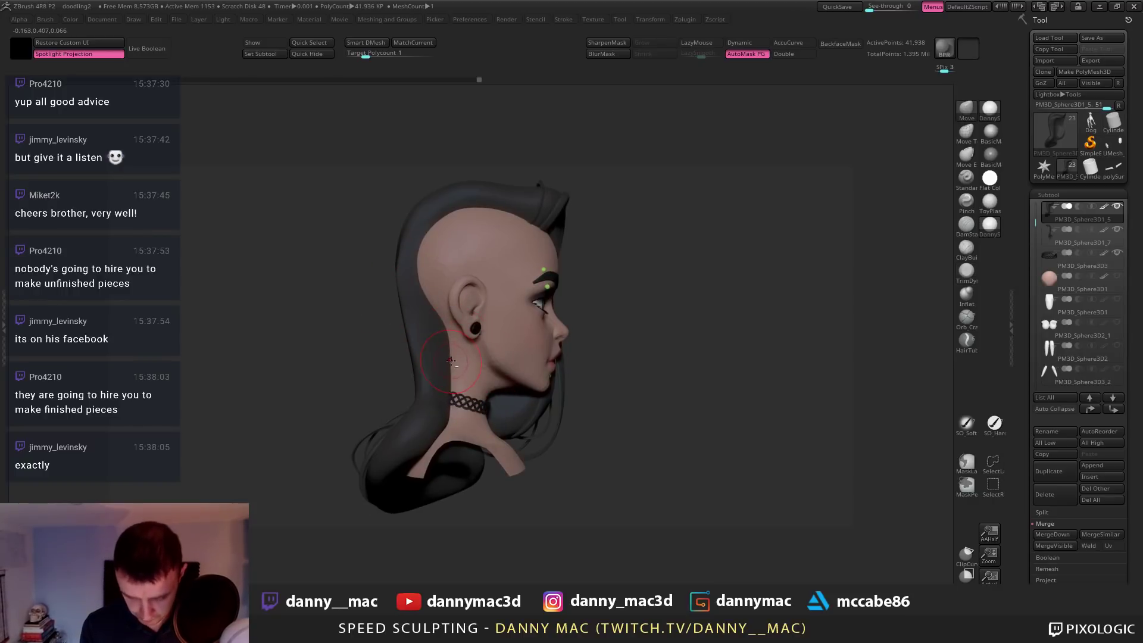
Adjust the hair edge behind the ear and at the back with the Move brush, subdividing the hair mesh once more
{"action": "key", "text": "space"}
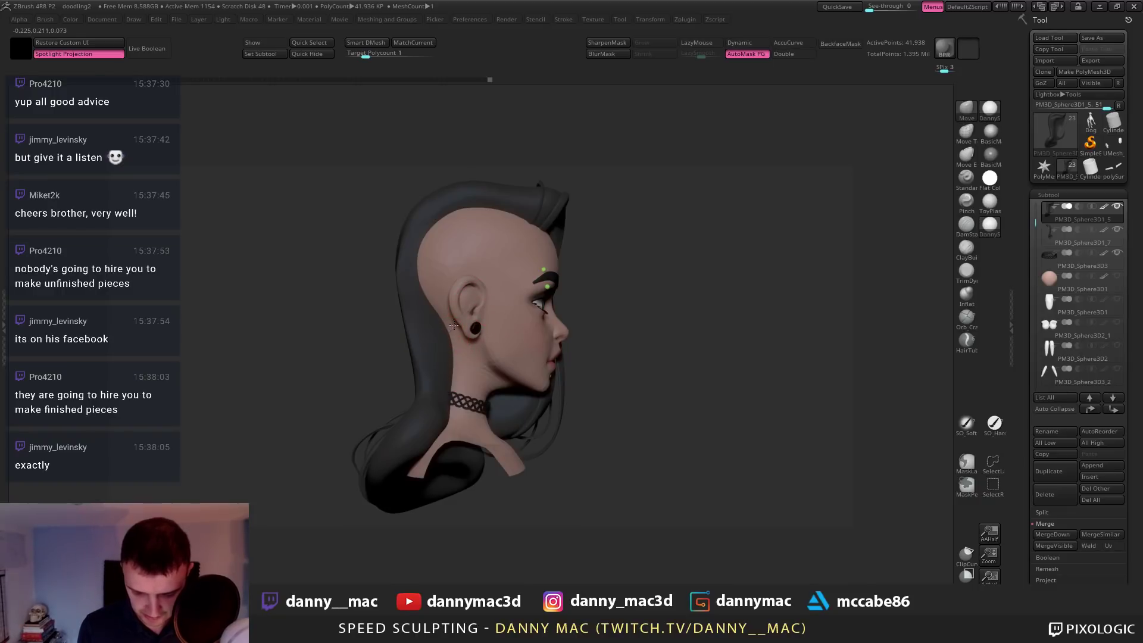
{"action": "key", "text": "space"}
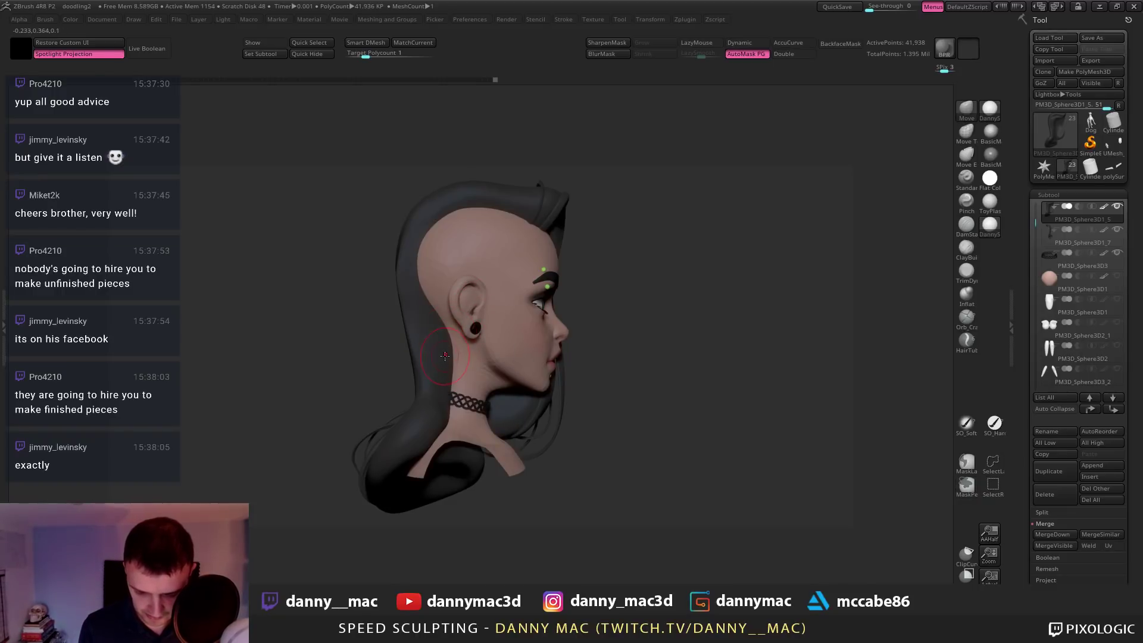
{"action": "mouse_move", "coordinate": [445, 356]}
{"action": "right_mouse_down"}
{"action": "mouse_move", "coordinate": [467, 349]}
{"action": "mouse_move", "coordinate": [441, 337]}
{"action": "right_mouse_up"}
{"action": "key", "text": "b"}
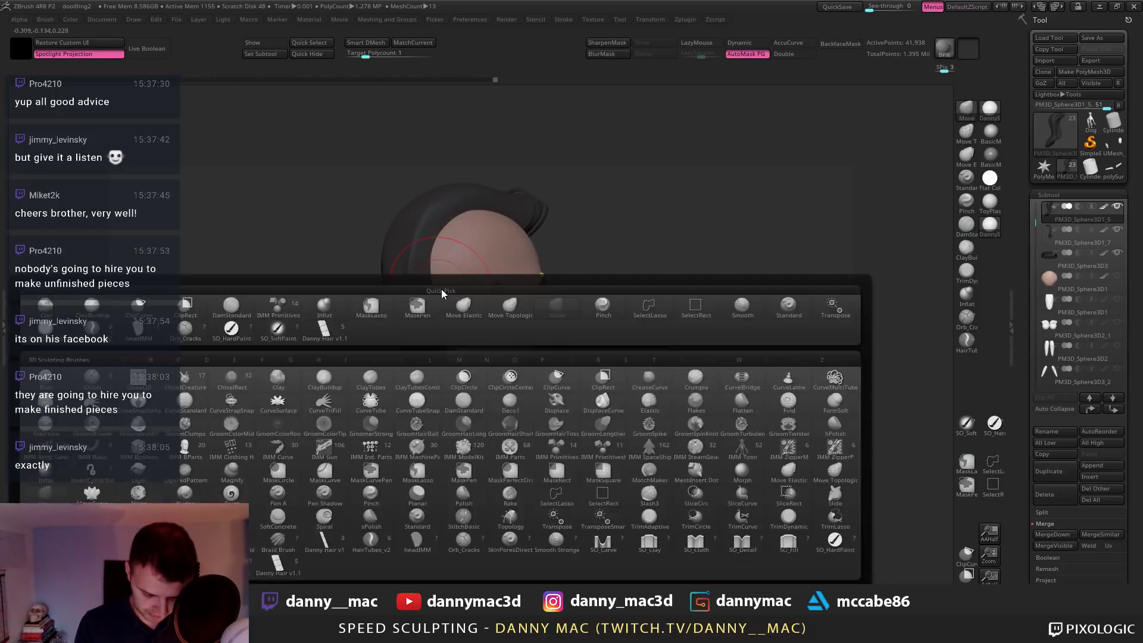
{"action": "key", "text": "ctrl+d"}
{"action": "right_click_drag", "start_coordinate": [445, 220], "coordinate": [445, 196], "text": "ctrl"}
{"action": "right_click_drag", "start_coordinate": [445, 197], "coordinate": [462, 197]}
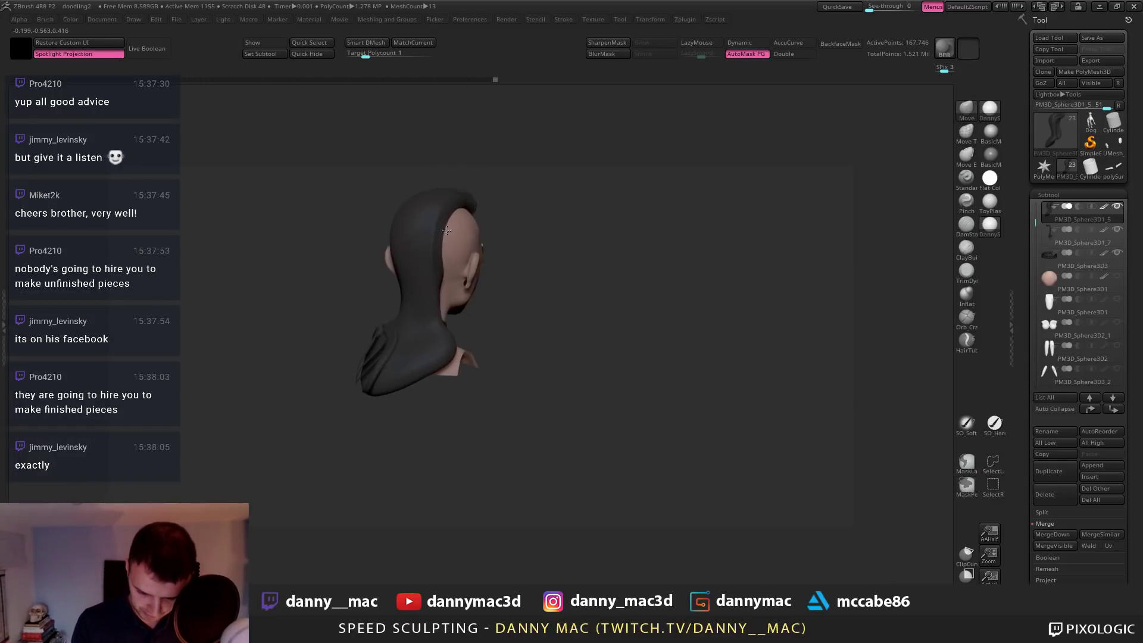
{"action": "key", "text": "space"}
{"action": "left_click_drag", "start_coordinate": [451, 219], "coordinate": [438, 216]}
Smooth out the planes on the back of the hair with the TrimDynamic brush and check the bust from the front
{"action": "key", "text": "b"}
{"action": "key", "text": "t"}
{"action": "key", "text": "d"}
{"action": "key", "text": "s"}
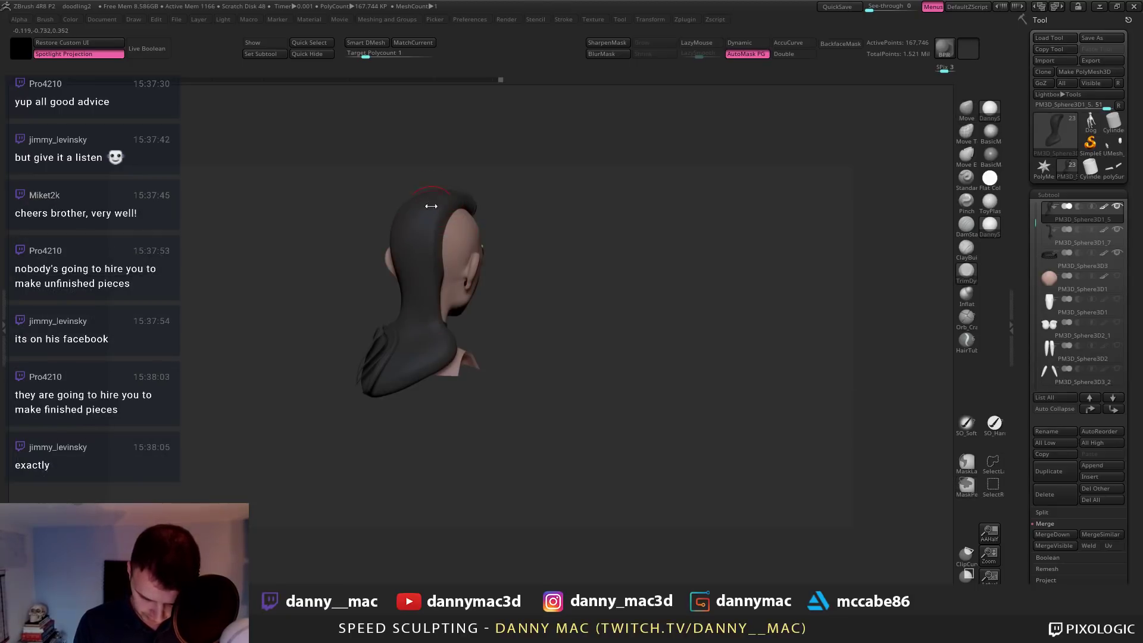
{"action": "mouse_move", "coordinate": [440, 317]}
{"action": "right_mouse_down"}
{"action": "mouse_move", "coordinate": [416, 316]}
{"action": "mouse_move", "coordinate": [440, 347]}
{"action": "mouse_move", "coordinate": [414, 344]}
{"action": "right_mouse_up"}
{"action": "left_click_drag", "start_coordinate": [420, 285], "coordinate": [422, 301]}
{"action": "mouse_move", "coordinate": [424, 315]}
{"action": "right_mouse_down"}
{"action": "mouse_move", "coordinate": [440, 317]}
{"action": "mouse_move", "coordinate": [450, 353]}
{"action": "mouse_move", "coordinate": [420, 332]}
{"action": "right_mouse_up"}
{"action": "mouse_move", "coordinate": [374, 380]}
{"action": "right_mouse_down"}
{"action": "mouse_move", "coordinate": [354, 387]}
{"action": "mouse_move", "coordinate": [527, 357]}
{"action": "mouse_move", "coordinate": [539, 336]}
{"action": "mouse_move", "coordinate": [529, 324]}
{"action": "right_mouse_up"}
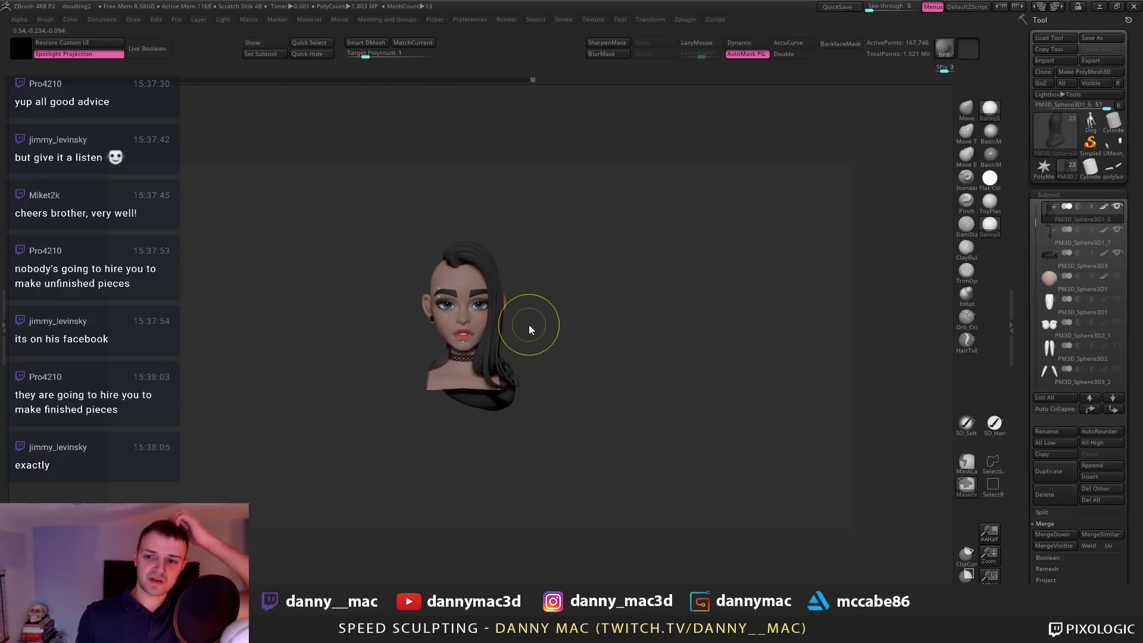
Save the project and bring up the brush choices for further work on the crown of the hair
{"action": "key", "text": "ctrl+s"}
{"action": "right_click_drag", "start_coordinate": [477, 226], "coordinate": [491, 289]}
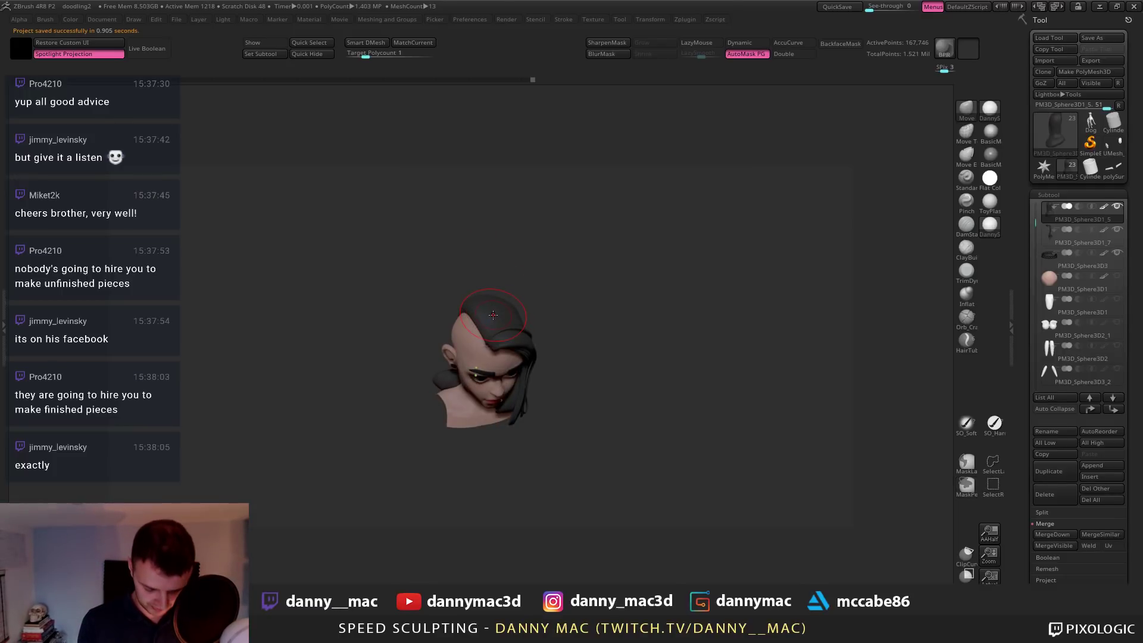
{"action": "key", "text": "b"}
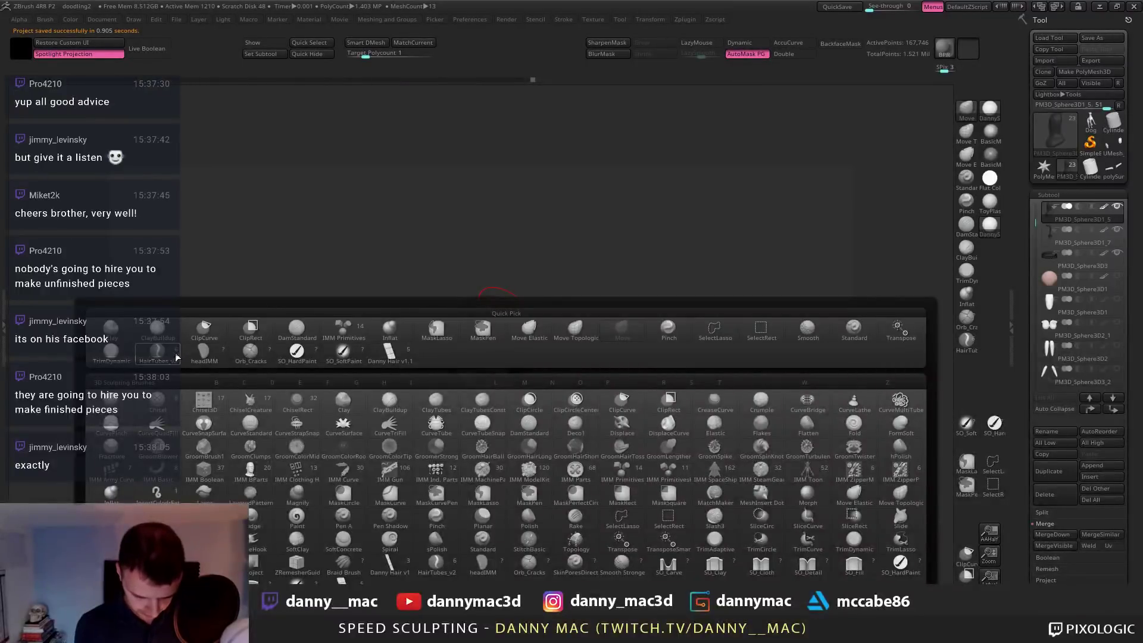
Choose the HairTubes brush with the MultiThick B strand and try a hair curve across the top of the head
{"action": "left_click", "coordinate": [177, 358]}
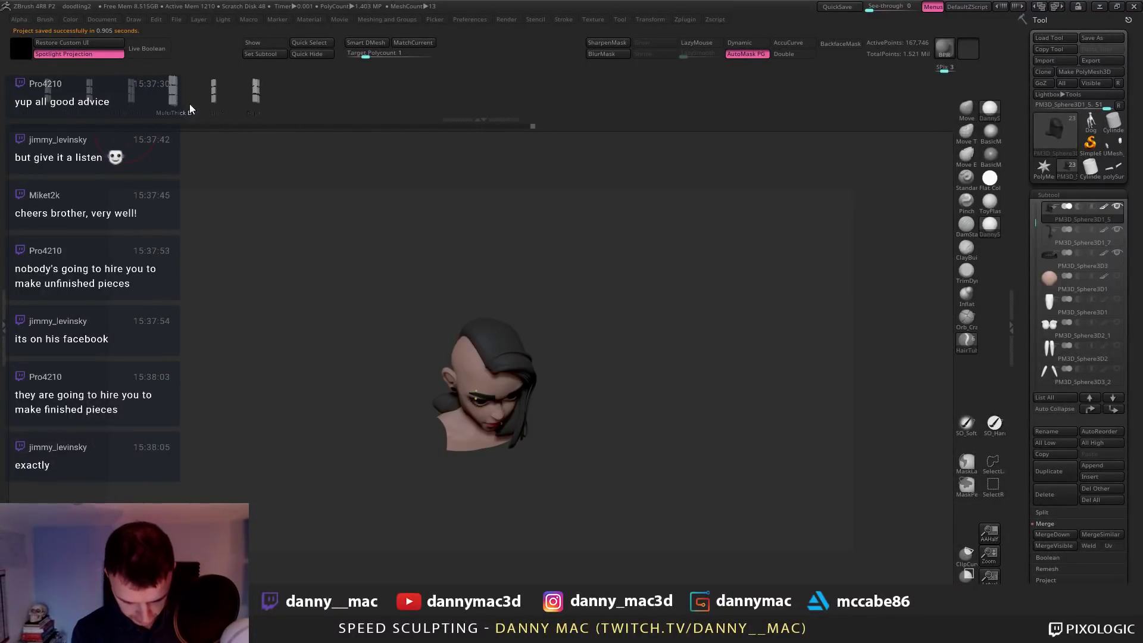
{"action": "mouse_move", "coordinate": [488, 310]}
{"action": "right_mouse_down"}
{"action": "mouse_move", "coordinate": [519, 336]}
{"action": "mouse_move", "coordinate": [484, 365]}
{"action": "right_mouse_up"}
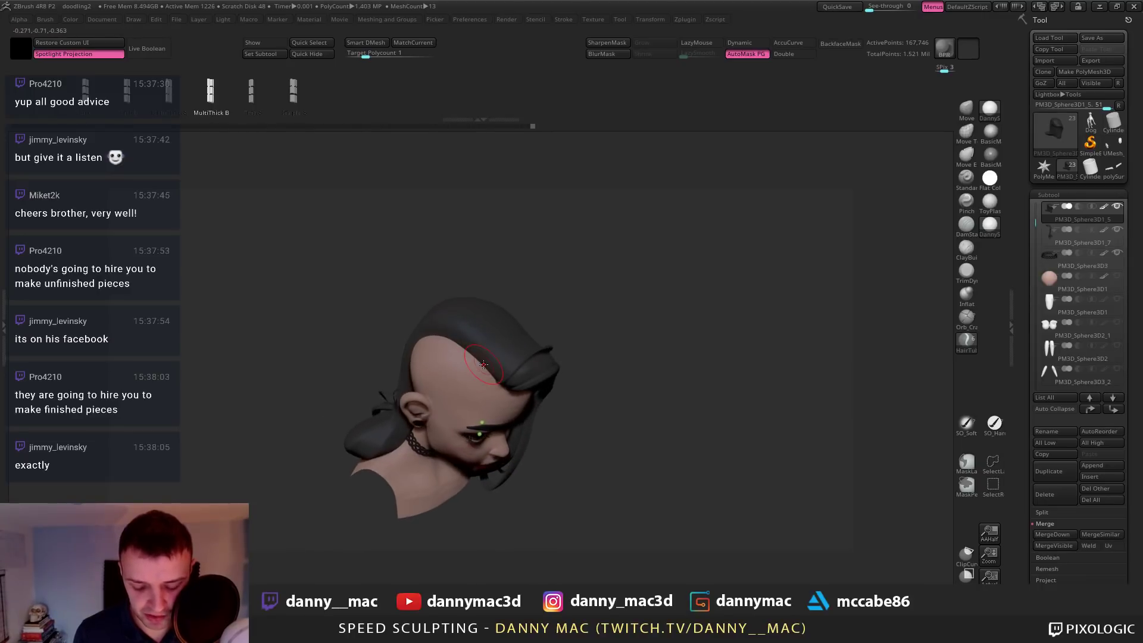
{"action": "left_click_drag", "start_coordinate": [513, 323], "coordinate": [518, 318]}
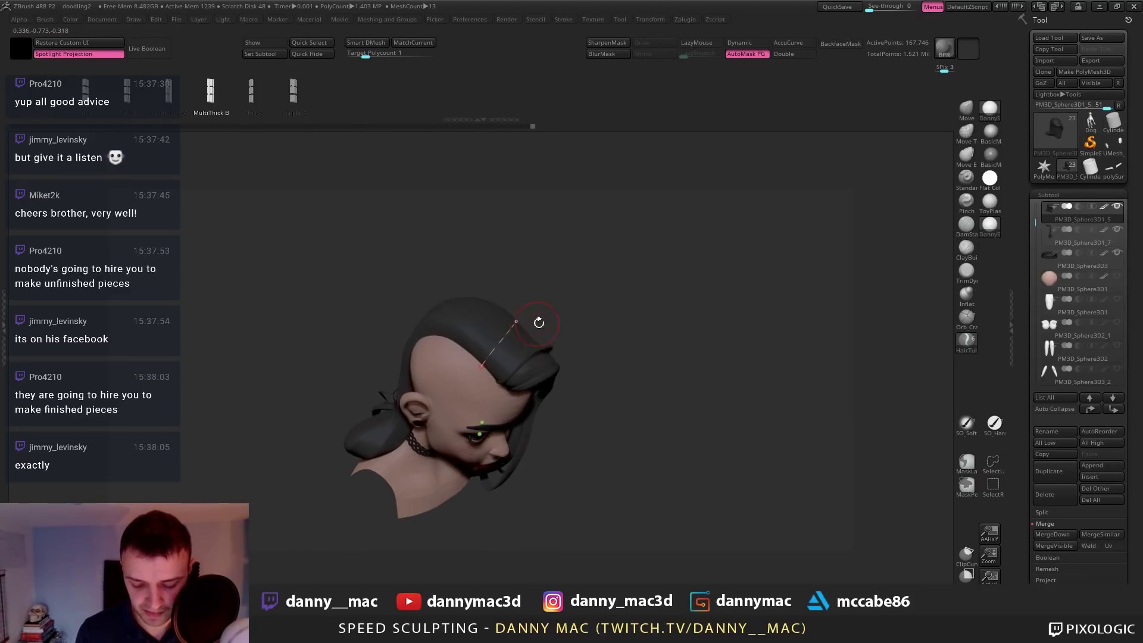
{"action": "right_click_drag", "start_coordinate": [538, 322], "coordinate": [522, 334]}
{"action": "key", "text": "space"}
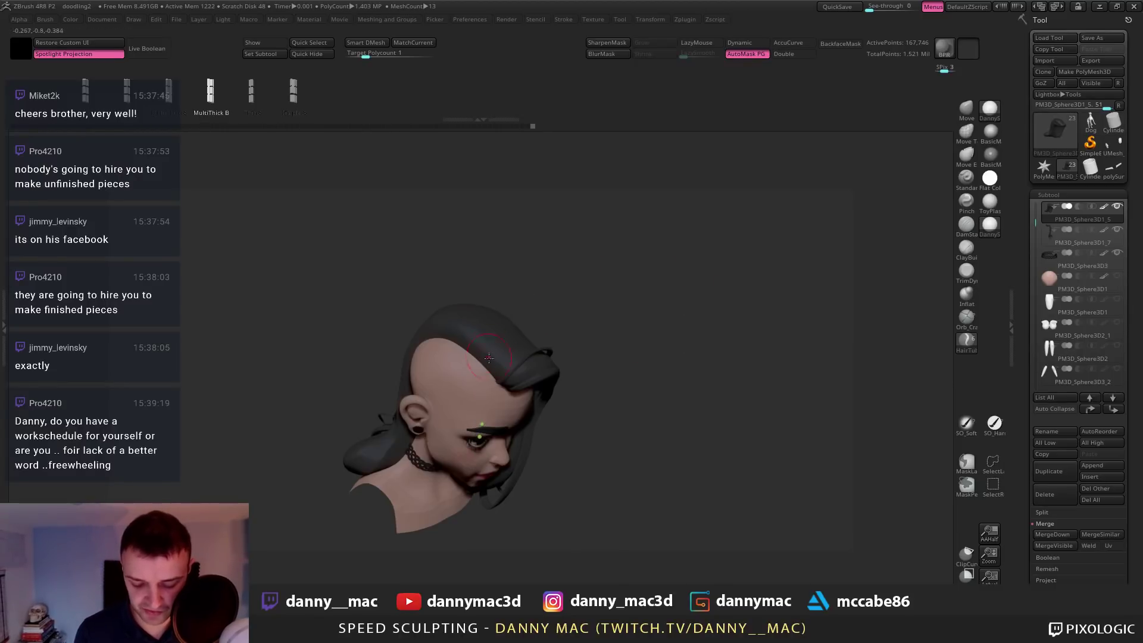
{"action": "mouse_move", "coordinate": [671, 280]}
{"action": "right_mouse_down"}
{"action": "mouse_move", "coordinate": [480, 360]}
{"action": "mouse_move", "coordinate": [607, 254]}
{"action": "right_mouse_up"}
Expand the Stroke curve modifiers and open the Curve Falloff graph for the hair brush
{"action": "left_click", "coordinate": [3, 334]}
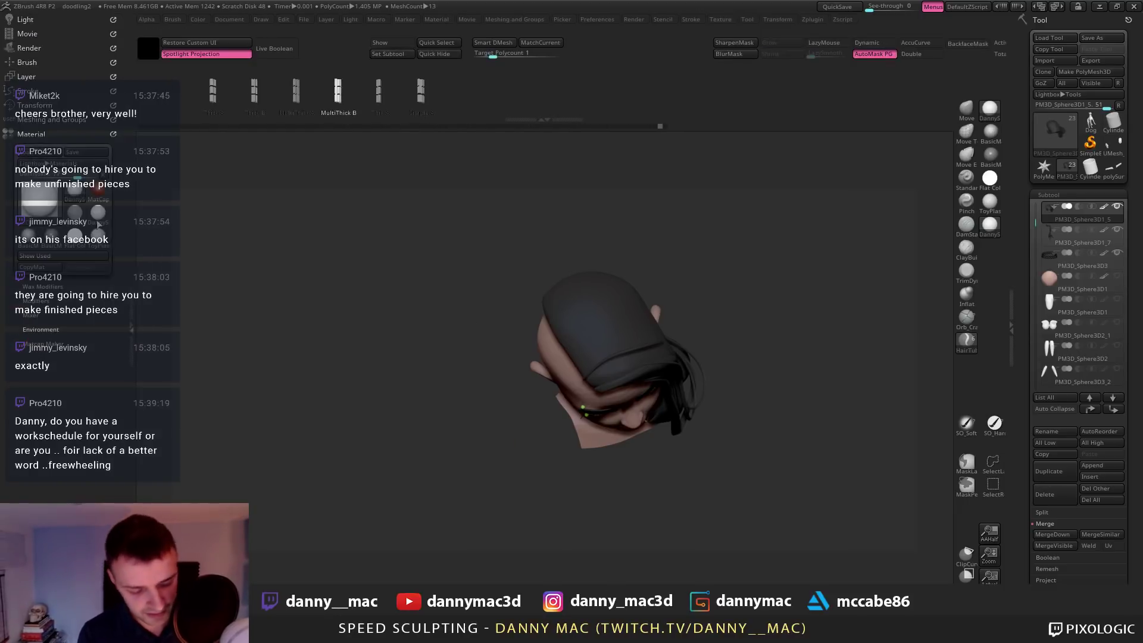
{"action": "left_click", "coordinate": [62, 135]}
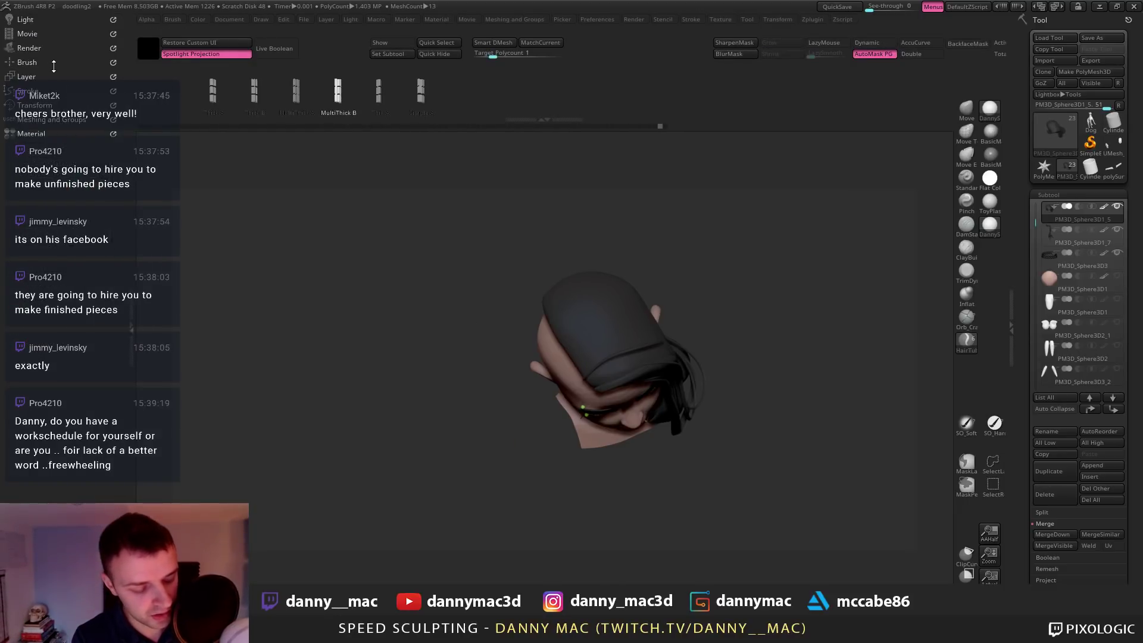
{"action": "left_click", "coordinate": [51, 63]}
{"action": "left_click", "coordinate": [63, 62]}
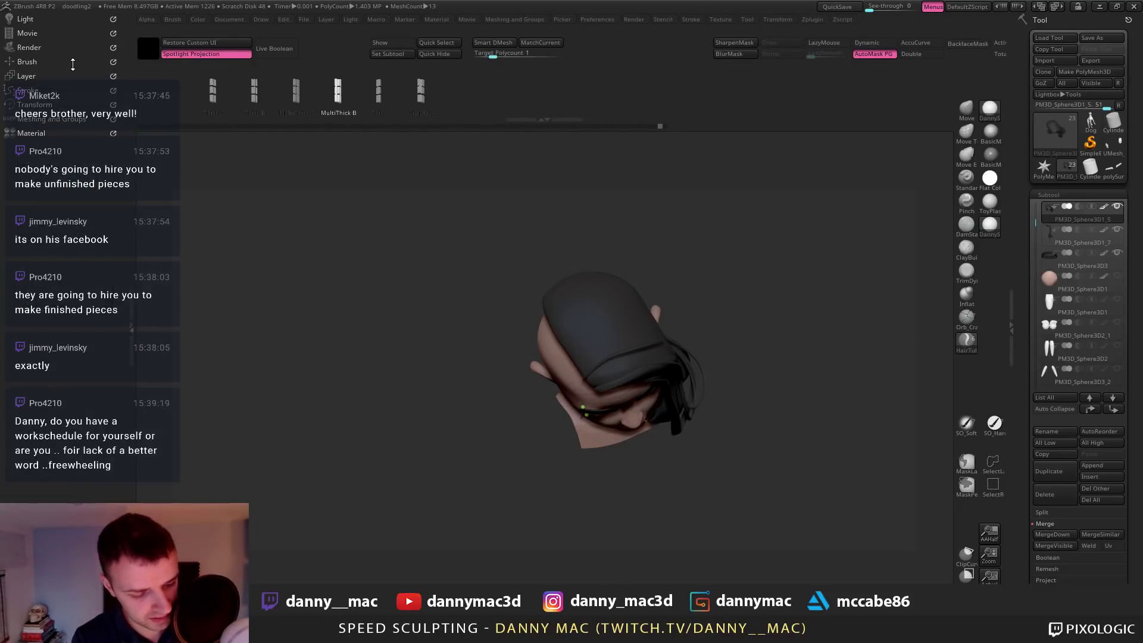
{"action": "left_click", "coordinate": [50, 91]}
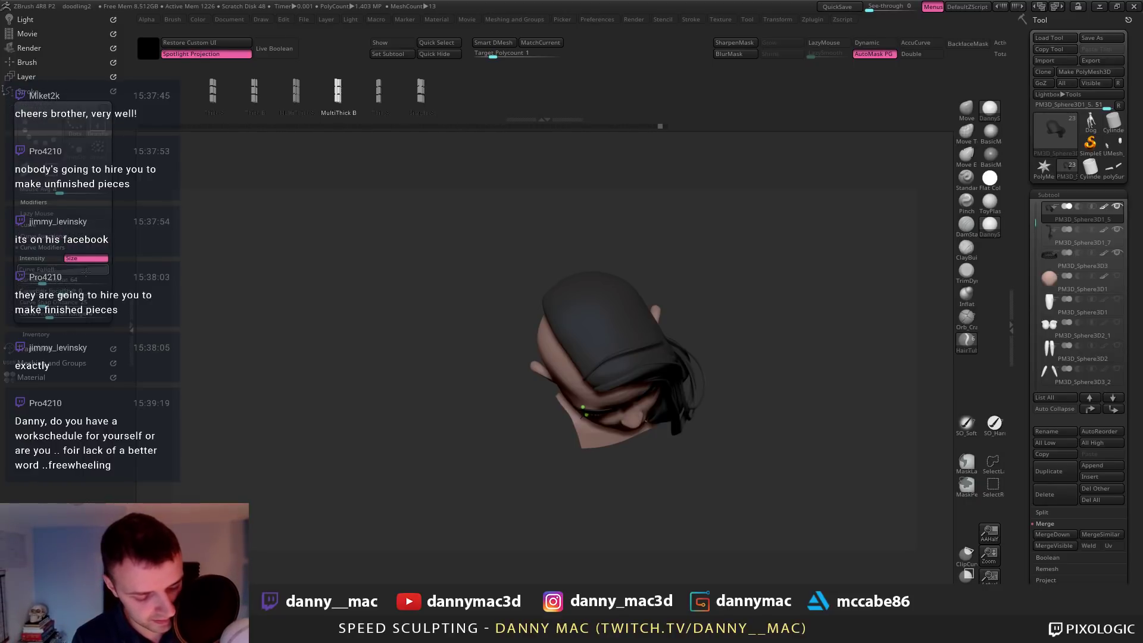
{"action": "left_click", "coordinate": [85, 271]}
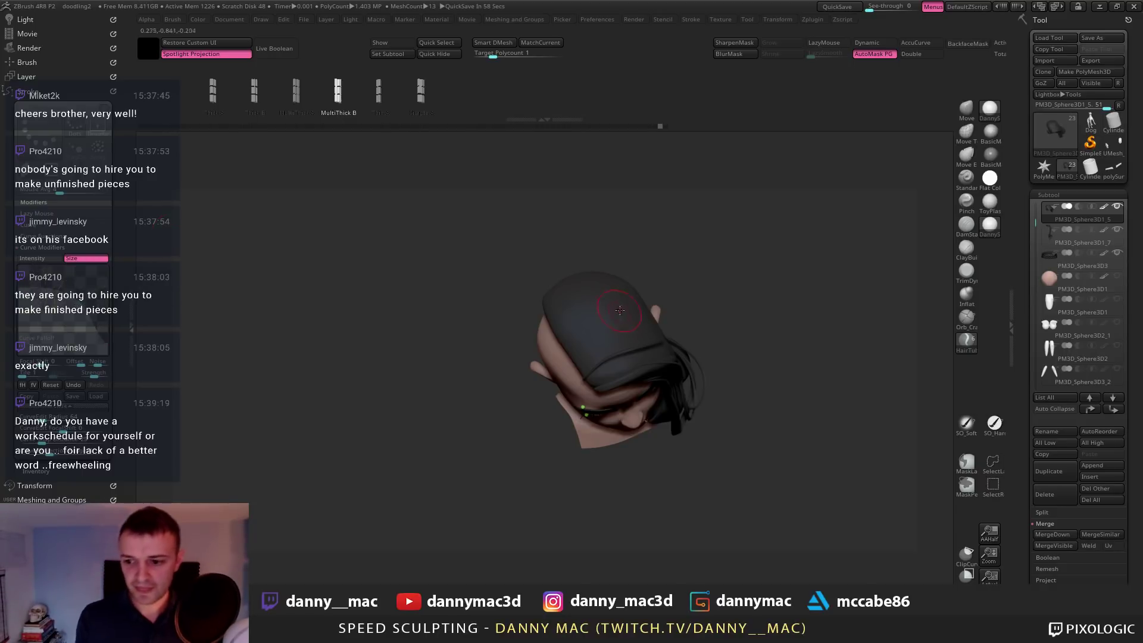
Draw a short hair strand from the top of the head down toward the ear and undo the last changes to it
{"action": "right_click_drag", "start_coordinate": [603, 308], "coordinate": [523, 291]}
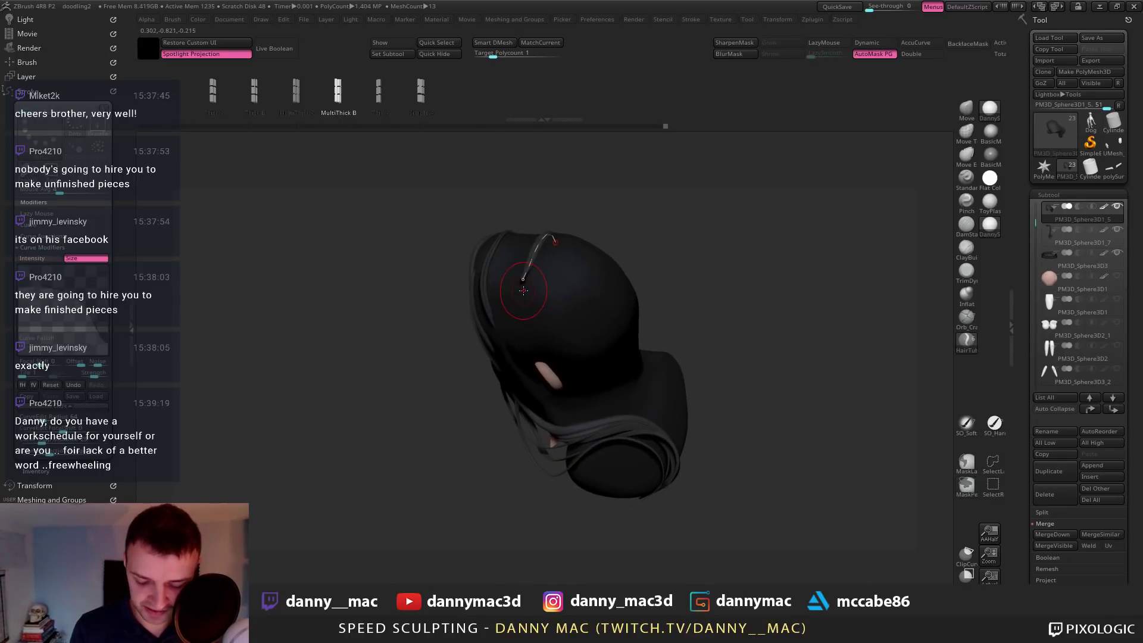
{"action": "mouse_move", "coordinate": [530, 330]}
{"action": "right_mouse_down"}
{"action": "mouse_move", "coordinate": [559, 266]}
{"action": "mouse_move", "coordinate": [539, 315]}
{"action": "mouse_move", "coordinate": [551, 327]}
{"action": "mouse_move", "coordinate": [568, 313]}
{"action": "mouse_move", "coordinate": [531, 358]}
{"action": "mouse_move", "coordinate": [556, 304]}
{"action": "mouse_move", "coordinate": [601, 320]}
{"action": "mouse_move", "coordinate": [573, 292]}
{"action": "mouse_move", "coordinate": [564, 315]}
{"action": "right_mouse_up"}
{"action": "right_click", "coordinate": [538, 337]}
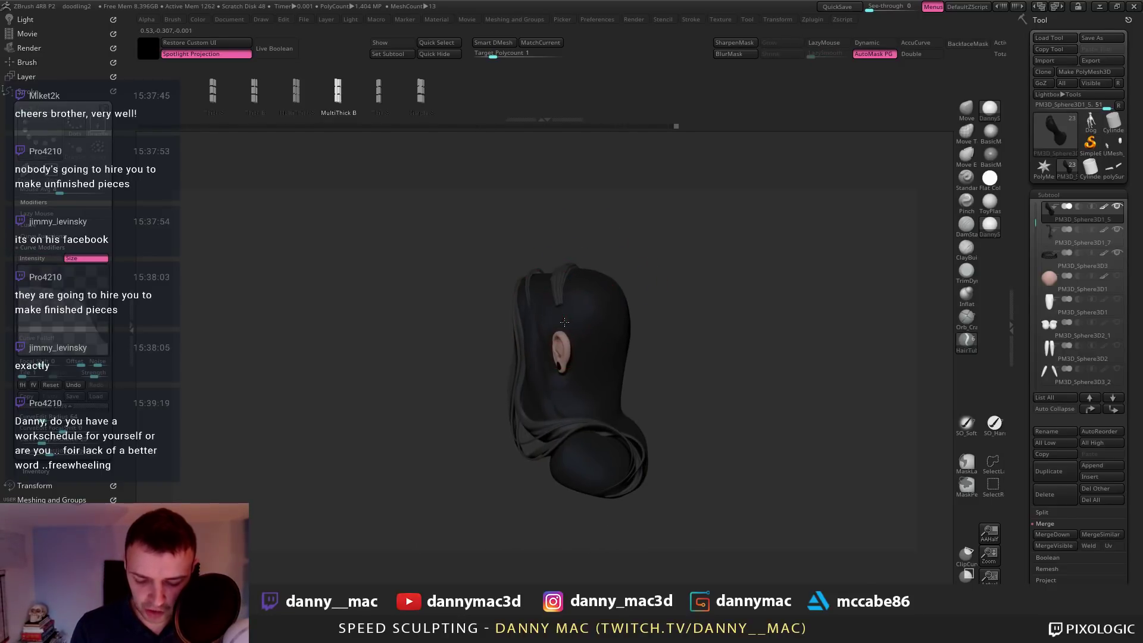
{"action": "key", "text": "ctrl+z"}
{"action": "key", "text": "ctrl+z"}
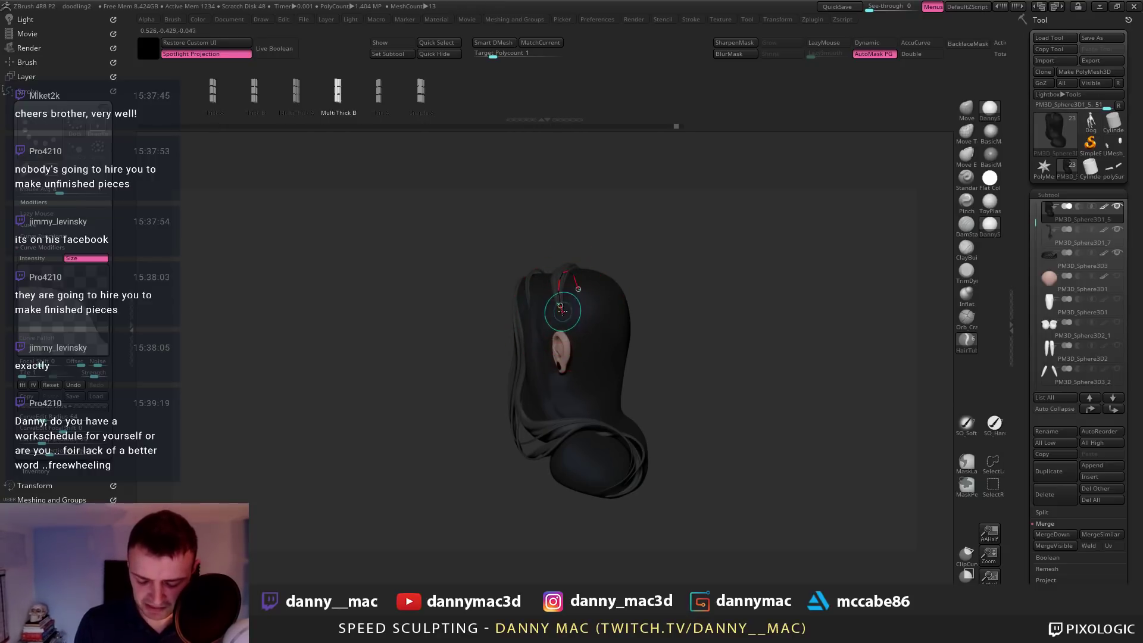
Extend the strand's curve down in front of the ear and across the neck to the lower back hair
{"action": "right_click_drag", "start_coordinate": [565, 317], "coordinate": [558, 322]}
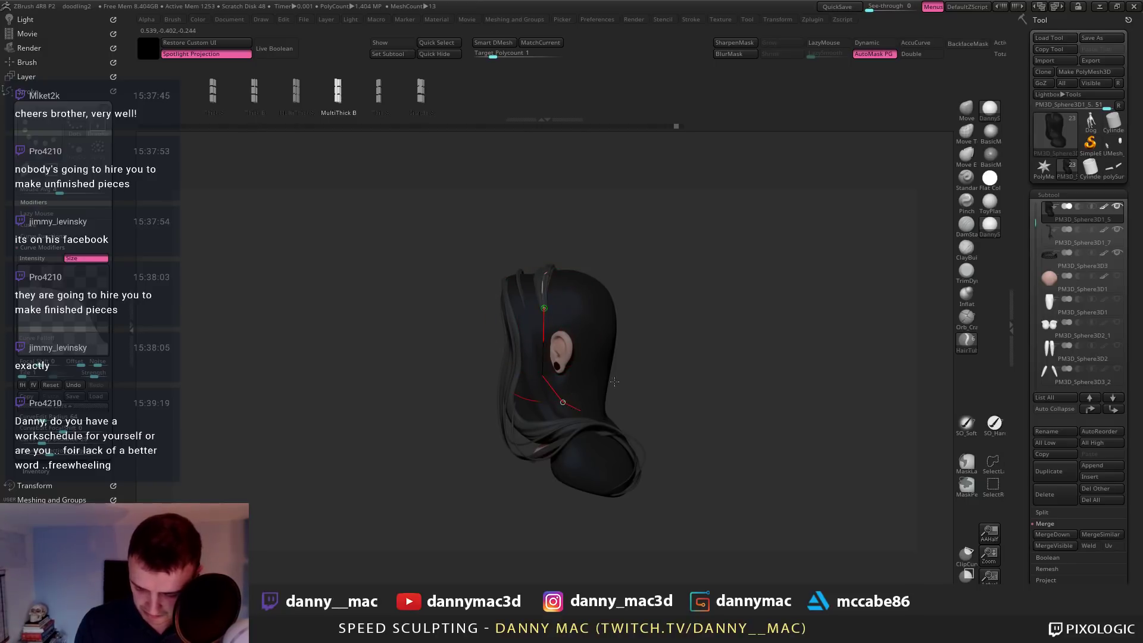
{"action": "right_click_drag", "start_coordinate": [614, 381], "coordinate": [583, 394]}
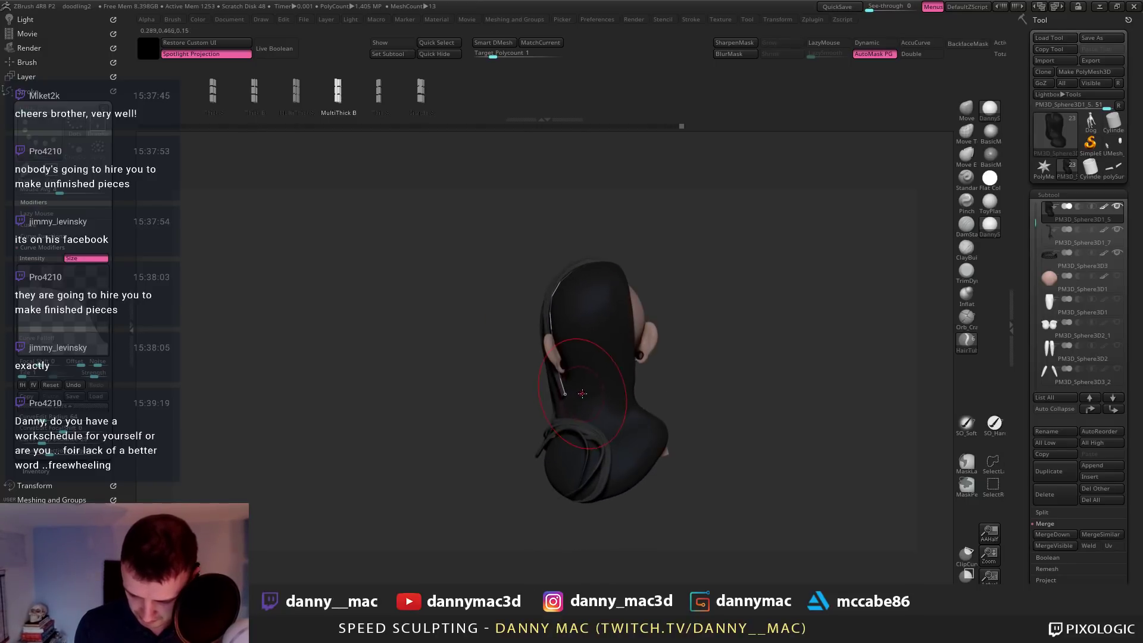
{"action": "left_click_drag", "start_coordinate": [573, 400], "coordinate": [567, 396]}
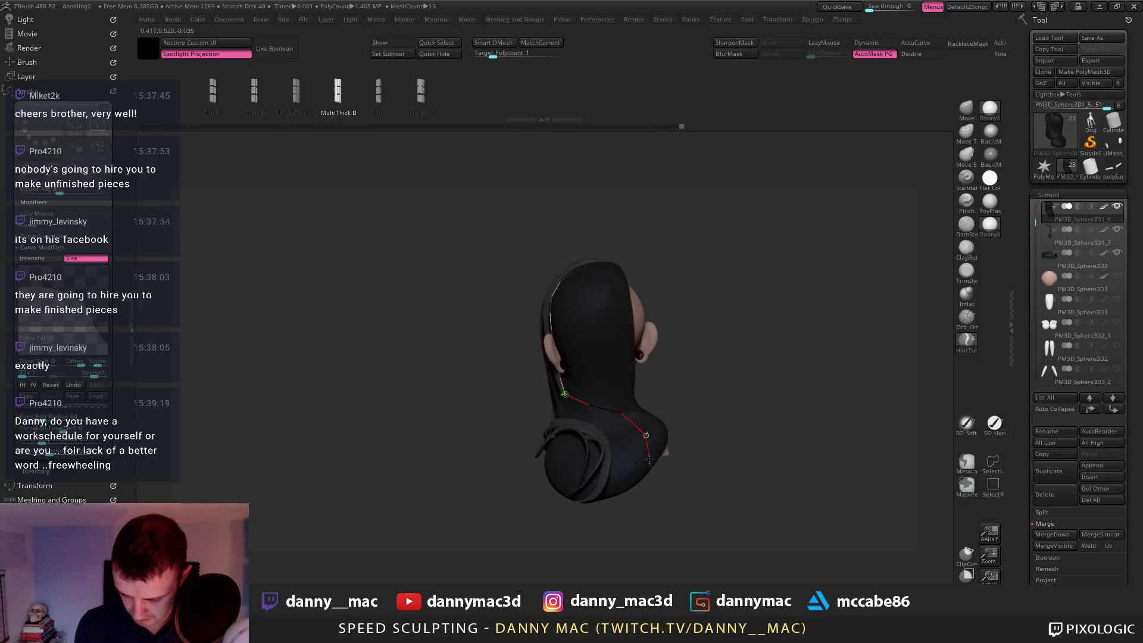
{"action": "left_click_drag", "start_coordinate": [632, 488], "coordinate": [622, 494]}
Reshape the strand's curve below the ear where it sweeps back over the neck, and undo the last adjustment
{"action": "right_click_drag", "start_coordinate": [577, 443], "coordinate": [620, 414]}
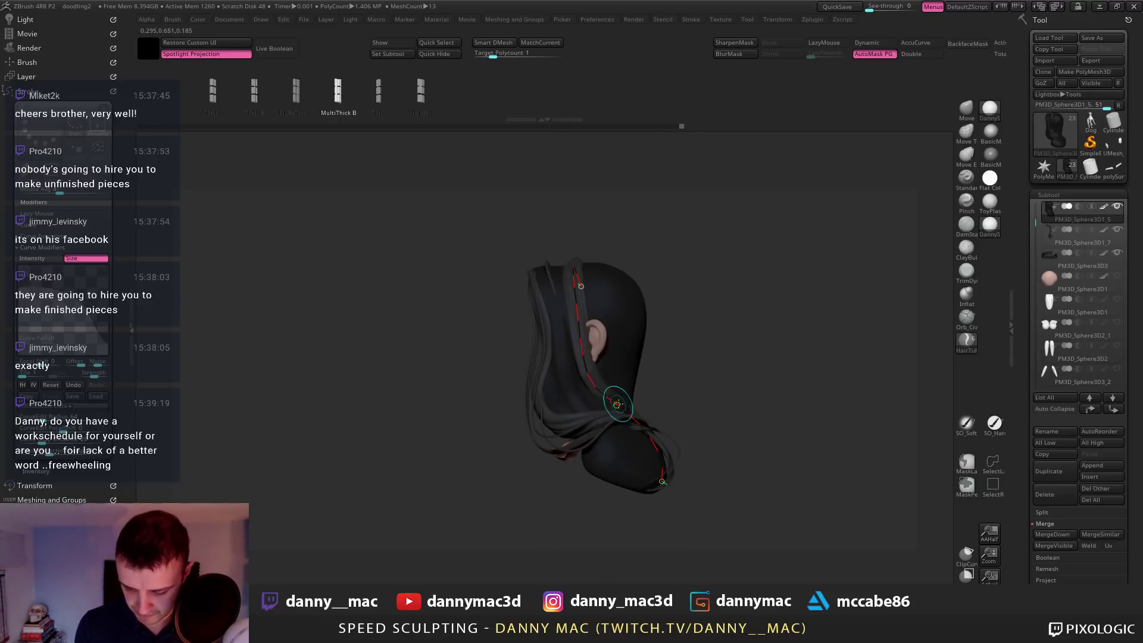
{"action": "left_click_drag", "start_coordinate": [615, 401], "coordinate": [626, 402]}
{"action": "right_click_drag", "start_coordinate": [626, 402], "coordinate": [611, 376]}
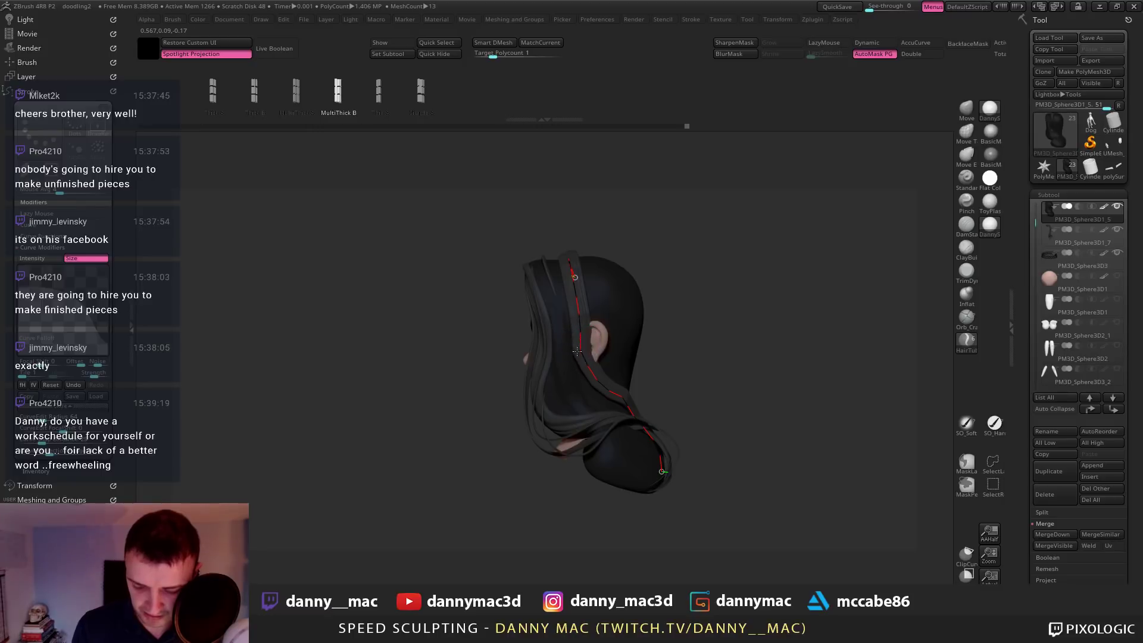
{"action": "key", "text": "ctrl+z"}
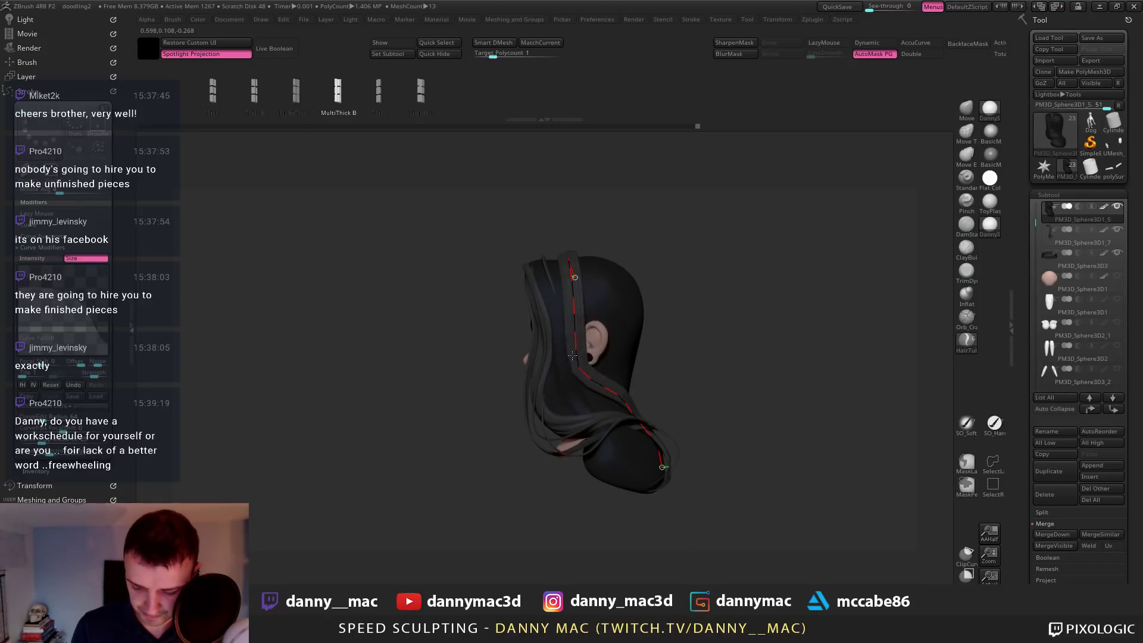
Adjust the strand's curve over the crown so it follows the top of the head
{"action": "right_click_drag", "start_coordinate": [575, 294], "coordinate": [605, 288]}
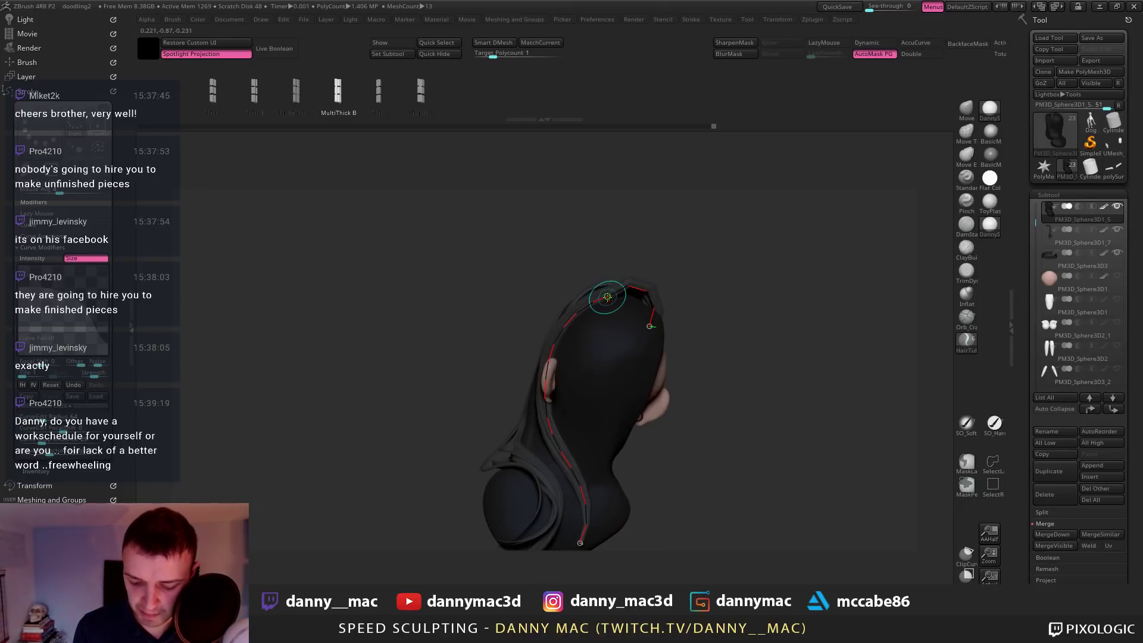
{"action": "left_click_drag", "start_coordinate": [600, 299], "coordinate": [600, 298]}
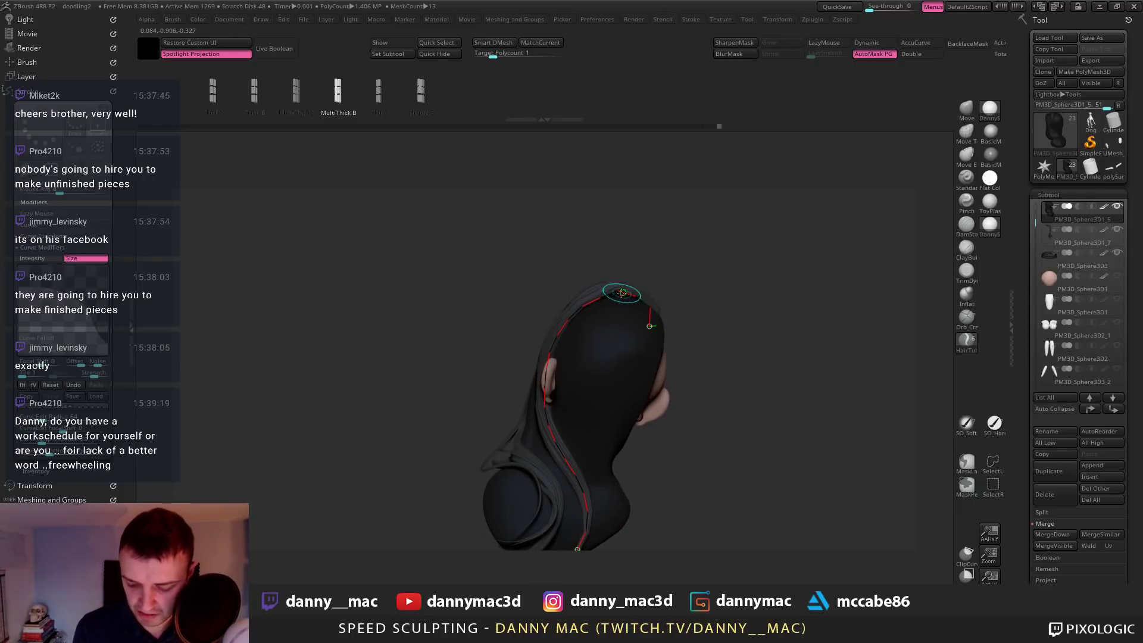
{"action": "right_click_drag", "start_coordinate": [617, 296], "coordinate": [572, 325]}
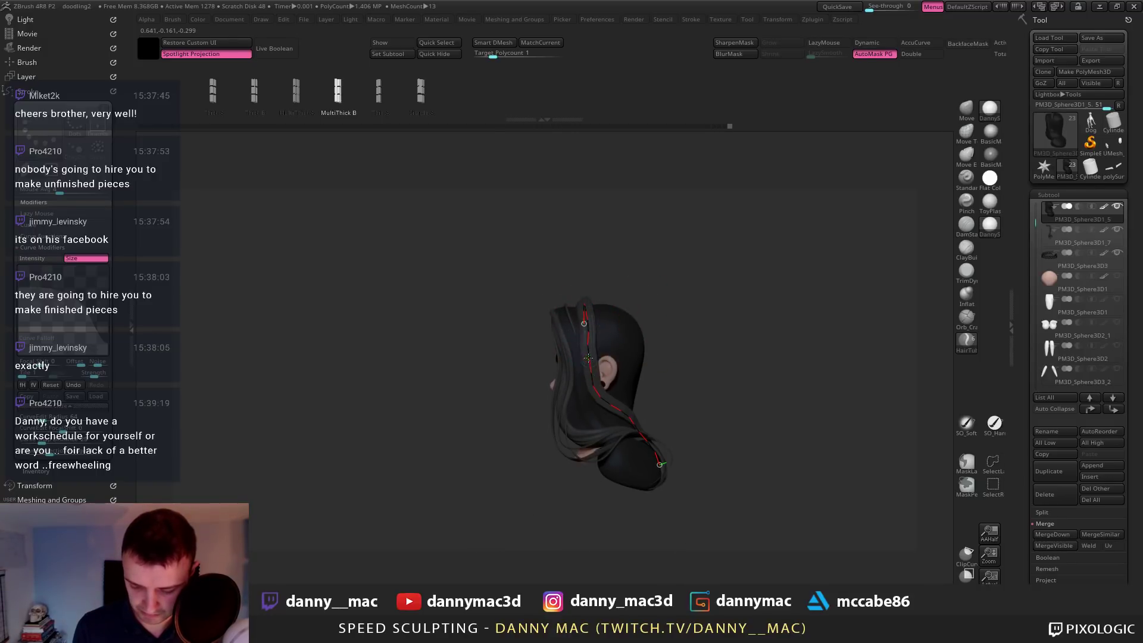
{"action": "right_click_drag", "start_coordinate": [659, 284], "coordinate": [602, 315]}
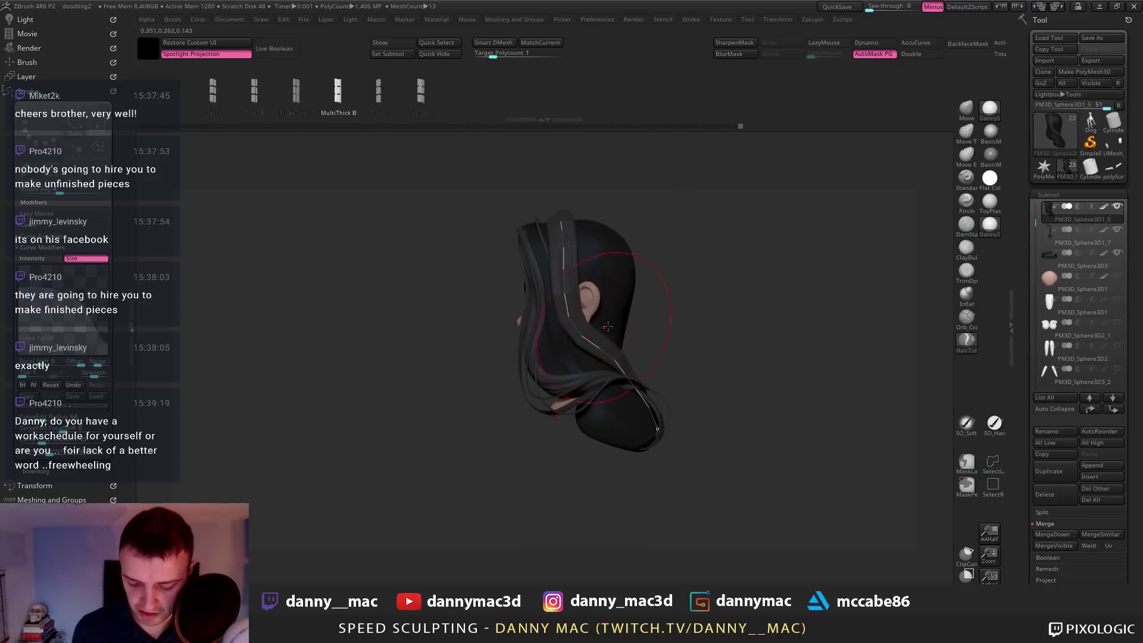
{"action": "right_click_drag", "start_coordinate": [621, 250], "coordinate": [594, 266]}
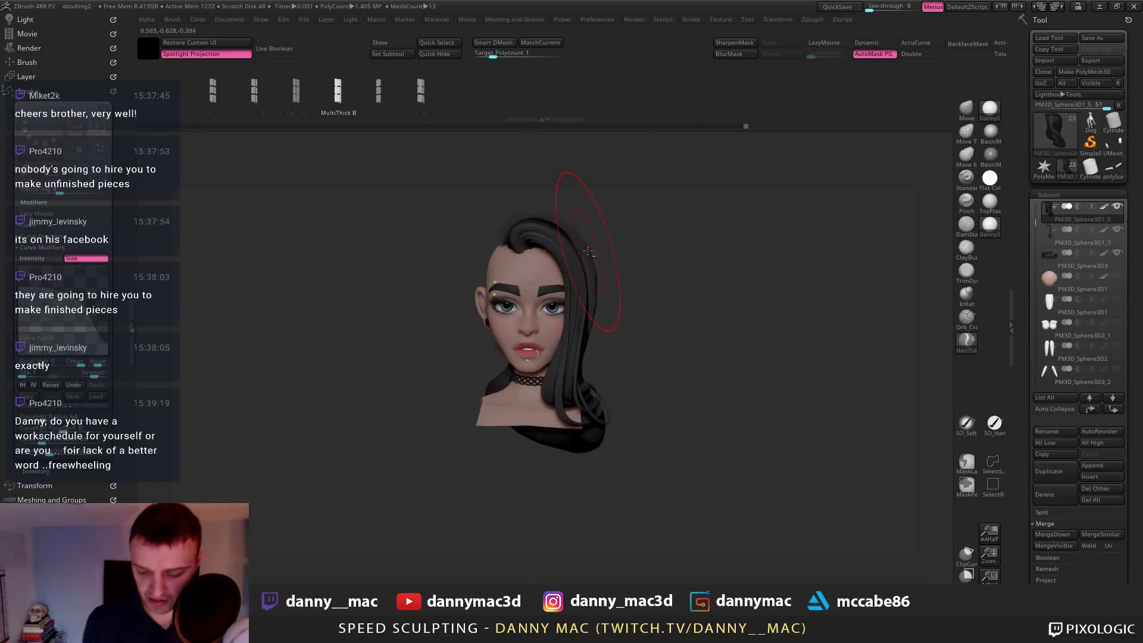
Split the new hair strand off the hair mesh into its own subtool
{"action": "key", "text": "shift+f"}
{"action": "key", "text": "shift+f"}
{"action": "right_click_drag", "start_coordinate": [564, 205], "coordinate": [613, 256]}
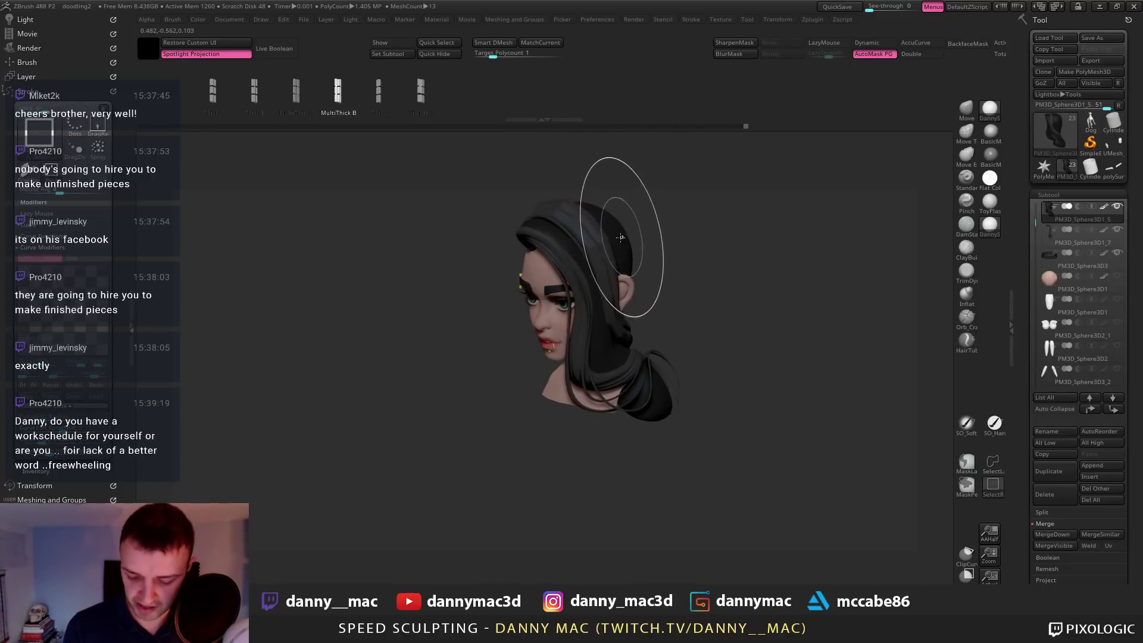
{"action": "key", "text": "2"}
{"action": "left_click", "coordinate": [734, 463]}
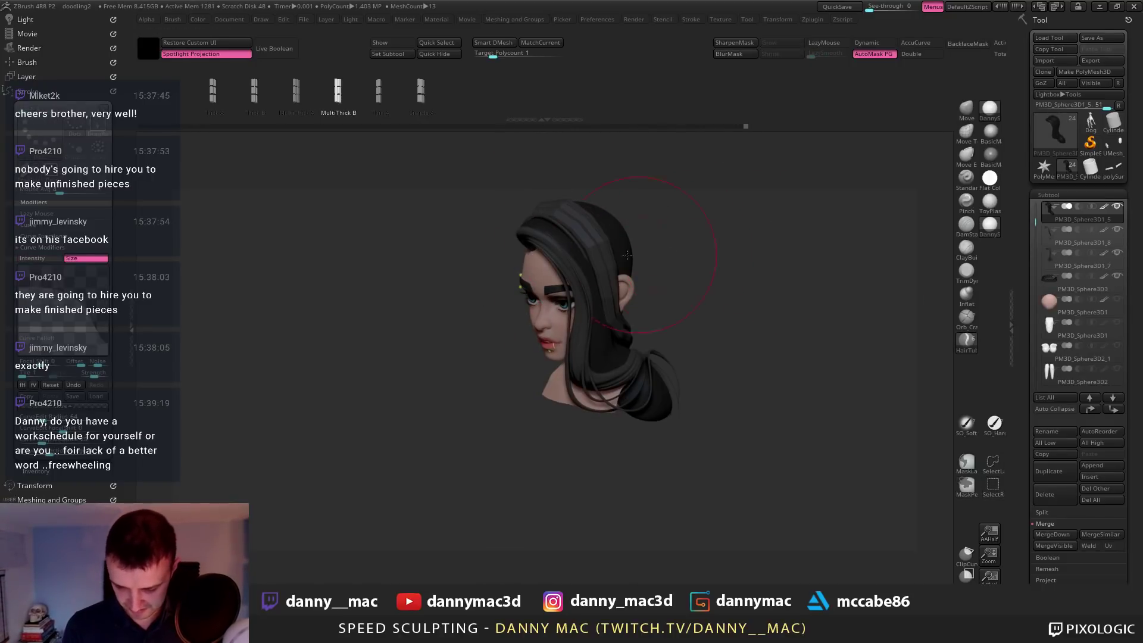
Activate the new strand's subtool, isolate it, and use MaskPen to mask everything except its front end
{"action": "mouse_move", "coordinate": [596, 233]}
{"action": "right_mouse_down"}
{"action": "mouse_move", "coordinate": [626, 221]}
{"action": "mouse_move", "coordinate": [636, 274]}
{"action": "mouse_move", "coordinate": [590, 268]}
{"action": "mouse_move", "coordinate": [585, 246]}
{"action": "right_mouse_up"}
{"action": "key", "text": "shift+f"}
{"action": "mouse_move", "coordinate": [591, 241]}
{"action": "left_mouse_down", "text": "ctrl"}
{"action": "mouse_move", "coordinate": [567, 252]}
{"action": "mouse_move", "coordinate": [560, 343]}
{"action": "left_mouse_up", "text": "ctrl"}
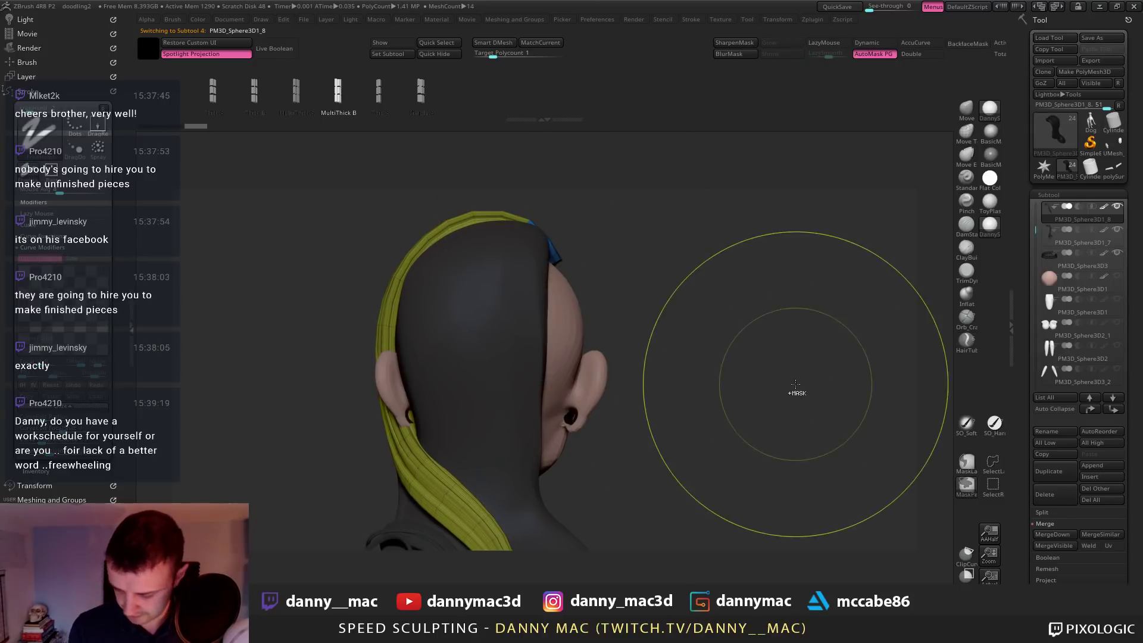
{"action": "left_click", "coordinate": [967, 467]}
{"action": "left_click", "coordinate": [943, 494]}
{"action": "key", "text": "shift+s"}
{"action": "right_click_drag", "start_coordinate": [645, 244], "coordinate": [613, 256]}
{"action": "mouse_move", "coordinate": [516, 269]}
{"action": "left_mouse_down", "text": "ctrl"}
{"action": "mouse_move", "coordinate": [605, 256]}
{"action": "mouse_move", "coordinate": [596, 248]}
{"action": "left_mouse_up", "text": "ctrl"}
{"action": "left_click", "coordinate": [573, 262], "text": "ctrl"}
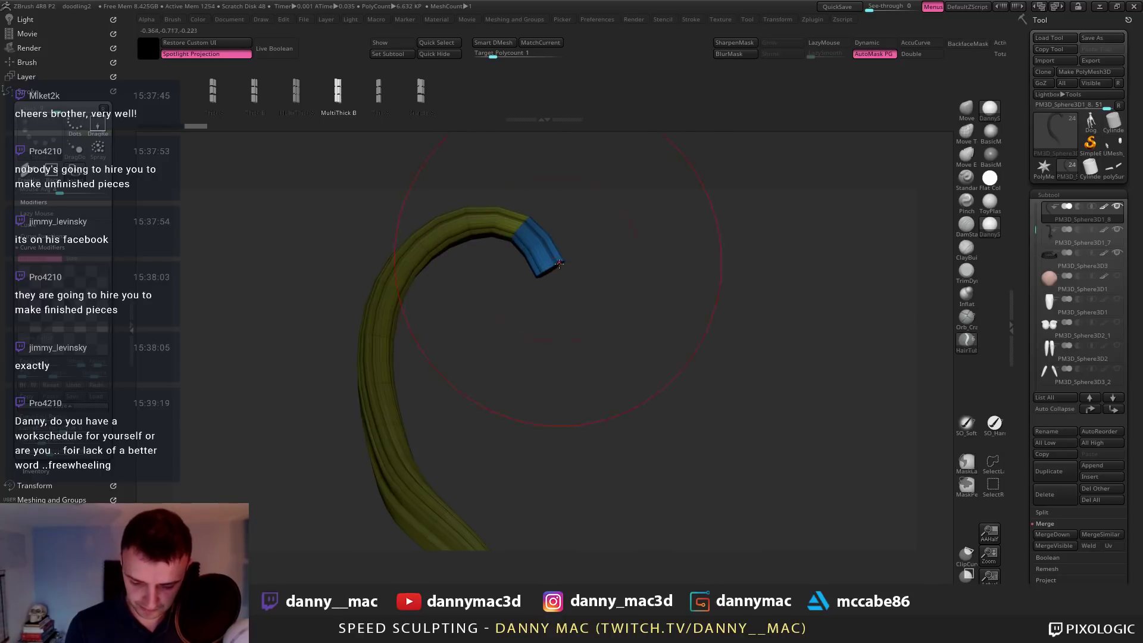
Show the full head, place the transform gizmo at the strand's unmasked front end, and rotate that end about 70 degrees
{"action": "key", "text": "shift+s"}
{"action": "key", "text": "w"}
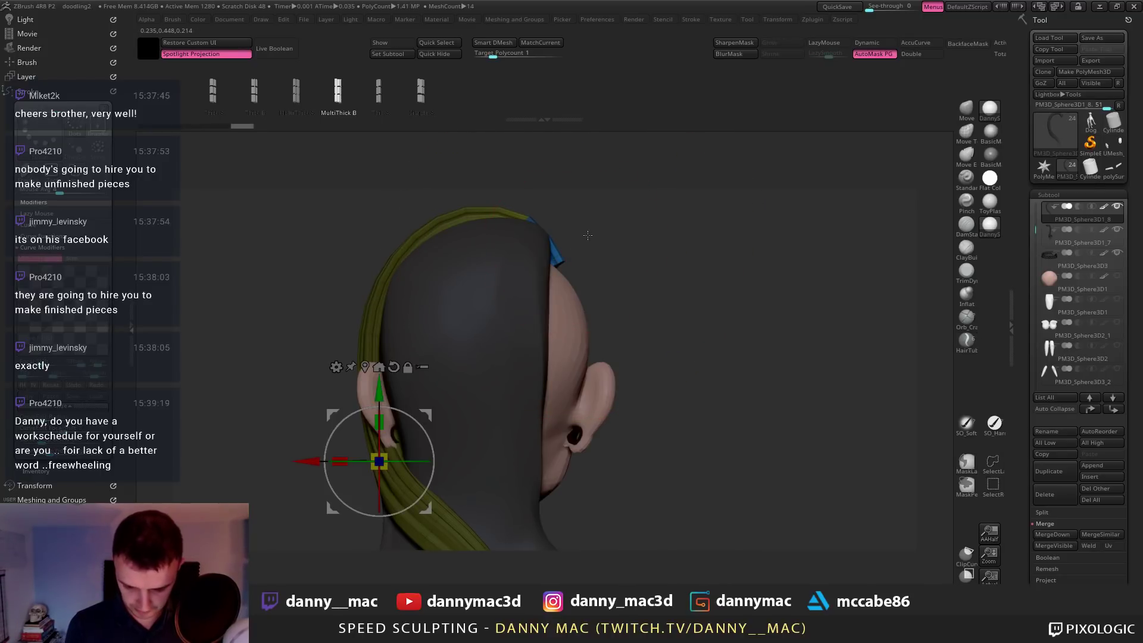
{"action": "left_click", "coordinate": [540, 243]}
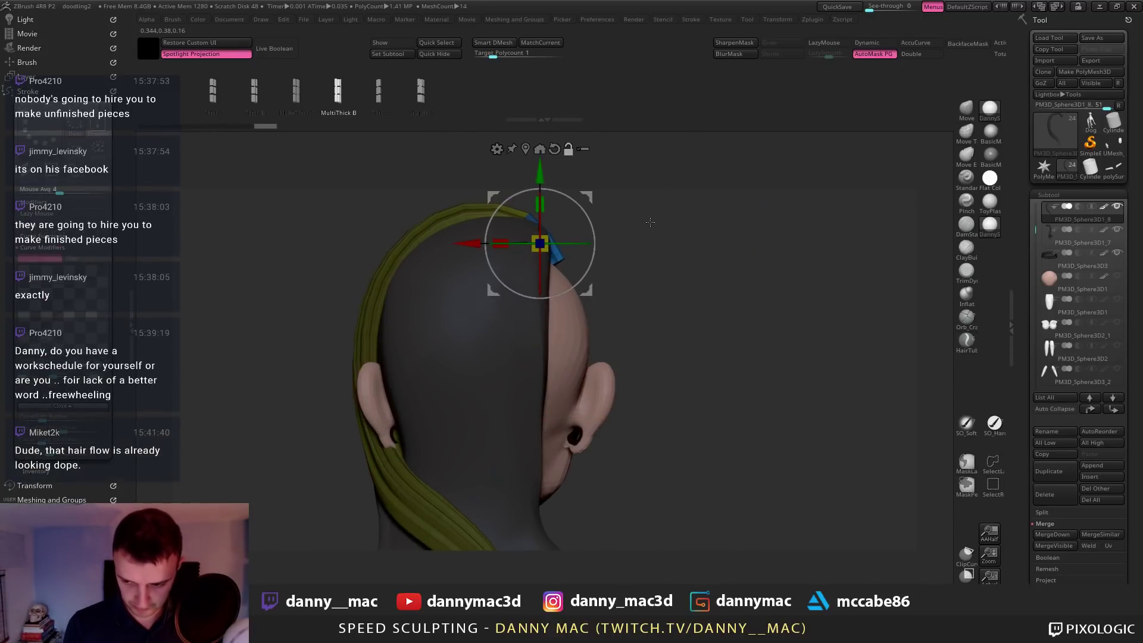
{"action": "right_click_drag", "start_coordinate": [650, 224], "coordinate": [634, 279], "text": "alt"}
{"action": "left_click_drag", "start_coordinate": [574, 238], "coordinate": [572, 255]}
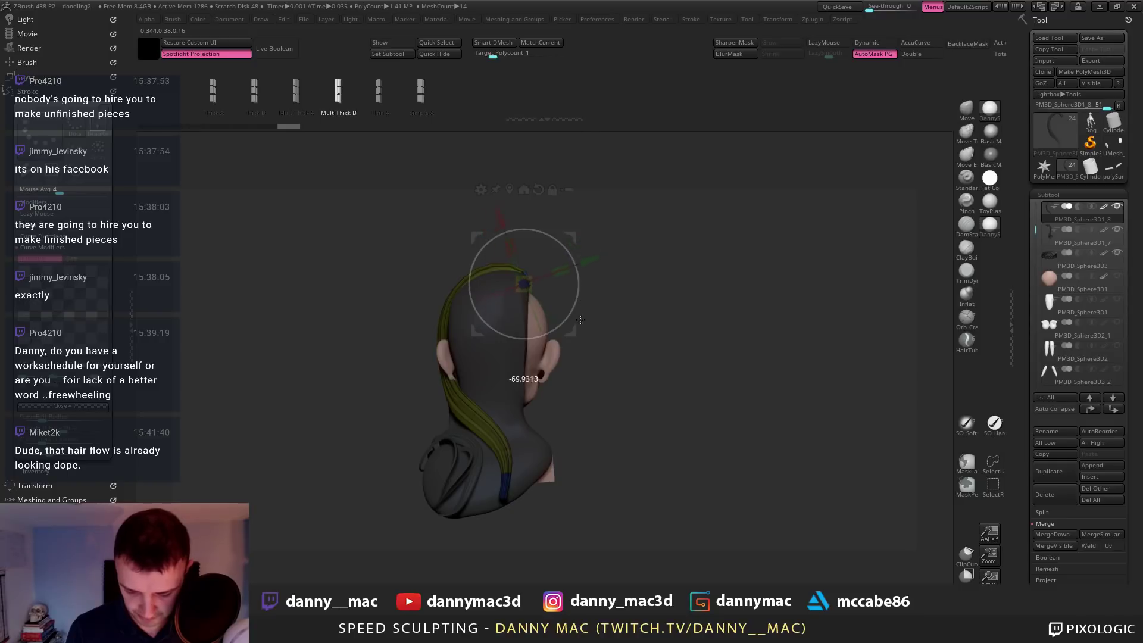
{"action": "mouse_move", "coordinate": [581, 320]}
{"action": "left_mouse_down"}
{"action": "mouse_move", "coordinate": [612, 236]}
{"action": "mouse_move", "coordinate": [641, 244]}
{"action": "left_mouse_up"}
{"action": "key", "text": "q"}
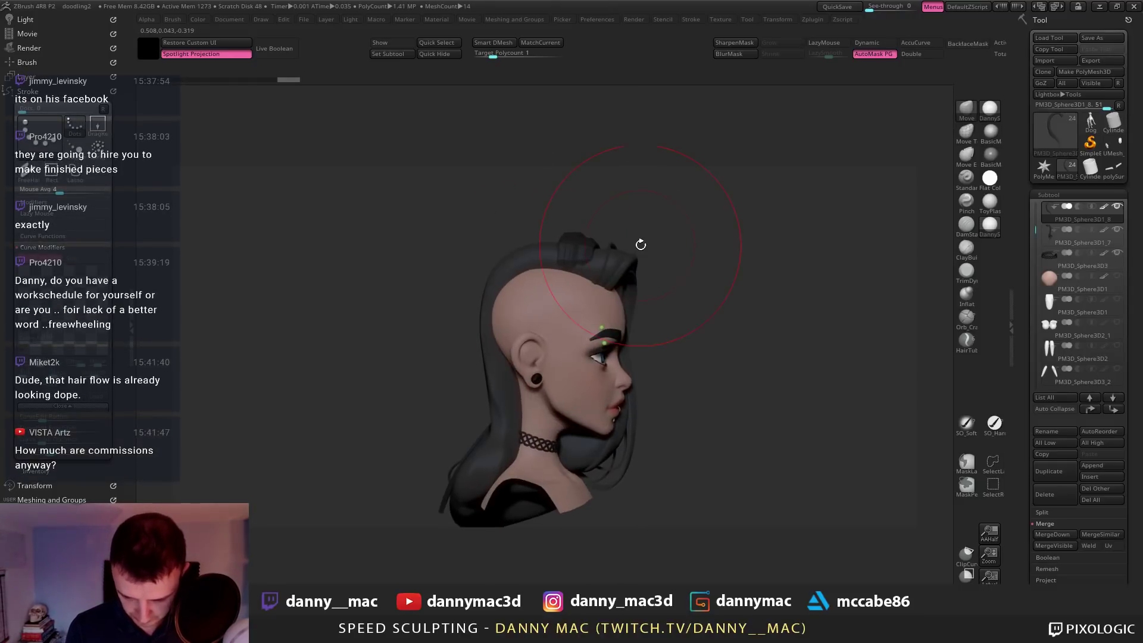
Refine the position of the strand's unmasked front end above the forehead with the transform gizmo and Move brush
{"action": "key", "text": "w"}
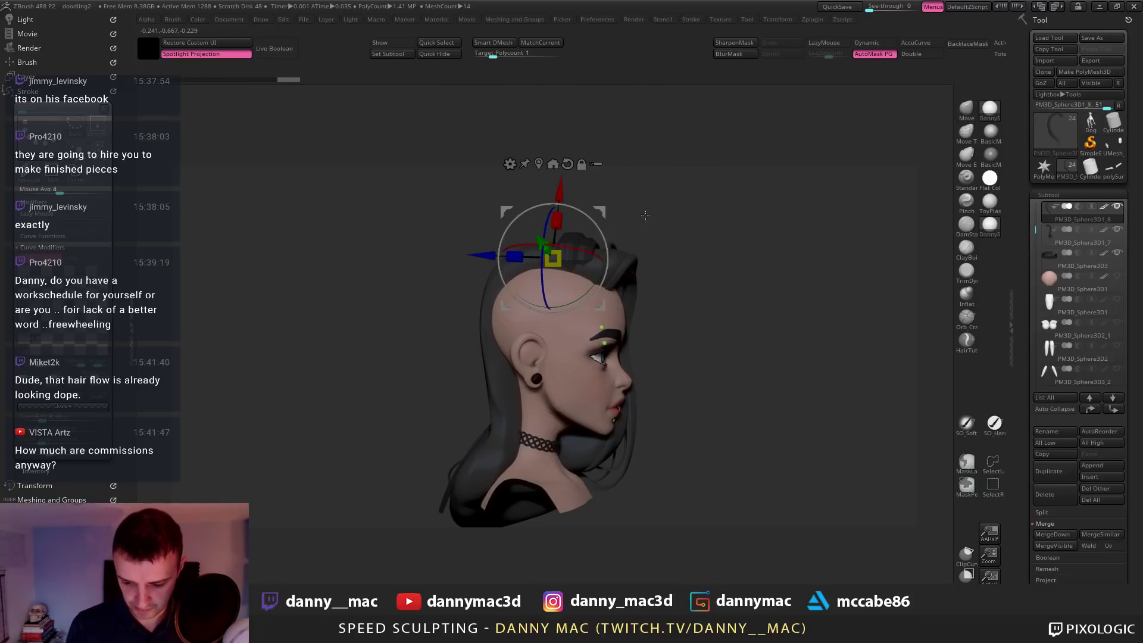
{"action": "mouse_move", "coordinate": [626, 234]}
{"action": "left_mouse_down"}
{"action": "mouse_move", "coordinate": [630, 268]}
{"action": "mouse_move", "coordinate": [672, 205]}
{"action": "mouse_move", "coordinate": [640, 209]}
{"action": "mouse_move", "coordinate": [605, 247]}
{"action": "mouse_move", "coordinate": [586, 298]}
{"action": "mouse_move", "coordinate": [635, 191]}
{"action": "mouse_move", "coordinate": [644, 229]}
{"action": "left_mouse_up"}
{"action": "key", "text": "q"}
{"action": "key", "text": "w"}
{"action": "key", "text": "q"}
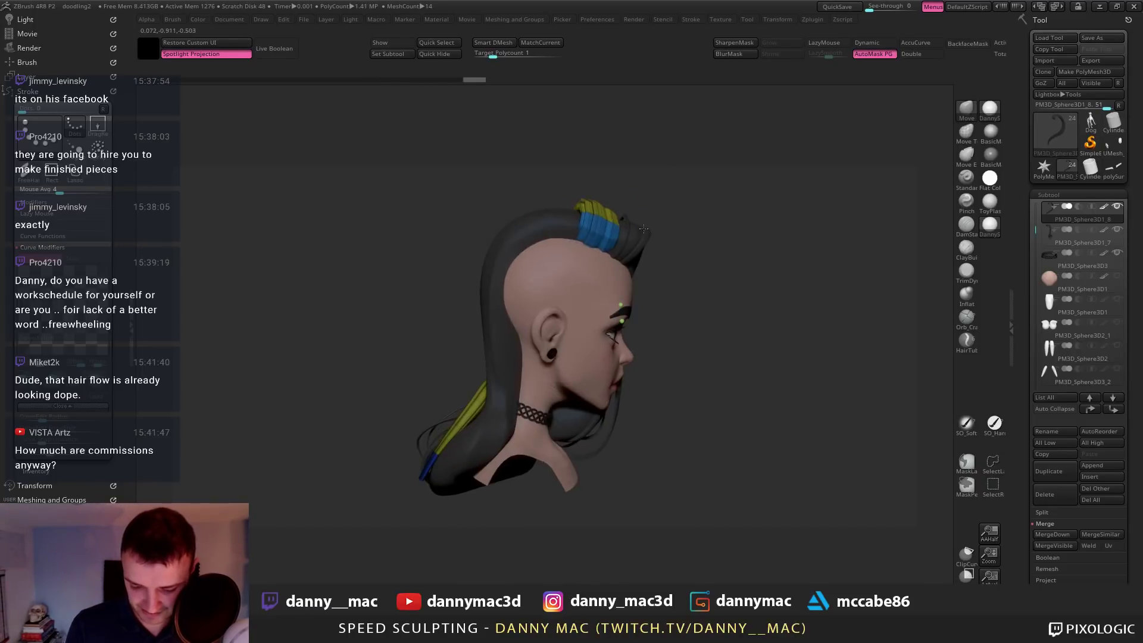
Apply Auto Groups to the hair strand to give its tubes separate polygroups, and isolate the strand
{"action": "mouse_move", "coordinate": [631, 187]}
{"action": "left_mouse_down"}
{"action": "mouse_move", "coordinate": [704, 238]}
{"action": "mouse_move", "coordinate": [701, 218]}
{"action": "left_mouse_up"}
{"action": "key", "text": "2"}
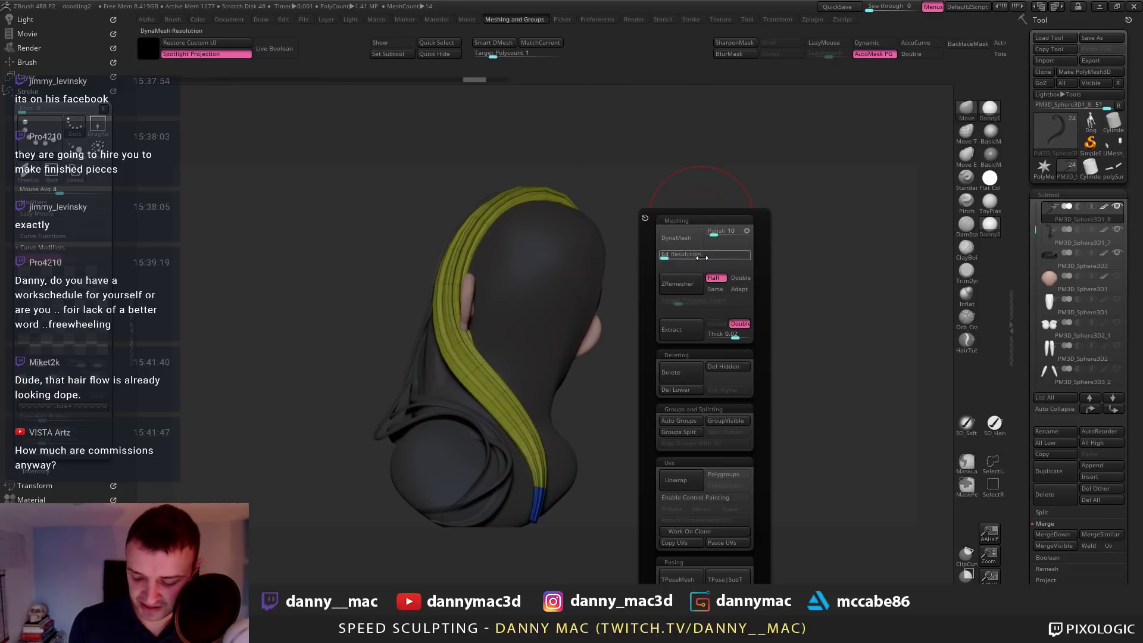
{"action": "left_click", "coordinate": [684, 424]}
{"action": "left_click_drag", "start_coordinate": [602, 285], "coordinate": [532, 272]}
{"action": "left_click_drag", "start_coordinate": [489, 314], "coordinate": [579, 321]}
{"action": "key", "text": "alt+s"}
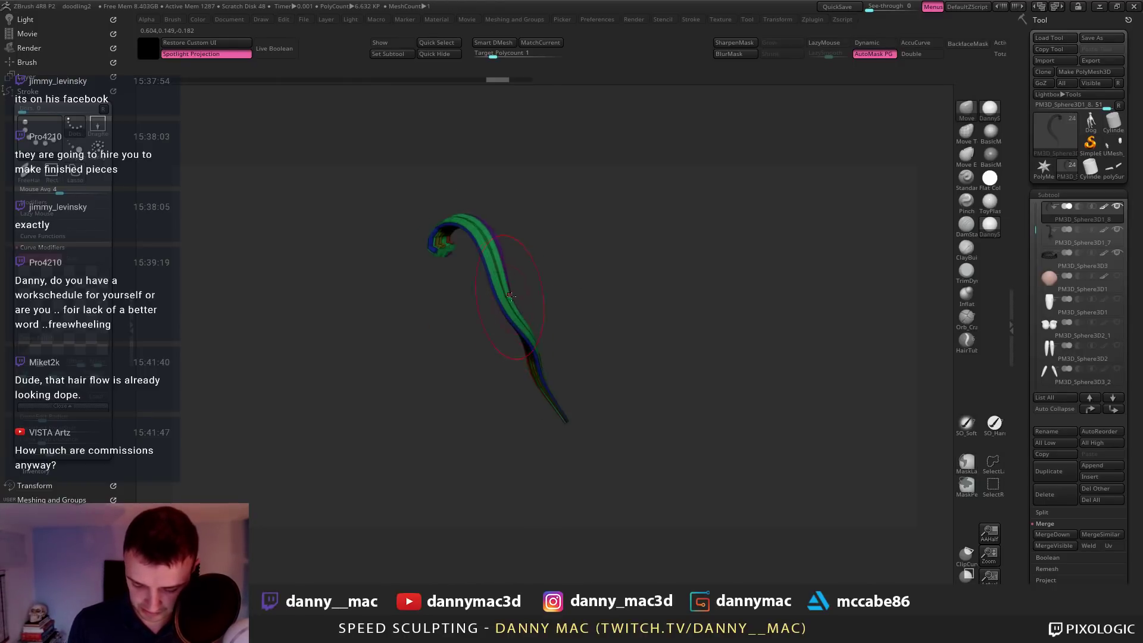
Spread the isolated strand's tubes apart with the Move brush, pulling the blue tube outward along its length and front end
{"action": "mouse_move", "coordinate": [501, 267]}
{"action": "left_mouse_down"}
{"action": "mouse_move", "coordinate": [530, 265]}
{"action": "mouse_move", "coordinate": [506, 270]}
{"action": "left_mouse_up"}
{"action": "key", "text": "space"}
{"action": "right_click_drag", "start_coordinate": [499, 278], "coordinate": [513, 282]}
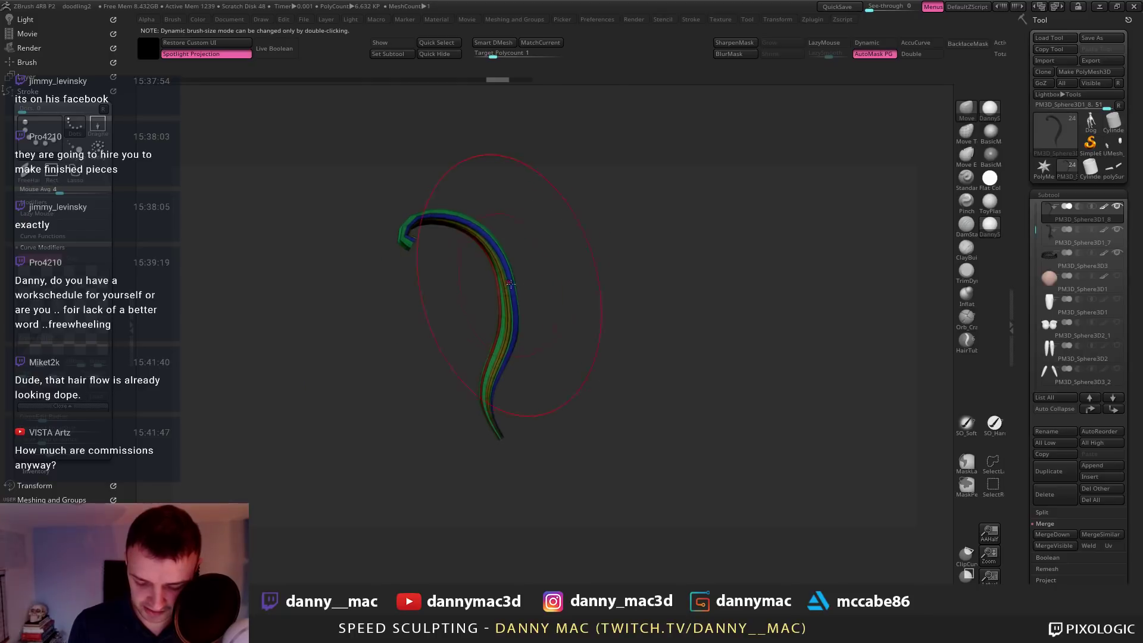
{"action": "left_click_drag", "start_coordinate": [513, 282], "coordinate": [523, 281]}
{"action": "key", "text": "ctrl+z"}
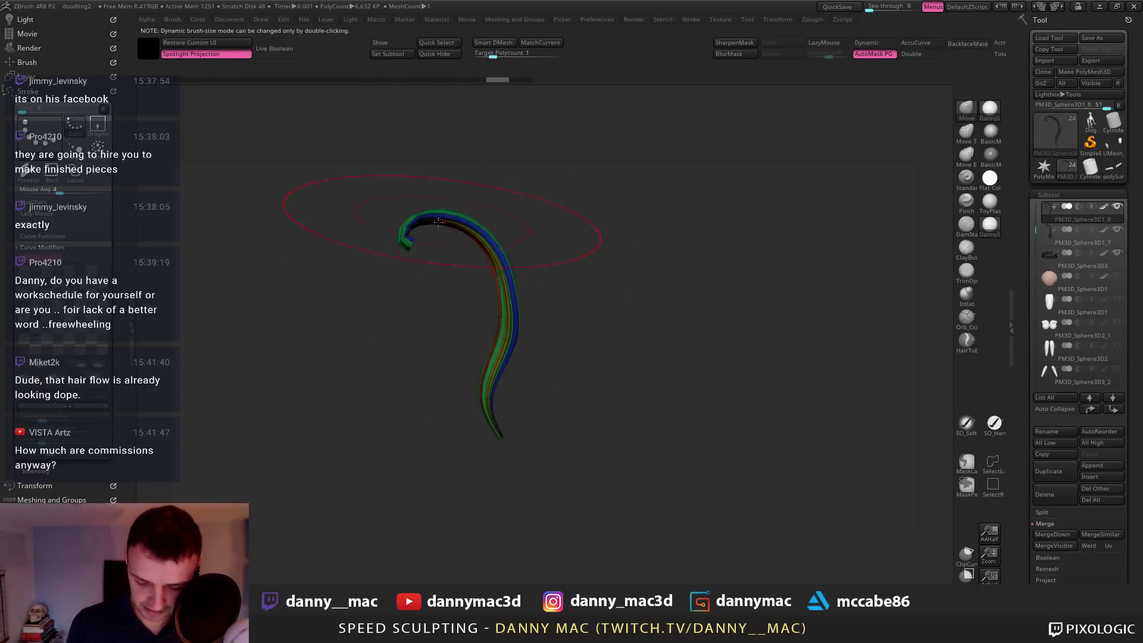
{"action": "left_click_drag", "start_coordinate": [415, 219], "coordinate": [408, 201]}
{"action": "left_click_drag", "start_coordinate": [516, 297], "coordinate": [537, 296]}
{"action": "mouse_move", "coordinate": [528, 280]}
{"action": "right_mouse_down"}
{"action": "mouse_move", "coordinate": [527, 238]}
{"action": "mouse_move", "coordinate": [466, 228]}
{"action": "right_mouse_up"}
{"action": "left_click_drag", "start_coordinate": [427, 229], "coordinate": [401, 213]}
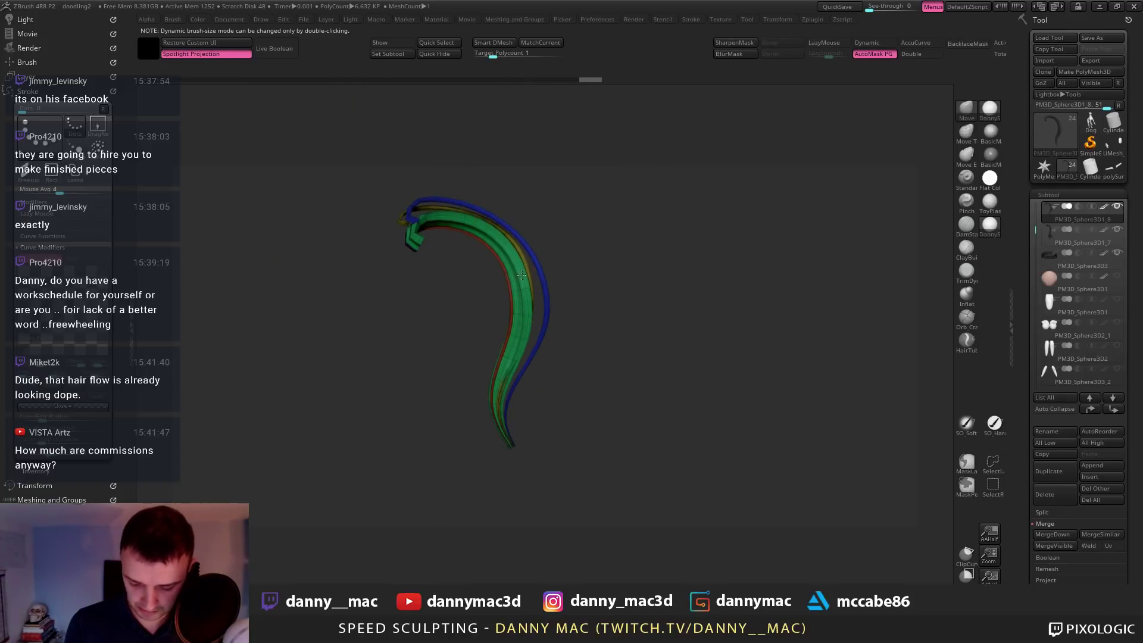
Resize the Move brush, show the full head, and adjust the fanned tubes along the side of the head
{"action": "mouse_move", "coordinate": [522, 275]}
{"action": "right_mouse_down"}
{"action": "mouse_move", "coordinate": [521, 306]}
{"action": "mouse_move", "coordinate": [456, 325]}
{"action": "mouse_move", "coordinate": [505, 322]}
{"action": "right_mouse_up"}
{"action": "key", "text": "space"}
{"action": "key", "text": "space"}
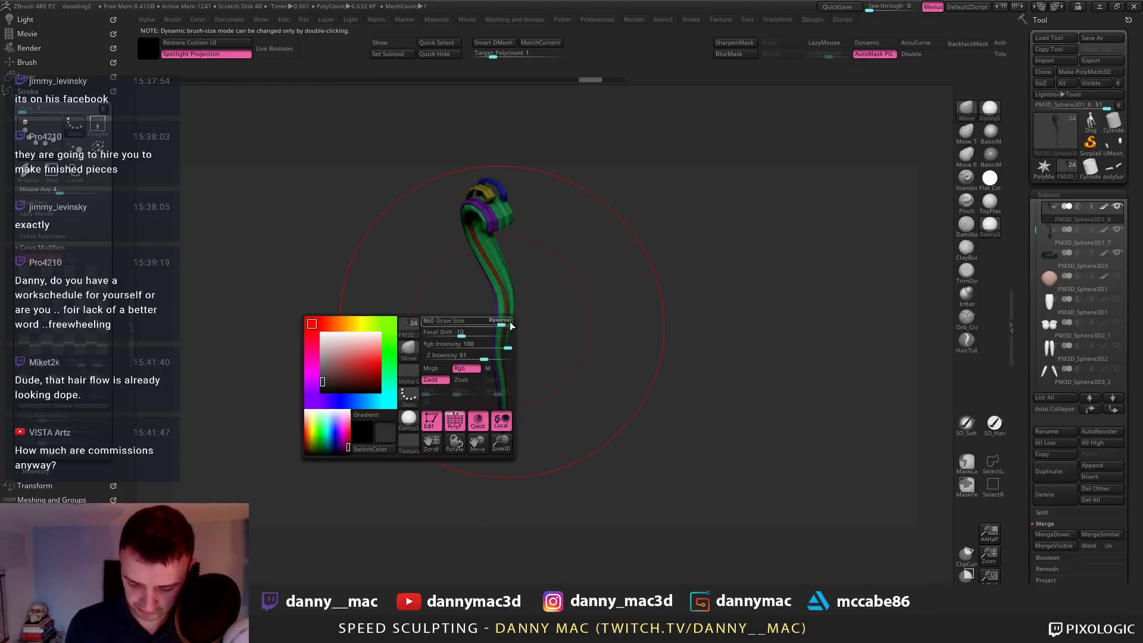
{"action": "left_click_drag", "start_coordinate": [469, 328], "coordinate": [431, 327]}
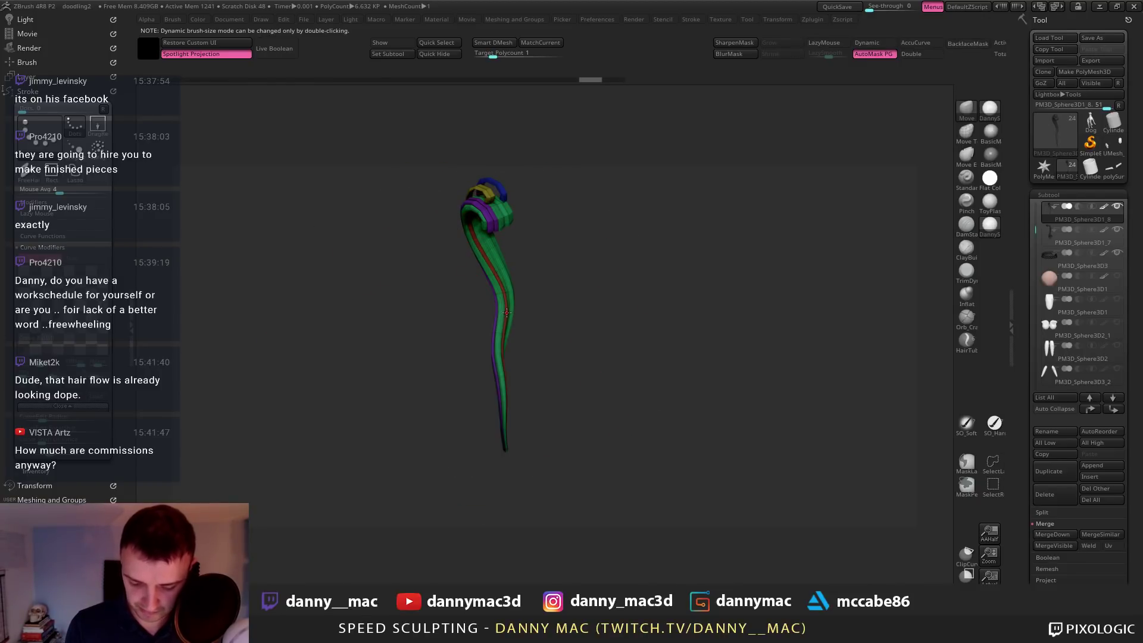
{"action": "right_click_drag", "start_coordinate": [486, 315], "coordinate": [617, 240]}
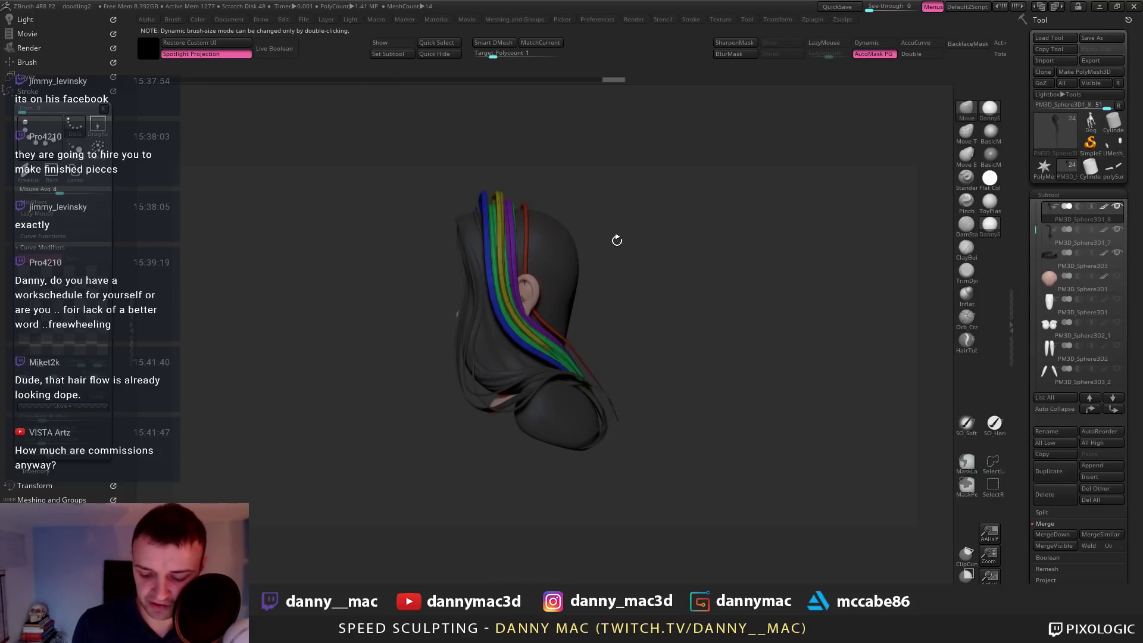
{"action": "right_click", "coordinate": [530, 216]}
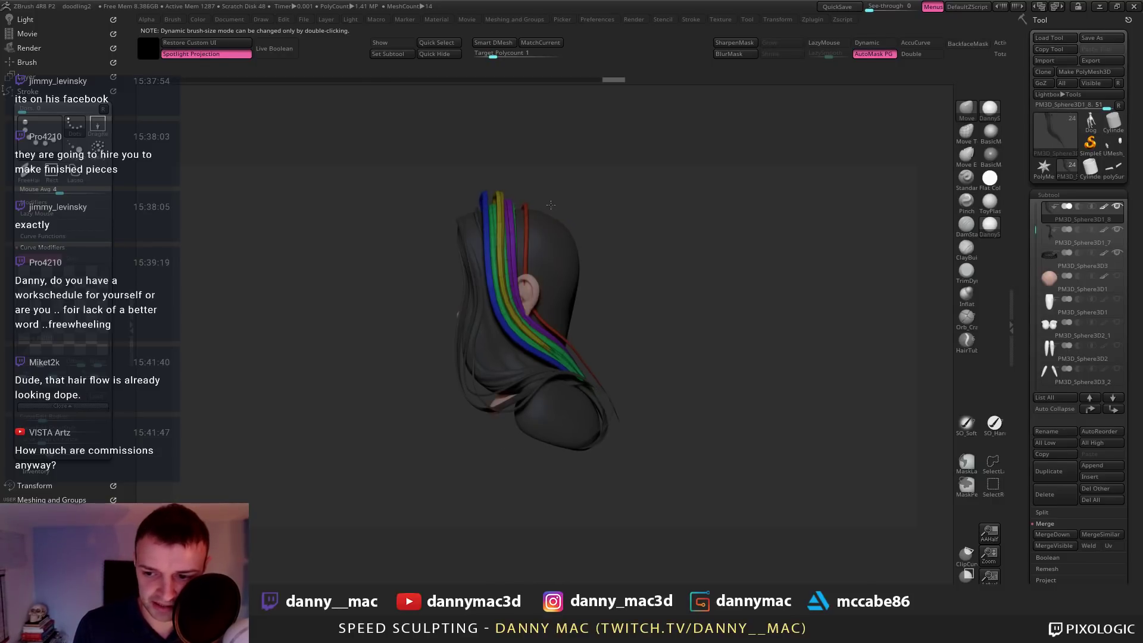
{"action": "mouse_move", "coordinate": [551, 205]}
{"action": "right_mouse_down"}
{"action": "mouse_move", "coordinate": [574, 225]}
{"action": "mouse_move", "coordinate": [551, 213]}
{"action": "mouse_move", "coordinate": [518, 293]}
{"action": "mouse_move", "coordinate": [551, 276]}
{"action": "right_mouse_up"}
{"action": "right_click", "coordinate": [537, 213]}
{"action": "right_click", "coordinate": [560, 222]}
{"action": "right_click", "coordinate": [518, 293]}
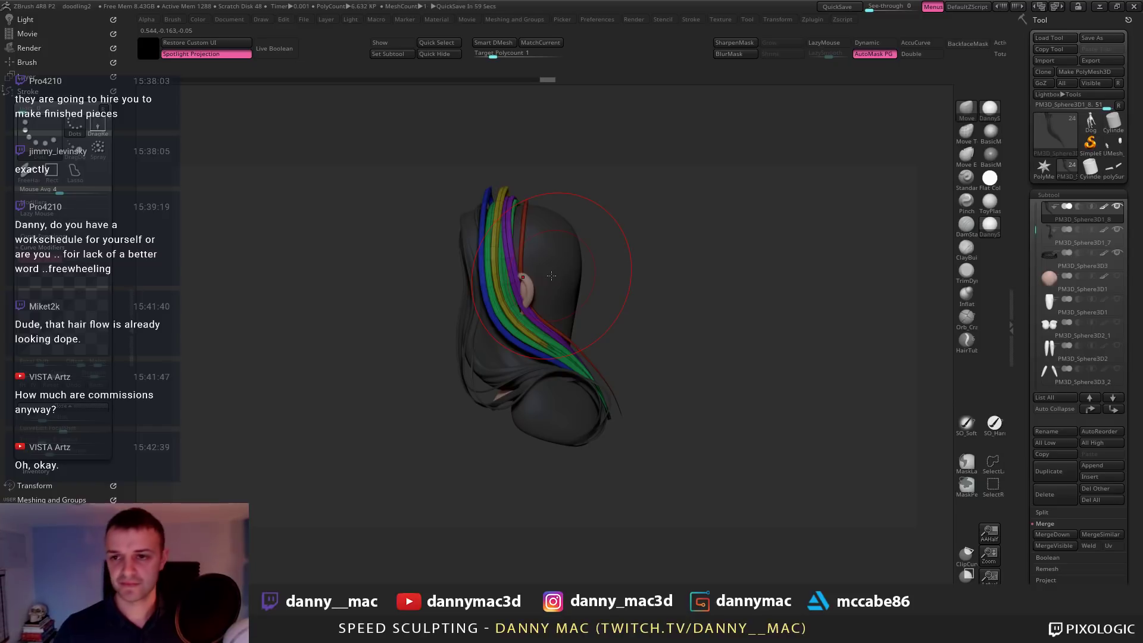
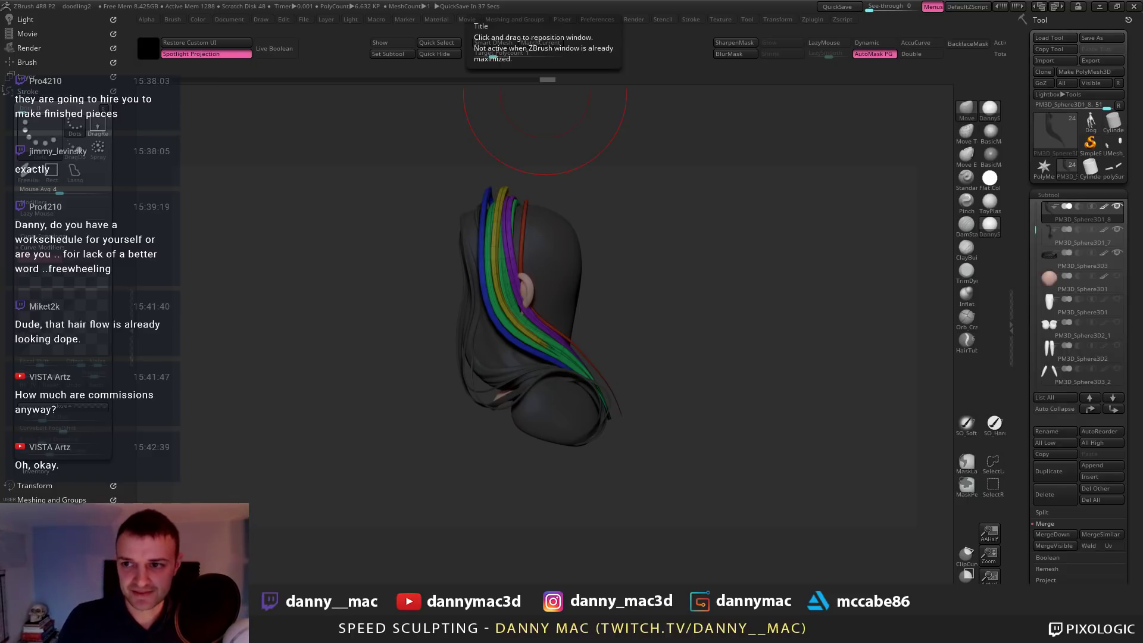
Switch to the ArtStation profile in the browser, examine the Gatchman Princess renders, and return to ZBrush
{"action": "left_click_drag", "start_coordinate": [596, 0], "coordinate": [417, 3]}
{"action": "scroll", "coordinate": [284, 302], "scroll_direction": "up", "scroll_amount": 1}
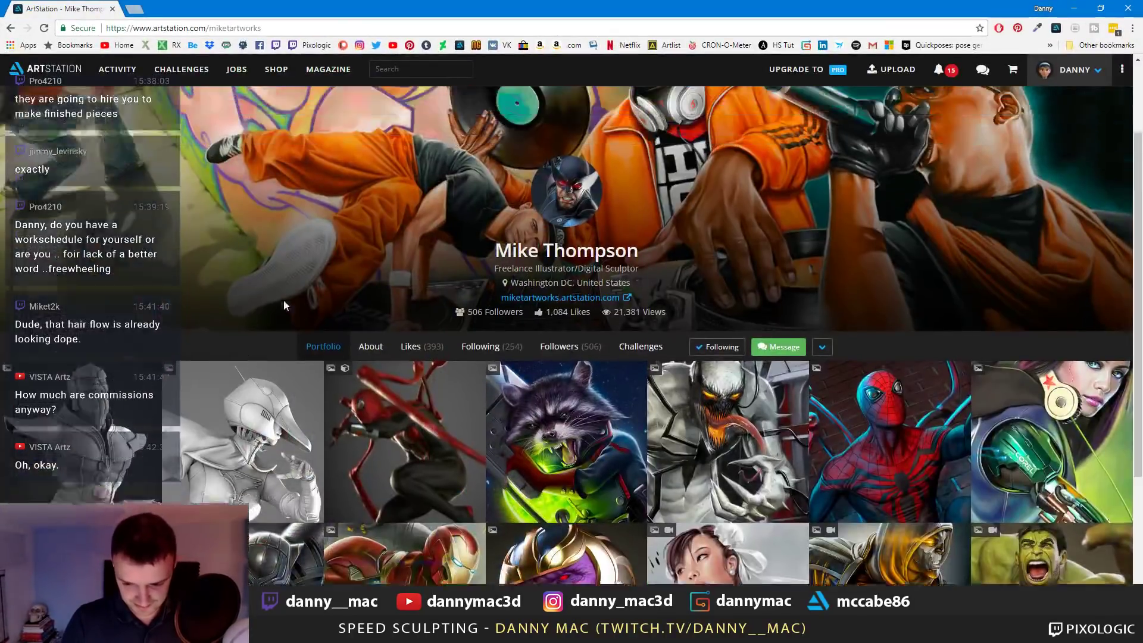
{"action": "scroll", "coordinate": [284, 300], "scroll_direction": "down", "scroll_amount": 2}
{"action": "left_click", "coordinate": [262, 292]}
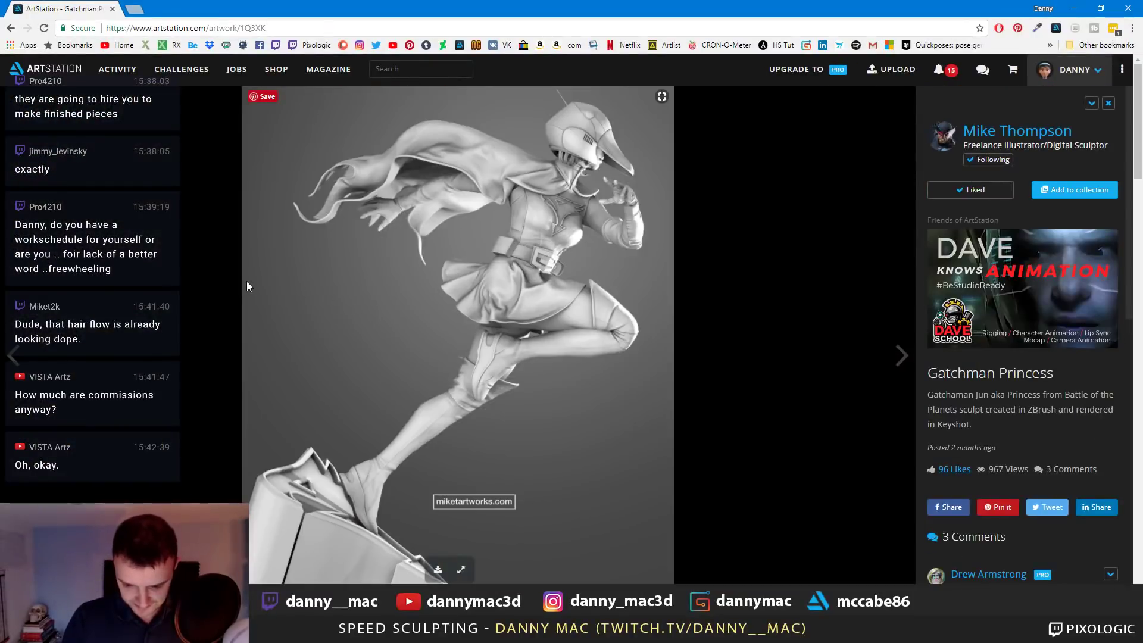
{"action": "scroll", "coordinate": [310, 244], "scroll_direction": "down", "scroll_amount": 3}
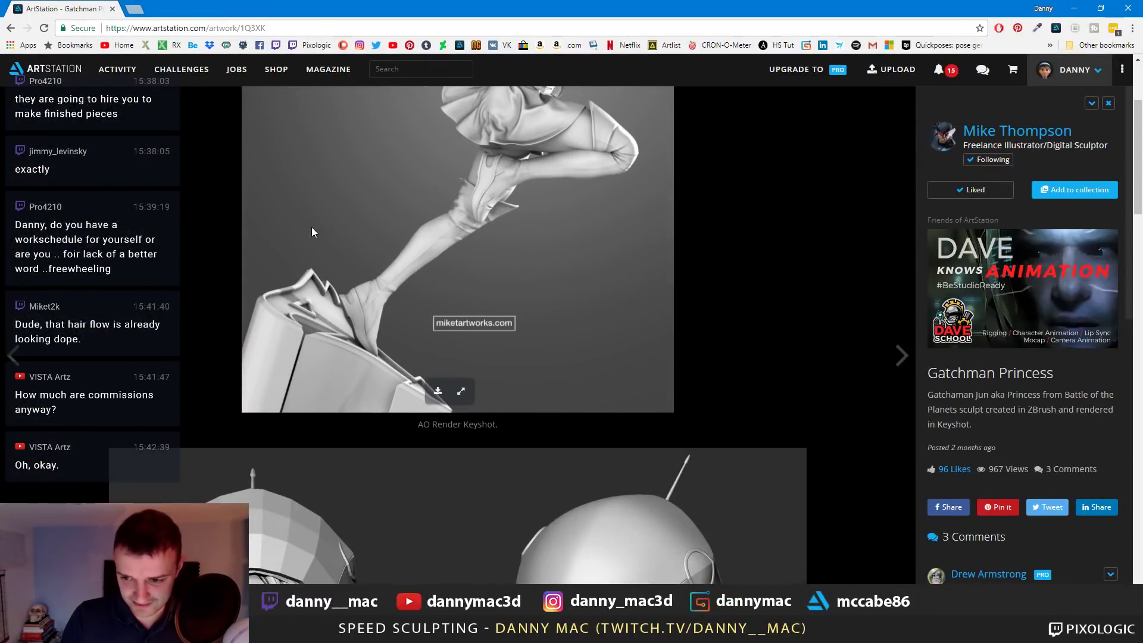
{"action": "scroll", "coordinate": [315, 226], "scroll_direction": "down", "scroll_amount": 6}
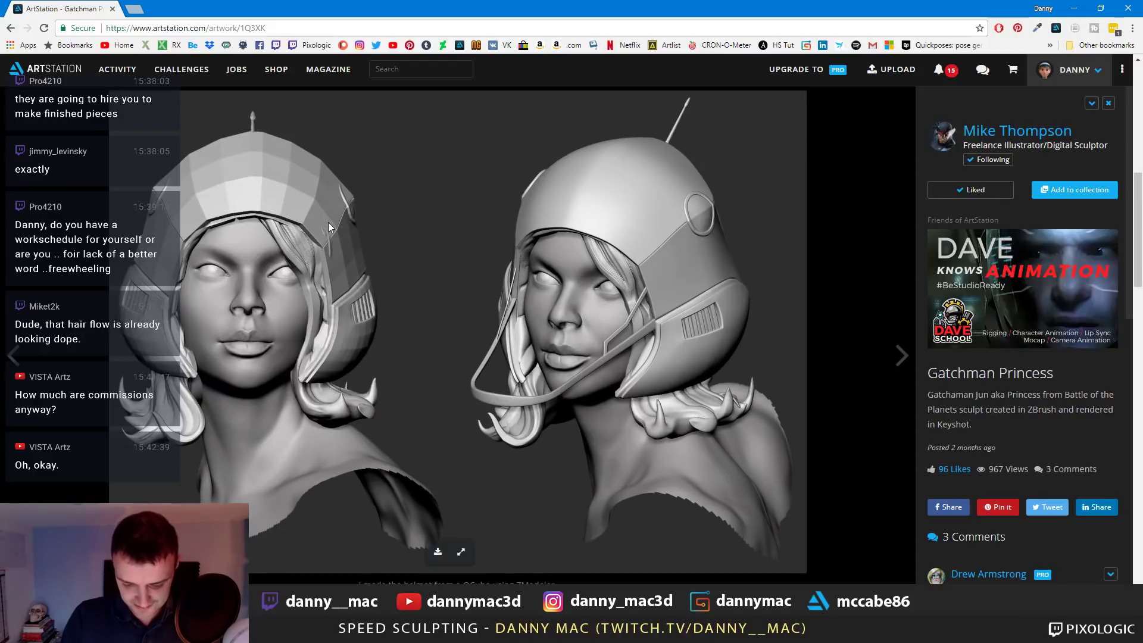
{"action": "scroll", "coordinate": [331, 223], "scroll_direction": "down", "scroll_amount": 10}
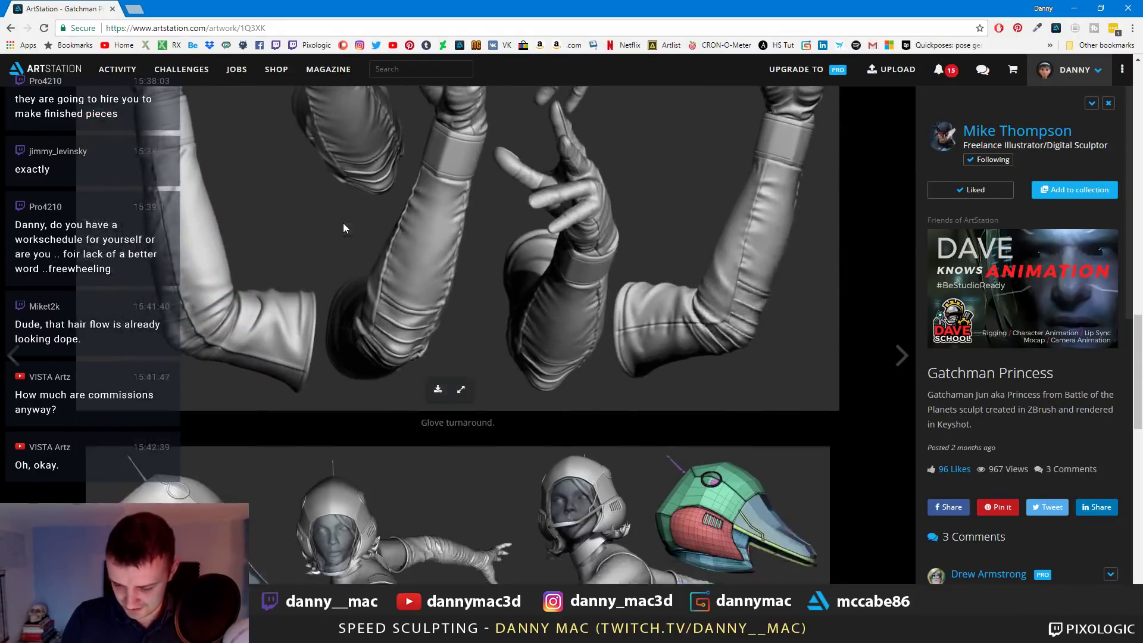
{"action": "scroll", "coordinate": [346, 226], "scroll_direction": "down", "scroll_amount": 5}
{"action": "key", "text": "alt+Left"}
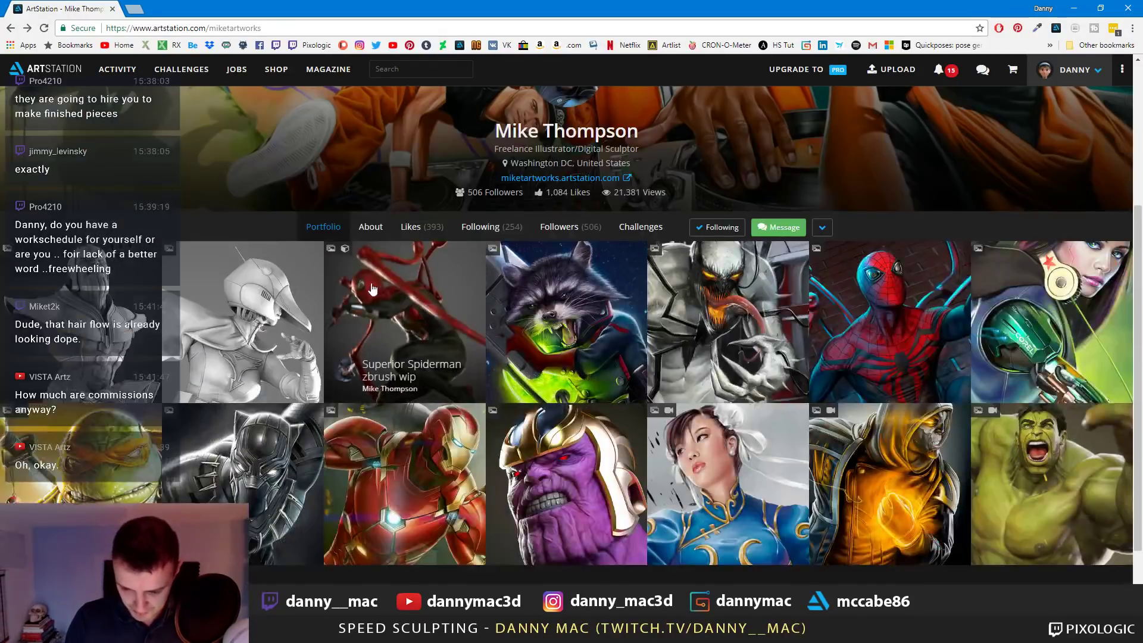
{"action": "scroll", "coordinate": [372, 289], "scroll_direction": "up", "scroll_amount": 4}
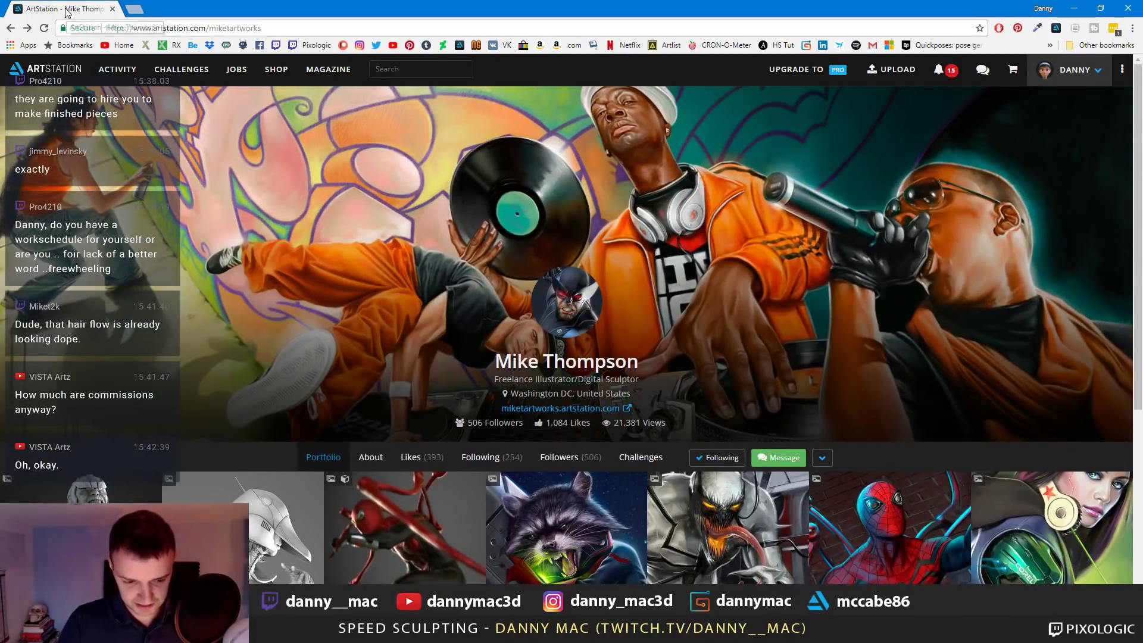
{"action": "left_click_drag", "start_coordinate": [67, 13], "coordinate": [83, 0]}
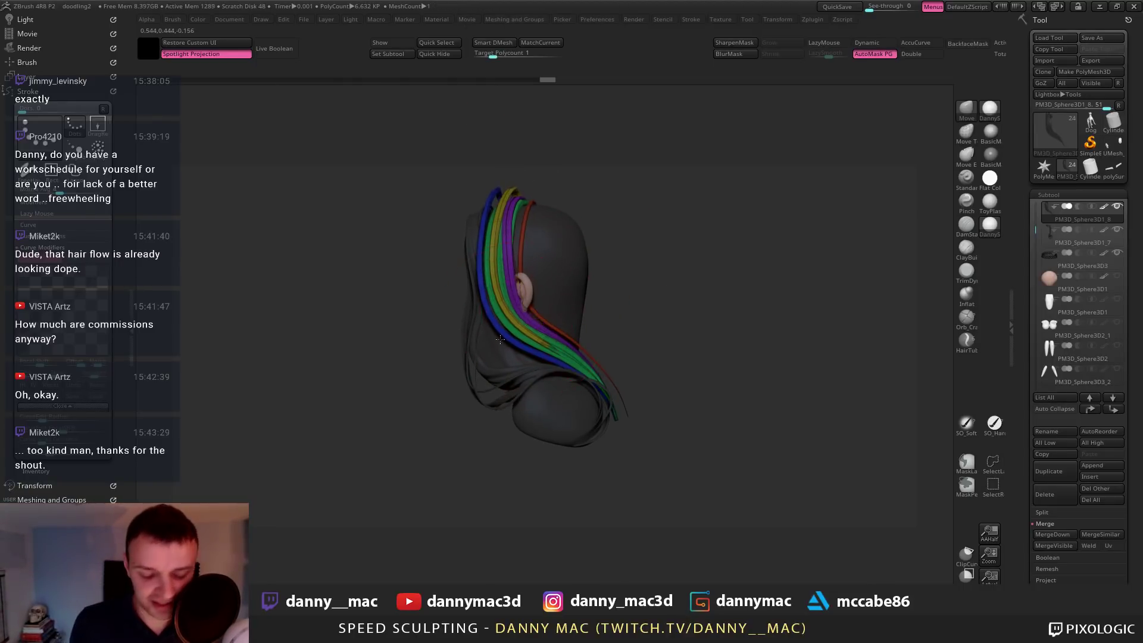
Examine the strand's flow around the head from the side and front, with and without the polygroup colours
{"action": "mouse_move", "coordinate": [530, 315]}
{"action": "right_mouse_down"}
{"action": "mouse_move", "coordinate": [571, 253]}
{"action": "mouse_move", "coordinate": [625, 316]}
{"action": "mouse_move", "coordinate": [663, 313]}
{"action": "mouse_move", "coordinate": [620, 324]}
{"action": "mouse_move", "coordinate": [584, 302]}
{"action": "mouse_move", "coordinate": [584, 281]}
{"action": "mouse_move", "coordinate": [542, 262]}
{"action": "mouse_move", "coordinate": [503, 204]}
{"action": "mouse_move", "coordinate": [473, 226]}
{"action": "mouse_move", "coordinate": [510, 247]}
{"action": "right_mouse_up"}
{"action": "key", "text": "shift+f"}
{"action": "key", "text": "shift+f"}
{"action": "right_click", "coordinate": [610, 300]}
{"action": "mouse_move", "coordinate": [552, 207]}
{"action": "right_mouse_down"}
{"action": "mouse_move", "coordinate": [558, 224]}
{"action": "mouse_move", "coordinate": [527, 203]}
{"action": "right_mouse_up"}
{"action": "mouse_move", "coordinate": [496, 270]}
{"action": "right_mouse_down"}
{"action": "mouse_move", "coordinate": [630, 254]}
{"action": "mouse_move", "coordinate": [606, 260]}
{"action": "mouse_move", "coordinate": [631, 242]}
{"action": "right_mouse_up"}
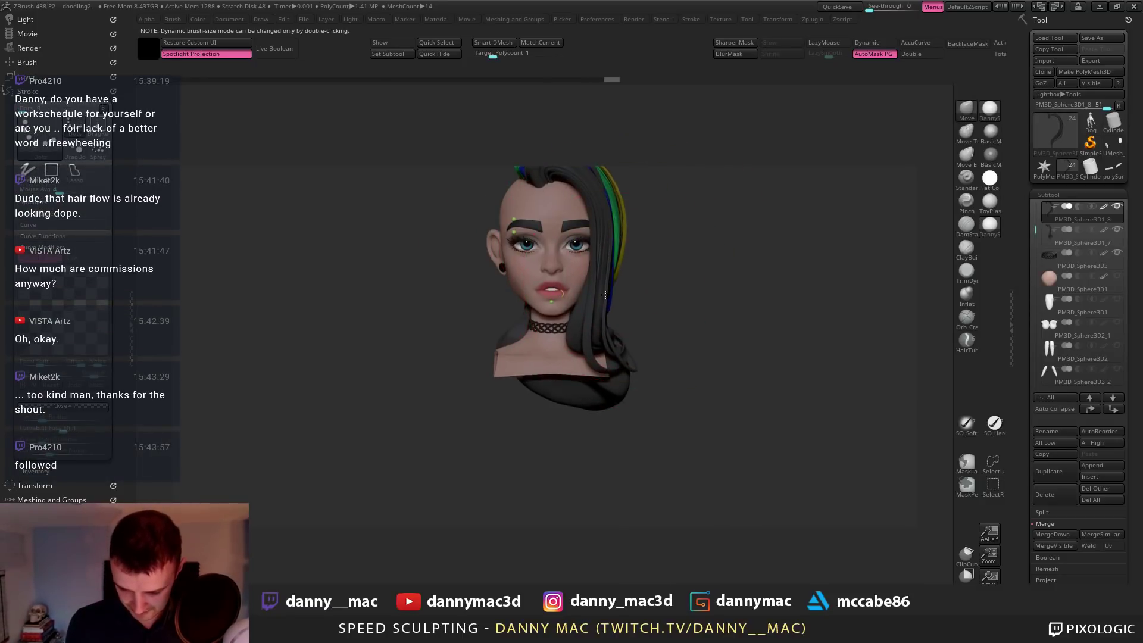
{"action": "mouse_move", "coordinate": [611, 286]}
{"action": "right_mouse_down"}
{"action": "mouse_move", "coordinate": [608, 255]}
{"action": "mouse_move", "coordinate": [487, 188]}
{"action": "mouse_move", "coordinate": [494, 217]}
{"action": "mouse_move", "coordinate": [597, 242]}
{"action": "mouse_move", "coordinate": [560, 227]}
{"action": "mouse_move", "coordinate": [488, 231]}
{"action": "mouse_move", "coordinate": [538, 294]}
{"action": "mouse_move", "coordinate": [512, 206]}
{"action": "right_mouse_up"}
{"action": "right_click", "coordinate": [485, 232]}
{"action": "mouse_move", "coordinate": [513, 206]}
{"action": "right_mouse_down", "text": "alt"}
{"action": "mouse_move", "coordinate": [529, 261]}
{"action": "mouse_move", "coordinate": [491, 254]}
{"action": "mouse_move", "coordinate": [495, 226]}
{"action": "mouse_move", "coordinate": [533, 250]}
{"action": "mouse_move", "coordinate": [549, 339]}
{"action": "mouse_move", "coordinate": [527, 247]}
{"action": "mouse_move", "coordinate": [536, 218]}
{"action": "mouse_move", "coordinate": [498, 213]}
{"action": "right_mouse_up", "text": "alt"}
{"action": "key", "text": "shift+f"}
Pull the yellow tube out of the strand bundle with the Move brush, past the red tube toward the back of the head
{"action": "key", "text": "ctrl+z"}
{"action": "key", "text": "space"}
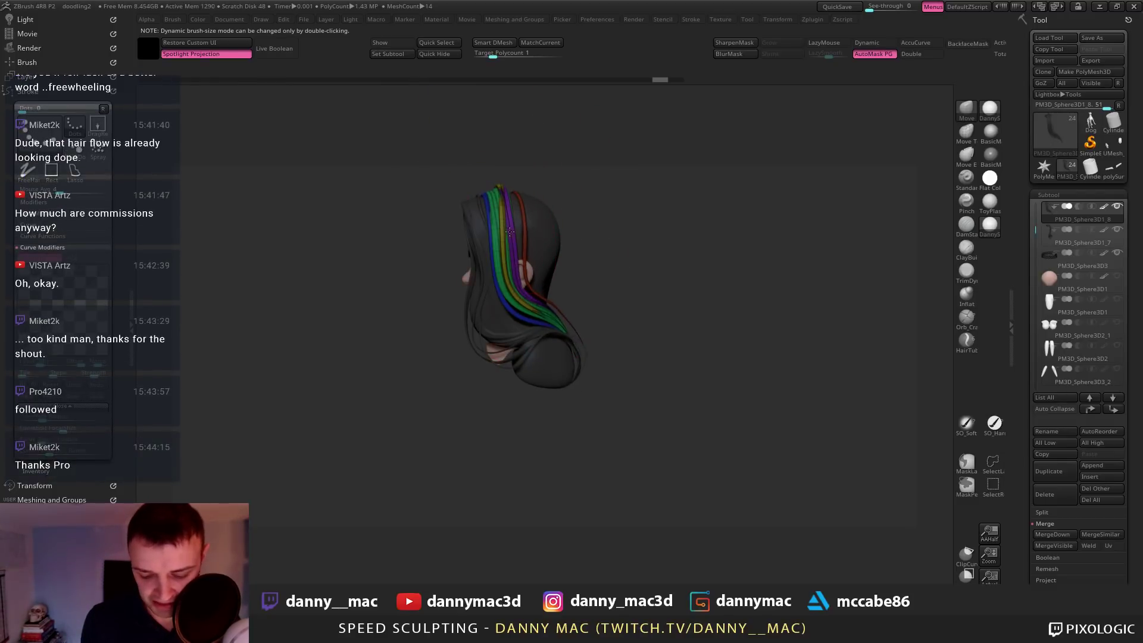
{"action": "mouse_move", "coordinate": [500, 223]}
{"action": "right_mouse_down"}
{"action": "mouse_move", "coordinate": [510, 210]}
{"action": "mouse_move", "coordinate": [506, 228]}
{"action": "right_mouse_up"}
{"action": "key", "text": "space"}
{"action": "key", "text": "ctrl+z"}
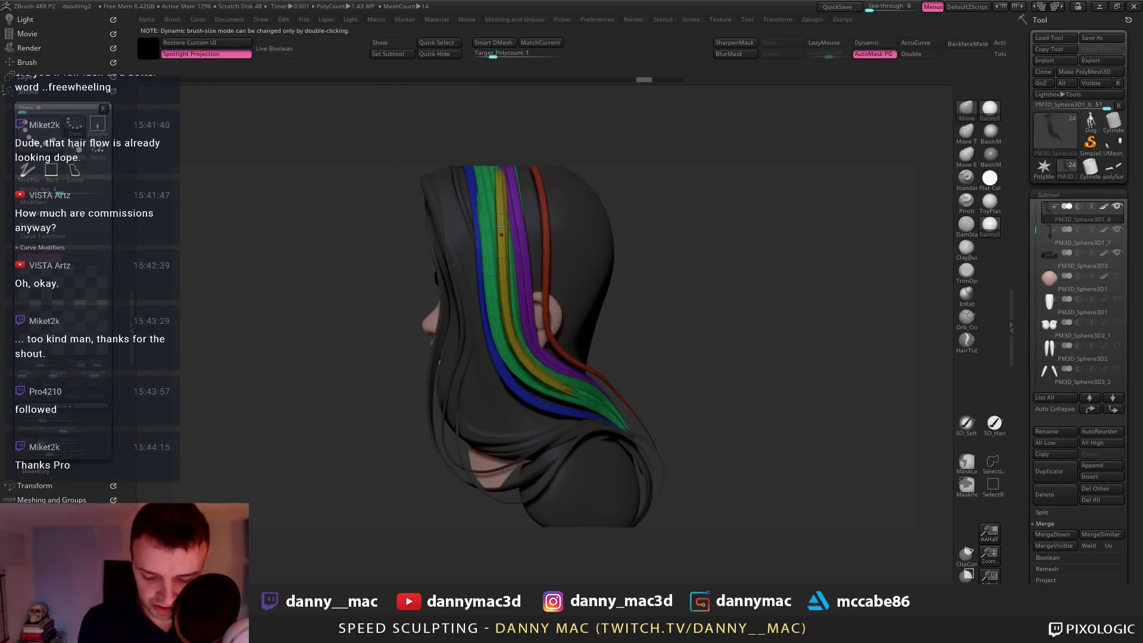
{"action": "left_click_drag", "start_coordinate": [501, 226], "coordinate": [556, 229]}
Fit the front ends of the yellow and red tubes to the hairline with a smaller Move brush, toggling the smoothed preview
{"action": "right_click_drag", "start_coordinate": [661, 227], "coordinate": [631, 204]}
{"action": "key", "text": "space"}
{"action": "key", "text": "space"}
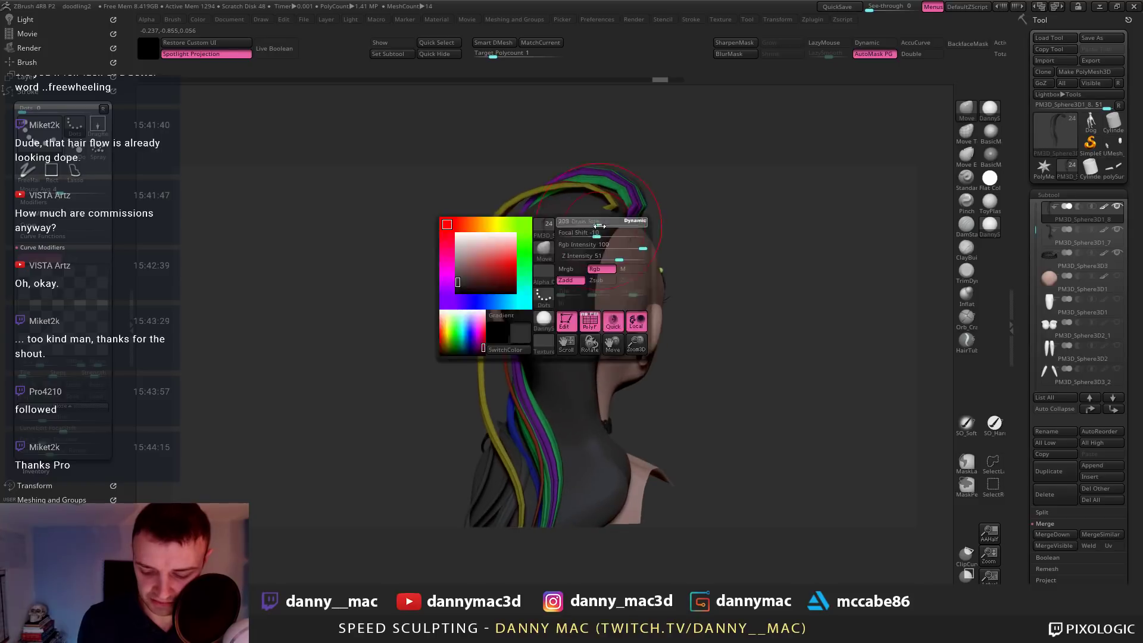
{"action": "mouse_move", "coordinate": [630, 247]}
{"action": "right_mouse_down"}
{"action": "mouse_move", "coordinate": [605, 243]}
{"action": "mouse_move", "coordinate": [638, 228]}
{"action": "mouse_move", "coordinate": [642, 262]}
{"action": "mouse_move", "coordinate": [632, 238]}
{"action": "right_mouse_up"}
{"action": "key", "text": "shift+d"}
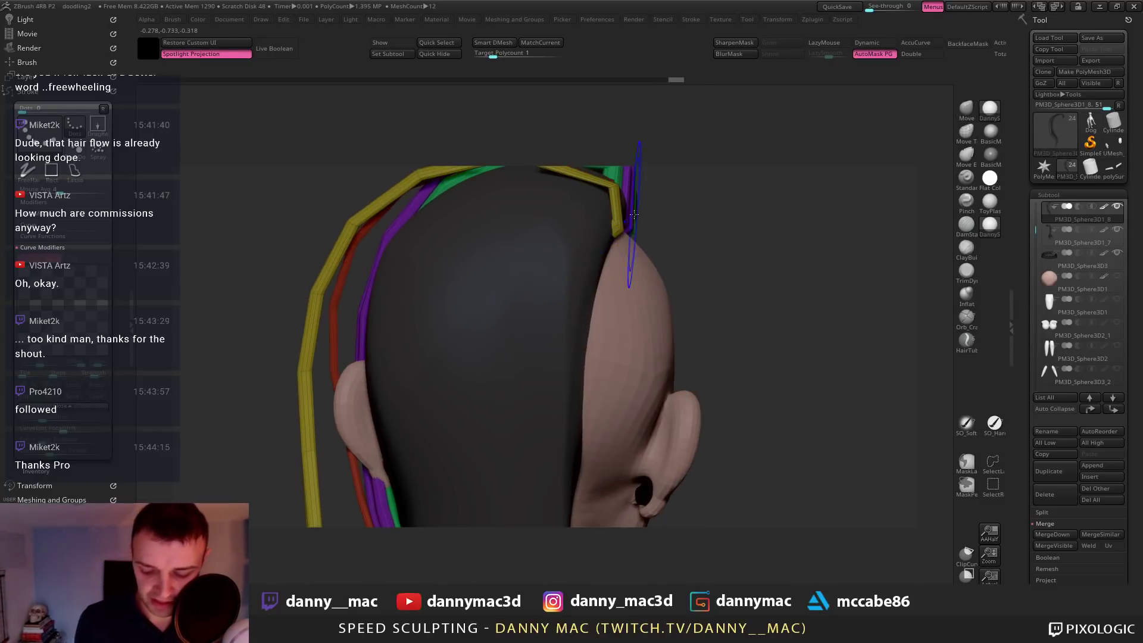
{"action": "key", "text": "d"}
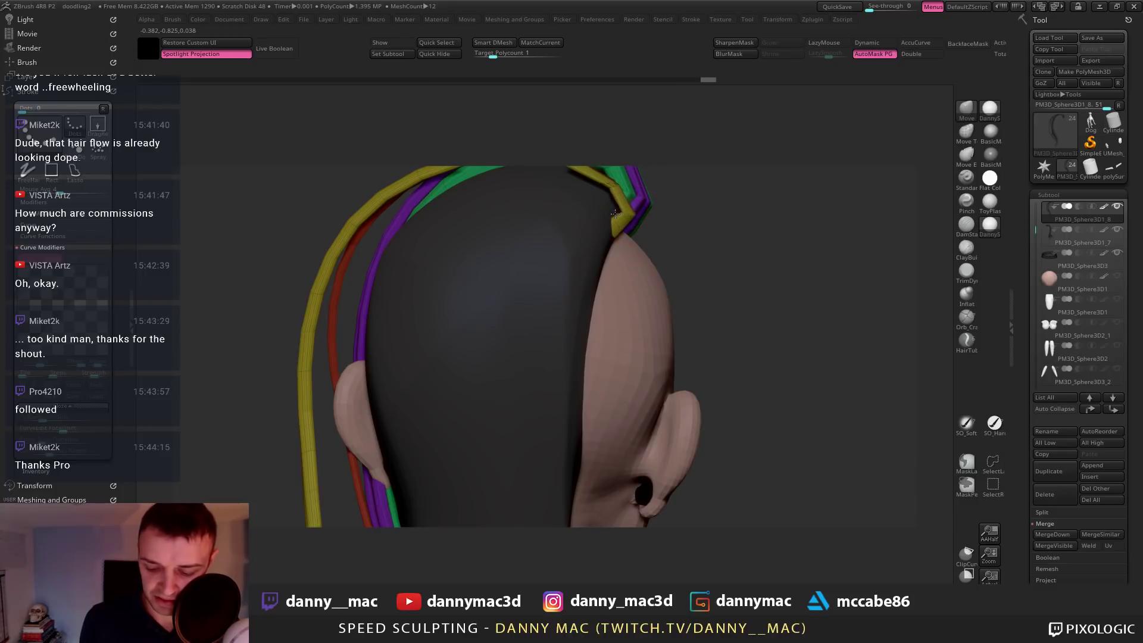
{"action": "mouse_move", "coordinate": [630, 216]}
{"action": "right_mouse_down"}
{"action": "mouse_move", "coordinate": [553, 233]}
{"action": "mouse_move", "coordinate": [591, 228]}
{"action": "mouse_move", "coordinate": [566, 250]}
{"action": "mouse_move", "coordinate": [588, 193]}
{"action": "mouse_move", "coordinate": [669, 258]}
{"action": "mouse_move", "coordinate": [684, 236]}
{"action": "right_mouse_up"}
{"action": "key", "text": "space"}
{"action": "key", "text": "d"}
{"action": "right_click", "coordinate": [573, 211]}
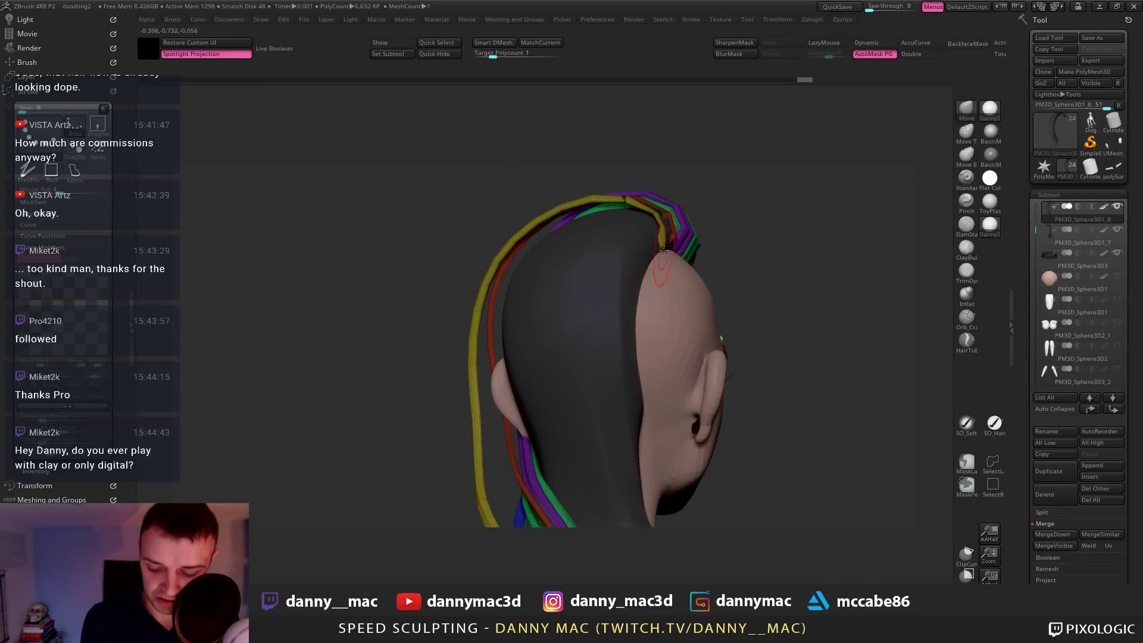
Enlarge the Move brush and bring the yellow tube's length in beside the red tube along the side of the head
{"action": "mouse_move", "coordinate": [659, 245]}
{"action": "right_mouse_down"}
{"action": "mouse_move", "coordinate": [613, 191]}
{"action": "mouse_move", "coordinate": [535, 304]}
{"action": "right_mouse_up"}
{"action": "key", "text": "space"}
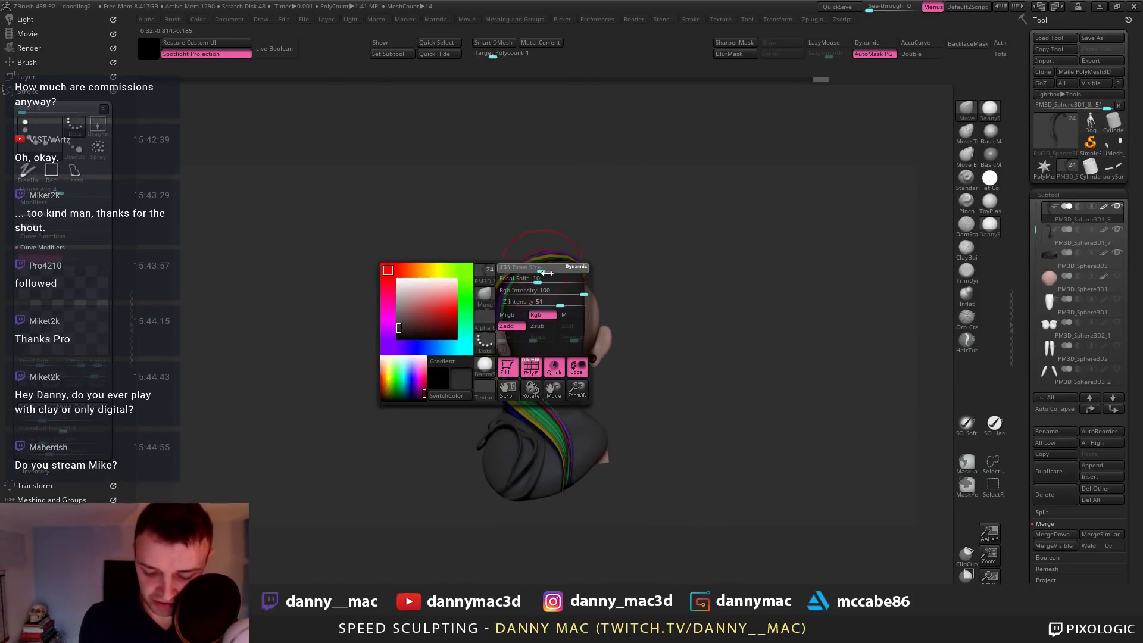
{"action": "left_click_drag", "start_coordinate": [541, 272], "coordinate": [560, 273]}
{"action": "mouse_move", "coordinate": [490, 361]}
{"action": "right_mouse_down", "text": "alt"}
{"action": "mouse_move", "coordinate": [515, 320]}
{"action": "mouse_move", "coordinate": [523, 245]}
{"action": "right_mouse_up", "text": "alt"}
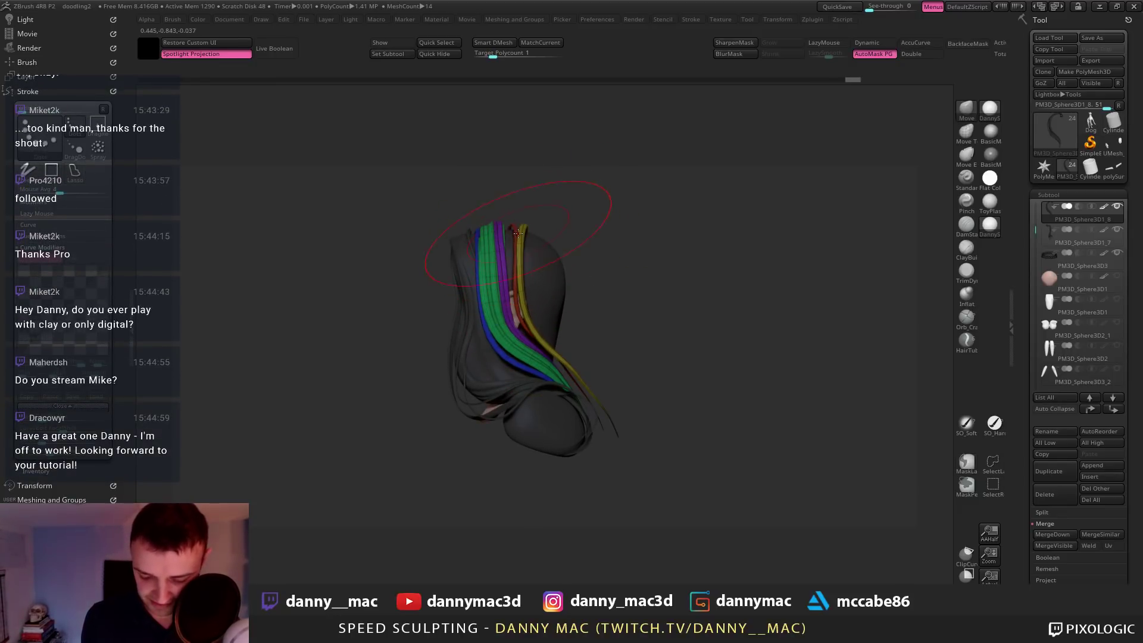
{"action": "mouse_move", "coordinate": [518, 225]}
{"action": "right_mouse_down"}
{"action": "mouse_move", "coordinate": [527, 237]}
{"action": "mouse_move", "coordinate": [513, 229]}
{"action": "mouse_move", "coordinate": [521, 178]}
{"action": "mouse_move", "coordinate": [515, 234]}
{"action": "mouse_move", "coordinate": [534, 239]}
{"action": "mouse_move", "coordinate": [515, 260]}
{"action": "mouse_move", "coordinate": [530, 203]}
{"action": "mouse_move", "coordinate": [627, 213]}
{"action": "mouse_move", "coordinate": [600, 237]}
{"action": "mouse_move", "coordinate": [556, 209]}
{"action": "mouse_move", "coordinate": [578, 227]}
{"action": "mouse_move", "coordinate": [577, 217]}
{"action": "mouse_move", "coordinate": [603, 268]}
{"action": "mouse_move", "coordinate": [556, 260]}
{"action": "mouse_move", "coordinate": [540, 238]}
{"action": "right_mouse_up"}
{"action": "right_click", "coordinate": [533, 202]}
{"action": "key", "text": "space"}
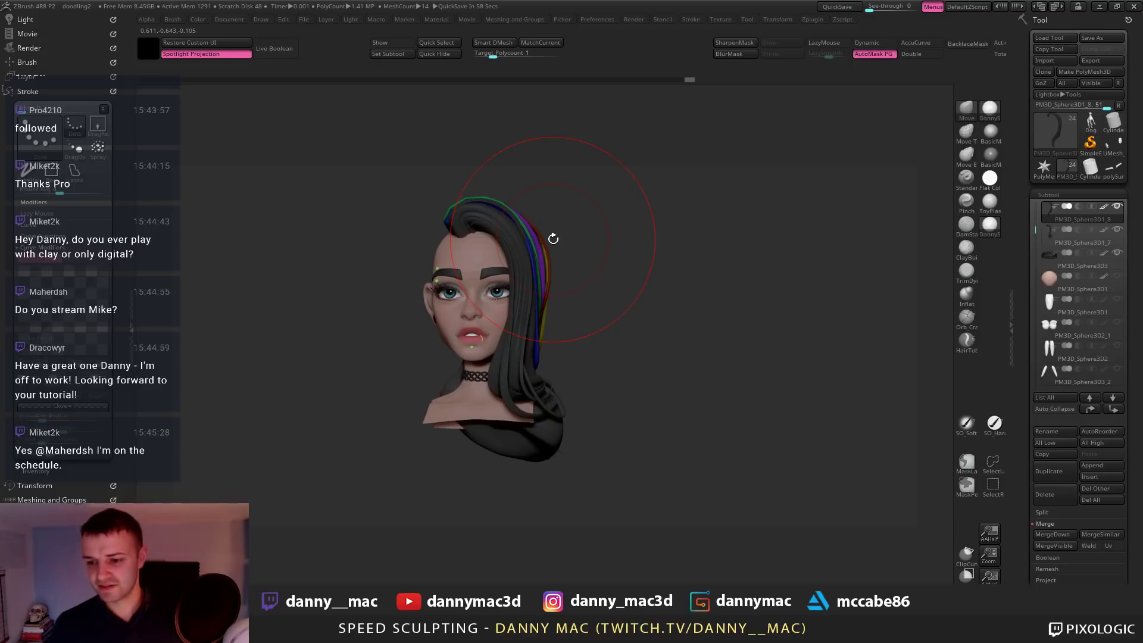
Adjust the Move brush size and shift the yellow tube farther over the back of the head behind the ear
{"action": "mouse_move", "coordinate": [639, 273]}
{"action": "right_mouse_down"}
{"action": "mouse_move", "coordinate": [590, 288]}
{"action": "mouse_move", "coordinate": [610, 270]}
{"action": "right_mouse_up"}
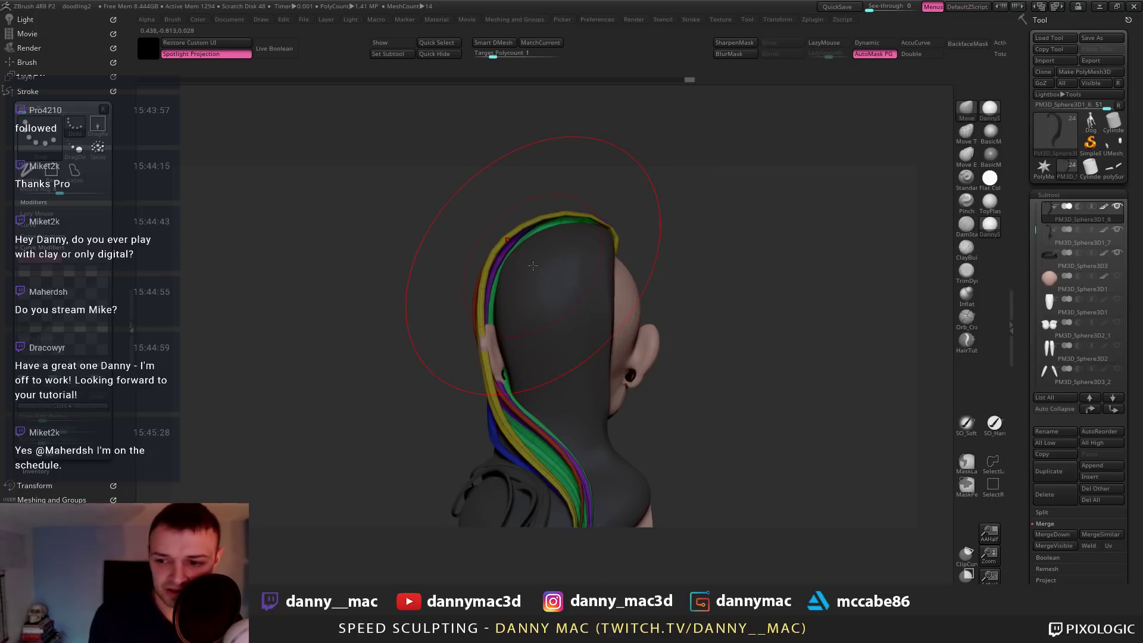
{"action": "key", "text": "space"}
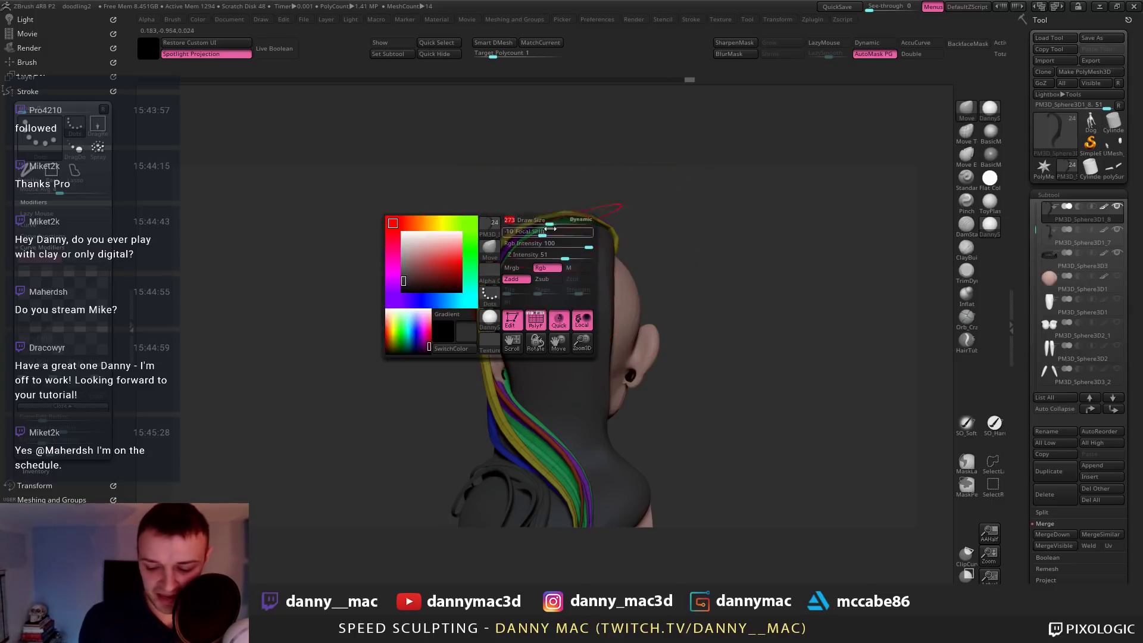
{"action": "left_click_drag", "start_coordinate": [565, 220], "coordinate": [560, 219]}
{"action": "key", "text": "space"}
{"action": "mouse_move", "coordinate": [466, 292]}
{"action": "right_mouse_down"}
{"action": "mouse_move", "coordinate": [497, 295]}
{"action": "mouse_move", "coordinate": [495, 320]}
{"action": "right_mouse_up"}
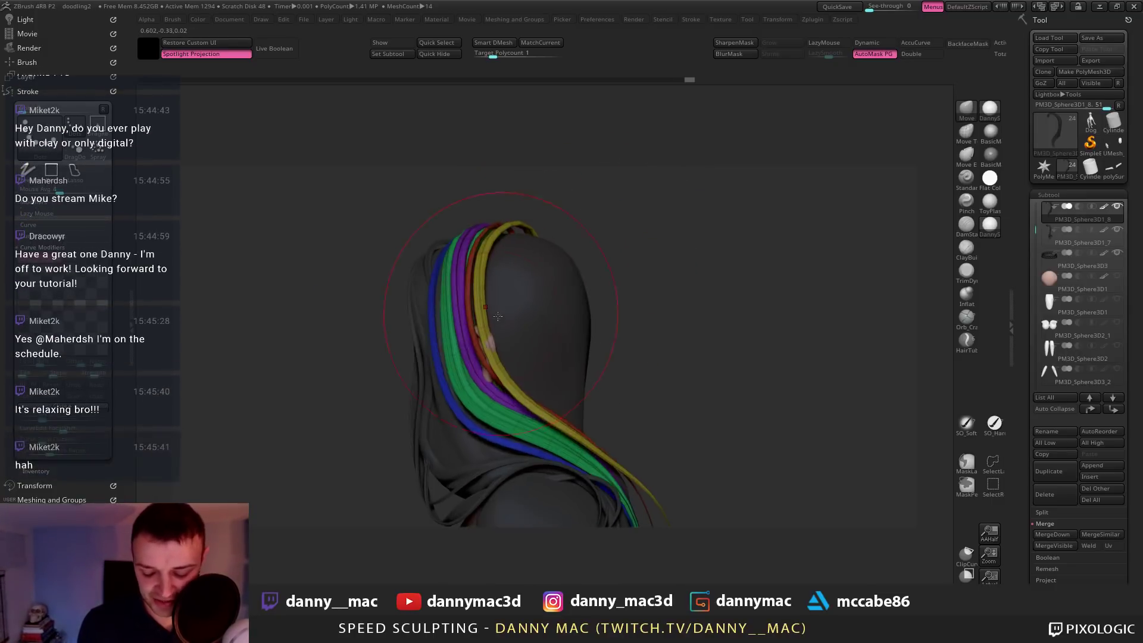
{"action": "key", "text": "space"}
{"action": "left_click_drag", "start_coordinate": [489, 333], "coordinate": [509, 332]}
{"action": "right_click_drag", "start_coordinate": [509, 332], "coordinate": [483, 326]}
{"action": "left_click_drag", "start_coordinate": [483, 327], "coordinate": [498, 327]}
{"action": "right_click_drag", "start_coordinate": [498, 327], "coordinate": [495, 240]}
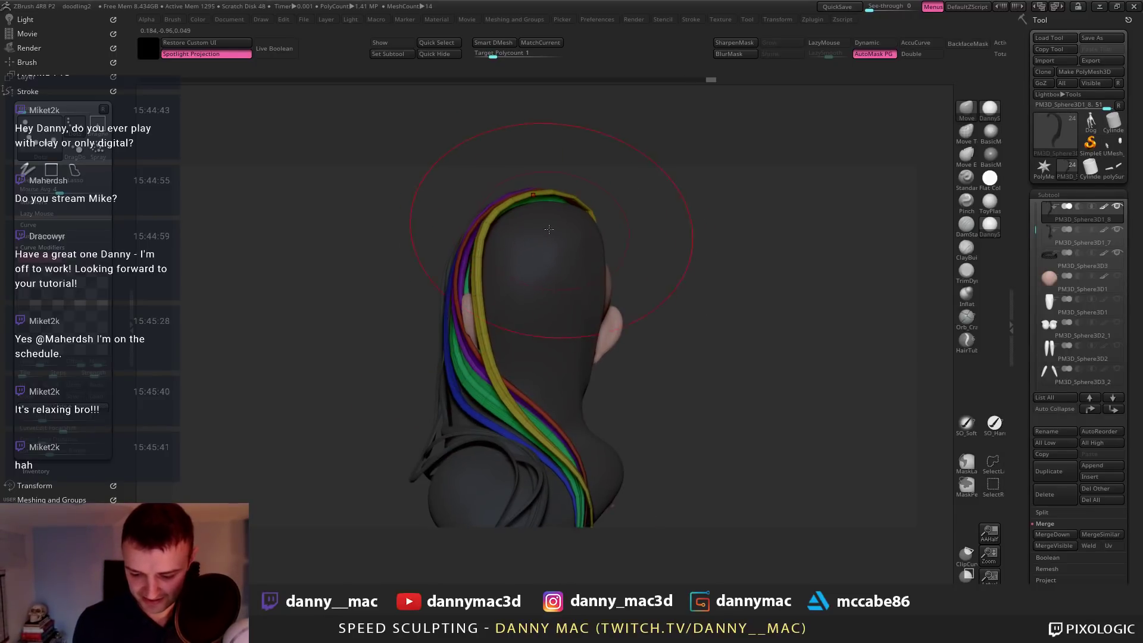
Refine the yellow tube's front end along the parting above the shaved side of the head
{"action": "right_click_drag", "start_coordinate": [548, 229], "coordinate": [649, 234]}
{"action": "key", "text": "space"}
{"action": "right_click_drag", "start_coordinate": [579, 354], "coordinate": [573, 306], "text": "alt"}
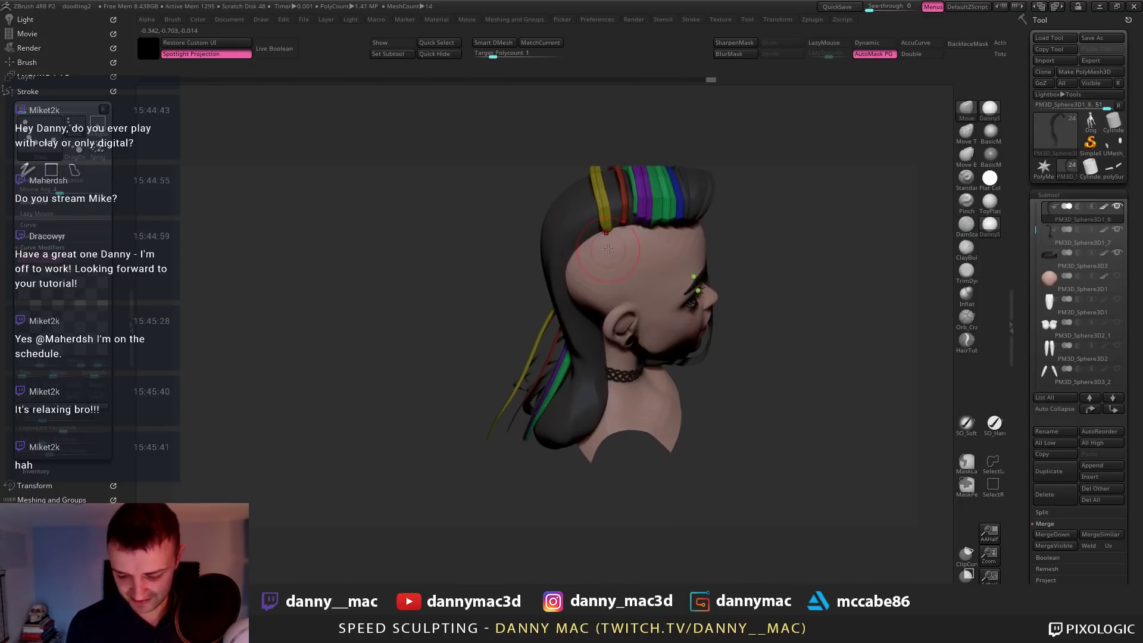
{"action": "mouse_move", "coordinate": [608, 237]}
{"action": "right_mouse_down"}
{"action": "mouse_move", "coordinate": [625, 227]}
{"action": "mouse_move", "coordinate": [572, 285]}
{"action": "right_mouse_up"}
{"action": "key", "text": "space"}
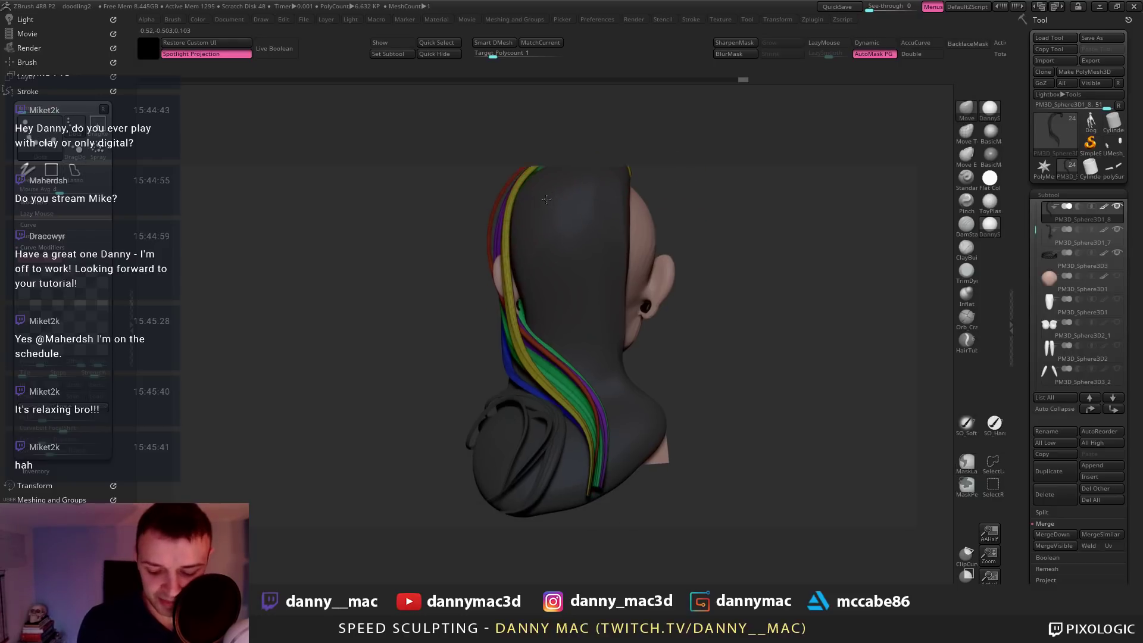
Reshape the lower length of the yellow tube with the Move brush so it sweeps from behind the ear across the nape
{"action": "key", "text": "space"}
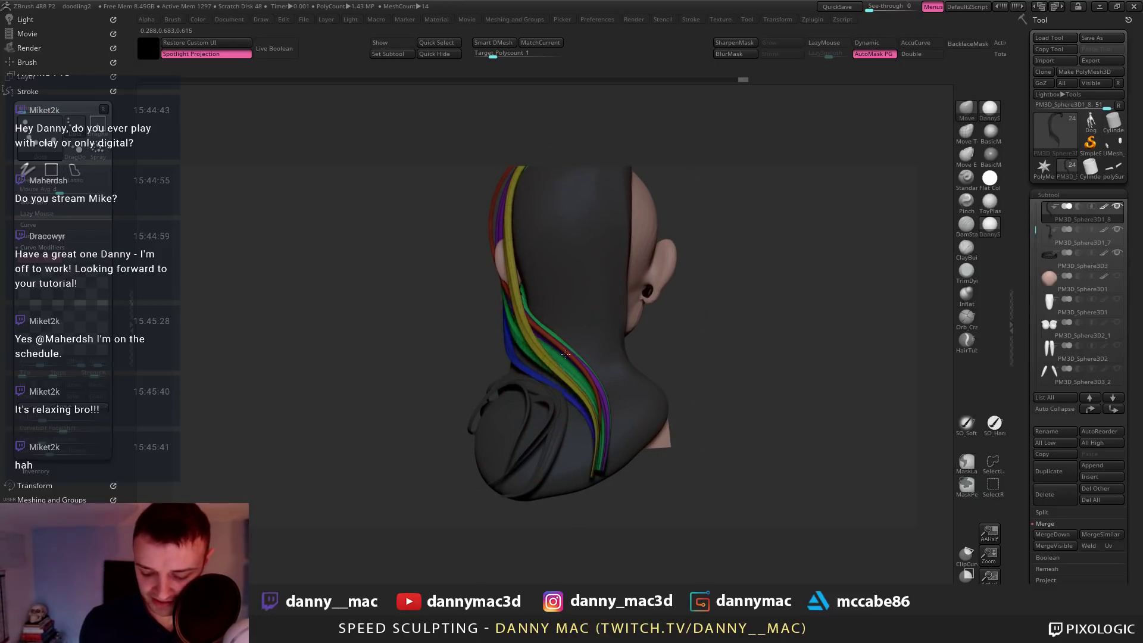
{"action": "mouse_move", "coordinate": [548, 364]}
{"action": "right_mouse_down"}
{"action": "mouse_move", "coordinate": [576, 383]}
{"action": "mouse_move", "coordinate": [566, 375]}
{"action": "mouse_move", "coordinate": [548, 390]}
{"action": "mouse_move", "coordinate": [570, 403]}
{"action": "mouse_move", "coordinate": [554, 423]}
{"action": "mouse_move", "coordinate": [594, 442]}
{"action": "mouse_move", "coordinate": [595, 382]}
{"action": "mouse_move", "coordinate": [539, 345]}
{"action": "mouse_move", "coordinate": [558, 290]}
{"action": "mouse_move", "coordinate": [540, 270]}
{"action": "mouse_move", "coordinate": [562, 288]}
{"action": "mouse_move", "coordinate": [543, 317]}
{"action": "mouse_move", "coordinate": [508, 326]}
{"action": "right_mouse_up"}
{"action": "right_click", "coordinate": [588, 380]}
{"action": "right_click", "coordinate": [542, 274]}
{"action": "right_click_drag", "start_coordinate": [554, 316], "coordinate": [550, 300]}
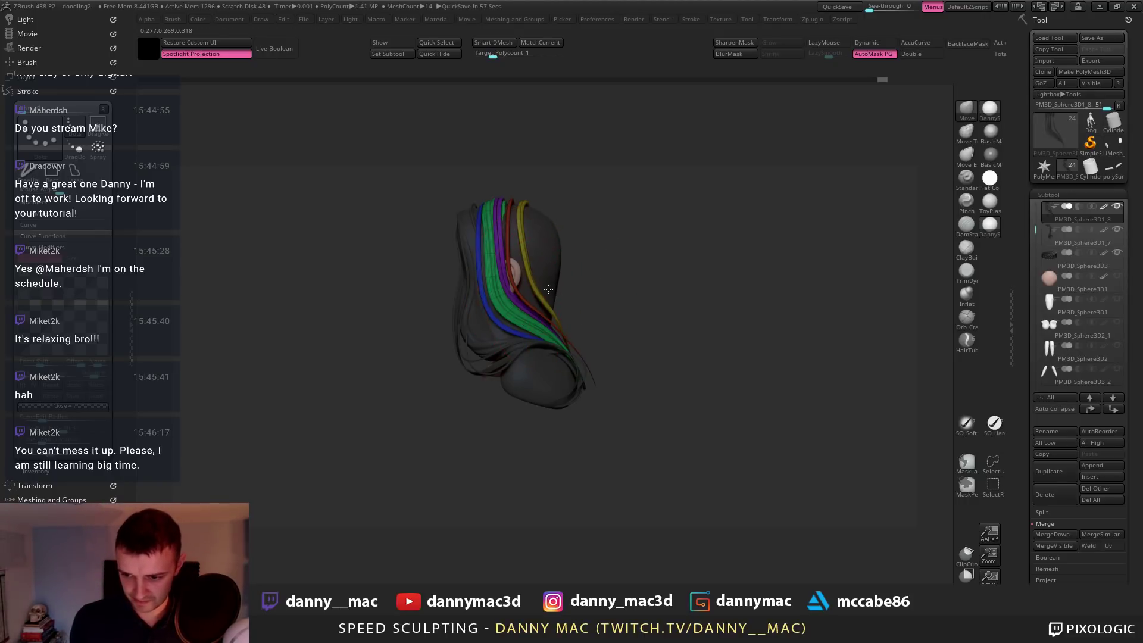
Adjust the Move brush size and nudge the lower end of the yellow tube into place beside the other tubes at the nape
{"action": "mouse_move", "coordinate": [549, 289]}
{"action": "right_mouse_down"}
{"action": "mouse_move", "coordinate": [531, 221]}
{"action": "mouse_move", "coordinate": [574, 274]}
{"action": "mouse_move", "coordinate": [560, 305]}
{"action": "right_mouse_up"}
{"action": "right_click_drag", "start_coordinate": [595, 341], "coordinate": [607, 319], "text": "alt"}
{"action": "key", "text": "space"}
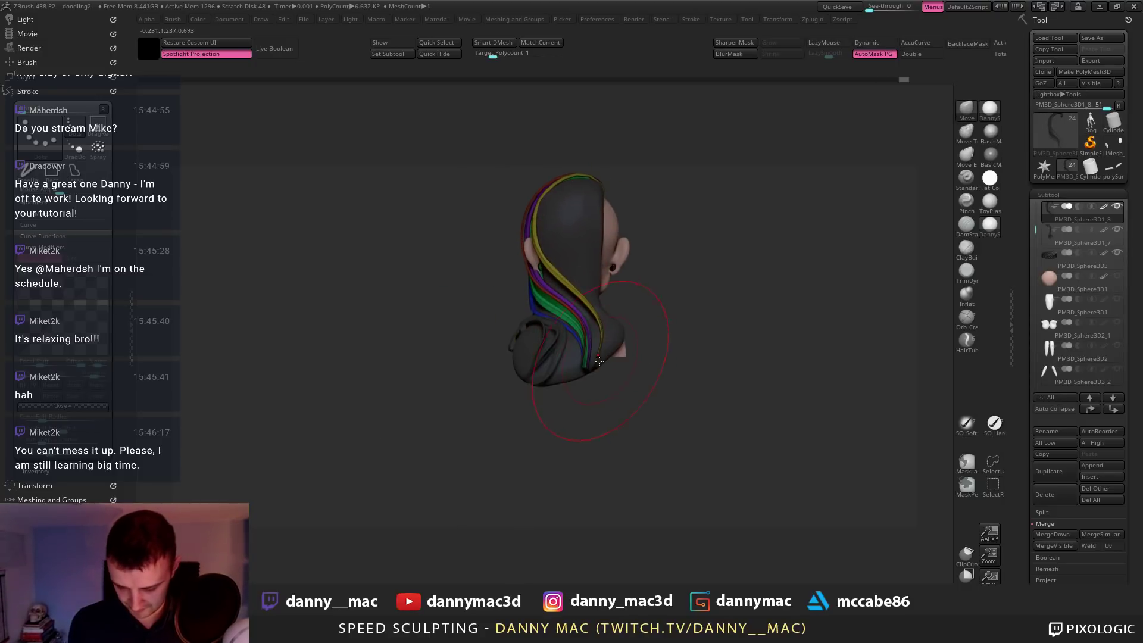
{"action": "left_click_drag", "start_coordinate": [594, 369], "coordinate": [586, 374]}
{"action": "right_click_drag", "start_coordinate": [581, 399], "coordinate": [639, 319]}
{"action": "key", "text": "space"}
{"action": "left_click_drag", "start_coordinate": [627, 333], "coordinate": [623, 381]}
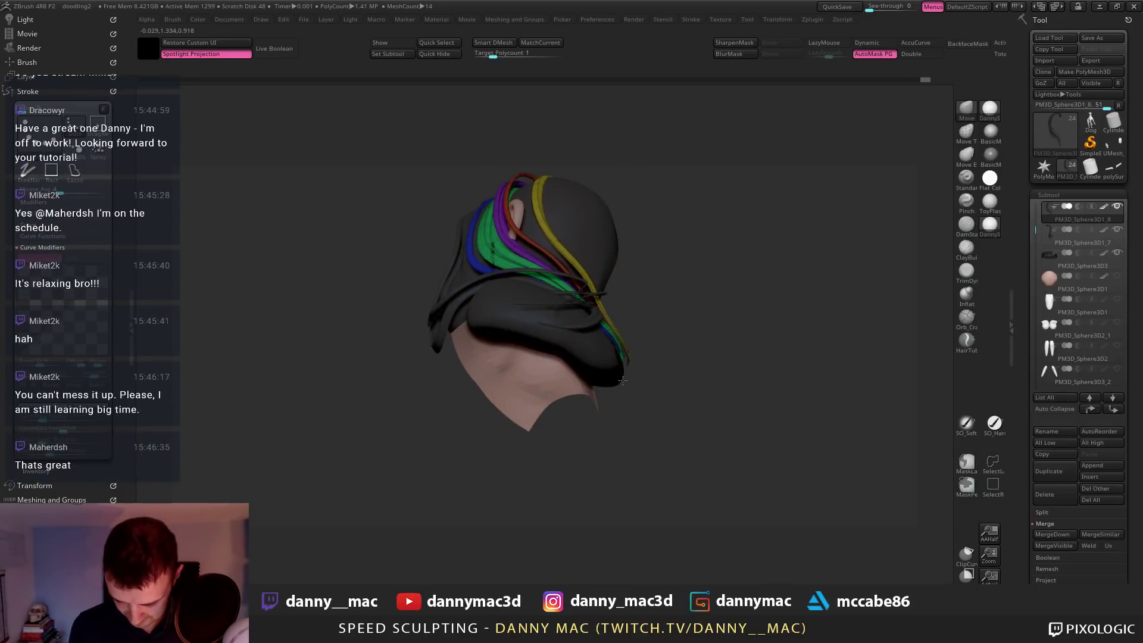
Drop the coloured strands one subdivision level and reposition the tube tips where they gather behind the neck
{"action": "right_click_drag", "start_coordinate": [624, 373], "coordinate": [611, 327]}
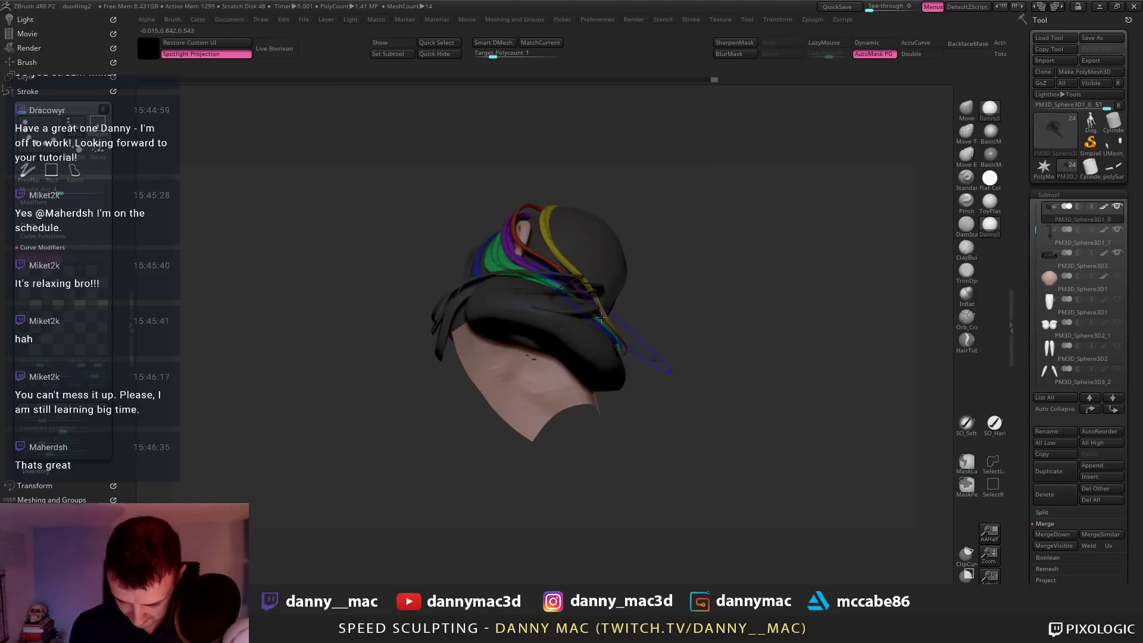
{"action": "key", "text": "shift+d"}
{"action": "left_click_drag", "start_coordinate": [598, 322], "coordinate": [601, 316]}
{"action": "key", "text": "s"}
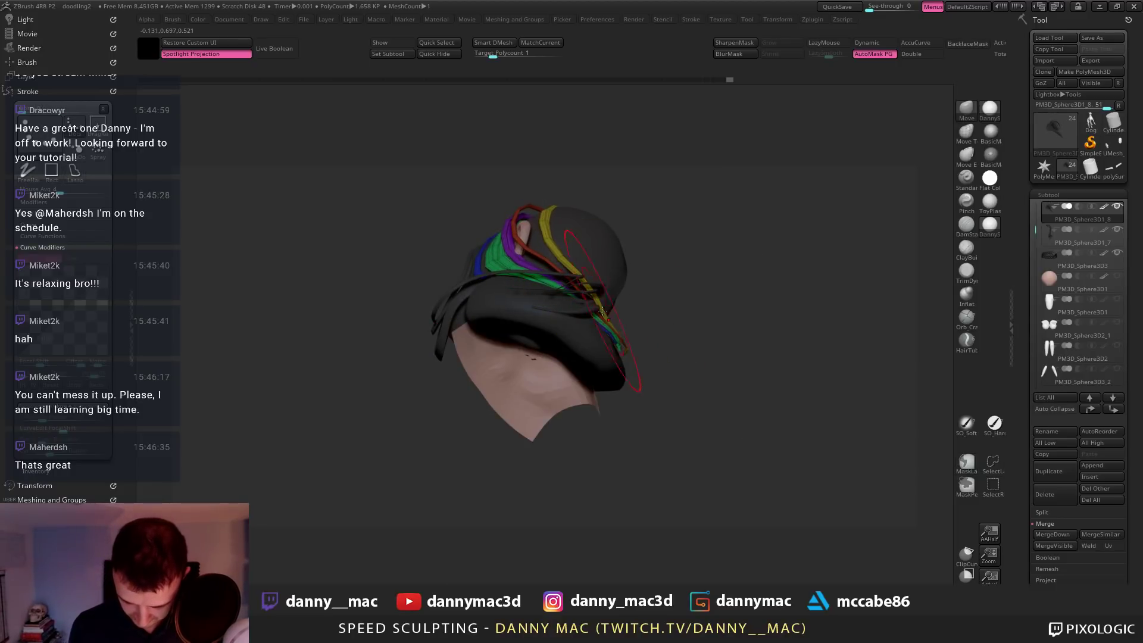
{"action": "mouse_move", "coordinate": [603, 311]}
{"action": "right_mouse_down"}
{"action": "mouse_move", "coordinate": [547, 364]}
{"action": "mouse_move", "coordinate": [595, 321]}
{"action": "right_mouse_up"}
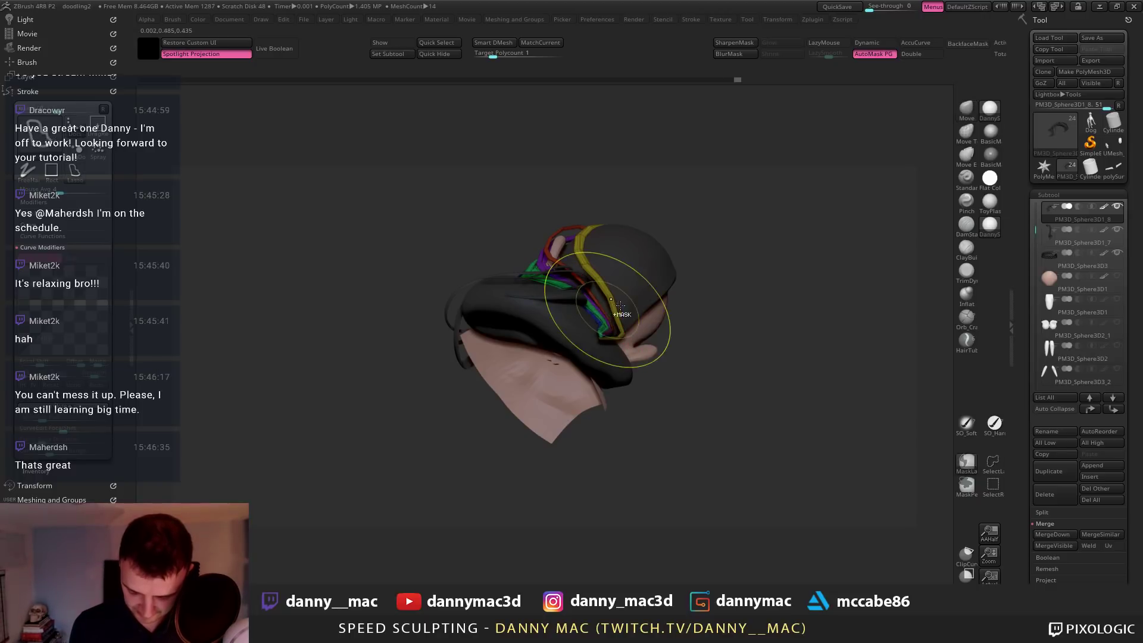
Resize the Move brush and settle the coloured tubes' lower lengths against the hair mass above the shoulder
{"action": "right_click_drag", "start_coordinate": [603, 319], "coordinate": [573, 313]}
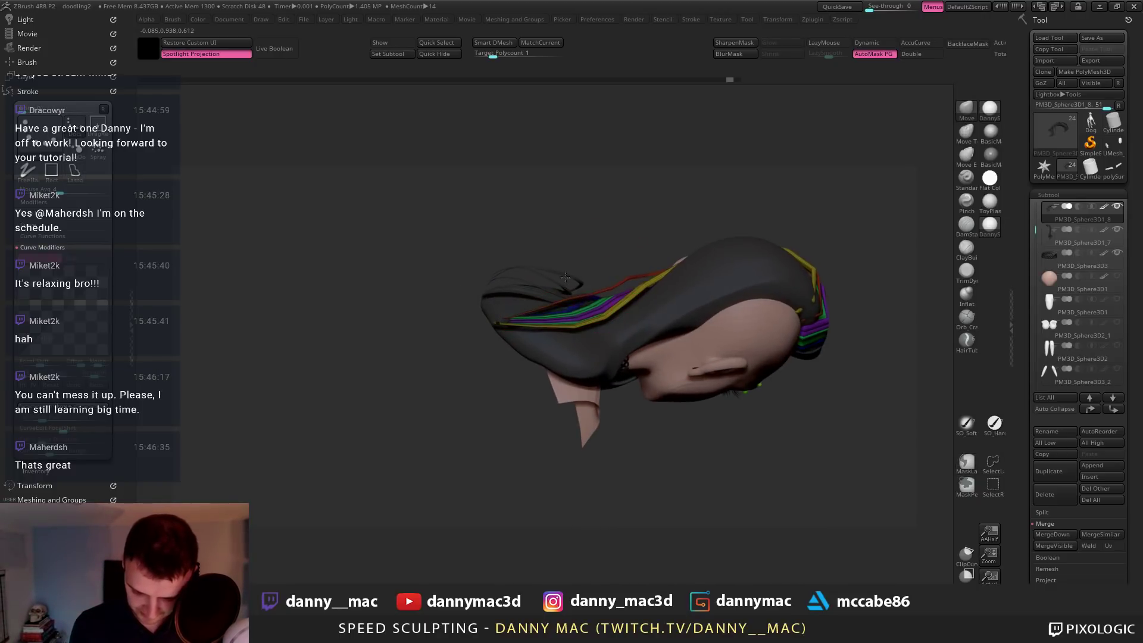
{"action": "right_click_drag", "start_coordinate": [613, 275], "coordinate": [608, 297]}
{"action": "right_click", "coordinate": [607, 296]}
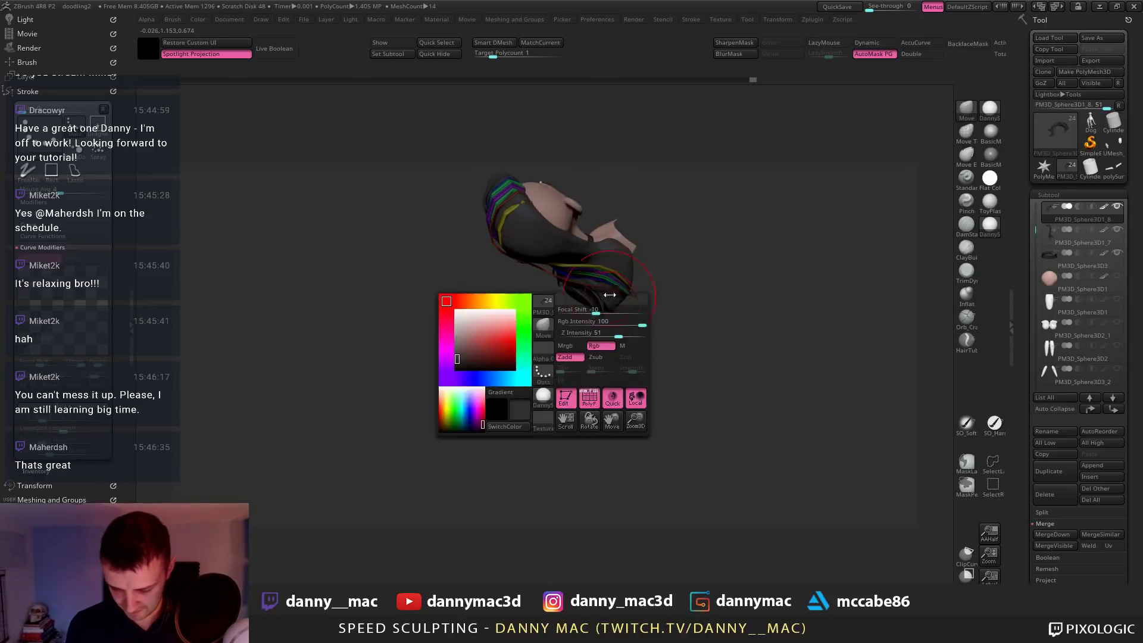
{"action": "left_click_drag", "start_coordinate": [607, 297], "coordinate": [616, 291]}
{"action": "mouse_move", "coordinate": [625, 262]}
{"action": "right_mouse_down"}
{"action": "mouse_move", "coordinate": [633, 239]}
{"action": "mouse_move", "coordinate": [603, 299]}
{"action": "mouse_move", "coordinate": [601, 286]}
{"action": "mouse_move", "coordinate": [651, 248]}
{"action": "mouse_move", "coordinate": [668, 215]}
{"action": "mouse_move", "coordinate": [737, 209]}
{"action": "mouse_move", "coordinate": [696, 283]}
{"action": "mouse_move", "coordinate": [579, 358]}
{"action": "mouse_move", "coordinate": [613, 393]}
{"action": "mouse_move", "coordinate": [606, 382]}
{"action": "mouse_move", "coordinate": [581, 402]}
{"action": "mouse_move", "coordinate": [601, 381]}
{"action": "mouse_move", "coordinate": [582, 333]}
{"action": "mouse_move", "coordinate": [610, 337]}
{"action": "right_mouse_up"}
{"action": "right_click", "coordinate": [606, 382]}
{"action": "right_click", "coordinate": [590, 382]}
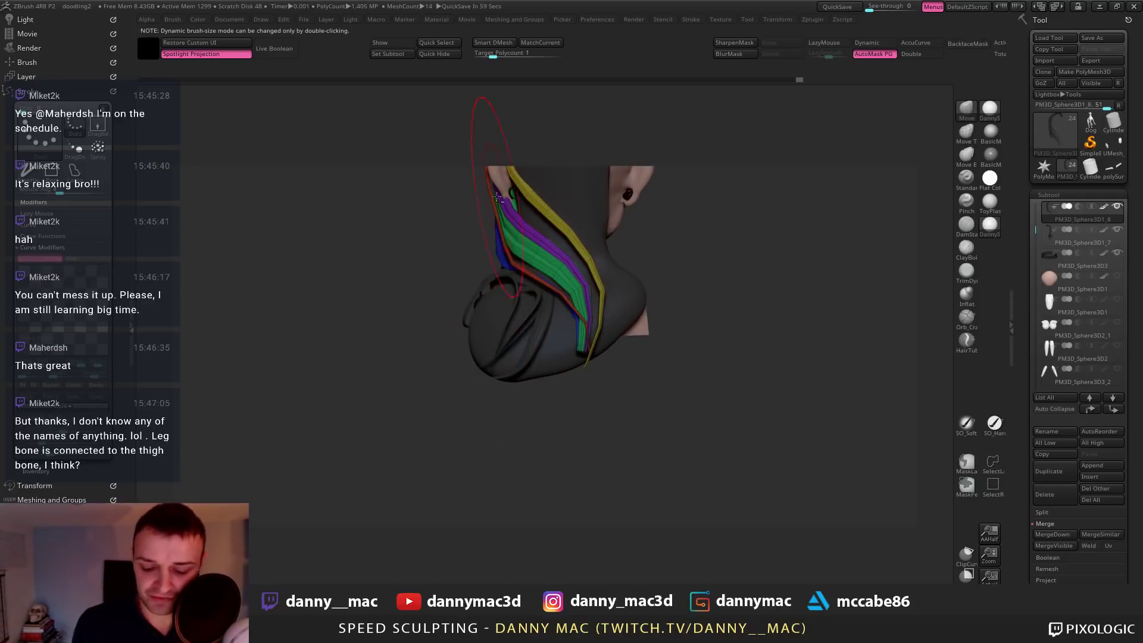
Raise the coloured strands one subdivision level and refine the tubes' flow around and behind the ear with the Move brush
{"action": "mouse_move", "coordinate": [505, 237]}
{"action": "right_mouse_down"}
{"action": "mouse_move", "coordinate": [528, 243]}
{"action": "mouse_move", "coordinate": [527, 271]}
{"action": "mouse_move", "coordinate": [616, 245]}
{"action": "right_mouse_up"}
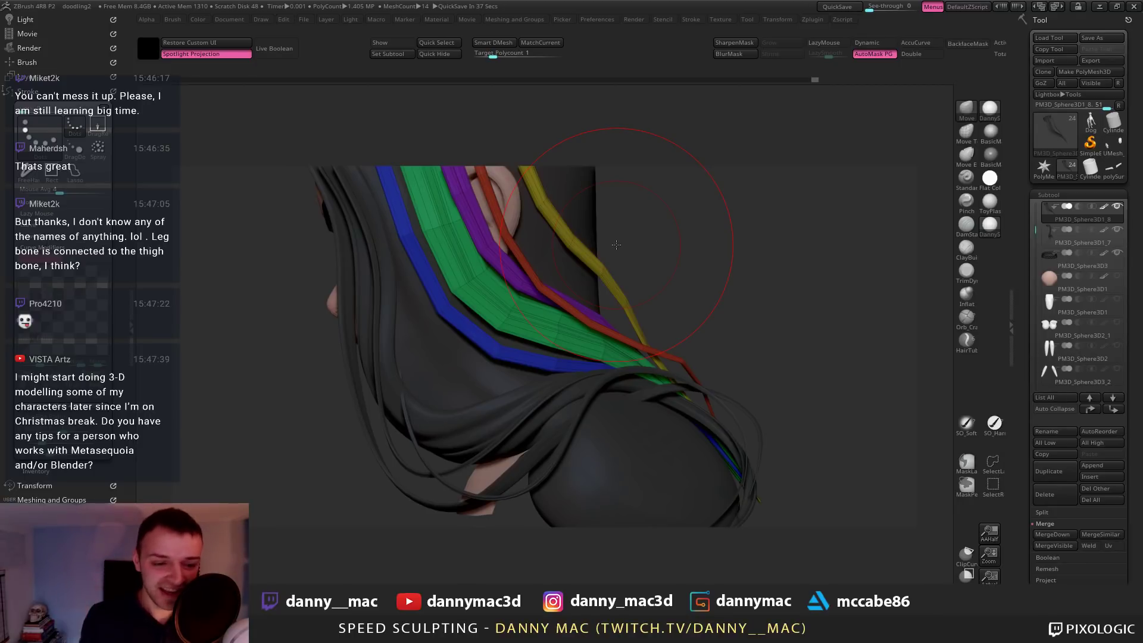
{"action": "mouse_move", "coordinate": [586, 262]}
{"action": "right_mouse_down"}
{"action": "mouse_move", "coordinate": [555, 257]}
{"action": "mouse_move", "coordinate": [493, 279]}
{"action": "mouse_move", "coordinate": [509, 246]}
{"action": "mouse_move", "coordinate": [487, 256]}
{"action": "right_mouse_up"}
{"action": "key", "text": "d"}
{"action": "left_click_drag", "start_coordinate": [487, 256], "coordinate": [493, 258]}
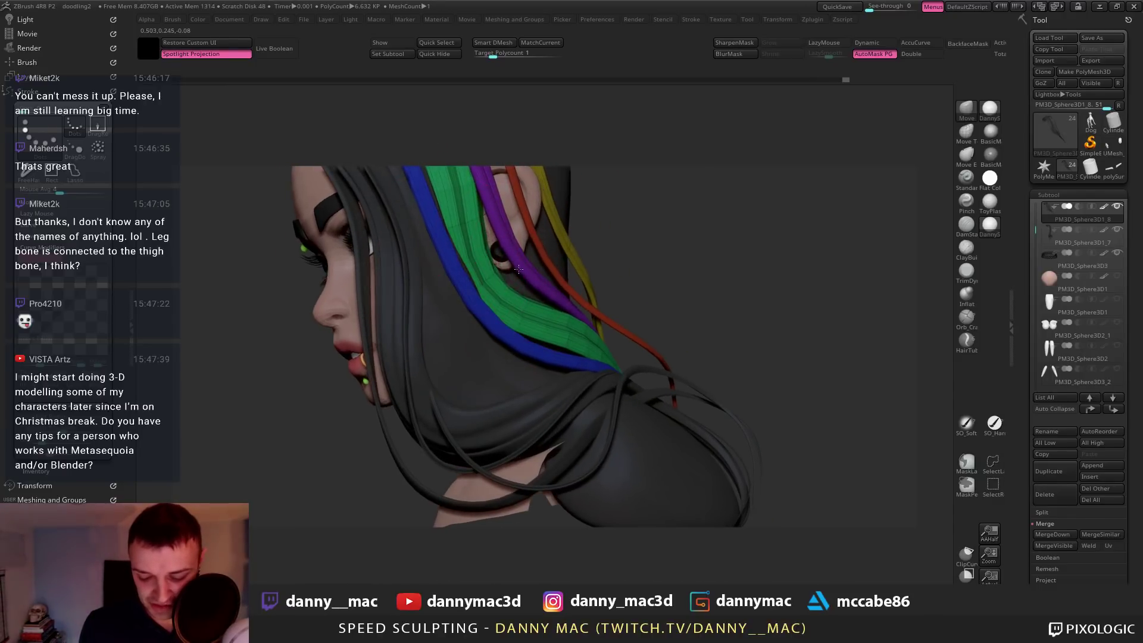
{"action": "right_click_drag", "start_coordinate": [519, 269], "coordinate": [511, 272]}
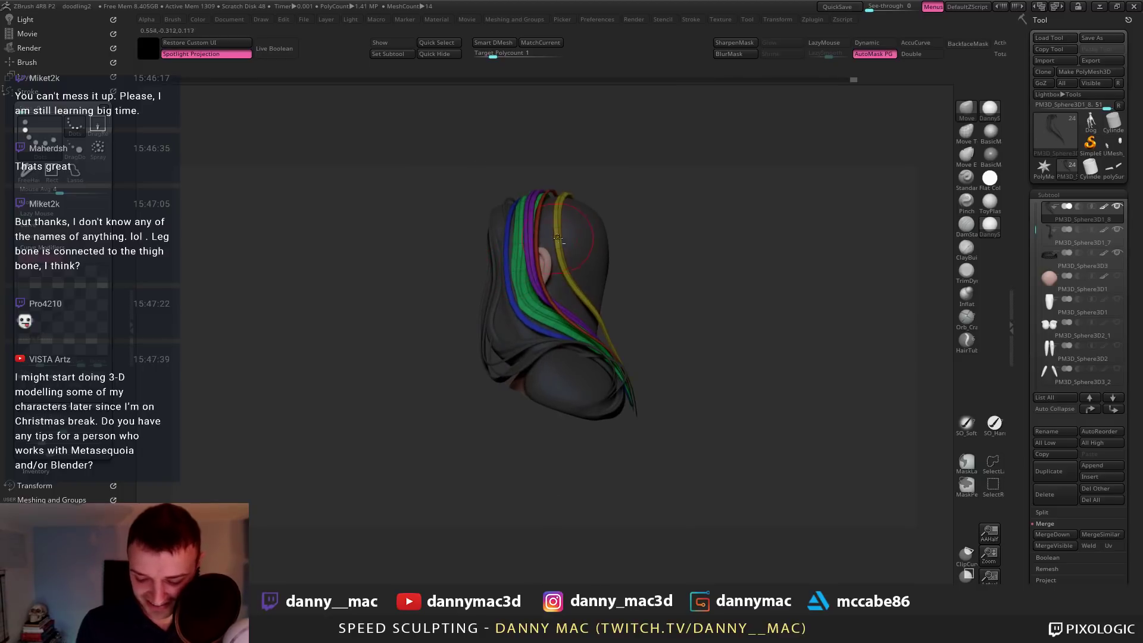
Select the main hair mesh and carve separation lines along the side-swept strands with the Dam Standard brush
{"action": "left_click", "coordinate": [536, 235], "text": "alt"}
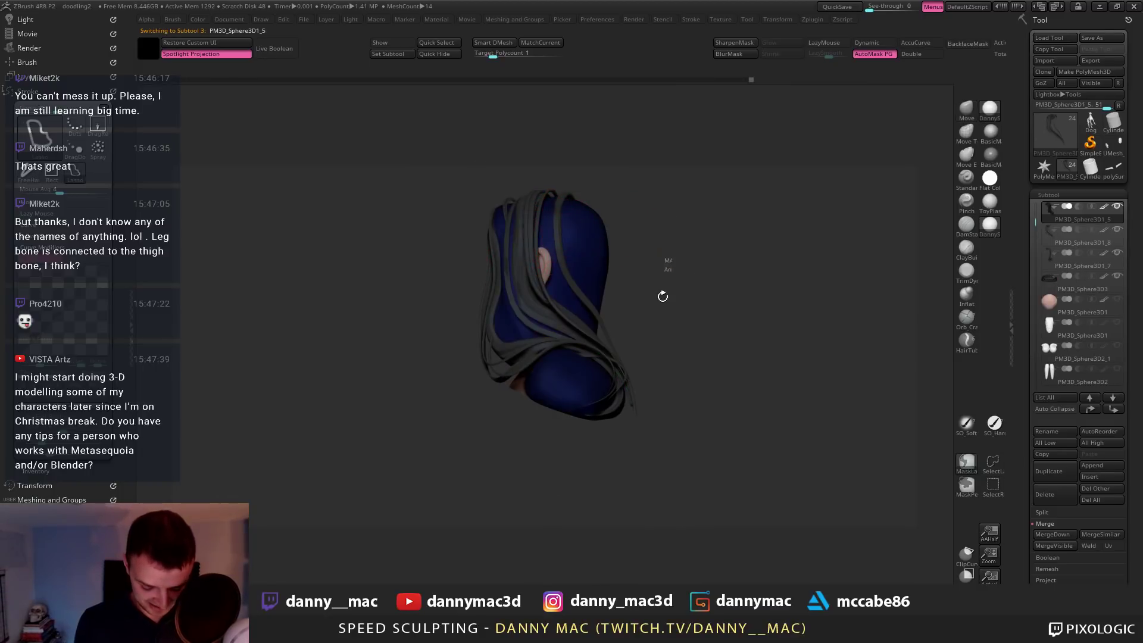
{"action": "key", "text": "b"}
{"action": "key", "text": "d"}
{"action": "key", "text": "s"}
{"action": "right_click_drag", "start_coordinate": [520, 258], "coordinate": [511, 246]}
{"action": "key", "text": "space"}
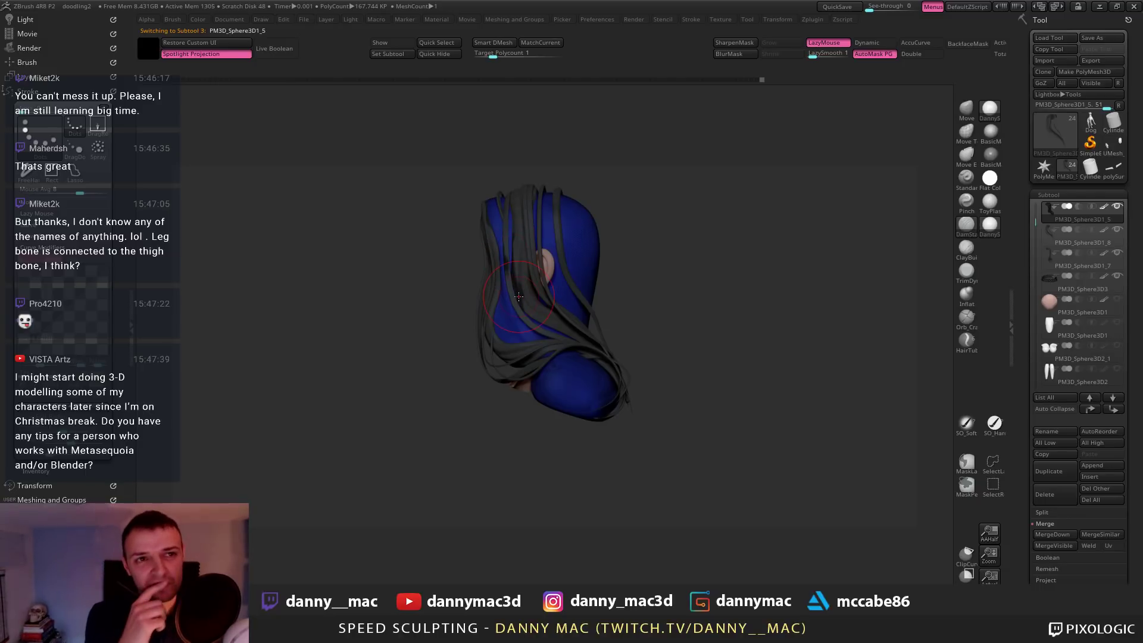
{"action": "right_click_drag", "start_coordinate": [519, 296], "coordinate": [549, 272]}
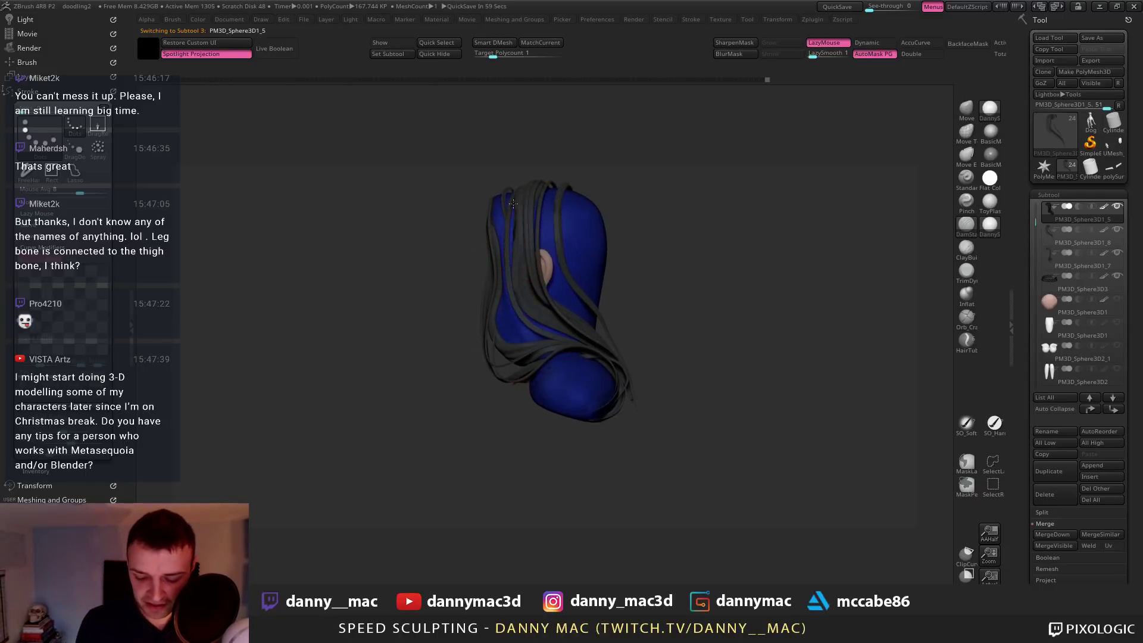
{"action": "right_click_drag", "start_coordinate": [521, 202], "coordinate": [589, 292]}
Reselect the separate strand tubes and reshape their upper ends along the crown with the Move brush, with polygroup colours displayed
{"action": "left_click", "coordinate": [579, 285], "text": "alt"}
{"action": "key", "text": "b"}
{"action": "key", "text": "m"}
{"action": "key", "text": "v"}
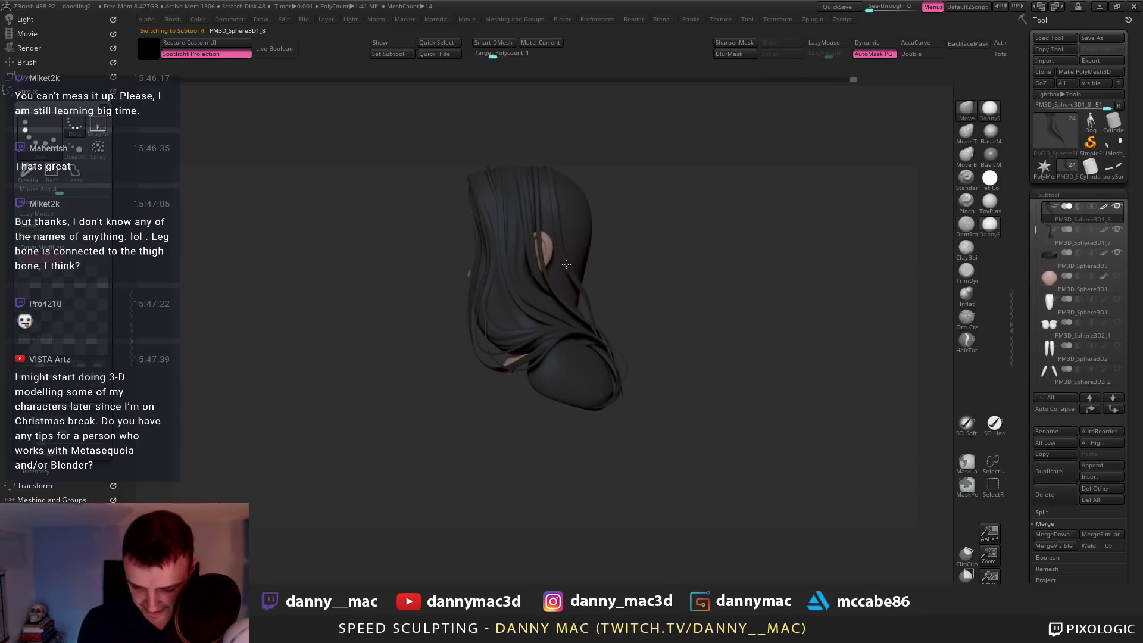
{"action": "left_click_drag", "start_coordinate": [556, 206], "coordinate": [561, 192]}
{"action": "right_click_drag", "start_coordinate": [553, 202], "coordinate": [560, 252], "text": "alt"}
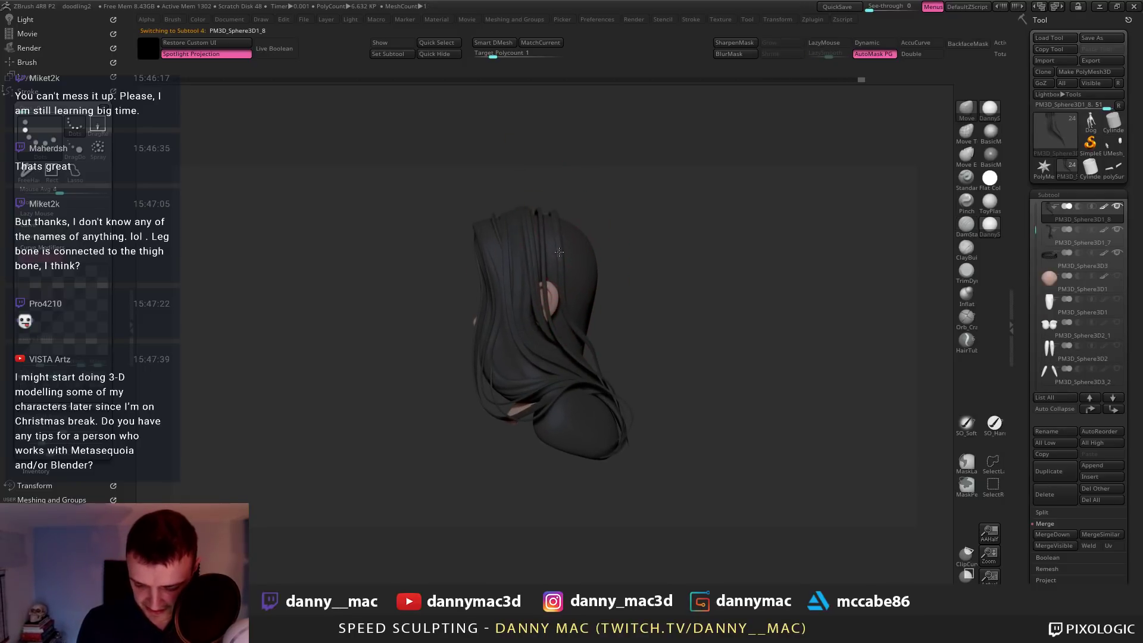
{"action": "right_click", "coordinate": [555, 205]}
{"action": "mouse_move", "coordinate": [539, 205]}
{"action": "right_mouse_down"}
{"action": "mouse_move", "coordinate": [555, 184]}
{"action": "mouse_move", "coordinate": [528, 178]}
{"action": "mouse_move", "coordinate": [541, 215]}
{"action": "mouse_move", "coordinate": [531, 207]}
{"action": "mouse_move", "coordinate": [522, 224]}
{"action": "right_mouse_up"}
{"action": "right_click", "coordinate": [523, 214]}
{"action": "right_click", "coordinate": [517, 202]}
{"action": "key", "text": "shift+f"}
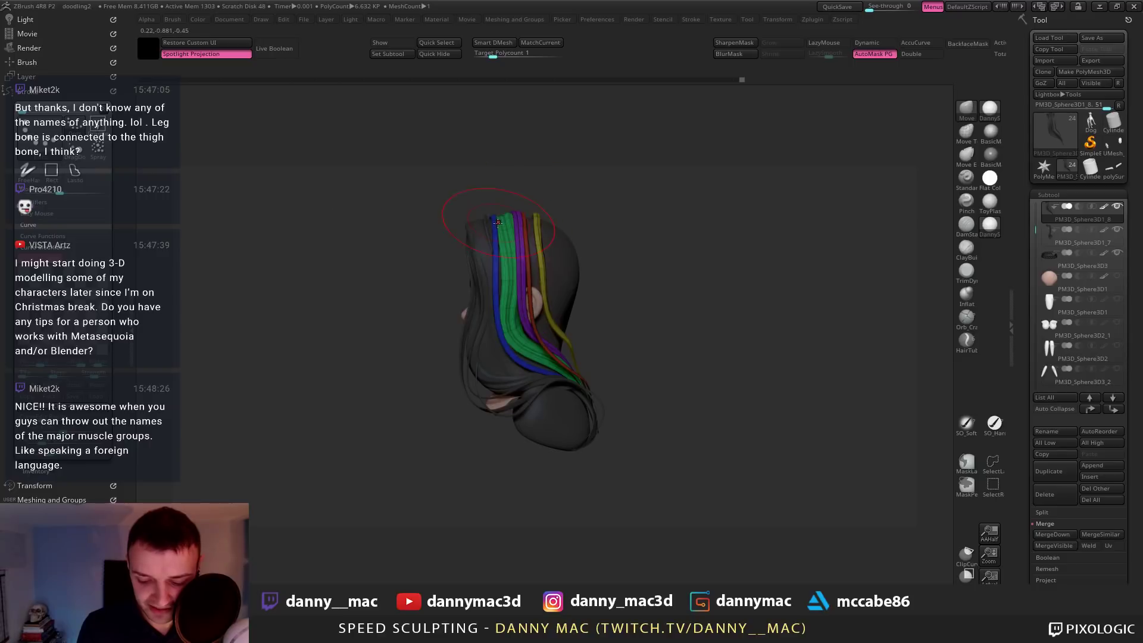
Refine the coloured tubes' sweep down the side of the head and gather their lower ends at the nape
{"action": "mouse_move", "coordinate": [512, 280]}
{"action": "right_mouse_down"}
{"action": "mouse_move", "coordinate": [500, 280]}
{"action": "mouse_move", "coordinate": [512, 324]}
{"action": "right_mouse_up"}
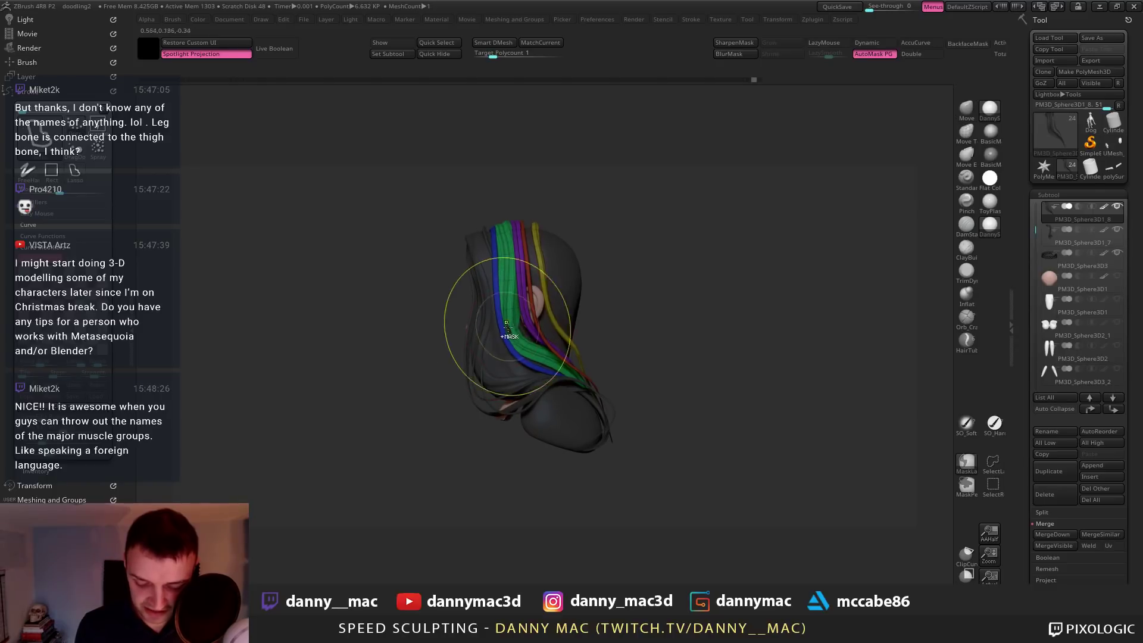
{"action": "mouse_move", "coordinate": [505, 335]}
{"action": "right_mouse_down"}
{"action": "mouse_move", "coordinate": [487, 345]}
{"action": "mouse_move", "coordinate": [505, 278]}
{"action": "right_mouse_up"}
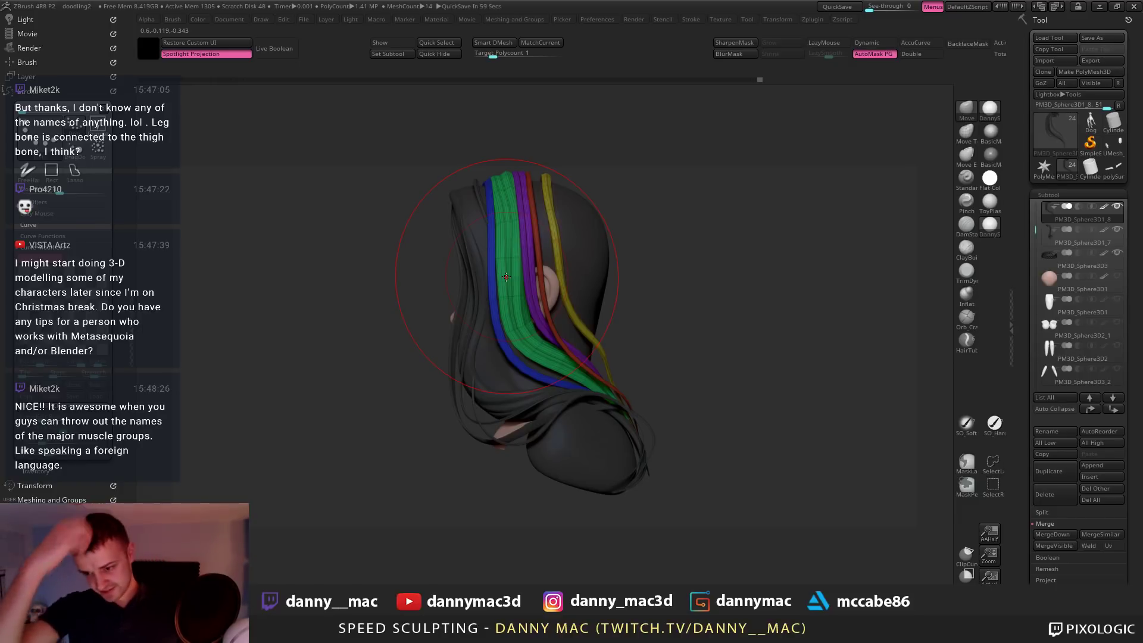
{"action": "mouse_move", "coordinate": [635, 337]}
{"action": "right_mouse_down"}
{"action": "mouse_move", "coordinate": [590, 346]}
{"action": "mouse_move", "coordinate": [616, 324]}
{"action": "mouse_move", "coordinate": [644, 361]}
{"action": "mouse_move", "coordinate": [683, 326]}
{"action": "mouse_move", "coordinate": [647, 337]}
{"action": "mouse_move", "coordinate": [653, 301]}
{"action": "right_mouse_up"}
{"action": "key", "text": "space"}
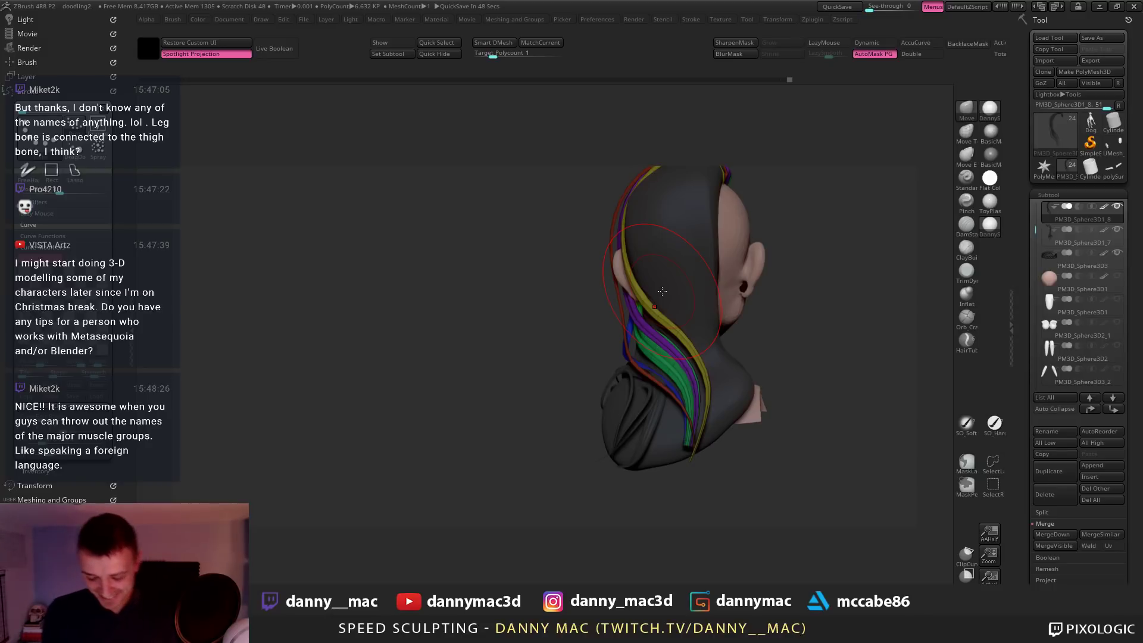
{"action": "mouse_move", "coordinate": [662, 291]}
{"action": "right_mouse_down"}
{"action": "mouse_move", "coordinate": [725, 432]}
{"action": "mouse_move", "coordinate": [703, 438]}
{"action": "right_mouse_up"}
{"action": "left_click_drag", "start_coordinate": [702, 438], "coordinate": [713, 458]}
{"action": "mouse_move", "coordinate": [697, 438]}
{"action": "right_mouse_down"}
{"action": "mouse_move", "coordinate": [724, 429]}
{"action": "mouse_move", "coordinate": [705, 438]}
{"action": "mouse_move", "coordinate": [645, 359]}
{"action": "right_mouse_up"}
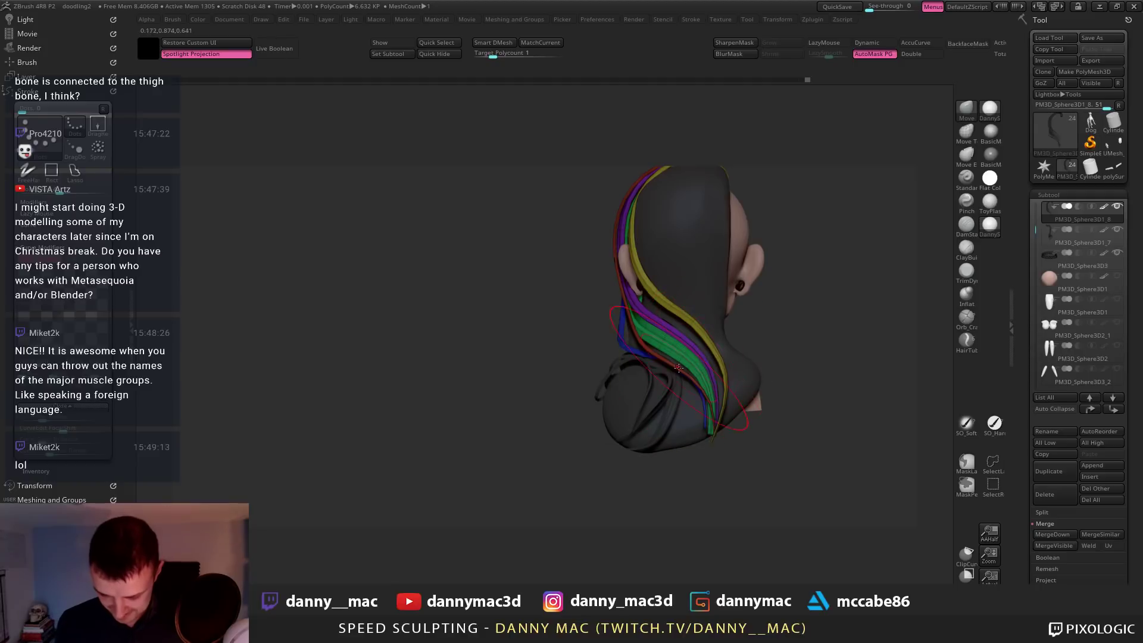
Isolate the retopped head mesh and refine the face shape with a resized Move brush
{"action": "mouse_move", "coordinate": [700, 367]}
{"action": "right_mouse_down"}
{"action": "mouse_move", "coordinate": [708, 344]}
{"action": "mouse_move", "coordinate": [736, 349]}
{"action": "mouse_move", "coordinate": [737, 339]}
{"action": "mouse_move", "coordinate": [661, 365]}
{"action": "mouse_move", "coordinate": [672, 368]}
{"action": "mouse_move", "coordinate": [587, 358]}
{"action": "mouse_move", "coordinate": [569, 349]}
{"action": "mouse_move", "coordinate": [566, 327]}
{"action": "mouse_move", "coordinate": [554, 340]}
{"action": "mouse_move", "coordinate": [495, 344]}
{"action": "mouse_move", "coordinate": [524, 319]}
{"action": "mouse_move", "coordinate": [513, 295]}
{"action": "mouse_move", "coordinate": [602, 270]}
{"action": "mouse_move", "coordinate": [536, 302]}
{"action": "mouse_move", "coordinate": [625, 316]}
{"action": "mouse_move", "coordinate": [584, 340]}
{"action": "mouse_move", "coordinate": [596, 332]}
{"action": "right_mouse_up"}
{"action": "left_click", "coordinate": [492, 345], "text": "alt"}
{"action": "left_click", "coordinate": [551, 310], "text": "alt"}
{"action": "key", "text": "f"}
{"action": "key", "text": "shift+alt+s"}
{"action": "key", "text": "space"}
{"action": "key", "text": "space"}
{"action": "key", "text": "d"}
{"action": "right_click_drag", "start_coordinate": [573, 380], "coordinate": [545, 417]}
{"action": "key", "text": "ctrl+z"}
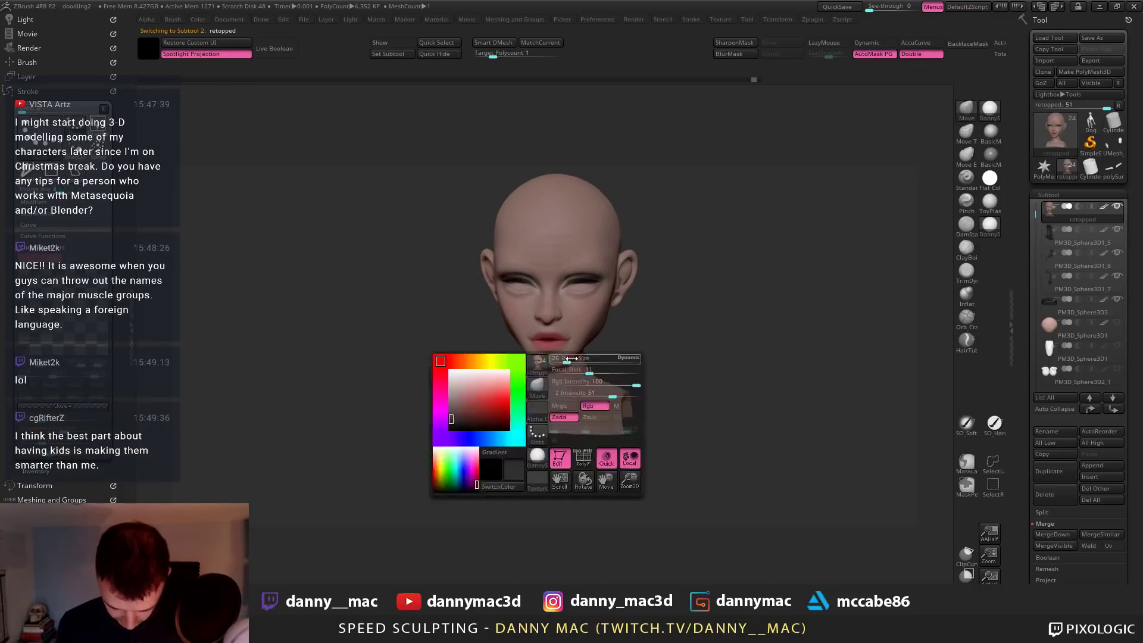
{"action": "right_click_drag", "start_coordinate": [575, 356], "coordinate": [581, 312]}
{"action": "key", "text": "space"}
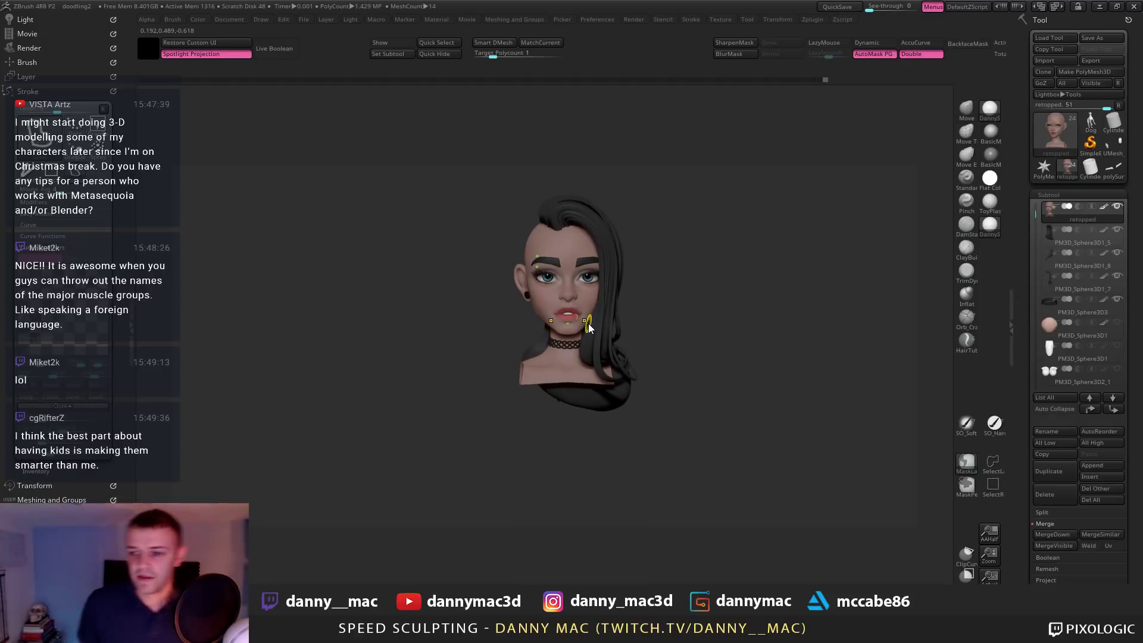
Save the project
{"action": "key", "text": "ctrl+s"}
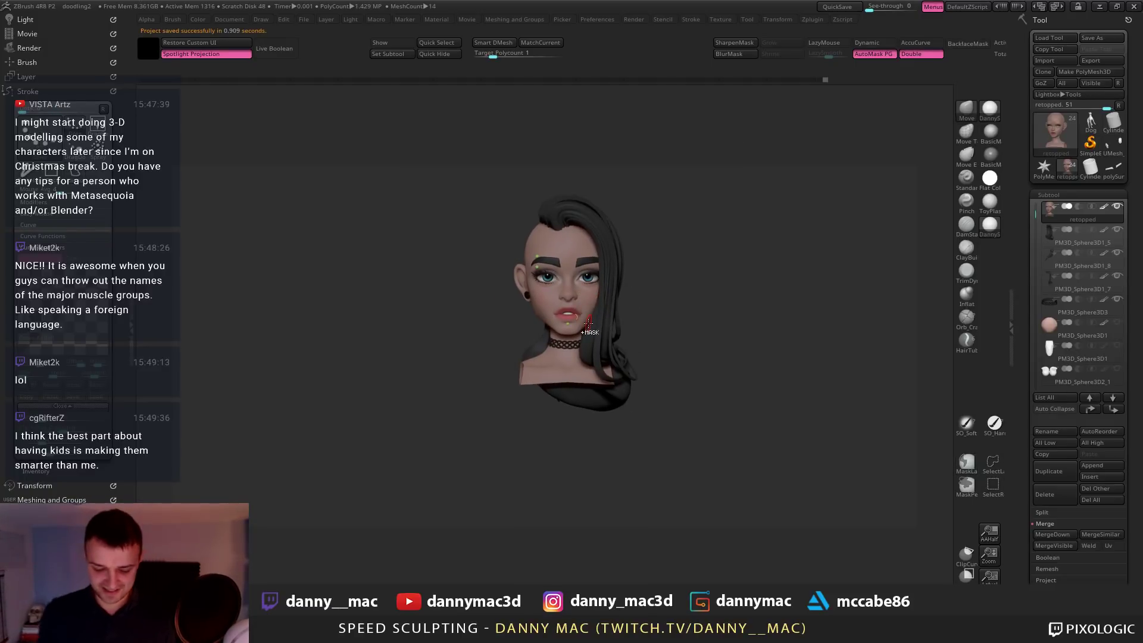
{"action": "right_click_drag", "start_coordinate": [606, 313], "coordinate": [626, 357]}
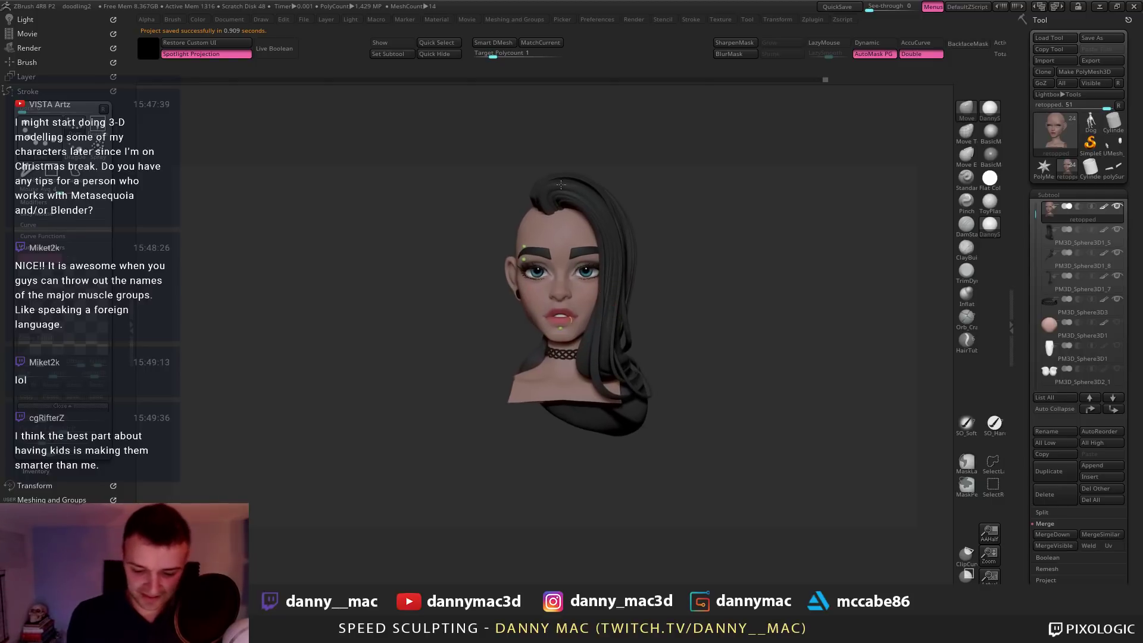
Select the coloured strand tubes again and adjust their upper ends over the top of the head
{"action": "mouse_move", "coordinate": [512, 274]}
{"action": "right_mouse_down"}
{"action": "mouse_move", "coordinate": [542, 177]}
{"action": "mouse_move", "coordinate": [530, 183]}
{"action": "mouse_move", "coordinate": [568, 202]}
{"action": "right_mouse_up"}
{"action": "left_click", "coordinate": [530, 183], "text": "alt"}
{"action": "mouse_move", "coordinate": [541, 252]}
{"action": "right_mouse_down"}
{"action": "mouse_move", "coordinate": [539, 241]}
{"action": "mouse_move", "coordinate": [543, 265]}
{"action": "mouse_move", "coordinate": [548, 253]}
{"action": "mouse_move", "coordinate": [500, 220]}
{"action": "mouse_move", "coordinate": [505, 205]}
{"action": "mouse_move", "coordinate": [487, 227]}
{"action": "mouse_move", "coordinate": [541, 238]}
{"action": "mouse_move", "coordinate": [441, 311]}
{"action": "right_mouse_up"}
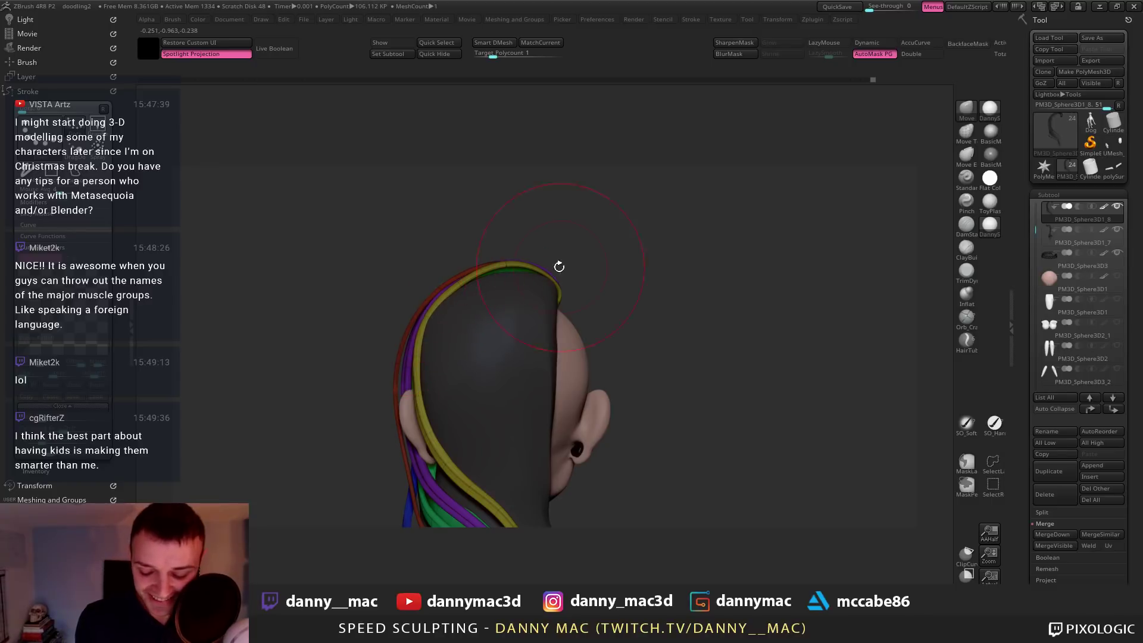
{"action": "right_click_drag", "start_coordinate": [559, 267], "coordinate": [528, 269], "text": "ctrl"}
Select the main hair mesh and adjust its contour at the crown with a resized Move brush
{"action": "left_click", "coordinate": [507, 286], "text": "alt"}
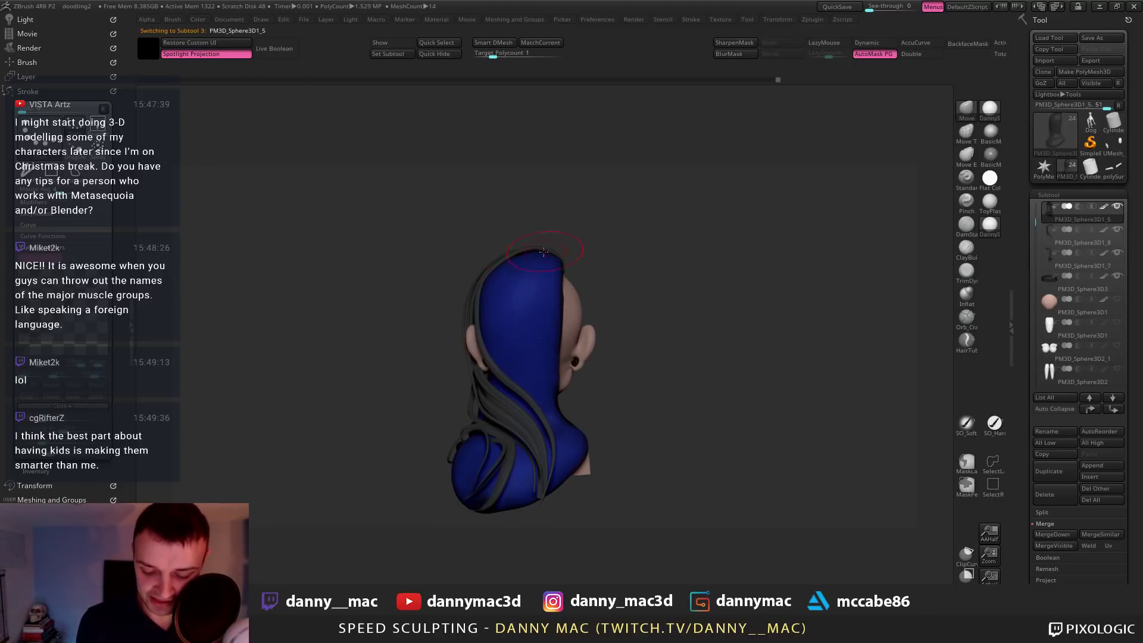
{"action": "key", "text": "space"}
{"action": "left_click_drag", "start_coordinate": [539, 255], "coordinate": [544, 256]}
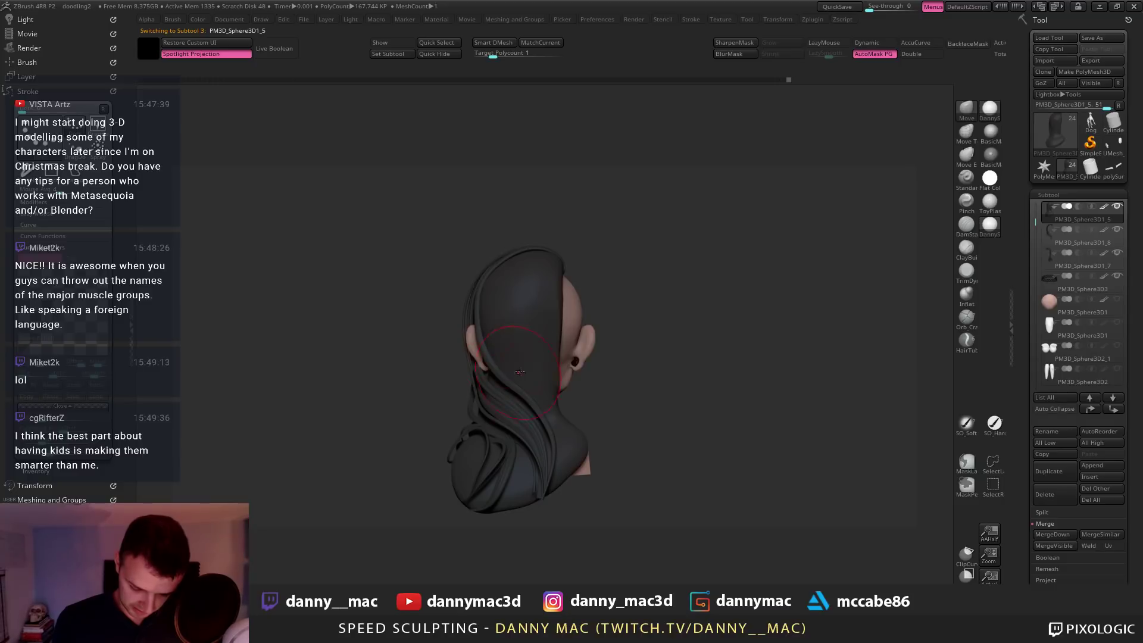
{"action": "mouse_move", "coordinate": [520, 372]}
{"action": "right_mouse_down", "text": "ctrl"}
{"action": "mouse_move", "coordinate": [524, 352]}
{"action": "mouse_move", "coordinate": [557, 344]}
{"action": "mouse_move", "coordinate": [535, 346]}
{"action": "right_mouse_up", "text": "ctrl"}
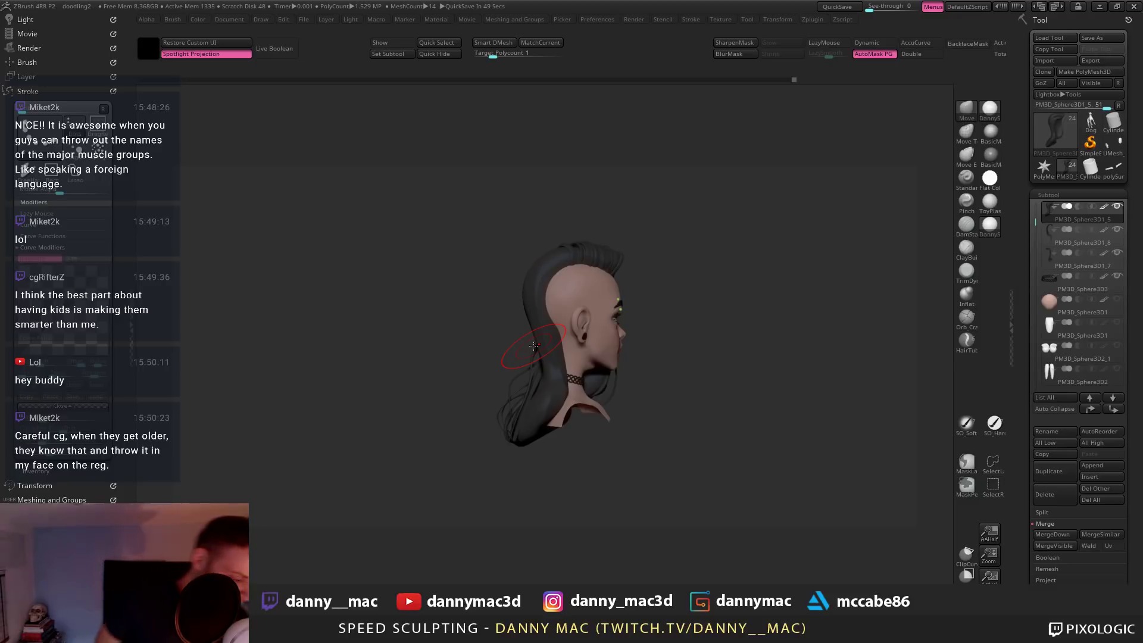
{"action": "left_click_drag", "start_coordinate": [648, 306], "coordinate": [617, 316]}
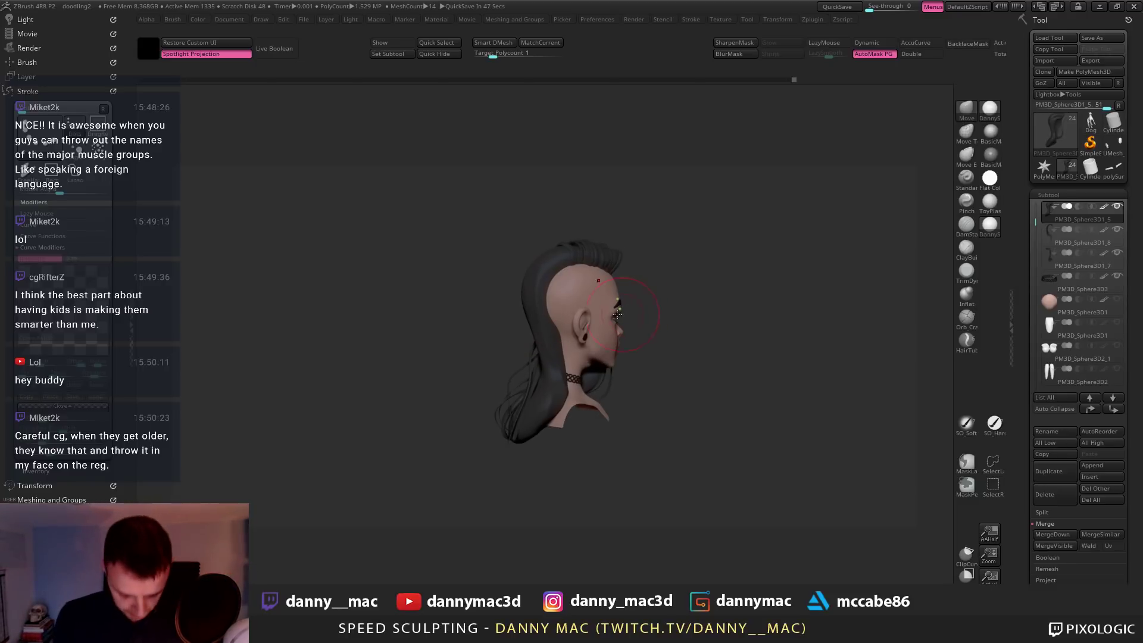
Choose the hair tube curve brush with the MultiThick A profile and draw a strand from the parting down to the nape
{"action": "key", "text": "b"}
{"action": "left_click", "coordinate": [254, 351]}
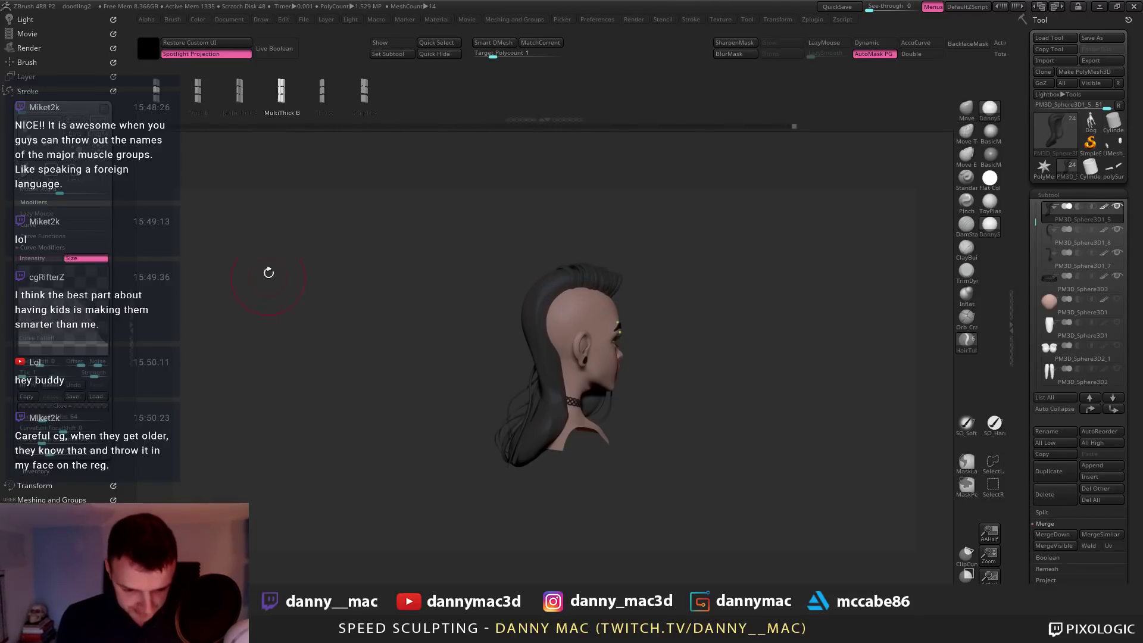
{"action": "left_click", "coordinate": [241, 117]}
{"action": "mouse_move", "coordinate": [571, 242]}
{"action": "left_mouse_down"}
{"action": "mouse_move", "coordinate": [602, 299]}
{"action": "mouse_move", "coordinate": [554, 305]}
{"action": "left_mouse_up"}
{"action": "right_click_drag", "start_coordinate": [554, 306], "coordinate": [566, 279]}
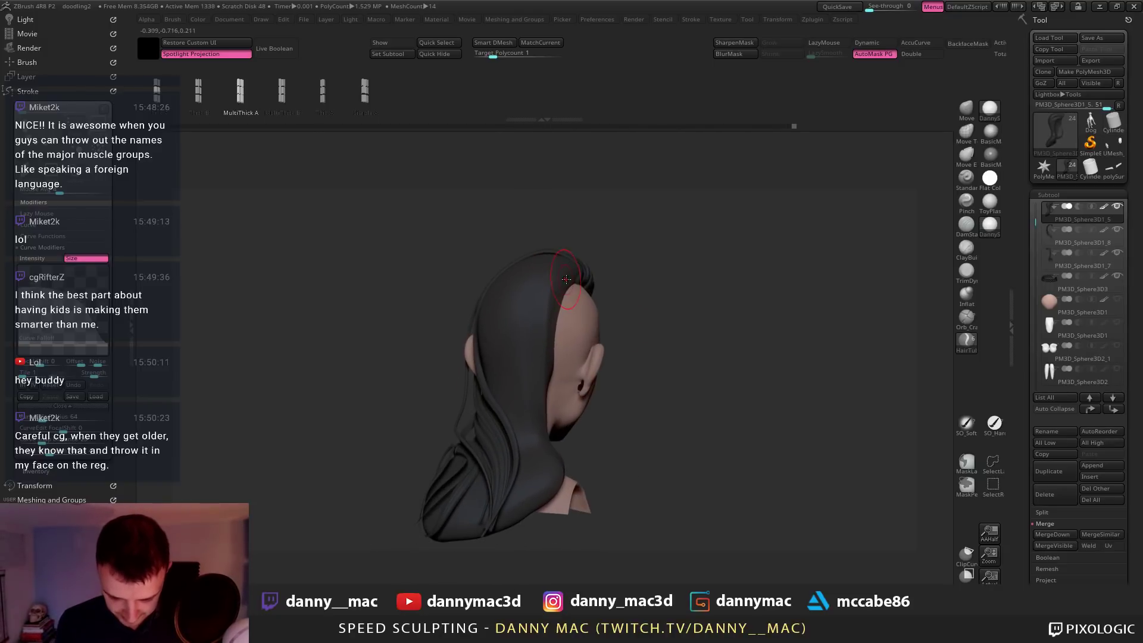
{"action": "left_click_drag", "start_coordinate": [556, 480], "coordinate": [549, 503]}
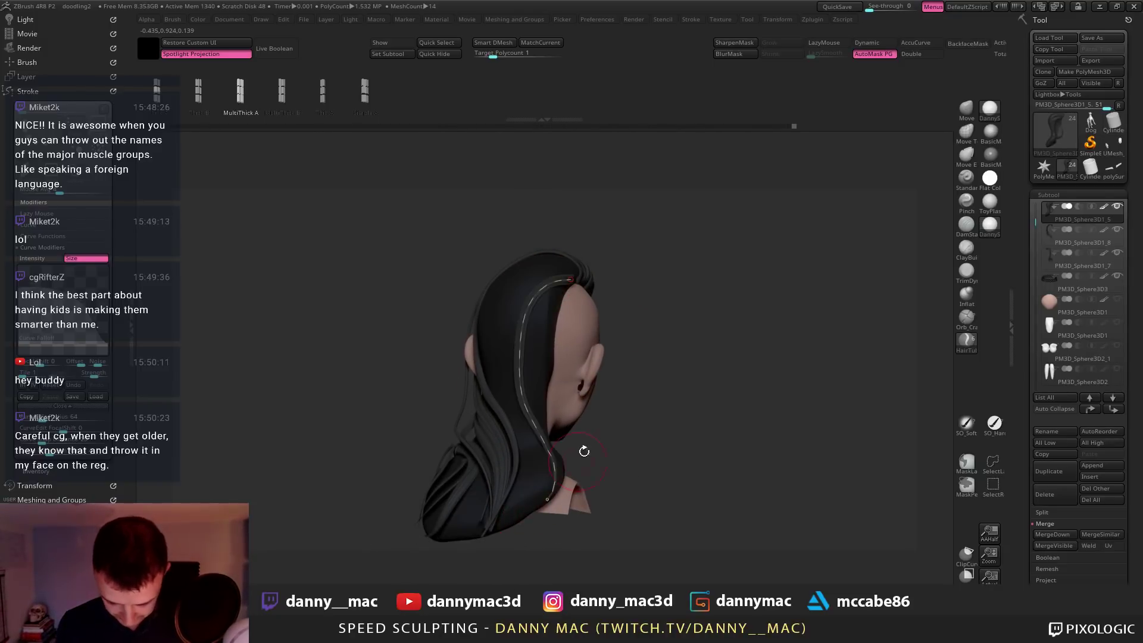
Resize the brush and redraw the strand's curve from the parting down the back of the head
{"action": "mouse_move", "coordinate": [582, 451]}
{"action": "right_mouse_down", "text": "alt"}
{"action": "mouse_move", "coordinate": [617, 394]}
{"action": "mouse_move", "coordinate": [563, 433]}
{"action": "right_mouse_up", "text": "alt"}
{"action": "key", "text": "space"}
{"action": "left_click_drag", "start_coordinate": [613, 367], "coordinate": [632, 367]}
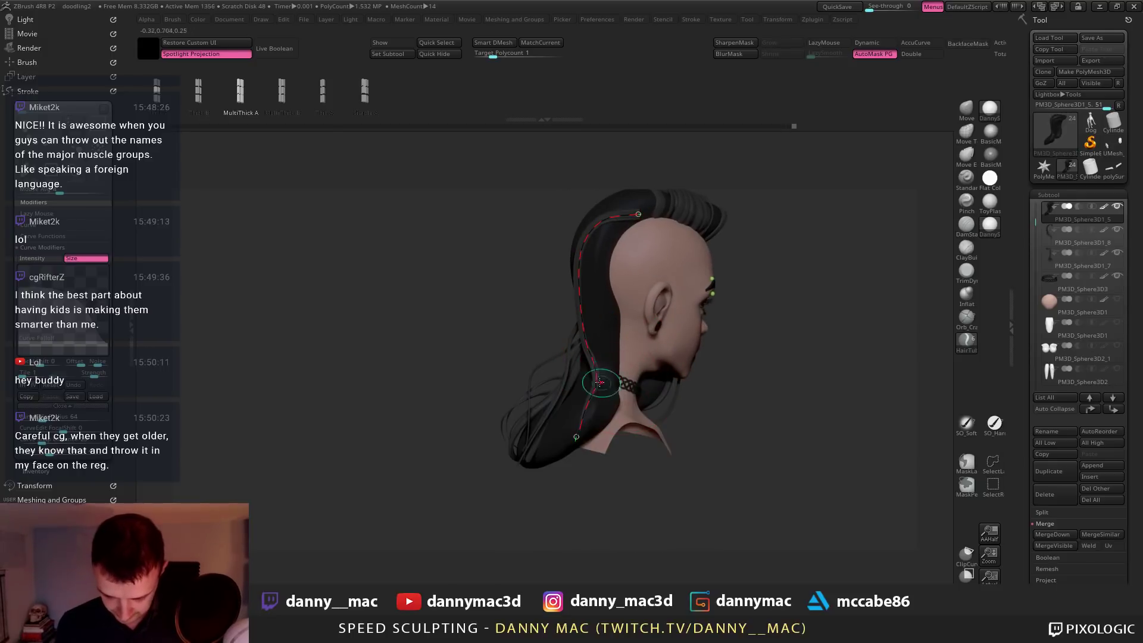
{"action": "right_click_drag", "start_coordinate": [621, 214], "coordinate": [638, 212]}
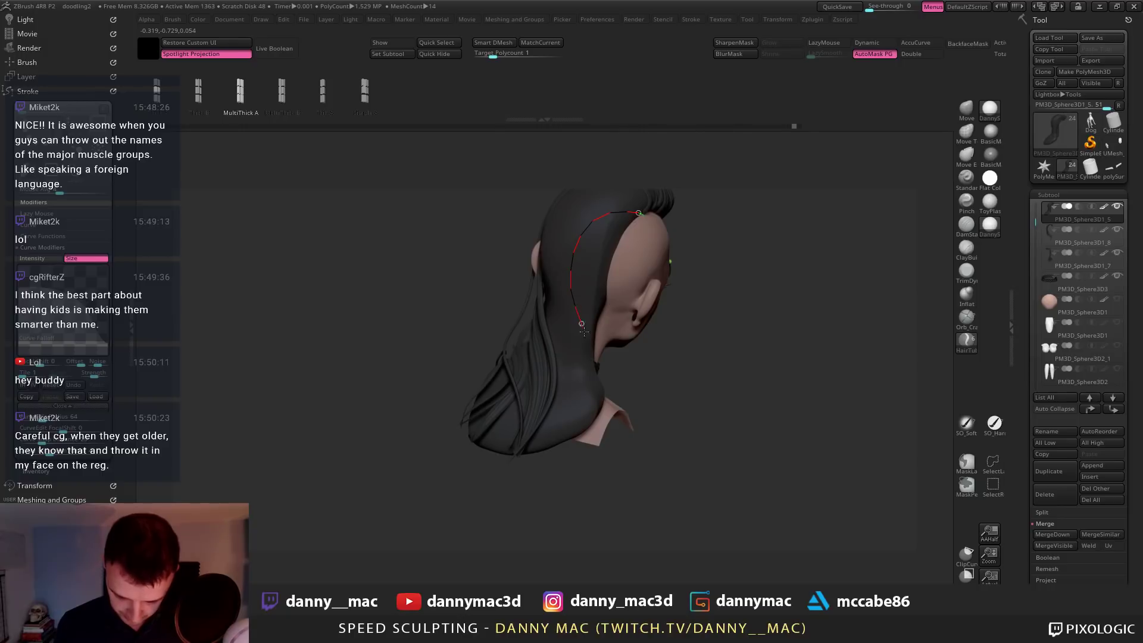
{"action": "left_click_drag", "start_coordinate": [584, 332], "coordinate": [593, 352]}
Extend the strand's curve past the neck down to the shoulder end of the hair and adjust the brush size
{"action": "mouse_move", "coordinate": [607, 358]}
{"action": "right_mouse_down"}
{"action": "mouse_move", "coordinate": [575, 333]}
{"action": "mouse_move", "coordinate": [590, 296]}
{"action": "right_mouse_up"}
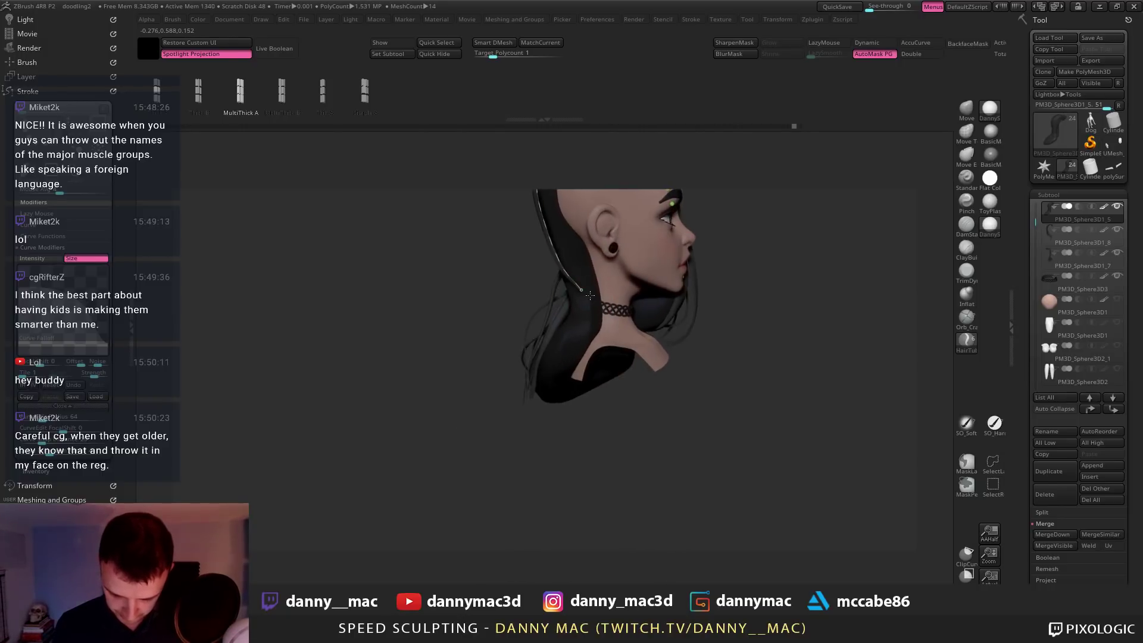
{"action": "left_click_drag", "start_coordinate": [555, 398], "coordinate": [555, 400]}
{"action": "right_click_drag", "start_coordinate": [559, 358], "coordinate": [554, 331]}
{"action": "right_click_drag", "start_coordinate": [554, 330], "coordinate": [633, 290], "text": "alt"}
{"action": "key", "text": "space"}
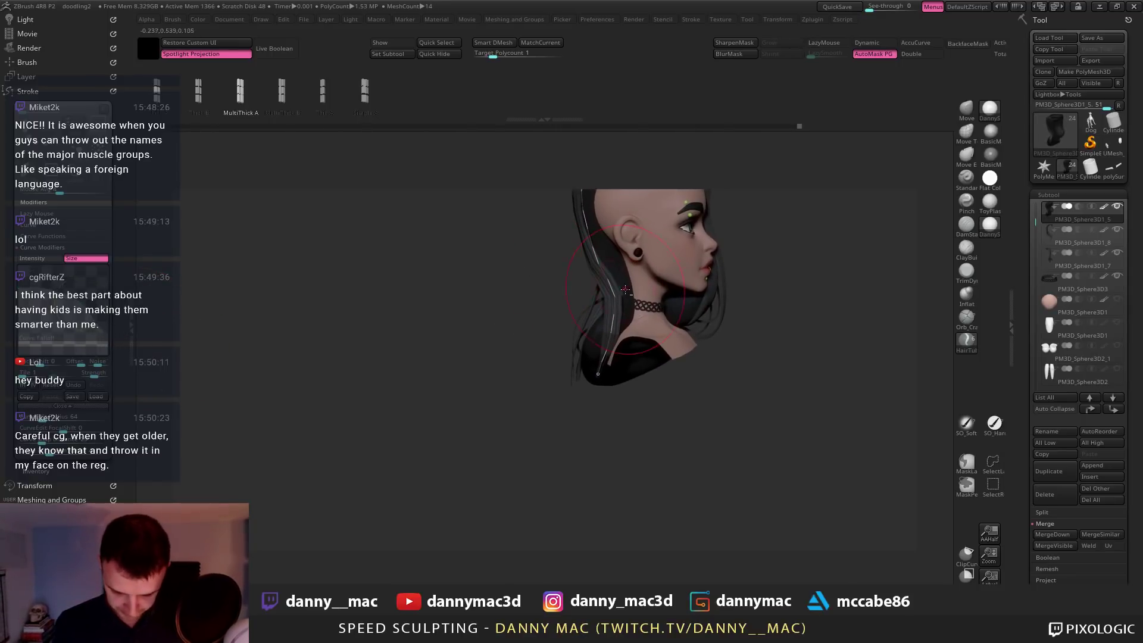
Pull the new strand's curve into place behind the head and undo the last curve adjustment
{"action": "mouse_move", "coordinate": [611, 298]}
{"action": "right_mouse_down"}
{"action": "mouse_move", "coordinate": [638, 298]}
{"action": "mouse_move", "coordinate": [653, 234]}
{"action": "mouse_move", "coordinate": [645, 228]}
{"action": "mouse_move", "coordinate": [616, 305]}
{"action": "mouse_move", "coordinate": [634, 315]}
{"action": "mouse_move", "coordinate": [615, 305]}
{"action": "mouse_move", "coordinate": [639, 346]}
{"action": "right_mouse_up"}
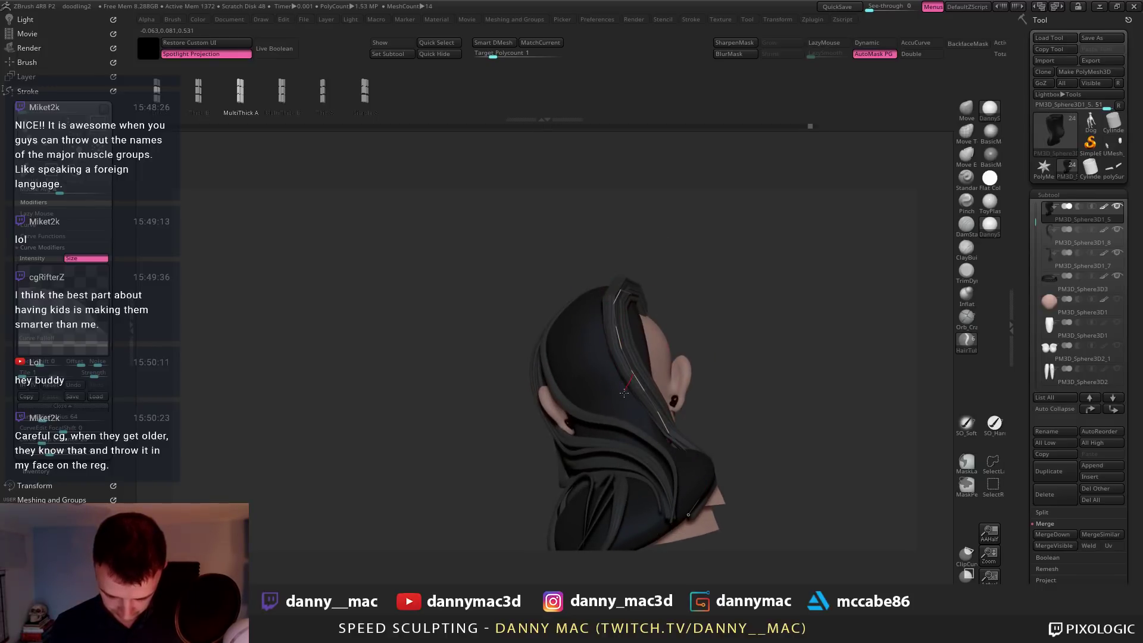
{"action": "left_click_drag", "start_coordinate": [624, 393], "coordinate": [625, 396]}
{"action": "key", "text": "ctrl+z"}
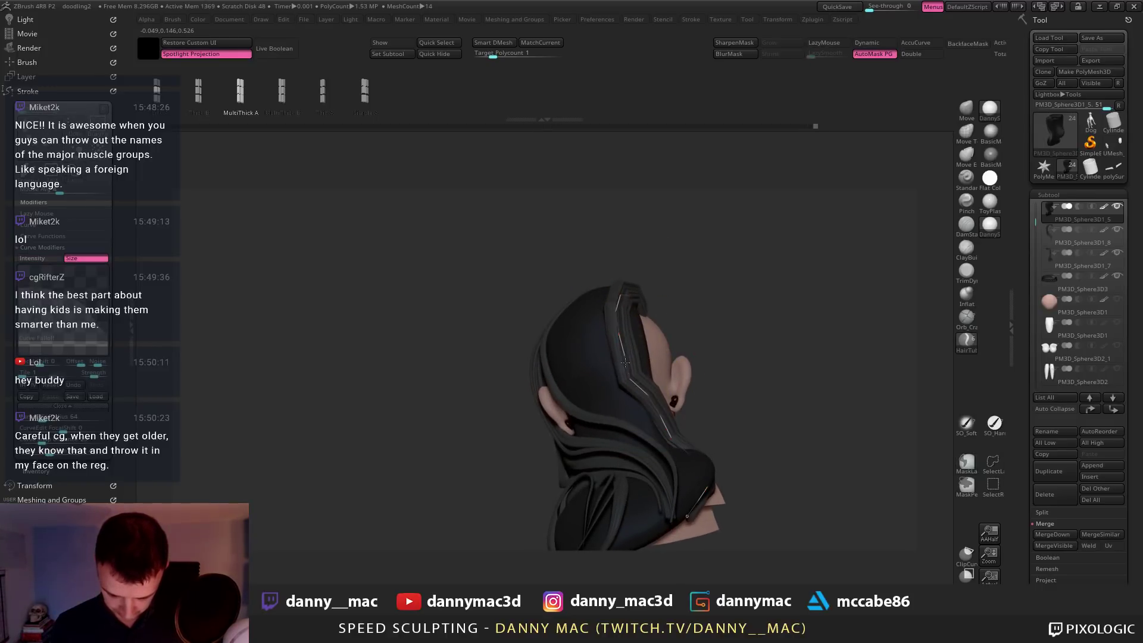
{"action": "mouse_move", "coordinate": [625, 363]}
{"action": "right_mouse_down"}
{"action": "mouse_move", "coordinate": [634, 290]}
{"action": "mouse_move", "coordinate": [610, 308]}
{"action": "mouse_move", "coordinate": [568, 296]}
{"action": "mouse_move", "coordinate": [682, 387]}
{"action": "right_mouse_up"}
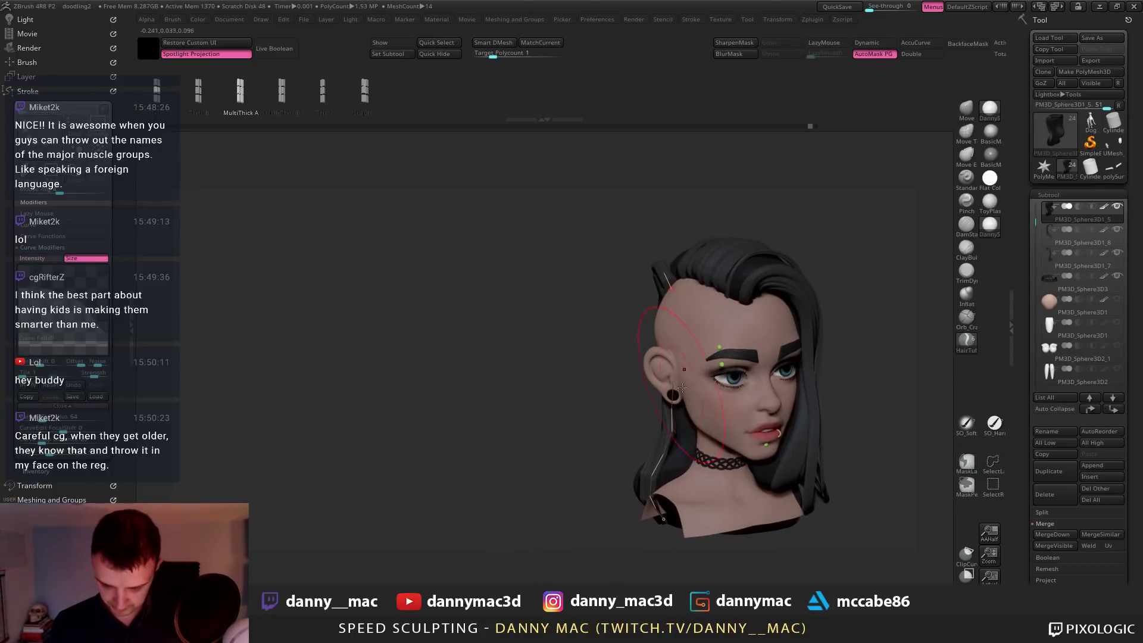
{"action": "mouse_move", "coordinate": [683, 318]}
{"action": "right_mouse_down"}
{"action": "mouse_move", "coordinate": [640, 314]}
{"action": "mouse_move", "coordinate": [655, 257]}
{"action": "mouse_move", "coordinate": [637, 236]}
{"action": "mouse_move", "coordinate": [663, 254]}
{"action": "mouse_move", "coordinate": [649, 247]}
{"action": "mouse_move", "coordinate": [658, 232]}
{"action": "mouse_move", "coordinate": [672, 257]}
{"action": "right_mouse_up"}
Show the polygroups and split the new strand off from the main hair mesh into its own subtool
{"action": "key", "text": "space"}
{"action": "key", "text": "shift+f"}
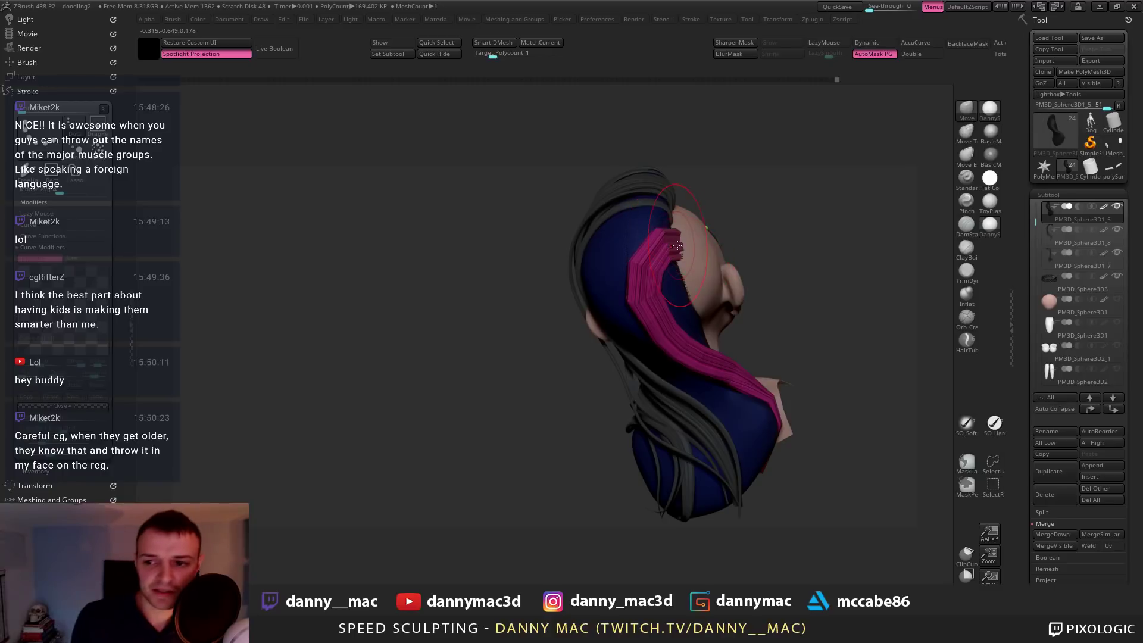
{"action": "right_click_drag", "start_coordinate": [688, 260], "coordinate": [605, 298]}
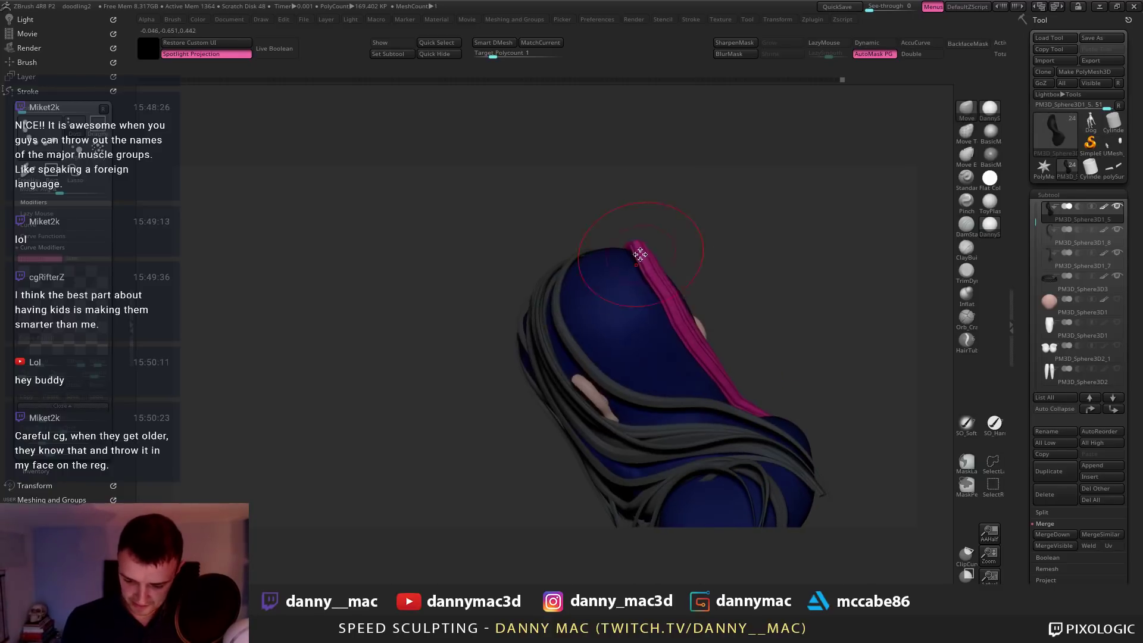
{"action": "key", "text": "1"}
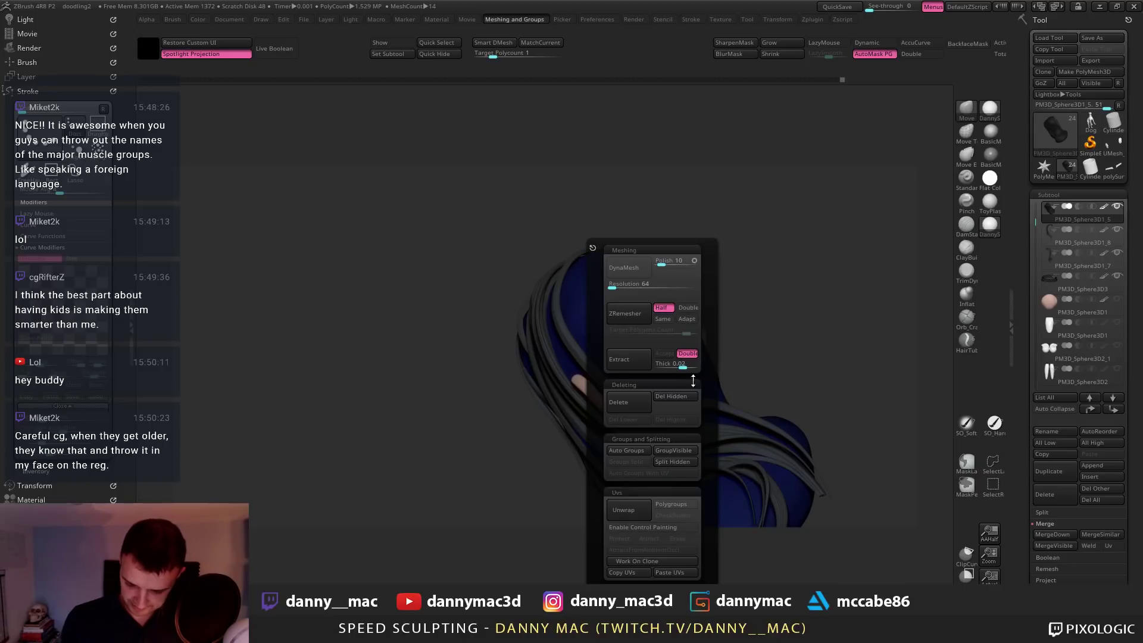
{"action": "left_click", "coordinate": [680, 463]}
Resize the Move brush and pull the separated strand against the back of the head
{"action": "key", "text": "space"}
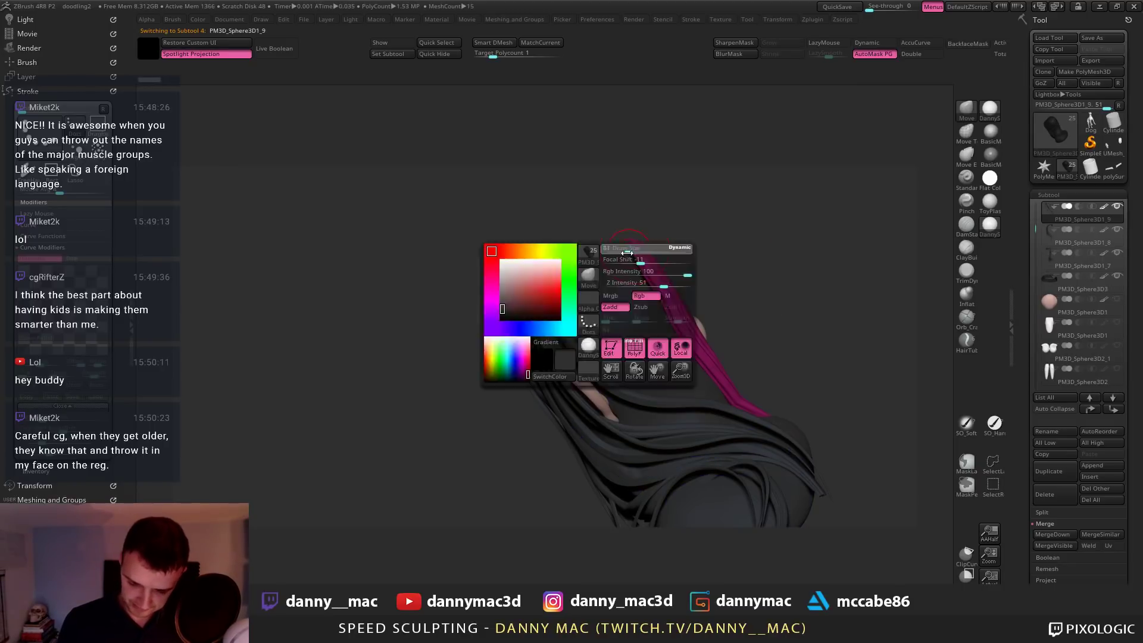
{"action": "key", "text": "space"}
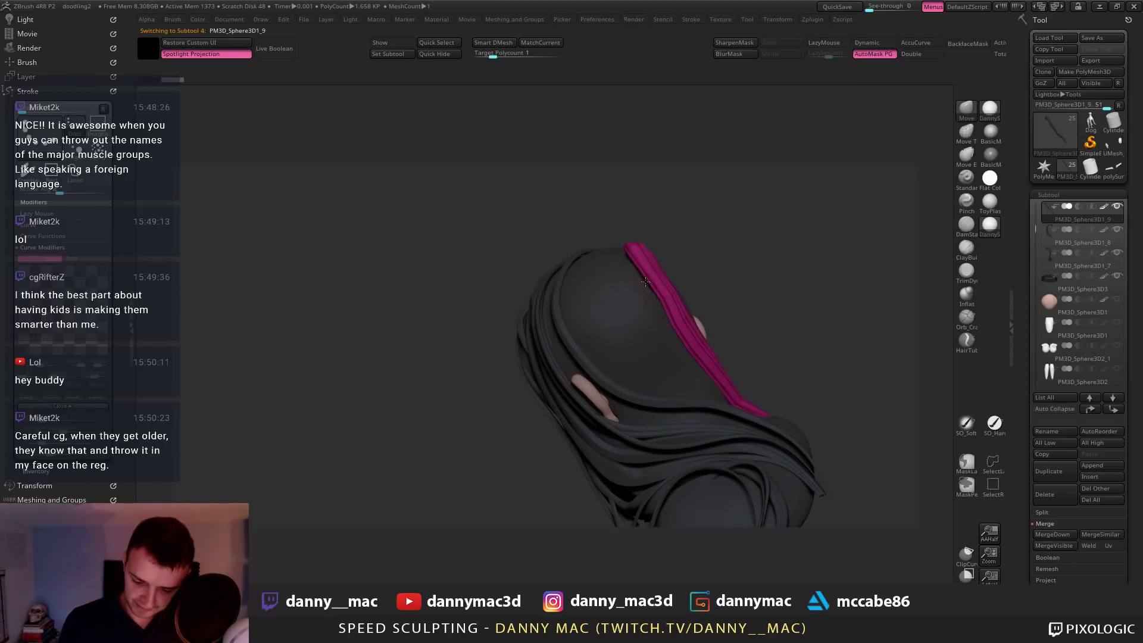
{"action": "left_click_drag", "start_coordinate": [663, 316], "coordinate": [695, 346]}
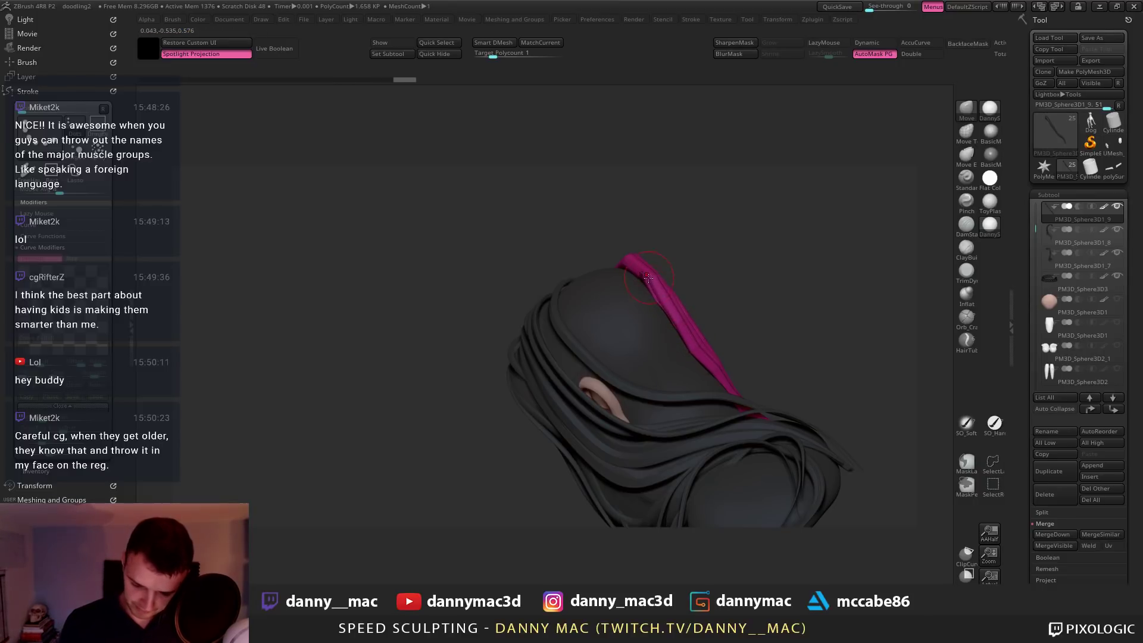
{"action": "mouse_move", "coordinate": [654, 280]}
{"action": "left_mouse_down"}
{"action": "mouse_move", "coordinate": [616, 262]}
{"action": "mouse_move", "coordinate": [614, 278]}
{"action": "mouse_move", "coordinate": [629, 278]}
{"action": "mouse_move", "coordinate": [583, 290]}
{"action": "mouse_move", "coordinate": [611, 277]}
{"action": "mouse_move", "coordinate": [635, 237]}
{"action": "mouse_move", "coordinate": [774, 148]}
{"action": "left_mouse_up"}
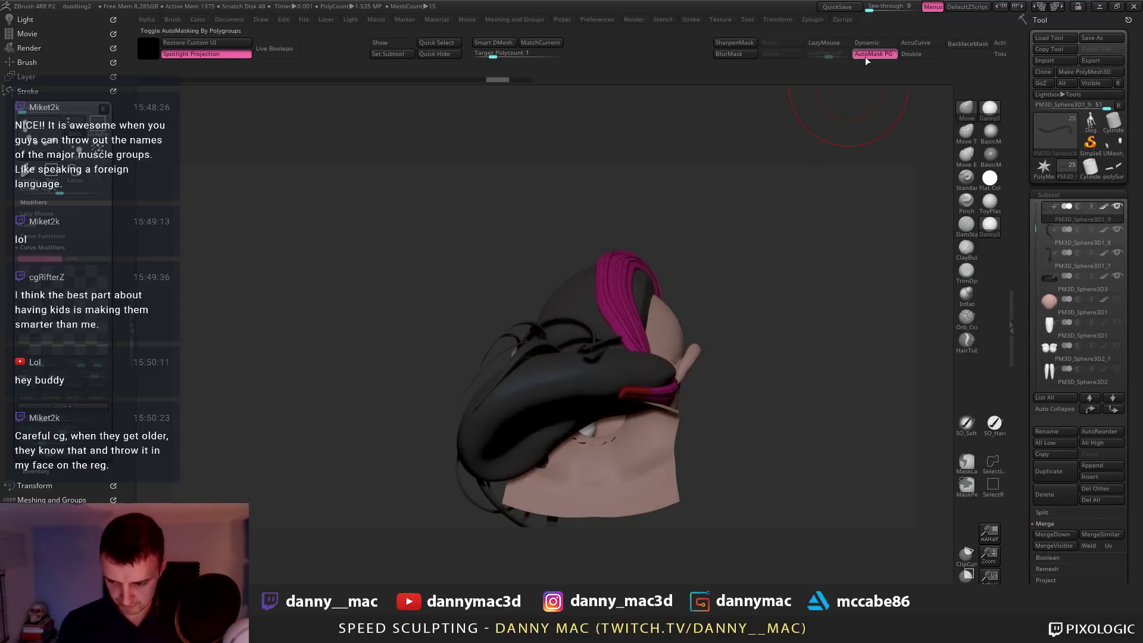
Turn off automasking by polygroups and bend the strand's upper end toward the shaved hairline with the Move brush
{"action": "left_click", "coordinate": [866, 54]}
{"action": "mouse_move", "coordinate": [768, 214]}
{"action": "left_mouse_down"}
{"action": "mouse_move", "coordinate": [668, 281]}
{"action": "mouse_move", "coordinate": [688, 301]}
{"action": "left_mouse_up"}
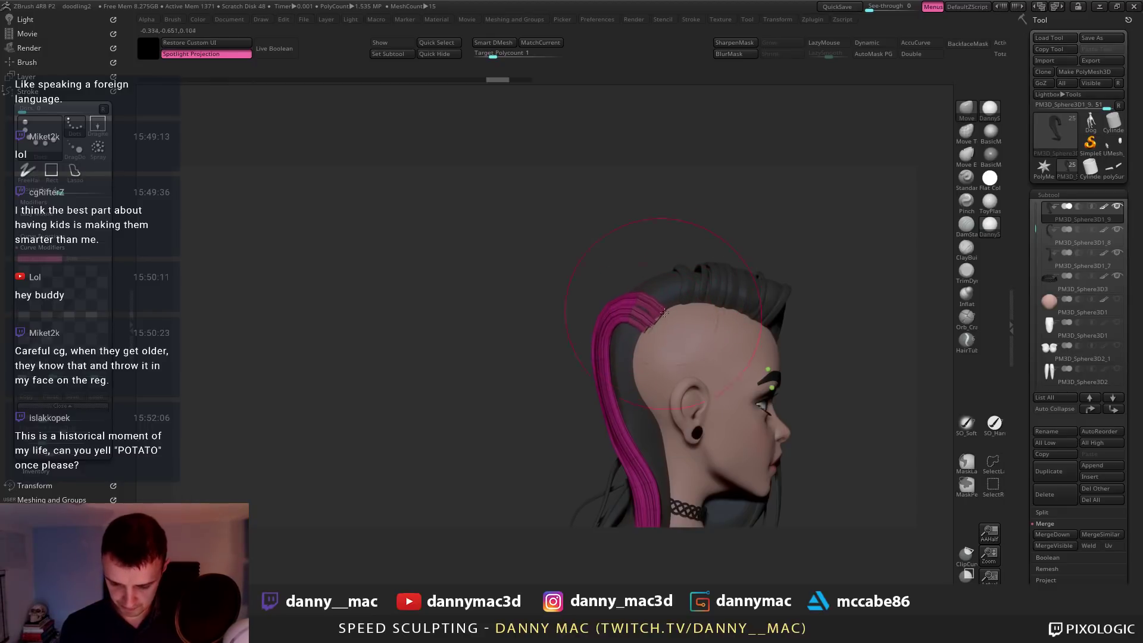
{"action": "right_click_drag", "start_coordinate": [665, 312], "coordinate": [679, 308]}
{"action": "key", "text": "space"}
{"action": "left_click_drag", "start_coordinate": [665, 308], "coordinate": [643, 307]}
{"action": "mouse_move", "coordinate": [643, 307]}
{"action": "right_mouse_down"}
{"action": "mouse_move", "coordinate": [667, 298]}
{"action": "mouse_move", "coordinate": [637, 314]}
{"action": "right_mouse_up"}
{"action": "key", "text": "space"}
{"action": "left_click_drag", "start_coordinate": [637, 314], "coordinate": [642, 307]}
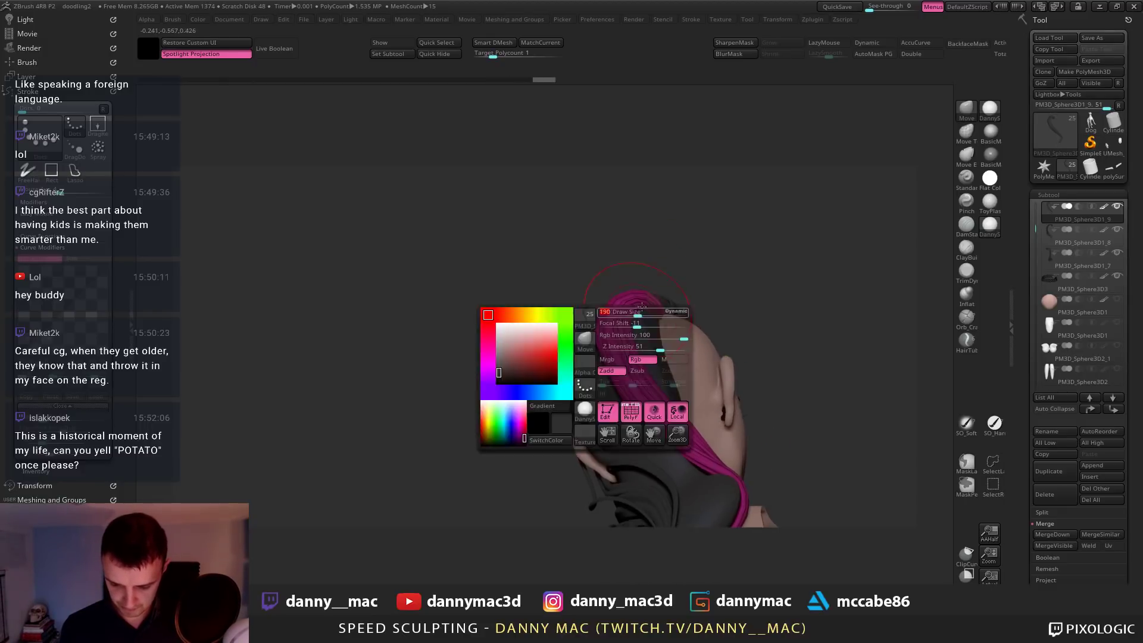
{"action": "mouse_move", "coordinate": [665, 301]}
{"action": "right_mouse_down"}
{"action": "mouse_move", "coordinate": [658, 306]}
{"action": "mouse_move", "coordinate": [676, 304]}
{"action": "right_mouse_up"}
{"action": "left_click_drag", "start_coordinate": [667, 300], "coordinate": [661, 297]}
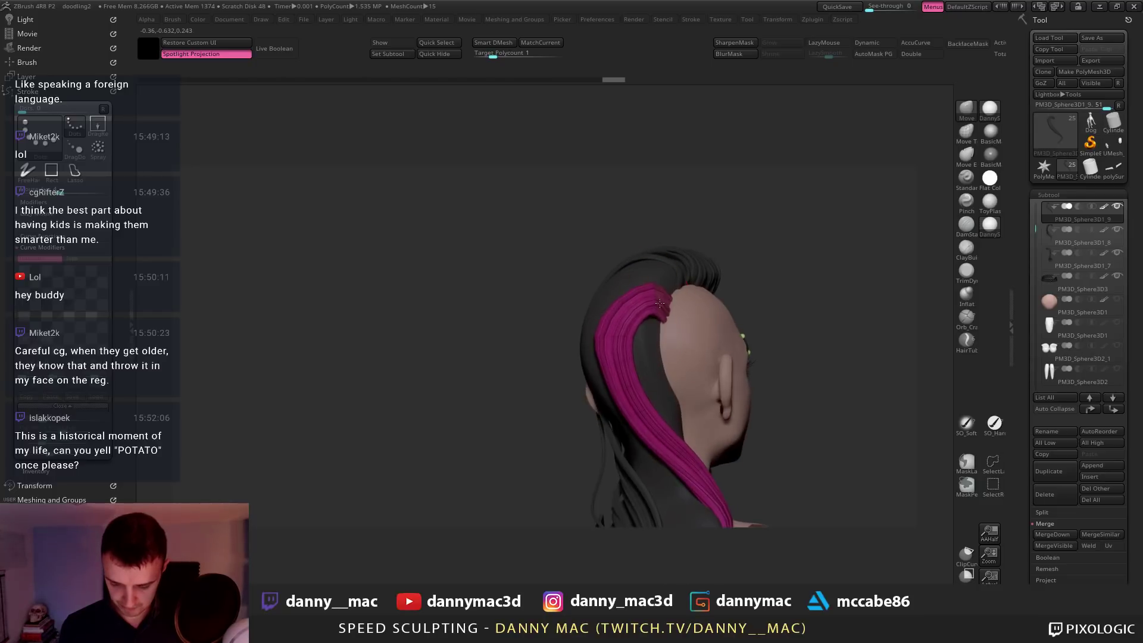
Tighten the strand's upper bend around the crown with a resized Move brush
{"action": "right_click_drag", "start_coordinate": [661, 297], "coordinate": [643, 304]}
{"action": "left_click_drag", "start_coordinate": [652, 297], "coordinate": [646, 295]}
{"action": "right_click_drag", "start_coordinate": [646, 295], "coordinate": [640, 312]}
{"action": "key", "text": "space"}
{"action": "left_click_drag", "start_coordinate": [636, 314], "coordinate": [628, 314]}
{"action": "right_click_drag", "start_coordinate": [643, 337], "coordinate": [650, 324]}
{"action": "left_click_drag", "start_coordinate": [659, 321], "coordinate": [654, 322]}
Fit the strand's middle section along the back of the head toward the nape
{"action": "right_click_drag", "start_coordinate": [648, 323], "coordinate": [650, 335]}
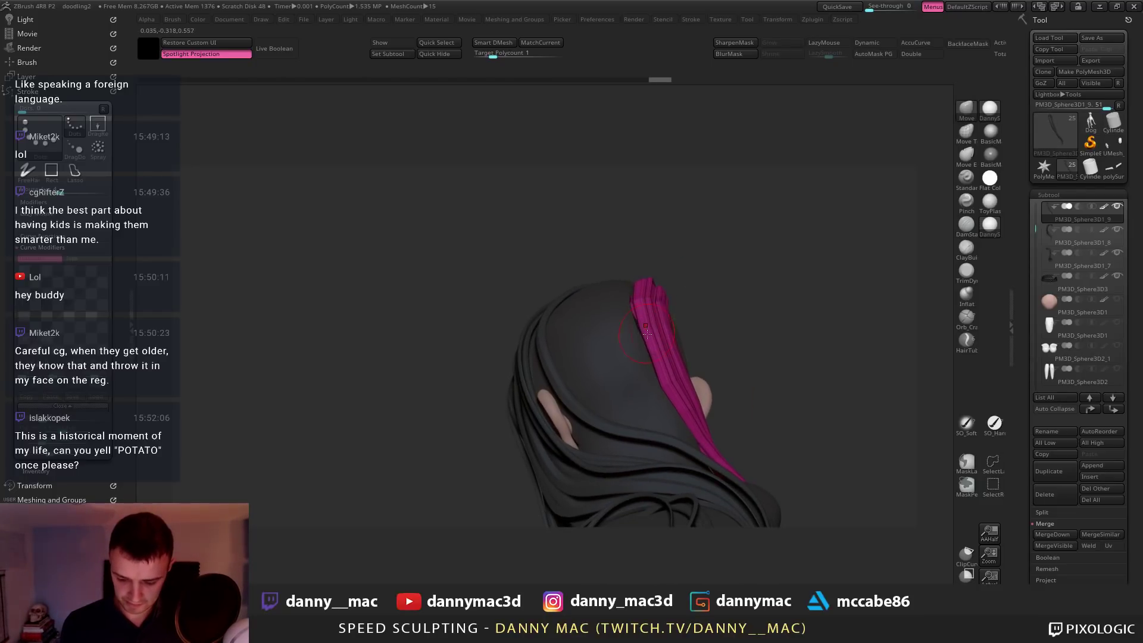
{"action": "left_click_drag", "start_coordinate": [647, 334], "coordinate": [651, 343]}
{"action": "right_click_drag", "start_coordinate": [650, 342], "coordinate": [656, 355]}
{"action": "left_click_drag", "start_coordinate": [655, 340], "coordinate": [654, 342]}
{"action": "mouse_move", "coordinate": [653, 342]}
{"action": "right_mouse_down"}
{"action": "mouse_move", "coordinate": [652, 367]}
{"action": "mouse_move", "coordinate": [671, 377]}
{"action": "right_mouse_up"}
{"action": "left_click_drag", "start_coordinate": [675, 366], "coordinate": [678, 360]}
{"action": "mouse_move", "coordinate": [677, 361]}
{"action": "right_mouse_down"}
{"action": "mouse_move", "coordinate": [731, 363]}
{"action": "mouse_move", "coordinate": [699, 384]}
{"action": "mouse_move", "coordinate": [716, 363]}
{"action": "mouse_move", "coordinate": [707, 374]}
{"action": "mouse_move", "coordinate": [703, 319]}
{"action": "right_mouse_up"}
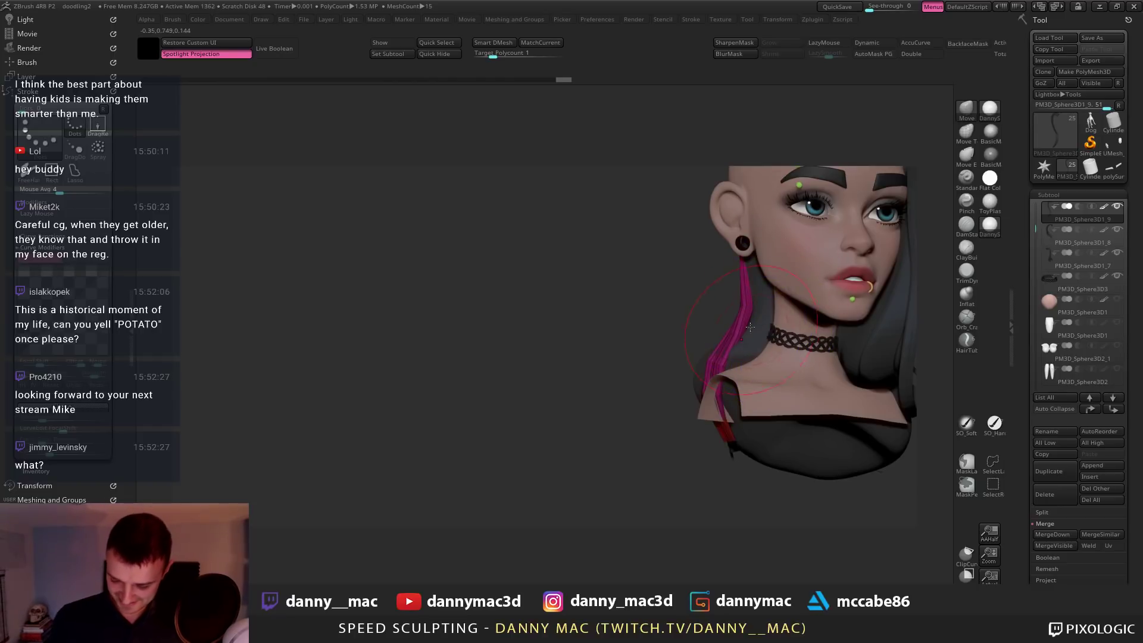
Subdivide the strand and refine its contour beside the neck with a smaller Move brush
{"action": "key", "text": "ctrl+d"}
{"action": "key", "text": "d"}
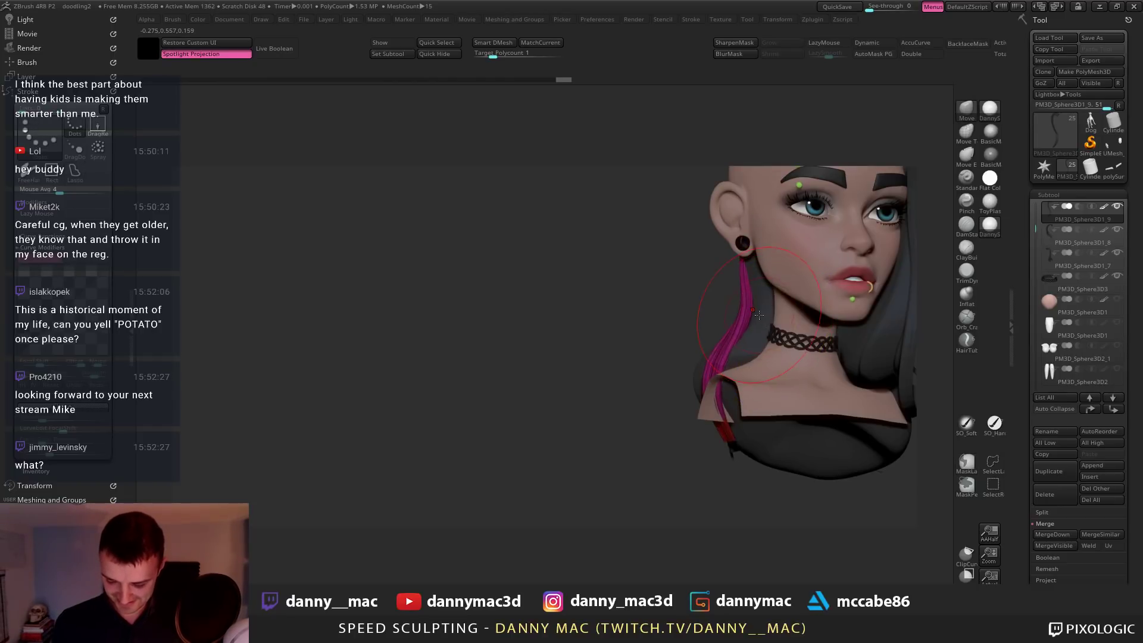
{"action": "key", "text": "["}
{"action": "key", "text": "space"}
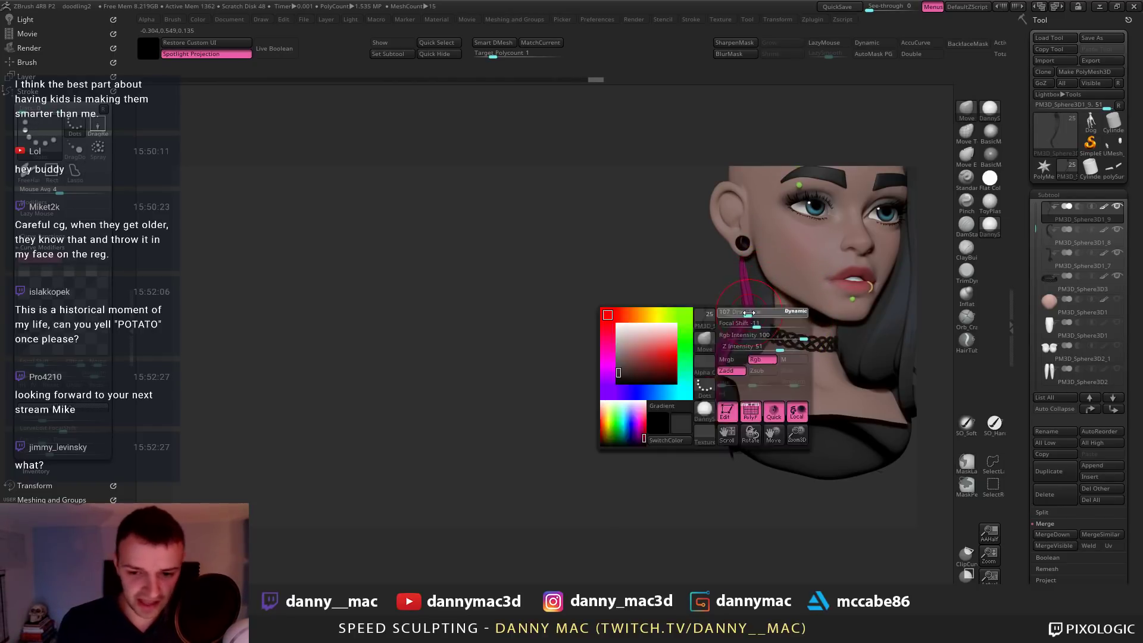
{"action": "left_click_drag", "start_coordinate": [751, 316], "coordinate": [748, 325]}
{"action": "key", "text": "space"}
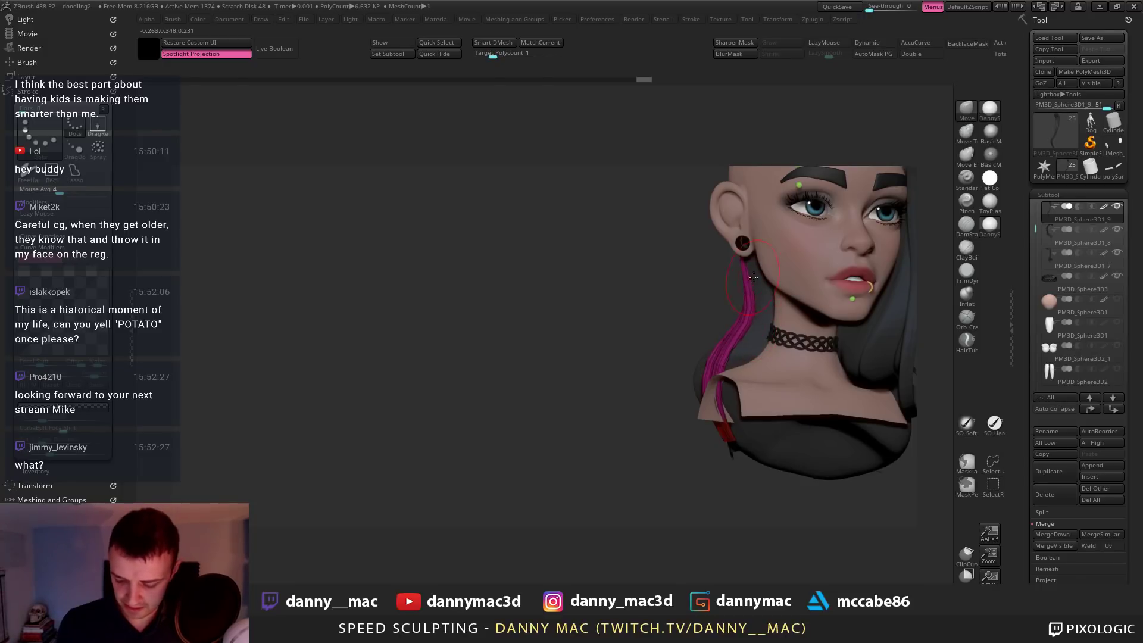
{"action": "left_click_drag", "start_coordinate": [816, 146], "coordinate": [847, 141]}
{"action": "mouse_move", "coordinate": [711, 337]}
{"action": "left_mouse_down"}
{"action": "mouse_move", "coordinate": [743, 359]}
{"action": "mouse_move", "coordinate": [663, 343]}
{"action": "mouse_move", "coordinate": [683, 353]}
{"action": "mouse_move", "coordinate": [696, 325]}
{"action": "mouse_move", "coordinate": [669, 275]}
{"action": "mouse_move", "coordinate": [554, 332]}
{"action": "mouse_move", "coordinate": [527, 298]}
{"action": "mouse_move", "coordinate": [574, 231]}
{"action": "left_mouse_up"}
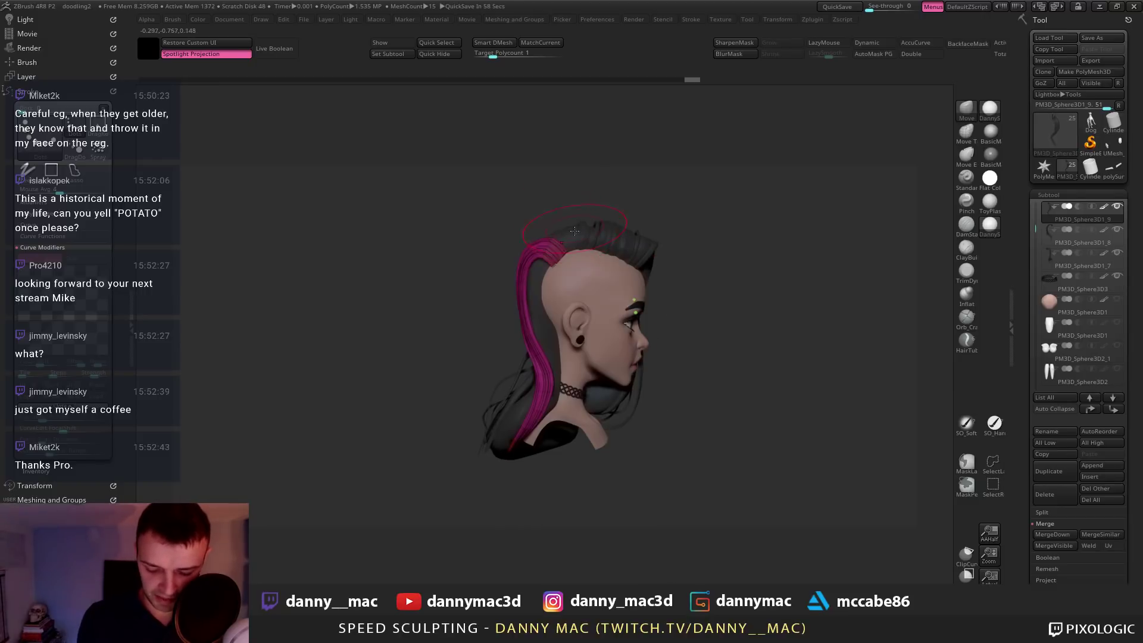
Refine how the strand's upper end curves off the shaved hairline at the back of the head
{"action": "right_click_drag", "start_coordinate": [550, 245], "coordinate": [573, 254]}
{"action": "left_click_drag", "start_coordinate": [532, 262], "coordinate": [526, 268]}
{"action": "mouse_move", "coordinate": [526, 268]}
{"action": "right_mouse_down"}
{"action": "mouse_move", "coordinate": [590, 262]}
{"action": "mouse_move", "coordinate": [539, 255]}
{"action": "mouse_move", "coordinate": [577, 189]}
{"action": "right_mouse_up"}
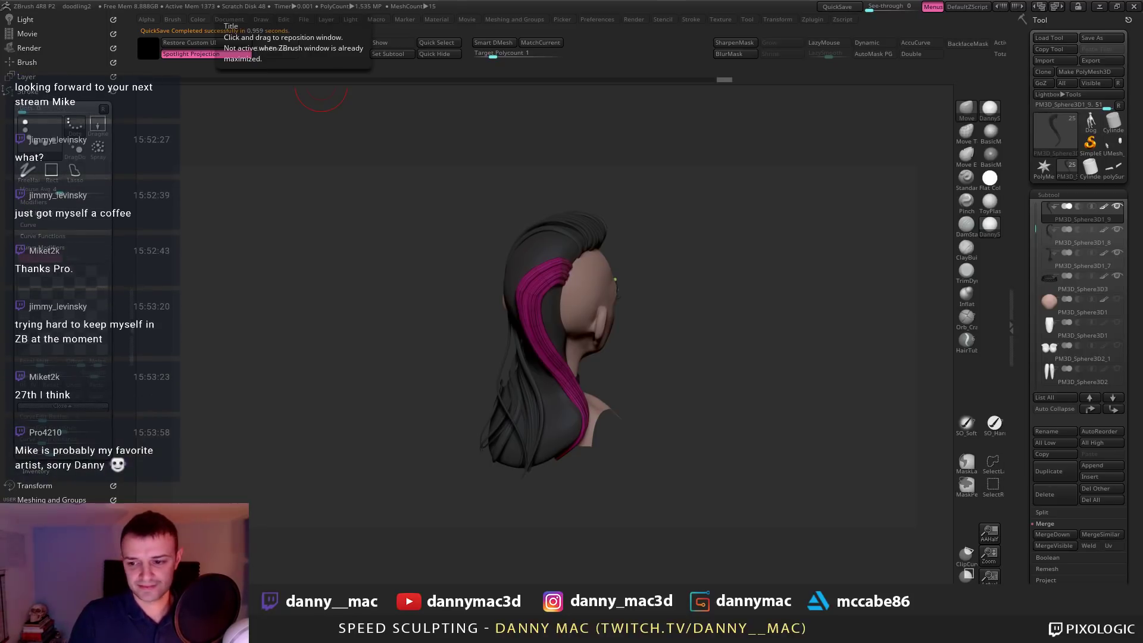
{"action": "left_click_drag", "start_coordinate": [727, 301], "coordinate": [720, 280]}
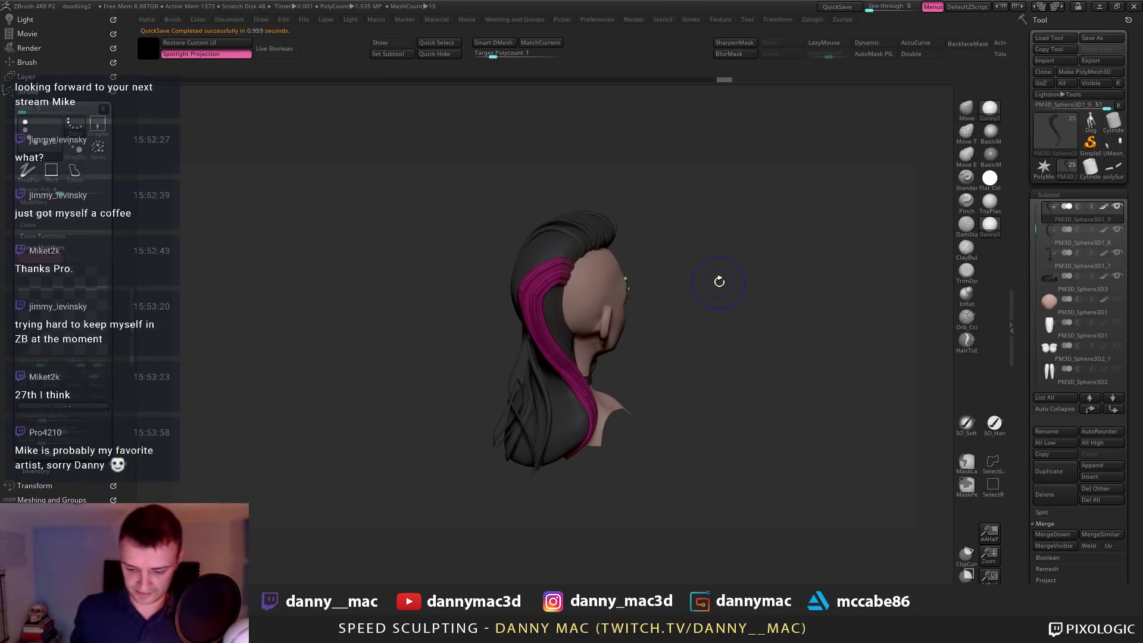
{"action": "mouse_move", "coordinate": [582, 284]}
{"action": "right_mouse_down"}
{"action": "mouse_move", "coordinate": [553, 266]}
{"action": "mouse_move", "coordinate": [588, 282]}
{"action": "right_mouse_up"}
{"action": "left_click_drag", "start_coordinate": [591, 287], "coordinate": [595, 294]}
{"action": "right_click_drag", "start_coordinate": [595, 292], "coordinate": [557, 318]}
{"action": "left_click_drag", "start_coordinate": [596, 292], "coordinate": [604, 307]}
{"action": "mouse_move", "coordinate": [604, 306]}
{"action": "right_mouse_down"}
{"action": "mouse_move", "coordinate": [581, 314]}
{"action": "mouse_move", "coordinate": [551, 256]}
{"action": "mouse_move", "coordinate": [549, 221]}
{"action": "mouse_move", "coordinate": [603, 301]}
{"action": "right_mouse_up"}
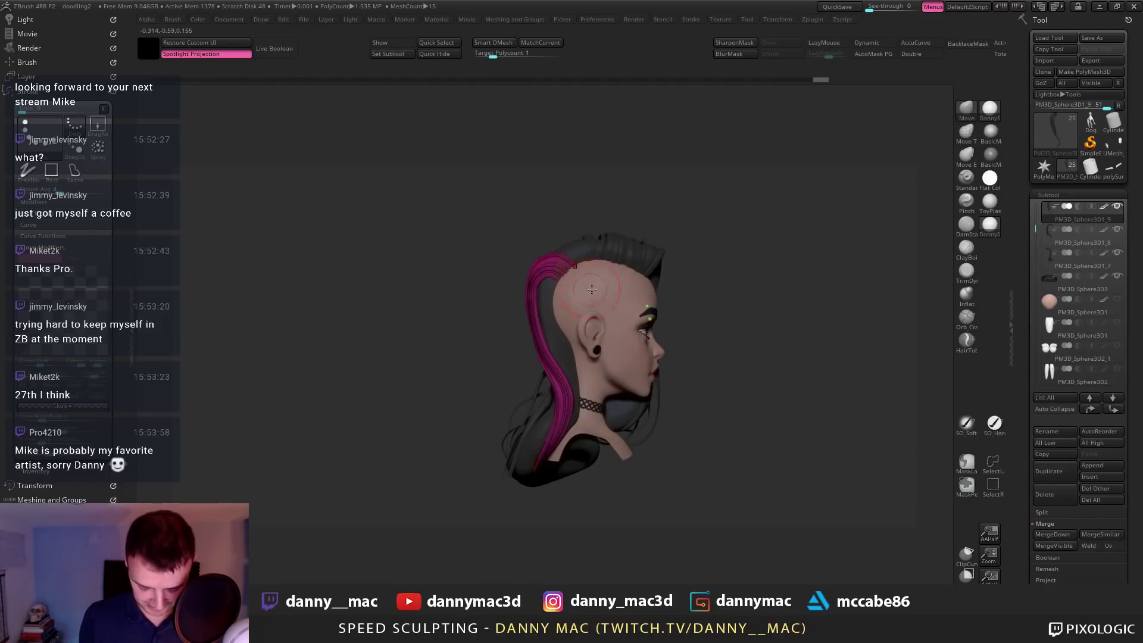
Assign a separate polygroup to each tube of the strand and turn on automasking by polygroups
{"action": "key", "text": "m"}
{"action": "left_click", "coordinate": [581, 450]}
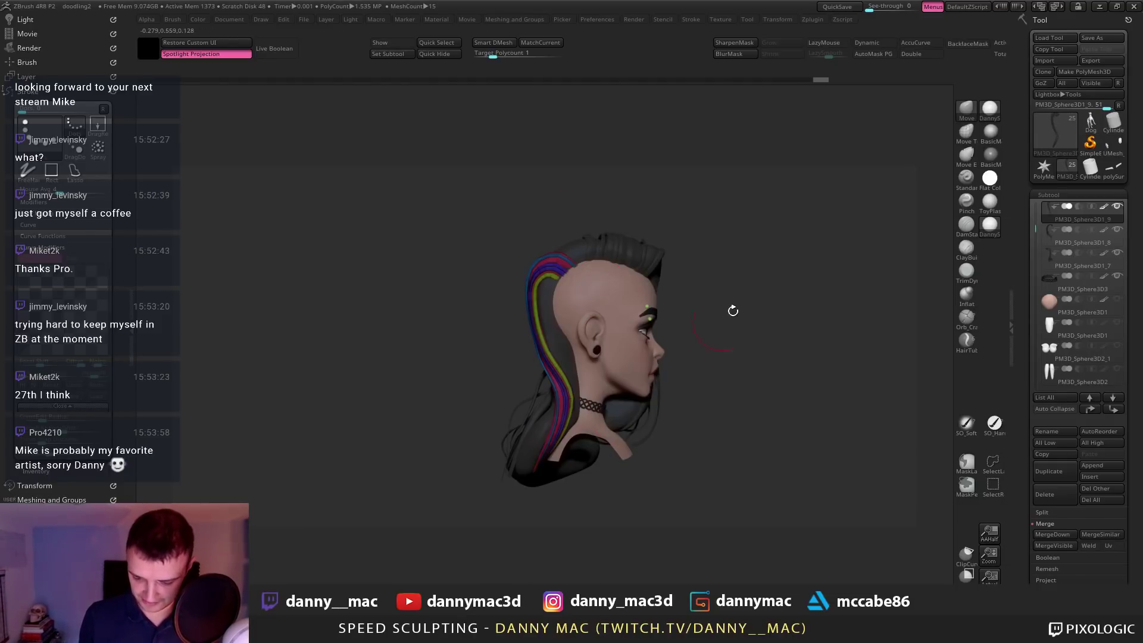
{"action": "mouse_move", "coordinate": [560, 257]}
{"action": "right_mouse_down"}
{"action": "mouse_move", "coordinate": [544, 273]}
{"action": "mouse_move", "coordinate": [601, 288]}
{"action": "mouse_move", "coordinate": [546, 290]}
{"action": "mouse_move", "coordinate": [516, 268]}
{"action": "right_mouse_up"}
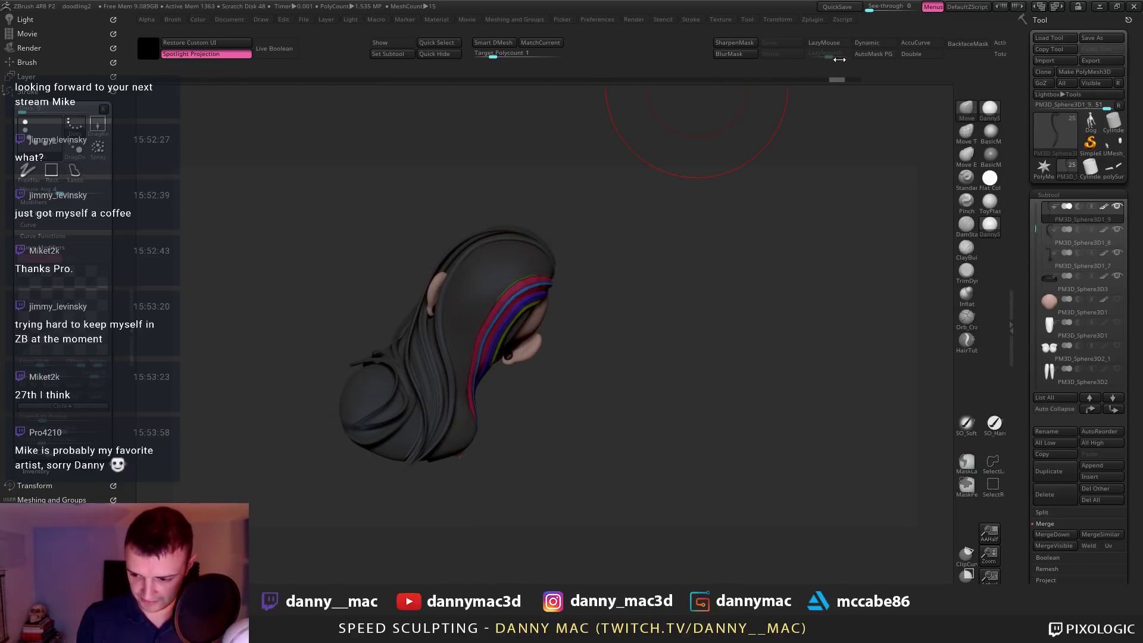
{"action": "left_click", "coordinate": [873, 54]}
{"action": "mouse_move", "coordinate": [553, 259]}
{"action": "right_mouse_down"}
{"action": "mouse_move", "coordinate": [546, 284]}
{"action": "mouse_move", "coordinate": [549, 253]}
{"action": "mouse_move", "coordinate": [565, 284]}
{"action": "mouse_move", "coordinate": [557, 263]}
{"action": "mouse_move", "coordinate": [516, 268]}
{"action": "mouse_move", "coordinate": [565, 301]}
{"action": "mouse_move", "coordinate": [560, 315]}
{"action": "right_mouse_up"}
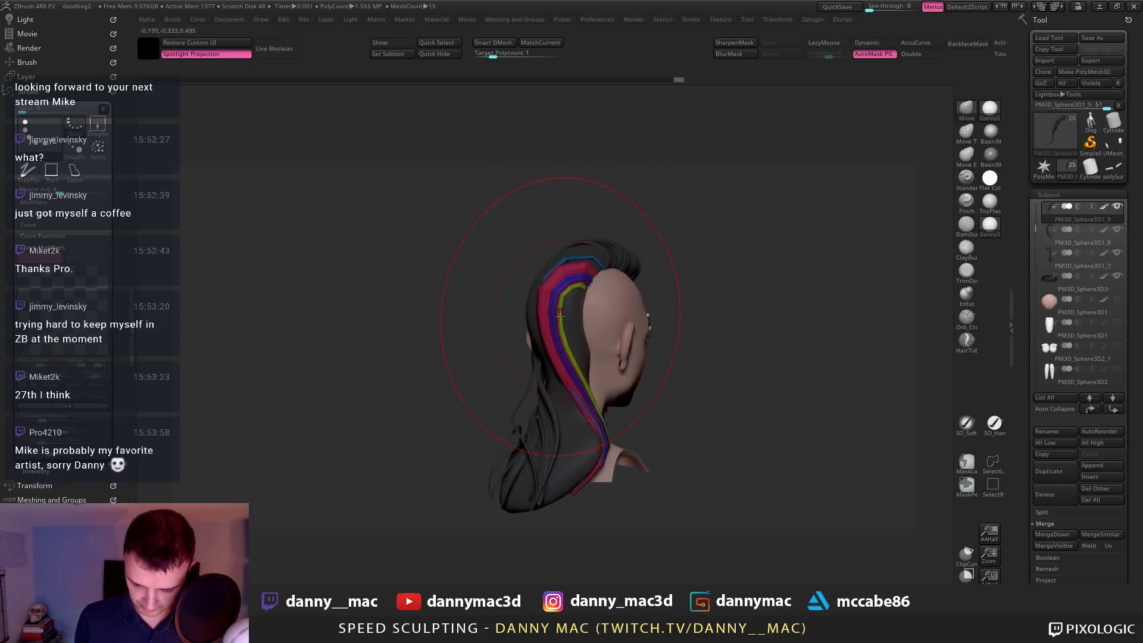
Move the individual coloured tubes apart over the crown, resizing the Move brush between strokes
{"action": "key", "text": "space"}
{"action": "left_click_drag", "start_coordinate": [558, 315], "coordinate": [545, 311]}
{"action": "right_click_drag", "start_coordinate": [625, 262], "coordinate": [601, 259]}
{"action": "key", "text": "space"}
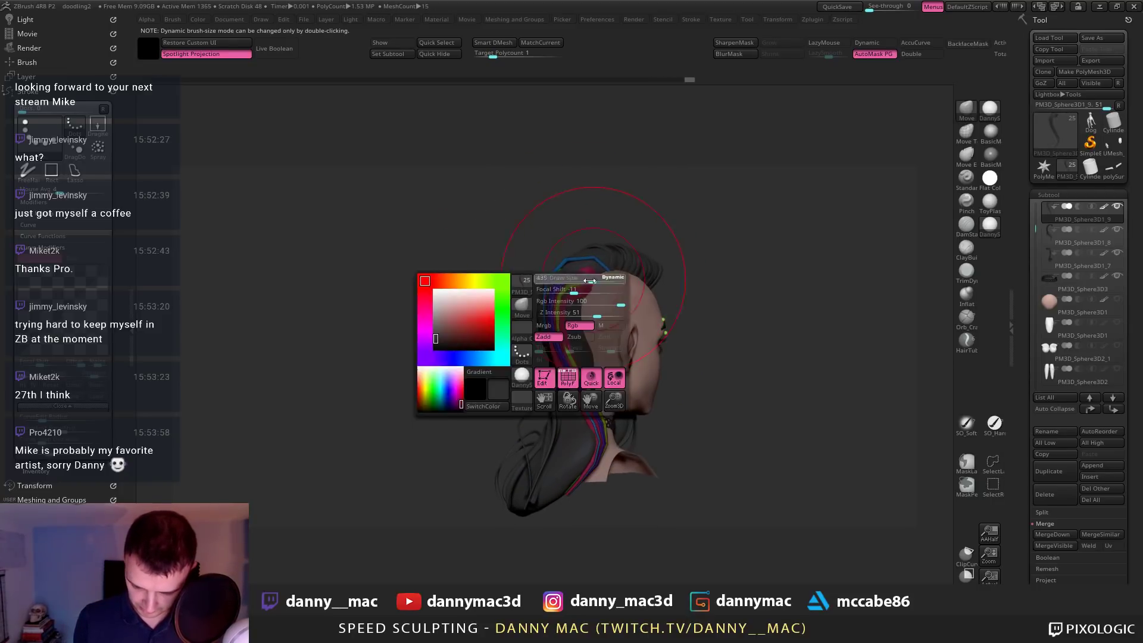
{"action": "left_click_drag", "start_coordinate": [589, 281], "coordinate": [570, 298]}
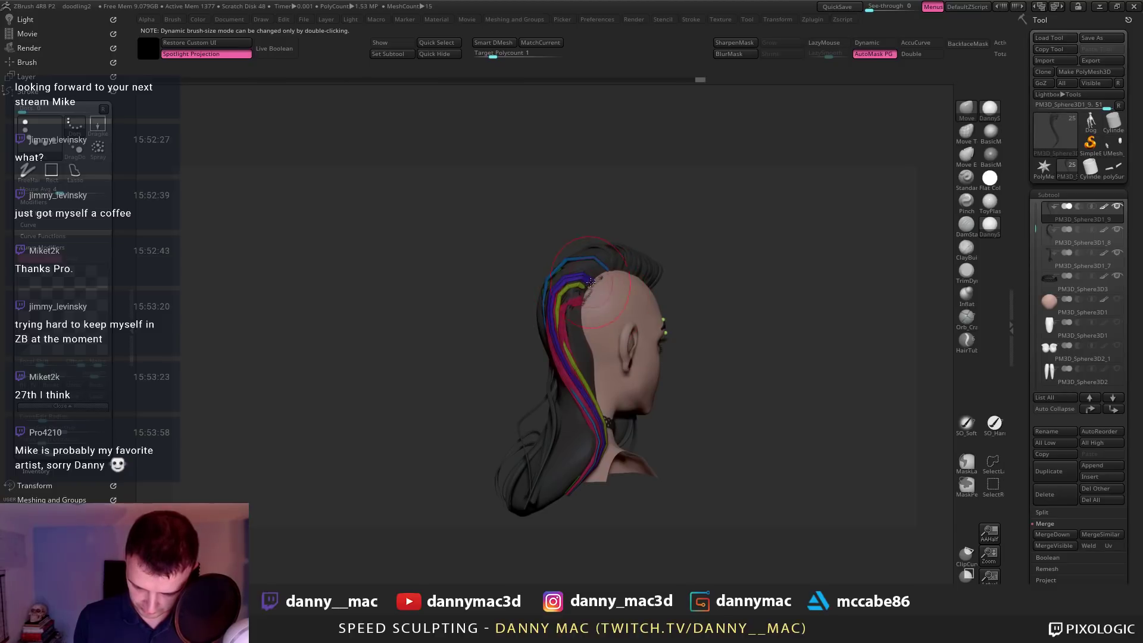
{"action": "right_click_drag", "start_coordinate": [590, 282], "coordinate": [586, 292]}
{"action": "key", "text": "space"}
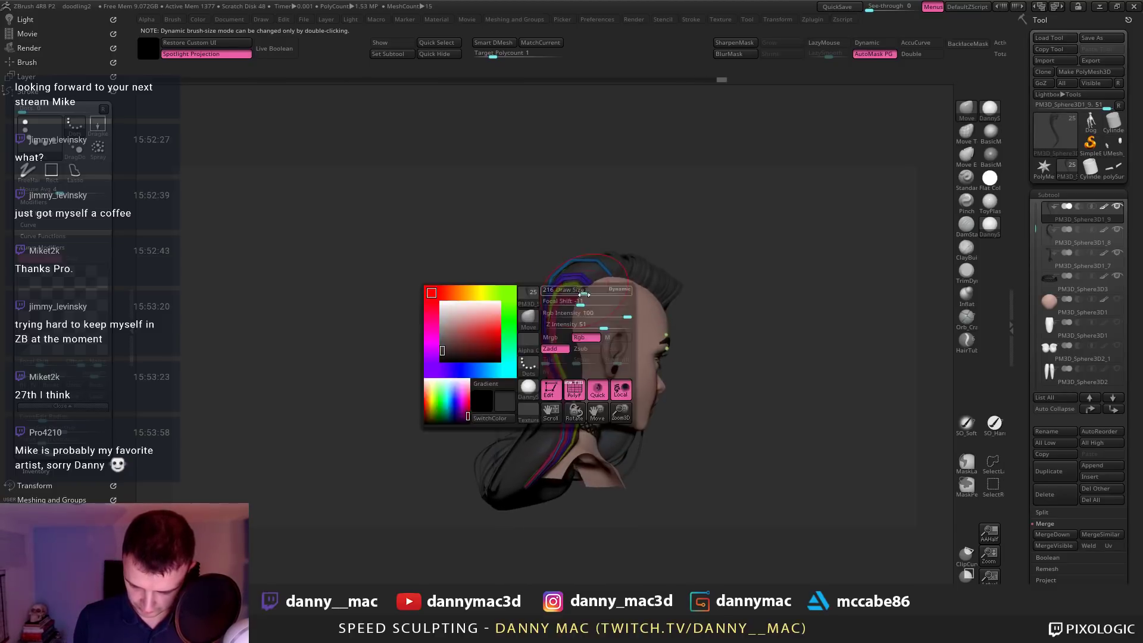
{"action": "left_click_drag", "start_coordinate": [586, 292], "coordinate": [595, 292]}
{"action": "mouse_move", "coordinate": [596, 268]}
{"action": "right_mouse_down"}
{"action": "mouse_move", "coordinate": [599, 285]}
{"action": "mouse_move", "coordinate": [582, 294]}
{"action": "mouse_move", "coordinate": [599, 296]}
{"action": "right_mouse_up"}
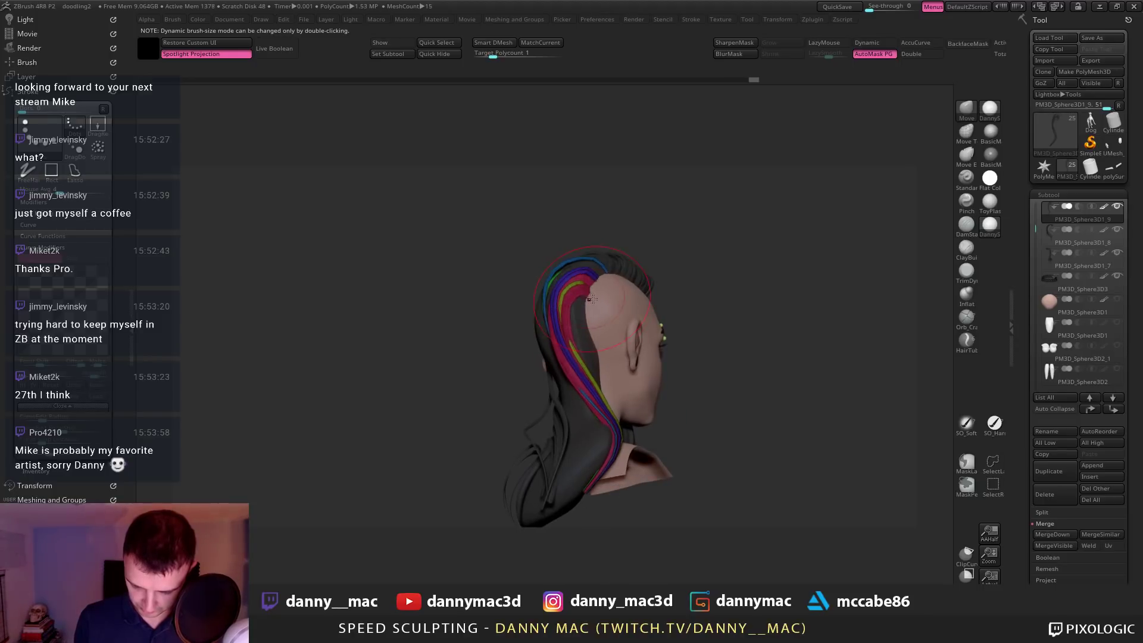
Spread and overlap the coloured tubes along the back of the head to vary the strand's shape
{"action": "mouse_move", "coordinate": [586, 299]}
{"action": "right_mouse_down"}
{"action": "mouse_move", "coordinate": [576, 271]}
{"action": "mouse_move", "coordinate": [684, 253]}
{"action": "mouse_move", "coordinate": [564, 288]}
{"action": "mouse_move", "coordinate": [578, 271]}
{"action": "mouse_move", "coordinate": [555, 267]}
{"action": "right_mouse_up"}
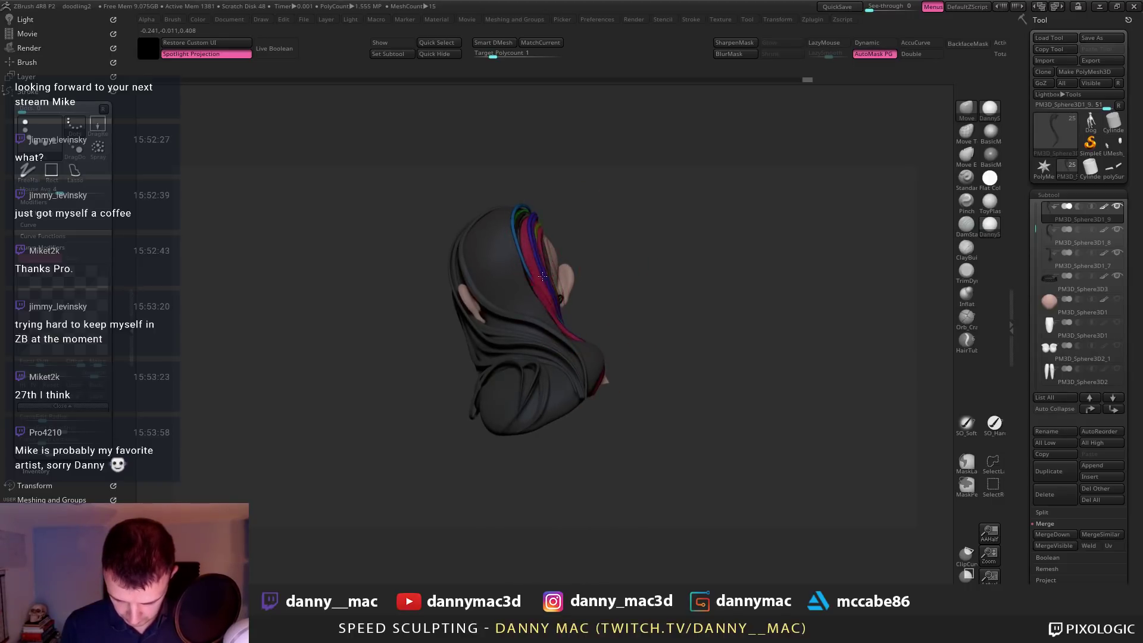
{"action": "right_click_drag", "start_coordinate": [553, 239], "coordinate": [525, 262]}
{"action": "right_click", "coordinate": [550, 370]}
{"action": "right_click", "coordinate": [551, 229]}
{"action": "right_click", "coordinate": [525, 250]}
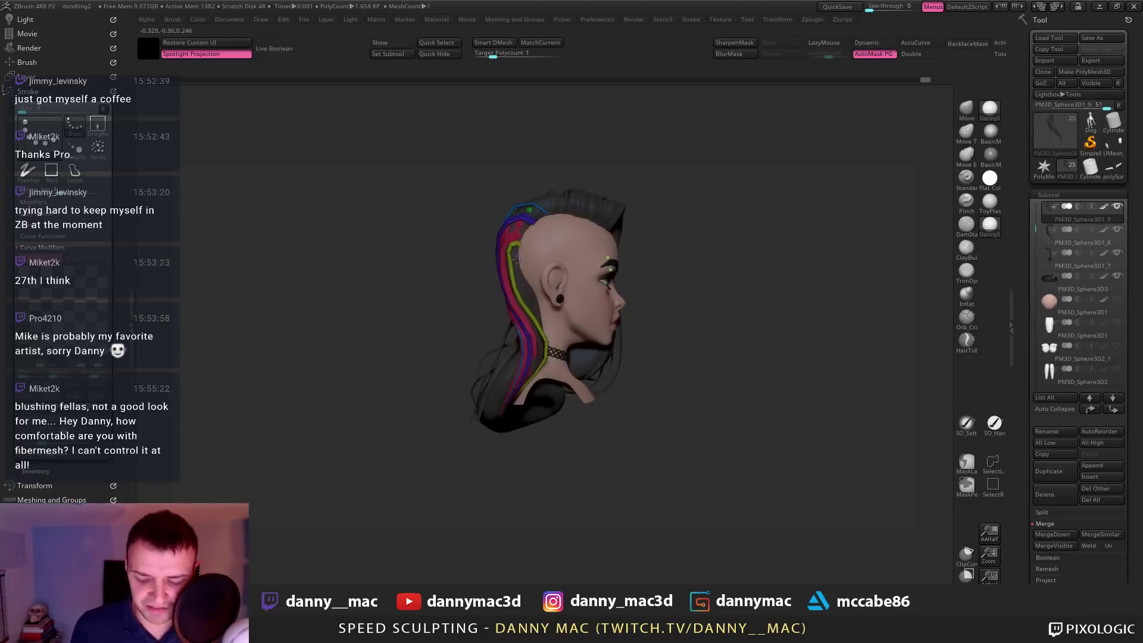
Subdivide the coloured back strand once and nudge its tubes behind the ear and beside the neck with a resized Move brush
{"action": "key", "text": "ctrl+d"}
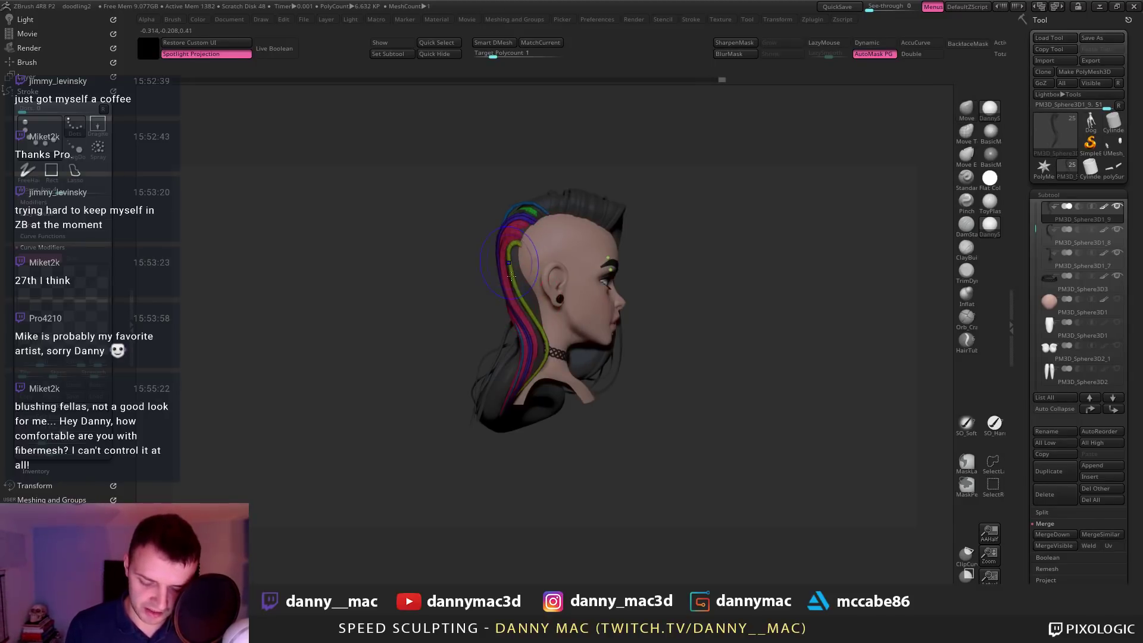
{"action": "left_click_drag", "start_coordinate": [523, 269], "coordinate": [523, 280]}
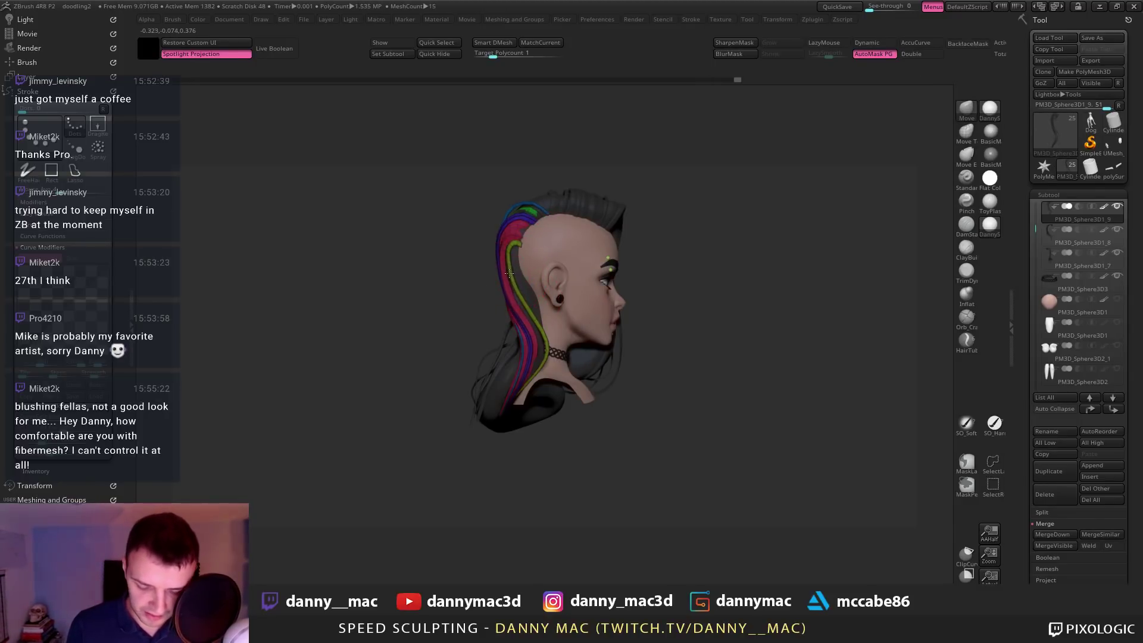
{"action": "right_click", "coordinate": [522, 298]}
{"action": "mouse_move", "coordinate": [545, 285]}
{"action": "right_mouse_down"}
{"action": "mouse_move", "coordinate": [523, 296]}
{"action": "mouse_move", "coordinate": [538, 287]}
{"action": "right_mouse_up"}
{"action": "right_click", "coordinate": [524, 296]}
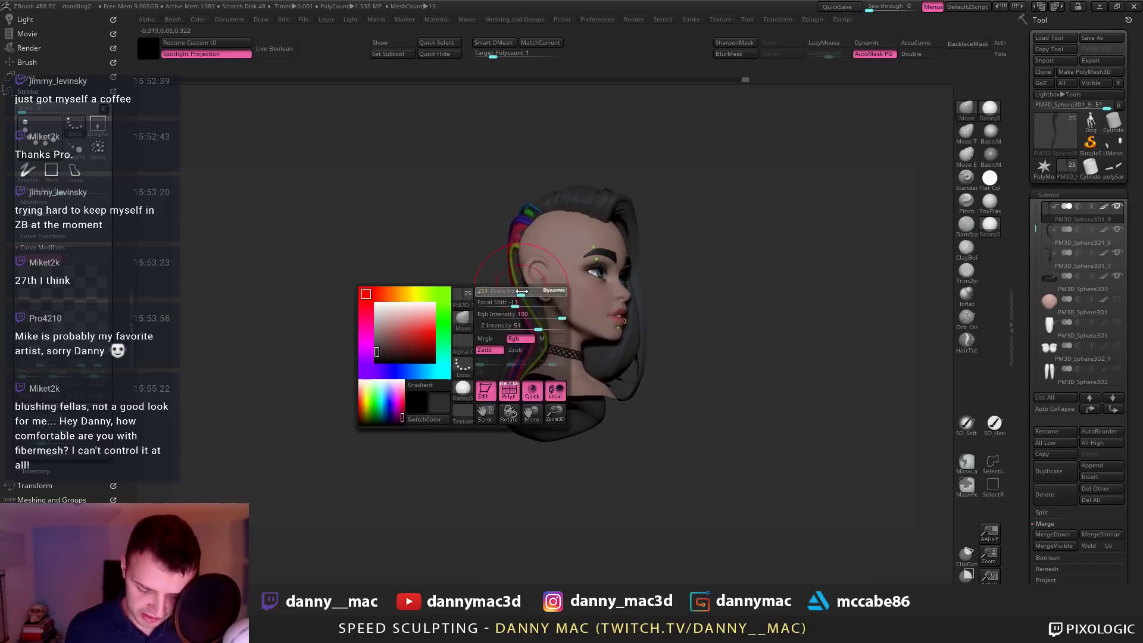
{"action": "left_click_drag", "start_coordinate": [525, 301], "coordinate": [523, 291]}
{"action": "right_click_drag", "start_coordinate": [539, 319], "coordinate": [509, 325]}
{"action": "left_click_drag", "start_coordinate": [535, 352], "coordinate": [540, 355]}
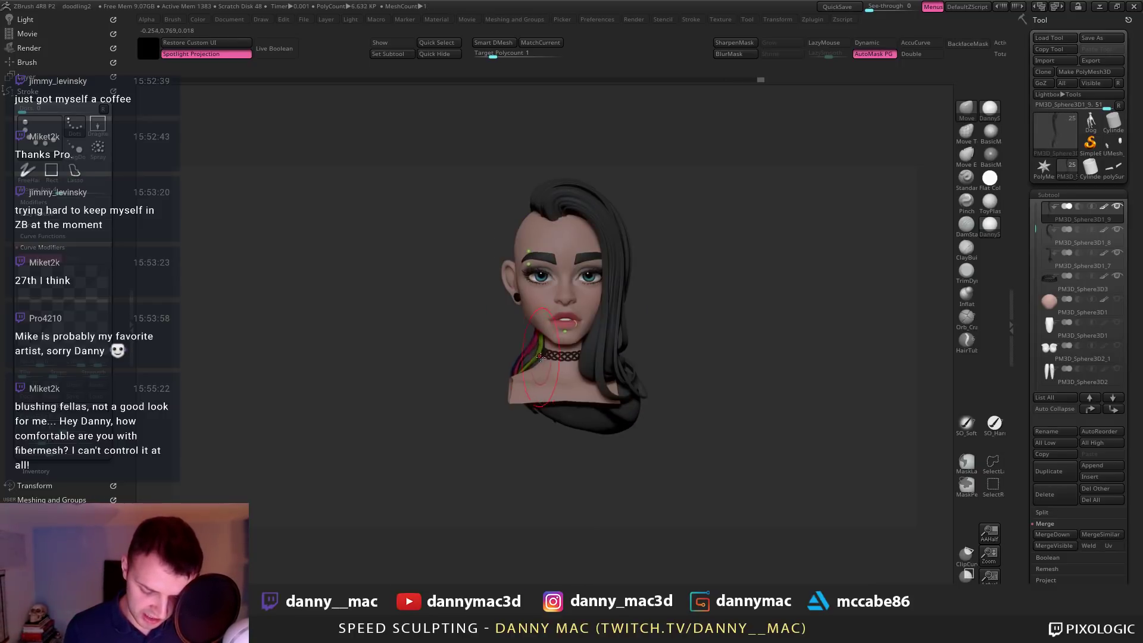
Inspect the back strand on its own, then show the whole bust again
{"action": "right_click_drag", "start_coordinate": [535, 346], "coordinate": [520, 240]}
{"action": "key", "text": "alt+s"}
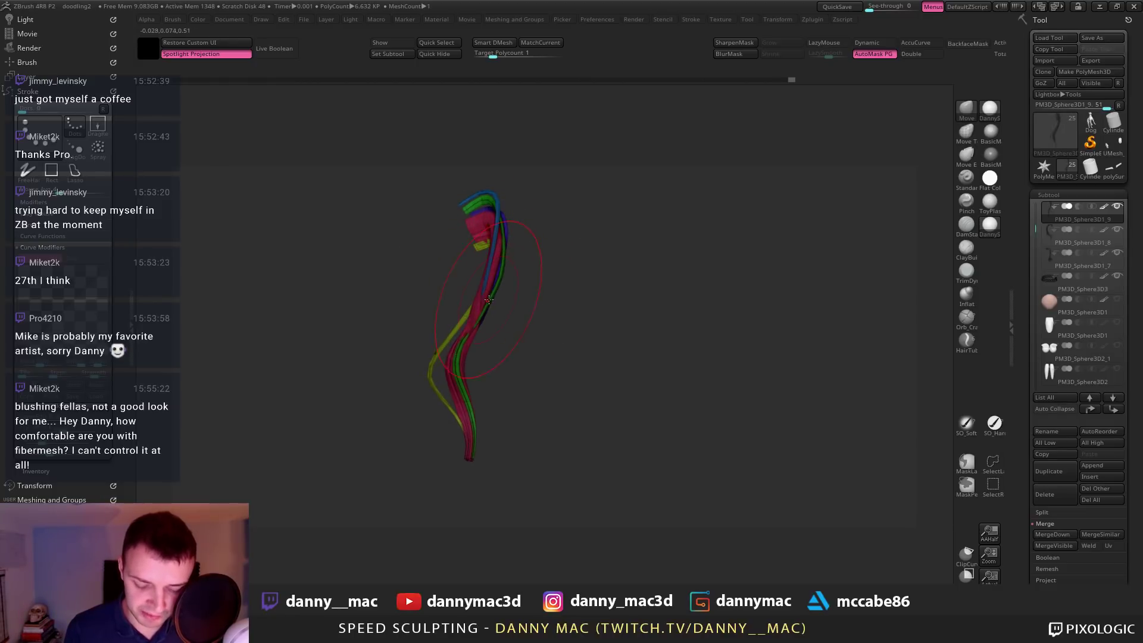
{"action": "key", "text": "alt+s"}
{"action": "right_click_drag", "start_coordinate": [496, 301], "coordinate": [439, 288]}
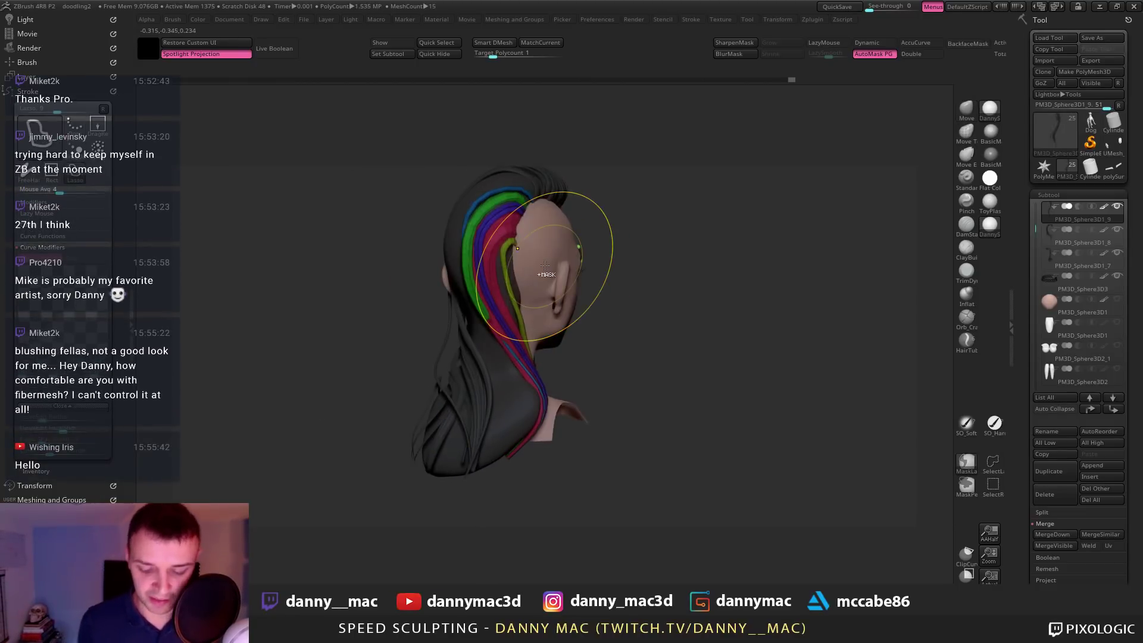
Try changes to the neighbouring long strands beside the face and undo them
{"action": "right_click_drag", "start_coordinate": [545, 265], "coordinate": [651, 255]}
{"action": "key", "text": "ctrl+z"}
{"action": "key", "text": "ctrl+z"}
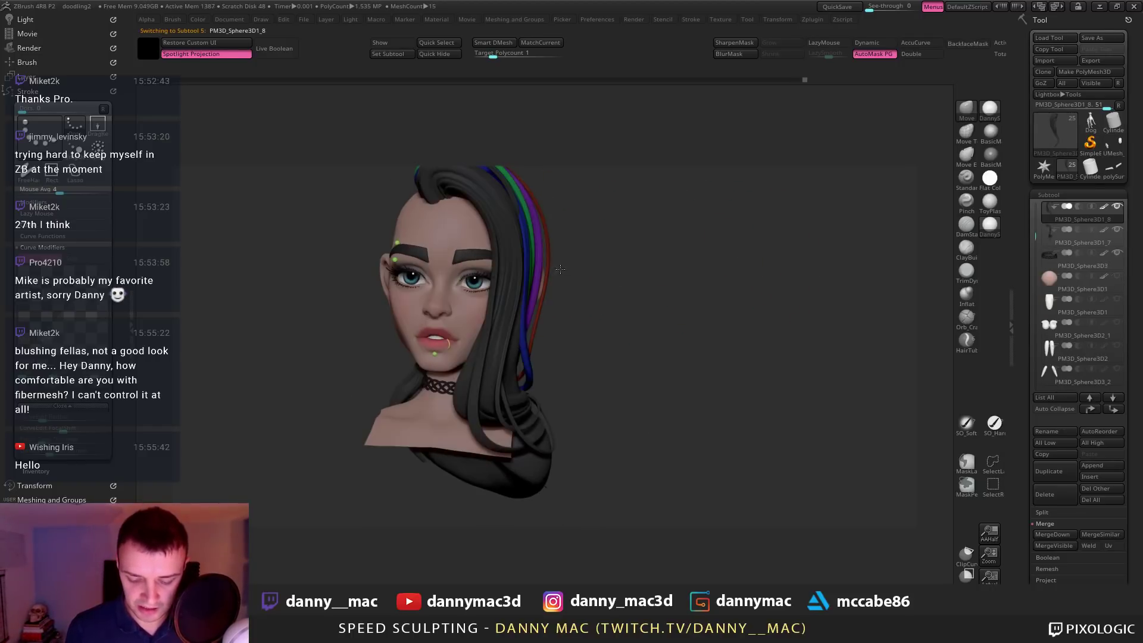
{"action": "key", "text": "ctrl+z"}
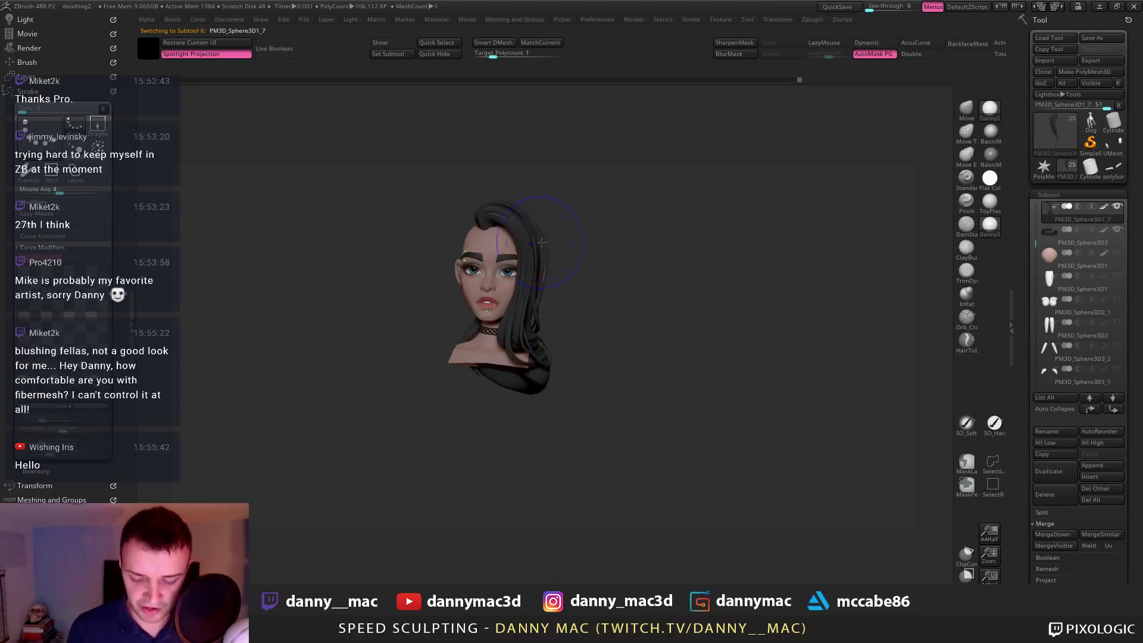
{"action": "key", "text": "ctrl+z"}
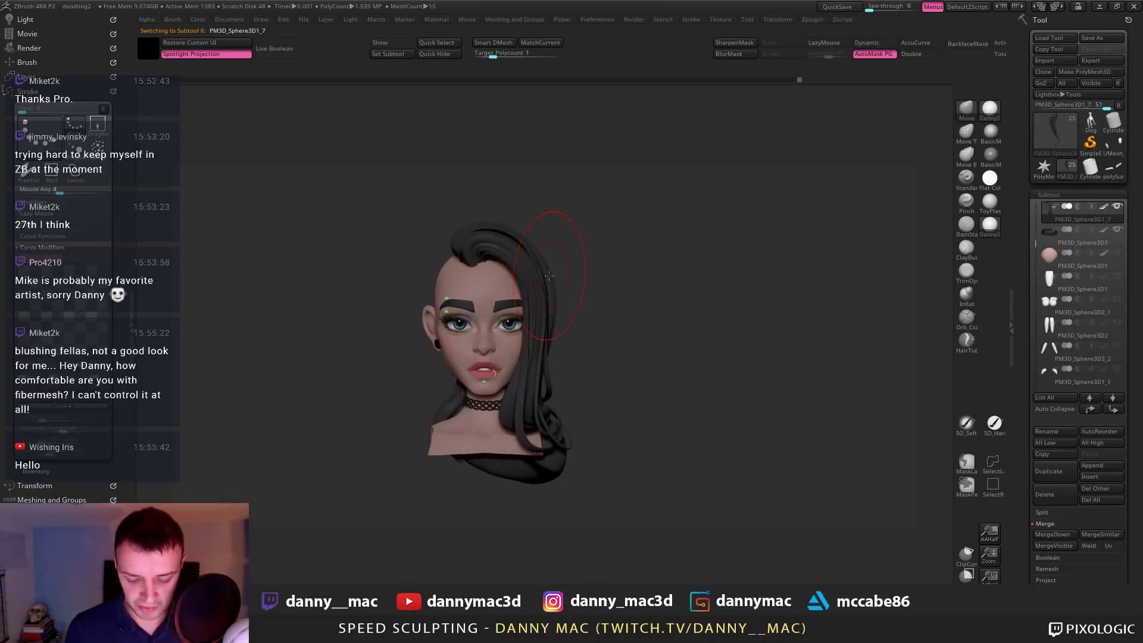
{"action": "mouse_move", "coordinate": [483, 275]}
{"action": "right_mouse_down"}
{"action": "mouse_move", "coordinate": [451, 240]}
{"action": "mouse_move", "coordinate": [485, 258]}
{"action": "right_mouse_up"}
{"action": "key", "text": "ctrl+z"}
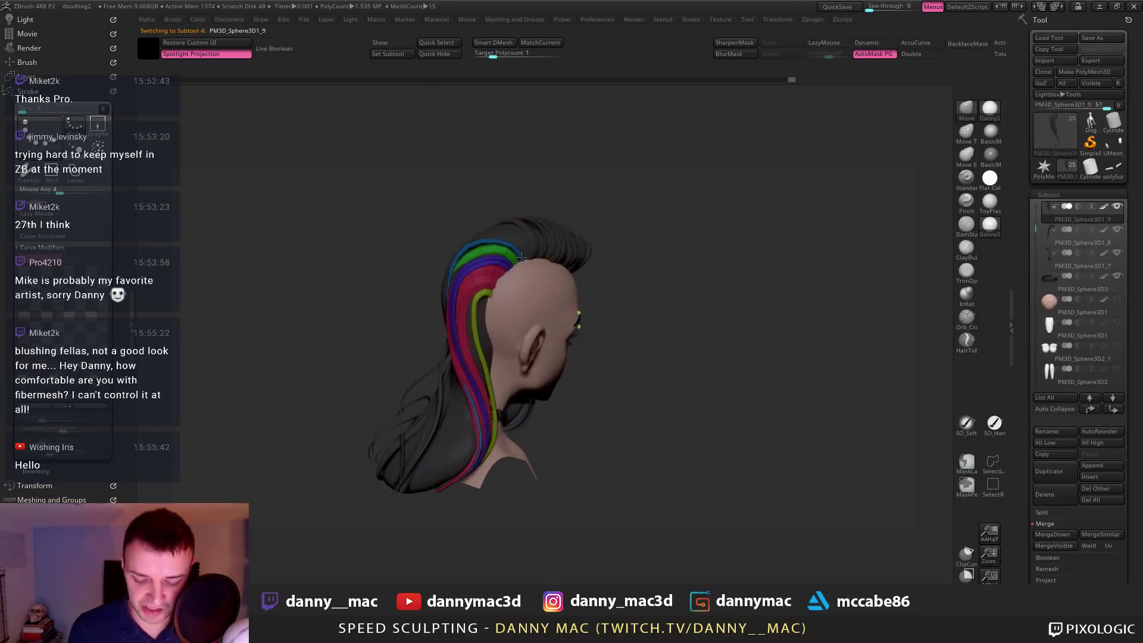
Reshape the back strand's coloured tubes where they curve over the crown, using short Move strokes
{"action": "mouse_move", "coordinate": [498, 249]}
{"action": "right_mouse_down"}
{"action": "mouse_move", "coordinate": [482, 268]}
{"action": "mouse_move", "coordinate": [533, 258]}
{"action": "mouse_move", "coordinate": [483, 260]}
{"action": "right_mouse_up"}
{"action": "left_click_drag", "start_coordinate": [482, 264], "coordinate": [479, 266]}
{"action": "right_click_drag", "start_coordinate": [480, 266], "coordinate": [505, 267]}
{"action": "left_click_drag", "start_coordinate": [497, 262], "coordinate": [493, 265]}
{"action": "right_click", "coordinate": [500, 262]}
{"action": "mouse_move", "coordinate": [493, 264]}
{"action": "right_mouse_down"}
{"action": "mouse_move", "coordinate": [506, 266]}
{"action": "mouse_move", "coordinate": [500, 277]}
{"action": "right_mouse_up"}
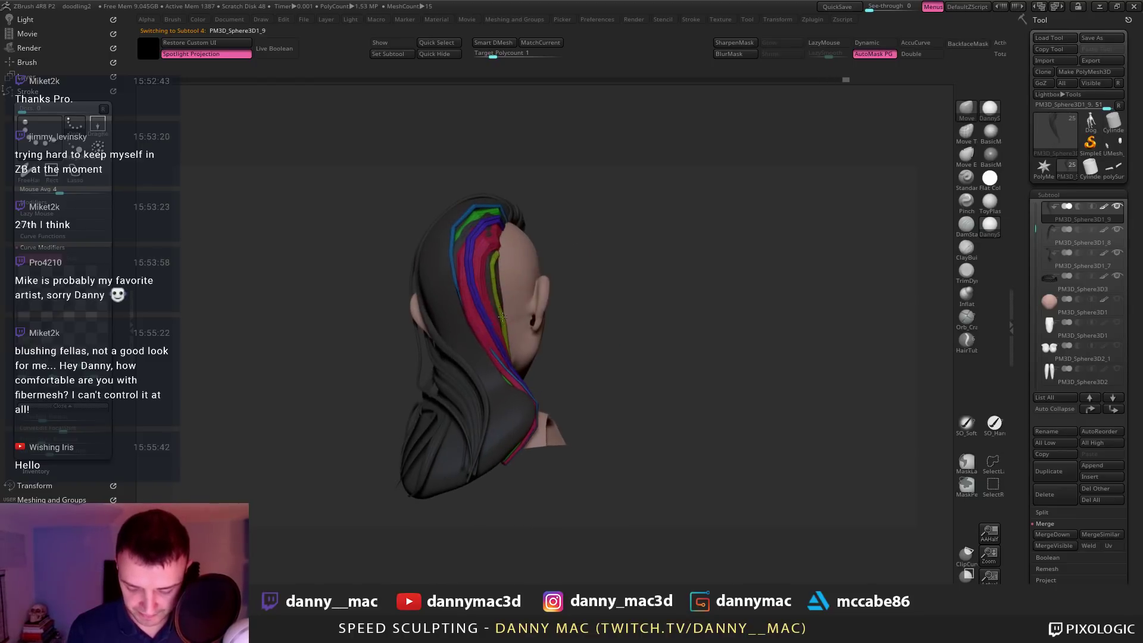
{"action": "right_click_drag", "start_coordinate": [503, 317], "coordinate": [519, 310]}
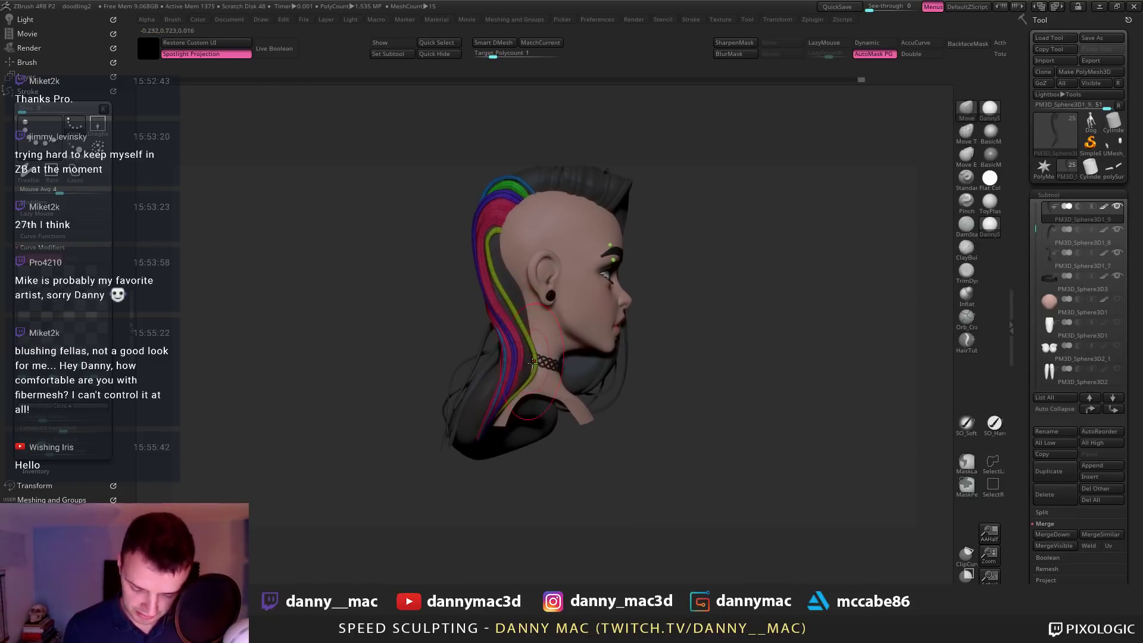
Adjust how the back strand's tubes fall behind the ear and down the nape, resizing the Move brush
{"action": "mouse_move", "coordinate": [541, 385]}
{"action": "right_mouse_down"}
{"action": "mouse_move", "coordinate": [519, 393]}
{"action": "mouse_move", "coordinate": [585, 344]}
{"action": "mouse_move", "coordinate": [566, 366]}
{"action": "mouse_move", "coordinate": [544, 378]}
{"action": "mouse_move", "coordinate": [583, 338]}
{"action": "mouse_move", "coordinate": [610, 370]}
{"action": "right_mouse_up"}
{"action": "right_click_drag", "start_coordinate": [582, 324], "coordinate": [554, 308]}
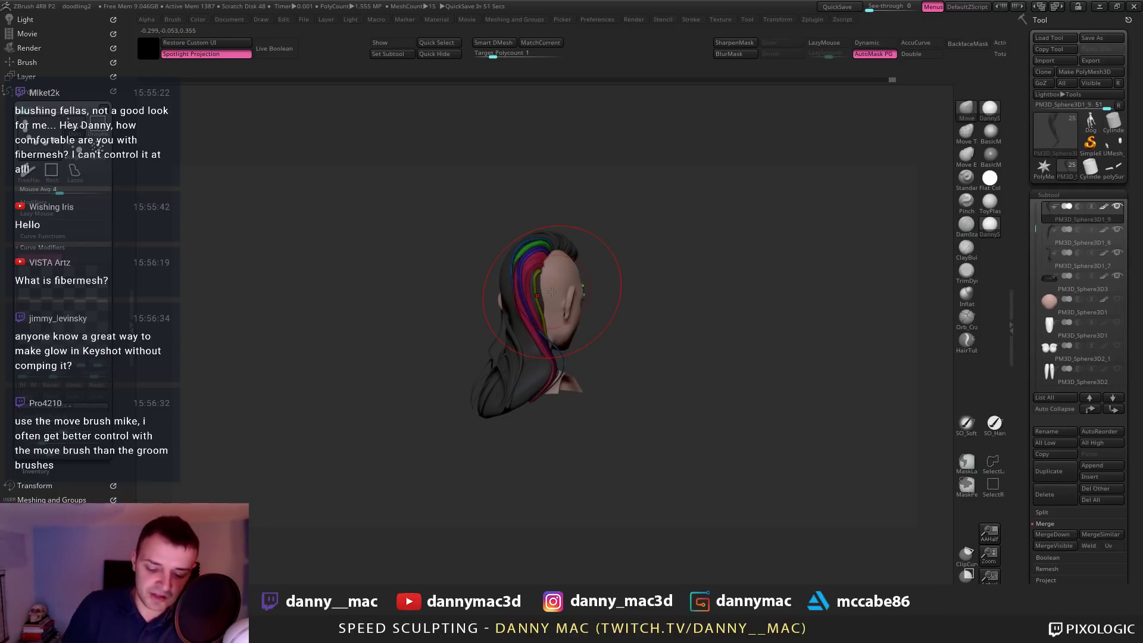
{"action": "mouse_move", "coordinate": [679, 310]}
{"action": "left_mouse_down"}
{"action": "mouse_move", "coordinate": [583, 313]}
{"action": "mouse_move", "coordinate": [533, 345]}
{"action": "mouse_move", "coordinate": [493, 332]}
{"action": "mouse_move", "coordinate": [443, 344]}
{"action": "mouse_move", "coordinate": [501, 360]}
{"action": "mouse_move", "coordinate": [479, 342]}
{"action": "mouse_move", "coordinate": [514, 376]}
{"action": "mouse_move", "coordinate": [479, 351]}
{"action": "mouse_move", "coordinate": [543, 348]}
{"action": "left_mouse_up"}
{"action": "key", "text": "space"}
{"action": "key", "text": "space"}
{"action": "mouse_move", "coordinate": [547, 362]}
{"action": "right_mouse_down", "text": "alt"}
{"action": "mouse_move", "coordinate": [541, 354]}
{"action": "mouse_move", "coordinate": [532, 372]}
{"action": "right_mouse_up", "text": "alt"}
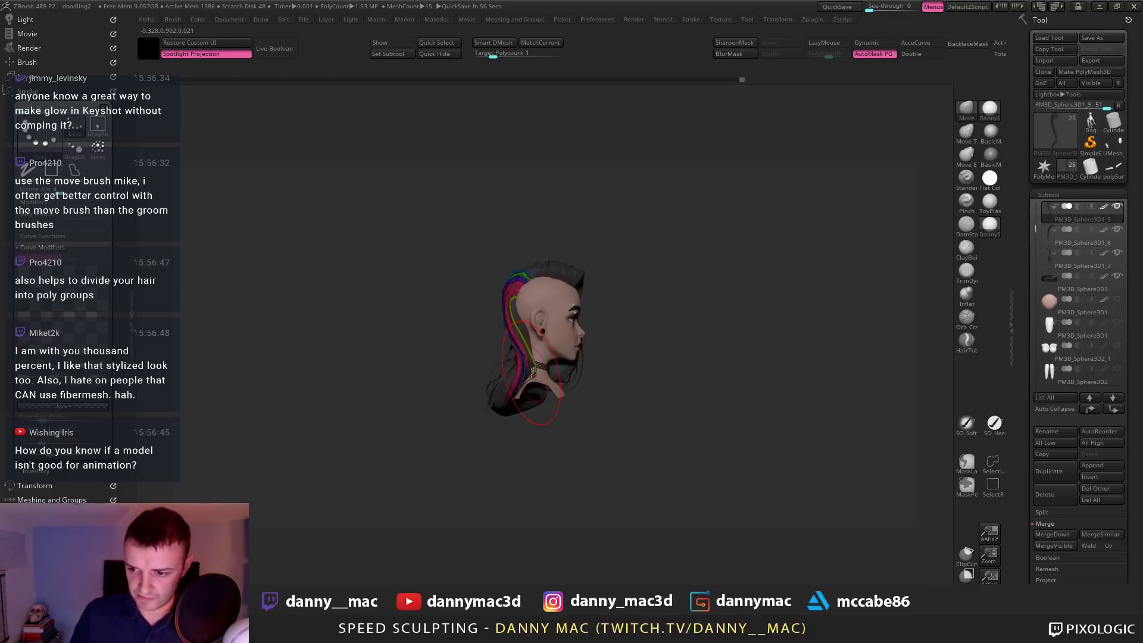
{"action": "right_click", "coordinate": [548, 371]}
{"action": "mouse_move", "coordinate": [540, 372]}
{"action": "right_mouse_down"}
{"action": "mouse_move", "coordinate": [560, 383]}
{"action": "mouse_move", "coordinate": [529, 373]}
{"action": "mouse_move", "coordinate": [543, 368]}
{"action": "mouse_move", "coordinate": [537, 390]}
{"action": "right_mouse_up"}
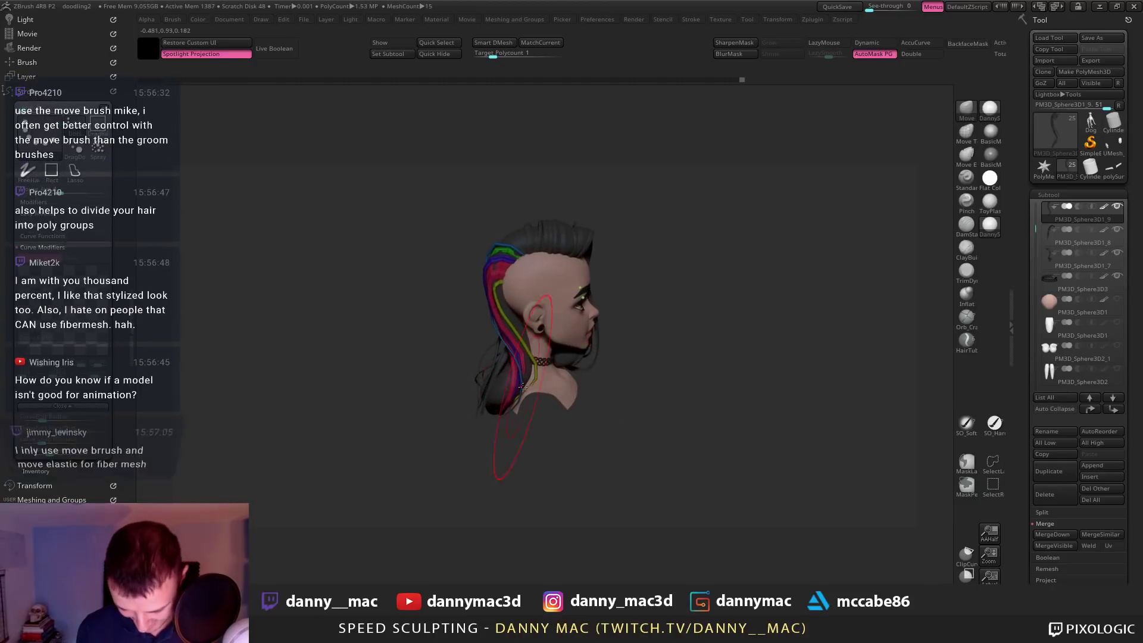
Bend the lower end of the yellow-green tube so it curves past the neck onto the shoulder
{"action": "right_click", "coordinate": [506, 449]}
{"action": "left_click", "coordinate": [506, 450]}
{"action": "left_click_drag", "start_coordinate": [543, 384], "coordinate": [535, 382]}
{"action": "right_click_drag", "start_coordinate": [560, 412], "coordinate": [538, 370]}
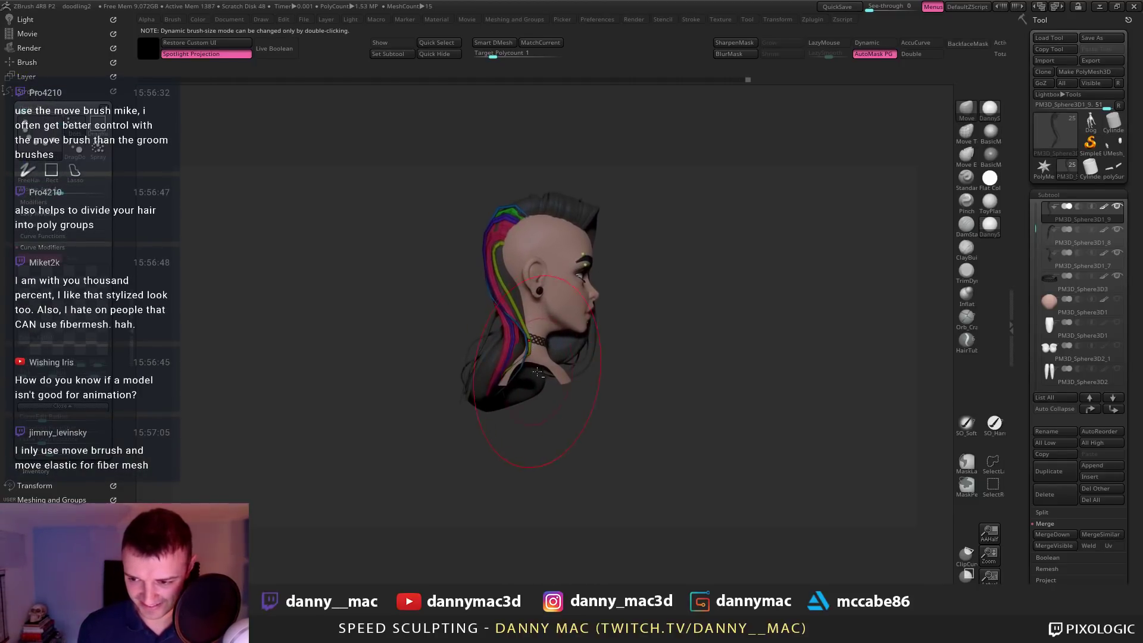
{"action": "right_click", "coordinate": [535, 374]}
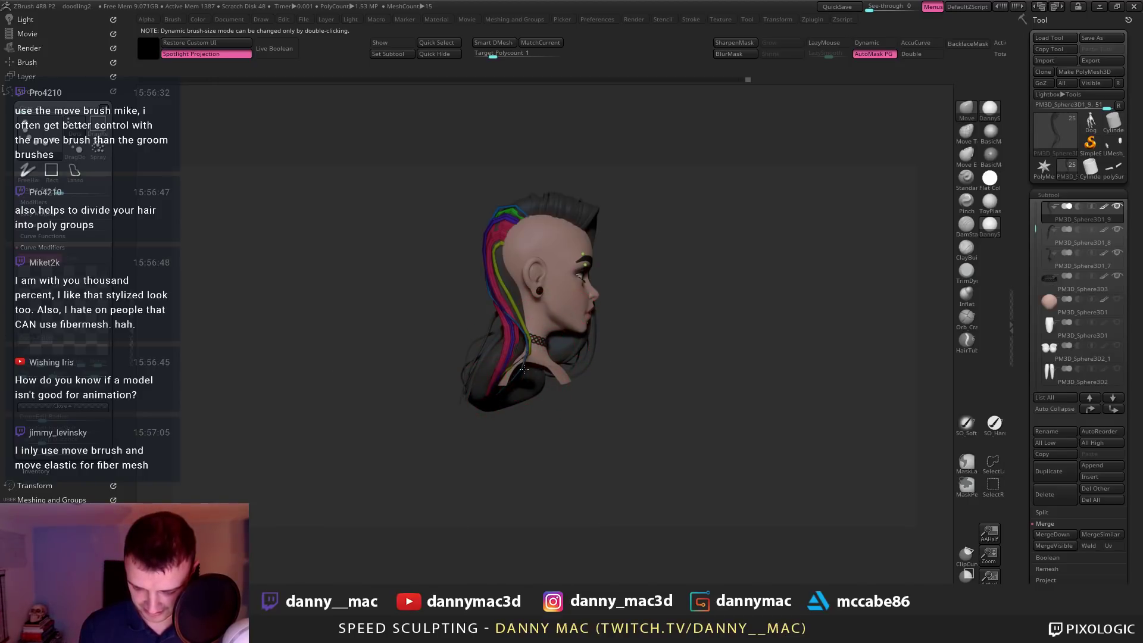
{"action": "left_click_drag", "start_coordinate": [524, 369], "coordinate": [524, 370]}
{"action": "mouse_move", "coordinate": [522, 360]}
{"action": "right_mouse_down", "text": "shift"}
{"action": "mouse_move", "coordinate": [528, 332]}
{"action": "mouse_move", "coordinate": [602, 366]}
{"action": "right_mouse_up", "text": "shift"}
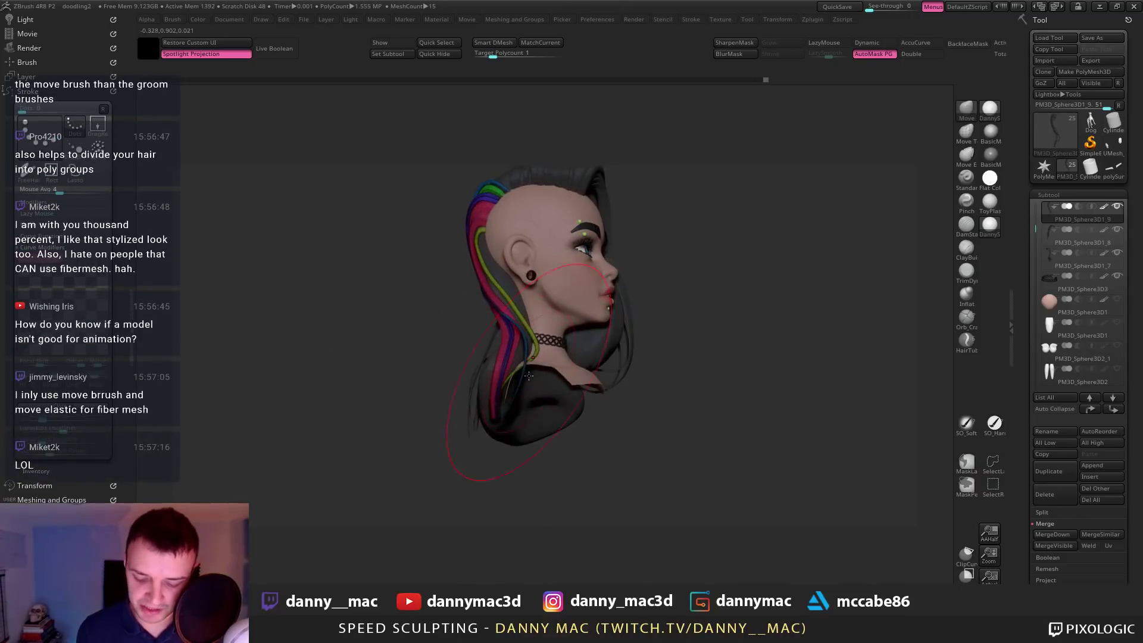
{"action": "mouse_move", "coordinate": [518, 357]}
{"action": "right_mouse_down"}
{"action": "mouse_move", "coordinate": [599, 301]}
{"action": "mouse_move", "coordinate": [551, 305]}
{"action": "right_mouse_up"}
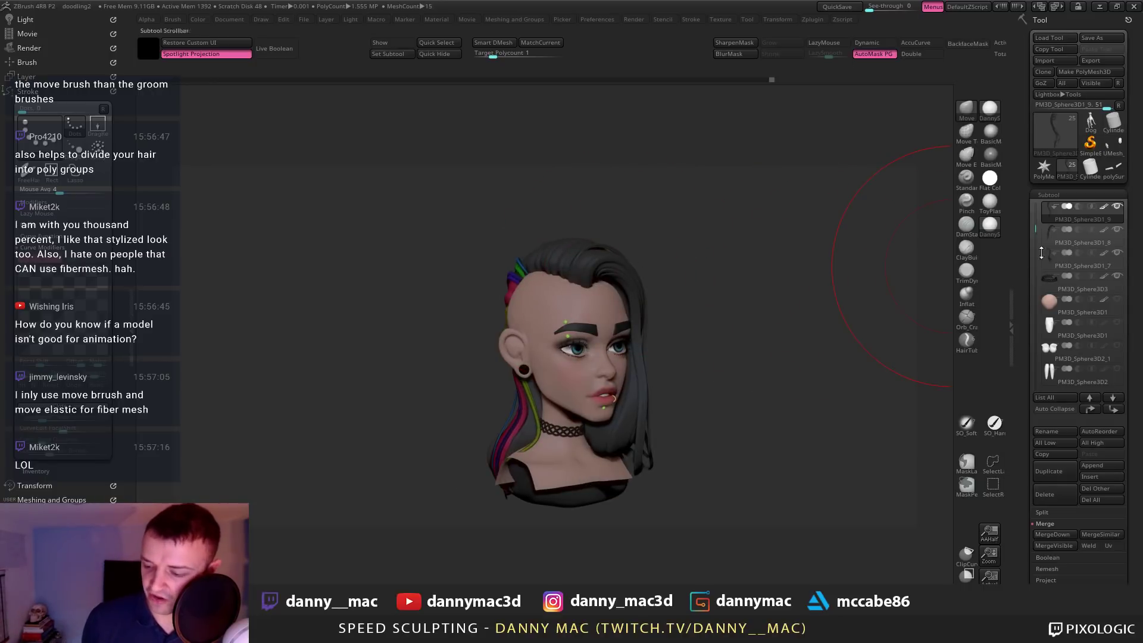
Select the front strand beside the face, refine its lower tips with the Pinch brush and save the project
{"action": "mouse_move", "coordinate": [607, 253]}
{"action": "right_mouse_down"}
{"action": "mouse_move", "coordinate": [573, 248]}
{"action": "mouse_move", "coordinate": [649, 260]}
{"action": "mouse_move", "coordinate": [647, 469]}
{"action": "mouse_move", "coordinate": [636, 469]}
{"action": "right_mouse_up"}
{"action": "left_click", "coordinate": [573, 248], "text": "alt"}
{"action": "left_click", "coordinate": [586, 254], "text": "alt"}
{"action": "key", "text": "shift+f"}
{"action": "key", "text": "shift+f"}
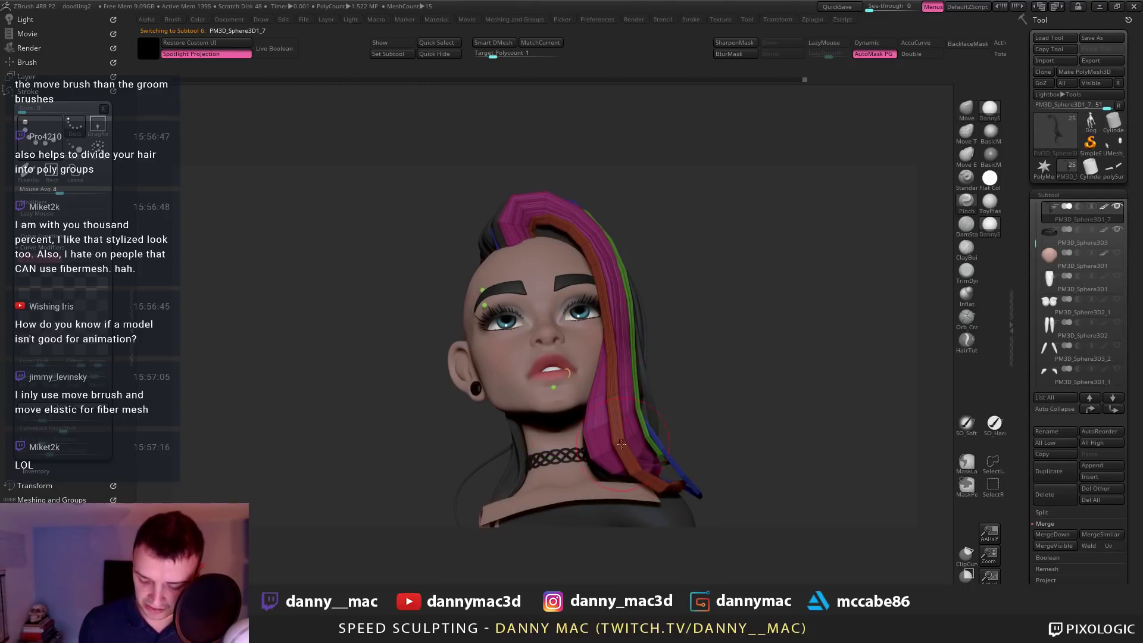
{"action": "right_click_drag", "start_coordinate": [640, 477], "coordinate": [768, 442]}
{"action": "right_click_drag", "start_coordinate": [763, 319], "coordinate": [633, 260]}
{"action": "key", "text": "ctrl+s"}
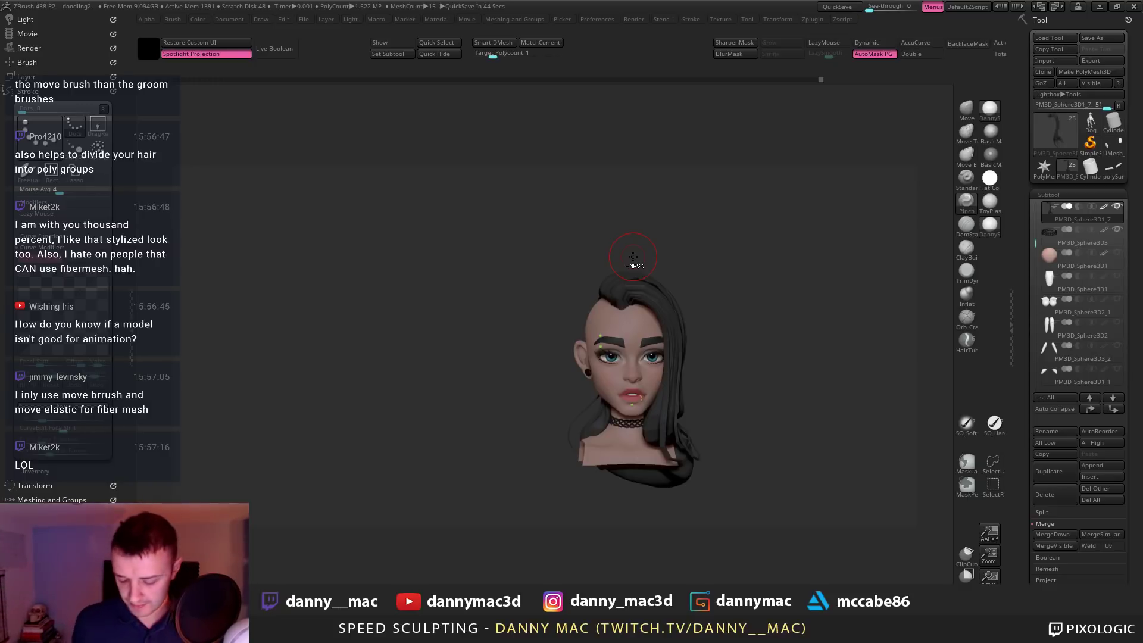
Tighten the front strand's lower section beside the neck and check it with polygroup colours toggled
{"action": "right_click_drag", "start_coordinate": [685, 373], "coordinate": [664, 315], "text": "alt"}
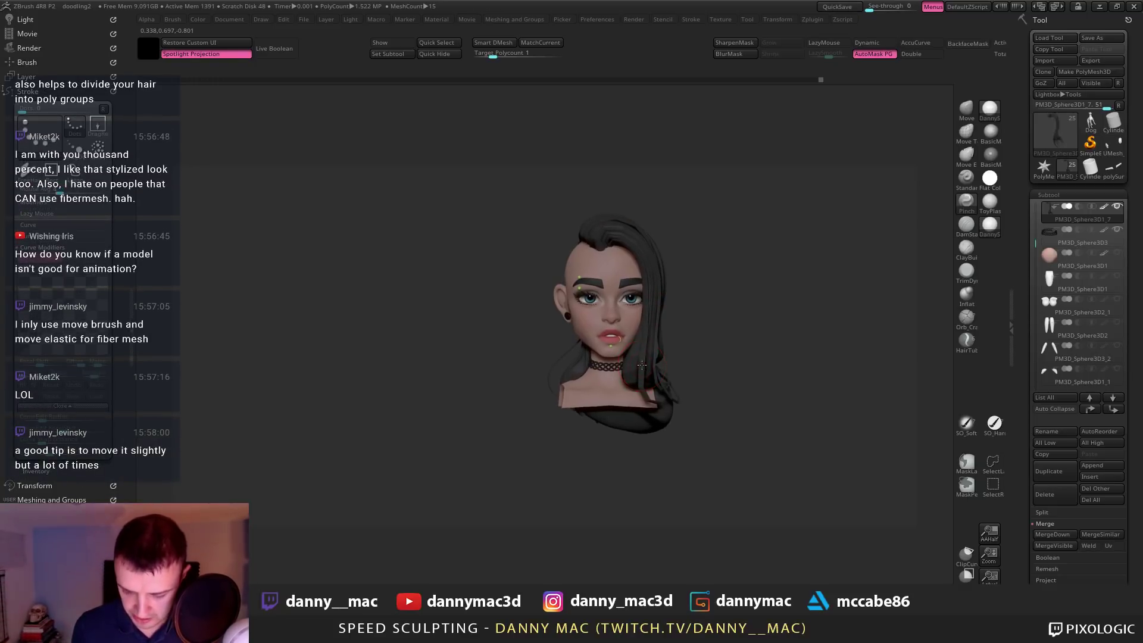
{"action": "left_click_drag", "start_coordinate": [641, 365], "coordinate": [653, 350]}
{"action": "right_click_drag", "start_coordinate": [653, 350], "coordinate": [620, 316], "text": "alt"}
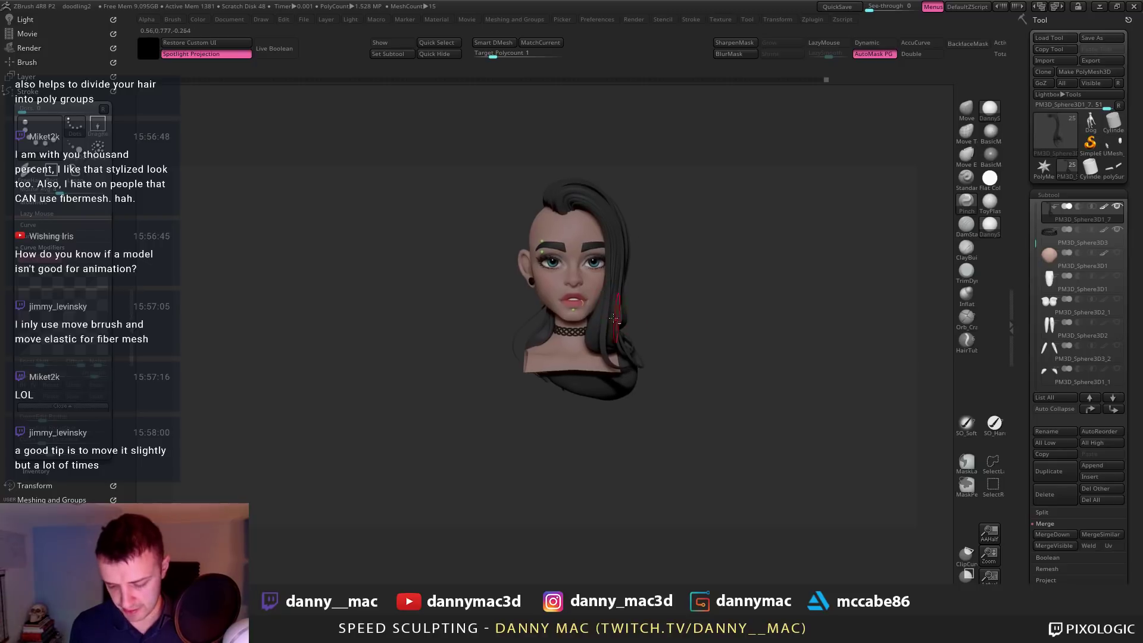
{"action": "key", "text": "shift+f"}
{"action": "key", "text": "shift+f"}
{"action": "mouse_move", "coordinate": [606, 272]}
{"action": "right_mouse_down", "text": "alt"}
{"action": "mouse_move", "coordinate": [572, 270]}
{"action": "mouse_move", "coordinate": [607, 280]}
{"action": "mouse_move", "coordinate": [493, 317]}
{"action": "mouse_move", "coordinate": [509, 331]}
{"action": "right_mouse_up", "text": "alt"}
Select the strand behind the ear, subdivide it and hide its polygroup colours
{"action": "left_click", "coordinate": [509, 331], "text": "alt"}
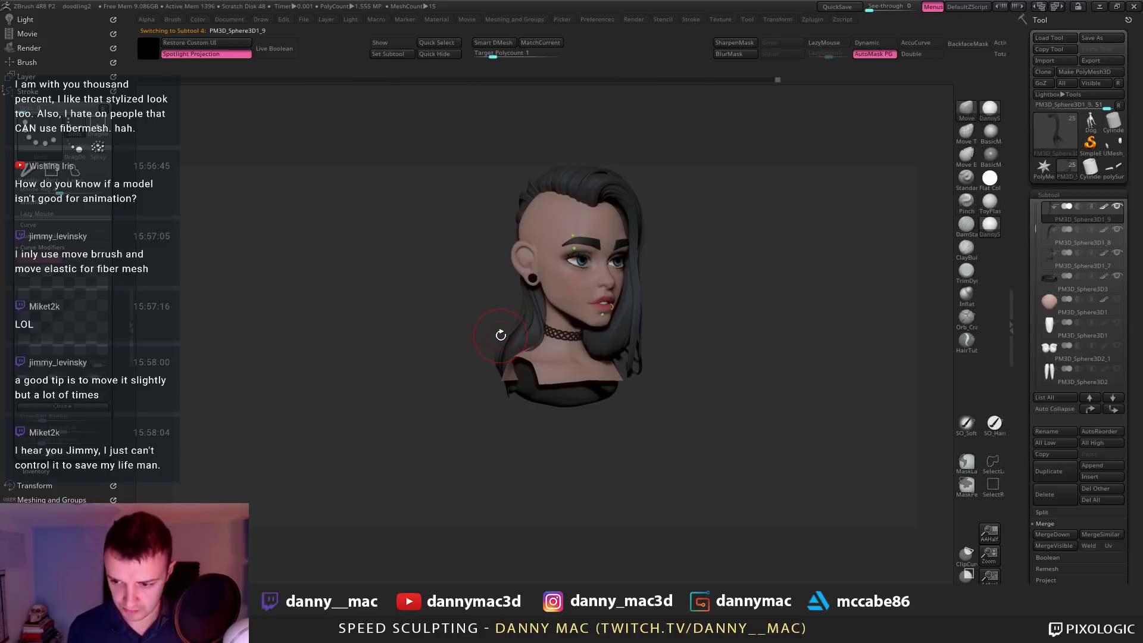
{"action": "key", "text": "shift+f"}
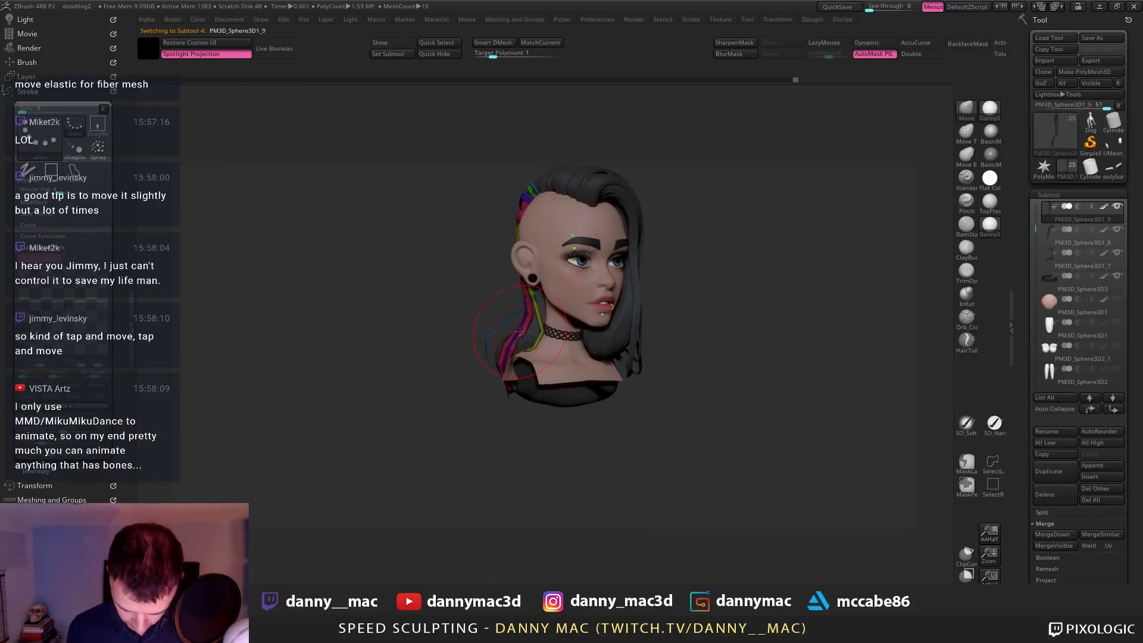
{"action": "key", "text": "space"}
{"action": "key", "text": "ctrl+d"}
{"action": "key", "text": "shift+f"}
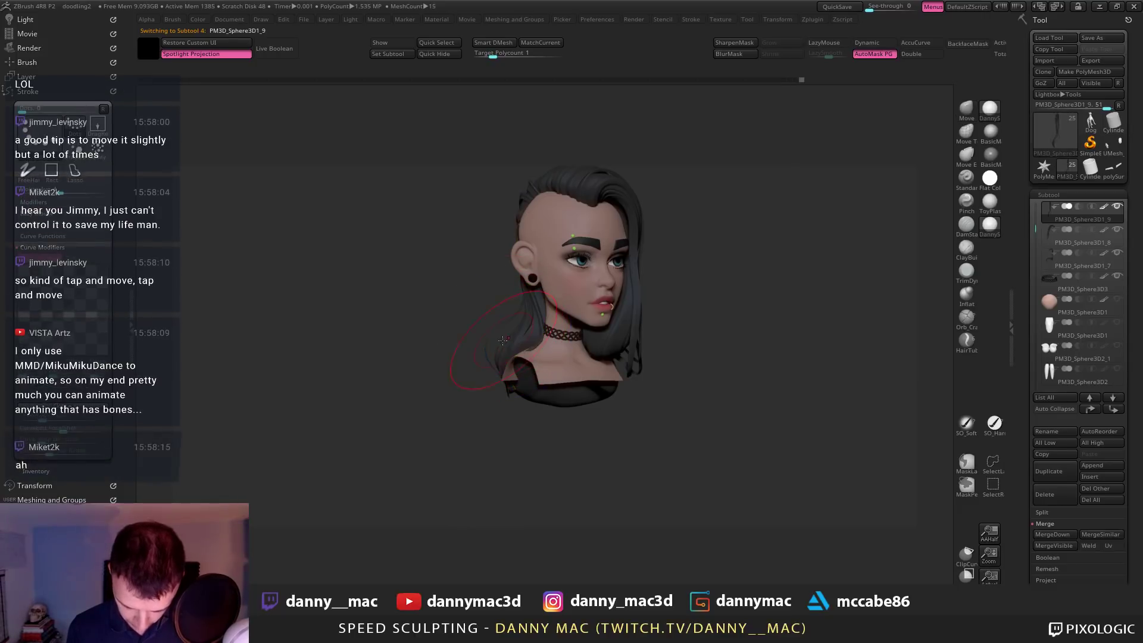
Move the lower lengths of the strand behind the ear around the side of the neck and save the project
{"action": "key", "text": "space"}
{"action": "right_click_drag", "start_coordinate": [527, 358], "coordinate": [501, 341]}
{"action": "left_click_drag", "start_coordinate": [517, 350], "coordinate": [521, 340]}
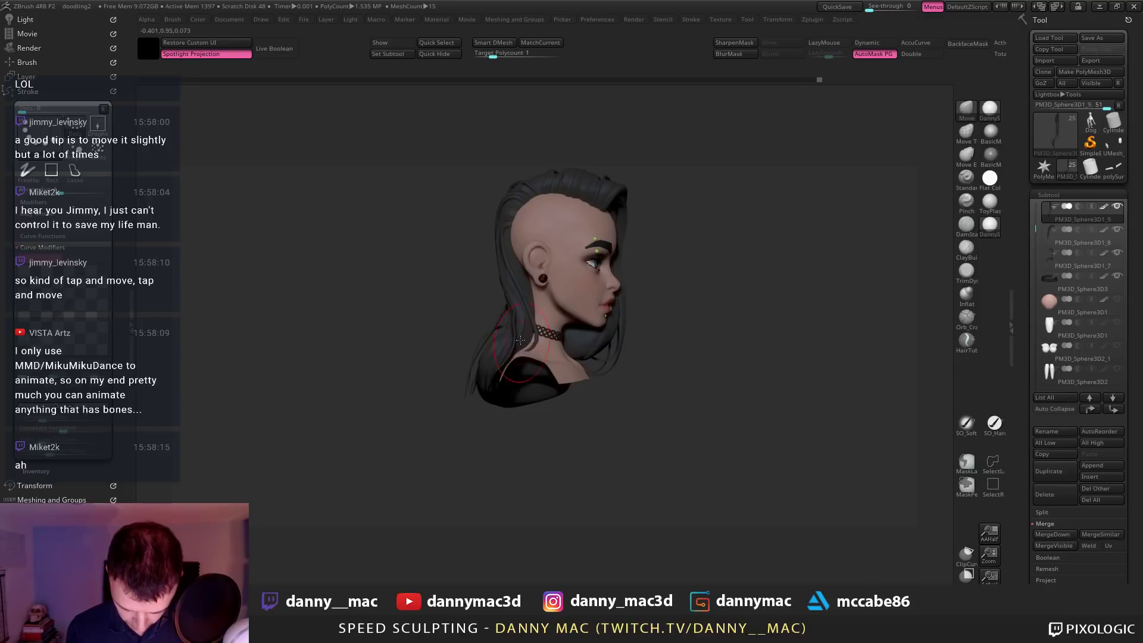
{"action": "mouse_move", "coordinate": [524, 327]}
{"action": "right_mouse_down"}
{"action": "mouse_move", "coordinate": [507, 366]}
{"action": "mouse_move", "coordinate": [540, 318]}
{"action": "mouse_move", "coordinate": [524, 334]}
{"action": "mouse_move", "coordinate": [575, 313]}
{"action": "right_mouse_up"}
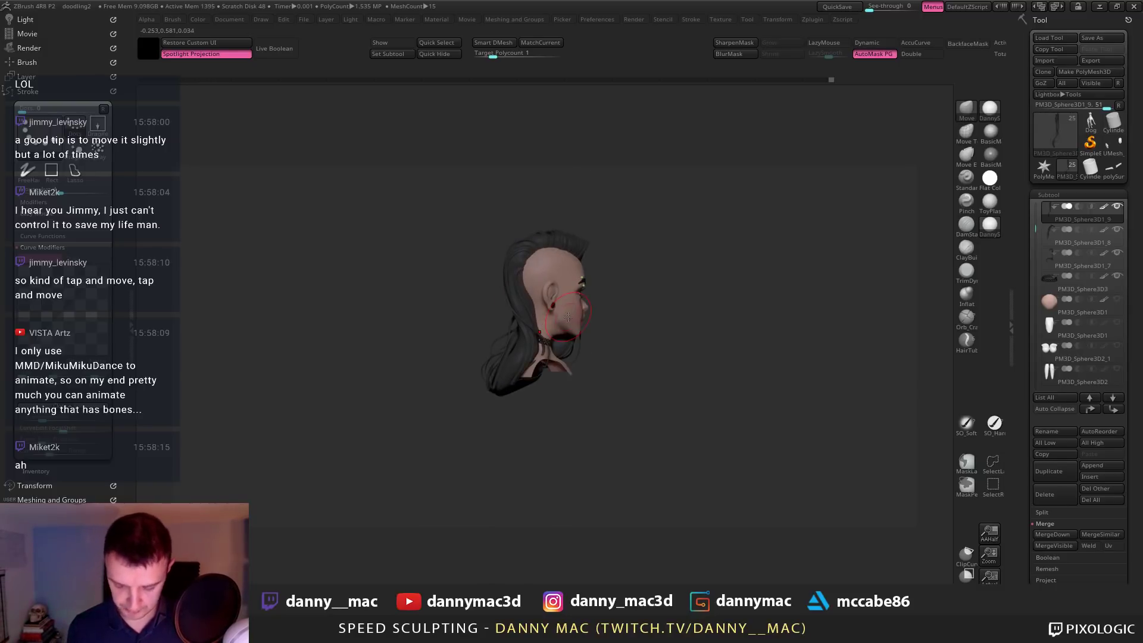
{"action": "key", "text": "ctrl+s"}
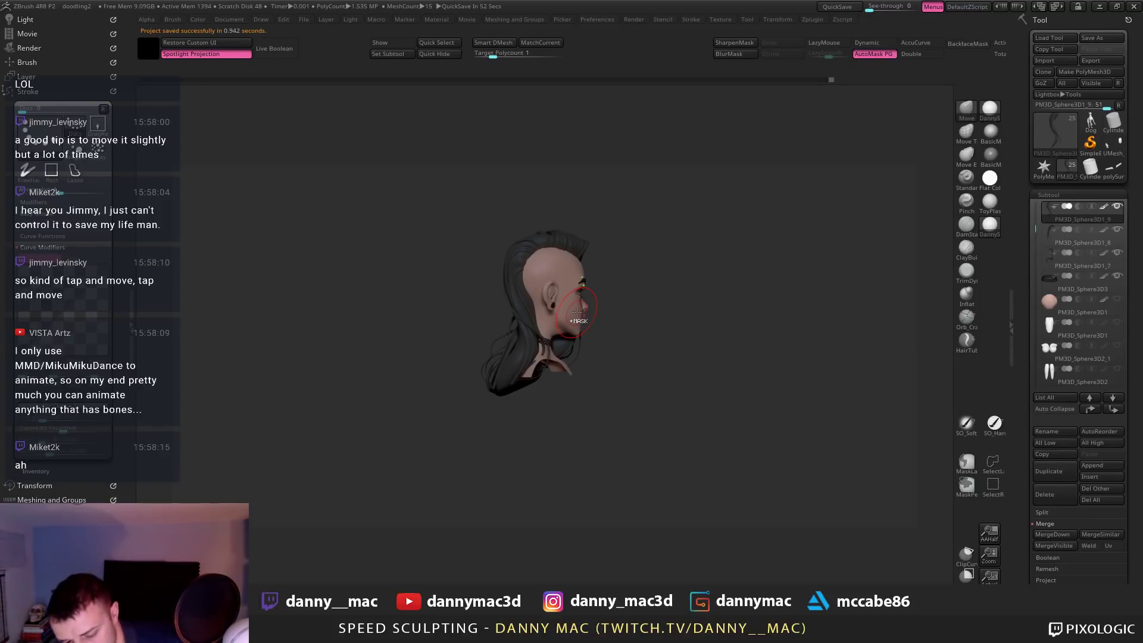
{"action": "mouse_move", "coordinate": [578, 313]}
{"action": "left_mouse_down"}
{"action": "mouse_move", "coordinate": [540, 361]}
{"action": "mouse_move", "coordinate": [567, 348]}
{"action": "left_mouse_up"}
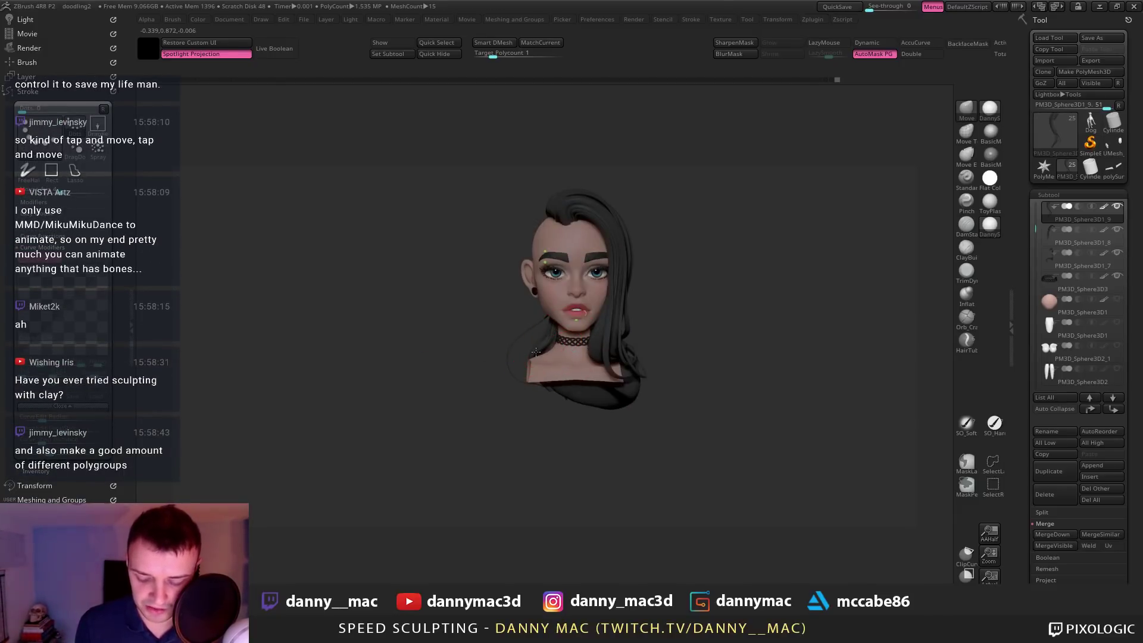
Select the front strand and examine its form with polygroup colours and in isolation
{"action": "left_click", "coordinate": [587, 206], "text": "alt"}
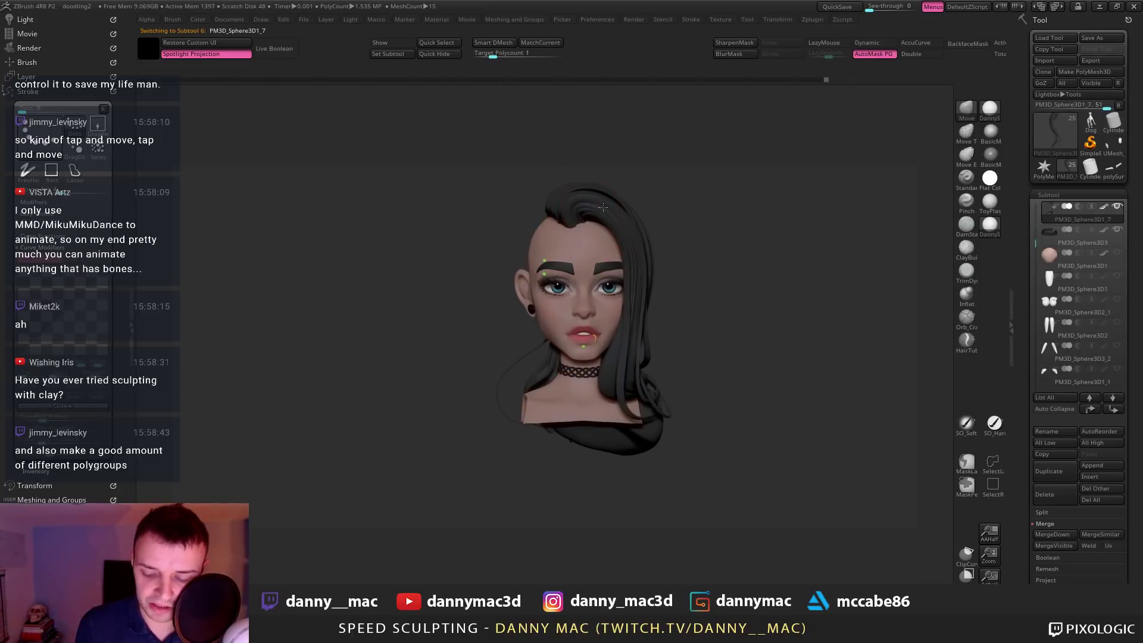
{"action": "key", "text": "f"}
{"action": "key", "text": "shift+f"}
{"action": "right_click_drag", "start_coordinate": [652, 202], "coordinate": [725, 265]}
{"action": "key", "text": "shift+f"}
{"action": "key", "text": "alt+s"}
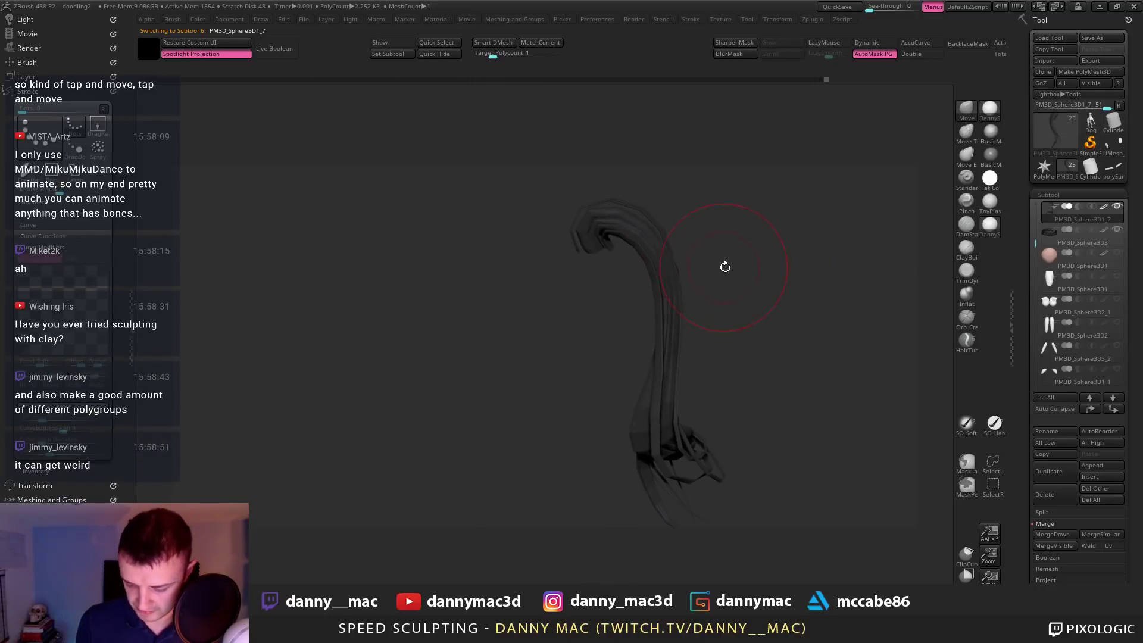
{"action": "key", "text": "alt+s"}
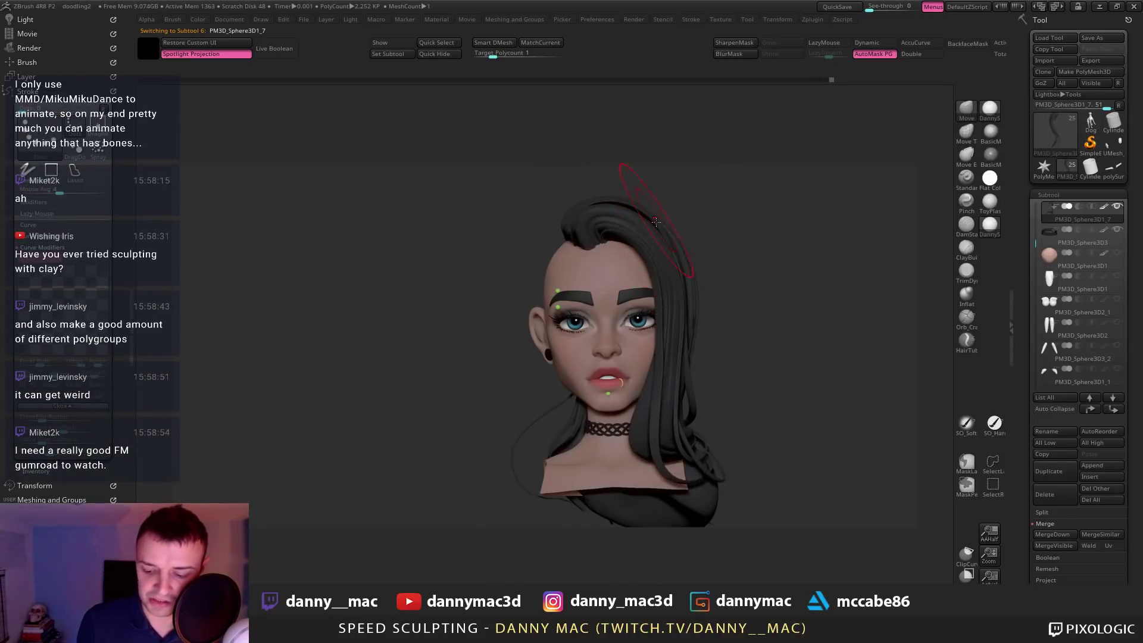
Collapse the tray beside the canvas and display the front strand's polygroup colours
{"action": "right_click_drag", "start_coordinate": [655, 222], "coordinate": [640, 239]}
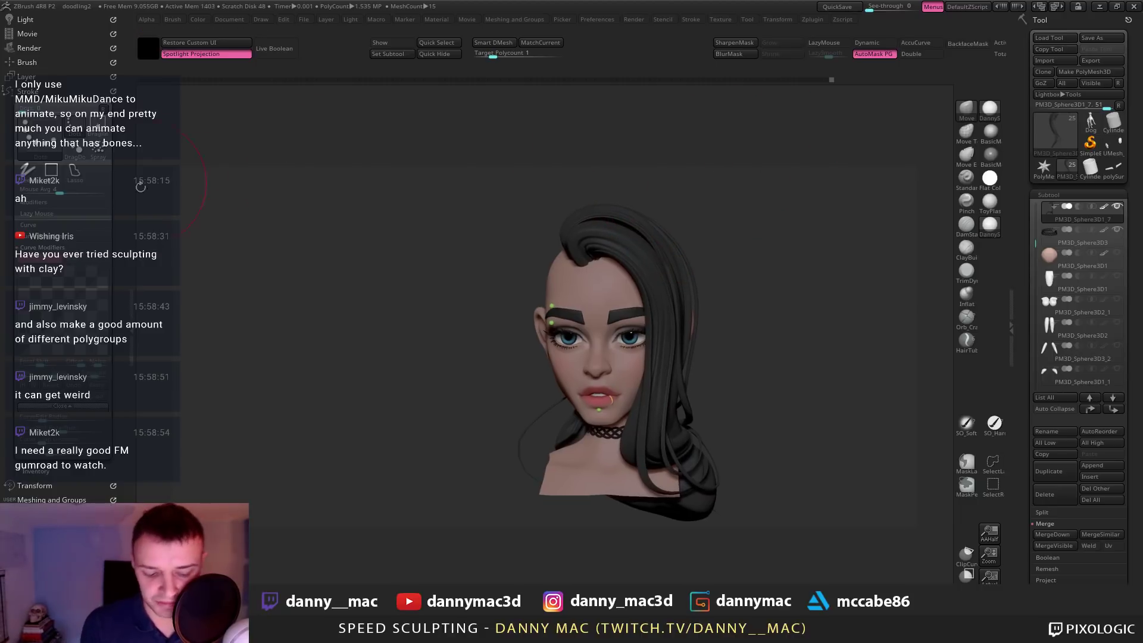
{"action": "left_click", "coordinate": [132, 274]}
{"action": "key", "text": "shift+f"}
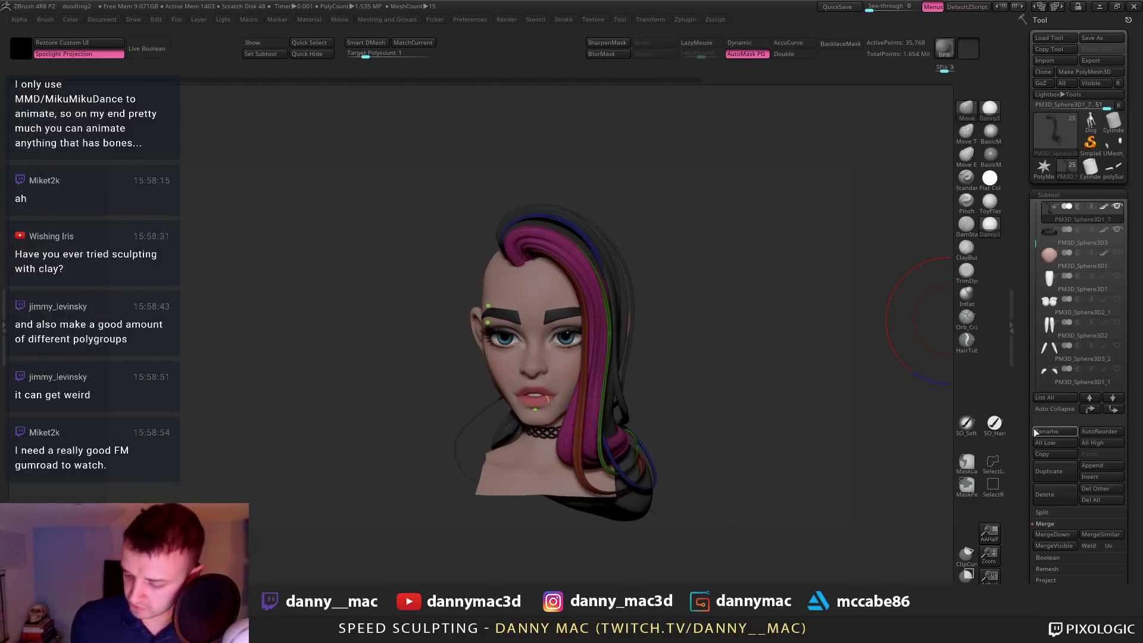
Move the front strand to the top of the subtool list and save the project
{"action": "left_click", "coordinate": [1090, 410]}
{"action": "right_click_drag", "start_coordinate": [676, 302], "coordinate": [584, 239], "text": "alt"}
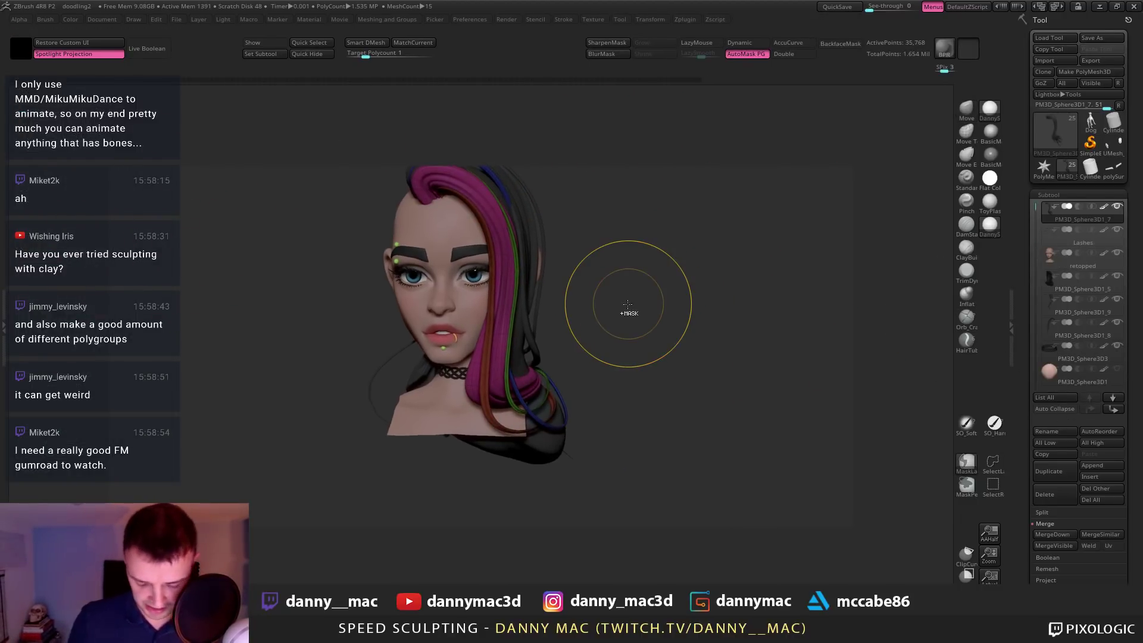
{"action": "key", "text": "ctrl+s"}
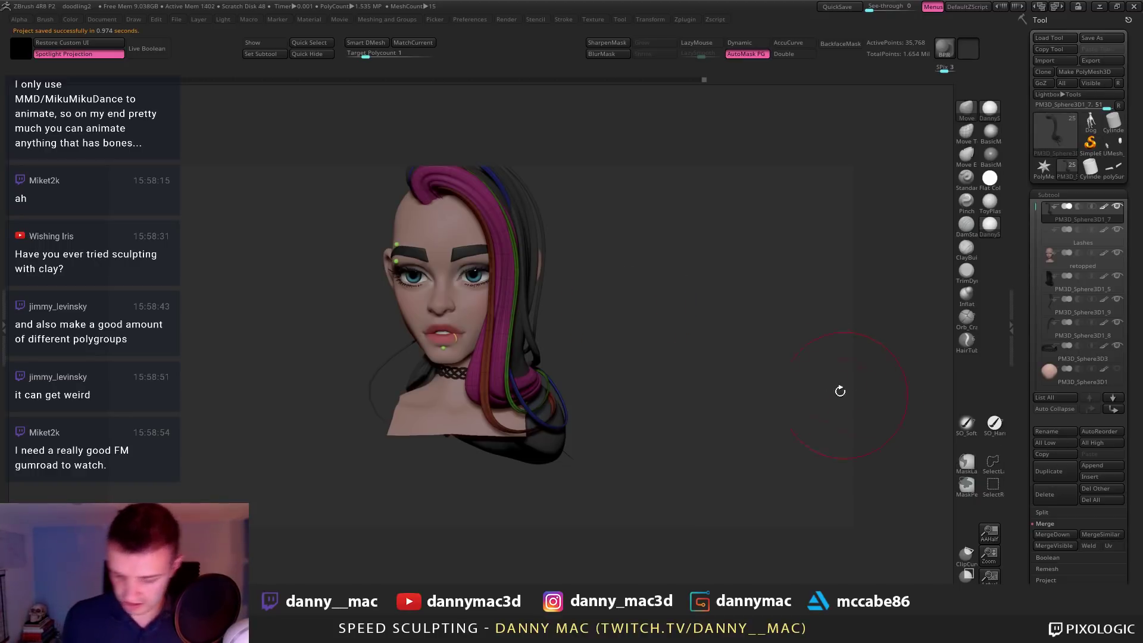
{"action": "left_click_drag", "start_coordinate": [682, 332], "coordinate": [691, 369]}
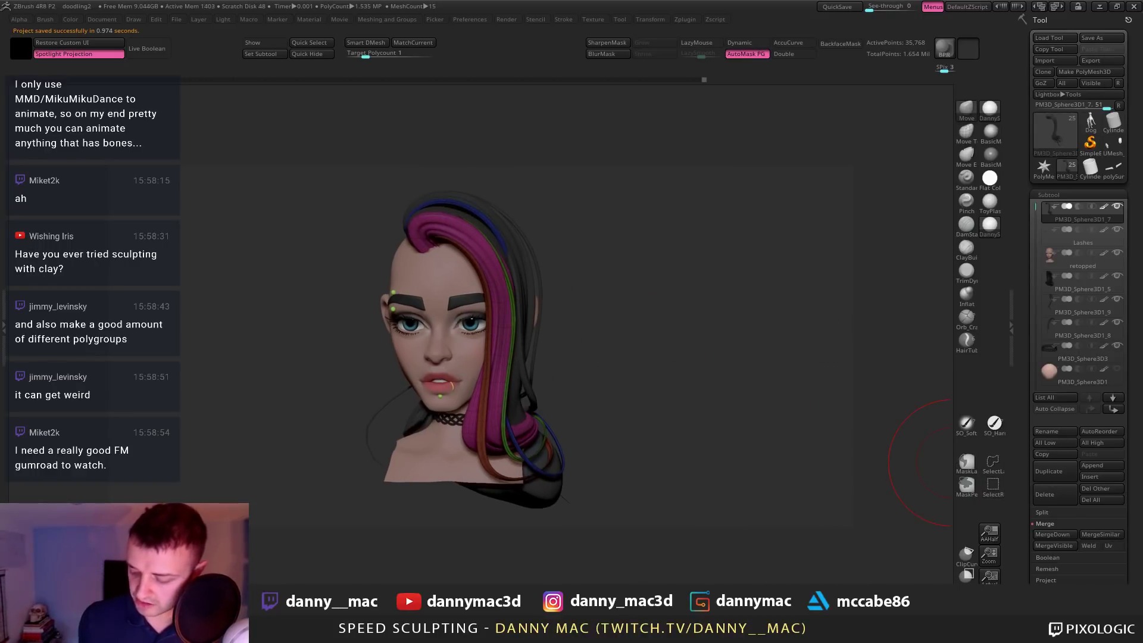
Select the side strands above the ear and move them to the top of the subtool list
{"action": "scroll", "coordinate": [1026, 553], "scroll_direction": "down", "scroll_amount": 3}
{"action": "scroll", "coordinate": [1025, 548], "scroll_direction": "up", "scroll_amount": 1}
{"action": "key", "text": "shift+f"}
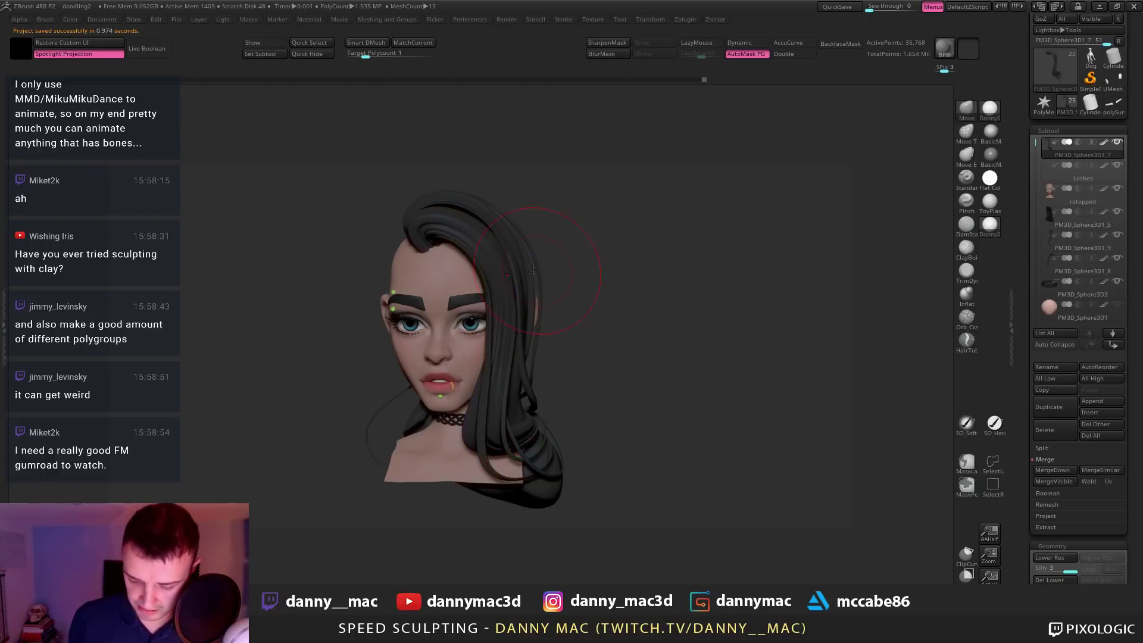
{"action": "key", "text": "shift+f"}
{"action": "left_click_drag", "start_coordinate": [649, 310], "coordinate": [554, 297]}
{"action": "left_click", "coordinate": [514, 251], "text": "alt"}
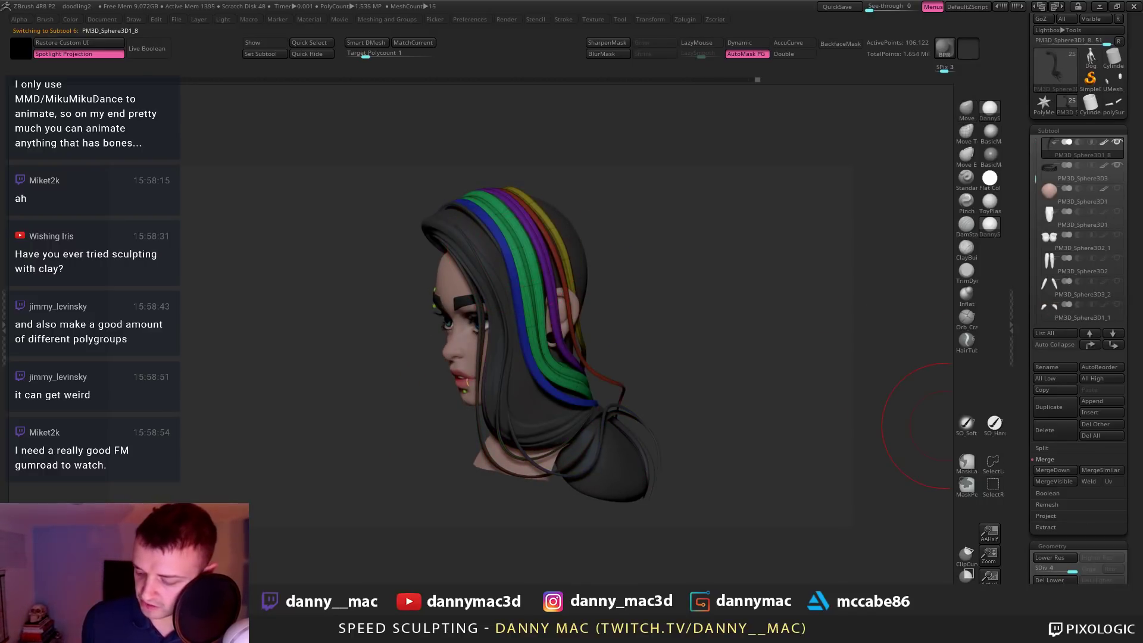
{"action": "left_click_drag", "start_coordinate": [1024, 528], "coordinate": [1024, 386]}
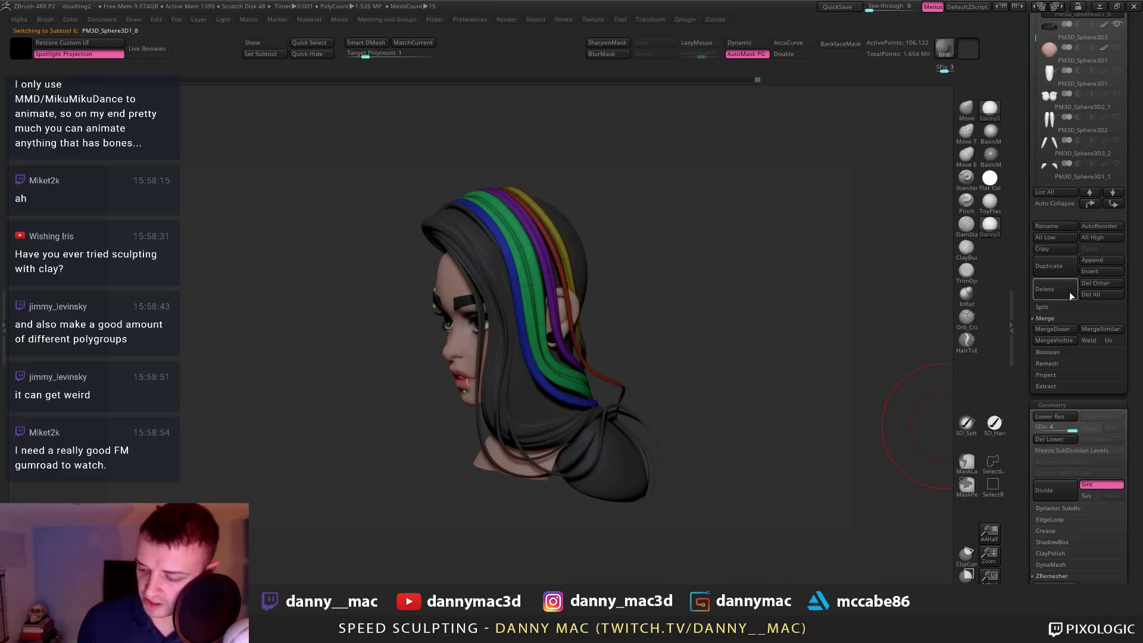
{"action": "left_click", "coordinate": [1090, 204], "text": "shift"}
Select the hair strands at the back of the shaved side and move them to the top of the subtool list
{"action": "left_click_drag", "start_coordinate": [1024, 180], "coordinate": [1024, 213]}
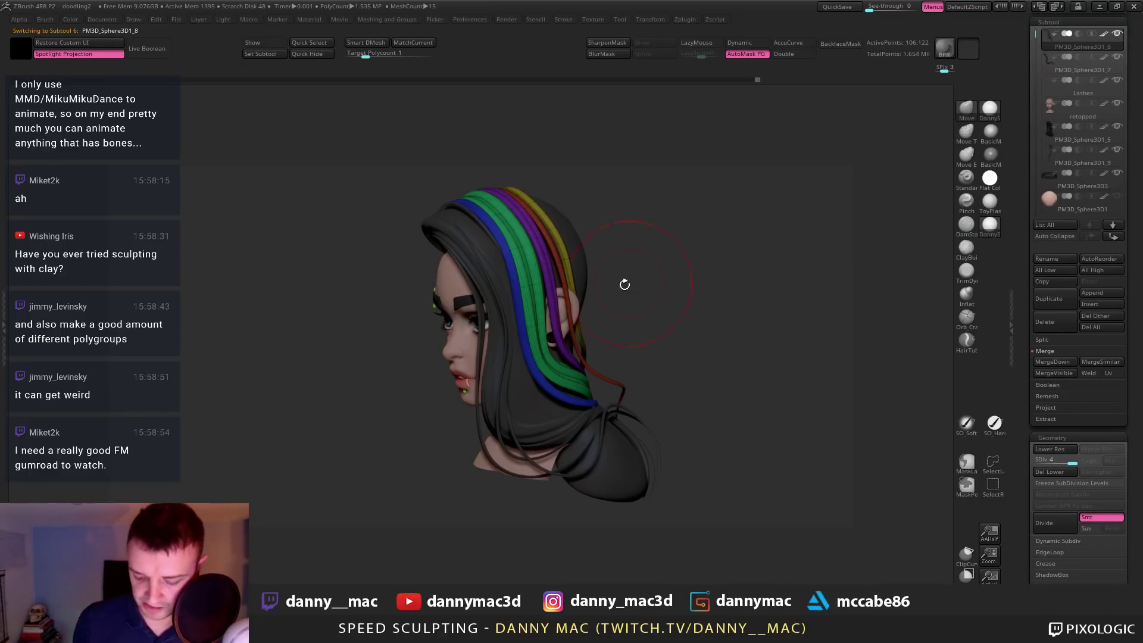
{"action": "left_click_drag", "start_coordinate": [624, 284], "coordinate": [655, 214]}
{"action": "left_click", "coordinate": [525, 245], "text": "alt"}
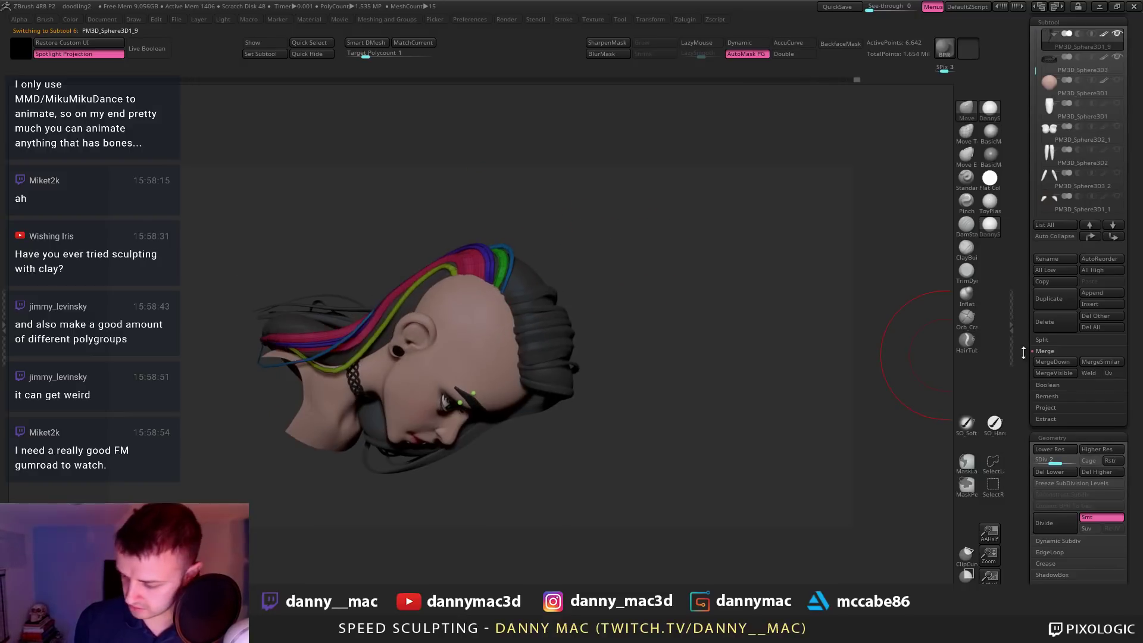
{"action": "left_click", "coordinate": [1091, 237]}
{"action": "mouse_move", "coordinate": [1025, 384]}
{"action": "left_mouse_down"}
{"action": "mouse_move", "coordinate": [1026, 301]}
{"action": "mouse_move", "coordinate": [1072, 309]}
{"action": "mouse_move", "coordinate": [1030, 385]}
{"action": "mouse_move", "coordinate": [1029, 416]}
{"action": "mouse_move", "coordinate": [1032, 402]}
{"action": "left_mouse_up"}
Raise the front strand and the back strands to subdivision level 4
{"action": "key", "text": "Down"}
{"action": "key", "text": "Down"}
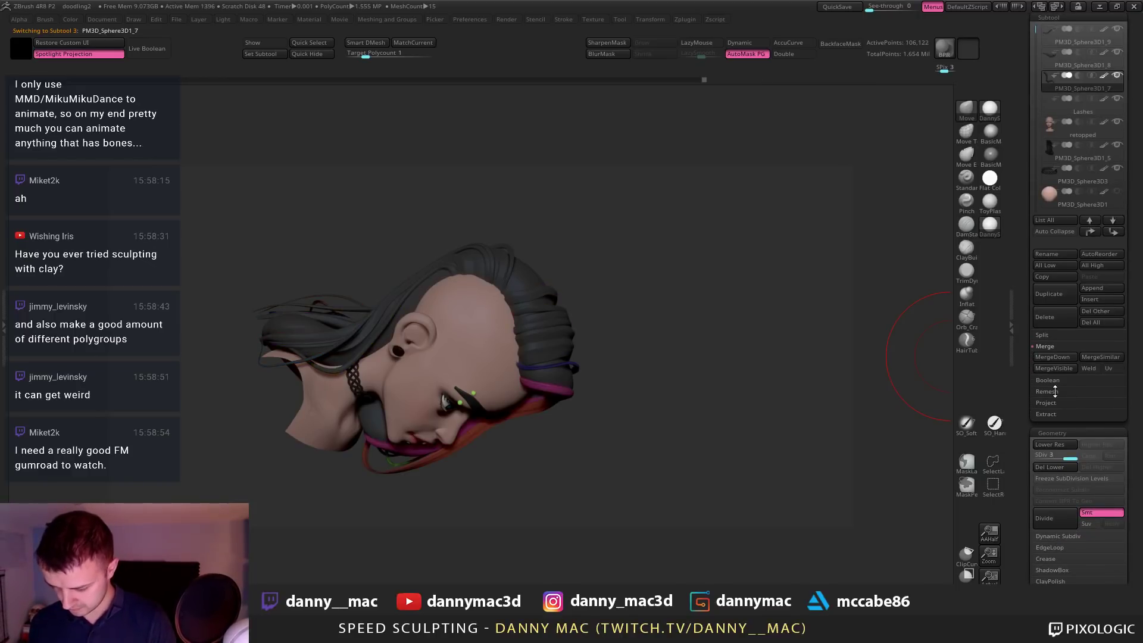
{"action": "key", "text": "d"}
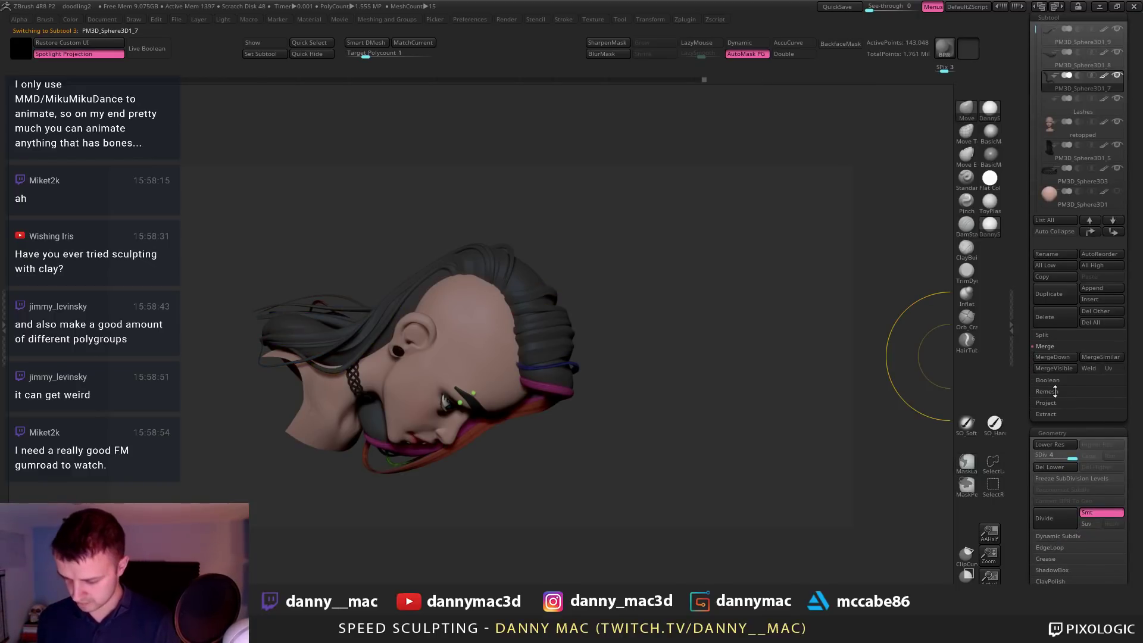
{"action": "key", "text": "Up"}
{"action": "key", "text": "Up"}
{"action": "key", "text": "d"}
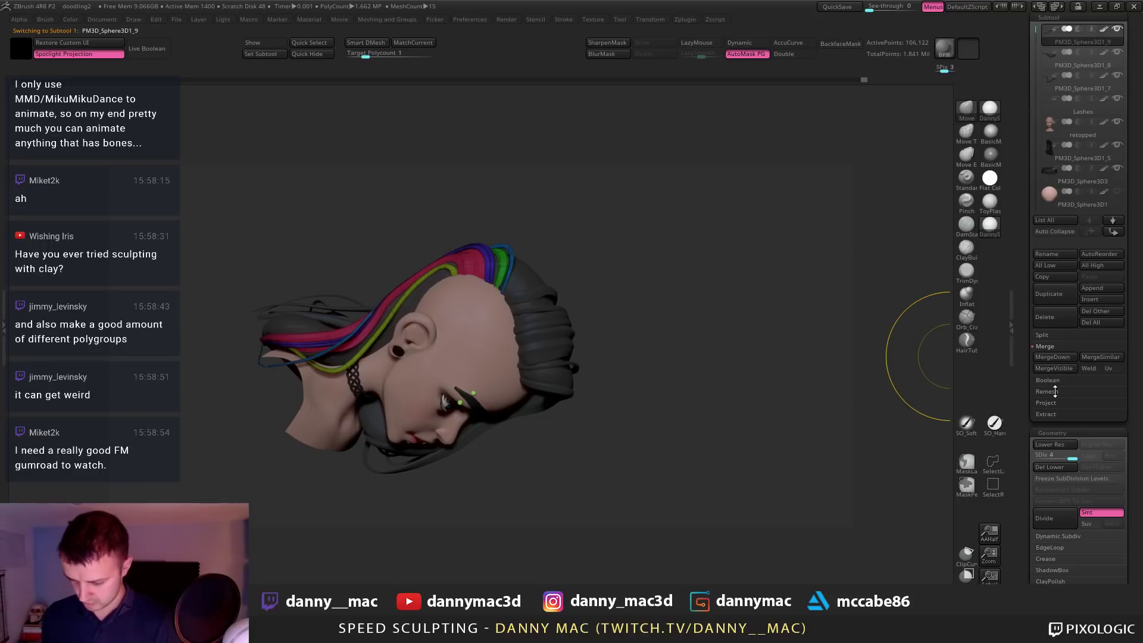
Merge the back, side and front hair subtools down into a single subtool
{"action": "scroll", "coordinate": [1055, 391], "scroll_direction": "down", "scroll_amount": 5}
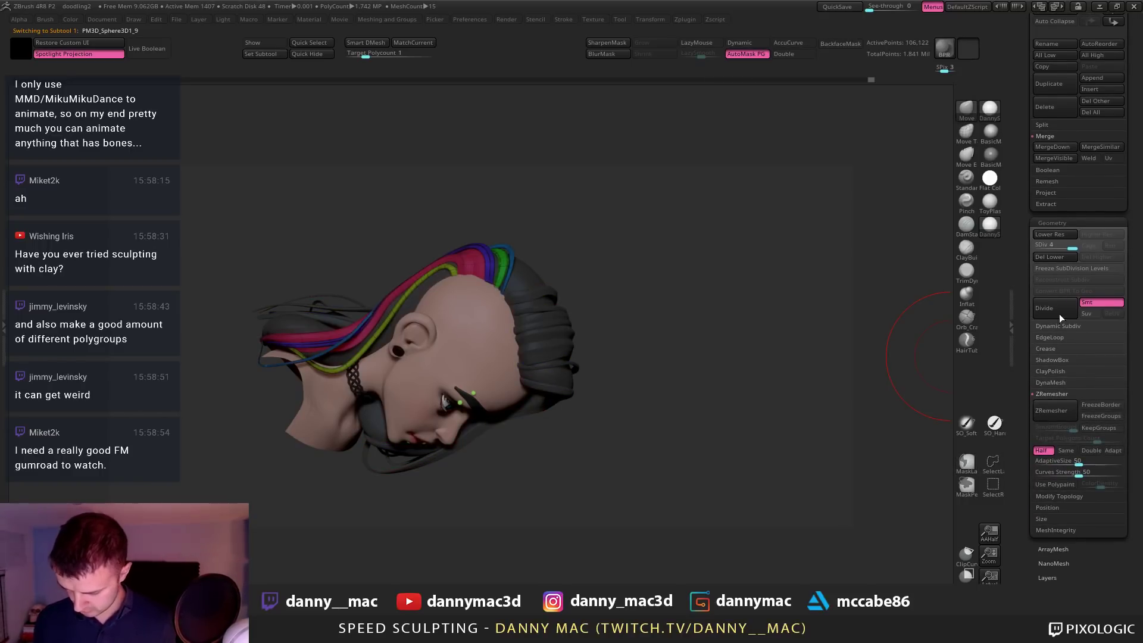
{"action": "left_click", "coordinate": [1051, 148]}
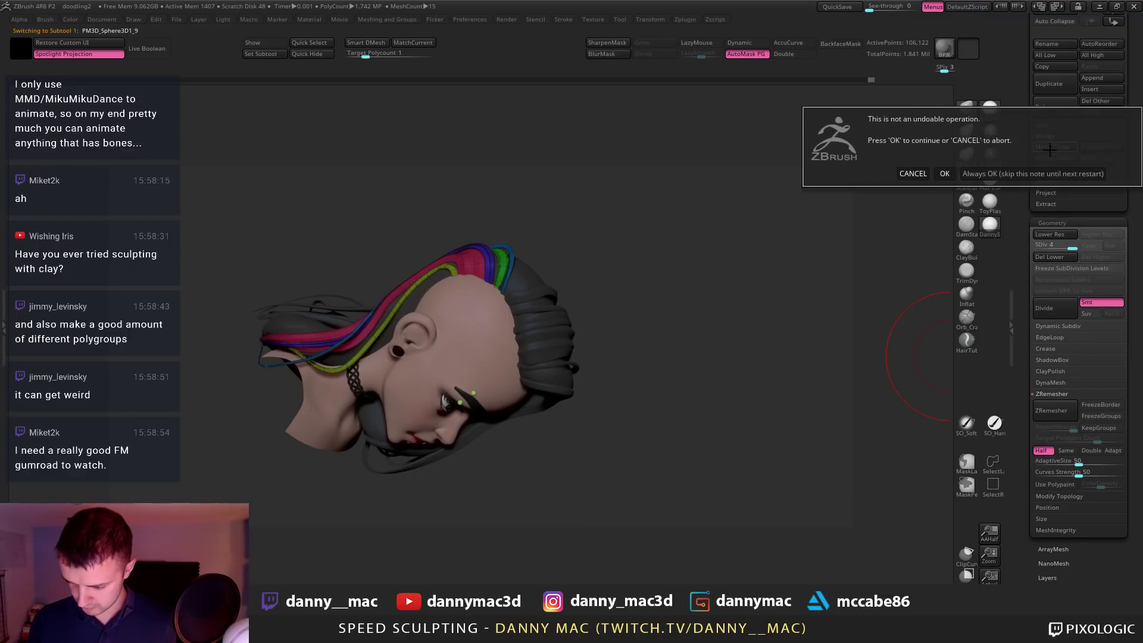
{"action": "left_click", "coordinate": [943, 173]}
{"action": "scroll", "coordinate": [1052, 144], "scroll_direction": "up", "scroll_amount": 3}
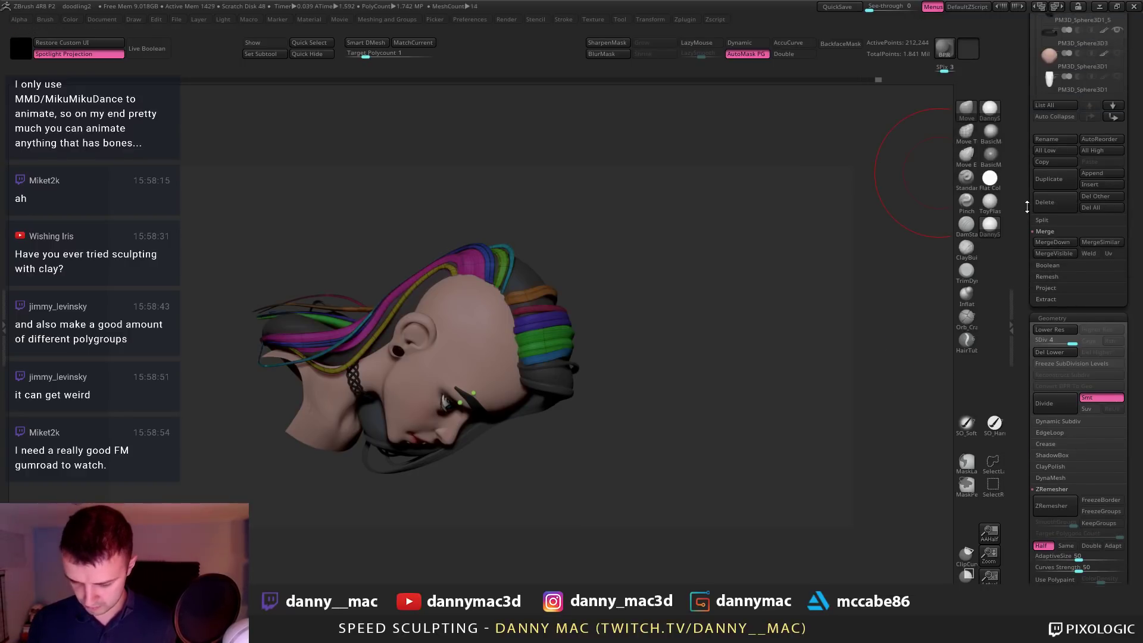
{"action": "left_click", "coordinate": [1053, 247]}
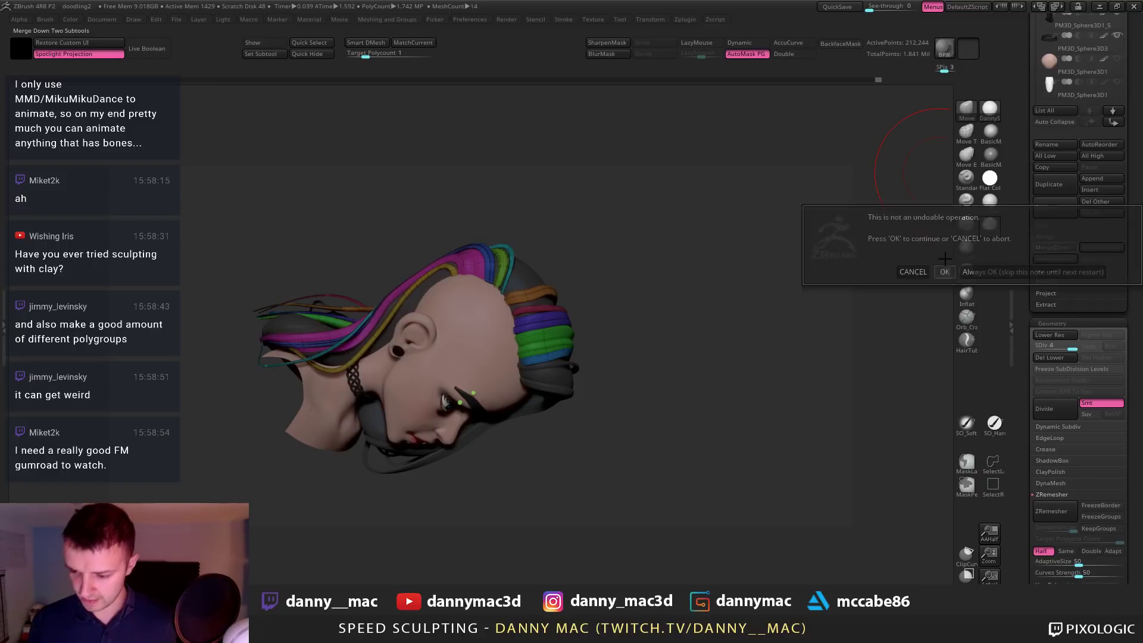
{"action": "left_click", "coordinate": [945, 271]}
Examine the merged hair from the front, with and without polygroup colours and at its lower subdivision levels
{"action": "left_click_drag", "start_coordinate": [698, 256], "coordinate": [660, 319]}
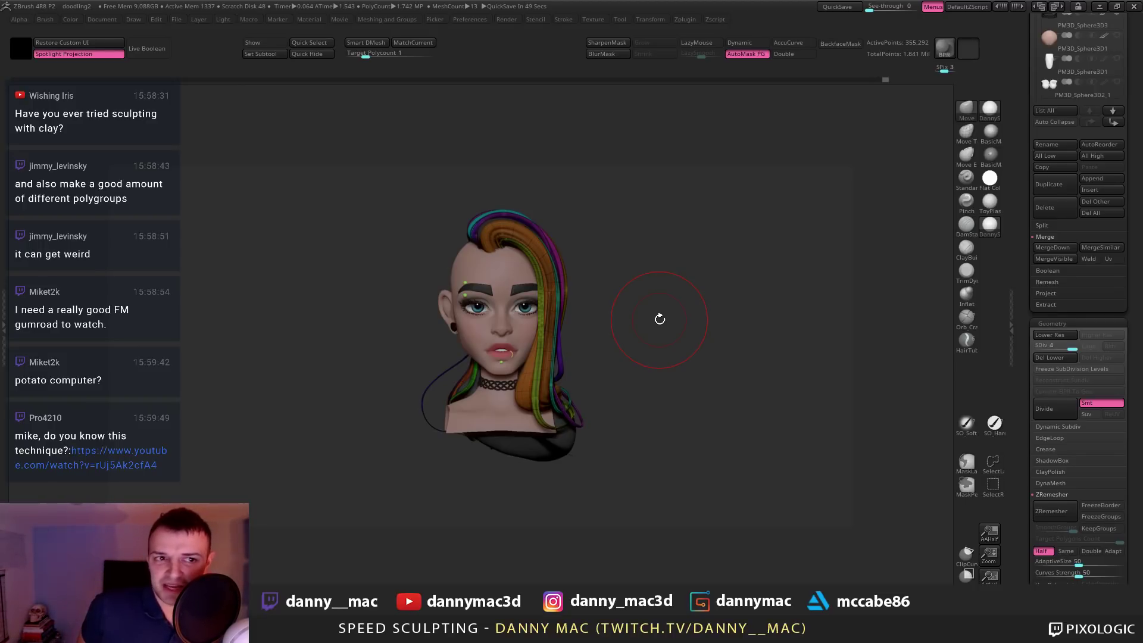
{"action": "left_click_drag", "start_coordinate": [599, 242], "coordinate": [617, 271]}
{"action": "key", "text": "shift+f"}
{"action": "key", "text": "shift+f"}
{"action": "key", "text": "space"}
{"action": "key", "text": "shift+d"}
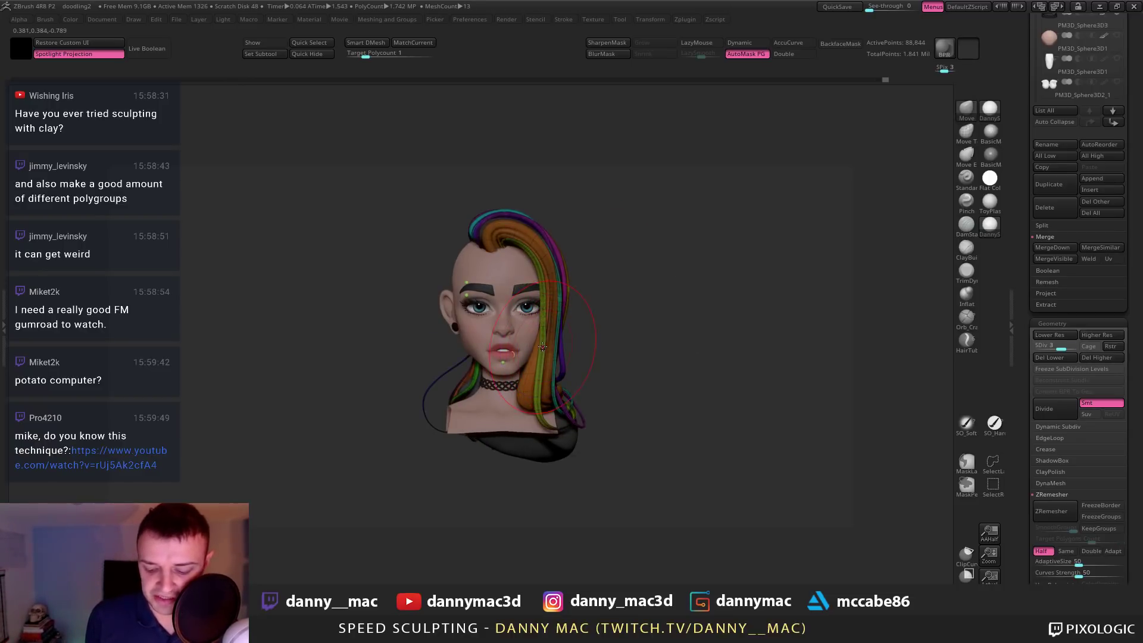
{"action": "key", "text": "space"}
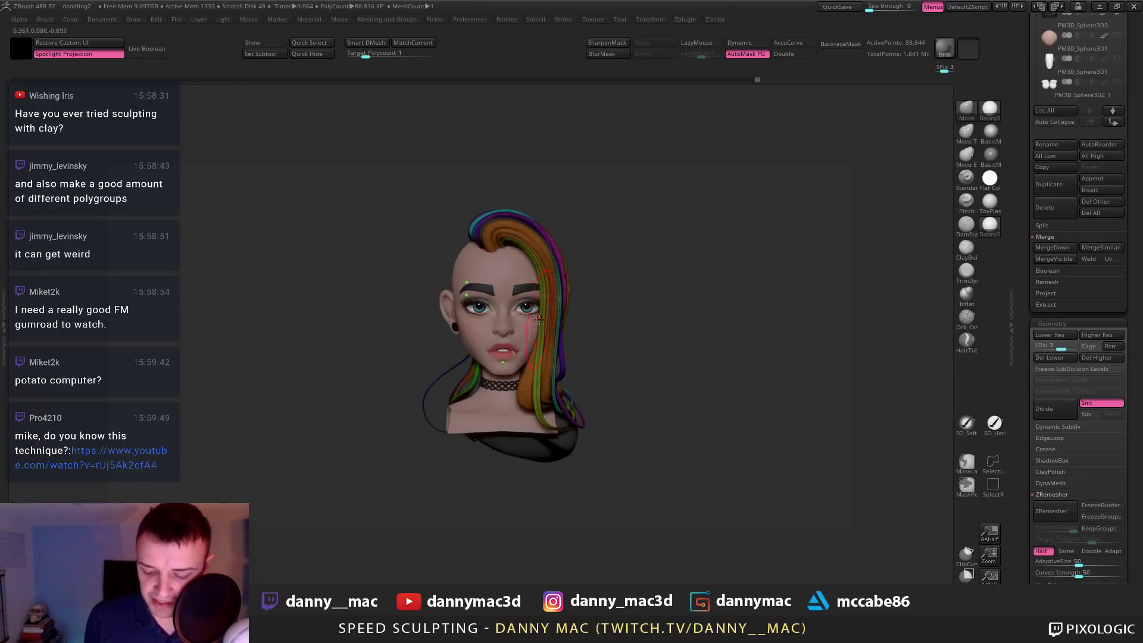
{"action": "key", "text": "shift+d"}
{"action": "key", "text": "shift+d"}
{"action": "key", "text": "d"}
{"action": "key", "text": "d"}
{"action": "key", "text": "d"}
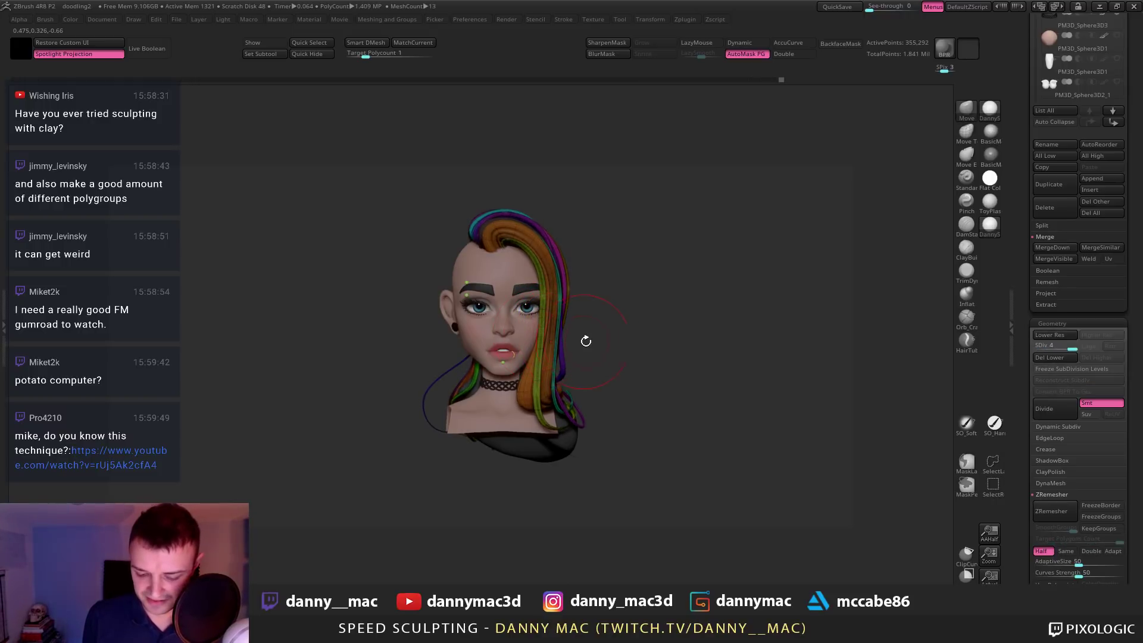
Hide the polygroup colours and shape the lengths behind the neck and shoulder on the shaved side with the Move brush
{"action": "key", "text": "shift+f"}
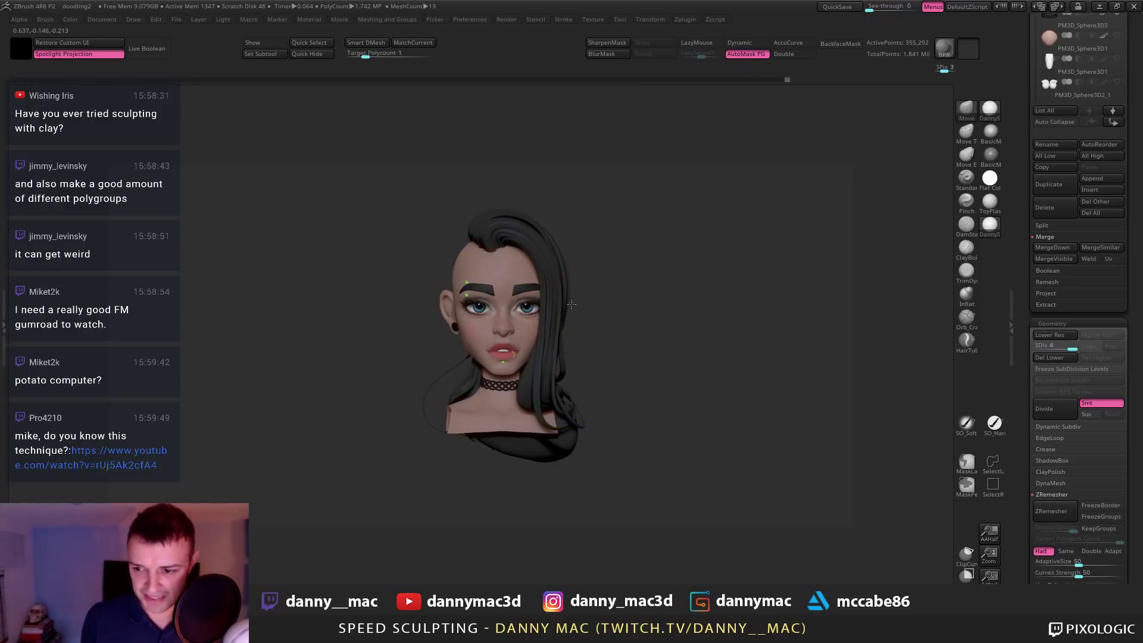
{"action": "right_click_drag", "start_coordinate": [572, 304], "coordinate": [607, 312]}
{"action": "right_click_drag", "start_coordinate": [518, 357], "coordinate": [487, 377]}
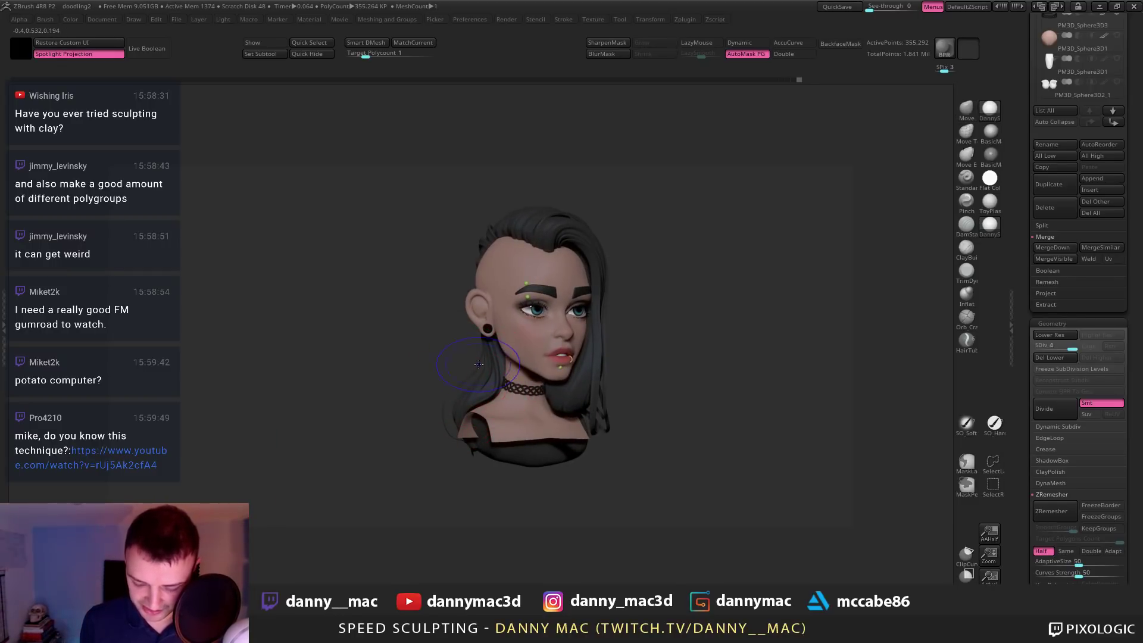
{"action": "mouse_move", "coordinate": [449, 410]}
{"action": "right_mouse_down"}
{"action": "mouse_move", "coordinate": [436, 437]}
{"action": "mouse_move", "coordinate": [471, 412]}
{"action": "mouse_move", "coordinate": [499, 359]}
{"action": "right_mouse_up"}
{"action": "right_click", "coordinate": [449, 424]}
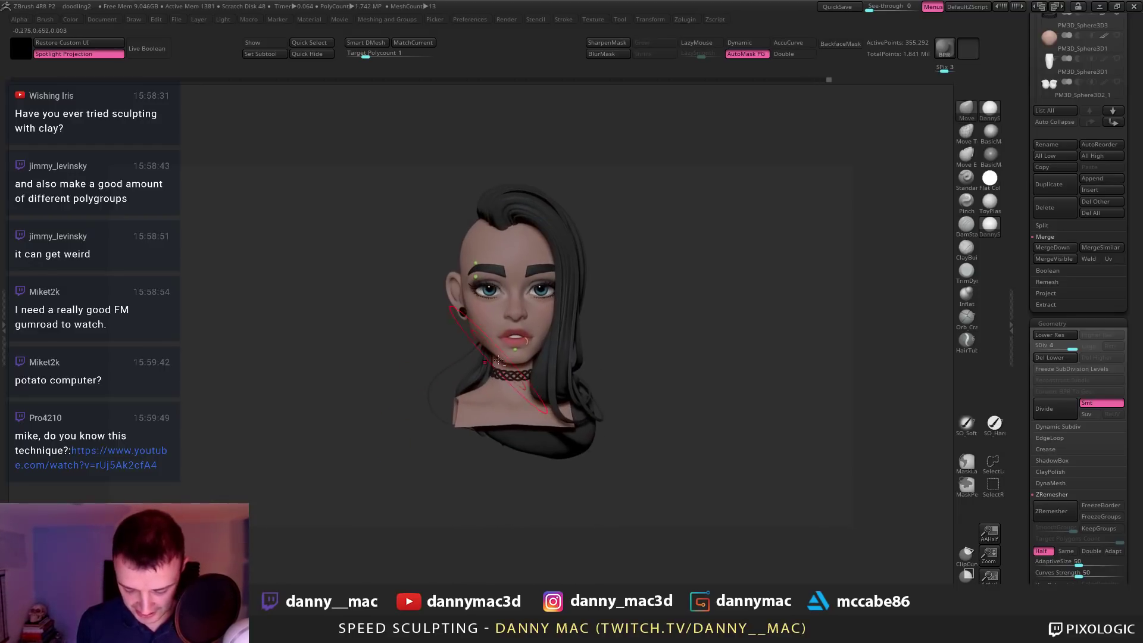
{"action": "right_click", "coordinate": [448, 434]}
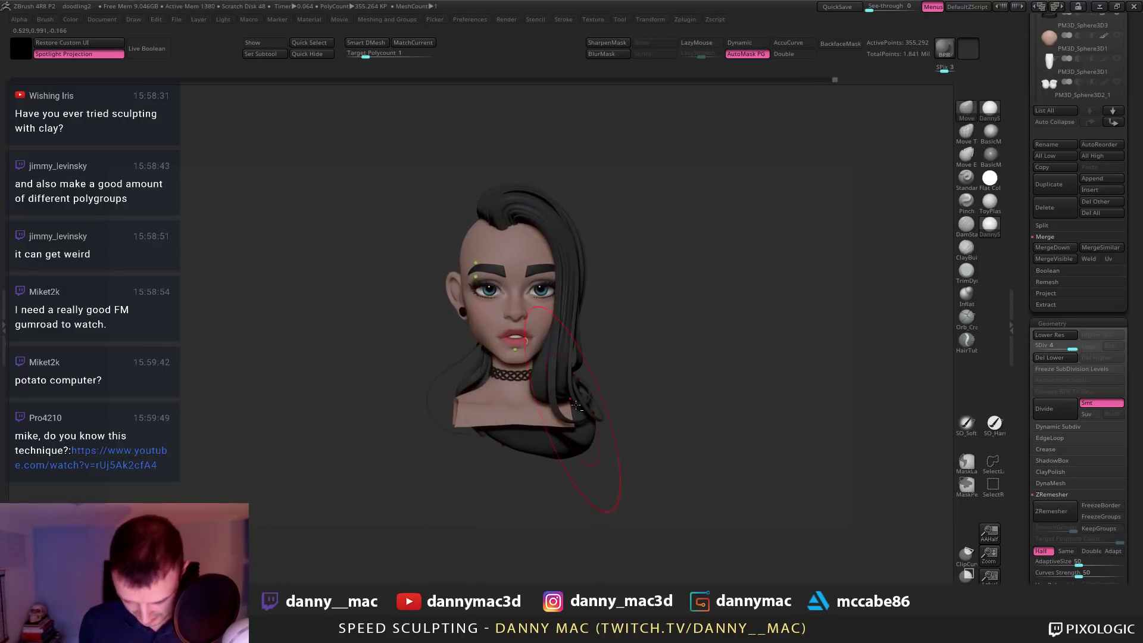
{"action": "right_click_drag", "start_coordinate": [463, 436], "coordinate": [457, 411]}
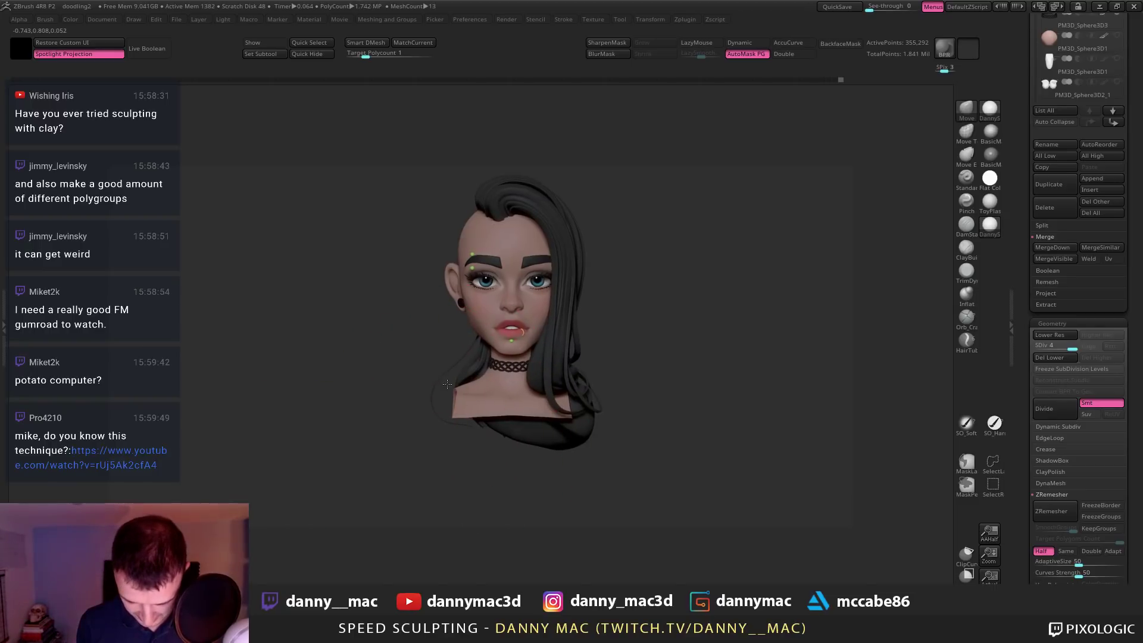
{"action": "right_click_drag", "start_coordinate": [482, 350], "coordinate": [496, 352]}
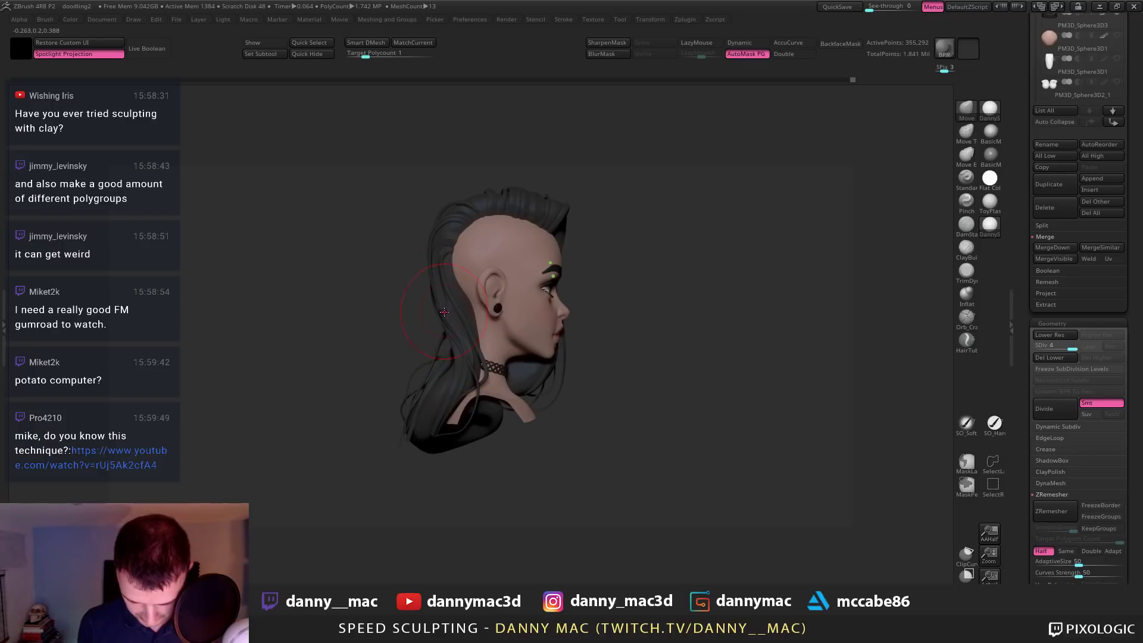
Show the polygroup colours and adjust the strands behind the ear with the Move brush at subdivision levels 1 and 2
{"action": "key", "text": "shift+f"}
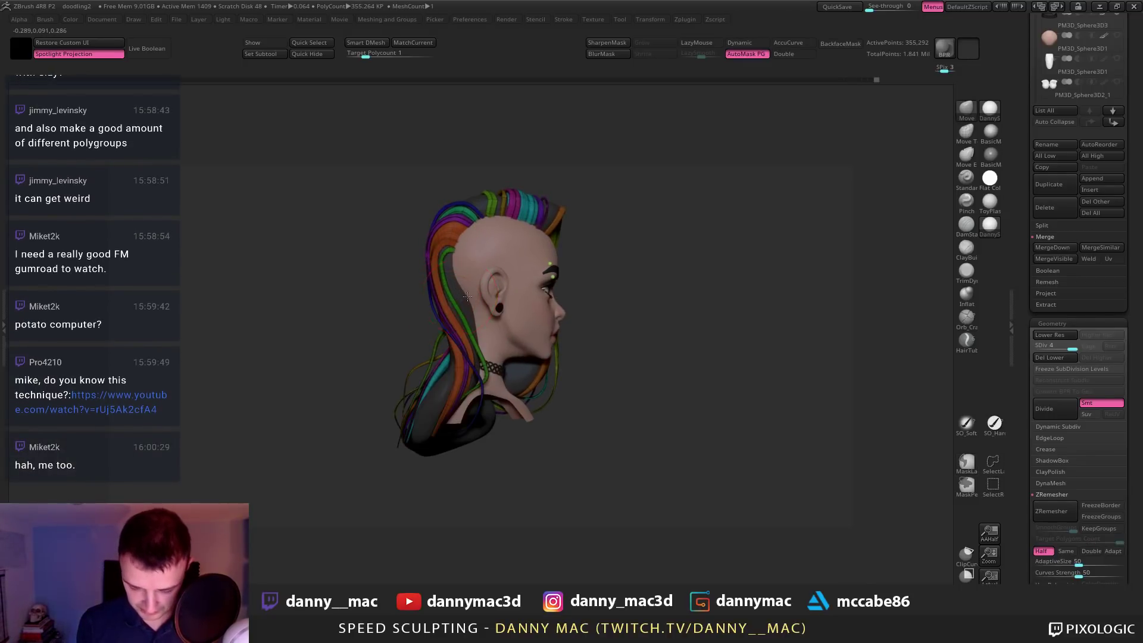
{"action": "right_click_drag", "start_coordinate": [458, 296], "coordinate": [453, 292]}
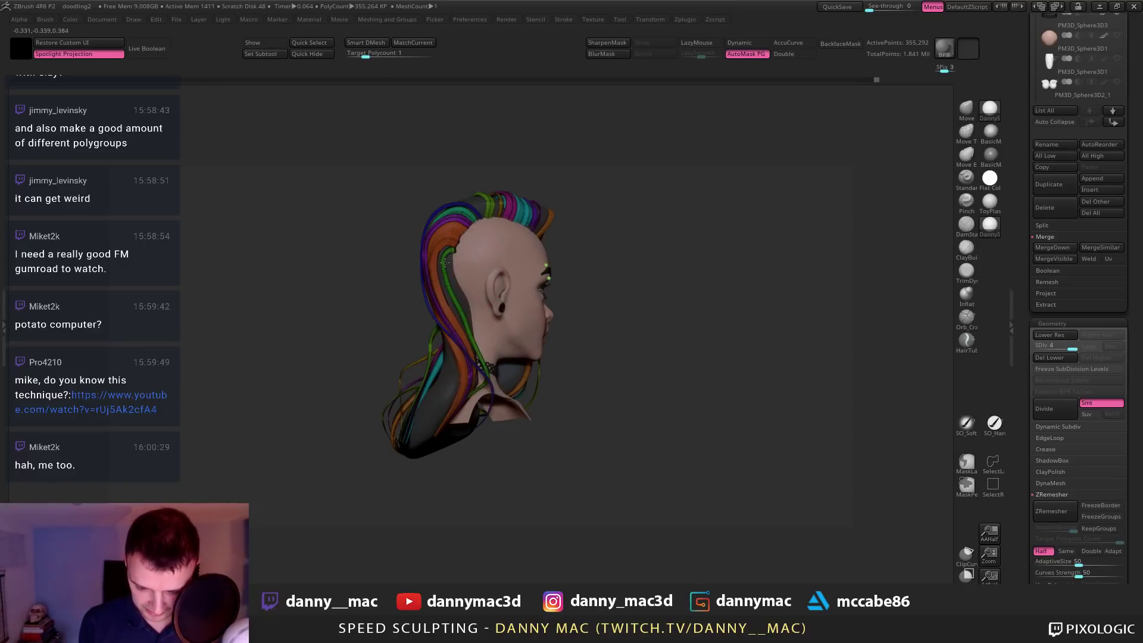
{"action": "left_click", "coordinate": [446, 267], "text": "alt"}
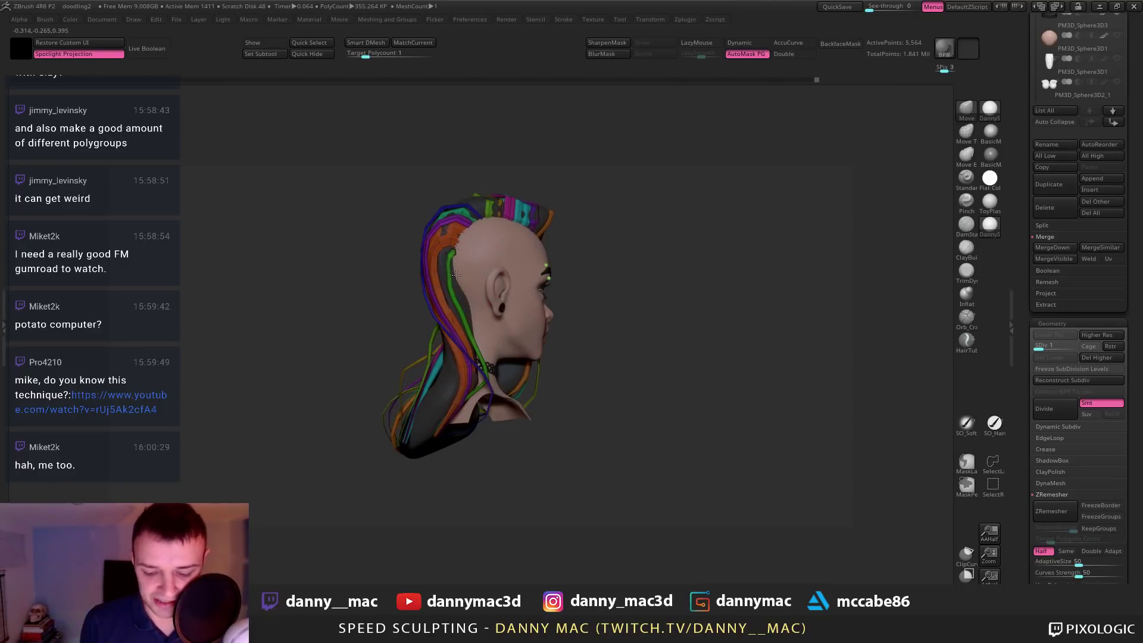
{"action": "right_click_drag", "start_coordinate": [456, 275], "coordinate": [449, 291]}
{"action": "left_click_drag", "start_coordinate": [457, 292], "coordinate": [456, 295]}
{"action": "right_click", "coordinate": [456, 294]}
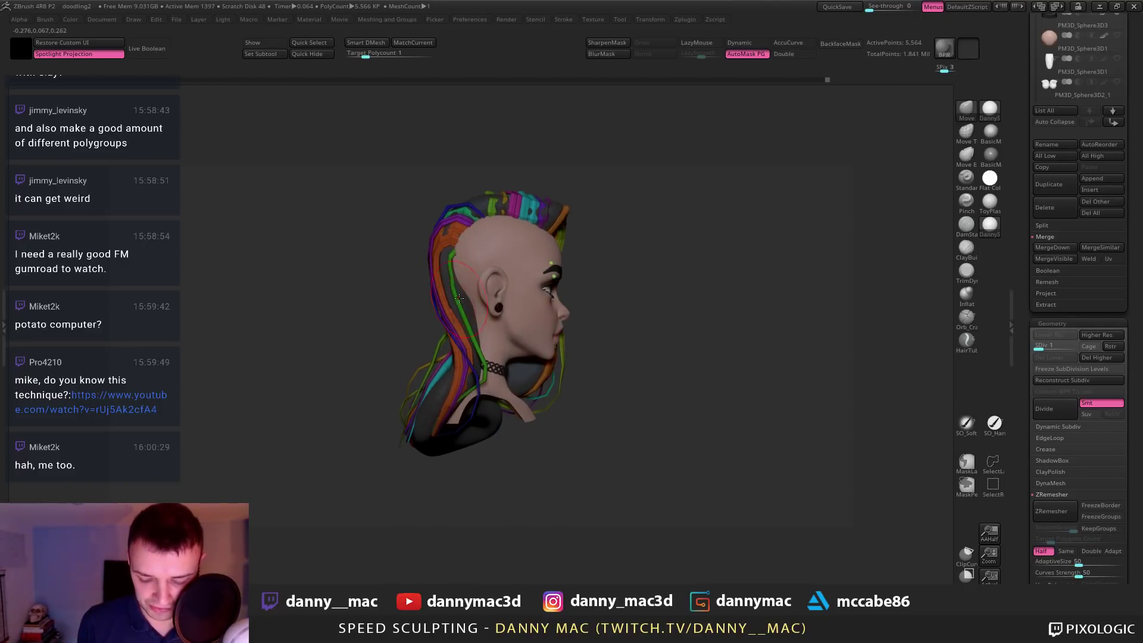
{"action": "right_click_drag", "start_coordinate": [456, 297], "coordinate": [455, 291]}
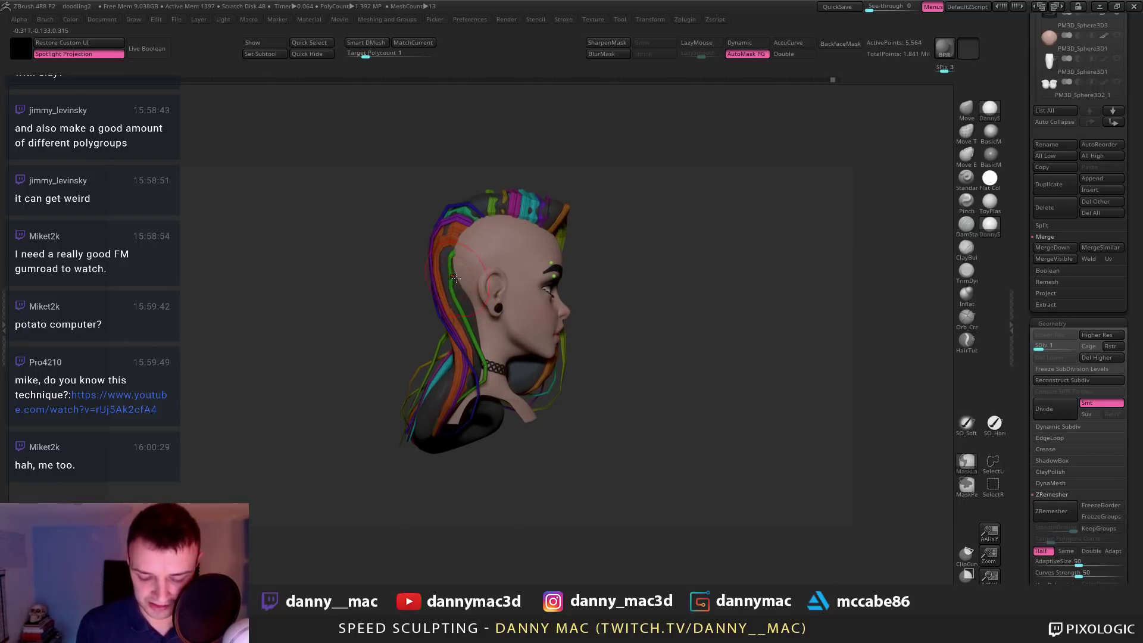
{"action": "key", "text": "ctrl+d"}
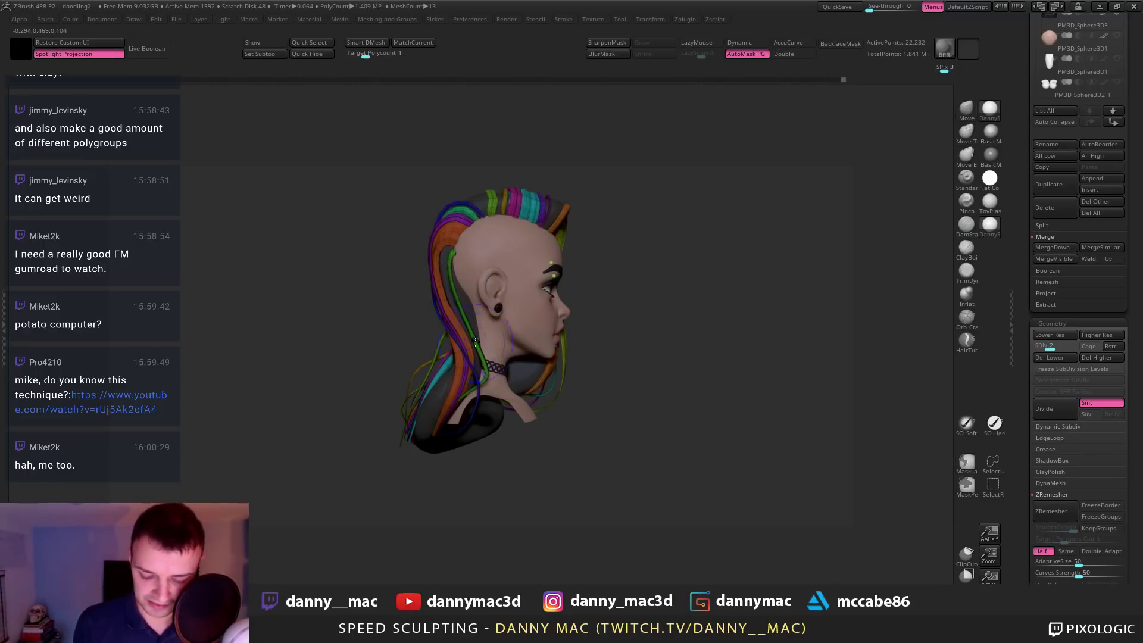
{"action": "right_click_drag", "start_coordinate": [480, 354], "coordinate": [481, 341]}
Hide the polygroup colours and adjust the loose hair lengths around the neck and shoulders with the Move brush at subdivision level 2
{"action": "key", "text": "shift+f"}
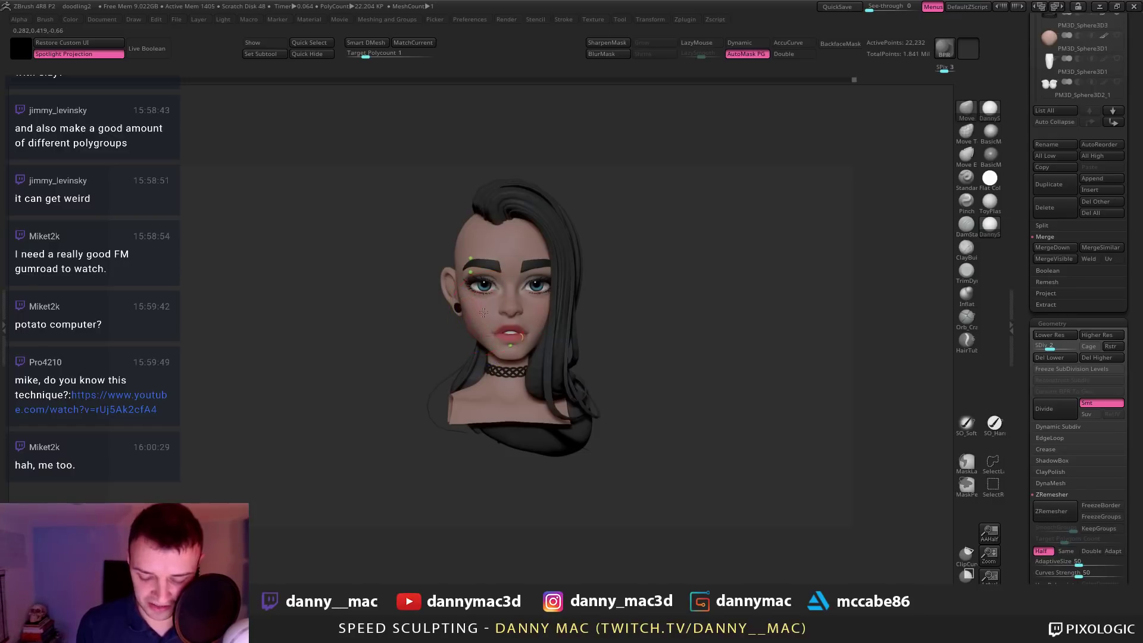
{"action": "key", "text": "p"}
{"action": "key", "text": "p"}
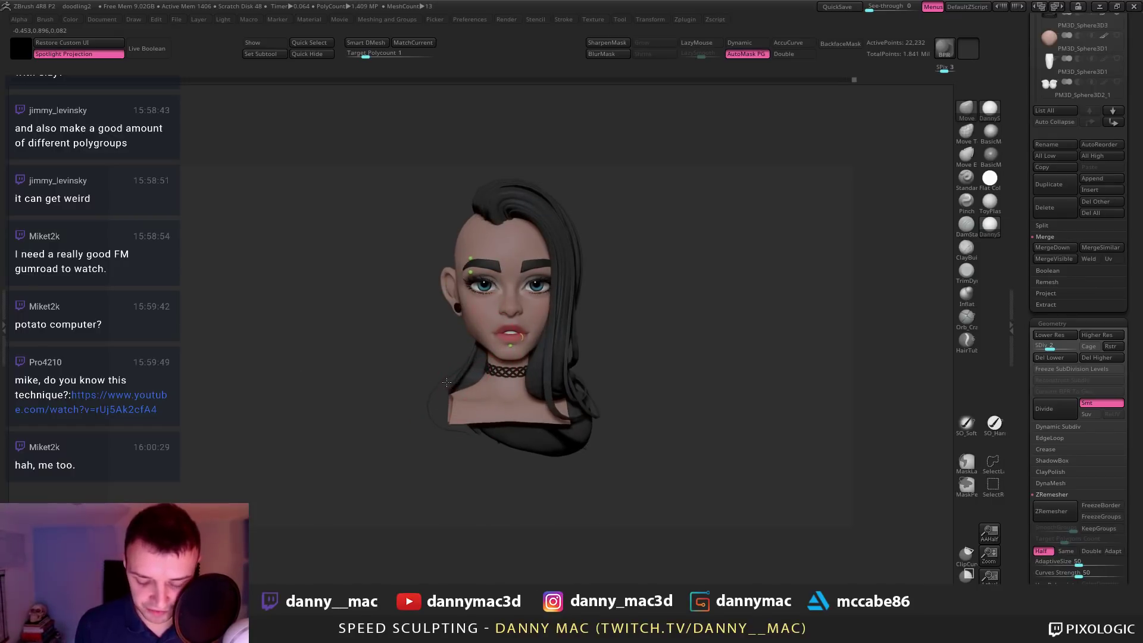
{"action": "mouse_move", "coordinate": [452, 404]}
{"action": "right_mouse_down"}
{"action": "mouse_move", "coordinate": [394, 411]}
{"action": "mouse_move", "coordinate": [451, 378]}
{"action": "right_mouse_up"}
{"action": "key", "text": "s"}
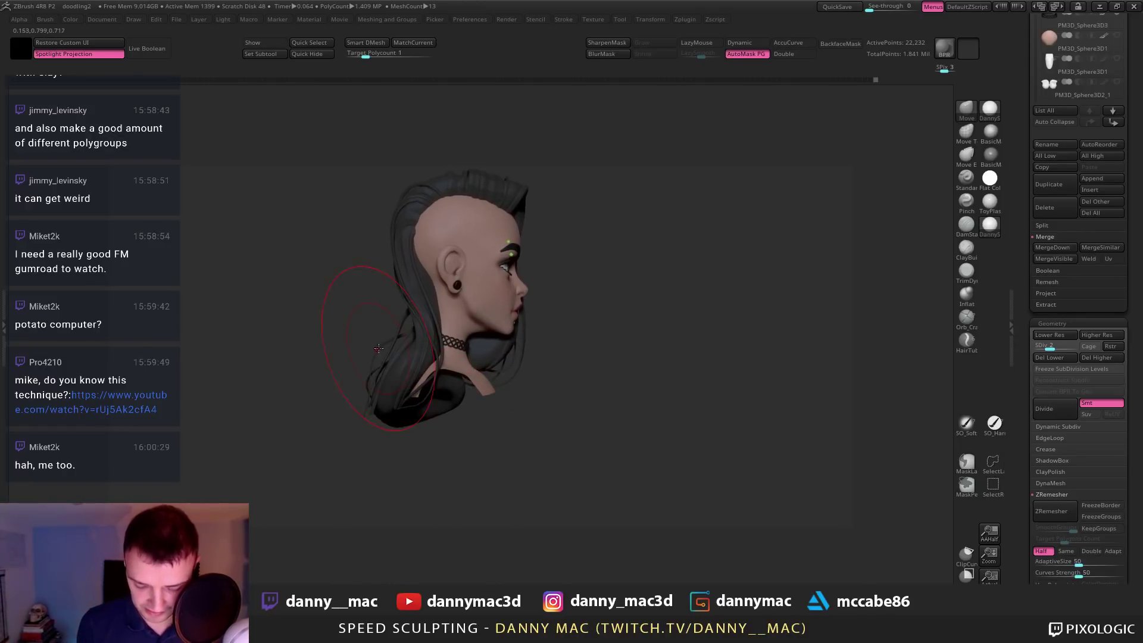
{"action": "mouse_move", "coordinate": [406, 357]}
{"action": "right_mouse_down"}
{"action": "mouse_move", "coordinate": [446, 359]}
{"action": "mouse_move", "coordinate": [467, 320]}
{"action": "mouse_move", "coordinate": [460, 342]}
{"action": "mouse_move", "coordinate": [481, 343]}
{"action": "right_mouse_up"}
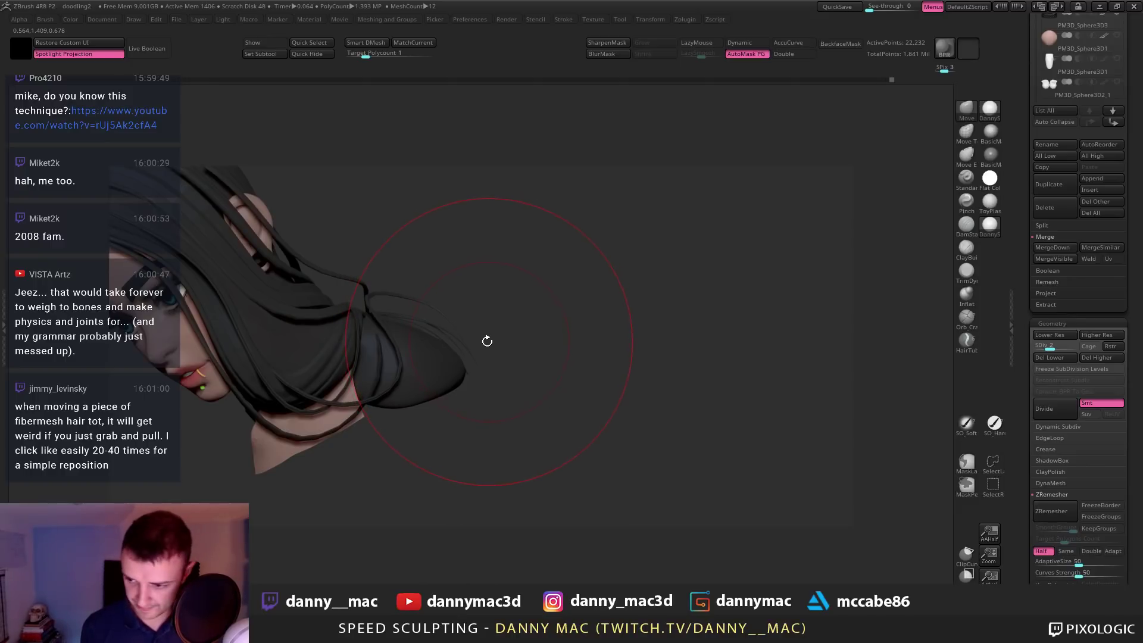
{"action": "right_click_drag", "start_coordinate": [482, 343], "coordinate": [480, 356]}
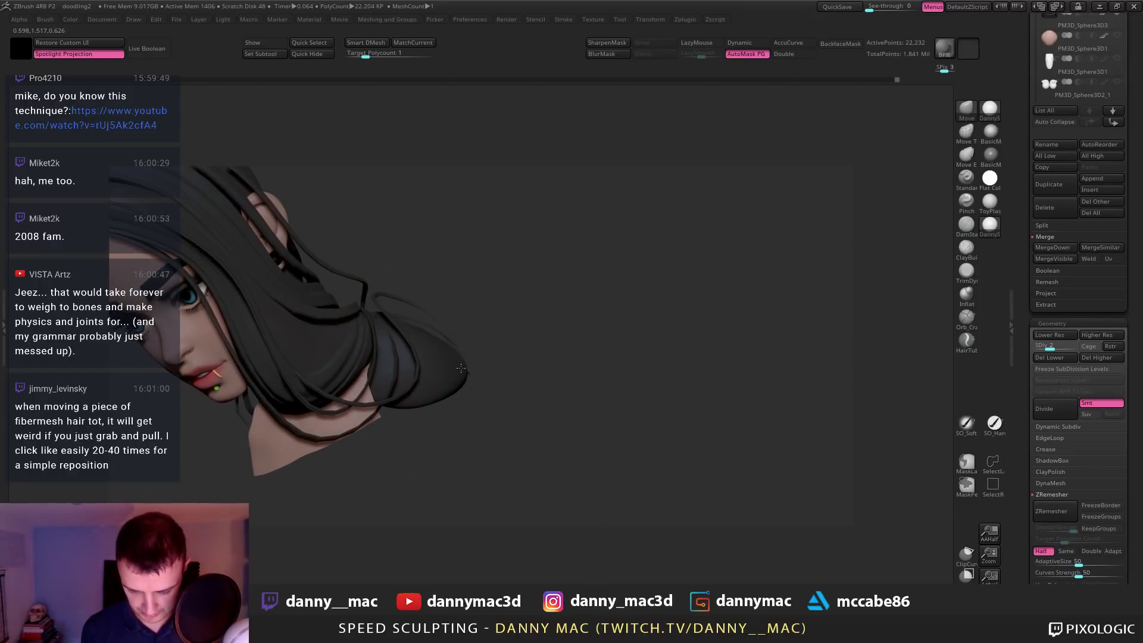
{"action": "mouse_move", "coordinate": [460, 368]}
{"action": "right_mouse_down"}
{"action": "mouse_move", "coordinate": [520, 383]}
{"action": "mouse_move", "coordinate": [485, 378]}
{"action": "right_mouse_up"}
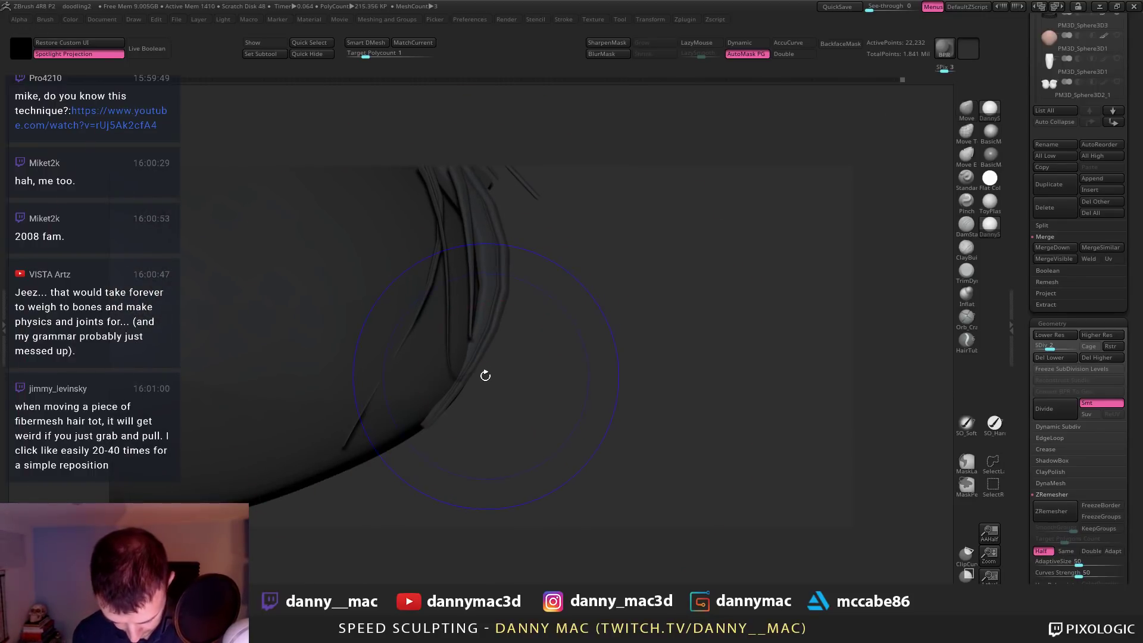
Show the polygroup colours and reposition the thin purple strand's tip on the shoulder at subdivision level 1 using the Move brush with AccuCurve
{"action": "key", "text": "shift+f"}
{"action": "key", "text": "shift+d"}
{"action": "left_click", "coordinate": [789, 43]}
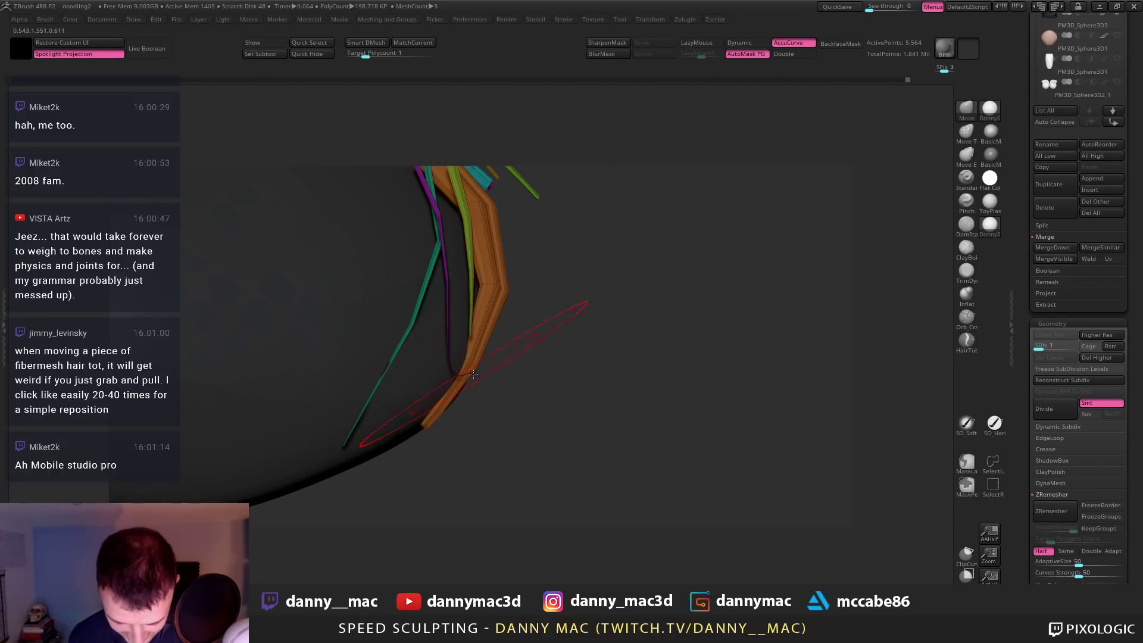
{"action": "left_click_drag", "start_coordinate": [453, 406], "coordinate": [455, 399]}
{"action": "right_click_drag", "start_coordinate": [488, 375], "coordinate": [451, 369]}
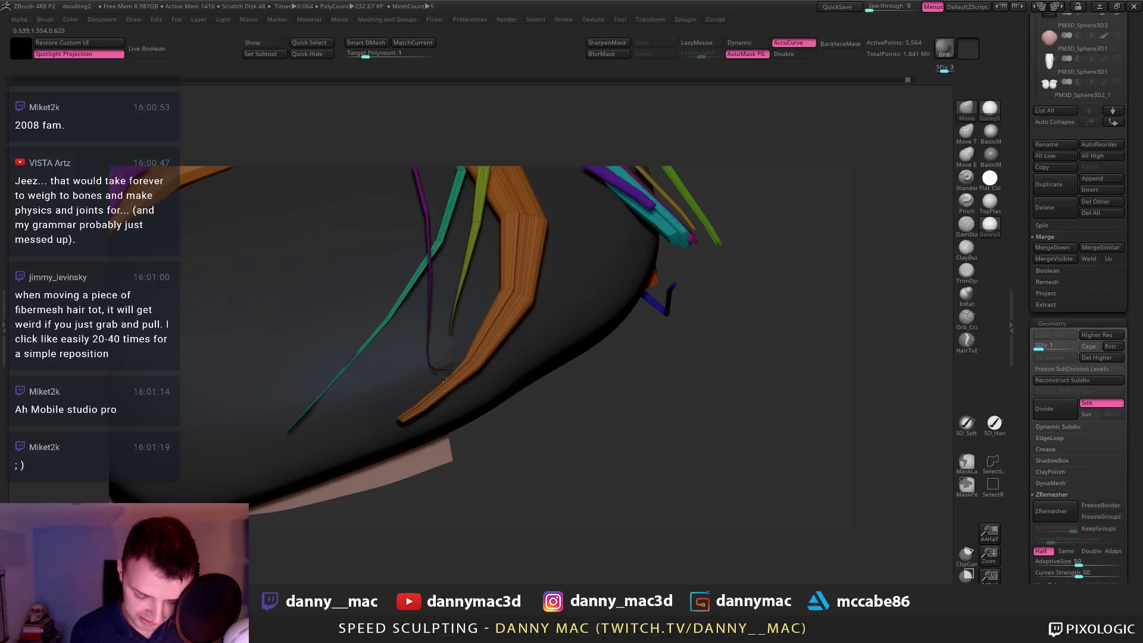
{"action": "right_click_drag", "start_coordinate": [458, 365], "coordinate": [442, 373]}
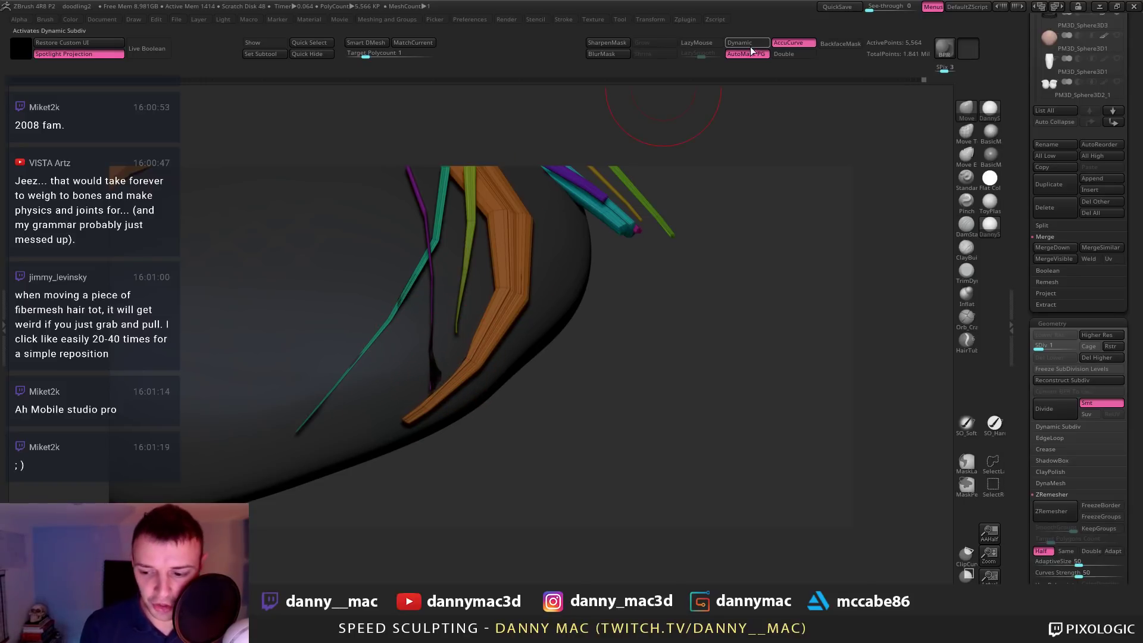
{"action": "right_click_drag", "start_coordinate": [434, 352], "coordinate": [487, 365]}
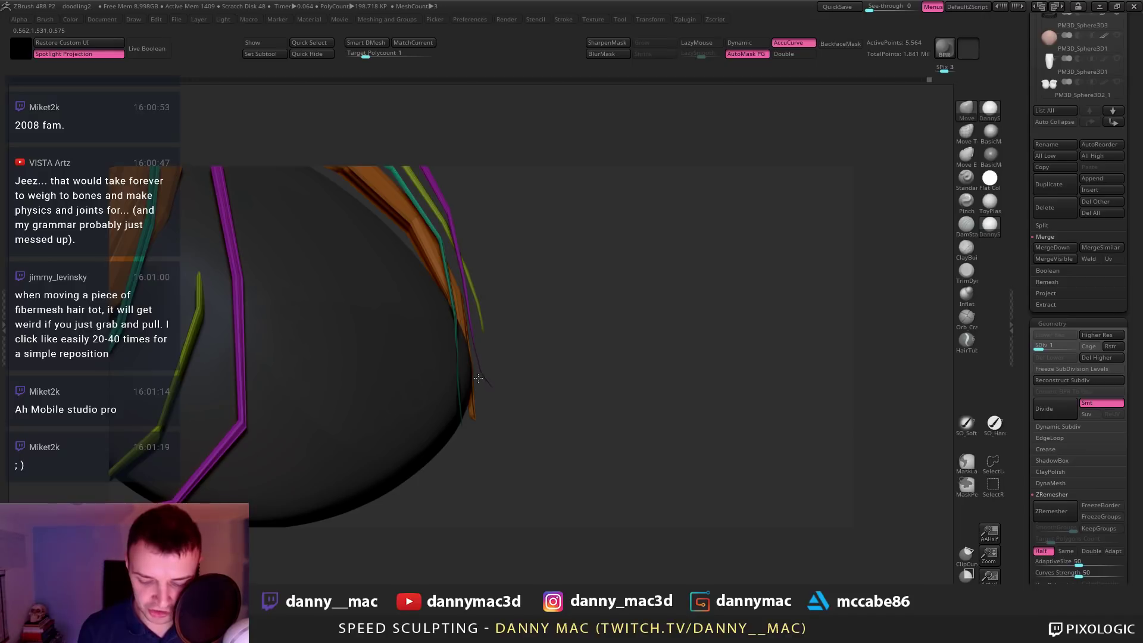
{"action": "right_click_drag", "start_coordinate": [557, 316], "coordinate": [484, 265]}
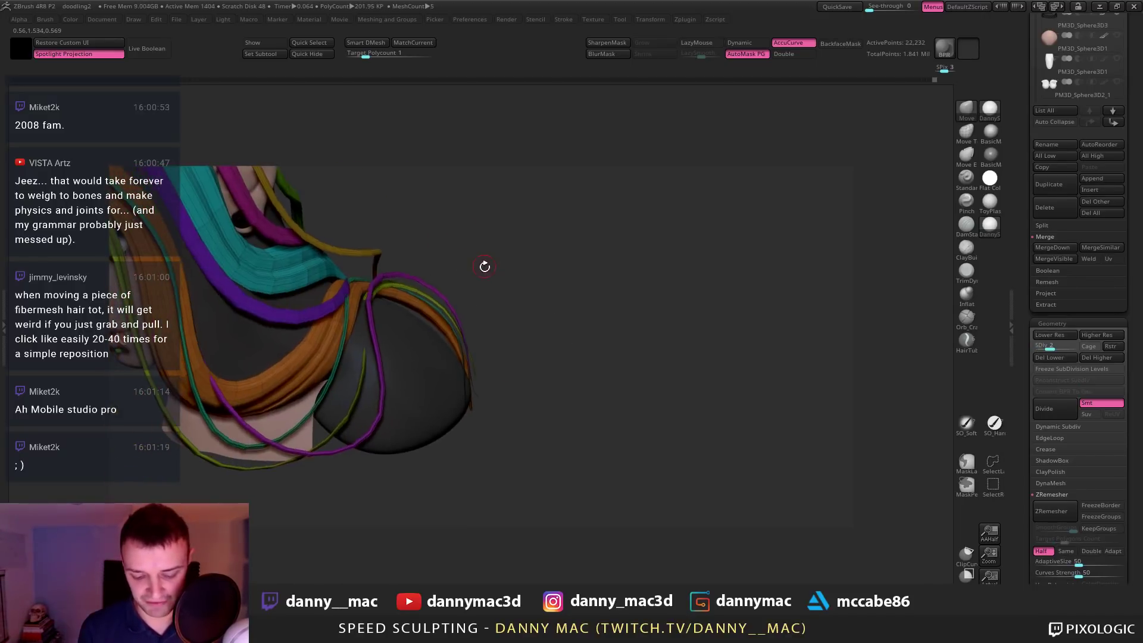
{"action": "key", "text": "space"}
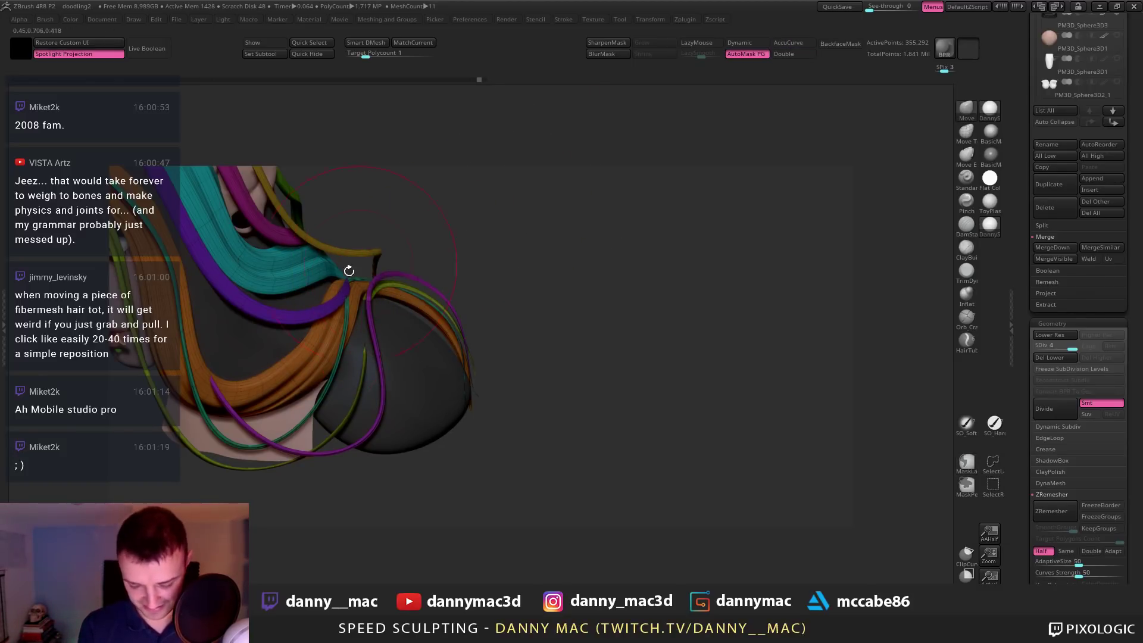
{"action": "right_click", "coordinate": [349, 270]}
{"action": "right_click_drag", "start_coordinate": [340, 299], "coordinate": [394, 258]}
{"action": "mouse_move", "coordinate": [394, 257]}
{"action": "left_mouse_down"}
{"action": "mouse_move", "coordinate": [396, 244]}
{"action": "mouse_move", "coordinate": [382, 238]}
{"action": "left_mouse_up"}
{"action": "key", "text": "ctrl+z"}
Resize the Move brush and settle the teal strand's end over the back of the shoulder at subdivision level 4
{"action": "right_click_drag", "start_coordinate": [382, 239], "coordinate": [504, 253]}
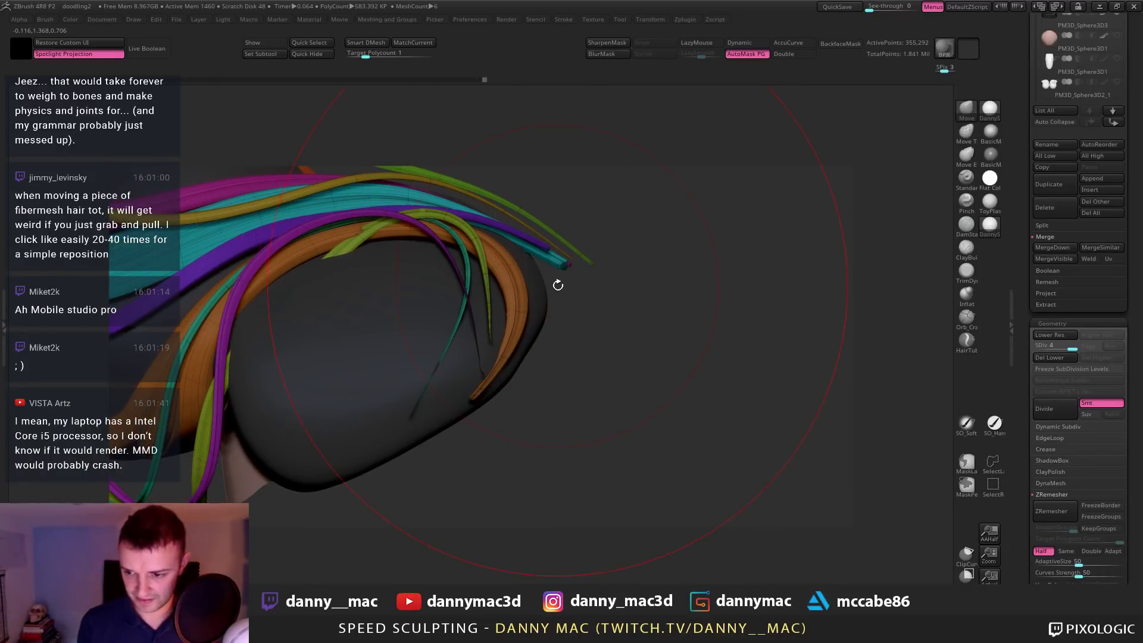
{"action": "right_click", "coordinate": [561, 302]}
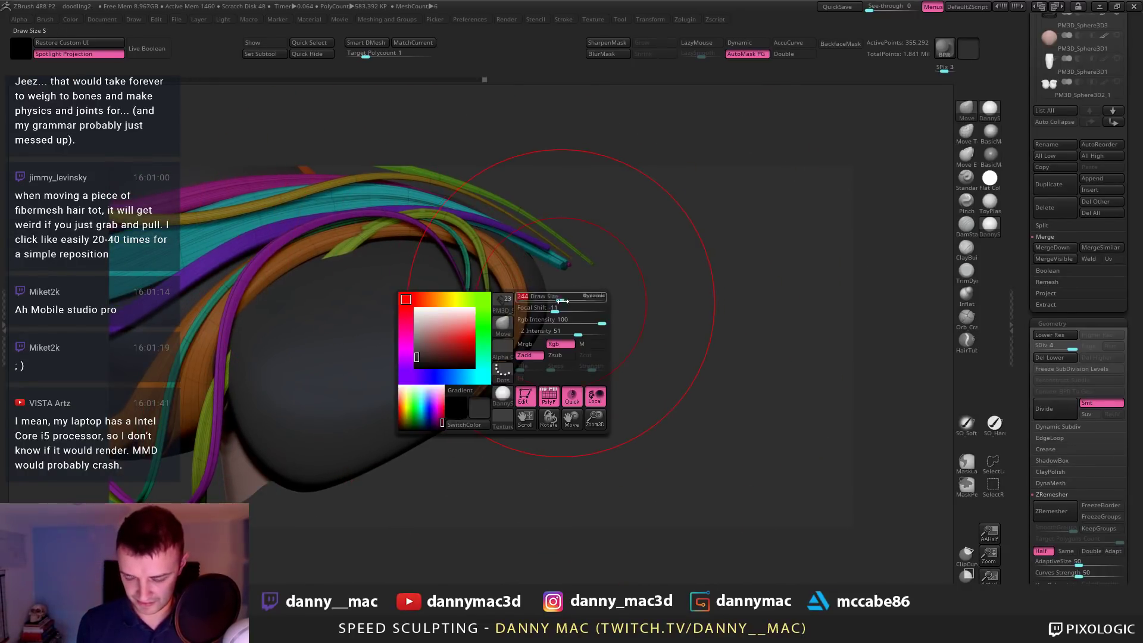
{"action": "right_click_drag", "start_coordinate": [545, 274], "coordinate": [470, 304]}
{"action": "right_click", "coordinate": [471, 305]}
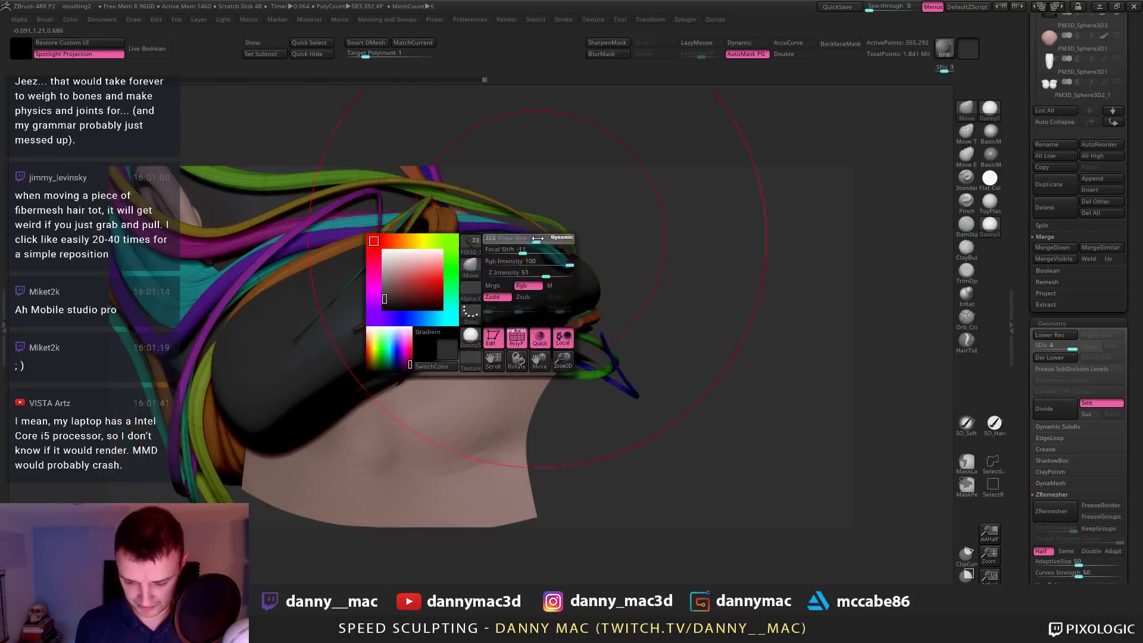
{"action": "left_click_drag", "start_coordinate": [550, 243], "coordinate": [561, 265]}
{"action": "right_click_drag", "start_coordinate": [574, 262], "coordinate": [721, 312]}
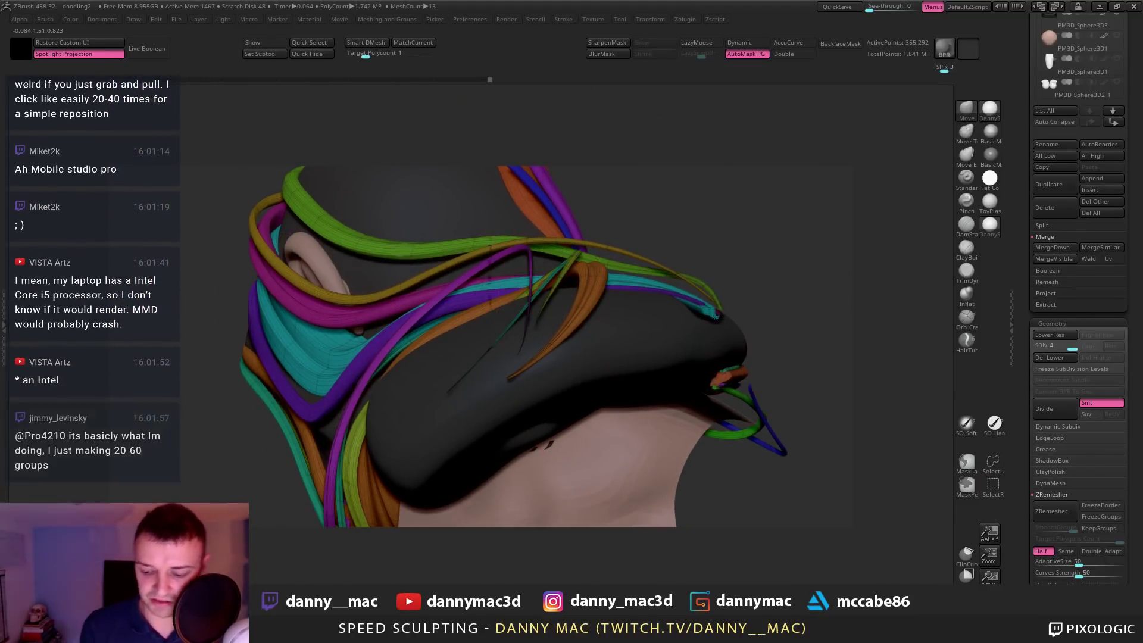
{"action": "left_click_drag", "start_coordinate": [718, 310], "coordinate": [701, 305]}
Nudge the thin purple strand's tip on the shoulder and thicken it with the Inflate brush
{"action": "mouse_move", "coordinate": [702, 306]}
{"action": "right_mouse_down"}
{"action": "mouse_move", "coordinate": [569, 376]}
{"action": "mouse_move", "coordinate": [596, 388]}
{"action": "mouse_move", "coordinate": [567, 387]}
{"action": "right_mouse_up"}
{"action": "key", "text": "space"}
{"action": "left_click_drag", "start_coordinate": [566, 388], "coordinate": [536, 388]}
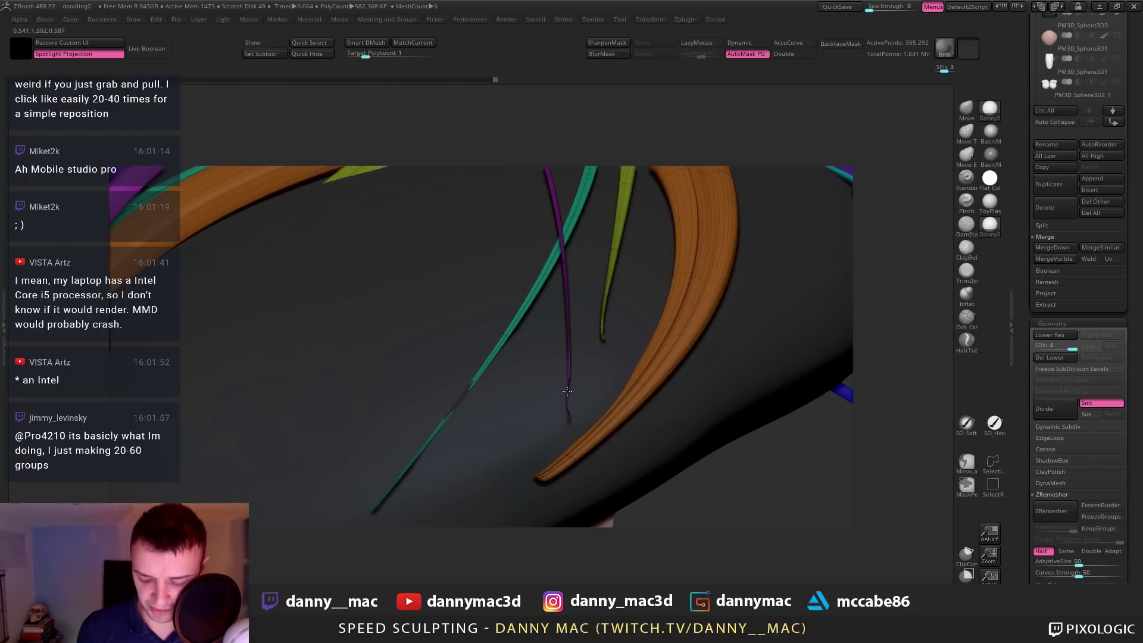
{"action": "mouse_move", "coordinate": [570, 398]}
{"action": "right_mouse_down"}
{"action": "mouse_move", "coordinate": [580, 334]}
{"action": "mouse_move", "coordinate": [704, 378]}
{"action": "mouse_move", "coordinate": [629, 363]}
{"action": "mouse_move", "coordinate": [645, 404]}
{"action": "mouse_move", "coordinate": [702, 413]}
{"action": "right_mouse_up"}
{"action": "key", "text": "b"}
{"action": "key", "text": "i"}
{"action": "key", "text": "n"}
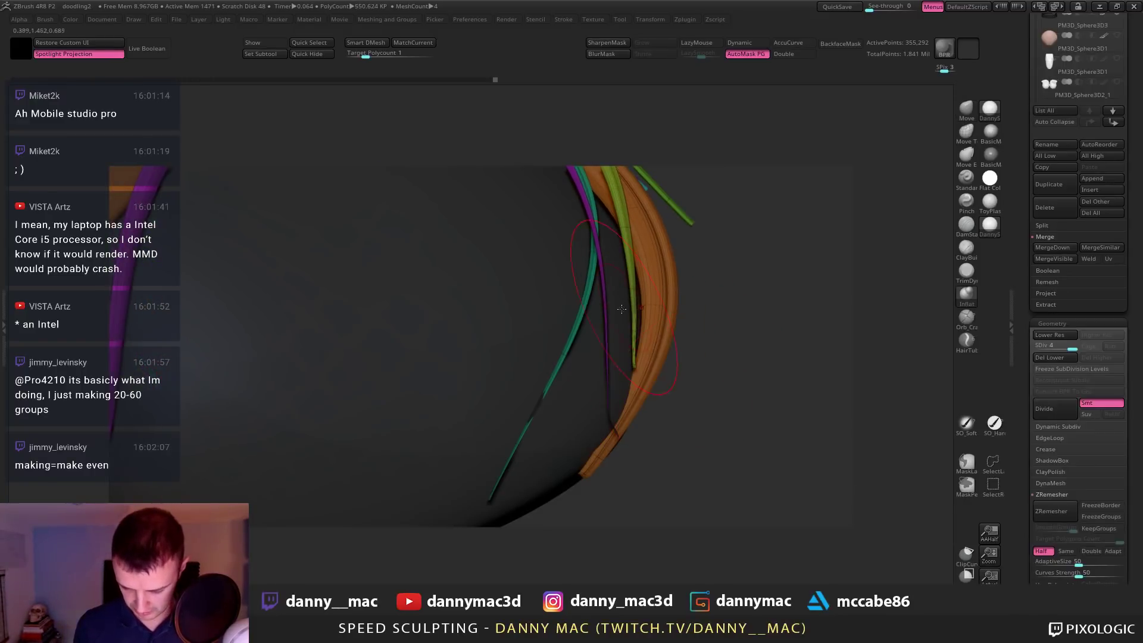
{"action": "left_click_drag", "start_coordinate": [609, 394], "coordinate": [617, 445]}
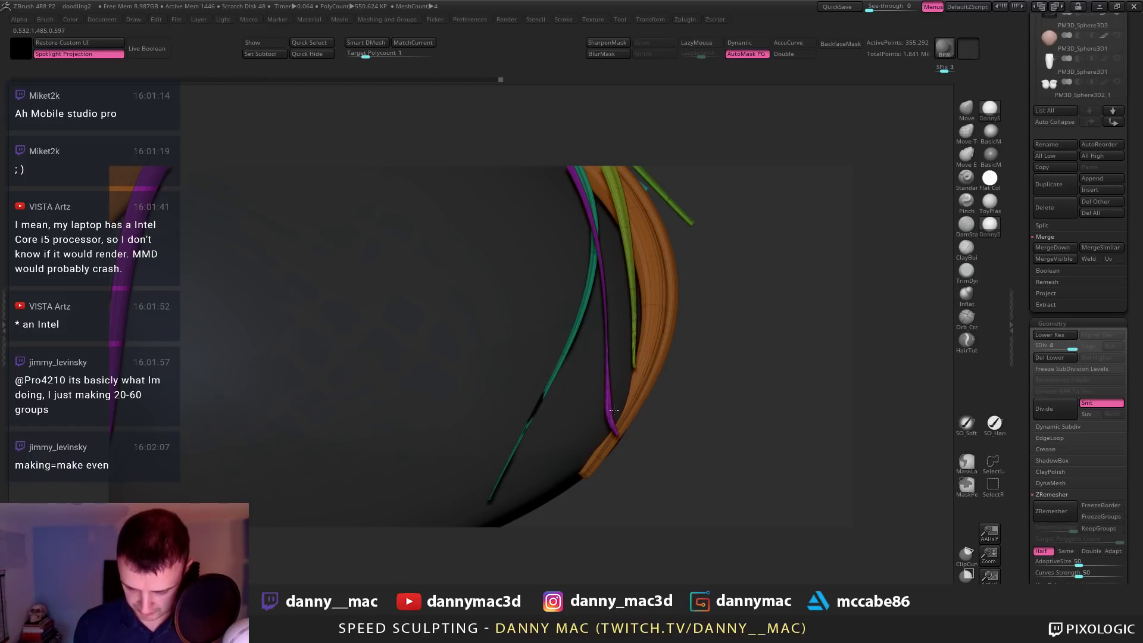
{"action": "key", "text": "space"}
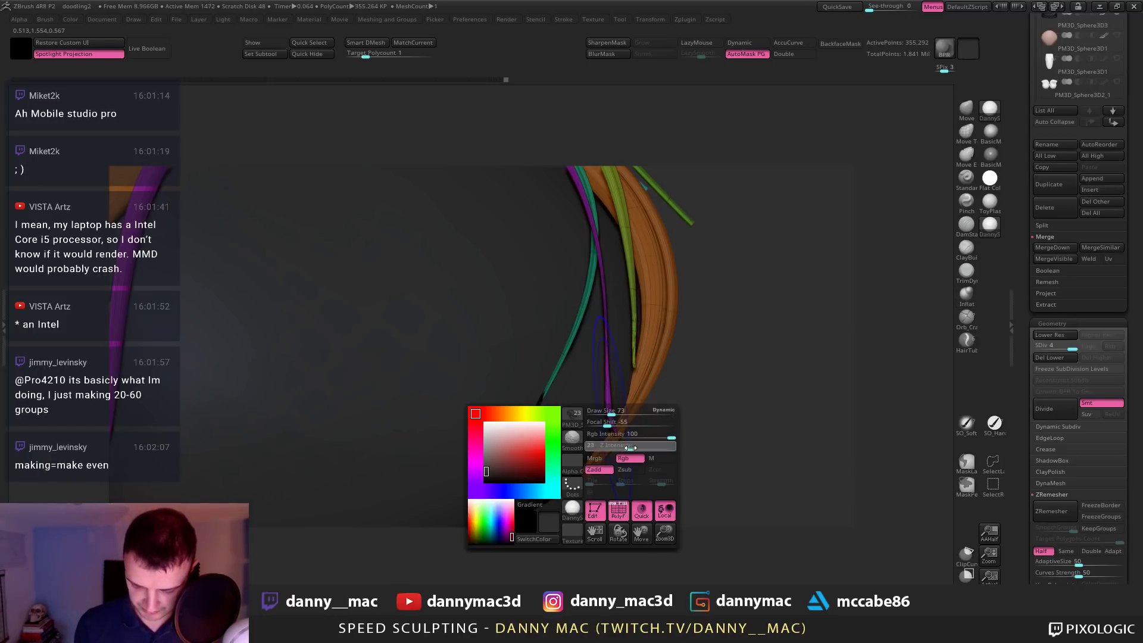
Lower the hair to subdivision level 2 and save the project
{"action": "right_click_drag", "start_coordinate": [678, 408], "coordinate": [612, 383]}
{"action": "key", "text": "shift+d"}
{"action": "key", "text": "shift+d"}
{"action": "key", "text": "ctrl"}
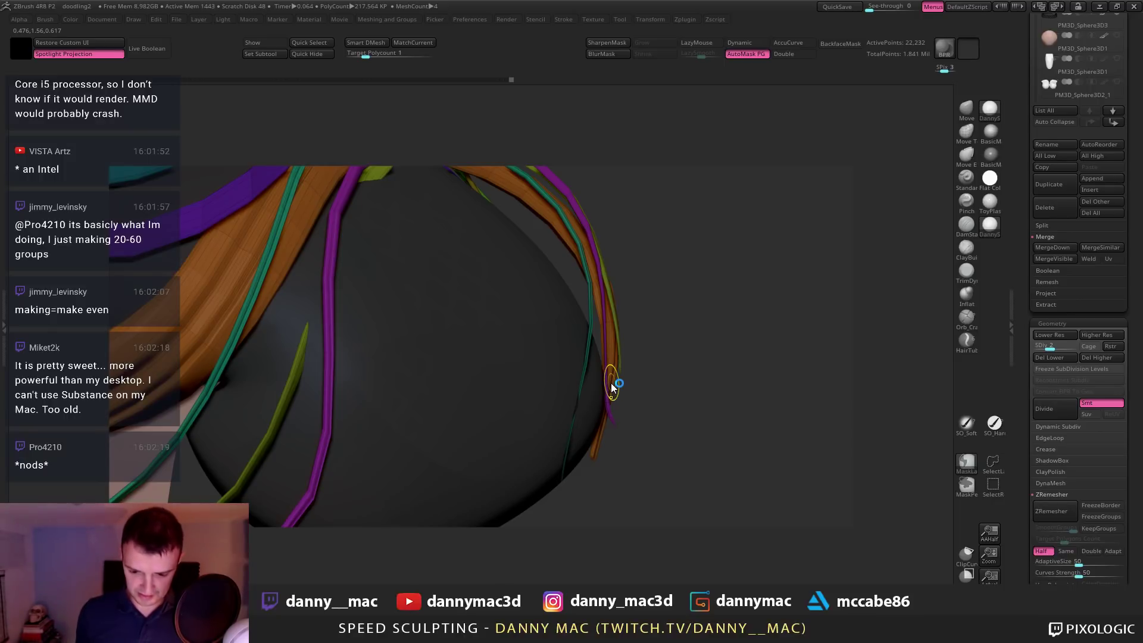
{"action": "key", "text": "ctrl+s"}
Adjust the purple strand's tip against the shoulder with the Move brush at subdivision level 2
{"action": "right_click_drag", "start_coordinate": [613, 387], "coordinate": [608, 397]}
{"action": "key", "text": "1"}
{"action": "key", "text": "space"}
{"action": "left_click_drag", "start_coordinate": [611, 412], "coordinate": [618, 405]}
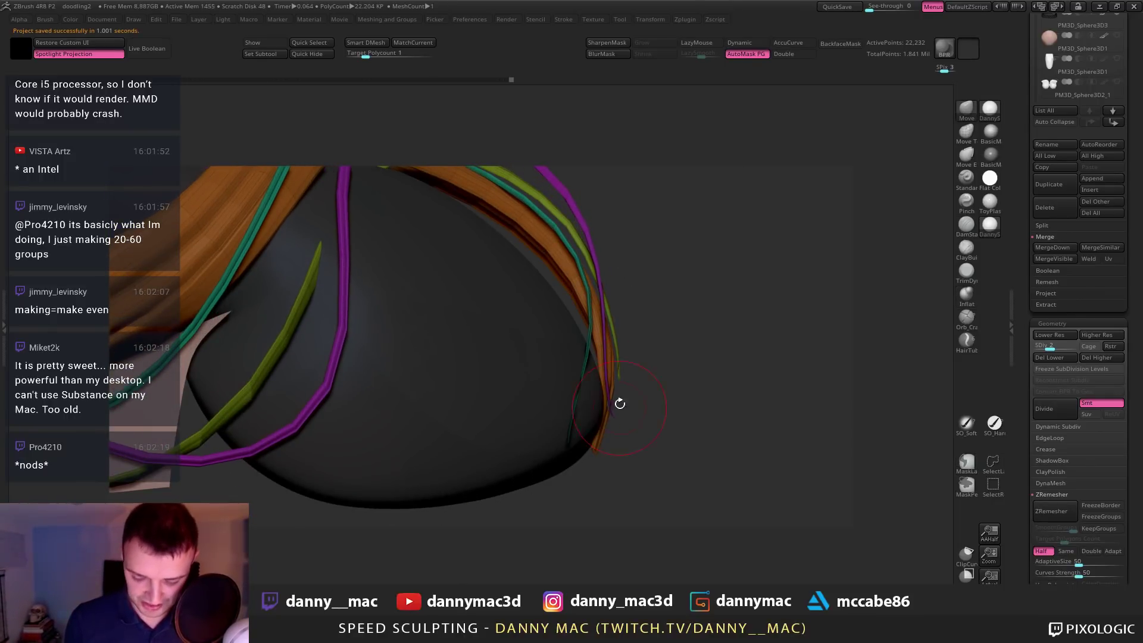
{"action": "mouse_move", "coordinate": [629, 323]}
{"action": "left_mouse_down"}
{"action": "mouse_move", "coordinate": [653, 315]}
{"action": "mouse_move", "coordinate": [602, 289]}
{"action": "mouse_move", "coordinate": [462, 289]}
{"action": "mouse_move", "coordinate": [577, 297]}
{"action": "mouse_move", "coordinate": [582, 269]}
{"action": "mouse_move", "coordinate": [521, 317]}
{"action": "left_mouse_up"}
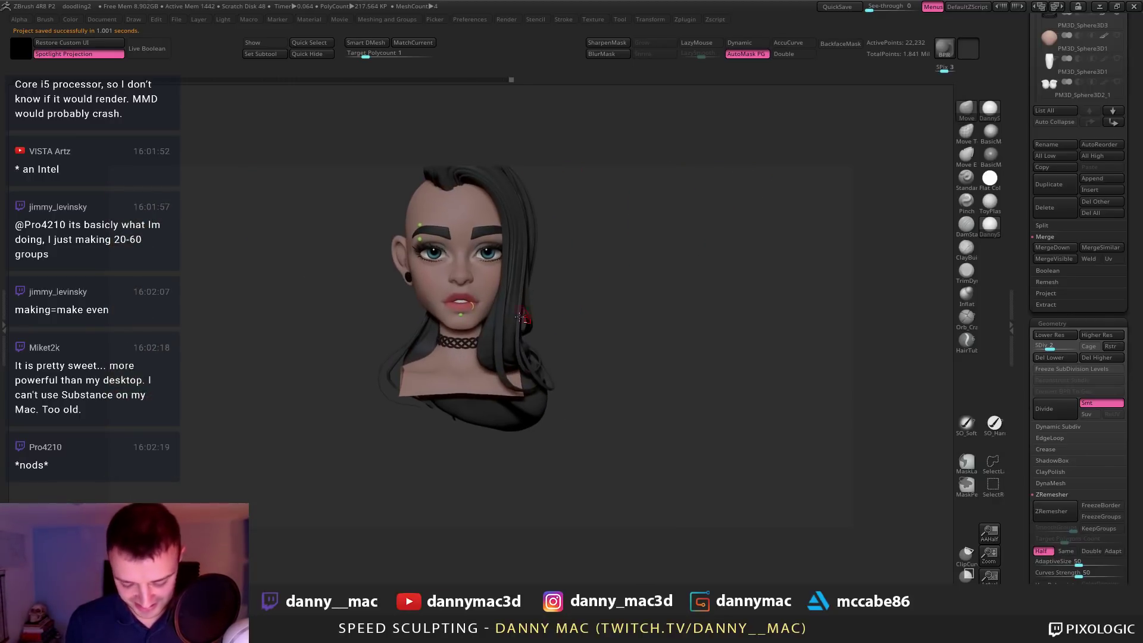
Shape the loose hair beside the shaved-side shoulder from the front and raise the hair to subdivision level 4
{"action": "left_click_drag", "start_coordinate": [401, 387], "coordinate": [411, 382]}
{"action": "key", "text": "d"}
{"action": "key", "text": "d"}
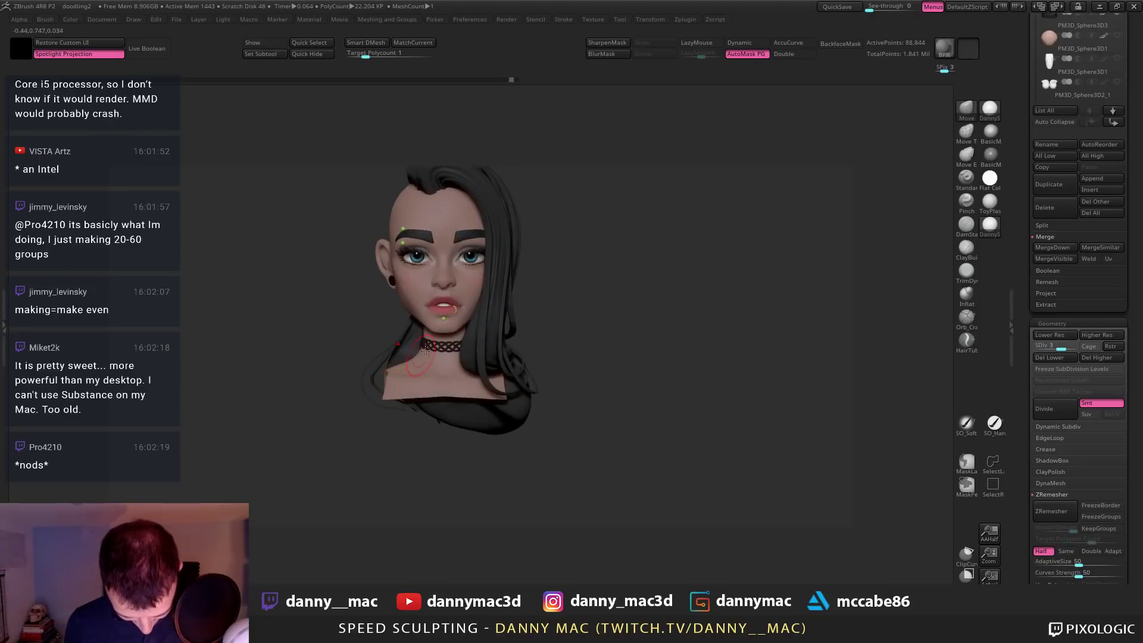
{"action": "key", "text": "space"}
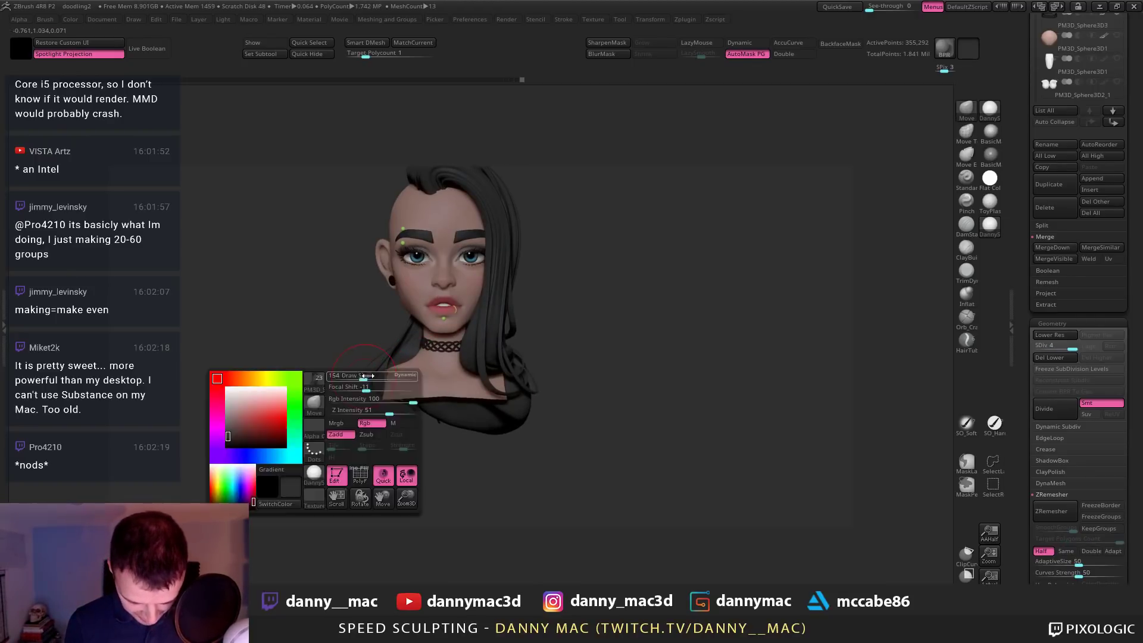
{"action": "left_click_drag", "start_coordinate": [367, 372], "coordinate": [444, 330]}
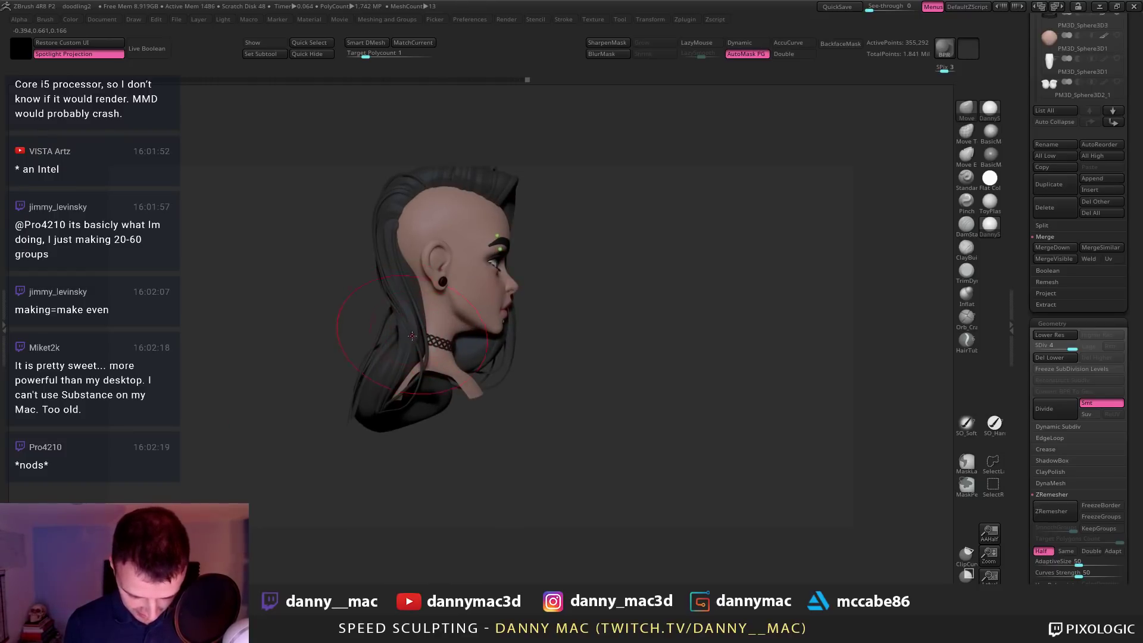
Switch to the underlying hair subtool behind the ear, invert its mask and refine it with the Dam Standard brush
{"action": "right_click_drag", "start_coordinate": [412, 337], "coordinate": [405, 280]}
{"action": "key", "text": "shift+f"}
{"action": "key", "text": "space"}
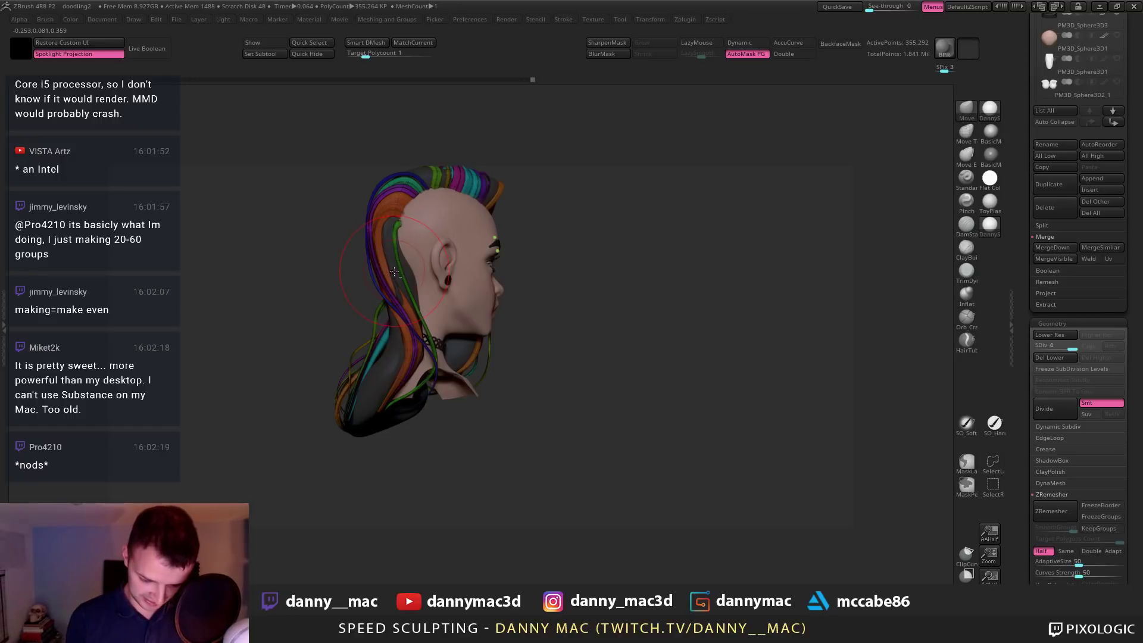
{"action": "left_click", "coordinate": [395, 272], "text": "alt"}
{"action": "key", "text": "shift+f"}
{"action": "key", "text": "space"}
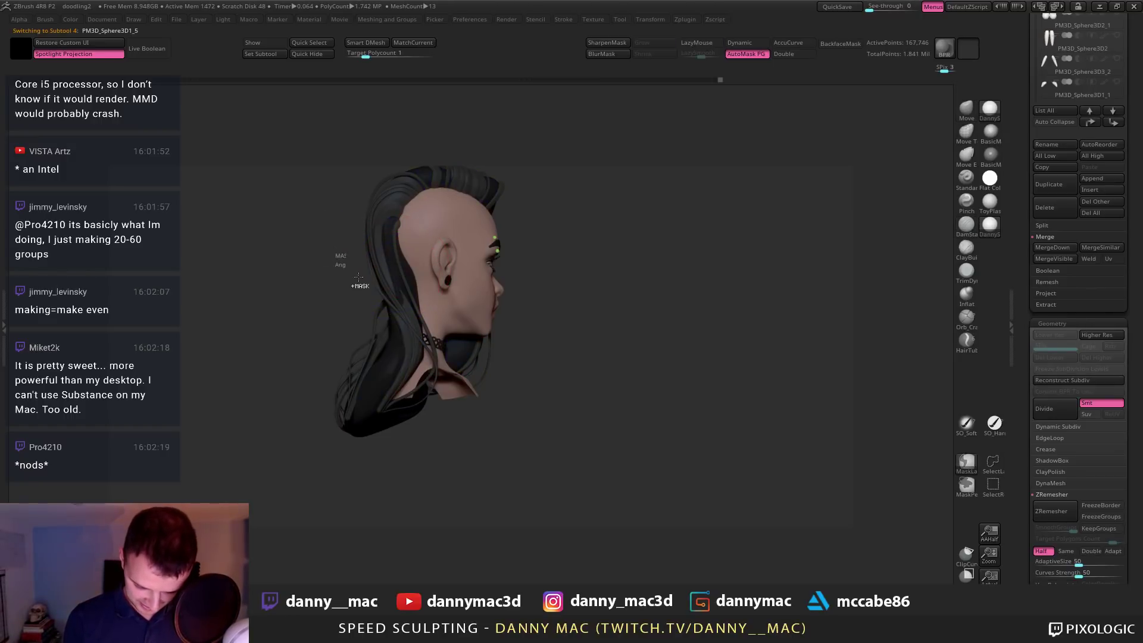
{"action": "left_click", "coordinate": [358, 276], "text": "ctrl"}
{"action": "key", "text": "l"}
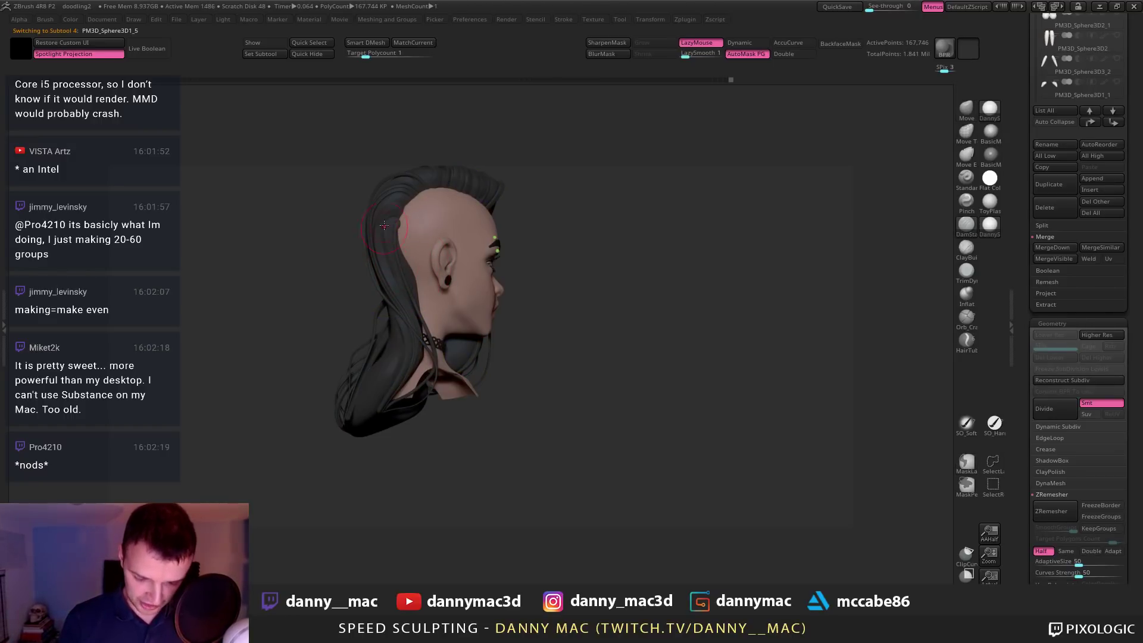
{"action": "key", "text": "l"}
{"action": "right_click_drag", "start_coordinate": [391, 260], "coordinate": [383, 226]}
{"action": "right_click_drag", "start_coordinate": [397, 272], "coordinate": [417, 307]}
Reselect the merged hair strands and shape the lengths behind the neck with the Move brush, lowering them to subdivision level 3
{"action": "key", "text": "b"}
{"action": "key", "text": "m"}
{"action": "key", "text": "v"}
{"action": "right_click_drag", "start_coordinate": [432, 265], "coordinate": [400, 288]}
{"action": "left_click", "coordinate": [387, 289], "text": "alt"}
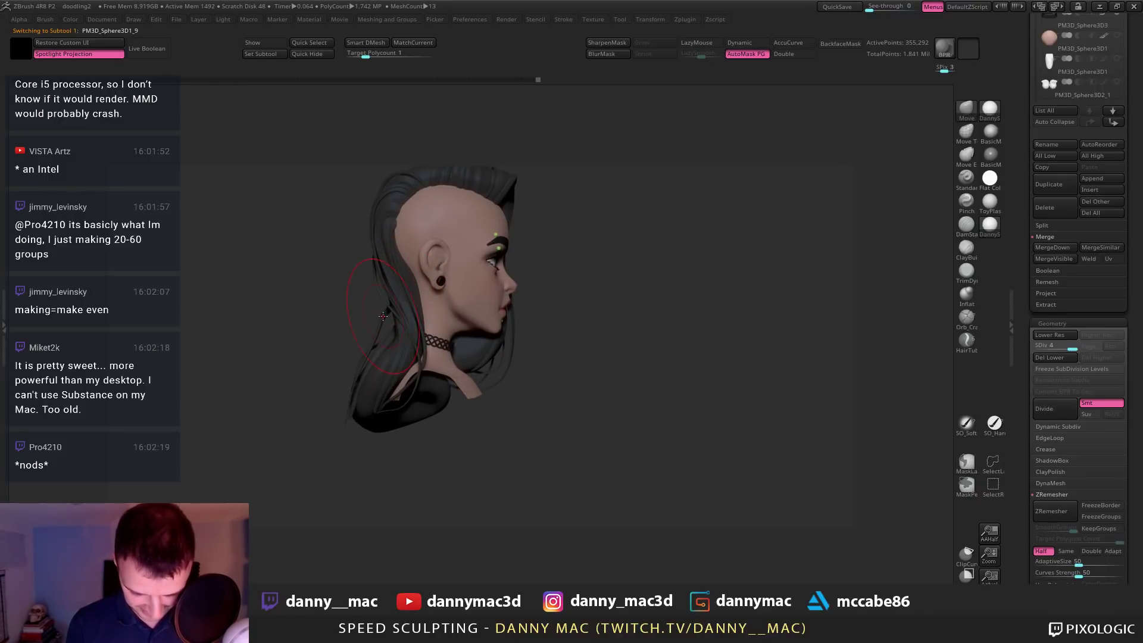
{"action": "key", "text": "space"}
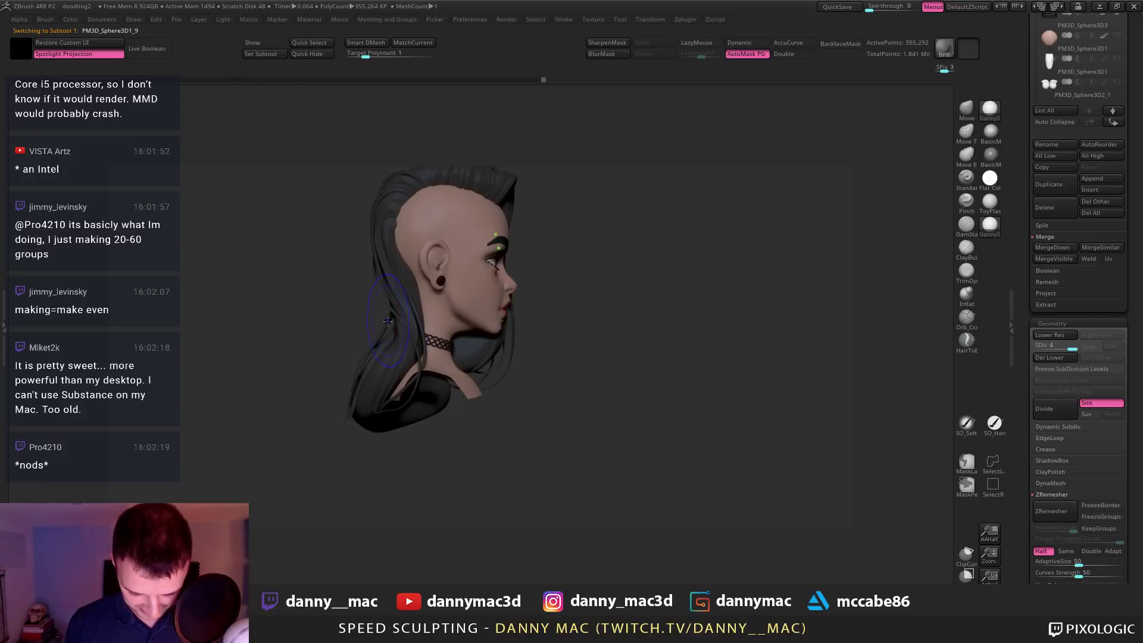
{"action": "key", "text": "shift+d"}
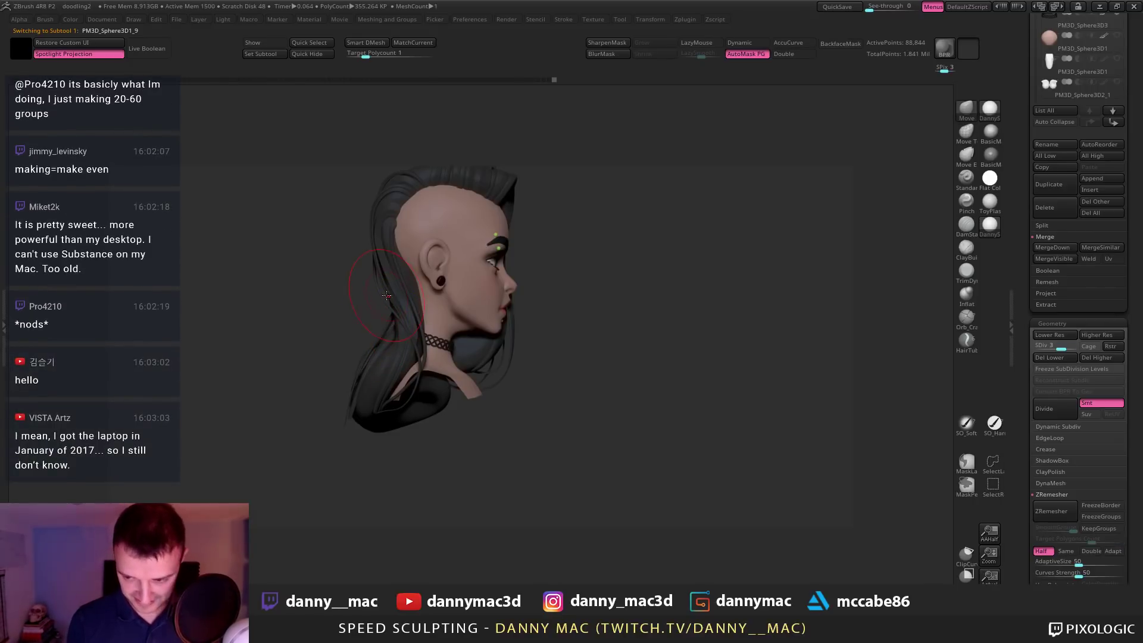
Lower the merged hair strands to subdivision level 1 and shape the lengths behind the ear with the Move brush
{"action": "mouse_move", "coordinate": [386, 296]}
{"action": "right_mouse_down"}
{"action": "mouse_move", "coordinate": [407, 294]}
{"action": "mouse_move", "coordinate": [426, 337]}
{"action": "mouse_move", "coordinate": [494, 343]}
{"action": "mouse_move", "coordinate": [482, 337]}
{"action": "right_mouse_up"}
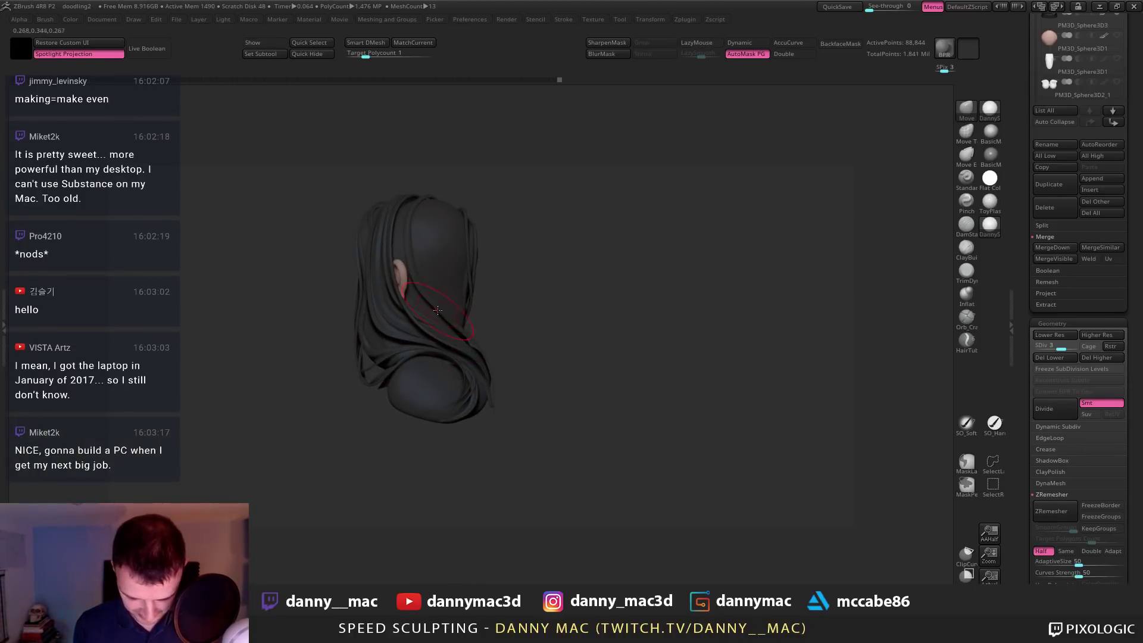
{"action": "key", "text": "shift+d"}
{"action": "key", "text": "shift+d"}
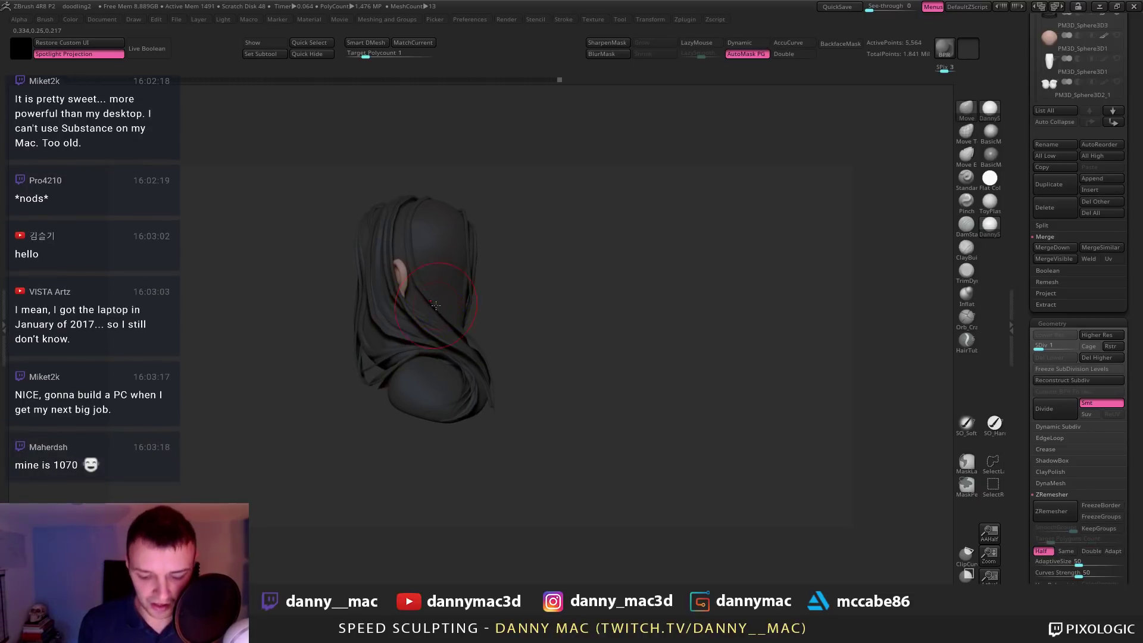
{"action": "key", "text": "space"}
{"action": "left_click", "coordinate": [433, 303]}
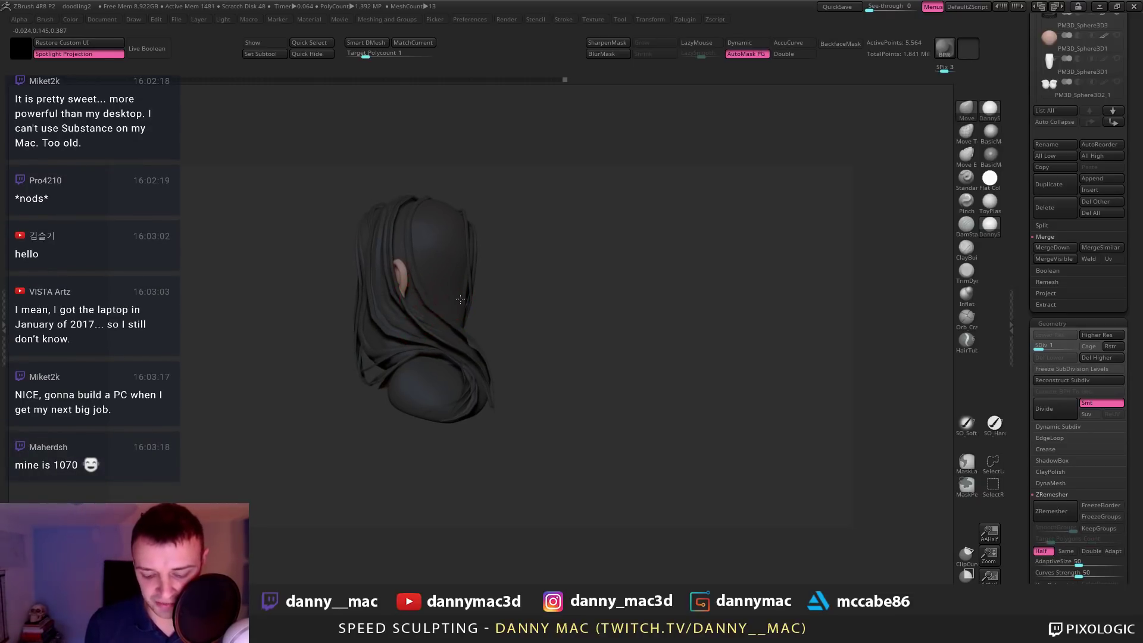
Raise the hair to subdivision level 2 and shape the strand ends around the back of the shoulder
{"action": "right_click_drag", "start_coordinate": [460, 300], "coordinate": [480, 345]}
{"action": "key", "text": "d"}
{"action": "key", "text": "space"}
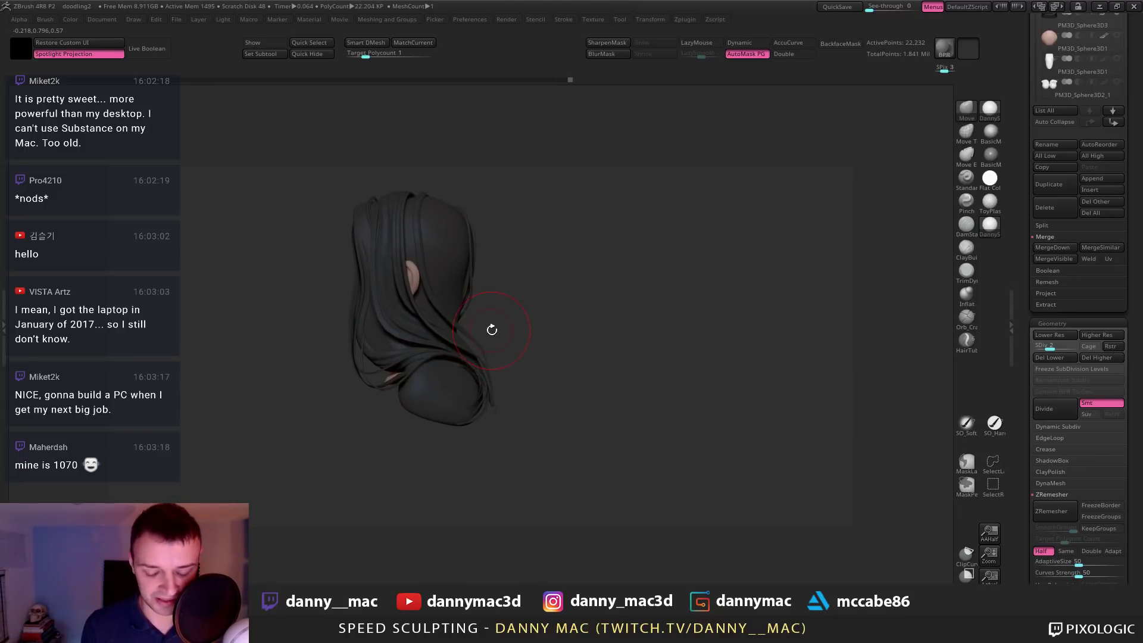
{"action": "right_click_drag", "start_coordinate": [492, 343], "coordinate": [494, 370]}
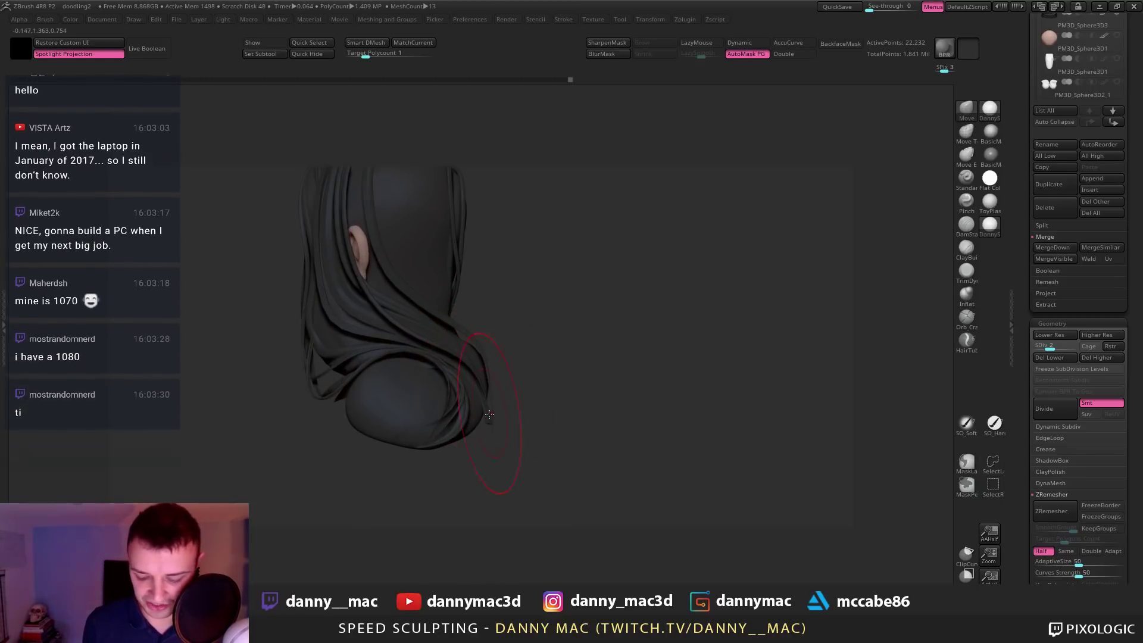
{"action": "mouse_move", "coordinate": [505, 423]}
{"action": "right_mouse_down"}
{"action": "mouse_move", "coordinate": [494, 437]}
{"action": "mouse_move", "coordinate": [482, 429]}
{"action": "right_mouse_up"}
{"action": "right_click_drag", "start_coordinate": [513, 380], "coordinate": [504, 379]}
{"action": "mouse_move", "coordinate": [503, 379]}
{"action": "right_mouse_down", "text": "ctrl"}
{"action": "mouse_move", "coordinate": [496, 326]}
{"action": "mouse_move", "coordinate": [496, 338]}
{"action": "mouse_move", "coordinate": [483, 335]}
{"action": "mouse_move", "coordinate": [512, 343]}
{"action": "mouse_move", "coordinate": [447, 316]}
{"action": "mouse_move", "coordinate": [449, 305]}
{"action": "right_mouse_up", "text": "ctrl"}
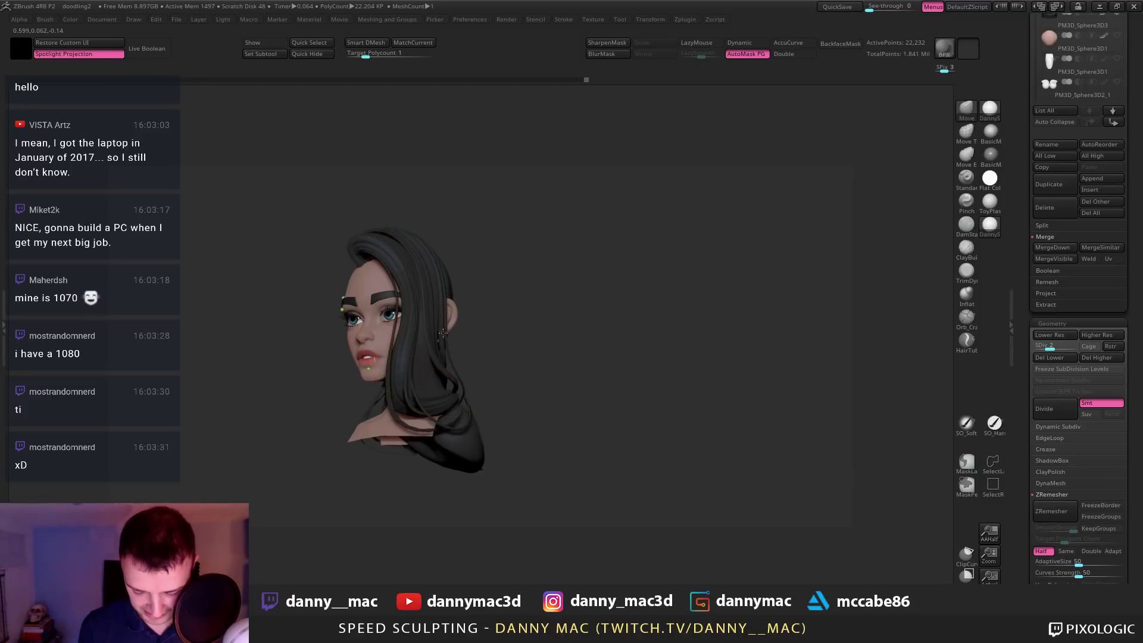
Display the strand polygroups and pull the blue strand at the back of the head outward
{"action": "mouse_move", "coordinate": [443, 333]}
{"action": "right_mouse_down"}
{"action": "mouse_move", "coordinate": [475, 337]}
{"action": "mouse_move", "coordinate": [460, 337]}
{"action": "mouse_move", "coordinate": [497, 322]}
{"action": "mouse_move", "coordinate": [516, 347]}
{"action": "mouse_move", "coordinate": [481, 354]}
{"action": "mouse_move", "coordinate": [470, 293]}
{"action": "mouse_move", "coordinate": [444, 277]}
{"action": "right_mouse_up"}
{"action": "key", "text": "shift+f"}
{"action": "key", "text": "shift+f"}
{"action": "key", "text": "shift+f"}
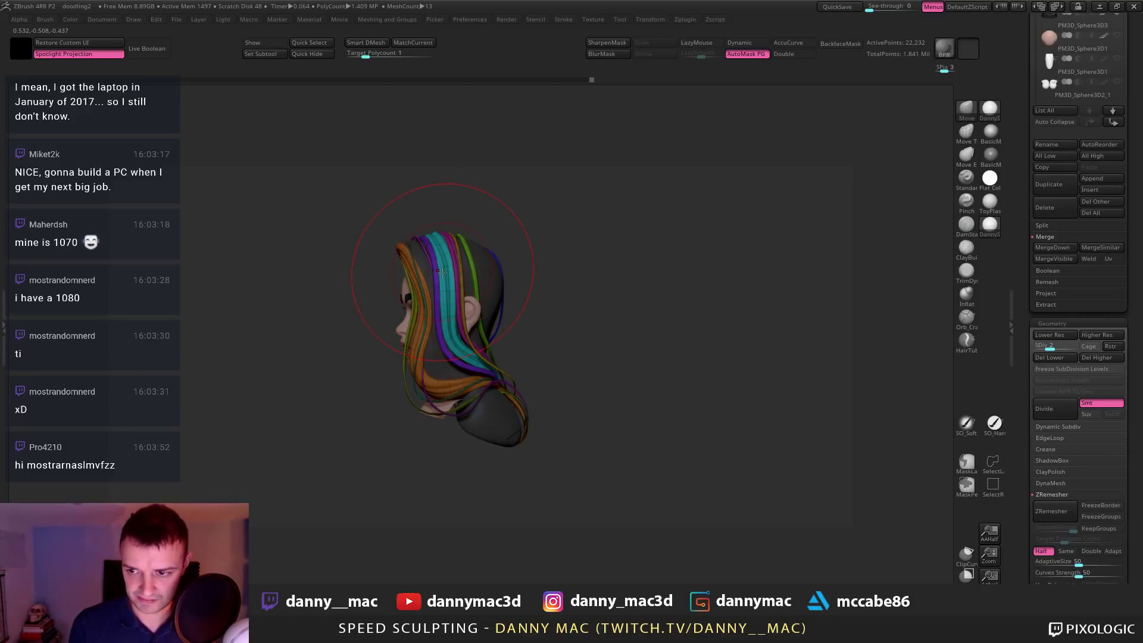
{"action": "right_click_drag", "start_coordinate": [477, 266], "coordinate": [501, 272]}
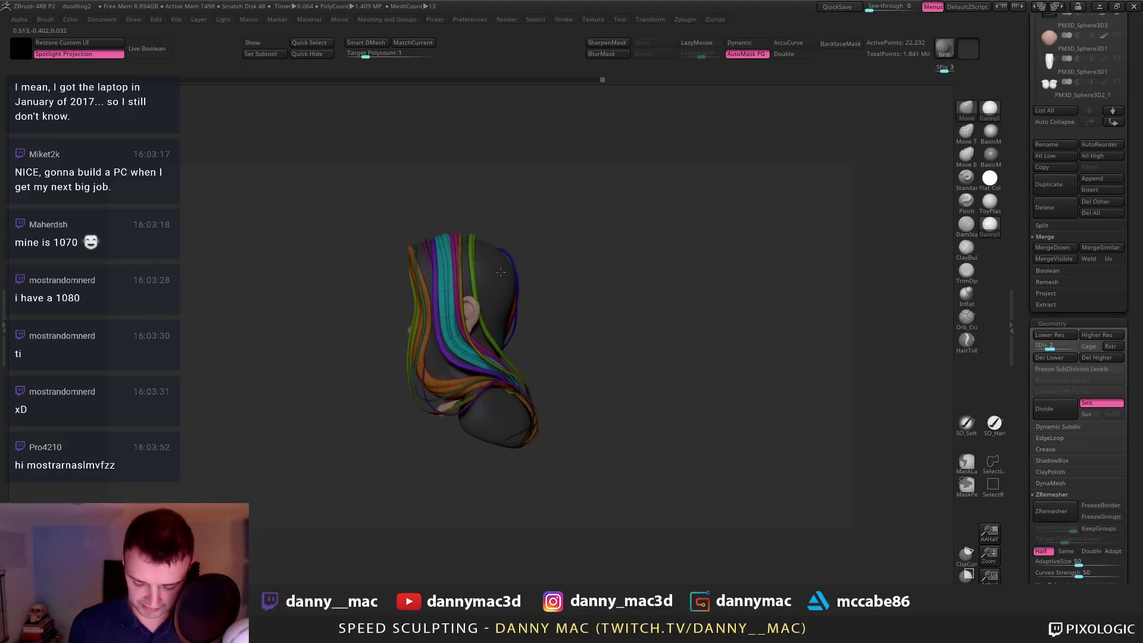
{"action": "key", "text": "space"}
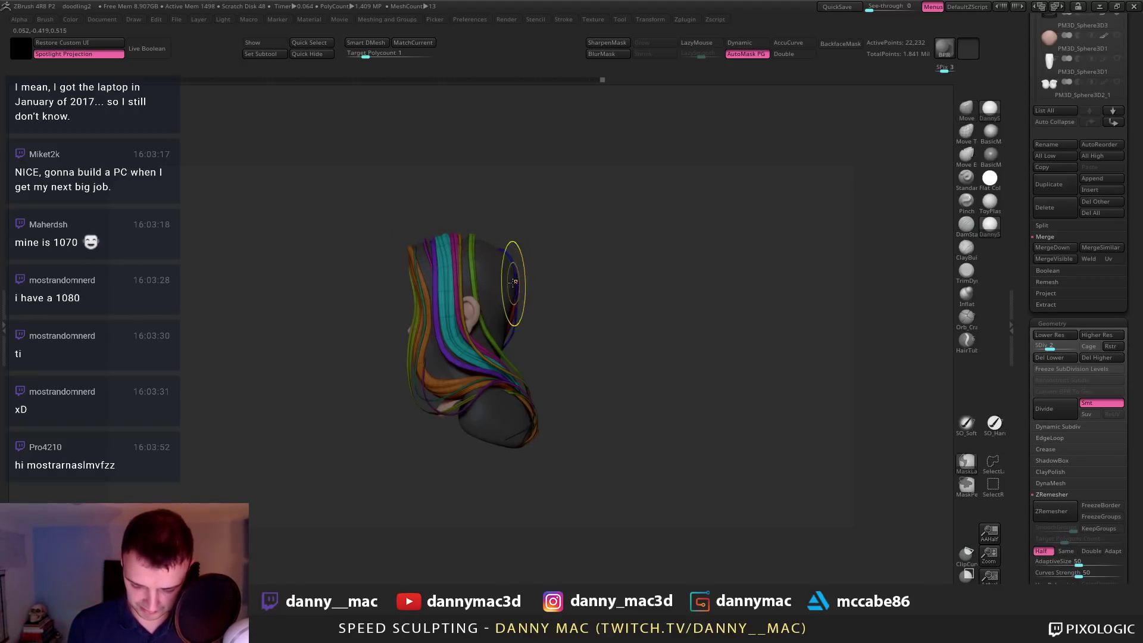
{"action": "key", "text": "space"}
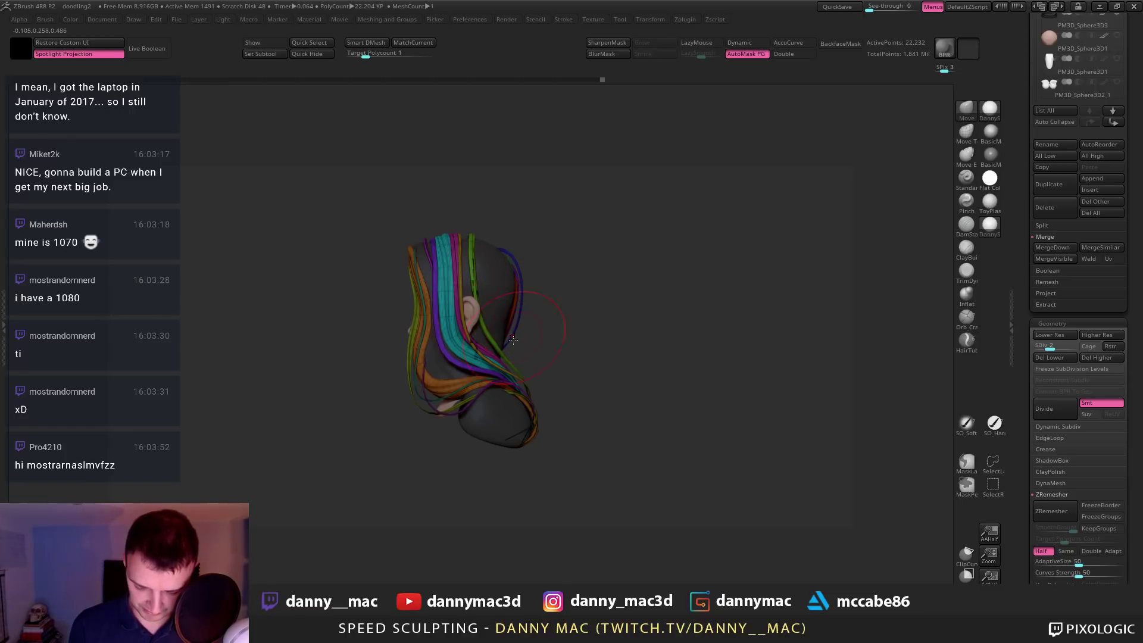
{"action": "right_click_drag", "start_coordinate": [513, 340], "coordinate": [511, 323]}
Shape the strands running from the crown down the nape, working from above and from the shaved side
{"action": "right_click_drag", "start_coordinate": [499, 265], "coordinate": [518, 223]}
{"action": "key", "text": "space"}
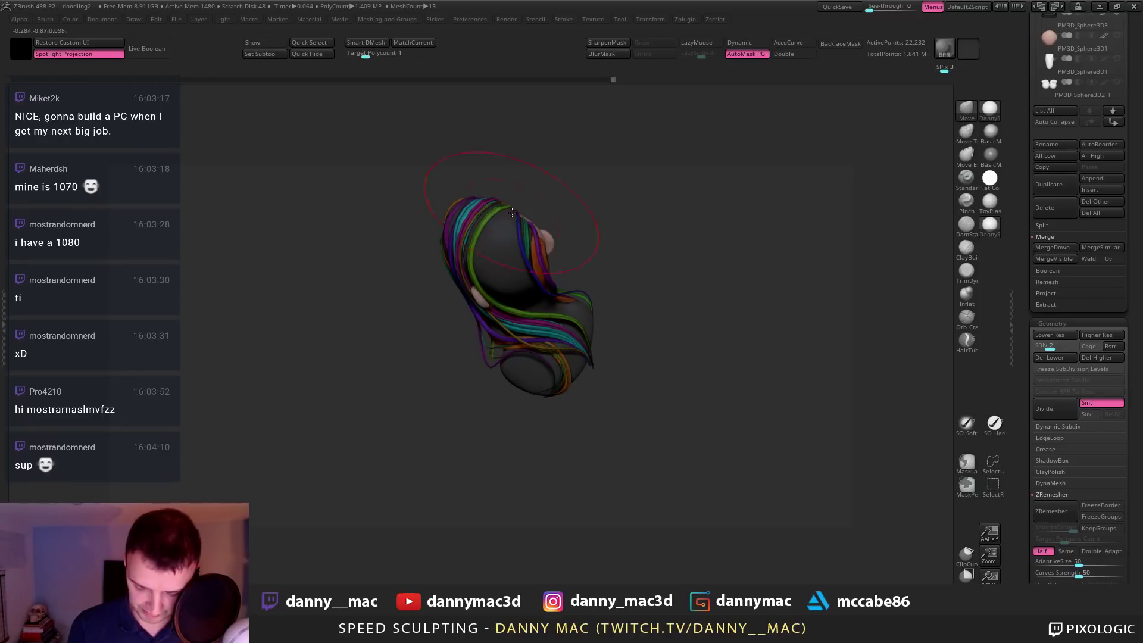
{"action": "mouse_move", "coordinate": [521, 218]}
{"action": "right_mouse_down"}
{"action": "mouse_move", "coordinate": [566, 234]}
{"action": "mouse_move", "coordinate": [487, 283]}
{"action": "mouse_move", "coordinate": [527, 329]}
{"action": "right_mouse_up"}
{"action": "mouse_move", "coordinate": [519, 253]}
{"action": "right_mouse_down"}
{"action": "mouse_move", "coordinate": [518, 304]}
{"action": "mouse_move", "coordinate": [514, 293]}
{"action": "mouse_move", "coordinate": [492, 297]}
{"action": "mouse_move", "coordinate": [539, 278]}
{"action": "right_mouse_up"}
{"action": "right_click", "coordinate": [515, 293]}
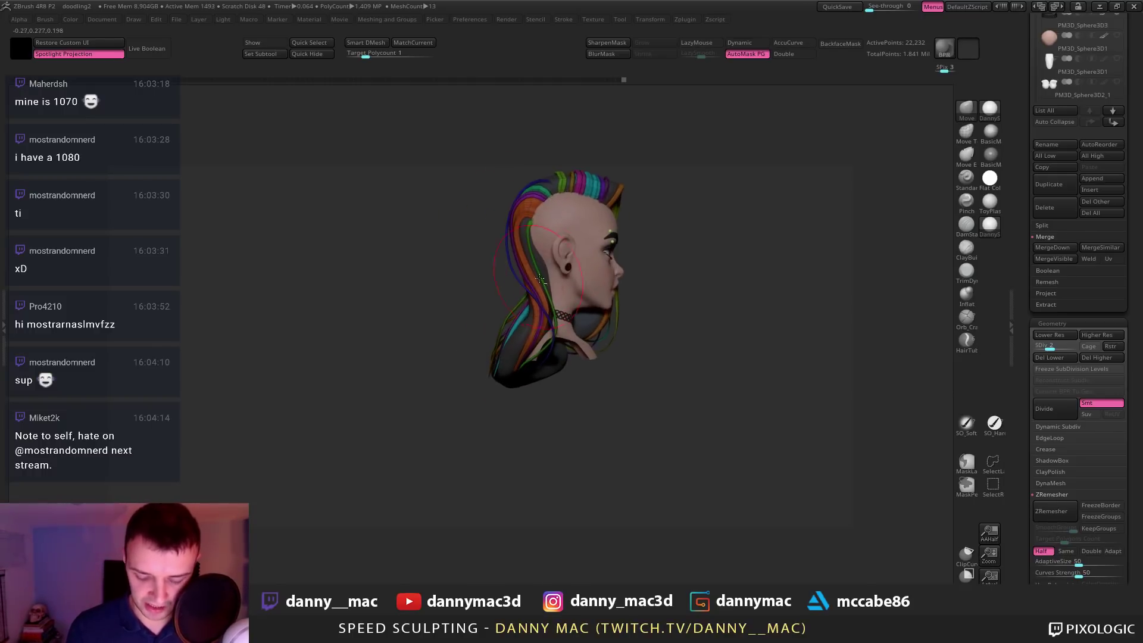
{"action": "right_click", "coordinate": [542, 306]}
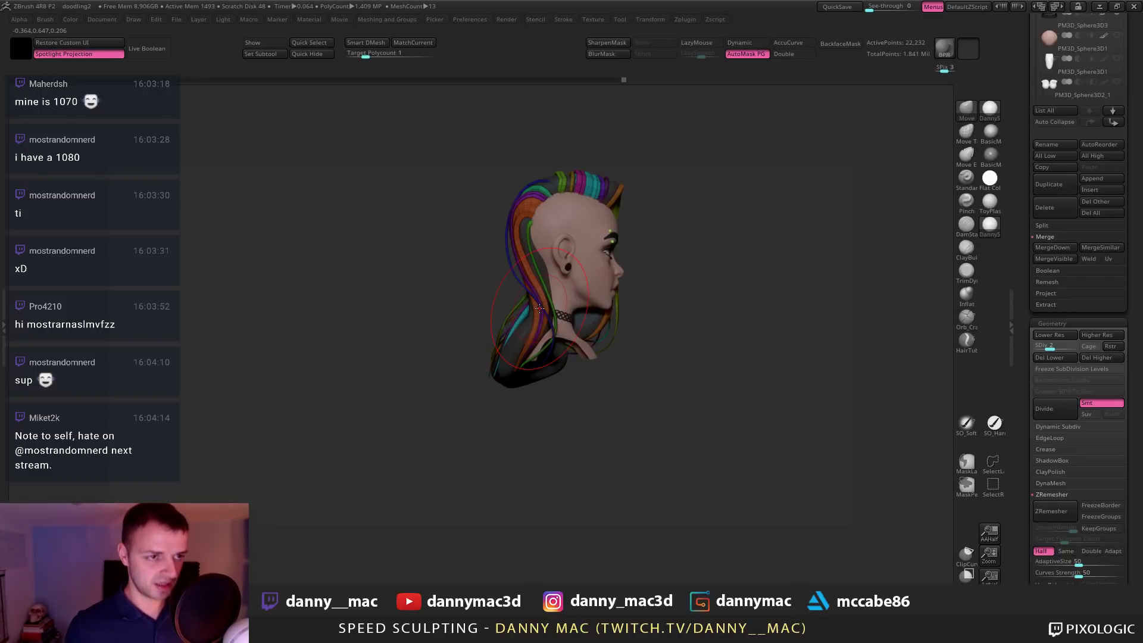
{"action": "right_click", "coordinate": [541, 303]}
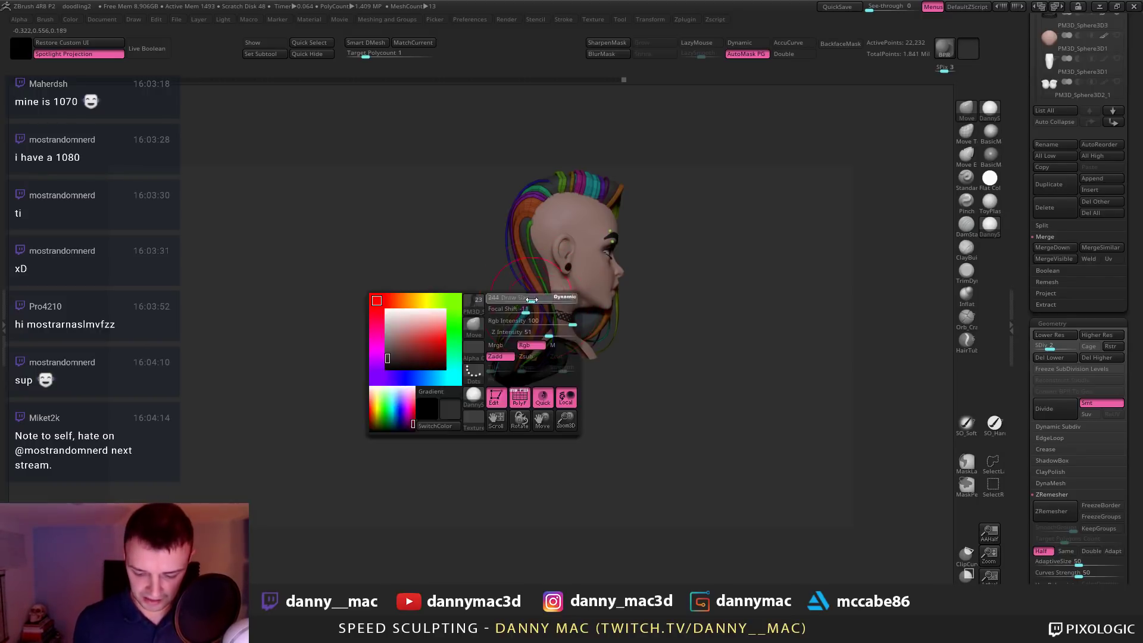
{"action": "right_click_drag", "start_coordinate": [542, 227], "coordinate": [552, 356]}
{"action": "right_click", "coordinate": [530, 258]}
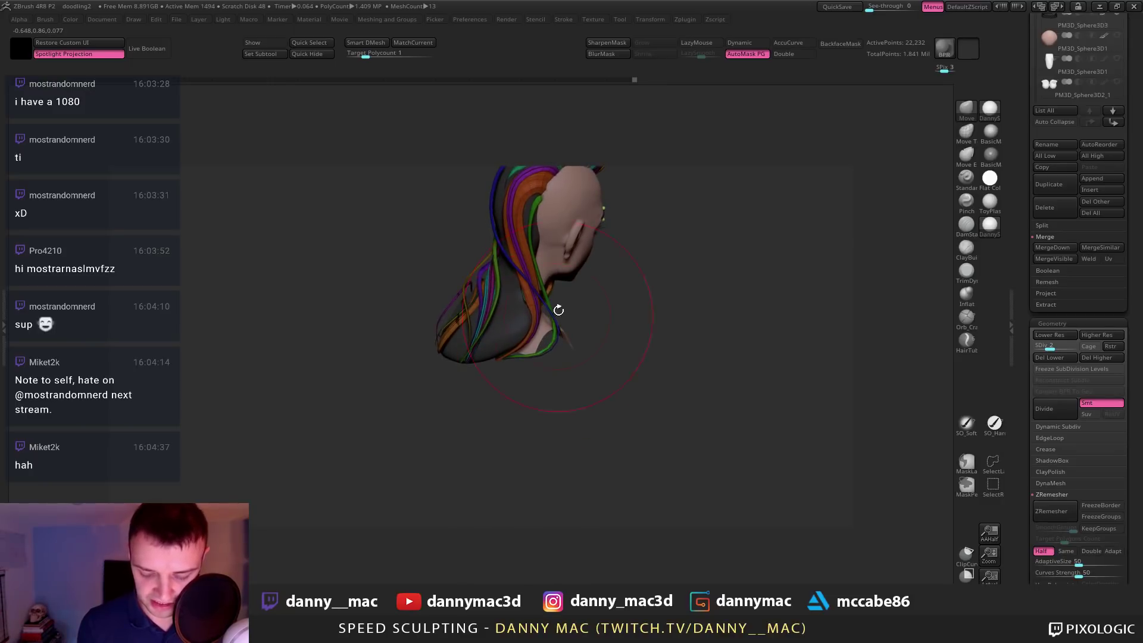
Reshape the hair sweeping toward the shaved-side shoulder from behind, checking it with polygroup colours hidden and shown
{"action": "right_click_drag", "start_coordinate": [559, 309], "coordinate": [536, 259]}
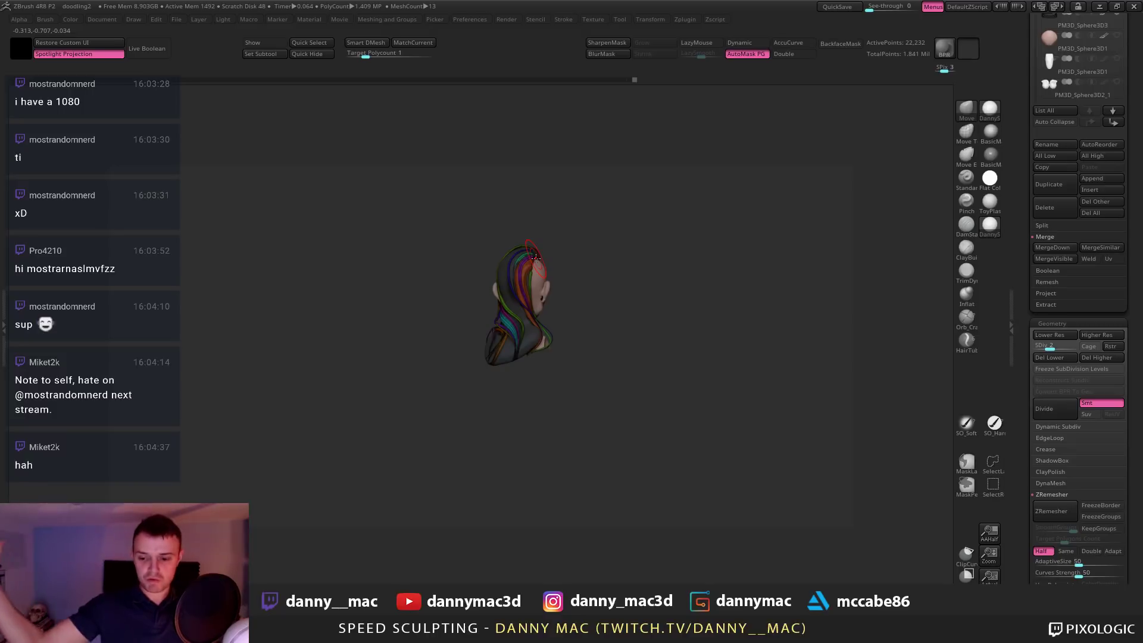
{"action": "key", "text": "shift+f"}
{"action": "mouse_move", "coordinate": [533, 289]}
{"action": "right_mouse_down", "text": "alt"}
{"action": "mouse_move", "coordinate": [503, 292]}
{"action": "mouse_move", "coordinate": [524, 260]}
{"action": "mouse_move", "coordinate": [499, 270]}
{"action": "mouse_move", "coordinate": [541, 271]}
{"action": "right_mouse_up", "text": "alt"}
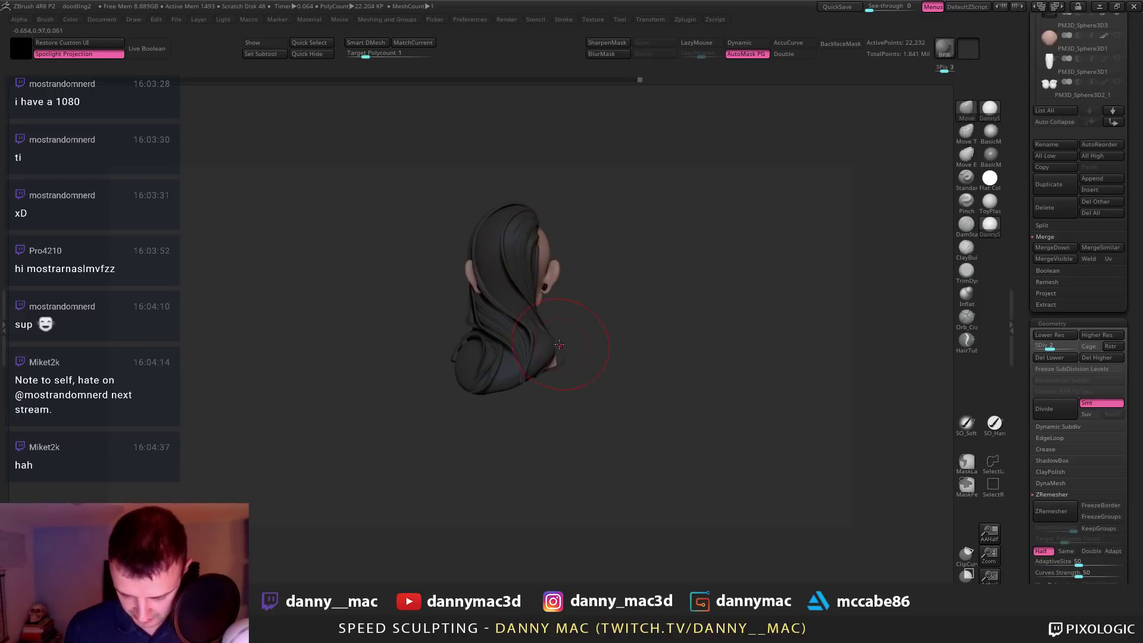
{"action": "key", "text": "shift+f"}
{"action": "key", "text": "shift+f"}
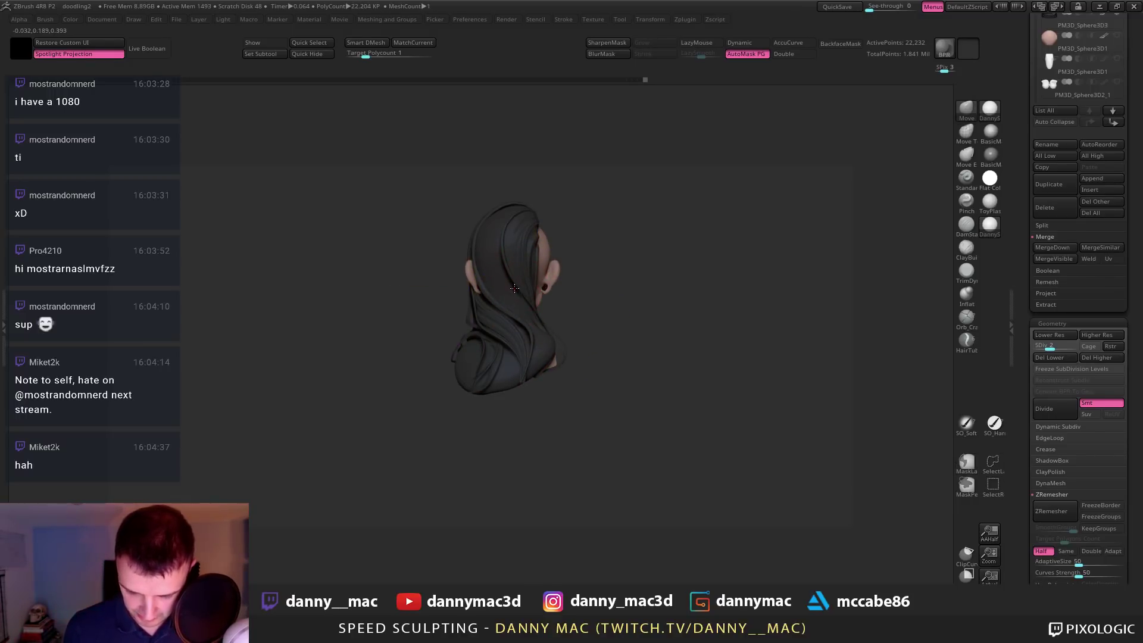
{"action": "key", "text": "shift+f"}
{"action": "right_click_drag", "start_coordinate": [516, 286], "coordinate": [543, 284], "text": "ctrl"}
Compare the last hair adjustment by undoing and redoing it from the back and the shaved side
{"action": "key", "text": "ctrl+z"}
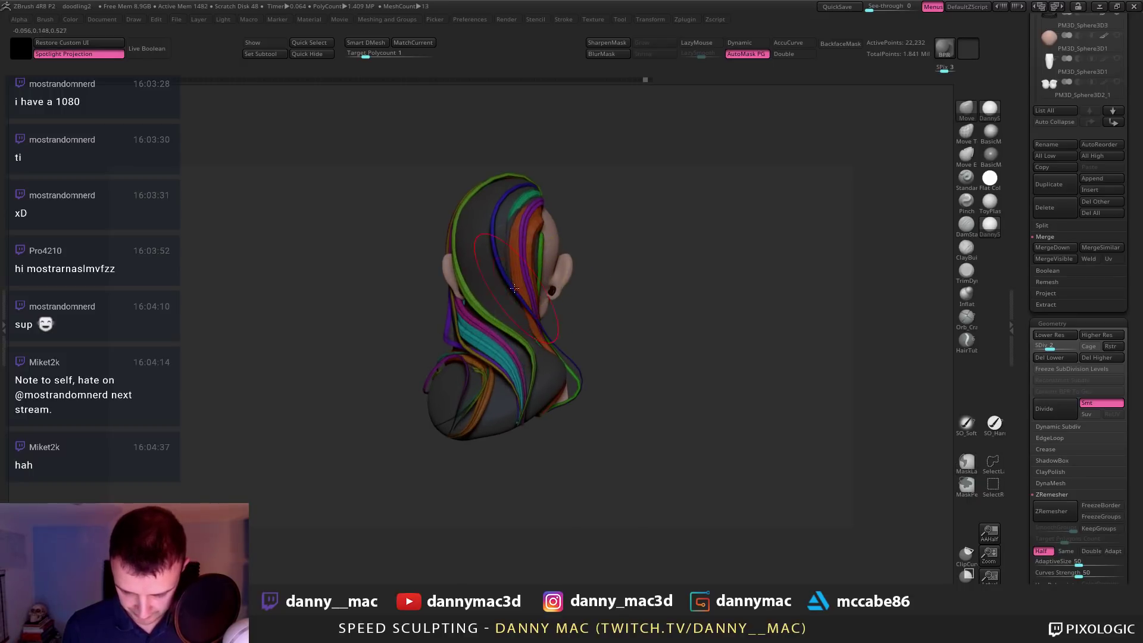
{"action": "key", "text": "ctrl+z"}
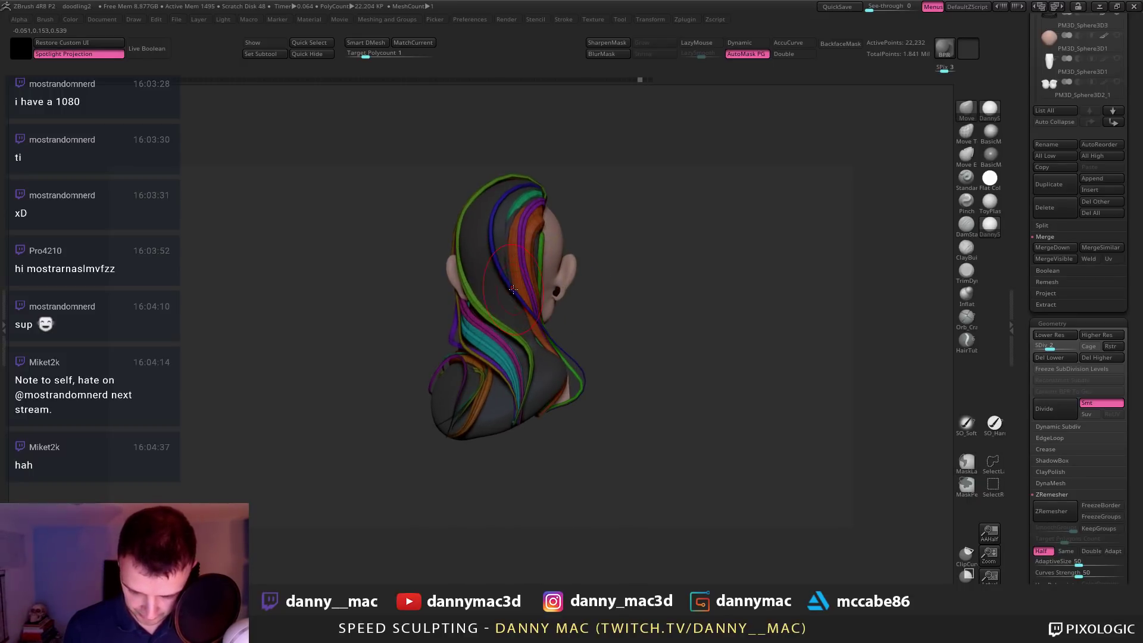
{"action": "key", "text": "ctrl+shift+z"}
{"action": "right_click_drag", "start_coordinate": [508, 287], "coordinate": [455, 313]}
{"action": "right_click", "coordinate": [446, 318]}
{"action": "right_click_drag", "start_coordinate": [516, 235], "coordinate": [464, 268]}
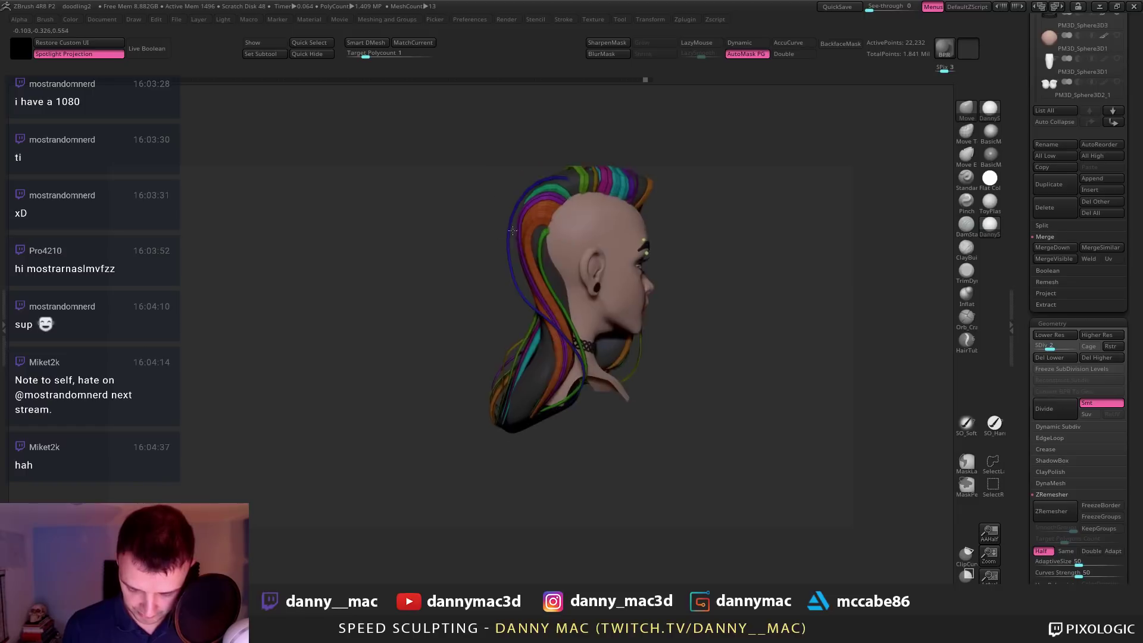
{"action": "mouse_move", "coordinate": [526, 237]}
{"action": "right_mouse_down"}
{"action": "mouse_move", "coordinate": [582, 231]}
{"action": "mouse_move", "coordinate": [531, 221]}
{"action": "right_mouse_up"}
{"action": "key", "text": "ctrl+shift+z"}
{"action": "key", "text": "ctrl+z"}
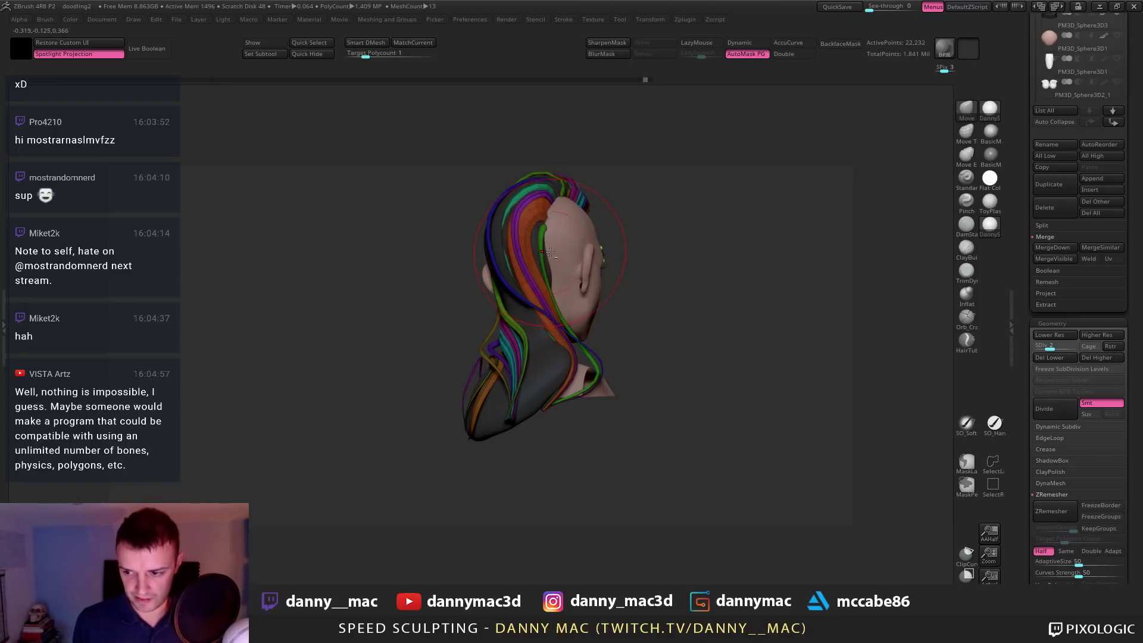
Refine the orange and neighbouring strands along the shaved-side hairline behind the ear with the Move brush
{"action": "right_click_drag", "start_coordinate": [549, 252], "coordinate": [548, 201]}
{"action": "key", "text": "shift+f"}
{"action": "key", "text": "shift+f"}
{"action": "key", "text": "l"}
{"action": "key", "text": "space"}
{"action": "key", "text": "l"}
{"action": "right_click", "coordinate": [518, 231]}
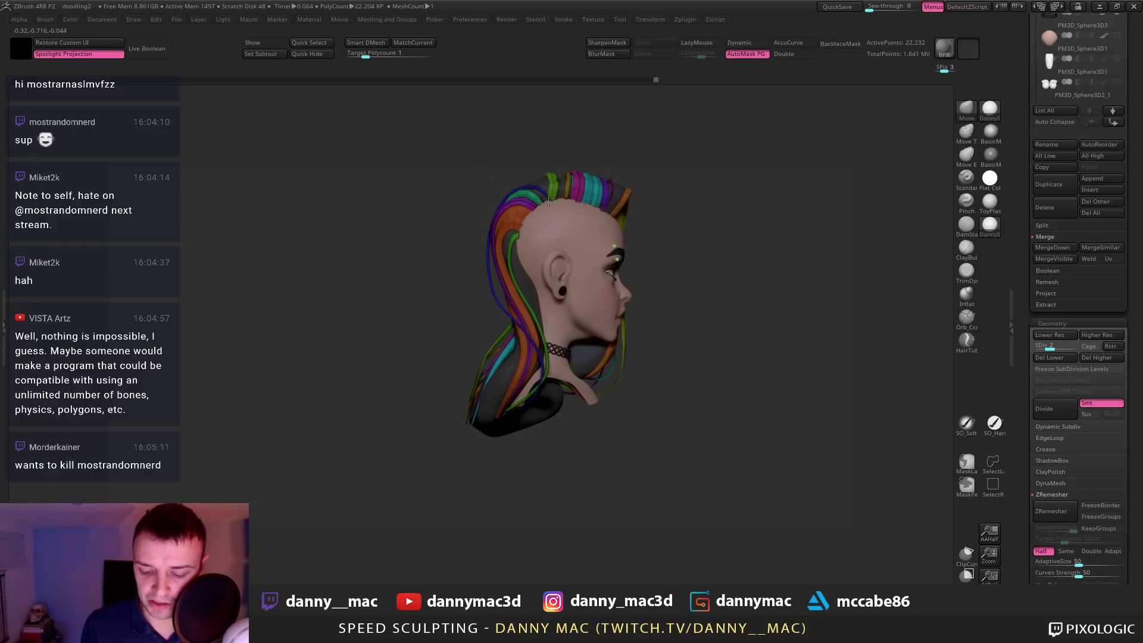
{"action": "right_click", "coordinate": [559, 201]}
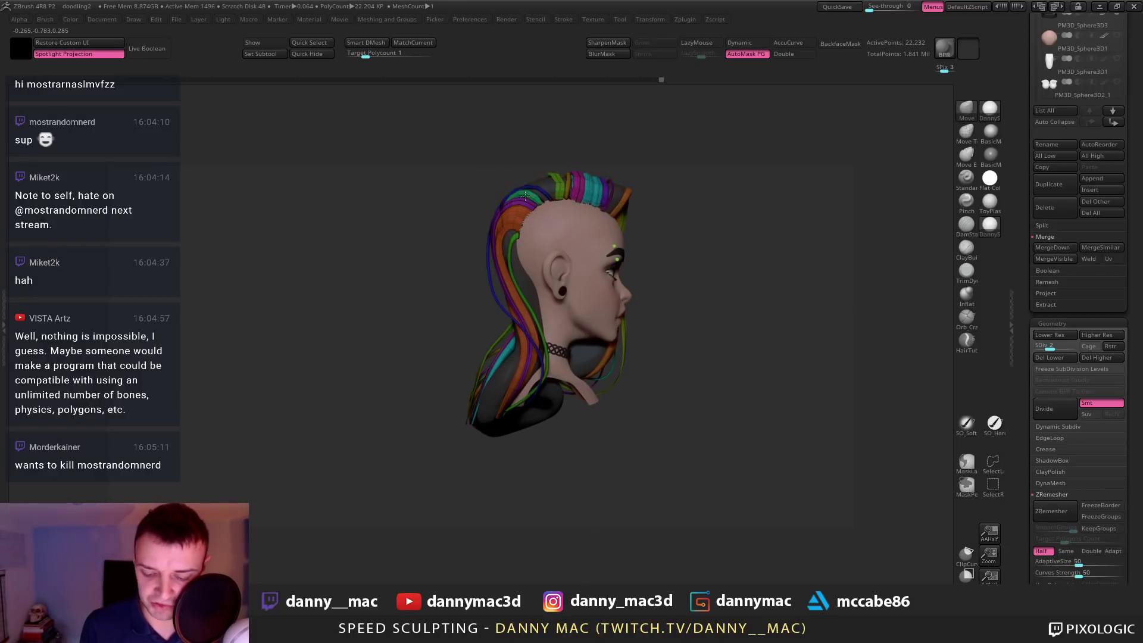
{"action": "right_click", "coordinate": [525, 196]}
{"action": "mouse_move", "coordinate": [525, 196]}
{"action": "right_mouse_down"}
{"action": "mouse_move", "coordinate": [513, 178]}
{"action": "mouse_move", "coordinate": [536, 197]}
{"action": "mouse_move", "coordinate": [524, 200]}
{"action": "mouse_move", "coordinate": [551, 260]}
{"action": "mouse_move", "coordinate": [514, 222]}
{"action": "mouse_move", "coordinate": [516, 236]}
{"action": "mouse_move", "coordinate": [519, 215]}
{"action": "mouse_move", "coordinate": [502, 215]}
{"action": "mouse_move", "coordinate": [495, 255]}
{"action": "right_mouse_up"}
{"action": "right_click", "coordinate": [511, 238]}
Adjust the hair above the shaved-side hairline, starting from subdivision level 1 and checking it at higher levels
{"action": "key", "text": "shift+d"}
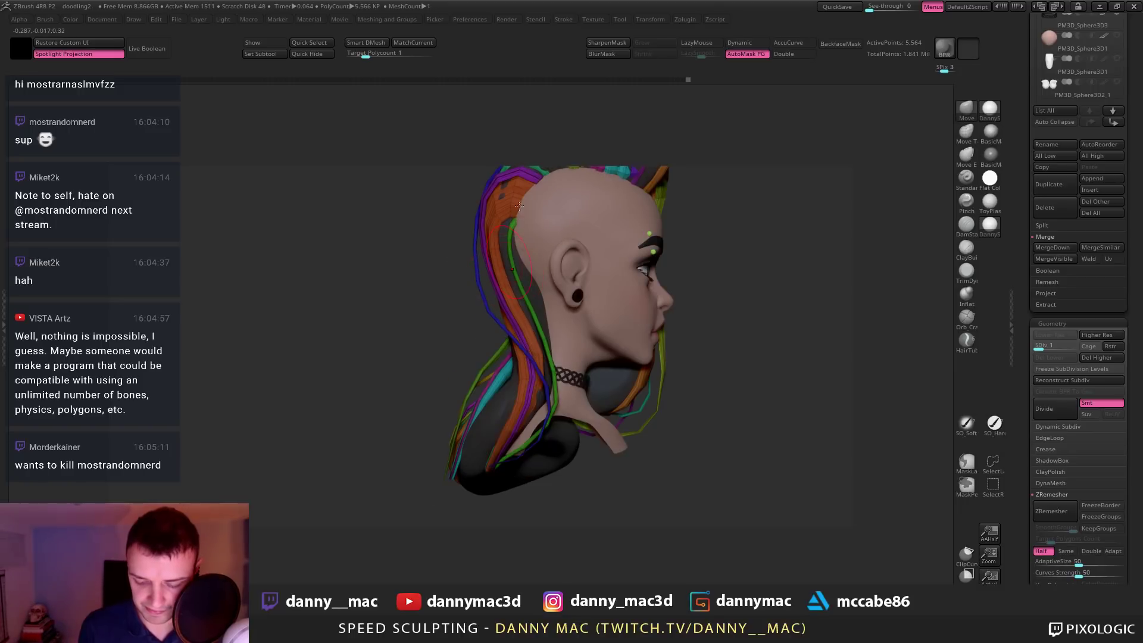
{"action": "key", "text": "d"}
{"action": "right_click_drag", "start_coordinate": [520, 195], "coordinate": [564, 210], "text": "alt"}
{"action": "key", "text": "d"}
{"action": "key", "text": "d"}
{"action": "key", "text": "shift+f"}
{"action": "key", "text": "shift+d"}
{"action": "key", "text": "shift+f"}
Adjust the side-swept hair from the front at subdivision level 1 with the Move brush
{"action": "right_click_drag", "start_coordinate": [575, 385], "coordinate": [678, 217]}
{"action": "key", "text": "shift+d"}
{"action": "key", "text": "shift+d"}
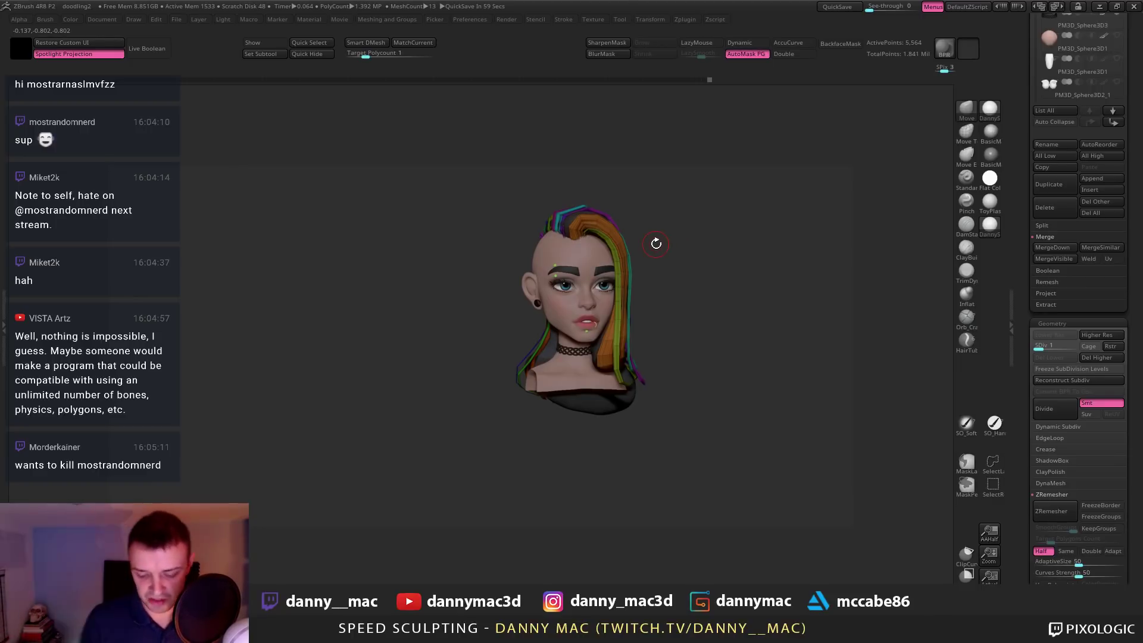
{"action": "key", "text": "d"}
{"action": "key", "text": "d"}
{"action": "right_click_drag", "start_coordinate": [665, 372], "coordinate": [627, 331]}
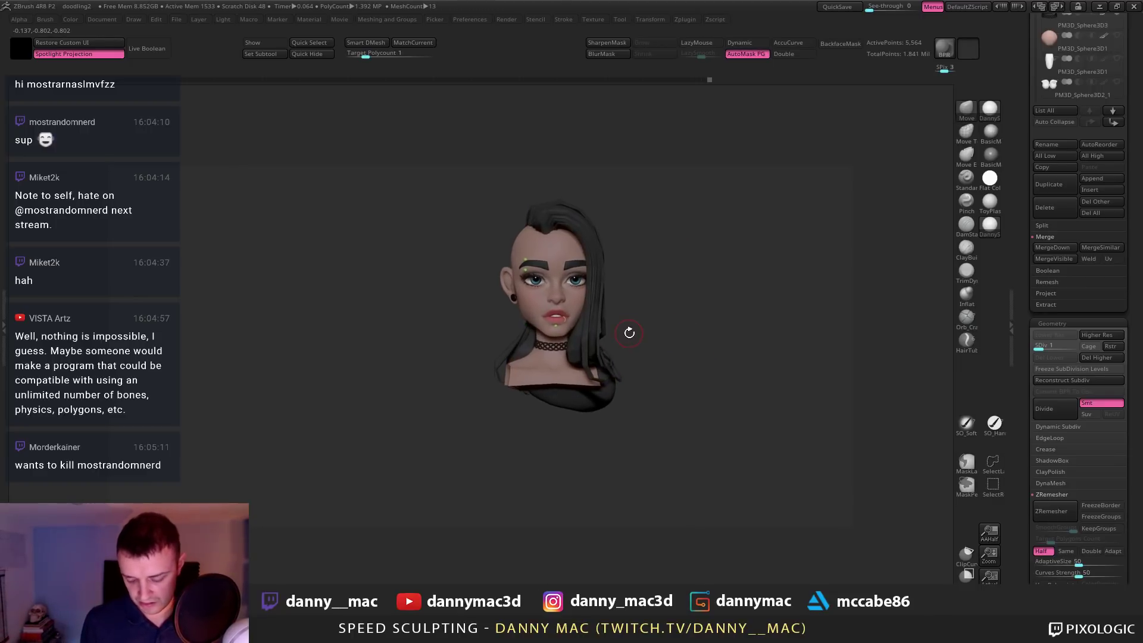
Raise the hair to subdivision level 4 and save the project
{"action": "key", "text": "d"}
{"action": "mouse_move", "coordinate": [663, 365]}
{"action": "right_mouse_down"}
{"action": "mouse_move", "coordinate": [590, 352]}
{"action": "mouse_move", "coordinate": [557, 378]}
{"action": "mouse_move", "coordinate": [557, 364]}
{"action": "mouse_move", "coordinate": [515, 356]}
{"action": "mouse_move", "coordinate": [508, 312]}
{"action": "mouse_move", "coordinate": [596, 285]}
{"action": "mouse_move", "coordinate": [595, 325]}
{"action": "right_mouse_up"}
{"action": "left_click", "coordinate": [557, 364], "text": "alt"}
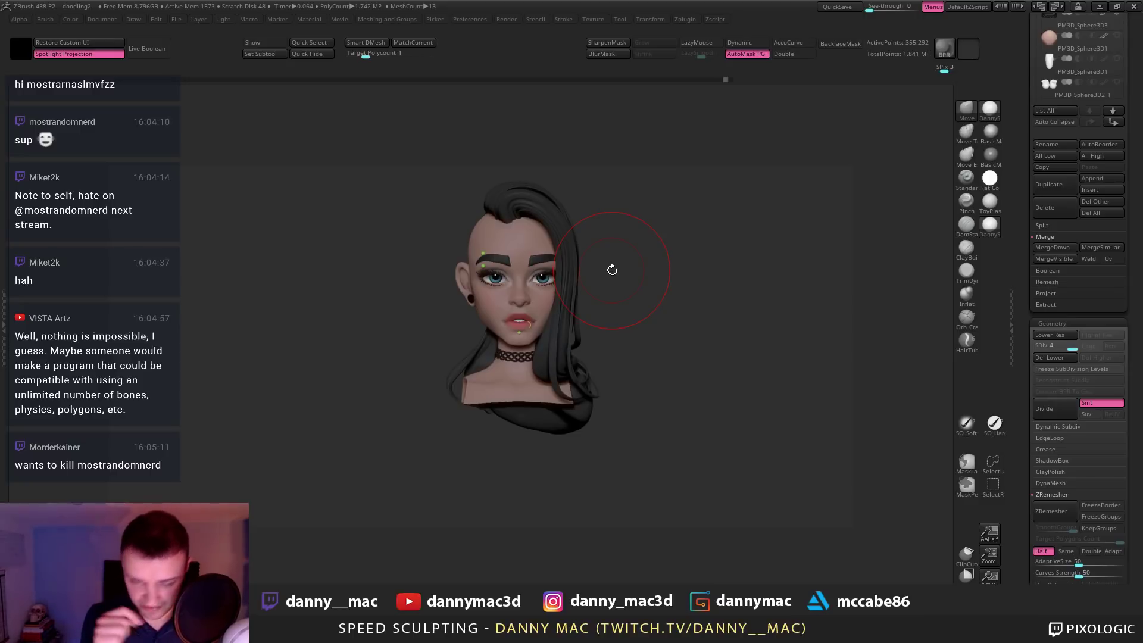
{"action": "right_click_drag", "start_coordinate": [613, 269], "coordinate": [547, 255]}
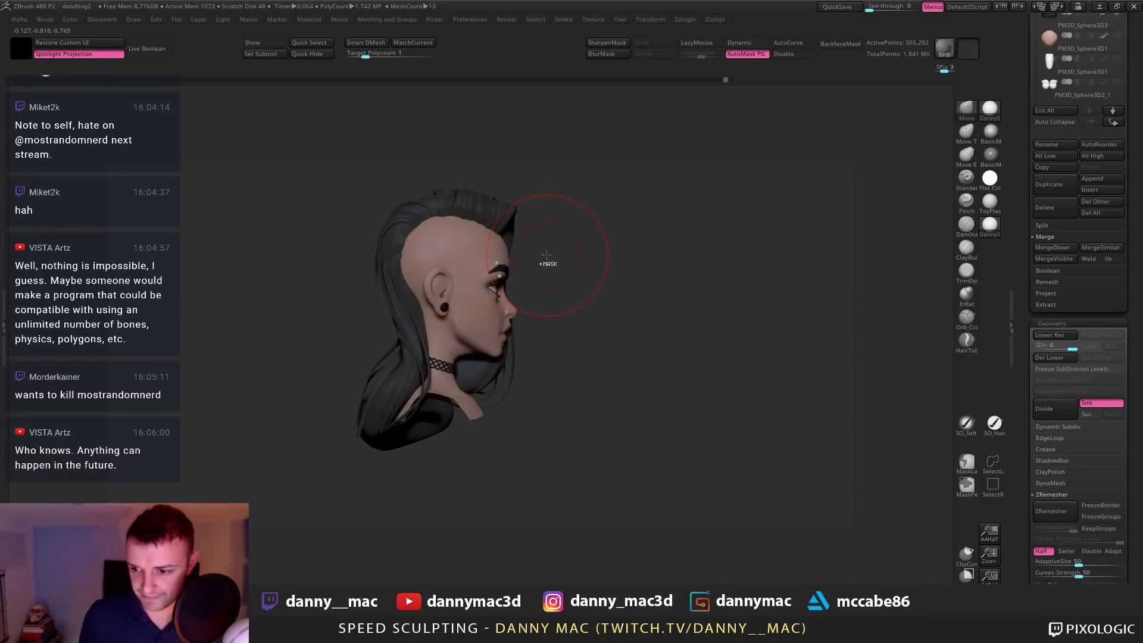
{"action": "key", "text": "ctrl+s"}
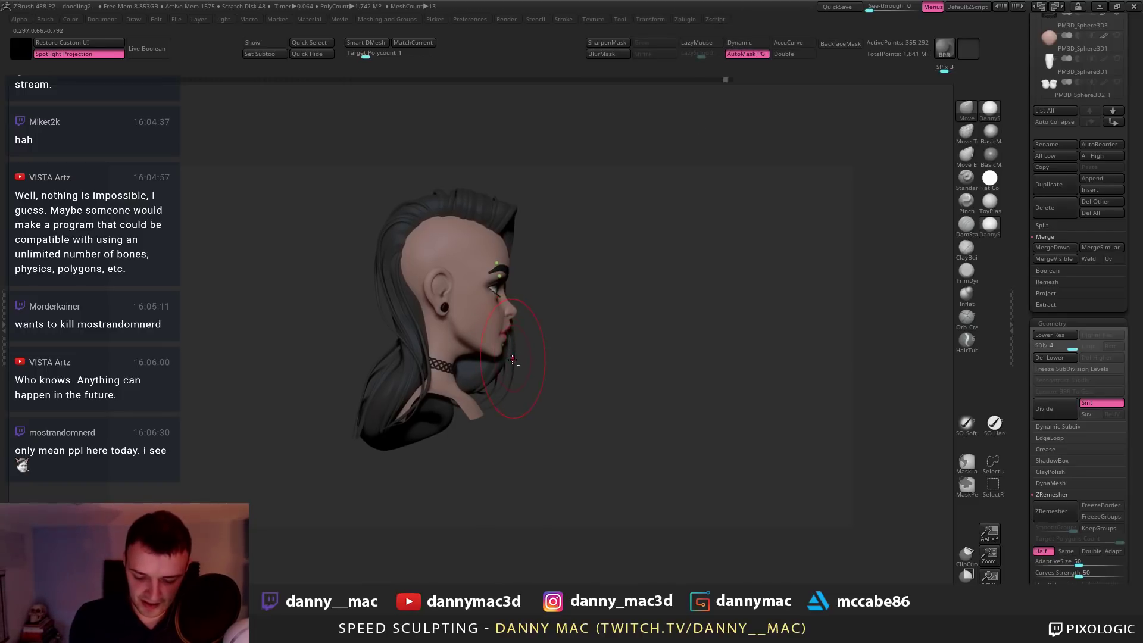
Reposition the loose strand hanging in front of the chin and neck, working from both side views
{"action": "key", "text": "space"}
{"action": "left_click_drag", "start_coordinate": [521, 372], "coordinate": [524, 375]}
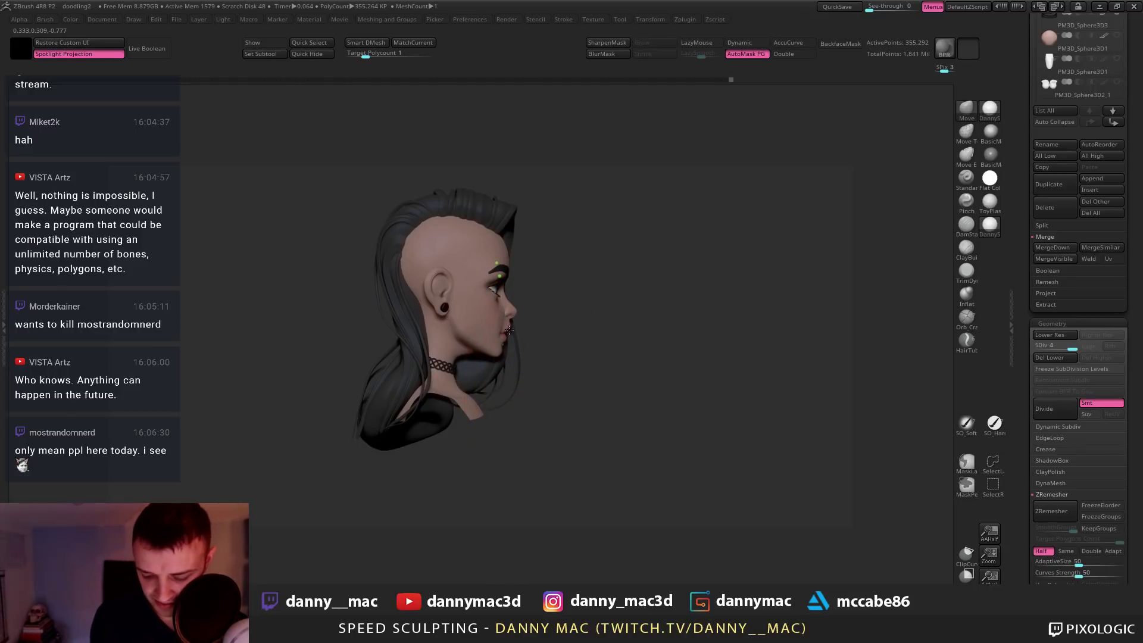
{"action": "right_click_drag", "start_coordinate": [513, 329], "coordinate": [467, 330]}
{"action": "right_click", "coordinate": [476, 330]}
{"action": "left_click_drag", "start_coordinate": [512, 331], "coordinate": [520, 333]}
{"action": "right_click_drag", "start_coordinate": [520, 333], "coordinate": [533, 336]}
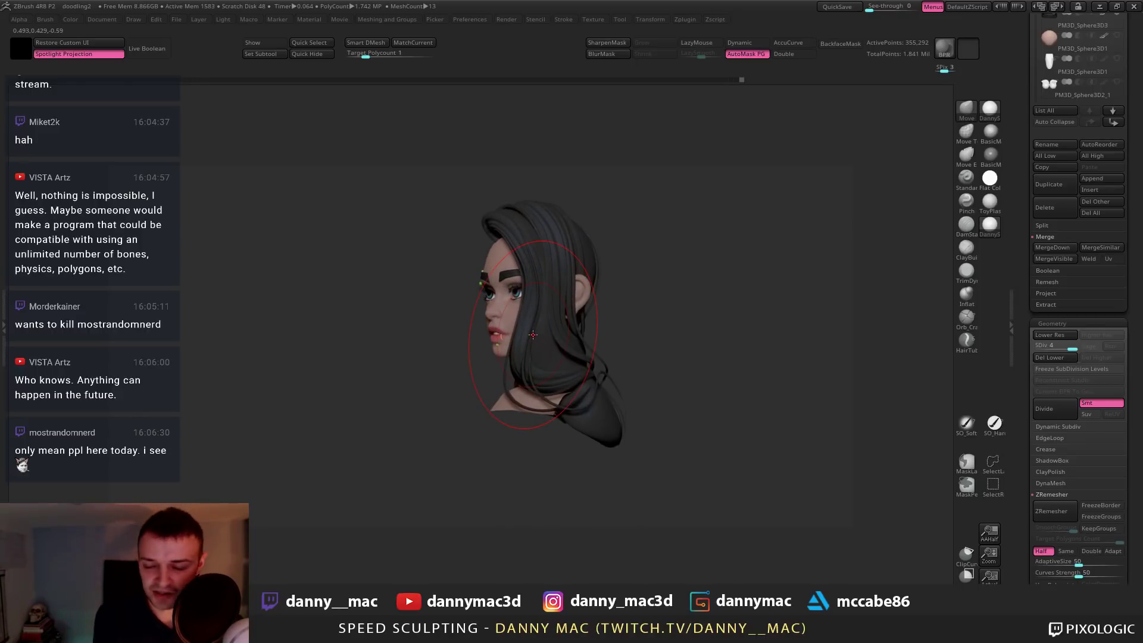
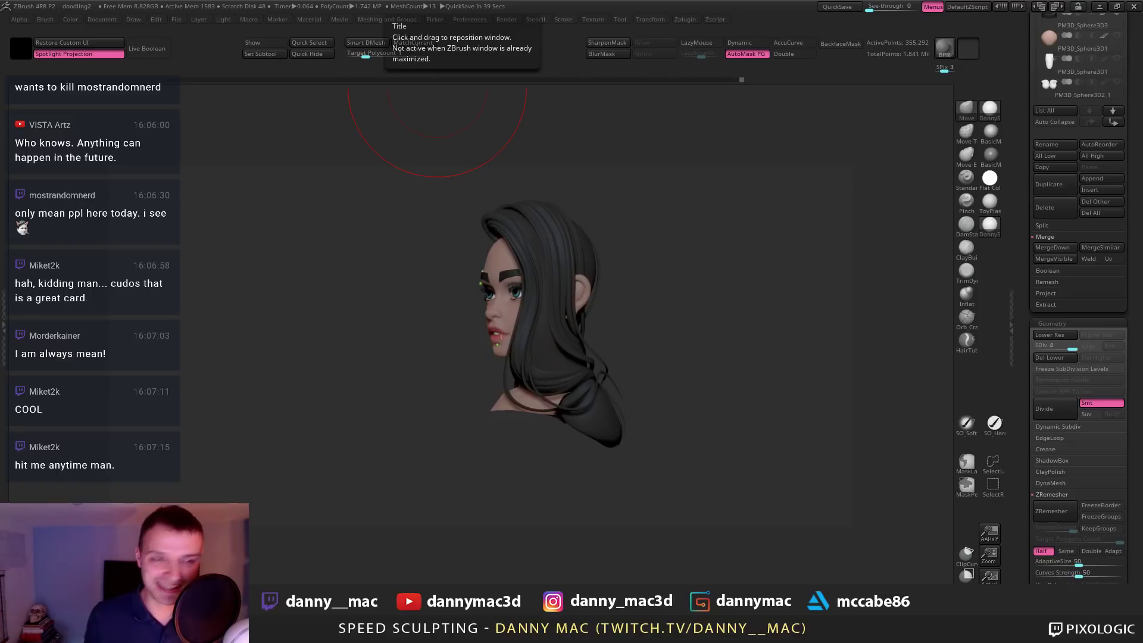
{"action": "key", "text": "XF86AudioLowerVolume"}
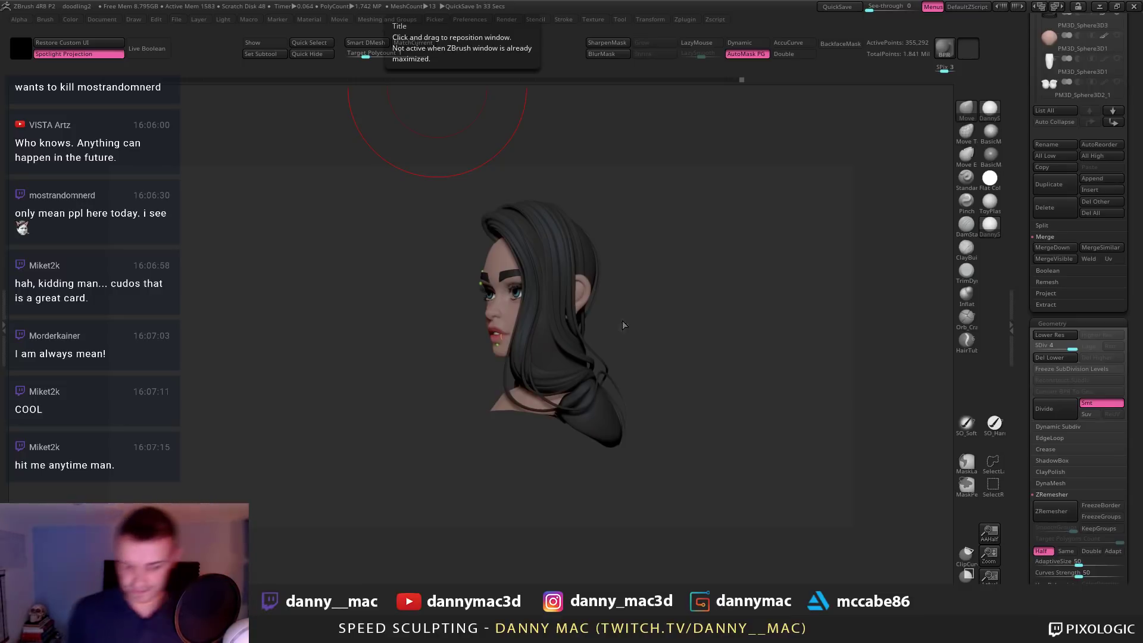
{"action": "mouse_move", "coordinate": [623, 324]}
{"action": "left_mouse_down"}
{"action": "mouse_move", "coordinate": [633, 316]}
{"action": "mouse_move", "coordinate": [620, 313]}
{"action": "mouse_move", "coordinate": [485, 396]}
{"action": "mouse_move", "coordinate": [506, 386]}
{"action": "left_mouse_up"}
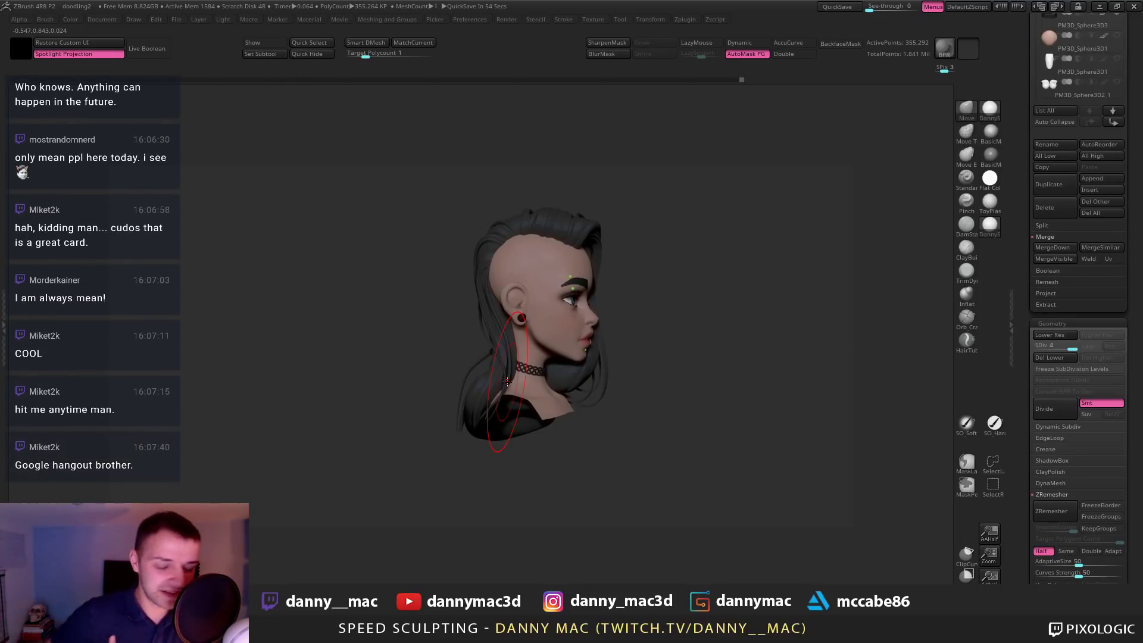
Adjust the long hair falling behind the neck and over the shoulder, working from the side and back views
{"action": "left_click_drag", "start_coordinate": [616, 375], "coordinate": [650, 368]}
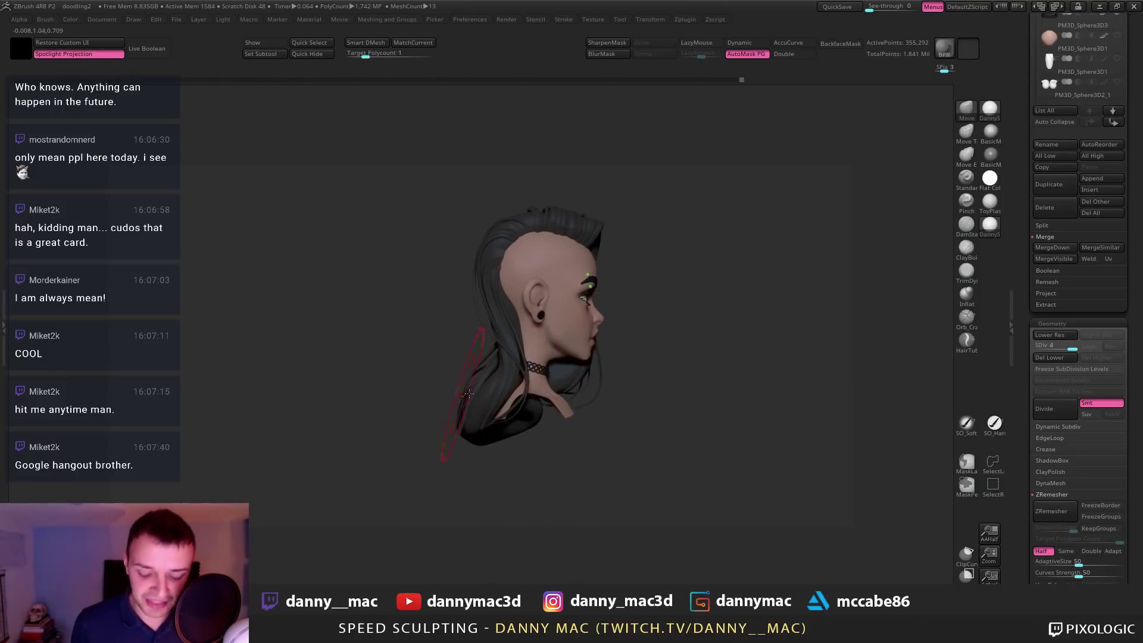
{"action": "mouse_move", "coordinate": [468, 394]}
{"action": "left_mouse_down"}
{"action": "mouse_move", "coordinate": [493, 391]}
{"action": "mouse_move", "coordinate": [491, 375]}
{"action": "left_mouse_up"}
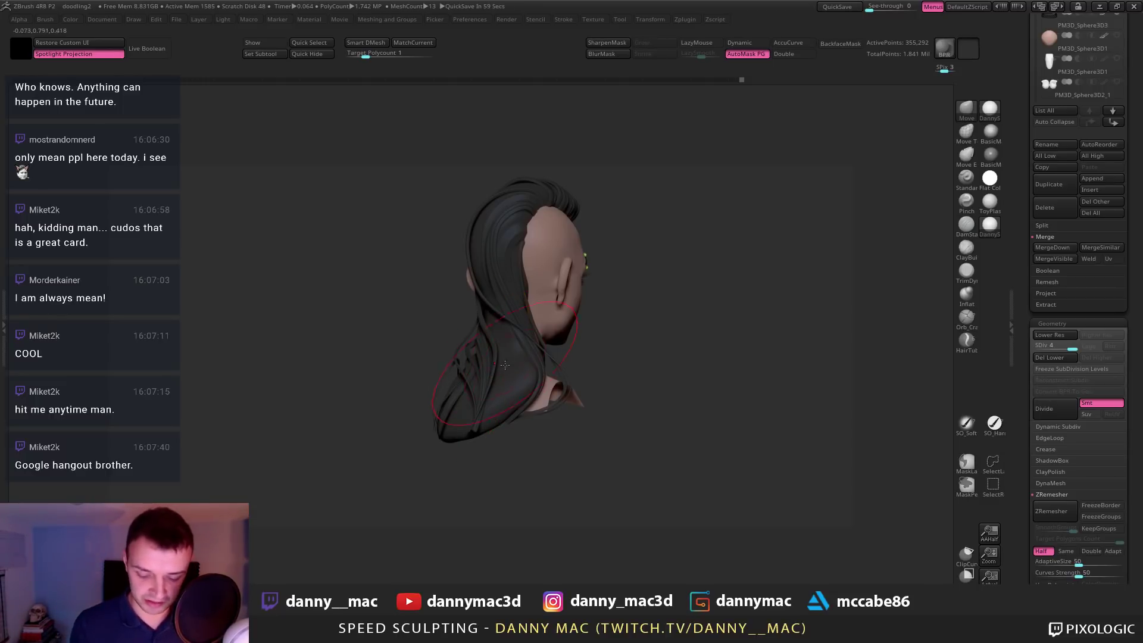
{"action": "right_click_drag", "start_coordinate": [481, 363], "coordinate": [498, 361]}
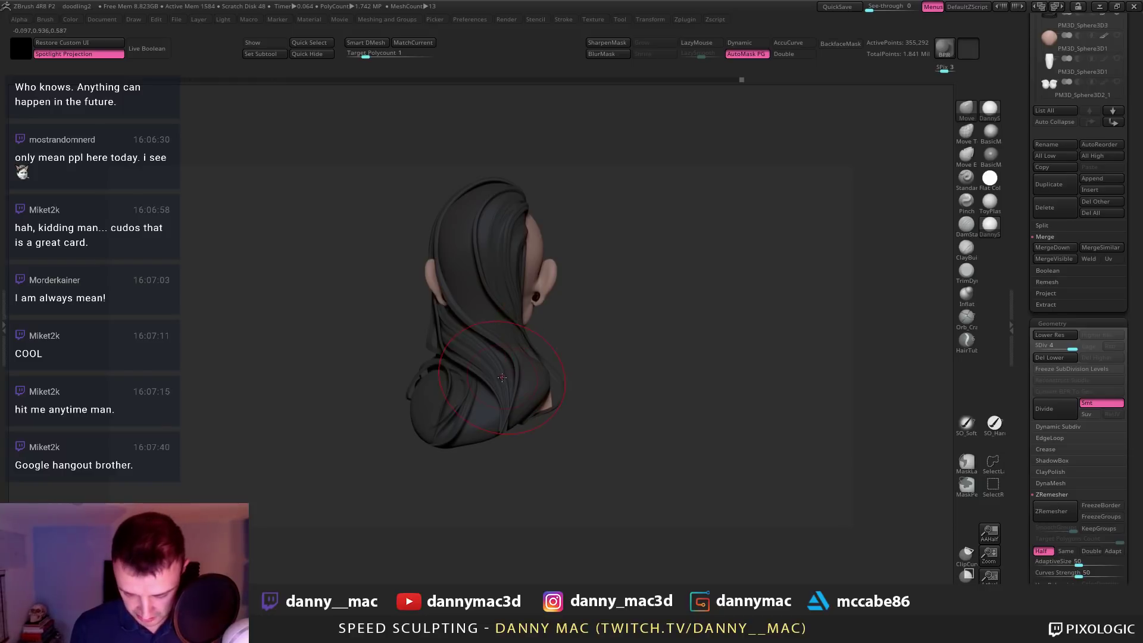
{"action": "right_click_drag", "start_coordinate": [455, 305], "coordinate": [466, 271]}
{"action": "left_click_drag", "start_coordinate": [435, 253], "coordinate": [434, 239]}
Refine the strands on the back of the head at subdivision level 3 and save the project
{"action": "mouse_move", "coordinate": [430, 192]}
{"action": "right_mouse_down", "text": "alt"}
{"action": "mouse_move", "coordinate": [432, 222]}
{"action": "mouse_move", "coordinate": [431, 187]}
{"action": "mouse_move", "coordinate": [447, 241]}
{"action": "mouse_move", "coordinate": [485, 293]}
{"action": "mouse_move", "coordinate": [456, 307]}
{"action": "mouse_move", "coordinate": [456, 333]}
{"action": "mouse_move", "coordinate": [426, 331]}
{"action": "right_mouse_up", "text": "alt"}
{"action": "key", "text": "shift+d"}
{"action": "right_click", "coordinate": [427, 377]}
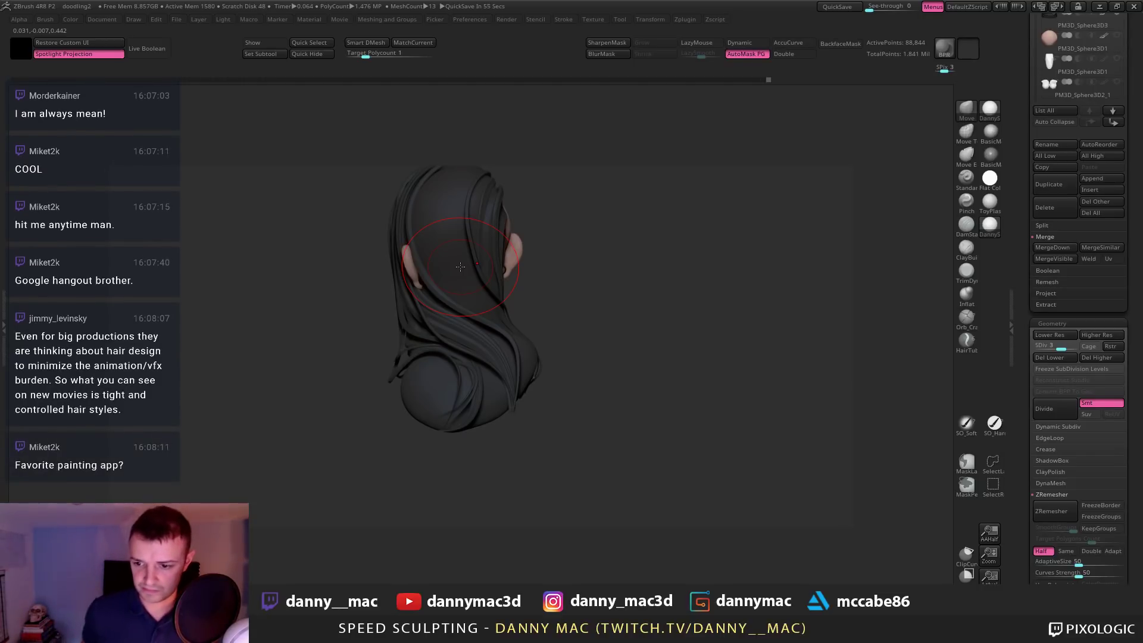
{"action": "right_click_drag", "start_coordinate": [461, 267], "coordinate": [459, 237]}
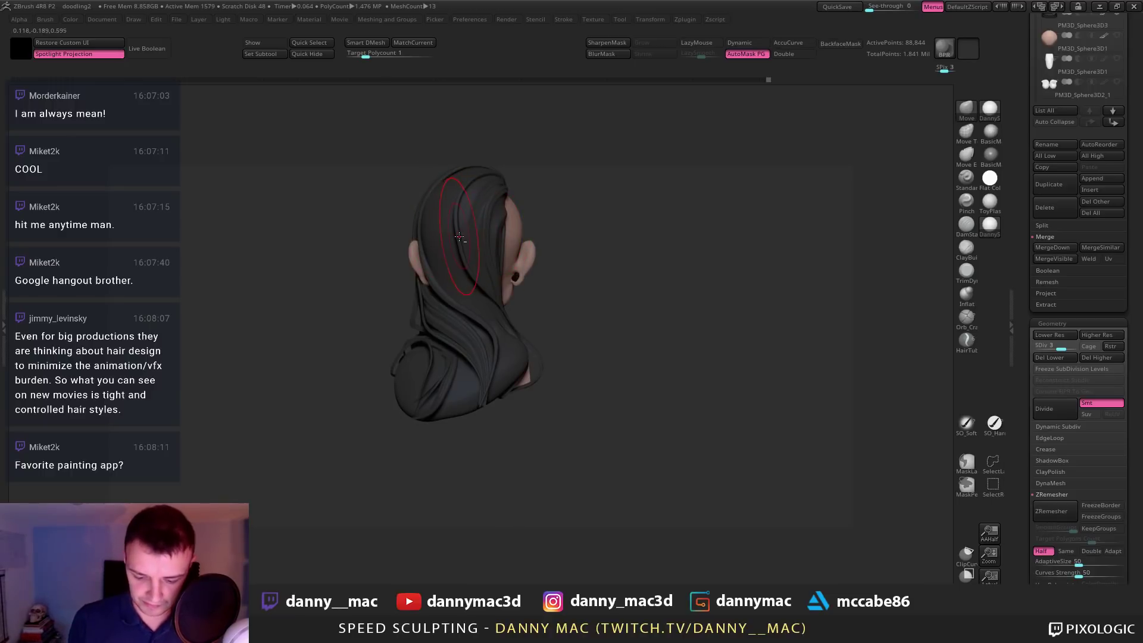
{"action": "left_click_drag", "start_coordinate": [460, 239], "coordinate": [464, 252]}
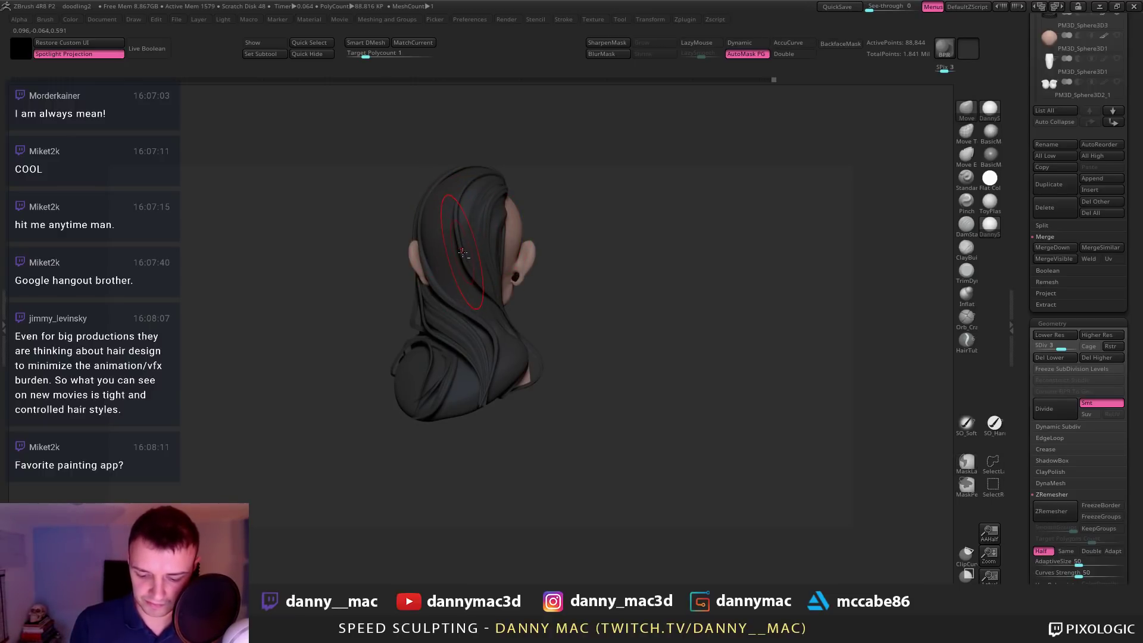
{"action": "mouse_move", "coordinate": [460, 208]}
{"action": "right_mouse_down"}
{"action": "mouse_move", "coordinate": [456, 239]}
{"action": "mouse_move", "coordinate": [470, 262]}
{"action": "right_mouse_up"}
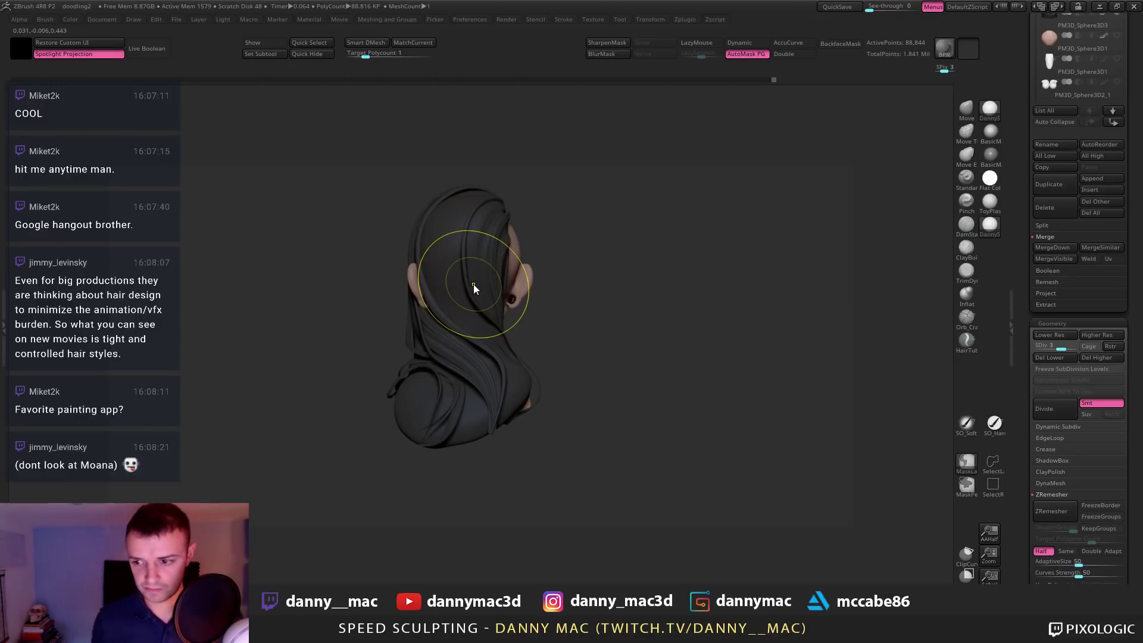
{"action": "key", "text": "ctrl+s"}
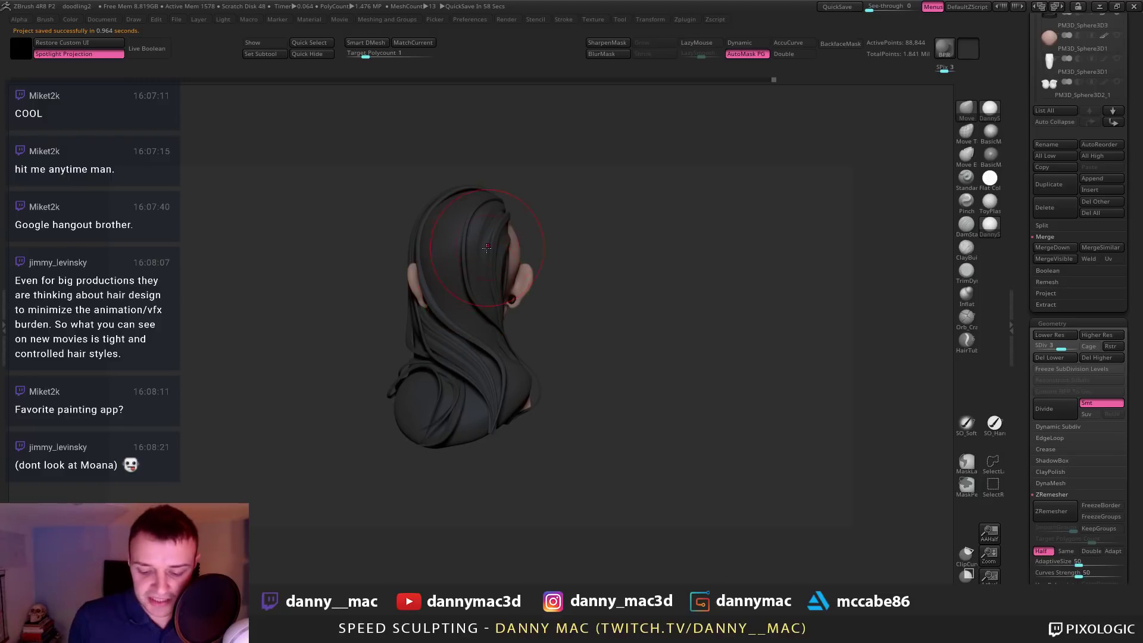
Make the base hair mesh beneath the strands the active subtool and set the Move brush for it
{"action": "mouse_move", "coordinate": [472, 293]}
{"action": "right_mouse_down"}
{"action": "mouse_move", "coordinate": [494, 221]}
{"action": "mouse_move", "coordinate": [542, 290]}
{"action": "mouse_move", "coordinate": [521, 231]}
{"action": "mouse_move", "coordinate": [518, 245]}
{"action": "right_mouse_up"}
{"action": "left_click", "coordinate": [494, 221], "text": "alt"}
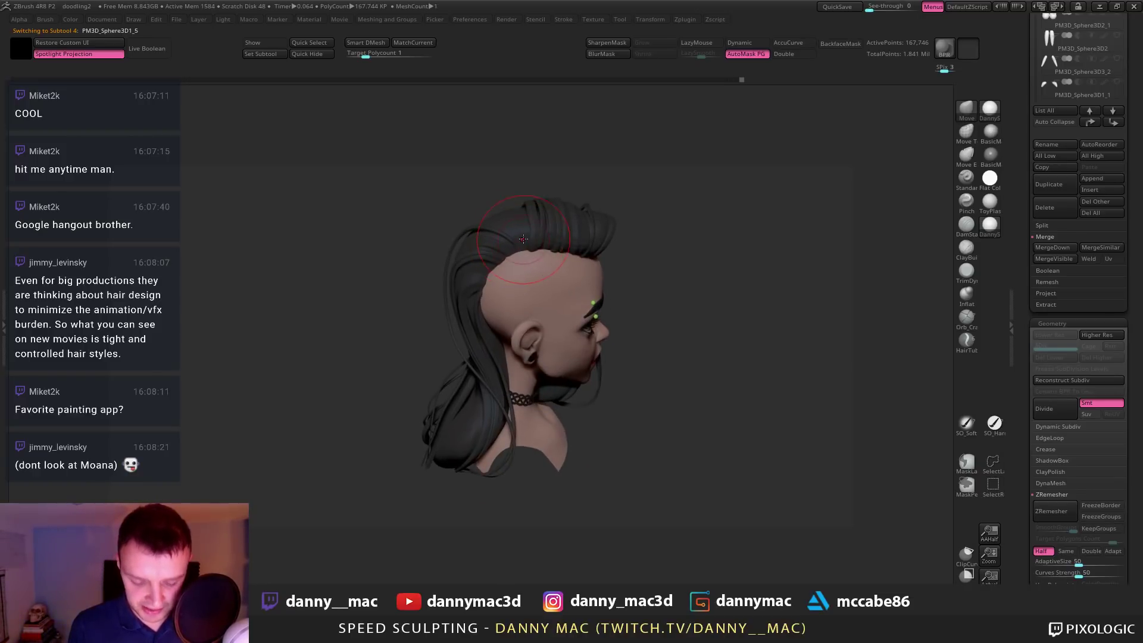
{"action": "key", "text": "b"}
{"action": "key", "text": "d"}
{"action": "key", "text": "s"}
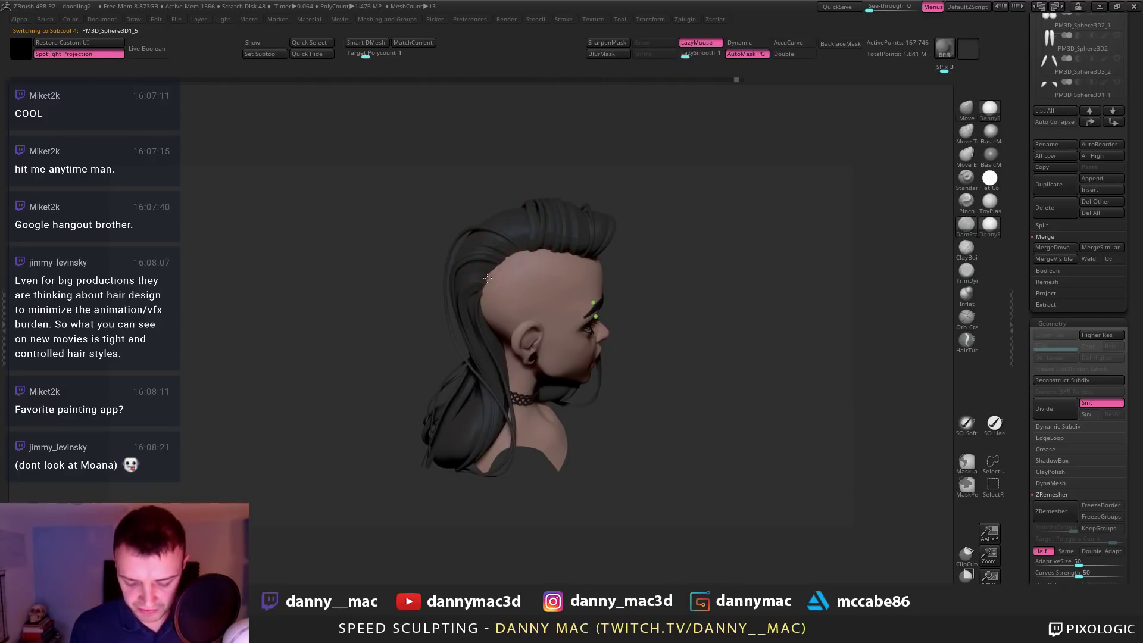
{"action": "key", "text": "b"}
{"action": "key", "text": "m"}
{"action": "key", "text": "v"}
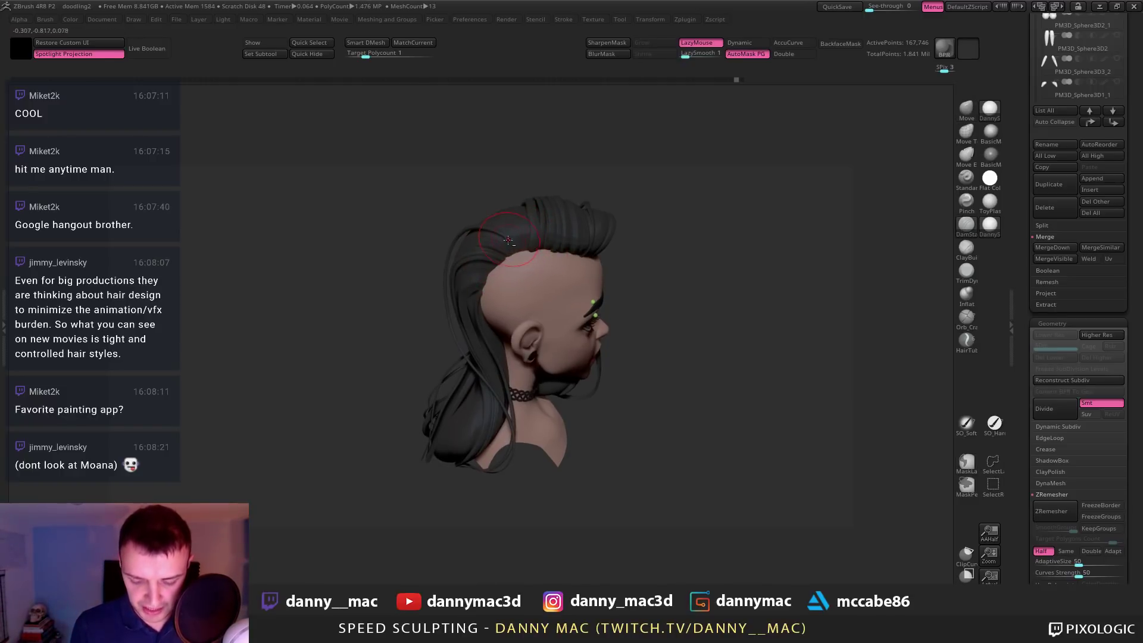
Return to the hair strands subtool, adjust the strands behind the shaved side and save the project
{"action": "mouse_move", "coordinate": [512, 250]}
{"action": "right_mouse_down"}
{"action": "mouse_move", "coordinate": [482, 253]}
{"action": "mouse_move", "coordinate": [516, 263]}
{"action": "mouse_move", "coordinate": [549, 250]}
{"action": "mouse_move", "coordinate": [443, 249]}
{"action": "mouse_move", "coordinate": [383, 269]}
{"action": "right_mouse_up"}
{"action": "left_click", "coordinate": [517, 247], "text": "alt"}
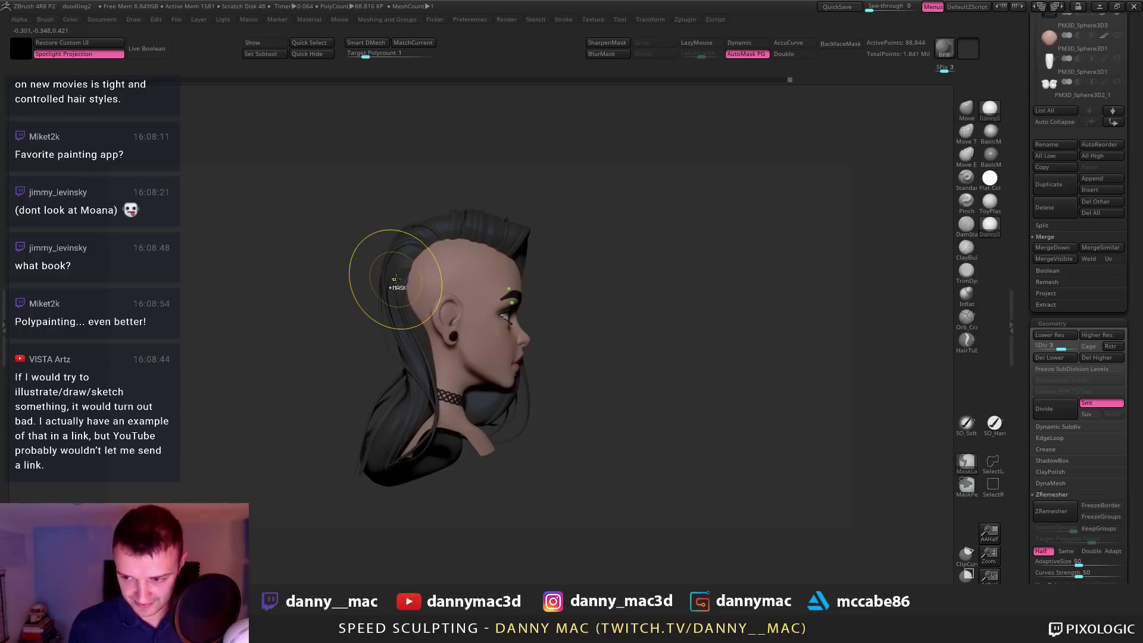
{"action": "key", "text": "ctrl+s"}
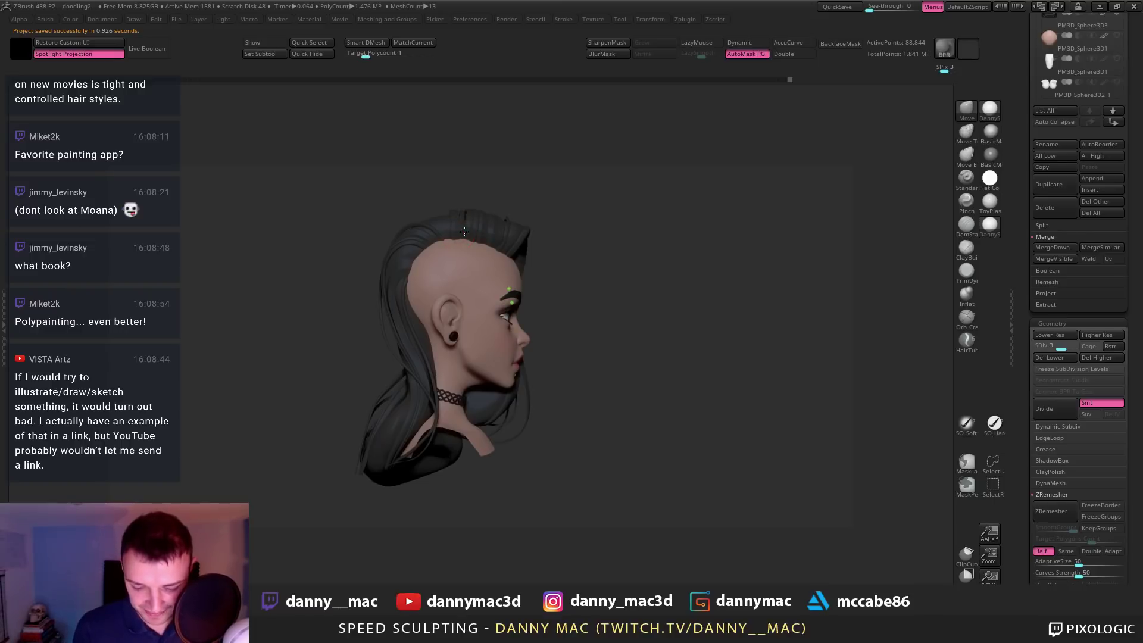
Display the polygroup colours and adjust the strands above the shaved side at subdivision levels 1 and 2
{"action": "key", "text": "shift+f"}
{"action": "key", "text": "space"}
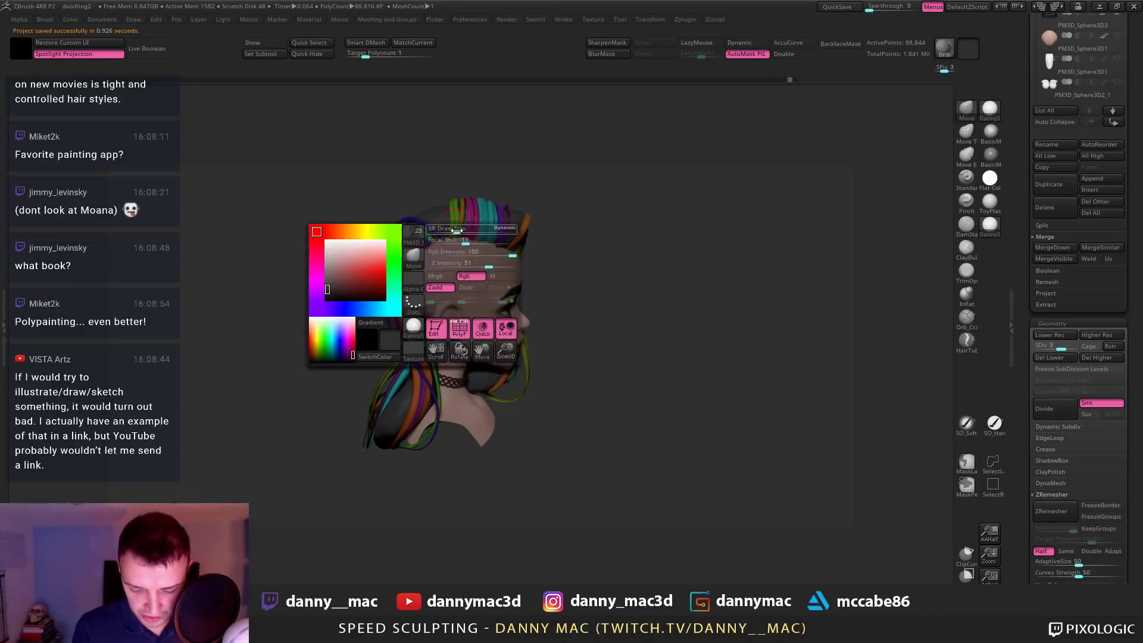
{"action": "key", "text": "shift+d"}
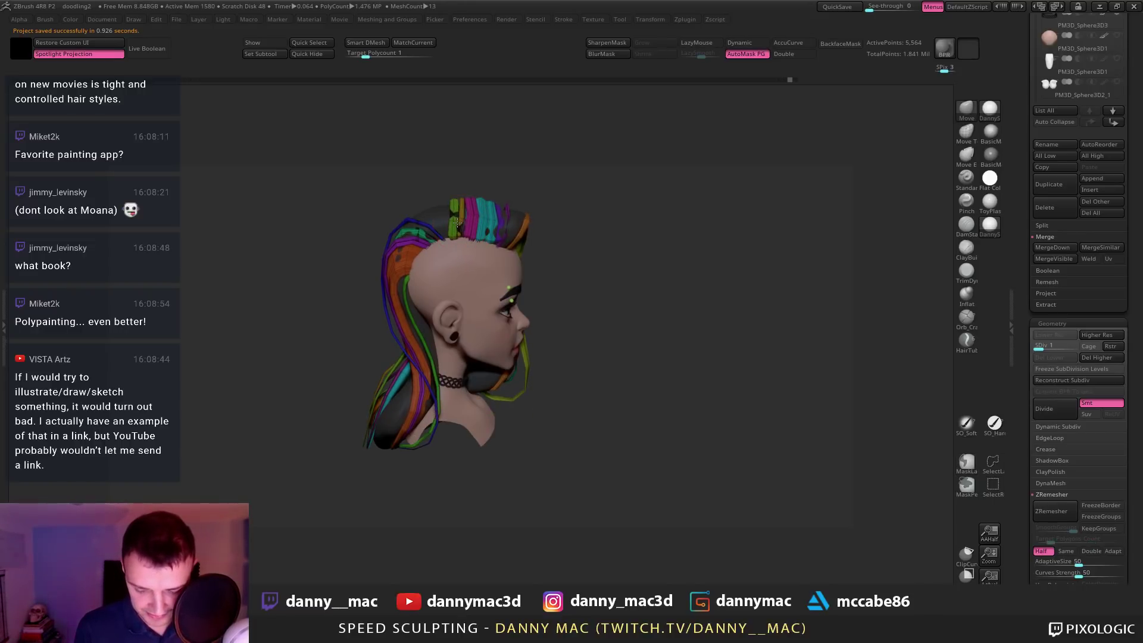
{"action": "key", "text": "d"}
{"action": "key", "text": "space"}
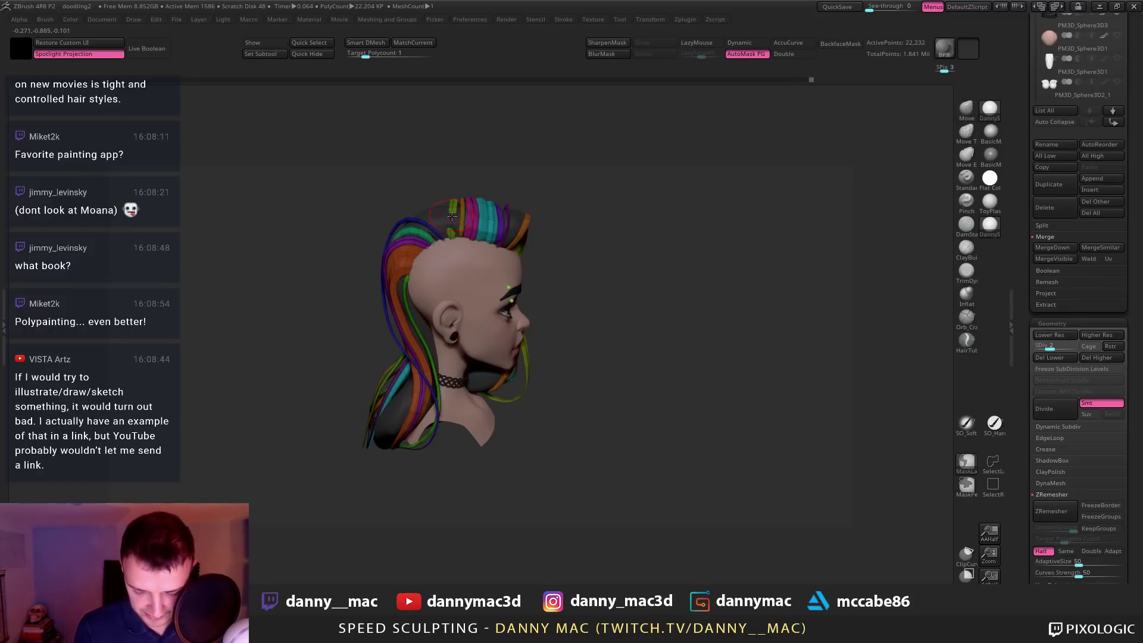
Raise the hair strands to subdivision level 4 and save the project
{"action": "mouse_move", "coordinate": [452, 216]}
{"action": "right_mouse_down"}
{"action": "mouse_move", "coordinate": [480, 227]}
{"action": "mouse_move", "coordinate": [490, 212]}
{"action": "mouse_move", "coordinate": [540, 231]}
{"action": "right_mouse_up"}
{"action": "key", "text": "d"}
{"action": "key", "text": "d"}
{"action": "key", "text": "ctrl+s"}
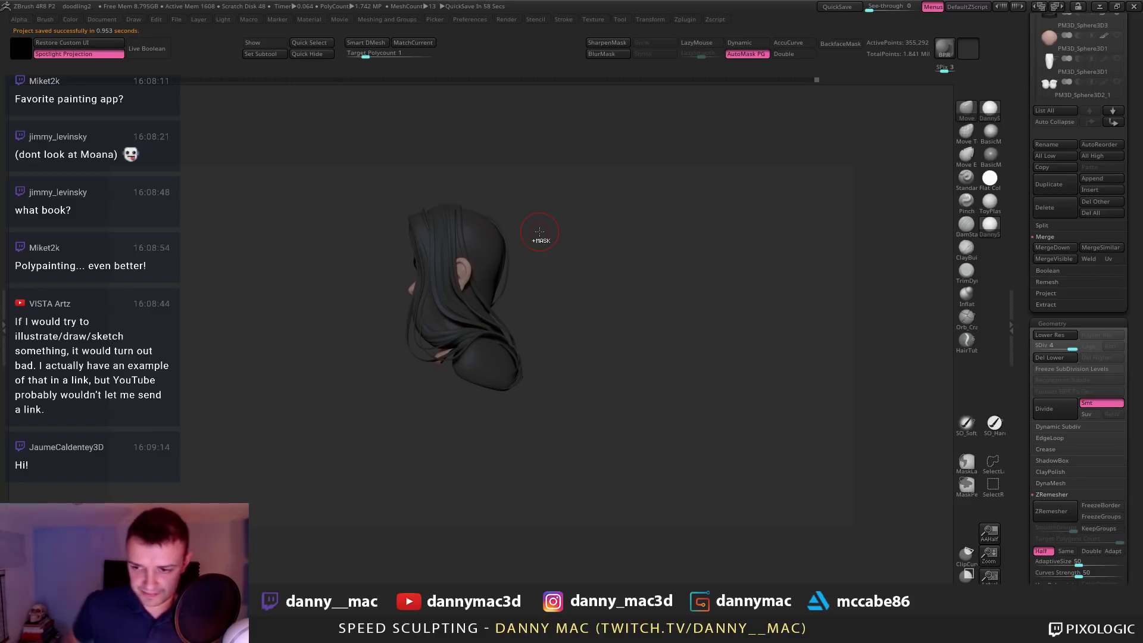
Reshape the upper strands on the long-haired side and over the crown at subdivision level 4
{"action": "right_click_drag", "start_coordinate": [540, 232], "coordinate": [515, 301]}
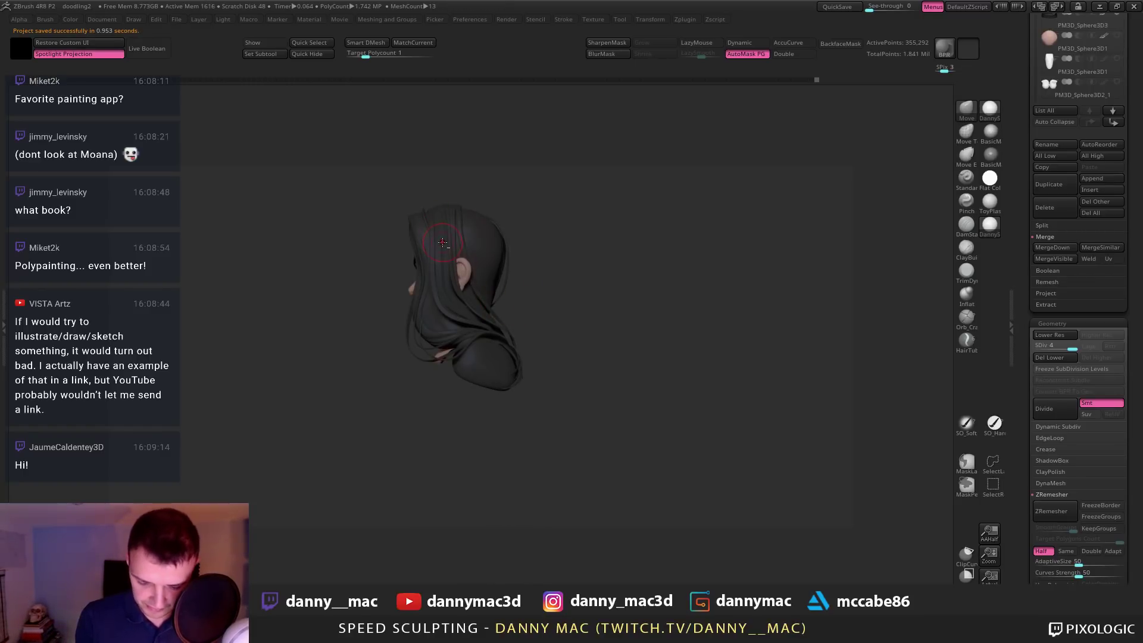
{"action": "key", "text": "shift+ctrl+s"}
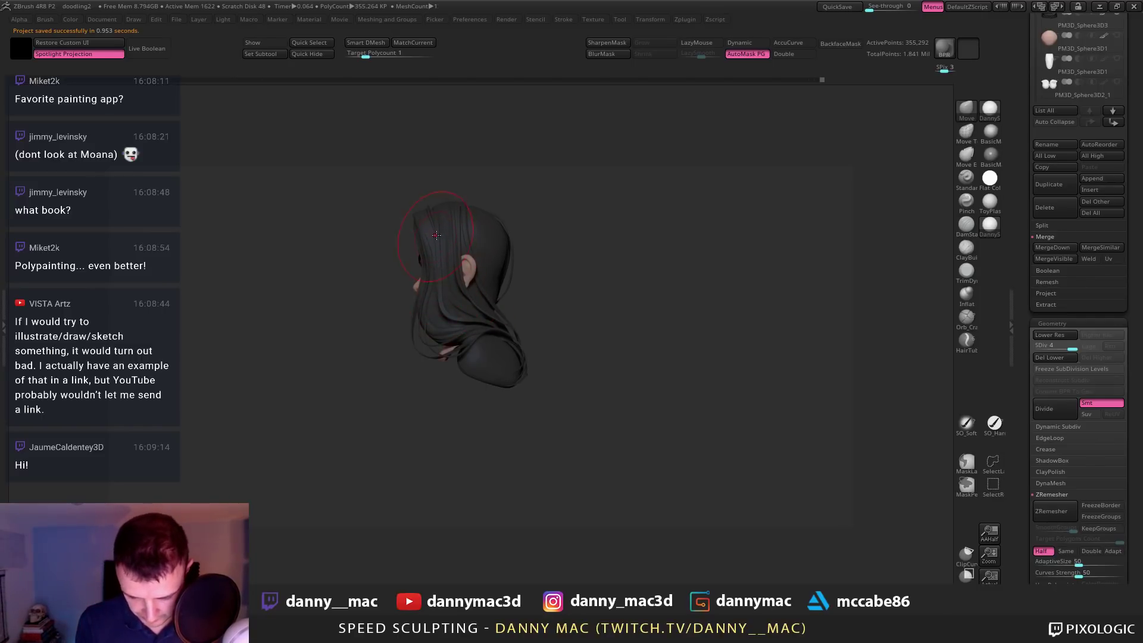
{"action": "key", "text": "shift+ctrl+s"}
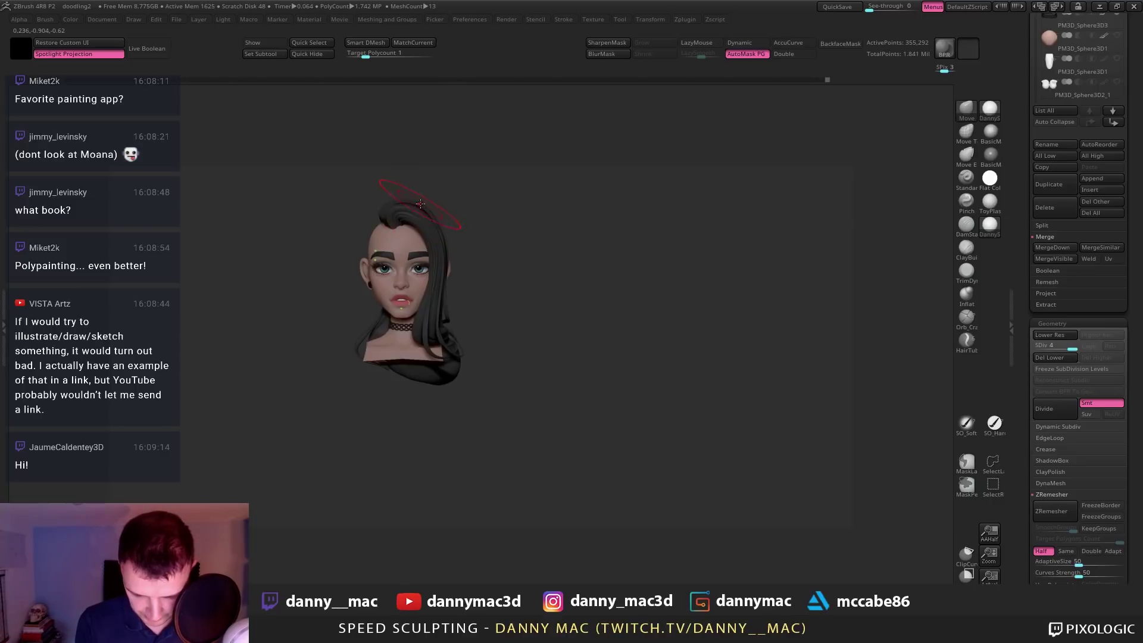
{"action": "left_click_drag", "start_coordinate": [429, 189], "coordinate": [448, 215], "text": "alt"}
Adjust the top contour of the side-swept hair from the front, using the polygroup colours to identify the strands
{"action": "key", "text": "shift+f"}
{"action": "left_click_drag", "start_coordinate": [411, 143], "coordinate": [530, 177]}
{"action": "key", "text": "space"}
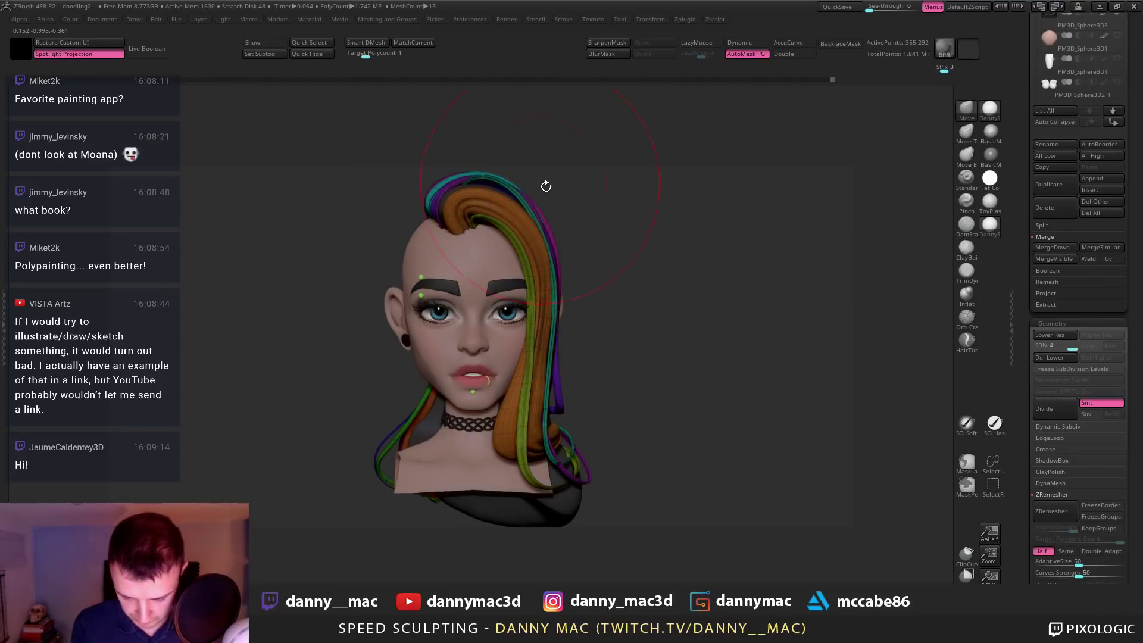
{"action": "key", "text": "shift+f"}
{"action": "mouse_move", "coordinate": [535, 213]}
{"action": "left_mouse_down"}
{"action": "mouse_move", "coordinate": [546, 196]}
{"action": "mouse_move", "coordinate": [510, 219]}
{"action": "mouse_move", "coordinate": [490, 321]}
{"action": "left_mouse_up"}
{"action": "mouse_move", "coordinate": [490, 321]}
{"action": "right_mouse_down", "text": "alt"}
{"action": "mouse_move", "coordinate": [486, 384]}
{"action": "mouse_move", "coordinate": [393, 357]}
{"action": "right_mouse_up", "text": "alt"}
{"action": "right_click_drag", "start_coordinate": [527, 286], "coordinate": [523, 293]}
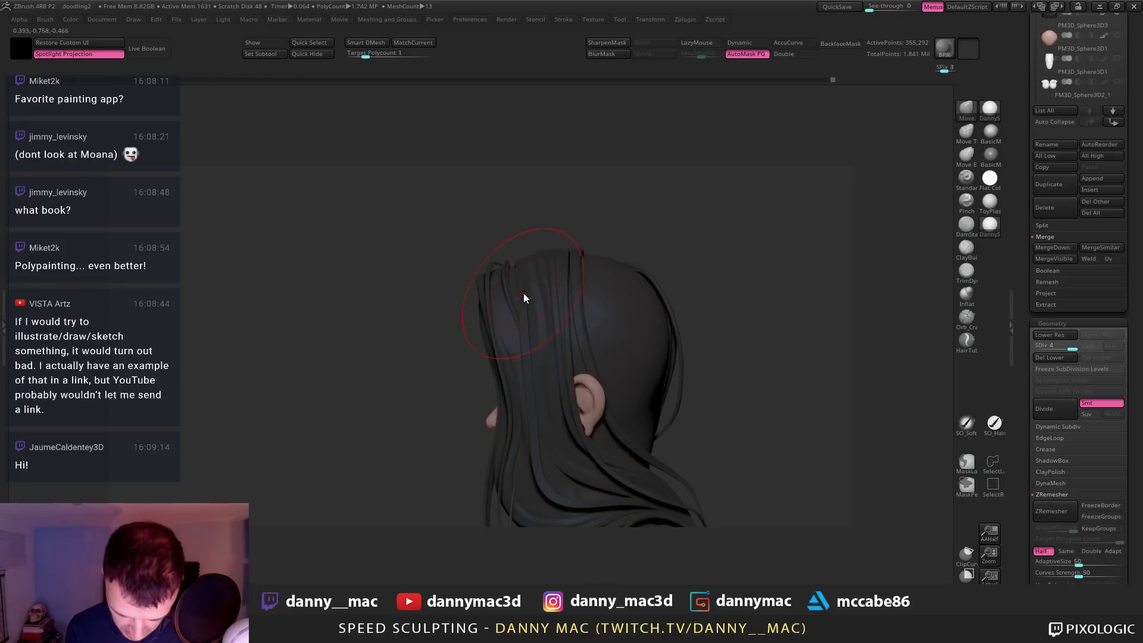
Reposition the front strands near the forehead on the long-haired side with polygroup colours shown, then hide the colours
{"action": "key", "text": "shift+f"}
{"action": "left_click_drag", "start_coordinate": [522, 287], "coordinate": [508, 285]}
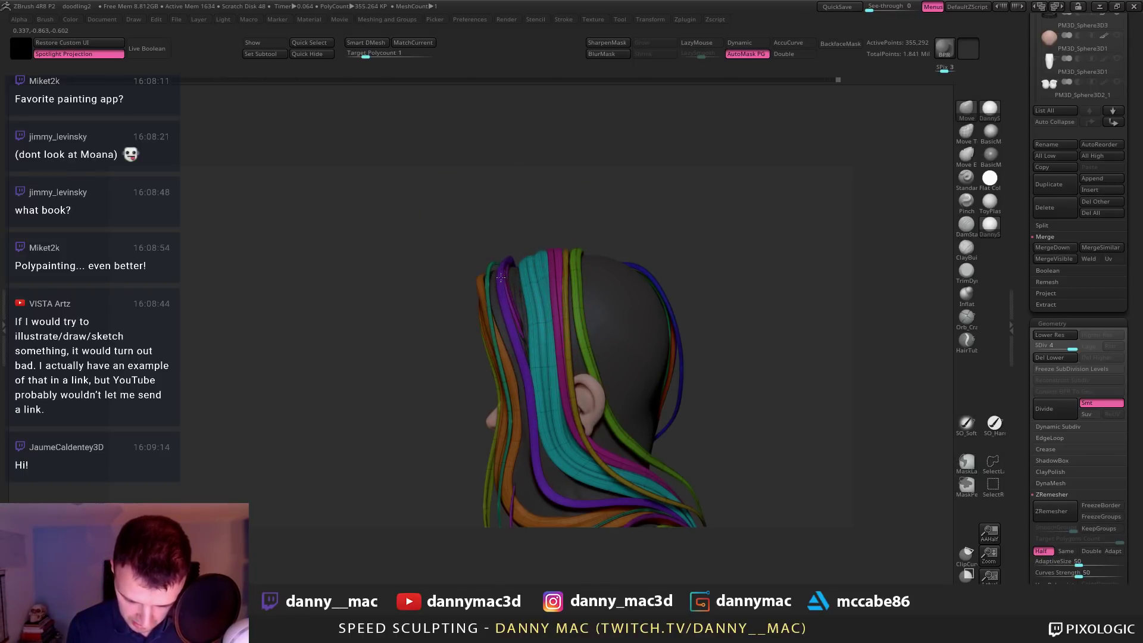
{"action": "right_click_drag", "start_coordinate": [512, 272], "coordinate": [516, 245]}
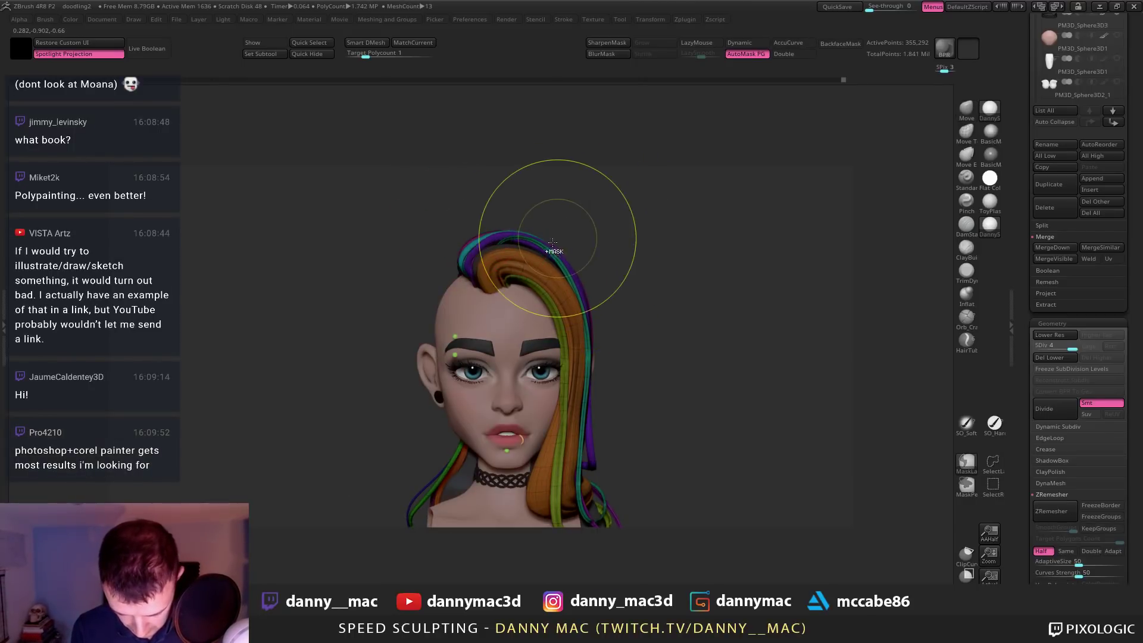
{"action": "key", "text": "shift+f"}
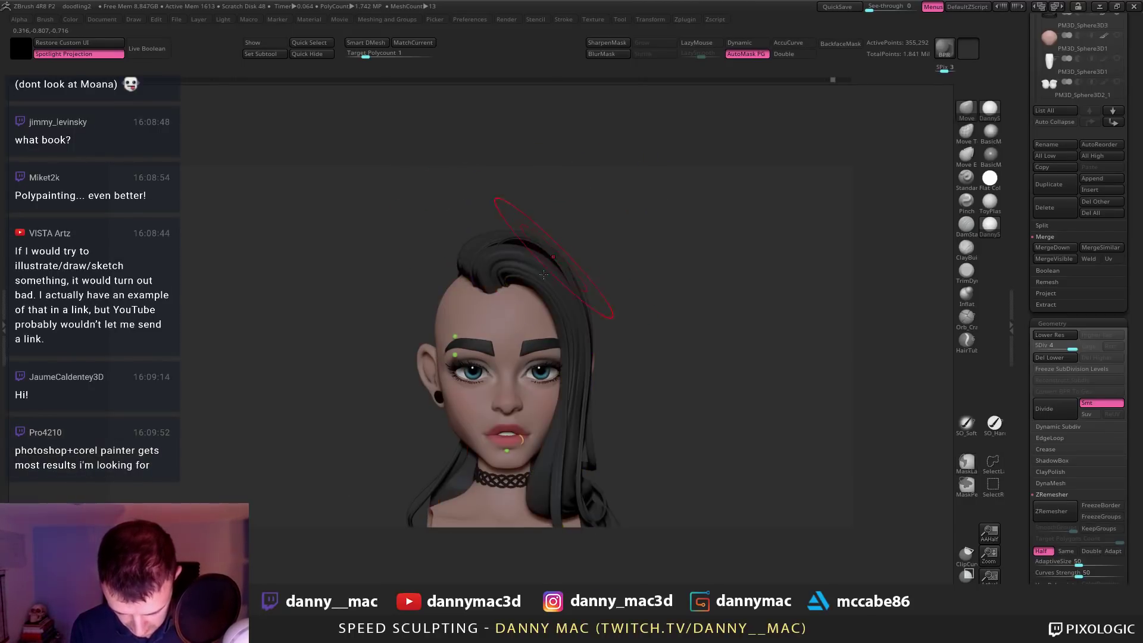
Adjust the lower side-swept strands beside the neck and shoulder from the front and save the project
{"action": "right_click_drag", "start_coordinate": [540, 247], "coordinate": [480, 280]}
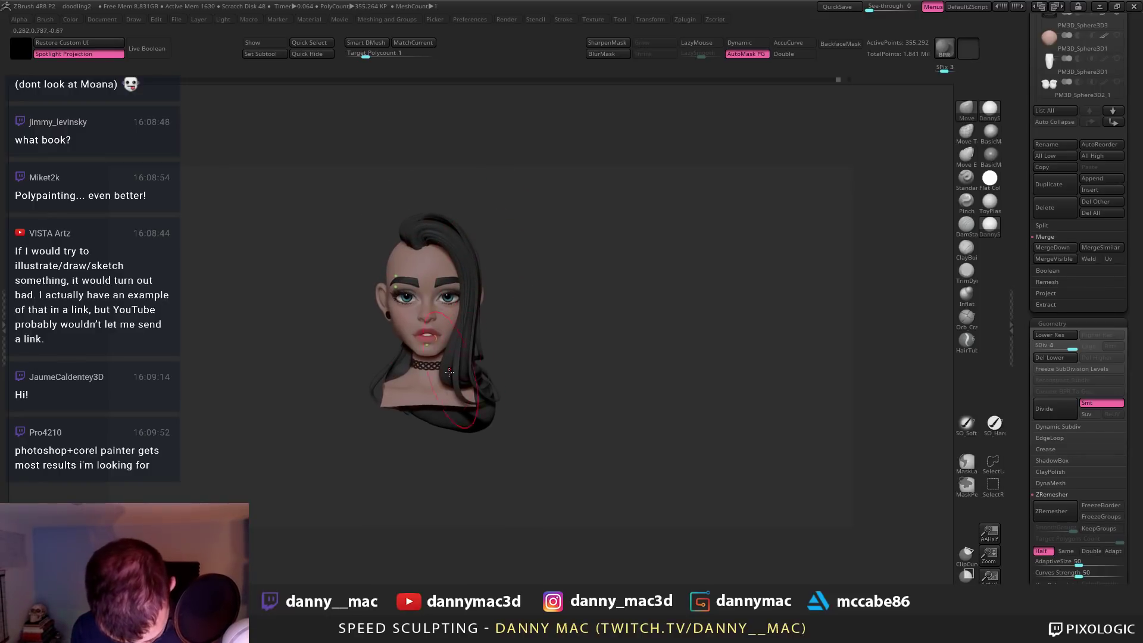
{"action": "right_click_drag", "start_coordinate": [476, 380], "coordinate": [488, 366], "text": "alt"}
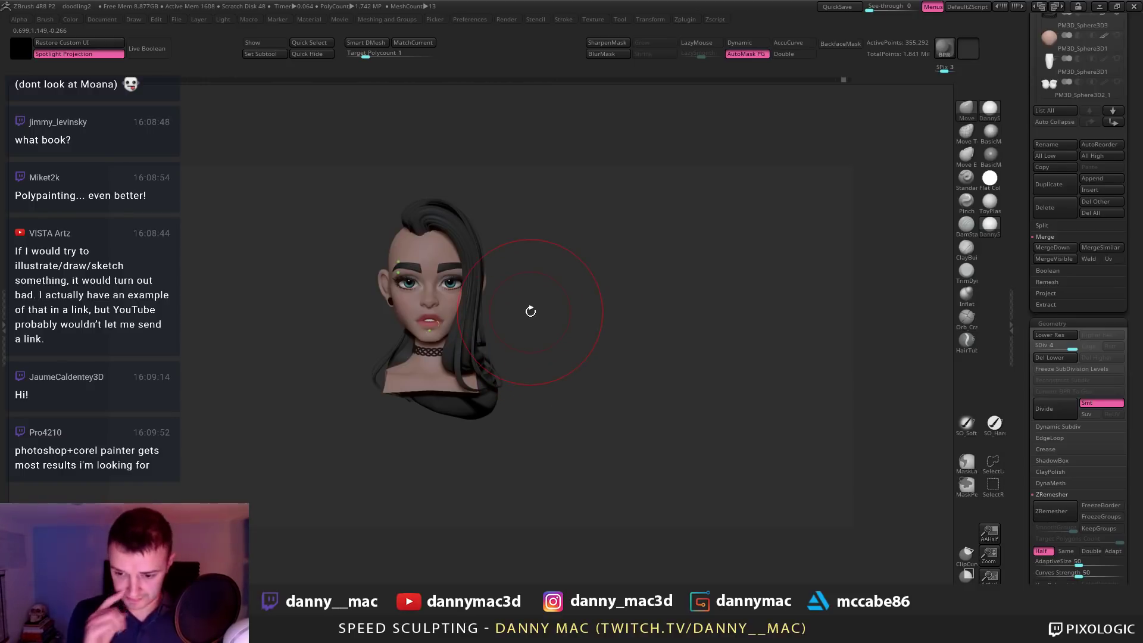
{"action": "left_click_drag", "start_coordinate": [530, 311], "coordinate": [574, 269]}
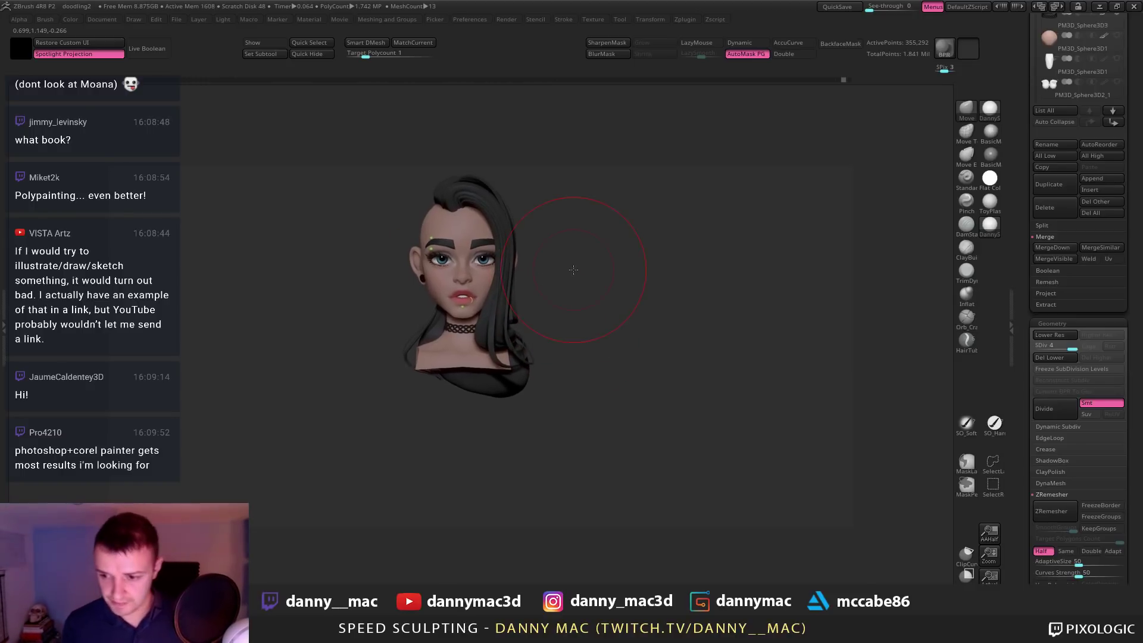
{"action": "key", "text": "ctrl+s"}
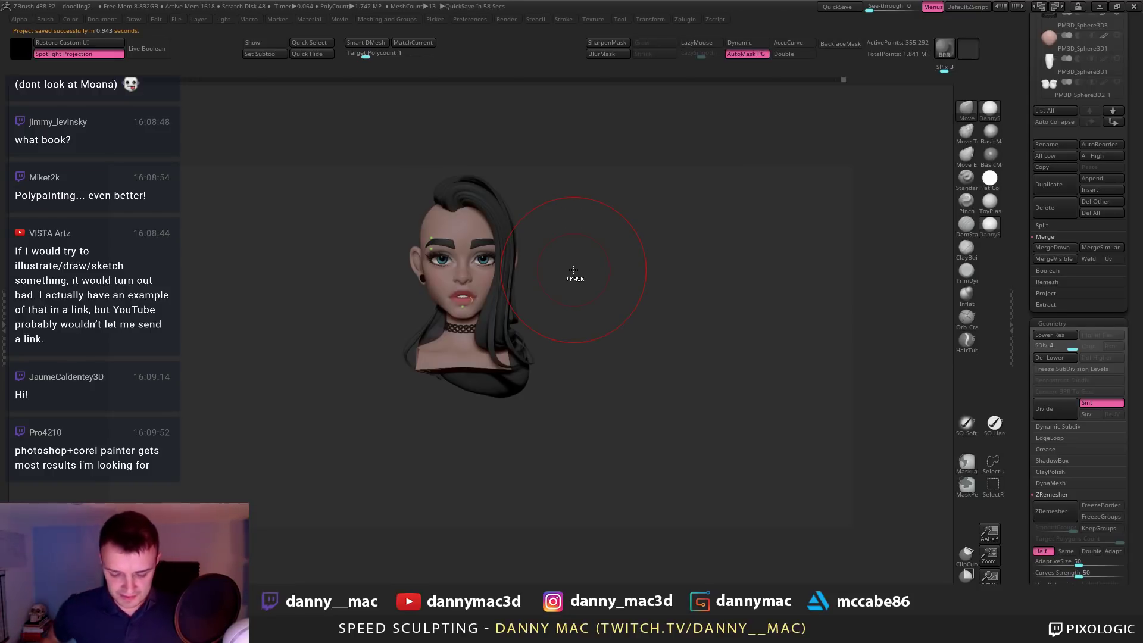
Refine the strands covering the long-haired side from forehead to shoulder in side view
{"action": "mouse_move", "coordinate": [550, 265]}
{"action": "left_mouse_down"}
{"action": "mouse_move", "coordinate": [521, 296]}
{"action": "mouse_move", "coordinate": [515, 265]}
{"action": "left_mouse_up"}
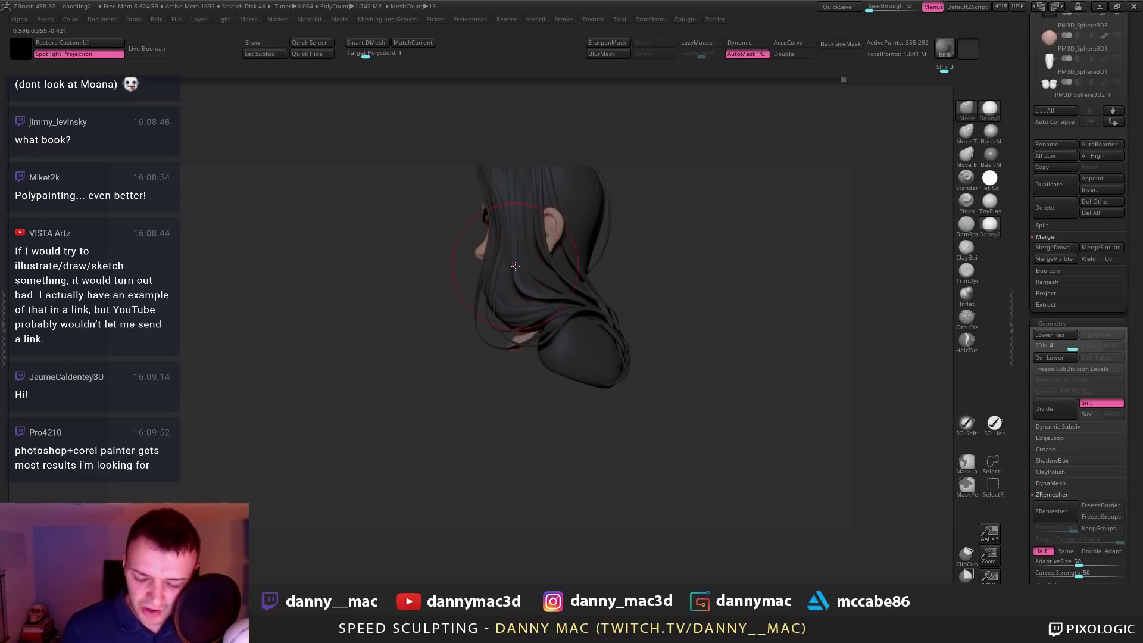
{"action": "right_click_drag", "start_coordinate": [524, 255], "coordinate": [521, 317], "text": "alt"}
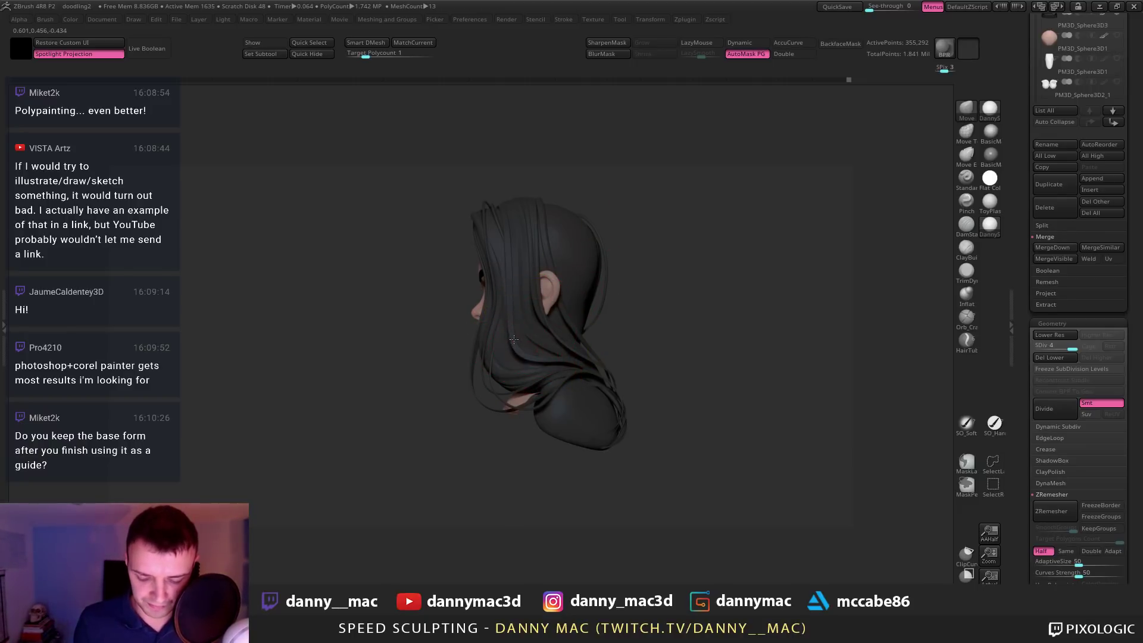
{"action": "key", "text": "space"}
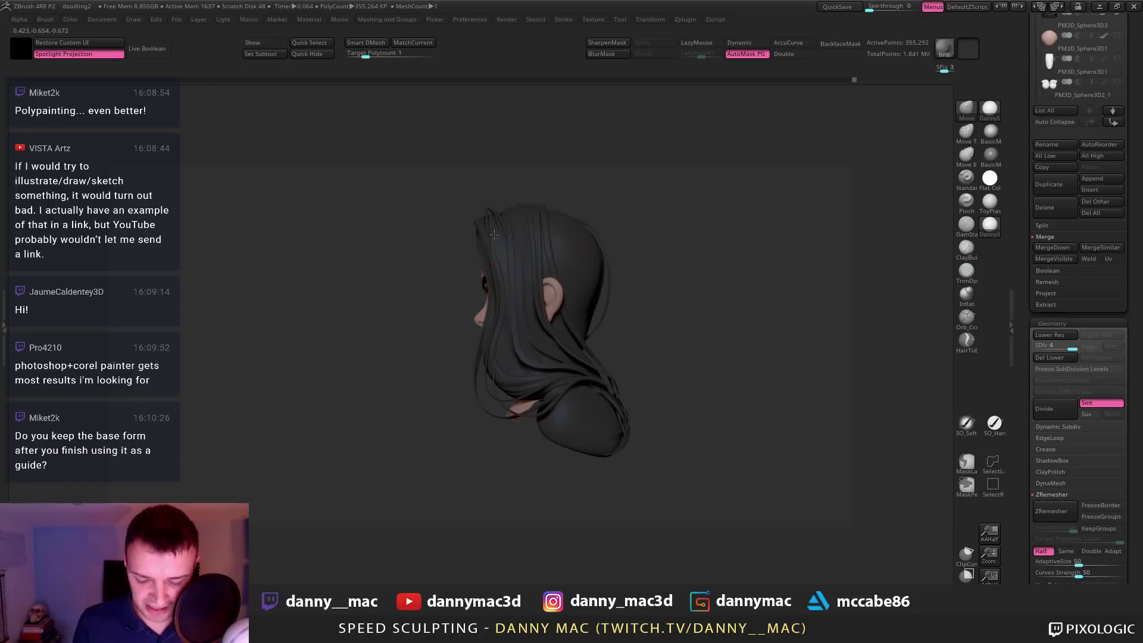
{"action": "key", "text": "space"}
{"action": "left_click_drag", "start_coordinate": [480, 246], "coordinate": [490, 246]}
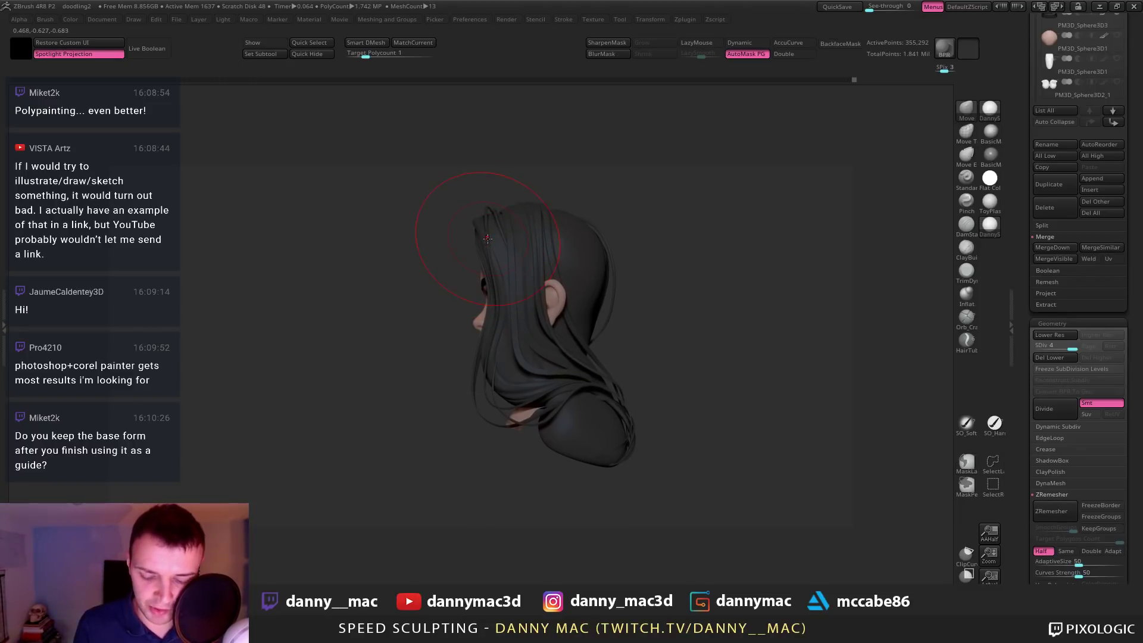
Adjust the lower hair strands beside the neck and shoulder from the front and save the project
{"action": "mouse_move", "coordinate": [520, 232]}
{"action": "right_mouse_down"}
{"action": "mouse_move", "coordinate": [551, 239]}
{"action": "mouse_move", "coordinate": [491, 208]}
{"action": "mouse_move", "coordinate": [457, 229]}
{"action": "mouse_move", "coordinate": [477, 244]}
{"action": "right_mouse_up"}
{"action": "left_click", "coordinate": [467, 241], "text": "alt"}
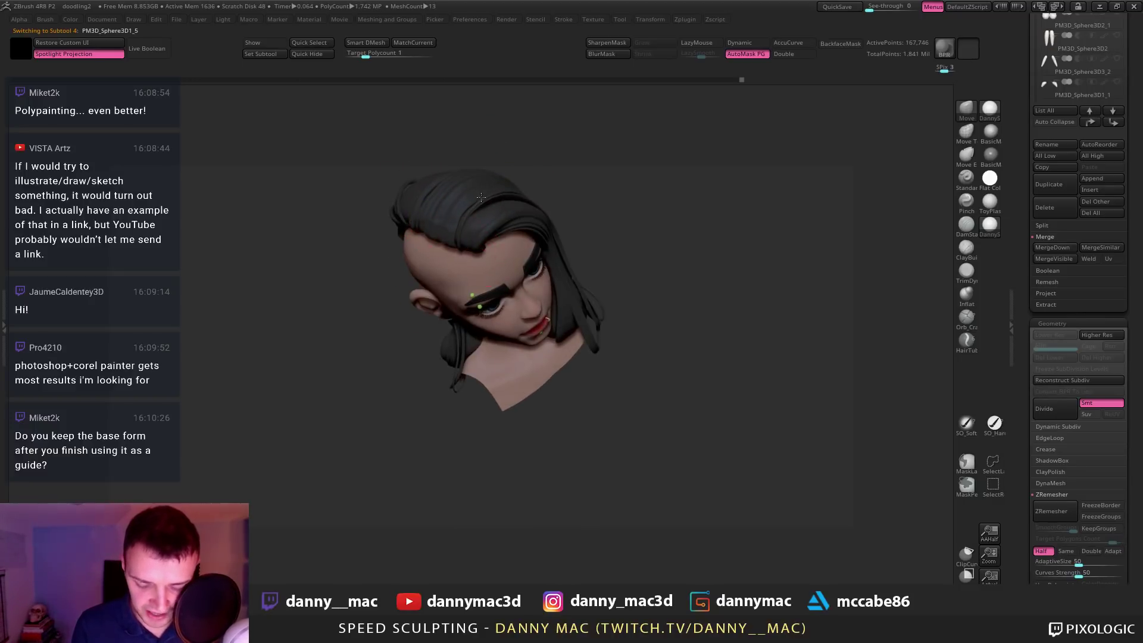
{"action": "mouse_move", "coordinate": [482, 197]}
{"action": "right_mouse_down"}
{"action": "mouse_move", "coordinate": [526, 209]}
{"action": "mouse_move", "coordinate": [500, 206]}
{"action": "mouse_move", "coordinate": [525, 271]}
{"action": "right_mouse_up"}
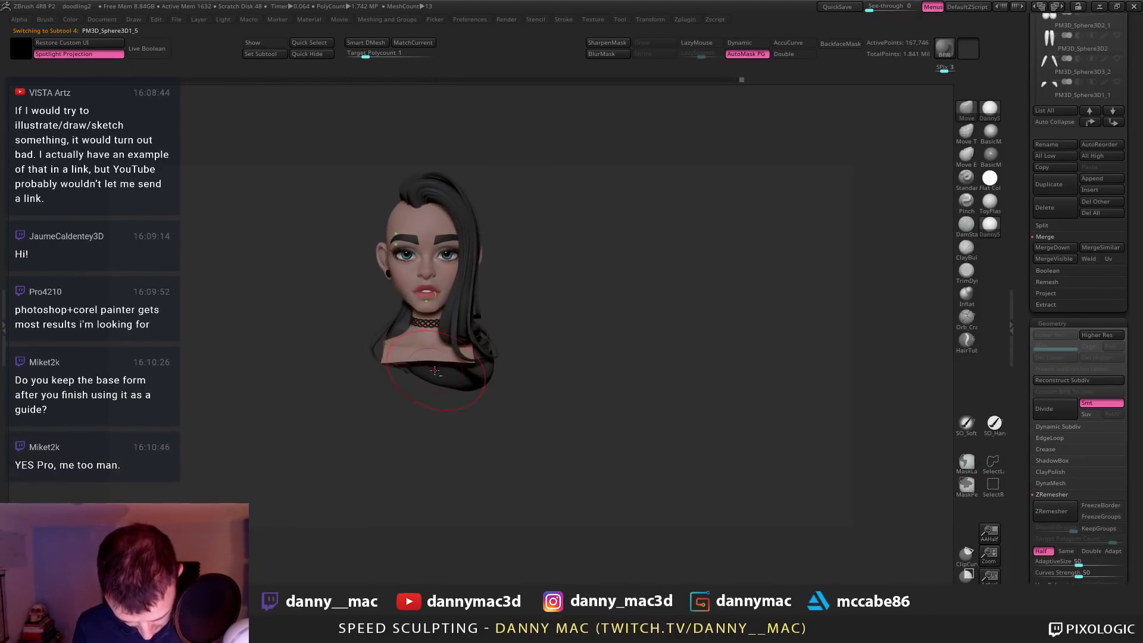
{"action": "key", "text": "space"}
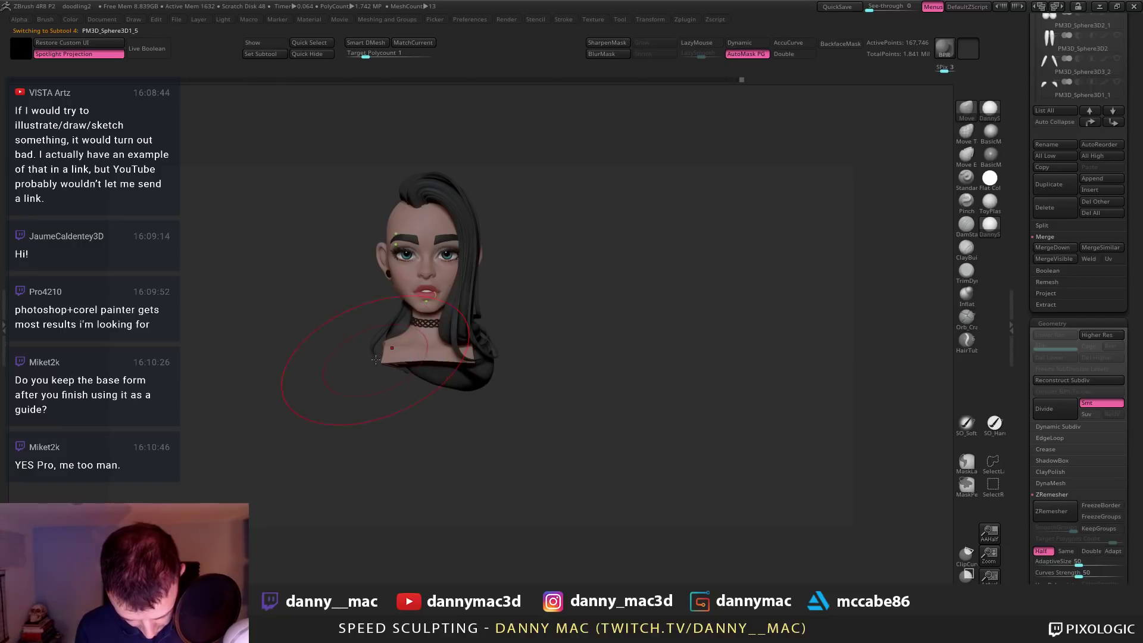
{"action": "left_click", "coordinate": [373, 356], "text": "alt"}
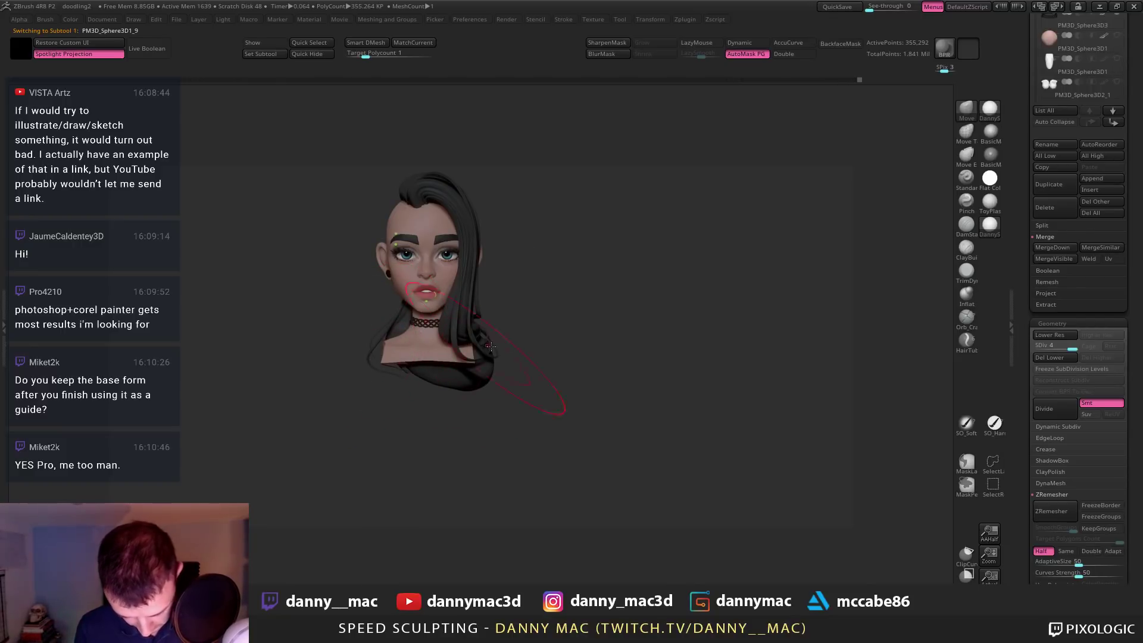
{"action": "left_click_drag", "start_coordinate": [527, 327], "coordinate": [555, 304]}
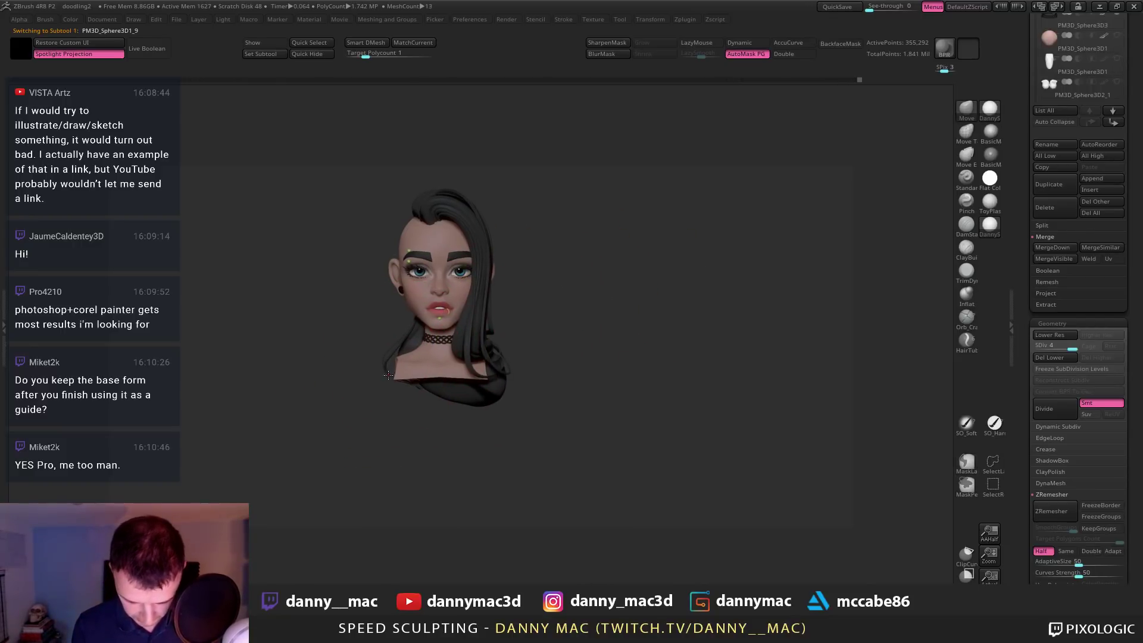
{"action": "key", "text": "ctrl"}
{"action": "key", "text": "ctrl+s"}
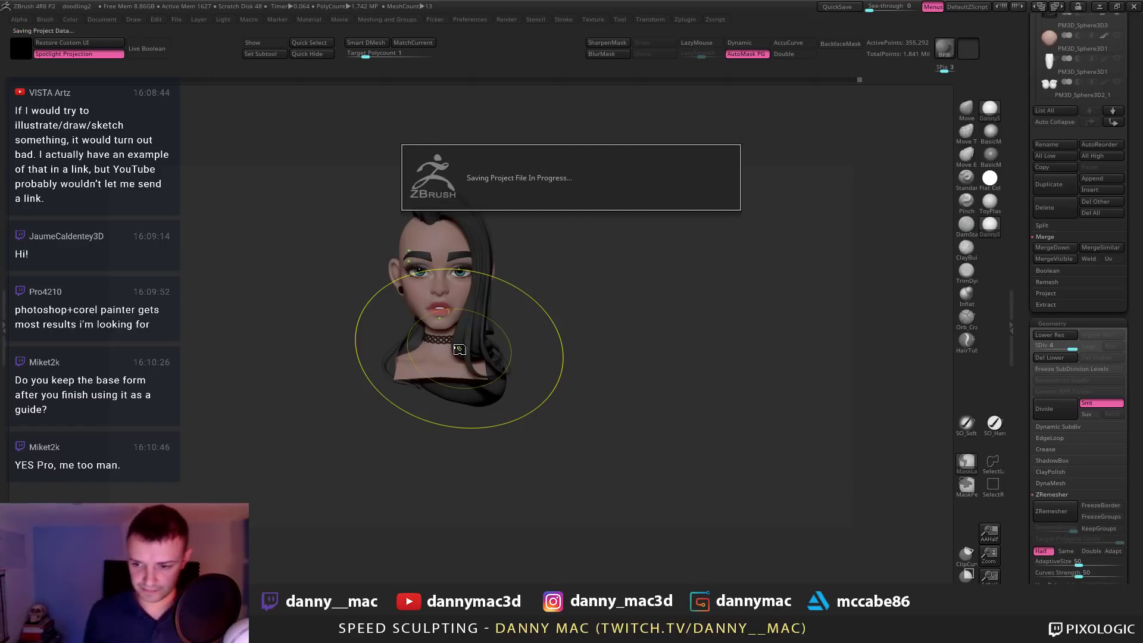
{"action": "left_click_drag", "start_coordinate": [567, 340], "coordinate": [559, 359]}
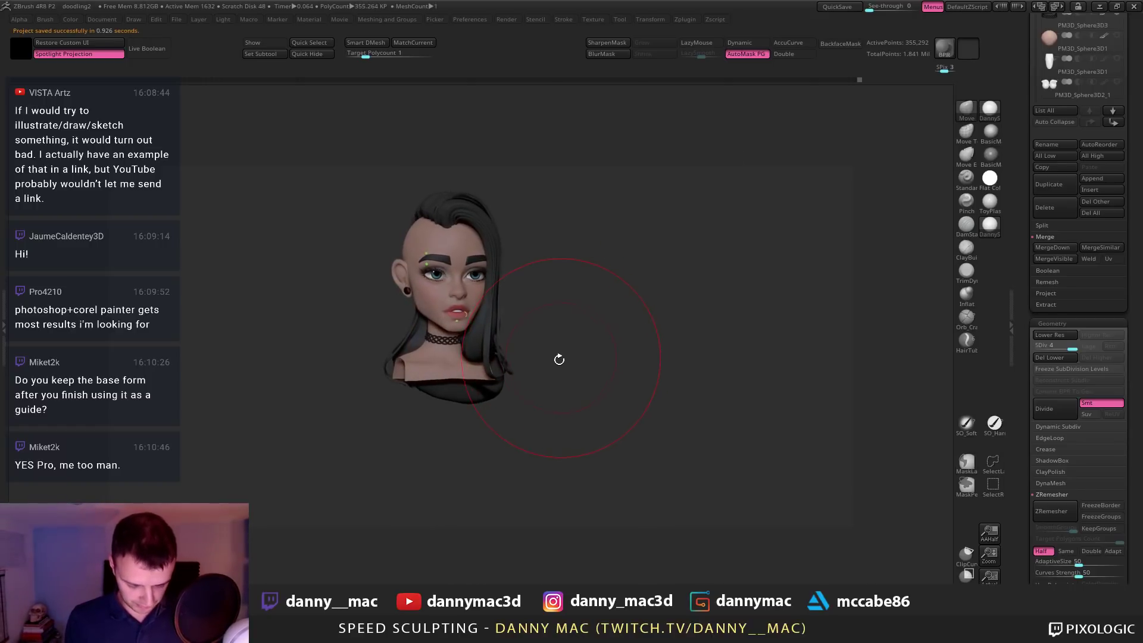
Show the hidden body subtools: torso, breasts, hips, arms and legs, so the full figure displays below the bust
{"action": "key", "text": "F1"}
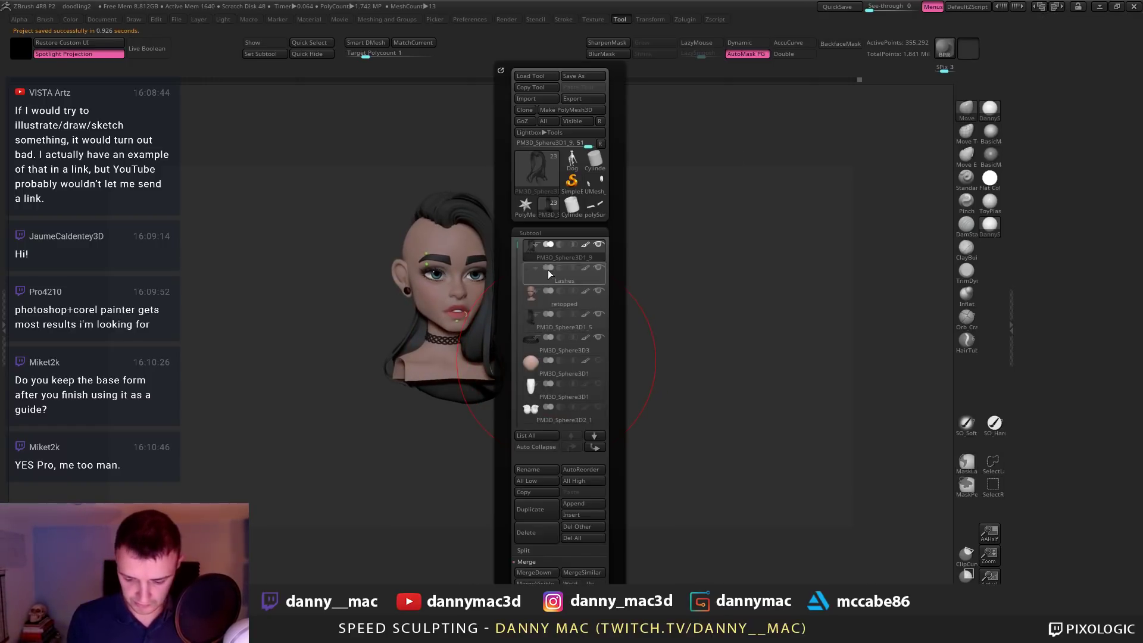
{"action": "left_click", "coordinate": [599, 361]}
{"action": "left_click", "coordinate": [599, 385]}
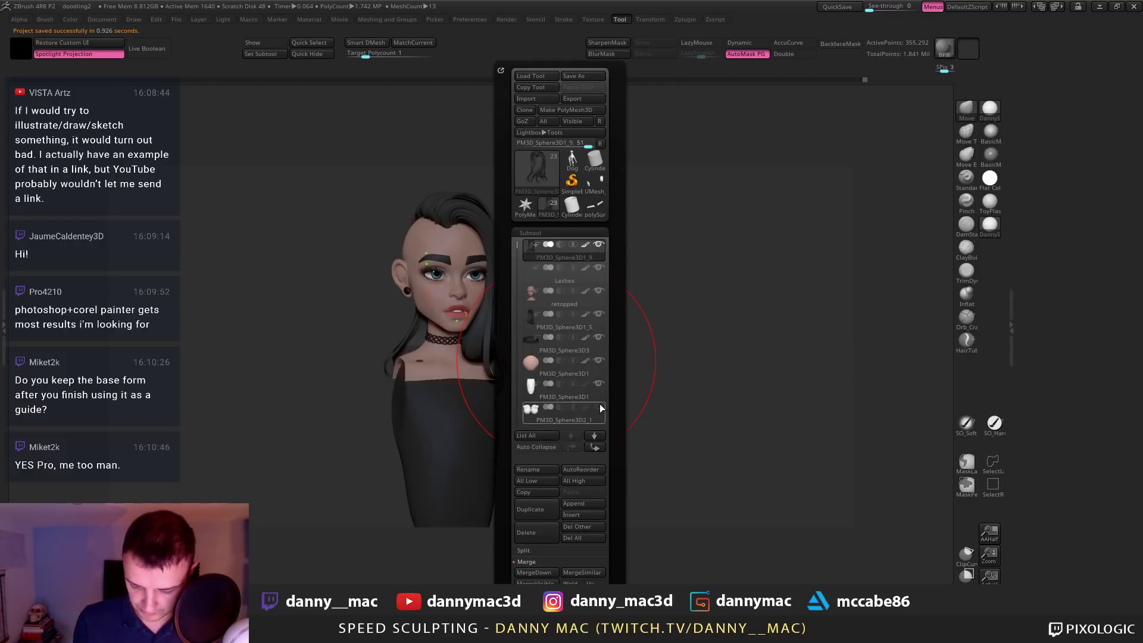
{"action": "left_click", "coordinate": [600, 406]}
{"action": "key", "text": "c"}
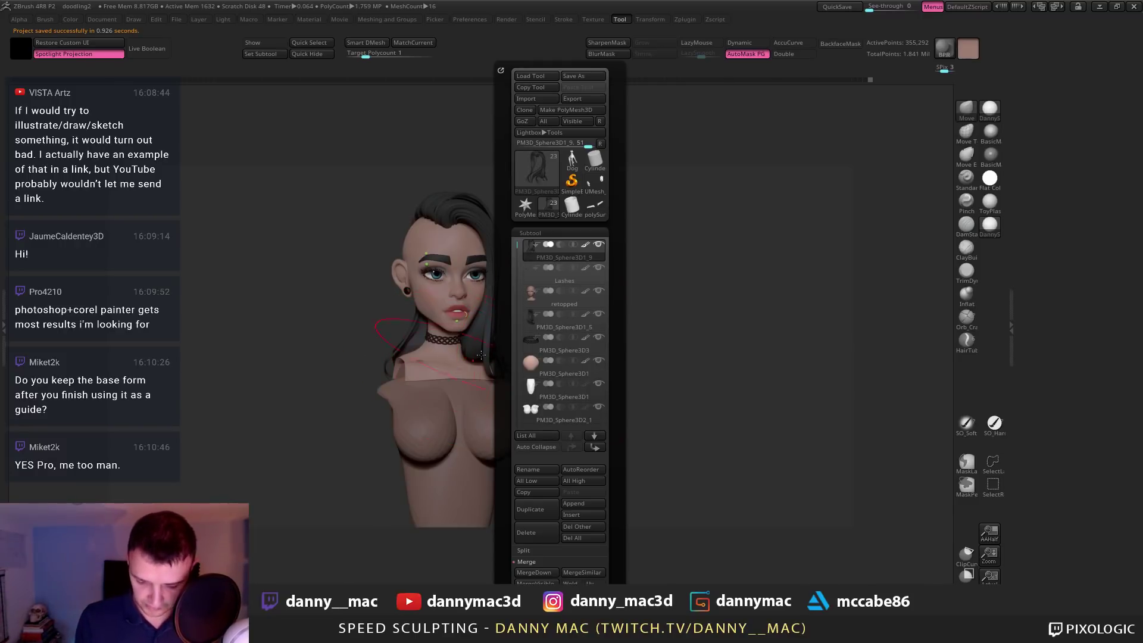
{"action": "left_click_drag", "start_coordinate": [676, 284], "coordinate": [569, 314], "text": "alt"}
{"action": "key", "text": "F1"}
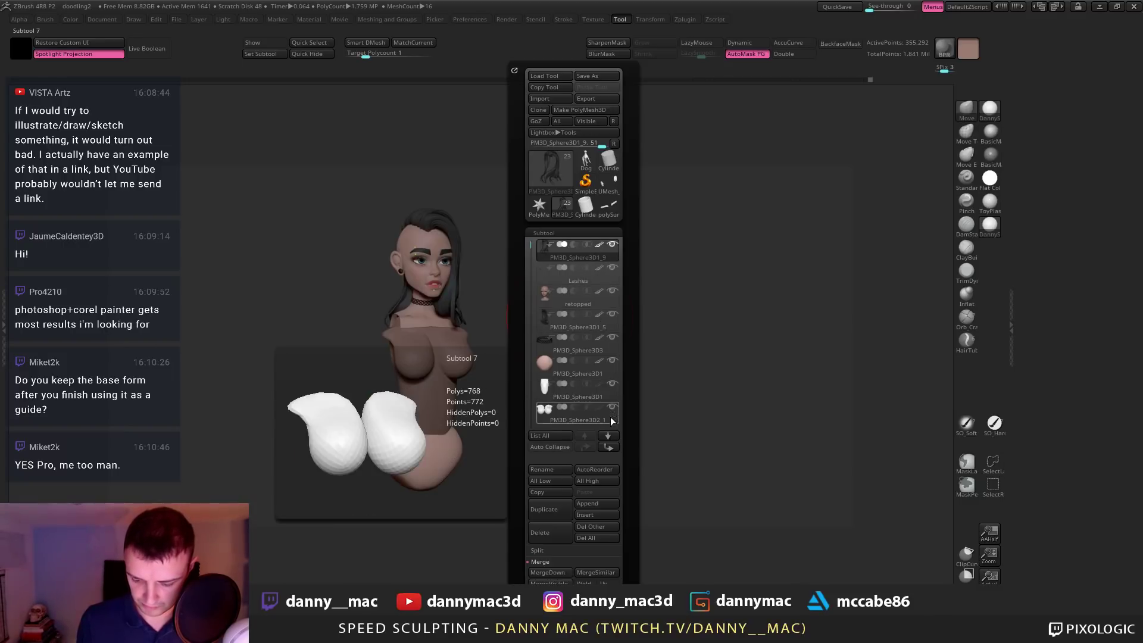
{"action": "left_click_drag", "start_coordinate": [532, 248], "coordinate": [540, 314]}
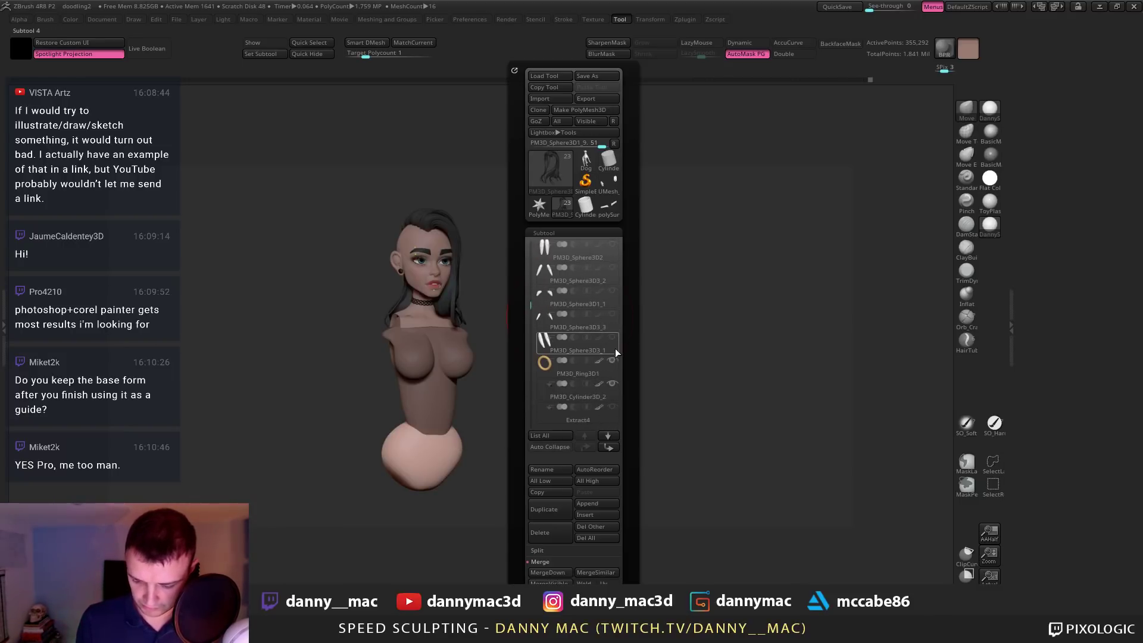
{"action": "left_click_drag", "start_coordinate": [609, 247], "coordinate": [614, 339]}
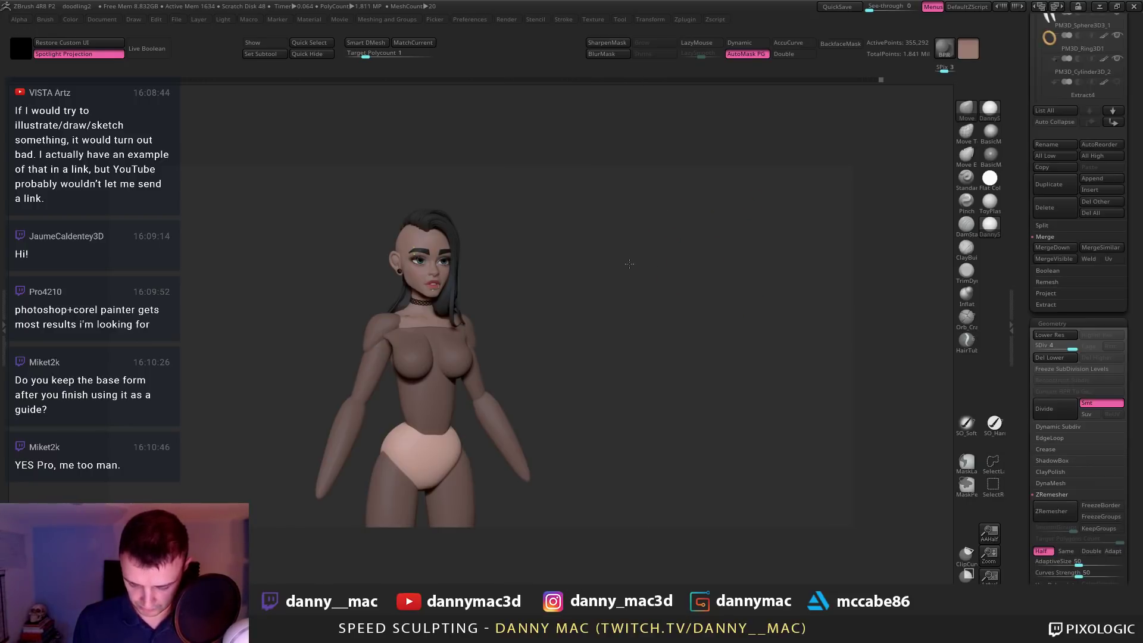
Reshape the breast subtool from the front and side and raise it to subdivision level 4
{"action": "left_click_drag", "start_coordinate": [633, 258], "coordinate": [523, 313], "text": "alt"}
{"action": "left_click", "coordinate": [524, 320], "text": "alt"}
{"action": "mouse_move", "coordinate": [530, 320]}
{"action": "right_mouse_down"}
{"action": "mouse_move", "coordinate": [512, 318]}
{"action": "mouse_move", "coordinate": [532, 296]}
{"action": "mouse_move", "coordinate": [499, 307]}
{"action": "right_mouse_up"}
{"action": "left_click", "coordinate": [509, 312], "text": "alt"}
{"action": "left_click_drag", "start_coordinate": [470, 347], "coordinate": [463, 345]}
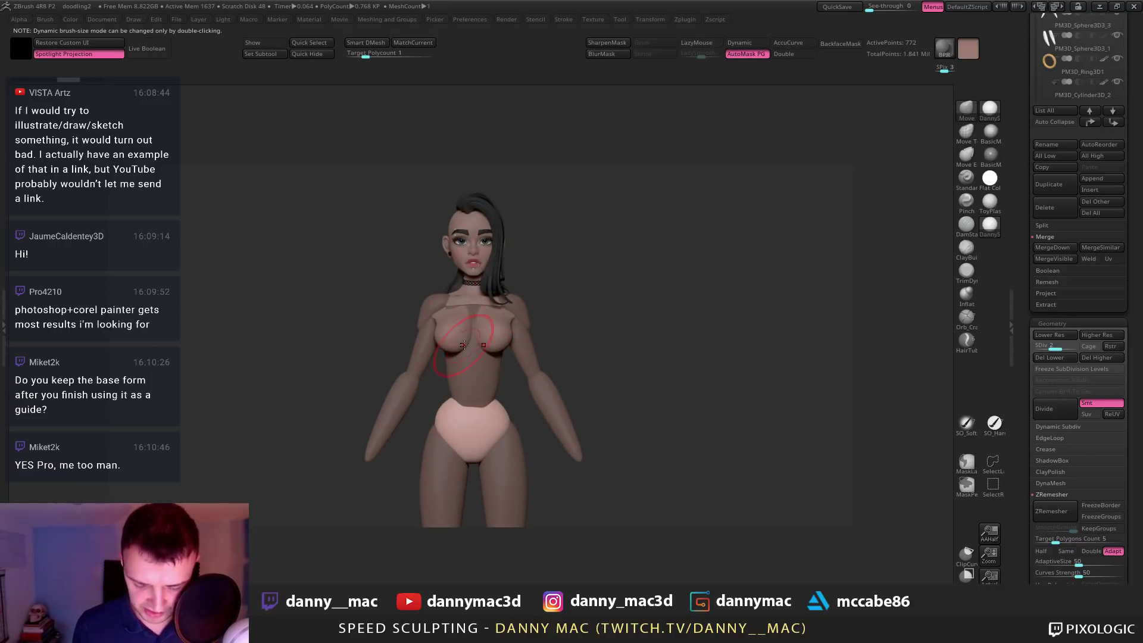
{"action": "mouse_move", "coordinate": [467, 341]}
{"action": "right_mouse_down"}
{"action": "mouse_move", "coordinate": [457, 332]}
{"action": "mouse_move", "coordinate": [470, 309]}
{"action": "mouse_move", "coordinate": [441, 334]}
{"action": "right_mouse_up"}
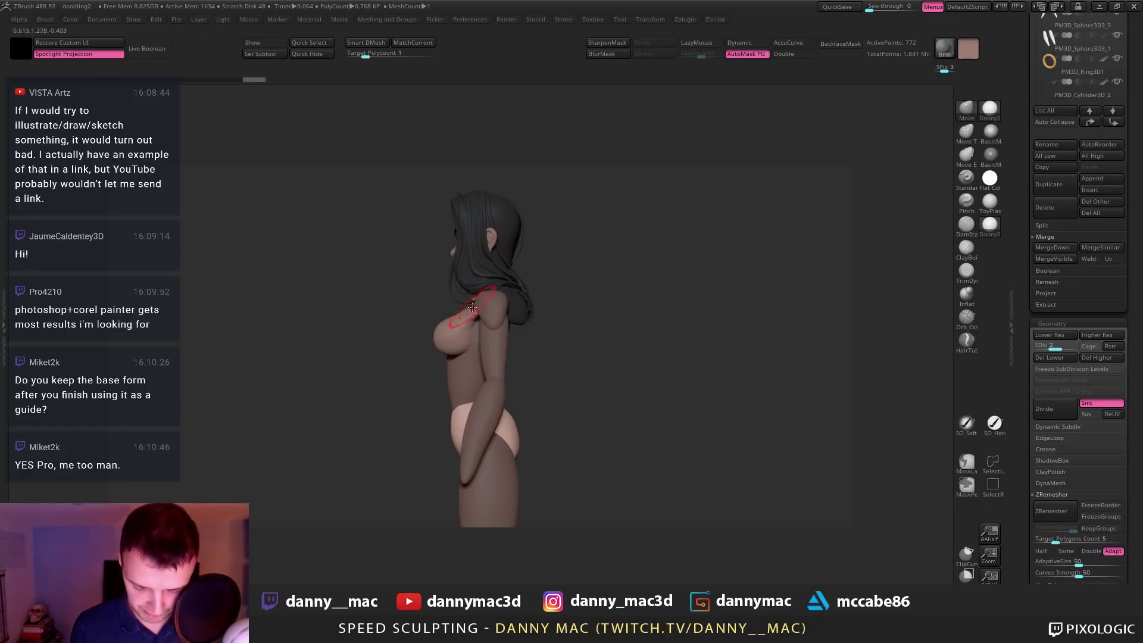
{"action": "key", "text": "d"}
{"action": "key", "text": "d"}
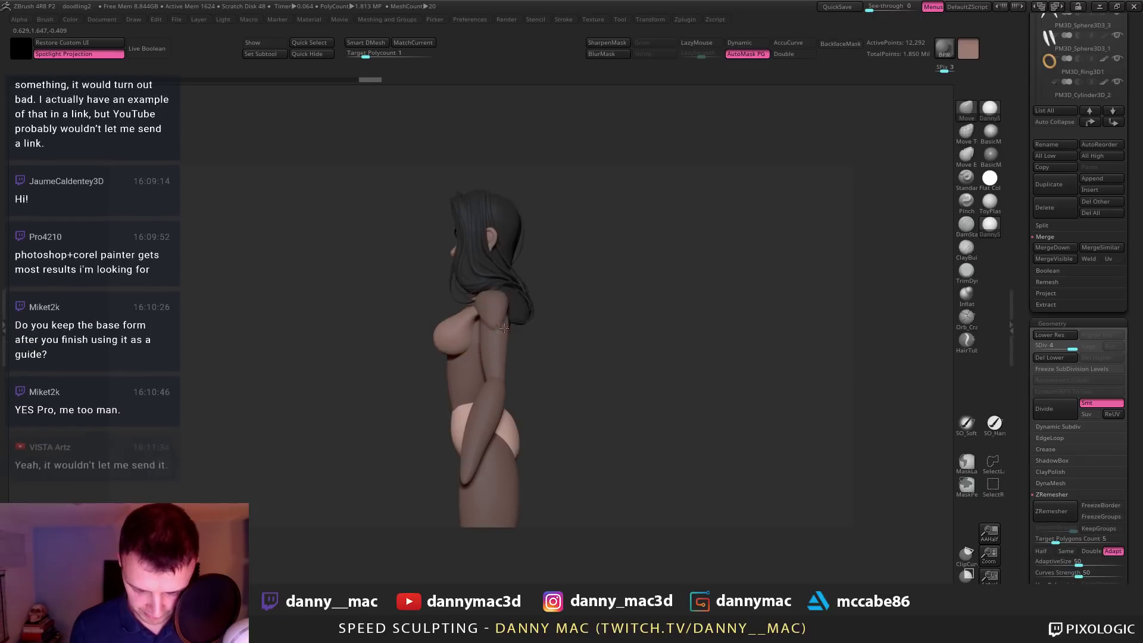
Smooth the upper breasts where they meet the chest and shoulders with the TrimDynamic brush
{"action": "key", "text": "b"}
{"action": "key", "text": "t"}
{"action": "key", "text": "d"}
{"action": "mouse_move", "coordinate": [509, 323]}
{"action": "right_mouse_down"}
{"action": "mouse_move", "coordinate": [471, 321]}
{"action": "mouse_move", "coordinate": [503, 320]}
{"action": "mouse_move", "coordinate": [470, 318]}
{"action": "mouse_move", "coordinate": [485, 307]}
{"action": "right_mouse_up"}
{"action": "left_click_drag", "start_coordinate": [384, 296], "coordinate": [459, 294]}
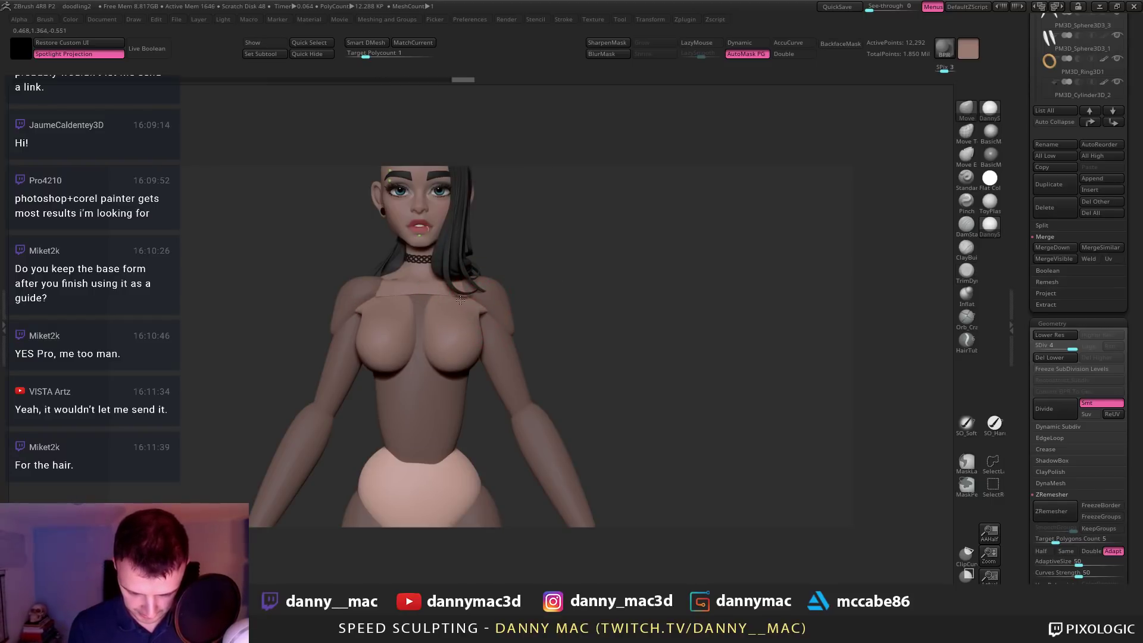
Select the torso subtool, turn on LazyMouse and refine the forms of the rib cage and waist
{"action": "mouse_move", "coordinate": [461, 300]}
{"action": "right_mouse_down", "text": "ctrl"}
{"action": "mouse_move", "coordinate": [438, 326]}
{"action": "mouse_move", "coordinate": [485, 356]}
{"action": "mouse_move", "coordinate": [532, 315]}
{"action": "mouse_move", "coordinate": [480, 324]}
{"action": "right_mouse_up", "text": "ctrl"}
{"action": "left_click", "coordinate": [492, 348], "text": "alt"}
{"action": "key", "text": "l"}
{"action": "right_click", "coordinate": [492, 353]}
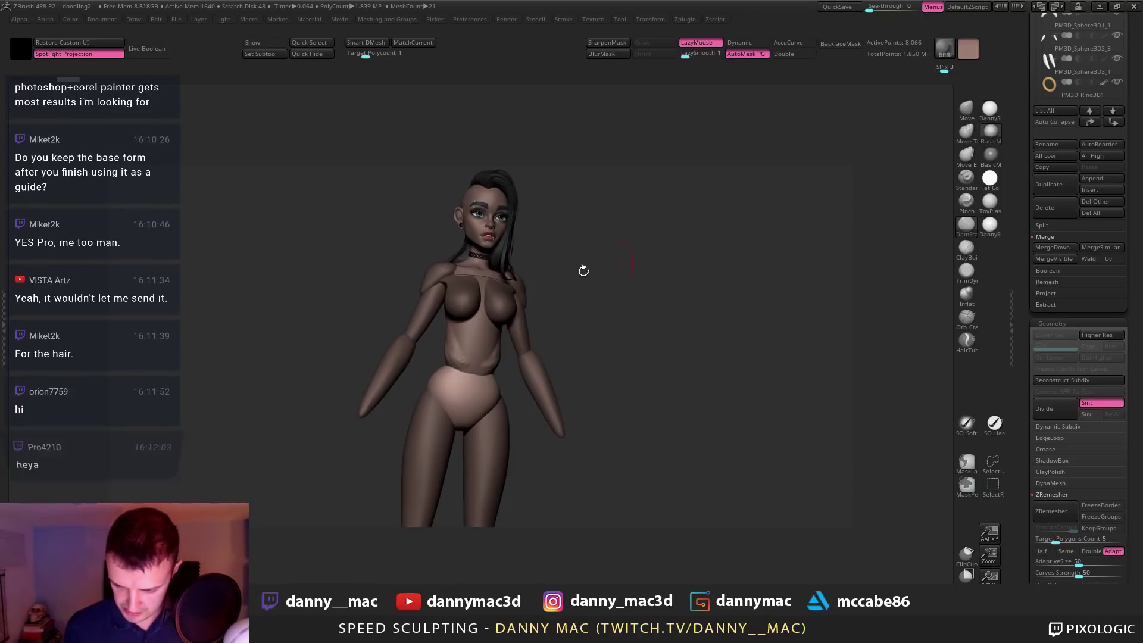
{"action": "mouse_move", "coordinate": [480, 321]}
{"action": "right_mouse_down", "text": "shift"}
{"action": "mouse_move", "coordinate": [505, 303]}
{"action": "mouse_move", "coordinate": [476, 315]}
{"action": "right_mouse_up", "text": "shift"}
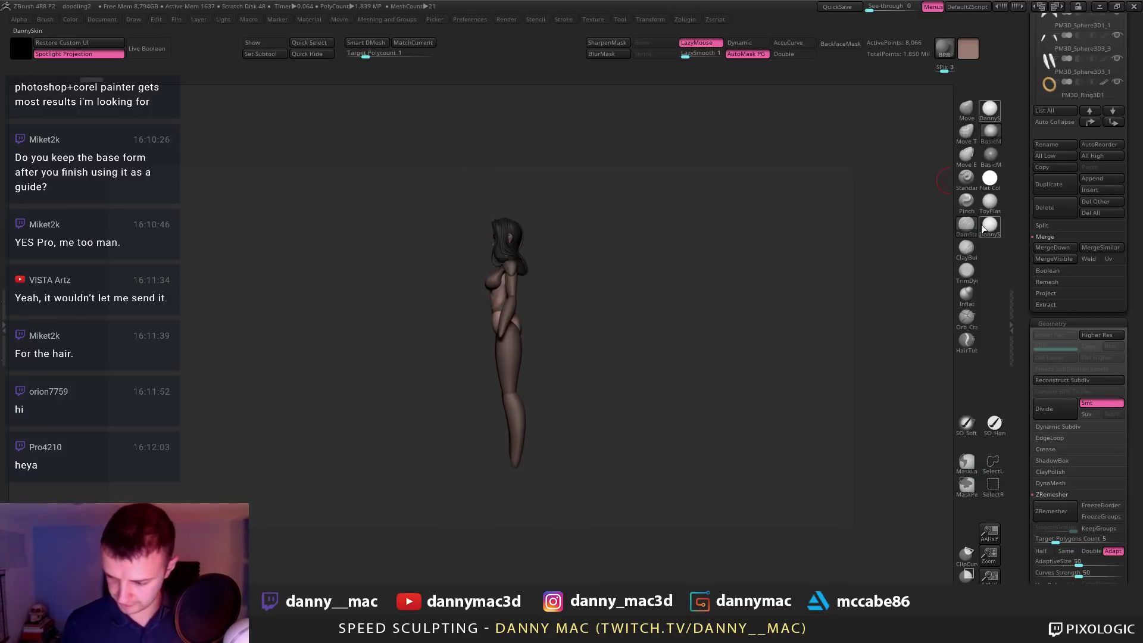
Apply the Flat Color material and reshape the thighs' side silhouette with the Move brush
{"action": "left_click", "coordinate": [989, 177]}
{"action": "right_click_drag", "start_coordinate": [541, 305], "coordinate": [544, 314]}
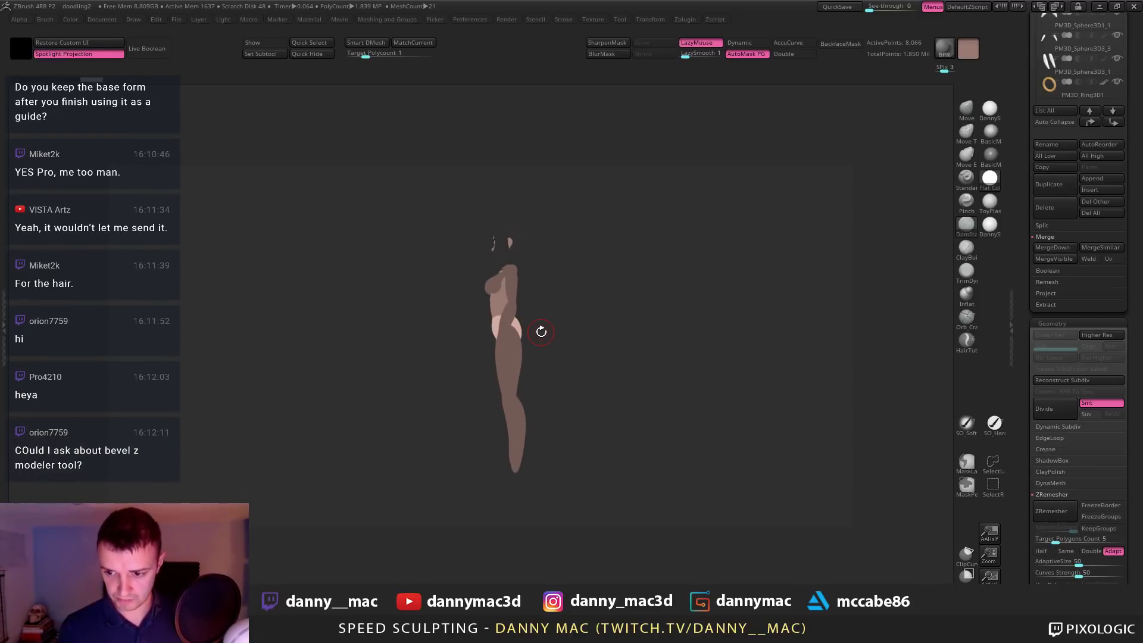
{"action": "mouse_move", "coordinate": [542, 330]}
{"action": "right_mouse_down", "text": "alt"}
{"action": "mouse_move", "coordinate": [537, 347]}
{"action": "mouse_move", "coordinate": [543, 336]}
{"action": "right_mouse_up", "text": "alt"}
{"action": "left_click", "coordinate": [510, 377], "text": "alt"}
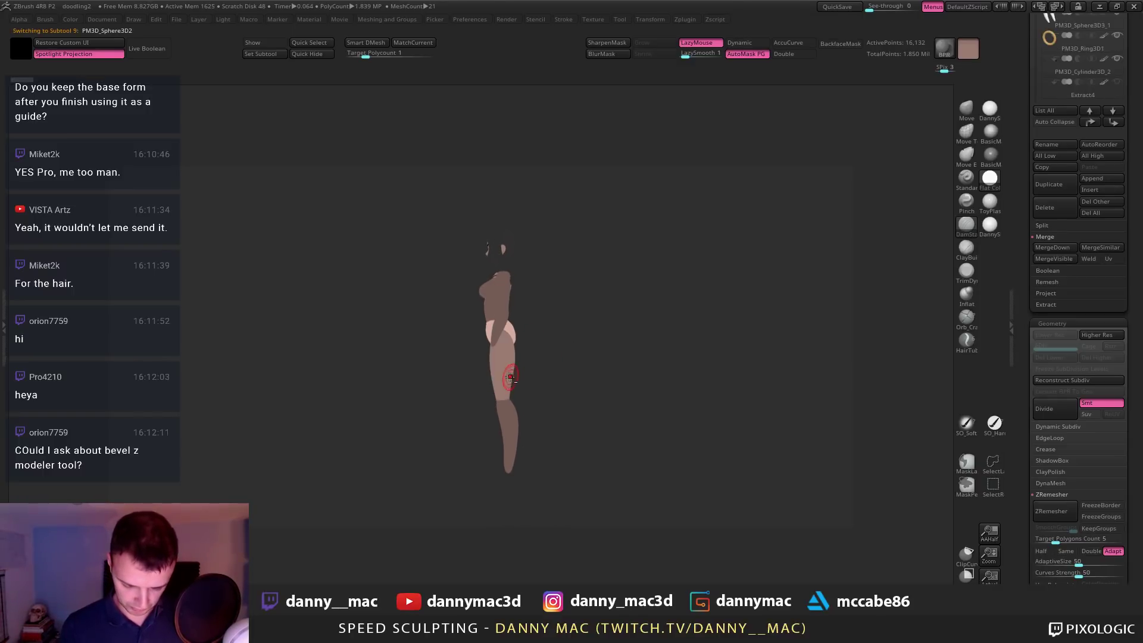
{"action": "right_click", "coordinate": [511, 371]}
{"action": "left_click", "coordinate": [515, 365]}
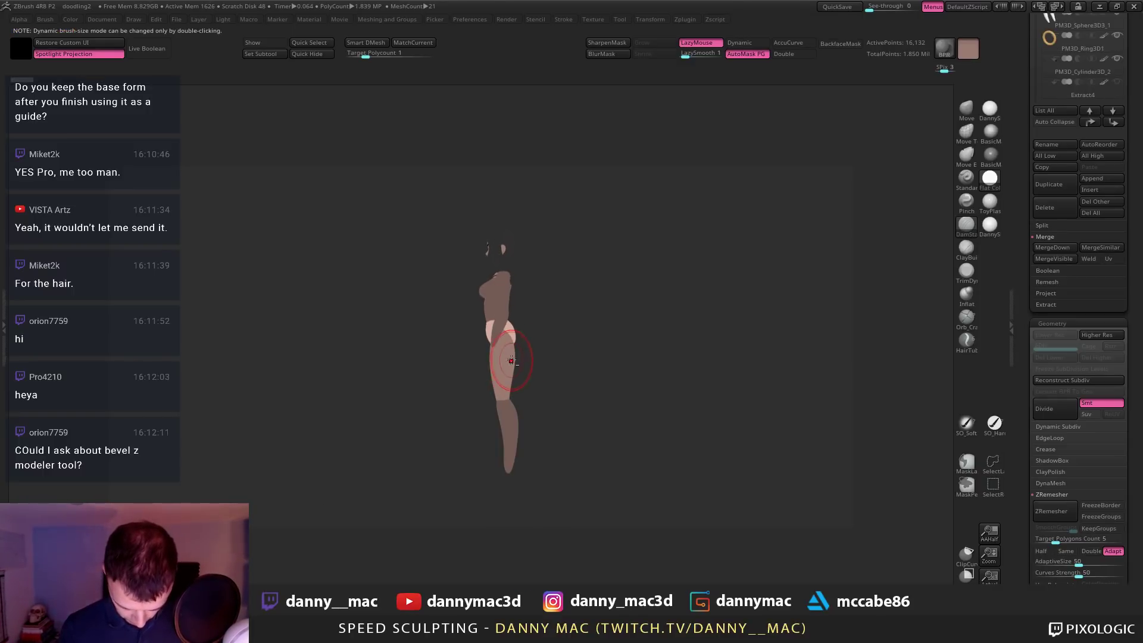
{"action": "key", "text": "b"}
{"action": "key", "text": "m"}
{"action": "key", "text": "v"}
{"action": "left_click_drag", "start_coordinate": [514, 360], "coordinate": [519, 359]}
{"action": "key", "text": "ctrl+z"}
{"action": "right_click", "coordinate": [513, 364]}
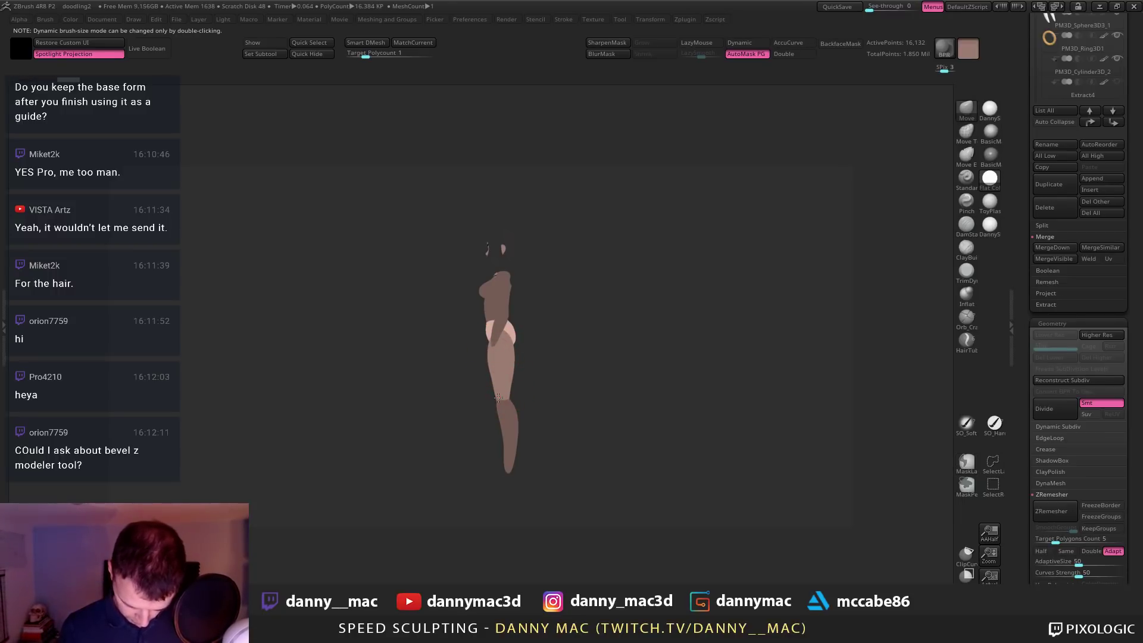
Reshape the lower legs' side silhouette from knee to ankle with the Move brush, adjusting the brush size as needed
{"action": "left_click", "coordinate": [510, 412], "text": "alt"}
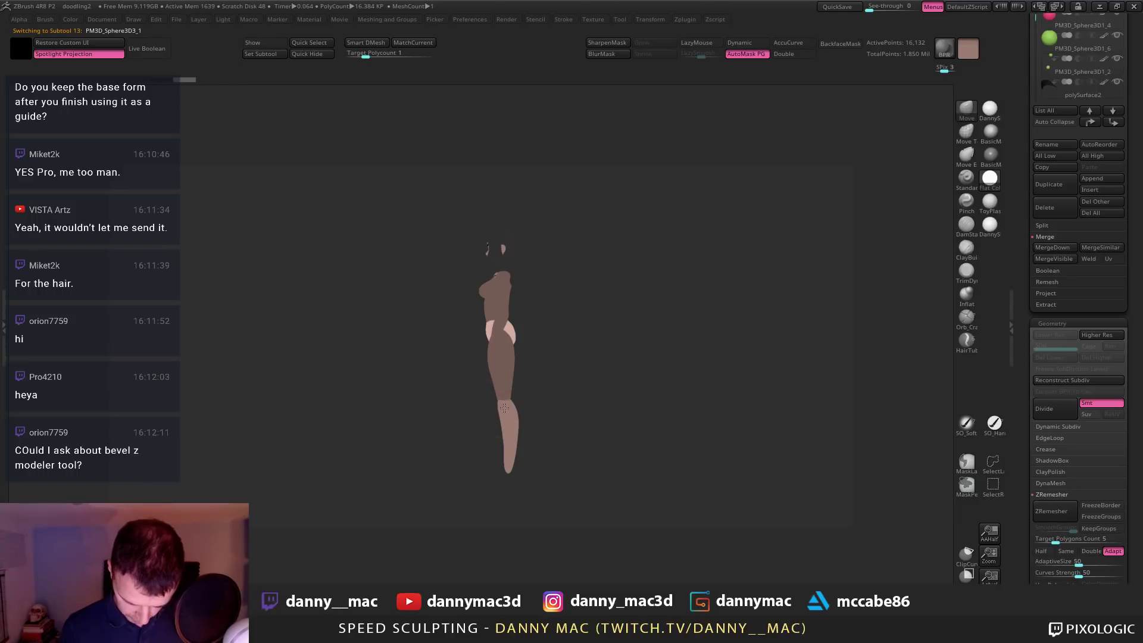
{"action": "key", "text": "space"}
{"action": "left_click", "coordinate": [516, 427]}
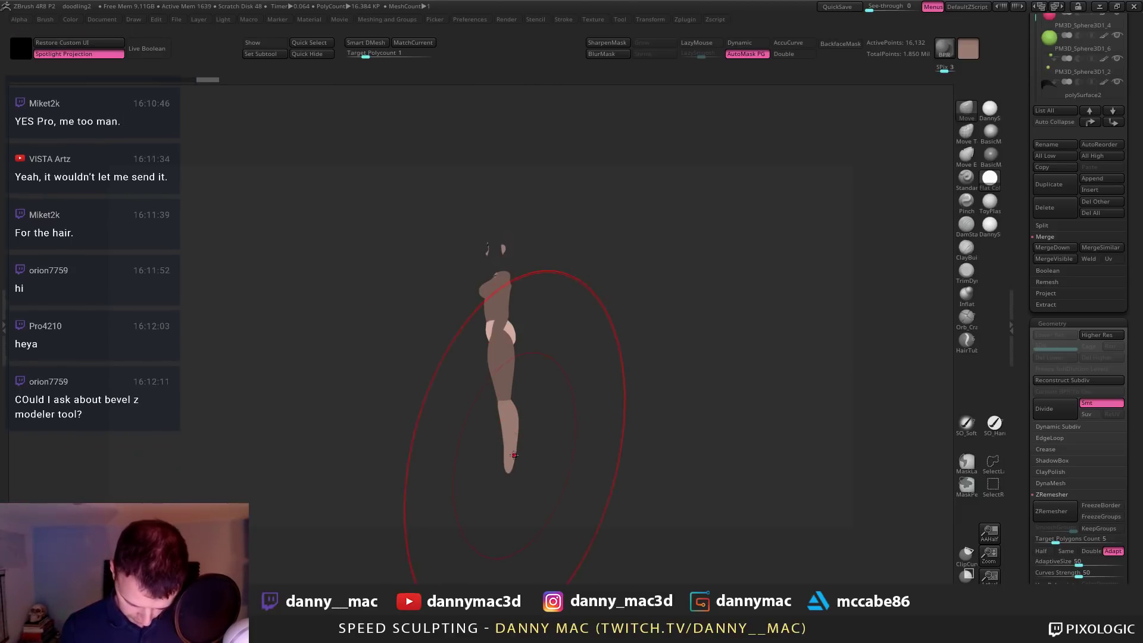
{"action": "key", "text": "space"}
{"action": "left_click_drag", "start_coordinate": [510, 444], "coordinate": [485, 447]}
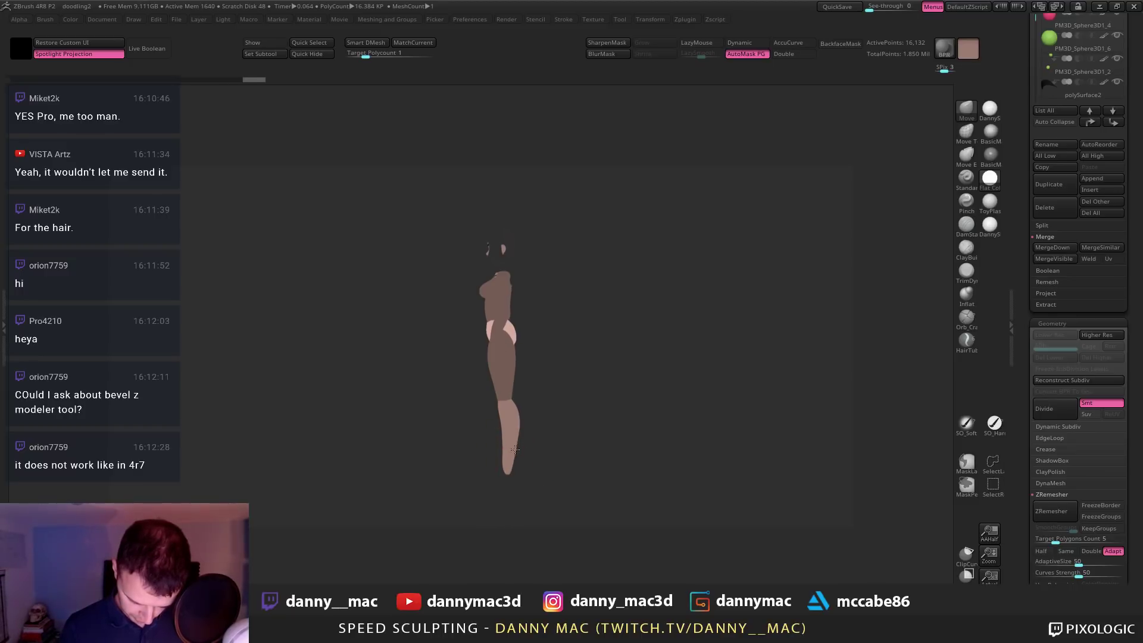
{"action": "key", "text": "c"}
{"action": "left_click", "coordinate": [518, 434]}
{"action": "key", "text": "c"}
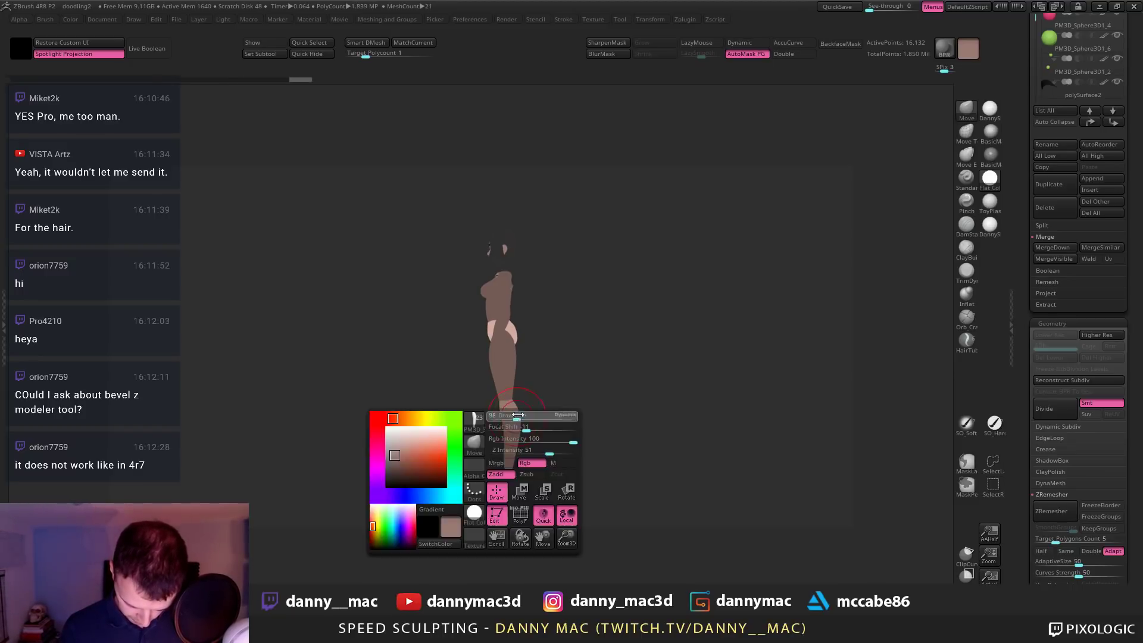
{"action": "left_click", "coordinate": [516, 417]}
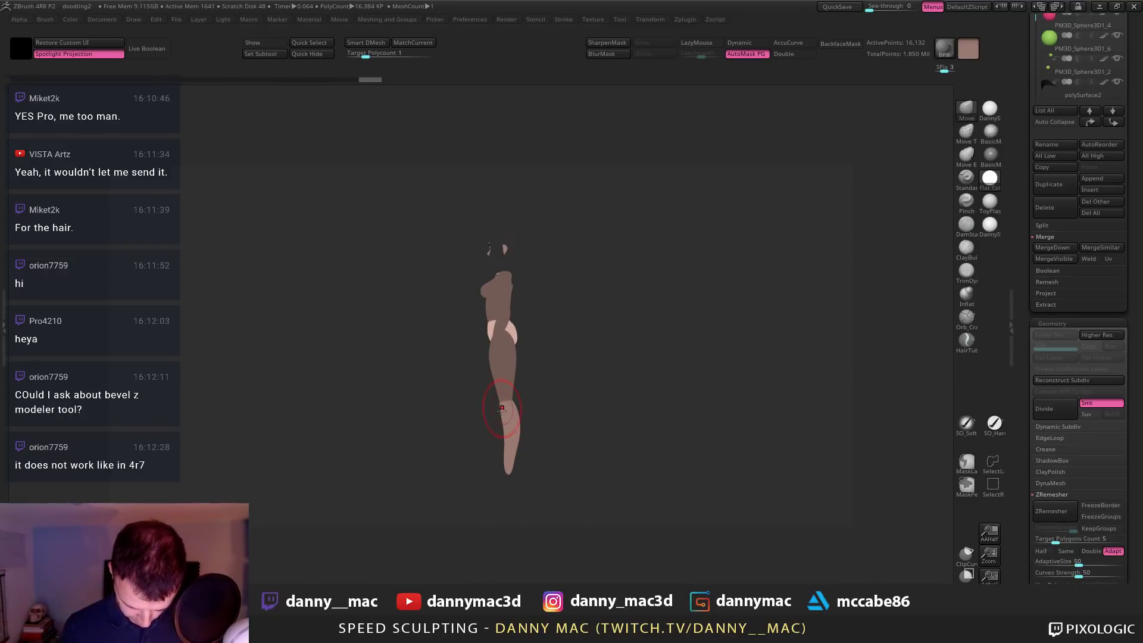
{"action": "left_click_drag", "start_coordinate": [506, 401], "coordinate": [546, 336]}
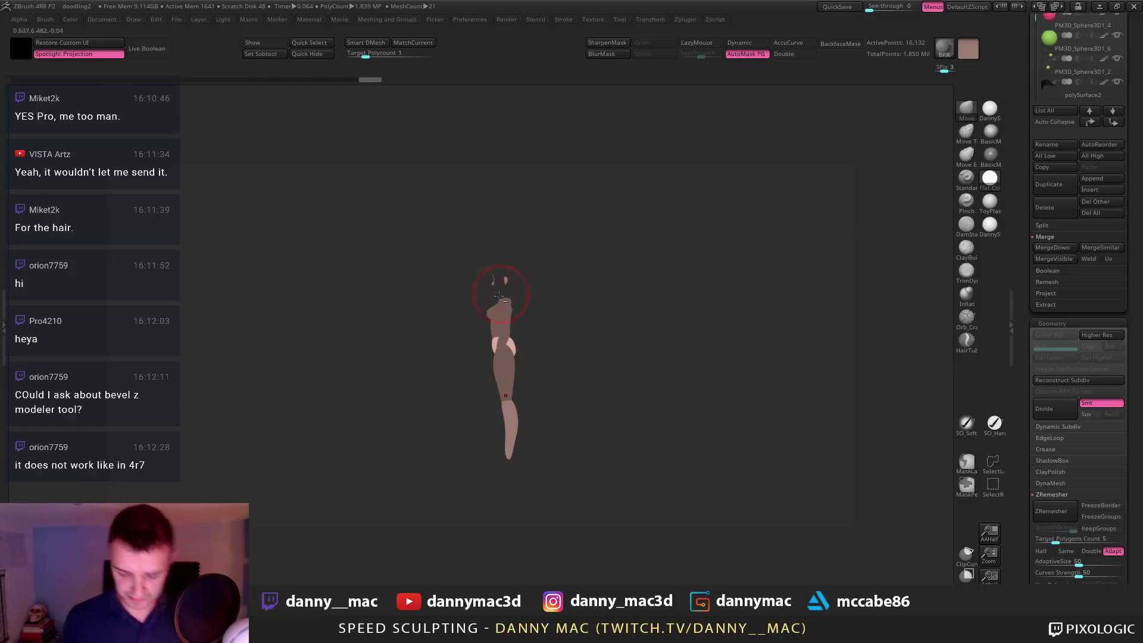
Select the upper-arm subtool and adjust its side and back contours with the Move brush
{"action": "left_click", "coordinate": [507, 318], "text": "alt"}
{"action": "left_click_drag", "start_coordinate": [516, 292], "coordinate": [554, 302]}
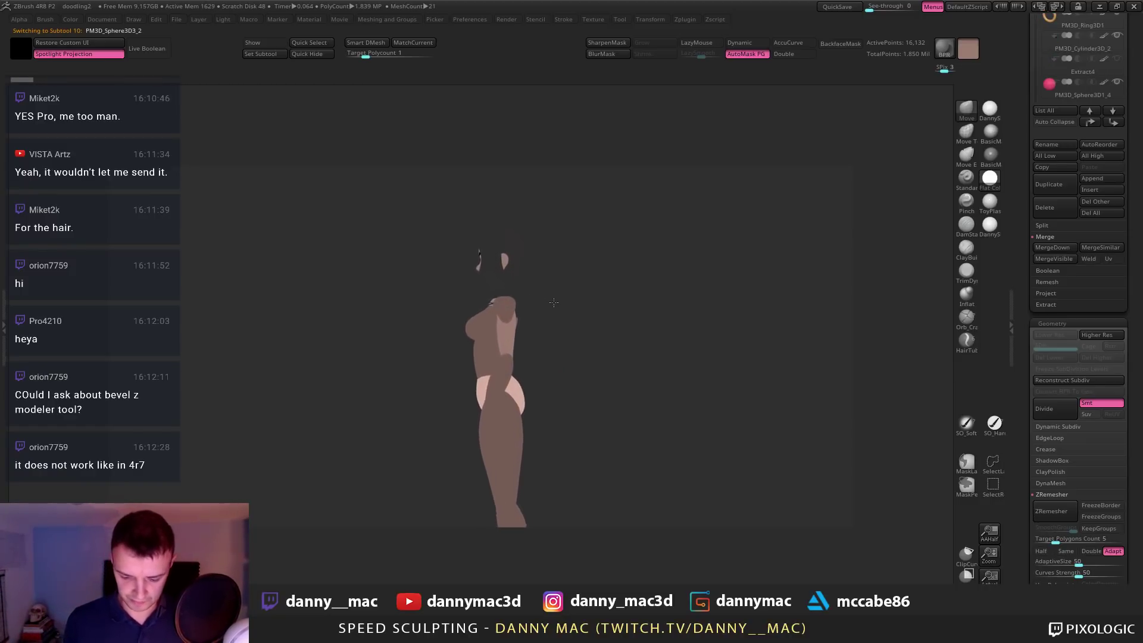
{"action": "left_click", "coordinate": [513, 328], "text": "alt"}
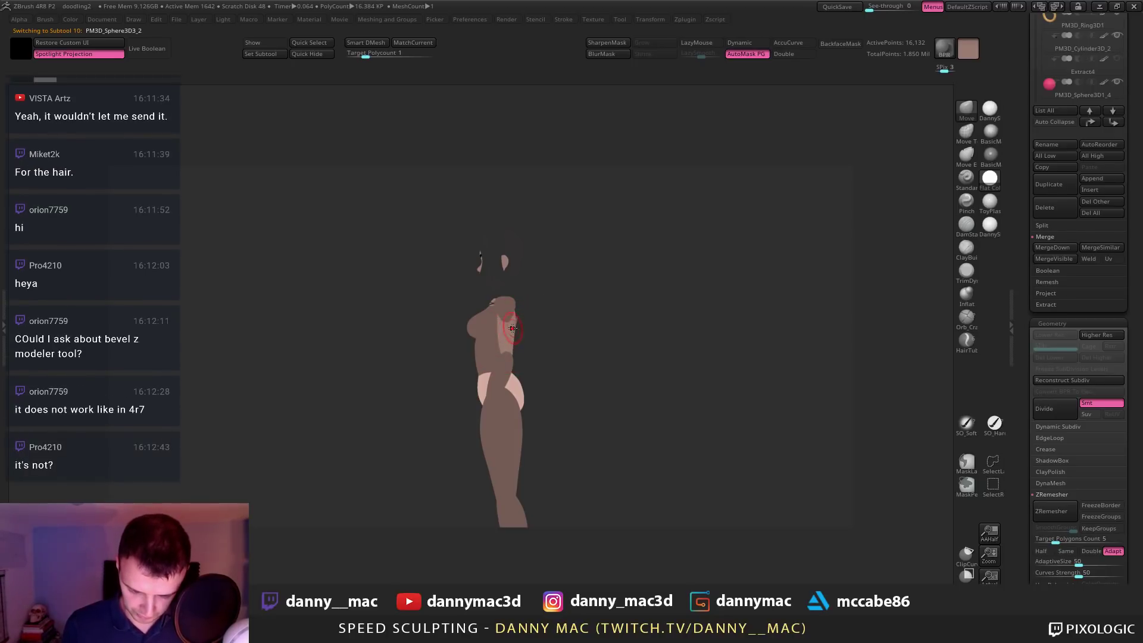
{"action": "left_click_drag", "start_coordinate": [514, 325], "coordinate": [501, 350]}
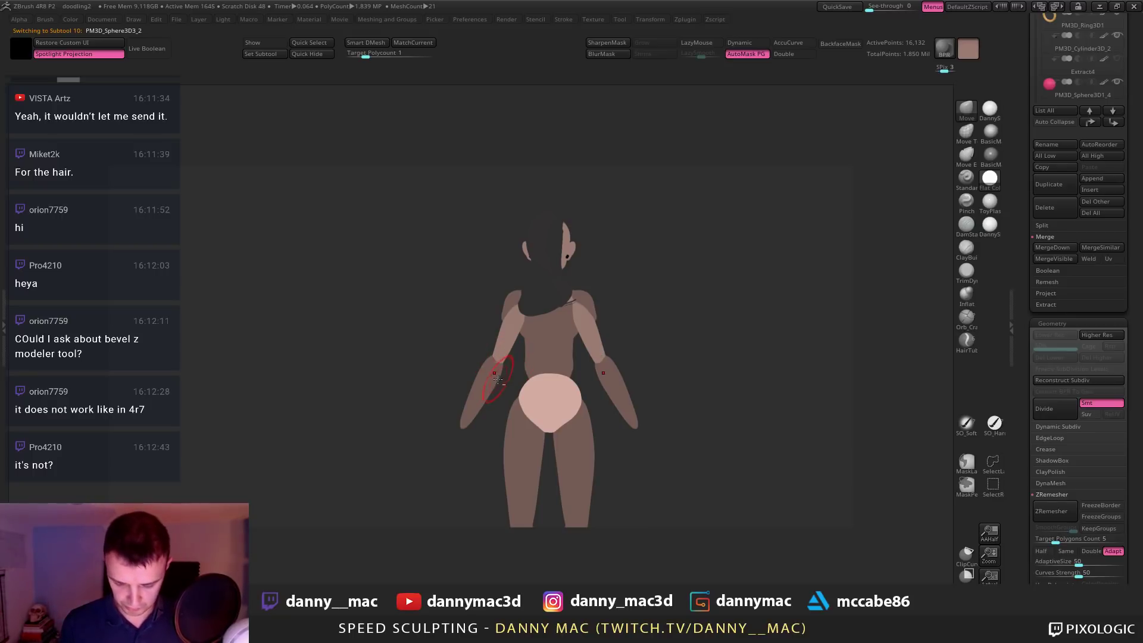
Reshape the forearms with the Move brush and replace the flat colour with BasicMaterial in the front view
{"action": "left_click", "coordinate": [497, 379], "text": "alt"}
{"action": "right_click_drag", "start_coordinate": [498, 379], "coordinate": [538, 319]}
{"action": "mouse_move", "coordinate": [544, 321]}
{"action": "left_mouse_down"}
{"action": "mouse_move", "coordinate": [613, 298]}
{"action": "mouse_move", "coordinate": [714, 233]}
{"action": "mouse_move", "coordinate": [726, 209]}
{"action": "left_mouse_up"}
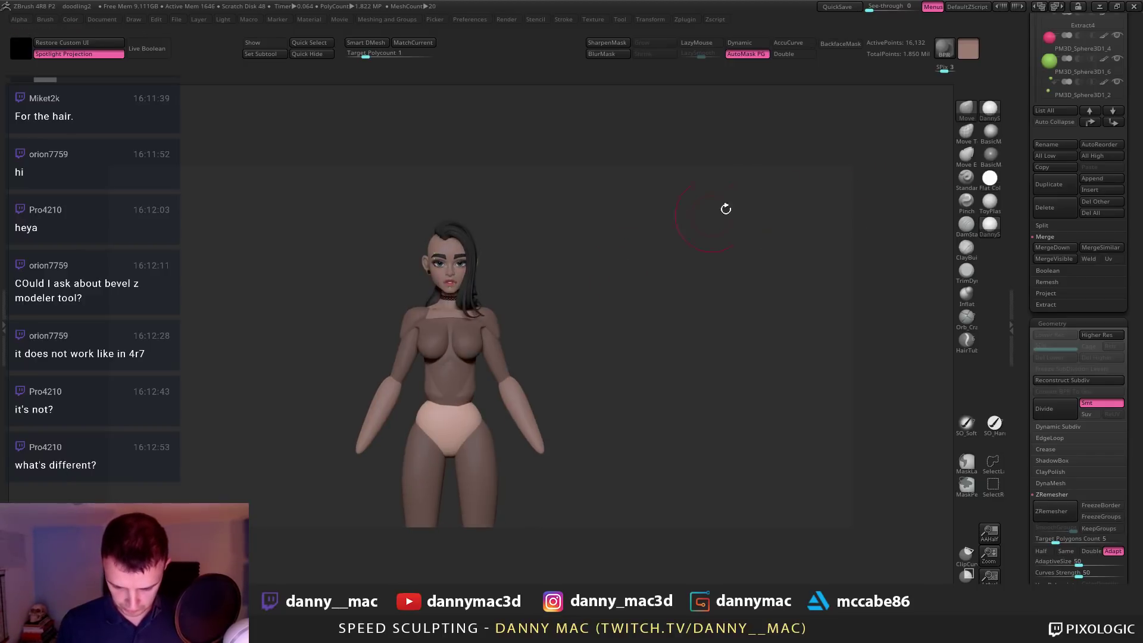
{"action": "mouse_move", "coordinate": [565, 214]}
{"action": "left_mouse_down"}
{"action": "mouse_move", "coordinate": [506, 215]}
{"action": "mouse_move", "coordinate": [518, 262]}
{"action": "mouse_move", "coordinate": [529, 235]}
{"action": "mouse_move", "coordinate": [565, 257]}
{"action": "left_mouse_up"}
{"action": "left_click_drag", "start_coordinate": [568, 318], "coordinate": [588, 316], "text": "alt"}
{"action": "left_click_drag", "start_coordinate": [552, 278], "coordinate": [571, 254]}
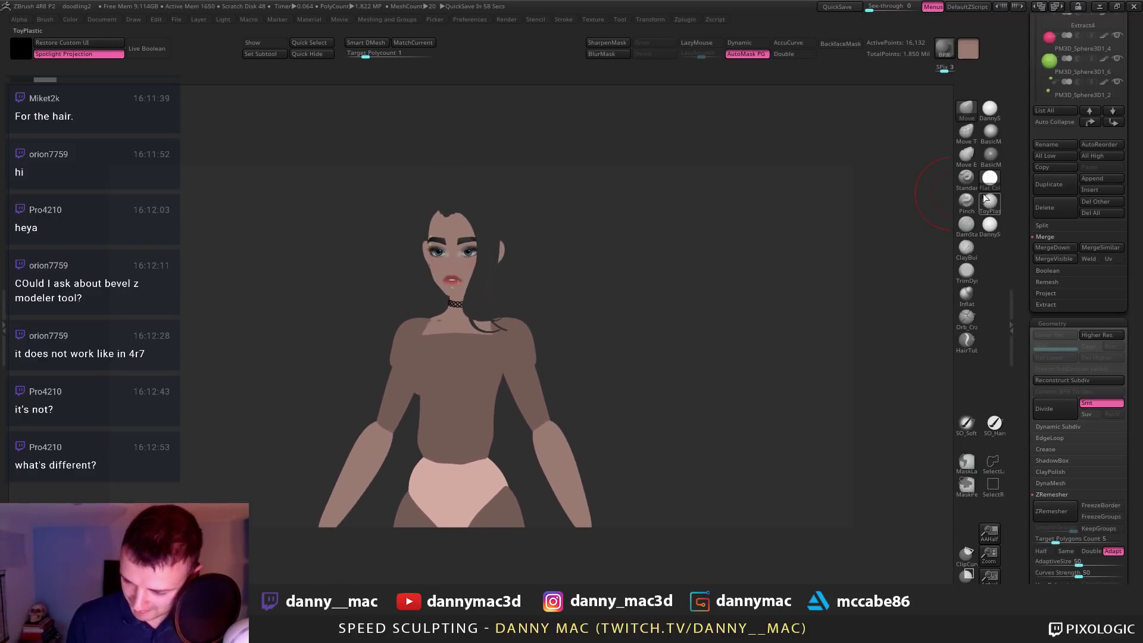
{"action": "left_click", "coordinate": [991, 133]}
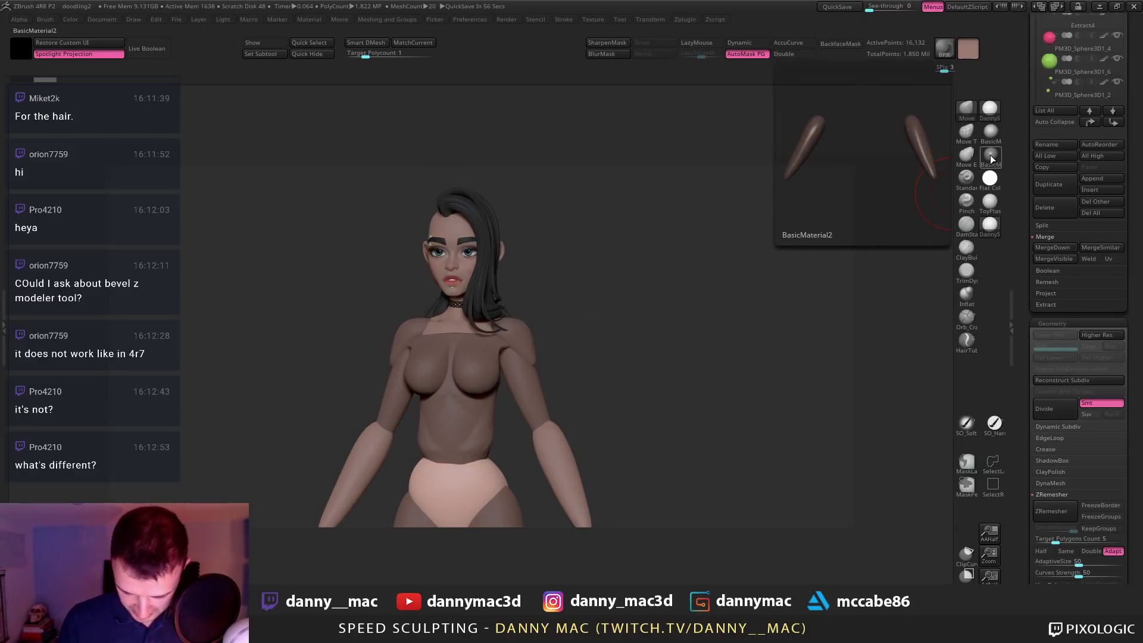
Apply the Flat Color material and sample the hair's dark colour to examine the character's silhouette up close and at full height
{"action": "left_click", "coordinate": [991, 154]}
{"action": "left_click", "coordinate": [990, 178]}
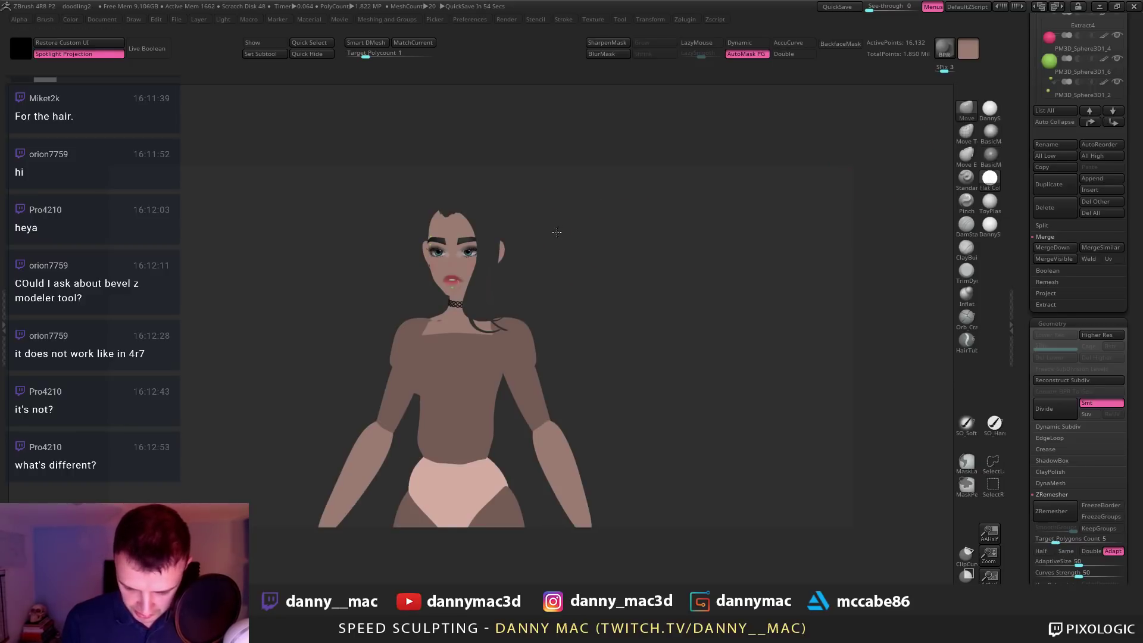
{"action": "mouse_move", "coordinate": [565, 241]}
{"action": "left_mouse_down", "text": "alt"}
{"action": "mouse_move", "coordinate": [579, 230]}
{"action": "mouse_move", "coordinate": [598, 370]}
{"action": "mouse_move", "coordinate": [602, 353]}
{"action": "left_mouse_up", "text": "alt"}
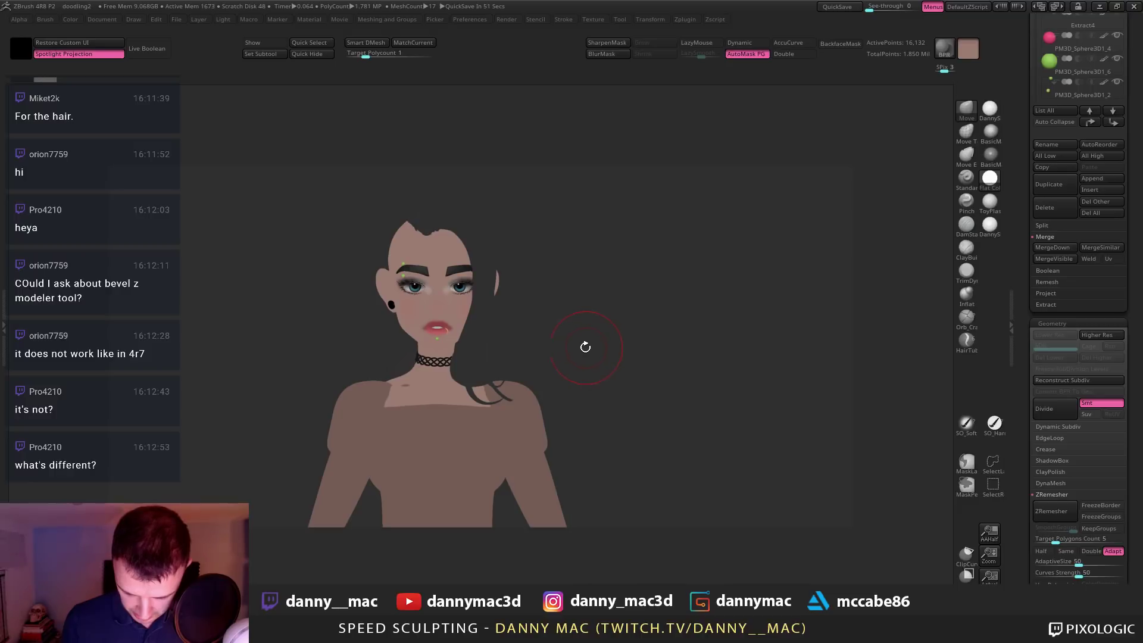
{"action": "left_click", "coordinate": [493, 263], "text": "alt"}
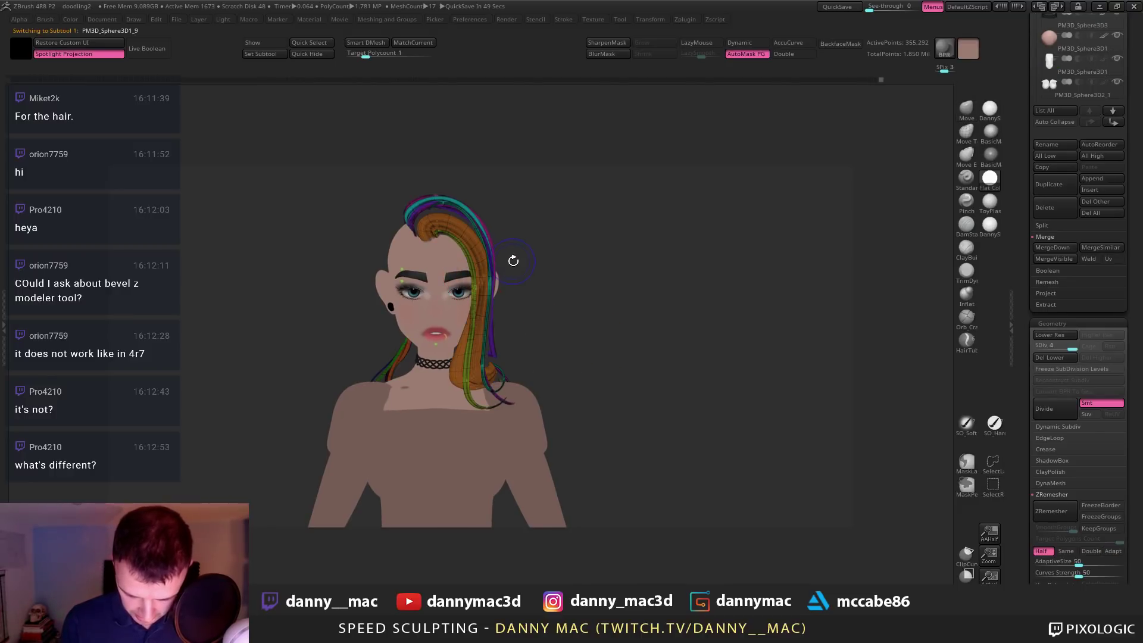
{"action": "key", "text": "shift+f"}
{"action": "key", "text": "c"}
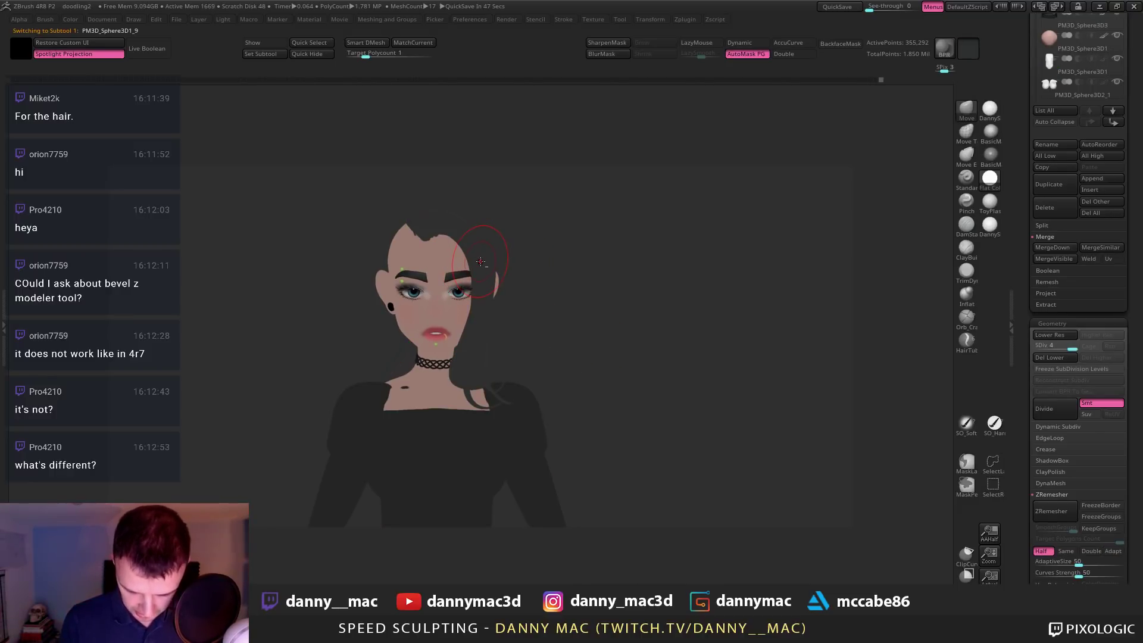
{"action": "left_click_drag", "start_coordinate": [527, 259], "coordinate": [601, 276], "text": "alt"}
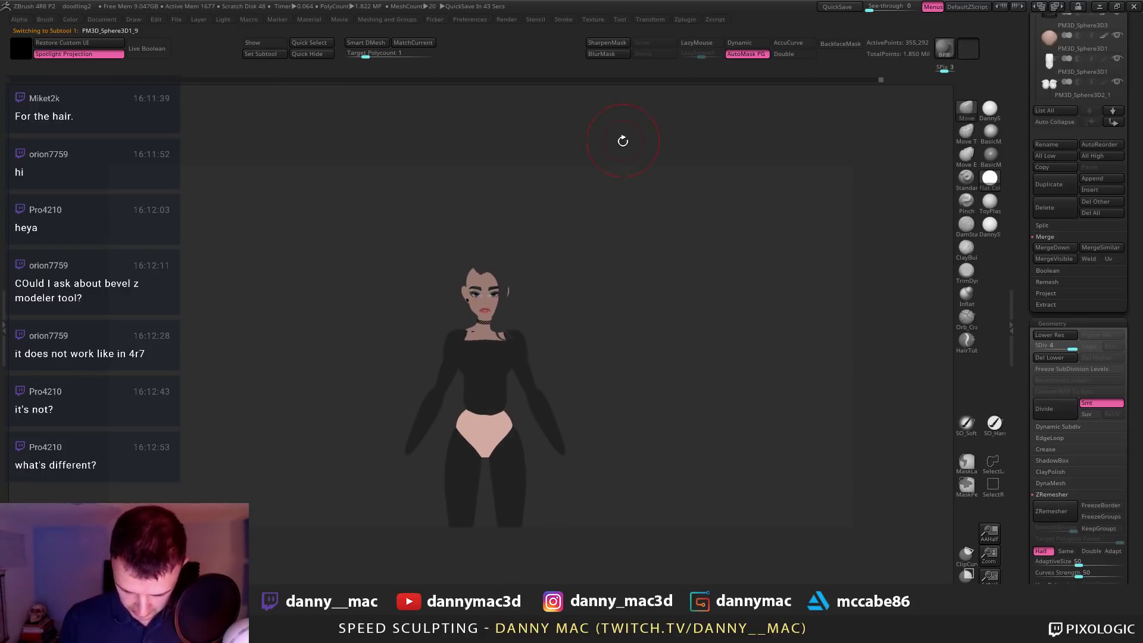
{"action": "left_click_drag", "start_coordinate": [514, 253], "coordinate": [497, 340], "text": "alt"}
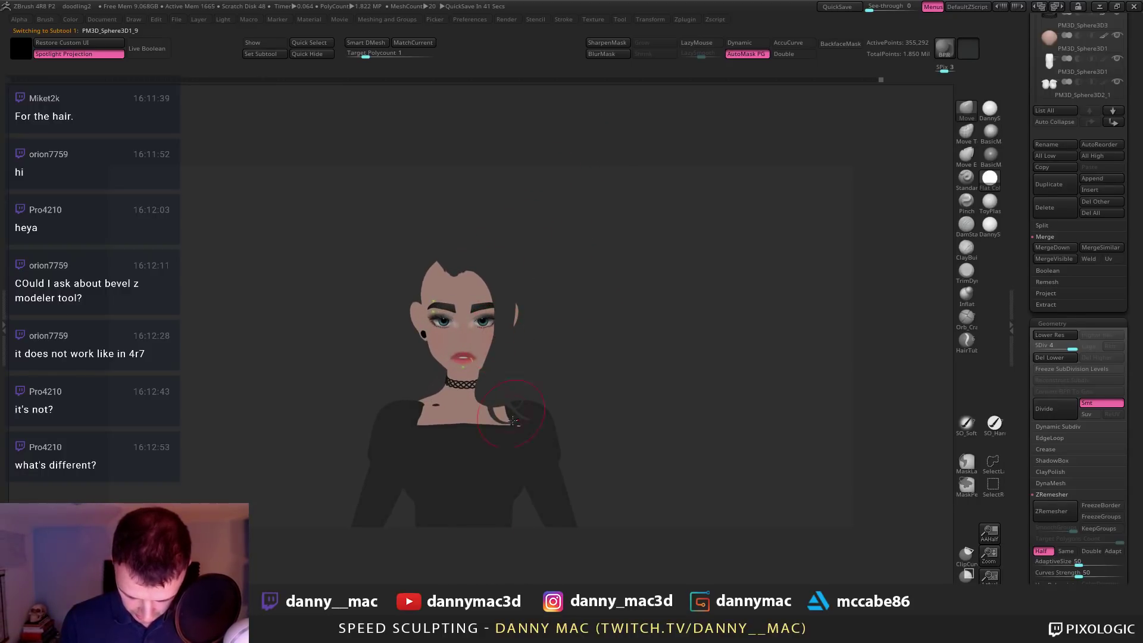
Select the upper-arm subtool, sample the skin tone as the active colour, and replace Flat Color with the DannyS material
{"action": "left_click", "coordinate": [508, 453], "text": "alt"}
{"action": "mouse_move", "coordinate": [588, 379]}
{"action": "left_mouse_down", "text": "alt"}
{"action": "mouse_move", "coordinate": [555, 409]}
{"action": "mouse_move", "coordinate": [524, 316]}
{"action": "mouse_move", "coordinate": [554, 286]}
{"action": "mouse_move", "coordinate": [524, 277]}
{"action": "mouse_move", "coordinate": [536, 245]}
{"action": "mouse_move", "coordinate": [536, 286]}
{"action": "mouse_move", "coordinate": [543, 224]}
{"action": "mouse_move", "coordinate": [523, 250]}
{"action": "mouse_move", "coordinate": [479, 261]}
{"action": "mouse_move", "coordinate": [564, 259]}
{"action": "left_mouse_up", "text": "alt"}
{"action": "left_click", "coordinate": [520, 316], "text": "alt"}
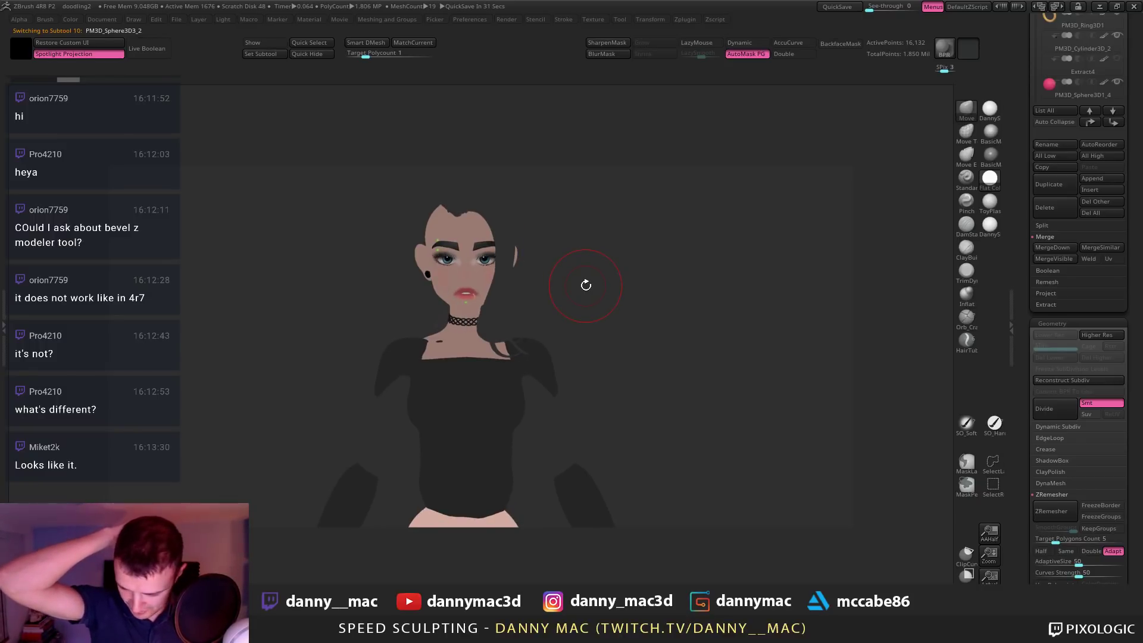
{"action": "left_click_drag", "start_coordinate": [555, 322], "coordinate": [496, 327]}
{"action": "key", "text": "c"}
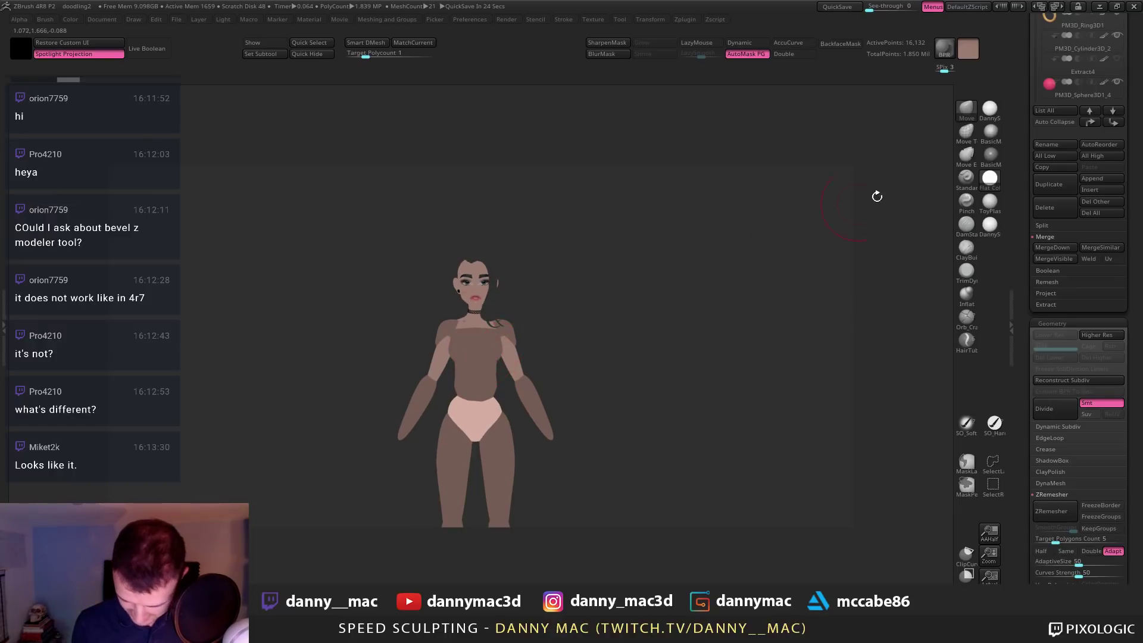
{"action": "left_click", "coordinate": [989, 112]}
{"action": "left_click", "coordinate": [987, 116]}
Select the breasts subtool, lower it to subdivision level 3 and adjust the bust's side profile with the Move brush
{"action": "mouse_move", "coordinate": [524, 307]}
{"action": "left_mouse_down", "text": "alt"}
{"action": "mouse_move", "coordinate": [543, 312]}
{"action": "mouse_move", "coordinate": [540, 342]}
{"action": "mouse_move", "coordinate": [535, 327]}
{"action": "left_mouse_up", "text": "alt"}
{"action": "left_click", "coordinate": [466, 406], "text": "alt"}
{"action": "mouse_move", "coordinate": [499, 410]}
{"action": "right_mouse_down"}
{"action": "mouse_move", "coordinate": [474, 422]}
{"action": "mouse_move", "coordinate": [461, 405]}
{"action": "mouse_move", "coordinate": [471, 392]}
{"action": "right_mouse_up"}
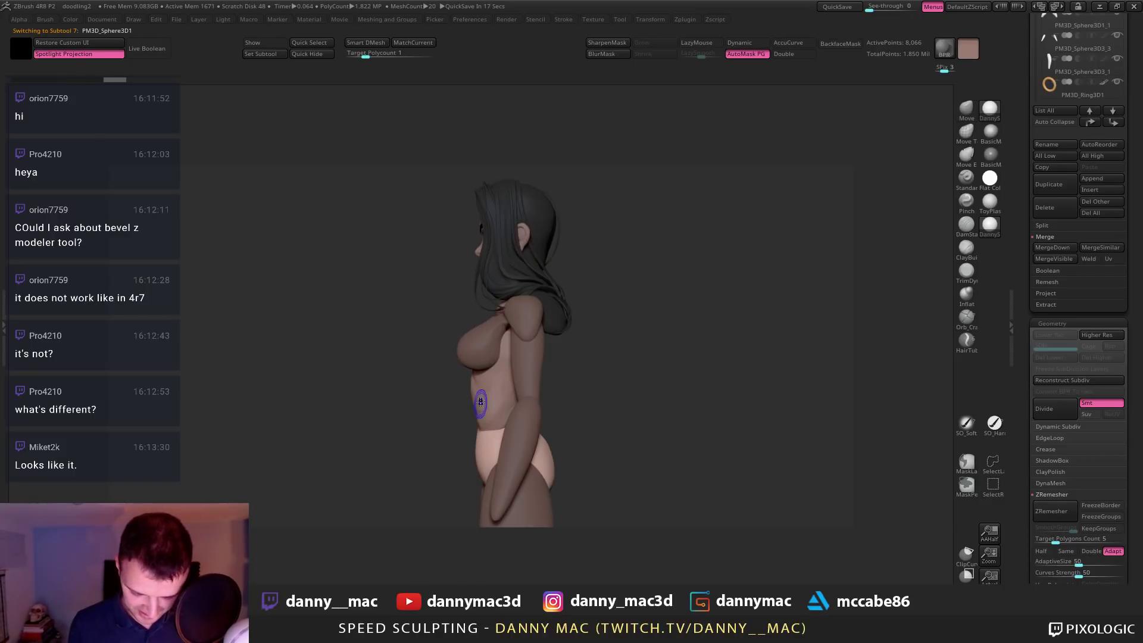
{"action": "left_click", "coordinate": [474, 359], "text": "alt"}
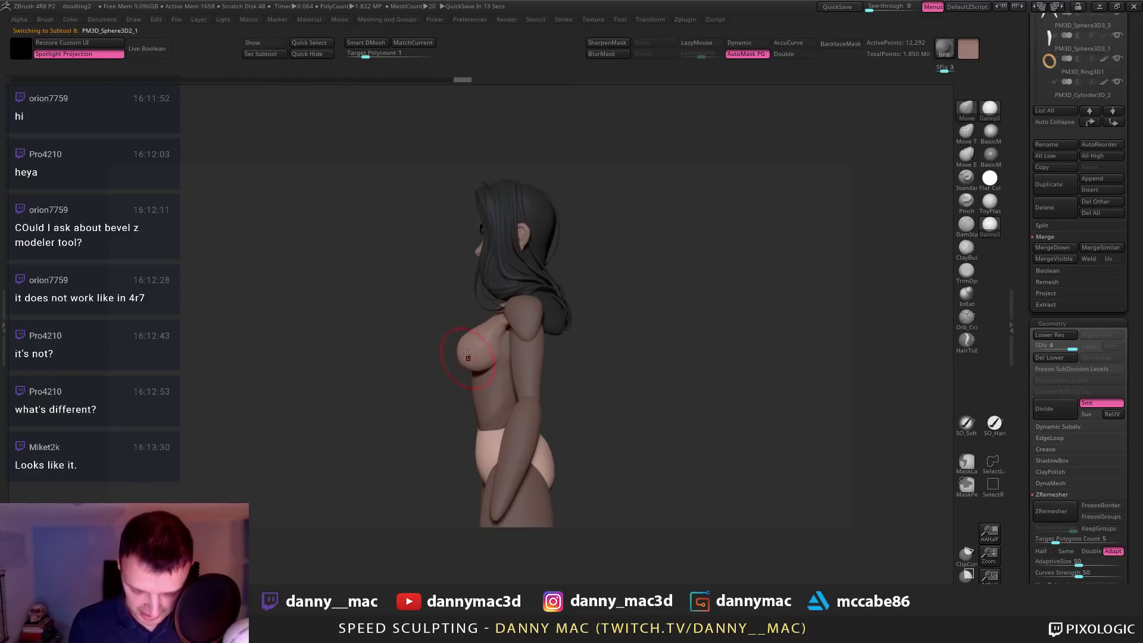
{"action": "right_click_drag", "start_coordinate": [468, 356], "coordinate": [523, 356]}
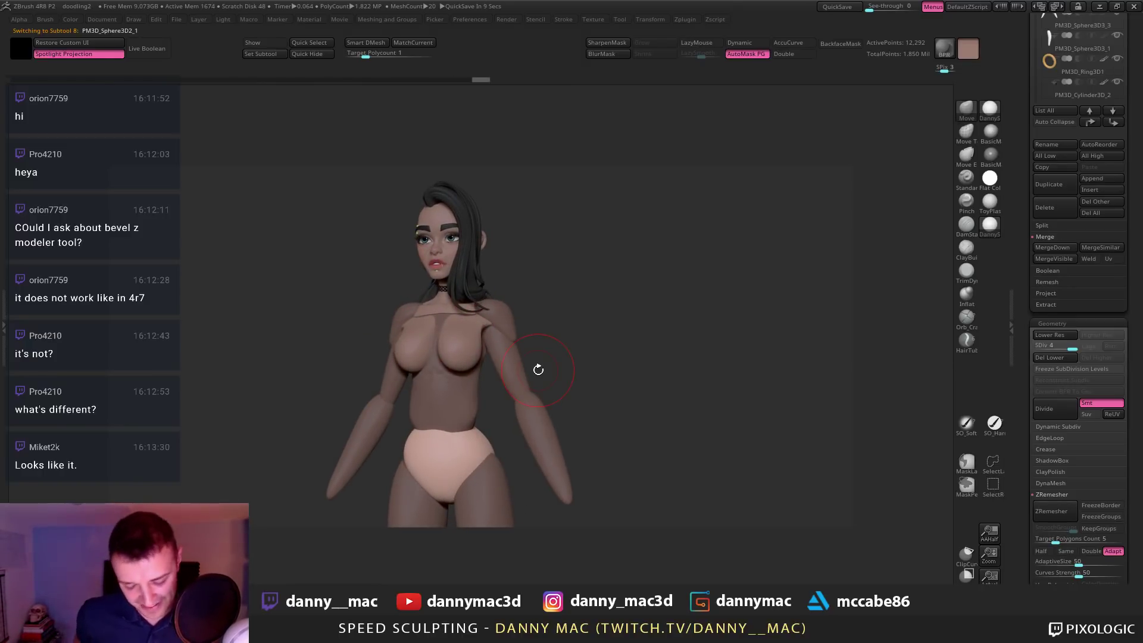
{"action": "mouse_move", "coordinate": [504, 304]}
{"action": "right_mouse_down"}
{"action": "mouse_move", "coordinate": [411, 373]}
{"action": "mouse_move", "coordinate": [443, 317]}
{"action": "mouse_move", "coordinate": [426, 354]}
{"action": "right_mouse_up"}
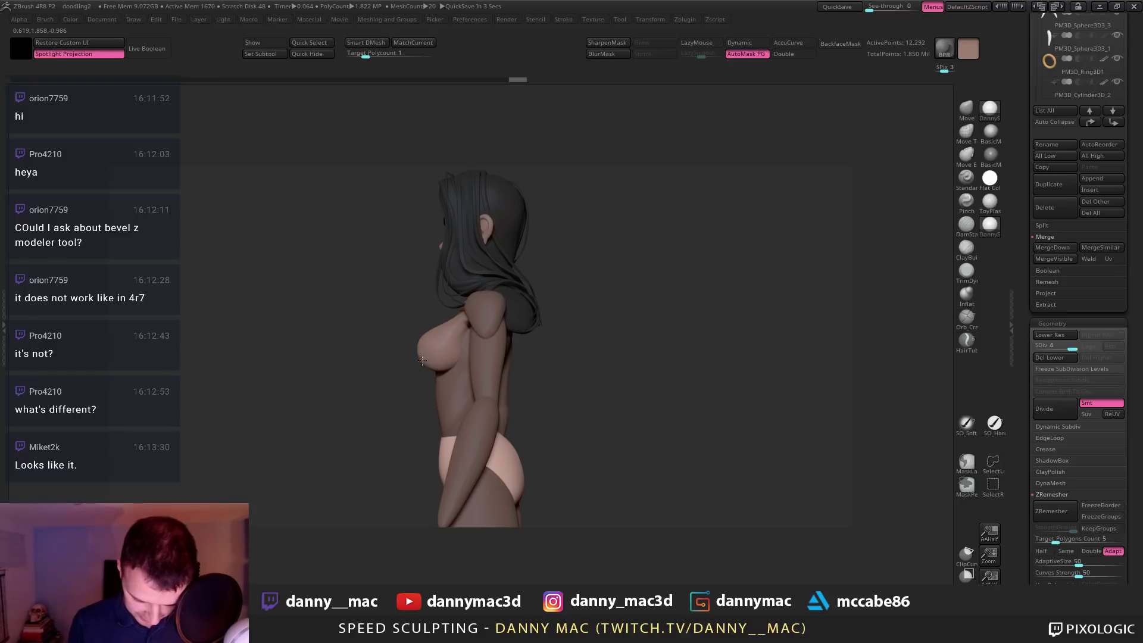
{"action": "key", "text": "space"}
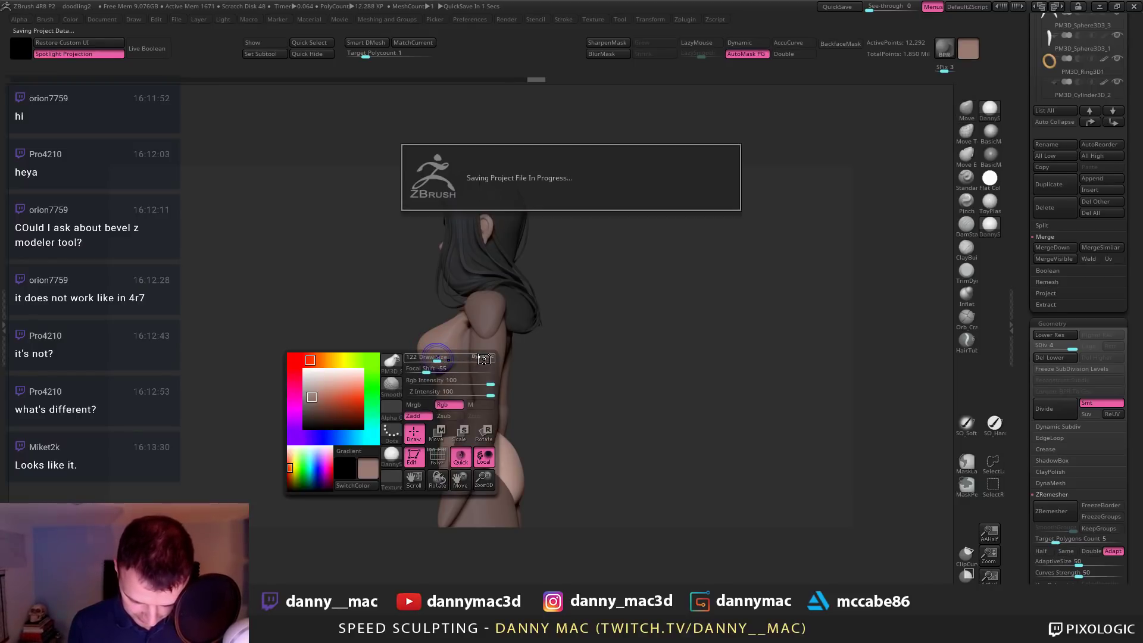
{"action": "key", "text": "space"}
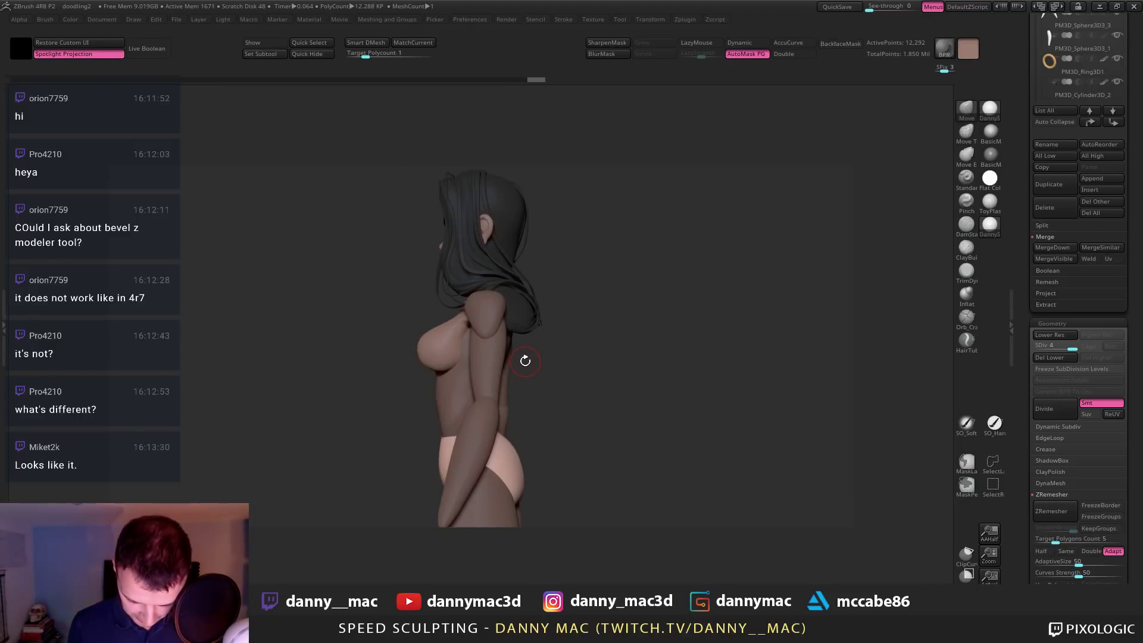
{"action": "key", "text": "space"}
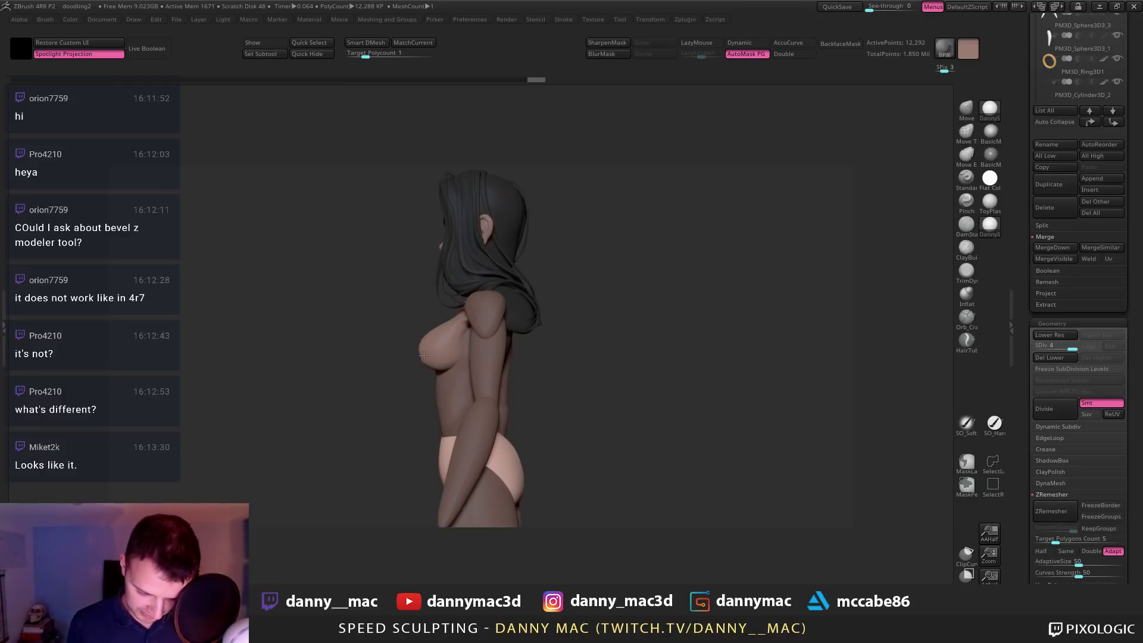
{"action": "left_click", "coordinate": [425, 354], "text": "alt"}
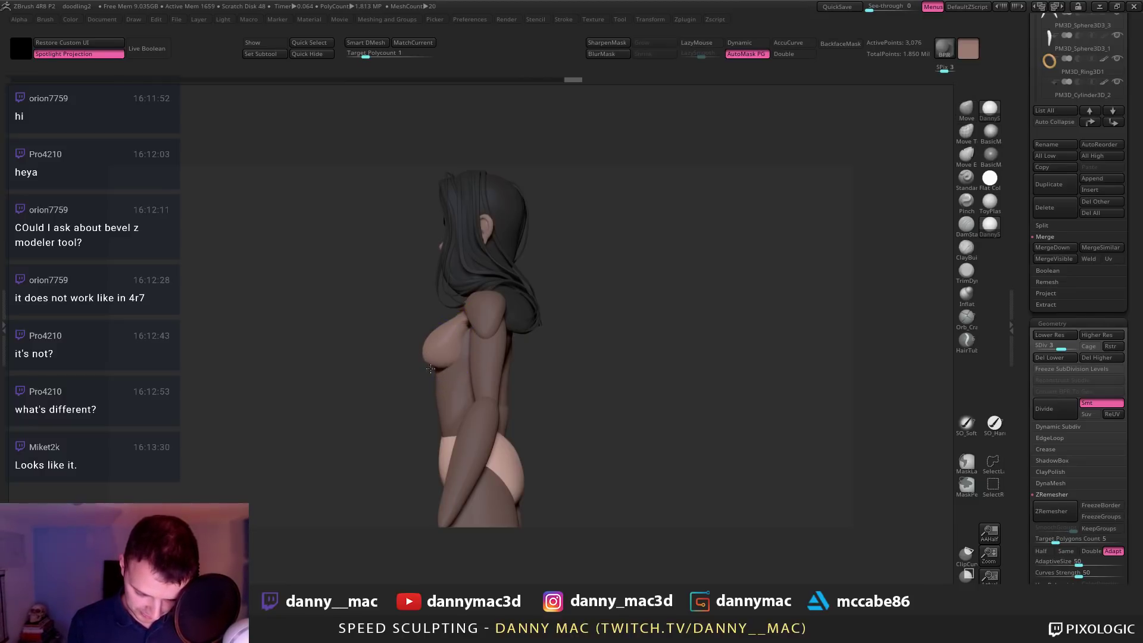
{"action": "left_click_drag", "start_coordinate": [431, 369], "coordinate": [420, 359]}
ZRemesh the breasts at half the polygon count with Adapt off
{"action": "key", "text": "space"}
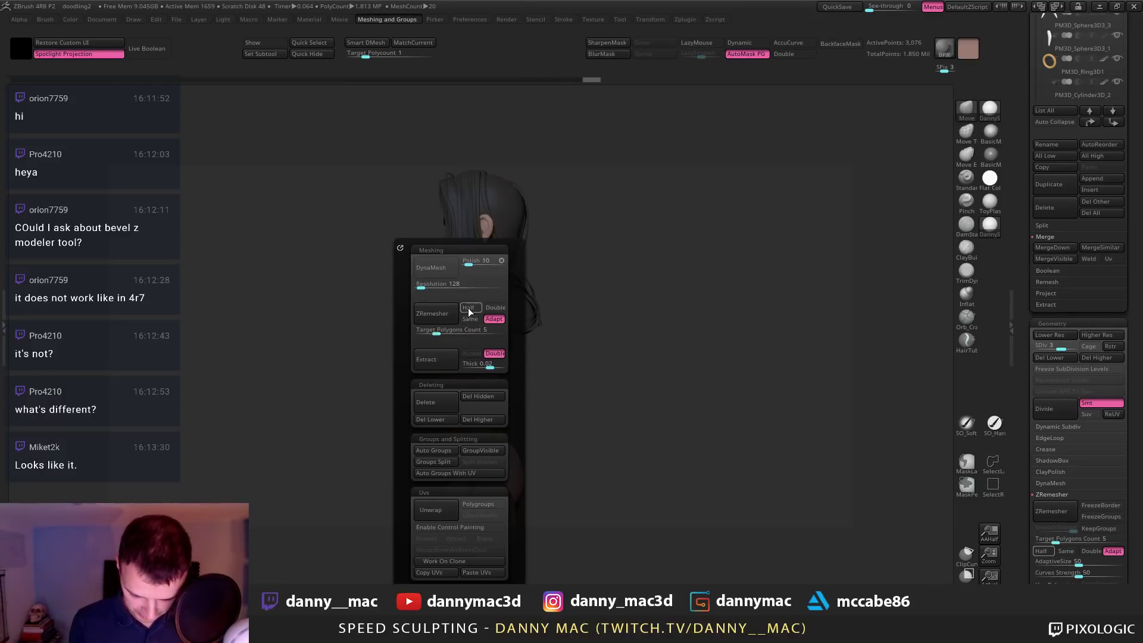
{"action": "left_click", "coordinate": [468, 309]}
{"action": "left_click", "coordinate": [493, 321]}
{"action": "left_click", "coordinate": [432, 313]}
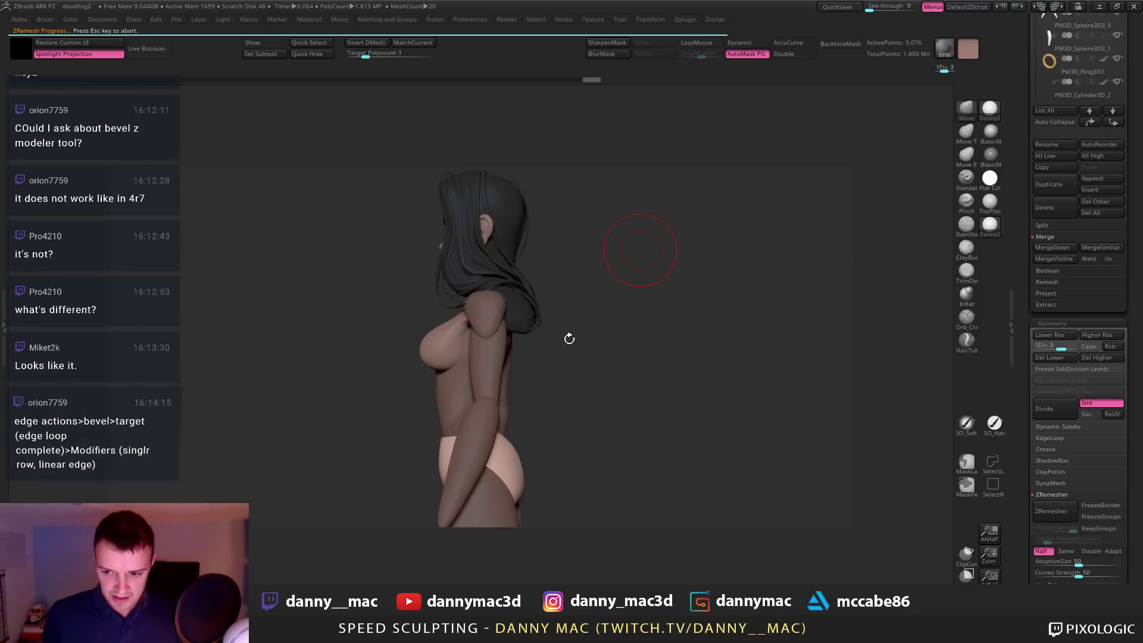
{"action": "mouse_move", "coordinate": [574, 335]}
{"action": "left_mouse_down"}
{"action": "mouse_move", "coordinate": [603, 341]}
{"action": "mouse_move", "coordinate": [437, 335]}
{"action": "left_mouse_up"}
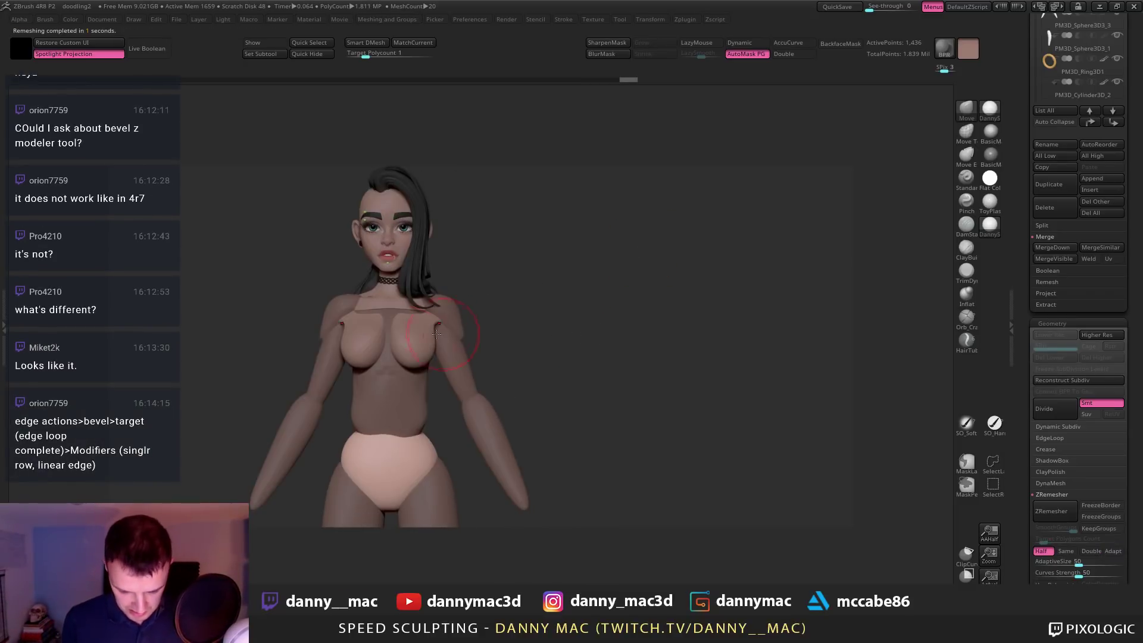
Refine the breasts' upper and outer contours with the Move brush from the front, adjusting the brush size as needed
{"action": "mouse_move", "coordinate": [414, 316]}
{"action": "right_mouse_down", "text": "ctrl"}
{"action": "mouse_move", "coordinate": [448, 324]}
{"action": "mouse_move", "coordinate": [394, 316]}
{"action": "mouse_move", "coordinate": [411, 322]}
{"action": "right_mouse_up", "text": "ctrl"}
{"action": "left_click", "coordinate": [451, 326], "text": "alt"}
{"action": "key", "text": "space"}
{"action": "left_click_drag", "start_coordinate": [411, 316], "coordinate": [415, 304]}
{"action": "left_click", "coordinate": [421, 309], "text": "alt"}
{"action": "key", "text": "space"}
{"action": "mouse_move", "coordinate": [424, 315]}
{"action": "right_mouse_down", "text": "ctrl"}
{"action": "mouse_move", "coordinate": [455, 297]}
{"action": "mouse_move", "coordinate": [483, 322]}
{"action": "mouse_move", "coordinate": [416, 328]}
{"action": "right_mouse_up", "text": "ctrl"}
{"action": "left_click", "coordinate": [483, 322], "text": "alt"}
{"action": "right_click_drag", "start_coordinate": [501, 342], "coordinate": [524, 357]}
{"action": "left_click", "coordinate": [452, 267], "text": "alt"}
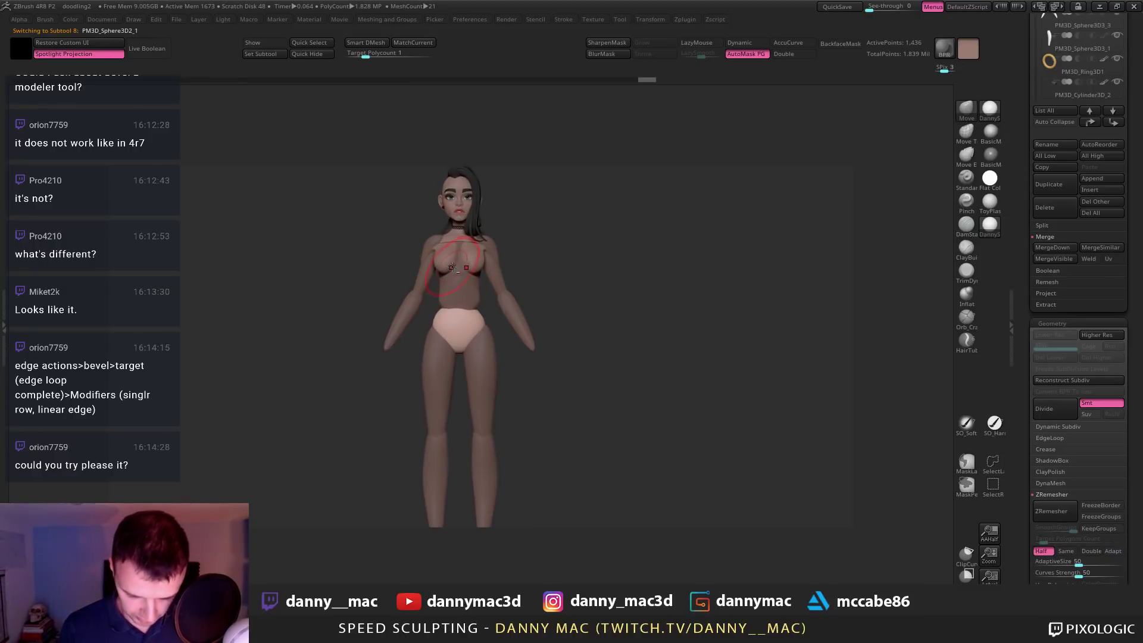
{"action": "mouse_move", "coordinate": [436, 265]}
{"action": "right_mouse_down"}
{"action": "mouse_move", "coordinate": [430, 249]}
{"action": "mouse_move", "coordinate": [449, 241]}
{"action": "mouse_move", "coordinate": [450, 256]}
{"action": "mouse_move", "coordinate": [468, 235]}
{"action": "mouse_move", "coordinate": [462, 272]}
{"action": "mouse_move", "coordinate": [484, 275]}
{"action": "mouse_move", "coordinate": [477, 294]}
{"action": "mouse_move", "coordinate": [453, 301]}
{"action": "right_mouse_up"}
Select and isolate the torso, then shape its ribcage and side profile with the ClayBuildup and Move brushes
{"action": "left_click", "coordinate": [444, 291], "text": "alt"}
{"action": "key", "text": "b"}
{"action": "key", "text": "c"}
{"action": "key", "text": "b"}
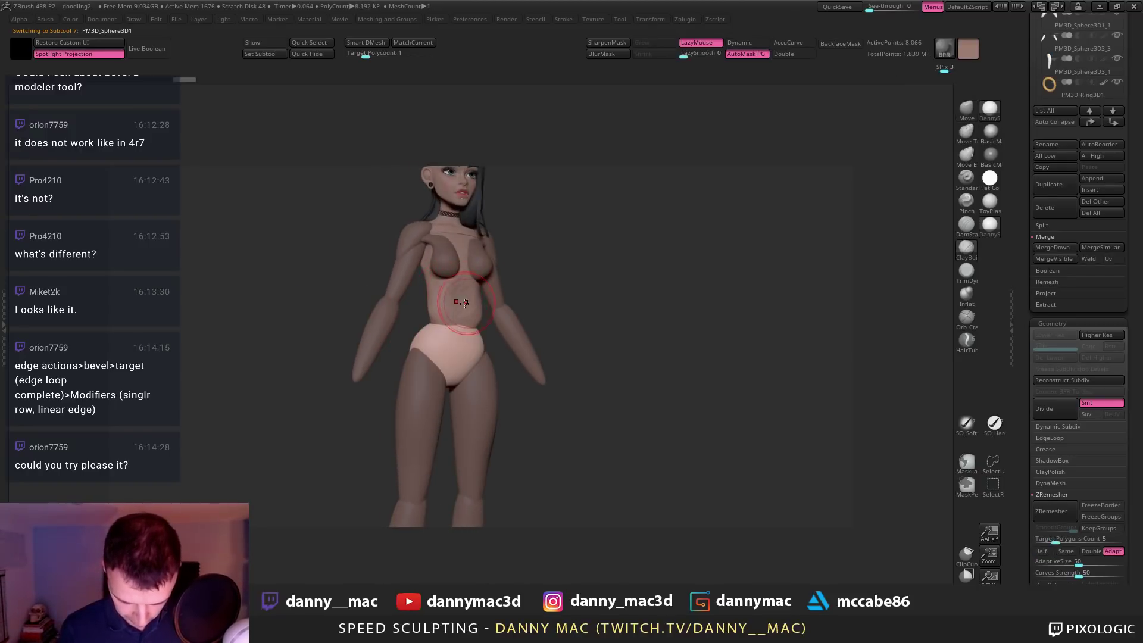
{"action": "left_click", "coordinate": [463, 268], "text": "ctrl+shift"}
{"action": "key", "text": "l"}
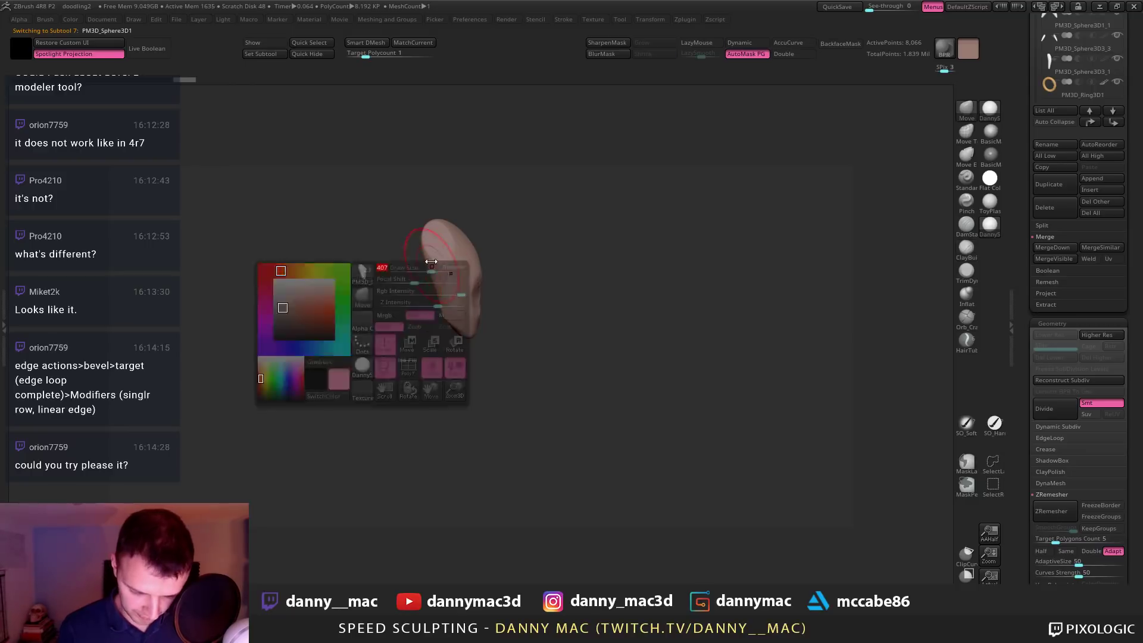
{"action": "right_click_drag", "start_coordinate": [439, 268], "coordinate": [420, 266]}
{"action": "left_click_drag", "start_coordinate": [415, 245], "coordinate": [420, 251]}
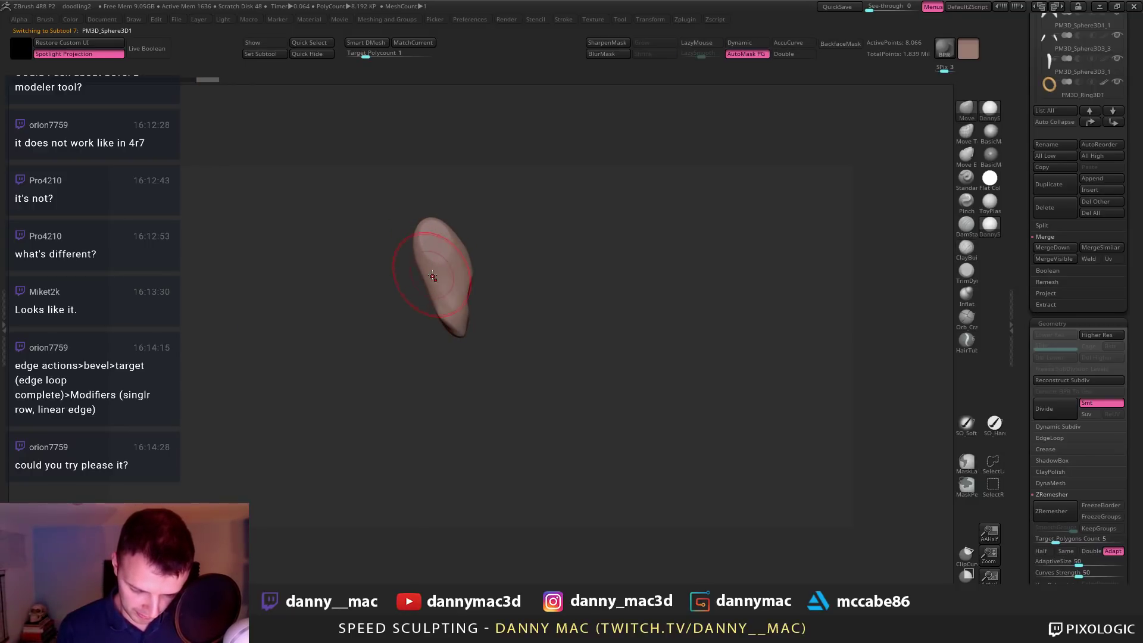
{"action": "key", "text": "s"}
{"action": "mouse_move", "coordinate": [464, 281]}
{"action": "right_mouse_down"}
{"action": "mouse_move", "coordinate": [440, 284]}
{"action": "mouse_move", "coordinate": [494, 291]}
{"action": "mouse_move", "coordinate": [458, 283]}
{"action": "mouse_move", "coordinate": [476, 290]}
{"action": "mouse_move", "coordinate": [459, 291]}
{"action": "mouse_move", "coordinate": [731, 195]}
{"action": "mouse_move", "coordinate": [715, 181]}
{"action": "mouse_move", "coordinate": [483, 285]}
{"action": "mouse_move", "coordinate": [524, 314]}
{"action": "mouse_move", "coordinate": [486, 314]}
{"action": "mouse_move", "coordinate": [515, 285]}
{"action": "right_mouse_up"}
{"action": "key", "text": "l"}
{"action": "key", "text": "ctrl+z"}
{"action": "right_click", "coordinate": [490, 292]}
Subdivide the torso to level 2 and switch the body to BasicMaterial with a light grey colour
{"action": "key", "text": "d"}
{"action": "left_click", "coordinate": [544, 212]}
{"action": "key", "text": "ctrl+d"}
{"action": "key", "text": "space"}
{"action": "left_click", "coordinate": [326, 313]}
{"action": "key", "text": "l"}
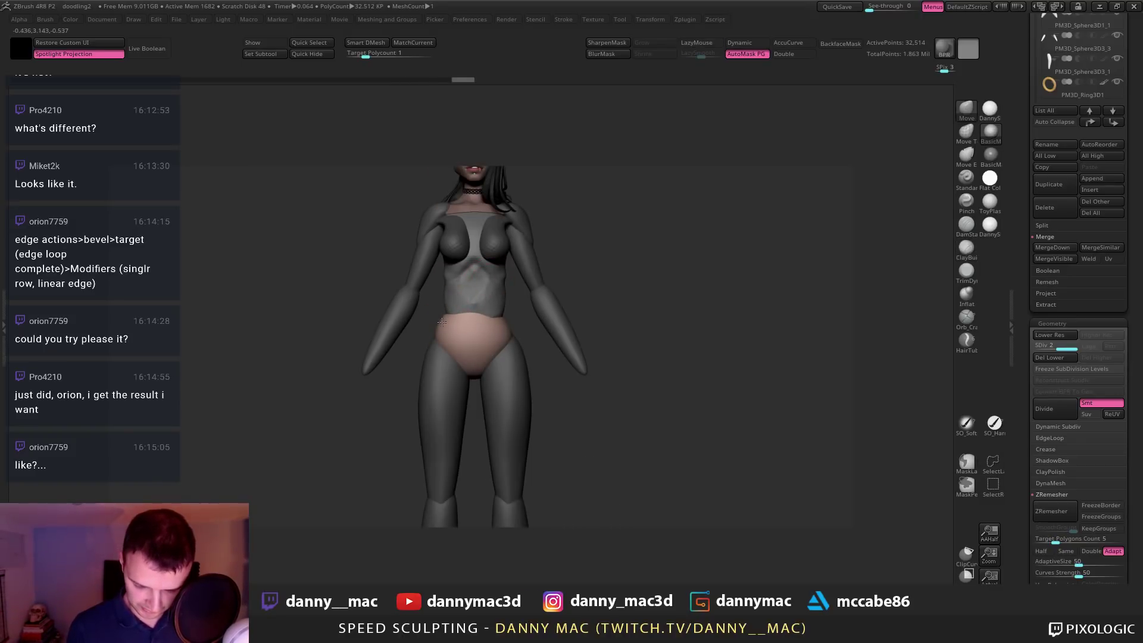
Adjust the torso's side contours at the waist with the Move brush and lower it to subdivision level 1
{"action": "key", "text": "space"}
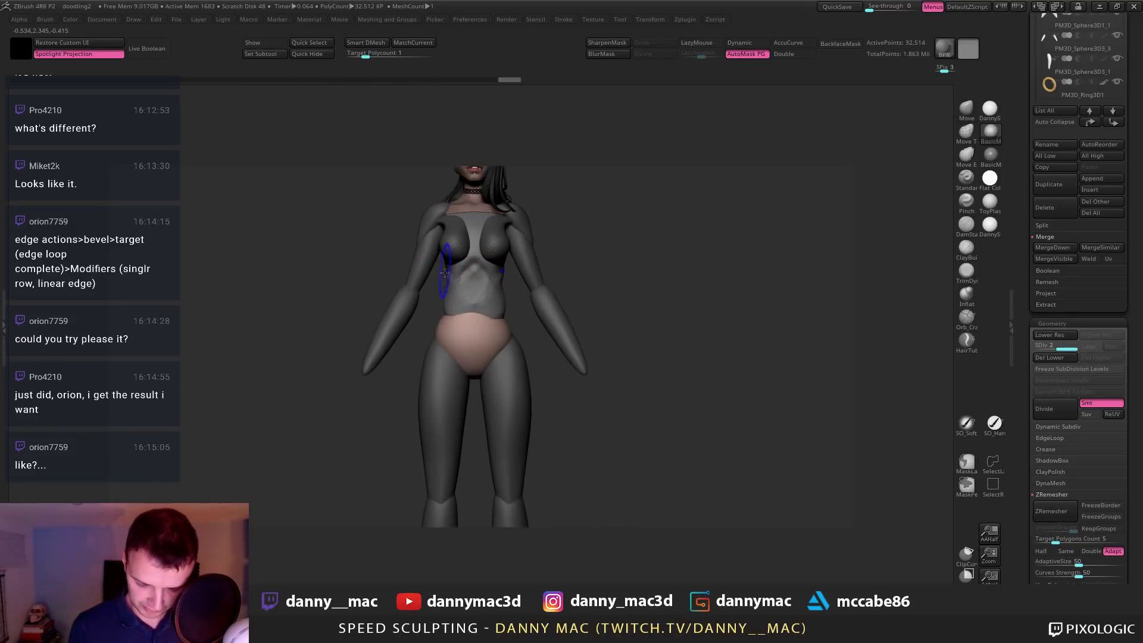
{"action": "mouse_move", "coordinate": [445, 273]}
{"action": "right_mouse_down"}
{"action": "mouse_move", "coordinate": [520, 252]}
{"action": "mouse_move", "coordinate": [524, 236]}
{"action": "mouse_move", "coordinate": [517, 256]}
{"action": "mouse_move", "coordinate": [536, 248]}
{"action": "mouse_move", "coordinate": [519, 241]}
{"action": "mouse_move", "coordinate": [528, 265]}
{"action": "right_mouse_up"}
{"action": "key", "text": "space"}
{"action": "key", "text": "shift+d"}
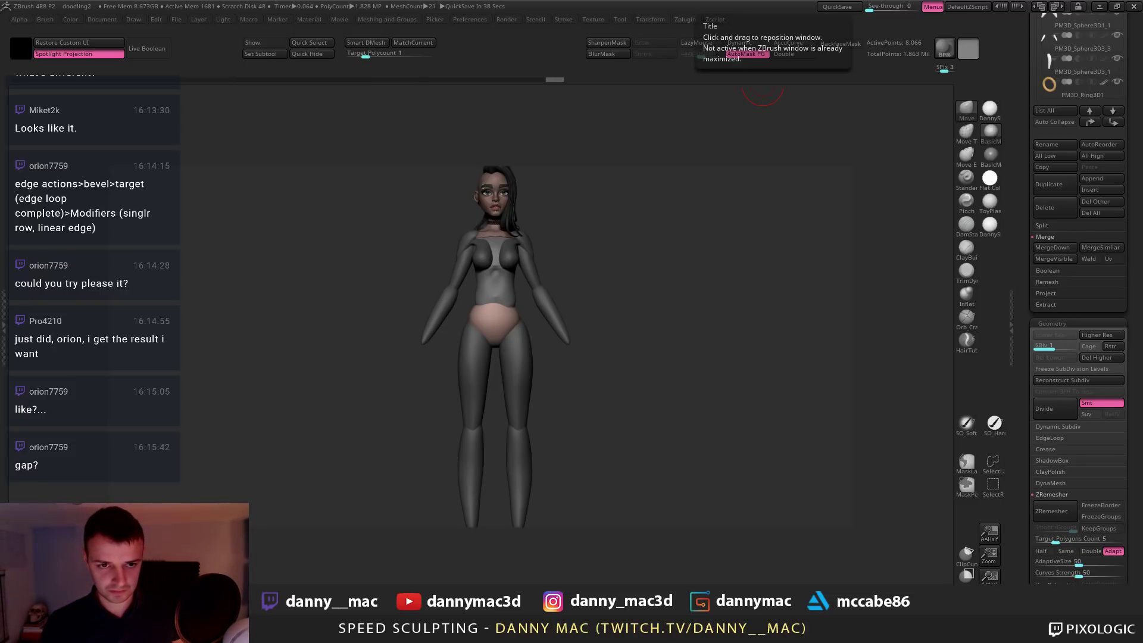
Select the thighs subtool, centre the gizmo on its mesh and adjust the thighs' placement below the hips
{"action": "left_click", "coordinate": [516, 354], "text": "alt"}
{"action": "key", "text": "w"}
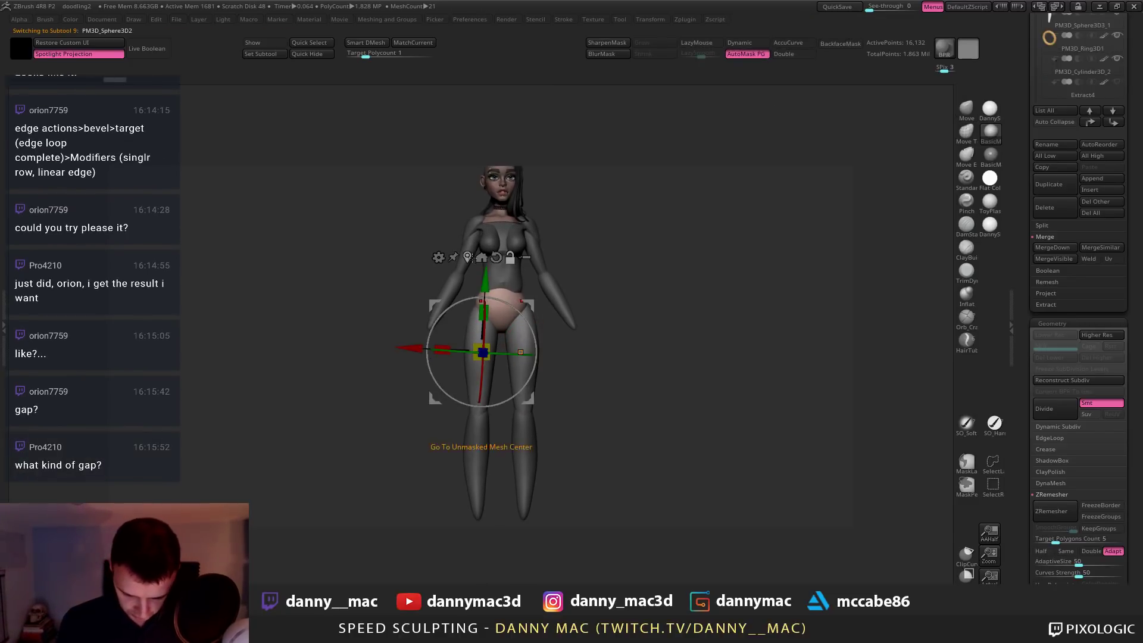
{"action": "left_click", "coordinate": [467, 257]}
{"action": "left_click_drag", "start_coordinate": [440, 364], "coordinate": [430, 366]}
{"action": "left_click_drag", "start_coordinate": [524, 327], "coordinate": [525, 317]}
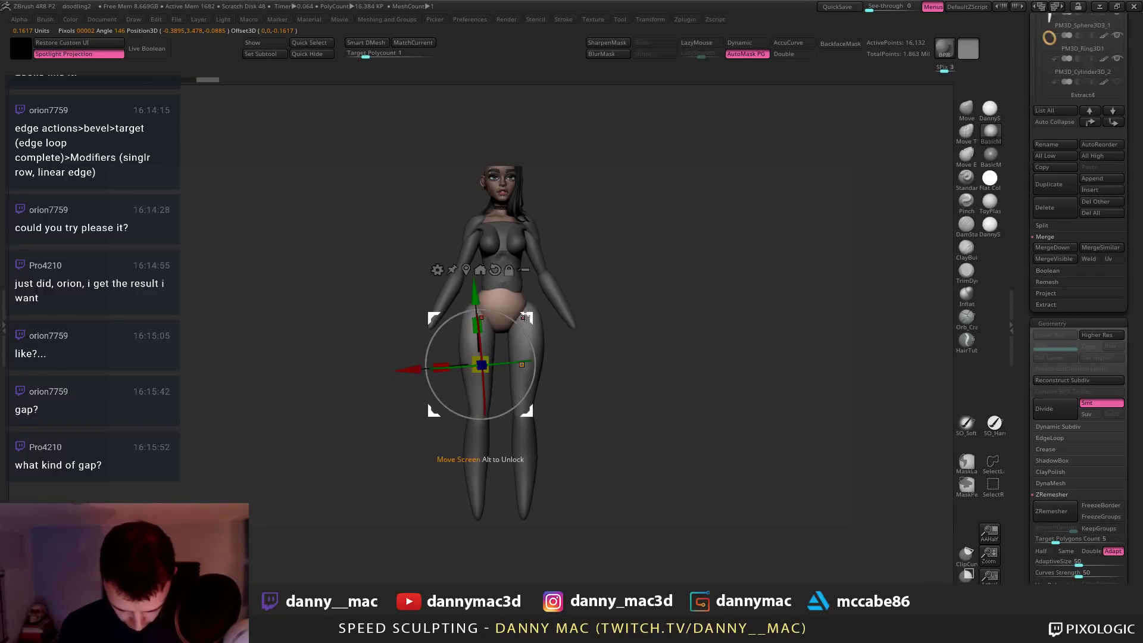
Select the lower legs and ZRemesh them at half the polygon count with Adapt off
{"action": "left_click", "coordinate": [481, 434], "text": "alt"}
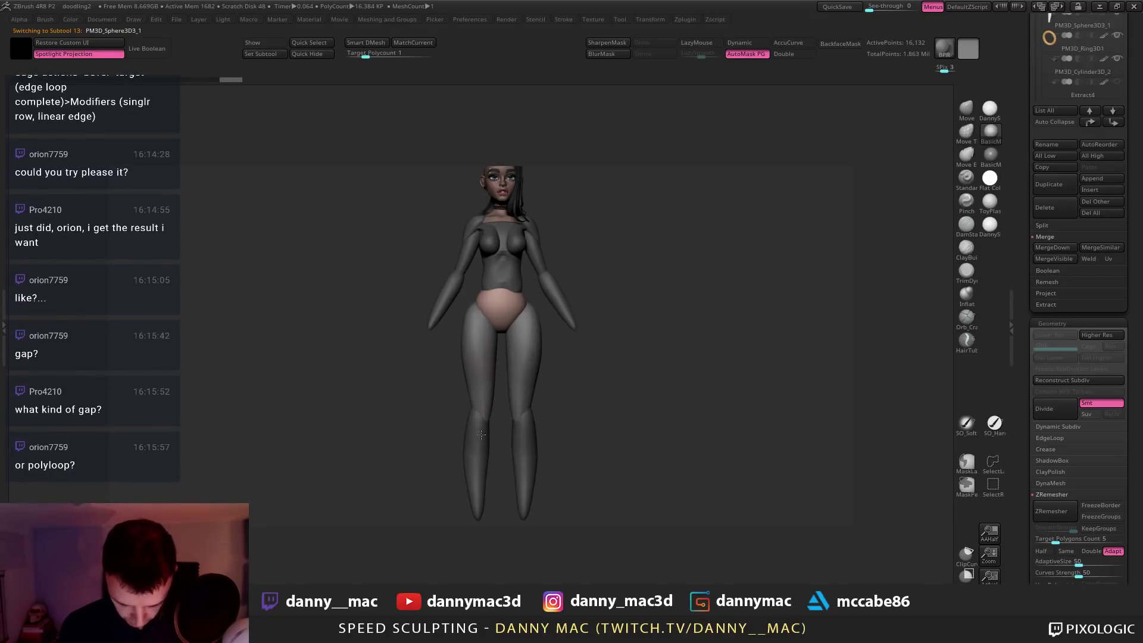
{"action": "right_click_drag", "start_coordinate": [481, 435], "coordinate": [493, 388], "text": "alt"}
{"action": "mouse_move", "coordinate": [585, 346]}
{"action": "left_mouse_down"}
{"action": "mouse_move", "coordinate": [585, 335]}
{"action": "mouse_move", "coordinate": [574, 369]}
{"action": "left_mouse_up"}
{"action": "key", "text": "q"}
{"action": "mouse_move", "coordinate": [510, 388]}
{"action": "right_mouse_down"}
{"action": "mouse_move", "coordinate": [575, 394]}
{"action": "mouse_move", "coordinate": [573, 384]}
{"action": "right_mouse_up"}
{"action": "key", "text": "m"}
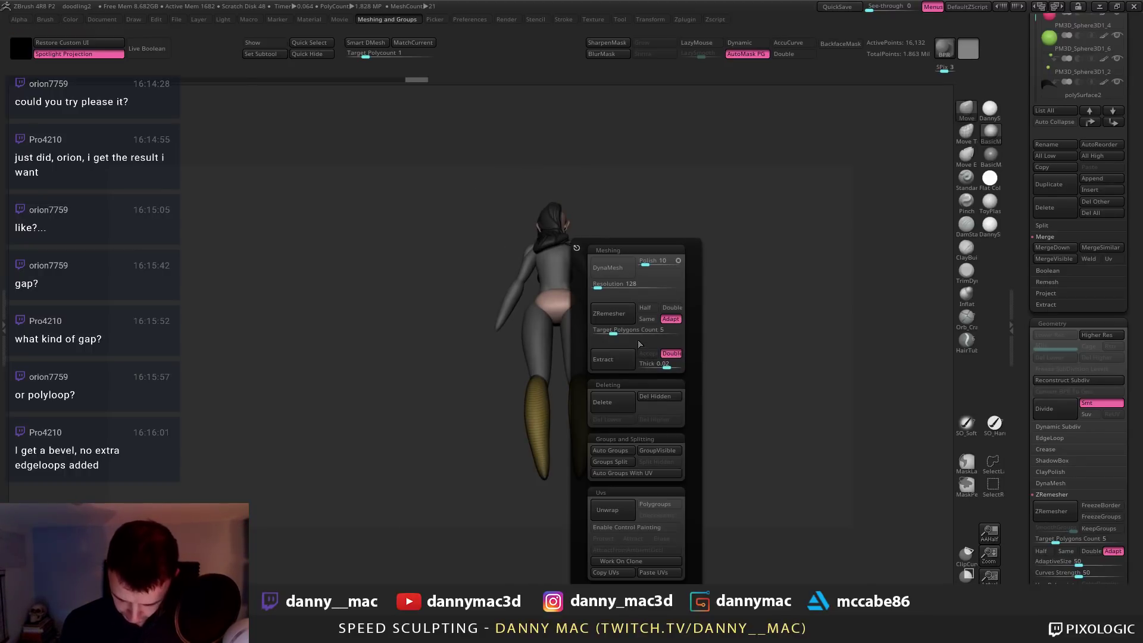
{"action": "left_click", "coordinate": [647, 308]}
{"action": "left_click", "coordinate": [665, 323]}
{"action": "left_click", "coordinate": [609, 313]}
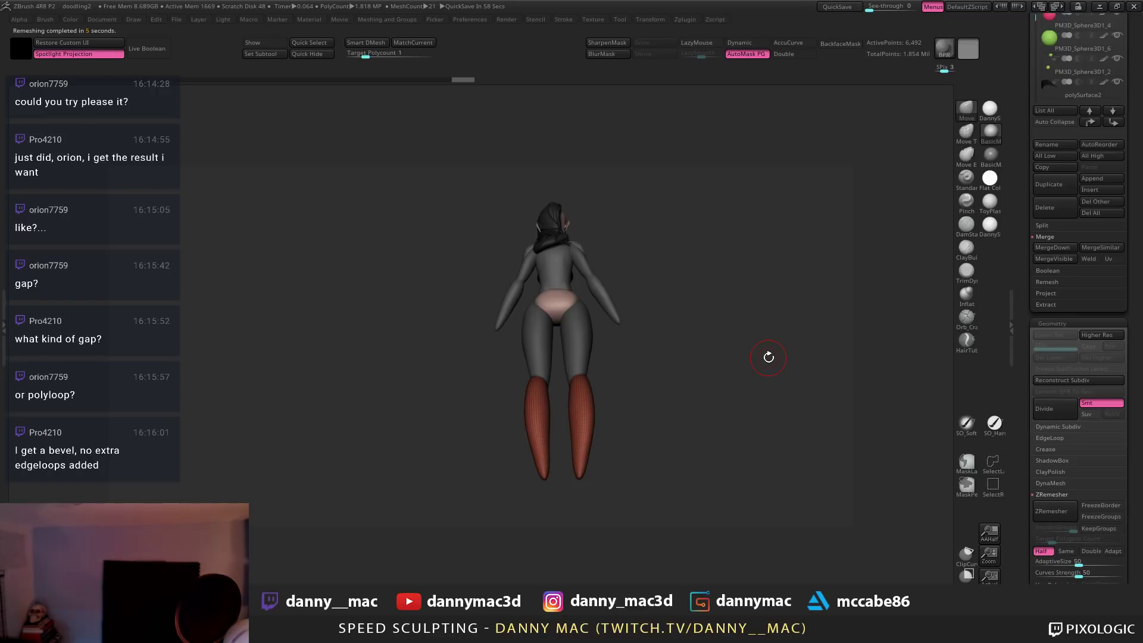
ZRemesh the lower legs at half density twice more and adjust the calves' contours with the Move brush
{"action": "left_click_drag", "start_coordinate": [768, 358], "coordinate": [600, 383]}
{"action": "key", "text": "alt+z"}
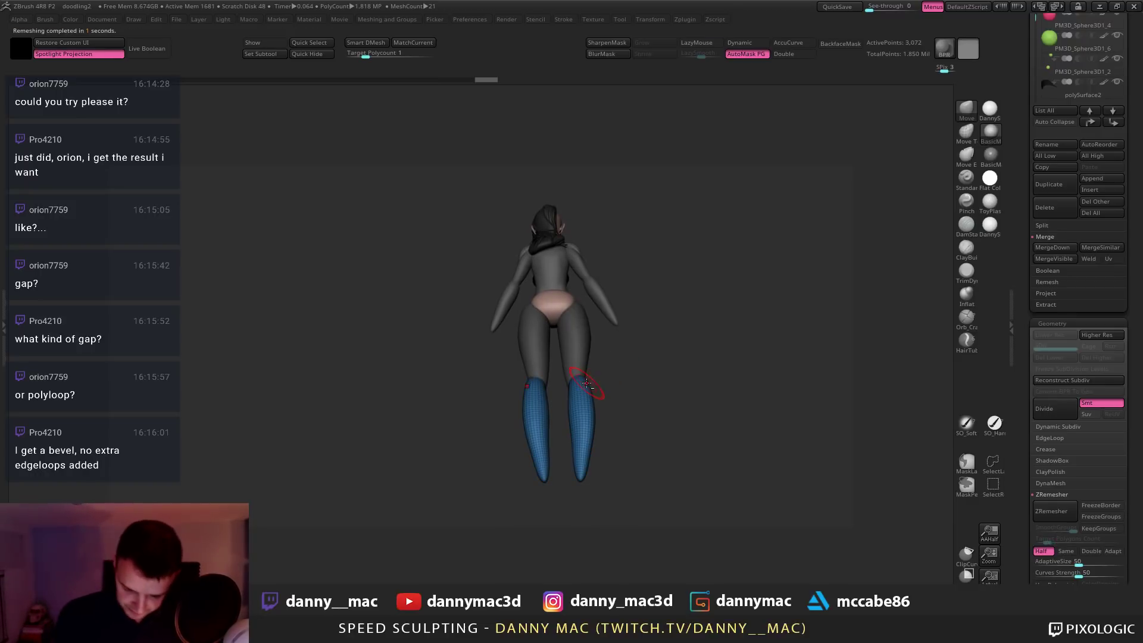
{"action": "key", "text": "alt+z"}
{"action": "mouse_move", "coordinate": [587, 384]}
{"action": "left_mouse_down"}
{"action": "mouse_move", "coordinate": [569, 419]}
{"action": "mouse_move", "coordinate": [589, 396]}
{"action": "mouse_move", "coordinate": [587, 355]}
{"action": "mouse_move", "coordinate": [588, 368]}
{"action": "left_mouse_up"}
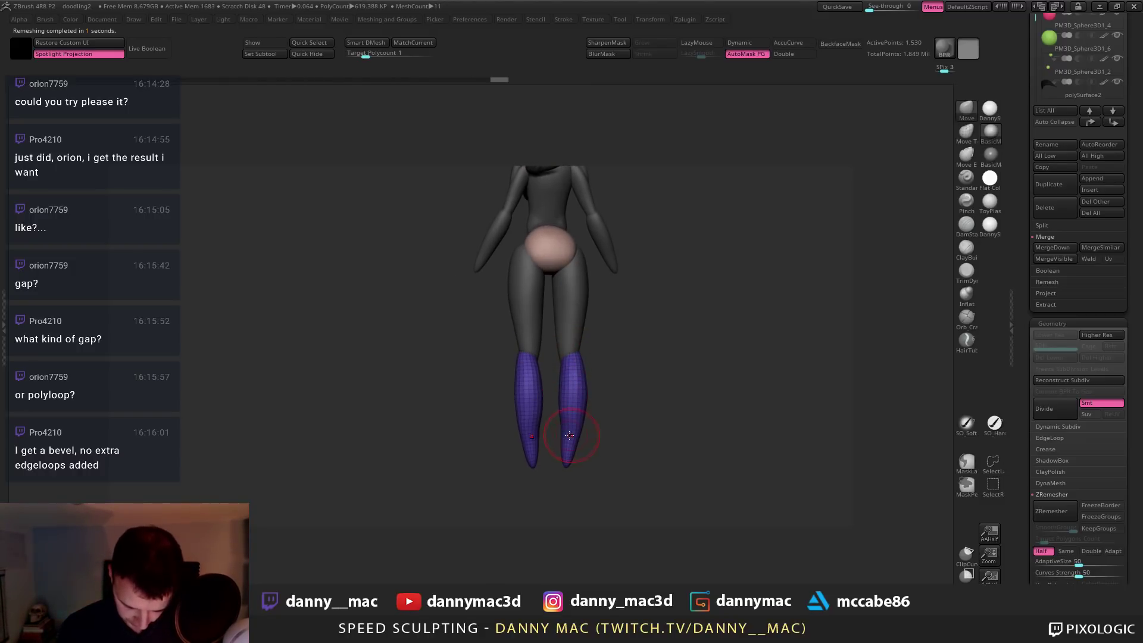
{"action": "left_click_drag", "start_coordinate": [563, 435], "coordinate": [547, 407]}
{"action": "left_click", "coordinate": [533, 405], "text": "ctrl+shift"}
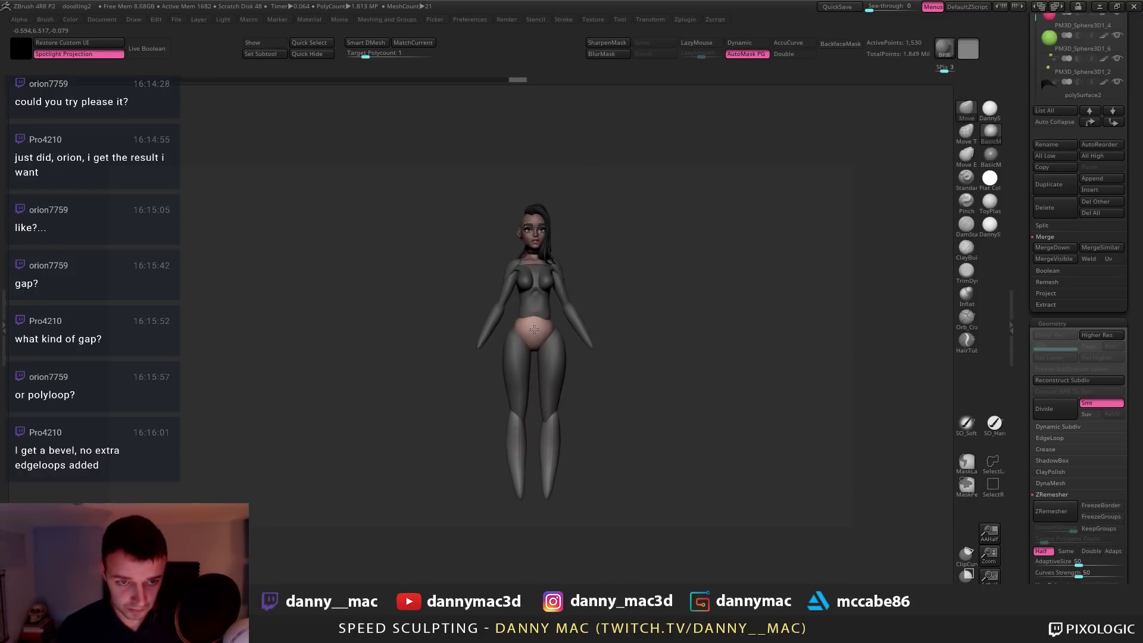
Select the pelvis subtool and plane its front surface near the hip crease with the TrimDynamic brush
{"action": "left_click", "coordinate": [511, 346], "text": "alt"}
{"action": "left_click", "coordinate": [509, 339], "text": "alt"}
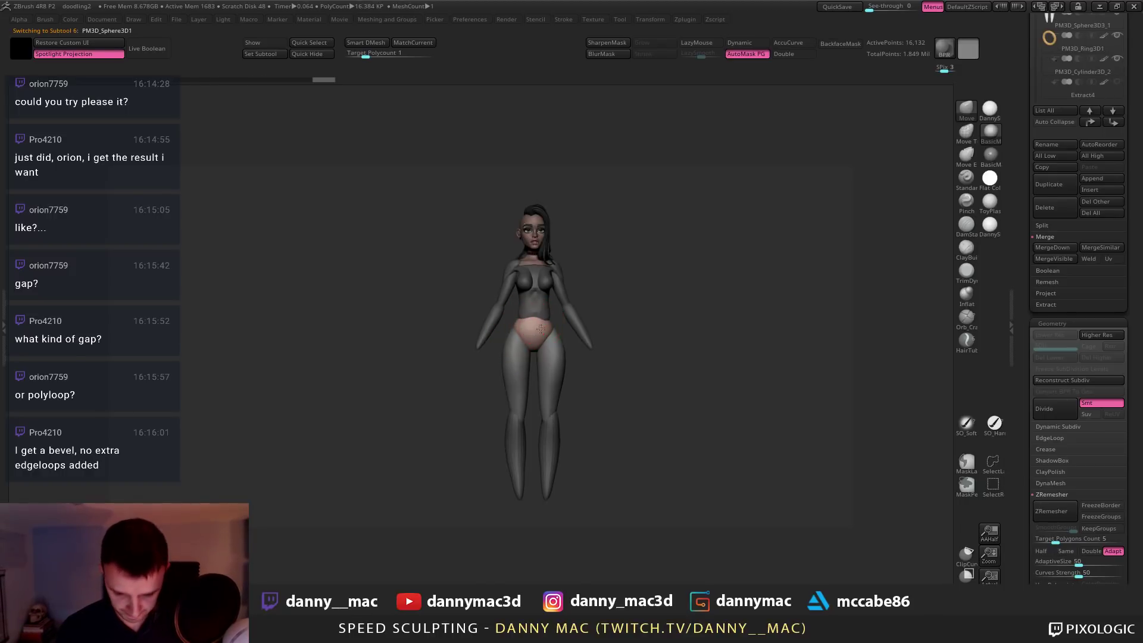
{"action": "mouse_move", "coordinate": [544, 329]}
{"action": "right_mouse_down", "text": "ctrl"}
{"action": "mouse_move", "coordinate": [599, 327]}
{"action": "mouse_move", "coordinate": [545, 323]}
{"action": "right_mouse_up", "text": "ctrl"}
{"action": "key", "text": "b"}
{"action": "key", "text": "t"}
{"action": "key", "text": "d"}
{"action": "right_click_drag", "start_coordinate": [545, 323], "coordinate": [557, 327], "text": "ctrl"}
{"action": "key", "text": "space"}
{"action": "key", "text": "space"}
{"action": "left_click_drag", "start_coordinate": [556, 354], "coordinate": [569, 336]}
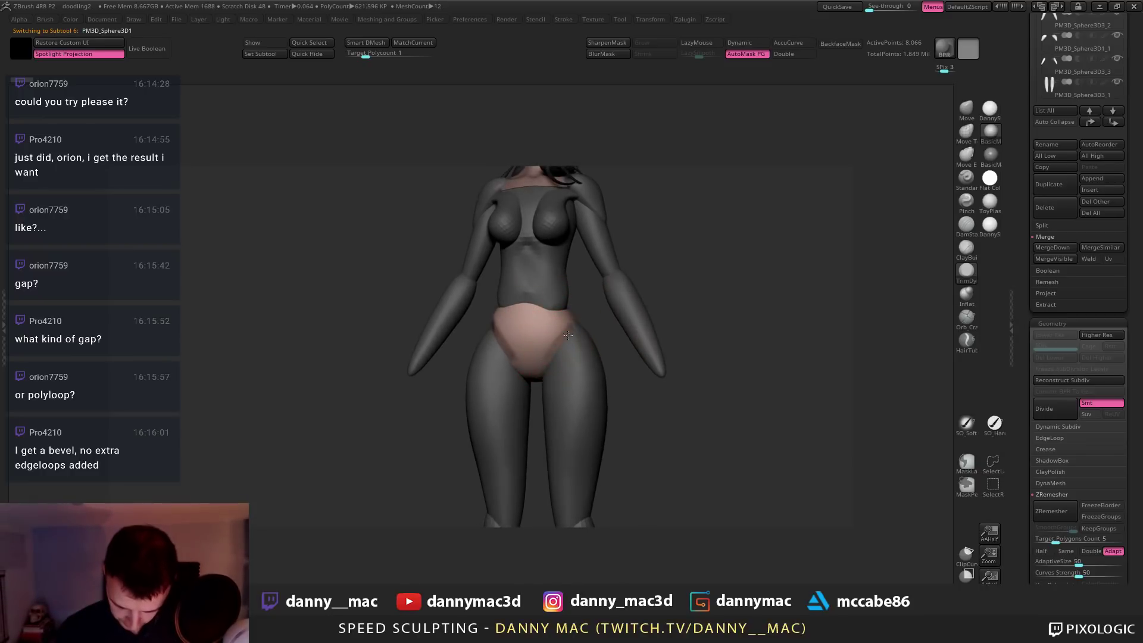
Flatten the pelvis's lower front along the thigh creases and the crotch with TrimDynamic strokes
{"action": "right_click_drag", "start_coordinate": [568, 336], "coordinate": [521, 333]}
{"action": "right_click_drag", "start_coordinate": [597, 332], "coordinate": [640, 336]}
{"action": "left_click_drag", "start_coordinate": [554, 368], "coordinate": [561, 349]}
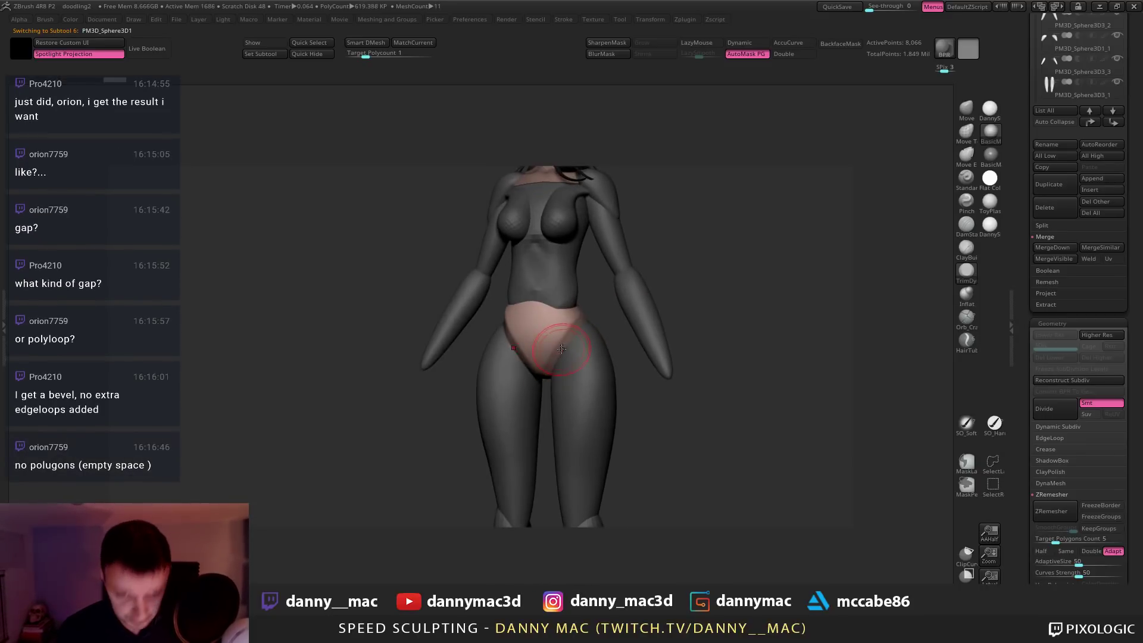
{"action": "mouse_move", "coordinate": [562, 349]}
{"action": "right_mouse_down"}
{"action": "mouse_move", "coordinate": [537, 361]}
{"action": "mouse_move", "coordinate": [535, 349]}
{"action": "right_mouse_up"}
{"action": "left_click_drag", "start_coordinate": [532, 350], "coordinate": [525, 333]}
{"action": "right_click_drag", "start_coordinate": [525, 333], "coordinate": [528, 336]}
{"action": "left_click_drag", "start_coordinate": [529, 338], "coordinate": [539, 353]}
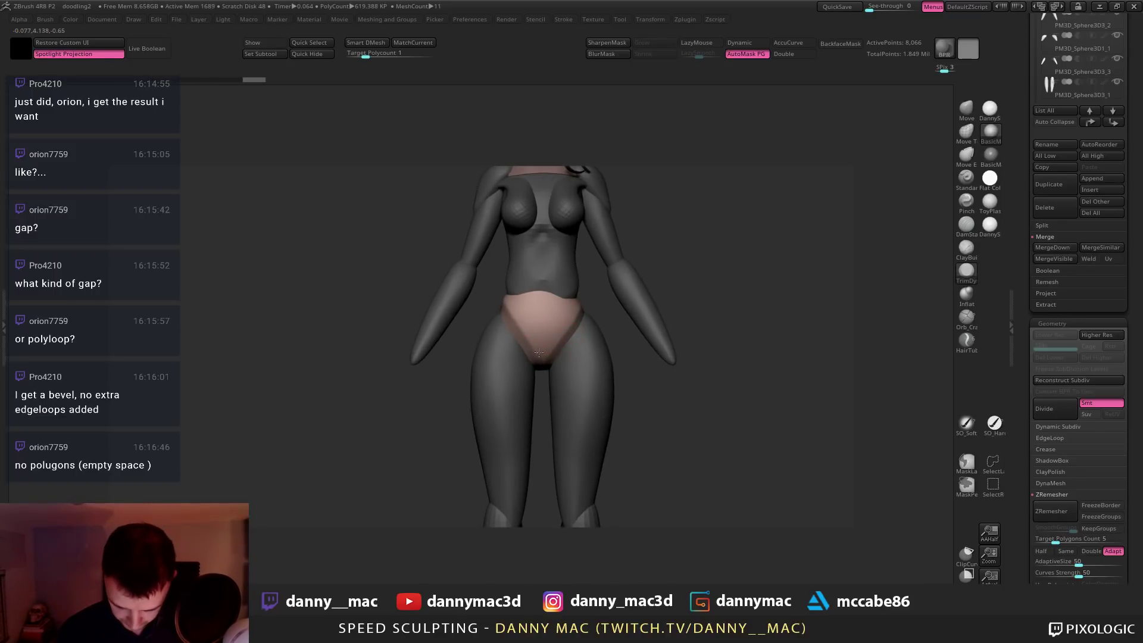
Reshape the pelvis's upper side corners where they meet the waist with the Move brush
{"action": "right_click_drag", "start_coordinate": [566, 318], "coordinate": [584, 310]}
{"action": "key", "text": "b"}
{"action": "key", "text": "m"}
{"action": "key", "text": "v"}
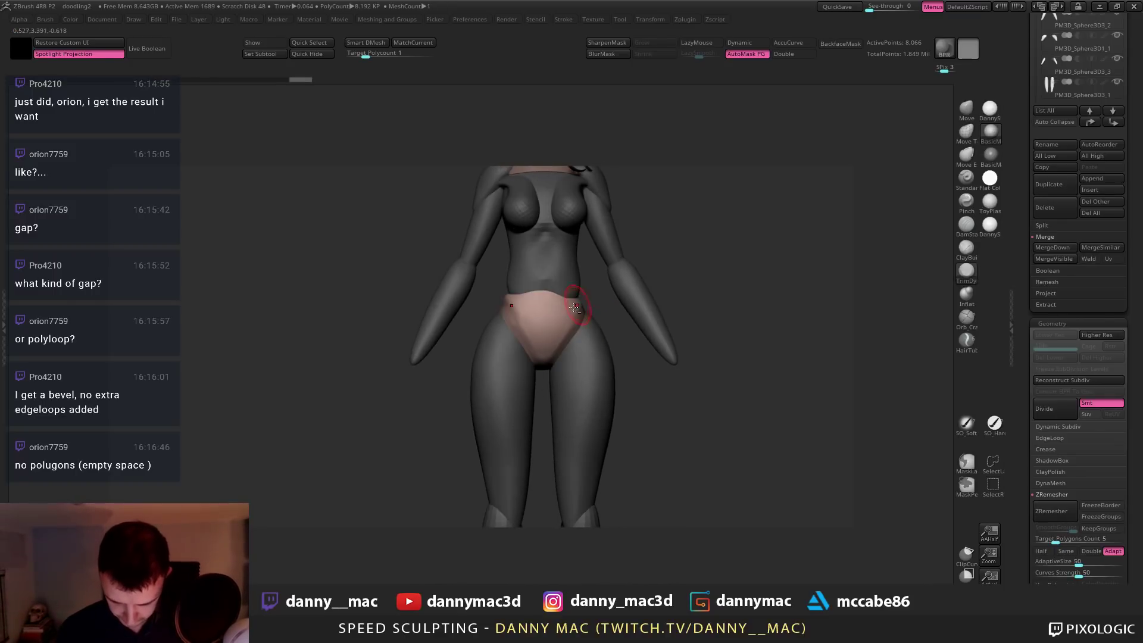
{"action": "left_click_drag", "start_coordinate": [583, 312], "coordinate": [584, 301]}
{"action": "mouse_move", "coordinate": [583, 301]}
{"action": "right_mouse_down"}
{"action": "mouse_move", "coordinate": [582, 286]}
{"action": "mouse_move", "coordinate": [578, 295]}
{"action": "right_mouse_up"}
{"action": "left_click_drag", "start_coordinate": [577, 296], "coordinate": [582, 292]}
{"action": "right_click_drag", "start_coordinate": [582, 292], "coordinate": [553, 306]}
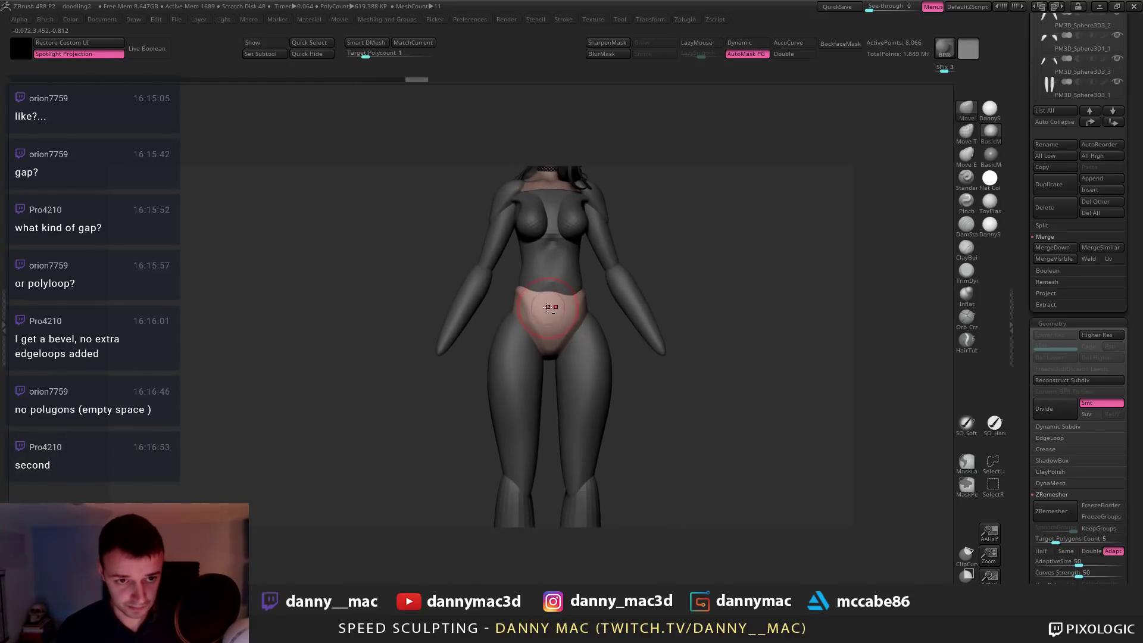
{"action": "mouse_move", "coordinate": [577, 260]}
{"action": "right_mouse_down"}
{"action": "mouse_move", "coordinate": [582, 238]}
{"action": "mouse_move", "coordinate": [573, 298]}
{"action": "mouse_move", "coordinate": [584, 303]}
{"action": "right_mouse_up"}
Assign the torso a single polygroup, check its wireframe, and reselect the pelvis subtool
{"action": "left_click", "coordinate": [582, 237], "text": "alt"}
{"action": "key", "text": "ctrl+w"}
{"action": "key", "text": "shift+f"}
{"action": "key", "text": "shift+f"}
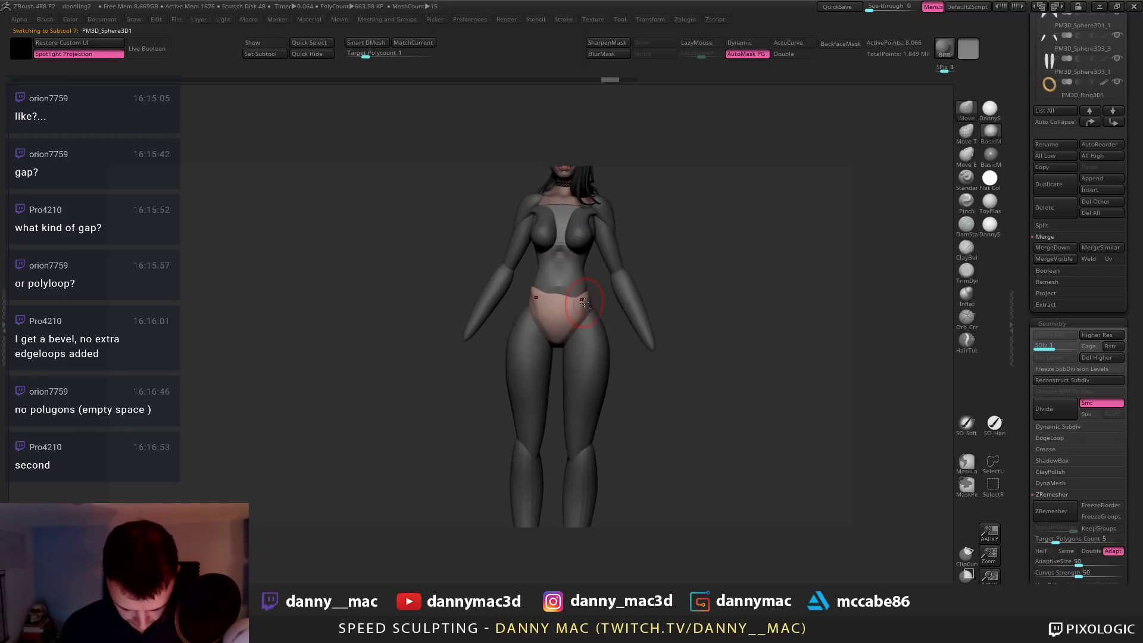
{"action": "left_click", "coordinate": [573, 308], "text": "alt"}
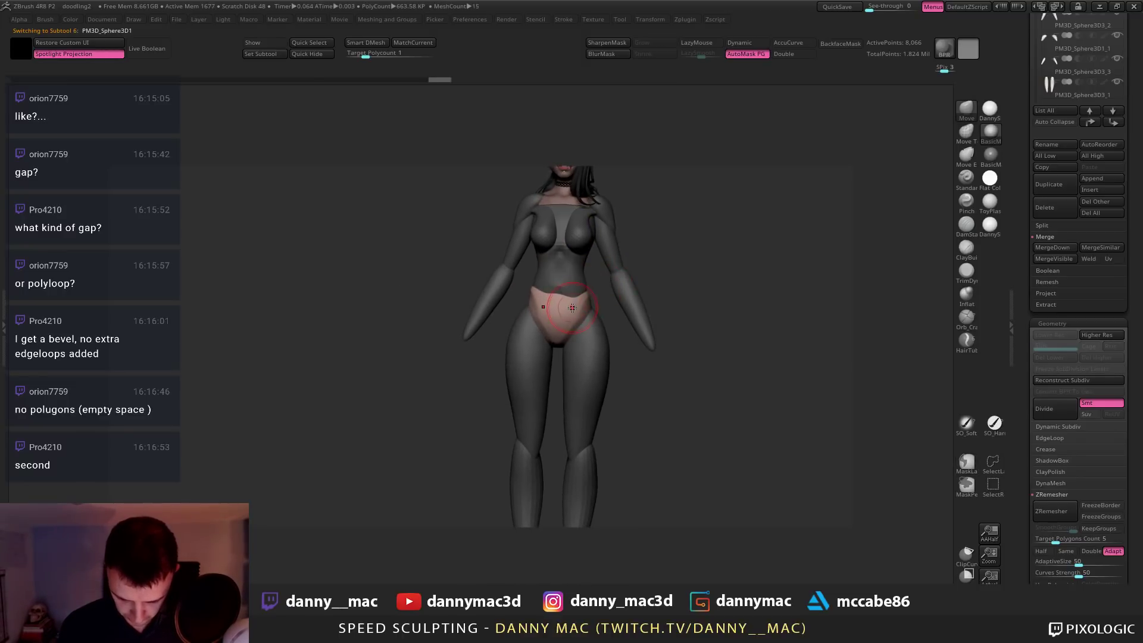
Isolate the torso, carve a spine groove down its back using DamStandard with LazyMouse on, and show the full figure again
{"action": "mouse_move", "coordinate": [585, 287]}
{"action": "right_mouse_down"}
{"action": "mouse_move", "coordinate": [589, 308]}
{"action": "mouse_move", "coordinate": [573, 283]}
{"action": "mouse_move", "coordinate": [551, 319]}
{"action": "mouse_move", "coordinate": [567, 302]}
{"action": "mouse_move", "coordinate": [554, 319]}
{"action": "mouse_move", "coordinate": [602, 305]}
{"action": "mouse_move", "coordinate": [606, 266]}
{"action": "right_mouse_up"}
{"action": "left_click", "coordinate": [567, 285], "text": "alt"}
{"action": "key", "text": "l"}
{"action": "key", "text": "alt+s"}
{"action": "key", "text": "b"}
{"action": "key", "text": "d"}
{"action": "key", "text": "s"}
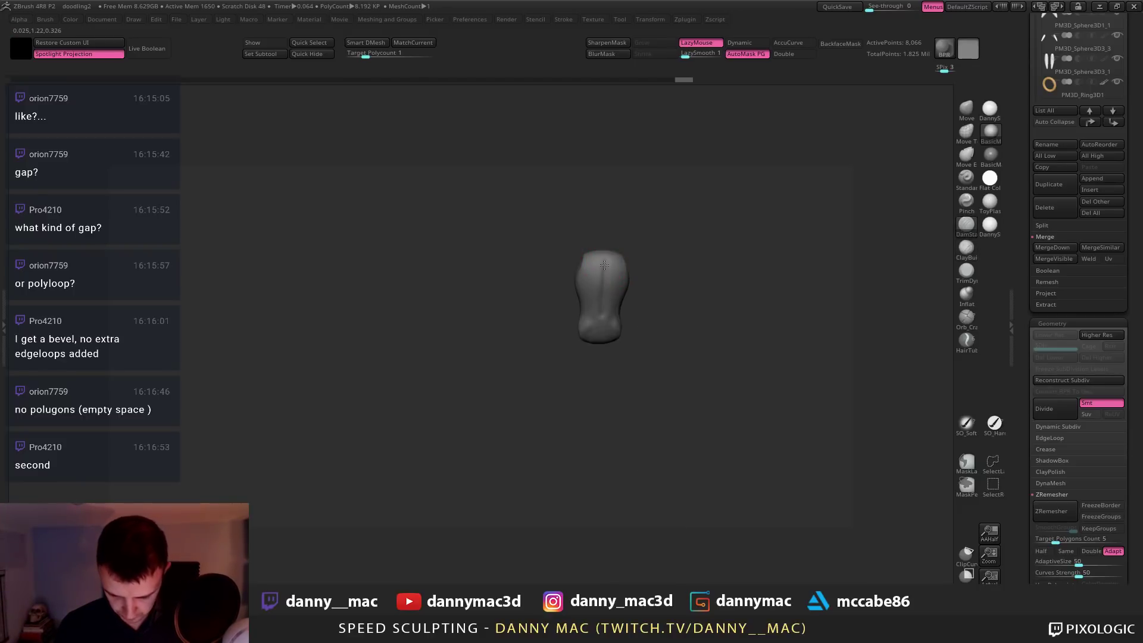
{"action": "mouse_move", "coordinate": [609, 320]}
{"action": "right_mouse_down"}
{"action": "mouse_move", "coordinate": [580, 265]}
{"action": "mouse_move", "coordinate": [571, 297]}
{"action": "mouse_move", "coordinate": [541, 285]}
{"action": "right_mouse_up"}
{"action": "key", "text": "alt+s"}
Select the pelvis and adjust its rear upper side contours below the waist with the Move brush
{"action": "key", "text": "b"}
{"action": "key", "text": "m"}
{"action": "key", "text": "v"}
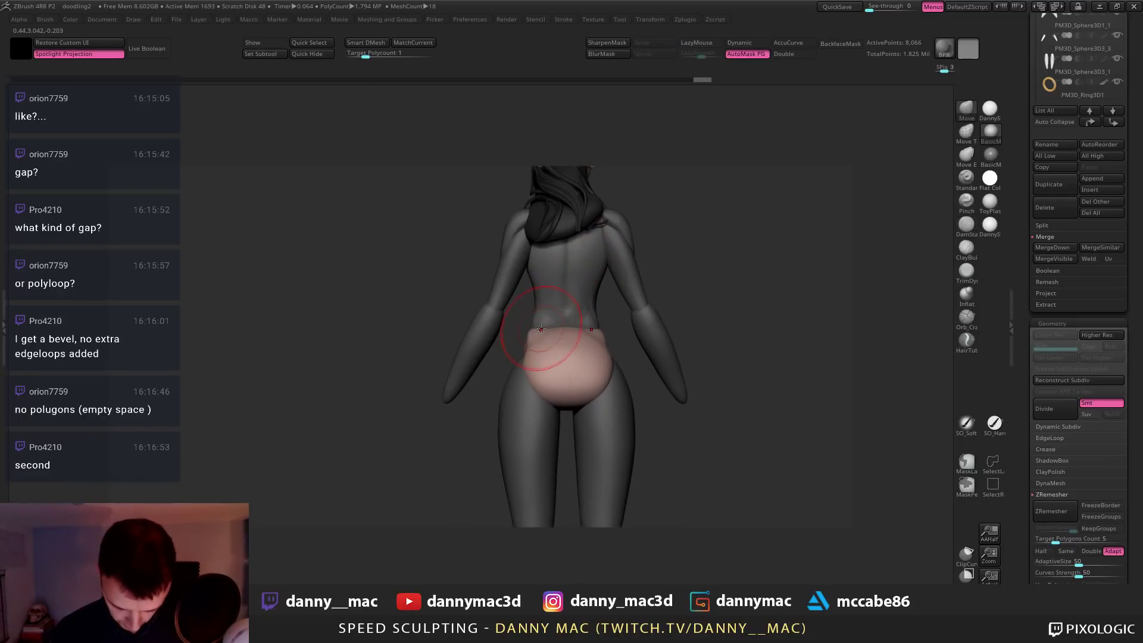
{"action": "left_click", "coordinate": [530, 334], "text": "alt"}
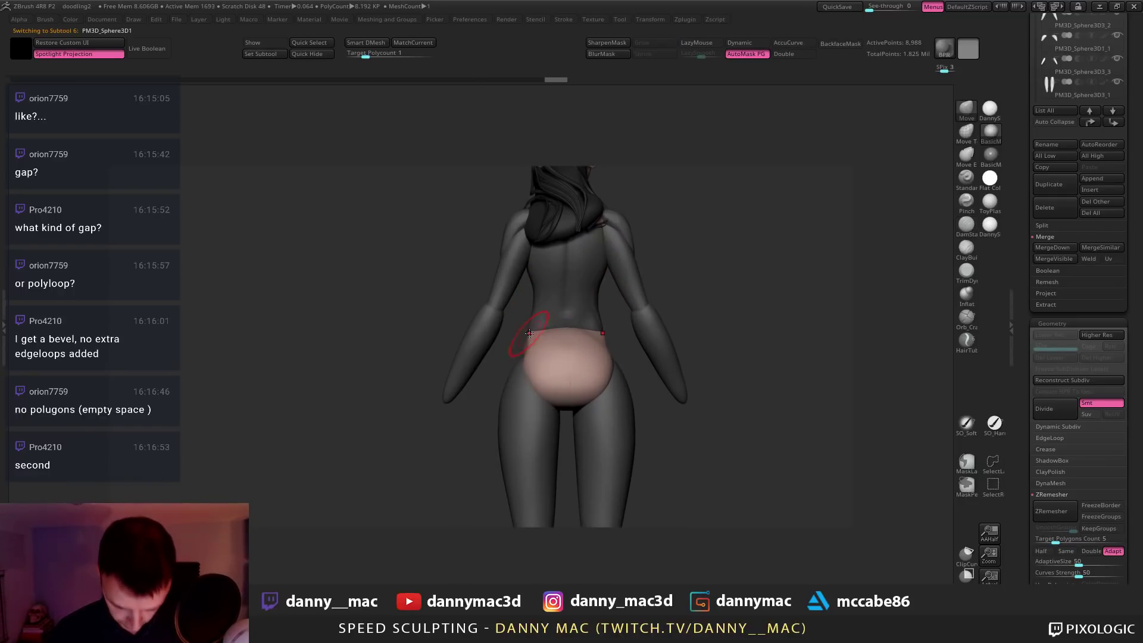
{"action": "left_click_drag", "start_coordinate": [532, 336], "coordinate": [524, 351]}
{"action": "right_click_drag", "start_coordinate": [575, 341], "coordinate": [552, 364], "text": "alt"}
Carve the central cleft between the buttocks on the back of the pelvis with the DamStandard brush
{"action": "key", "text": "b"}
{"action": "key", "text": "c"}
{"action": "key", "text": "b"}
{"action": "key", "text": "b"}
{"action": "key", "text": "d"}
{"action": "key", "text": "s"}
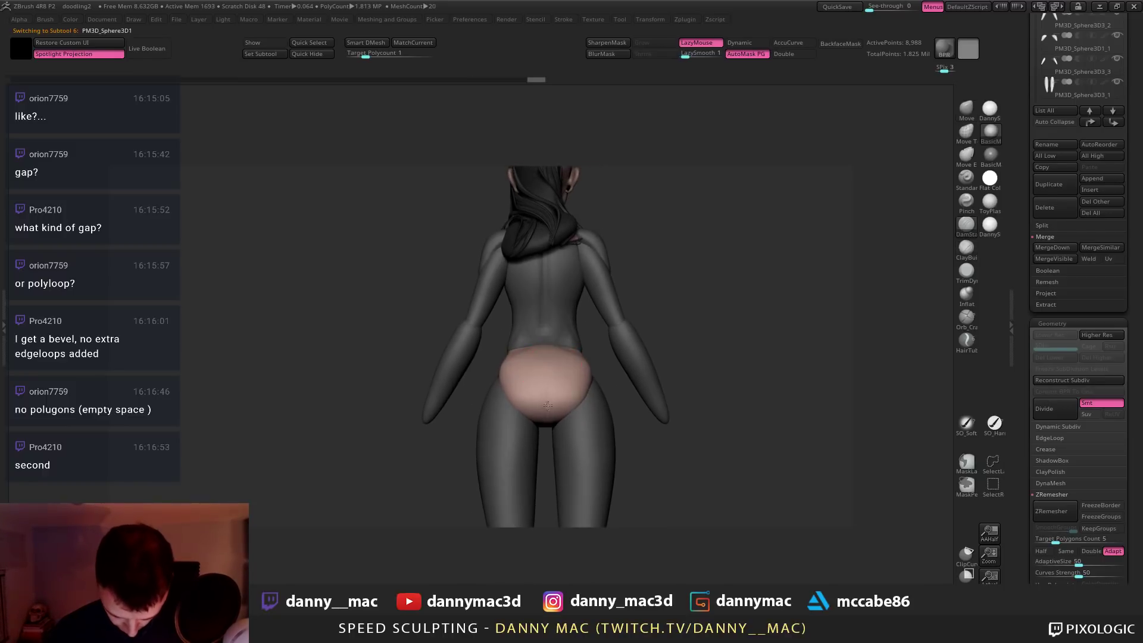
{"action": "right_click_drag", "start_coordinate": [546, 417], "coordinate": [589, 401]}
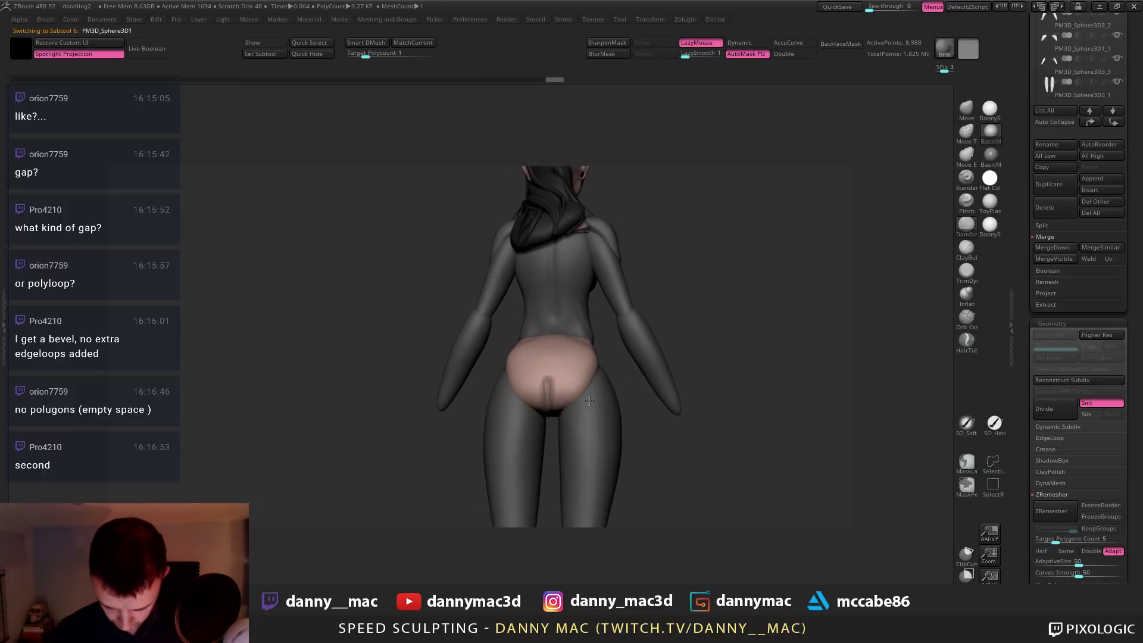
Try to carve the lower outer edges of the buttocks above the thighs with the DamStandard brush
{"action": "left_click_drag", "start_coordinate": [592, 386], "coordinate": [566, 407]}
{"action": "right_click_drag", "start_coordinate": [573, 405], "coordinate": [587, 395]}
{"action": "left_click_drag", "start_coordinate": [591, 375], "coordinate": [567, 404]}
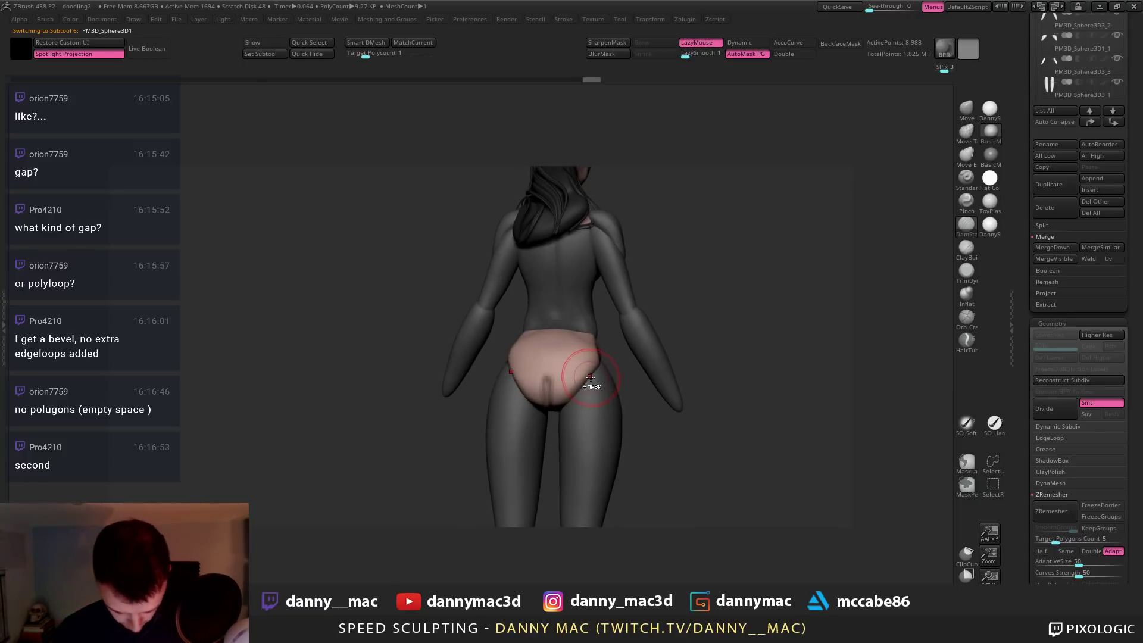
{"action": "key", "text": "ctrl+z"}
Flatten the lower outer edges of the buttocks with the TrimDynamic brush and select the torso subtool
{"action": "key", "text": "b"}
{"action": "key", "text": "t"}
{"action": "key", "text": "d"}
{"action": "mouse_move", "coordinate": [586, 393]}
{"action": "right_mouse_down"}
{"action": "mouse_move", "coordinate": [566, 406]}
{"action": "mouse_move", "coordinate": [577, 397]}
{"action": "right_mouse_up"}
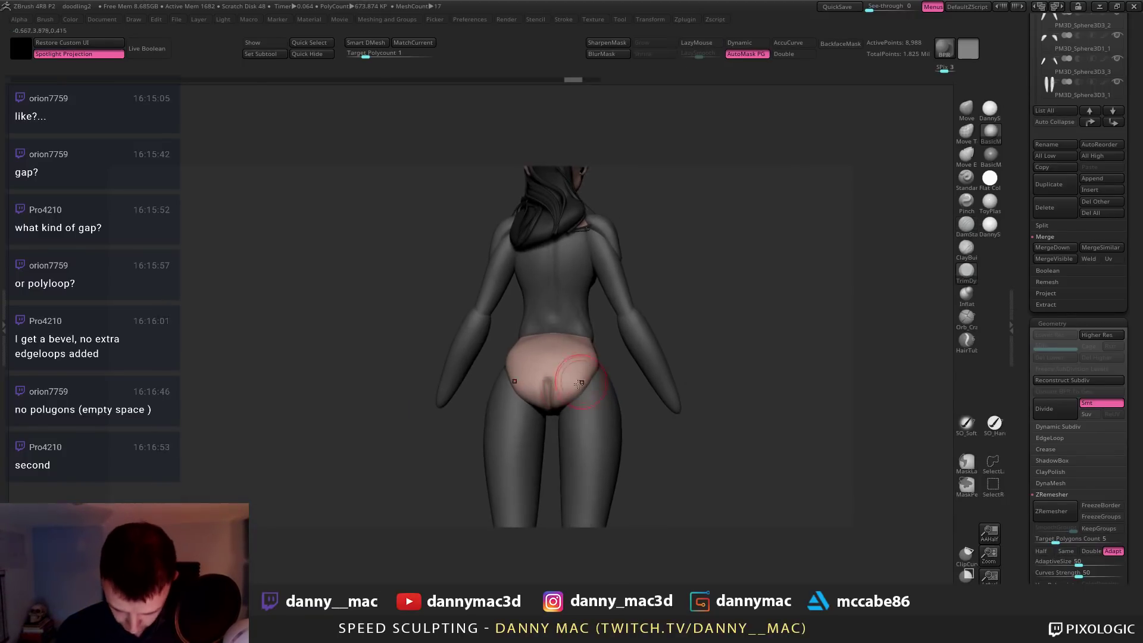
{"action": "left_click_drag", "start_coordinate": [566, 403], "coordinate": [586, 387]}
{"action": "mouse_move", "coordinate": [601, 363]}
{"action": "right_mouse_down"}
{"action": "mouse_move", "coordinate": [589, 372]}
{"action": "mouse_move", "coordinate": [611, 373]}
{"action": "mouse_move", "coordinate": [609, 299]}
{"action": "mouse_move", "coordinate": [577, 373]}
{"action": "mouse_move", "coordinate": [534, 348]}
{"action": "mouse_move", "coordinate": [576, 336]}
{"action": "right_mouse_up"}
{"action": "right_click_drag", "start_coordinate": [508, 343], "coordinate": [537, 326], "text": "ctrl"}
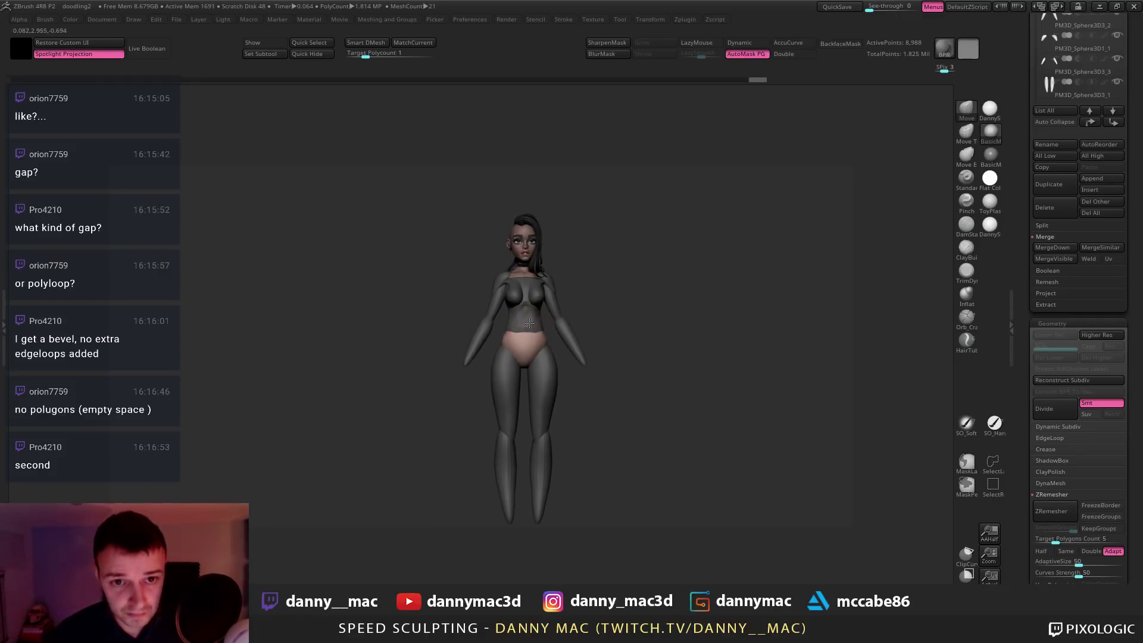
{"action": "left_click", "coordinate": [529, 323], "text": "alt"}
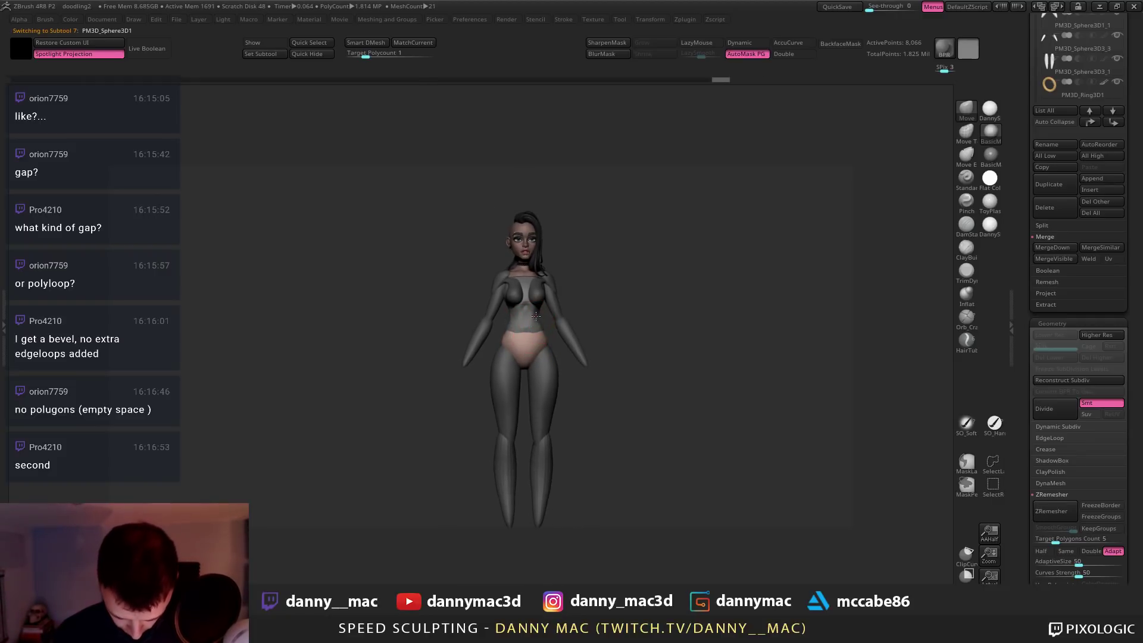
Scale the torso subtool by about 1.08 with the transform gizmo and frame the figure in the view
{"action": "right_click_drag", "start_coordinate": [535, 316], "coordinate": [519, 305]}
{"action": "key", "text": "w"}
{"action": "left_click_drag", "start_coordinate": [521, 304], "coordinate": [534, 304]}
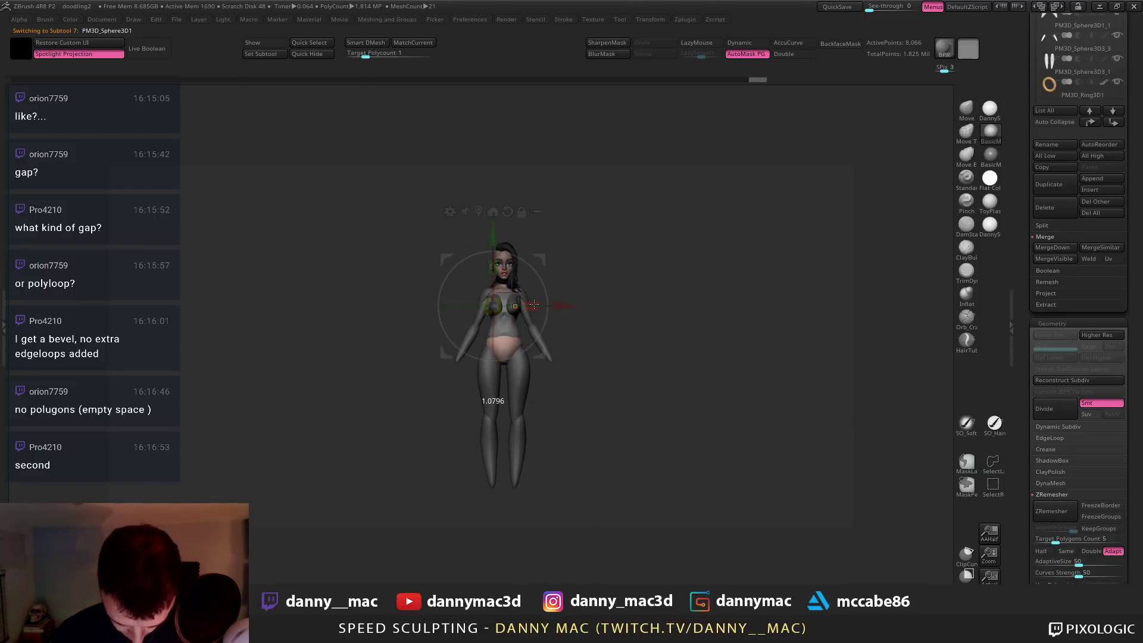
{"action": "key", "text": "q"}
{"action": "key", "text": "f"}
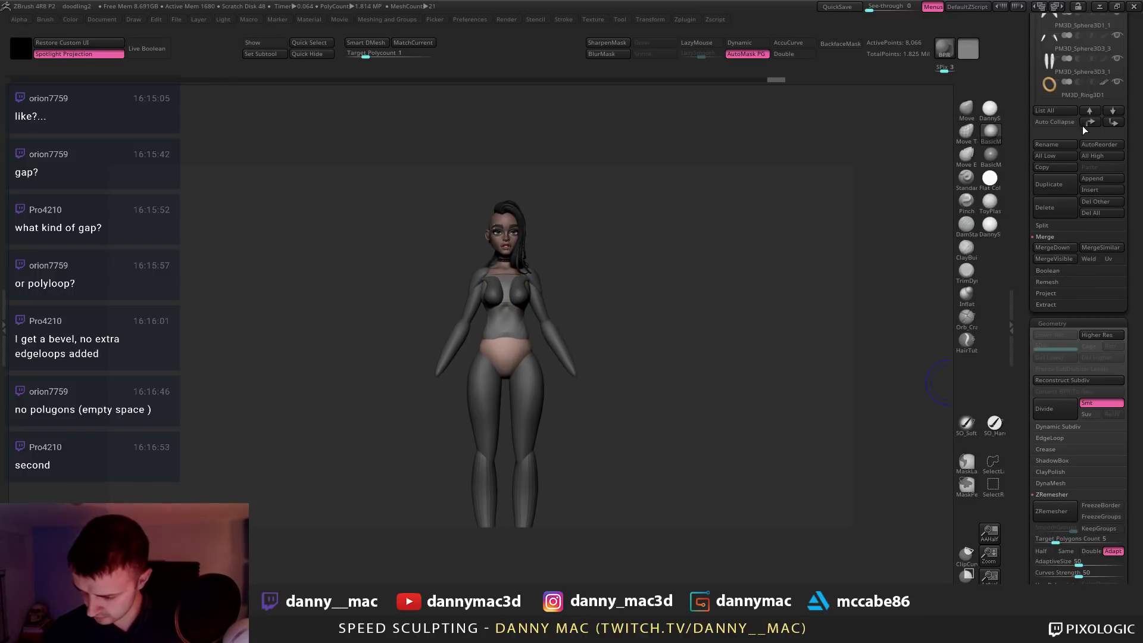
Select the pelvis subtool and merge it down with the torso, accepting that this is not undoable
{"action": "left_click_drag", "start_coordinate": [1015, 178], "coordinate": [1013, 231]}
{"action": "left_click", "coordinate": [514, 350], "text": "alt"}
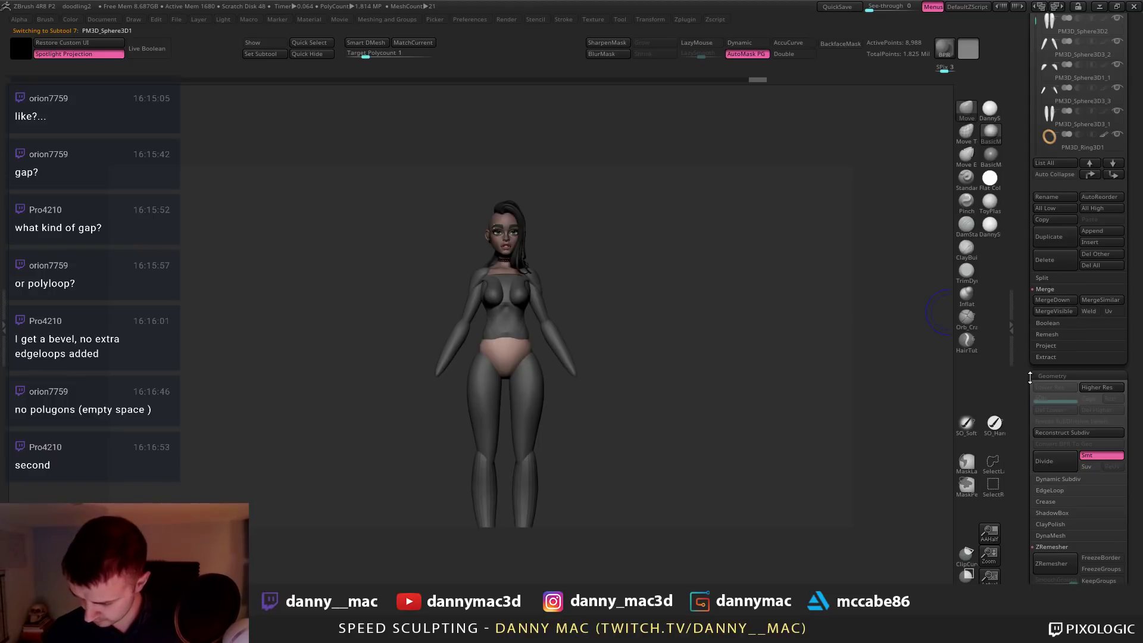
{"action": "left_click_drag", "start_coordinate": [1012, 146], "coordinate": [998, 320]}
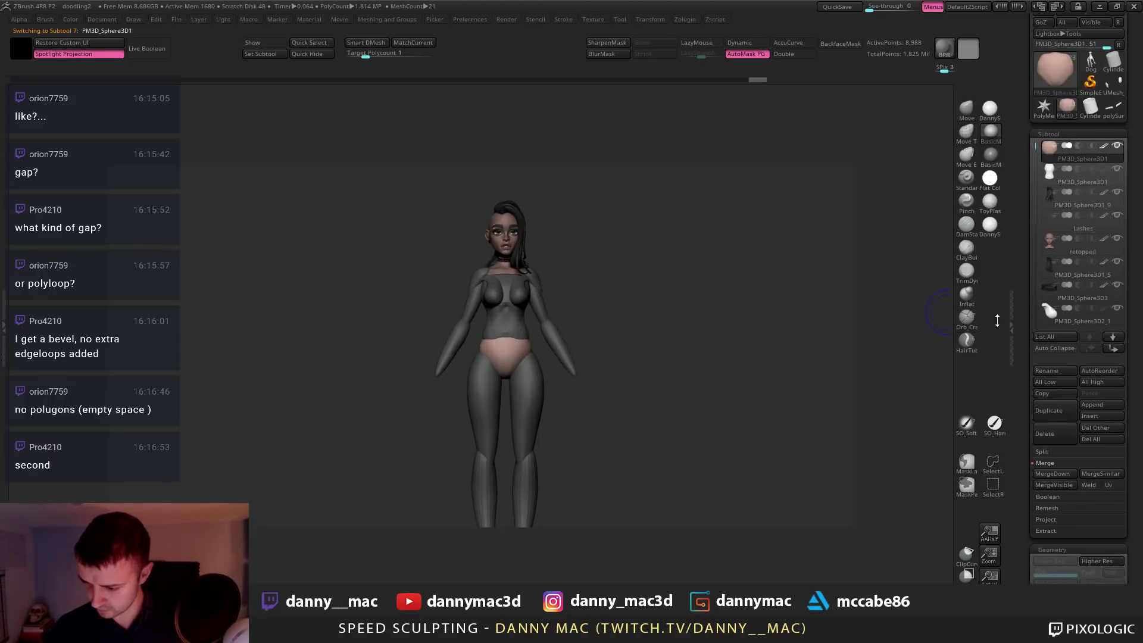
{"action": "left_click", "coordinate": [1054, 474]}
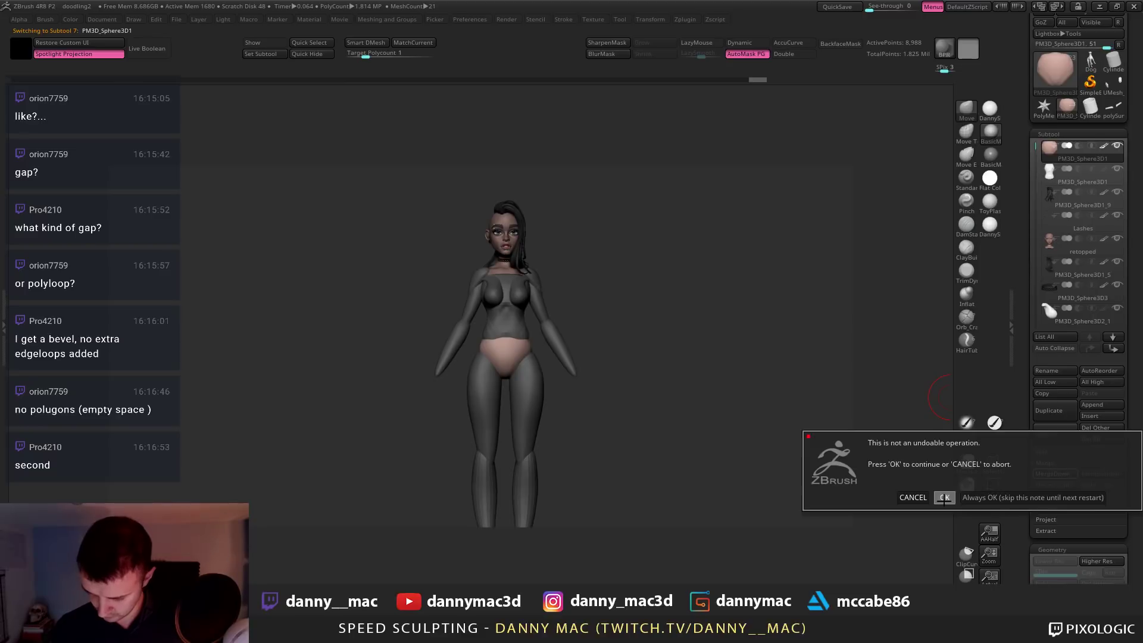
{"action": "left_click", "coordinate": [945, 498]}
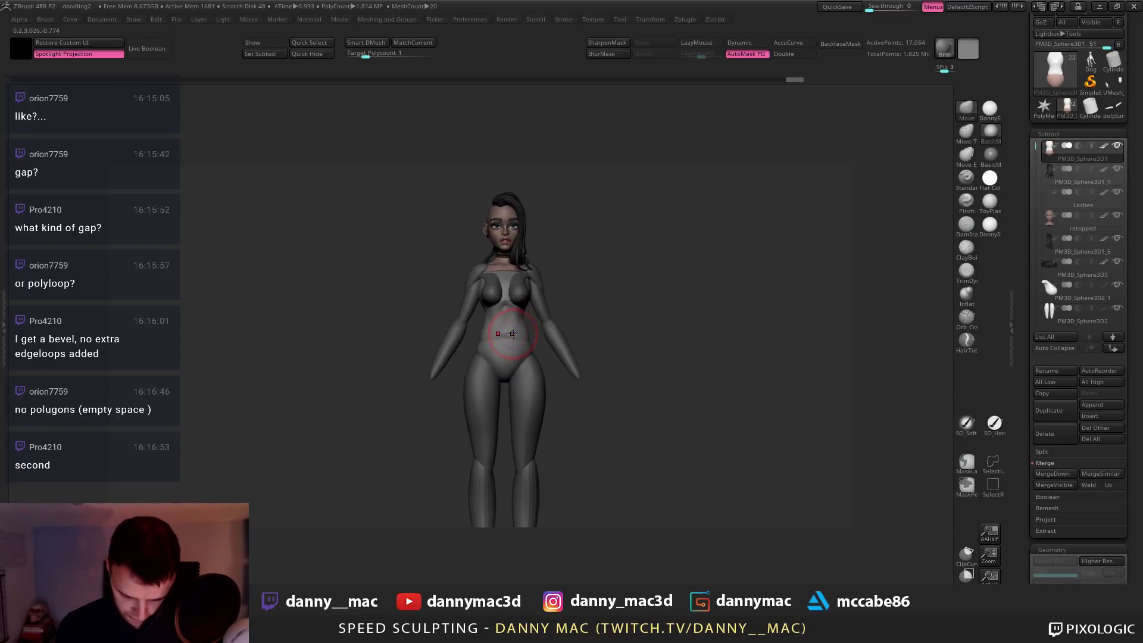
Show the polygroups and DynaMesh the merged torso and pelvis at resolution 128
{"action": "key", "text": "shift+f"}
{"action": "key", "text": "3"}
{"action": "key", "text": "3"}
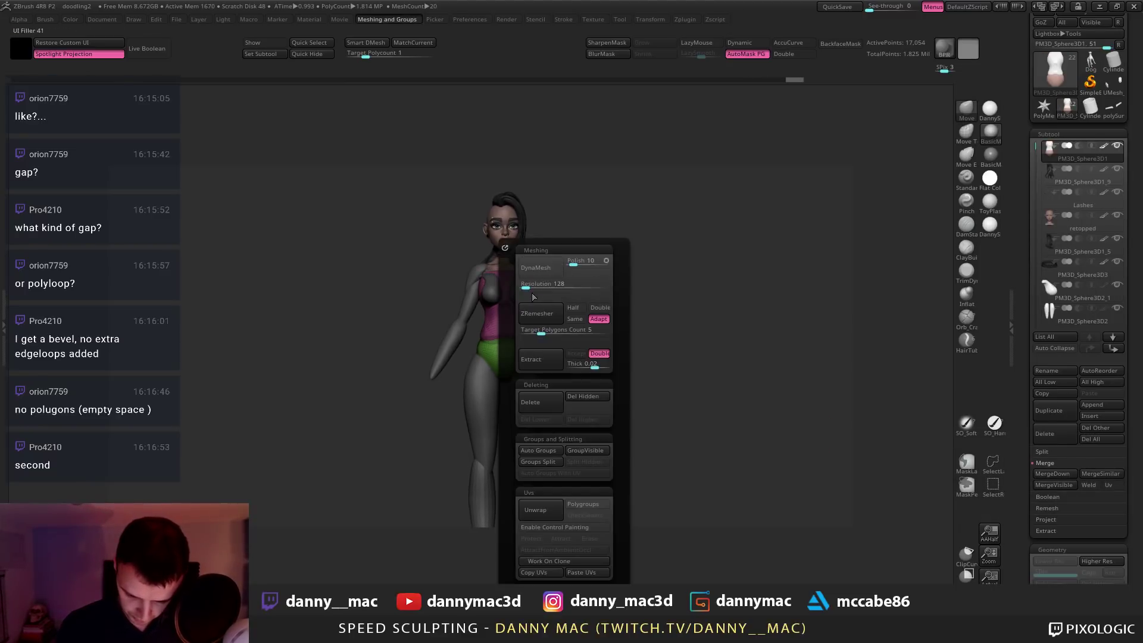
{"action": "left_click", "coordinate": [536, 267]}
{"action": "key", "text": "3"}
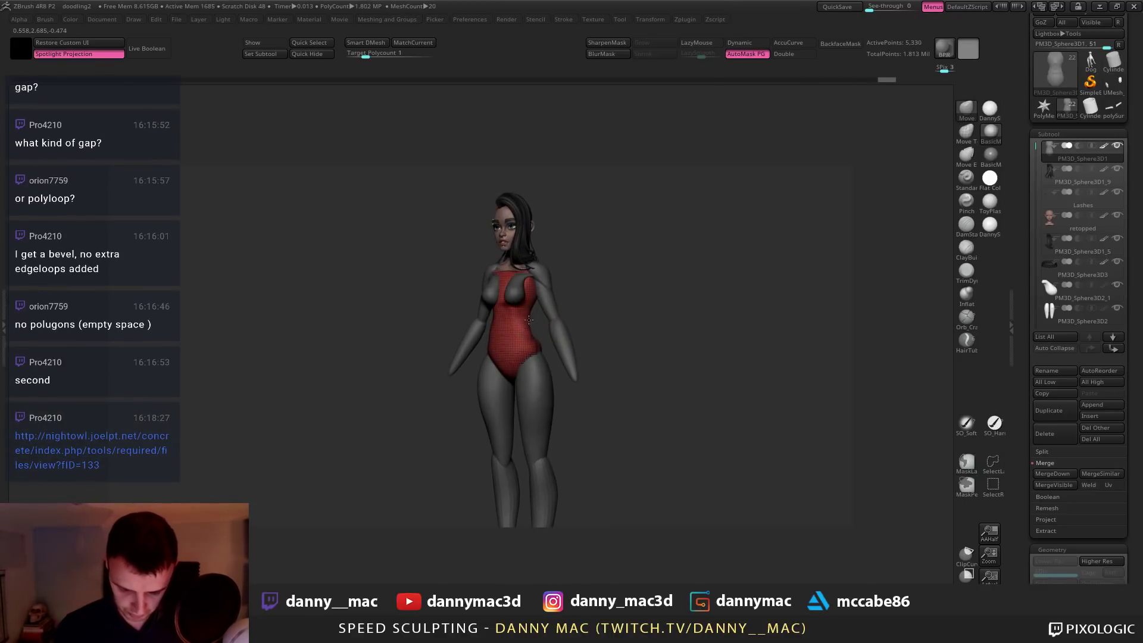
Hide the polyframe, isolate the fused torso and build up form around its waist with the ClayBuildup brush
{"action": "mouse_move", "coordinate": [529, 321]}
{"action": "right_mouse_down"}
{"action": "mouse_move", "coordinate": [534, 341]}
{"action": "mouse_move", "coordinate": [540, 325]}
{"action": "mouse_move", "coordinate": [655, 327]}
{"action": "right_mouse_up"}
{"action": "key", "text": "shift+s"}
{"action": "mouse_move", "coordinate": [512, 325]}
{"action": "right_mouse_down"}
{"action": "mouse_move", "coordinate": [532, 313]}
{"action": "mouse_move", "coordinate": [527, 299]}
{"action": "right_mouse_up"}
{"action": "key", "text": "b"}
{"action": "key", "text": "c"}
{"action": "key", "text": "b"}
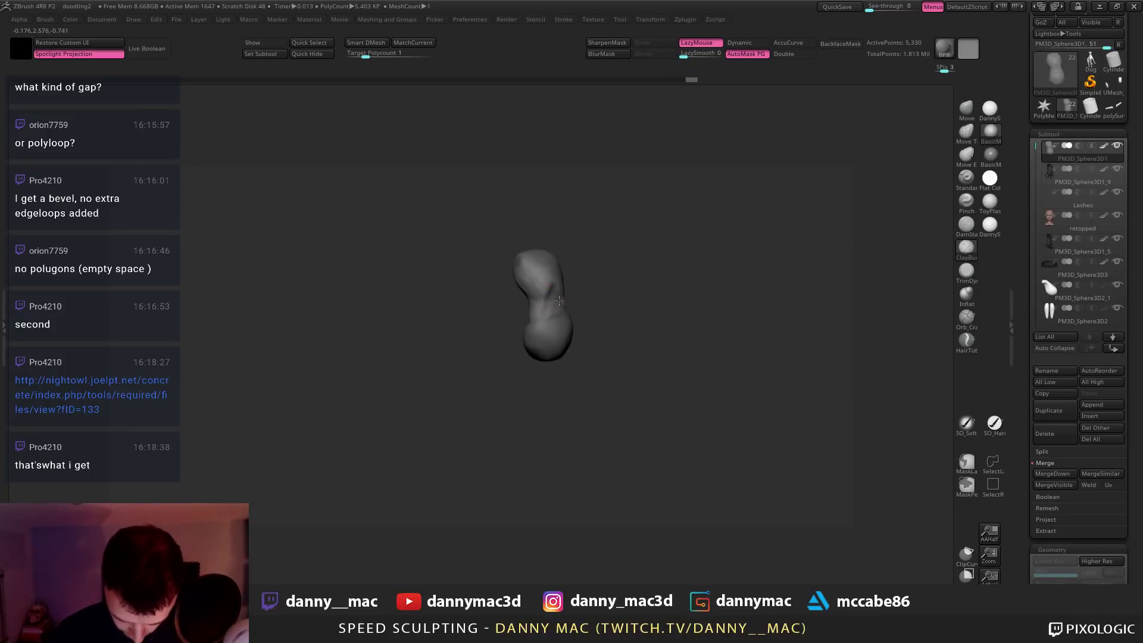
{"action": "right_click_drag", "start_coordinate": [560, 301], "coordinate": [551, 298], "text": "ctrl"}
{"action": "key", "text": "ctrl+z"}
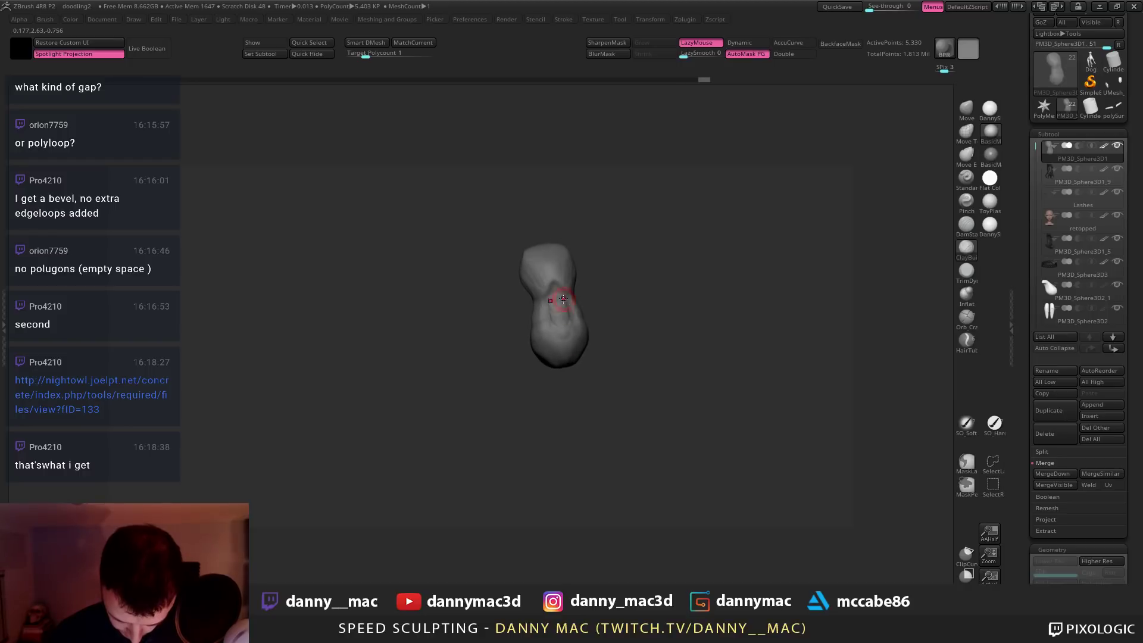
{"action": "left_click_drag", "start_coordinate": [563, 322], "coordinate": [560, 301]}
{"action": "right_click_drag", "start_coordinate": [560, 300], "coordinate": [579, 293]}
{"action": "left_click_drag", "start_coordinate": [567, 286], "coordinate": [566, 306]}
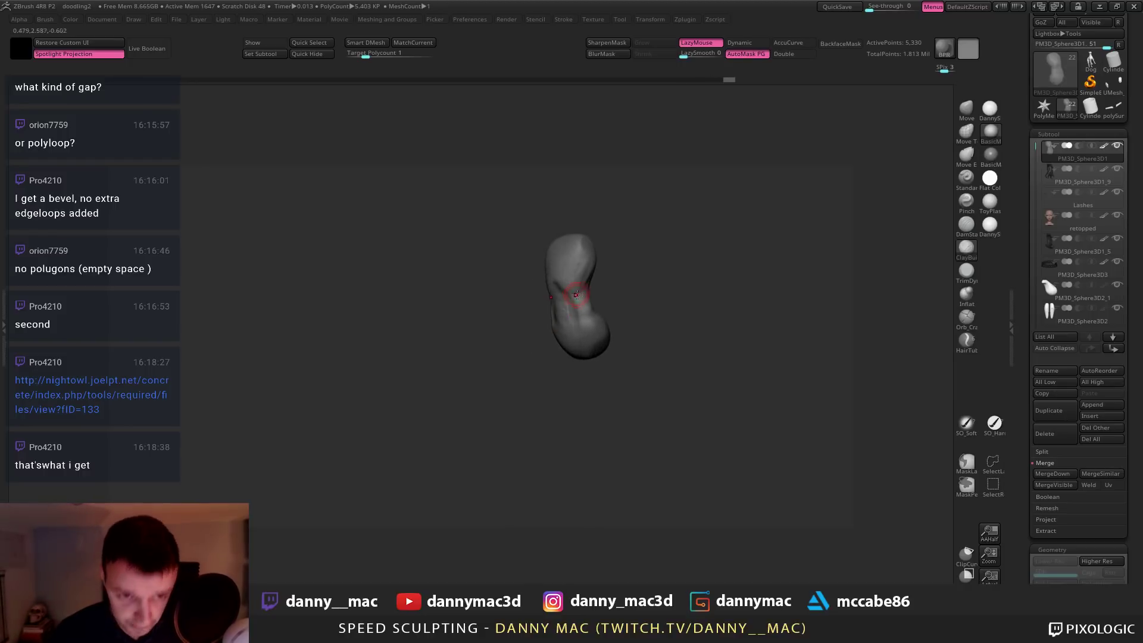
Add more ClayBuildup strokes down from the waist over the pelvis to blend the two masses
{"action": "right_click_drag", "start_coordinate": [565, 307], "coordinate": [560, 303]}
{"action": "right_click", "coordinate": [560, 302]}
{"action": "left_click_drag", "start_coordinate": [558, 297], "coordinate": [556, 311]}
{"action": "right_click_drag", "start_coordinate": [557, 311], "coordinate": [561, 348], "text": "ctrl"}
{"action": "right_click", "coordinate": [576, 346]}
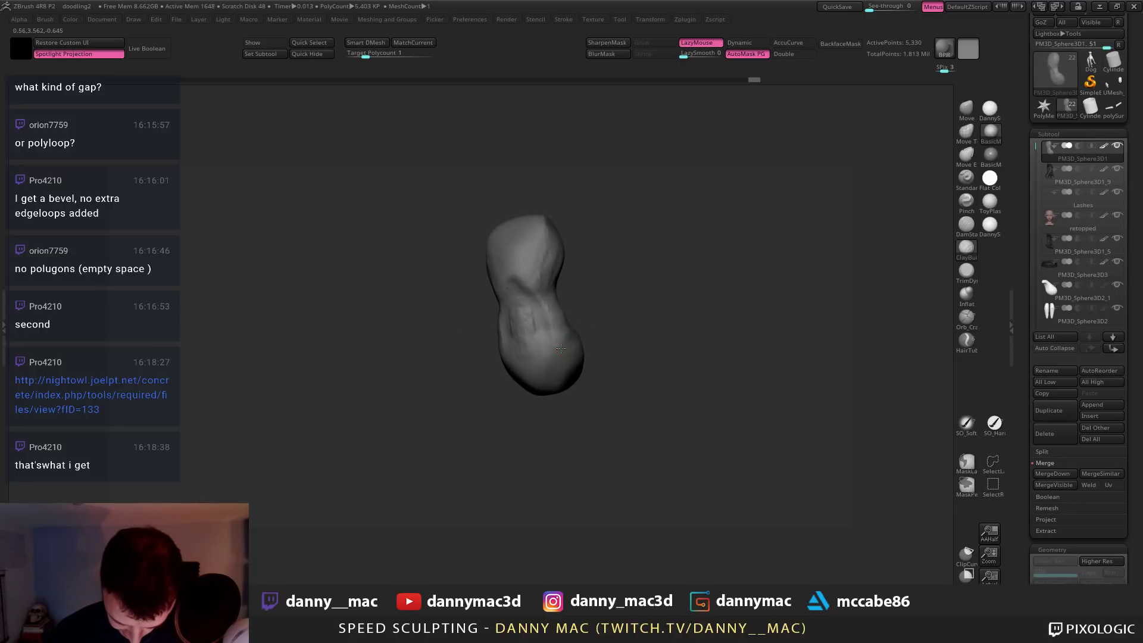
{"action": "left_click_drag", "start_coordinate": [555, 348], "coordinate": [554, 352]}
{"action": "right_click_drag", "start_coordinate": [554, 352], "coordinate": [561, 348]}
{"action": "right_click", "coordinate": [561, 347]}
{"action": "left_click_drag", "start_coordinate": [560, 341], "coordinate": [558, 354]}
{"action": "mouse_move", "coordinate": [558, 354]}
{"action": "right_mouse_down"}
{"action": "mouse_move", "coordinate": [587, 314]}
{"action": "mouse_move", "coordinate": [618, 303]}
{"action": "mouse_move", "coordinate": [613, 342]}
{"action": "mouse_move", "coordinate": [589, 347]}
{"action": "mouse_move", "coordinate": [609, 324]}
{"action": "right_mouse_up"}
Show the whole figure and reshape the rear of the pelvis with the Move brush
{"action": "right_click", "coordinate": [585, 330]}
{"action": "key", "text": "alt+s"}
{"action": "right_click", "coordinate": [598, 325]}
{"action": "key", "text": "1"}
{"action": "right_click", "coordinate": [589, 347]}
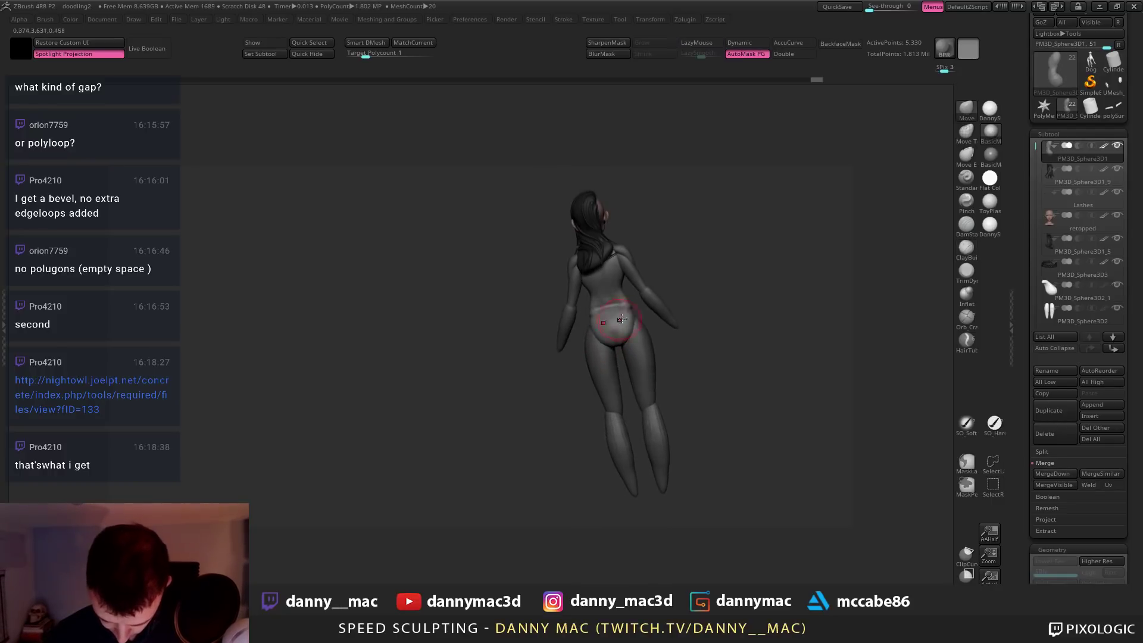
{"action": "left_click_drag", "start_coordinate": [608, 325], "coordinate": [628, 301]}
Isolate the torso again and build up the lower back along the spine with the ClayBuildup brush
{"action": "mouse_move", "coordinate": [629, 301]}
{"action": "right_mouse_down"}
{"action": "mouse_move", "coordinate": [611, 278]}
{"action": "mouse_move", "coordinate": [600, 296]}
{"action": "mouse_move", "coordinate": [618, 292]}
{"action": "mouse_move", "coordinate": [573, 314]}
{"action": "right_mouse_up"}
{"action": "key", "text": "alt+s"}
{"action": "key", "text": "b"}
{"action": "key", "text": "c"}
{"action": "key", "text": "b"}
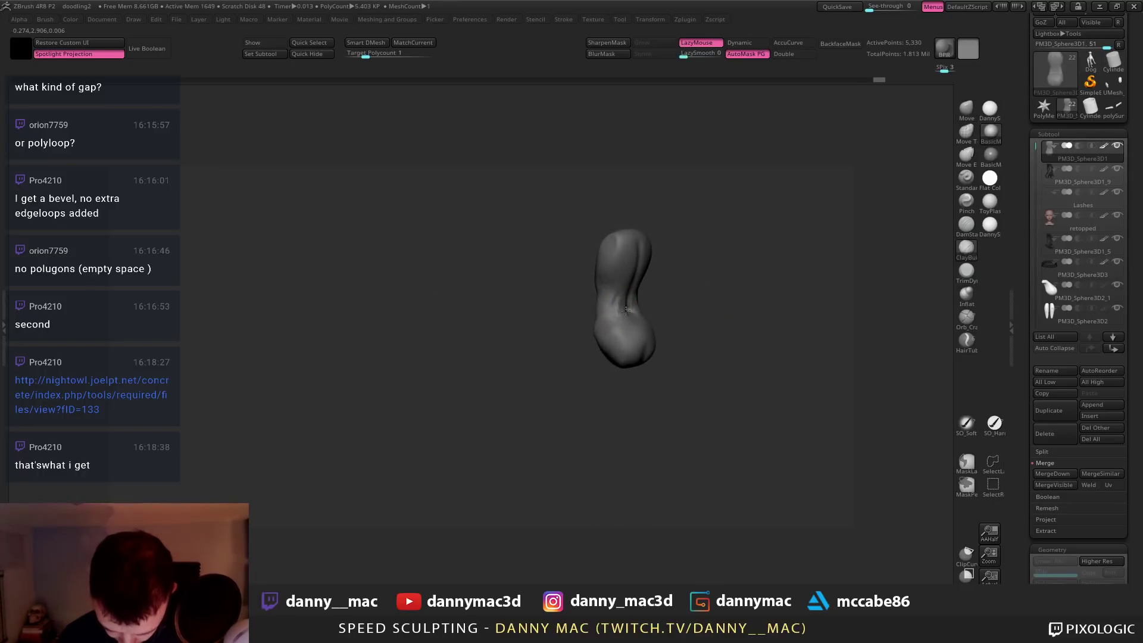
Carve the centre crease down the back of the pelvis with the DamStandard brush
{"action": "mouse_move", "coordinate": [633, 303]}
{"action": "right_mouse_down"}
{"action": "mouse_move", "coordinate": [621, 319]}
{"action": "mouse_move", "coordinate": [654, 323]}
{"action": "mouse_move", "coordinate": [628, 343]}
{"action": "right_mouse_up"}
{"action": "key", "text": "b"}
{"action": "key", "text": "d"}
{"action": "key", "text": "s"}
{"action": "left_click_drag", "start_coordinate": [631, 339], "coordinate": [635, 367]}
{"action": "right_click_drag", "start_coordinate": [635, 367], "coordinate": [626, 387]}
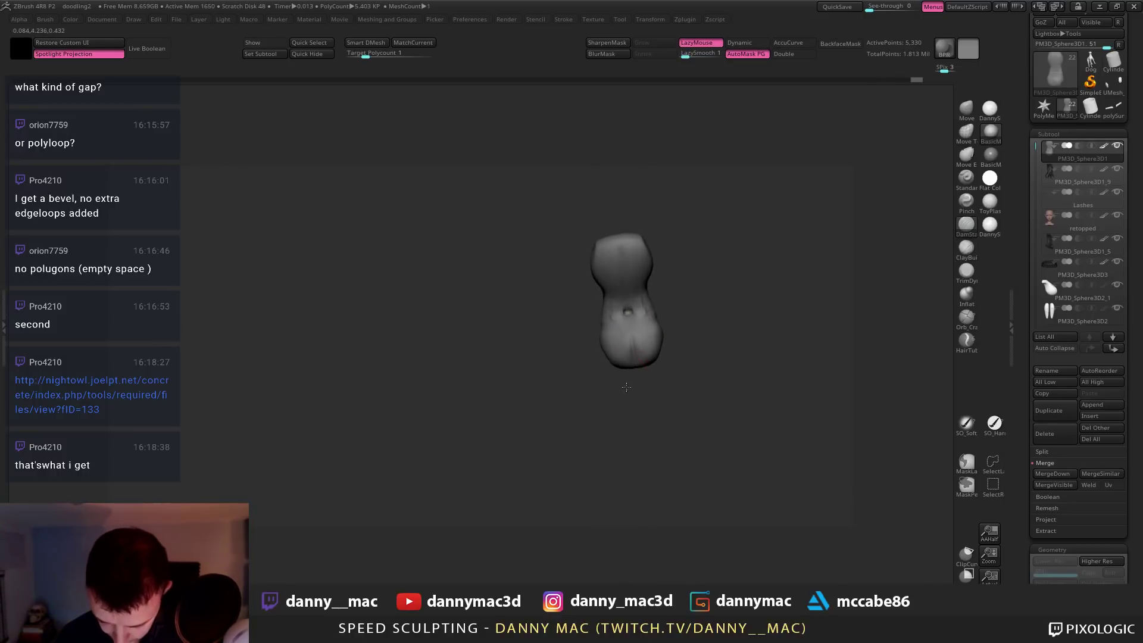
Build up the area above the pelvic crease at the lower back with the ClayBuildup brush
{"action": "right_click_drag", "start_coordinate": [639, 319], "coordinate": [630, 335]}
{"action": "key", "text": "b"}
{"action": "key", "text": "c"}
{"action": "key", "text": "b"}
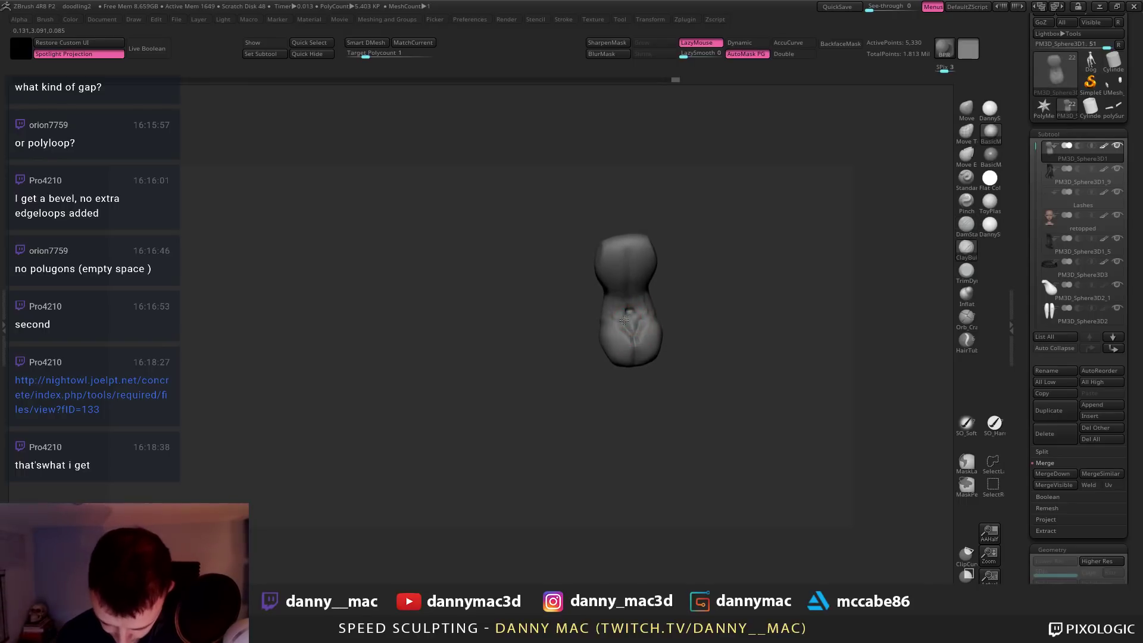
{"action": "mouse_move", "coordinate": [639, 321]}
{"action": "right_mouse_down"}
{"action": "mouse_move", "coordinate": [634, 344]}
{"action": "mouse_move", "coordinate": [651, 268]}
{"action": "right_mouse_up"}
Bring back the full figure and adjust the hips and buttocks against the thighs with the Move brush
{"action": "key", "text": "b"}
{"action": "key", "text": "m"}
{"action": "key", "text": "v"}
{"action": "key", "text": "space"}
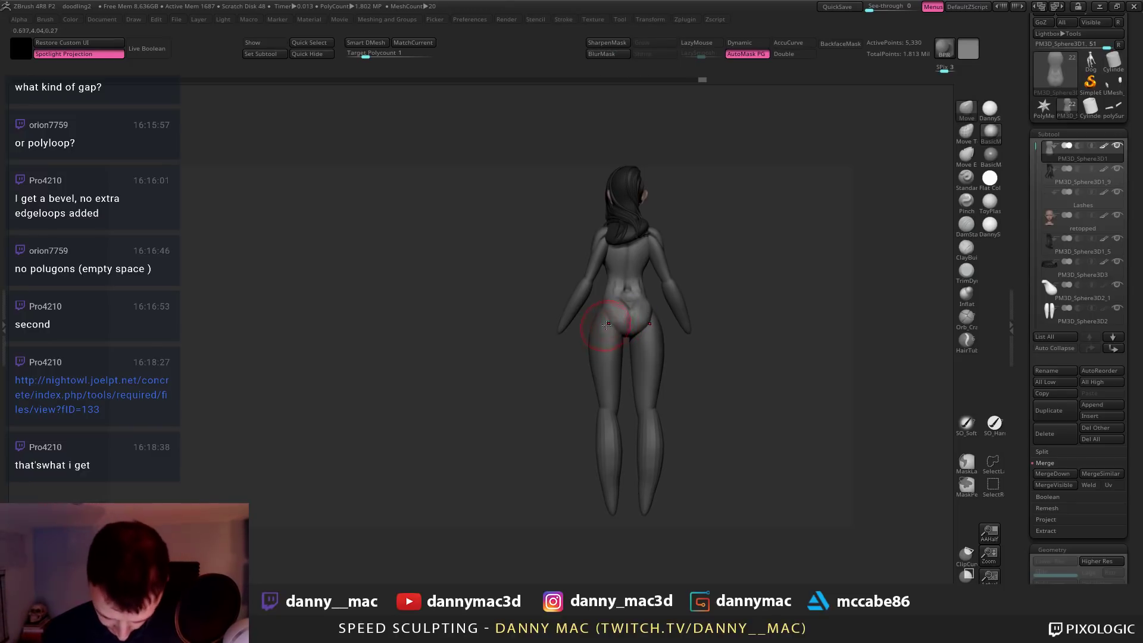
{"action": "right_click_drag", "start_coordinate": [602, 318], "coordinate": [636, 323]}
{"action": "left_click_drag", "start_coordinate": [668, 323], "coordinate": [670, 325]}
{"action": "right_click_drag", "start_coordinate": [646, 325], "coordinate": [670, 330]}
{"action": "left_click_drag", "start_coordinate": [672, 334], "coordinate": [683, 346]}
Select the thighs and reshape their upper rear contour below the buttocks with the Move brush
{"action": "left_click", "coordinate": [673, 337], "text": "alt"}
{"action": "key", "text": "space"}
{"action": "right_click_drag", "start_coordinate": [698, 348], "coordinate": [620, 358]}
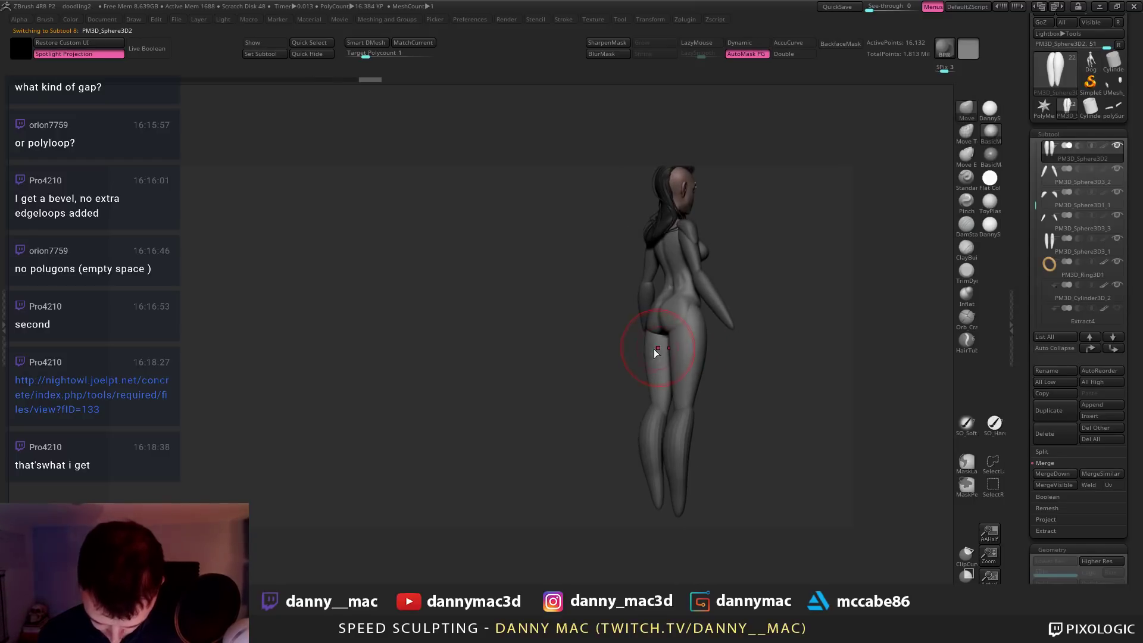
{"action": "key", "text": "space"}
{"action": "left_click_drag", "start_coordinate": [645, 339], "coordinate": [649, 341]}
{"action": "right_click_drag", "start_coordinate": [635, 346], "coordinate": [733, 365]}
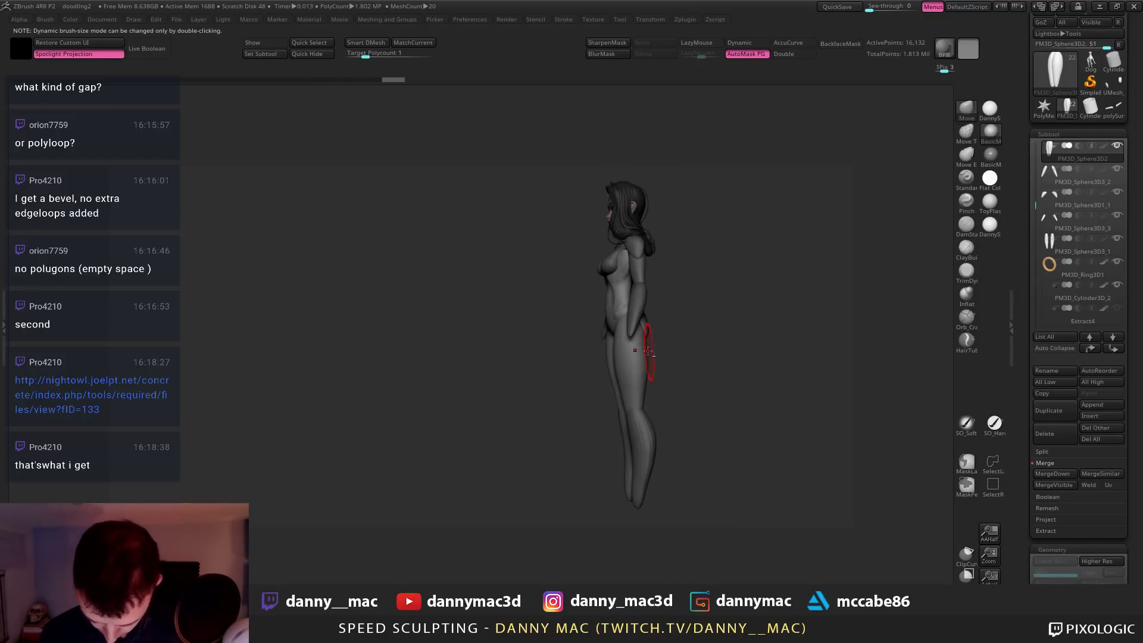
{"action": "left_click_drag", "start_coordinate": [637, 361], "coordinate": [631, 362]}
Reselect the torso and smooth the back of the pelvis, isolating it while working
{"action": "mouse_move", "coordinate": [630, 342]}
{"action": "right_mouse_down"}
{"action": "mouse_move", "coordinate": [633, 329]}
{"action": "mouse_move", "coordinate": [666, 320]}
{"action": "right_mouse_up"}
{"action": "left_click", "coordinate": [659, 327], "text": "alt"}
{"action": "left_click_drag", "start_coordinate": [660, 313], "coordinate": [659, 320], "text": "shift"}
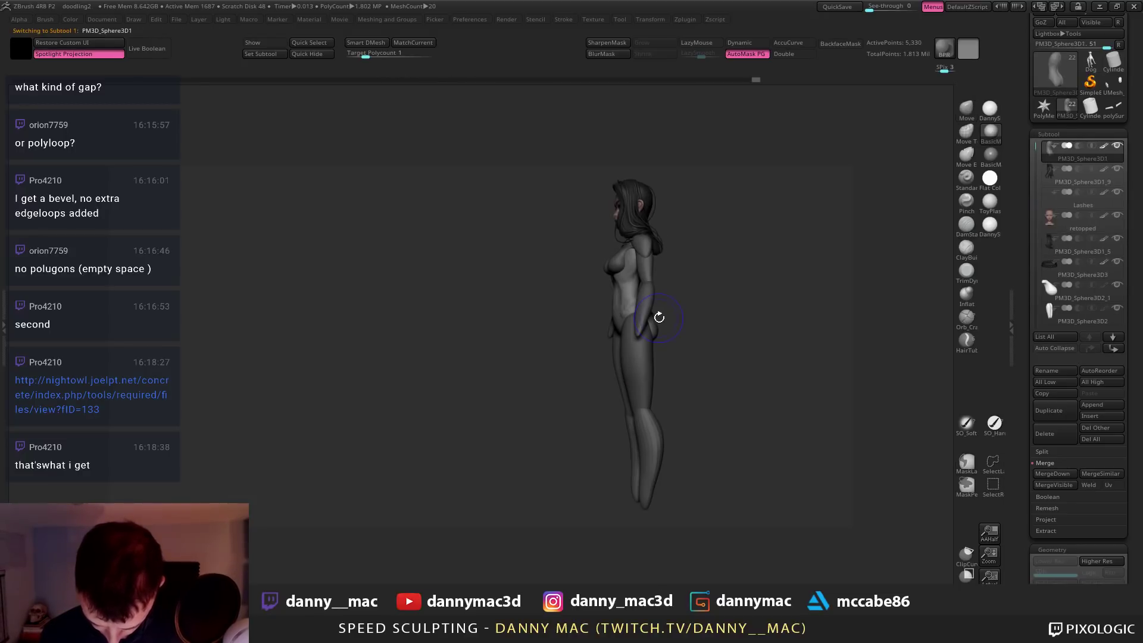
{"action": "key", "text": "alt+s"}
{"action": "right_click_drag", "start_coordinate": [652, 321], "coordinate": [589, 342], "text": "alt"}
{"action": "left_click_drag", "start_coordinate": [583, 334], "coordinate": [583, 363], "text": "shift"}
{"action": "key", "text": "alt+s"}
Hide the forearm and upper arm subtools to clear the side view of the hips
{"action": "right_click_drag", "start_coordinate": [586, 364], "coordinate": [582, 334]}
{"action": "left_click", "coordinate": [579, 337], "text": "alt"}
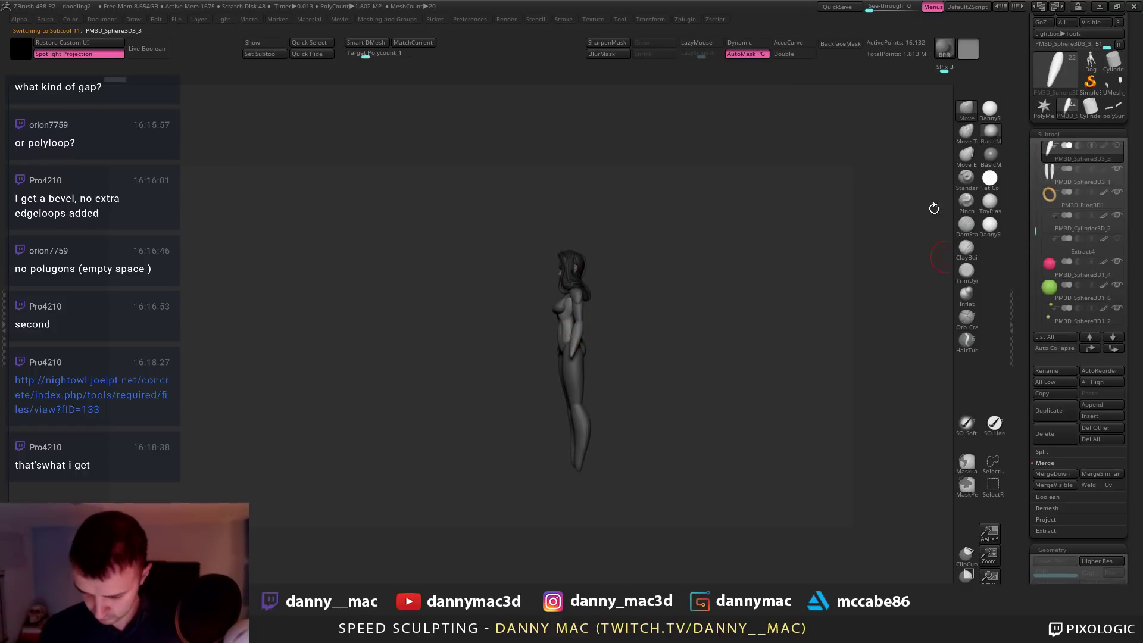
{"action": "left_click", "coordinate": [584, 325], "text": "alt"}
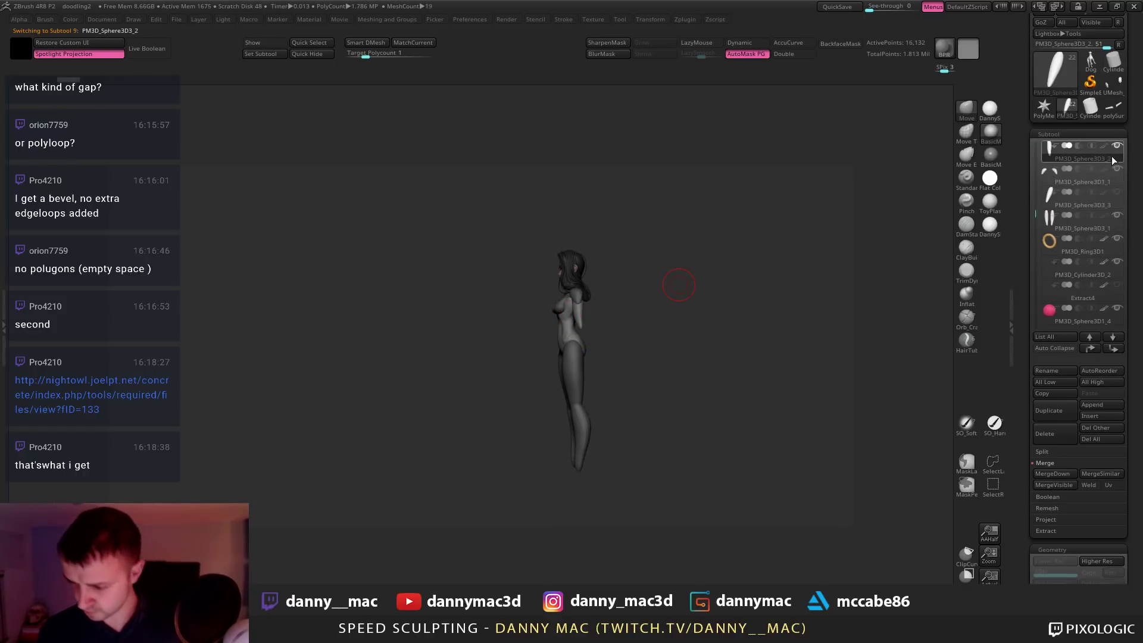
{"action": "left_click", "coordinate": [1114, 149]}
Select the torso and push the side profile of the buttocks with an enlarged Move brush
{"action": "left_click", "coordinate": [567, 330], "text": "alt"}
{"action": "mouse_move", "coordinate": [562, 321]}
{"action": "right_mouse_down", "text": "alt"}
{"action": "mouse_move", "coordinate": [500, 310]}
{"action": "mouse_move", "coordinate": [514, 318]}
{"action": "right_mouse_up", "text": "alt"}
{"action": "right_click", "coordinate": [506, 331]}
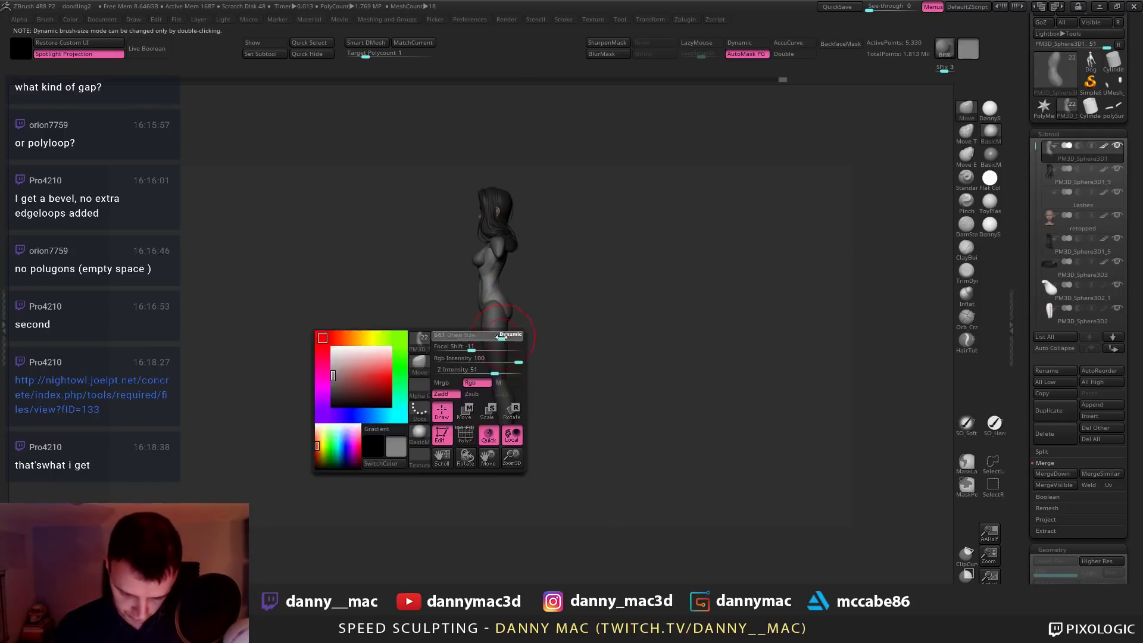
{"action": "left_click", "coordinate": [504, 338], "text": "alt"}
{"action": "left_click", "coordinate": [511, 311], "text": "alt"}
{"action": "right_click_drag", "start_coordinate": [557, 321], "coordinate": [507, 323]}
{"action": "left_click_drag", "start_coordinate": [510, 326], "coordinate": [514, 318]}
{"action": "mouse_move", "coordinate": [527, 302]}
{"action": "right_mouse_down"}
{"action": "mouse_move", "coordinate": [543, 294]}
{"action": "mouse_move", "coordinate": [512, 286]}
{"action": "right_mouse_up"}
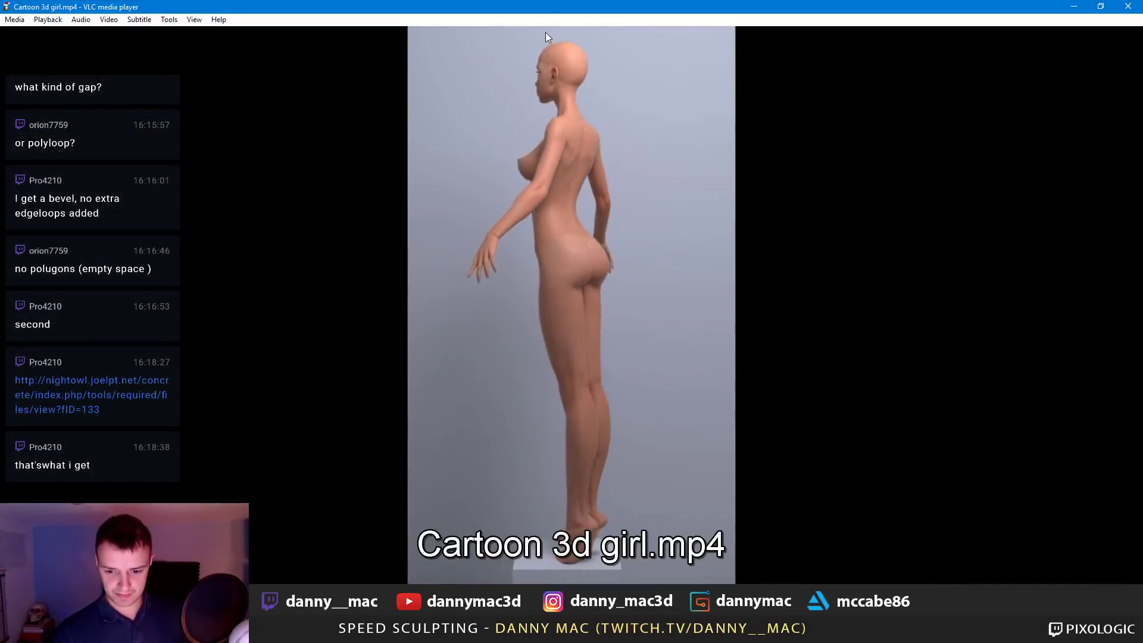
Replay the reference video Cartoon 3d girl.mp4 in VLC media player, study the body profile and switch back to ZBrush
{"action": "left_click_drag", "start_coordinate": [551, 10], "coordinate": [552, 0]}
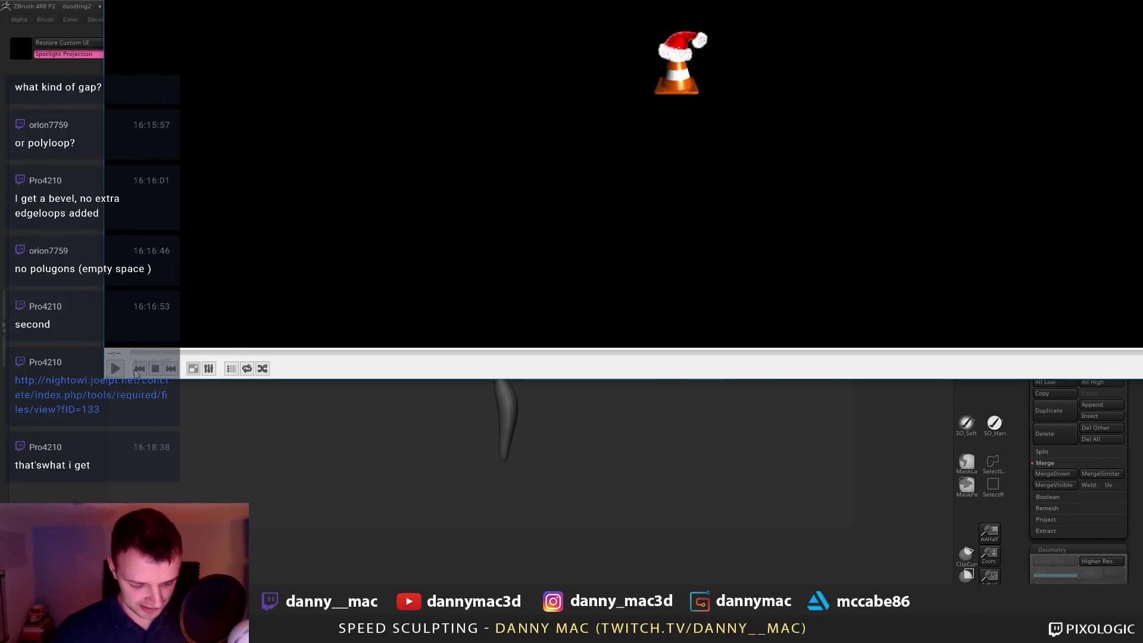
{"action": "left_click", "coordinate": [115, 369]}
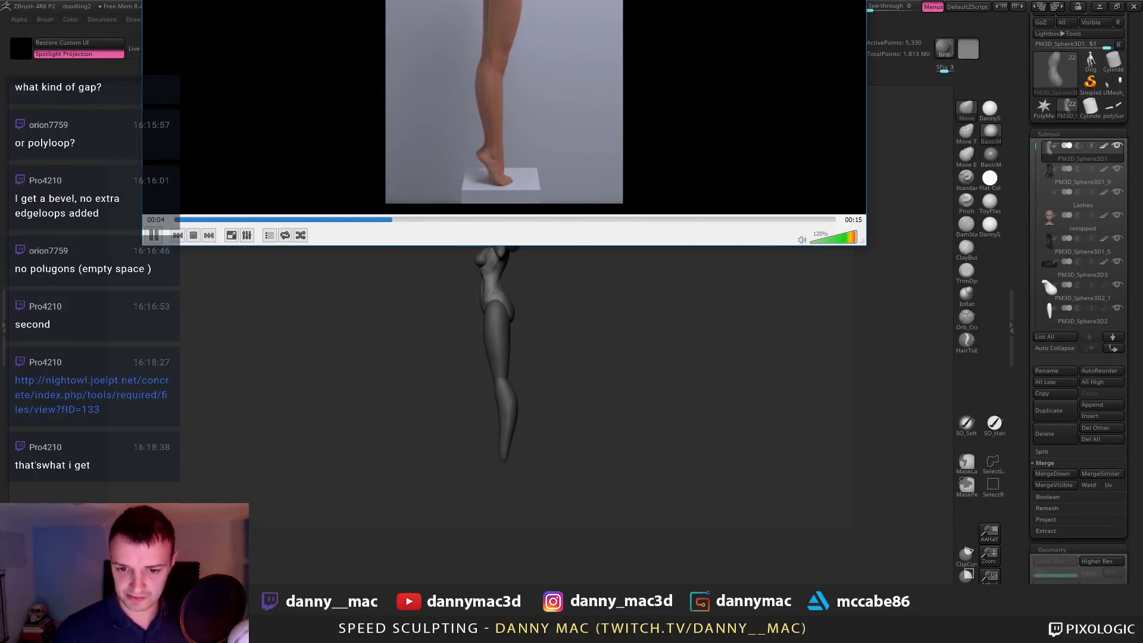
{"action": "key", "text": "alt+Tab"}
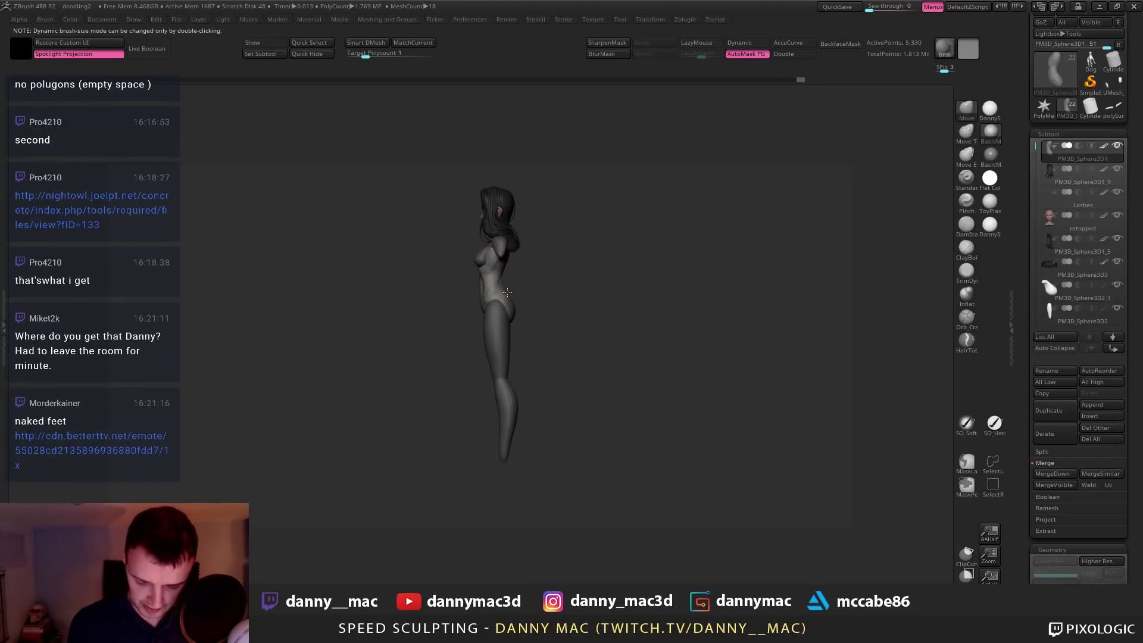
Refine the buttocks' shape to match the reference and smooth the lower back
{"action": "left_click_drag", "start_coordinate": [507, 292], "coordinate": [517, 309]}
{"action": "mouse_move", "coordinate": [507, 307]}
{"action": "right_mouse_down"}
{"action": "mouse_move", "coordinate": [521, 302]}
{"action": "mouse_move", "coordinate": [527, 320]}
{"action": "right_mouse_up"}
{"action": "key", "text": "s"}
{"action": "key", "text": "l"}
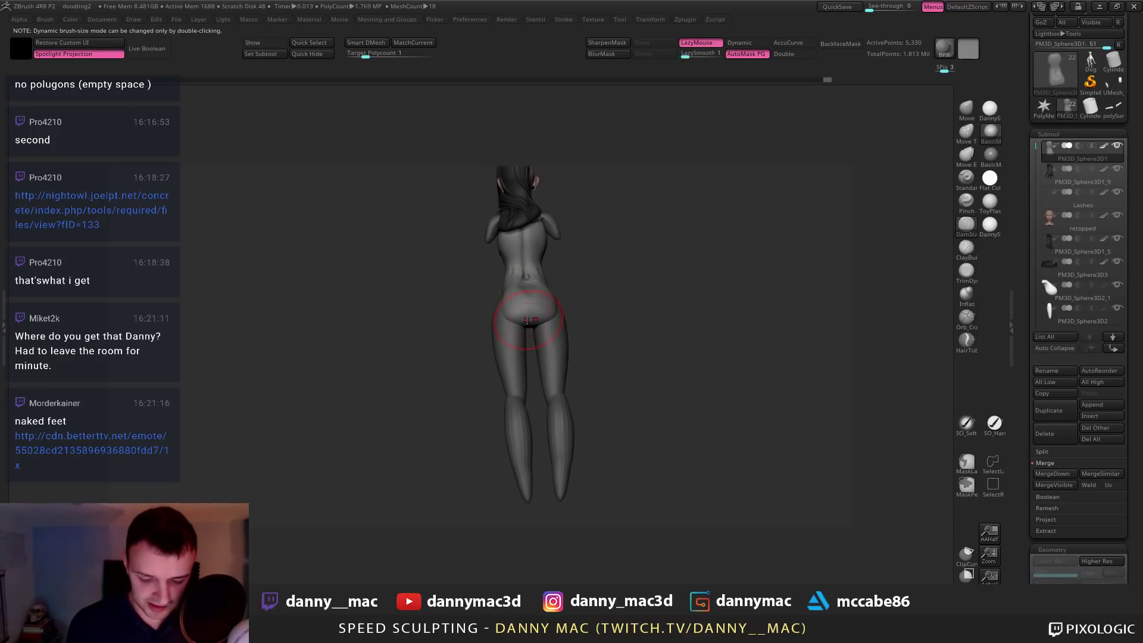
{"action": "left_click_drag", "start_coordinate": [528, 320], "coordinate": [539, 306]}
{"action": "right_click_drag", "start_coordinate": [530, 317], "coordinate": [534, 304]}
{"action": "left_click_drag", "start_coordinate": [524, 275], "coordinate": [527, 262], "text": "shift"}
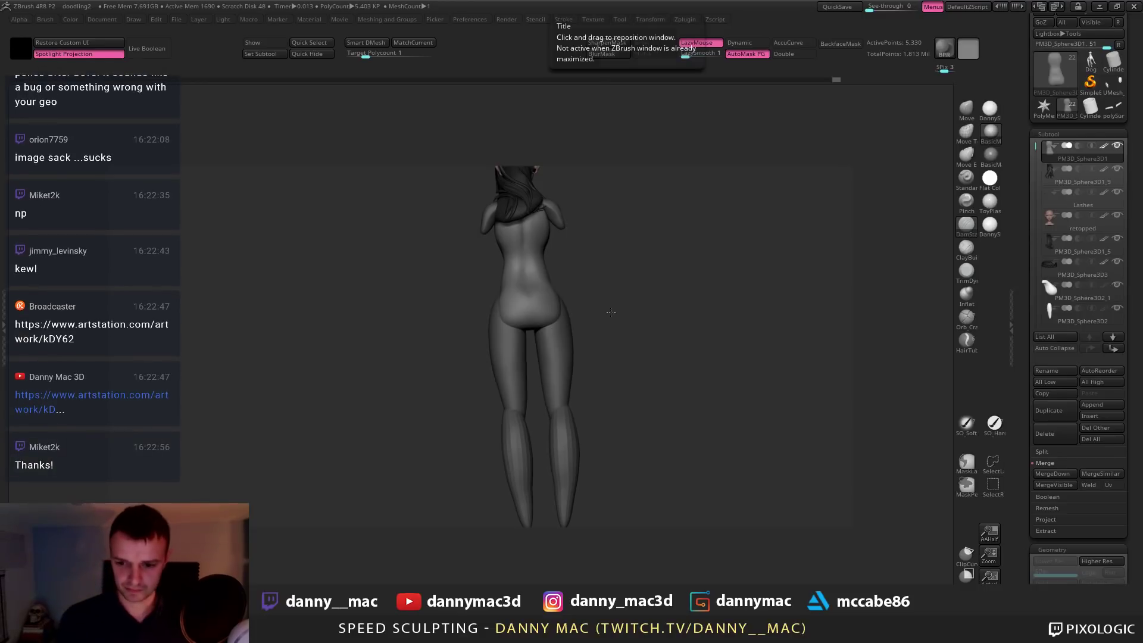
Adjust the sides of the waist from behind with the Move brush
{"action": "left_click_drag", "start_coordinate": [613, 312], "coordinate": [553, 322]}
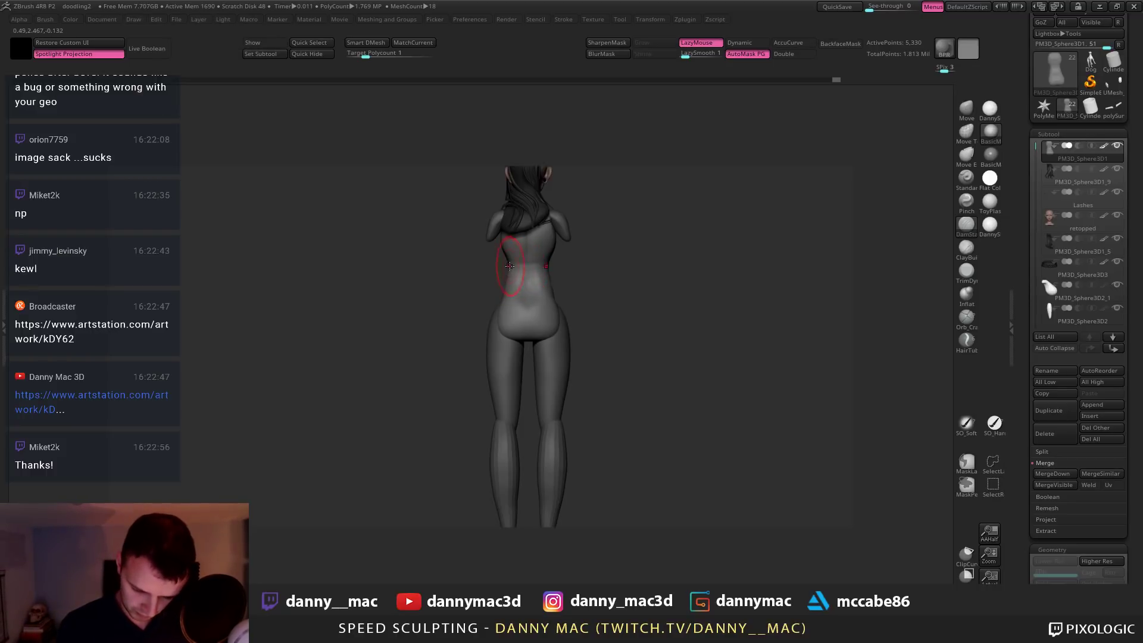
{"action": "key", "text": "l"}
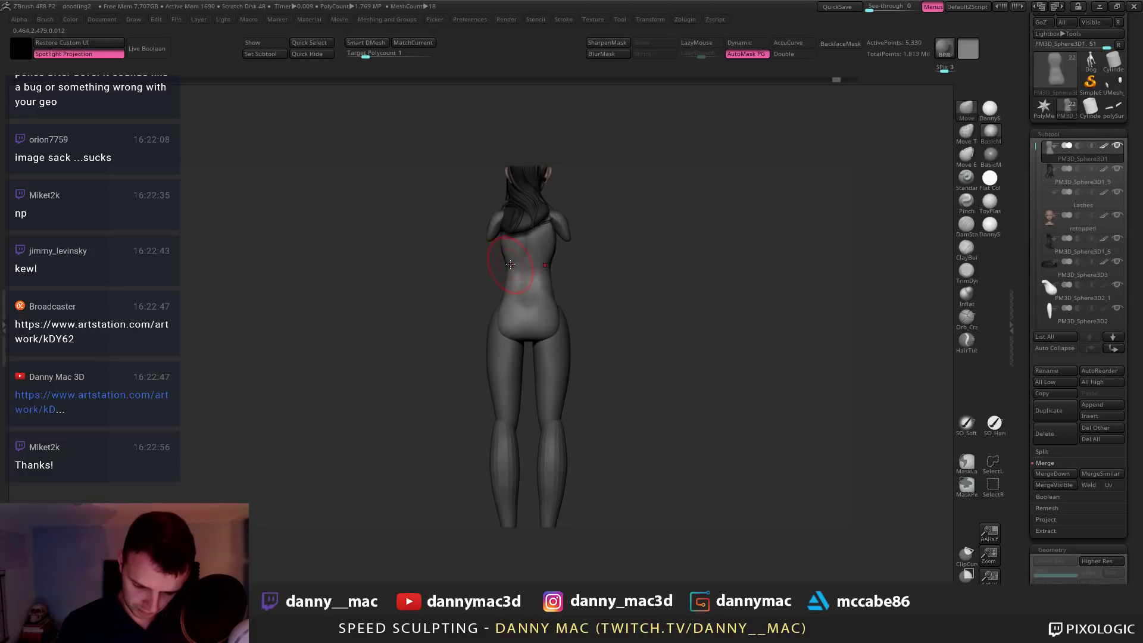
{"action": "left_click_drag", "start_coordinate": [505, 259], "coordinate": [505, 256]}
{"action": "right_click_drag", "start_coordinate": [529, 252], "coordinate": [520, 234], "text": "alt"}
{"action": "key", "text": "space"}
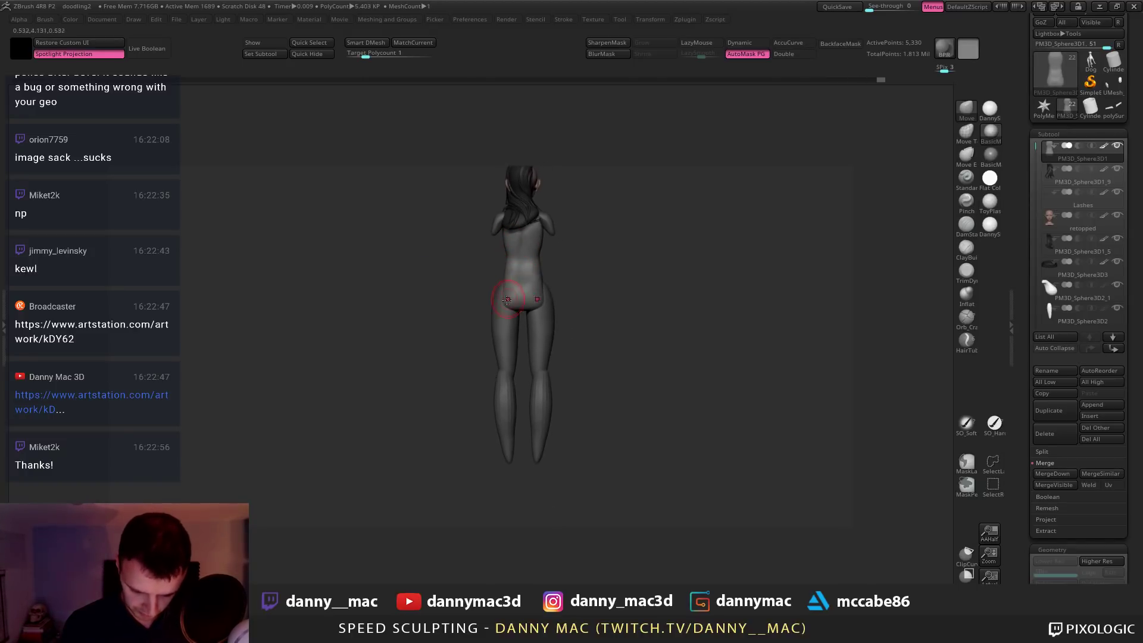
Build up both buttocks around the centre cleft with the ClayBuildup brush
{"action": "key", "text": "l"}
{"action": "right_click_drag", "start_coordinate": [503, 314], "coordinate": [551, 277]}
{"action": "key", "text": "b"}
{"action": "key", "text": "c"}
{"action": "key", "text": "b"}
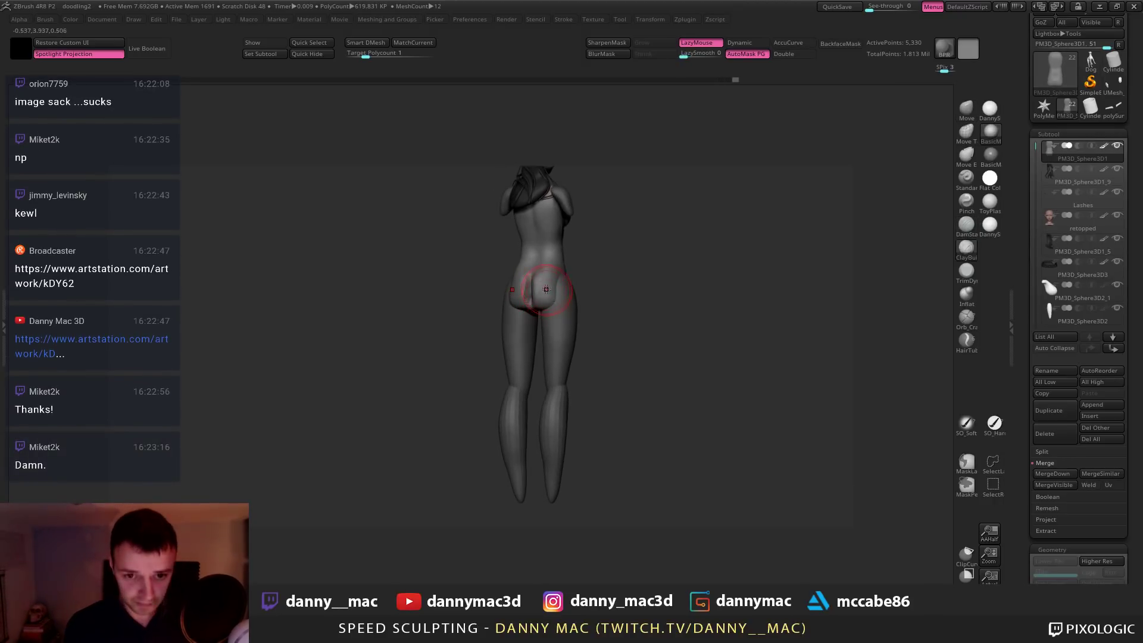
{"action": "mouse_move", "coordinate": [564, 279]}
{"action": "right_mouse_down"}
{"action": "mouse_move", "coordinate": [527, 271]}
{"action": "mouse_move", "coordinate": [538, 304]}
{"action": "mouse_move", "coordinate": [560, 288]}
{"action": "mouse_move", "coordinate": [546, 291]}
{"action": "mouse_move", "coordinate": [541, 280]}
{"action": "right_mouse_up"}
Reshape the outer hip contour and the side profile of the pelvis with the Move brush
{"action": "key", "text": "space"}
{"action": "left_click_drag", "start_coordinate": [519, 269], "coordinate": [508, 286]}
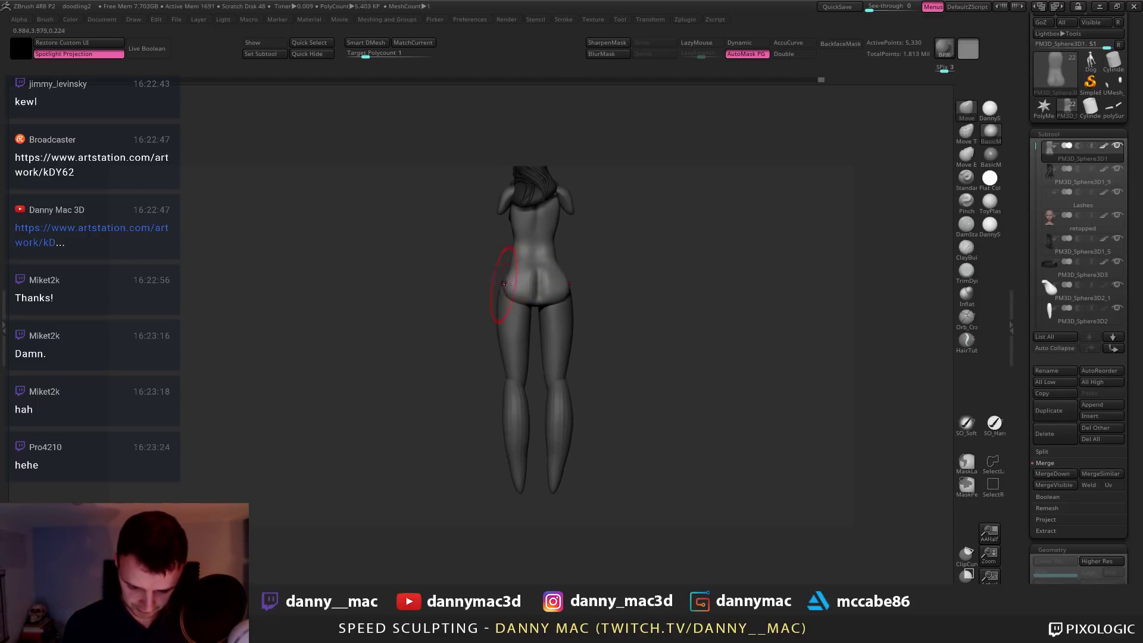
{"action": "mouse_move", "coordinate": [507, 284]}
{"action": "right_mouse_down"}
{"action": "mouse_move", "coordinate": [533, 269]}
{"action": "mouse_move", "coordinate": [510, 279]}
{"action": "mouse_move", "coordinate": [505, 245]}
{"action": "mouse_move", "coordinate": [496, 270]}
{"action": "right_mouse_up"}
{"action": "left_click_drag", "start_coordinate": [495, 271], "coordinate": [504, 268]}
{"action": "right_click_drag", "start_coordinate": [504, 268], "coordinate": [523, 262], "text": "ctrl"}
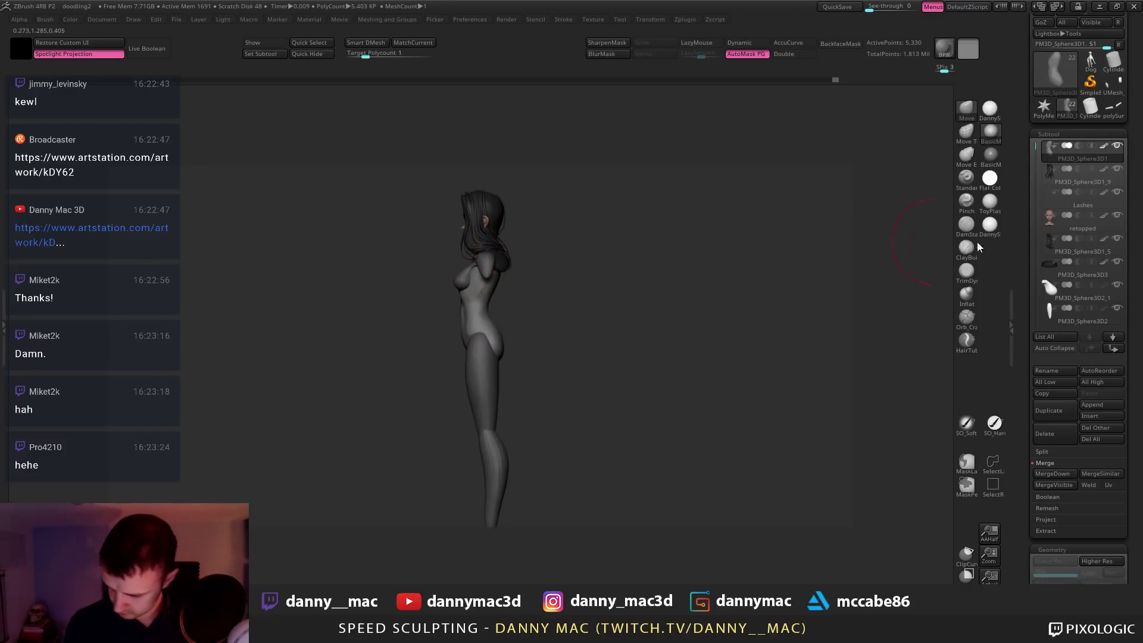
Hide the hair and shift the shoulder pieces slightly backward with the transform gizmo in side view
{"action": "left_click", "coordinate": [1117, 240]}
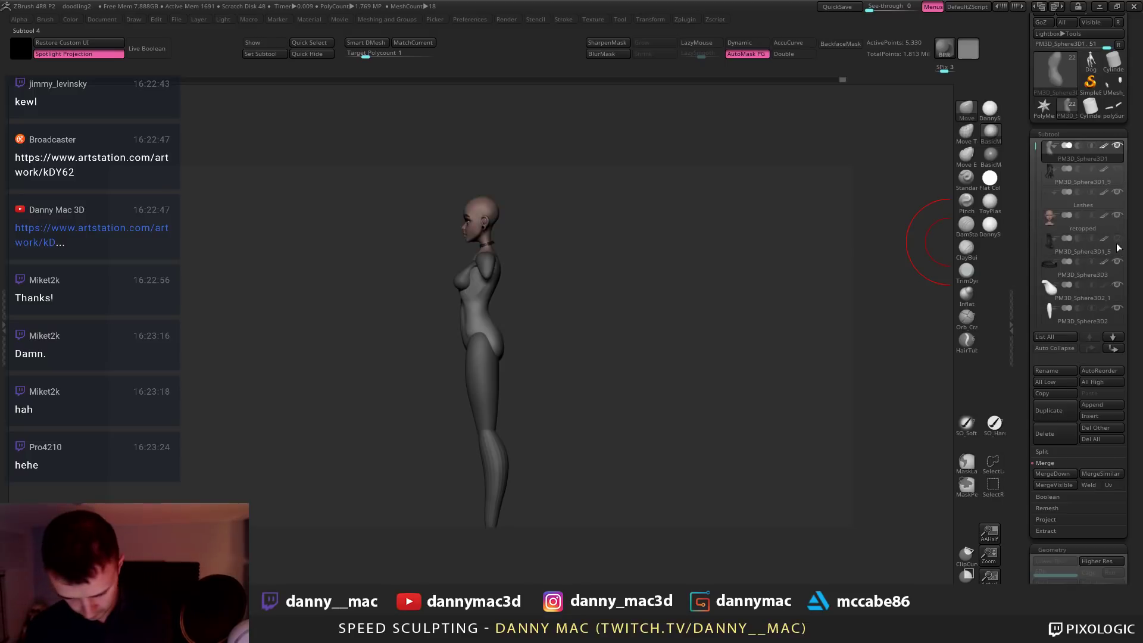
{"action": "left_click", "coordinate": [488, 273], "text": "alt"}
{"action": "right_click_drag", "start_coordinate": [486, 290], "coordinate": [500, 254], "text": "alt"}
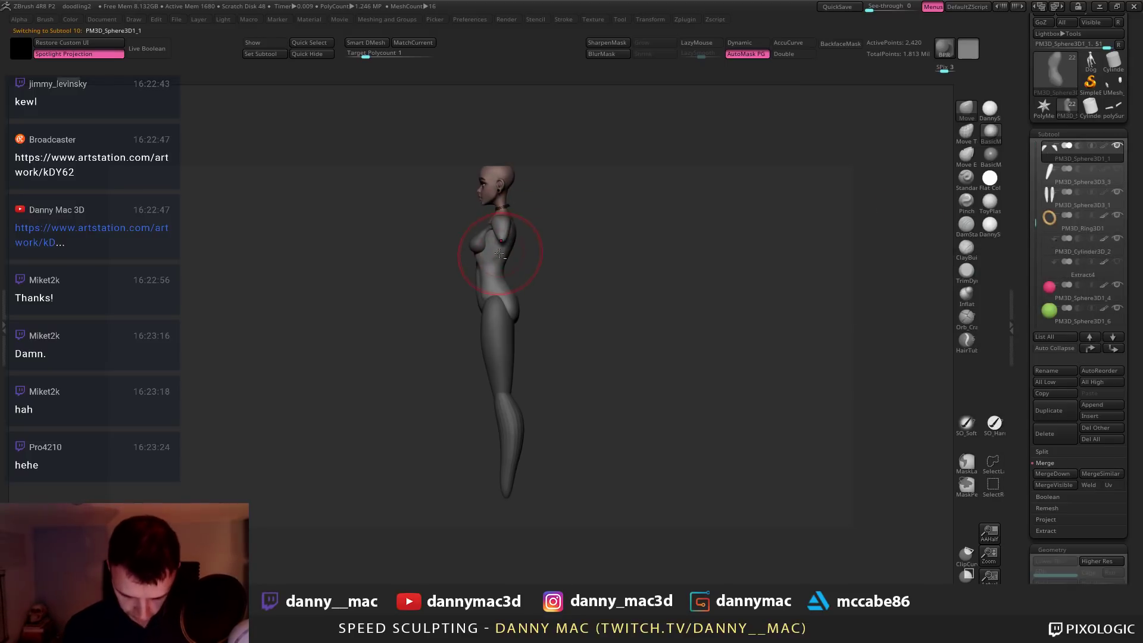
{"action": "key", "text": "w"}
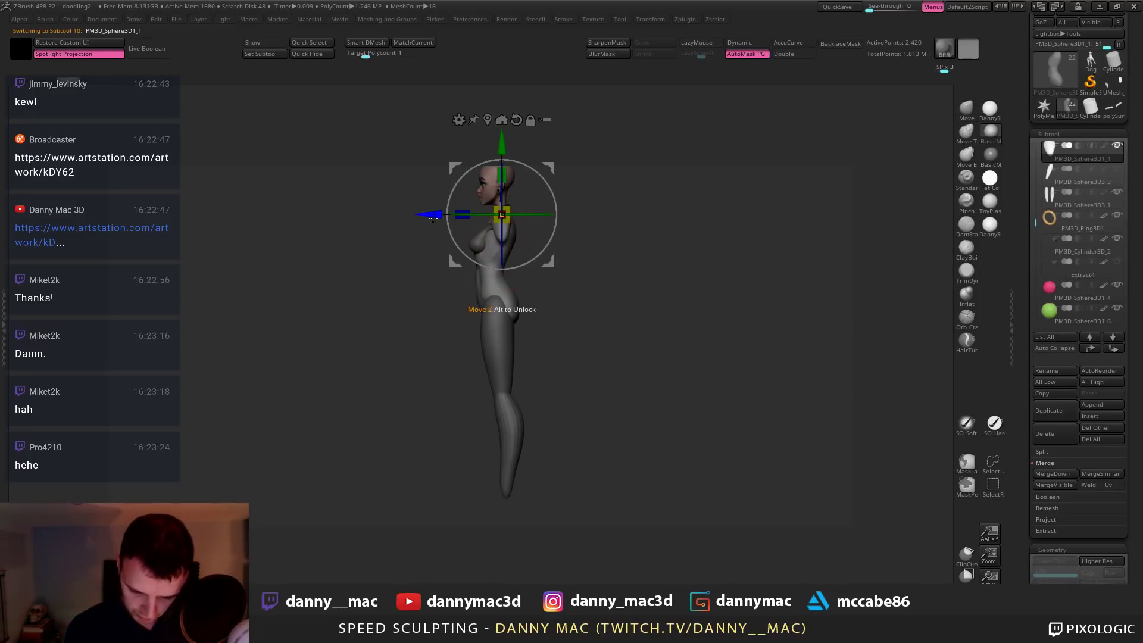
{"action": "left_click_drag", "start_coordinate": [433, 218], "coordinate": [437, 218]}
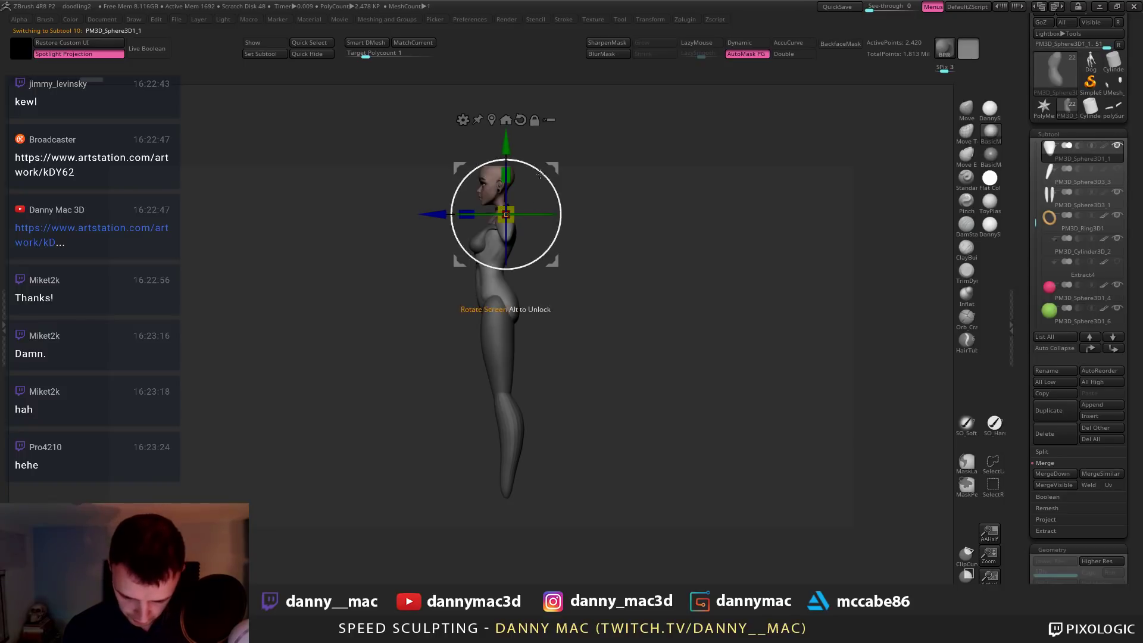
{"action": "key", "text": "q"}
Nudge the torso mesh's buttock contour from the side with the Move brush
{"action": "right_click_drag", "start_coordinate": [518, 195], "coordinate": [517, 239], "text": "ctrl"}
{"action": "left_click", "coordinate": [513, 278], "text": "alt"}
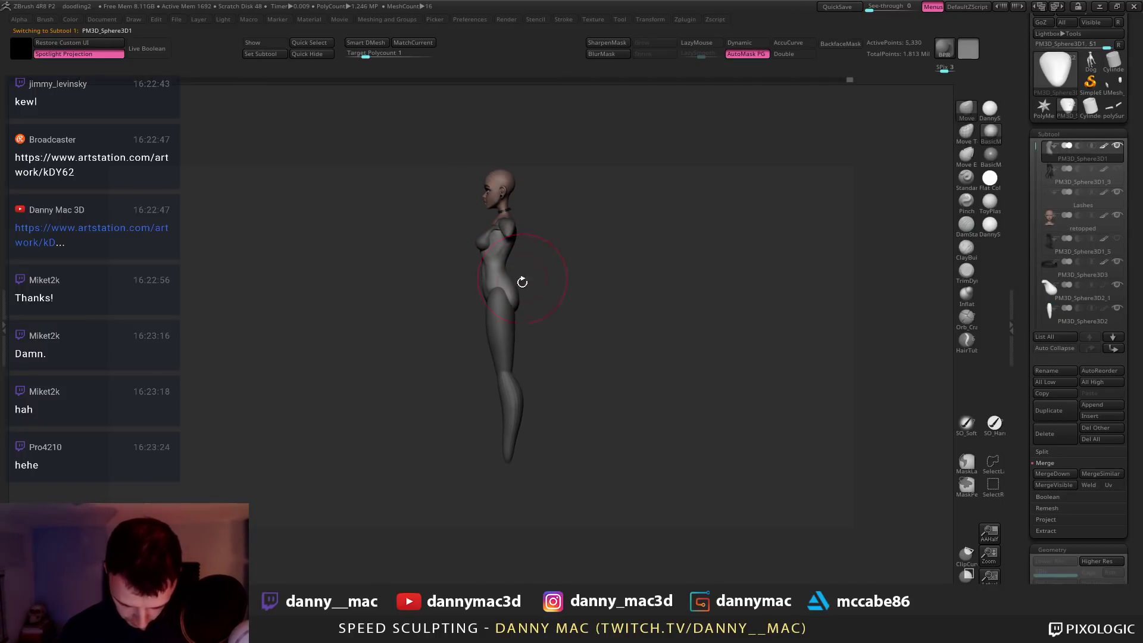
{"action": "key", "text": "space"}
{"action": "left_click", "coordinate": [518, 290]}
{"action": "right_click_drag", "start_coordinate": [524, 291], "coordinate": [508, 314], "text": "ctrl"}
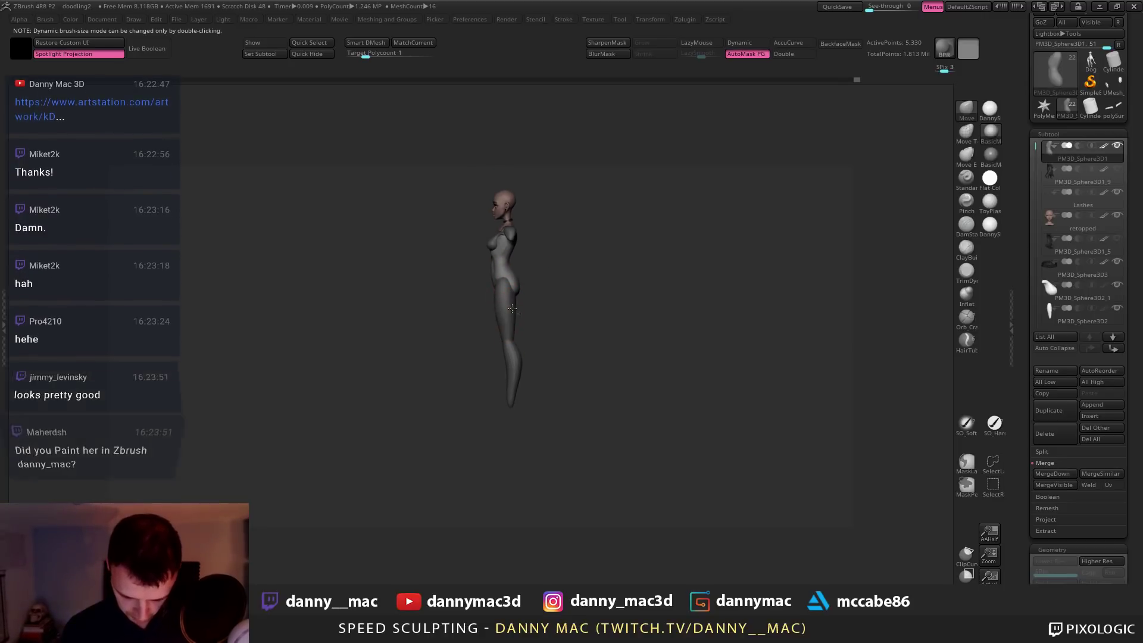
Adjust the placement and tilt of the thighs with the transform gizmo in side view
{"action": "left_click", "coordinate": [509, 311], "text": "alt"}
{"action": "key", "text": "w"}
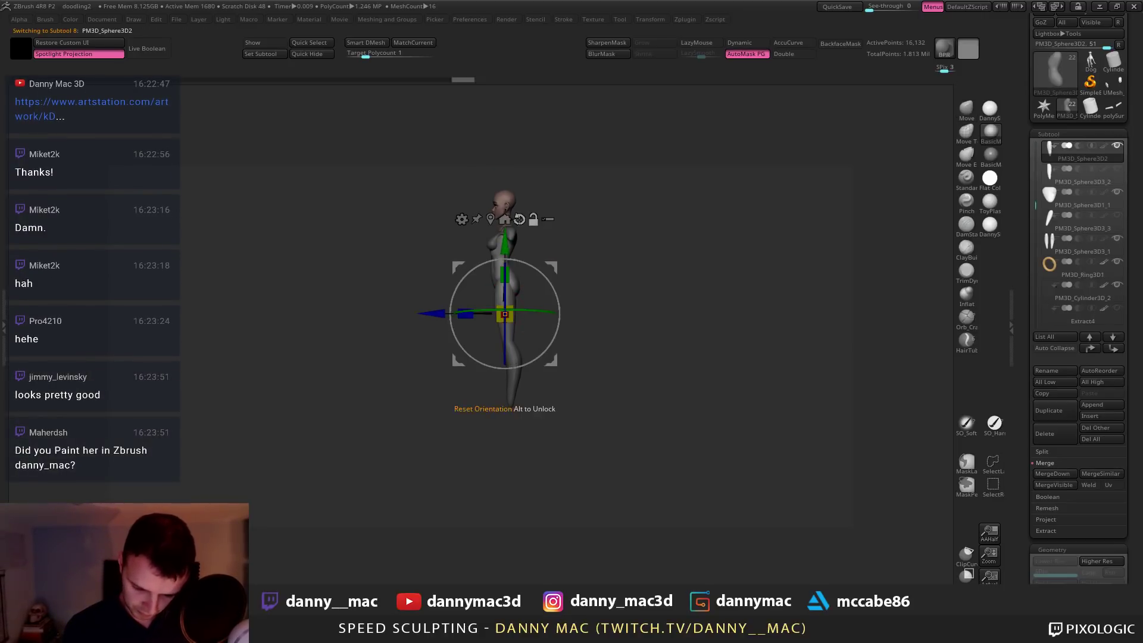
{"action": "left_click_drag", "start_coordinate": [506, 239], "coordinate": [506, 205]}
{"action": "left_click_drag", "start_coordinate": [542, 238], "coordinate": [544, 240]}
{"action": "key", "text": "q"}
Reshape the calves and ankles of the lower legs from behind with the Move brush and smooth them
{"action": "left_click", "coordinate": [516, 354], "text": "alt"}
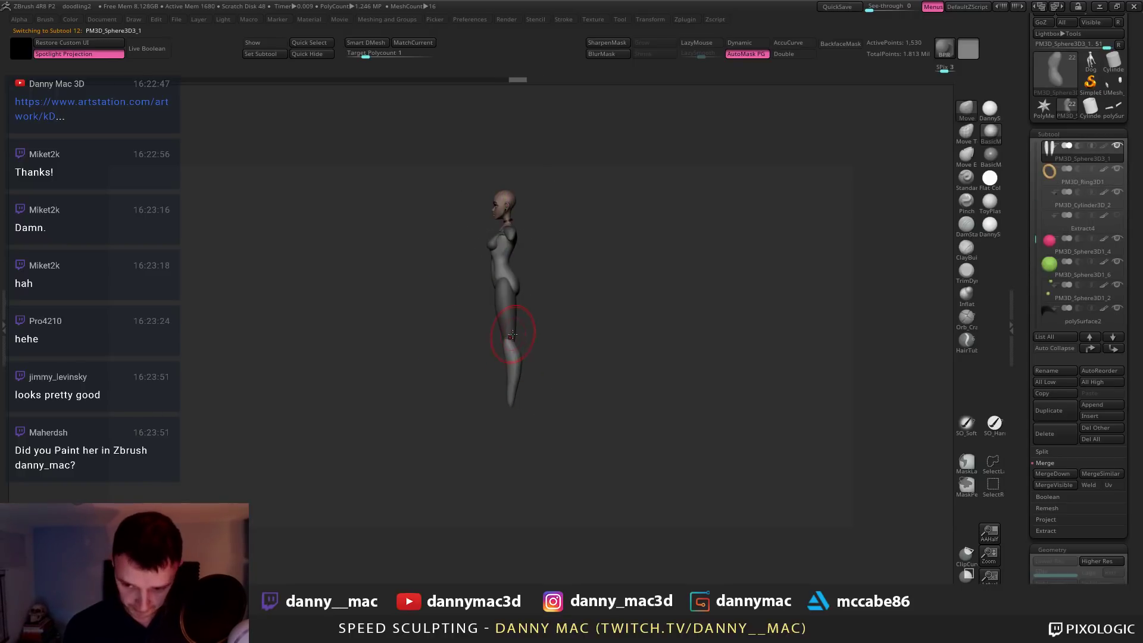
{"action": "key", "text": "s"}
{"action": "mouse_move", "coordinate": [506, 327]}
{"action": "right_mouse_down", "text": "alt"}
{"action": "mouse_move", "coordinate": [506, 296]}
{"action": "mouse_move", "coordinate": [511, 325]}
{"action": "mouse_move", "coordinate": [493, 330]}
{"action": "right_mouse_up", "text": "alt"}
{"action": "right_click", "coordinate": [508, 297]}
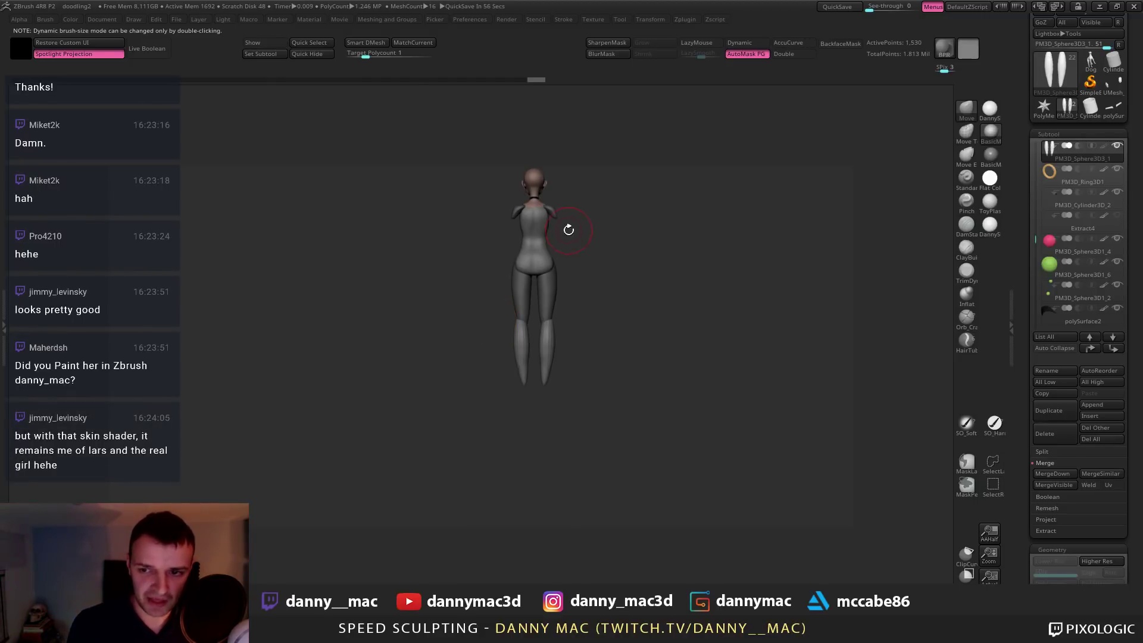
{"action": "mouse_move", "coordinate": [532, 340]}
{"action": "right_mouse_down", "text": "alt"}
{"action": "mouse_move", "coordinate": [525, 301]}
{"action": "mouse_move", "coordinate": [535, 321]}
{"action": "right_mouse_up", "text": "alt"}
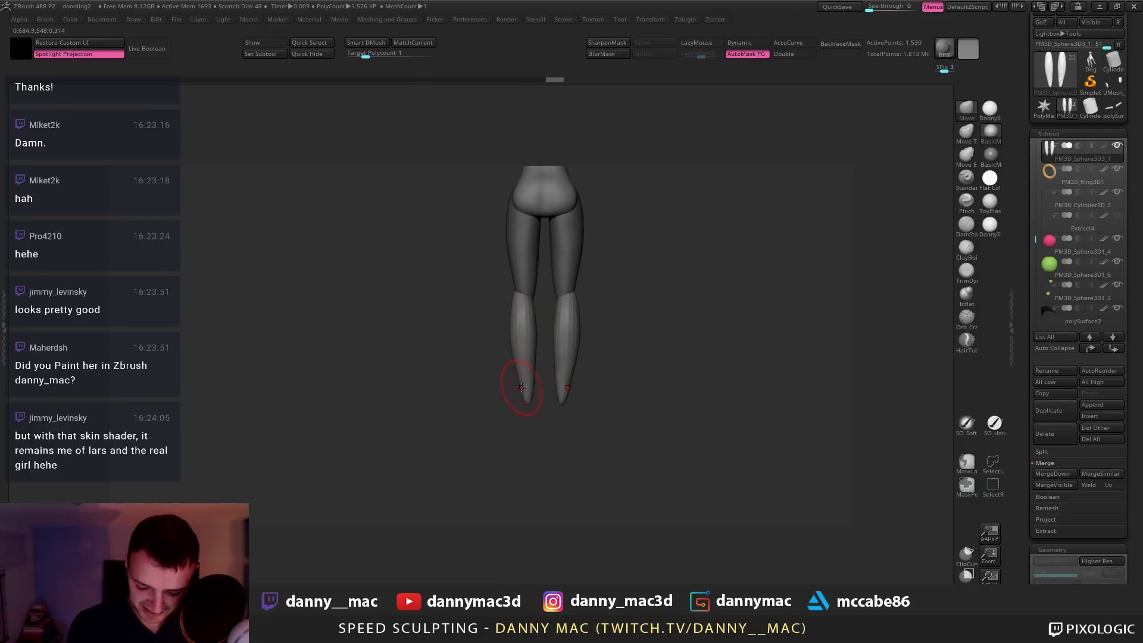
{"action": "mouse_move", "coordinate": [523, 362]}
{"action": "right_mouse_down", "text": "alt"}
{"action": "mouse_move", "coordinate": [515, 339]}
{"action": "mouse_move", "coordinate": [512, 370]}
{"action": "right_mouse_up", "text": "alt"}
{"action": "left_click_drag", "start_coordinate": [516, 369], "coordinate": [517, 379]}
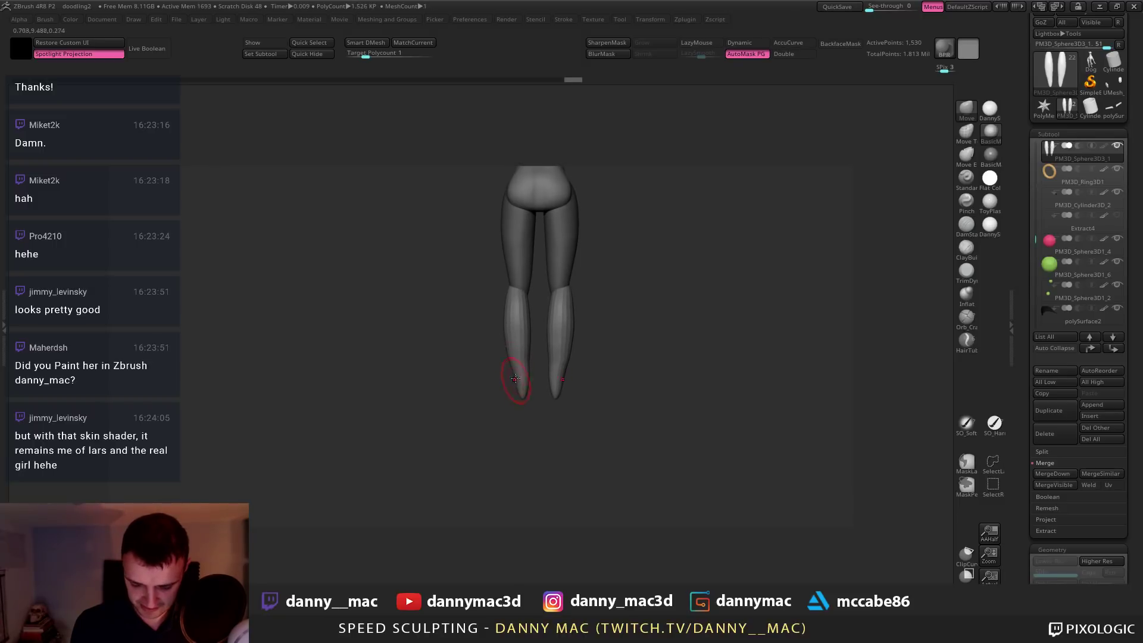
{"action": "right_click_drag", "start_coordinate": [516, 357], "coordinate": [512, 347]}
{"action": "left_click_drag", "start_coordinate": [511, 345], "coordinate": [513, 376], "text": "shift"}
{"action": "right_click_drag", "start_coordinate": [513, 382], "coordinate": [515, 337]}
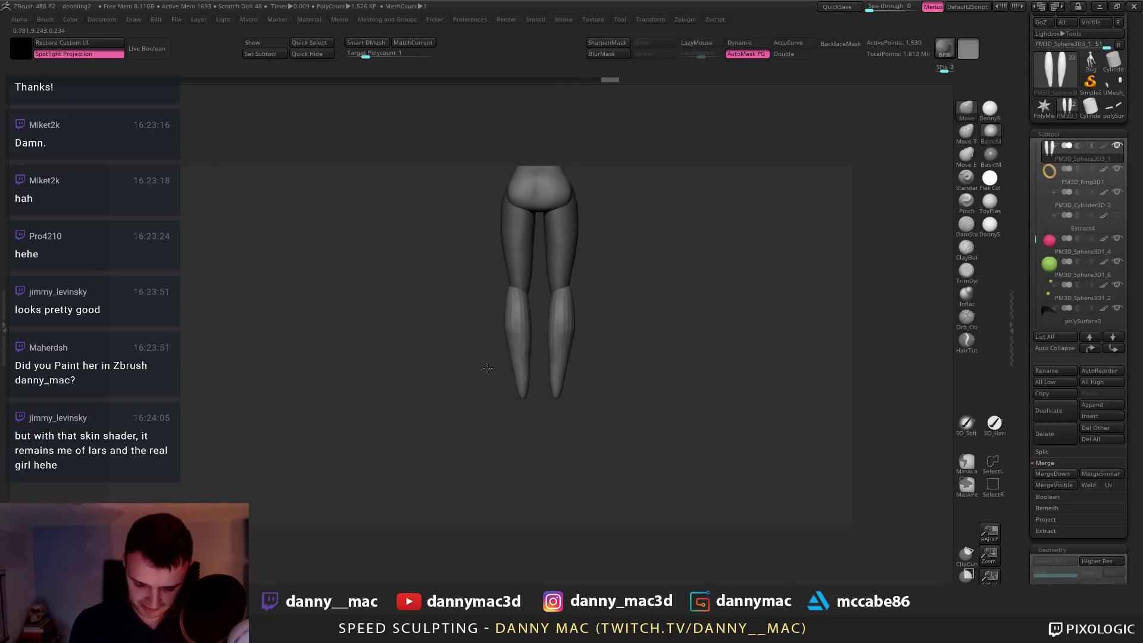
{"action": "key", "text": "d"}
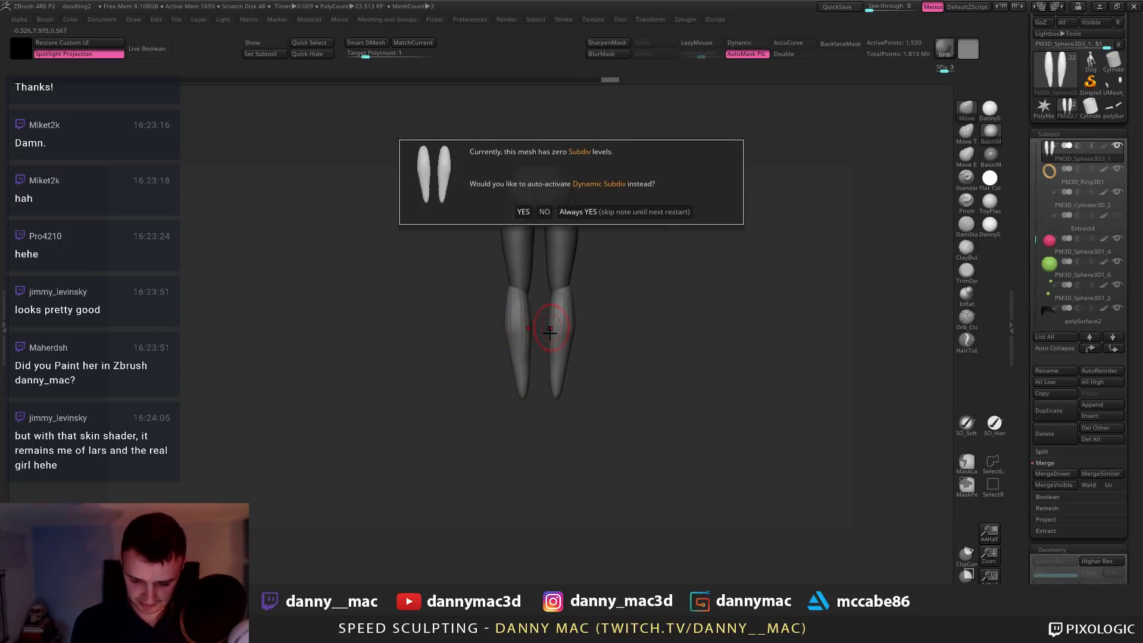
{"action": "left_click", "coordinate": [544, 212]}
{"action": "key", "text": "d"}
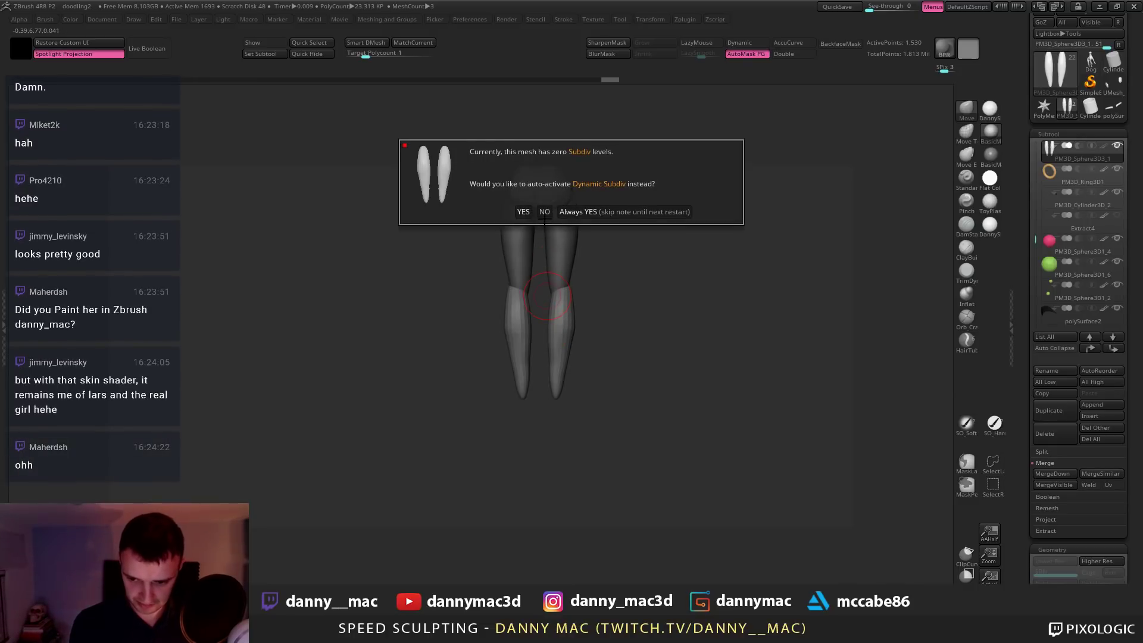
{"action": "left_click", "coordinate": [544, 212]}
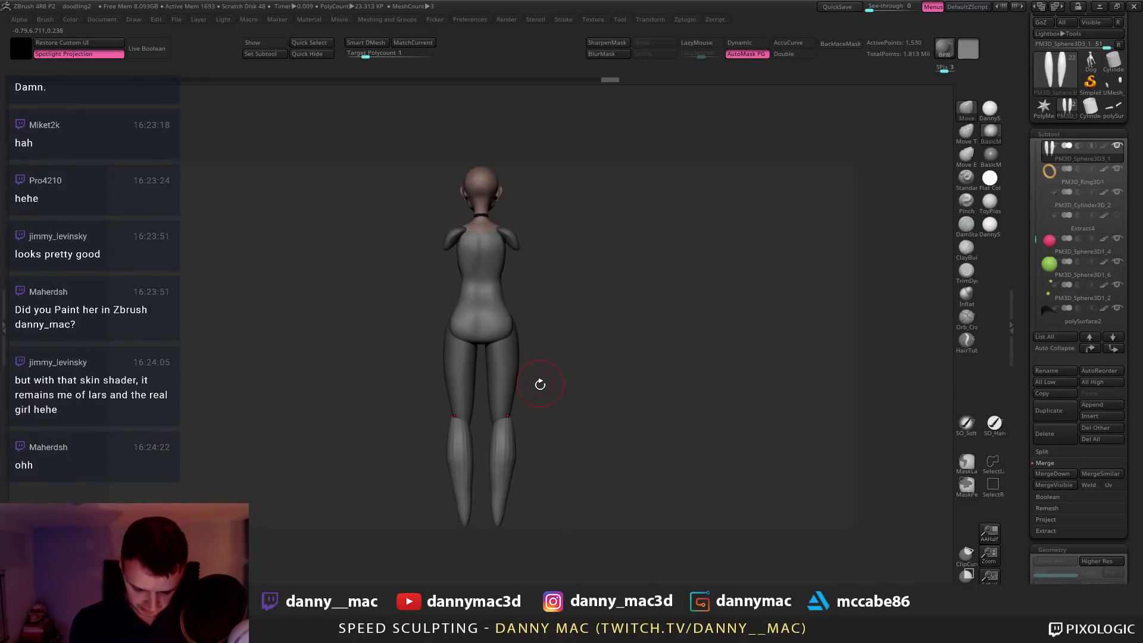
Check the wireframe of the lower legs and subdivide them to subdivision level 2
{"action": "left_click_drag", "start_coordinate": [529, 414], "coordinate": [554, 307], "text": "alt"}
{"action": "key", "text": "shift+f"}
{"action": "key", "text": "shift+f"}
{"action": "left_click_drag", "start_coordinate": [539, 351], "coordinate": [552, 366], "text": "alt"}
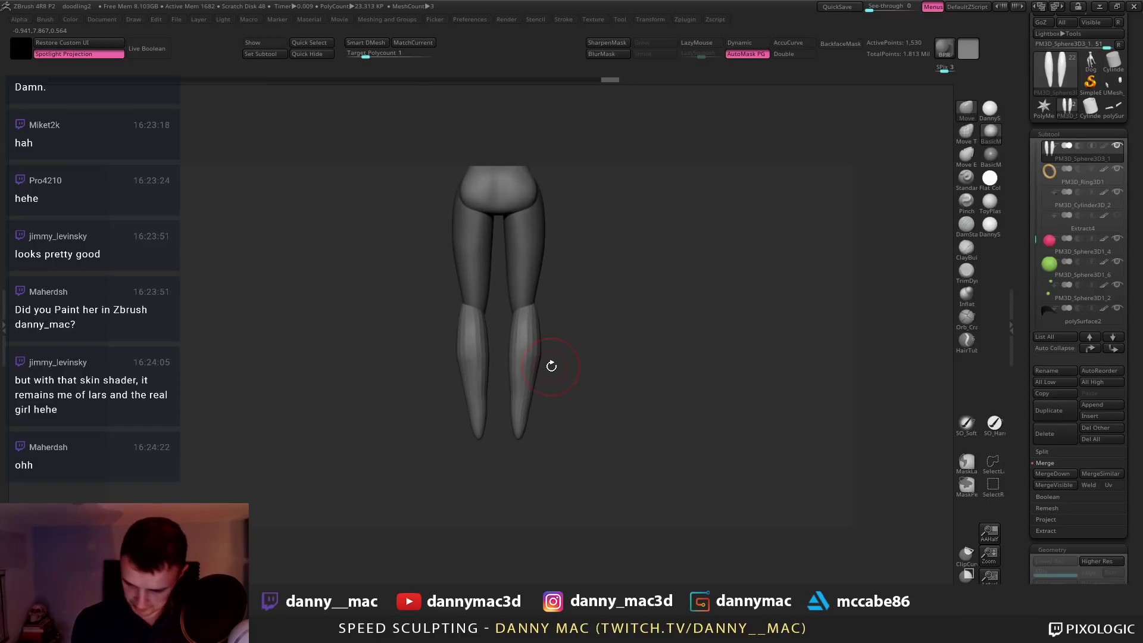
{"action": "key", "text": "d"}
{"action": "key", "text": "l"}
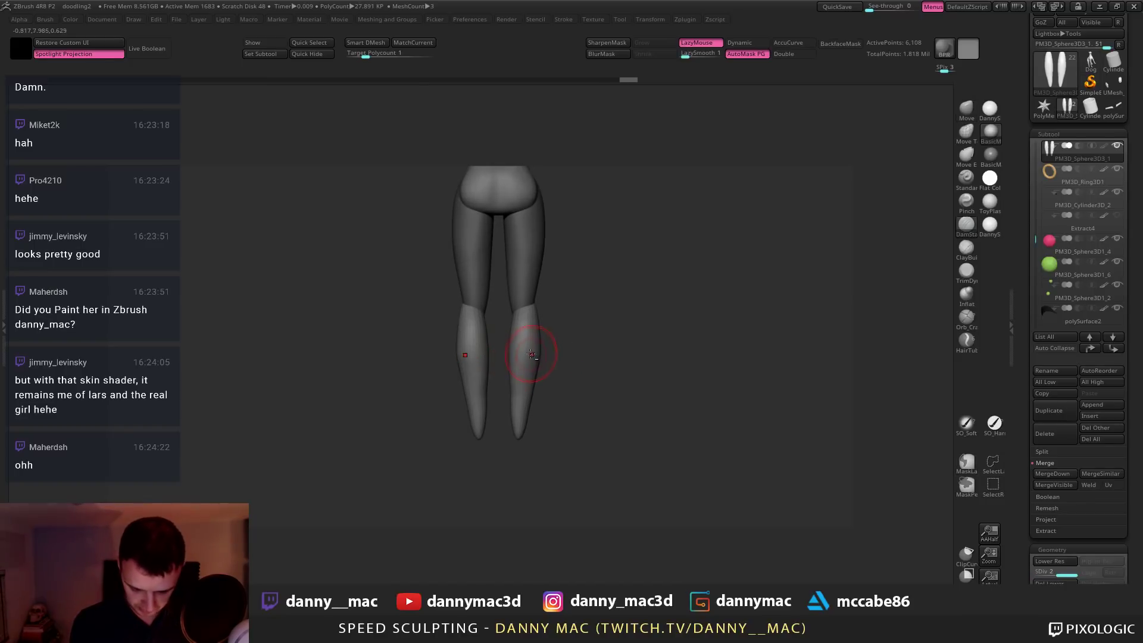
Turn LazyMouse off and pull the back of the calf into shape in side view with the Move brush
{"action": "mouse_move", "coordinate": [524, 360]}
{"action": "right_mouse_down"}
{"action": "mouse_move", "coordinate": [457, 340]}
{"action": "mouse_move", "coordinate": [502, 327]}
{"action": "right_mouse_up"}
{"action": "key", "text": "l"}
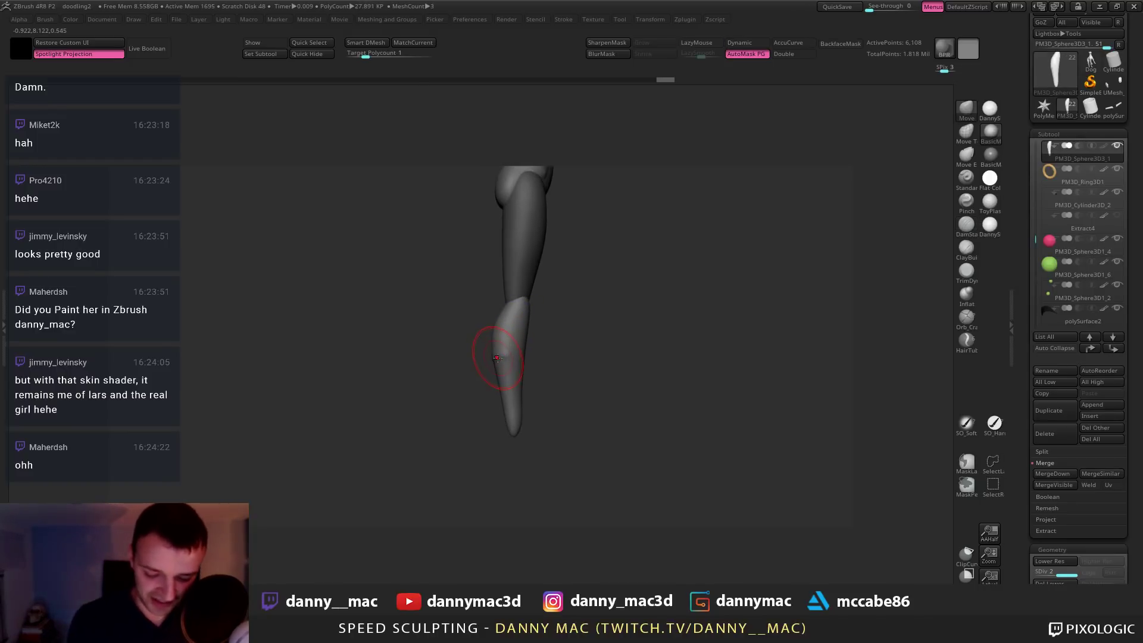
{"action": "left_click_drag", "start_coordinate": [492, 357], "coordinate": [496, 335]}
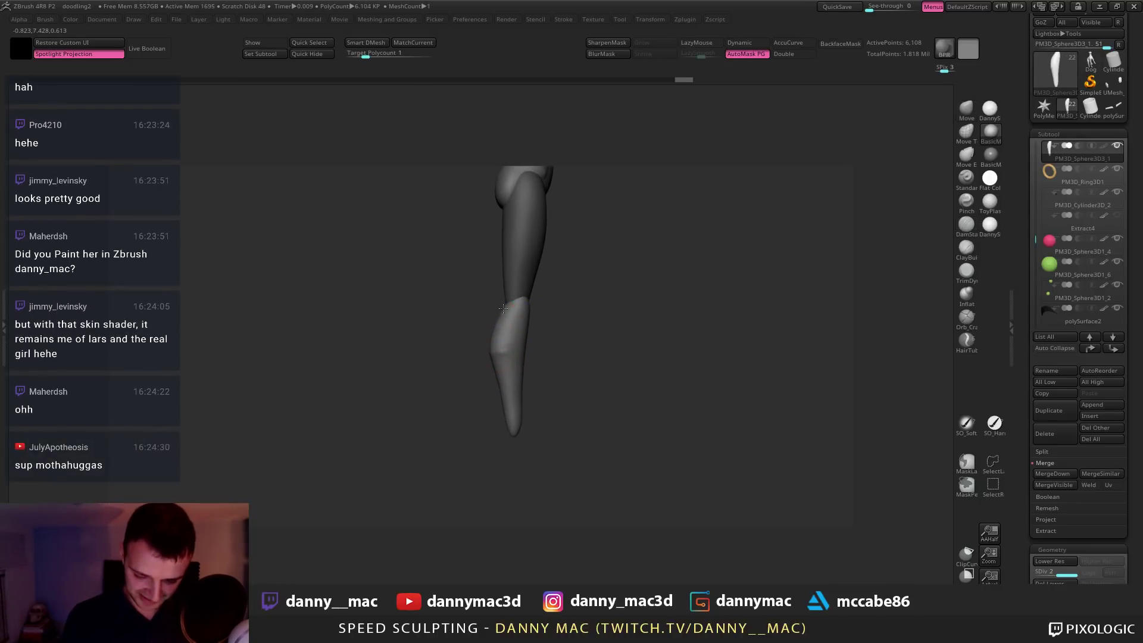
{"action": "mouse_move", "coordinate": [499, 352]}
{"action": "right_mouse_down", "text": "ctrl"}
{"action": "mouse_move", "coordinate": [499, 335]}
{"action": "mouse_move", "coordinate": [526, 332]}
{"action": "mouse_move", "coordinate": [530, 365]}
{"action": "mouse_move", "coordinate": [517, 318]}
{"action": "mouse_move", "coordinate": [465, 380]}
{"action": "mouse_move", "coordinate": [477, 348]}
{"action": "mouse_move", "coordinate": [452, 319]}
{"action": "right_mouse_up", "text": "ctrl"}
{"action": "right_click", "coordinate": [448, 402]}
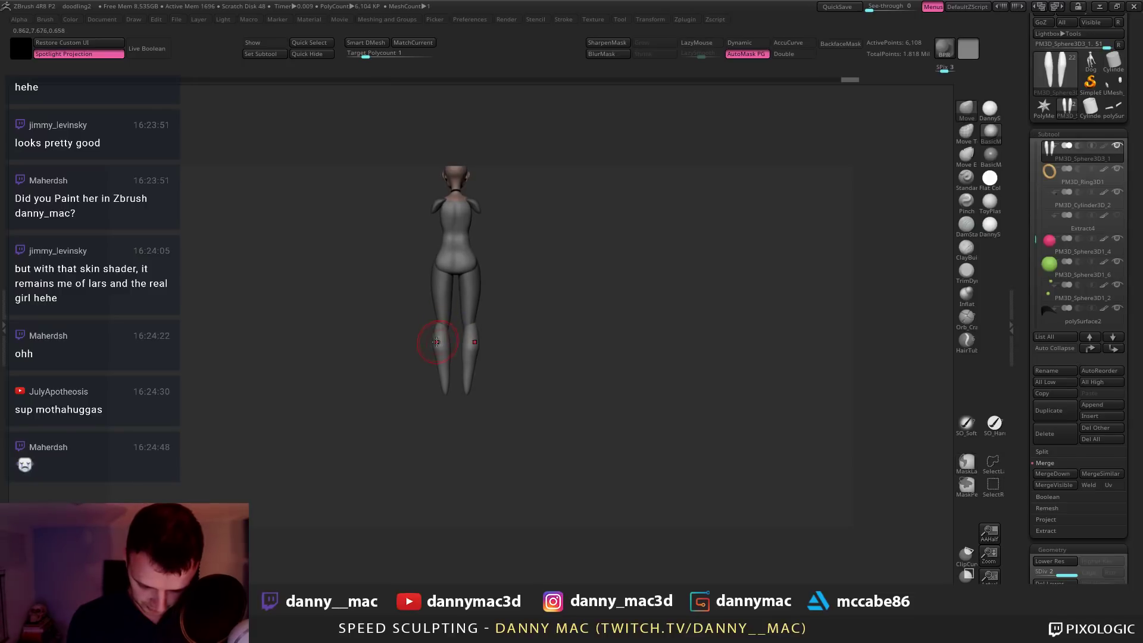
Undo the last change below the knees and adjust the outer contour of the calves from behind
{"action": "left_click_drag", "start_coordinate": [447, 326], "coordinate": [447, 322]}
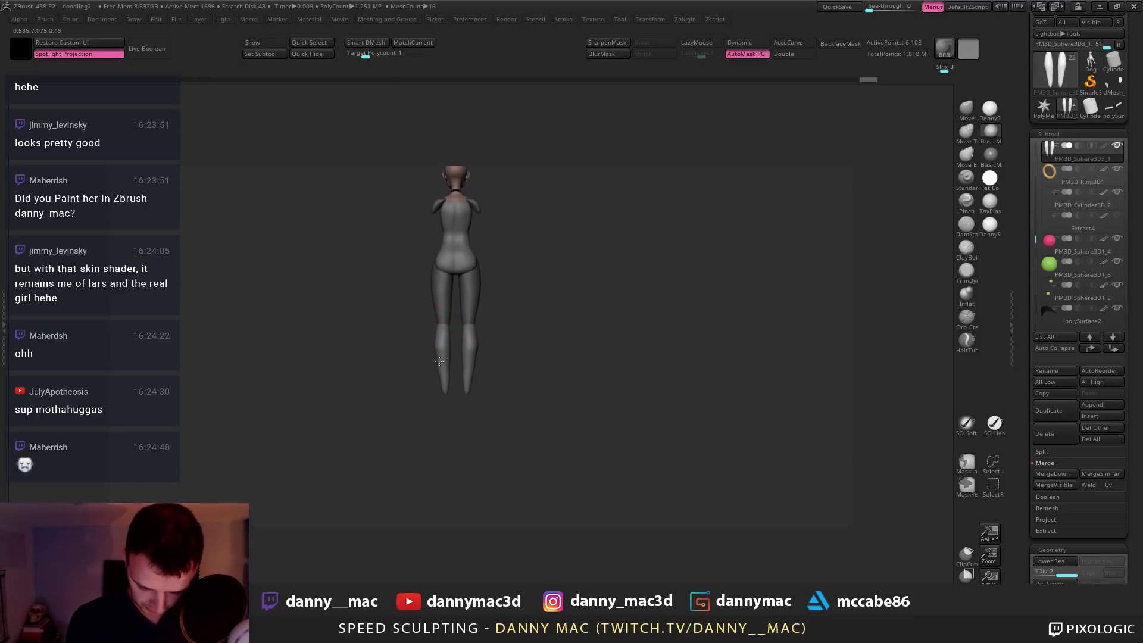
{"action": "key", "text": "ctrl+z"}
{"action": "key", "text": "space"}
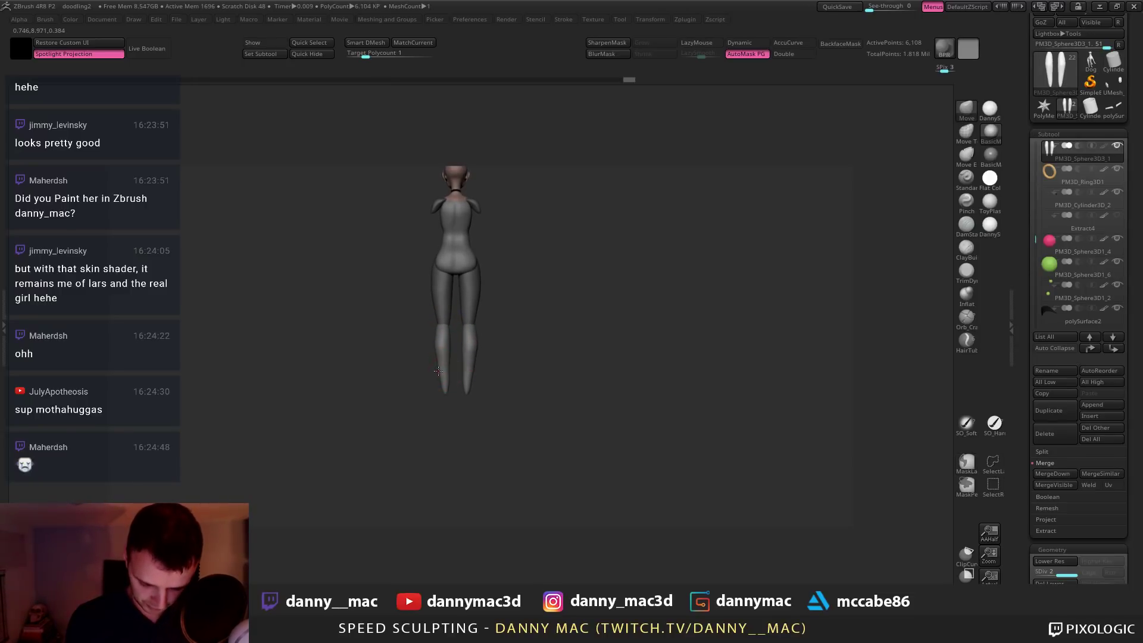
{"action": "left_click_drag", "start_coordinate": [437, 359], "coordinate": [435, 358]}
{"action": "mouse_move", "coordinate": [437, 361]}
{"action": "right_mouse_down"}
{"action": "mouse_move", "coordinate": [411, 364]}
{"action": "mouse_move", "coordinate": [455, 366]}
{"action": "right_mouse_up"}
Work on the volume of the lower shins with the Inflat brush
{"action": "key", "text": "b"}
{"action": "key", "text": "i"}
{"action": "key", "text": "n"}
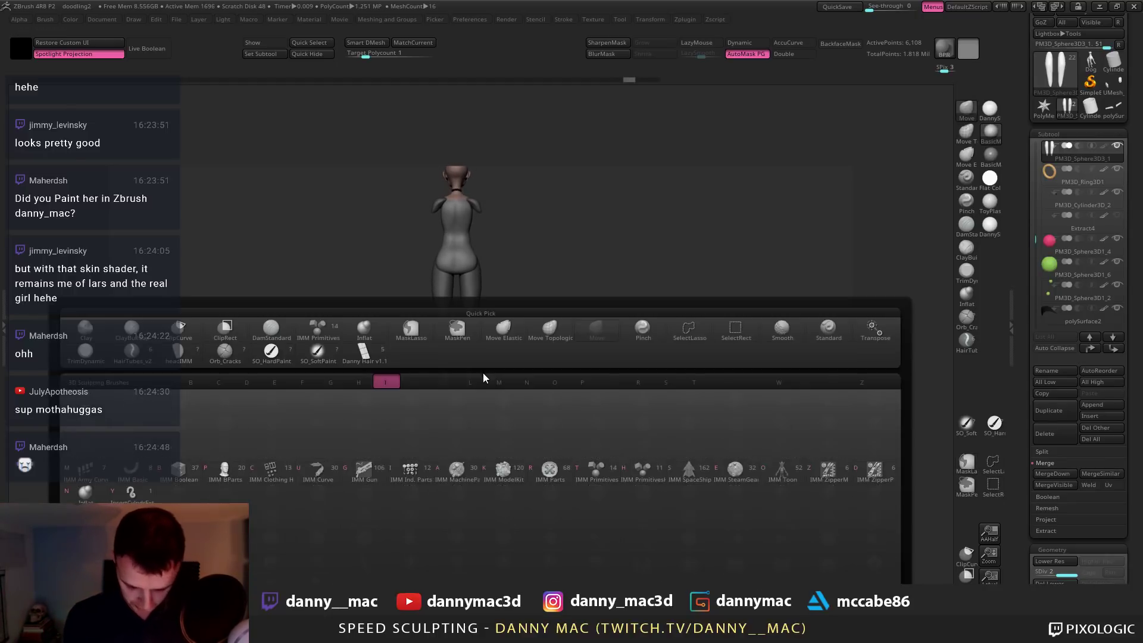
{"action": "key", "text": "space"}
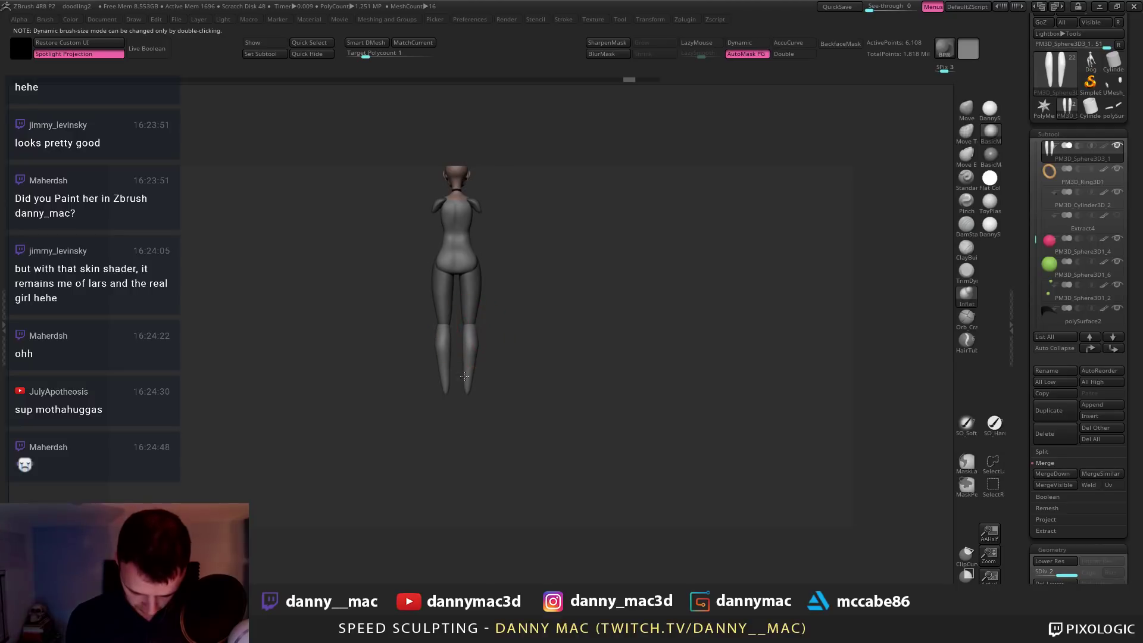
{"action": "mouse_move", "coordinate": [472, 348]}
{"action": "right_mouse_down"}
{"action": "mouse_move", "coordinate": [465, 335]}
{"action": "mouse_move", "coordinate": [488, 301]}
{"action": "mouse_move", "coordinate": [489, 266]}
{"action": "right_mouse_up"}
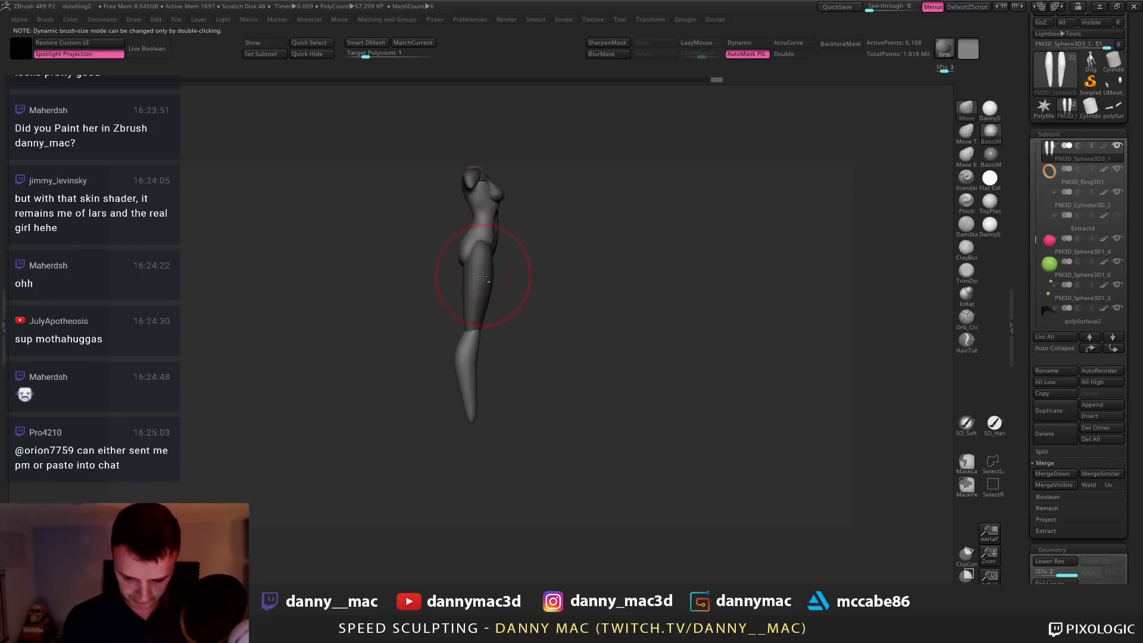
Reshape the back contour of the buttocks on the torso mesh in side view with the Move brush
{"action": "left_click", "coordinate": [484, 277], "text": "alt"}
{"action": "key", "text": "space"}
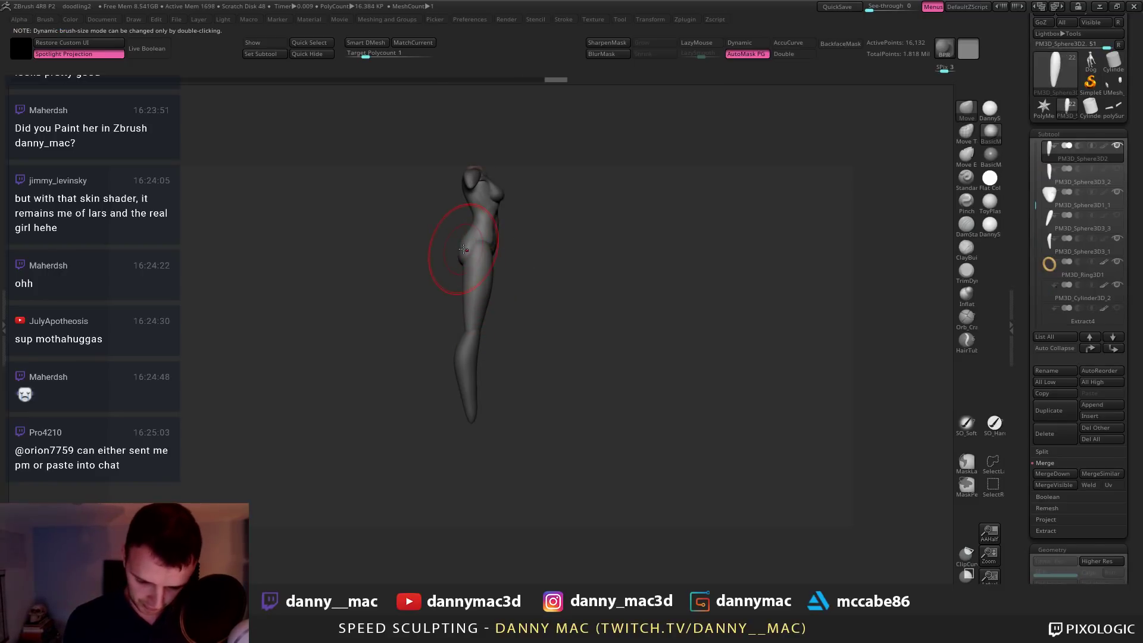
{"action": "left_click", "coordinate": [455, 250], "text": "alt"}
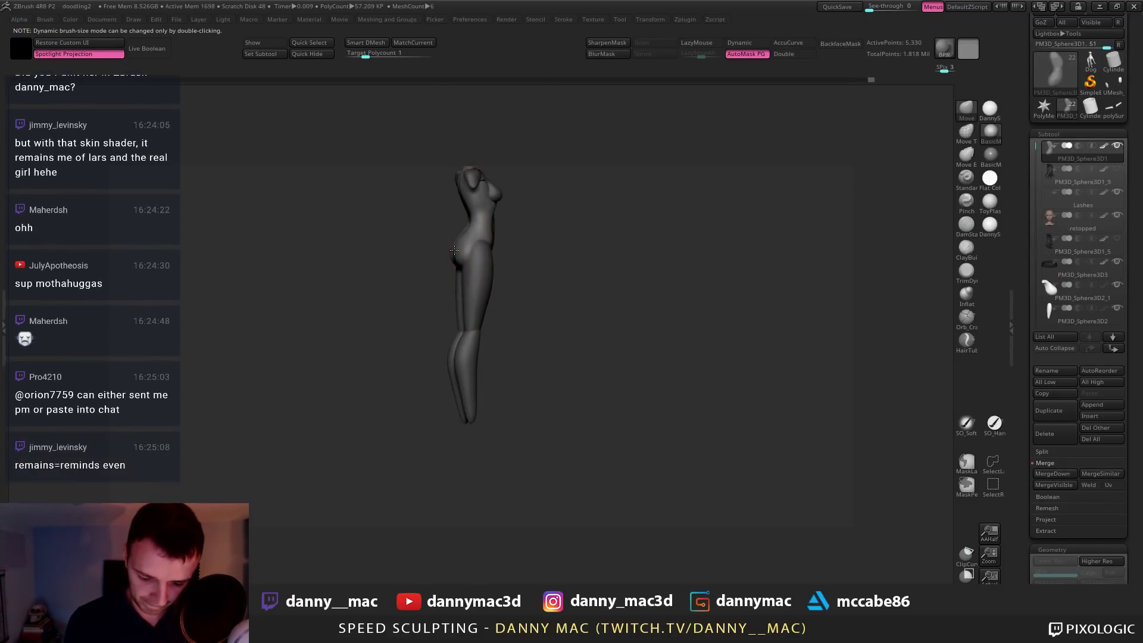
{"action": "key", "text": "space"}
{"action": "left_click_drag", "start_coordinate": [454, 250], "coordinate": [458, 256]}
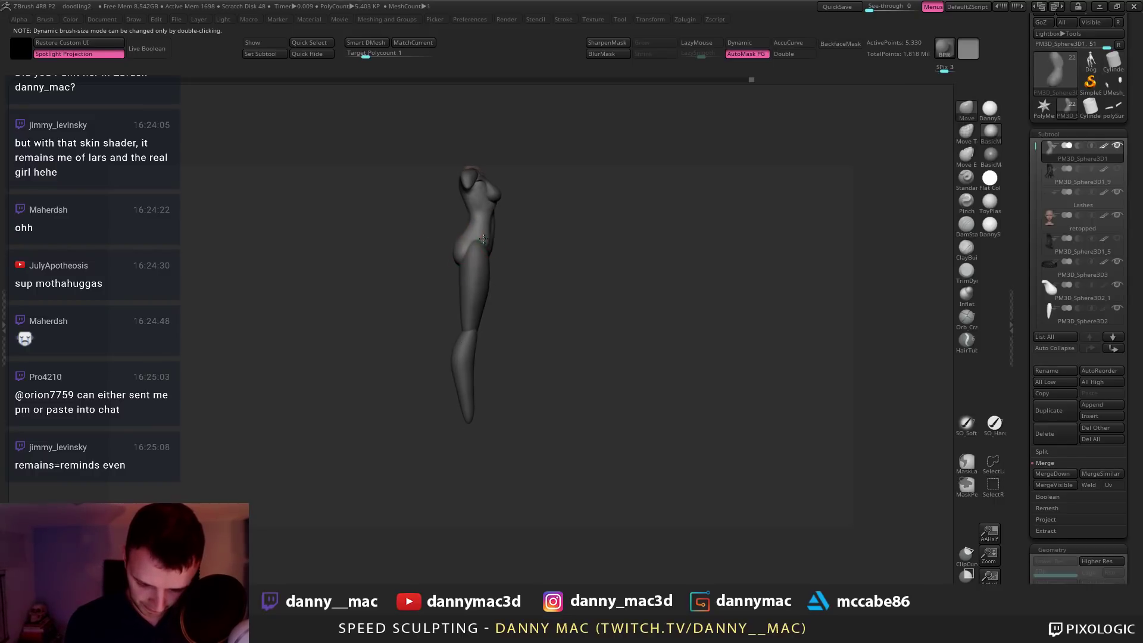
{"action": "mouse_move", "coordinate": [457, 255]}
{"action": "right_mouse_down", "text": "ctrl"}
{"action": "mouse_move", "coordinate": [486, 245]}
{"action": "mouse_move", "coordinate": [484, 258]}
{"action": "mouse_move", "coordinate": [498, 236]}
{"action": "right_mouse_up", "text": "ctrl"}
Adjust the front profile of the lower abdomen with a resized Move brush
{"action": "key", "text": "space"}
{"action": "key", "text": "space"}
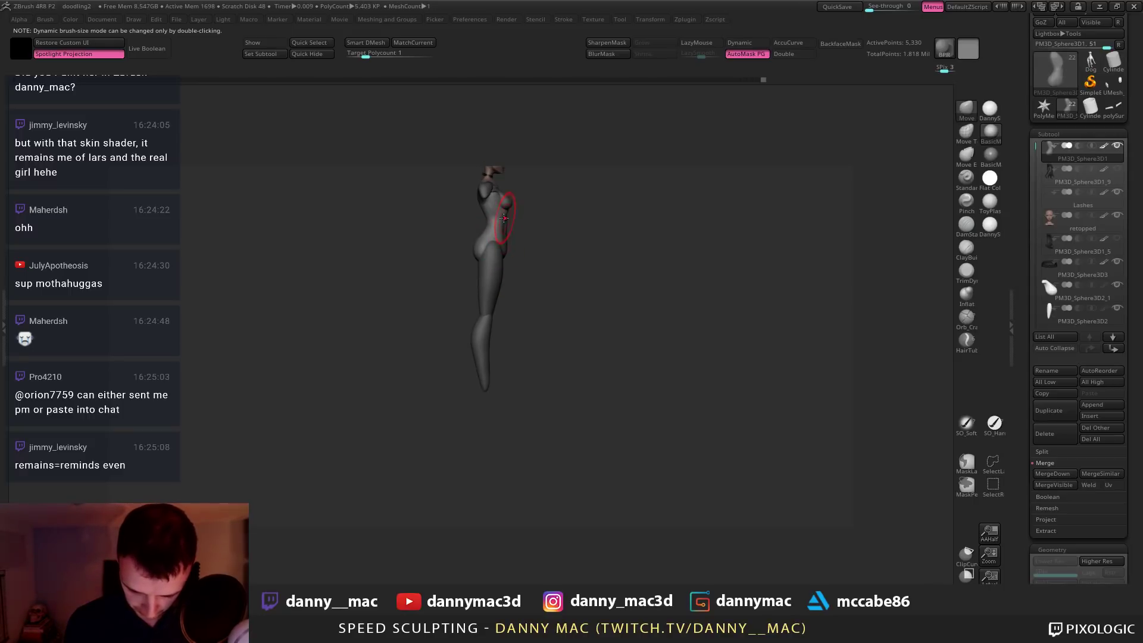
{"action": "left_click_drag", "start_coordinate": [503, 236], "coordinate": [502, 242]}
{"action": "mouse_move", "coordinate": [502, 242]}
{"action": "right_mouse_down"}
{"action": "mouse_move", "coordinate": [473, 288]}
{"action": "mouse_move", "coordinate": [521, 227]}
{"action": "mouse_move", "coordinate": [440, 256]}
{"action": "mouse_move", "coordinate": [519, 297]}
{"action": "right_mouse_up"}
Enlarge the breasts with the Inflat brush and reshape their side profile with the Move brush
{"action": "left_click", "coordinate": [500, 244], "text": "alt"}
{"action": "key", "text": "b"}
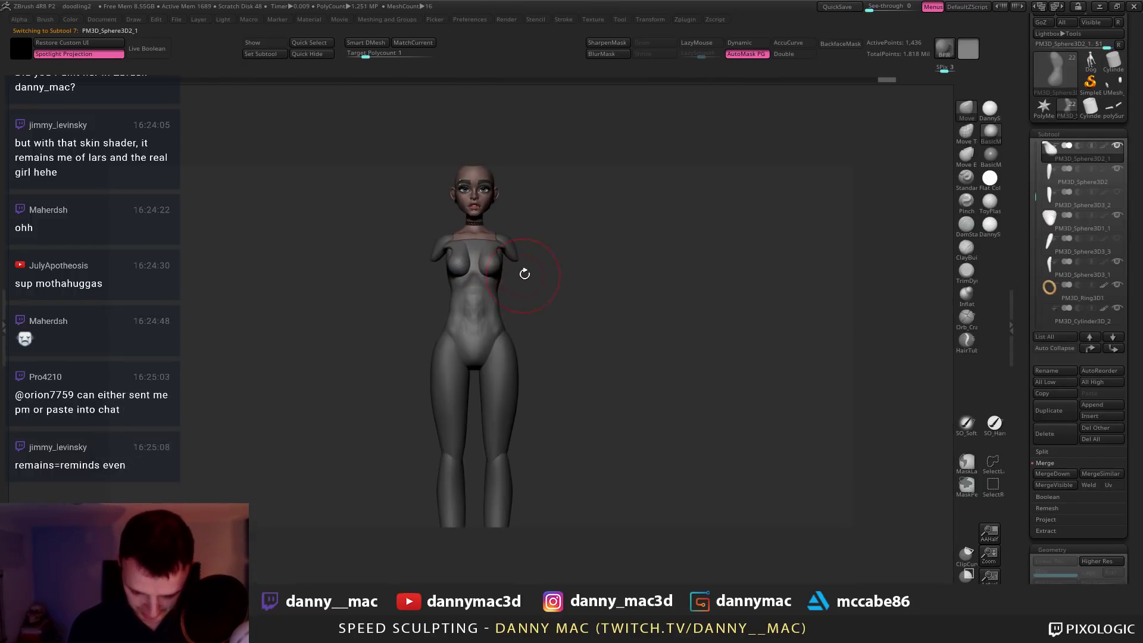
{"action": "key", "text": "b"}
{"action": "key", "text": "i"}
{"action": "key", "text": "n"}
{"action": "right_click_drag", "start_coordinate": [551, 306], "coordinate": [467, 263]}
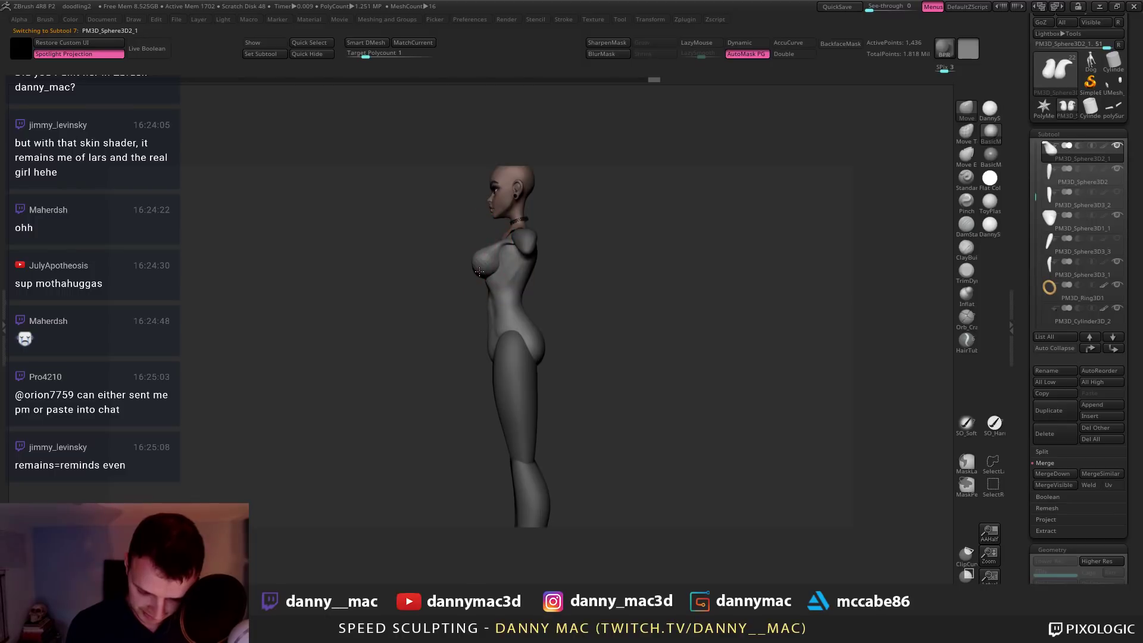
{"action": "left_click_drag", "start_coordinate": [479, 271], "coordinate": [514, 244]}
Adjust the side of the rib cage beneath the armpit on the torso with the Move brush
{"action": "left_click", "coordinate": [508, 254], "text": "alt"}
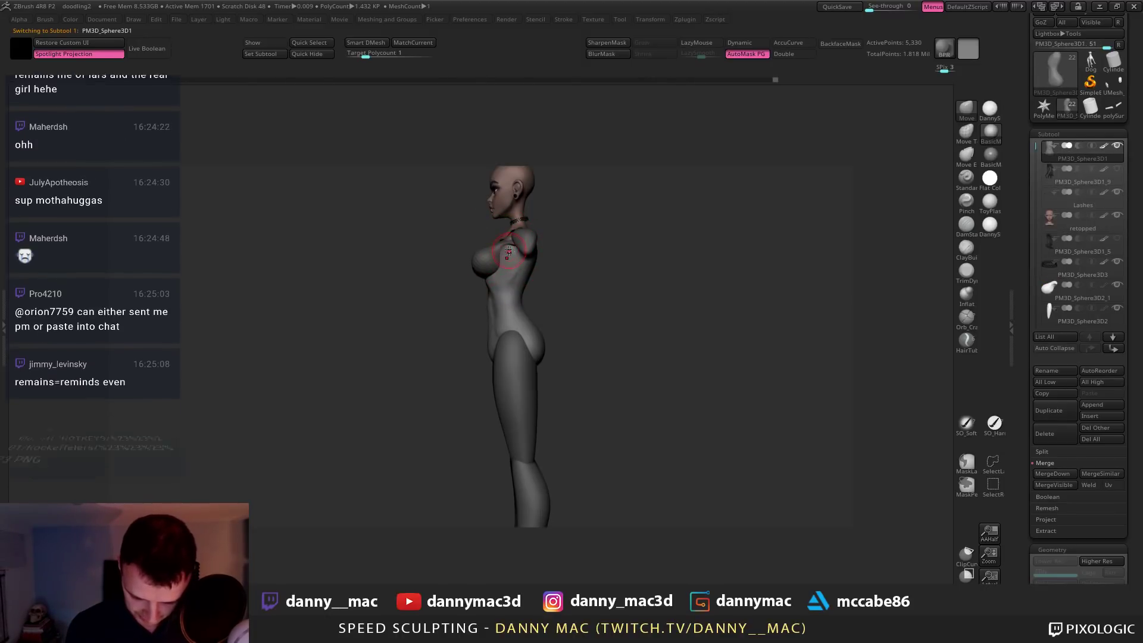
{"action": "right_click_drag", "start_coordinate": [509, 253], "coordinate": [581, 240]}
{"action": "left_click_drag", "start_coordinate": [519, 252], "coordinate": [516, 250]}
{"action": "mouse_move", "coordinate": [536, 229]}
{"action": "right_mouse_down"}
{"action": "mouse_move", "coordinate": [499, 284]}
{"action": "mouse_move", "coordinate": [489, 255]}
{"action": "right_mouse_up"}
Refine the upper contour of the breasts with the Move brush and undo the last stroke
{"action": "left_click", "coordinate": [512, 244], "text": "alt"}
{"action": "left_click_drag", "start_coordinate": [477, 245], "coordinate": [478, 250]}
{"action": "right_click_drag", "start_coordinate": [480, 244], "coordinate": [491, 224]}
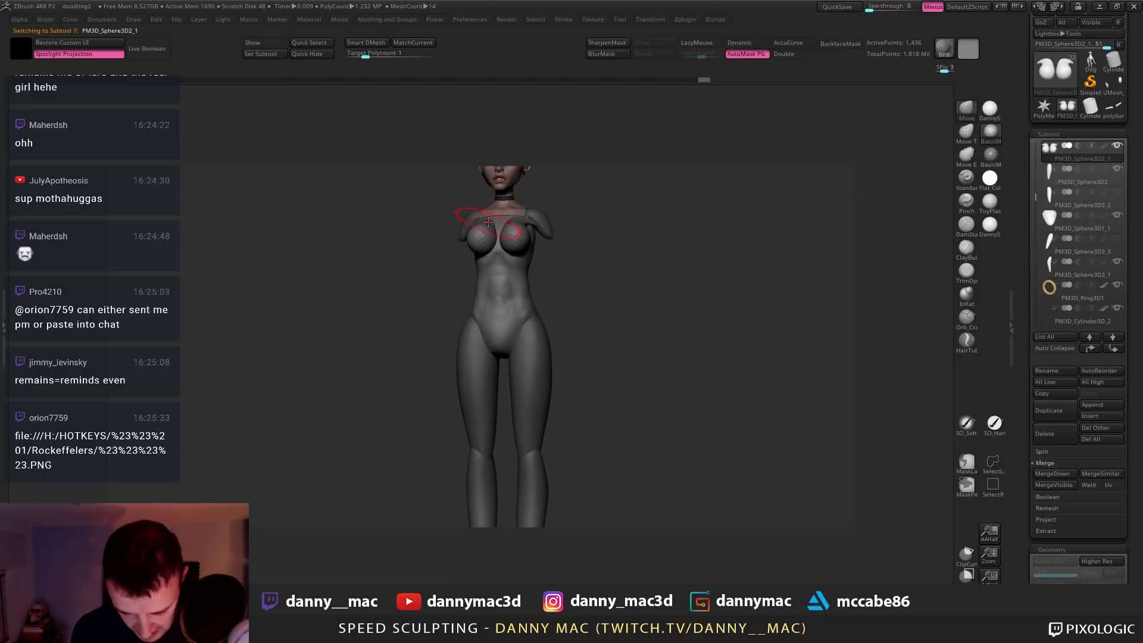
{"action": "left_click_drag", "start_coordinate": [491, 222], "coordinate": [492, 220]}
{"action": "right_click_drag", "start_coordinate": [494, 220], "coordinate": [469, 230]}
{"action": "left_click_drag", "start_coordinate": [487, 234], "coordinate": [489, 230]}
{"action": "mouse_move", "coordinate": [498, 215]}
{"action": "right_mouse_down"}
{"action": "mouse_move", "coordinate": [524, 215]}
{"action": "mouse_move", "coordinate": [506, 212]}
{"action": "mouse_move", "coordinate": [541, 197]}
{"action": "mouse_move", "coordinate": [482, 203]}
{"action": "mouse_move", "coordinate": [532, 194]}
{"action": "right_mouse_up"}
{"action": "key", "text": "ctrl+z"}
Refine the torso's abdomen profile with a larger Move brush, checking the figure from side and front
{"action": "left_click", "coordinate": [508, 243], "text": "alt"}
{"action": "mouse_move", "coordinate": [508, 243]}
{"action": "right_mouse_down"}
{"action": "mouse_move", "coordinate": [487, 234]}
{"action": "mouse_move", "coordinate": [515, 235]}
{"action": "mouse_move", "coordinate": [525, 221]}
{"action": "mouse_move", "coordinate": [464, 226]}
{"action": "mouse_move", "coordinate": [453, 280]}
{"action": "mouse_move", "coordinate": [468, 306]}
{"action": "right_mouse_up"}
{"action": "key", "text": "space"}
{"action": "key", "text": "bracketright"}
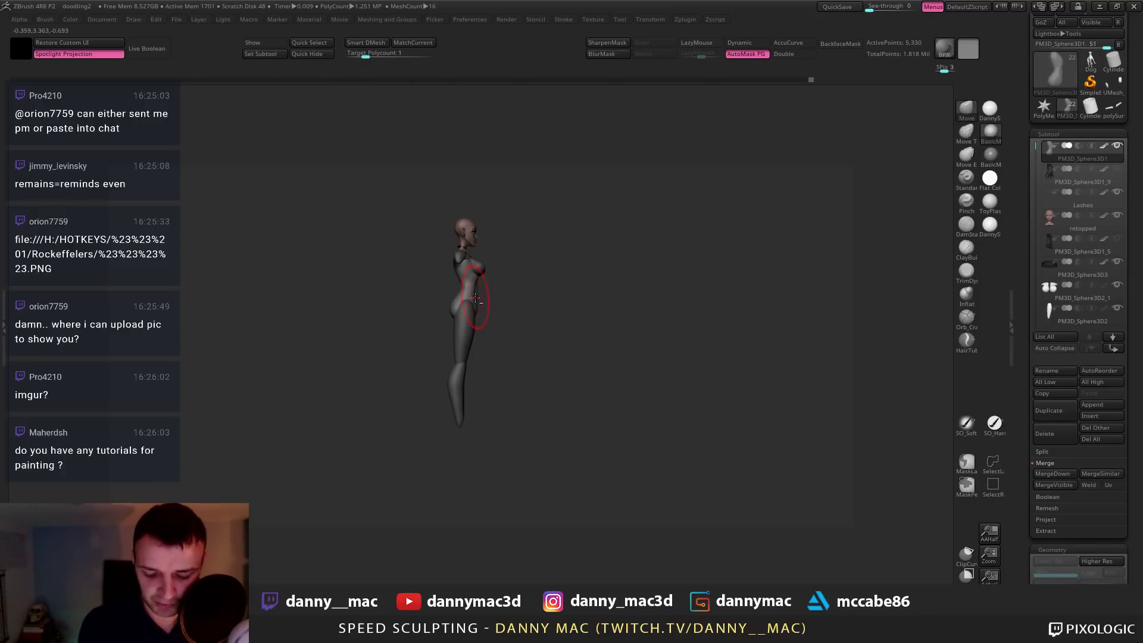
{"action": "mouse_move", "coordinate": [471, 296]}
{"action": "right_mouse_down", "text": "alt"}
{"action": "mouse_move", "coordinate": [480, 326]}
{"action": "mouse_move", "coordinate": [477, 299]}
{"action": "right_mouse_up", "text": "alt"}
{"action": "key", "text": "space"}
{"action": "key", "text": "space"}
{"action": "mouse_move", "coordinate": [487, 264]}
{"action": "right_mouse_down"}
{"action": "mouse_move", "coordinate": [466, 285]}
{"action": "mouse_move", "coordinate": [518, 272]}
{"action": "mouse_move", "coordinate": [503, 272]}
{"action": "right_mouse_up"}
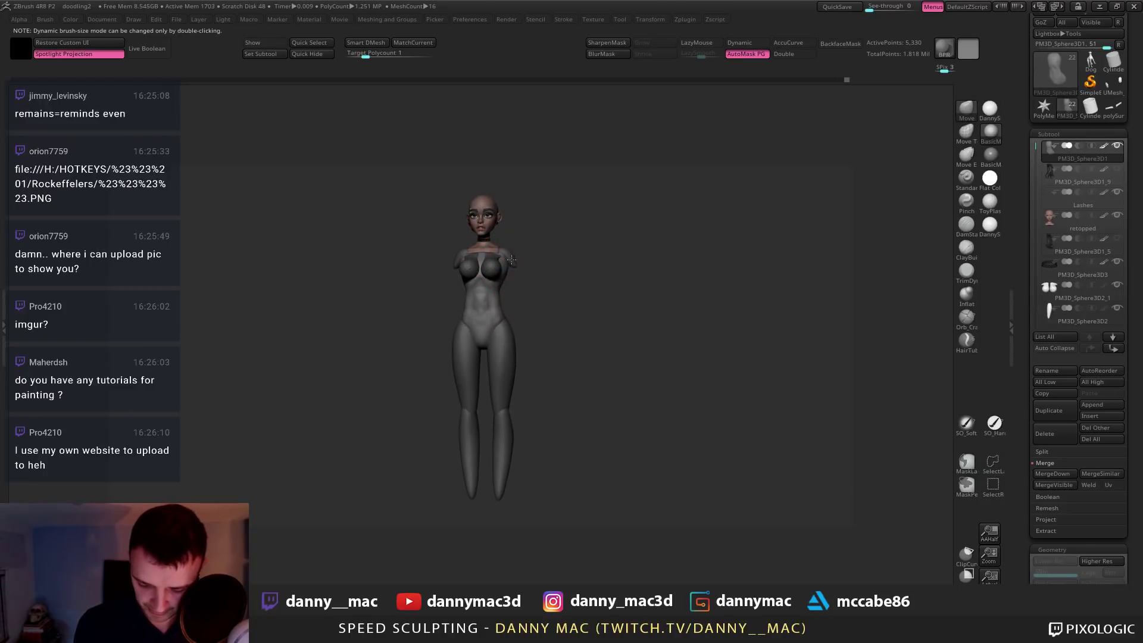
Move the shoulder pieces slightly outward from the torso with the gizmo
{"action": "left_click", "coordinate": [501, 249], "text": "alt"}
{"action": "key", "text": "w"}
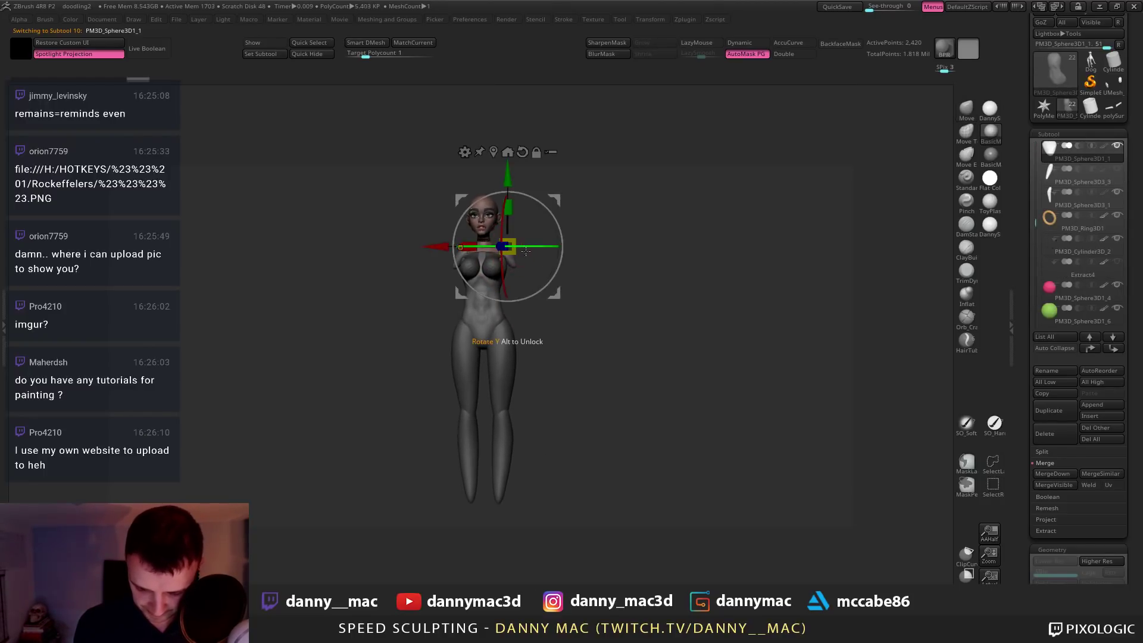
{"action": "right_click_drag", "start_coordinate": [526, 251], "coordinate": [522, 250], "text": "shift"}
{"action": "left_click_drag", "start_coordinate": [439, 246], "coordinate": [445, 246]}
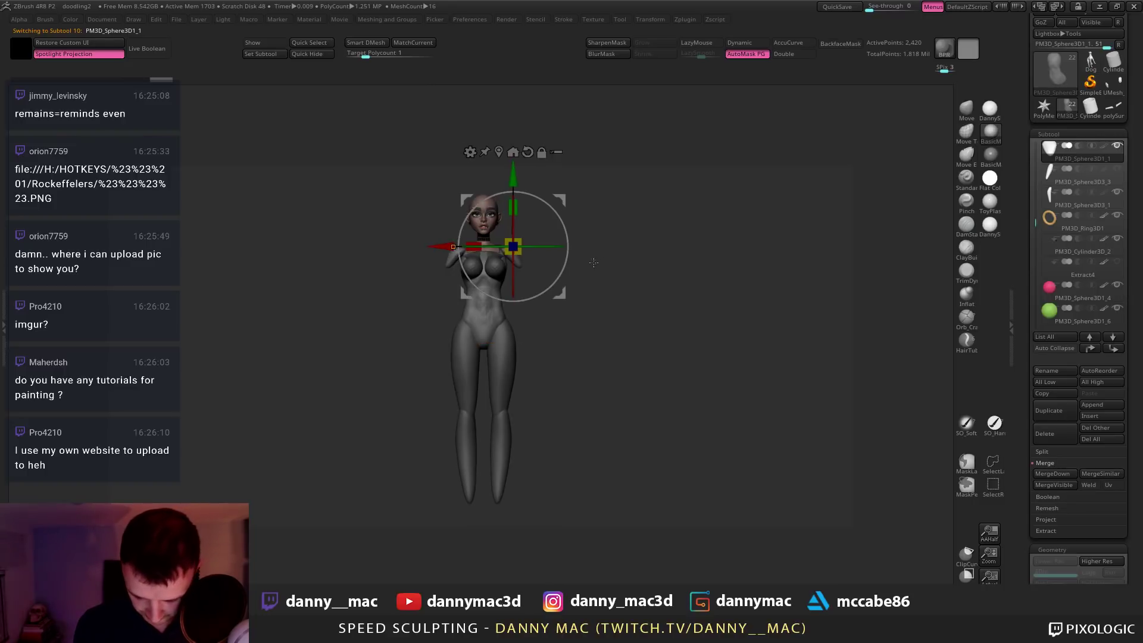
{"action": "key", "text": "q"}
{"action": "mouse_move", "coordinate": [594, 263]}
{"action": "right_mouse_down"}
{"action": "mouse_move", "coordinate": [536, 300]}
{"action": "mouse_move", "coordinate": [504, 257]}
{"action": "right_mouse_up"}
Pull in the side of the upper torso beneath the armpit with the Move brush
{"action": "left_click", "coordinate": [498, 302], "text": "alt"}
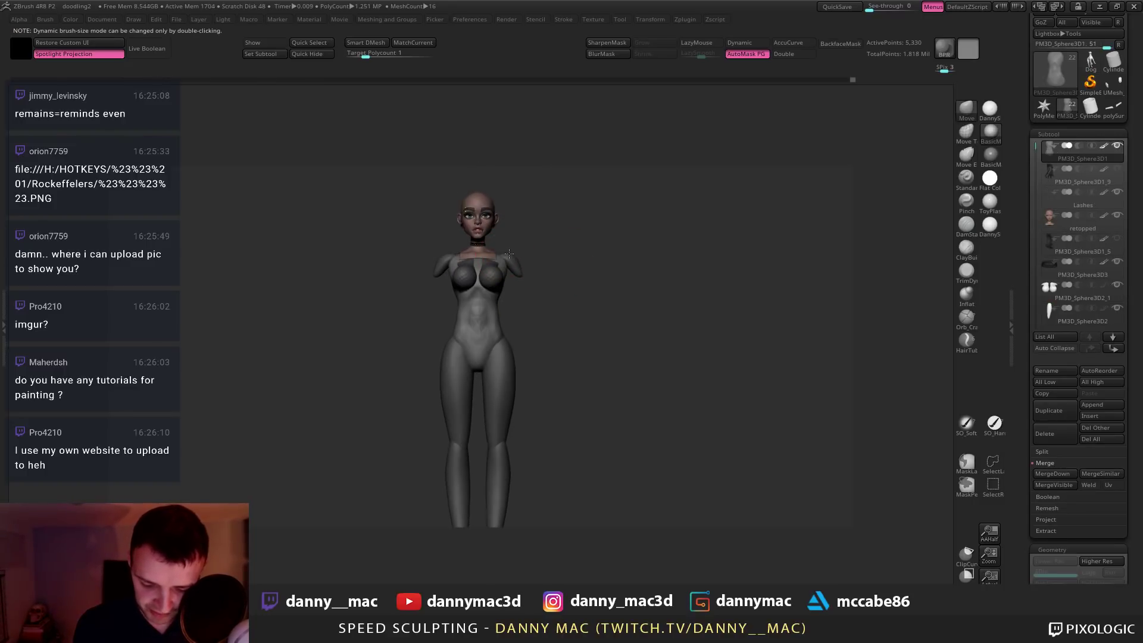
{"action": "left_click_drag", "start_coordinate": [509, 262], "coordinate": [504, 269]}
{"action": "mouse_move", "coordinate": [507, 253]}
{"action": "right_mouse_down"}
{"action": "mouse_move", "coordinate": [507, 271]}
{"action": "mouse_move", "coordinate": [511, 255]}
{"action": "right_mouse_up"}
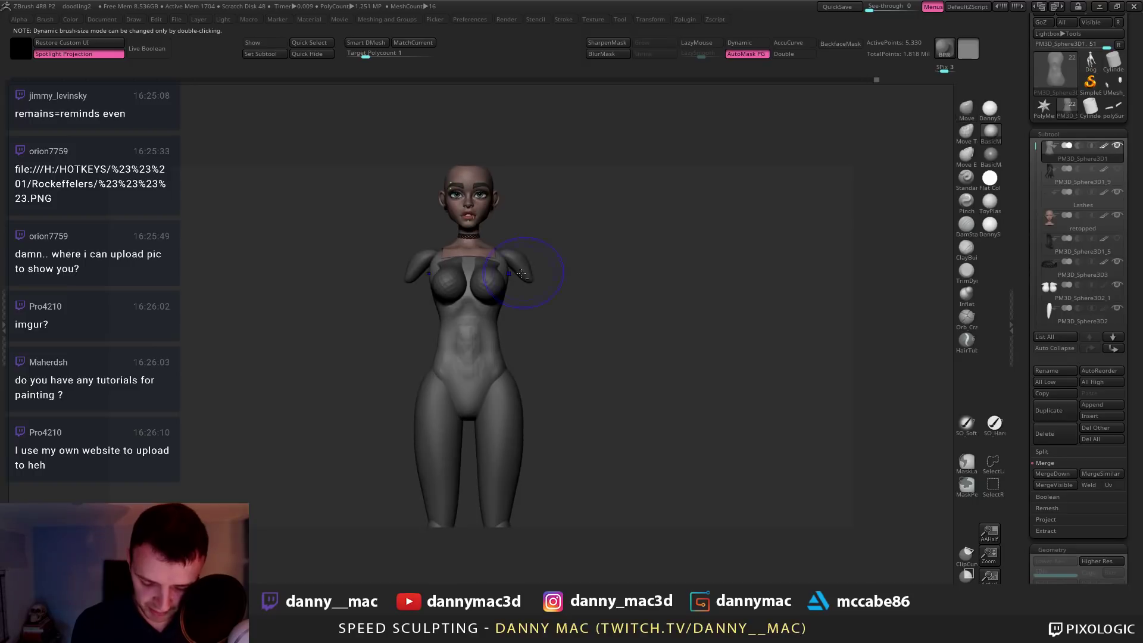
{"action": "mouse_move", "coordinate": [496, 327]}
{"action": "right_mouse_down"}
{"action": "mouse_move", "coordinate": [461, 302]}
{"action": "mouse_move", "coordinate": [493, 264]}
{"action": "mouse_move", "coordinate": [498, 308]}
{"action": "mouse_move", "coordinate": [495, 292]}
{"action": "mouse_move", "coordinate": [457, 282]}
{"action": "mouse_move", "coordinate": [512, 299]}
{"action": "mouse_move", "coordinate": [503, 272]}
{"action": "mouse_move", "coordinate": [484, 319]}
{"action": "mouse_move", "coordinate": [495, 306]}
{"action": "mouse_move", "coordinate": [475, 321]}
{"action": "right_mouse_up"}
Adjust the breast and torso contours with a resized Move brush and switch to TrimDynamic for the abdomen
{"action": "left_click", "coordinate": [494, 265], "text": "alt"}
{"action": "left_click", "coordinate": [498, 310], "text": "alt"}
{"action": "left_click", "coordinate": [457, 283], "text": "alt"}
{"action": "left_click", "coordinate": [512, 280], "text": "alt"}
{"action": "key", "text": "space"}
{"action": "left_click", "coordinate": [492, 300]}
{"action": "key", "text": "space"}
{"action": "key", "text": "b"}
{"action": "key", "text": "t"}
{"action": "key", "text": "d"}
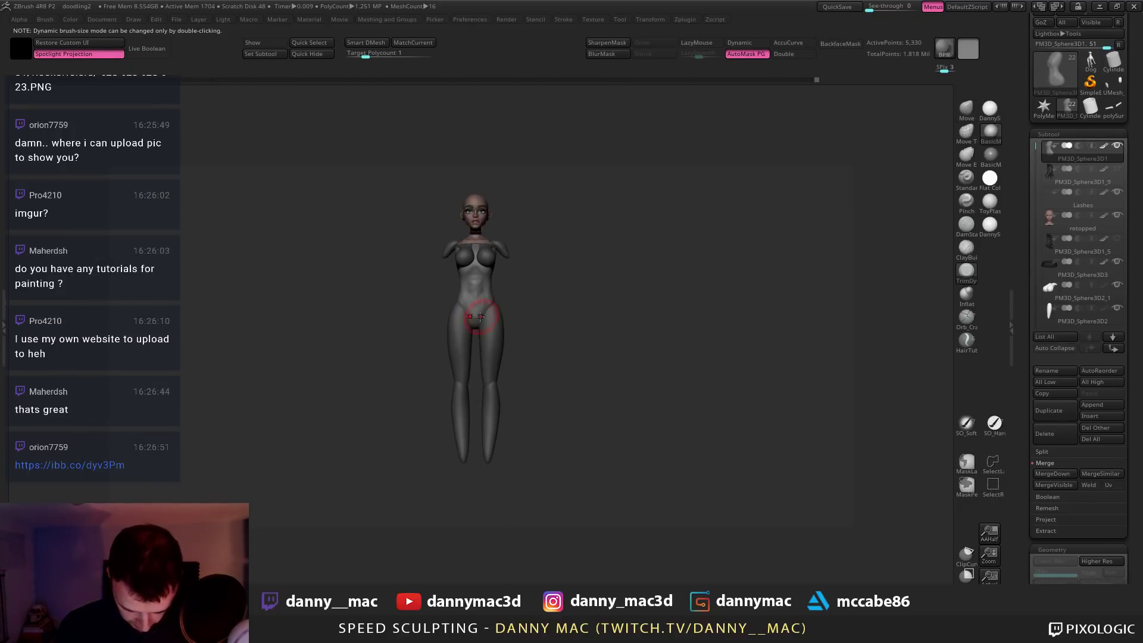
Widen and slightly rotate the thighs with the gizmo, and adjust the inner thighs near the crotch
{"action": "left_click", "coordinate": [495, 326], "text": "alt"}
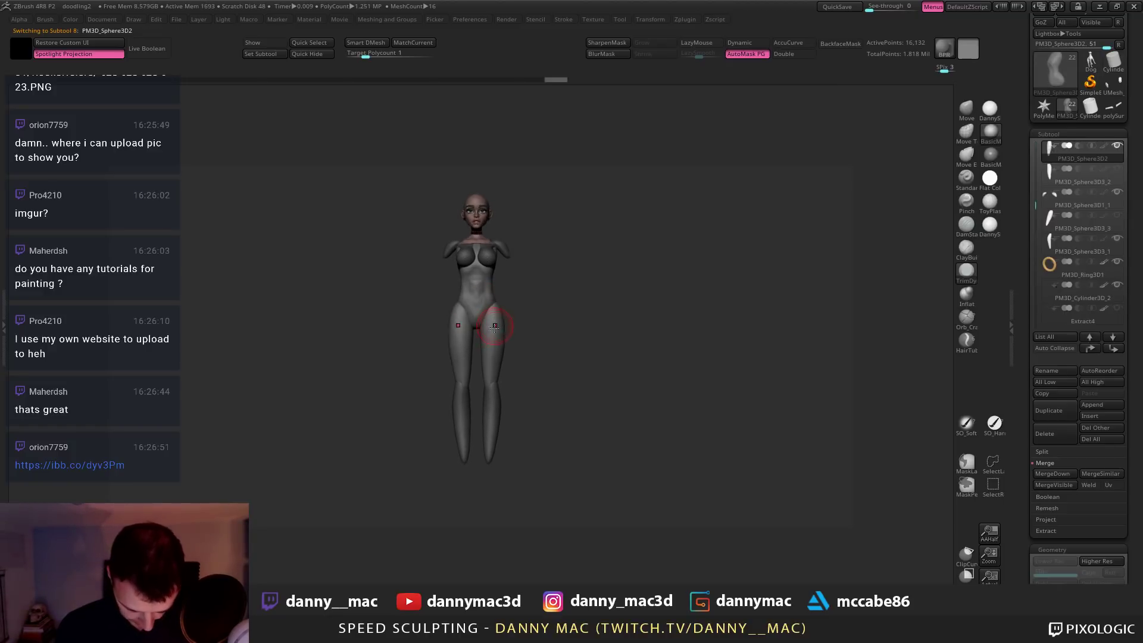
{"action": "key", "text": "w"}
{"action": "left_click_drag", "start_coordinate": [508, 349], "coordinate": [540, 358], "text": "alt"}
{"action": "left_click", "coordinate": [458, 312]}
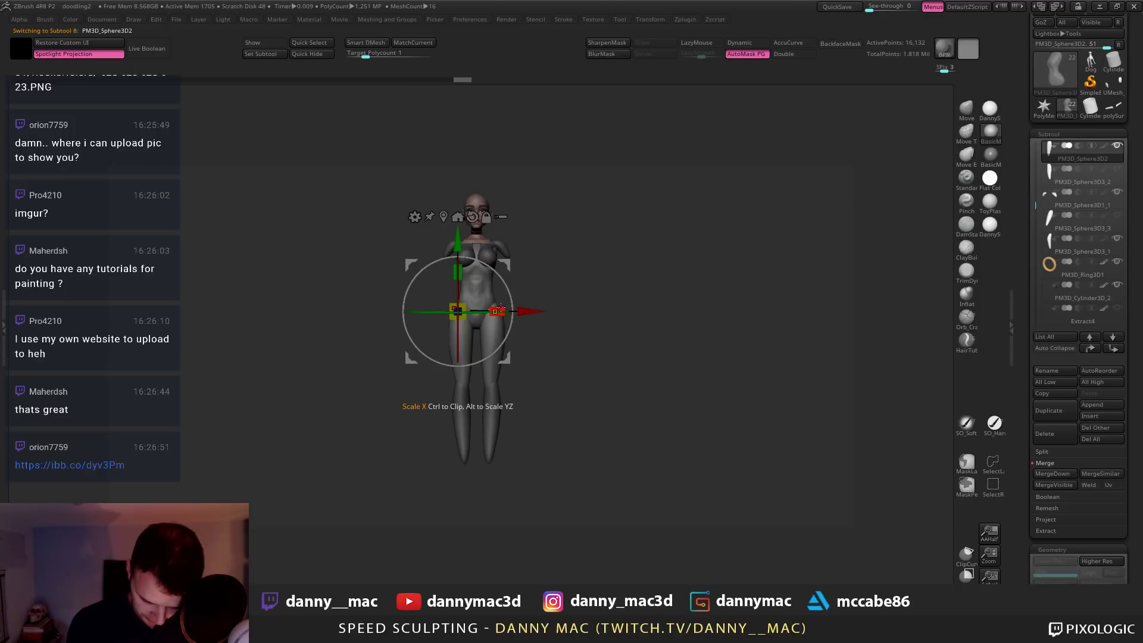
{"action": "left_click_drag", "start_coordinate": [500, 310], "coordinate": [507, 281]}
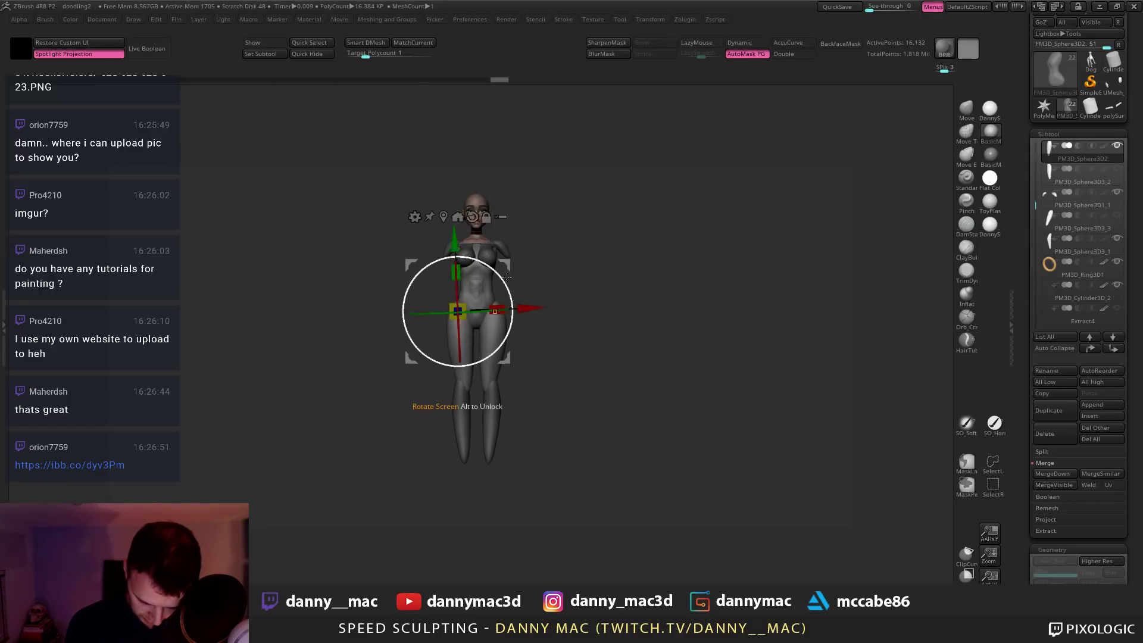
{"action": "key", "text": "q"}
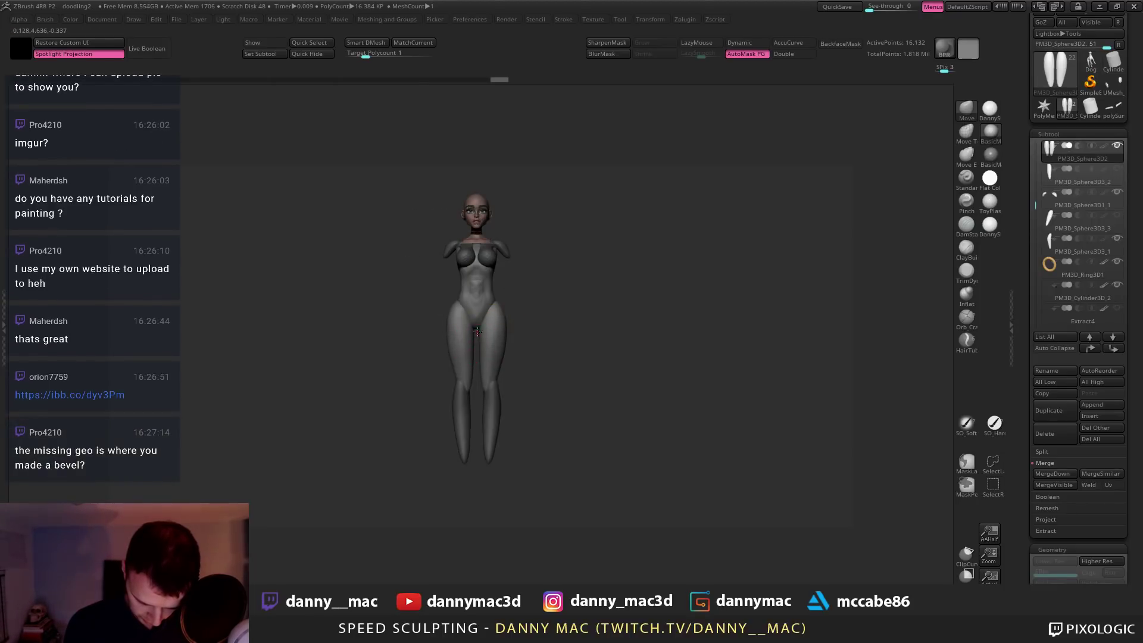
{"action": "left_click_drag", "start_coordinate": [477, 331], "coordinate": [483, 328]}
{"action": "right_click_drag", "start_coordinate": [480, 335], "coordinate": [487, 314], "text": "alt"}
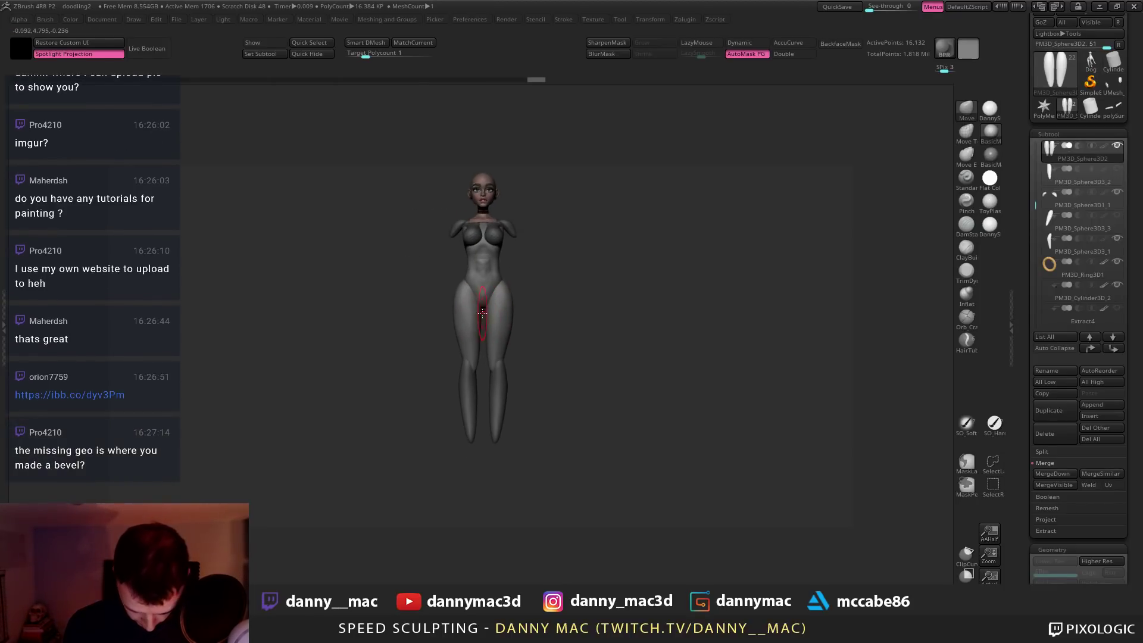
Try slimming the outer hips and thighs with the Move brush and undo the strokes
{"action": "left_click_drag", "start_coordinate": [460, 295], "coordinate": [466, 293]}
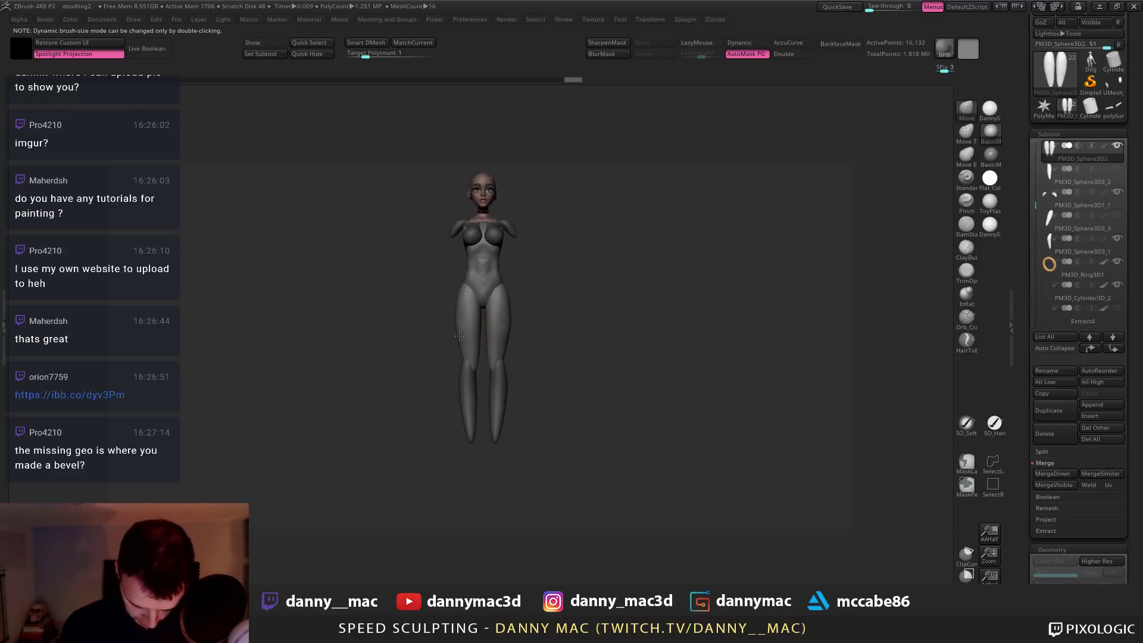
{"action": "left_click_drag", "start_coordinate": [459, 336], "coordinate": [470, 340]}
{"action": "key", "text": "ctrl+z"}
{"action": "key", "text": "ctrl+z"}
{"action": "key", "text": "ctrl+z"}
{"action": "key", "text": "ctrl+z"}
{"action": "key", "text": "ctrl+z"}
{"action": "key", "text": "ctrl+z"}
{"action": "key", "text": "ctrl+z"}
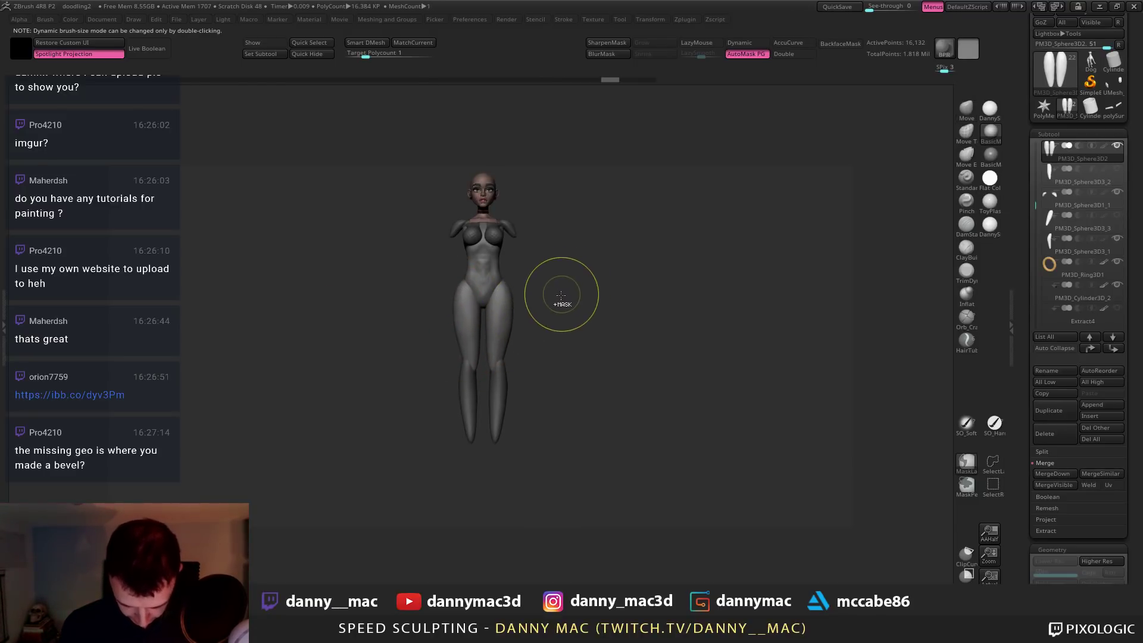
{"action": "key", "text": "ctrl+z"}
{"action": "key", "text": "ctrl+z"}
{"action": "key", "text": "ctrl+z"}
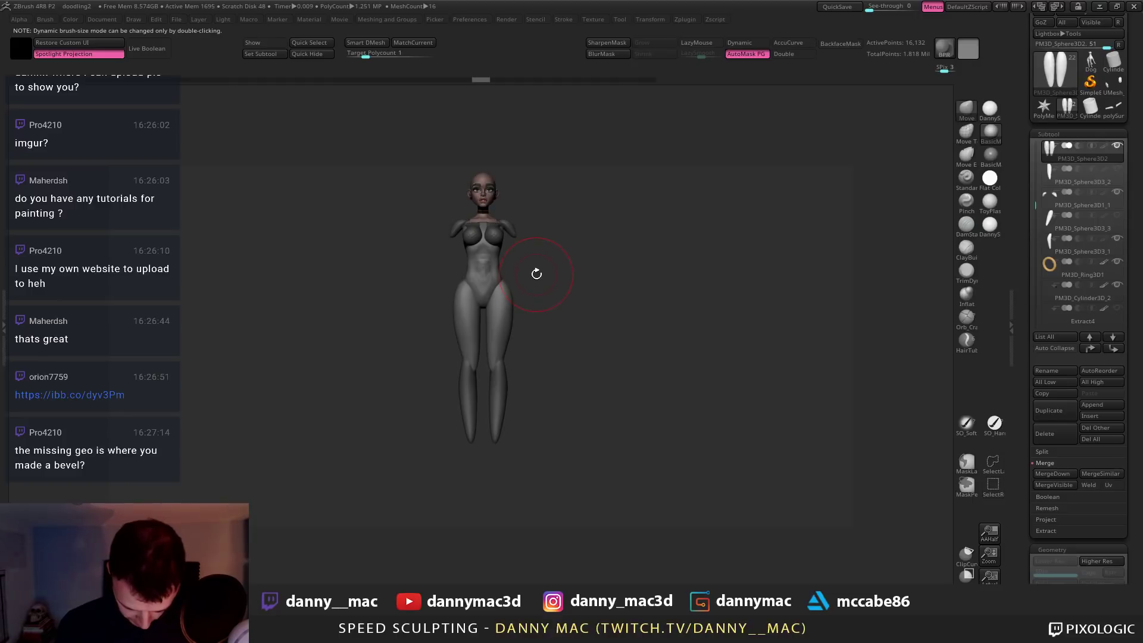
Undo a trial stroke on the lower legs and nudge them slightly inward with the gizmo
{"action": "left_click", "coordinate": [501, 388], "text": "alt"}
{"action": "key", "text": "space"}
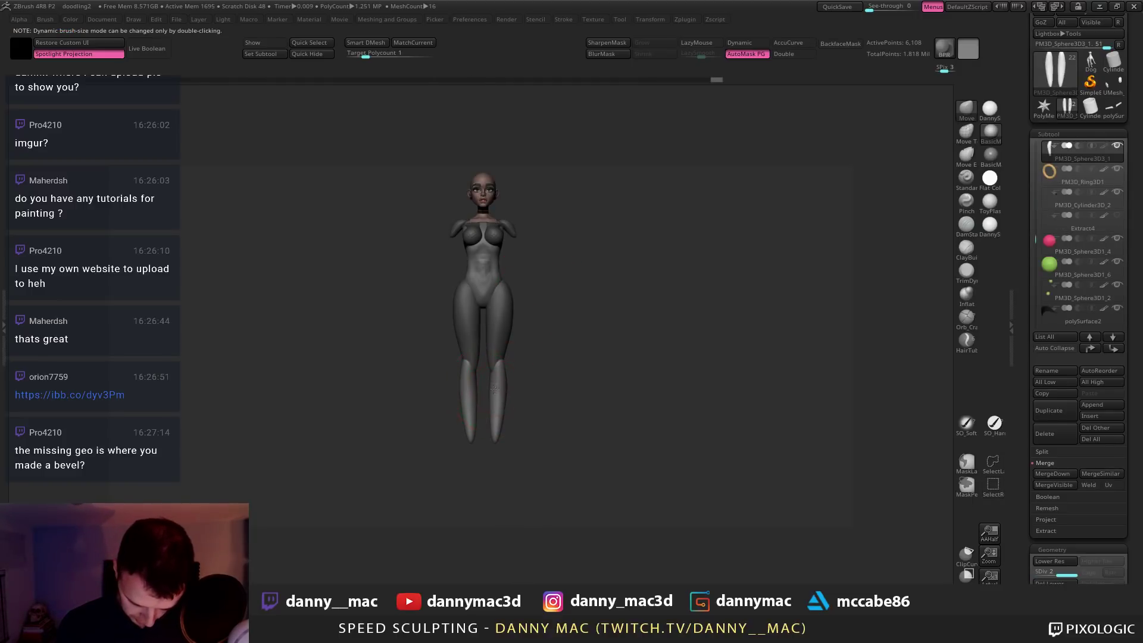
{"action": "left_click_drag", "start_coordinate": [497, 389], "coordinate": [502, 391]}
{"action": "key", "text": "ctrl+z"}
{"action": "key", "text": "w"}
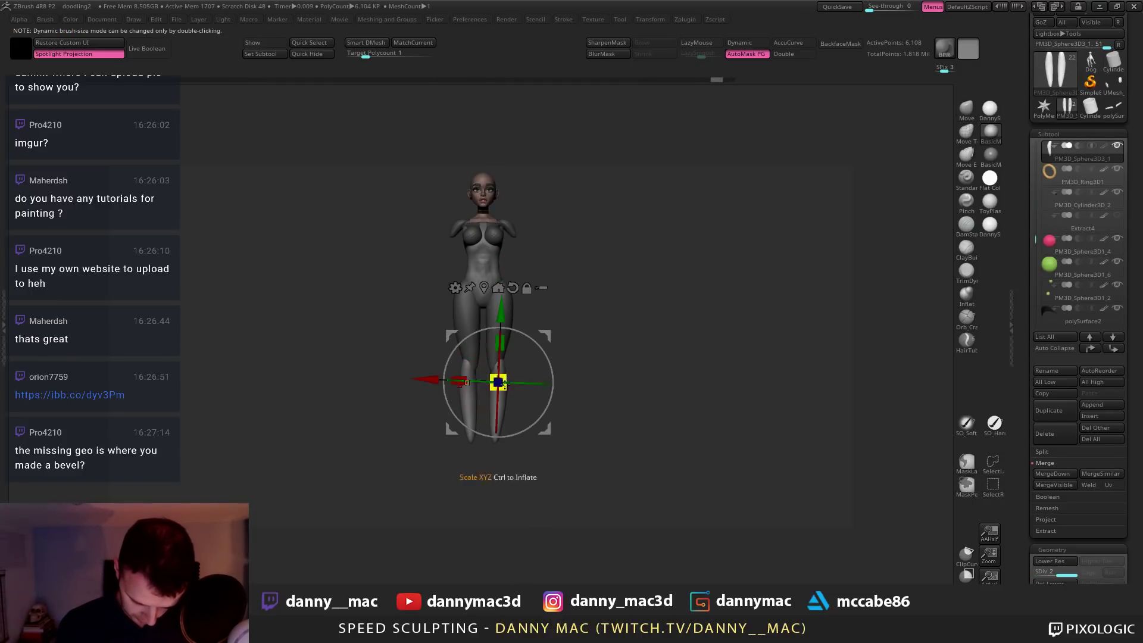
{"action": "left_click_drag", "start_coordinate": [550, 334], "coordinate": [547, 335]}
{"action": "key", "text": "q"}
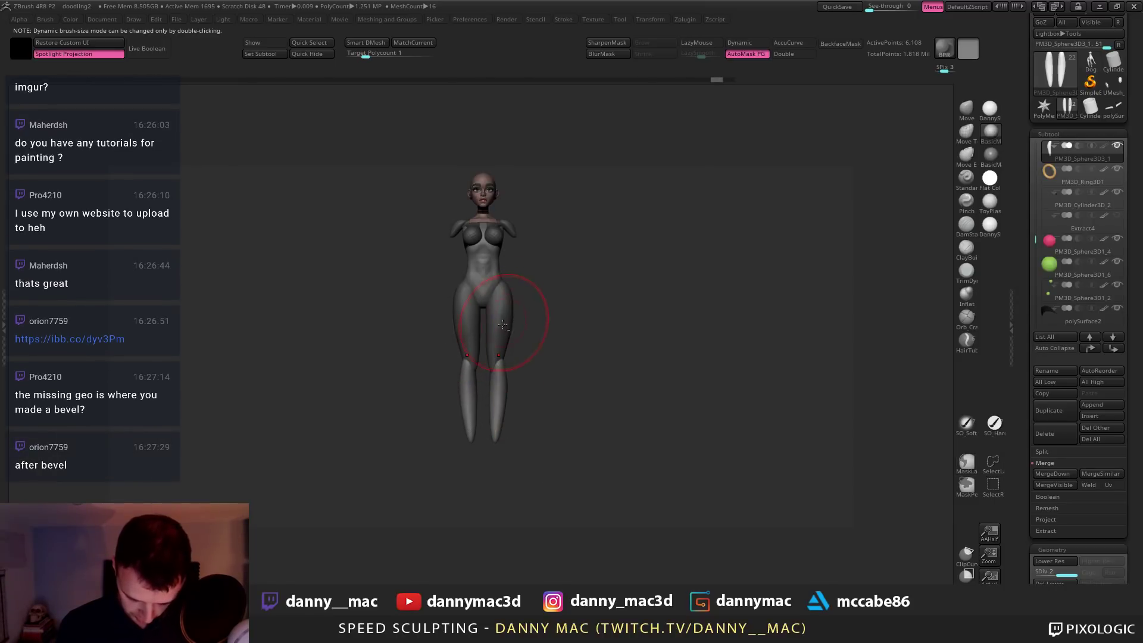
Pull in the outer contour of the thighs and resize the brush
{"action": "left_click", "coordinate": [512, 315], "text": "alt"}
{"action": "mouse_move", "coordinate": [524, 321]}
{"action": "left_mouse_down"}
{"action": "mouse_move", "coordinate": [545, 331]}
{"action": "mouse_move", "coordinate": [517, 332]}
{"action": "left_mouse_up"}
{"action": "key", "text": "space"}
{"action": "left_click", "coordinate": [538, 329]}
Build up the side of the rib cage below the breast on the torso with a smaller ClayBuildup brush
{"action": "left_click", "coordinate": [487, 305], "text": "alt"}
{"action": "left_click_drag", "start_coordinate": [530, 250], "coordinate": [545, 225]}
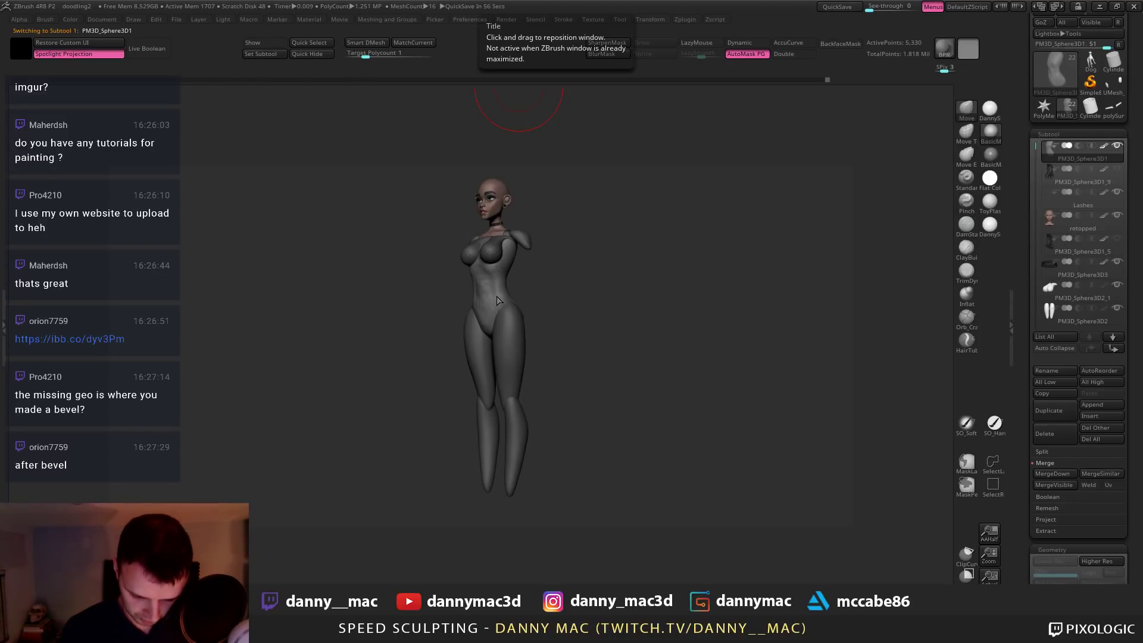
{"action": "key", "text": "b"}
{"action": "key", "text": "c"}
{"action": "key", "text": "b"}
{"action": "right_click_drag", "start_coordinate": [493, 279], "coordinate": [507, 275], "text": "ctrl"}
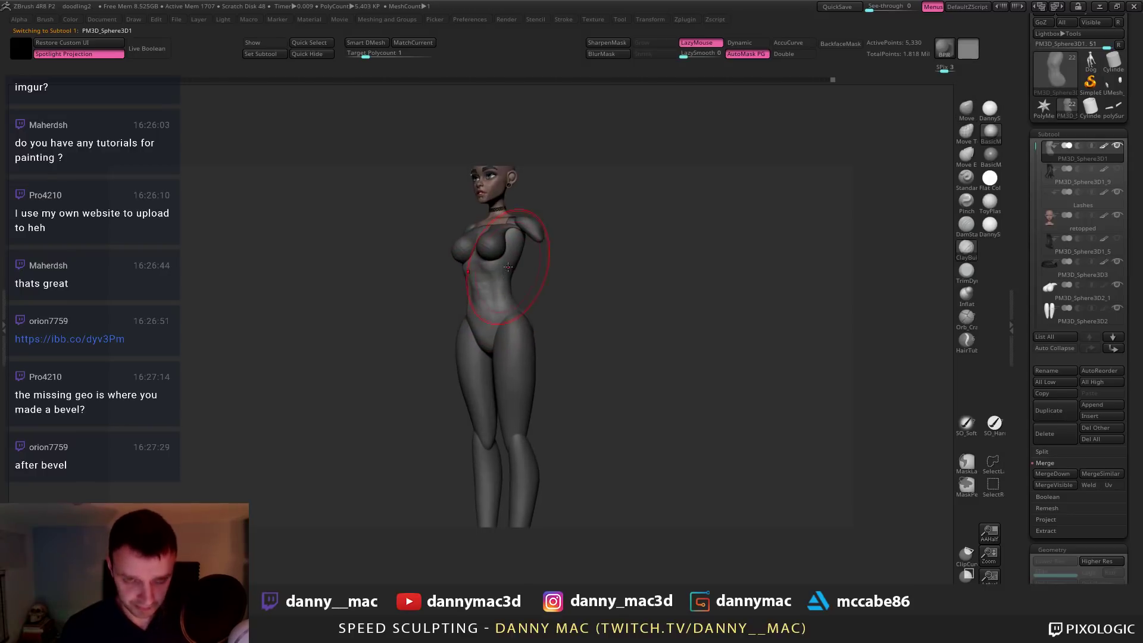
{"action": "key", "text": "s"}
{"action": "left_click_drag", "start_coordinate": [510, 274], "coordinate": [505, 266]}
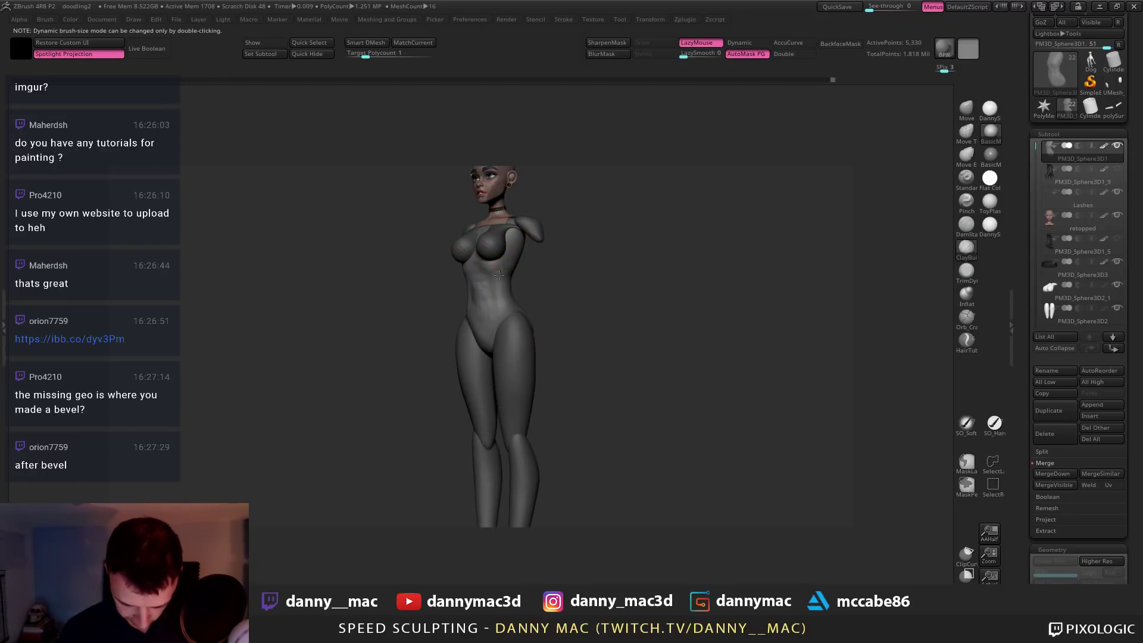
{"action": "mouse_move", "coordinate": [518, 260]}
{"action": "right_mouse_down"}
{"action": "mouse_move", "coordinate": [505, 264]}
{"action": "mouse_move", "coordinate": [501, 299]}
{"action": "mouse_move", "coordinate": [509, 272]}
{"action": "right_mouse_up"}
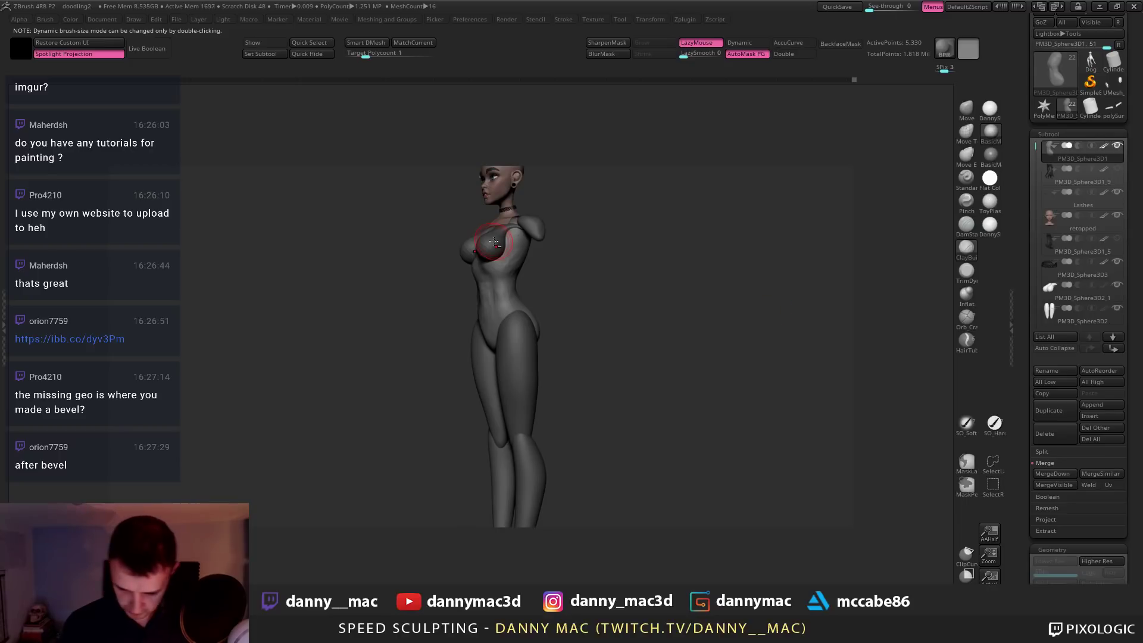
Place the breasts subtool directly above the torso in the subtool order and merge it down into the torso
{"action": "left_click", "coordinate": [494, 242], "text": "alt"}
{"action": "key", "text": "l"}
{"action": "left_click", "coordinate": [1093, 352], "text": "shift"}
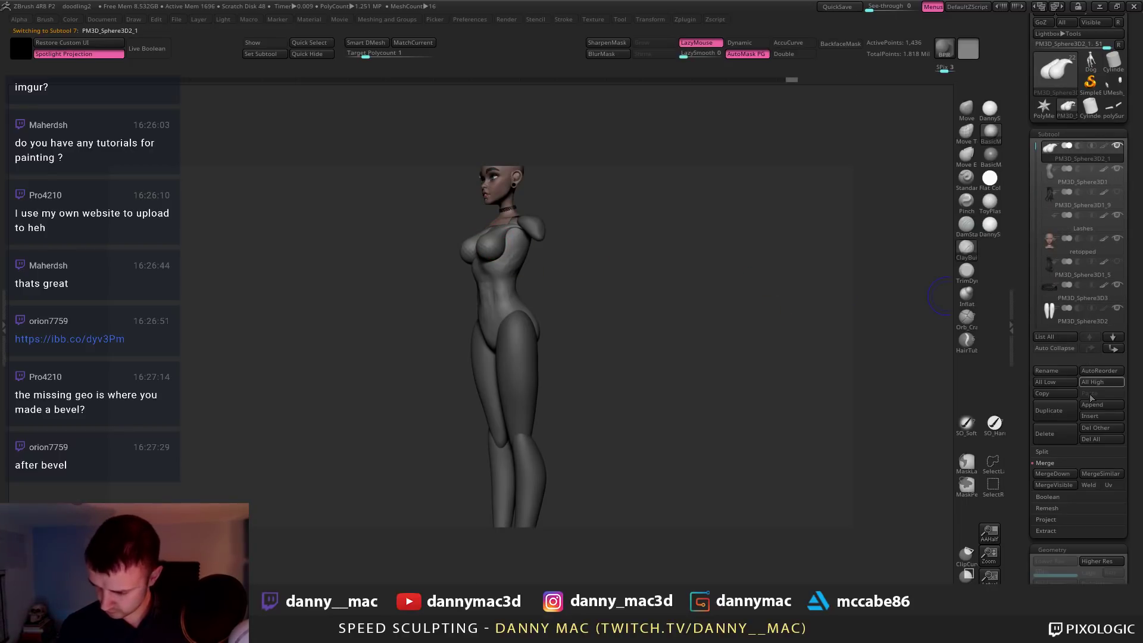
{"action": "left_click", "coordinate": [1052, 474]}
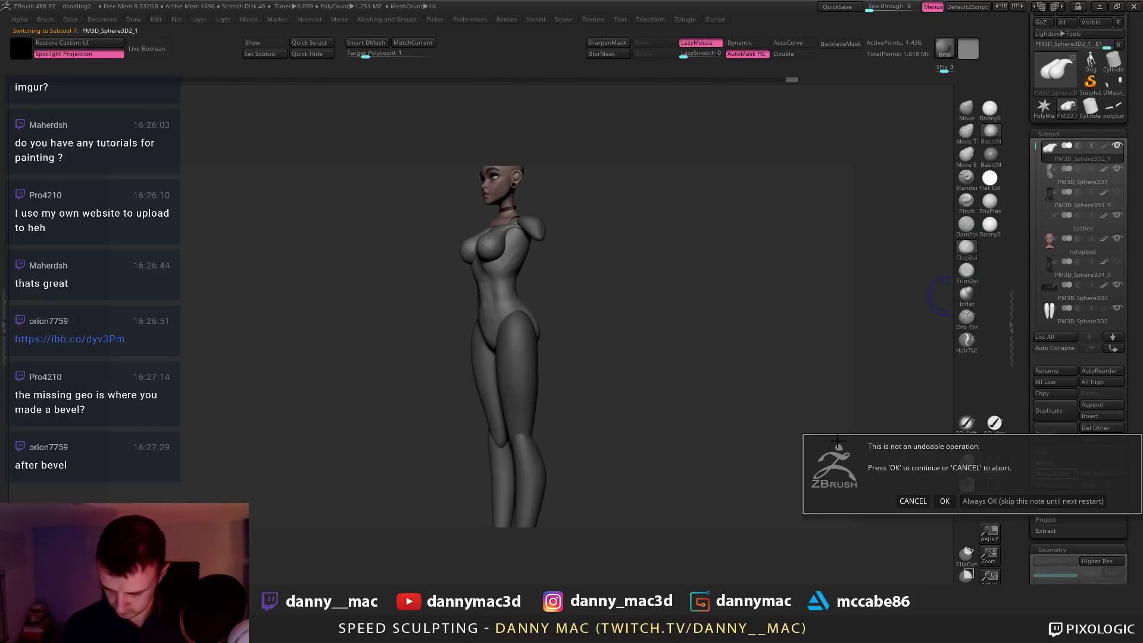
{"action": "left_click", "coordinate": [945, 501]}
Shift the lower legs slightly backward beneath the thighs in side view with the gizmo
{"action": "left_click_drag", "start_coordinate": [569, 319], "coordinate": [581, 280]}
{"action": "left_click", "coordinate": [524, 345], "text": "alt"}
{"action": "key", "text": "w"}
{"action": "left_click", "coordinate": [517, 328]}
{"action": "left_click", "coordinate": [521, 406], "text": "alt"}
{"action": "left_click_drag", "start_coordinate": [448, 396], "coordinate": [452, 396]}
{"action": "key", "text": "q"}
Reshape the top of the thighs around the hip and buttock in side view with the Move brush
{"action": "left_click", "coordinate": [510, 294], "text": "alt"}
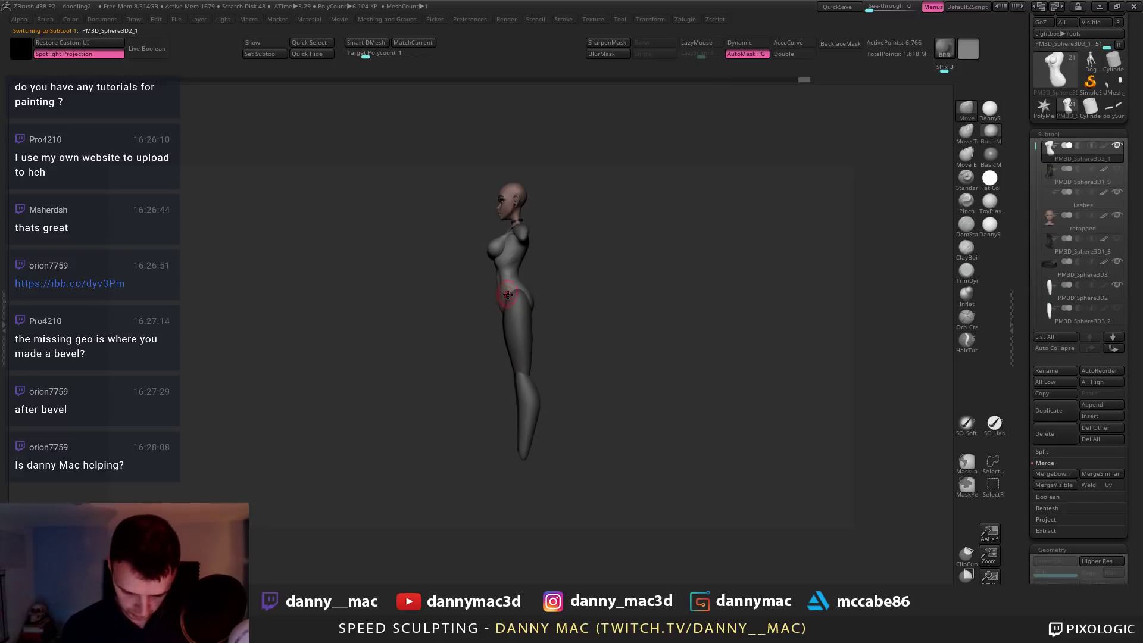
{"action": "left_click", "coordinate": [518, 312], "text": "alt"}
{"action": "right_click_drag", "start_coordinate": [518, 314], "coordinate": [514, 304], "text": "alt"}
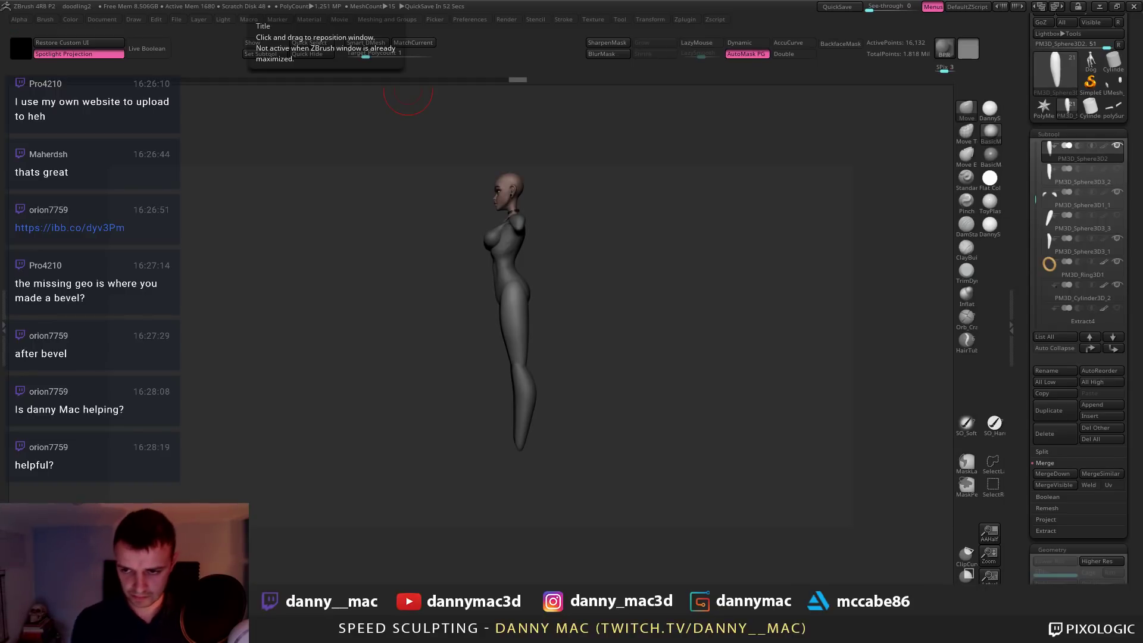
{"action": "mouse_move", "coordinate": [552, 345]}
{"action": "left_mouse_down"}
{"action": "mouse_move", "coordinate": [530, 322]}
{"action": "mouse_move", "coordinate": [529, 283]}
{"action": "left_mouse_up"}
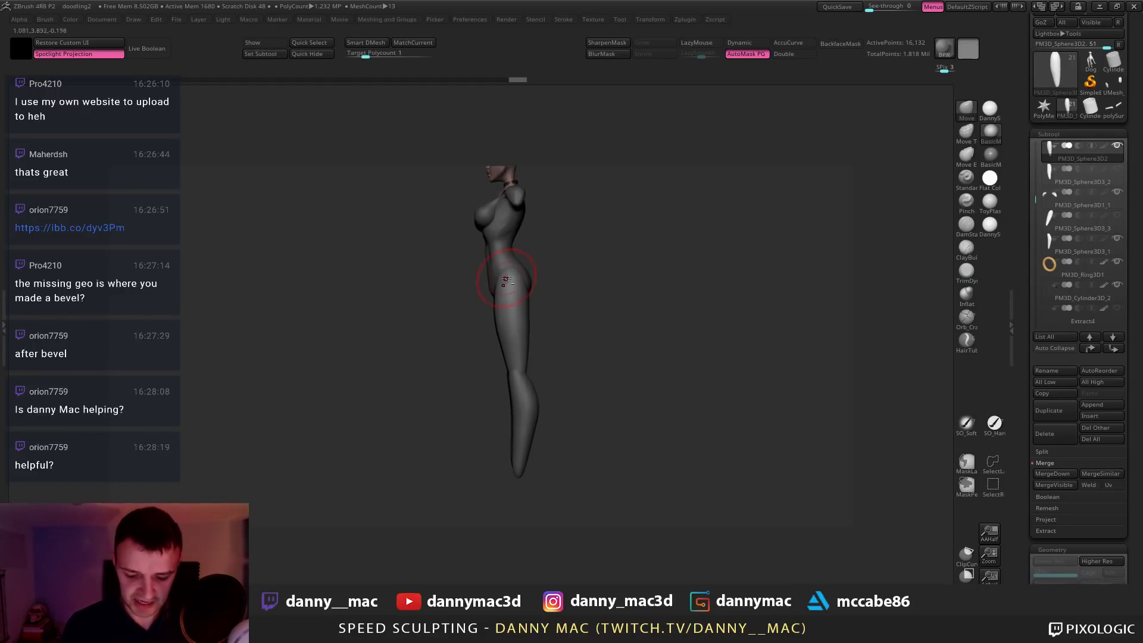
{"action": "key", "text": "space"}
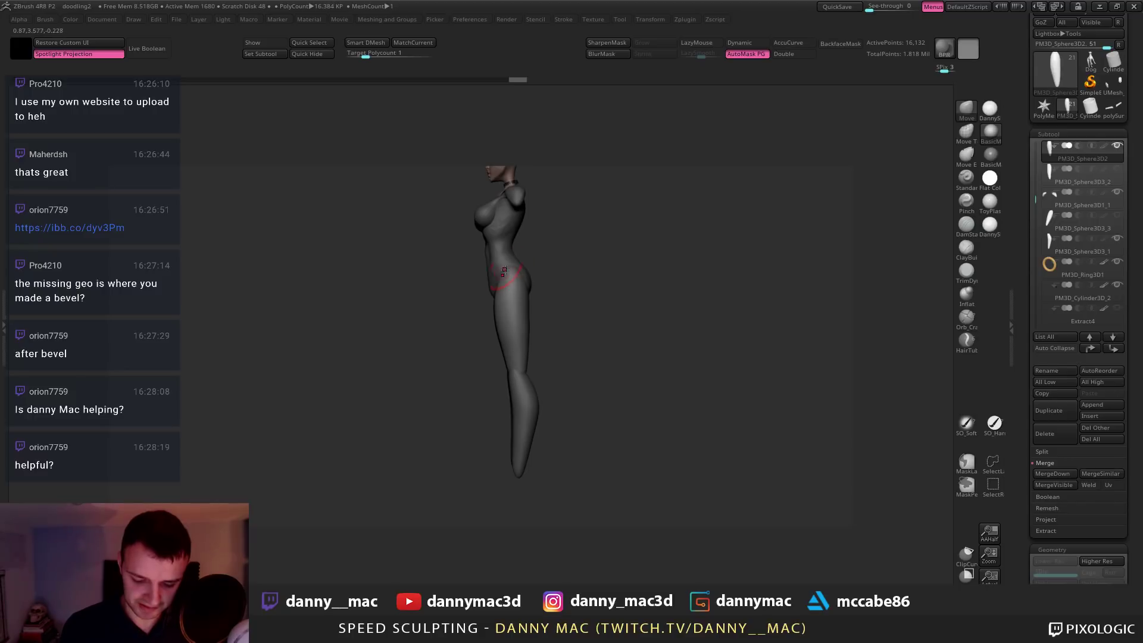
{"action": "mouse_move", "coordinate": [504, 270]}
{"action": "left_mouse_down"}
{"action": "mouse_move", "coordinate": [504, 229]}
{"action": "mouse_move", "coordinate": [511, 263]}
{"action": "left_mouse_up"}
Raise the torso's crotch slightly in front view with a resized Move brush
{"action": "right_click_drag", "start_coordinate": [505, 265], "coordinate": [489, 282]}
{"action": "left_click", "coordinate": [487, 277], "text": "alt"}
{"action": "key", "text": "space"}
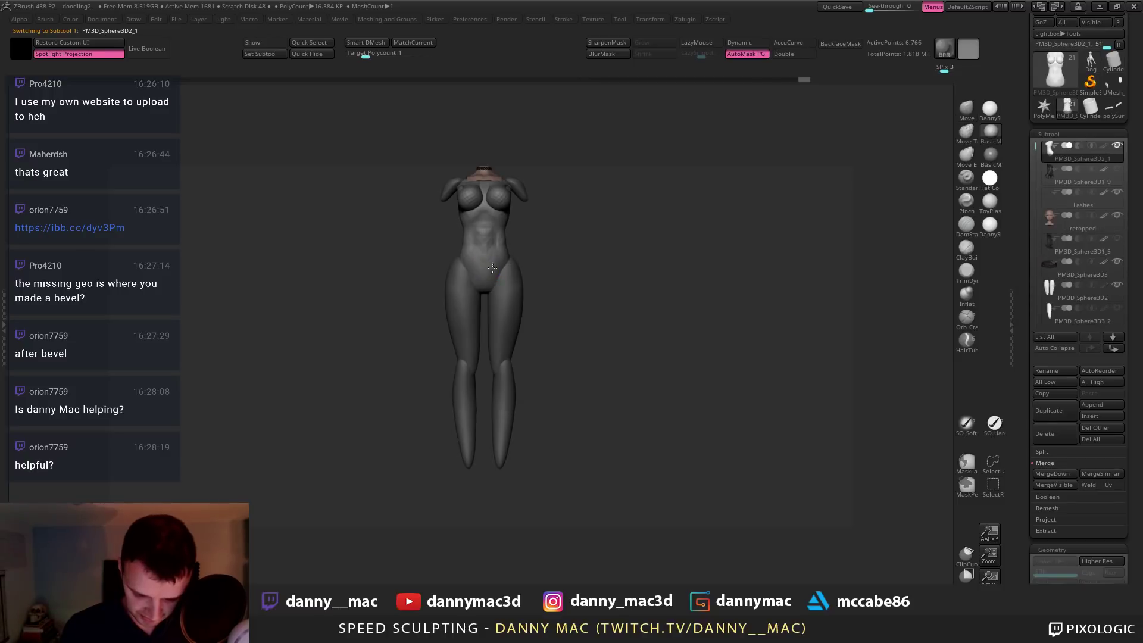
{"action": "left_click_drag", "start_coordinate": [485, 282], "coordinate": [486, 277]}
{"action": "right_click_drag", "start_coordinate": [506, 272], "coordinate": [459, 275]}
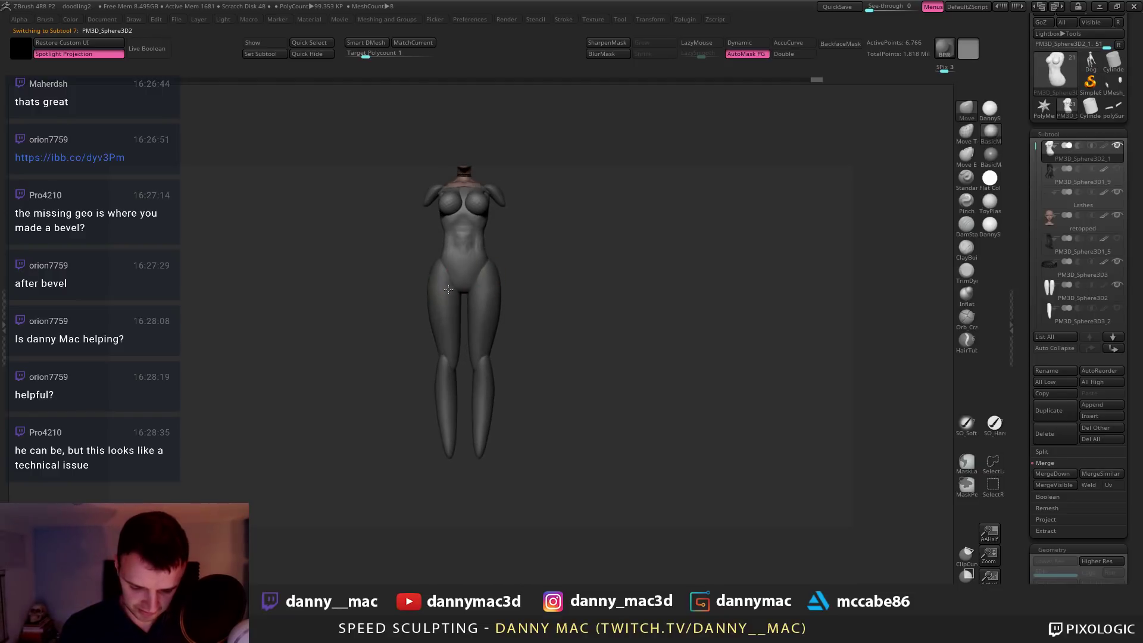
Build up volume on the upper thighs with the ClayBuildup brush
{"action": "left_click", "coordinate": [447, 279], "text": "alt"}
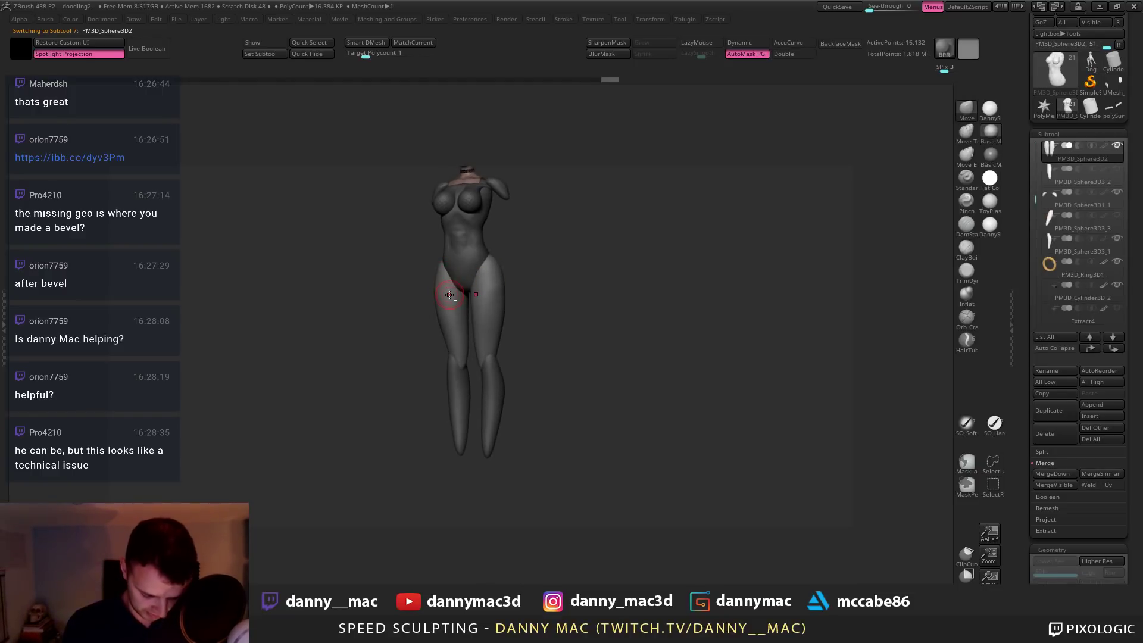
{"action": "key", "text": "b"}
{"action": "key", "text": "c"}
{"action": "key", "text": "b"}
{"action": "mouse_move", "coordinate": [462, 300]}
{"action": "right_mouse_down"}
{"action": "mouse_move", "coordinate": [456, 310]}
{"action": "mouse_move", "coordinate": [455, 288]}
{"action": "right_mouse_up"}
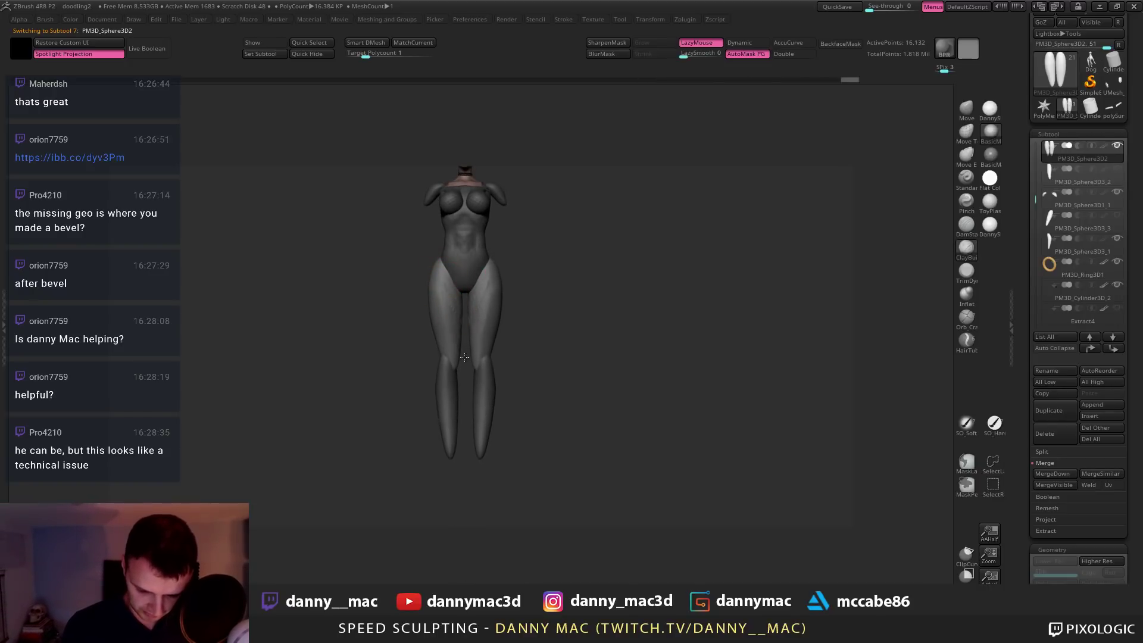
{"action": "mouse_move", "coordinate": [451, 310]}
{"action": "right_mouse_down"}
{"action": "mouse_move", "coordinate": [448, 319]}
{"action": "mouse_move", "coordinate": [423, 287]}
{"action": "mouse_move", "coordinate": [440, 269]}
{"action": "right_mouse_up"}
Smooth the thighs from hip to knee and refine their side profile with a resized Move brush
{"action": "key", "text": "l"}
{"action": "key", "text": "space"}
{"action": "left_click_drag", "start_coordinate": [425, 269], "coordinate": [425, 305], "text": "shift"}
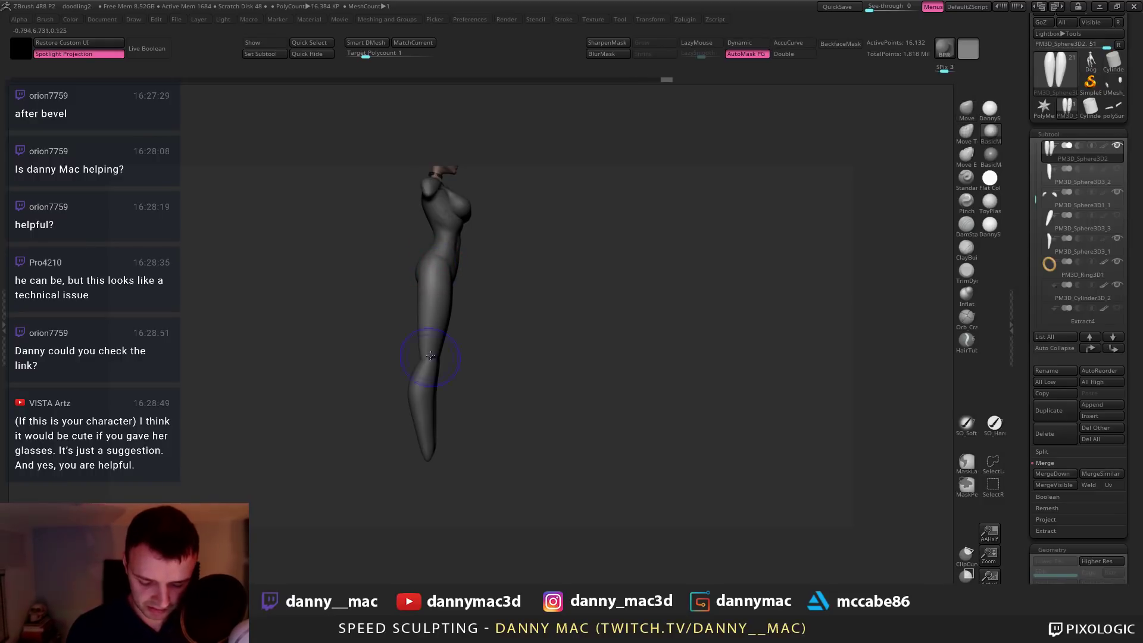
{"action": "left_click_drag", "start_coordinate": [430, 356], "coordinate": [429, 353], "text": "shift"}
{"action": "right_click_drag", "start_coordinate": [429, 352], "coordinate": [431, 297], "text": "ctrl"}
{"action": "key", "text": "space"}
{"action": "left_click_drag", "start_coordinate": [432, 297], "coordinate": [464, 215]}
{"action": "key", "text": "space"}
{"action": "left_click", "coordinate": [448, 285]}
{"action": "key", "text": "space"}
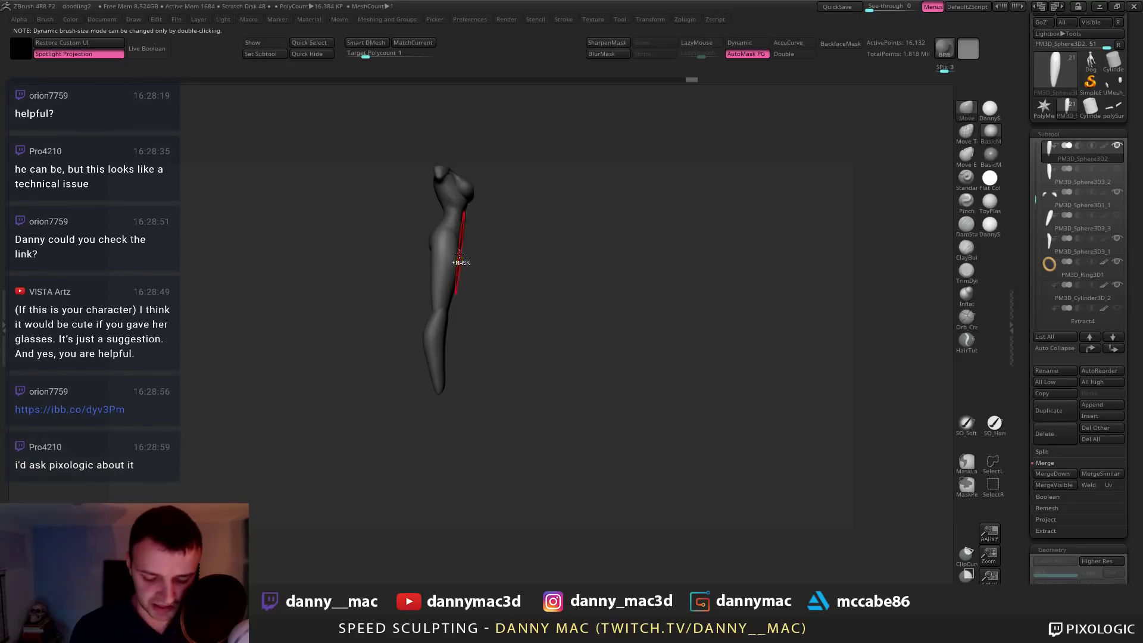
Add volume to the front and outer sides of the upper thighs with the ClayBuildup brush
{"action": "right_click_drag", "start_coordinate": [456, 262], "coordinate": [429, 273]}
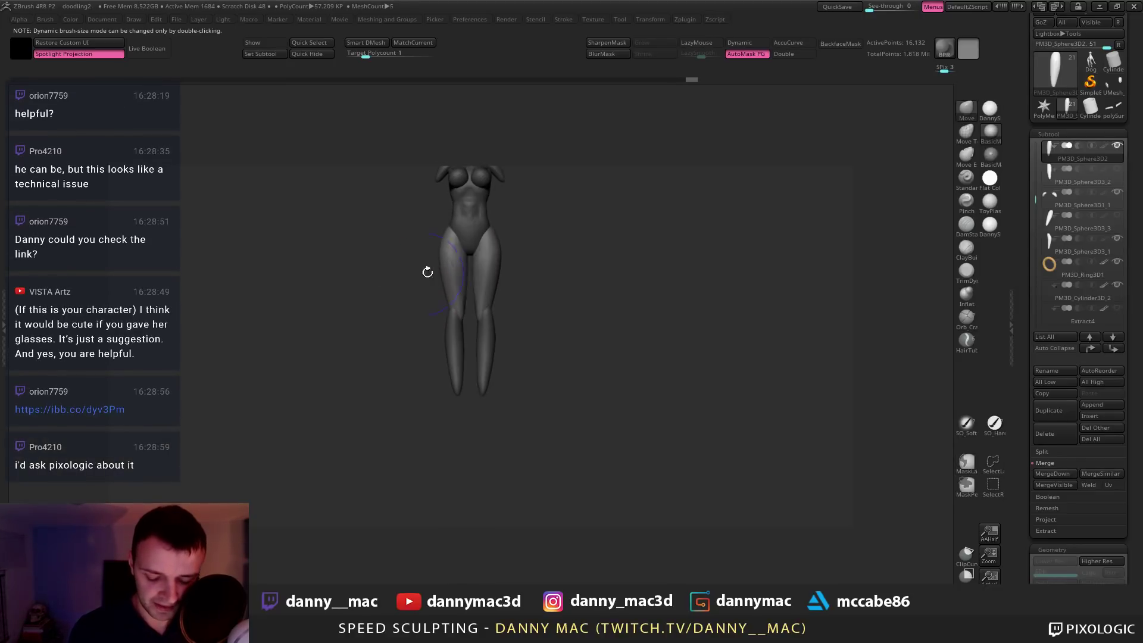
{"action": "key", "text": "space"}
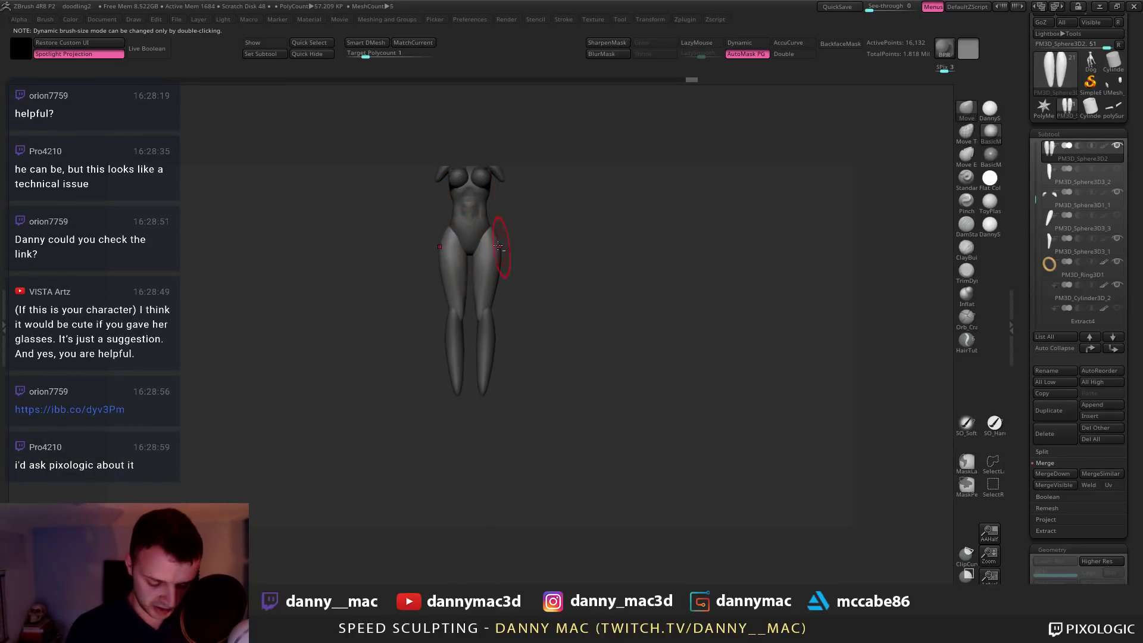
{"action": "key", "text": "b"}
{"action": "key", "text": "c"}
{"action": "key", "text": "b"}
{"action": "mouse_move", "coordinate": [498, 246]}
{"action": "right_mouse_down", "text": "ctrl"}
{"action": "mouse_move", "coordinate": [510, 220]}
{"action": "mouse_move", "coordinate": [485, 191]}
{"action": "mouse_move", "coordinate": [538, 223]}
{"action": "mouse_move", "coordinate": [506, 227]}
{"action": "right_mouse_up", "text": "ctrl"}
{"action": "key", "text": "space"}
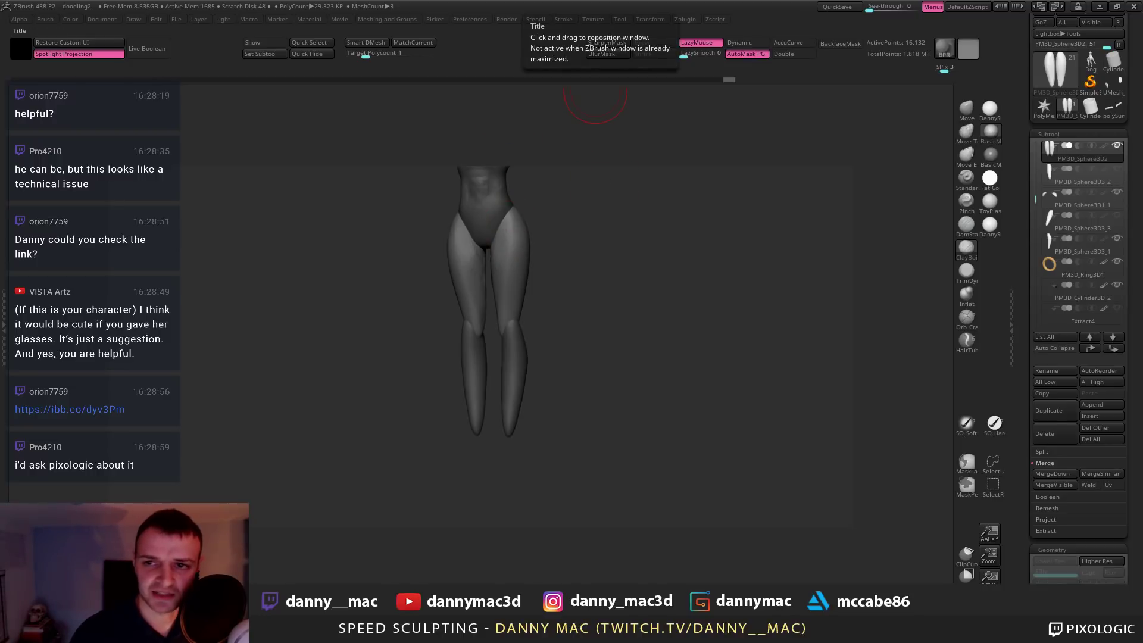
{"action": "right_click_drag", "start_coordinate": [524, 238], "coordinate": [538, 242]}
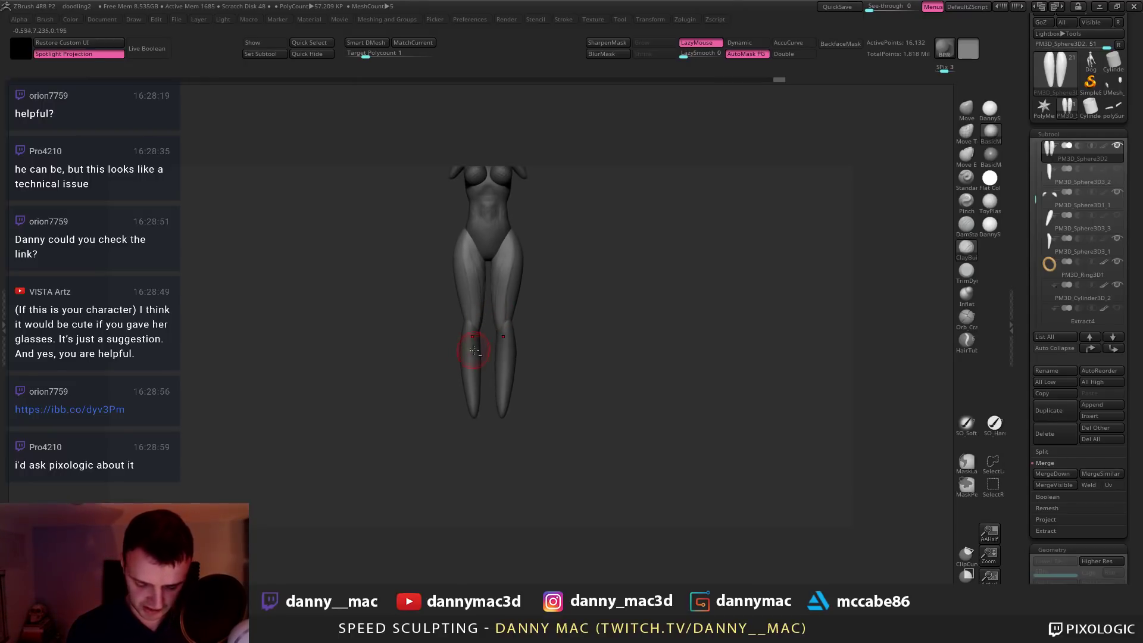
Select the lower legs and reshape them around the knees with a resized Move brush
{"action": "left_click", "coordinate": [470, 331], "text": "alt"}
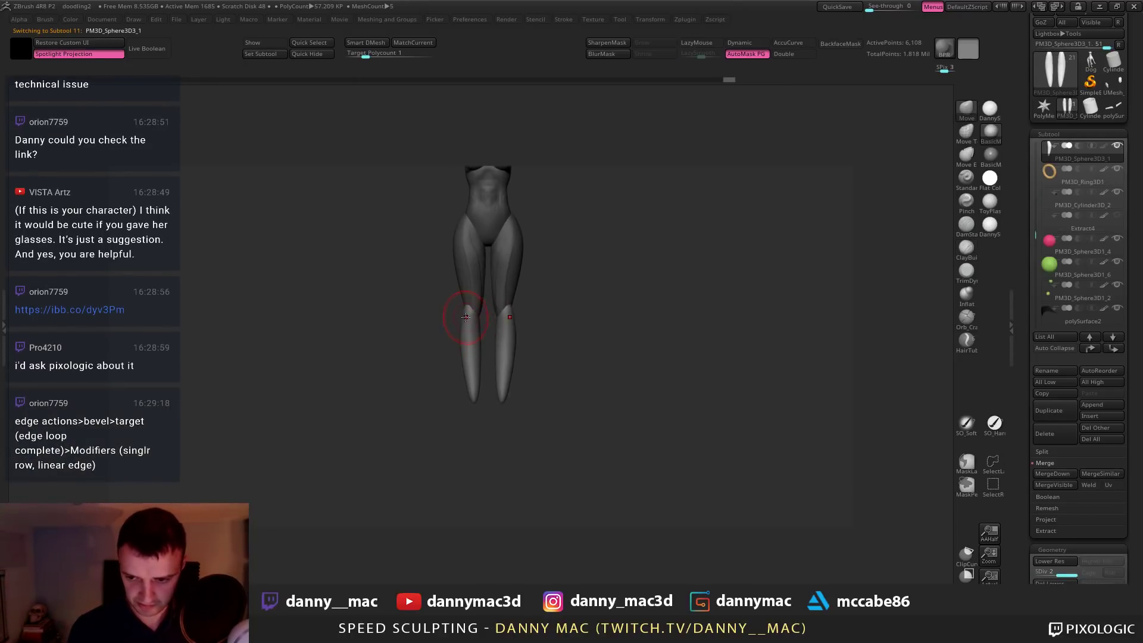
{"action": "left_click", "coordinate": [477, 323], "text": "alt"}
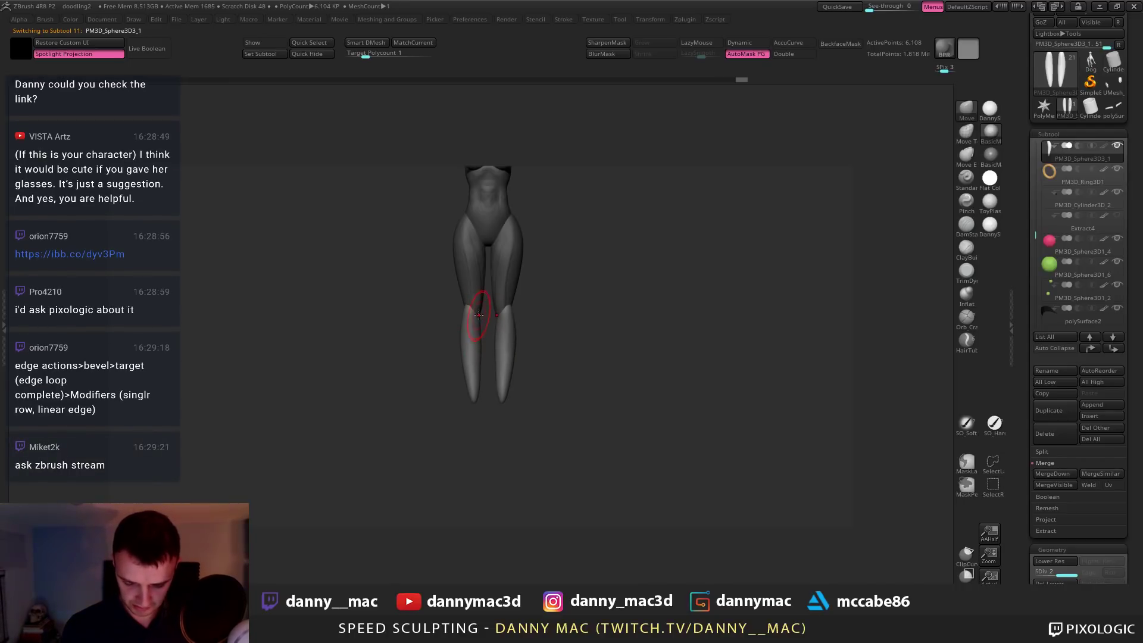
{"action": "key", "text": "space"}
{"action": "left_click_drag", "start_coordinate": [504, 305], "coordinate": [511, 300]}
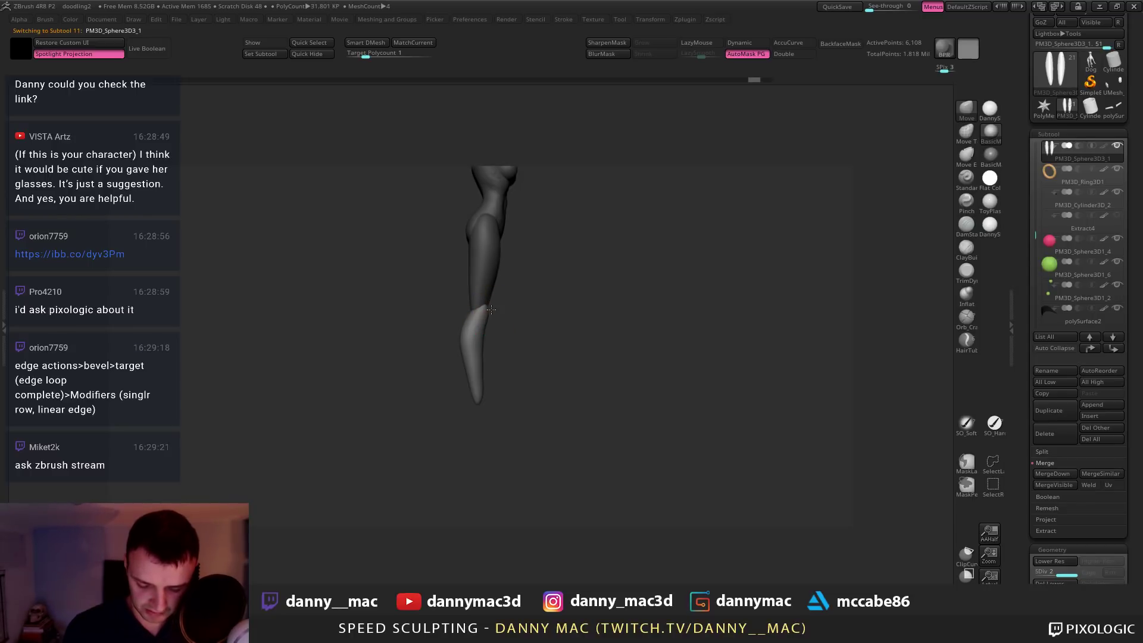
{"action": "mouse_move", "coordinate": [487, 306]}
{"action": "right_mouse_down"}
{"action": "mouse_move", "coordinate": [497, 313]}
{"action": "mouse_move", "coordinate": [543, 248]}
{"action": "right_mouse_up"}
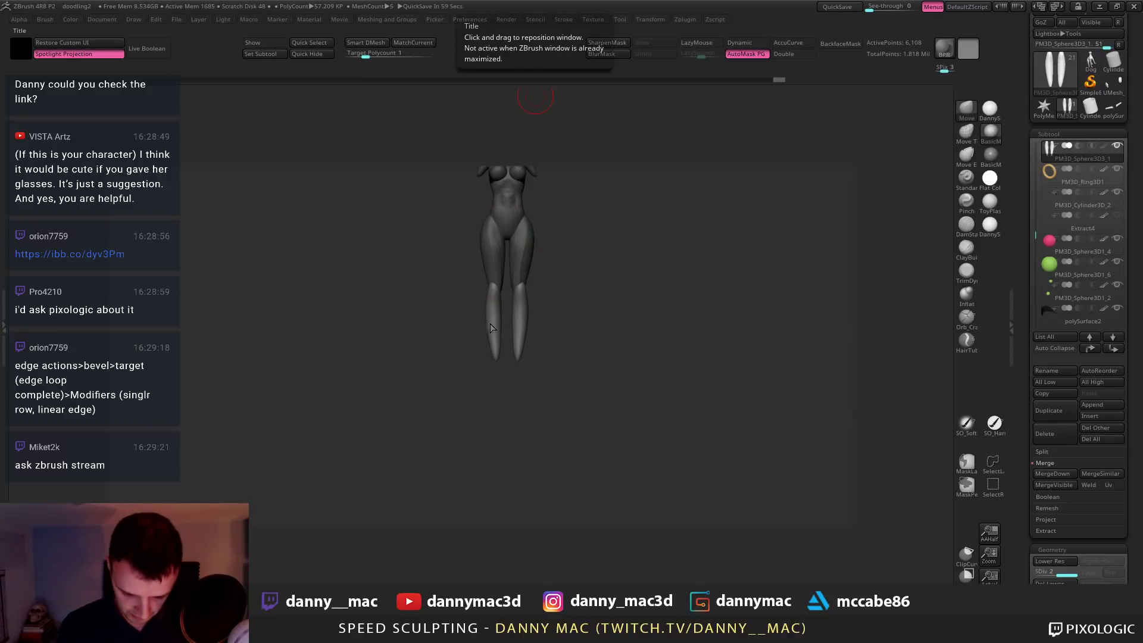
Drop the lower legs to their lowest subdivision level and adjust their position and proportions with the transform gizmo
{"action": "key", "text": "space"}
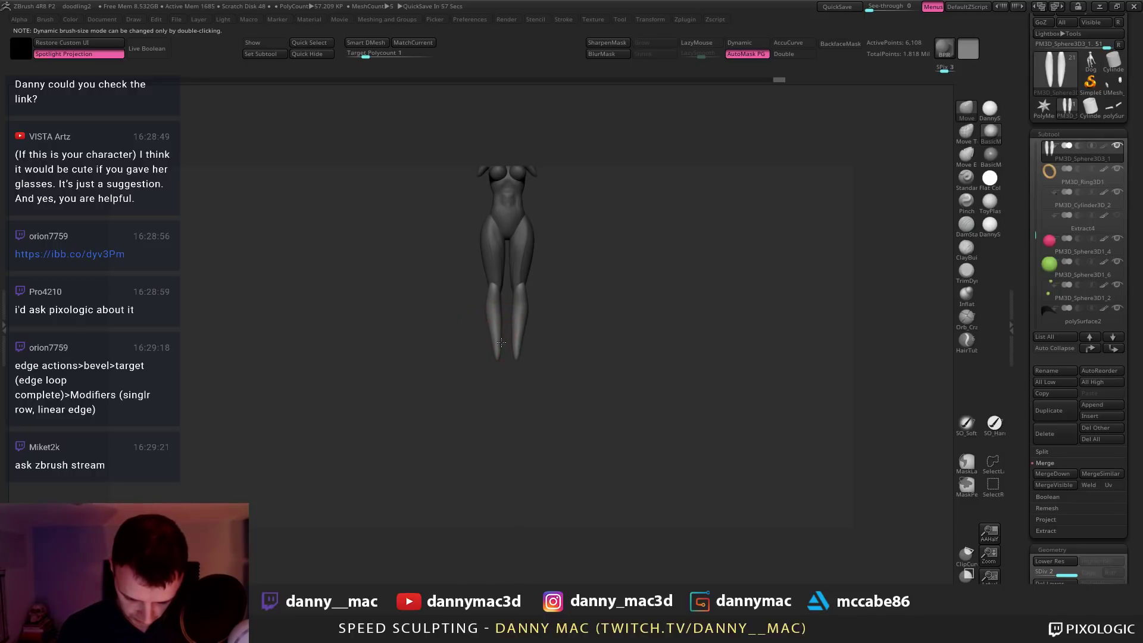
{"action": "key", "text": "shift+d"}
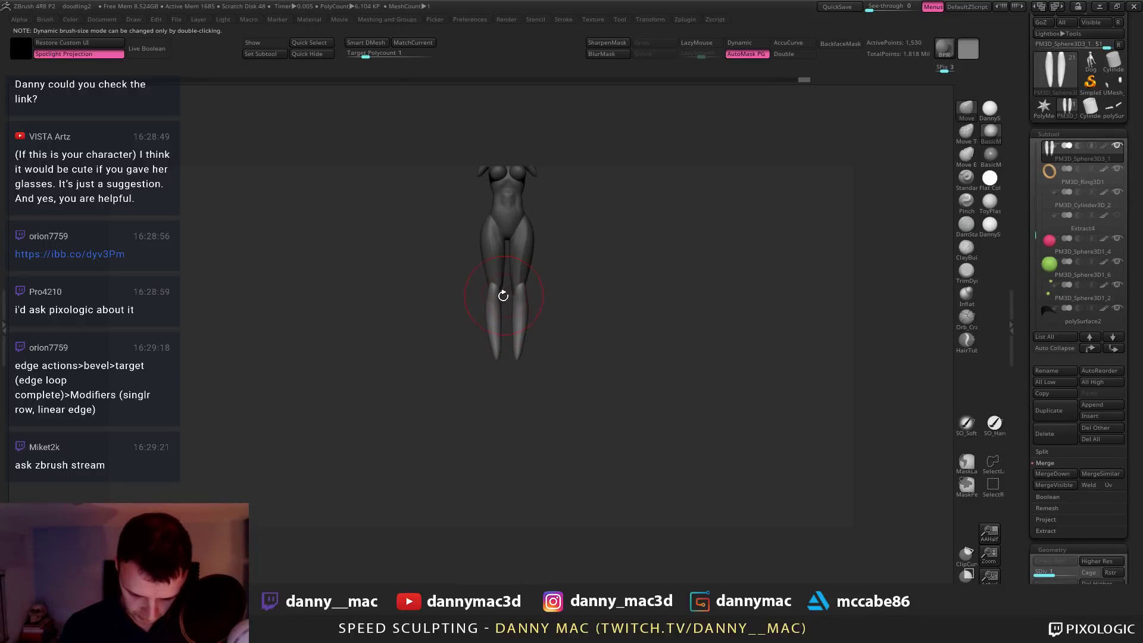
{"action": "key", "text": "w"}
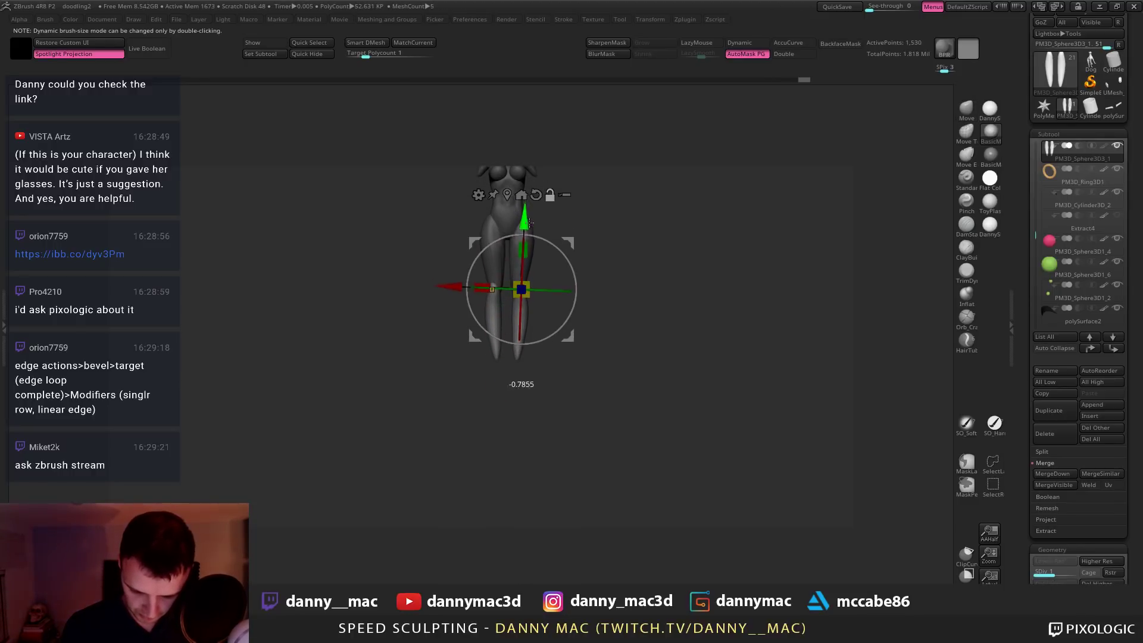
{"action": "left_click_drag", "start_coordinate": [528, 223], "coordinate": [528, 225]}
{"action": "left_click_drag", "start_coordinate": [524, 252], "coordinate": [524, 256]}
{"action": "left_click_drag", "start_coordinate": [487, 290], "coordinate": [482, 288]}
{"action": "left_click_drag", "start_coordinate": [574, 246], "coordinate": [566, 247]}
{"action": "key", "text": "q"}
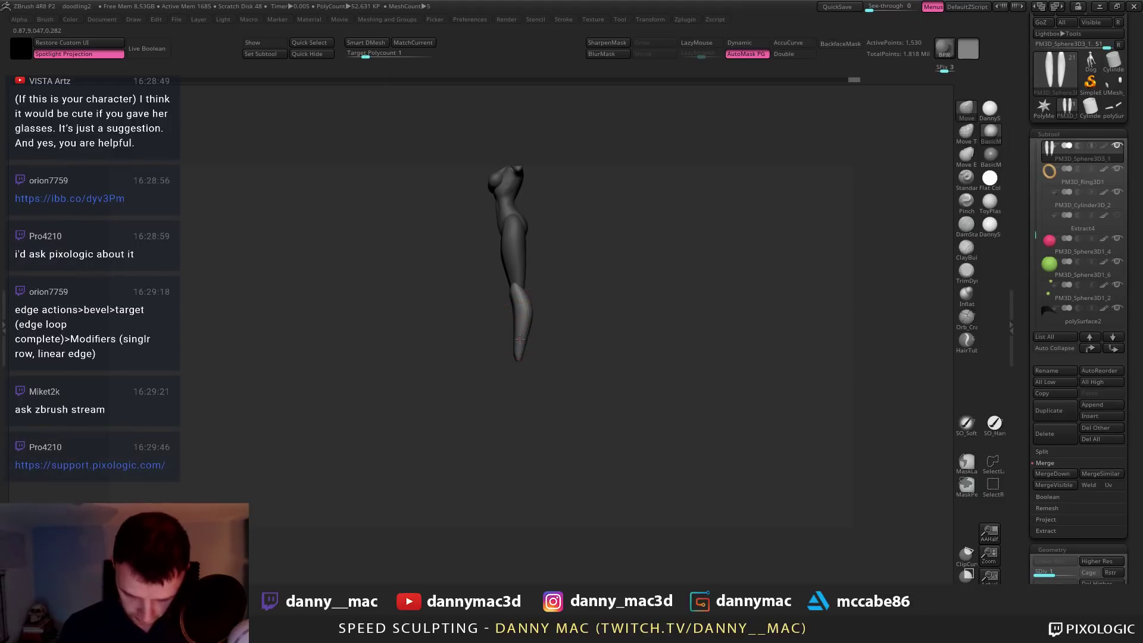
Select the torso and remesh it with MatchCurrent
{"action": "mouse_move", "coordinate": [520, 339]}
{"action": "right_mouse_down", "text": "ctrl"}
{"action": "mouse_move", "coordinate": [518, 310]}
{"action": "mouse_move", "coordinate": [489, 332]}
{"action": "mouse_move", "coordinate": [465, 299]}
{"action": "mouse_move", "coordinate": [498, 256]}
{"action": "mouse_move", "coordinate": [476, 275]}
{"action": "right_mouse_up", "text": "ctrl"}
{"action": "key", "text": "space"}
{"action": "left_click", "coordinate": [465, 300], "text": "alt"}
{"action": "key", "text": "shift+f"}
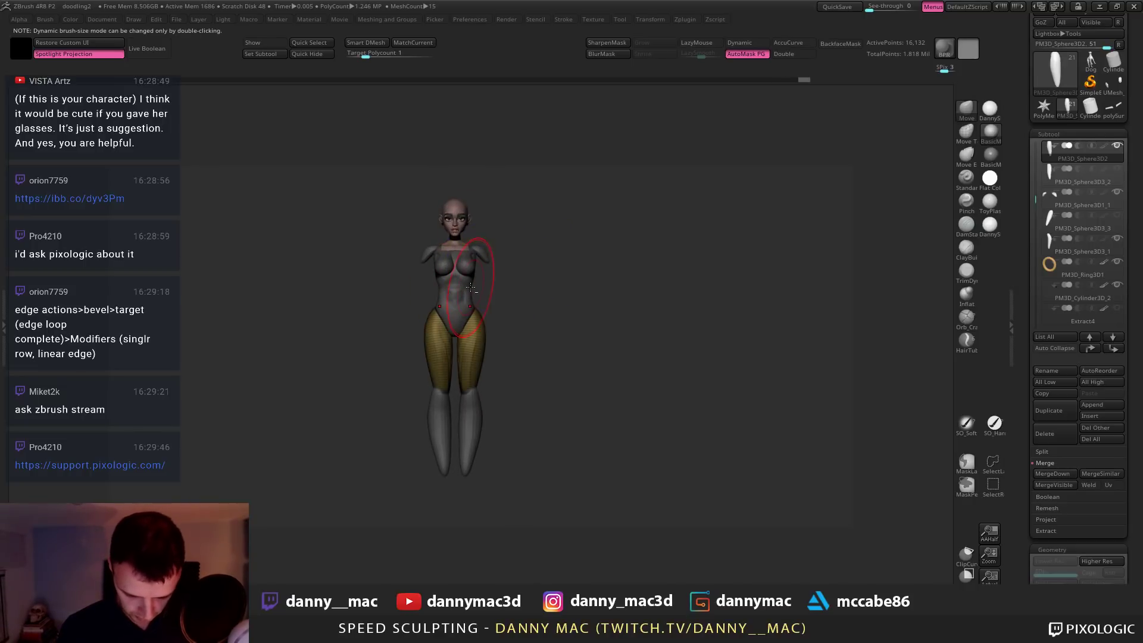
{"action": "left_click", "coordinate": [462, 281], "text": "alt"}
{"action": "key", "text": "shift+f"}
{"action": "right_click_drag", "start_coordinate": [483, 266], "coordinate": [469, 179]}
{"action": "right_click_drag", "start_coordinate": [469, 179], "coordinate": [417, 99], "text": "ctrl"}
{"action": "left_click", "coordinate": [405, 46]}
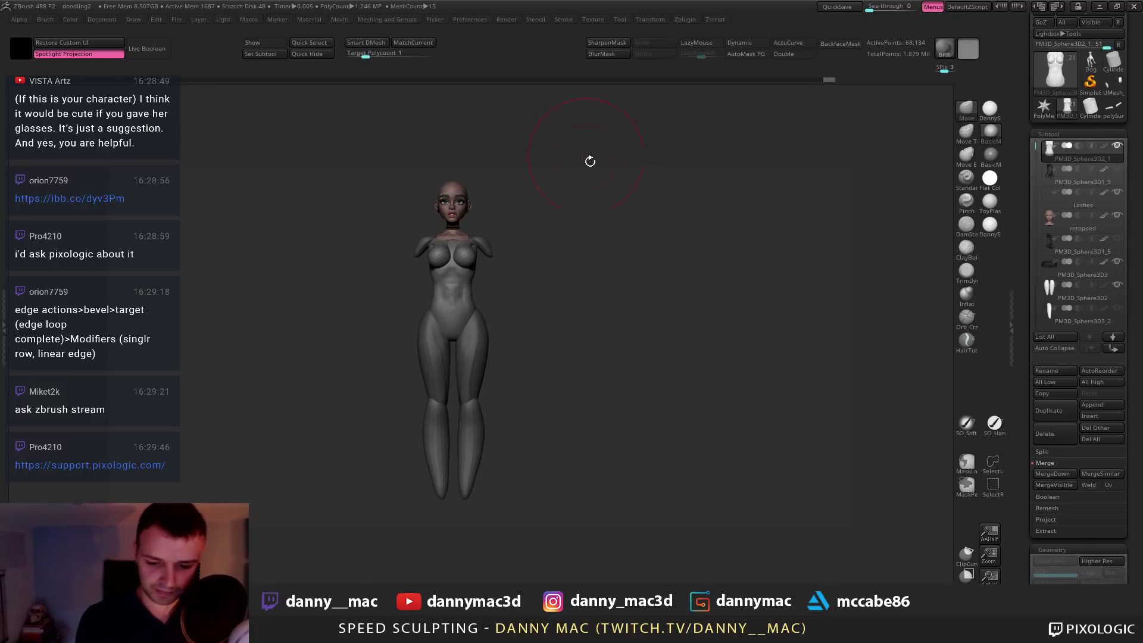
Reshape the torso's upper chest beside the shoulders with a resized Move brush
{"action": "mouse_move", "coordinate": [491, 242]}
{"action": "right_mouse_down"}
{"action": "mouse_move", "coordinate": [465, 250]}
{"action": "mouse_move", "coordinate": [477, 256]}
{"action": "mouse_move", "coordinate": [474, 232]}
{"action": "right_mouse_up"}
{"action": "key", "text": "space"}
{"action": "left_click_drag", "start_coordinate": [461, 244], "coordinate": [457, 244]}
{"action": "mouse_move", "coordinate": [477, 236]}
{"action": "right_mouse_down"}
{"action": "mouse_move", "coordinate": [490, 237]}
{"action": "mouse_move", "coordinate": [478, 245]}
{"action": "mouse_move", "coordinate": [492, 210]}
{"action": "right_mouse_up"}
{"action": "key", "text": "space"}
{"action": "left_click", "coordinate": [488, 238]}
{"action": "key", "text": "space"}
{"action": "left_click_drag", "start_coordinate": [481, 243], "coordinate": [478, 240]}
{"action": "right_click_drag", "start_coordinate": [484, 238], "coordinate": [497, 225]}
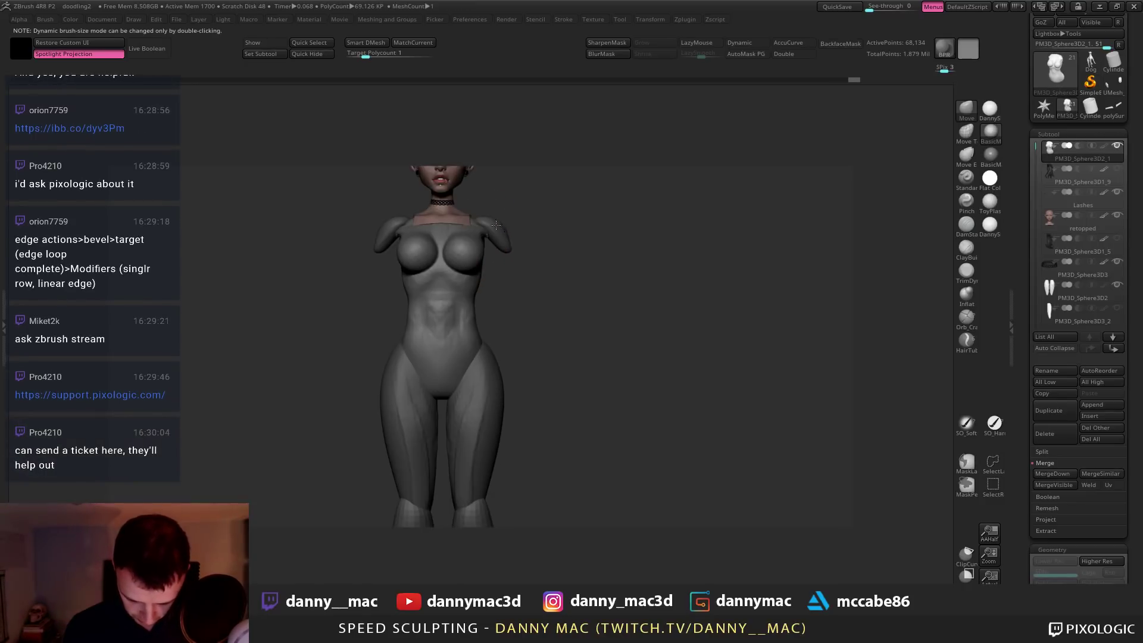
{"action": "left_click_drag", "start_coordinate": [496, 225], "coordinate": [495, 226]}
{"action": "right_click_drag", "start_coordinate": [493, 228], "coordinate": [420, 267]}
{"action": "key", "text": "ctrl+z"}
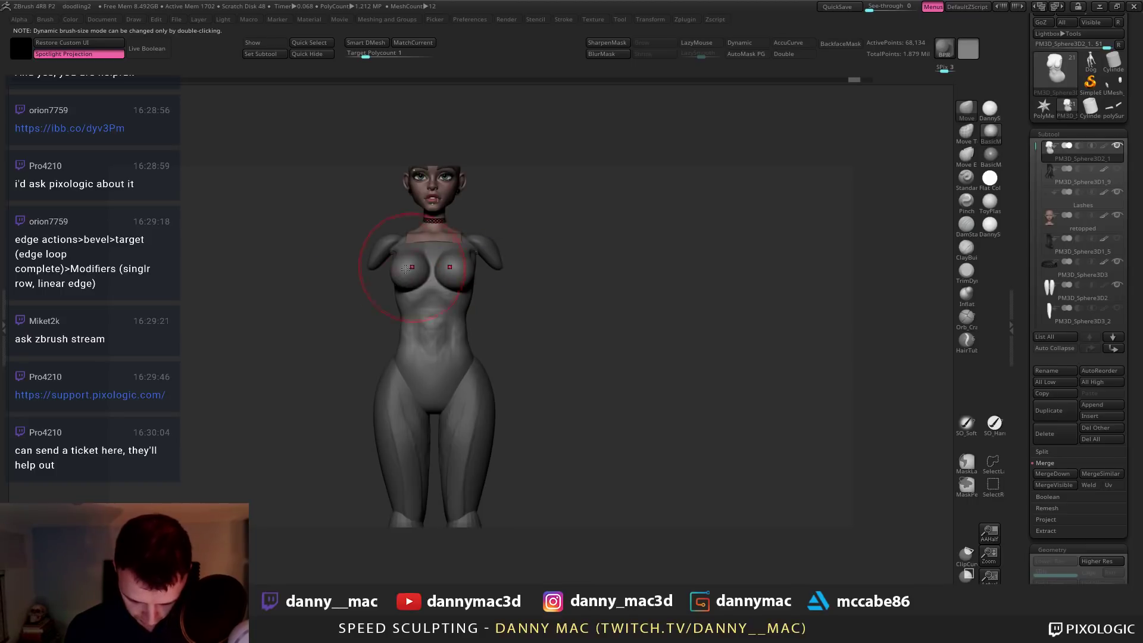
Pull in the side of the ribcage and lift the torso's edge at the shoulder with the Move brush
{"action": "key", "text": "space"}
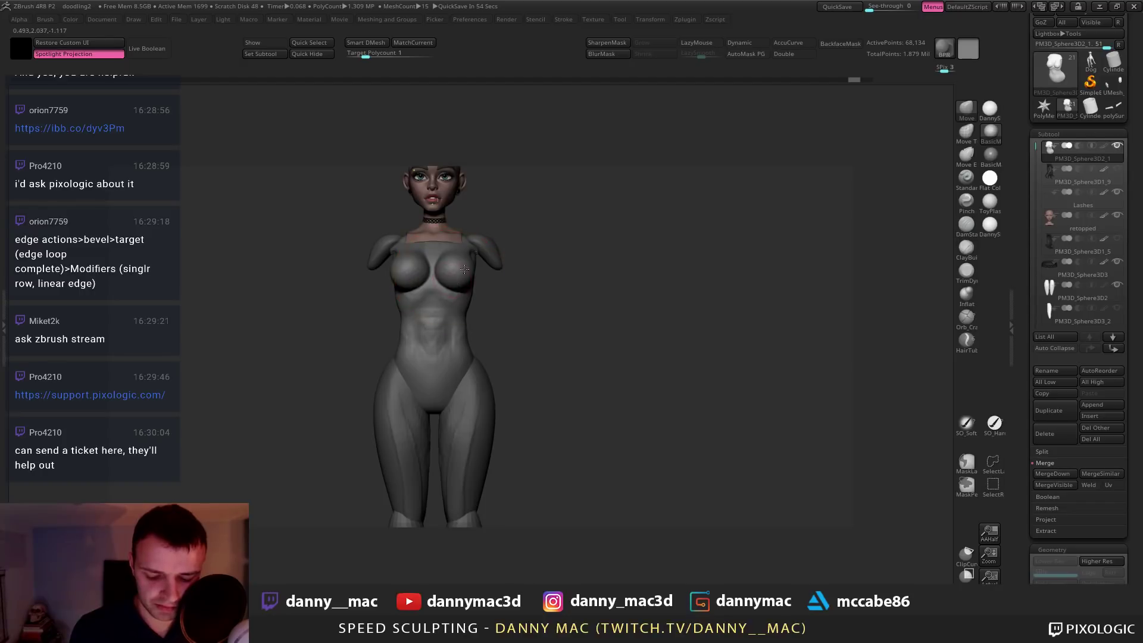
{"action": "mouse_move", "coordinate": [465, 269]}
{"action": "right_mouse_down"}
{"action": "mouse_move", "coordinate": [443, 304]}
{"action": "mouse_move", "coordinate": [465, 296]}
{"action": "right_mouse_up"}
{"action": "key", "text": "space"}
{"action": "left_click_drag", "start_coordinate": [469, 302], "coordinate": [465, 306]}
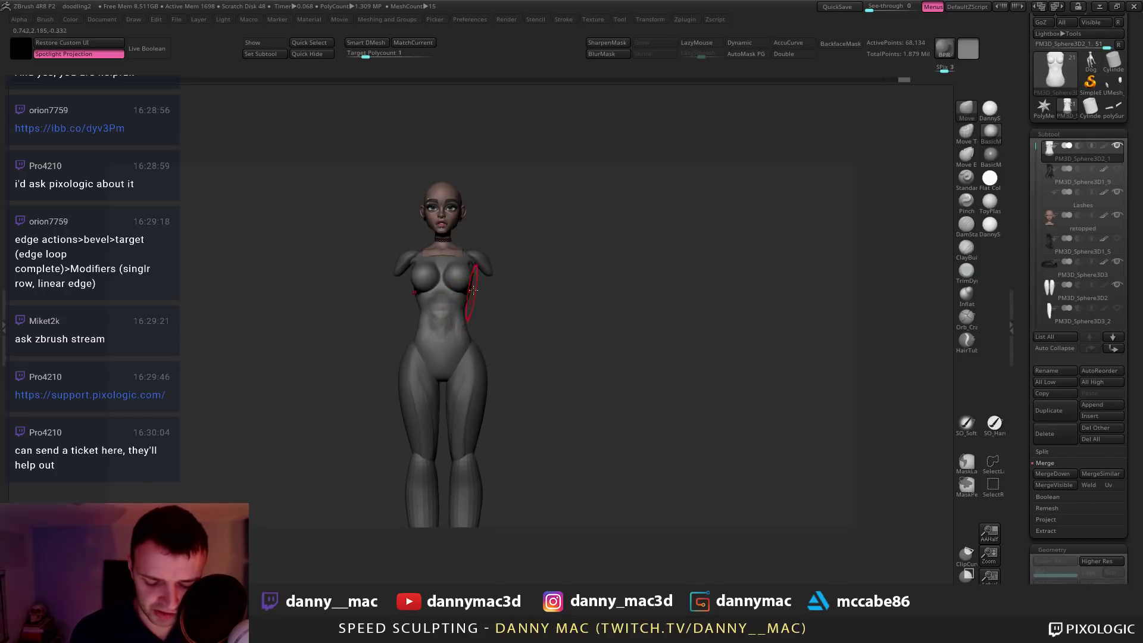
{"action": "right_click_drag", "start_coordinate": [474, 290], "coordinate": [484, 253]}
{"action": "left_click_drag", "start_coordinate": [480, 251], "coordinate": [485, 244]}
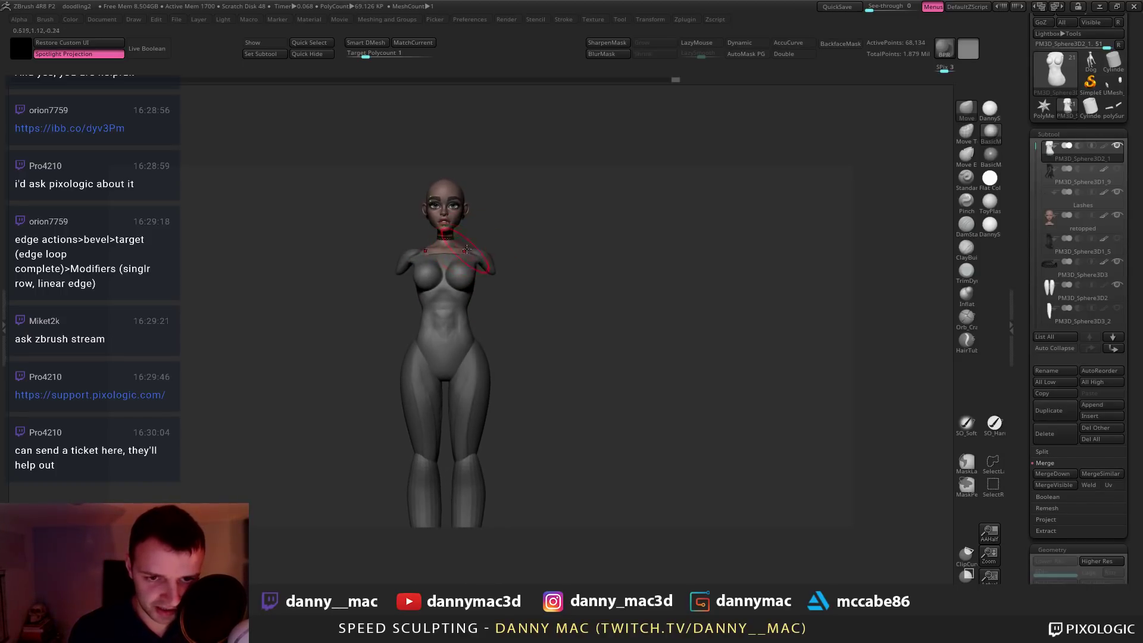
Show the torso's polygroups, remesh it and adjust the side of the chest beneath the armpit
{"action": "right_click_drag", "start_coordinate": [468, 243], "coordinate": [426, 255]}
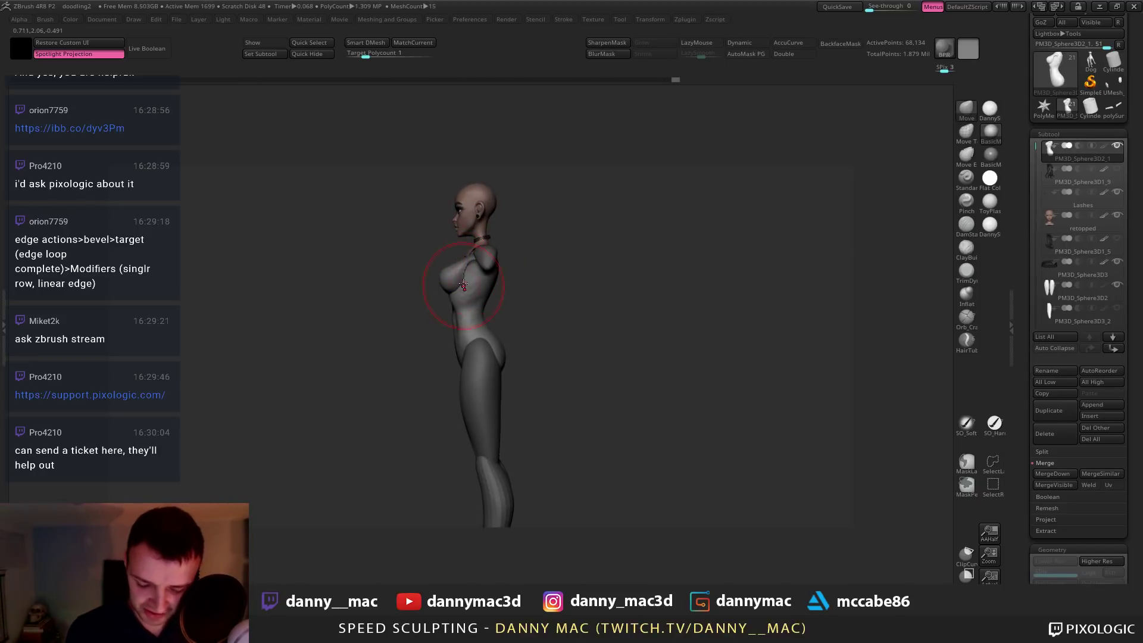
{"action": "key", "text": "shift+f"}
{"action": "mouse_move", "coordinate": [471, 266]}
{"action": "right_mouse_down", "text": "ctrl"}
{"action": "mouse_move", "coordinate": [524, 286]}
{"action": "mouse_move", "coordinate": [531, 236]}
{"action": "mouse_move", "coordinate": [485, 199]}
{"action": "right_mouse_up", "text": "ctrl"}
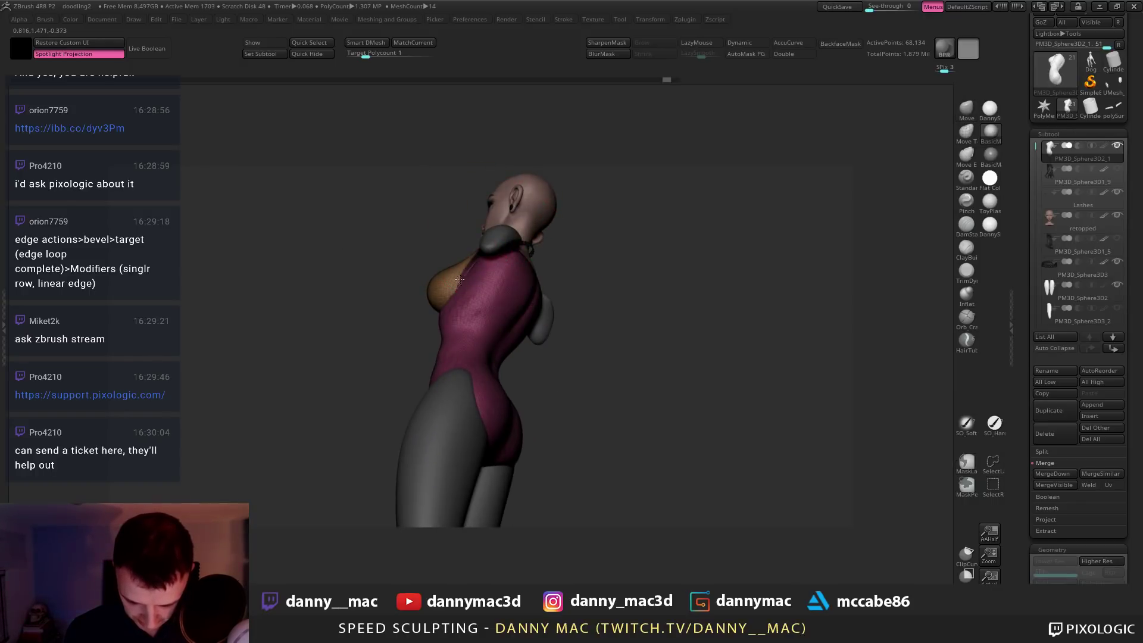
{"action": "mouse_move", "coordinate": [525, 273]}
{"action": "right_mouse_down"}
{"action": "mouse_move", "coordinate": [565, 283]}
{"action": "mouse_move", "coordinate": [501, 264]}
{"action": "right_mouse_up"}
{"action": "key", "text": "m"}
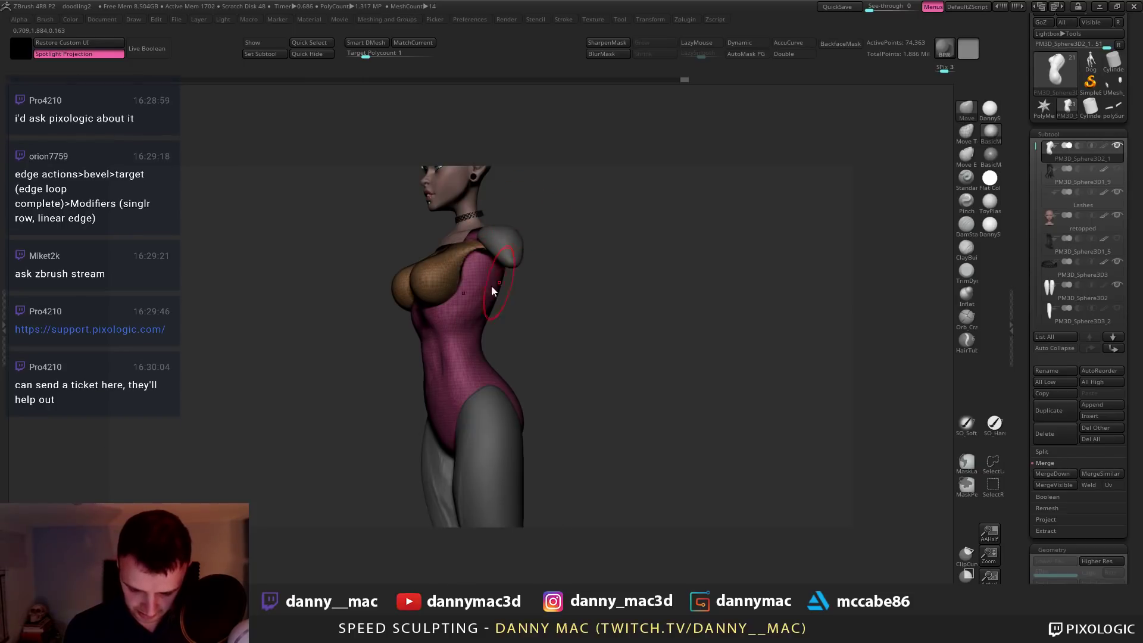
{"action": "key", "text": "m"}
{"action": "left_click_drag", "start_coordinate": [466, 287], "coordinate": [462, 289]}
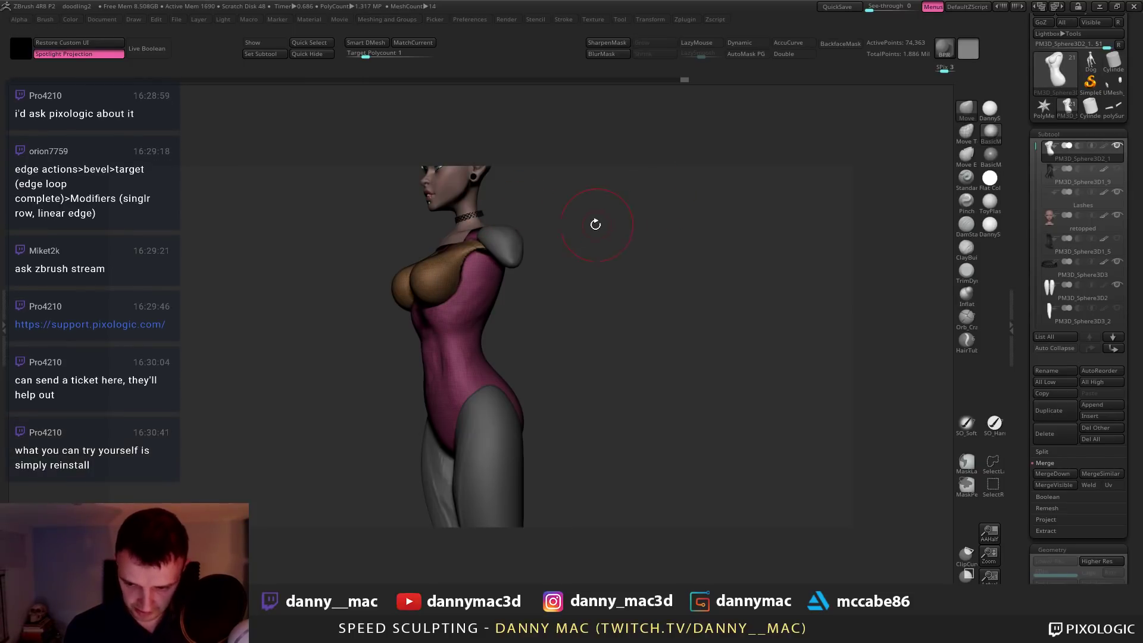
{"action": "mouse_move", "coordinate": [544, 266]}
{"action": "right_mouse_down"}
{"action": "mouse_move", "coordinate": [479, 256]}
{"action": "mouse_move", "coordinate": [530, 252]}
{"action": "mouse_move", "coordinate": [485, 255]}
{"action": "right_mouse_up"}
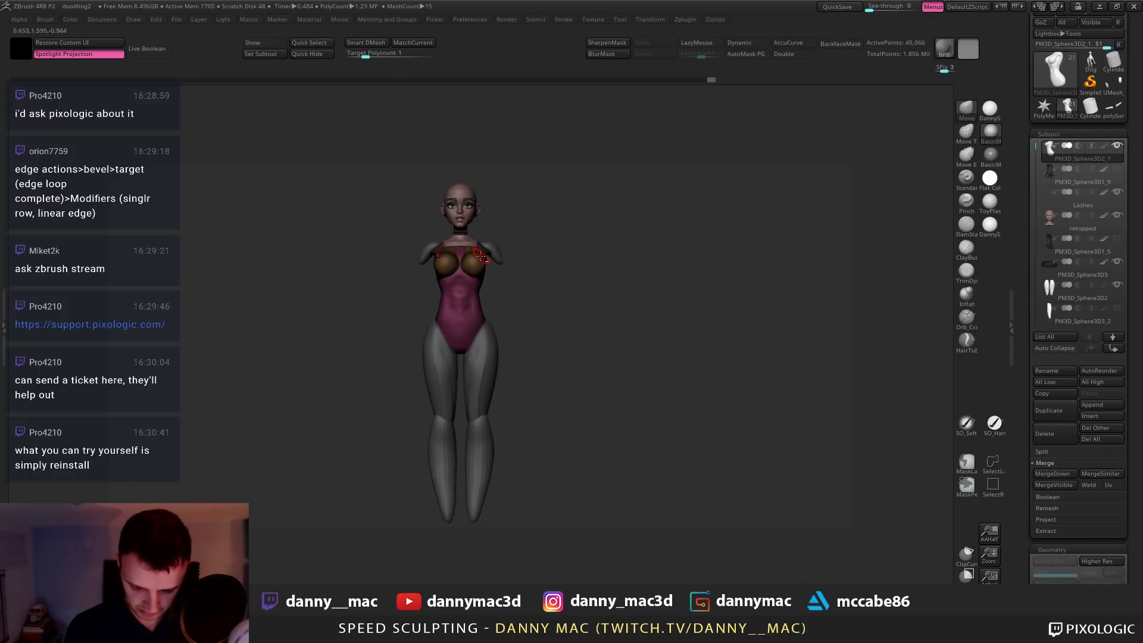
Hide the polygroup display, refine the breasts with the Move brush and remesh the torso
{"action": "key", "text": "shift+f"}
{"action": "left_click_drag", "start_coordinate": [475, 260], "coordinate": [478, 266]}
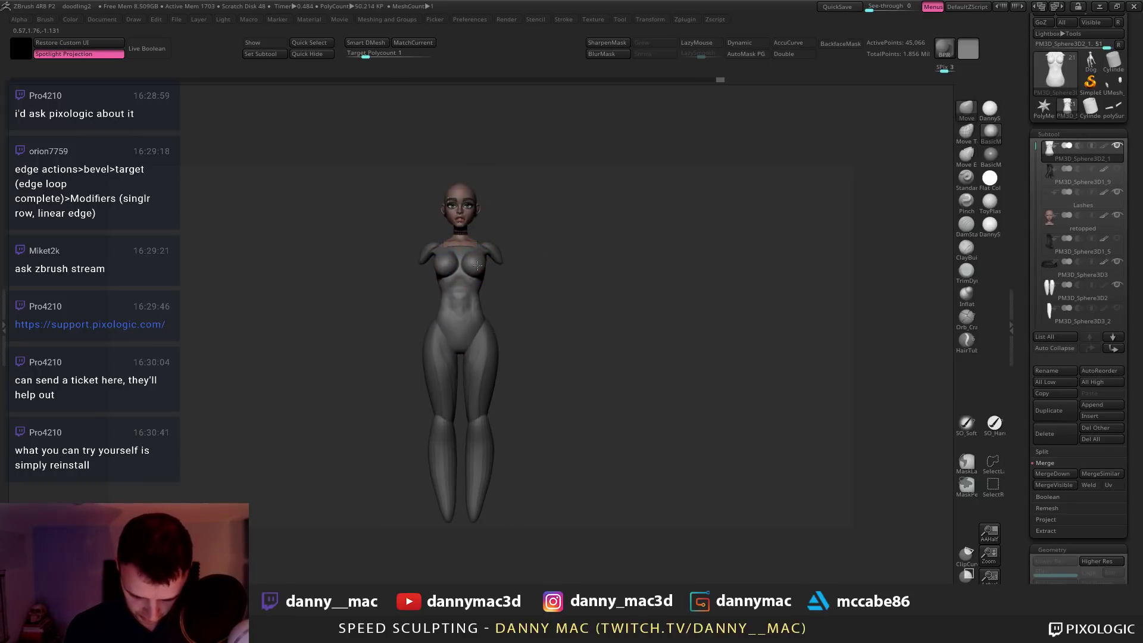
{"action": "right_click_drag", "start_coordinate": [474, 275], "coordinate": [458, 263], "text": "ctrl"}
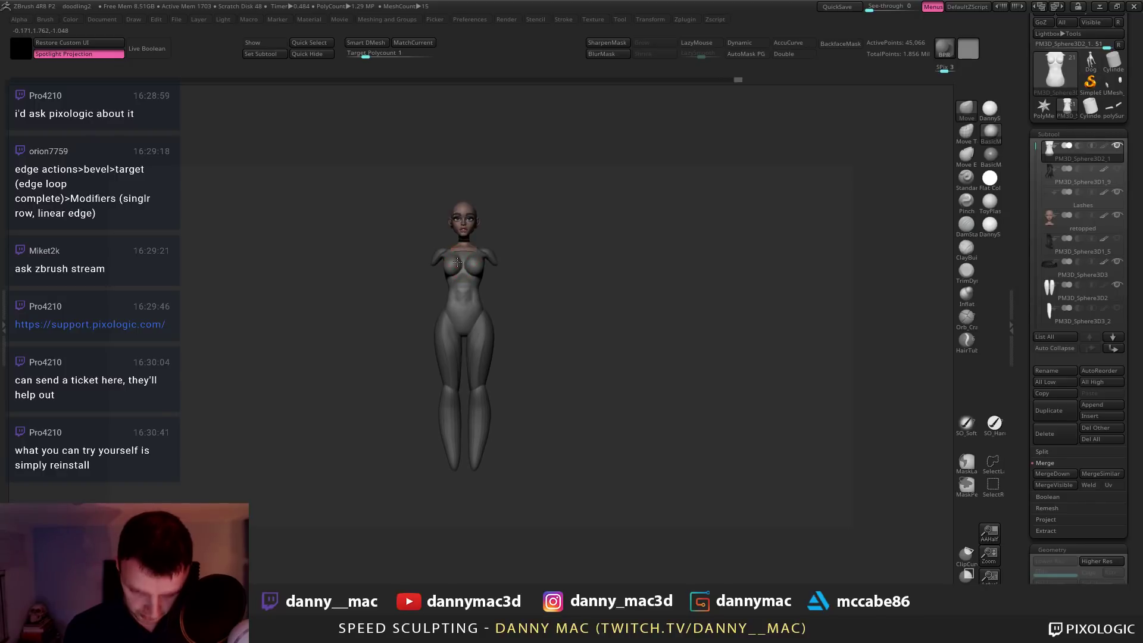
{"action": "key", "text": "space"}
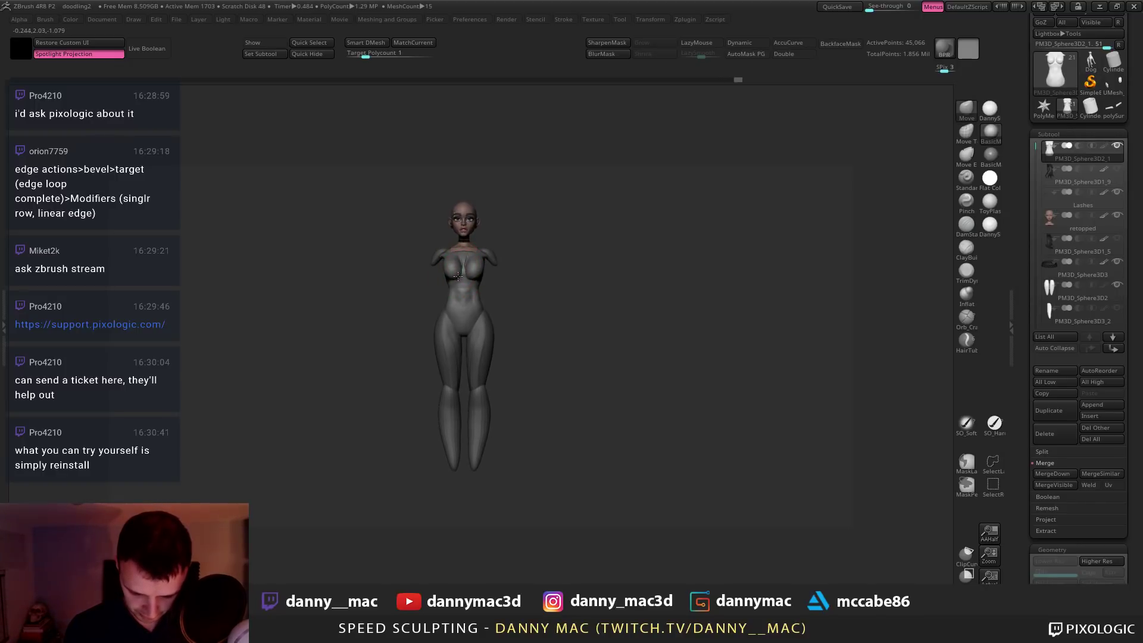
{"action": "right_click_drag", "start_coordinate": [476, 274], "coordinate": [466, 275]}
{"action": "right_click_drag", "start_coordinate": [465, 275], "coordinate": [493, 298], "text": "ctrl"}
{"action": "left_click_drag", "start_coordinate": [544, 270], "coordinate": [534, 283], "text": "ctrl"}
{"action": "right_click_drag", "start_coordinate": [534, 283], "coordinate": [543, 283], "text": "shift"}
{"action": "mouse_move", "coordinate": [485, 268]}
{"action": "left_mouse_down"}
{"action": "mouse_move", "coordinate": [484, 285]}
{"action": "mouse_move", "coordinate": [551, 235]}
{"action": "left_mouse_up"}
{"action": "key", "text": "ctrl+z"}
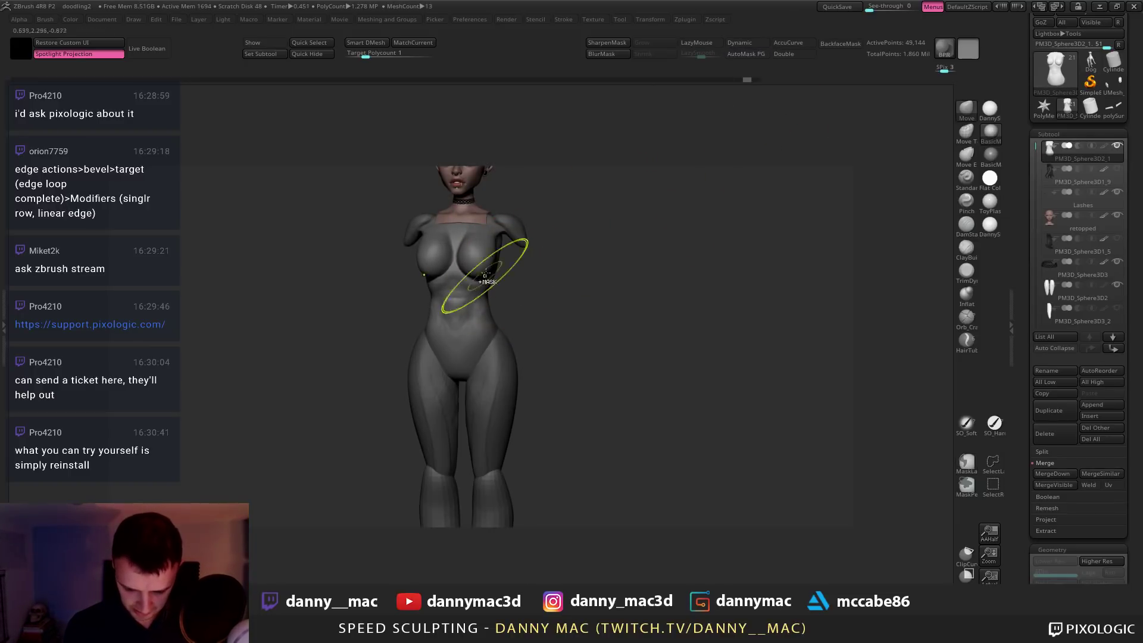
{"action": "mouse_move", "coordinate": [485, 274]}
{"action": "right_mouse_down", "text": "shift"}
{"action": "mouse_move", "coordinate": [503, 250]}
{"action": "mouse_move", "coordinate": [480, 267]}
{"action": "right_mouse_up", "text": "shift"}
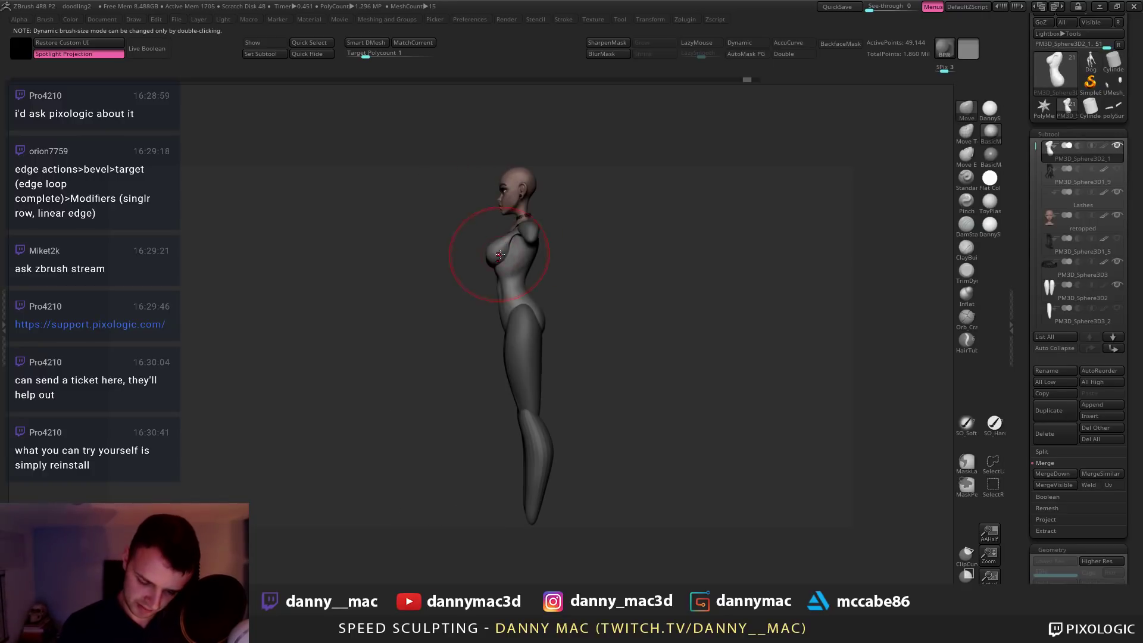
Pull the upper chest up towards the neck and shoulder in side view with the Move brush, and smooth beneath the breast
{"action": "right_click_drag", "start_coordinate": [522, 217], "coordinate": [508, 206], "text": "ctrl"}
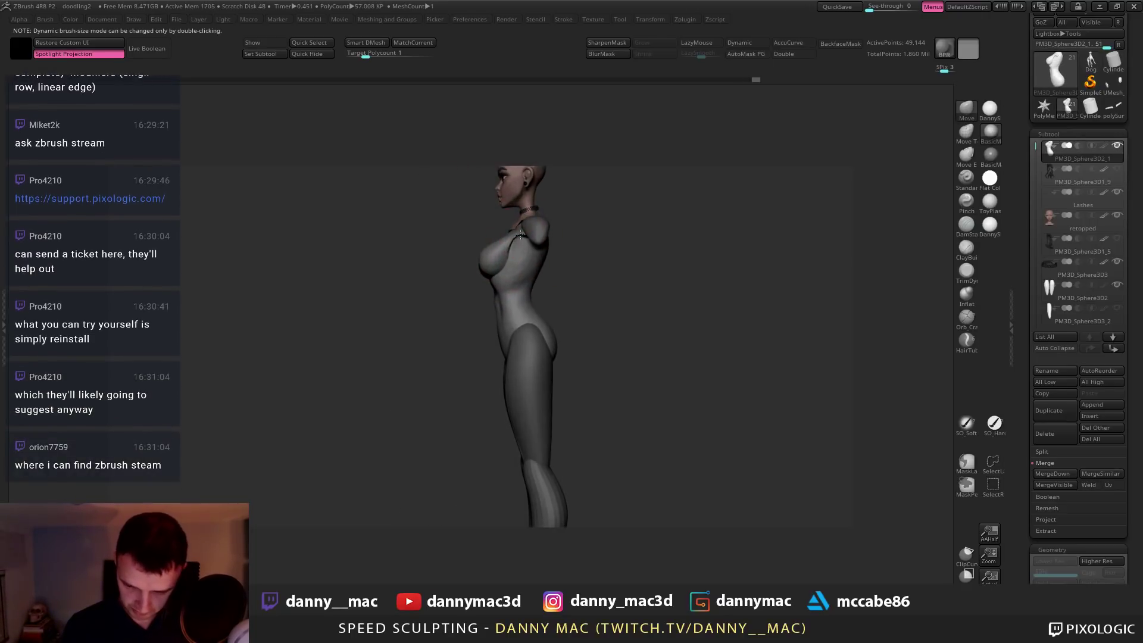
{"action": "key", "text": "space"}
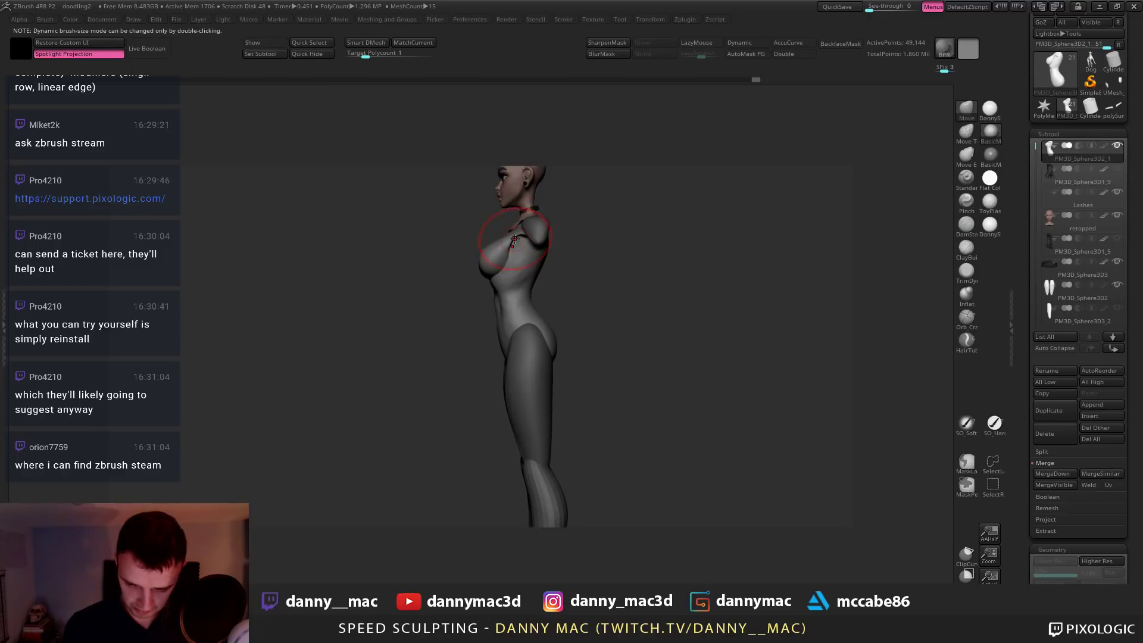
{"action": "left_click_drag", "start_coordinate": [509, 238], "coordinate": [512, 230]}
{"action": "right_click_drag", "start_coordinate": [517, 228], "coordinate": [553, 216]}
{"action": "left_click_drag", "start_coordinate": [516, 223], "coordinate": [520, 219]}
{"action": "right_click_drag", "start_coordinate": [551, 206], "coordinate": [521, 197]}
{"action": "left_click_drag", "start_coordinate": [515, 227], "coordinate": [517, 219]}
{"action": "key", "text": "space"}
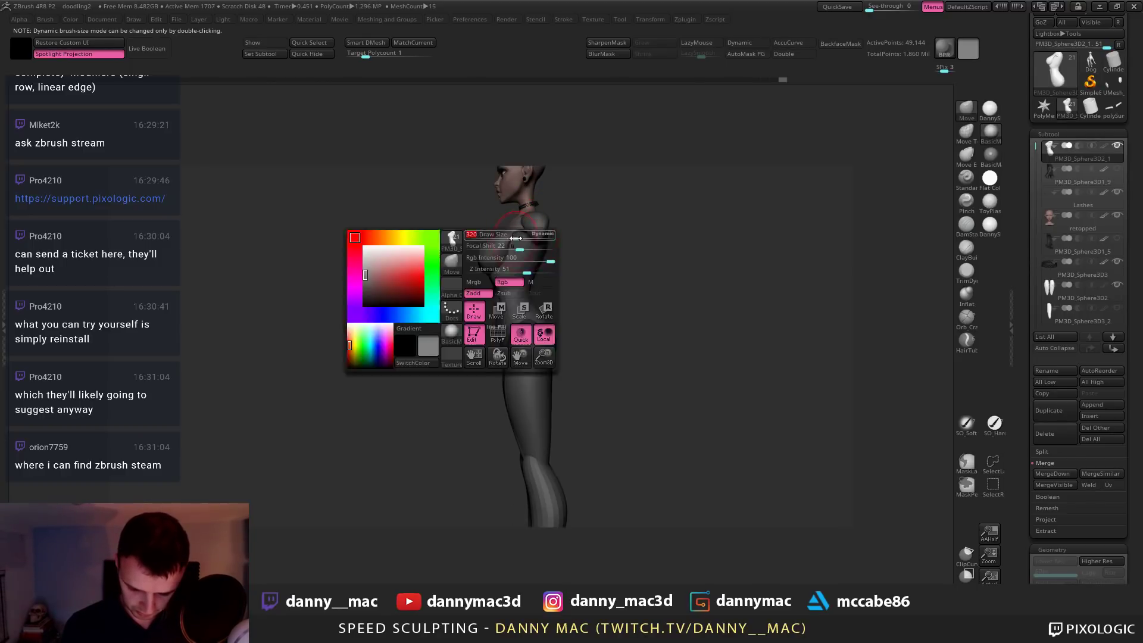
{"action": "left_click_drag", "start_coordinate": [498, 284], "coordinate": [500, 281], "text": "shift"}
Smooth the centre of the chest up to the collarbone and pick the character's skin tone as the body colour
{"action": "right_click_drag", "start_coordinate": [482, 280], "coordinate": [527, 271]}
{"action": "left_click_drag", "start_coordinate": [463, 262], "coordinate": [464, 223]}
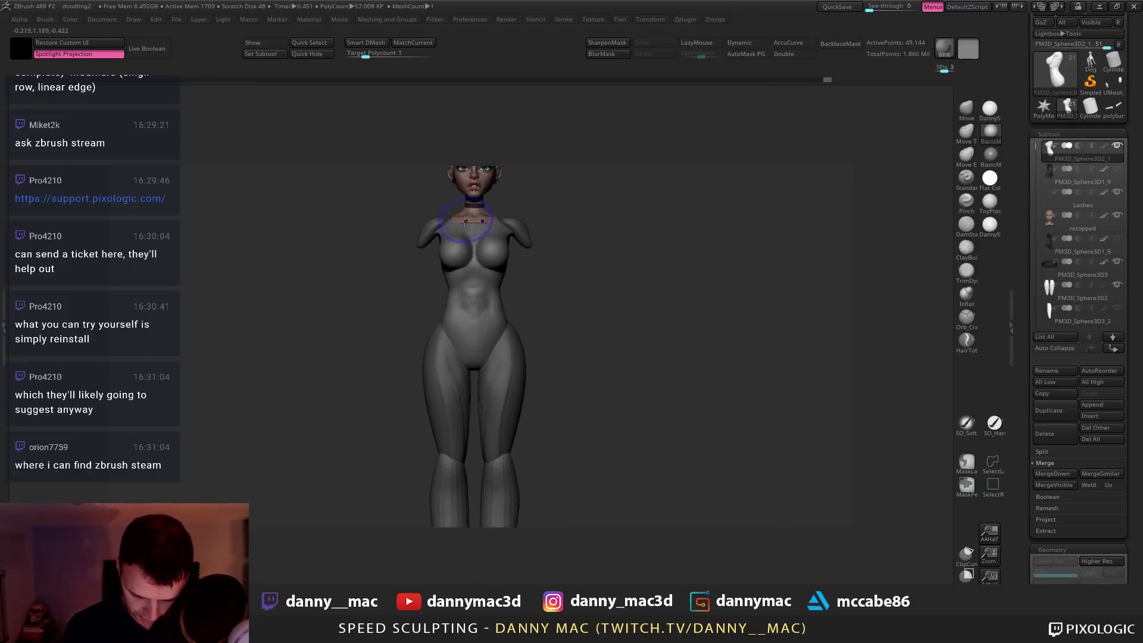
{"action": "mouse_move", "coordinate": [513, 225]}
{"action": "right_mouse_down", "text": "ctrl"}
{"action": "mouse_move", "coordinate": [506, 205]}
{"action": "mouse_move", "coordinate": [497, 257]}
{"action": "mouse_move", "coordinate": [510, 293]}
{"action": "right_mouse_up", "text": "ctrl"}
{"action": "key", "text": "c"}
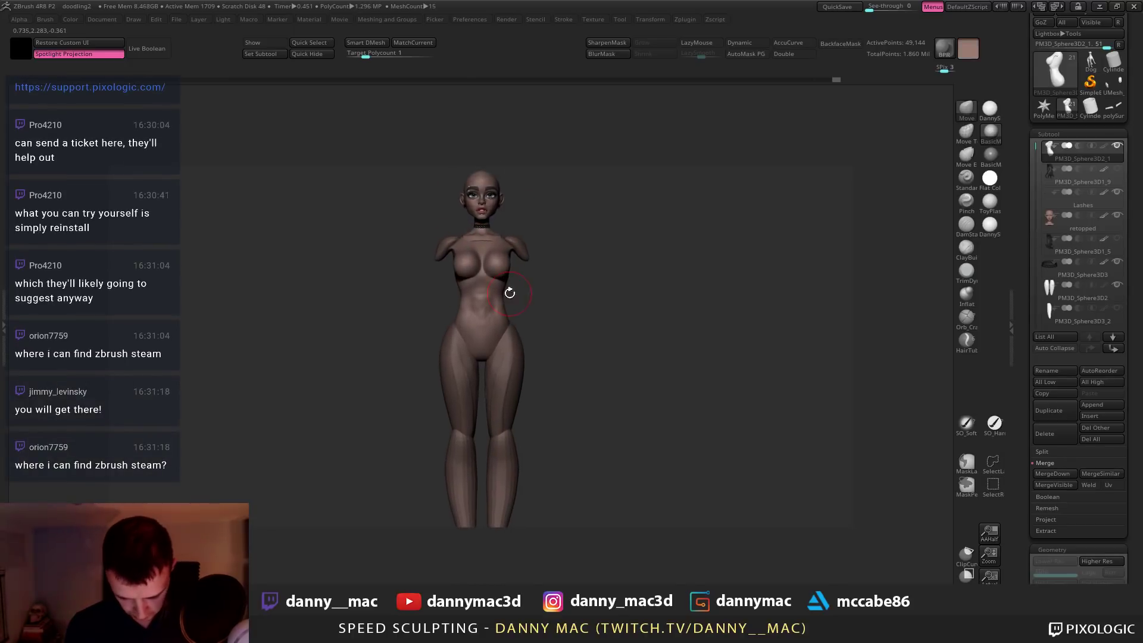
Adjust the outer edge of the chest and front of the shoulder with the Move brush from several angles
{"action": "right_click_drag", "start_coordinate": [526, 254], "coordinate": [507, 256]}
{"action": "left_click_drag", "start_coordinate": [516, 252], "coordinate": [521, 248]}
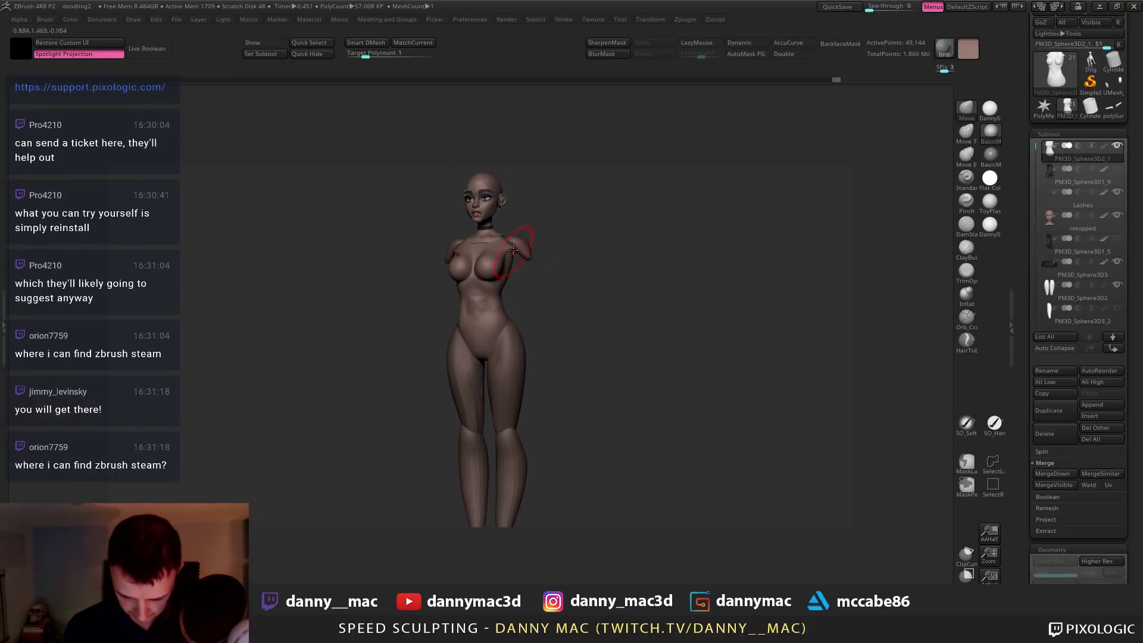
{"action": "mouse_move", "coordinate": [521, 250]}
{"action": "right_mouse_down", "text": "shift"}
{"action": "mouse_move", "coordinate": [528, 262]}
{"action": "mouse_move", "coordinate": [505, 265]}
{"action": "right_mouse_up", "text": "shift"}
{"action": "left_click_drag", "start_coordinate": [517, 250], "coordinate": [522, 244]}
Carve the abdomen's midline and the side lines of its muscles on the torso with the Dam Standard brush
{"action": "mouse_move", "coordinate": [522, 242]}
{"action": "right_mouse_down"}
{"action": "mouse_move", "coordinate": [529, 256]}
{"action": "mouse_move", "coordinate": [511, 254]}
{"action": "mouse_move", "coordinate": [501, 273]}
{"action": "mouse_move", "coordinate": [516, 246]}
{"action": "mouse_move", "coordinate": [490, 311]}
{"action": "mouse_move", "coordinate": [535, 305]}
{"action": "mouse_move", "coordinate": [492, 358]}
{"action": "mouse_move", "coordinate": [524, 334]}
{"action": "mouse_move", "coordinate": [554, 354]}
{"action": "mouse_move", "coordinate": [571, 320]}
{"action": "mouse_move", "coordinate": [546, 337]}
{"action": "mouse_move", "coordinate": [533, 322]}
{"action": "right_mouse_up"}
{"action": "key", "text": "b"}
{"action": "key", "text": "c"}
{"action": "key", "text": "b"}
{"action": "key", "text": "space"}
{"action": "key", "text": "space"}
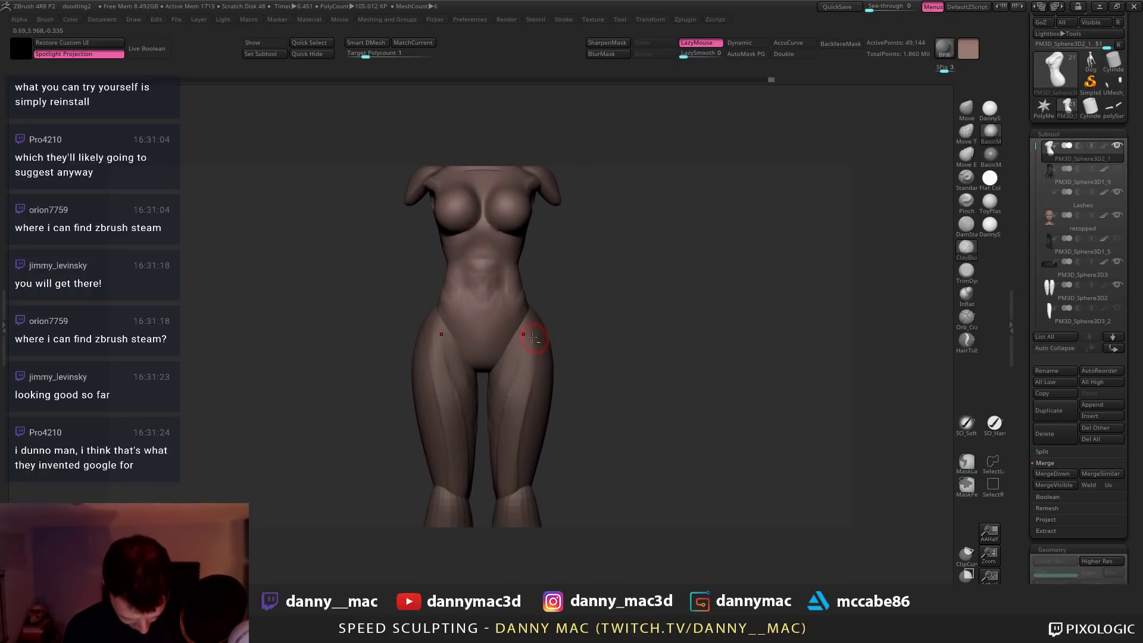
{"action": "key", "text": "b"}
{"action": "key", "text": "d"}
{"action": "key", "text": "s"}
{"action": "key", "text": "space"}
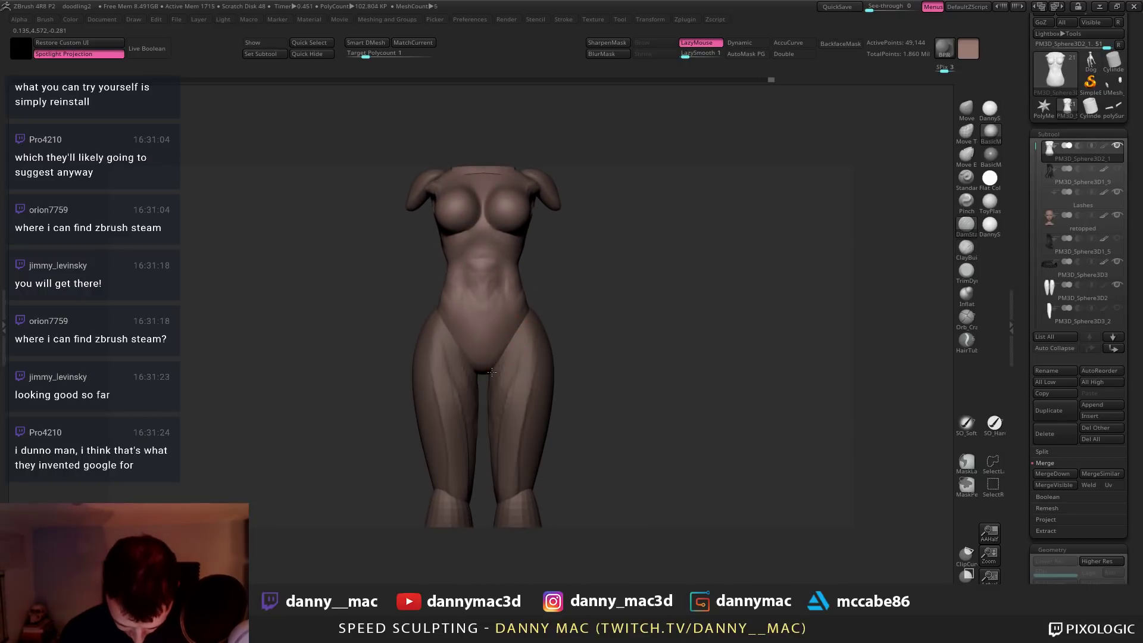
{"action": "key", "text": "space"}
{"action": "left_click", "coordinate": [522, 317], "text": "alt"}
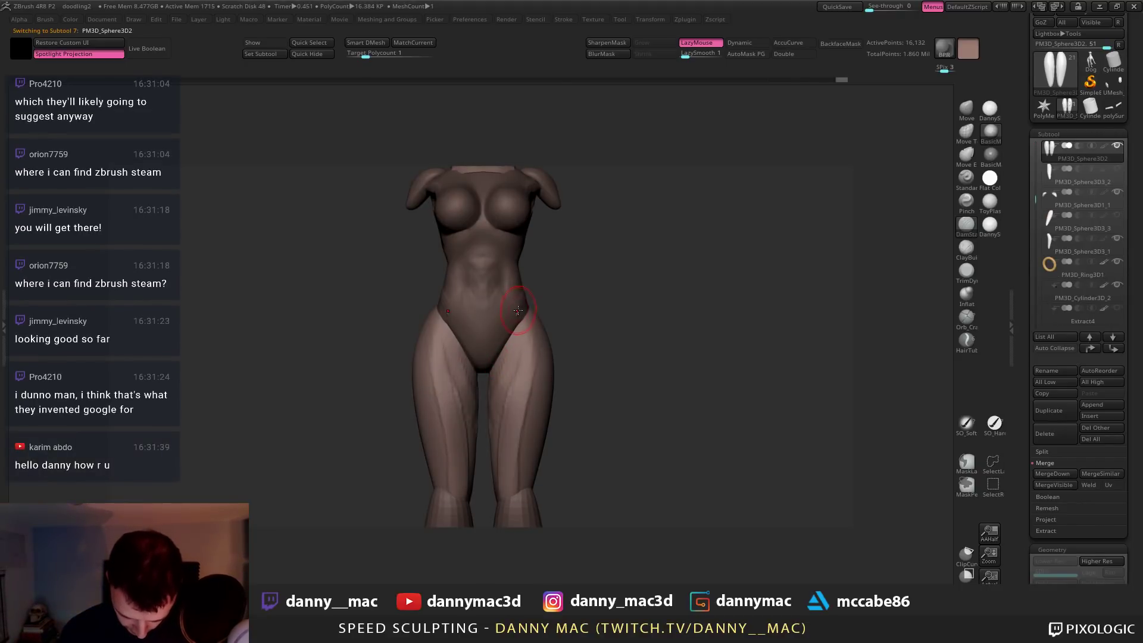
{"action": "left_click", "coordinate": [517, 309], "text": "alt"}
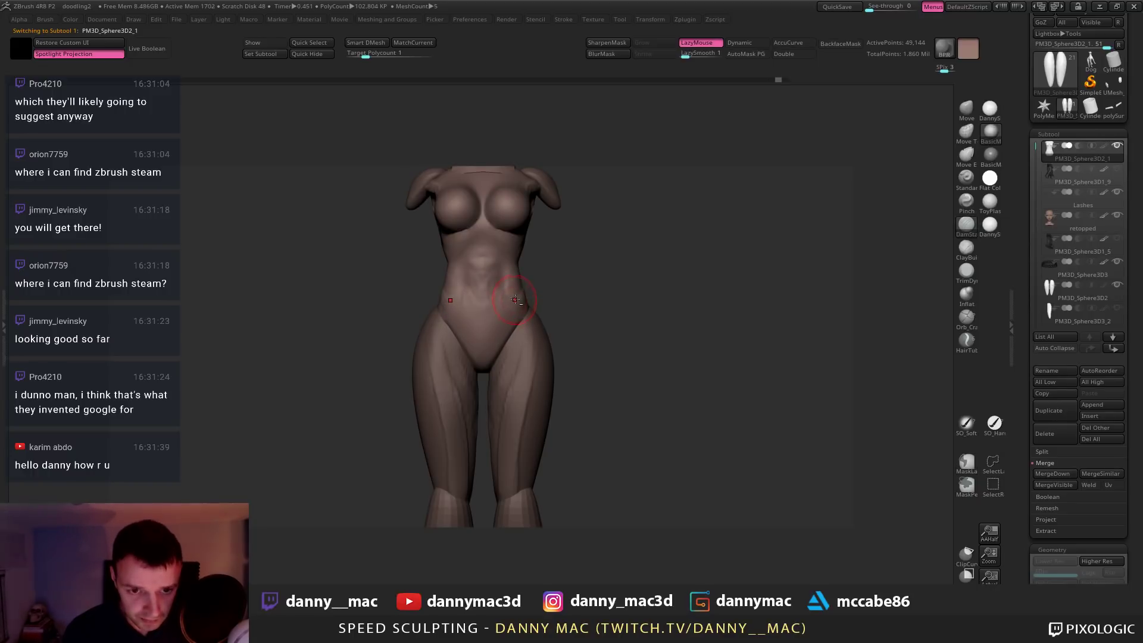
{"action": "right_click_drag", "start_coordinate": [512, 307], "coordinate": [519, 307], "text": "alt"}
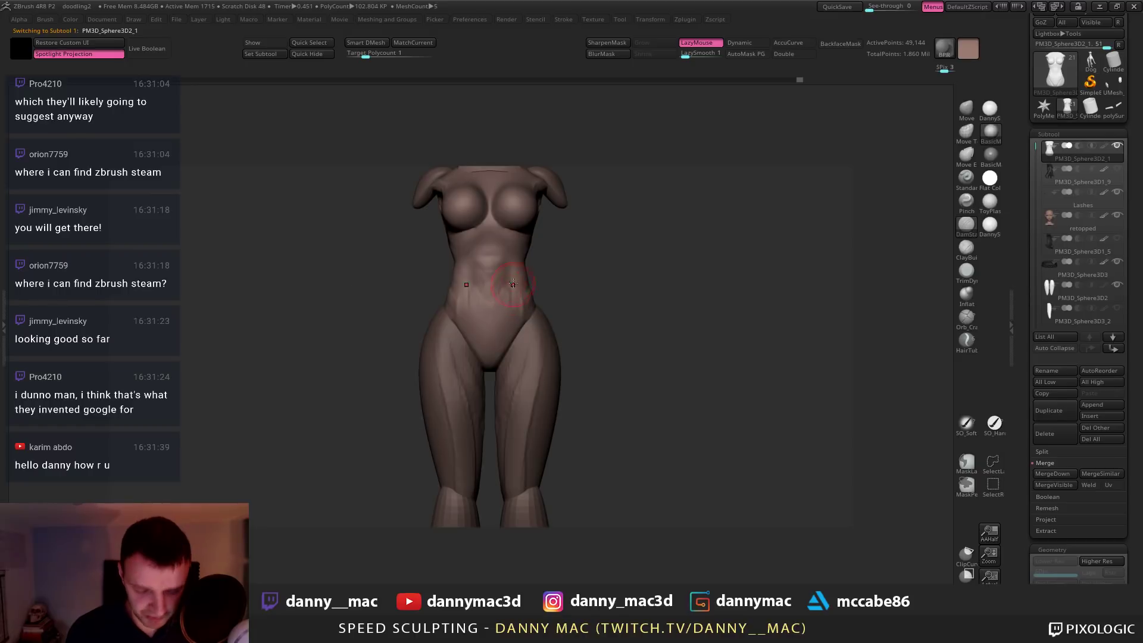
{"action": "right_click_drag", "start_coordinate": [502, 290], "coordinate": [512, 312], "text": "alt"}
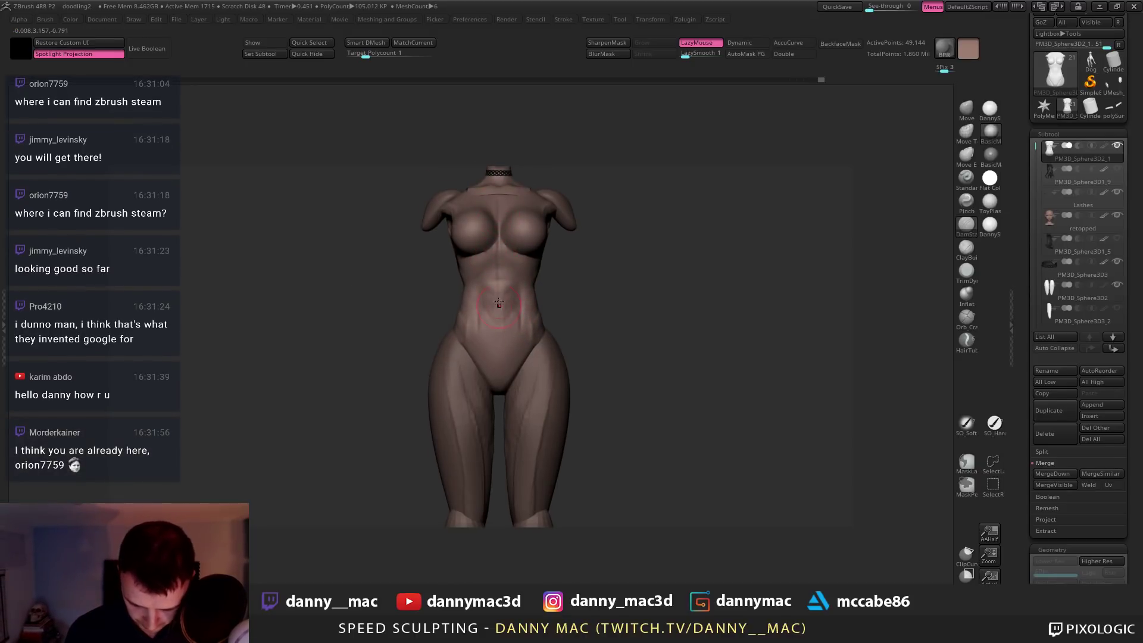
{"action": "right_click_drag", "start_coordinate": [502, 284], "coordinate": [506, 289]}
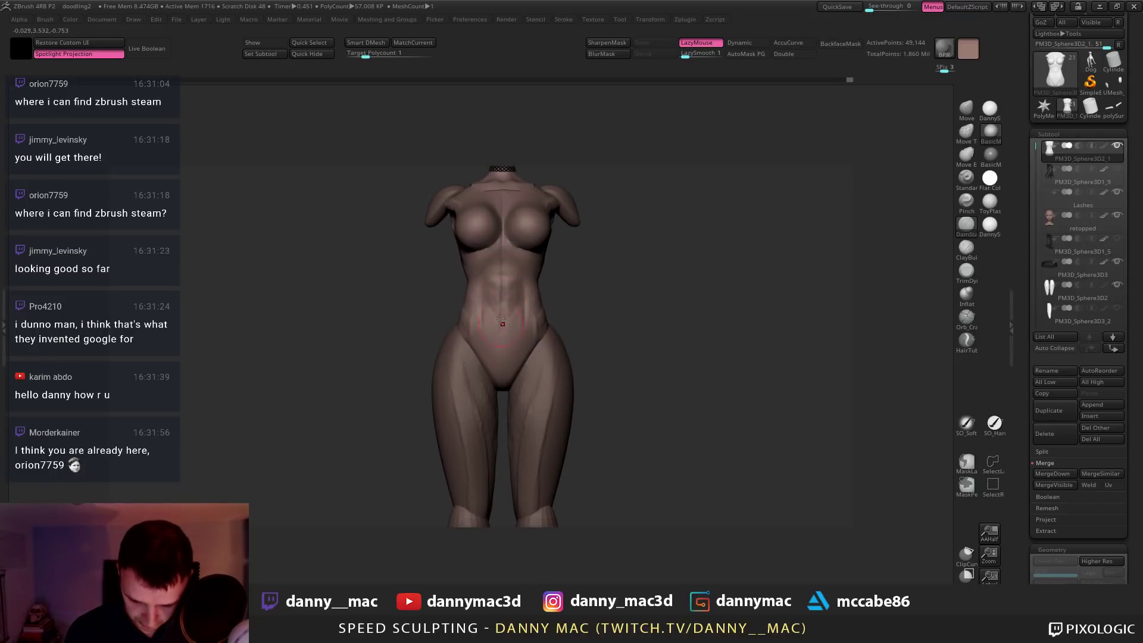
Build up the abdominal muscles on both sides of the midline with the Clay Buildup brush
{"action": "key", "text": "b"}
{"action": "key", "text": "c"}
{"action": "key", "text": "b"}
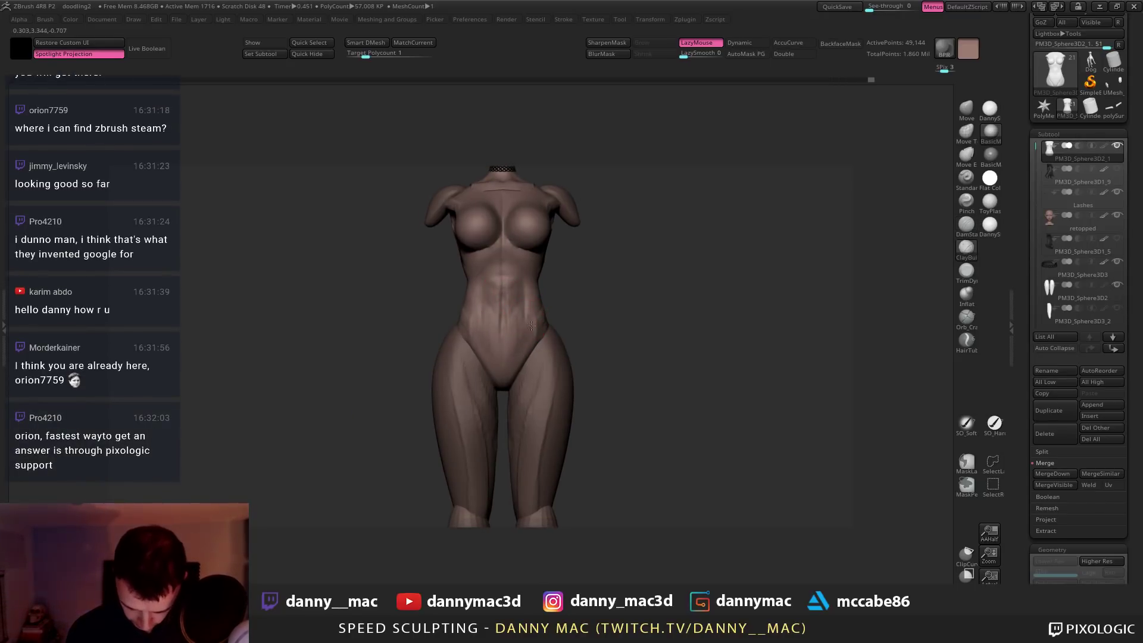
{"action": "left_click_drag", "start_coordinate": [524, 283], "coordinate": [510, 267]}
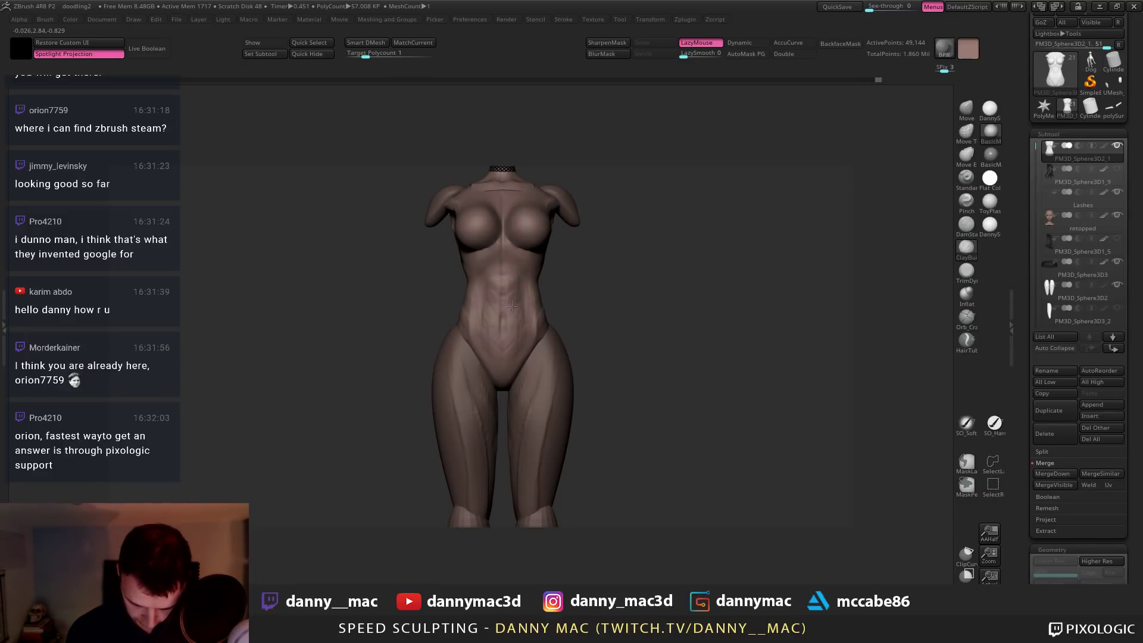
{"action": "left_click_drag", "start_coordinate": [512, 295], "coordinate": [511, 278]}
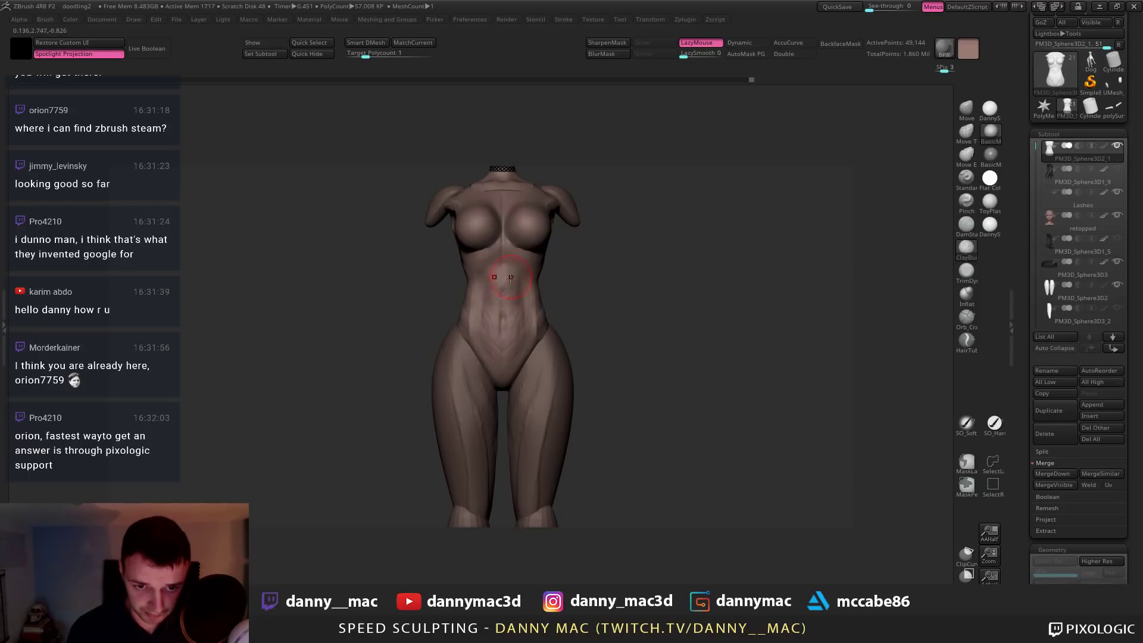
Undo the last clay stroke on the side of the waist and carve the line above the hip with Dam Standard
{"action": "right_click_drag", "start_coordinate": [545, 307], "coordinate": [524, 311]}
{"action": "left_click_drag", "start_coordinate": [535, 311], "coordinate": [542, 302]}
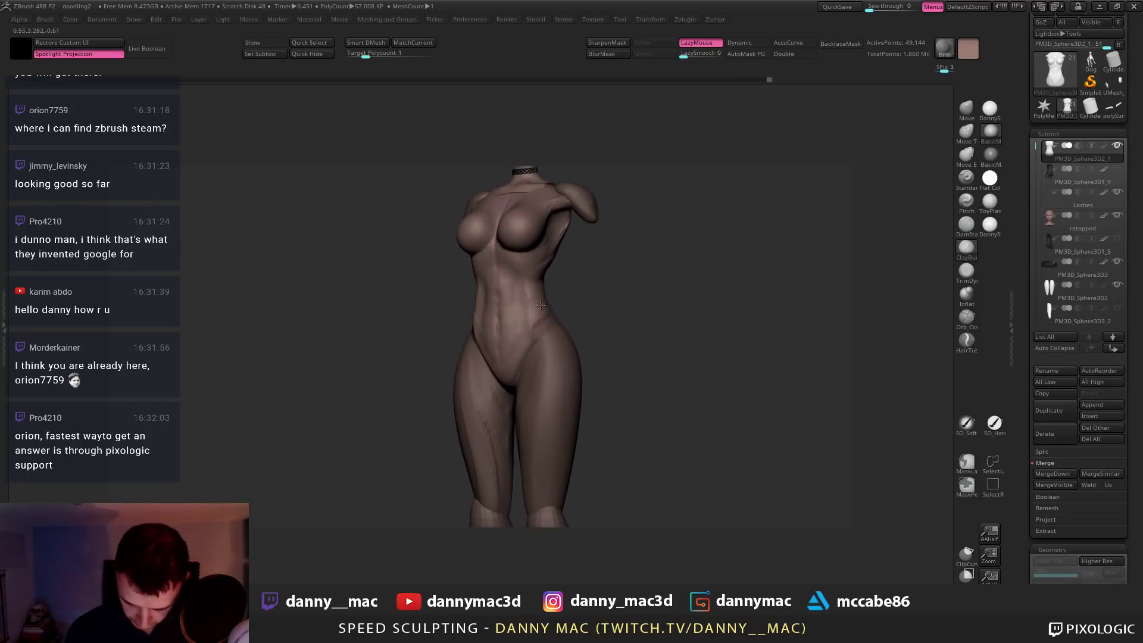
{"action": "mouse_move", "coordinate": [542, 304]}
{"action": "right_mouse_down"}
{"action": "mouse_move", "coordinate": [515, 302]}
{"action": "mouse_move", "coordinate": [556, 302]}
{"action": "mouse_move", "coordinate": [525, 327]}
{"action": "right_mouse_up"}
{"action": "key", "text": "ctrl+z"}
{"action": "key", "text": "b"}
{"action": "key", "text": "d"}
{"action": "key", "text": "s"}
{"action": "left_click_drag", "start_coordinate": [530, 329], "coordinate": [562, 306]}
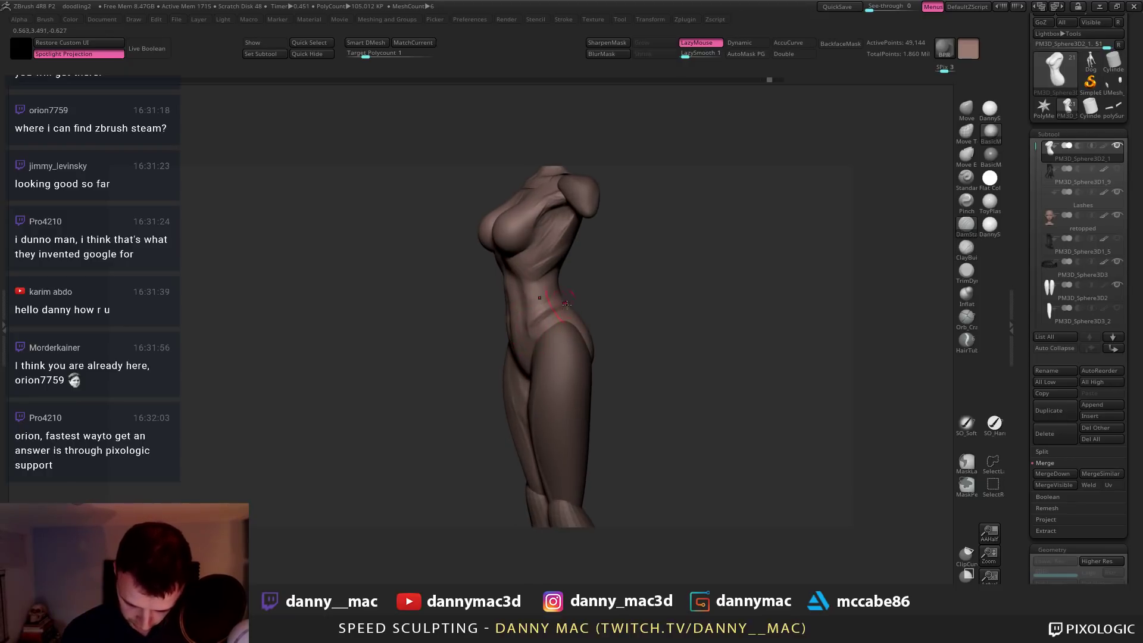
Flatten the hip area with Trim Dynamic and build up the flank above it with the Clay Buildup brush
{"action": "mouse_move", "coordinate": [567, 304]}
{"action": "right_mouse_down"}
{"action": "mouse_move", "coordinate": [548, 319]}
{"action": "mouse_move", "coordinate": [570, 321]}
{"action": "right_mouse_up"}
{"action": "key", "text": "b"}
{"action": "key", "text": "t"}
{"action": "key", "text": "d"}
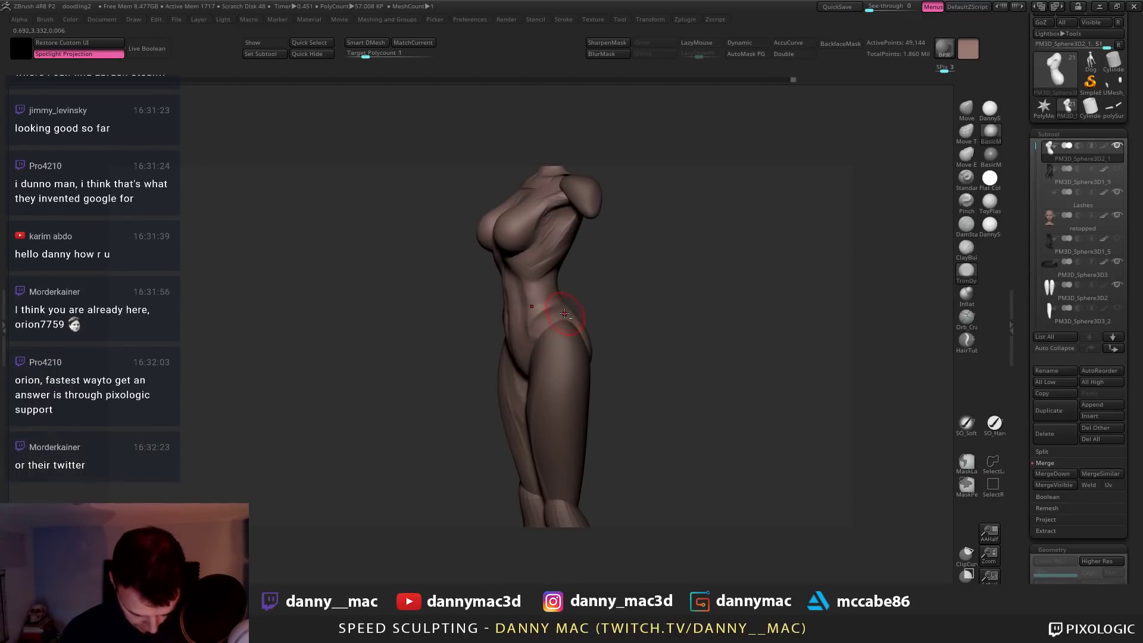
{"action": "key", "text": "b"}
{"action": "key", "text": "c"}
{"action": "key", "text": "b"}
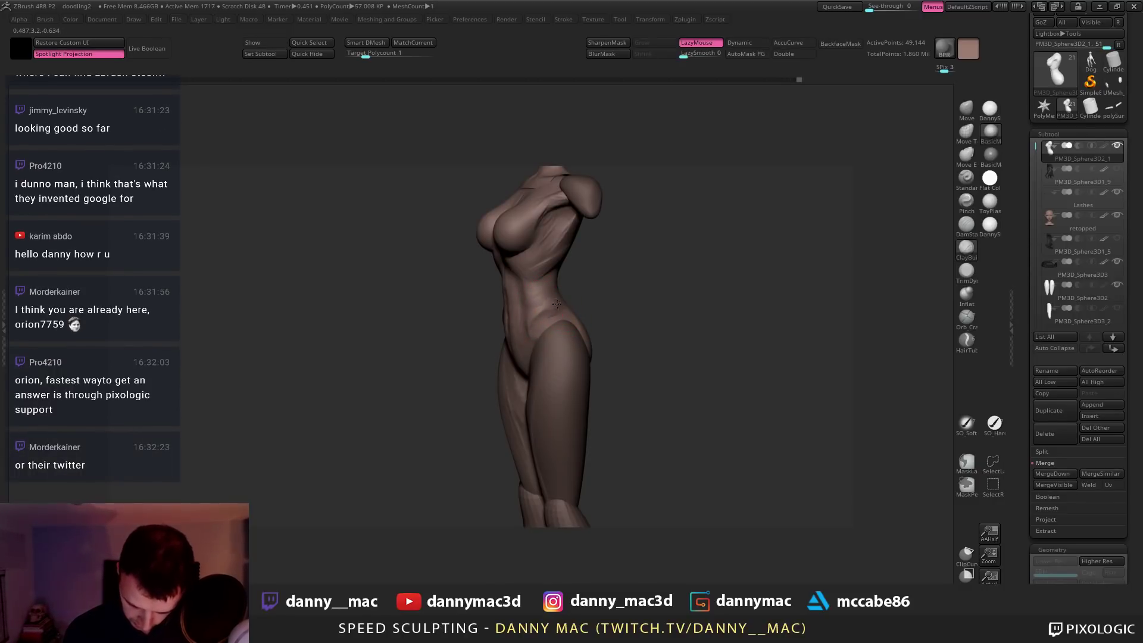
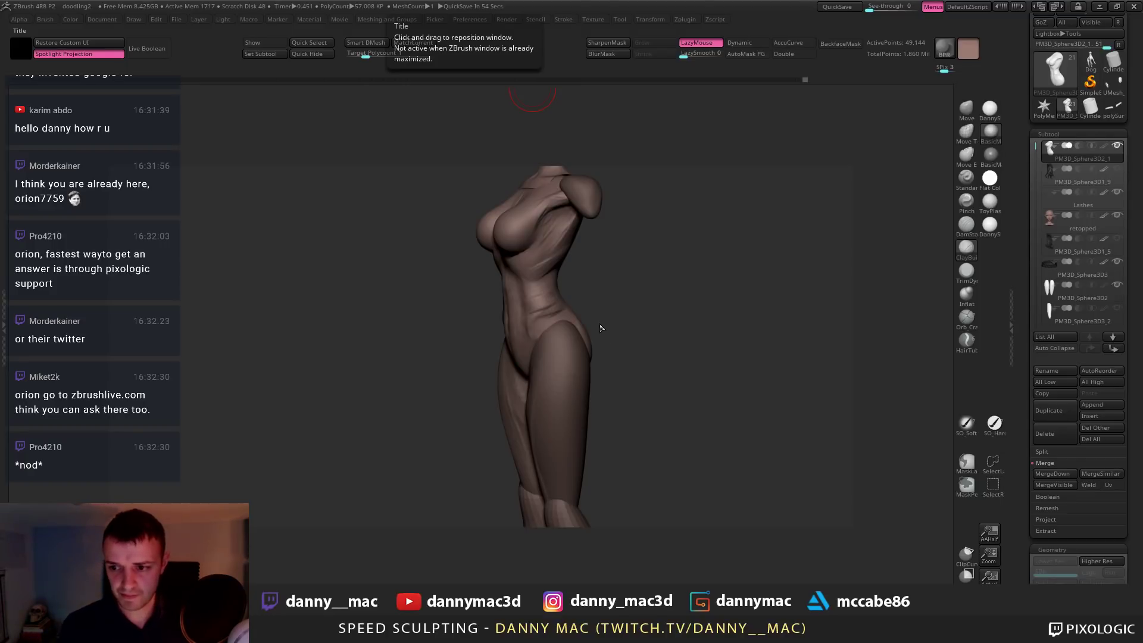
{"action": "left_click_drag", "start_coordinate": [601, 327], "coordinate": [587, 336]}
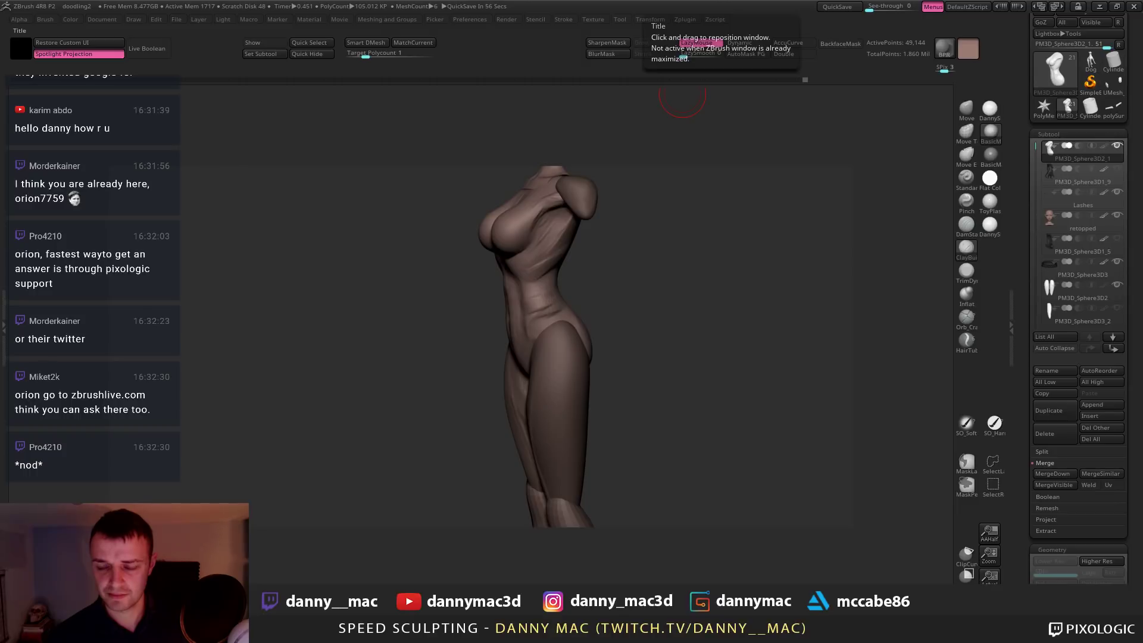
{"action": "mouse_move", "coordinate": [682, 95]}
{"action": "left_mouse_down"}
{"action": "mouse_move", "coordinate": [523, 280]}
{"action": "mouse_move", "coordinate": [546, 307]}
{"action": "mouse_move", "coordinate": [571, 287]}
{"action": "mouse_move", "coordinate": [555, 290]}
{"action": "mouse_move", "coordinate": [554, 304]}
{"action": "left_mouse_up"}
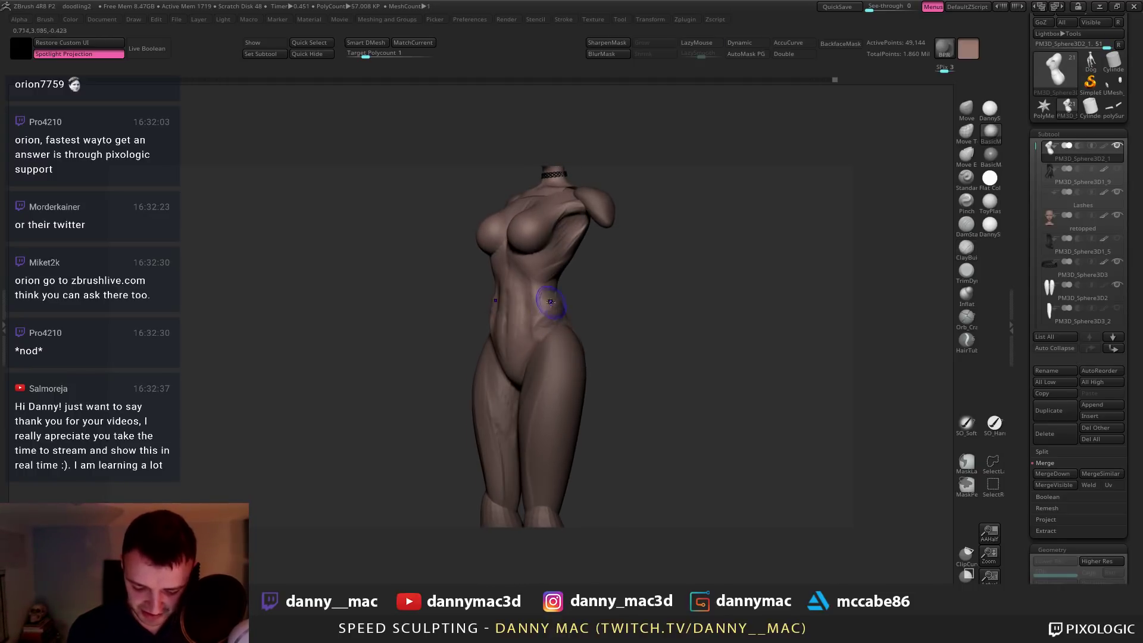
Smooth the flank, the side of the ribcage beneath the armpit and the waist
{"action": "right_click_drag", "start_coordinate": [546, 303], "coordinate": [524, 302]}
{"action": "mouse_move", "coordinate": [564, 302]}
{"action": "left_mouse_down", "text": "shift"}
{"action": "mouse_move", "coordinate": [540, 307]}
{"action": "mouse_move", "coordinate": [552, 271]}
{"action": "left_mouse_up", "text": "shift"}
{"action": "key", "text": "space"}
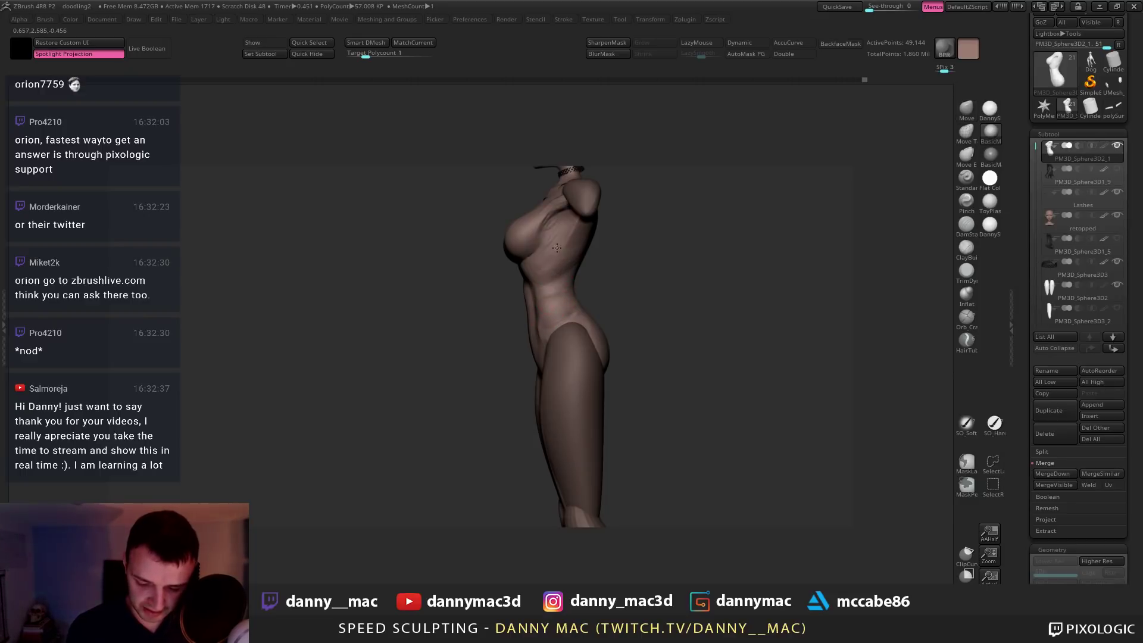
{"action": "left_click_drag", "start_coordinate": [566, 216], "coordinate": [555, 232], "text": "shift"}
{"action": "right_click_drag", "start_coordinate": [555, 236], "coordinate": [587, 250]}
{"action": "right_click_drag", "start_coordinate": [587, 250], "coordinate": [517, 303], "text": "ctrl"}
{"action": "left_click_drag", "start_coordinate": [510, 303], "coordinate": [520, 277], "text": "shift"}
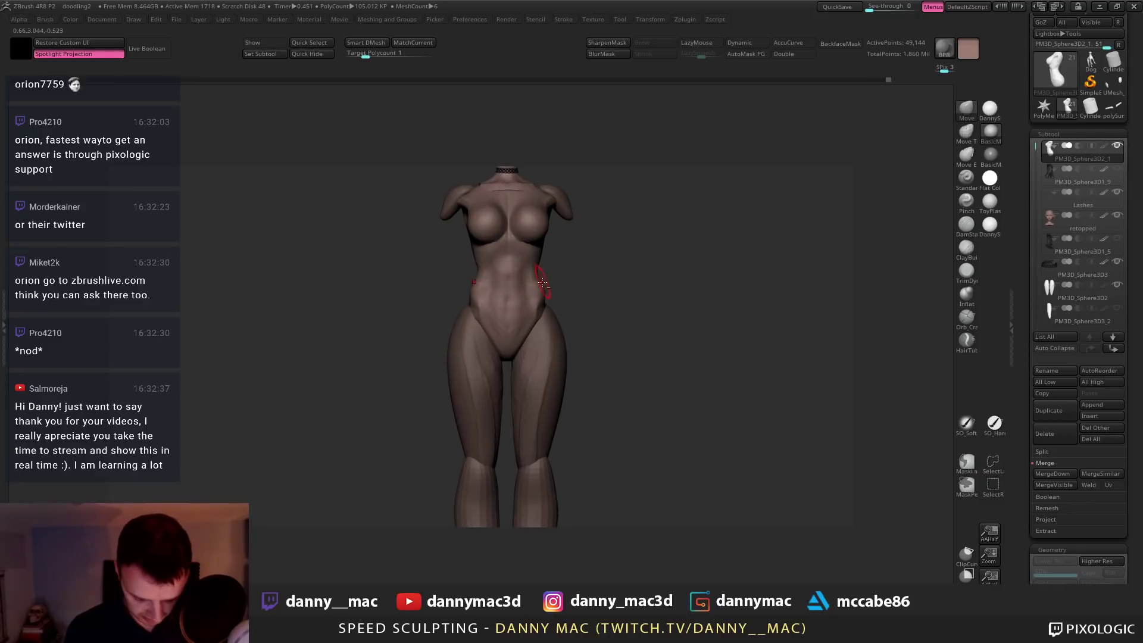
Add volume to the flank just above the hip with the Clay Buildup brush
{"action": "key", "text": "l"}
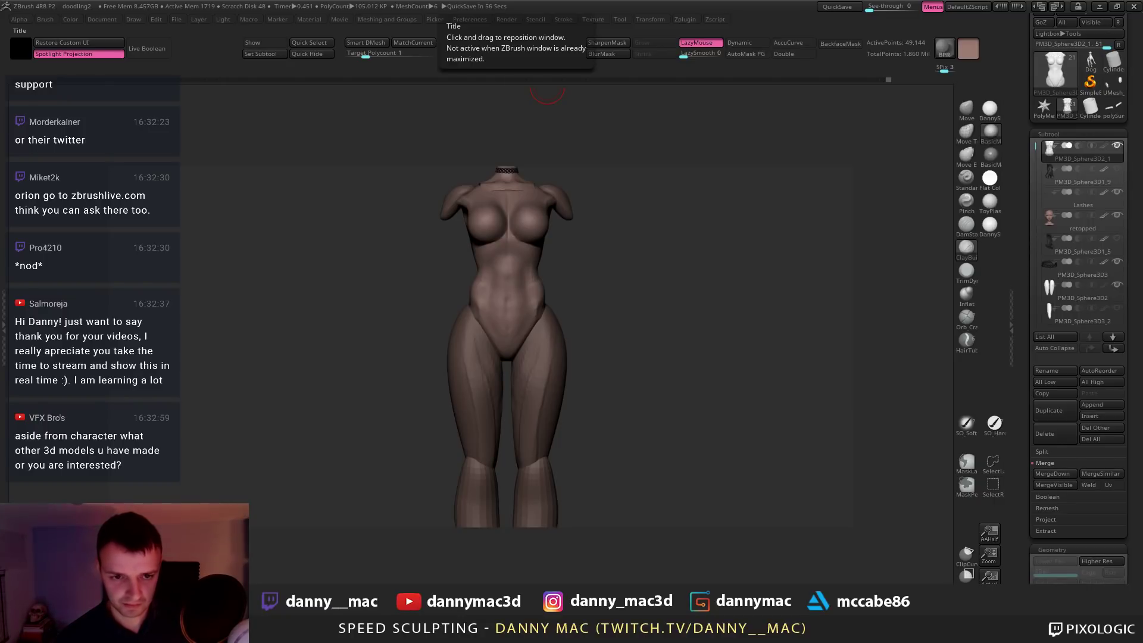
{"action": "left_click_drag", "start_coordinate": [691, 280], "coordinate": [613, 285]}
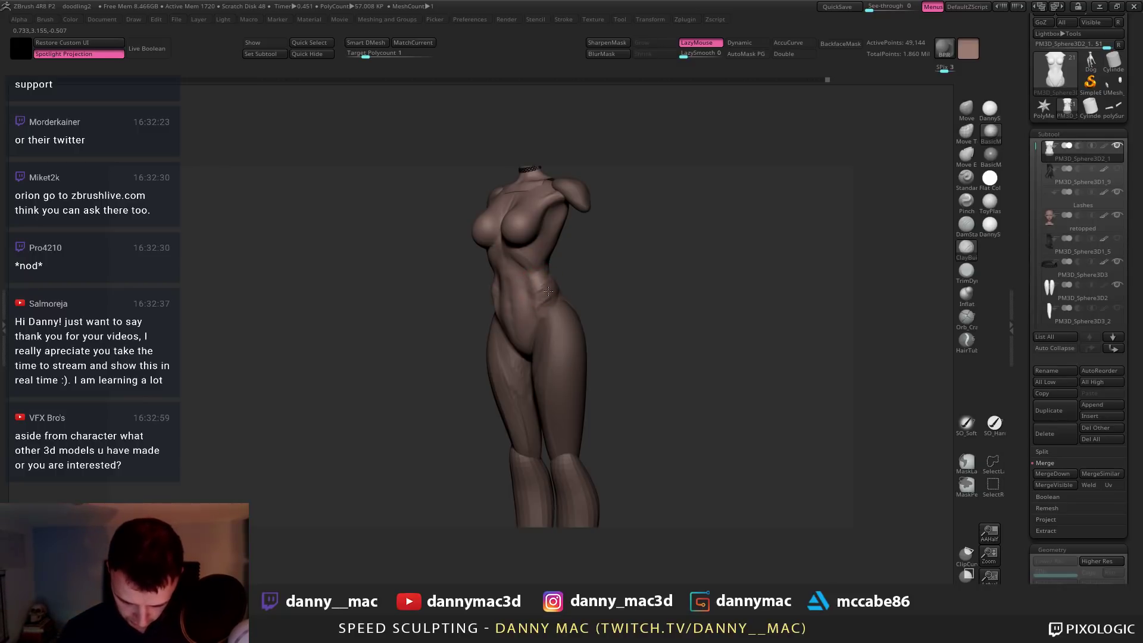
{"action": "left_click_drag", "start_coordinate": [569, 286], "coordinate": [552, 280]}
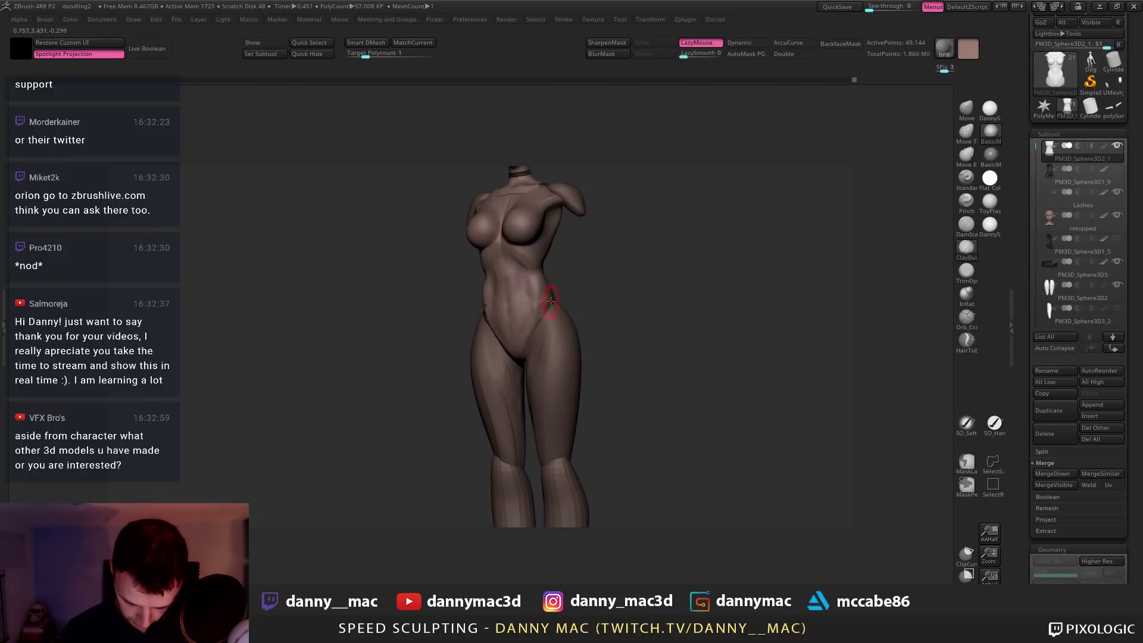
Select the thighs and pull their upper outer edge in towards the hip with the Move brush
{"action": "mouse_move", "coordinate": [551, 301]}
{"action": "right_mouse_down"}
{"action": "mouse_move", "coordinate": [571, 299]}
{"action": "mouse_move", "coordinate": [562, 285]}
{"action": "right_mouse_up"}
{"action": "left_click", "coordinate": [481, 324], "text": "alt"}
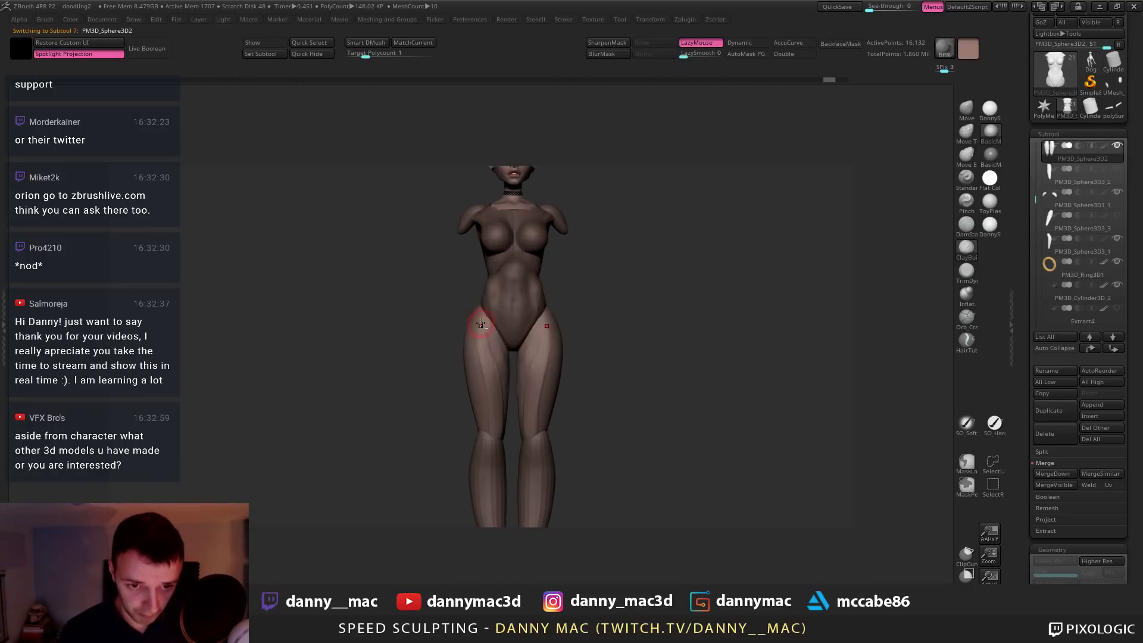
{"action": "right_click_drag", "start_coordinate": [481, 324], "coordinate": [490, 300], "text": "alt"}
{"action": "key", "text": "b"}
{"action": "key", "text": "m"}
{"action": "key", "text": "v"}
{"action": "key", "text": "space"}
{"action": "left_click_drag", "start_coordinate": [469, 308], "coordinate": [484, 297]}
{"action": "key", "text": "space"}
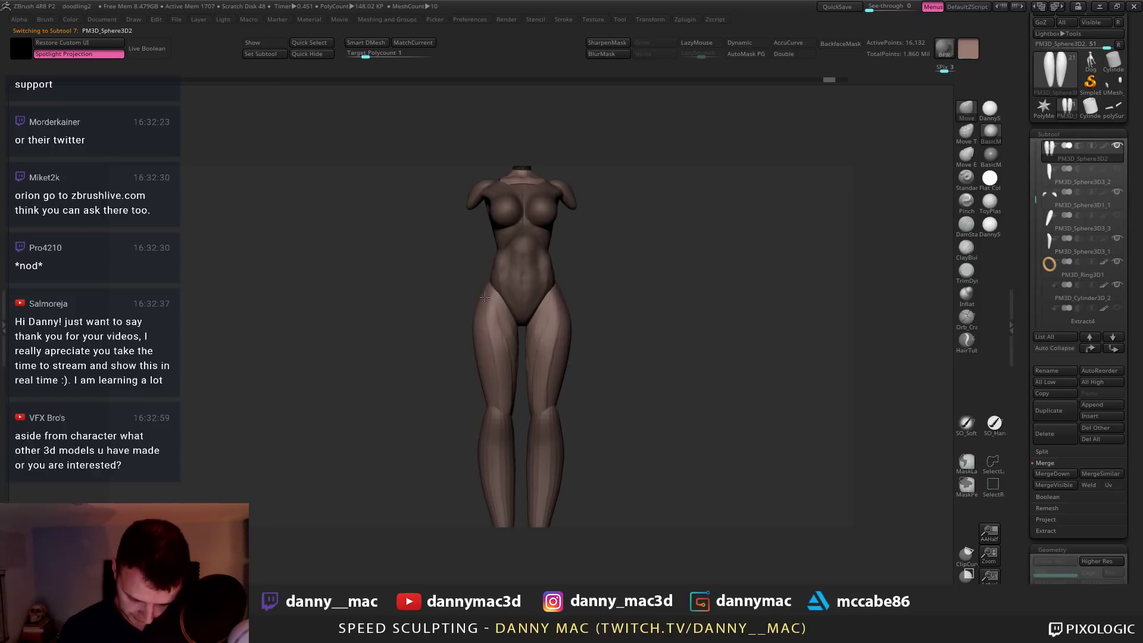
Select the torso, resize the Move brush and reshape the buttocks from behind and the side
{"action": "right_click_drag", "start_coordinate": [517, 287], "coordinate": [510, 273], "text": "ctrl"}
{"action": "left_click", "coordinate": [510, 273], "text": "alt"}
{"action": "key", "text": "space"}
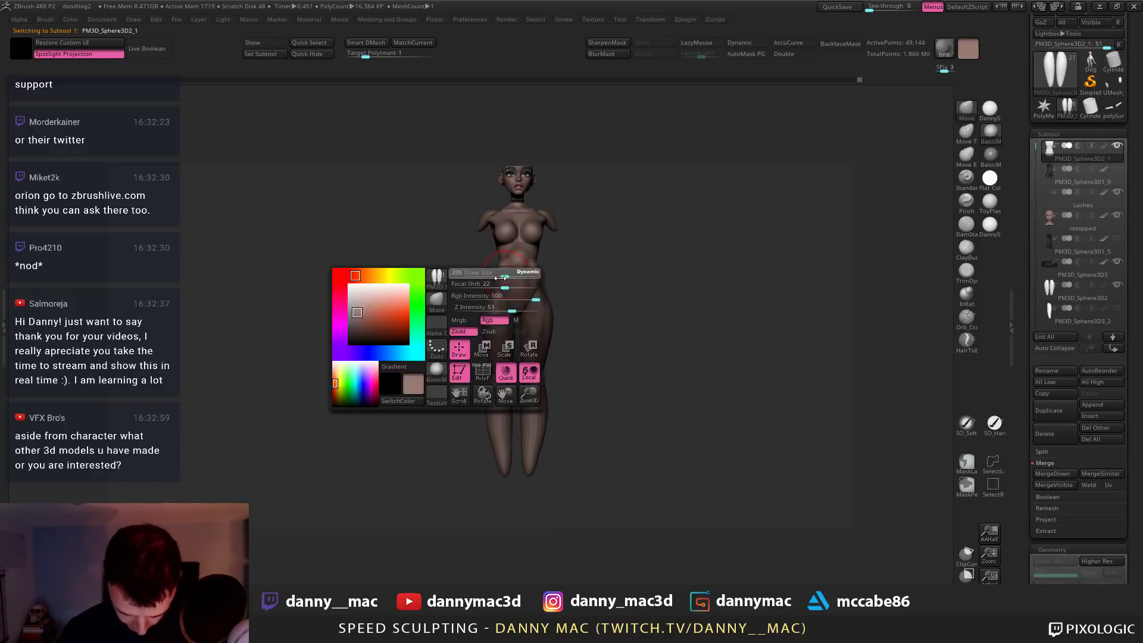
{"action": "left_click_drag", "start_coordinate": [510, 273], "coordinate": [504, 273]}
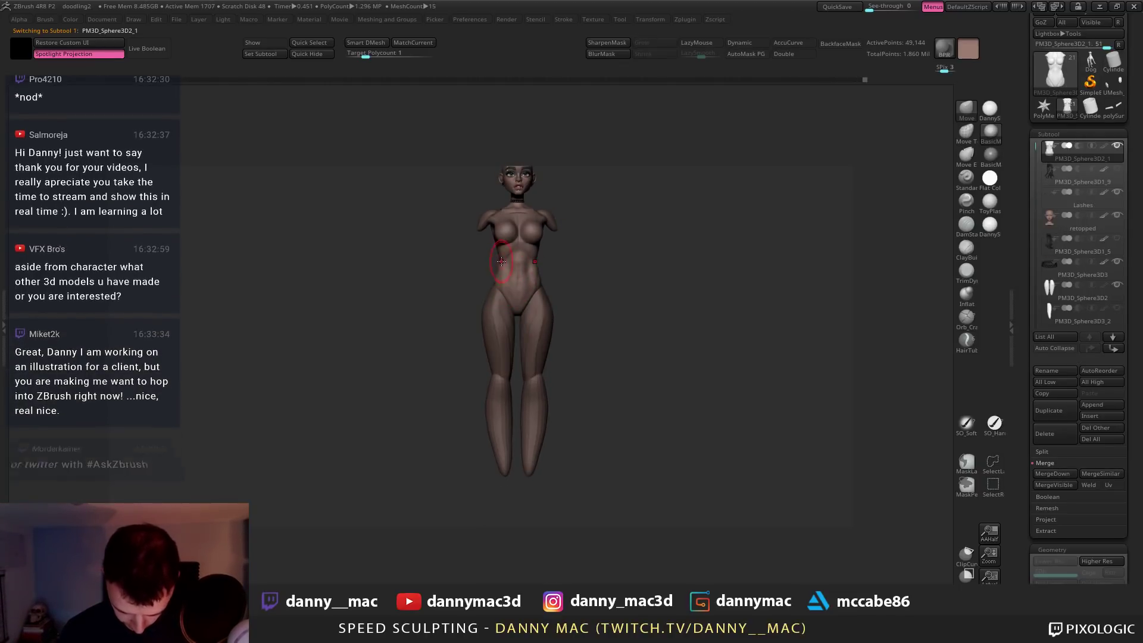
{"action": "mouse_move", "coordinate": [540, 259]}
{"action": "right_mouse_down"}
{"action": "mouse_move", "coordinate": [530, 266]}
{"action": "mouse_move", "coordinate": [543, 272]}
{"action": "mouse_move", "coordinate": [513, 281]}
{"action": "mouse_move", "coordinate": [534, 300]}
{"action": "right_mouse_up"}
{"action": "key", "text": "space"}
{"action": "left_click_drag", "start_coordinate": [536, 301], "coordinate": [543, 320]}
{"action": "right_click_drag", "start_coordinate": [544, 320], "coordinate": [540, 325]}
{"action": "left_click_drag", "start_coordinate": [540, 325], "coordinate": [548, 322]}
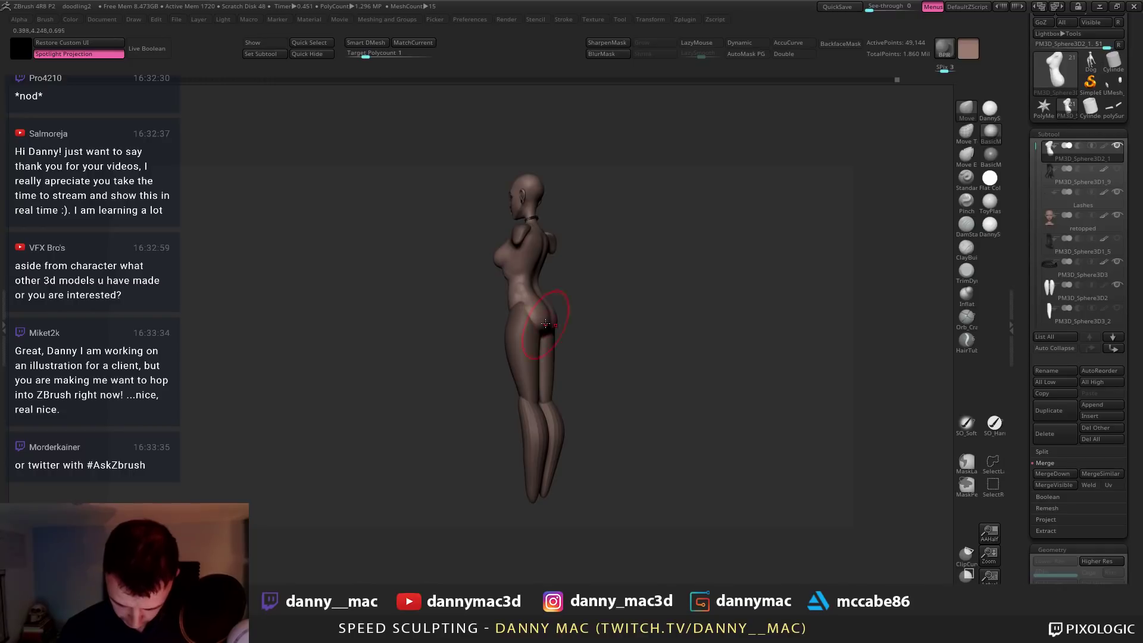
Refine and smooth the buttocks and lower back in profile with a resized Move brush, and save the project
{"action": "right_click_drag", "start_coordinate": [547, 322], "coordinate": [560, 313]}
{"action": "left_click_drag", "start_coordinate": [558, 313], "coordinate": [553, 310]}
{"action": "right_click_drag", "start_coordinate": [552, 307], "coordinate": [535, 303], "text": "ctrl"}
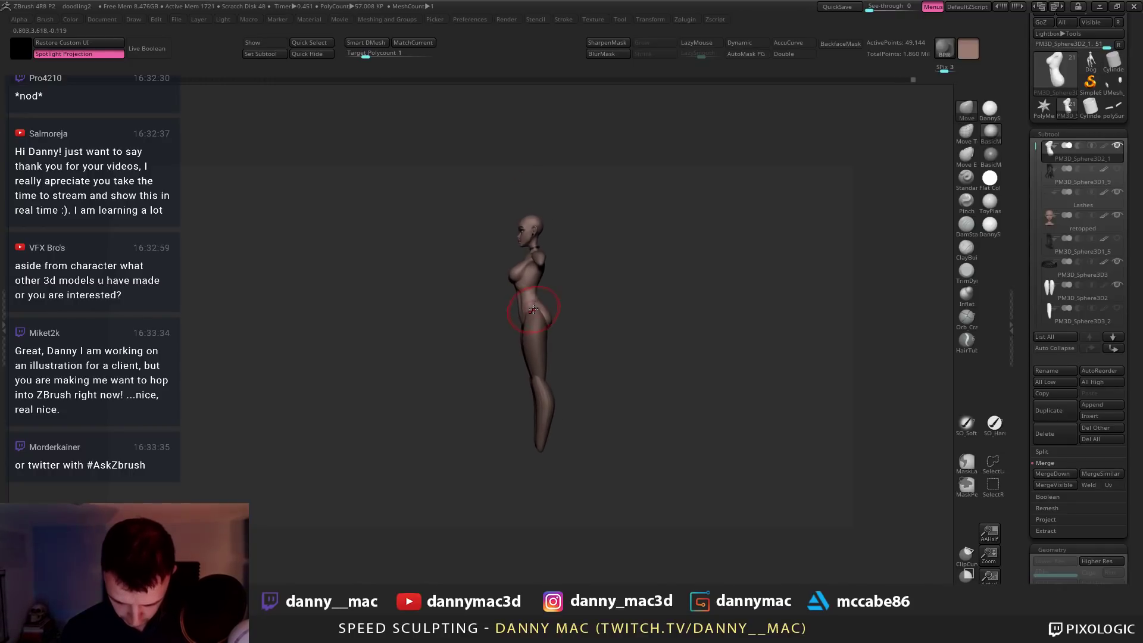
{"action": "left_click_drag", "start_coordinate": [540, 306], "coordinate": [544, 311], "text": "shift"}
{"action": "right_click_drag", "start_coordinate": [541, 320], "coordinate": [524, 314], "text": "alt"}
{"action": "key", "text": "space"}
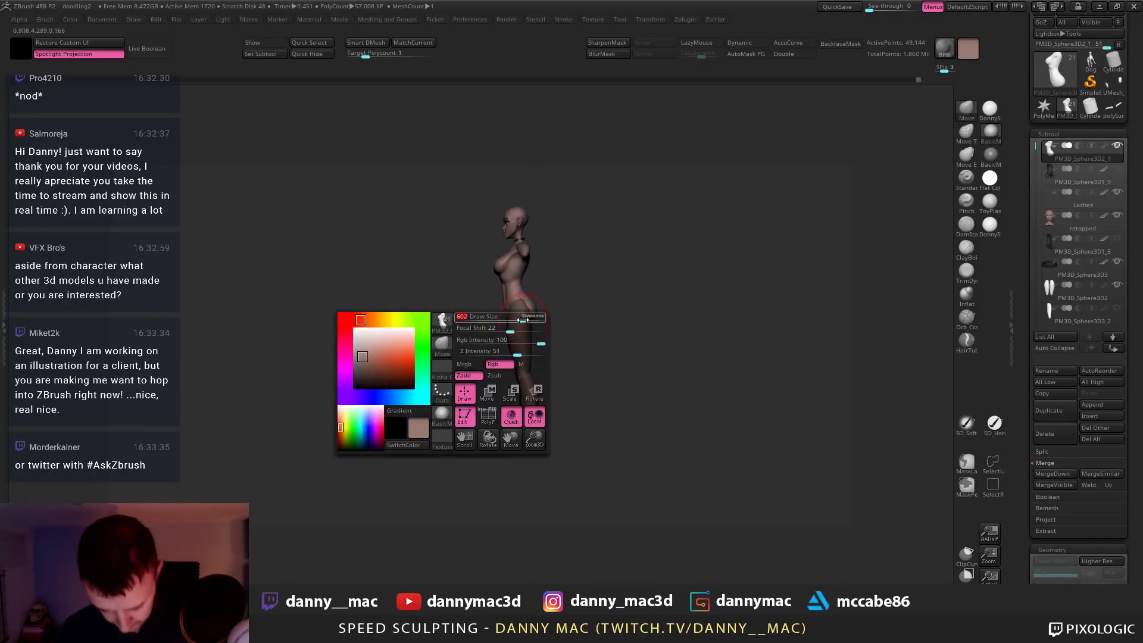
{"action": "left_click_drag", "start_coordinate": [524, 318], "coordinate": [534, 325]}
{"action": "mouse_move", "coordinate": [551, 320]}
{"action": "right_mouse_down"}
{"action": "mouse_move", "coordinate": [533, 323]}
{"action": "mouse_move", "coordinate": [542, 293]}
{"action": "right_mouse_up"}
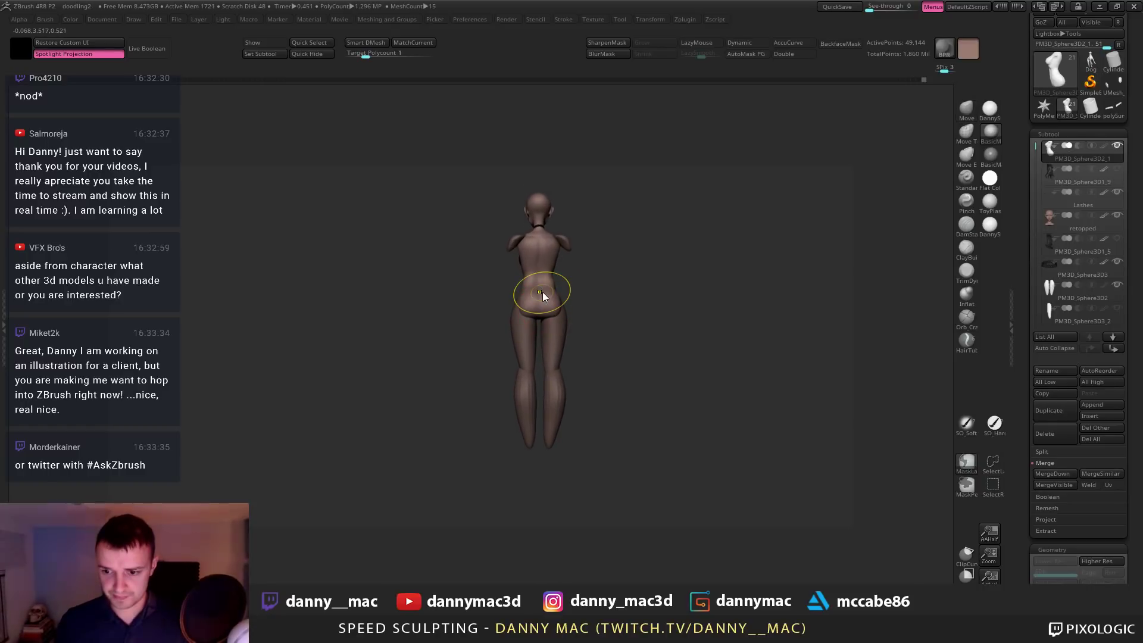
{"action": "key", "text": "ctrl+s"}
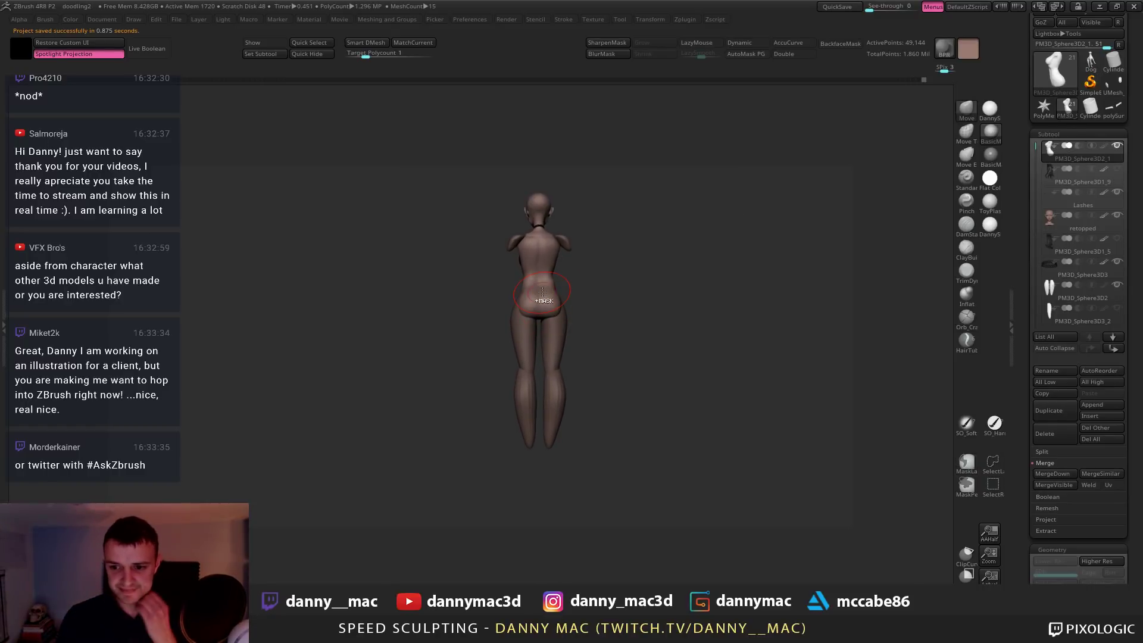
Carve the crease at the lower centre of the buttocks with the Dam Standard brush
{"action": "mouse_move", "coordinate": [564, 284]}
{"action": "right_mouse_down"}
{"action": "mouse_move", "coordinate": [582, 292]}
{"action": "mouse_move", "coordinate": [548, 296]}
{"action": "mouse_move", "coordinate": [555, 311]}
{"action": "mouse_move", "coordinate": [592, 280]}
{"action": "mouse_move", "coordinate": [536, 240]}
{"action": "mouse_move", "coordinate": [523, 283]}
{"action": "mouse_move", "coordinate": [500, 303]}
{"action": "mouse_move", "coordinate": [466, 290]}
{"action": "mouse_move", "coordinate": [489, 277]}
{"action": "mouse_move", "coordinate": [501, 285]}
{"action": "mouse_move", "coordinate": [515, 327]}
{"action": "mouse_move", "coordinate": [470, 381]}
{"action": "mouse_move", "coordinate": [477, 376]}
{"action": "right_mouse_up"}
{"action": "right_click", "coordinate": [523, 283]}
{"action": "right_click", "coordinate": [476, 290]}
{"action": "key", "text": "b"}
{"action": "key", "text": "d"}
{"action": "key", "text": "s"}
{"action": "right_click", "coordinate": [469, 381]}
{"action": "left_click_drag", "start_coordinate": [499, 322], "coordinate": [526, 333]}
{"action": "right_click_drag", "start_coordinate": [527, 344], "coordinate": [525, 332]}
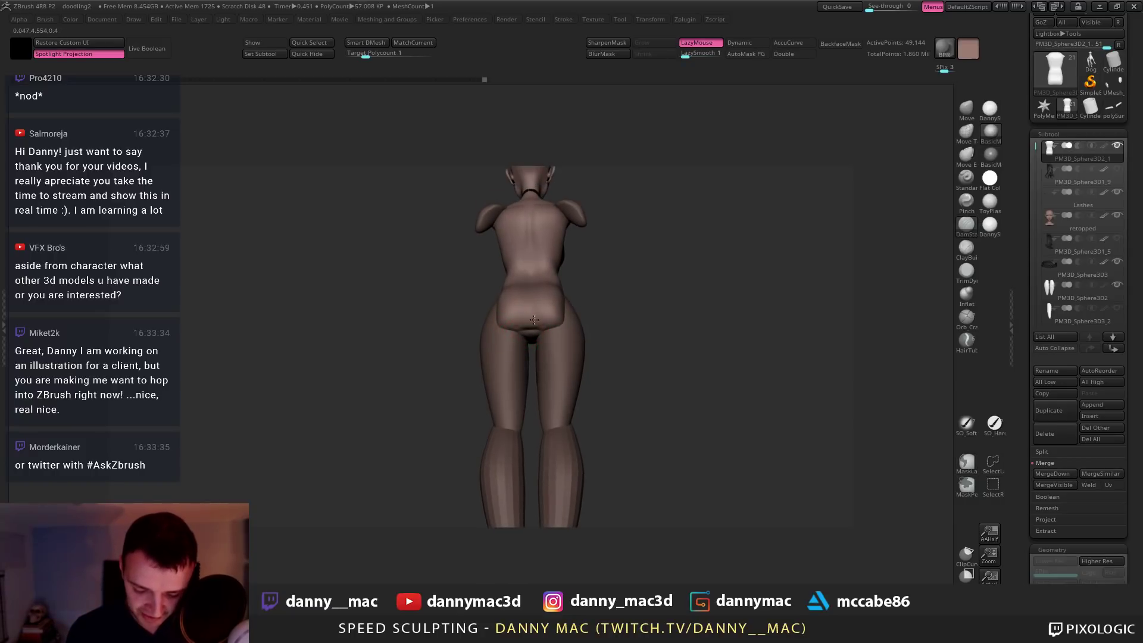
Smooth the crease between the buttocks and the surface beside it
{"action": "left_click_drag", "start_coordinate": [529, 325], "coordinate": [531, 320], "text": "shift"}
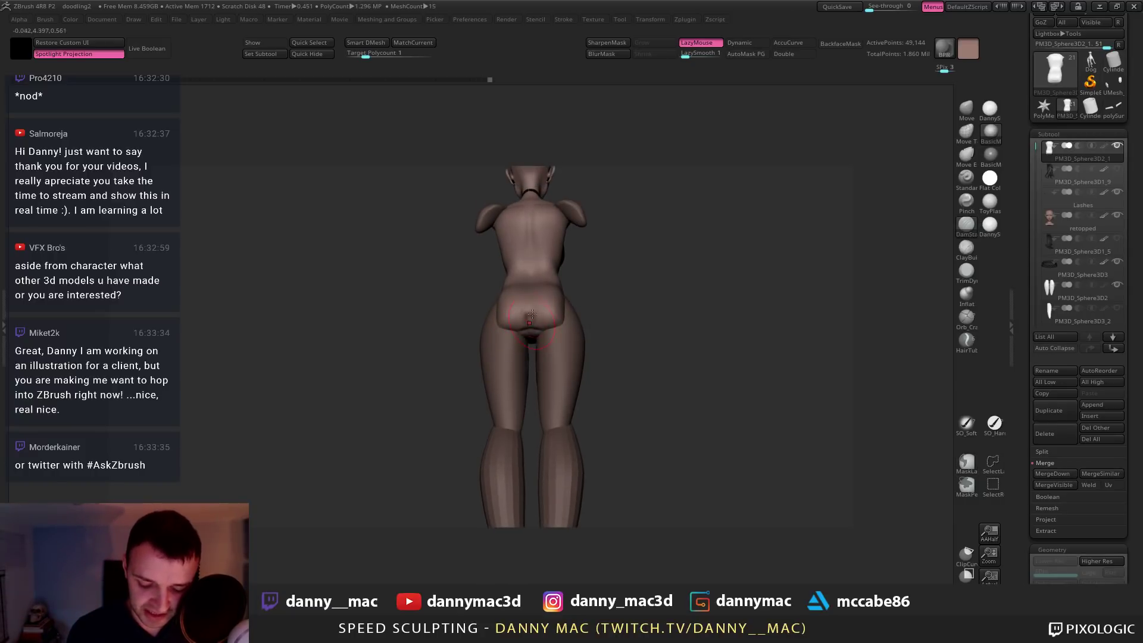
{"action": "right_click_drag", "start_coordinate": [532, 314], "coordinate": [529, 329]}
{"action": "left_click_drag", "start_coordinate": [527, 318], "coordinate": [527, 310], "text": "shift"}
{"action": "right_click_drag", "start_coordinate": [528, 309], "coordinate": [524, 313]}
{"action": "left_click_drag", "start_coordinate": [545, 312], "coordinate": [556, 298], "text": "shift"}
Adjust the shape of the buttocks with the Move brush and check them in side view
{"action": "right_click_drag", "start_coordinate": [559, 298], "coordinate": [520, 313]}
{"action": "key", "text": "b"}
{"action": "key", "text": "m"}
{"action": "key", "text": "v"}
{"action": "left_click_drag", "start_coordinate": [544, 301], "coordinate": [548, 302]}
{"action": "right_click_drag", "start_coordinate": [564, 303], "coordinate": [528, 312], "text": "alt"}
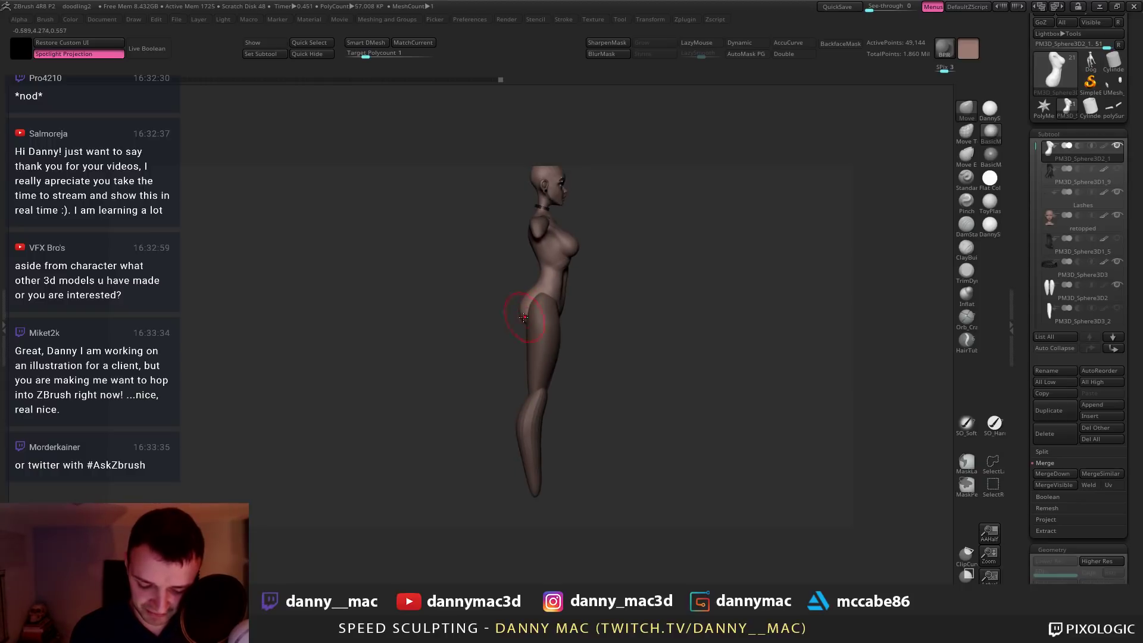
Adjust the buttocks and thighs with a resized Move brush, checking them from the side and front
{"action": "left_click_drag", "start_coordinate": [523, 318], "coordinate": [525, 325]}
{"action": "left_click", "coordinate": [544, 307], "text": "alt"}
{"action": "mouse_move", "coordinate": [548, 295]}
{"action": "right_mouse_down", "text": "ctrl"}
{"action": "mouse_move", "coordinate": [552, 310]}
{"action": "mouse_move", "coordinate": [562, 300]}
{"action": "right_mouse_up", "text": "ctrl"}
{"action": "key", "text": "space"}
{"action": "left_click", "coordinate": [553, 320]}
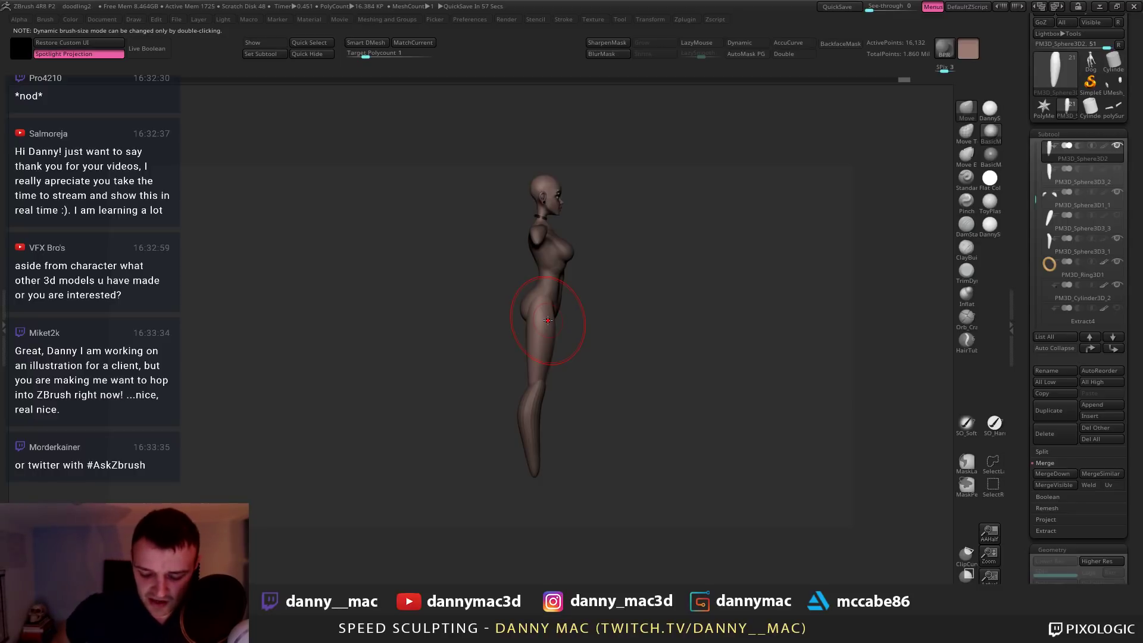
{"action": "mouse_move", "coordinate": [525, 328]}
{"action": "right_mouse_down", "text": "shift"}
{"action": "mouse_move", "coordinate": [528, 340]}
{"action": "mouse_move", "coordinate": [589, 337]}
{"action": "mouse_move", "coordinate": [522, 285]}
{"action": "mouse_move", "coordinate": [527, 298]}
{"action": "right_mouse_up", "text": "shift"}
{"action": "right_click", "coordinate": [546, 312]}
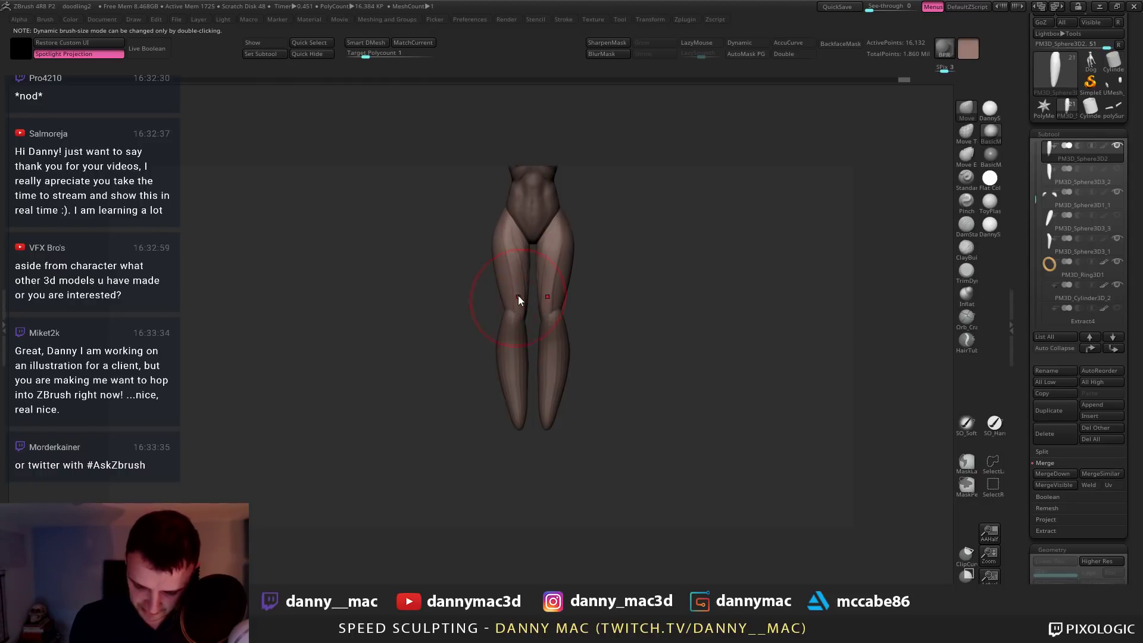
{"action": "right_click_drag", "start_coordinate": [495, 233], "coordinate": [500, 214]}
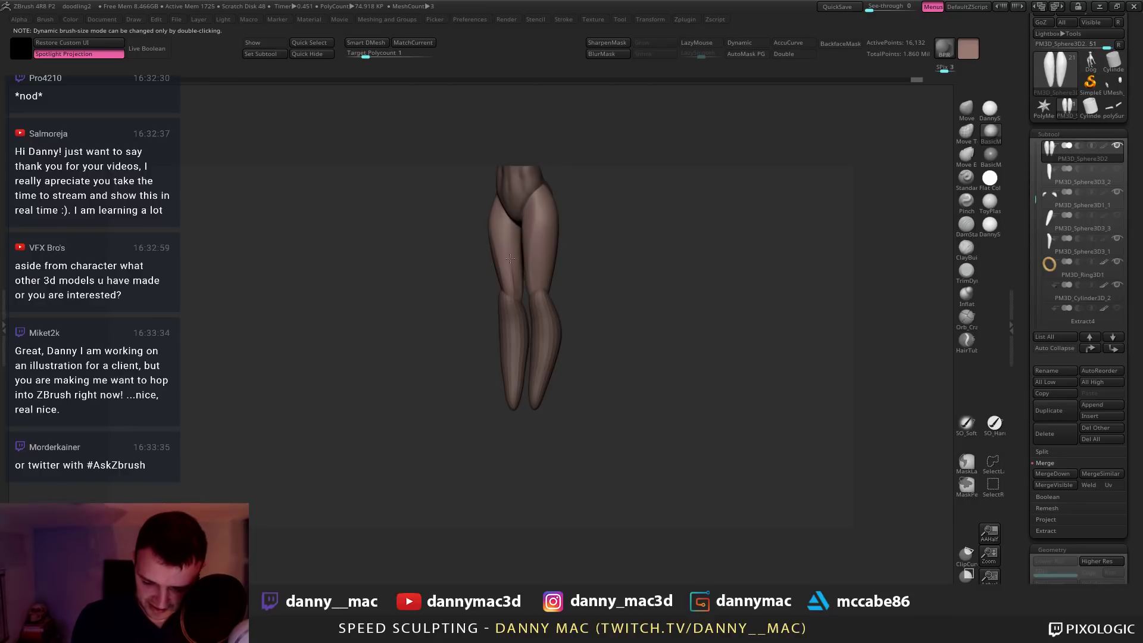
{"action": "mouse_move", "coordinate": [503, 260]}
{"action": "right_mouse_down"}
{"action": "mouse_move", "coordinate": [499, 238]}
{"action": "mouse_move", "coordinate": [543, 231]}
{"action": "mouse_move", "coordinate": [538, 209]}
{"action": "mouse_move", "coordinate": [538, 236]}
{"action": "mouse_move", "coordinate": [525, 246]}
{"action": "mouse_move", "coordinate": [554, 278]}
{"action": "mouse_move", "coordinate": [523, 293]}
{"action": "mouse_move", "coordinate": [533, 284]}
{"action": "right_mouse_up"}
Carve the shoulder blade contours into the torso's upper back with the Dam Standard brush and smooth them
{"action": "left_click", "coordinate": [542, 272], "text": "alt"}
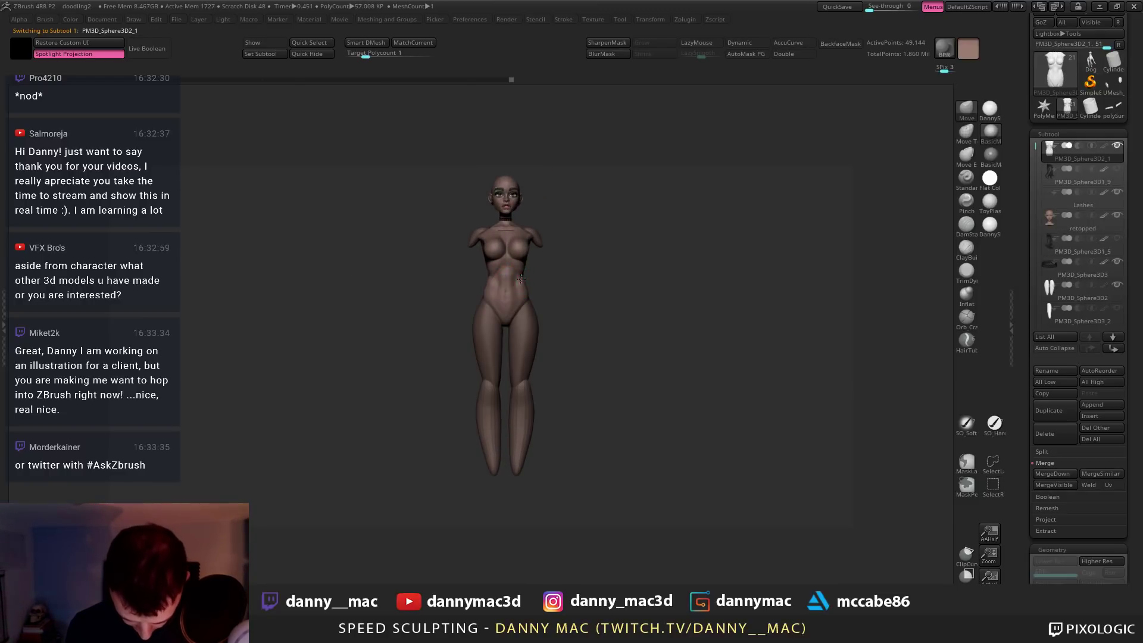
{"action": "mouse_move", "coordinate": [521, 279]}
{"action": "right_mouse_down"}
{"action": "mouse_move", "coordinate": [534, 242]}
{"action": "mouse_move", "coordinate": [534, 297]}
{"action": "mouse_move", "coordinate": [545, 275]}
{"action": "mouse_move", "coordinate": [522, 290]}
{"action": "mouse_move", "coordinate": [560, 266]}
{"action": "right_mouse_up"}
{"action": "right_click", "coordinate": [536, 292]}
{"action": "key", "text": "l"}
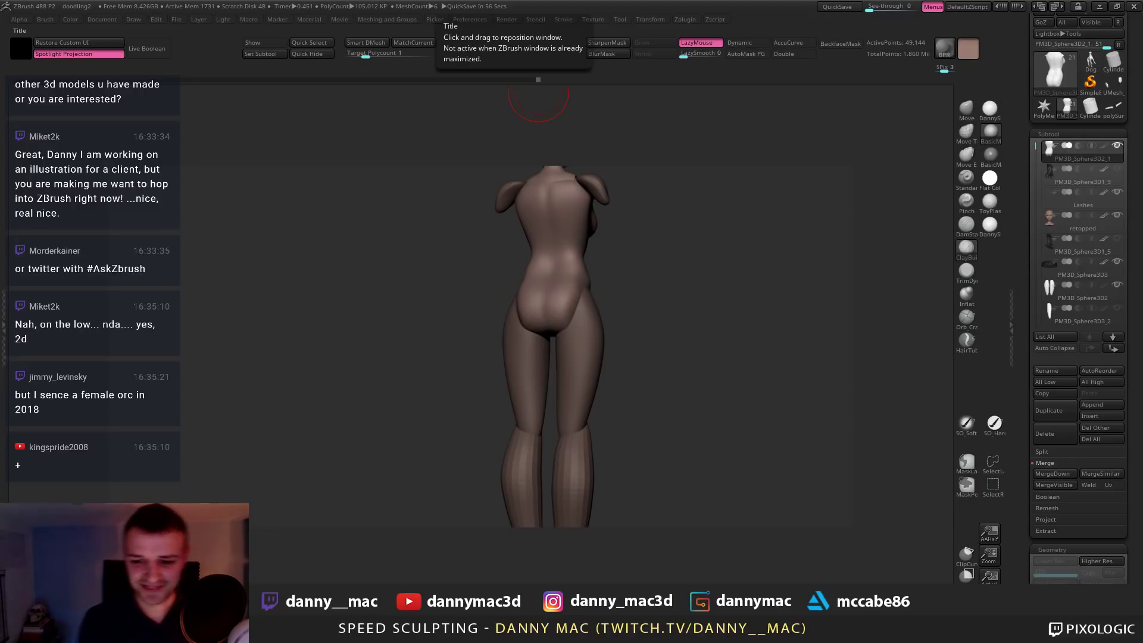
{"action": "mouse_move", "coordinate": [540, 271]}
{"action": "right_mouse_down", "text": "shift"}
{"action": "mouse_move", "coordinate": [556, 278]}
{"action": "mouse_move", "coordinate": [569, 266]}
{"action": "mouse_move", "coordinate": [548, 311]}
{"action": "right_mouse_up", "text": "shift"}
{"action": "key", "text": "b"}
{"action": "key", "text": "d"}
{"action": "key", "text": "s"}
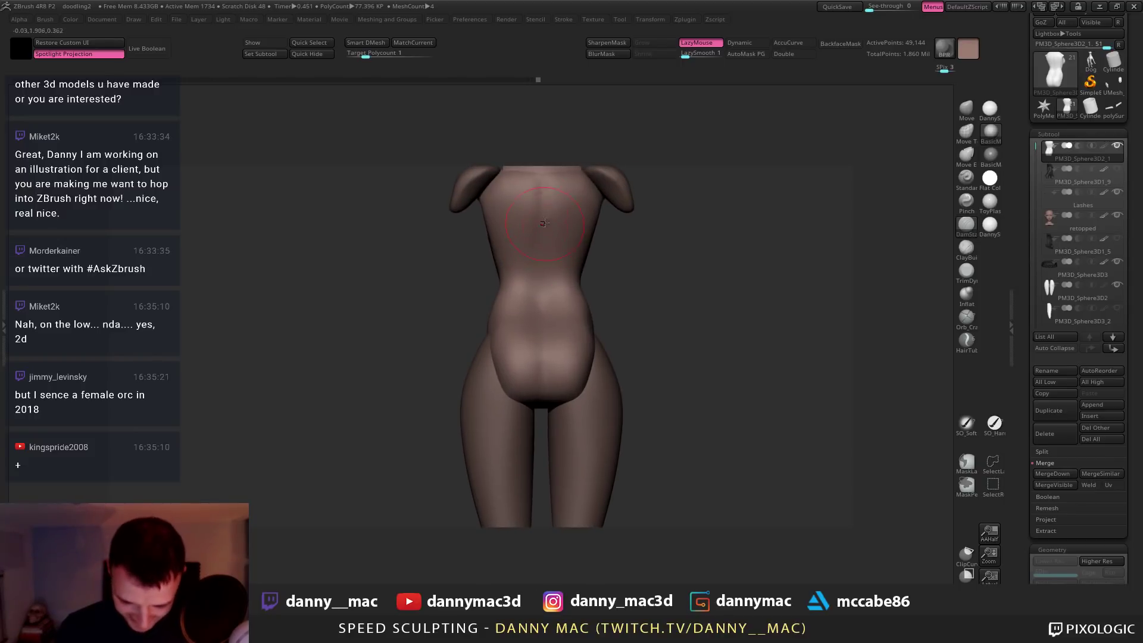
{"action": "mouse_move", "coordinate": [538, 195]}
{"action": "right_mouse_down", "text": "alt"}
{"action": "mouse_move", "coordinate": [548, 258]}
{"action": "mouse_move", "coordinate": [565, 251]}
{"action": "right_mouse_up", "text": "alt"}
{"action": "key", "text": "ctrl+z"}
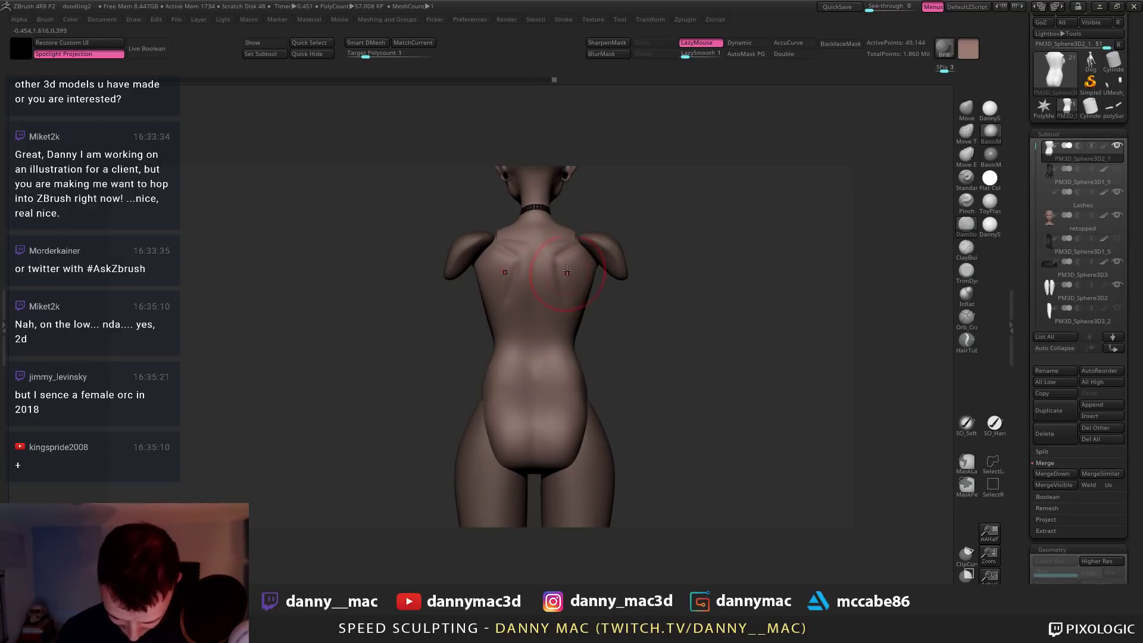
{"action": "key", "text": "s"}
{"action": "left_click_drag", "start_coordinate": [567, 271], "coordinate": [560, 271]}
{"action": "left_click_drag", "start_coordinate": [561, 268], "coordinate": [565, 250], "text": "shift"}
Build up the muscle forms between the shoulder blades with a resized ClayBuildup brush
{"action": "key", "text": "b"}
{"action": "key", "text": "c"}
{"action": "key", "text": "b"}
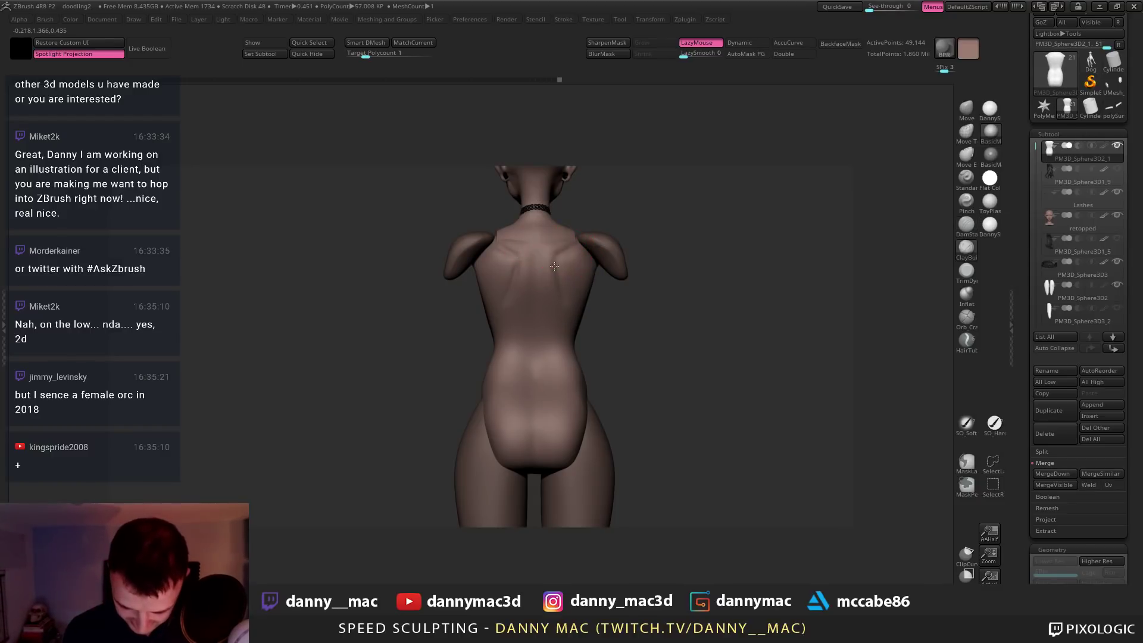
{"action": "mouse_move", "coordinate": [555, 266]}
{"action": "right_mouse_down"}
{"action": "mouse_move", "coordinate": [562, 242]}
{"action": "mouse_move", "coordinate": [550, 259]}
{"action": "right_mouse_up"}
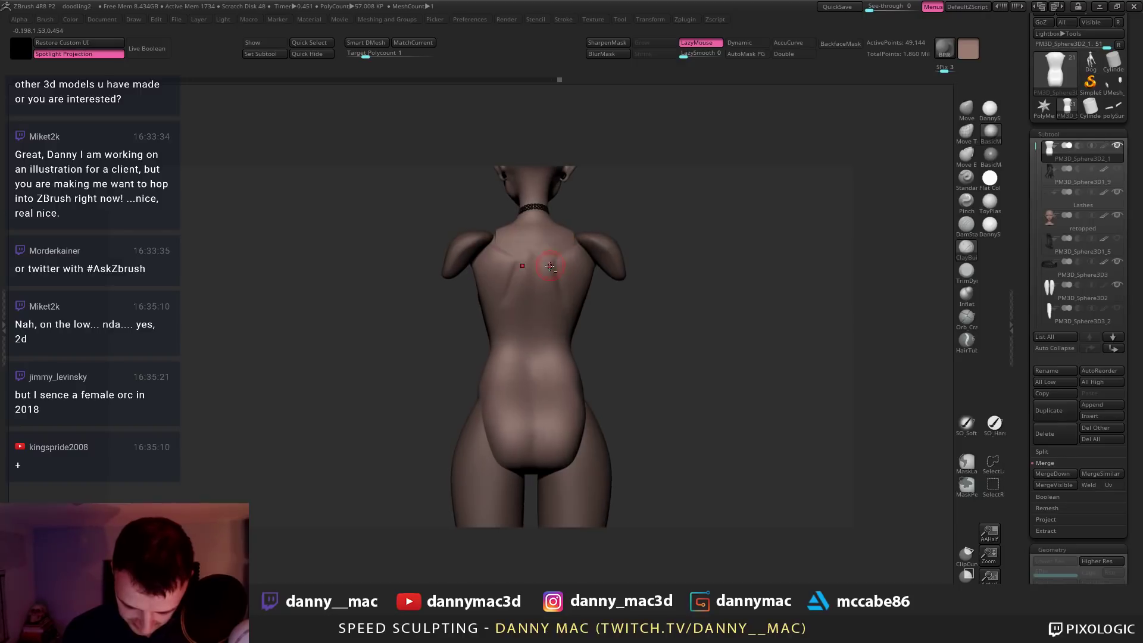
{"action": "left_click_drag", "start_coordinate": [552, 265], "coordinate": [553, 253]}
{"action": "mouse_move", "coordinate": [552, 252]}
{"action": "right_mouse_down", "text": "ctrl"}
{"action": "mouse_move", "coordinate": [557, 272]}
{"action": "mouse_move", "coordinate": [564, 251]}
{"action": "right_mouse_up", "text": "ctrl"}
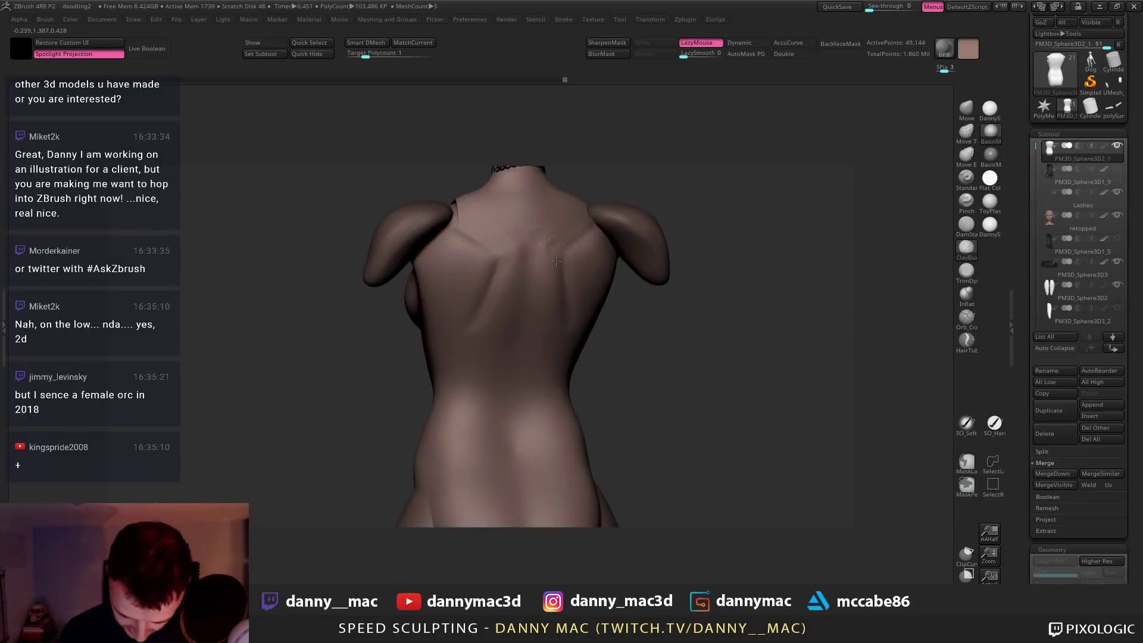
{"action": "left_click_drag", "start_coordinate": [554, 250], "coordinate": [501, 249]}
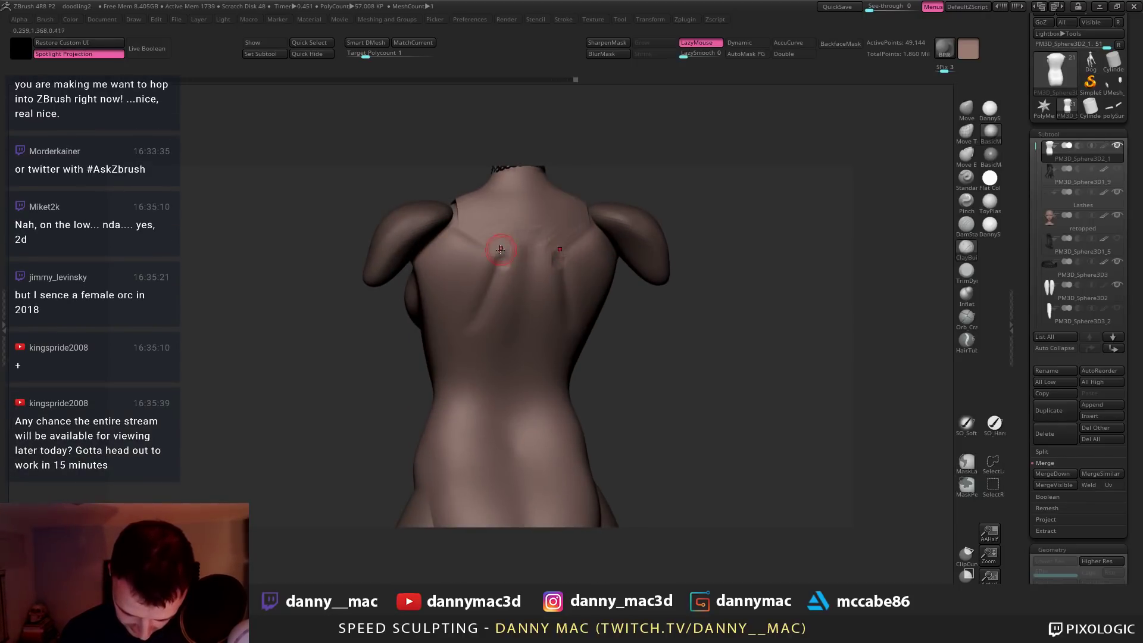
{"action": "right_click_drag", "start_coordinate": [505, 275], "coordinate": [502, 272], "text": "ctrl"}
{"action": "key", "text": "space"}
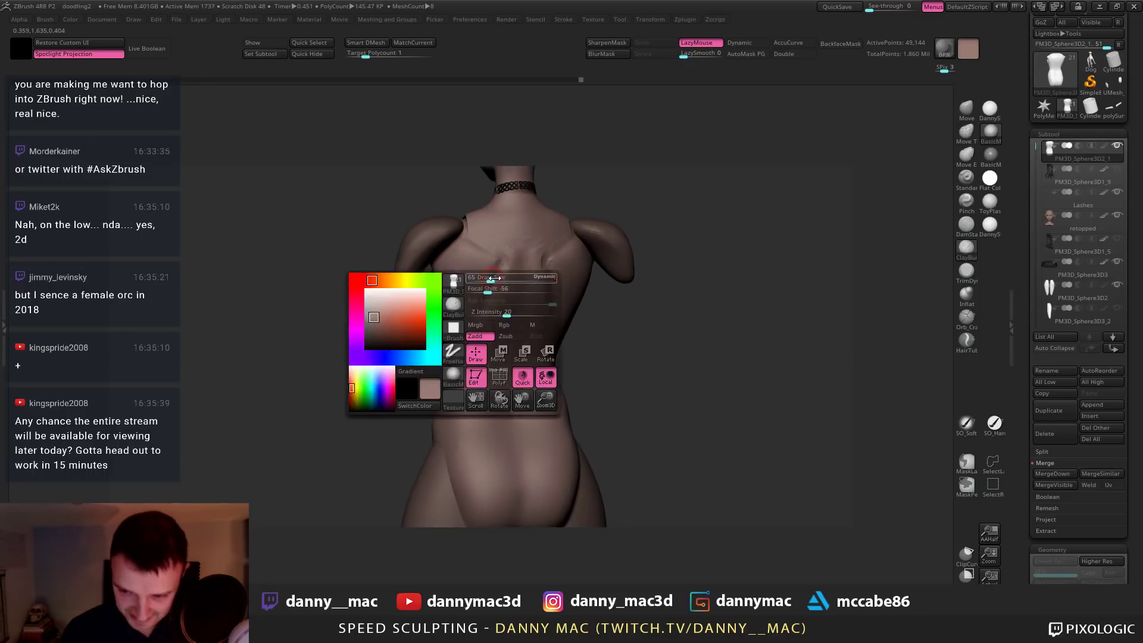
{"action": "left_click_drag", "start_coordinate": [502, 273], "coordinate": [509, 268]}
{"action": "key", "text": "space"}
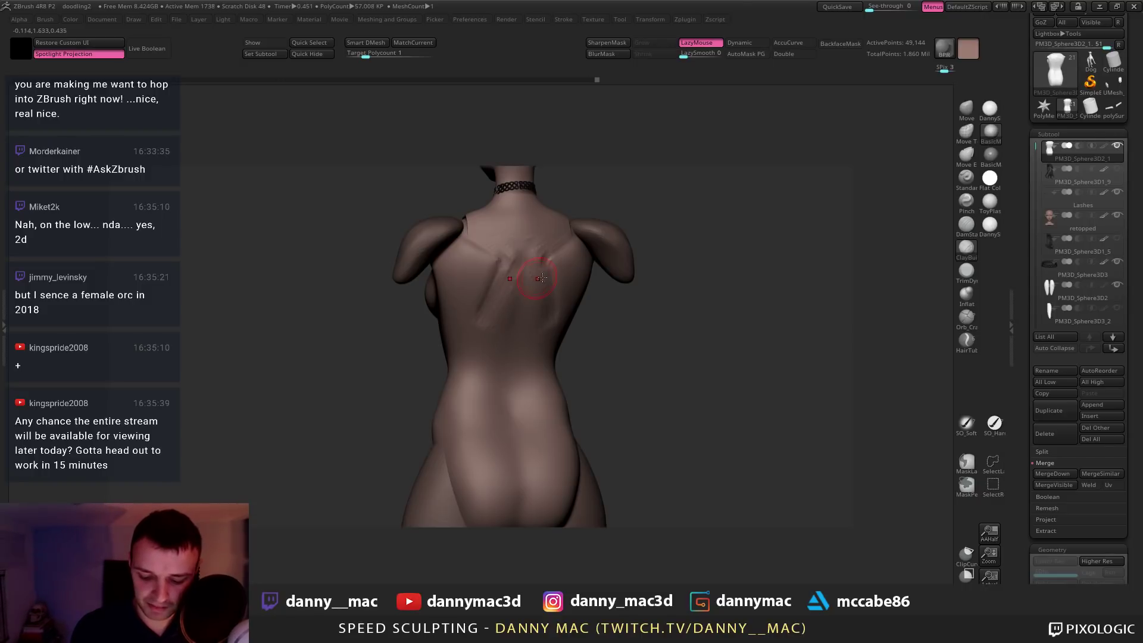
Carve the groove of the spine from the upper back to the waist with the Dam Standard brush
{"action": "right_click_drag", "start_coordinate": [540, 278], "coordinate": [530, 310]}
{"action": "key", "text": "b"}
{"action": "key", "text": "d"}
{"action": "key", "text": "s"}
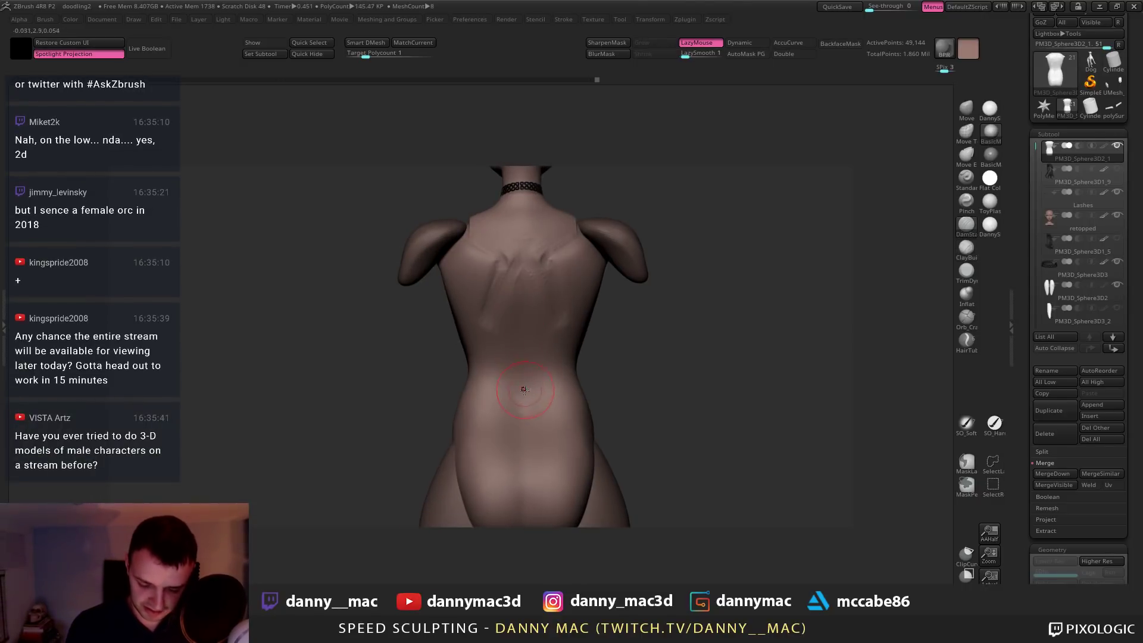
{"action": "key", "text": "space"}
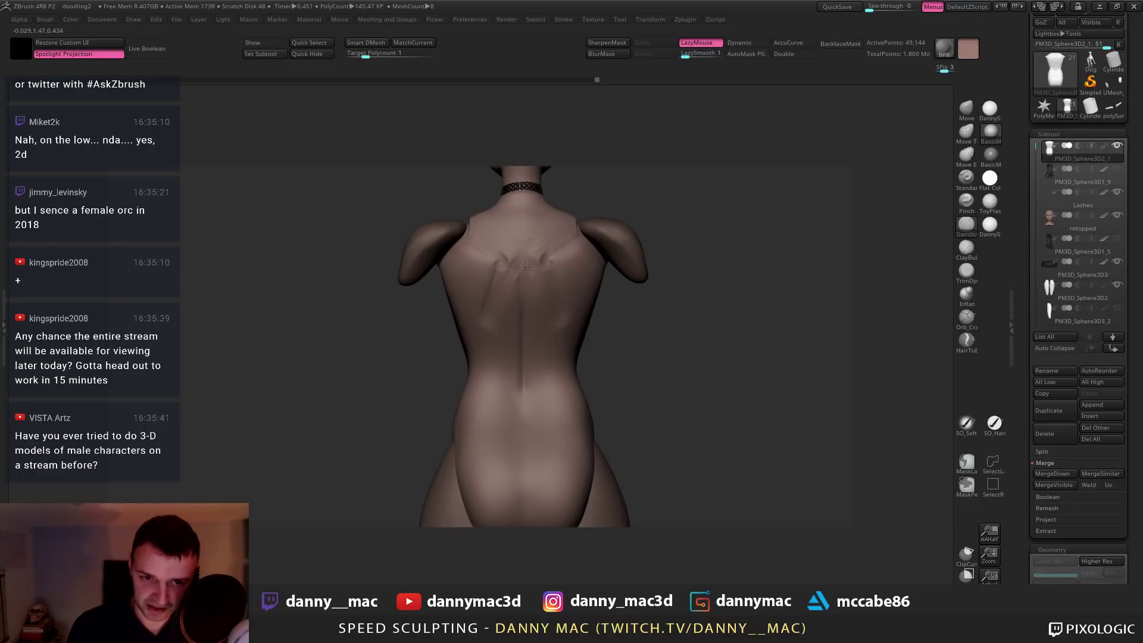
{"action": "left_click_drag", "start_coordinate": [527, 264], "coordinate": [524, 269]}
{"action": "key", "text": "space"}
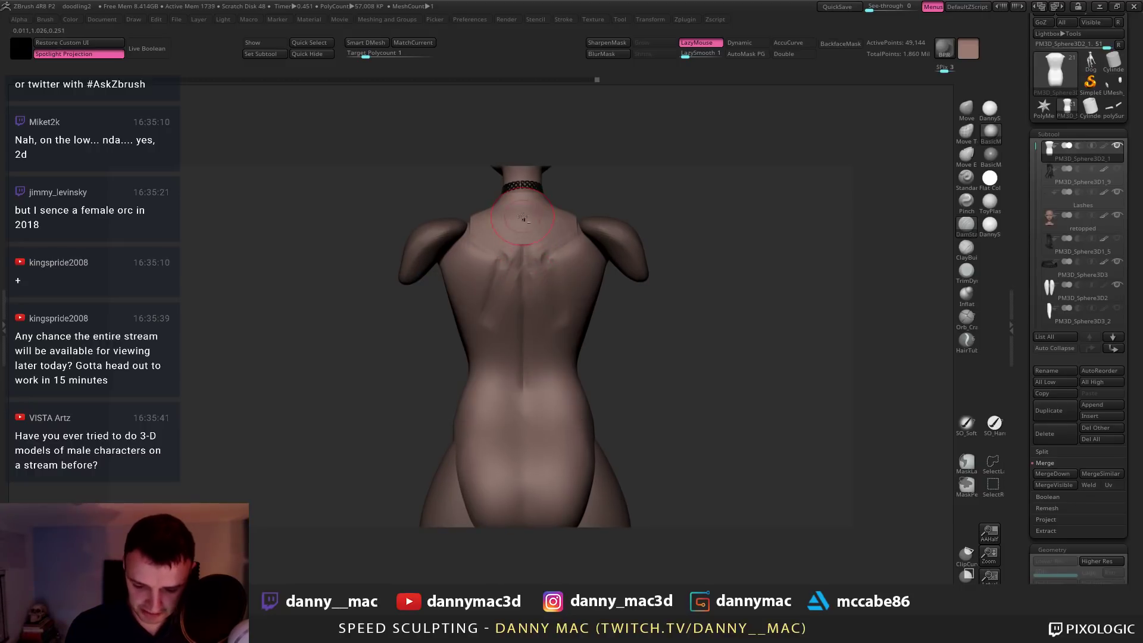
Build up the muscle ridges on both sides of the lower spine with the ClayBuildup brush
{"action": "right_click_drag", "start_coordinate": [523, 218], "coordinate": [505, 322]}
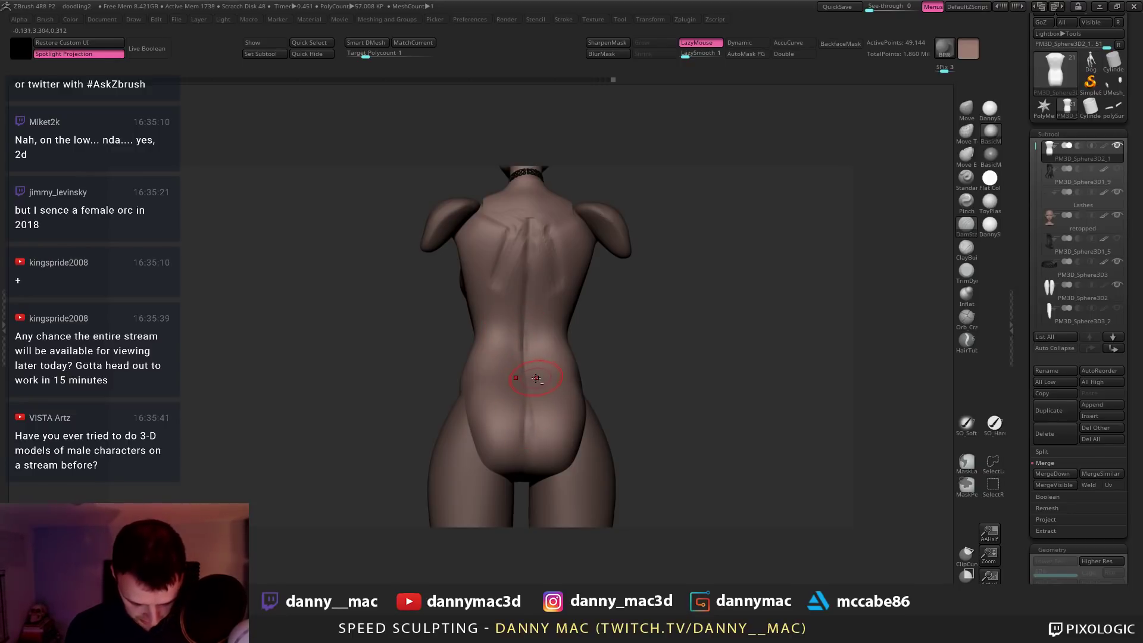
{"action": "key", "text": "b"}
{"action": "key", "text": "c"}
{"action": "key", "text": "b"}
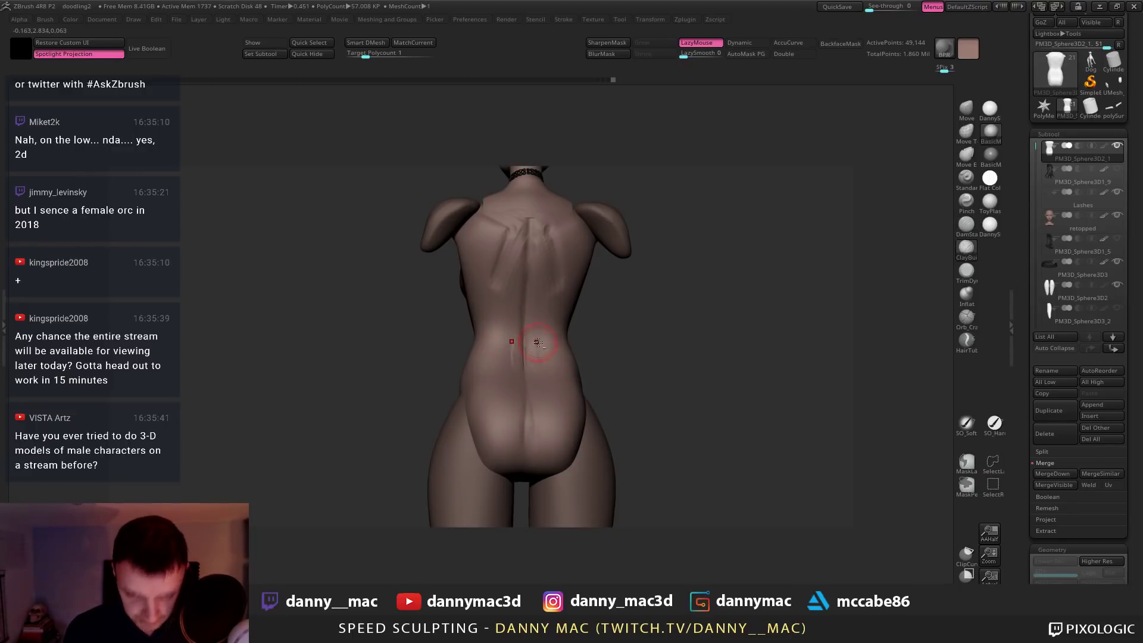
{"action": "right_click_drag", "start_coordinate": [538, 342], "coordinate": [534, 334]}
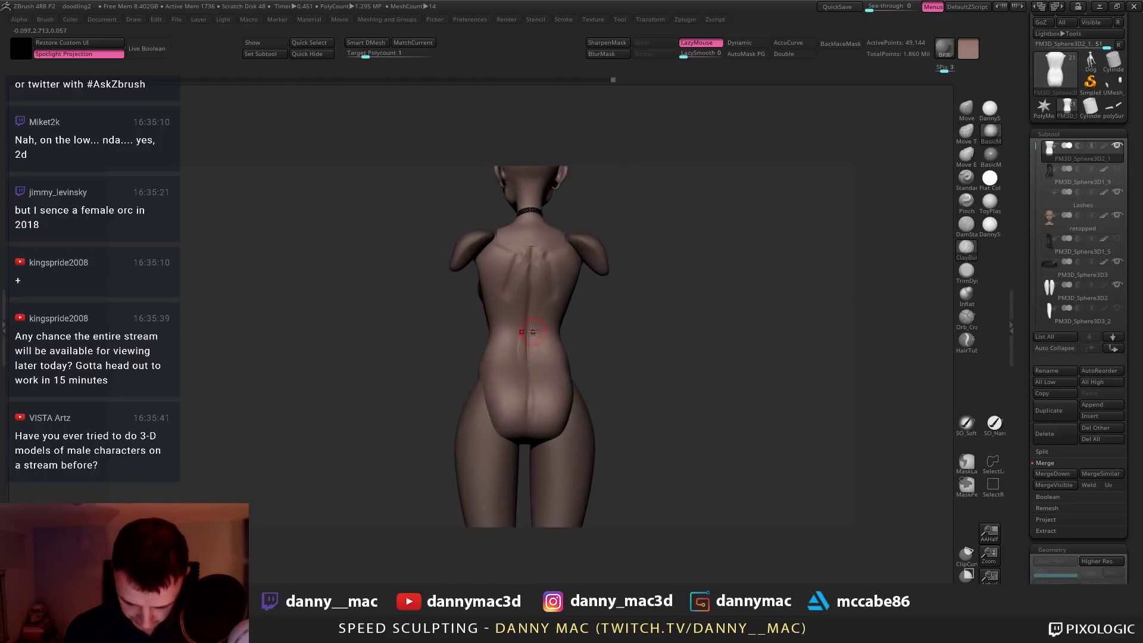
{"action": "key", "text": "space"}
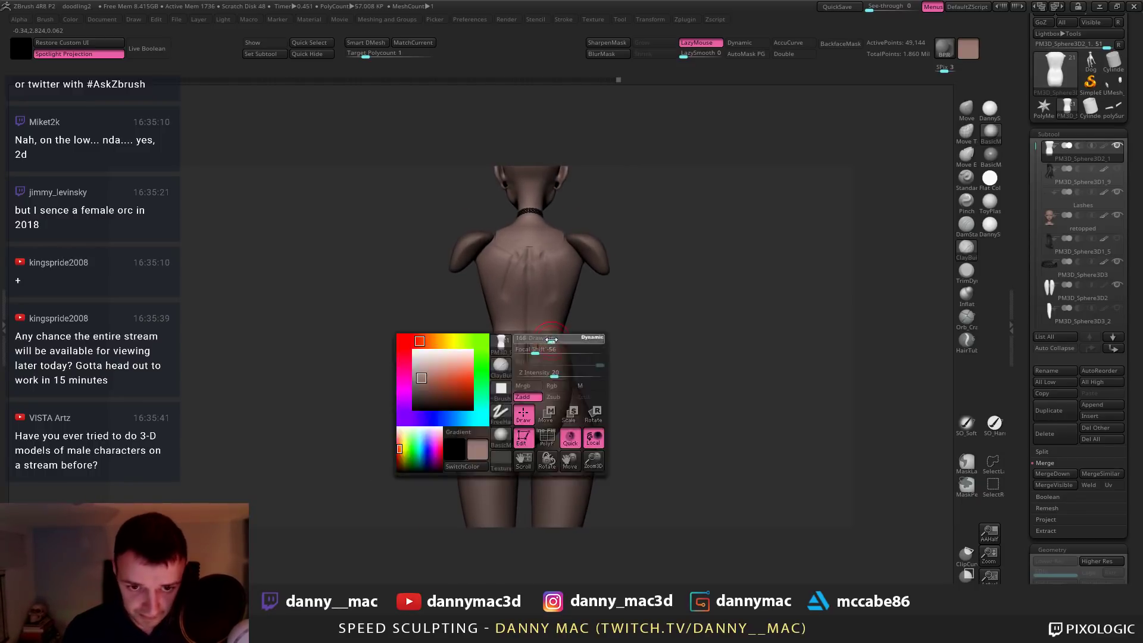
{"action": "right_click_drag", "start_coordinate": [564, 362], "coordinate": [565, 334]}
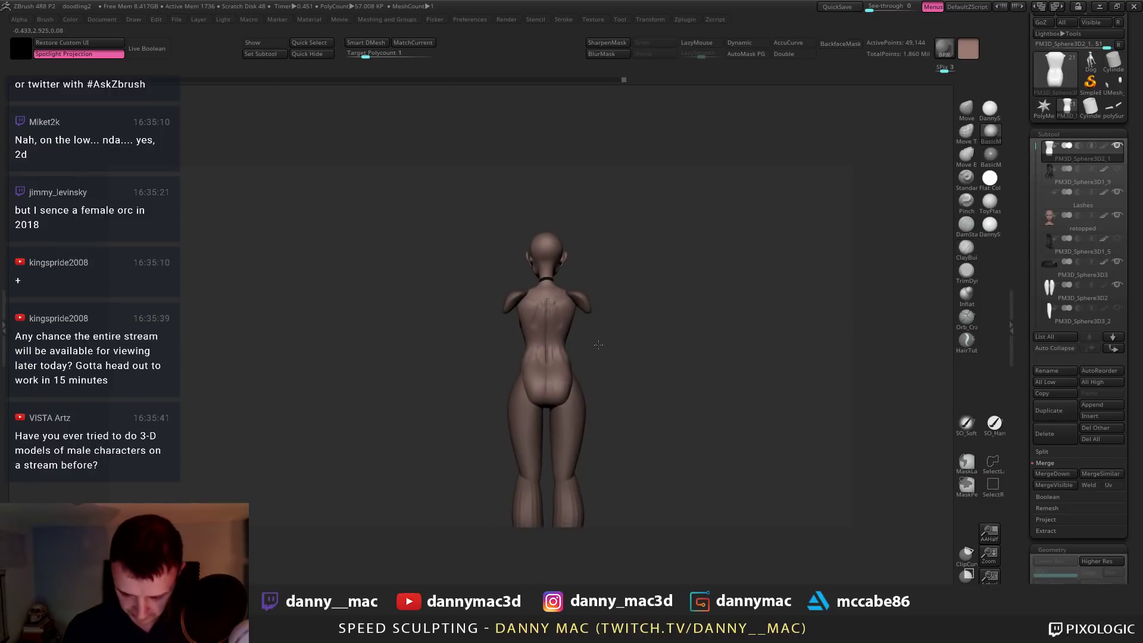
Reshape the waist, hips and buttocks with a resized Move brush in back and side views
{"action": "left_click_drag", "start_coordinate": [565, 333], "coordinate": [554, 349]}
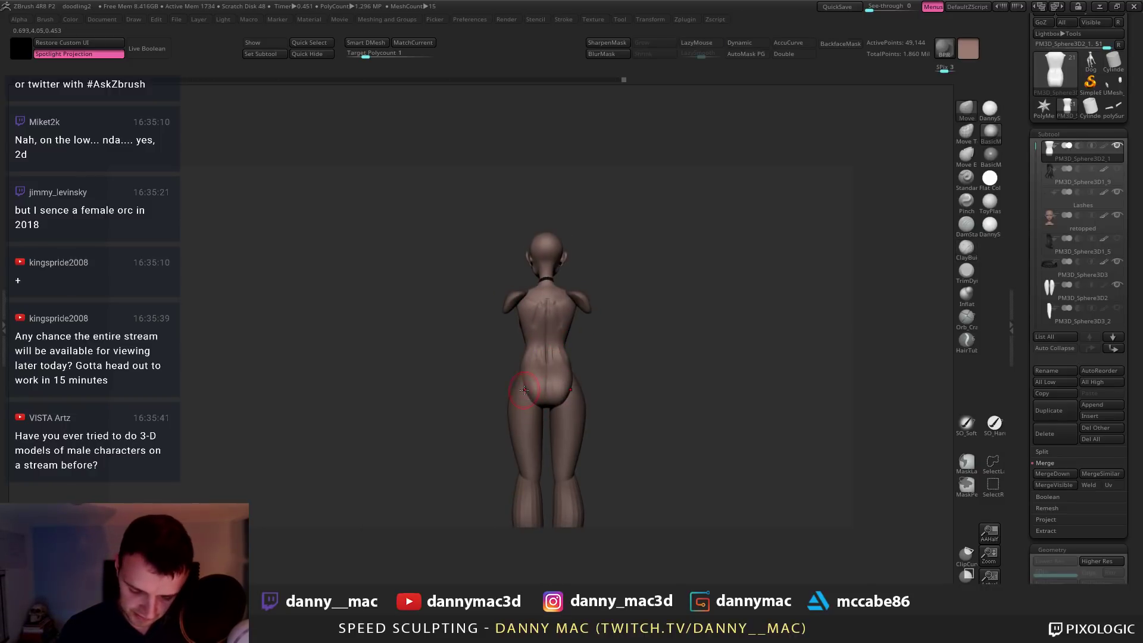
{"action": "key", "text": "space"}
{"action": "key", "text": "space"}
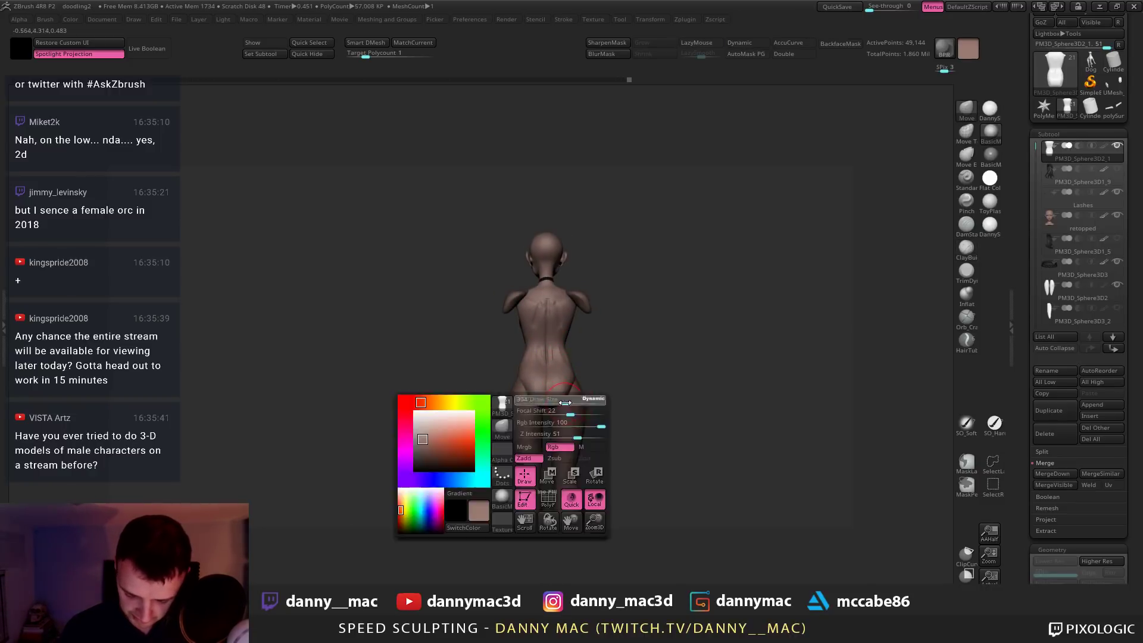
{"action": "right_click_drag", "start_coordinate": [563, 400], "coordinate": [535, 404]}
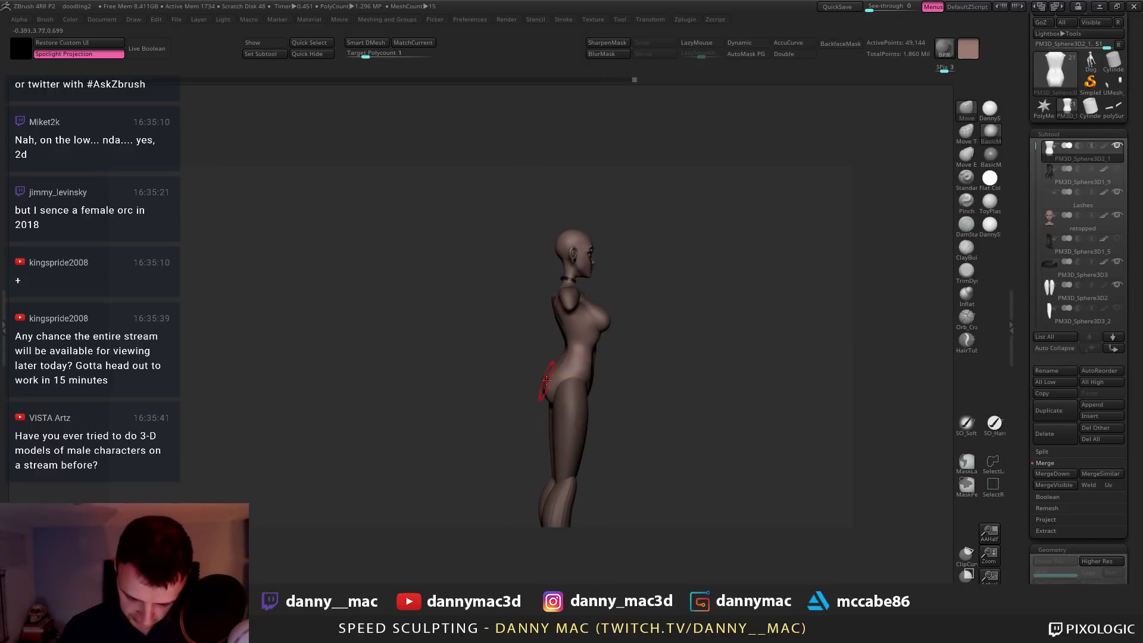
{"action": "left_click_drag", "start_coordinate": [546, 380], "coordinate": [592, 372]}
{"action": "mouse_move", "coordinate": [560, 388]}
{"action": "right_mouse_down"}
{"action": "mouse_move", "coordinate": [640, 376]}
{"action": "mouse_move", "coordinate": [551, 346]}
{"action": "mouse_move", "coordinate": [580, 324]}
{"action": "mouse_move", "coordinate": [549, 308]}
{"action": "mouse_move", "coordinate": [529, 322]}
{"action": "right_mouse_up"}
Unhide the upper arms and build up the upper back around the shoulder blades with the ClayBuildup brush
{"action": "key", "text": "l"}
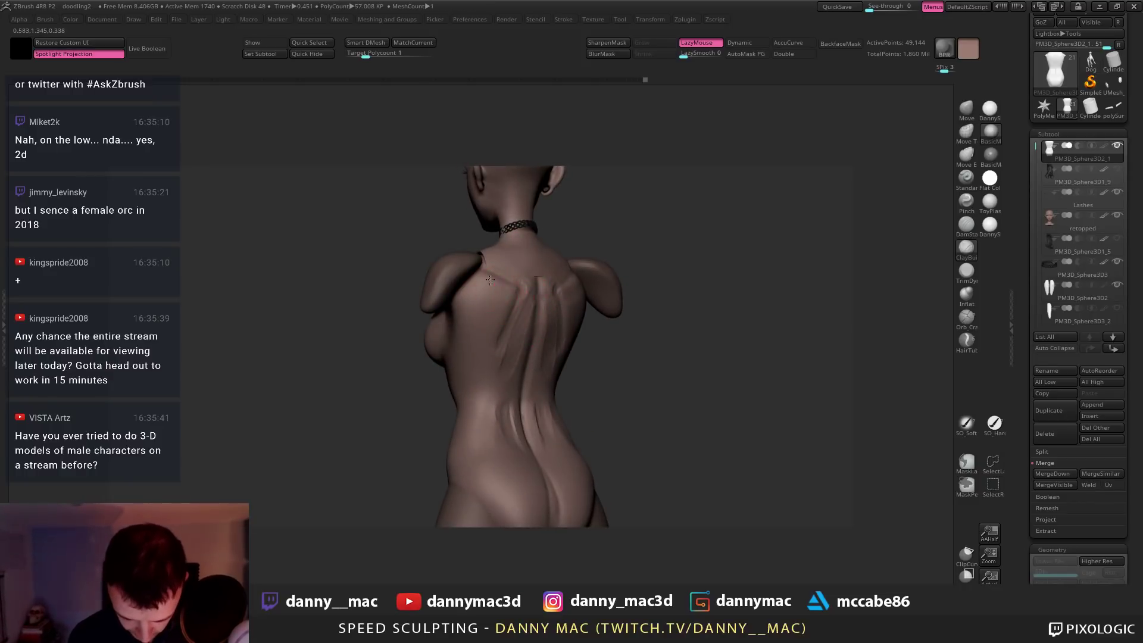
{"action": "right_click_drag", "start_coordinate": [490, 280], "coordinate": [902, 247], "text": "shift"}
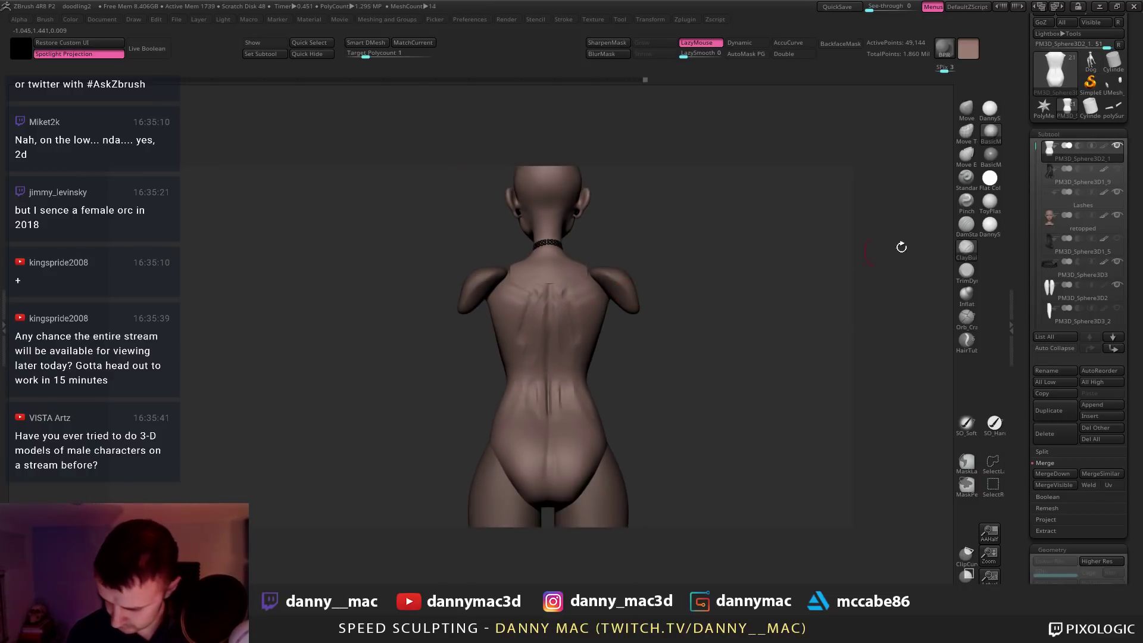
{"action": "left_click", "coordinate": [1118, 309]}
{"action": "left_click", "coordinate": [1058, 304]}
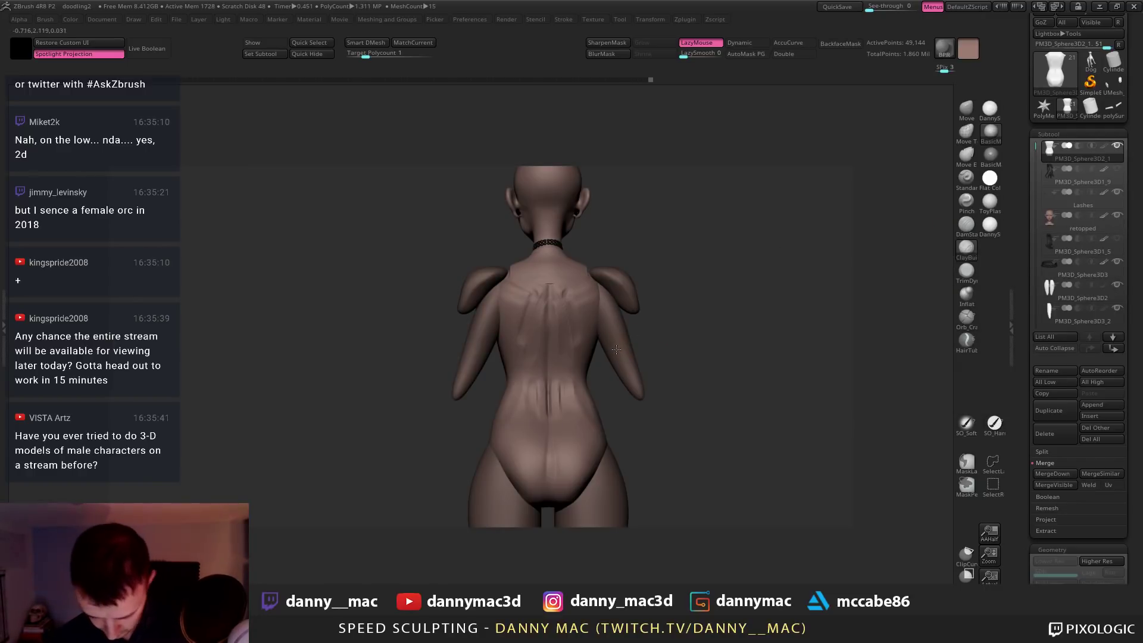
{"action": "key", "text": "w"}
{"action": "left_click_drag", "start_coordinate": [514, 322], "coordinate": [491, 285]}
{"action": "left_click", "coordinate": [489, 283], "text": "alt"}
{"action": "mouse_move", "coordinate": [483, 284]}
{"action": "right_mouse_down", "text": "ctrl"}
{"action": "mouse_move", "coordinate": [527, 279]}
{"action": "mouse_move", "coordinate": [492, 292]}
{"action": "right_mouse_up", "text": "ctrl"}
{"action": "key", "text": "b"}
{"action": "key", "text": "c"}
{"action": "key", "text": "b"}
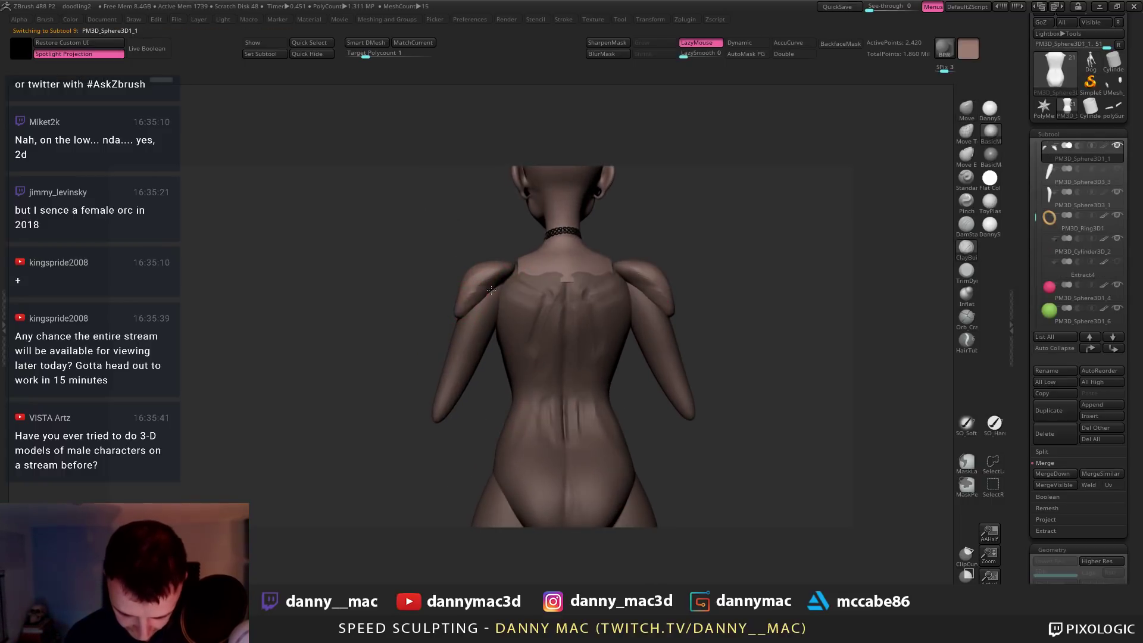
Adjust the torso's upper back beside the shoulders with a resized Move brush
{"action": "key", "text": "b"}
{"action": "key", "text": "m"}
{"action": "key", "text": "v"}
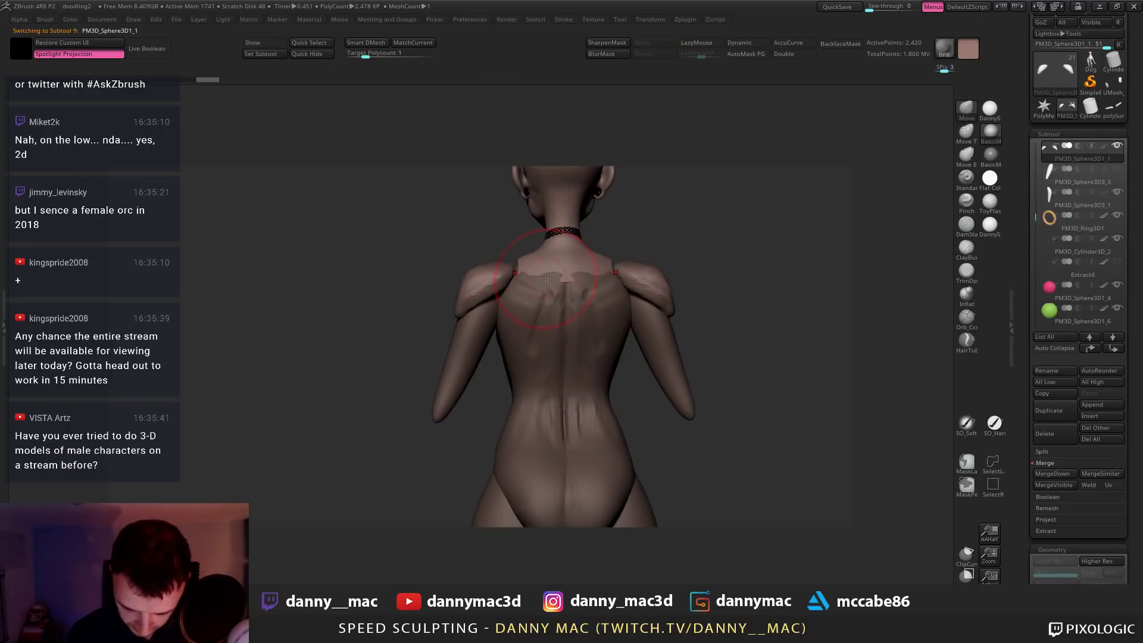
{"action": "left_click", "coordinate": [546, 279], "text": "alt"}
{"action": "key", "text": "space"}
{"action": "left_click_drag", "start_coordinate": [530, 280], "coordinate": [537, 278]}
Shape the shoulder pieces to fit the upper back and upper arms with the Move brush
{"action": "mouse_move", "coordinate": [545, 268]}
{"action": "right_mouse_down"}
{"action": "mouse_move", "coordinate": [533, 266]}
{"action": "mouse_move", "coordinate": [580, 267]}
{"action": "mouse_move", "coordinate": [600, 237]}
{"action": "mouse_move", "coordinate": [500, 287]}
{"action": "right_mouse_up"}
{"action": "key", "text": "space"}
{"action": "mouse_move", "coordinate": [501, 284]}
{"action": "left_mouse_down"}
{"action": "mouse_move", "coordinate": [488, 275]}
{"action": "mouse_move", "coordinate": [509, 293]}
{"action": "left_mouse_up"}
{"action": "left_click", "coordinate": [496, 277], "text": "alt"}
{"action": "key", "text": "space"}
{"action": "left_click", "coordinate": [502, 315], "text": "alt"}
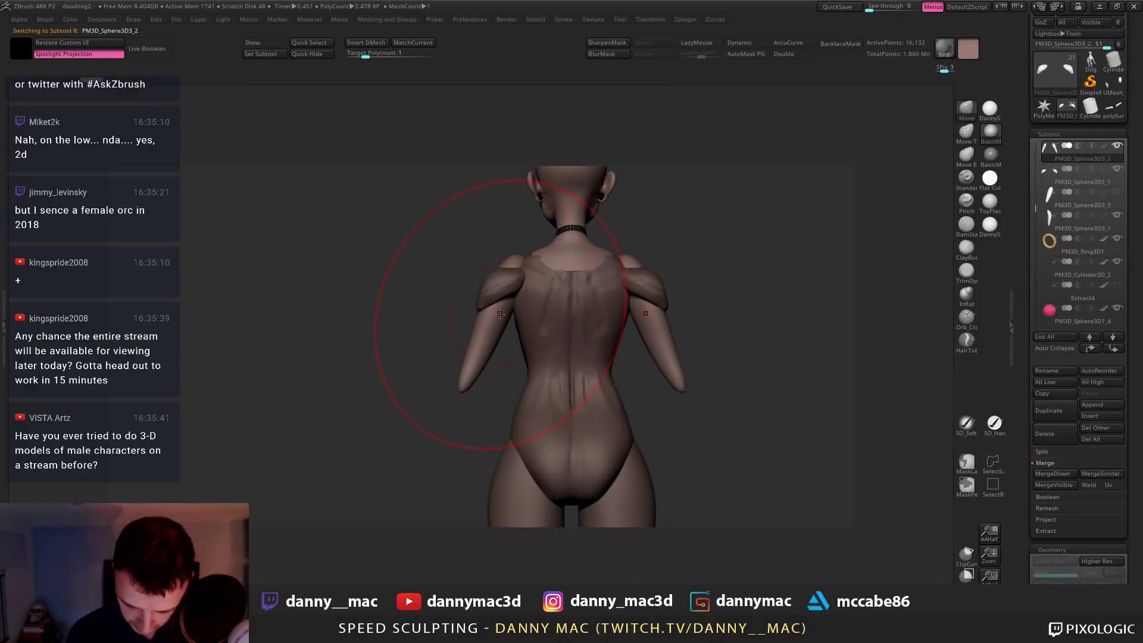
{"action": "key", "text": "w"}
{"action": "key", "text": "q"}
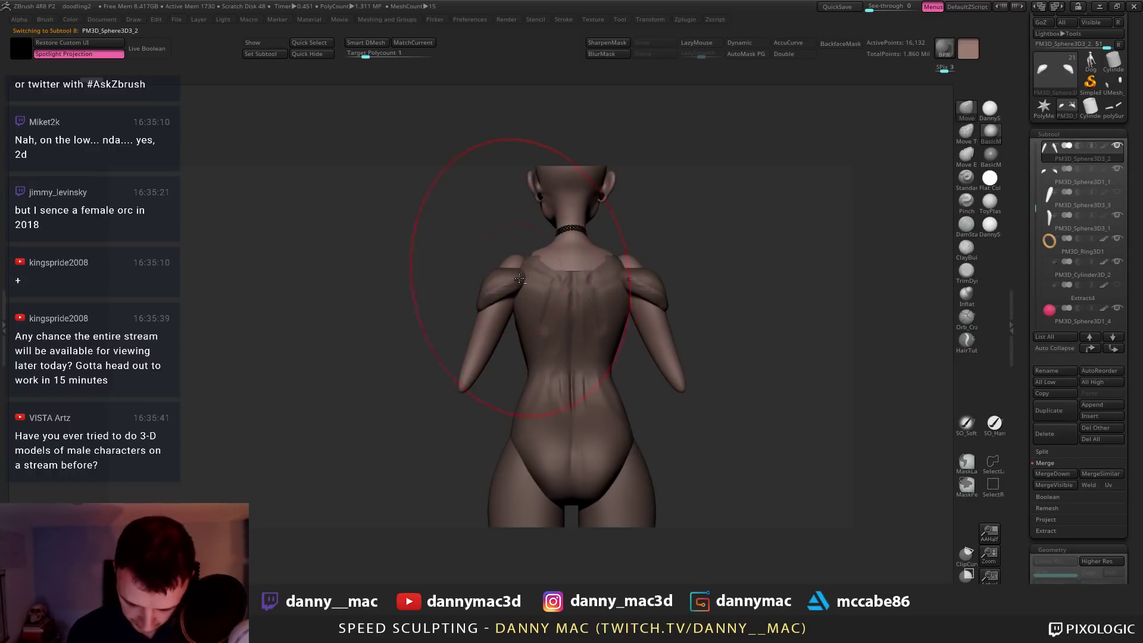
Refine the torso's upper back and shoulder line with the Move brush, checking the figure from behind
{"action": "left_click", "coordinate": [561, 274], "text": "alt"}
{"action": "left_click", "coordinate": [560, 276], "text": "alt"}
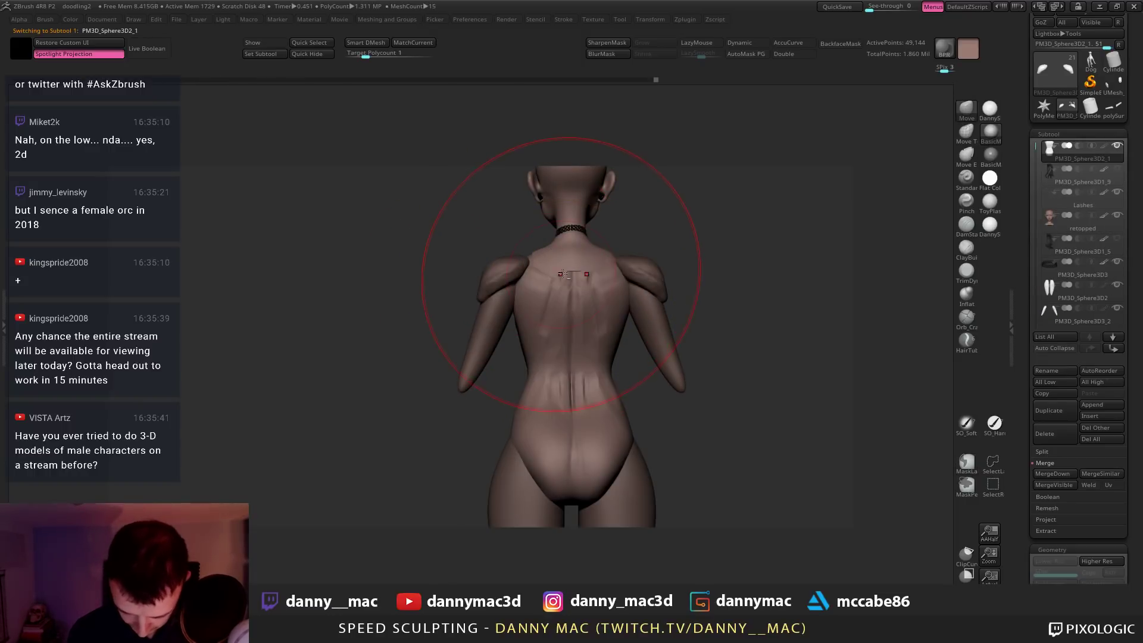
{"action": "right_click_drag", "start_coordinate": [562, 274], "coordinate": [556, 275]}
{"action": "key", "text": "space"}
{"action": "left_click_drag", "start_coordinate": [557, 275], "coordinate": [553, 276]}
{"action": "right_click_drag", "start_coordinate": [554, 275], "coordinate": [541, 260]}
{"action": "key", "text": "space"}
{"action": "left_click_drag", "start_coordinate": [549, 262], "coordinate": [552, 266]}
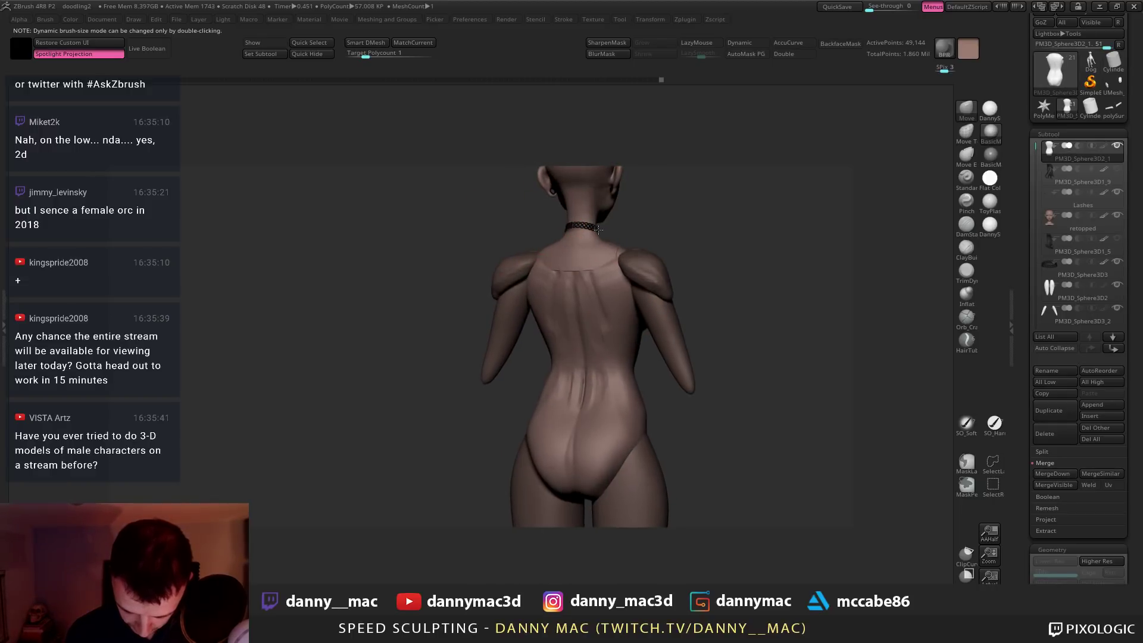
{"action": "mouse_move", "coordinate": [552, 268]}
{"action": "right_mouse_down"}
{"action": "mouse_move", "coordinate": [564, 272]}
{"action": "mouse_move", "coordinate": [547, 313]}
{"action": "right_mouse_up"}
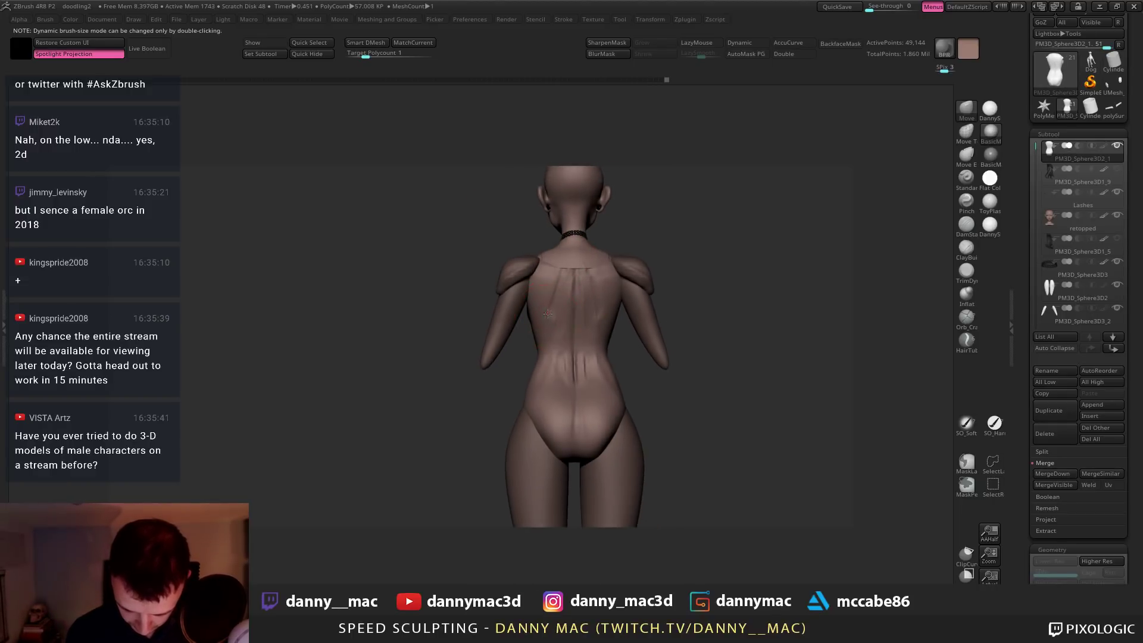
{"action": "left_click", "coordinate": [564, 262], "text": "alt"}
{"action": "right_click_drag", "start_coordinate": [564, 262], "coordinate": [554, 262]}
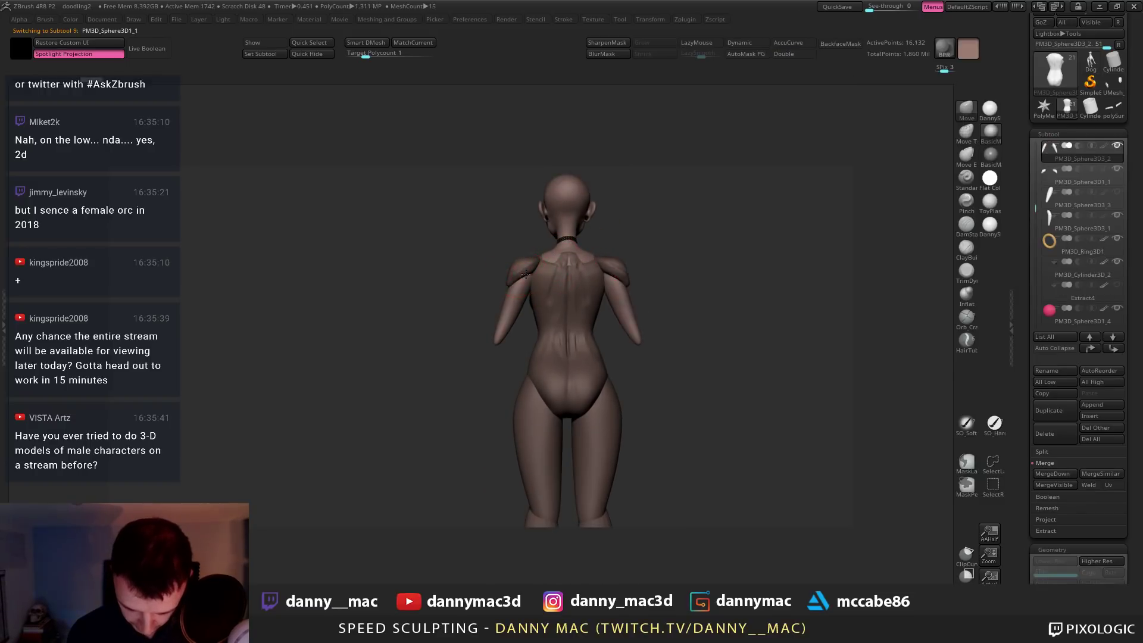
Select the shoulder pieces and reshape them around the upper arms from behind with a resized Move brush
{"action": "left_click", "coordinate": [524, 267], "text": "alt"}
{"action": "key", "text": "space"}
{"action": "key", "text": "space"}
{"action": "right_click_drag", "start_coordinate": [541, 272], "coordinate": [511, 280]}
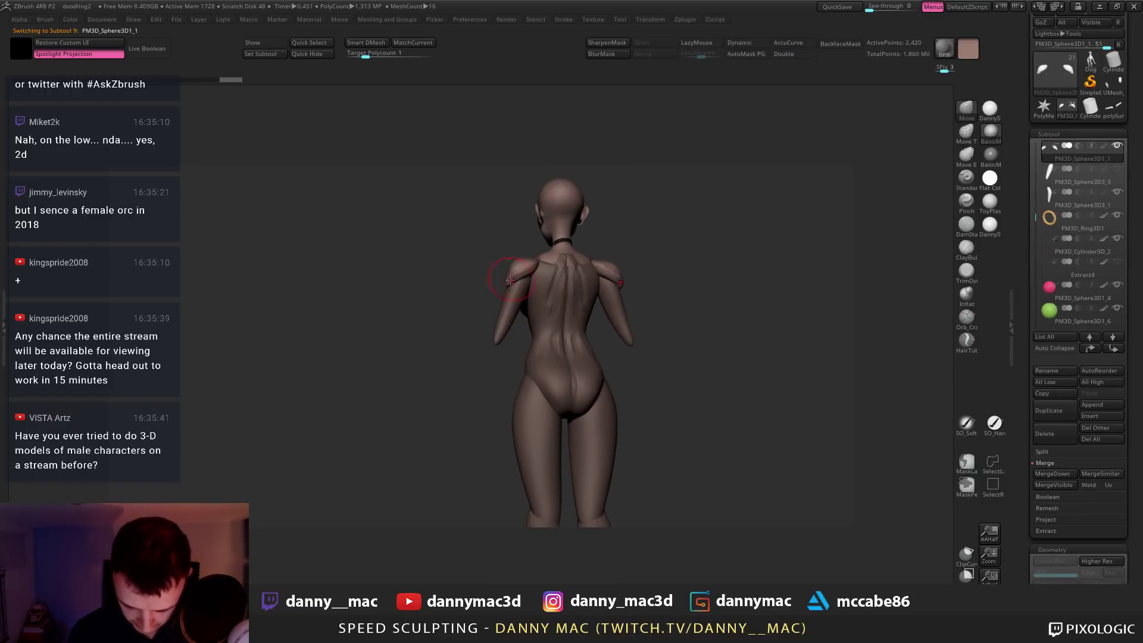
{"action": "key", "text": "space"}
{"action": "left_click_drag", "start_coordinate": [507, 289], "coordinate": [519, 281]}
{"action": "key", "text": "space"}
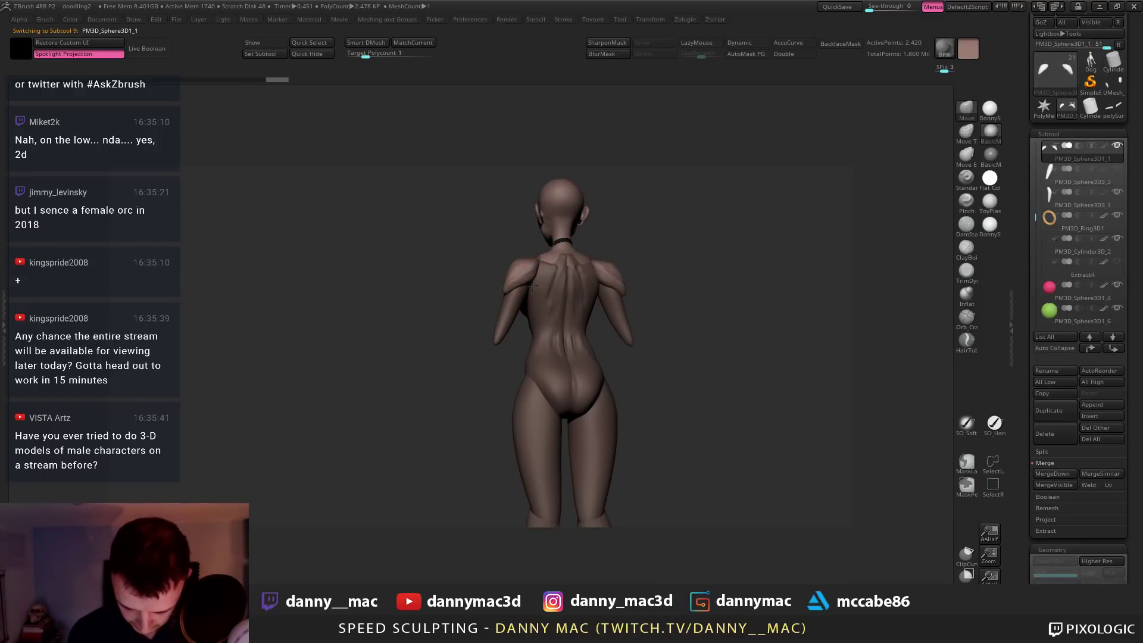
{"action": "right_click_drag", "start_coordinate": [553, 271], "coordinate": [538, 272]}
{"action": "left_click_drag", "start_coordinate": [538, 272], "coordinate": [535, 269]}
{"action": "right_click_drag", "start_coordinate": [536, 271], "coordinate": [526, 271]}
{"action": "left_click_drag", "start_coordinate": [525, 272], "coordinate": [527, 268]}
{"action": "key", "text": "space"}
Adjust the front contour of the shoulder pieces where they meet the chest with the Move brush
{"action": "right_click_drag", "start_coordinate": [539, 268], "coordinate": [653, 258]}
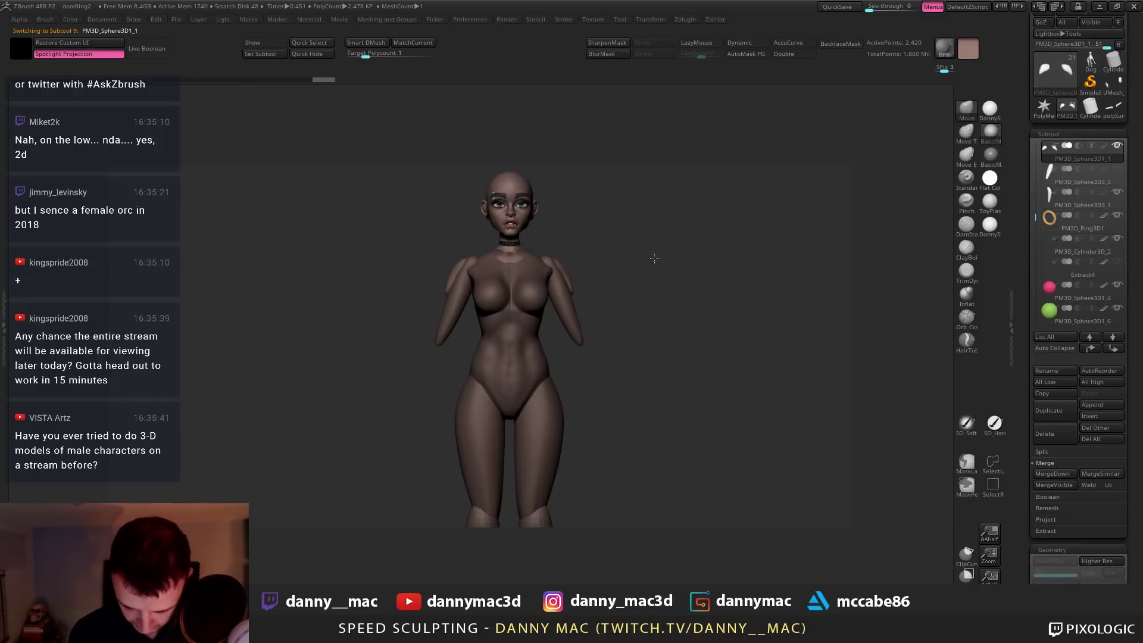
{"action": "left_click_drag", "start_coordinate": [565, 264], "coordinate": [562, 262]}
{"action": "mouse_move", "coordinate": [575, 261]}
{"action": "right_mouse_down"}
{"action": "mouse_move", "coordinate": [554, 267]}
{"action": "mouse_move", "coordinate": [557, 257]}
{"action": "right_mouse_up"}
{"action": "left_click_drag", "start_coordinate": [559, 266], "coordinate": [562, 268]}
{"action": "right_click_drag", "start_coordinate": [564, 267], "coordinate": [587, 197]}
{"action": "left_click_drag", "start_coordinate": [563, 280], "coordinate": [567, 282]}
Select the upper arms and reposition them beneath the shoulder pieces with the transform gizmo
{"action": "left_click", "coordinate": [557, 288], "text": "alt"}
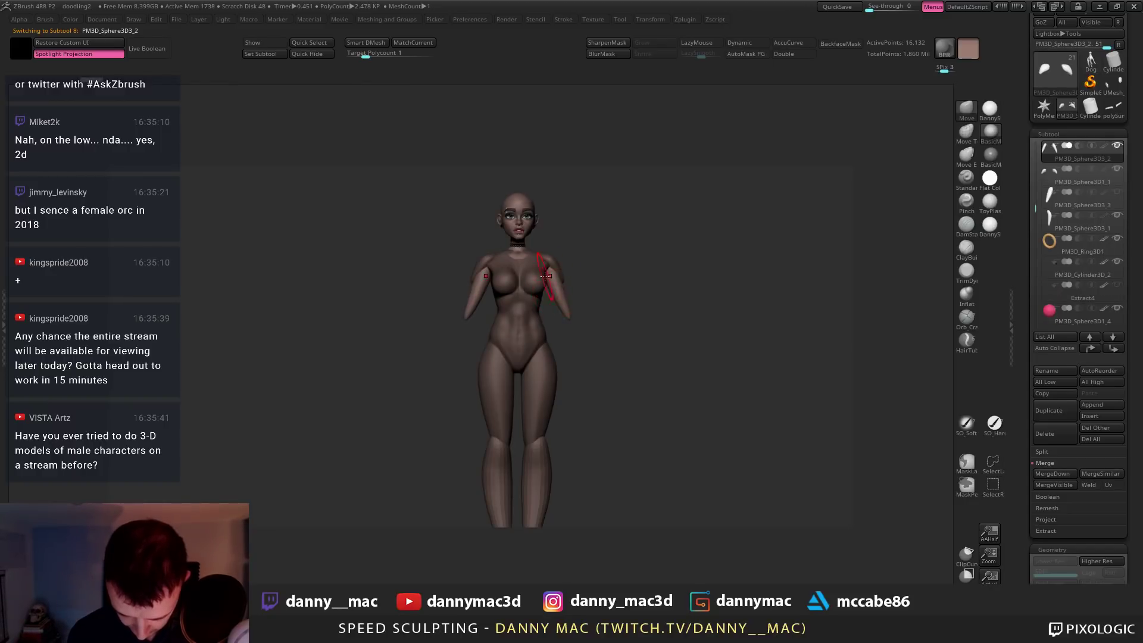
{"action": "key", "text": "w"}
{"action": "right_click_drag", "start_coordinate": [601, 238], "coordinate": [550, 242], "text": "alt"}
{"action": "left_click_drag", "start_coordinate": [548, 224], "coordinate": [552, 228]}
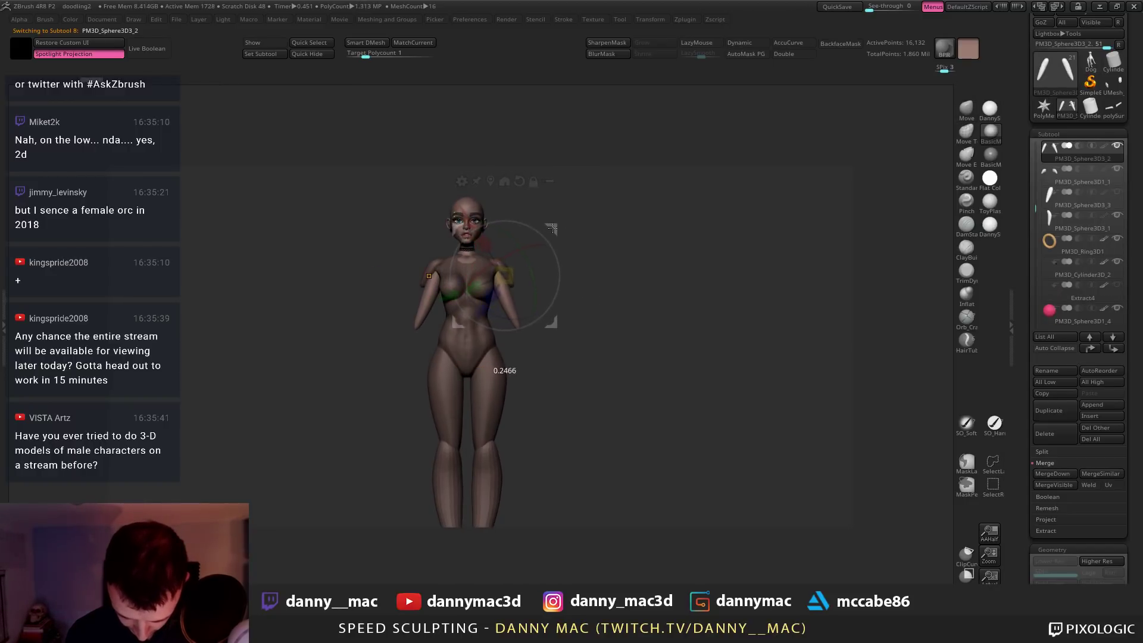
{"action": "left_click", "coordinate": [518, 184], "text": "alt"}
{"action": "right_click_drag", "start_coordinate": [574, 250], "coordinate": [560, 248], "text": "alt"}
{"action": "mouse_move", "coordinate": [540, 248]}
{"action": "left_mouse_down", "text": "alt"}
{"action": "mouse_move", "coordinate": [536, 228]}
{"action": "mouse_move", "coordinate": [538, 246]}
{"action": "left_mouse_up", "text": "alt"}
{"action": "left_click_drag", "start_coordinate": [460, 309], "coordinate": [456, 313]}
{"action": "left_click_drag", "start_coordinate": [543, 246], "coordinate": [544, 247]}
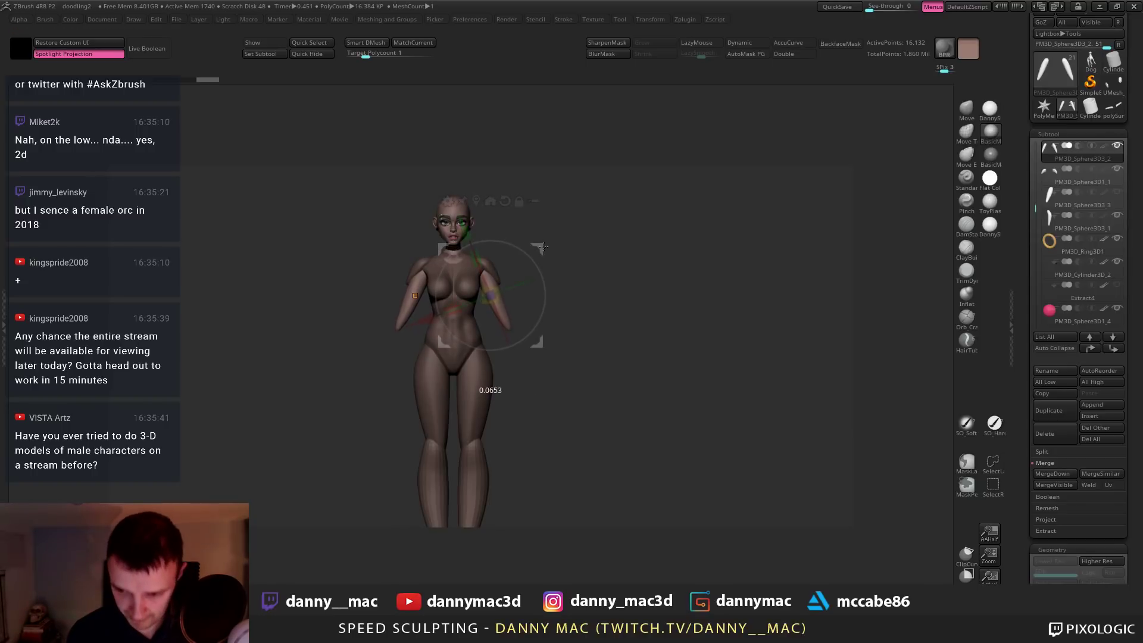
Return to Draw mode and save the project
{"action": "key", "text": "q"}
{"action": "key", "text": "ctrl"}
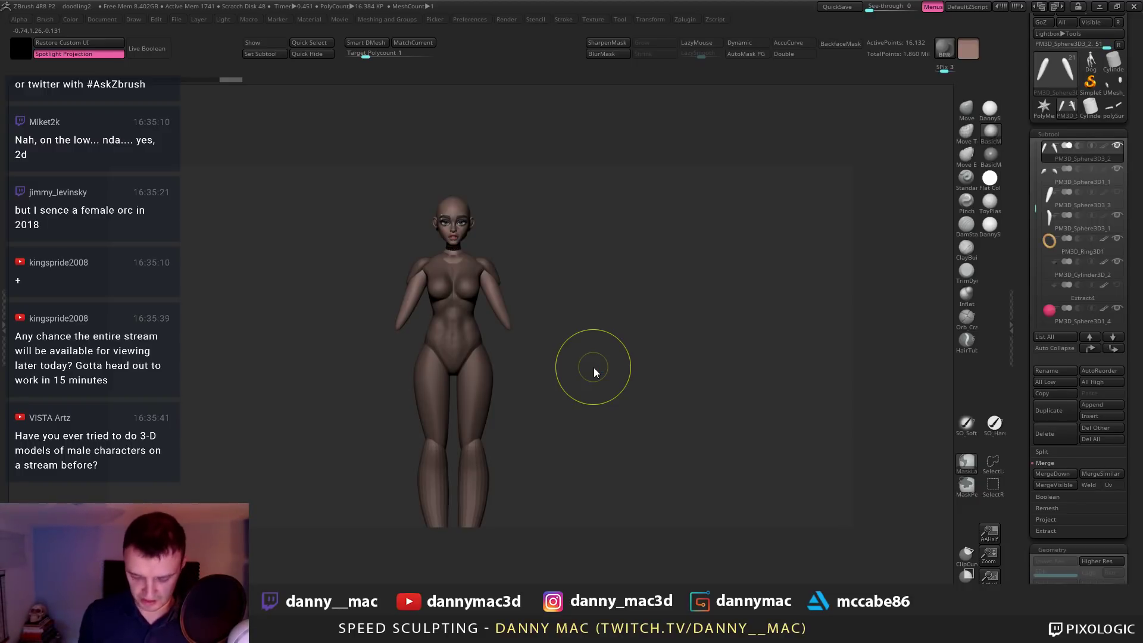
{"action": "key", "text": "ctrl+s"}
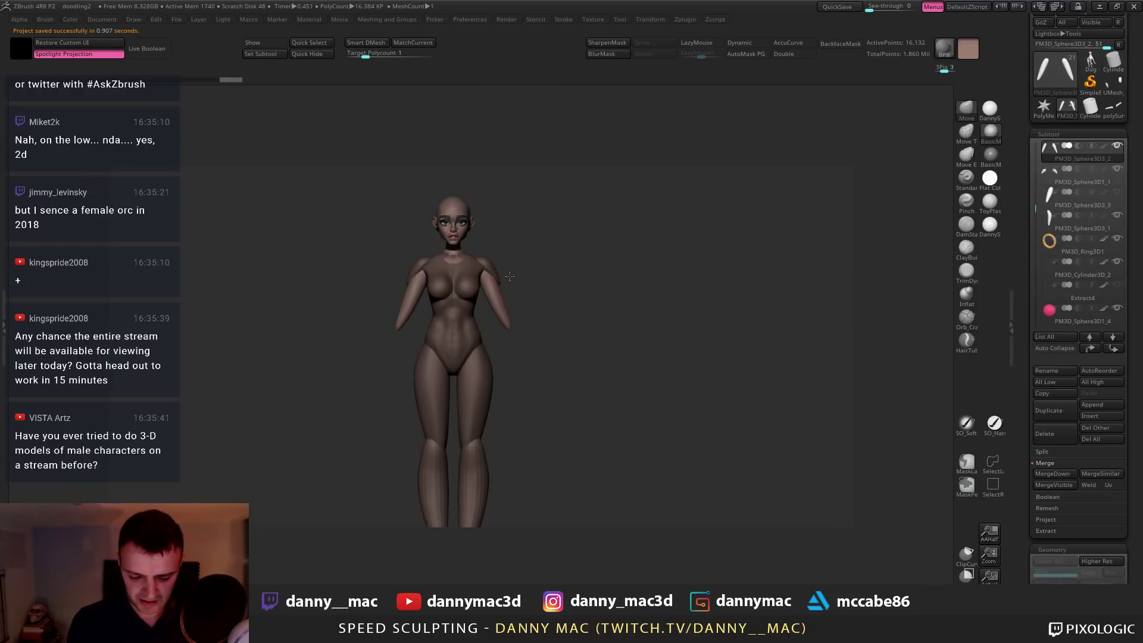
Fit the shoulder pieces and the torso's collarbone area to each other with the Move brush
{"action": "left_click_drag", "start_coordinate": [510, 276], "coordinate": [510, 240], "text": "alt"}
{"action": "left_click", "coordinate": [488, 245], "text": "alt"}
{"action": "right_click_drag", "start_coordinate": [510, 240], "coordinate": [452, 280]}
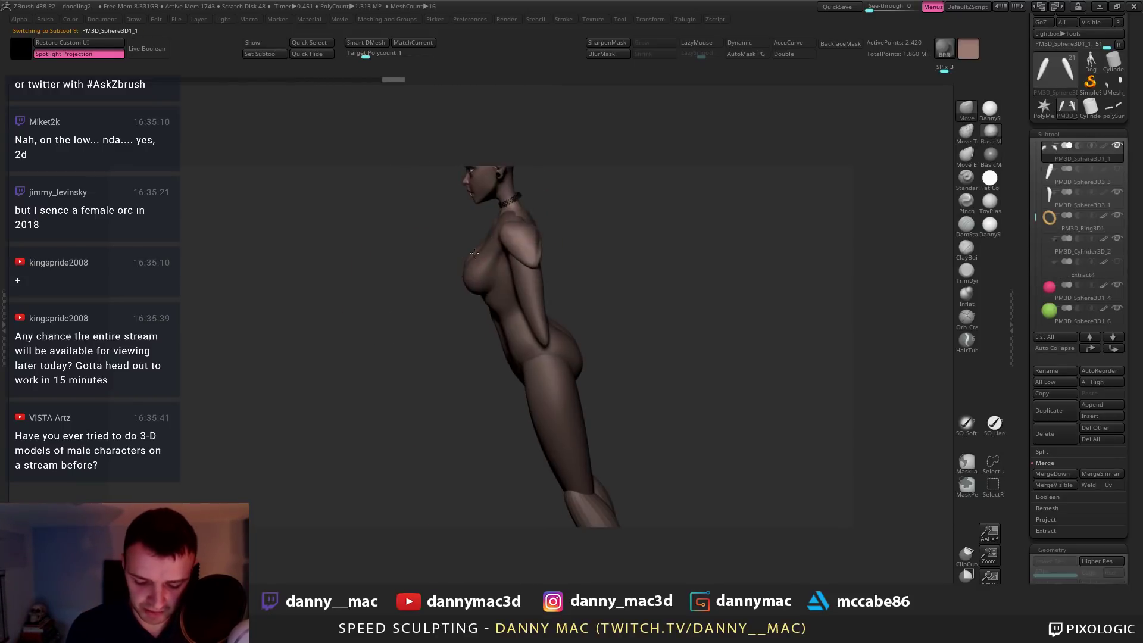
{"action": "right_click_drag", "start_coordinate": [542, 238], "coordinate": [518, 221]}
{"action": "key", "text": "space"}
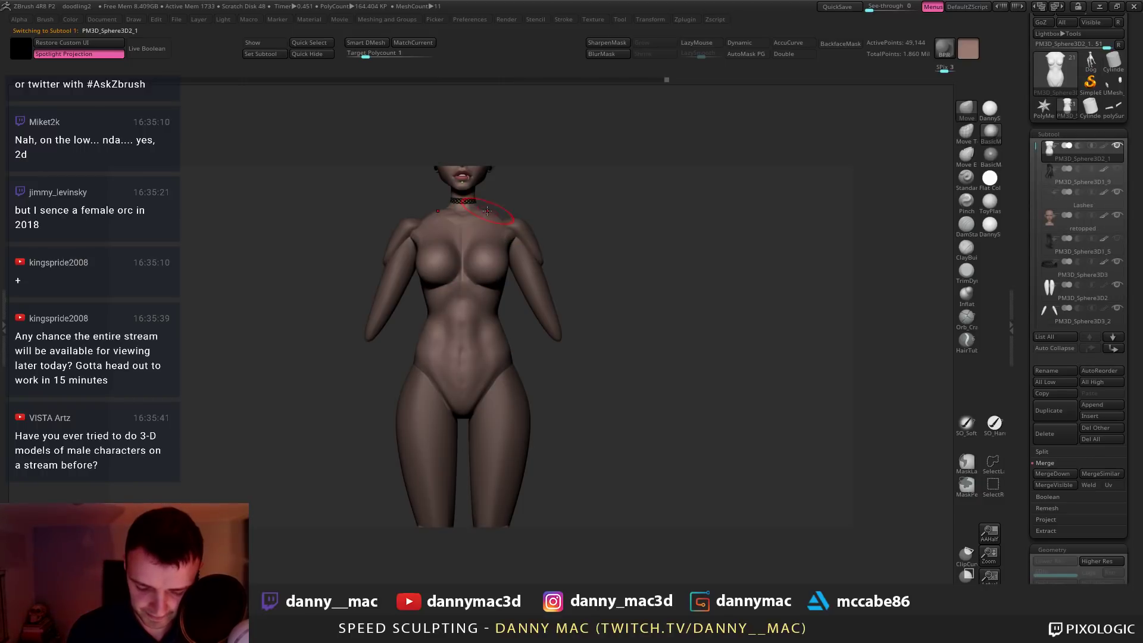
{"action": "left_click_drag", "start_coordinate": [489, 221], "coordinate": [524, 206]}
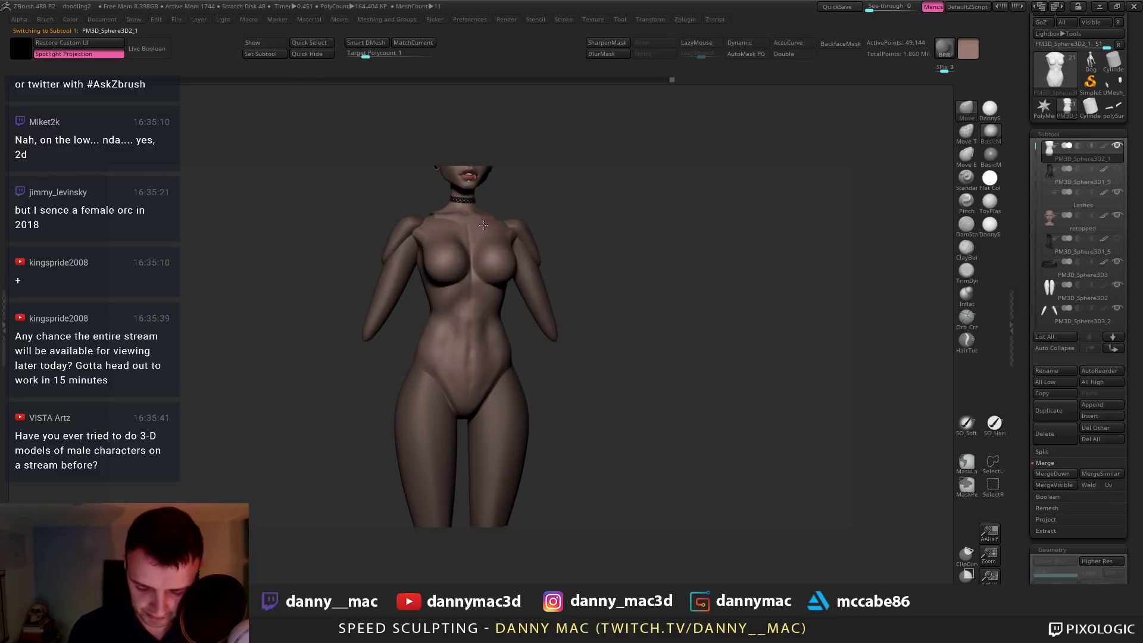
{"action": "mouse_move", "coordinate": [480, 221]}
{"action": "right_mouse_down"}
{"action": "mouse_move", "coordinate": [499, 218]}
{"action": "mouse_move", "coordinate": [460, 212]}
{"action": "mouse_move", "coordinate": [420, 247]}
{"action": "mouse_move", "coordinate": [487, 241]}
{"action": "right_mouse_up"}
{"action": "left_click", "coordinate": [412, 229], "text": "alt"}
{"action": "right_click", "coordinate": [405, 264]}
{"action": "left_click", "coordinate": [437, 240], "text": "alt"}
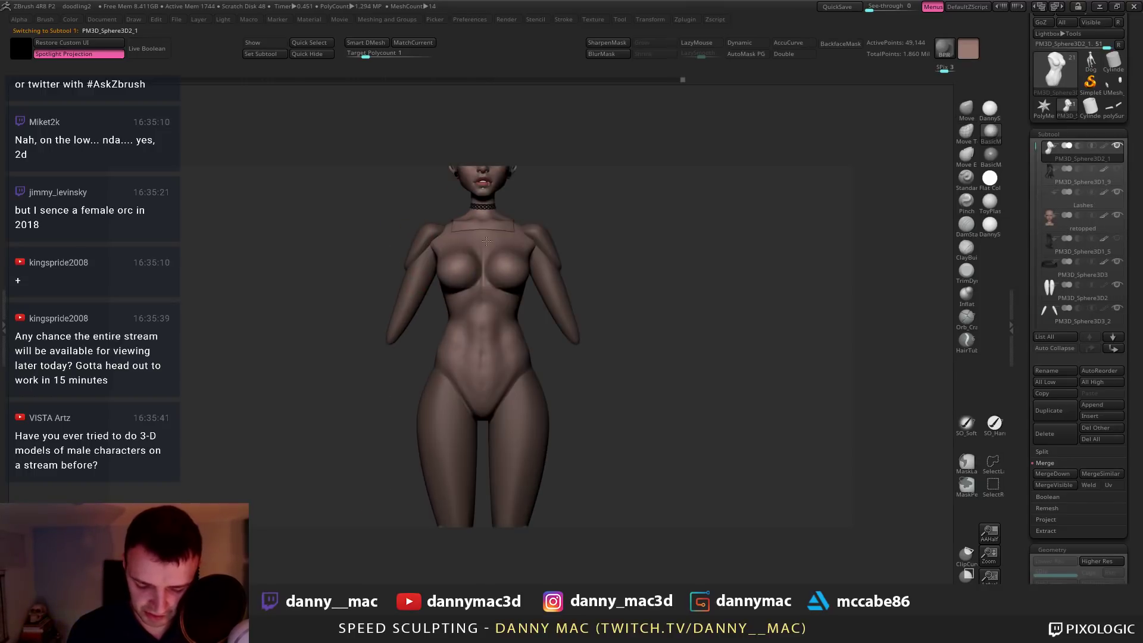
{"action": "right_click", "coordinate": [501, 273]}
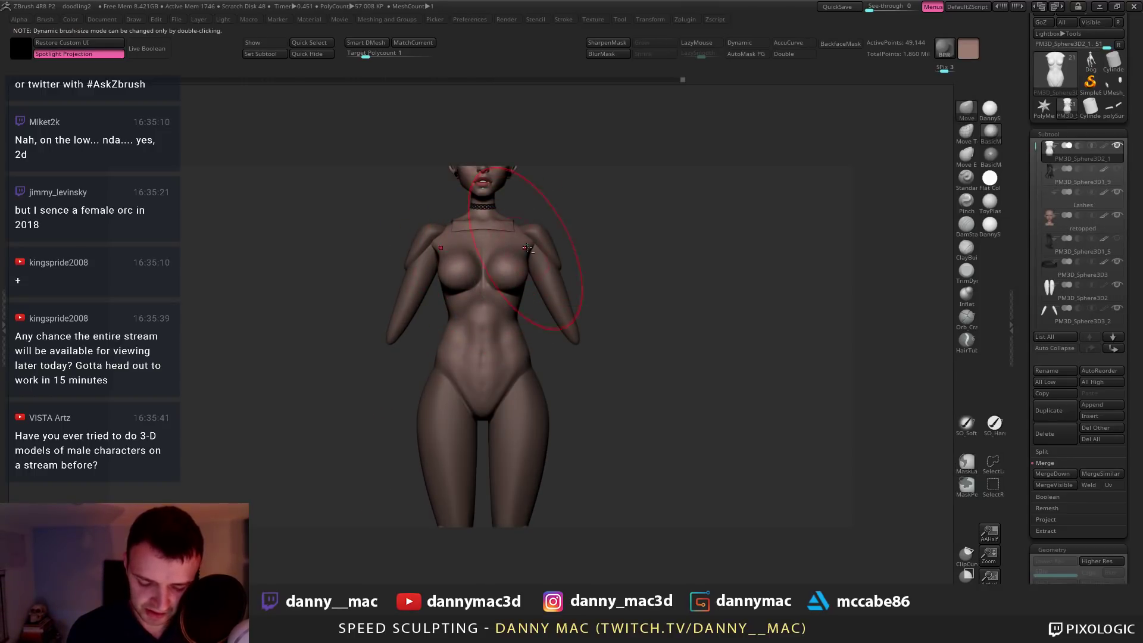
Reshape the torso's breasts with a resized Move brush, working from the front and the side
{"action": "mouse_move", "coordinate": [527, 248]}
{"action": "right_mouse_down", "text": "ctrl"}
{"action": "mouse_move", "coordinate": [541, 248]}
{"action": "mouse_move", "coordinate": [524, 271]}
{"action": "right_mouse_up", "text": "ctrl"}
{"action": "right_click", "coordinate": [524, 271]}
{"action": "left_click_drag", "start_coordinate": [524, 271], "coordinate": [518, 269]}
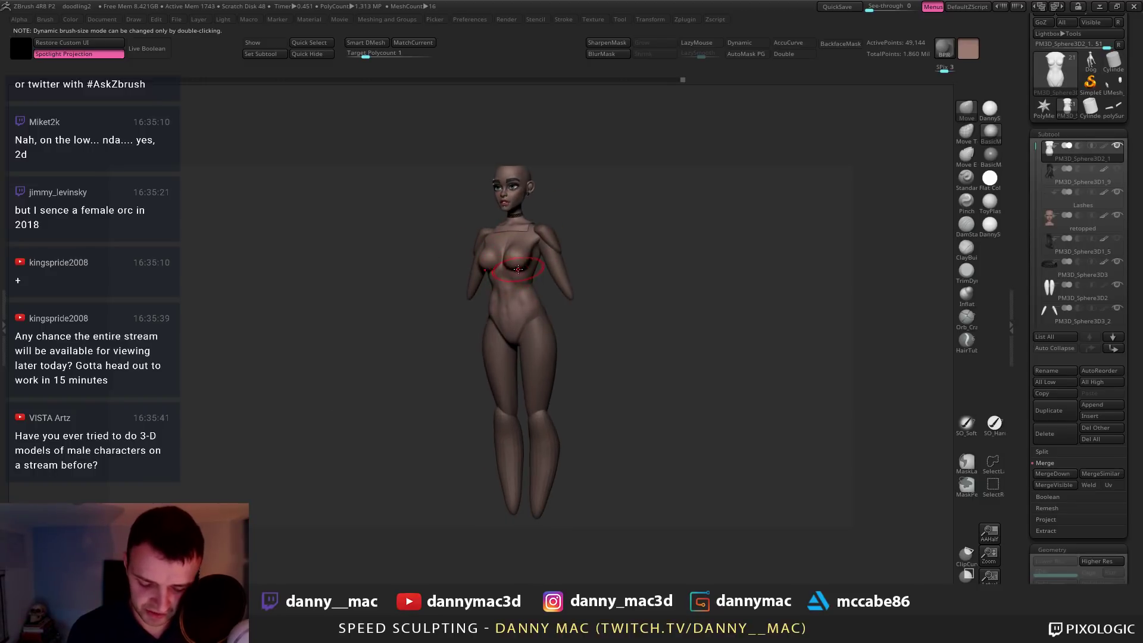
{"action": "right_click_drag", "start_coordinate": [510, 265], "coordinate": [483, 270]}
{"action": "left_click_drag", "start_coordinate": [483, 269], "coordinate": [470, 281]}
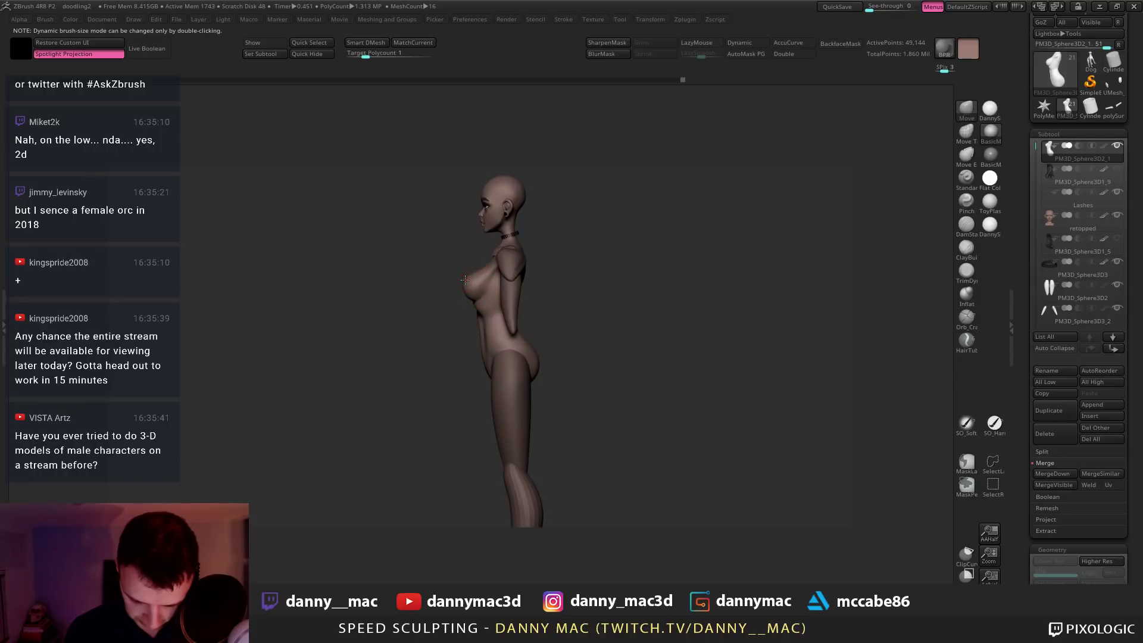
{"action": "mouse_move", "coordinate": [494, 269]}
{"action": "right_mouse_down"}
{"action": "mouse_move", "coordinate": [506, 277]}
{"action": "mouse_move", "coordinate": [485, 291]}
{"action": "mouse_move", "coordinate": [471, 273]}
{"action": "mouse_move", "coordinate": [510, 282]}
{"action": "right_mouse_up"}
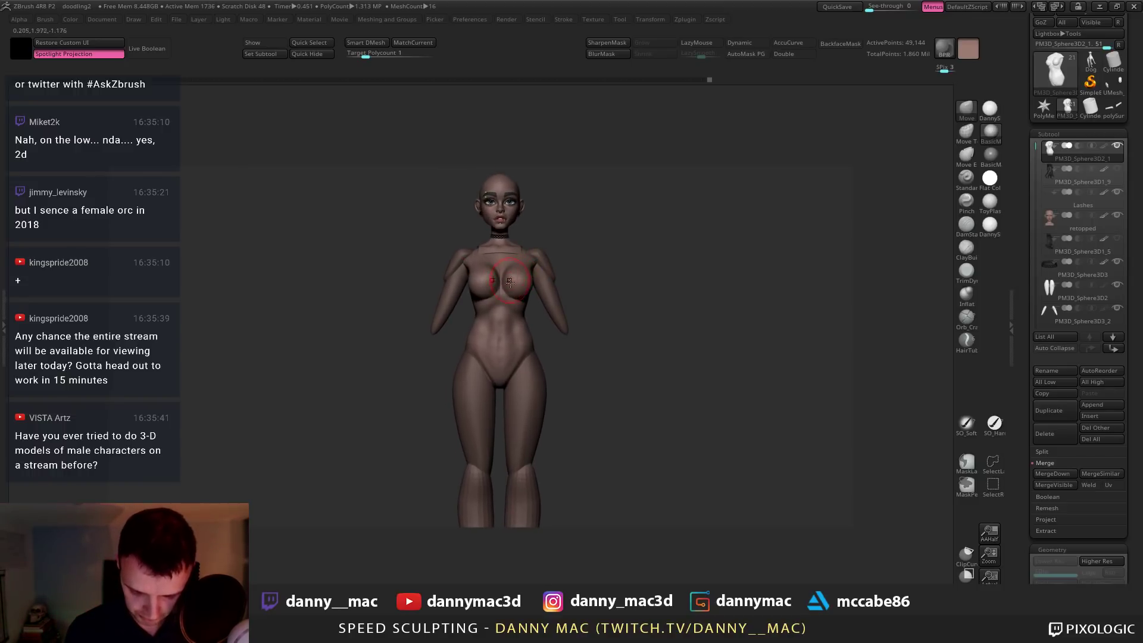
{"action": "left_click_drag", "start_coordinate": [511, 289], "coordinate": [508, 290]}
{"action": "mouse_move", "coordinate": [509, 288]}
{"action": "right_mouse_down"}
{"action": "mouse_move", "coordinate": [520, 334]}
{"action": "mouse_move", "coordinate": [516, 285]}
{"action": "mouse_move", "coordinate": [530, 290]}
{"action": "mouse_move", "coordinate": [506, 264]}
{"action": "right_mouse_up"}
Define the torso's chest creases with the DamStandard brush and return to the Move brush
{"action": "key", "text": "b"}
{"action": "key", "text": "d"}
{"action": "key", "text": "s"}
{"action": "key", "text": "b"}
{"action": "key", "text": "m"}
{"action": "key", "text": "v"}
{"action": "key", "text": "space"}
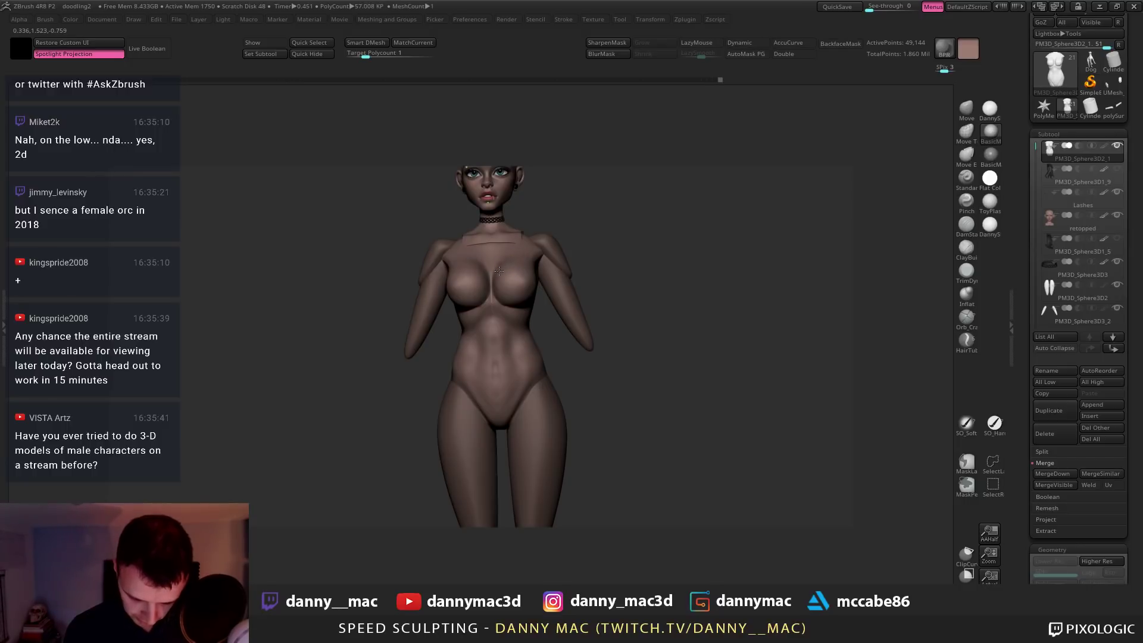
Refine the transition between the upper chest and the shoulder pieces with the Move brush
{"action": "right_click_drag", "start_coordinate": [509, 253], "coordinate": [584, 245]}
{"action": "left_click", "coordinate": [446, 241], "text": "alt"}
{"action": "left_click", "coordinate": [495, 233], "text": "alt"}
{"action": "left_click", "coordinate": [550, 253], "text": "alt"}
{"action": "right_click", "coordinate": [571, 245]}
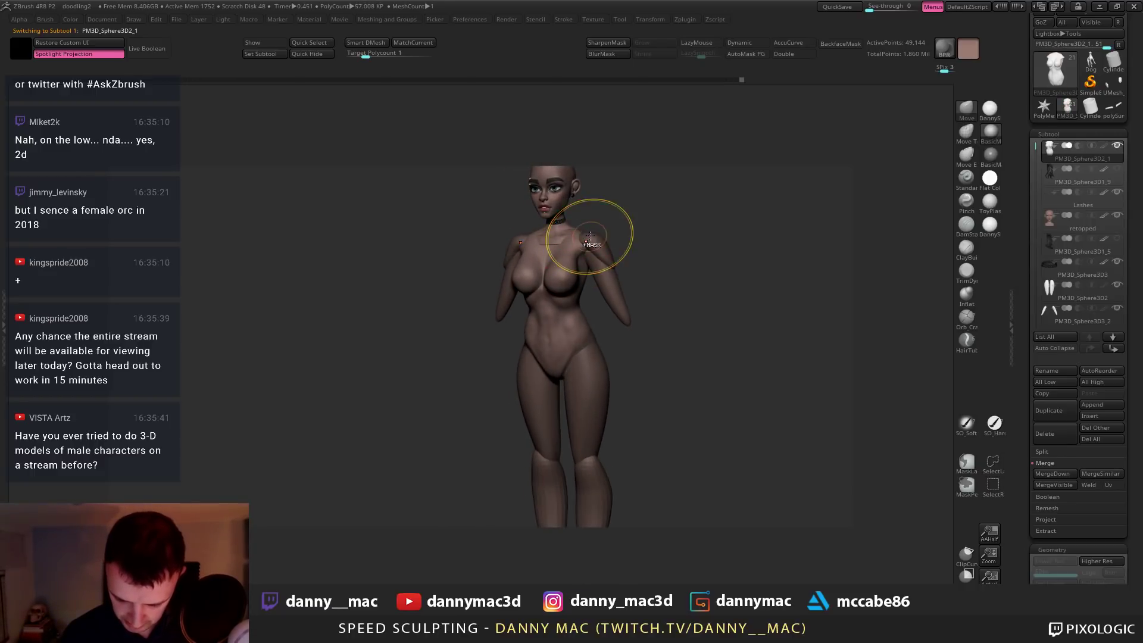
Select the shoulder pieces and adjust their placement on the torso with the transform gizmo
{"action": "left_click", "coordinate": [596, 234], "text": "alt"}
{"action": "key", "text": "w"}
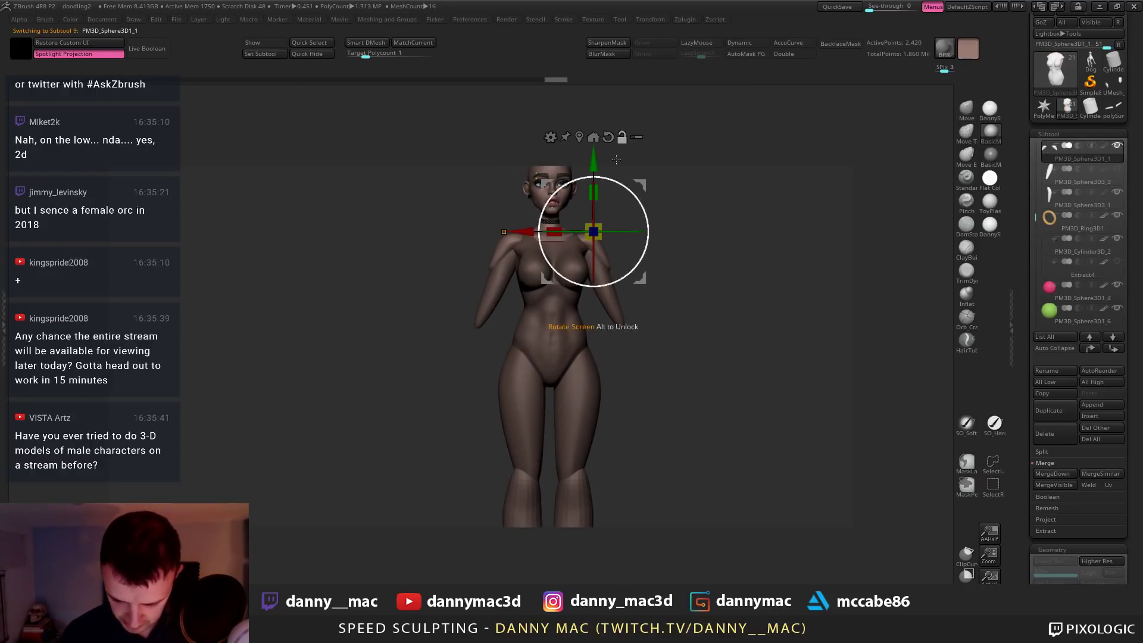
{"action": "right_click_drag", "start_coordinate": [596, 180], "coordinate": [586, 182], "text": "shift"}
{"action": "left_click_drag", "start_coordinate": [582, 176], "coordinate": [625, 191]}
{"action": "key", "text": "q"}
{"action": "key", "text": "w"}
{"action": "right_click_drag", "start_coordinate": [668, 218], "coordinate": [550, 236]}
{"action": "key", "text": "q"}
Refine the torso's upper back between the neck and the shoulder pieces with a resized Move brush
{"action": "left_click", "coordinate": [627, 260], "text": "alt"}
{"action": "right_click_drag", "start_coordinate": [627, 259], "coordinate": [632, 254], "text": "ctrl"}
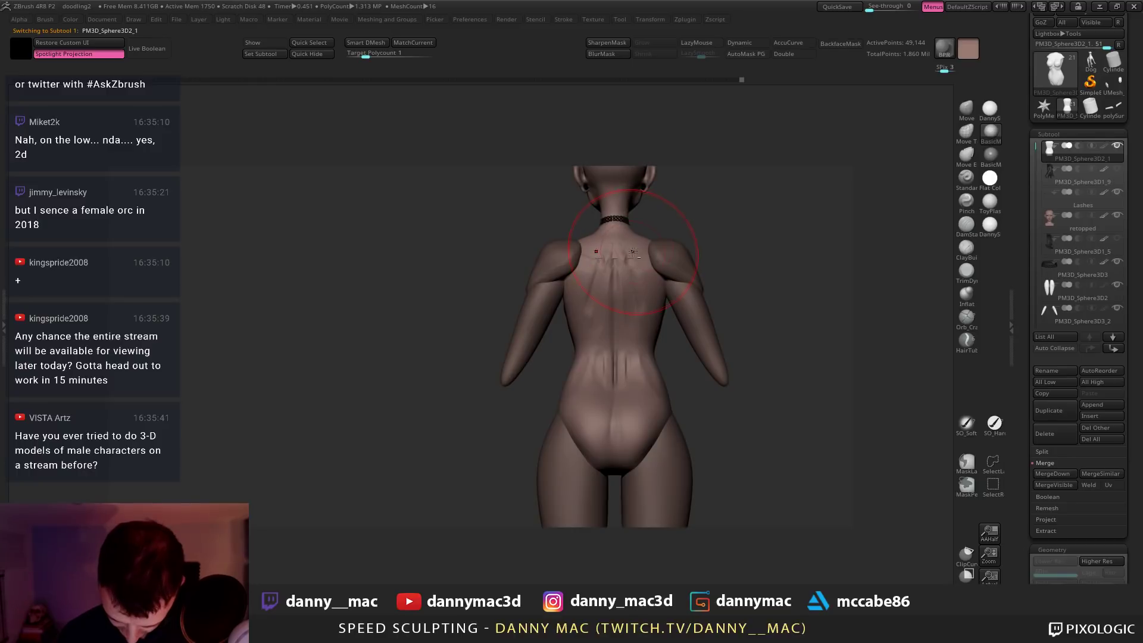
{"action": "left_click", "coordinate": [573, 253], "text": "alt"}
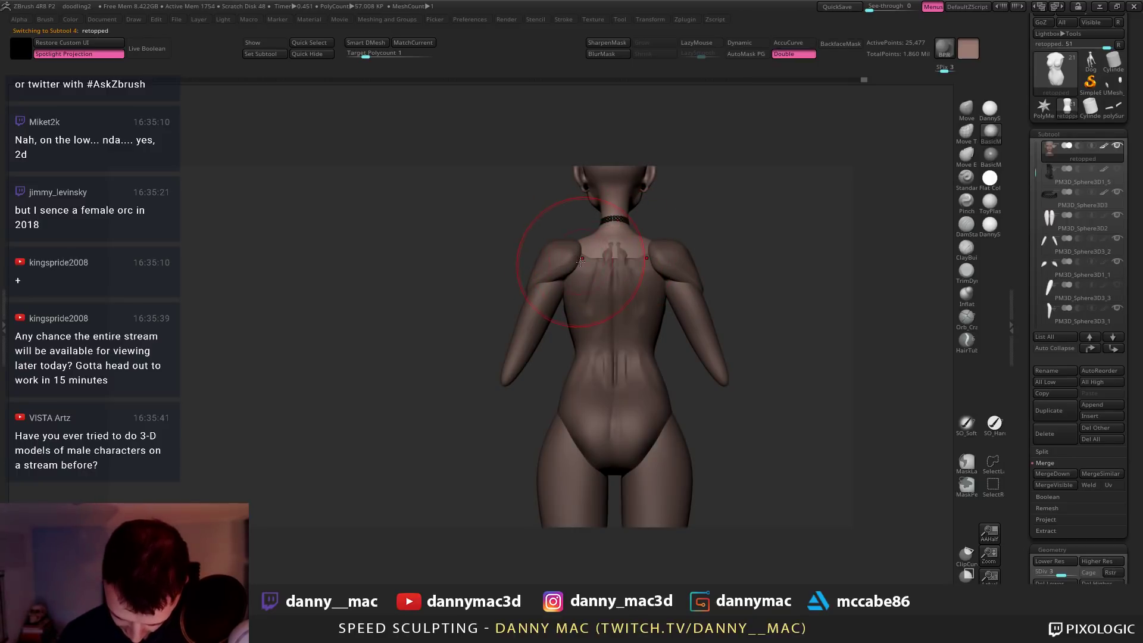
{"action": "left_click", "coordinate": [599, 259], "text": "alt"}
{"action": "mouse_move", "coordinate": [599, 260]}
{"action": "right_mouse_down"}
{"action": "mouse_move", "coordinate": [586, 256]}
{"action": "mouse_move", "coordinate": [597, 248]}
{"action": "mouse_move", "coordinate": [593, 262]}
{"action": "right_mouse_up"}
{"action": "left_click", "coordinate": [610, 250], "text": "alt"}
{"action": "key", "text": "w"}
{"action": "key", "text": "q"}
{"action": "left_click", "coordinate": [592, 263], "text": "alt"}
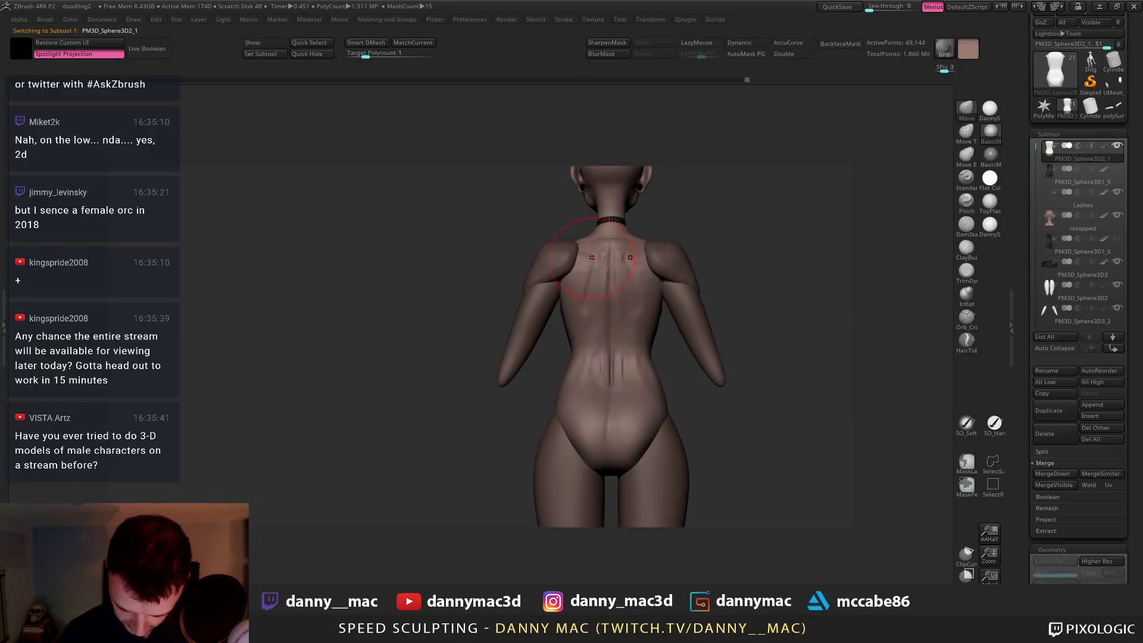
{"action": "left_click", "coordinate": [583, 249], "text": "alt"}
Adjust the torso's shoulder slope and the adjoining shoulder pieces in side view with the Move brush
{"action": "mouse_move", "coordinate": [583, 249]}
{"action": "right_mouse_down"}
{"action": "mouse_move", "coordinate": [552, 230]}
{"action": "mouse_move", "coordinate": [628, 217]}
{"action": "mouse_move", "coordinate": [635, 234]}
{"action": "mouse_move", "coordinate": [668, 213]}
{"action": "mouse_move", "coordinate": [630, 203]}
{"action": "mouse_move", "coordinate": [633, 213]}
{"action": "mouse_move", "coordinate": [630, 197]}
{"action": "mouse_move", "coordinate": [597, 200]}
{"action": "mouse_move", "coordinate": [581, 226]}
{"action": "mouse_move", "coordinate": [565, 219]}
{"action": "mouse_move", "coordinate": [589, 213]}
{"action": "right_mouse_up"}
{"action": "key", "text": "2"}
{"action": "key", "text": "l"}
{"action": "left_click", "coordinate": [622, 207], "text": "alt"}
{"action": "left_click", "coordinate": [576, 223], "text": "alt"}
{"action": "left_click", "coordinate": [561, 218], "text": "alt"}
{"action": "key", "text": "space"}
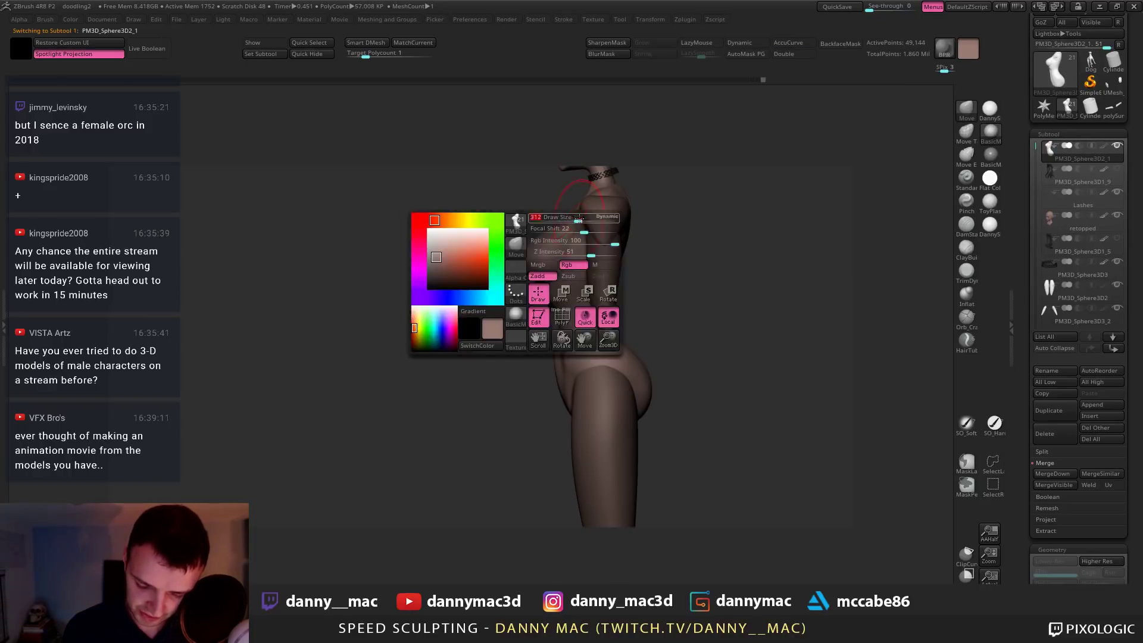
{"action": "left_click", "coordinate": [616, 203], "text": "alt"}
{"action": "right_click_drag", "start_coordinate": [616, 204], "coordinate": [614, 214]}
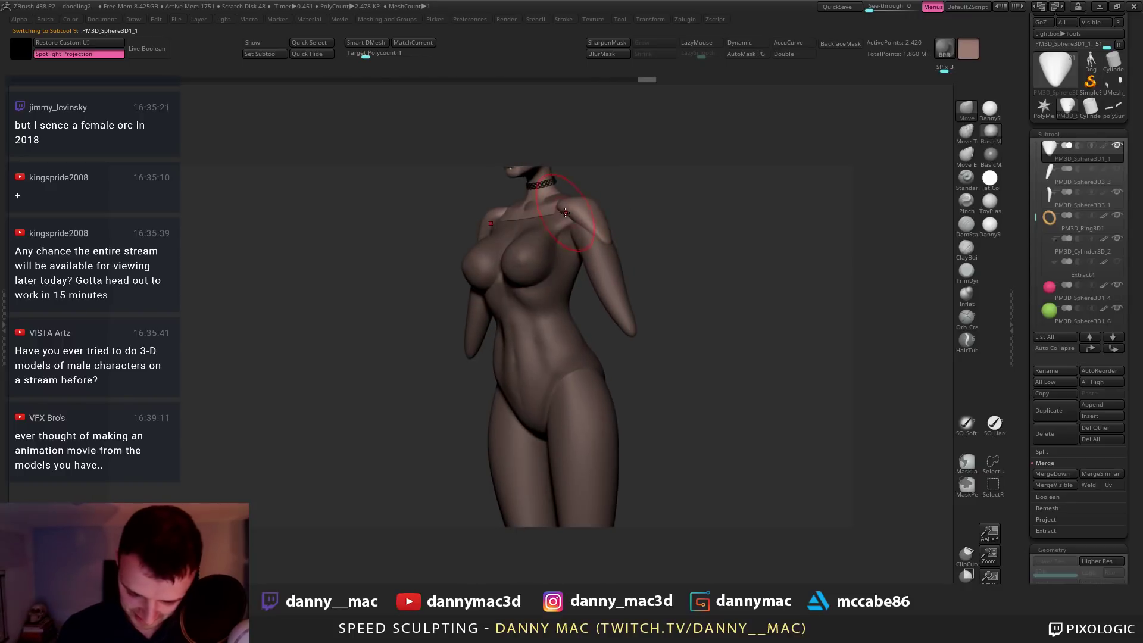
Flatten the shoulder pieces' surface with the TrimDynamic brush and return to the Move brush
{"action": "key", "text": "F1"}
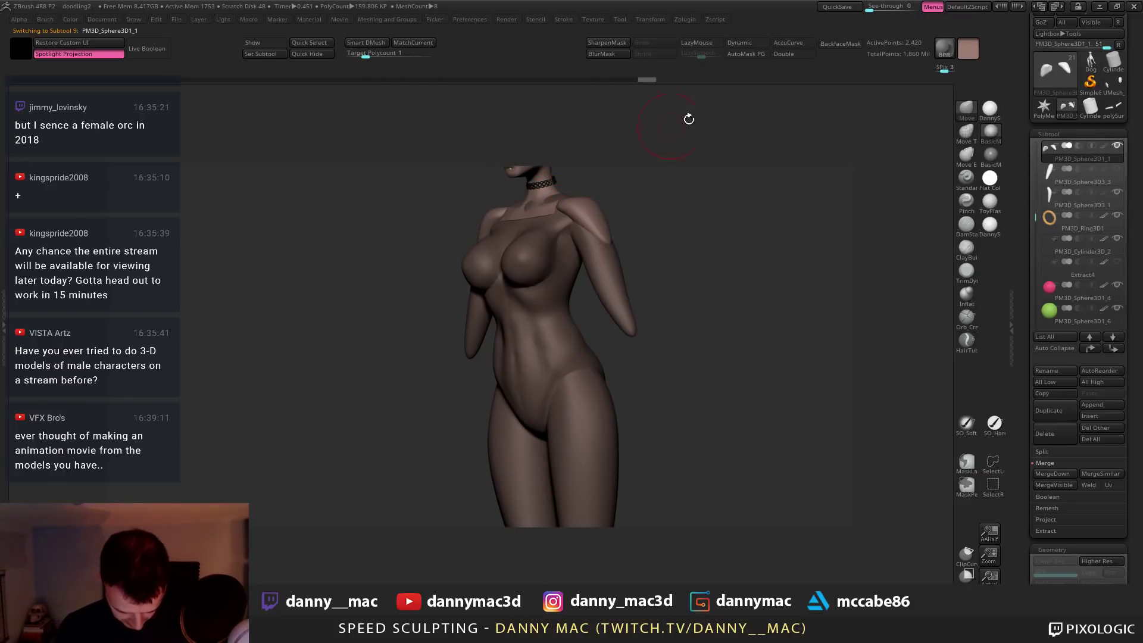
{"action": "key", "text": "b"}
{"action": "key", "text": "t"}
{"action": "key", "text": "d"}
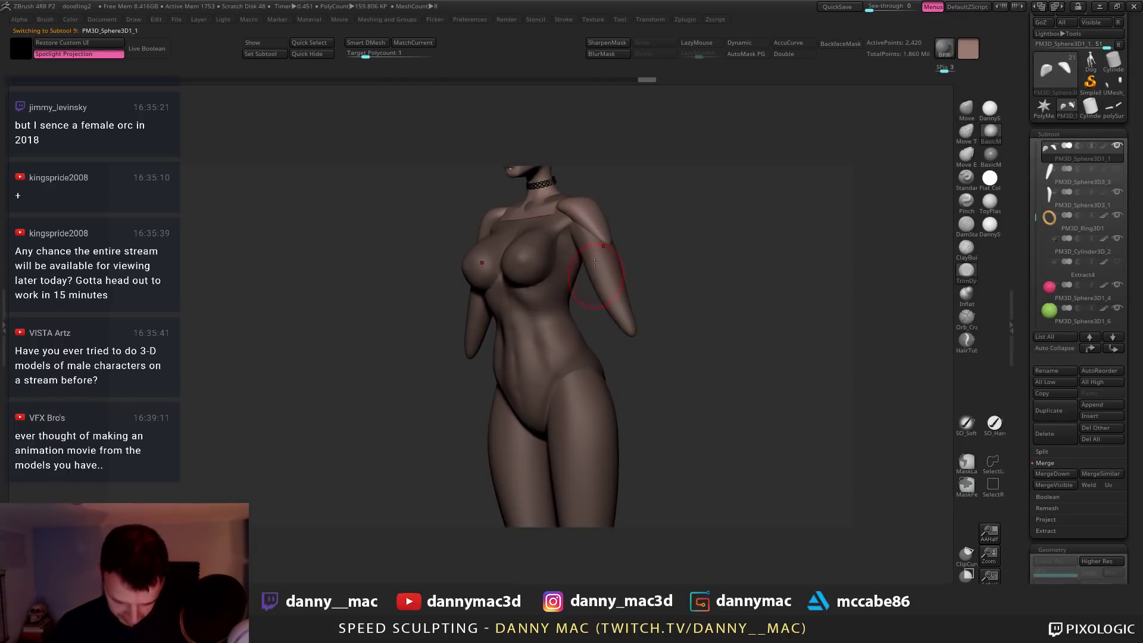
{"action": "right_click_drag", "start_coordinate": [574, 204], "coordinate": [589, 228]}
{"action": "key", "text": "1"}
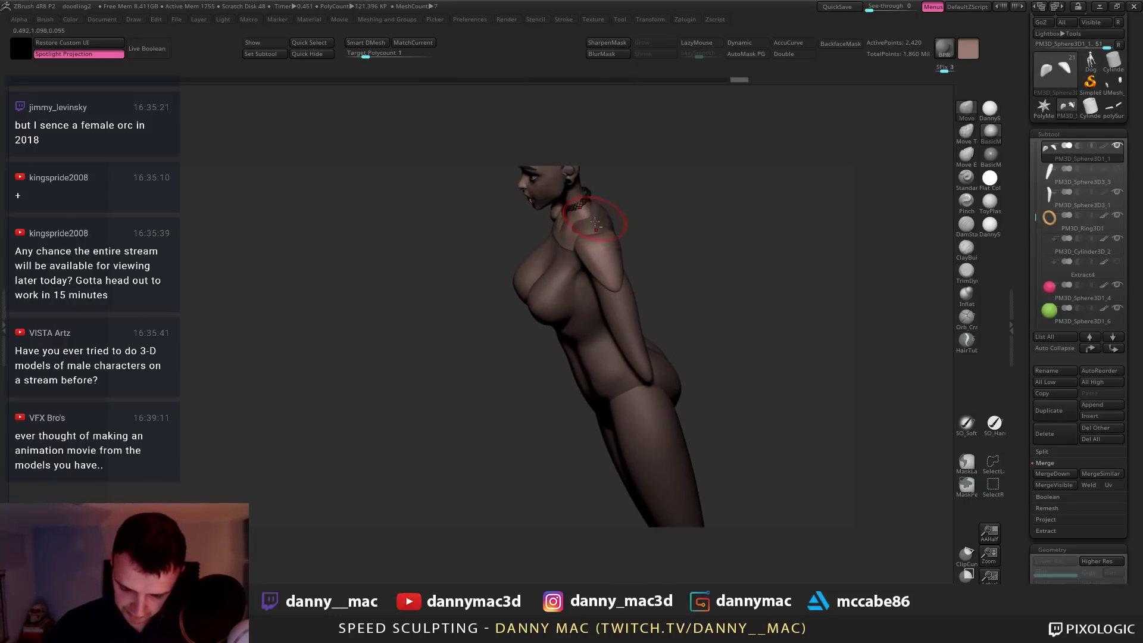
Select the torso and reshape its abdomen and chest profile with a resized Move brush
{"action": "right_click_drag", "start_coordinate": [595, 225], "coordinate": [599, 232], "text": "ctrl"}
{"action": "left_click", "coordinate": [599, 230], "text": "alt"}
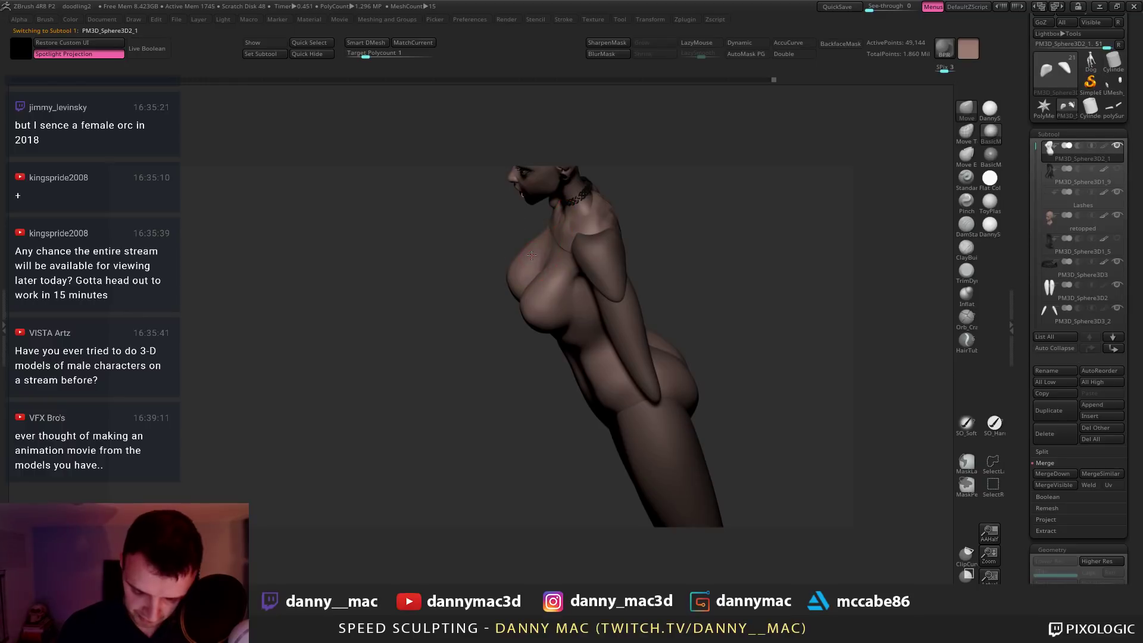
{"action": "mouse_move", "coordinate": [545, 227]}
{"action": "right_mouse_down", "text": "shift"}
{"action": "mouse_move", "coordinate": [518, 270]}
{"action": "mouse_move", "coordinate": [602, 248]}
{"action": "mouse_move", "coordinate": [581, 272]}
{"action": "right_mouse_up", "text": "shift"}
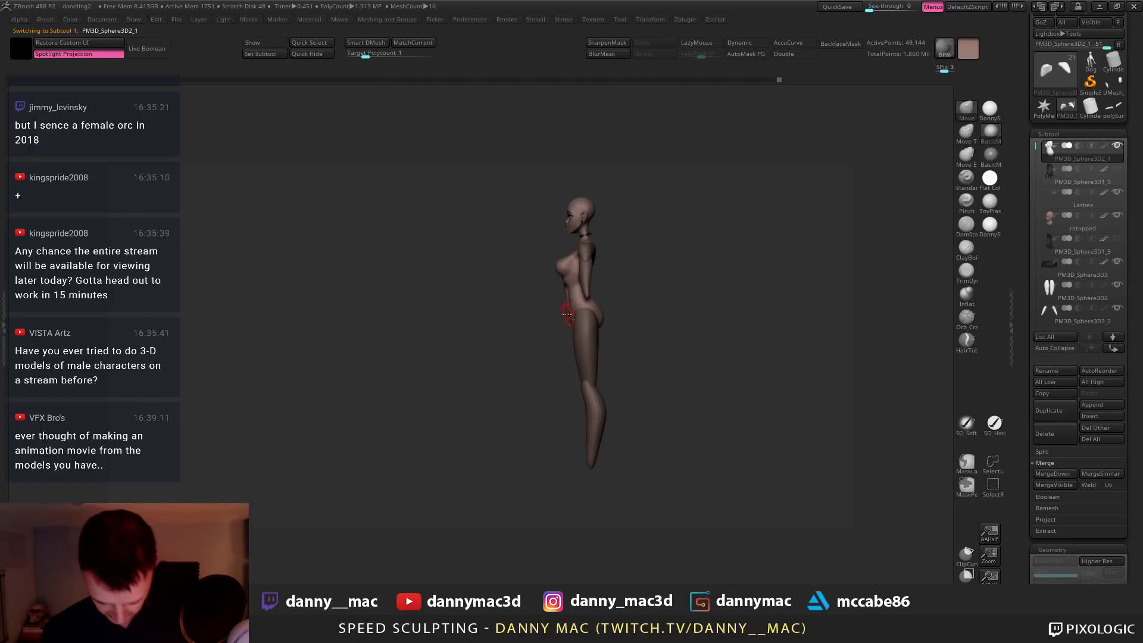
{"action": "key", "text": "space"}
{"action": "mouse_move", "coordinate": [574, 311]}
{"action": "left_mouse_down"}
{"action": "mouse_move", "coordinate": [589, 310]}
{"action": "mouse_move", "coordinate": [582, 327]}
{"action": "mouse_move", "coordinate": [587, 280]}
{"action": "mouse_move", "coordinate": [571, 264]}
{"action": "mouse_move", "coordinate": [575, 248]}
{"action": "mouse_move", "coordinate": [545, 250]}
{"action": "left_mouse_up"}
{"action": "key", "text": "space"}
{"action": "key", "text": "space"}
{"action": "key", "text": "space"}
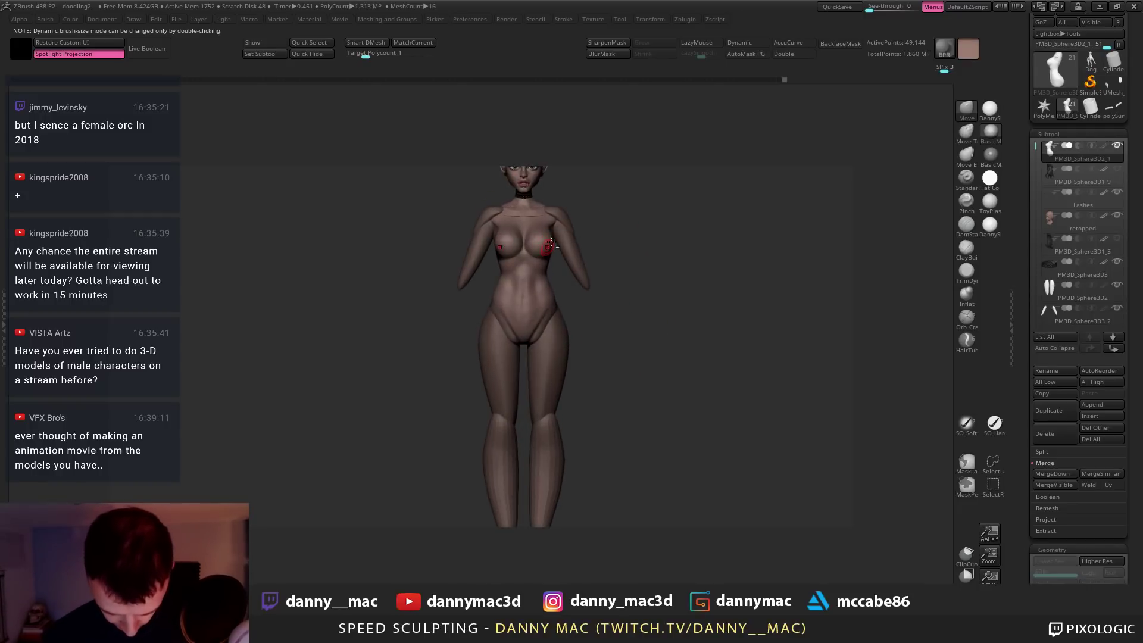
Sharpen the torso's crease lines with the DamStandard brush, checking the whole figure from the front
{"action": "mouse_move", "coordinate": [555, 218]}
{"action": "right_mouse_down", "text": "alt"}
{"action": "mouse_move", "coordinate": [511, 273]}
{"action": "mouse_move", "coordinate": [519, 292]}
{"action": "mouse_move", "coordinate": [520, 271]}
{"action": "right_mouse_up", "text": "alt"}
{"action": "key", "text": "b"}
{"action": "key", "text": "d"}
{"action": "key", "text": "s"}
{"action": "key", "text": "f"}
{"action": "key", "text": "f"}
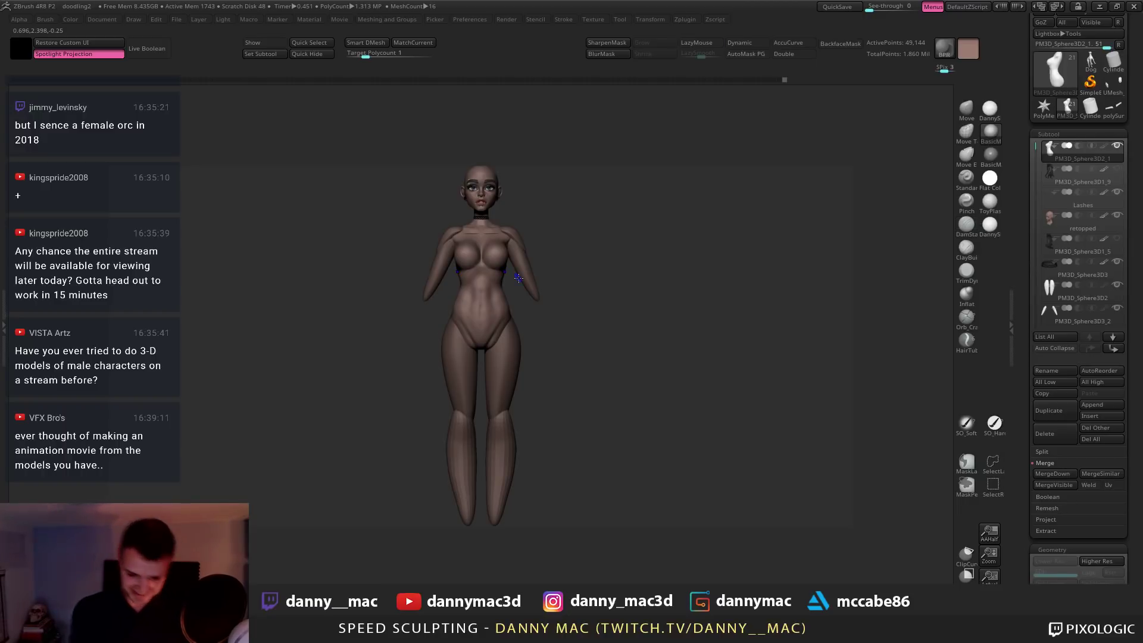
{"action": "key", "text": "shift+f"}
{"action": "key", "text": "shift+f"}
{"action": "mouse_move", "coordinate": [510, 242]}
{"action": "right_mouse_down", "text": "ctrl"}
{"action": "mouse_move", "coordinate": [511, 262]}
{"action": "mouse_move", "coordinate": [478, 286]}
{"action": "mouse_move", "coordinate": [461, 284]}
{"action": "mouse_move", "coordinate": [477, 268]}
{"action": "mouse_move", "coordinate": [425, 285]}
{"action": "mouse_move", "coordinate": [462, 268]}
{"action": "right_mouse_up", "text": "ctrl"}
Build up the torso's forms with the ClayBuildup brush and define the creases under the breasts with DamStandard
{"action": "left_click", "coordinate": [744, 54]}
{"action": "left_click", "coordinate": [744, 54]}
{"action": "key", "text": "b"}
{"action": "key", "text": "c"}
{"action": "key", "text": "b"}
{"action": "key", "text": "b"}
{"action": "key", "text": "d"}
{"action": "key", "text": "s"}
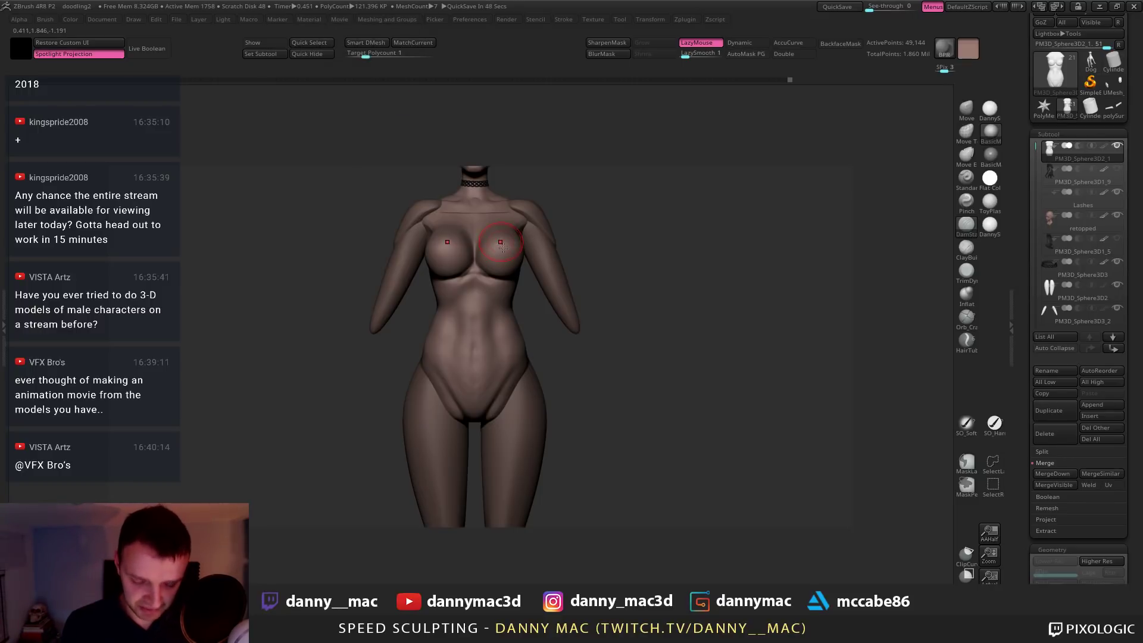
Reshape the outline and underside of the breasts with a resized Move brush
{"action": "right_click_drag", "start_coordinate": [500, 237], "coordinate": [510, 250], "text": "alt"}
{"action": "key", "text": "b"}
{"action": "key", "text": "m"}
{"action": "key", "text": "v"}
{"action": "key", "text": "space"}
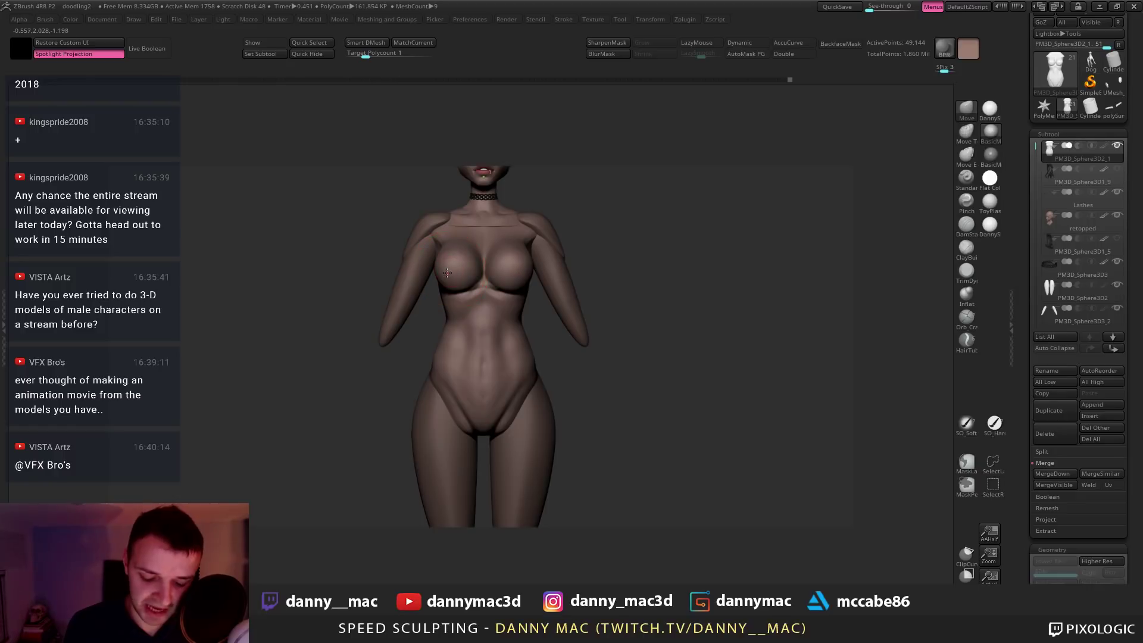
{"action": "key", "text": "space"}
{"action": "left_click_drag", "start_coordinate": [447, 278], "coordinate": [456, 270]}
{"action": "mouse_move", "coordinate": [457, 269]}
{"action": "right_mouse_down"}
{"action": "mouse_move", "coordinate": [475, 267]}
{"action": "mouse_move", "coordinate": [426, 235]}
{"action": "mouse_move", "coordinate": [472, 231]}
{"action": "right_mouse_up"}
{"action": "left_click_drag", "start_coordinate": [459, 280], "coordinate": [466, 276]}
{"action": "right_click_drag", "start_coordinate": [466, 276], "coordinate": [487, 290]}
Adjust the area between and below the breasts with a resized Move brush
{"action": "key", "text": "space"}
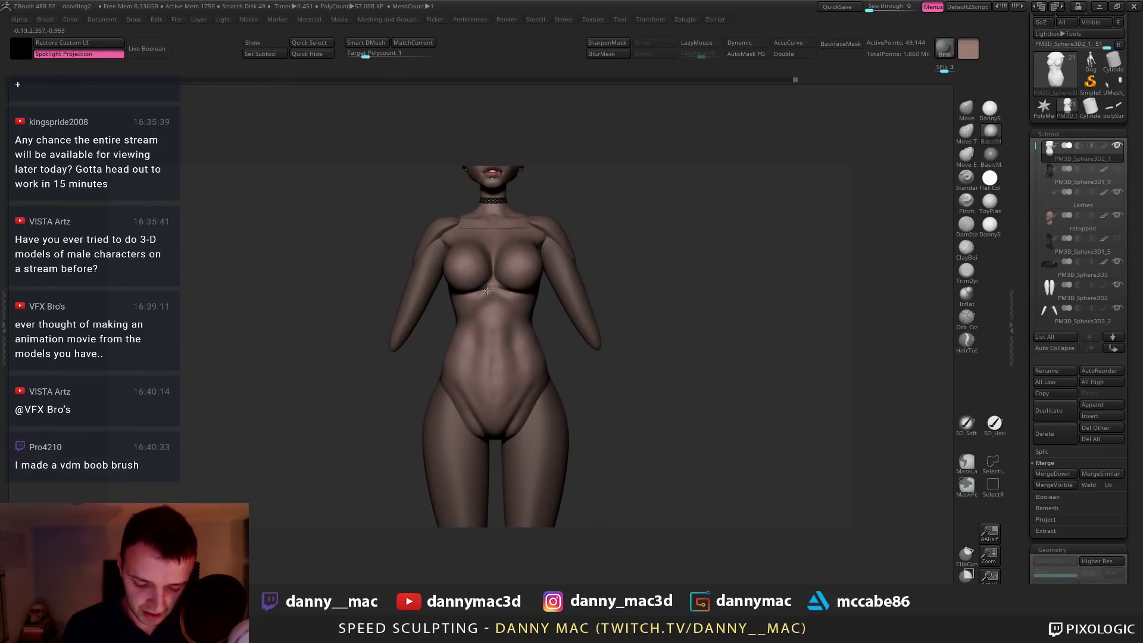
{"action": "key", "text": "space"}
{"action": "left_click_drag", "start_coordinate": [489, 290], "coordinate": [552, 293]}
{"action": "left_click", "coordinate": [551, 290]}
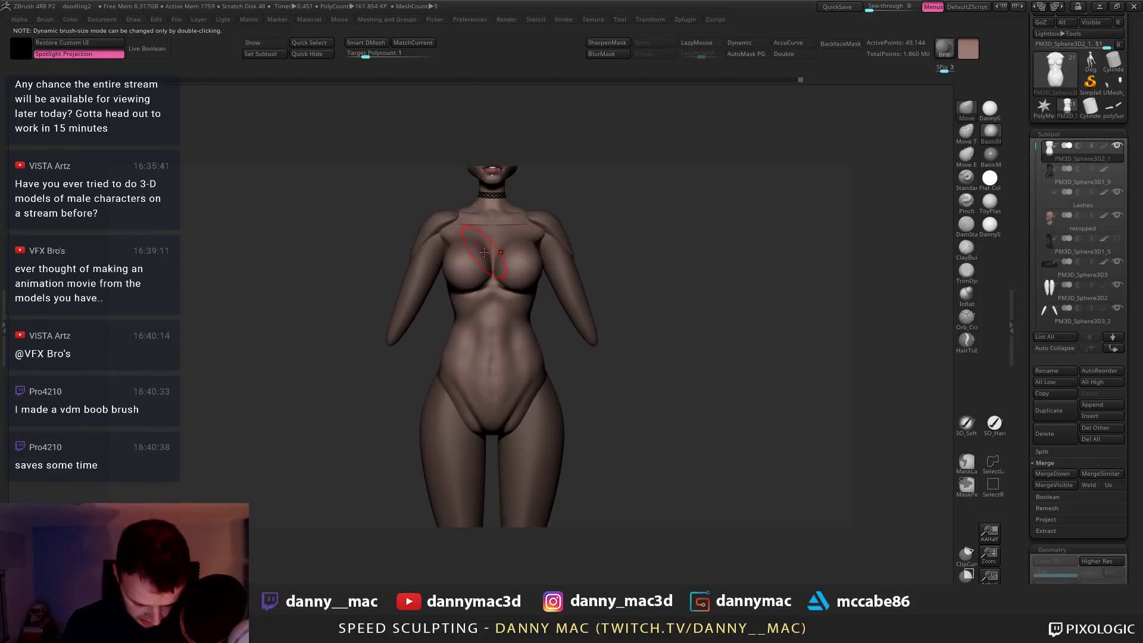
Decline automatic Dynamic Subdiv, choose a deforming brush and reshape the torso's upper chest
{"action": "key", "text": "b"}
{"action": "key", "text": "w"}
{"action": "key", "text": "d"}
{"action": "left_click", "coordinate": [545, 212]}
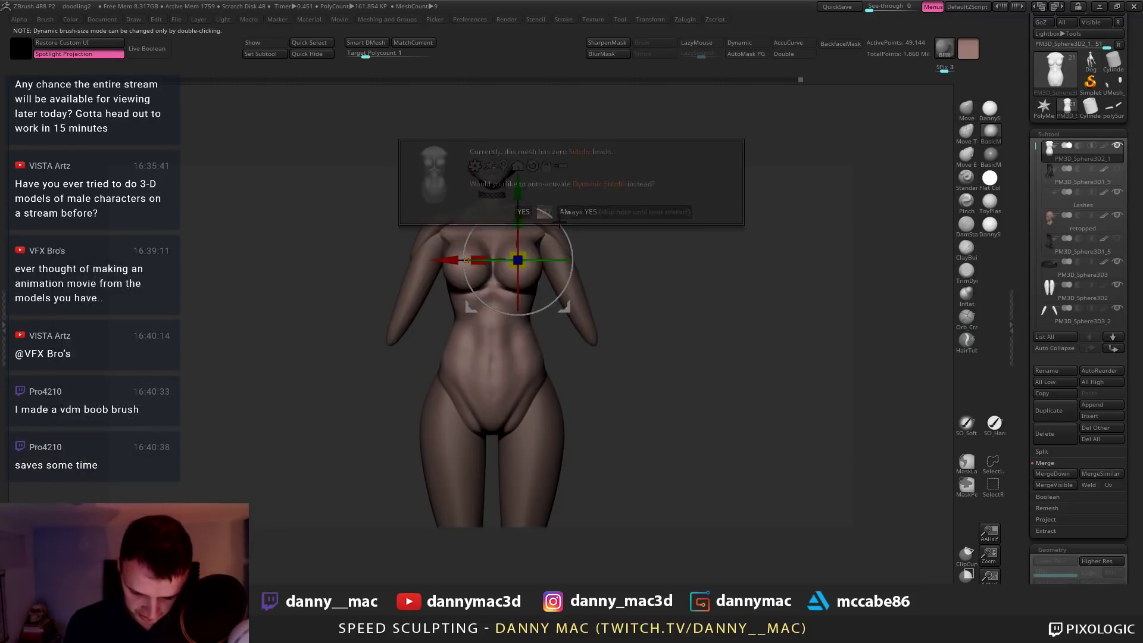
{"action": "key", "text": "b"}
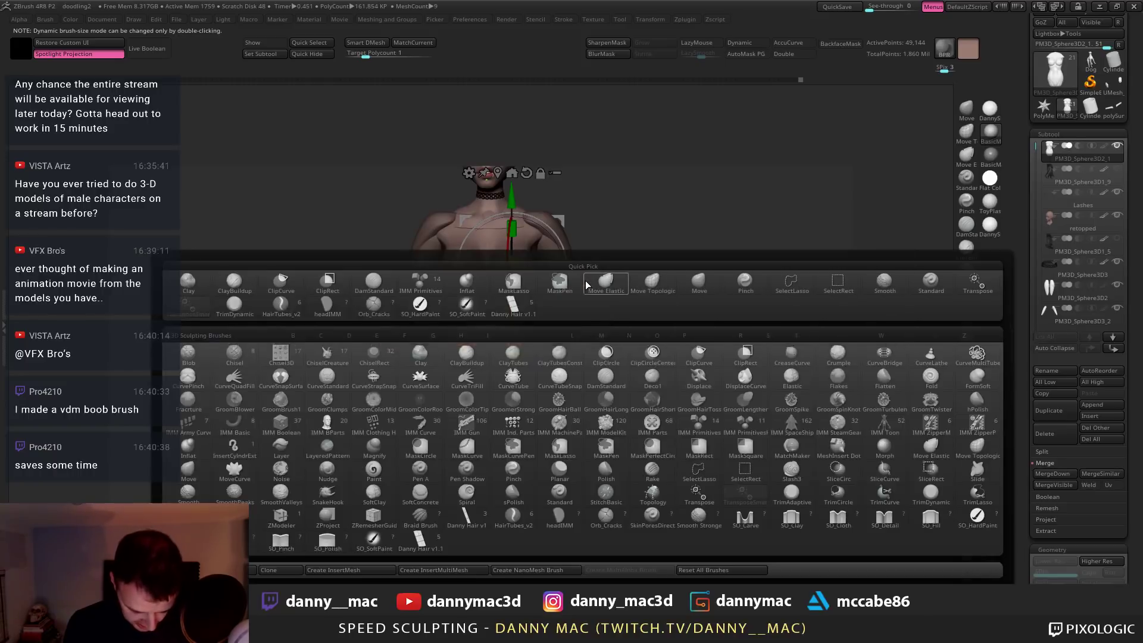
{"action": "left_click", "coordinate": [587, 290]}
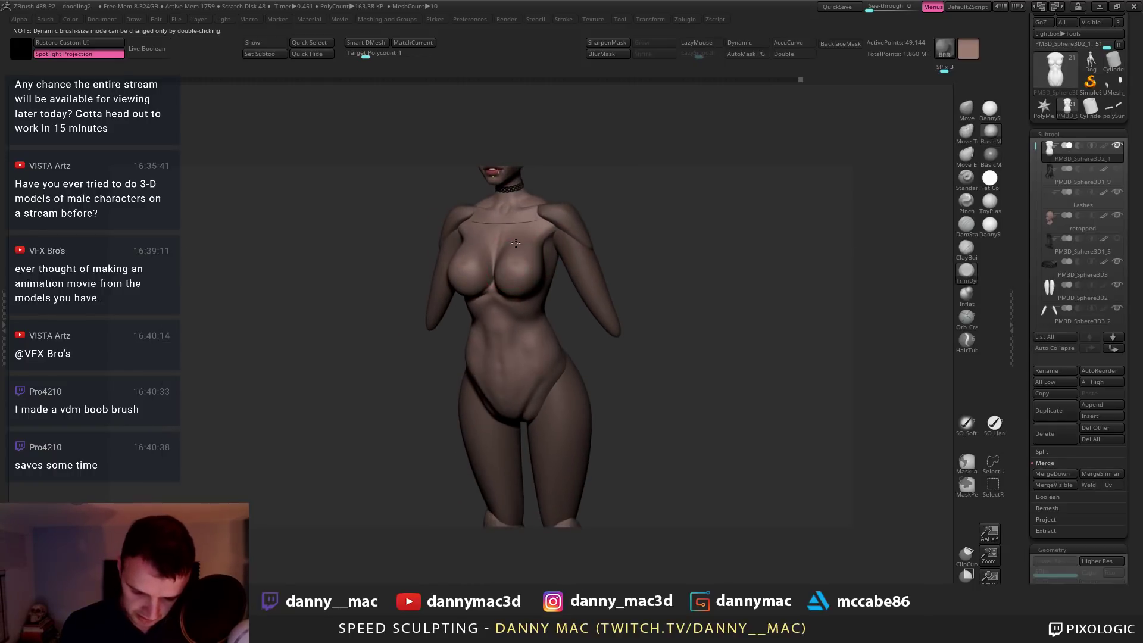
{"action": "mouse_move", "coordinate": [517, 254]}
{"action": "right_mouse_down"}
{"action": "mouse_move", "coordinate": [518, 245]}
{"action": "mouse_move", "coordinate": [506, 249]}
{"action": "right_mouse_up"}
{"action": "mouse_move", "coordinate": [515, 252]}
{"action": "left_mouse_down"}
{"action": "mouse_move", "coordinate": [533, 240]}
{"action": "mouse_move", "coordinate": [524, 243]}
{"action": "left_mouse_up"}
{"action": "mouse_move", "coordinate": [536, 241]}
{"action": "right_mouse_down"}
{"action": "mouse_move", "coordinate": [506, 238]}
{"action": "mouse_move", "coordinate": [538, 245]}
{"action": "mouse_move", "coordinate": [516, 252]}
{"action": "mouse_move", "coordinate": [515, 226]}
{"action": "mouse_move", "coordinate": [543, 248]}
{"action": "mouse_move", "coordinate": [574, 230]}
{"action": "right_mouse_up"}
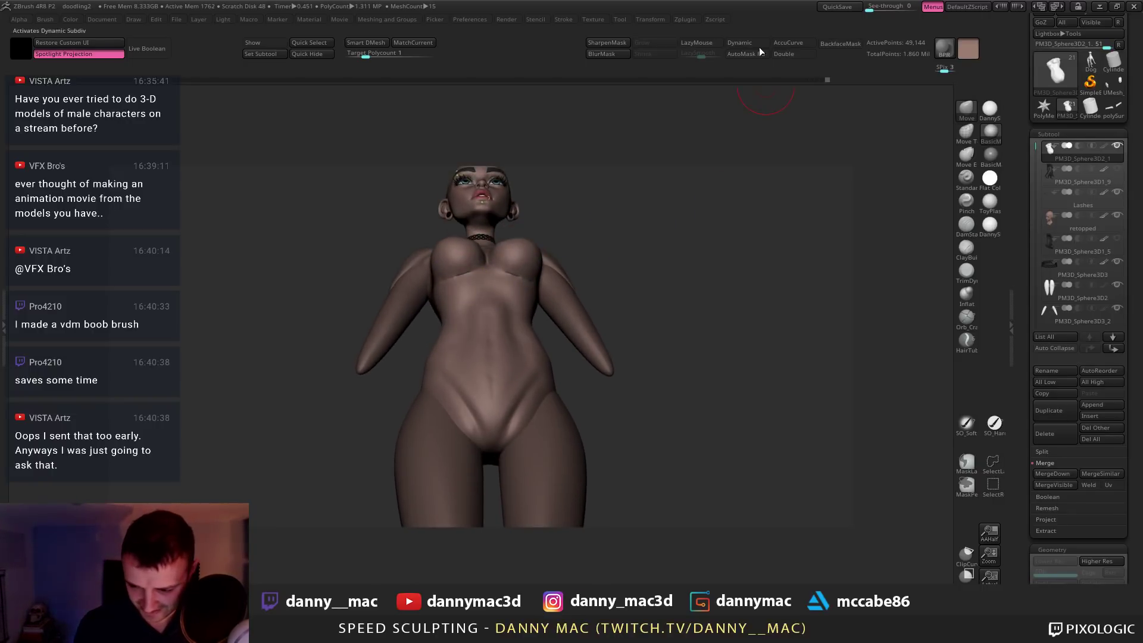
Refine the breasts' undersides and inner contours with the Move brush, working from below and from the front
{"action": "left_click", "coordinate": [50, 20]}
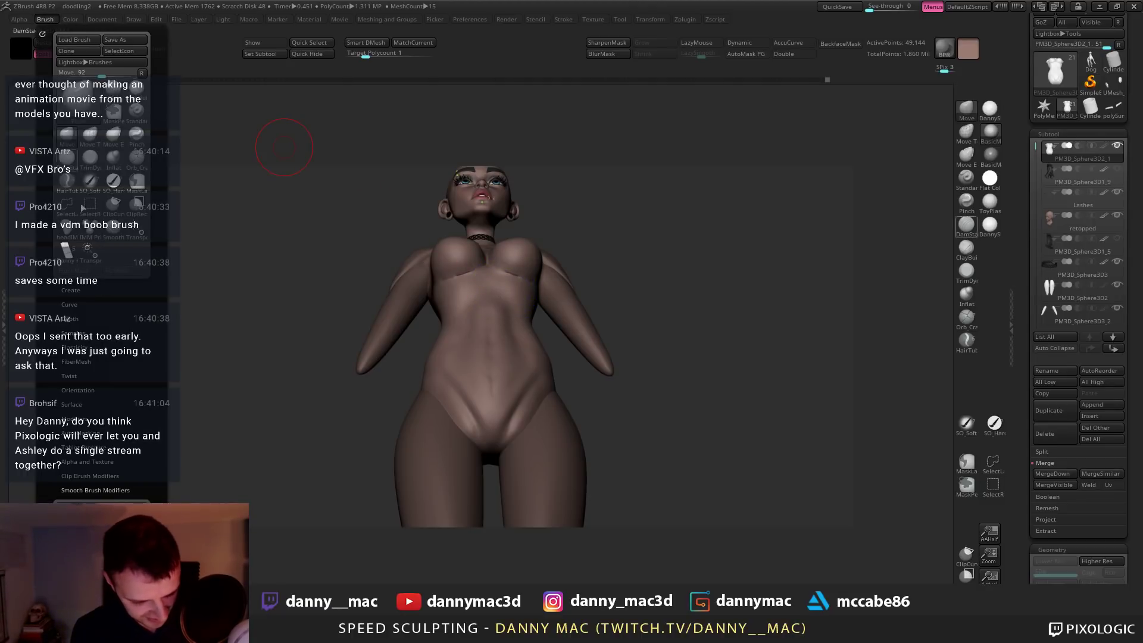
{"action": "left_click", "coordinate": [91, 298]}
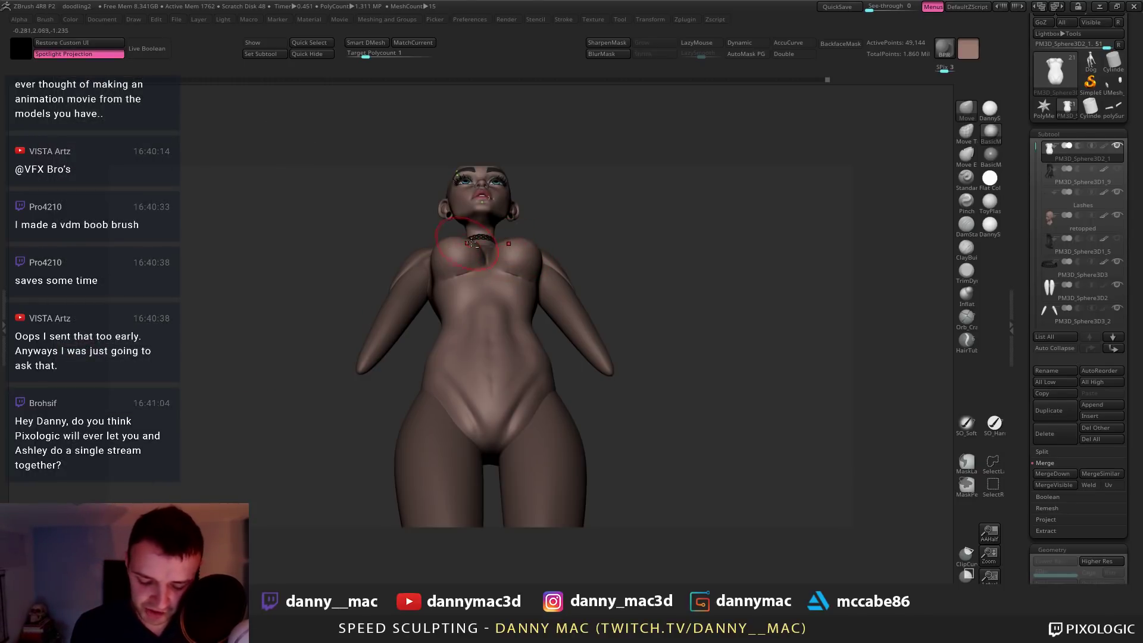
{"action": "left_click_drag", "start_coordinate": [433, 262], "coordinate": [439, 291]}
{"action": "right_click_drag", "start_coordinate": [438, 312], "coordinate": [478, 298]}
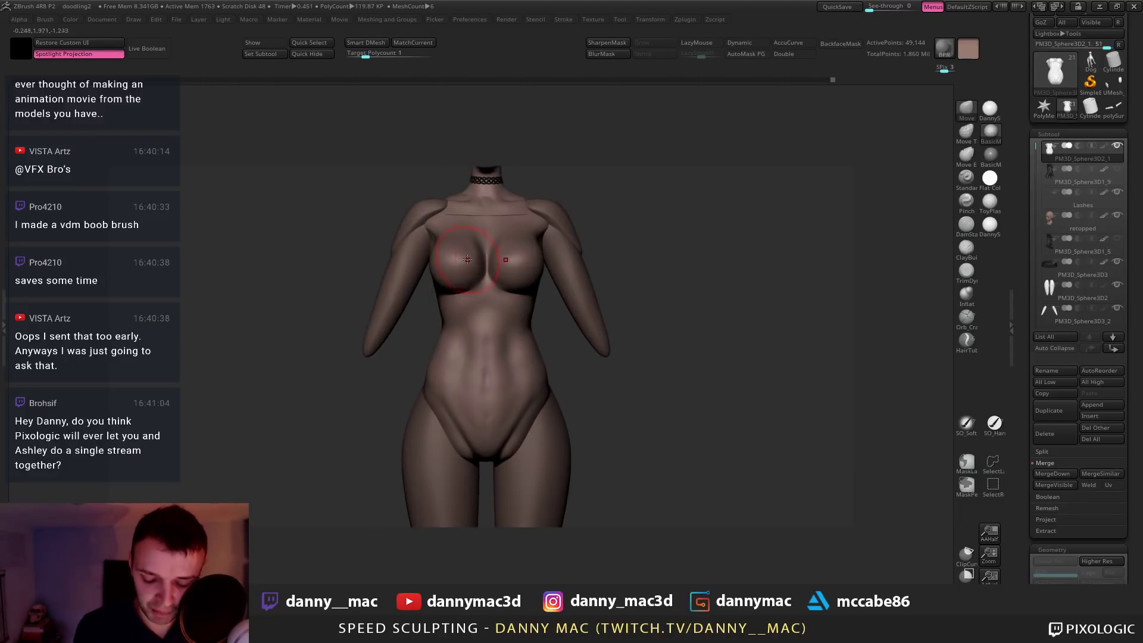
{"action": "left_click_drag", "start_coordinate": [468, 260], "coordinate": [474, 251], "text": "shift"}
Resize the Move brush and refine the breasts against the ribcage in three-quarter and front views
{"action": "key", "text": "b"}
{"action": "key", "text": "m"}
{"action": "key", "text": "v"}
{"action": "mouse_move", "coordinate": [483, 255]}
{"action": "right_mouse_down", "text": "ctrl"}
{"action": "mouse_move", "coordinate": [524, 208]}
{"action": "mouse_move", "coordinate": [497, 258]}
{"action": "right_mouse_up", "text": "ctrl"}
{"action": "key", "text": "space"}
{"action": "key", "text": "space"}
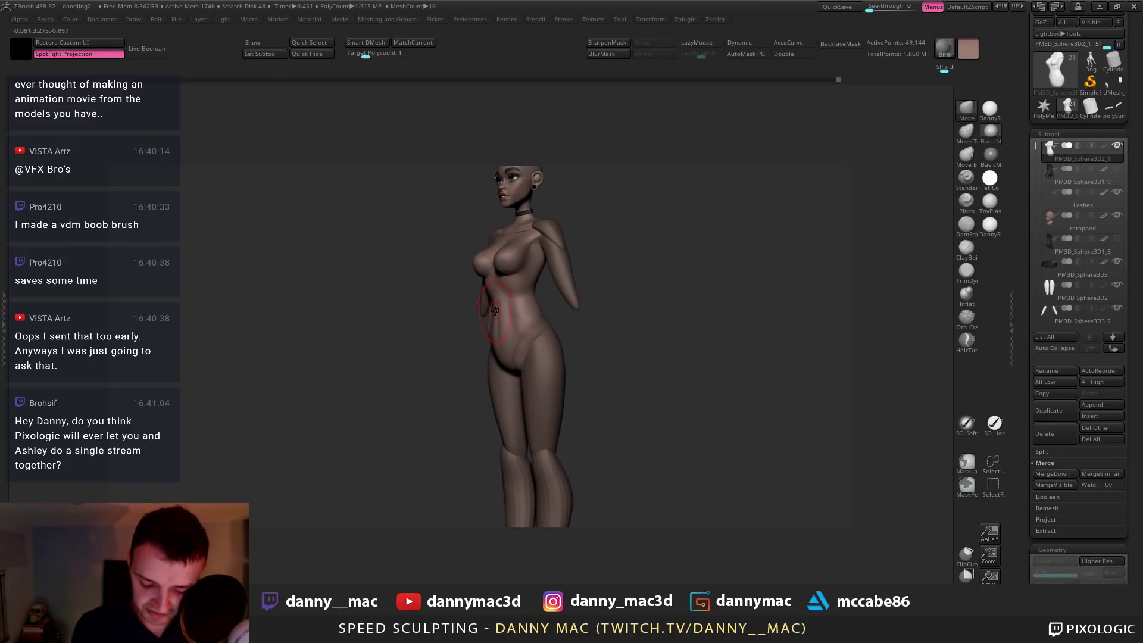
{"action": "key", "text": "space"}
{"action": "mouse_move", "coordinate": [489, 311]}
{"action": "right_mouse_down"}
{"action": "mouse_move", "coordinate": [513, 264]}
{"action": "mouse_move", "coordinate": [502, 242]}
{"action": "mouse_move", "coordinate": [505, 273]}
{"action": "mouse_move", "coordinate": [493, 252]}
{"action": "mouse_move", "coordinate": [485, 273]}
{"action": "mouse_move", "coordinate": [467, 236]}
{"action": "mouse_move", "coordinate": [467, 250]}
{"action": "right_mouse_up"}
{"action": "key", "text": "space"}
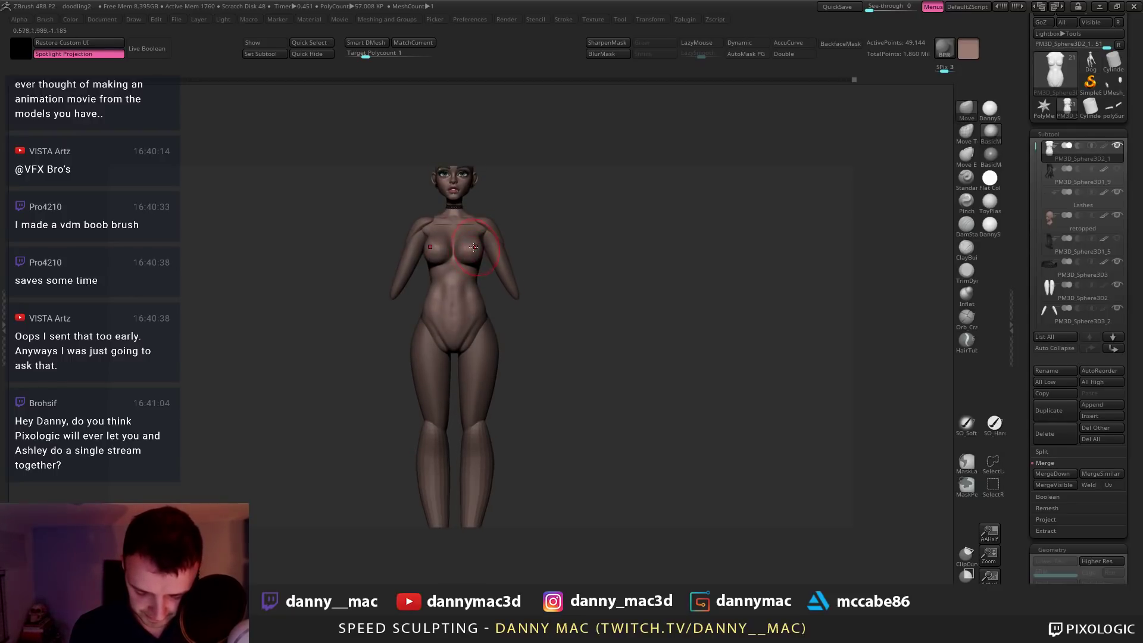
Pull the chest above the breasts toward the shoulders with the Move brush
{"action": "left_click_drag", "start_coordinate": [468, 238], "coordinate": [473, 232]}
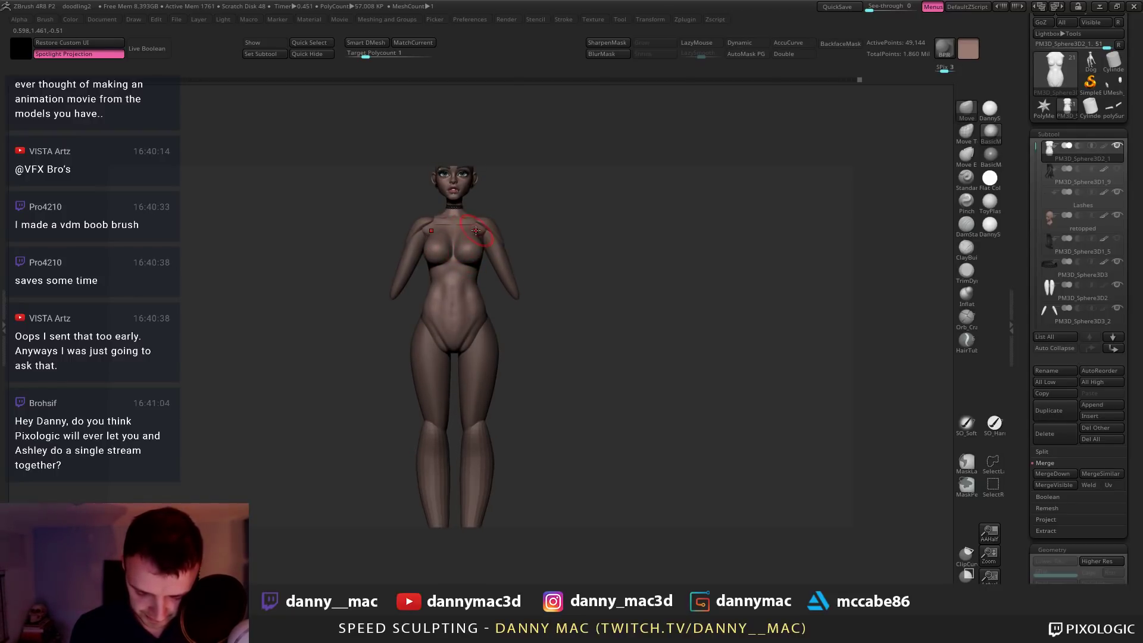
{"action": "right_click_drag", "start_coordinate": [476, 230], "coordinate": [466, 239]}
{"action": "left_click_drag", "start_coordinate": [474, 233], "coordinate": [476, 236]}
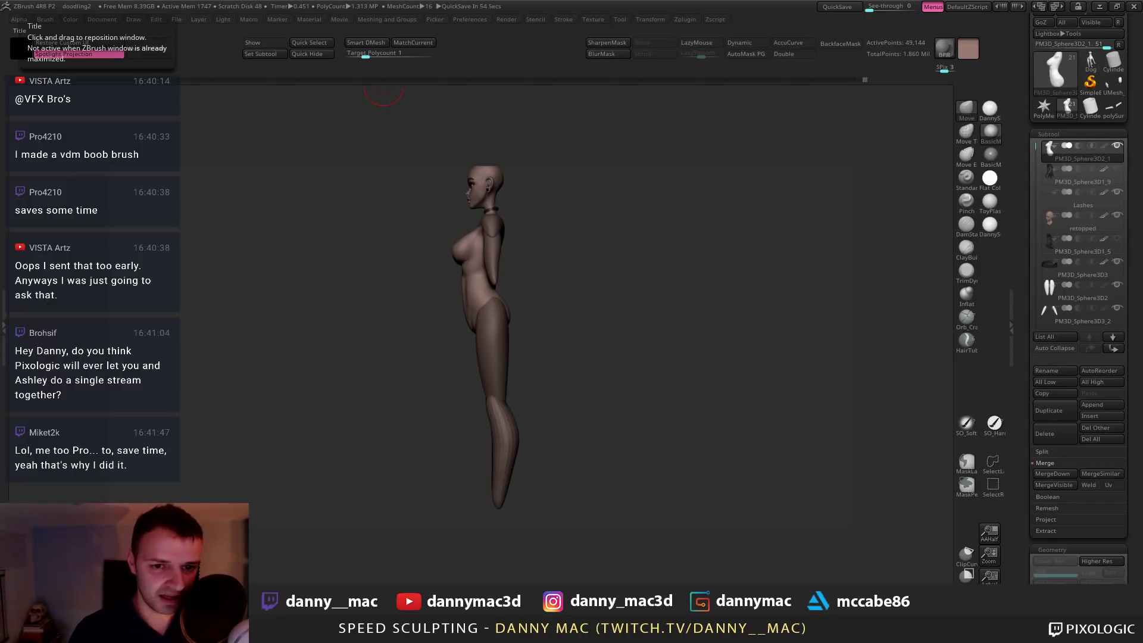
Adjust the breasts' profile and undersides with a resized Move brush, checking from the side and below
{"action": "mouse_move", "coordinate": [383, 94]}
{"action": "left_mouse_down"}
{"action": "mouse_move", "coordinate": [480, 241]}
{"action": "mouse_move", "coordinate": [464, 237]}
{"action": "mouse_move", "coordinate": [503, 203]}
{"action": "mouse_move", "coordinate": [417, 250]}
{"action": "mouse_move", "coordinate": [427, 232]}
{"action": "mouse_move", "coordinate": [442, 247]}
{"action": "mouse_move", "coordinate": [416, 245]}
{"action": "left_mouse_up"}
{"action": "key", "text": "space"}
{"action": "key", "text": "l"}
{"action": "mouse_move", "coordinate": [415, 243]}
{"action": "right_mouse_down"}
{"action": "mouse_move", "coordinate": [426, 256]}
{"action": "mouse_move", "coordinate": [428, 238]}
{"action": "mouse_move", "coordinate": [448, 242]}
{"action": "mouse_move", "coordinate": [427, 237]}
{"action": "right_mouse_up"}
{"action": "key", "text": "l"}
{"action": "key", "text": "l"}
{"action": "key", "text": "l"}
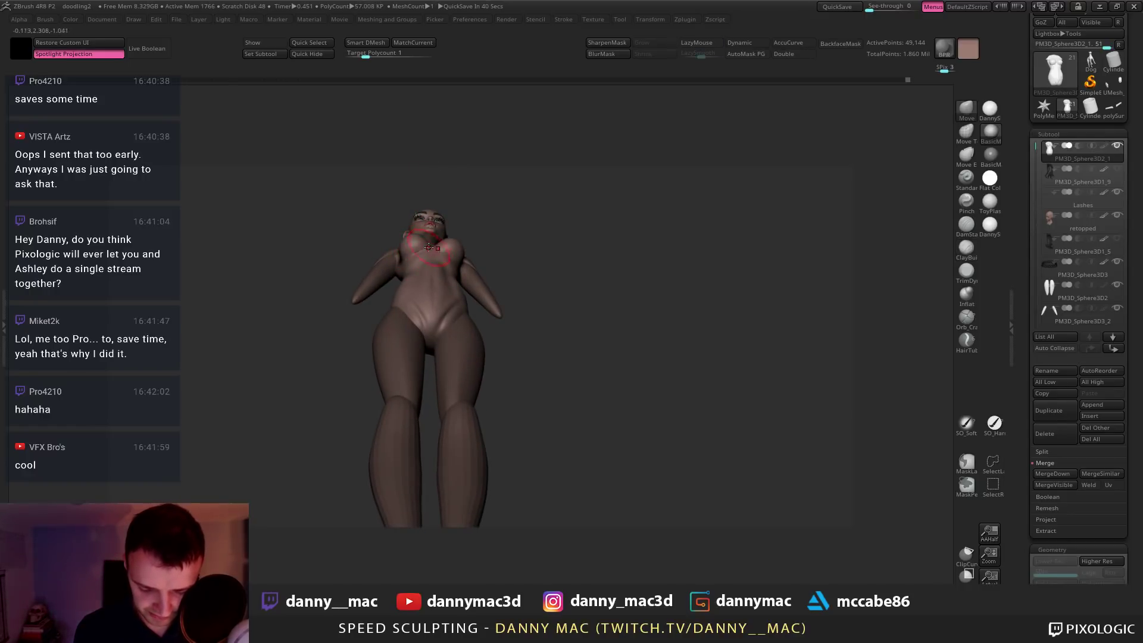
Refine the outer chest and the transition into the armpit with the Move brush
{"action": "key", "text": "shift+f"}
{"action": "mouse_move", "coordinate": [428, 248]}
{"action": "right_mouse_down"}
{"action": "mouse_move", "coordinate": [432, 266]}
{"action": "mouse_move", "coordinate": [427, 232]}
{"action": "mouse_move", "coordinate": [457, 240]}
{"action": "right_mouse_up"}
{"action": "key", "text": "shift+f"}
{"action": "key", "text": "space"}
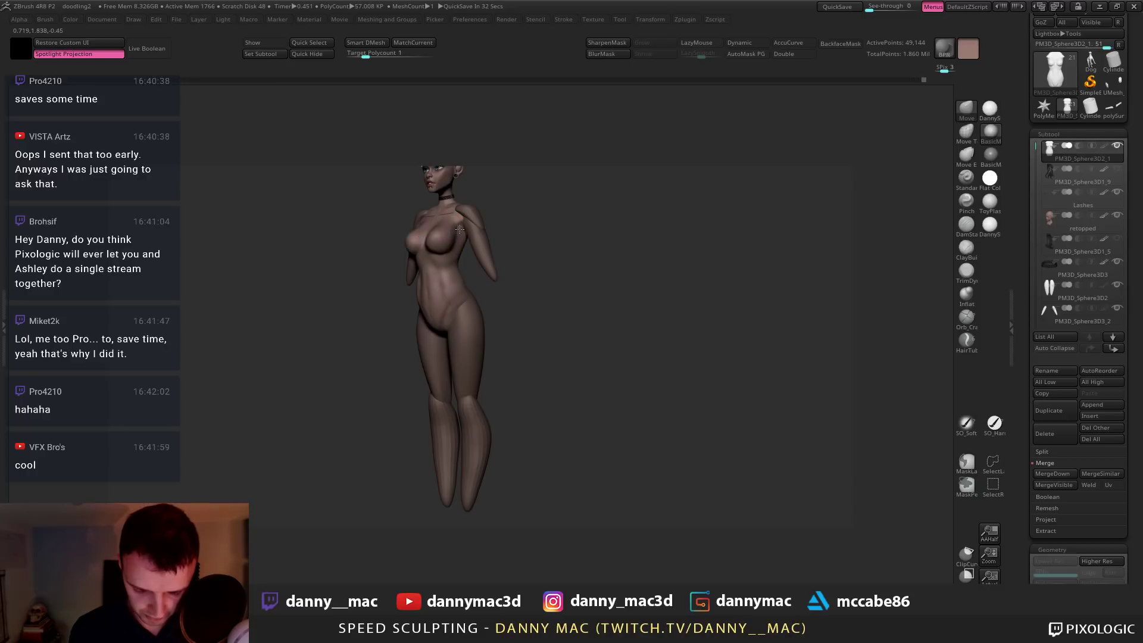
{"action": "mouse_move", "coordinate": [469, 220]}
{"action": "right_mouse_down"}
{"action": "mouse_move", "coordinate": [457, 273]}
{"action": "mouse_move", "coordinate": [439, 221]}
{"action": "mouse_move", "coordinate": [426, 250]}
{"action": "mouse_move", "coordinate": [469, 295]}
{"action": "right_mouse_up"}
Switch between the torso and thigh subtools and adjust how the thighs meet the hips
{"action": "left_click", "coordinate": [420, 250], "text": "ctrl+shift"}
{"action": "mouse_move", "coordinate": [462, 294]}
{"action": "left_mouse_down"}
{"action": "mouse_move", "coordinate": [451, 282]}
{"action": "mouse_move", "coordinate": [474, 278]}
{"action": "mouse_move", "coordinate": [470, 256]}
{"action": "left_mouse_up"}
{"action": "left_click", "coordinate": [475, 275], "text": "alt"}
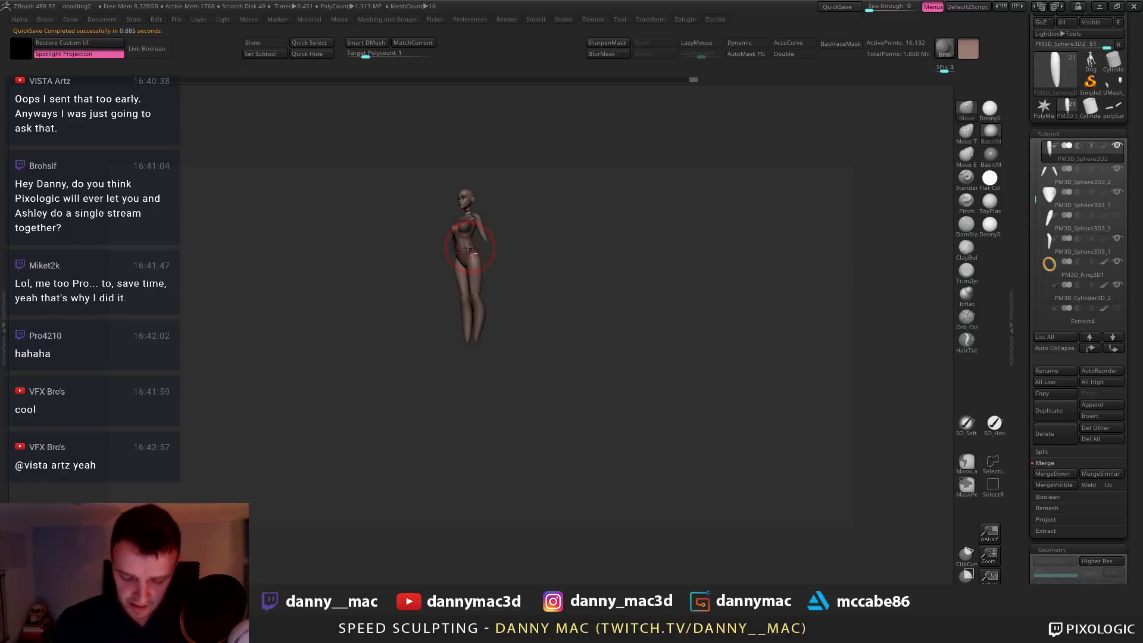
{"action": "left_click", "coordinate": [471, 250], "text": "alt"}
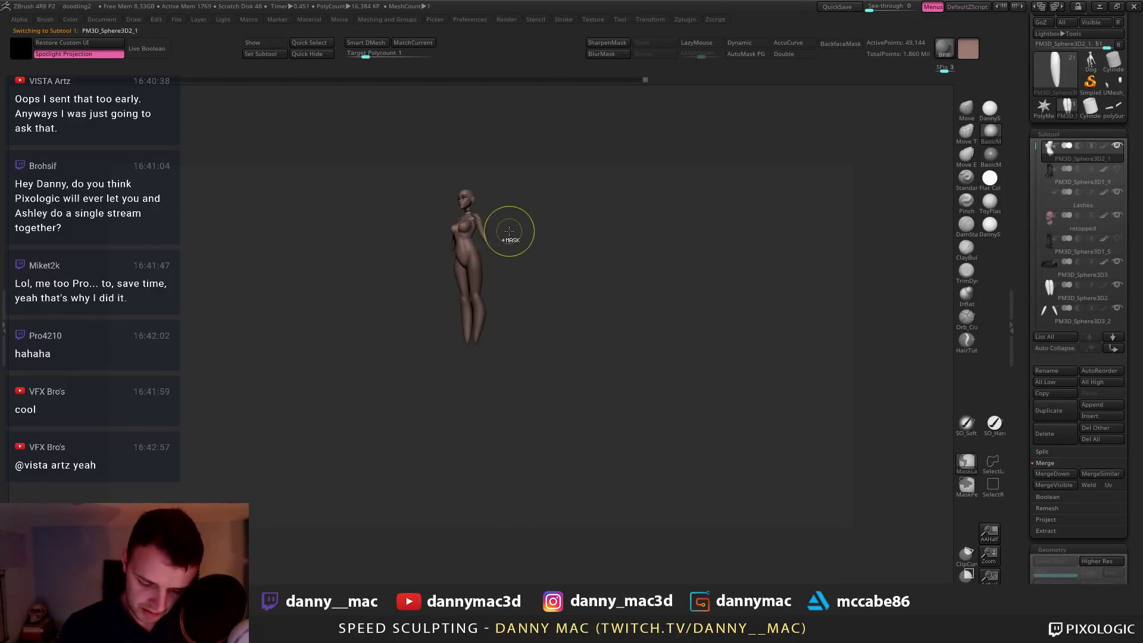
{"action": "mouse_move", "coordinate": [461, 264]}
{"action": "left_mouse_down"}
{"action": "mouse_move", "coordinate": [507, 266]}
{"action": "mouse_move", "coordinate": [501, 298]}
{"action": "mouse_move", "coordinate": [513, 286]}
{"action": "mouse_move", "coordinate": [479, 303]}
{"action": "left_mouse_up"}
{"action": "left_click", "coordinate": [469, 281], "text": "alt"}
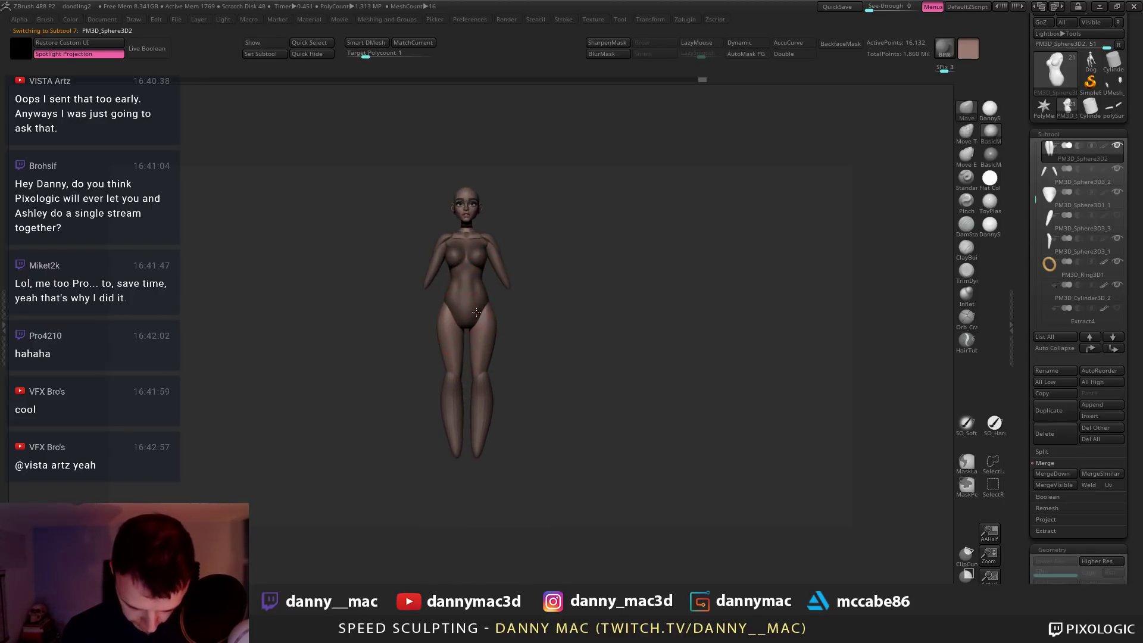
Select the torso and build up the lower abdomen above the pelvis with the ClayBuildup brush
{"action": "left_click", "coordinate": [477, 312], "text": "alt"}
{"action": "key", "text": "b"}
{"action": "key", "text": "d"}
{"action": "key", "text": "s"}
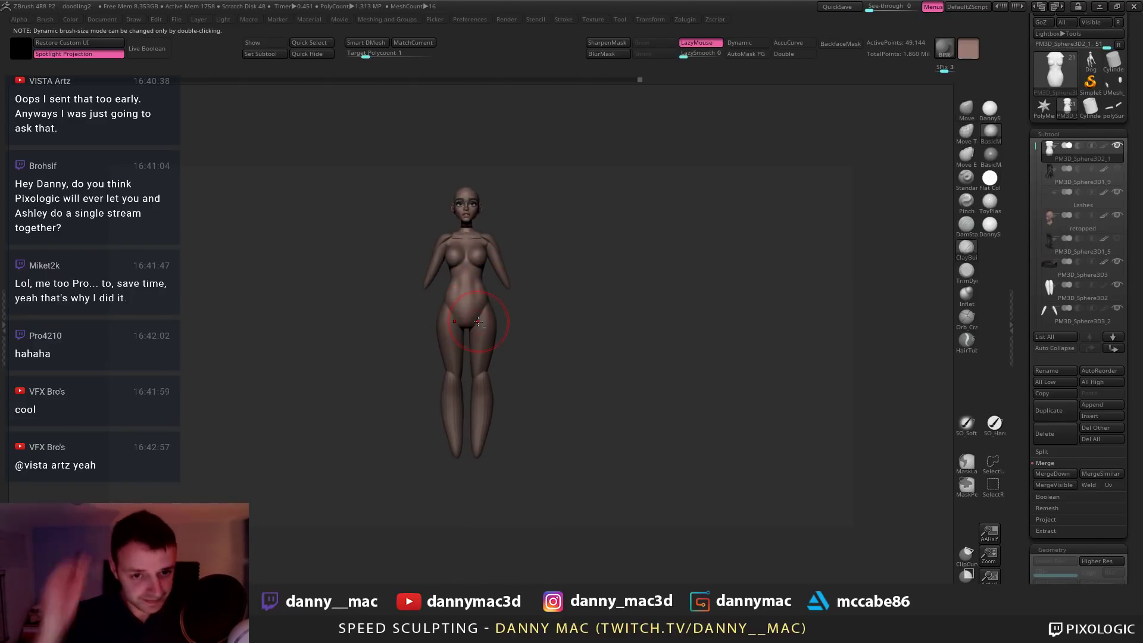
{"action": "mouse_move", "coordinate": [474, 287]}
{"action": "right_mouse_down", "text": "alt"}
{"action": "mouse_move", "coordinate": [443, 287]}
{"action": "mouse_move", "coordinate": [485, 309]}
{"action": "right_mouse_up", "text": "alt"}
{"action": "right_click", "coordinate": [480, 320]}
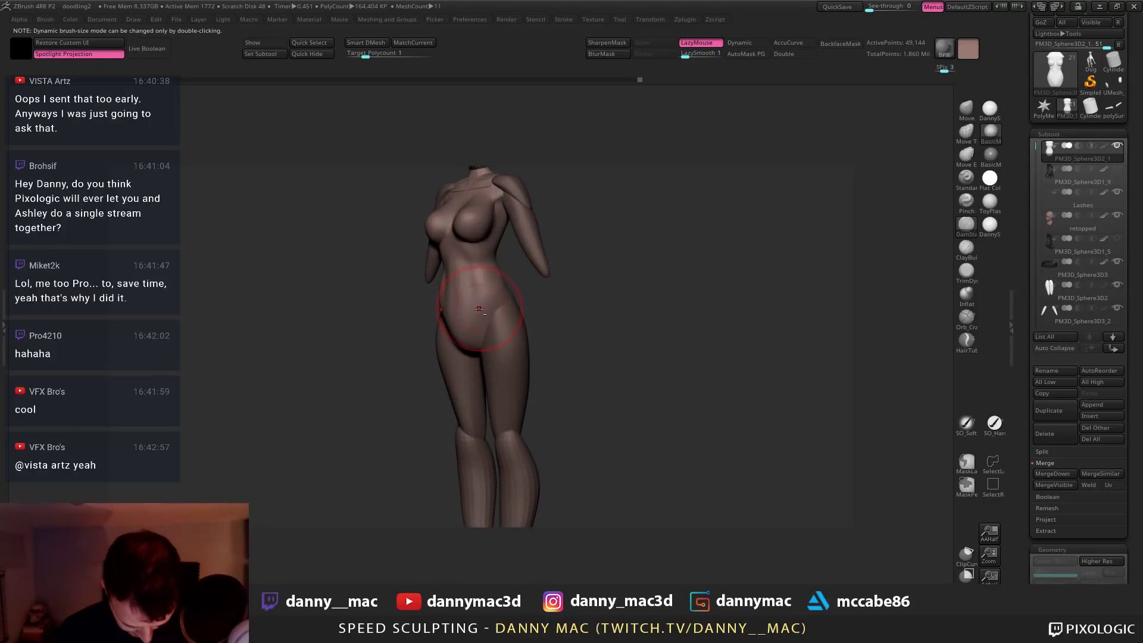
{"action": "key", "text": "b"}
{"action": "key", "text": "c"}
{"action": "key", "text": "b"}
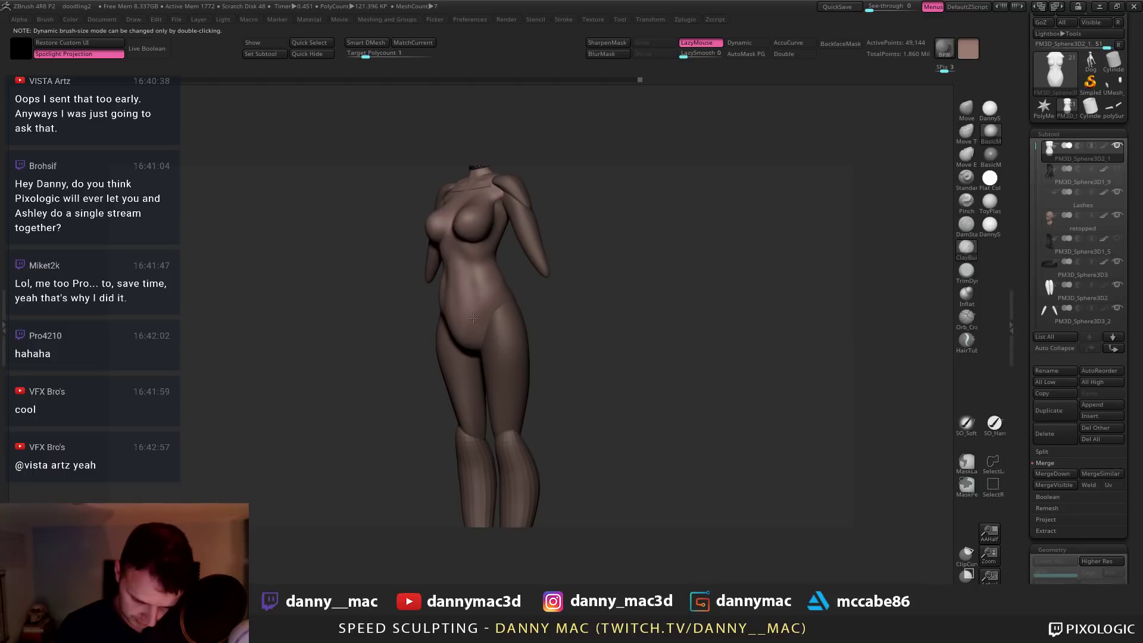
{"action": "mouse_move", "coordinate": [476, 317]}
{"action": "right_mouse_down"}
{"action": "mouse_move", "coordinate": [459, 317]}
{"action": "mouse_move", "coordinate": [476, 297]}
{"action": "right_mouse_up"}
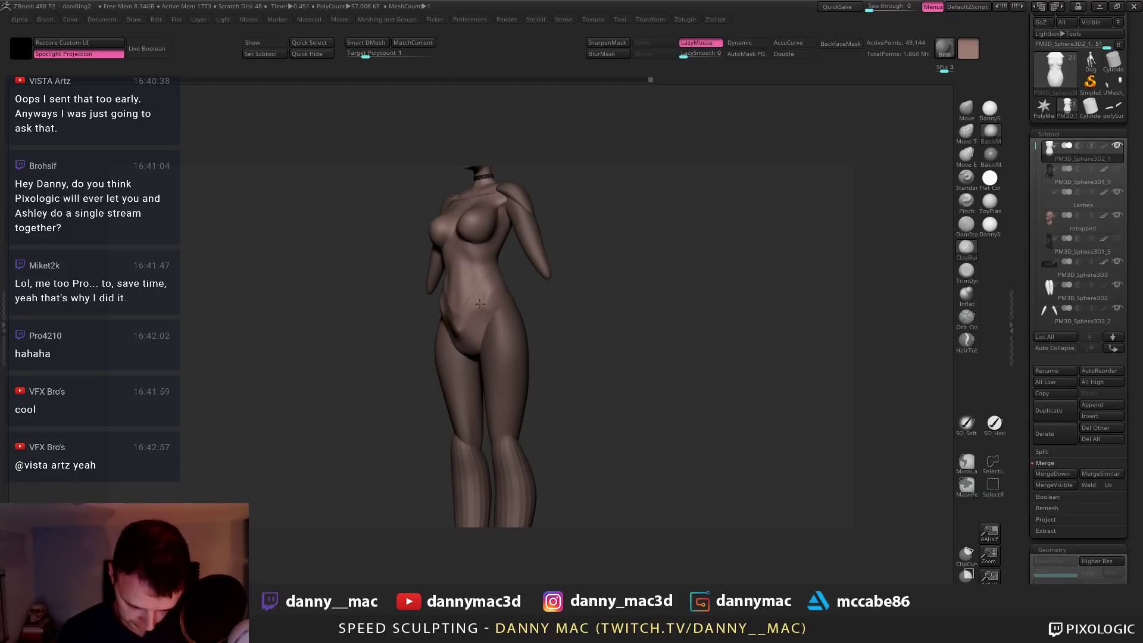
Extend the abdominal forms up the stomach and along the waist with a resized ClayBuildup brush
{"action": "right_click_drag", "start_coordinate": [469, 304], "coordinate": [507, 299]}
{"action": "mouse_move", "coordinate": [473, 289]}
{"action": "left_mouse_down"}
{"action": "mouse_move", "coordinate": [462, 310]}
{"action": "mouse_move", "coordinate": [452, 268]}
{"action": "left_mouse_up"}
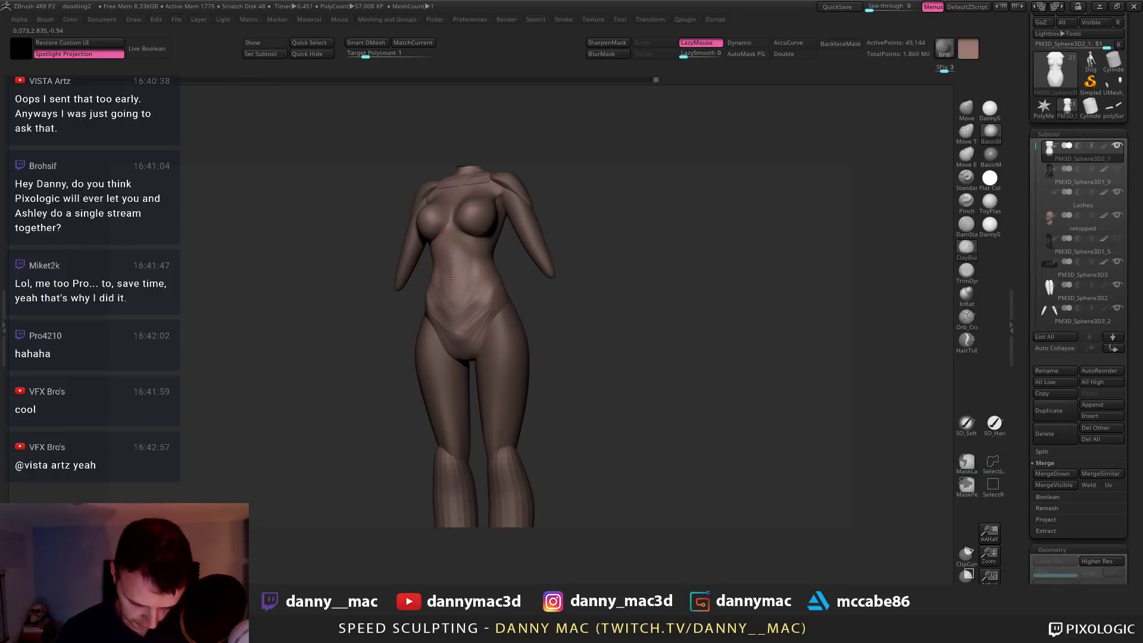
{"action": "right_click_drag", "start_coordinate": [466, 291], "coordinate": [474, 271]}
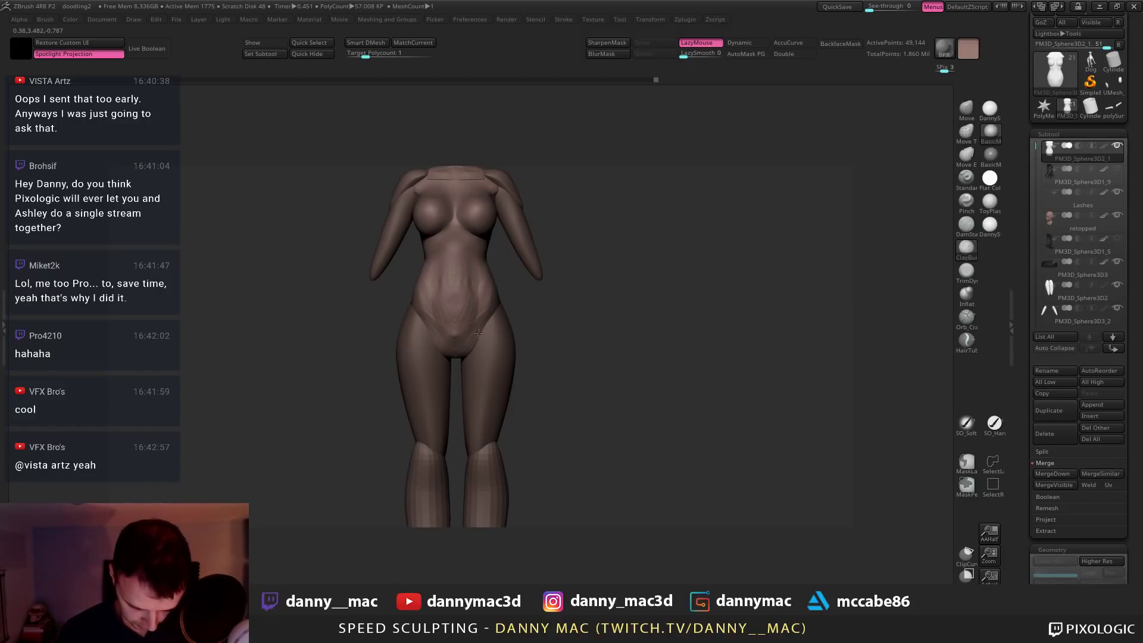
{"action": "mouse_move", "coordinate": [470, 360]}
{"action": "right_mouse_down"}
{"action": "mouse_move", "coordinate": [479, 329]}
{"action": "mouse_move", "coordinate": [430, 363]}
{"action": "right_mouse_up"}
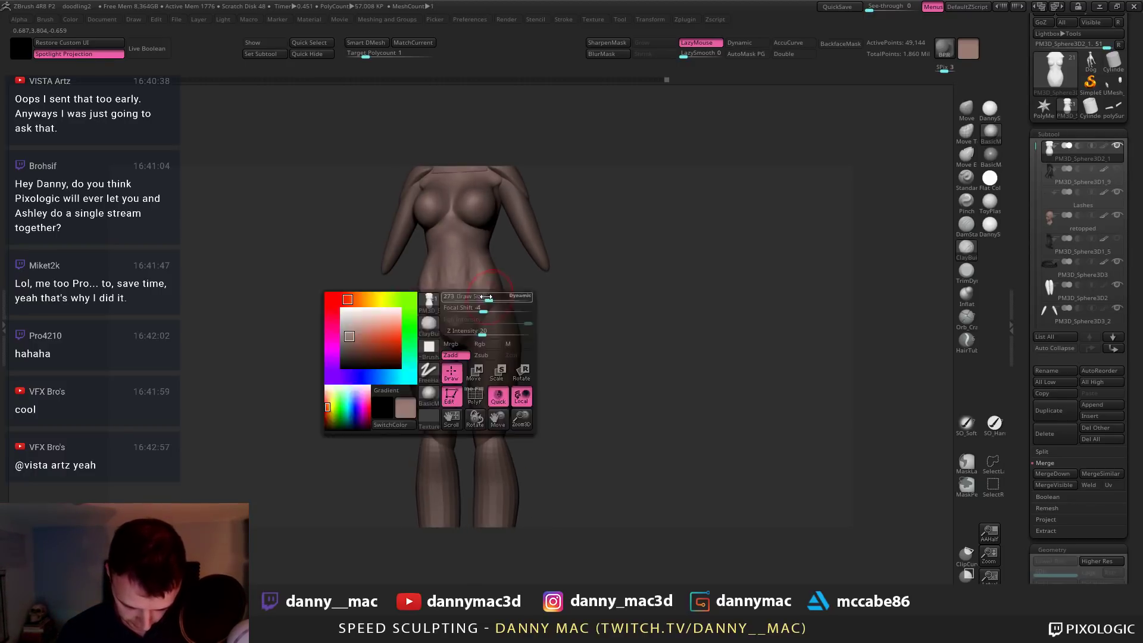
{"action": "mouse_move", "coordinate": [487, 269]}
{"action": "right_mouse_down"}
{"action": "mouse_move", "coordinate": [500, 262]}
{"action": "mouse_move", "coordinate": [464, 254]}
{"action": "mouse_move", "coordinate": [501, 273]}
{"action": "right_mouse_up"}
{"action": "right_click", "coordinate": [489, 272]}
{"action": "left_click_drag", "start_coordinate": [483, 267], "coordinate": [490, 292]}
{"action": "right_click_drag", "start_coordinate": [491, 266], "coordinate": [447, 267]}
Carve the abdomen's vertical centre line and navel area with the DamStandard brush
{"action": "key", "text": "b"}
{"action": "key", "text": "d"}
{"action": "key", "text": "s"}
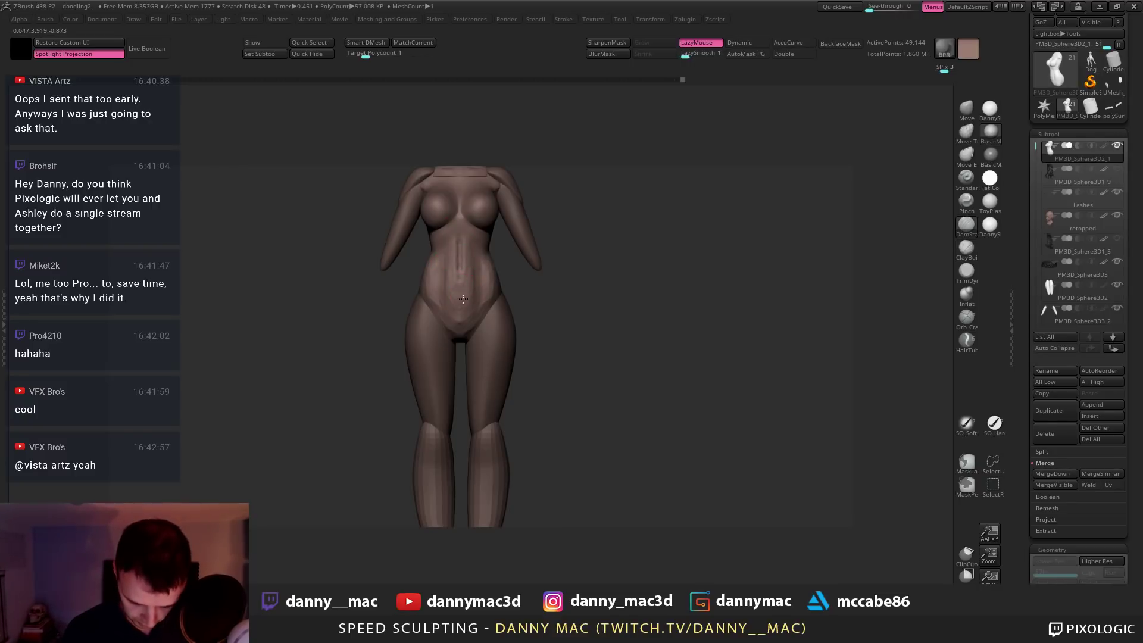
{"action": "left_click_drag", "start_coordinate": [460, 293], "coordinate": [461, 302]}
{"action": "mouse_move", "coordinate": [466, 296]}
{"action": "right_mouse_down"}
{"action": "mouse_move", "coordinate": [477, 291]}
{"action": "mouse_move", "coordinate": [463, 277]}
{"action": "mouse_move", "coordinate": [471, 269]}
{"action": "right_mouse_up"}
Build up the sides of the abdomen with ClayBuildup and soften the stomach forms
{"action": "key", "text": "b"}
{"action": "key", "text": "c"}
{"action": "key", "text": "b"}
{"action": "right_click", "coordinate": [466, 280]}
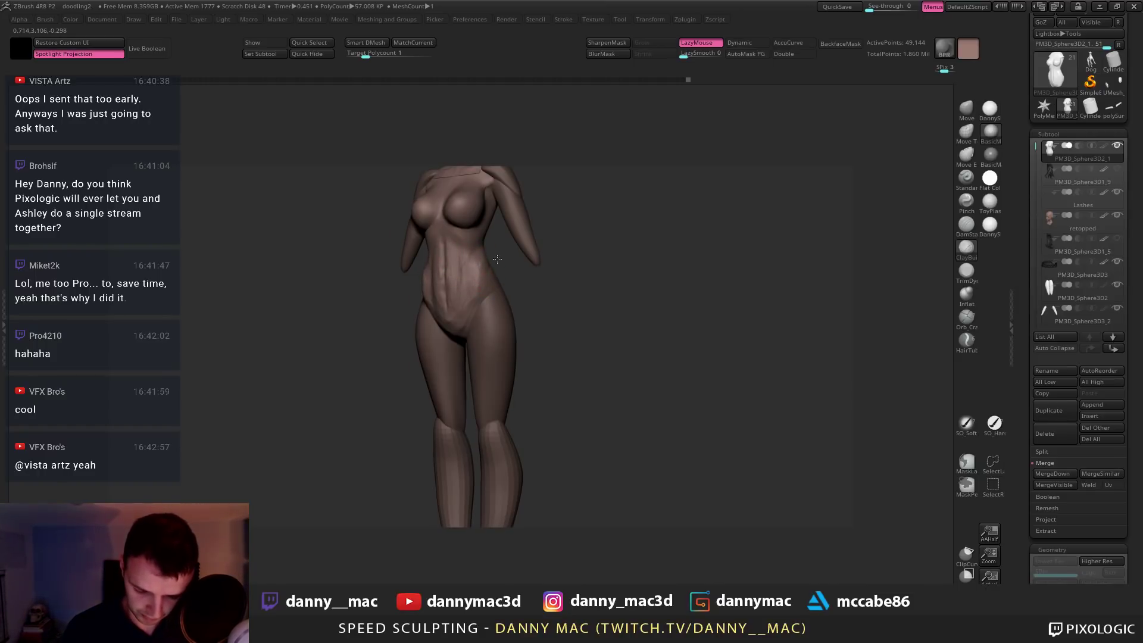
{"action": "mouse_move", "coordinate": [479, 253]}
{"action": "right_mouse_down"}
{"action": "mouse_move", "coordinate": [490, 268]}
{"action": "mouse_move", "coordinate": [471, 256]}
{"action": "mouse_move", "coordinate": [477, 289]}
{"action": "right_mouse_up"}
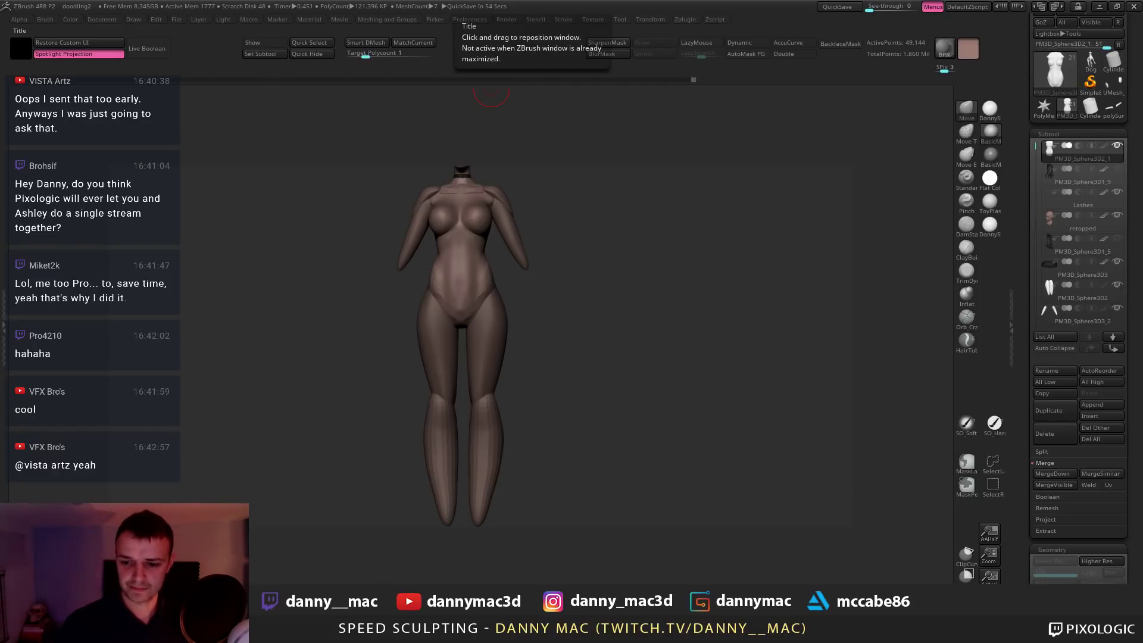
Refine the torso's waist and hip outline with the Move brush, checking the full figure's proportions
{"action": "right_click_drag", "start_coordinate": [450, 221], "coordinate": [479, 303], "text": "alt"}
{"action": "right_click", "coordinate": [448, 258]}
{"action": "right_click", "coordinate": [447, 275]}
{"action": "right_click", "coordinate": [480, 302]}
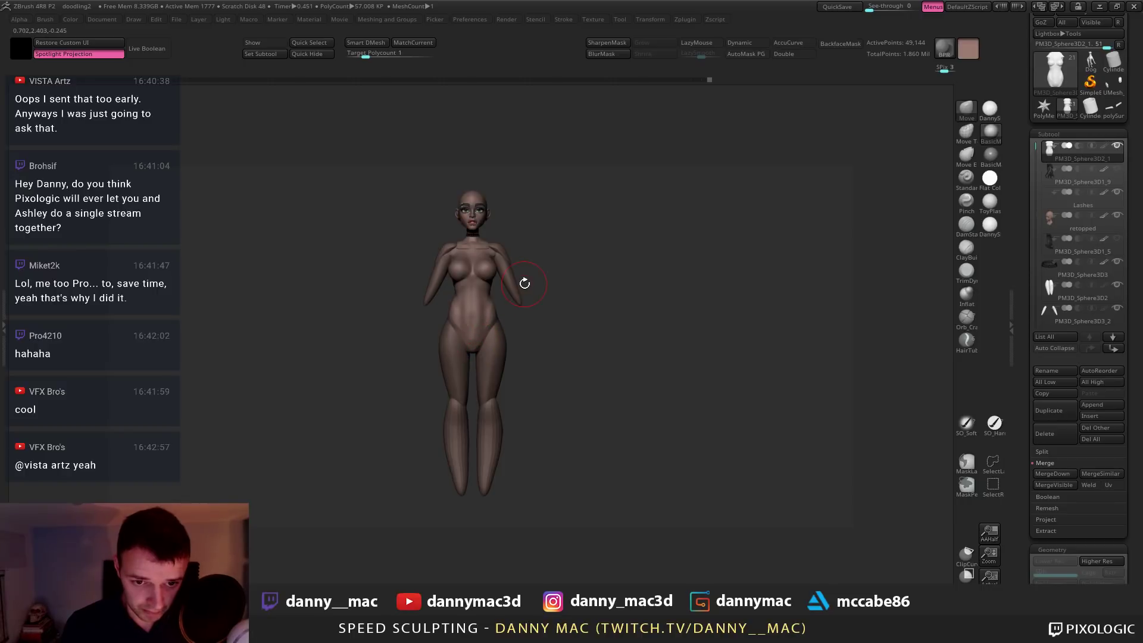
{"action": "right_click_drag", "start_coordinate": [494, 350], "coordinate": [488, 316]}
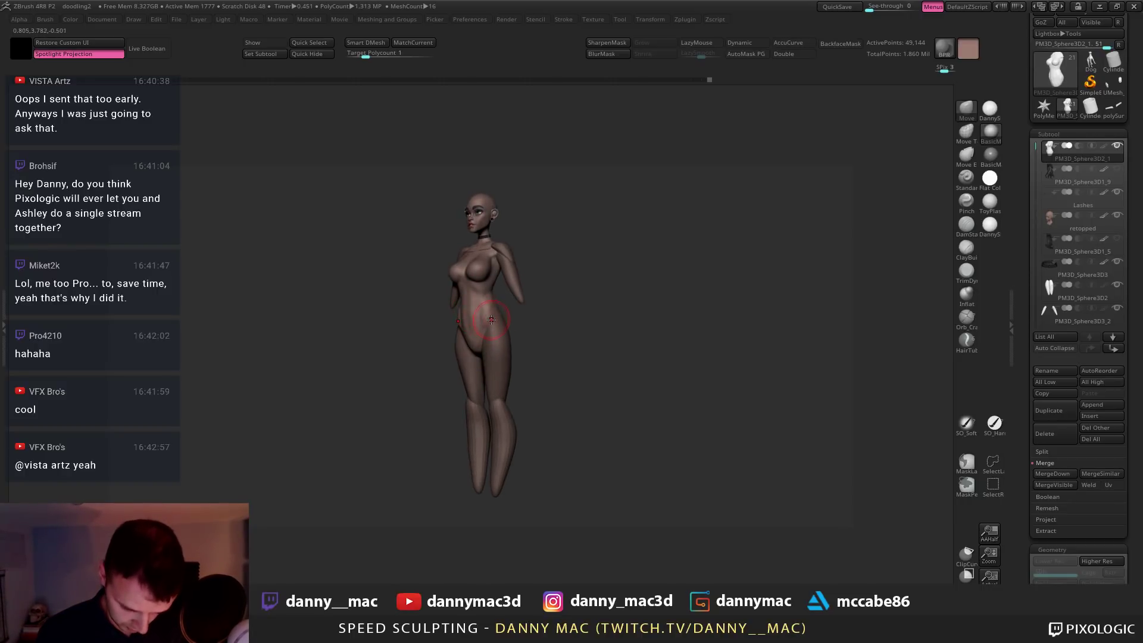
{"action": "right_click", "coordinate": [492, 320]}
{"action": "mouse_move", "coordinate": [491, 320]}
{"action": "right_mouse_down"}
{"action": "mouse_move", "coordinate": [496, 293]}
{"action": "mouse_move", "coordinate": [505, 318]}
{"action": "mouse_move", "coordinate": [490, 324]}
{"action": "mouse_move", "coordinate": [488, 343]}
{"action": "mouse_move", "coordinate": [469, 312]}
{"action": "right_mouse_up"}
{"action": "right_click", "coordinate": [489, 308]}
Select the thighs and adjust their width slightly with the transform gizmo
{"action": "left_click", "coordinate": [503, 307], "text": "alt"}
{"action": "key", "text": "l"}
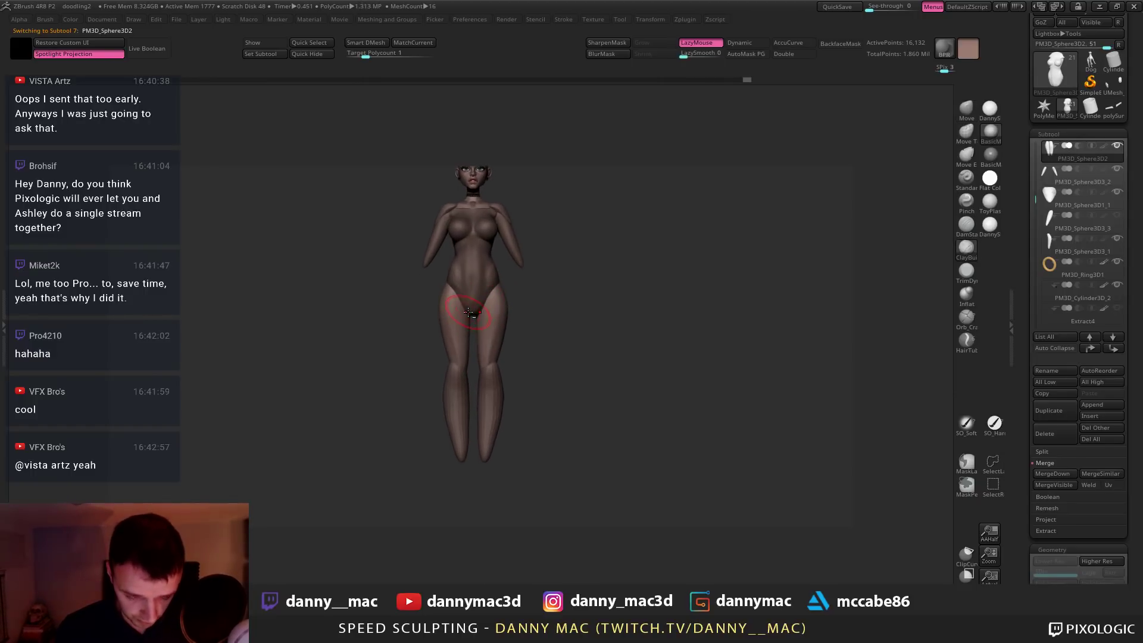
{"action": "key", "text": "w"}
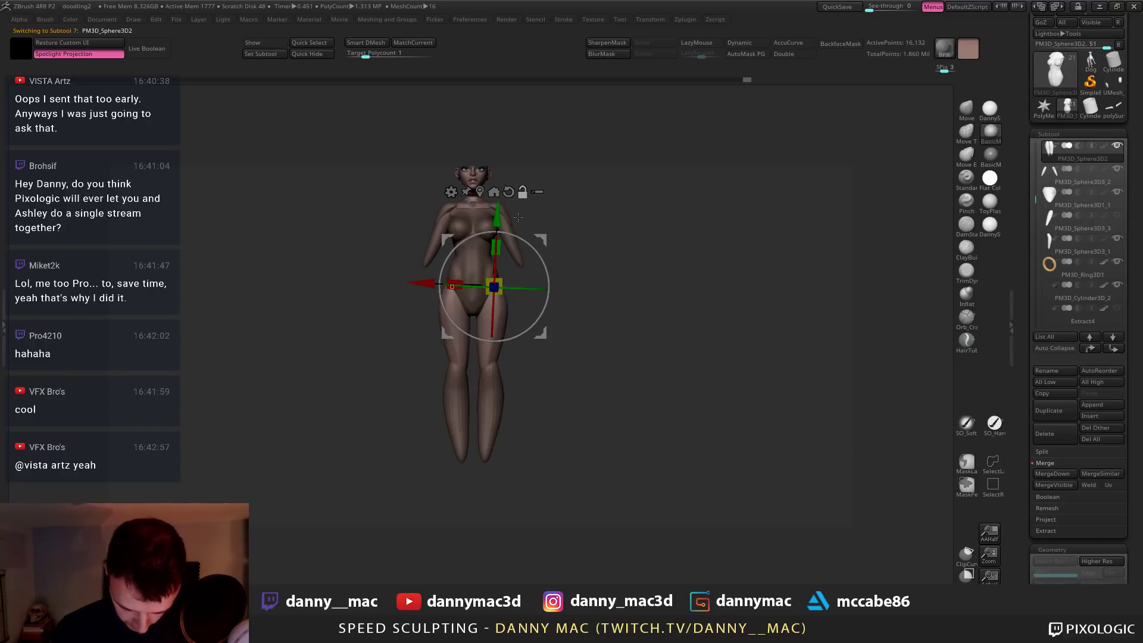
{"action": "left_click_drag", "start_coordinate": [452, 285], "coordinate": [458, 286]}
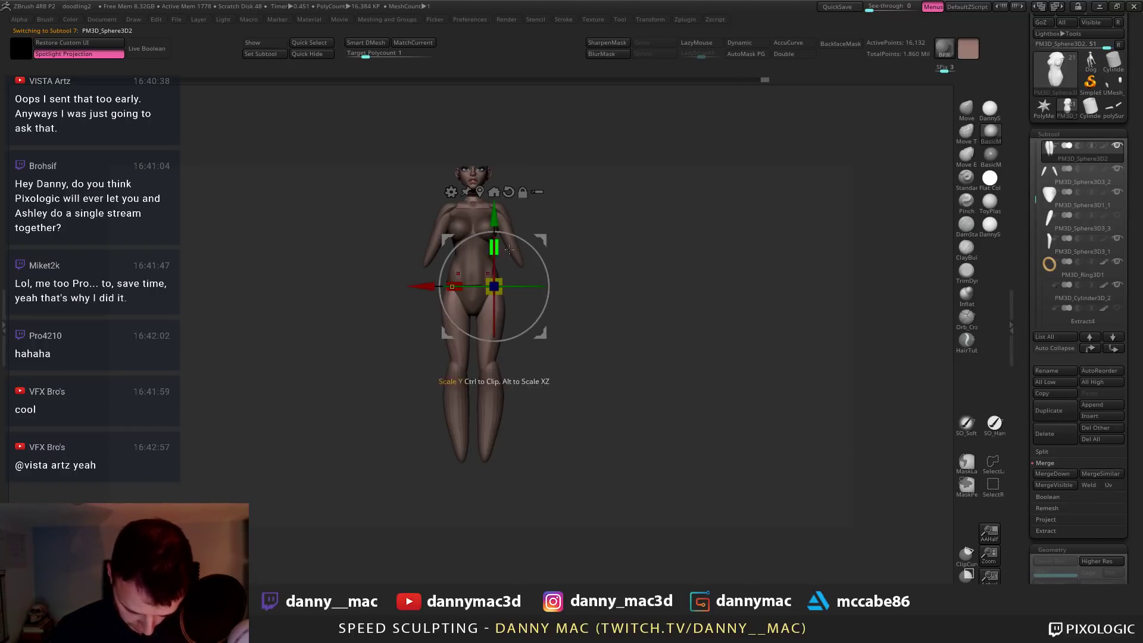
{"action": "right_click_drag", "start_coordinate": [550, 219], "coordinate": [554, 217], "text": "alt"}
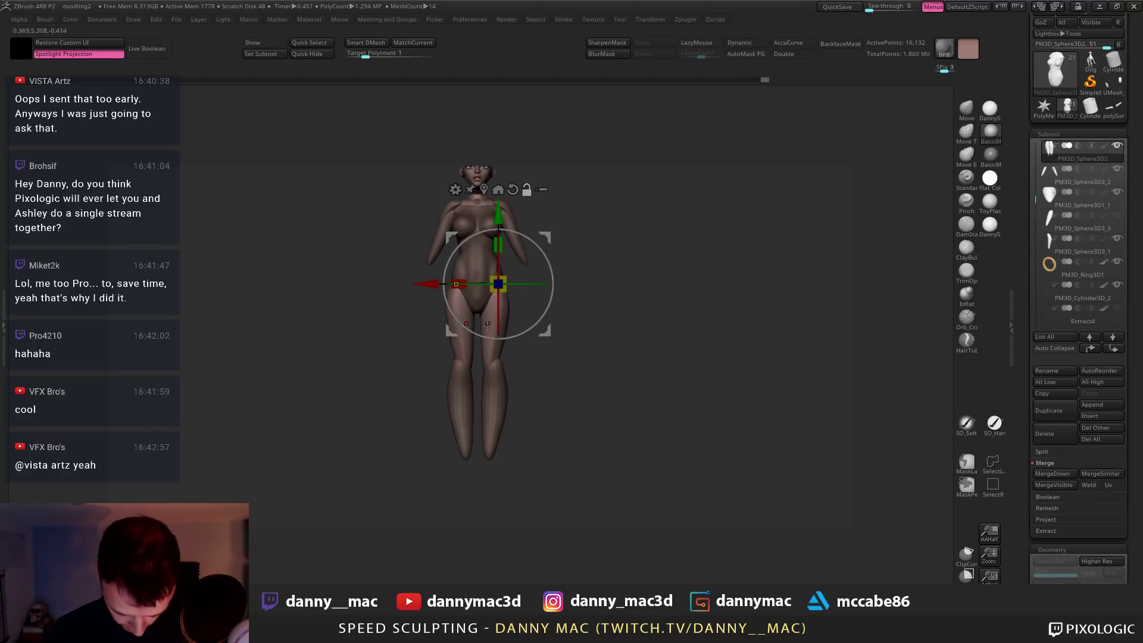
{"action": "key", "text": "q"}
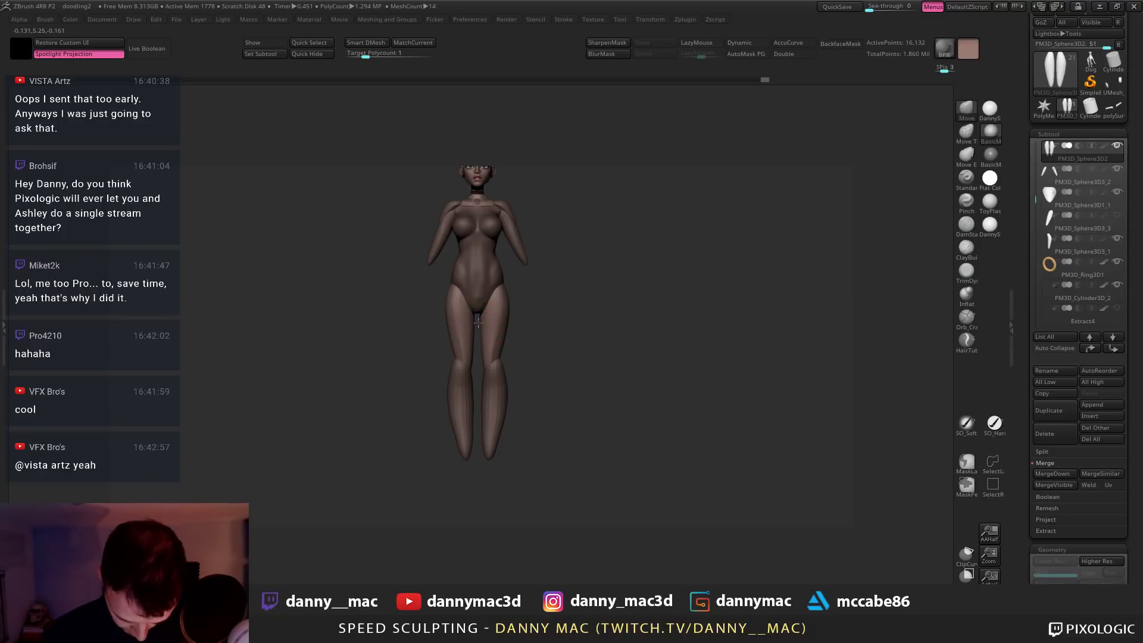
Select the thighs and adjust their shape with the Move brush, working from the front and side
{"action": "left_click", "coordinate": [471, 336], "text": "alt"}
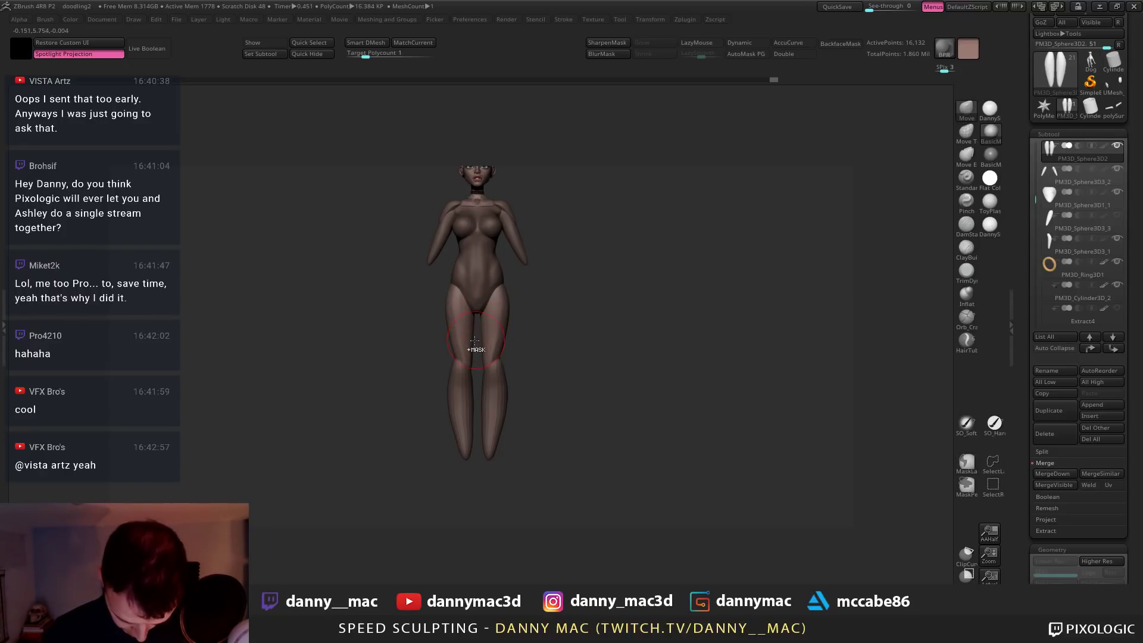
{"action": "left_click", "coordinate": [467, 337]}
{"action": "right_click_drag", "start_coordinate": [484, 337], "coordinate": [474, 338]}
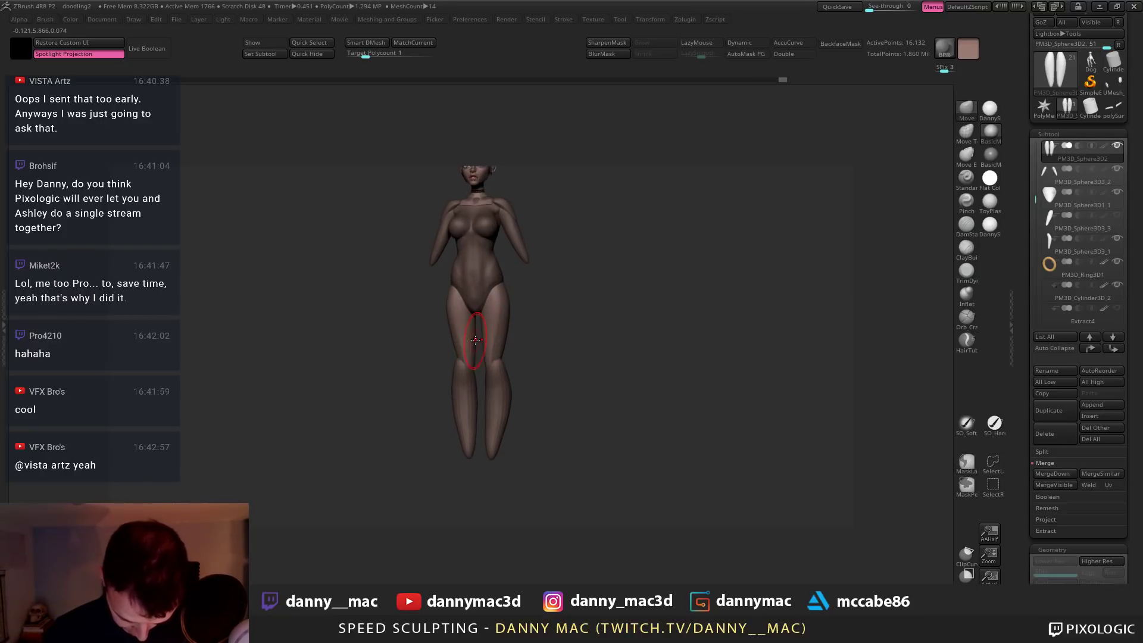
{"action": "right_click_drag", "start_coordinate": [554, 341], "coordinate": [513, 316]}
{"action": "key", "text": "space"}
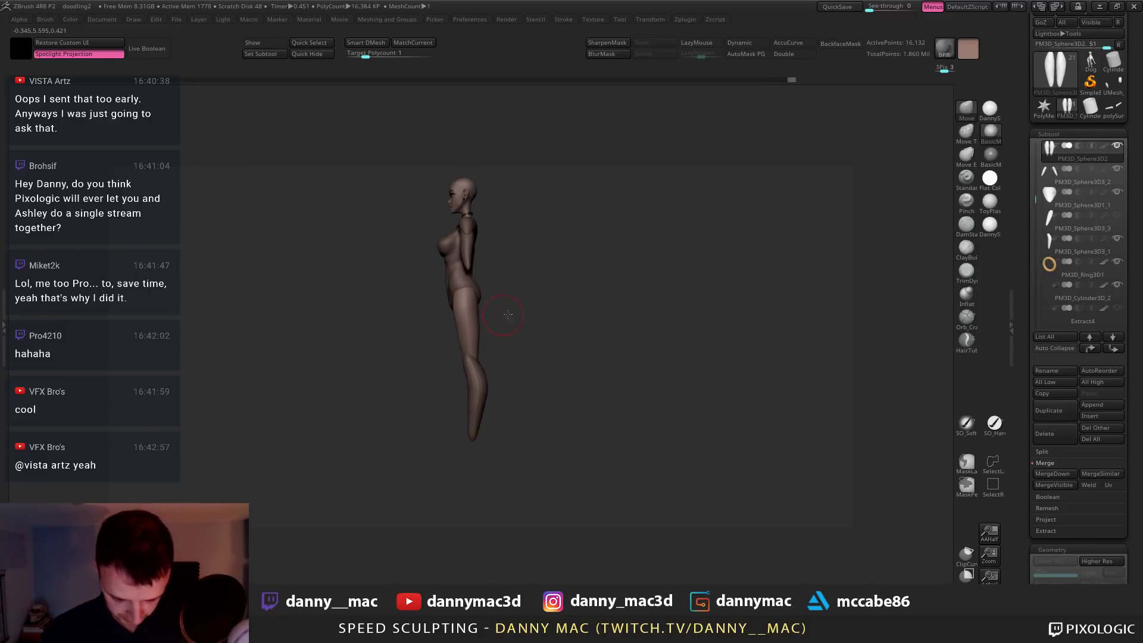
{"action": "key", "text": "space"}
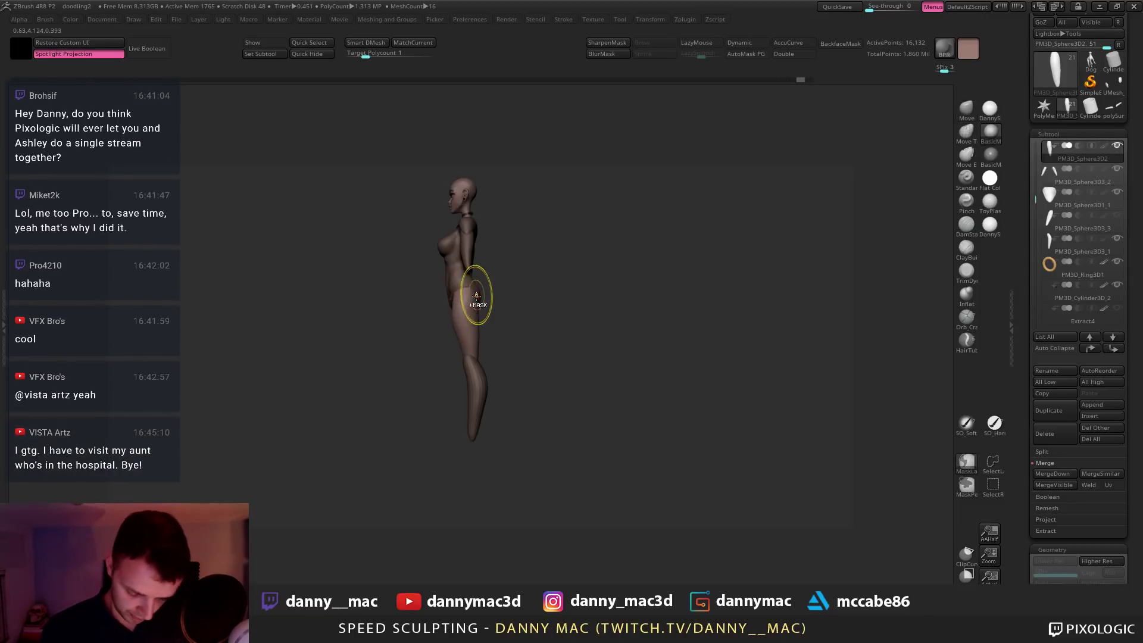
Lengthen the thighs with the transform gizmo and reposition the lower legs vertically to meet them
{"action": "right_click_drag", "start_coordinate": [454, 326], "coordinate": [480, 312]}
{"action": "key", "text": "w"}
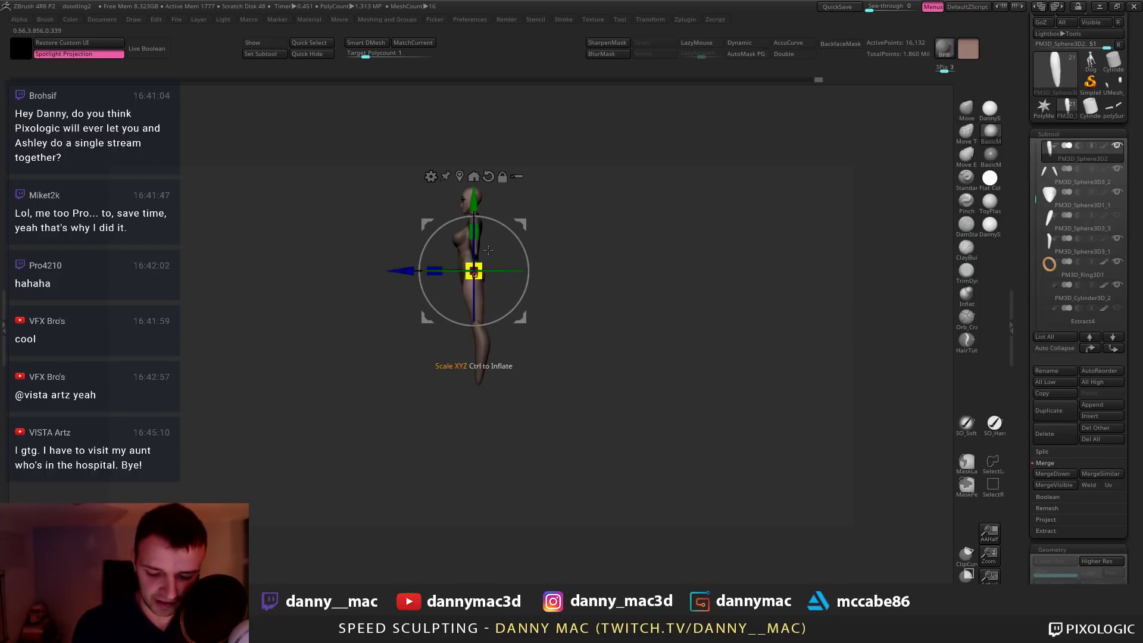
{"action": "left_click", "coordinate": [488, 359], "text": "alt"}
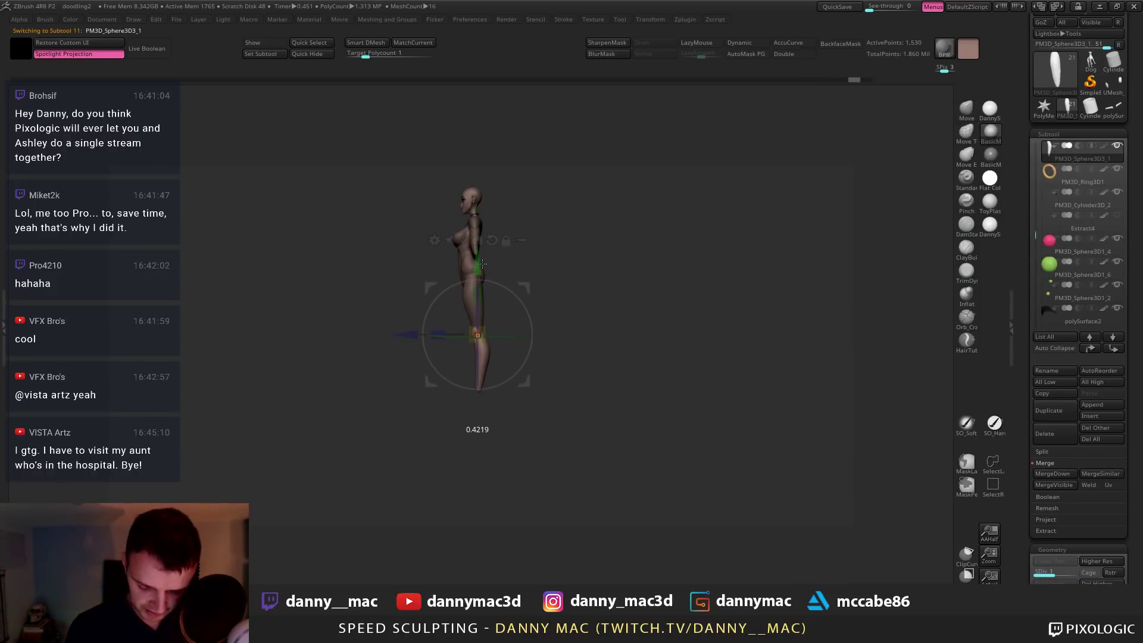
{"action": "key", "text": "q"}
{"action": "left_click", "coordinate": [470, 290], "text": "alt"}
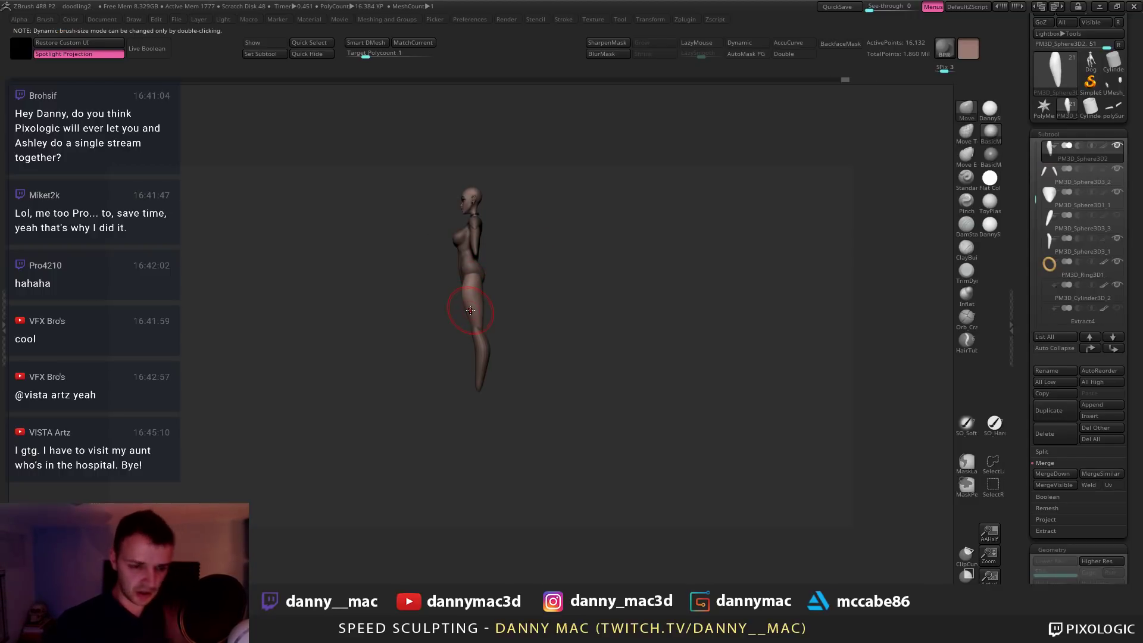
Select the torso and refine its waist, abdomen and hip outline from the side with the Move brush
{"action": "mouse_move", "coordinate": [471, 311]}
{"action": "right_mouse_down"}
{"action": "mouse_move", "coordinate": [494, 305]}
{"action": "mouse_move", "coordinate": [476, 302]}
{"action": "mouse_move", "coordinate": [485, 281]}
{"action": "mouse_move", "coordinate": [459, 268]}
{"action": "mouse_move", "coordinate": [476, 284]}
{"action": "mouse_move", "coordinate": [464, 291]}
{"action": "mouse_move", "coordinate": [478, 261]}
{"action": "mouse_move", "coordinate": [477, 271]}
{"action": "mouse_move", "coordinate": [444, 259]}
{"action": "mouse_move", "coordinate": [481, 258]}
{"action": "mouse_move", "coordinate": [478, 247]}
{"action": "mouse_move", "coordinate": [451, 251]}
{"action": "mouse_move", "coordinate": [467, 243]}
{"action": "right_mouse_up"}
{"action": "left_click", "coordinate": [464, 291], "text": "alt"}
{"action": "key", "text": "space"}
{"action": "key", "text": "space"}
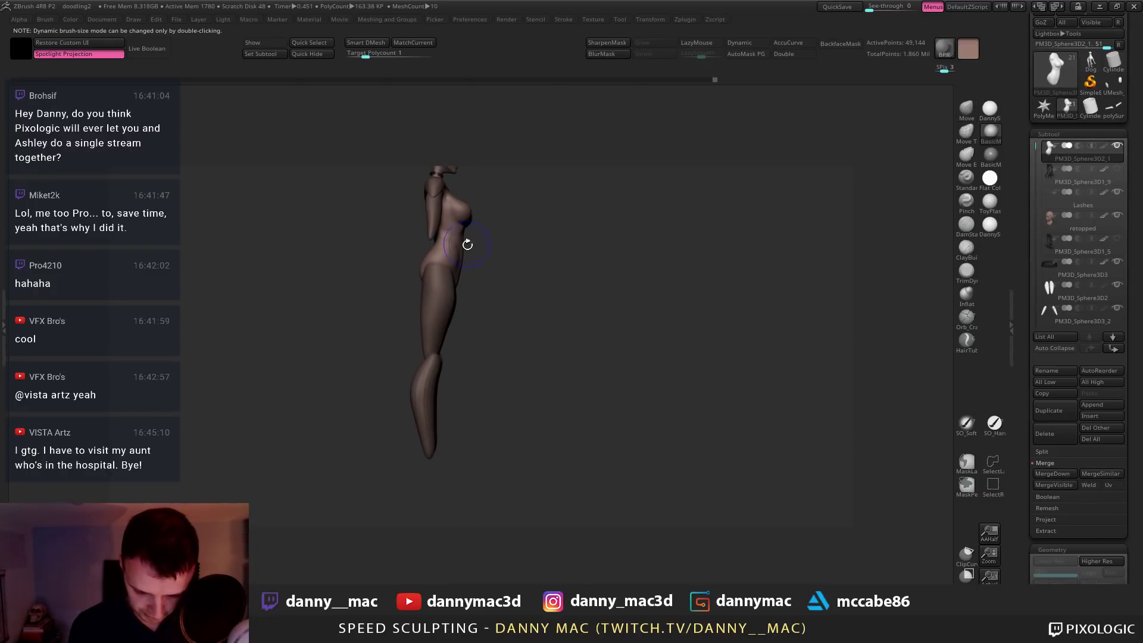
{"action": "left_click_drag", "start_coordinate": [466, 256], "coordinate": [461, 264]}
{"action": "key", "text": "space"}
{"action": "mouse_move", "coordinate": [458, 265]}
{"action": "right_mouse_down"}
{"action": "mouse_move", "coordinate": [476, 255]}
{"action": "mouse_move", "coordinate": [443, 269]}
{"action": "right_mouse_up"}
{"action": "key", "text": "space"}
{"action": "left_click_drag", "start_coordinate": [472, 264], "coordinate": [469, 271]}
{"action": "mouse_move", "coordinate": [469, 272]}
{"action": "right_mouse_down"}
{"action": "mouse_move", "coordinate": [482, 275]}
{"action": "mouse_move", "coordinate": [475, 292]}
{"action": "right_mouse_up"}
Select the thighs and rebuild their mesh with ZRemesher
{"action": "left_click", "coordinate": [475, 293], "text": "alt"}
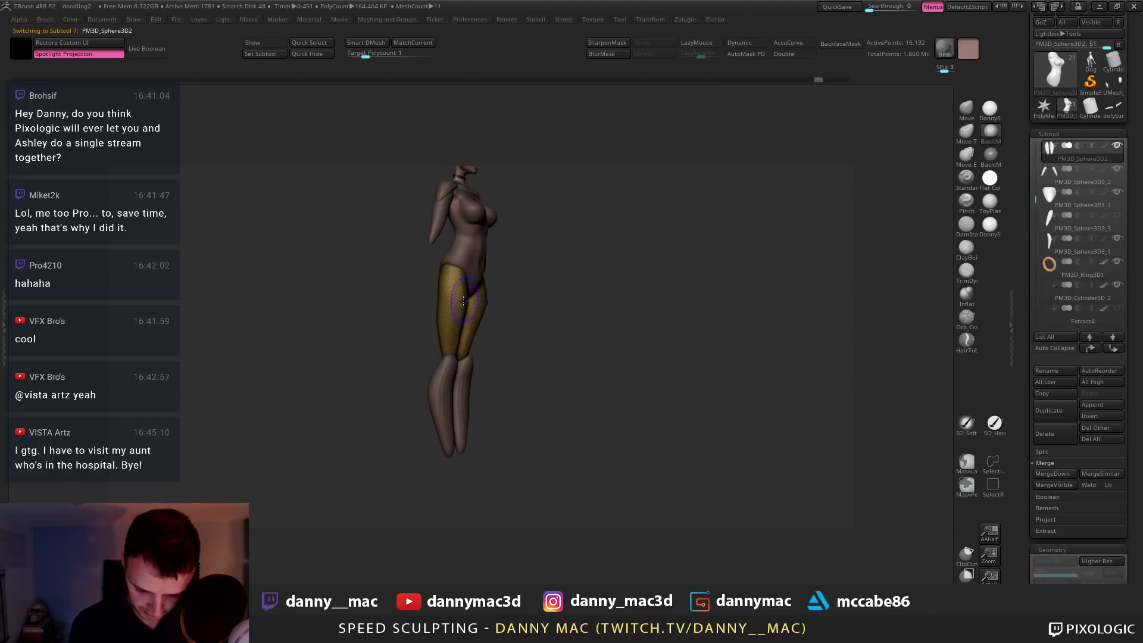
{"action": "key", "text": "m"}
{"action": "key", "text": "m"}
{"action": "key", "text": "m"}
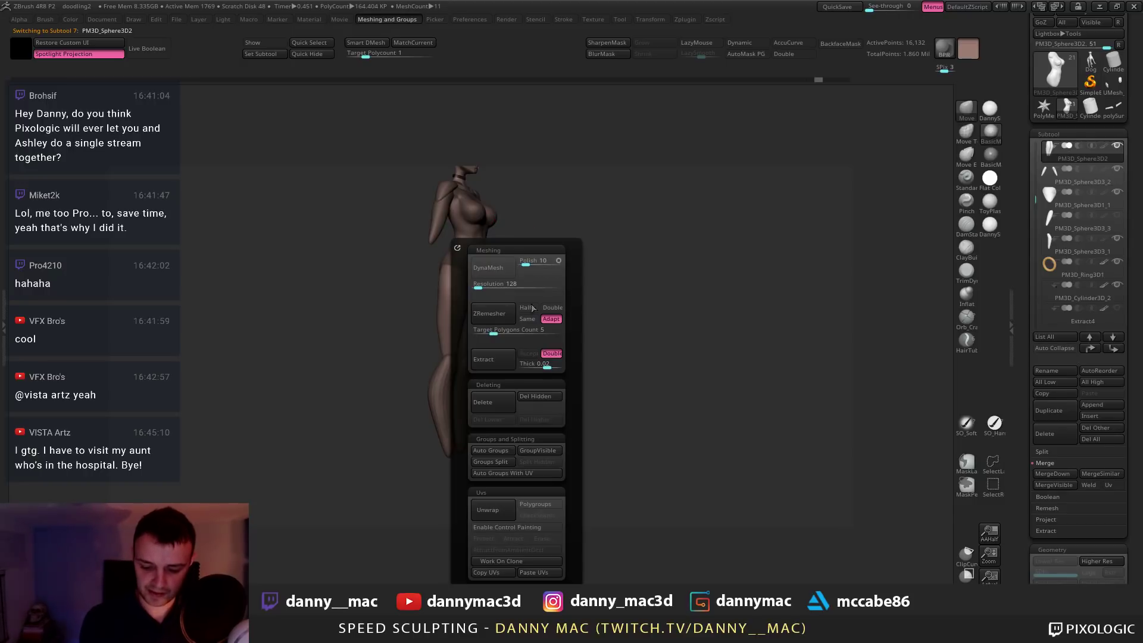
{"action": "key", "text": "ctrl+r"}
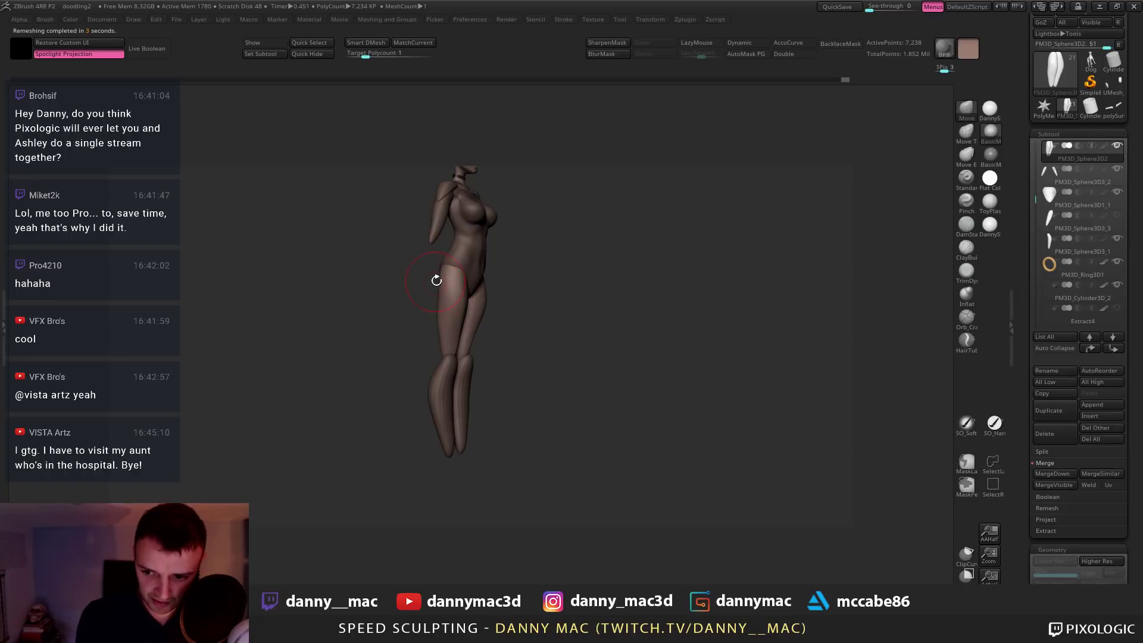
Refine the remeshed thighs where they meet the hips and lower legs, viewing them in side profile
{"action": "key", "text": "space"}
{"action": "key", "text": "space"}
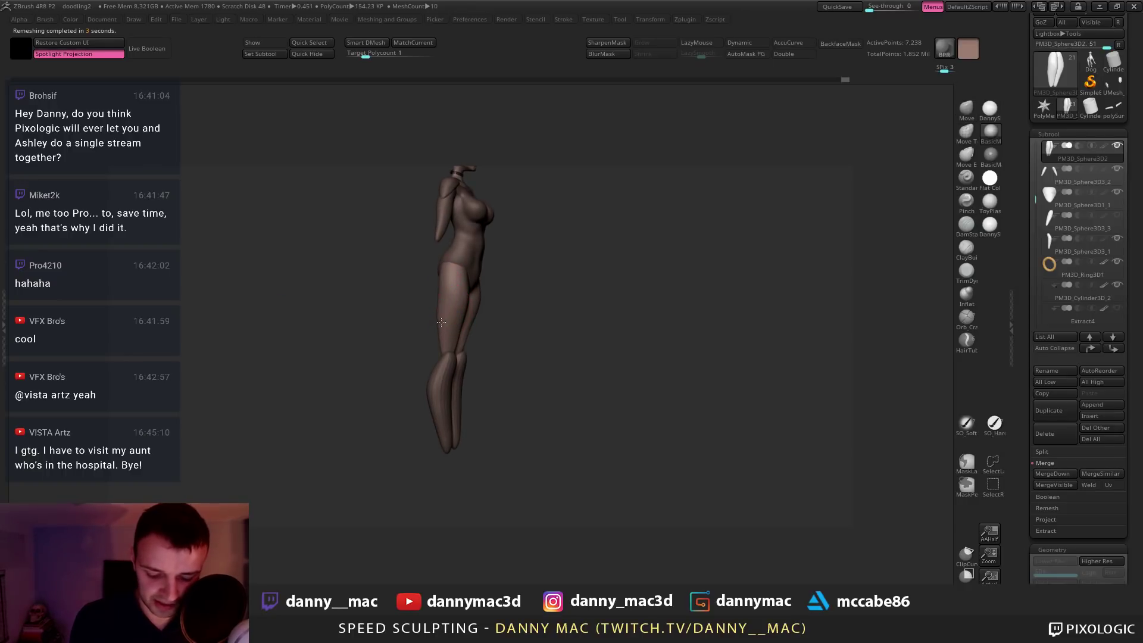
{"action": "right_click_drag", "start_coordinate": [439, 339], "coordinate": [514, 335]}
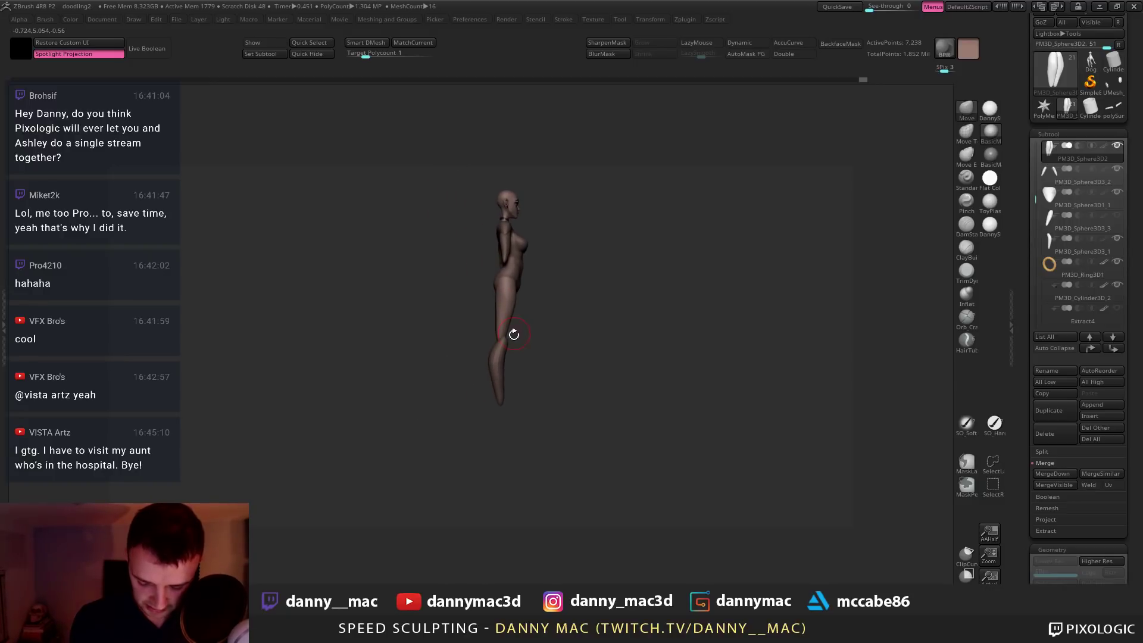
{"action": "key", "text": "space"}
{"action": "left_click", "coordinate": [497, 342], "text": "alt"}
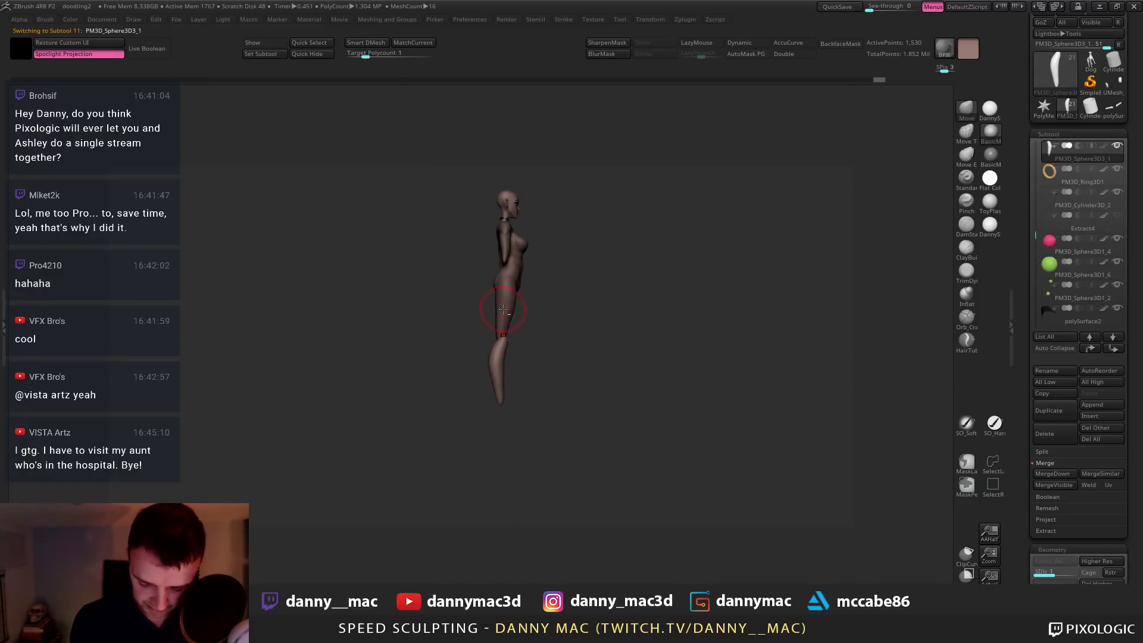
{"action": "left_click", "coordinate": [503, 309], "text": "alt"}
Scale the thighs front to back with the transform gizmo to adjust their depth in side view
{"action": "key", "text": "w"}
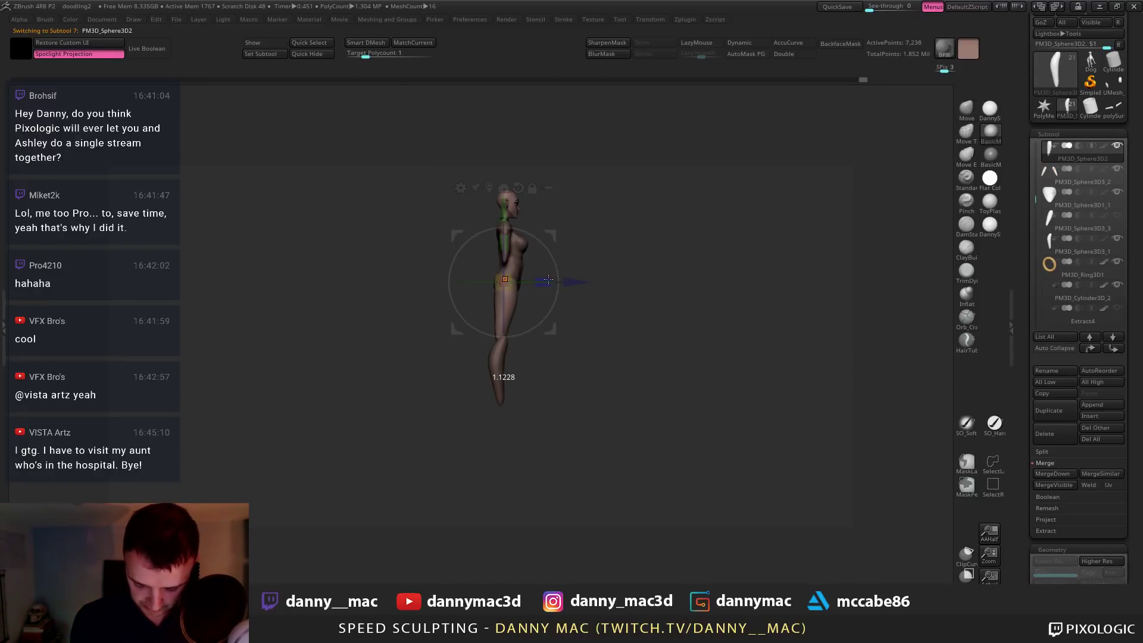
{"action": "mouse_move", "coordinate": [548, 278]}
{"action": "right_mouse_down", "text": "alt"}
{"action": "mouse_move", "coordinate": [507, 275]}
{"action": "mouse_move", "coordinate": [478, 335]}
{"action": "right_mouse_up", "text": "alt"}
{"action": "key", "text": "q"}
Measure the figure's proportions with a vertical transpose line from the head to below the feet
{"action": "mouse_move", "coordinate": [456, 321]}
{"action": "right_mouse_down"}
{"action": "mouse_move", "coordinate": [488, 339]}
{"action": "mouse_move", "coordinate": [496, 314]}
{"action": "right_mouse_up"}
{"action": "key", "text": "w"}
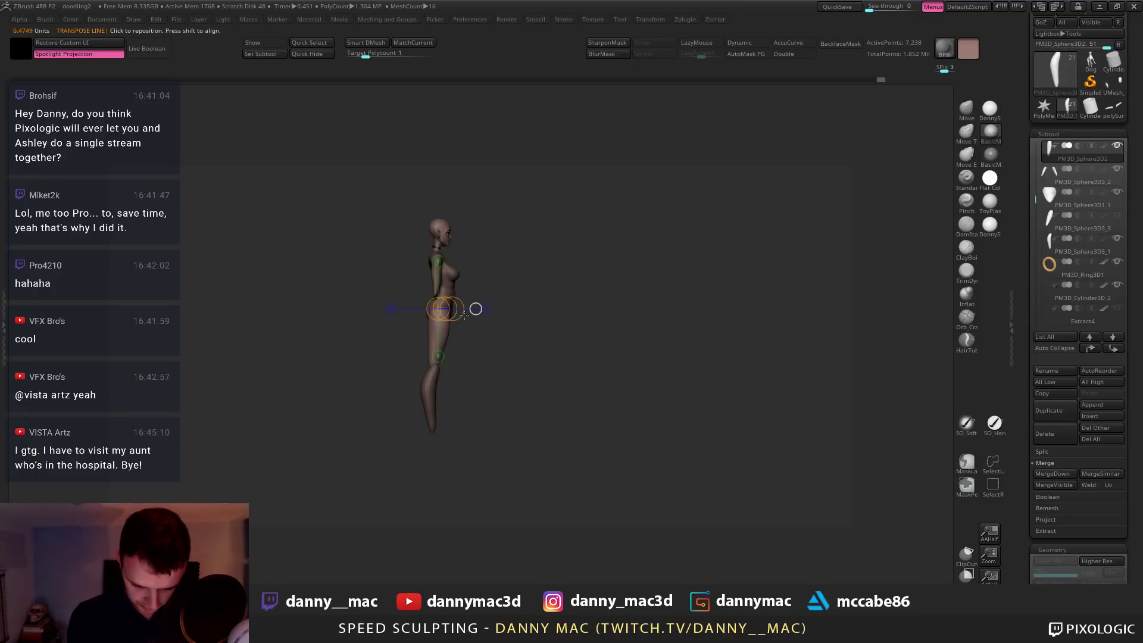
{"action": "left_click_drag", "start_coordinate": [431, 224], "coordinate": [430, 470], "text": "shift"}
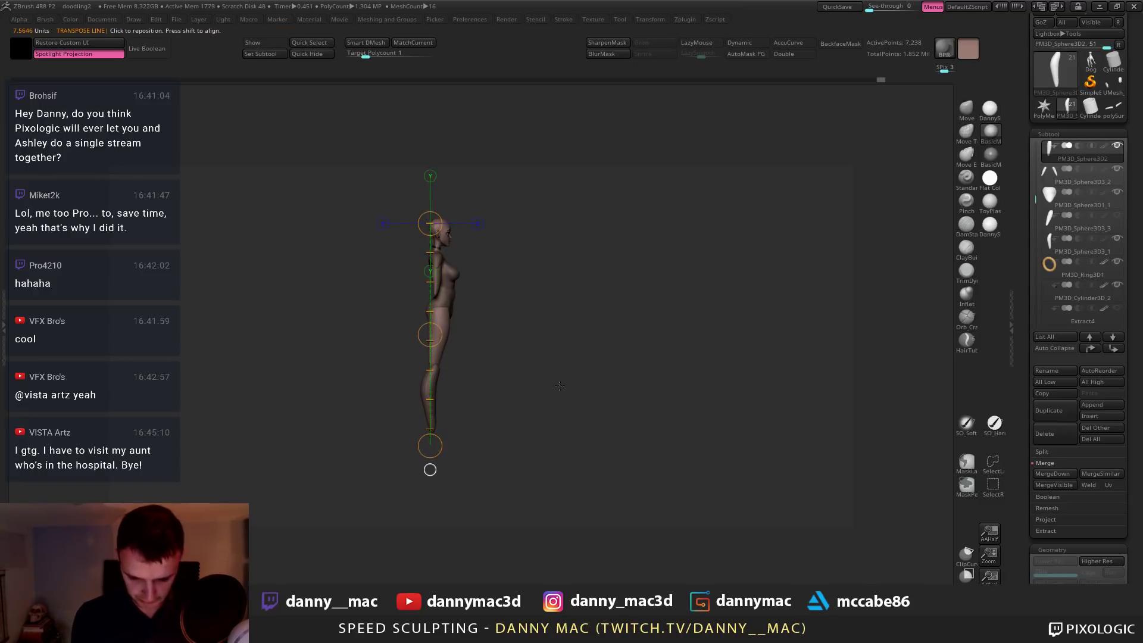
Select the lower legs and refine their outline near the knees with the Move brush
{"action": "left_click", "coordinate": [439, 411], "text": "alt"}
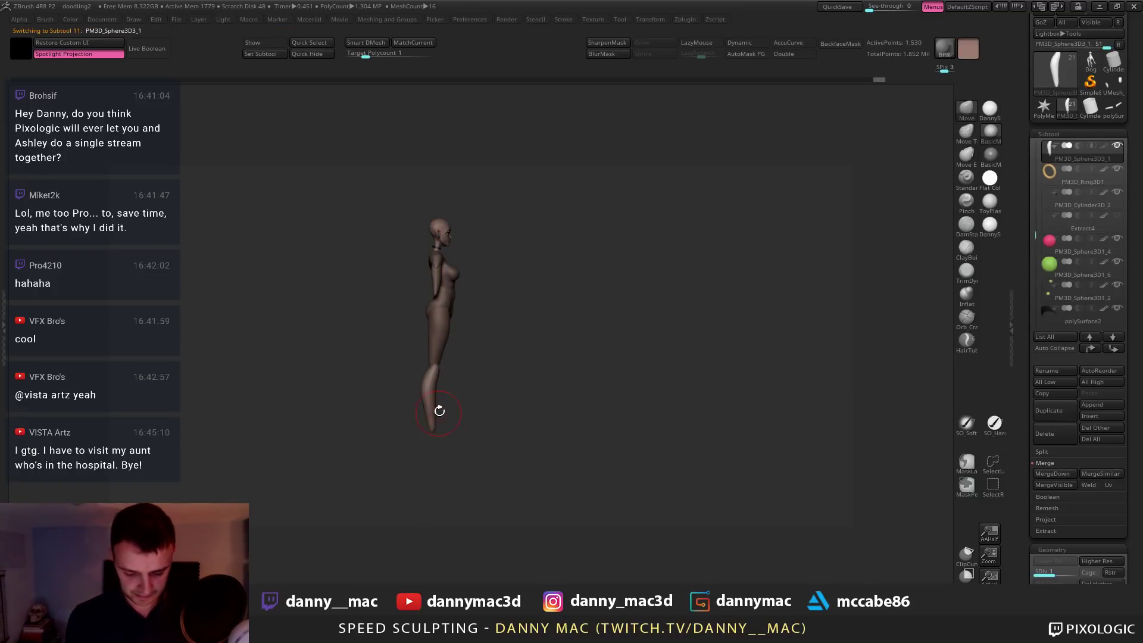
{"action": "left_click_drag", "start_coordinate": [444, 364], "coordinate": [420, 376]}
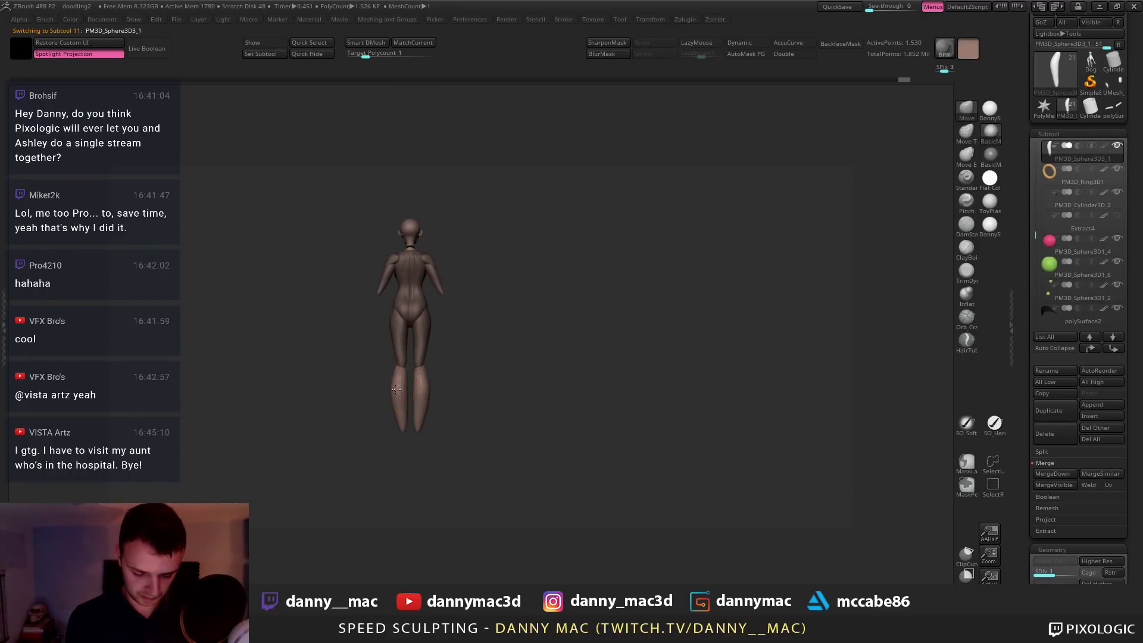
{"action": "mouse_move", "coordinate": [417, 416]}
{"action": "left_mouse_down"}
{"action": "mouse_move", "coordinate": [329, 384]}
{"action": "mouse_move", "coordinate": [481, 292]}
{"action": "mouse_move", "coordinate": [486, 244]}
{"action": "left_mouse_up"}
Select the torso and build up the back muscles below the shoulder blades with the ClayBuildup brush
{"action": "left_click", "coordinate": [484, 253], "text": "alt"}
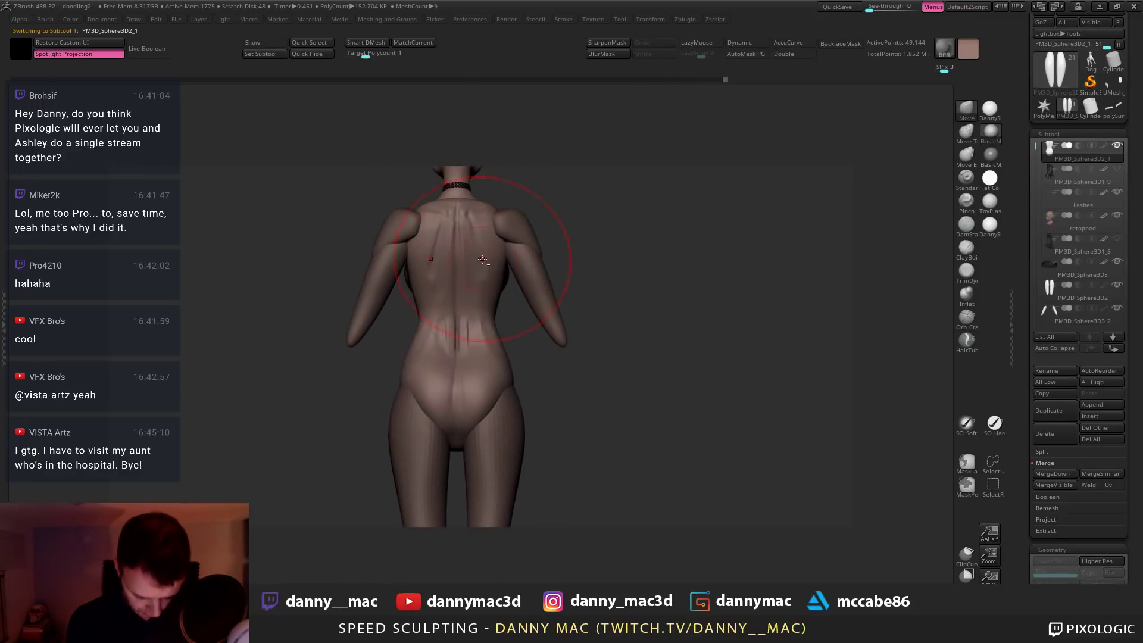
{"action": "key", "text": "b"}
{"action": "key", "text": "c"}
{"action": "key", "text": "b"}
{"action": "left_click_drag", "start_coordinate": [519, 336], "coordinate": [446, 332]}
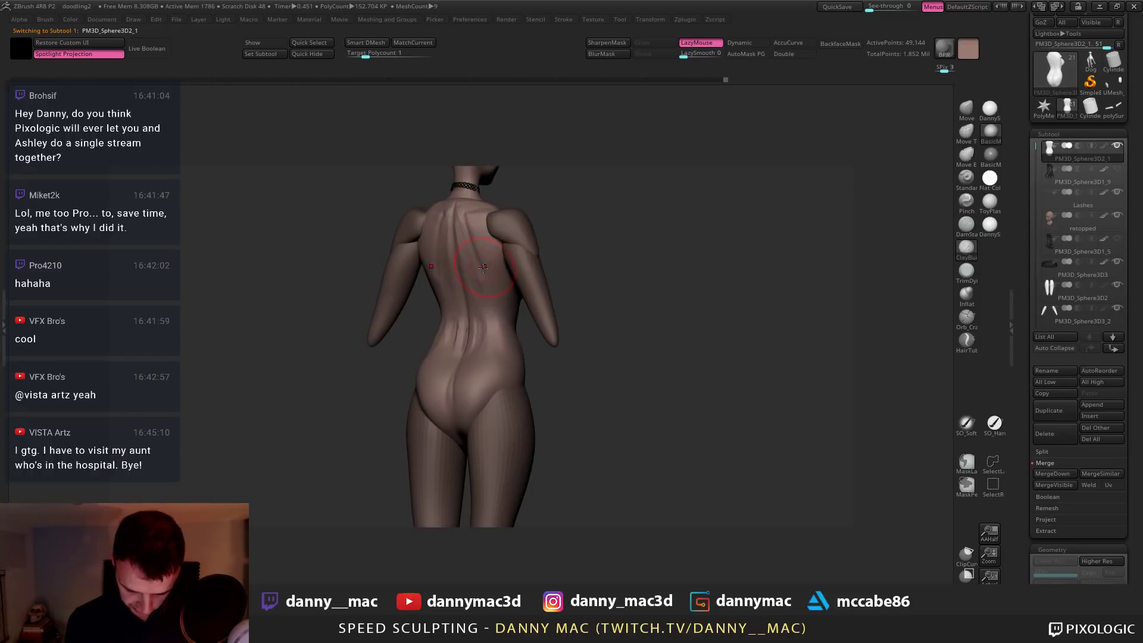
{"action": "key", "text": "space"}
{"action": "mouse_move", "coordinate": [484, 276]}
{"action": "left_mouse_down"}
{"action": "mouse_move", "coordinate": [505, 263]}
{"action": "mouse_move", "coordinate": [484, 289]}
{"action": "left_mouse_up"}
{"action": "left_click_drag", "start_coordinate": [526, 321], "coordinate": [588, 319]}
{"action": "right_click_drag", "start_coordinate": [499, 283], "coordinate": [532, 227]}
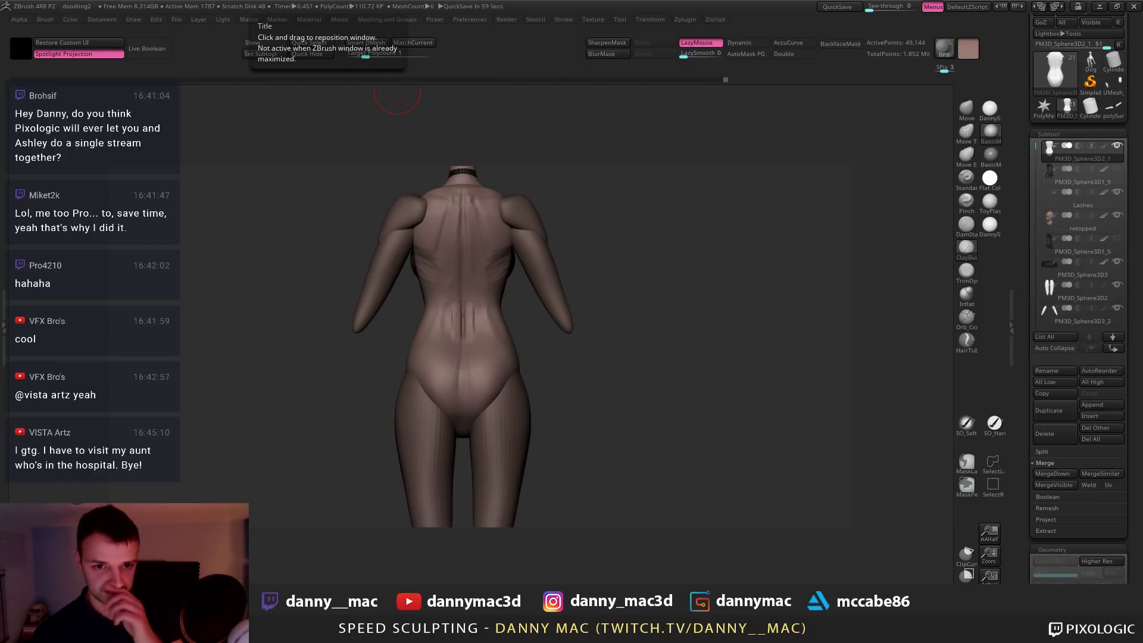
Select the shoulders and reshape them from the back with the Move brush at an adjusted size
{"action": "right_click_drag", "start_coordinate": [434, 225], "coordinate": [487, 225]}
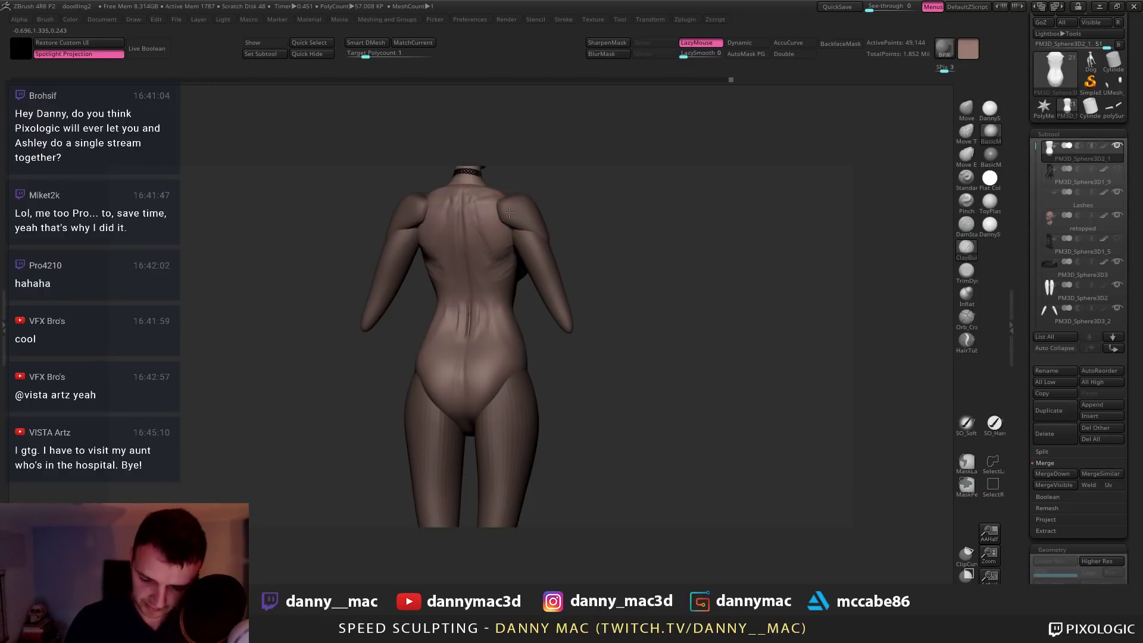
{"action": "left_click", "coordinate": [512, 213], "text": "alt"}
{"action": "key", "text": "b"}
{"action": "key", "text": "m"}
{"action": "key", "text": "v"}
{"action": "key", "text": "shift+t"}
{"action": "right_click_drag", "start_coordinate": [503, 214], "coordinate": [460, 271]}
{"action": "key", "text": "space"}
{"action": "left_click_drag", "start_coordinate": [514, 203], "coordinate": [511, 209]}
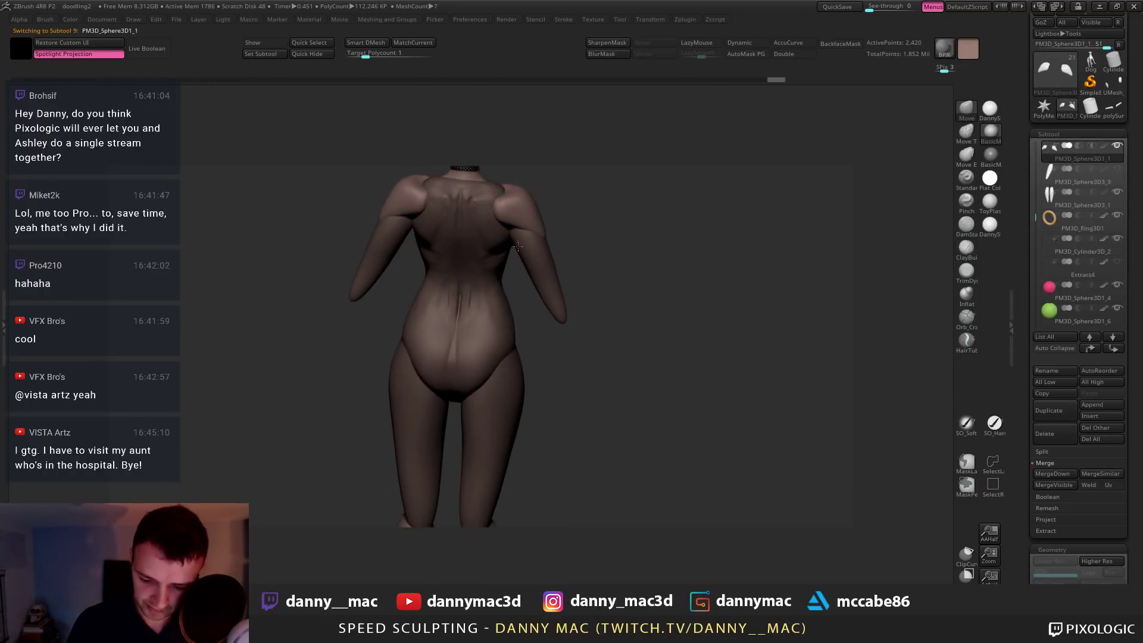
Round the shoulders and fit them to the upper arms and back from several angles
{"action": "right_click_drag", "start_coordinate": [495, 256], "coordinate": [518, 208]}
{"action": "left_click_drag", "start_coordinate": [519, 208], "coordinate": [520, 217]}
{"action": "right_click_drag", "start_coordinate": [521, 216], "coordinate": [476, 238]}
{"action": "right_click_drag", "start_coordinate": [521, 188], "coordinate": [519, 220]}
{"action": "left_click_drag", "start_coordinate": [514, 187], "coordinate": [516, 193]}
{"action": "right_click_drag", "start_coordinate": [524, 197], "coordinate": [536, 221], "text": "shift"}
{"action": "left_click_drag", "start_coordinate": [535, 191], "coordinate": [537, 199], "text": "shift"}
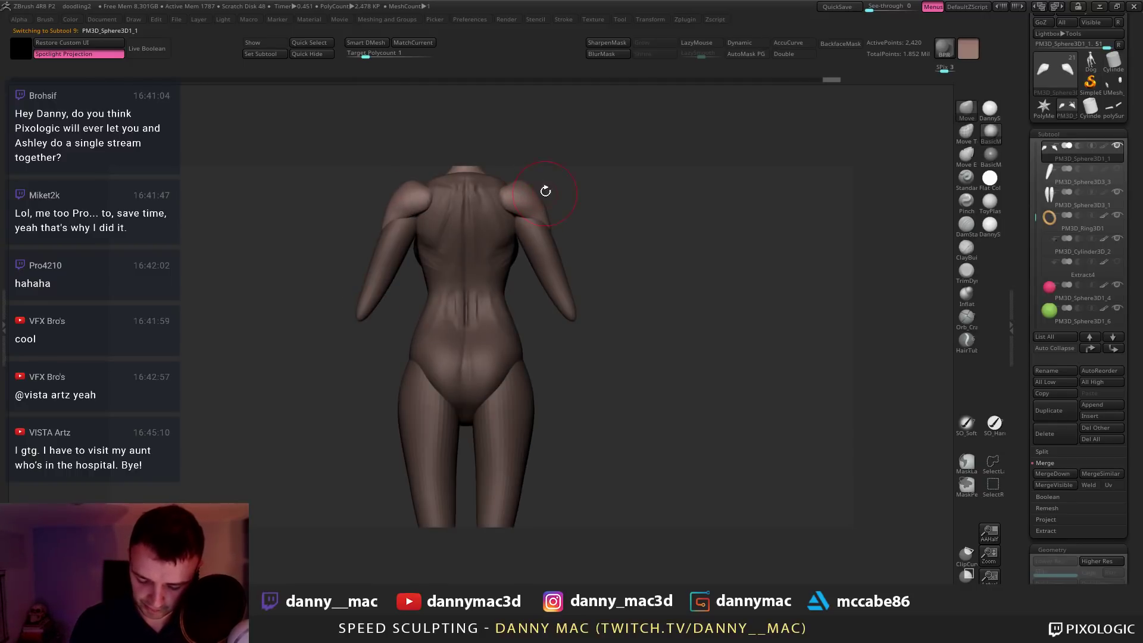
Adjust the shoulder tops, then select the torso and refine the base of the neck in side view
{"action": "right_click_drag", "start_coordinate": [544, 194], "coordinate": [470, 173], "text": "ctrl"}
{"action": "left_click_drag", "start_coordinate": [457, 193], "coordinate": [467, 187]}
{"action": "left_click", "coordinate": [484, 181], "text": "alt"}
{"action": "key", "text": "space"}
{"action": "mouse_move", "coordinate": [483, 181]}
{"action": "right_mouse_down", "text": "alt"}
{"action": "mouse_move", "coordinate": [463, 244]}
{"action": "mouse_move", "coordinate": [451, 232]}
{"action": "mouse_move", "coordinate": [448, 244]}
{"action": "mouse_move", "coordinate": [564, 220]}
{"action": "mouse_move", "coordinate": [464, 216]}
{"action": "mouse_move", "coordinate": [548, 209]}
{"action": "right_mouse_up", "text": "alt"}
{"action": "key", "text": "space"}
Select the choker and pull it with the Move brush to fit around the neck
{"action": "left_click", "coordinate": [450, 217], "text": "alt"}
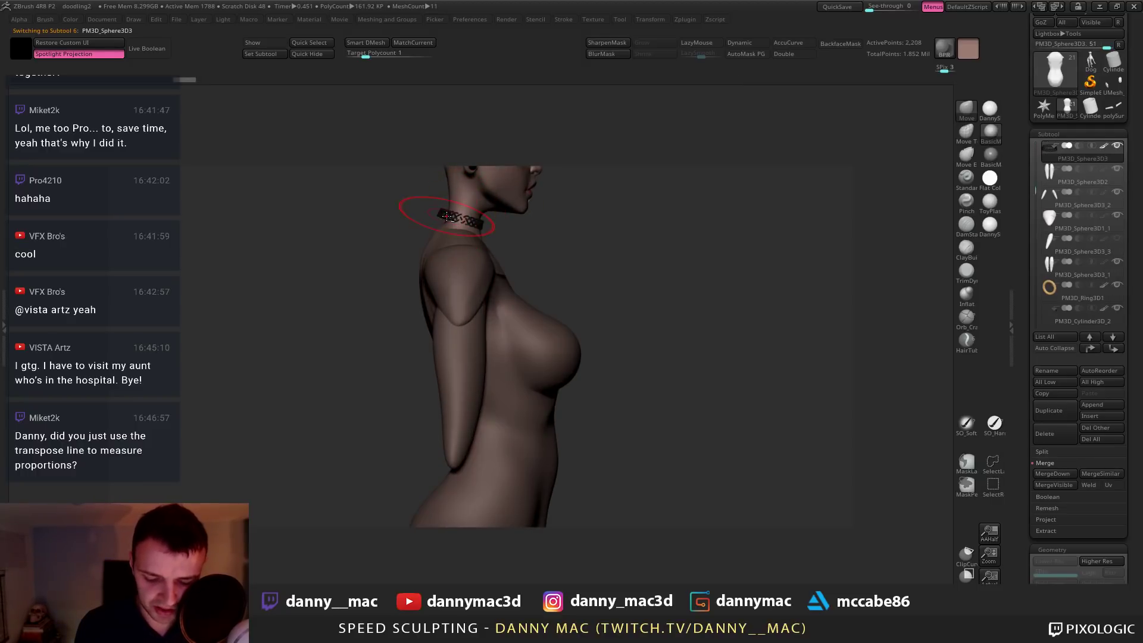
{"action": "right_click_drag", "start_coordinate": [472, 212], "coordinate": [447, 215]}
{"action": "key", "text": "space"}
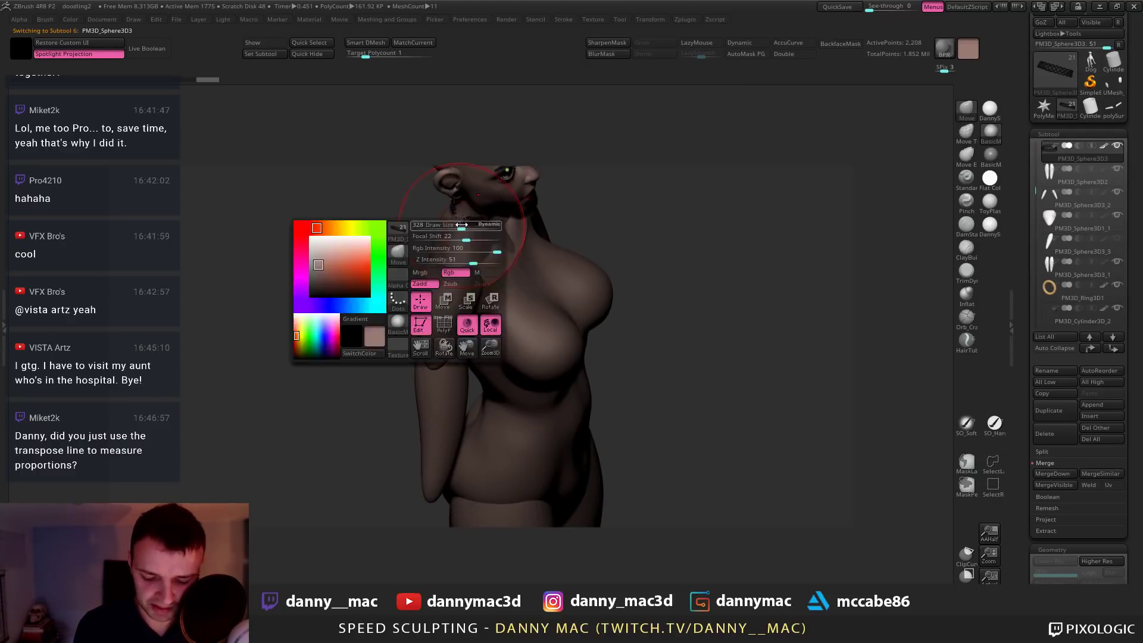
{"action": "left_click_drag", "start_coordinate": [472, 235], "coordinate": [464, 235]}
{"action": "left_click_drag", "start_coordinate": [460, 218], "coordinate": [452, 219]}
{"action": "mouse_move", "coordinate": [451, 218]}
{"action": "right_mouse_down"}
{"action": "mouse_move", "coordinate": [474, 216]}
{"action": "mouse_move", "coordinate": [453, 216]}
{"action": "right_mouse_up"}
{"action": "left_click_drag", "start_coordinate": [483, 225], "coordinate": [492, 228]}
Check the full figure's height again in side view with a vertical transpose line
{"action": "mouse_move", "coordinate": [497, 230]}
{"action": "right_mouse_down", "text": "shift"}
{"action": "mouse_move", "coordinate": [529, 235]}
{"action": "mouse_move", "coordinate": [406, 215]}
{"action": "mouse_move", "coordinate": [469, 281]}
{"action": "mouse_move", "coordinate": [469, 308]}
{"action": "right_mouse_up", "text": "shift"}
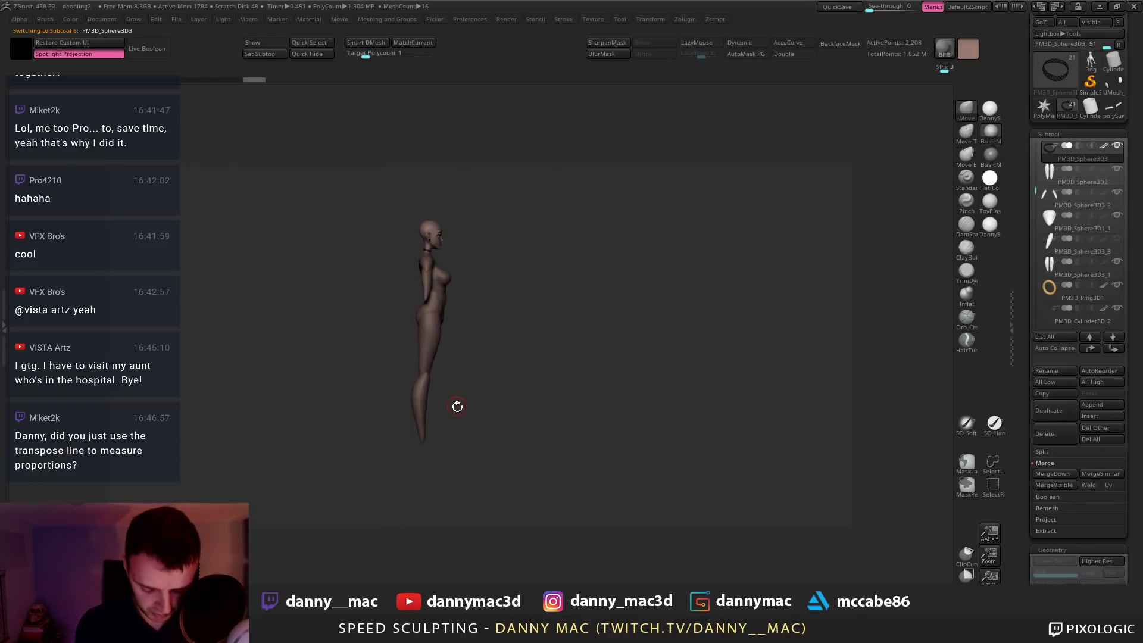
{"action": "key", "text": "w"}
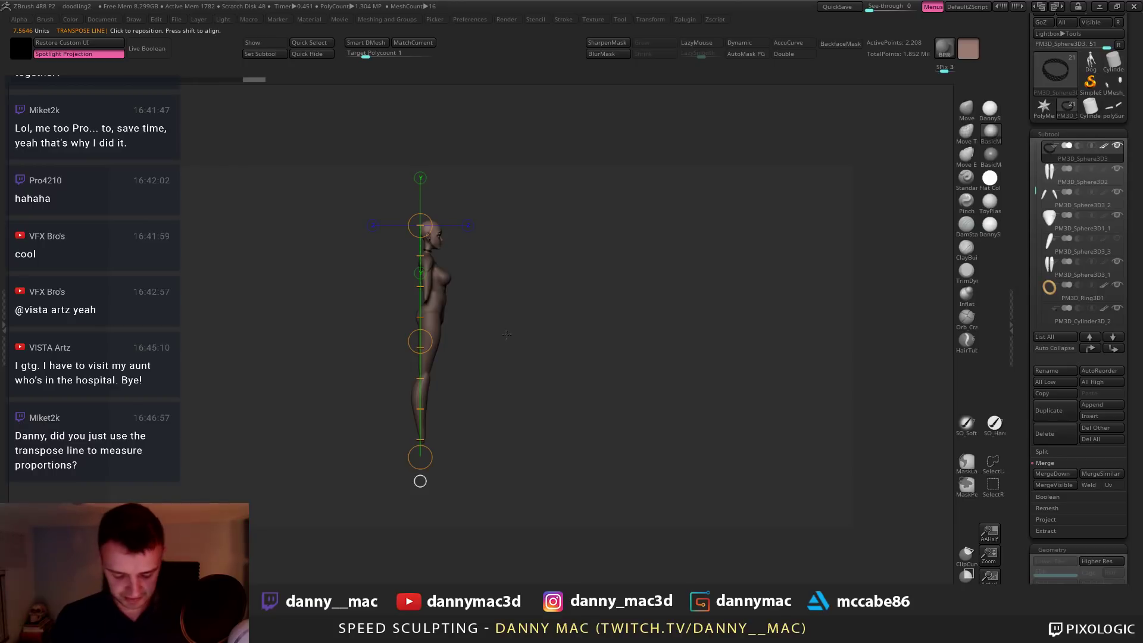
{"action": "key", "text": "q"}
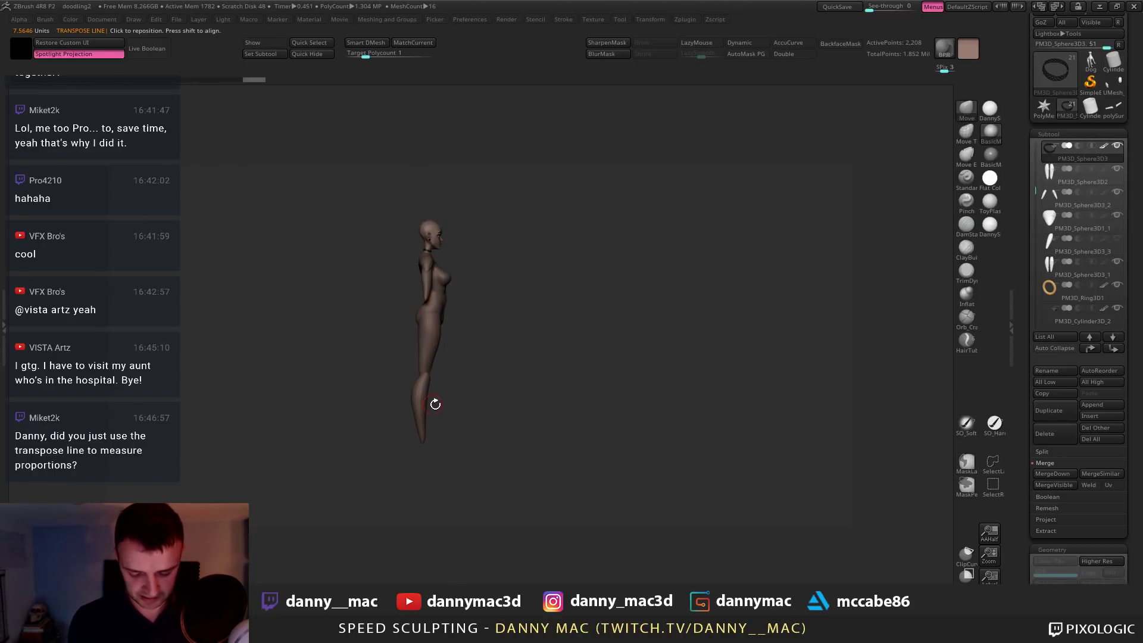
Select the lower legs and adjust the back of the knee area in side view
{"action": "mouse_move", "coordinate": [459, 331]}
{"action": "left_mouse_down", "text": "alt"}
{"action": "mouse_move", "coordinate": [460, 347]}
{"action": "mouse_move", "coordinate": [461, 309]}
{"action": "left_mouse_up", "text": "alt"}
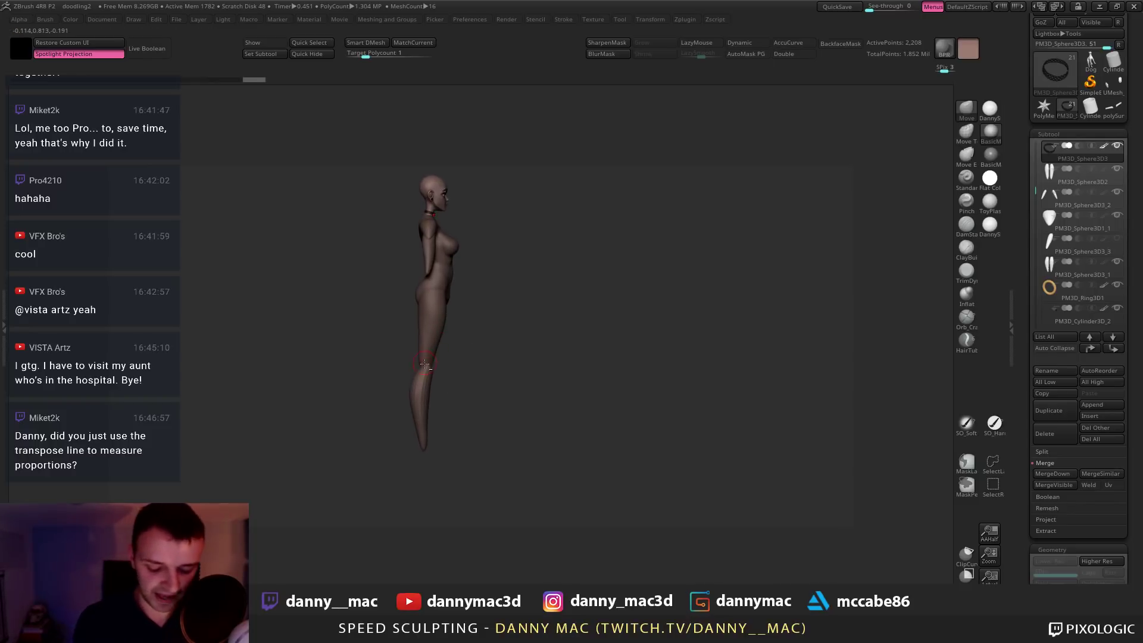
{"action": "left_click", "coordinate": [428, 368], "text": "alt"}
{"action": "left_click_drag", "start_coordinate": [417, 365], "coordinate": [443, 301], "text": "shift"}
Select the thighs, reshape their side and back outline with the Move brush and smooth the surface
{"action": "left_click", "coordinate": [440, 294], "text": "alt"}
{"action": "right_click_drag", "start_coordinate": [456, 301], "coordinate": [454, 306]}
{"action": "key", "text": "space"}
{"action": "left_click_drag", "start_coordinate": [452, 314], "coordinate": [457, 316]}
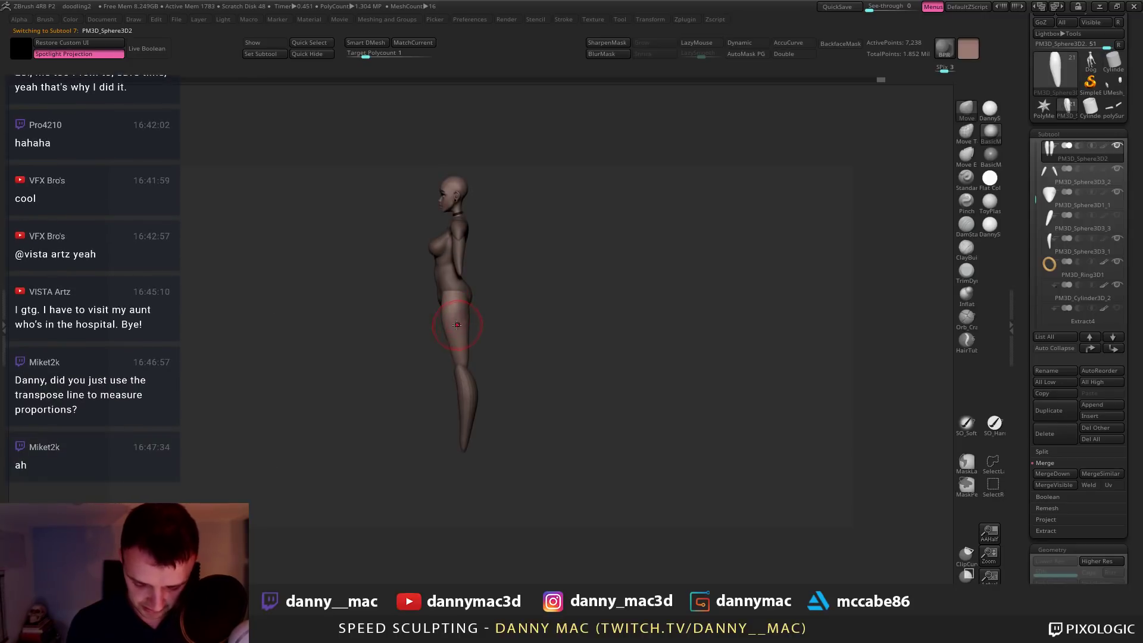
{"action": "key", "text": "shift"}
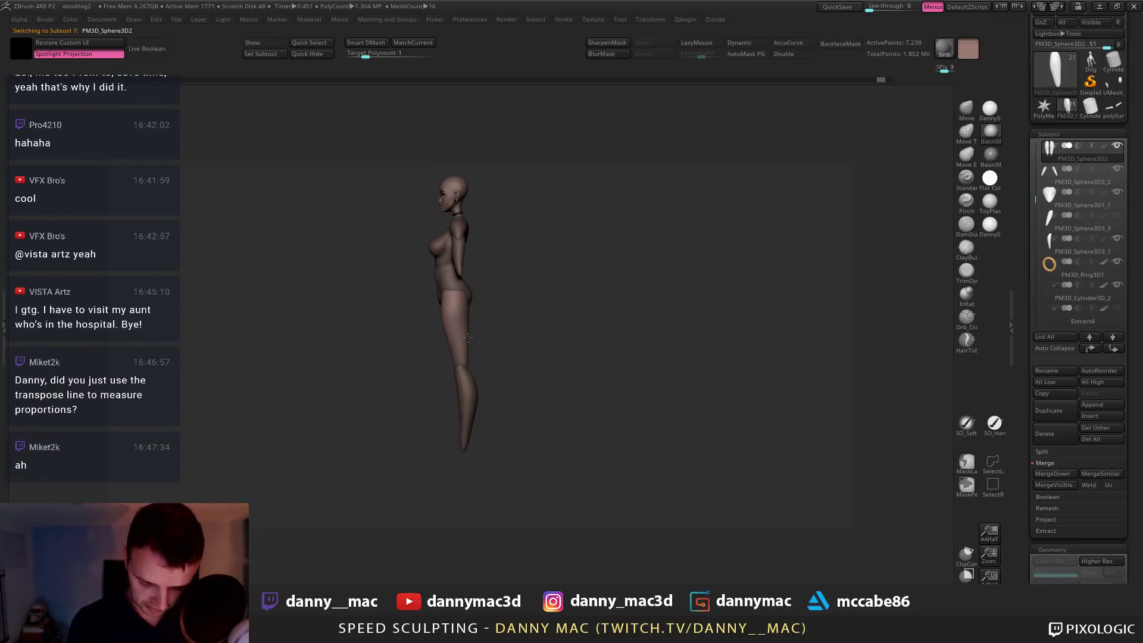
{"action": "left_click_drag", "start_coordinate": [468, 337], "coordinate": [468, 326], "text": "shift"}
{"action": "right_click_drag", "start_coordinate": [469, 326], "coordinate": [474, 322]}
{"action": "mouse_move", "coordinate": [486, 361]}
{"action": "right_mouse_down"}
{"action": "mouse_move", "coordinate": [458, 358]}
{"action": "mouse_move", "coordinate": [482, 328]}
{"action": "right_mouse_up"}
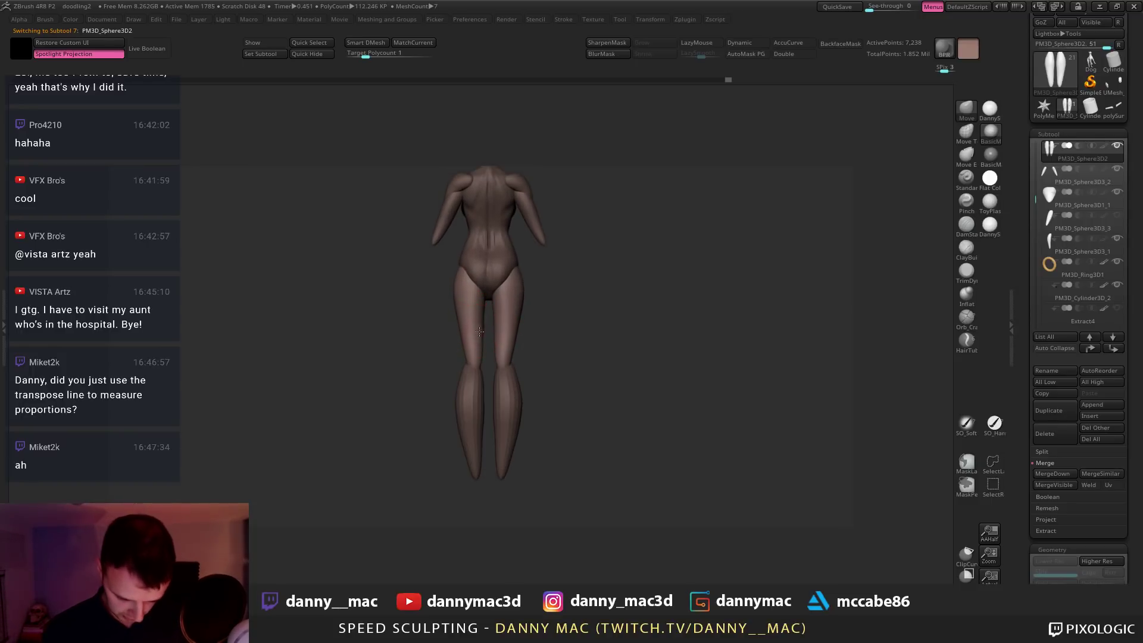
{"action": "left_click_drag", "start_coordinate": [490, 295], "coordinate": [491, 293]}
Select the torso and build up the buttocks with the ClayBuildup brush in back view
{"action": "left_click", "coordinate": [491, 291], "text": "alt"}
{"action": "key", "text": "b"}
{"action": "key", "text": "c"}
{"action": "key", "text": "b"}
{"action": "mouse_move", "coordinate": [493, 295]}
{"action": "right_mouse_down", "text": "ctrl"}
{"action": "mouse_move", "coordinate": [505, 297]}
{"action": "mouse_move", "coordinate": [493, 278]}
{"action": "right_mouse_up", "text": "ctrl"}
{"action": "right_click", "coordinate": [488, 296]}
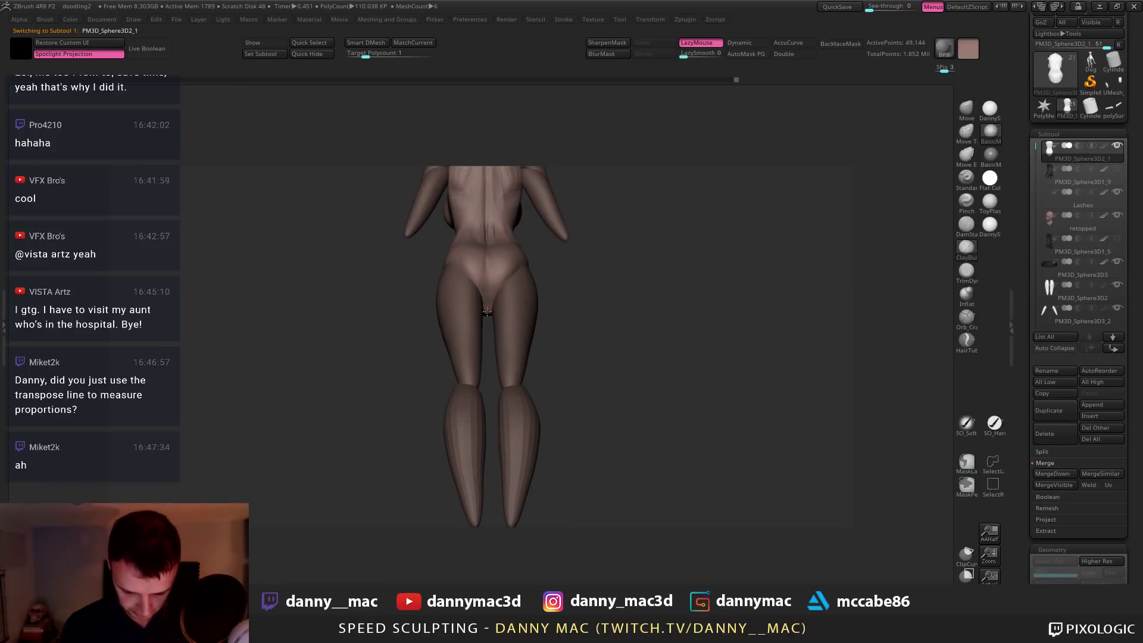
Reselect the torso and pull the lower edge of the buttocks into a rounder outline with the Move brush
{"action": "left_click", "coordinate": [481, 293], "text": "alt"}
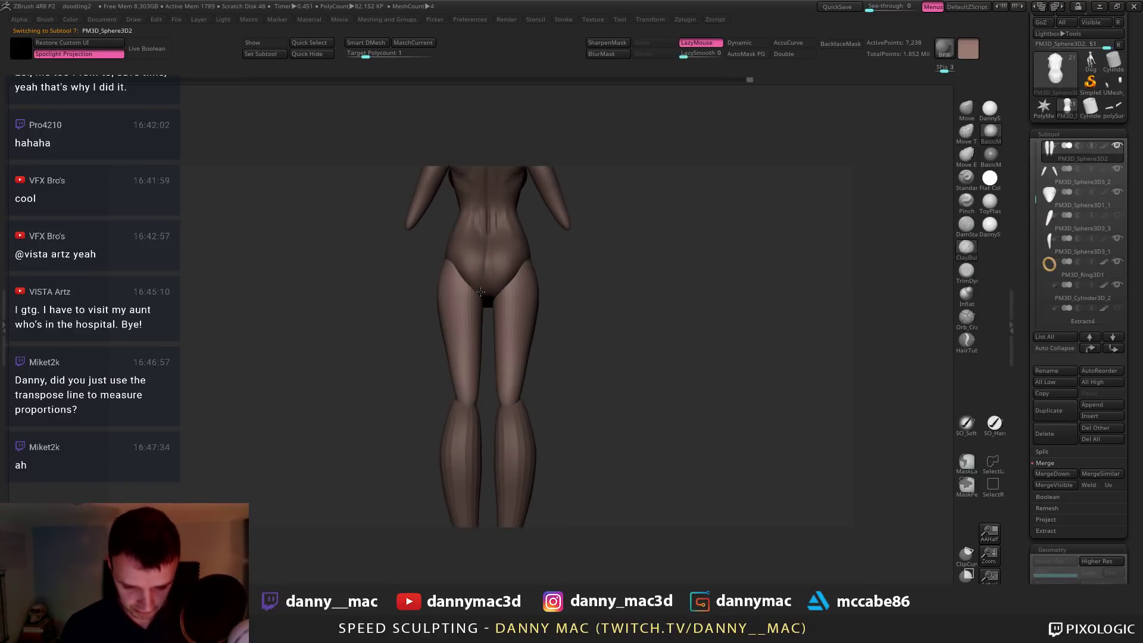
{"action": "left_click", "coordinate": [471, 291], "text": "alt"}
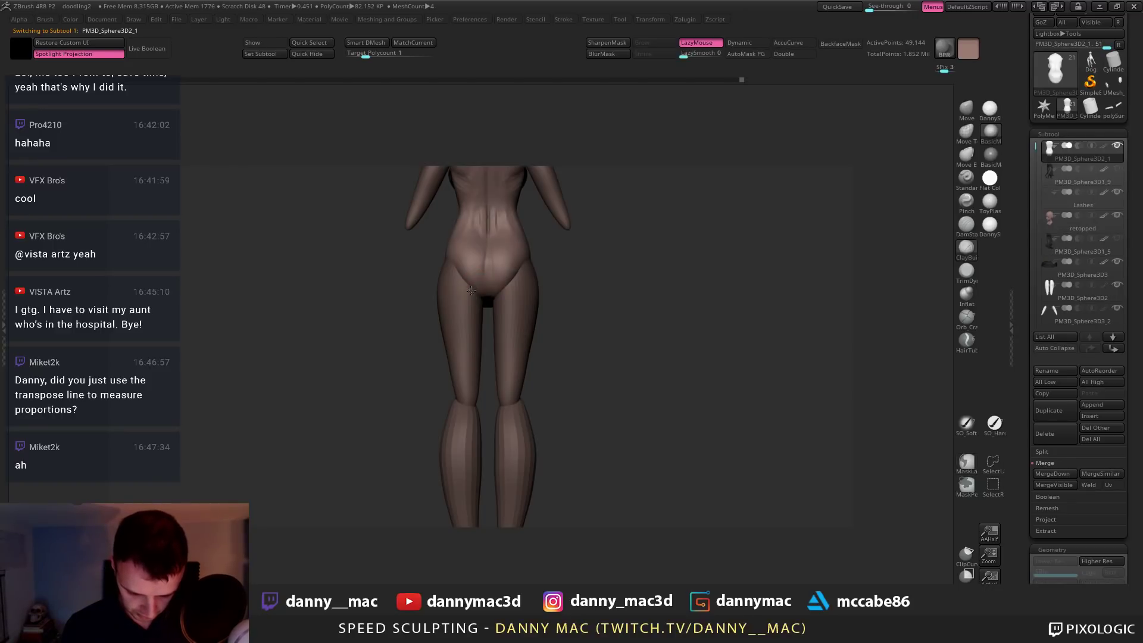
{"action": "right_click_drag", "start_coordinate": [474, 295], "coordinate": [474, 292]}
{"action": "key", "text": "b"}
{"action": "key", "text": "m"}
{"action": "key", "text": "v"}
{"action": "left_click_drag", "start_coordinate": [461, 278], "coordinate": [447, 283]}
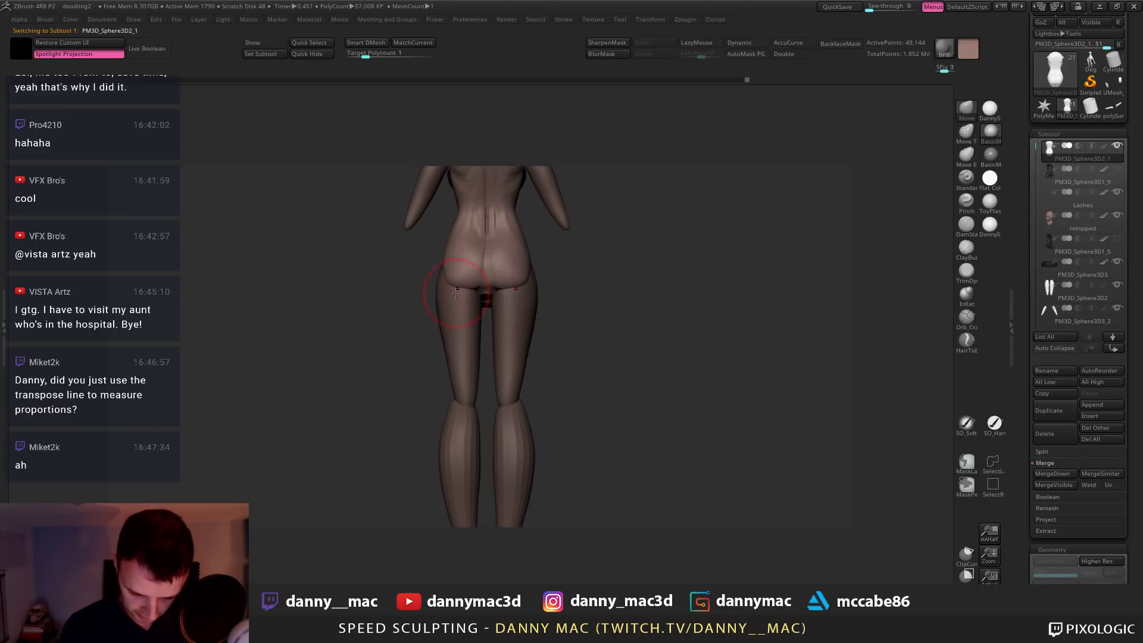
Carve the cleft between the buttocks with the DamStandard brush
{"action": "key", "text": "b"}
{"action": "key", "text": "d"}
{"action": "key", "text": "s"}
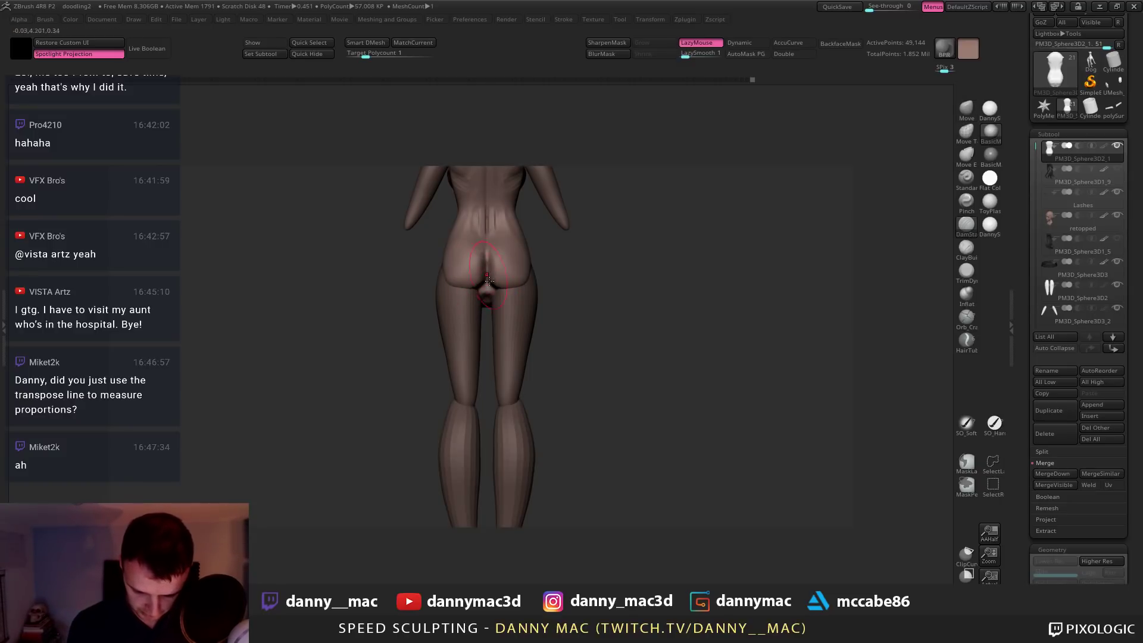
Adjust the Move brush size and pull the buttocks into a fuller shape from below and in side view
{"action": "mouse_move", "coordinate": [483, 282]}
{"action": "right_mouse_down"}
{"action": "mouse_move", "coordinate": [493, 307]}
{"action": "mouse_move", "coordinate": [511, 255]}
{"action": "right_mouse_up"}
{"action": "key", "text": "l"}
{"action": "key", "text": "space"}
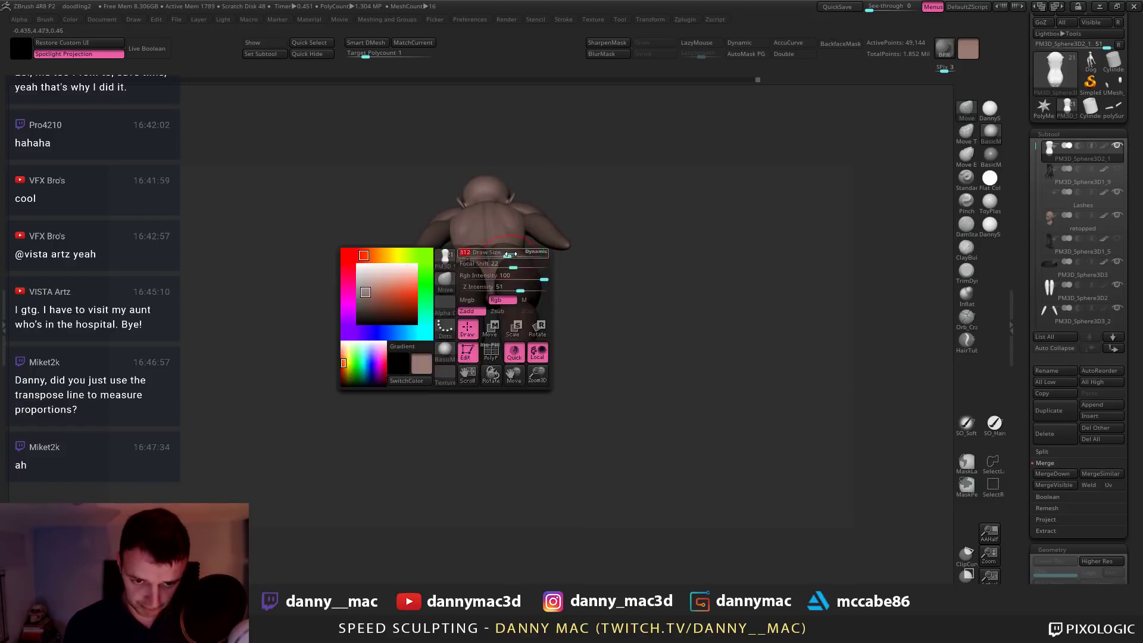
{"action": "left_click_drag", "start_coordinate": [510, 247], "coordinate": [515, 252]}
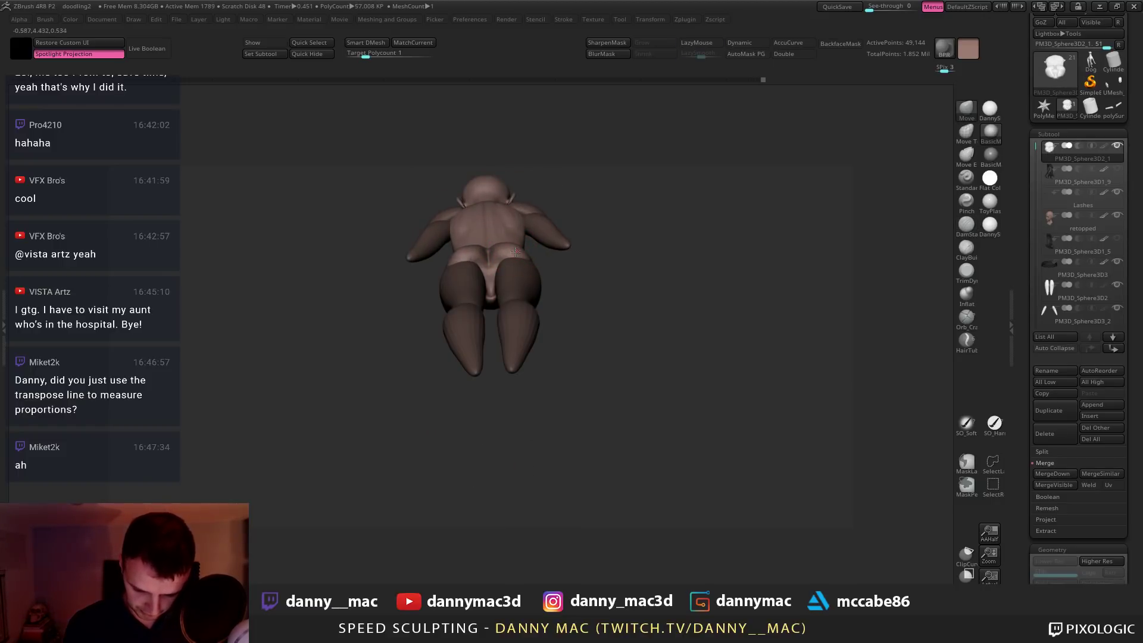
{"action": "mouse_move", "coordinate": [519, 252]}
{"action": "right_mouse_down"}
{"action": "mouse_move", "coordinate": [502, 252]}
{"action": "mouse_move", "coordinate": [444, 332]}
{"action": "right_mouse_up"}
{"action": "left_click_drag", "start_coordinate": [509, 264], "coordinate": [515, 271]}
{"action": "mouse_move", "coordinate": [515, 271]}
{"action": "right_mouse_down"}
{"action": "mouse_move", "coordinate": [524, 279]}
{"action": "mouse_move", "coordinate": [503, 271]}
{"action": "mouse_move", "coordinate": [513, 261]}
{"action": "right_mouse_up"}
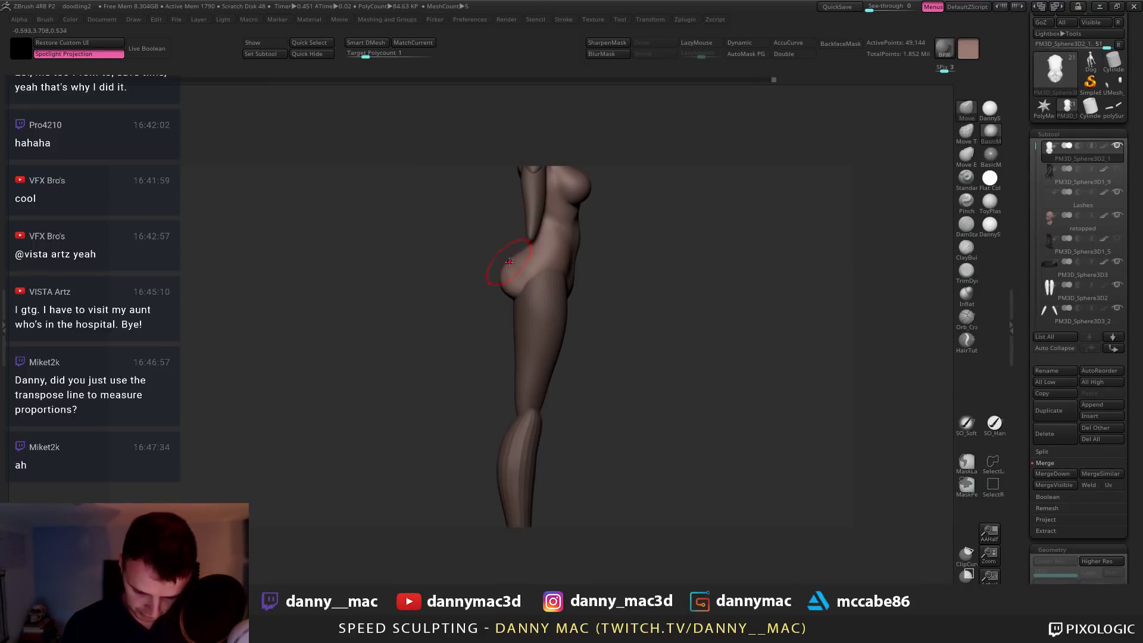
{"action": "left_click_drag", "start_coordinate": [510, 267], "coordinate": [512, 261]}
{"action": "mouse_move", "coordinate": [505, 268]}
{"action": "right_mouse_down"}
{"action": "mouse_move", "coordinate": [513, 281]}
{"action": "mouse_move", "coordinate": [548, 265]}
{"action": "mouse_move", "coordinate": [516, 272]}
{"action": "right_mouse_up"}
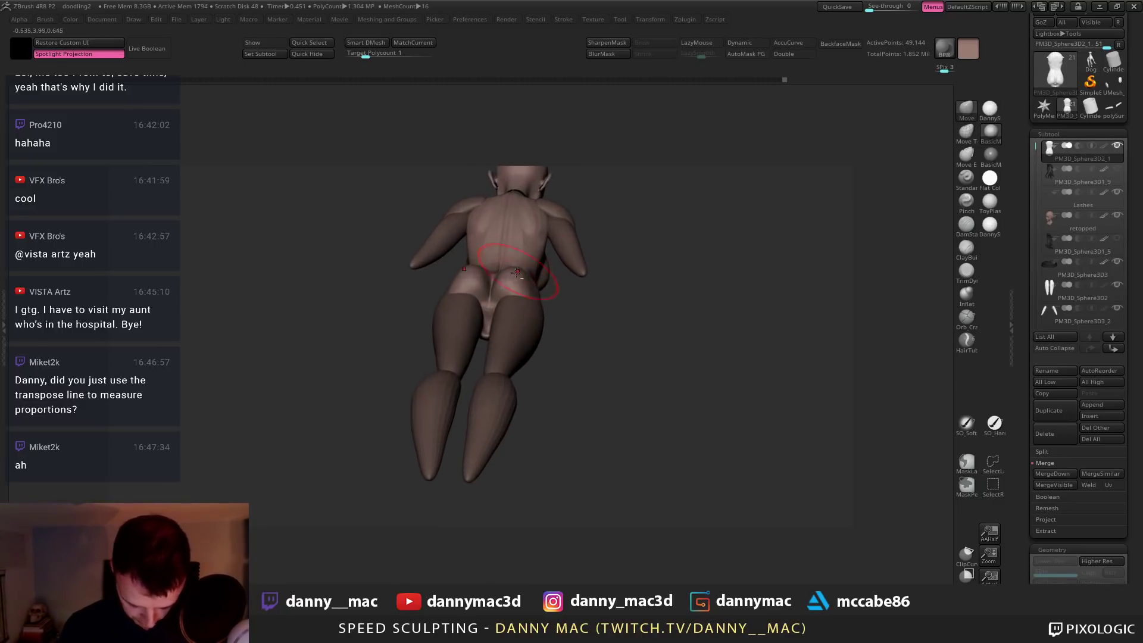
Build up the buttocks and outer hips with the ClayBuildup brush and smooth the transition at the sides
{"action": "key", "text": "l"}
{"action": "mouse_move", "coordinate": [529, 224]}
{"action": "right_mouse_down"}
{"action": "mouse_move", "coordinate": [496, 285]}
{"action": "mouse_move", "coordinate": [505, 265]}
{"action": "mouse_move", "coordinate": [530, 307]}
{"action": "right_mouse_up"}
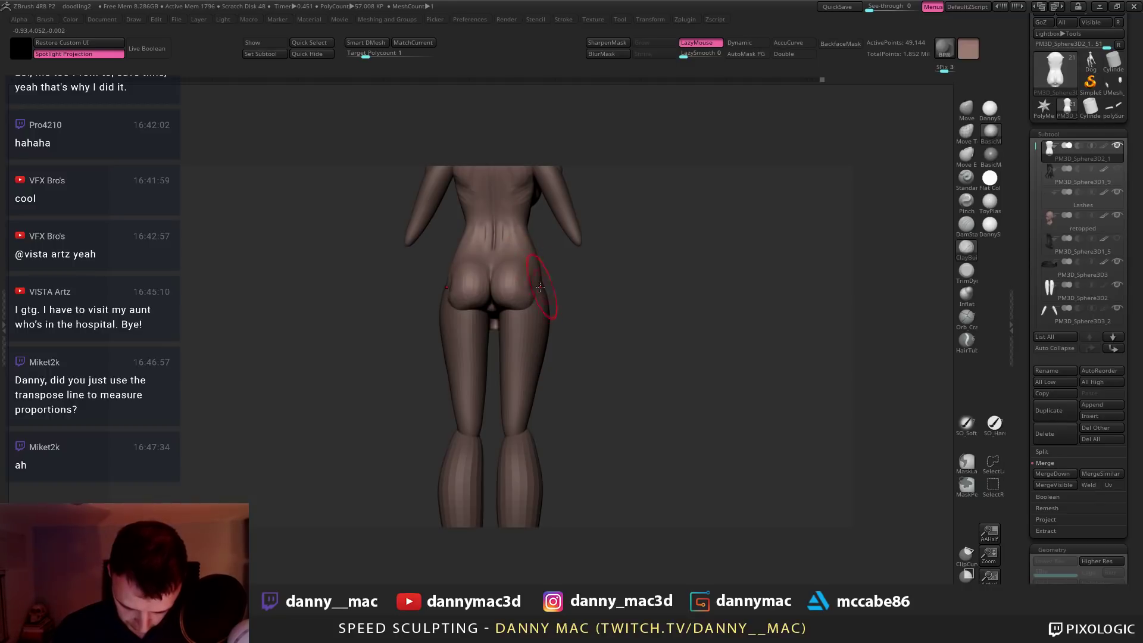
{"action": "right_click_drag", "start_coordinate": [540, 287], "coordinate": [536, 278]}
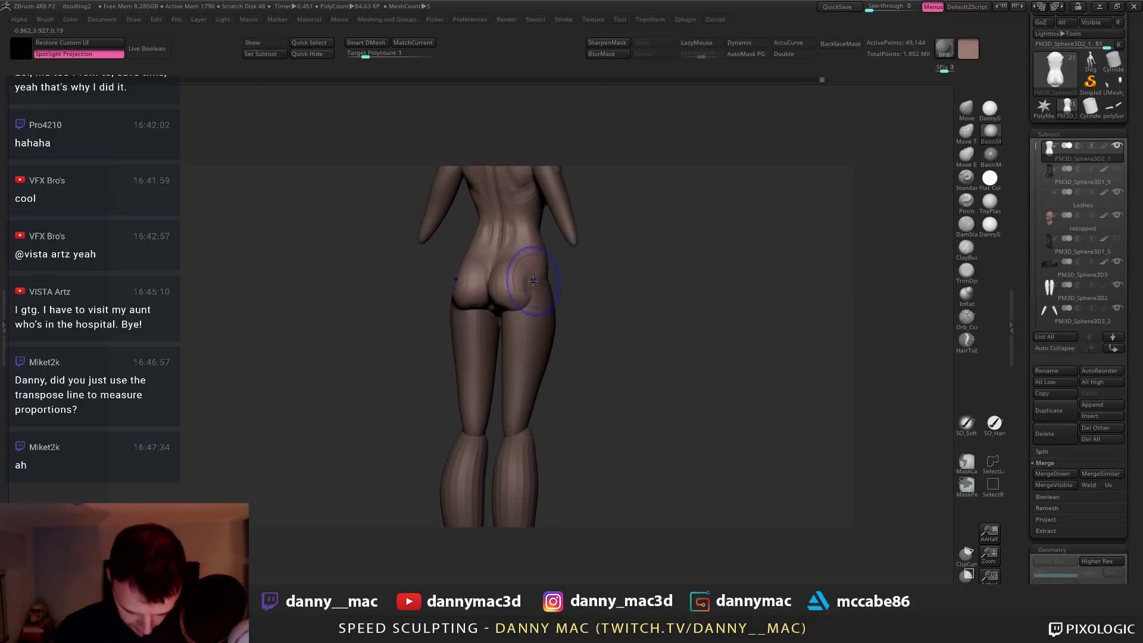
{"action": "left_click_drag", "start_coordinate": [531, 278], "coordinate": [533, 284], "text": "shift"}
{"action": "mouse_move", "coordinate": [533, 284]}
{"action": "right_mouse_down", "text": "shift"}
{"action": "mouse_move", "coordinate": [539, 296]}
{"action": "mouse_move", "coordinate": [524, 269]}
{"action": "mouse_move", "coordinate": [537, 258]}
{"action": "right_mouse_up", "text": "shift"}
{"action": "key", "text": "l"}
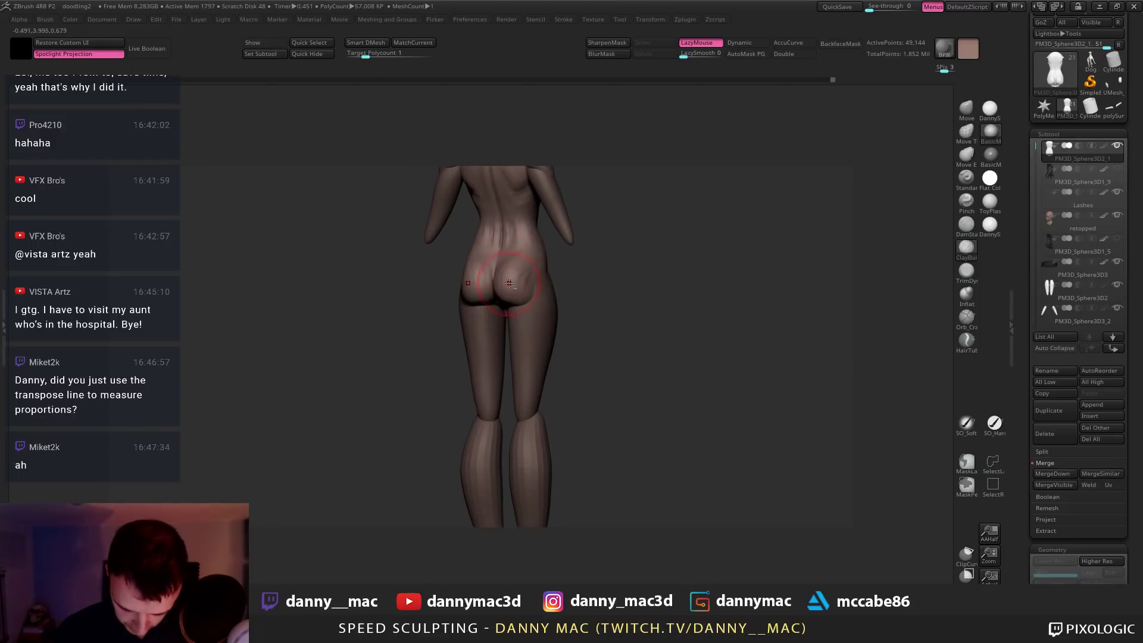
{"action": "key", "text": "l"}
{"action": "key", "text": "l"}
{"action": "key", "text": "l"}
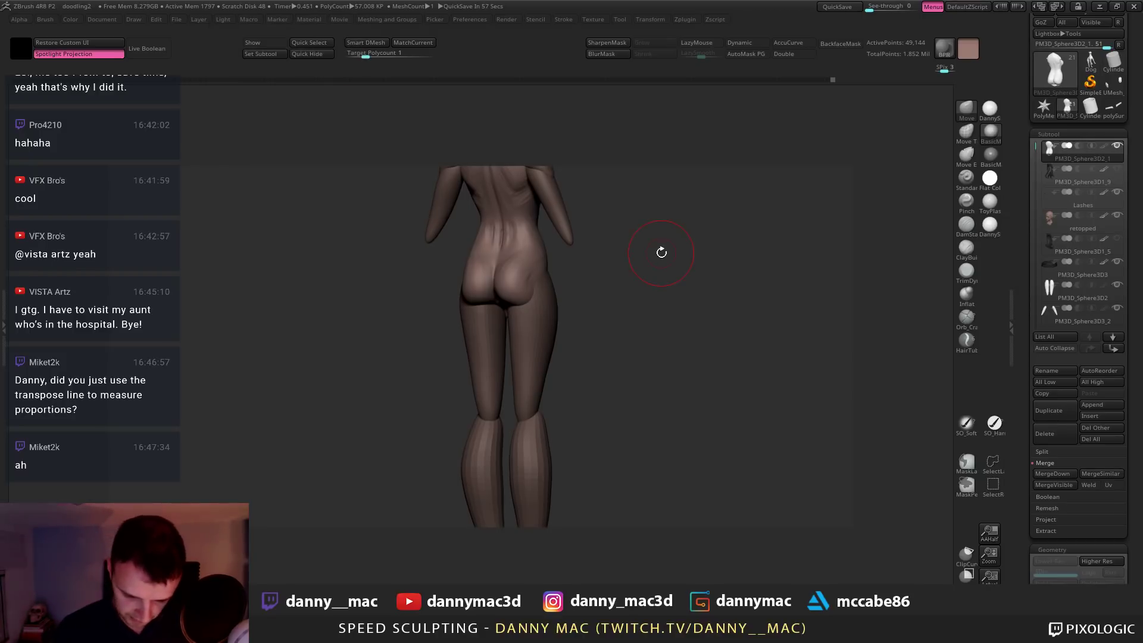
Adjust the outer contour of the hips and buttocks with the Move brush from the back
{"action": "key", "text": "space"}
{"action": "left_click_drag", "start_coordinate": [475, 272], "coordinate": [460, 275]}
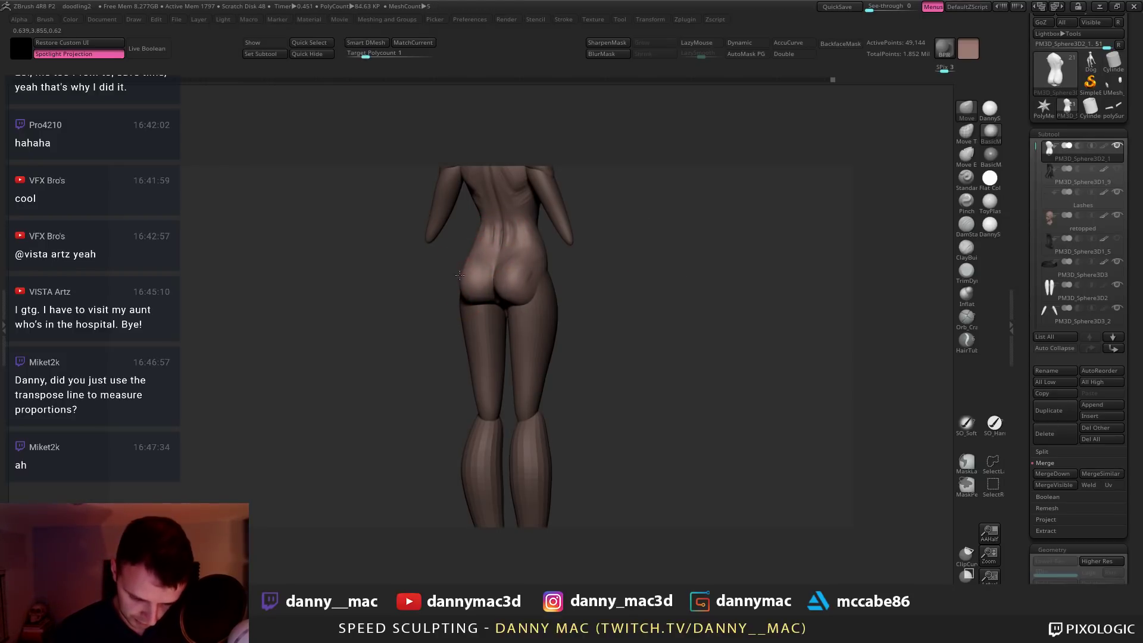
{"action": "mouse_move", "coordinate": [457, 278]}
{"action": "right_mouse_down"}
{"action": "mouse_move", "coordinate": [519, 310]}
{"action": "mouse_move", "coordinate": [529, 301]}
{"action": "mouse_move", "coordinate": [500, 295]}
{"action": "mouse_move", "coordinate": [502, 322]}
{"action": "mouse_move", "coordinate": [541, 301]}
{"action": "mouse_move", "coordinate": [490, 328]}
{"action": "mouse_move", "coordinate": [487, 314]}
{"action": "mouse_move", "coordinate": [539, 296]}
{"action": "right_mouse_up"}
{"action": "right_click", "coordinate": [488, 328]}
Sharpen the upper cleft of the buttocks and its junction with the lower back using the DamStandard brush
{"action": "key", "text": "l"}
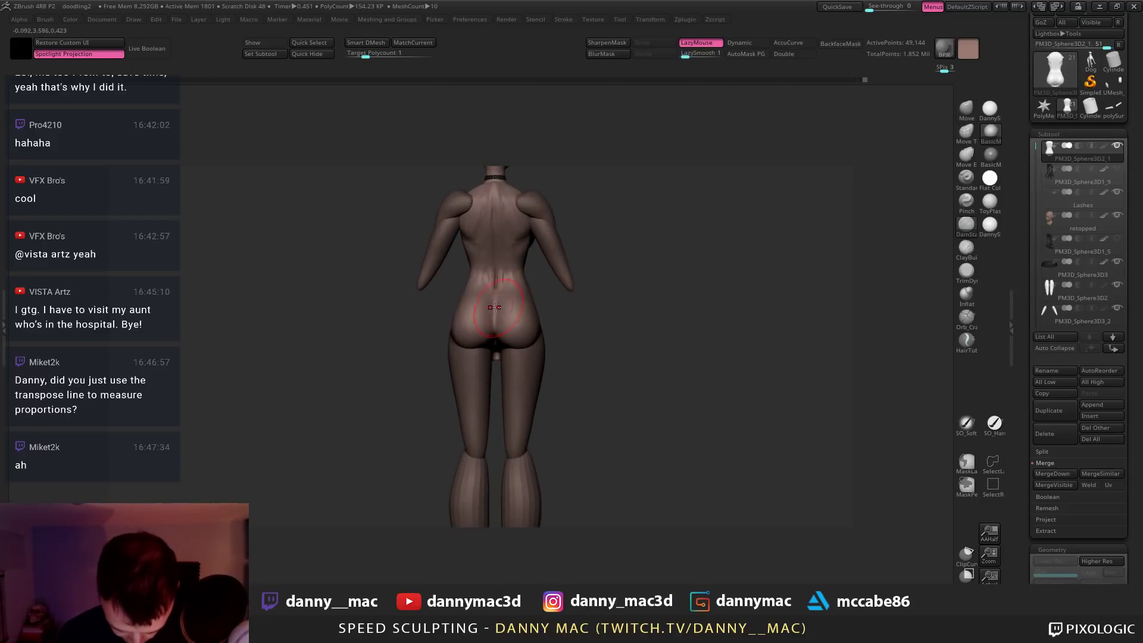
{"action": "right_click_drag", "start_coordinate": [510, 293], "coordinate": [539, 253], "text": "ctrl"}
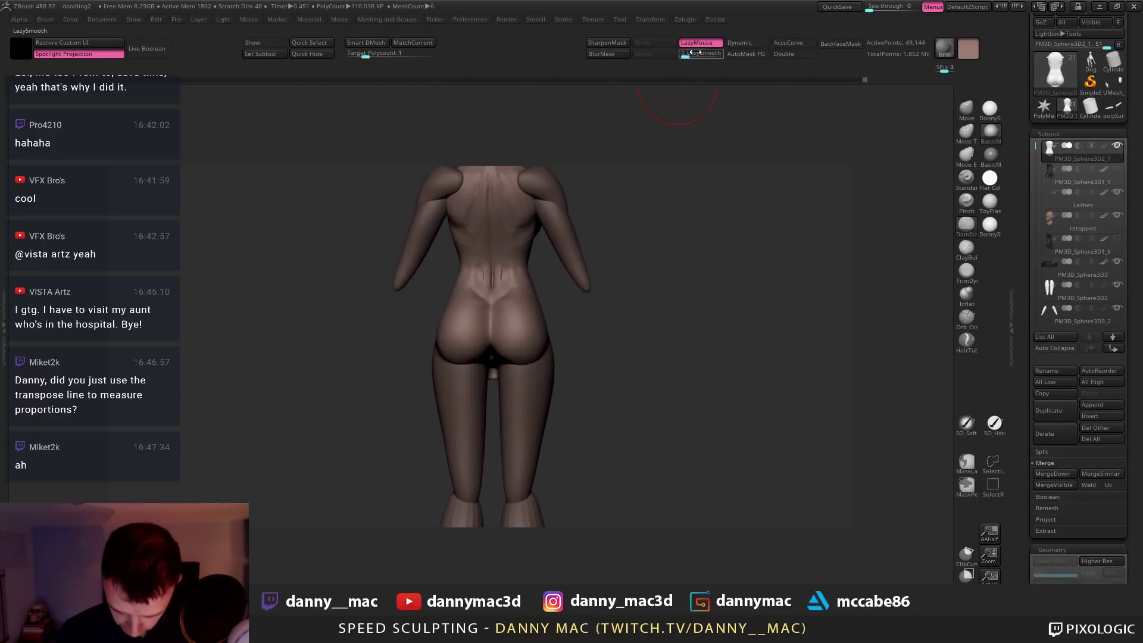
{"action": "right_click", "coordinate": [501, 316]}
{"action": "mouse_move", "coordinate": [499, 307]}
{"action": "right_mouse_down"}
{"action": "mouse_move", "coordinate": [509, 296]}
{"action": "mouse_move", "coordinate": [492, 327]}
{"action": "right_mouse_up"}
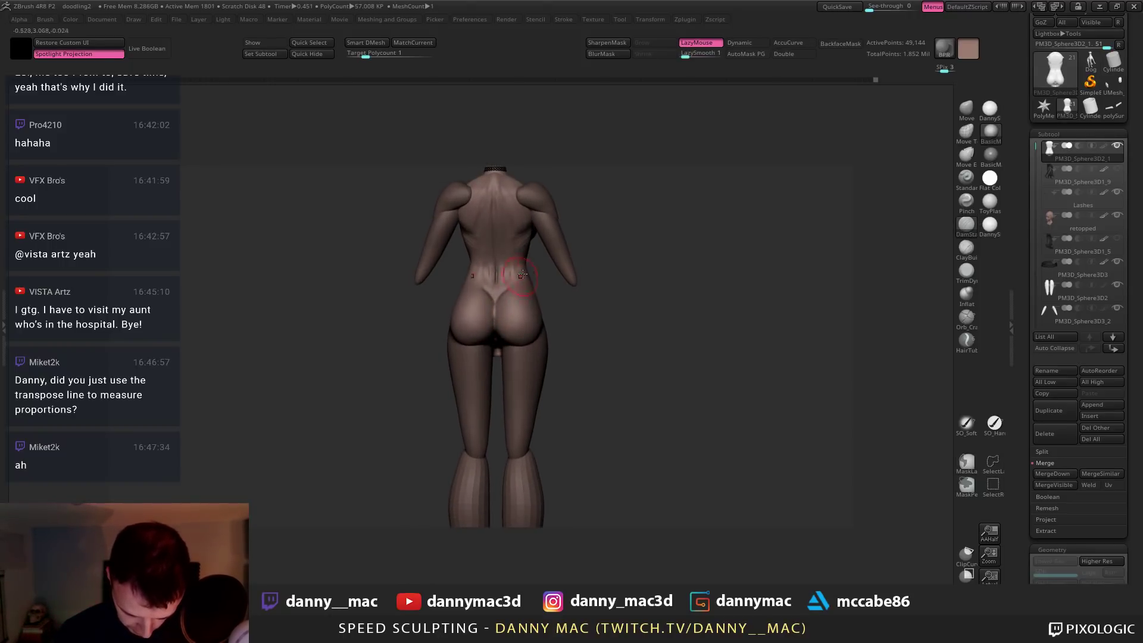
{"action": "right_click_drag", "start_coordinate": [522, 275], "coordinate": [531, 248]}
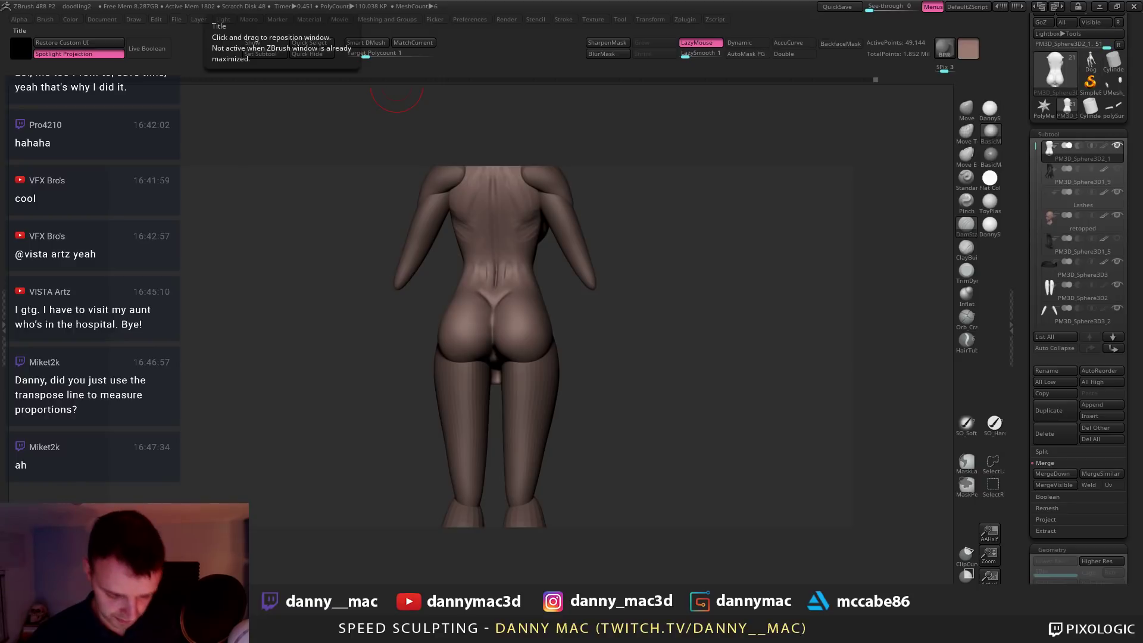
Resize the Move brush and reshape the buttocks in three-quarter back and side views
{"action": "right_click_drag", "start_coordinate": [477, 313], "coordinate": [496, 320]}
{"action": "key", "text": "space"}
{"action": "key", "text": "space"}
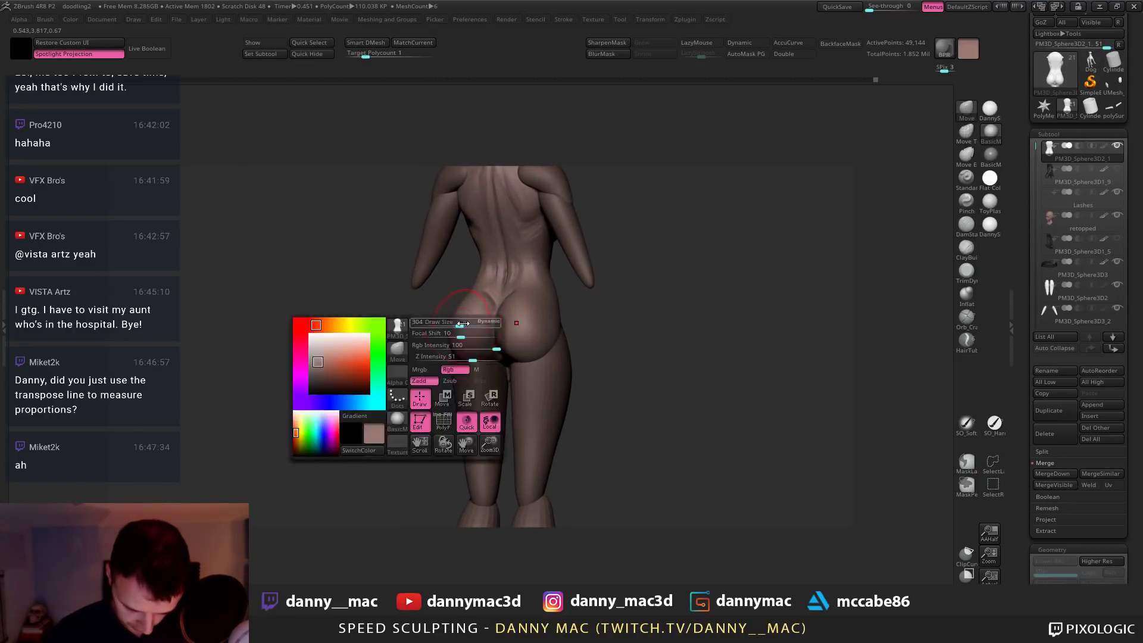
{"action": "mouse_move", "coordinate": [471, 319]}
{"action": "left_mouse_down"}
{"action": "mouse_move", "coordinate": [454, 360]}
{"action": "mouse_move", "coordinate": [464, 345]}
{"action": "left_mouse_up"}
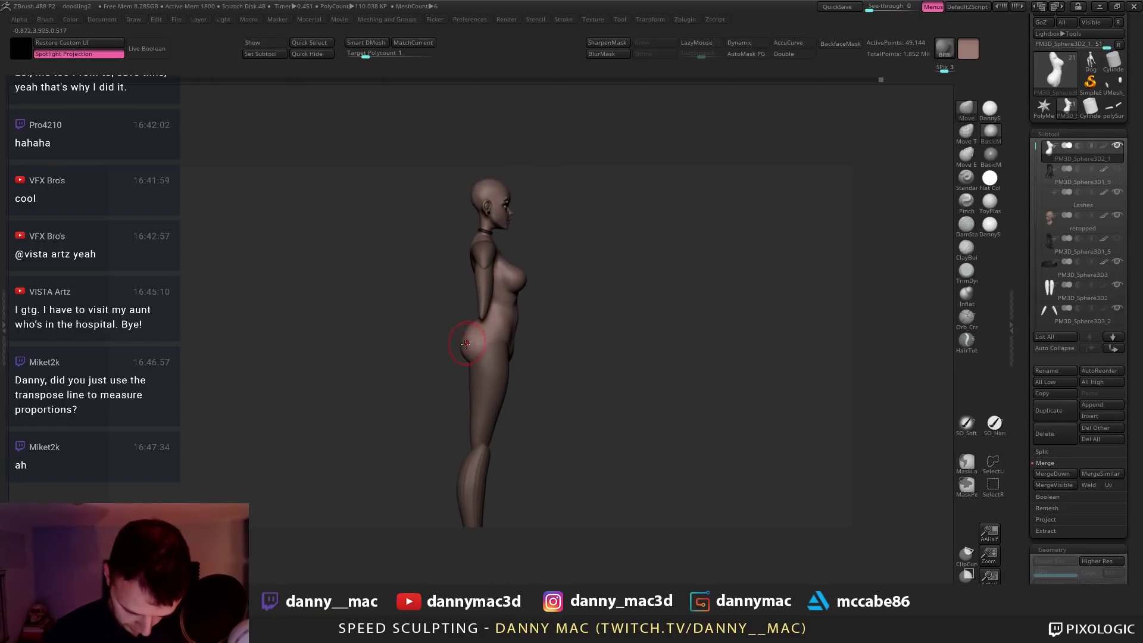
{"action": "key", "text": "space"}
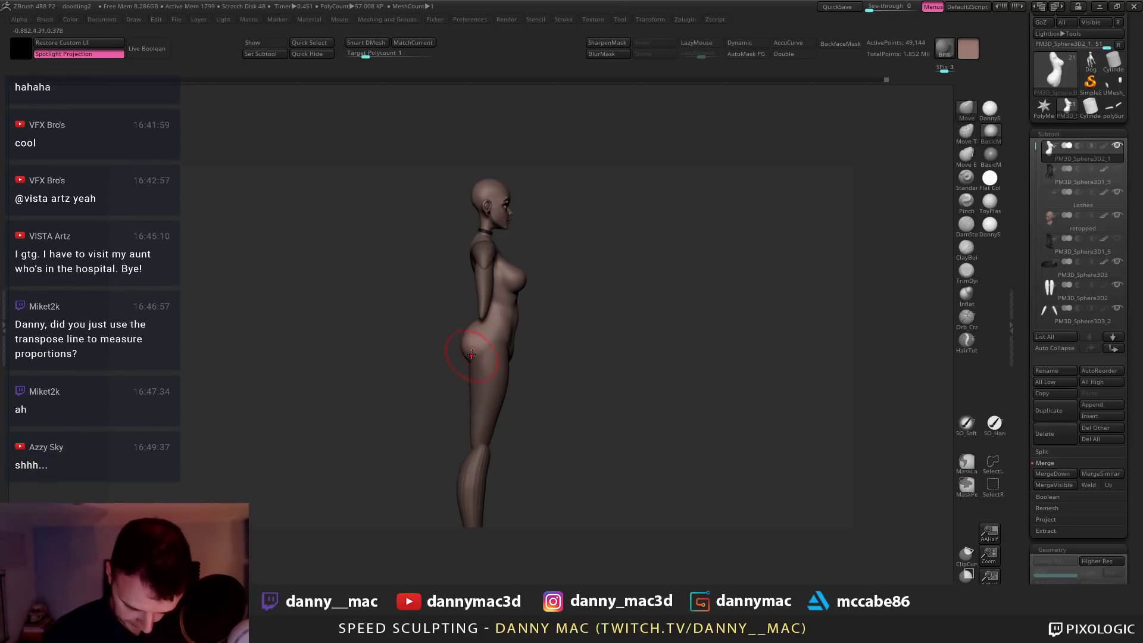
Refine the profile of the buttocks and hips from the side and back, and save the project
{"action": "right_click_drag", "start_coordinate": [470, 328], "coordinate": [525, 303], "text": "ctrl"}
{"action": "mouse_move", "coordinate": [506, 349]}
{"action": "right_mouse_down"}
{"action": "mouse_move", "coordinate": [512, 357]}
{"action": "mouse_move", "coordinate": [487, 346]}
{"action": "right_mouse_up"}
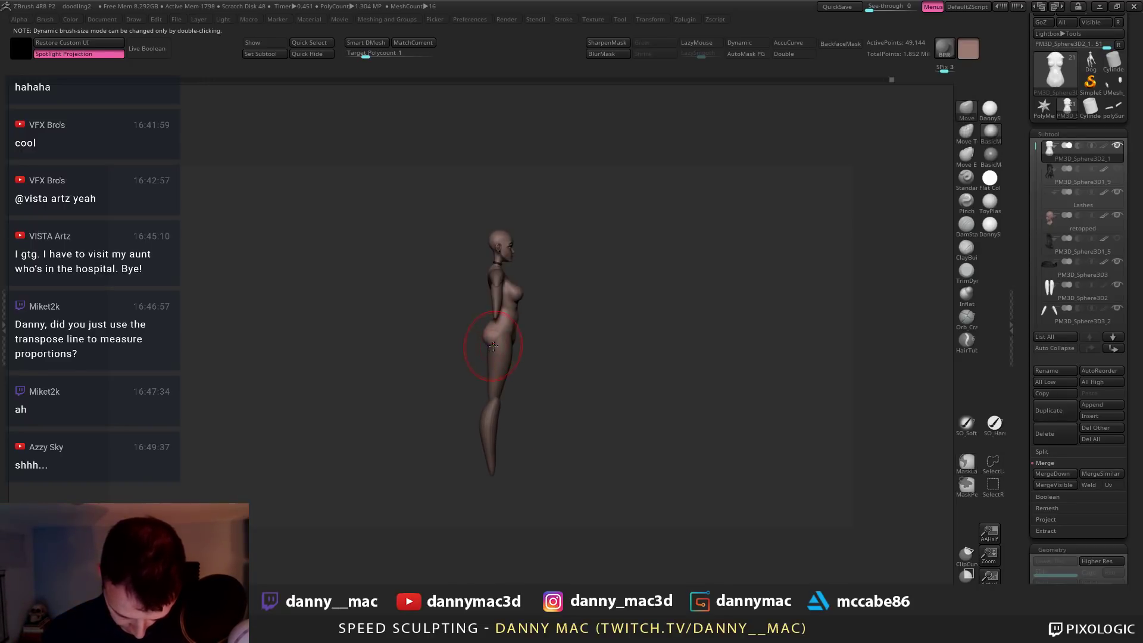
{"action": "mouse_move", "coordinate": [493, 349]}
{"action": "right_mouse_down"}
{"action": "mouse_move", "coordinate": [487, 335]}
{"action": "mouse_move", "coordinate": [518, 325]}
{"action": "mouse_move", "coordinate": [505, 323]}
{"action": "mouse_move", "coordinate": [505, 344]}
{"action": "right_mouse_up"}
{"action": "key", "text": "space"}
{"action": "key", "text": "space"}
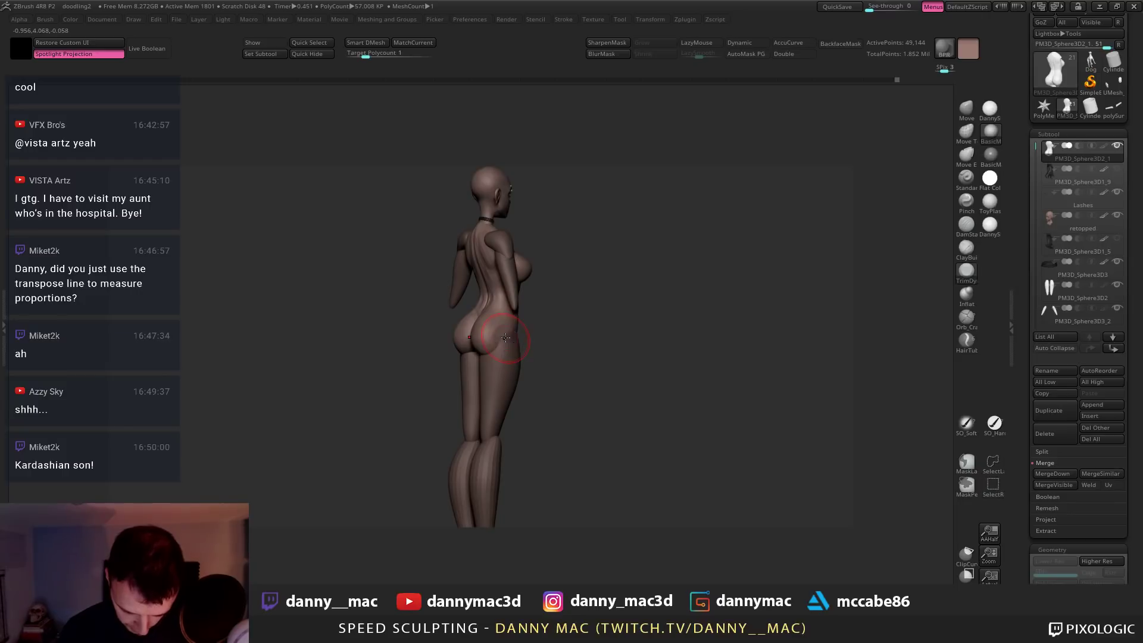
{"action": "right_click_drag", "start_coordinate": [511, 332], "coordinate": [553, 323]}
{"action": "key", "text": "ctrl"}
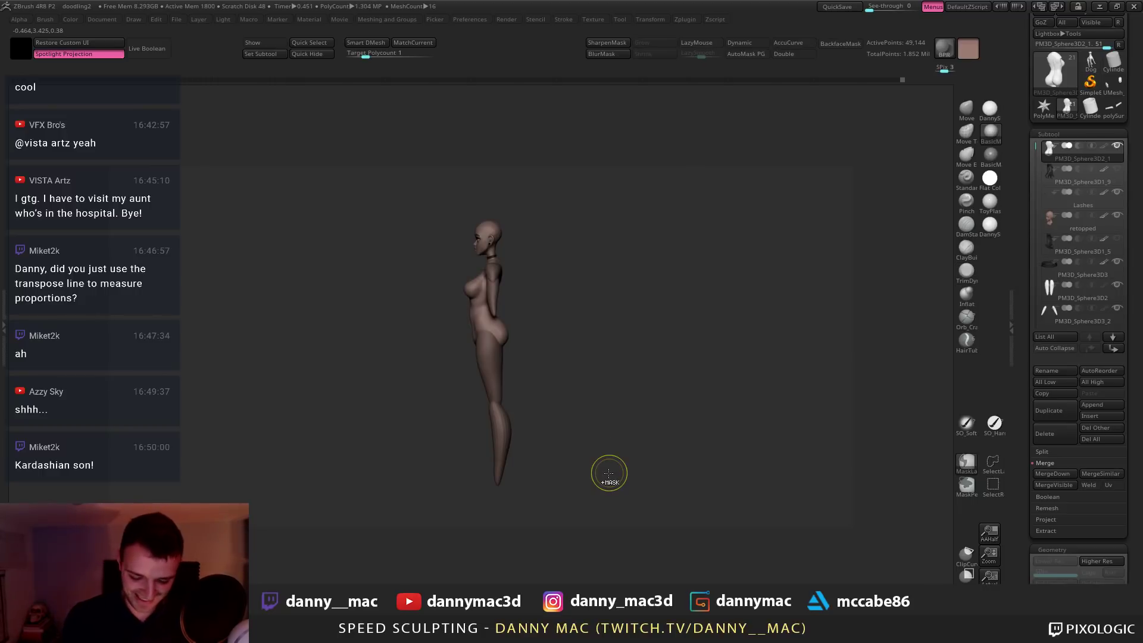
{"action": "key", "text": "ctrl+s"}
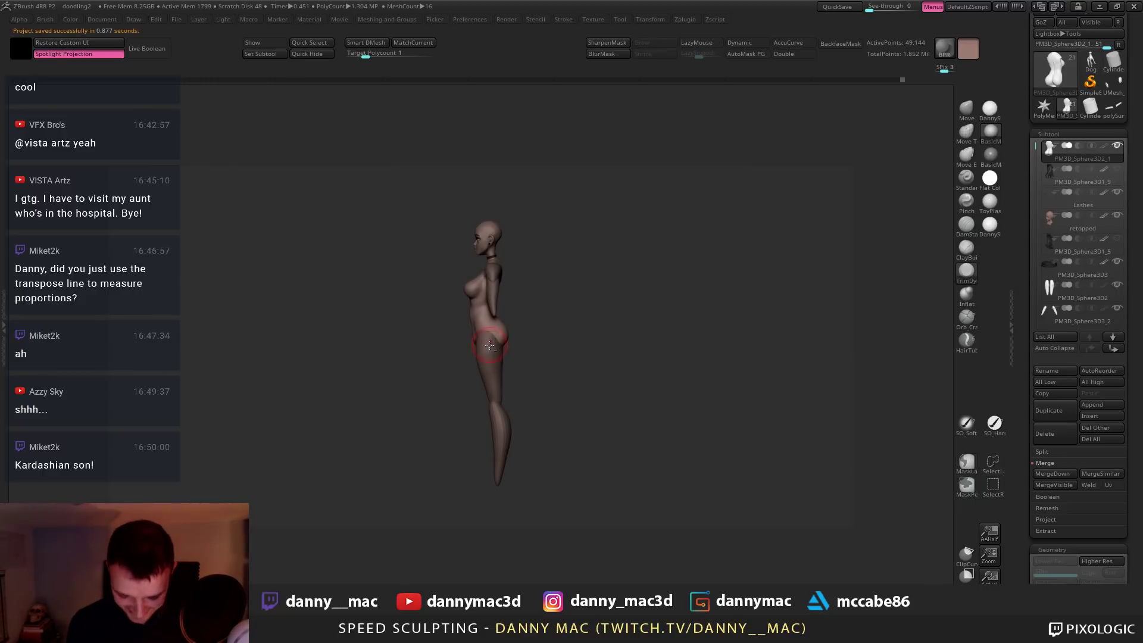
Select the thighs and widen them slightly in front view using a horizontal transpose line
{"action": "left_click", "coordinate": [499, 365], "text": "alt"}
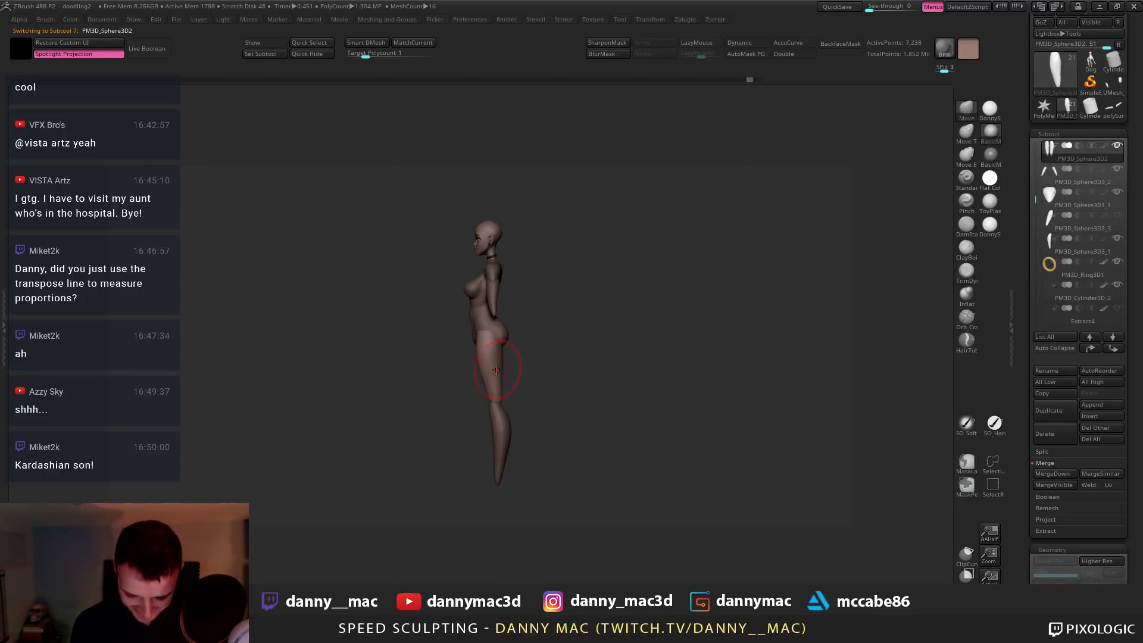
{"action": "right_click_drag", "start_coordinate": [500, 370], "coordinate": [536, 357]}
{"action": "mouse_move", "coordinate": [441, 341]}
{"action": "right_mouse_down"}
{"action": "mouse_move", "coordinate": [456, 344]}
{"action": "mouse_move", "coordinate": [461, 365]}
{"action": "right_mouse_up"}
{"action": "right_click", "coordinate": [456, 344]}
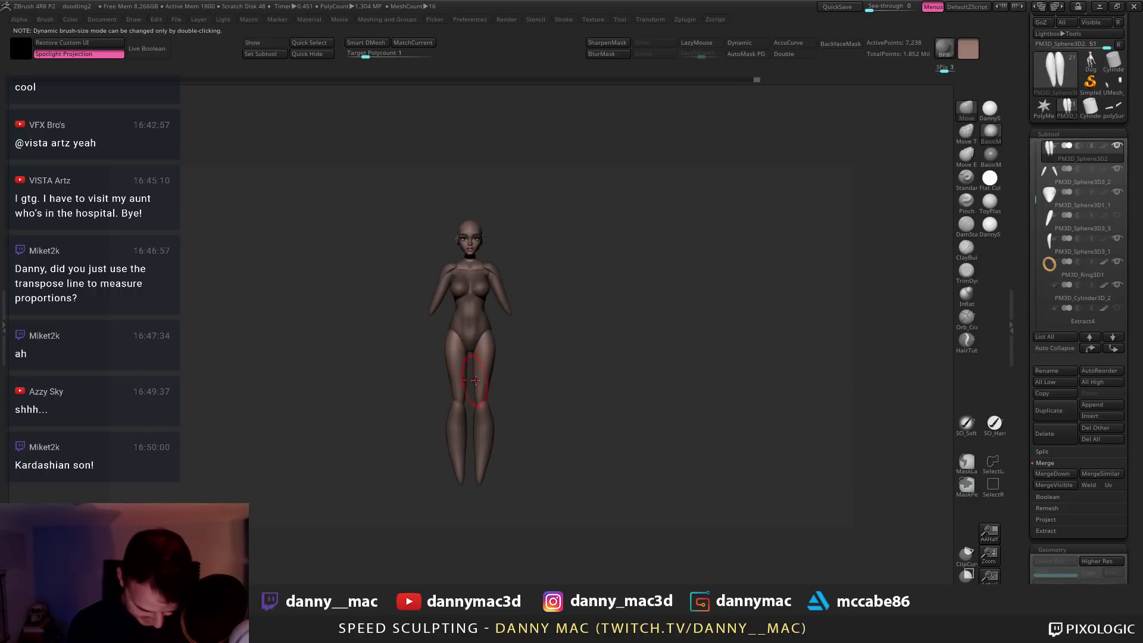
{"action": "key", "text": "w"}
{"action": "left_click_drag", "start_coordinate": [488, 364], "coordinate": [572, 364]}
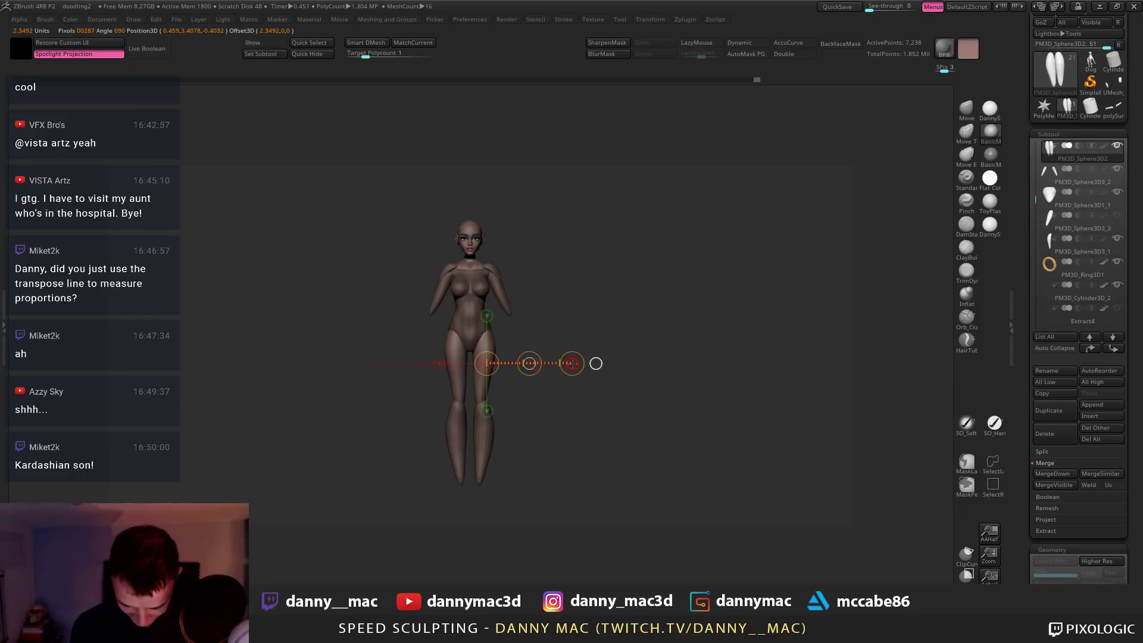
{"action": "key", "text": "q"}
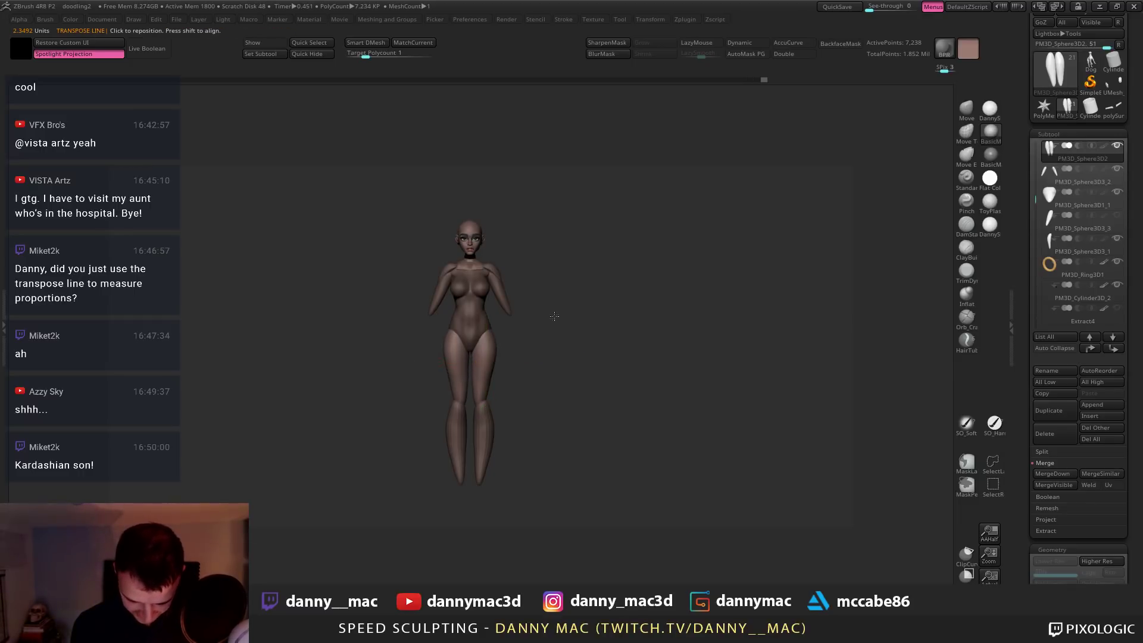
Preview the figure with the DannySkin material and select the torso in side view
{"action": "mouse_move", "coordinate": [523, 325]}
{"action": "right_mouse_down", "text": "alt"}
{"action": "mouse_move", "coordinate": [540, 326]}
{"action": "mouse_move", "coordinate": [555, 365]}
{"action": "mouse_move", "coordinate": [601, 351]}
{"action": "right_mouse_up", "text": "alt"}
{"action": "left_click", "coordinate": [989, 109]}
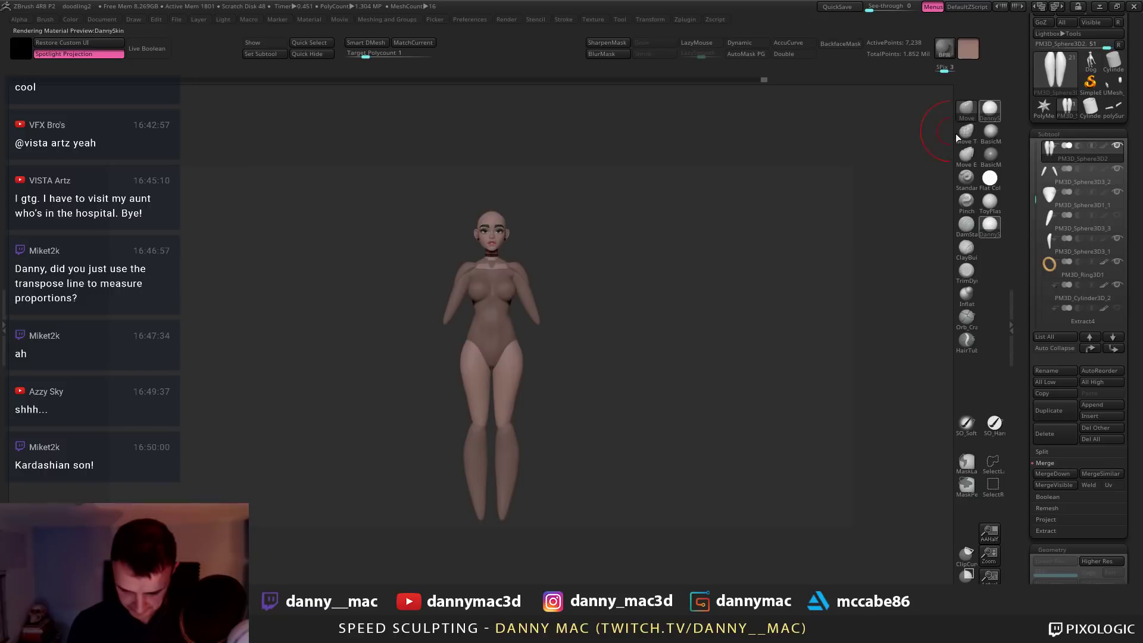
{"action": "right_click_drag", "start_coordinate": [560, 301], "coordinate": [549, 356]}
{"action": "key", "text": "space"}
{"action": "left_click", "coordinate": [528, 339], "text": "alt"}
{"action": "key", "text": "space"}
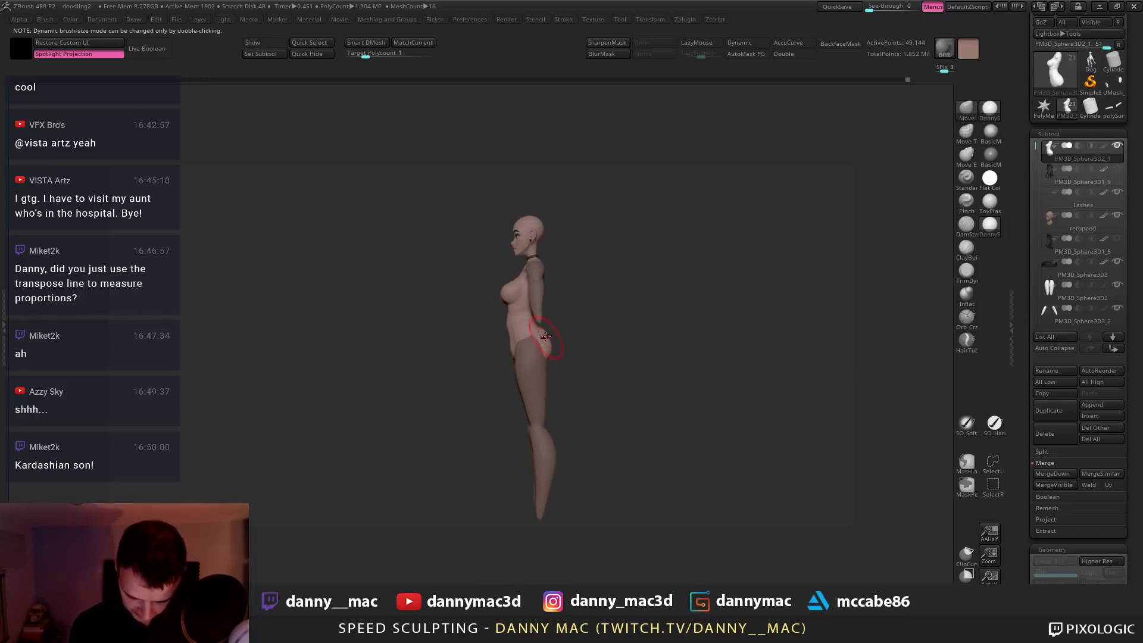
Hide the arms for a clear view of the hips and reselect the torso
{"action": "left_click", "coordinate": [539, 312], "text": "alt"}
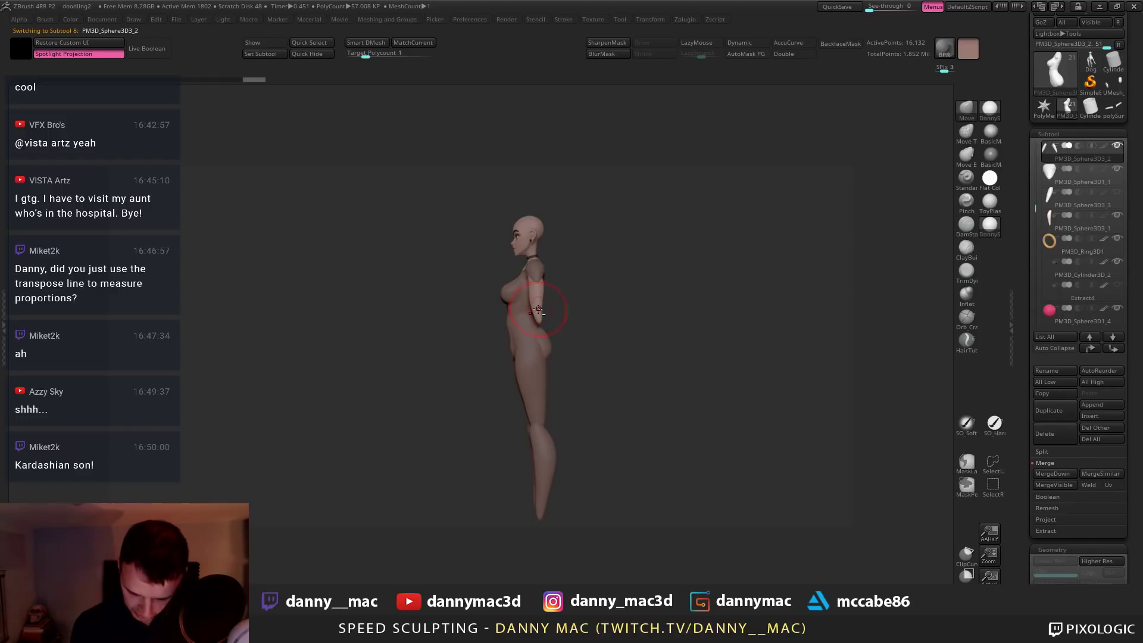
{"action": "left_click", "coordinate": [543, 327], "text": "alt"}
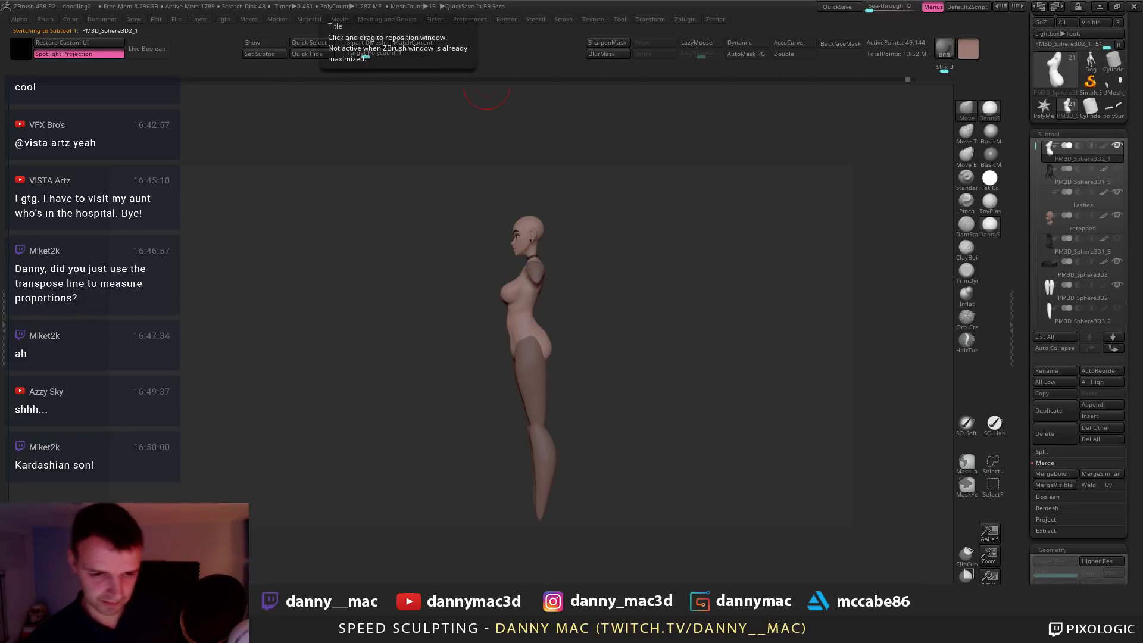
{"action": "left_click_drag", "start_coordinate": [614, 350], "coordinate": [557, 349]}
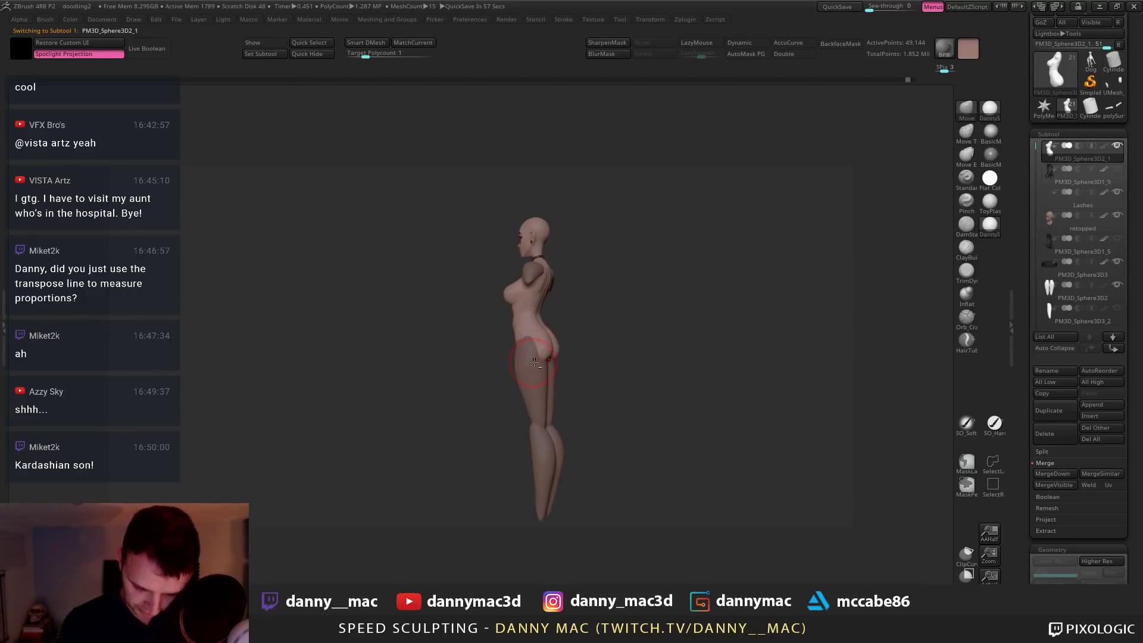
{"action": "key", "text": "space"}
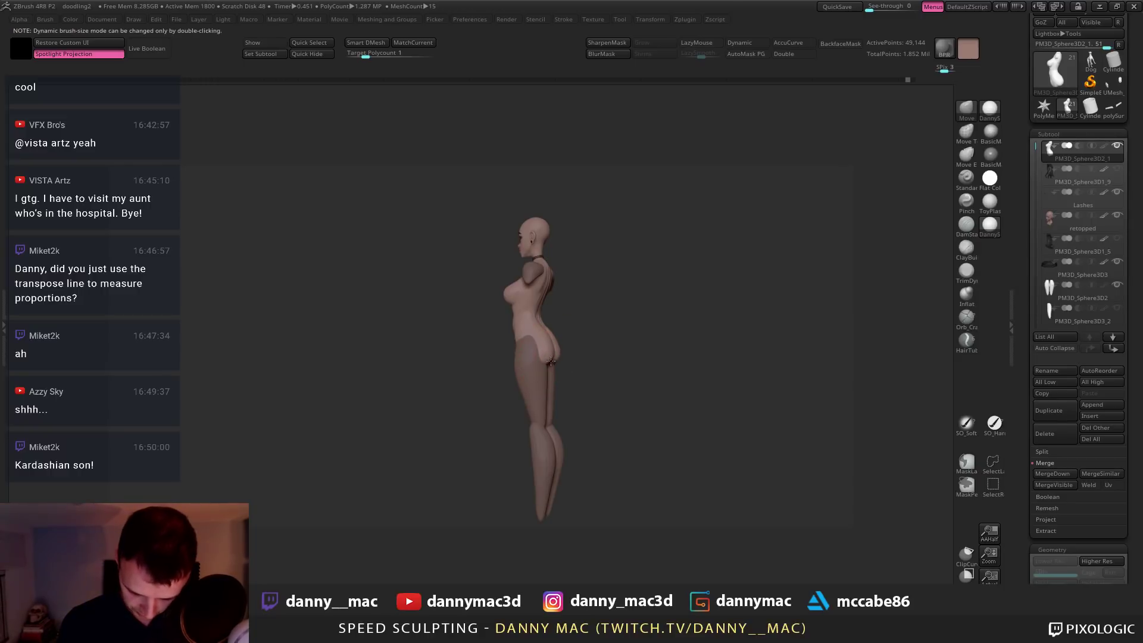
Switch the preview back to the basic material, select the thighs, and save the project
{"action": "mouse_move", "coordinate": [551, 360]}
{"action": "left_mouse_down"}
{"action": "mouse_move", "coordinate": [542, 332]}
{"action": "mouse_move", "coordinate": [572, 352]}
{"action": "mouse_move", "coordinate": [547, 352]}
{"action": "mouse_move", "coordinate": [740, 246]}
{"action": "left_mouse_up"}
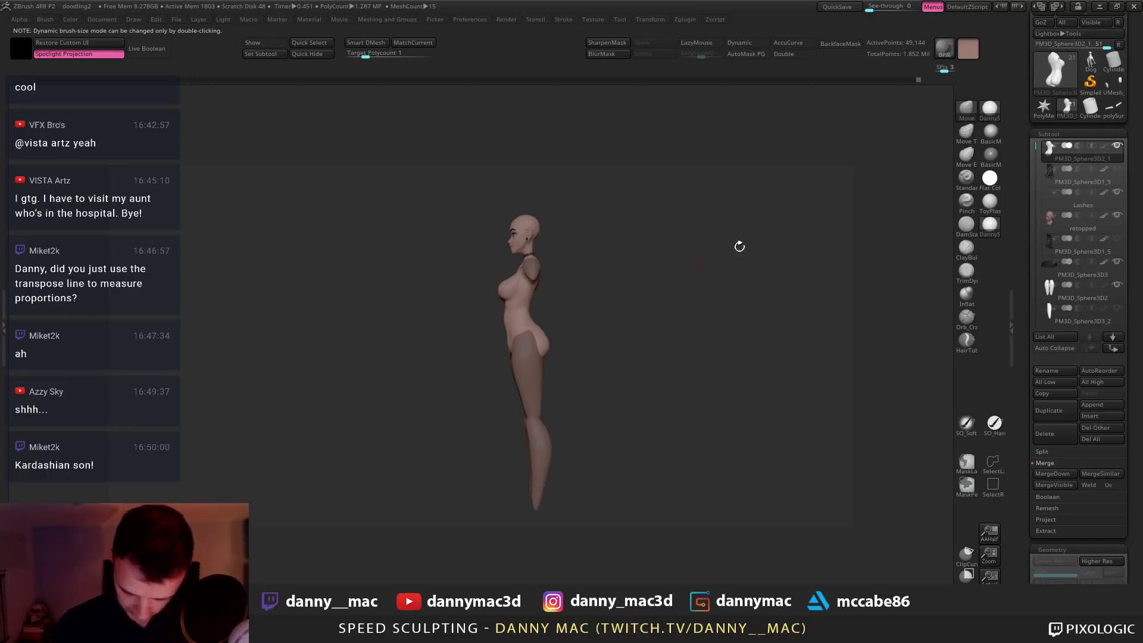
{"action": "left_click", "coordinate": [984, 139]}
{"action": "left_click_drag", "start_coordinate": [672, 303], "coordinate": [560, 350]}
{"action": "left_click", "coordinate": [521, 360], "text": "alt"}
{"action": "left_click_drag", "start_coordinate": [477, 361], "coordinate": [569, 327]}
{"action": "key", "text": "ctrl+s"}
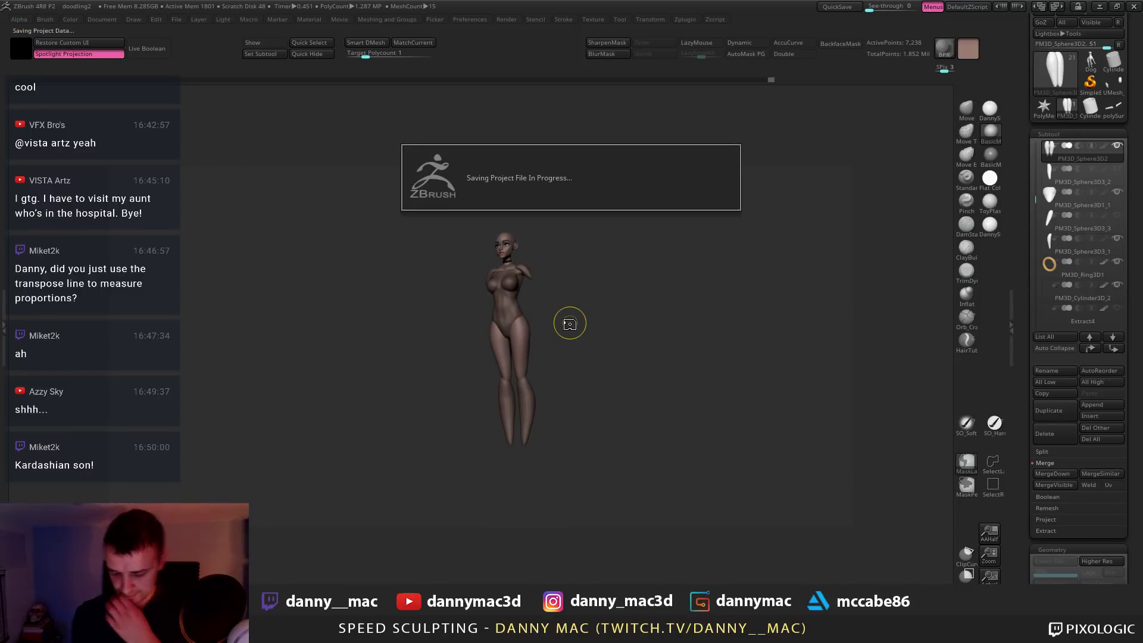
Reorder the subtools so the thighs sit directly below the torso, and merge the torso down with them
{"action": "left_click", "coordinate": [1090, 348], "text": "shift"}
{"action": "key", "text": "shift+f"}
{"action": "left_click_drag", "start_coordinate": [581, 329], "coordinate": [548, 315], "text": "shift"}
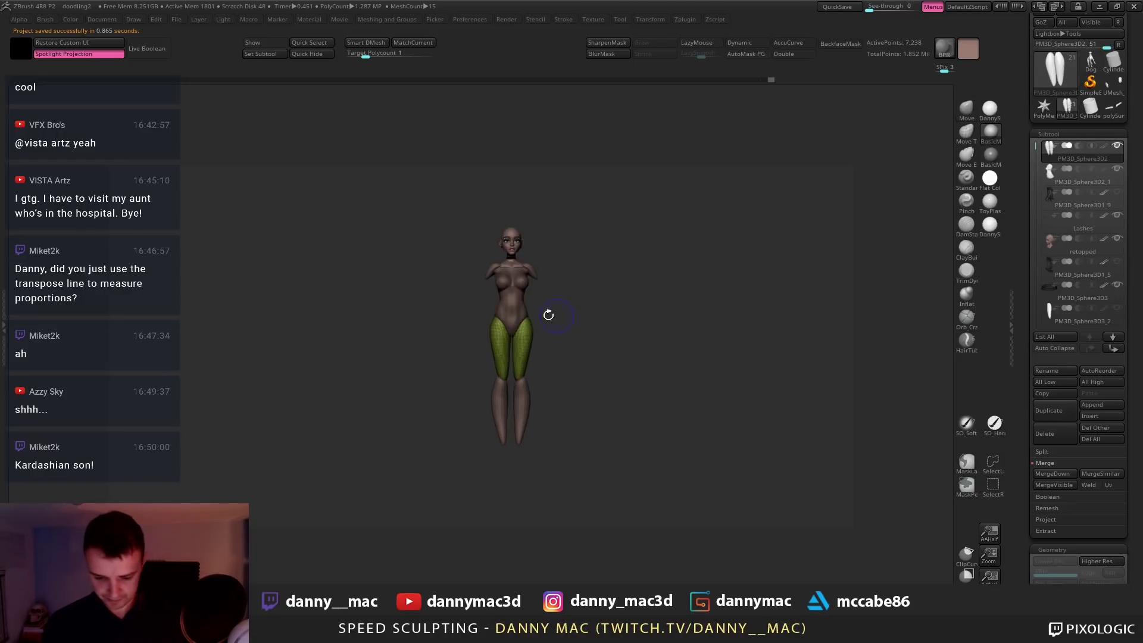
{"action": "left_click", "coordinate": [521, 304], "text": "alt"}
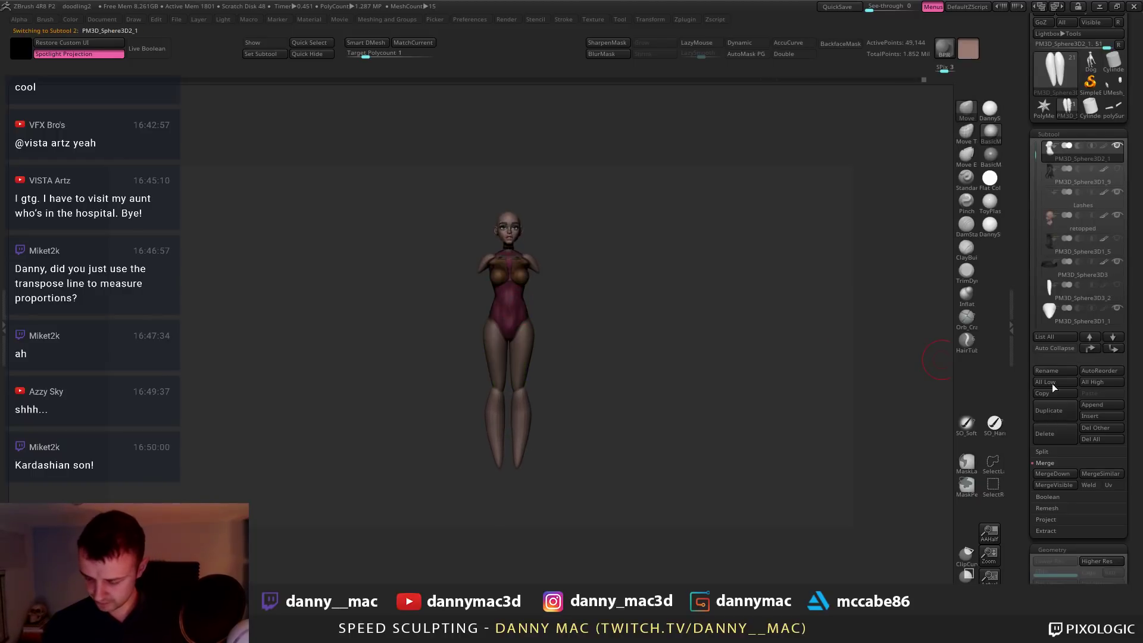
{"action": "left_click", "coordinate": [1090, 348]}
{"action": "left_click_drag", "start_coordinate": [720, 342], "coordinate": [671, 385], "text": "alt"}
{"action": "left_click", "coordinate": [1055, 474]}
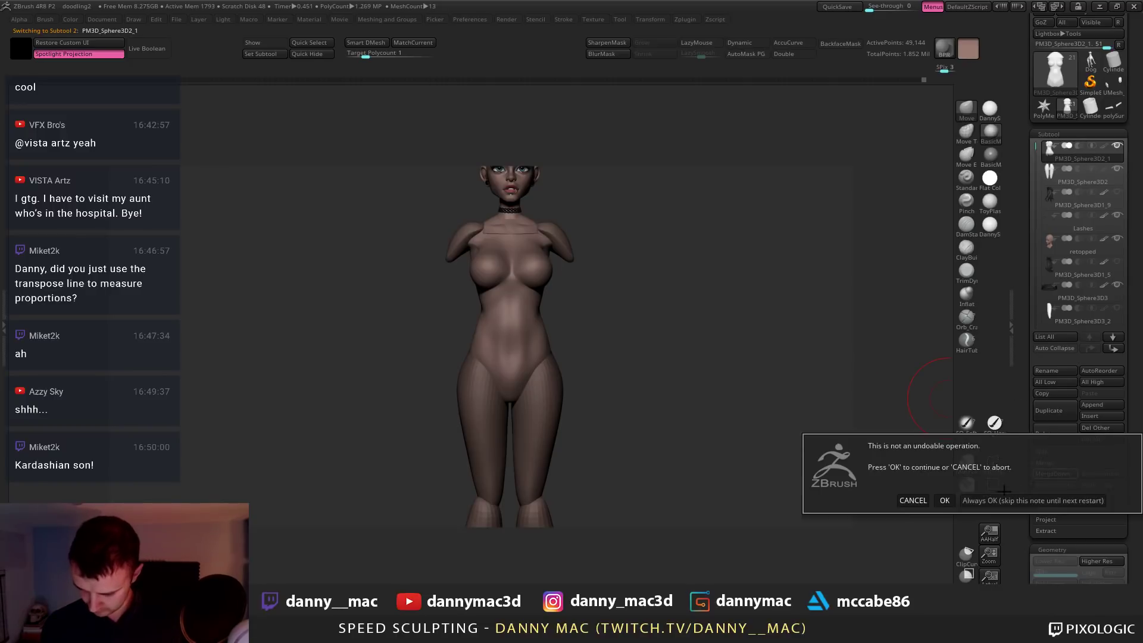
{"action": "left_click", "coordinate": [945, 501]}
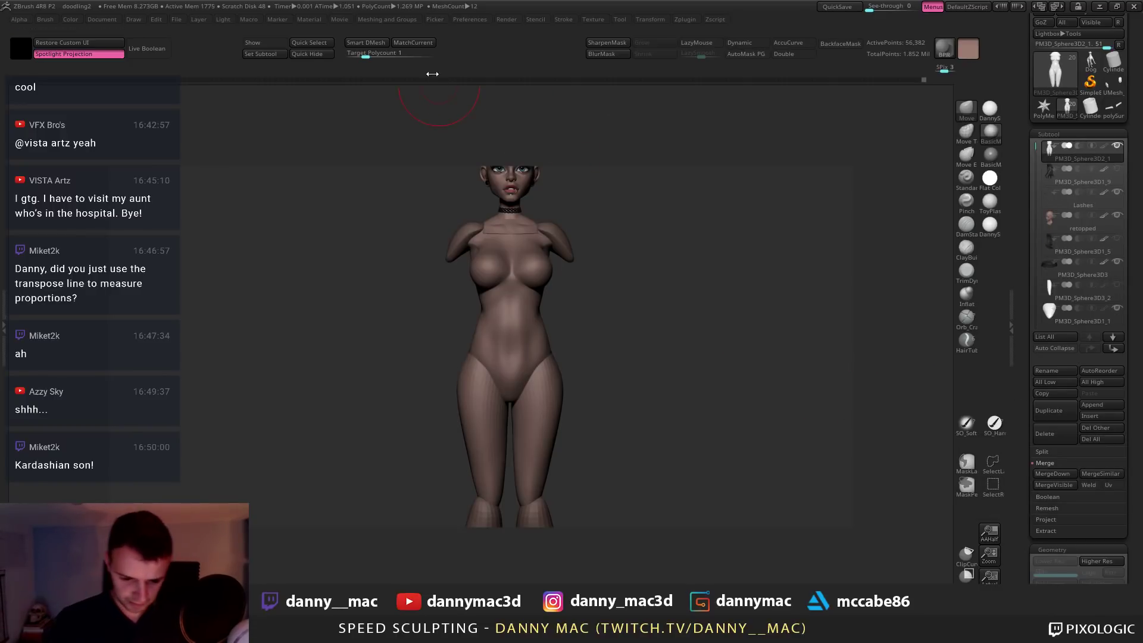
DynaMesh the merged torso and thighs into one continuous mesh, lowering the resolution after the first pass
{"action": "key", "text": "m"}
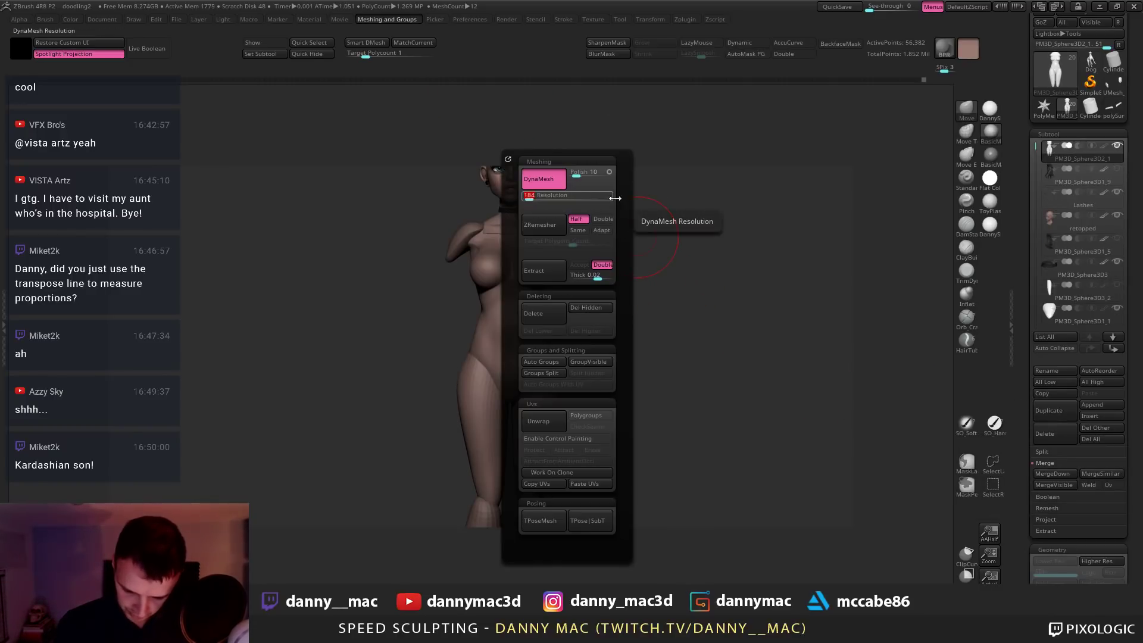
{"action": "key", "text": "ctrl+s"}
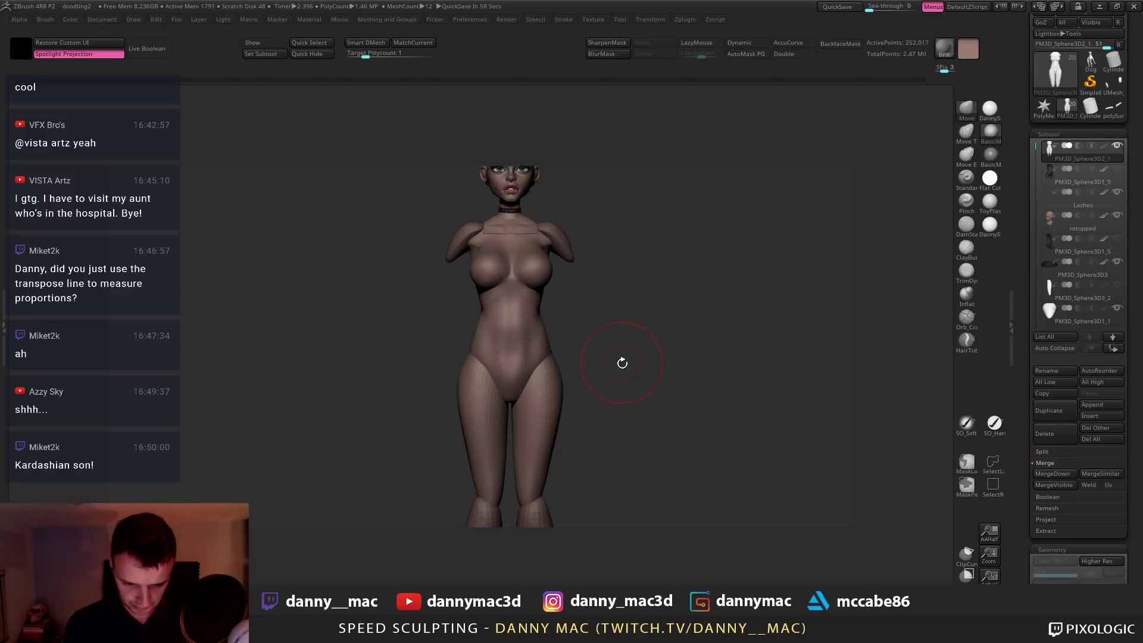
{"action": "left_click_drag", "start_coordinate": [616, 368], "coordinate": [620, 365]}
{"action": "key", "text": "m"}
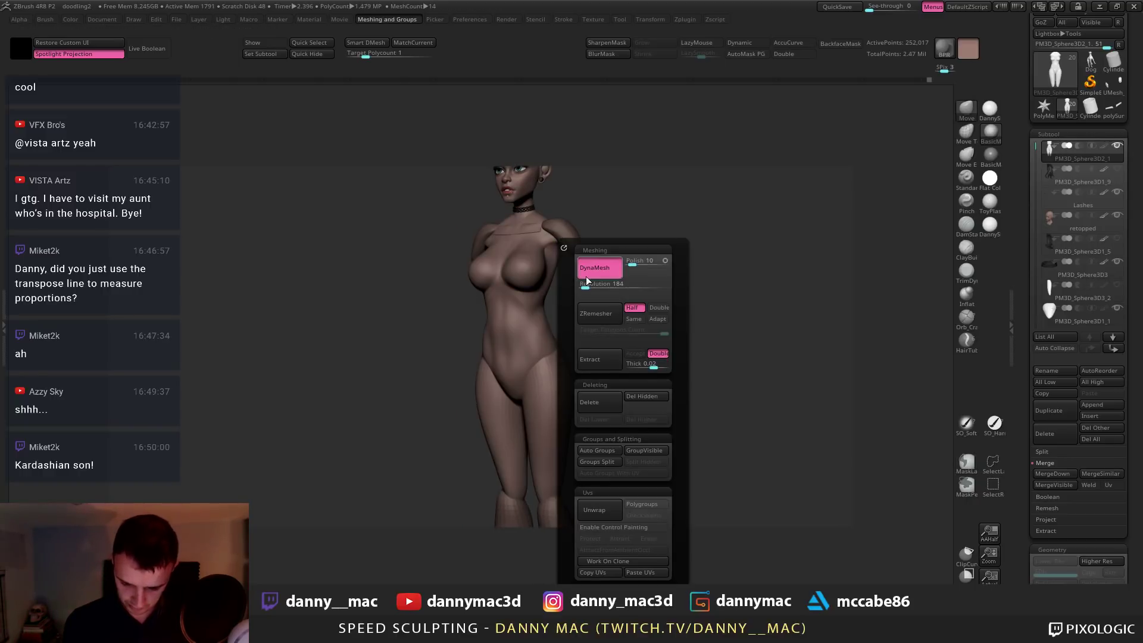
{"action": "left_click", "coordinate": [584, 290]}
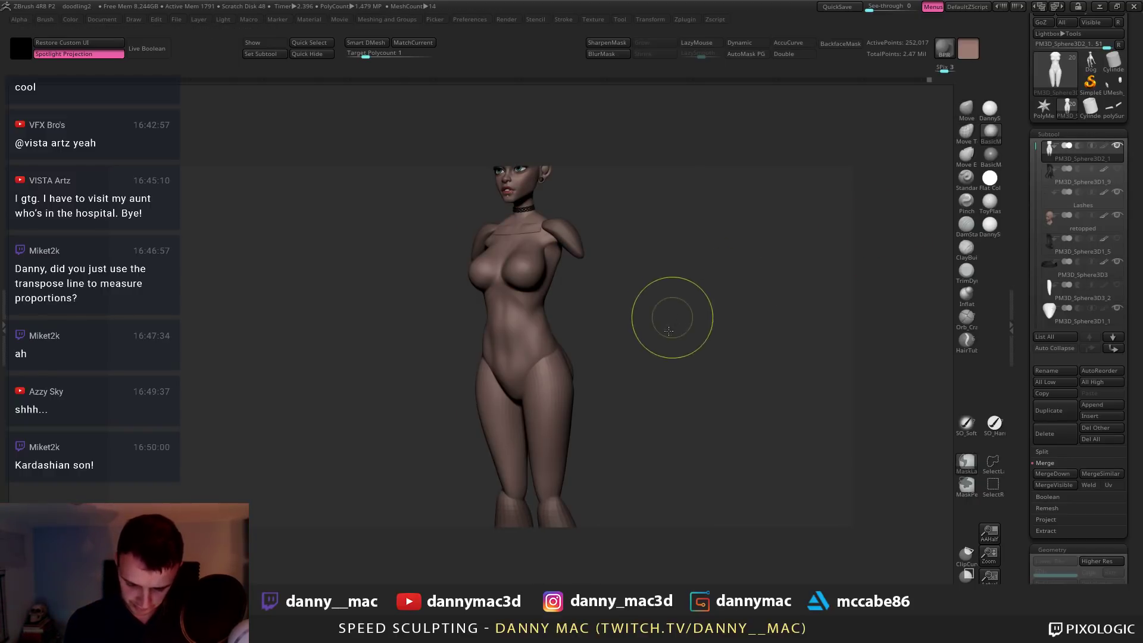
{"action": "left_click_drag", "start_coordinate": [672, 319], "coordinate": [590, 358], "text": "ctrl"}
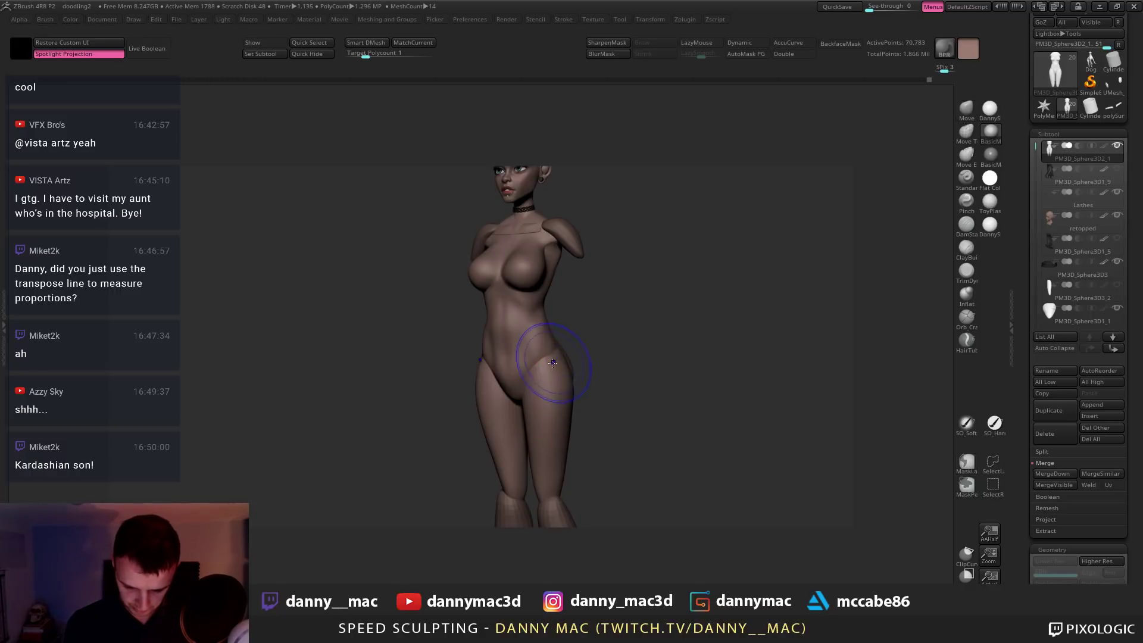
{"action": "left_click_drag", "start_coordinate": [611, 321], "coordinate": [619, 357], "text": "ctrl"}
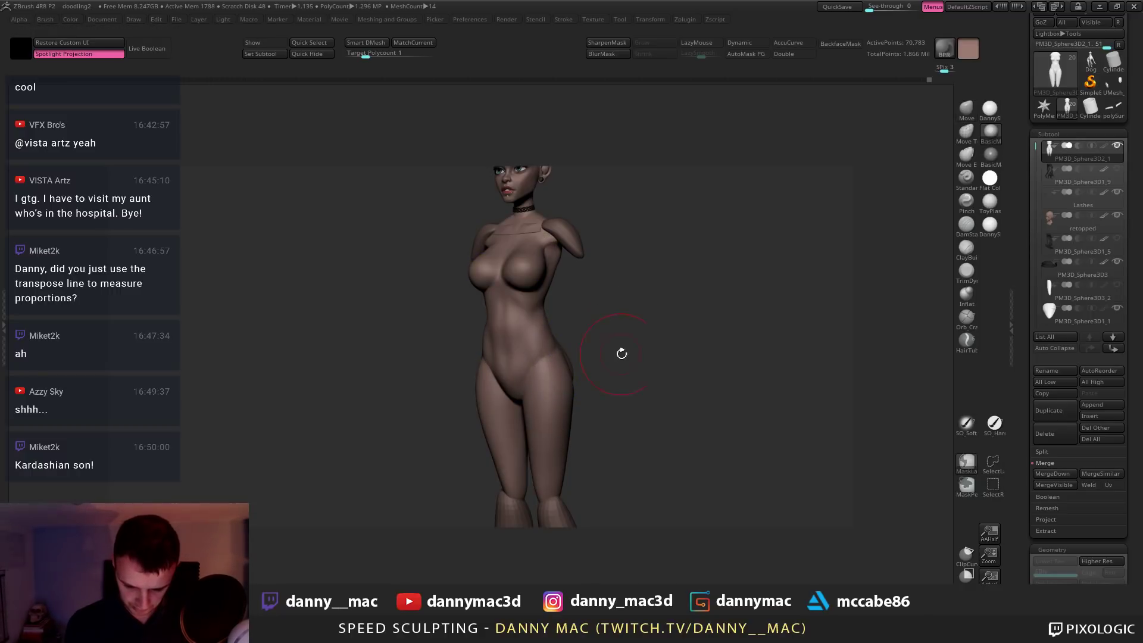
Try another DynaMesh pass on the merged body at a different resolution and undo it
{"action": "key", "text": "m"}
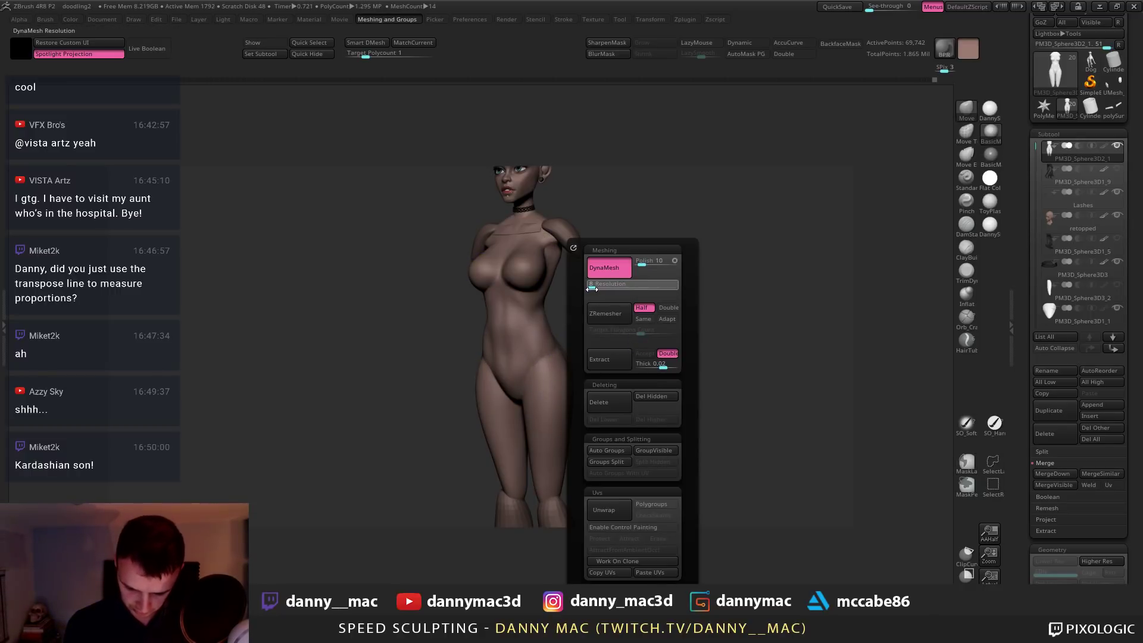
{"action": "left_click_drag", "start_coordinate": [774, 217], "coordinate": [642, 389], "text": "ctrl"}
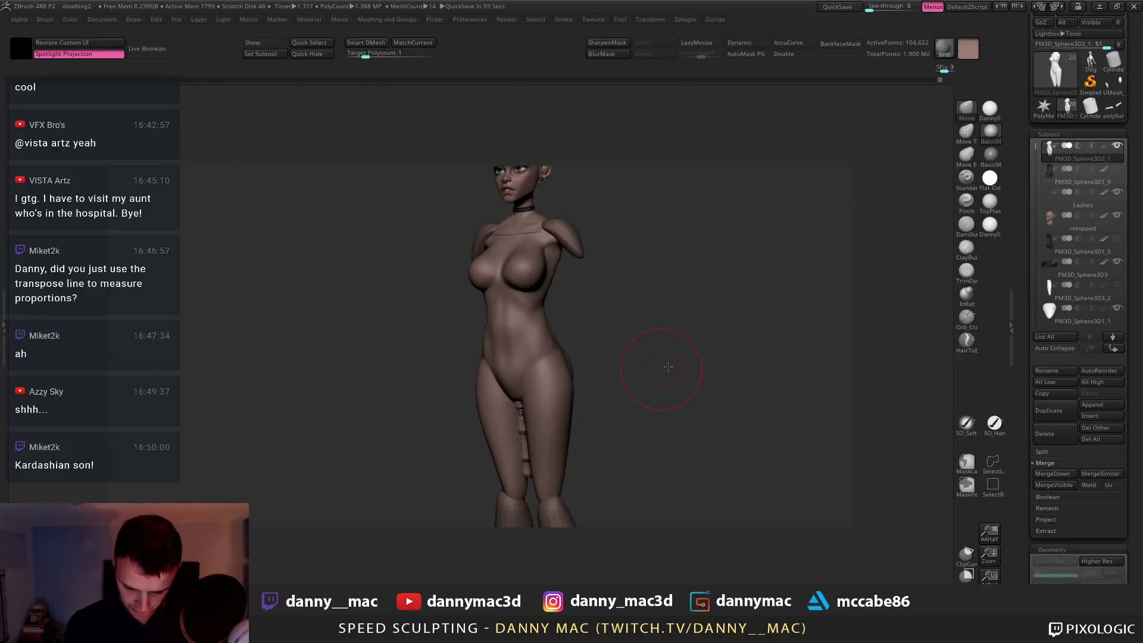
{"action": "left_click_drag", "start_coordinate": [668, 367], "coordinate": [661, 357], "text": "shift"}
{"action": "key", "text": "ctrl+z"}
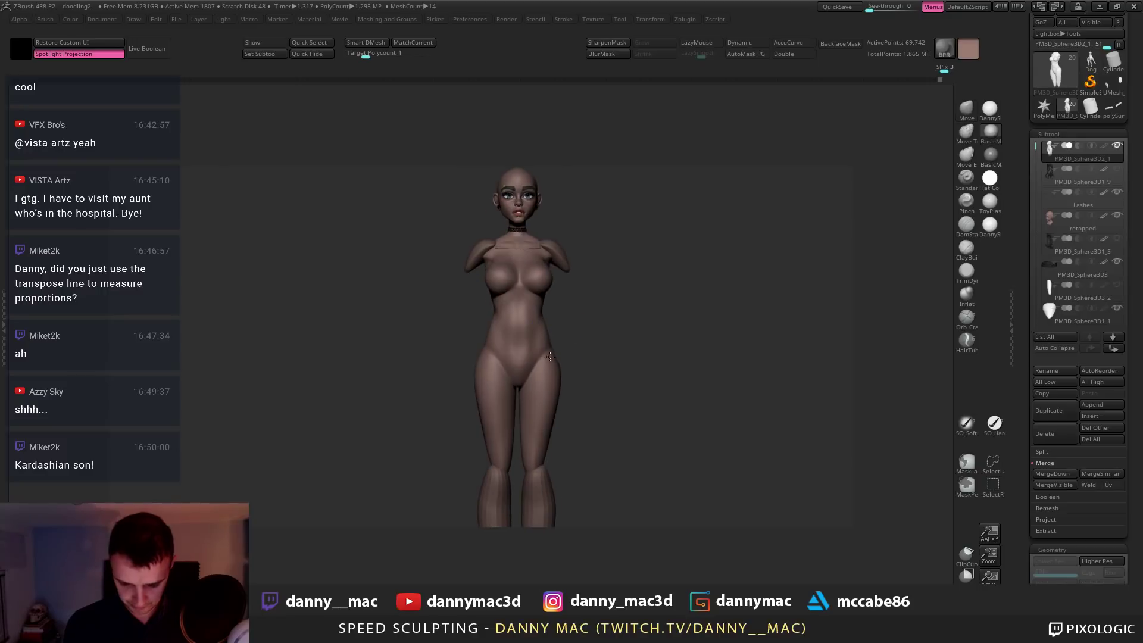
Try ZRemesher at half density on the merged body and check the figure with a horizontal transpose line
{"action": "key", "text": "shift+f"}
{"action": "key", "text": "shift+f"}
{"action": "key", "text": "2"}
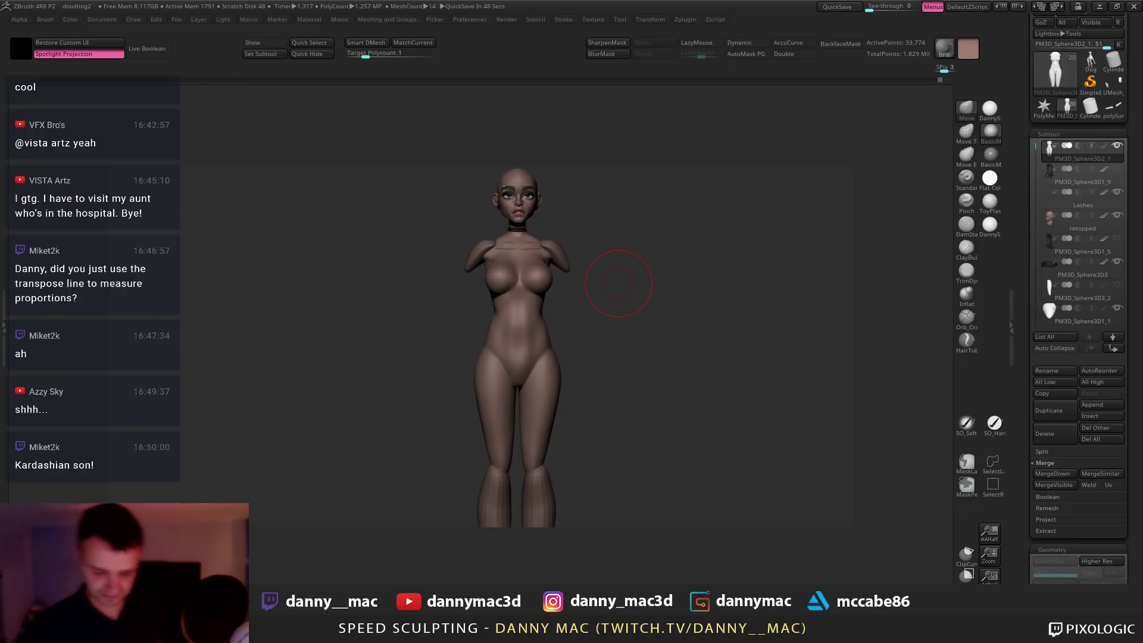
{"action": "mouse_move", "coordinate": [602, 303]}
{"action": "left_mouse_down"}
{"action": "mouse_move", "coordinate": [586, 323]}
{"action": "mouse_move", "coordinate": [611, 283]}
{"action": "left_mouse_up"}
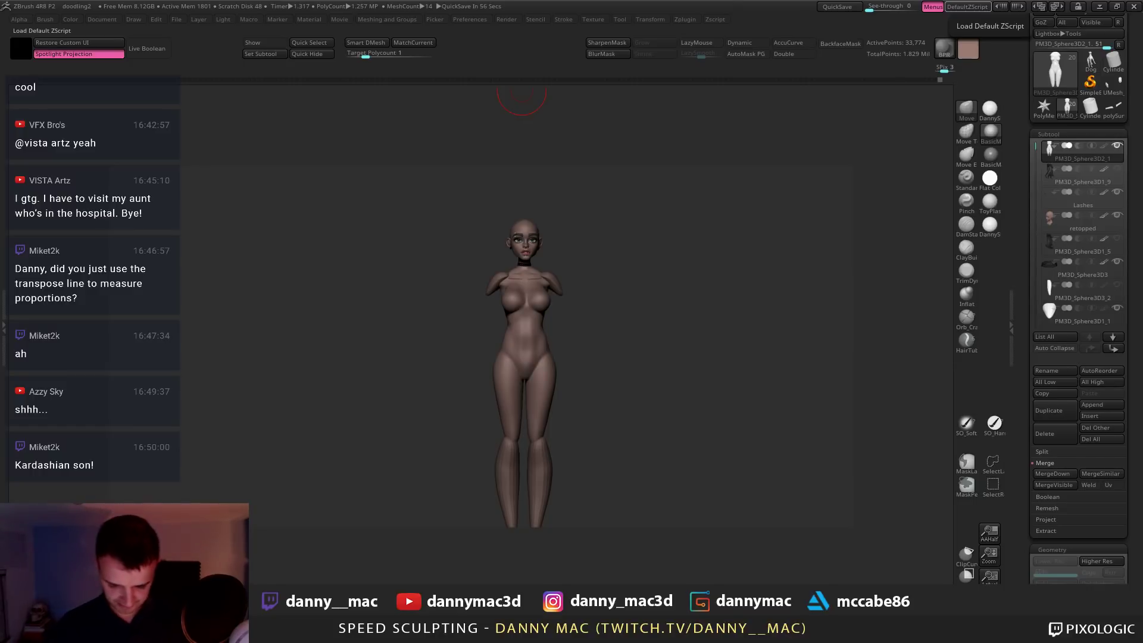
{"action": "mouse_move", "coordinate": [589, 361]}
{"action": "left_mouse_down", "text": "alt"}
{"action": "mouse_move", "coordinate": [566, 358]}
{"action": "mouse_move", "coordinate": [574, 344]}
{"action": "mouse_move", "coordinate": [524, 355]}
{"action": "left_mouse_up", "text": "alt"}
{"action": "key", "text": "w"}
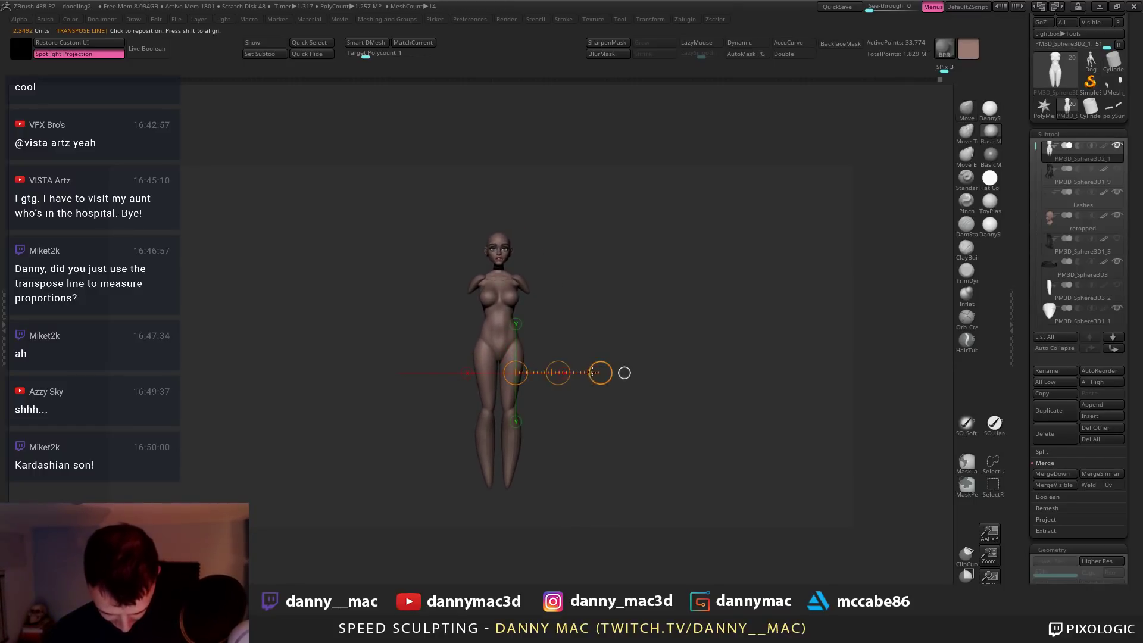
{"action": "key", "text": "q"}
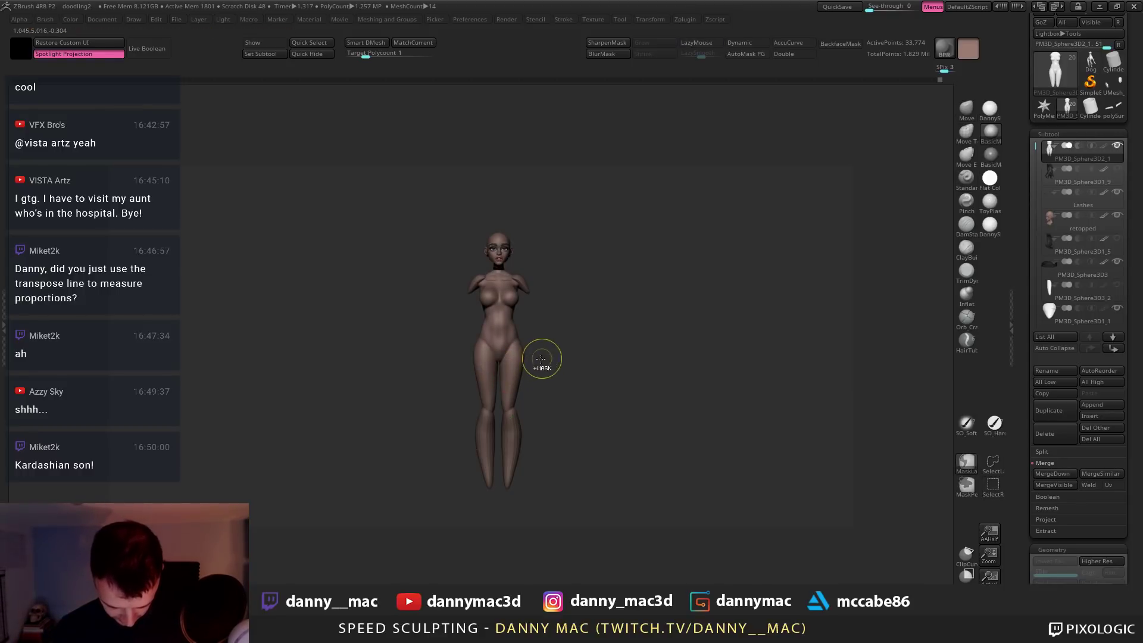
Inspect the remeshed body's polygroups in front view and undo the remesh
{"action": "left_click", "coordinate": [525, 366], "text": "alt"}
{"action": "left_click", "coordinate": [523, 370], "text": "alt"}
{"action": "key", "text": "f"}
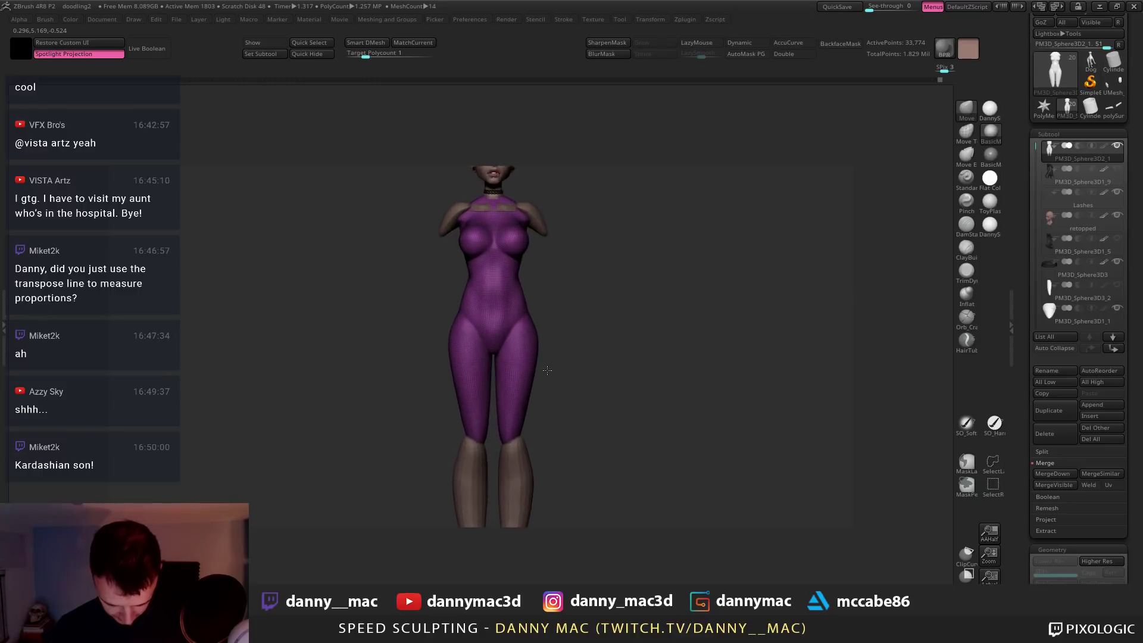
{"action": "left_click_drag", "start_coordinate": [543, 365], "coordinate": [539, 381]}
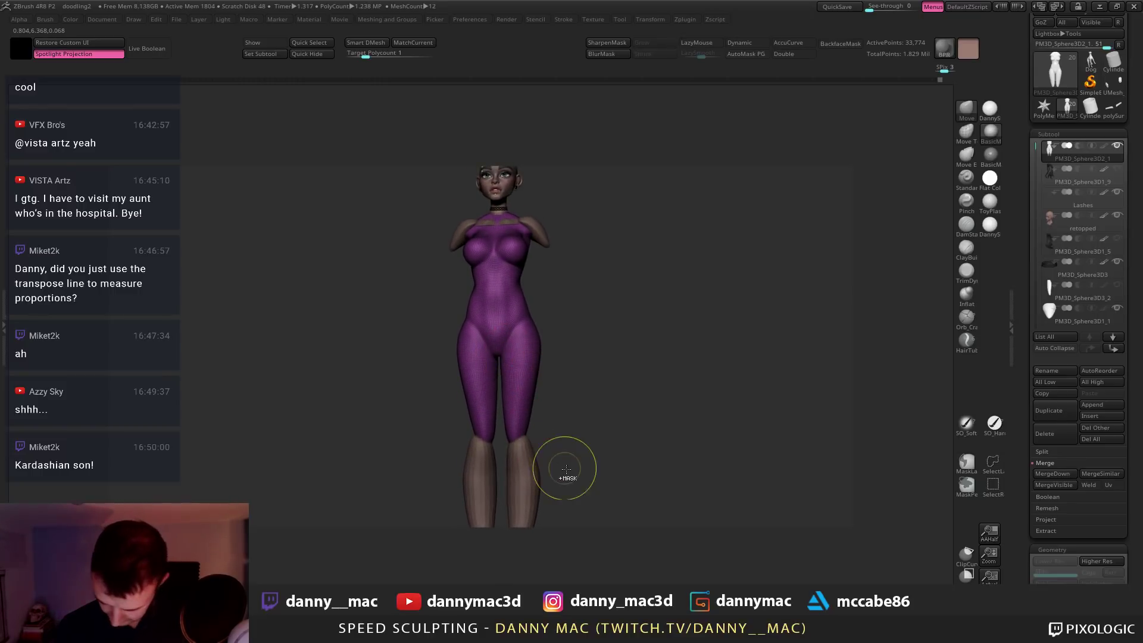
{"action": "left_click_drag", "start_coordinate": [562, 427], "coordinate": [547, 413], "text": "shift"}
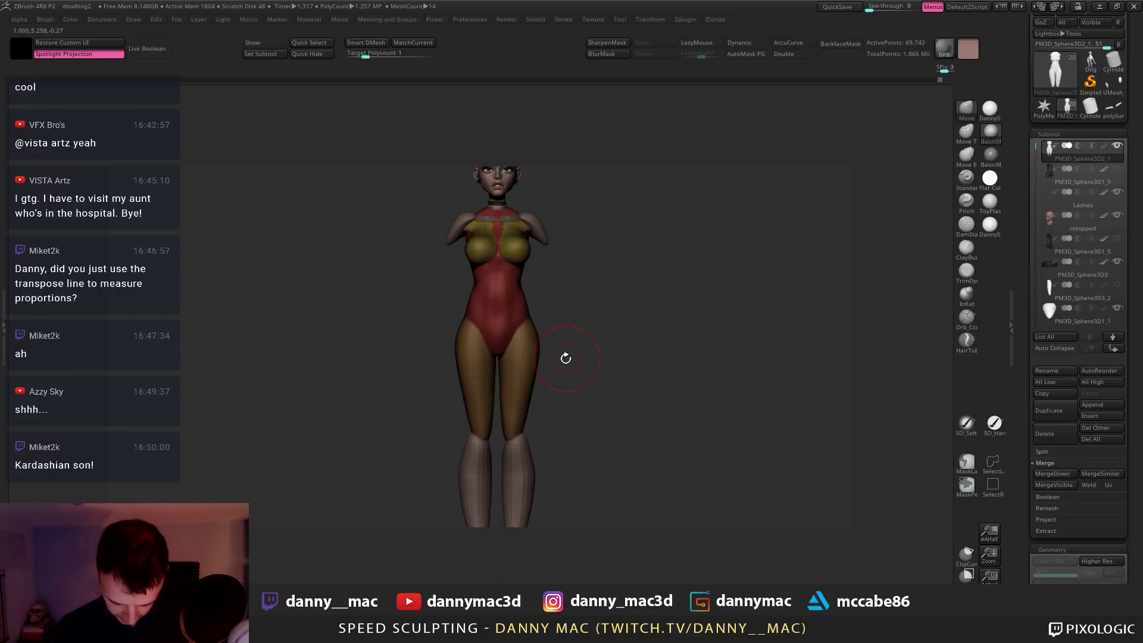
Enable KeepGroups and ZRemesh the merged body with the Half setting
{"action": "left_click_drag", "start_coordinate": [1030, 524], "coordinate": [1067, 457]}
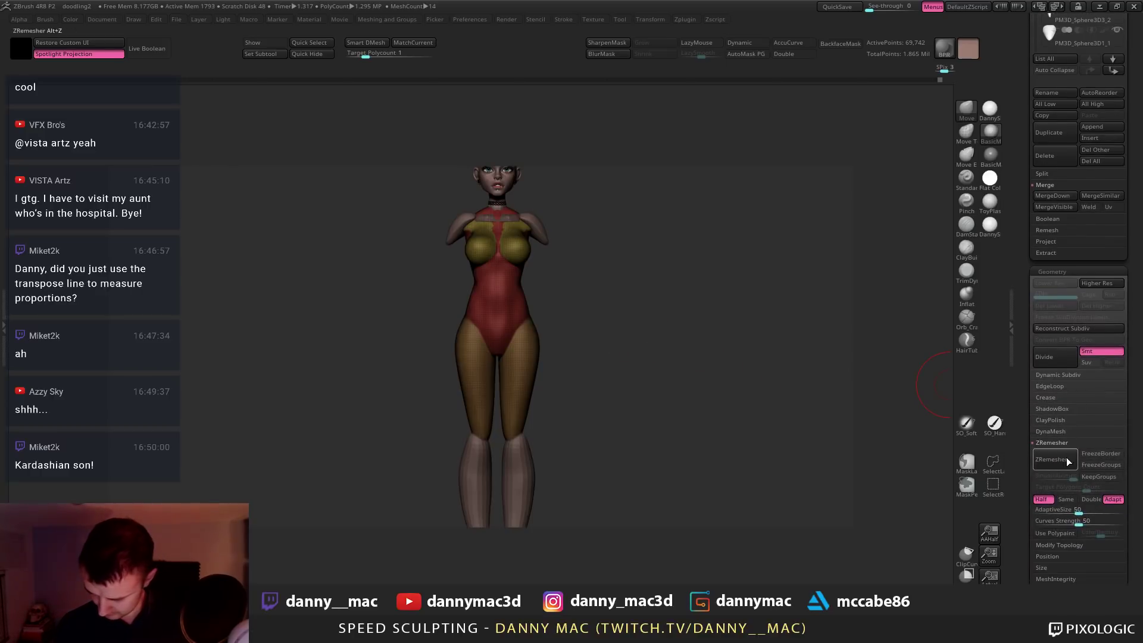
{"action": "left_click", "coordinate": [1100, 477]}
{"action": "key", "text": "alt+z"}
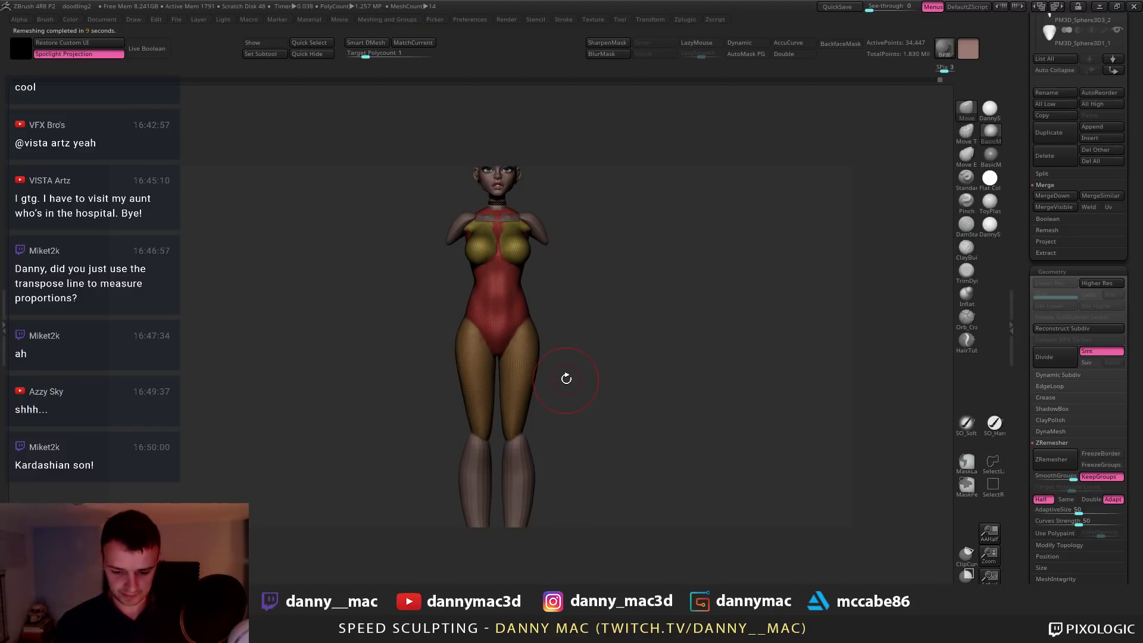
Draw a horizontal transpose line out from the waist and use it to adjust the body and upper arms slightly
{"action": "left_click_drag", "start_coordinate": [566, 379], "coordinate": [507, 290]}
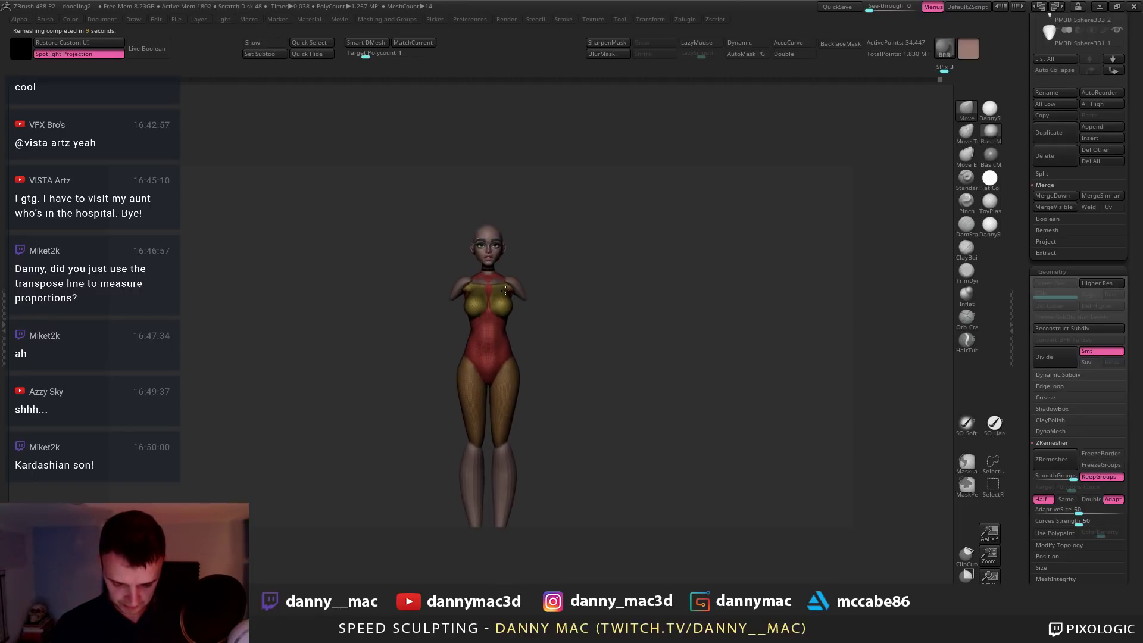
{"action": "key", "text": "w"}
{"action": "left_click_drag", "start_coordinate": [483, 337], "coordinate": [604, 337]}
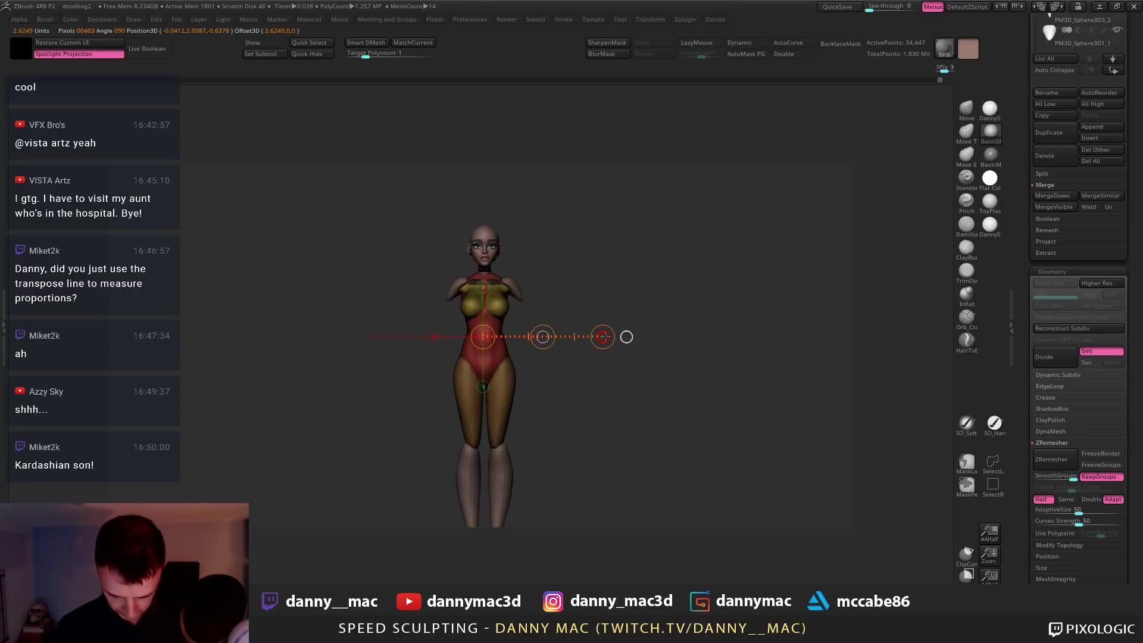
{"action": "left_click", "coordinate": [519, 287], "text": "alt"}
{"action": "left_click_drag", "start_coordinate": [543, 337], "coordinate": [541, 338]}
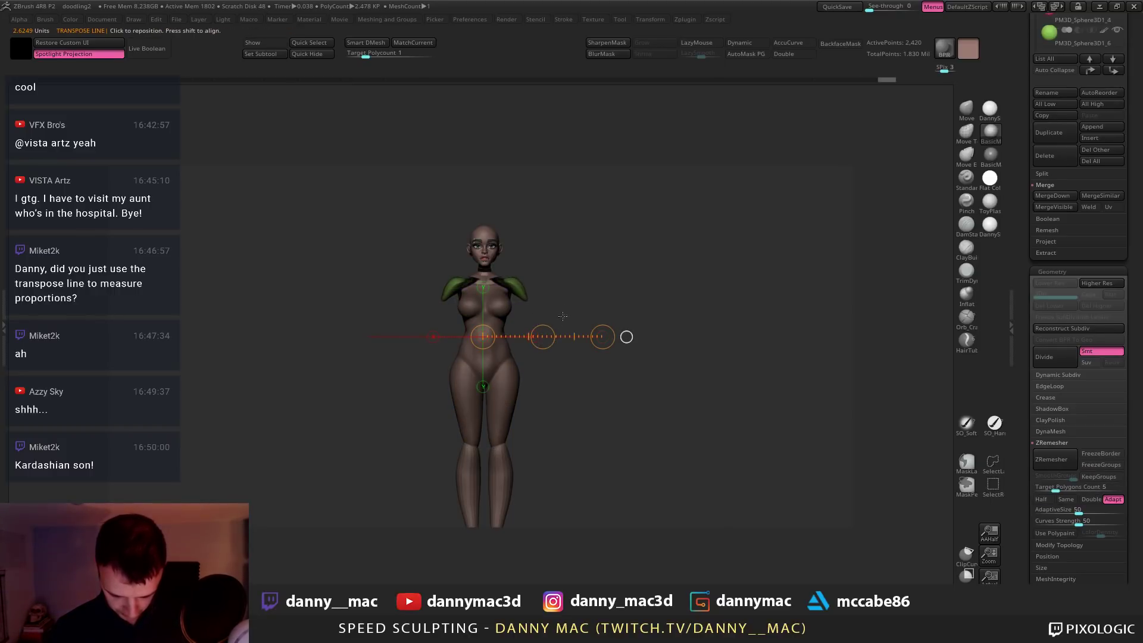
Turn off the polygroup display and adjust the upper arms' silhouette in front view with a resized Move brush
{"action": "key", "text": "f"}
{"action": "right_click_drag", "start_coordinate": [622, 274], "coordinate": [205, 337], "text": "ctrl"}
{"action": "key", "text": "shift+f"}
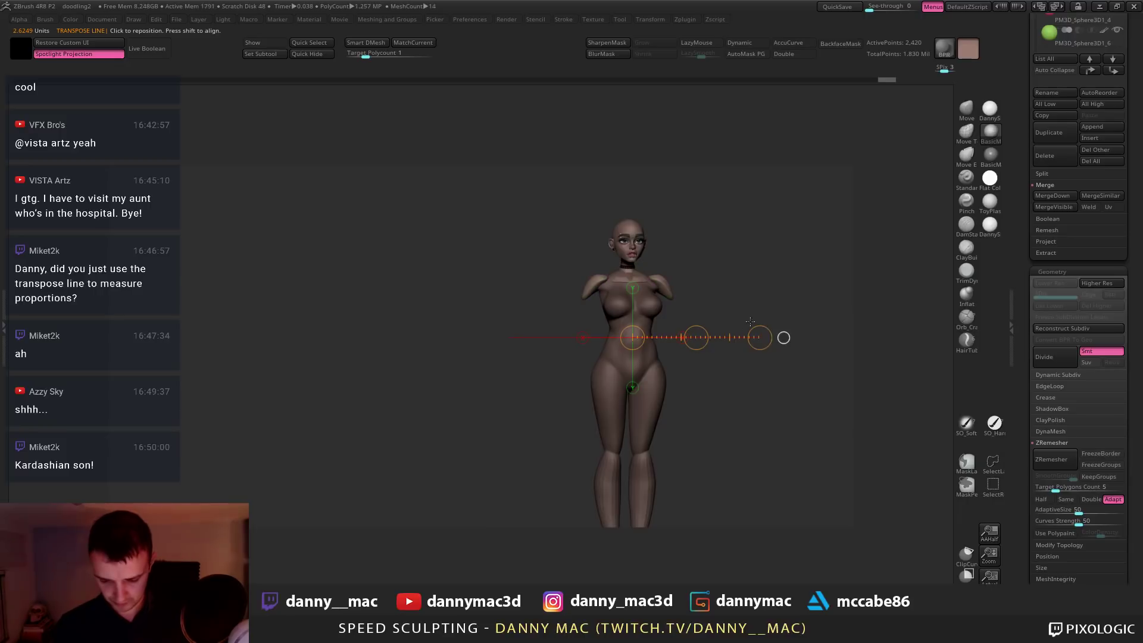
{"action": "right_click_drag", "start_coordinate": [717, 278], "coordinate": [510, 311], "text": "alt"}
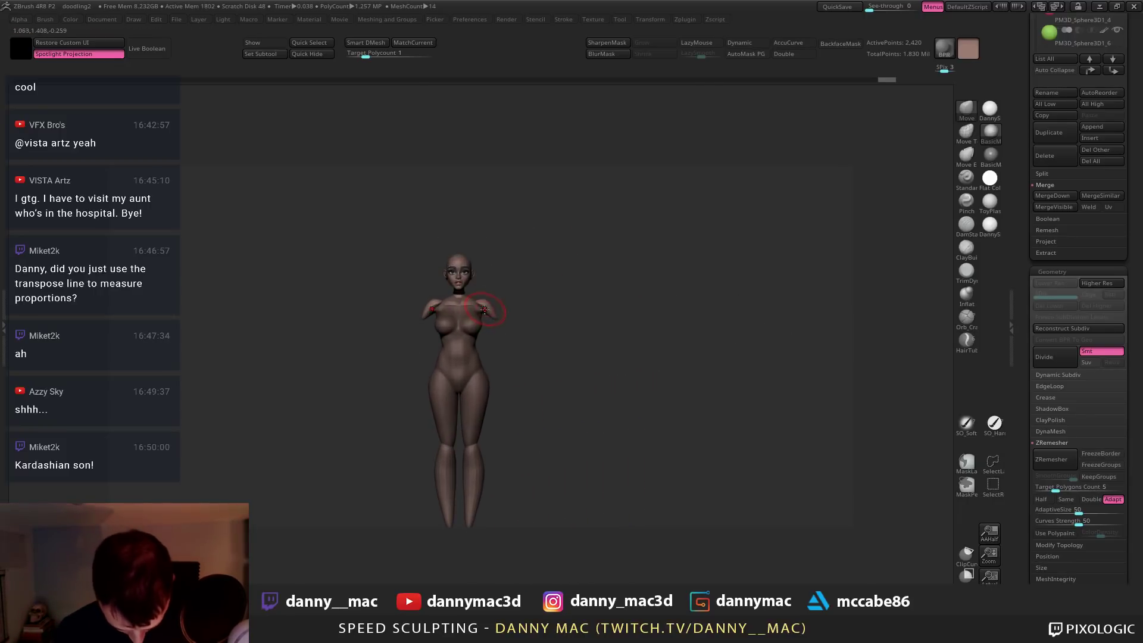
{"action": "key", "text": "space"}
{"action": "left_click", "coordinate": [488, 309]}
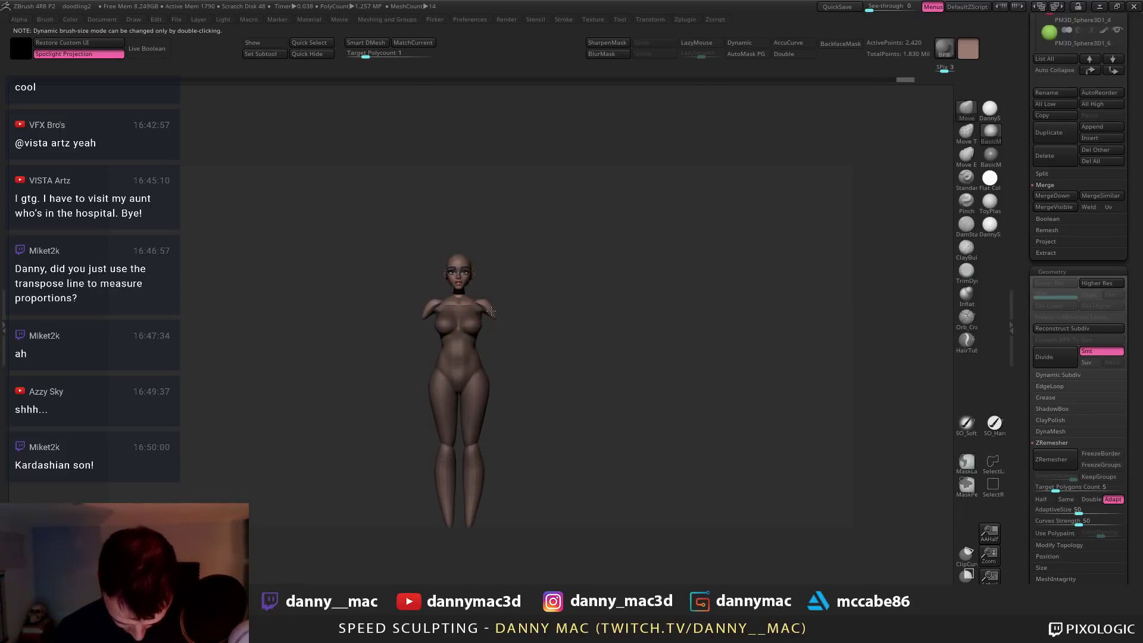
{"action": "key", "text": "space"}
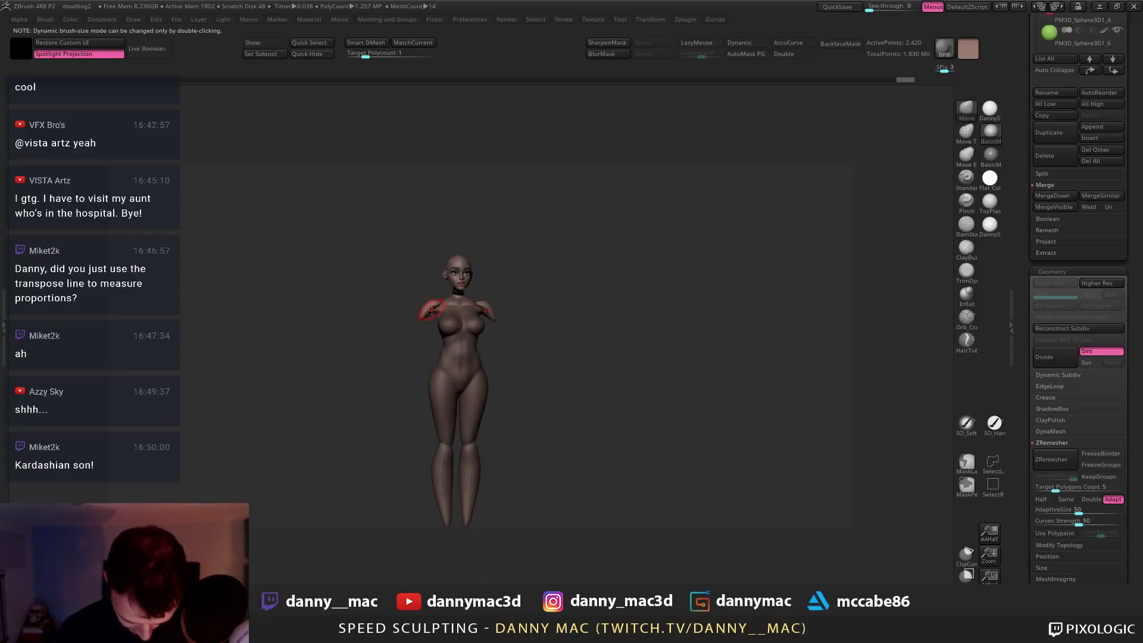
{"action": "left_click_drag", "start_coordinate": [434, 314], "coordinate": [436, 312]}
Switch to the TrimDynamic brush and try a flattening stroke on the outer upper arm, undoing it
{"action": "left_click_drag", "start_coordinate": [539, 297], "coordinate": [590, 324], "text": "alt"}
{"action": "key", "text": "b"}
{"action": "key", "text": "t"}
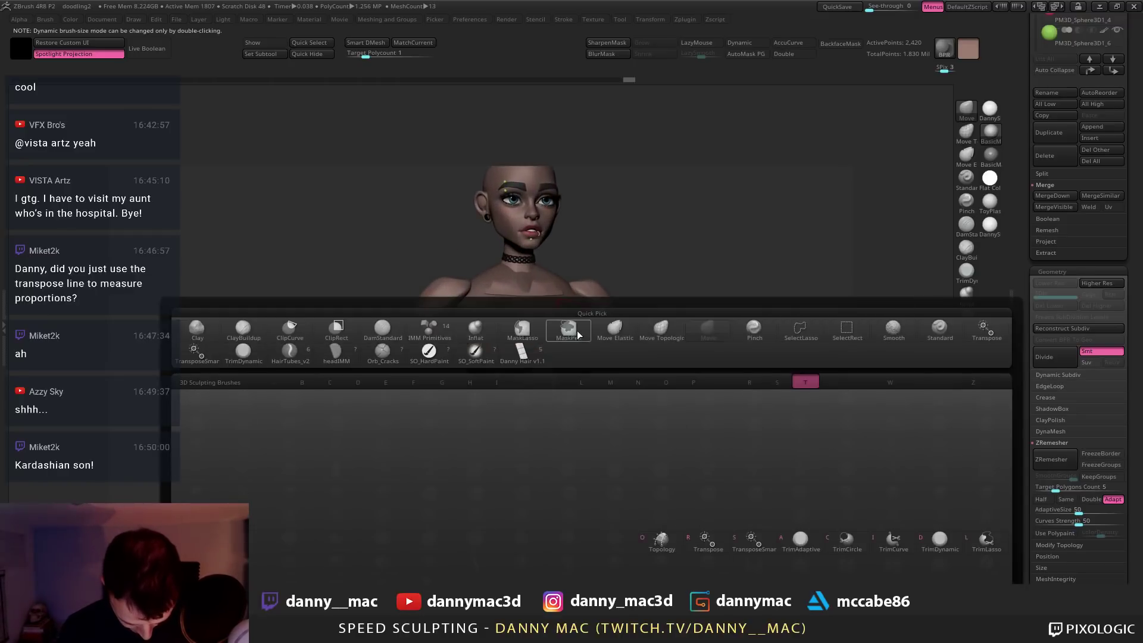
{"action": "key", "text": "d"}
{"action": "right_click_drag", "start_coordinate": [477, 306], "coordinate": [416, 320]}
{"action": "left_click_drag", "start_coordinate": [439, 308], "coordinate": [421, 315]}
{"action": "key", "text": "ctrl+z"}
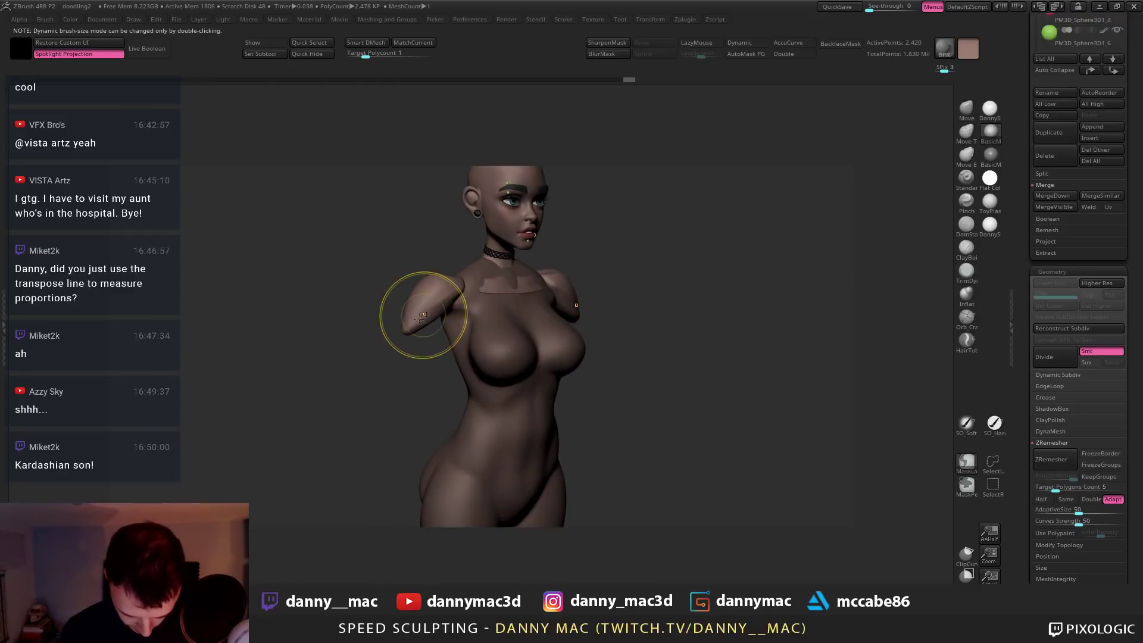
Reshape the inner upper arm and the top of the shoulder with the Move brush from side and three-quarter views
{"action": "right_click_drag", "start_coordinate": [438, 305], "coordinate": [484, 305]}
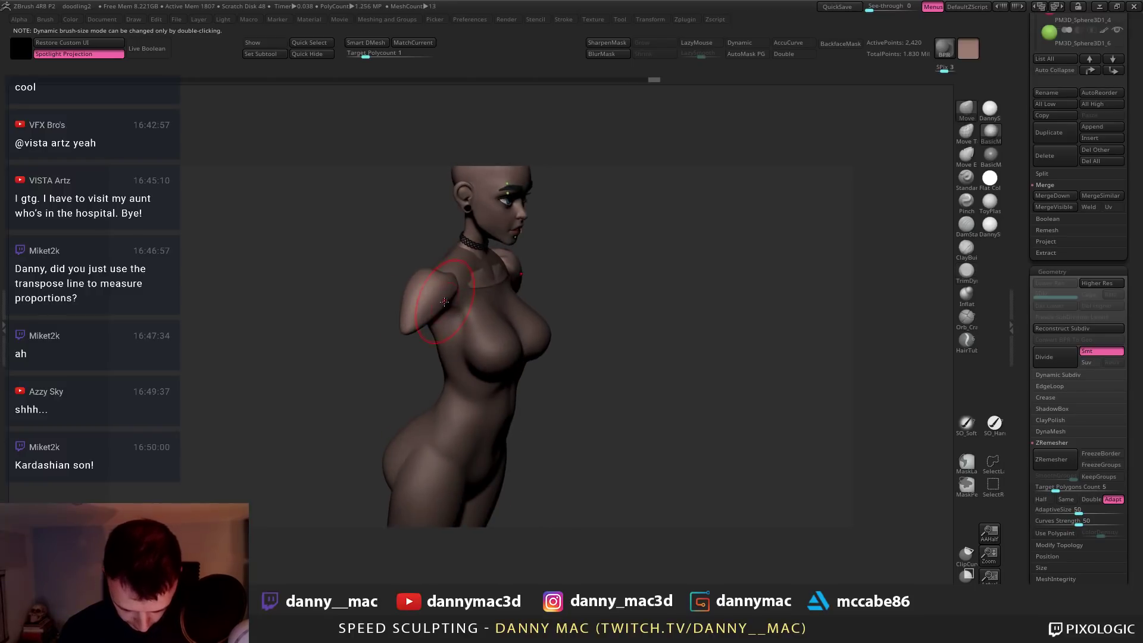
{"action": "left_click_drag", "start_coordinate": [448, 294], "coordinate": [455, 311]}
{"action": "right_click_drag", "start_coordinate": [464, 301], "coordinate": [455, 289]}
{"action": "left_click_drag", "start_coordinate": [455, 276], "coordinate": [458, 290]}
{"action": "right_click_drag", "start_coordinate": [489, 281], "coordinate": [430, 266]}
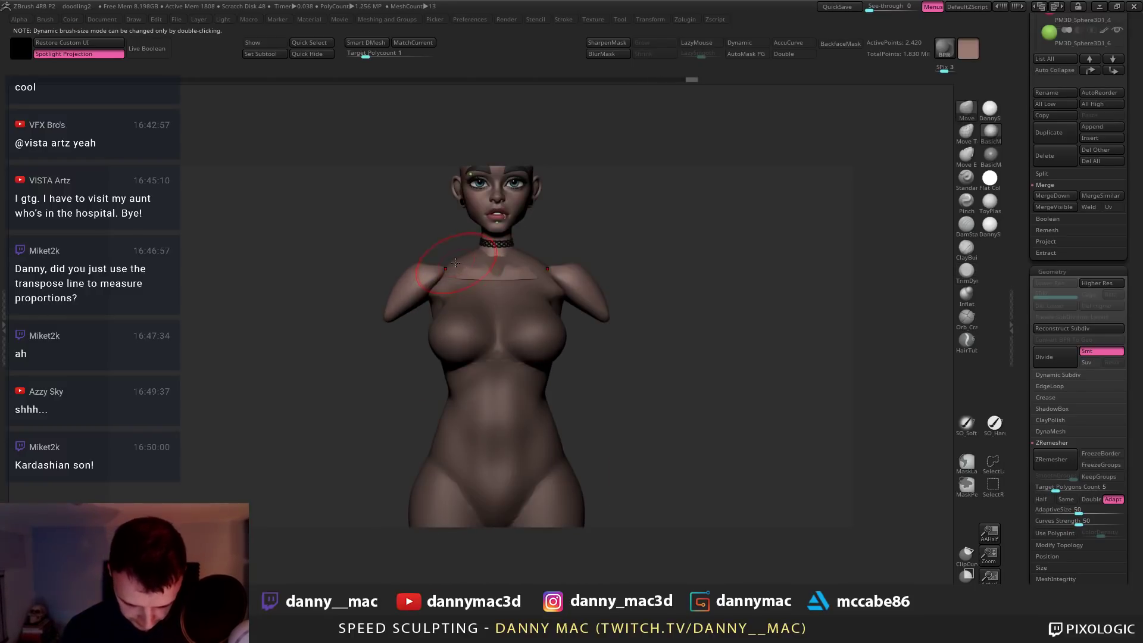
Select the torso subtool and adjust the slope between neck and shoulder with a resized Move brush
{"action": "left_click", "coordinate": [472, 265], "text": "alt"}
{"action": "left_click_drag", "start_coordinate": [456, 273], "coordinate": [449, 265]}
{"action": "mouse_move", "coordinate": [411, 266]}
{"action": "right_mouse_down"}
{"action": "mouse_move", "coordinate": [434, 268]}
{"action": "mouse_move", "coordinate": [430, 279]}
{"action": "right_mouse_up"}
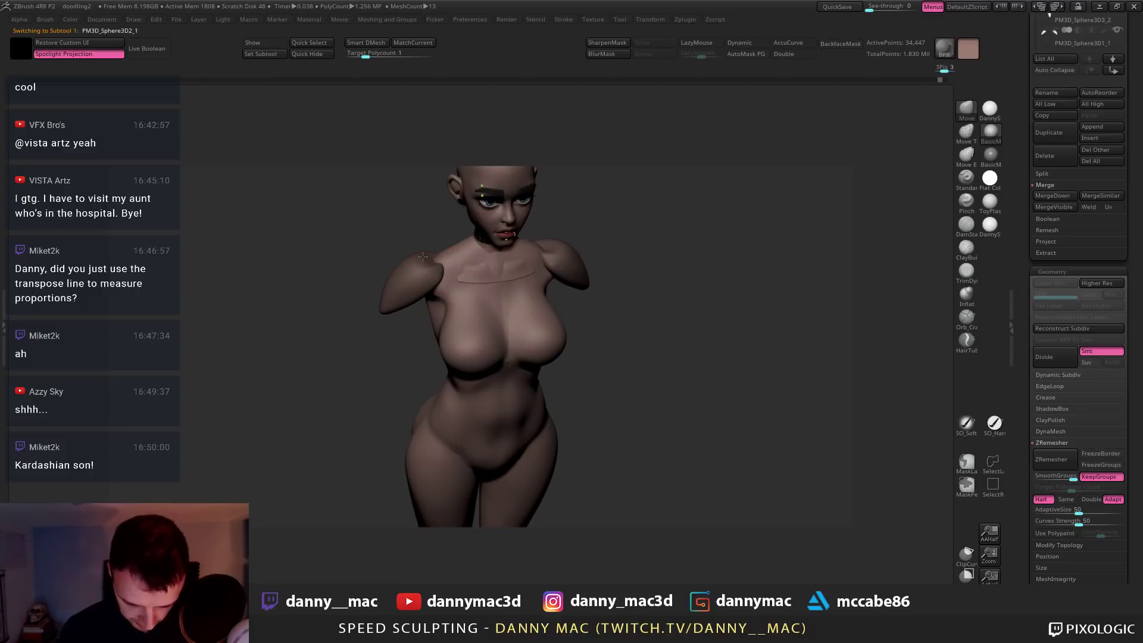
{"action": "left_click_drag", "start_coordinate": [443, 261], "coordinate": [441, 255]}
{"action": "right_click_drag", "start_coordinate": [457, 266], "coordinate": [446, 253]}
{"action": "key", "text": "space"}
{"action": "left_click_drag", "start_coordinate": [446, 259], "coordinate": [454, 257]}
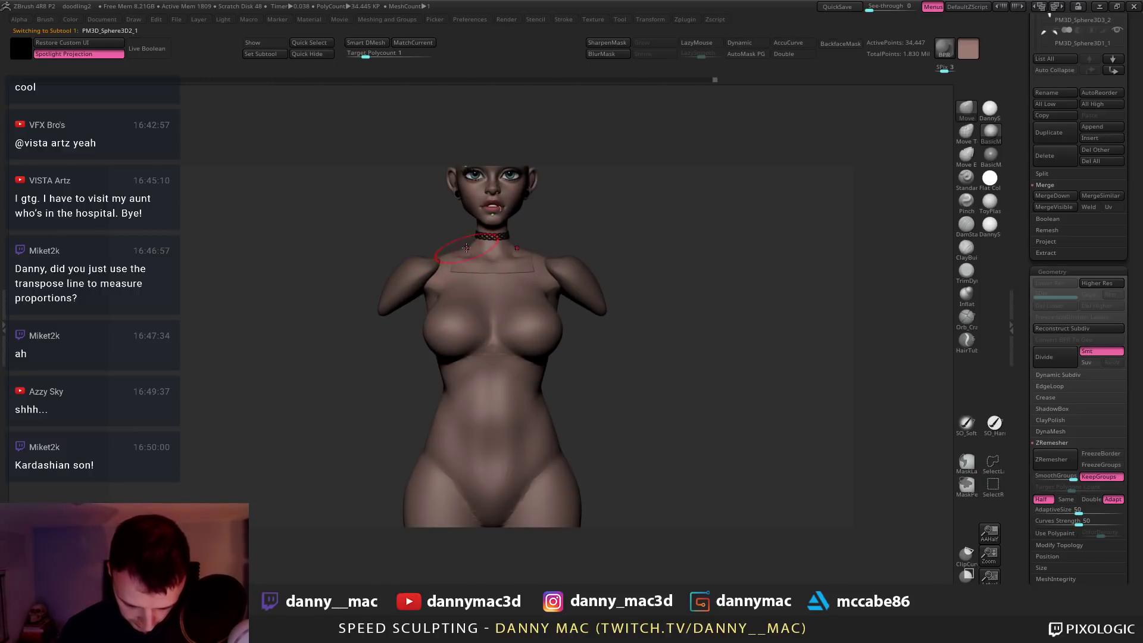
Try to pull in the hip silhouette in front view with a resized Move brush, and undo the change
{"action": "right_click_drag", "start_coordinate": [454, 250], "coordinate": [457, 205], "text": "ctrl"}
{"action": "mouse_move", "coordinate": [517, 251]}
{"action": "right_mouse_down", "text": "alt"}
{"action": "mouse_move", "coordinate": [524, 283]}
{"action": "mouse_move", "coordinate": [527, 270]}
{"action": "right_mouse_up", "text": "alt"}
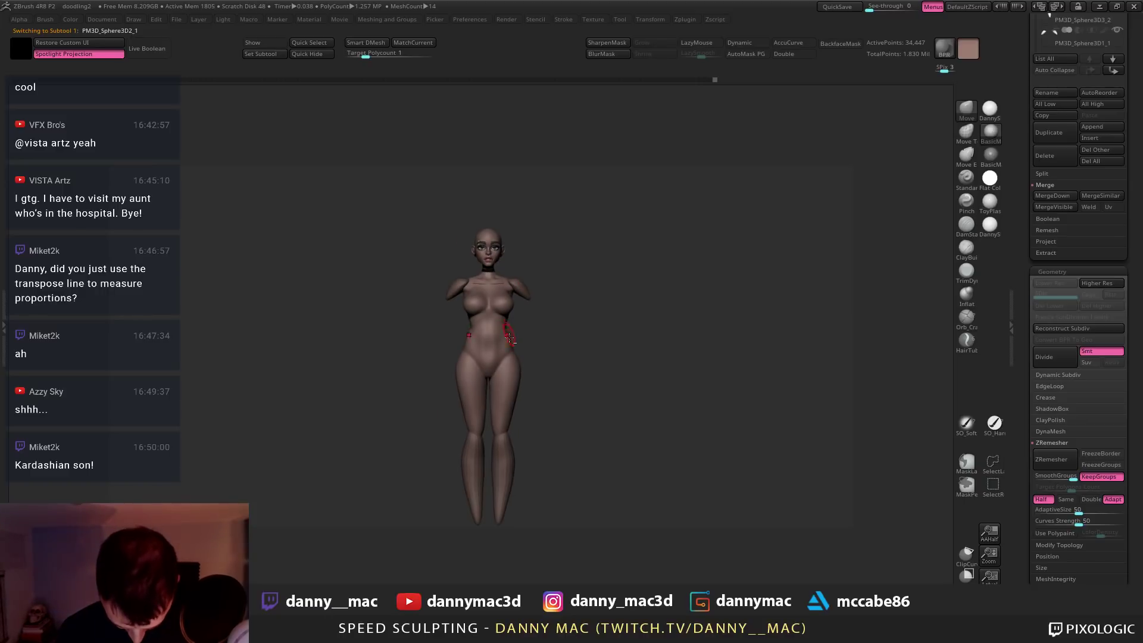
{"action": "right_click_drag", "start_coordinate": [509, 338], "coordinate": [508, 329], "text": "alt"}
{"action": "key", "text": "space"}
{"action": "left_click_drag", "start_coordinate": [460, 346], "coordinate": [468, 347]}
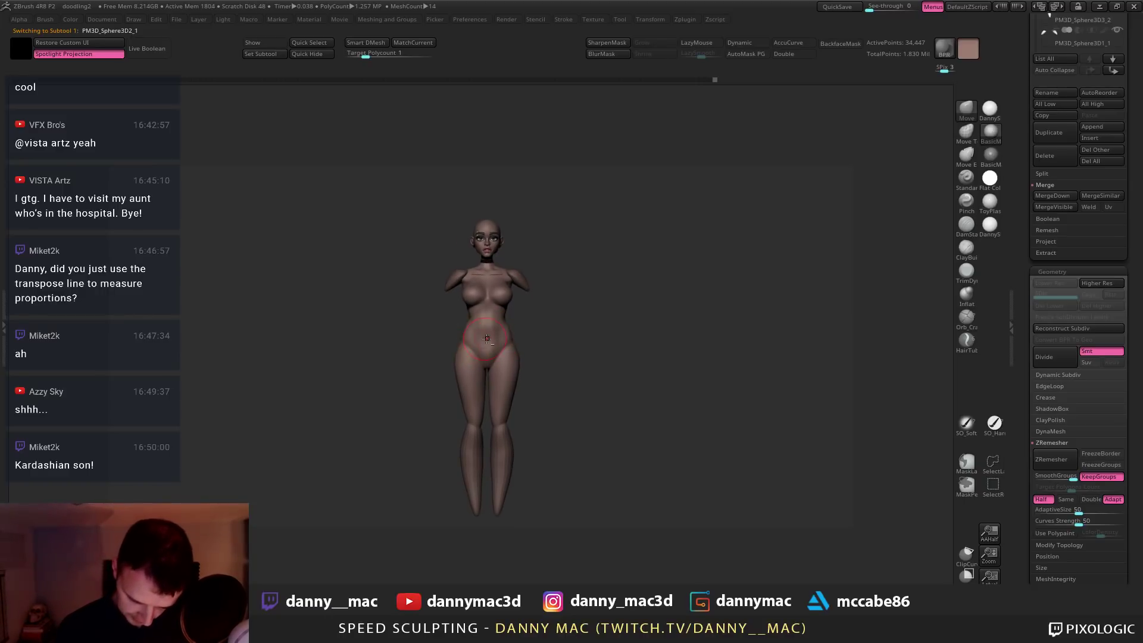
{"action": "mouse_move", "coordinate": [487, 338]}
{"action": "right_mouse_down"}
{"action": "mouse_move", "coordinate": [511, 338]}
{"action": "mouse_move", "coordinate": [497, 342]}
{"action": "right_mouse_up"}
{"action": "key", "text": "ctrl+z"}
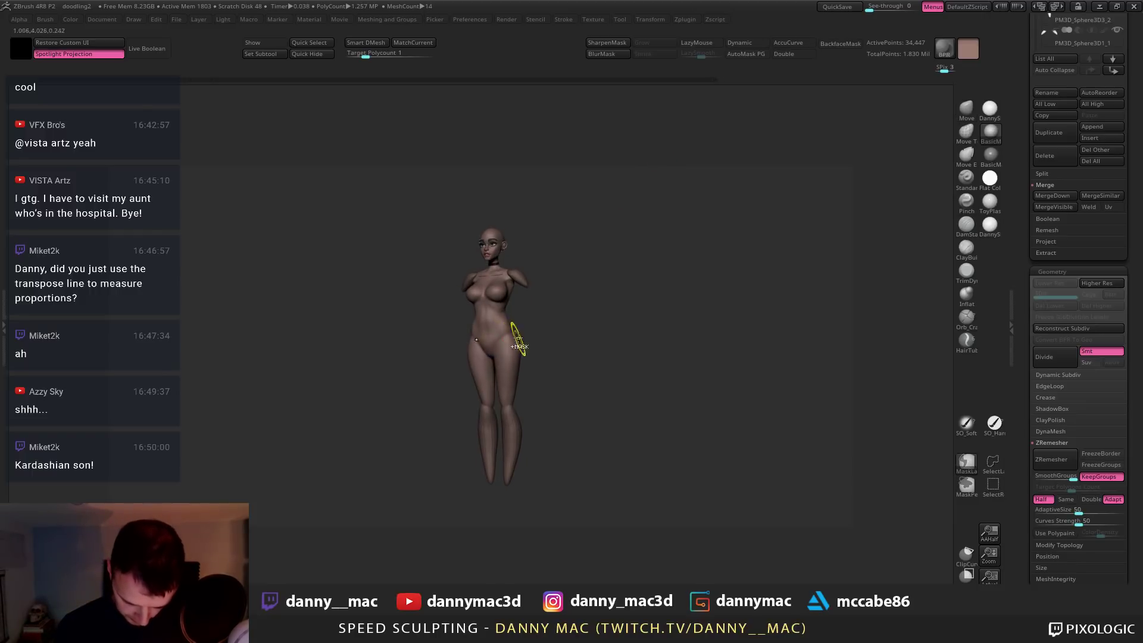
{"action": "key", "text": "ctrl+z"}
Smooth the outer hips and waist, and briefly display the polyframe to check the body's mesh
{"action": "left_click_drag", "start_coordinate": [467, 341], "coordinate": [467, 352], "text": "shift"}
{"action": "mouse_move", "coordinate": [478, 360]}
{"action": "right_mouse_down"}
{"action": "mouse_move", "coordinate": [494, 368]}
{"action": "mouse_move", "coordinate": [505, 352]}
{"action": "right_mouse_up"}
{"action": "left_click_drag", "start_coordinate": [513, 311], "coordinate": [518, 312], "text": "shift"}
{"action": "mouse_move", "coordinate": [518, 312]}
{"action": "right_mouse_down", "text": "ctrl"}
{"action": "mouse_move", "coordinate": [533, 351]}
{"action": "mouse_move", "coordinate": [543, 332]}
{"action": "mouse_move", "coordinate": [527, 338]}
{"action": "right_mouse_up", "text": "ctrl"}
{"action": "key", "text": "shift+f"}
{"action": "key", "text": "shift+f"}
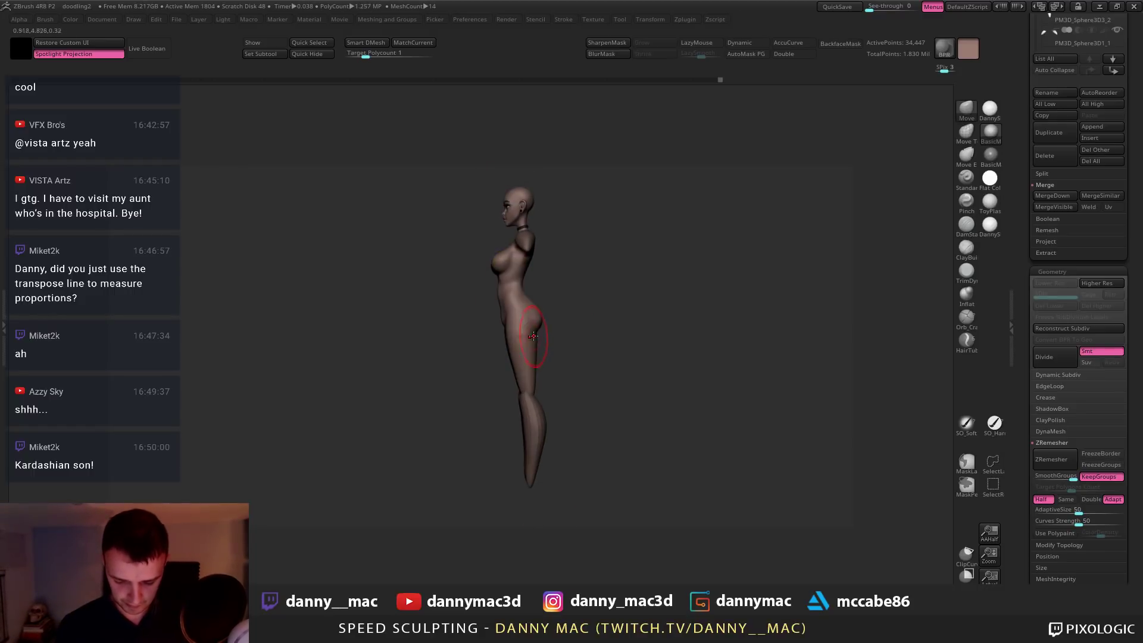
Switch to the ClayBuildup brush with the back of the figure framed from torso to calves
{"action": "mouse_move", "coordinate": [536, 337]}
{"action": "right_mouse_down"}
{"action": "mouse_move", "coordinate": [546, 314]}
{"action": "mouse_move", "coordinate": [533, 322]}
{"action": "mouse_move", "coordinate": [631, 309]}
{"action": "mouse_move", "coordinate": [582, 318]}
{"action": "right_mouse_up"}
{"action": "key", "text": "3"}
{"action": "key", "text": "2"}
{"action": "right_click", "coordinate": [608, 310]}
{"action": "right_click", "coordinate": [610, 305]}
{"action": "right_click", "coordinate": [583, 318]}
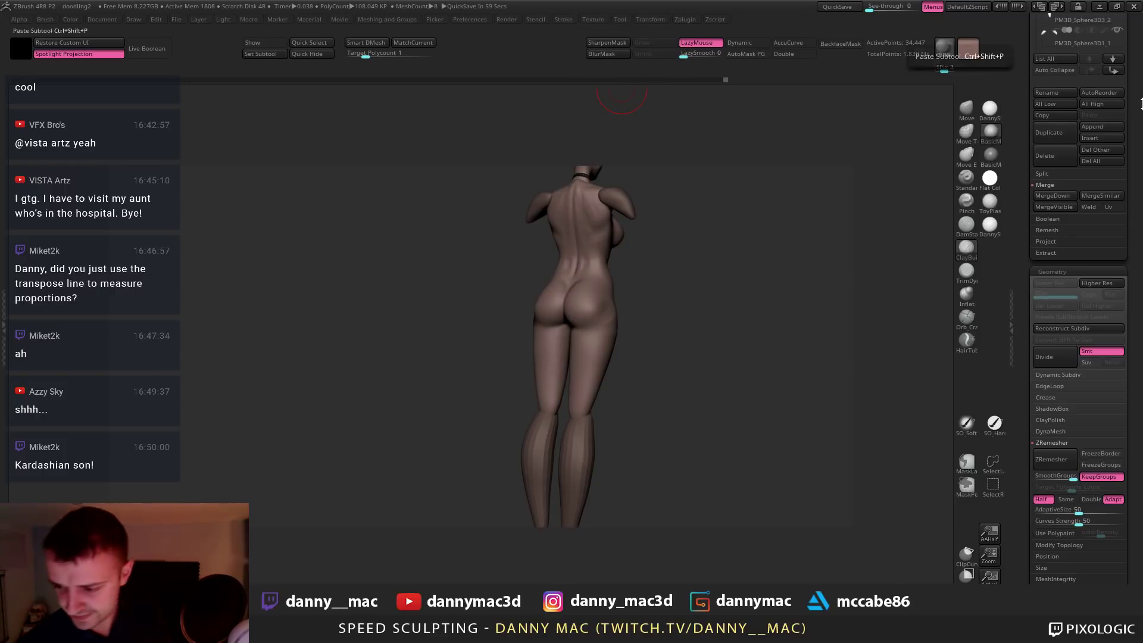
{"action": "left_click", "coordinate": [1117, 6]}
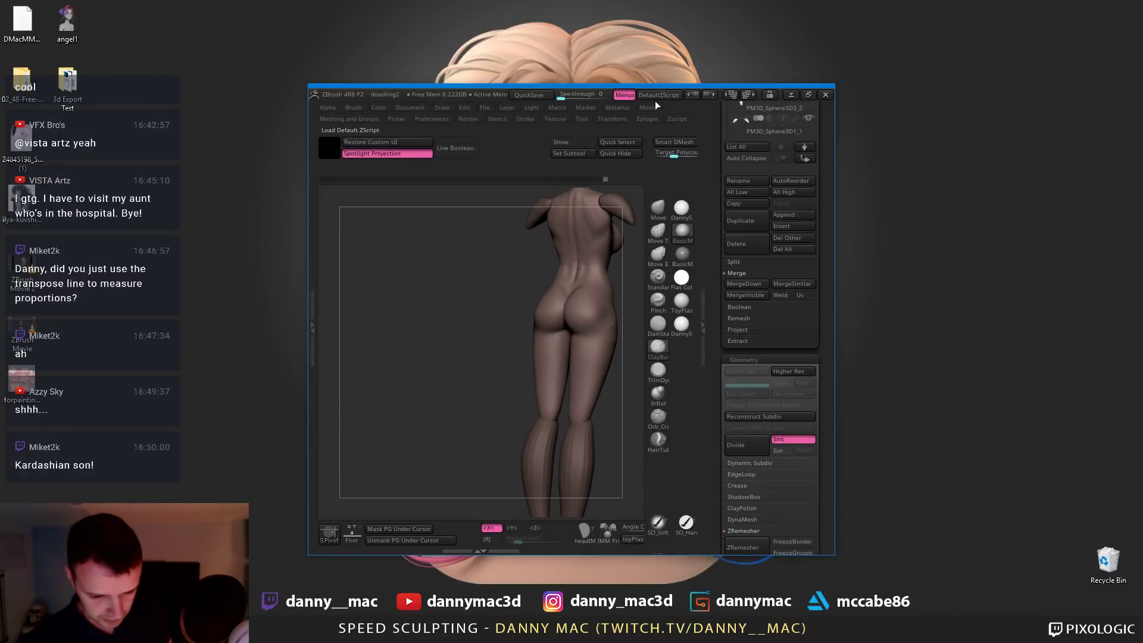
{"action": "left_click", "coordinate": [808, 95]}
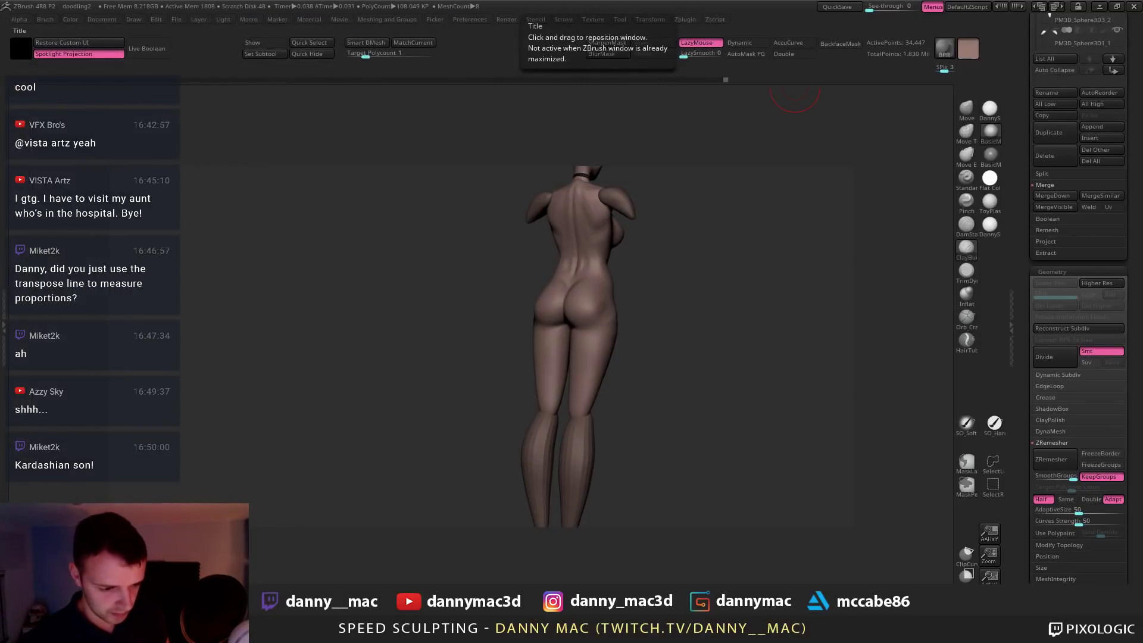
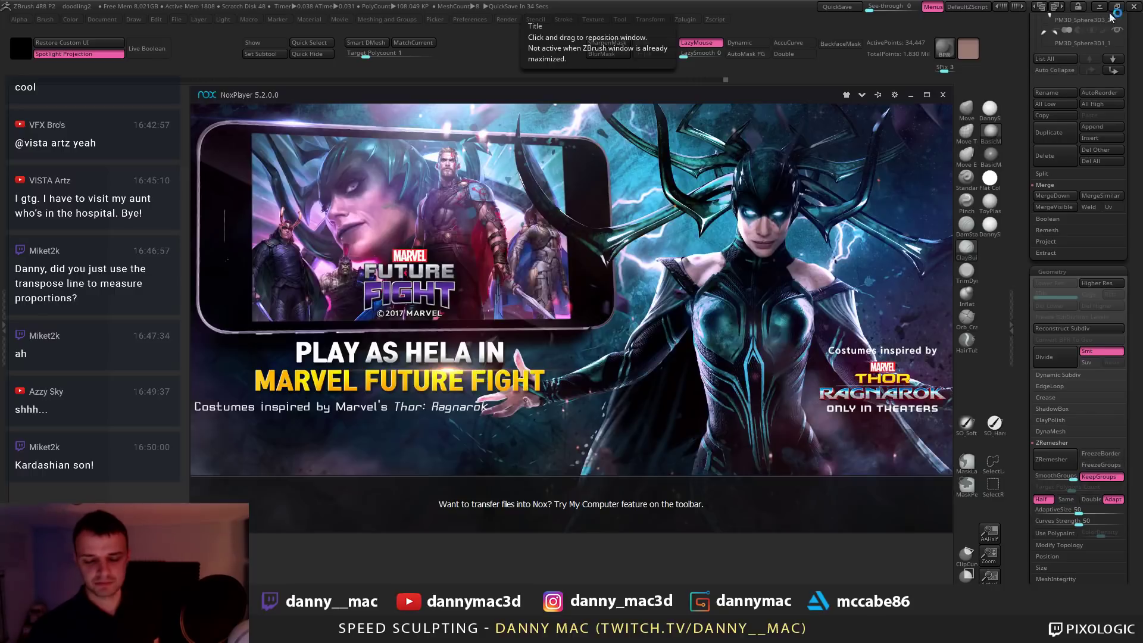
{"action": "left_click", "coordinate": [1117, 7]}
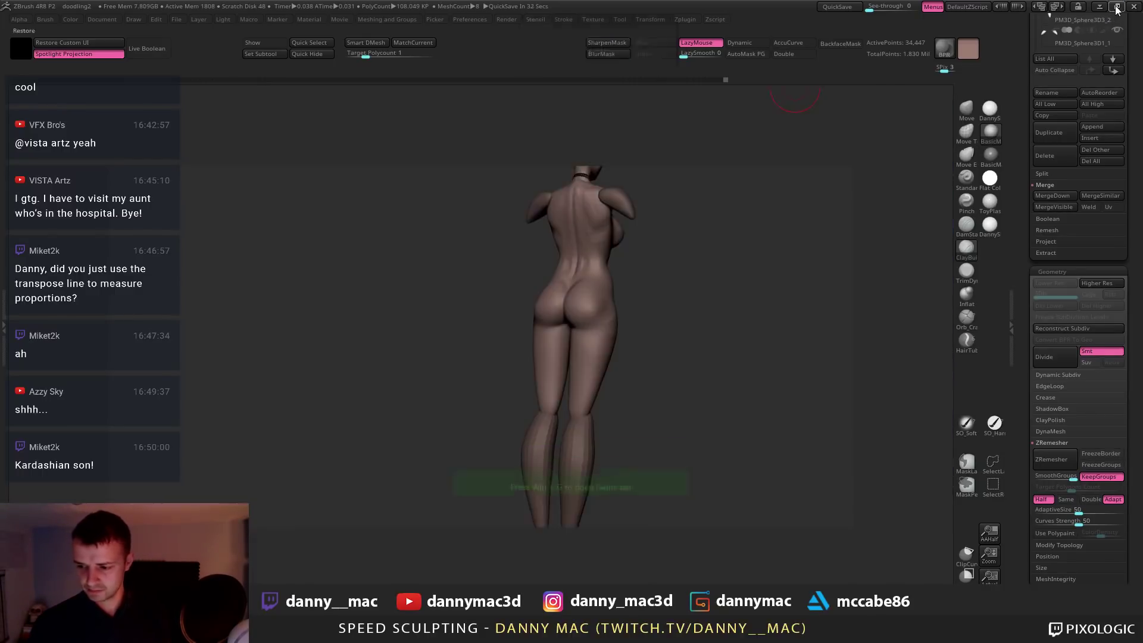
Shrink the ZBrush window and open the L'Ecorché anatomy app in NoxPlayer, placing it beside the sculpt
{"action": "left_click_drag", "start_coordinate": [433, 94], "coordinate": [120, 10]}
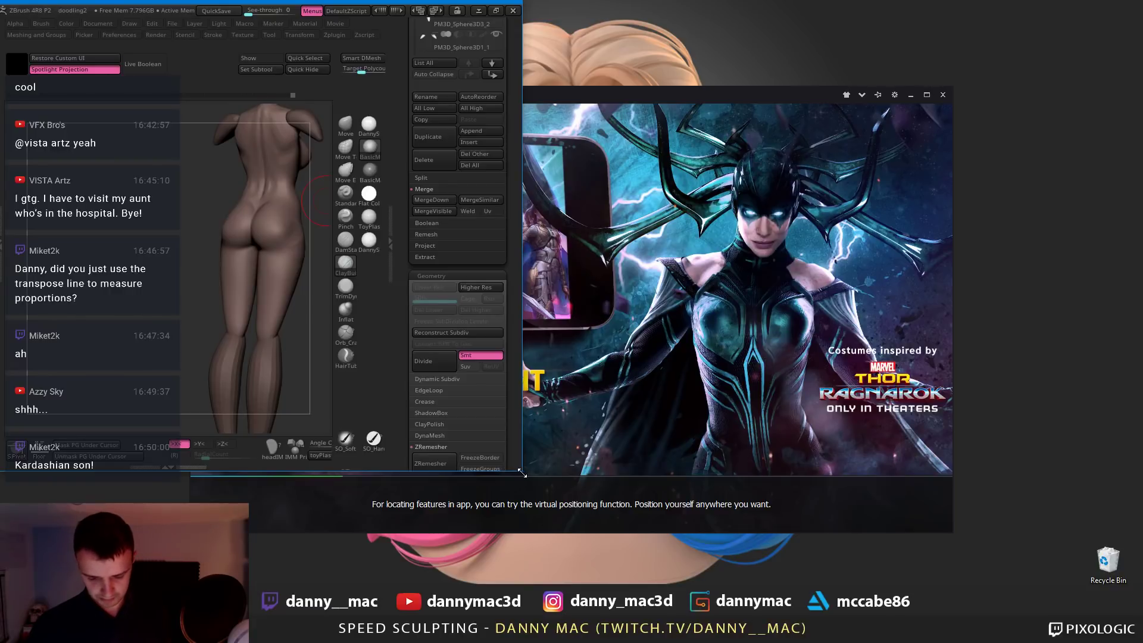
{"action": "left_click_drag", "start_coordinate": [522, 472], "coordinate": [793, 585]}
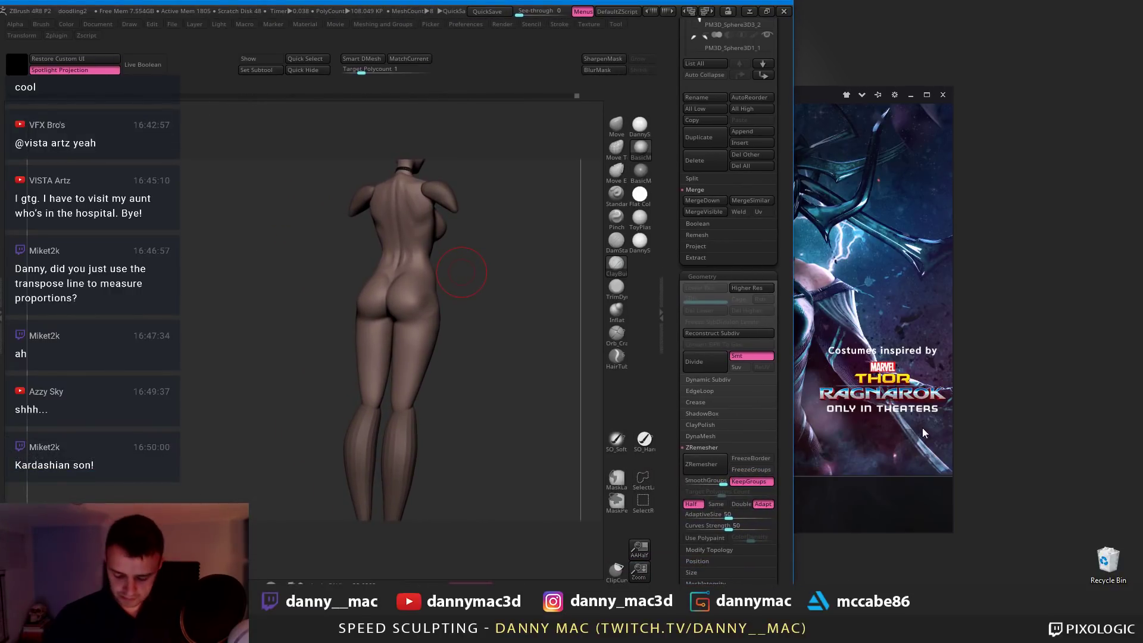
{"action": "left_click", "coordinate": [938, 364]}
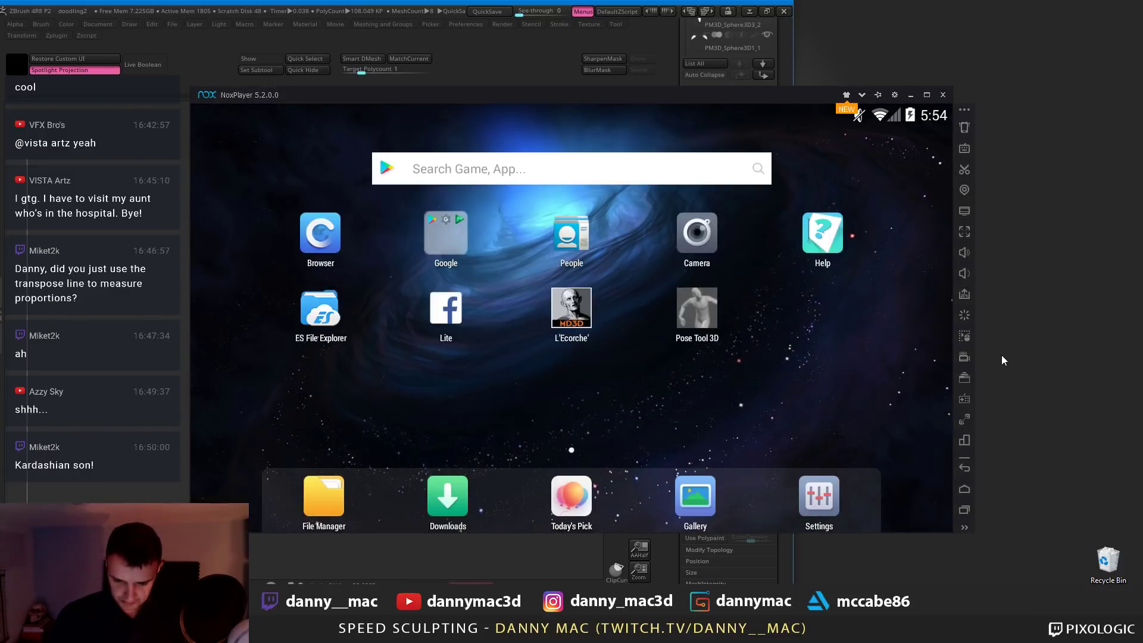
{"action": "left_click", "coordinate": [583, 320]}
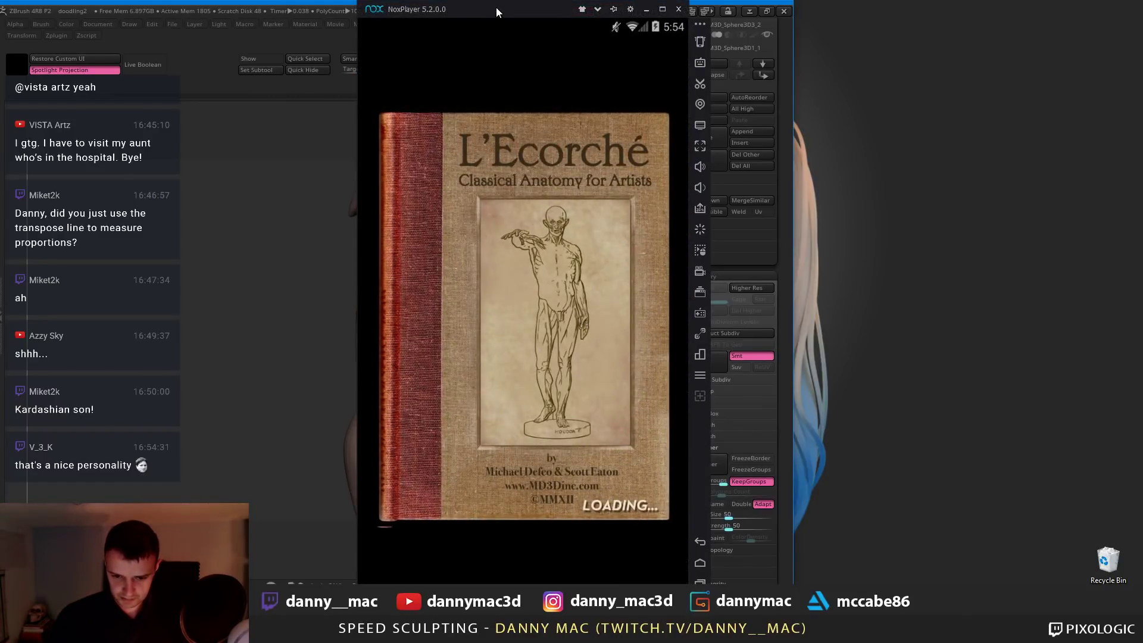
{"action": "left_click_drag", "start_coordinate": [497, 11], "coordinate": [945, 9]}
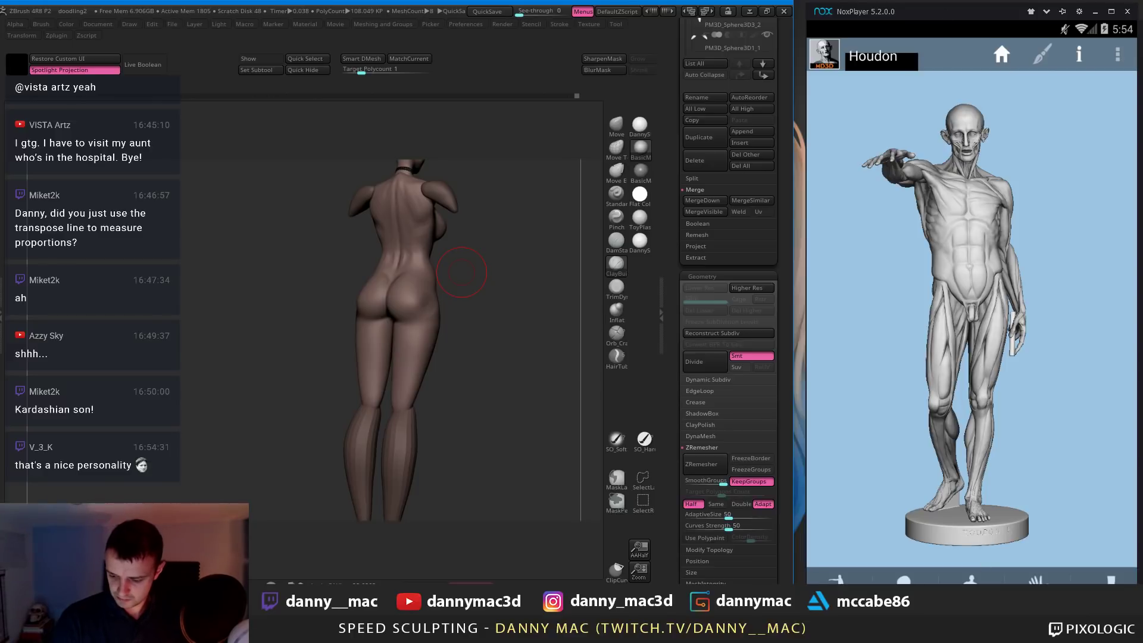
Switch the anatomy reference to the Bammes figure and turn it to a three-quarter back view
{"action": "left_click", "coordinate": [893, 56]}
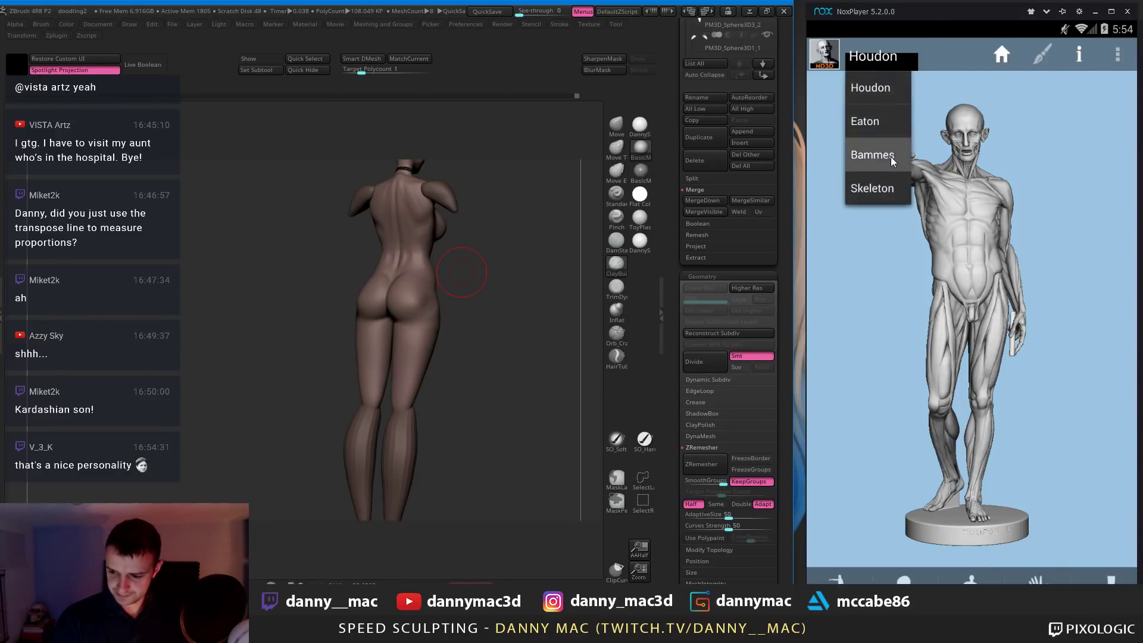
{"action": "left_click", "coordinate": [872, 155]}
{"action": "left_click_drag", "start_coordinate": [1052, 250], "coordinate": [974, 297]}
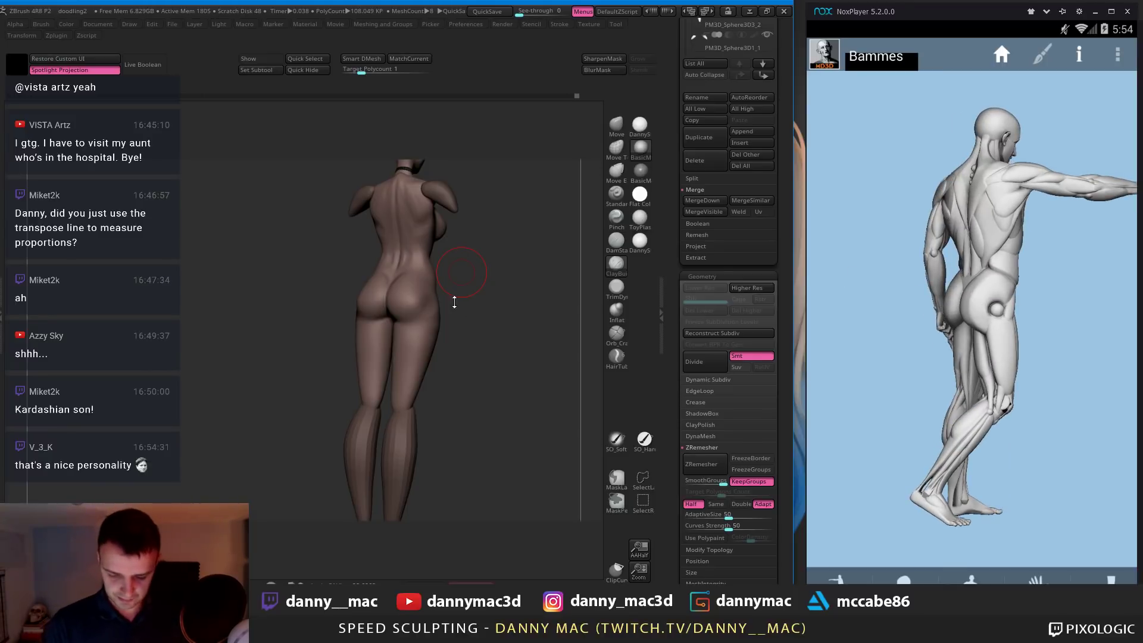
Reshape the buttocks and upper thigh of the female figure in side profile with the Move brush
{"action": "mouse_move", "coordinate": [454, 303]}
{"action": "left_mouse_down"}
{"action": "mouse_move", "coordinate": [457, 317]}
{"action": "mouse_move", "coordinate": [442, 298]}
{"action": "left_mouse_up"}
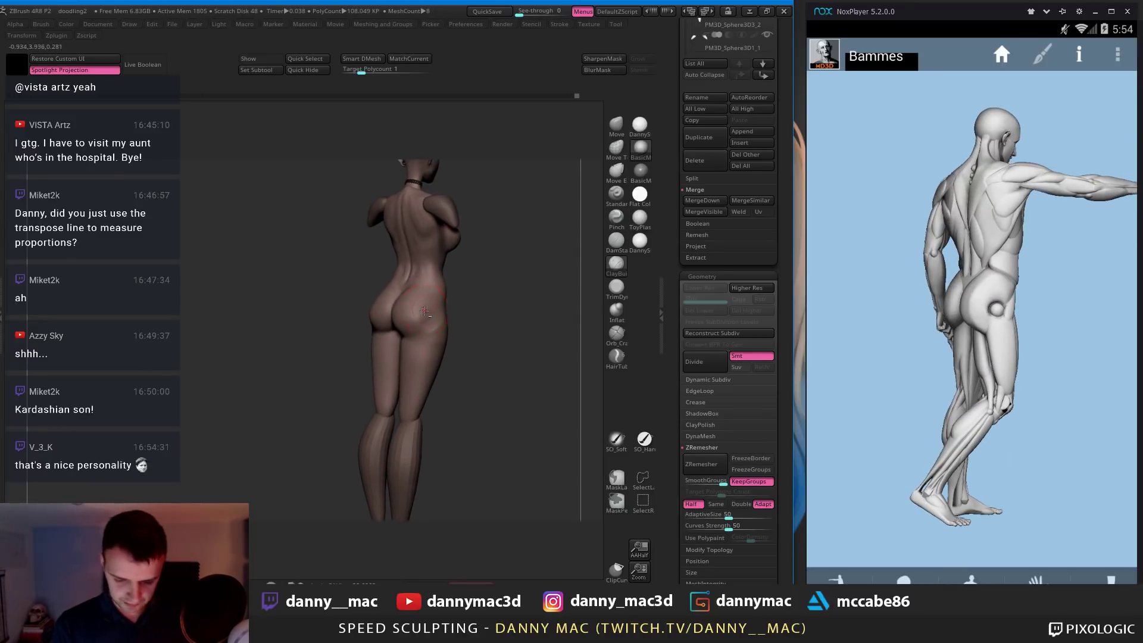
{"action": "key", "text": "space"}
{"action": "mouse_move", "coordinate": [424, 311]}
{"action": "right_mouse_down"}
{"action": "mouse_move", "coordinate": [396, 288]}
{"action": "mouse_move", "coordinate": [411, 304]}
{"action": "mouse_move", "coordinate": [427, 277]}
{"action": "mouse_move", "coordinate": [385, 328]}
{"action": "right_mouse_up"}
{"action": "key", "text": "space"}
{"action": "key", "text": "space"}
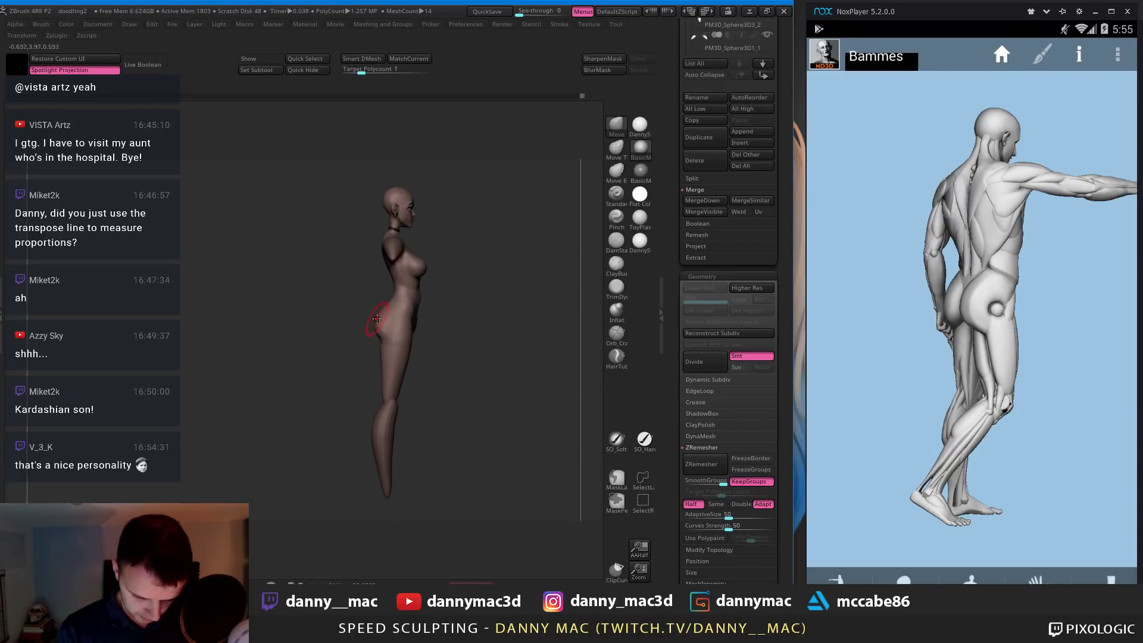
{"action": "key", "text": "space"}
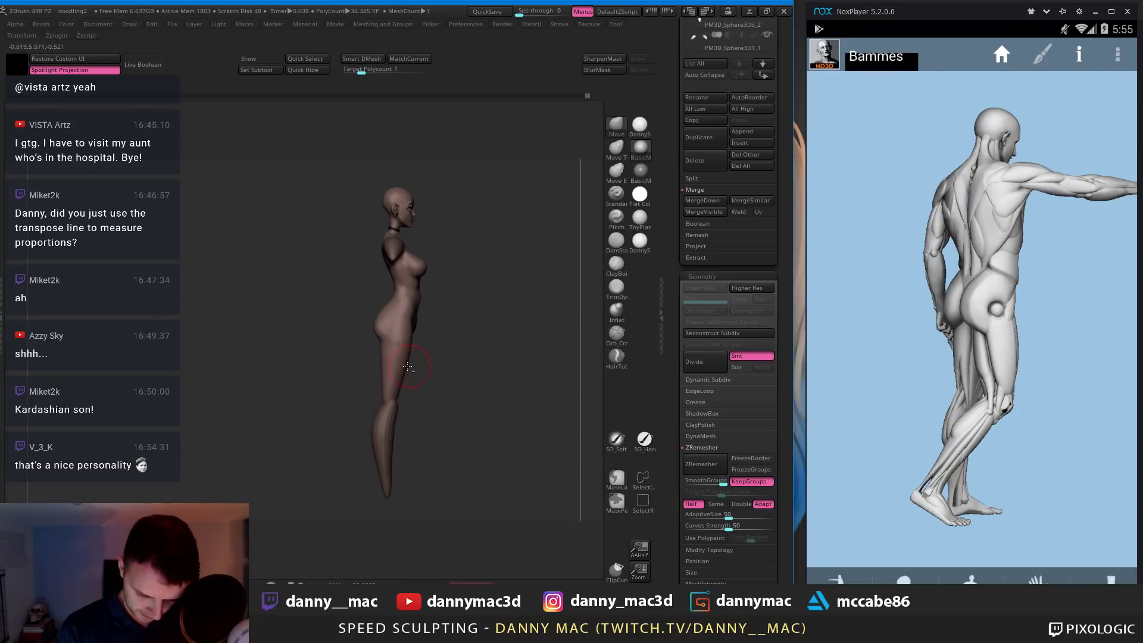
{"action": "right_click_drag", "start_coordinate": [407, 367], "coordinate": [411, 348]}
{"action": "key", "text": "space"}
{"action": "left_click", "coordinate": [411, 349]}
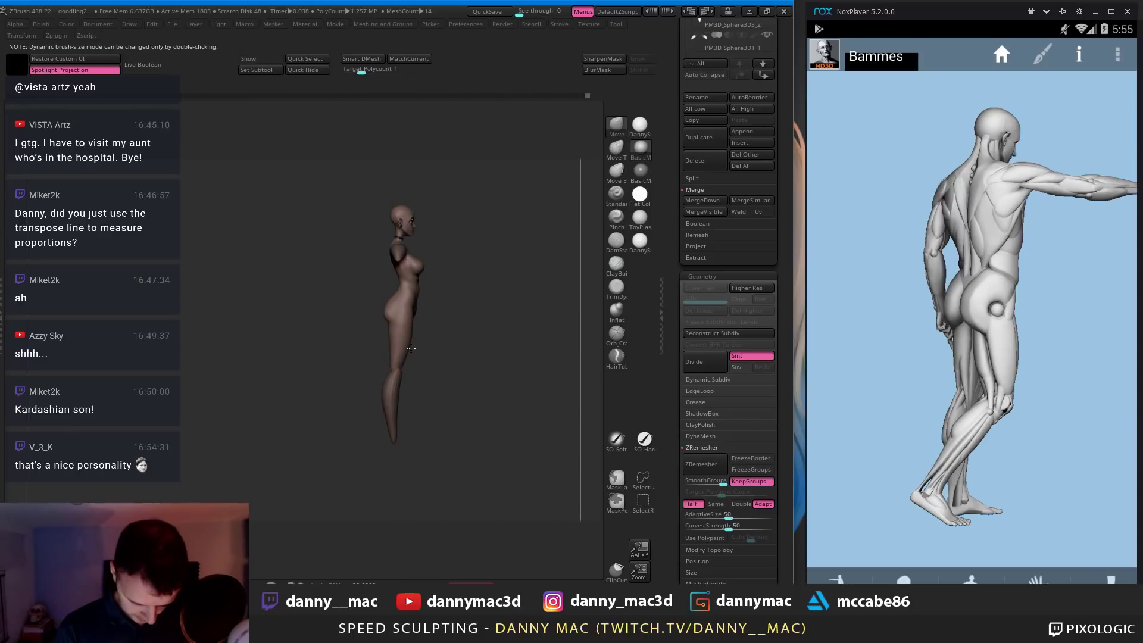
{"action": "key", "text": "space"}
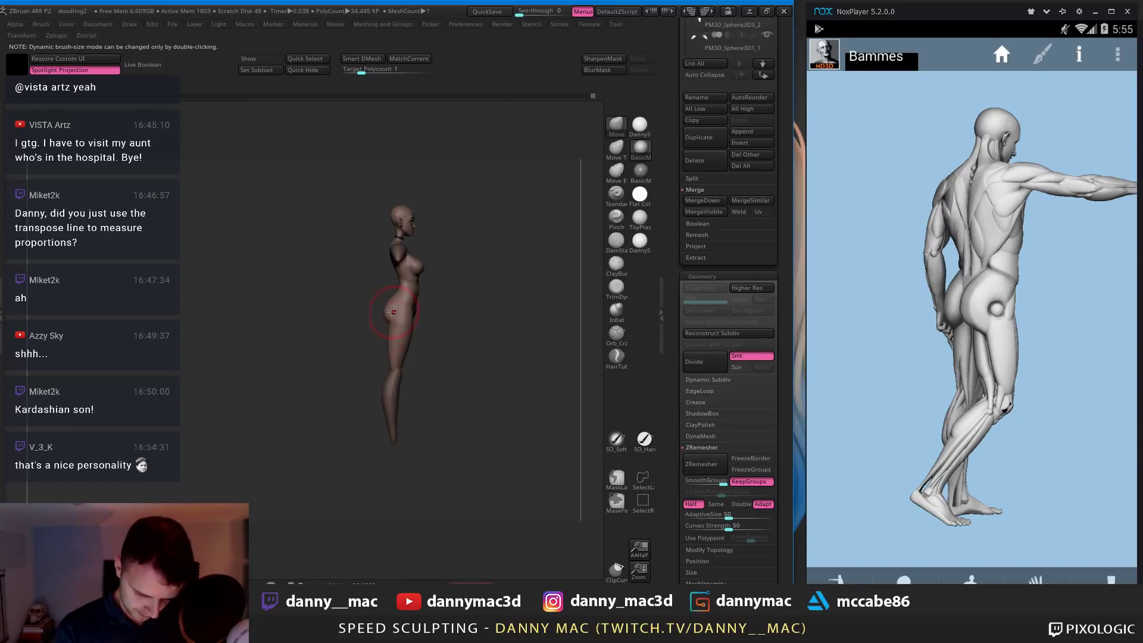
{"action": "mouse_move", "coordinate": [390, 312]}
{"action": "right_mouse_down"}
{"action": "mouse_move", "coordinate": [381, 321]}
{"action": "mouse_move", "coordinate": [405, 310]}
{"action": "mouse_move", "coordinate": [393, 313]}
{"action": "mouse_move", "coordinate": [398, 298]}
{"action": "right_mouse_up"}
Flatten the outer planes of the buttocks from the back with the Trim Dynamic brush
{"action": "key", "text": "b"}
{"action": "key", "text": "t"}
{"action": "key", "text": "d"}
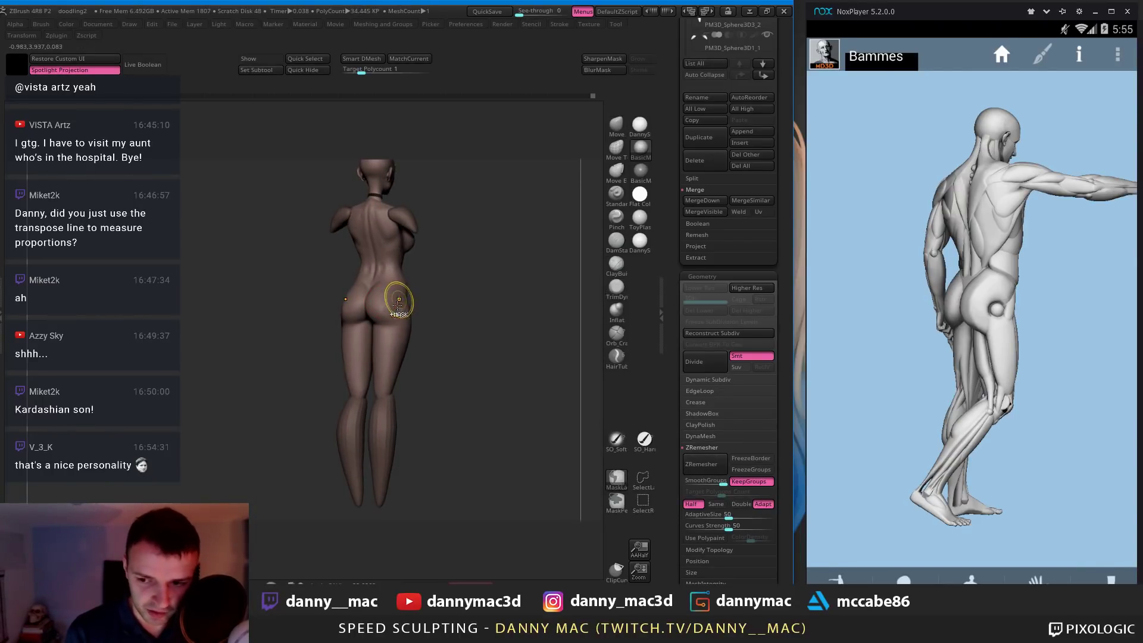
{"action": "mouse_move", "coordinate": [394, 298]}
{"action": "right_mouse_down"}
{"action": "mouse_move", "coordinate": [385, 313]}
{"action": "mouse_move", "coordinate": [411, 310]}
{"action": "right_mouse_up"}
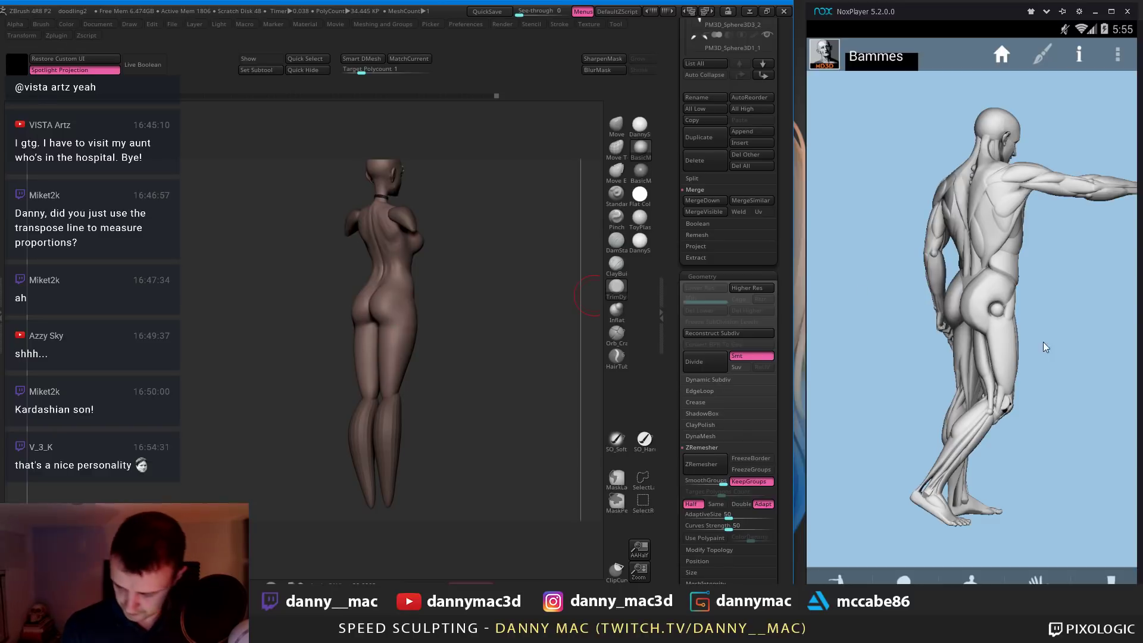
Bring up the Bammes leg as reference and smooth the outer hip of the female figure
{"action": "left_click_drag", "start_coordinate": [1043, 342], "coordinate": [959, 338]}
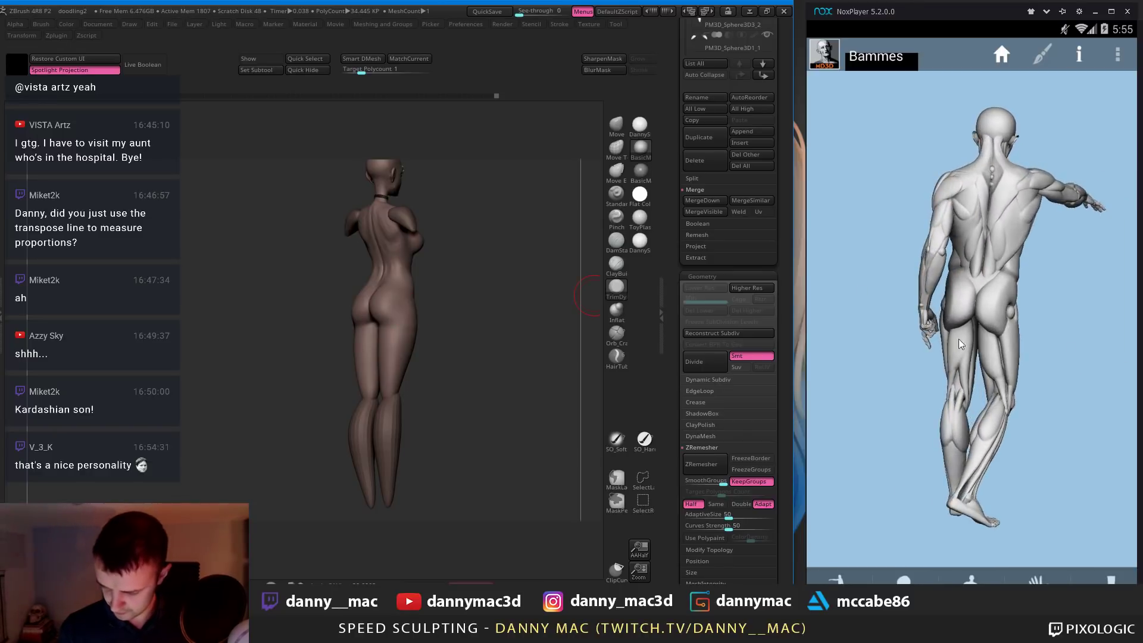
{"action": "left_click", "coordinate": [1093, 583]}
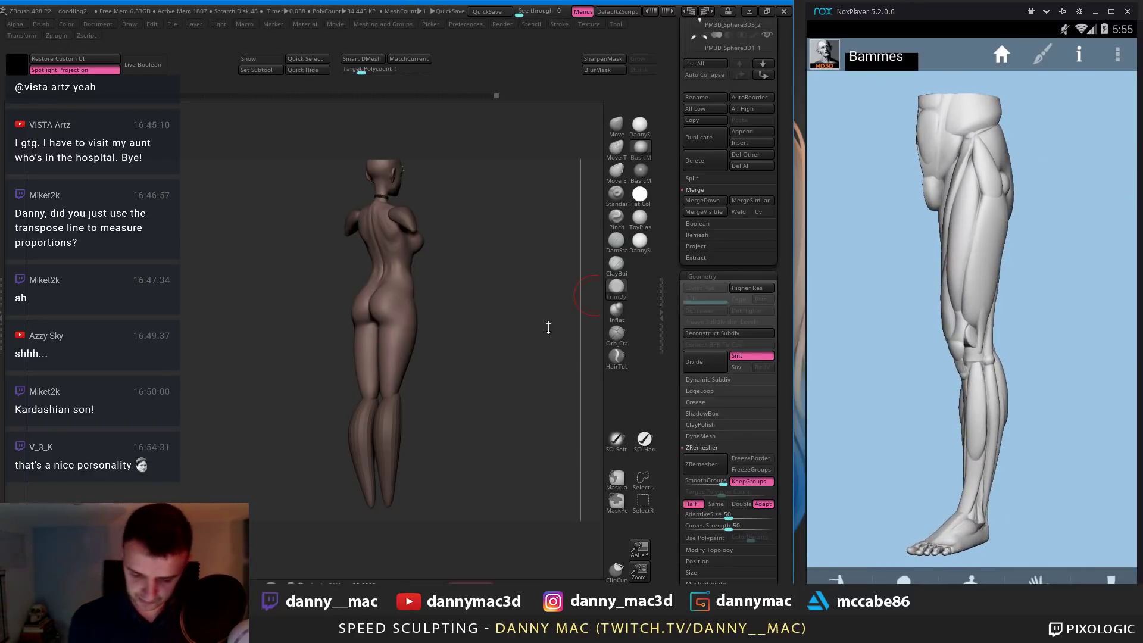
{"action": "right_click_drag", "start_coordinate": [548, 327], "coordinate": [442, 310]}
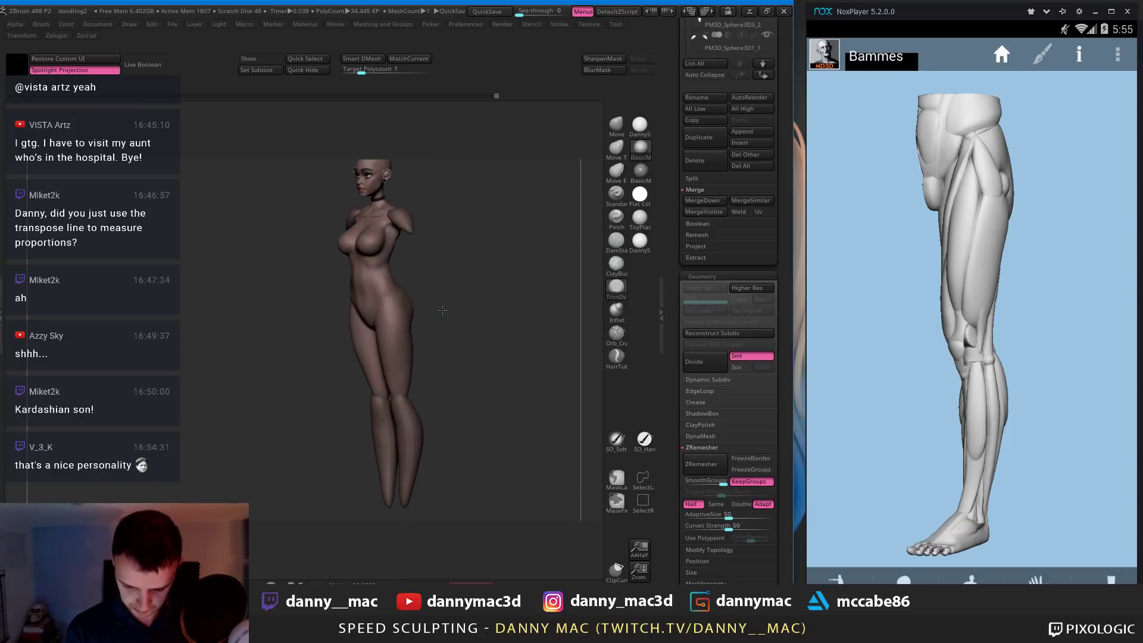
{"action": "key", "text": "shift"}
{"action": "left_click_drag", "start_coordinate": [412, 306], "coordinate": [409, 325], "text": "shift"}
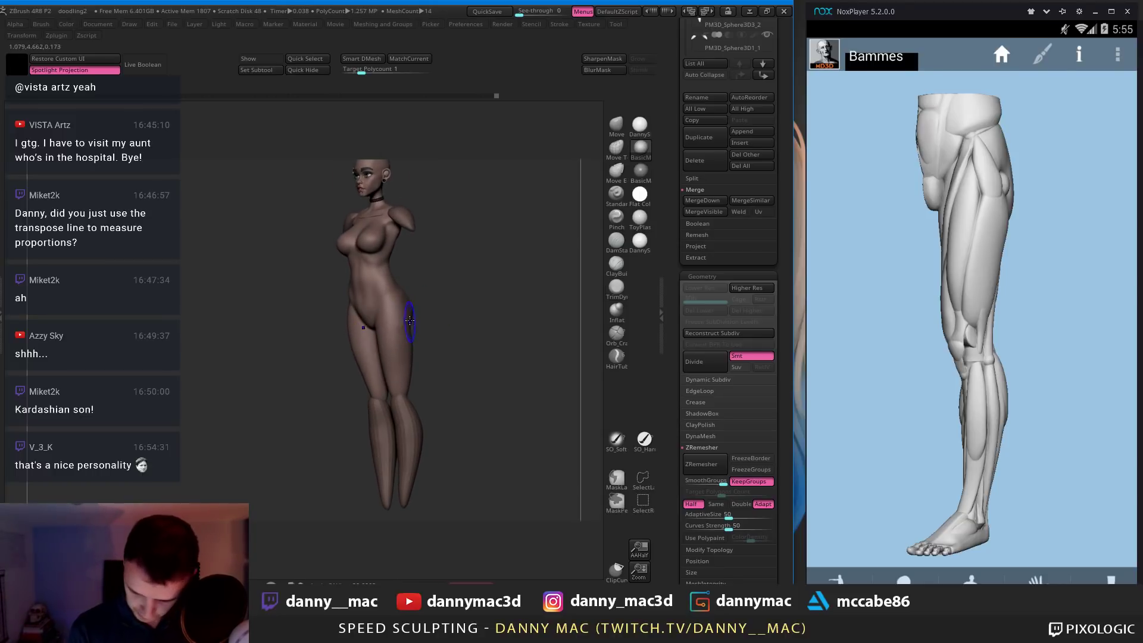
{"action": "mouse_move", "coordinate": [409, 325]}
{"action": "right_mouse_down", "text": "ctrl"}
{"action": "mouse_move", "coordinate": [409, 315]}
{"action": "mouse_move", "coordinate": [416, 329]}
{"action": "mouse_move", "coordinate": [432, 321]}
{"action": "mouse_move", "coordinate": [387, 312]}
{"action": "mouse_move", "coordinate": [398, 298]}
{"action": "right_mouse_up", "text": "ctrl"}
Adjust the outline of the hips and thighs with the Move brush
{"action": "key", "text": "b"}
{"action": "key", "text": "m"}
{"action": "key", "text": "v"}
{"action": "key", "text": "s"}
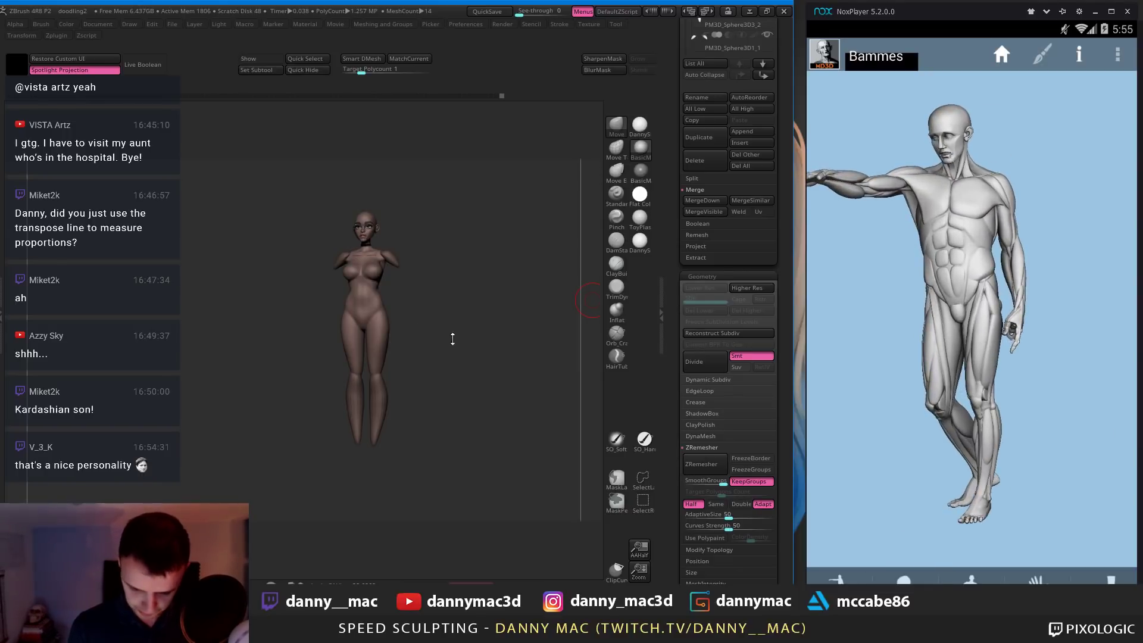
{"action": "right_click_drag", "start_coordinate": [453, 339], "coordinate": [438, 334]}
Build up the lower abdomen and front hips with the Clay Buildup brush, using the Bammes figure's side view as reference
{"action": "right_click_drag", "start_coordinate": [438, 333], "coordinate": [445, 290], "text": "ctrl"}
{"action": "key", "text": "b"}
{"action": "key", "text": "c"}
{"action": "key", "text": "b"}
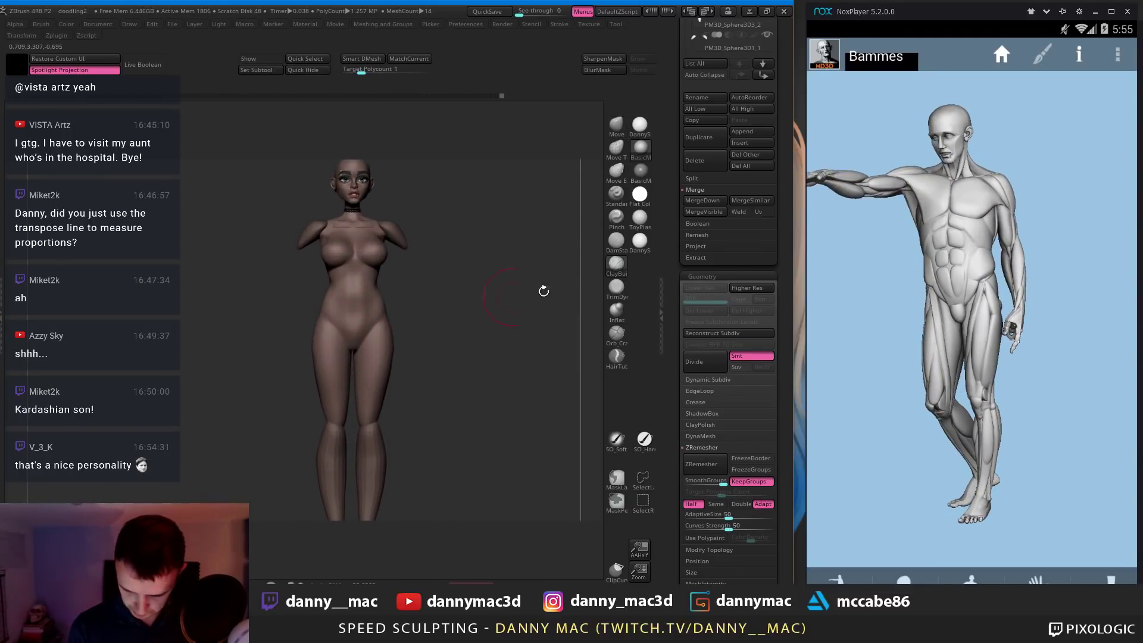
{"action": "left_click_drag", "start_coordinate": [1001, 350], "coordinate": [885, 373]}
{"action": "right_click_drag", "start_coordinate": [420, 323], "coordinate": [390, 326]}
{"action": "mouse_move", "coordinate": [390, 327]}
{"action": "right_mouse_down", "text": "ctrl"}
{"action": "mouse_move", "coordinate": [387, 306]}
{"action": "mouse_move", "coordinate": [368, 319]}
{"action": "mouse_move", "coordinate": [363, 302]}
{"action": "mouse_move", "coordinate": [357, 339]}
{"action": "right_mouse_up", "text": "ctrl"}
{"action": "key", "text": "space"}
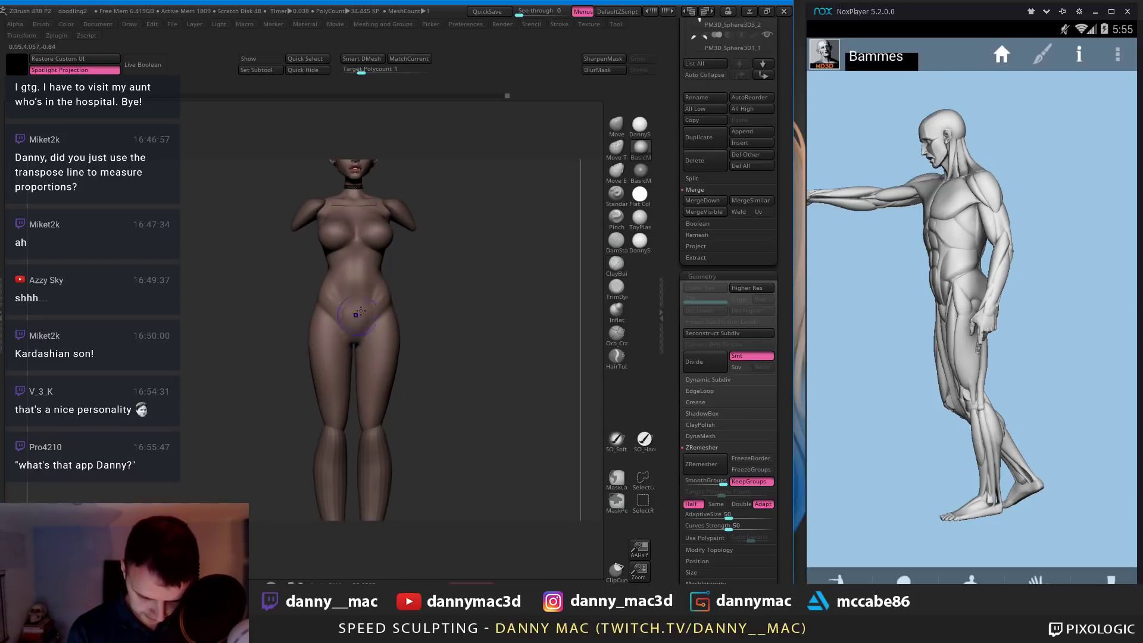
Reshape the upper back of the torso in side profile with the Move brush
{"action": "mouse_move", "coordinate": [368, 295]}
{"action": "right_mouse_down"}
{"action": "mouse_move", "coordinate": [399, 295]}
{"action": "mouse_move", "coordinate": [384, 306]}
{"action": "mouse_move", "coordinate": [421, 235]}
{"action": "right_mouse_up"}
{"action": "key", "text": "space"}
{"action": "left_click", "coordinate": [423, 237], "text": "alt"}
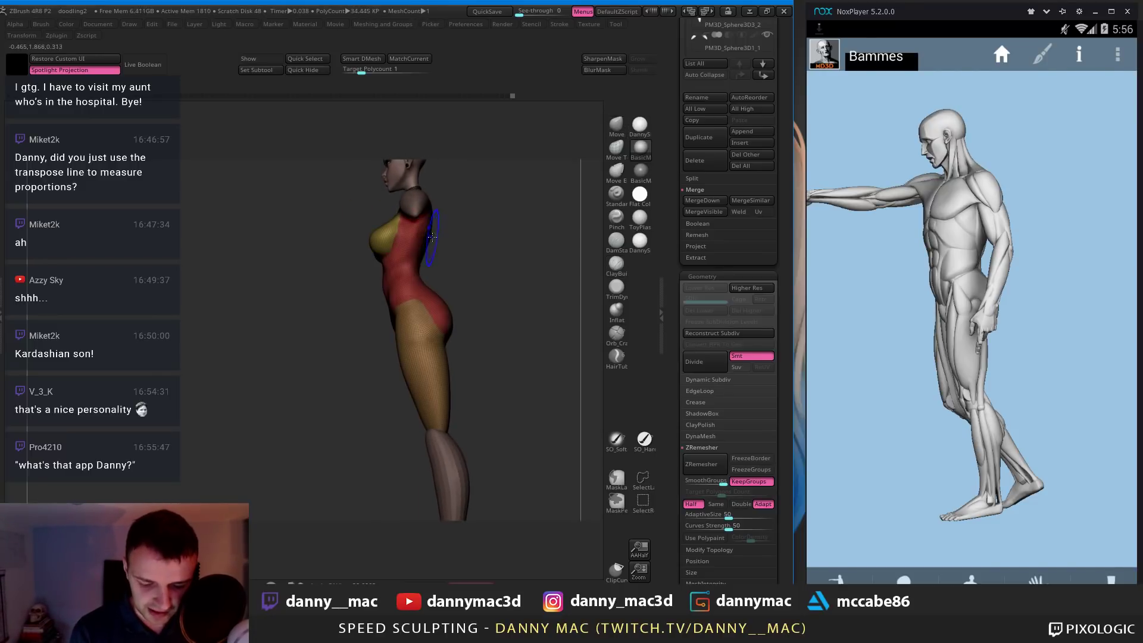
{"action": "key", "text": "shift+f"}
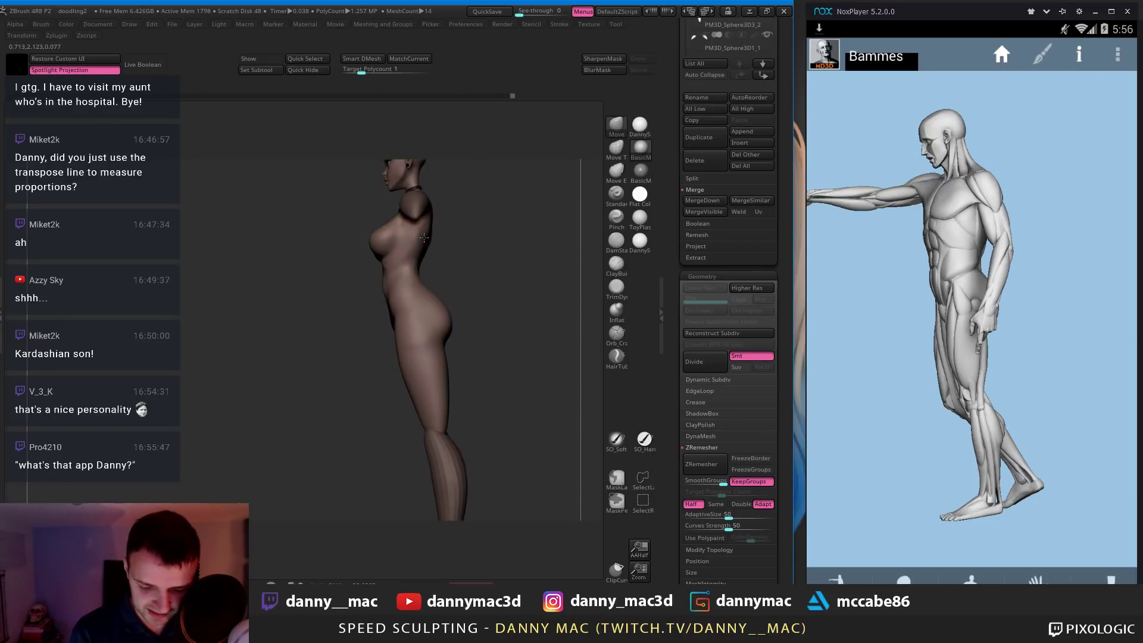
{"action": "left_click", "coordinate": [427, 240], "text": "alt"}
{"action": "key", "text": "f"}
{"action": "right_click_drag", "start_coordinate": [430, 239], "coordinate": [388, 273]}
{"action": "key", "text": "alt"}
{"action": "key", "text": "space"}
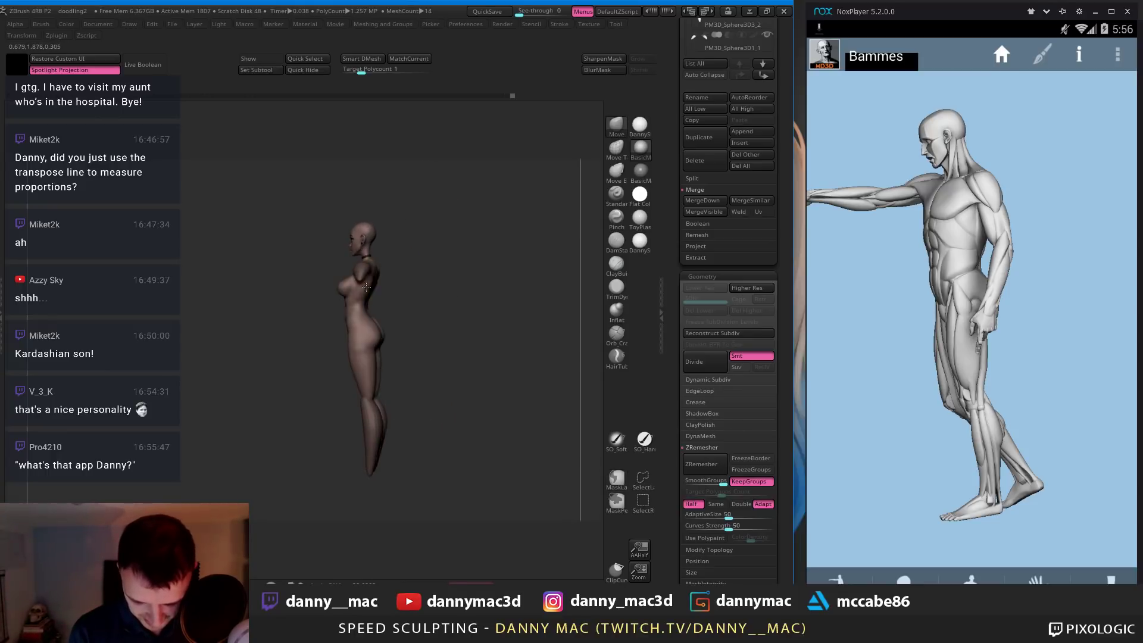
Adjust the curve of the lower back and waist in side profile with the Move brush
{"action": "right_click_drag", "start_coordinate": [376, 278], "coordinate": [346, 331]}
{"action": "key", "text": "space"}
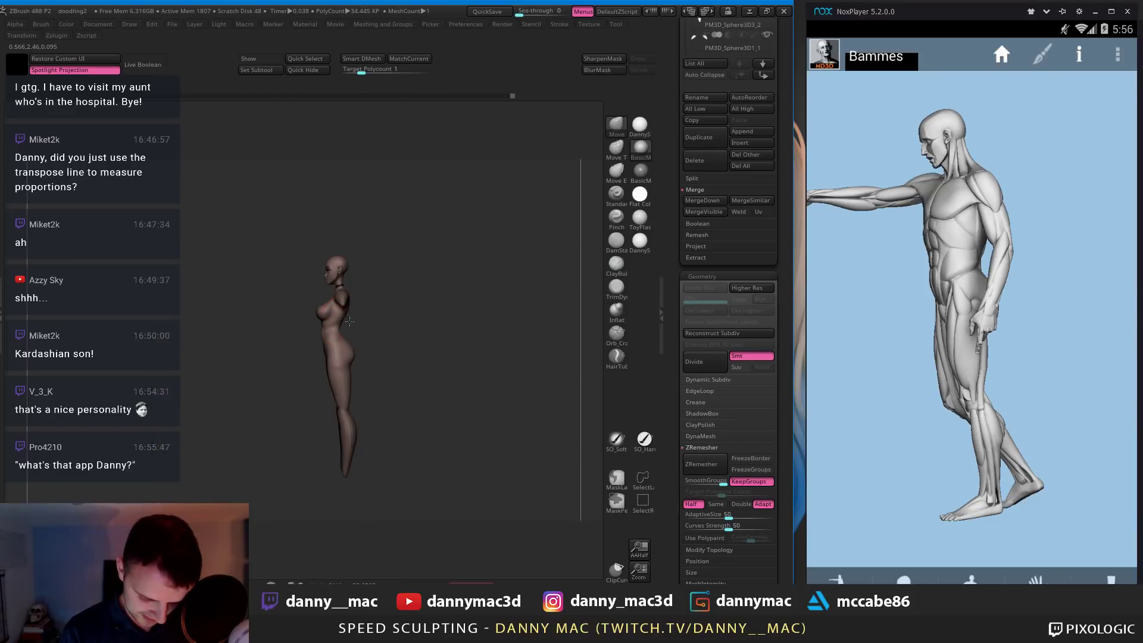
{"action": "left_click_drag", "start_coordinate": [344, 329], "coordinate": [341, 326], "text": "ctrl"}
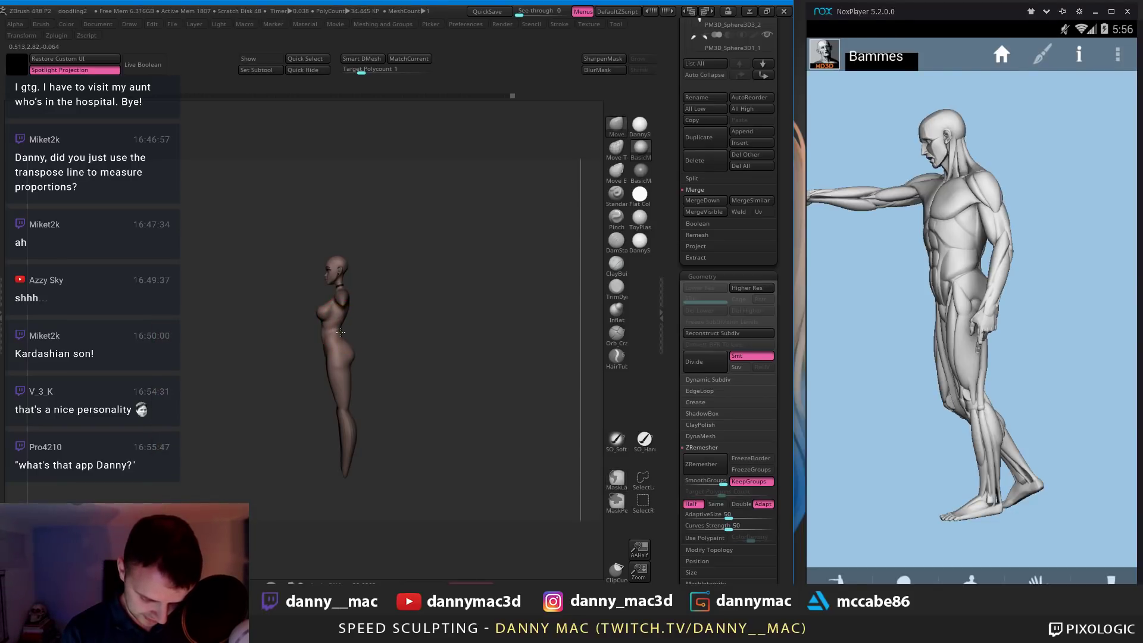
{"action": "right_click_drag", "start_coordinate": [350, 322], "coordinate": [351, 326], "text": "ctrl"}
{"action": "right_click_drag", "start_coordinate": [351, 327], "coordinate": [340, 305], "text": "alt"}
{"action": "right_click", "coordinate": [337, 343]}
{"action": "right_click", "coordinate": [339, 342]}
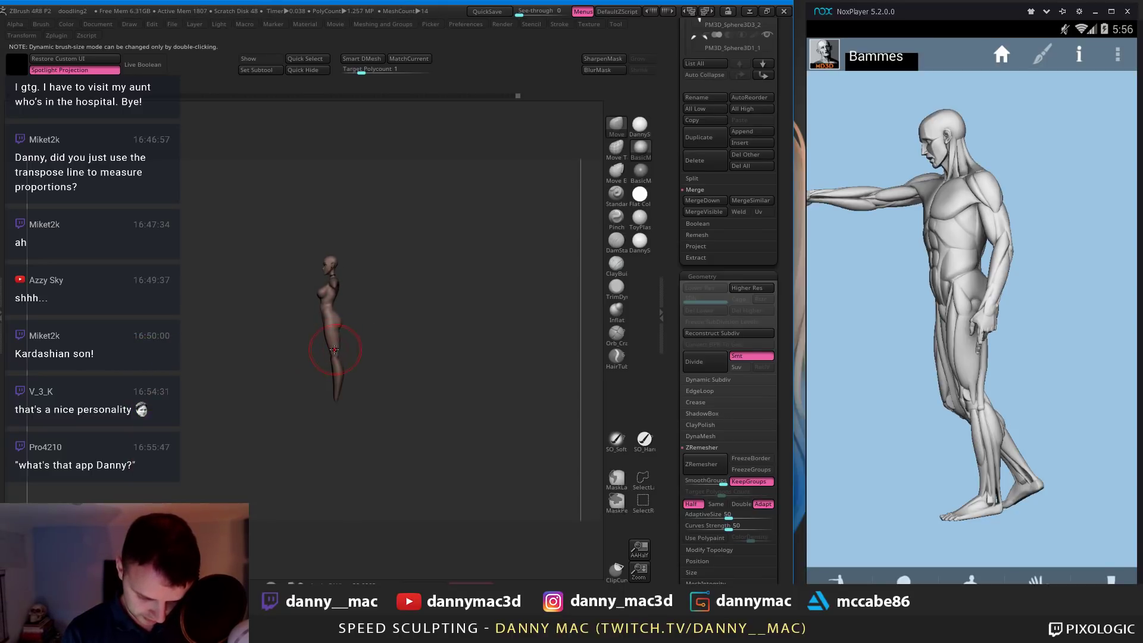
Refine the overall silhouette of the torso and legs with the Move brush
{"action": "mouse_move", "coordinate": [345, 340]}
{"action": "right_mouse_down", "text": "alt"}
{"action": "mouse_move", "coordinate": [337, 375]}
{"action": "mouse_move", "coordinate": [341, 337]}
{"action": "mouse_move", "coordinate": [350, 342]}
{"action": "mouse_move", "coordinate": [340, 324]}
{"action": "mouse_move", "coordinate": [339, 348]}
{"action": "mouse_move", "coordinate": [355, 306]}
{"action": "mouse_move", "coordinate": [411, 304]}
{"action": "right_mouse_up", "text": "alt"}
{"action": "left_click", "coordinate": [336, 377], "text": "alt"}
{"action": "mouse_move", "coordinate": [359, 273]}
{"action": "right_mouse_down", "text": "alt"}
{"action": "mouse_move", "coordinate": [367, 319]}
{"action": "mouse_move", "coordinate": [362, 260]}
{"action": "mouse_move", "coordinate": [360, 297]}
{"action": "right_mouse_up", "text": "alt"}
{"action": "left_click", "coordinate": [349, 287], "text": "alt"}
{"action": "key", "text": "space"}
{"action": "left_click", "coordinate": [347, 286]}
{"action": "key", "text": "space"}
{"action": "left_click_drag", "start_coordinate": [355, 296], "coordinate": [342, 297]}
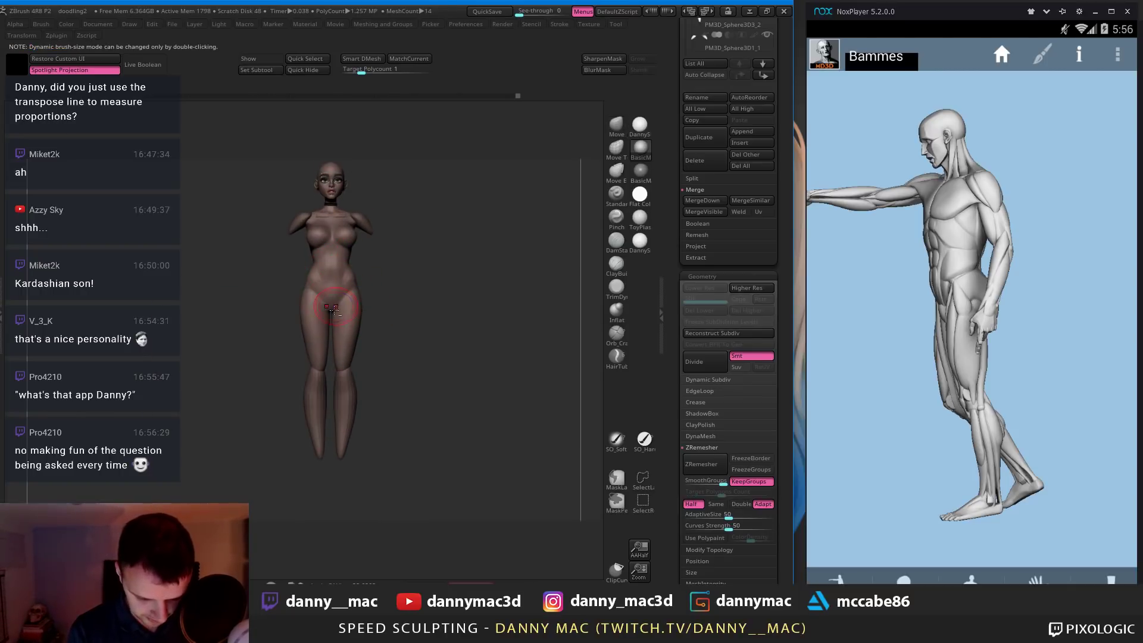
Define the groin creases between the lower abdomen and thighs with the Dam Standard brush
{"action": "right_click_drag", "start_coordinate": [352, 302], "coordinate": [372, 286], "text": "ctrl"}
{"action": "key", "text": "b"}
{"action": "key", "text": "d"}
{"action": "key", "text": "s"}
{"action": "mouse_move", "coordinate": [337, 351]}
{"action": "right_mouse_down"}
{"action": "mouse_move", "coordinate": [332, 318]}
{"action": "mouse_move", "coordinate": [351, 296]}
{"action": "right_mouse_up"}
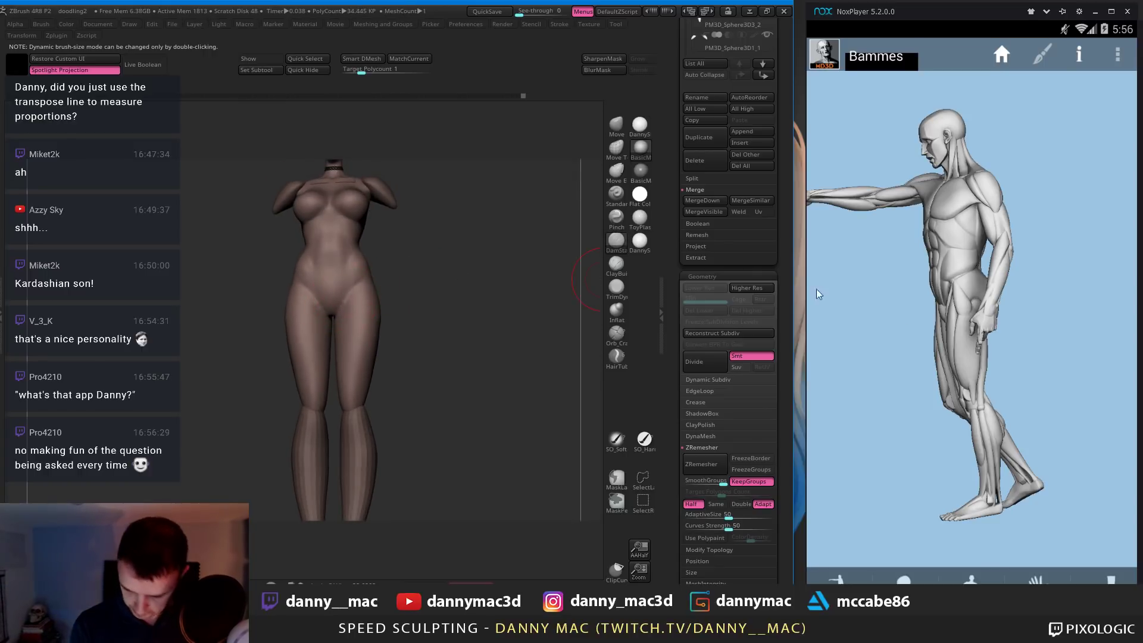
Turn the Bammes figure toward the front and build up the upper thighs with the Clay Buildup brush
{"action": "left_click_drag", "start_coordinate": [926, 317], "coordinate": [1038, 331]}
{"action": "mouse_move", "coordinate": [404, 285]}
{"action": "right_mouse_down"}
{"action": "mouse_move", "coordinate": [381, 312]}
{"action": "mouse_move", "coordinate": [348, 298]}
{"action": "right_mouse_up"}
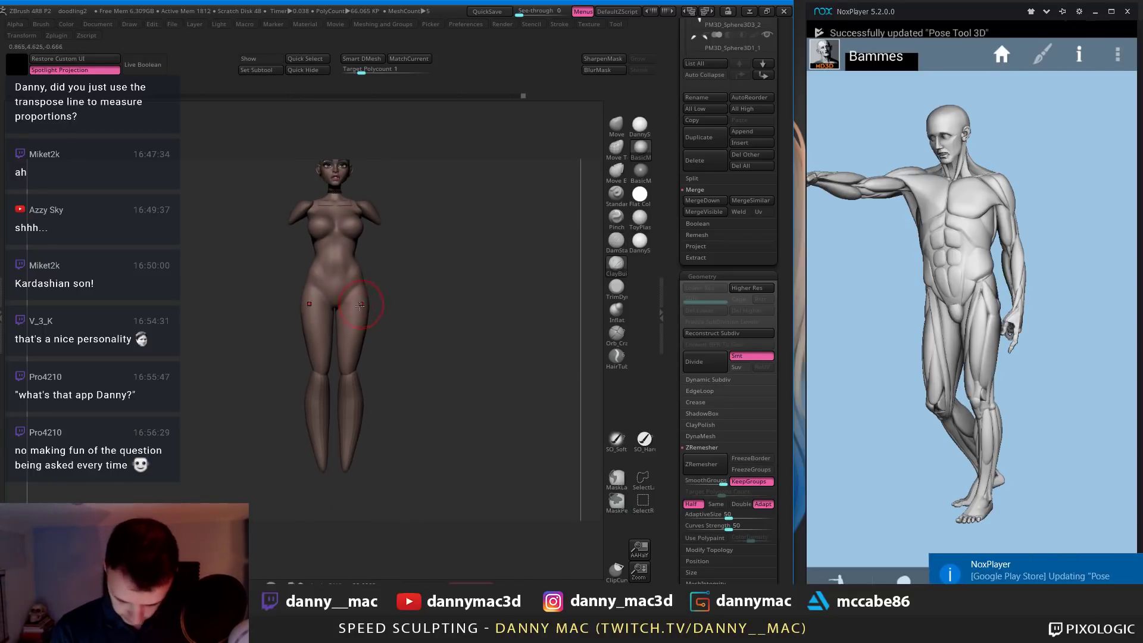
{"action": "key", "text": "b"}
{"action": "key", "text": "c"}
{"action": "key", "text": "b"}
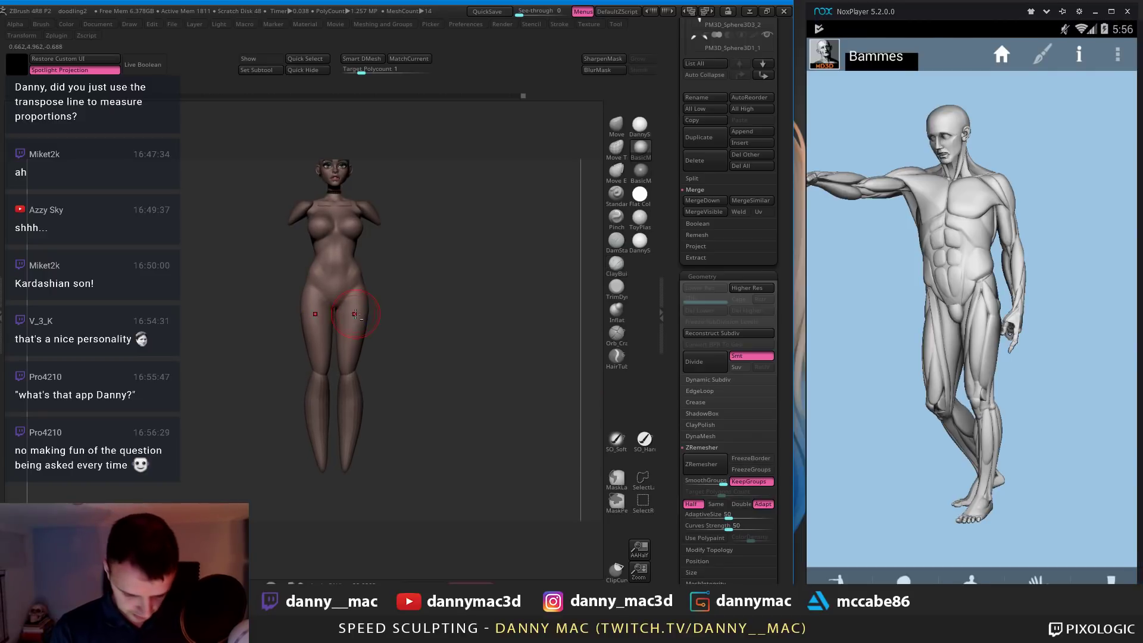
Dismiss the NoxPlayer notification and compare the torso with the Bammes figure seen from the front
{"action": "right_click_drag", "start_coordinate": [378, 301], "coordinate": [402, 309]}
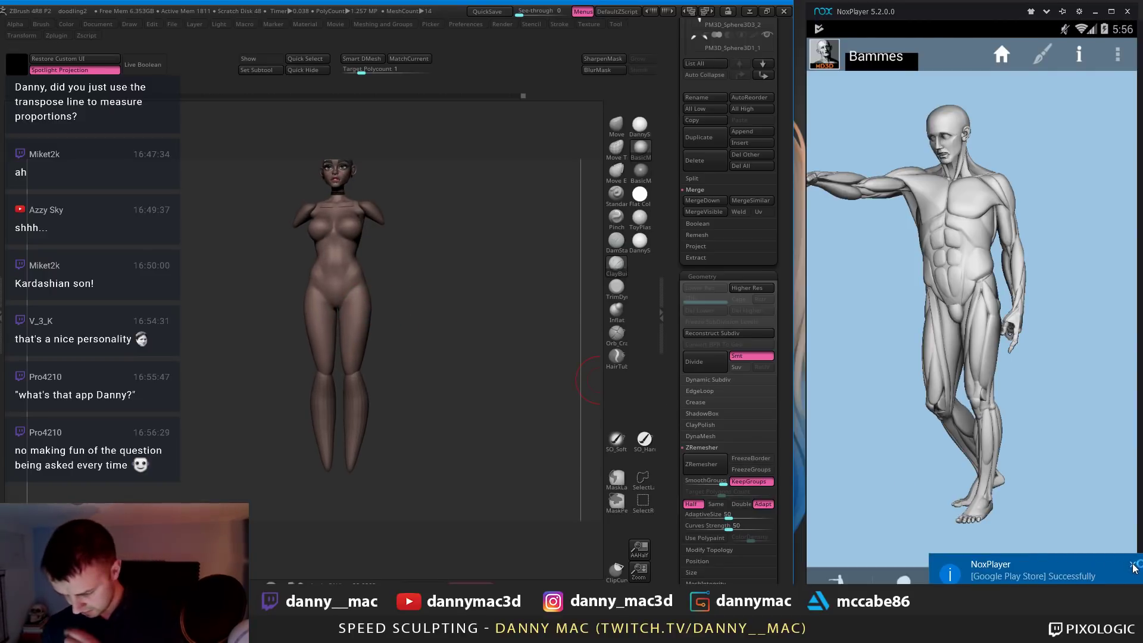
{"action": "left_click", "coordinate": [1132, 567]}
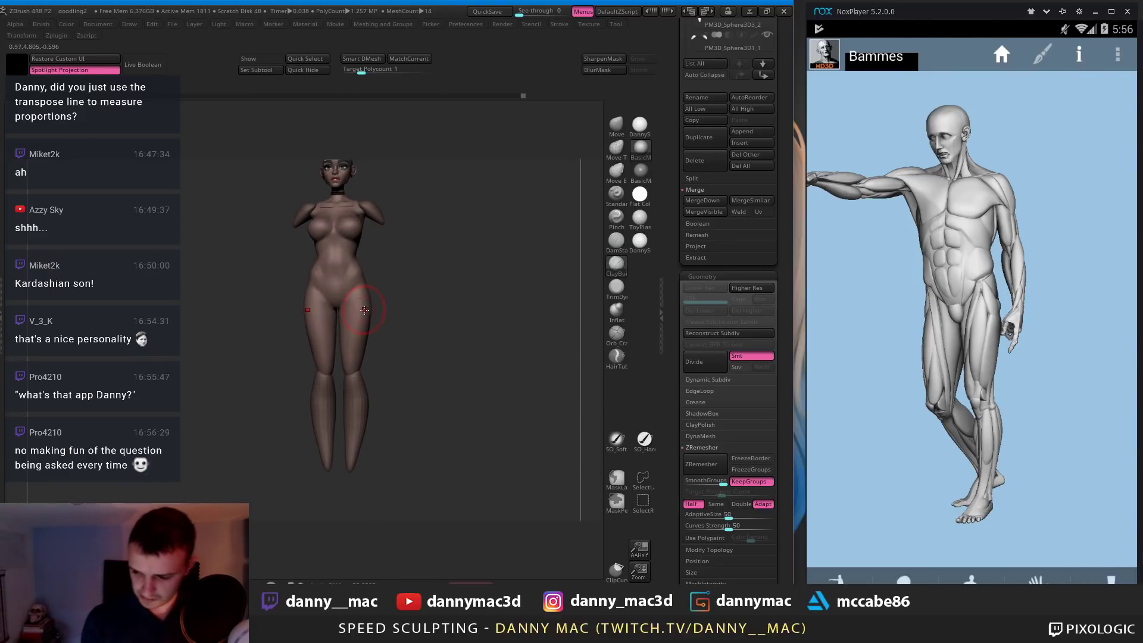
{"action": "left_click_drag", "start_coordinate": [941, 314], "coordinate": [965, 306]}
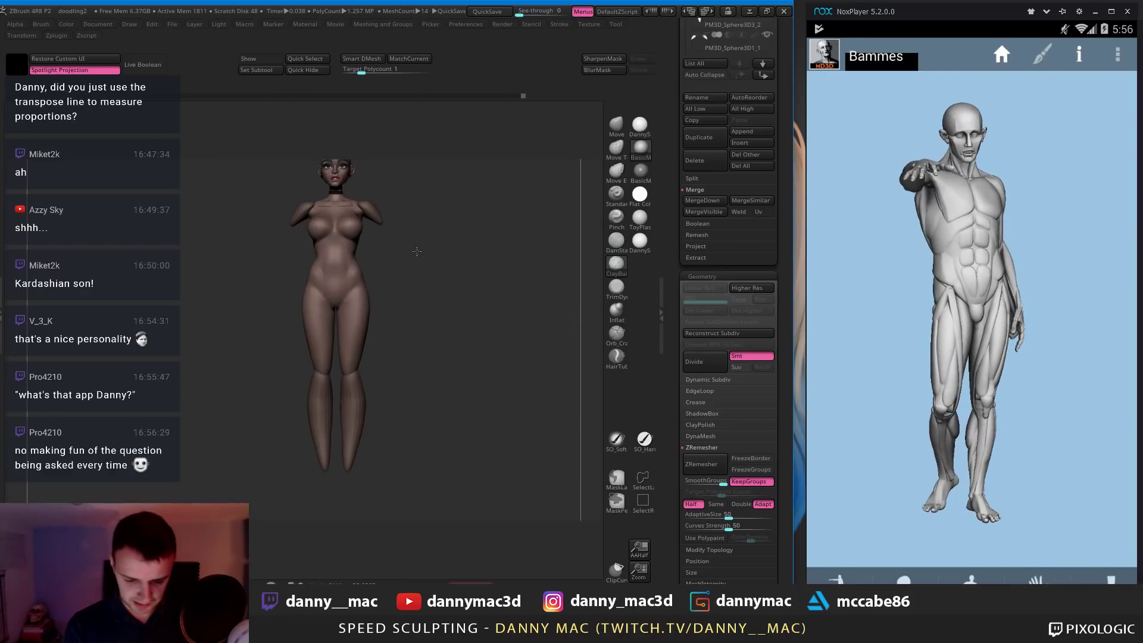
{"action": "right_click_drag", "start_coordinate": [417, 251], "coordinate": [417, 286], "text": "alt"}
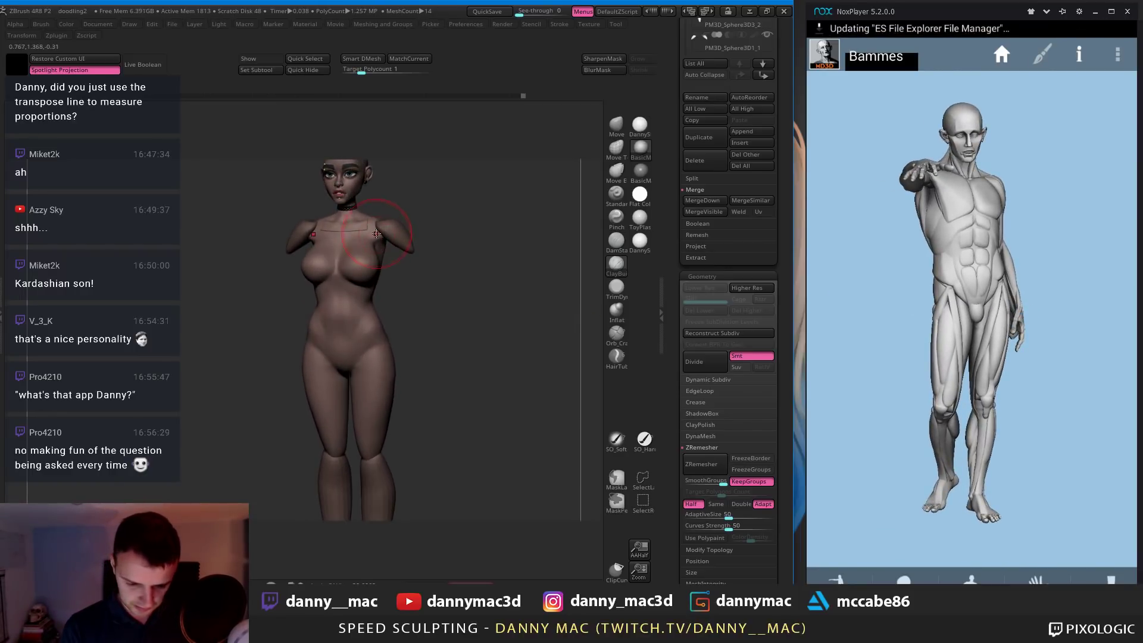
Adjust the silhouette of the torso and hips with the Move brush
{"action": "key", "text": "b"}
{"action": "key", "text": "m"}
{"action": "key", "text": "v"}
{"action": "key", "text": "space"}
{"action": "mouse_move", "coordinate": [376, 240]}
{"action": "right_mouse_down"}
{"action": "mouse_move", "coordinate": [387, 237]}
{"action": "mouse_move", "coordinate": [361, 267]}
{"action": "mouse_move", "coordinate": [367, 278]}
{"action": "mouse_move", "coordinate": [334, 273]}
{"action": "mouse_move", "coordinate": [350, 298]}
{"action": "right_mouse_up"}
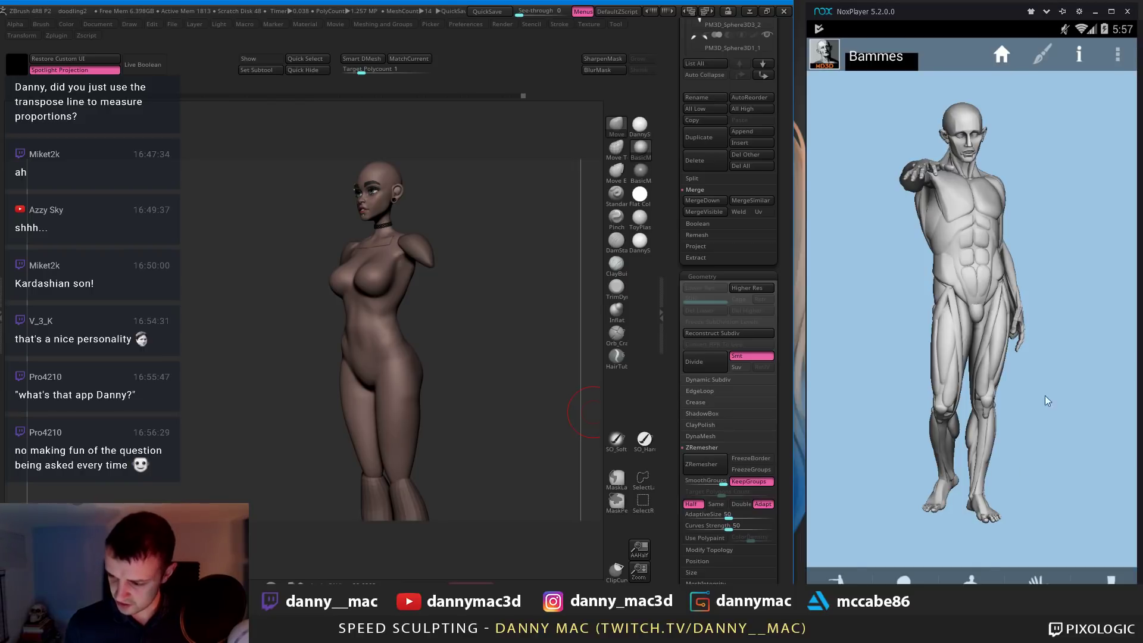
Turn the Bammes figure to a three-quarter view, then close NoxPlayer and confirm the closing
{"action": "left_click_drag", "start_coordinate": [1006, 324], "coordinate": [888, 322]}
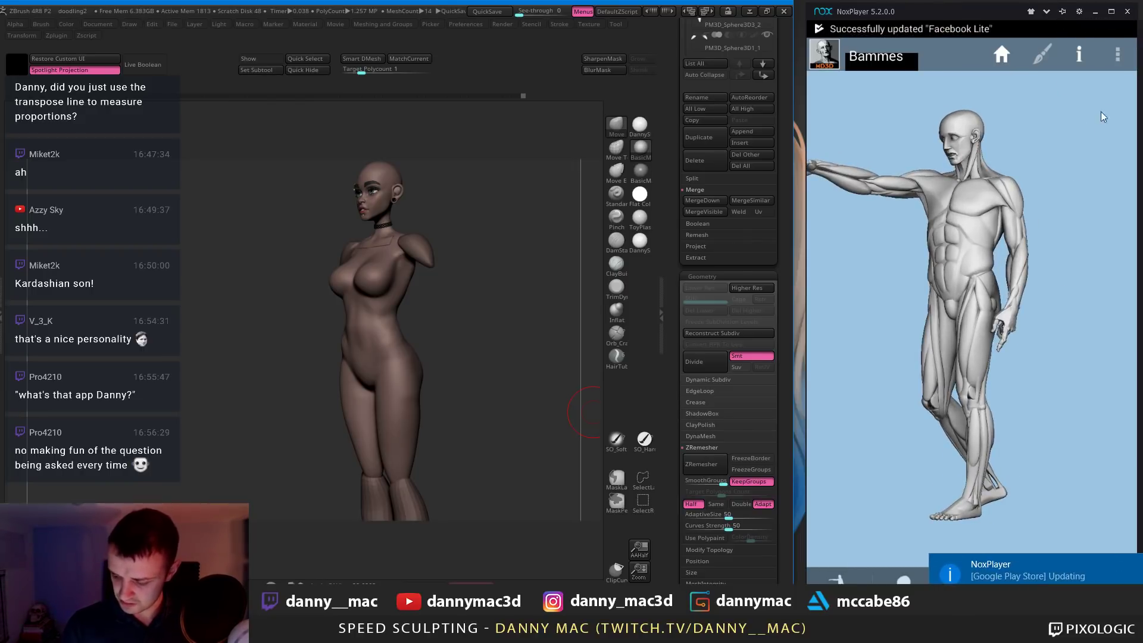
{"action": "left_click", "coordinate": [1128, 12]}
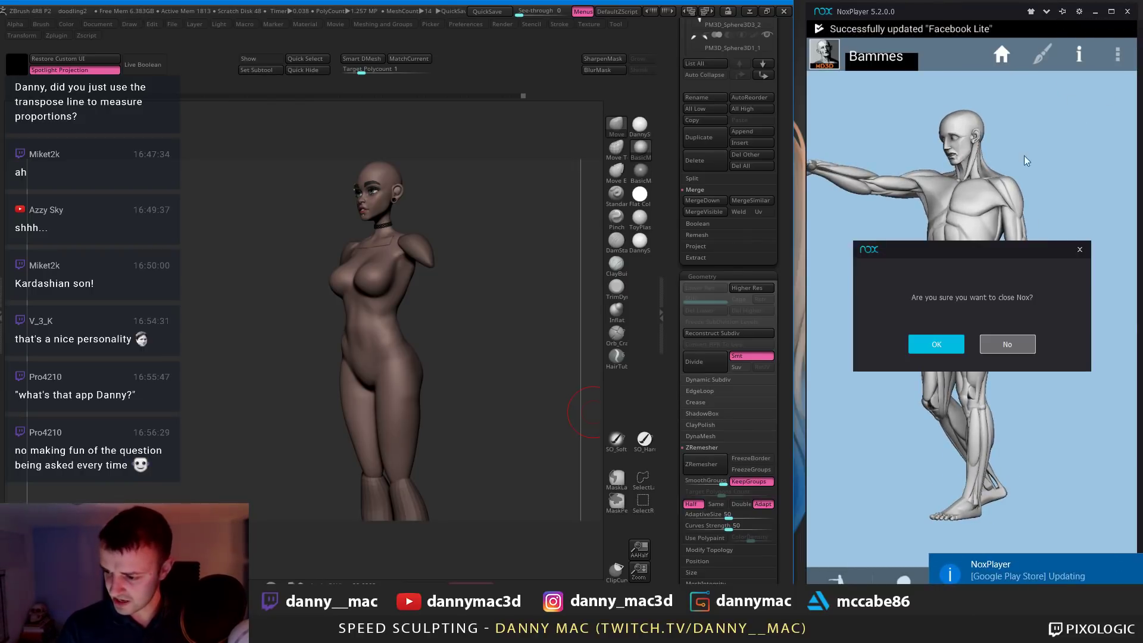
{"action": "left_click", "coordinate": [927, 348]}
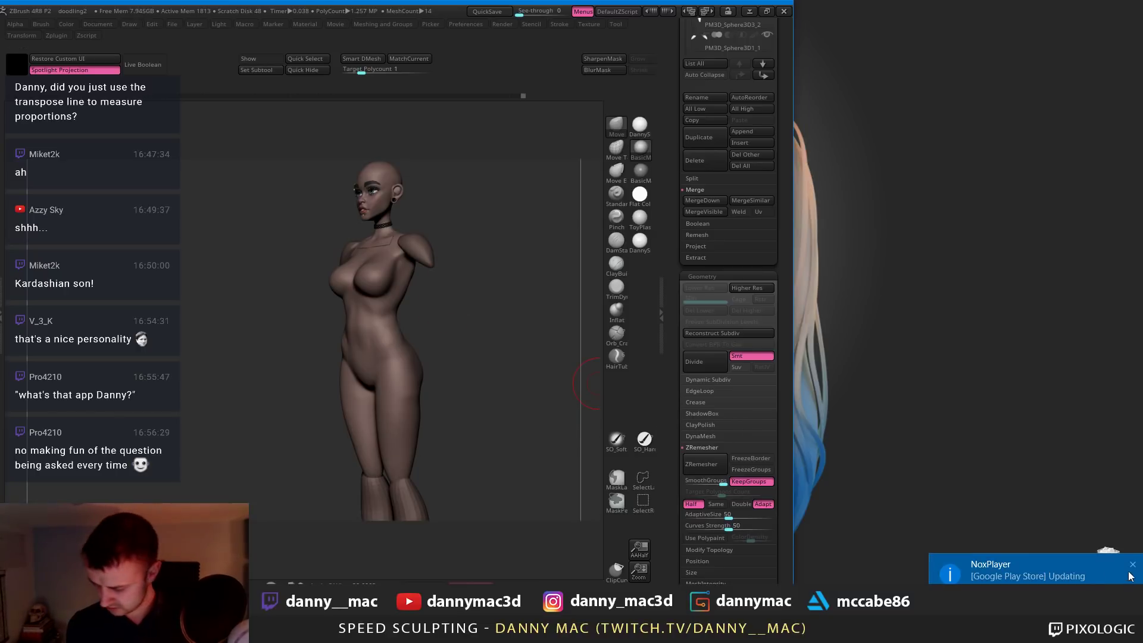
Reshape the chest and ribcage with the Move brush from three-quarter and front views
{"action": "left_click_drag", "start_coordinate": [478, 283], "coordinate": [449, 232]}
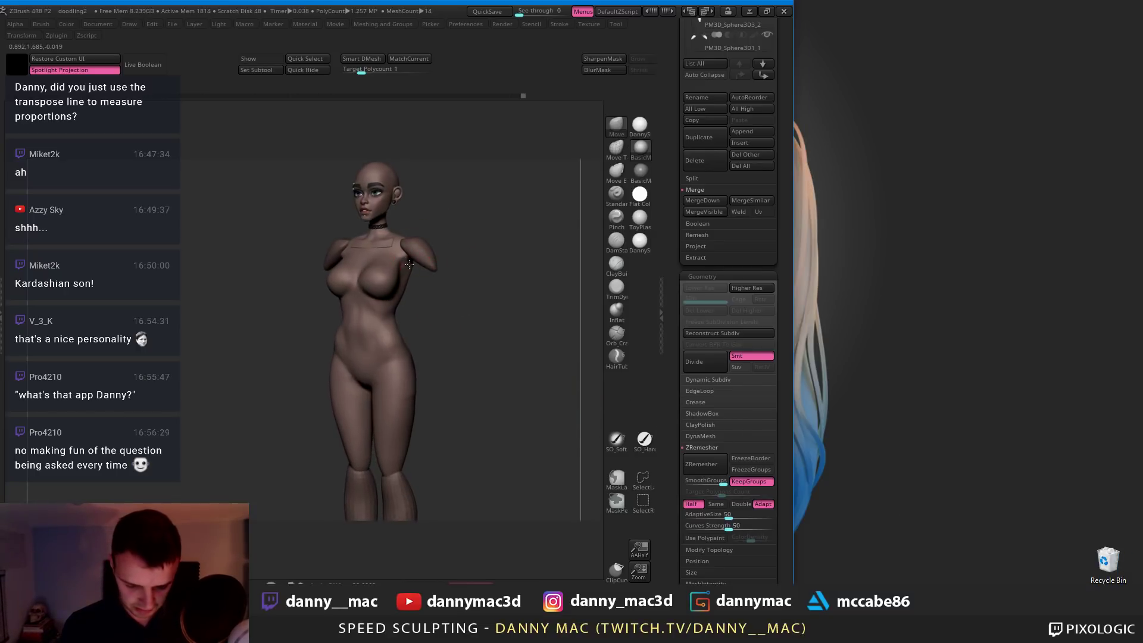
{"action": "left_click_drag", "start_coordinate": [363, 291], "coordinate": [377, 264]}
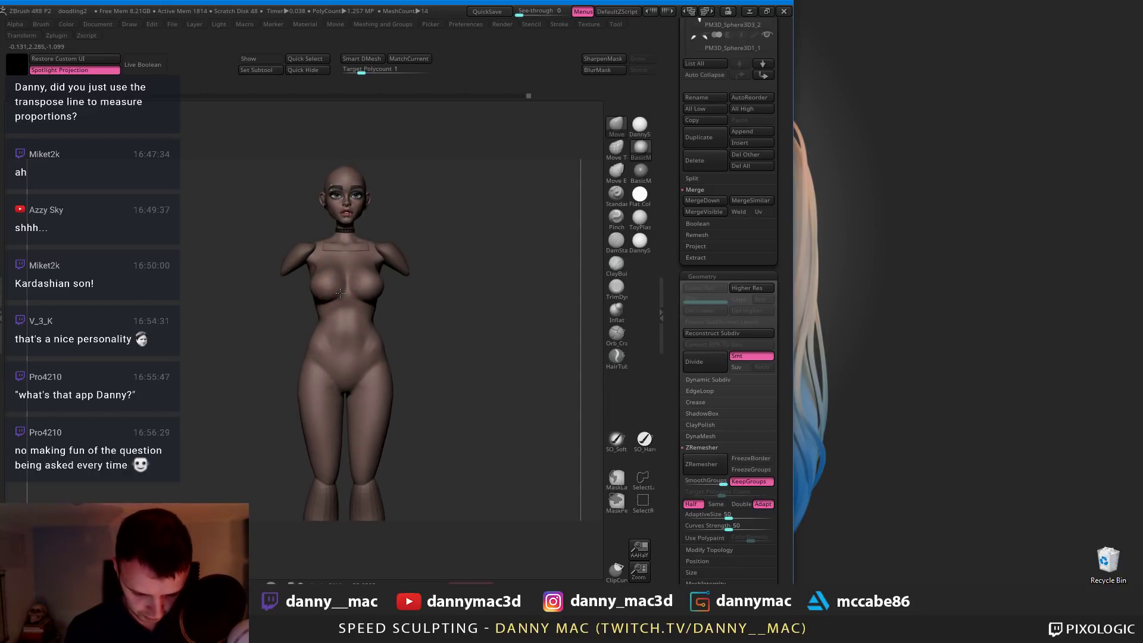
{"action": "mouse_move", "coordinate": [340, 293]}
{"action": "right_mouse_down"}
{"action": "mouse_move", "coordinate": [359, 271]}
{"action": "mouse_move", "coordinate": [344, 284]}
{"action": "right_mouse_up"}
{"action": "key", "text": "space"}
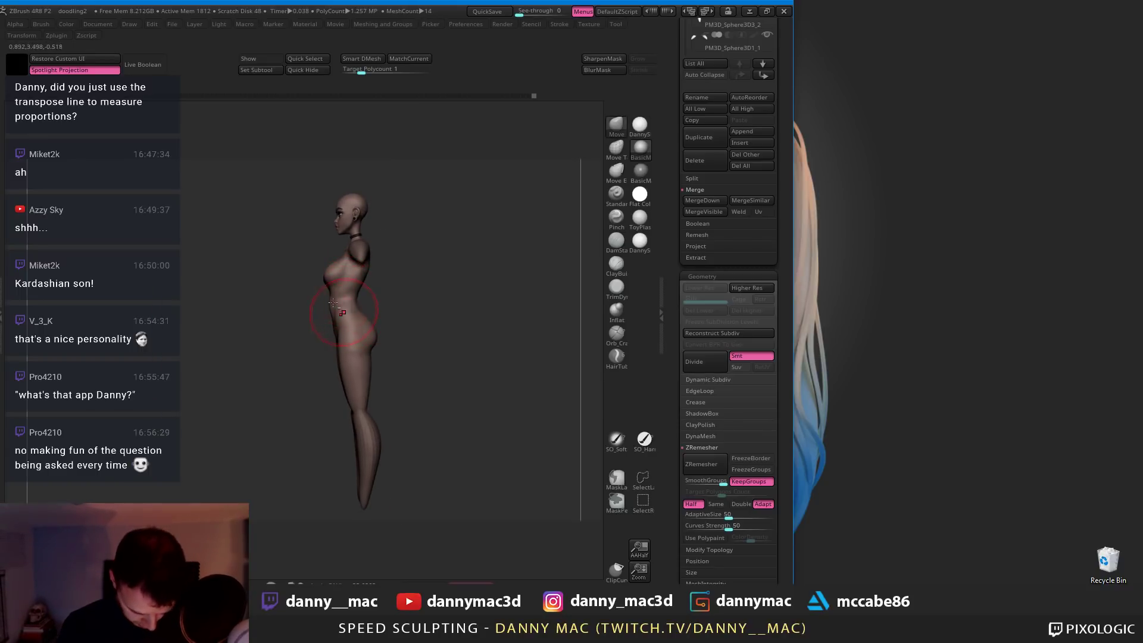
Define the abdomen's contours with the Dam Standard brush and adjust the torso profile with the Move brush
{"action": "mouse_move", "coordinate": [333, 303]}
{"action": "right_mouse_down", "text": "ctrl"}
{"action": "mouse_move", "coordinate": [345, 304]}
{"action": "mouse_move", "coordinate": [357, 244]}
{"action": "mouse_move", "coordinate": [346, 267]}
{"action": "mouse_move", "coordinate": [328, 257]}
{"action": "mouse_move", "coordinate": [338, 271]}
{"action": "right_mouse_up", "text": "ctrl"}
{"action": "key", "text": "b"}
{"action": "key", "text": "d"}
{"action": "key", "text": "s"}
{"action": "key", "text": "b"}
{"action": "key", "text": "m"}
{"action": "key", "text": "v"}
{"action": "key", "text": "space"}
Examine the torso's topology and polygroups with the polyframe display
{"action": "key", "text": "shift+f"}
{"action": "mouse_move", "coordinate": [377, 234]}
{"action": "right_mouse_down", "text": "ctrl"}
{"action": "mouse_move", "coordinate": [373, 304]}
{"action": "mouse_move", "coordinate": [274, 337]}
{"action": "mouse_move", "coordinate": [331, 286]}
{"action": "mouse_move", "coordinate": [339, 259]}
{"action": "mouse_move", "coordinate": [356, 266]}
{"action": "right_mouse_up", "text": "ctrl"}
{"action": "right_click", "coordinate": [274, 336]}
{"action": "key", "text": "shift+f"}
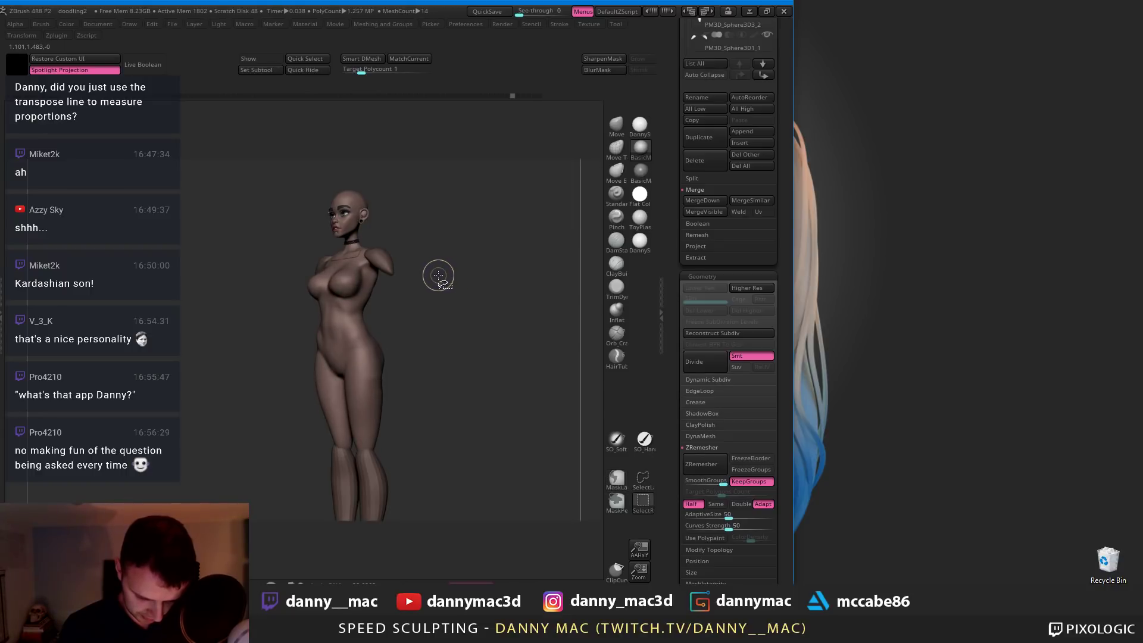
Build up the abdomen and hips with the Clay Buildup brush and refine their shape with the Move brush
{"action": "mouse_move", "coordinate": [421, 268]}
{"action": "right_mouse_down"}
{"action": "mouse_move", "coordinate": [346, 294]}
{"action": "mouse_move", "coordinate": [357, 273]}
{"action": "mouse_move", "coordinate": [343, 251]}
{"action": "mouse_move", "coordinate": [411, 265]}
{"action": "mouse_move", "coordinate": [426, 309]}
{"action": "mouse_move", "coordinate": [380, 309]}
{"action": "right_mouse_up"}
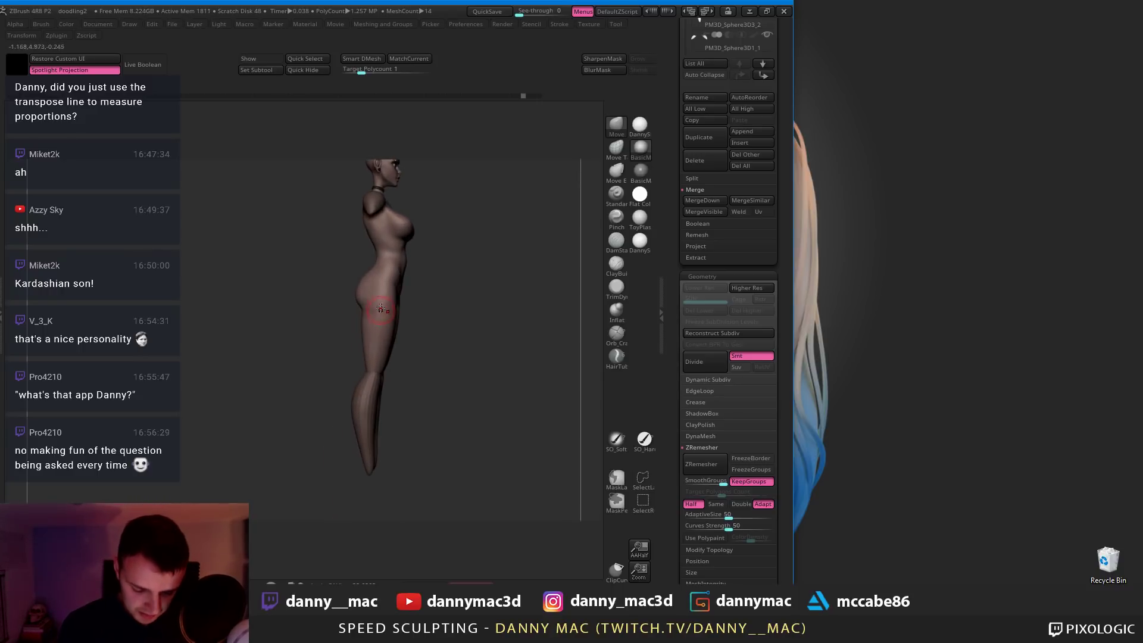
{"action": "mouse_move", "coordinate": [374, 389]}
{"action": "right_mouse_down"}
{"action": "mouse_move", "coordinate": [438, 287]}
{"action": "mouse_move", "coordinate": [388, 293]}
{"action": "mouse_move", "coordinate": [389, 310]}
{"action": "mouse_move", "coordinate": [360, 330]}
{"action": "mouse_move", "coordinate": [377, 312]}
{"action": "mouse_move", "coordinate": [376, 334]}
{"action": "mouse_move", "coordinate": [358, 320]}
{"action": "mouse_move", "coordinate": [375, 273]}
{"action": "mouse_move", "coordinate": [368, 242]}
{"action": "mouse_move", "coordinate": [390, 250]}
{"action": "mouse_move", "coordinate": [385, 229]}
{"action": "mouse_move", "coordinate": [370, 246]}
{"action": "mouse_move", "coordinate": [356, 239]}
{"action": "mouse_move", "coordinate": [358, 255]}
{"action": "mouse_move", "coordinate": [367, 250]}
{"action": "right_mouse_up"}
{"action": "key", "text": "space"}
{"action": "key", "text": "space"}
{"action": "key", "text": "b"}
{"action": "key", "text": "c"}
{"action": "key", "text": "b"}
{"action": "key", "text": "space"}
{"action": "key", "text": "b"}
{"action": "key", "text": "m"}
{"action": "key", "text": "v"}
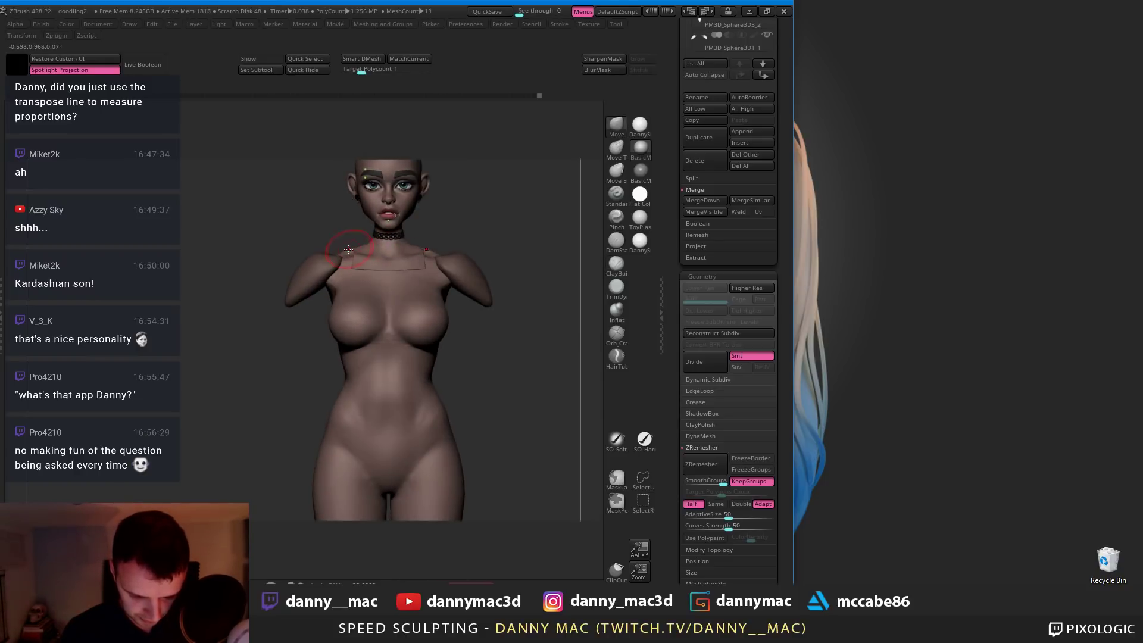
Save the project, overwriting the existing file
{"action": "mouse_move", "coordinate": [421, 223]}
{"action": "right_mouse_down", "text": "ctrl"}
{"action": "mouse_move", "coordinate": [370, 279]}
{"action": "mouse_move", "coordinate": [360, 270]}
{"action": "right_mouse_up", "text": "ctrl"}
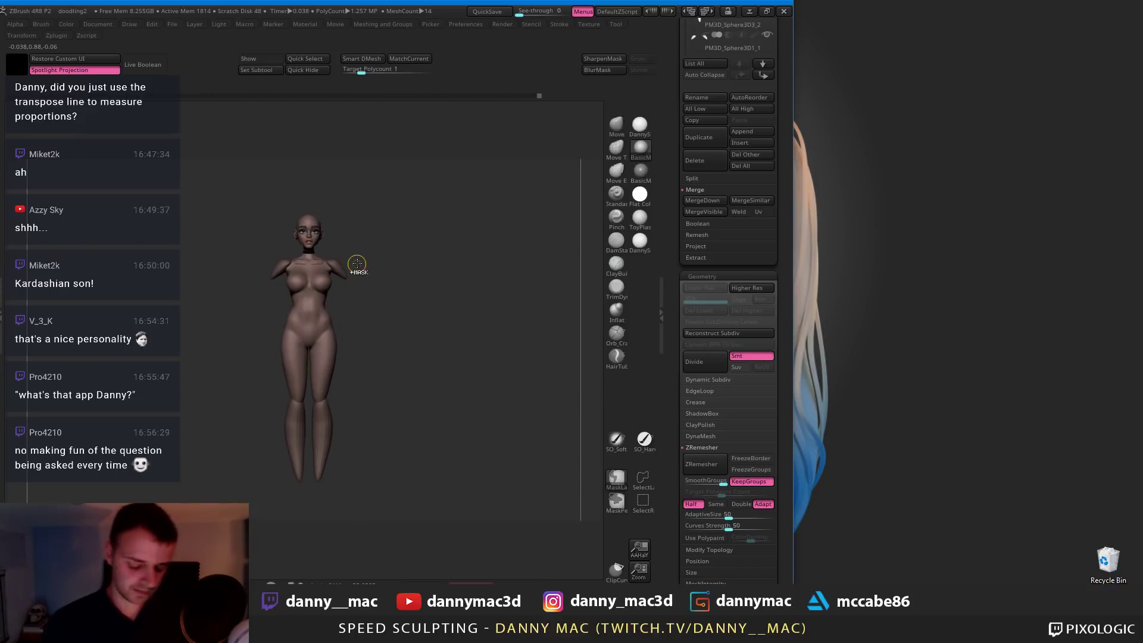
{"action": "key", "text": "ctrl+s"}
{"action": "key", "text": "Return"}
{"action": "key", "text": "y"}
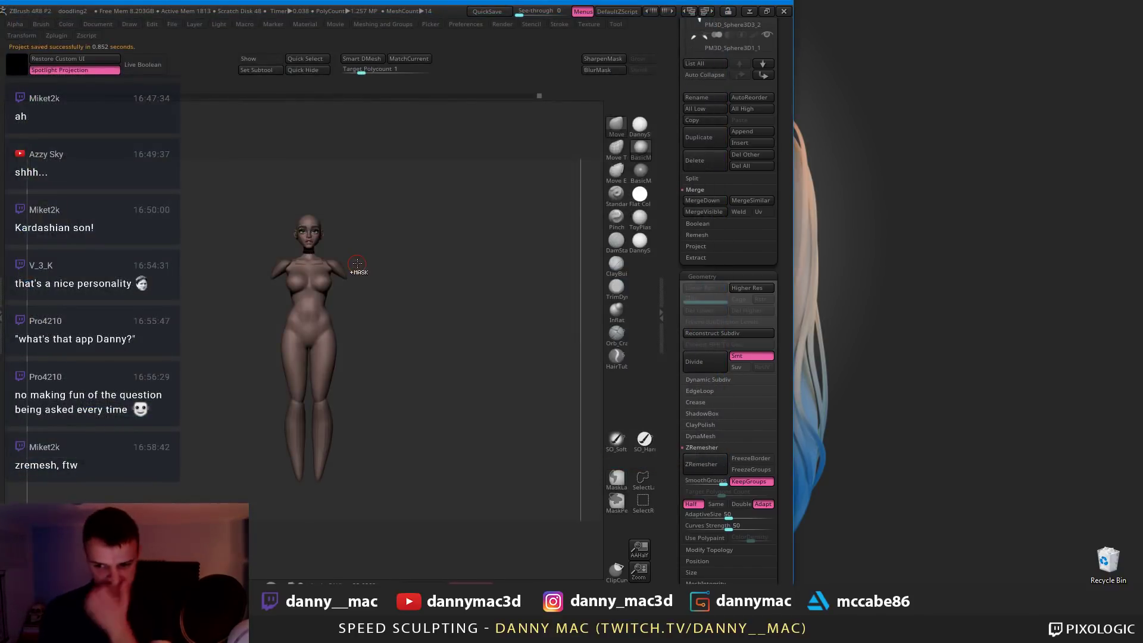
Inspect the mesh flow and polygroups of the breasts and torso up close with the polyframe display
{"action": "mouse_move", "coordinate": [374, 225]}
{"action": "right_mouse_down", "text": "ctrl"}
{"action": "mouse_move", "coordinate": [407, 280]}
{"action": "mouse_move", "coordinate": [375, 285]}
{"action": "mouse_move", "coordinate": [341, 321]}
{"action": "mouse_move", "coordinate": [360, 316]}
{"action": "mouse_move", "coordinate": [310, 289]}
{"action": "mouse_move", "coordinate": [260, 311]}
{"action": "mouse_move", "coordinate": [244, 274]}
{"action": "right_mouse_up", "text": "ctrl"}
{"action": "key", "text": "shift+f"}
{"action": "key", "text": "shift+f"}
{"action": "key", "text": "shift+f"}
{"action": "key", "text": "space"}
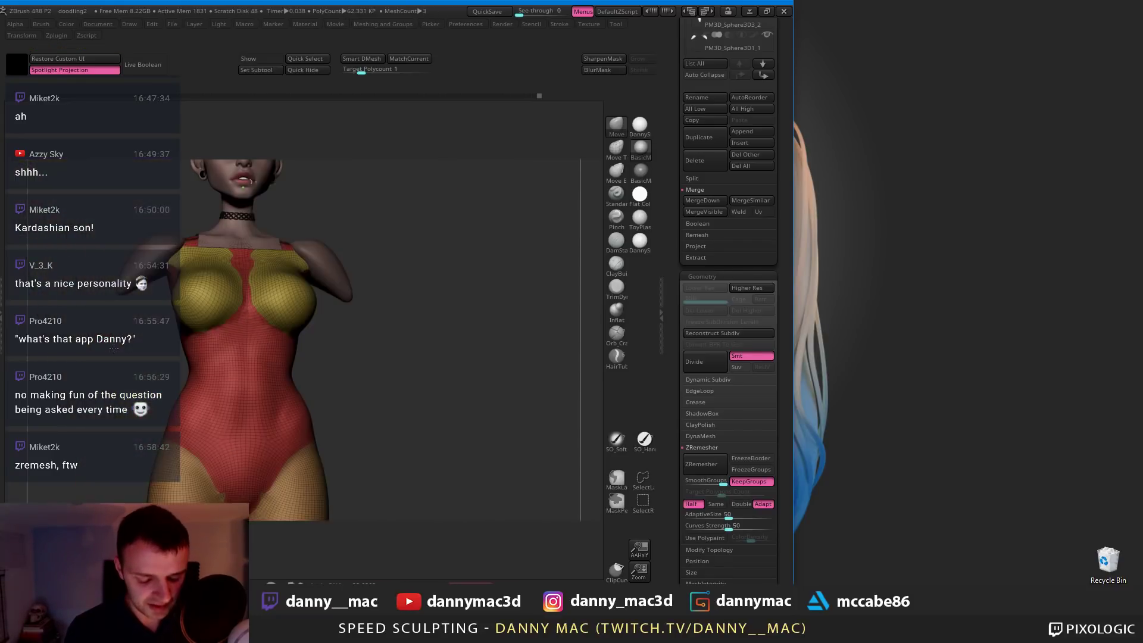
{"action": "right_click_drag", "start_coordinate": [352, 334], "coordinate": [322, 301], "text": "ctrl"}
{"action": "key", "text": "shift+f"}
Reshape the breasts and the area beneath them with the Move brush from front and high angles
{"action": "mouse_move", "coordinate": [323, 301]}
{"action": "right_mouse_down", "text": "ctrl"}
{"action": "mouse_move", "coordinate": [324, 268]}
{"action": "mouse_move", "coordinate": [318, 310]}
{"action": "right_mouse_up", "text": "ctrl"}
{"action": "mouse_move", "coordinate": [319, 310]}
{"action": "right_mouse_down"}
{"action": "mouse_move", "coordinate": [322, 326]}
{"action": "mouse_move", "coordinate": [314, 316]}
{"action": "mouse_move", "coordinate": [343, 309]}
{"action": "mouse_move", "coordinate": [325, 311]}
{"action": "mouse_move", "coordinate": [327, 337]}
{"action": "right_mouse_up"}
{"action": "key", "text": "space"}
{"action": "right_click", "coordinate": [316, 316]}
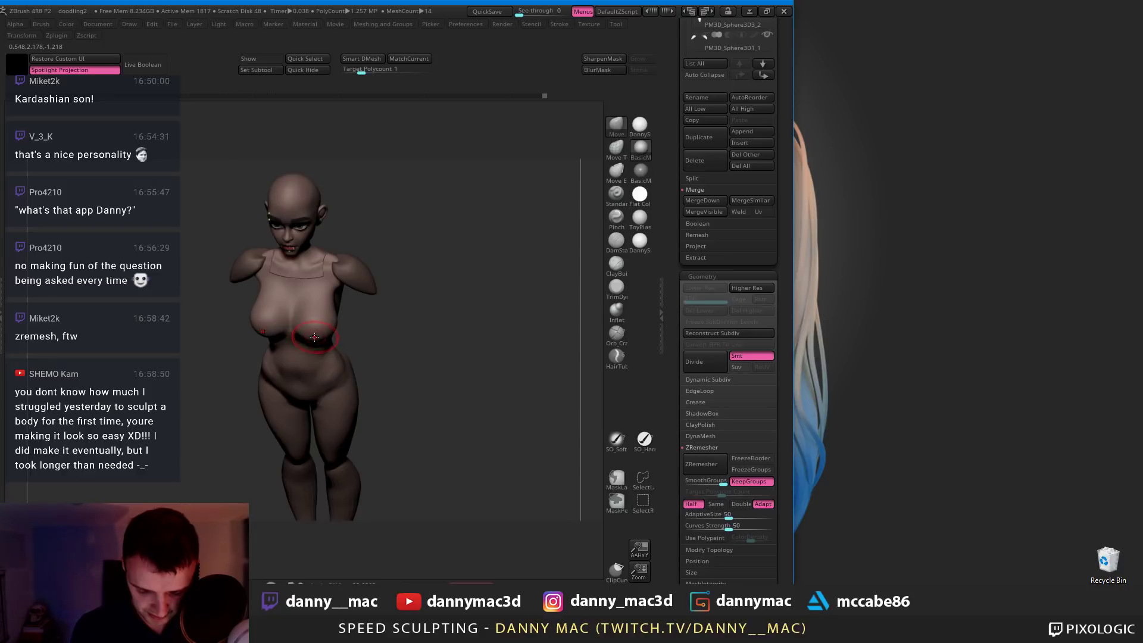
Raise the body to subdivision level 2 and define the lower ribcage with the Dam Standard brush
{"action": "mouse_move", "coordinate": [329, 335]}
{"action": "right_mouse_down"}
{"action": "mouse_move", "coordinate": [331, 325]}
{"action": "mouse_move", "coordinate": [346, 338]}
{"action": "right_mouse_up"}
{"action": "key", "text": "b"}
{"action": "key", "text": "d"}
{"action": "key", "text": "s"}
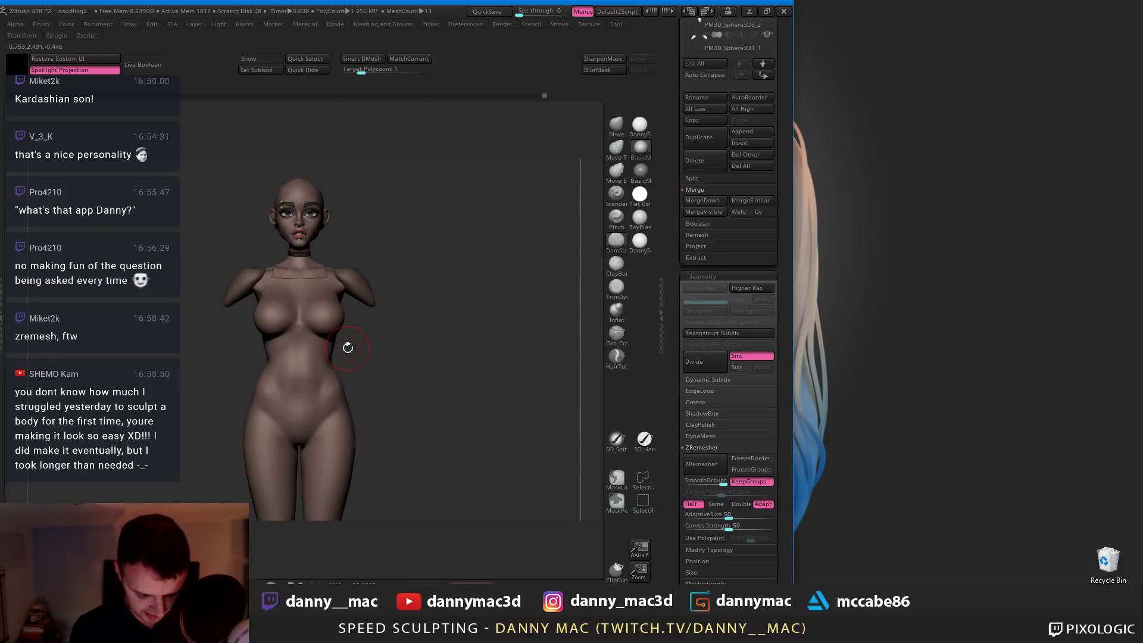
{"action": "key", "text": "d"}
{"action": "left_click", "coordinate": [366, 208]}
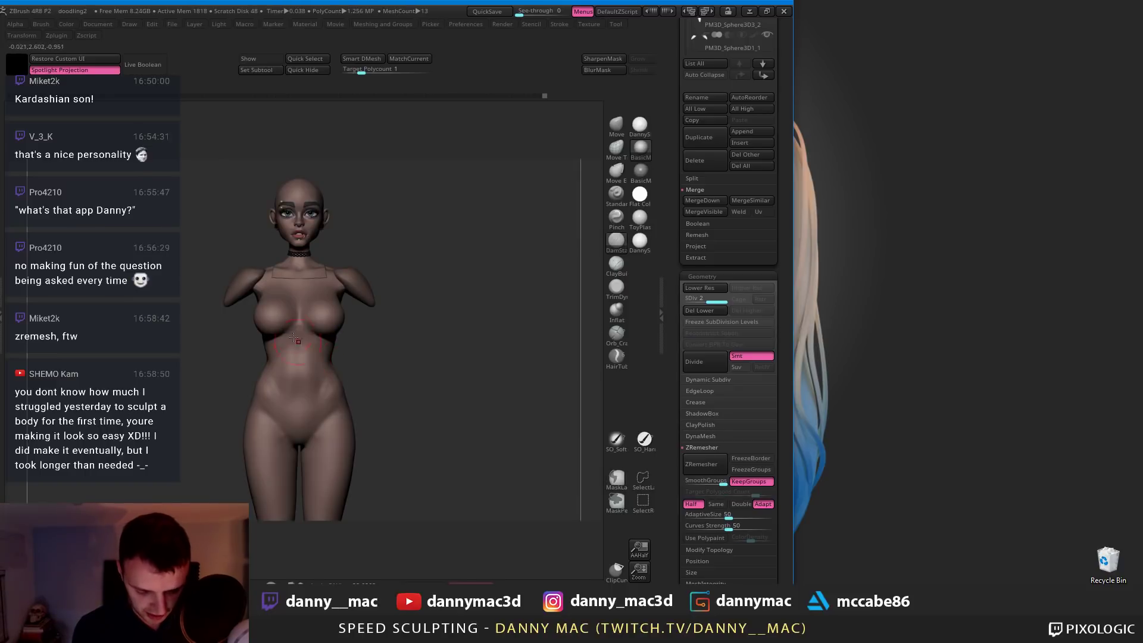
{"action": "mouse_move", "coordinate": [289, 336]}
{"action": "right_mouse_down", "text": "alt"}
{"action": "mouse_move", "coordinate": [349, 321]}
{"action": "mouse_move", "coordinate": [397, 280]}
{"action": "mouse_move", "coordinate": [413, 289]}
{"action": "right_mouse_up", "text": "alt"}
Adjust the belly and ribcage in side profile with the Move brush
{"action": "key", "text": "b"}
{"action": "key", "text": "m"}
{"action": "key", "text": "v"}
{"action": "key", "text": "space"}
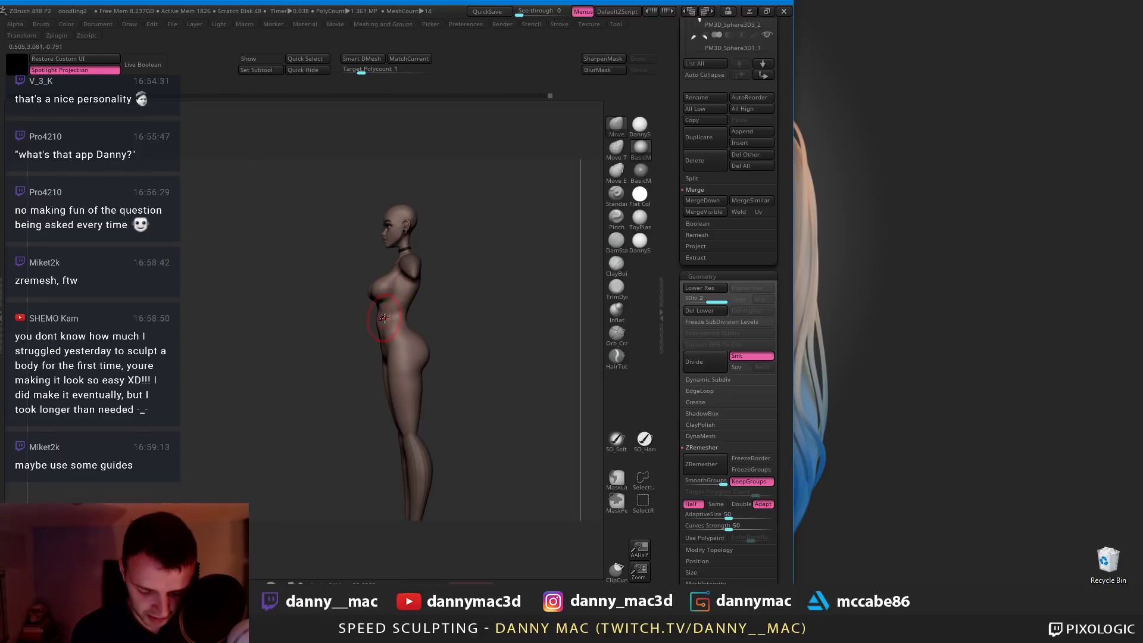
{"action": "right_click_drag", "start_coordinate": [381, 324], "coordinate": [414, 324]}
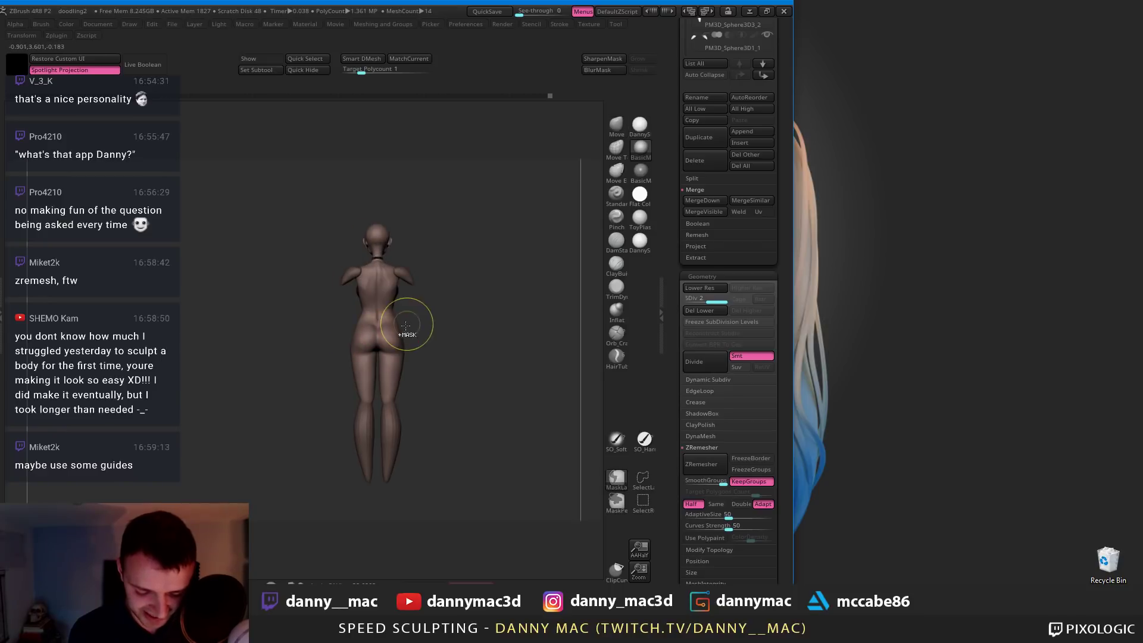
Adjust the brush size and reshape the back and waist from behind with the Move brush
{"action": "key", "text": "space"}
{"action": "key", "text": "space"}
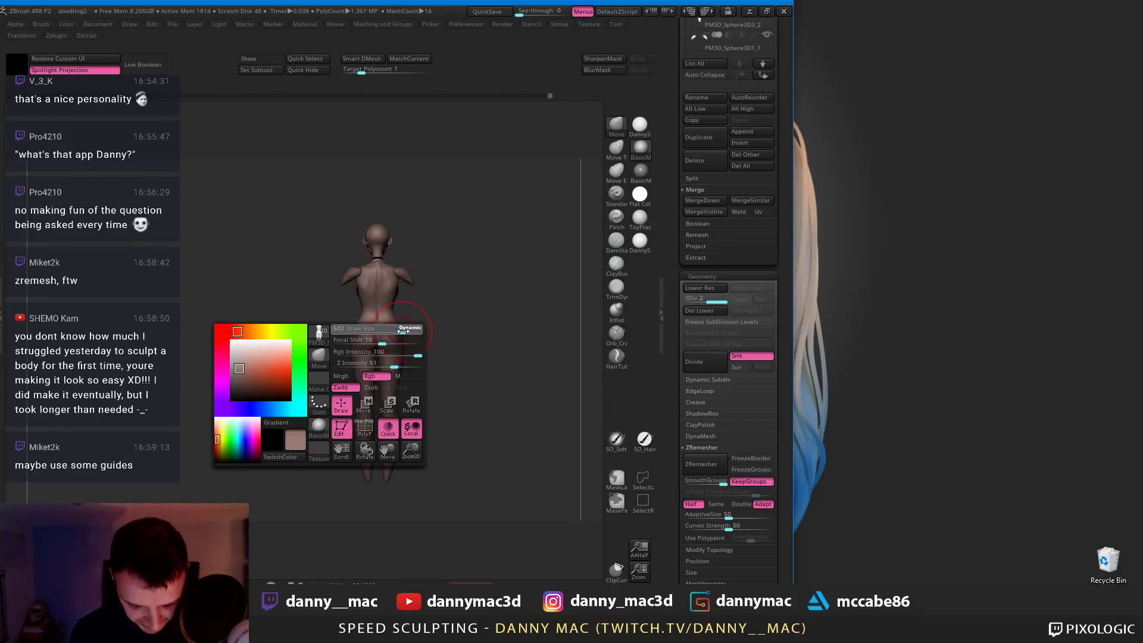
{"action": "left_click", "coordinate": [403, 331]}
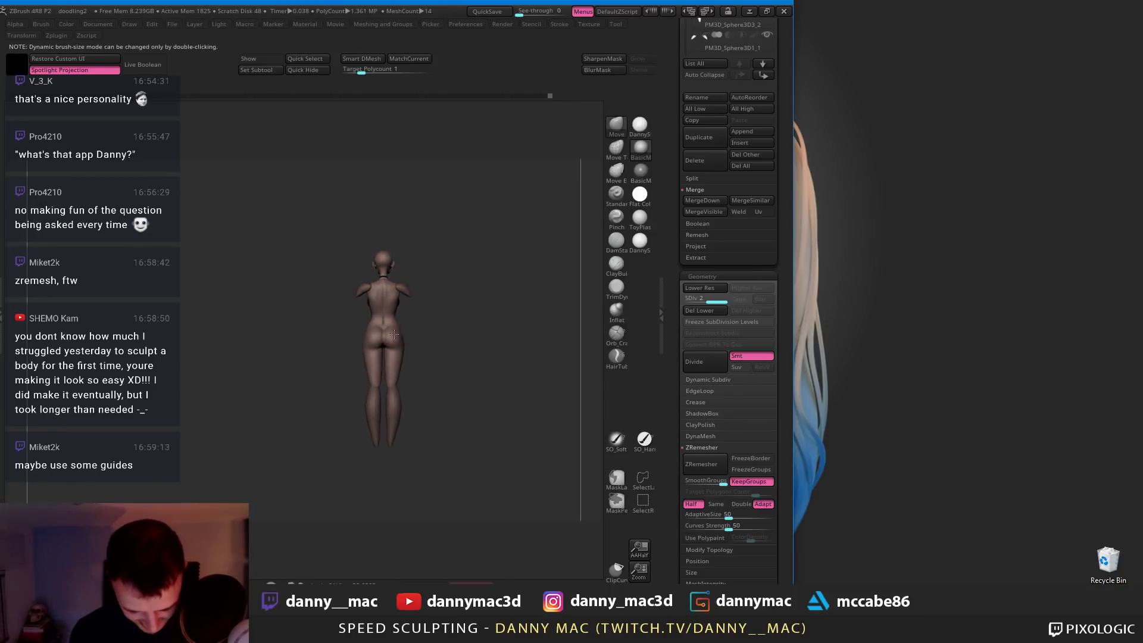
{"action": "right_click_drag", "start_coordinate": [386, 338], "coordinate": [361, 354]}
{"action": "right_click_drag", "start_coordinate": [357, 342], "coordinate": [360, 342], "text": "alt"}
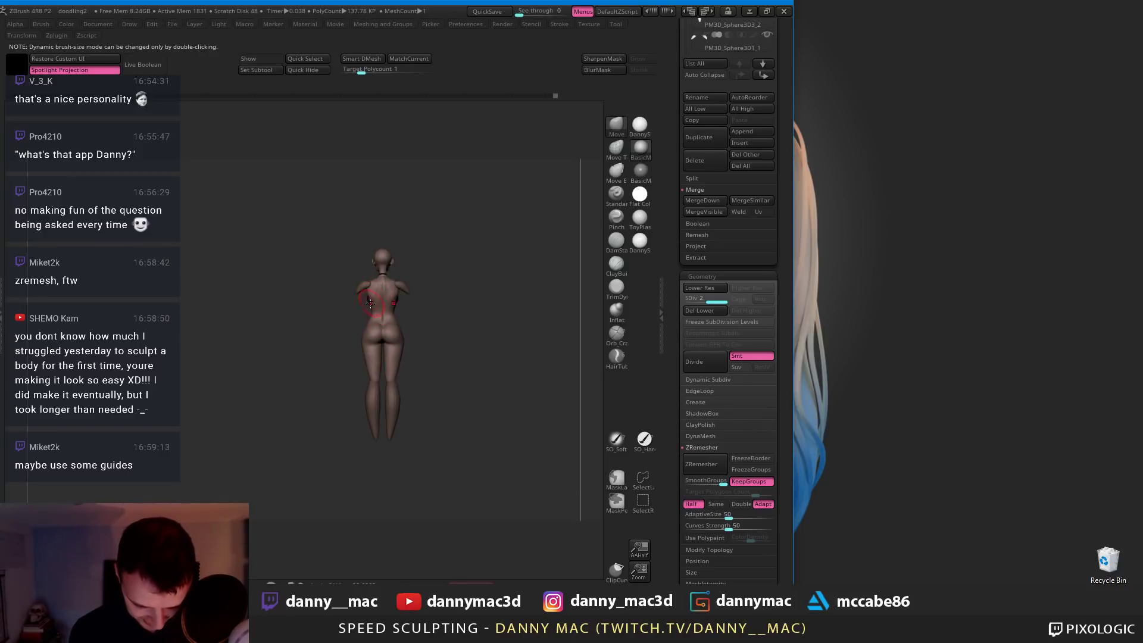
{"action": "mouse_move", "coordinate": [388, 298]}
{"action": "right_mouse_down"}
{"action": "mouse_move", "coordinate": [432, 296]}
{"action": "mouse_move", "coordinate": [385, 334]}
{"action": "mouse_move", "coordinate": [418, 311]}
{"action": "mouse_move", "coordinate": [386, 330]}
{"action": "mouse_move", "coordinate": [382, 317]}
{"action": "mouse_move", "coordinate": [393, 313]}
{"action": "mouse_move", "coordinate": [380, 309]}
{"action": "mouse_move", "coordinate": [376, 329]}
{"action": "right_mouse_up"}
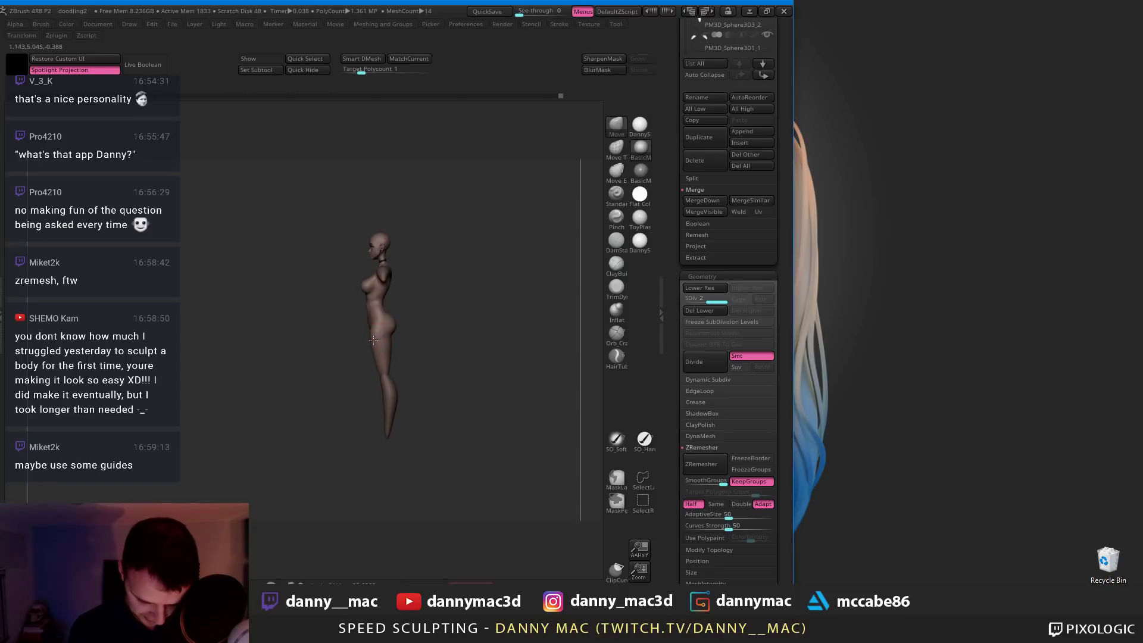
Reshape the front of the hips and the buttocks in side profile with the Move brush
{"action": "key", "text": "space"}
{"action": "left_click_drag", "start_coordinate": [375, 355], "coordinate": [377, 351]}
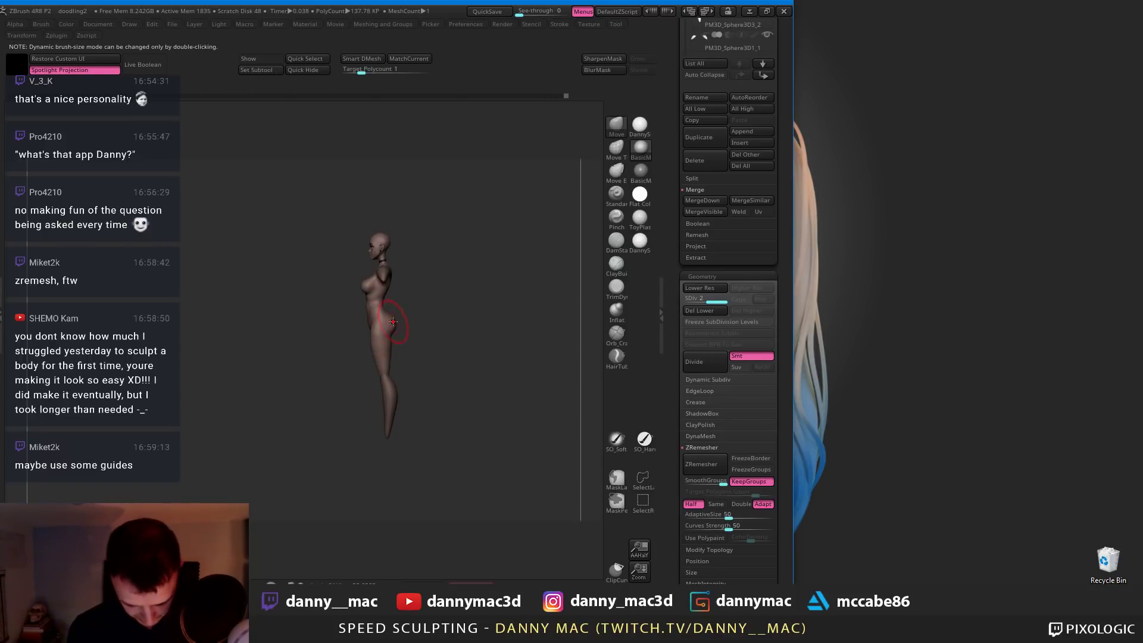
{"action": "left_click_drag", "start_coordinate": [393, 322], "coordinate": [400, 321]}
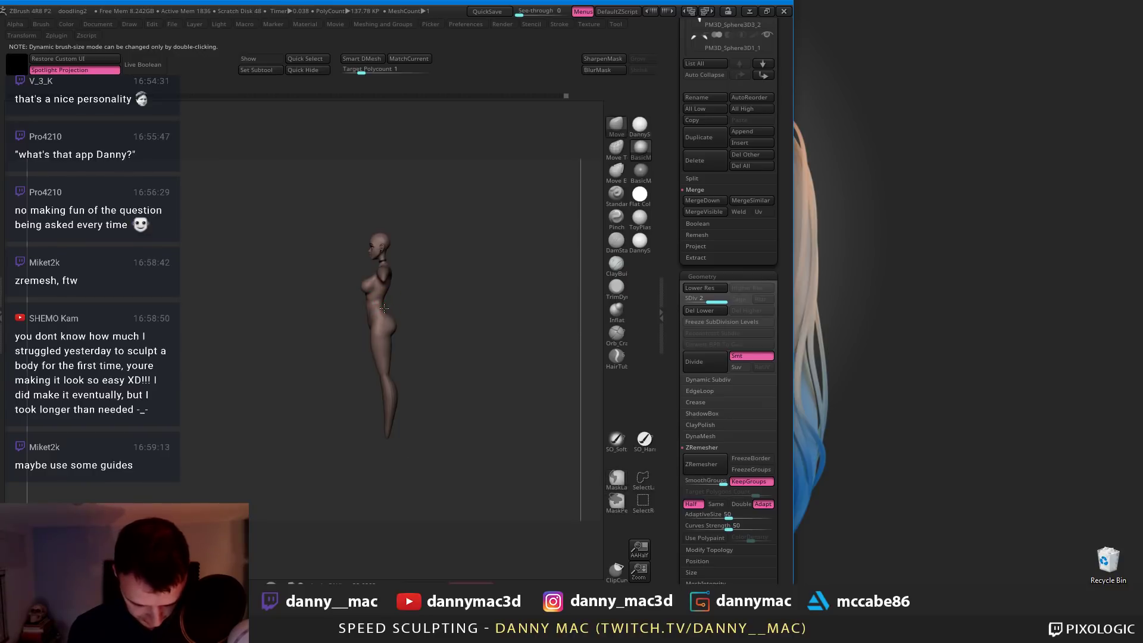
{"action": "right_click_drag", "start_coordinate": [407, 309], "coordinate": [390, 400]}
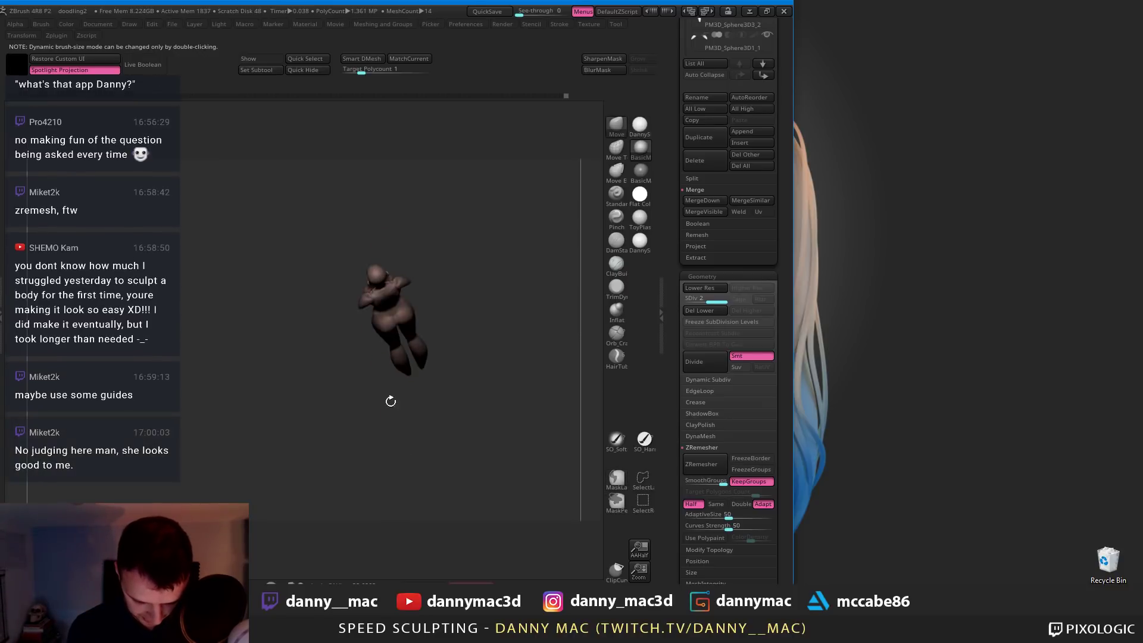
{"action": "mouse_move", "coordinate": [405, 320]}
{"action": "right_mouse_down"}
{"action": "mouse_move", "coordinate": [429, 322]}
{"action": "mouse_move", "coordinate": [405, 327]}
{"action": "mouse_move", "coordinate": [421, 338]}
{"action": "mouse_move", "coordinate": [408, 307]}
{"action": "mouse_move", "coordinate": [391, 305]}
{"action": "mouse_move", "coordinate": [420, 320]}
{"action": "right_mouse_up"}
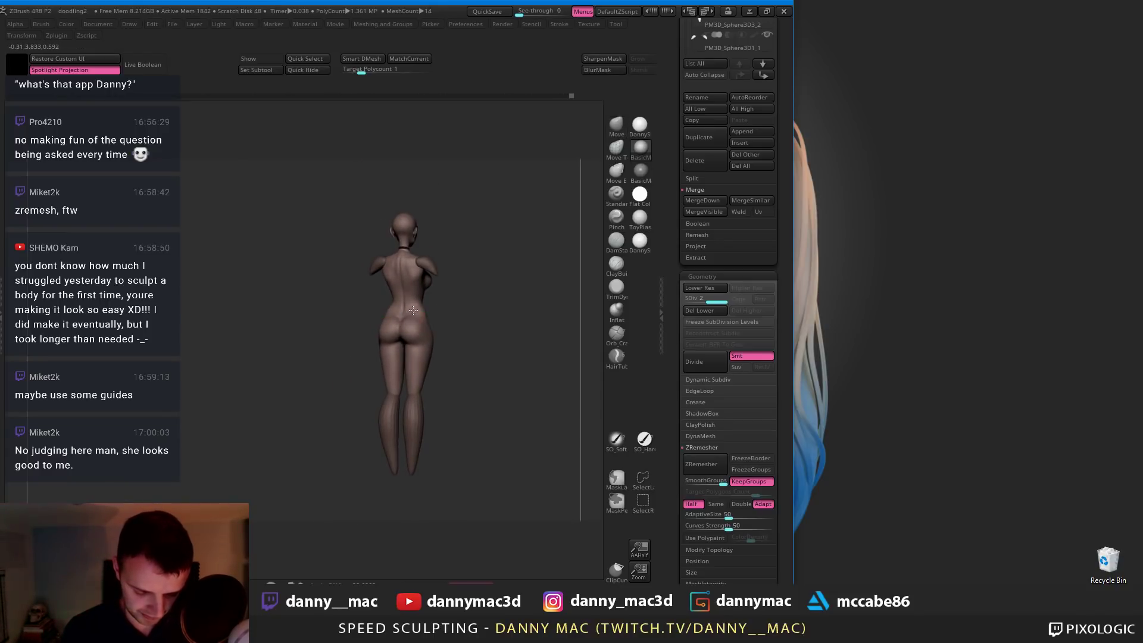
Lower the body to subdivision level 1 and smooth and reshape the lower back above the buttocks
{"action": "key", "text": "shift+d"}
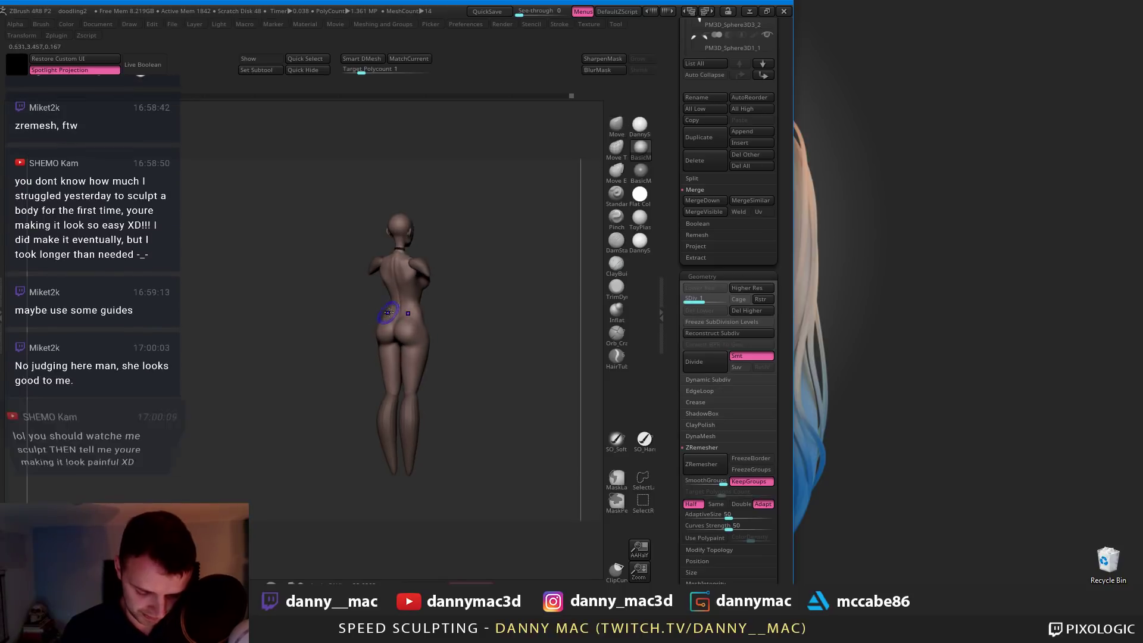
{"action": "mouse_move", "coordinate": [388, 312]}
{"action": "right_mouse_down", "text": "ctrl"}
{"action": "mouse_move", "coordinate": [380, 334]}
{"action": "mouse_move", "coordinate": [393, 312]}
{"action": "mouse_move", "coordinate": [391, 328]}
{"action": "mouse_move", "coordinate": [410, 314]}
{"action": "right_mouse_up", "text": "ctrl"}
{"action": "key", "text": "space"}
{"action": "key", "text": "space"}
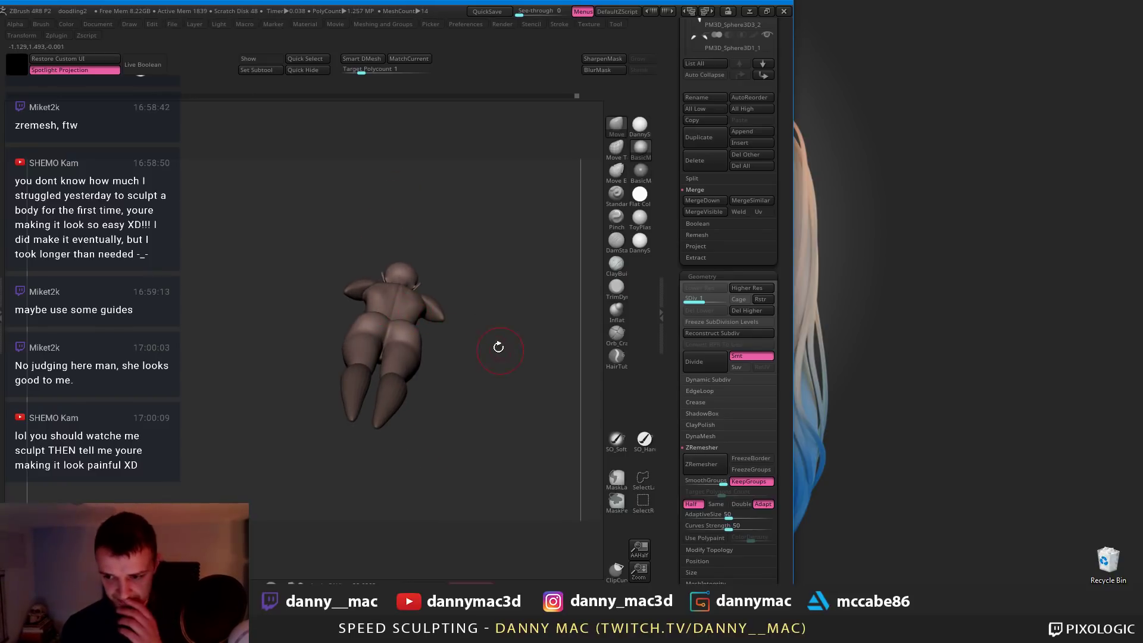
{"action": "mouse_move", "coordinate": [458, 314]}
{"action": "right_mouse_down"}
{"action": "mouse_move", "coordinate": [471, 325]}
{"action": "mouse_move", "coordinate": [411, 327]}
{"action": "mouse_move", "coordinate": [441, 331]}
{"action": "mouse_move", "coordinate": [421, 351]}
{"action": "mouse_move", "coordinate": [394, 334]}
{"action": "mouse_move", "coordinate": [429, 356]}
{"action": "right_mouse_up"}
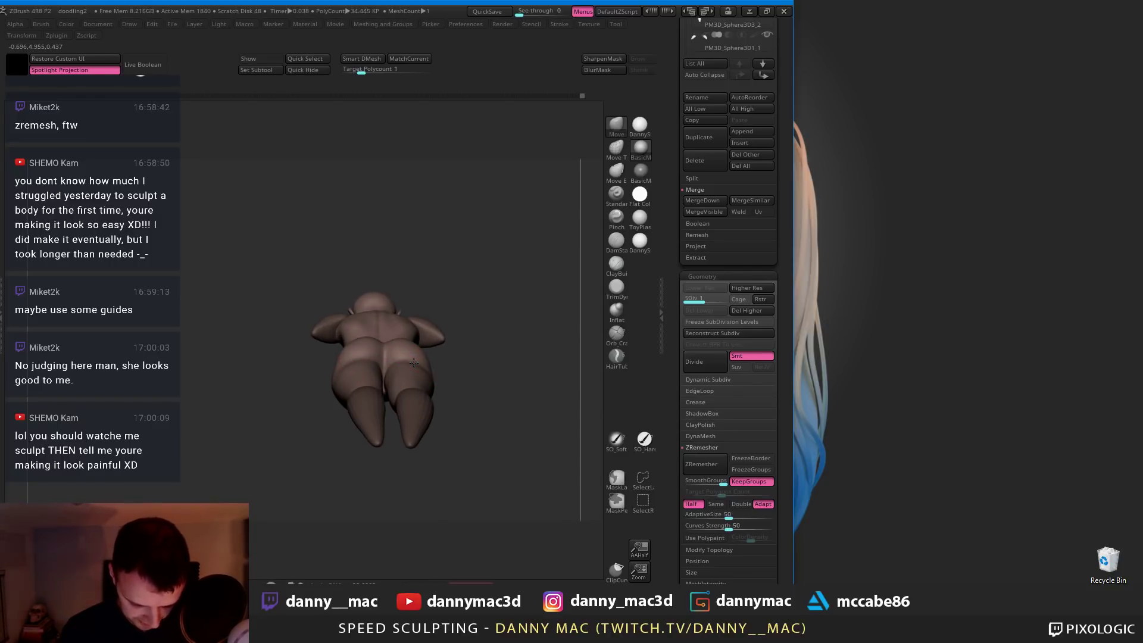
Refine the curve of the buttocks from below and in side profile with the Move brush
{"action": "mouse_move", "coordinate": [344, 349]}
{"action": "right_mouse_down"}
{"action": "mouse_move", "coordinate": [376, 352]}
{"action": "mouse_move", "coordinate": [378, 329]}
{"action": "mouse_move", "coordinate": [404, 331]}
{"action": "mouse_move", "coordinate": [403, 348]}
{"action": "right_mouse_up"}
{"action": "right_click", "coordinate": [377, 330]}
{"action": "right_click", "coordinate": [402, 347]}
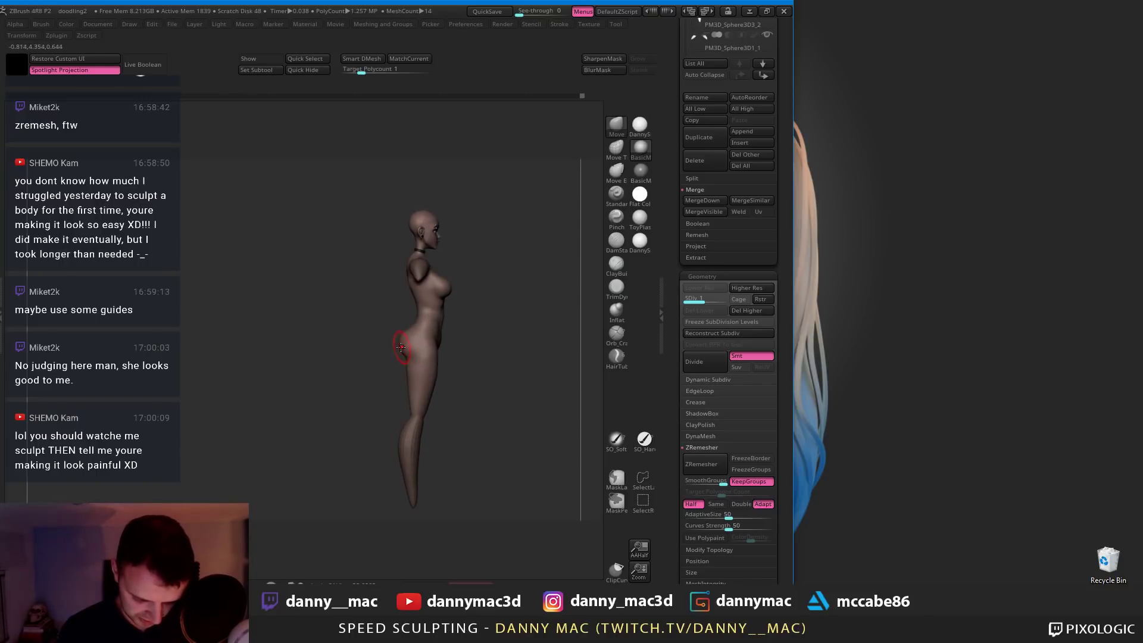
{"action": "left_click_drag", "start_coordinate": [399, 351], "coordinate": [401, 350]}
{"action": "right_click", "coordinate": [403, 349]}
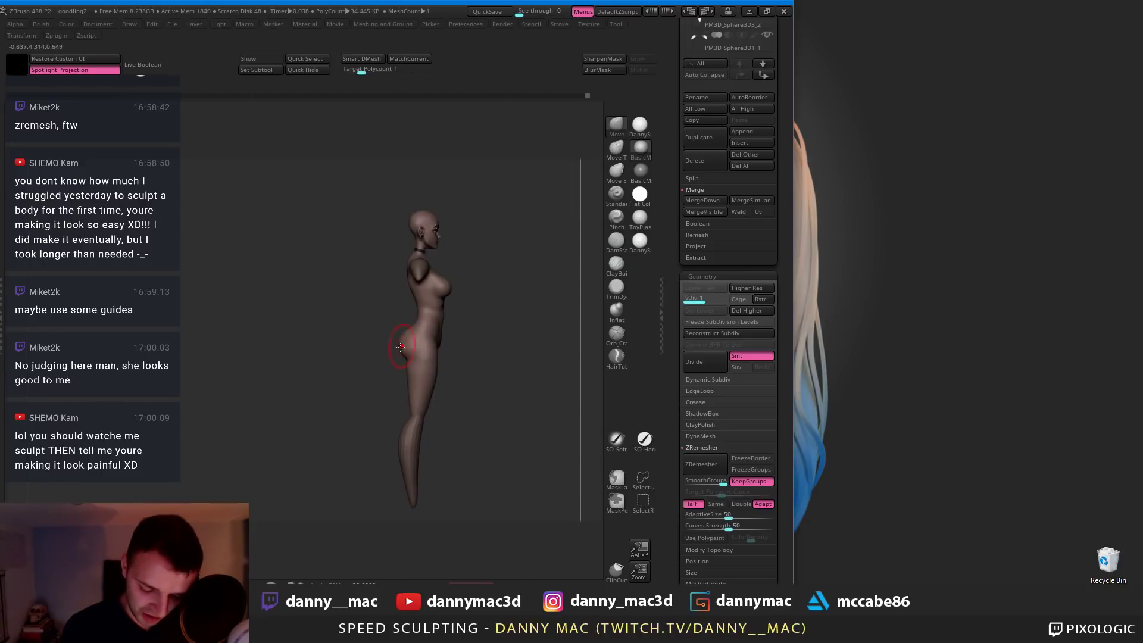
{"action": "right_click", "coordinate": [401, 348]}
{"action": "left_click_drag", "start_coordinate": [401, 347], "coordinate": [400, 350]}
{"action": "right_click_drag", "start_coordinate": [422, 331], "coordinate": [428, 329]}
{"action": "mouse_move", "coordinate": [429, 329]}
{"action": "right_mouse_down", "text": "ctrl"}
{"action": "mouse_move", "coordinate": [457, 318]}
{"action": "mouse_move", "coordinate": [397, 353]}
{"action": "right_mouse_up", "text": "ctrl"}
Return the body to subdivision level 2 and refine the outer hips from behind with the Move brush
{"action": "key", "text": "d"}
{"action": "key", "text": "space"}
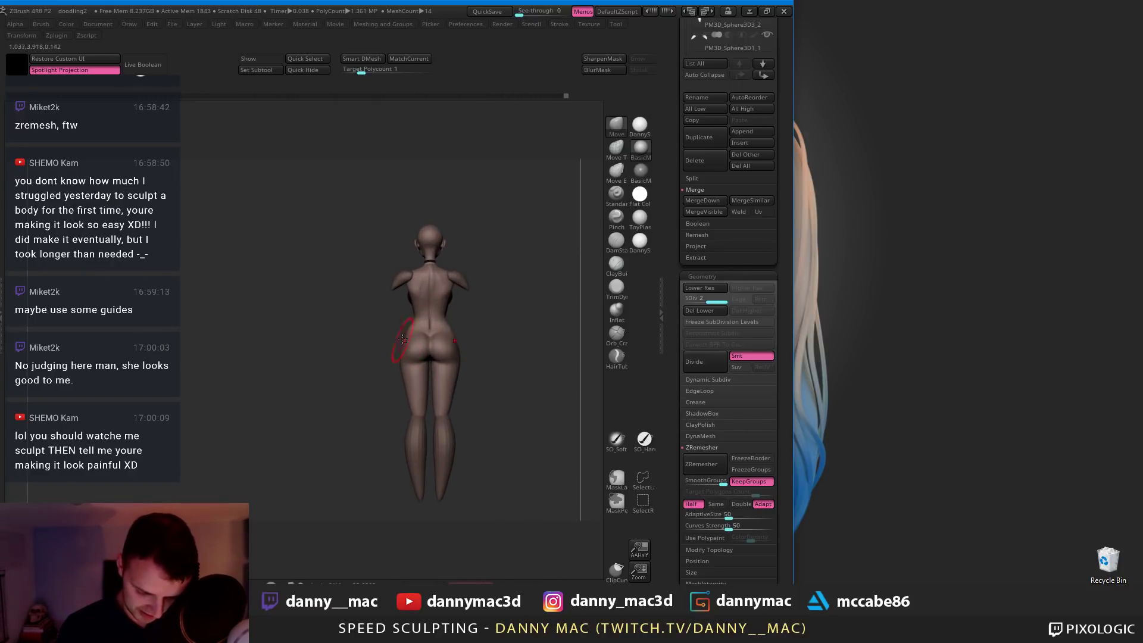
{"action": "left_click_drag", "start_coordinate": [410, 326], "coordinate": [410, 325]}
{"action": "mouse_move", "coordinate": [411, 325]}
{"action": "right_mouse_down", "text": "shift"}
{"action": "mouse_move", "coordinate": [510, 310]}
{"action": "mouse_move", "coordinate": [455, 310]}
{"action": "right_mouse_up", "text": "shift"}
{"action": "mouse_move", "coordinate": [456, 310]}
{"action": "right_mouse_down", "text": "ctrl"}
{"action": "mouse_move", "coordinate": [461, 297]}
{"action": "mouse_move", "coordinate": [470, 313]}
{"action": "mouse_move", "coordinate": [470, 298]}
{"action": "right_mouse_up", "text": "ctrl"}
Apply the light DannyS skin material and refine the knees and calves on the lower-leg subtool
{"action": "left_click", "coordinate": [640, 126]}
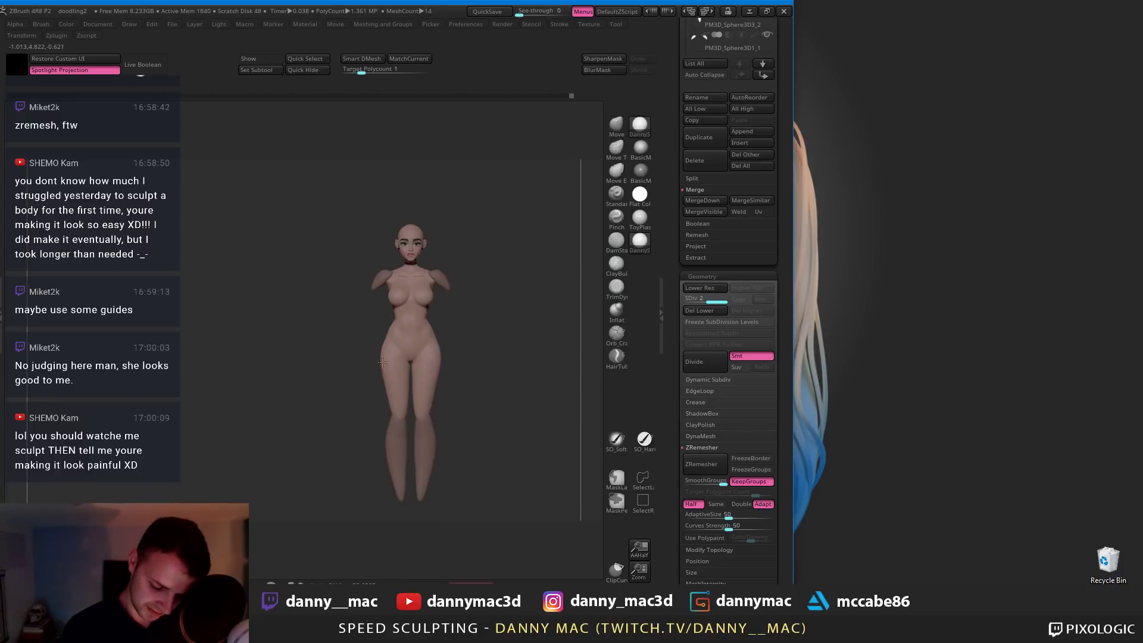
{"action": "left_click_drag", "start_coordinate": [385, 410], "coordinate": [383, 378], "text": "shift"}
{"action": "left_click", "coordinate": [389, 410], "text": "alt"}
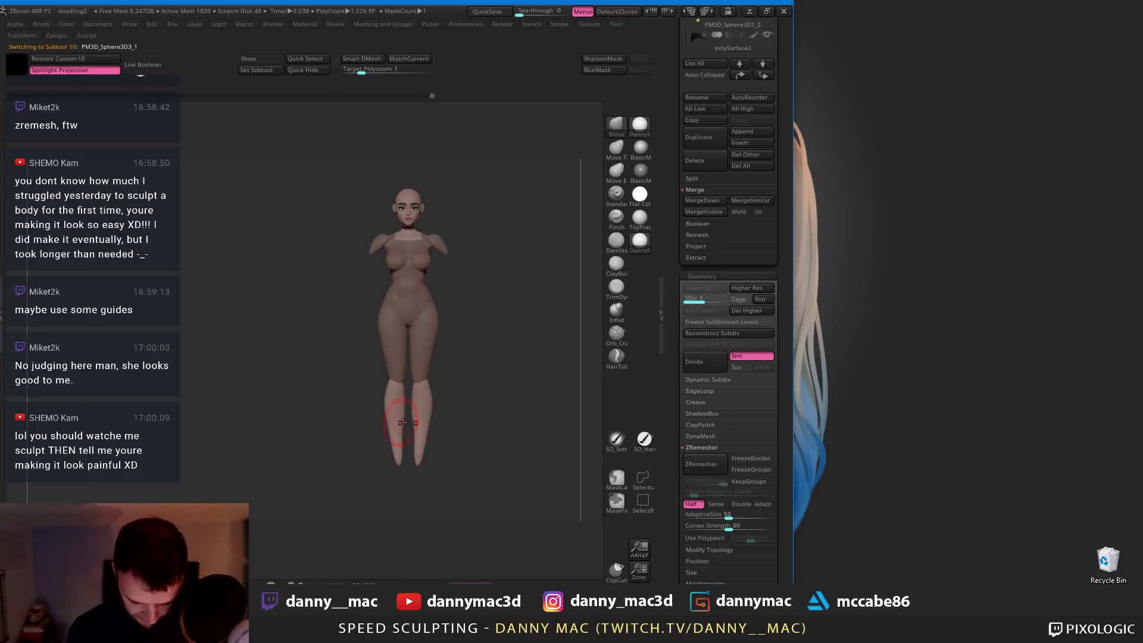
{"action": "left_click_drag", "start_coordinate": [439, 417], "coordinate": [352, 428]}
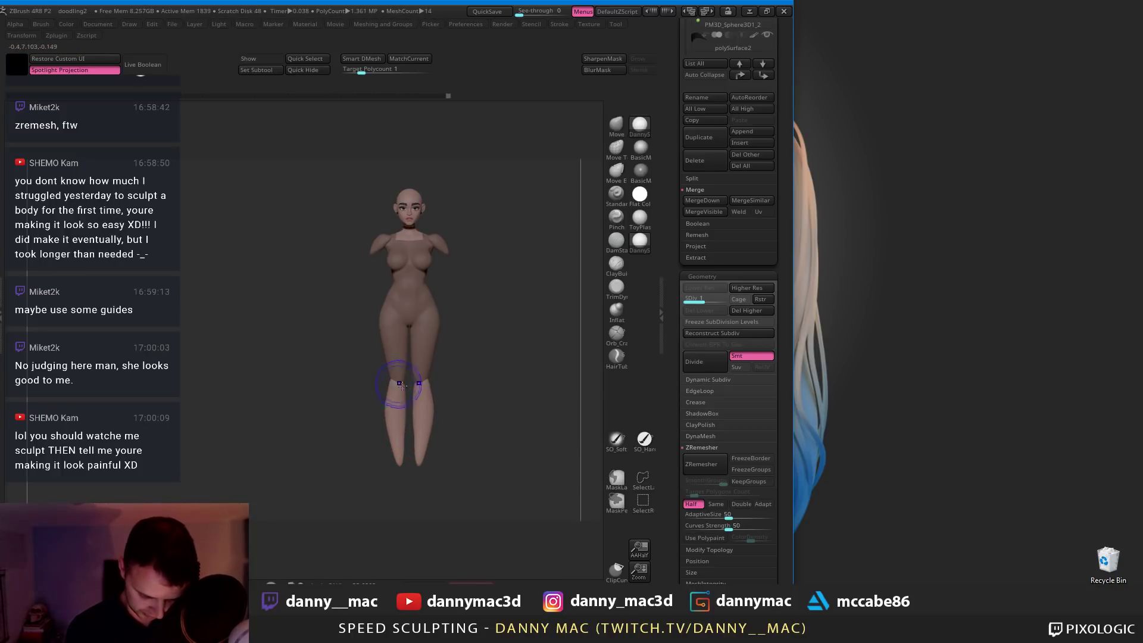
{"action": "left_click_drag", "start_coordinate": [380, 418], "coordinate": [268, 442]}
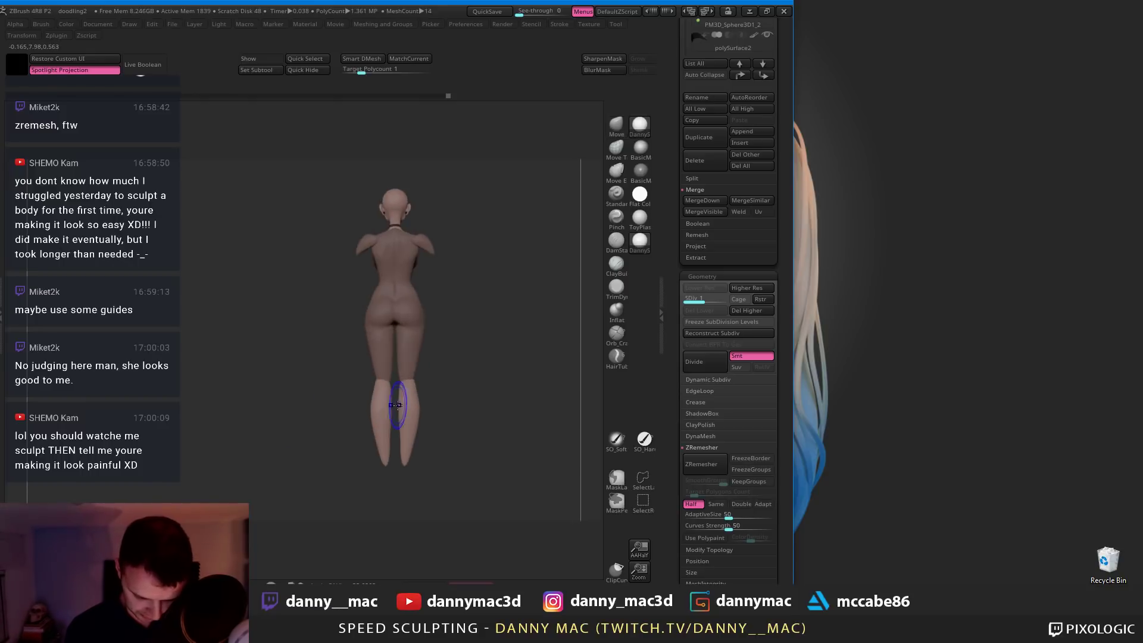
{"action": "mouse_move", "coordinate": [384, 420]}
{"action": "right_mouse_down"}
{"action": "mouse_move", "coordinate": [385, 444]}
{"action": "mouse_move", "coordinate": [379, 393]}
{"action": "mouse_move", "coordinate": [382, 412]}
{"action": "mouse_move", "coordinate": [353, 419]}
{"action": "right_mouse_up"}
{"action": "mouse_move", "coordinate": [422, 394]}
{"action": "right_mouse_down"}
{"action": "mouse_move", "coordinate": [380, 404]}
{"action": "mouse_move", "coordinate": [381, 390]}
{"action": "mouse_move", "coordinate": [406, 387]}
{"action": "mouse_move", "coordinate": [412, 367]}
{"action": "mouse_move", "coordinate": [421, 373]}
{"action": "mouse_move", "coordinate": [408, 403]}
{"action": "mouse_move", "coordinate": [397, 375]}
{"action": "mouse_move", "coordinate": [373, 375]}
{"action": "mouse_move", "coordinate": [388, 342]}
{"action": "mouse_move", "coordinate": [400, 352]}
{"action": "mouse_move", "coordinate": [477, 329]}
{"action": "right_mouse_up"}
Unhide the upper-arm and forearm subtools PM3D_Sphere3D3_2 and PM3D_Sphere3D3_3
{"action": "left_click", "coordinate": [373, 375], "text": "alt"}
{"action": "key", "text": "F1"}
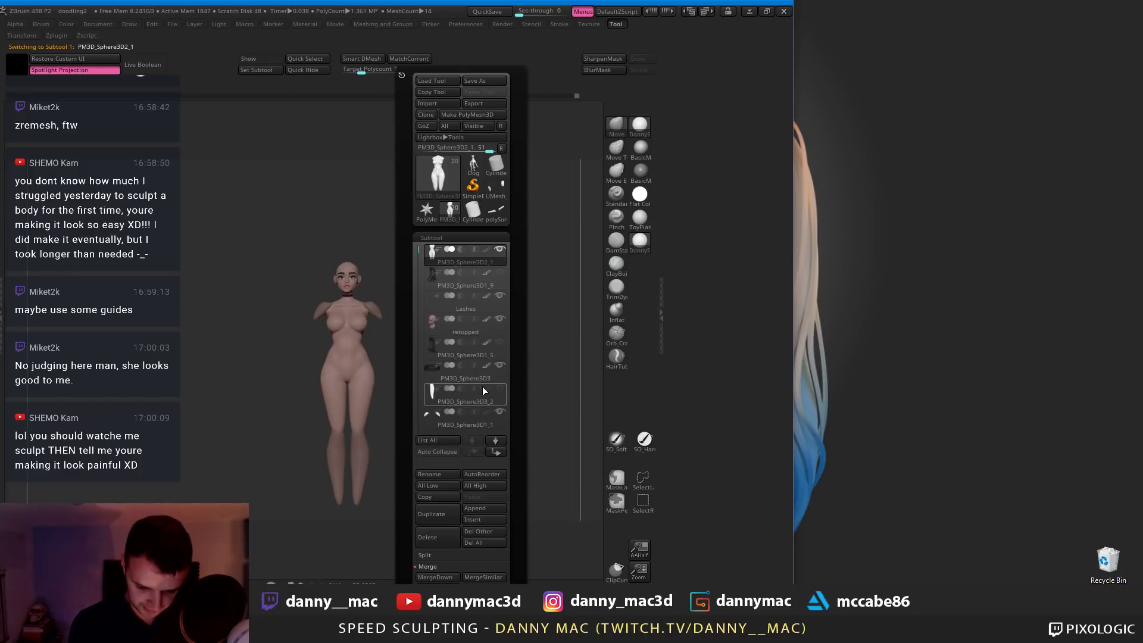
{"action": "left_click", "coordinate": [501, 389]}
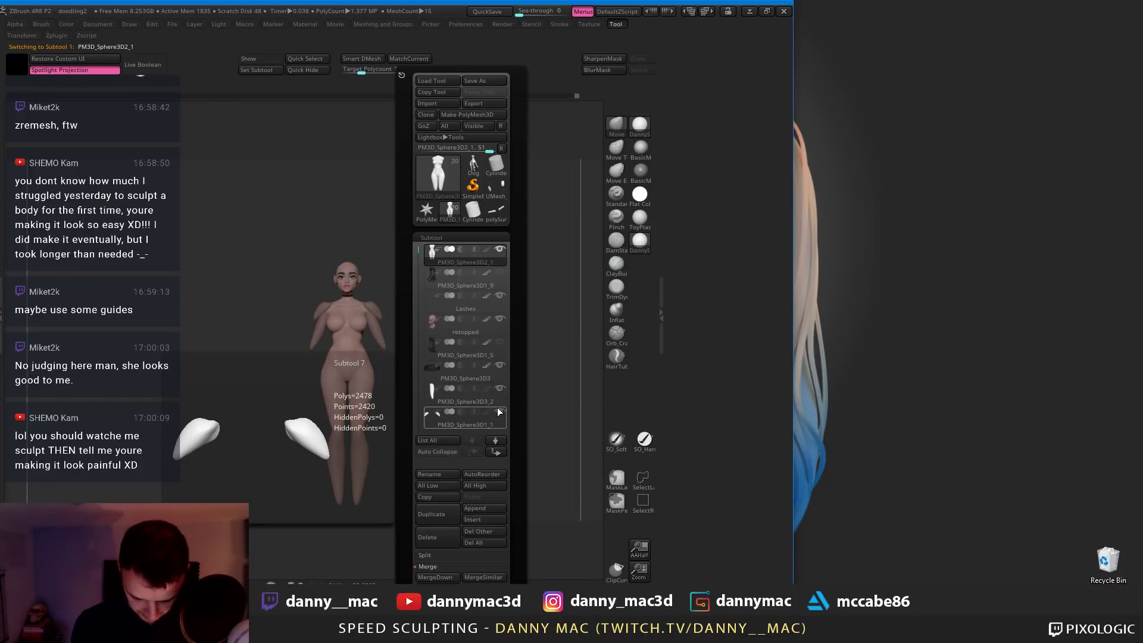
{"action": "scroll", "coordinate": [424, 262], "scroll_direction": "down", "scroll_amount": 4}
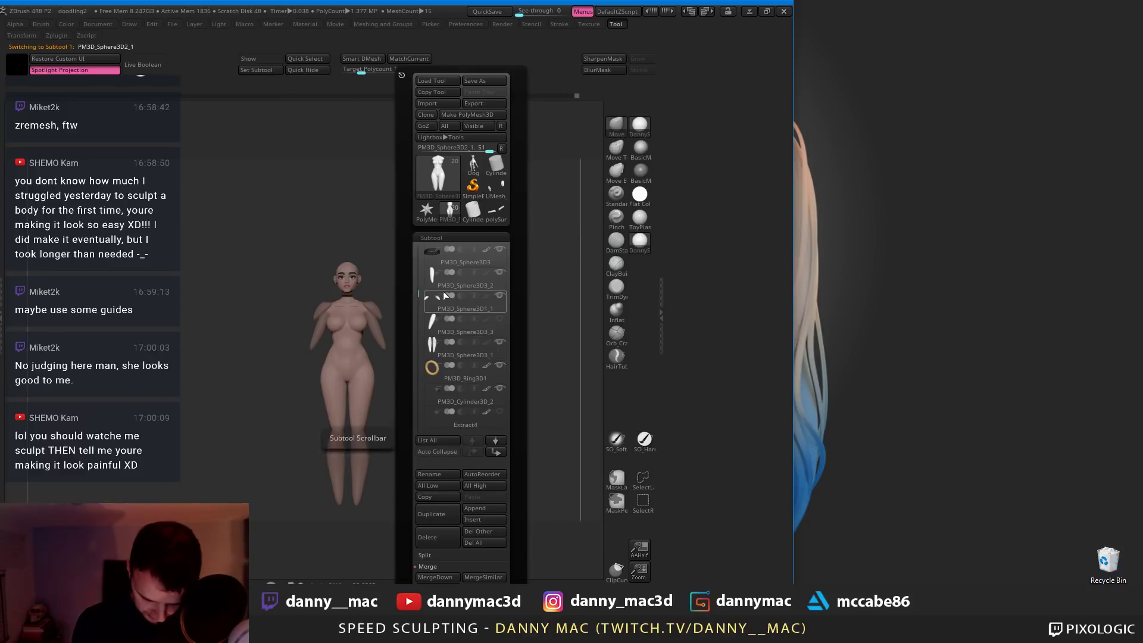
{"action": "left_click", "coordinate": [500, 325]}
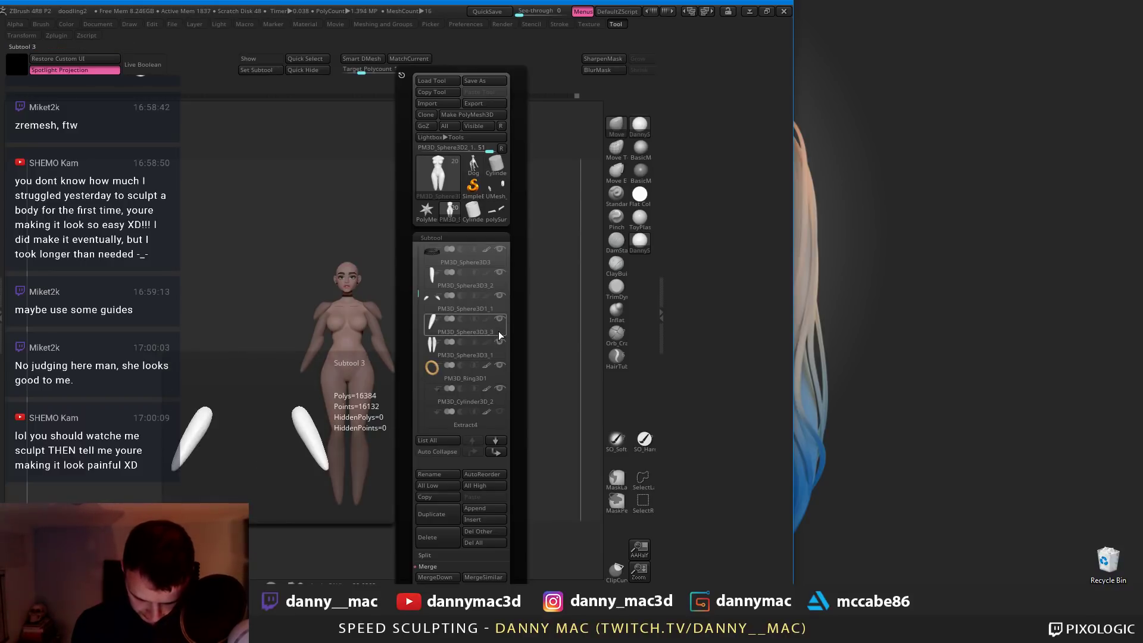
Reposition the forearms and the upper arms outward from the body with the Transpose line
{"action": "key", "text": "w"}
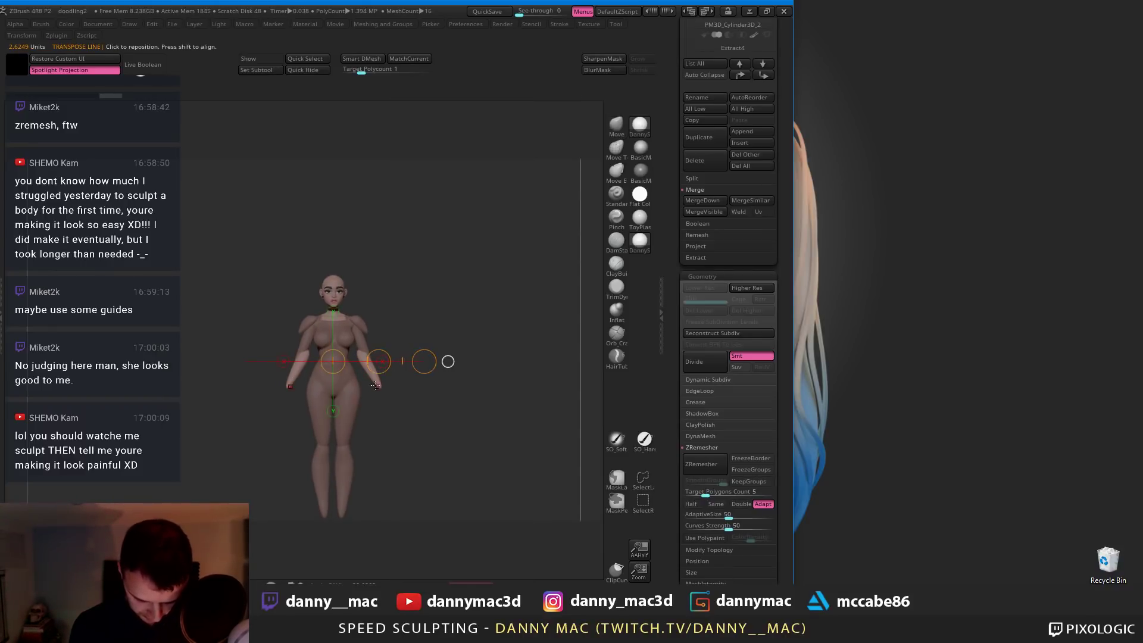
{"action": "left_click_drag", "start_coordinate": [376, 377], "coordinate": [446, 447], "text": "shift"}
{"action": "mouse_move", "coordinate": [411, 412]}
{"action": "left_mouse_down"}
{"action": "mouse_move", "coordinate": [424, 426]}
{"action": "mouse_move", "coordinate": [418, 418]}
{"action": "left_mouse_up"}
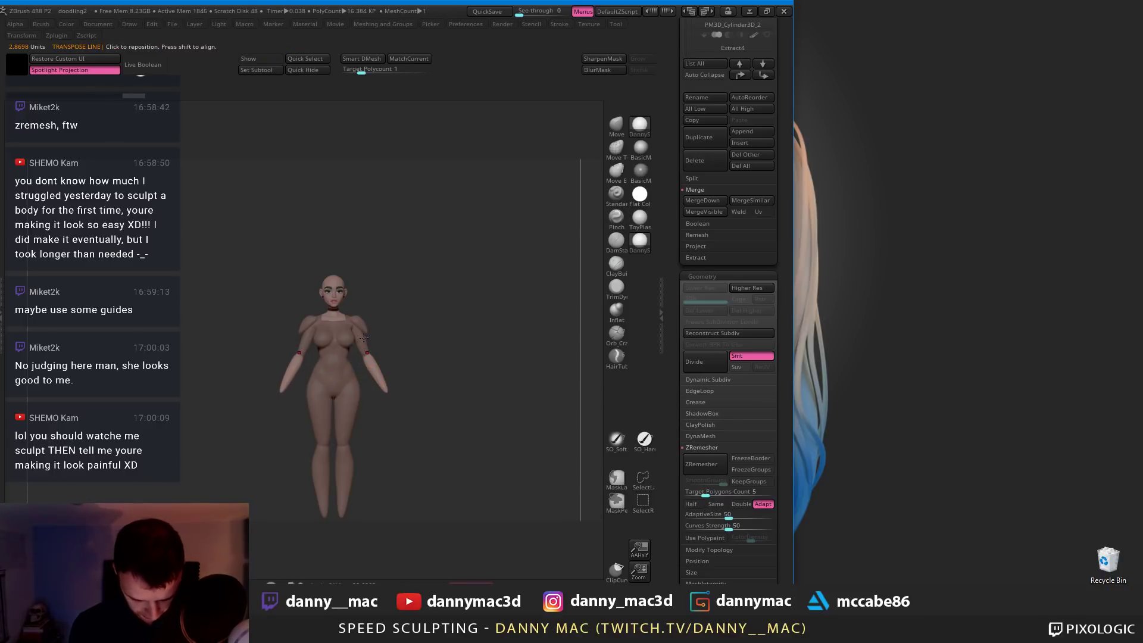
{"action": "left_click", "coordinate": [369, 343], "text": "alt"}
{"action": "mouse_move", "coordinate": [359, 342]}
{"action": "left_mouse_down"}
{"action": "mouse_move", "coordinate": [419, 317]}
{"action": "mouse_move", "coordinate": [388, 329]}
{"action": "mouse_move", "coordinate": [394, 340]}
{"action": "mouse_move", "coordinate": [494, 363]}
{"action": "mouse_move", "coordinate": [429, 378]}
{"action": "mouse_move", "coordinate": [431, 302]}
{"action": "mouse_move", "coordinate": [418, 299]}
{"action": "mouse_move", "coordinate": [390, 327]}
{"action": "left_mouse_up"}
{"action": "key", "text": "q"}
Align the upper arms in side profile with the Transpose line and refine their shape with the Move brush
{"action": "left_click", "coordinate": [378, 305], "text": "alt"}
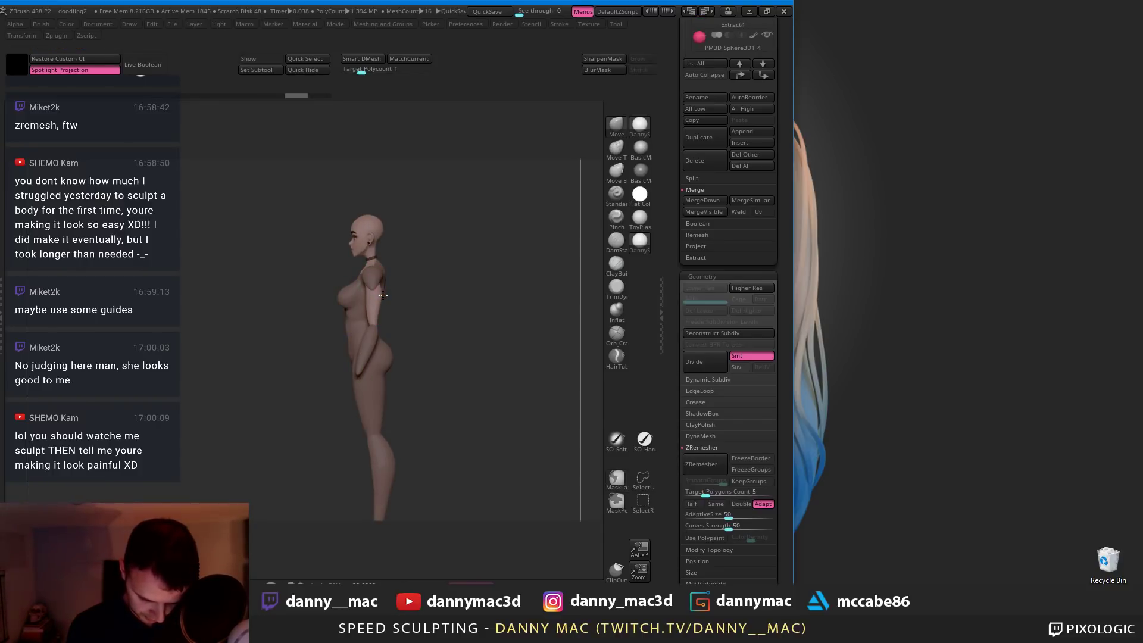
{"action": "key", "text": "space"}
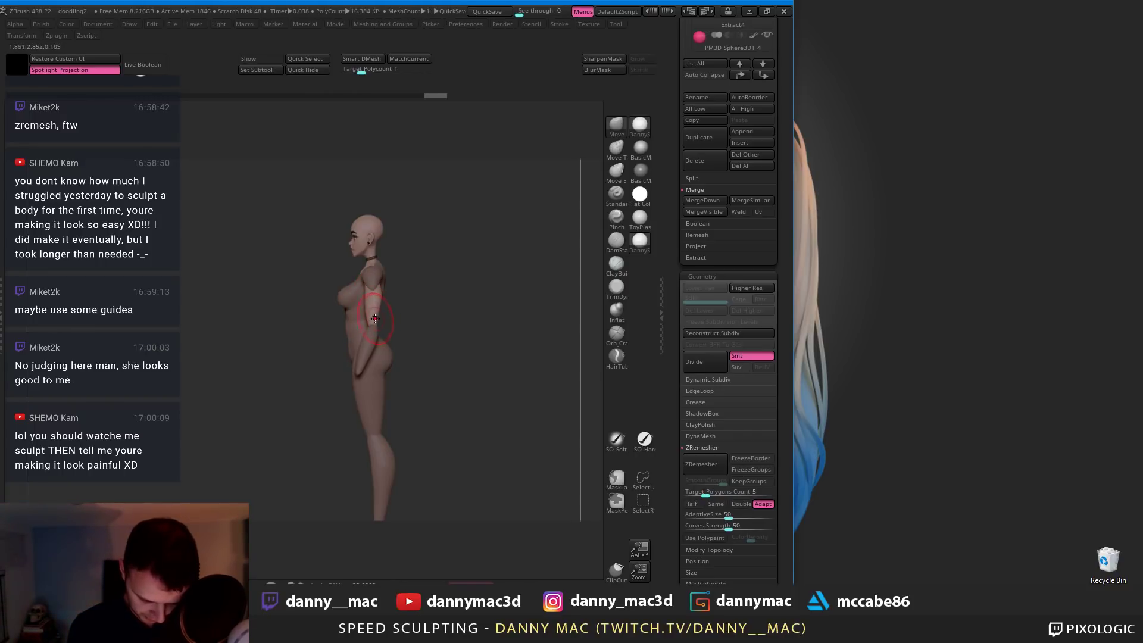
{"action": "key", "text": "w"}
{"action": "left_click_drag", "start_coordinate": [372, 308], "coordinate": [444, 308]}
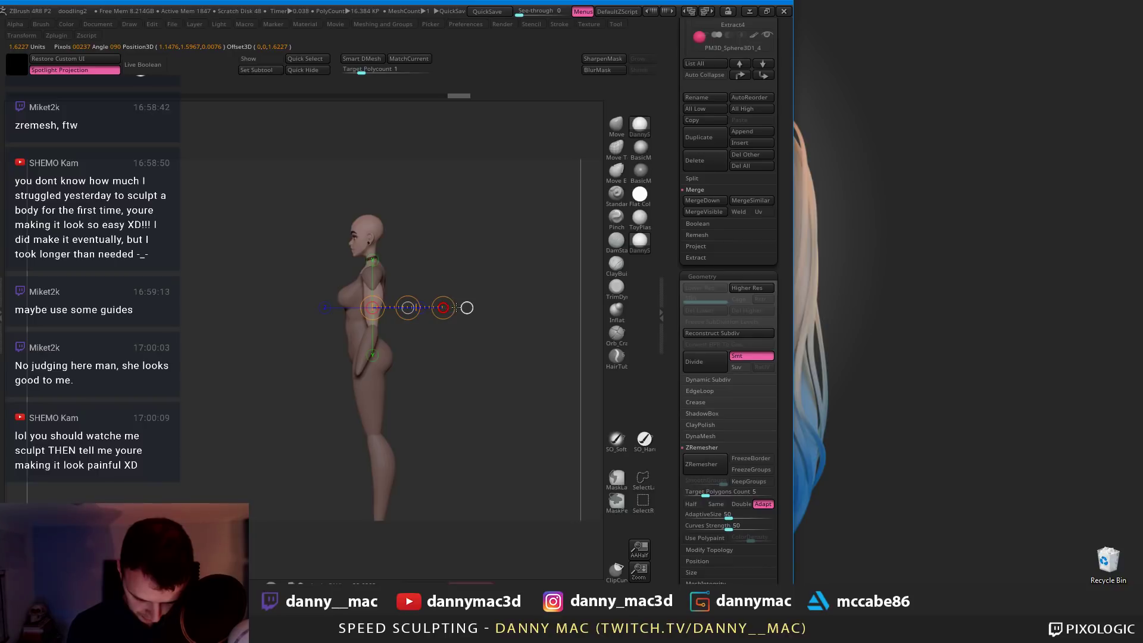
{"action": "key", "text": "q"}
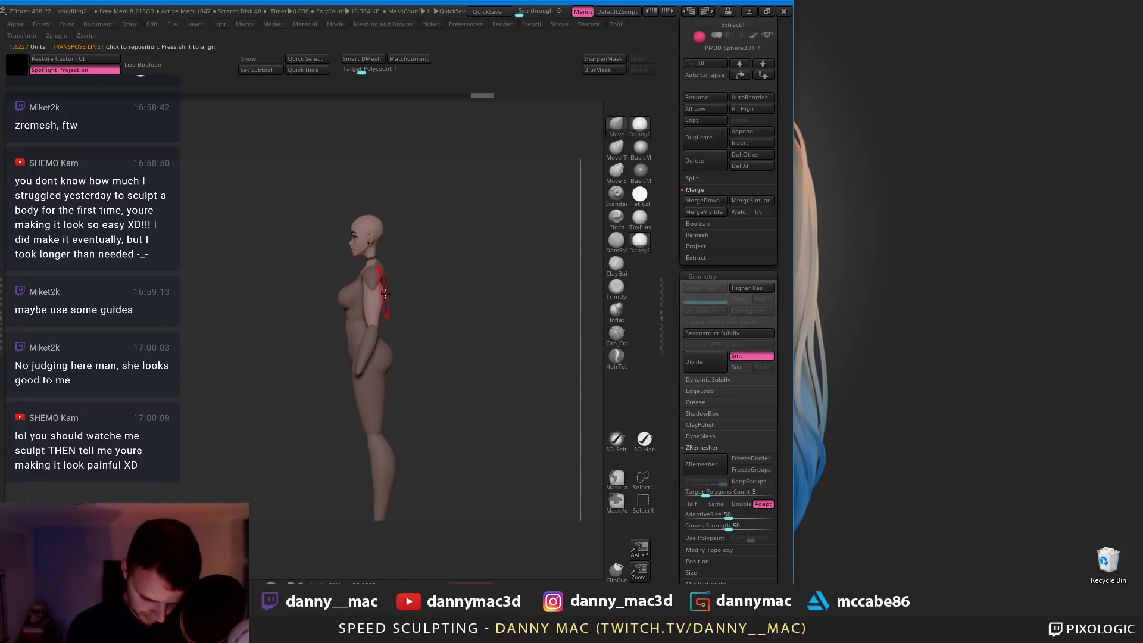
{"action": "key", "text": "w"}
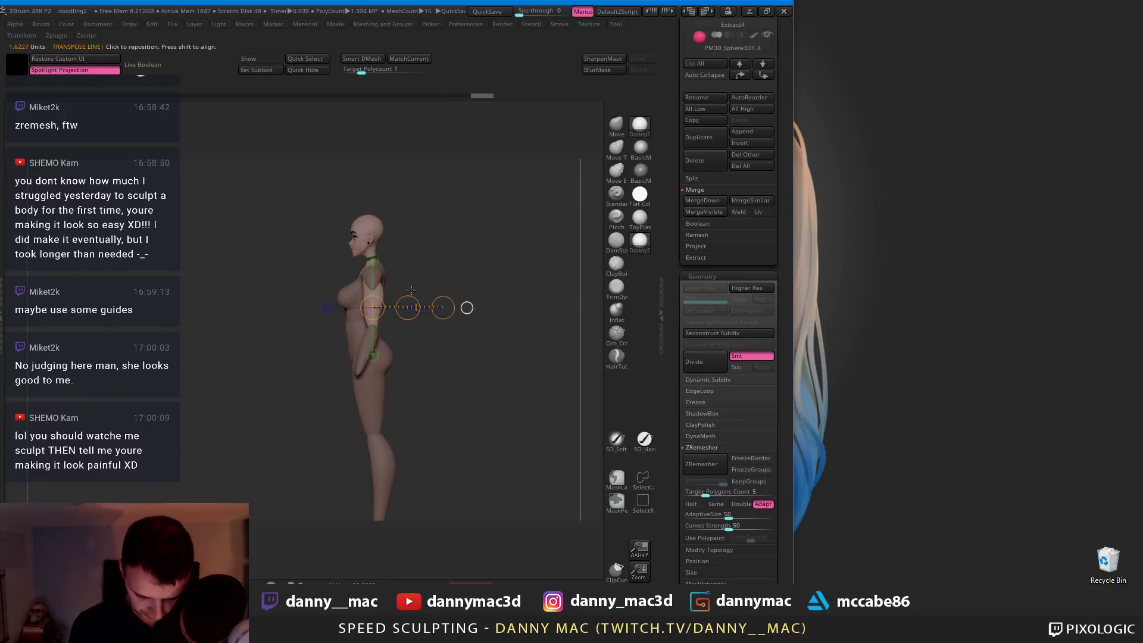
{"action": "key", "text": "q"}
{"action": "right_click_drag", "start_coordinate": [290, 352], "coordinate": [334, 350]}
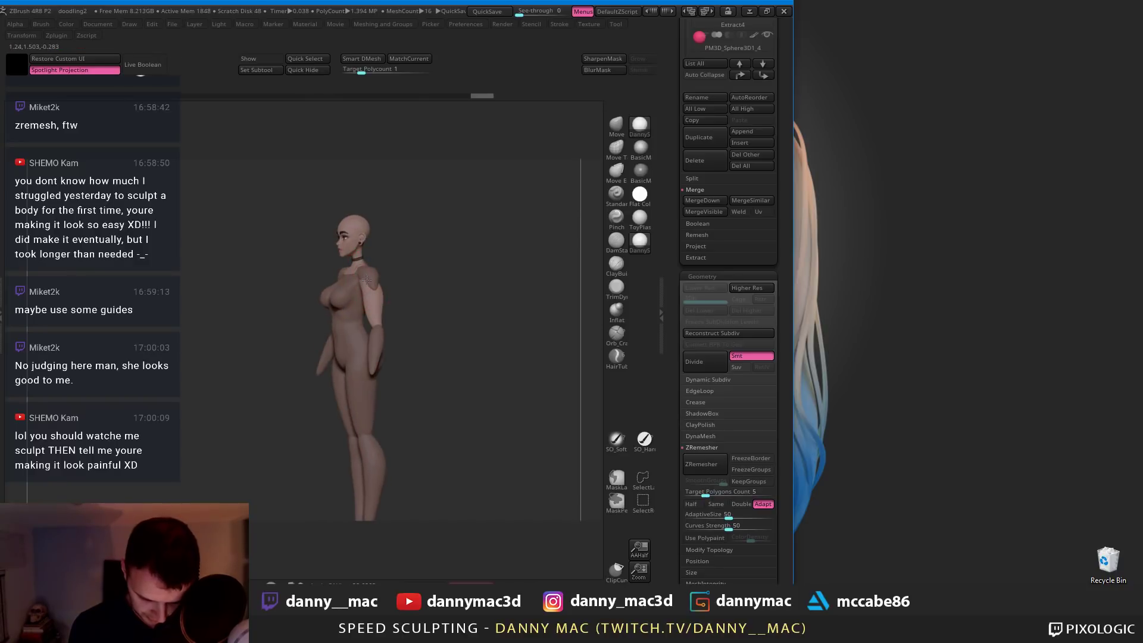
{"action": "right_click_drag", "start_coordinate": [365, 281], "coordinate": [386, 277]}
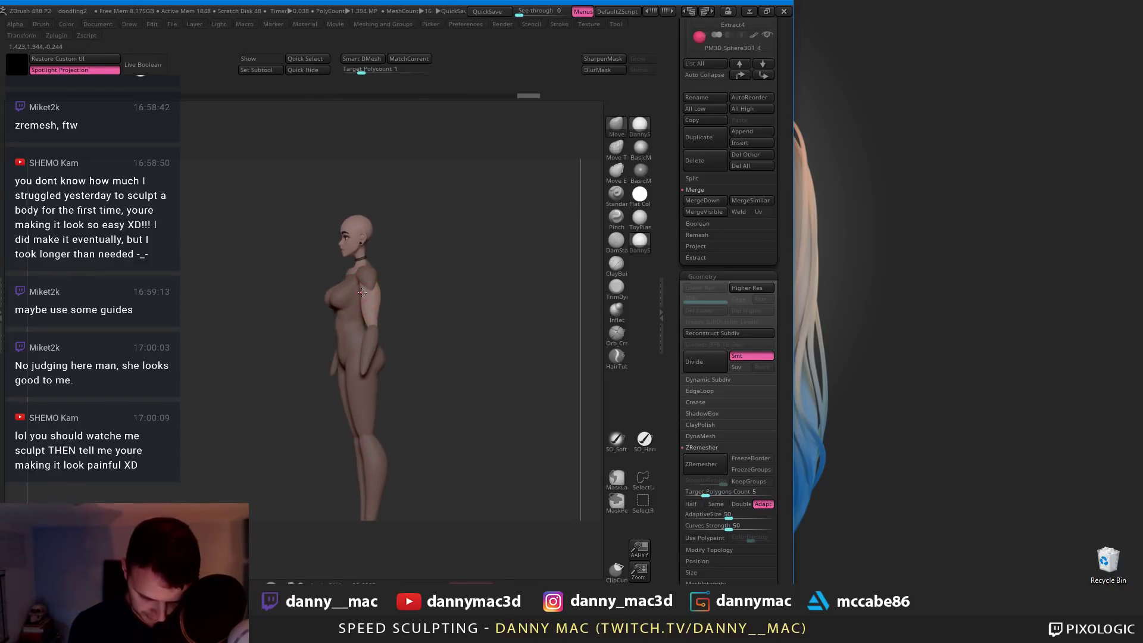
{"action": "mouse_move", "coordinate": [377, 291]}
{"action": "right_mouse_down"}
{"action": "mouse_move", "coordinate": [371, 320]}
{"action": "mouse_move", "coordinate": [405, 274]}
{"action": "mouse_move", "coordinate": [376, 284]}
{"action": "mouse_move", "coordinate": [386, 264]}
{"action": "right_mouse_up"}
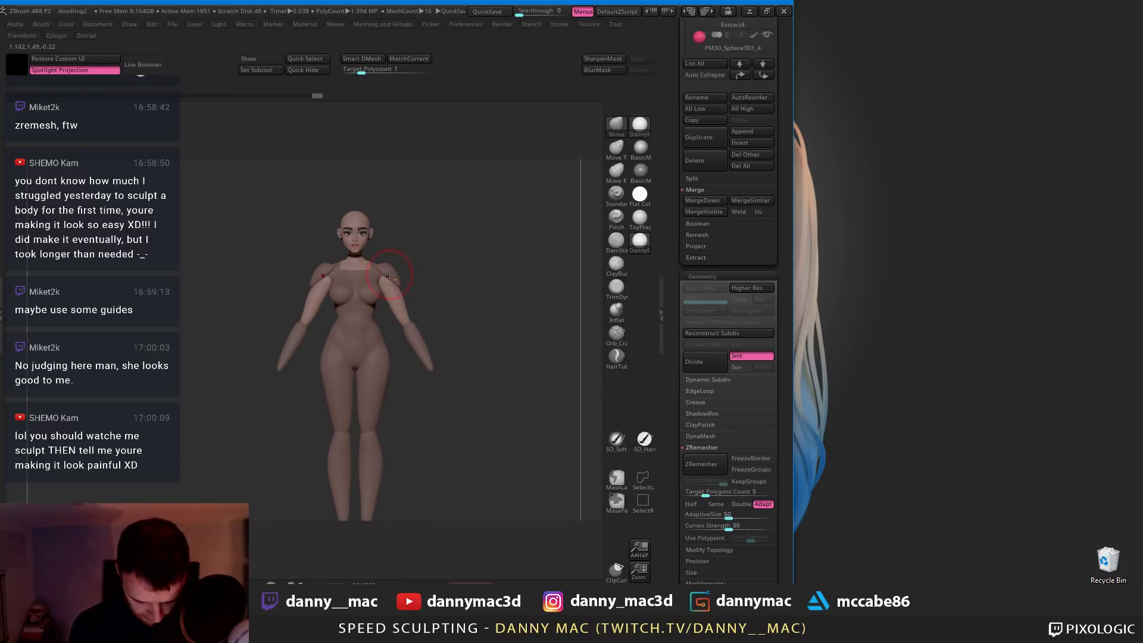
Select the shoulders and reshape them with the Move brush where they meet the upper arms
{"action": "left_click", "coordinate": [386, 264], "text": "alt"}
{"action": "key", "text": "space"}
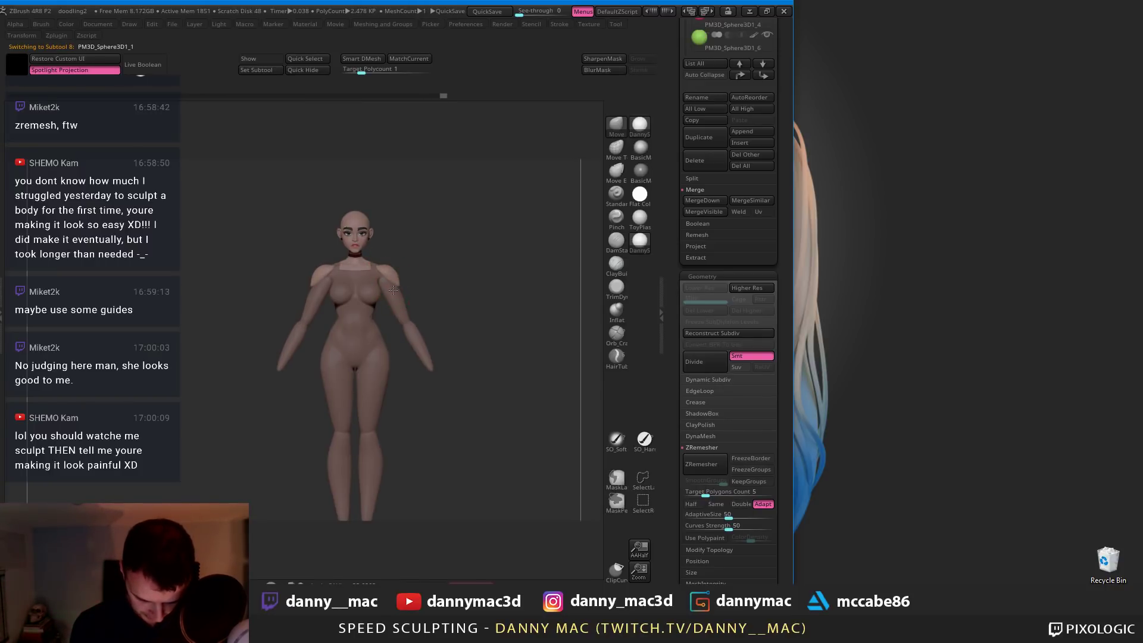
{"action": "right_click_drag", "start_coordinate": [393, 290], "coordinate": [371, 322]}
Lower the body to subdivision level 1, check its polygroups and switch the model to BasicMaterial
{"action": "left_click", "coordinate": [371, 321], "text": "alt"}
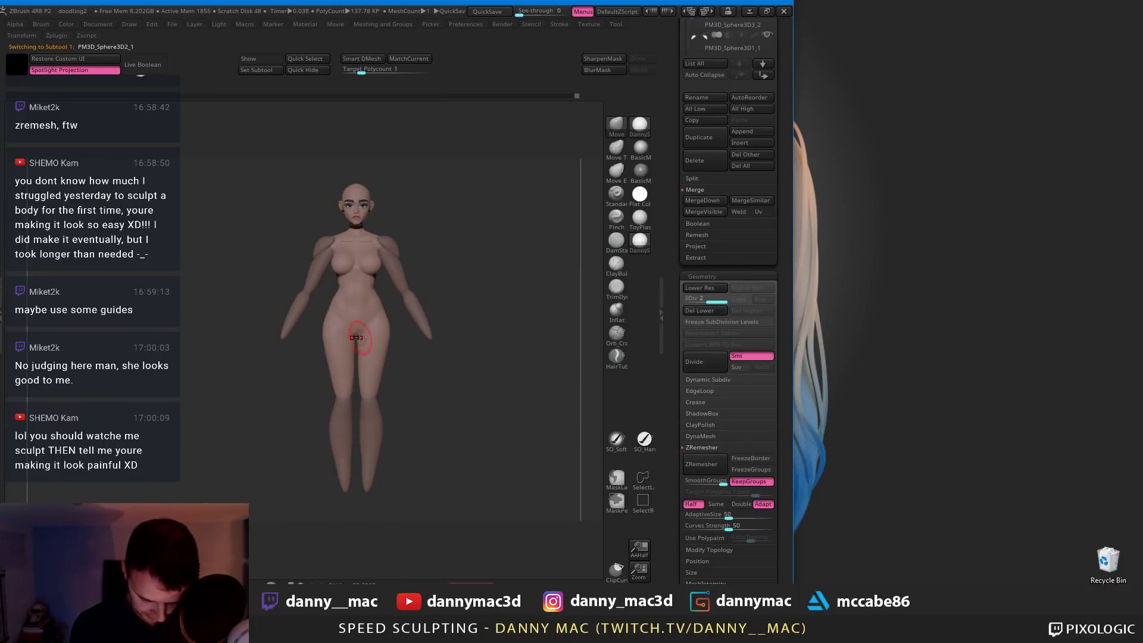
{"action": "key", "text": "shift+d"}
{"action": "key", "text": "shift+f"}
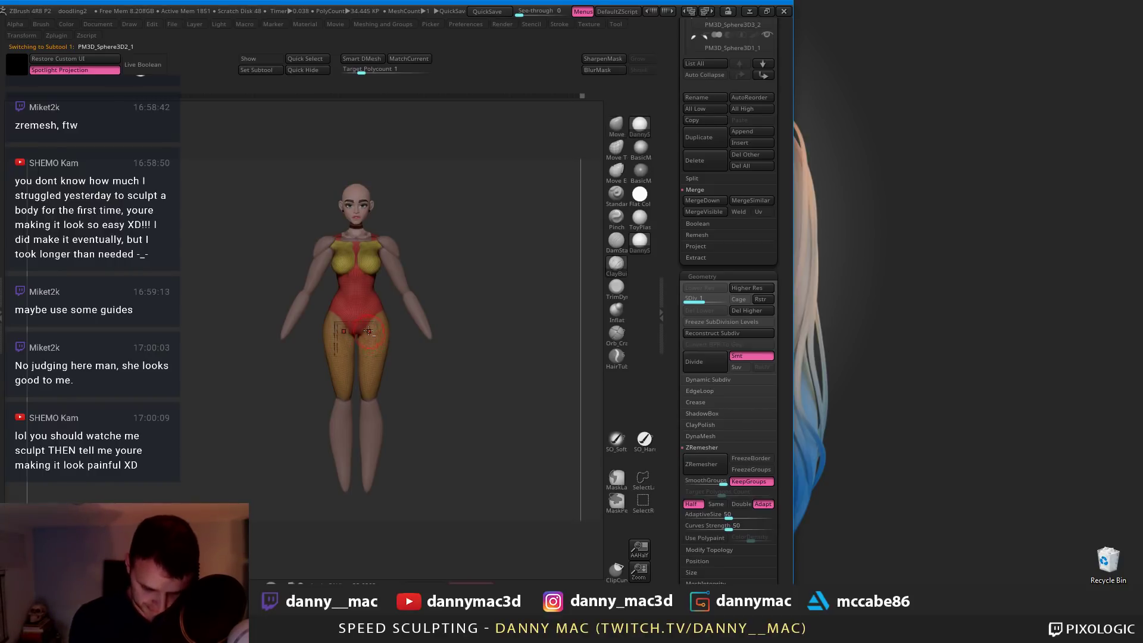
{"action": "key", "text": "shift+f"}
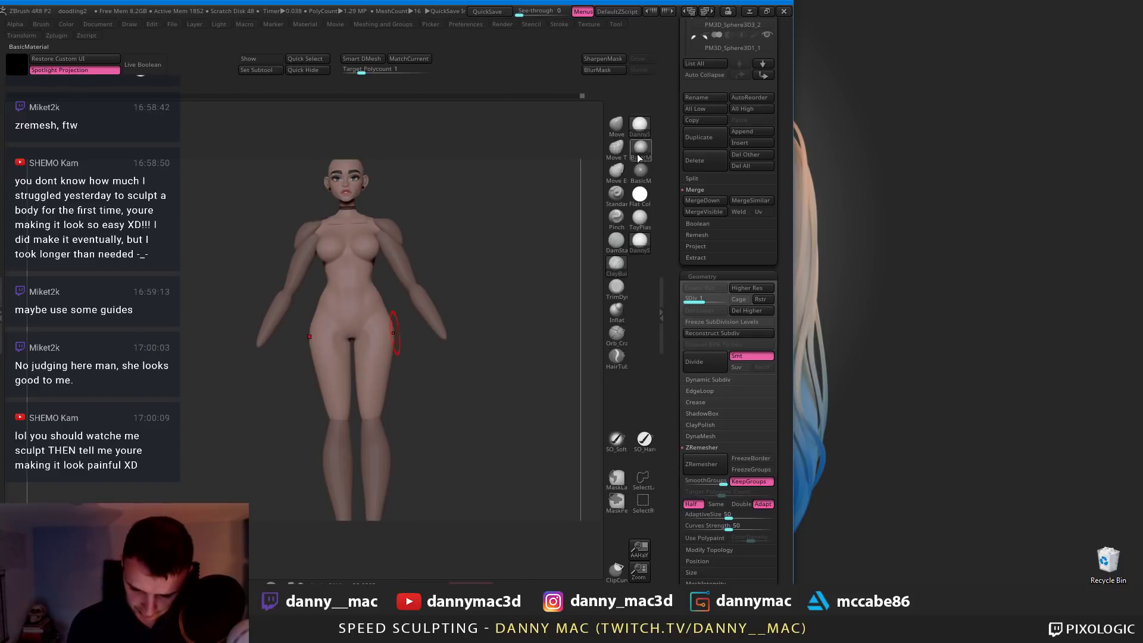
{"action": "left_click", "coordinate": [638, 156]}
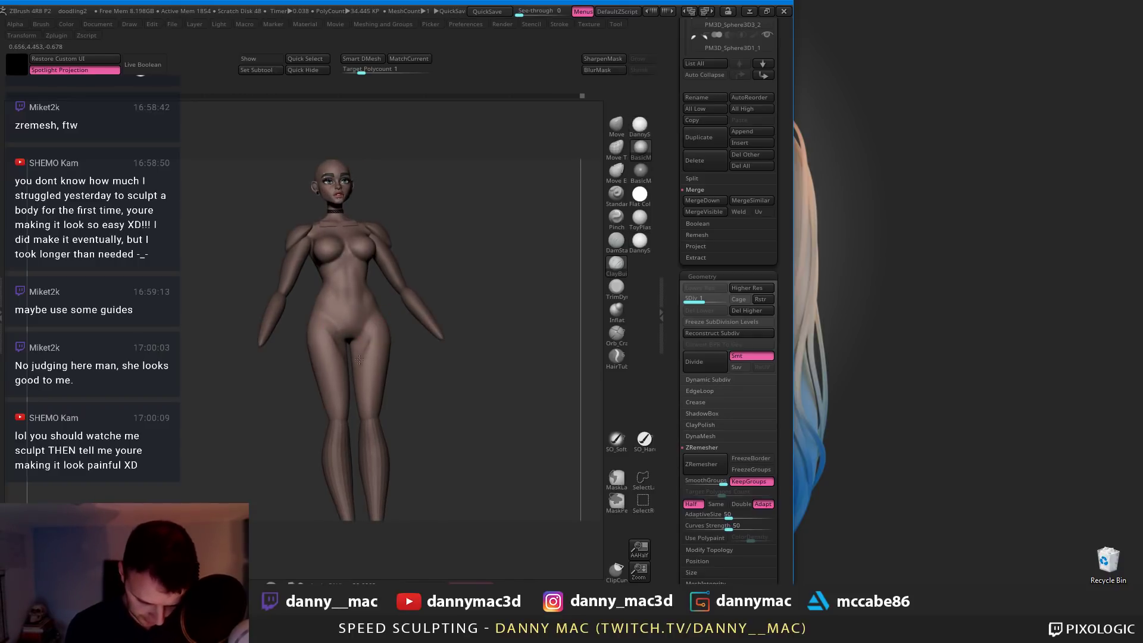
Build up and smooth the forms of the pelvis, hips and upper thighs with the ClayBuildup brush
{"action": "right_click_drag", "start_coordinate": [358, 360], "coordinate": [329, 336], "text": "shift"}
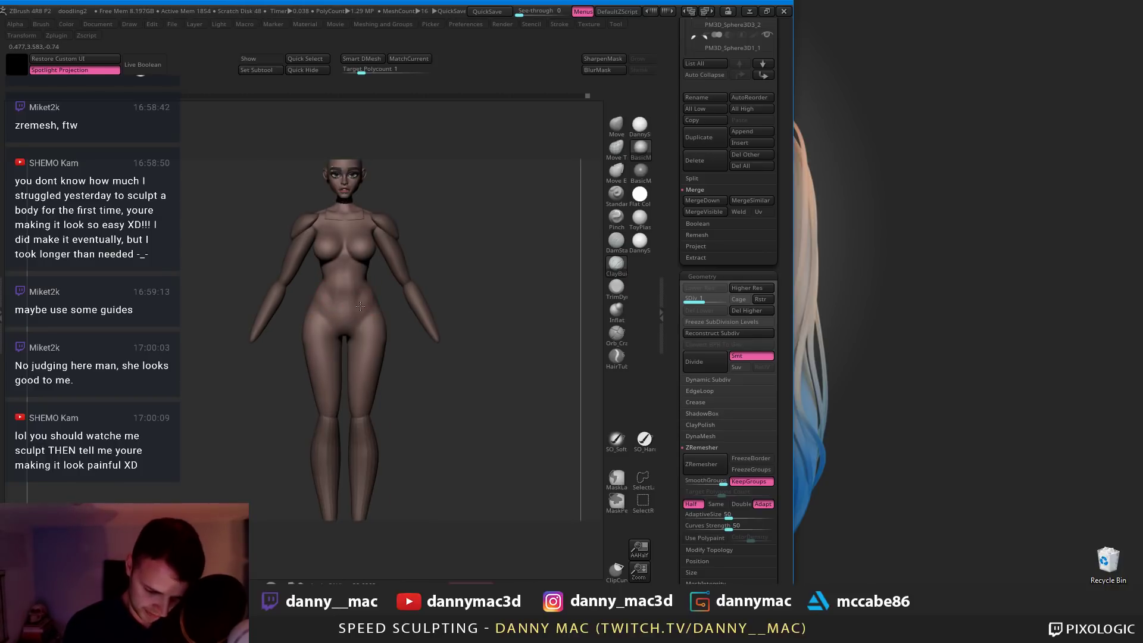
{"action": "mouse_move", "coordinate": [365, 296]}
{"action": "right_mouse_down"}
{"action": "mouse_move", "coordinate": [392, 314]}
{"action": "mouse_move", "coordinate": [382, 335]}
{"action": "mouse_move", "coordinate": [375, 310]}
{"action": "right_mouse_up"}
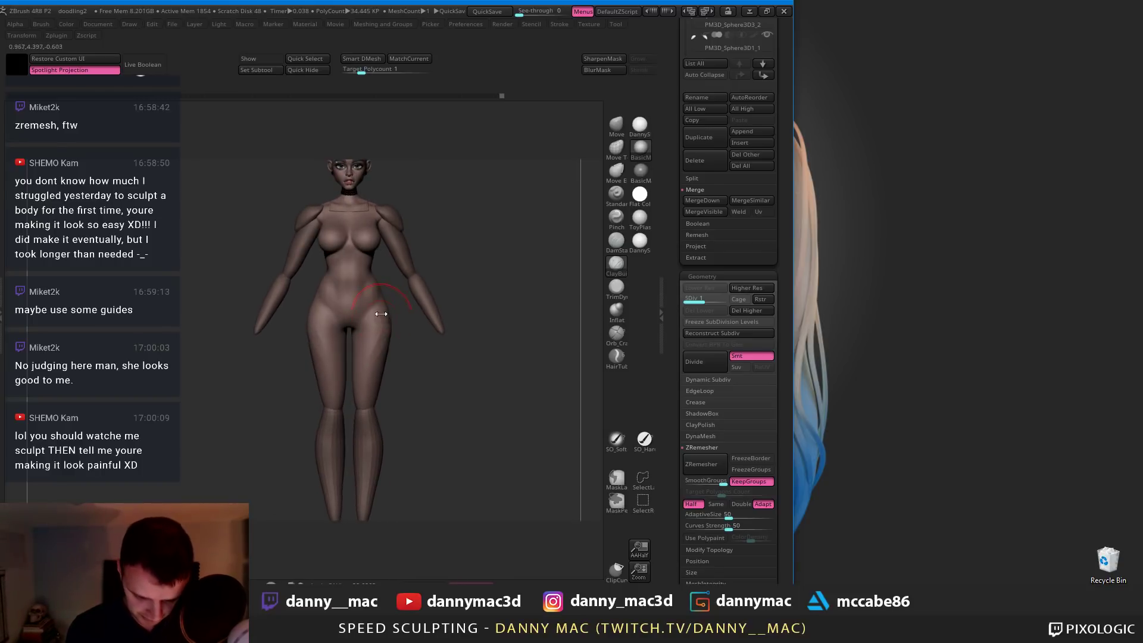
{"action": "key", "text": "space"}
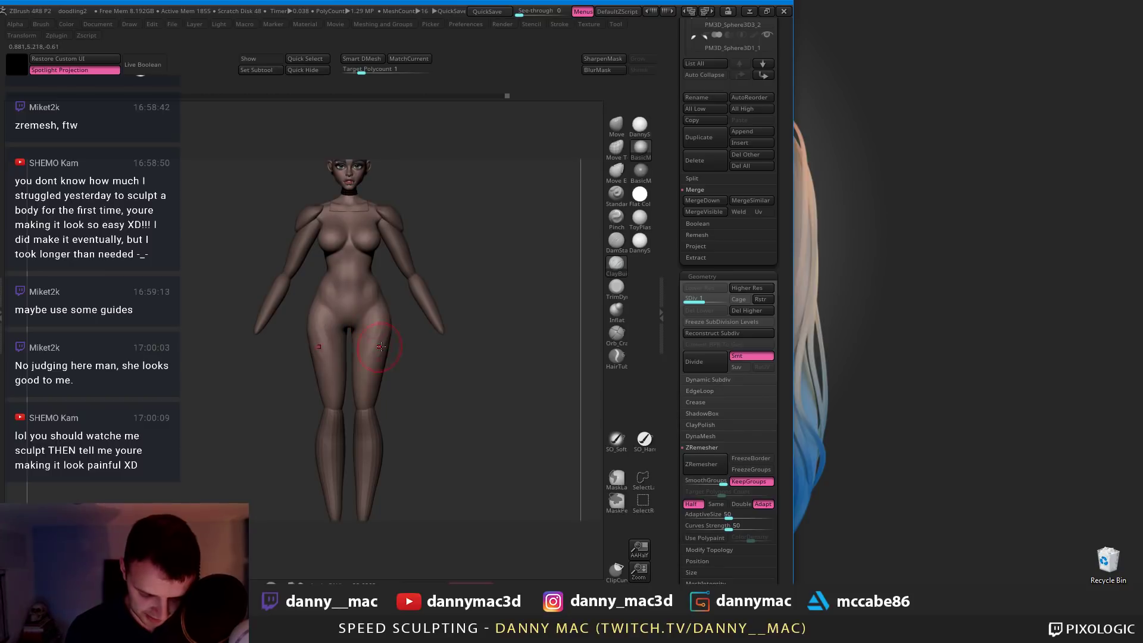
{"action": "right_click_drag", "start_coordinate": [364, 372], "coordinate": [383, 308]}
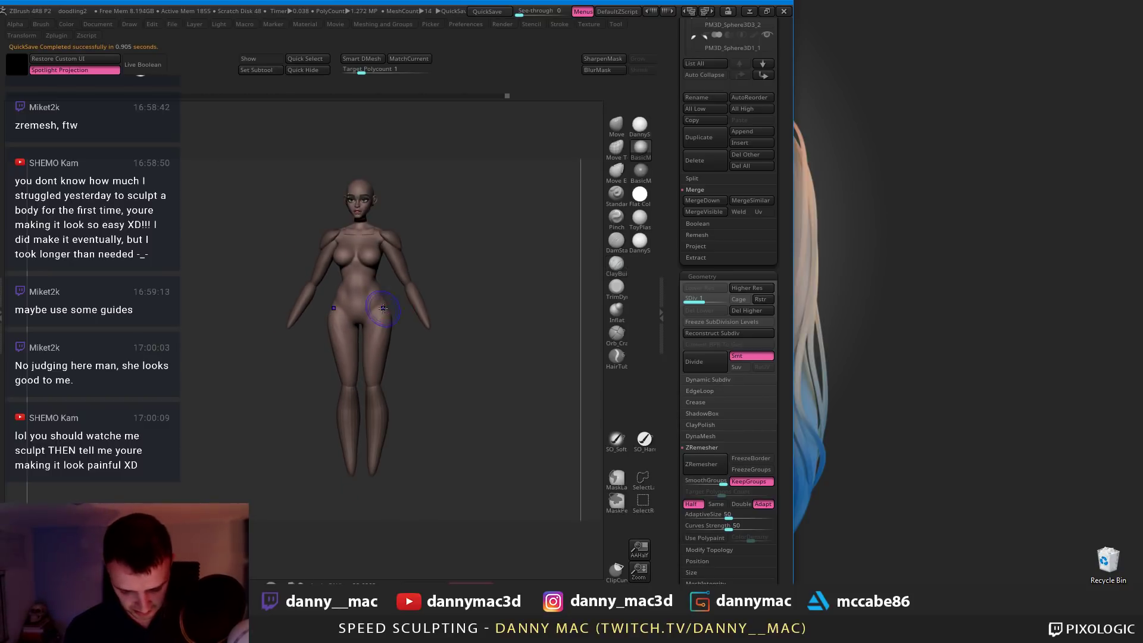
{"action": "right_click_drag", "start_coordinate": [368, 357], "coordinate": [337, 342]}
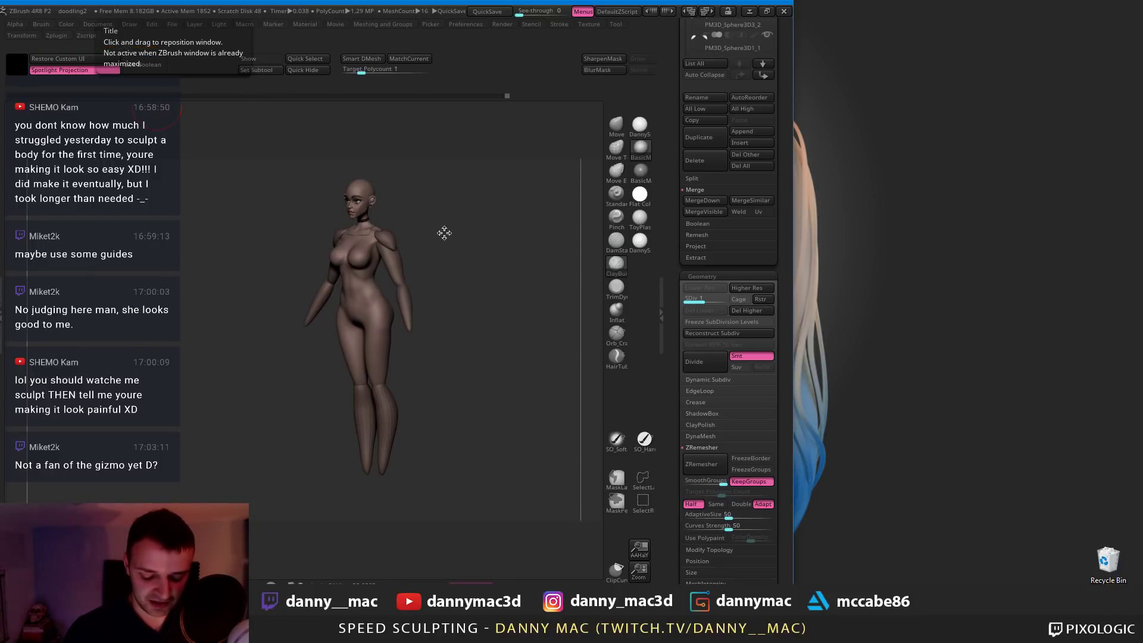
{"action": "left_click_drag", "start_coordinate": [444, 233], "coordinate": [426, 288], "text": "shift"}
{"action": "key", "text": "f"}
{"action": "key", "text": "shift+f"}
{"action": "key", "text": "shift+f"}
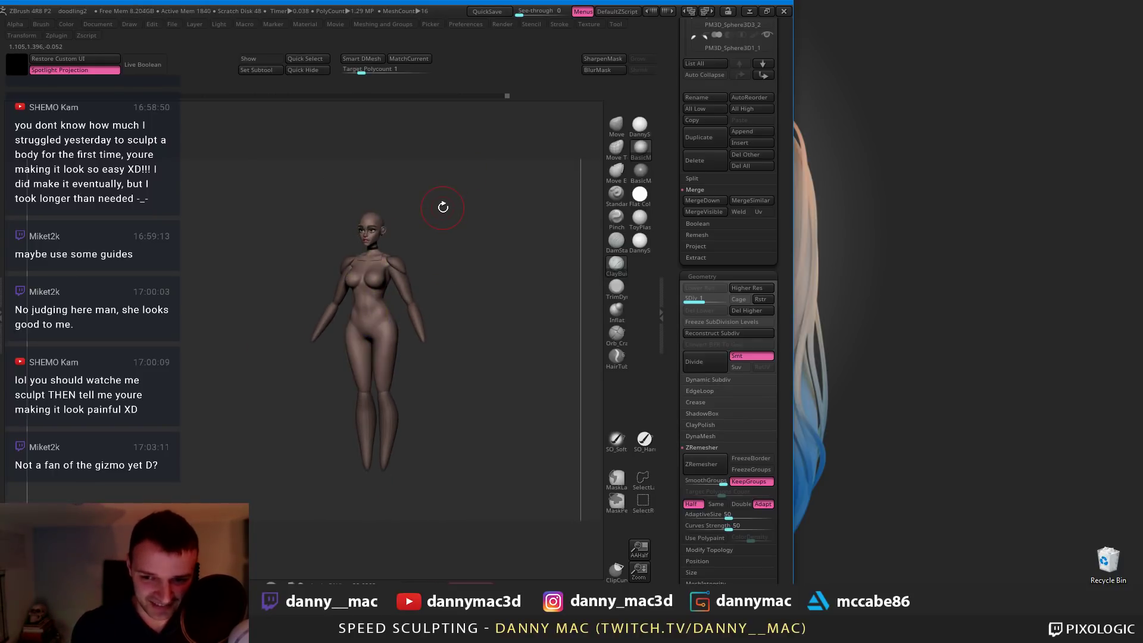
{"action": "left_click_drag", "start_coordinate": [327, 296], "coordinate": [348, 301]}
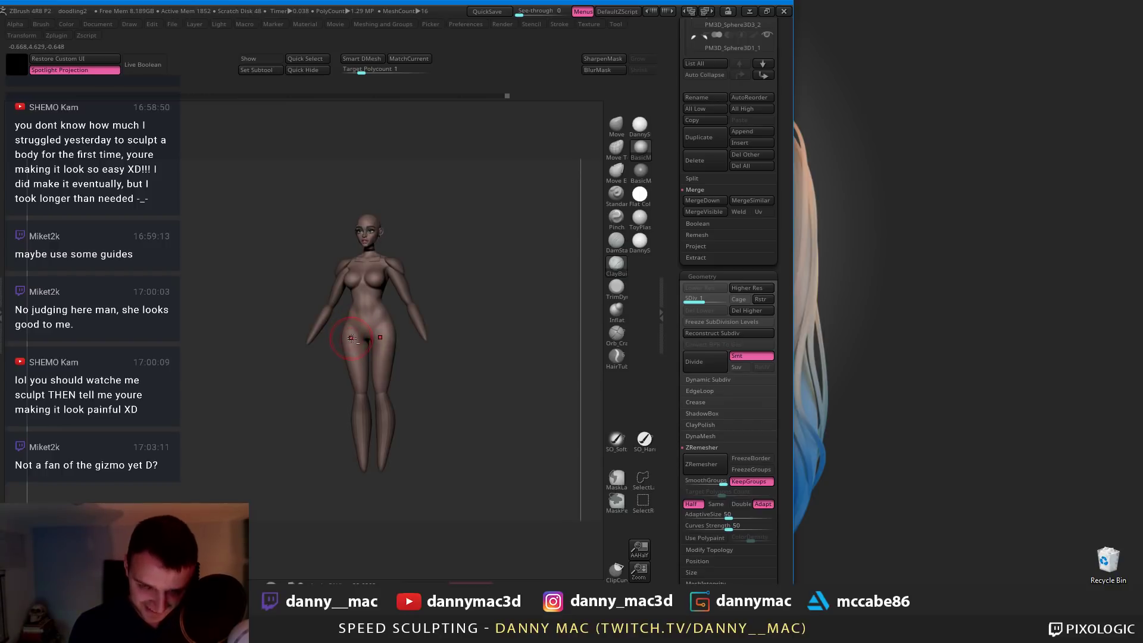
Adjust and smooth the outer hips at the top of the thighs with the Move brush
{"action": "key", "text": "b"}
{"action": "key", "text": "m"}
{"action": "key", "text": "v"}
{"action": "key", "text": "shift+f"}
{"action": "key", "text": "shift+f"}
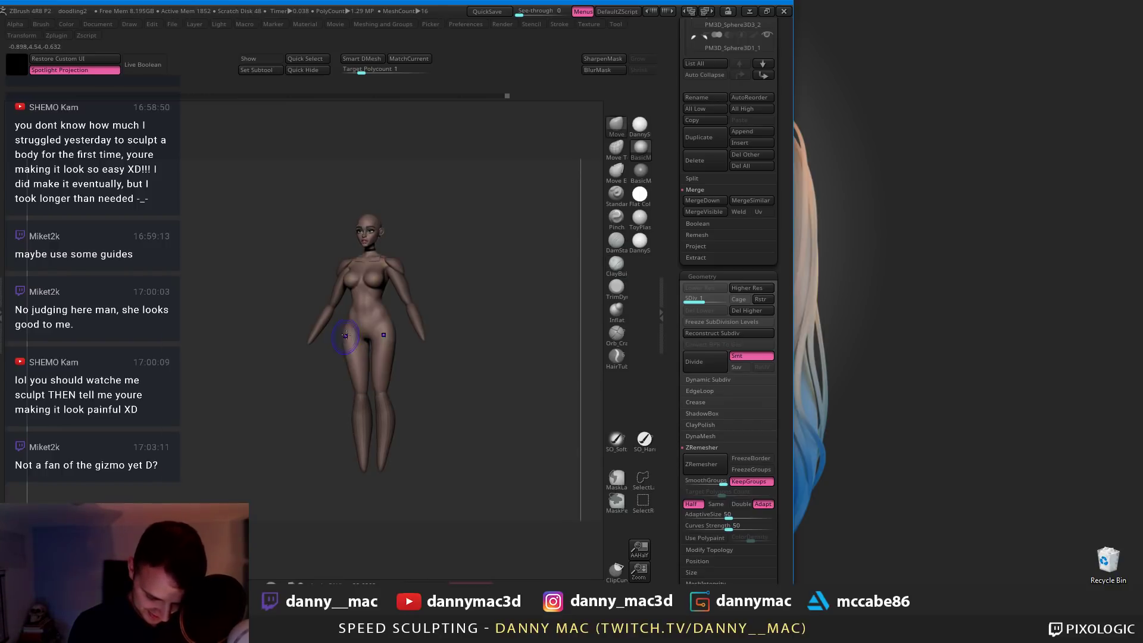
{"action": "left_click_drag", "start_coordinate": [333, 342], "coordinate": [337, 343]}
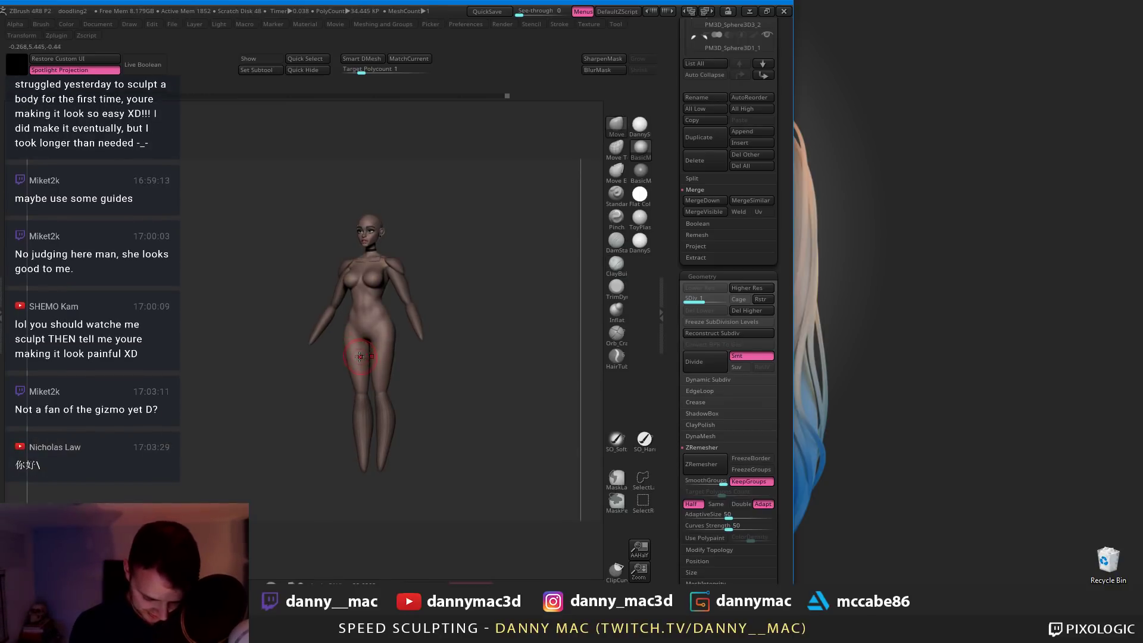
Examine the body's polygroups and overall proportions from the front
{"action": "key", "text": "w"}
{"action": "key", "text": "y"}
{"action": "mouse_move", "coordinate": [426, 268]}
{"action": "left_mouse_down", "text": "shift"}
{"action": "mouse_move", "coordinate": [434, 335]}
{"action": "mouse_move", "coordinate": [423, 303]}
{"action": "mouse_move", "coordinate": [441, 295]}
{"action": "mouse_move", "coordinate": [430, 293]}
{"action": "left_mouse_up", "text": "shift"}
{"action": "key", "text": "q"}
{"action": "key", "text": "shift+f"}
{"action": "key", "text": "shift+f"}
{"action": "key", "text": "shift+f"}
{"action": "key", "text": "space"}
{"action": "key", "text": "shift+f"}
{"action": "key", "text": "2"}
Turn off KeepGroups, save the project over the existing file and ZRemesh the body at half the polygon count
{"action": "left_click", "coordinate": [749, 482]}
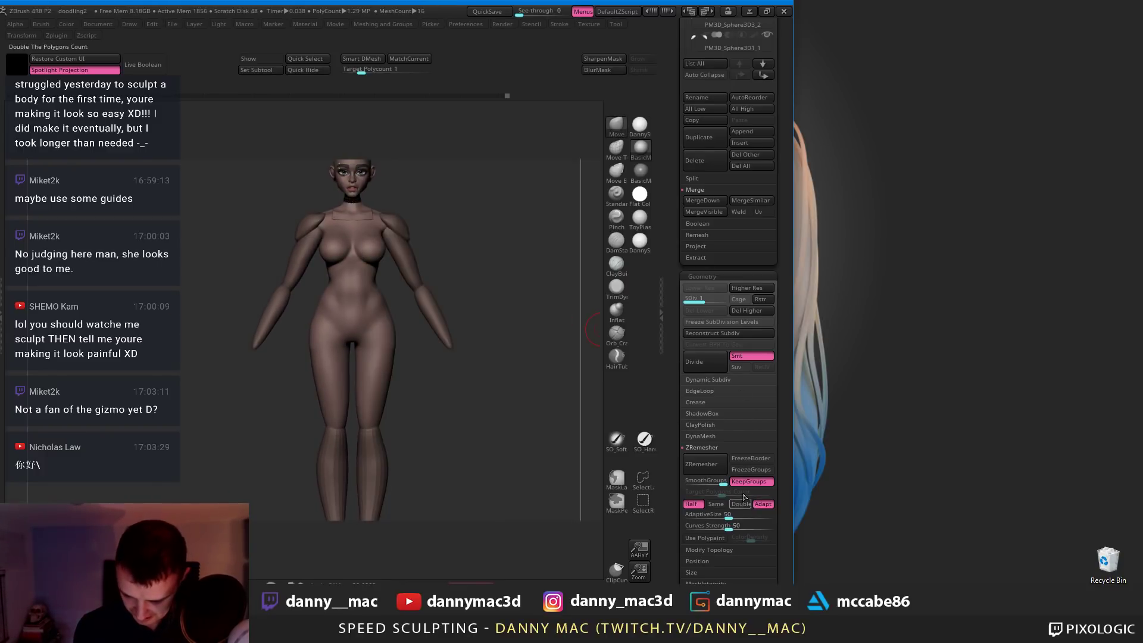
{"action": "right_click_drag", "start_coordinate": [428, 308], "coordinate": [398, 309], "text": "alt"}
{"action": "key", "text": "shift+f"}
{"action": "key", "text": "shift+f"}
{"action": "key", "text": "ctrl+s"}
{"action": "key", "text": "Return"}
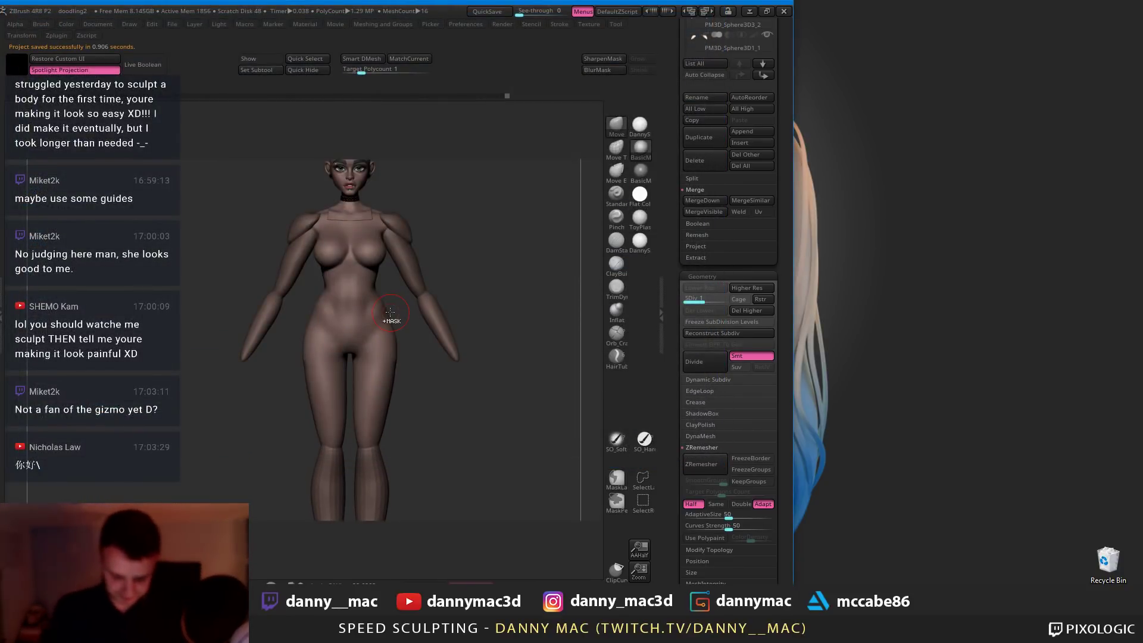
{"action": "key", "text": "ctrl+q"}
{"action": "left_click", "coordinate": [368, 283]}
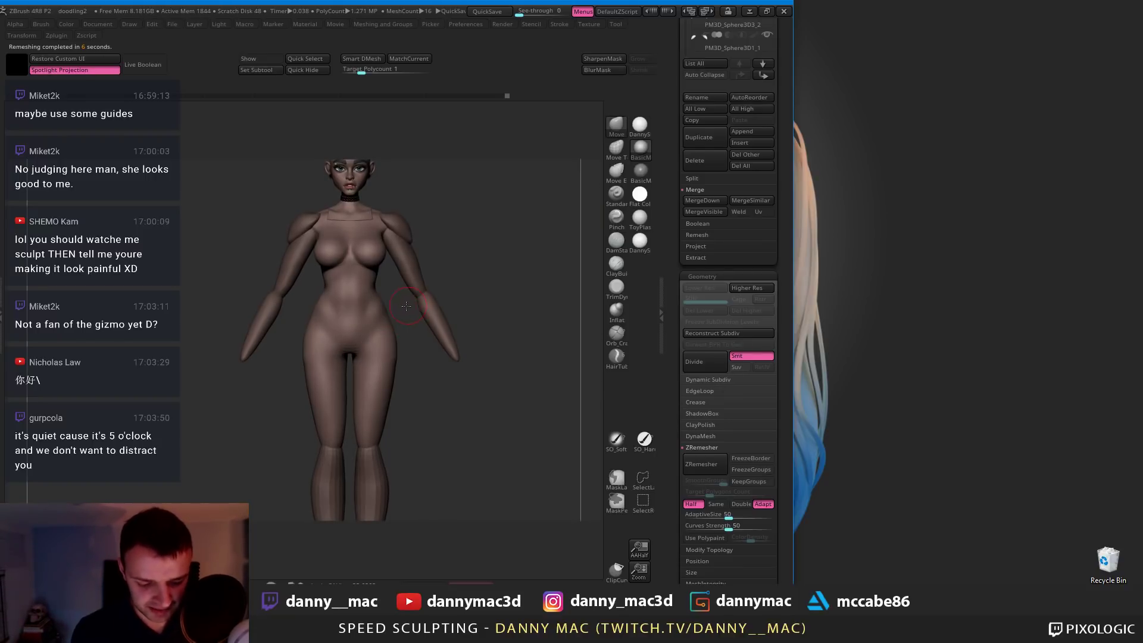
Try reshaping the waist and hips of the remeshed body from behind with the Move brush
{"action": "mouse_move", "coordinate": [406, 306]}
{"action": "left_mouse_down", "text": "alt"}
{"action": "mouse_move", "coordinate": [325, 329]}
{"action": "mouse_move", "coordinate": [318, 319]}
{"action": "mouse_move", "coordinate": [458, 310]}
{"action": "left_mouse_up", "text": "alt"}
{"action": "key", "text": "space"}
{"action": "left_click", "coordinate": [322, 328]}
{"action": "key", "text": "space"}
{"action": "left_click", "coordinate": [322, 329]}
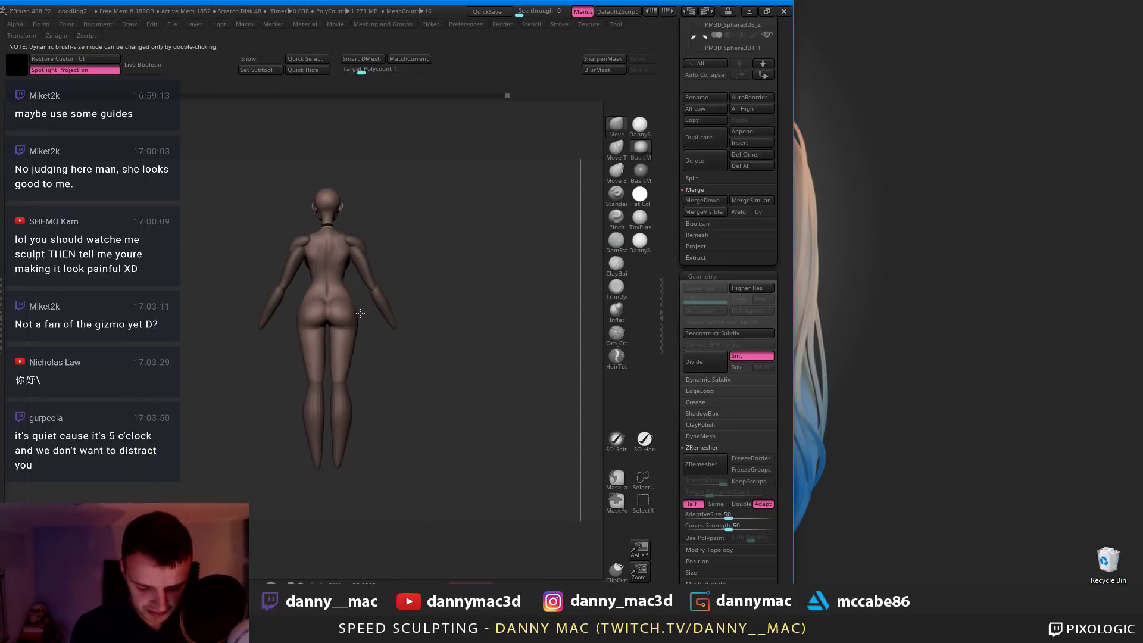
{"action": "left_click_drag", "start_coordinate": [357, 312], "coordinate": [360, 306]}
{"action": "key", "text": "space"}
{"action": "left_click", "coordinate": [347, 299]}
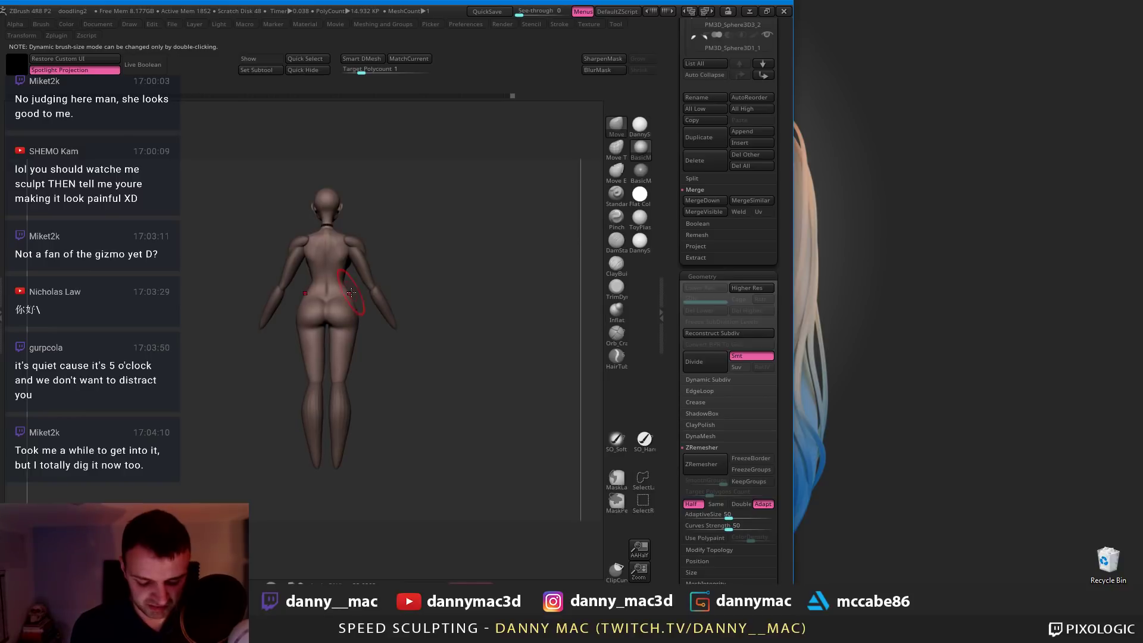
{"action": "key", "text": "space"}
{"action": "left_click", "coordinate": [351, 291]}
Examine the silhouette of the remeshed body from behind and from the front
{"action": "mouse_move", "coordinate": [349, 293]}
{"action": "right_mouse_down", "text": "ctrl"}
{"action": "mouse_move", "coordinate": [350, 314]}
{"action": "mouse_move", "coordinate": [344, 301]}
{"action": "mouse_move", "coordinate": [375, 285]}
{"action": "right_mouse_up", "text": "ctrl"}
{"action": "key", "text": "space"}
{"action": "key", "text": "space"}
{"action": "key", "text": "space"}
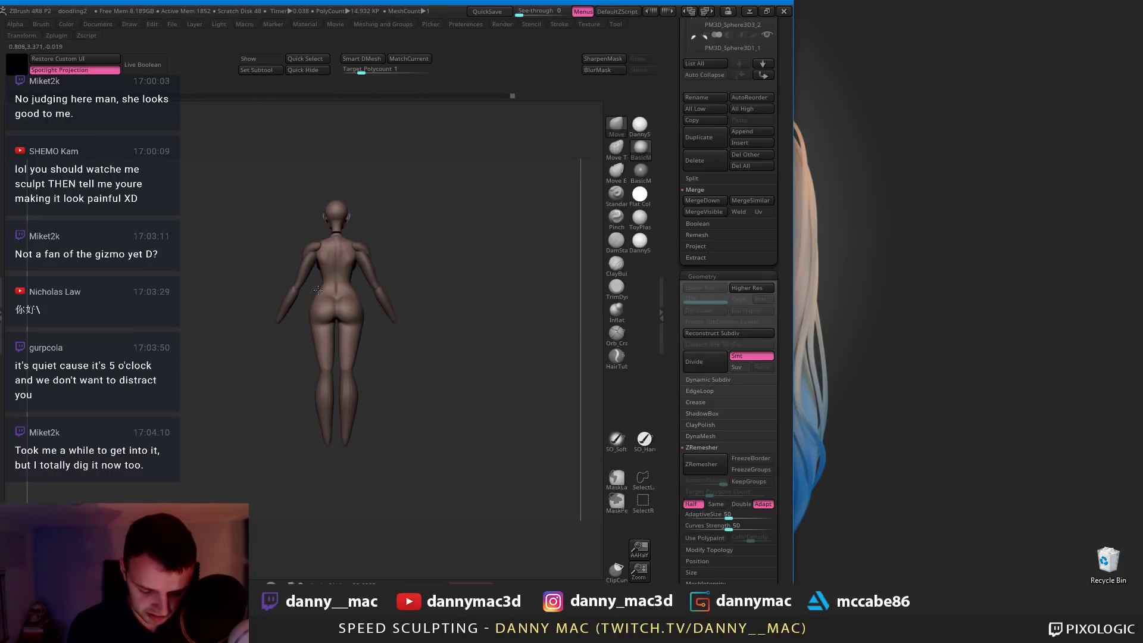
{"action": "right_click_drag", "start_coordinate": [362, 290], "coordinate": [362, 340]}
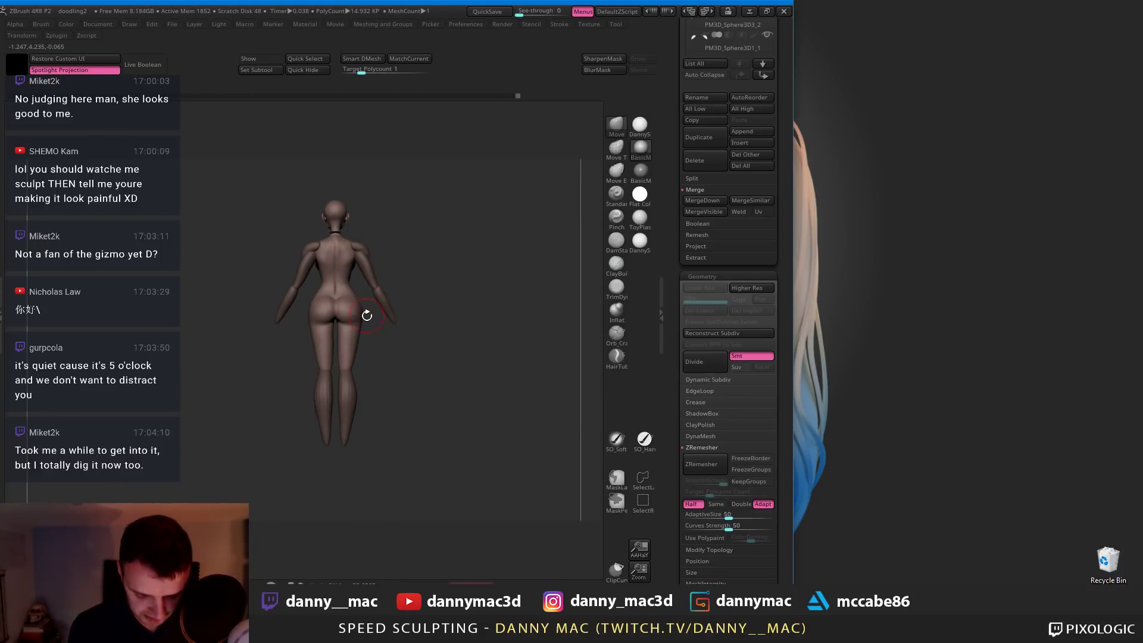
{"action": "right_click", "coordinate": [350, 371]}
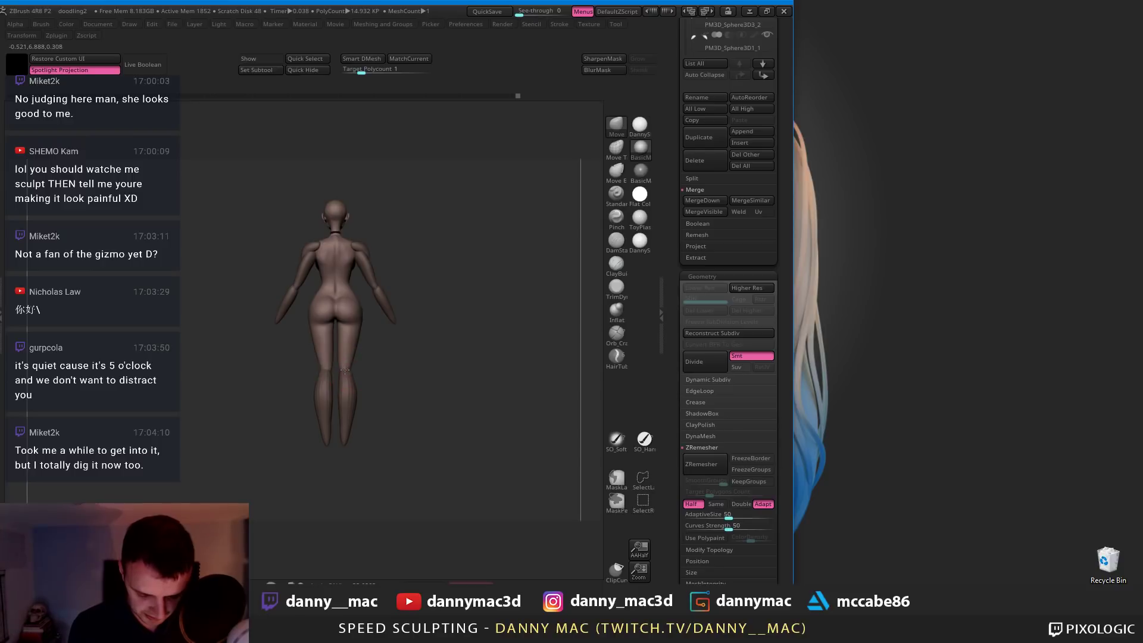
{"action": "mouse_move", "coordinate": [340, 336]}
{"action": "right_mouse_down"}
{"action": "mouse_move", "coordinate": [343, 354]}
{"action": "mouse_move", "coordinate": [401, 331]}
{"action": "right_mouse_up"}
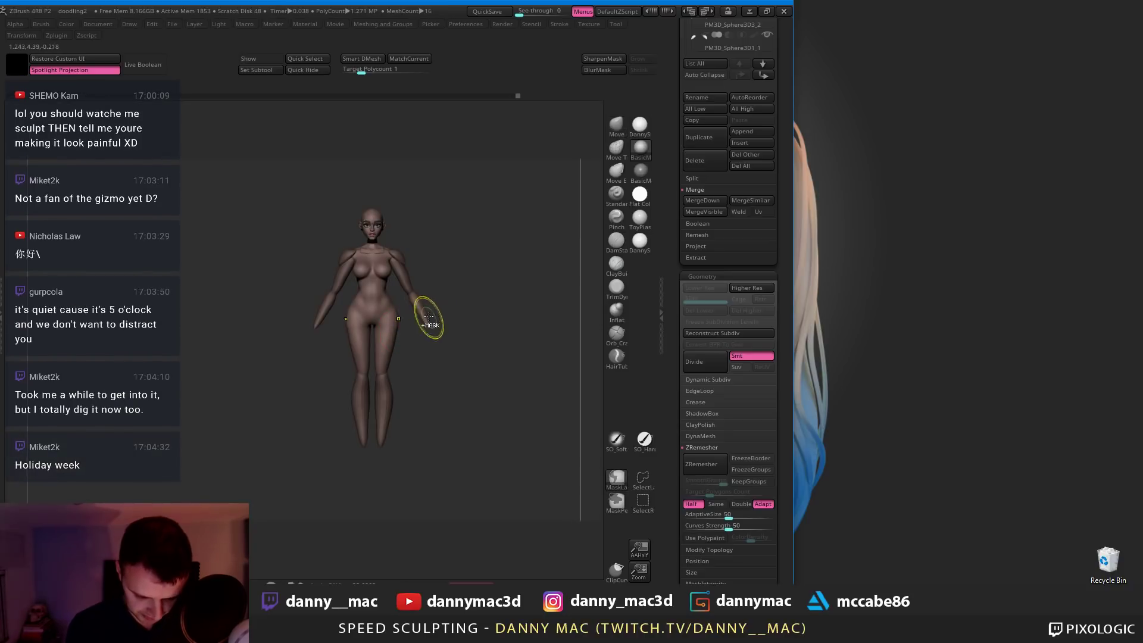
Undo the last remesh, check the body's polygroups and ZRemesh the body again at half the polygon count
{"action": "key", "text": "ctrl+z"}
{"action": "key", "text": "ctrl+z"}
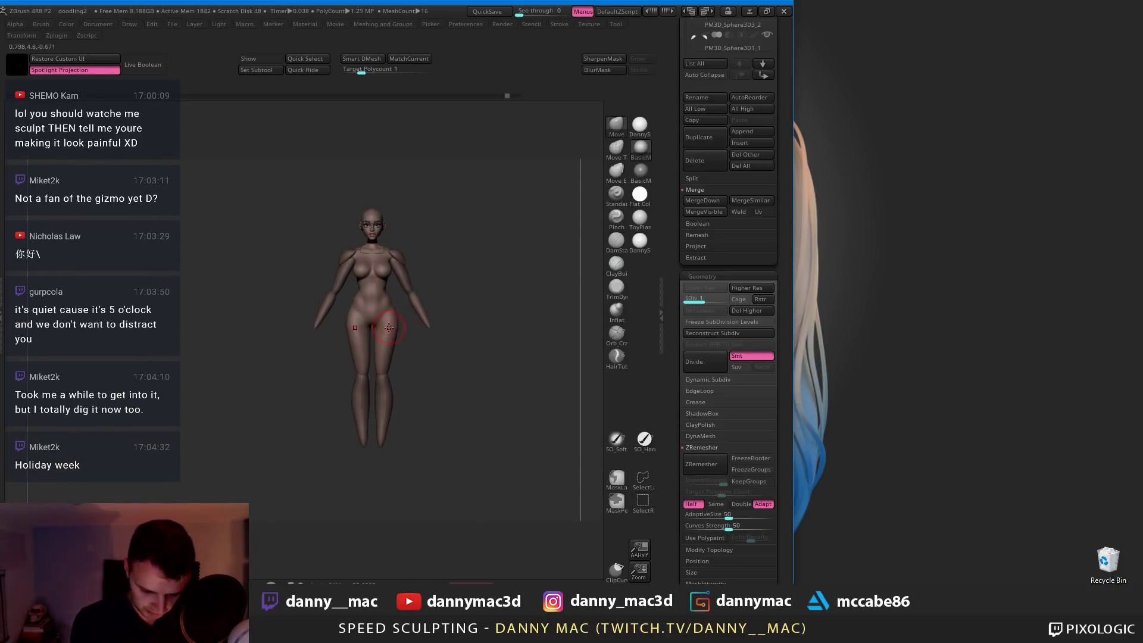
{"action": "mouse_move", "coordinate": [397, 326]}
{"action": "right_mouse_down"}
{"action": "mouse_move", "coordinate": [399, 315]}
{"action": "mouse_move", "coordinate": [377, 331]}
{"action": "mouse_move", "coordinate": [407, 325]}
{"action": "right_mouse_up"}
{"action": "key", "text": "shift+f"}
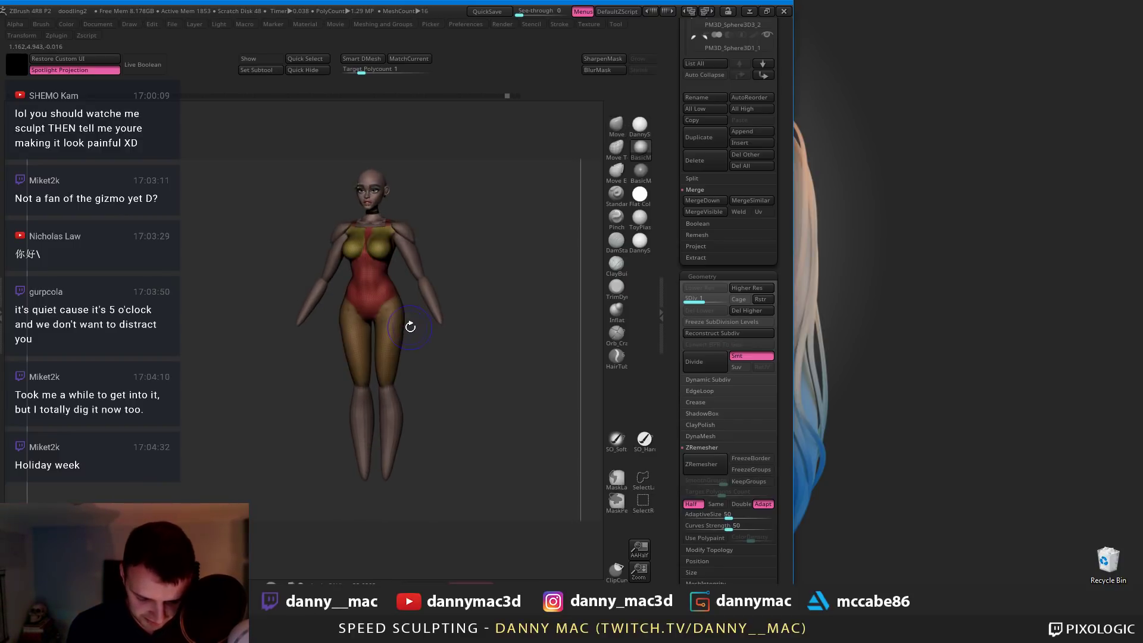
{"action": "key", "text": "shift+f"}
{"action": "key", "text": "m"}
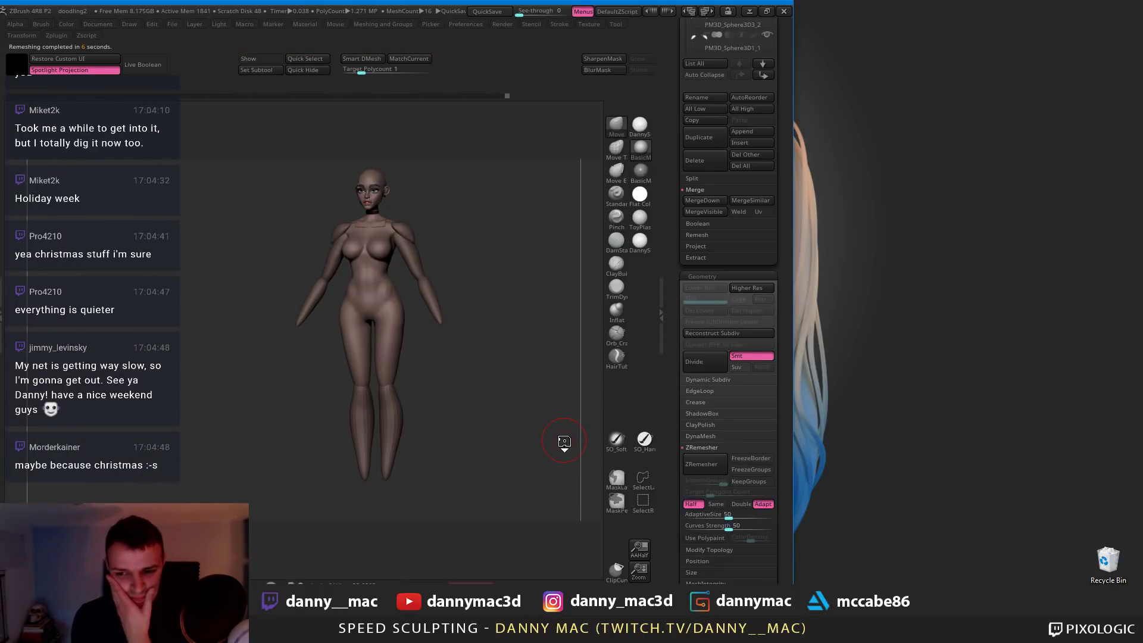
Carve the creases between the pelvis and upper thighs with the DamStandard brush
{"action": "key", "text": "shift+f"}
{"action": "right_click_drag", "start_coordinate": [394, 313], "coordinate": [389, 308]}
{"action": "key", "text": "shift+f"}
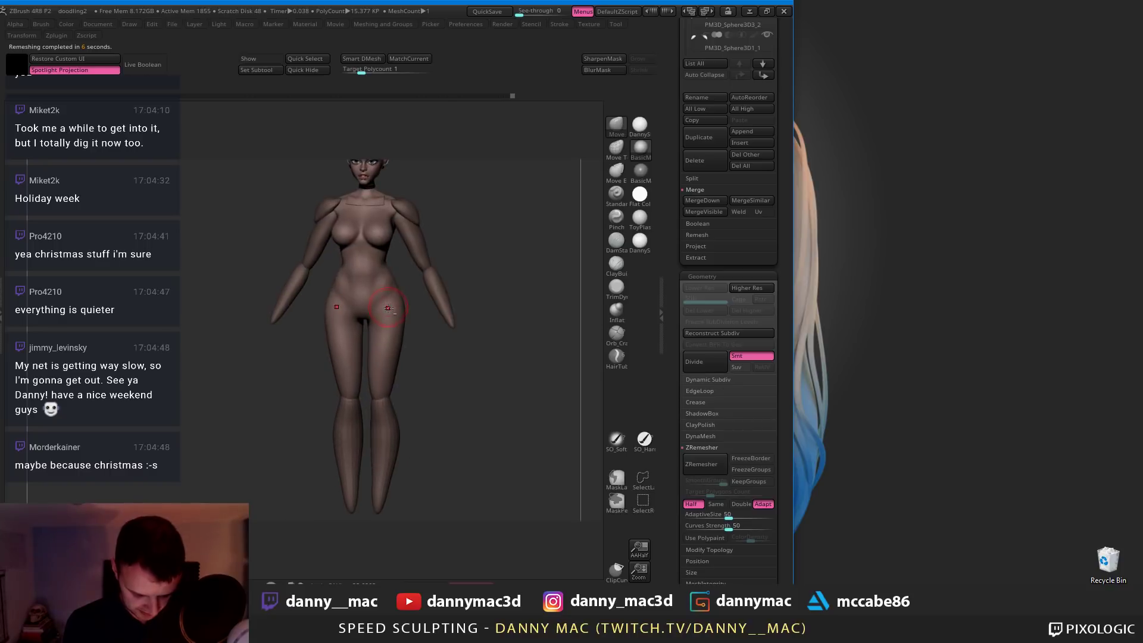
{"action": "key", "text": "b"}
{"action": "key", "text": "d"}
{"action": "key", "text": "s"}
{"action": "key", "text": "space"}
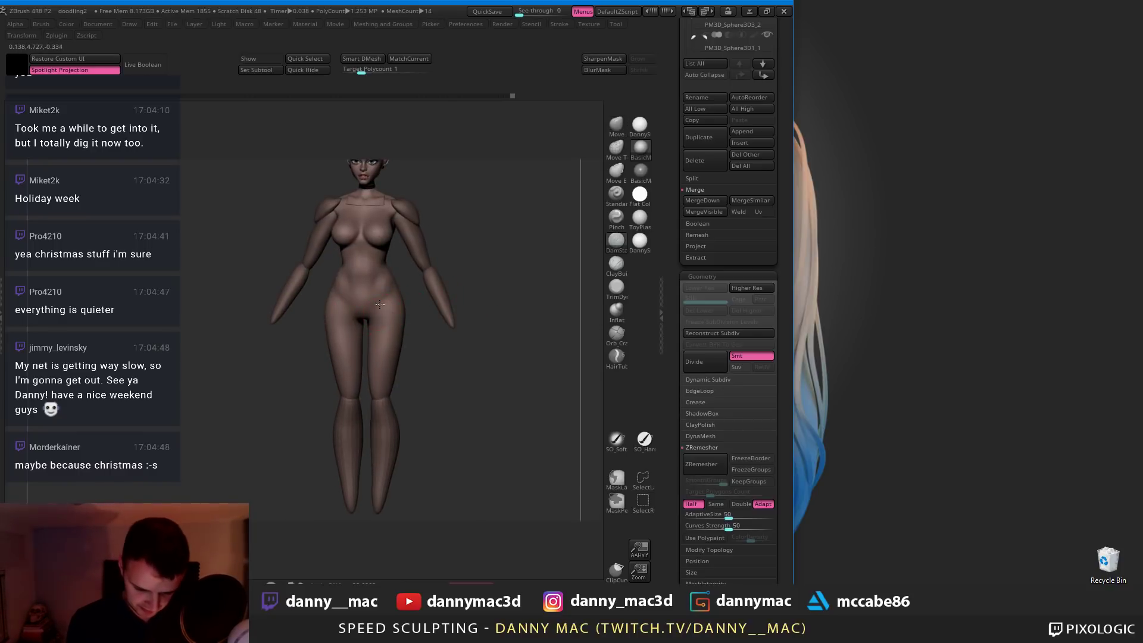
{"action": "right_click_drag", "start_coordinate": [372, 317], "coordinate": [388, 298]}
Build up the forms around the pelvis and inner thighs with the ClayBuildup brush
{"action": "key", "text": "b"}
{"action": "key", "text": "c"}
{"action": "key", "text": "b"}
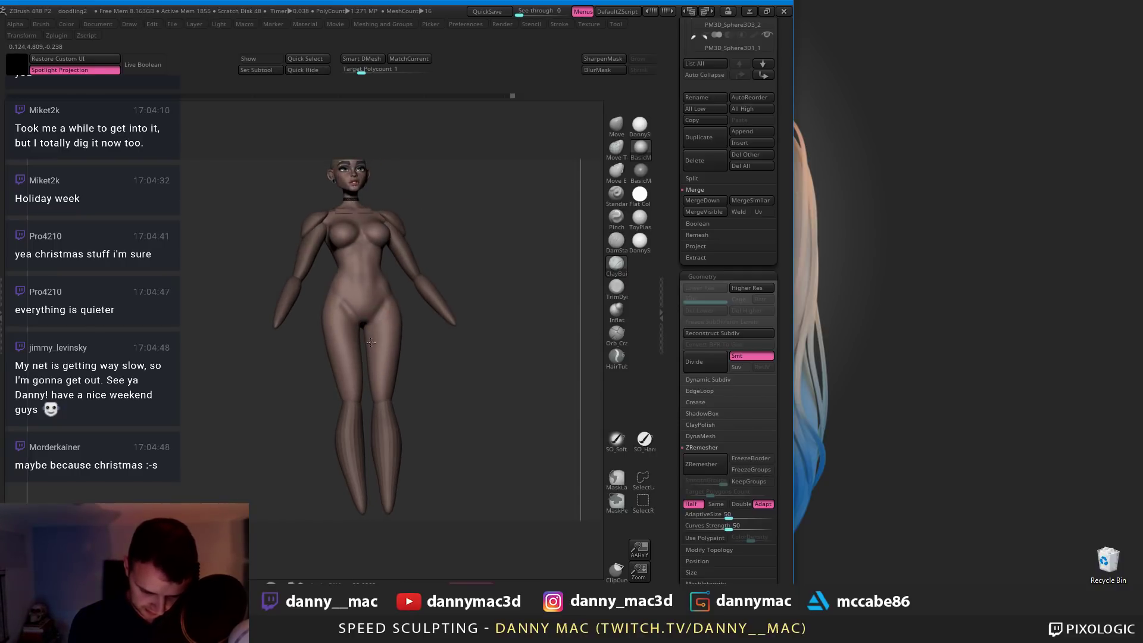
{"action": "right_click_drag", "start_coordinate": [371, 342], "coordinate": [375, 310]}
{"action": "key", "text": "space"}
{"action": "right_click_drag", "start_coordinate": [368, 260], "coordinate": [320, 302]}
{"action": "key", "text": "space"}
{"action": "key", "text": "space"}
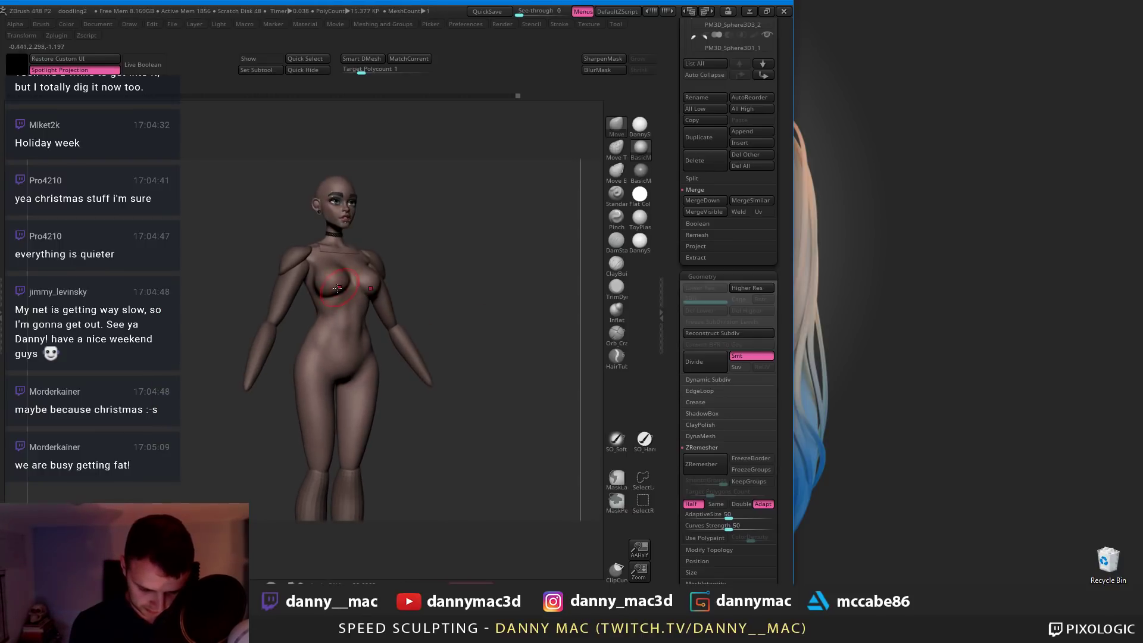
Adjust the chest and torso shapes with the Move brush, checking them from several angles
{"action": "mouse_move", "coordinate": [329, 292]}
{"action": "right_mouse_down"}
{"action": "mouse_move", "coordinate": [338, 300]}
{"action": "mouse_move", "coordinate": [320, 307]}
{"action": "mouse_move", "coordinate": [338, 308]}
{"action": "mouse_move", "coordinate": [357, 266]}
{"action": "mouse_move", "coordinate": [343, 276]}
{"action": "mouse_move", "coordinate": [346, 309]}
{"action": "mouse_move", "coordinate": [351, 277]}
{"action": "mouse_move", "coordinate": [347, 310]}
{"action": "mouse_move", "coordinate": [364, 287]}
{"action": "mouse_move", "coordinate": [384, 286]}
{"action": "right_mouse_up"}
{"action": "key", "text": "space"}
{"action": "key", "text": "space"}
{"action": "key", "text": "space"}
{"action": "key", "text": "space"}
{"action": "key", "text": "b"}
{"action": "key", "text": "d"}
{"action": "key", "text": "s"}
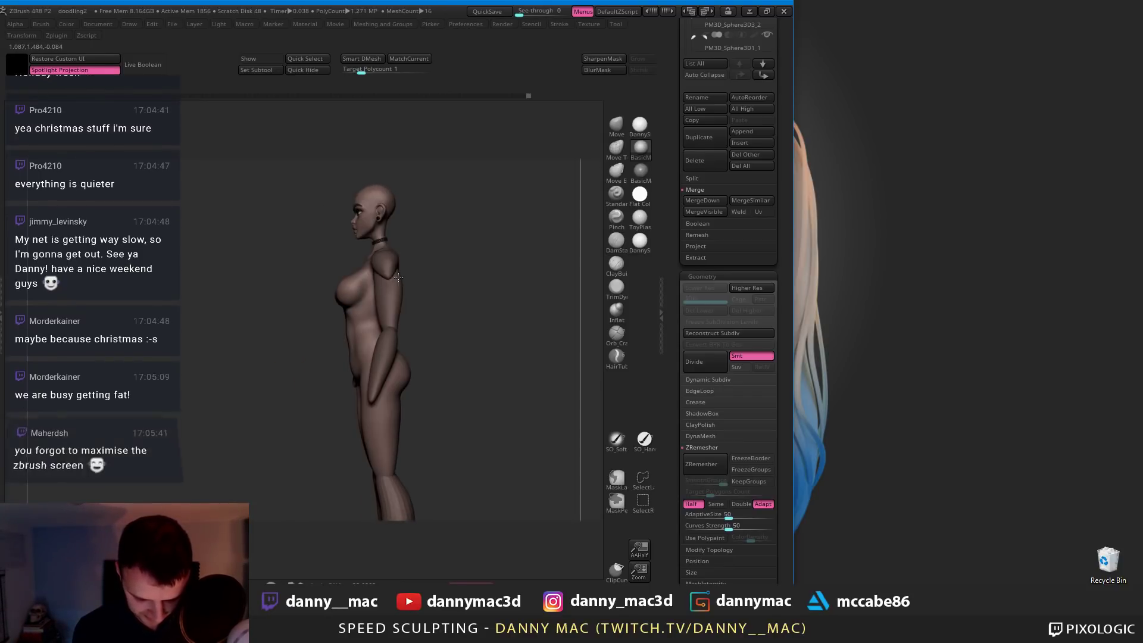
Maximize the ZBrush window and make the shoulder subtool active
{"action": "left_click", "coordinate": [376, 277], "text": "alt"}
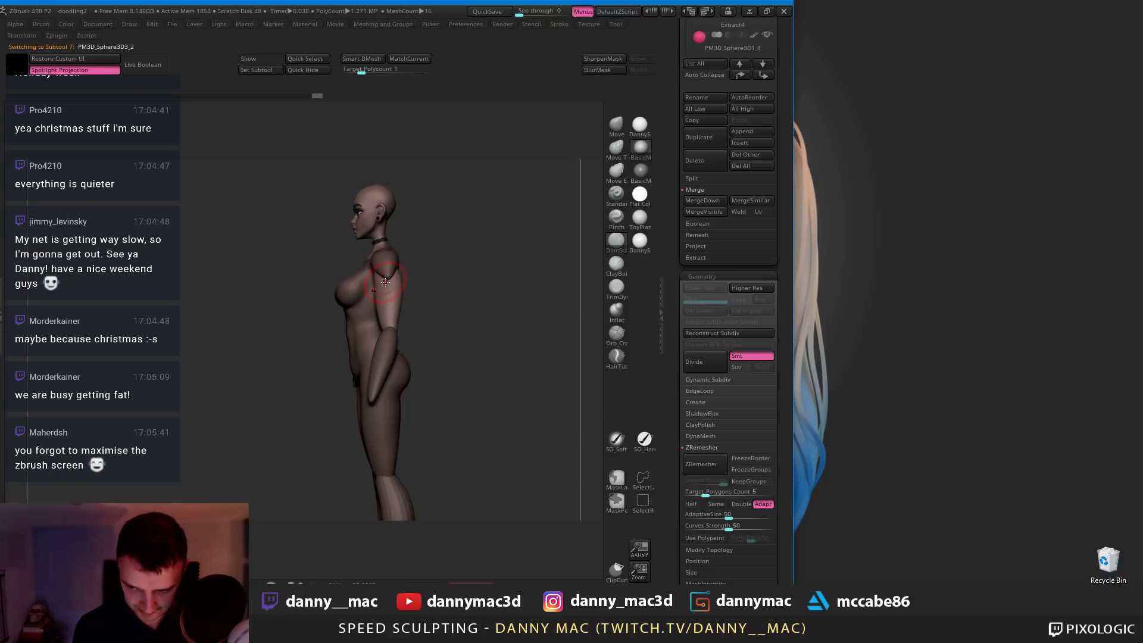
{"action": "left_click", "coordinate": [770, 15]}
{"action": "right_click_drag", "start_coordinate": [579, 243], "coordinate": [604, 292]}
{"action": "left_click", "coordinate": [580, 285], "text": "alt"}
Adjust the shoulders and the body's upper back with the Move brush
{"action": "key", "text": "space"}
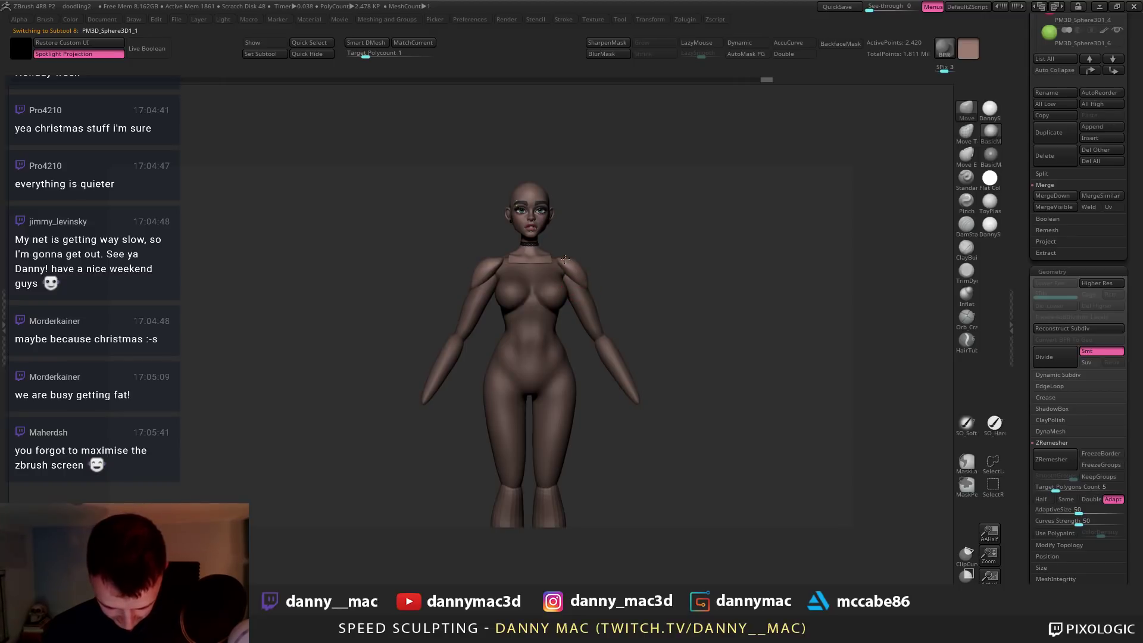
{"action": "key", "text": "space"}
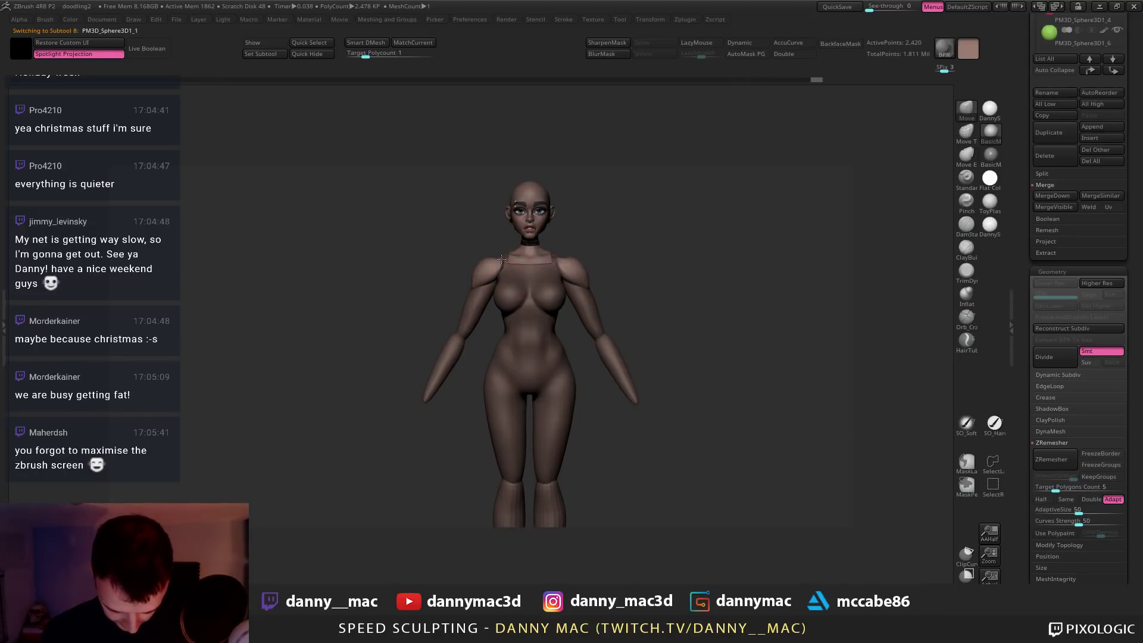
{"action": "right_click_drag", "start_coordinate": [497, 269], "coordinate": [559, 274], "text": "shift"}
{"action": "left_click_drag", "start_coordinate": [476, 275], "coordinate": [482, 275]}
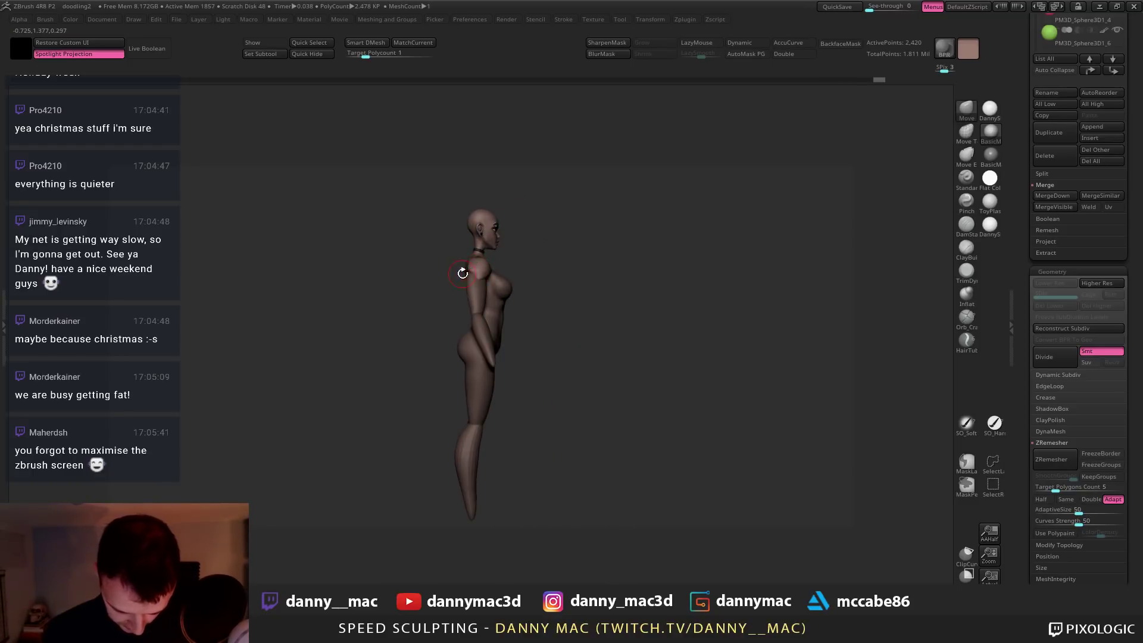
{"action": "right_click_drag", "start_coordinate": [462, 273], "coordinate": [474, 274]}
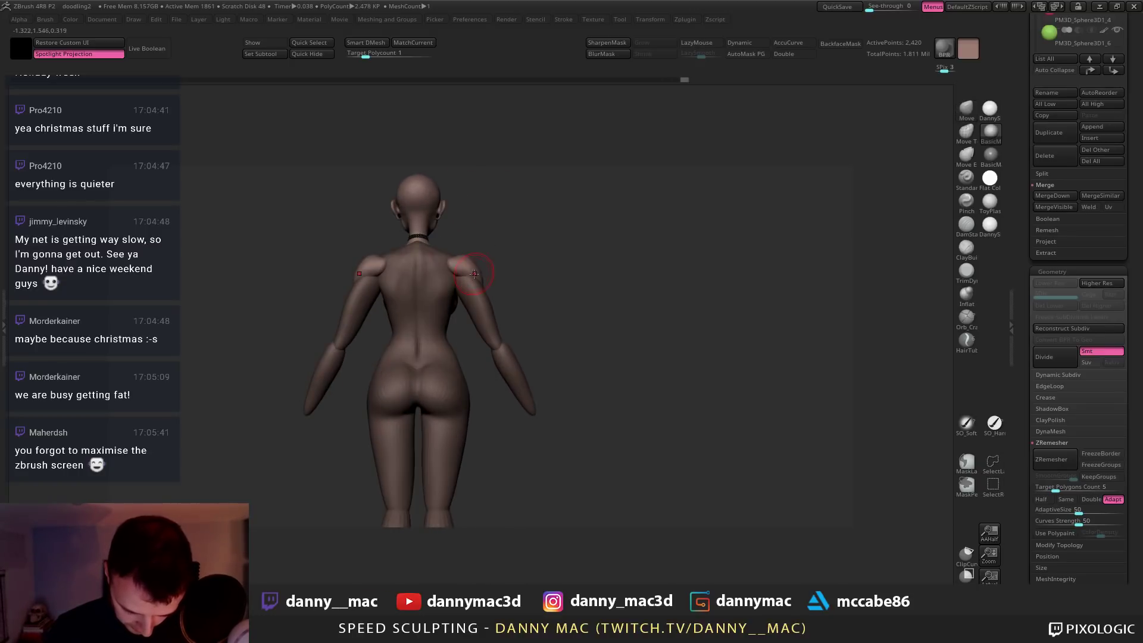
{"action": "left_click", "coordinate": [426, 246], "text": "alt"}
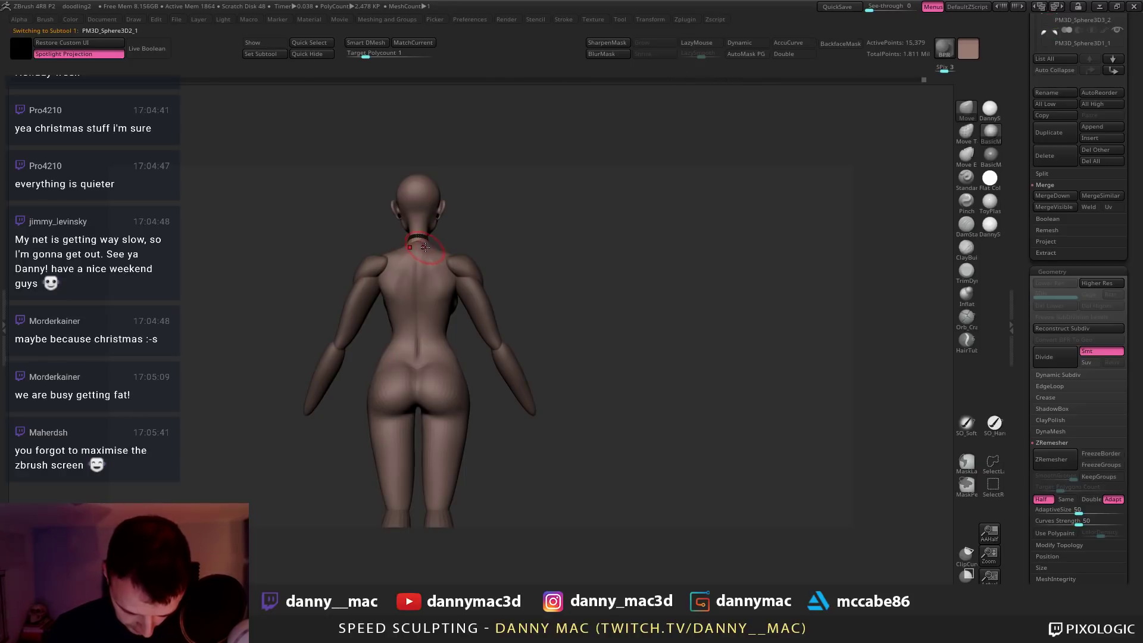
{"action": "right_click_drag", "start_coordinate": [426, 241], "coordinate": [447, 274]}
Select the upper arms and build up their backs below the shoulders with the ClayBuildup brush
{"action": "left_click", "coordinate": [447, 274], "text": "alt"}
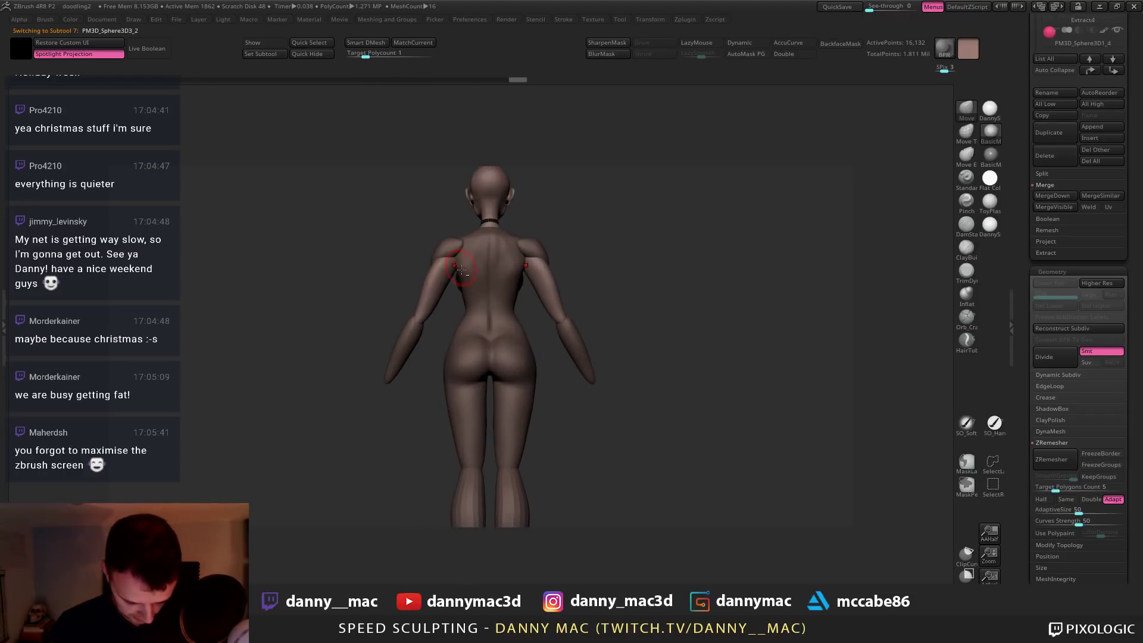
{"action": "key", "text": "b"}
{"action": "key", "text": "c"}
{"action": "key", "text": "b"}
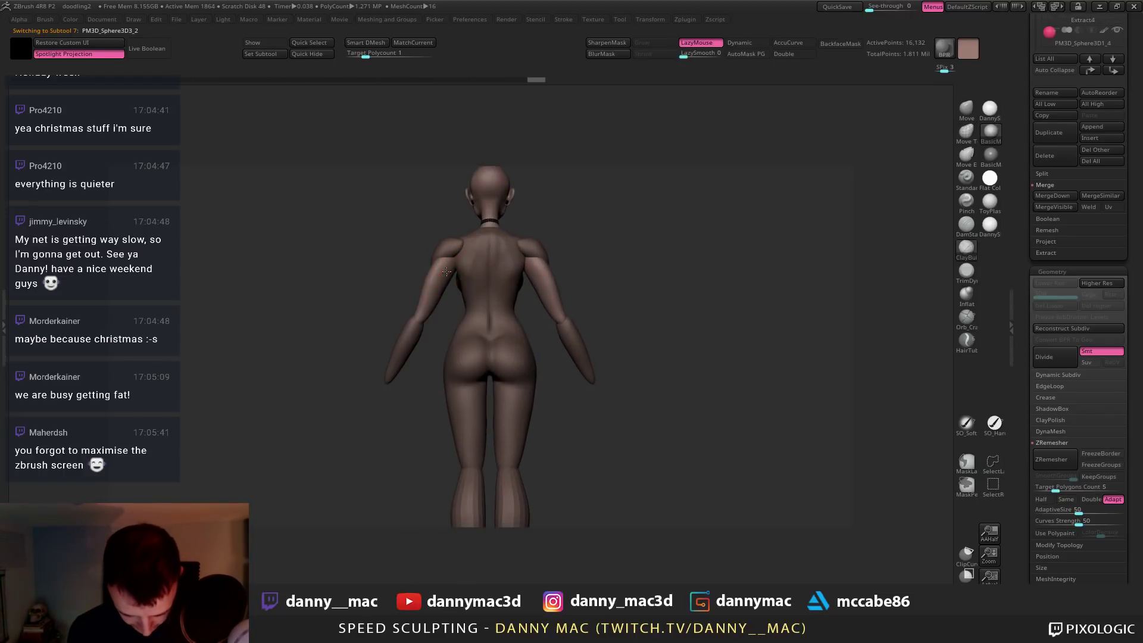
{"action": "right_click_drag", "start_coordinate": [446, 271], "coordinate": [380, 302]}
Reshape the tops of the upper arms from behind with the Move brush
{"action": "key", "text": "b"}
{"action": "key", "text": "m"}
{"action": "key", "text": "v"}
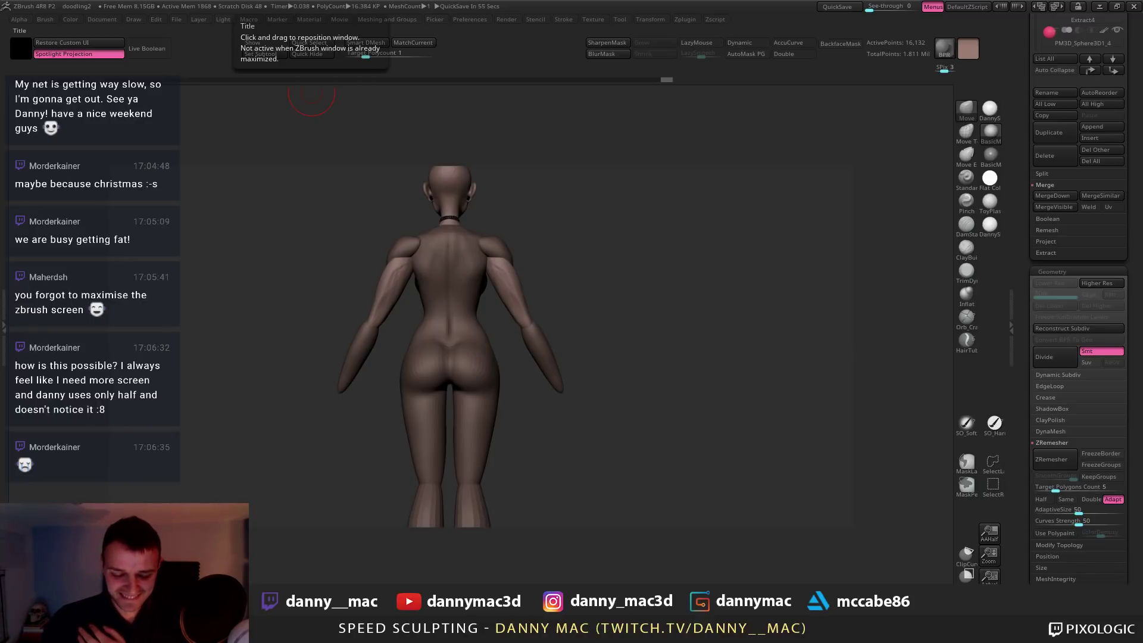
{"action": "mouse_move", "coordinate": [423, 265]}
{"action": "right_mouse_down"}
{"action": "mouse_move", "coordinate": [384, 275]}
{"action": "mouse_move", "coordinate": [396, 286]}
{"action": "mouse_move", "coordinate": [378, 312]}
{"action": "mouse_move", "coordinate": [403, 284]}
{"action": "mouse_move", "coordinate": [415, 291]}
{"action": "mouse_move", "coordinate": [411, 279]}
{"action": "right_mouse_up"}
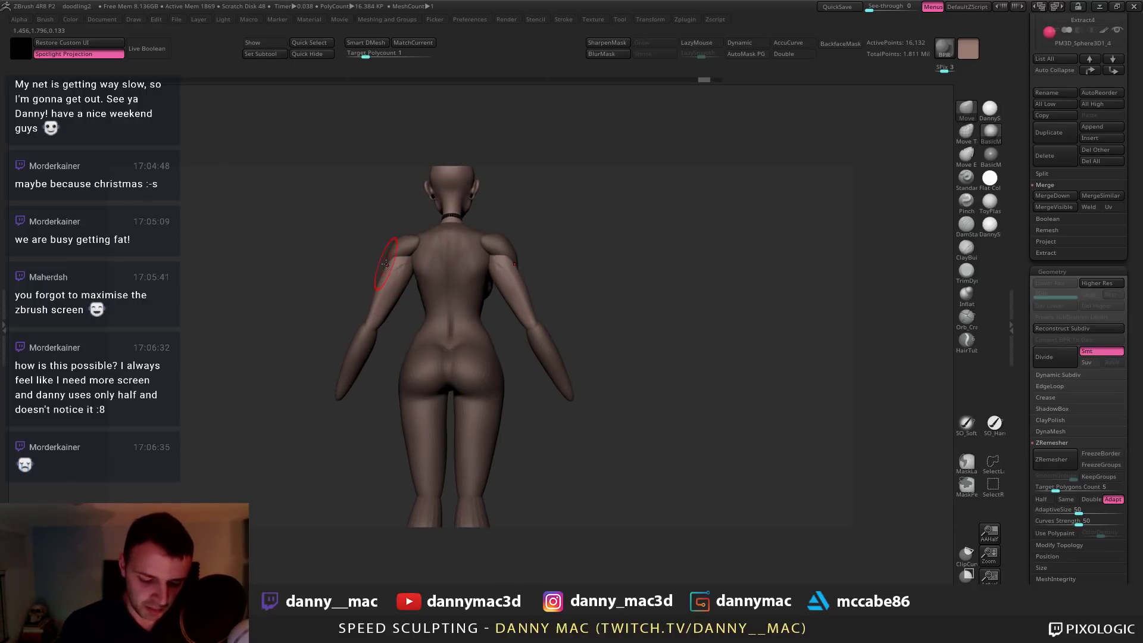
{"action": "left_click_drag", "start_coordinate": [386, 264], "coordinate": [389, 262]}
{"action": "right_click_drag", "start_coordinate": [393, 271], "coordinate": [400, 273]}
{"action": "left_click_drag", "start_coordinate": [412, 276], "coordinate": [410, 279]}
{"action": "right_click_drag", "start_coordinate": [399, 286], "coordinate": [411, 285]}
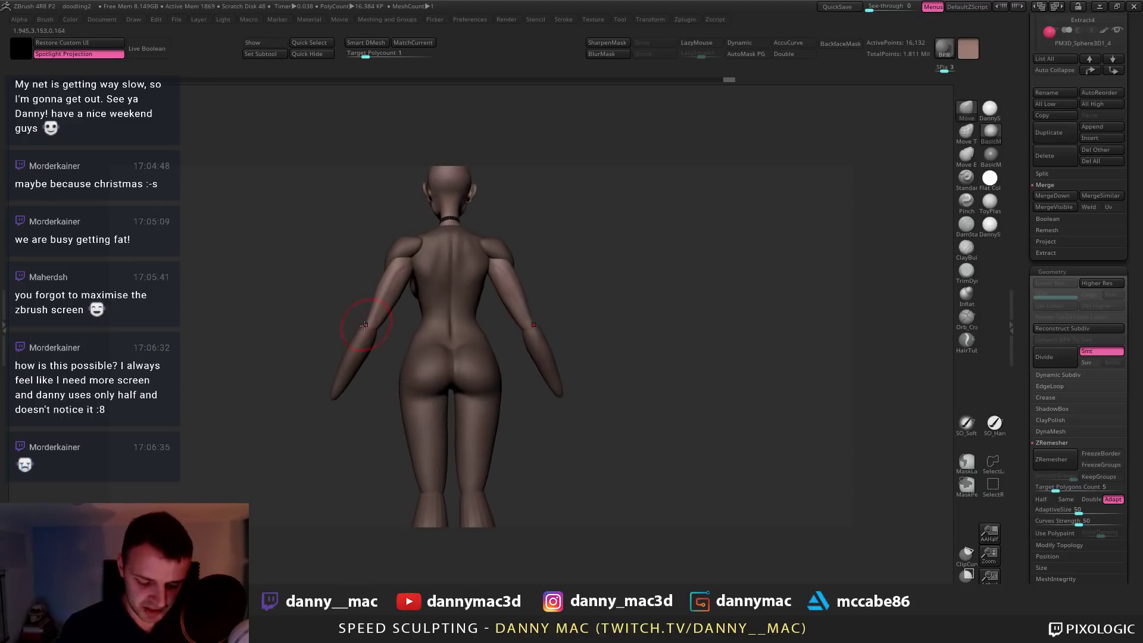
Adjust the profile of the upper arms from the side with the Move brush
{"action": "right_click_drag", "start_coordinate": [376, 329], "coordinate": [473, 322]}
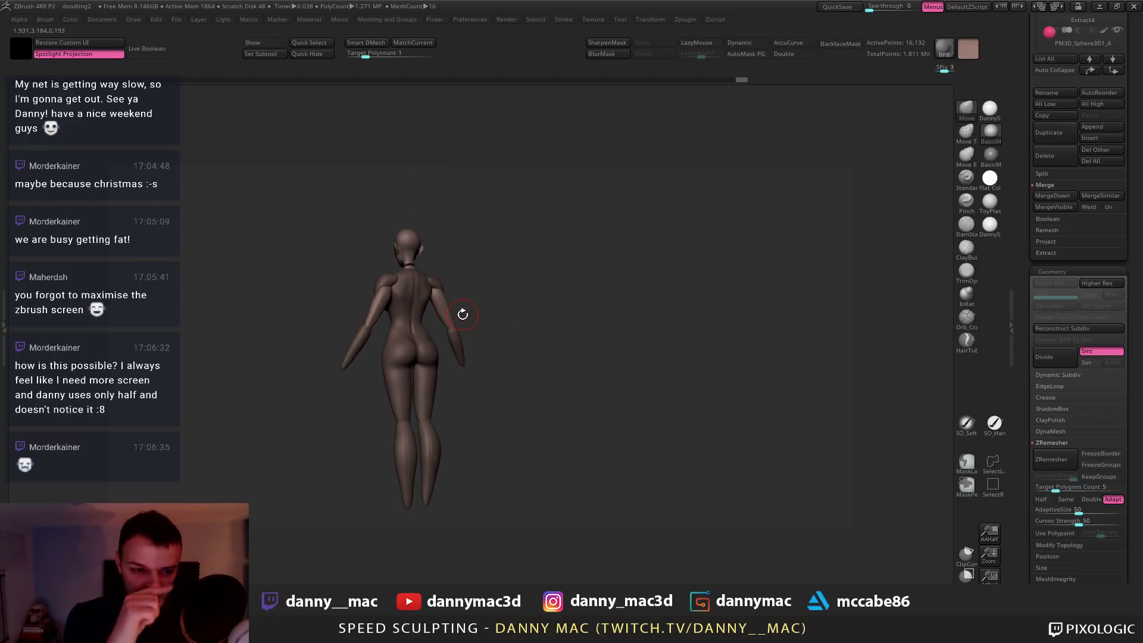
{"action": "mouse_move", "coordinate": [463, 314]}
{"action": "right_mouse_down"}
{"action": "mouse_move", "coordinate": [390, 278]}
{"action": "mouse_move", "coordinate": [357, 363]}
{"action": "mouse_move", "coordinate": [366, 325]}
{"action": "right_mouse_up"}
{"action": "left_click_drag", "start_coordinate": [365, 325], "coordinate": [362, 338]}
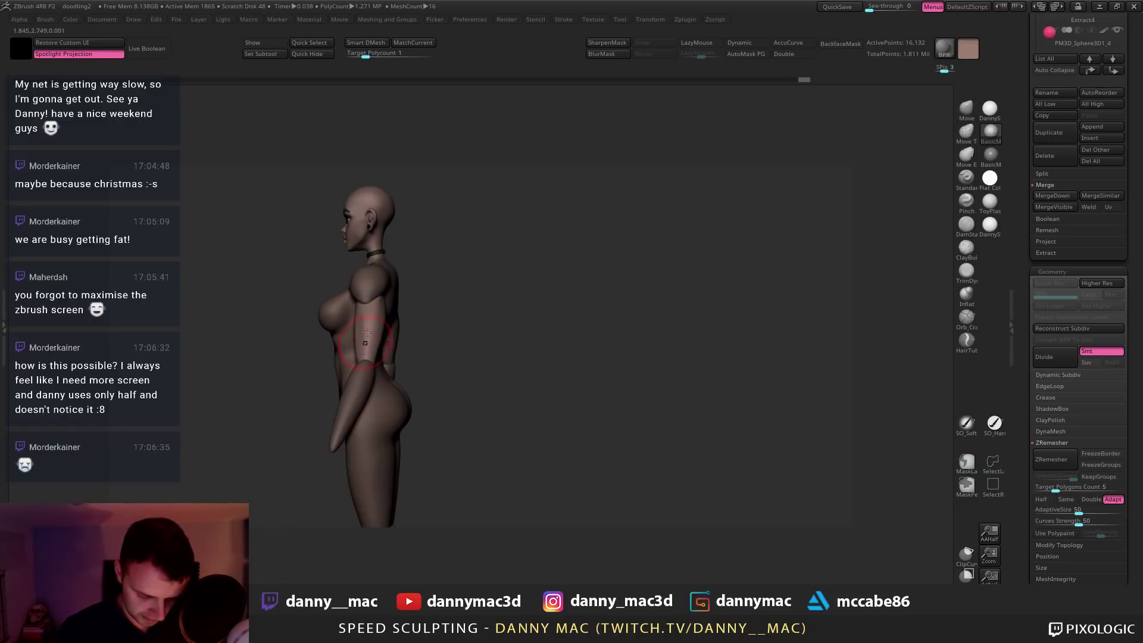
{"action": "mouse_move", "coordinate": [362, 338]}
{"action": "right_mouse_down"}
{"action": "mouse_move", "coordinate": [363, 293]}
{"action": "mouse_move", "coordinate": [331, 292]}
{"action": "right_mouse_up"}
Select the shoulders and refine their upper contours beside the collarbones with the Move brush
{"action": "left_click", "coordinate": [332, 292], "text": "alt"}
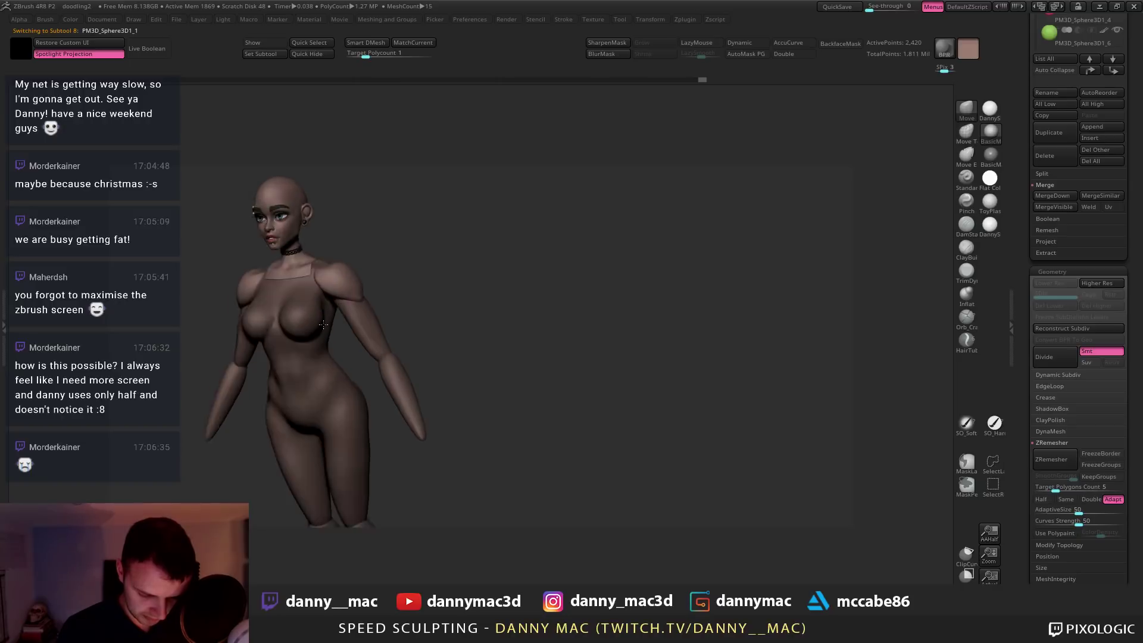
{"action": "right_click_drag", "start_coordinate": [439, 292], "coordinate": [586, 292], "text": "alt"}
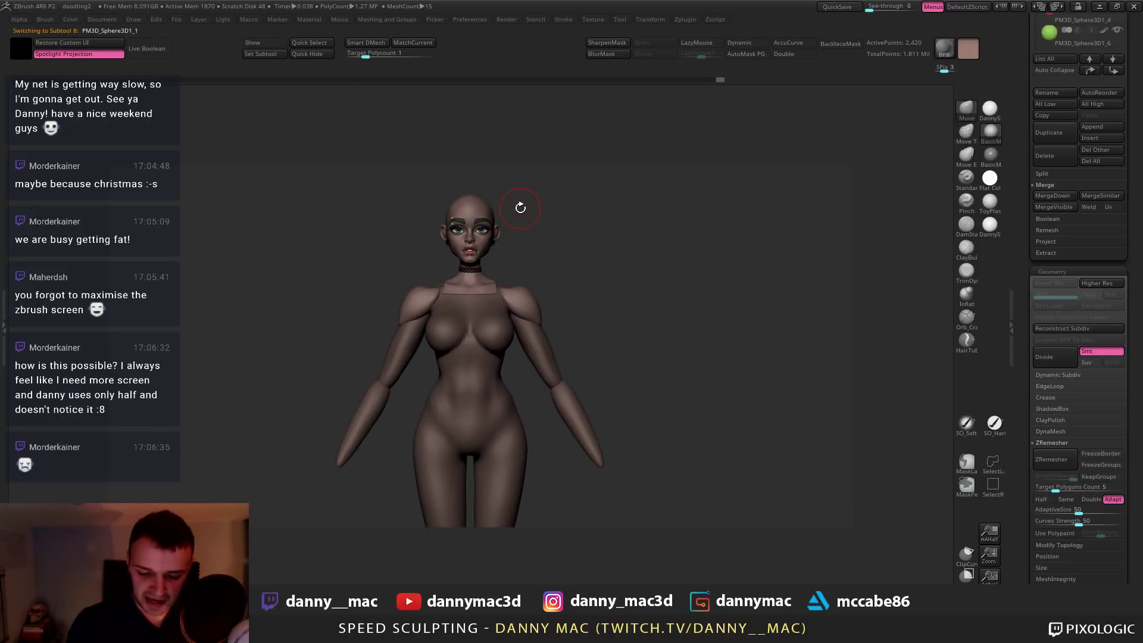
{"action": "right_click_drag", "start_coordinate": [520, 209], "coordinate": [870, 441], "text": "ctrl"}
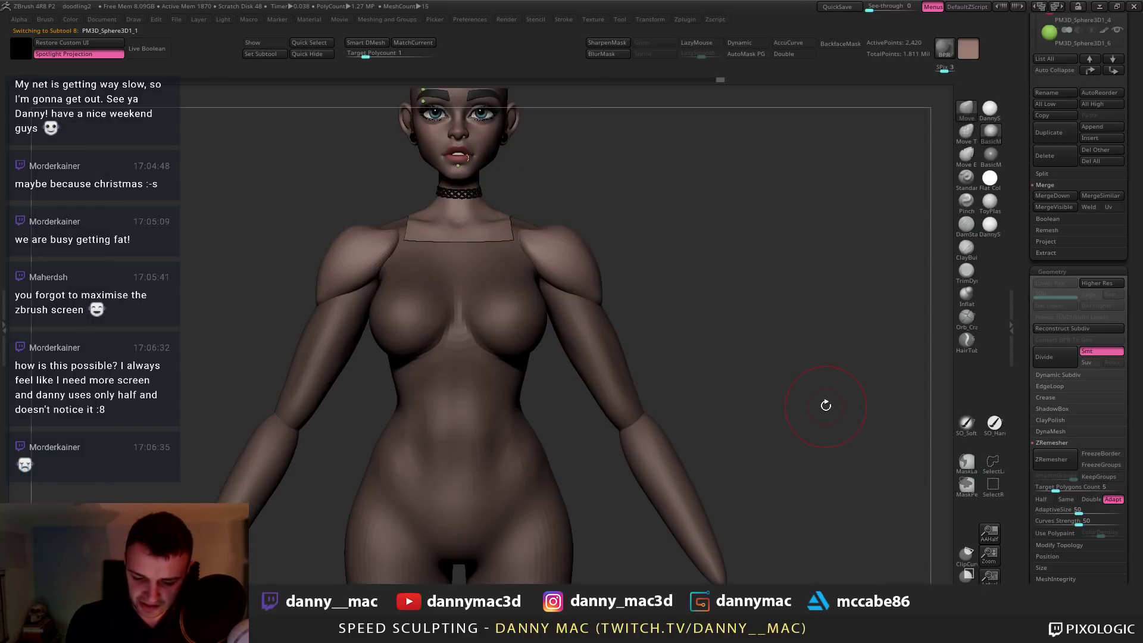
{"action": "right_click_drag", "start_coordinate": [824, 403], "coordinate": [597, 334]}
{"action": "right_click_drag", "start_coordinate": [581, 291], "coordinate": [517, 255], "text": "alt"}
{"action": "right_click_drag", "start_coordinate": [517, 255], "coordinate": [540, 251], "text": "alt"}
{"action": "mouse_move", "coordinate": [540, 251]}
{"action": "right_mouse_down"}
{"action": "mouse_move", "coordinate": [547, 290]}
{"action": "mouse_move", "coordinate": [576, 263]}
{"action": "mouse_move", "coordinate": [522, 258]}
{"action": "right_mouse_up"}
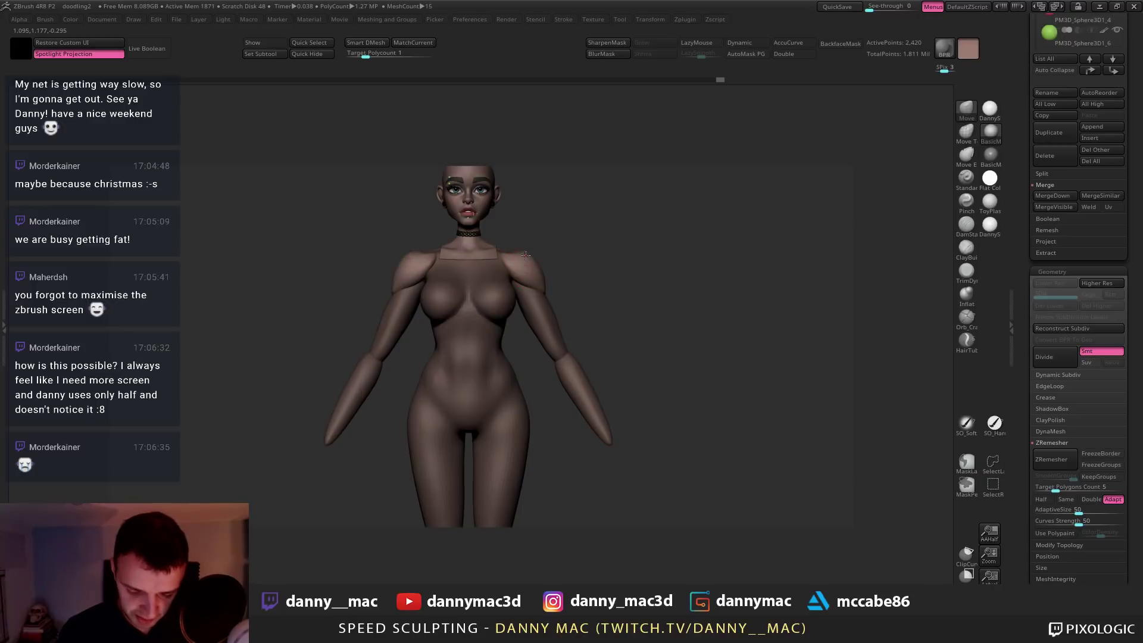
{"action": "left_click_drag", "start_coordinate": [517, 249], "coordinate": [512, 255]}
{"action": "right_click_drag", "start_coordinate": [512, 256], "coordinate": [422, 261]}
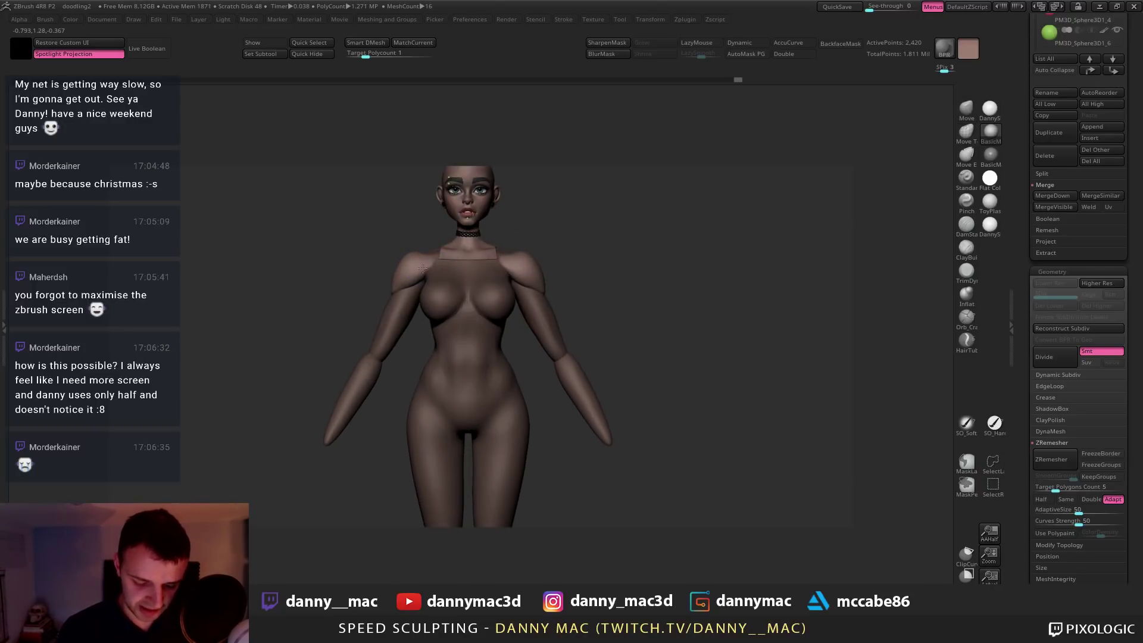
{"action": "left_click_drag", "start_coordinate": [422, 269], "coordinate": [413, 267]}
{"action": "mouse_move", "coordinate": [488, 256]}
{"action": "right_mouse_down"}
{"action": "mouse_move", "coordinate": [510, 240]}
{"action": "mouse_move", "coordinate": [512, 270]}
{"action": "mouse_move", "coordinate": [540, 250]}
{"action": "right_mouse_up"}
Select the upper arms and adjust their outlines below the shoulders with the Move brush, undoing the final stroke
{"action": "left_click", "coordinate": [524, 267], "text": "alt"}
{"action": "left_click", "coordinate": [564, 307], "text": "alt"}
{"action": "right_click_drag", "start_coordinate": [565, 311], "coordinate": [581, 308]}
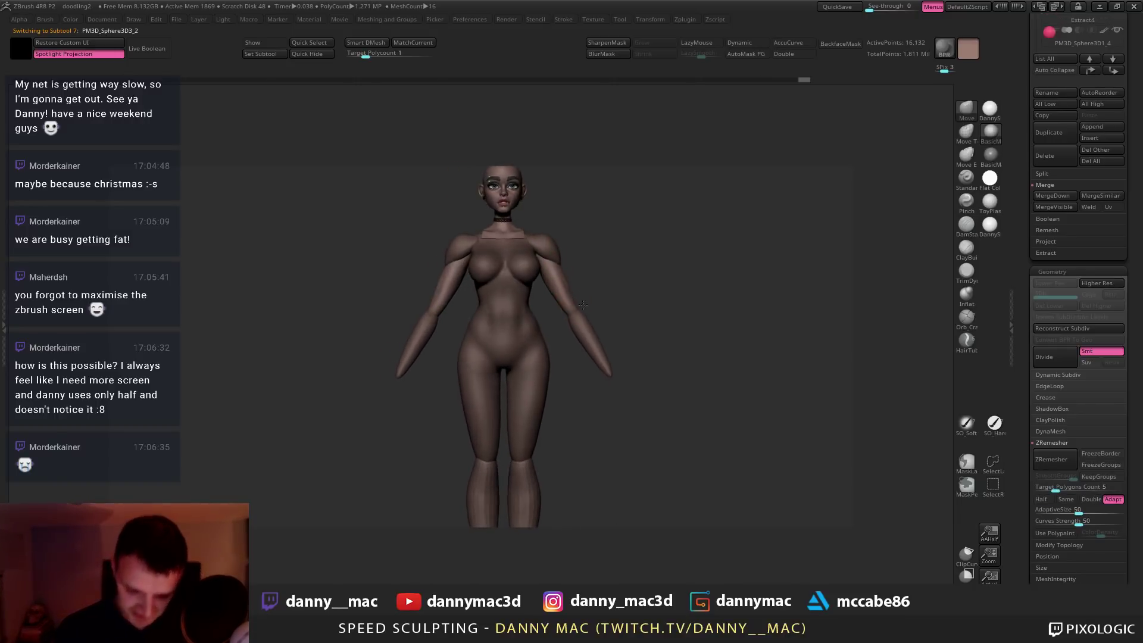
{"action": "left_click_drag", "start_coordinate": [555, 286], "coordinate": [554, 294]}
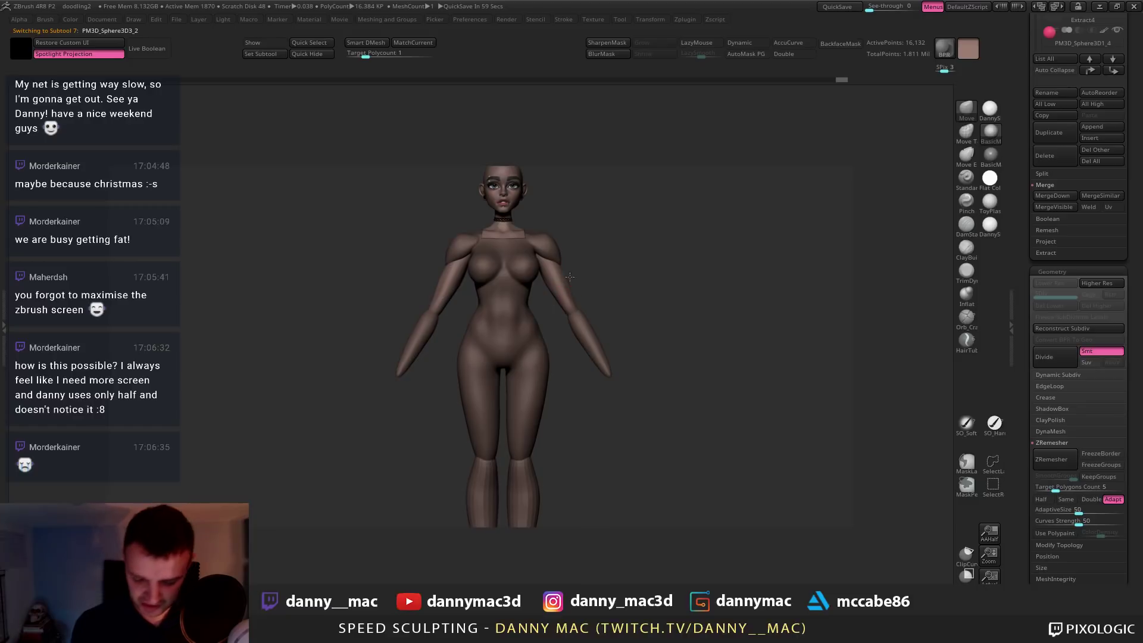
{"action": "mouse_move", "coordinate": [598, 288]}
{"action": "right_mouse_down"}
{"action": "mouse_move", "coordinate": [559, 292]}
{"action": "mouse_move", "coordinate": [575, 255]}
{"action": "mouse_move", "coordinate": [561, 263]}
{"action": "mouse_move", "coordinate": [564, 237]}
{"action": "mouse_move", "coordinate": [539, 277]}
{"action": "mouse_move", "coordinate": [508, 292]}
{"action": "mouse_move", "coordinate": [511, 311]}
{"action": "mouse_move", "coordinate": [532, 313]}
{"action": "mouse_move", "coordinate": [533, 289]}
{"action": "mouse_move", "coordinate": [511, 298]}
{"action": "mouse_move", "coordinate": [546, 257]}
{"action": "right_mouse_up"}
{"action": "left_click", "coordinate": [562, 244]}
{"action": "key", "text": "ctrl+z"}
Select the forearms and build up the area around the elbows with the ClayBuildup brush
{"action": "left_click", "coordinate": [509, 314], "text": "alt"}
{"action": "key", "text": "b"}
{"action": "key", "text": "c"}
{"action": "key", "text": "b"}
{"action": "right_click", "coordinate": [532, 312]}
{"action": "key", "text": "l"}
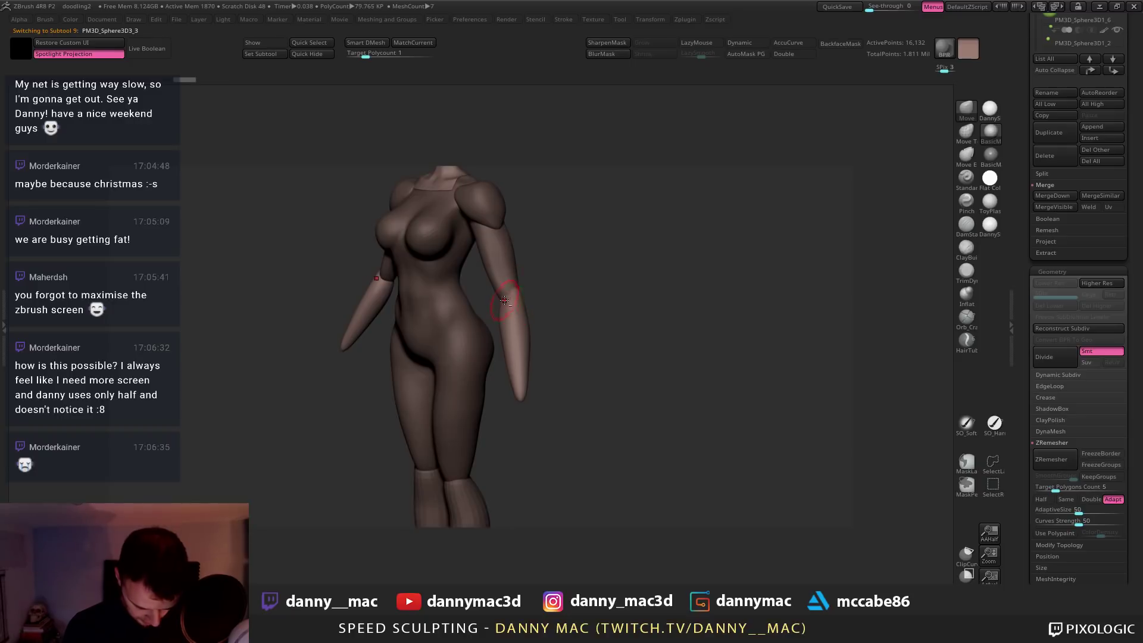
Build up the forearms from the elbows toward the wrists with the ClayBuildup brush
{"action": "key", "text": "l"}
{"action": "right_click_drag", "start_coordinate": [505, 300], "coordinate": [510, 274]}
{"action": "right_click_drag", "start_coordinate": [508, 339], "coordinate": [507, 289]}
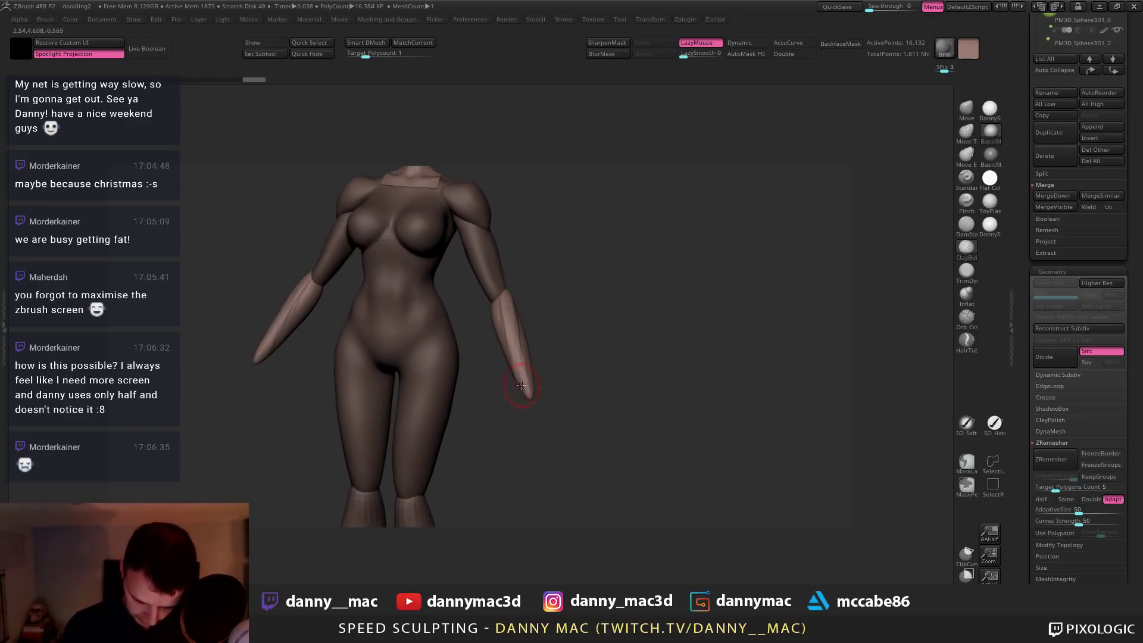
{"action": "right_click_drag", "start_coordinate": [522, 385], "coordinate": [507, 283]}
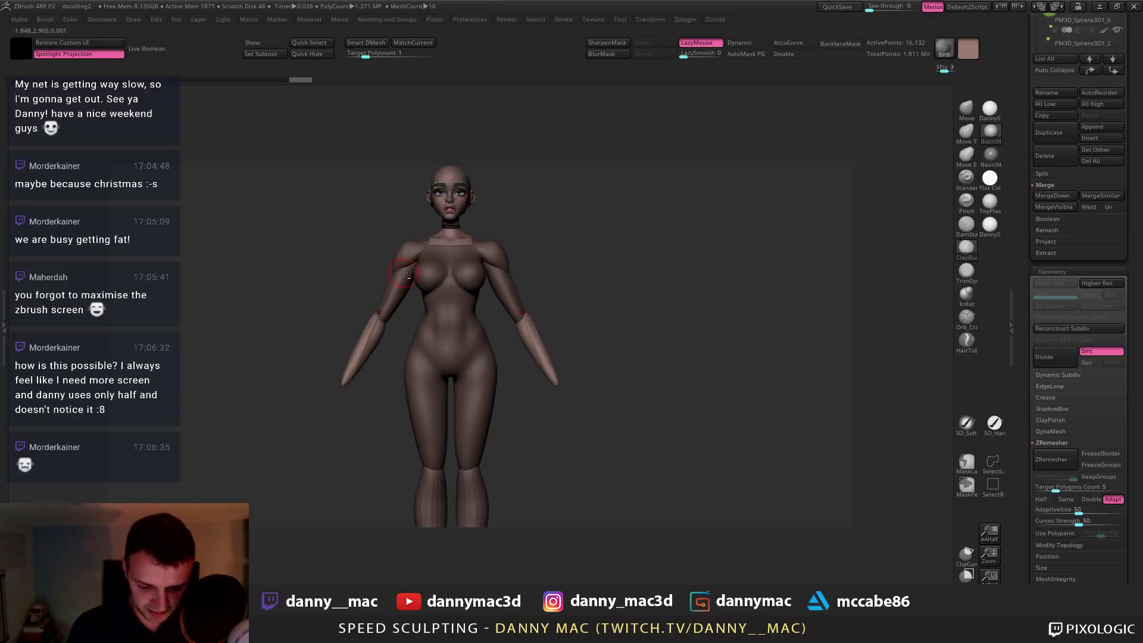
Select the upper arms and switch the figure to the Flat Color material to check its silhouette
{"action": "left_click", "coordinate": [401, 278], "text": "alt"}
{"action": "right_click", "coordinate": [399, 283]}
{"action": "right_click_drag", "start_coordinate": [395, 284], "coordinate": [411, 209], "text": "ctrl"}
{"action": "left_click", "coordinate": [989, 178]}
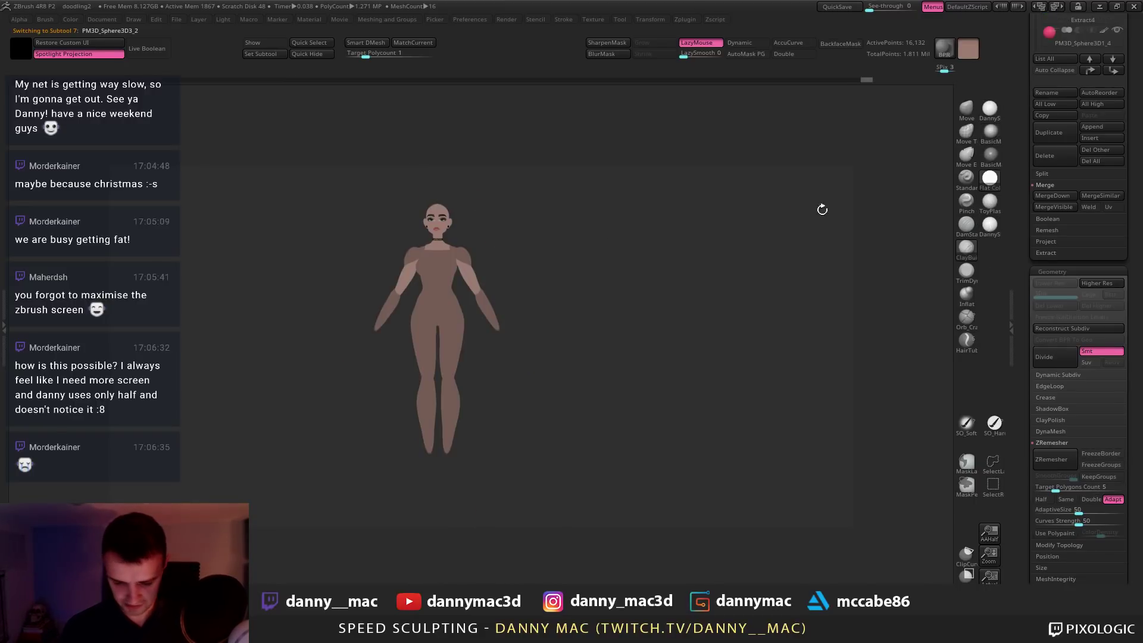
Select the shoulders, resize the Move brush and adjust the shoulder and upper-arm silhouettes under the flat shading
{"action": "right_click_drag", "start_coordinate": [511, 284], "coordinate": [536, 302], "text": "alt"}
{"action": "left_click", "coordinate": [465, 277], "text": "alt"}
{"action": "key", "text": "b"}
{"action": "key", "text": "m"}
{"action": "key", "text": "v"}
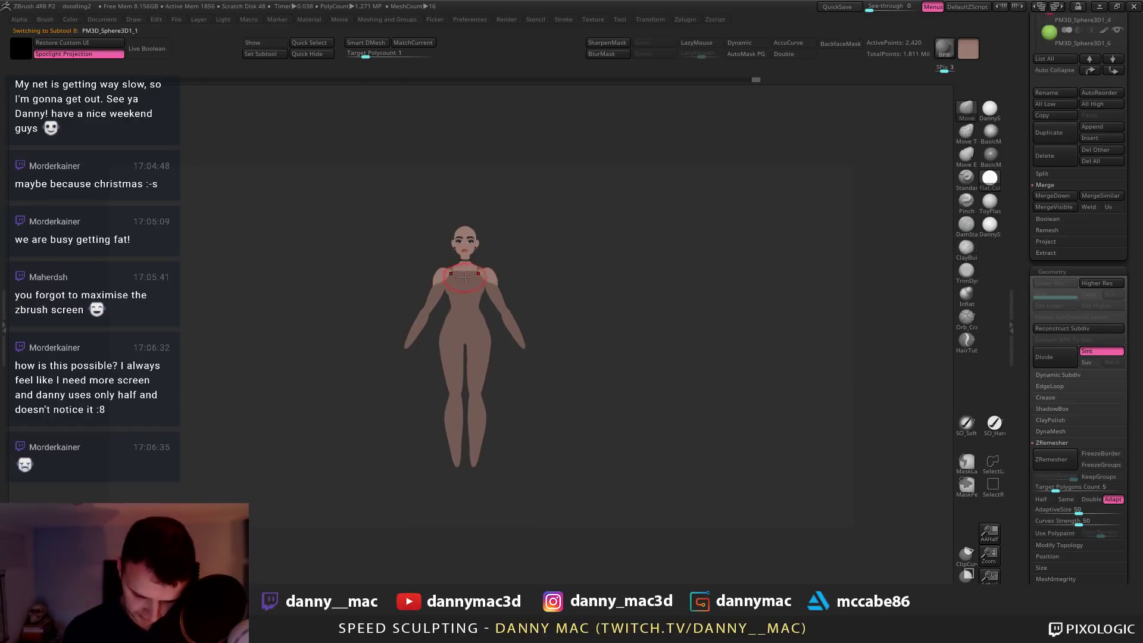
{"action": "key", "text": "space"}
{"action": "left_click", "coordinate": [439, 279]}
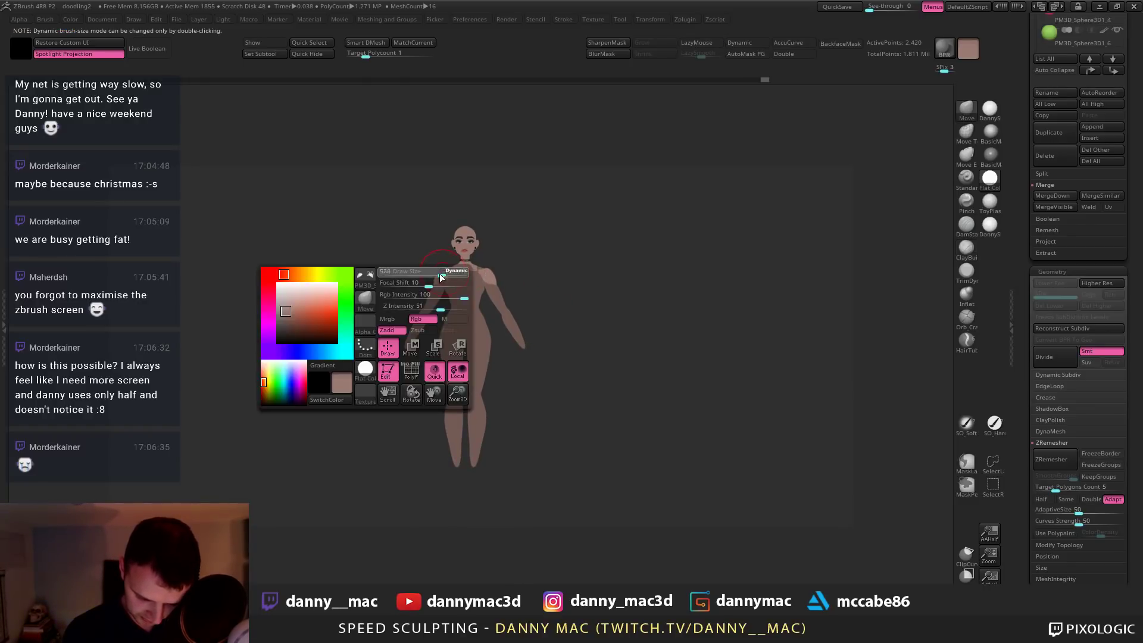
{"action": "left_click_drag", "start_coordinate": [439, 278], "coordinate": [446, 273]}
{"action": "mouse_move", "coordinate": [453, 265]}
{"action": "right_mouse_down", "text": "ctrl"}
{"action": "mouse_move", "coordinate": [477, 269]}
{"action": "mouse_move", "coordinate": [465, 265]}
{"action": "right_mouse_up", "text": "ctrl"}
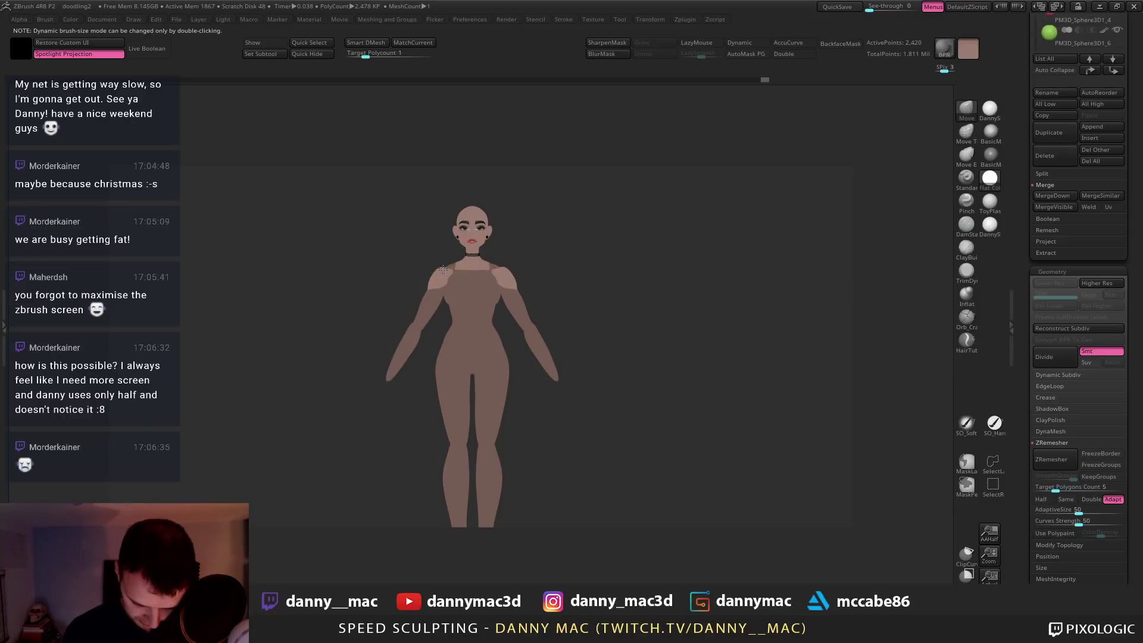
{"action": "right_click_drag", "start_coordinate": [446, 280], "coordinate": [438, 324], "text": "ctrl"}
{"action": "left_click", "coordinate": [432, 299], "text": "alt"}
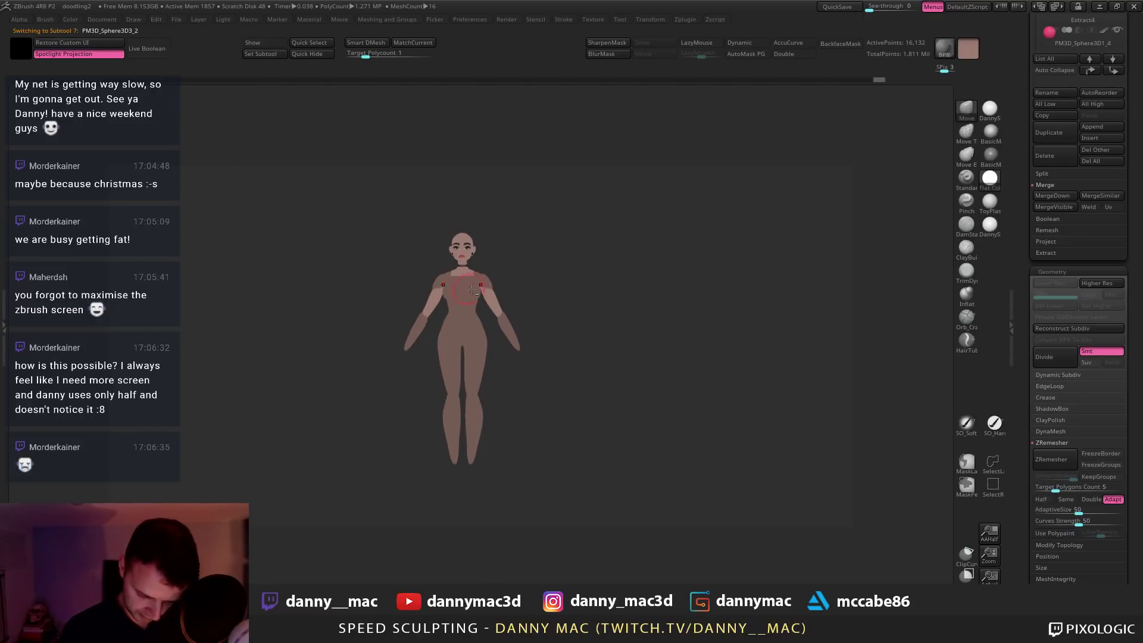
Preview the figure with the DannyS skin material and return it to the basic grey-brown material
{"action": "left_click", "coordinate": [989, 226]}
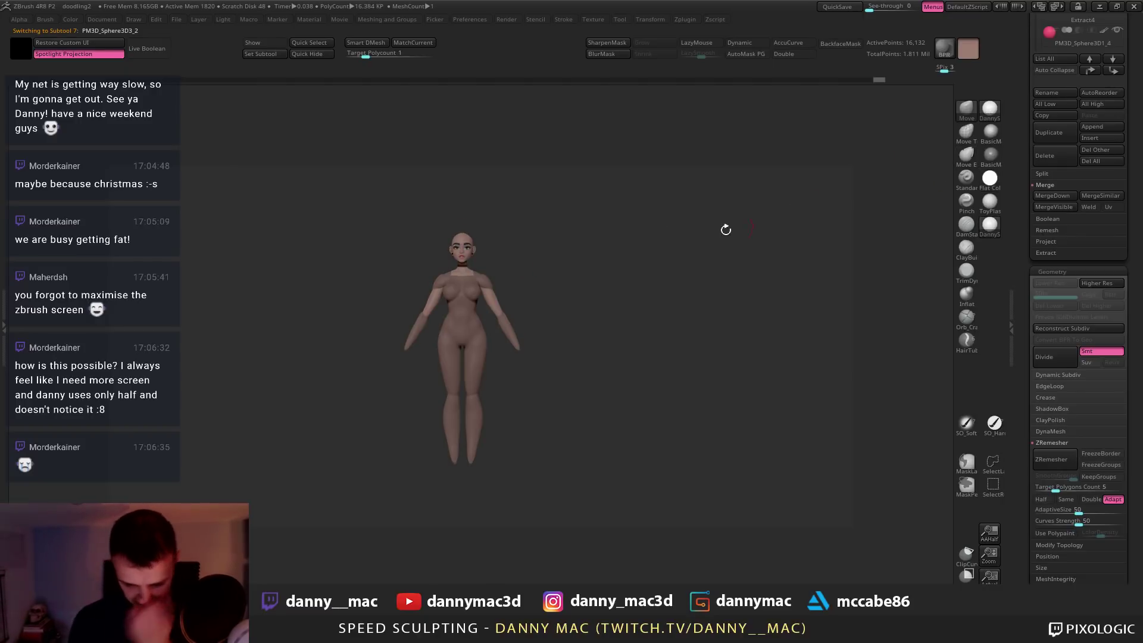
{"action": "mouse_move", "coordinate": [507, 289]}
{"action": "right_mouse_down"}
{"action": "mouse_move", "coordinate": [516, 289]}
{"action": "mouse_move", "coordinate": [490, 248]}
{"action": "mouse_move", "coordinate": [573, 249]}
{"action": "mouse_move", "coordinate": [542, 288]}
{"action": "mouse_move", "coordinate": [488, 297]}
{"action": "mouse_move", "coordinate": [549, 247]}
{"action": "mouse_move", "coordinate": [537, 256]}
{"action": "right_mouse_up"}
{"action": "left_click", "coordinate": [991, 140]}
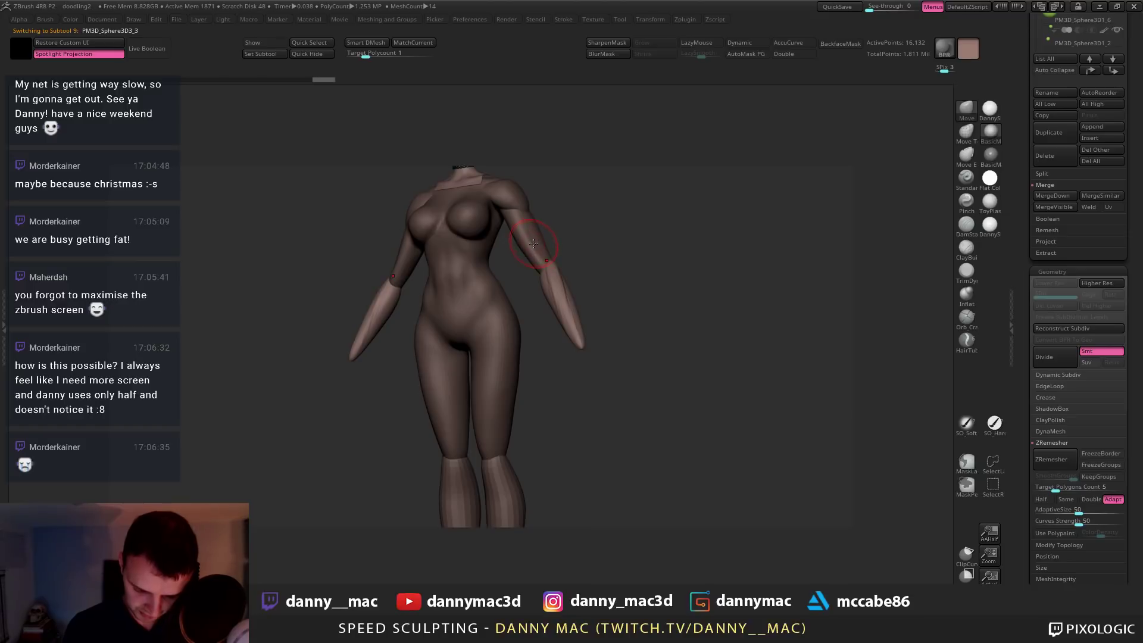
Select the upper arms, build up their form with the ClayBuildup brush and smooth the area beneath the shoulders
{"action": "left_click", "coordinate": [532, 239], "text": "alt"}
{"action": "key", "text": "l"}
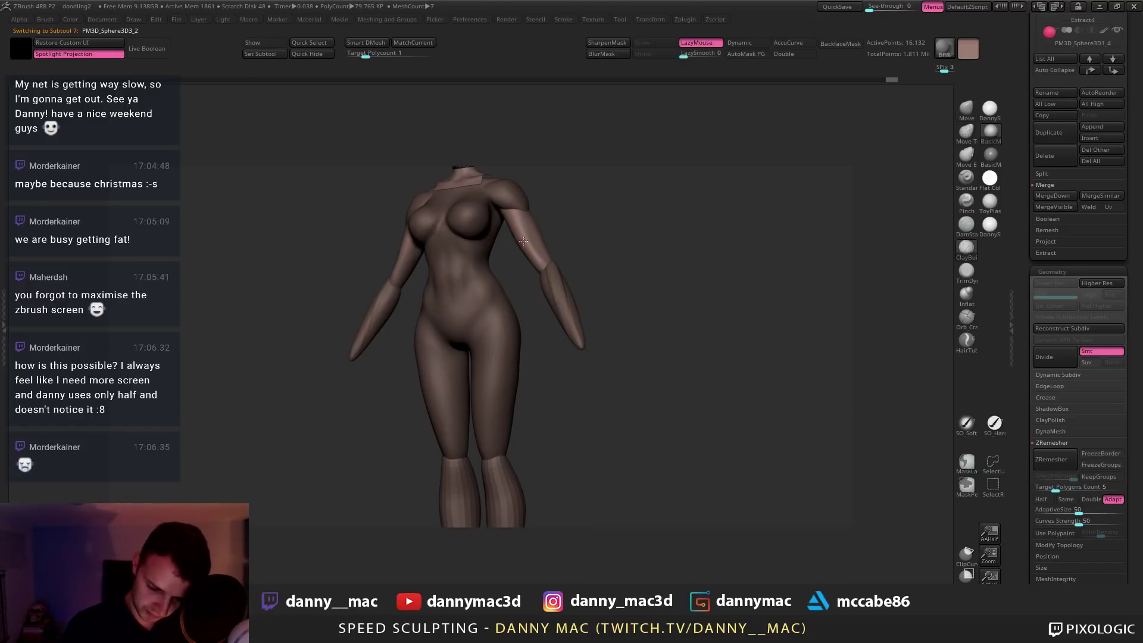
{"action": "left_click", "coordinate": [532, 250], "text": "alt"}
{"action": "mouse_move", "coordinate": [533, 244]}
{"action": "right_mouse_down"}
{"action": "mouse_move", "coordinate": [537, 207]}
{"action": "mouse_move", "coordinate": [510, 244]}
{"action": "right_mouse_up"}
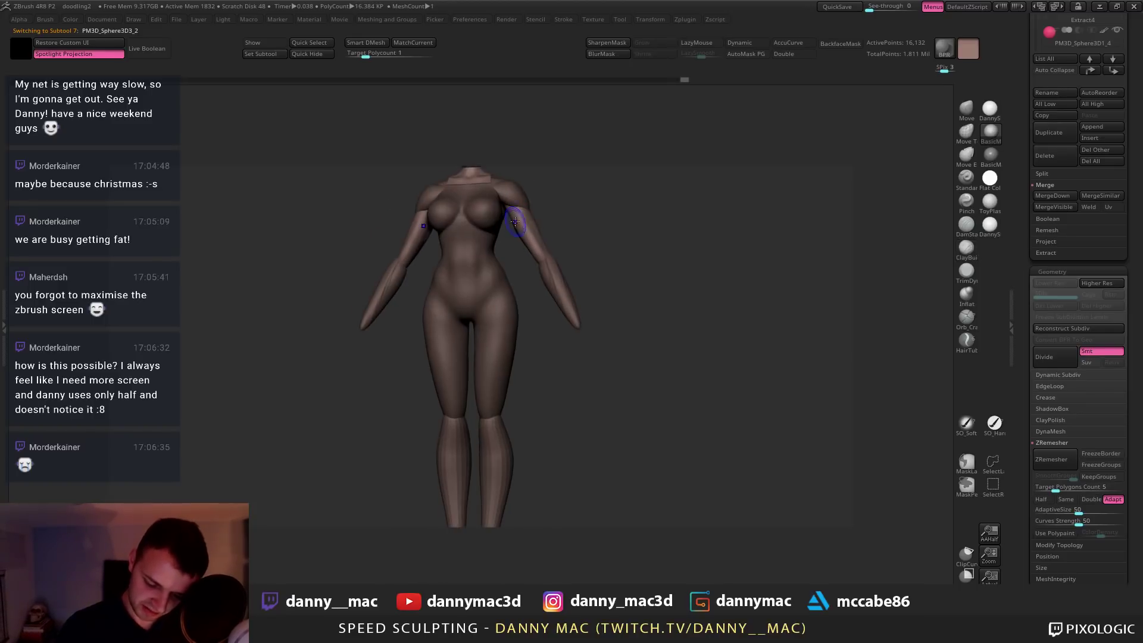
{"action": "left_click_drag", "start_coordinate": [520, 221], "coordinate": [517, 233], "text": "shift"}
Select the torso and adjust the belly and pelvis profile from the side with a resized Move brush
{"action": "mouse_move", "coordinate": [521, 225]}
{"action": "right_mouse_down"}
{"action": "mouse_move", "coordinate": [554, 187]}
{"action": "mouse_move", "coordinate": [512, 213]}
{"action": "mouse_move", "coordinate": [509, 266]}
{"action": "mouse_move", "coordinate": [532, 233]}
{"action": "mouse_move", "coordinate": [437, 319]}
{"action": "right_mouse_up"}
{"action": "key", "text": "l"}
{"action": "left_click", "coordinate": [486, 270], "text": "alt"}
{"action": "left_click", "coordinate": [461, 303], "text": "alt"}
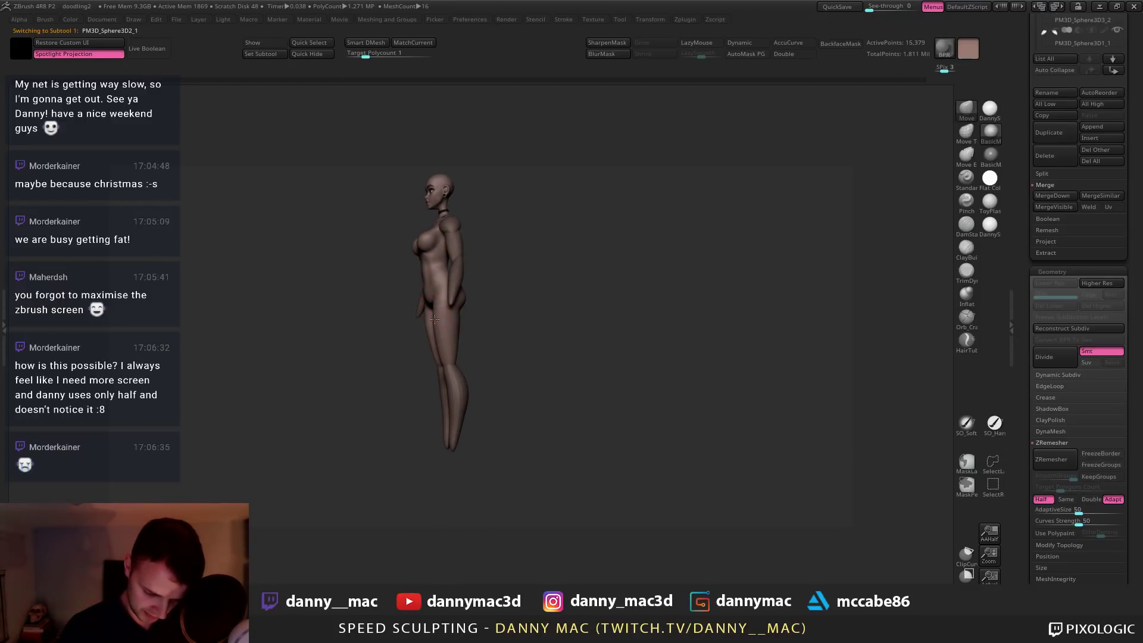
{"action": "key", "text": "space"}
{"action": "left_click_drag", "start_coordinate": [424, 299], "coordinate": [427, 296]}
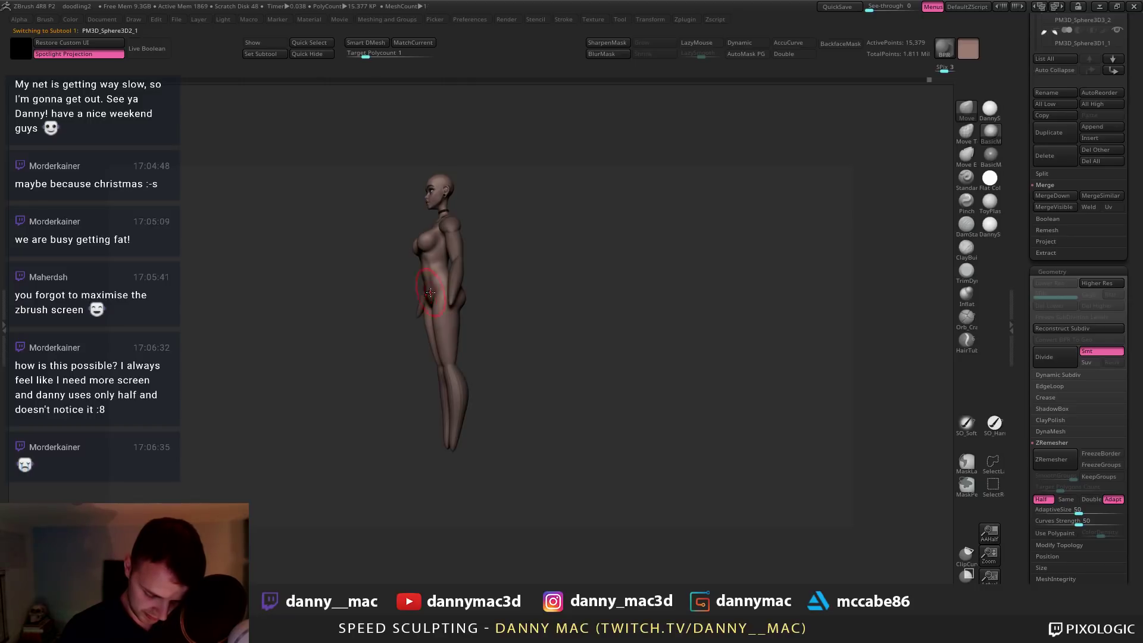
{"action": "mouse_move", "coordinate": [431, 293]}
{"action": "right_mouse_down"}
{"action": "mouse_move", "coordinate": [446, 298]}
{"action": "mouse_move", "coordinate": [429, 324]}
{"action": "mouse_move", "coordinate": [489, 315]}
{"action": "mouse_move", "coordinate": [474, 292]}
{"action": "mouse_move", "coordinate": [483, 309]}
{"action": "mouse_move", "coordinate": [467, 341]}
{"action": "mouse_move", "coordinate": [448, 333]}
{"action": "mouse_move", "coordinate": [449, 371]}
{"action": "right_mouse_up"}
Divide the torso mesh once and carve the spine and lower-back contours with the DamStandard brush
{"action": "key", "text": "space"}
{"action": "key", "text": "b"}
{"action": "key", "text": "d"}
{"action": "key", "text": "s"}
{"action": "key", "text": "d"}
{"action": "left_click", "coordinate": [544, 212]}
{"action": "key", "text": "ctrl+d"}
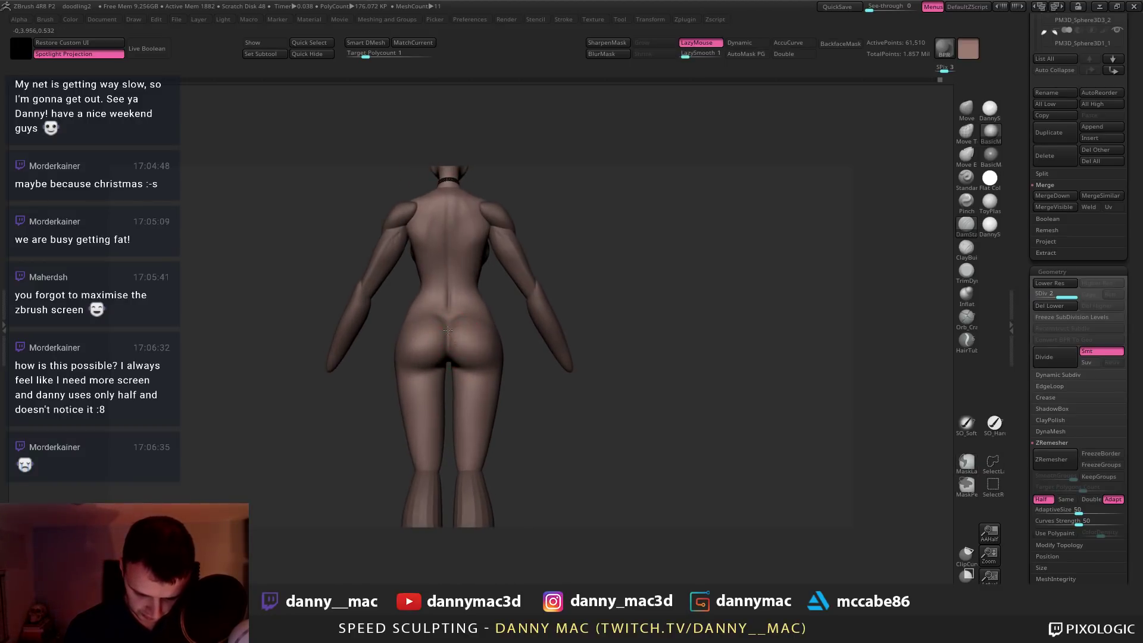
Adjust the shape of the buttocks from the back with the Move brush
{"action": "key", "text": "b"}
{"action": "key", "text": "m"}
{"action": "key", "text": "v"}
{"action": "key", "text": "space"}
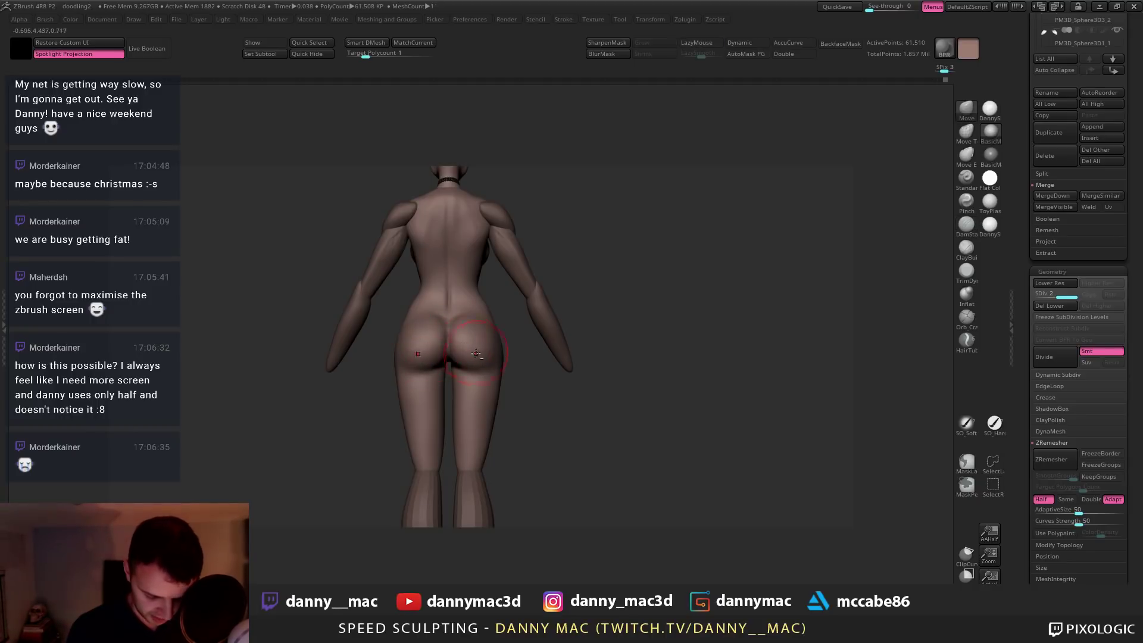
{"action": "key", "text": "l"}
{"action": "mouse_move", "coordinate": [454, 404]}
{"action": "right_mouse_down"}
{"action": "mouse_move", "coordinate": [407, 357]}
{"action": "mouse_move", "coordinate": [485, 322]}
{"action": "mouse_move", "coordinate": [472, 326]}
{"action": "right_mouse_up"}
Drop the torso to subdivision level 1 and refine the hips and buttocks with the Move brush from several angles
{"action": "key", "text": "l"}
{"action": "key", "text": "l"}
{"action": "key", "text": "l"}
{"action": "key", "text": "l"}
{"action": "key", "text": "l"}
{"action": "key", "text": "b"}
{"action": "key", "text": "m"}
{"action": "key", "text": "v"}
{"action": "key", "text": "shift+d"}
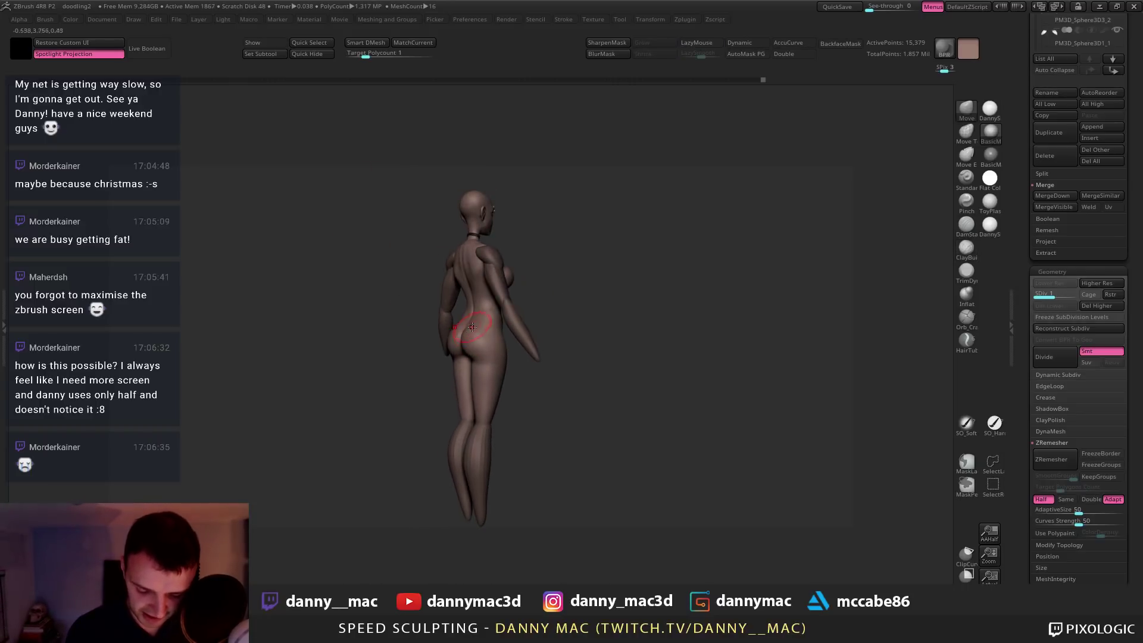
{"action": "mouse_move", "coordinate": [457, 317]}
{"action": "right_mouse_down"}
{"action": "mouse_move", "coordinate": [480, 317]}
{"action": "mouse_move", "coordinate": [451, 316]}
{"action": "right_mouse_up"}
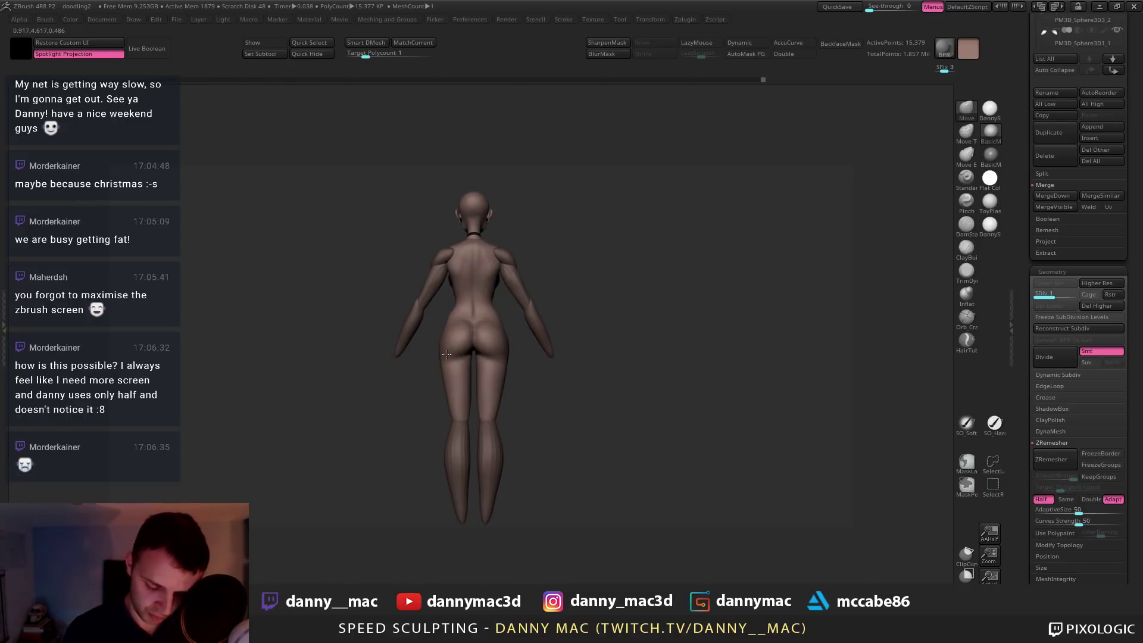
{"action": "right_click", "coordinate": [444, 333]}
{"action": "right_click_drag", "start_coordinate": [455, 324], "coordinate": [582, 286]}
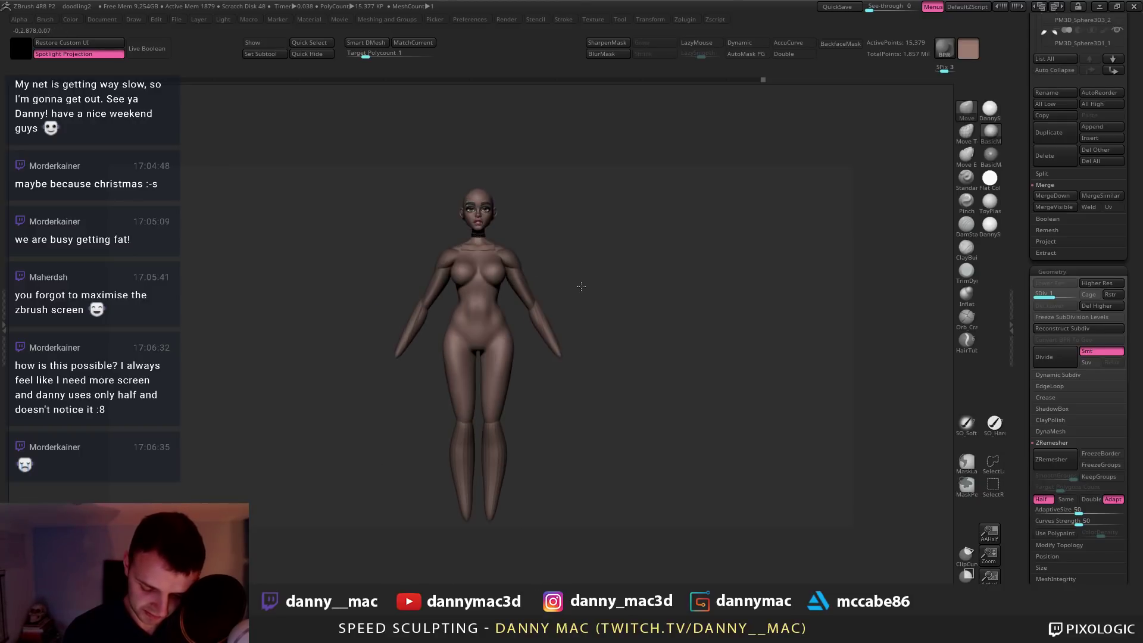
Raise the torso to subdivision level 2 and build up the abdomen and lower belly with the ClayBuildup brush
{"action": "left_click", "coordinate": [487, 315], "text": "ctrl+shift"}
{"action": "key", "text": "f"}
{"action": "key", "text": "l"}
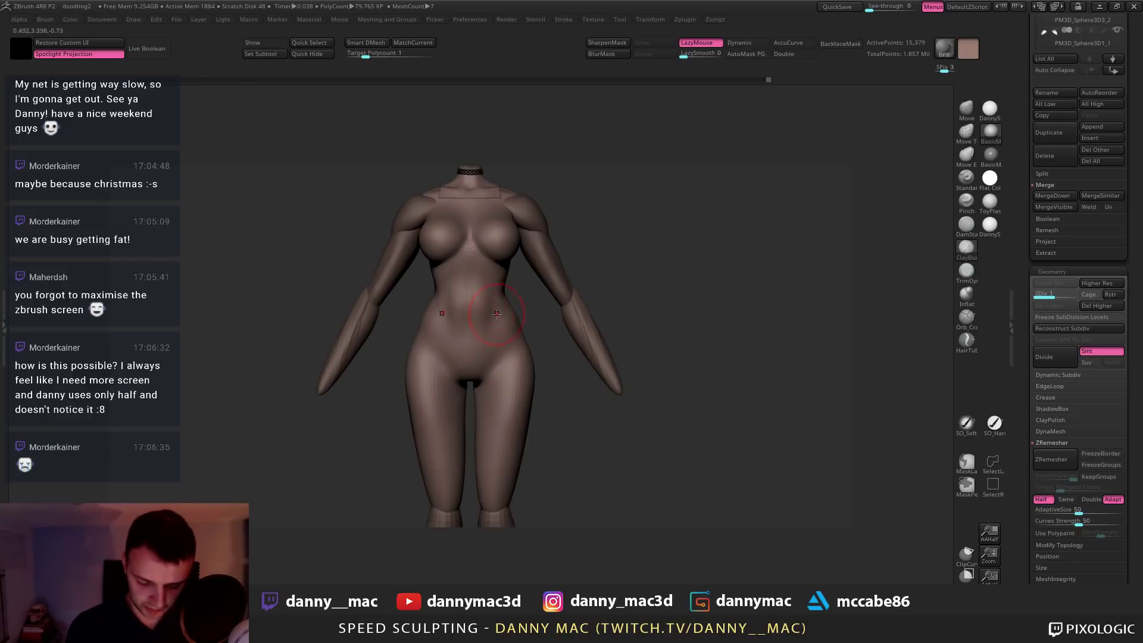
{"action": "key", "text": "d"}
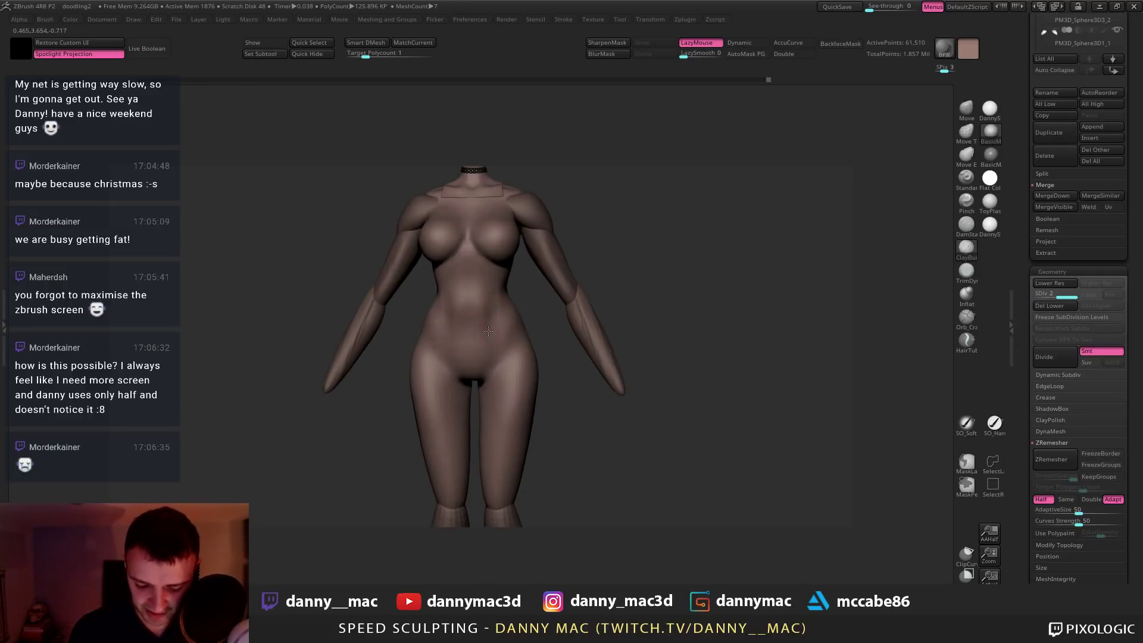
{"action": "right_click_drag", "start_coordinate": [488, 331], "coordinate": [494, 350]}
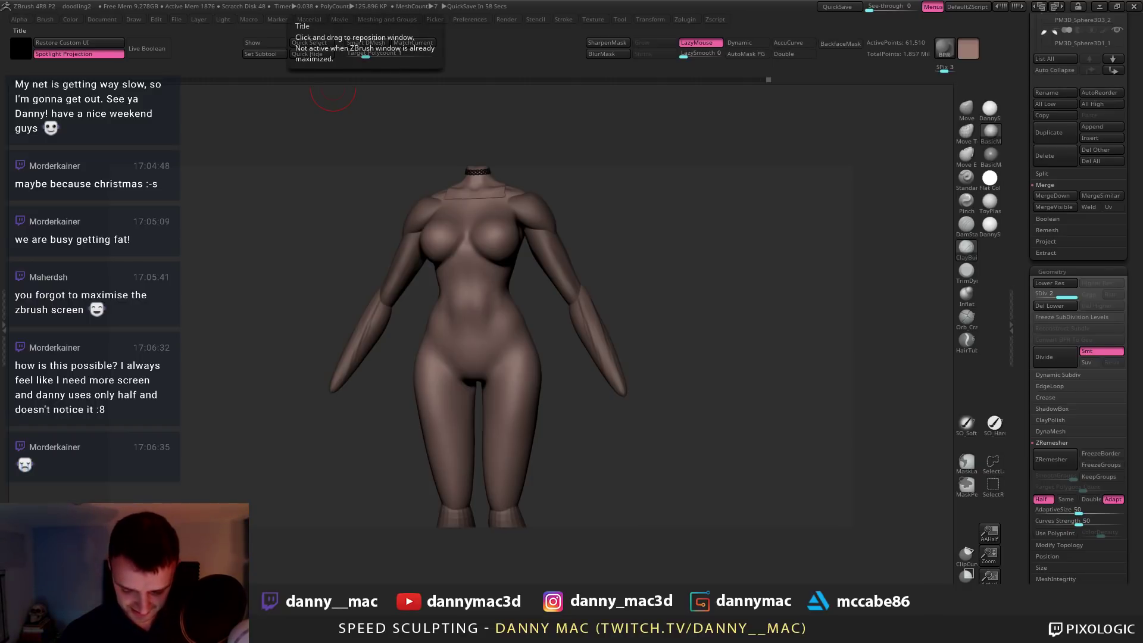
{"action": "right_click_drag", "start_coordinate": [483, 334], "coordinate": [486, 325]}
{"action": "mouse_move", "coordinate": [508, 328]}
{"action": "left_mouse_down"}
{"action": "mouse_move", "coordinate": [480, 356]}
{"action": "mouse_move", "coordinate": [489, 329]}
{"action": "left_mouse_up"}
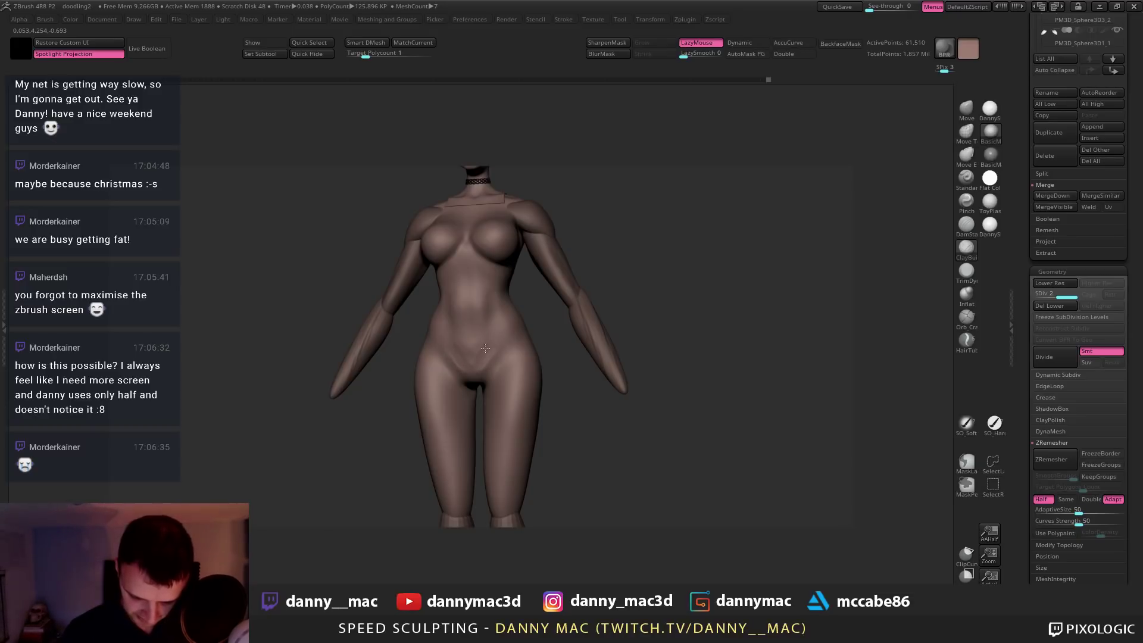
{"action": "left_click_drag", "start_coordinate": [477, 351], "coordinate": [491, 347]}
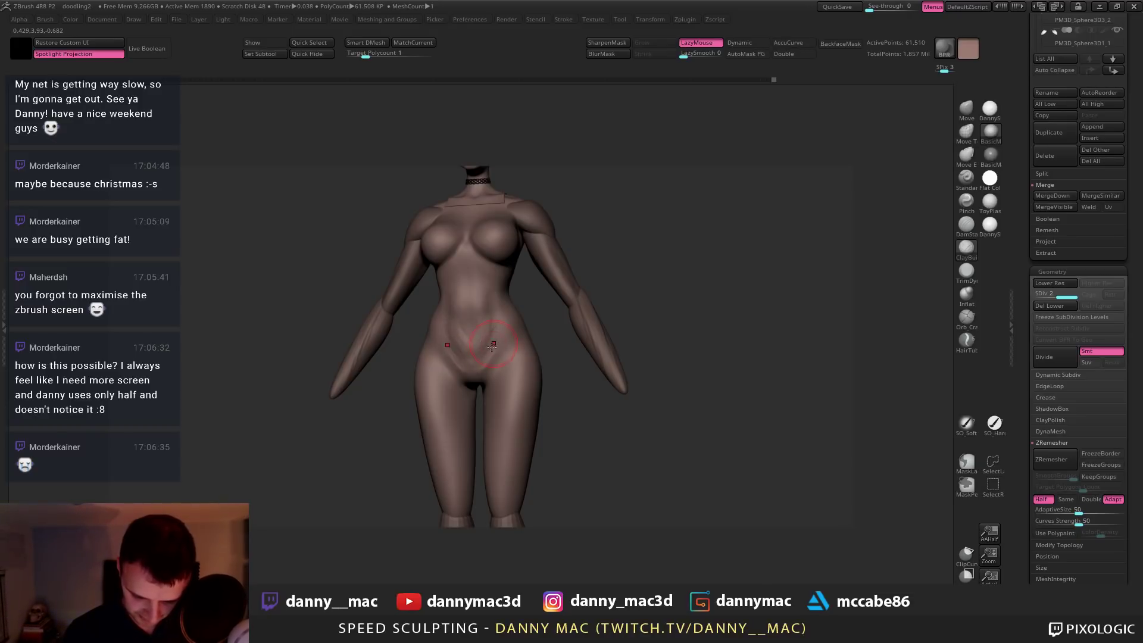
Build up the ribcage and side of the waist with ClayBuildup and adjust the torso with the Move brush
{"action": "mouse_move", "coordinate": [503, 346]}
{"action": "right_mouse_down"}
{"action": "mouse_move", "coordinate": [479, 293]}
{"action": "mouse_move", "coordinate": [447, 308]}
{"action": "mouse_move", "coordinate": [527, 268]}
{"action": "right_mouse_up"}
{"action": "key", "text": "space"}
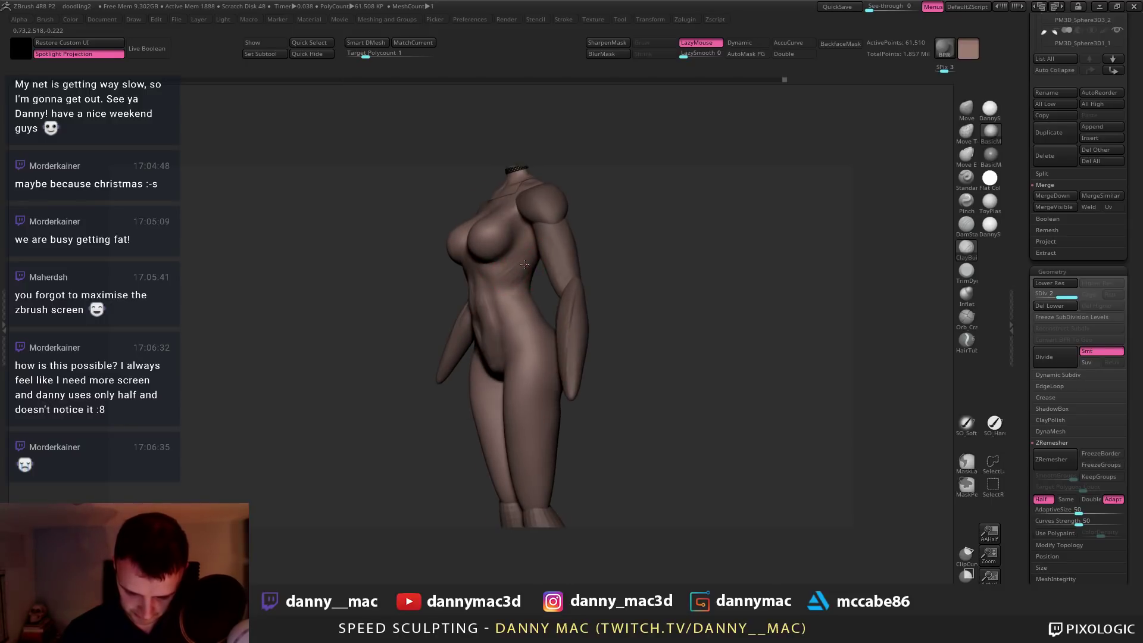
{"action": "mouse_move", "coordinate": [521, 273]}
{"action": "right_mouse_down"}
{"action": "mouse_move", "coordinate": [503, 305]}
{"action": "mouse_move", "coordinate": [524, 308]}
{"action": "mouse_move", "coordinate": [519, 296]}
{"action": "mouse_move", "coordinate": [503, 326]}
{"action": "right_mouse_up"}
{"action": "key", "text": "b"}
{"action": "key", "text": "m"}
{"action": "key", "text": "v"}
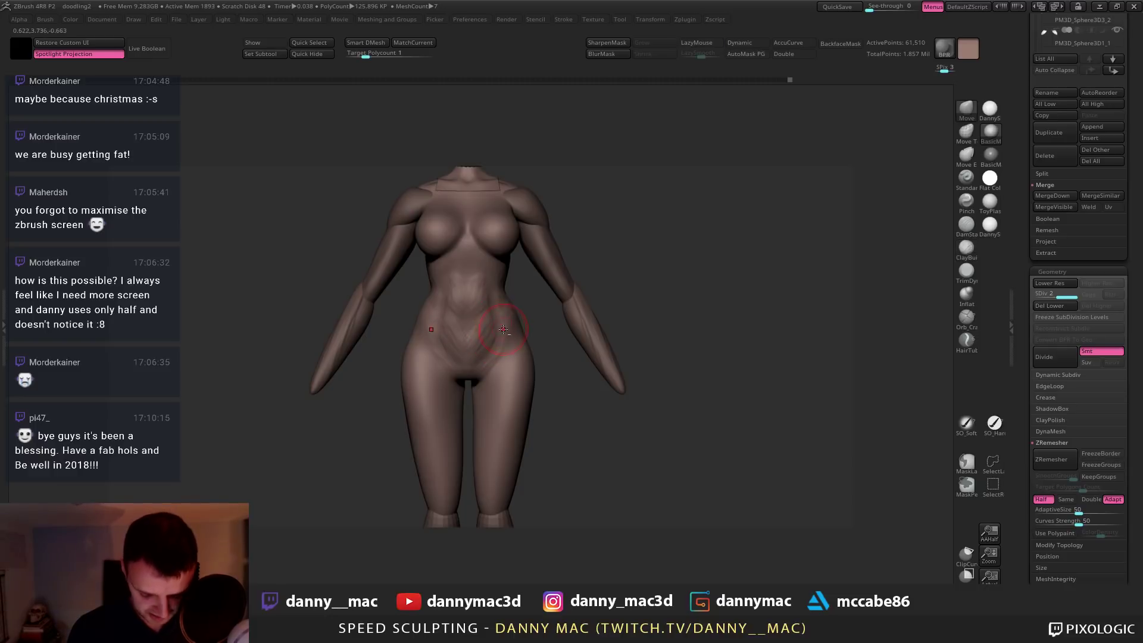
Build up the lower abdomen between the hip bones and the groin with the ClayBuildup brush
{"action": "key", "text": "b"}
{"action": "key", "text": "c"}
{"action": "key", "text": "b"}
{"action": "key", "text": "space"}
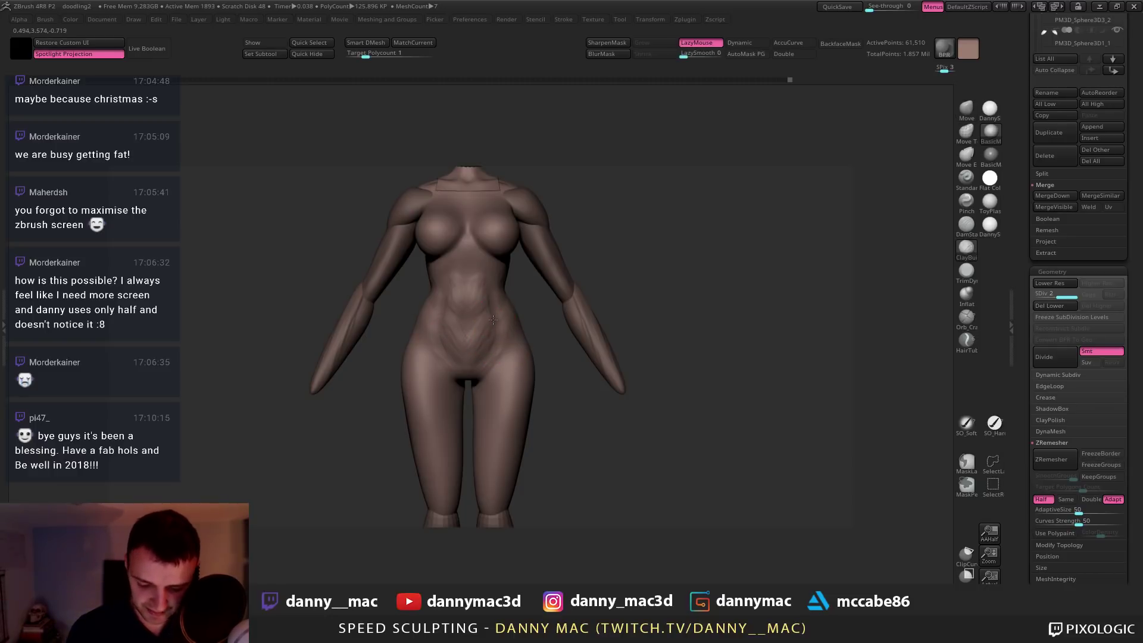
{"action": "left_click_drag", "start_coordinate": [493, 320], "coordinate": [493, 344]}
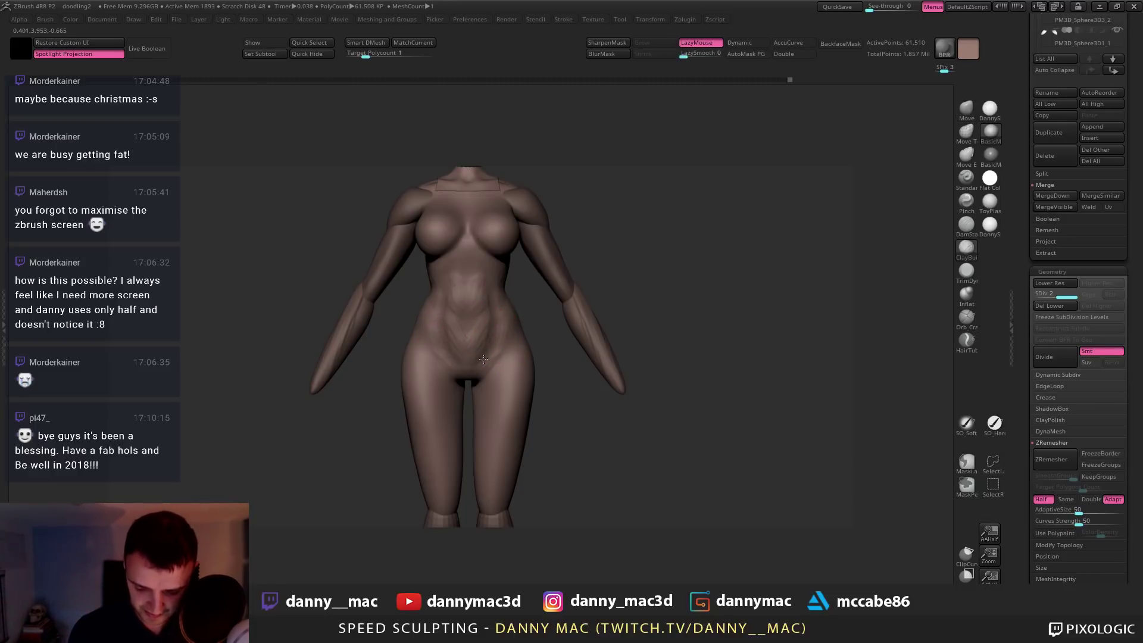
{"action": "mouse_move", "coordinate": [483, 374]}
{"action": "right_mouse_down"}
{"action": "mouse_move", "coordinate": [483, 359]}
{"action": "mouse_move", "coordinate": [470, 411]}
{"action": "mouse_move", "coordinate": [472, 386]}
{"action": "right_mouse_up"}
Carve the creases between the lower belly and the thighs with the DamStandard brush
{"action": "key", "text": "b"}
{"action": "key", "text": "d"}
{"action": "key", "text": "s"}
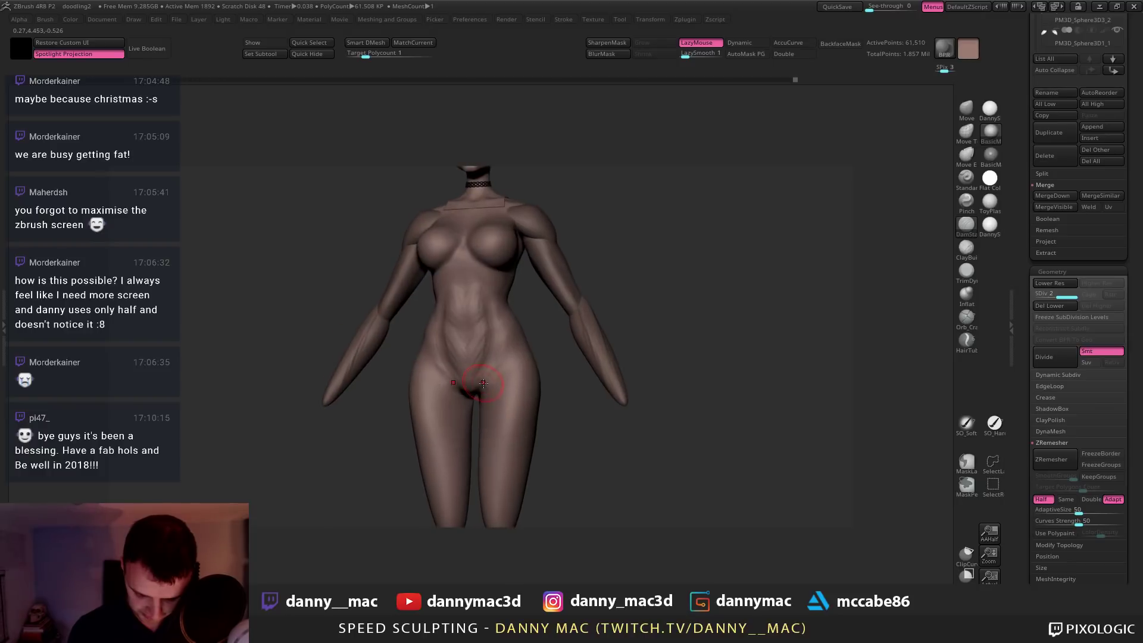
{"action": "left_click_drag", "start_coordinate": [462, 387], "coordinate": [468, 389]}
{"action": "right_click_drag", "start_coordinate": [468, 389], "coordinate": [473, 367]}
Refine the lower belly's volume with the Move and ClayBuildup brushes, adjusting the brush size
{"action": "key", "text": "l"}
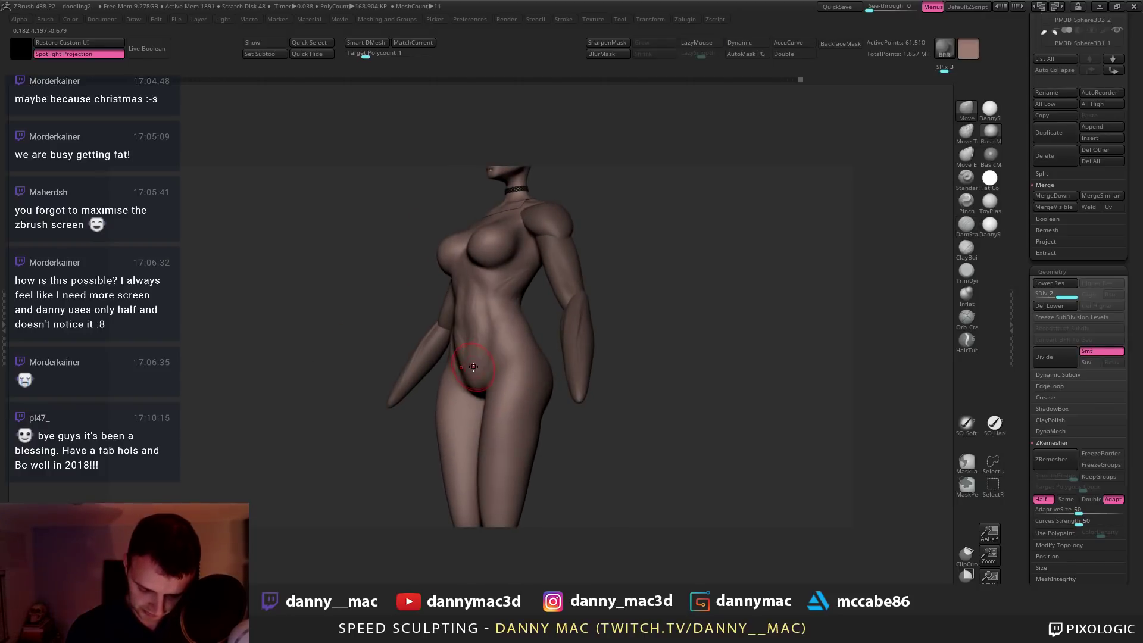
{"action": "key", "text": "space"}
{"action": "left_click_drag", "start_coordinate": [459, 372], "coordinate": [445, 372]}
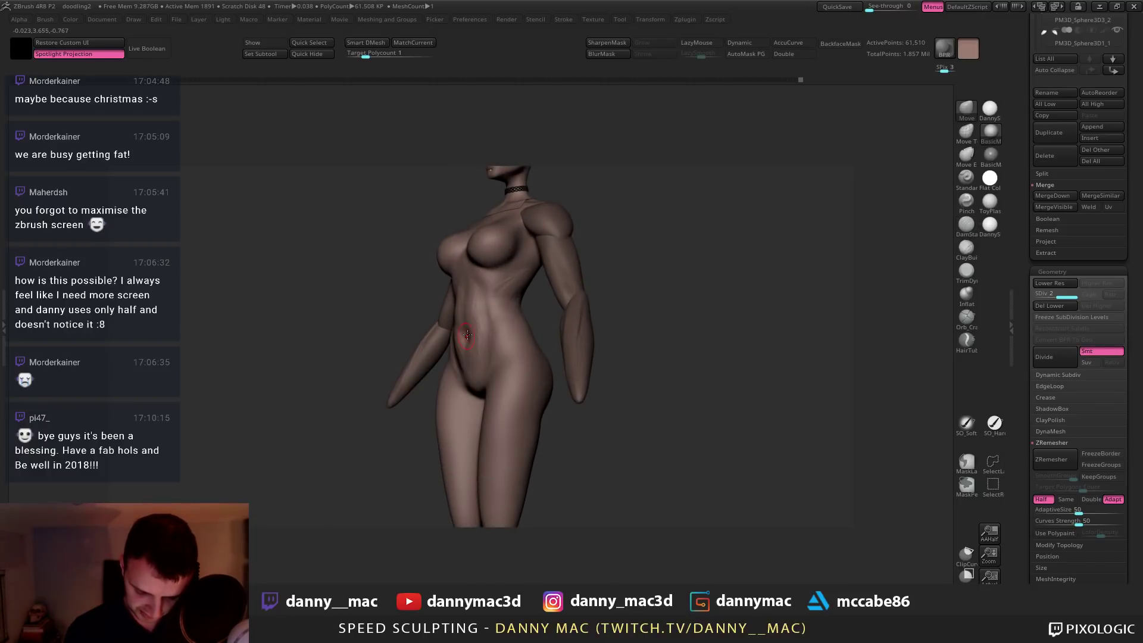
{"action": "right_click_drag", "start_coordinate": [467, 336], "coordinate": [465, 327], "text": "shift"}
{"action": "key", "text": "space"}
{"action": "left_click_drag", "start_coordinate": [461, 329], "coordinate": [464, 329]}
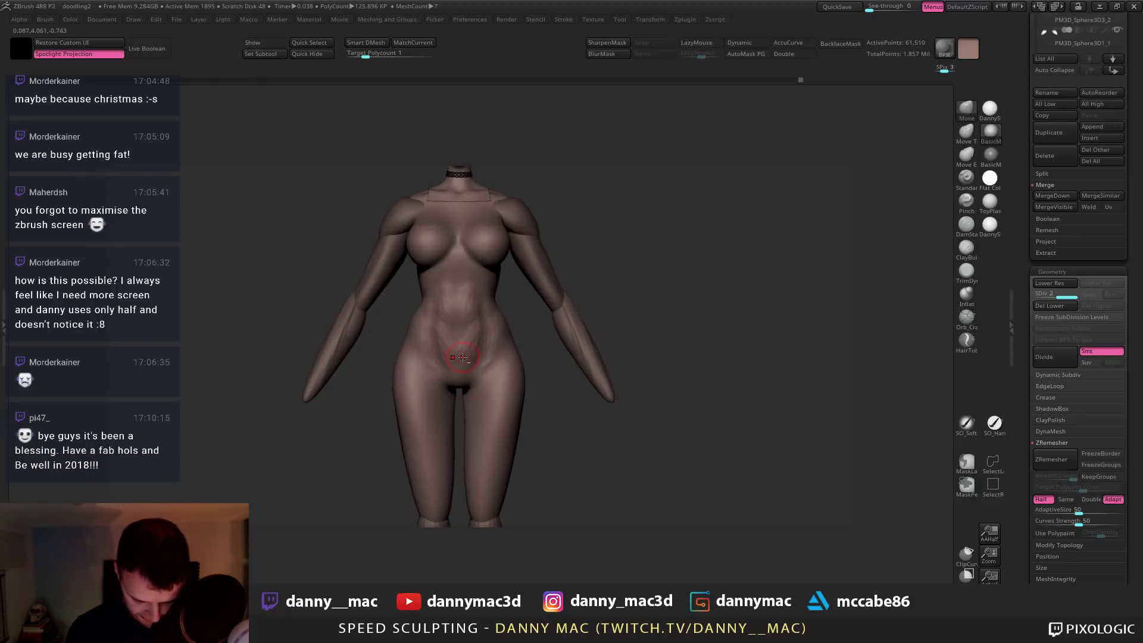
Drop the torso to subdivision level 1 and adjust its waist and hip proportions with a resized Move brush
{"action": "key", "text": "b"}
{"action": "key", "text": "d"}
{"action": "key", "text": "s"}
{"action": "right_click_drag", "start_coordinate": [467, 337], "coordinate": [484, 309], "text": "ctrl"}
{"action": "key", "text": "space"}
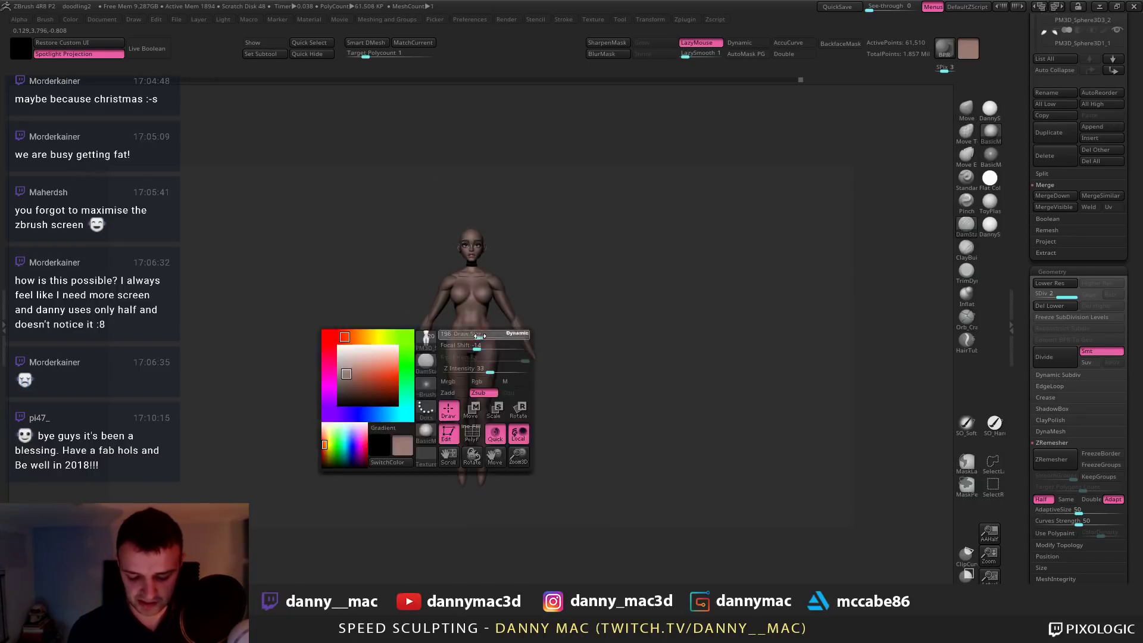
{"action": "key", "text": "l"}
{"action": "key", "text": "space"}
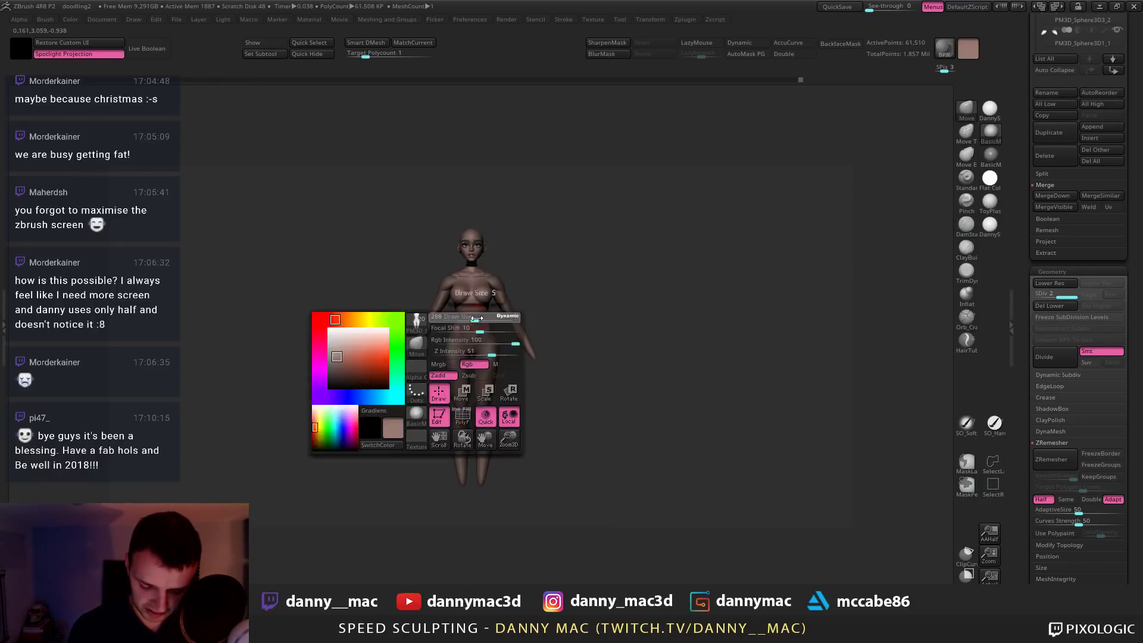
{"action": "right_click_drag", "start_coordinate": [484, 352], "coordinate": [438, 348]}
{"action": "key", "text": "space"}
{"action": "key", "text": "space"}
{"action": "key", "text": "shift+d"}
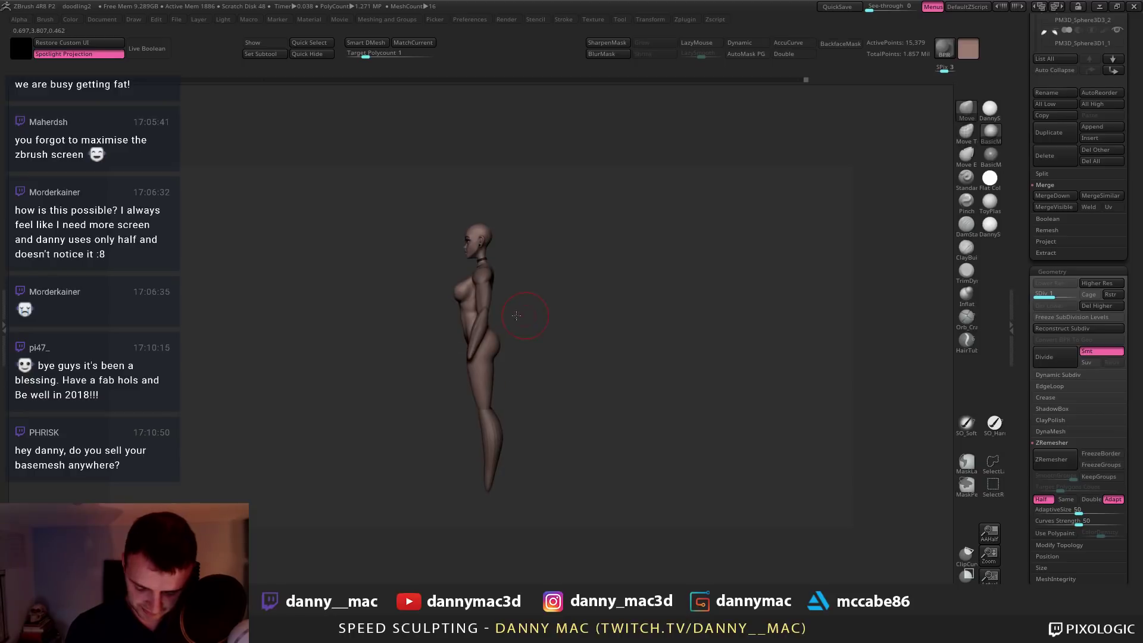
Switch the figure to the DannyS skin material to check the overall proportions
{"action": "mouse_move", "coordinate": [531, 314]}
{"action": "right_mouse_down", "text": "ctrl"}
{"action": "mouse_move", "coordinate": [601, 315]}
{"action": "mouse_move", "coordinate": [587, 356]}
{"action": "mouse_move", "coordinate": [526, 345]}
{"action": "mouse_move", "coordinate": [535, 321]}
{"action": "right_mouse_up", "text": "ctrl"}
{"action": "left_click", "coordinate": [999, 106]}
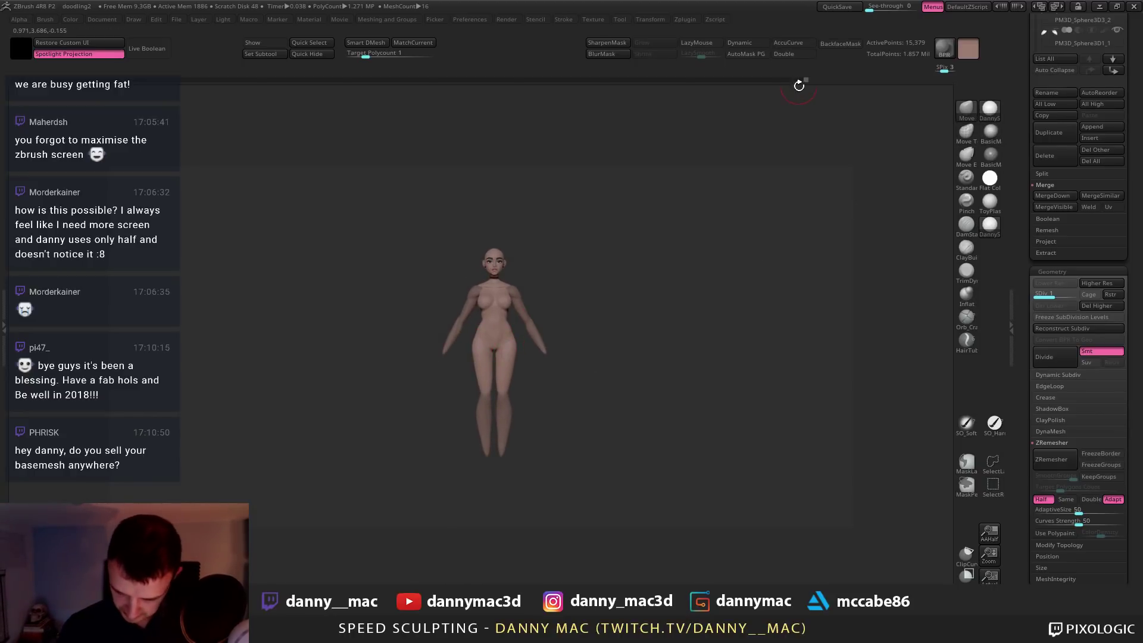
Undo the last torso stroke and reshape the area just below the breasts with the Move brush at subdivision level 1
{"action": "key", "text": "d"}
{"action": "mouse_move", "coordinate": [750, 88]}
{"action": "left_mouse_down"}
{"action": "mouse_move", "coordinate": [699, 98]}
{"action": "mouse_move", "coordinate": [829, 94]}
{"action": "left_mouse_up"}
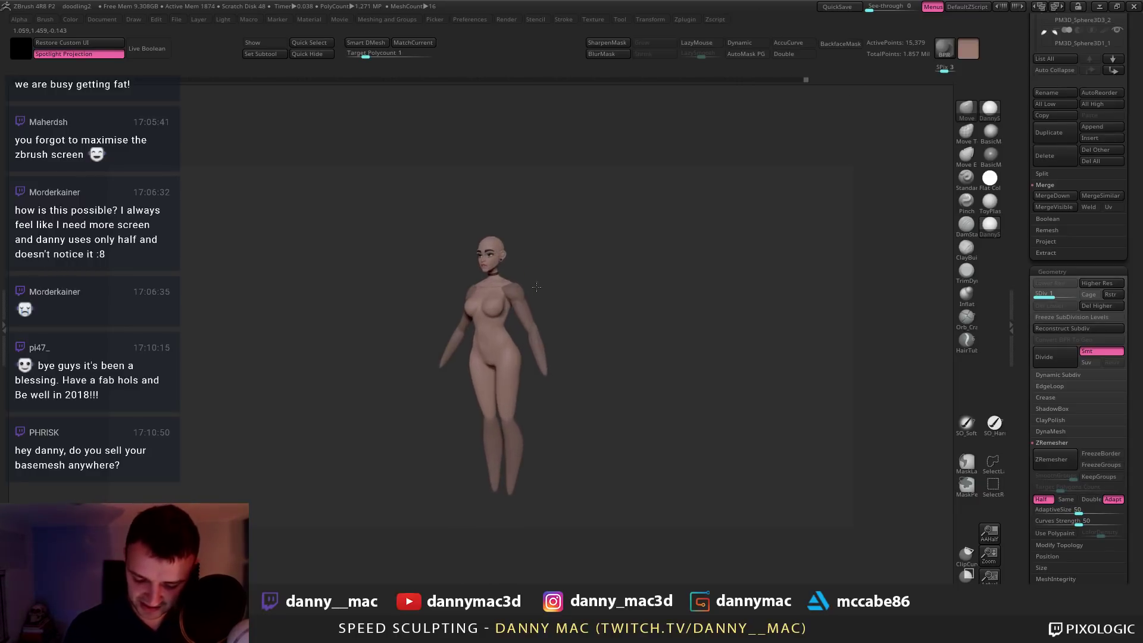
{"action": "key", "text": "shift+f"}
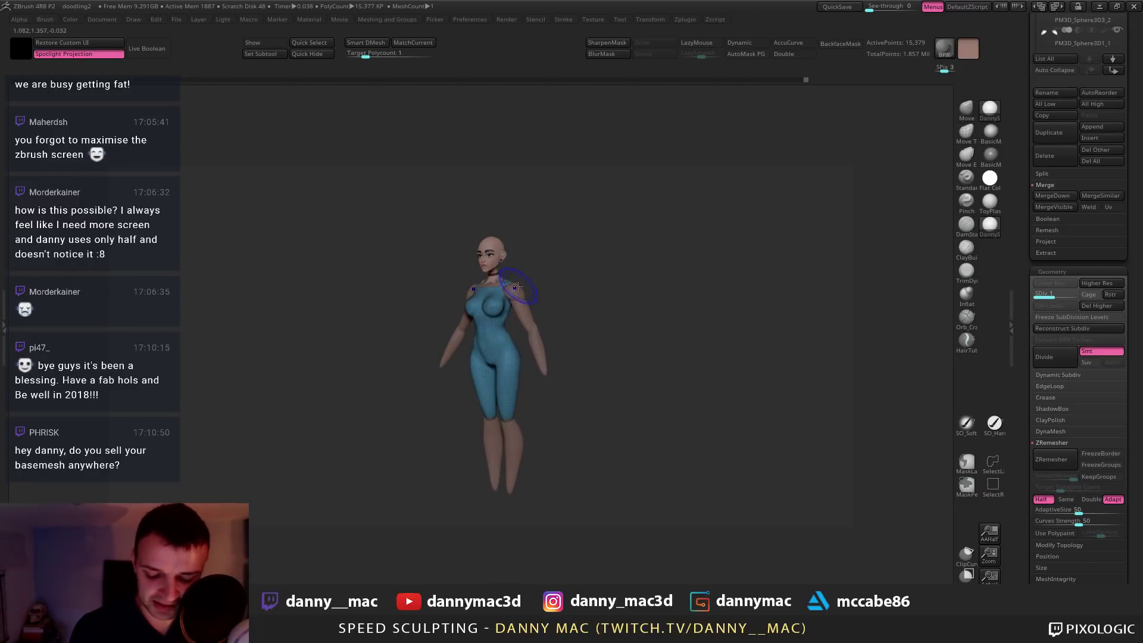
{"action": "key", "text": "shift+f"}
{"action": "right_click", "coordinate": [509, 293]}
{"action": "mouse_move", "coordinate": [509, 292]}
{"action": "right_mouse_down"}
{"action": "mouse_move", "coordinate": [499, 285]}
{"action": "mouse_move", "coordinate": [459, 306]}
{"action": "mouse_move", "coordinate": [474, 330]}
{"action": "right_mouse_up"}
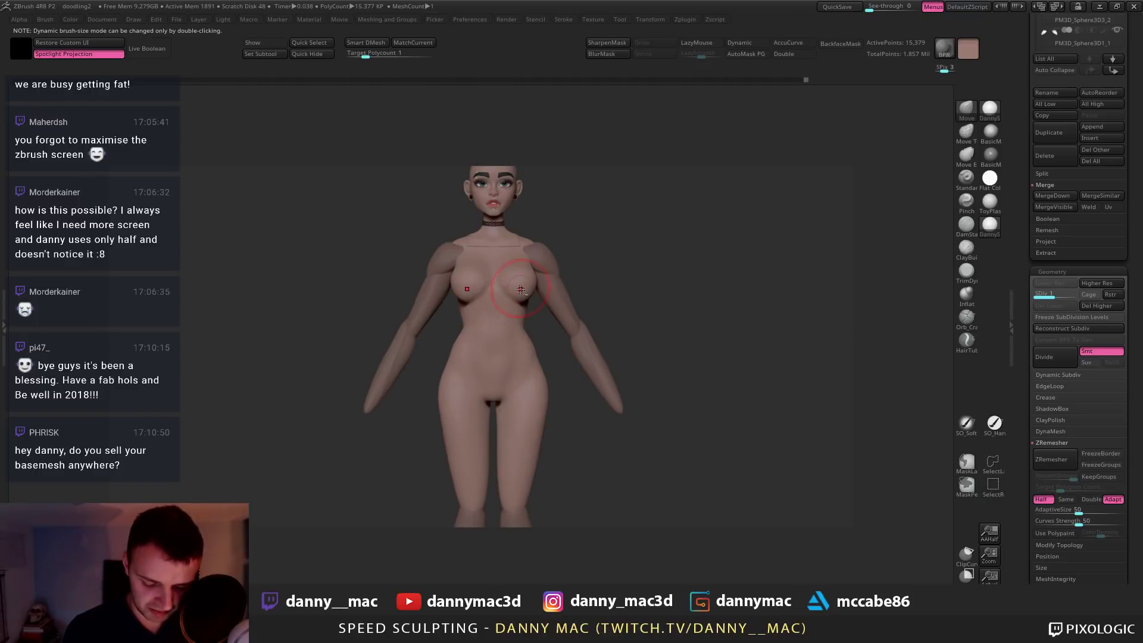
{"action": "key", "text": "ctrl+z"}
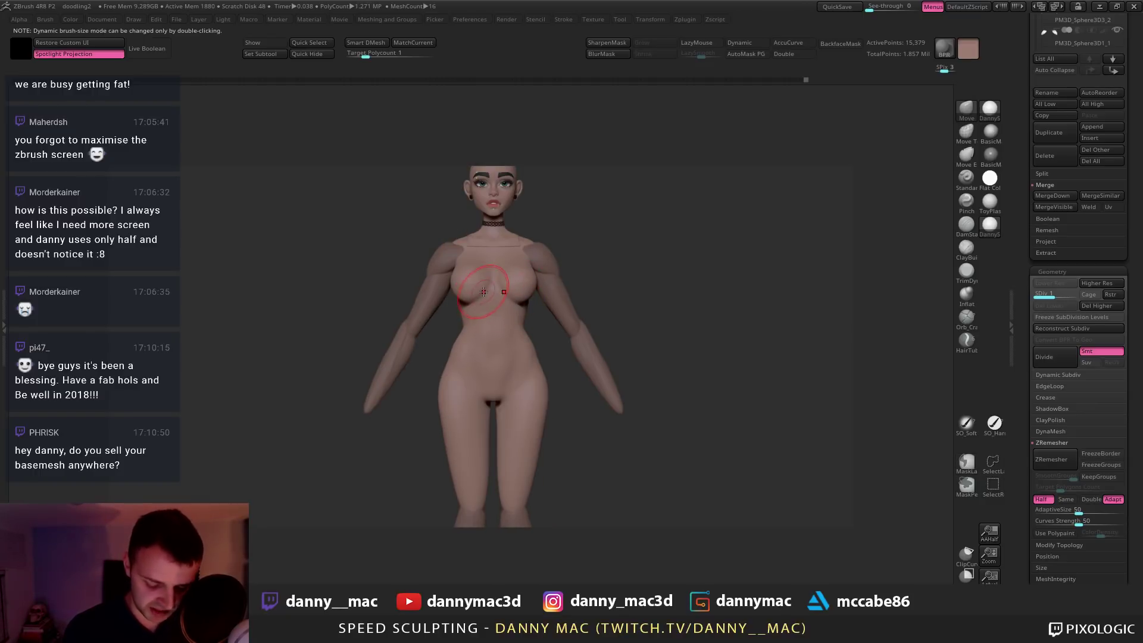
{"action": "left_click_drag", "start_coordinate": [491, 304], "coordinate": [493, 310]}
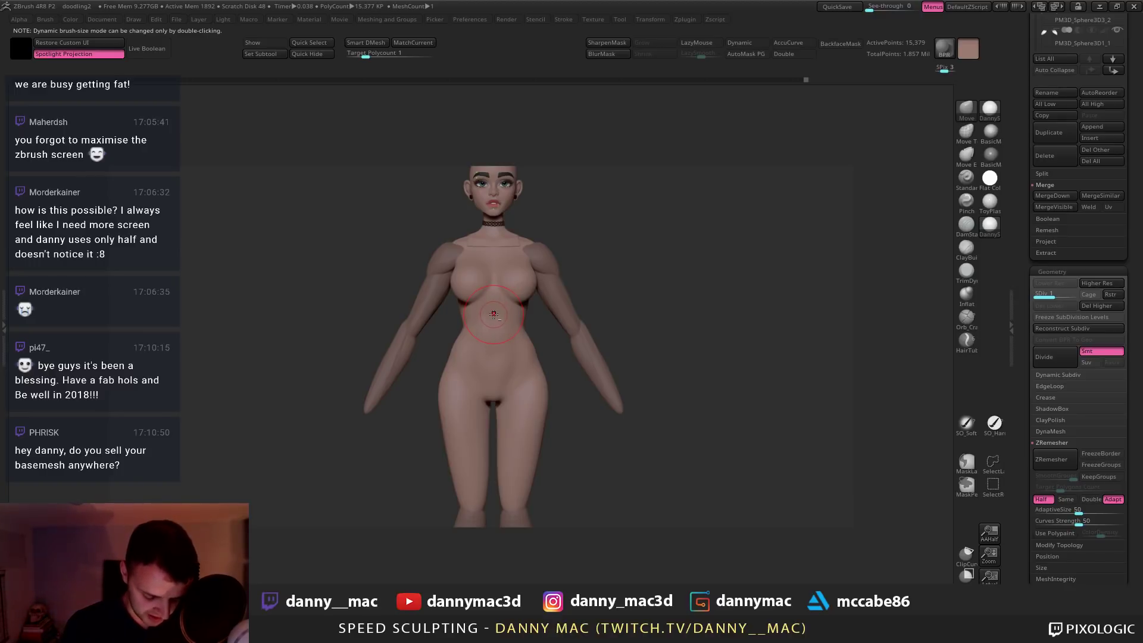
Switch to the DamStandard brush and raise the torso to subdivision level 2
{"action": "key", "text": "b"}
{"action": "key", "text": "d"}
{"action": "key", "text": "s"}
{"action": "key", "text": "d"}
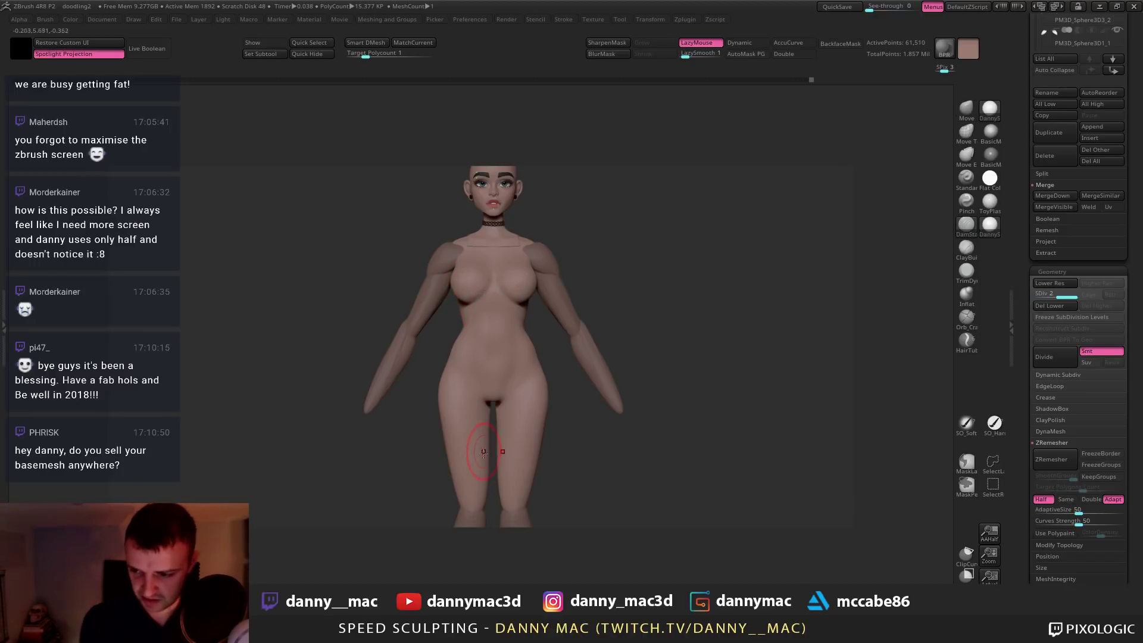
{"action": "mouse_move", "coordinate": [472, 313]}
{"action": "right_mouse_down"}
{"action": "mouse_move", "coordinate": [475, 321]}
{"action": "mouse_move", "coordinate": [492, 285]}
{"action": "mouse_move", "coordinate": [476, 292]}
{"action": "mouse_move", "coordinate": [564, 242]}
{"action": "mouse_move", "coordinate": [525, 235]}
{"action": "mouse_move", "coordinate": [570, 237]}
{"action": "mouse_move", "coordinate": [548, 241]}
{"action": "right_mouse_up"}
Adjust the shape of the shoulder caps with the Move brush
{"action": "key", "text": "l"}
{"action": "left_click", "coordinate": [546, 242], "text": "alt"}
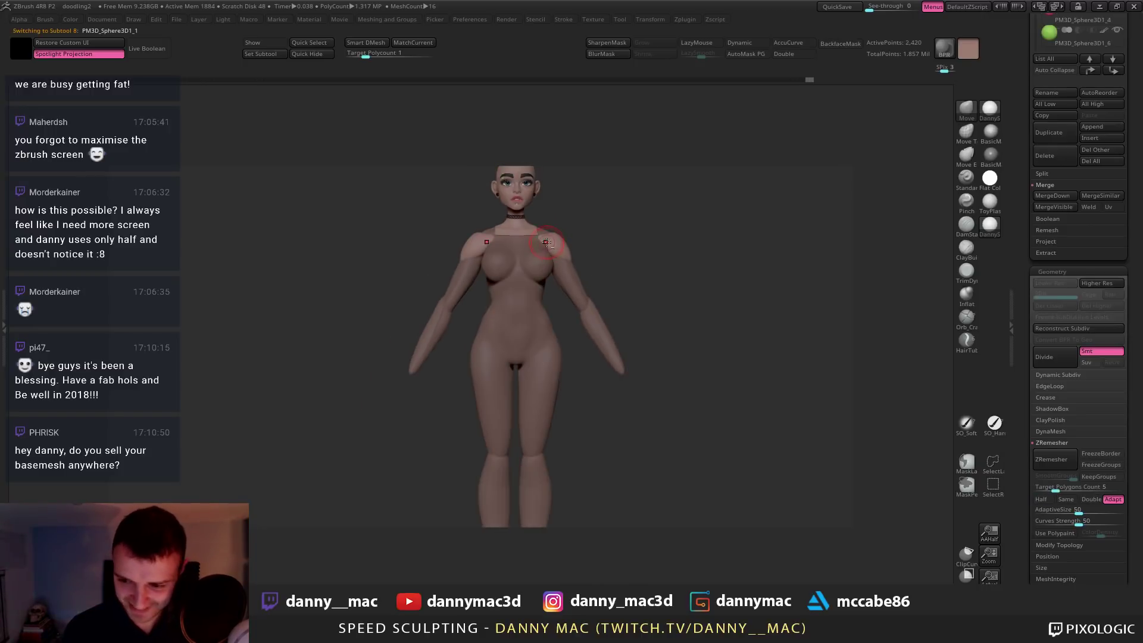
{"action": "mouse_move", "coordinate": [488, 262]}
{"action": "right_mouse_down", "text": "alt"}
{"action": "mouse_move", "coordinate": [497, 288]}
{"action": "mouse_move", "coordinate": [533, 290]}
{"action": "mouse_move", "coordinate": [468, 275]}
{"action": "mouse_move", "coordinate": [486, 253]}
{"action": "mouse_move", "coordinate": [456, 266]}
{"action": "mouse_move", "coordinate": [455, 292]}
{"action": "mouse_move", "coordinate": [473, 276]}
{"action": "mouse_move", "coordinate": [463, 322]}
{"action": "right_mouse_up", "text": "alt"}
{"action": "right_click", "coordinate": [426, 310]}
Reshape the sides of the torso's back above the waist with a resized Move brush
{"action": "left_click", "coordinate": [445, 296], "text": "alt"}
{"action": "key", "text": "space"}
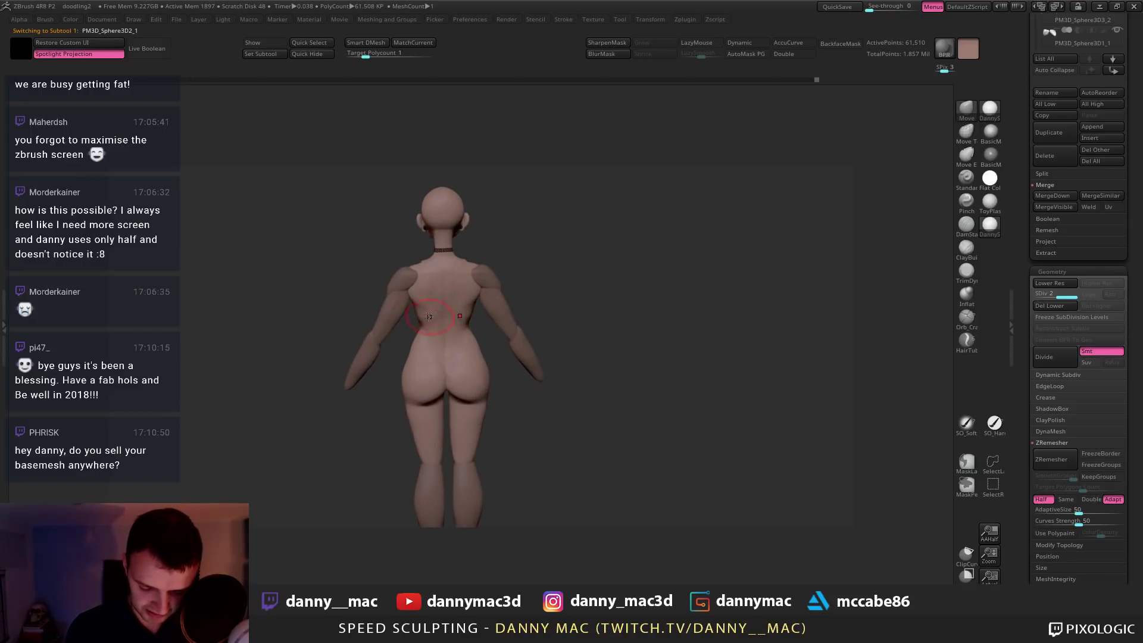
{"action": "key", "text": "space"}
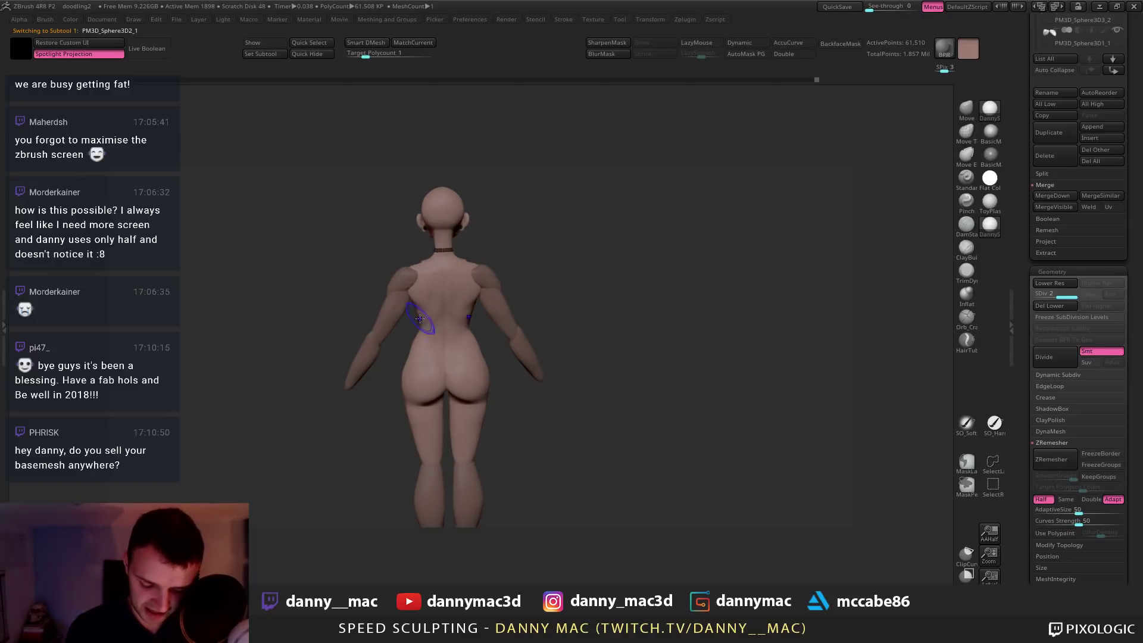
{"action": "mouse_move", "coordinate": [420, 319]}
{"action": "right_mouse_down", "text": "ctrl"}
{"action": "mouse_move", "coordinate": [433, 345]}
{"action": "mouse_move", "coordinate": [438, 328]}
{"action": "right_mouse_up", "text": "ctrl"}
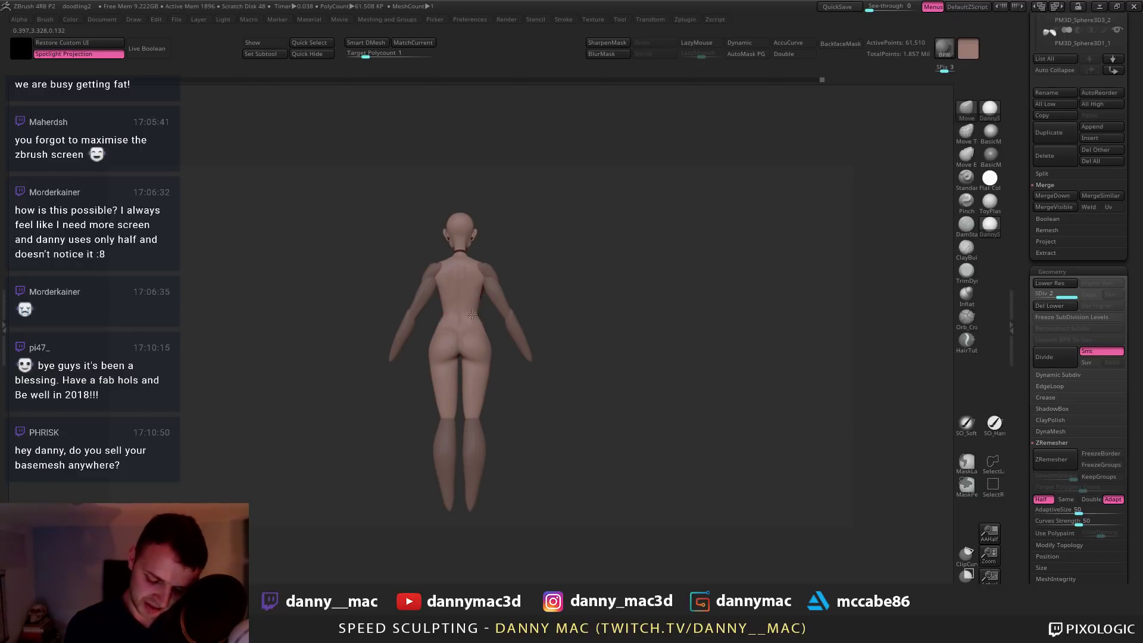
Refine the torso's waist and hips with the Move brush, working from the back, the front and below
{"action": "right_click_drag", "start_coordinate": [433, 333], "coordinate": [535, 309], "text": "shift"}
{"action": "right_click_drag", "start_coordinate": [470, 341], "coordinate": [442, 381]}
{"action": "left_click_drag", "start_coordinate": [442, 381], "coordinate": [450, 358]}
{"action": "mouse_move", "coordinate": [447, 357]}
{"action": "right_mouse_down", "text": "shift"}
{"action": "mouse_move", "coordinate": [465, 332]}
{"action": "mouse_move", "coordinate": [449, 368]}
{"action": "mouse_move", "coordinate": [532, 354]}
{"action": "right_mouse_up", "text": "shift"}
{"action": "key", "text": "space"}
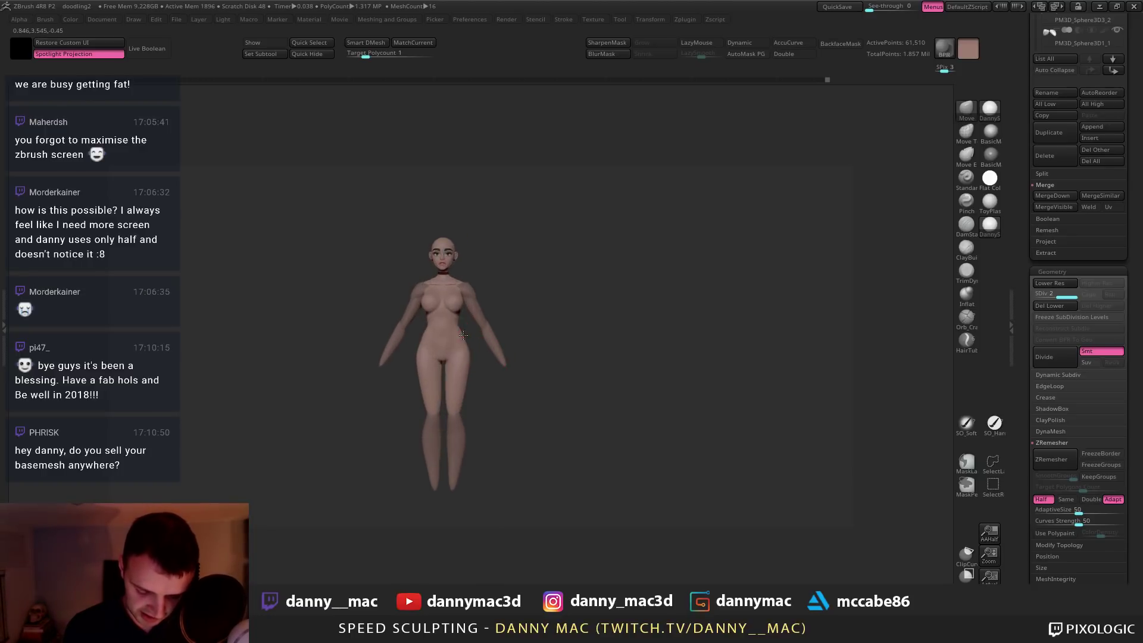
{"action": "right_click_drag", "start_coordinate": [478, 326], "coordinate": [447, 288]}
{"action": "key", "text": "space"}
{"action": "right_click", "coordinate": [420, 307]}
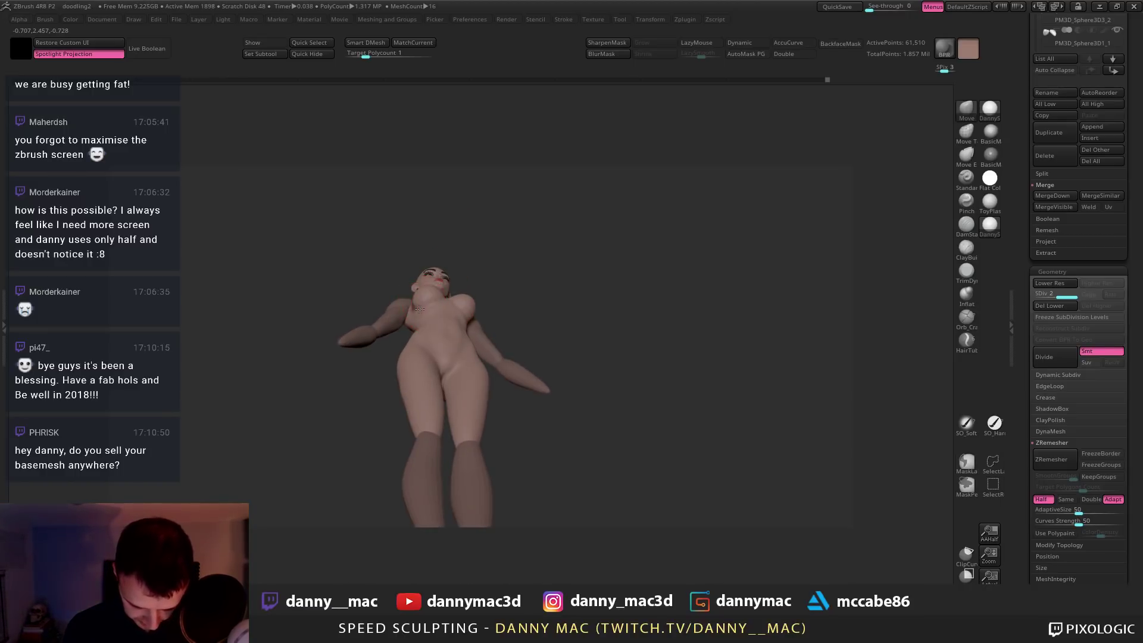
{"action": "right_click_drag", "start_coordinate": [404, 396], "coordinate": [414, 372]}
{"action": "mouse_move", "coordinate": [443, 321]}
{"action": "right_mouse_down", "text": "ctrl"}
{"action": "mouse_move", "coordinate": [426, 296]}
{"action": "mouse_move", "coordinate": [439, 334]}
{"action": "right_mouse_up", "text": "ctrl"}
{"action": "right_click_drag", "start_coordinate": [481, 271], "coordinate": [535, 306], "text": "ctrl"}
Select the shoulder subtool again and pull its contour into shape with the Move brush
{"action": "left_click", "coordinate": [513, 278], "text": "alt"}
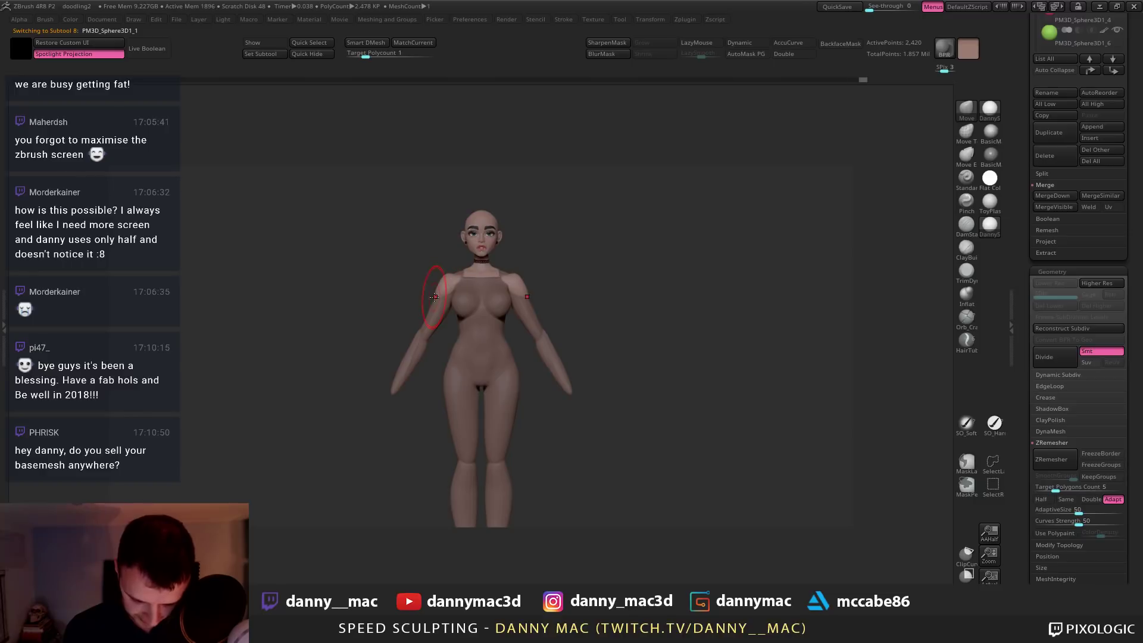
{"action": "left_click_drag", "start_coordinate": [475, 277], "coordinate": [477, 276]}
{"action": "right_click_drag", "start_coordinate": [525, 273], "coordinate": [539, 251], "text": "ctrl"}
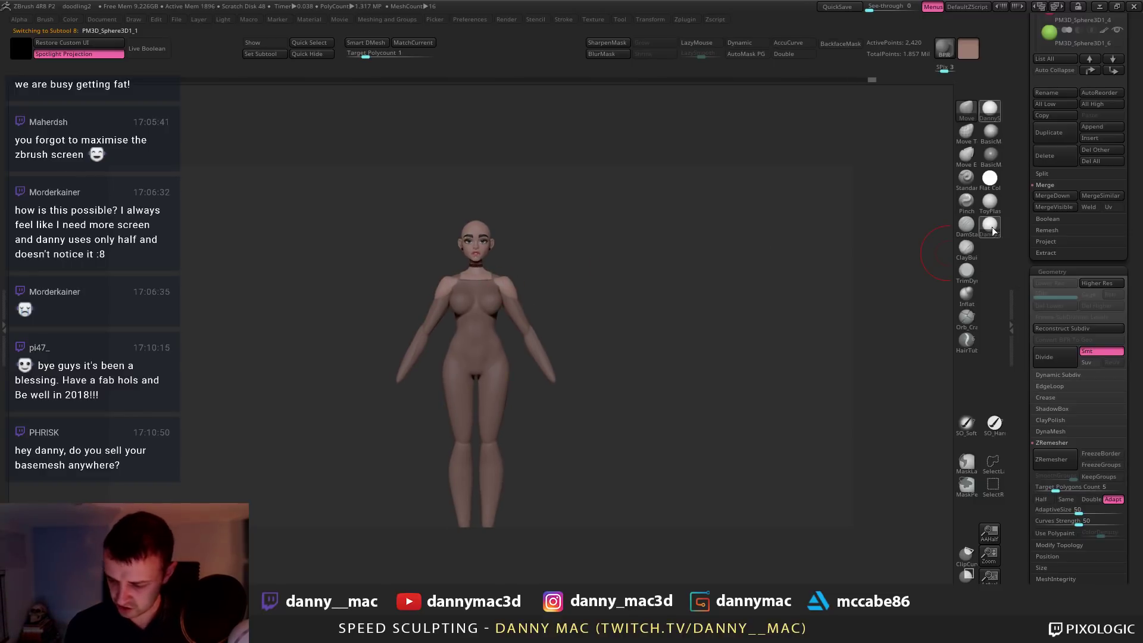
Preview the figure in the ToyPlastic and Flat Color materials, and return it to the DannyS skin material
{"action": "left_click", "coordinate": [989, 203]}
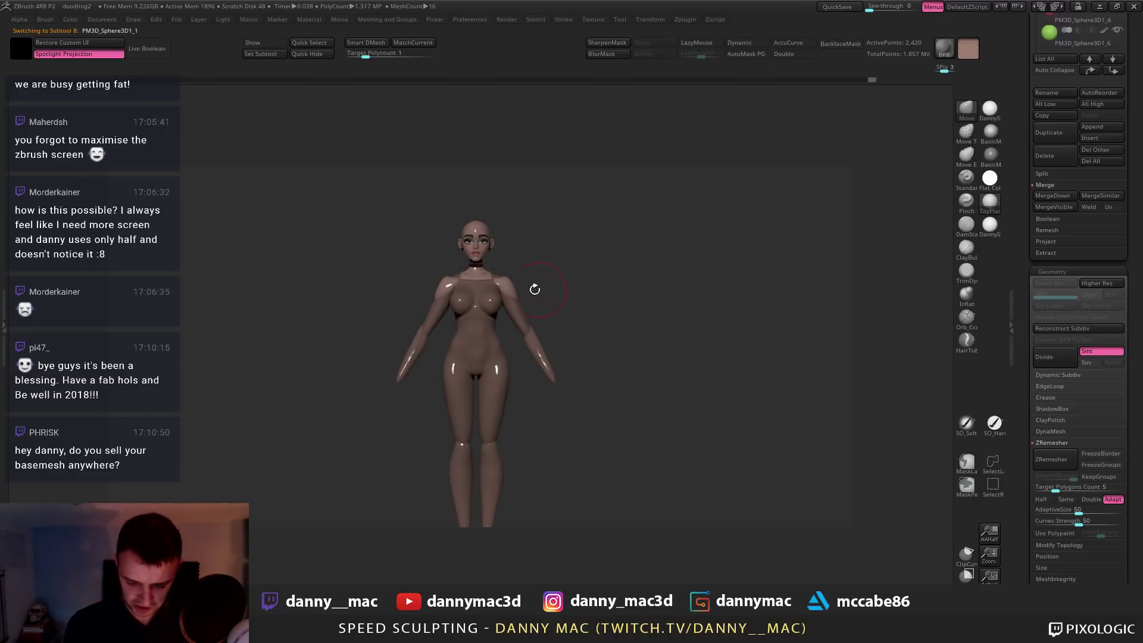
{"action": "left_click", "coordinate": [990, 177]}
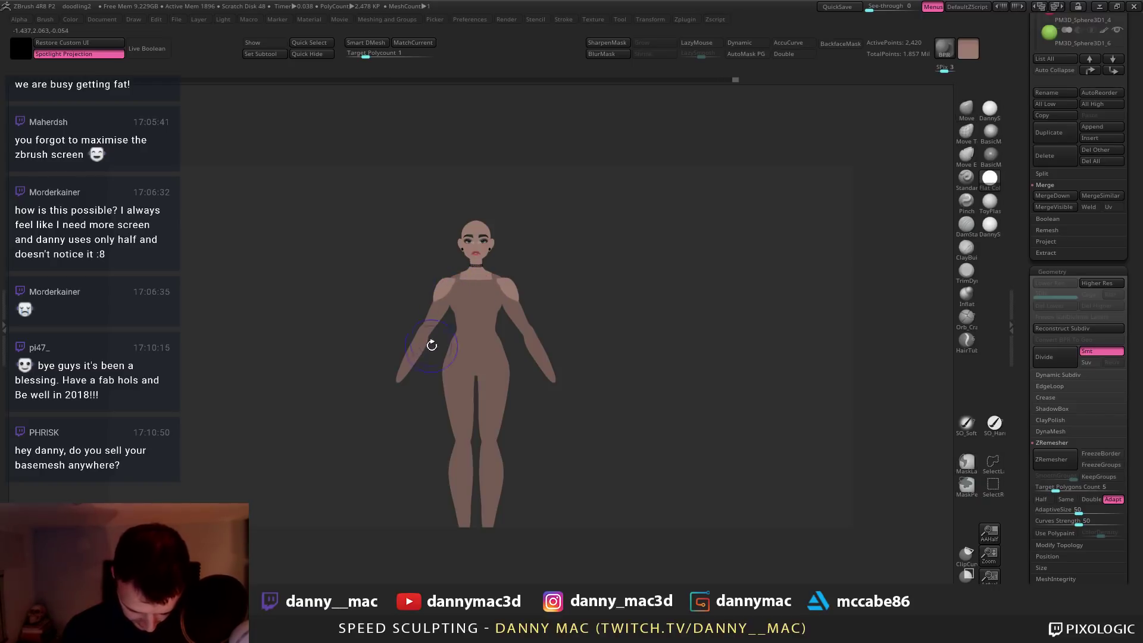
{"action": "left_click_drag", "start_coordinate": [571, 249], "coordinate": [638, 224]}
{"action": "left_click", "coordinate": [990, 109]}
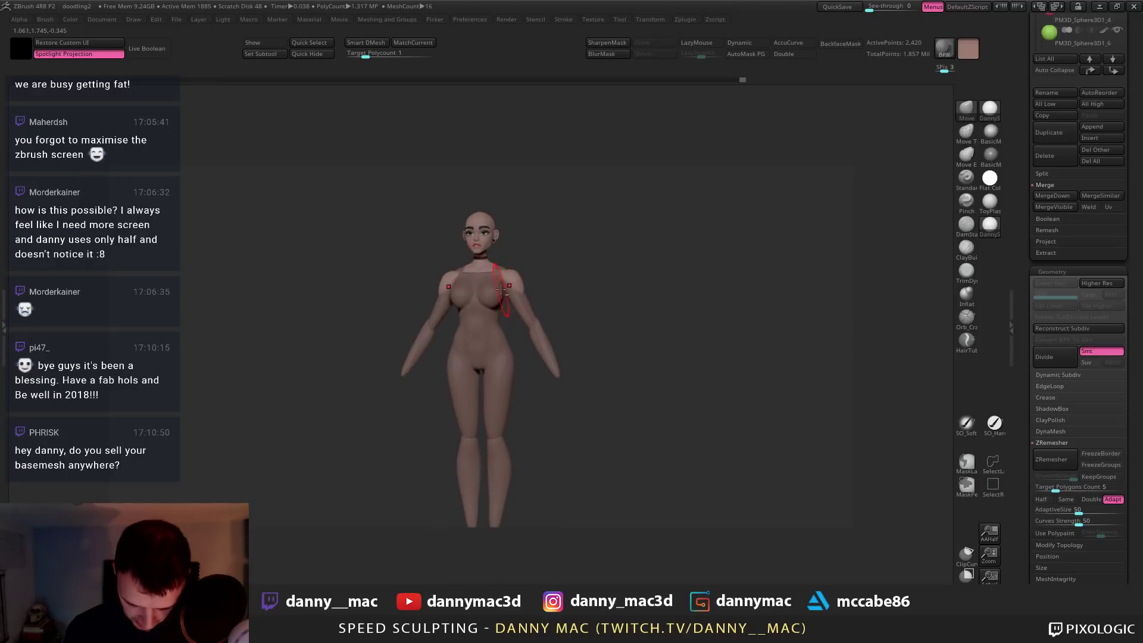
Adjust the torso's upper edge near the shoulders with the Move brush and save the project as doodling2
{"action": "left_click", "coordinate": [501, 275], "text": "alt"}
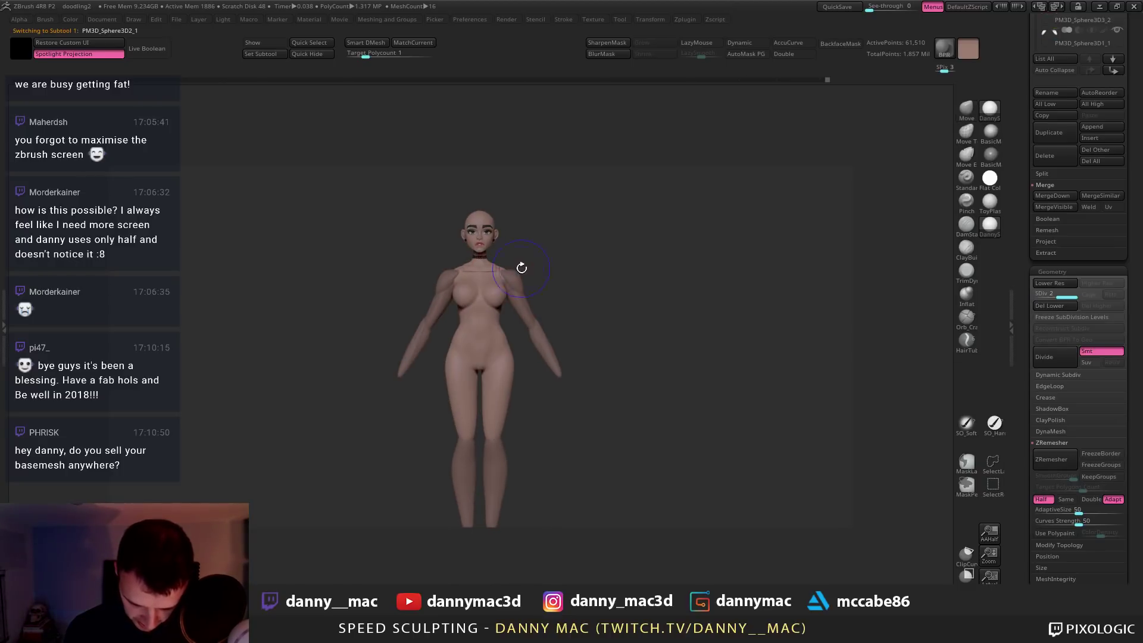
{"action": "key", "text": "space"}
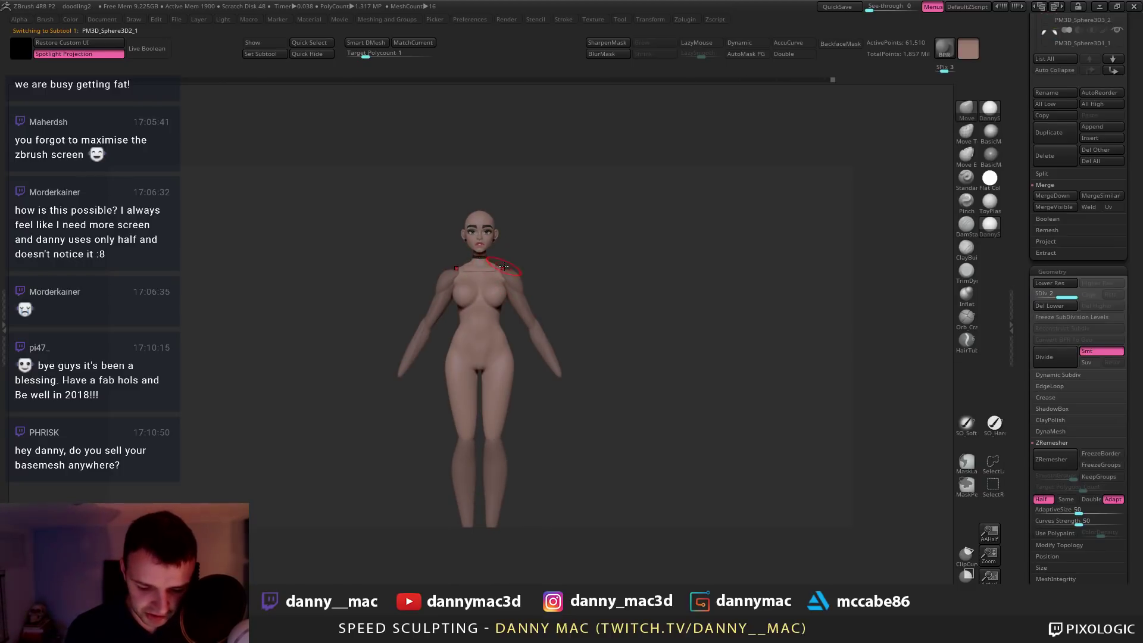
{"action": "key", "text": "ctrl+s"}
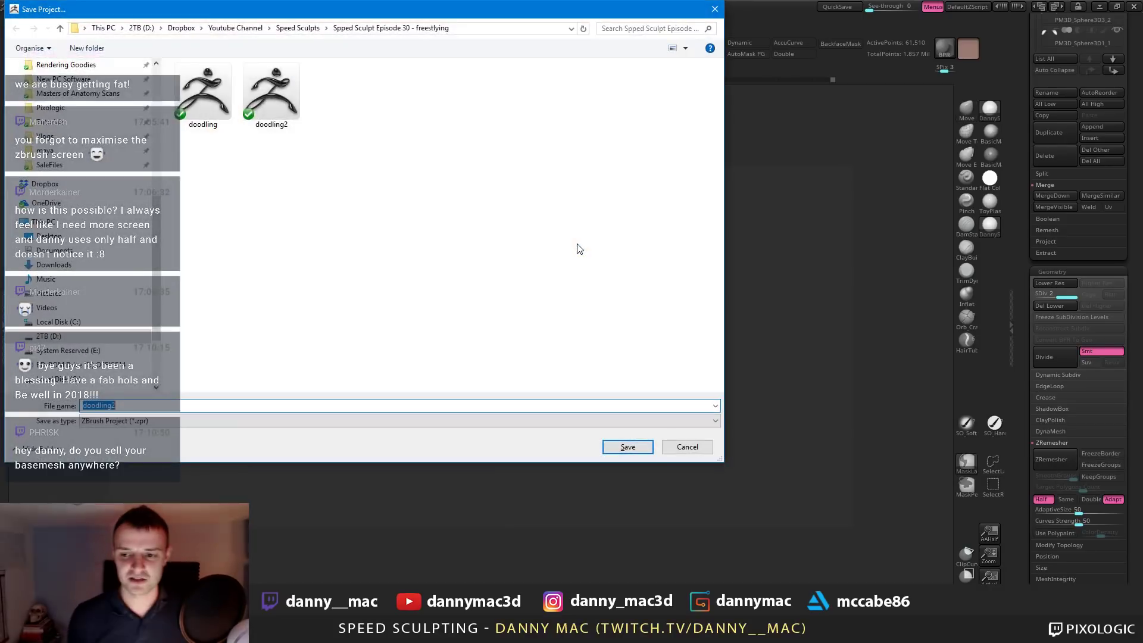
{"action": "key", "text": "Return"}
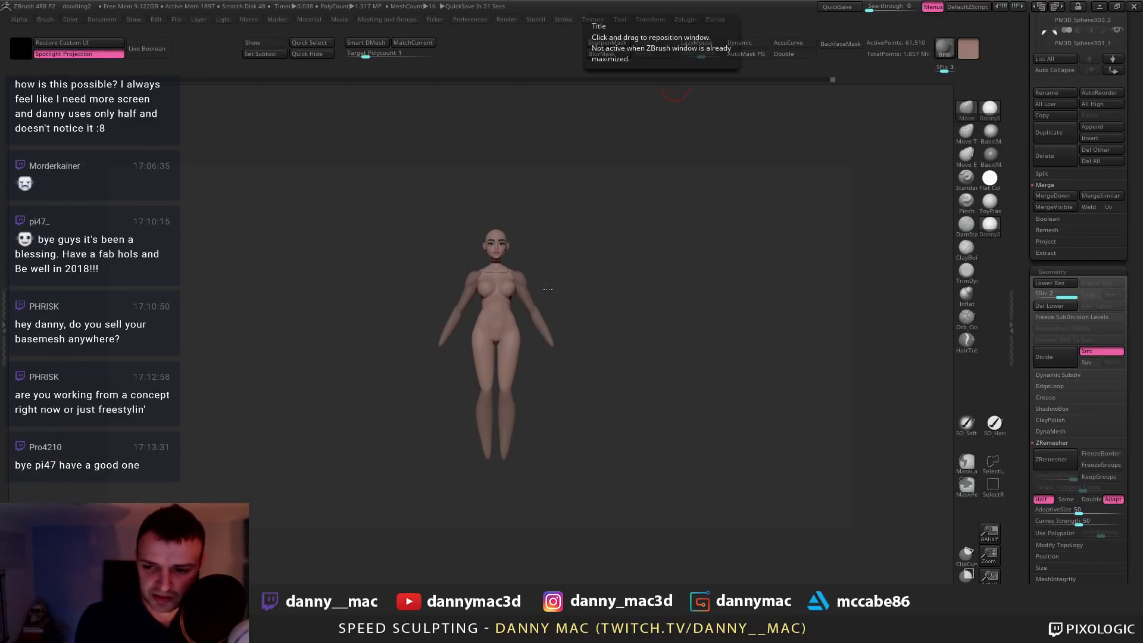
Select the upper arms and unhide the character's hair subtools
{"action": "left_click", "coordinate": [526, 298], "text": "alt"}
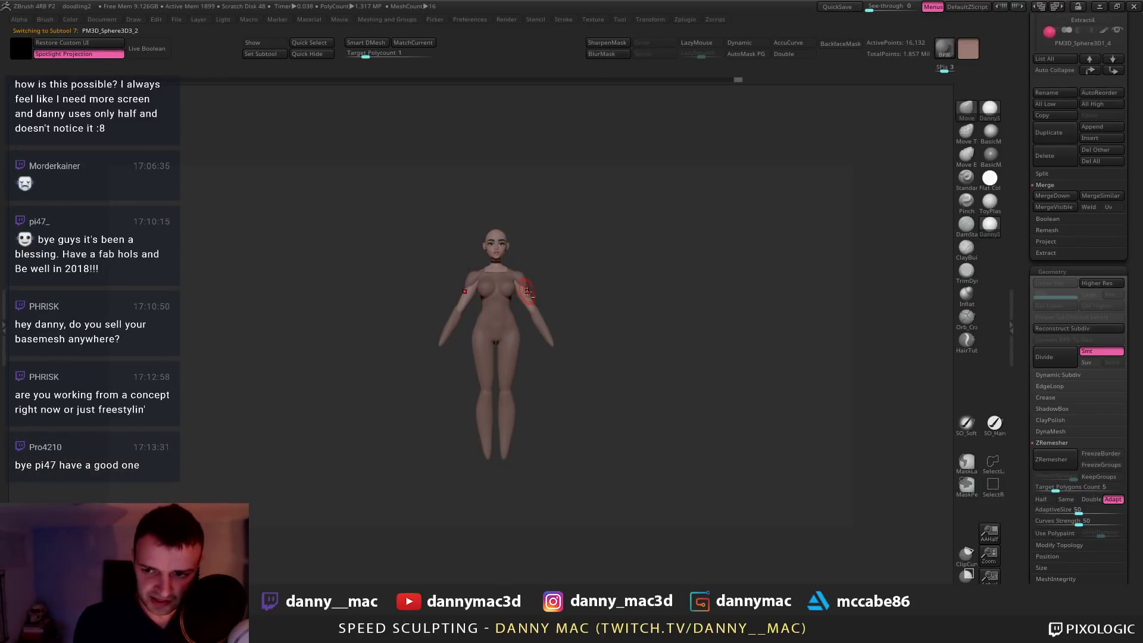
{"action": "left_click_drag", "start_coordinate": [552, 277], "coordinate": [558, 302], "text": "alt"}
{"action": "left_click", "coordinate": [529, 297], "text": "alt"}
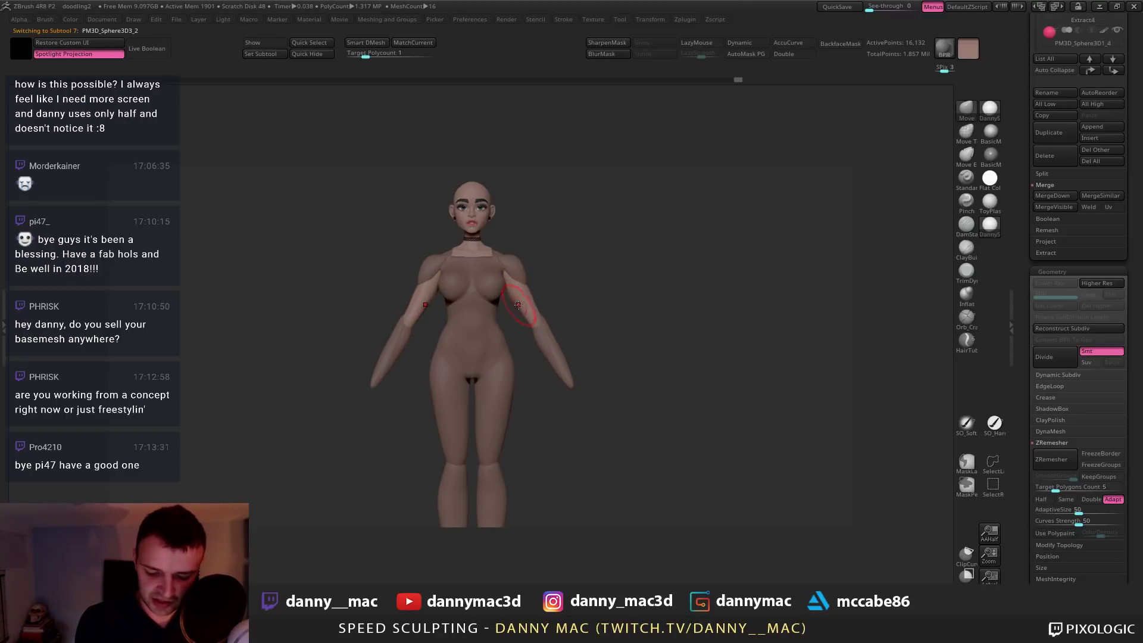
{"action": "left_click_drag", "start_coordinate": [552, 186], "coordinate": [564, 276], "text": "alt"}
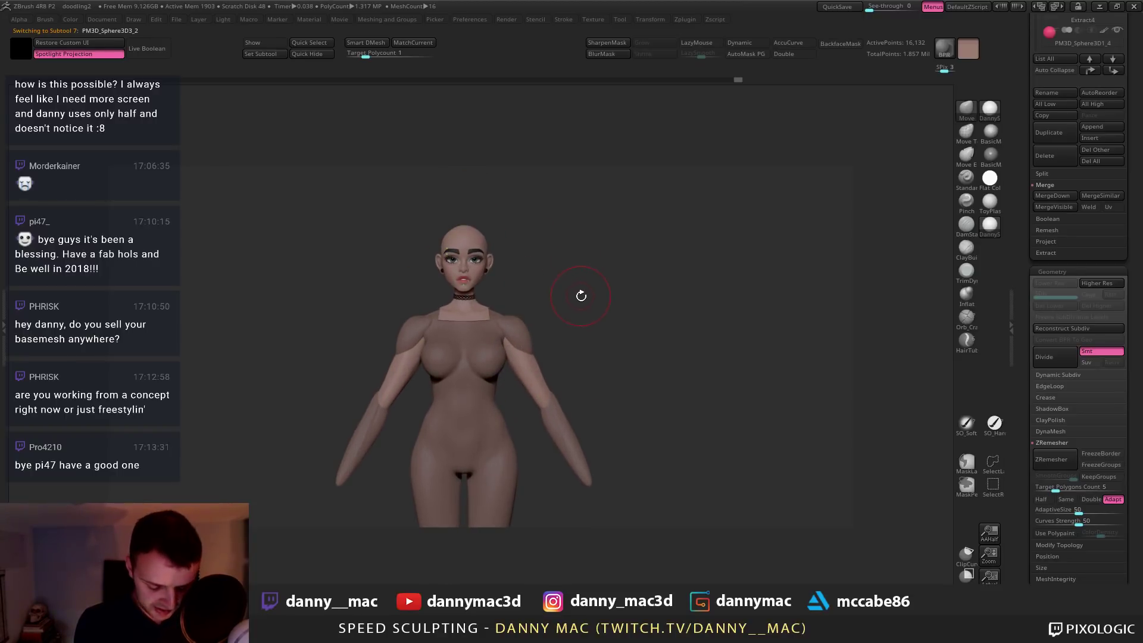
{"action": "key", "text": "F1"}
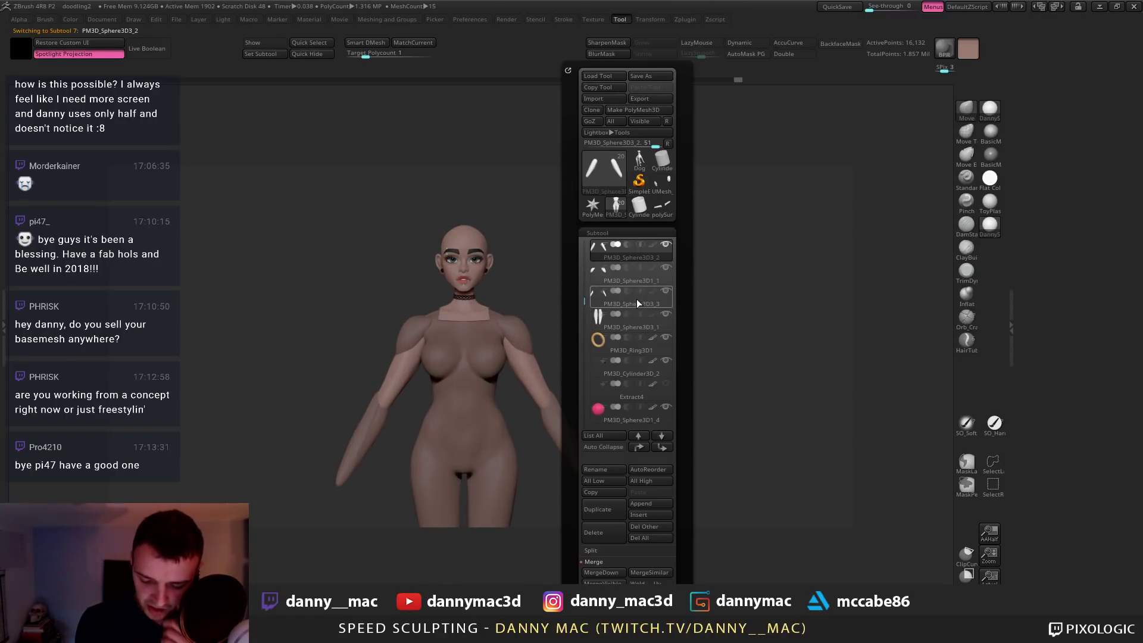
{"action": "left_click_drag", "start_coordinate": [582, 307], "coordinate": [584, 256]}
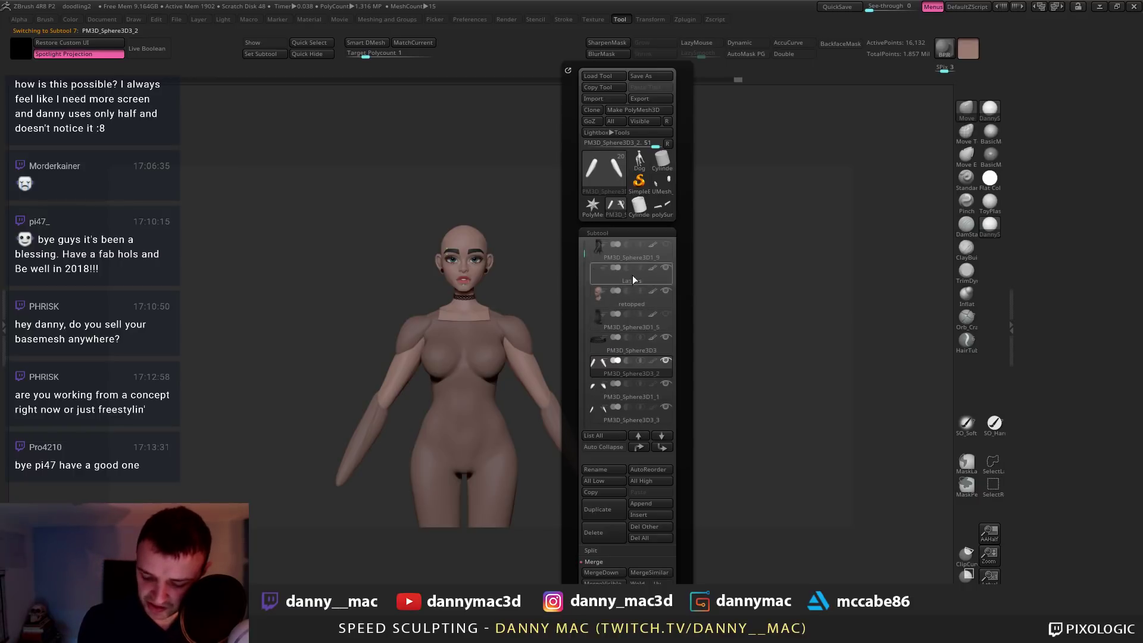
{"action": "left_click", "coordinate": [667, 313]}
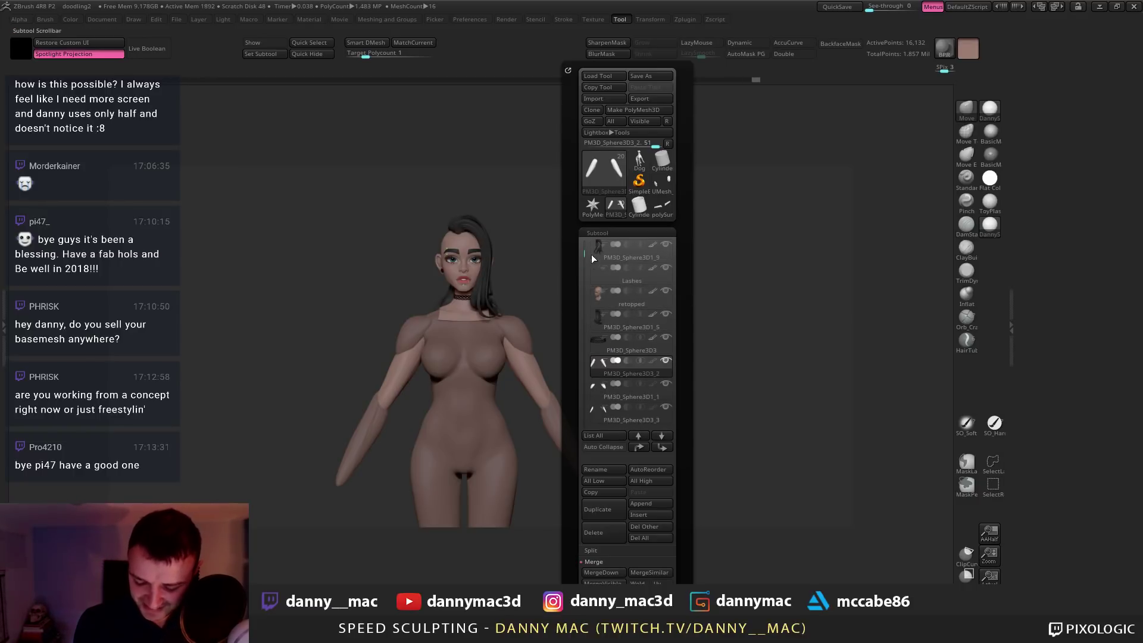
{"action": "left_click", "coordinate": [668, 244]}
{"action": "mouse_move", "coordinate": [583, 254]}
{"action": "left_mouse_down"}
{"action": "mouse_move", "coordinate": [566, 238]}
{"action": "mouse_move", "coordinate": [544, 327]}
{"action": "mouse_move", "coordinate": [531, 315]}
{"action": "left_mouse_up"}
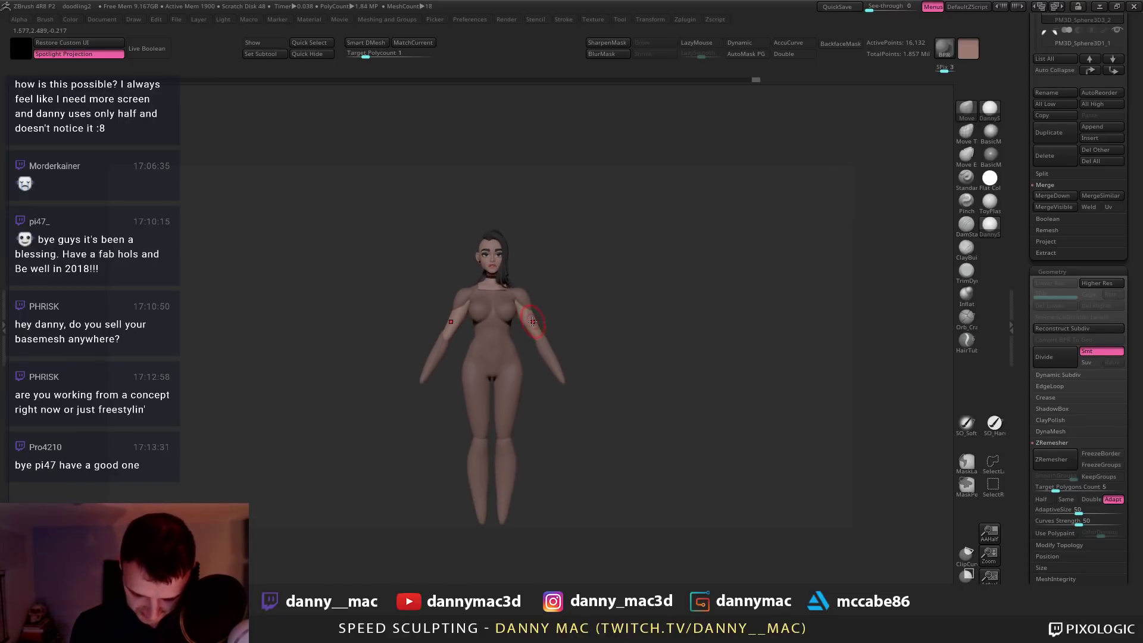
Check the figure's overall proportions with the hair shown, selecting the forearms, shoulders and lower legs in turn
{"action": "left_click", "coordinate": [549, 347], "text": "alt"}
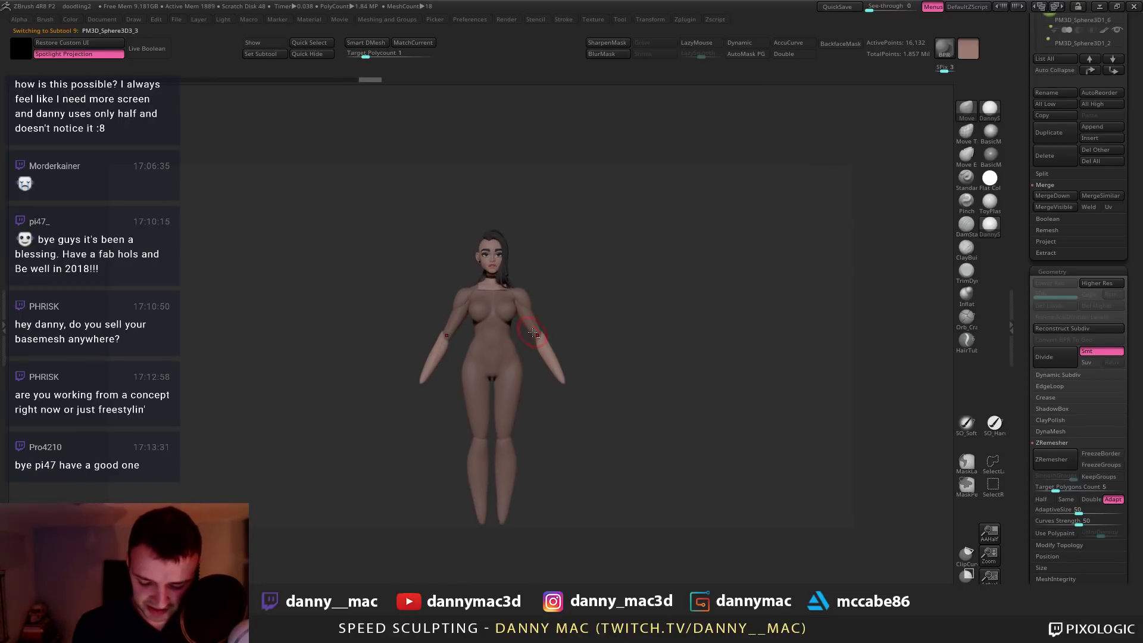
{"action": "left_click", "coordinate": [544, 334], "text": "alt"}
{"action": "left_click", "coordinate": [505, 343], "text": "alt"}
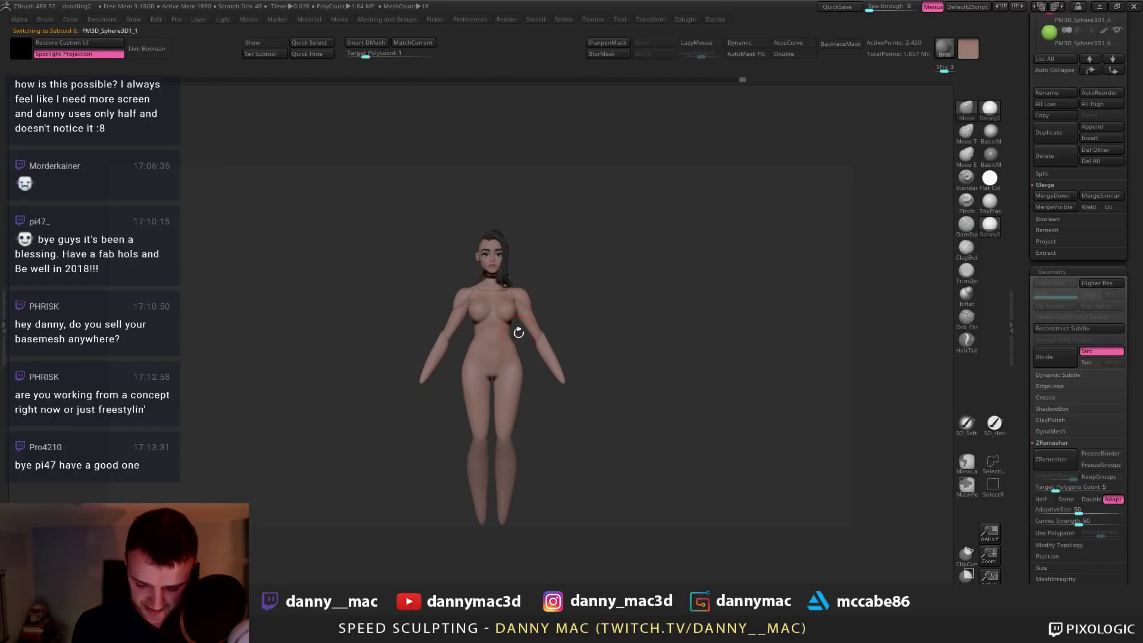
{"action": "left_click", "coordinate": [510, 463], "text": "alt"}
{"action": "right_click_drag", "start_coordinate": [517, 393], "coordinate": [488, 256], "text": "alt"}
{"action": "right_click_drag", "start_coordinate": [467, 398], "coordinate": [460, 405], "text": "alt"}
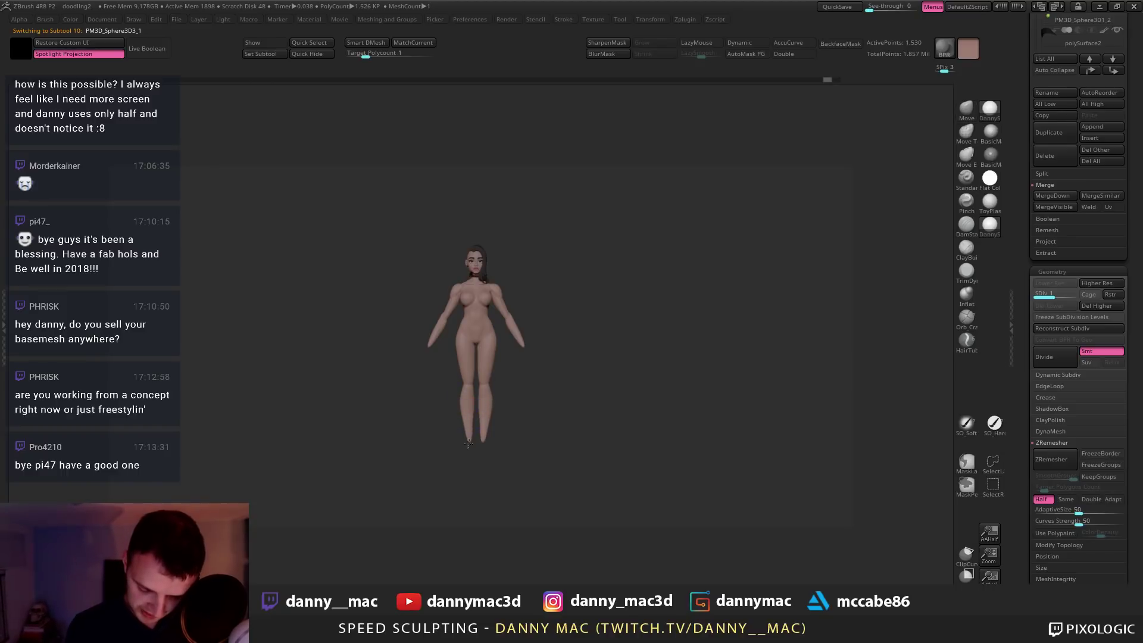
{"action": "mouse_move", "coordinate": [471, 441]}
{"action": "right_mouse_down", "text": "ctrl"}
{"action": "mouse_move", "coordinate": [458, 357]}
{"action": "mouse_move", "coordinate": [477, 327]}
{"action": "mouse_move", "coordinate": [464, 313]}
{"action": "mouse_move", "coordinate": [470, 298]}
{"action": "mouse_move", "coordinate": [490, 311]}
{"action": "mouse_move", "coordinate": [491, 268]}
{"action": "right_mouse_up", "text": "ctrl"}
Drop the torso to subdivision level 1 and adjust its lower belly with the Move brush
{"action": "left_click", "coordinate": [447, 343], "text": "alt"}
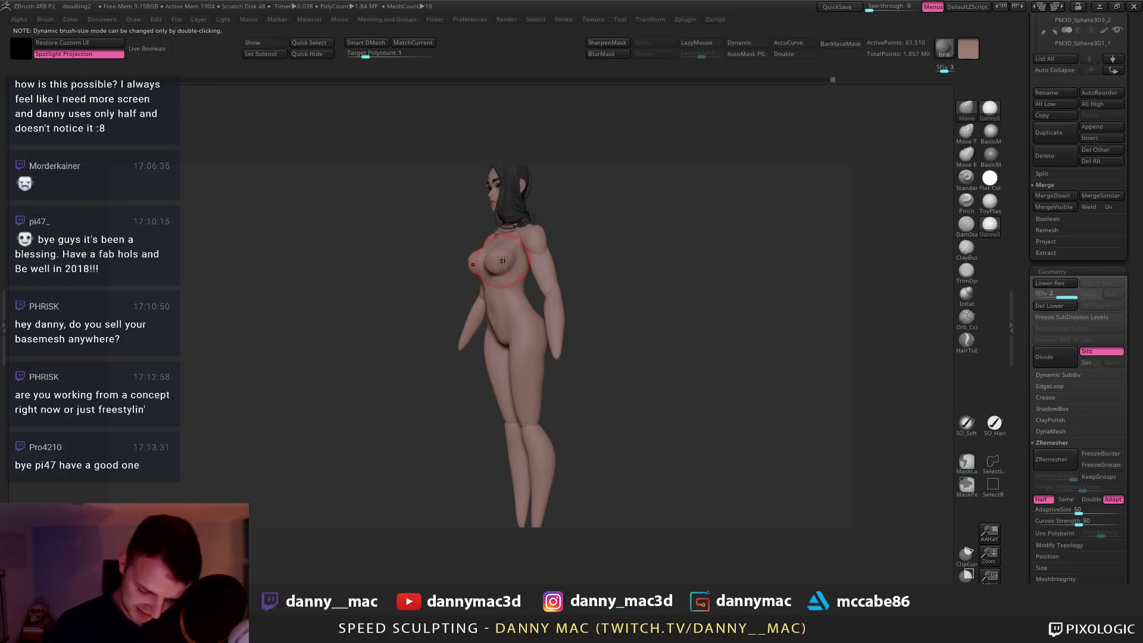
{"action": "key", "text": "shift+d"}
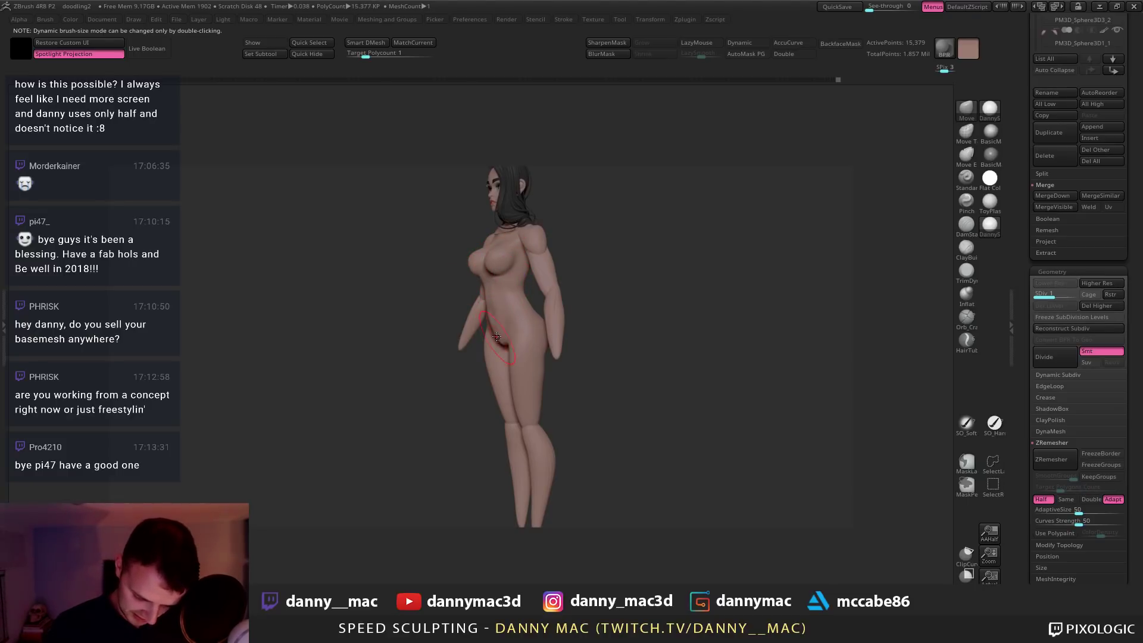
{"action": "mouse_move", "coordinate": [491, 343]}
{"action": "right_mouse_down"}
{"action": "mouse_move", "coordinate": [497, 273]}
{"action": "mouse_move", "coordinate": [505, 265]}
{"action": "mouse_move", "coordinate": [510, 284]}
{"action": "mouse_move", "coordinate": [487, 303]}
{"action": "mouse_move", "coordinate": [513, 296]}
{"action": "mouse_move", "coordinate": [505, 307]}
{"action": "mouse_move", "coordinate": [538, 307]}
{"action": "mouse_move", "coordinate": [536, 298]}
{"action": "right_mouse_up"}
Select the shoulder caps, resize the Move brush and refine their shape where they meet the torso
{"action": "key", "text": "space"}
{"action": "left_click", "coordinate": [539, 299], "text": "alt"}
{"action": "key", "text": "space"}
{"action": "left_click_drag", "start_coordinate": [538, 300], "coordinate": [537, 288]}
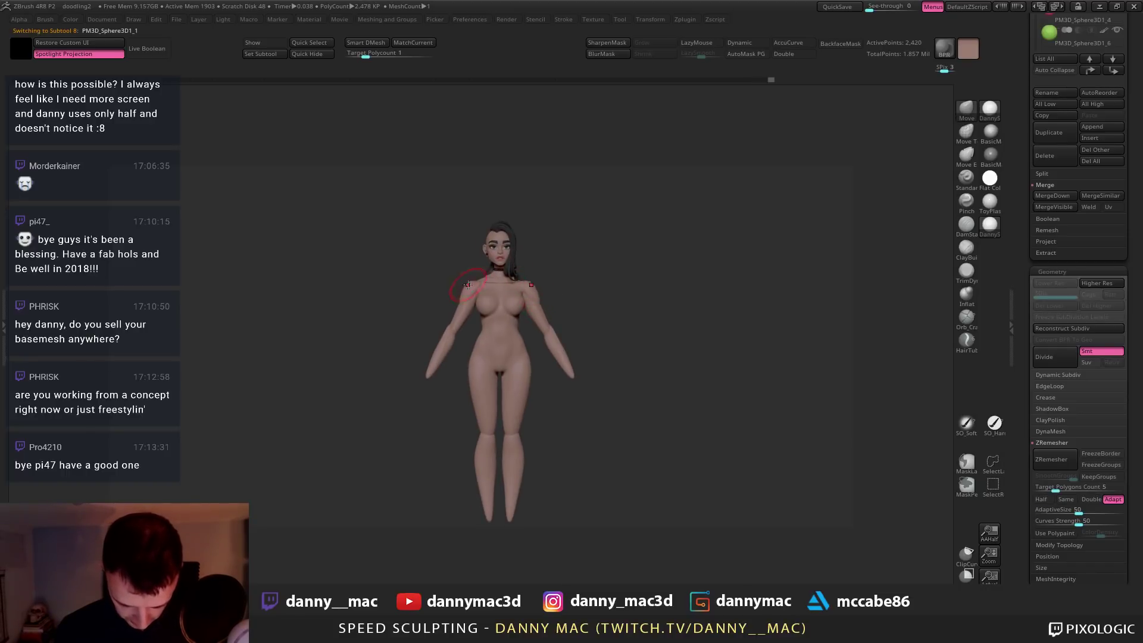
{"action": "right_click_drag", "start_coordinate": [468, 287], "coordinate": [488, 292]}
{"action": "left_click_drag", "start_coordinate": [478, 297], "coordinate": [480, 294]}
{"action": "mouse_move", "coordinate": [481, 294]}
{"action": "right_mouse_down"}
{"action": "mouse_move", "coordinate": [472, 290]}
{"action": "mouse_move", "coordinate": [538, 255]}
{"action": "mouse_move", "coordinate": [542, 275]}
{"action": "right_mouse_up"}
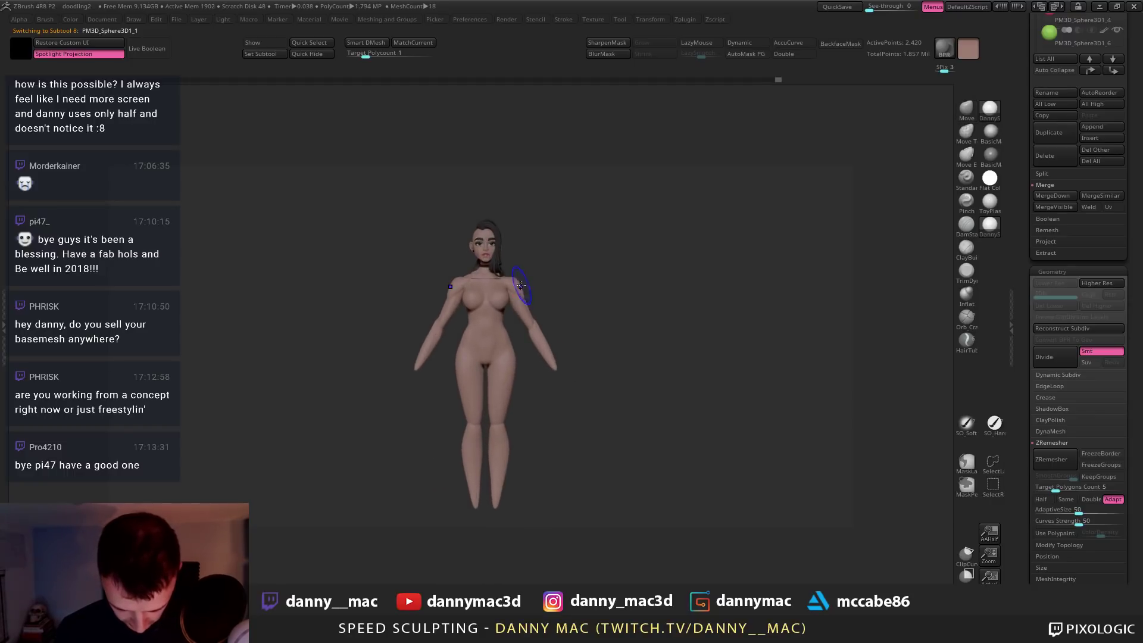
Smooth the shoulder caps, then select the forearms and nudge their shape with the Move brush
{"action": "left_click_drag", "start_coordinate": [521, 285], "coordinate": [527, 290], "text": "shift"}
{"action": "mouse_move", "coordinate": [533, 288]}
{"action": "right_mouse_down", "text": "ctrl"}
{"action": "mouse_move", "coordinate": [536, 275]}
{"action": "mouse_move", "coordinate": [541, 299]}
{"action": "right_mouse_up", "text": "ctrl"}
{"action": "left_click", "coordinate": [524, 293], "text": "alt"}
{"action": "left_click", "coordinate": [532, 326], "text": "alt"}
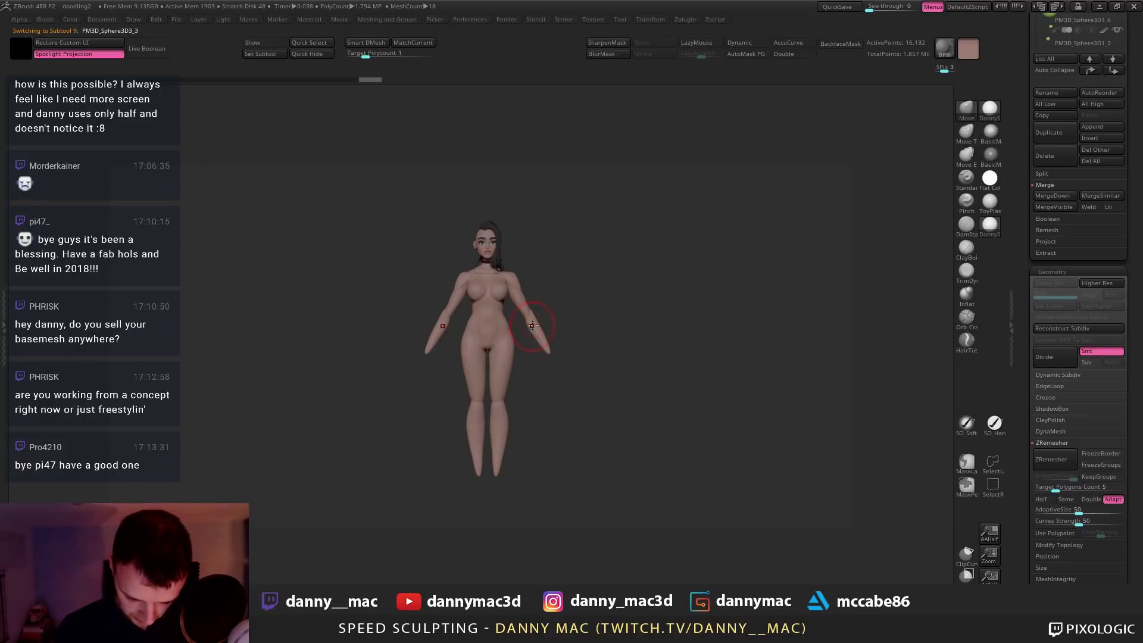
{"action": "left_click_drag", "start_coordinate": [528, 324], "coordinate": [526, 326]}
Select the torso, resize the Move brush and adjust the upper body's profile, finishing with the shoulder caps selected
{"action": "mouse_move", "coordinate": [526, 325]}
{"action": "right_mouse_down", "text": "alt"}
{"action": "mouse_move", "coordinate": [503, 322]}
{"action": "mouse_move", "coordinate": [507, 289]}
{"action": "mouse_move", "coordinate": [523, 284]}
{"action": "right_mouse_up", "text": "alt"}
{"action": "left_click", "coordinate": [498, 310], "text": "alt"}
{"action": "key", "text": "s"}
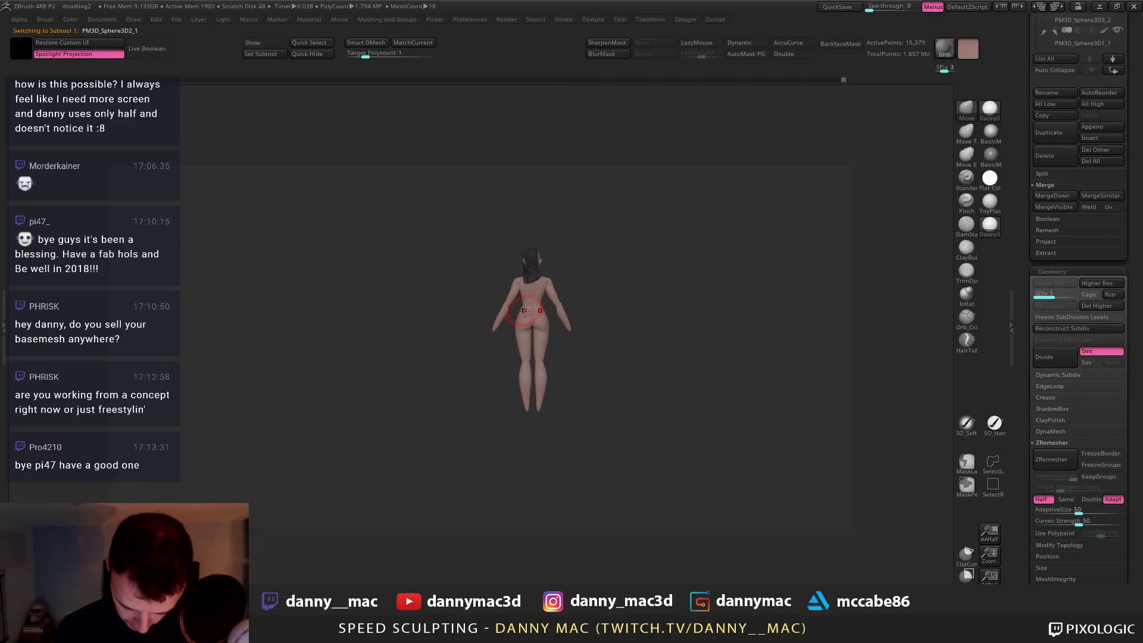
{"action": "key", "text": "space"}
{"action": "mouse_move", "coordinate": [527, 300]}
{"action": "right_mouse_down"}
{"action": "mouse_move", "coordinate": [618, 300]}
{"action": "mouse_move", "coordinate": [571, 296]}
{"action": "mouse_move", "coordinate": [520, 350]}
{"action": "mouse_move", "coordinate": [481, 347]}
{"action": "mouse_move", "coordinate": [530, 344]}
{"action": "right_mouse_up"}
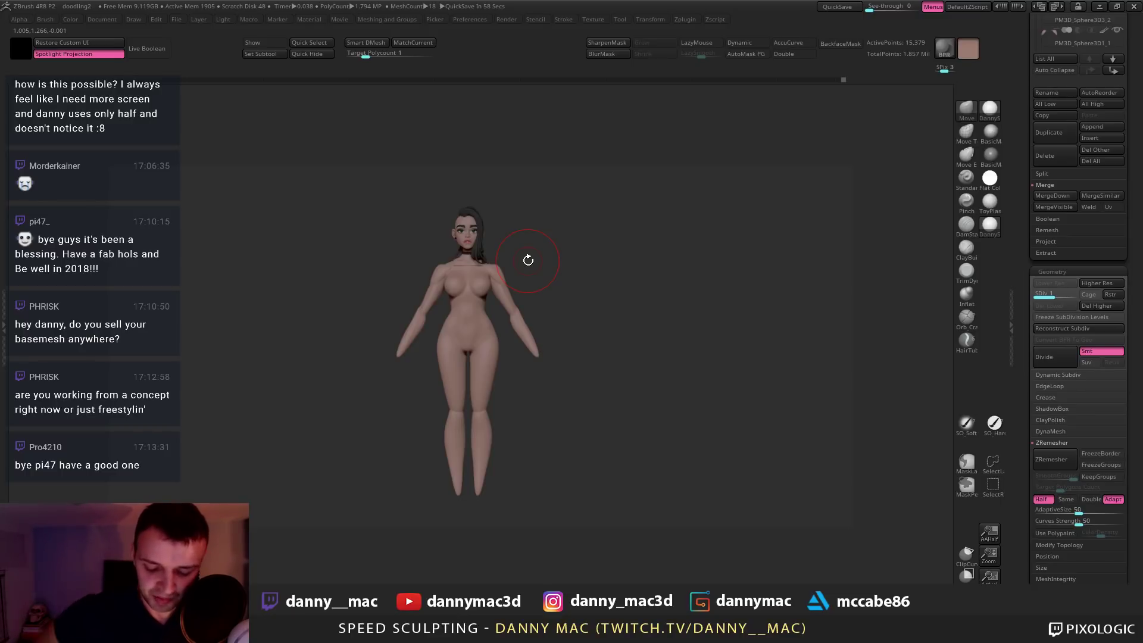
{"action": "mouse_move", "coordinate": [528, 260]}
{"action": "left_mouse_down"}
{"action": "mouse_move", "coordinate": [459, 297]}
{"action": "mouse_move", "coordinate": [468, 273]}
{"action": "left_mouse_up"}
{"action": "key", "text": "space"}
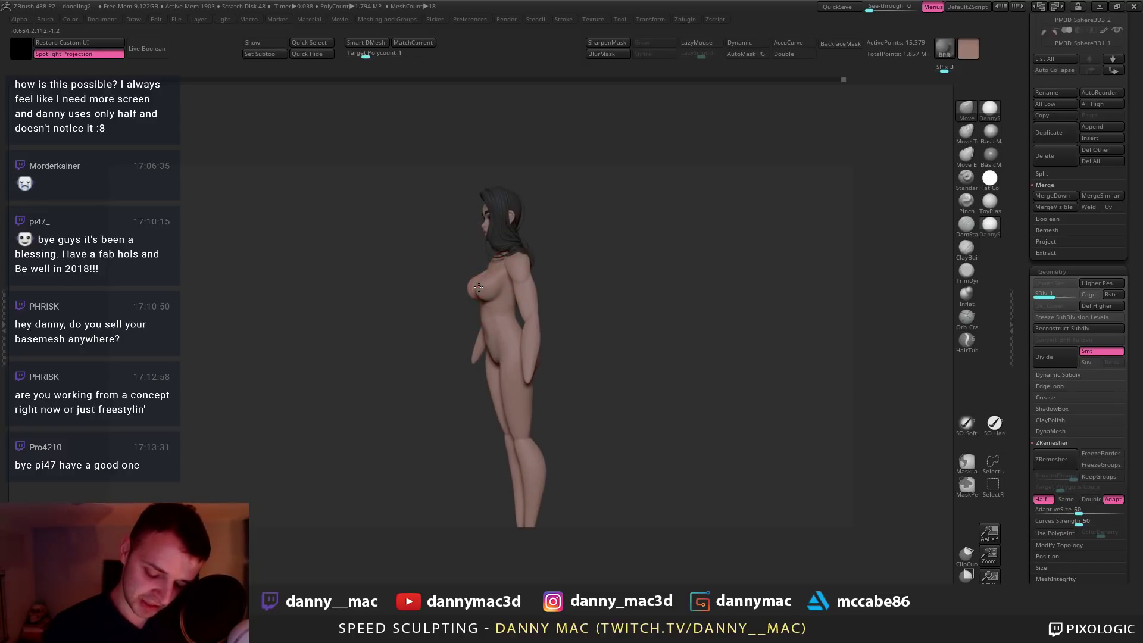
{"action": "right_click_drag", "start_coordinate": [501, 277], "coordinate": [483, 275]}
{"action": "key", "text": "space"}
{"action": "left_click_drag", "start_coordinate": [489, 275], "coordinate": [505, 272]}
{"action": "left_click", "coordinate": [506, 271], "text": "alt"}
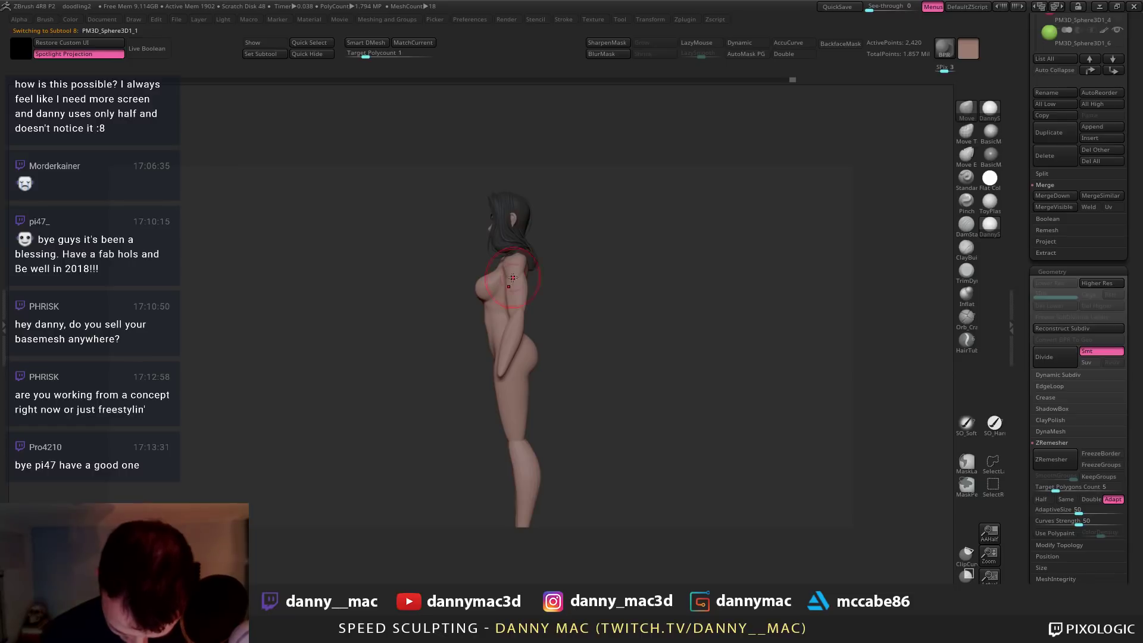
{"action": "mouse_move", "coordinate": [522, 271]}
{"action": "right_mouse_down"}
{"action": "mouse_move", "coordinate": [580, 253]}
{"action": "mouse_move", "coordinate": [559, 281]}
{"action": "mouse_move", "coordinate": [577, 272]}
{"action": "mouse_move", "coordinate": [536, 276]}
{"action": "mouse_move", "coordinate": [534, 262]}
{"action": "mouse_move", "coordinate": [453, 237]}
{"action": "mouse_move", "coordinate": [421, 254]}
{"action": "right_mouse_up"}
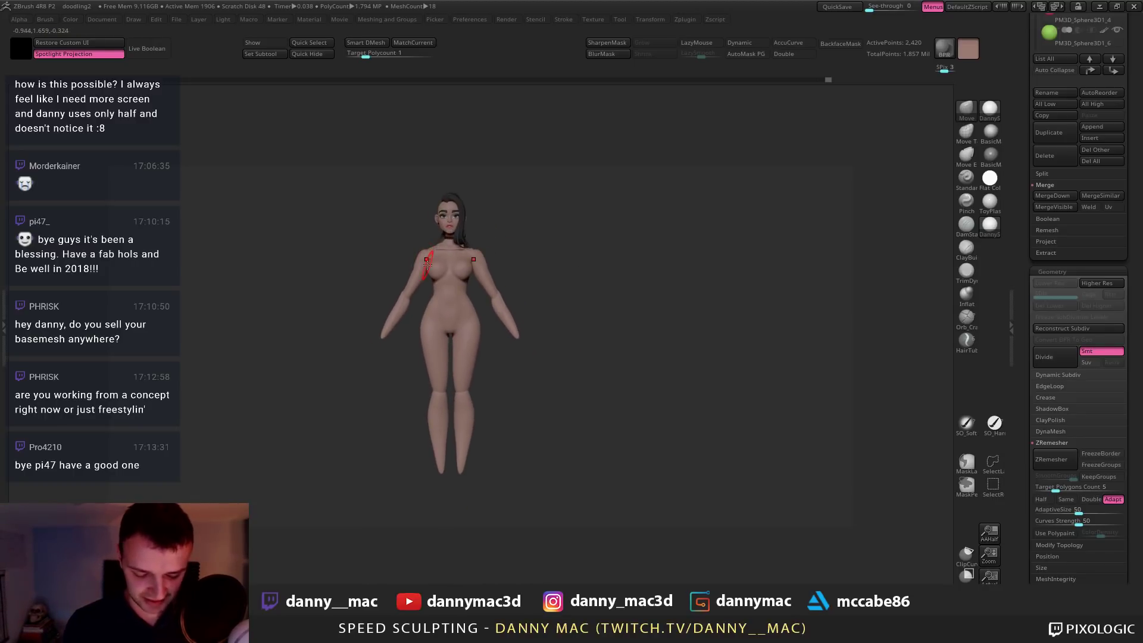
Select the lower legs and shape the calves from the side with the Move brush
{"action": "right_click_drag", "start_coordinate": [473, 372], "coordinate": [494, 324], "text": "alt"}
{"action": "left_click", "coordinate": [466, 385], "text": "alt"}
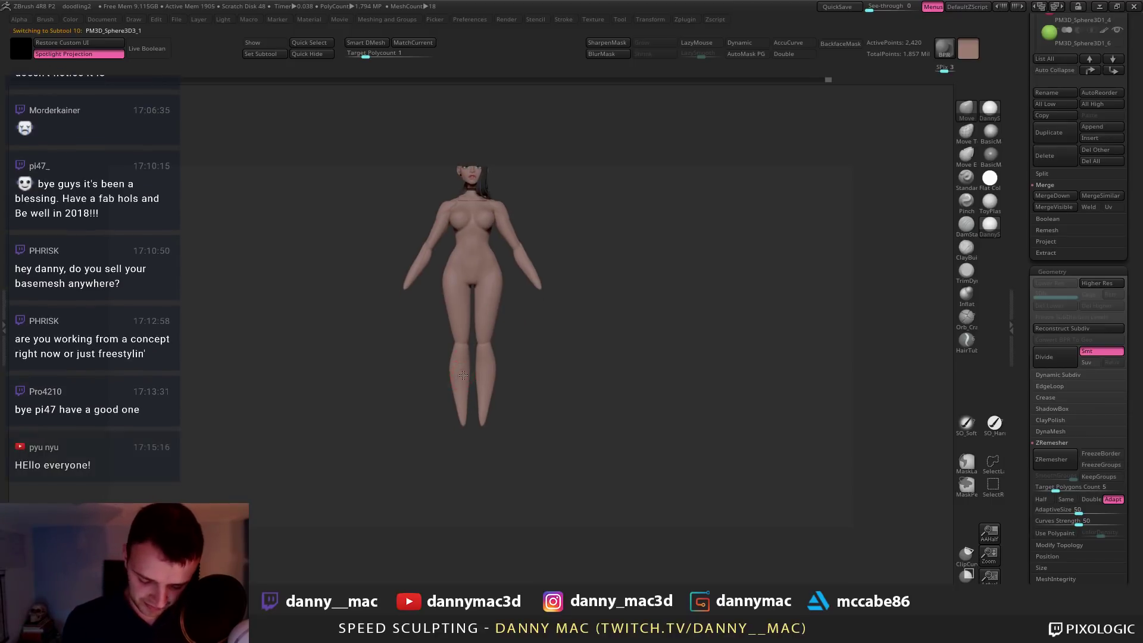
{"action": "right_click_drag", "start_coordinate": [469, 407], "coordinate": [477, 374]}
{"action": "right_click", "coordinate": [476, 374]}
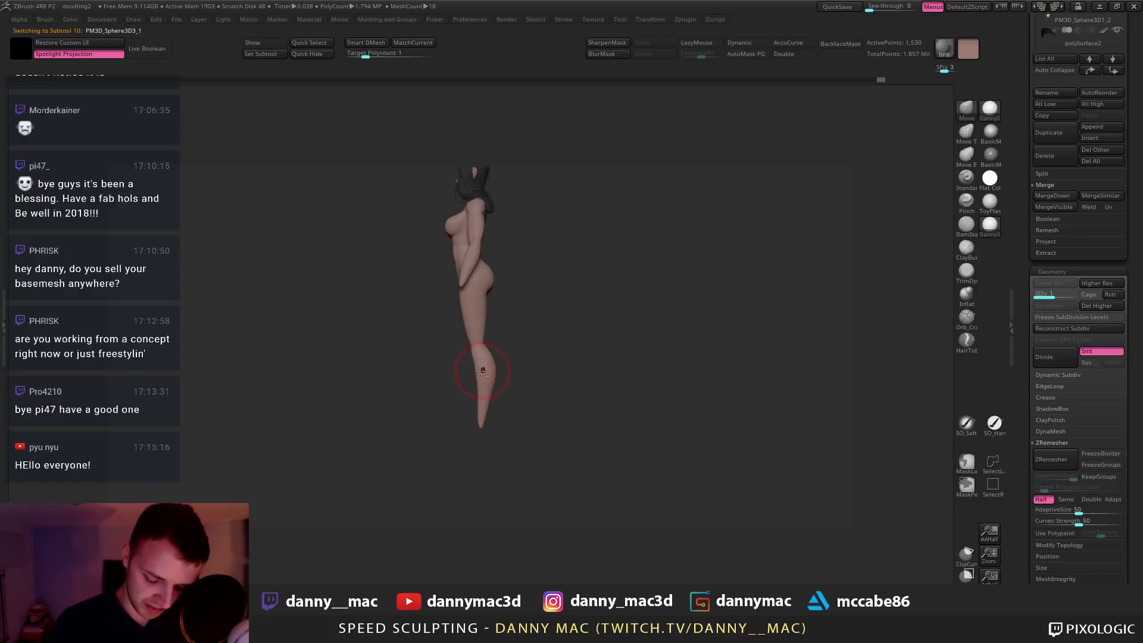
{"action": "right_click", "coordinate": [483, 371]}
{"action": "left_click", "coordinate": [477, 374]}
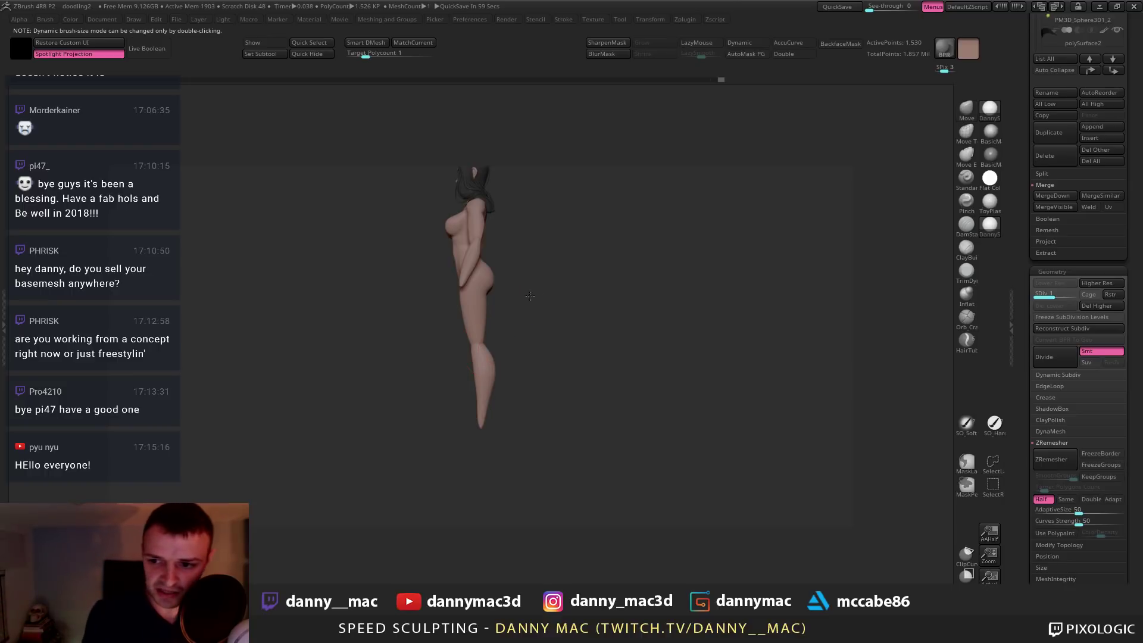
Resize the Move brush and refine the lower legs' profile from calf to ankle, undoing one stroke along the way
{"action": "mouse_move", "coordinate": [519, 316]}
{"action": "left_mouse_down"}
{"action": "mouse_move", "coordinate": [505, 319]}
{"action": "mouse_move", "coordinate": [474, 406]}
{"action": "mouse_move", "coordinate": [494, 389]}
{"action": "left_mouse_up"}
{"action": "key", "text": "space"}
{"action": "left_click", "coordinate": [473, 376]}
{"action": "key", "text": "ctrl+z"}
{"action": "key", "text": "space"}
{"action": "key", "text": "space"}
{"action": "left_click", "coordinate": [487, 404]}
{"action": "key", "text": "space"}
{"action": "key", "text": "space"}
{"action": "left_click", "coordinate": [490, 390]}
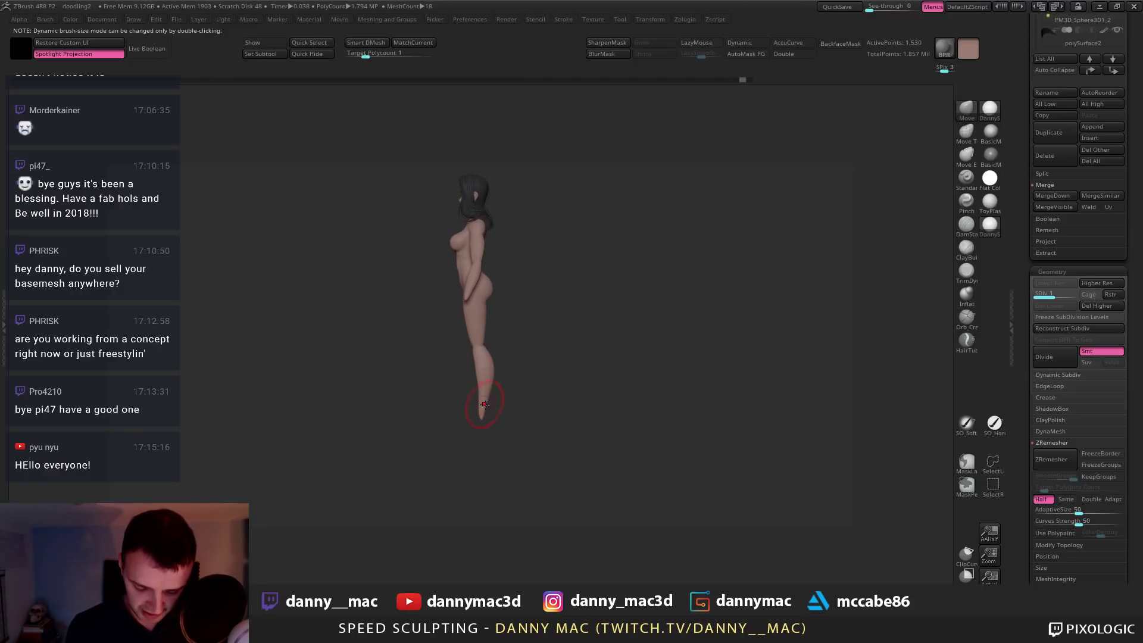
{"action": "left_click_drag", "start_coordinate": [506, 390], "coordinate": [543, 383]}
{"action": "left_click_drag", "start_coordinate": [487, 373], "coordinate": [517, 365]}
{"action": "mouse_move", "coordinate": [490, 363]}
{"action": "left_mouse_down"}
{"action": "mouse_move", "coordinate": [525, 353]}
{"action": "mouse_move", "coordinate": [499, 354]}
{"action": "mouse_move", "coordinate": [484, 390]}
{"action": "mouse_move", "coordinate": [509, 342]}
{"action": "mouse_move", "coordinate": [492, 339]}
{"action": "mouse_move", "coordinate": [490, 368]}
{"action": "mouse_move", "coordinate": [536, 334]}
{"action": "left_mouse_up"}
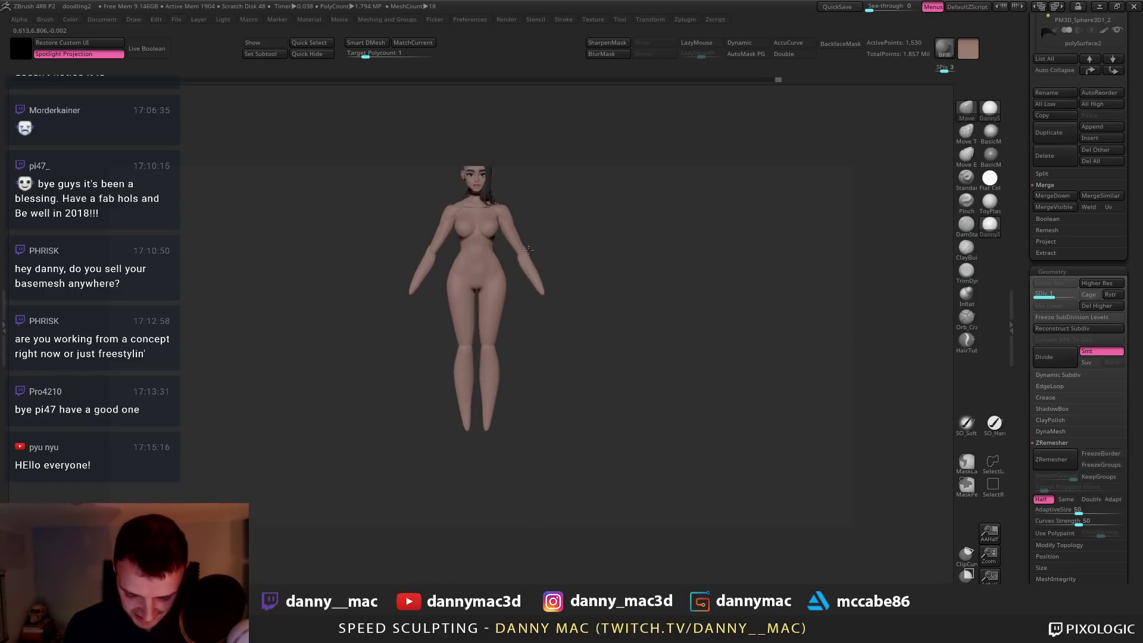
Select the head with the polyframe shown, and switch to the Lashes subtool with the polyframe hidden
{"action": "mouse_move", "coordinate": [524, 250]}
{"action": "left_mouse_down", "text": "alt"}
{"action": "mouse_move", "coordinate": [530, 189]}
{"action": "mouse_move", "coordinate": [482, 228]}
{"action": "mouse_move", "coordinate": [552, 270]}
{"action": "mouse_move", "coordinate": [505, 459]}
{"action": "mouse_move", "coordinate": [526, 261]}
{"action": "left_mouse_up", "text": "alt"}
{"action": "key", "text": "f"}
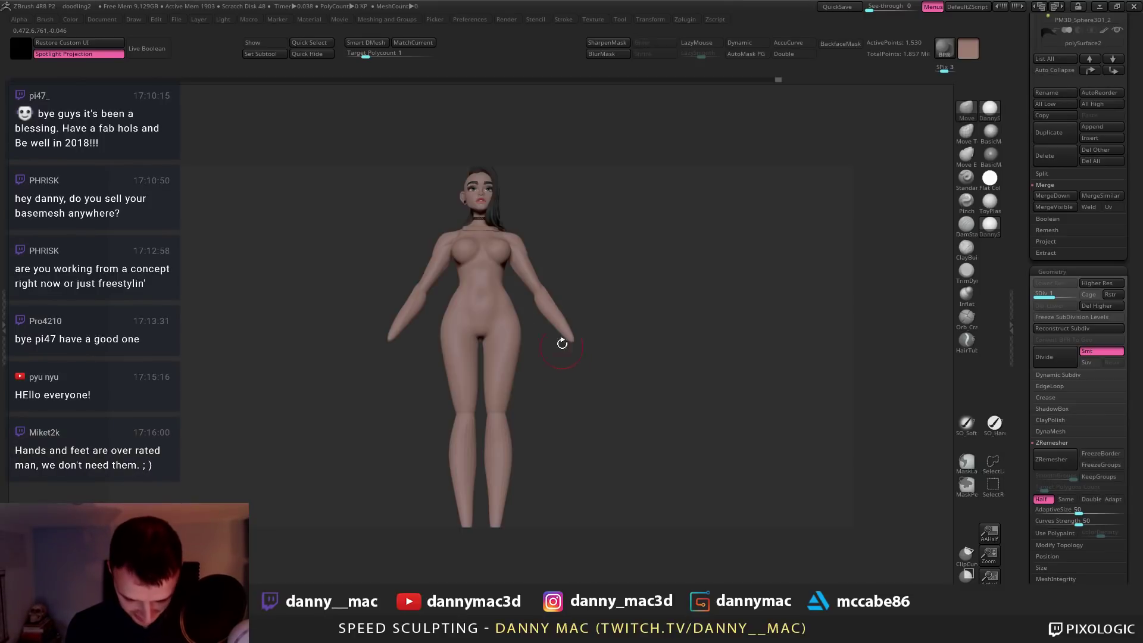
{"action": "left_click_drag", "start_coordinate": [566, 414], "coordinate": [442, 284], "text": "alt"}
{"action": "left_click", "coordinate": [475, 283], "text": "alt"}
{"action": "key", "text": "shift+f"}
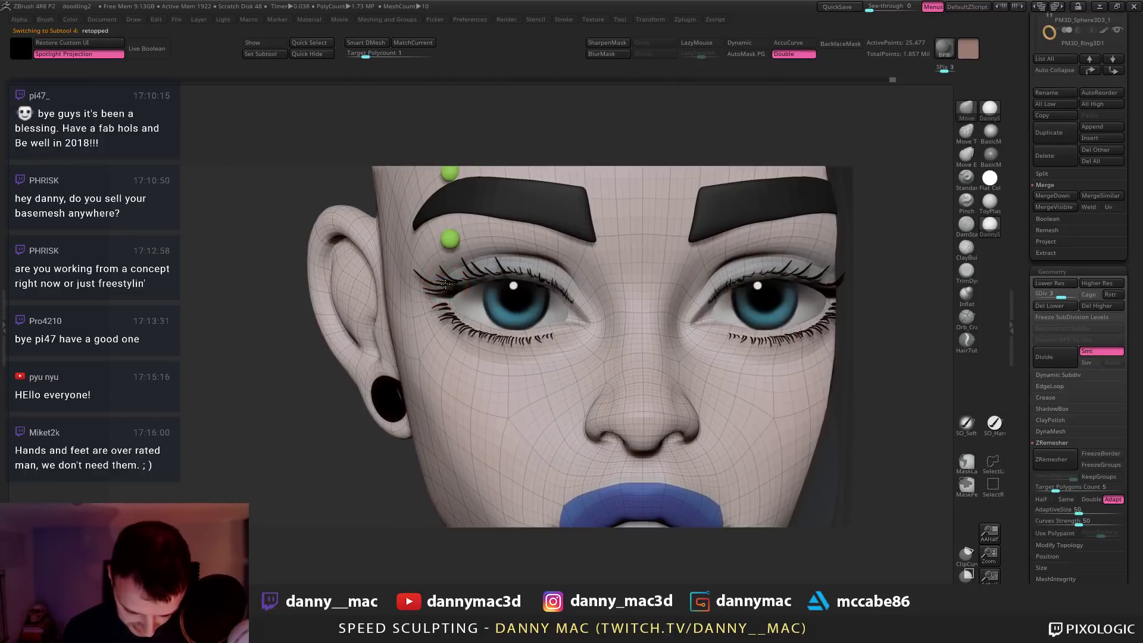
{"action": "left_click", "coordinate": [445, 284], "text": "alt"}
{"action": "key", "text": "shift+f"}
{"action": "left_click_drag", "start_coordinate": [566, 290], "coordinate": [558, 290], "text": "alt"}
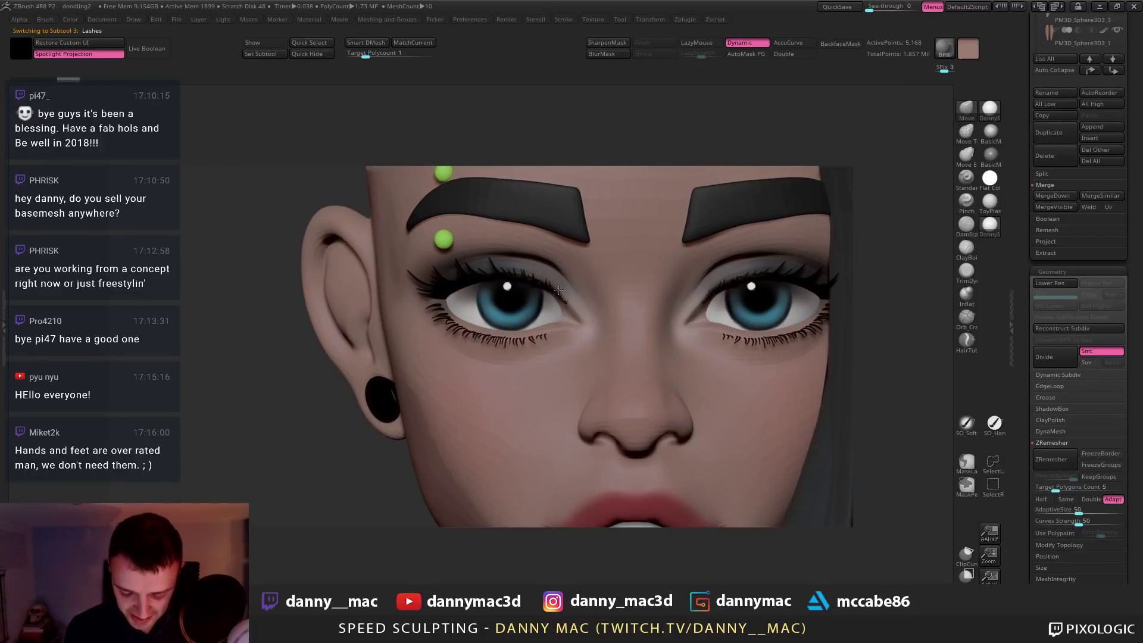
Adjust the lower eyelashes with the Move brush, checking the lash line from below and from the front
{"action": "right_click_drag", "start_coordinate": [558, 290], "coordinate": [513, 298], "text": "ctrl"}
{"action": "right_click", "coordinate": [505, 364]}
{"action": "right_click_drag", "start_coordinate": [505, 365], "coordinate": [522, 284]}
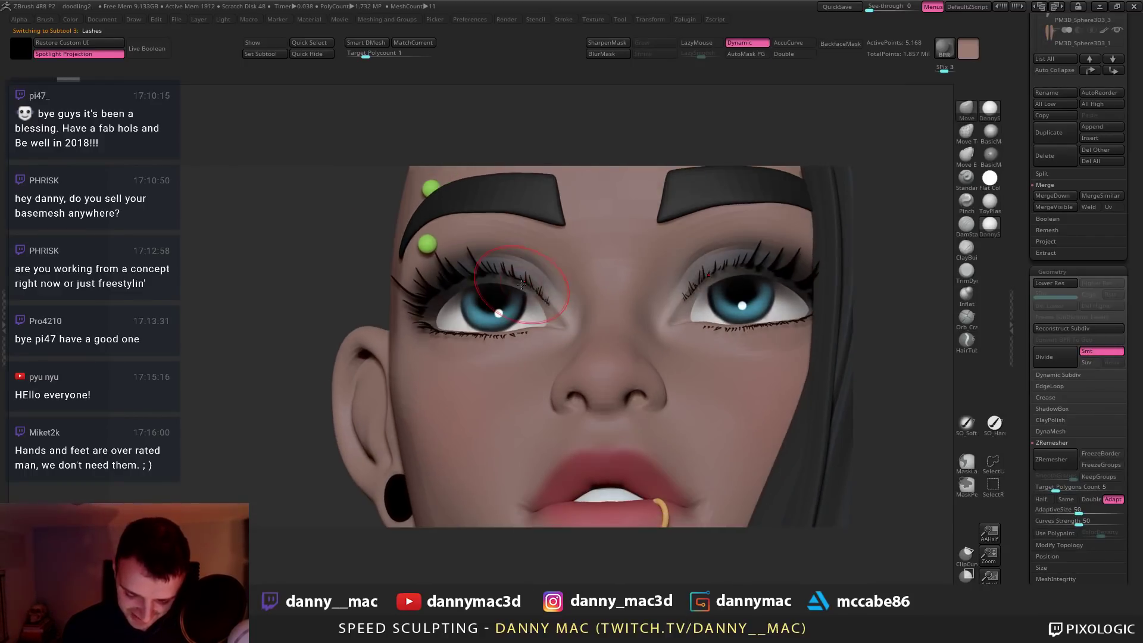
{"action": "right_click_drag", "start_coordinate": [524, 340], "coordinate": [500, 375]}
{"action": "right_click", "coordinate": [434, 411]}
{"action": "left_click_drag", "start_coordinate": [478, 340], "coordinate": [480, 354]}
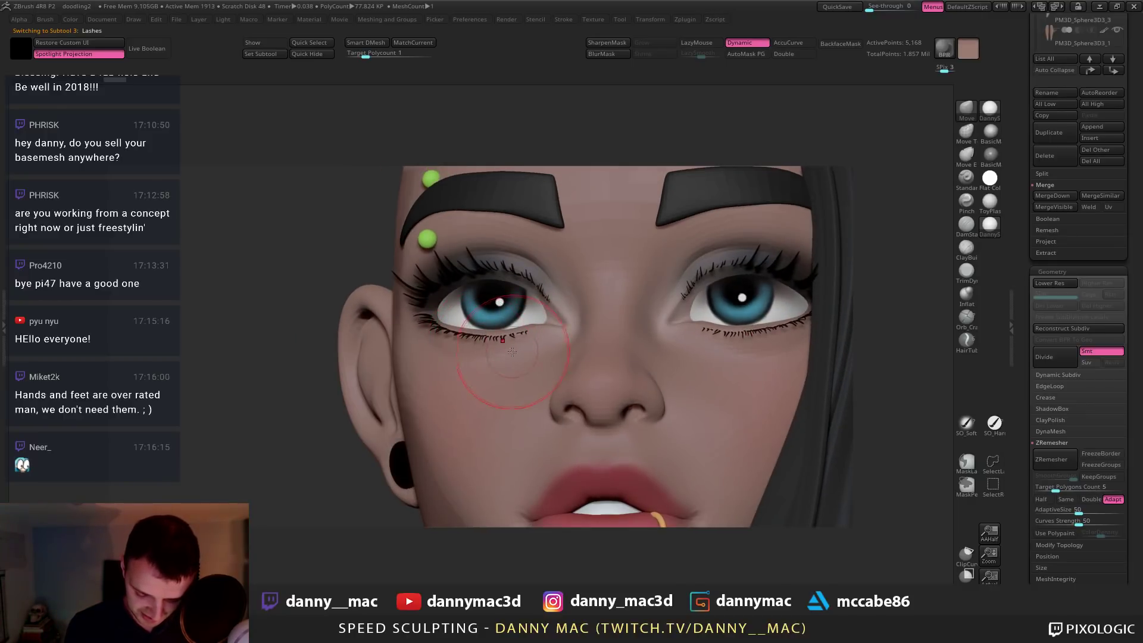
{"action": "mouse_move", "coordinate": [523, 361]}
{"action": "right_mouse_down"}
{"action": "mouse_move", "coordinate": [554, 370]}
{"action": "mouse_move", "coordinate": [484, 291]}
{"action": "mouse_move", "coordinate": [595, 357]}
{"action": "mouse_move", "coordinate": [540, 365]}
{"action": "mouse_move", "coordinate": [606, 346]}
{"action": "mouse_move", "coordinate": [473, 339]}
{"action": "right_mouse_up"}
Save the project by overwriting the existing doodling2 file
{"action": "key", "text": "ctrl+s"}
{"action": "key", "text": "Return"}
{"action": "key", "text": "y"}
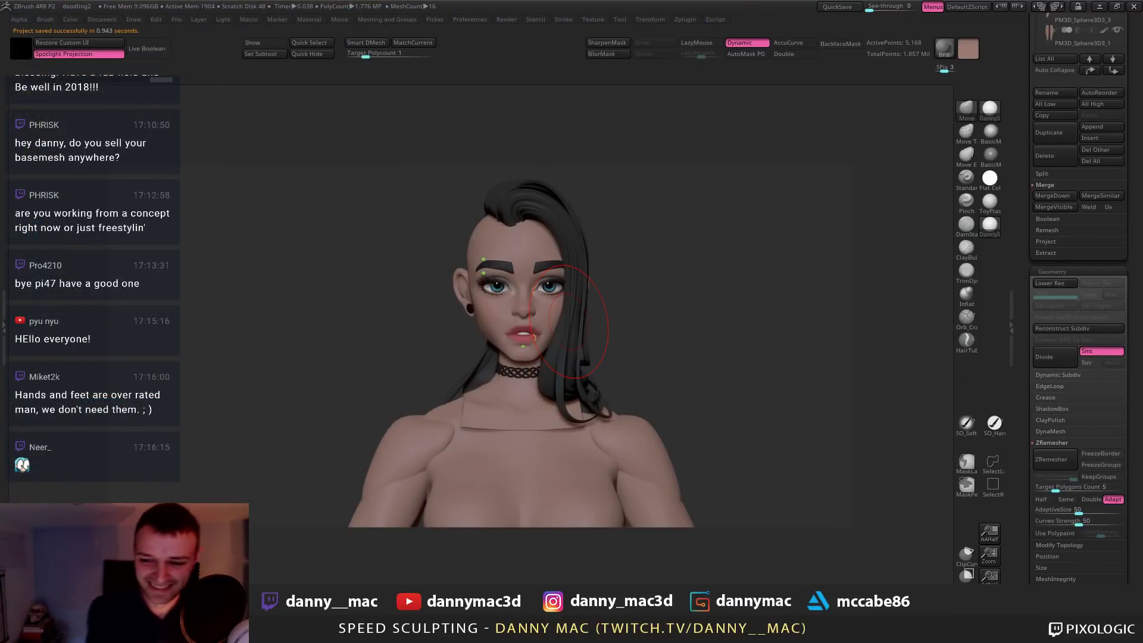
Select the forearms and shape them below the elbows with the Move brush
{"action": "right_click_drag", "start_coordinate": [647, 241], "coordinate": [590, 322], "text": "ctrl"}
{"action": "right_click_drag", "start_coordinate": [589, 322], "coordinate": [552, 231], "text": "alt"}
{"action": "left_click", "coordinate": [552, 338], "text": "alt"}
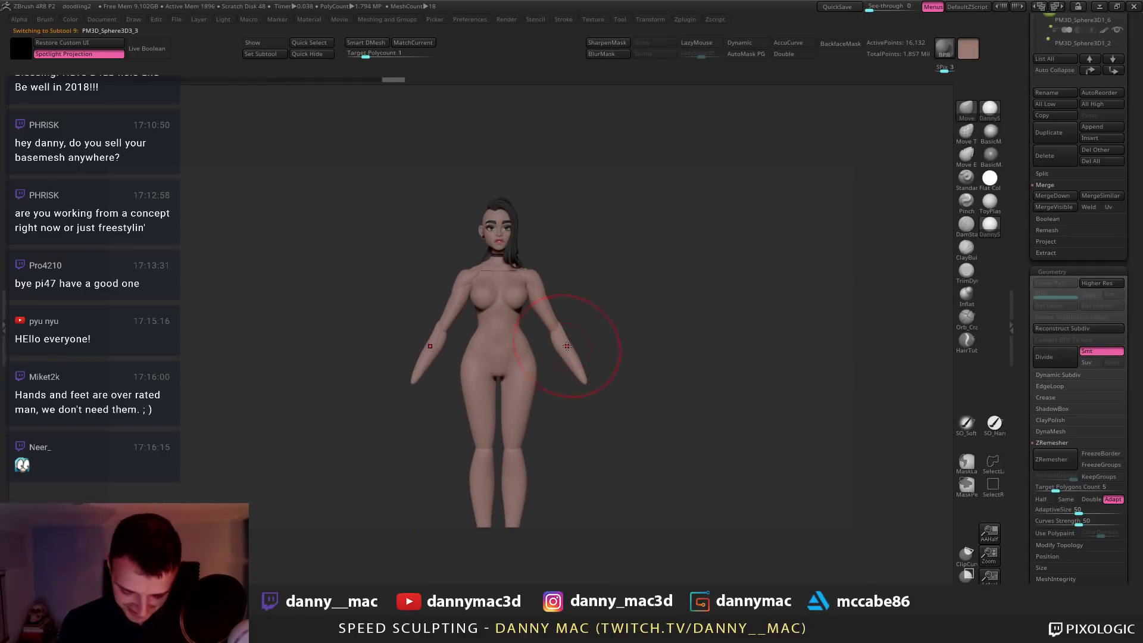
{"action": "right_click_drag", "start_coordinate": [570, 349], "coordinate": [563, 340]}
{"action": "right_click", "coordinate": [559, 331]}
{"action": "left_click_drag", "start_coordinate": [555, 350], "coordinate": [559, 348]}
{"action": "right_click_drag", "start_coordinate": [558, 347], "coordinate": [577, 336]}
{"action": "right_click", "coordinate": [558, 347]}
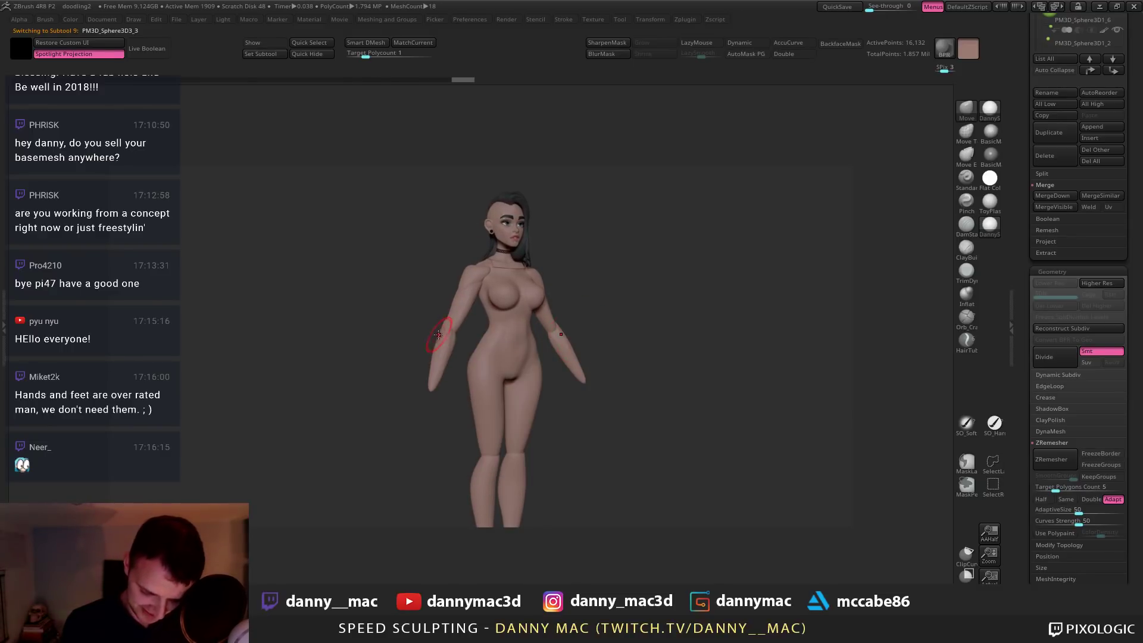
Resize the Move brush and refine the forearms' contour in side view
{"action": "mouse_move", "coordinate": [442, 348]}
{"action": "right_mouse_down"}
{"action": "mouse_move", "coordinate": [480, 357]}
{"action": "mouse_move", "coordinate": [450, 349]}
{"action": "right_mouse_up"}
{"action": "key", "text": "space"}
{"action": "left_click_drag", "start_coordinate": [450, 351], "coordinate": [454, 363]}
{"action": "key", "text": "space"}
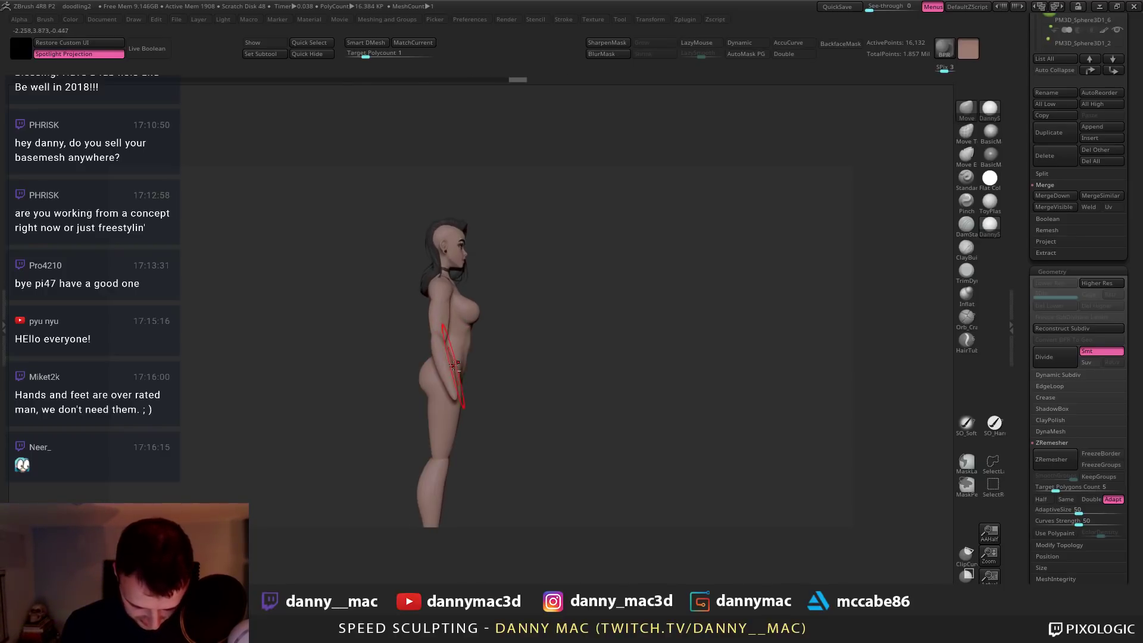
{"action": "mouse_move", "coordinate": [454, 365]}
{"action": "right_mouse_down", "text": "ctrl"}
{"action": "mouse_move", "coordinate": [443, 371]}
{"action": "mouse_move", "coordinate": [453, 364]}
{"action": "right_mouse_up", "text": "ctrl"}
Select the upper arms, resize the Move brush and adjust their side profile down to the elbow
{"action": "left_click", "coordinate": [440, 329], "text": "alt"}
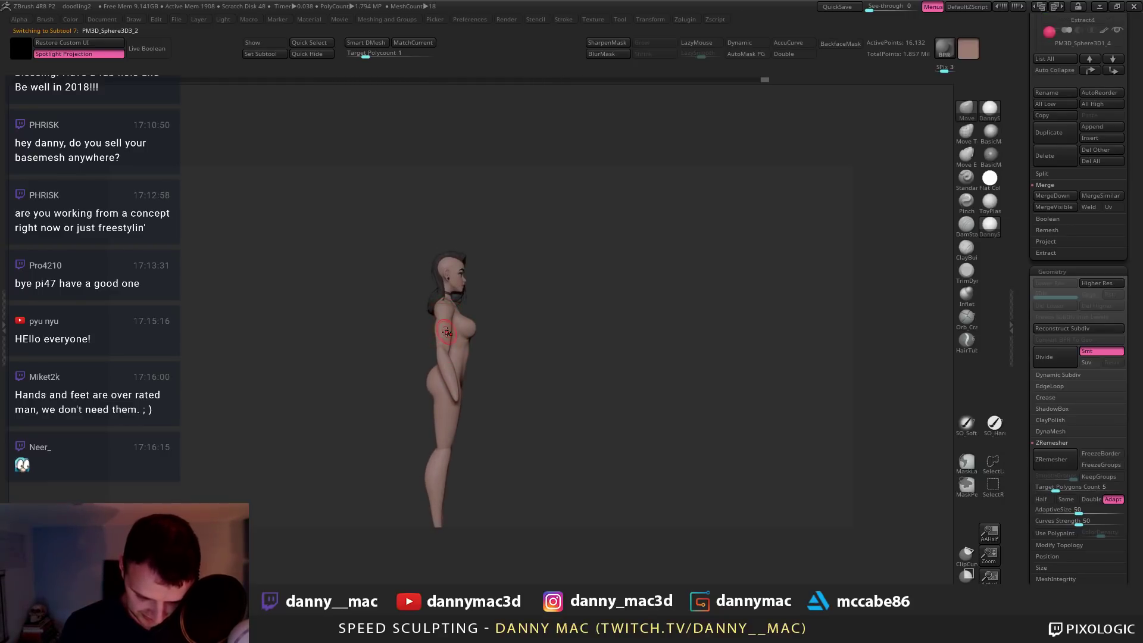
{"action": "key", "text": "space"}
{"action": "left_click_drag", "start_coordinate": [439, 331], "coordinate": [440, 323]}
{"action": "mouse_move", "coordinate": [455, 324]}
{"action": "right_mouse_down", "text": "ctrl"}
{"action": "mouse_move", "coordinate": [450, 332]}
{"action": "mouse_move", "coordinate": [485, 326]}
{"action": "right_mouse_up", "text": "ctrl"}
{"action": "key", "text": "space"}
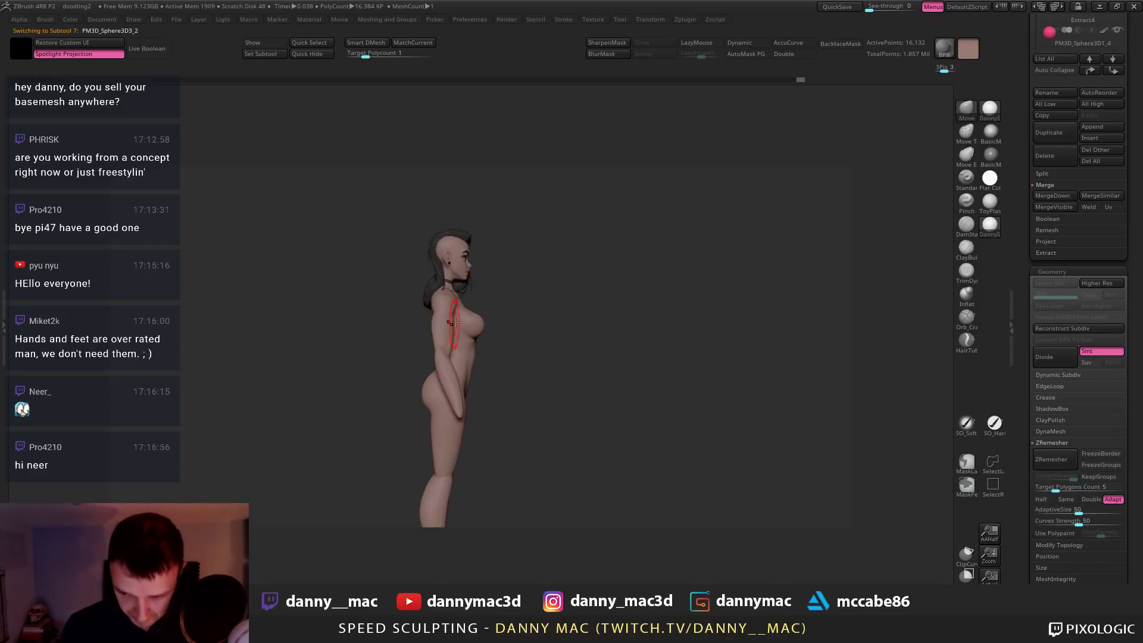
{"action": "right_click_drag", "start_coordinate": [454, 323], "coordinate": [462, 360]}
{"action": "key", "text": "space"}
Reposition the upper arms with the transform gizmo and return to sculpting mode
{"action": "key", "text": "w"}
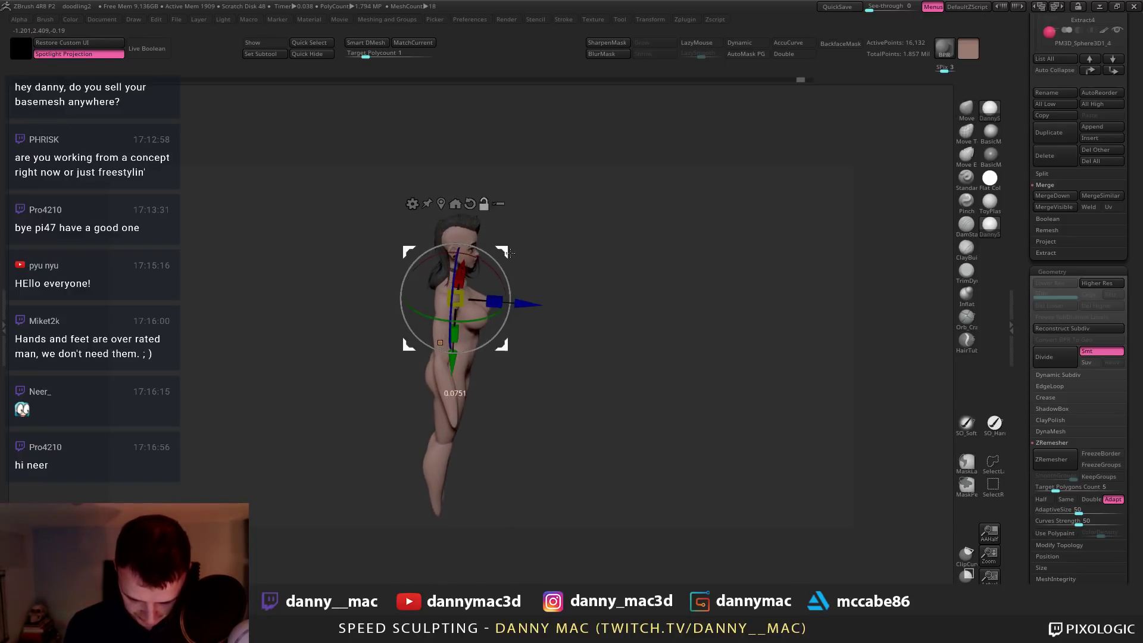
{"action": "left_click_drag", "start_coordinate": [503, 251], "coordinate": [488, 295], "text": "alt"}
{"action": "left_click_drag", "start_coordinate": [485, 344], "coordinate": [483, 344]}
{"action": "key", "text": "q"}
{"action": "right_click_drag", "start_coordinate": [507, 292], "coordinate": [478, 231], "text": "shift"}
{"action": "right_click_drag", "start_coordinate": [476, 275], "coordinate": [501, 296], "text": "alt"}
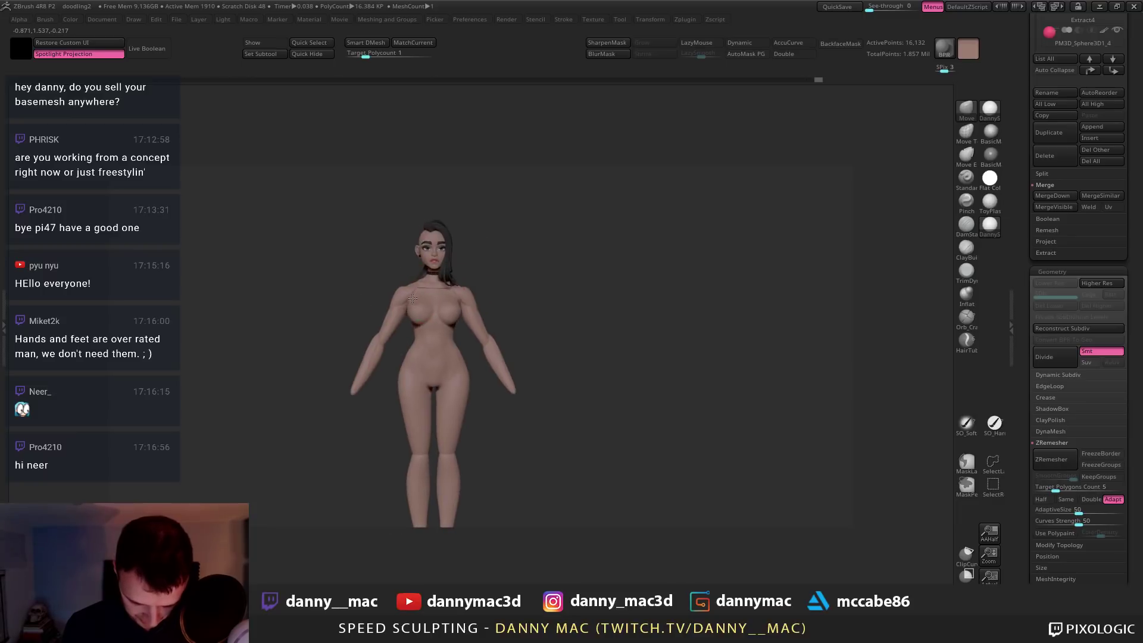
Touch up the upper arms near the elbow, then select the forearms and change the brush size to refine them
{"action": "key", "text": "b"}
{"action": "left_click", "coordinate": [393, 320]}
{"action": "right_click_drag", "start_coordinate": [423, 285], "coordinate": [434, 268], "text": "alt"}
{"action": "left_click", "coordinate": [387, 332], "text": "alt"}
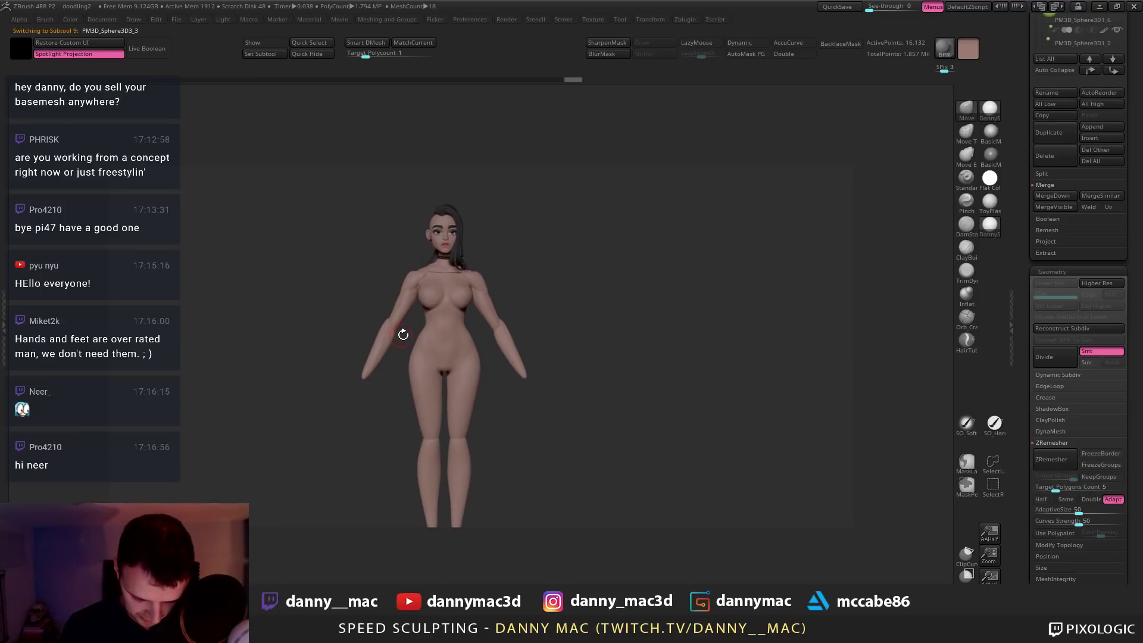
{"action": "mouse_move", "coordinate": [400, 332]}
{"action": "right_mouse_down"}
{"action": "mouse_move", "coordinate": [379, 331]}
{"action": "mouse_move", "coordinate": [397, 339]}
{"action": "mouse_move", "coordinate": [379, 365]}
{"action": "mouse_move", "coordinate": [395, 339]}
{"action": "right_mouse_up"}
{"action": "right_click", "coordinate": [395, 340]}
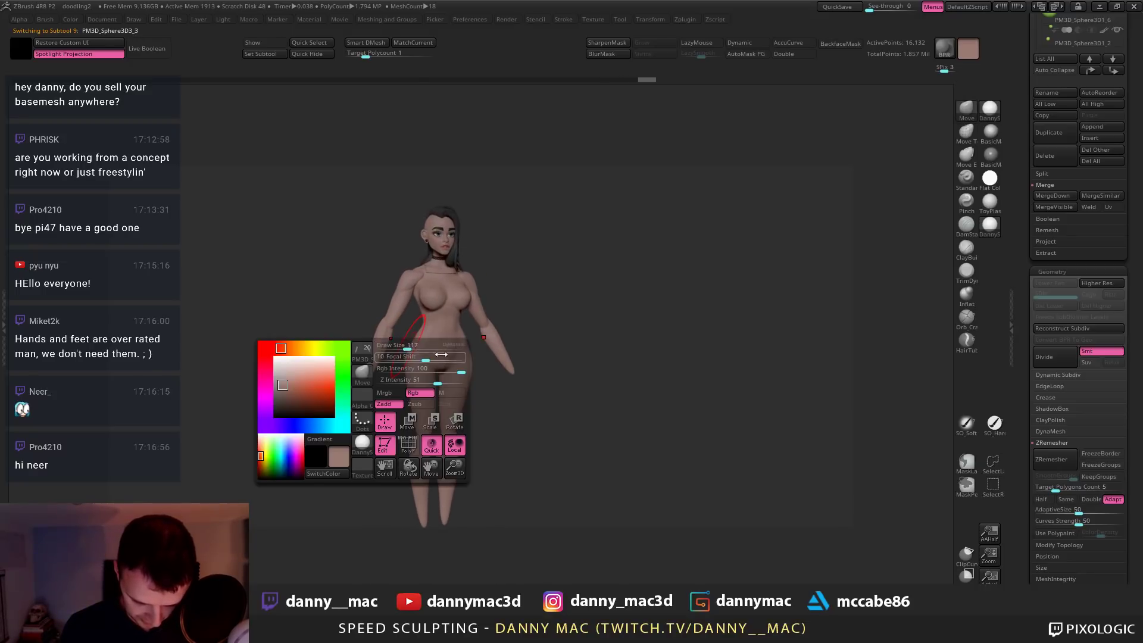
{"action": "right_click", "coordinate": [464, 337]}
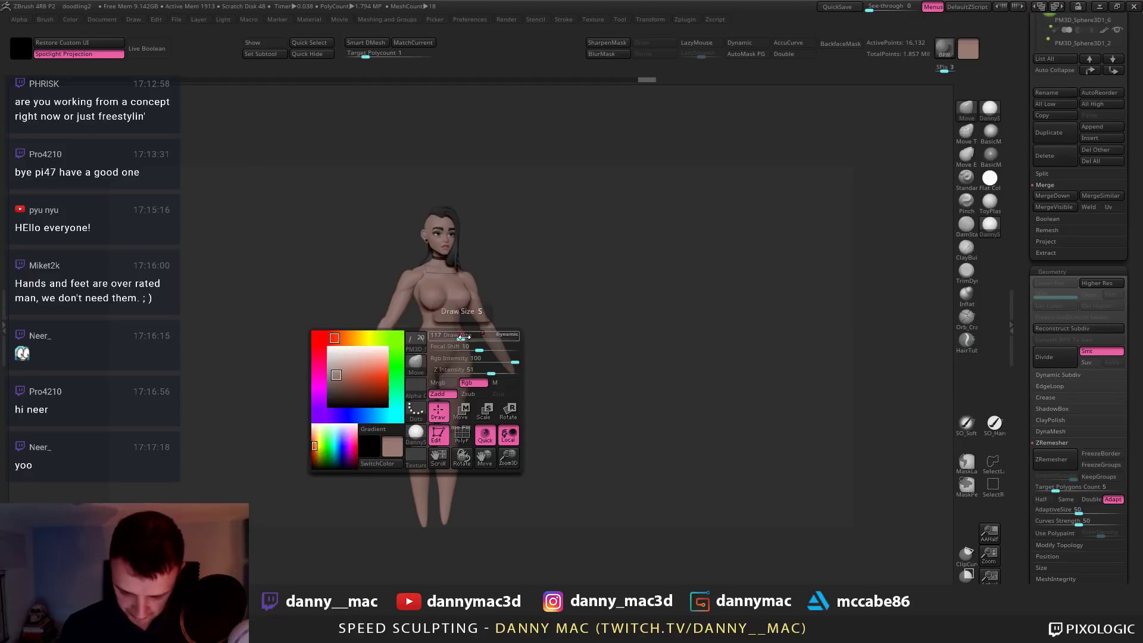
Save the project again over the doodling2 file and keep the program open
{"action": "key", "text": "ctrl+s"}
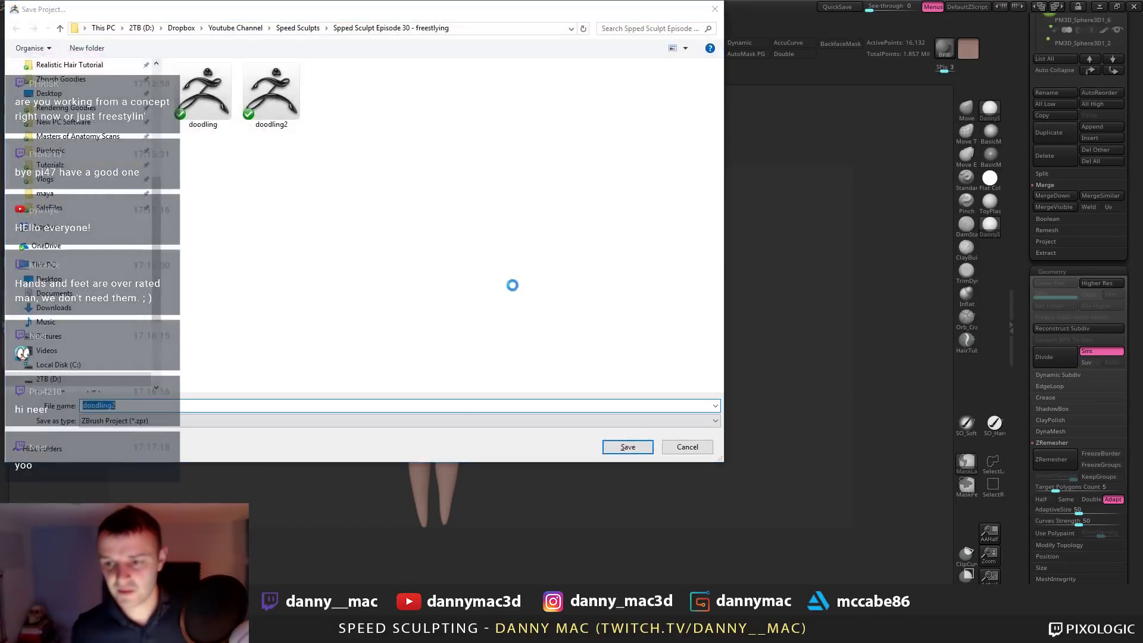
{"action": "key", "text": "Return"}
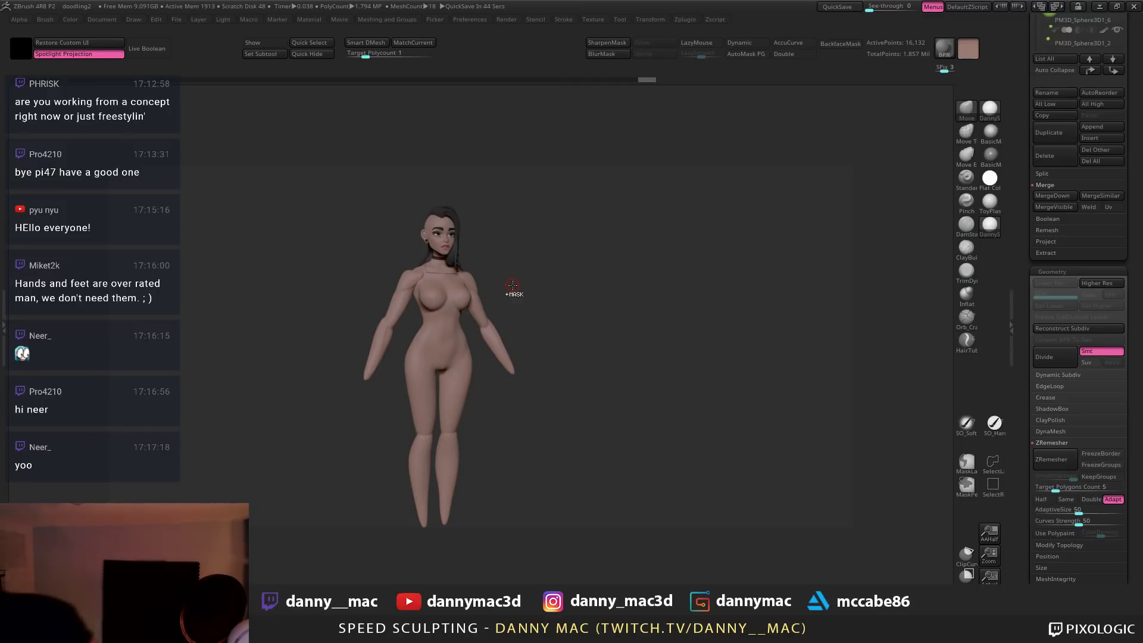
{"action": "left_click", "coordinate": [1134, 7]}
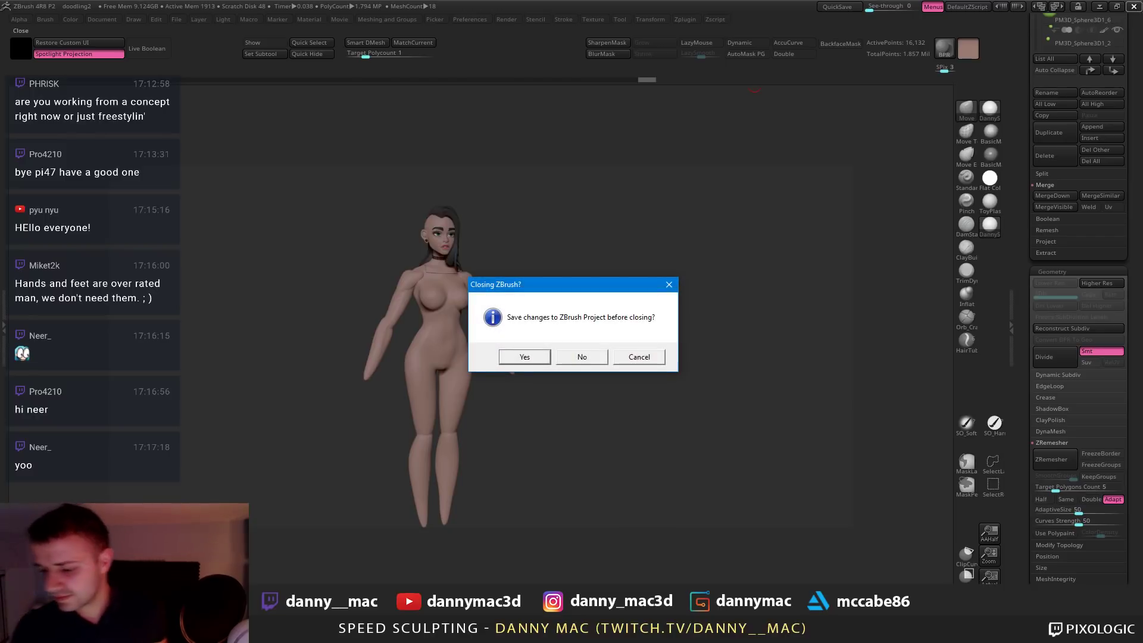
{"action": "left_click", "coordinate": [644, 359]}
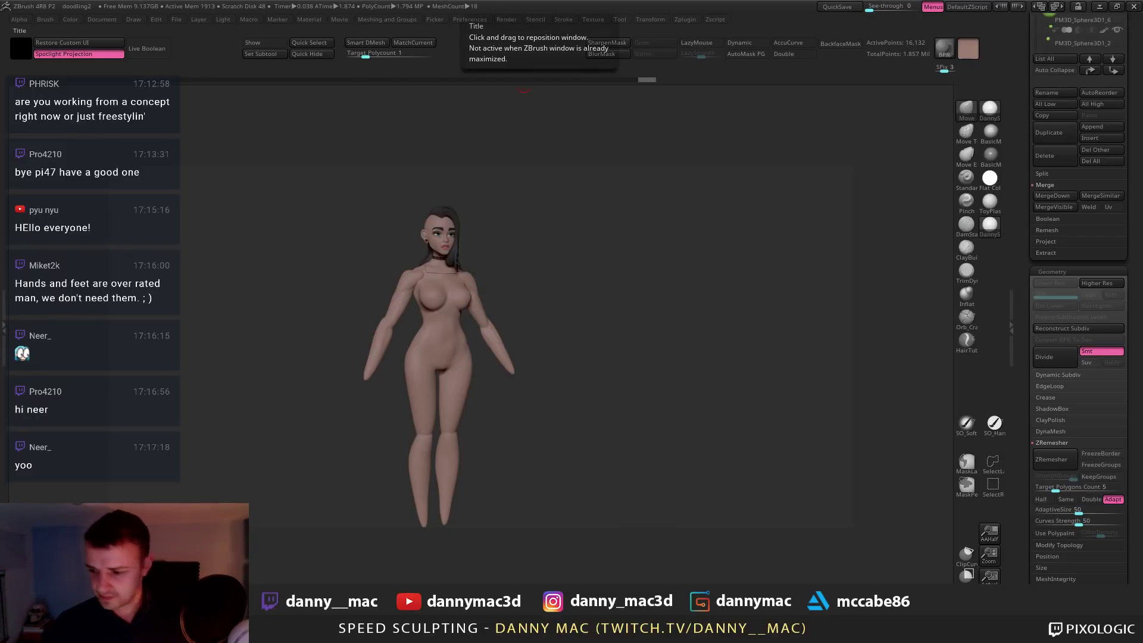
Bring up the anatomy reference board and examine the female full-body sculpt turnarounds for proportions
{"action": "right_click_drag", "start_coordinate": [551, 0], "coordinate": [461, 365]}
{"action": "scroll", "coordinate": [530, 337], "scroll_direction": "down", "scroll_amount": 8}
{"action": "scroll", "coordinate": [574, 291], "scroll_direction": "down", "scroll_amount": 5}
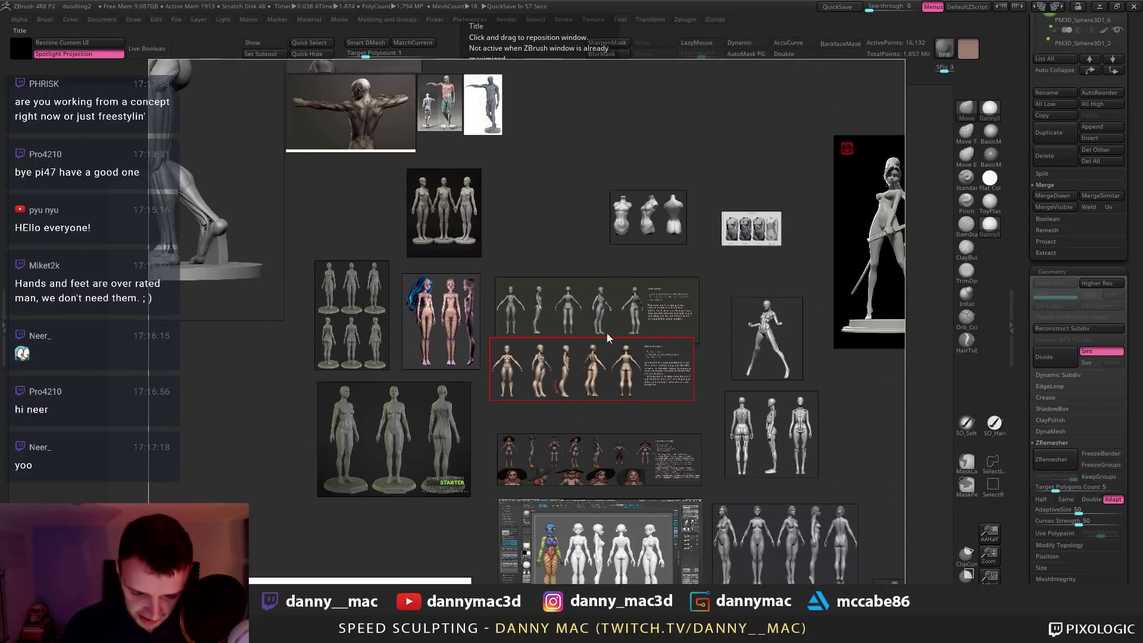
{"action": "scroll", "coordinate": [583, 321], "scroll_direction": "down", "scroll_amount": 6}
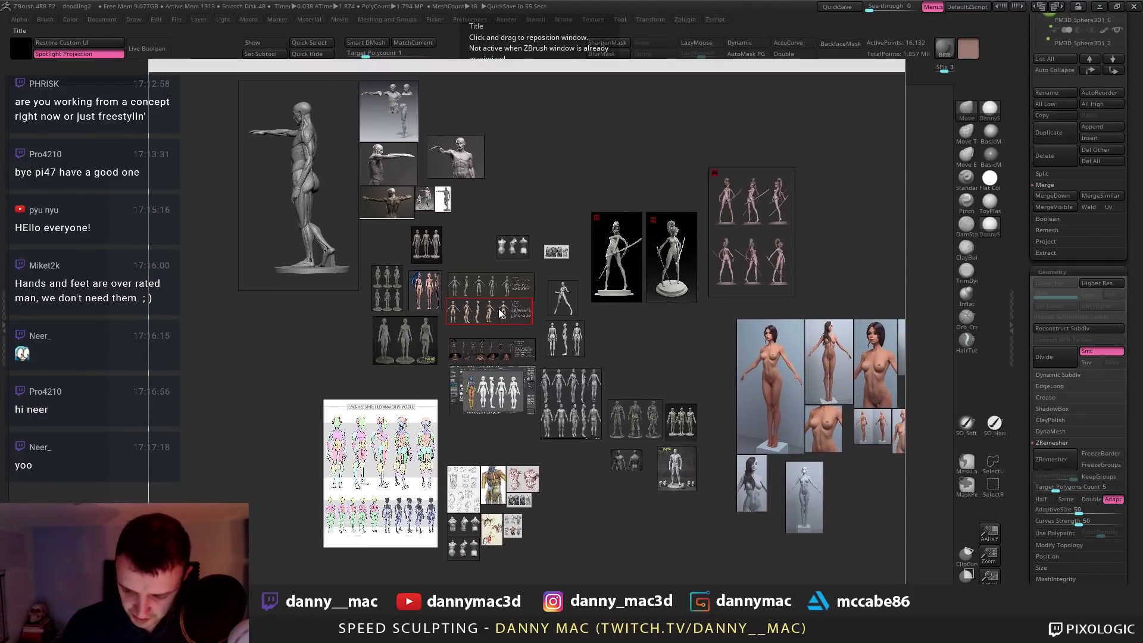
{"action": "scroll", "coordinate": [488, 310], "scroll_direction": "down", "scroll_amount": 1}
{"action": "scroll", "coordinate": [503, 310], "scroll_direction": "up", "scroll_amount": 6}
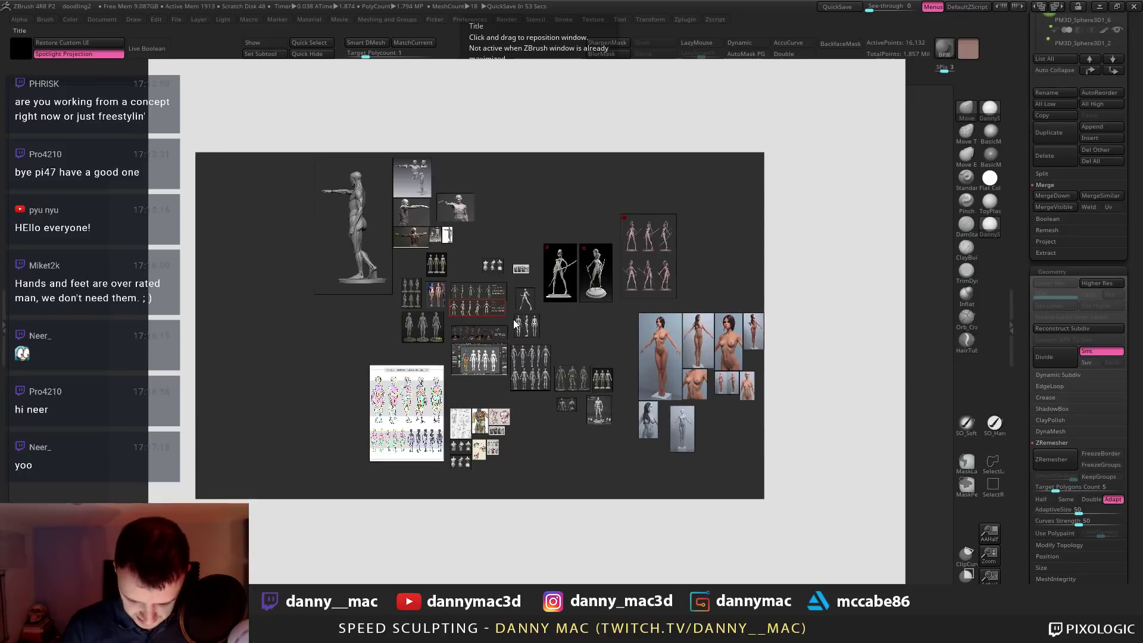
{"action": "scroll", "coordinate": [517, 320], "scroll_direction": "up", "scroll_amount": 2}
{"action": "left_click_drag", "start_coordinate": [517, 319], "coordinate": [570, 210]}
{"action": "scroll", "coordinate": [595, 252], "scroll_direction": "up", "scroll_amount": 2}
{"action": "mouse_move", "coordinate": [569, 209]}
{"action": "middle_mouse_down"}
{"action": "mouse_move", "coordinate": [550, 162]}
{"action": "mouse_move", "coordinate": [553, 256]}
{"action": "mouse_move", "coordinate": [511, 287]}
{"action": "mouse_move", "coordinate": [511, 337]}
{"action": "middle_mouse_up"}
{"action": "scroll", "coordinate": [495, 247], "scroll_direction": "up", "scroll_amount": 2}
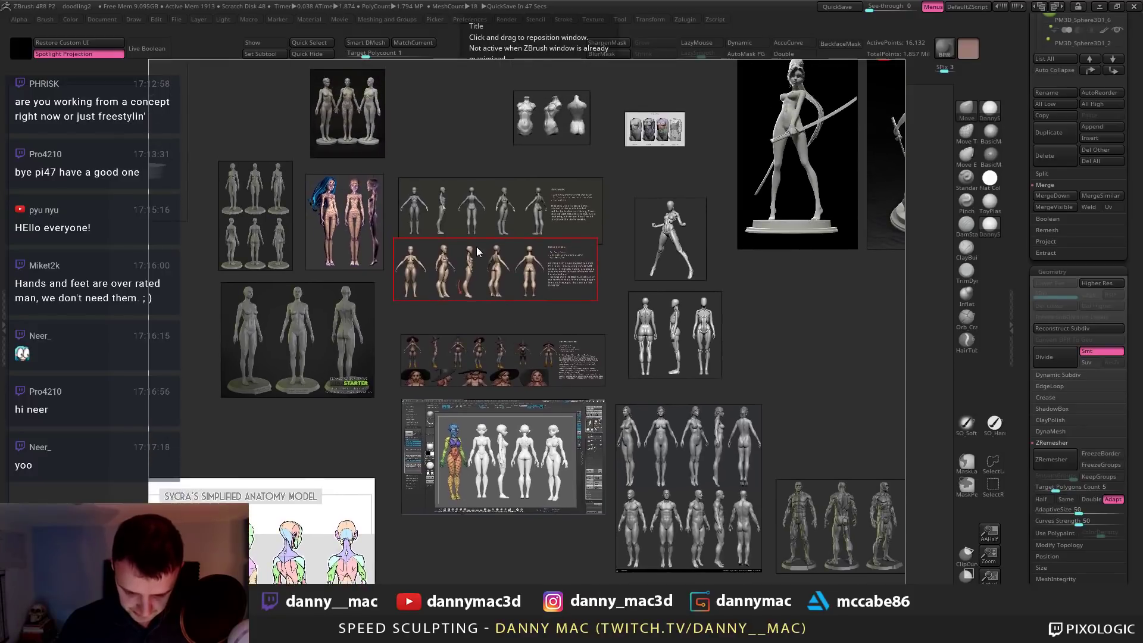
Examine the male anatomy references and the first- and second-week female sculpt turnarounds, and return to the figure
{"action": "middle_click_drag", "start_coordinate": [471, 257], "coordinate": [452, 317]}
{"action": "mouse_move", "coordinate": [419, 242]}
{"action": "middle_mouse_down"}
{"action": "mouse_move", "coordinate": [468, 253]}
{"action": "mouse_move", "coordinate": [505, 191]}
{"action": "mouse_move", "coordinate": [571, 218]}
{"action": "mouse_move", "coordinate": [546, 185]}
{"action": "mouse_move", "coordinate": [555, 292]}
{"action": "middle_mouse_up"}
{"action": "middle_click_drag", "start_coordinate": [540, 110], "coordinate": [533, 222]}
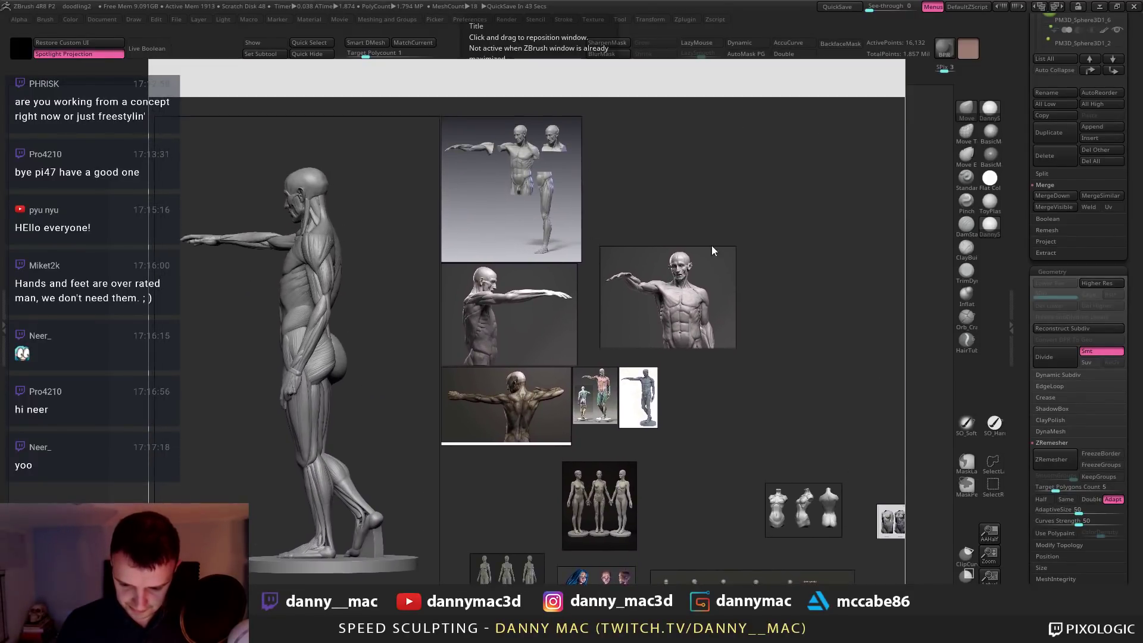
{"action": "mouse_move", "coordinate": [770, 350]}
{"action": "middle_mouse_down"}
{"action": "mouse_move", "coordinate": [716, 195]}
{"action": "mouse_move", "coordinate": [722, 144]}
{"action": "middle_mouse_up"}
{"action": "right_click_drag", "start_coordinate": [681, 325], "coordinate": [663, 253]}
{"action": "right_click_drag", "start_coordinate": [685, 322], "coordinate": [616, 222]}
{"action": "scroll", "coordinate": [617, 225], "scroll_direction": "up", "scroll_amount": 6}
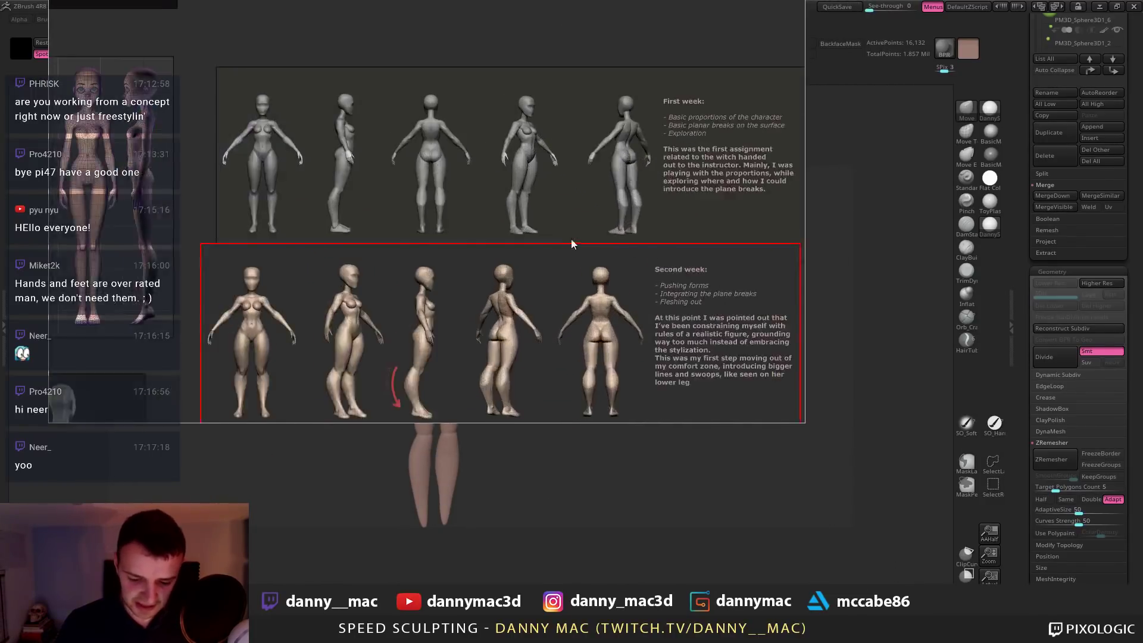
{"action": "scroll", "coordinate": [402, 206], "scroll_direction": "up", "scroll_amount": 4}
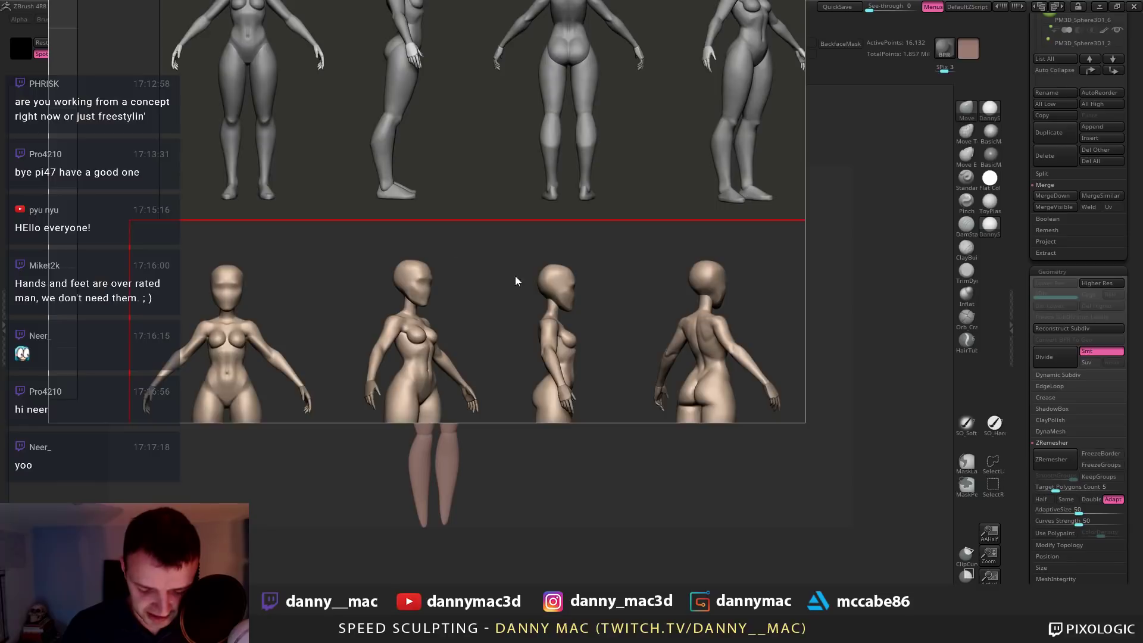
{"action": "right_click_drag", "start_coordinate": [624, 271], "coordinate": [559, 130]}
{"action": "left_click", "coordinate": [524, 7]}
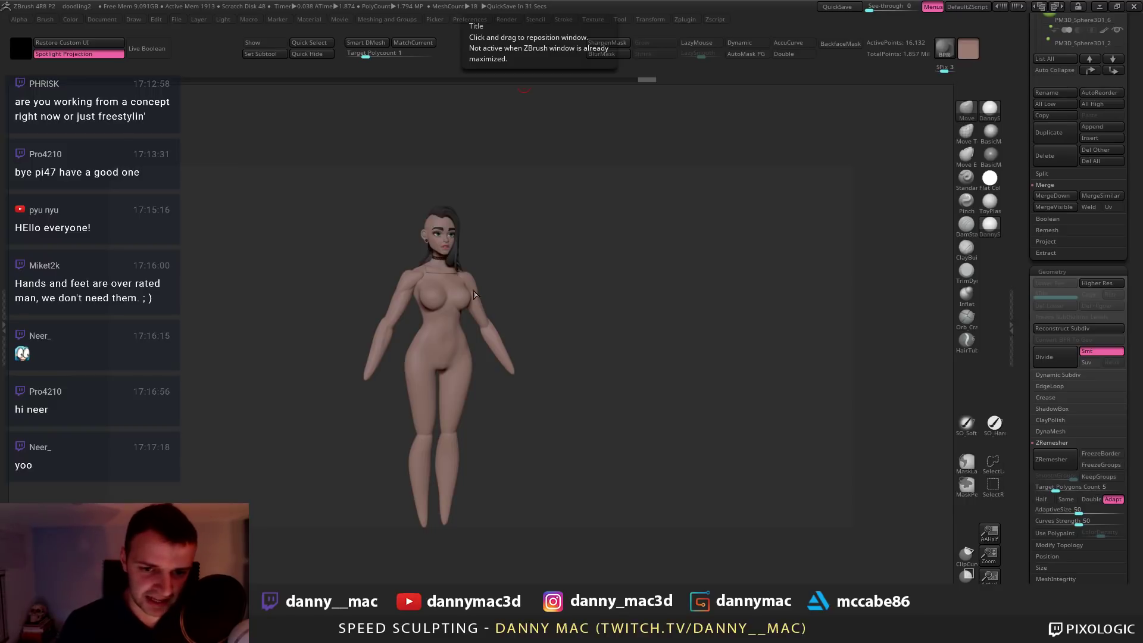
Select the forearms, check the arms from the side and behind, and save the project over the existing file
{"action": "mouse_move", "coordinate": [448, 283]}
{"action": "right_mouse_down", "text": "shift"}
{"action": "mouse_move", "coordinate": [480, 271]}
{"action": "mouse_move", "coordinate": [450, 263]}
{"action": "mouse_move", "coordinate": [434, 324]}
{"action": "mouse_move", "coordinate": [465, 297]}
{"action": "right_mouse_up", "text": "shift"}
{"action": "left_click", "coordinate": [480, 272], "text": "alt"}
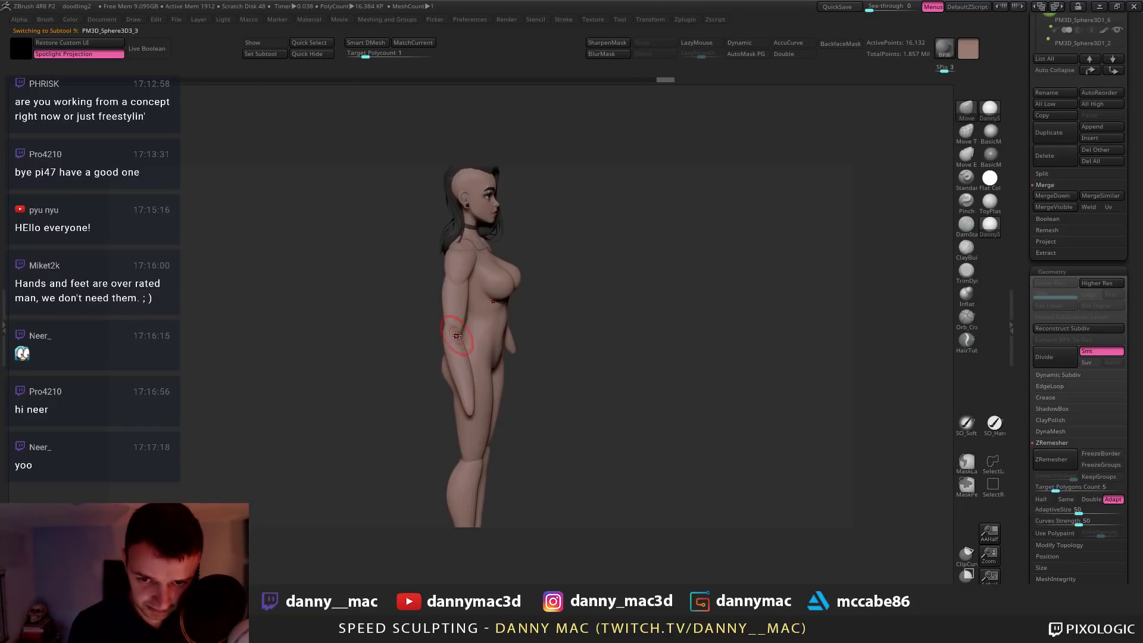
{"action": "right_click_drag", "start_coordinate": [455, 334], "coordinate": [347, 313]}
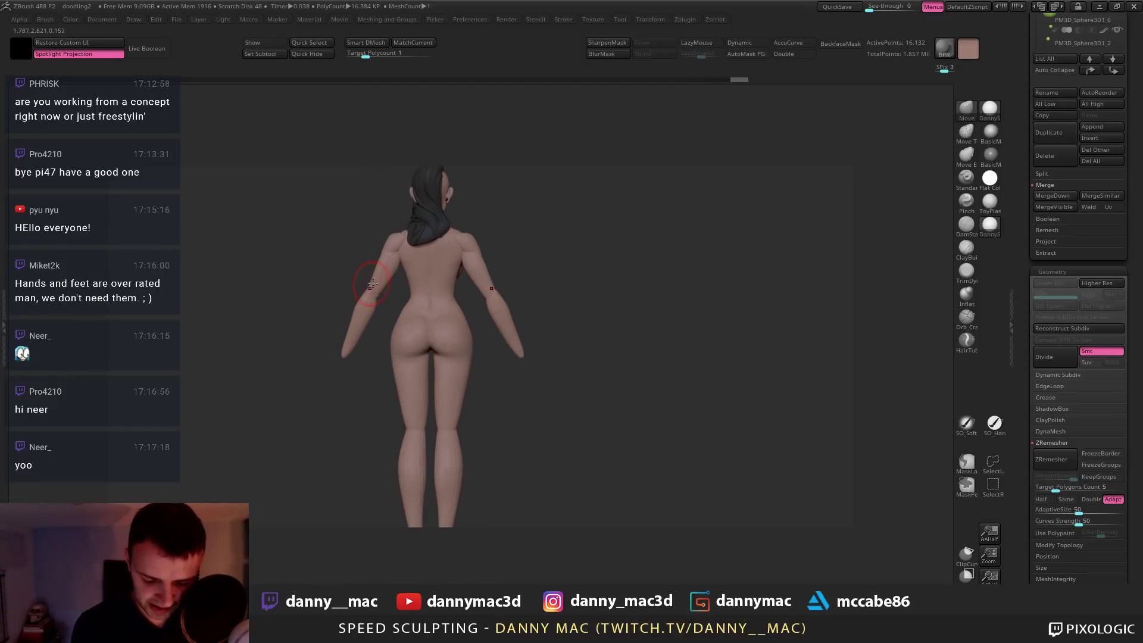
{"action": "right_click_drag", "start_coordinate": [353, 304], "coordinate": [544, 383]}
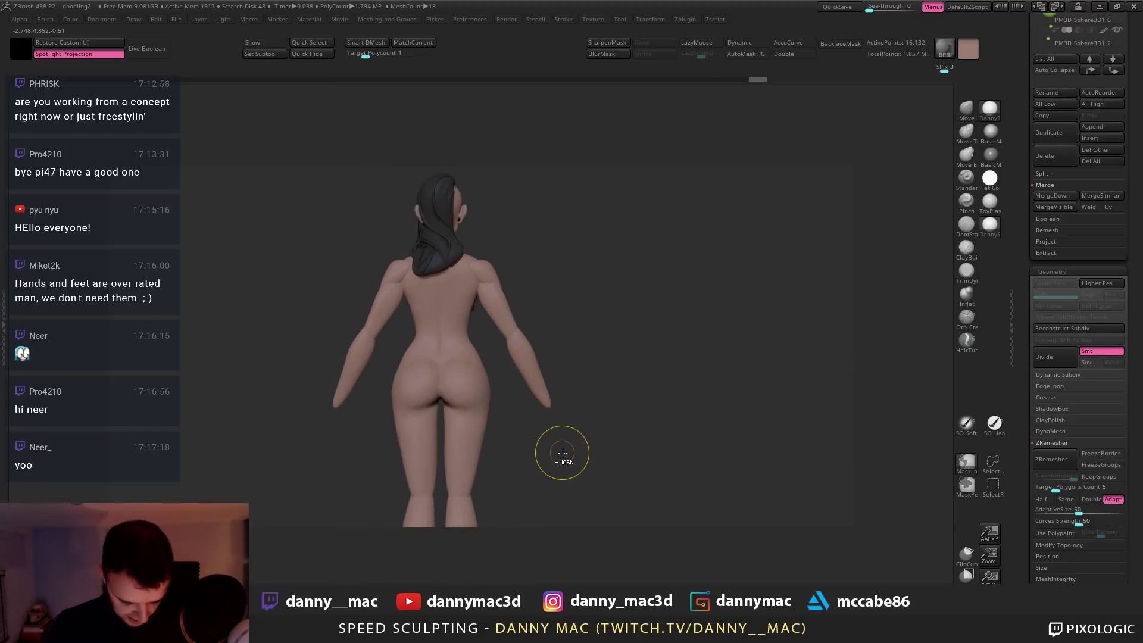
{"action": "key", "text": "ctrl+s"}
{"action": "key", "text": "Return"}
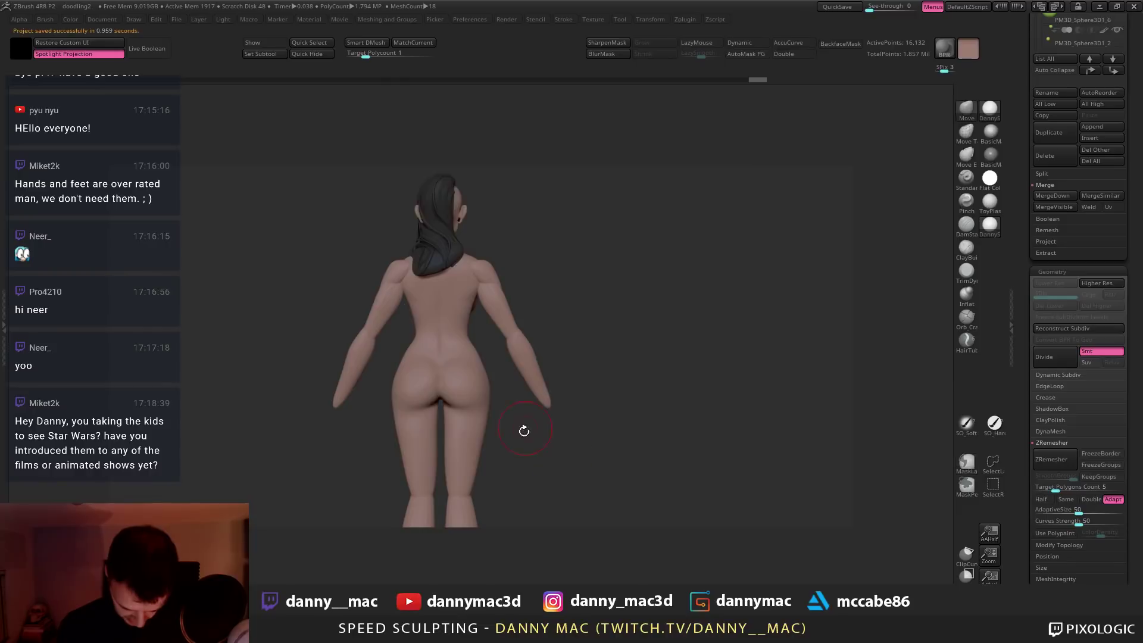
Append a cube to the figure as a new subtool and make it the active one
{"action": "right_click_drag", "start_coordinate": [523, 429], "coordinate": [551, 460]}
{"action": "key", "text": "F1"}
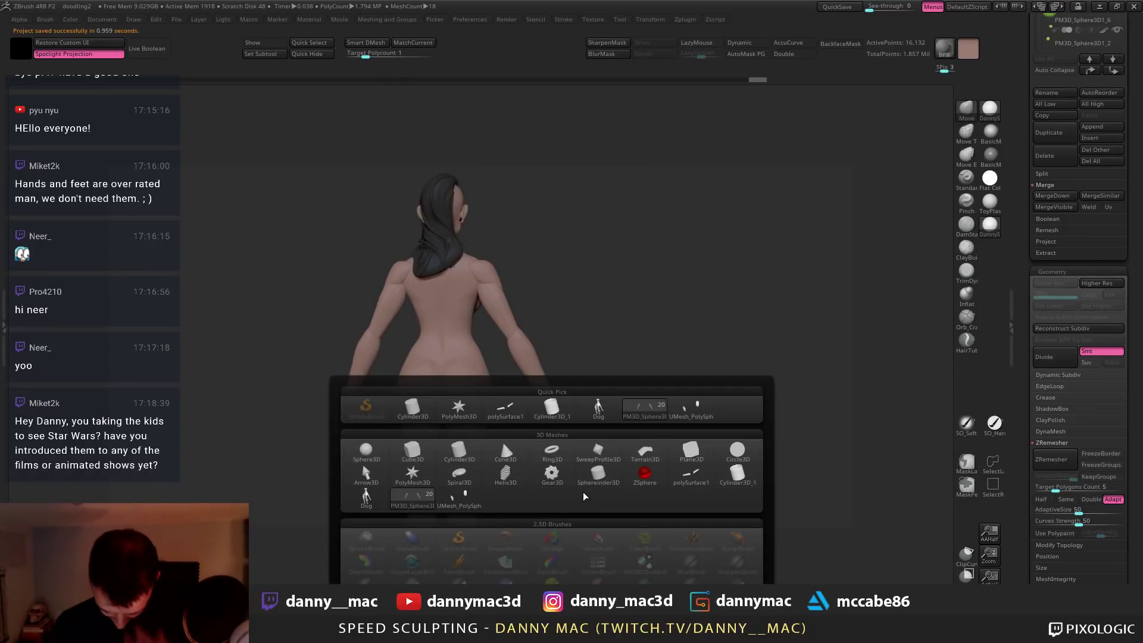
{"action": "left_click", "coordinate": [597, 484]}
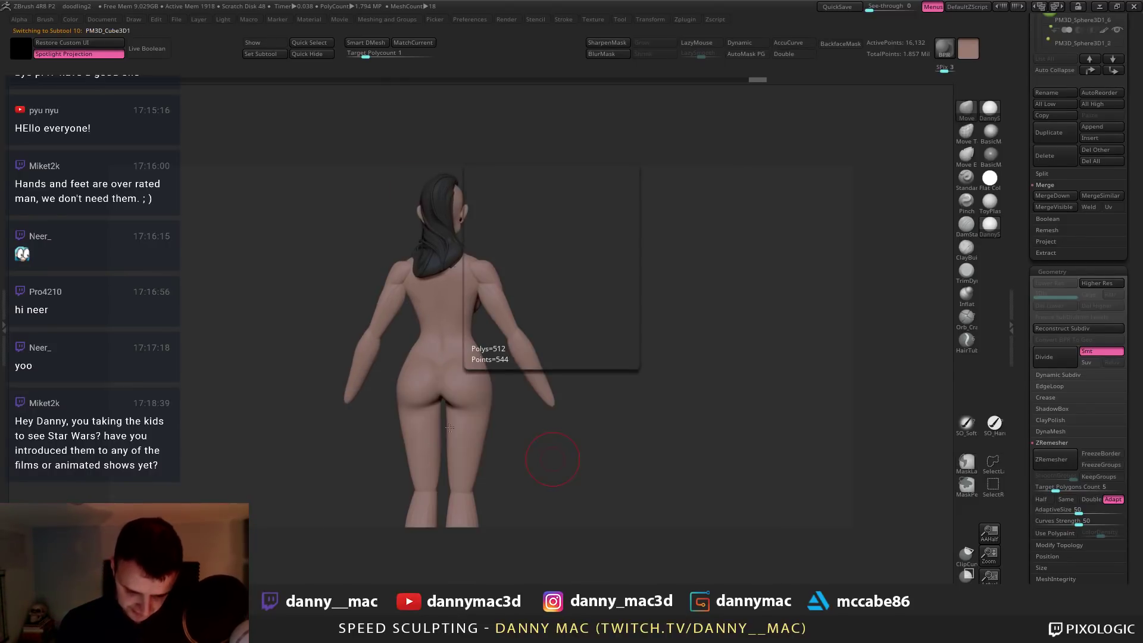
{"action": "right_click_drag", "start_coordinate": [463, 221], "coordinate": [545, 277]}
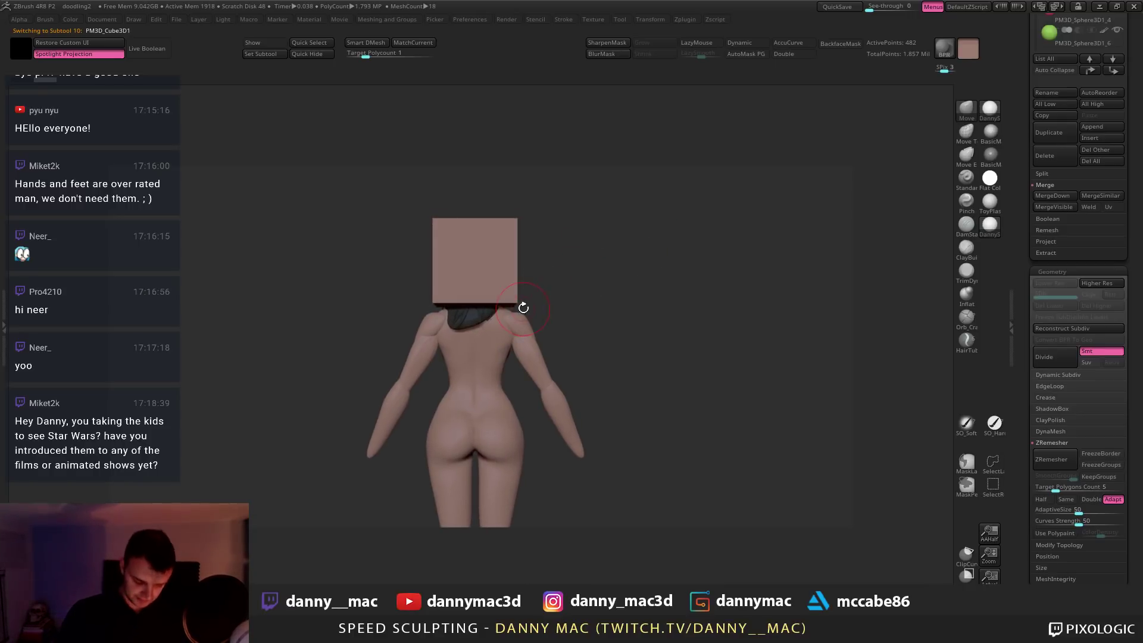
Scale the cube down with the transform gizmo and fit it onto the back of one elbow
{"action": "key", "text": "w"}
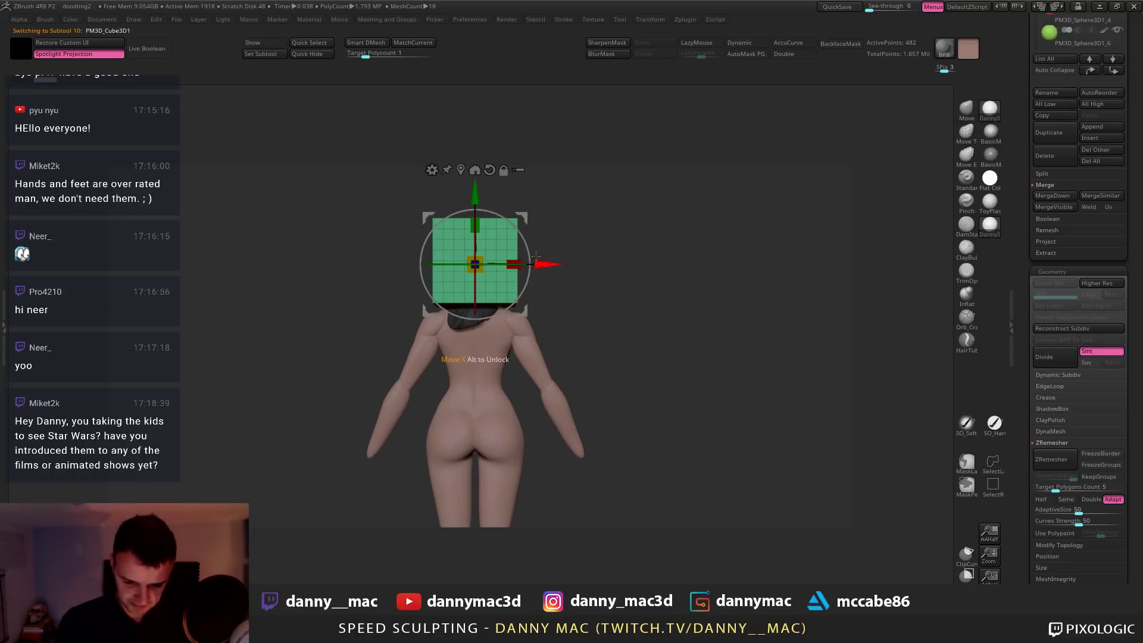
{"action": "left_click_drag", "start_coordinate": [545, 262], "coordinate": [383, 435]}
{"action": "right_click_drag", "start_coordinate": [383, 434], "coordinate": [480, 377]}
{"action": "left_click_drag", "start_coordinate": [339, 373], "coordinate": [423, 331]}
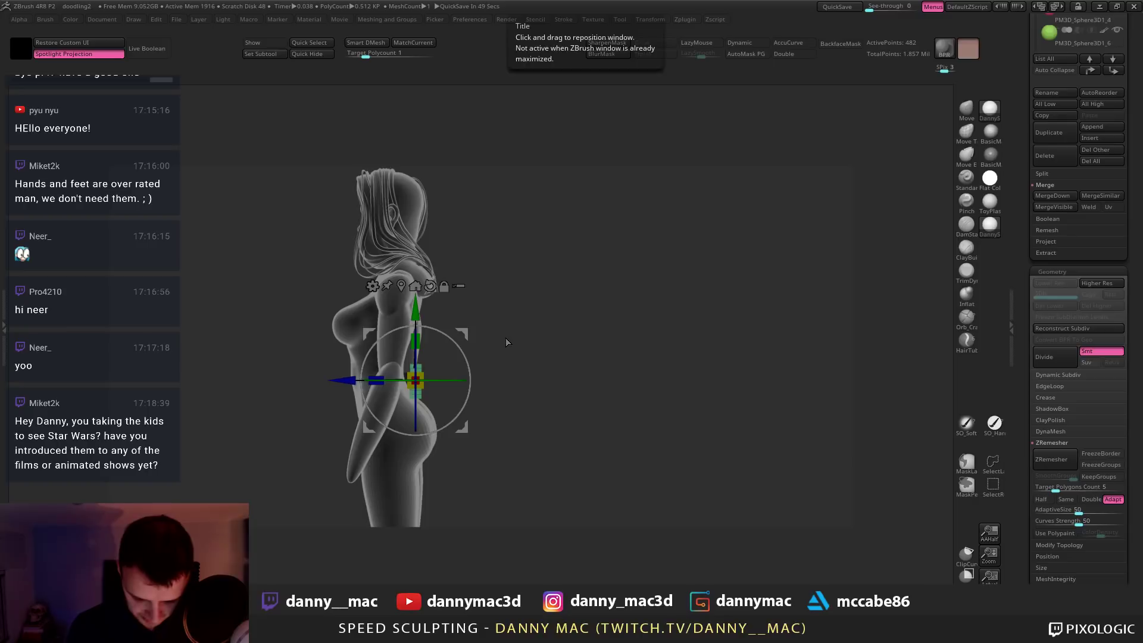
{"action": "left_click_drag", "start_coordinate": [507, 342], "coordinate": [473, 324]}
{"action": "right_click_drag", "start_coordinate": [473, 324], "coordinate": [480, 366], "text": "ctrl"}
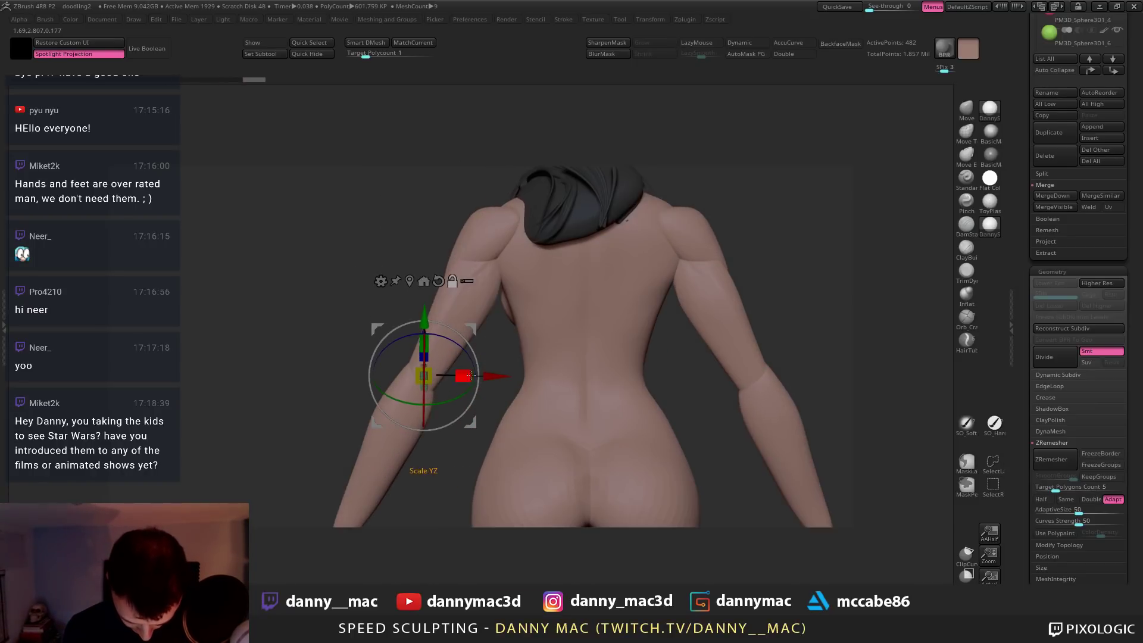
{"action": "left_click_drag", "start_coordinate": [480, 365], "coordinate": [472, 341]}
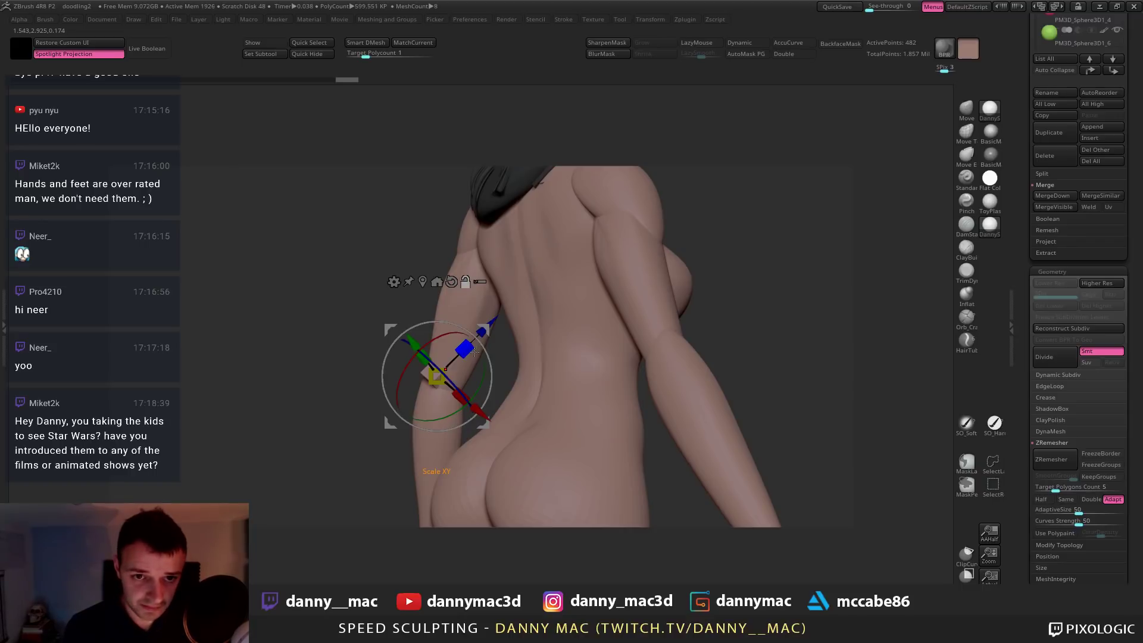
Remesh the elbow cube with DynaMesh at resolution 128 and subdivide it once
{"action": "key", "text": "space"}
{"action": "left_click", "coordinate": [432, 377], "text": "alt"}
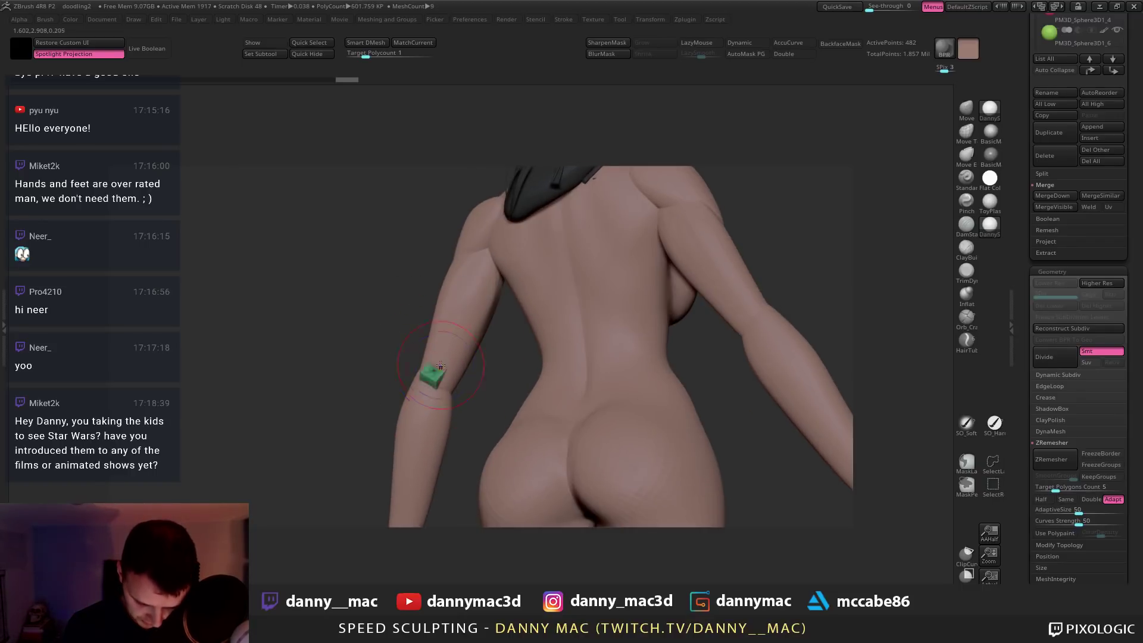
{"action": "left_click_drag", "start_coordinate": [448, 354], "coordinate": [515, 362], "text": "alt"}
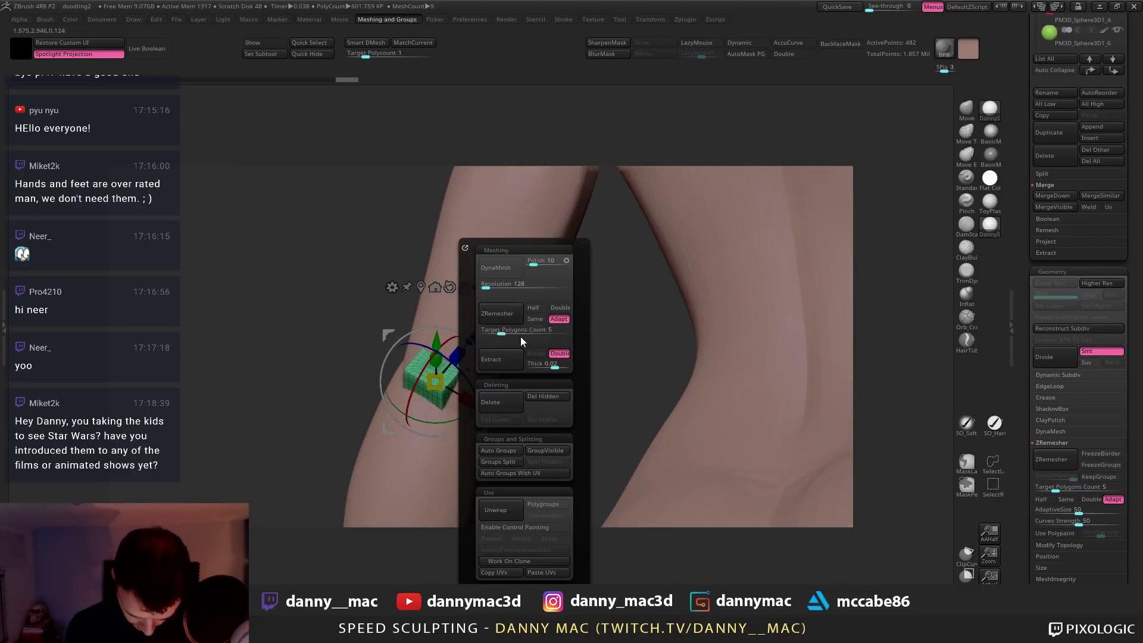
{"action": "left_click", "coordinate": [501, 268]}
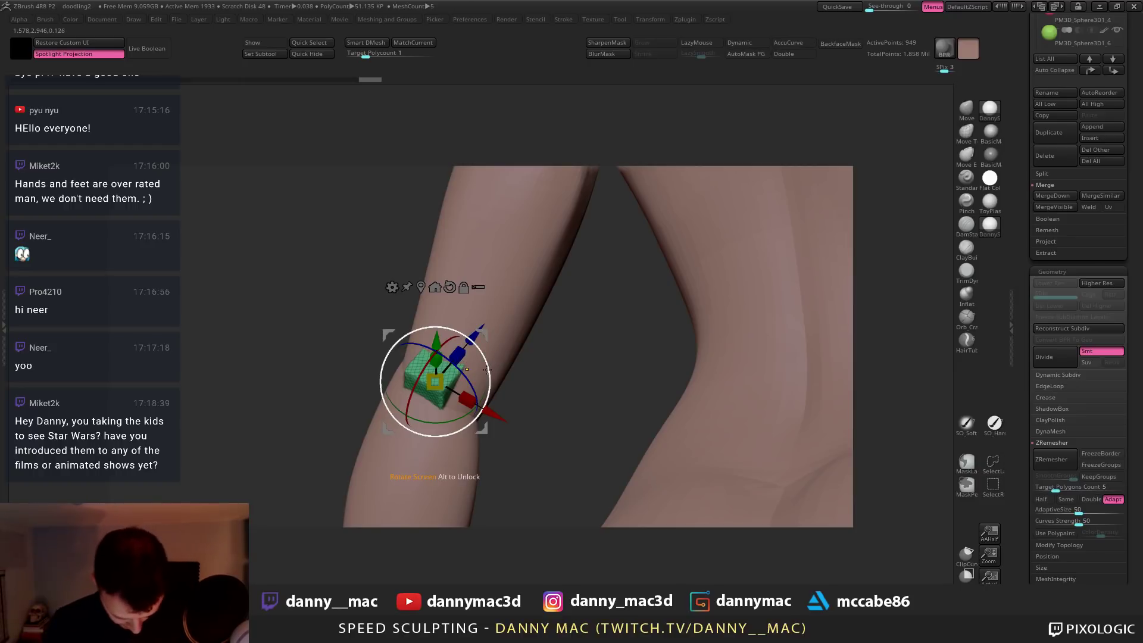
{"action": "key", "text": "ctrl+d"}
Shape the elbow block against the arm with the Move brush and turn off the polygroup wireframe display
{"action": "key", "text": "b"}
{"action": "key", "text": "m"}
{"action": "key", "text": "v"}
{"action": "left_click_drag", "start_coordinate": [358, 408], "coordinate": [423, 352]}
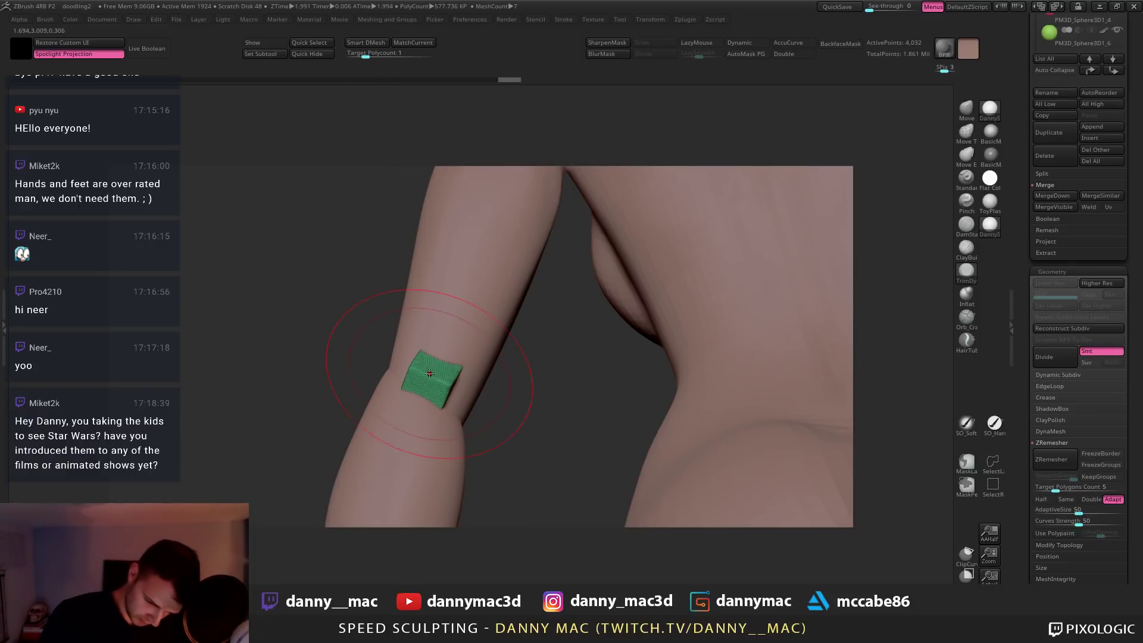
{"action": "key", "text": "space"}
{"action": "left_click_drag", "start_coordinate": [432, 379], "coordinate": [413, 378]}
{"action": "key", "text": "shift+f"}
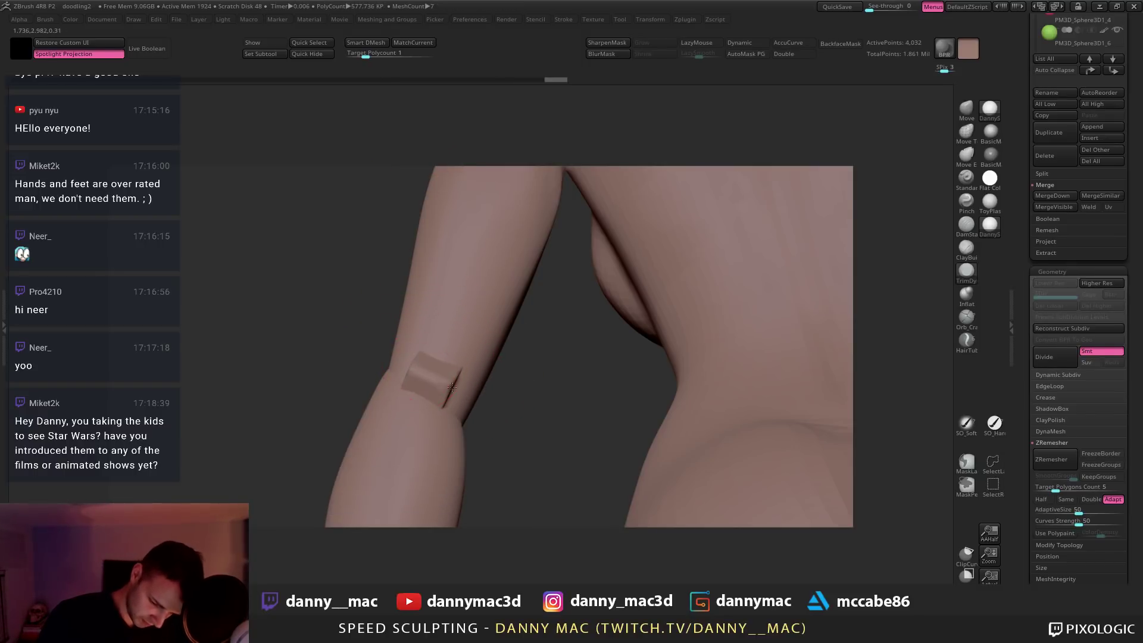
Refine the elbow block's form with the Move brush, scale it with the gizmo and return to sculpting mode
{"action": "key", "text": "b"}
{"action": "key", "text": "m"}
{"action": "key", "text": "v"}
{"action": "mouse_move", "coordinate": [441, 354]}
{"action": "right_mouse_down"}
{"action": "mouse_move", "coordinate": [444, 322]}
{"action": "mouse_move", "coordinate": [555, 308]}
{"action": "mouse_move", "coordinate": [465, 347]}
{"action": "mouse_move", "coordinate": [487, 306]}
{"action": "mouse_move", "coordinate": [453, 411]}
{"action": "right_mouse_up"}
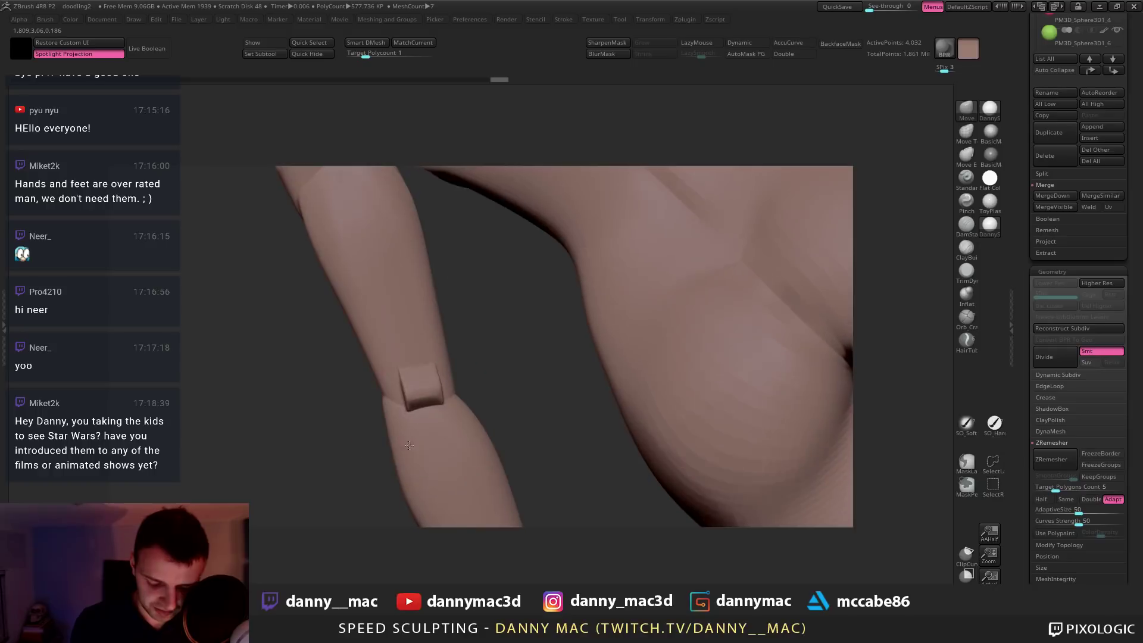
{"action": "right_click_drag", "start_coordinate": [409, 445], "coordinate": [429, 458]}
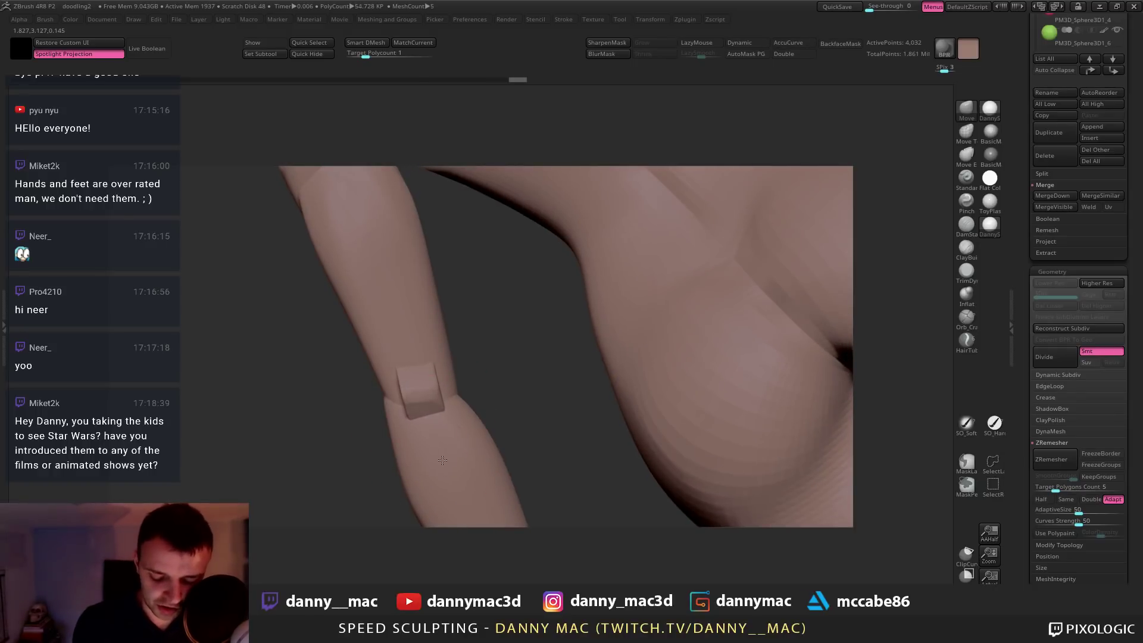
{"action": "key", "text": "w"}
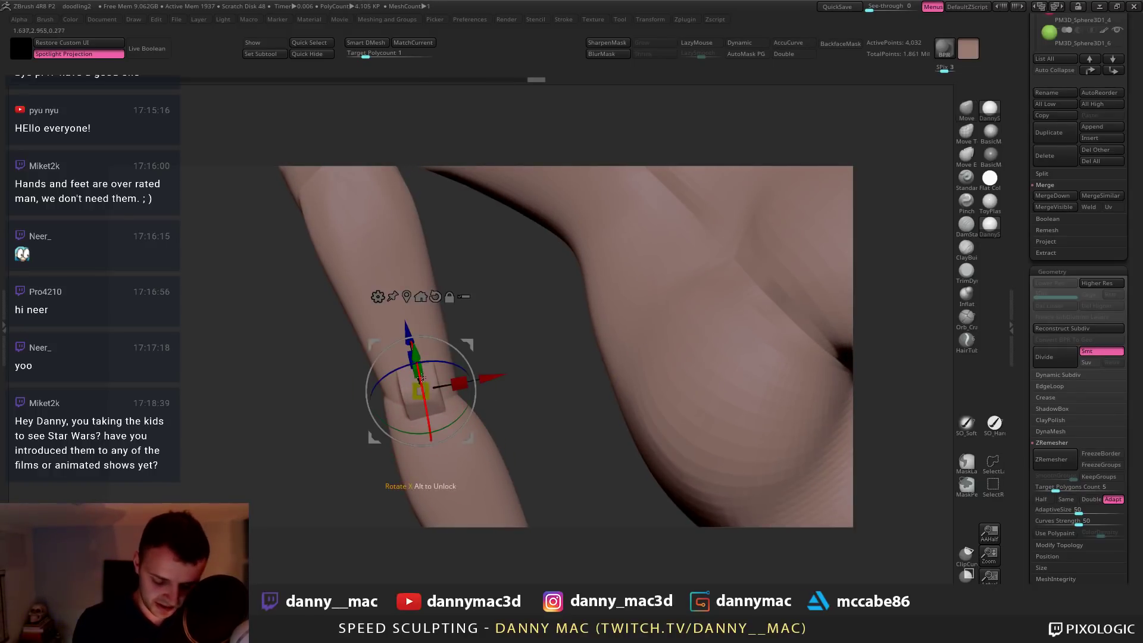
{"action": "left_click_drag", "start_coordinate": [467, 384], "coordinate": [460, 385]}
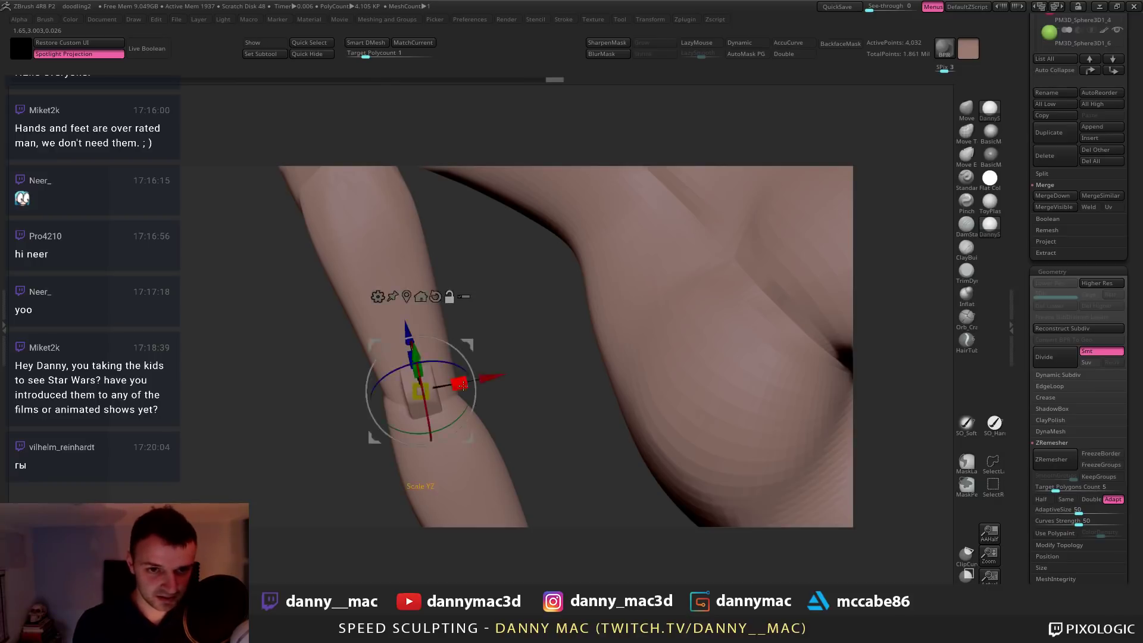
{"action": "key", "text": "q"}
Select the forearms and mark the muscle line below the elbow with the Dam Standard brush
{"action": "mouse_move", "coordinate": [488, 393]}
{"action": "right_mouse_down"}
{"action": "mouse_move", "coordinate": [375, 454]}
{"action": "mouse_move", "coordinate": [516, 325]}
{"action": "mouse_move", "coordinate": [514, 288]}
{"action": "mouse_move", "coordinate": [517, 367]}
{"action": "mouse_move", "coordinate": [421, 341]}
{"action": "mouse_move", "coordinate": [420, 364]}
{"action": "mouse_move", "coordinate": [421, 353]}
{"action": "right_mouse_up"}
{"action": "key", "text": "b"}
{"action": "key", "text": "c"}
{"action": "key", "text": "b"}
{"action": "key", "text": "b"}
{"action": "key", "text": "d"}
{"action": "key", "text": "s"}
{"action": "left_click", "coordinate": [418, 375], "text": "alt"}
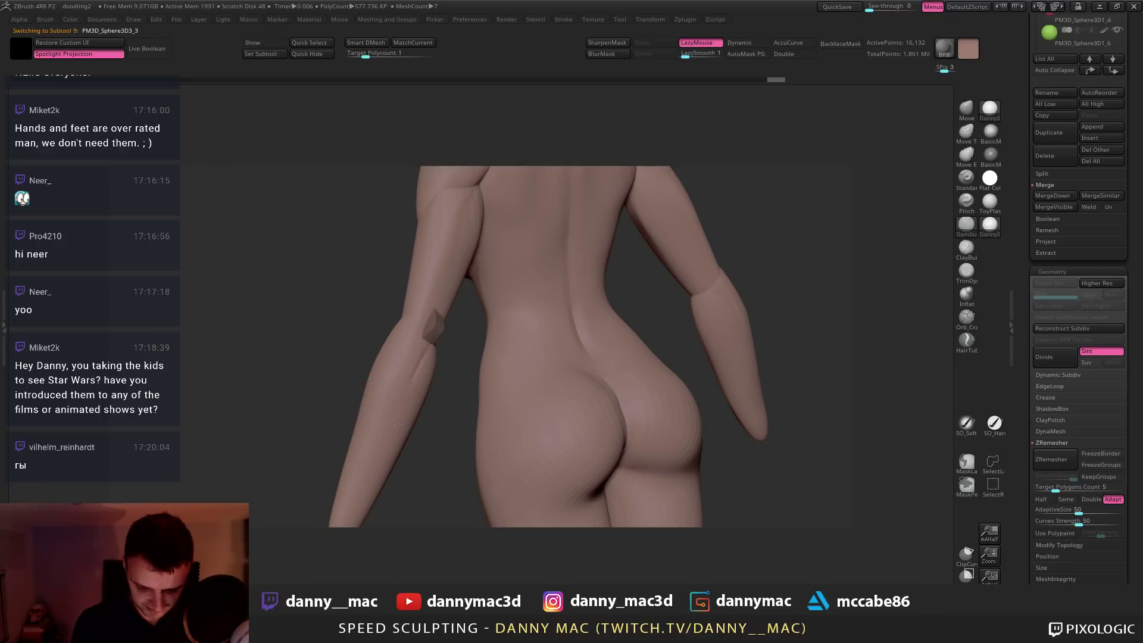
Build up the forearm muscles below the elbow with the Clay Buildup brush
{"action": "key", "text": "b"}
{"action": "key", "text": "c"}
{"action": "key", "text": "b"}
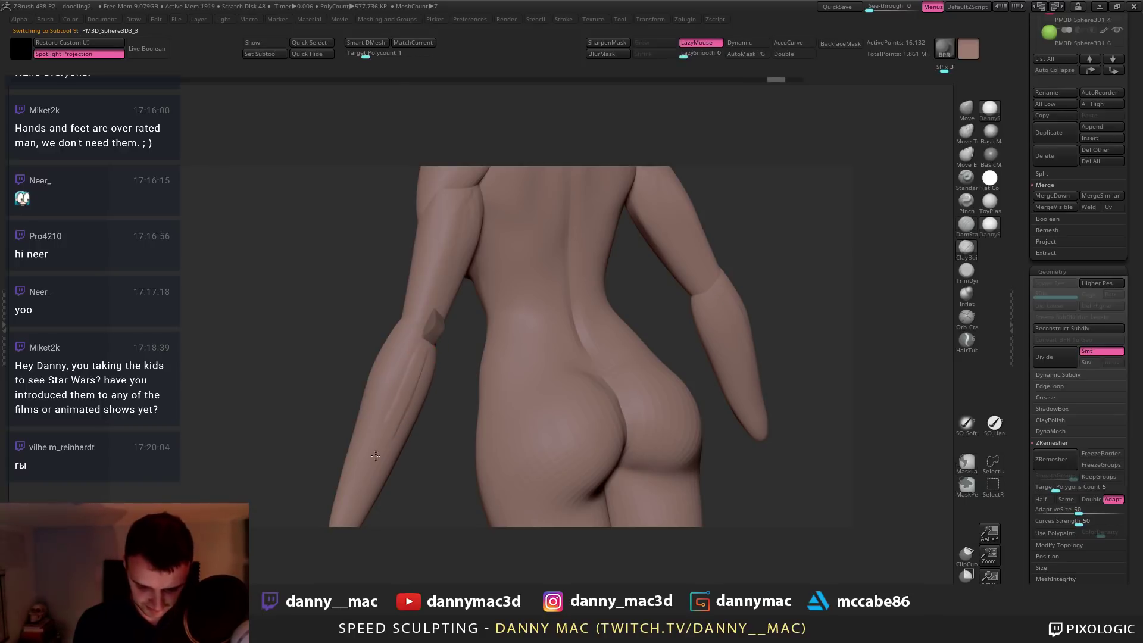
{"action": "left_click_drag", "start_coordinate": [385, 455], "coordinate": [383, 457]}
{"action": "right_click_drag", "start_coordinate": [372, 434], "coordinate": [386, 413]}
{"action": "right_click", "coordinate": [386, 413]}
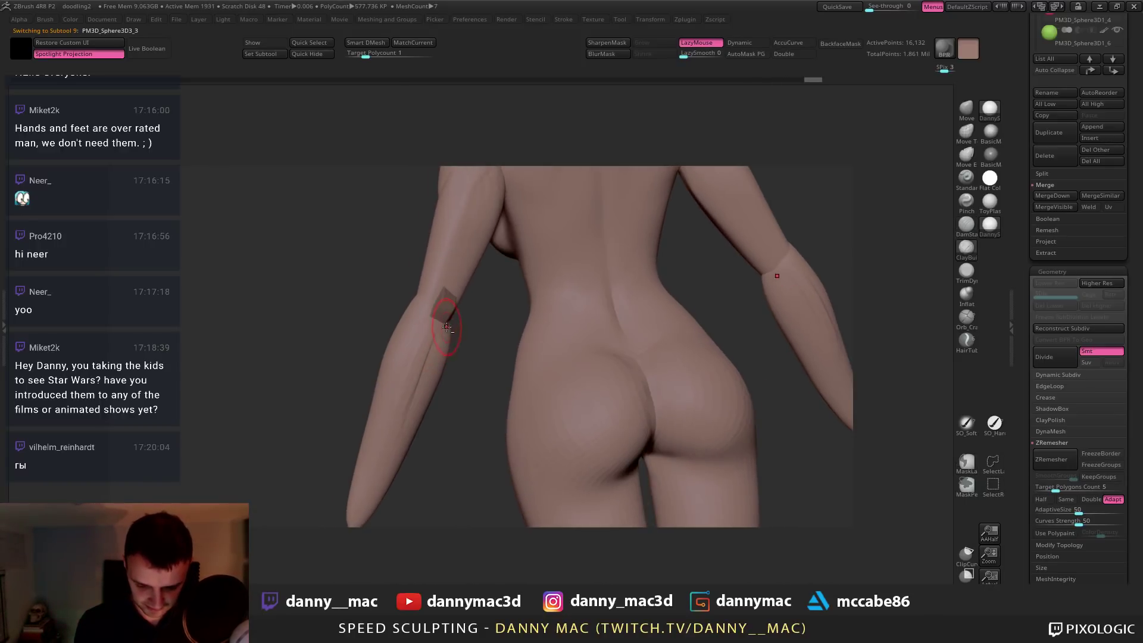
{"action": "left_click_drag", "start_coordinate": [440, 327], "coordinate": [425, 334]}
{"action": "right_click_drag", "start_coordinate": [425, 334], "coordinate": [387, 345]}
{"action": "left_click_drag", "start_coordinate": [451, 345], "coordinate": [446, 375]}
{"action": "right_click_drag", "start_coordinate": [434, 396], "coordinate": [430, 400]}
{"action": "left_click_drag", "start_coordinate": [428, 381], "coordinate": [426, 413]}
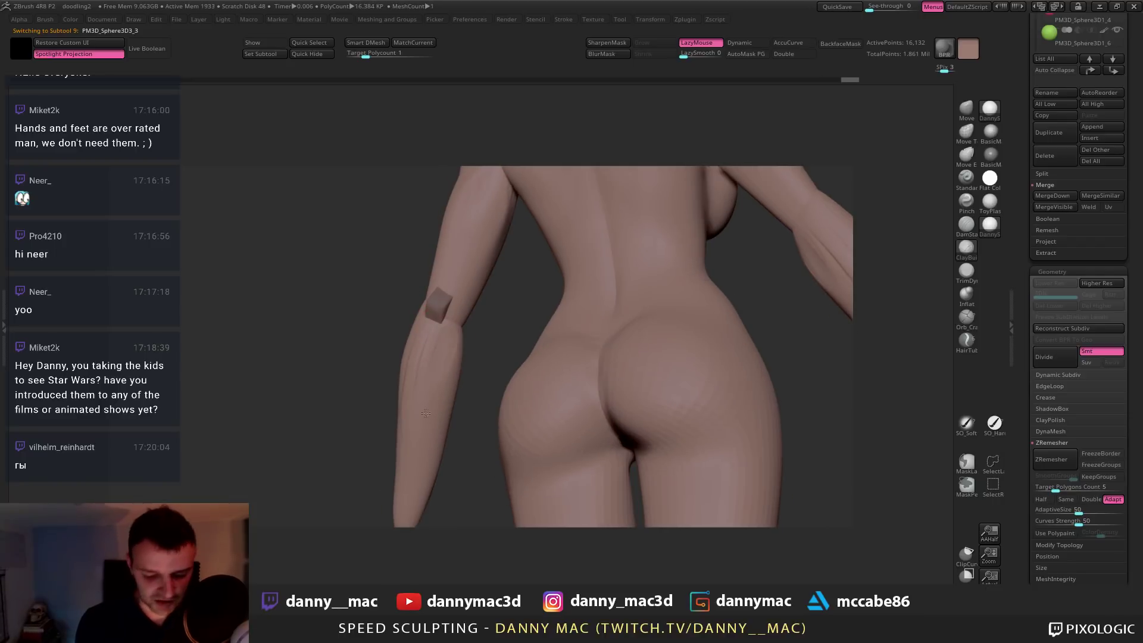
Select the thighs and refine their outer contour from hip to knee with the Move brush in back view
{"action": "mouse_move", "coordinate": [445, 350]}
{"action": "right_mouse_down"}
{"action": "mouse_move", "coordinate": [408, 281]}
{"action": "mouse_move", "coordinate": [441, 250]}
{"action": "mouse_move", "coordinate": [477, 257]}
{"action": "mouse_move", "coordinate": [471, 269]}
{"action": "mouse_move", "coordinate": [483, 278]}
{"action": "mouse_move", "coordinate": [436, 278]}
{"action": "mouse_move", "coordinate": [471, 323]}
{"action": "right_mouse_up"}
{"action": "left_click", "coordinate": [477, 257], "text": "alt"}
{"action": "key", "text": "b"}
{"action": "key", "text": "m"}
{"action": "key", "text": "v"}
{"action": "right_click", "coordinate": [461, 263]}
{"action": "right_click", "coordinate": [477, 267]}
{"action": "right_click", "coordinate": [460, 313]}
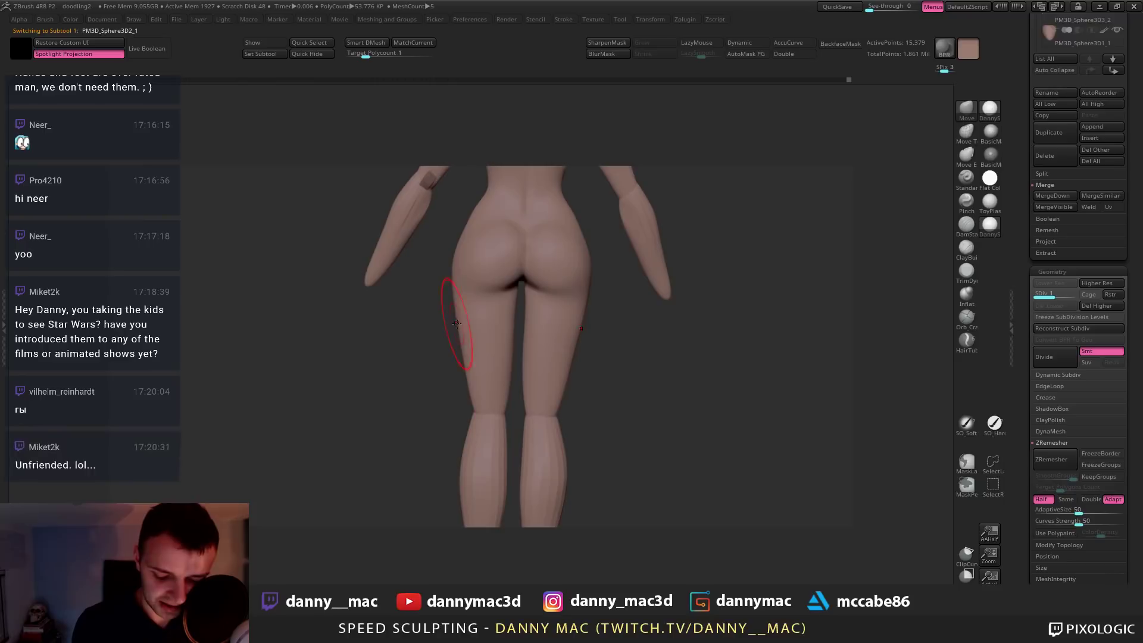
{"action": "left_click_drag", "start_coordinate": [457, 324], "coordinate": [459, 324]}
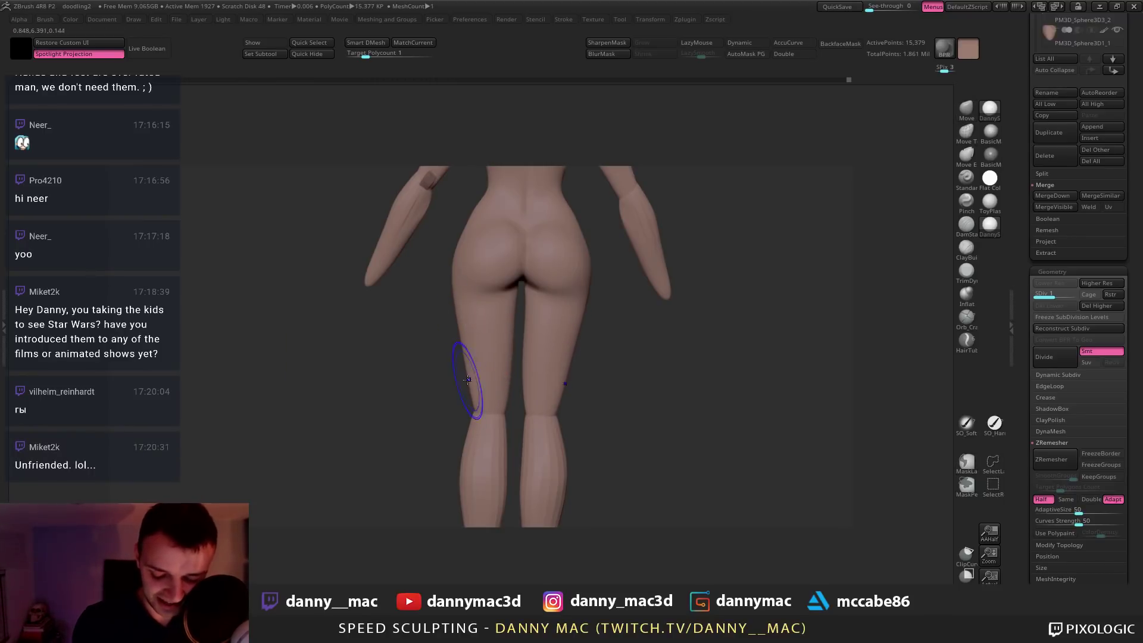
{"action": "left_click_drag", "start_coordinate": [478, 374], "coordinate": [470, 381]}
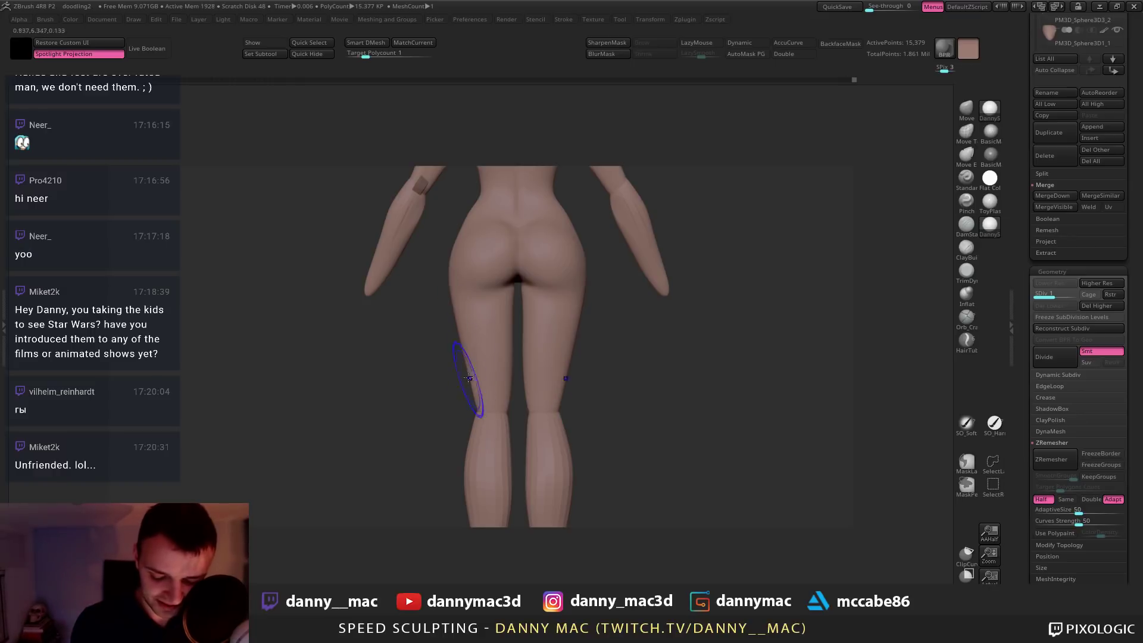
{"action": "mouse_move", "coordinate": [442, 277]}
{"action": "left_mouse_down"}
{"action": "mouse_move", "coordinate": [386, 363]}
{"action": "mouse_move", "coordinate": [417, 357]}
{"action": "left_mouse_up"}
{"action": "right_click", "coordinate": [384, 365]}
{"action": "right_click", "coordinate": [378, 372]}
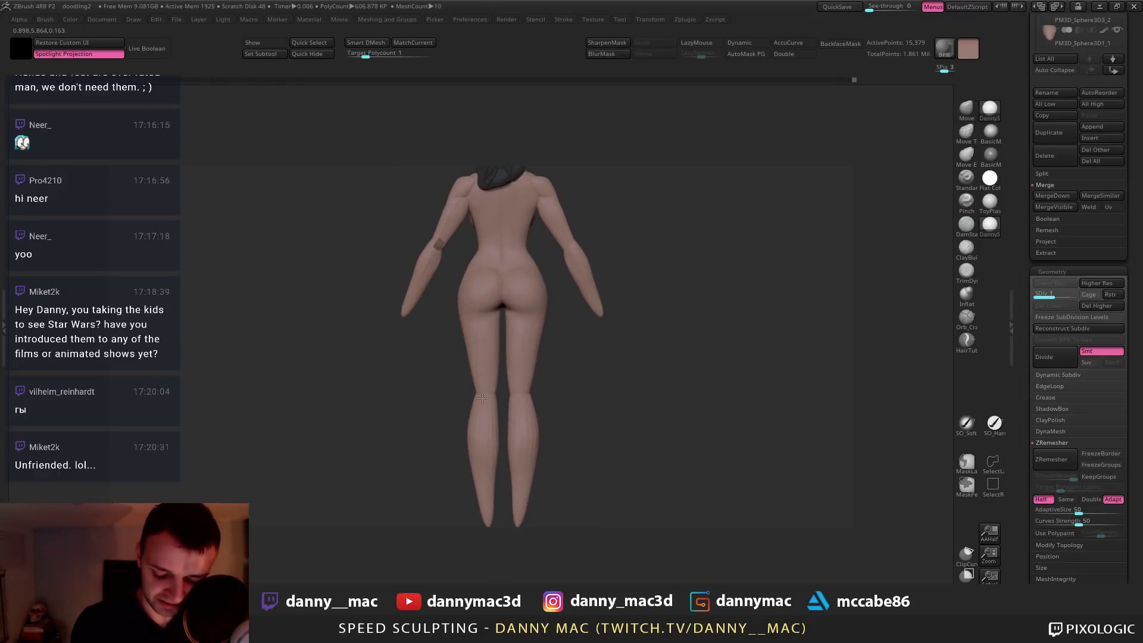
Refine the contour of the buttocks and upper thighs with a resized Move brush in side and back views
{"action": "right_click_drag", "start_coordinate": [491, 380], "coordinate": [526, 365], "text": "shift"}
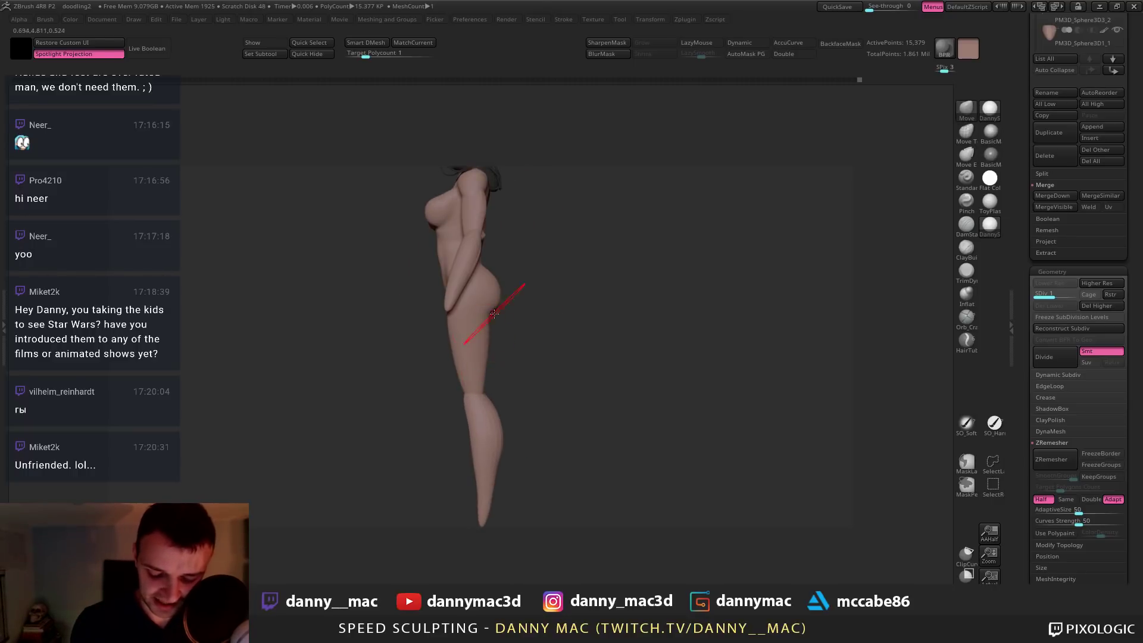
{"action": "mouse_move", "coordinate": [492, 296]}
{"action": "right_mouse_down"}
{"action": "mouse_move", "coordinate": [541, 323]}
{"action": "mouse_move", "coordinate": [531, 334]}
{"action": "right_mouse_up"}
{"action": "key", "text": "space"}
{"action": "key", "text": "space"}
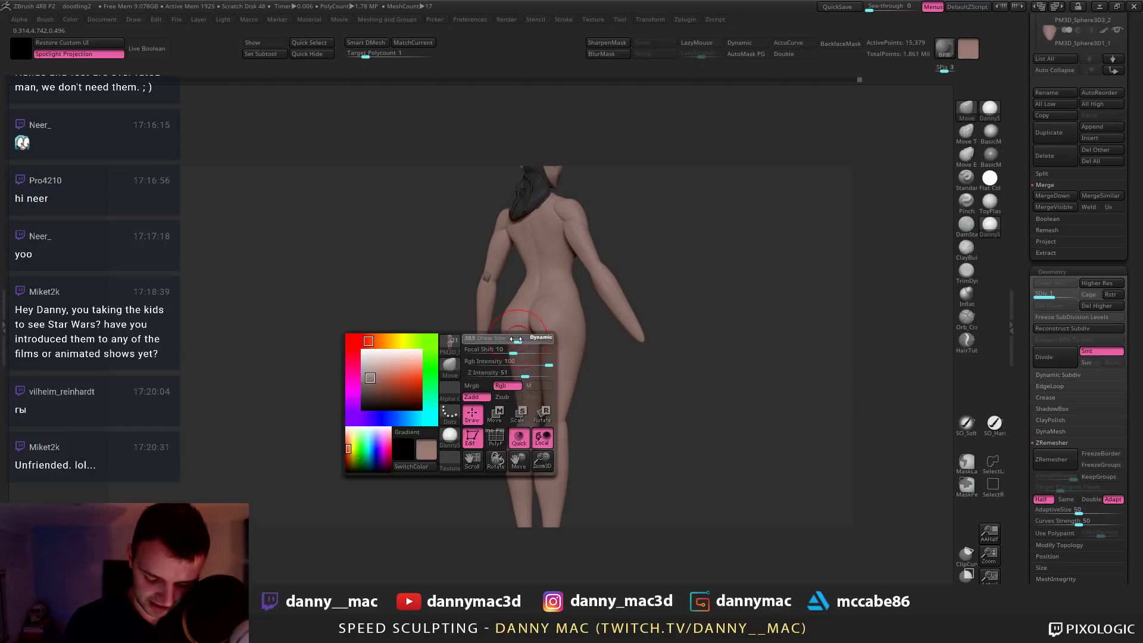
{"action": "left_click_drag", "start_coordinate": [523, 336], "coordinate": [520, 340]}
{"action": "right_click_drag", "start_coordinate": [525, 298], "coordinate": [506, 288], "text": "shift"}
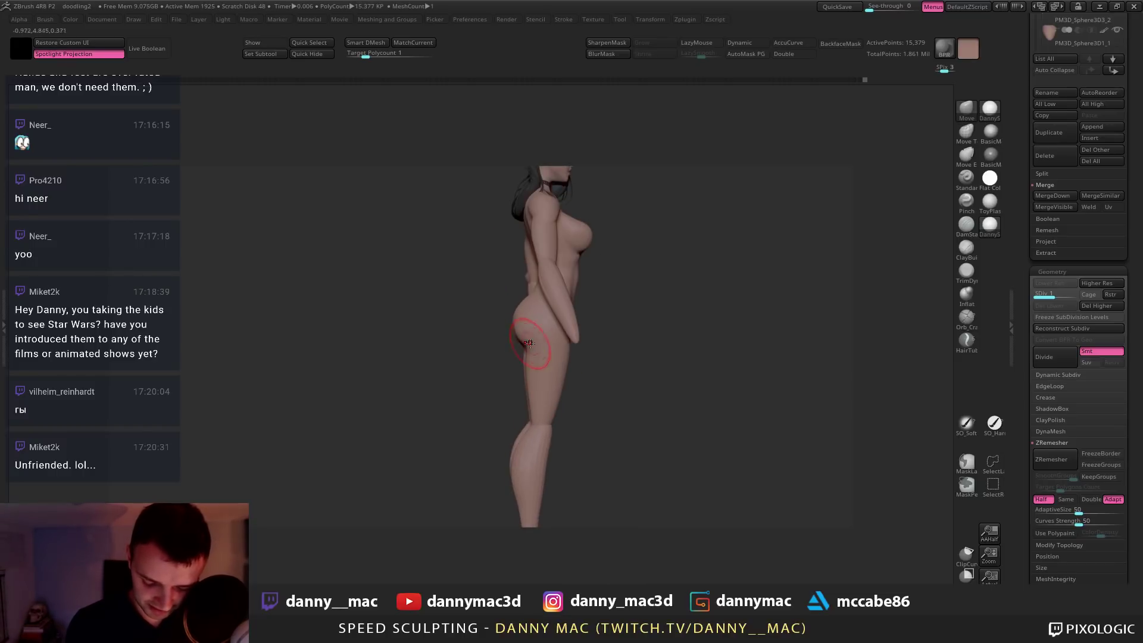
{"action": "right_click_drag", "start_coordinate": [535, 354], "coordinate": [515, 309]}
{"action": "mouse_move", "coordinate": [606, 282]}
{"action": "right_mouse_down", "text": "alt"}
{"action": "mouse_move", "coordinate": [523, 299]}
{"action": "mouse_move", "coordinate": [526, 324]}
{"action": "mouse_move", "coordinate": [524, 311]}
{"action": "right_mouse_up", "text": "alt"}
Adjust the hip and thigh silhouette in front view with a larger Move brush
{"action": "key", "text": "space"}
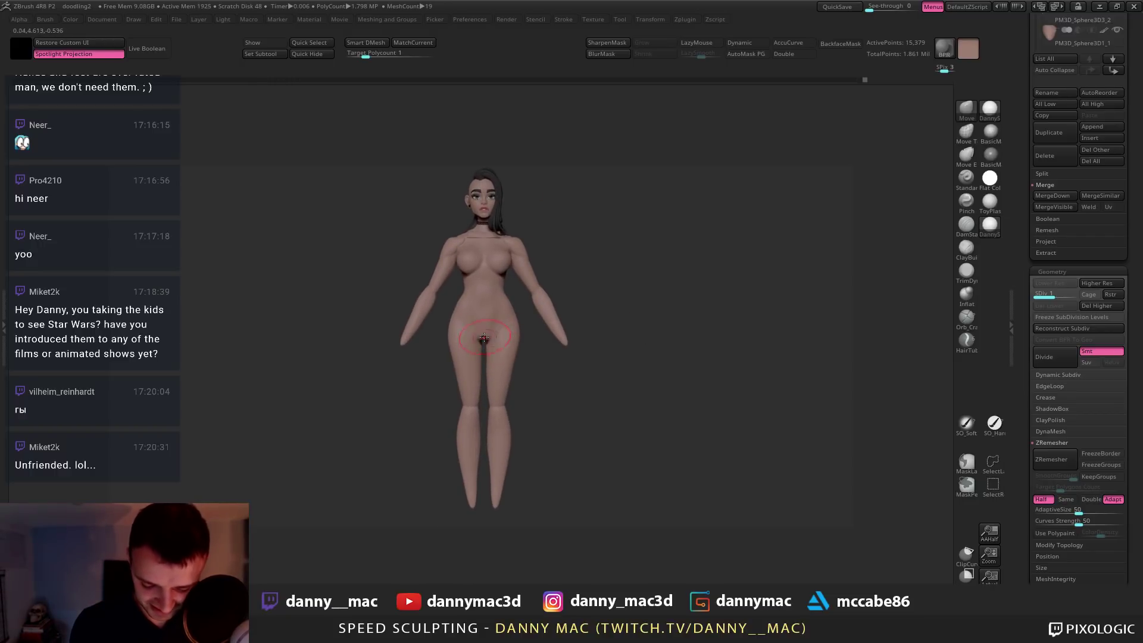
{"action": "key", "text": "space"}
{"action": "key", "text": "space"}
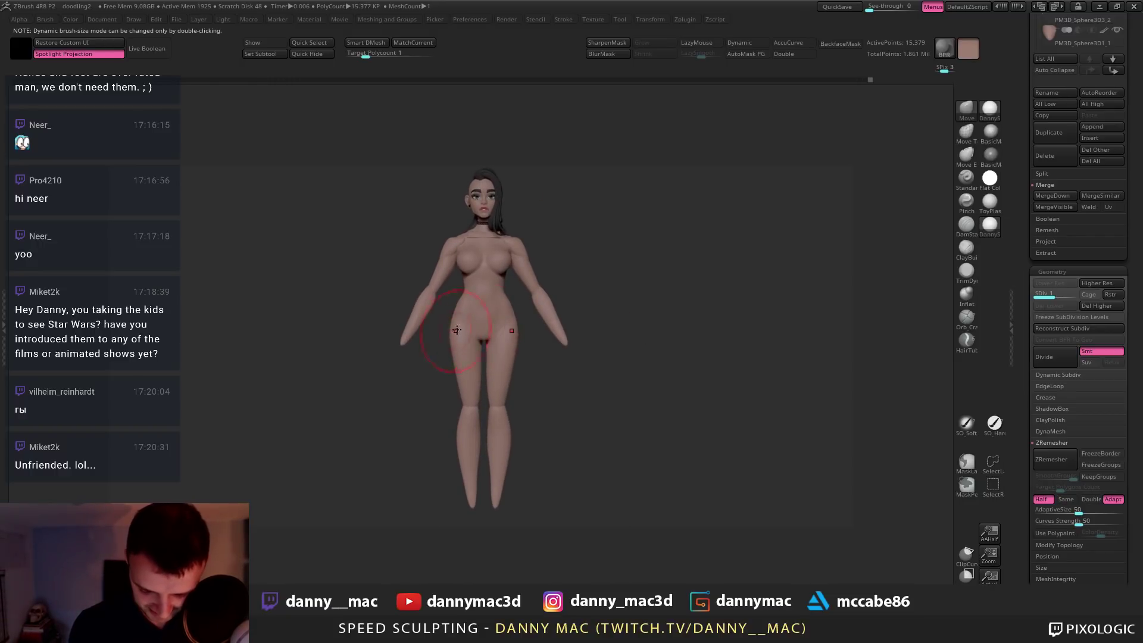
{"action": "key", "text": "space"}
{"action": "mouse_move", "coordinate": [484, 329]}
{"action": "right_mouse_down"}
{"action": "mouse_move", "coordinate": [502, 334]}
{"action": "mouse_move", "coordinate": [491, 382]}
{"action": "mouse_move", "coordinate": [495, 317]}
{"action": "mouse_move", "coordinate": [510, 287]}
{"action": "mouse_move", "coordinate": [507, 313]}
{"action": "mouse_move", "coordinate": [487, 298]}
{"action": "mouse_move", "coordinate": [508, 317]}
{"action": "mouse_move", "coordinate": [503, 288]}
{"action": "right_mouse_up"}
{"action": "key", "text": "space"}
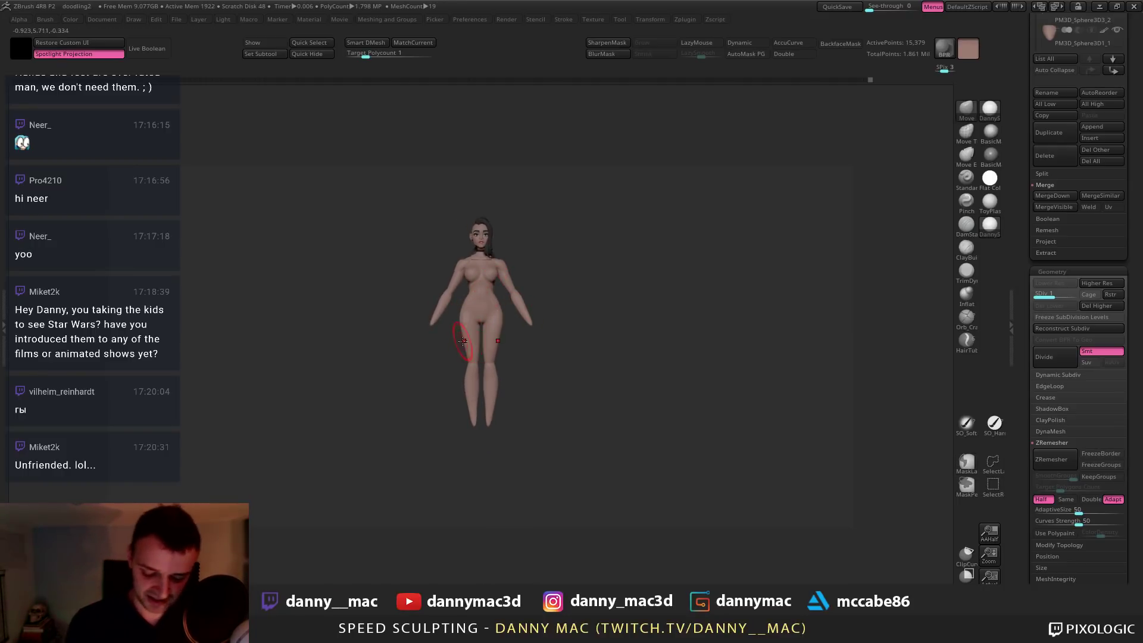
{"action": "key", "text": "space"}
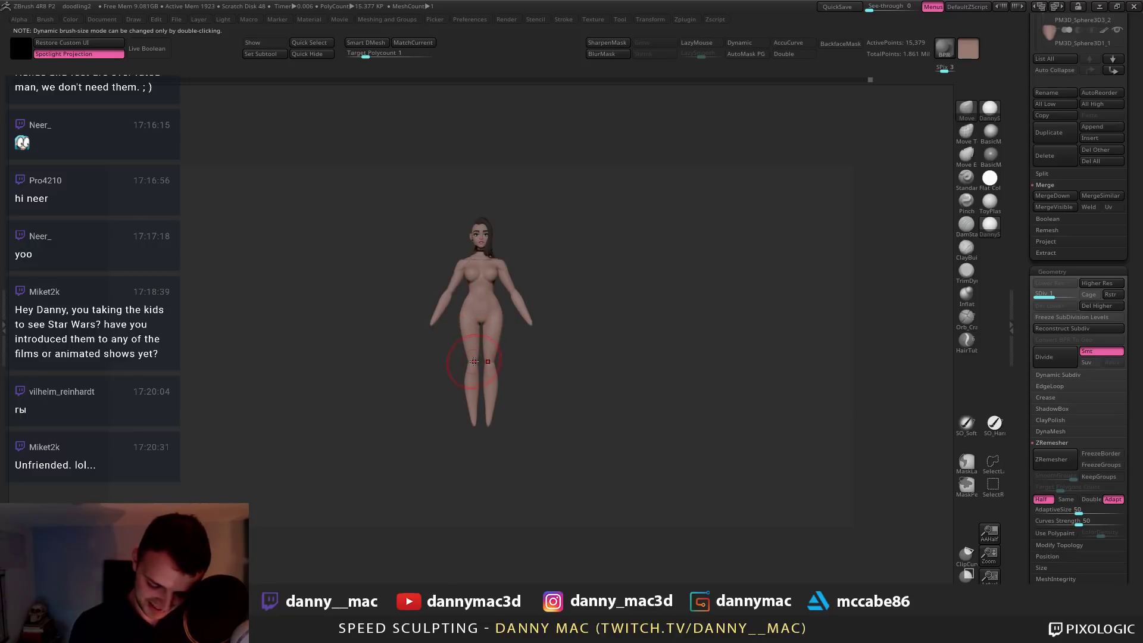
Check the figure's height with a transpose line between the feet and the top of the head, undoing any mesh change
{"action": "key", "text": "w"}
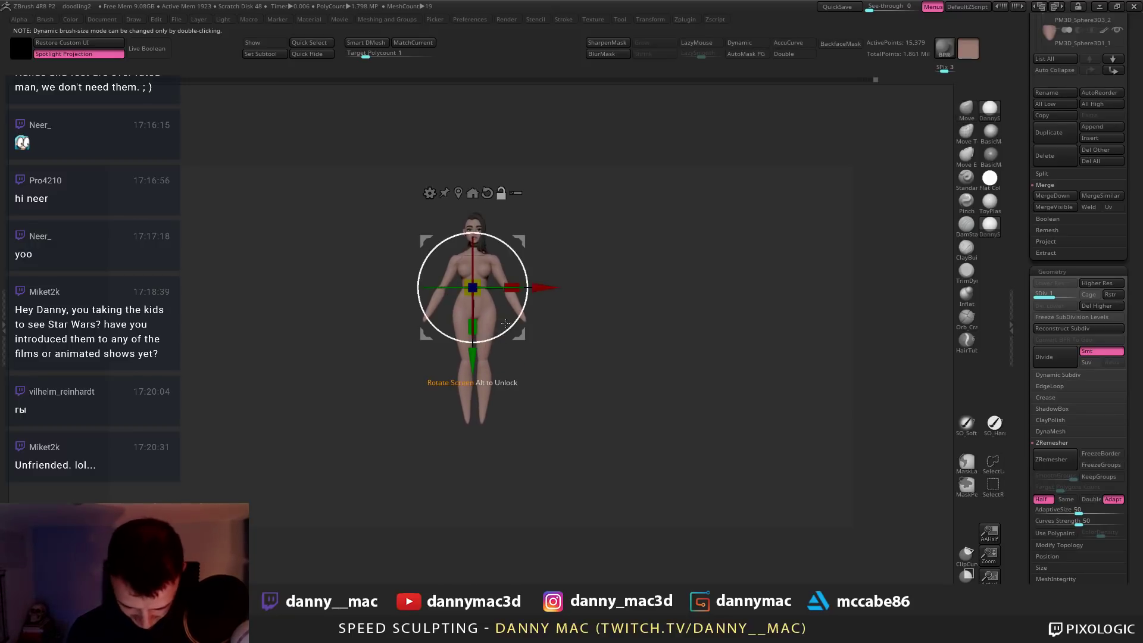
{"action": "key", "text": "y"}
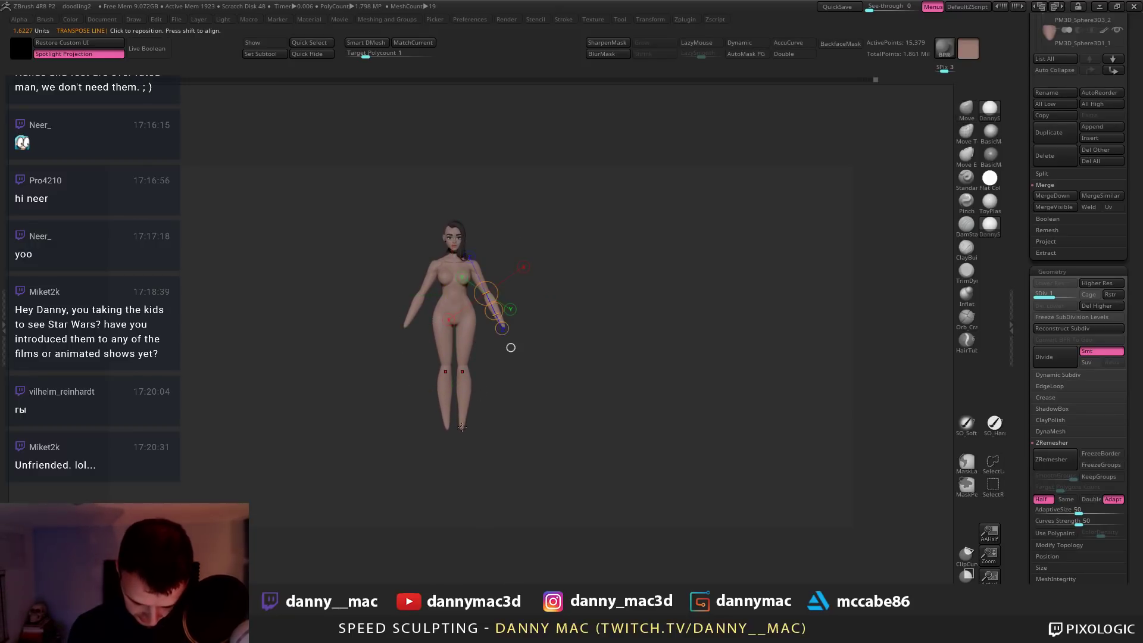
{"action": "left_click_drag", "start_coordinate": [462, 428], "coordinate": [461, 201]}
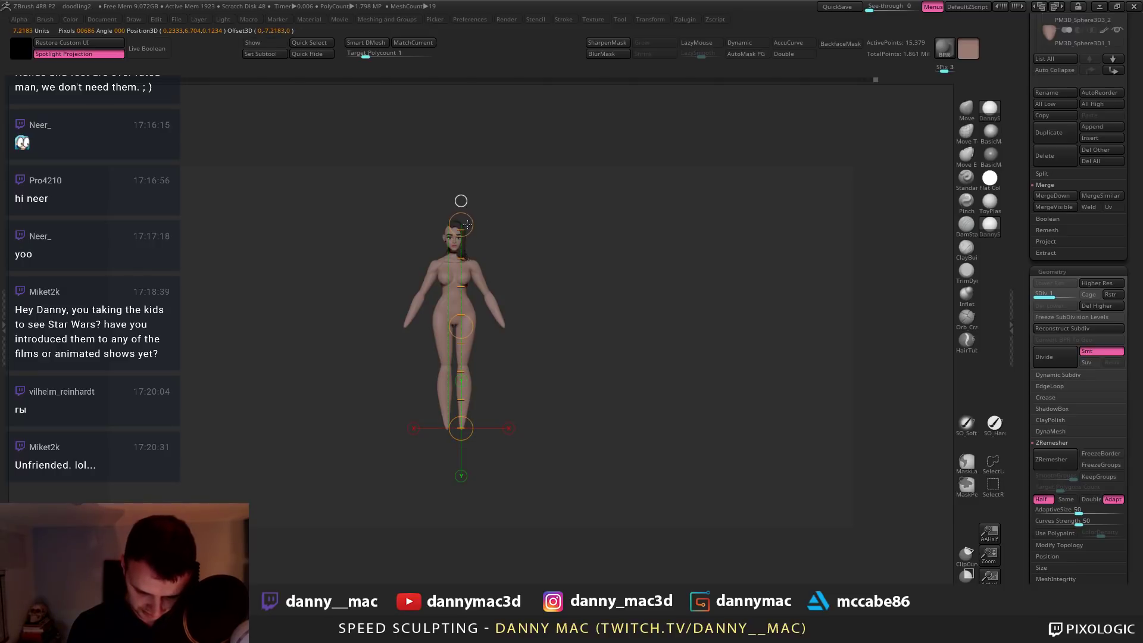
{"action": "left_click_drag", "start_coordinate": [461, 437], "coordinate": [465, 456], "text": "ctrl"}
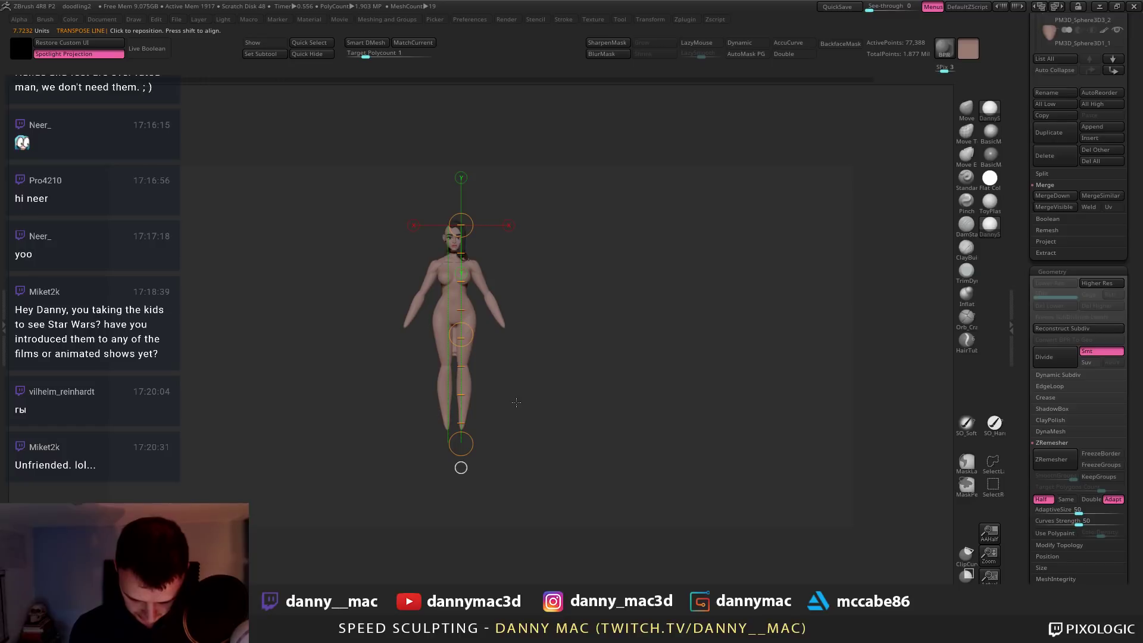
{"action": "key", "text": "q"}
{"action": "key", "text": "ctrl+z"}
{"action": "key", "text": "ctrl+z"}
{"action": "key", "text": "ctrl+z"}
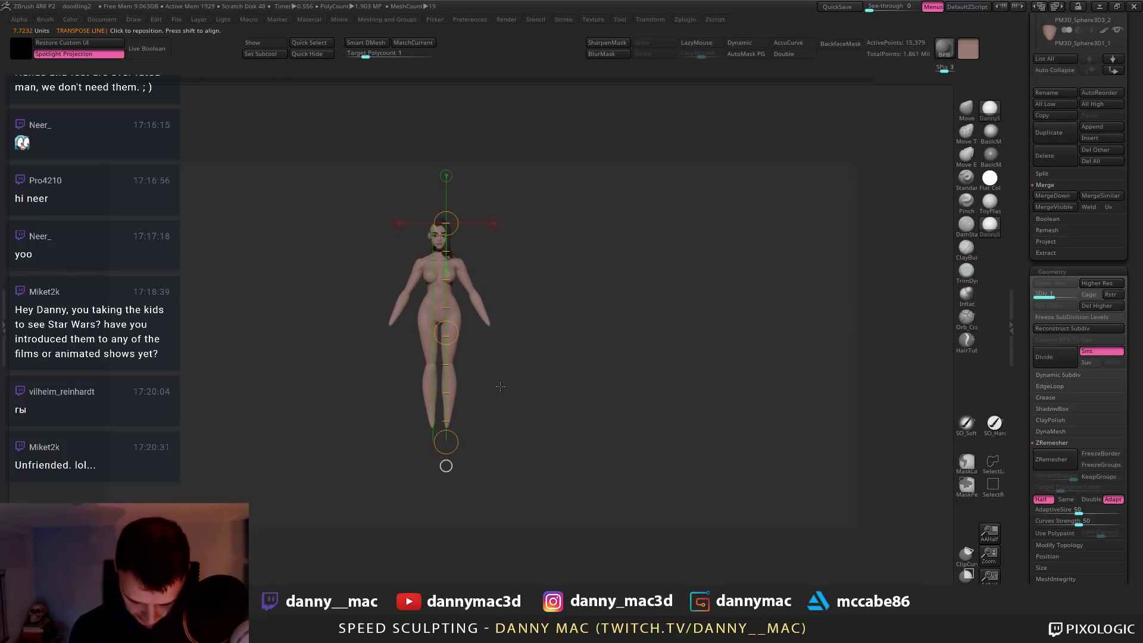
{"action": "key", "text": "ctrl+z"}
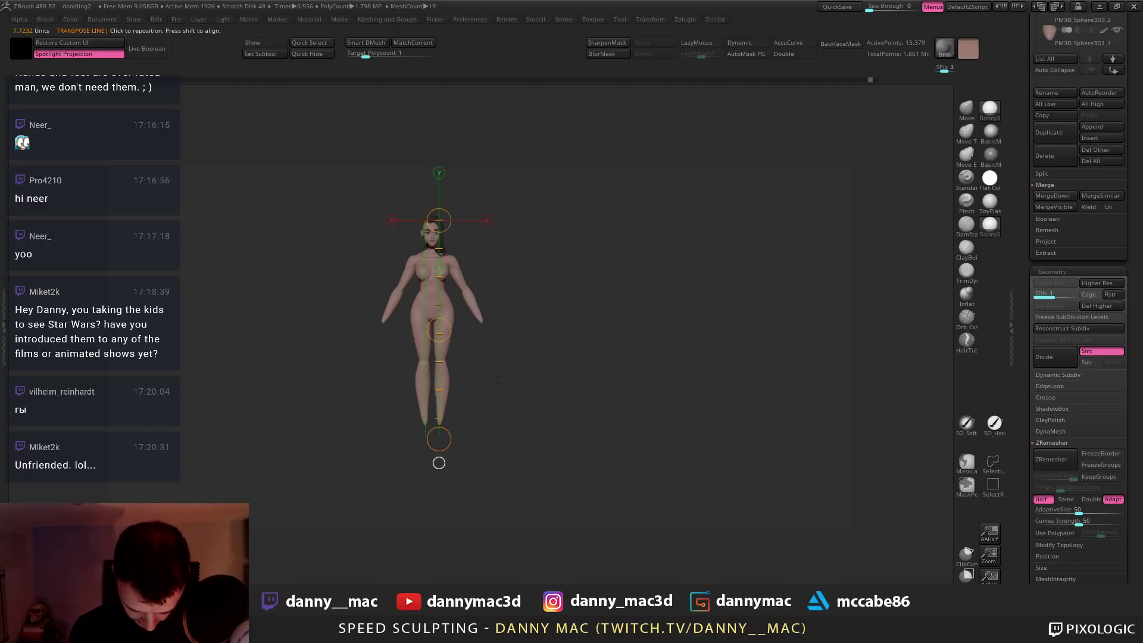
{"action": "left_click", "coordinate": [439, 330], "text": "alt"}
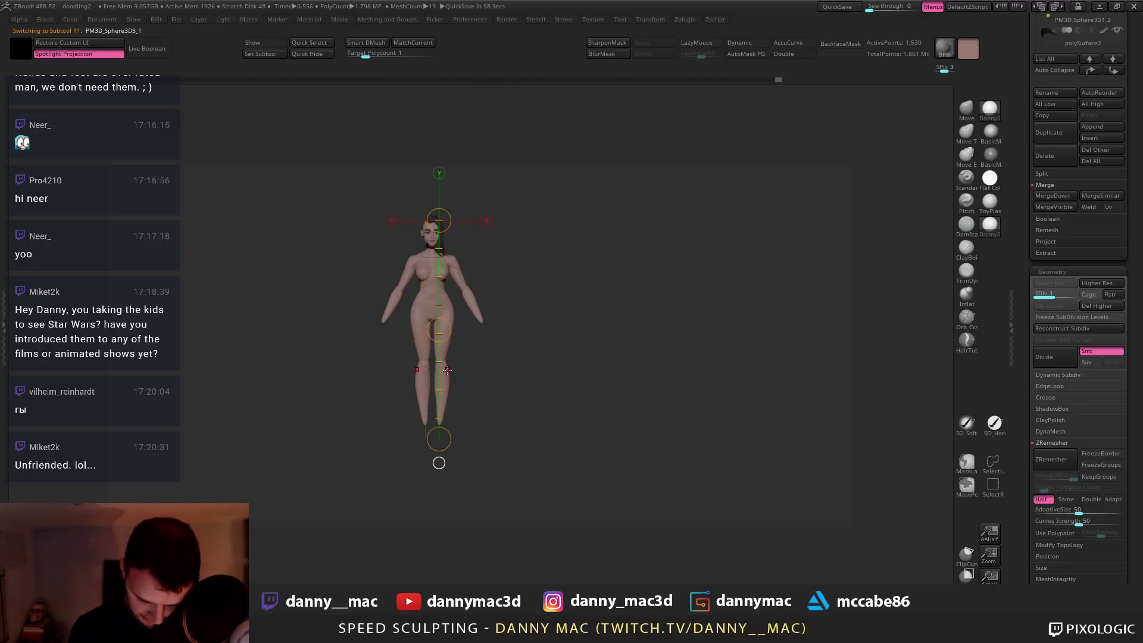
{"action": "left_click", "coordinate": [441, 333], "text": "alt"}
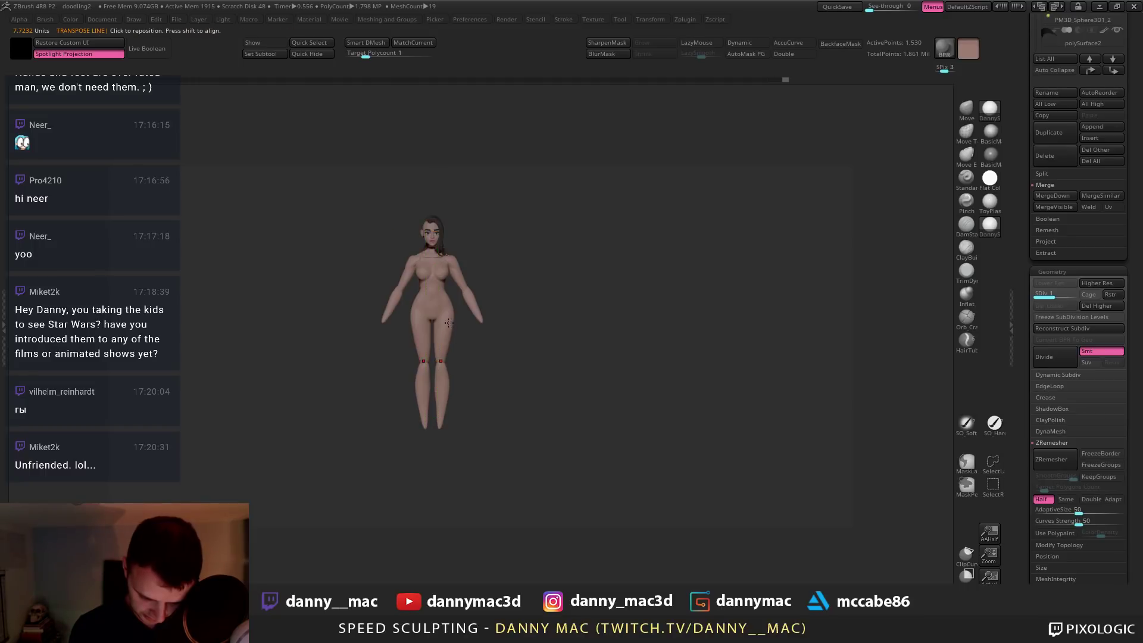
{"action": "key", "text": "q"}
{"action": "key", "text": "s"}
{"action": "key", "text": "s"}
{"action": "mouse_move", "coordinate": [443, 357]}
{"action": "left_mouse_down"}
{"action": "mouse_move", "coordinate": [437, 368]}
{"action": "mouse_move", "coordinate": [408, 363]}
{"action": "mouse_move", "coordinate": [447, 363]}
{"action": "mouse_move", "coordinate": [458, 340]}
{"action": "mouse_move", "coordinate": [495, 327]}
{"action": "left_mouse_up"}
{"action": "key", "text": "ctrl+z"}
{"action": "key", "text": "space"}
{"action": "key", "text": "space"}
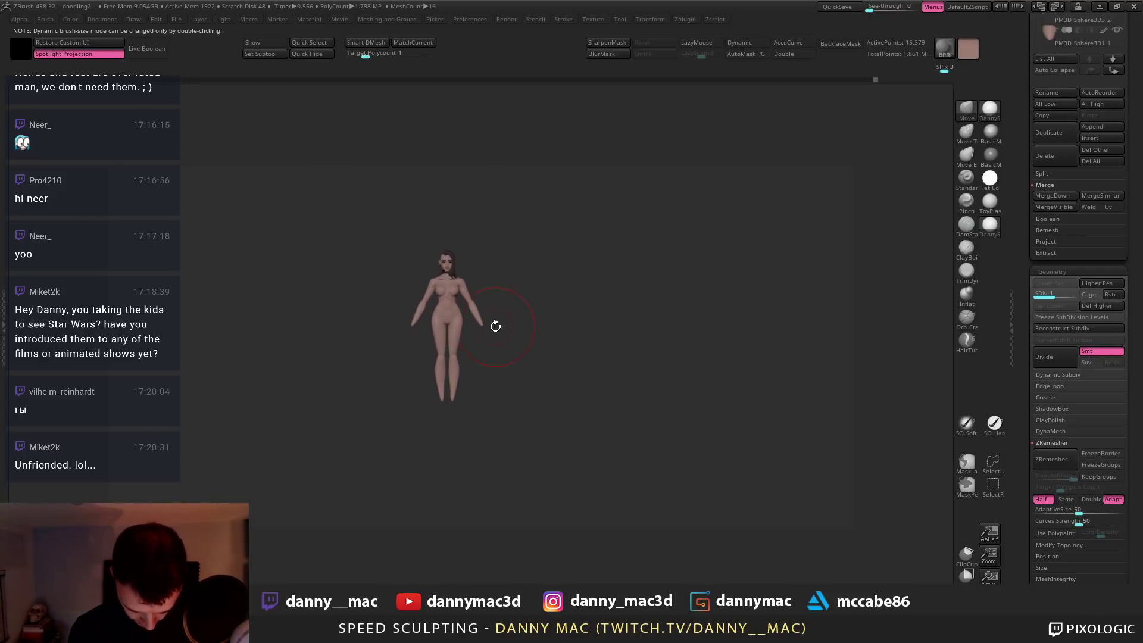
Measure the figure again with a transpose line spanning head to feet, centred on the body
{"action": "key", "text": "w"}
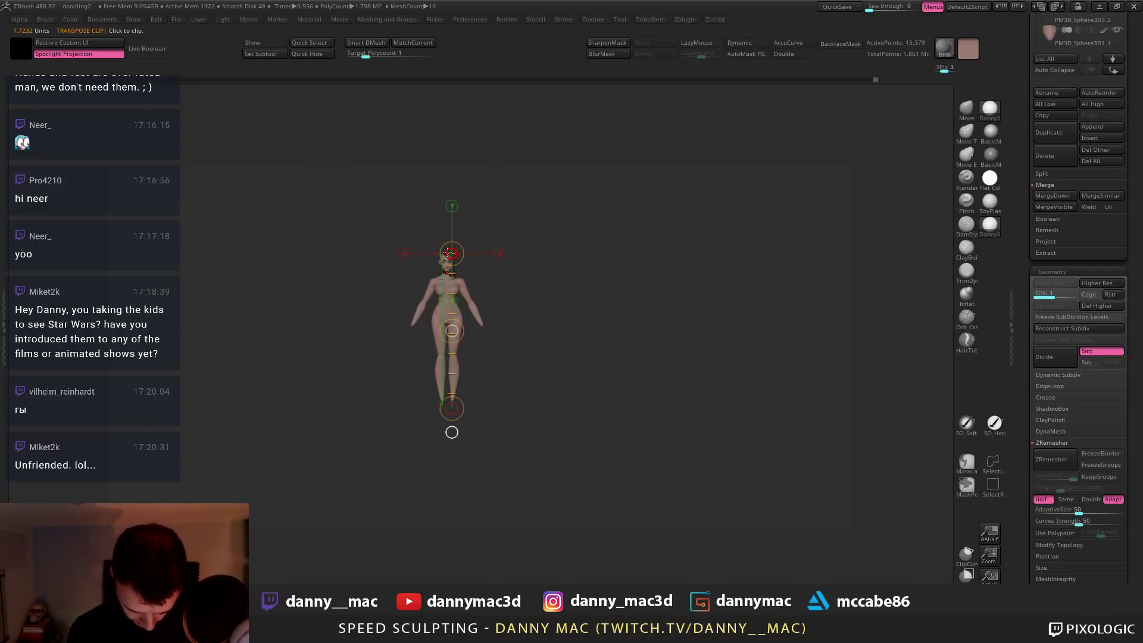
{"action": "left_click", "coordinate": [457, 402], "text": "alt"}
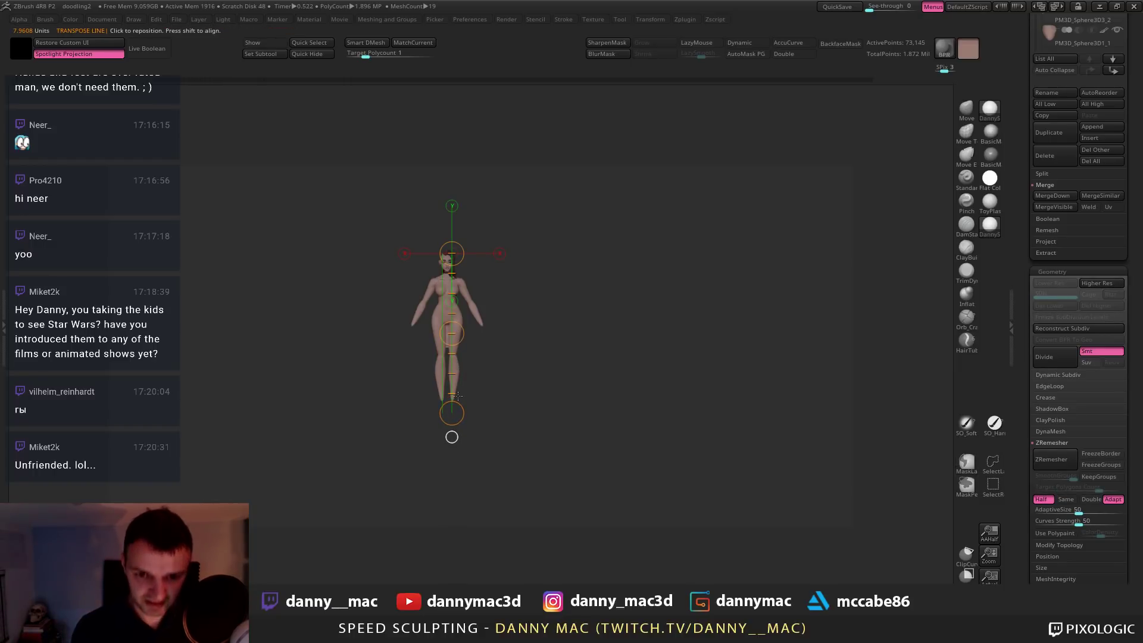
{"action": "left_click_drag", "start_coordinate": [457, 395], "coordinate": [447, 395]}
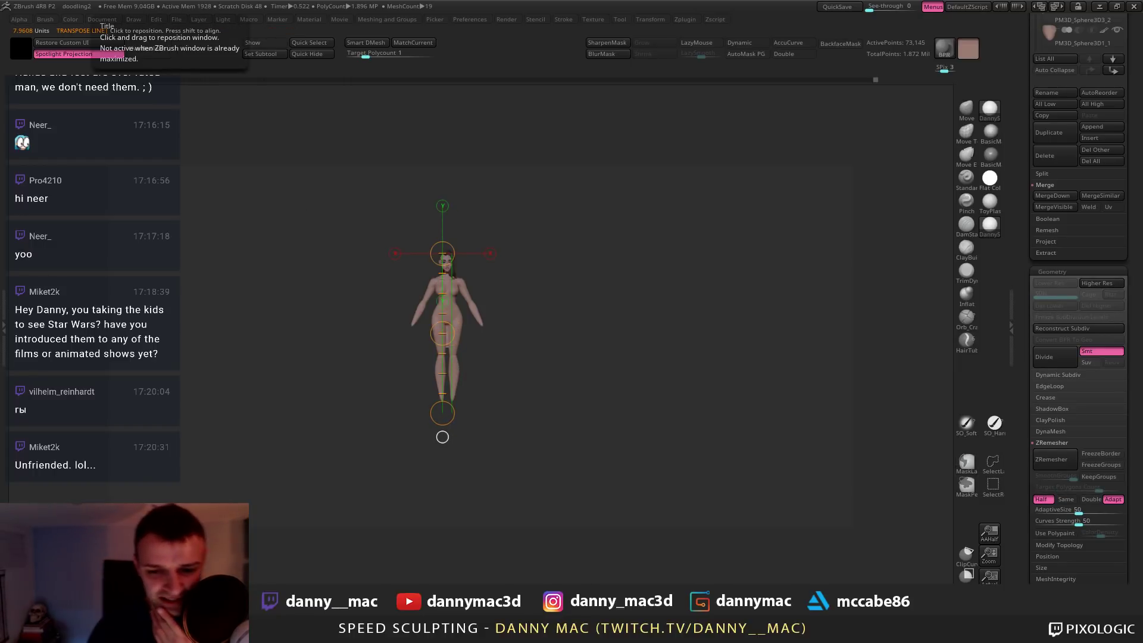
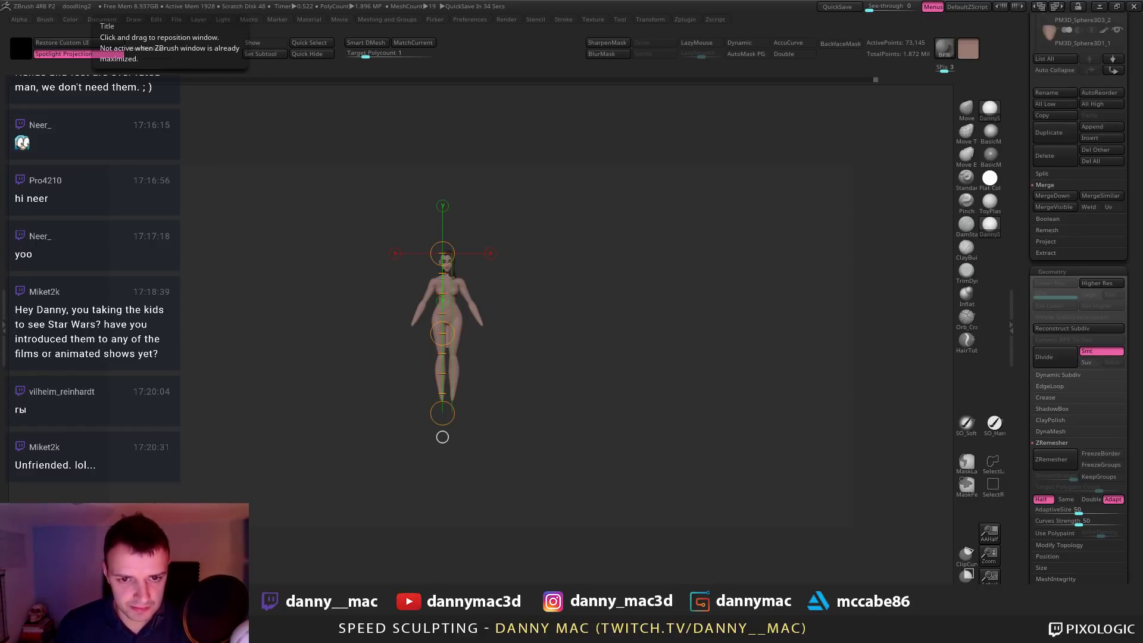
Examine the foot references showing simplified block construction and planar right and left feet
{"action": "right_click_drag", "start_coordinate": [571, 0], "coordinate": [164, 290]}
{"action": "scroll", "coordinate": [163, 290], "scroll_direction": "down", "scroll_amount": 5}
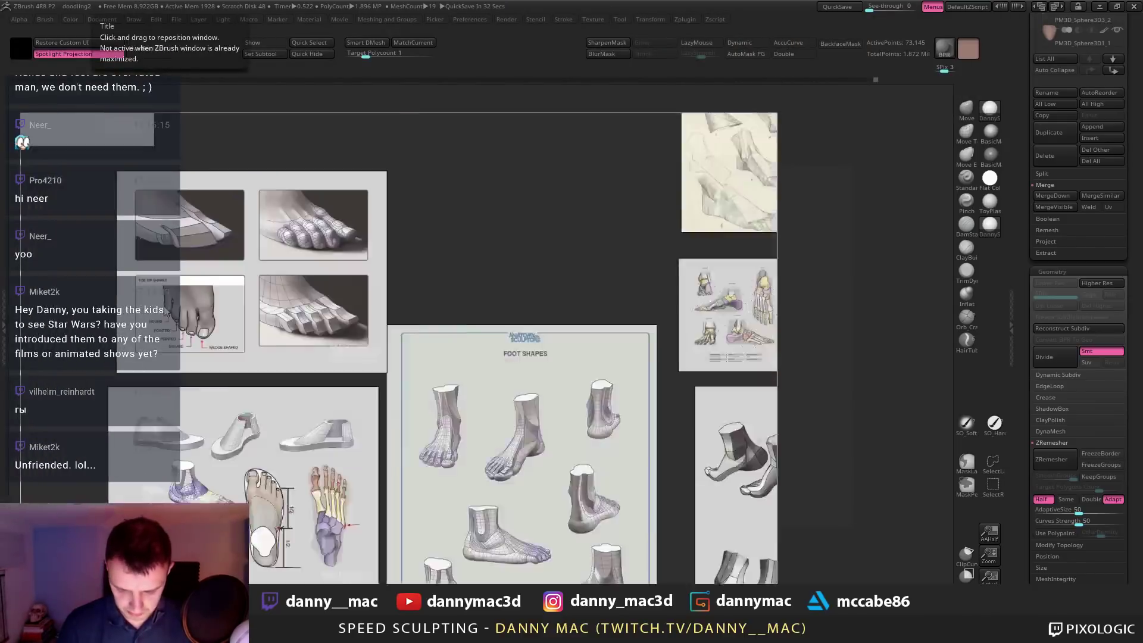
{"action": "scroll", "coordinate": [328, 321], "scroll_direction": "down", "scroll_amount": 5}
{"action": "scroll", "coordinate": [377, 313], "scroll_direction": "up", "scroll_amount": 3}
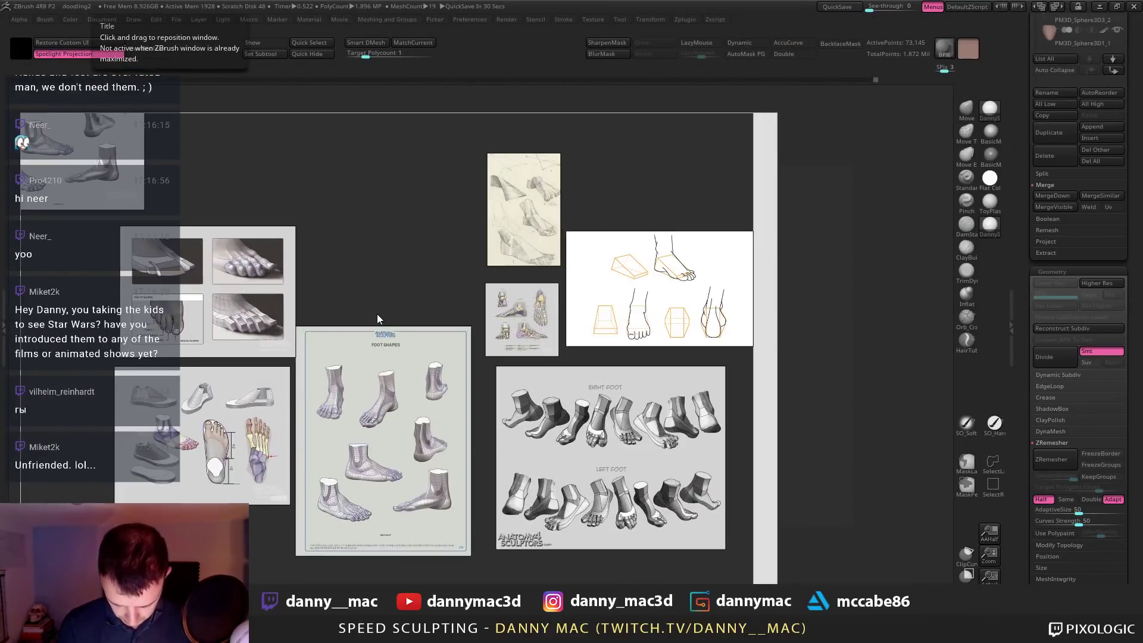
{"action": "middle_click_drag", "start_coordinate": [643, 301], "coordinate": [534, 307]}
{"action": "scroll", "coordinate": [509, 317], "scroll_direction": "up", "scroll_amount": 2}
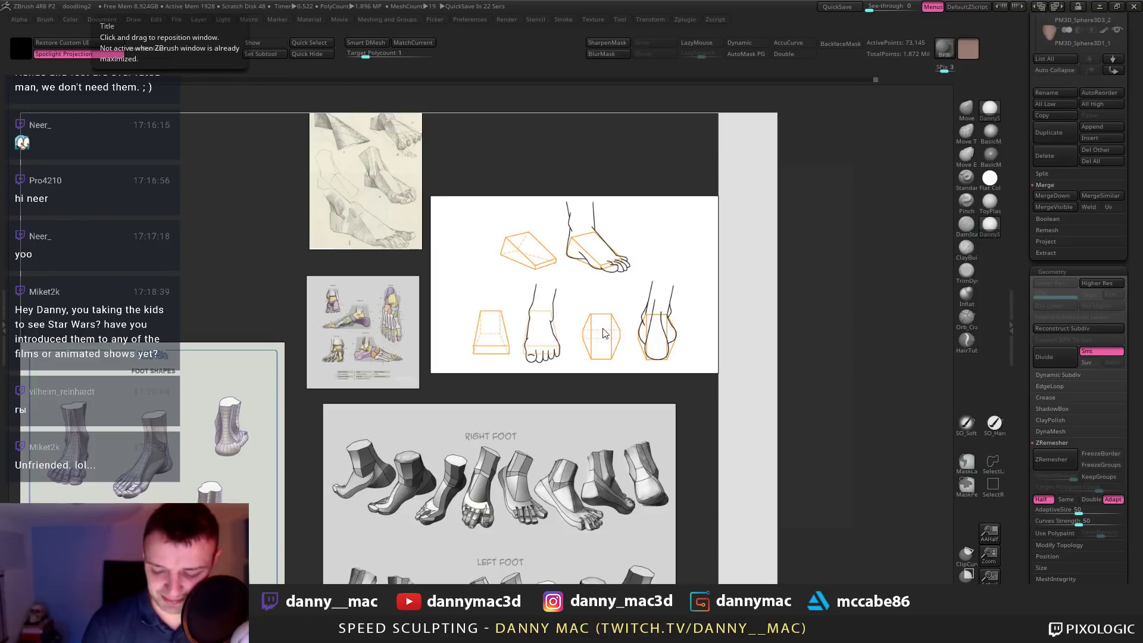
{"action": "scroll", "coordinate": [504, 275], "scroll_direction": "up", "scroll_amount": 5}
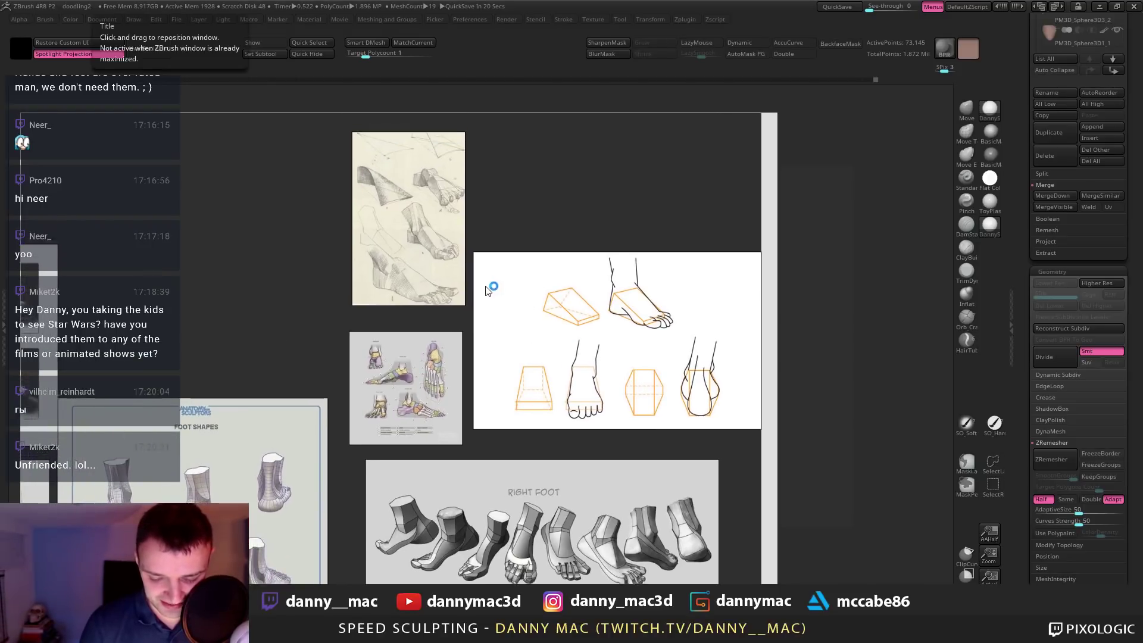
{"action": "scroll", "coordinate": [462, 293], "scroll_direction": "down", "scroll_amount": 5}
{"action": "middle_click_drag", "start_coordinate": [573, 475], "coordinate": [496, 356]}
{"action": "scroll", "coordinate": [494, 390], "scroll_direction": "up", "scroll_amount": 4}
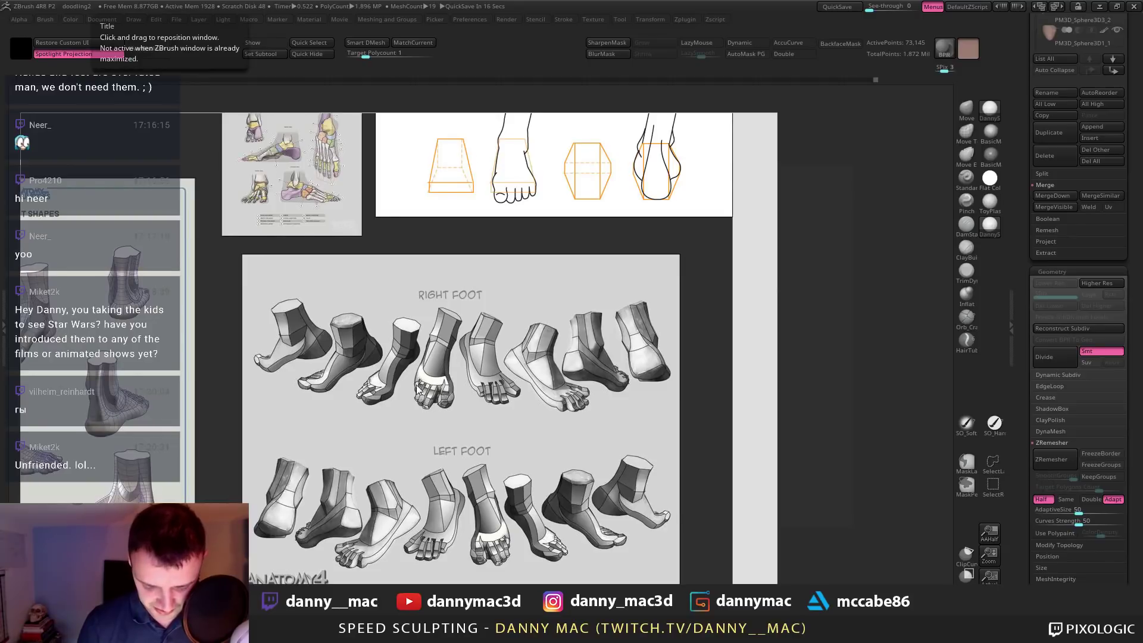
Study the foot shapes sheet, toe shape close-ups and foot sketches on the reference board
{"action": "scroll", "coordinate": [417, 390], "scroll_direction": "down", "scroll_amount": 4}
{"action": "middle_click_drag", "start_coordinate": [321, 387], "coordinate": [464, 376]}
{"action": "scroll", "coordinate": [379, 383], "scroll_direction": "up", "scroll_amount": 4}
{"action": "middle_click_drag", "start_coordinate": [240, 412], "coordinate": [381, 374]}
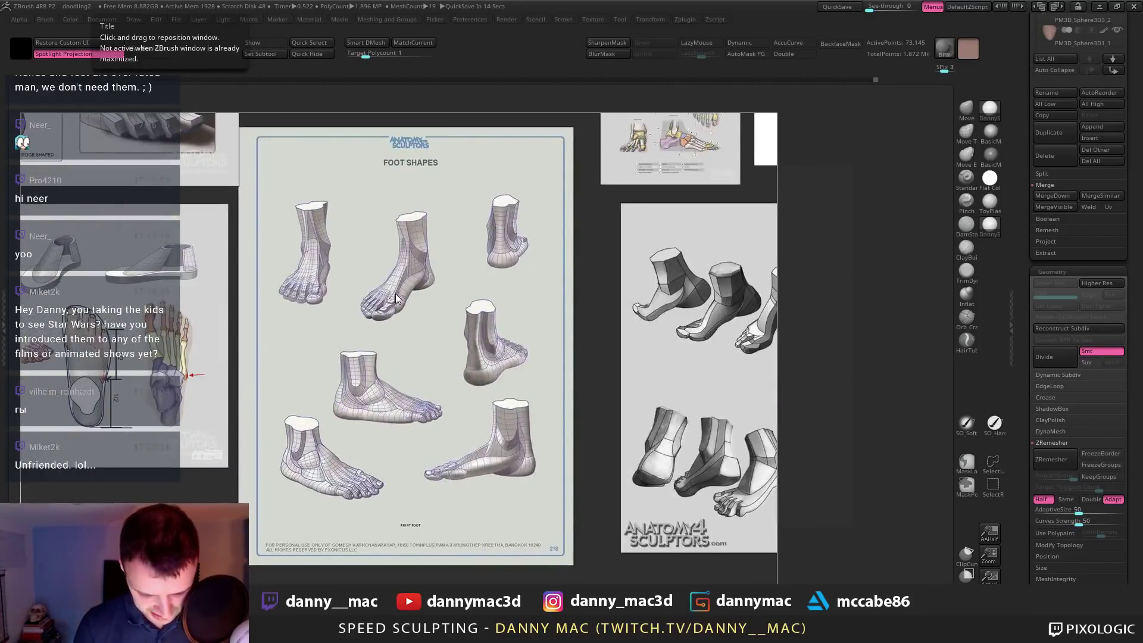
{"action": "middle_click_drag", "start_coordinate": [396, 299], "coordinate": [535, 328]}
{"action": "scroll", "coordinate": [485, 331], "scroll_direction": "down", "scroll_amount": 4}
{"action": "scroll", "coordinate": [473, 337], "scroll_direction": "up", "scroll_amount": 3}
{"action": "middle_click_drag", "start_coordinate": [405, 187], "coordinate": [500, 339]}
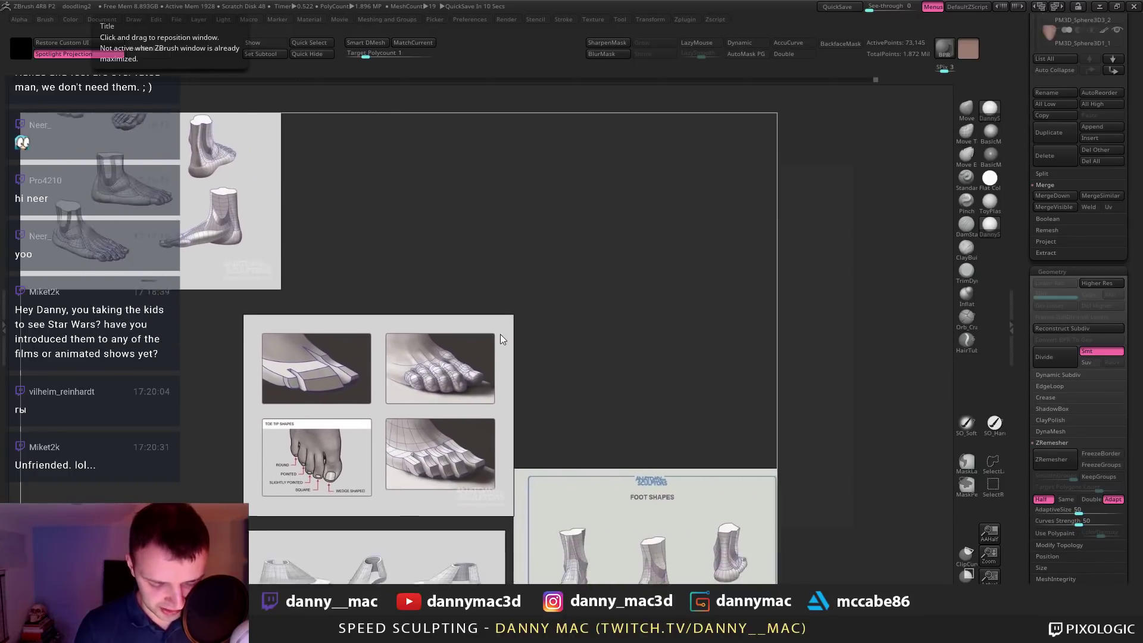
{"action": "scroll", "coordinate": [638, 388], "scroll_direction": "down", "scroll_amount": 4}
{"action": "scroll", "coordinate": [448, 341], "scroll_direction": "up", "scroll_amount": 3}
{"action": "middle_click_drag", "start_coordinate": [344, 307], "coordinate": [481, 211]}
{"action": "scroll", "coordinate": [522, 310], "scroll_direction": "up", "scroll_amount": 3}
{"action": "middle_click_drag", "start_coordinate": [523, 313], "coordinate": [559, 397]}
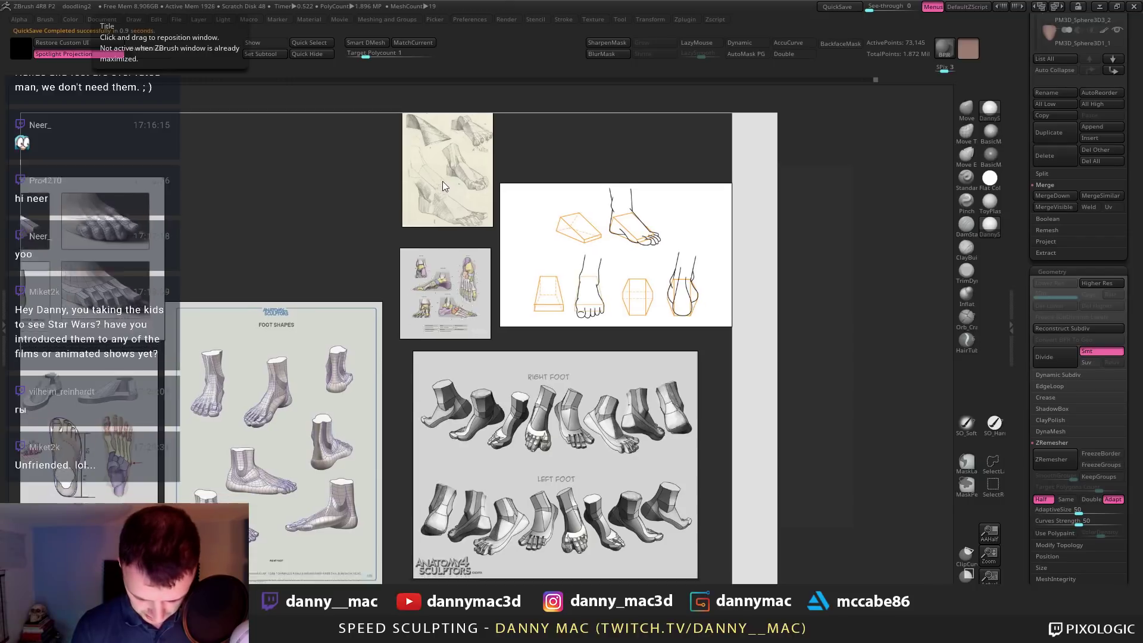
{"action": "key", "text": "shift+z"}
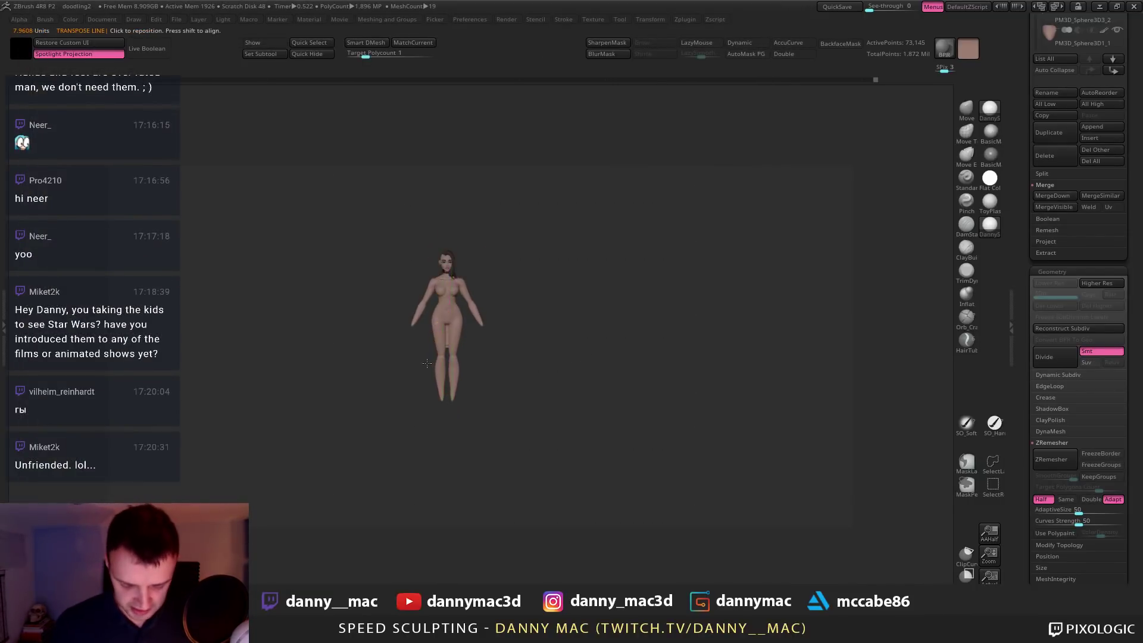
Revert the mesh change made with the transpose line and reselect the body mesh in sculpting mode
{"action": "key", "text": "shift+d"}
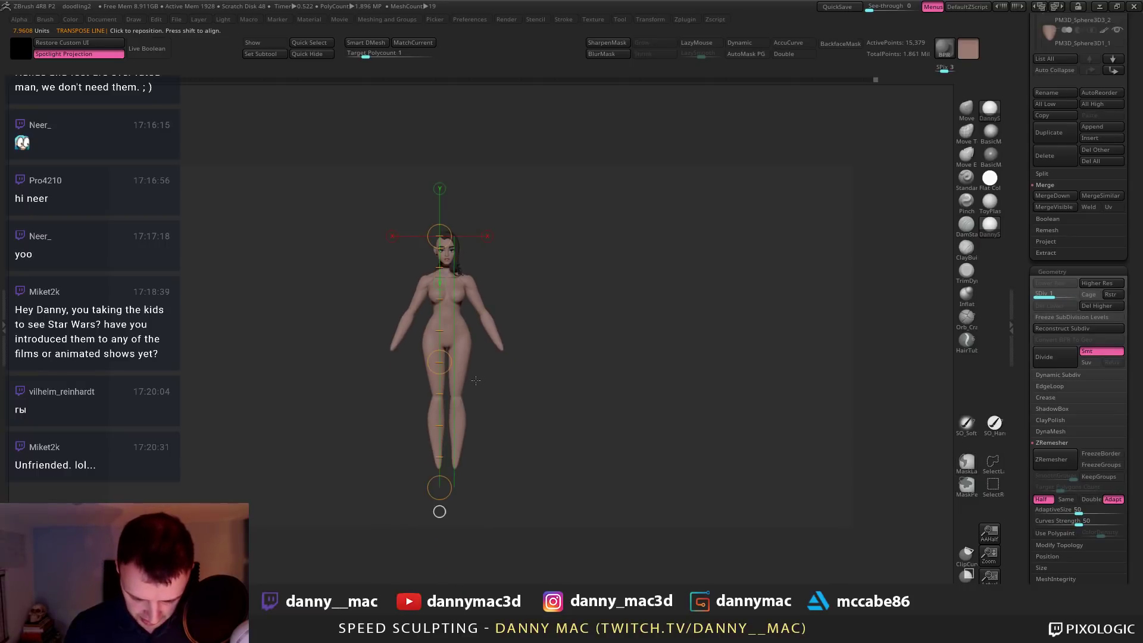
{"action": "key", "text": "q"}
{"action": "left_click", "coordinate": [461, 412], "text": "alt"}
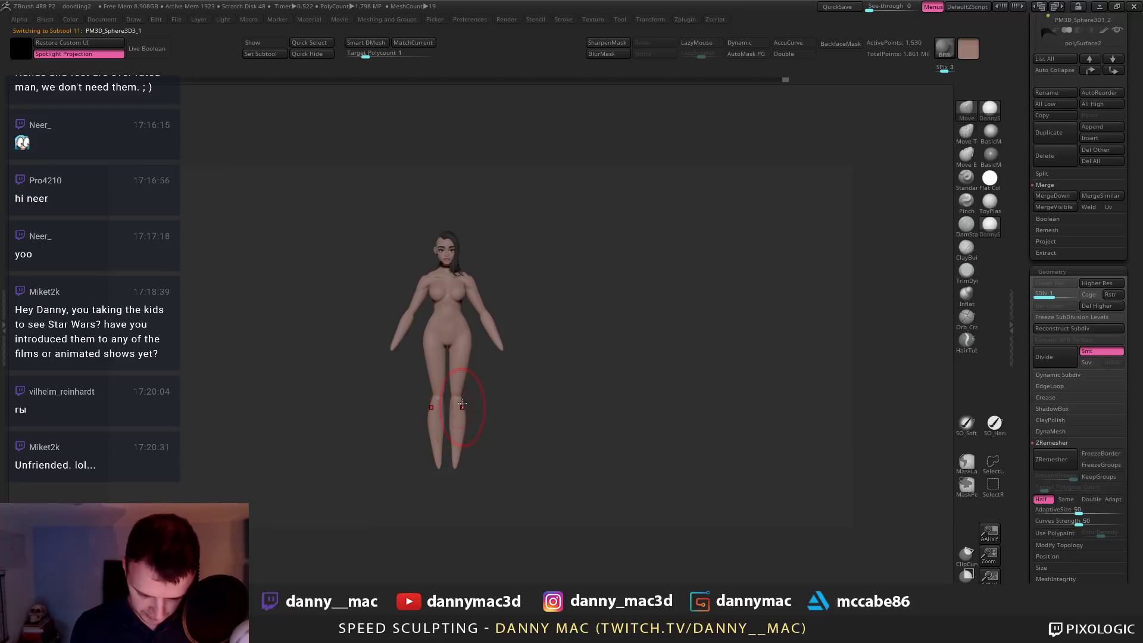
{"action": "key", "text": "w"}
{"action": "key", "text": "q"}
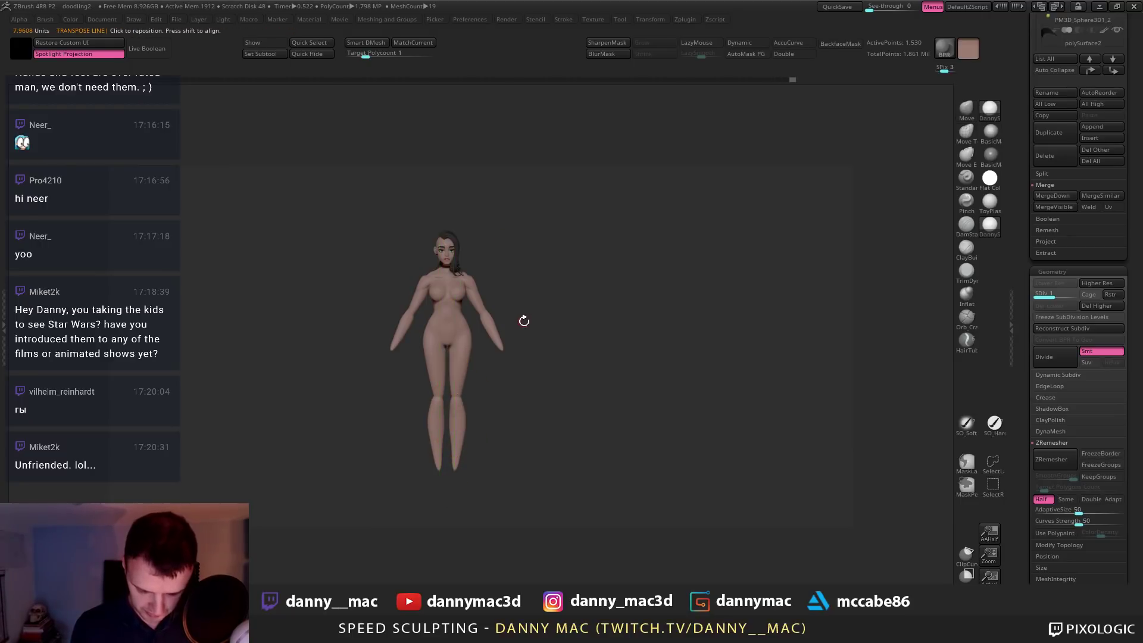
{"action": "mouse_move", "coordinate": [524, 320]}
{"action": "left_mouse_down", "text": "alt"}
{"action": "mouse_move", "coordinate": [468, 317]}
{"action": "mouse_move", "coordinate": [476, 322]}
{"action": "mouse_move", "coordinate": [439, 332]}
{"action": "mouse_move", "coordinate": [508, 360]}
{"action": "left_mouse_up", "text": "alt"}
{"action": "key", "text": "space"}
{"action": "left_click", "coordinate": [439, 318], "text": "alt"}
{"action": "key", "text": "space"}
Save the project as doodling2, replacing the existing file
{"action": "key", "text": "ctrl+s"}
{"action": "key", "text": "Return"}
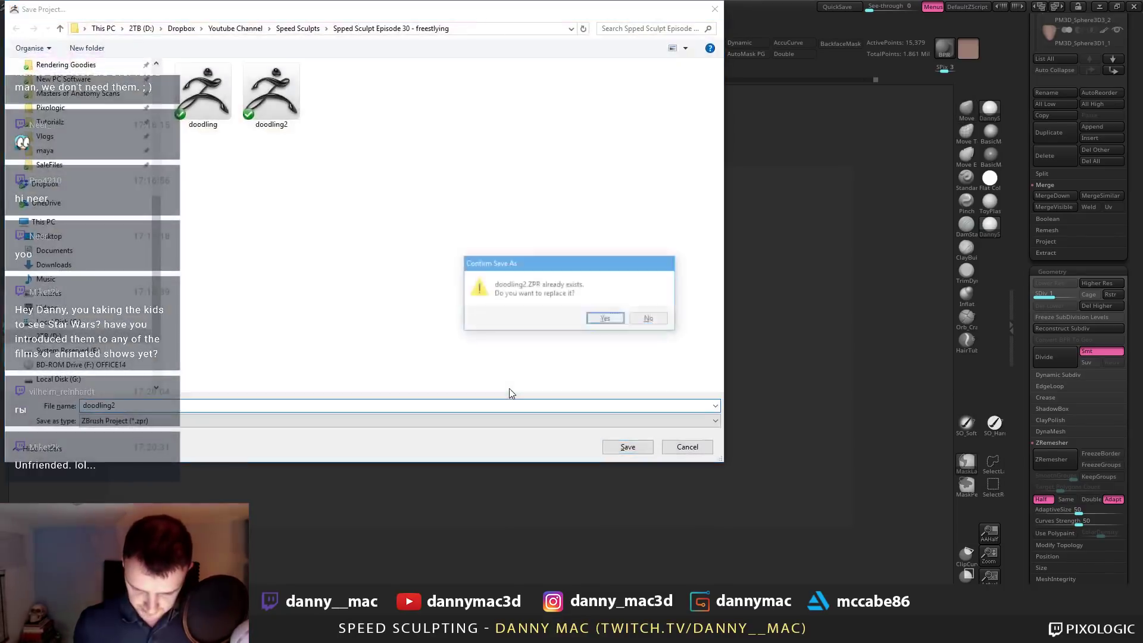
{"action": "key", "text": "Return"}
Insert a Cube3D as a new subtool and bring the whole figure into view
{"action": "key", "text": "F1"}
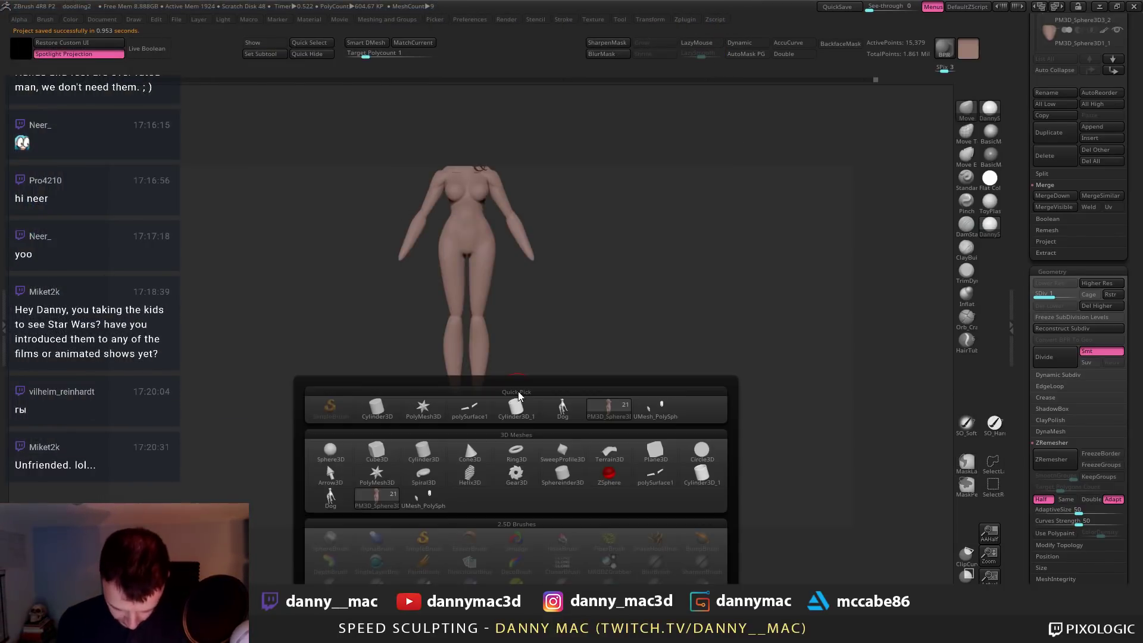
{"action": "left_click", "coordinate": [377, 452]}
{"action": "left_click_drag", "start_coordinate": [537, 304], "coordinate": [532, 332]}
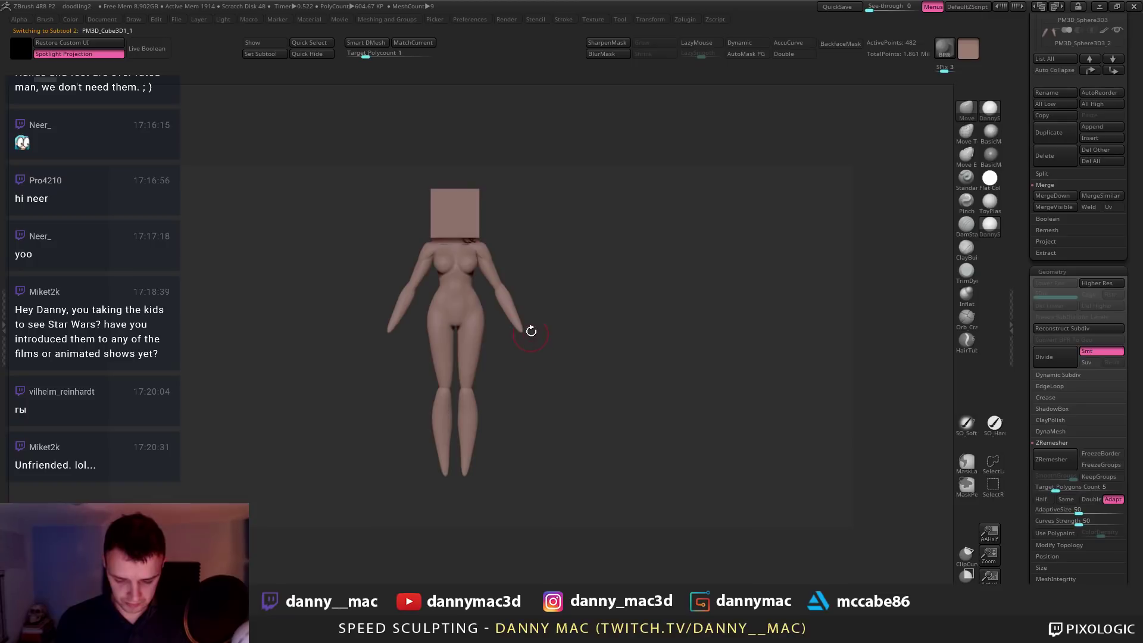
Remesh the cube above the figure and squash it vertically into a flat slab
{"action": "left_click_drag", "start_coordinate": [499, 217], "coordinate": [497, 278], "text": "alt"}
{"action": "key", "text": "shift+f"}
{"action": "left_click", "coordinate": [416, 45]}
{"action": "key", "text": "w"}
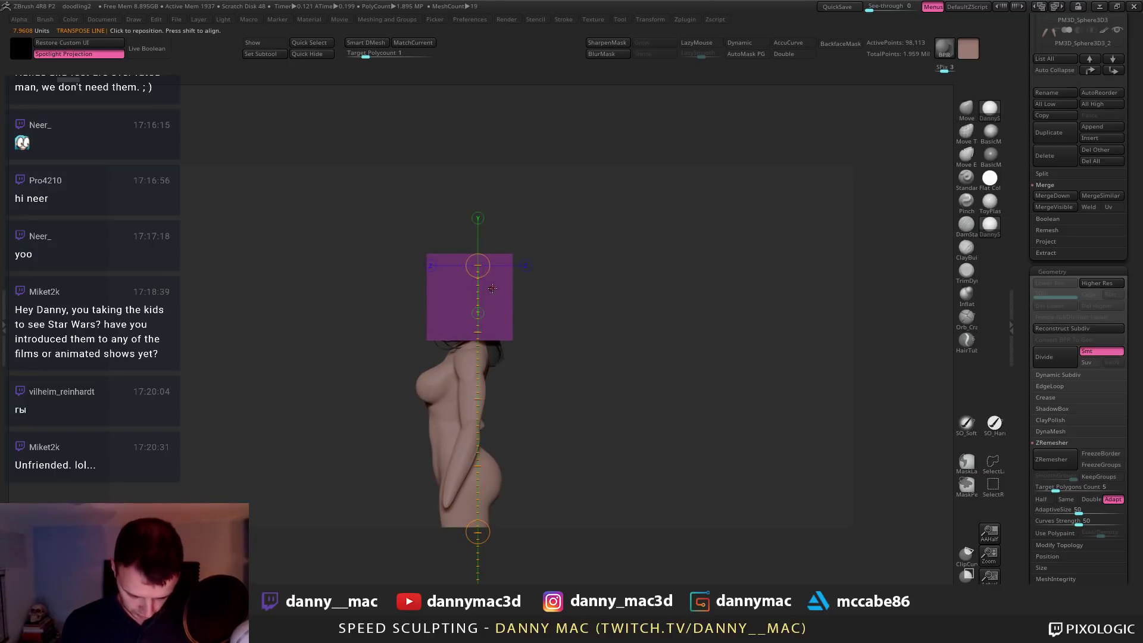
{"action": "key", "text": "y"}
{"action": "left_click_drag", "start_coordinate": [470, 258], "coordinate": [474, 290]}
{"action": "left_click_drag", "start_coordinate": [549, 232], "coordinate": [549, 253], "text": "alt"}
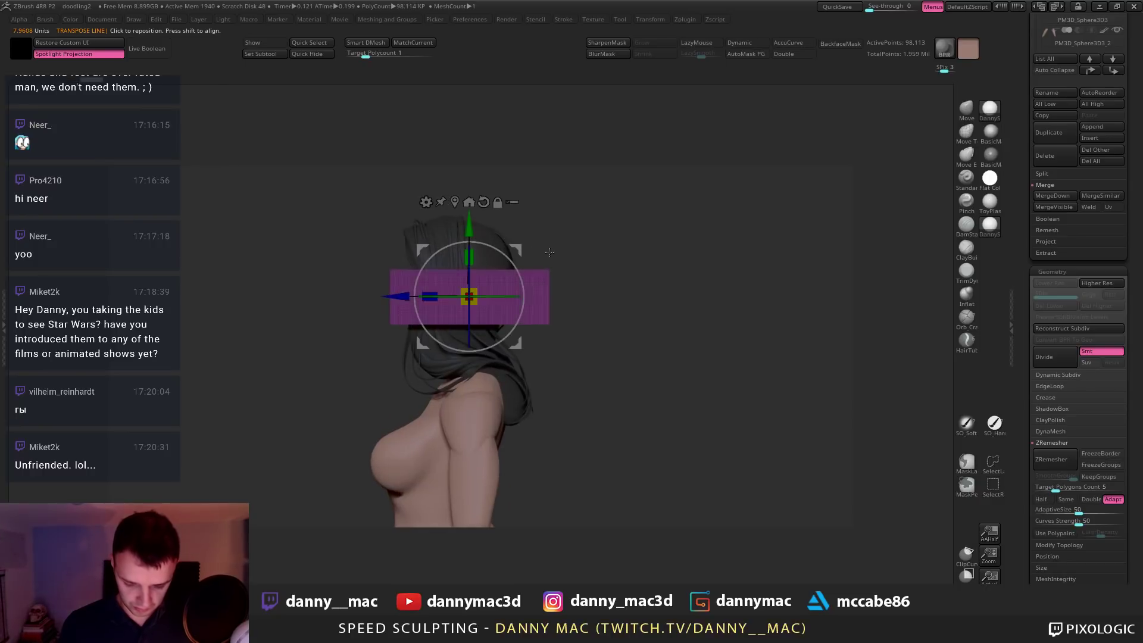
Remesh the flattened slab at a lower density
{"action": "key", "text": "2"}
{"action": "left_click_drag", "start_coordinate": [511, 288], "coordinate": [514, 289]}
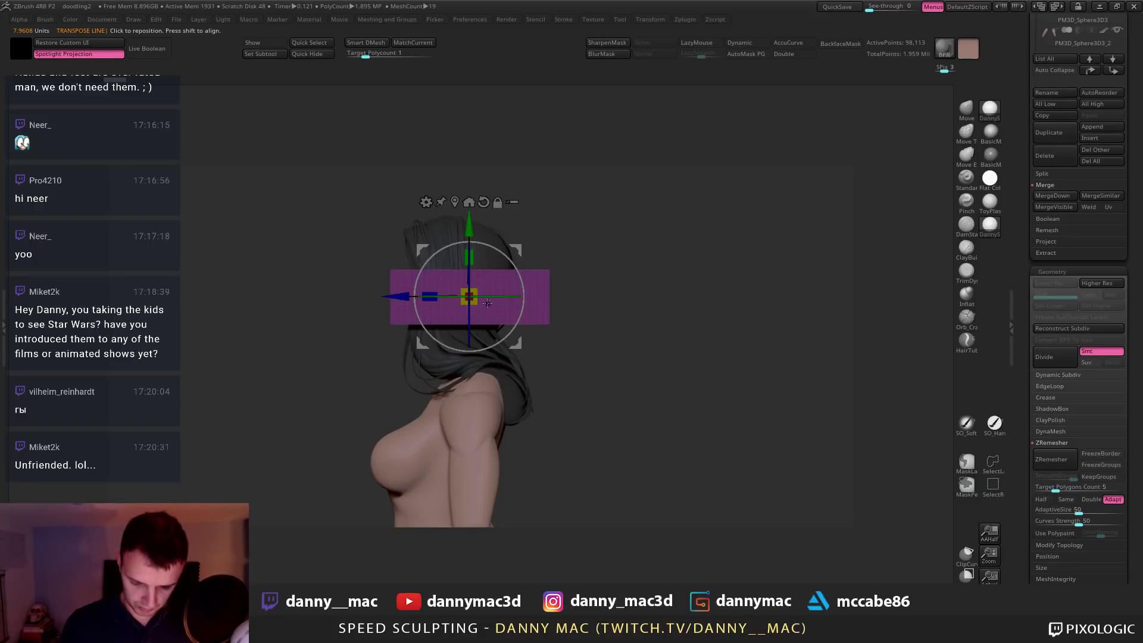
{"action": "key", "text": "q"}
{"action": "mouse_move", "coordinate": [496, 286]}
{"action": "right_mouse_down"}
{"action": "mouse_move", "coordinate": [455, 294]}
{"action": "mouse_move", "coordinate": [567, 276]}
{"action": "mouse_move", "coordinate": [521, 282]}
{"action": "right_mouse_up"}
{"action": "key", "text": "ctrl+z"}
{"action": "key", "text": "w"}
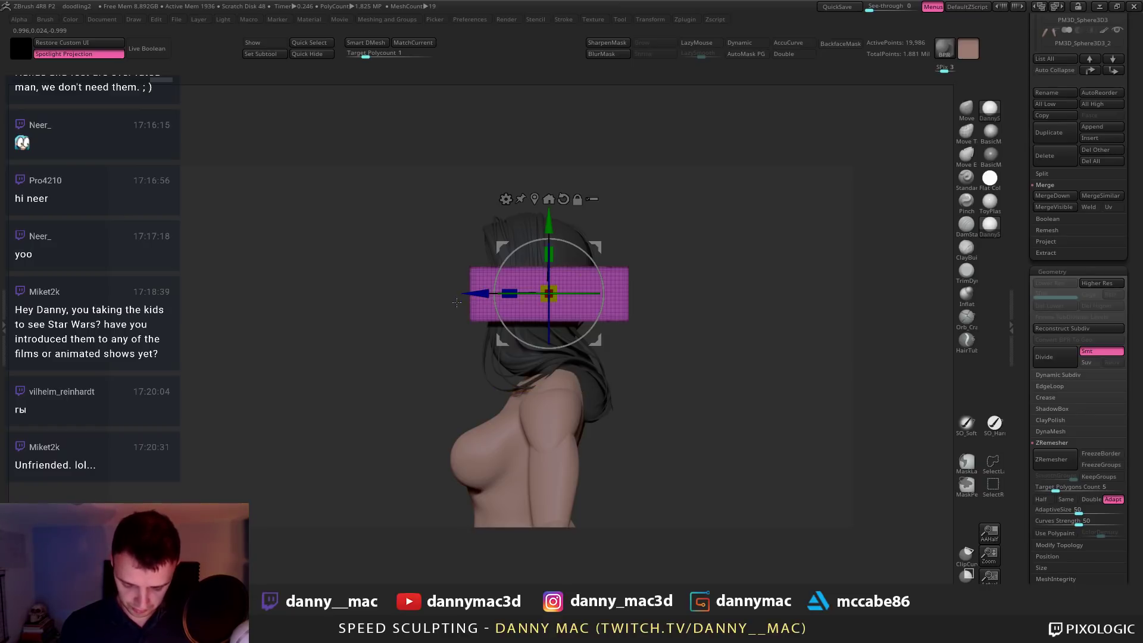
Mask the slab diagonally from the side, lower its unmasked upper front into a wedge and remesh it
{"action": "mouse_move", "coordinate": [502, 307]}
{"action": "left_mouse_down", "text": "ctrl"}
{"action": "mouse_move", "coordinate": [684, 256]}
{"action": "mouse_move", "coordinate": [504, 239]}
{"action": "left_mouse_up", "text": "ctrl"}
{"action": "key", "text": "ctrl+z"}
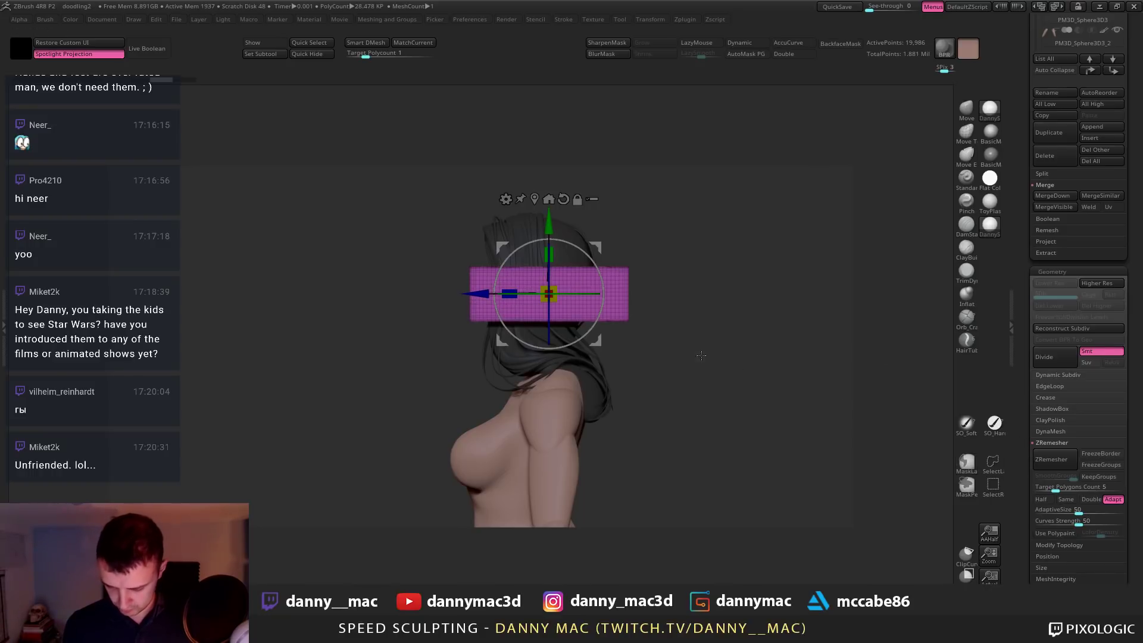
{"action": "mouse_move", "coordinate": [442, 322]}
{"action": "left_mouse_down", "text": "ctrl"}
{"action": "mouse_move", "coordinate": [685, 250]}
{"action": "mouse_move", "coordinate": [694, 258]}
{"action": "mouse_move", "coordinate": [677, 259]}
{"action": "left_mouse_up", "text": "ctrl"}
{"action": "left_click", "coordinate": [661, 298], "text": "ctrl"}
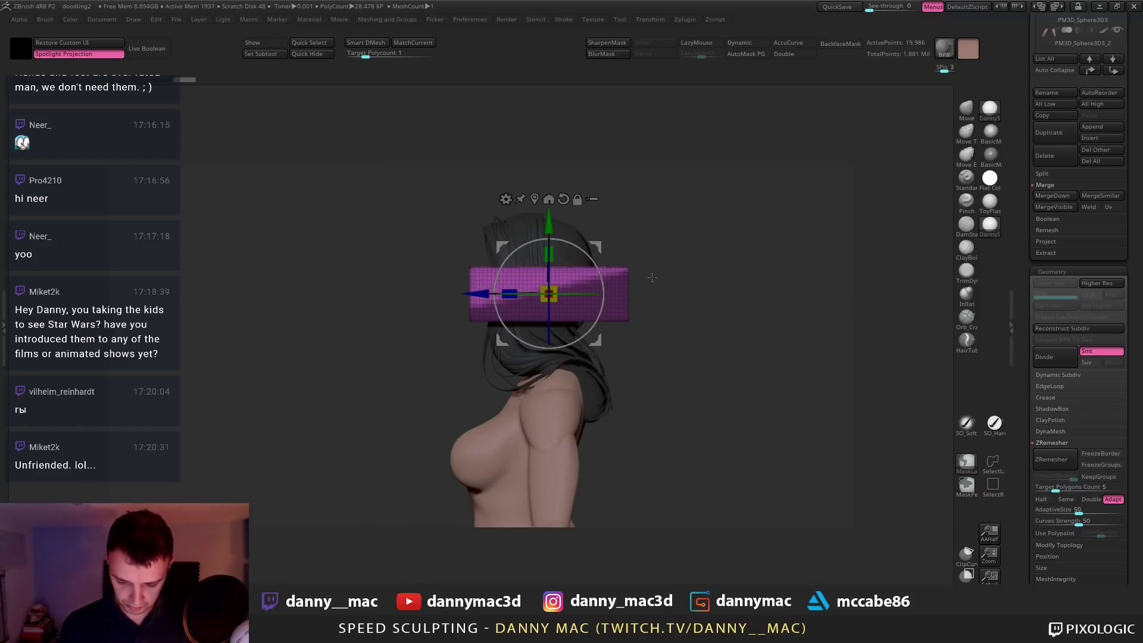
{"action": "left_click_drag", "start_coordinate": [595, 262], "coordinate": [539, 275]}
{"action": "left_click_drag", "start_coordinate": [670, 286], "coordinate": [710, 274], "text": "ctrl"}
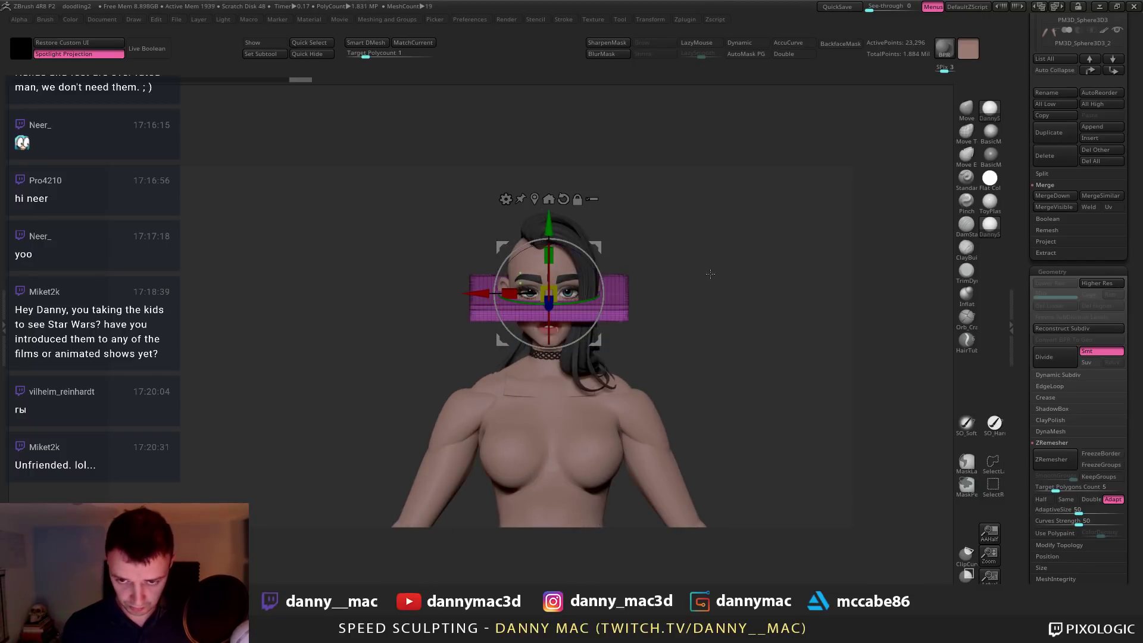
Scale the wedge down to foot size and place it below the figure's ankles
{"action": "left_click_drag", "start_coordinate": [553, 292], "coordinate": [563, 292]}
{"action": "right_click_drag", "start_coordinate": [561, 291], "coordinate": [551, 227], "text": "ctrl"}
{"action": "right_click_drag", "start_coordinate": [551, 226], "coordinate": [533, 157], "text": "alt"}
{"action": "left_click_drag", "start_coordinate": [532, 155], "coordinate": [543, 479]}
{"action": "right_click_drag", "start_coordinate": [543, 479], "coordinate": [551, 398], "text": "alt"}
{"action": "right_click_drag", "start_coordinate": [646, 405], "coordinate": [626, 352]}
{"action": "left_click_drag", "start_coordinate": [608, 360], "coordinate": [527, 328]}
{"action": "right_click_drag", "start_coordinate": [578, 285], "coordinate": [583, 339], "text": "ctrl"}
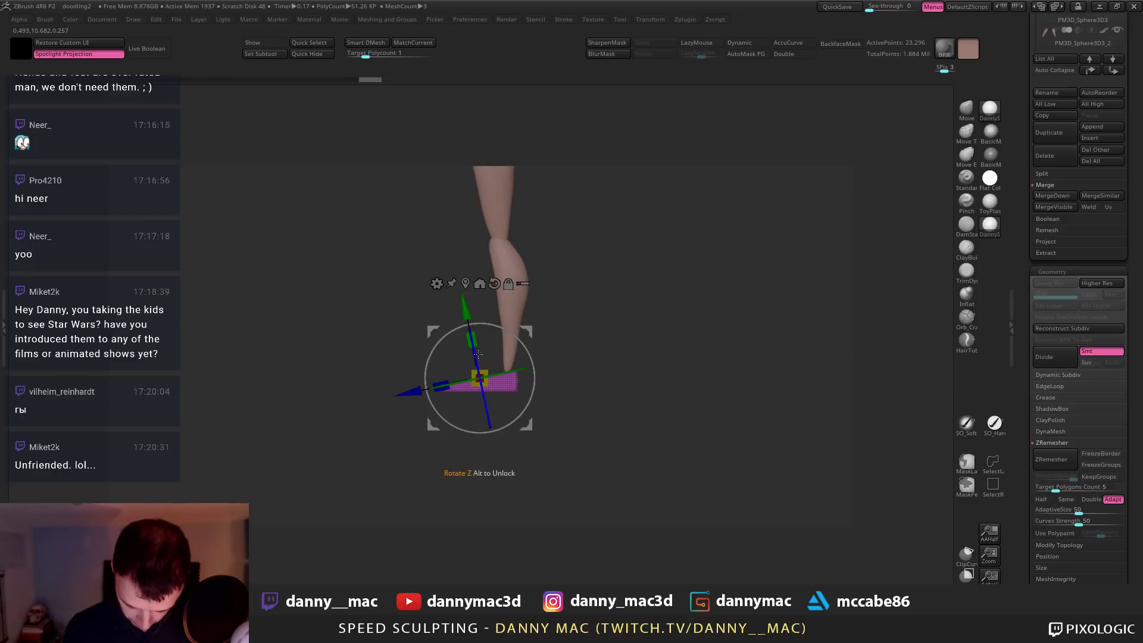
Raise the ankle area of the foot block, angle its heel and remesh it
{"action": "left_click_drag", "start_coordinate": [472, 342], "coordinate": [470, 319]}
{"action": "key", "text": "ctrl+z"}
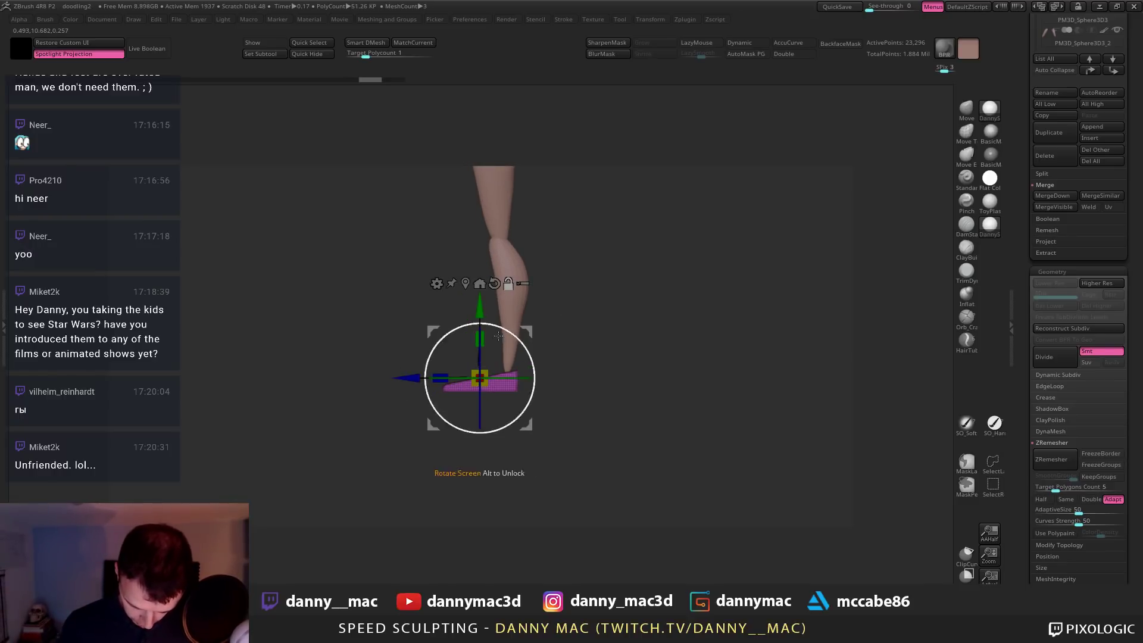
{"action": "left_click_drag", "start_coordinate": [481, 340], "coordinate": [488, 321]}
{"action": "mouse_move", "coordinate": [583, 311]}
{"action": "left_mouse_down", "text": "ctrl"}
{"action": "mouse_move", "coordinate": [521, 384]}
{"action": "mouse_move", "coordinate": [579, 425]}
{"action": "left_mouse_up", "text": "ctrl"}
{"action": "mouse_move", "coordinate": [506, 442]}
{"action": "left_mouse_down", "text": "ctrl"}
{"action": "mouse_move", "coordinate": [513, 277]}
{"action": "mouse_move", "coordinate": [500, 305]}
{"action": "mouse_move", "coordinate": [557, 351]}
{"action": "mouse_move", "coordinate": [536, 347]}
{"action": "mouse_move", "coordinate": [559, 341]}
{"action": "mouse_move", "coordinate": [607, 254]}
{"action": "left_mouse_up", "text": "ctrl"}
{"action": "left_click", "coordinate": [539, 326], "text": "ctrl"}
{"action": "key", "text": "ctrl+z"}
{"action": "left_click_drag", "start_coordinate": [597, 323], "coordinate": [605, 279], "text": "alt"}
{"action": "key", "text": "shift+f"}
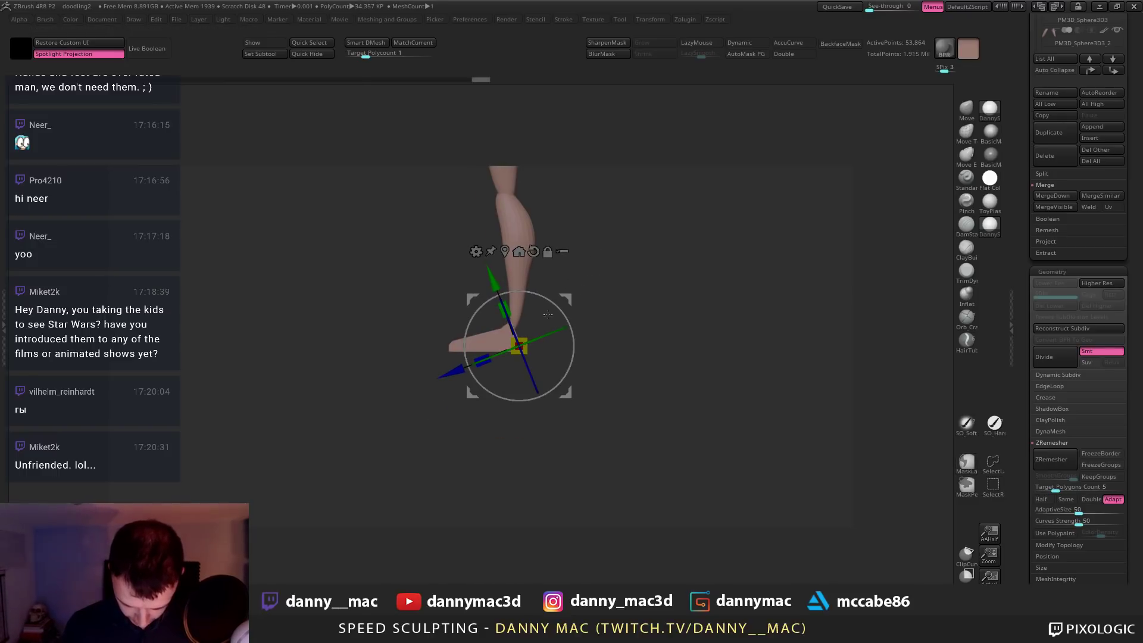
Shift the foot block slightly backward under the ankle and compare its placement with the leg
{"action": "key", "text": "q"}
{"action": "key", "text": "w"}
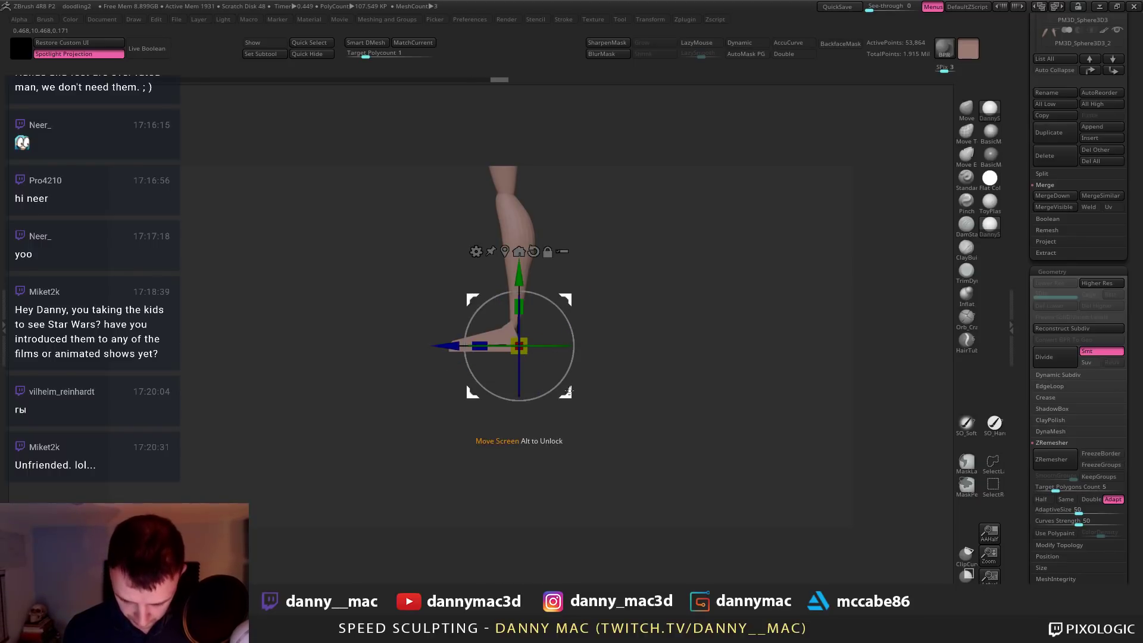
{"action": "left_click_drag", "start_coordinate": [444, 346], "coordinate": [457, 352]}
{"action": "key", "text": "q"}
{"action": "left_click", "coordinate": [521, 329], "text": "alt"}
{"action": "key", "text": "space"}
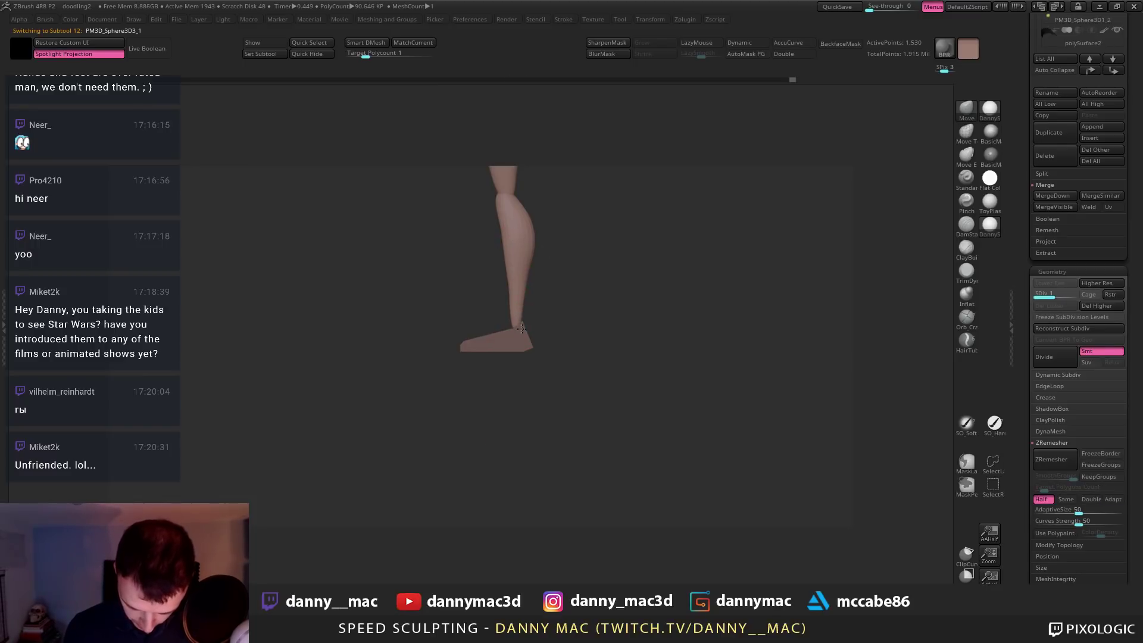
{"action": "left_click_drag", "start_coordinate": [551, 326], "coordinate": [562, 331], "text": "alt"}
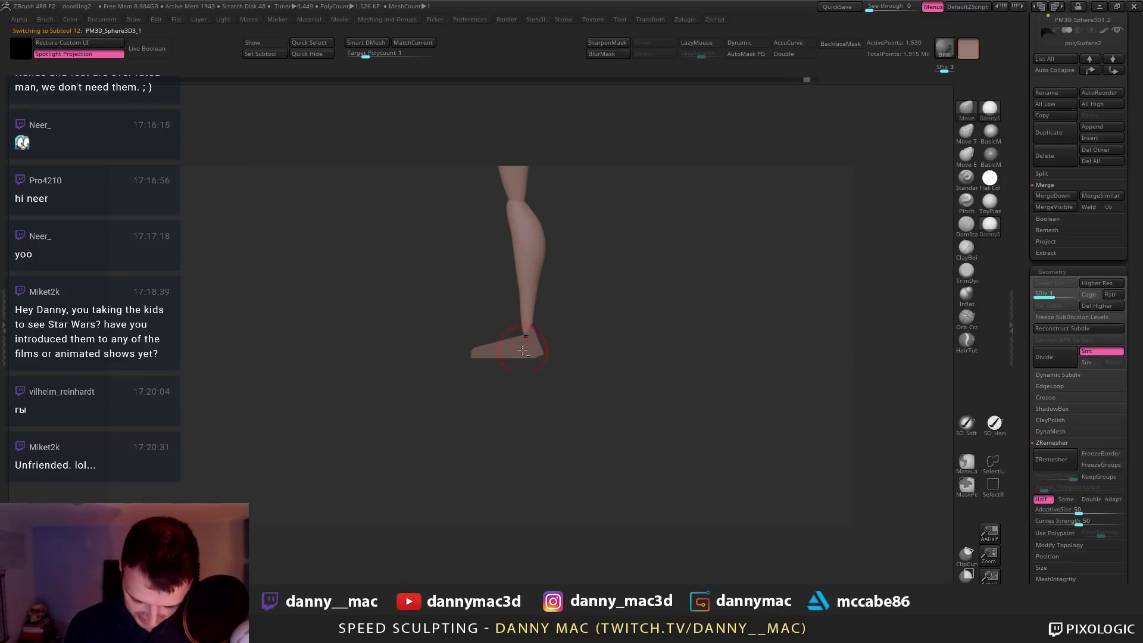
{"action": "left_click", "coordinate": [533, 345], "text": "alt"}
Mask a lengthwise strip along the middle of the foot block from below and soften the mask
{"action": "left_click_drag", "start_coordinate": [559, 370], "coordinate": [533, 335]}
{"action": "key", "text": "w"}
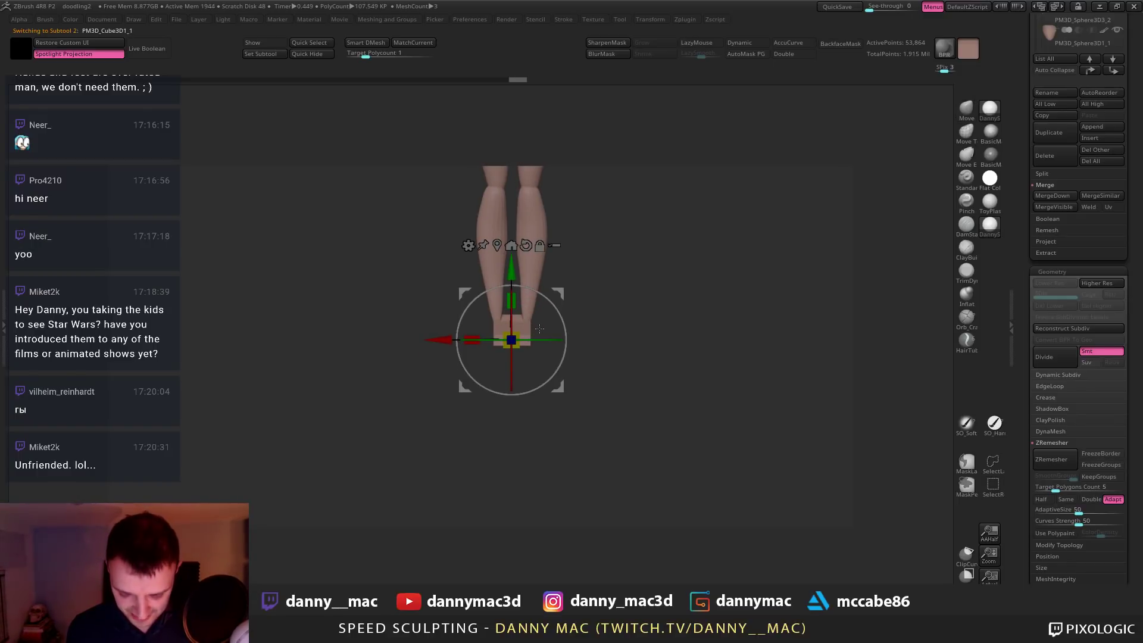
{"action": "left_click_drag", "start_coordinate": [539, 328], "coordinate": [517, 234]}
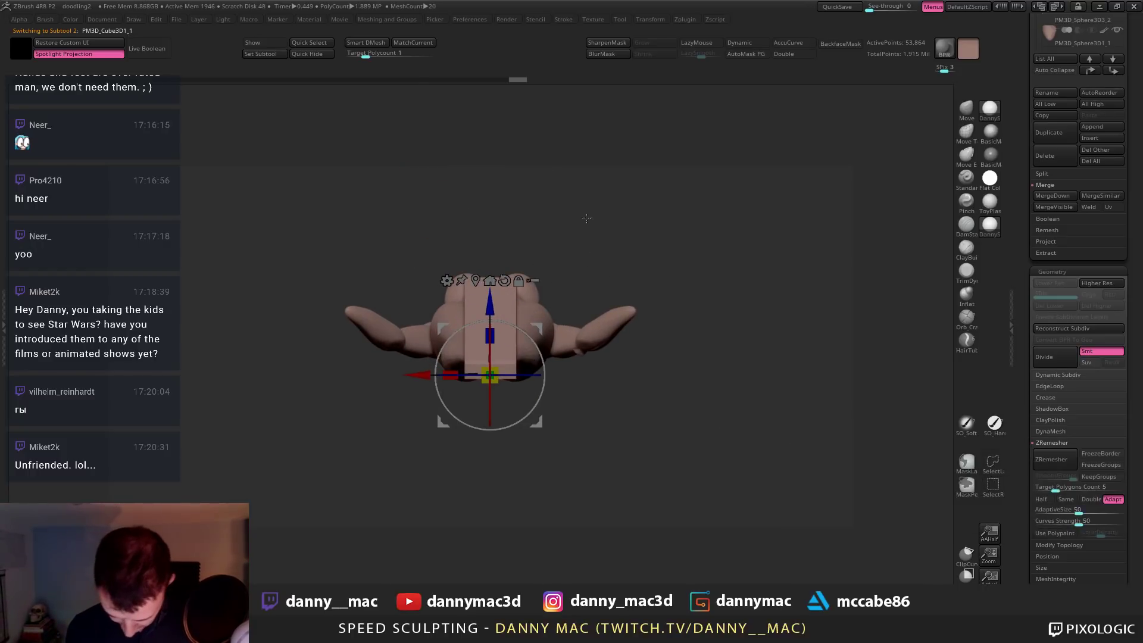
{"action": "left_click_drag", "start_coordinate": [596, 206], "coordinate": [506, 446], "text": "ctrl"}
{"action": "left_click", "coordinate": [516, 461], "text": "ctrl"}
{"action": "left_click", "coordinate": [503, 300], "text": "ctrl"}
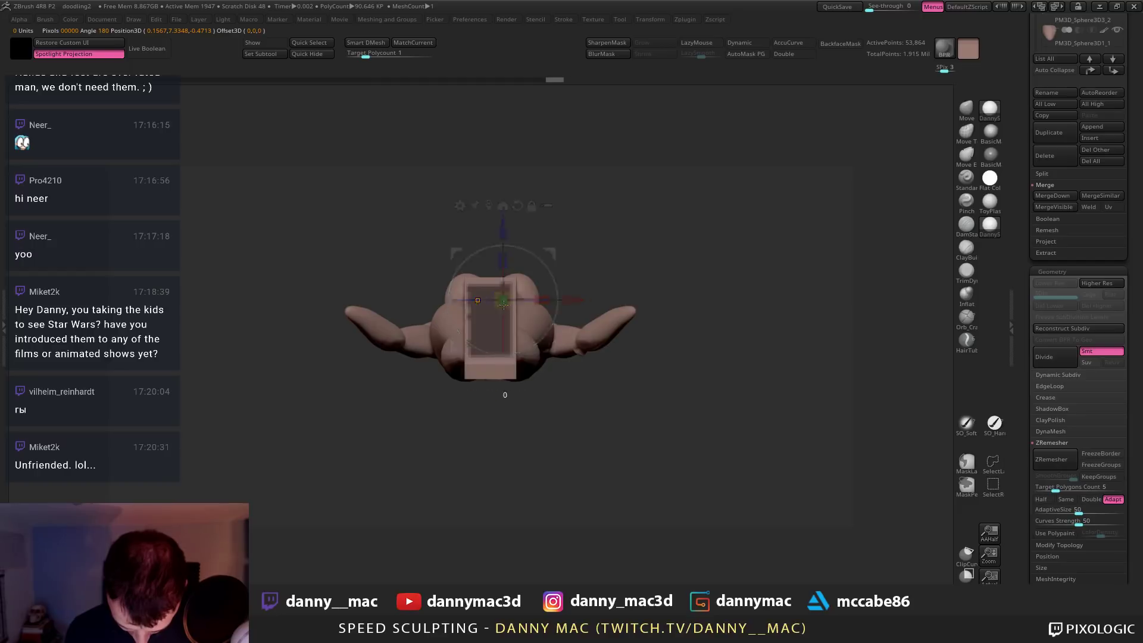
{"action": "key", "text": "ctrl+z"}
{"action": "key", "text": "ctrl+z"}
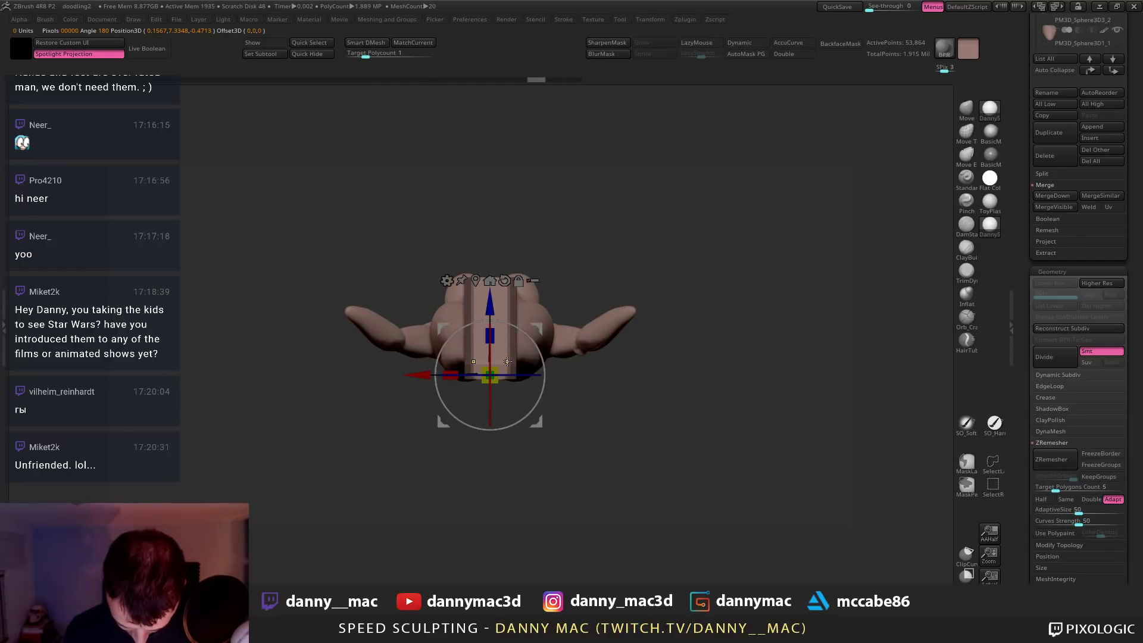
{"action": "key", "text": "q"}
{"action": "key", "text": "ctrl+i"}
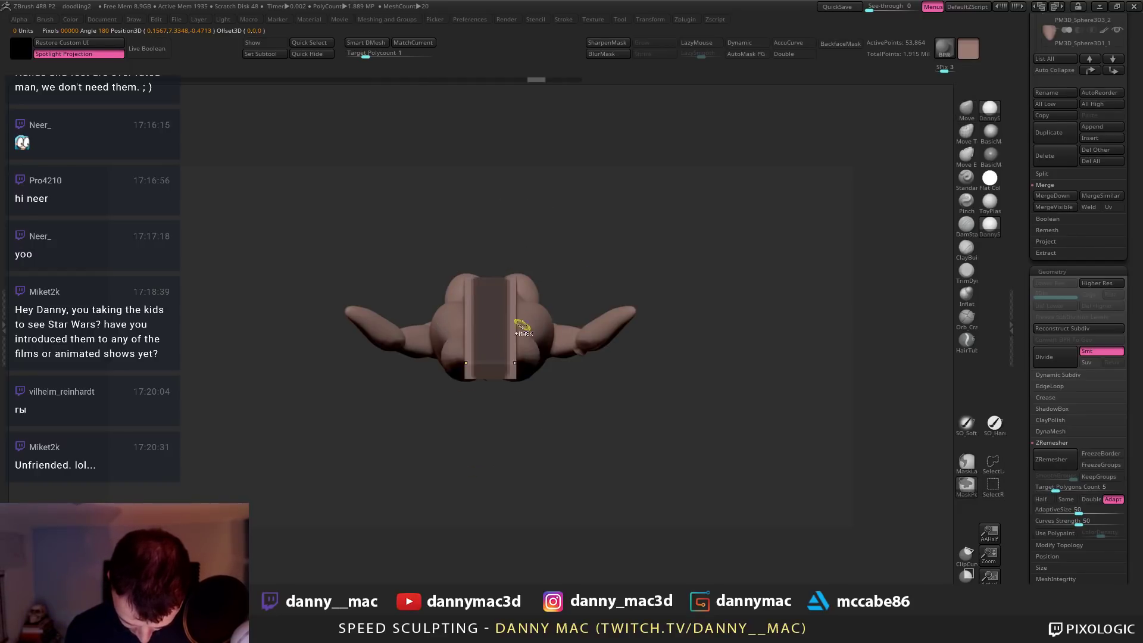
{"action": "left_click", "coordinate": [502, 338], "text": "ctrl"}
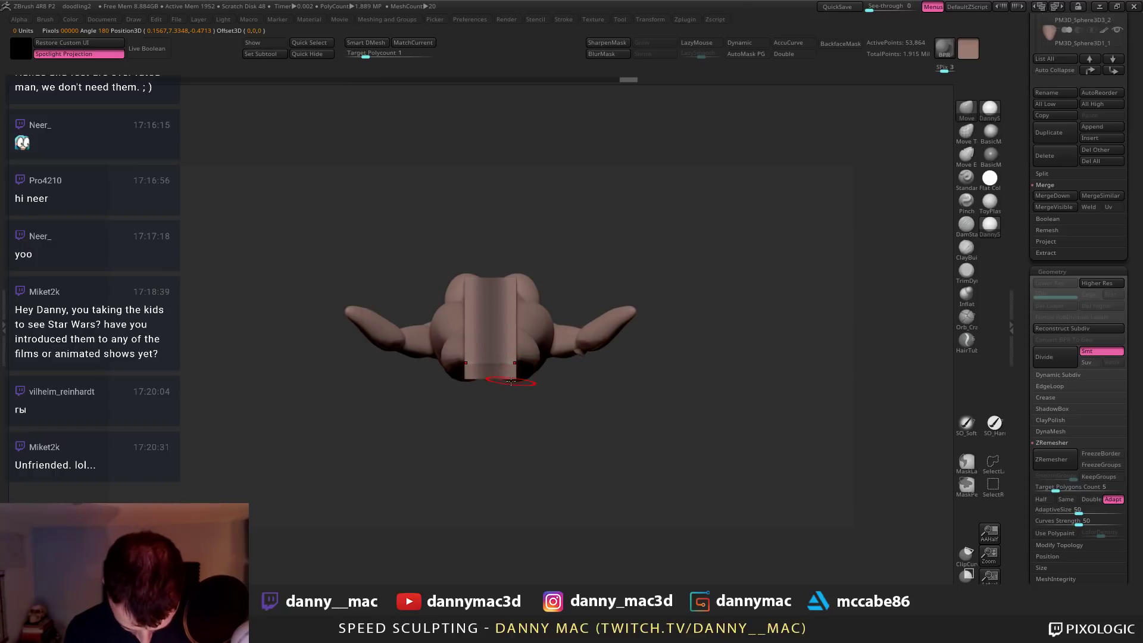
Reposition the unmasked sides of the foot block to curve its underside, and clear the mask
{"action": "key", "text": "w"}
{"action": "left_click_drag", "start_coordinate": [444, 383], "coordinate": [449, 386]}
{"action": "left_click_drag", "start_coordinate": [555, 337], "coordinate": [552, 337]}
{"action": "left_click_drag", "start_coordinate": [614, 274], "coordinate": [617, 320]}
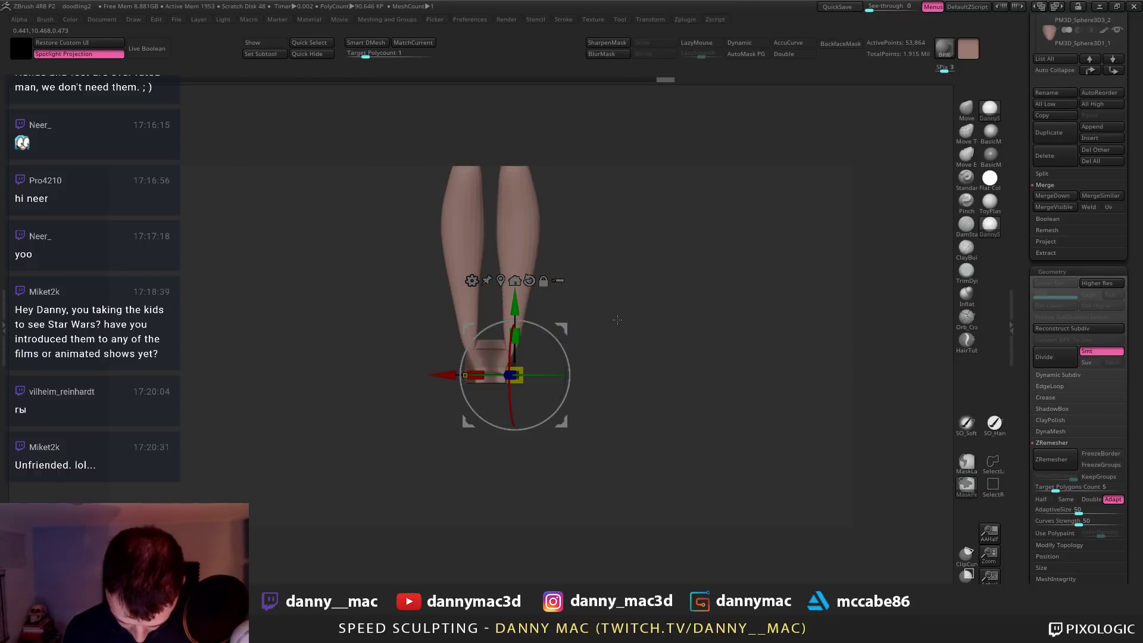
{"action": "left_click", "coordinate": [559, 328], "text": "ctrl"}
{"action": "left_click_drag", "start_coordinate": [534, 325], "coordinate": [535, 349]}
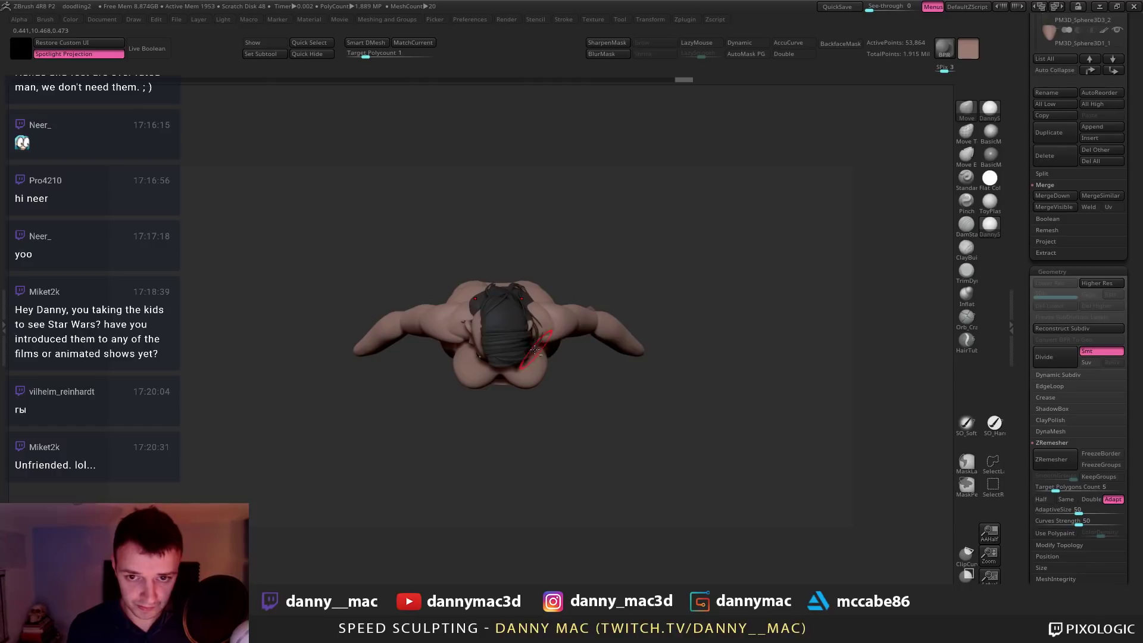
Inspect the isolated foot block from several angles, swap the active colours and choose the TrimDynamic brush
{"action": "right_click_drag", "start_coordinate": [527, 351], "coordinate": [517, 339]}
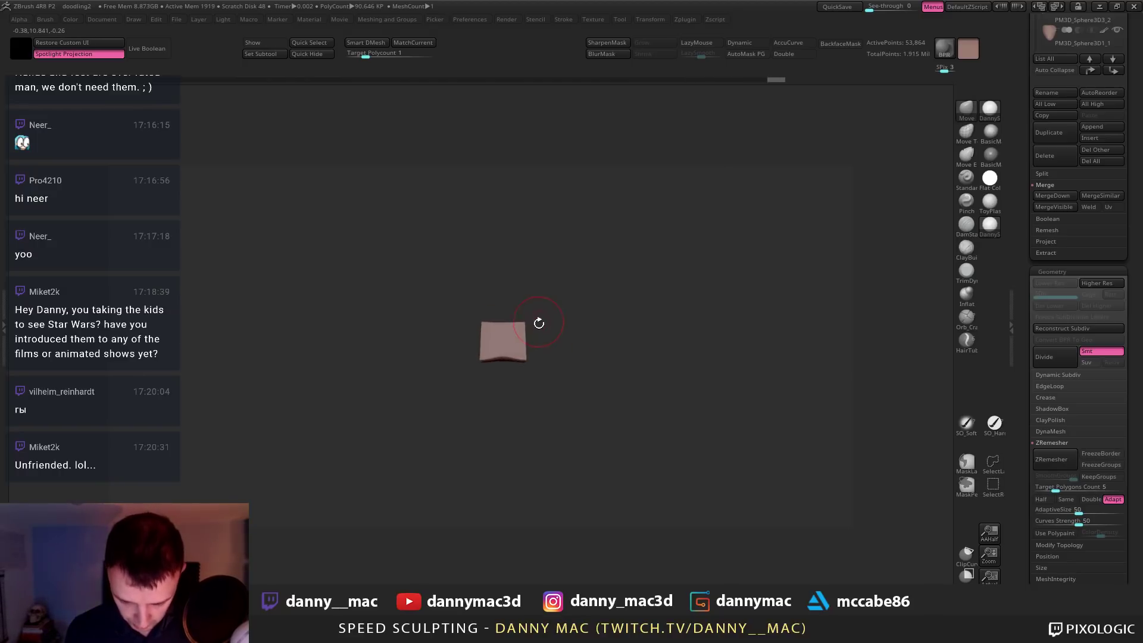
{"action": "key", "text": "ctrl"}
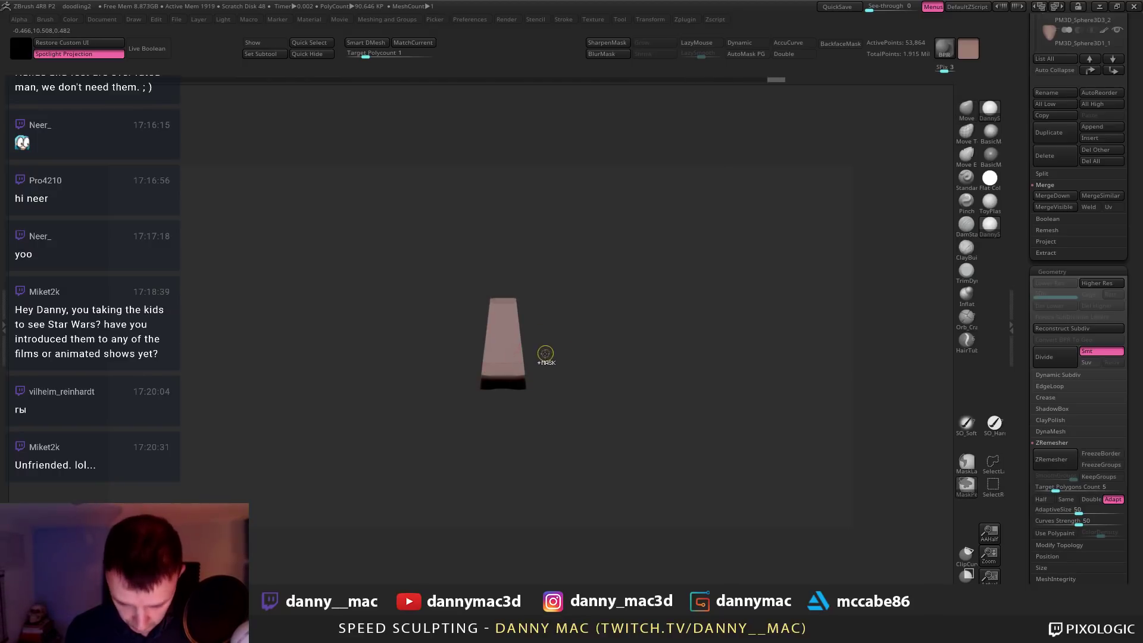
{"action": "left_click_drag", "start_coordinate": [545, 353], "coordinate": [545, 345], "text": "shift"}
{"action": "key", "text": "v"}
{"action": "key", "text": "b"}
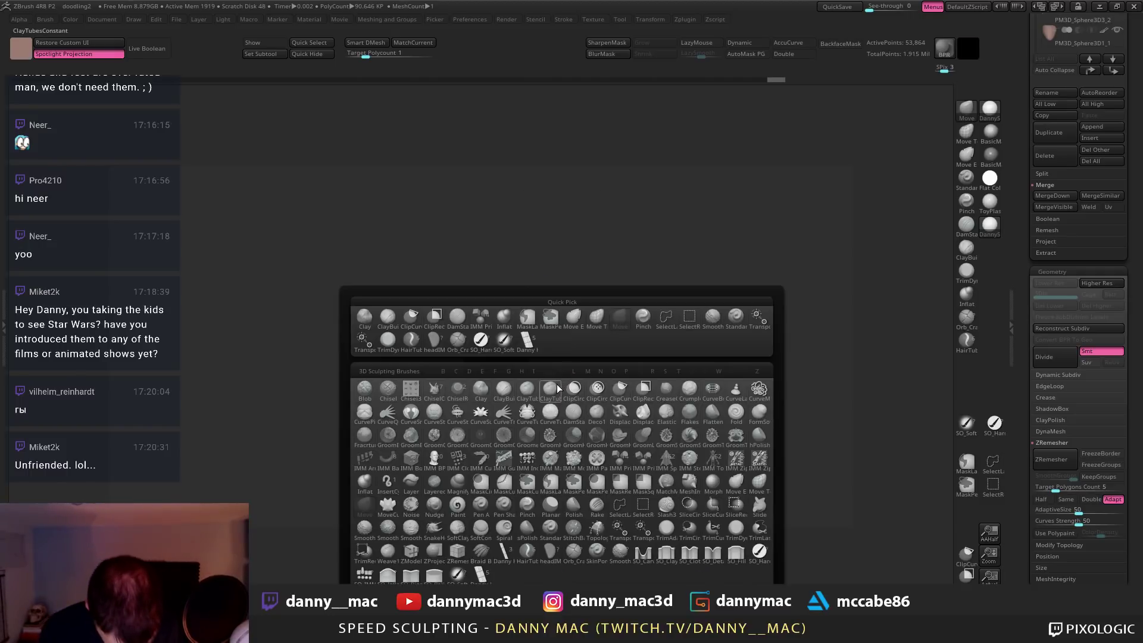
{"action": "key", "text": "Escape"}
{"action": "key", "text": "b"}
{"action": "key", "text": "t"}
{"action": "key", "text": "d"}
{"action": "left_click_drag", "start_coordinate": [564, 365], "coordinate": [532, 357]}
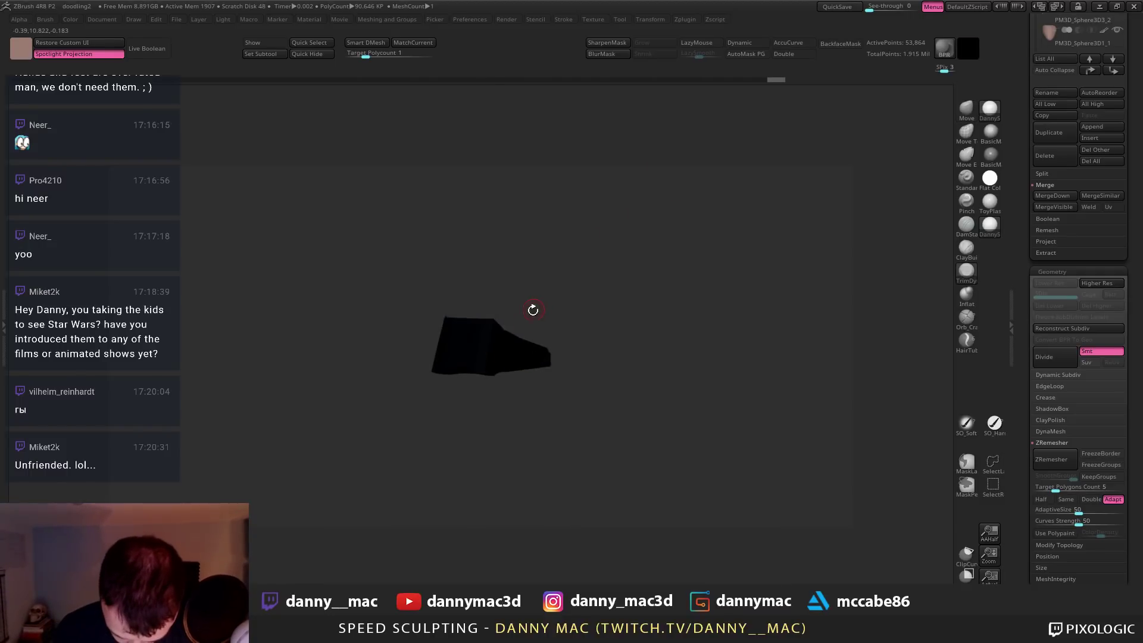
Set the foot block's colour to grey and plane down its hard edges with TrimDynamic
{"action": "key", "text": "space"}
{"action": "left_click", "coordinate": [400, 361]}
{"action": "key", "text": "space"}
{"action": "mouse_move", "coordinate": [472, 319]}
{"action": "left_mouse_down"}
{"action": "mouse_move", "coordinate": [485, 336]}
{"action": "mouse_move", "coordinate": [476, 355]}
{"action": "mouse_move", "coordinate": [479, 347]}
{"action": "mouse_move", "coordinate": [486, 417]}
{"action": "left_mouse_up"}
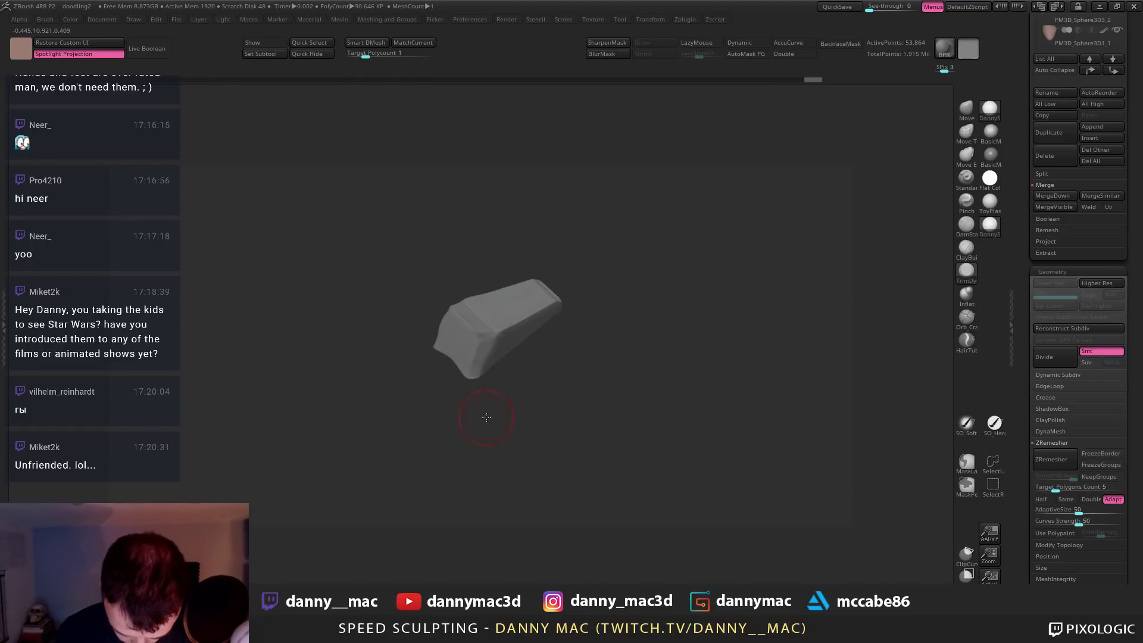
{"action": "left_click_drag", "start_coordinate": [487, 352], "coordinate": [488, 328]}
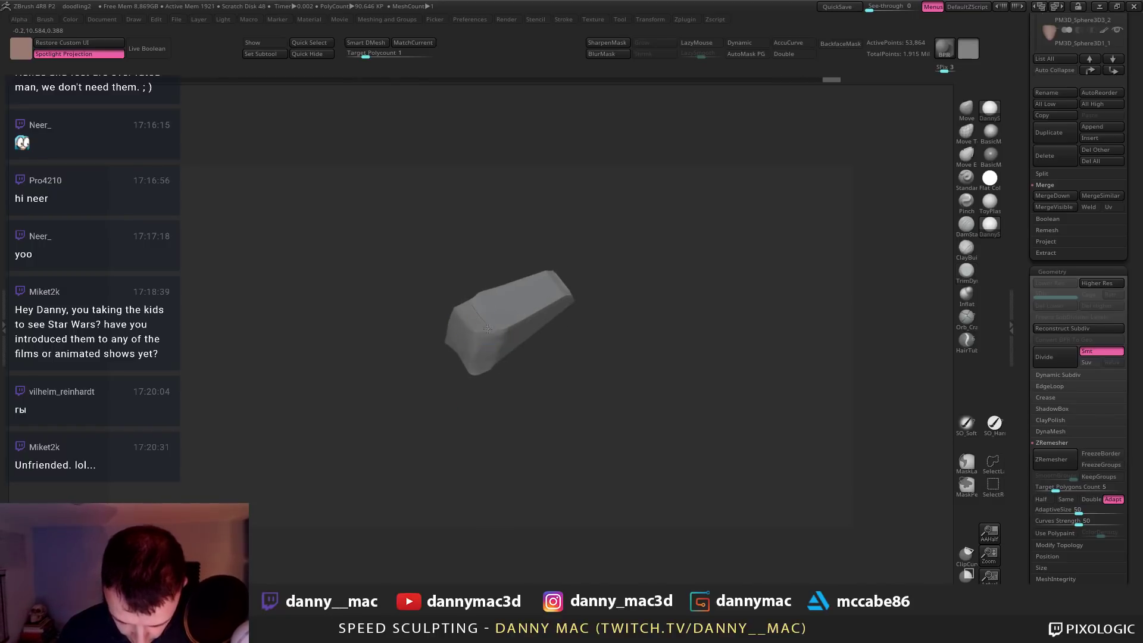
{"action": "mouse_move", "coordinate": [499, 265]}
{"action": "left_mouse_down"}
{"action": "mouse_move", "coordinate": [518, 292]}
{"action": "mouse_move", "coordinate": [586, 247]}
{"action": "mouse_move", "coordinate": [581, 278]}
{"action": "mouse_move", "coordinate": [589, 213]}
{"action": "mouse_move", "coordinate": [564, 283]}
{"action": "mouse_move", "coordinate": [578, 127]}
{"action": "left_mouse_up"}
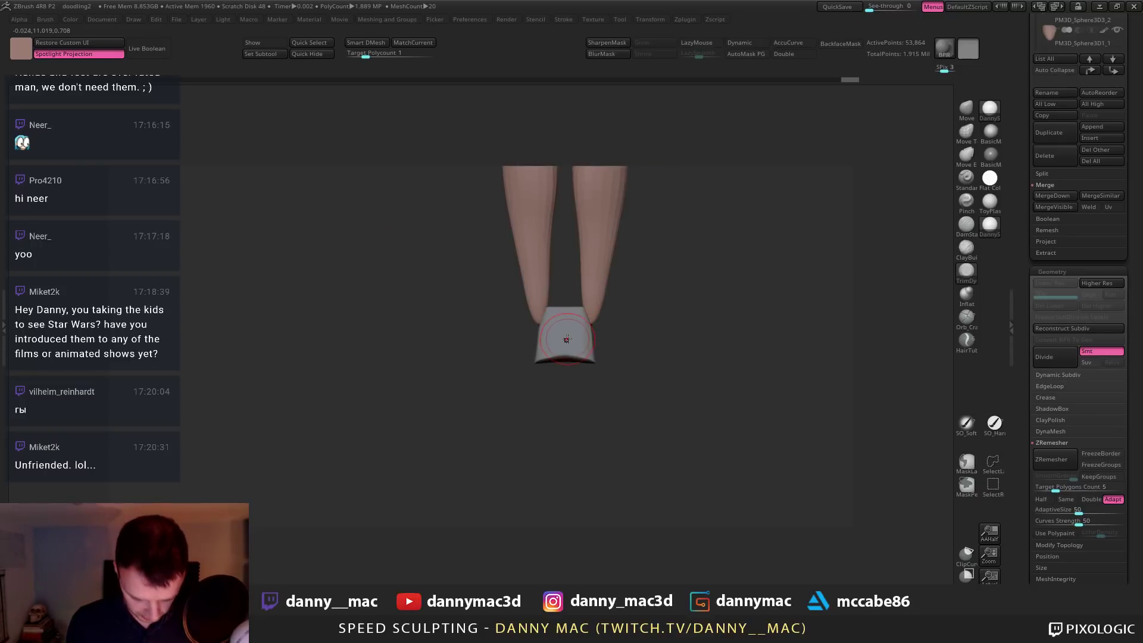
Move the foot block sideways under one leg and adjust the Move brush's draw size
{"action": "key", "text": "w"}
{"action": "left_click_drag", "start_coordinate": [526, 352], "coordinate": [639, 322]}
{"action": "key", "text": "q"}
{"action": "key", "text": "space"}
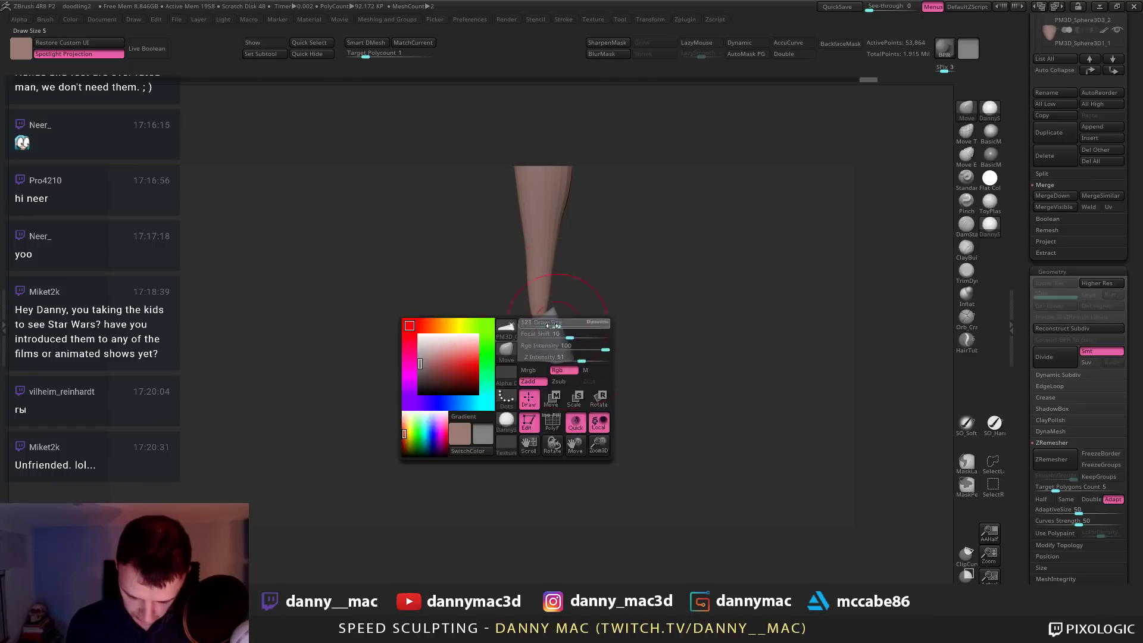
{"action": "mouse_move", "coordinate": [555, 324]}
{"action": "left_mouse_down"}
{"action": "mouse_move", "coordinate": [614, 327]}
{"action": "mouse_move", "coordinate": [559, 379]}
{"action": "mouse_move", "coordinate": [563, 275]}
{"action": "mouse_move", "coordinate": [592, 178]}
{"action": "mouse_move", "coordinate": [831, 60]}
{"action": "left_mouse_up"}
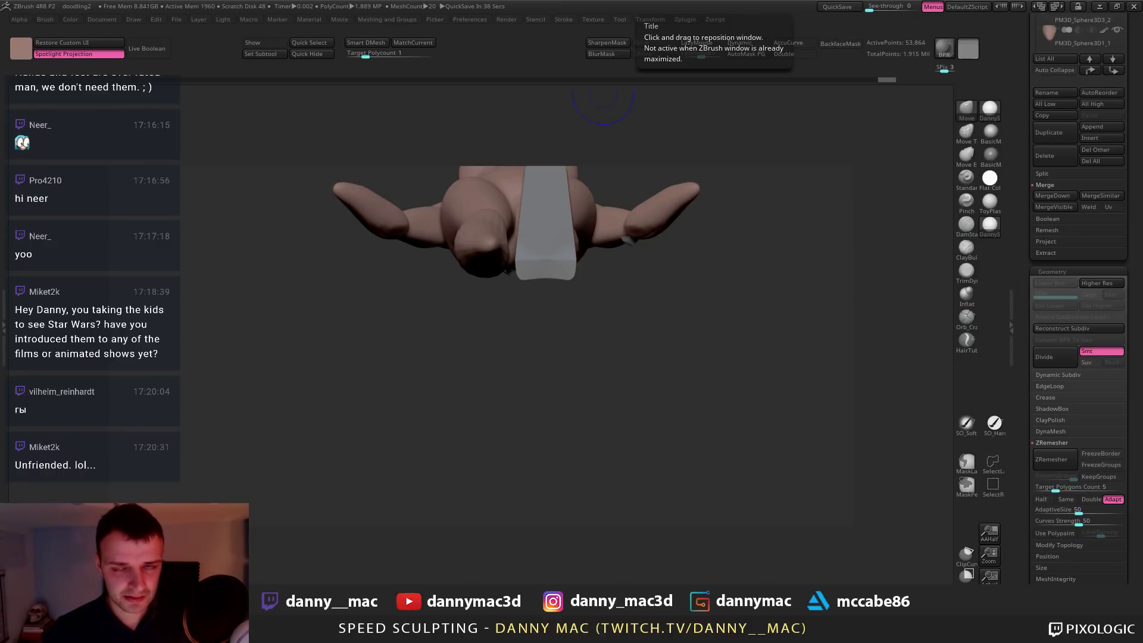
Shape the foot block from below into a curved sole outline with rounded toe and heel ends
{"action": "mouse_move", "coordinate": [604, 98]}
{"action": "left_mouse_down"}
{"action": "mouse_move", "coordinate": [525, 217]}
{"action": "mouse_move", "coordinate": [527, 309]}
{"action": "mouse_move", "coordinate": [549, 330]}
{"action": "left_mouse_up"}
{"action": "mouse_move", "coordinate": [549, 345]}
{"action": "left_mouse_down"}
{"action": "mouse_move", "coordinate": [547, 322]}
{"action": "mouse_move", "coordinate": [547, 337]}
{"action": "mouse_move", "coordinate": [568, 310]}
{"action": "left_mouse_up"}
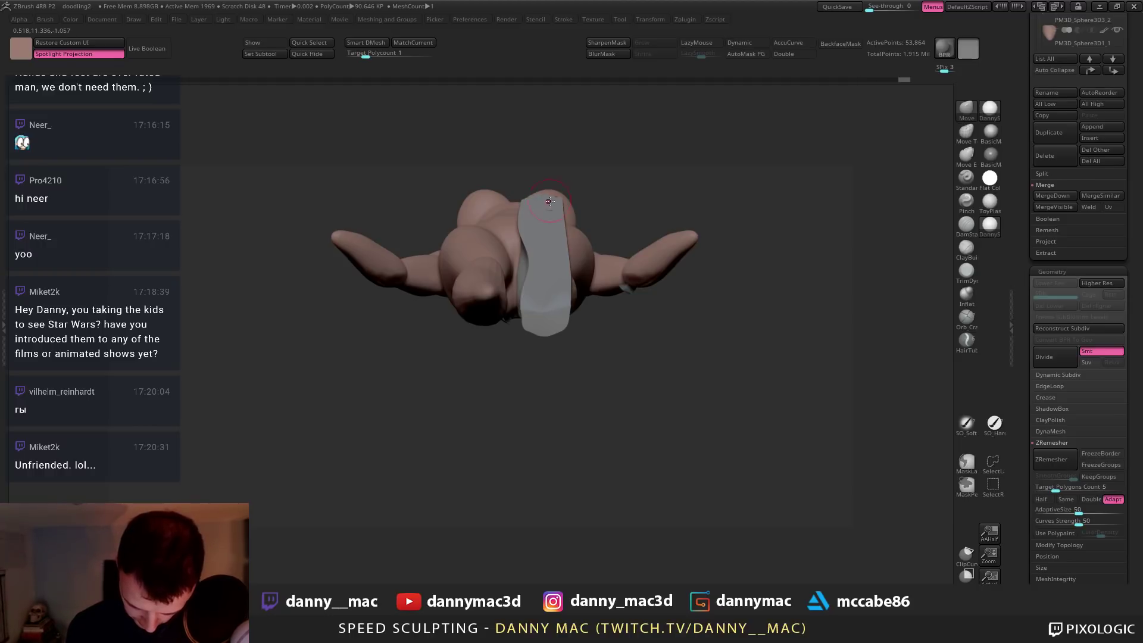
{"action": "left_click_drag", "start_coordinate": [561, 183], "coordinate": [563, 203], "text": "ctrl+shift"}
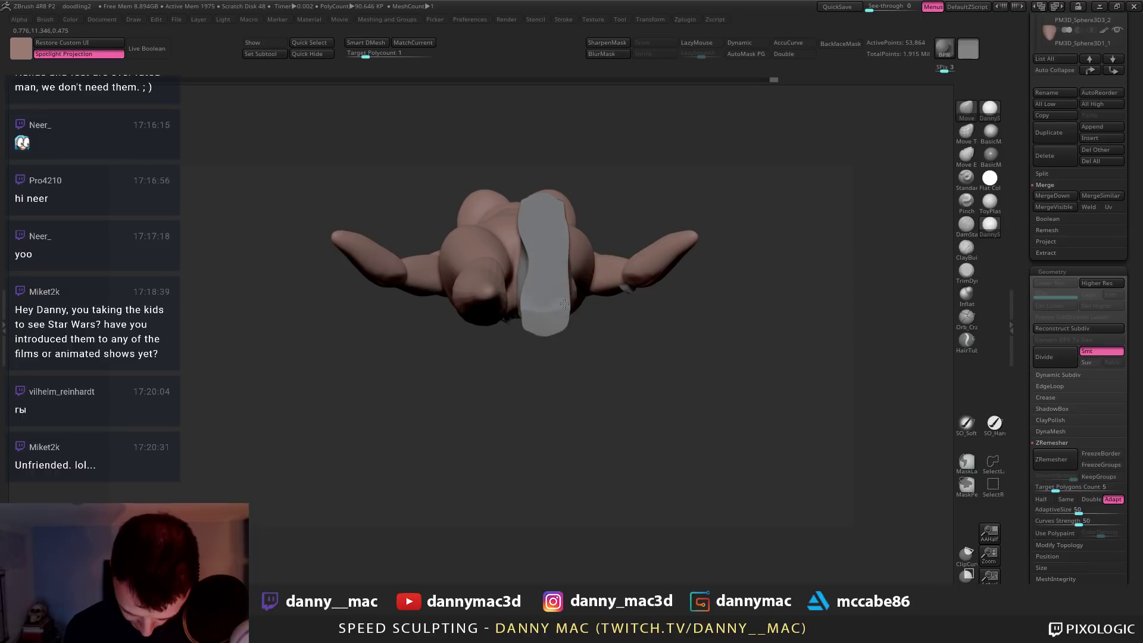
{"action": "left_click_drag", "start_coordinate": [564, 304], "coordinate": [561, 306]}
Select a brush for sculpting smoothing and remesh the foot block
{"action": "key", "text": "space"}
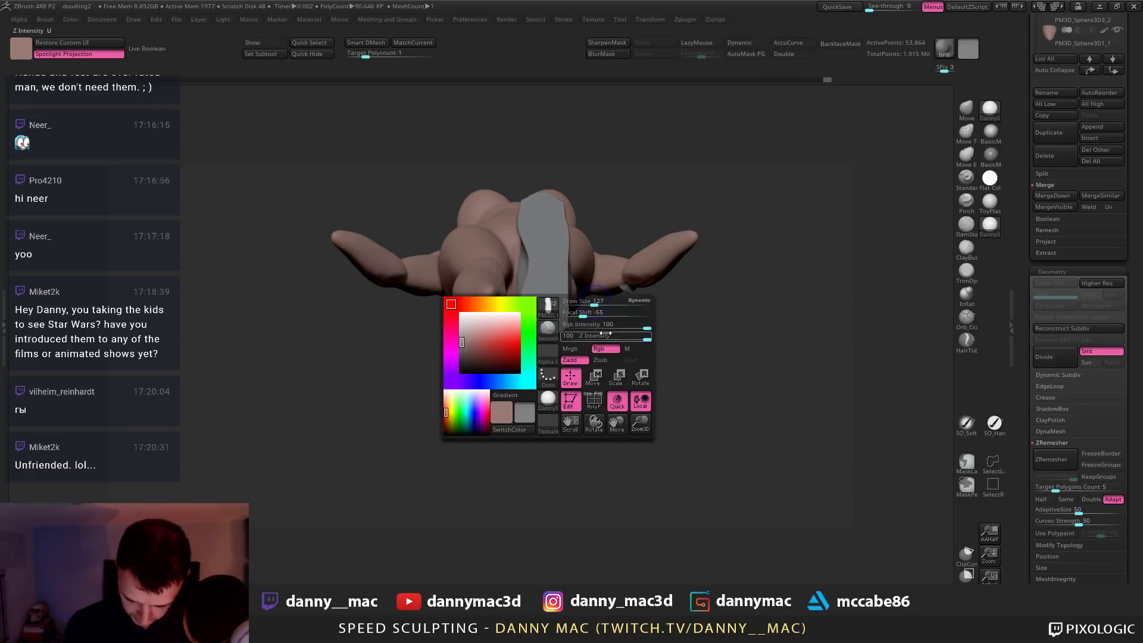
{"action": "key", "text": "b"}
{"action": "key", "text": "z"}
{"action": "key", "text": "m"}
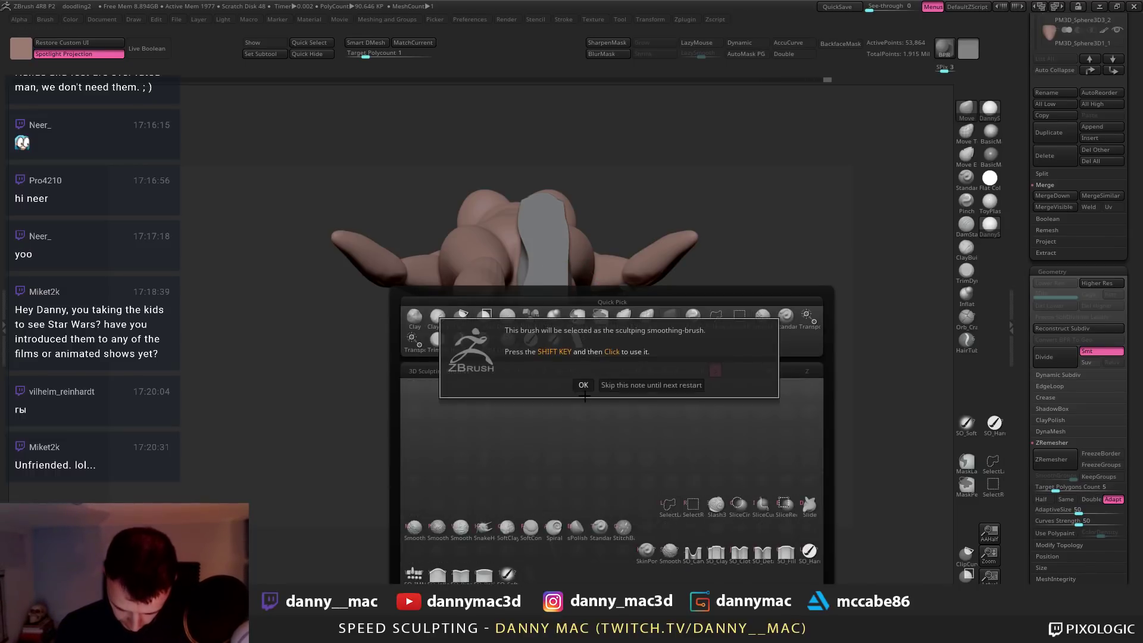
{"action": "key", "text": "shift+f"}
{"action": "left_click_drag", "start_coordinate": [608, 332], "coordinate": [609, 358], "text": "ctrl"}
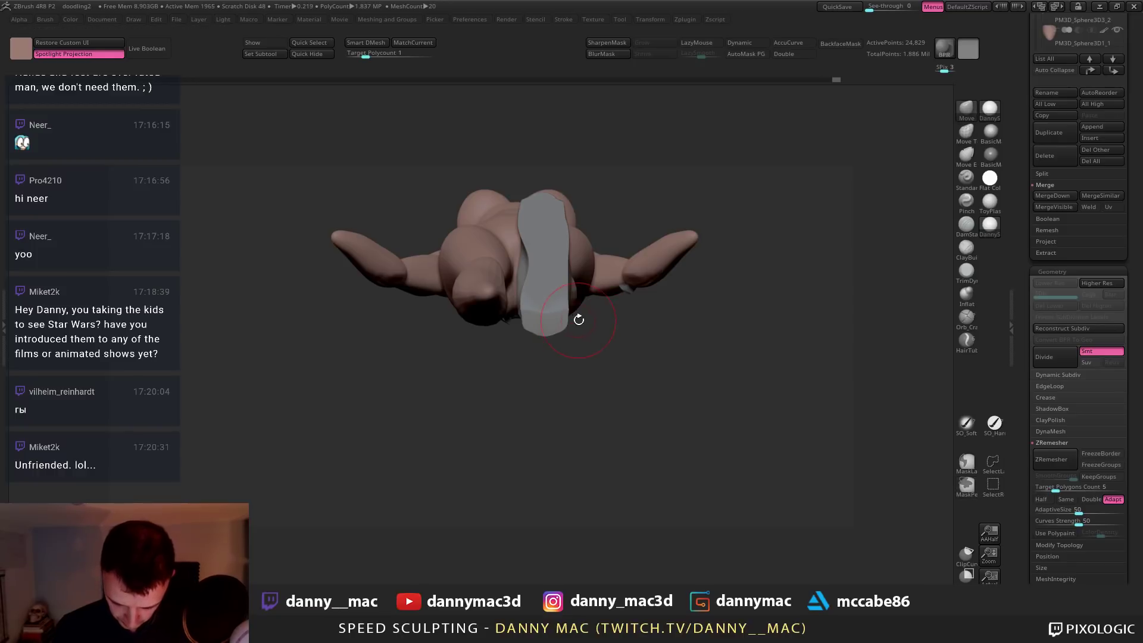
Show the foot block's polygon wireframe and remesh the block with ZRemesher
{"action": "left_click_drag", "start_coordinate": [579, 320], "coordinate": [619, 311], "text": "shift"}
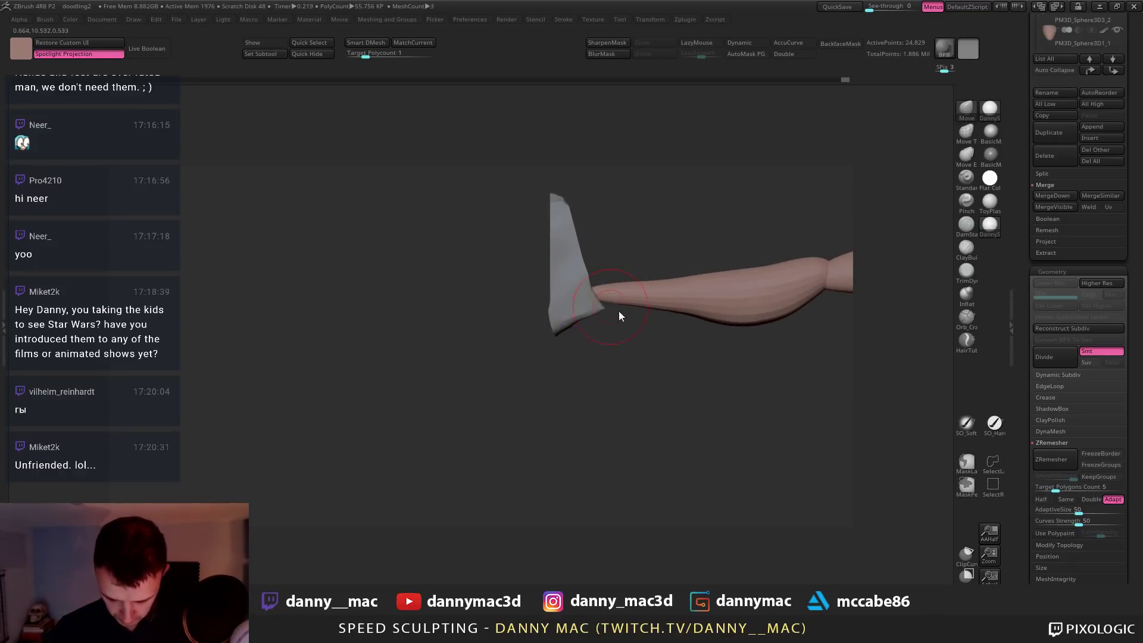
{"action": "key", "text": "space"}
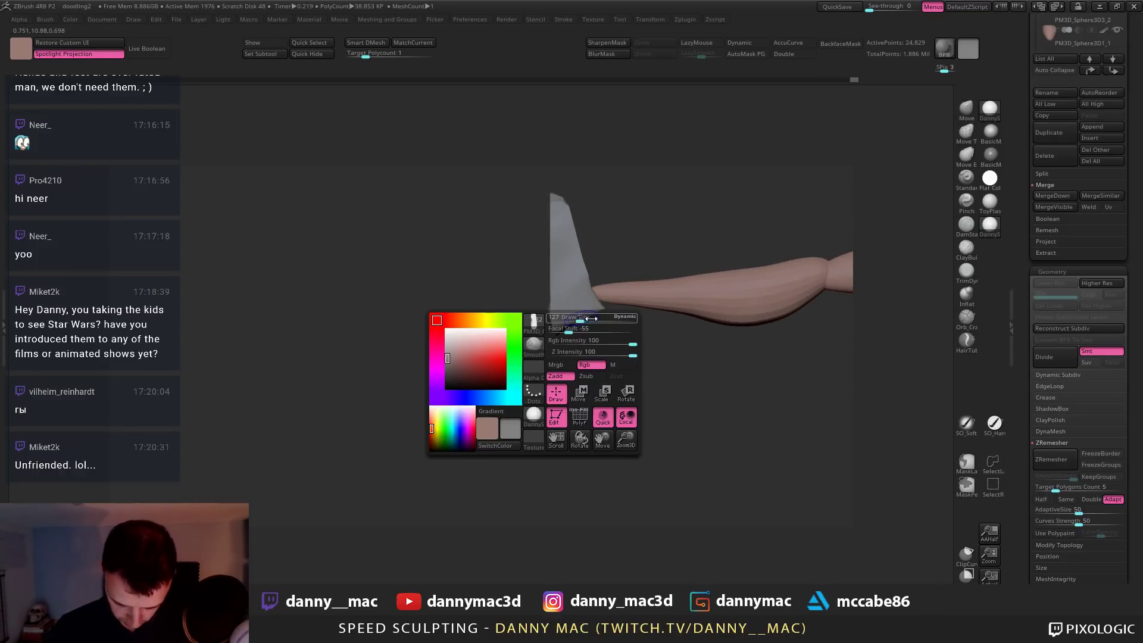
{"action": "left_click", "coordinate": [625, 321]}
{"action": "mouse_move", "coordinate": [581, 315]}
{"action": "left_mouse_down", "text": "shift"}
{"action": "mouse_move", "coordinate": [558, 305]}
{"action": "mouse_move", "coordinate": [606, 312]}
{"action": "mouse_move", "coordinate": [527, 305]}
{"action": "left_mouse_up", "text": "shift"}
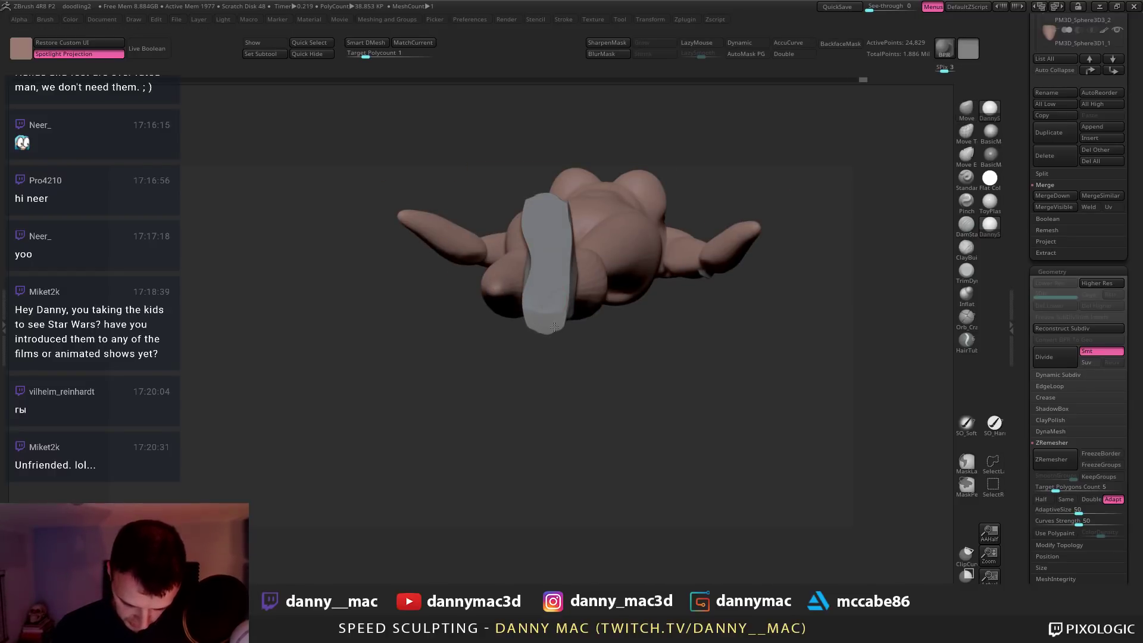
{"action": "key", "text": "space"}
{"action": "key", "text": "shift+f"}
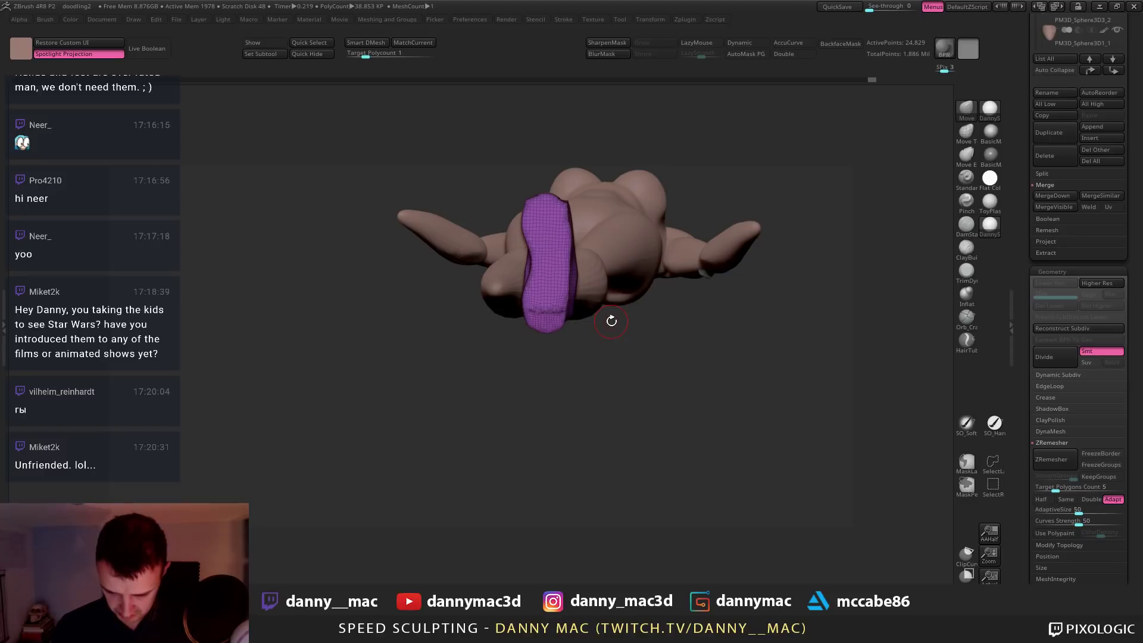
{"action": "left_click_drag", "start_coordinate": [612, 321], "coordinate": [662, 331]}
{"action": "key", "text": "z"}
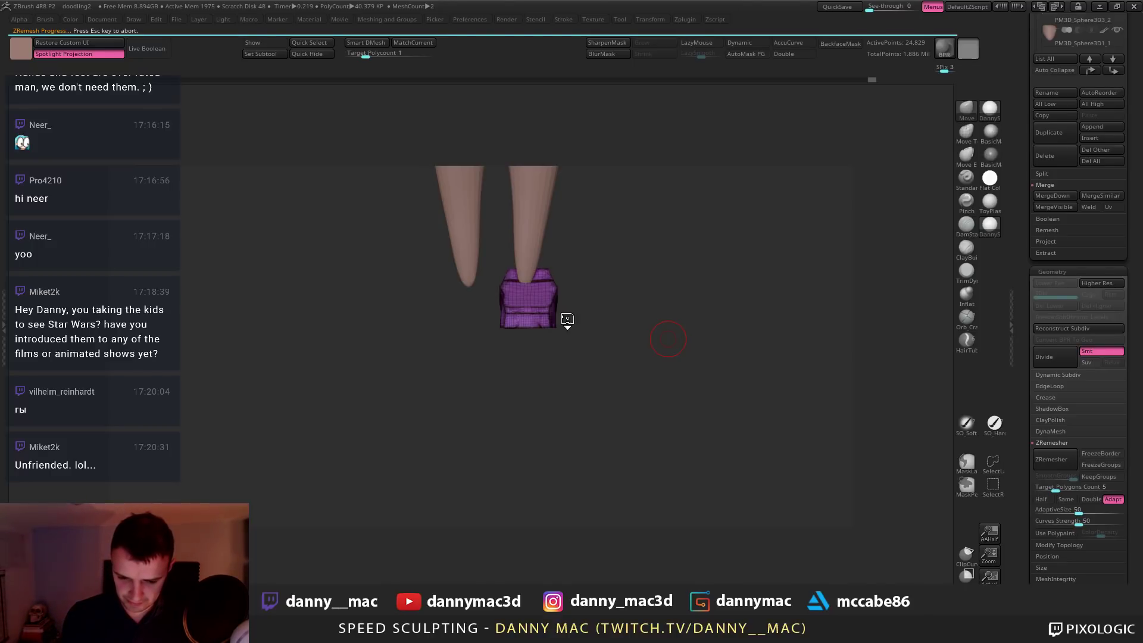
Rebuild the foot block with DynaMesh at resolution 40 and adjust the brush's draw size
{"action": "mouse_move", "coordinate": [567, 317]}
{"action": "left_mouse_down"}
{"action": "mouse_move", "coordinate": [551, 320]}
{"action": "mouse_move", "coordinate": [575, 328]}
{"action": "left_mouse_up"}
{"action": "key", "text": "m"}
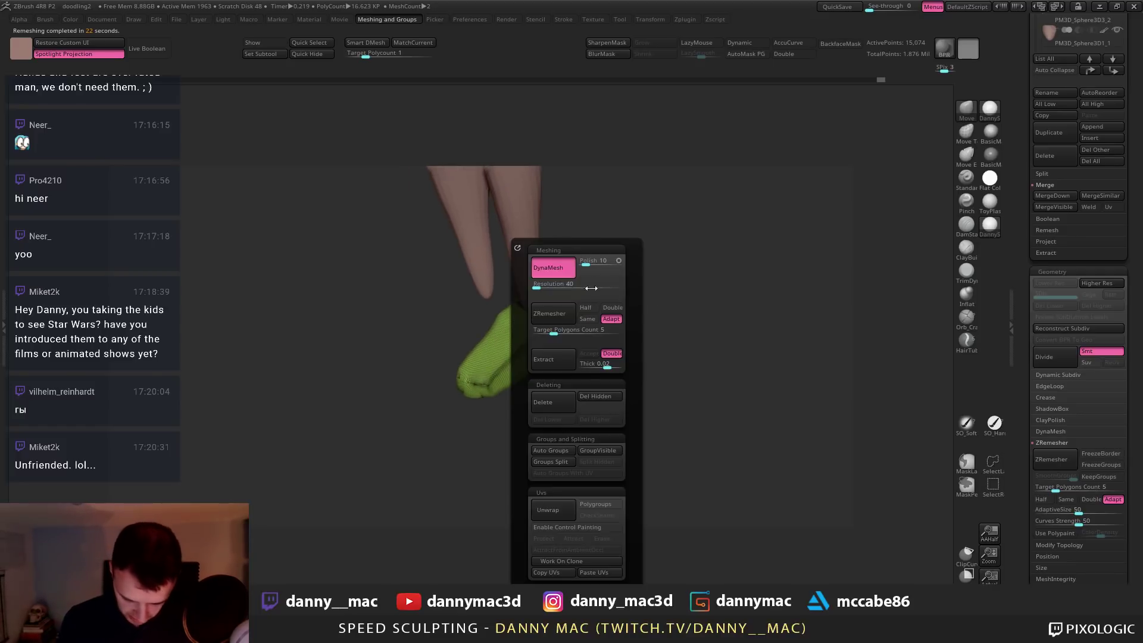
{"action": "left_click_drag", "start_coordinate": [651, 229], "coordinate": [619, 261], "text": "ctrl"}
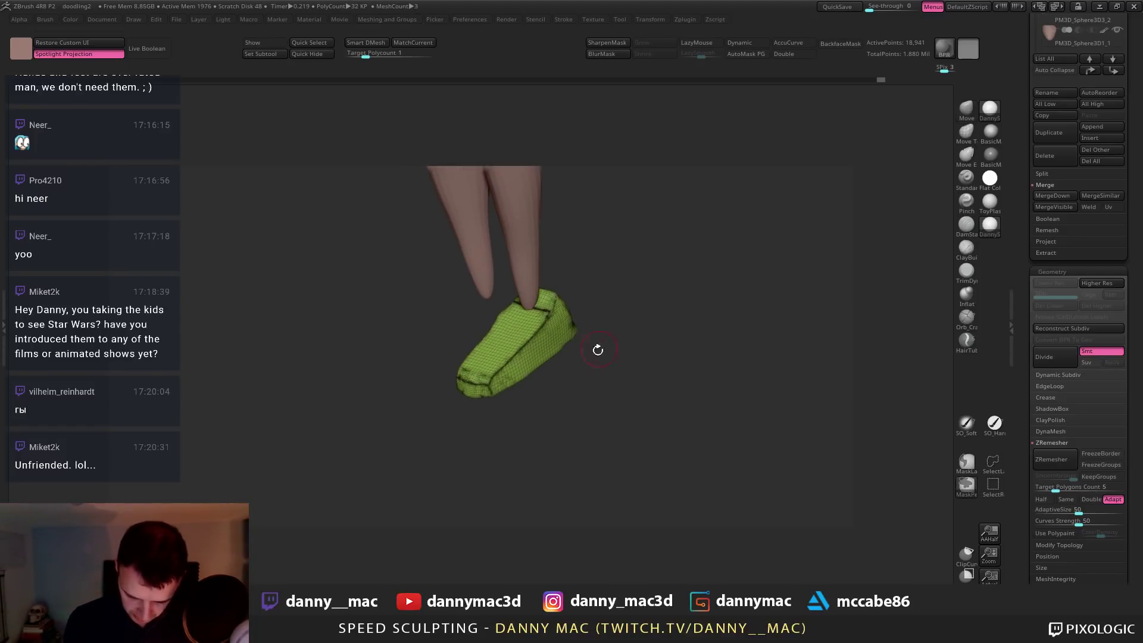
{"action": "left_click_drag", "start_coordinate": [597, 350], "coordinate": [580, 362]}
{"action": "key", "text": "space"}
{"action": "mouse_move", "coordinate": [495, 411]}
{"action": "left_mouse_down"}
{"action": "mouse_move", "coordinate": [554, 336]}
{"action": "mouse_move", "coordinate": [536, 331]}
{"action": "left_mouse_up"}
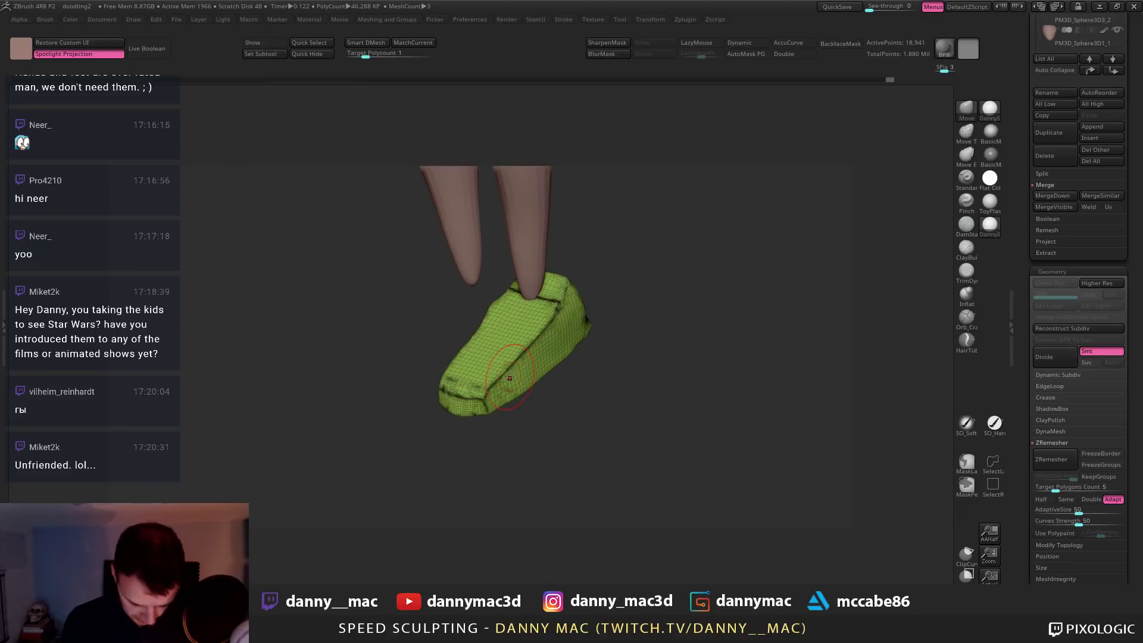
Hide the wireframe and plane down the foot block's upper and side edges with the TrimDynamic brush
{"action": "key", "text": "b"}
{"action": "key", "text": "m"}
{"action": "key", "text": "v"}
{"action": "key", "text": "w"}
{"action": "key", "text": "b"}
{"action": "key", "text": "t"}
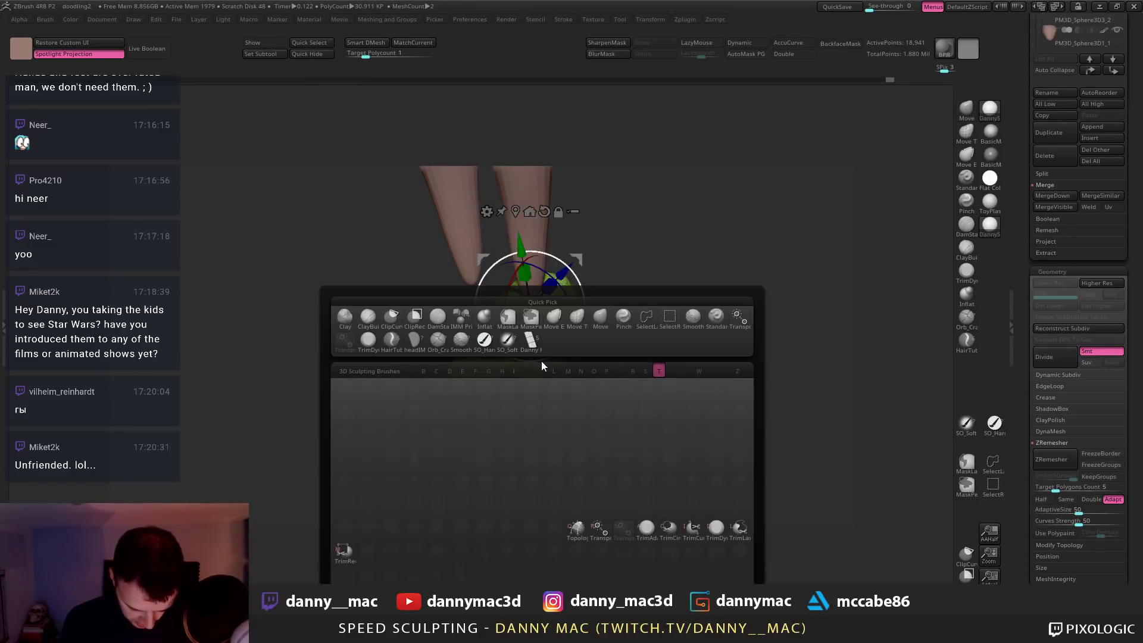
{"action": "key", "text": "d"}
{"action": "key", "text": "q"}
{"action": "right_click_drag", "start_coordinate": [516, 371], "coordinate": [500, 377]}
{"action": "key", "text": "shift+f"}
{"action": "key", "text": "space"}
{"action": "mouse_move", "coordinate": [484, 393]}
{"action": "left_mouse_down"}
{"action": "mouse_move", "coordinate": [551, 326]}
{"action": "mouse_move", "coordinate": [517, 369]}
{"action": "left_mouse_up"}
{"action": "right_click_drag", "start_coordinate": [471, 387], "coordinate": [502, 382]}
{"action": "mouse_move", "coordinate": [548, 334]}
{"action": "left_mouse_down"}
{"action": "mouse_move", "coordinate": [511, 386]}
{"action": "mouse_move", "coordinate": [560, 325]}
{"action": "left_mouse_up"}
{"action": "mouse_move", "coordinate": [551, 238]}
{"action": "right_mouse_down"}
{"action": "mouse_move", "coordinate": [519, 327]}
{"action": "mouse_move", "coordinate": [571, 352]}
{"action": "mouse_move", "coordinate": [562, 358]}
{"action": "right_mouse_up"}
Push in the inner side of the foot with the Move brush to form the arch, undoing the last stroke
{"action": "key", "text": "b"}
{"action": "key", "text": "m"}
{"action": "key", "text": "v"}
{"action": "left_click_drag", "start_coordinate": [454, 350], "coordinate": [466, 349]}
{"action": "right_click_drag", "start_coordinate": [467, 349], "coordinate": [459, 355]}
{"action": "left_click_drag", "start_coordinate": [457, 331], "coordinate": [472, 328]}
{"action": "right_click_drag", "start_coordinate": [387, 384], "coordinate": [411, 390]}
{"action": "key", "text": "space"}
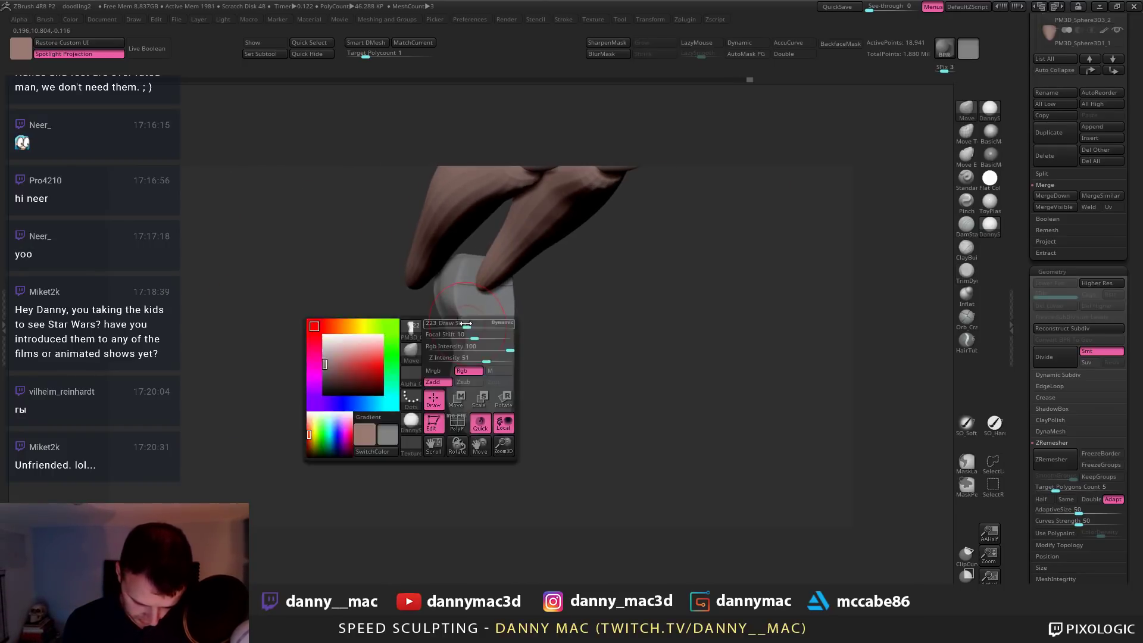
{"action": "left_click_drag", "start_coordinate": [451, 317], "coordinate": [464, 328]}
{"action": "key", "text": "ctrl+z"}
Swap the foot to the skin colour and adjust its arch and side outline
{"action": "key", "text": "v"}
{"action": "key", "text": "w"}
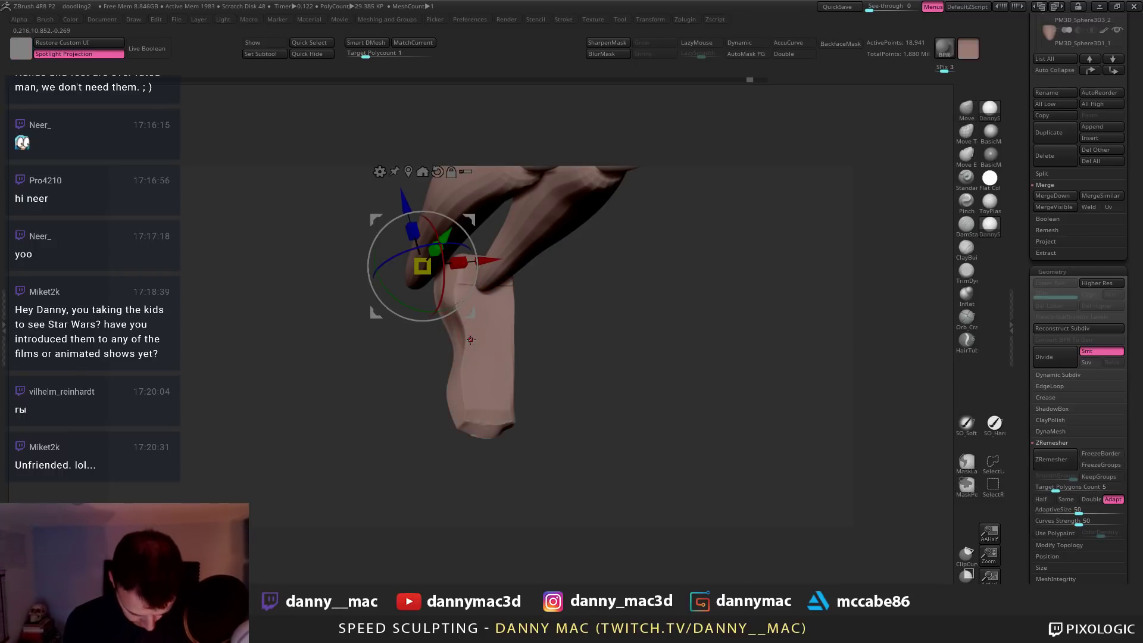
{"action": "key", "text": "d"}
{"action": "left_click", "coordinate": [544, 212]}
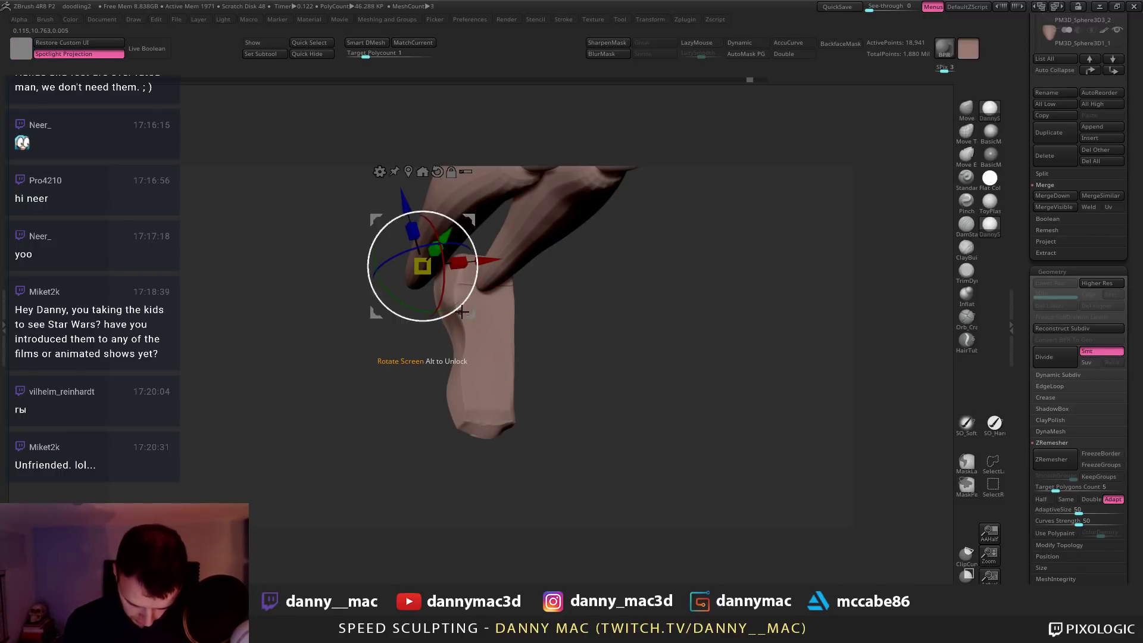
{"action": "key", "text": "b"}
{"action": "left_click", "coordinate": [466, 326]}
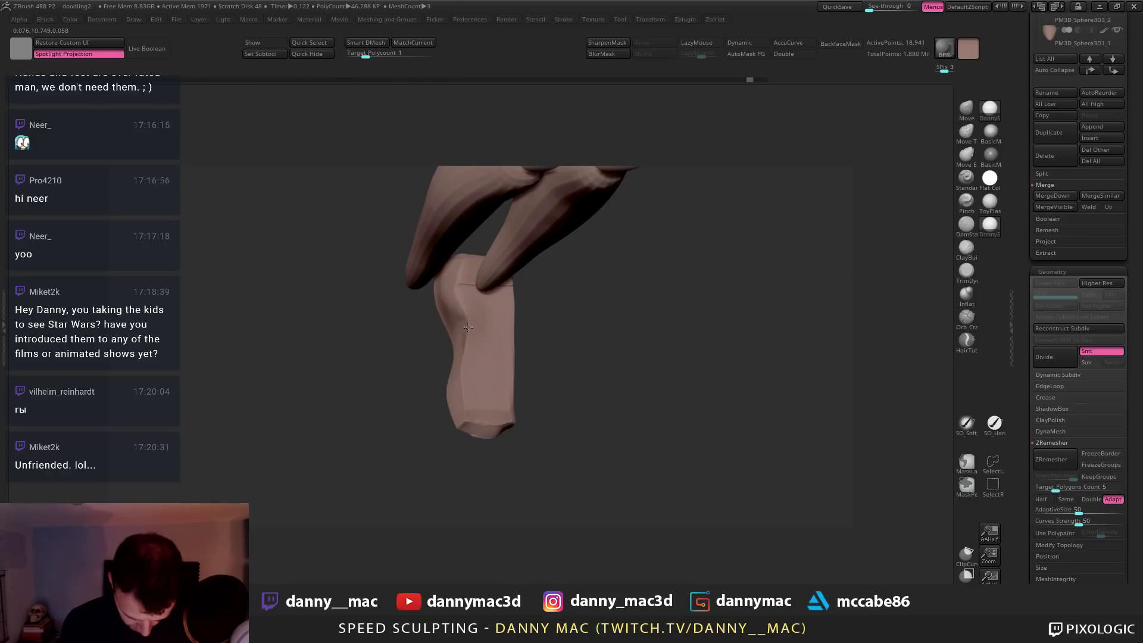
{"action": "mouse_move", "coordinate": [465, 316]}
{"action": "left_mouse_down"}
{"action": "mouse_move", "coordinate": [463, 329]}
{"action": "mouse_move", "coordinate": [456, 311]}
{"action": "mouse_move", "coordinate": [458, 354]}
{"action": "left_mouse_up"}
{"action": "right_click_drag", "start_coordinate": [458, 354], "coordinate": [377, 293], "text": "shift"}
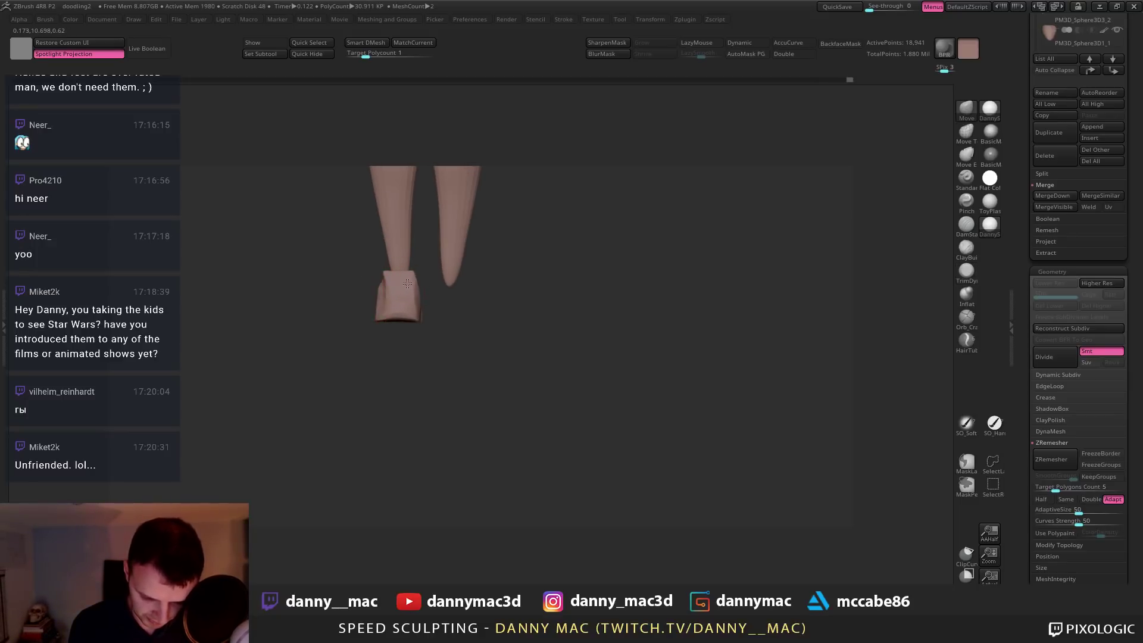
{"action": "left_click_drag", "start_coordinate": [411, 313], "coordinate": [410, 310]}
{"action": "right_click_drag", "start_coordinate": [386, 289], "coordinate": [472, 280]}
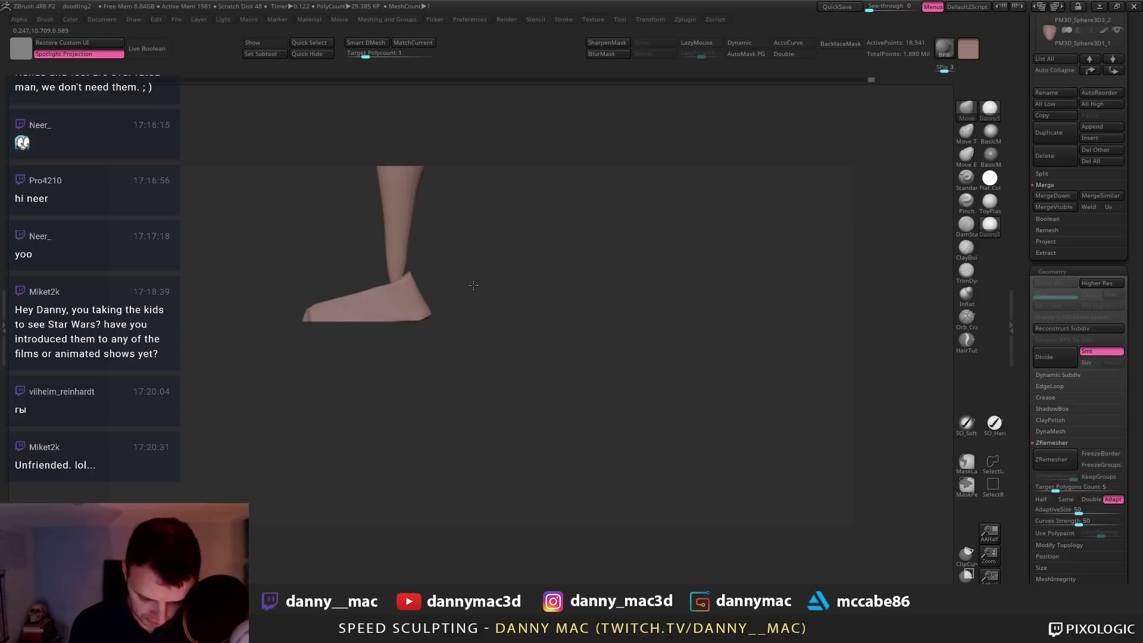
Plane the foot's sides and the area around the ankle and heel with TrimDynamic
{"action": "right_click_drag", "start_coordinate": [426, 314], "coordinate": [369, 322]}
{"action": "key", "text": "b"}
{"action": "key", "text": "t"}
{"action": "key", "text": "d"}
{"action": "left_click_drag", "start_coordinate": [346, 325], "coordinate": [387, 280]}
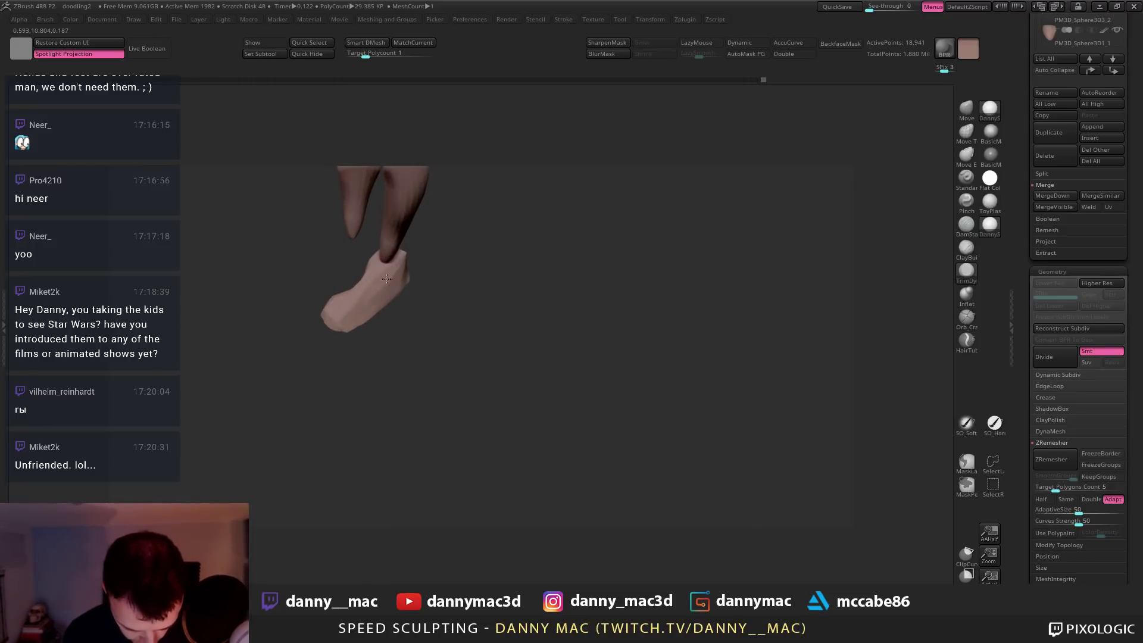
{"action": "right_click_drag", "start_coordinate": [387, 280], "coordinate": [409, 275]}
{"action": "left_click_drag", "start_coordinate": [403, 262], "coordinate": [389, 275]}
{"action": "mouse_move", "coordinate": [385, 258]}
{"action": "right_mouse_down"}
{"action": "mouse_move", "coordinate": [403, 230]}
{"action": "mouse_move", "coordinate": [390, 273]}
{"action": "right_mouse_up"}
{"action": "left_click_drag", "start_coordinate": [376, 254], "coordinate": [375, 265]}
Flatten the toe end of the foot with TrimDynamic and switch back to the Move brush
{"action": "right_click_drag", "start_coordinate": [371, 269], "coordinate": [357, 303]}
{"action": "left_click_drag", "start_coordinate": [336, 324], "coordinate": [347, 331]}
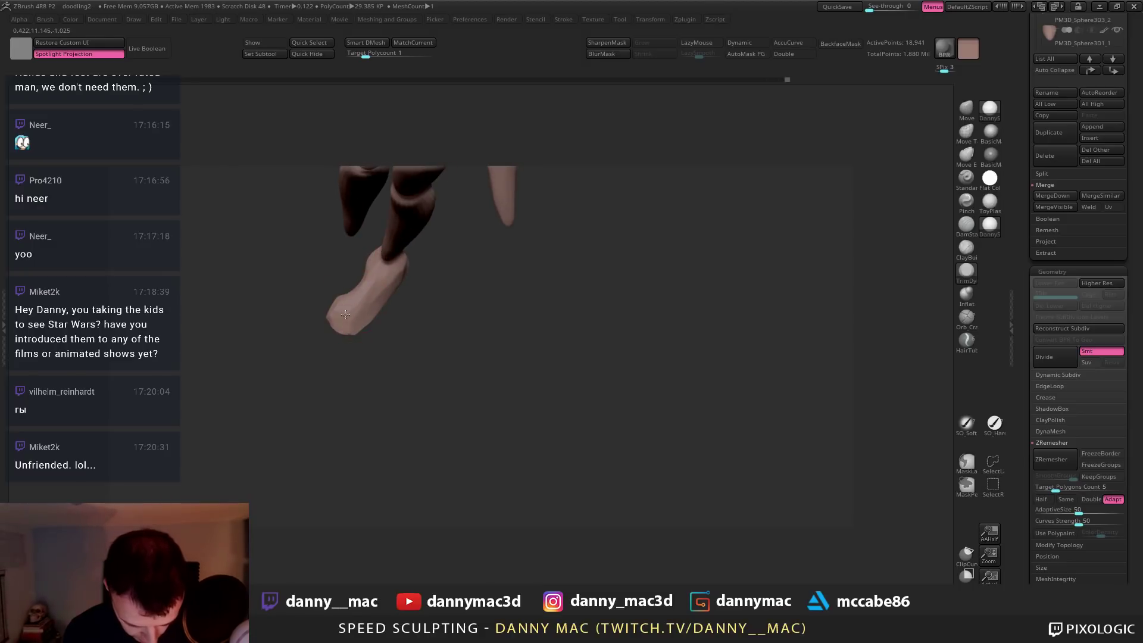
{"action": "right_click_drag", "start_coordinate": [346, 321], "coordinate": [334, 337]}
{"action": "left_click_drag", "start_coordinate": [335, 325], "coordinate": [345, 328]}
{"action": "mouse_move", "coordinate": [345, 328]}
{"action": "right_mouse_down"}
{"action": "mouse_move", "coordinate": [372, 331]}
{"action": "mouse_move", "coordinate": [364, 322]}
{"action": "mouse_move", "coordinate": [375, 338]}
{"action": "mouse_move", "coordinate": [353, 287]}
{"action": "right_mouse_up"}
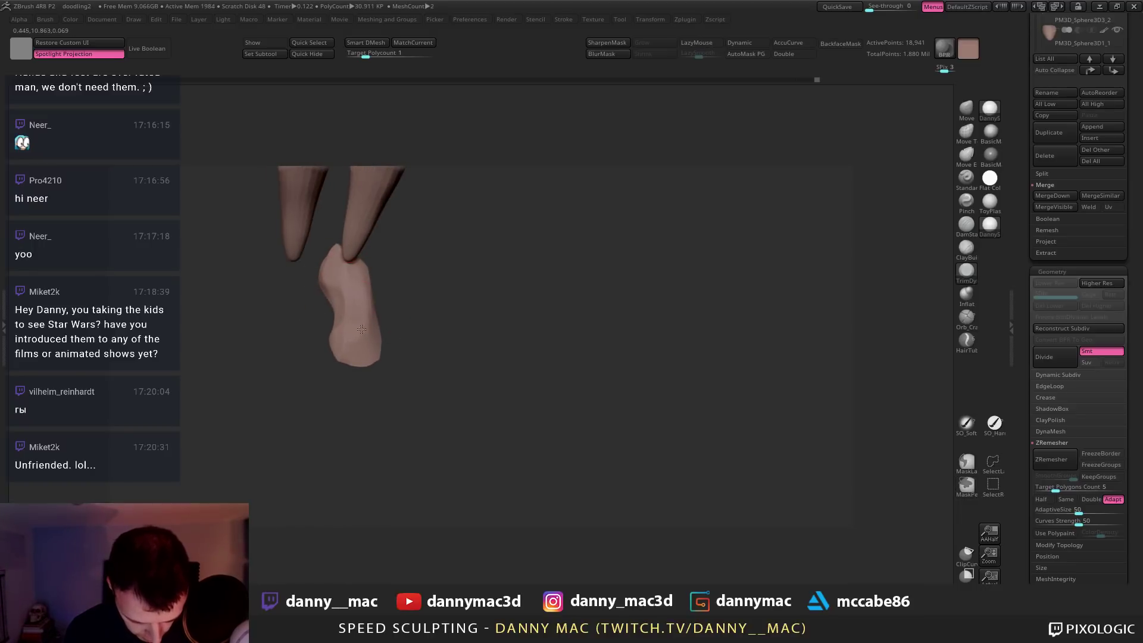
{"action": "right_click_drag", "start_coordinate": [362, 329], "coordinate": [384, 198]}
{"action": "key", "text": "b"}
{"action": "key", "text": "m"}
{"action": "key", "text": "v"}
{"action": "mouse_move", "coordinate": [367, 253]}
{"action": "right_mouse_down"}
{"action": "mouse_move", "coordinate": [394, 262]}
{"action": "mouse_move", "coordinate": [370, 284]}
{"action": "mouse_move", "coordinate": [359, 267]}
{"action": "mouse_move", "coordinate": [398, 334]}
{"action": "right_mouse_up"}
{"action": "key", "text": "w"}
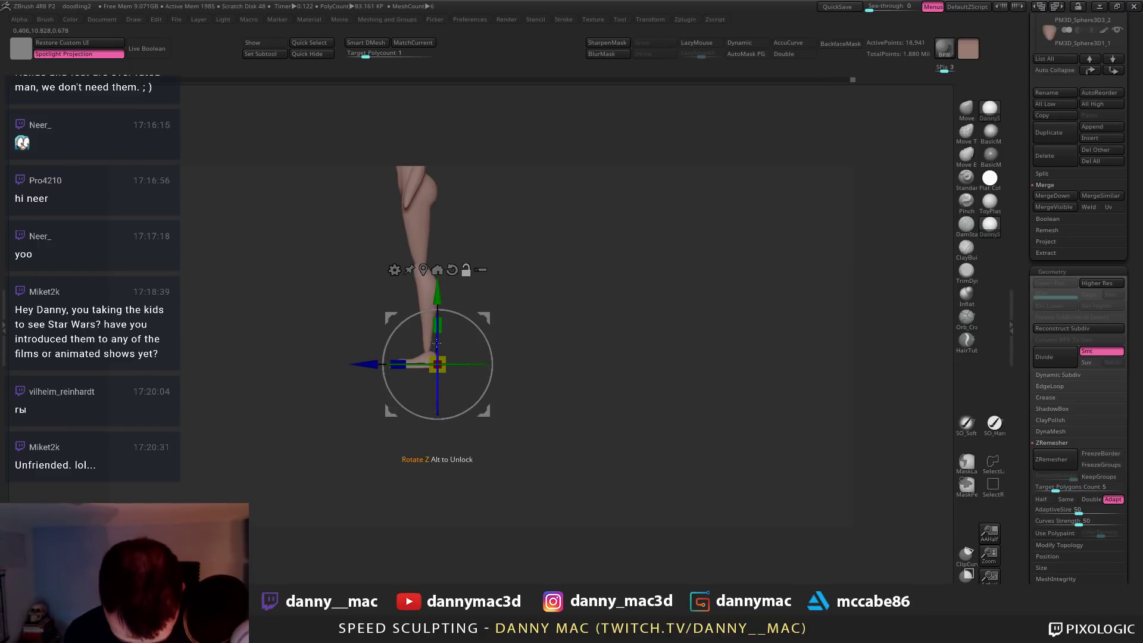
{"action": "key", "text": "q"}
Select the lower legs and try to thicken the calf with the Inflate brush
{"action": "left_click", "coordinate": [429, 318], "text": "alt"}
{"action": "key", "text": "b"}
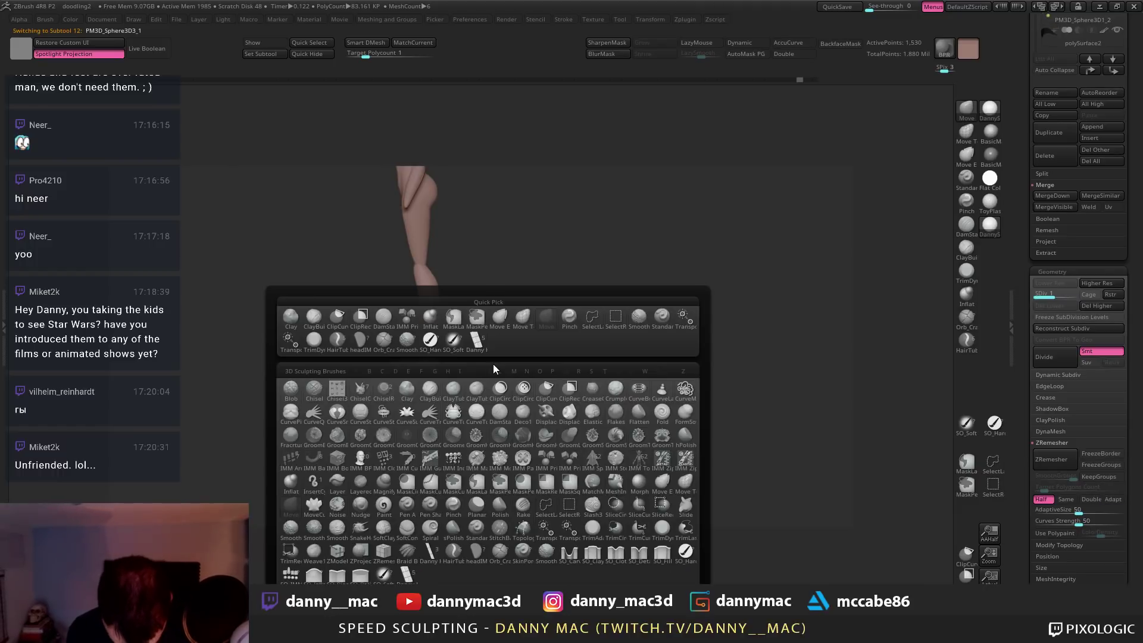
{"action": "key", "text": "i"}
{"action": "key", "text": "n"}
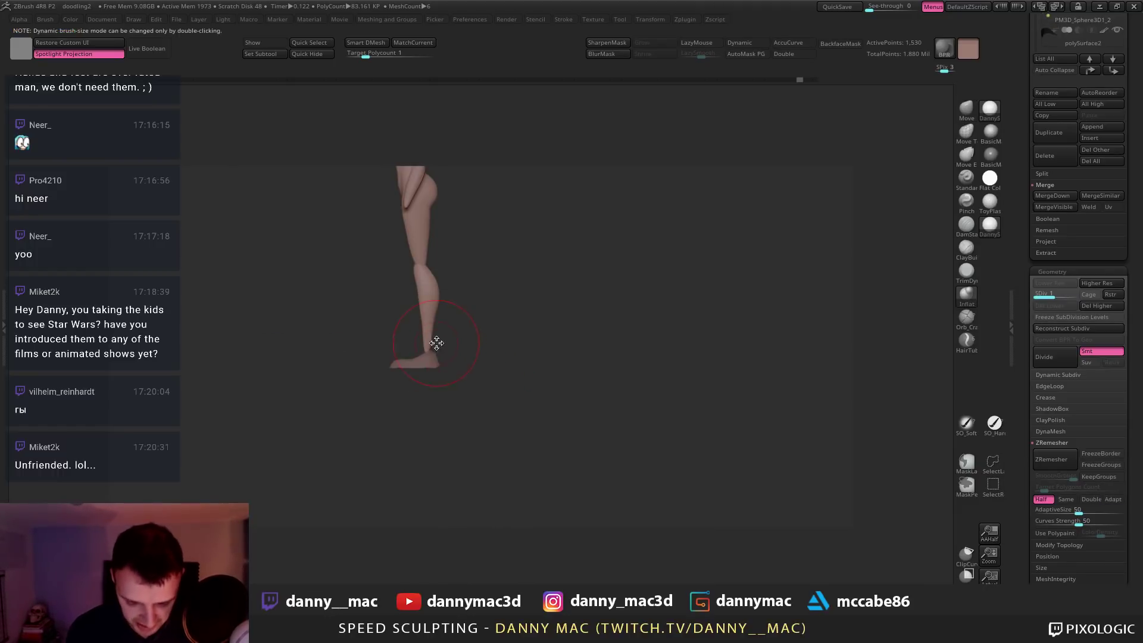
{"action": "mouse_move", "coordinate": [431, 311]}
{"action": "left_mouse_down"}
{"action": "mouse_move", "coordinate": [437, 302]}
{"action": "mouse_move", "coordinate": [435, 315]}
{"action": "left_mouse_up"}
{"action": "key", "text": "ctrl+z"}
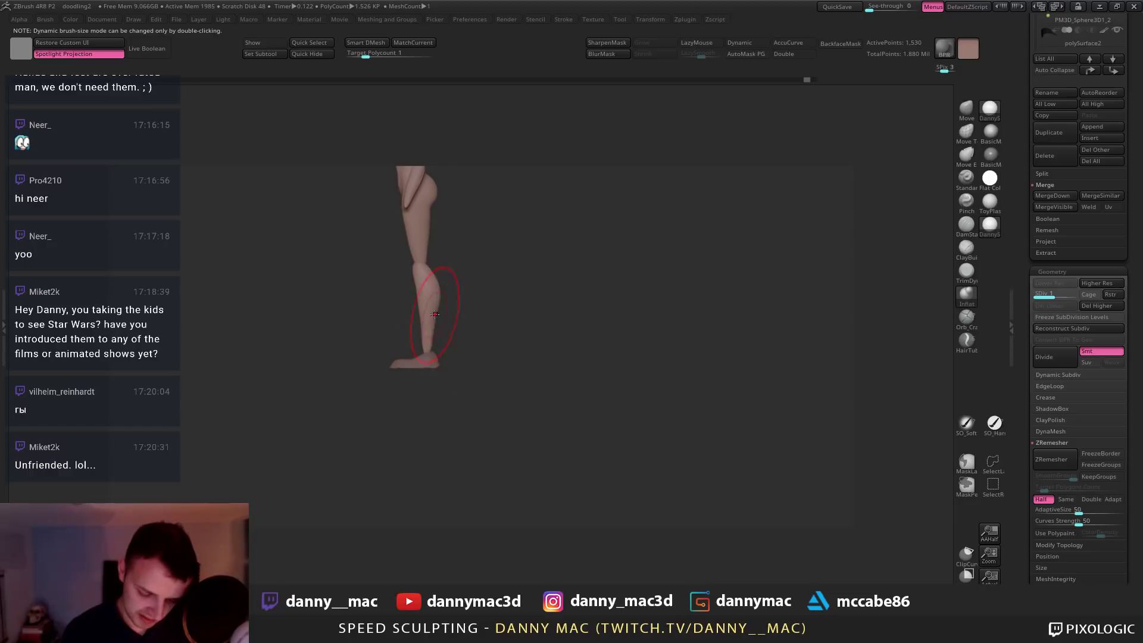
Adjust the back contour of the lower leg with the Move brush in side view
{"action": "key", "text": "space"}
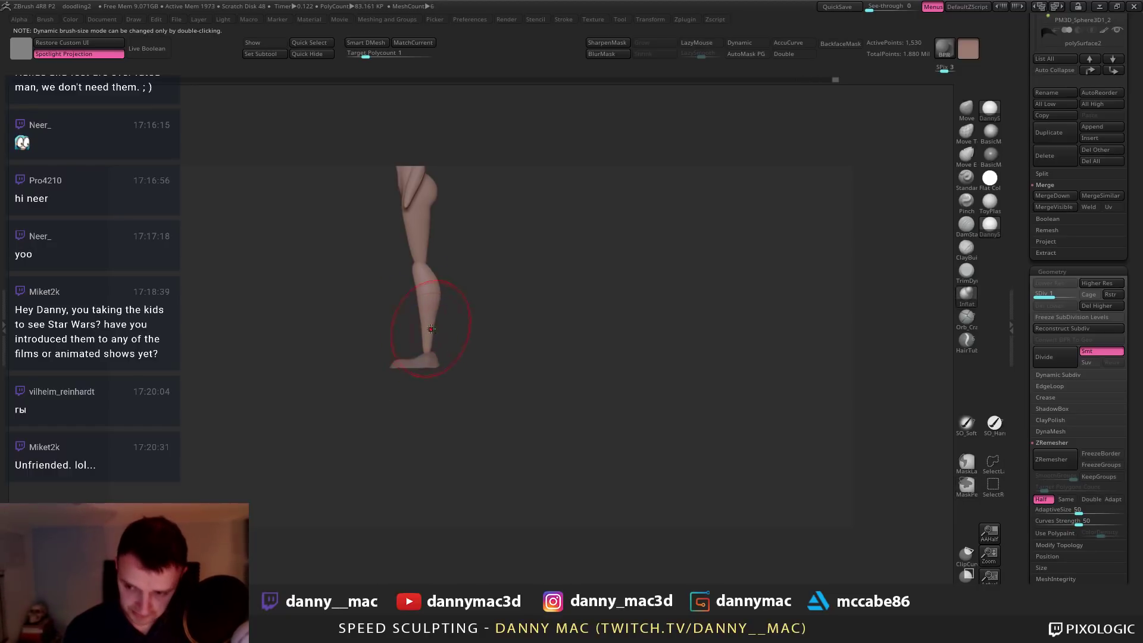
{"action": "key", "text": "b"}
{"action": "key", "text": "m"}
{"action": "key", "text": "v"}
{"action": "mouse_move", "coordinate": [439, 327]}
{"action": "left_mouse_down"}
{"action": "mouse_move", "coordinate": [436, 302]}
{"action": "mouse_move", "coordinate": [431, 314]}
{"action": "left_mouse_up"}
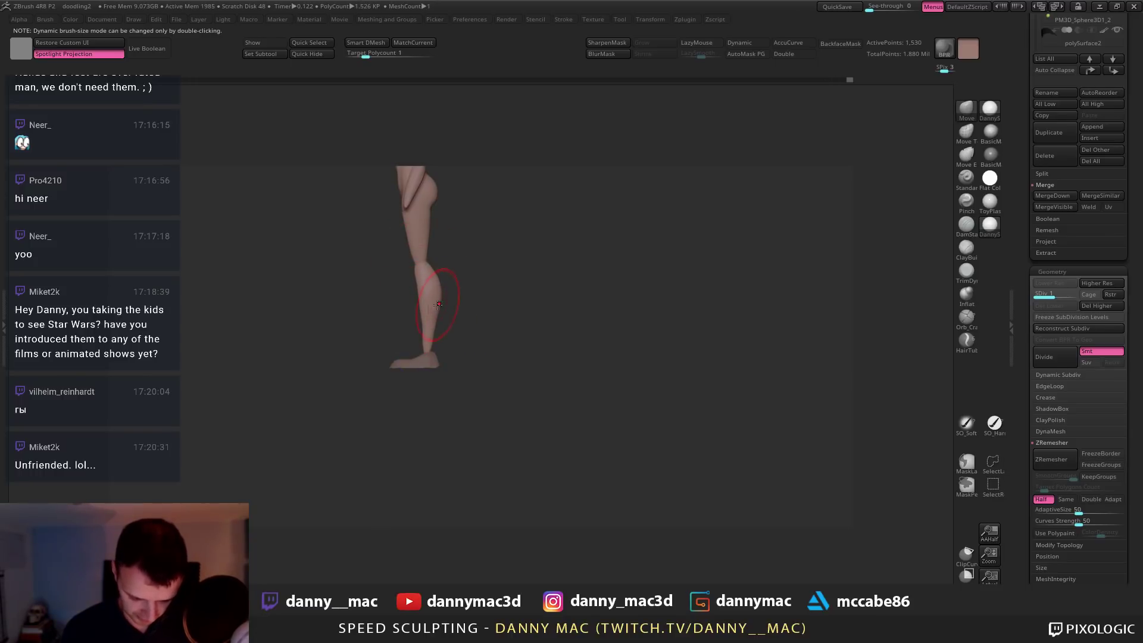
{"action": "mouse_move", "coordinate": [432, 349]}
{"action": "right_mouse_down", "text": "ctrl"}
{"action": "mouse_move", "coordinate": [434, 337]}
{"action": "mouse_move", "coordinate": [439, 349]}
{"action": "right_mouse_up", "text": "ctrl"}
Select the foot and ZRemesh it with Adapt off and a target polygon count of about 1.6
{"action": "left_click", "coordinate": [412, 384], "text": "alt"}
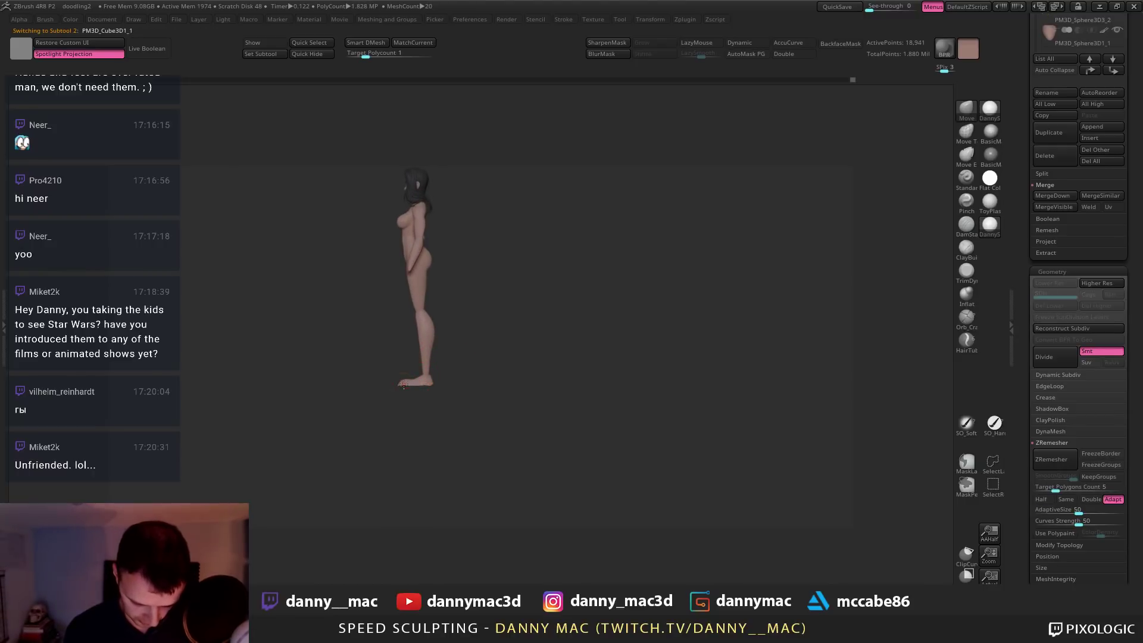
{"action": "key", "text": "1"}
{"action": "left_click_drag", "start_coordinate": [447, 334], "coordinate": [439, 334]}
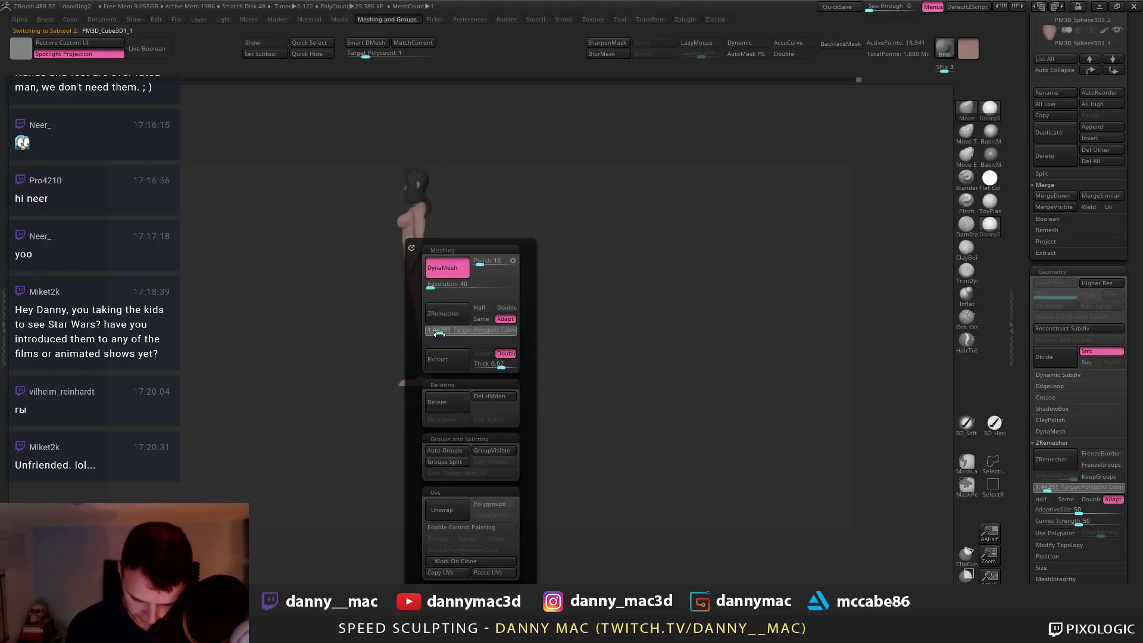
{"action": "left_click", "coordinate": [505, 319]}
{"action": "left_click", "coordinate": [447, 313]}
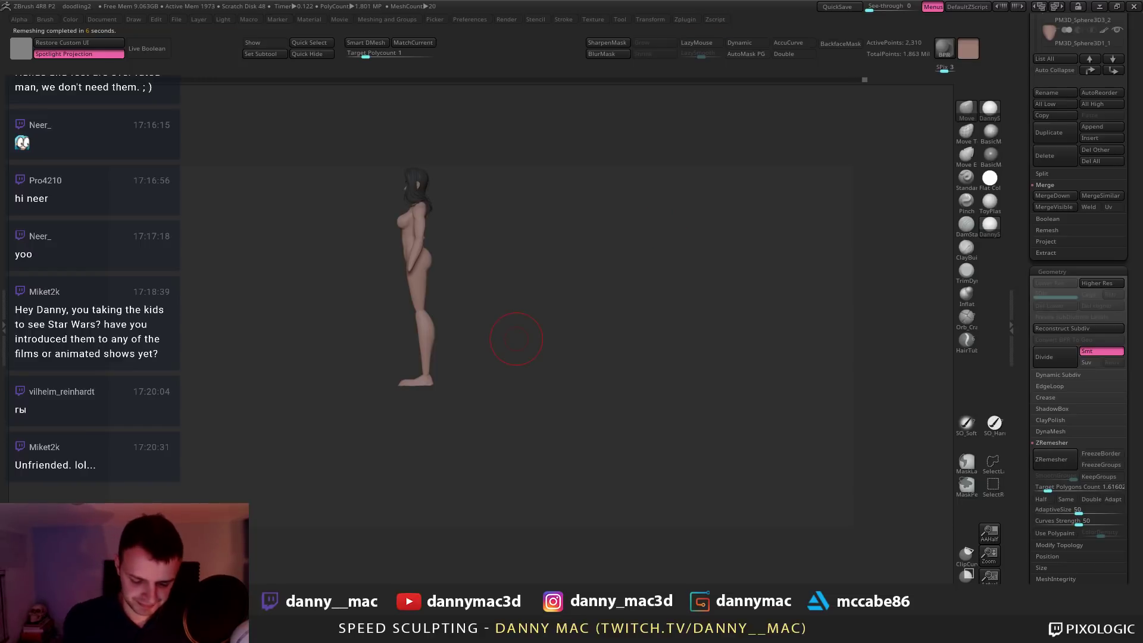
Adjust the brush size and intensity and round out the foot's heel and toe shape
{"action": "mouse_move", "coordinate": [418, 376]}
{"action": "right_mouse_down"}
{"action": "mouse_move", "coordinate": [544, 365]}
{"action": "mouse_move", "coordinate": [454, 437]}
{"action": "right_mouse_up"}
{"action": "key", "text": "space"}
{"action": "mouse_move", "coordinate": [418, 374]}
{"action": "right_mouse_down"}
{"action": "mouse_move", "coordinate": [410, 380]}
{"action": "mouse_move", "coordinate": [423, 335]}
{"action": "mouse_move", "coordinate": [397, 364]}
{"action": "mouse_move", "coordinate": [402, 376]}
{"action": "mouse_move", "coordinate": [424, 370]}
{"action": "mouse_move", "coordinate": [364, 341]}
{"action": "mouse_move", "coordinate": [377, 320]}
{"action": "mouse_move", "coordinate": [347, 380]}
{"action": "mouse_move", "coordinate": [399, 372]}
{"action": "mouse_move", "coordinate": [322, 384]}
{"action": "right_mouse_up"}
{"action": "key", "text": "space"}
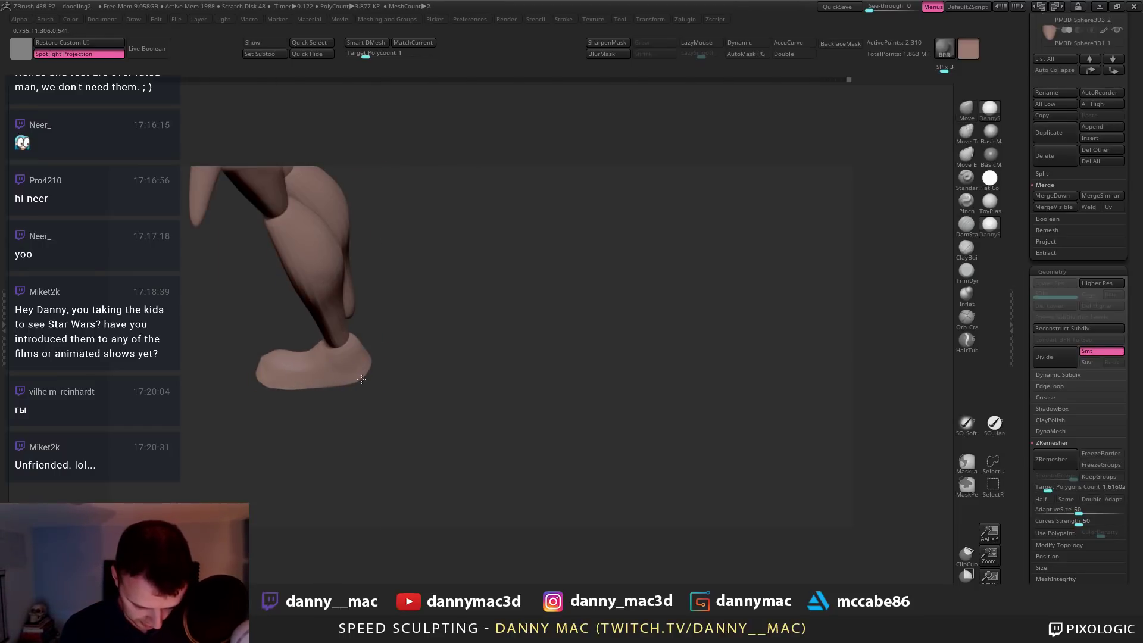
{"action": "key", "text": "space"}
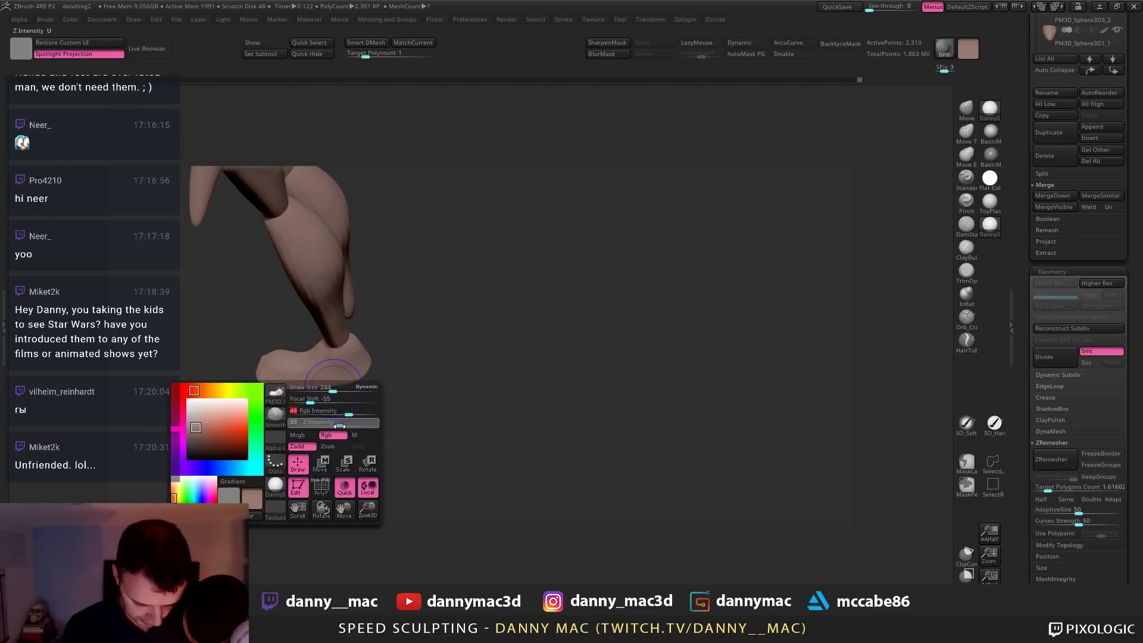
{"action": "mouse_move", "coordinate": [328, 407]}
{"action": "right_mouse_down"}
{"action": "mouse_move", "coordinate": [300, 382]}
{"action": "mouse_move", "coordinate": [266, 411]}
{"action": "right_mouse_up"}
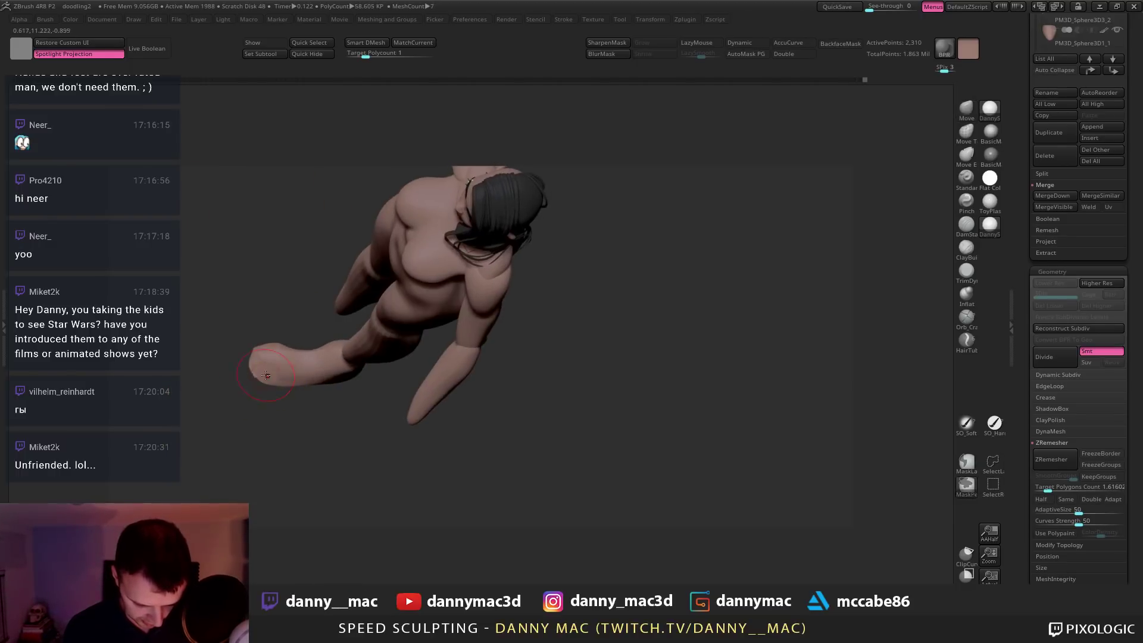
{"action": "left_click_drag", "start_coordinate": [259, 378], "coordinate": [264, 371]}
Mirror the foot to the other leg and position the pair under the ankles with the move gizmo
{"action": "mouse_move", "coordinate": [268, 381]}
{"action": "right_mouse_down"}
{"action": "mouse_move", "coordinate": [331, 392]}
{"action": "mouse_move", "coordinate": [294, 414]}
{"action": "mouse_move", "coordinate": [344, 345]}
{"action": "mouse_move", "coordinate": [313, 416]}
{"action": "mouse_move", "coordinate": [329, 425]}
{"action": "mouse_move", "coordinate": [313, 422]}
{"action": "mouse_move", "coordinate": [322, 405]}
{"action": "mouse_move", "coordinate": [417, 325]}
{"action": "mouse_move", "coordinate": [441, 367]}
{"action": "mouse_move", "coordinate": [410, 386]}
{"action": "mouse_move", "coordinate": [445, 454]}
{"action": "mouse_move", "coordinate": [518, 434]}
{"action": "right_mouse_up"}
{"action": "key", "text": "b"}
{"action": "key", "text": "d"}
{"action": "key", "text": "w"}
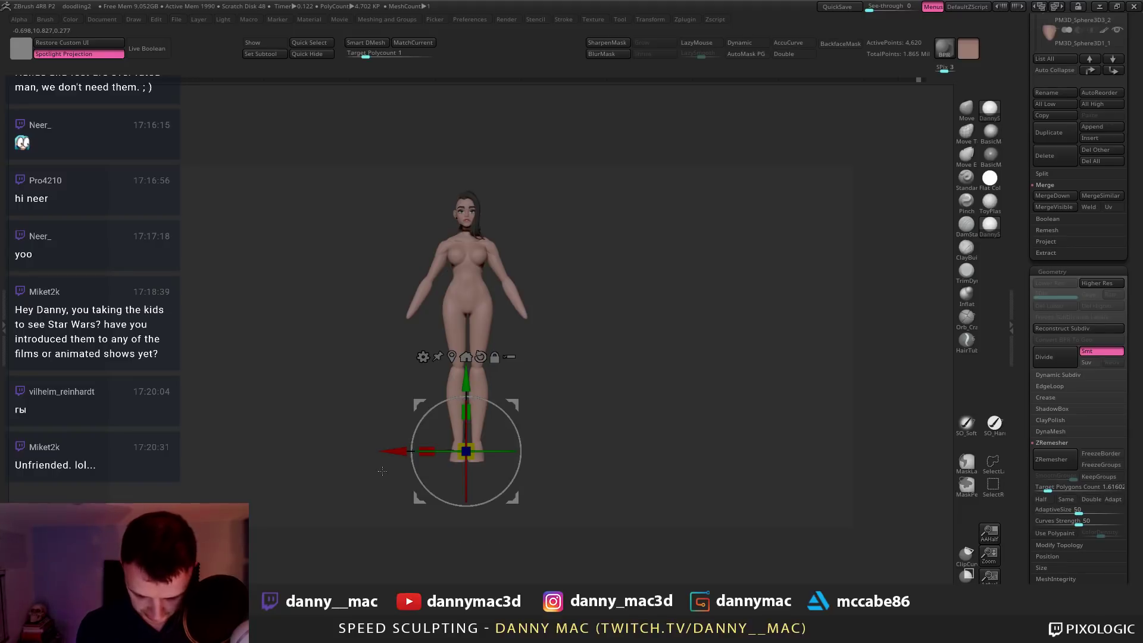
{"action": "left_click_drag", "start_coordinate": [400, 451], "coordinate": [518, 409]}
{"action": "left_click_drag", "start_coordinate": [557, 356], "coordinate": [565, 348], "text": "alt"}
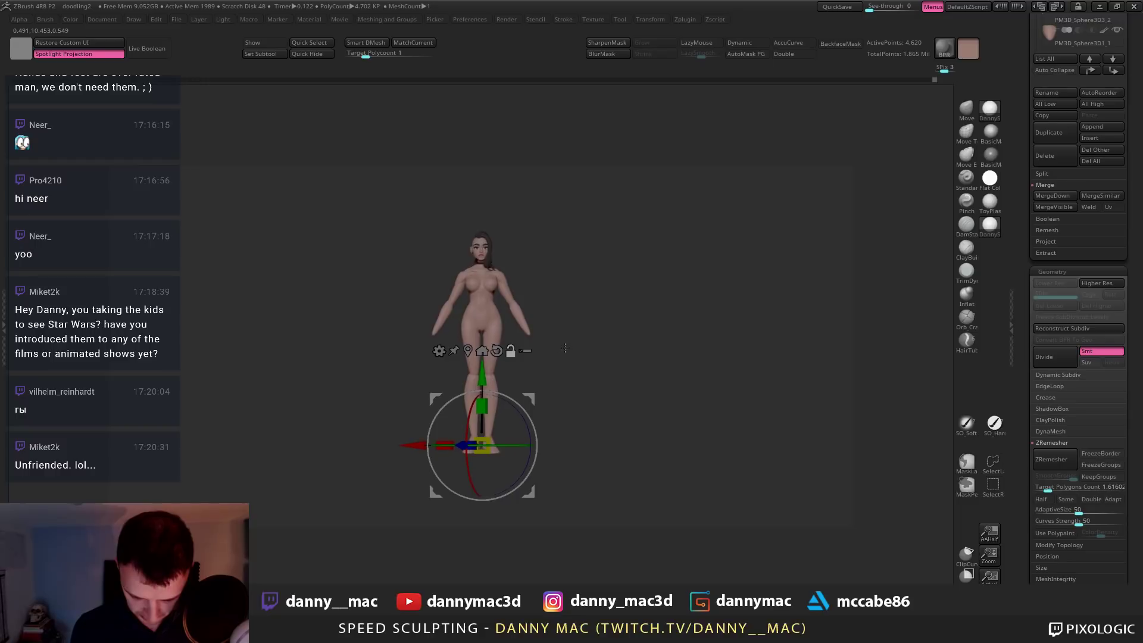
{"action": "mouse_move", "coordinate": [552, 358]}
{"action": "left_mouse_down"}
{"action": "mouse_move", "coordinate": [538, 387]}
{"action": "mouse_move", "coordinate": [538, 258]}
{"action": "mouse_move", "coordinate": [518, 439]}
{"action": "mouse_move", "coordinate": [532, 402]}
{"action": "mouse_move", "coordinate": [520, 351]}
{"action": "mouse_move", "coordinate": [537, 389]}
{"action": "left_mouse_up"}
Nudge the feet slightly along the X axis to line them up with the legs
{"action": "key", "text": "w"}
{"action": "key", "text": "q"}
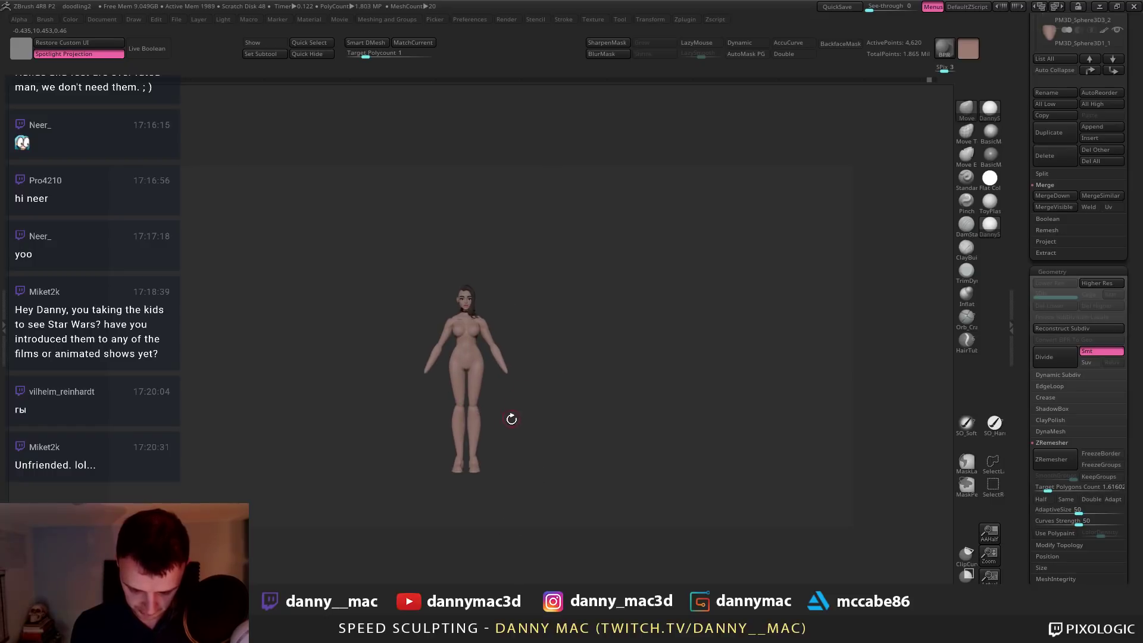
{"action": "key", "text": "w"}
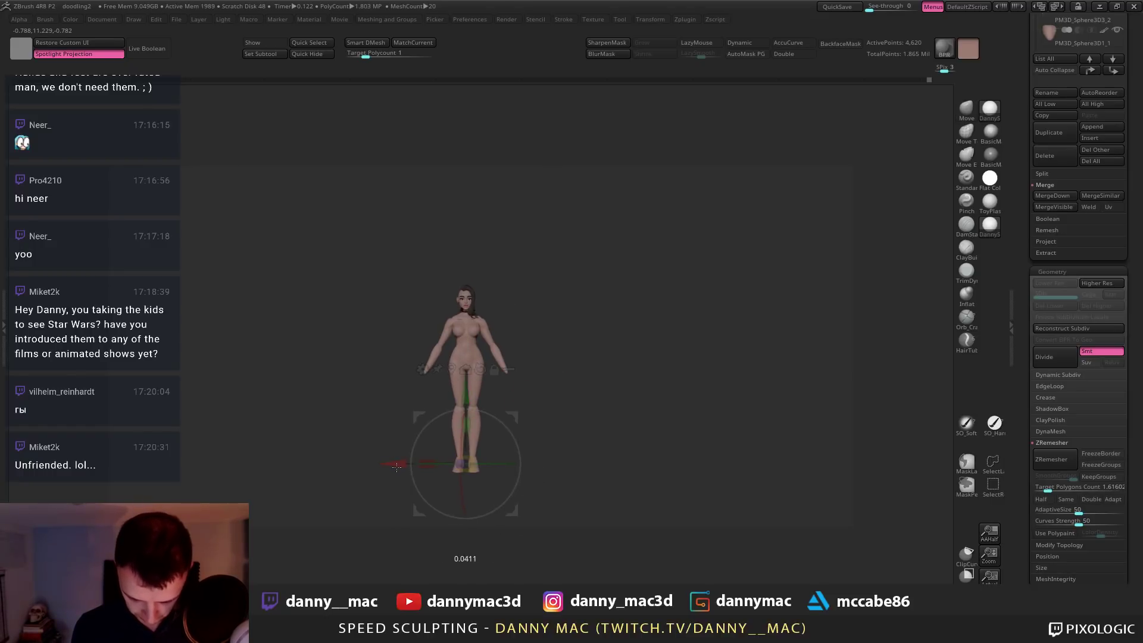
{"action": "left_click_drag", "start_coordinate": [397, 468], "coordinate": [395, 467]}
{"action": "key", "text": "q"}
Select the lower legs and refine their profile from the side with a resized Move brush
{"action": "mouse_move", "coordinate": [494, 388]}
{"action": "left_mouse_down", "text": "alt"}
{"action": "mouse_move", "coordinate": [497, 422]}
{"action": "mouse_move", "coordinate": [523, 433]}
{"action": "mouse_move", "coordinate": [487, 432]}
{"action": "mouse_move", "coordinate": [493, 424]}
{"action": "mouse_move", "coordinate": [510, 427]}
{"action": "mouse_move", "coordinate": [494, 463]}
{"action": "left_mouse_up", "text": "alt"}
{"action": "left_click", "coordinate": [464, 426], "text": "alt"}
{"action": "key", "text": "s"}
{"action": "key", "text": "space"}
{"action": "key", "text": "space"}
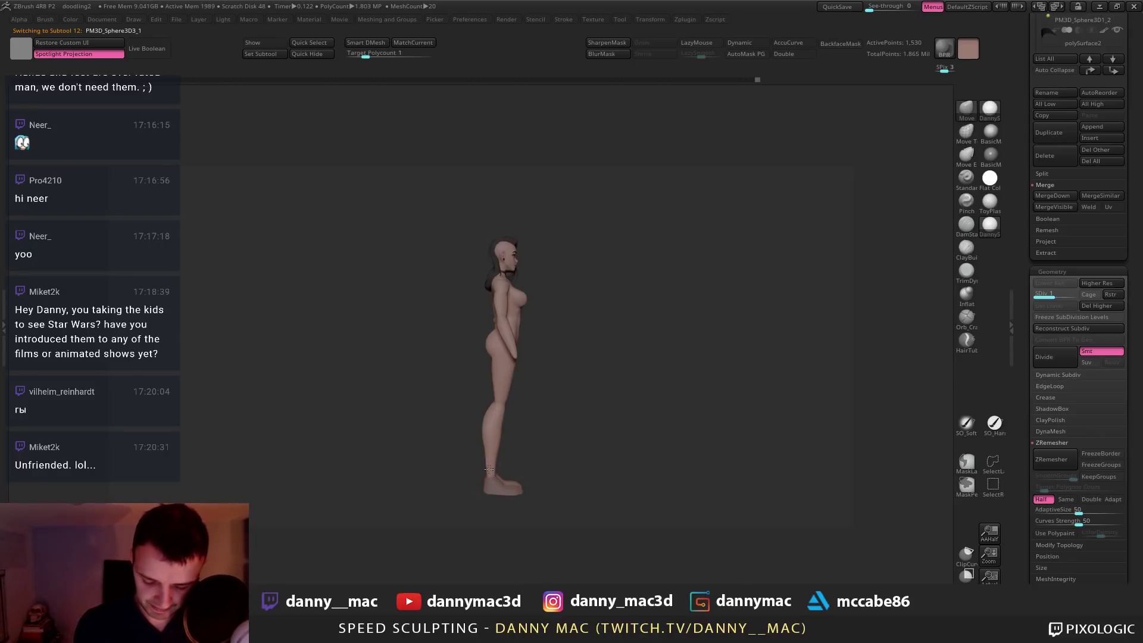
{"action": "left_click_drag", "start_coordinate": [507, 423], "coordinate": [513, 358]}
{"action": "right_click_drag", "start_coordinate": [513, 358], "coordinate": [522, 396]}
{"action": "left_click", "coordinate": [517, 384], "text": "alt"}
{"action": "key", "text": "space"}
{"action": "left_click", "coordinate": [527, 398]}
Select the forearms and adjust their shape in the side view with a resized Move brush
{"action": "left_click", "coordinate": [533, 336], "text": "alt"}
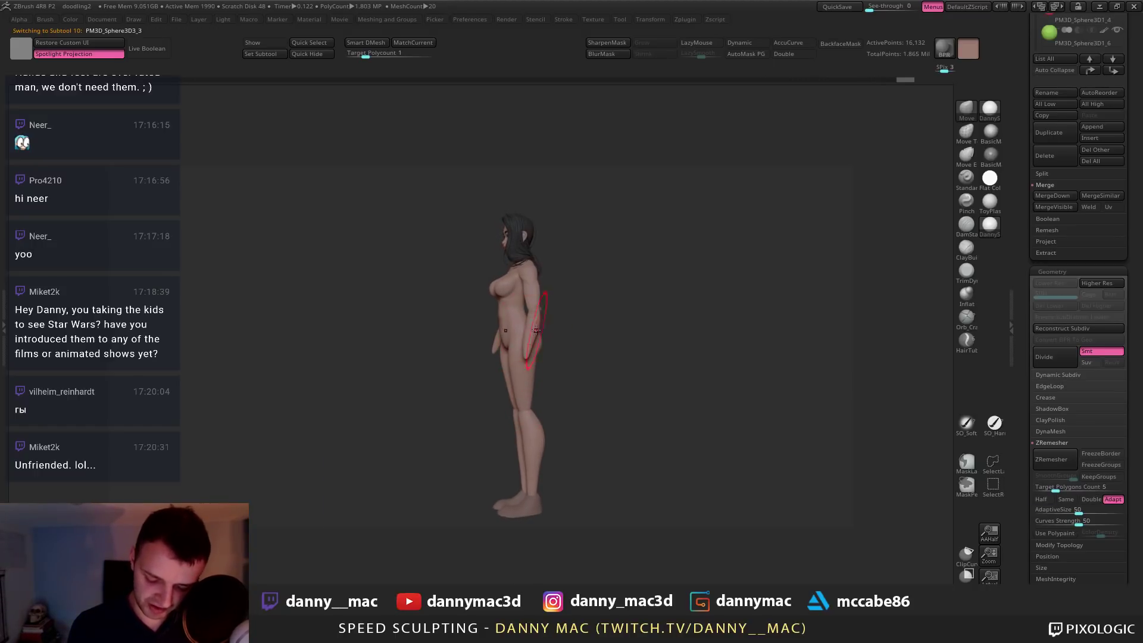
{"action": "right_click_drag", "start_coordinate": [535, 335], "coordinate": [527, 331]}
{"action": "key", "text": "space"}
{"action": "left_click", "coordinate": [536, 326]}
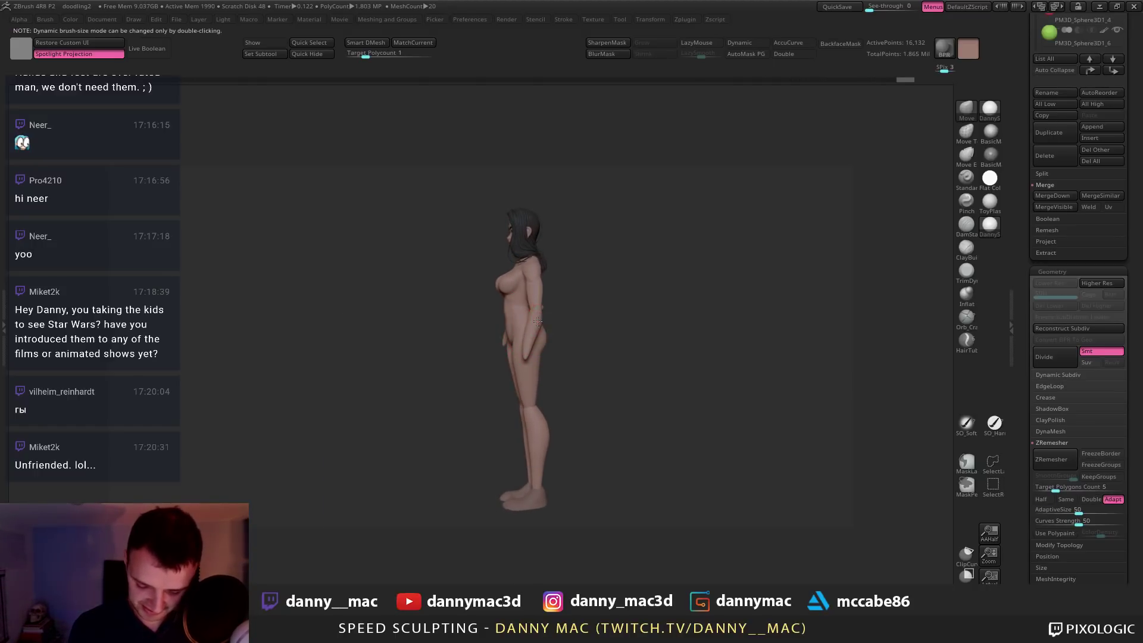
{"action": "left_click_drag", "start_coordinate": [536, 321], "coordinate": [531, 326]}
Return to a full front view of the figure and save the project
{"action": "right_click_drag", "start_coordinate": [528, 345], "coordinate": [581, 336]}
{"action": "mouse_move", "coordinate": [548, 360]}
{"action": "right_mouse_down", "text": "ctrl"}
{"action": "mouse_move", "coordinate": [533, 327]}
{"action": "mouse_move", "coordinate": [524, 351]}
{"action": "right_mouse_up", "text": "ctrl"}
{"action": "key", "text": "ctrl+s"}
{"action": "key", "text": "Return"}
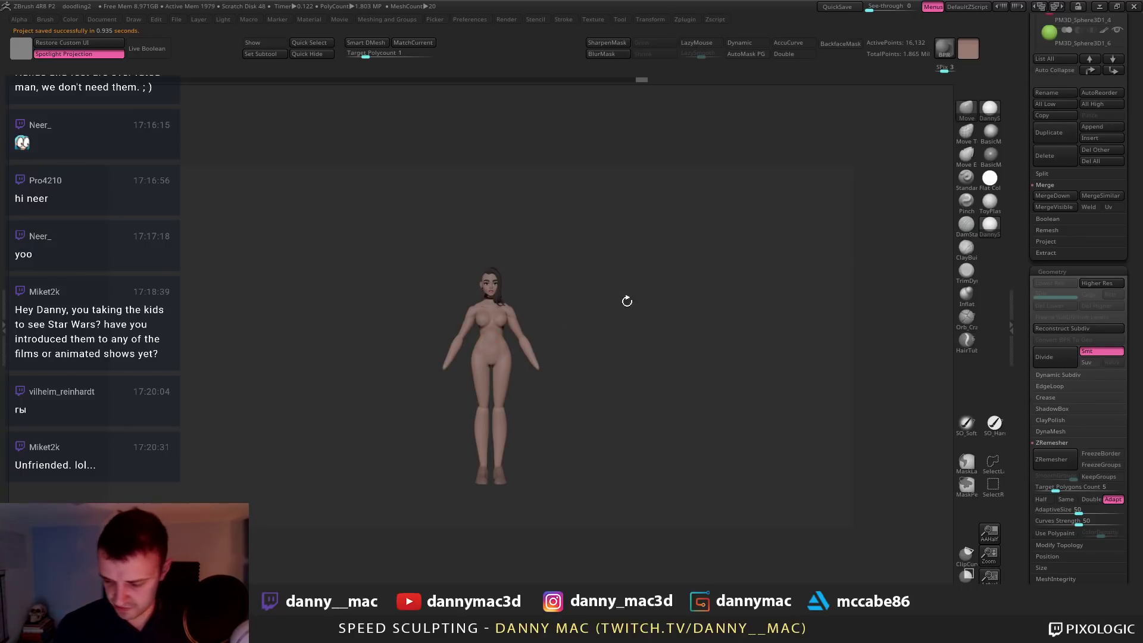
Apply the flat color material and examine the silhouette of the full body and feet
{"action": "left_click", "coordinate": [989, 179]}
{"action": "mouse_move", "coordinate": [635, 329]}
{"action": "left_mouse_down", "text": "alt"}
{"action": "mouse_move", "coordinate": [584, 324]}
{"action": "mouse_move", "coordinate": [597, 322]}
{"action": "mouse_move", "coordinate": [599, 299]}
{"action": "left_mouse_up", "text": "alt"}
{"action": "left_click_drag", "start_coordinate": [581, 340], "coordinate": [559, 342]}
{"action": "left_click", "coordinate": [484, 483], "text": "alt"}
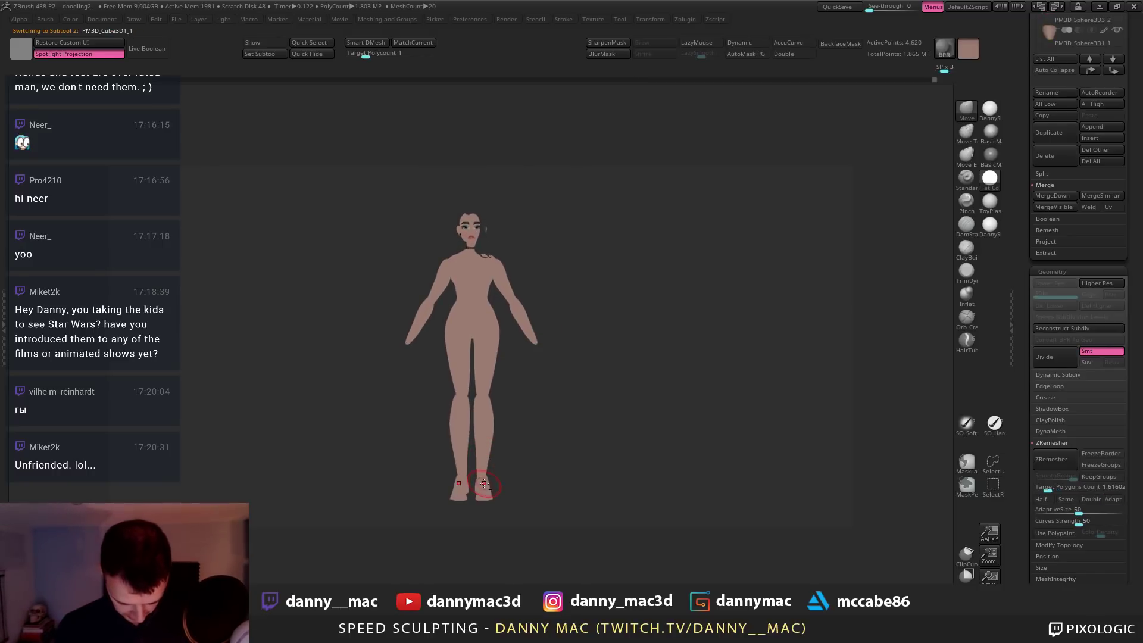
{"action": "left_click_drag", "start_coordinate": [586, 464], "coordinate": [564, 426]}
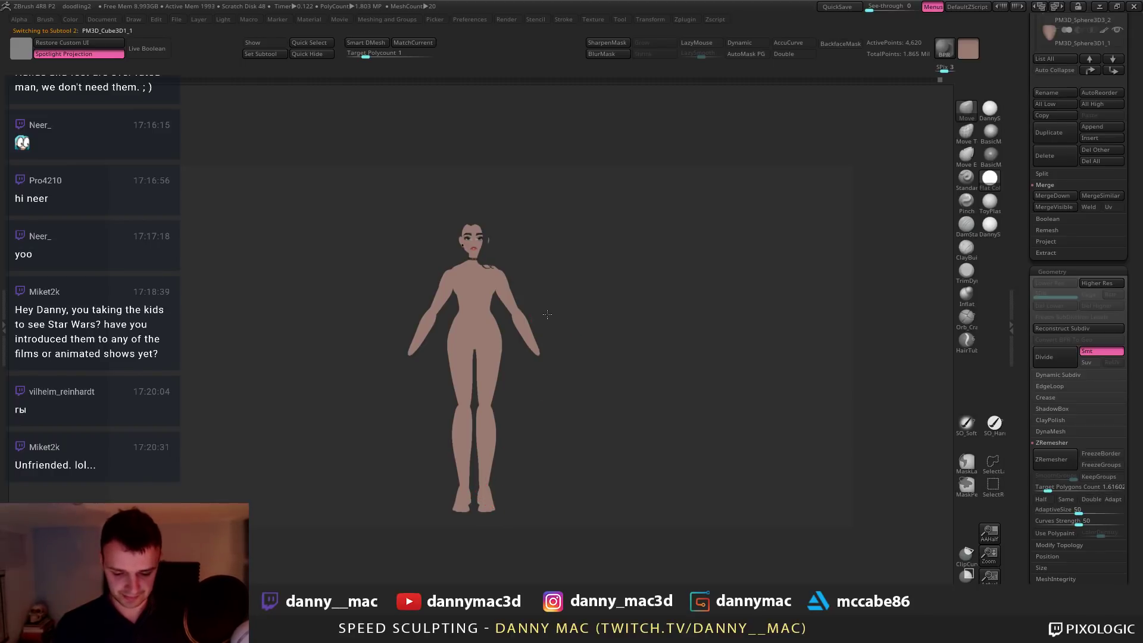
{"action": "left_click_drag", "start_coordinate": [547, 315], "coordinate": [638, 294]}
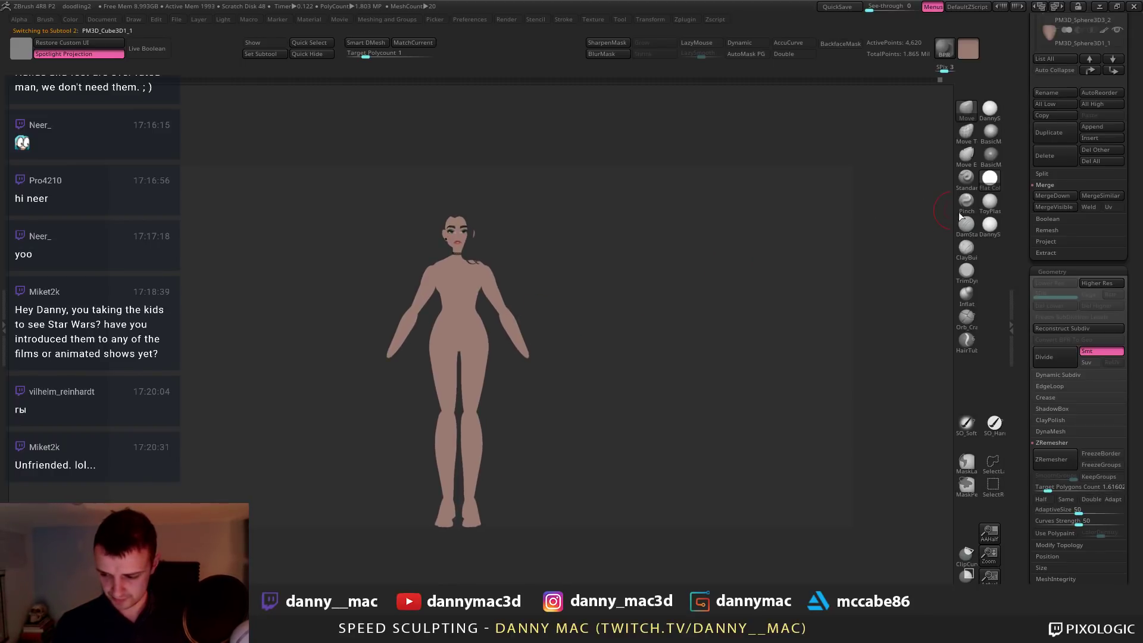
Hide the forearm subtool and make the torso the active subtool
{"action": "left_click", "coordinate": [505, 328], "text": "alt"}
{"action": "key", "text": "n"}
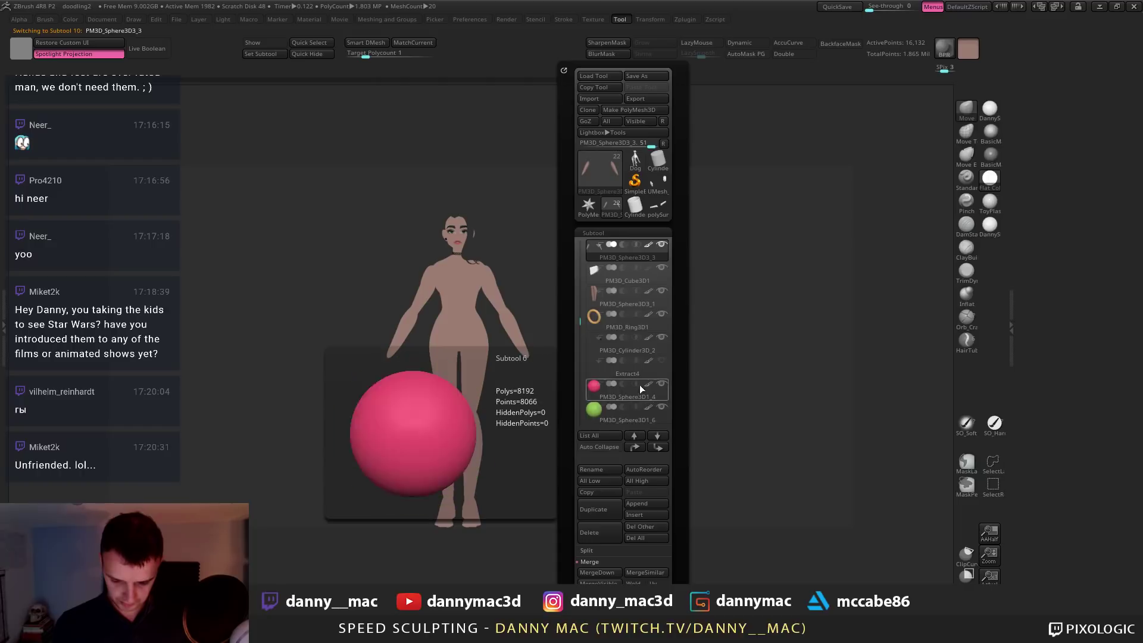
{"action": "left_click", "coordinate": [662, 245], "text": "shift"}
{"action": "left_click", "coordinate": [448, 308], "text": "alt"}
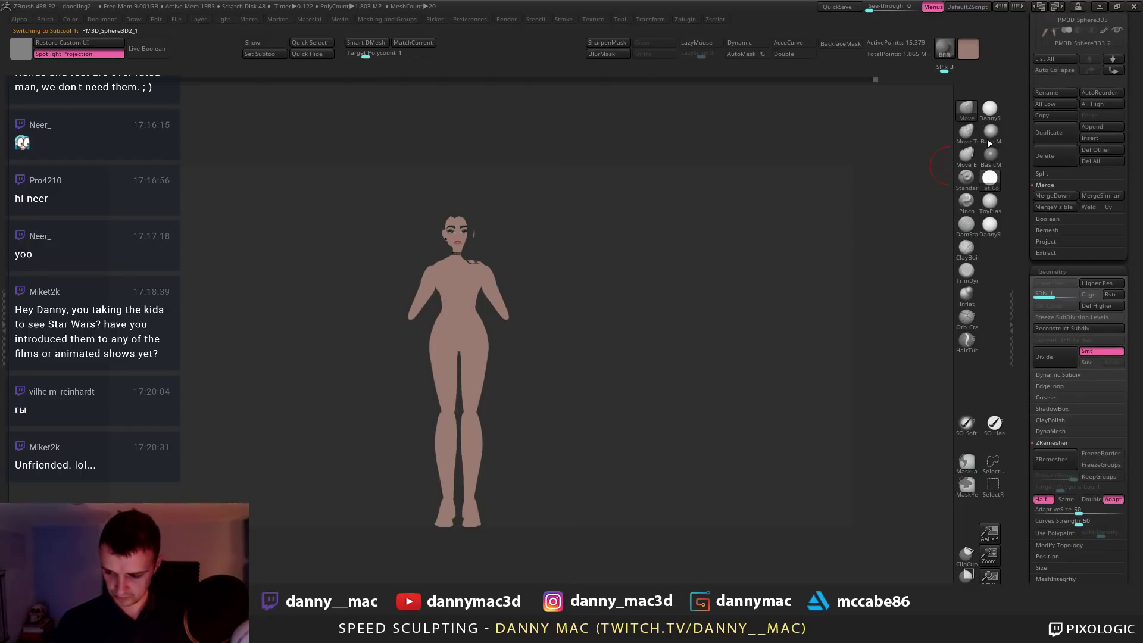
Restore the shaded skin material and select the torso, checking its wireframe around the shoulders and chest
{"action": "left_click", "coordinate": [990, 225]}
{"action": "mouse_move", "coordinate": [614, 275]}
{"action": "left_mouse_down"}
{"action": "mouse_move", "coordinate": [492, 269]}
{"action": "mouse_move", "coordinate": [494, 281]}
{"action": "left_mouse_up"}
{"action": "left_click", "coordinate": [488, 264], "text": "alt"}
{"action": "mouse_move", "coordinate": [494, 280]}
{"action": "right_mouse_down"}
{"action": "mouse_move", "coordinate": [511, 250]}
{"action": "mouse_move", "coordinate": [527, 255]}
{"action": "mouse_move", "coordinate": [534, 272]}
{"action": "mouse_move", "coordinate": [417, 244]}
{"action": "mouse_move", "coordinate": [406, 255]}
{"action": "mouse_move", "coordinate": [443, 248]}
{"action": "mouse_move", "coordinate": [398, 262]}
{"action": "right_mouse_up"}
{"action": "left_click", "coordinate": [412, 243], "text": "alt"}
{"action": "key", "text": "space"}
{"action": "key", "text": "space"}
{"action": "key", "text": "space"}
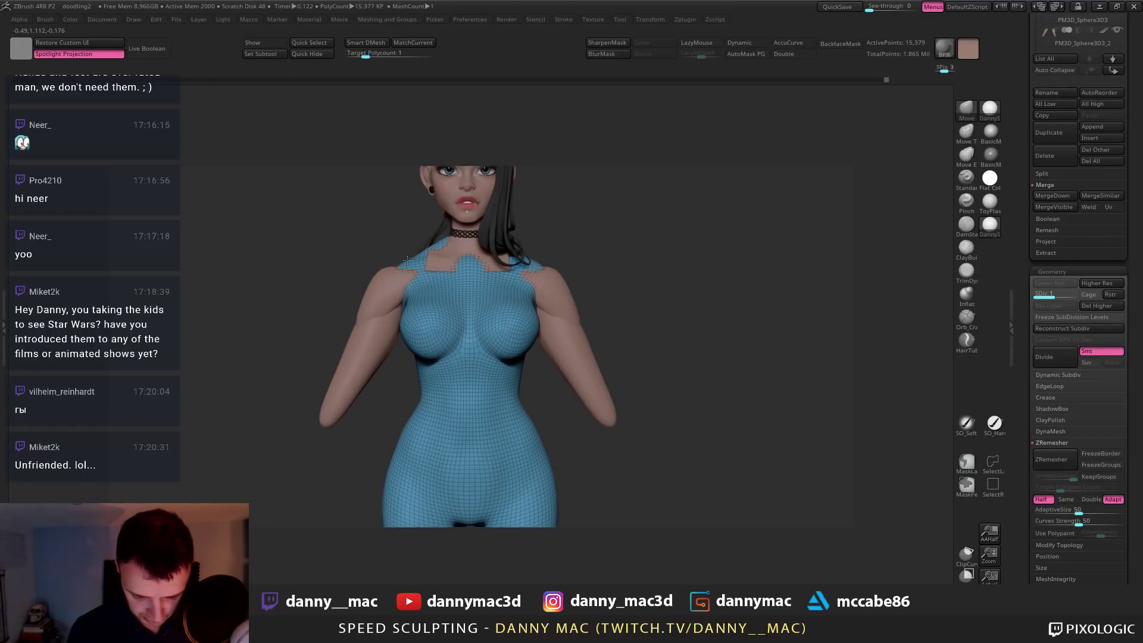
{"action": "key", "text": "f"}
{"action": "key", "text": "shift+f"}
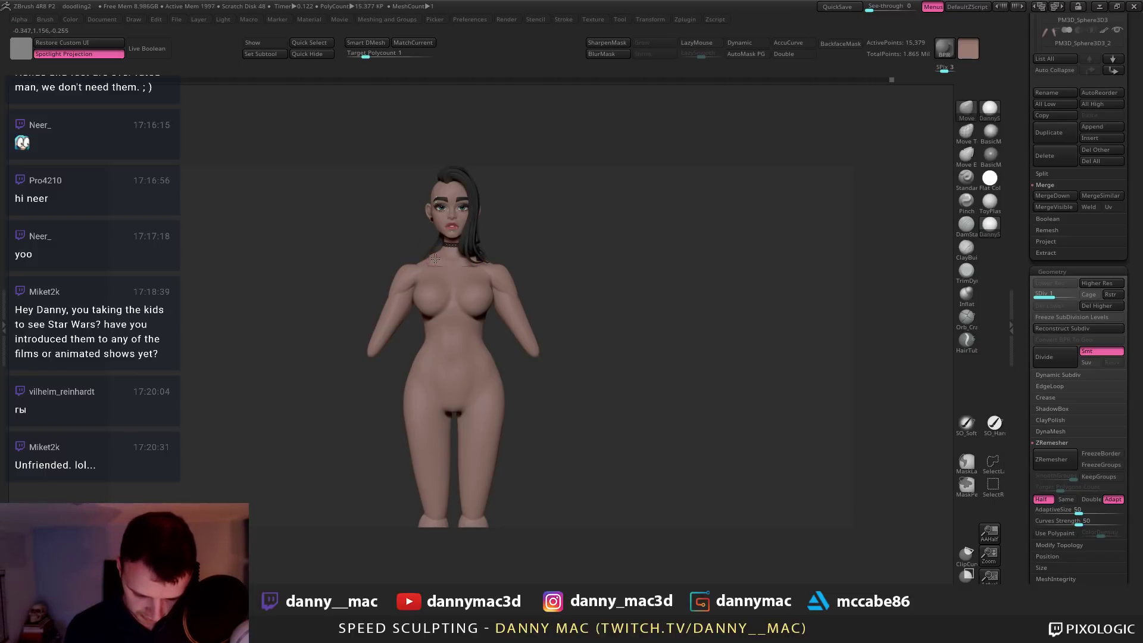
Select the body part at the shoulder, bring the whole figure into view and save the project
{"action": "left_click", "coordinate": [427, 262], "text": "alt"}
{"action": "left_click_drag", "start_coordinate": [545, 242], "coordinate": [548, 280], "text": "alt"}
{"action": "key", "text": "ctrl+s"}
{"action": "key", "text": "Return"}
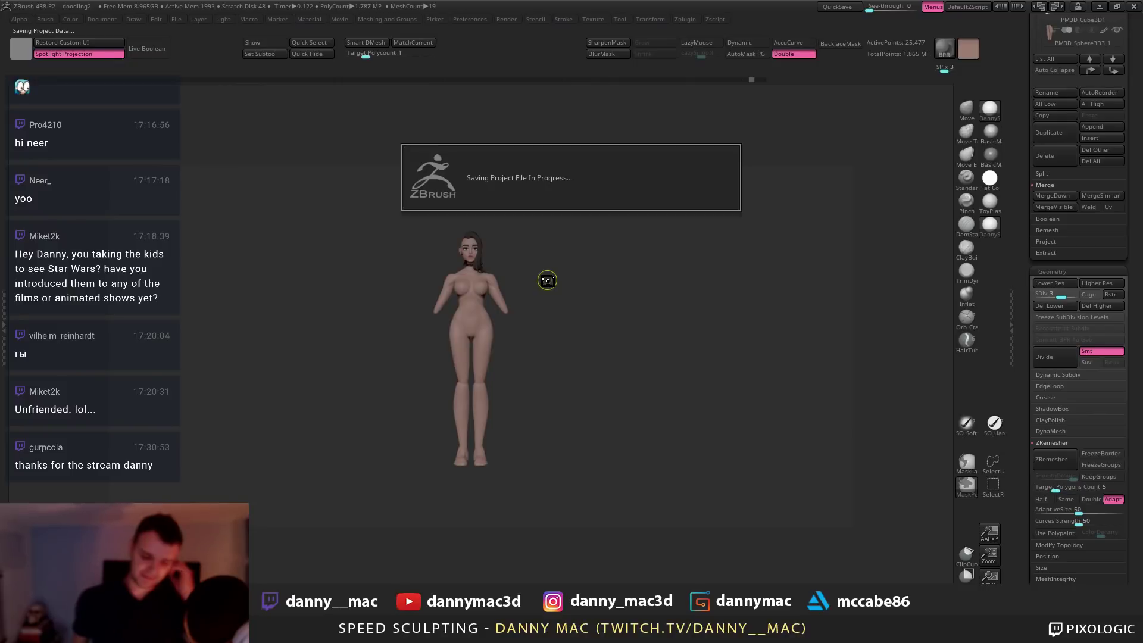